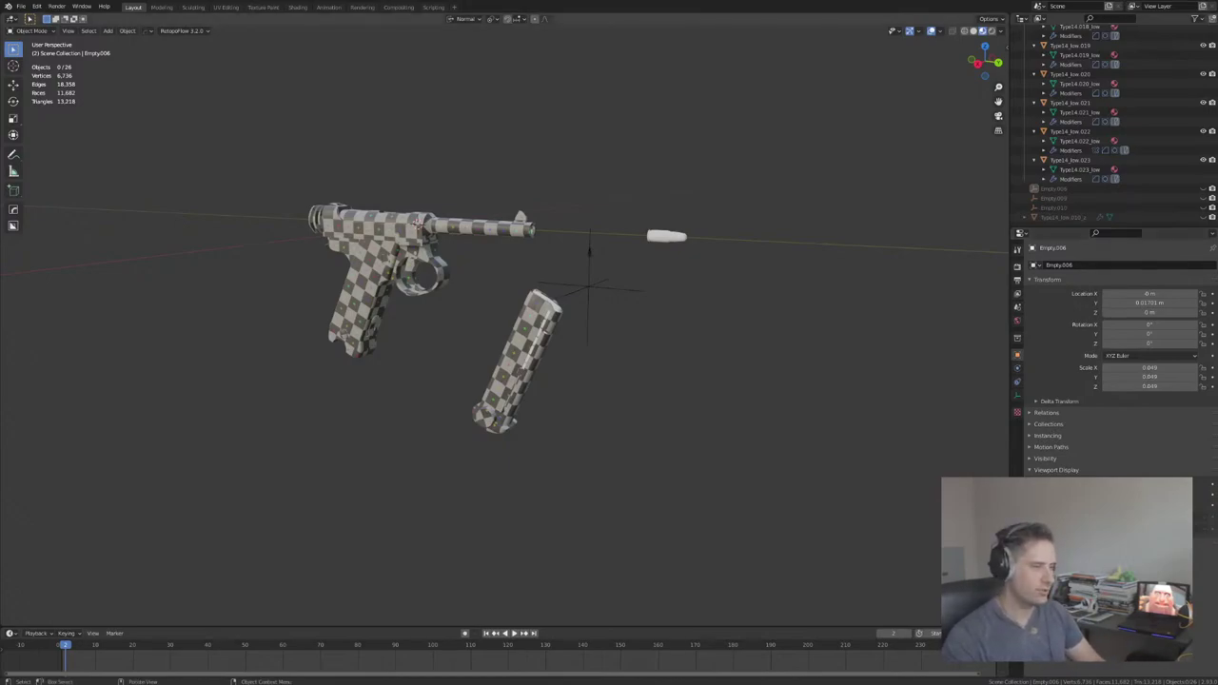
Step: Examine the checker-textured low-poly pistol, magazine and bullet from several angles
mouse_move(657, 171)
middle_mouse_down()
mouse_move(748, 180)
mouse_move(654, 168)
middle_mouse_up()
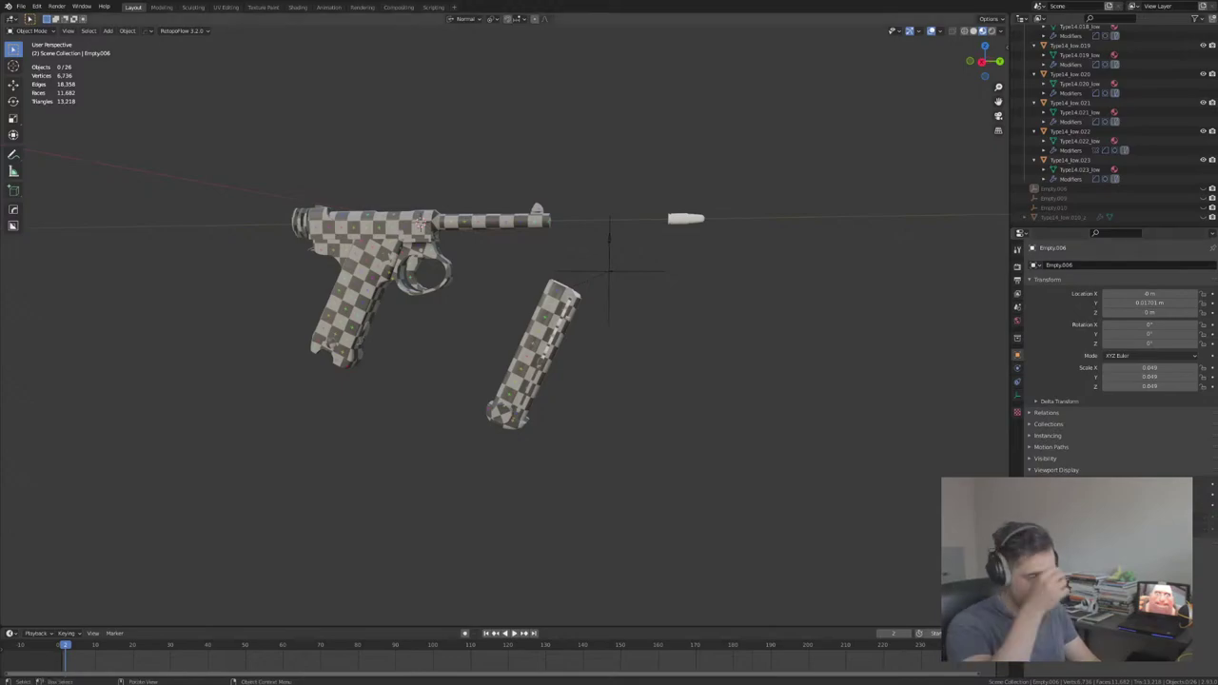
middle_click_drag(690, 286, 521, 289)
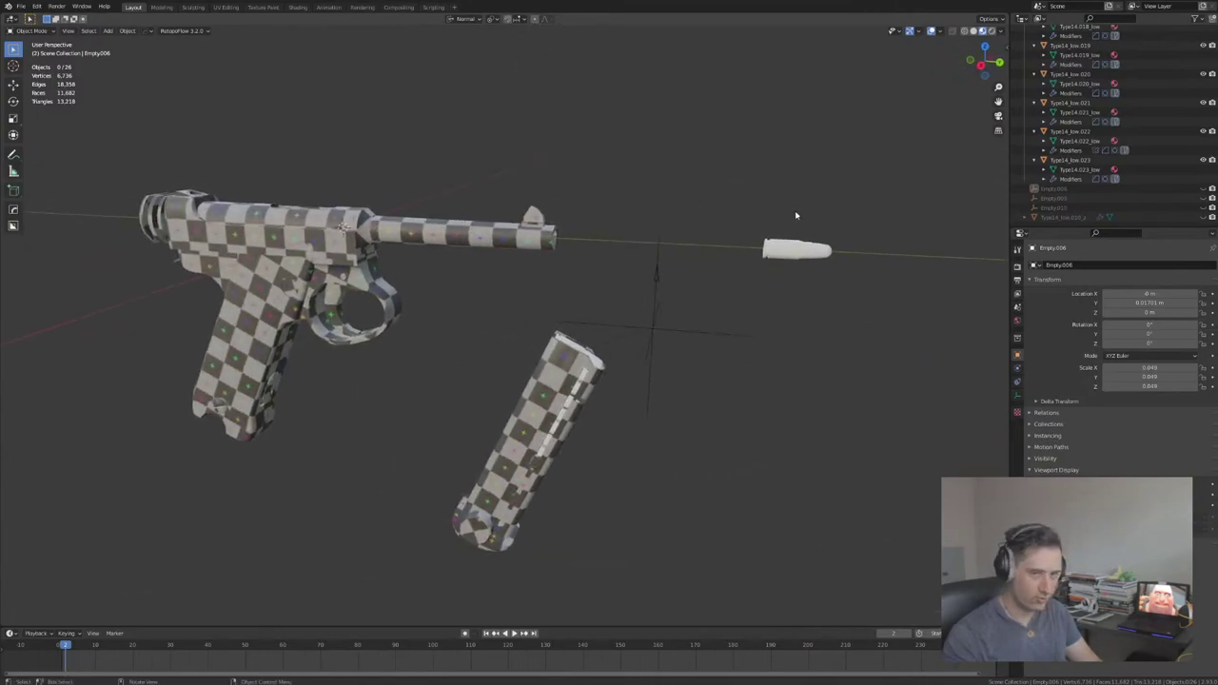
middle_click_drag(796, 215, 452, 182)
middle_click_drag(610, 174, 647, 204)
scroll(614, 212, "down", 5)
scroll(660, 209, "up", 5)
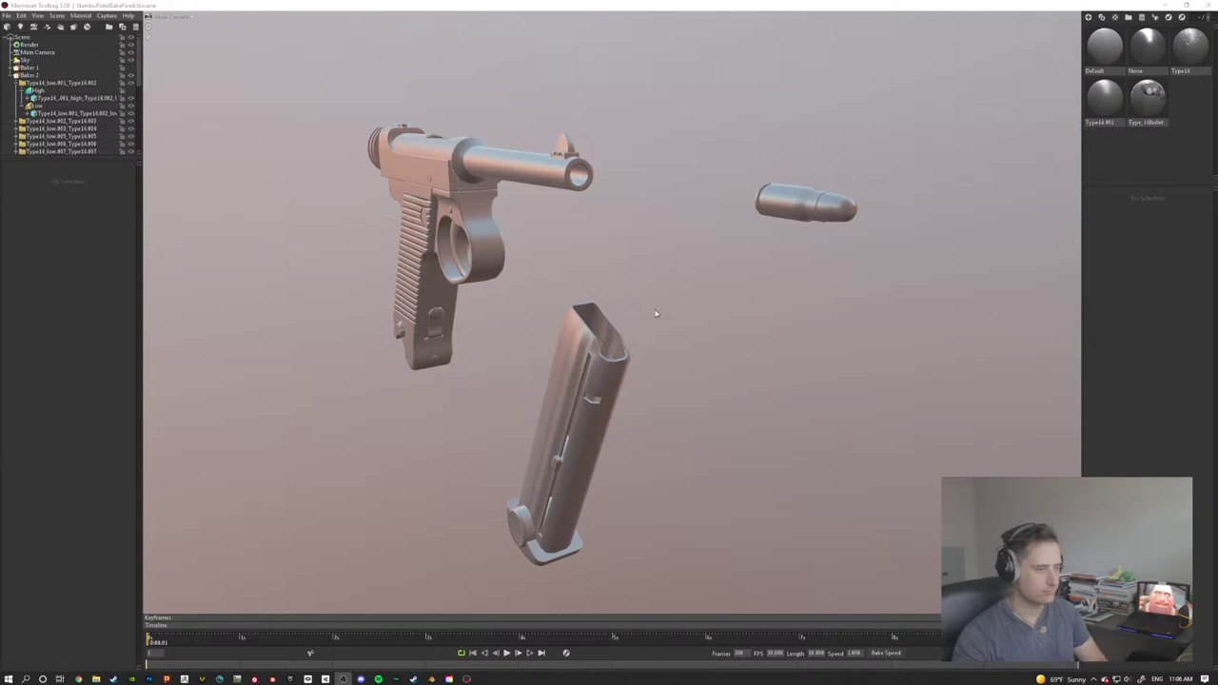
Step: Examine the baked pistol, magazine and bullet from the front and side in Marmoset Toolbag
left_click(688, 267)
left_click_drag(609, 241, 630, 269)
left_click_drag(748, 361, 774, 325)
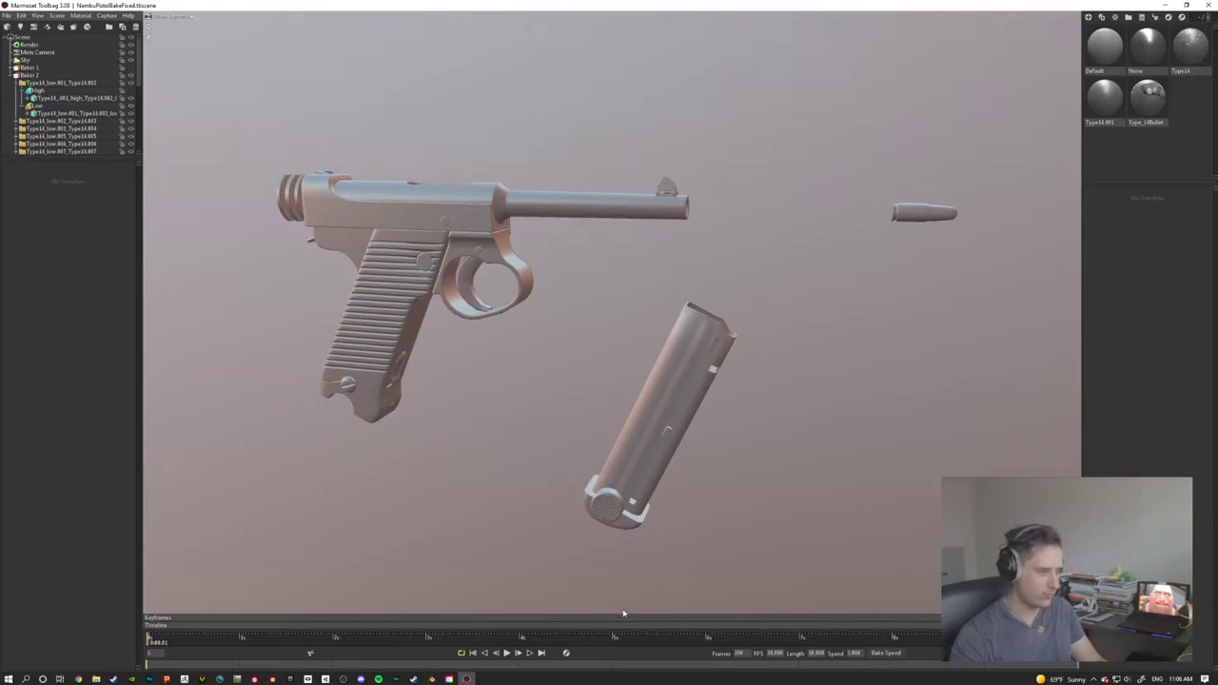
Step: Switch to Blender and compare the checker-textured low-poly pistol and magazine with the bake
left_click(431, 678)
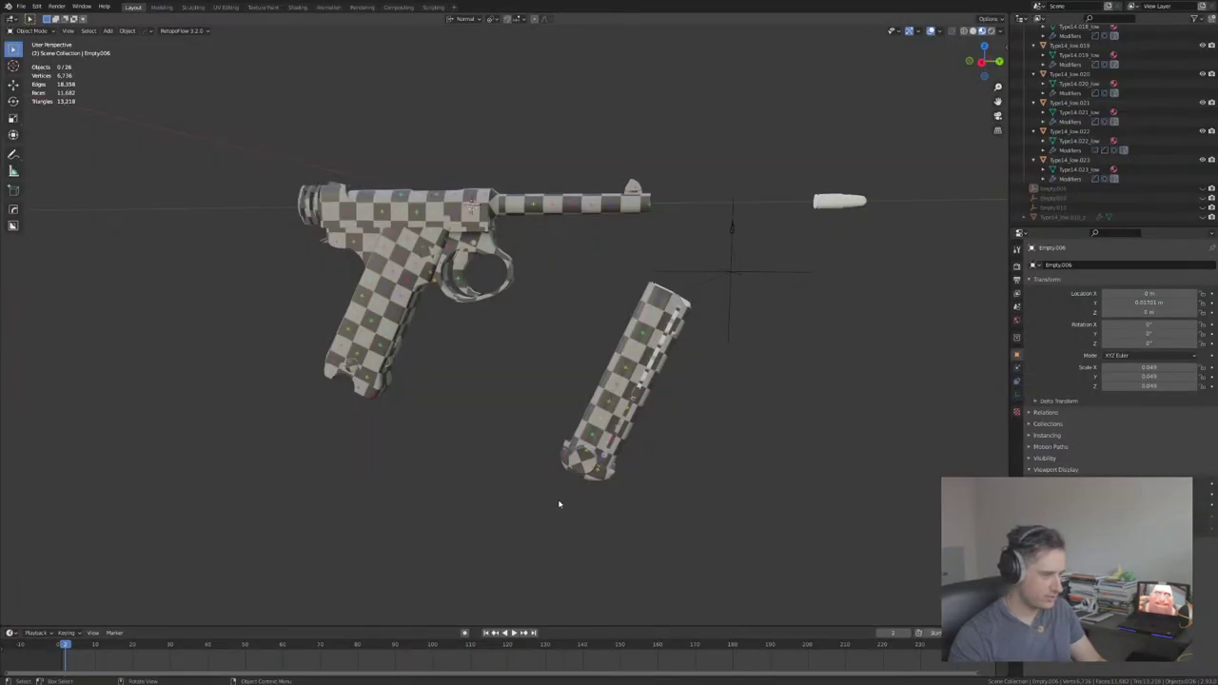
middle_click_drag(745, 261, 614, 380)
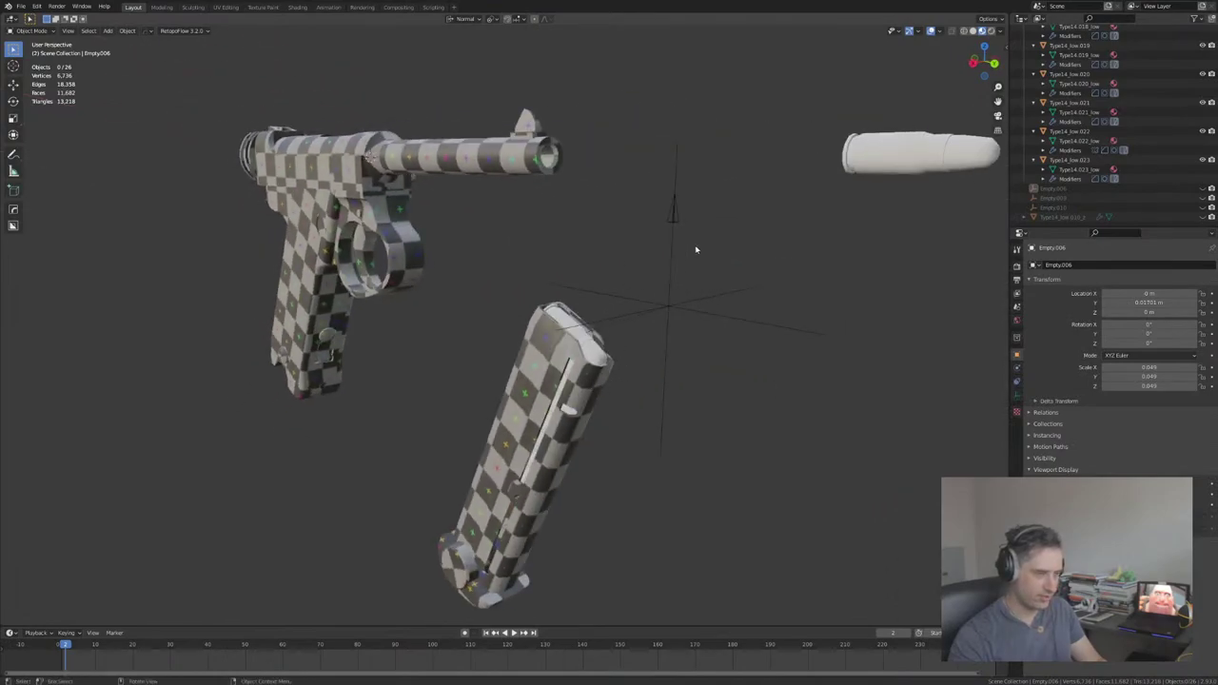
middle_click_drag(684, 246, 640, 273)
middle_click_drag(378, 162, 213, 230)
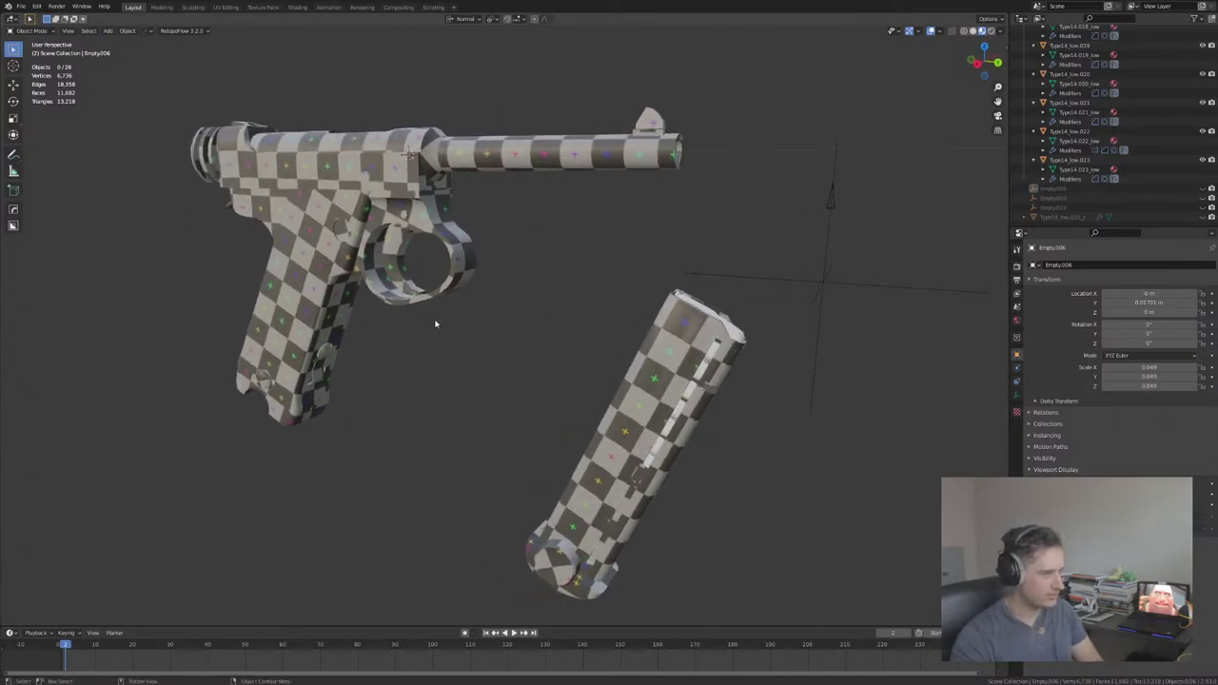
middle_click_drag(435, 238, 446, 231)
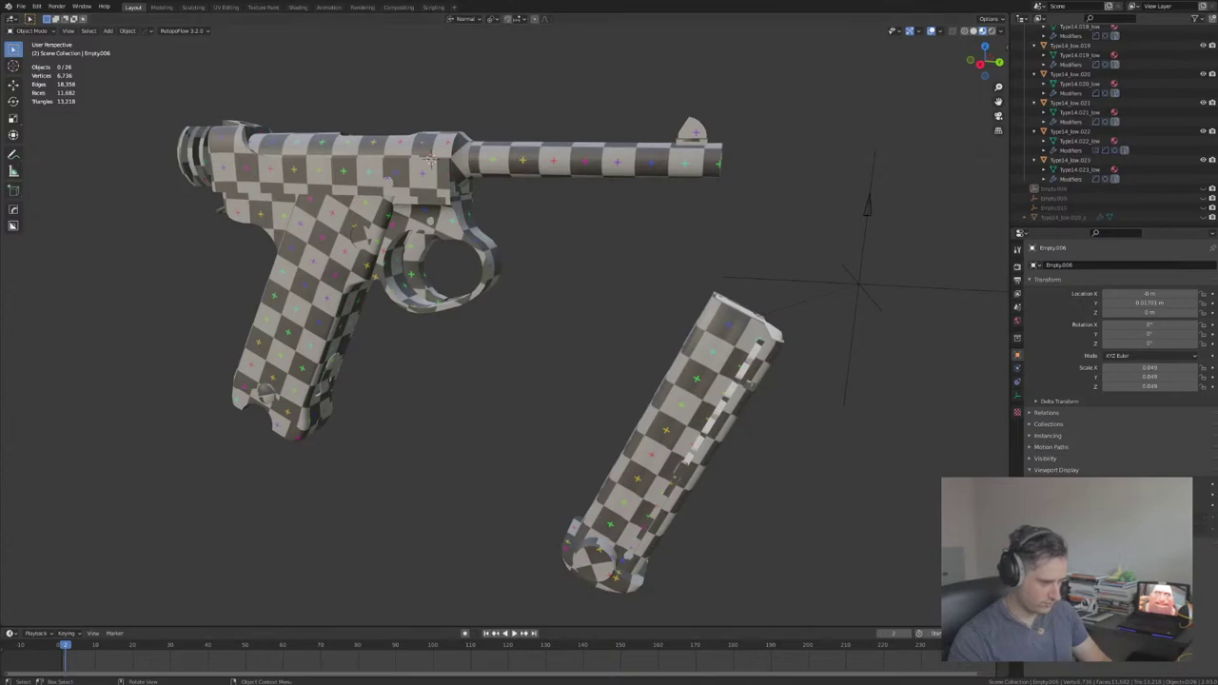
Step: Switch to Marmoset Toolbag and inspect the baked pistol's grip, trigger guard and both sides up close
key("alt+Tab")
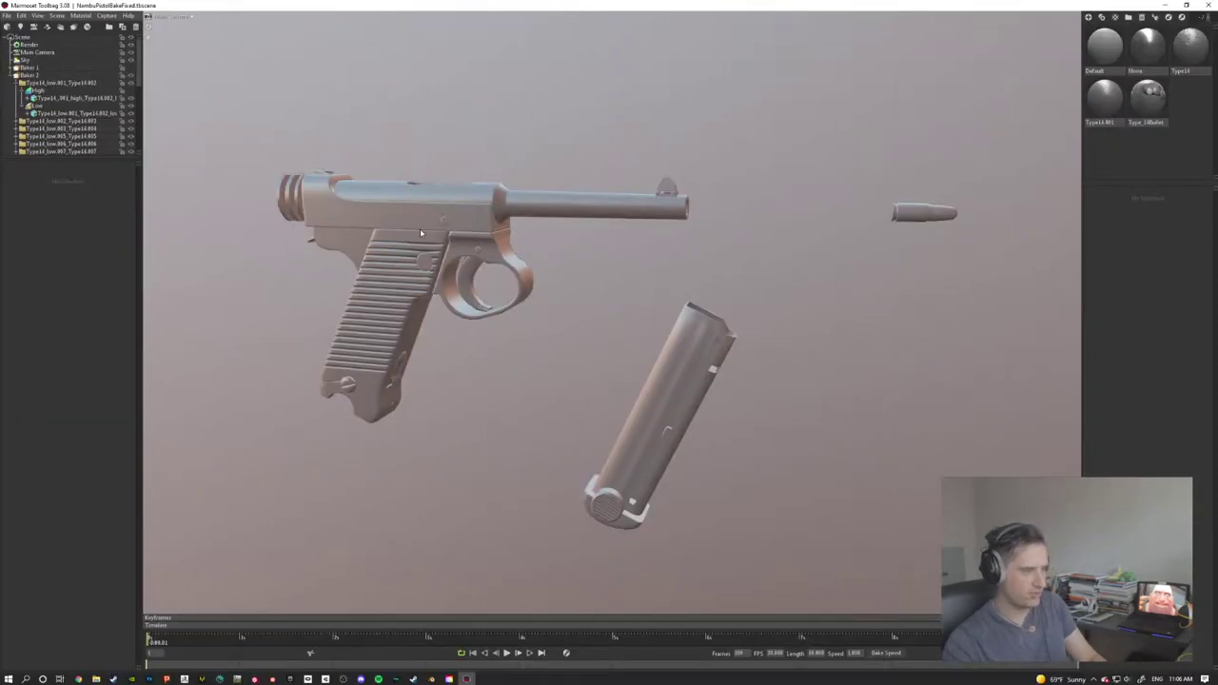
left_click_drag(539, 411, 571, 239)
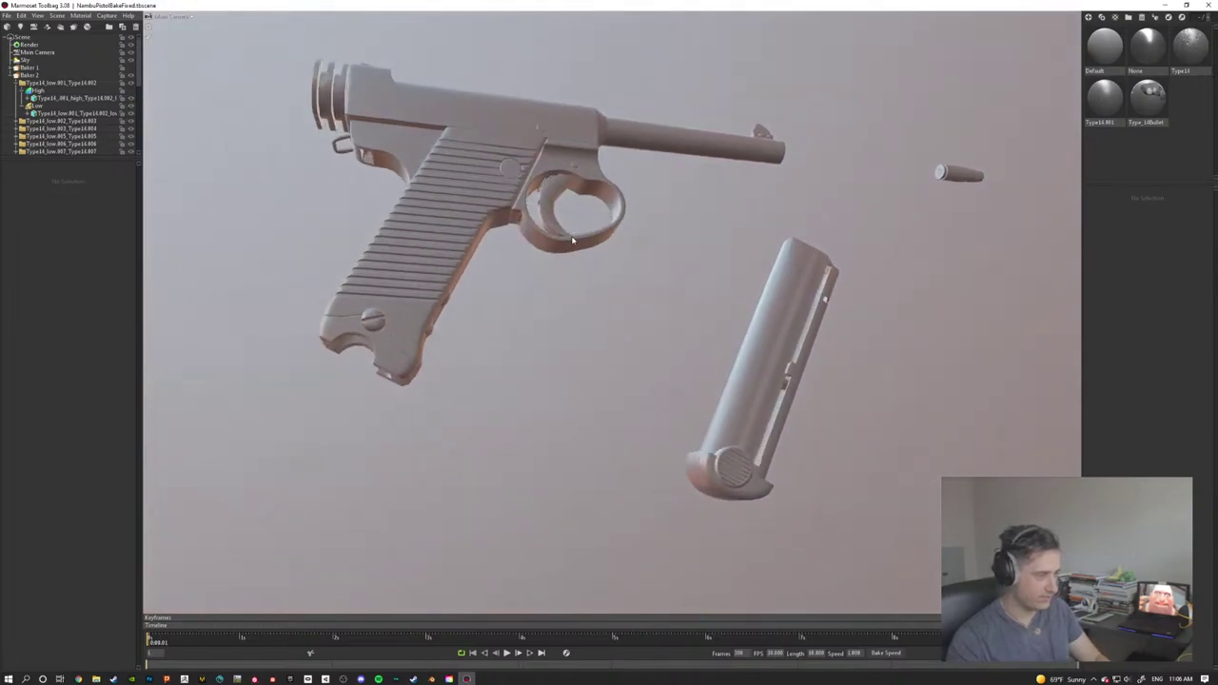
middle_click_drag(571, 238, 644, 258)
right_click_drag(645, 258, 657, 296)
left_click_drag(658, 297, 765, 391)
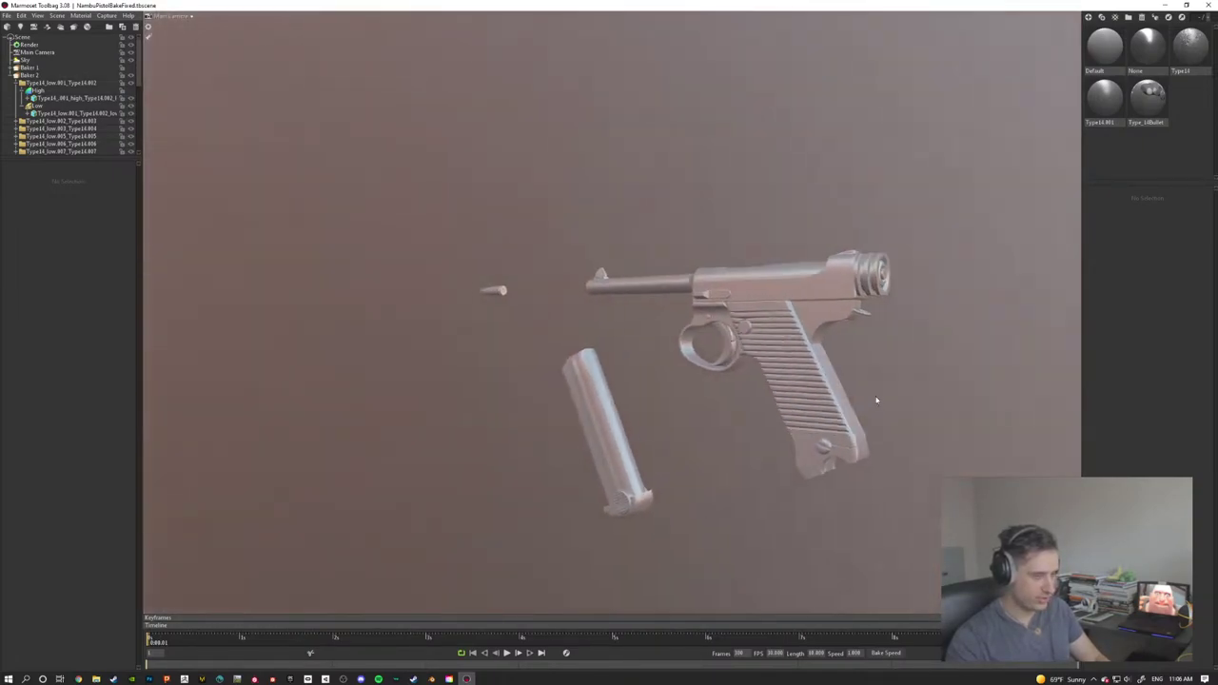
left_click_drag(876, 402, 656, 402)
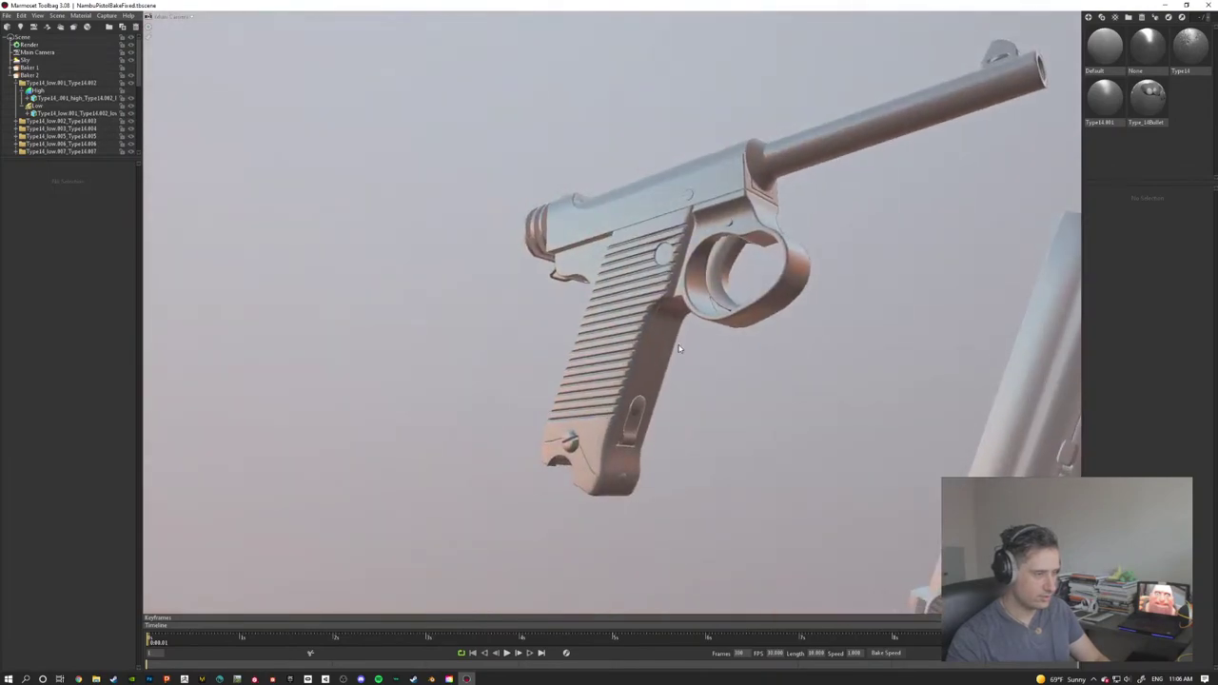
scroll(592, 353, "up", 5)
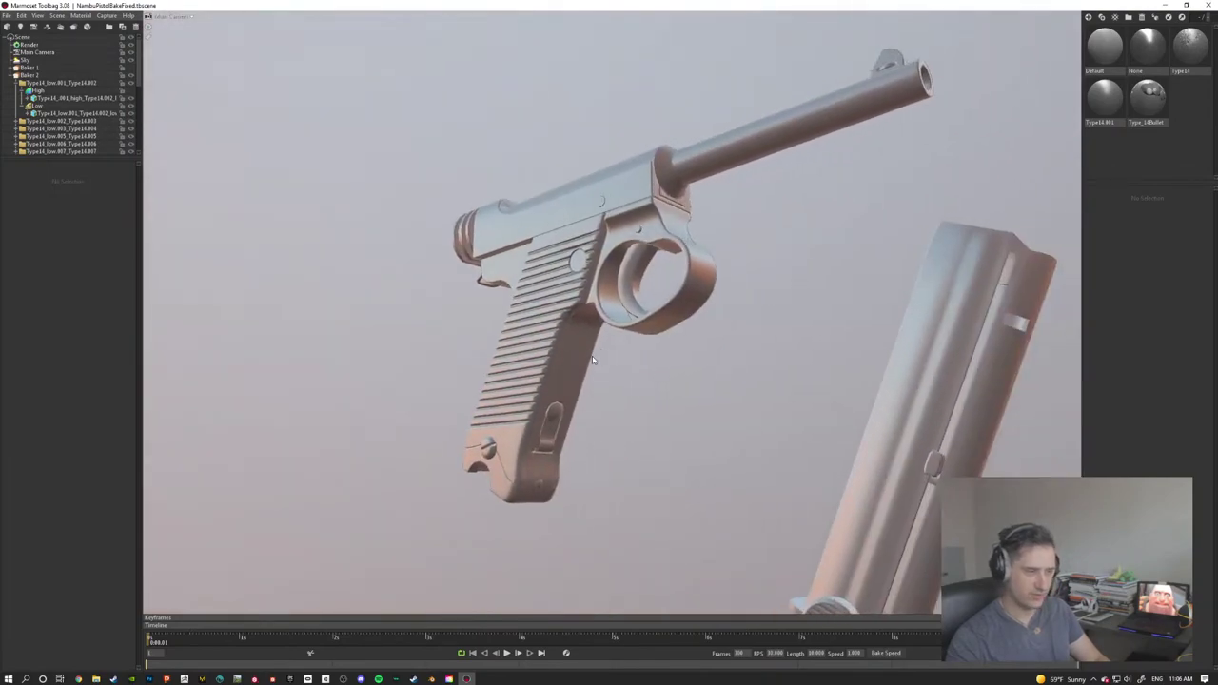
left_click_drag(586, 373, 644, 368)
scroll(572, 372, "up", 6)
scroll(644, 371, "down", 6)
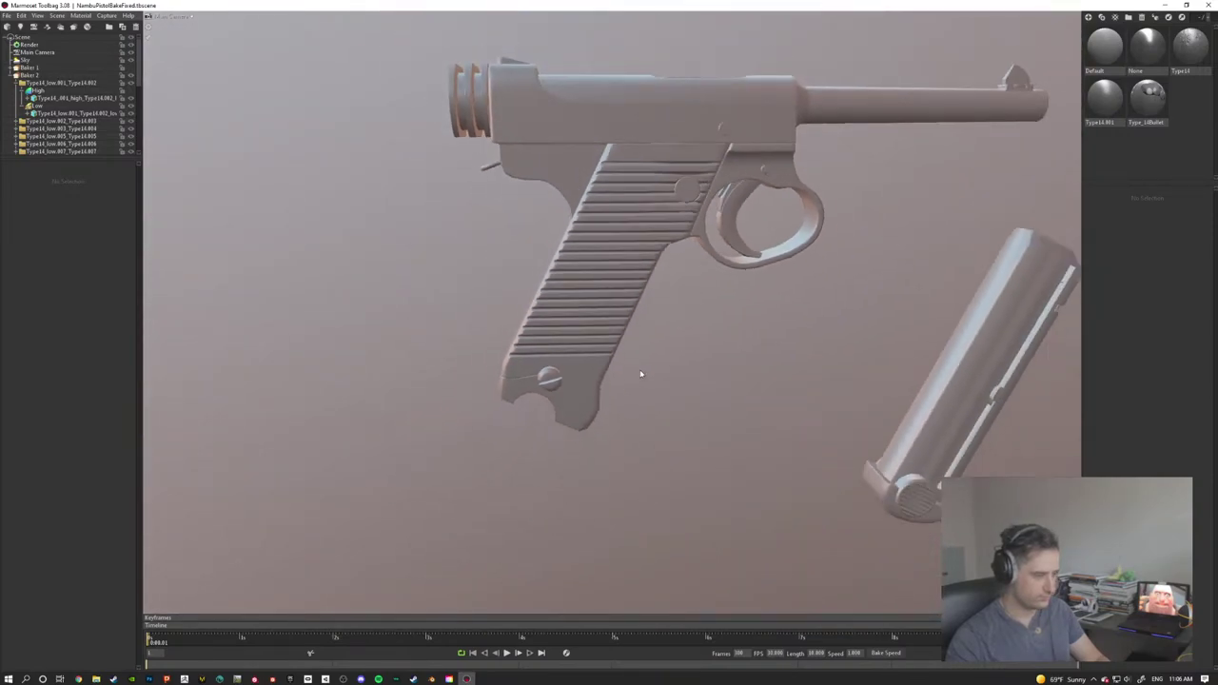
Step: Switch to Blender, set the viewport to solid shading and show the HighPoly collection instead of the low-poly one
left_click(441, 681)
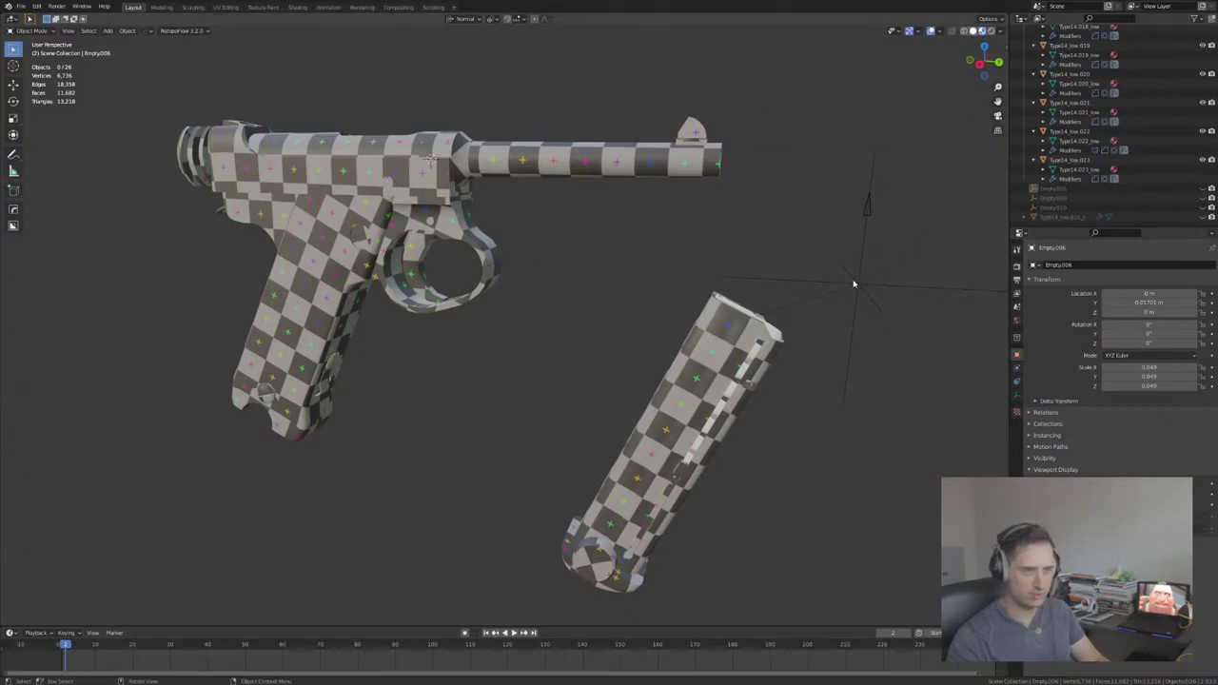
key("z")
scroll(1180, 104, "up", 16)
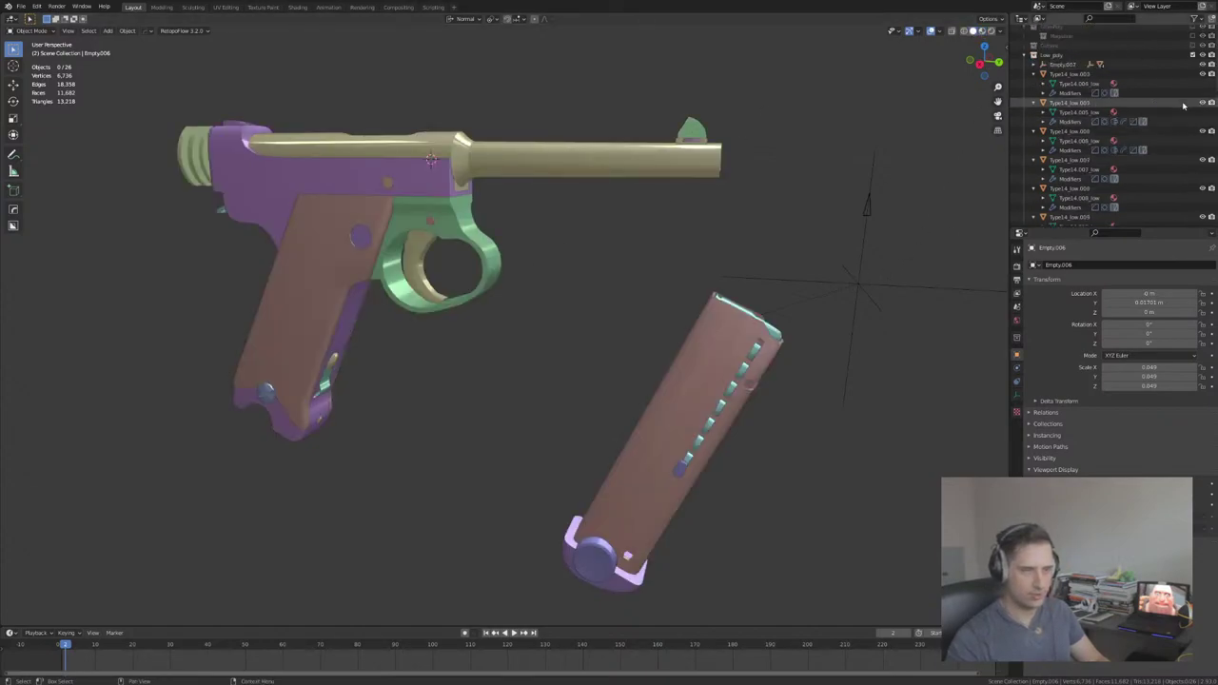
scroll(1183, 106, "up", 2)
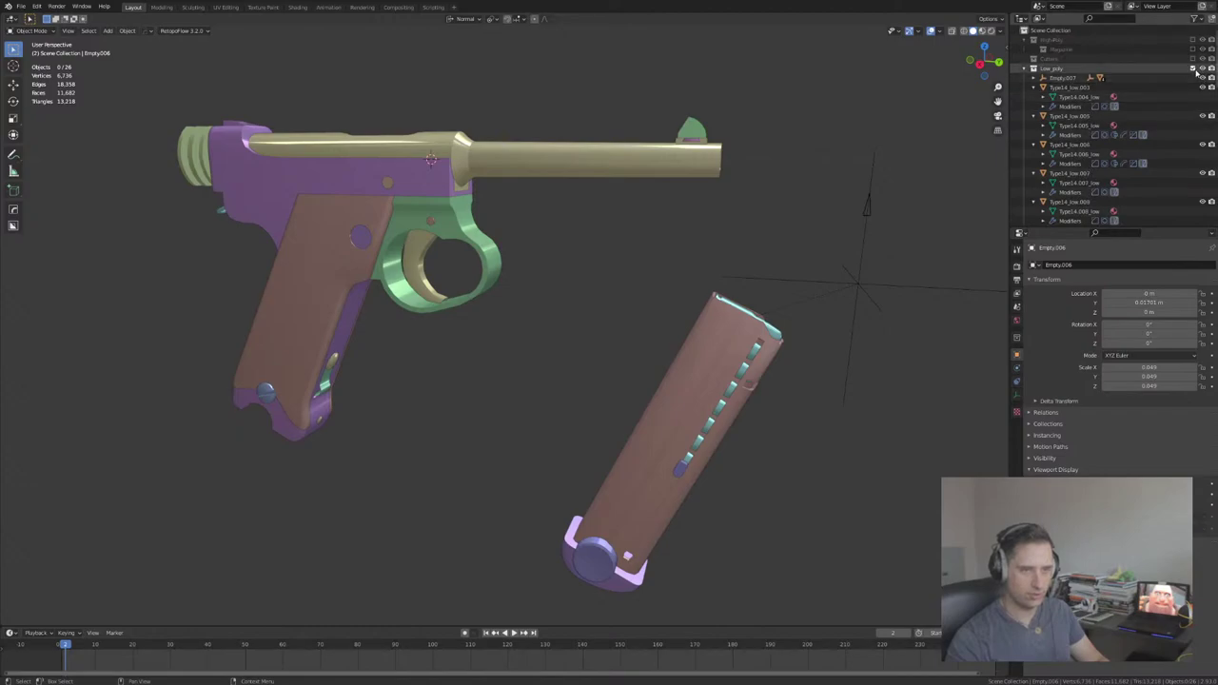
left_click(1194, 69)
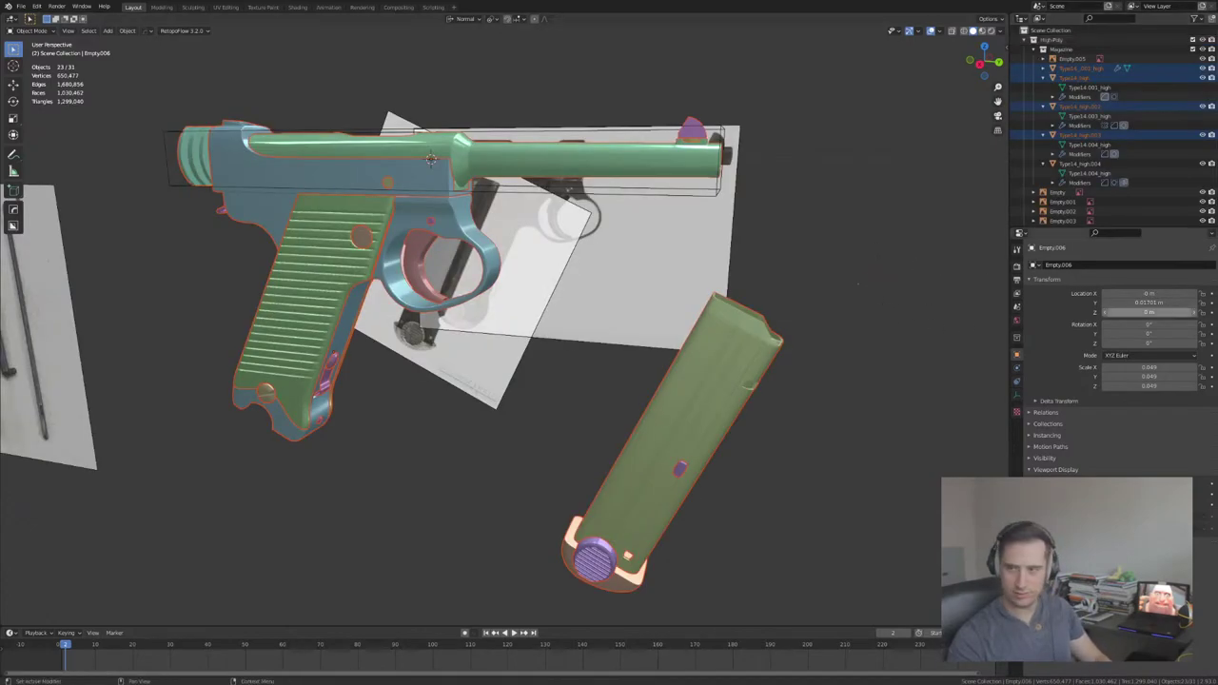
Step: Hide the two reference images behind the pistol and the Pistol_dimensions box around it
scroll(523, 487, "up", 1)
scroll(524, 473, "down", 3)
left_click(490, 375)
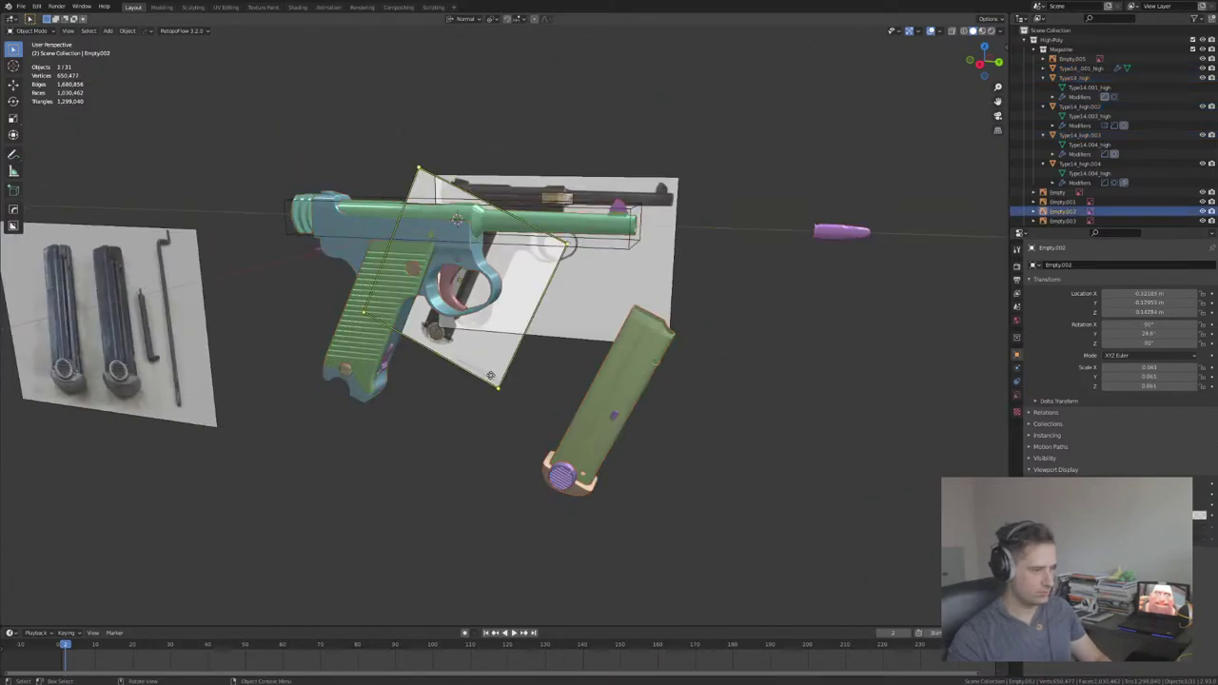
middle_click_drag(497, 376, 459, 379)
key("h")
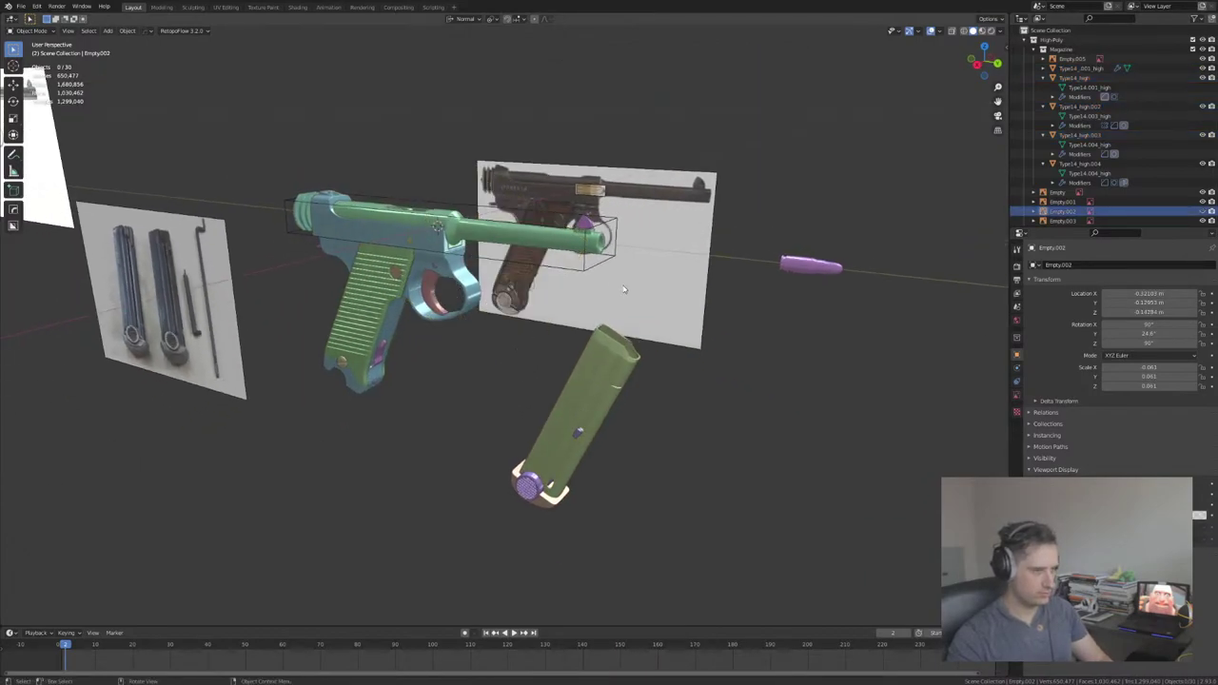
left_click(623, 290)
key("h")
left_click(615, 223)
key("h")
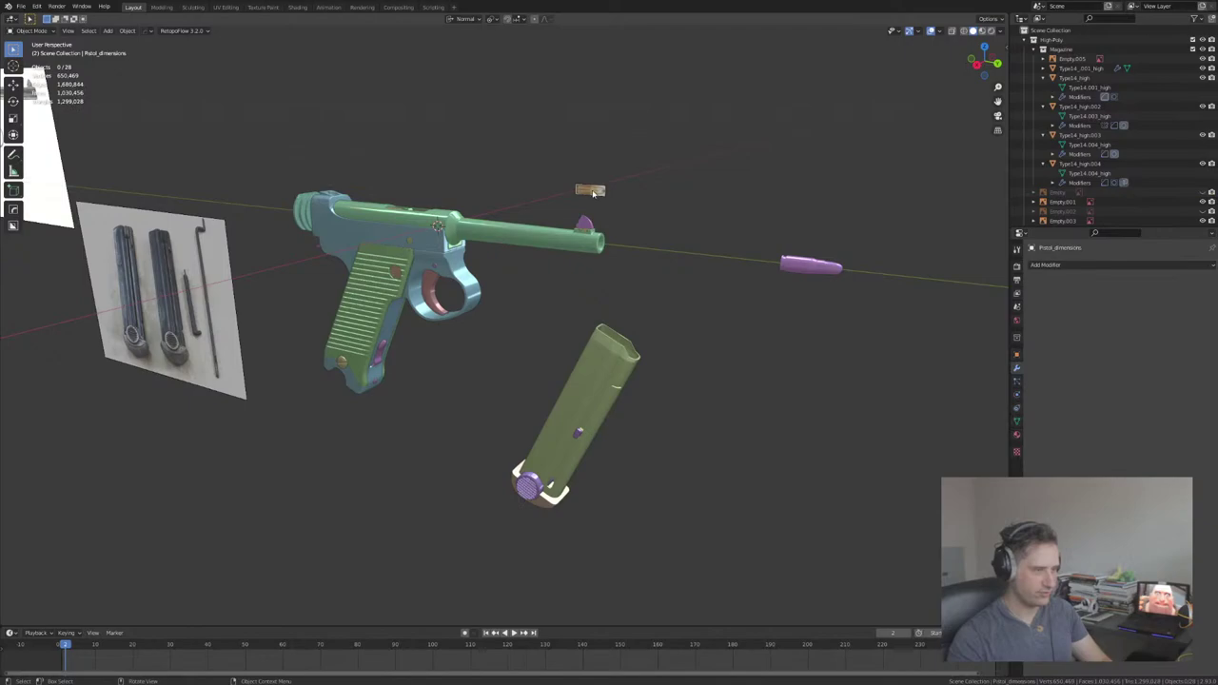
Step: Hide the small object behind the pistol, the magazine reference image and the Empty.003 reference image
left_click(592, 192)
key("h")
left_click(193, 278)
key("h")
scroll(188, 275, "down", 3)
left_click(185, 209)
key("h")
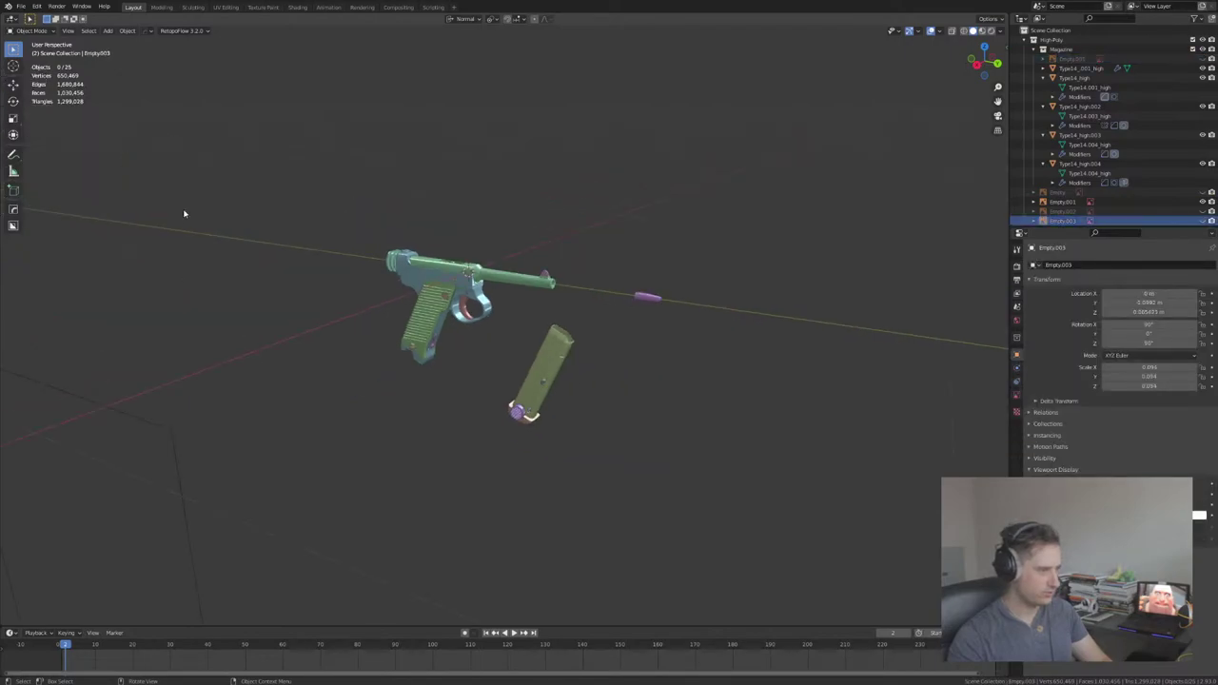
Step: Hide the remaining large reference image Empty.001
scroll(181, 212, "down", 4)
middle_click_drag(222, 259, 154, 310)
middle_click_drag(242, 374, 513, 249)
left_click(362, 269)
key("h")
Step: Examine the high-poly pistol's frame, ribbed grip and trigger area up close
scroll(565, 285, "up", 4)
scroll(564, 286, "up", 2)
scroll(581, 281, "up", 4)
scroll(581, 281, "down", 5)
scroll(692, 390, "up", 5)
scroll(743, 383, "down", 4)
scroll(670, 464, "up", 4)
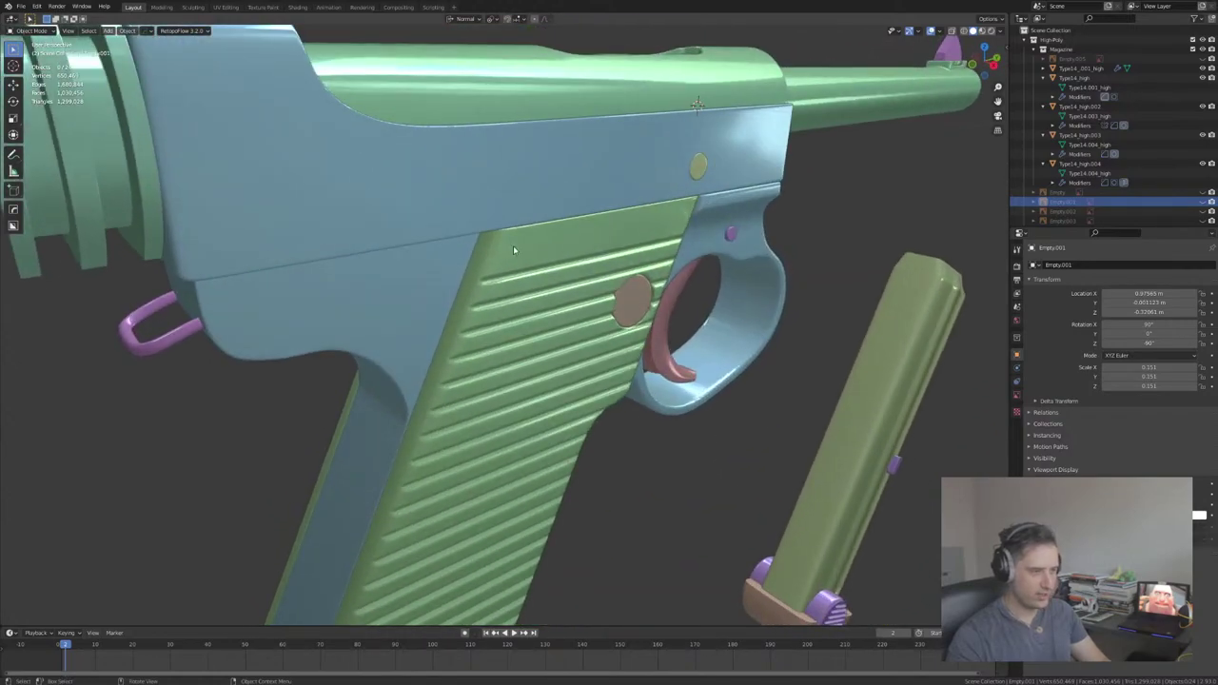
middle_click_drag(549, 300, 600, 361)
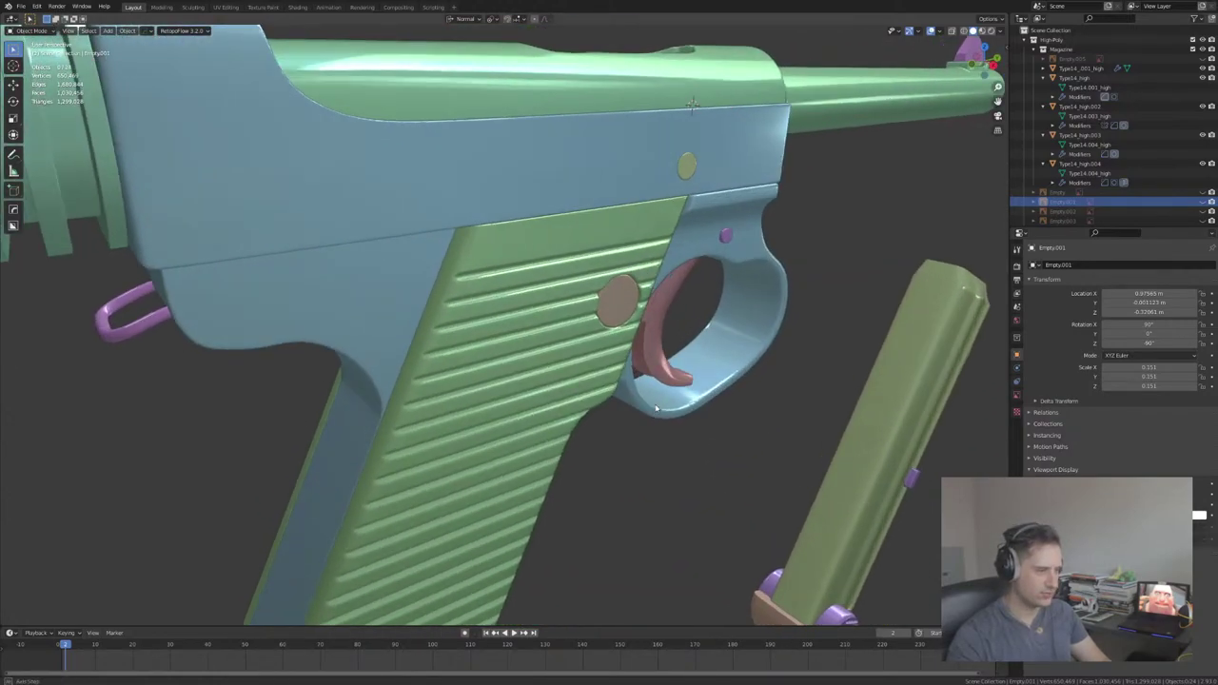
scroll(612, 371, "up", 3)
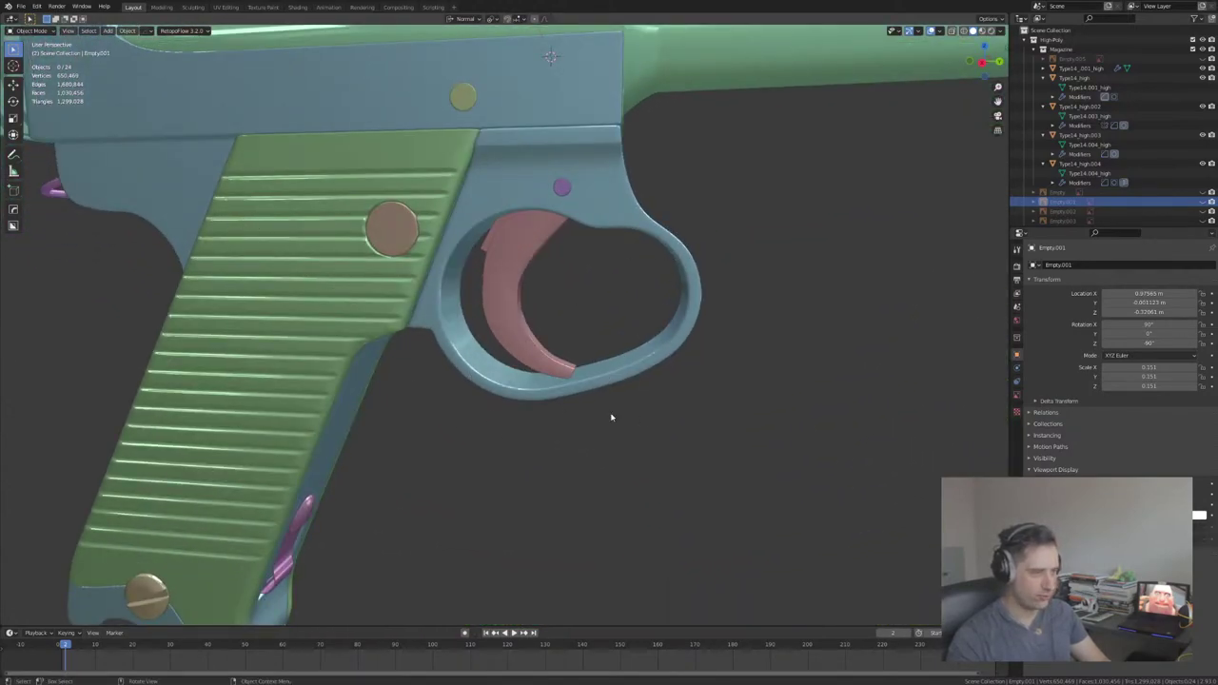
Step: Select the ribbed grip panel and review its modifier stack from Mirror and Bevel through Remesh
left_click(436, 166)
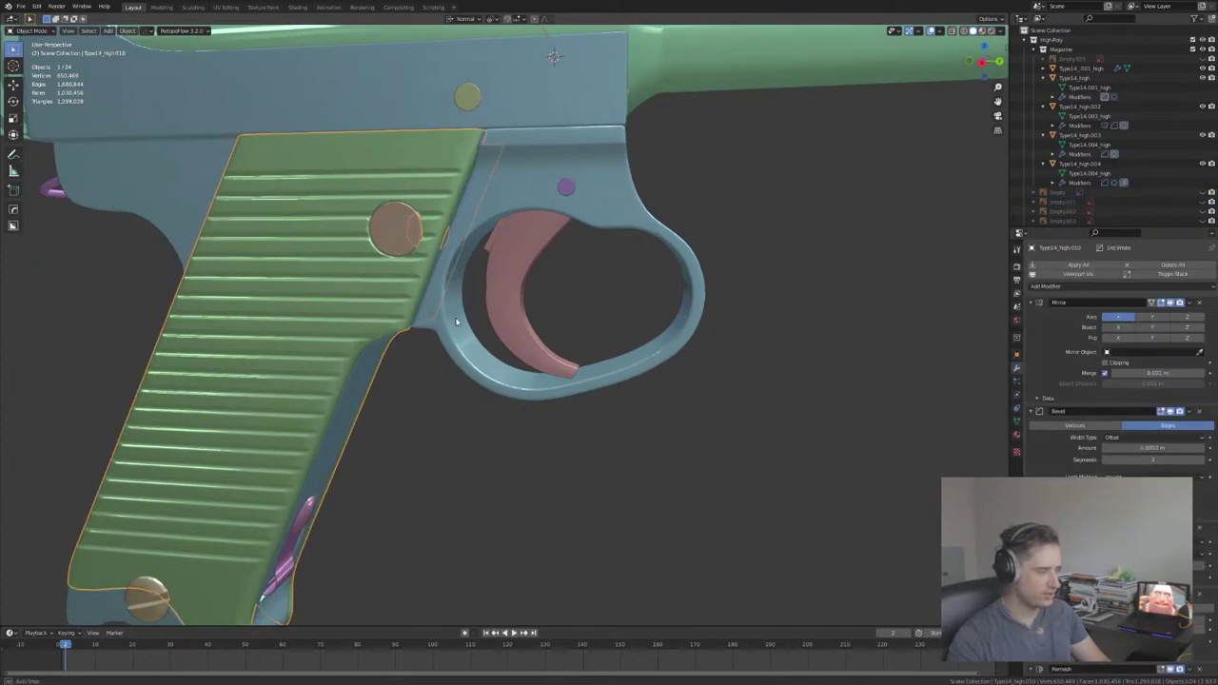
middle_click_drag(459, 321, 482, 323)
scroll(482, 323, "down", 1)
scroll(1118, 362, "down", 1)
scroll(1118, 362, "down", 7)
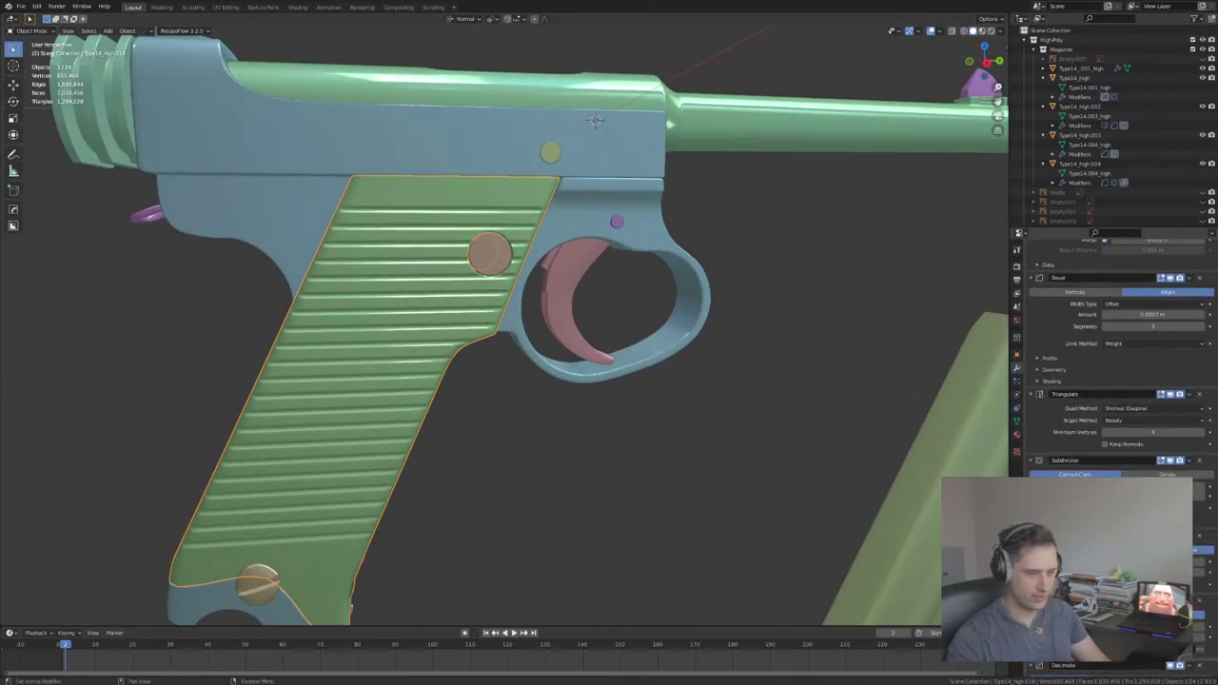
scroll(1033, 440, "down", 1)
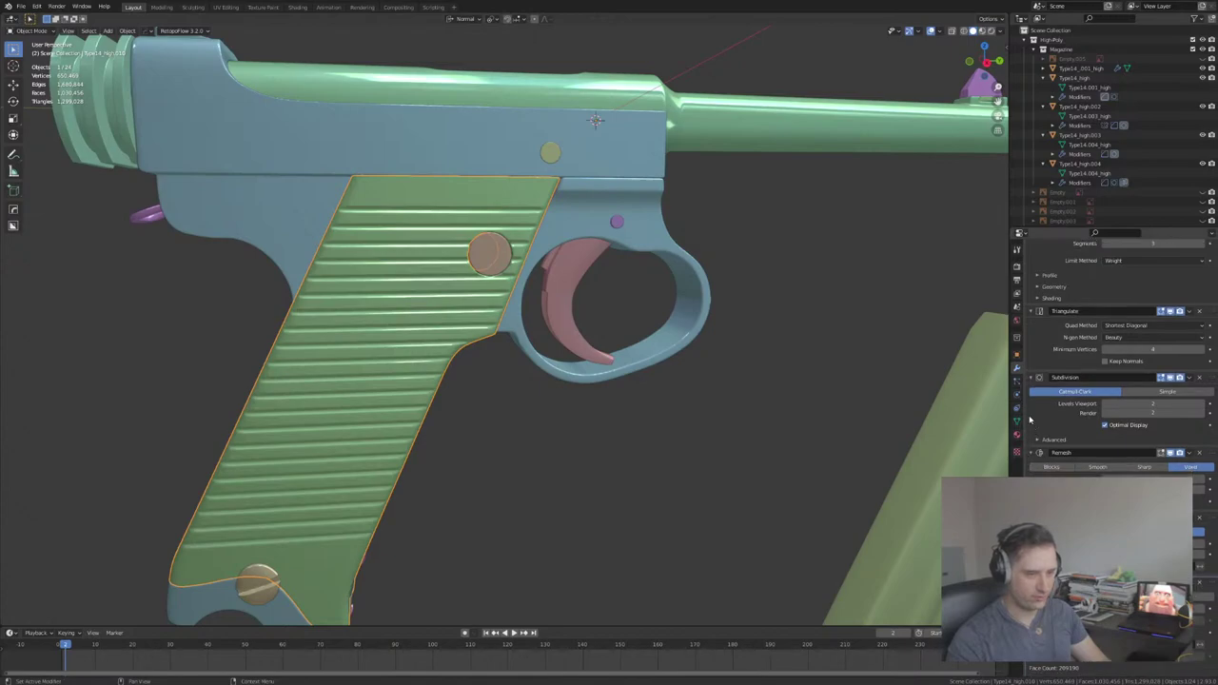
scroll(1049, 311, "up", 1)
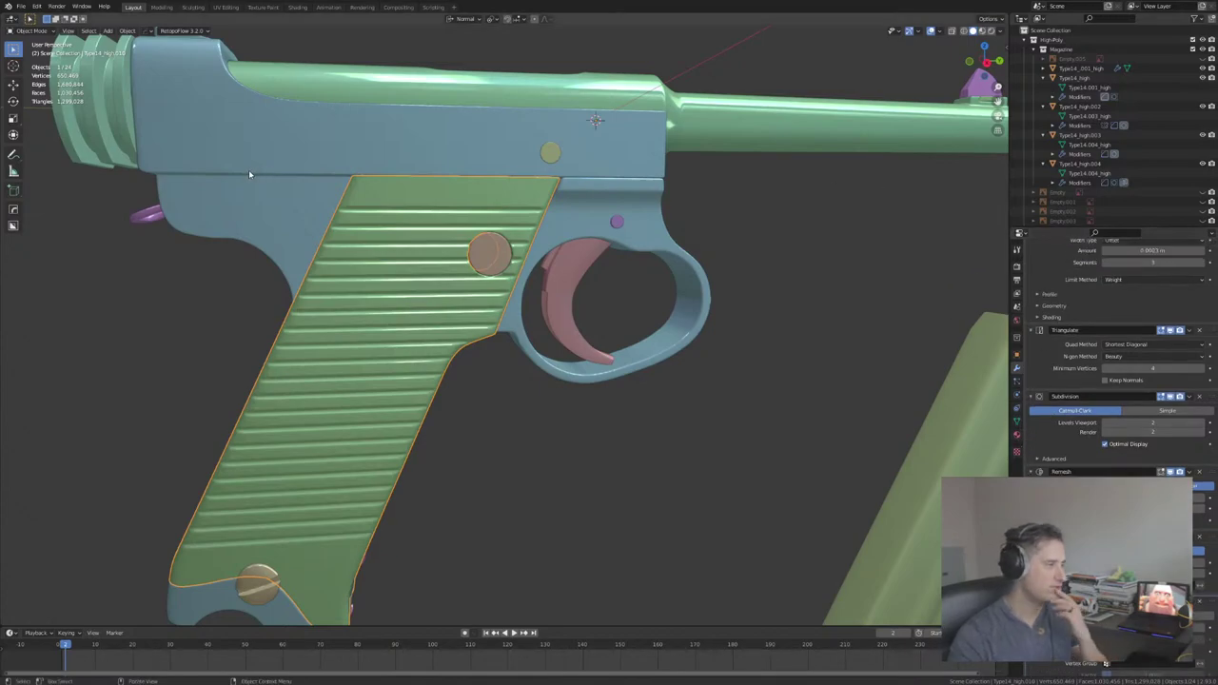
Step: Select the rear bolt knob, the frame and the trigger guard in turn to inspect their modifier stacks
left_click(88, 126)
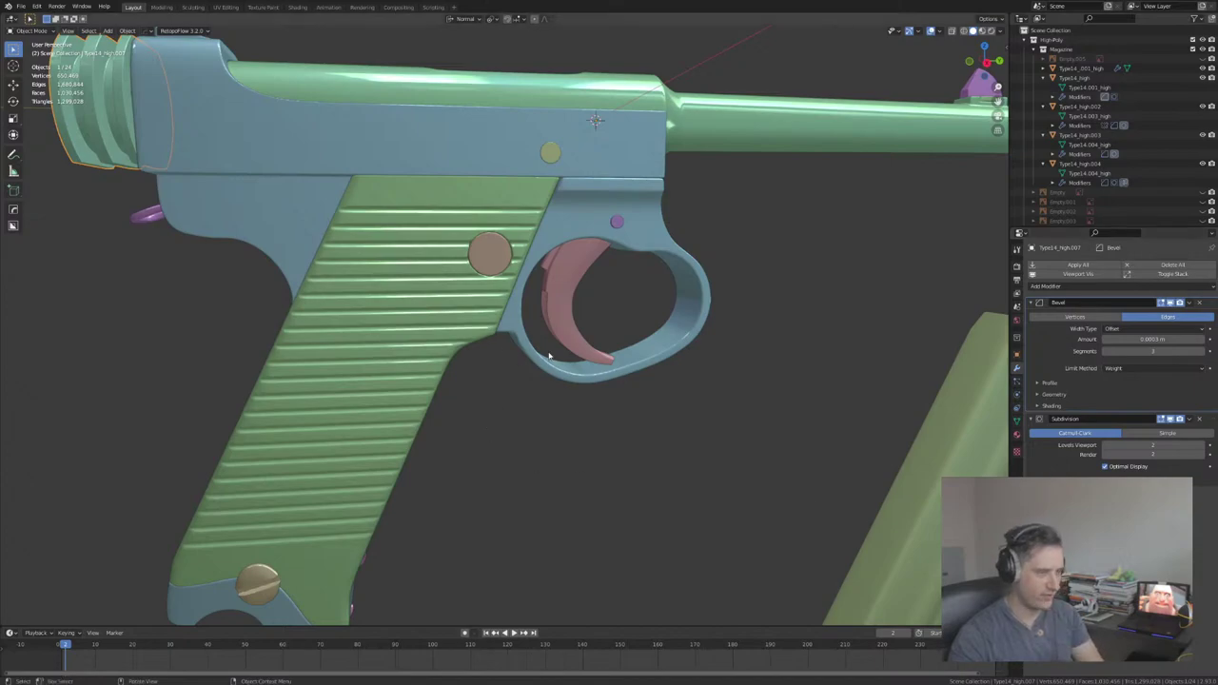
middle_click_drag(552, 356, 724, 358)
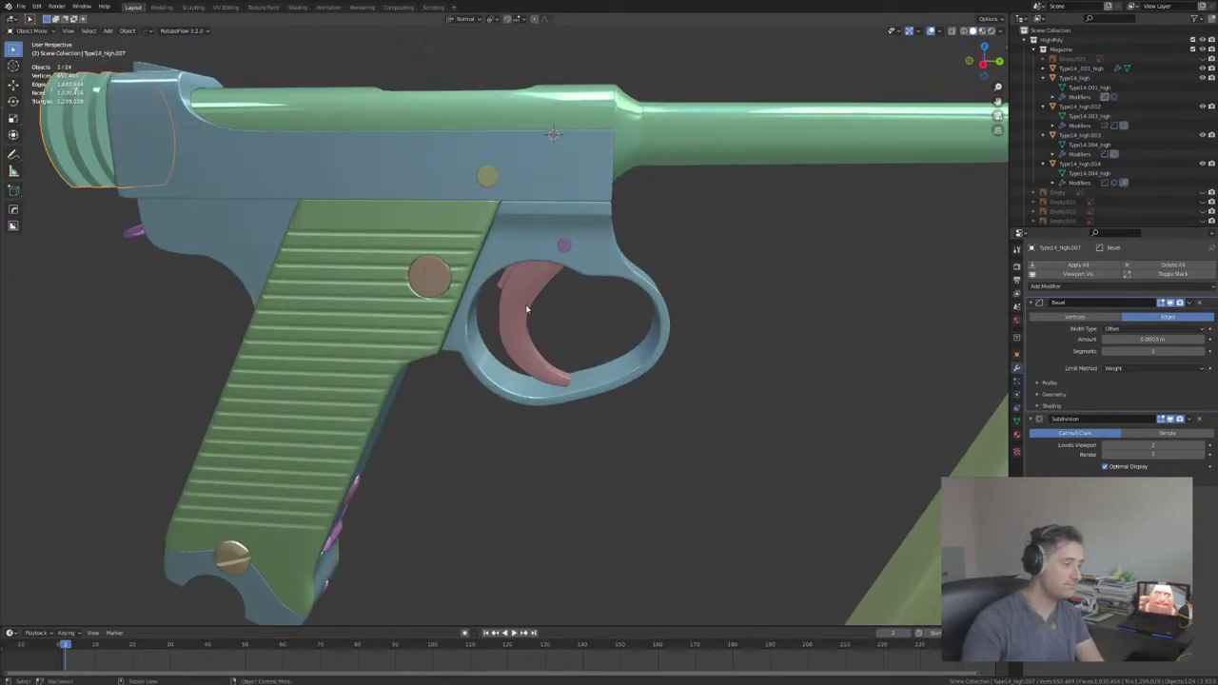
left_click(211, 174)
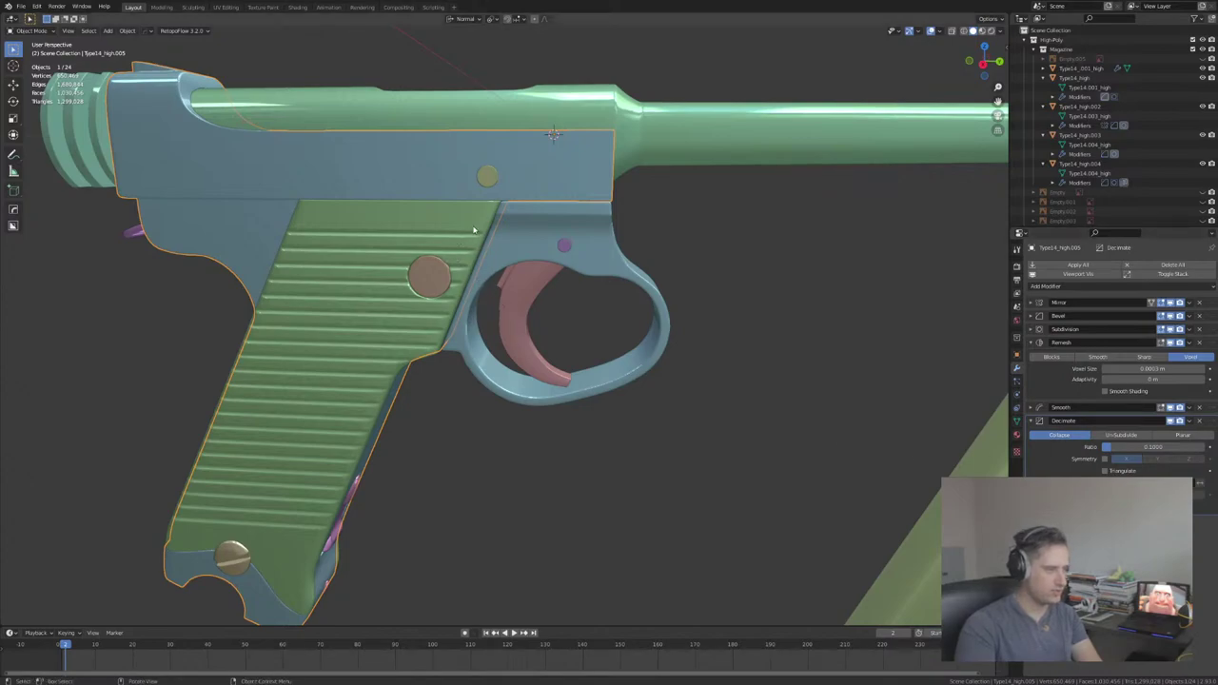
middle_click_drag(399, 222, 436, 219)
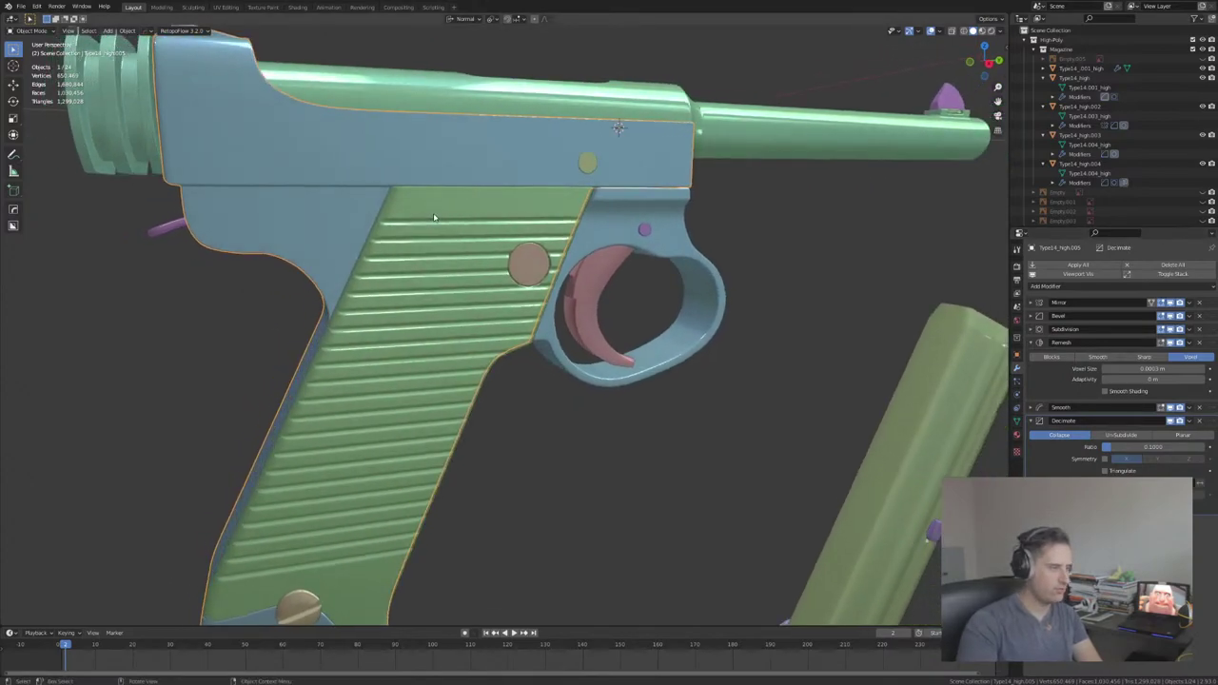
left_click(447, 219)
left_click(678, 221)
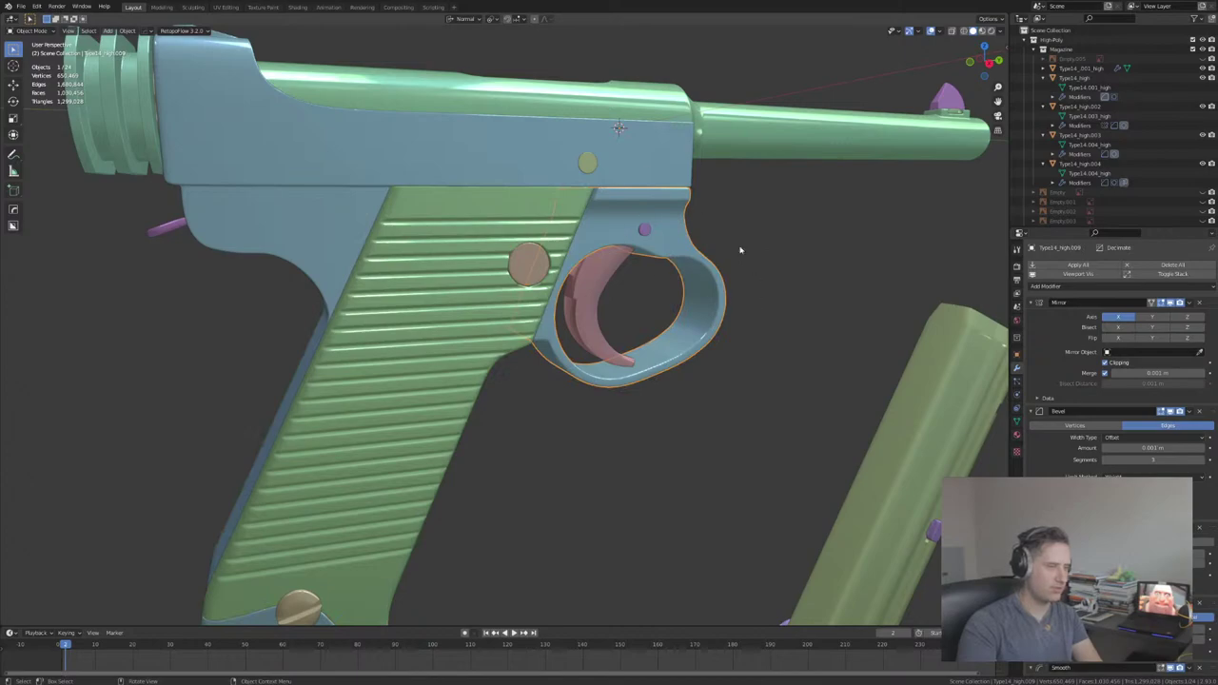
middle_click_drag(740, 250, 626, 184)
scroll(760, 232, "down", 5)
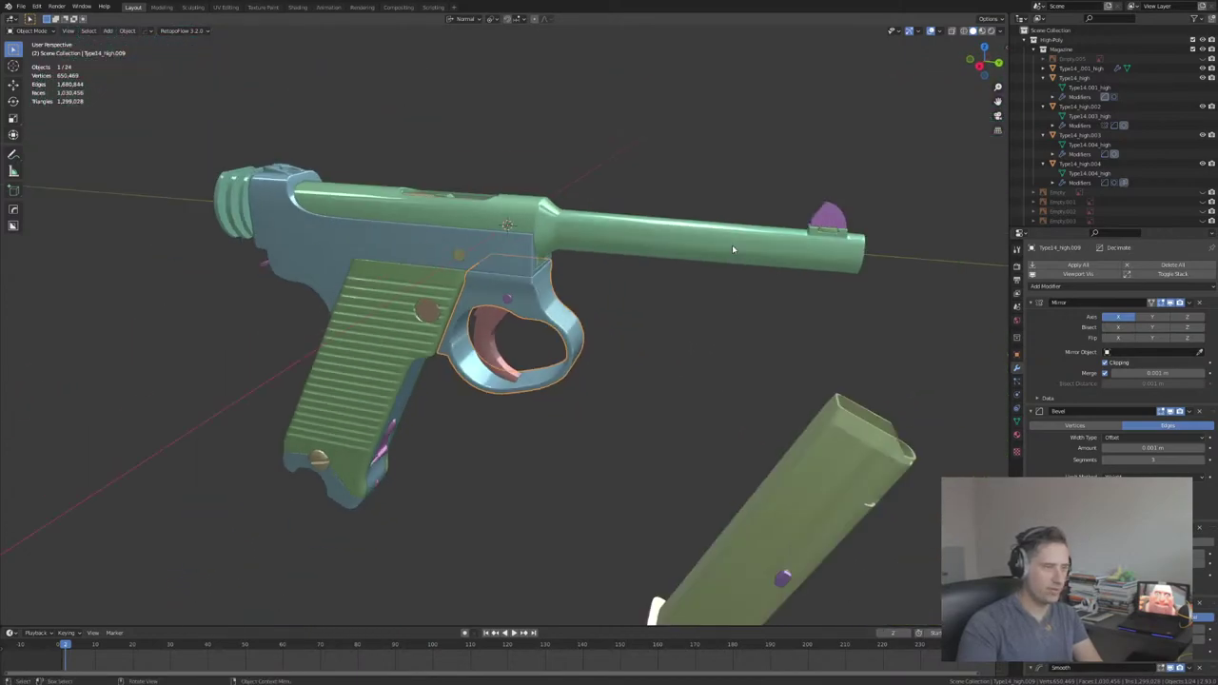
Step: Select the barrel and receiver part and inspect its modifier stack along the pistol's side
left_click(732, 245)
middle_click_drag(789, 361, 729, 359)
scroll(709, 364, "up", 5)
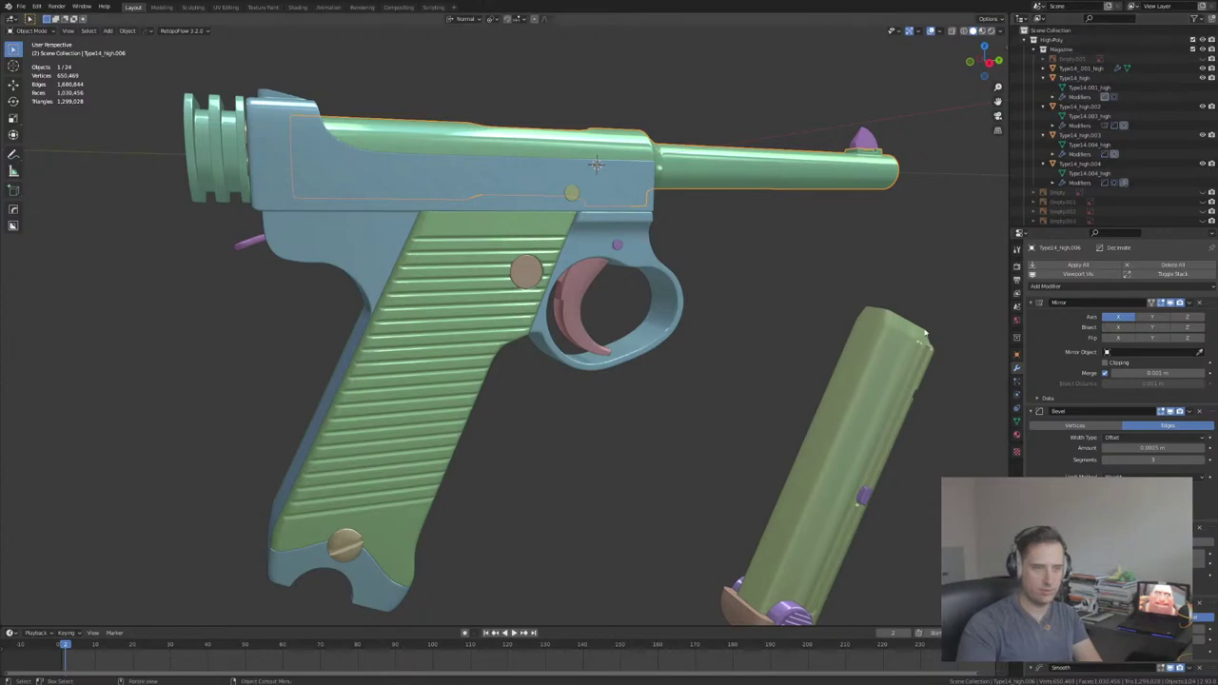
middle_click_drag(944, 337, 919, 339)
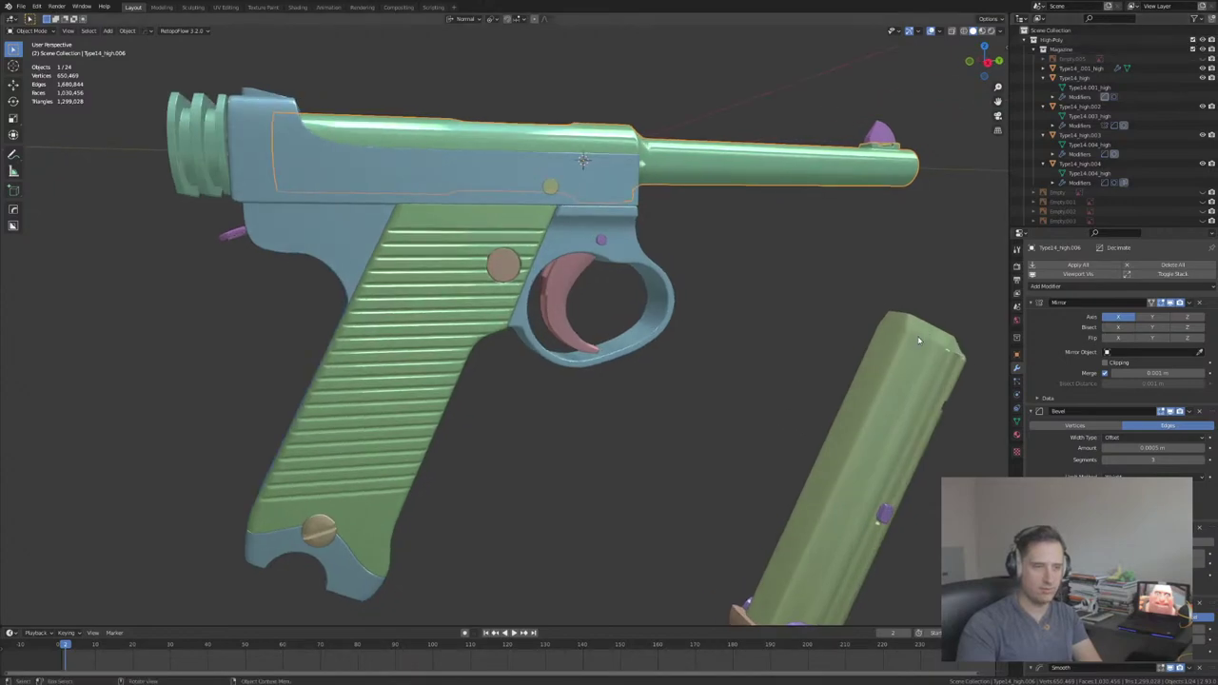
Step: Exclude the High-Poly collection, enable the Low_poly collection and display the viewport in Material Preview
left_click(1193, 44)
left_click(1193, 68)
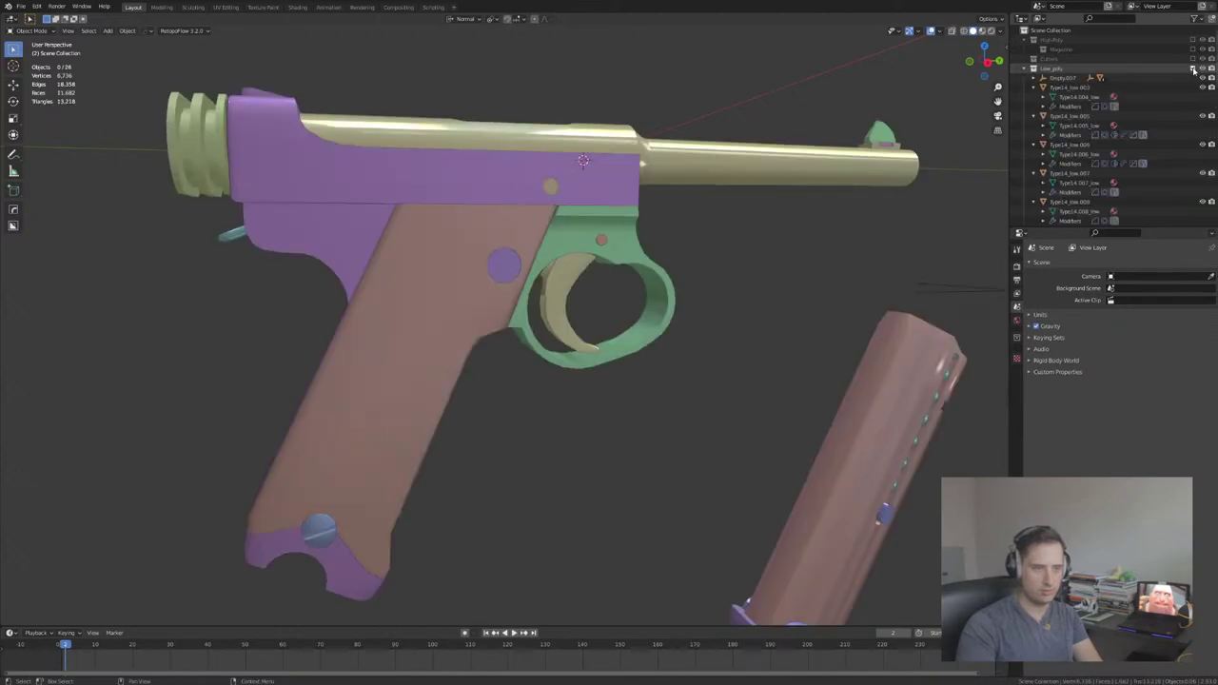
scroll(753, 238, "down", 2)
middle_click_drag(761, 234, 728, 236)
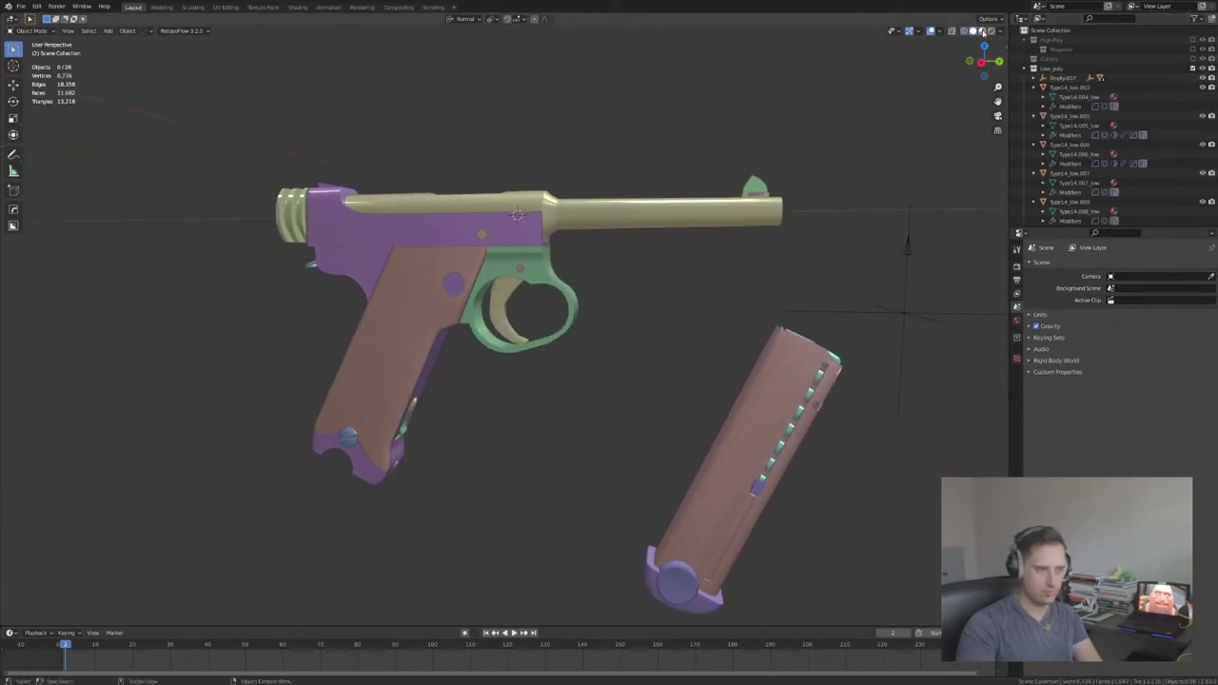
left_click(983, 33)
Step: Examine the checker texture on the low-poly pistol and magazine from several angles, including the grip up close
middle_click_drag(666, 318, 554, 304)
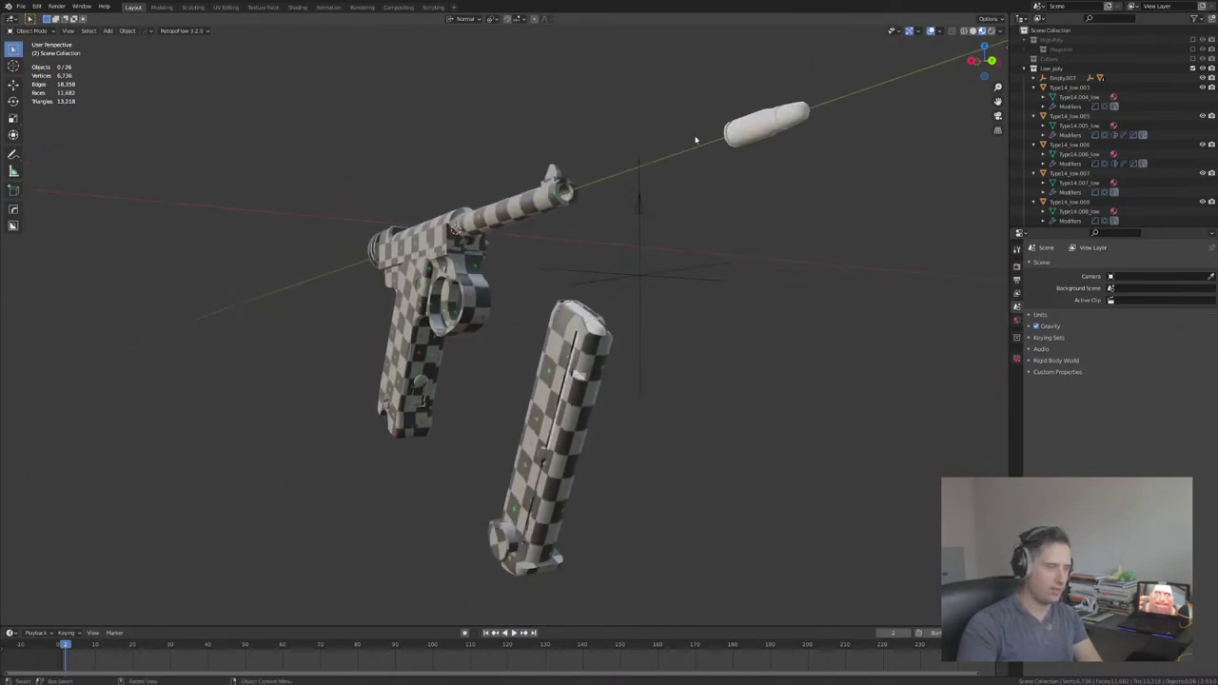
middle_click_drag(733, 208, 577, 304)
scroll(609, 286, "up", 5)
scroll(634, 274, "down", 2)
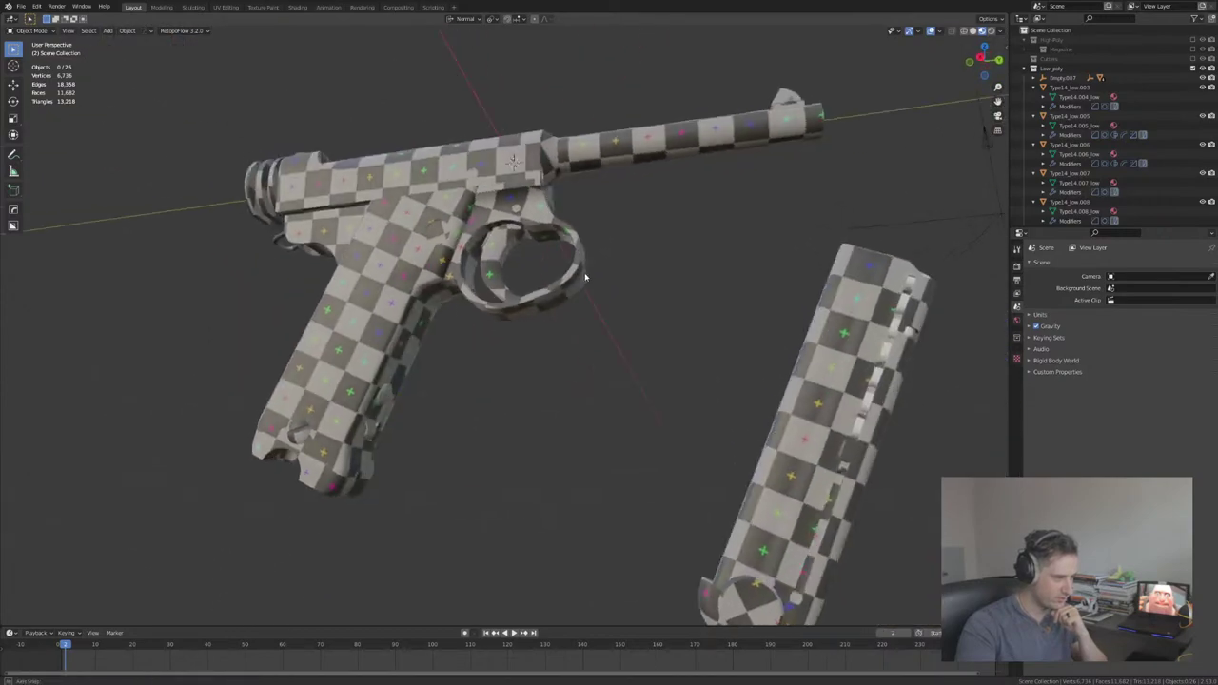
middle_click_drag(634, 274, 593, 378)
scroll(612, 375, "up", 4)
scroll(607, 383, "down", 4)
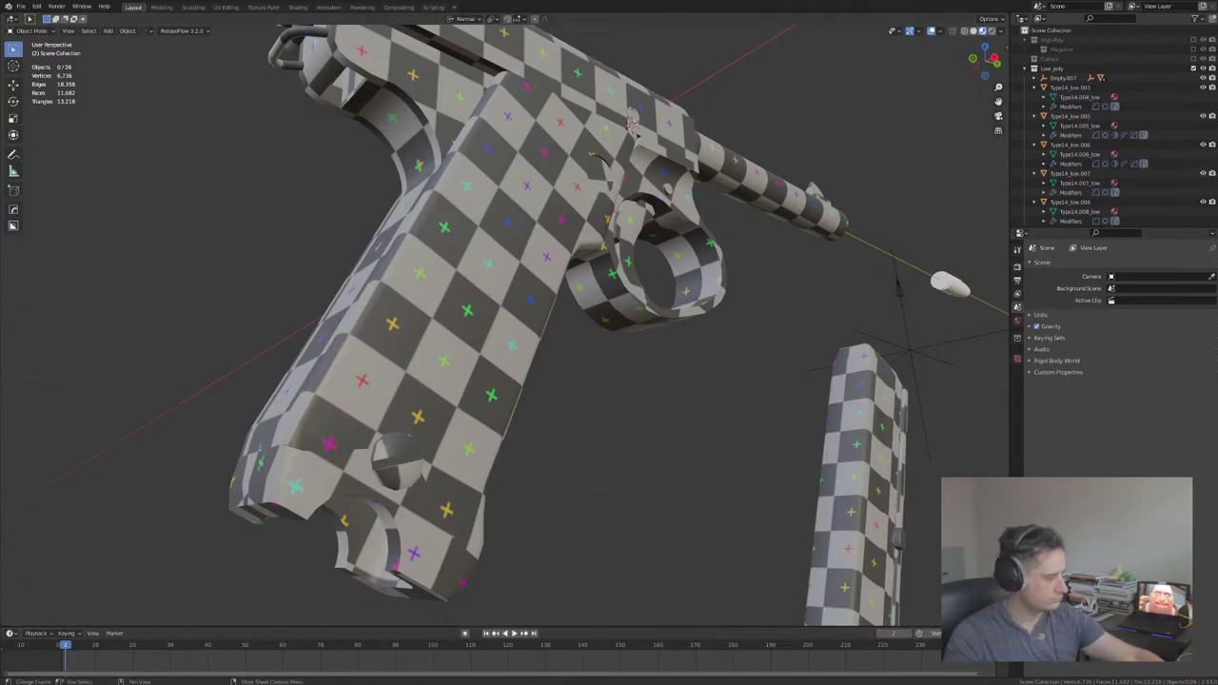
Step: Switch to Marmoset Toolbag and select the ribbed grip mesh on the baked pistol
key("alt+Tab")
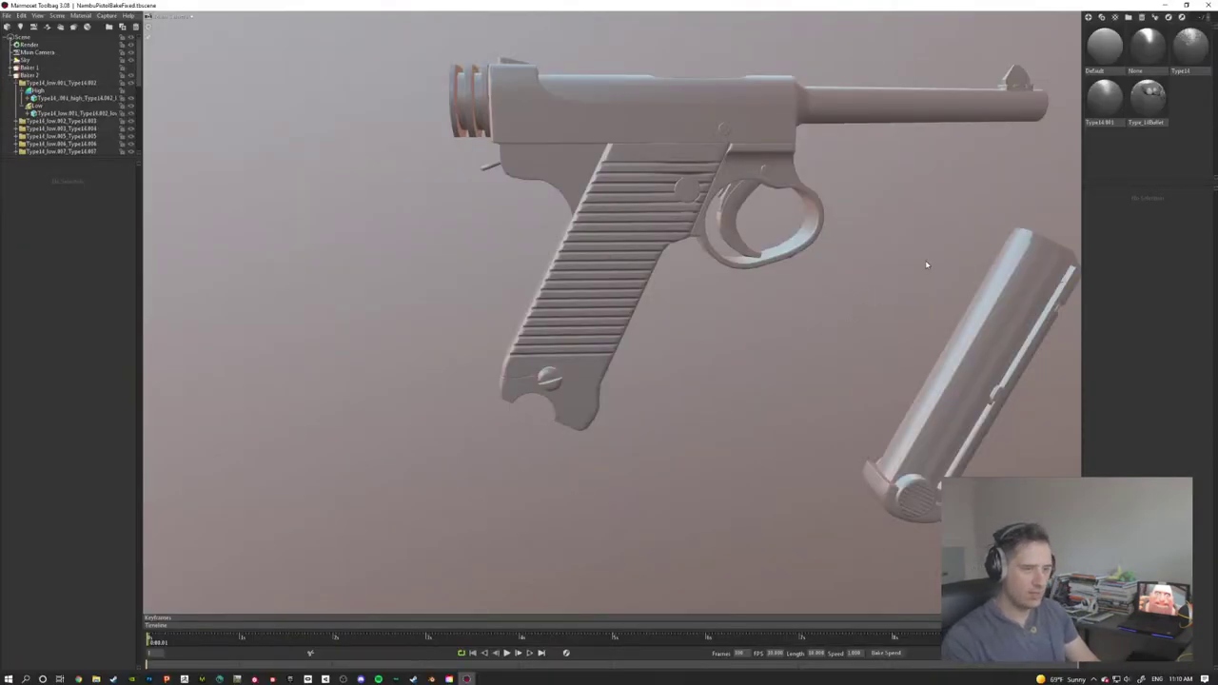
left_click_drag(894, 255, 444, 212)
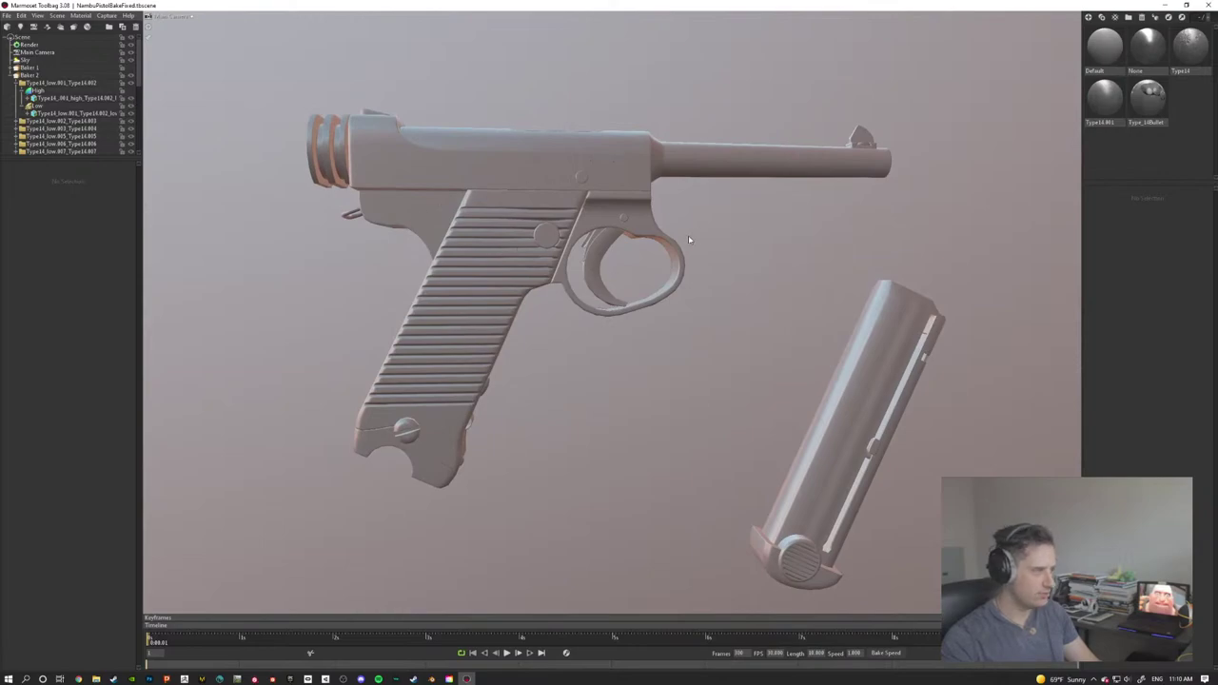
left_click_drag(689, 238, 763, 231)
left_click(523, 194)
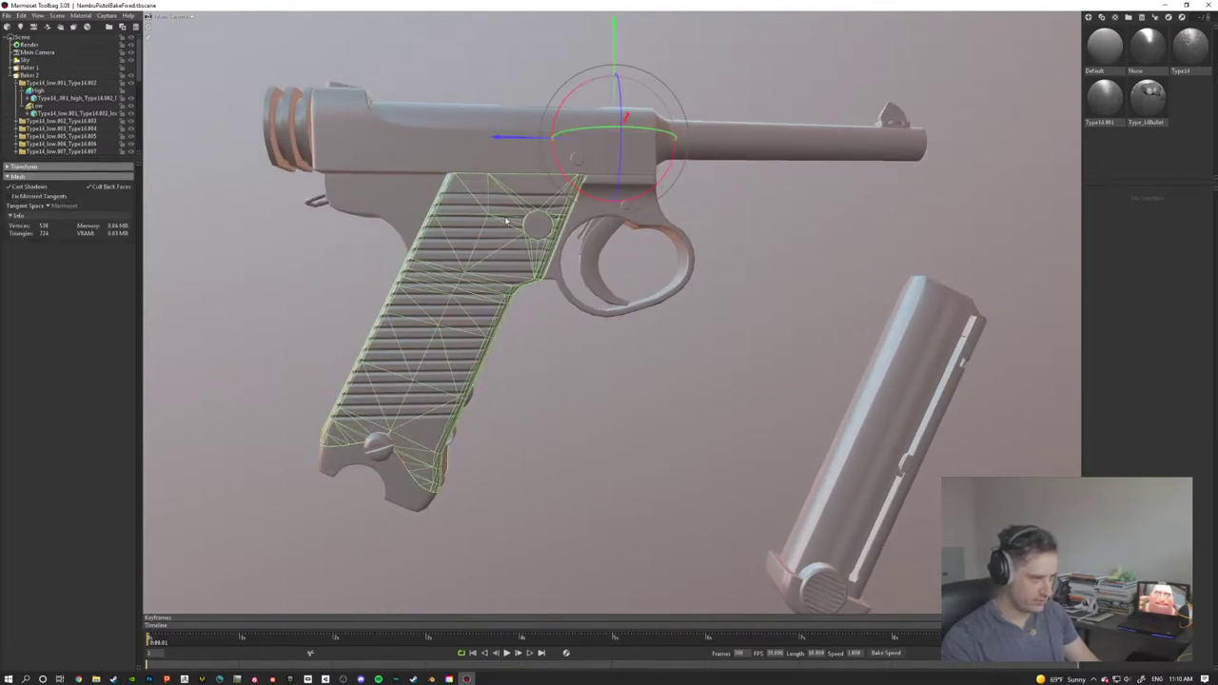
Step: Find the grip's bake group in Baker 2 and open the cage settings of its Low group
scroll(52, 103, "down", 3)
scroll(52, 103, "down", 3)
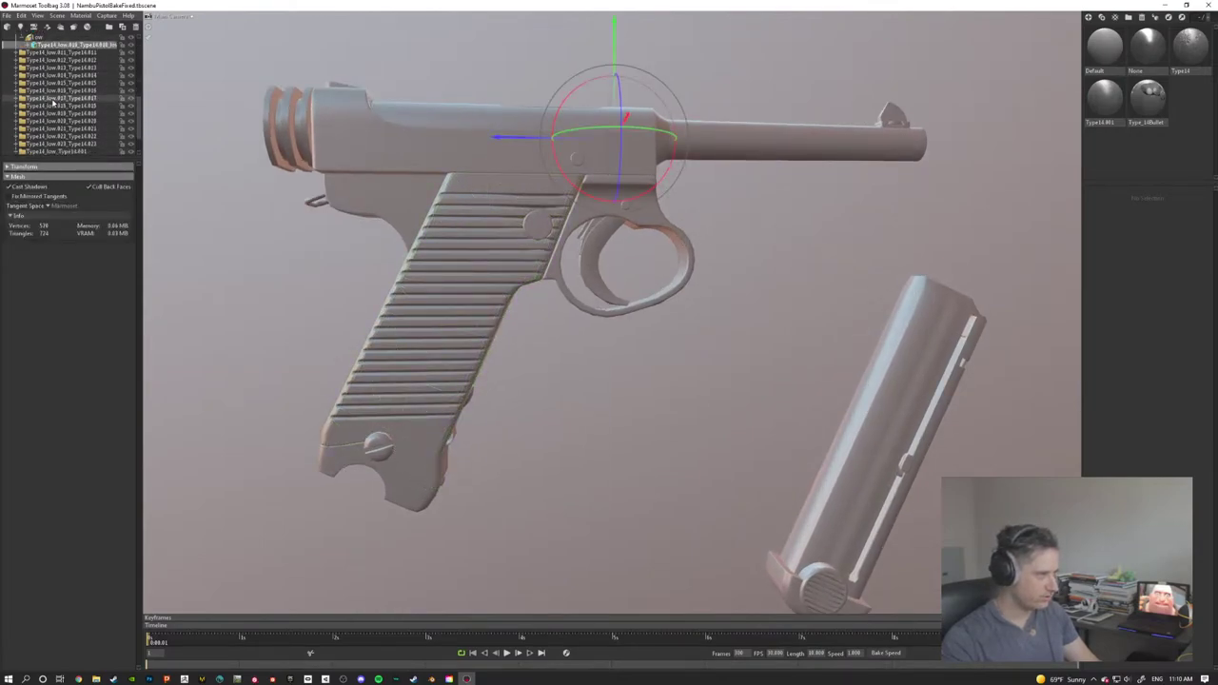
scroll(55, 101, "up", 3)
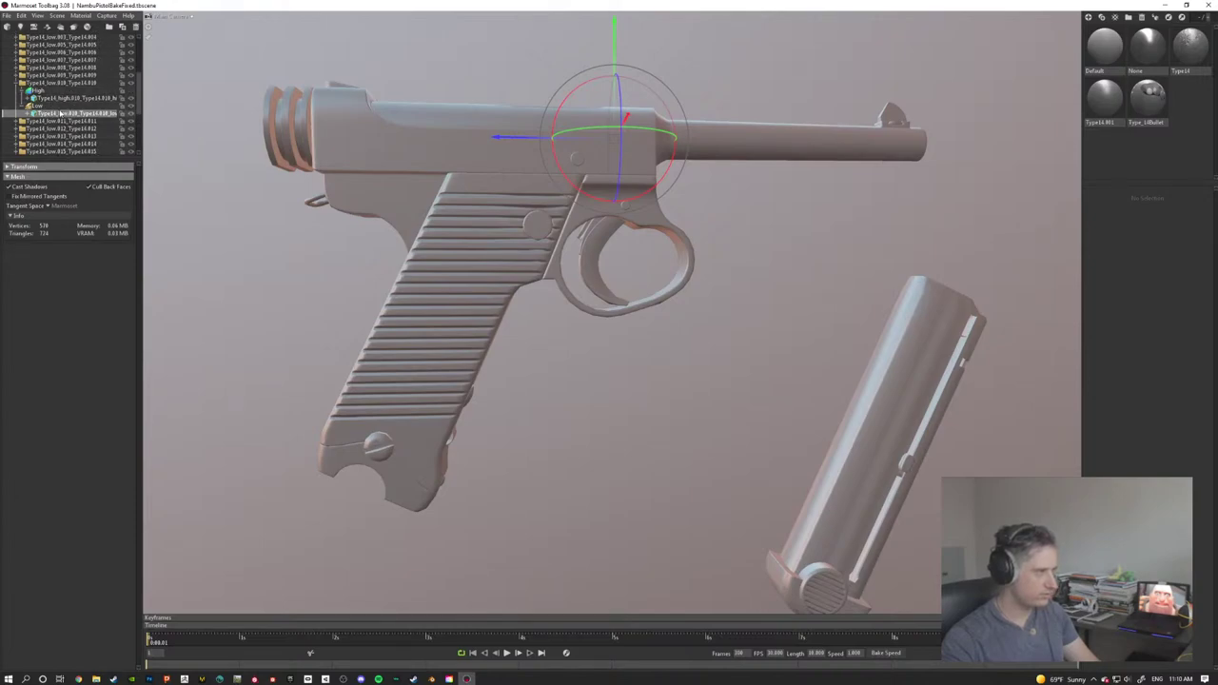
scroll(41, 112, "up", 1)
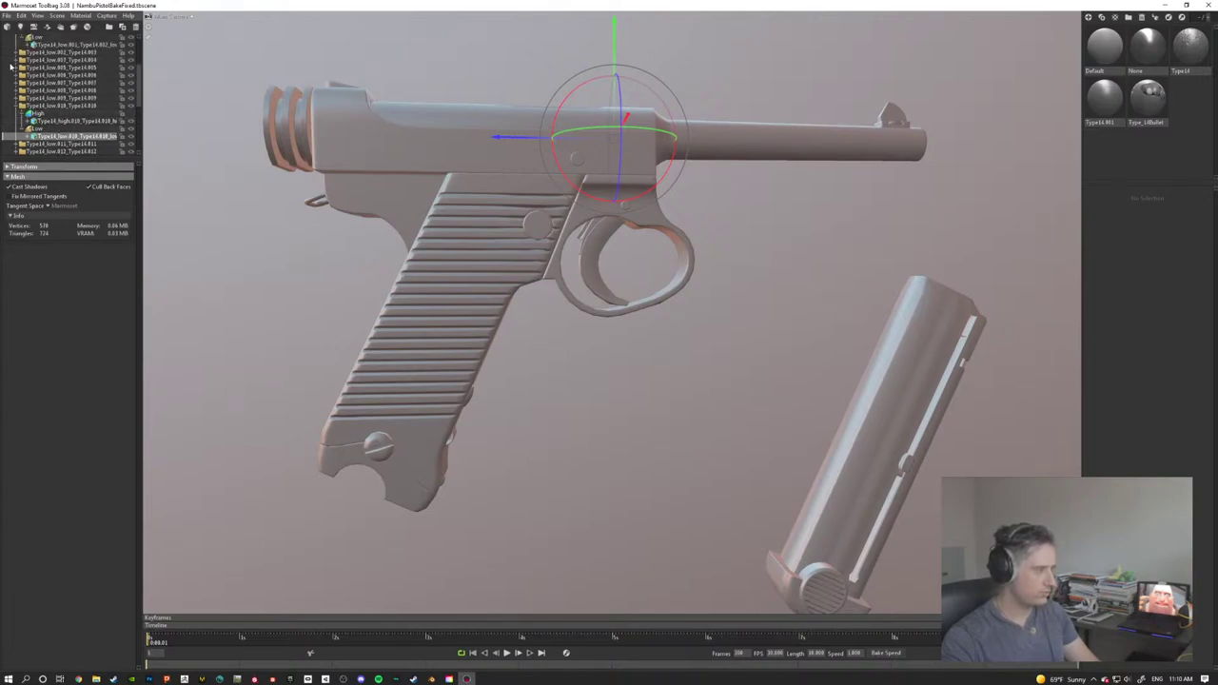
left_click(36, 128)
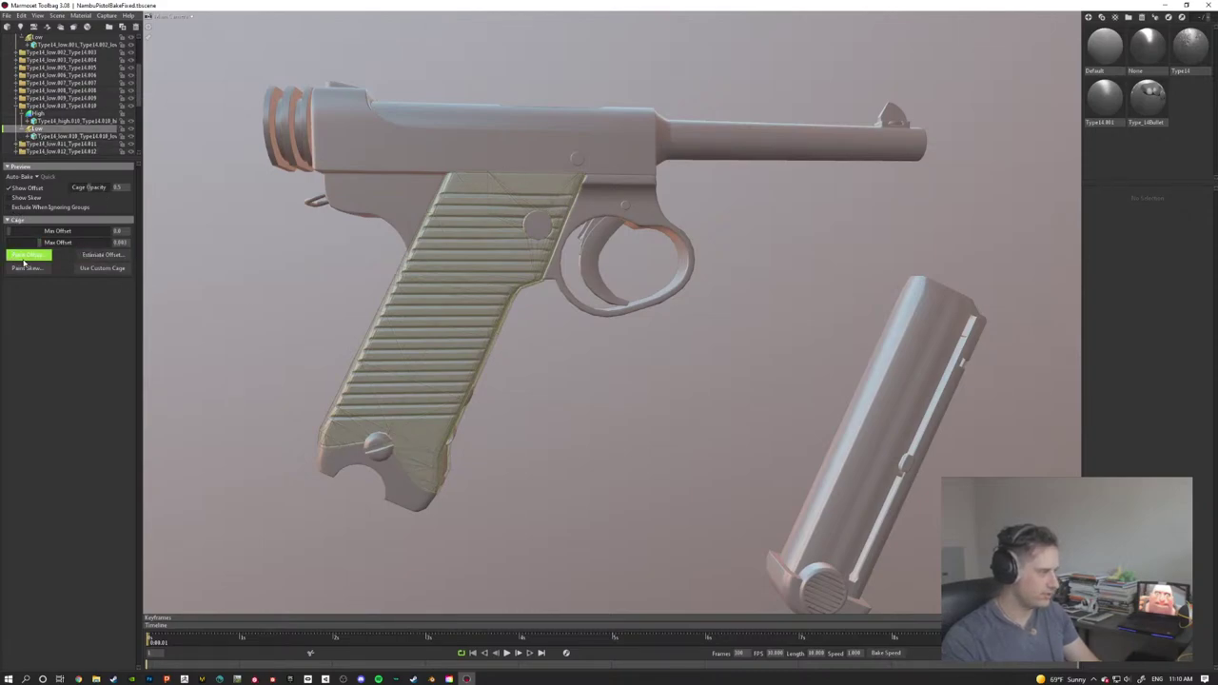
Step: Paint the grip's skew map black around the round upper screw with an enlarged brush and finish the skew painting
left_click_drag(721, 317, 612, 410)
scroll(614, 431, "up", 5)
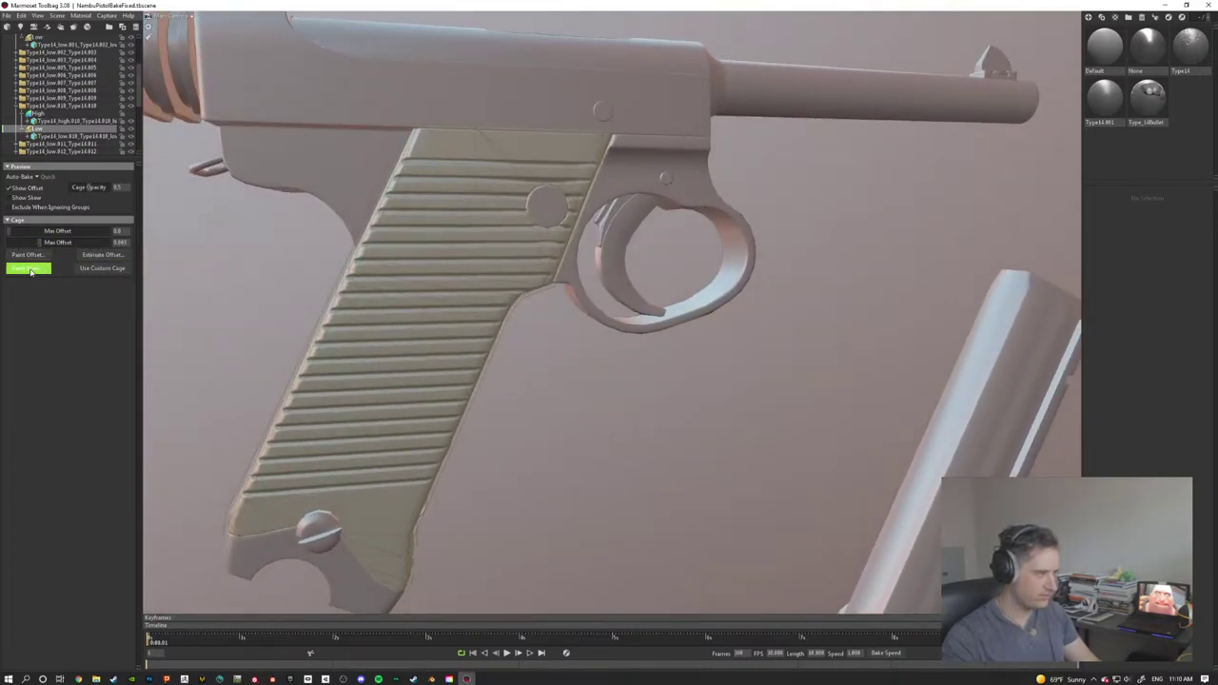
left_click(31, 271)
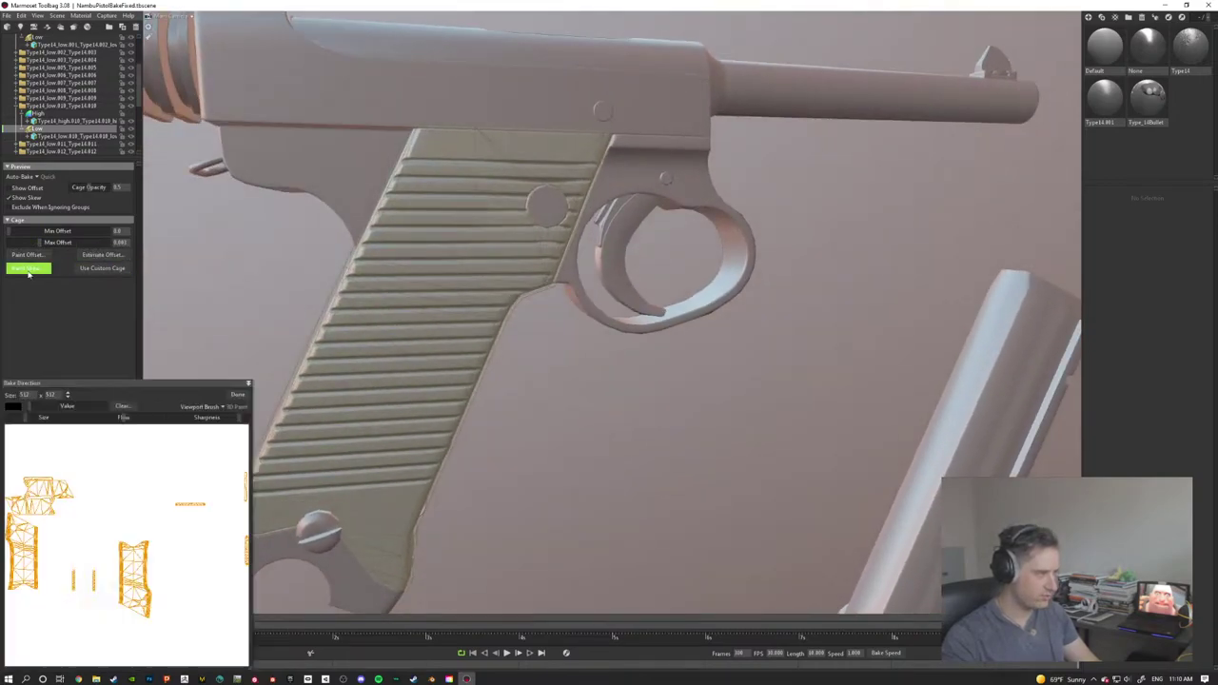
key("bracketright")
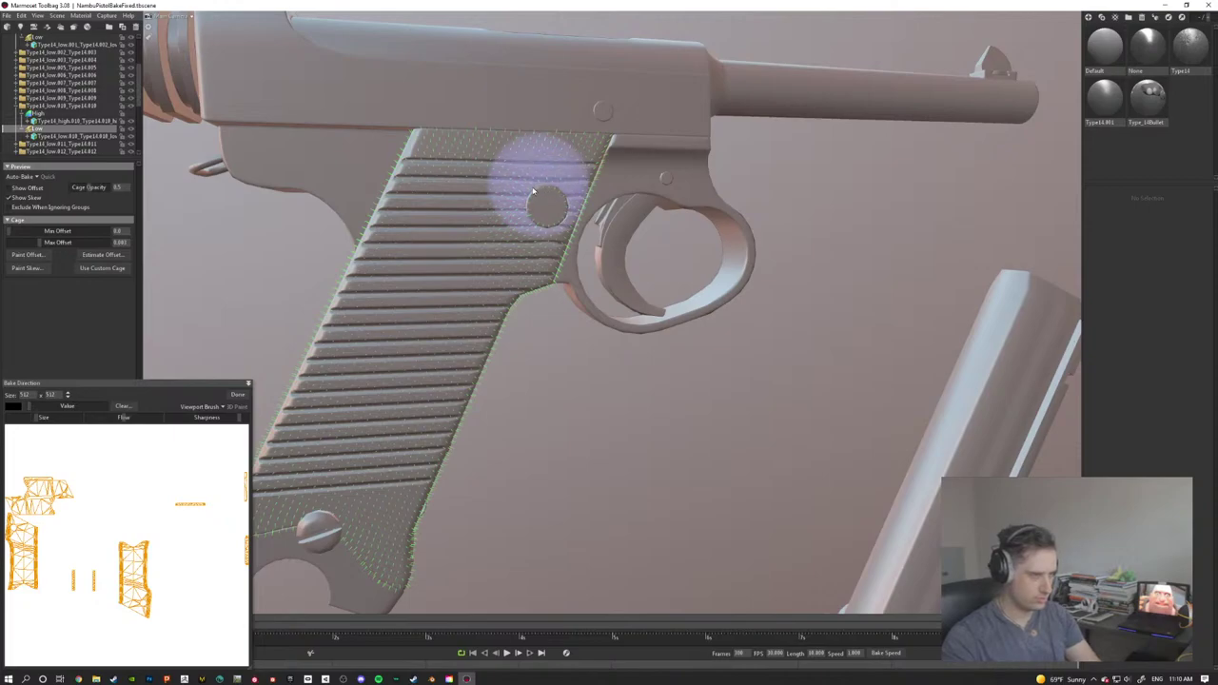
mouse_move(543, 189)
left_mouse_down()
mouse_move(525, 185)
mouse_move(544, 190)
mouse_move(528, 233)
mouse_move(514, 212)
mouse_move(490, 221)
mouse_move(555, 181)
mouse_move(504, 188)
mouse_move(545, 196)
mouse_move(500, 207)
mouse_move(520, 206)
left_mouse_up()
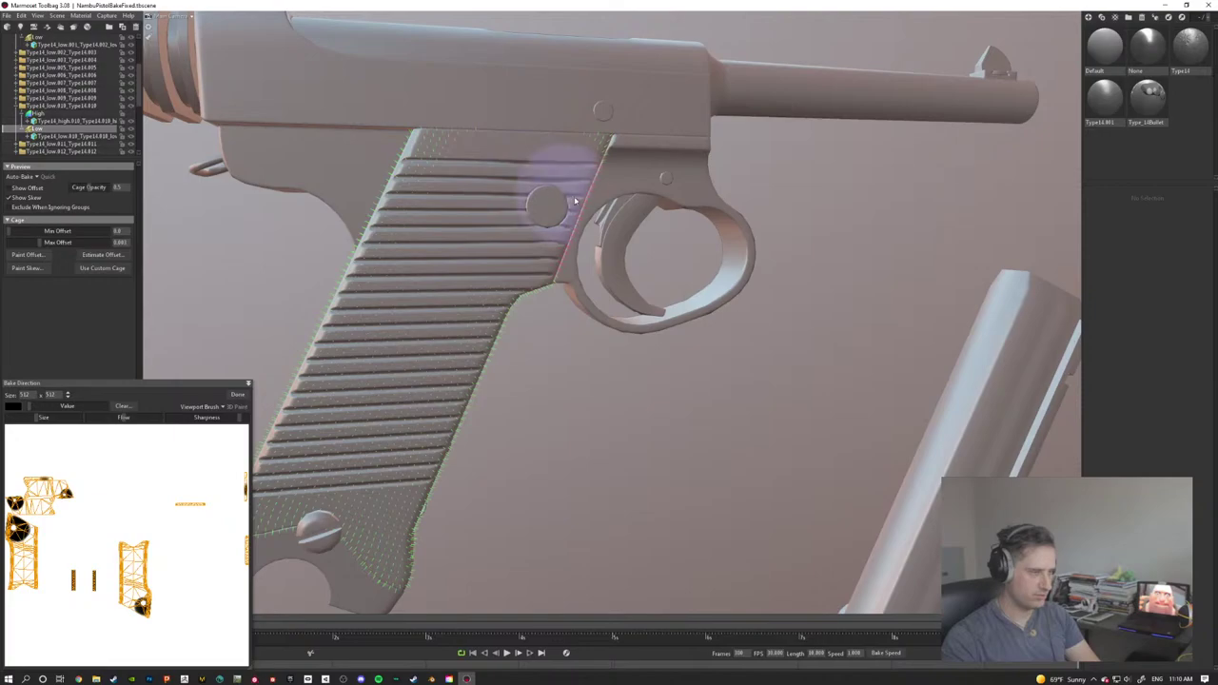
scroll(636, 221, "up", 1)
scroll(637, 222, "up", 3)
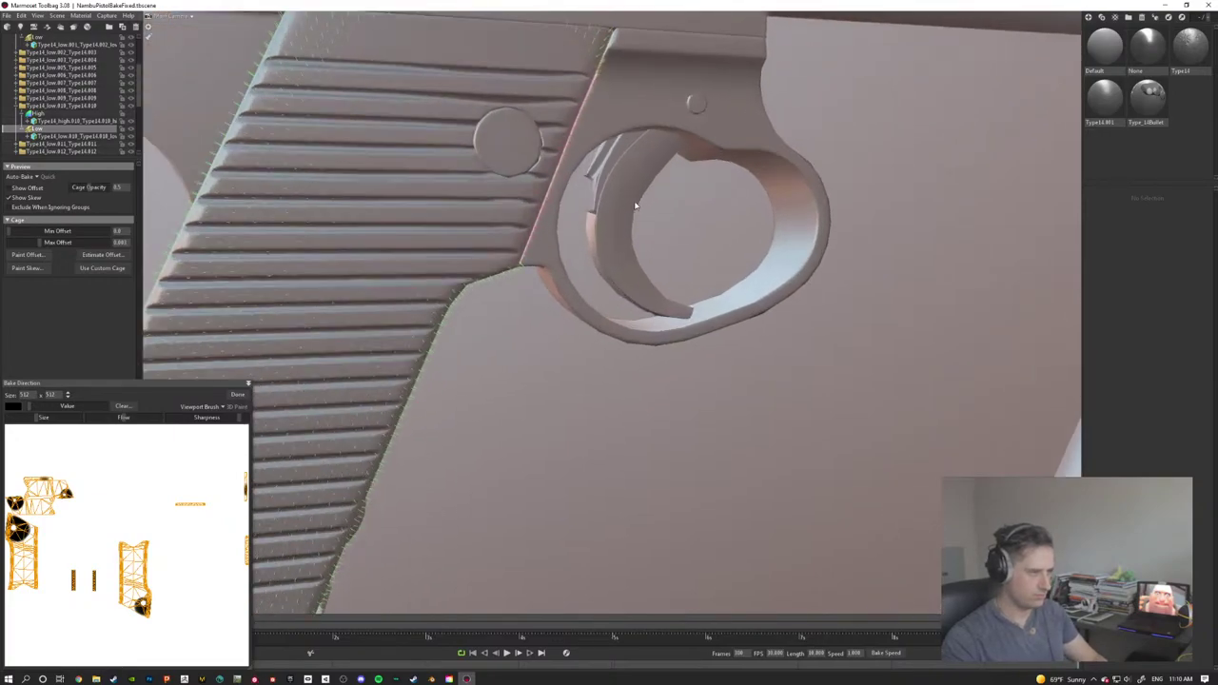
mouse_move(636, 222)
left_mouse_down("alt")
mouse_move(563, 220)
mouse_move(642, 247)
left_mouse_up("alt")
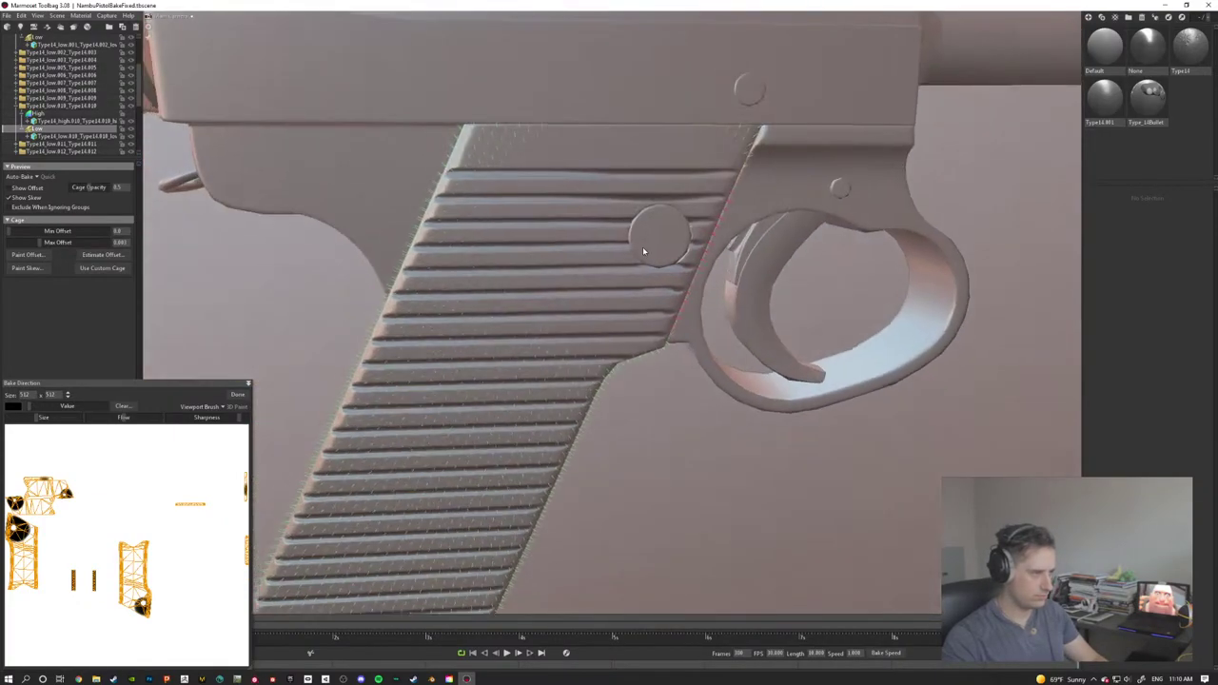
left_click(237, 394)
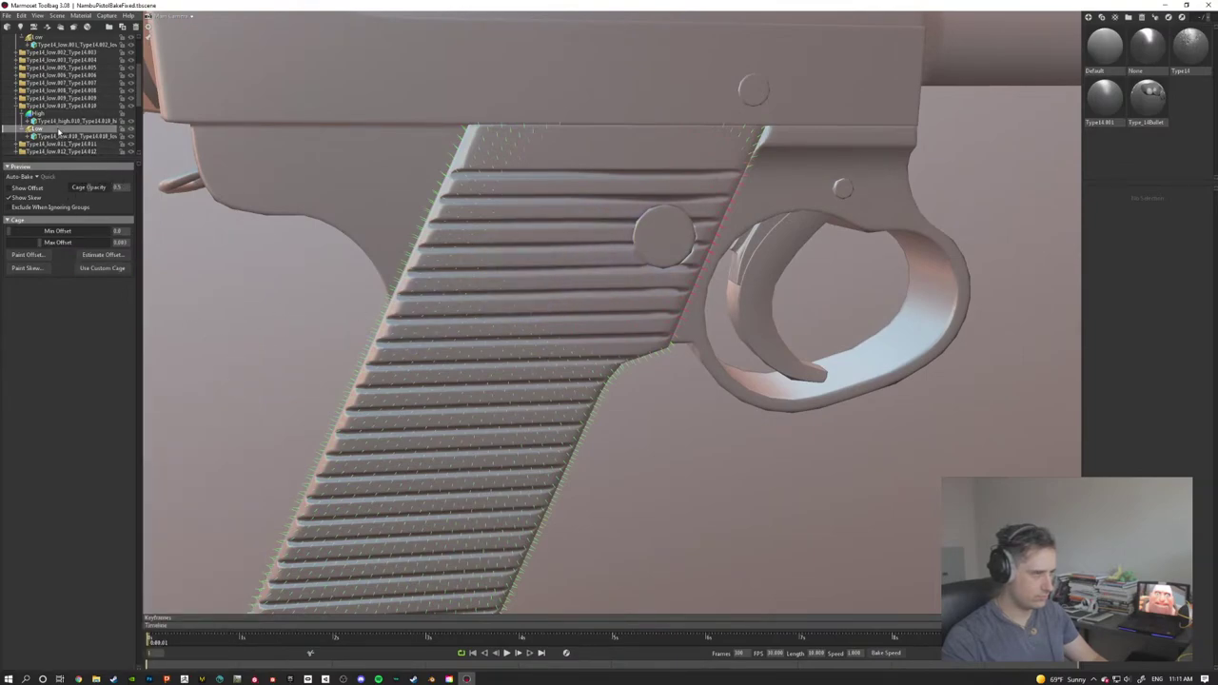
Step: Set the grip cage's Max Offset to 0.004 and check the bake directions around the grip from several angles
left_click(63, 209)
left_click_drag(43, 244, 40, 245)
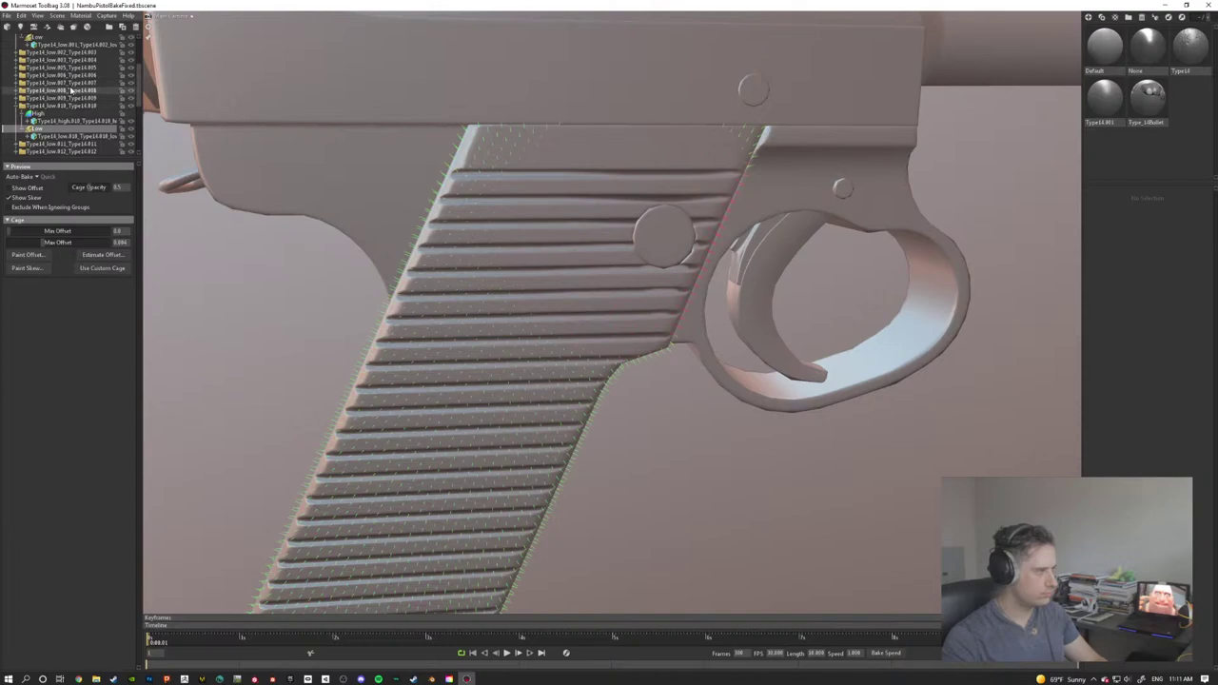
scroll(19, 86, "up", 3)
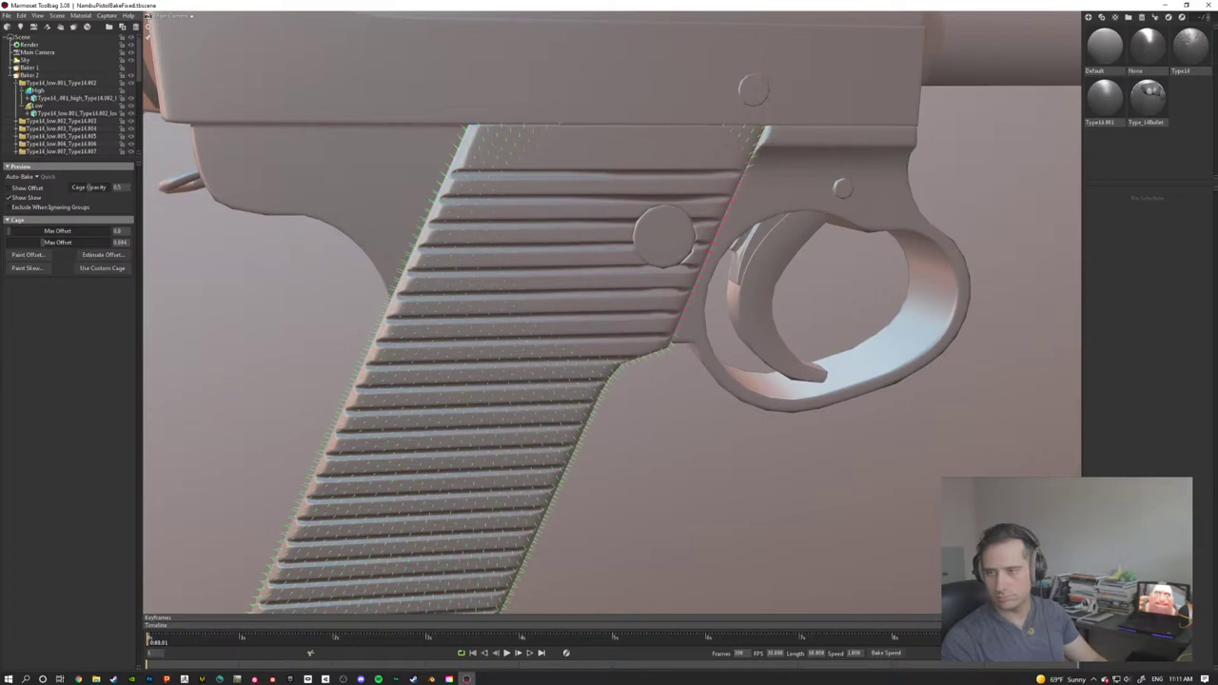
scroll(909, 388, "down", 3)
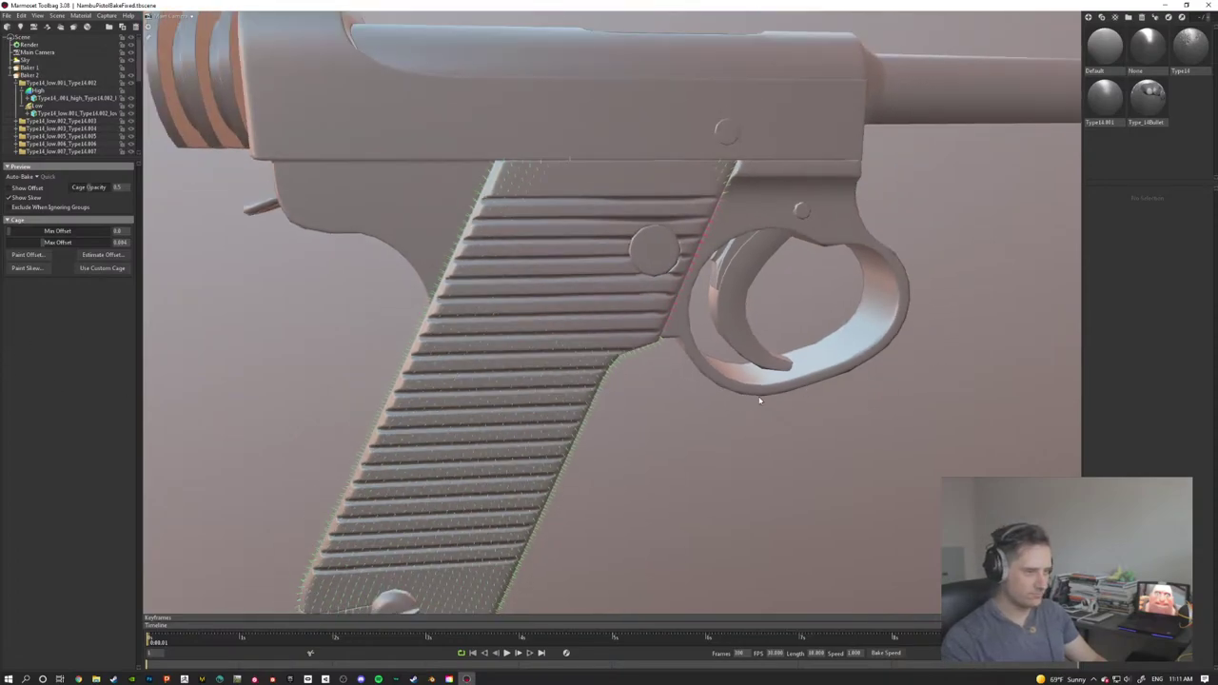
left_click_drag(759, 401, 718, 453, "alt")
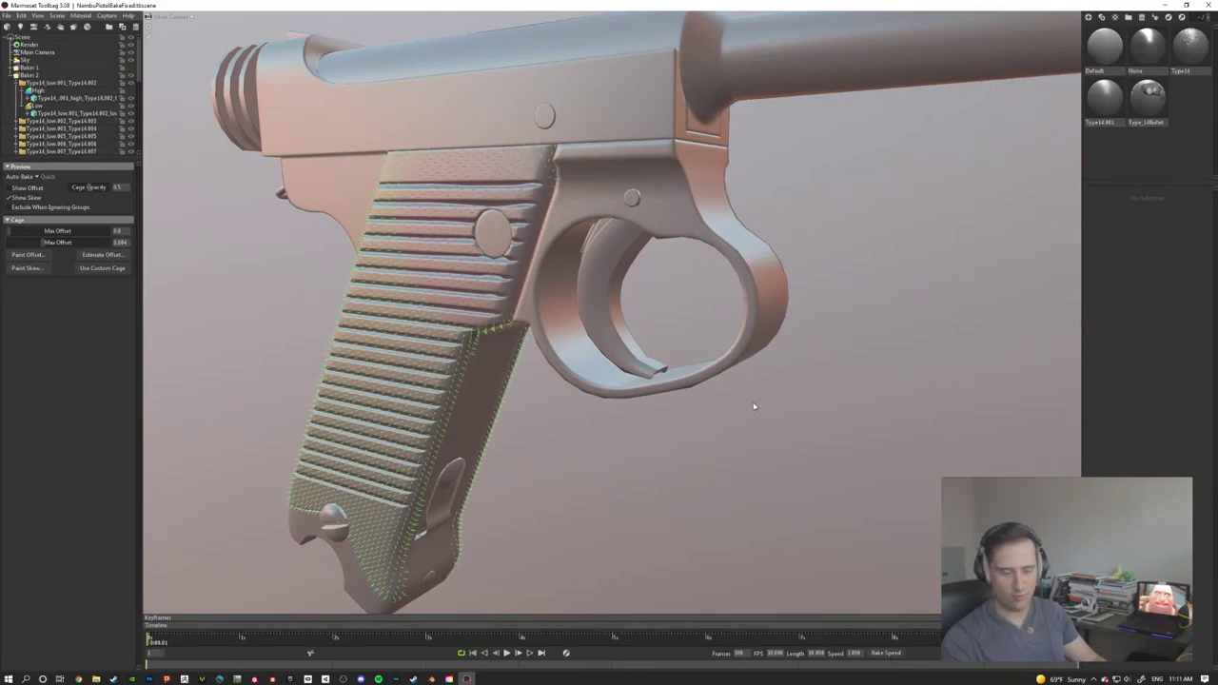
left_click_drag(547, 479, 603, 449, "alt")
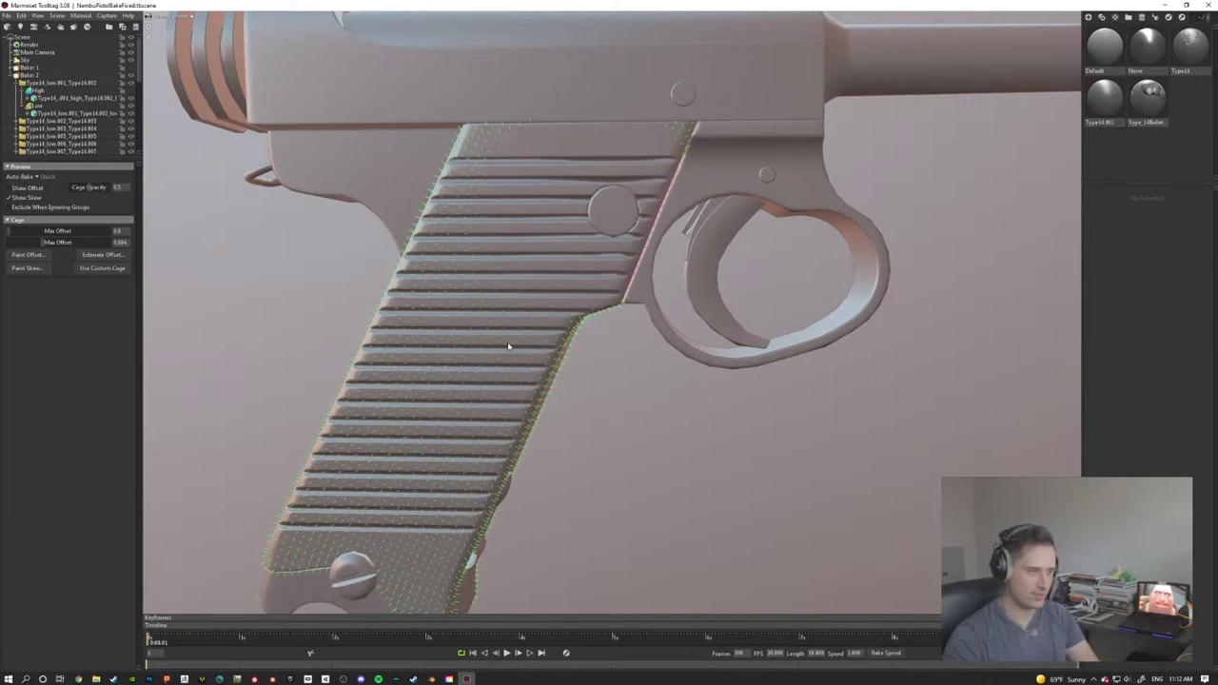
Step: Rebake the Baker 2 maps and inspect the result on the grip grooves and the underside of the trigger guard
left_click(28, 75)
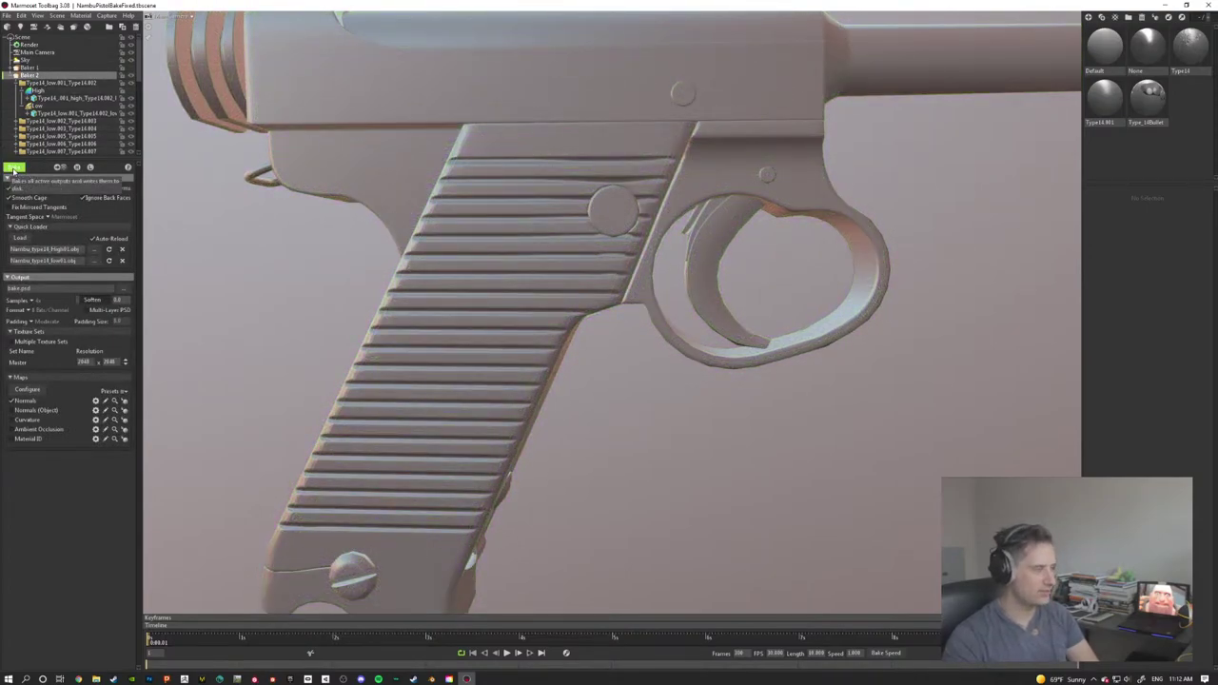
left_click(13, 170)
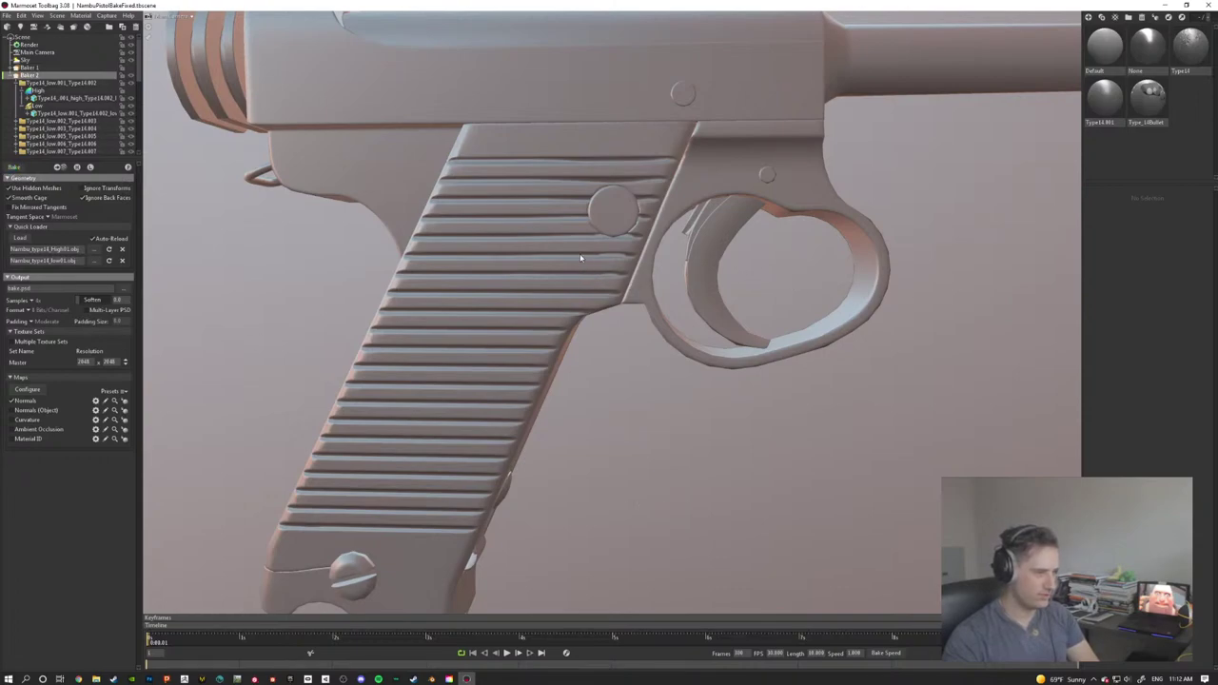
scroll(540, 185, "down", 1)
scroll(633, 307, "up", 3)
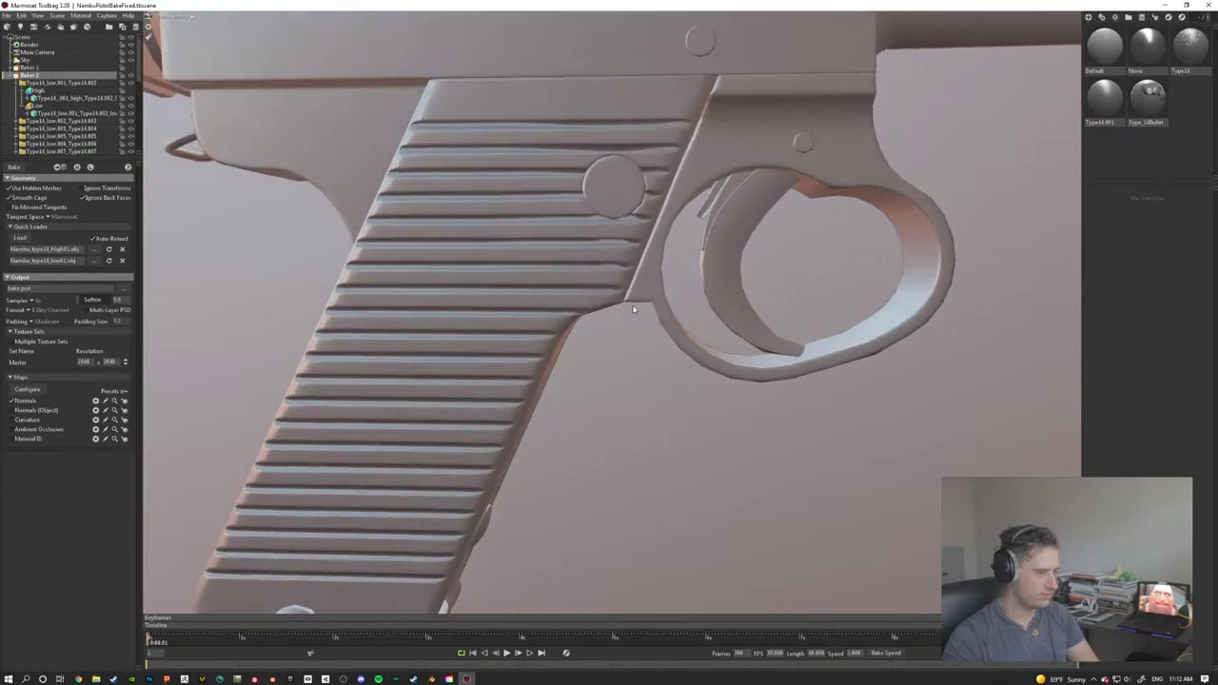
scroll(633, 310, "down", 3)
scroll(701, 294, "up", 2)
left_click_drag(701, 294, 615, 265, "alt")
scroll(655, 312, "up", 1)
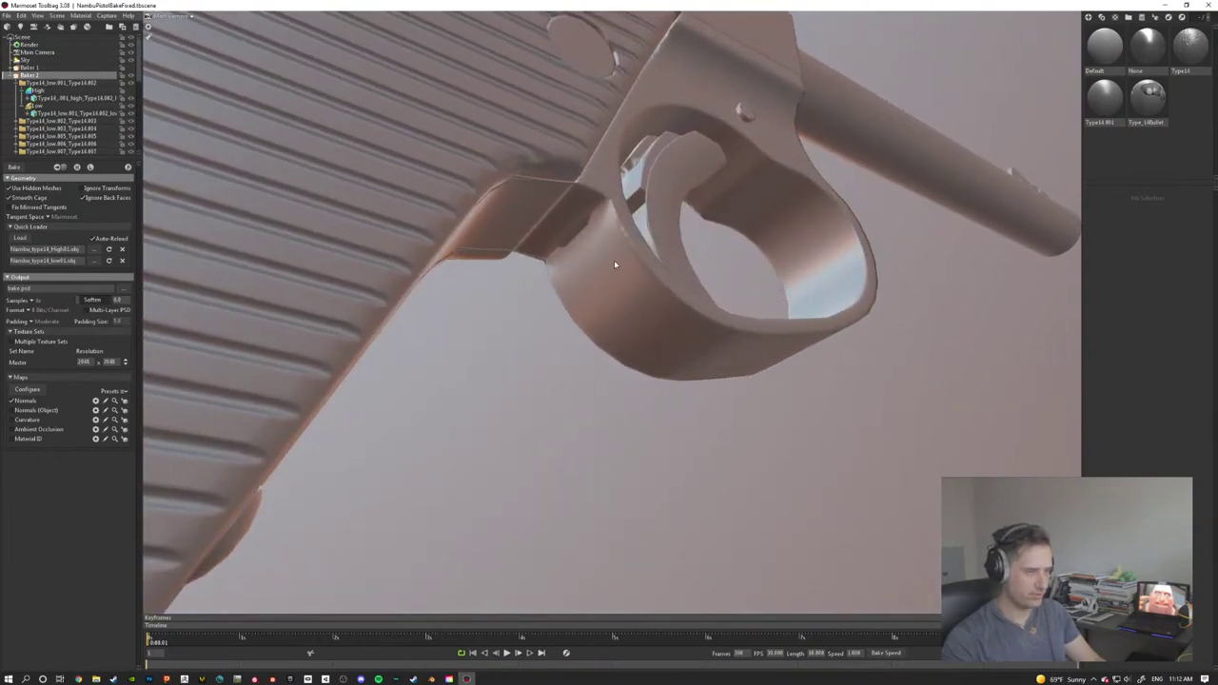
Step: Select the trigger guard, then its low and high meshes in the bake group
left_click(615, 265)
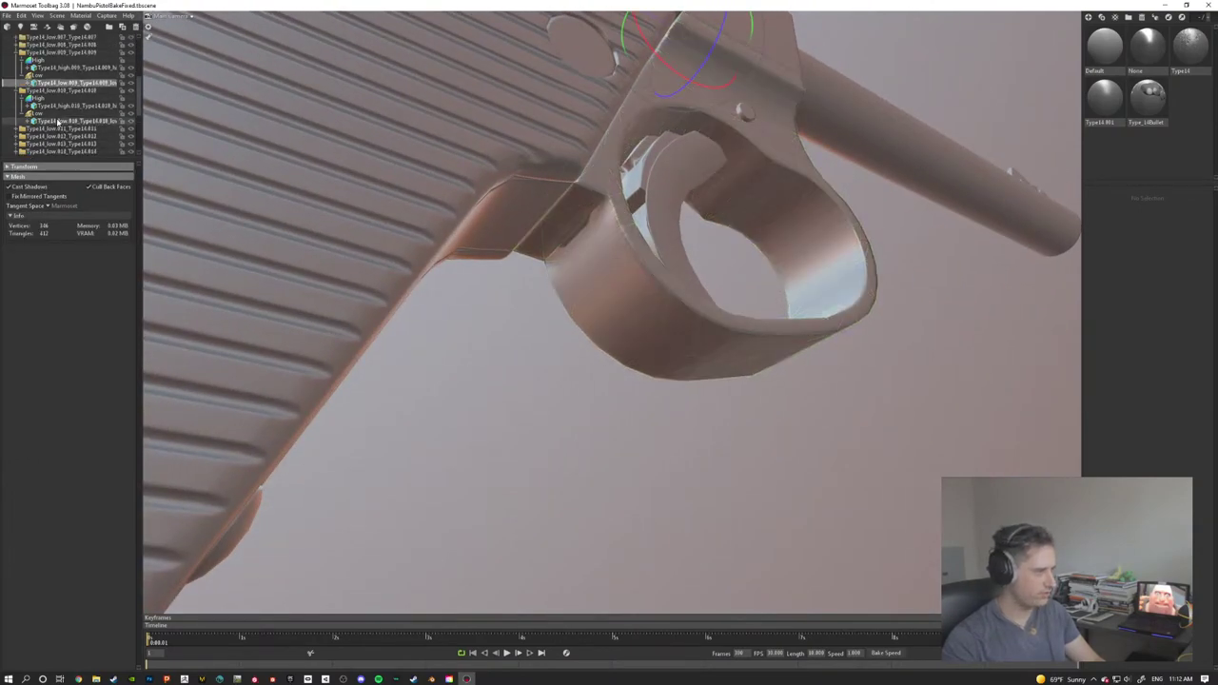
scroll(59, 122, "up", 1)
left_click(52, 106)
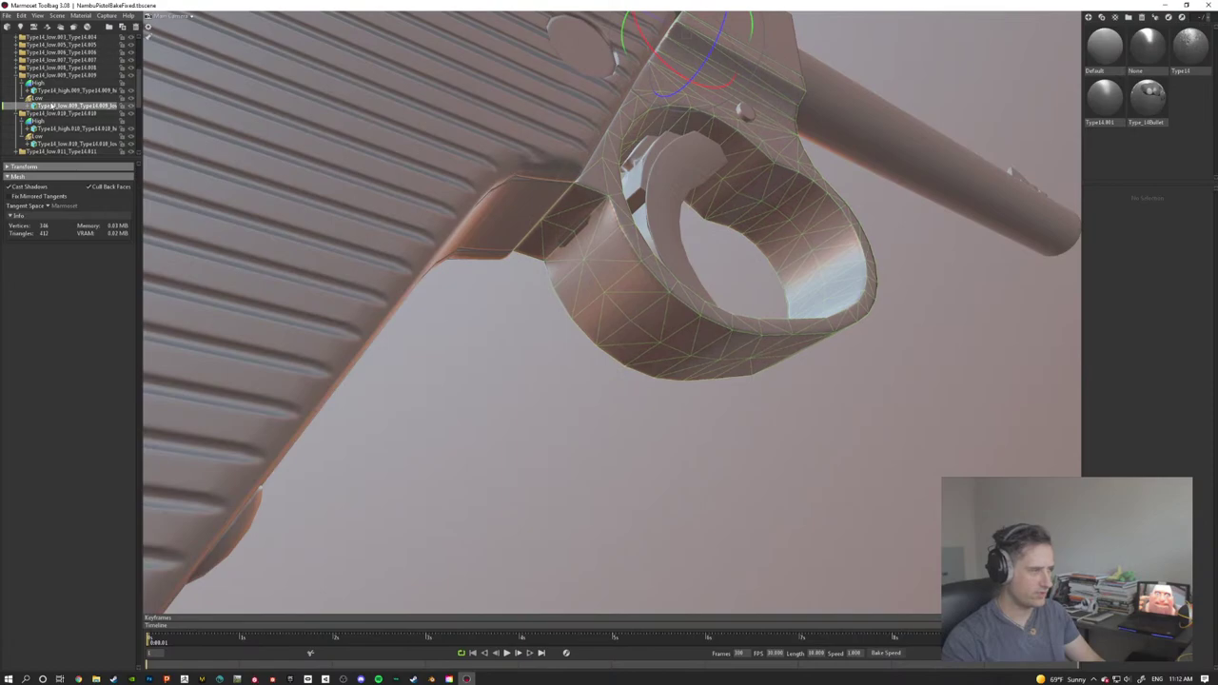
left_click(61, 90)
Step: Inspect the corner where the trigger guard meets the grip and open the cage settings of the guard's Low group
left_click_drag(532, 249, 563, 286)
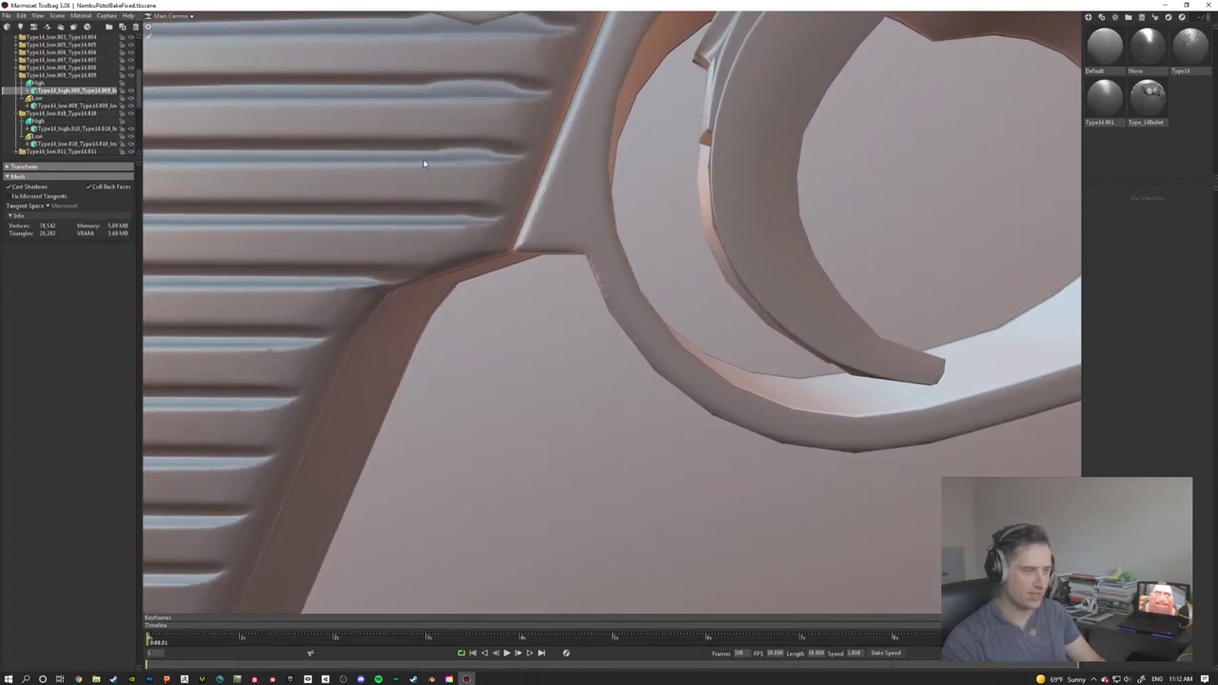
left_click(81, 90)
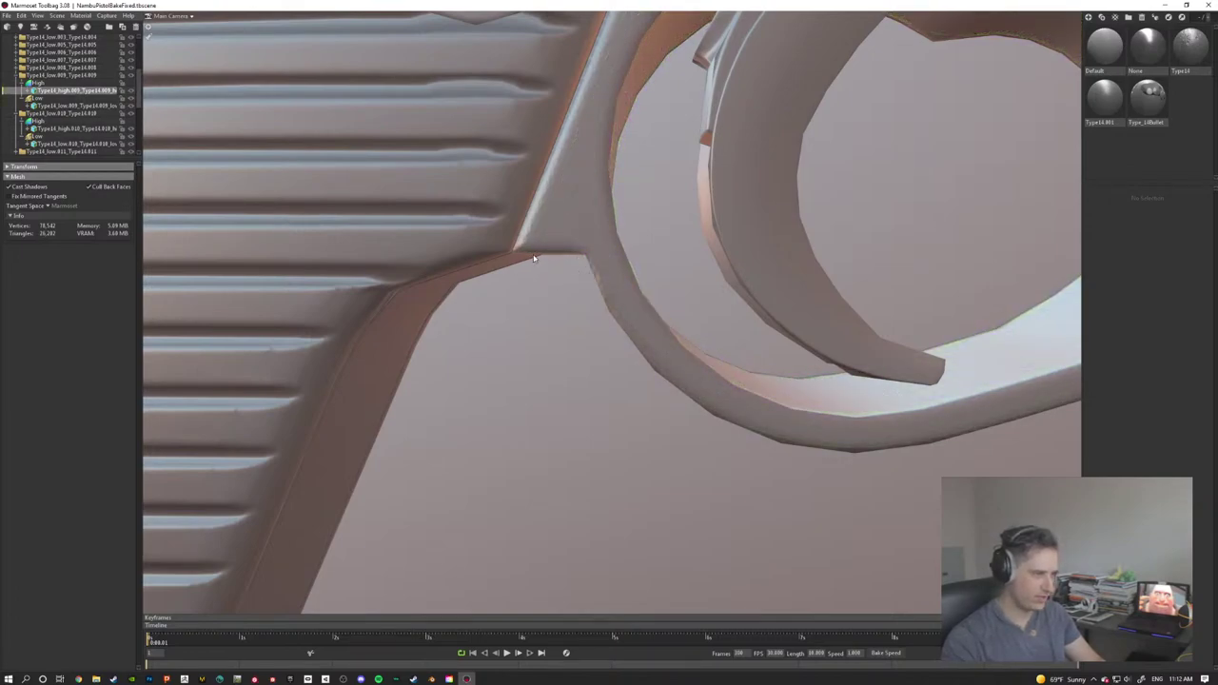
left_click_drag(610, 280, 565, 299)
left_click(38, 98)
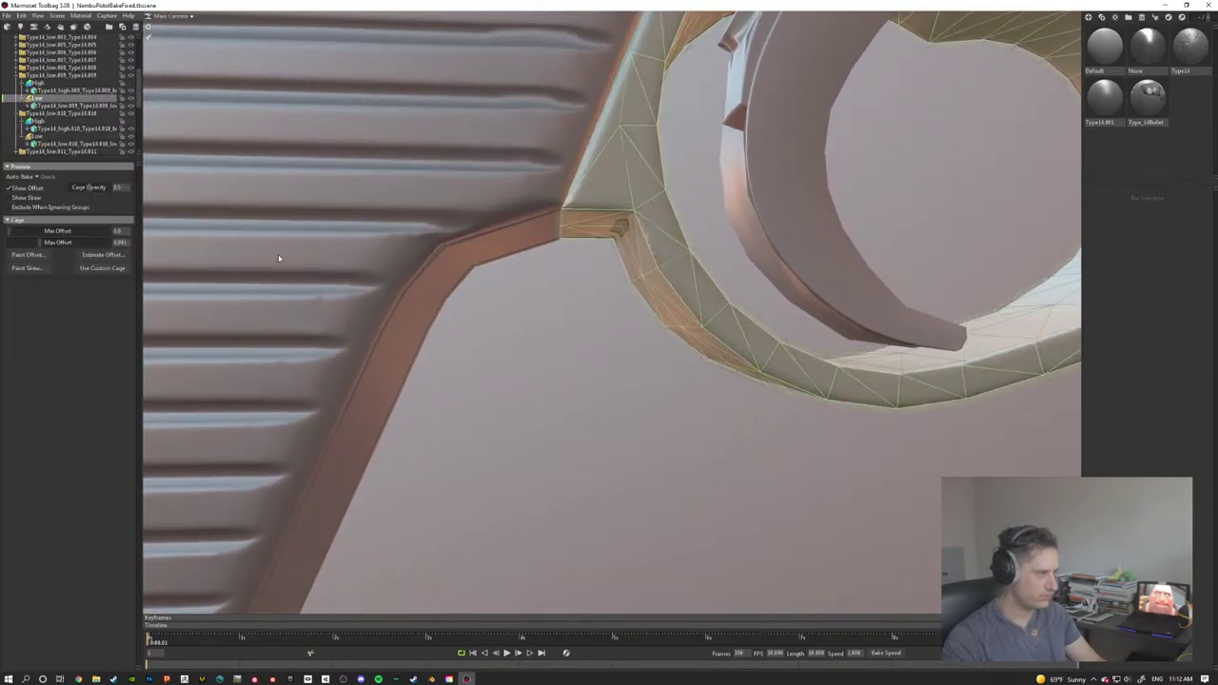
Step: Increase the Max Offset of the trigger guard's cage and check its coverage at the corner beside the grip
left_click_drag(492, 331, 486, 350)
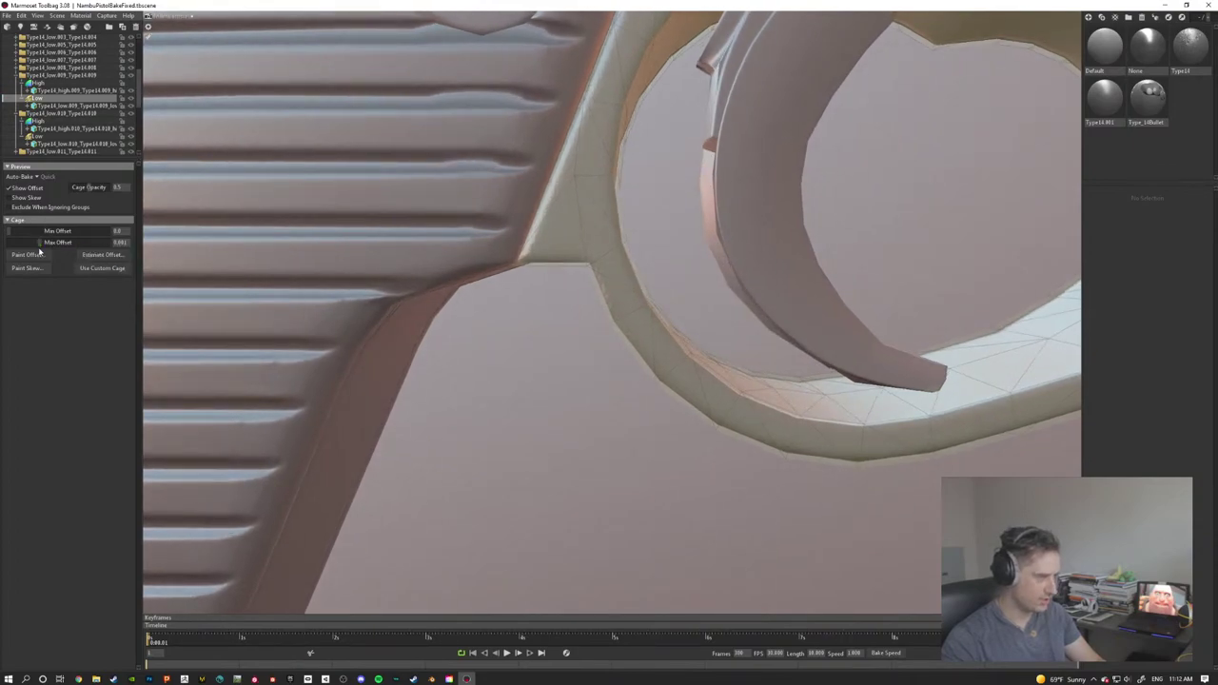
left_click(102, 255)
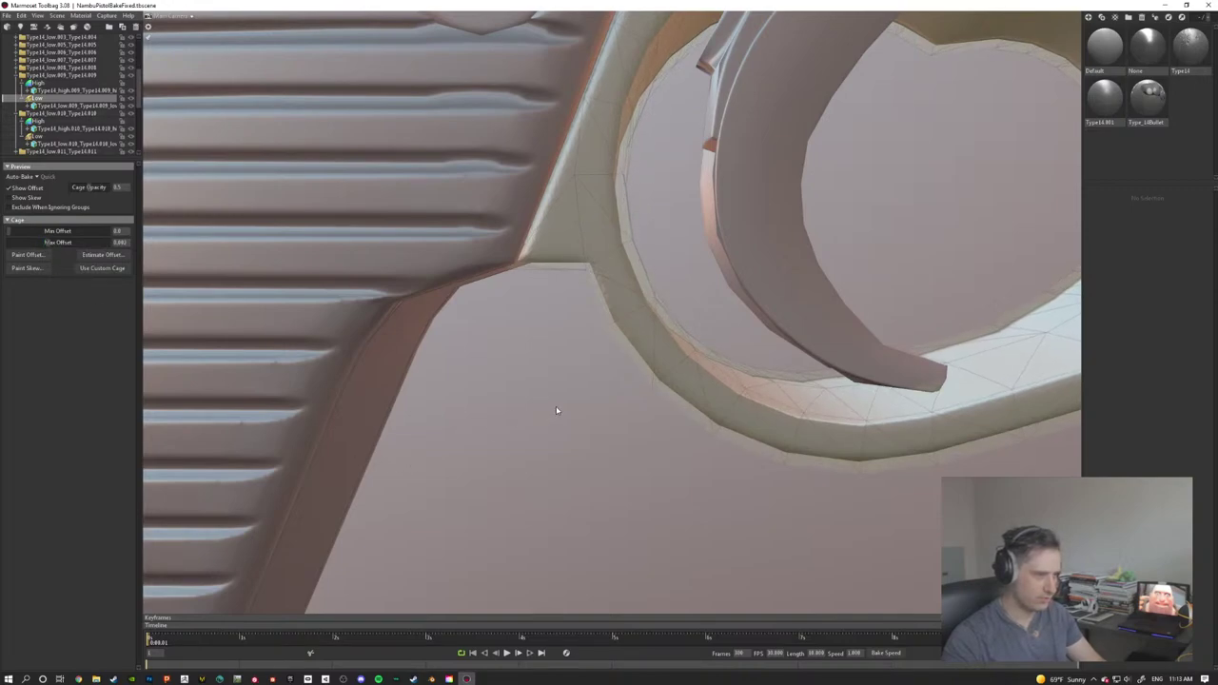
mouse_move(552, 386)
left_mouse_down()
mouse_move(577, 356)
mouse_move(568, 378)
left_mouse_up()
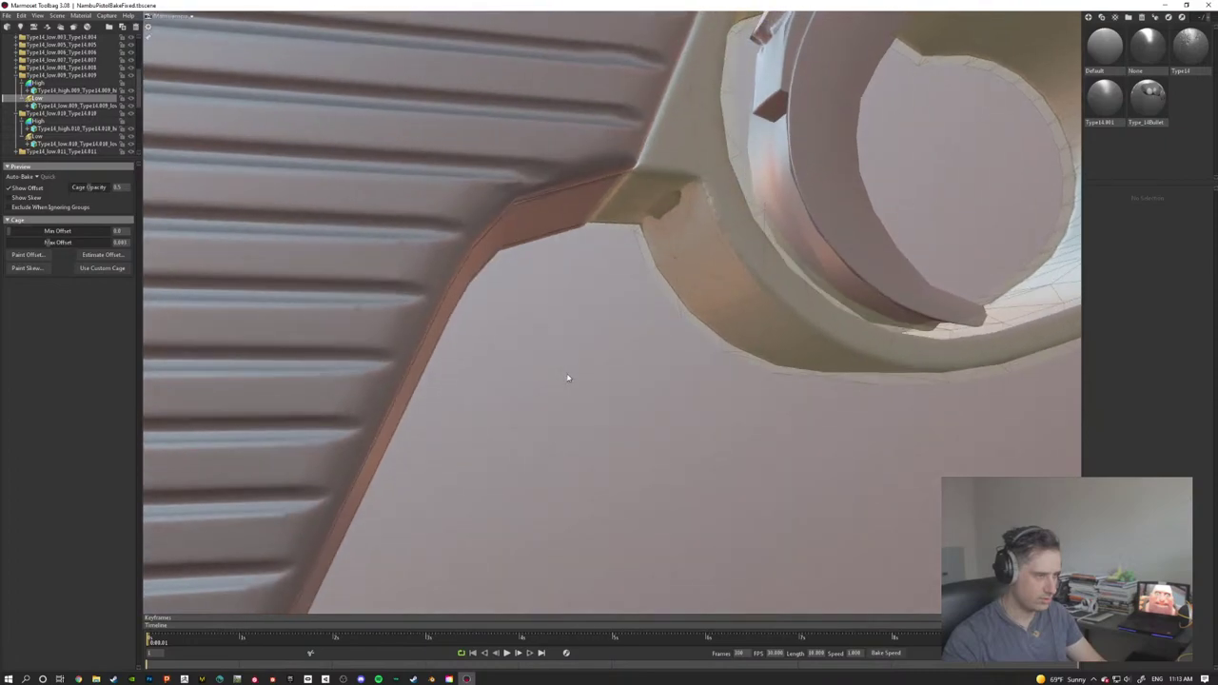
left_click_drag(457, 350, 650, 259)
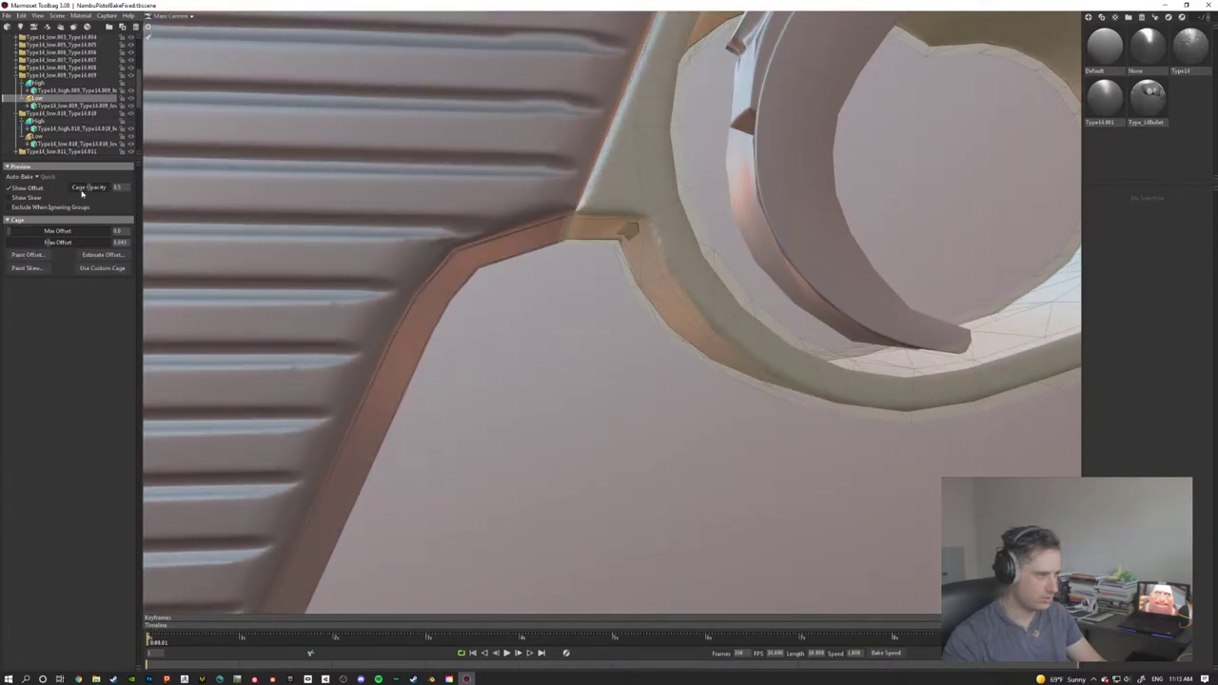
Step: Select the grip's low mesh and its Low group, and open the group's skew map for painting
scroll(533, 207, "down", 3)
left_click(543, 182)
left_click_drag(544, 182, 404, 191)
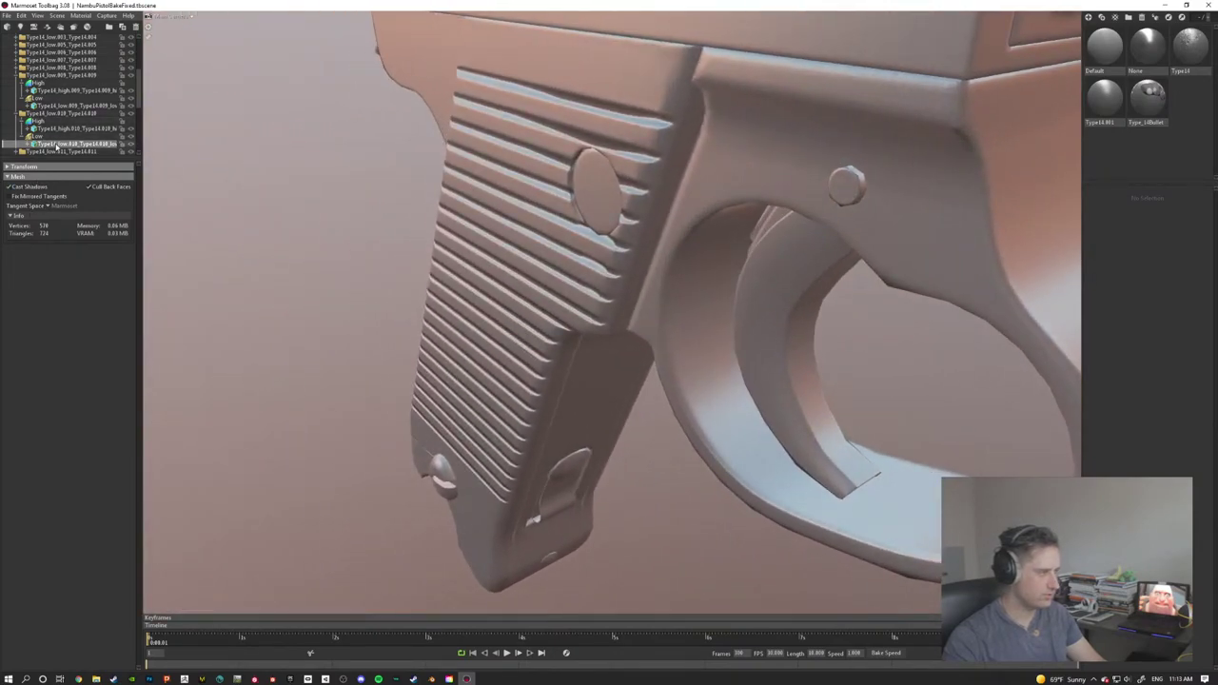
left_click(47, 137)
left_click(35, 269)
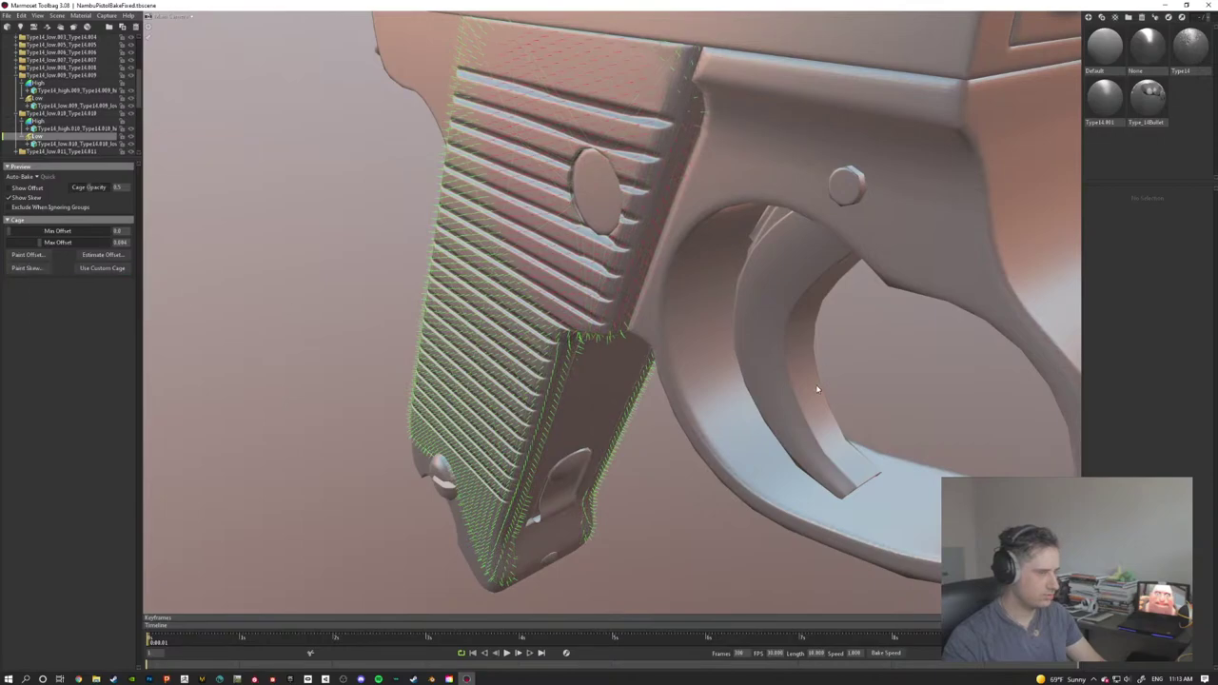
left_click(44, 269)
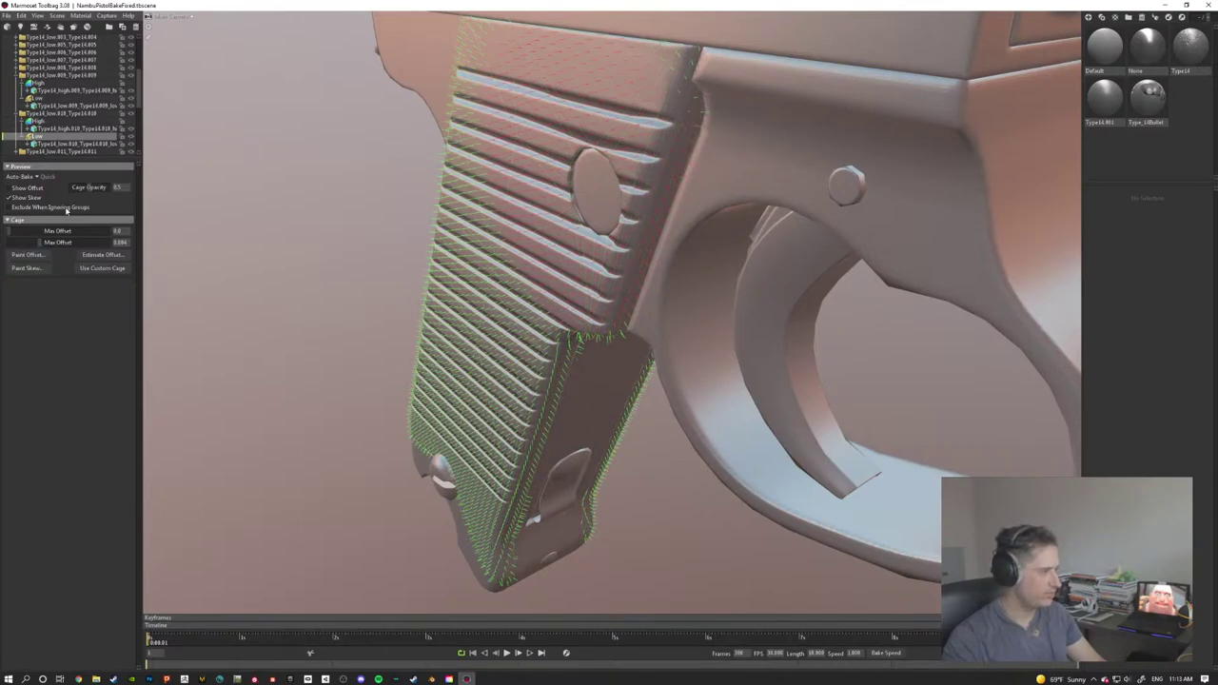
left_click(34, 268)
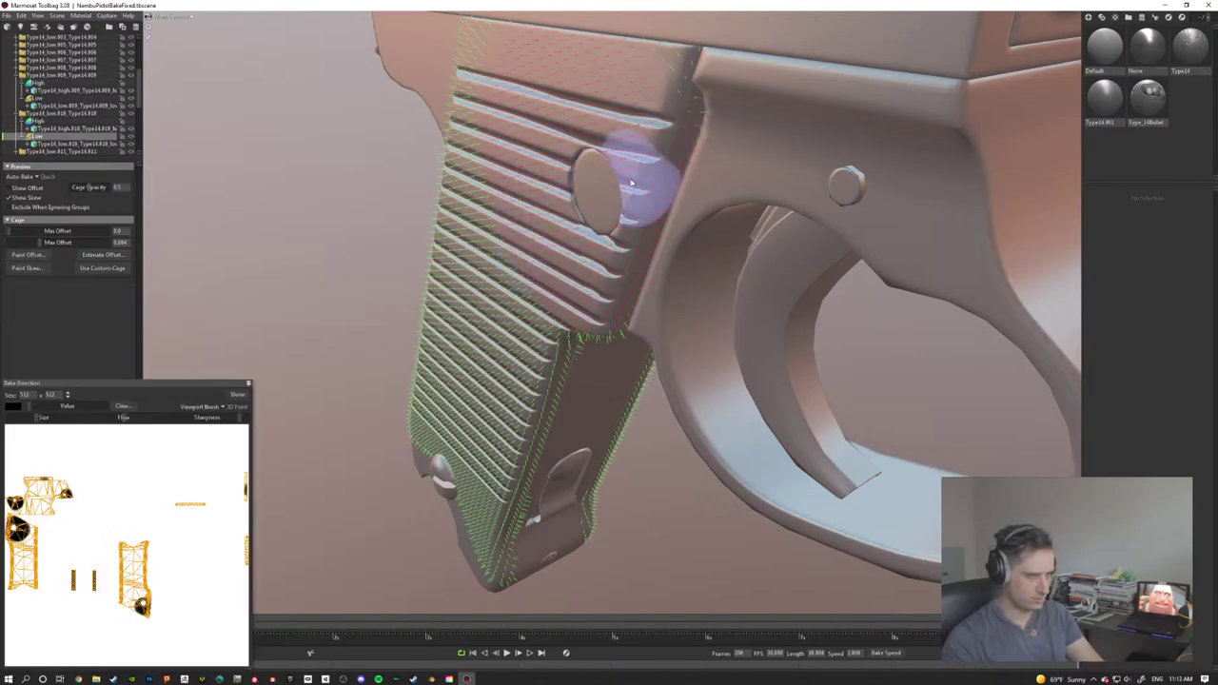
Step: Paint the bake skew with a larger brush over the upper grooves around the grip's round button on both sides, and finish painting
key("bracketright")
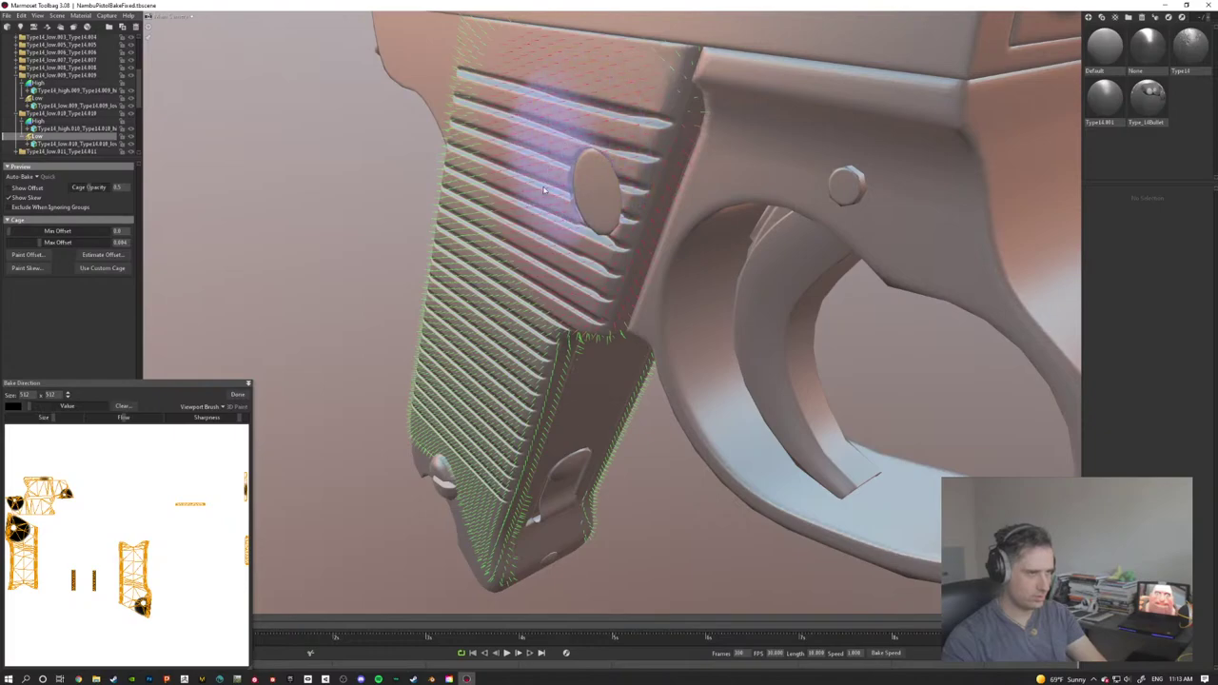
mouse_move(777, 277)
left_mouse_down("alt")
mouse_move(644, 254)
mouse_move(529, 144)
left_mouse_up("alt")
scroll(562, 177, "up", 5)
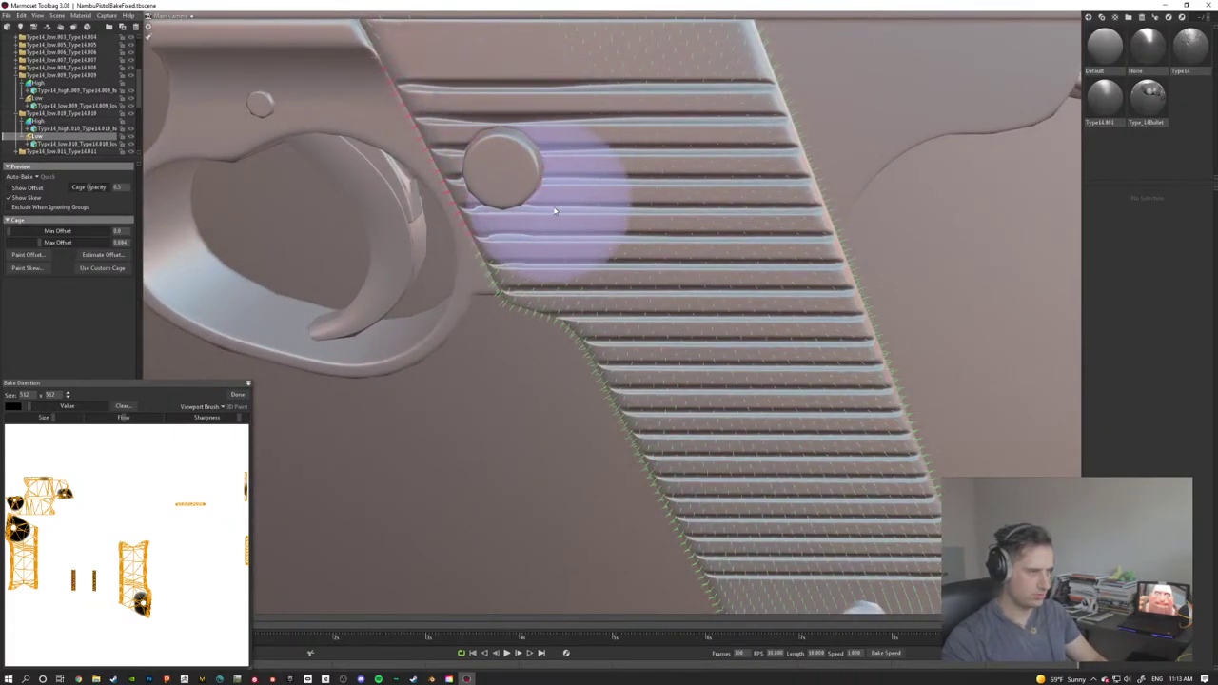
left_click_drag(504, 252, 615, 241, "alt")
middle_click_drag(614, 241, 493, 426, "alt")
scroll(585, 303, "up", 3)
scroll(584, 301, "down", 5)
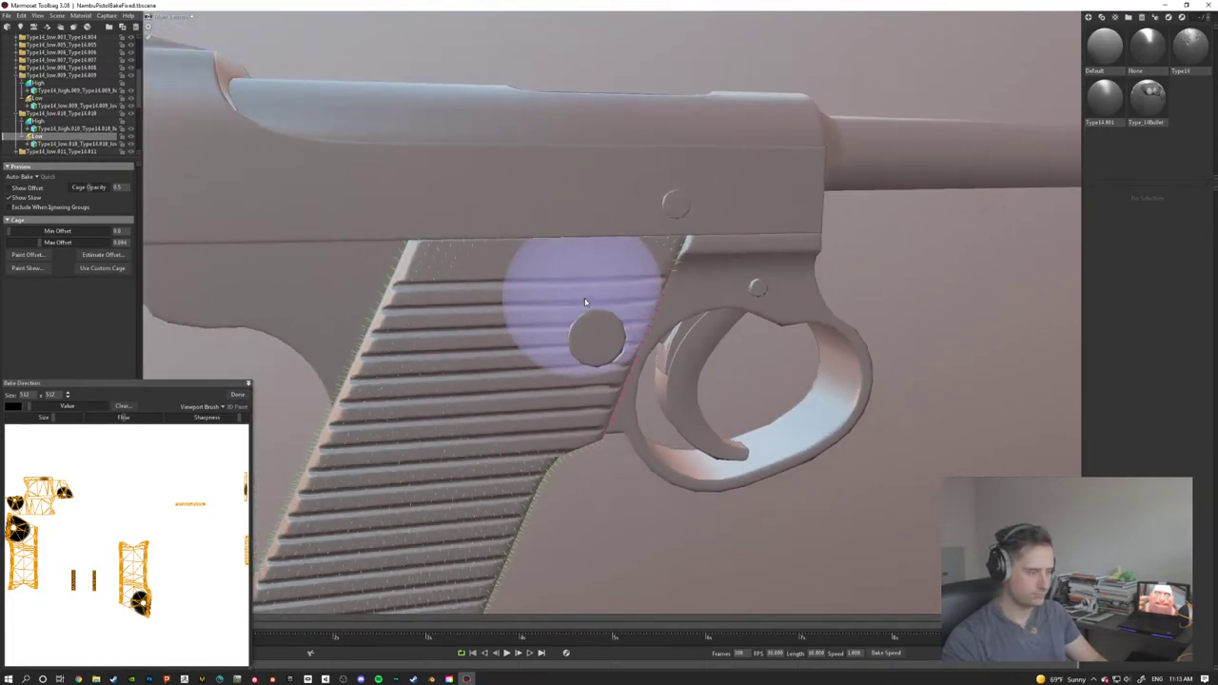
left_click_drag(584, 300, 533, 370, "alt")
left_click_drag(671, 496, 571, 476, "alt")
left_click(238, 395)
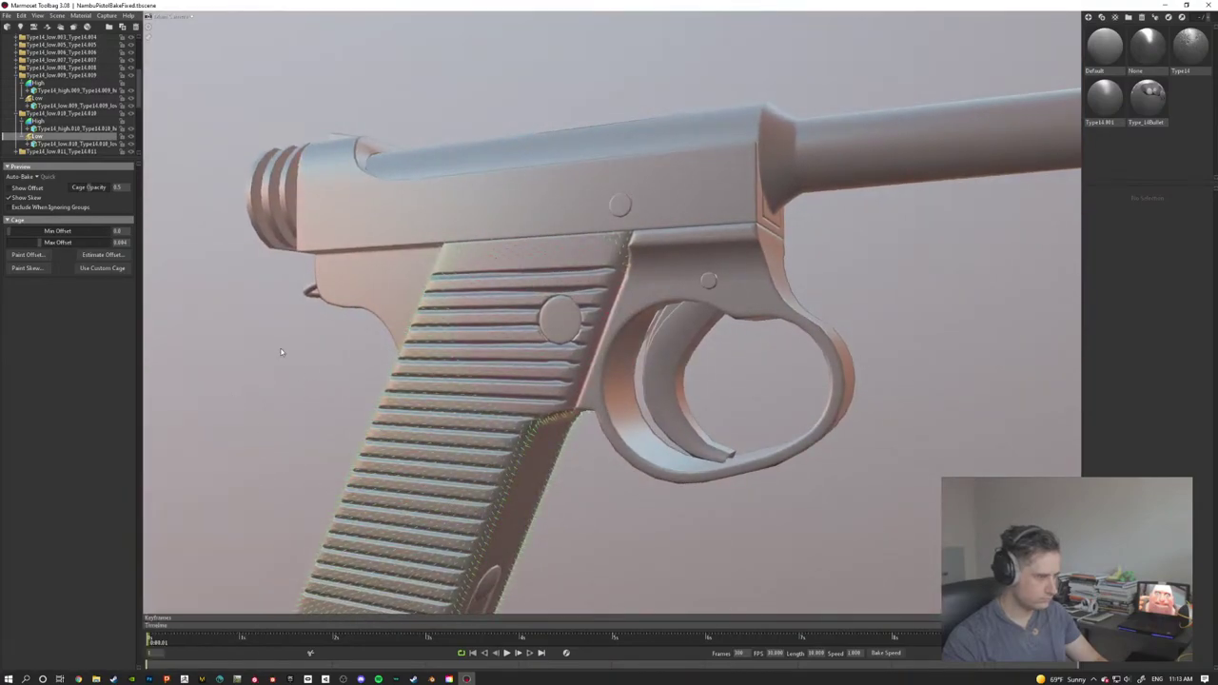
left_click_drag(281, 352, 302, 375, "alt")
middle_click_drag(301, 375, 506, 371, "alt")
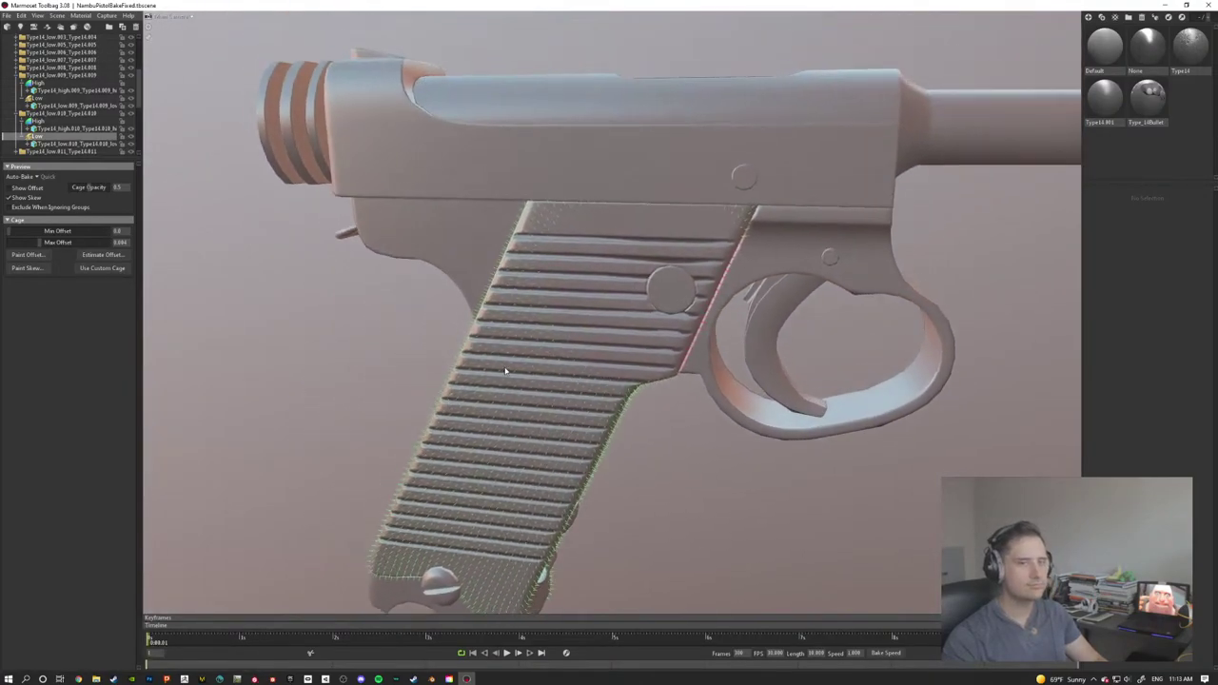
left_click_drag(505, 371, 489, 380, "alt")
scroll(489, 381, "up", 2)
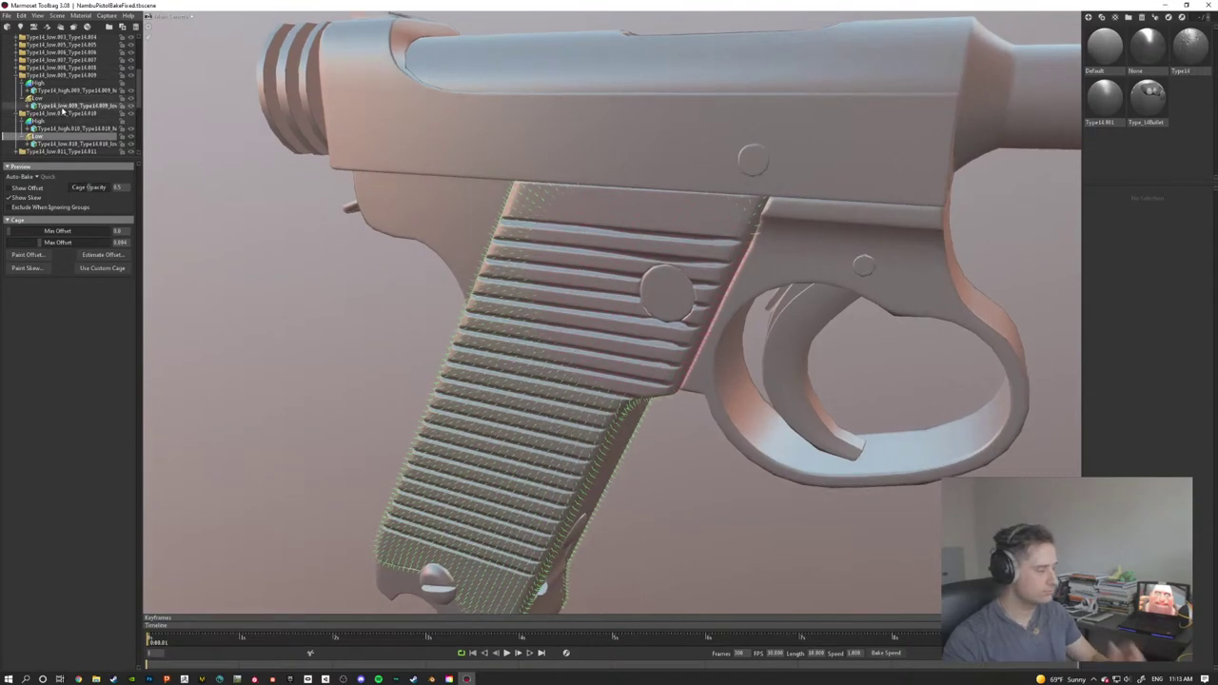
Step: Rebake the Baker 2 maps and inspect the grip's grooves, button area and underside from several angles
scroll(63, 99, "up", 4)
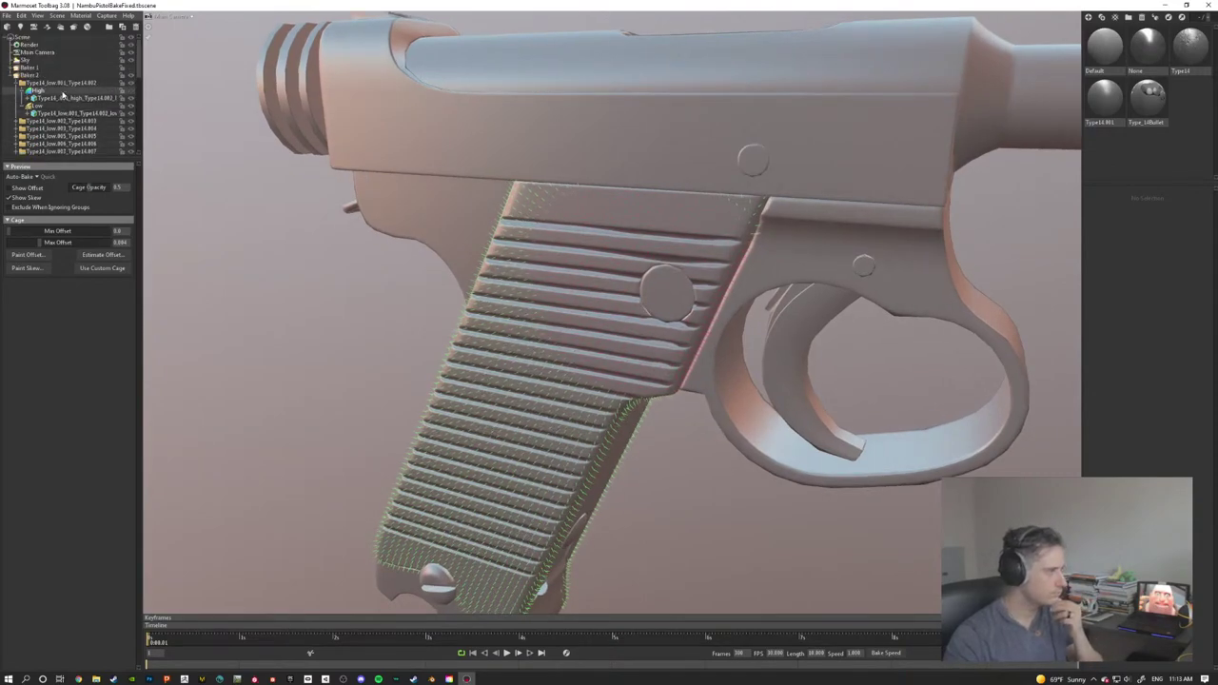
left_click(25, 76)
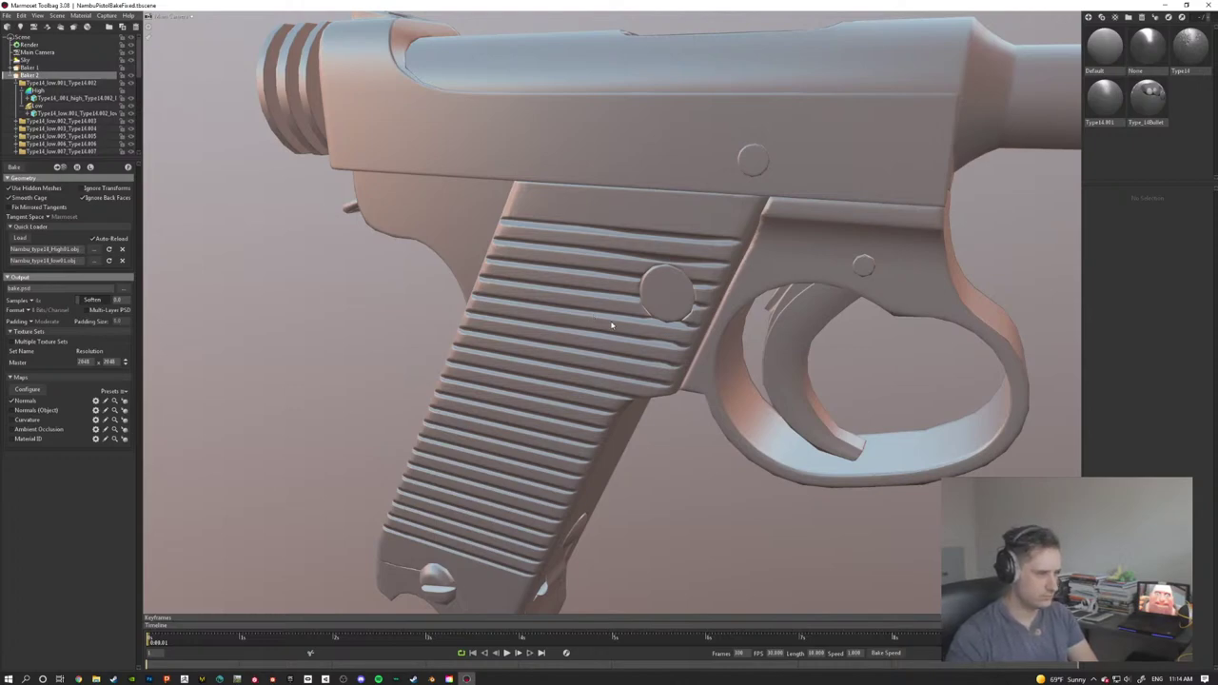
scroll(611, 326, "up", 3)
scroll(612, 326, "down", 4)
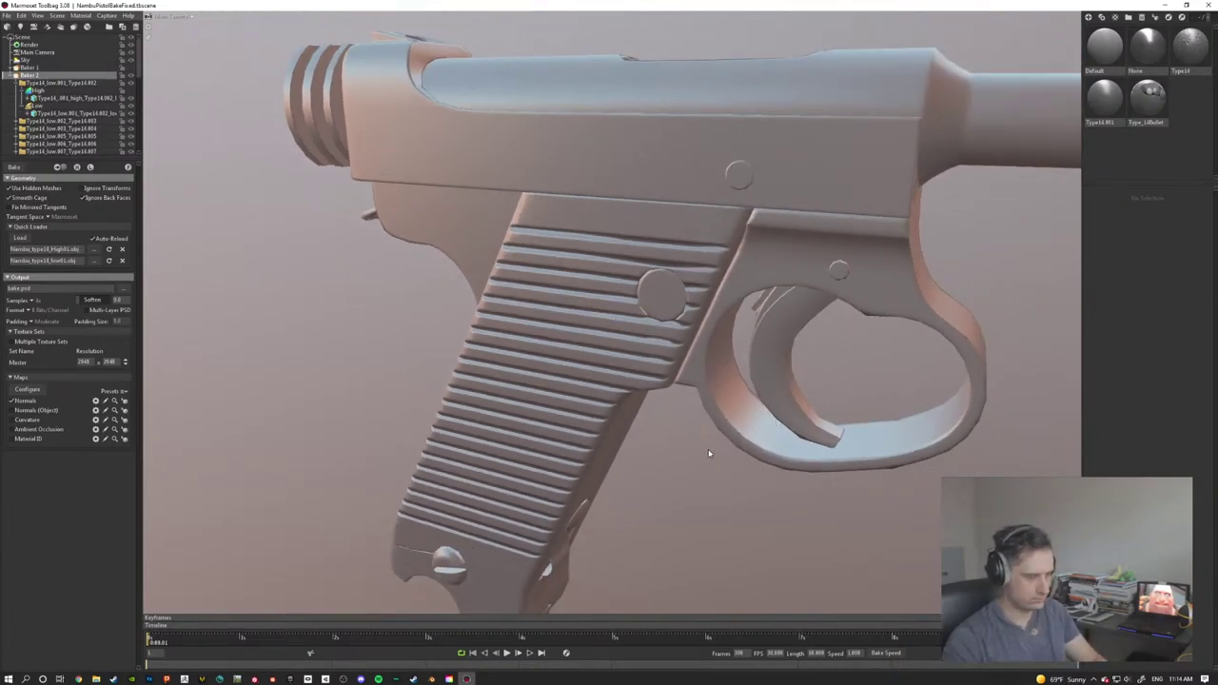
left_click_drag(709, 454, 458, 331)
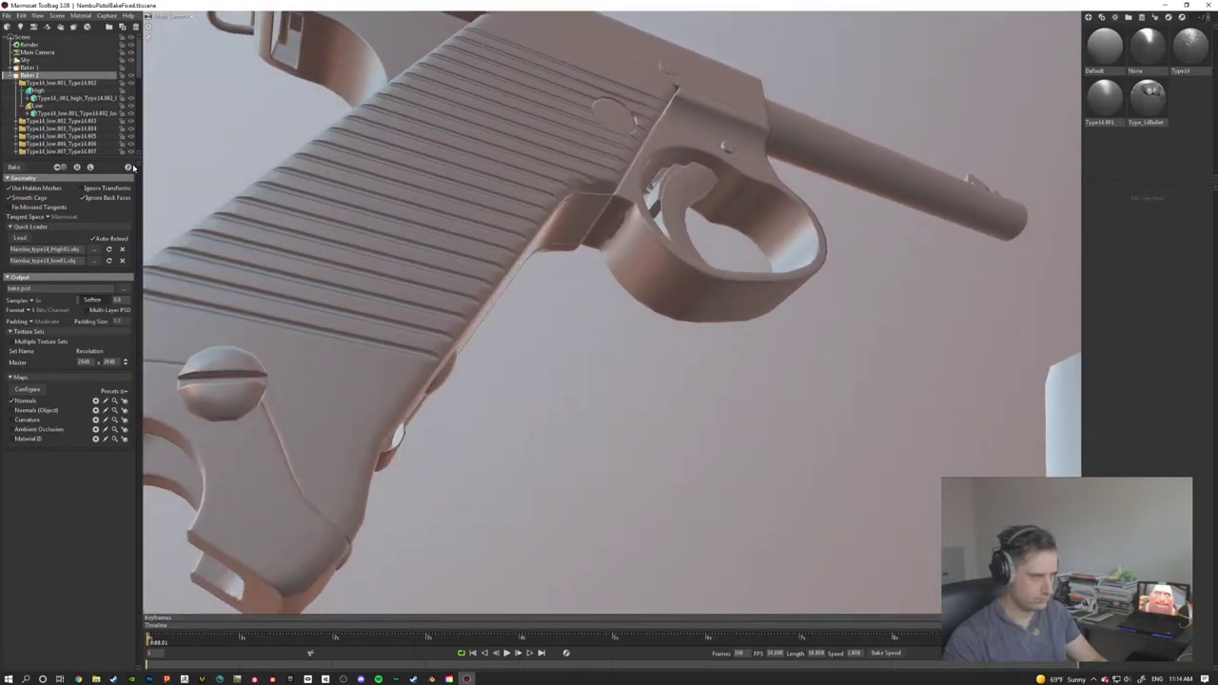
left_click_drag(678, 456, 578, 324)
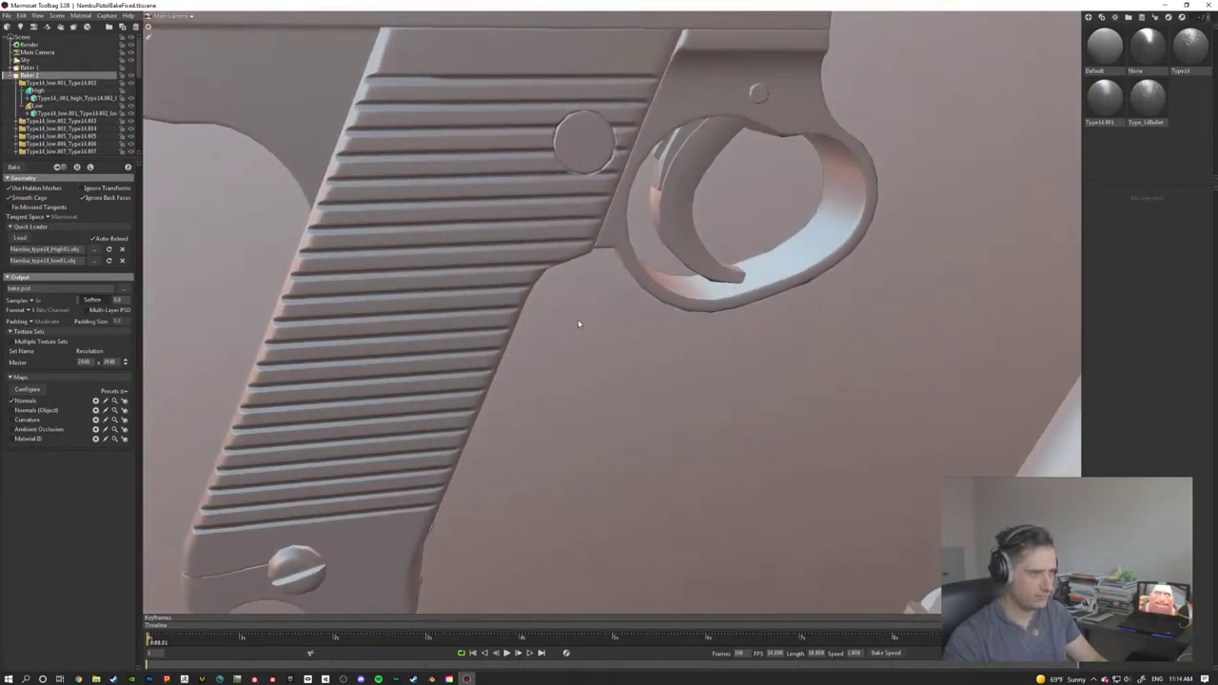
left_click(127, 168)
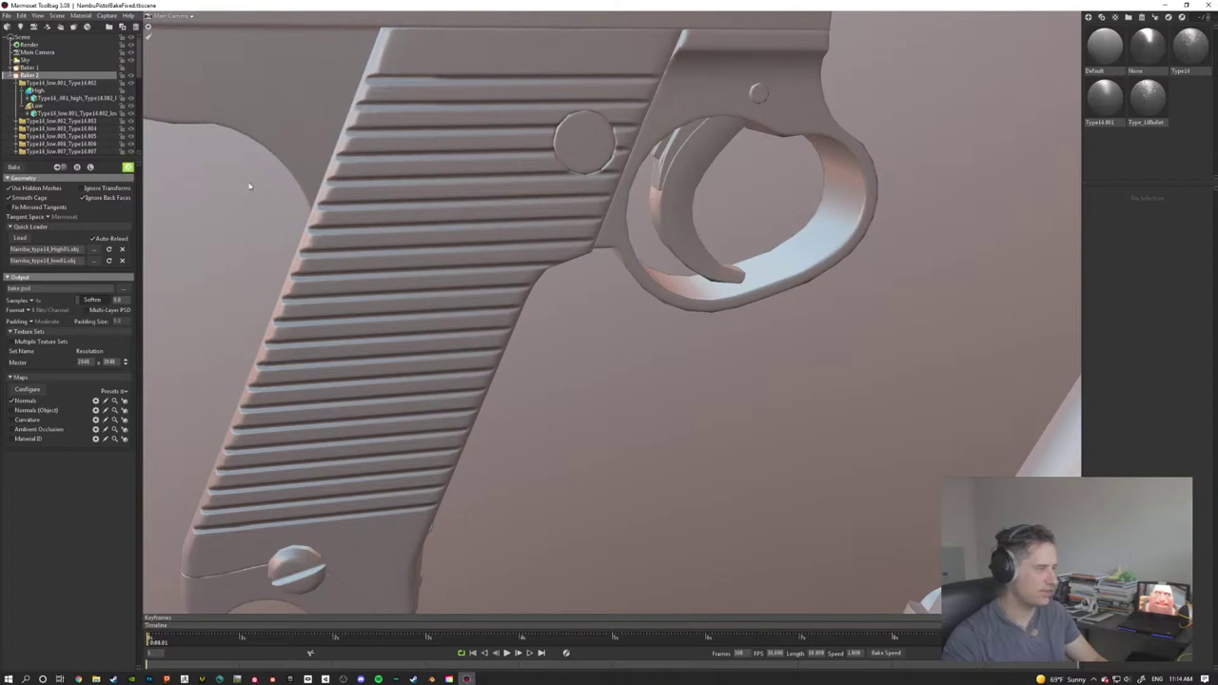
left_click_drag(757, 283, 789, 256)
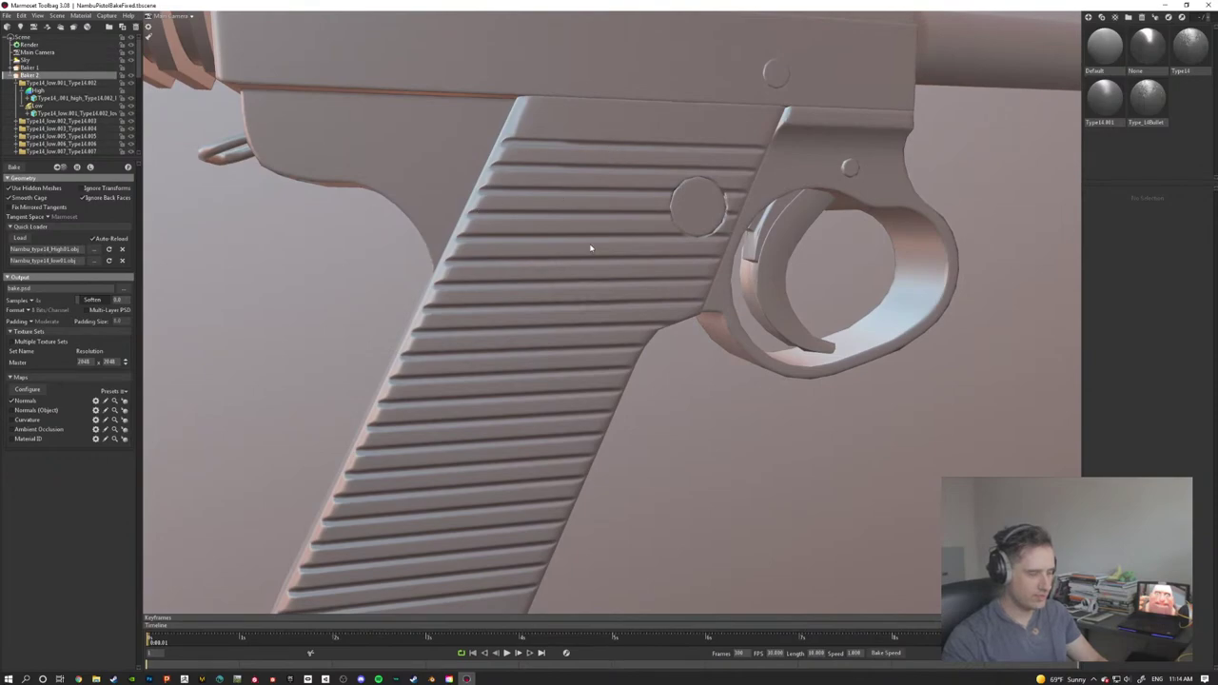
left_click_drag(676, 372, 830, 451)
left_click_drag(826, 453, 513, 169)
left_click_drag(589, 133, 504, 136)
left_click_drag(648, 179, 468, 168)
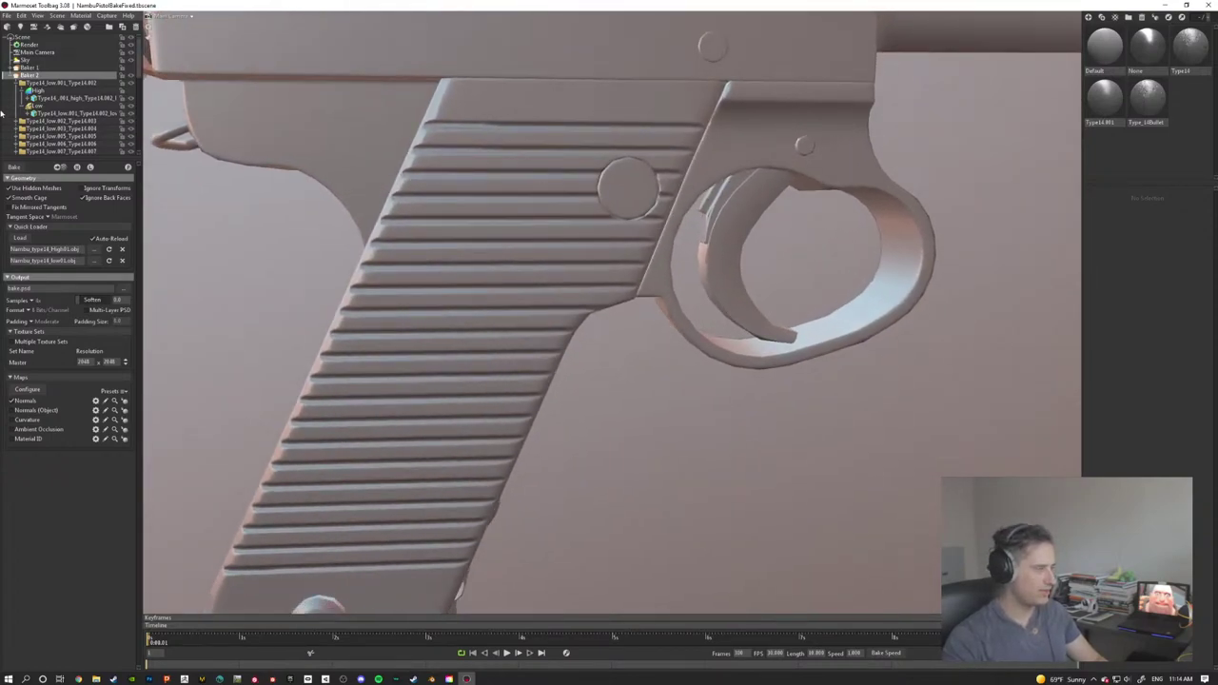
Step: Select the grip's Low group again and paint the bake skew along the upper part of the grip's rear edge
left_click(467, 168)
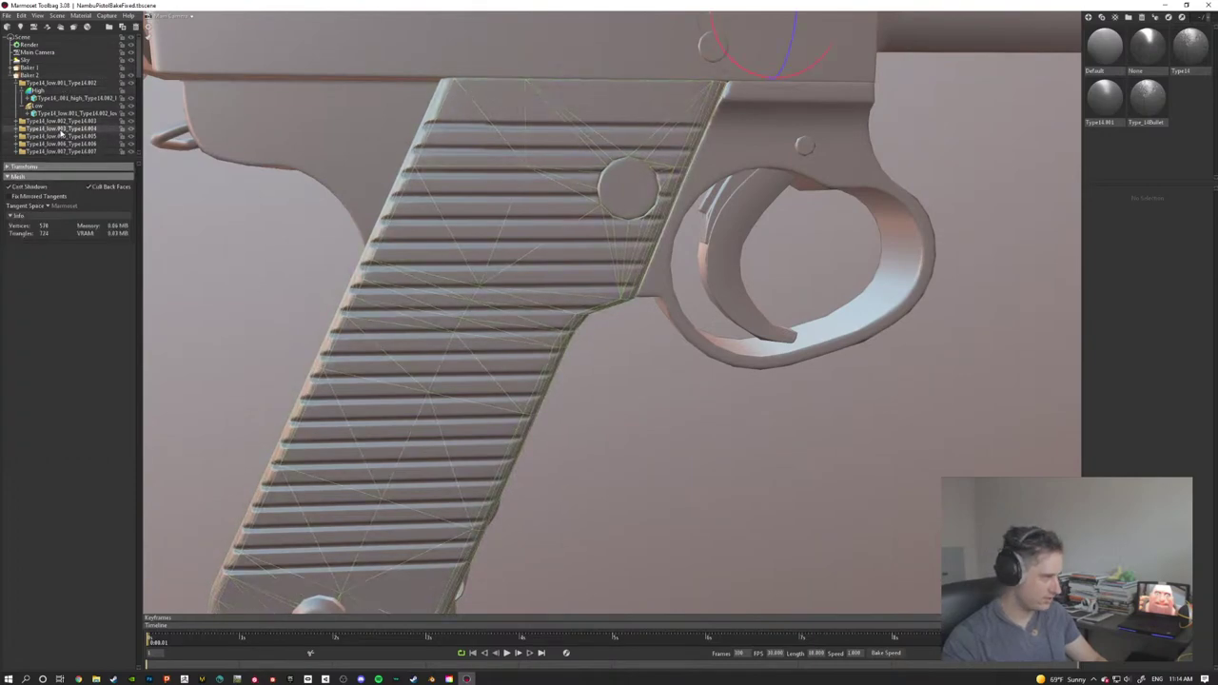
scroll(61, 130, "down", 5)
left_click(40, 90)
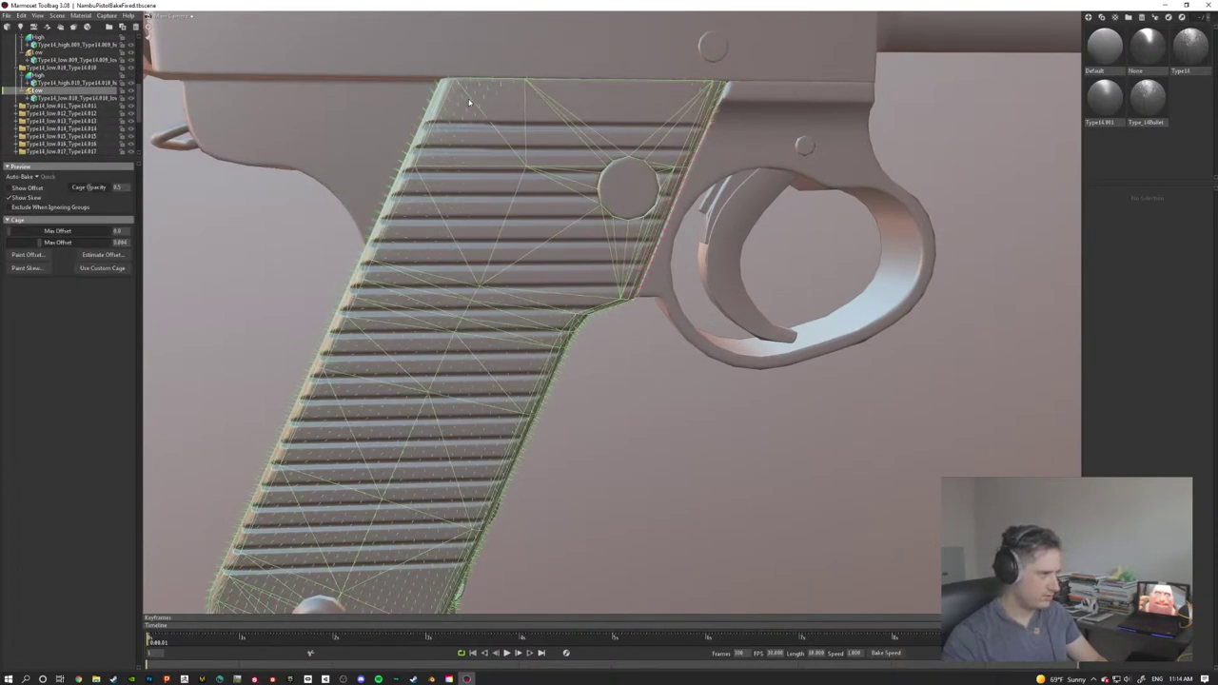
left_click(27, 268)
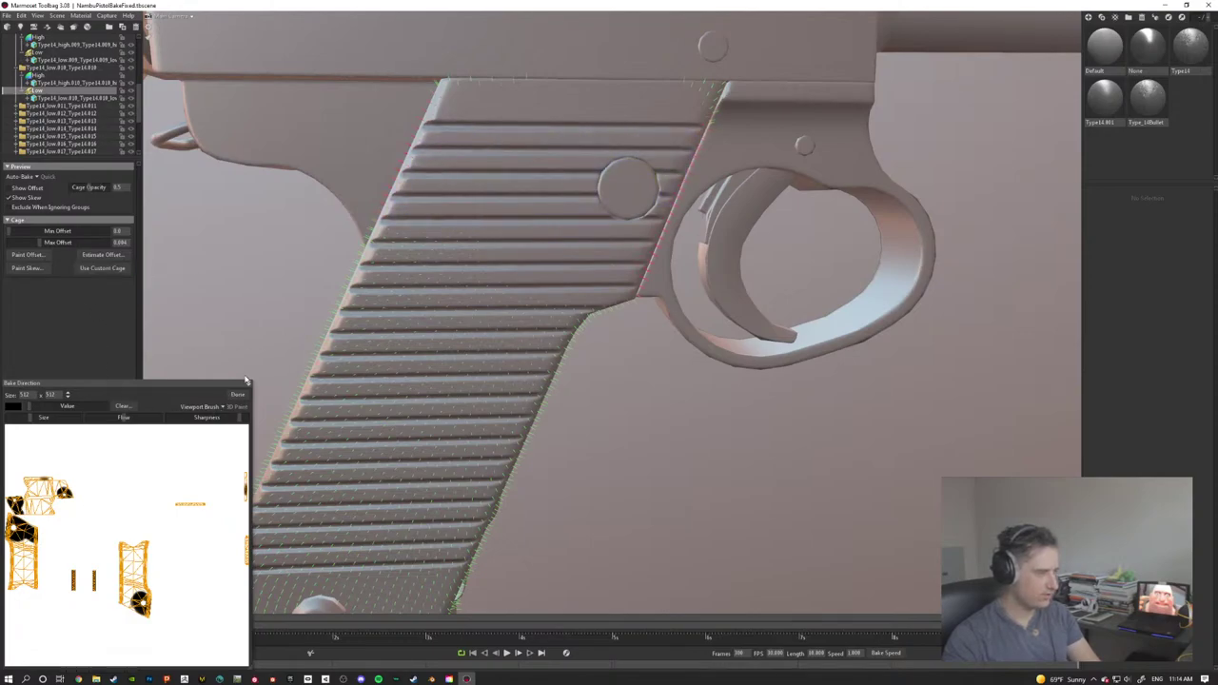
left_click(250, 383)
Step: Rebake Baker 2 with the updated skew and check the result on the whole pistol
scroll(55, 88, "up", 5)
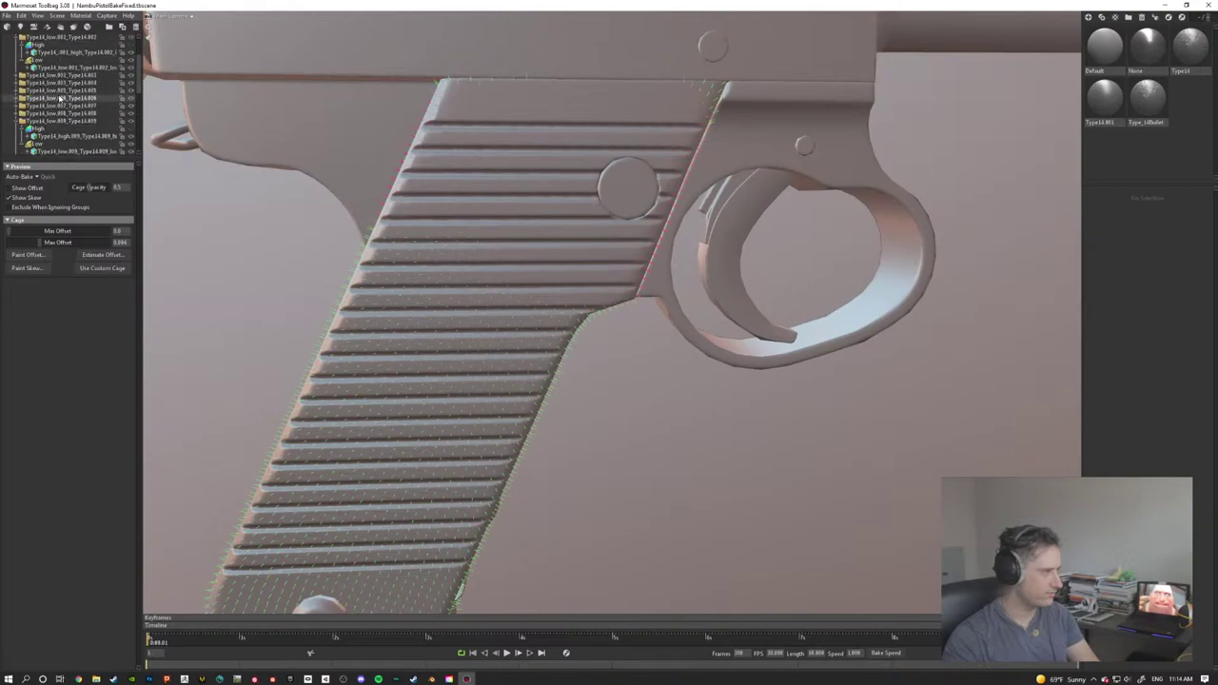
left_click(31, 75)
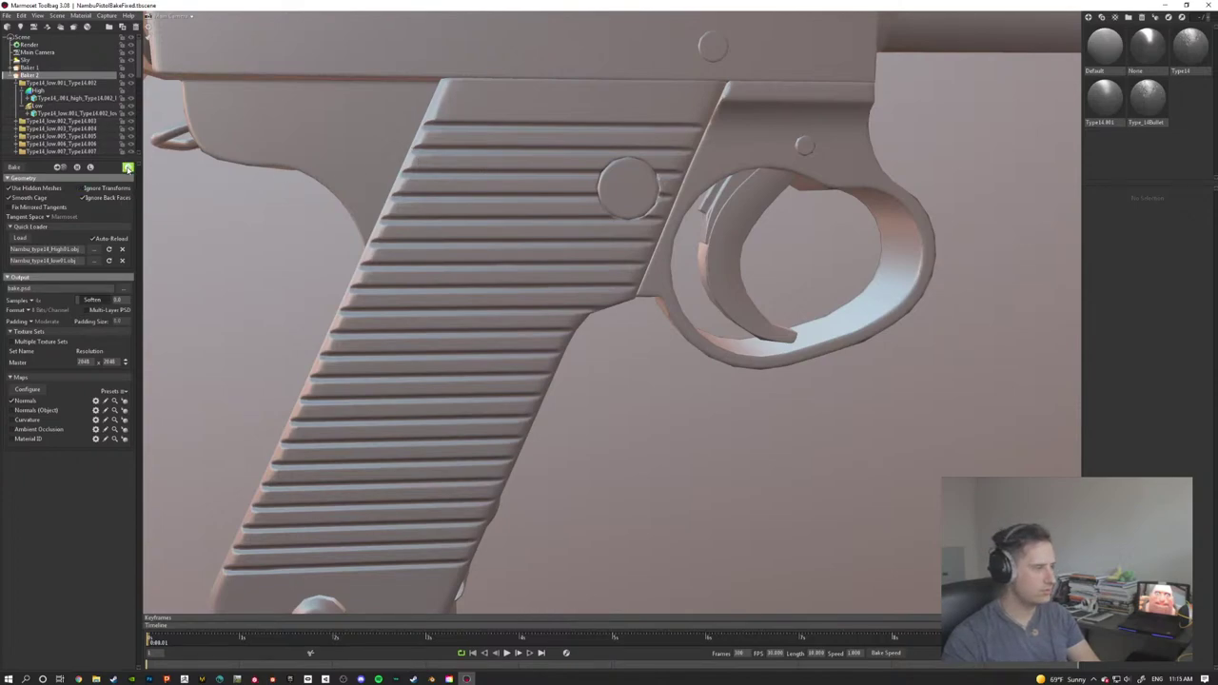
scroll(642, 407, "down", 5)
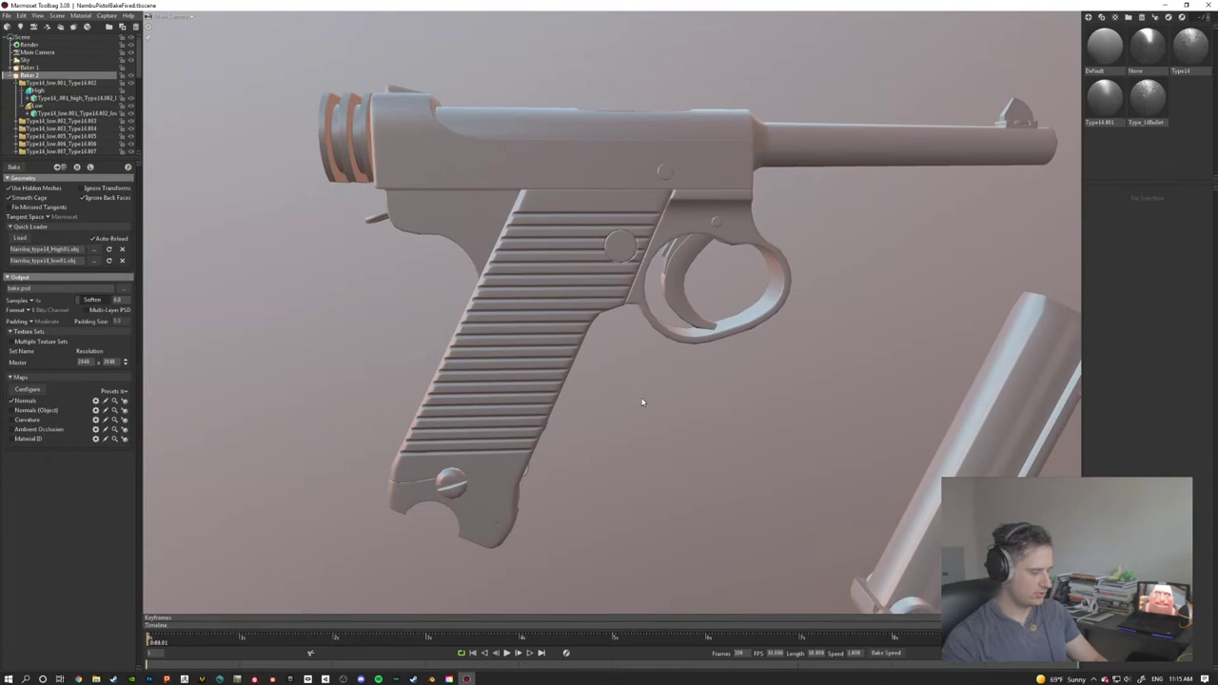
left_click_drag(641, 402, 622, 402)
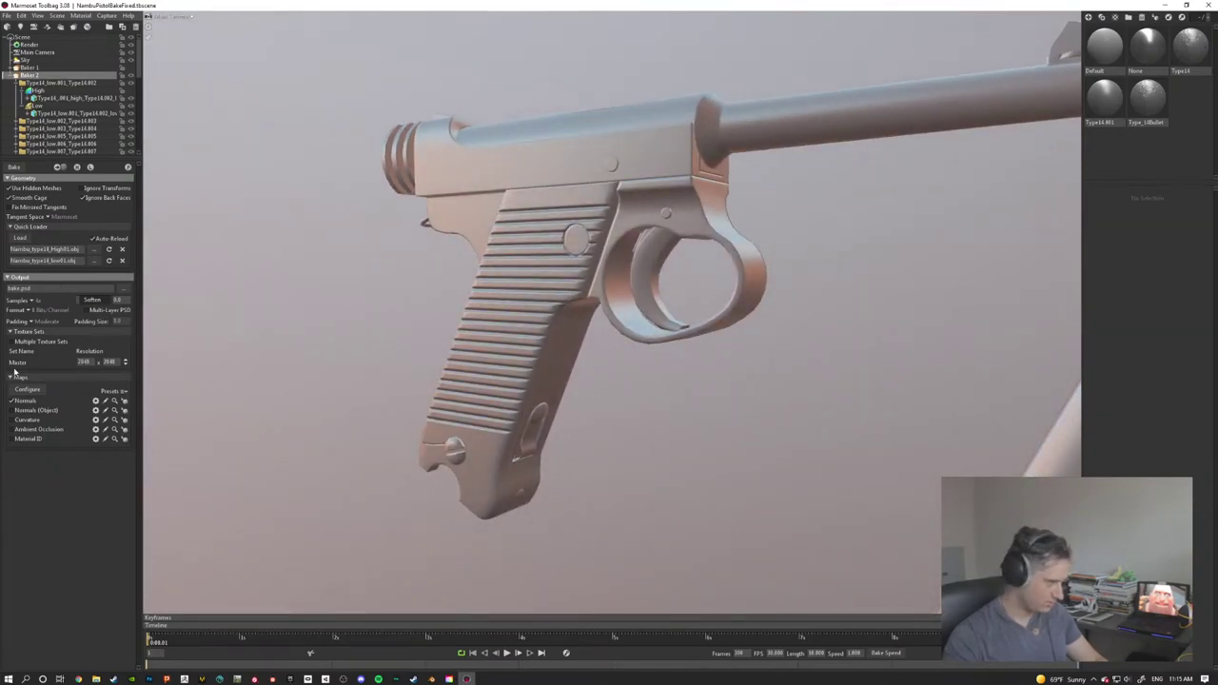
Step: Select the trigger guard and examine the barrel's muzzle, the magazine and the separate bullet
left_click(729, 326)
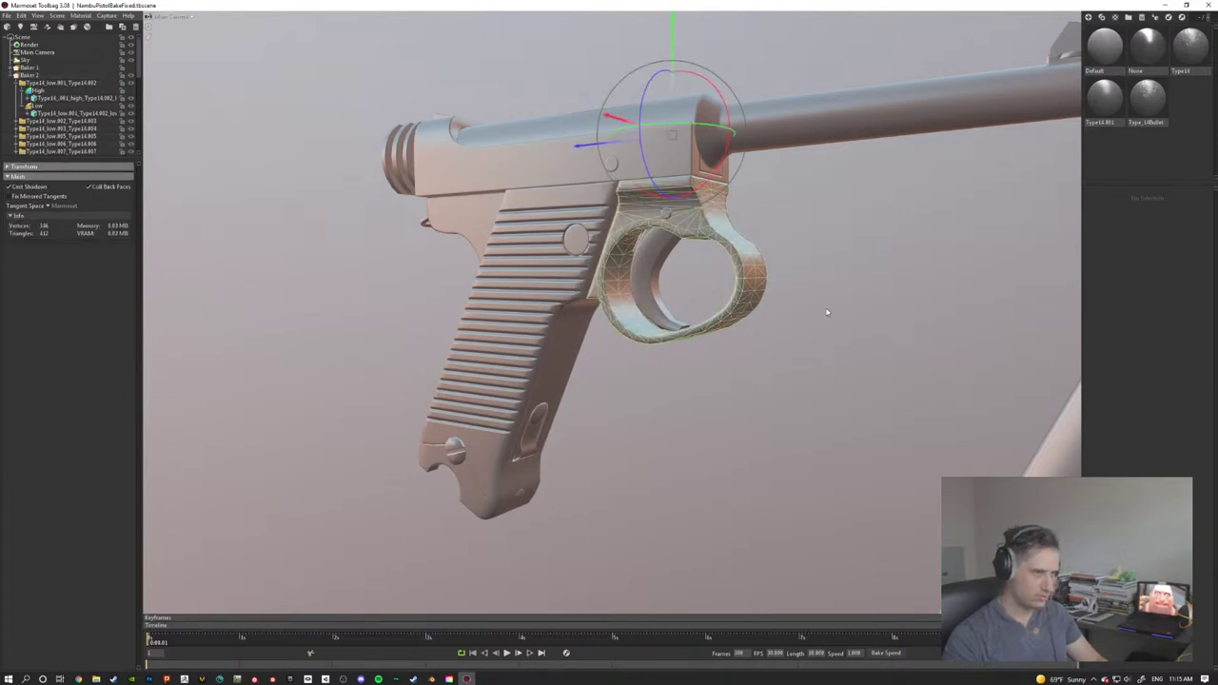
left_click_drag(827, 310, 908, 299)
middle_click_drag(908, 299, 439, 412)
left_click_drag(660, 313, 653, 348)
scroll(653, 348, "up", 5)
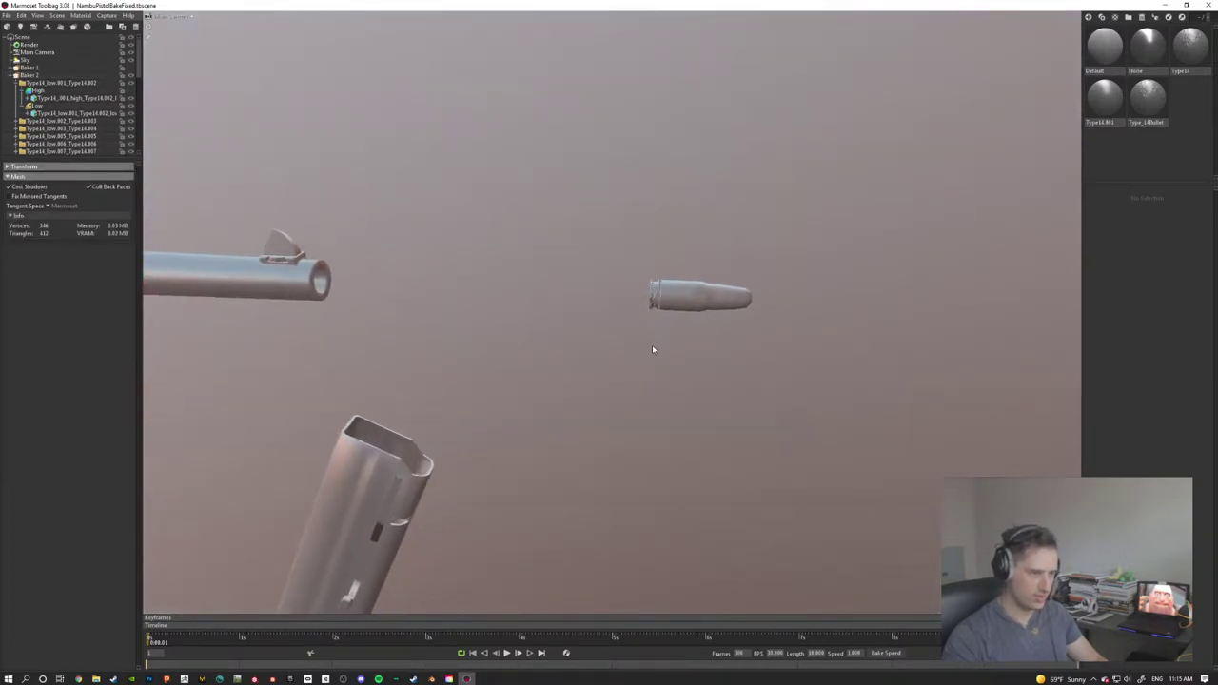
left_click_drag(545, 359, 624, 276)
scroll(470, 315, "down", 2)
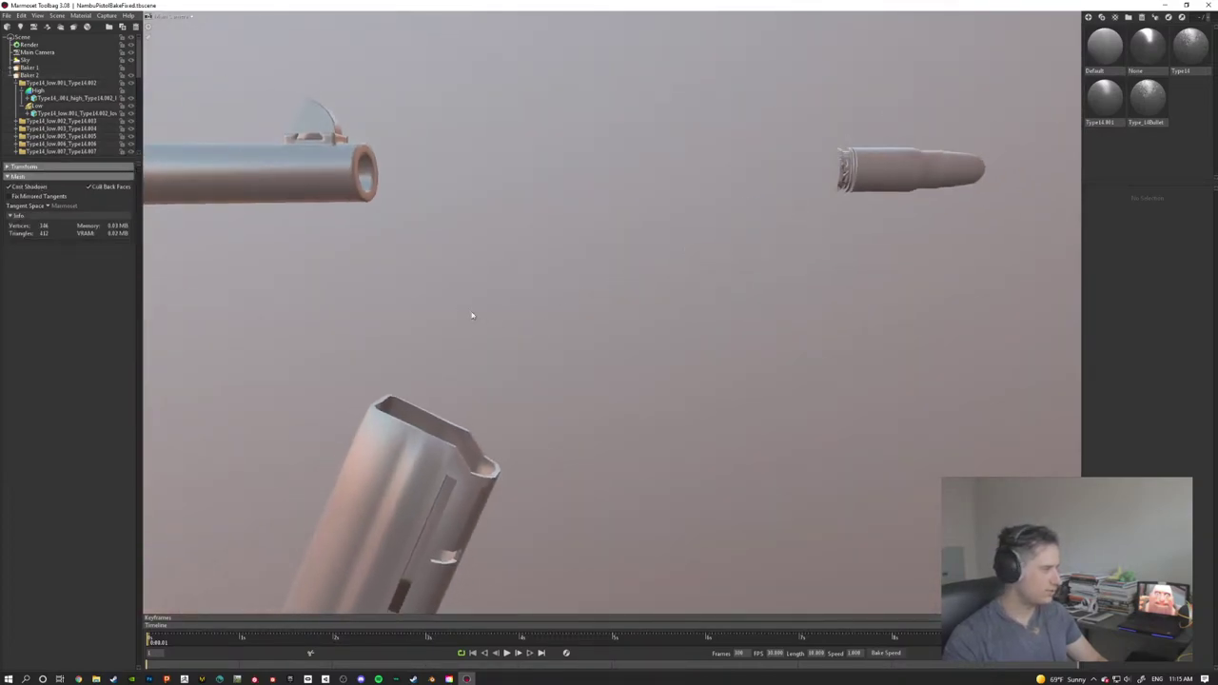
Step: Enable Multiple Texture Sets in the output settings of Baker 2
left_click(29, 75)
left_click_drag(559, 298, 566, 303)
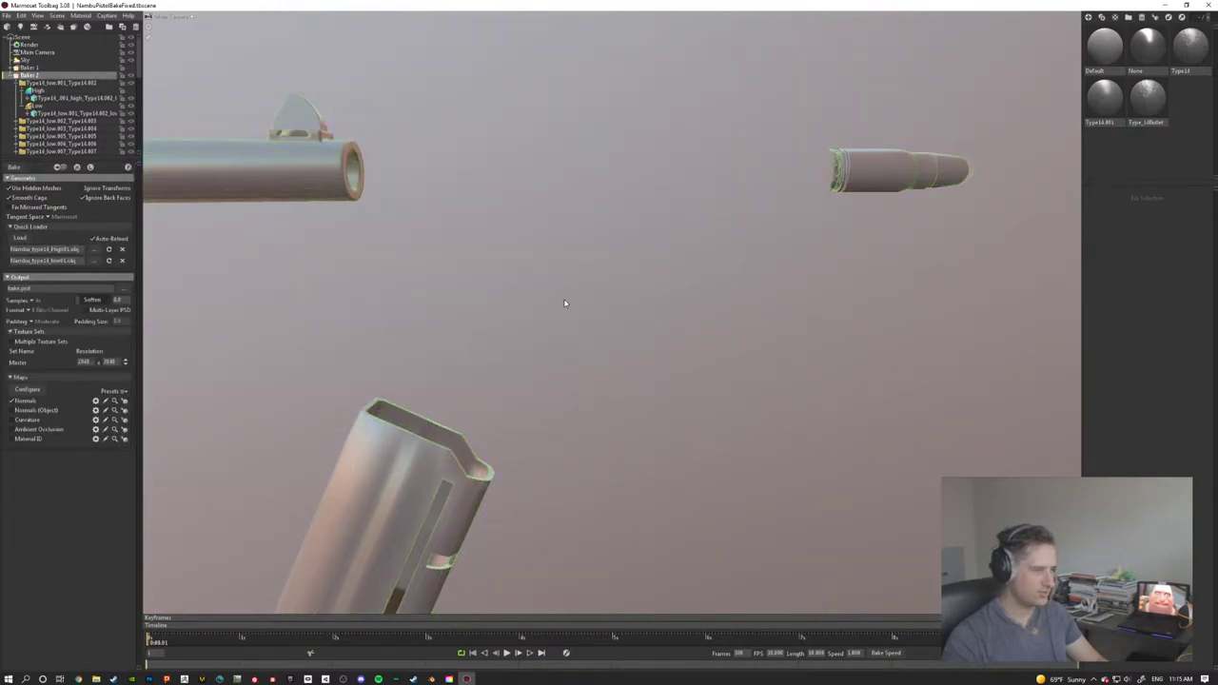
middle_click_drag(565, 302, 553, 278)
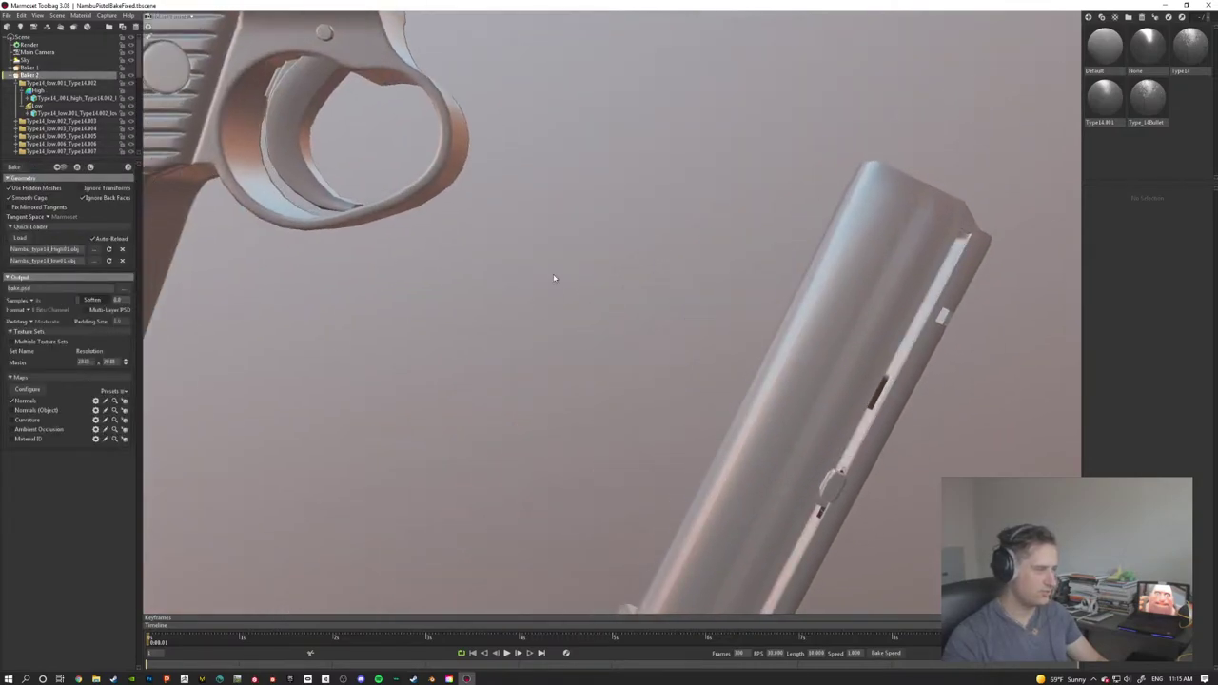
left_click(11, 343)
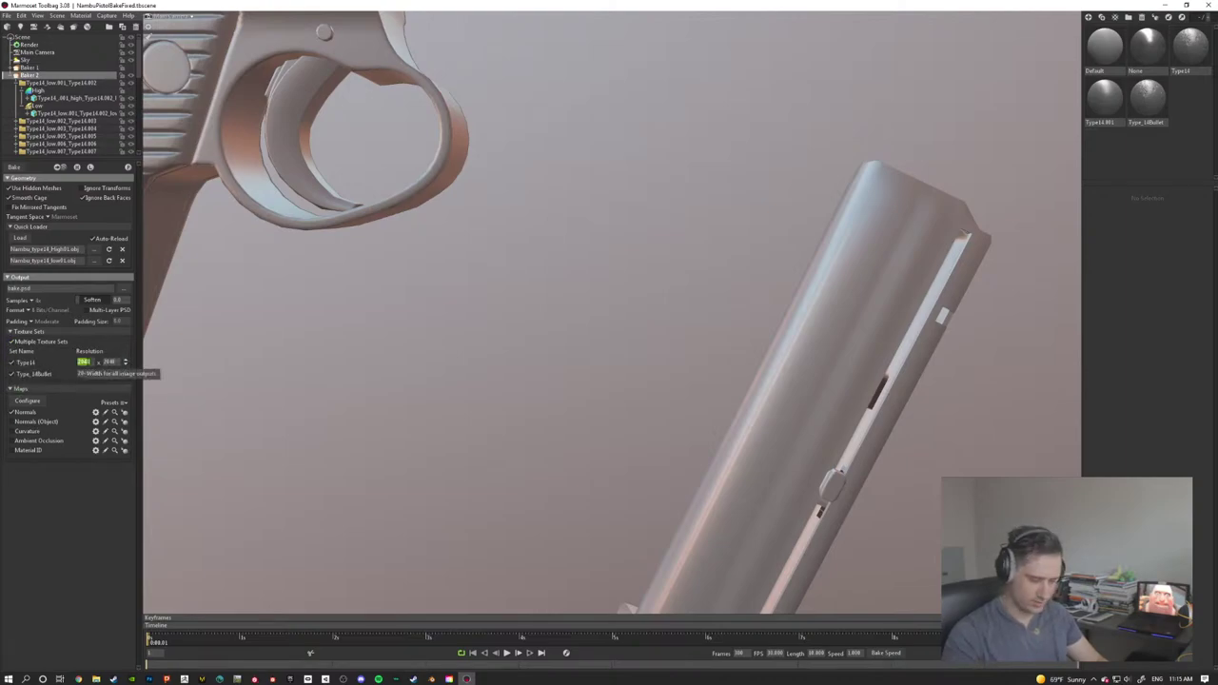
Step: Set the output resolution of the Type14 texture set to 4096 by 4096
type("4096")
key("Tab")
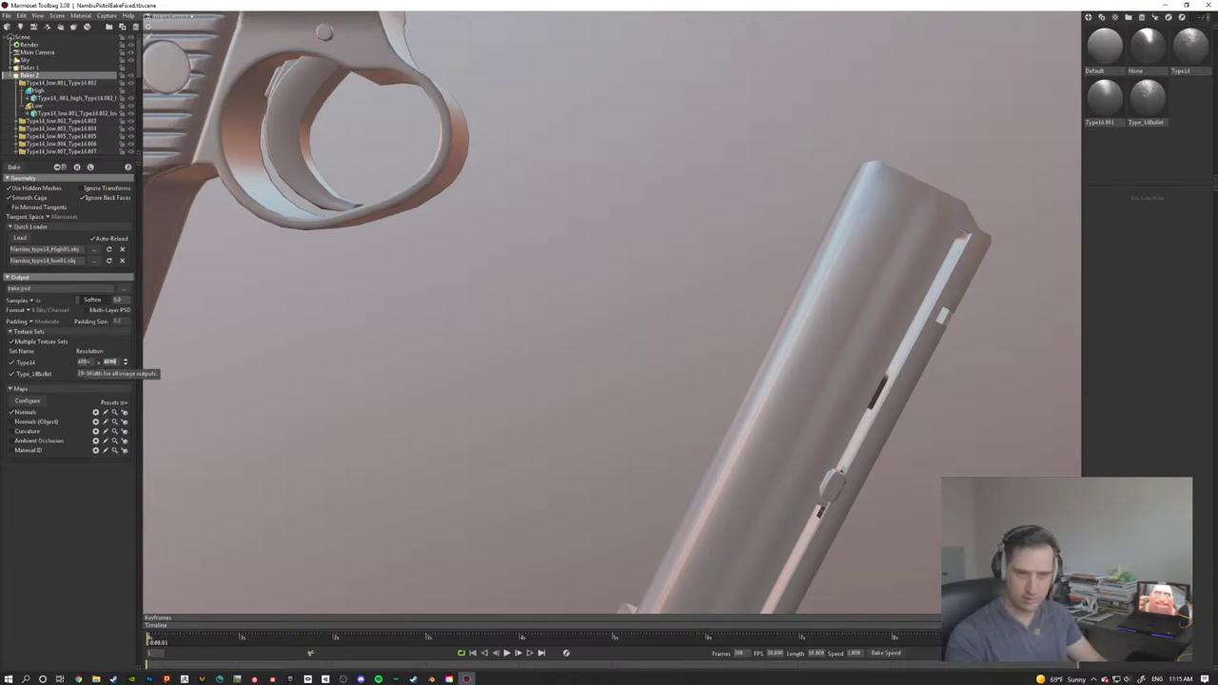
type("4096")
key("Return")
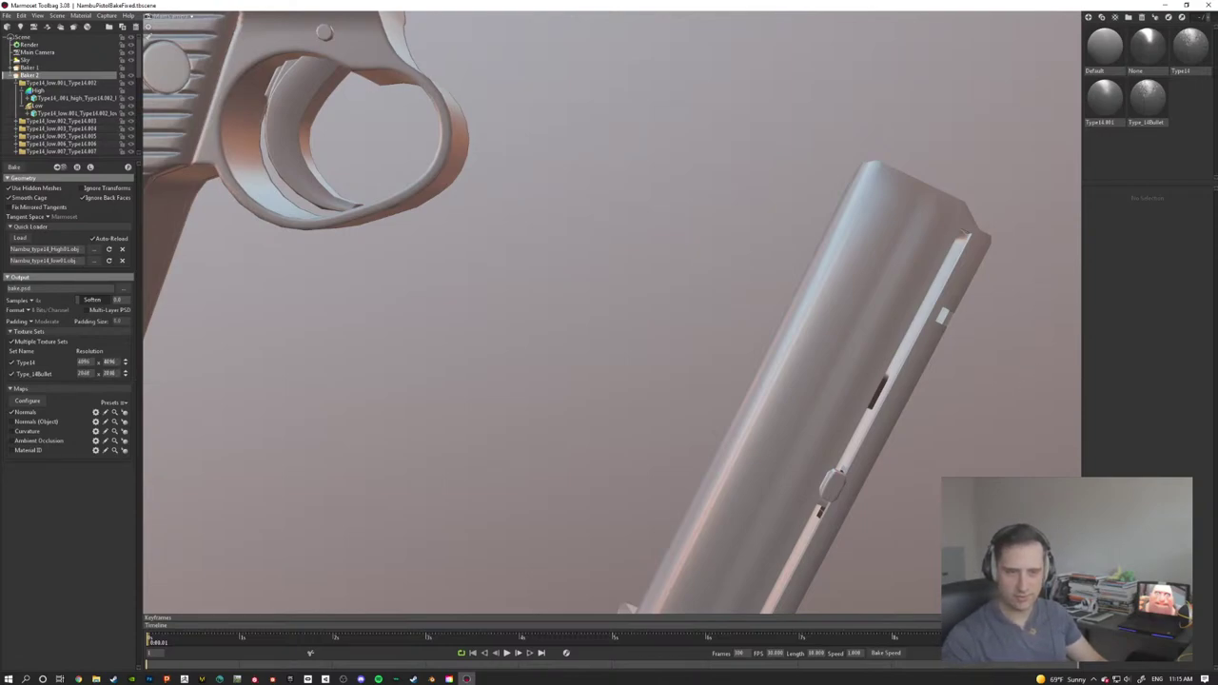
Step: Inspect the bake on the pistol's grip, frame and trigger guard and on the magazine from several sides
key("alt+Tab")
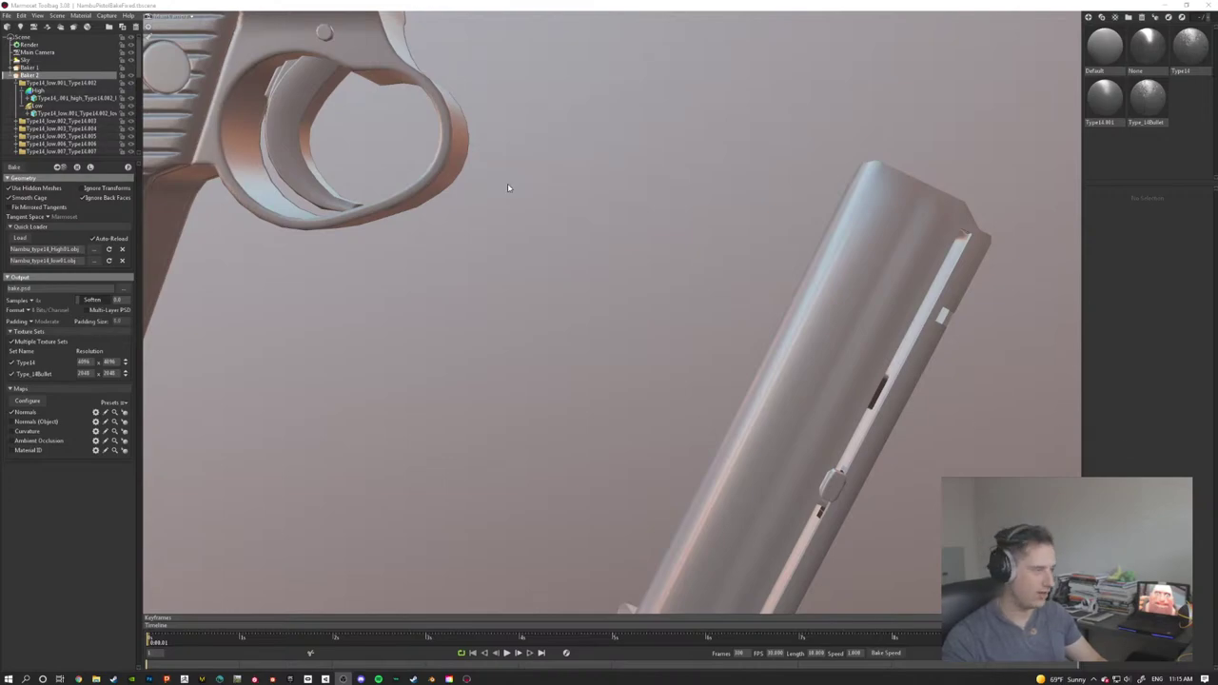
left_click(602, 211)
left_click_drag(603, 212, 571, 215, "alt")
scroll(571, 215, "down", 2)
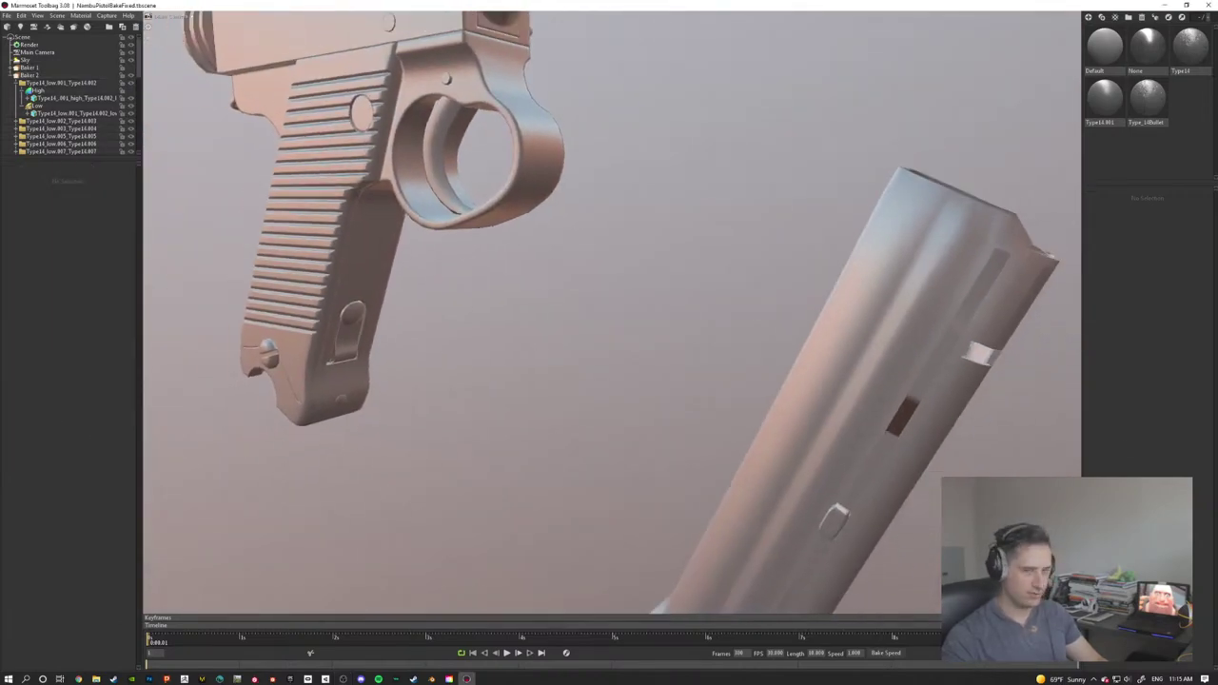
left_click(293, 281)
left_click_drag(293, 281, 665, 326, "alt")
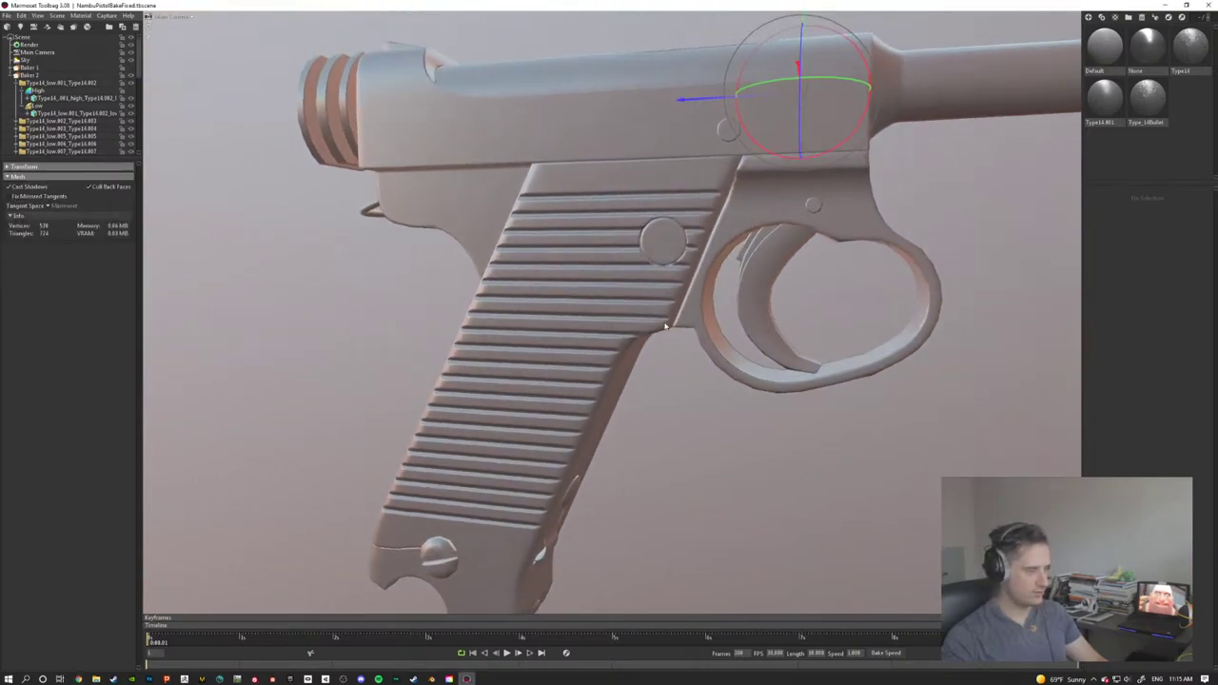
scroll(666, 328, "down", 5)
left_click_drag(851, 420, 828, 405, "alt")
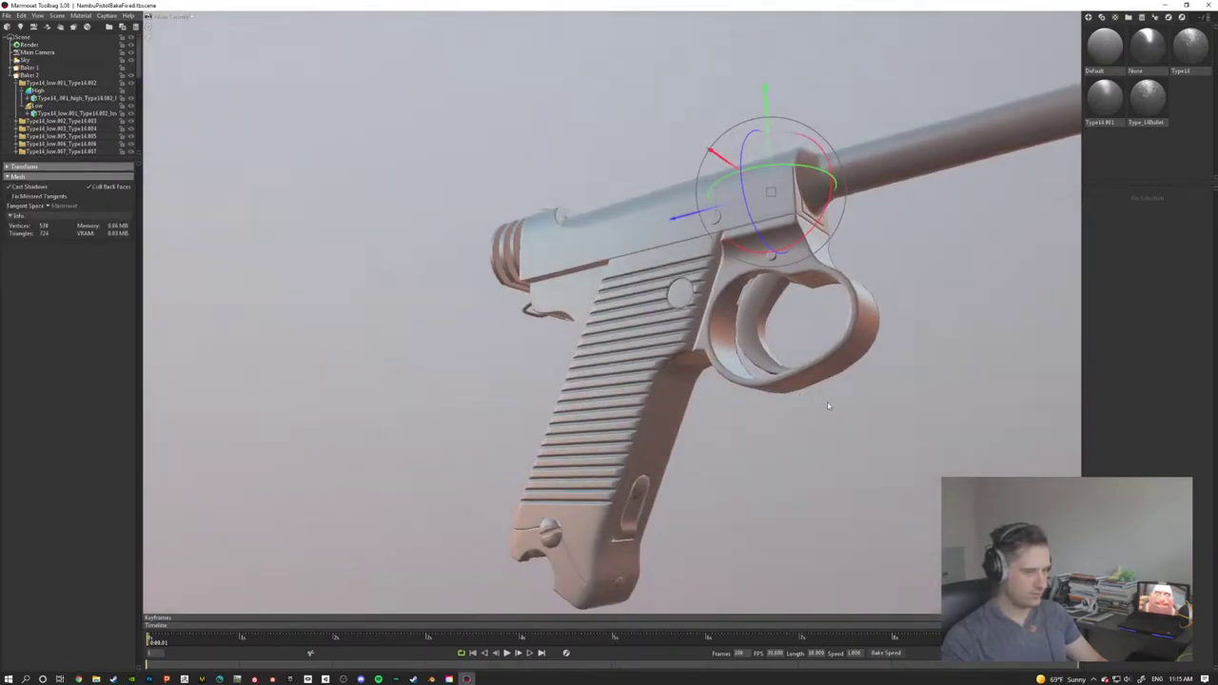
middle_click_drag(829, 406, 642, 341, "alt")
right_click_drag(839, 357, 874, 402, "alt")
left_click_drag(875, 403, 913, 433)
scroll(933, 429, "up", 3)
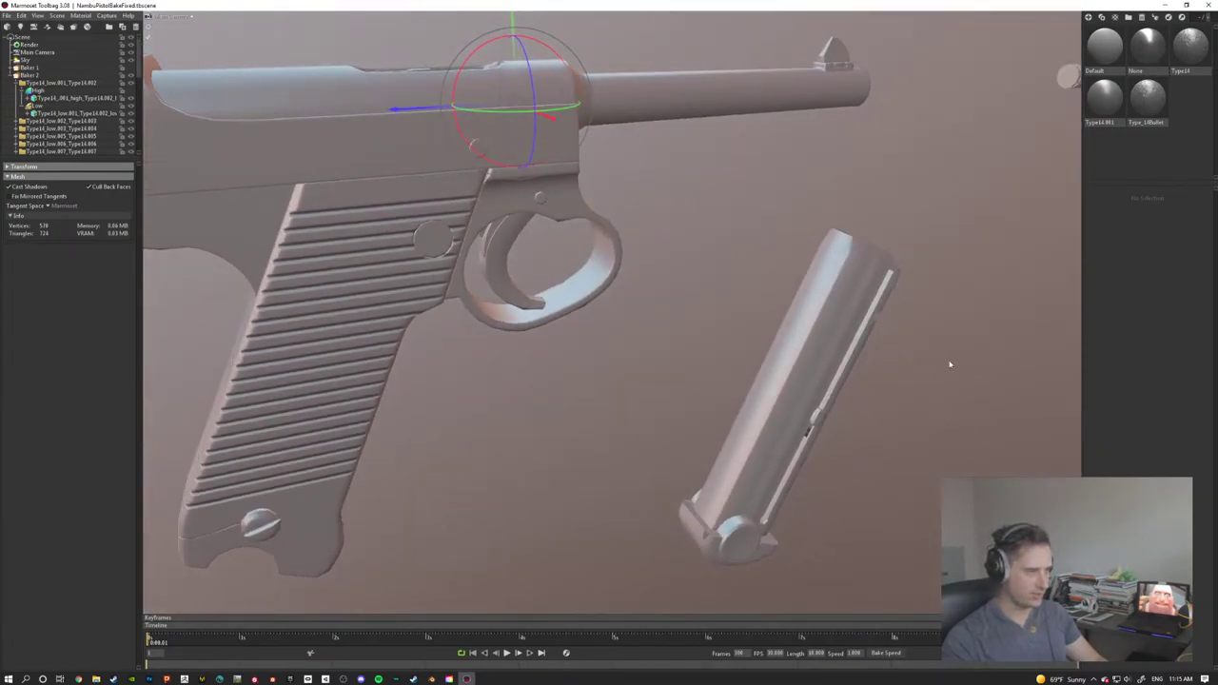
scroll(950, 364, "down", 2)
Step: Set the output resolution of Baker 2's Type_14Bullet texture set to 512 by 512
left_click(31, 75)
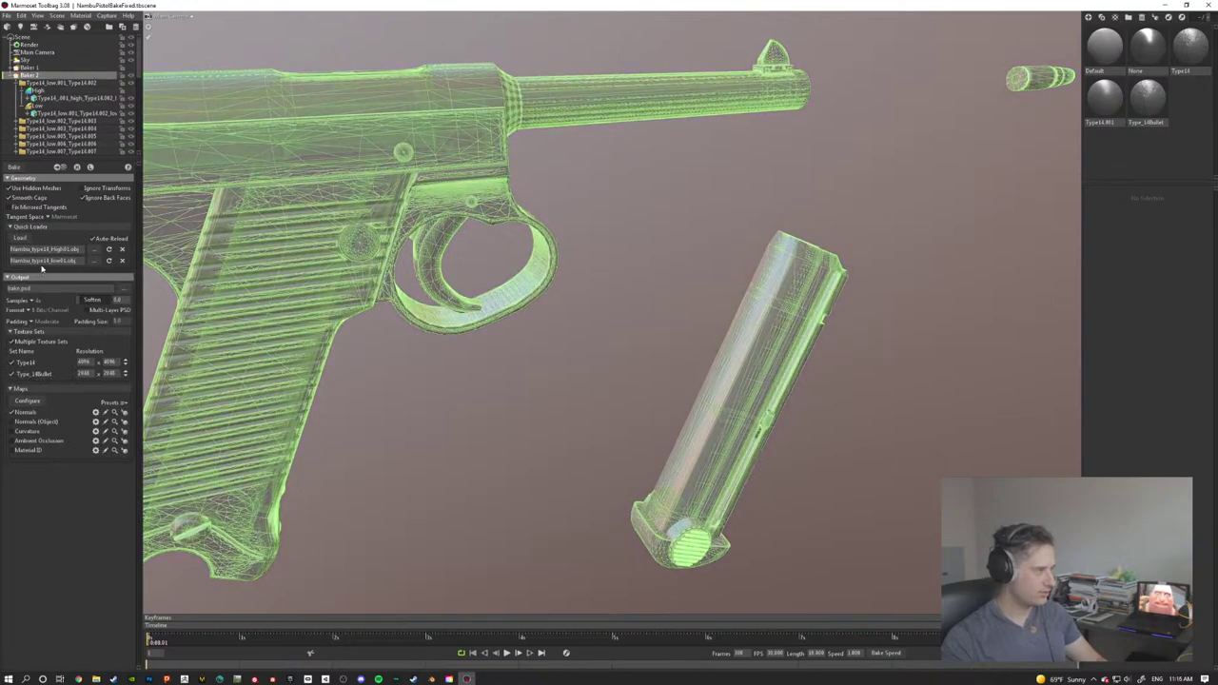
left_click(83, 373)
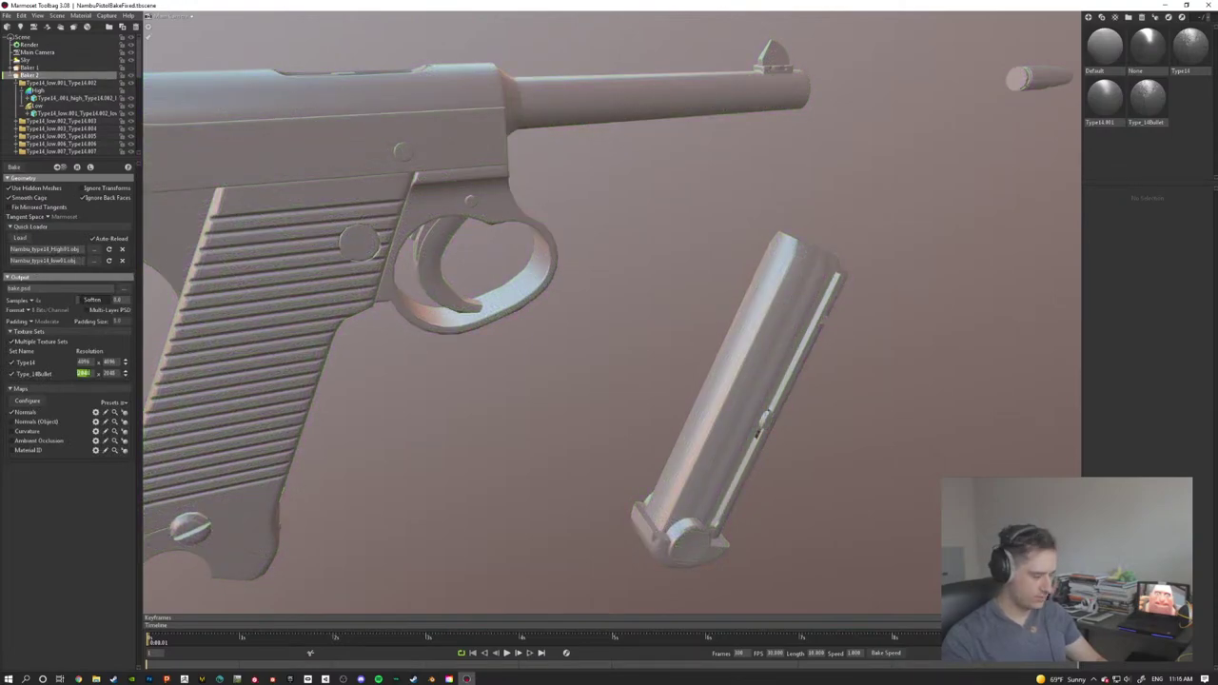
type("54")
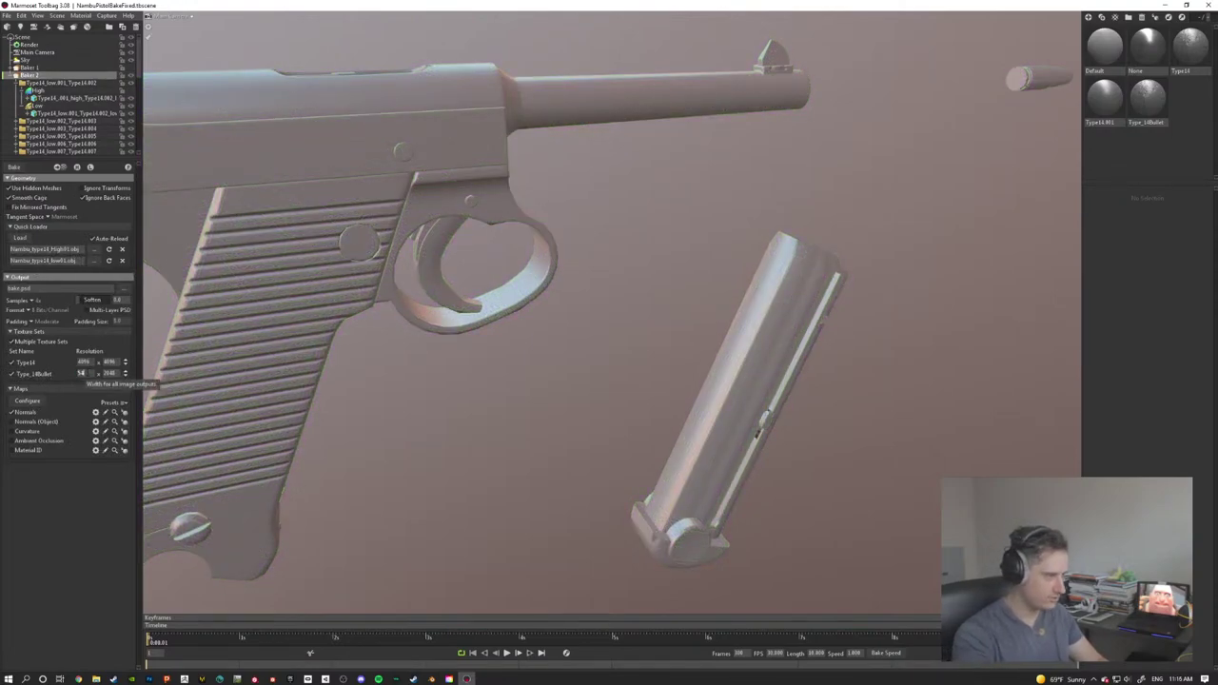
key("BackSpace")
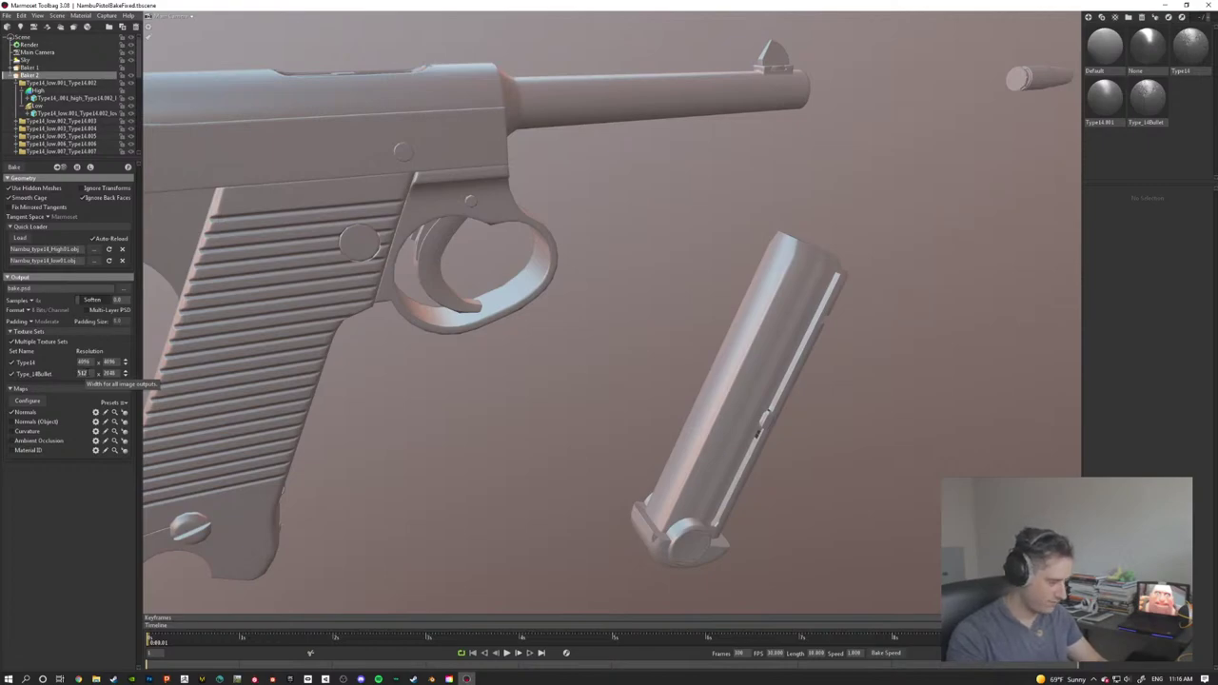
type("12")
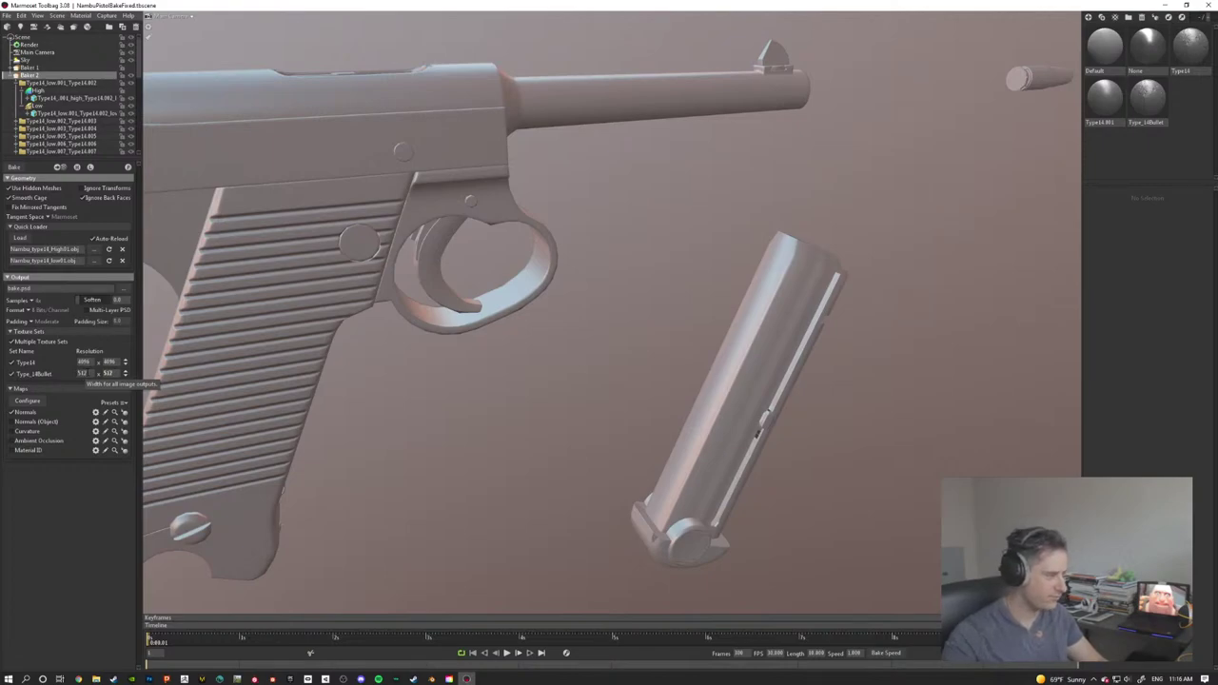
key("Return")
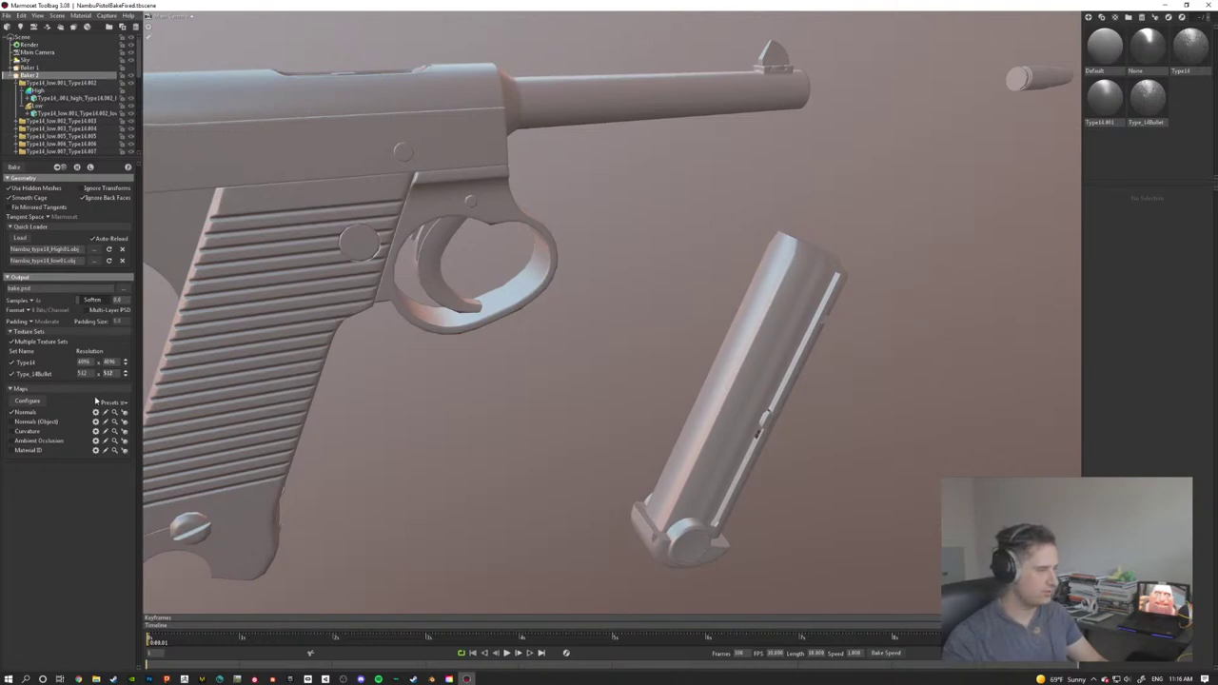
Step: Bake Baker 2 with the new texture set resolutions and check the pistol, magazine and bullet
left_click(14, 166)
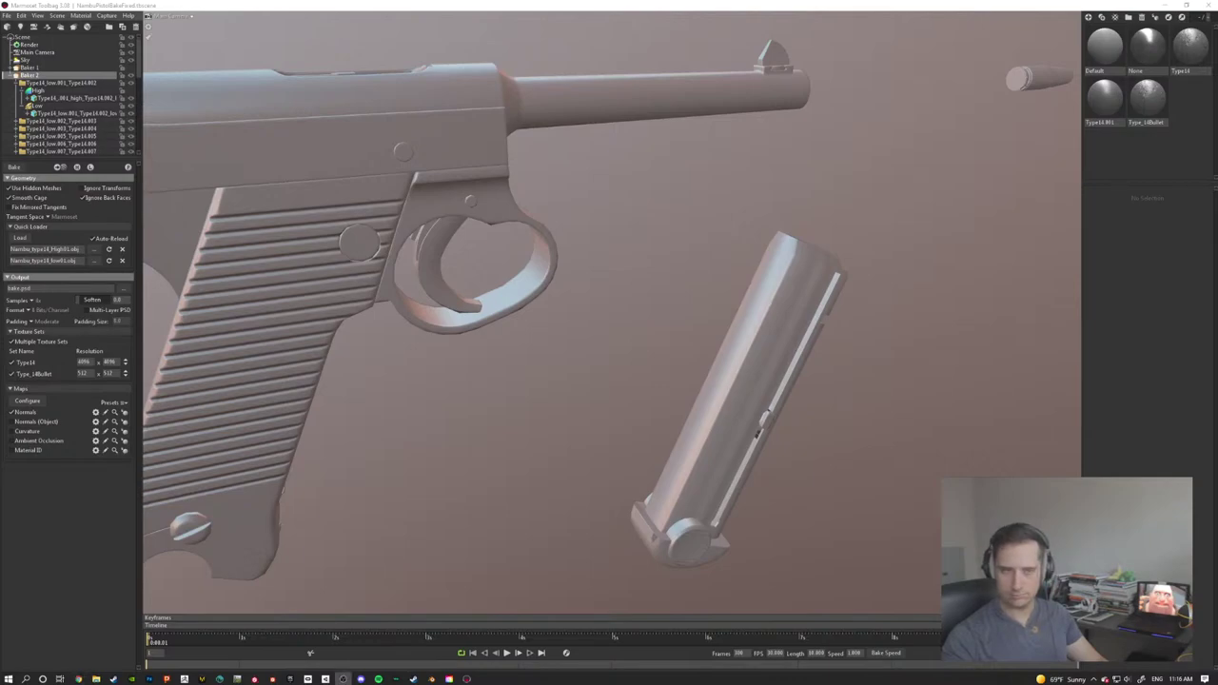
left_click(592, 348)
mouse_move(593, 348)
left_mouse_down()
mouse_move(505, 342)
mouse_move(514, 330)
mouse_move(608, 331)
mouse_move(543, 334)
mouse_move(579, 337)
left_mouse_up()
scroll(535, 336, "up", 2)
scroll(535, 339, "down", 3)
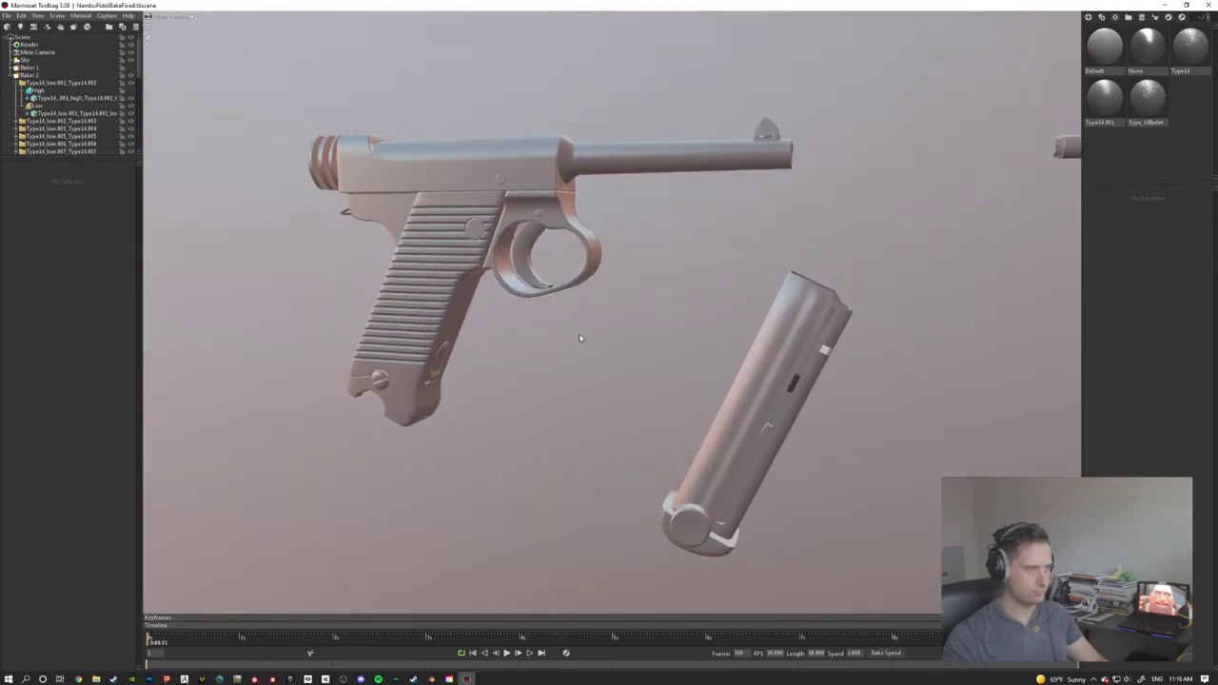
middle_click_drag(837, 277, 597, 343)
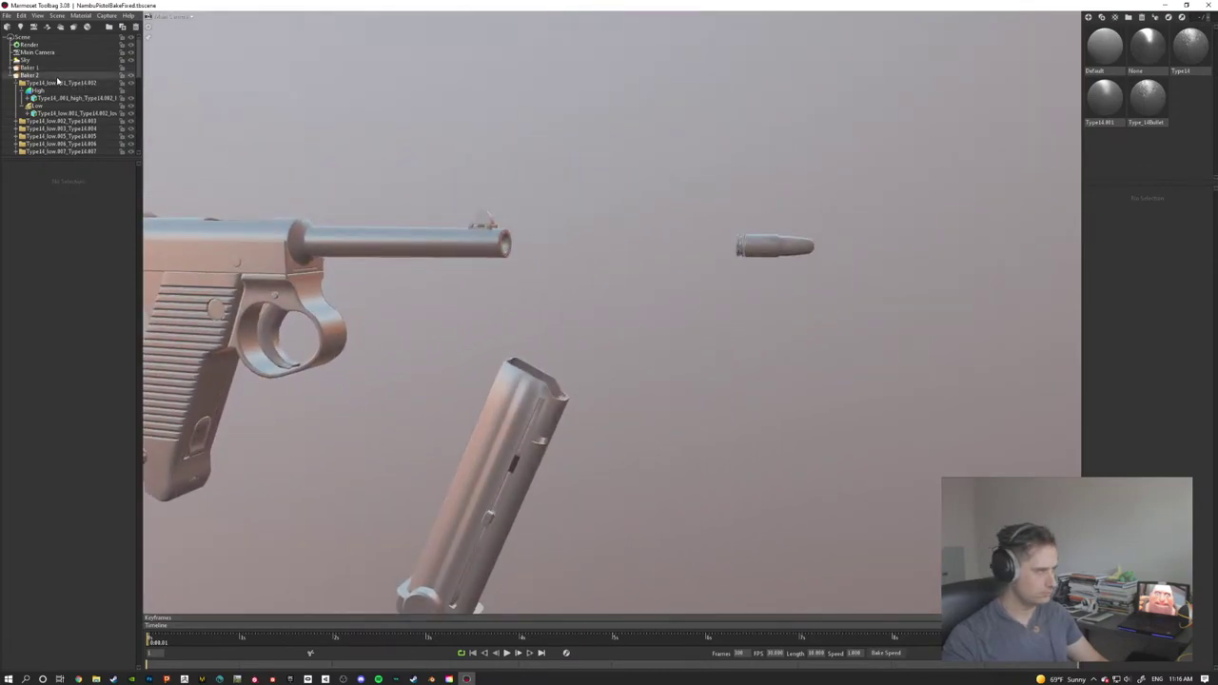
Step: Bake Baker 2 again and preview the baked maps on the models
left_click(49, 77)
left_click_drag(563, 218, 808, 246)
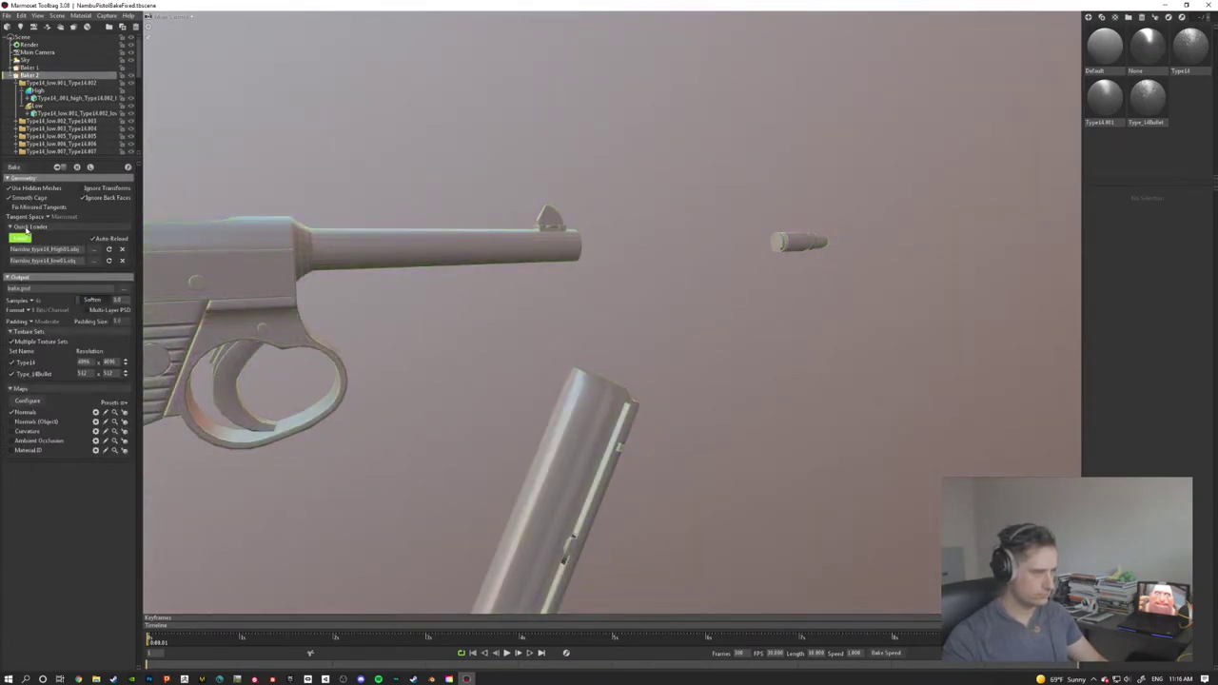
left_click(15, 167)
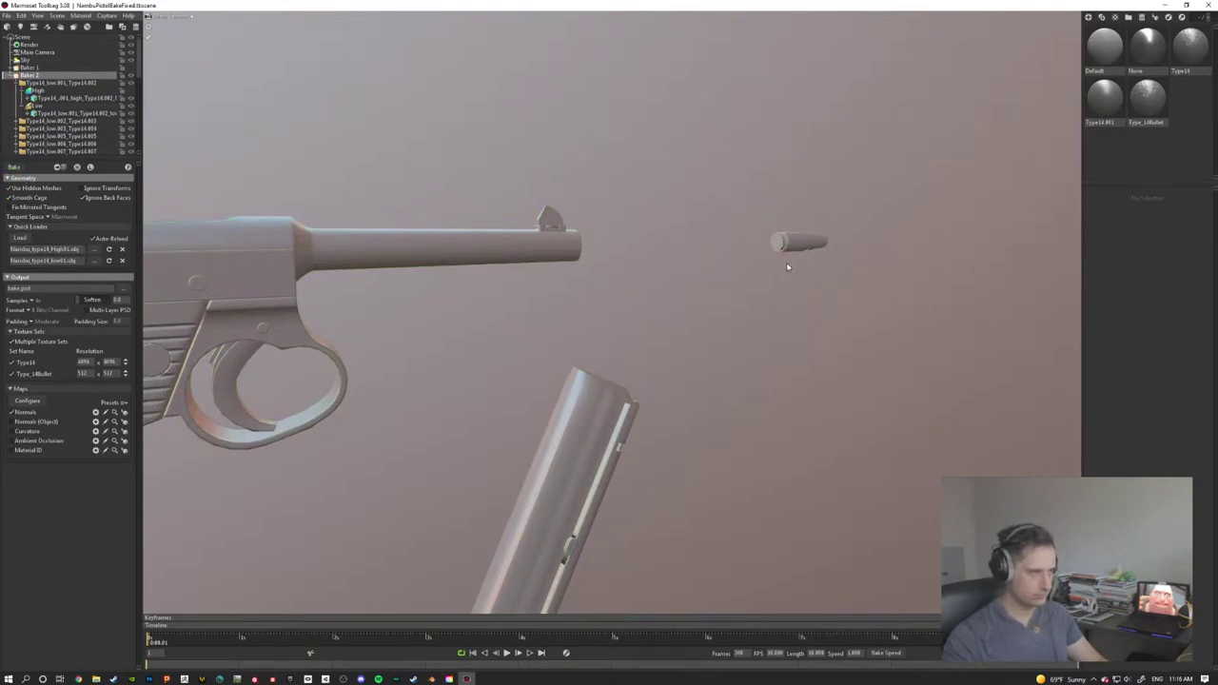
scroll(788, 268, "up", 1)
scroll(511, 325, "up", 1)
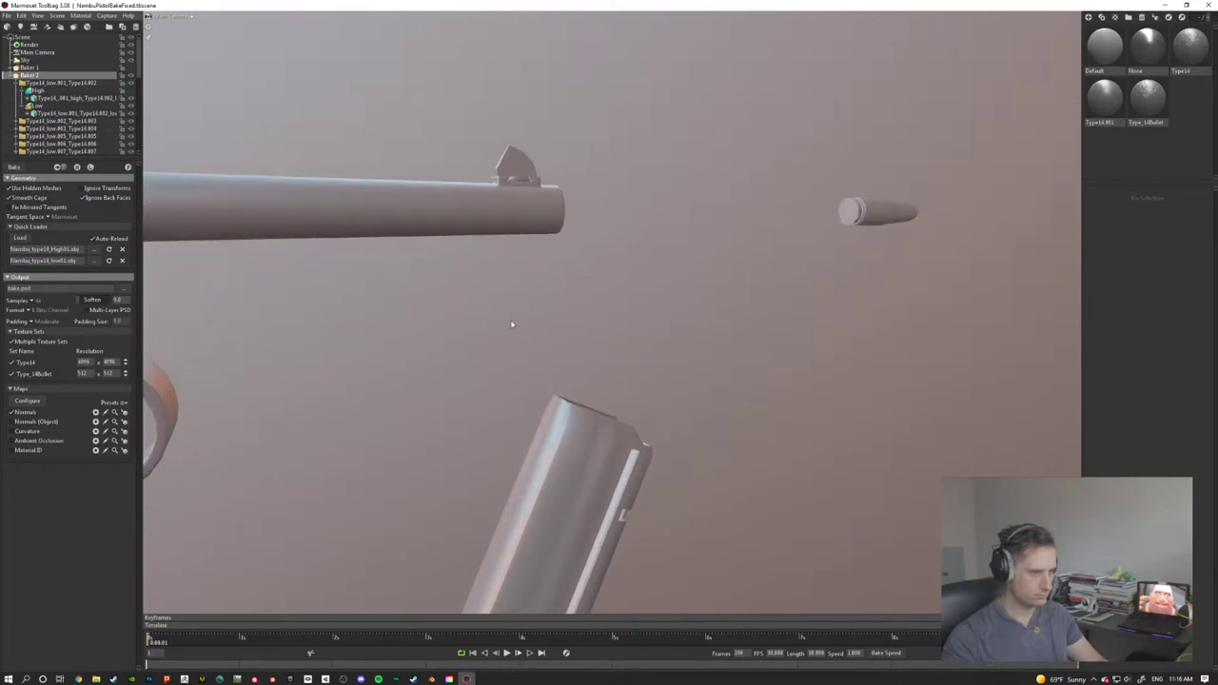
left_click(128, 168)
Step: Examine the baked normals on the separate bullet up close, especially around the rim of its casing
left_click_drag(842, 270, 758, 311)
middle_click_drag(759, 310, 660, 338)
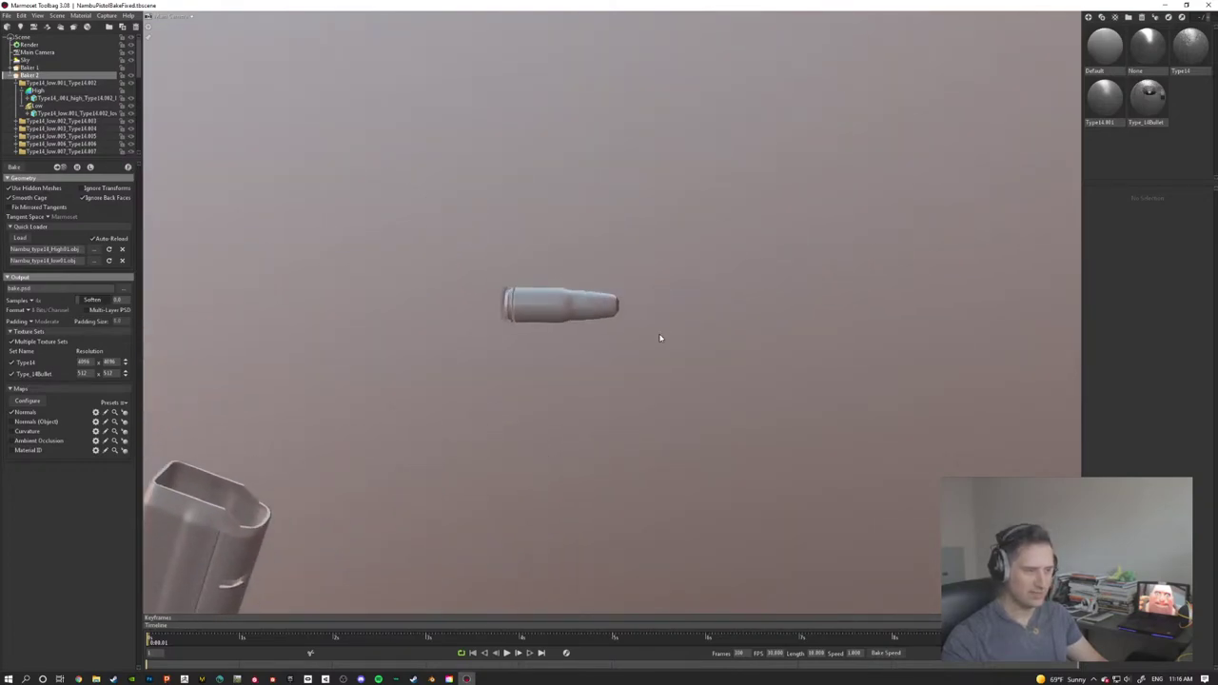
left_click_drag(660, 338, 685, 299)
middle_click_drag(685, 298, 782, 310)
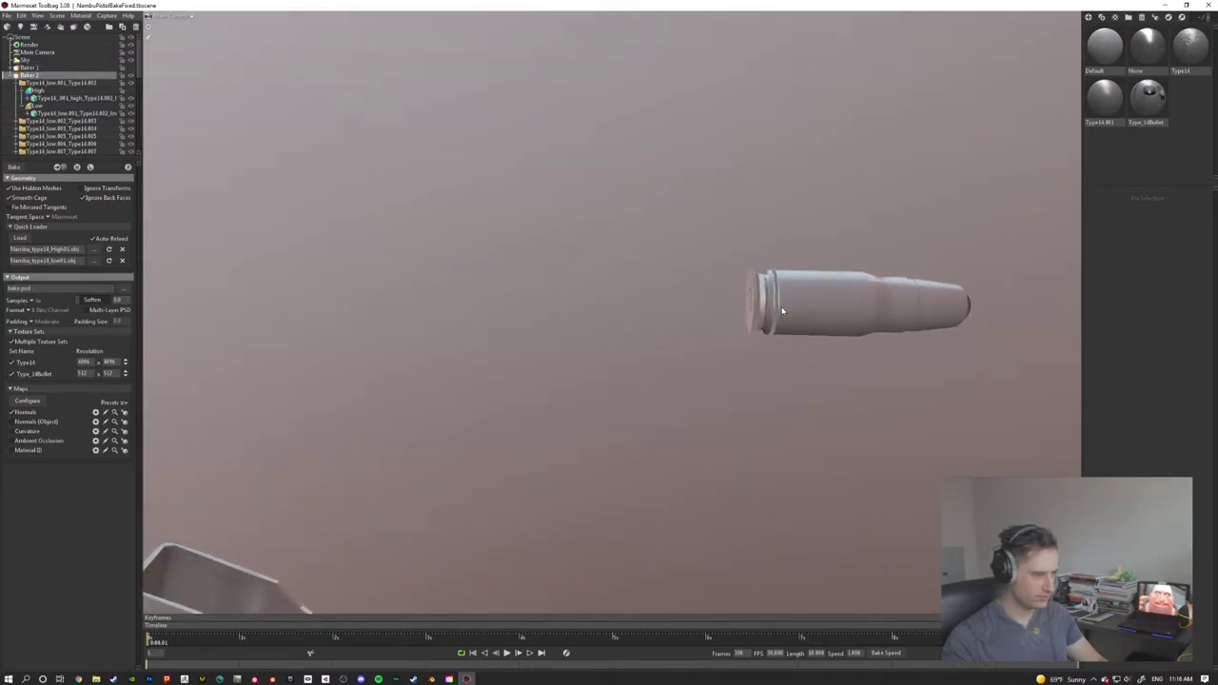
scroll(780, 310, "up", 2)
left_click_drag(780, 310, 745, 308)
scroll(746, 302, "up", 5)
Step: Compare the bullet's high-poly and low-poly meshes in the Type14_low.003 bake group by selecting each in turn
left_click(904, 303)
scroll(903, 302, "down", 3)
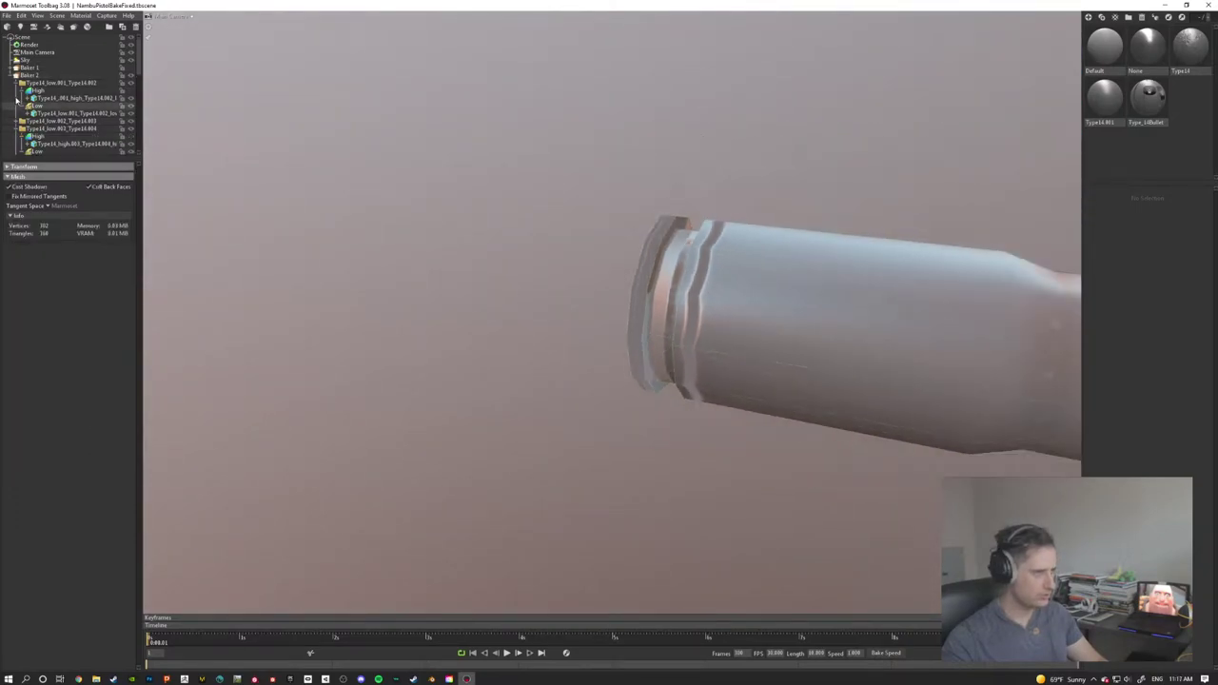
scroll(54, 103, "down", 3)
scroll(56, 105, "up", 2)
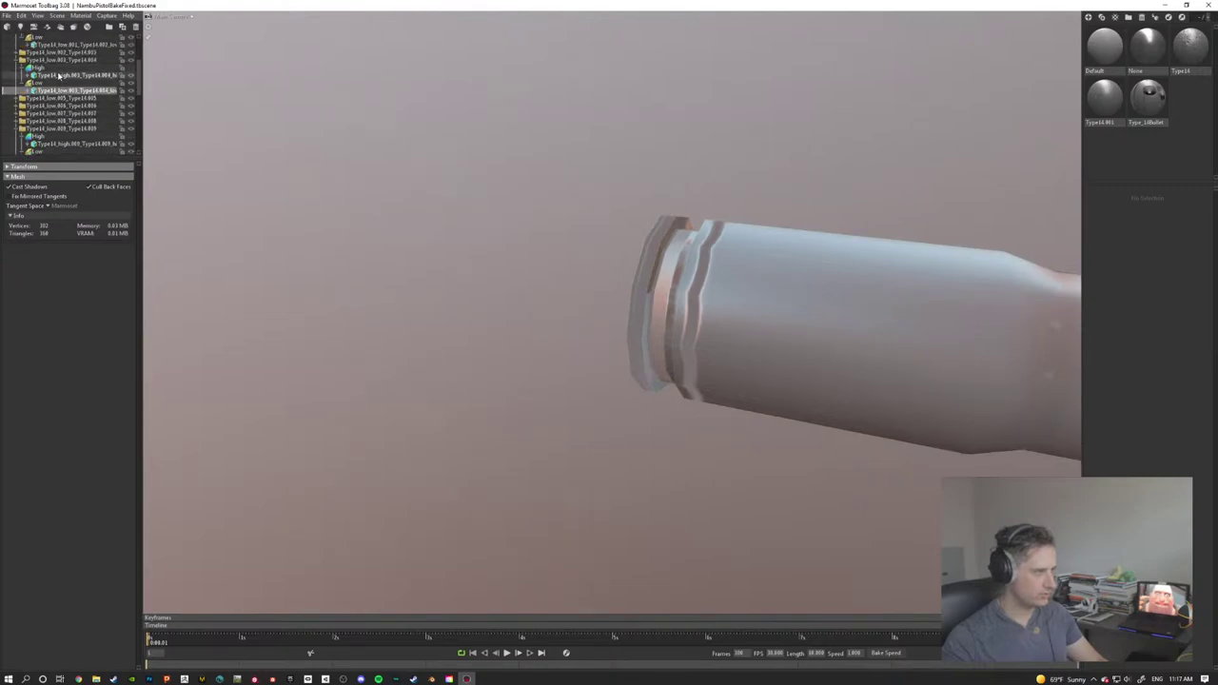
left_click(59, 76)
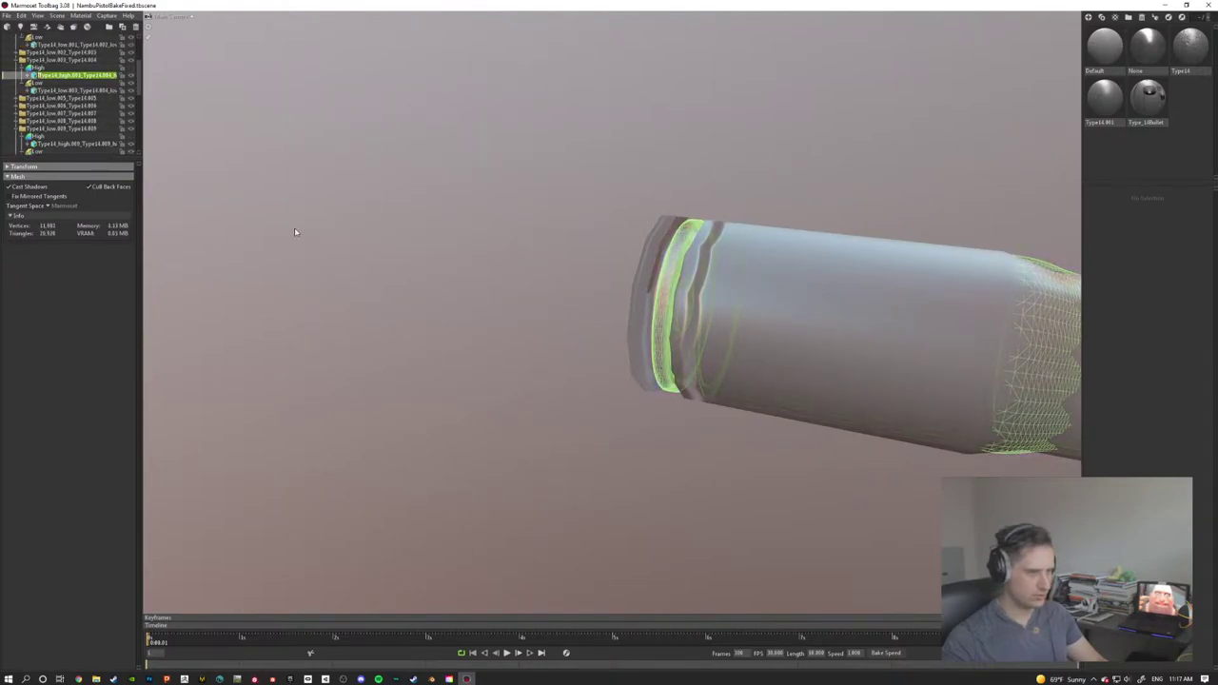
scroll(431, 291, "down", 5)
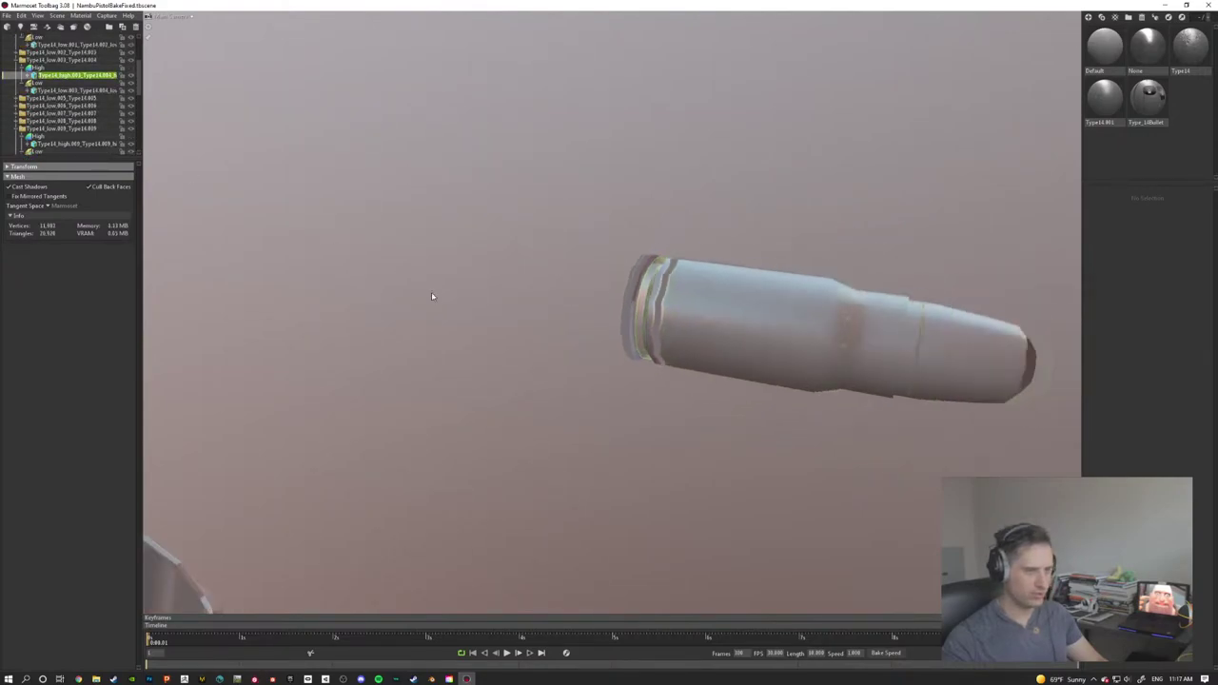
left_click(60, 90)
left_click(66, 76)
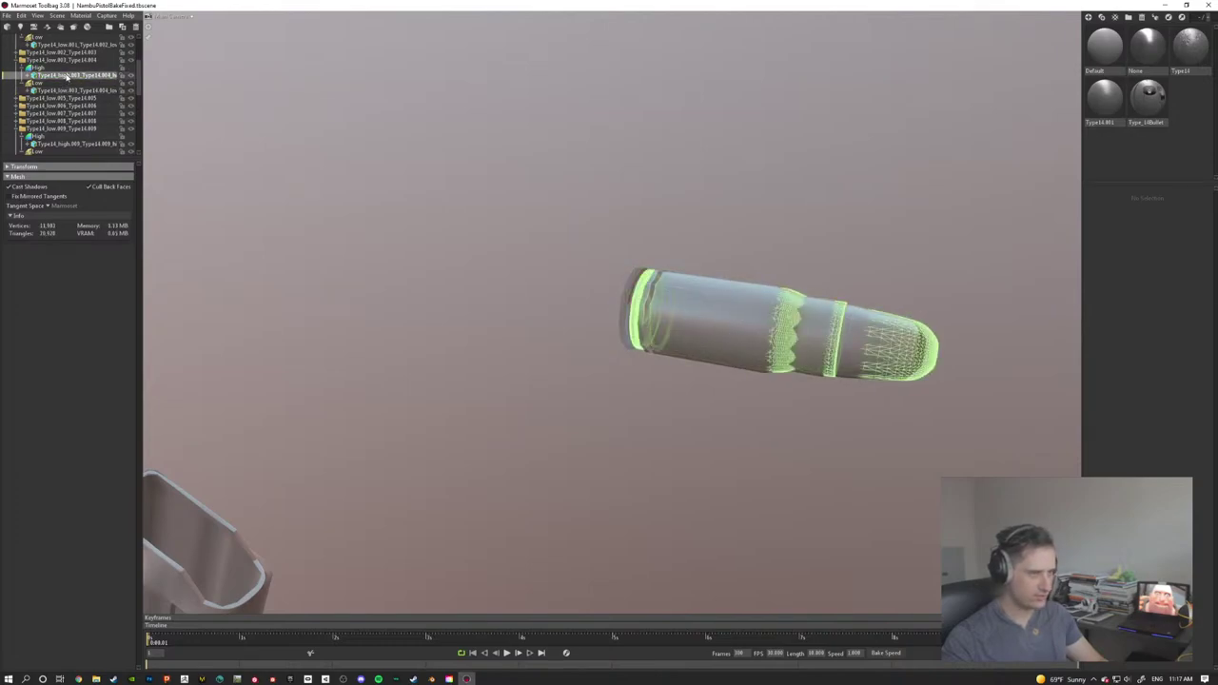
left_click(68, 91)
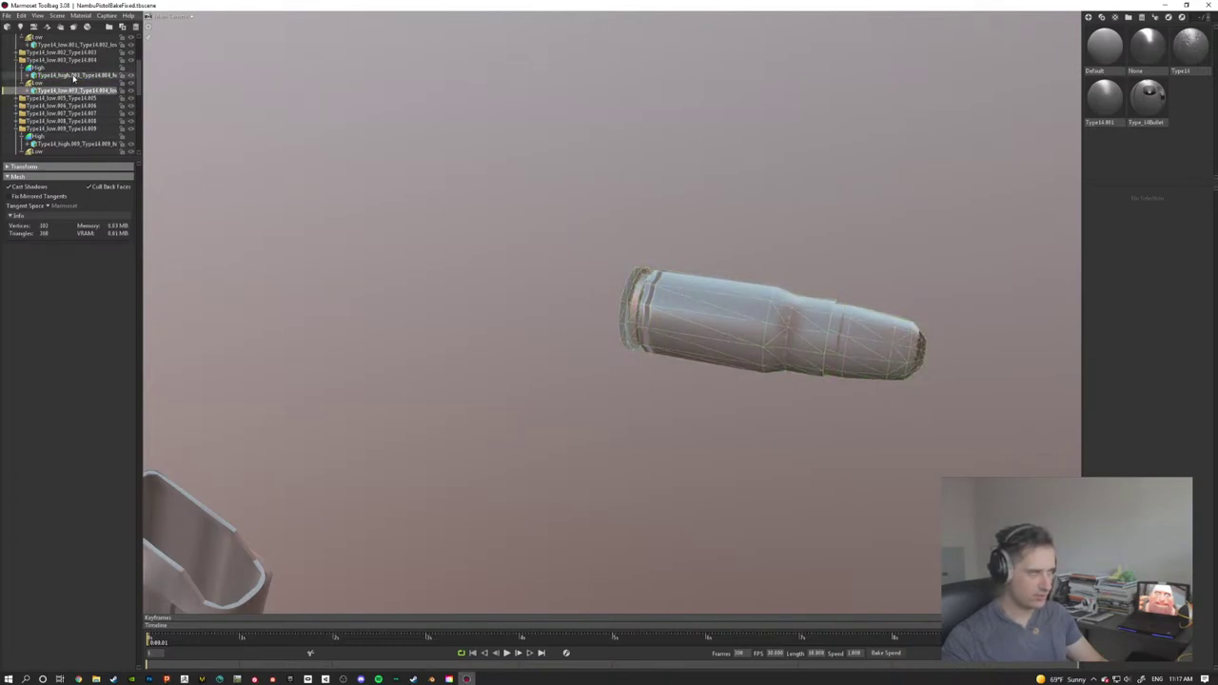
left_click(73, 76)
left_click(71, 89)
key("Up")
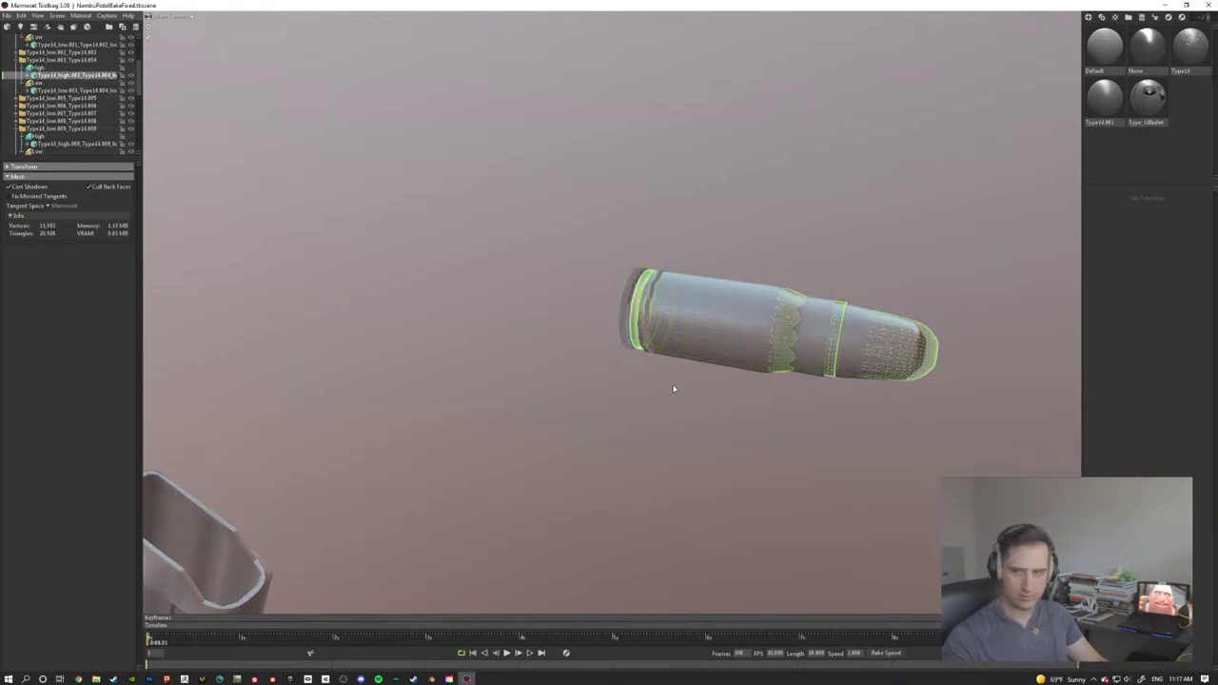
Step: Select the bullet's low-poly mesh and toggle the high-poly mesh's visibility to compare their shapes
mouse_move(626, 372)
left_mouse_down()
mouse_move(715, 368)
mouse_move(641, 362)
left_mouse_up()
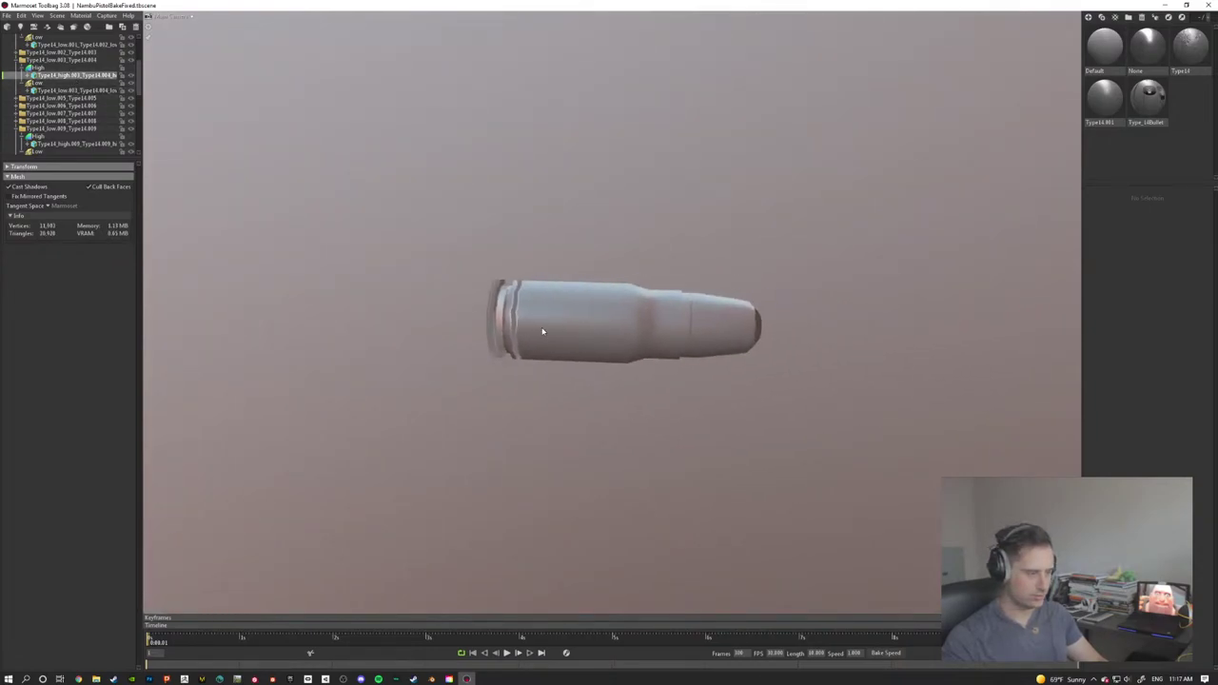
key("Down")
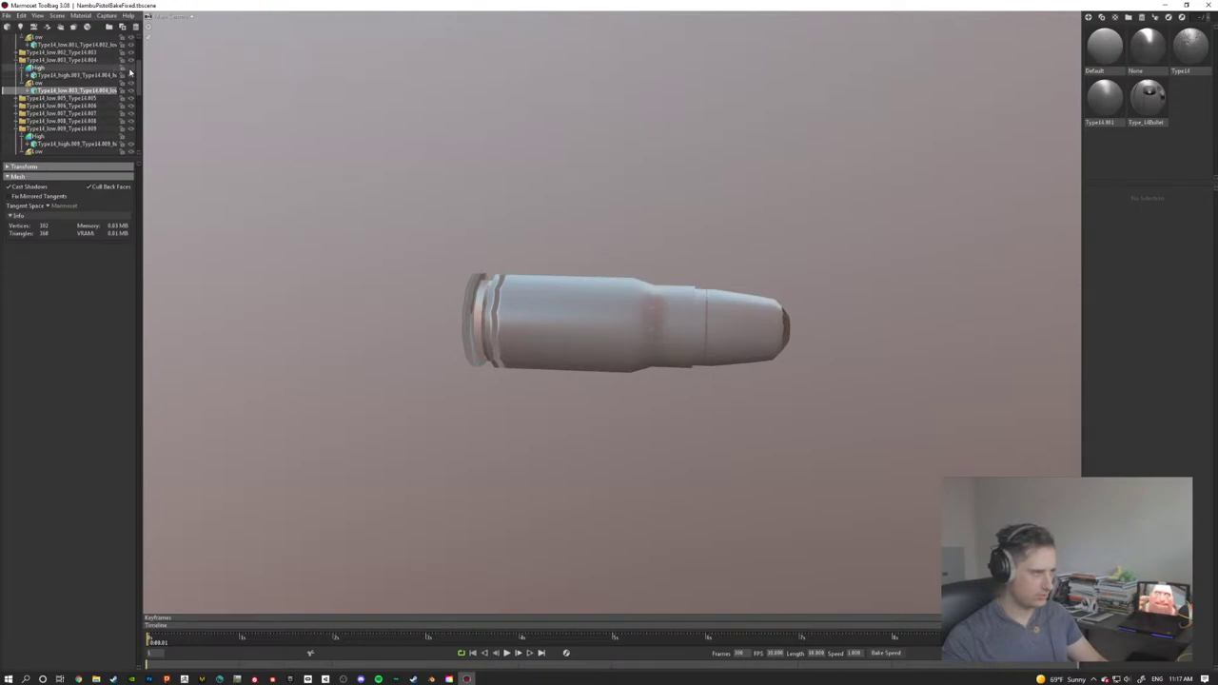
left_click(131, 74)
scroll(556, 313, "up", 1)
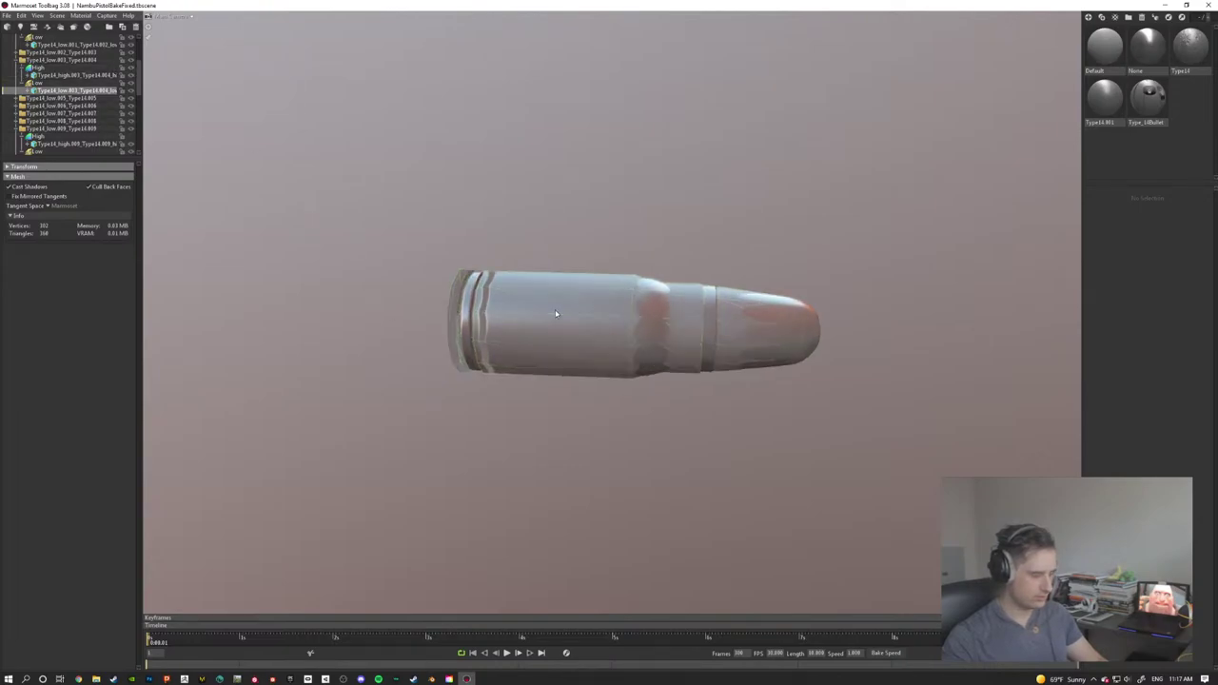
scroll(556, 313, "down", 1)
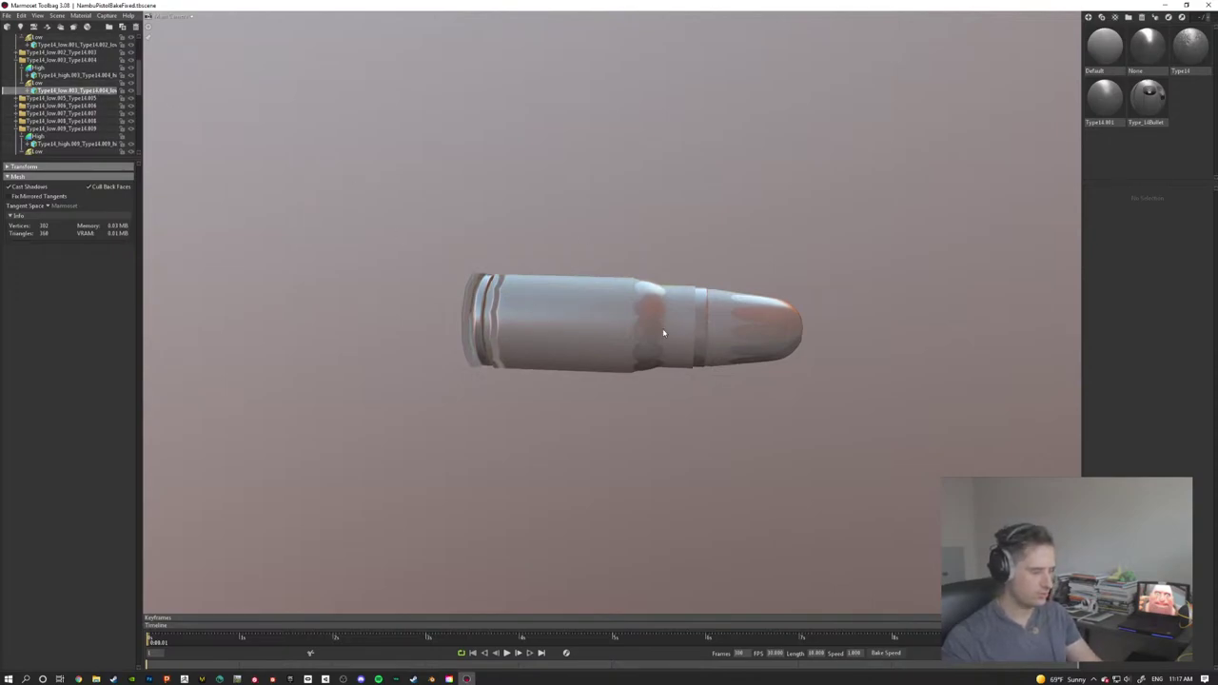
scroll(642, 330, "down", 1)
Step: Examine the selected low-poly bullet from a distance beside the pistol and up close around its rim and neck
scroll(602, 329, "down", 10)
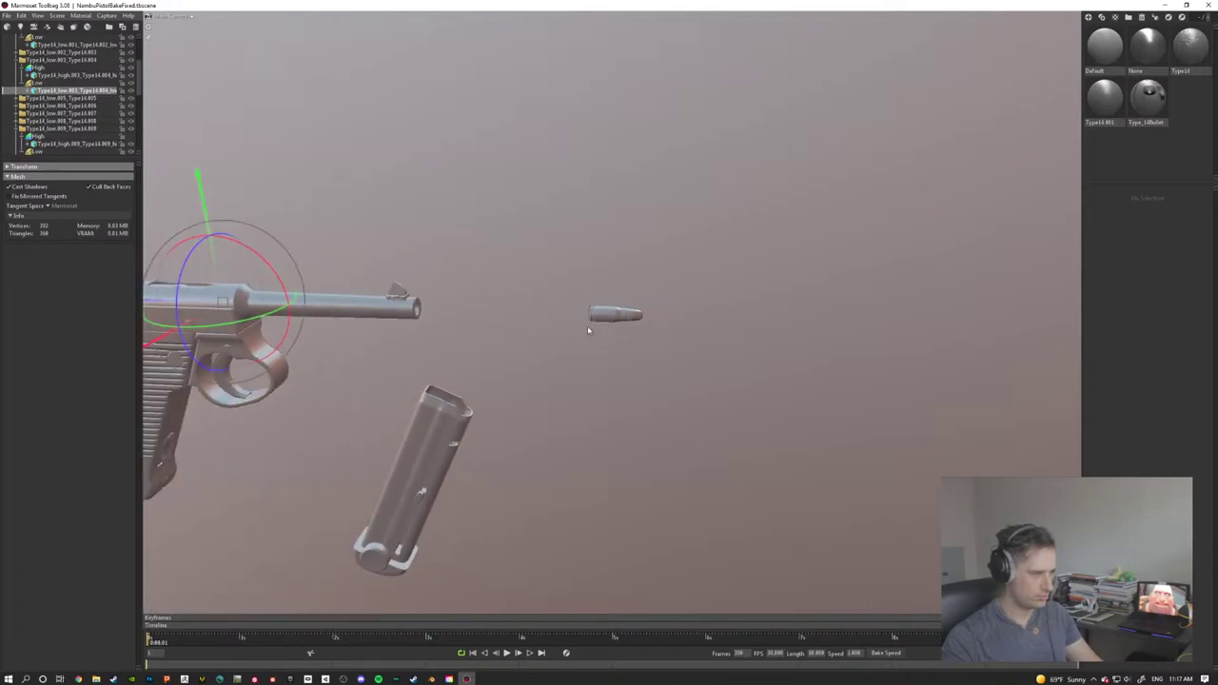
scroll(256, 315, "down", 2)
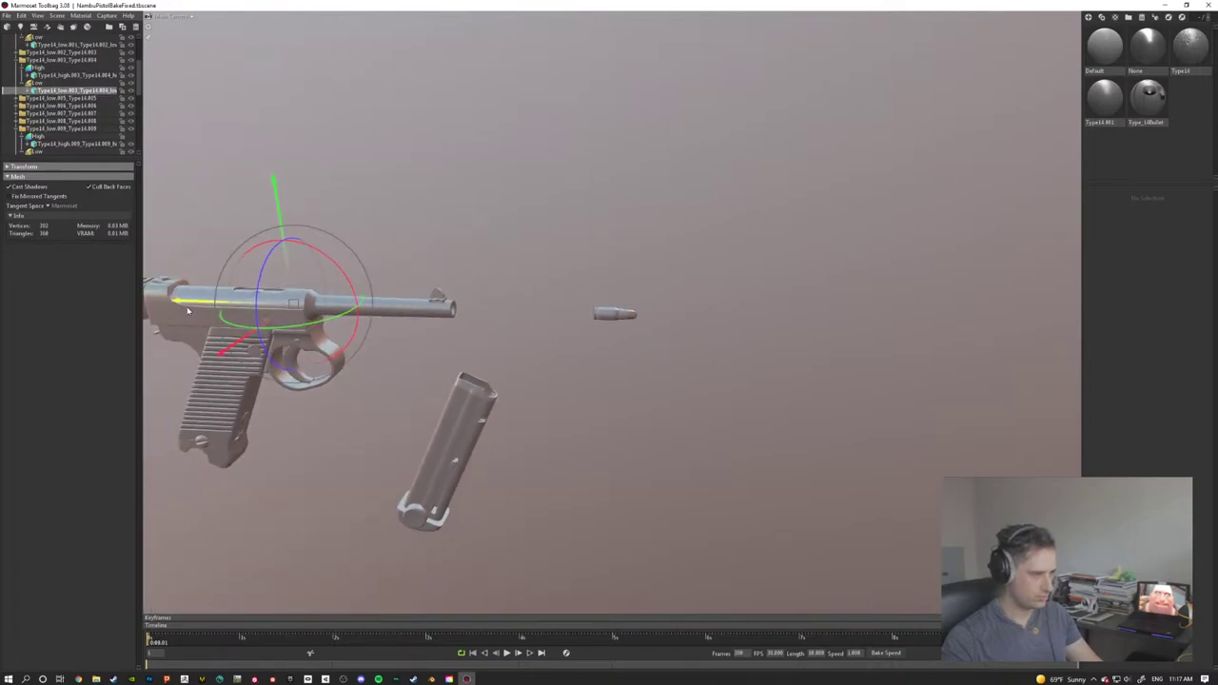
left_click_drag(178, 303, 178, 302)
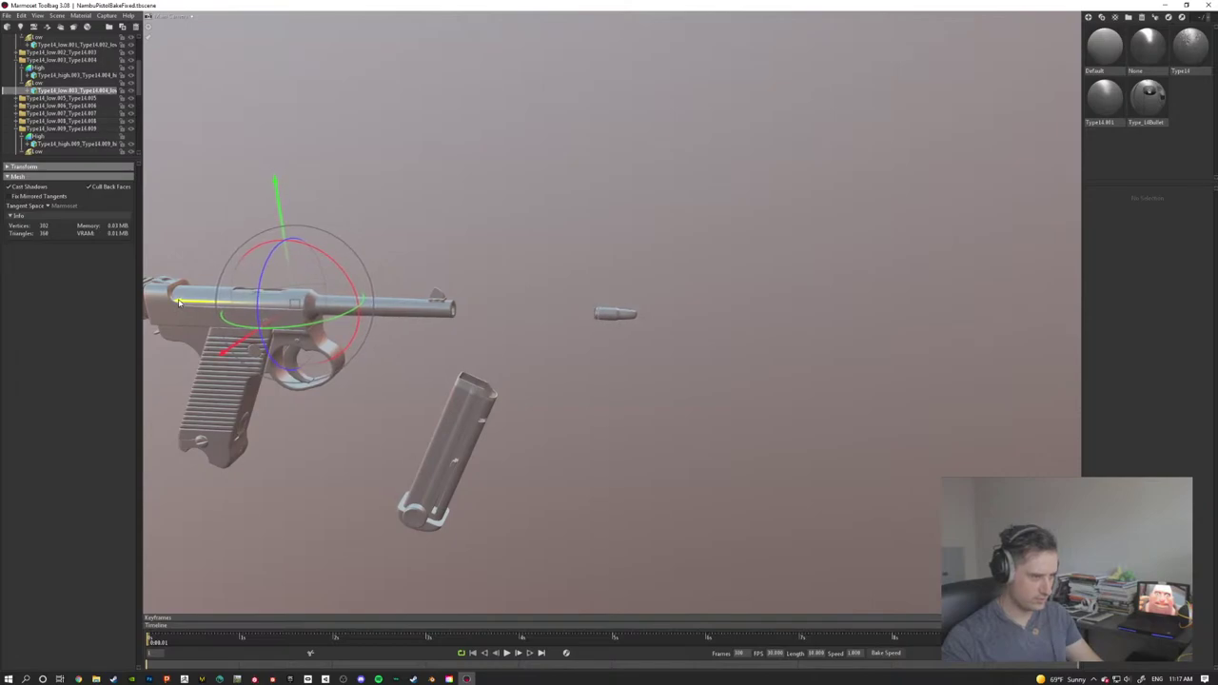
key("f")
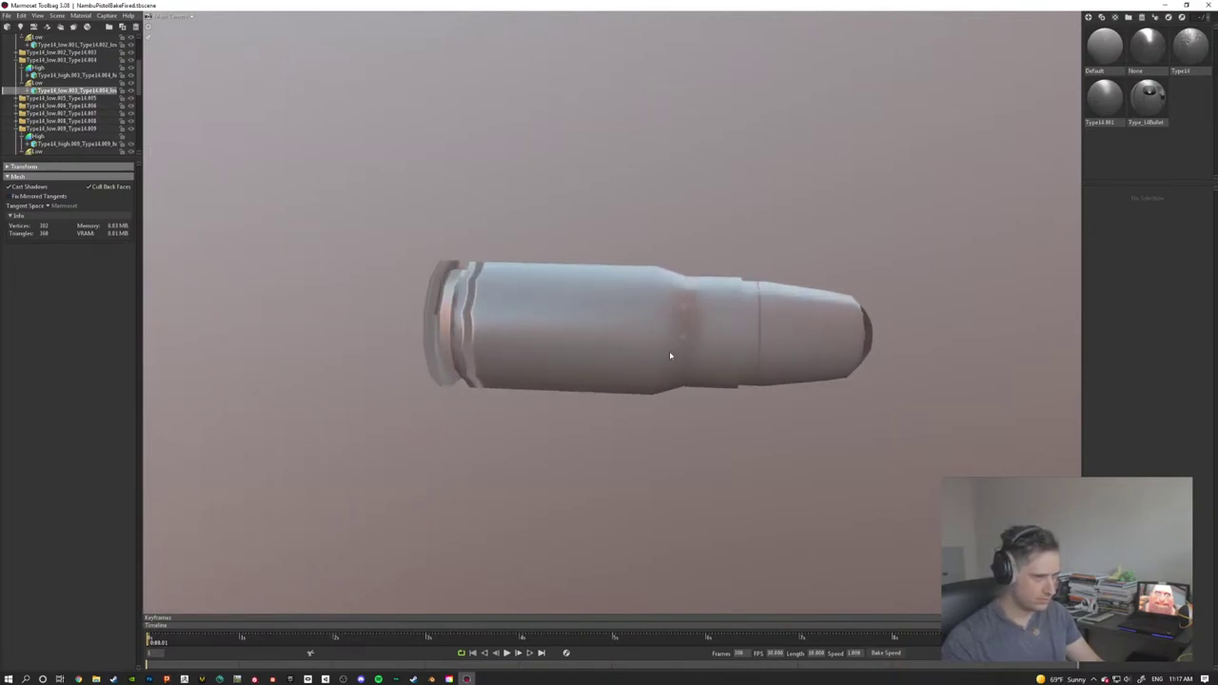
left_click_drag(502, 383, 533, 378)
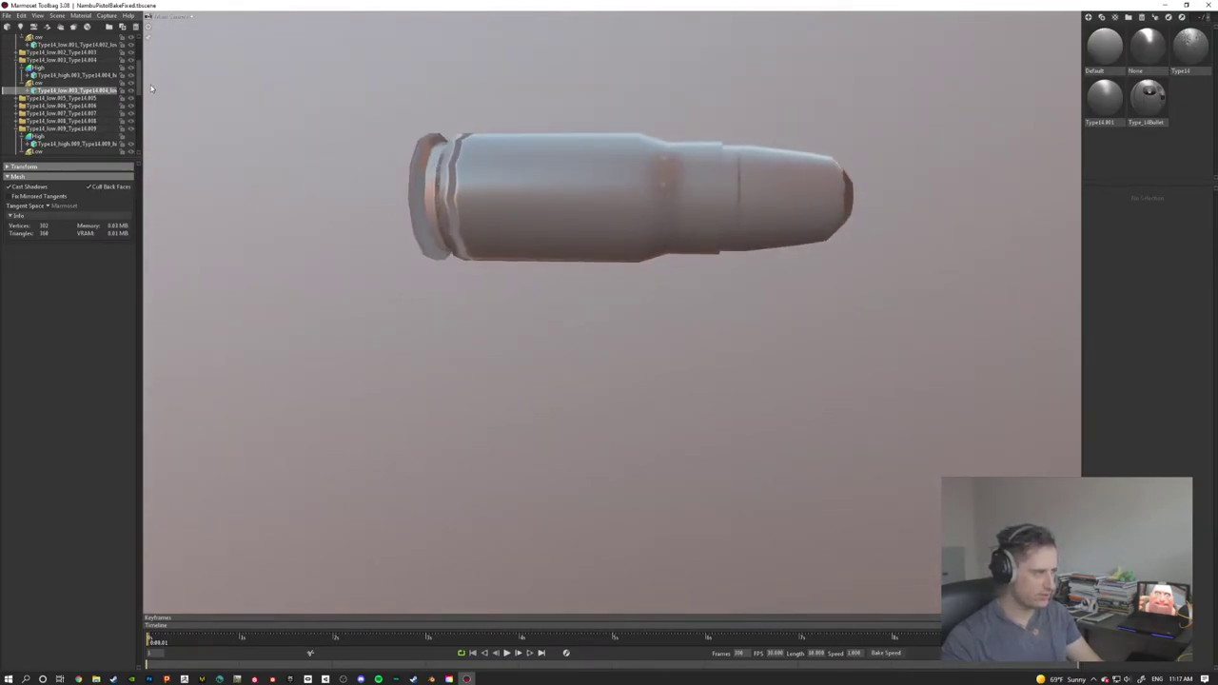
Step: Alternate the selection between the bullet's high-poly and low-poly meshes to compare their wireframes and alignment
left_click(100, 75)
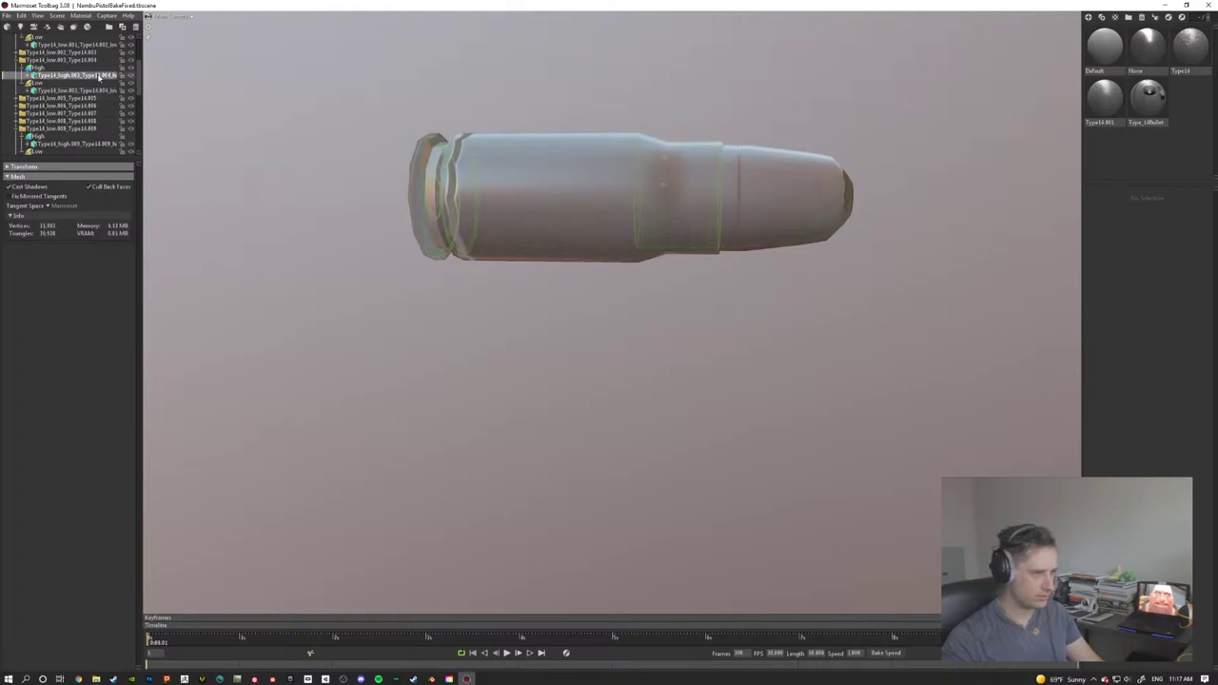
left_click(95, 91)
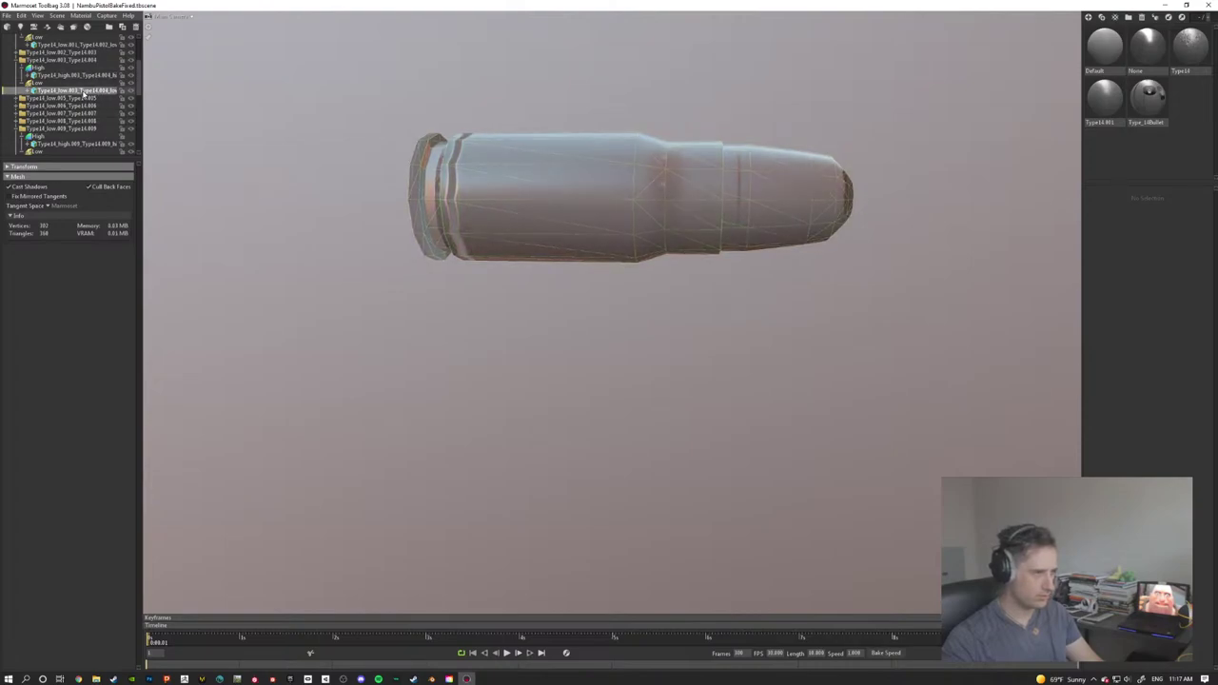
left_click(79, 75)
scroll(353, 266, "up", 2)
scroll(354, 265, "down", 6)
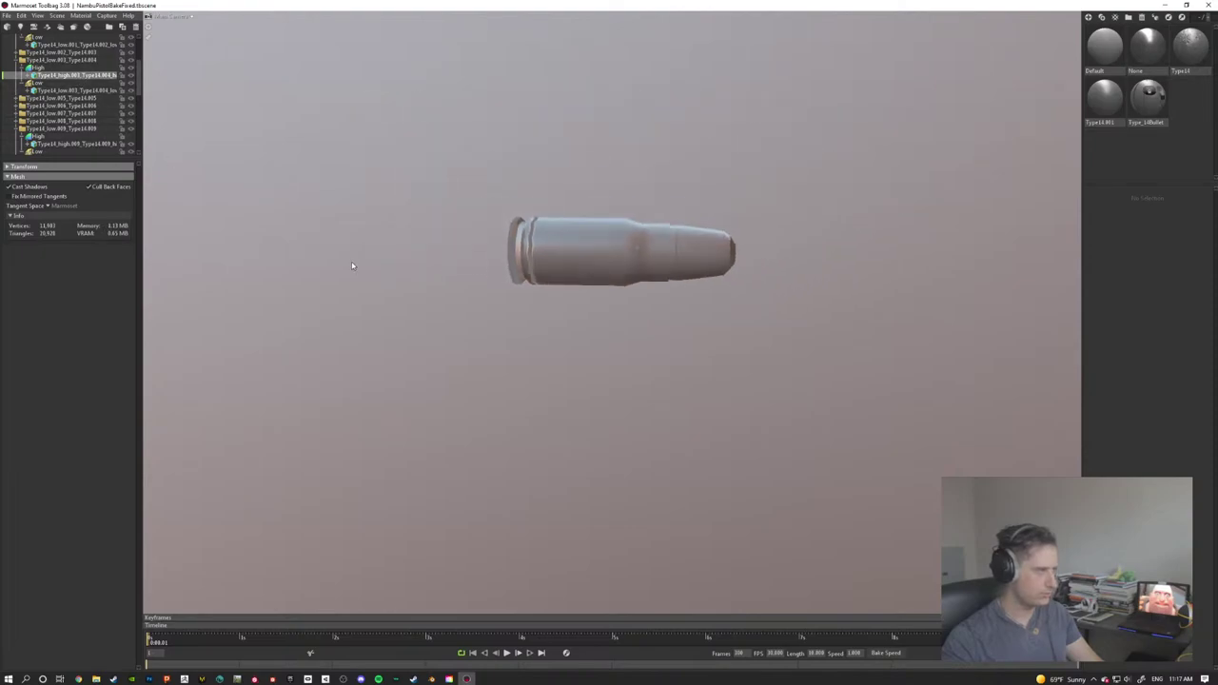
scroll(66, 95, "up", 5)
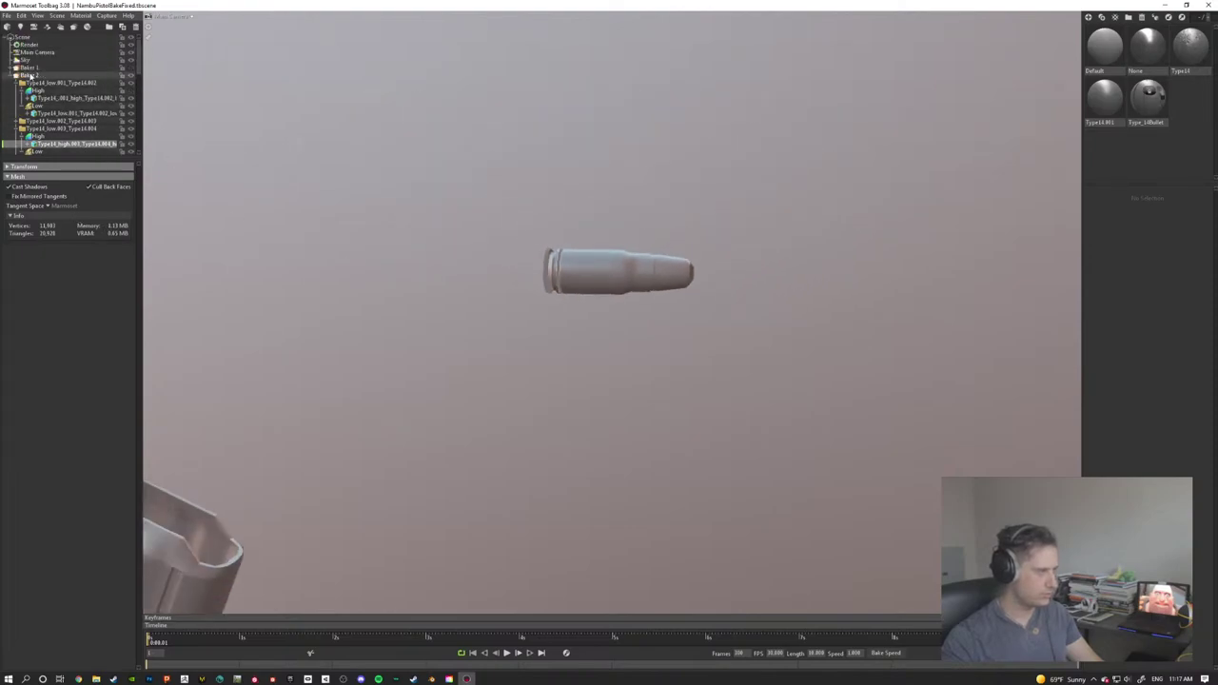
Step: Rebake the maps of Baker 2 and inspect the new normals on the bullet, magazine and pistol
left_click(33, 77)
left_click(12, 167)
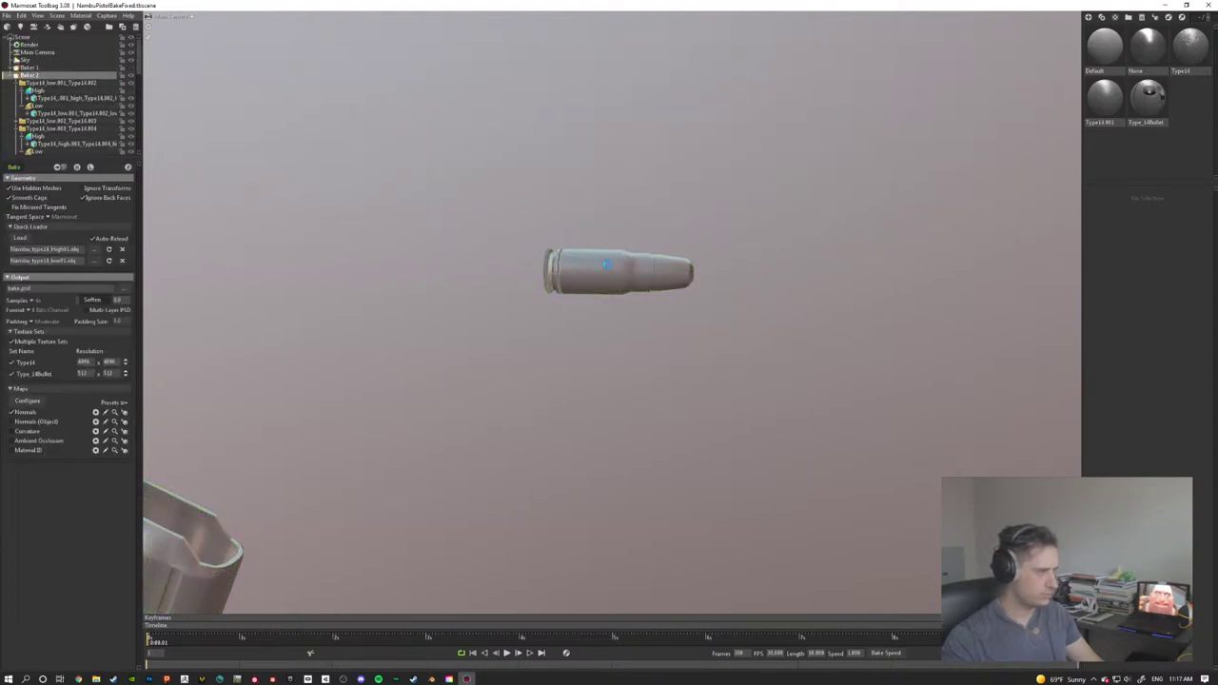
scroll(609, 266, "up", 2)
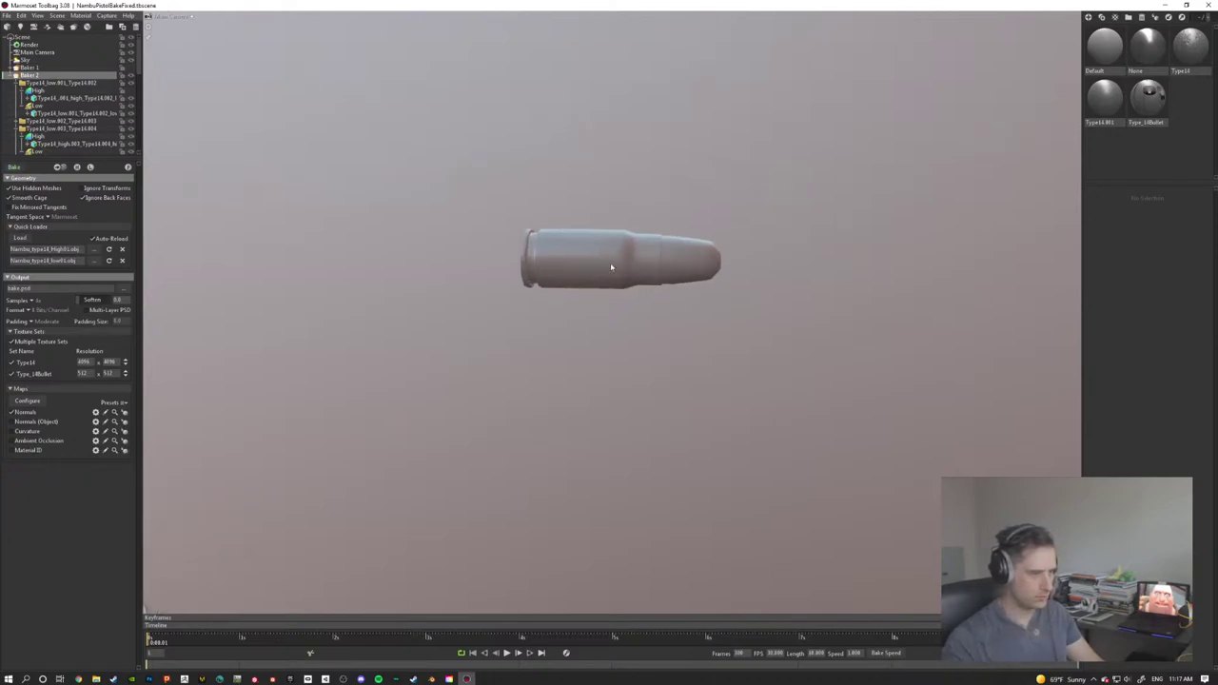
left_click_drag(611, 266, 536, 348)
left_click_drag(505, 413, 543, 403)
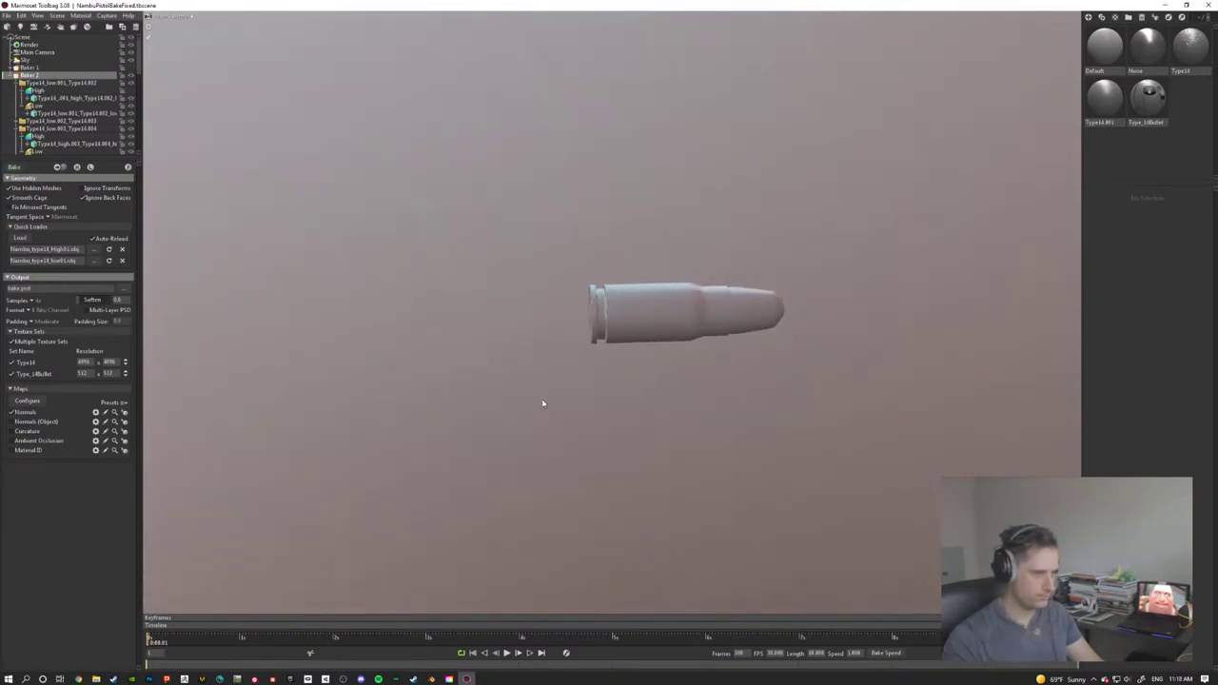
scroll(539, 399, "down", 4)
middle_click_drag(448, 439, 666, 311)
scroll(457, 346, "down", 1)
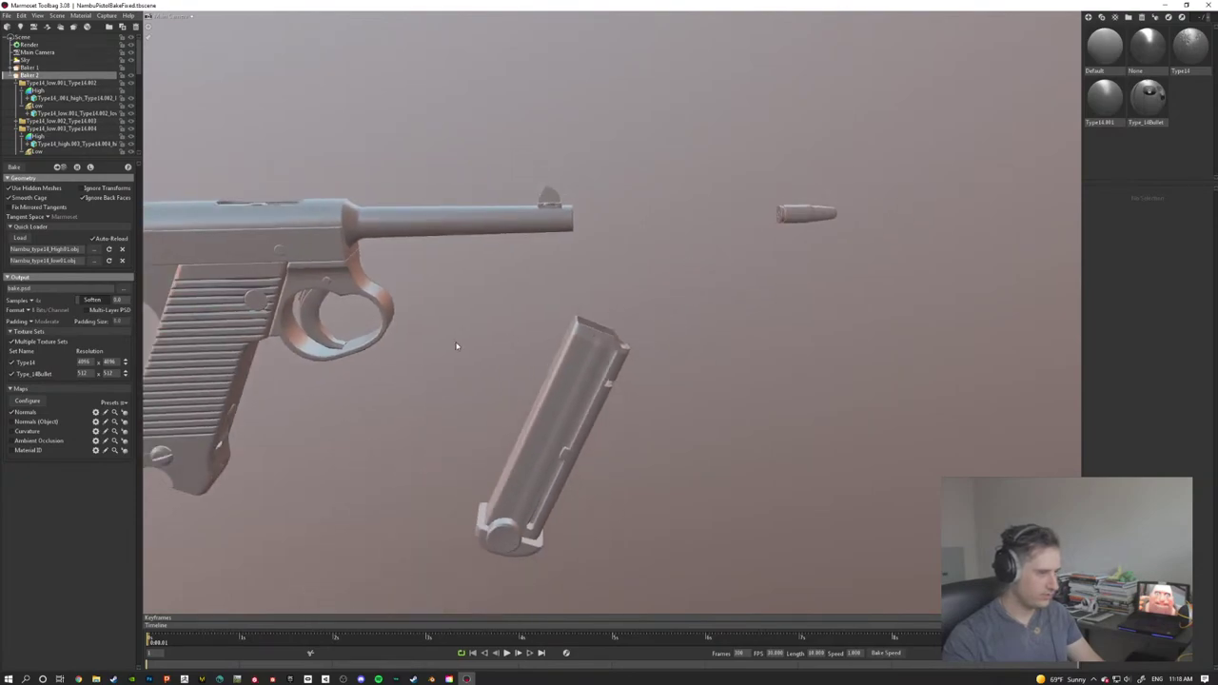
left_click_drag(455, 347, 865, 417)
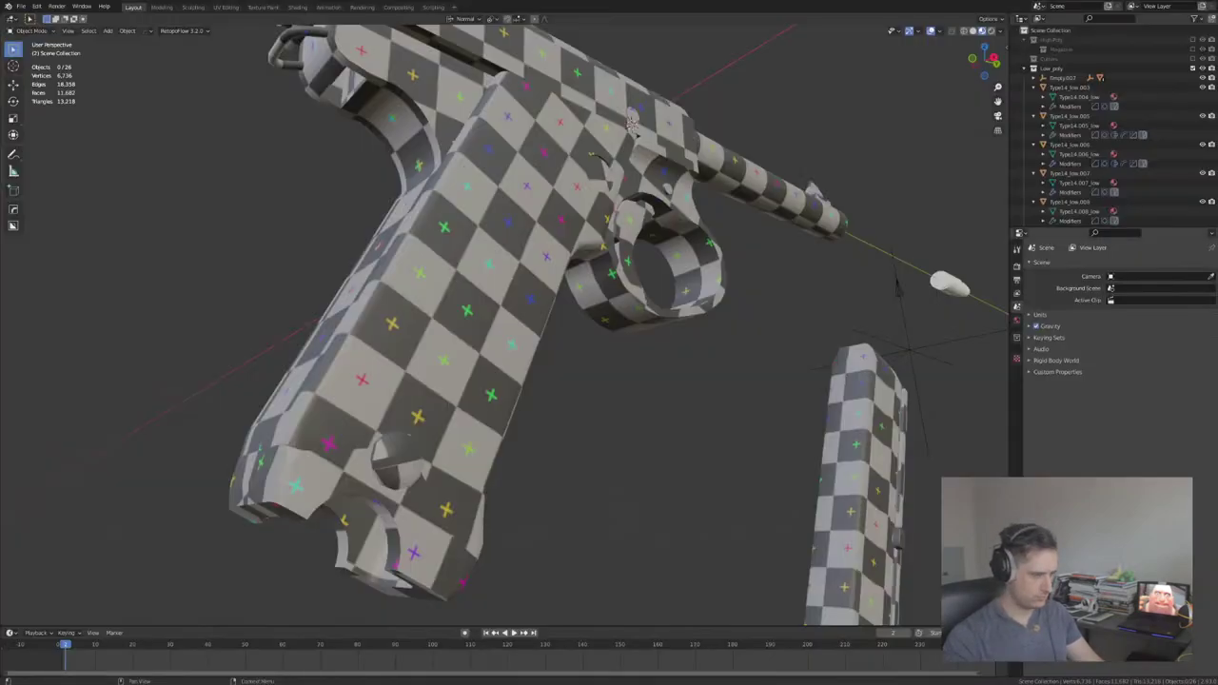
Step: Switch to Blender and select the low-poly magazine body, followed by the arrayed bullets inside it
middle_click_drag(648, 248, 521, 354)
scroll(737, 238, "down", 6)
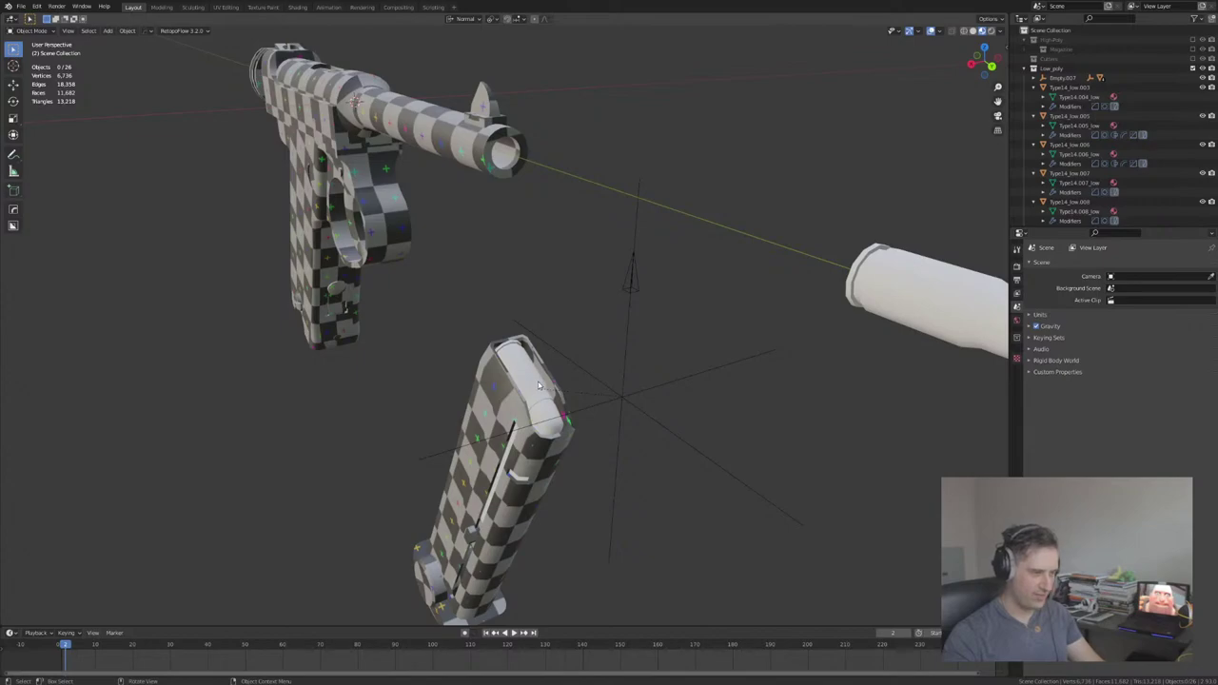
scroll(537, 384, "up", 8)
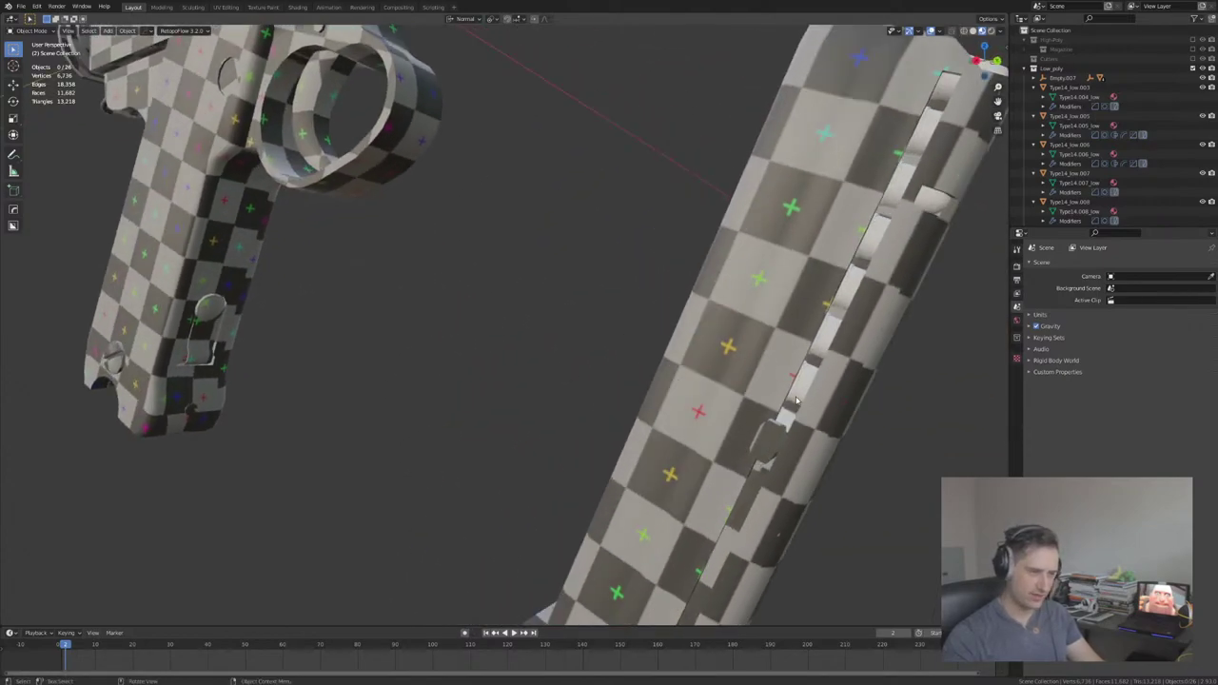
left_click(878, 245)
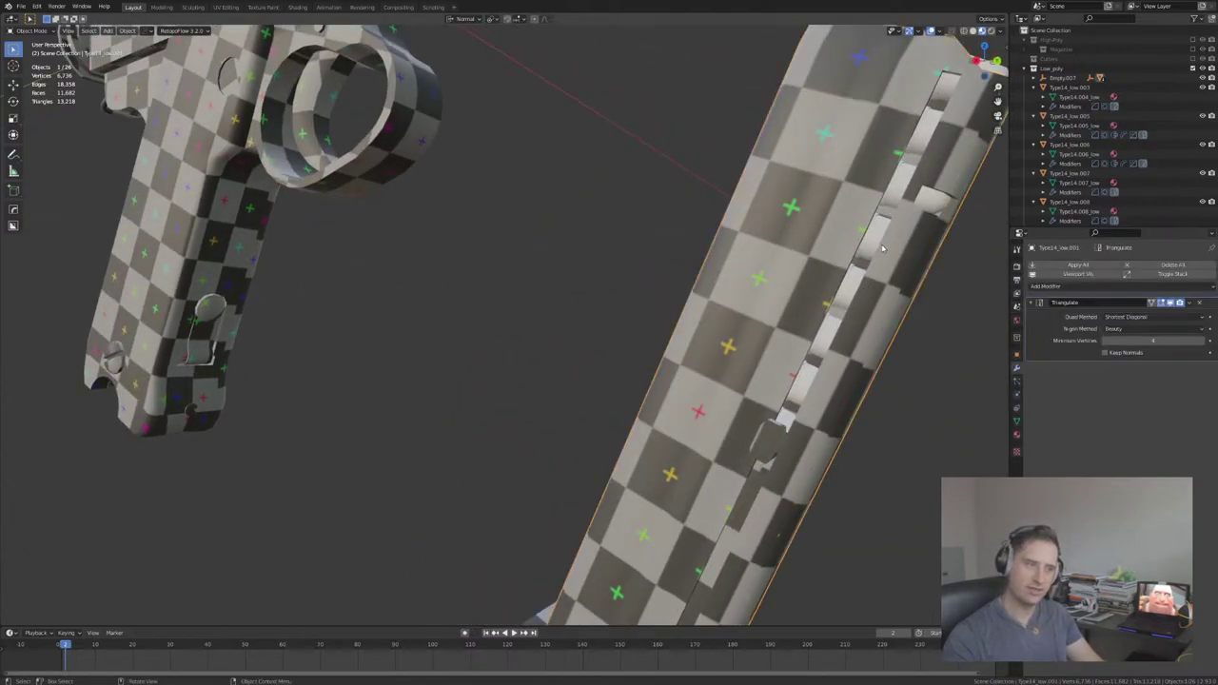
scroll(883, 248, "down", 3)
middle_click_drag(813, 307, 816, 314)
left_click(802, 295)
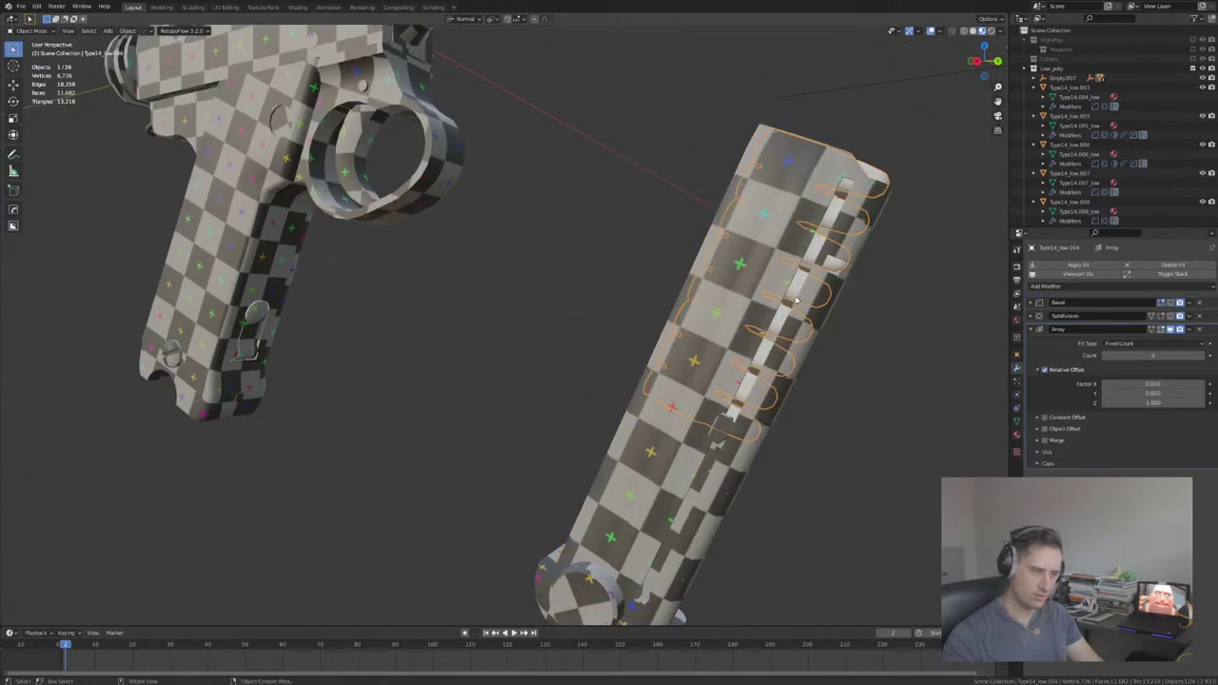
Step: Examine the magazine with its arrayed bullets in relation to the pistol and the loose bullet
middle_click_drag(763, 365, 769, 335)
middle_click_drag(823, 417, 690, 359, "shift")
scroll(796, 386, "down", 4)
middle_click_drag(619, 336, 612, 281, "shift")
scroll(633, 190, "up", 4)
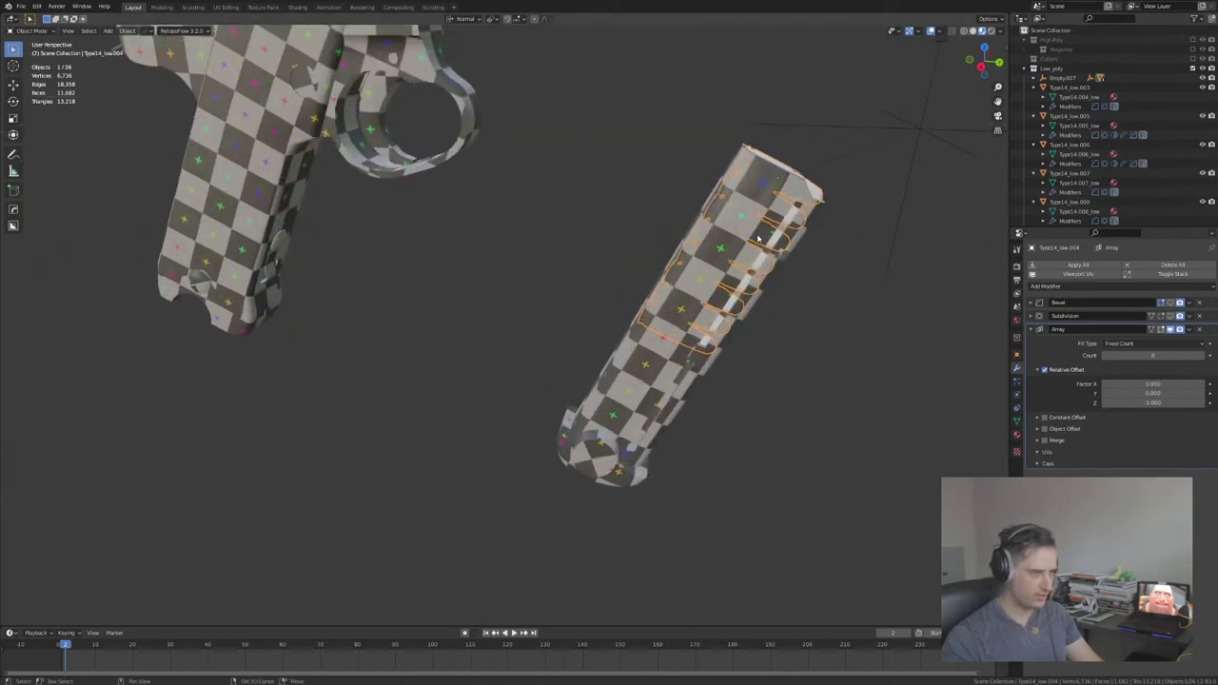
middle_click_drag(820, 150, 701, 239, "shift")
middle_click_drag(778, 228, 693, 277, "shift")
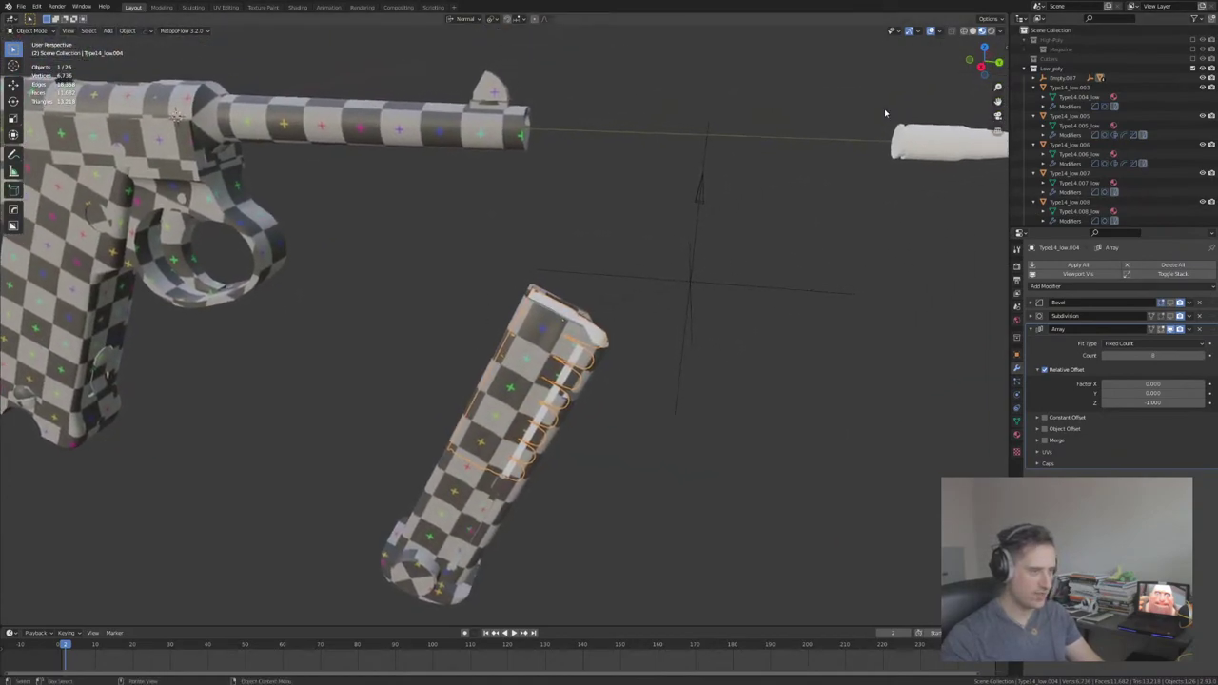
Step: Hide the empties beside the magazine and check the low-poly parts by selecting them all and clearing the selection
scroll(661, 274, "down", 4)
middle_click_drag(584, 340, 846, 224)
left_click(818, 302)
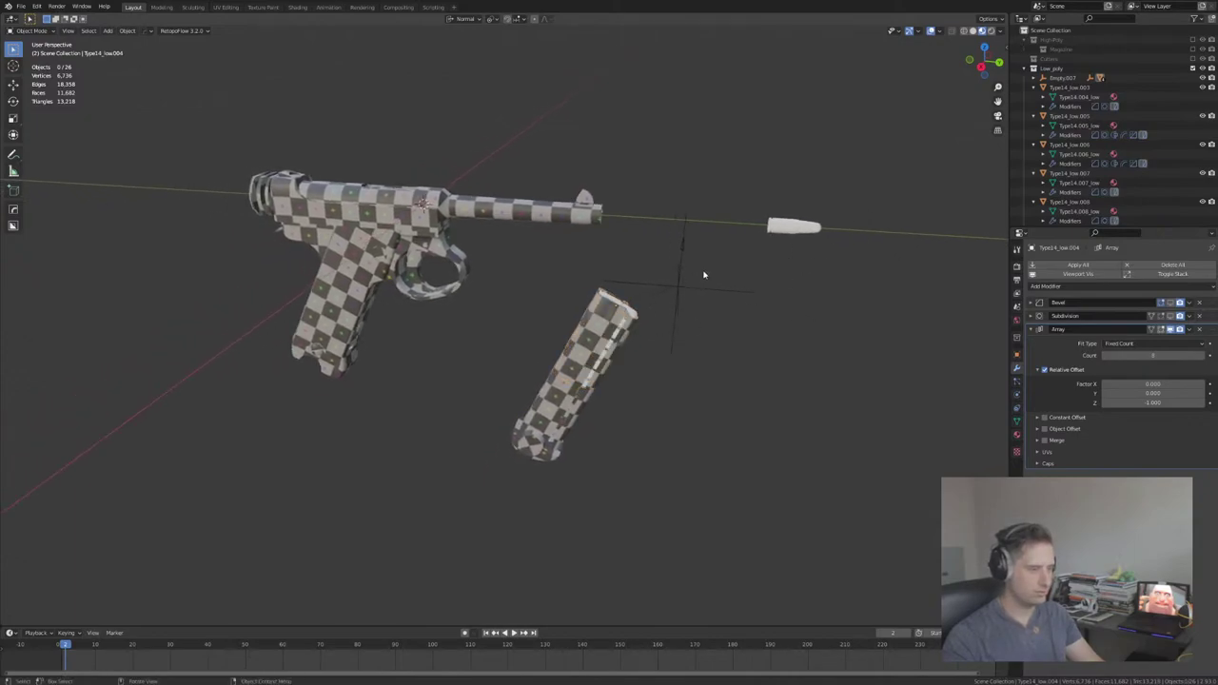
left_click_drag(709, 257, 669, 318)
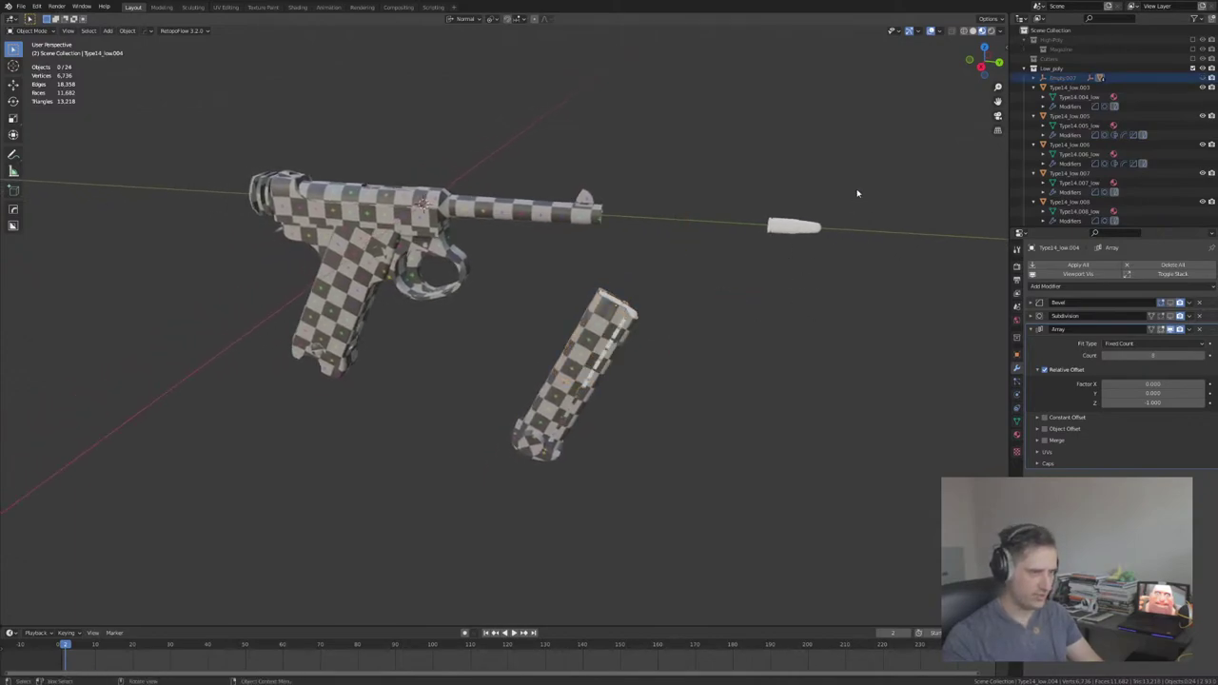
middle_click_drag(735, 377, 736, 357)
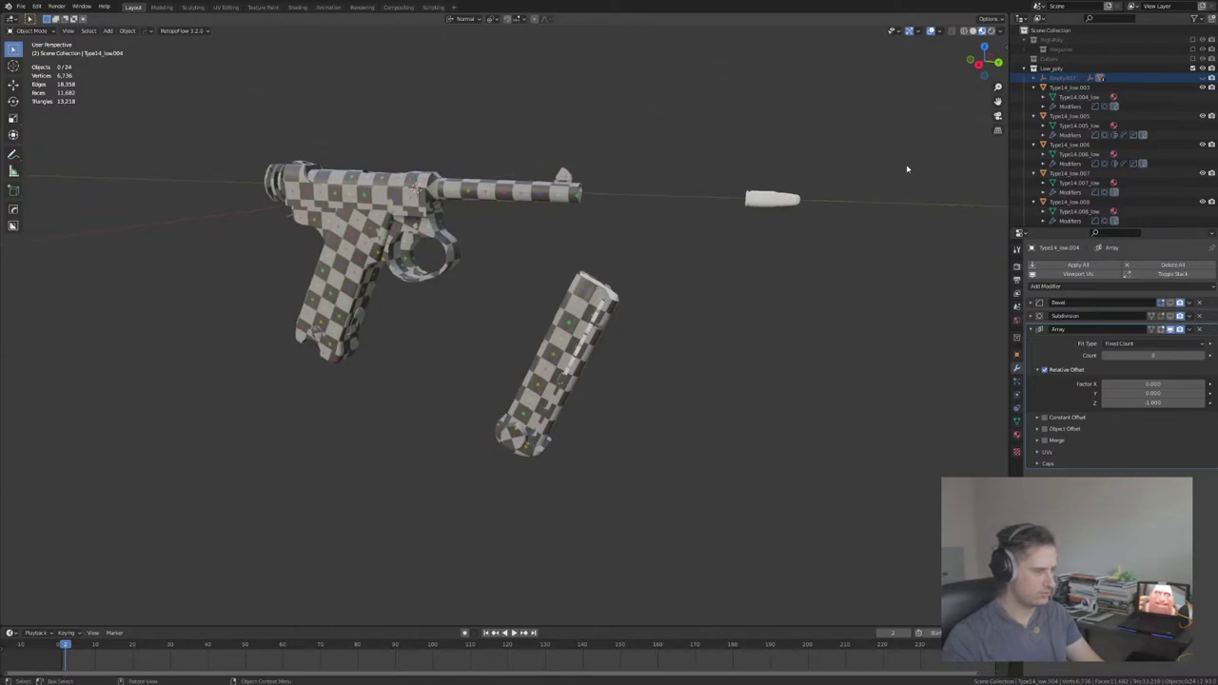
left_click_drag(844, 118, 213, 491)
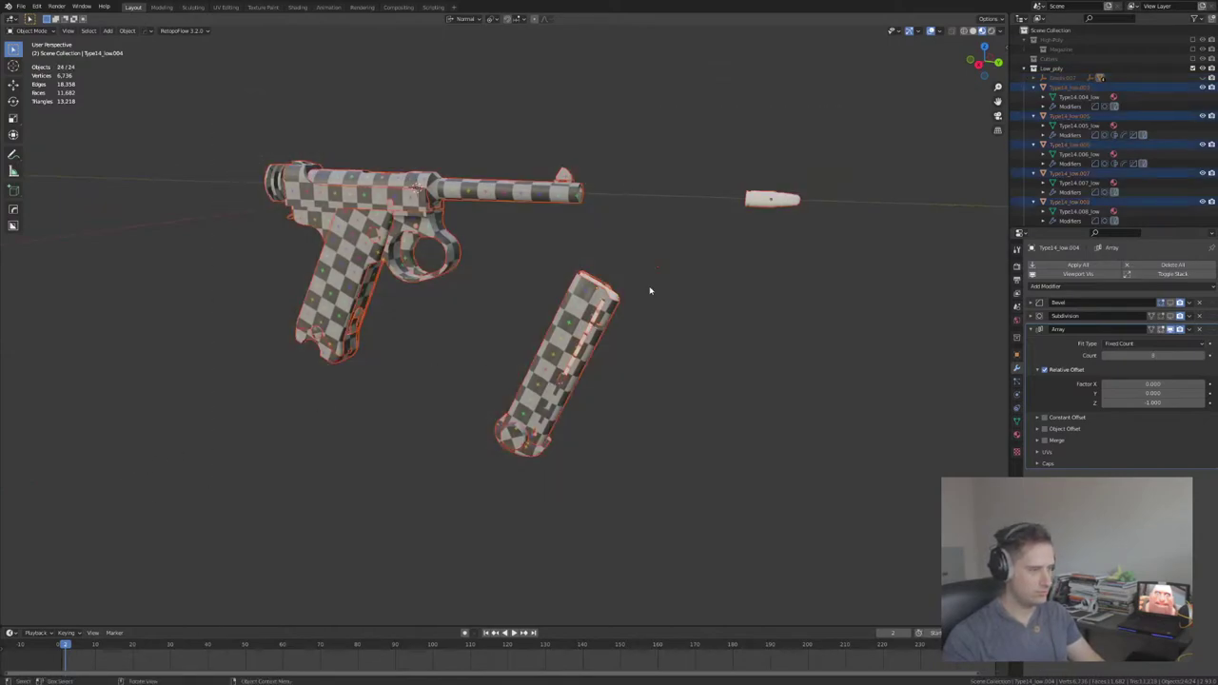
left_click(696, 450)
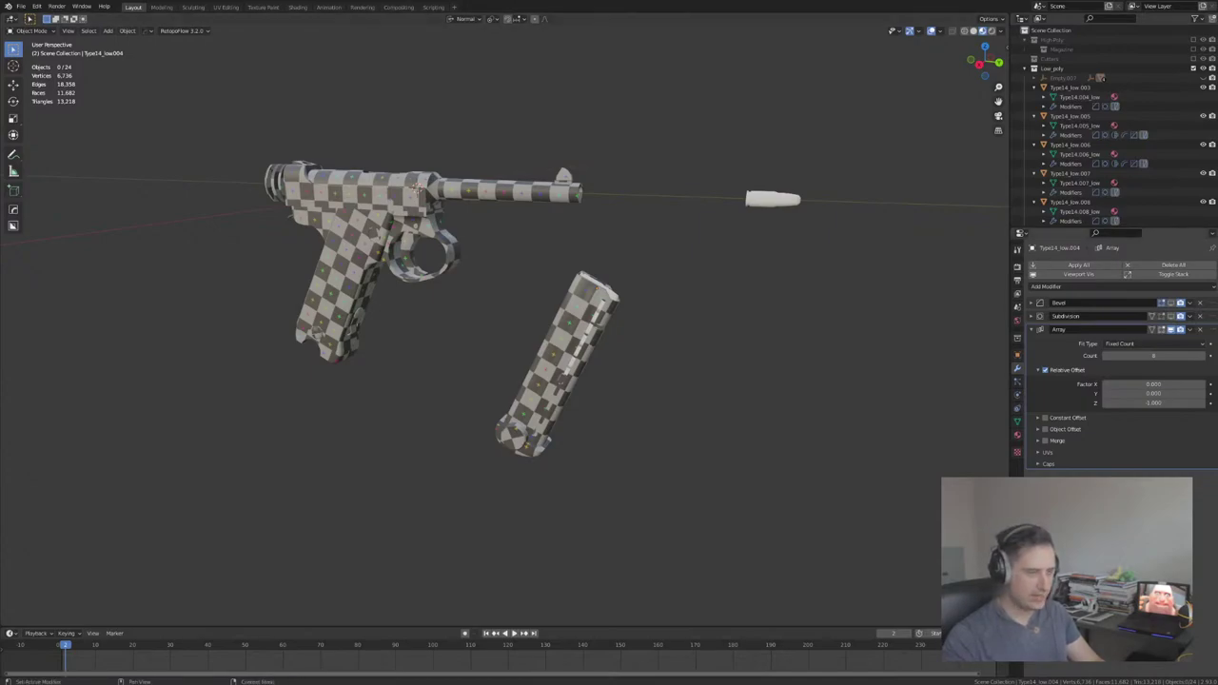
Step: Open the UV Editing workspace and examine the bullet's UV layout, island spacing and UVPackmaster2 pixel margin settings
left_click(225, 8)
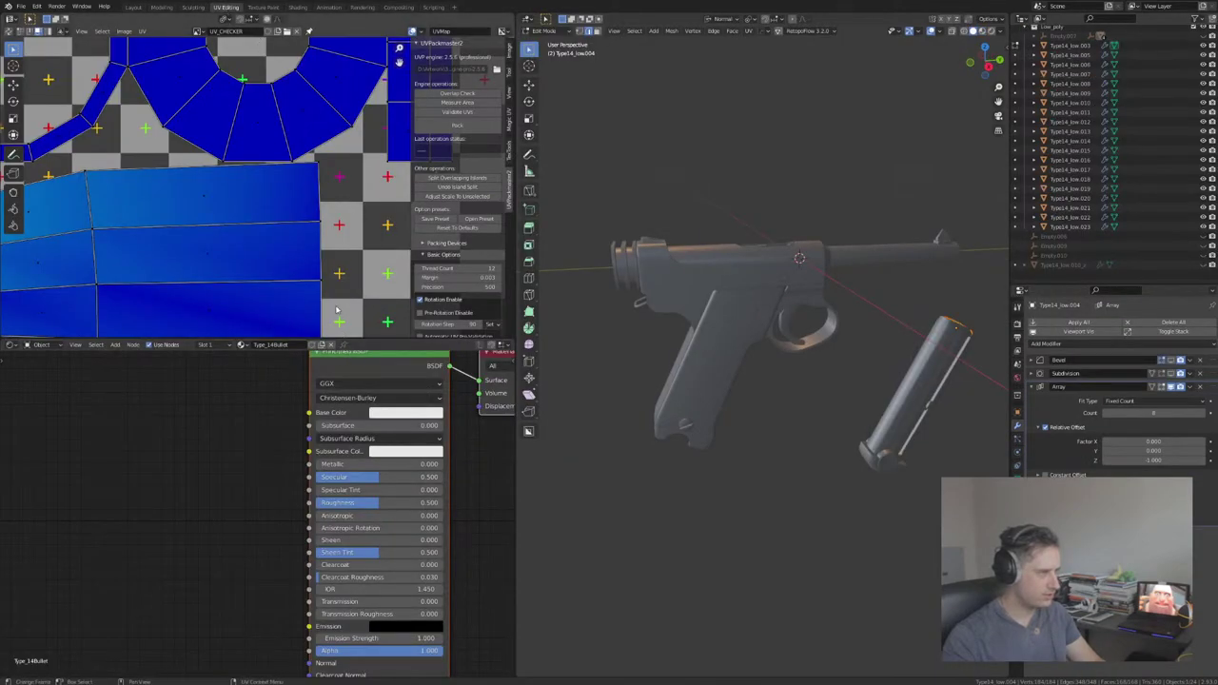
scroll(328, 297, "down", 4)
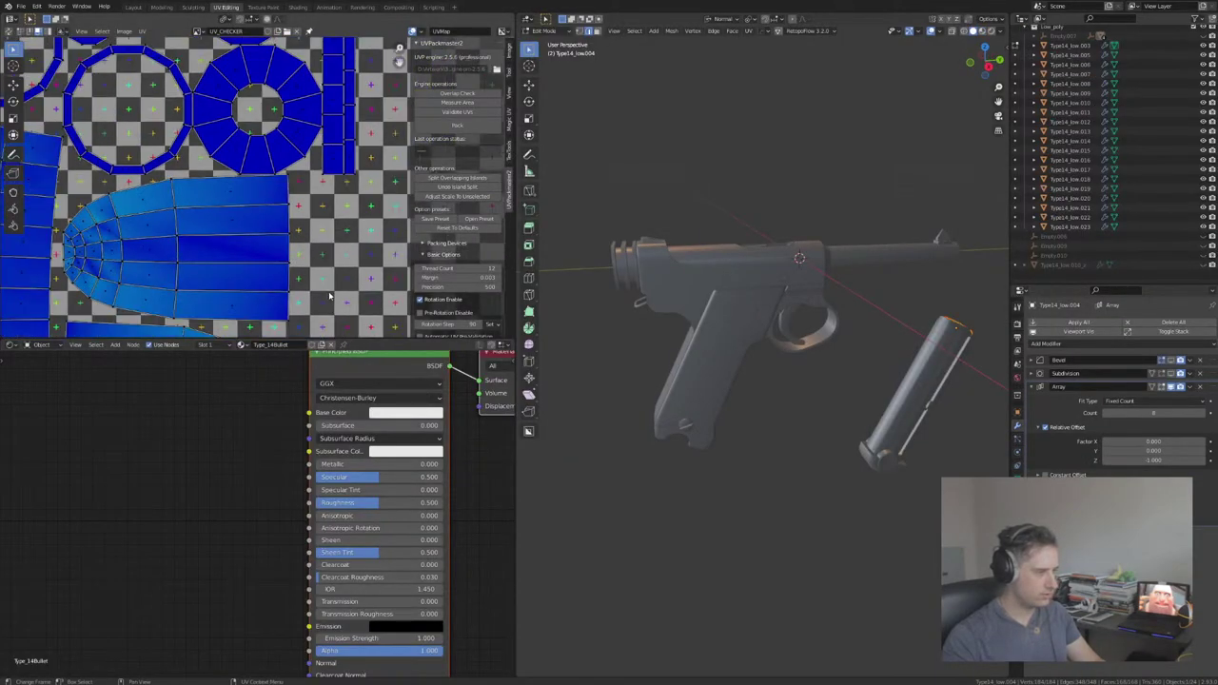
scroll(431, 260, "down", 3)
scroll(433, 263, "down", 2)
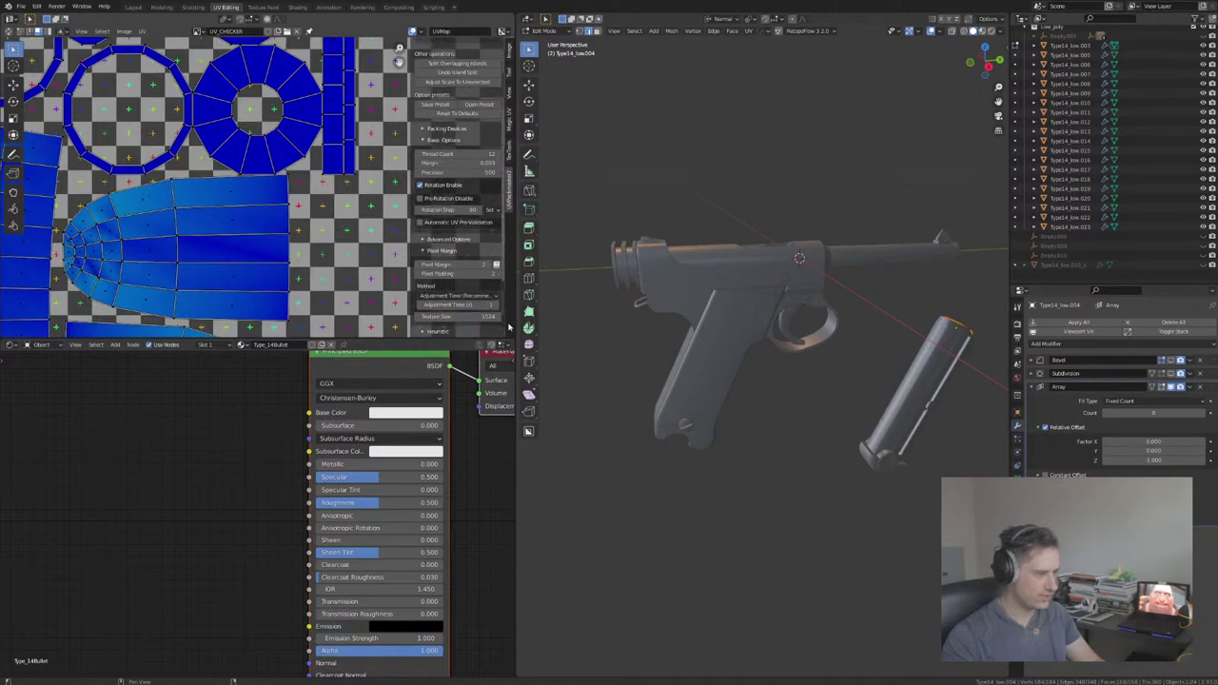
scroll(378, 311, "down", 4)
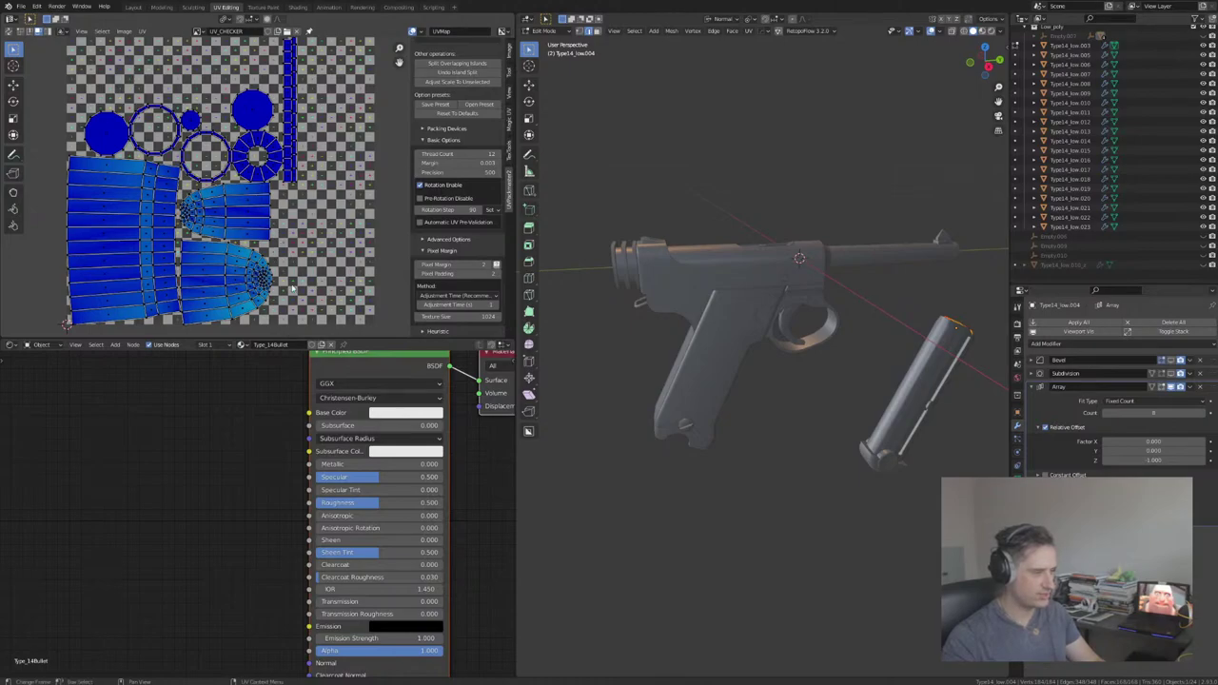
scroll(292, 287, "up", 5)
middle_click_drag(330, 289, 309, 272)
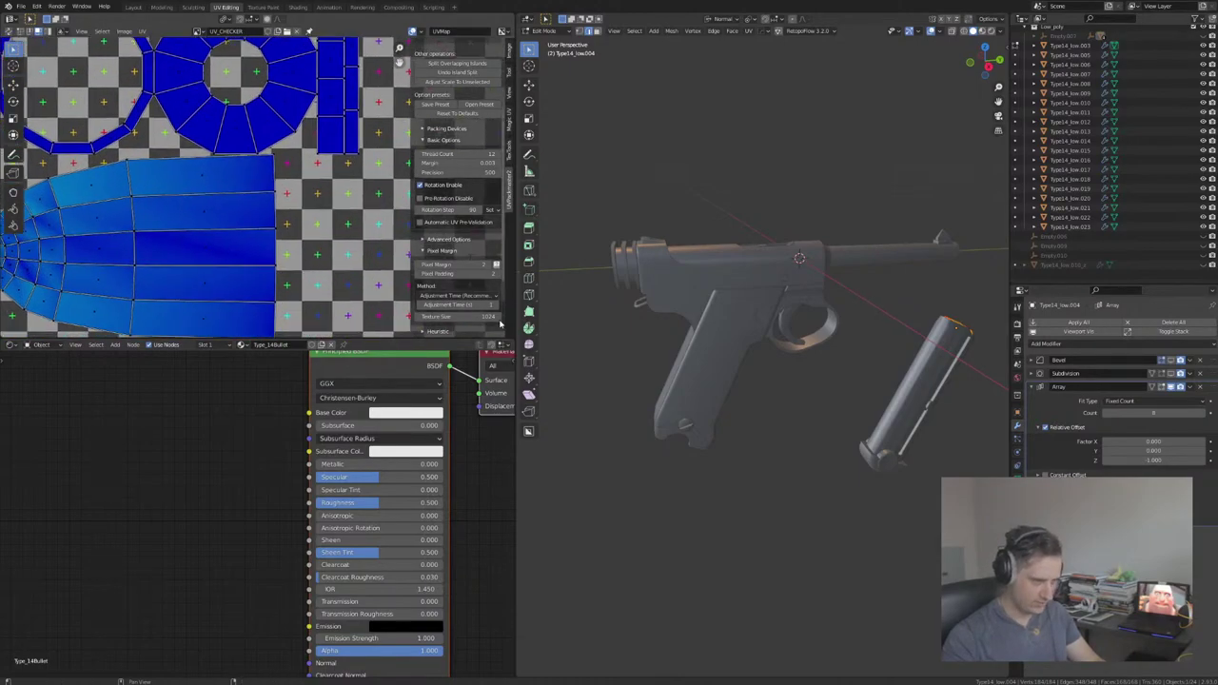
scroll(255, 295, "down", 3)
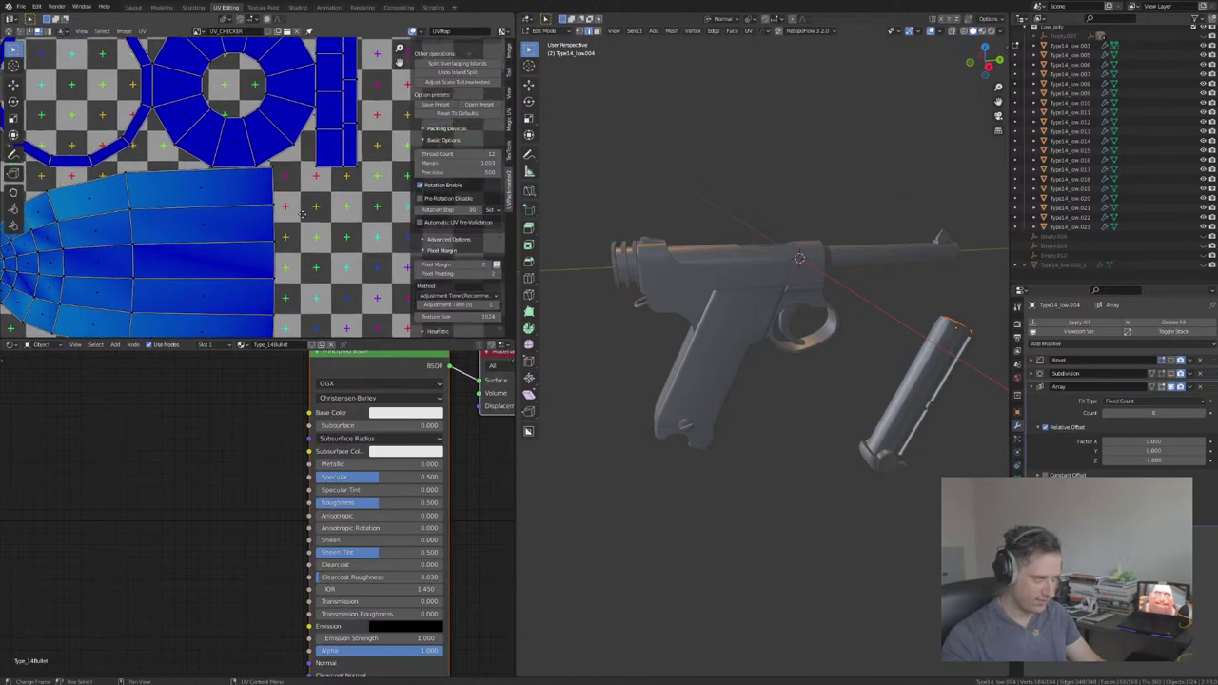
scroll(354, 149, "down", 3)
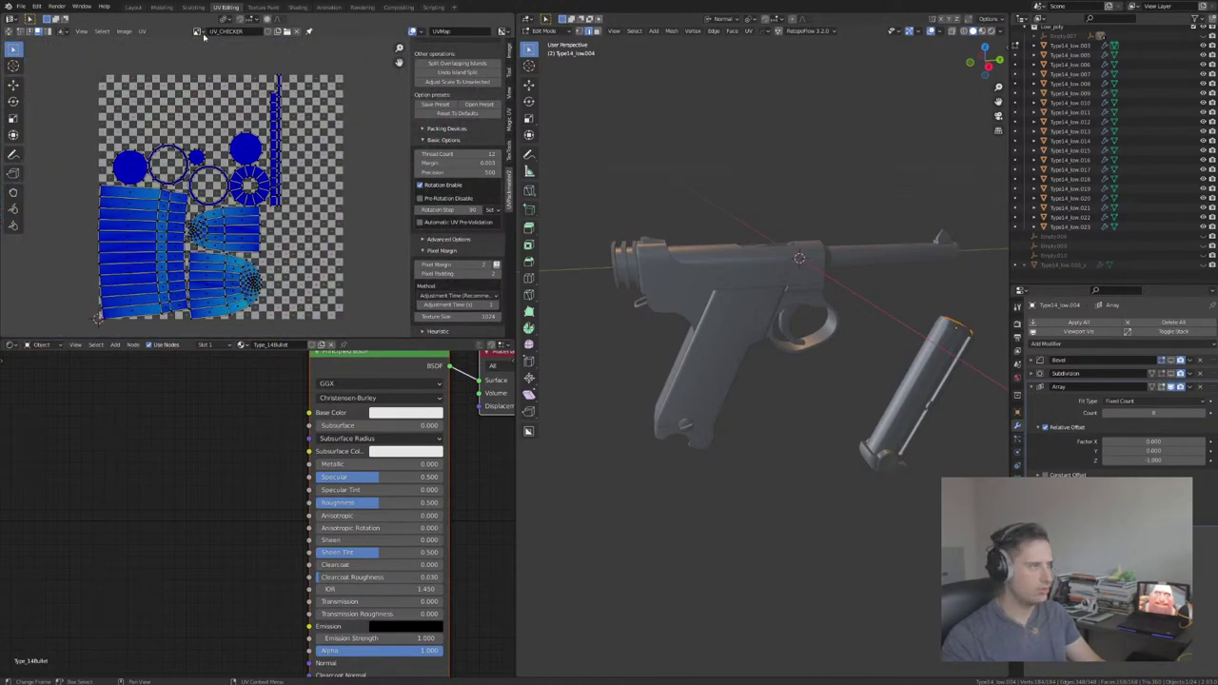
Step: Leave the bullet's Edit Mode and select the low-poly grip panel on the pistol
key("Tab")
left_click(721, 300)
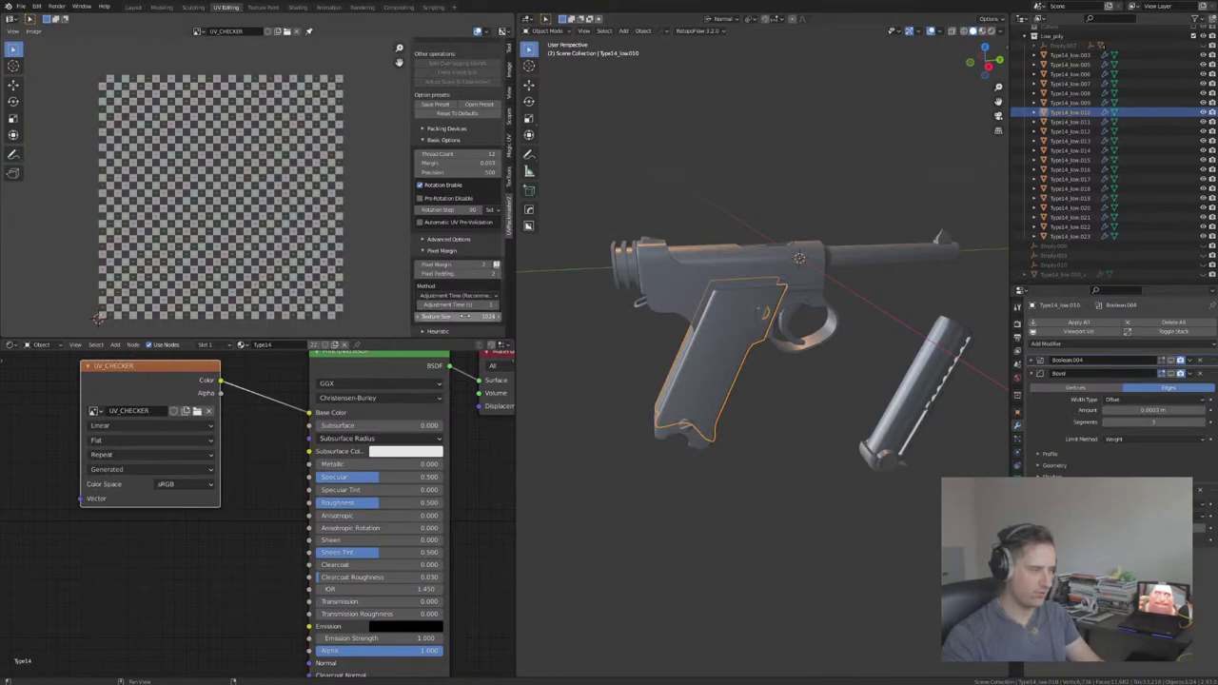
scroll(249, 284, "up", 3)
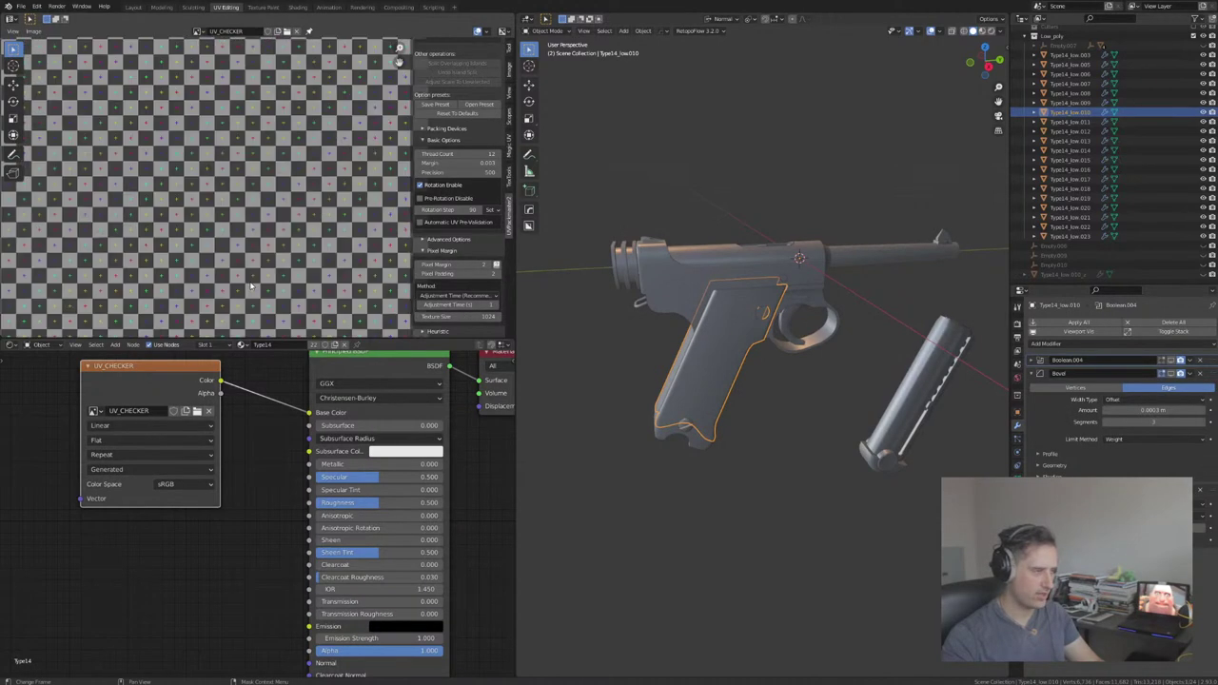
scroll(252, 284, "down", 3)
middle_click_drag(253, 283, 221, 264)
scroll(747, 352, "down", 3)
middle_click_drag(735, 352, 901, 363)
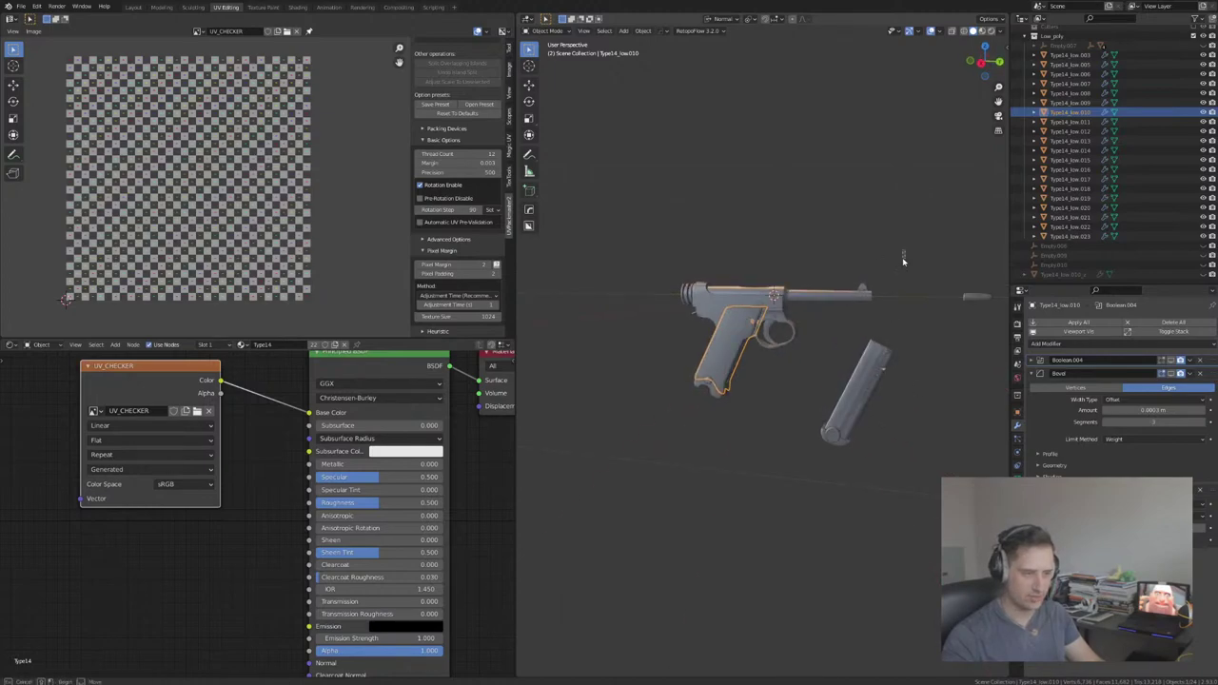
Step: Select the pistol and magazine parts together and check their combined UV layout in Edit Mode
left_click_drag(906, 249, 649, 443)
scroll(821, 394, "up", 2)
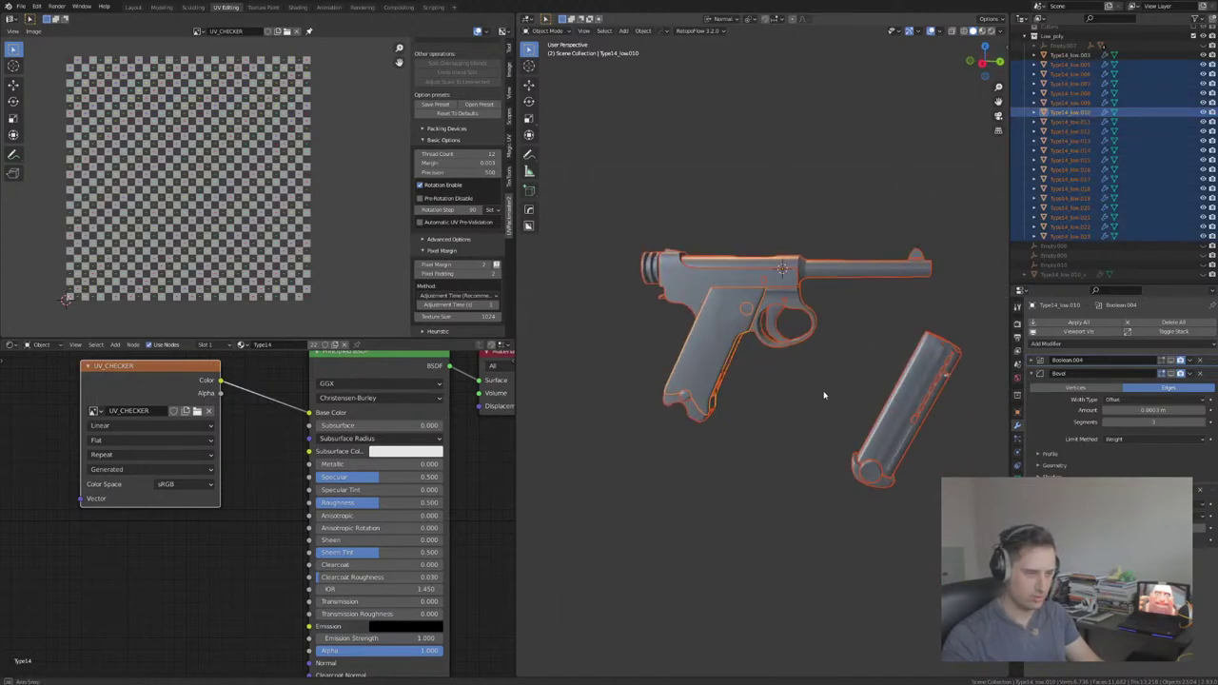
left_click(910, 213)
left_click_drag(923, 191, 630, 371)
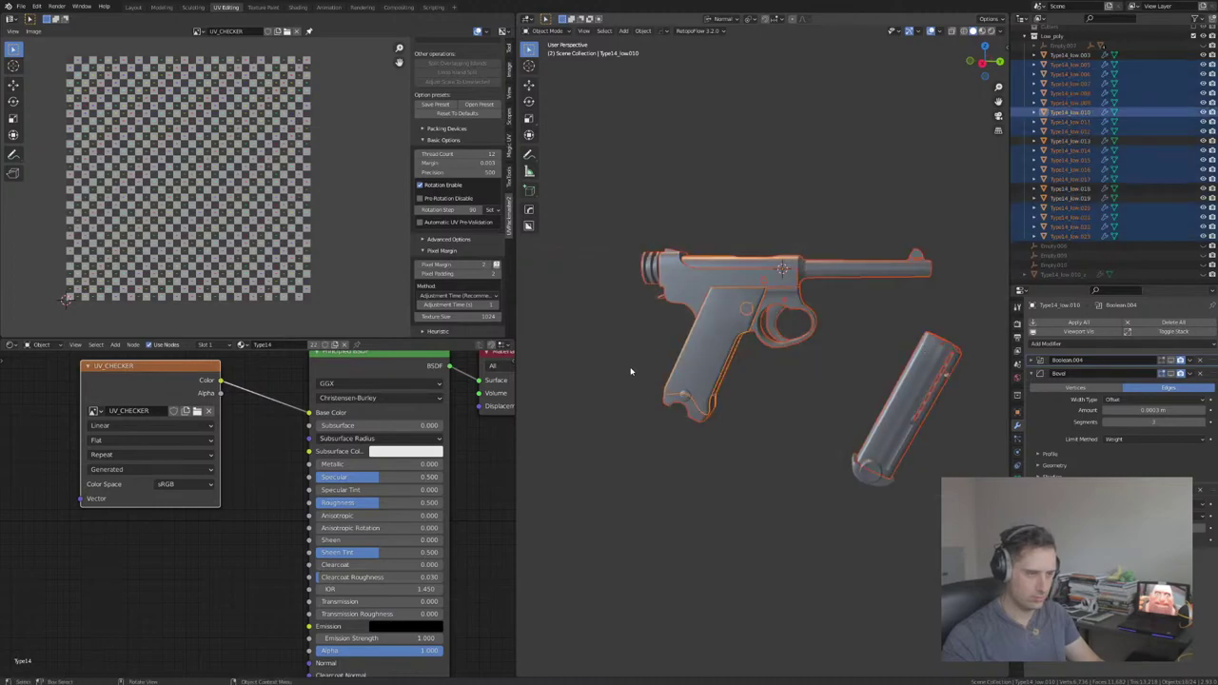
scroll(692, 384, "down", 2)
scroll(698, 381, "down", 1)
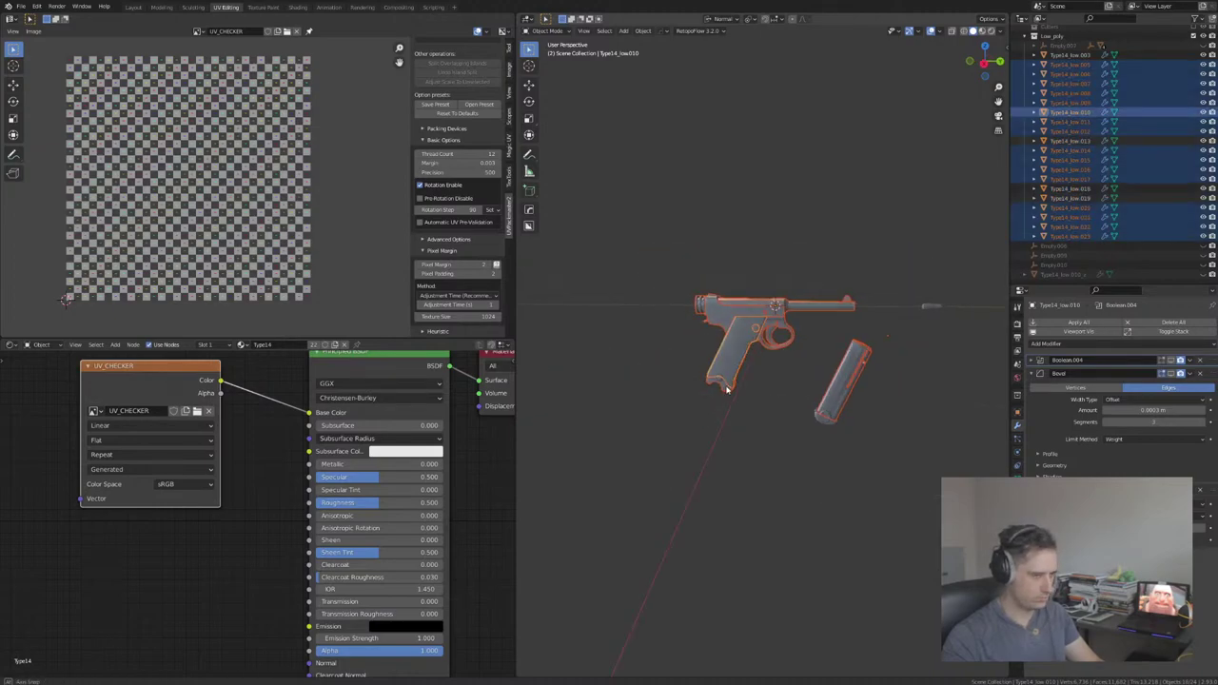
key("Tab")
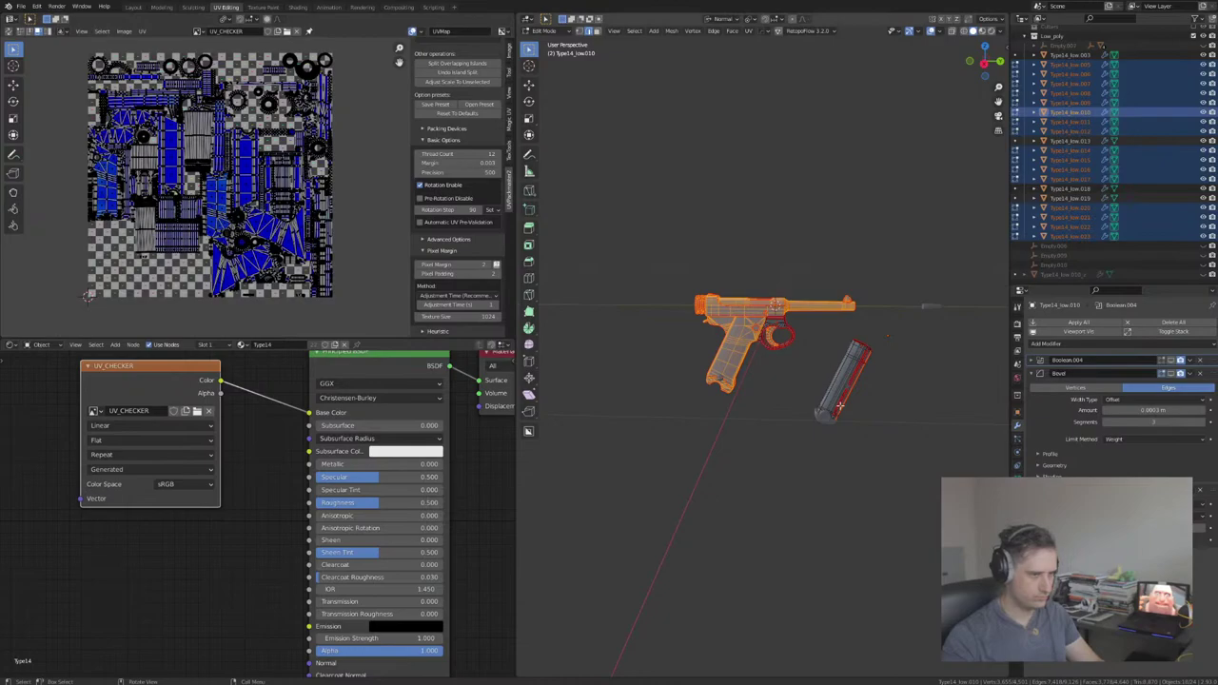
scroll(808, 410, "up", 3)
middle_click_drag(808, 410, 821, 437)
key("Tab")
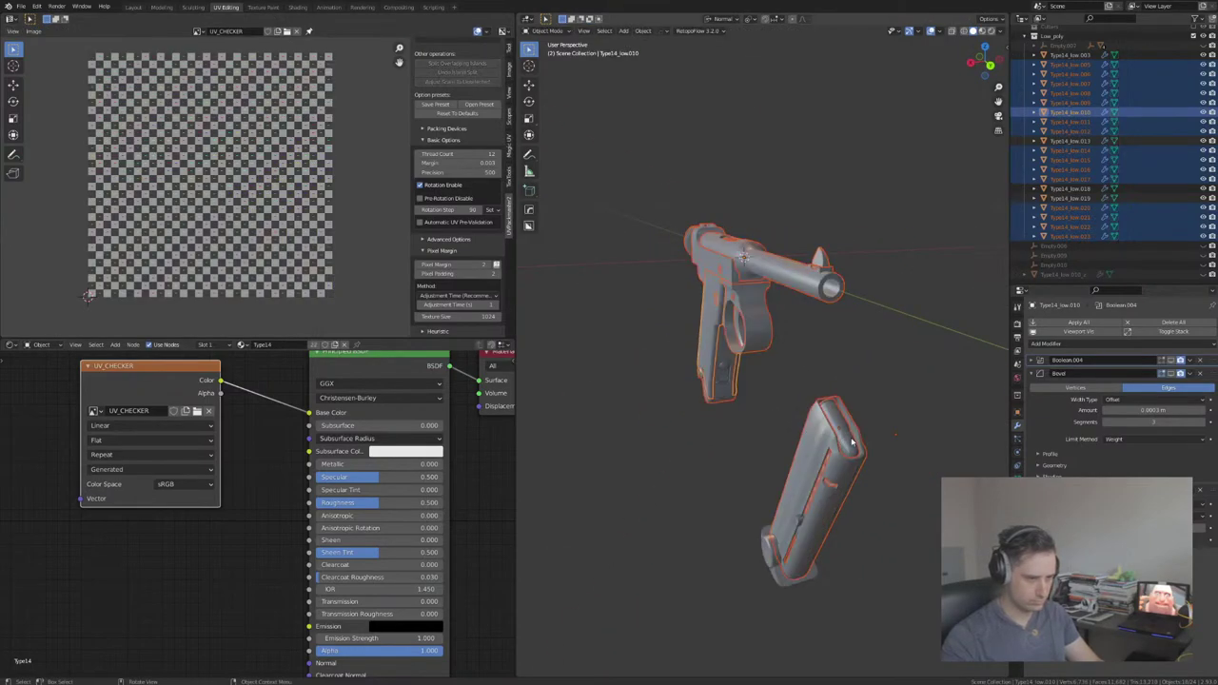
Step: Check the bullets inside the magazine, then select only the magazine body
left_click(853, 443, "shift")
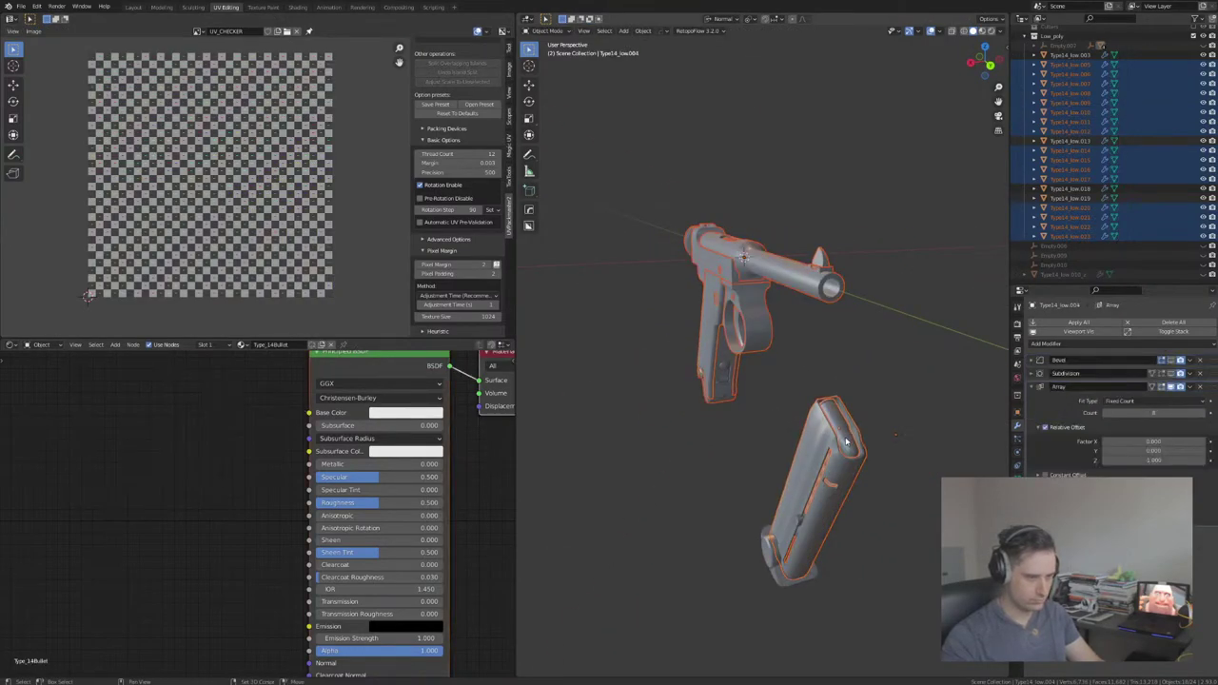
left_click(836, 425, "shift")
left_click(836, 425)
middle_click_drag(802, 444, 815, 437)
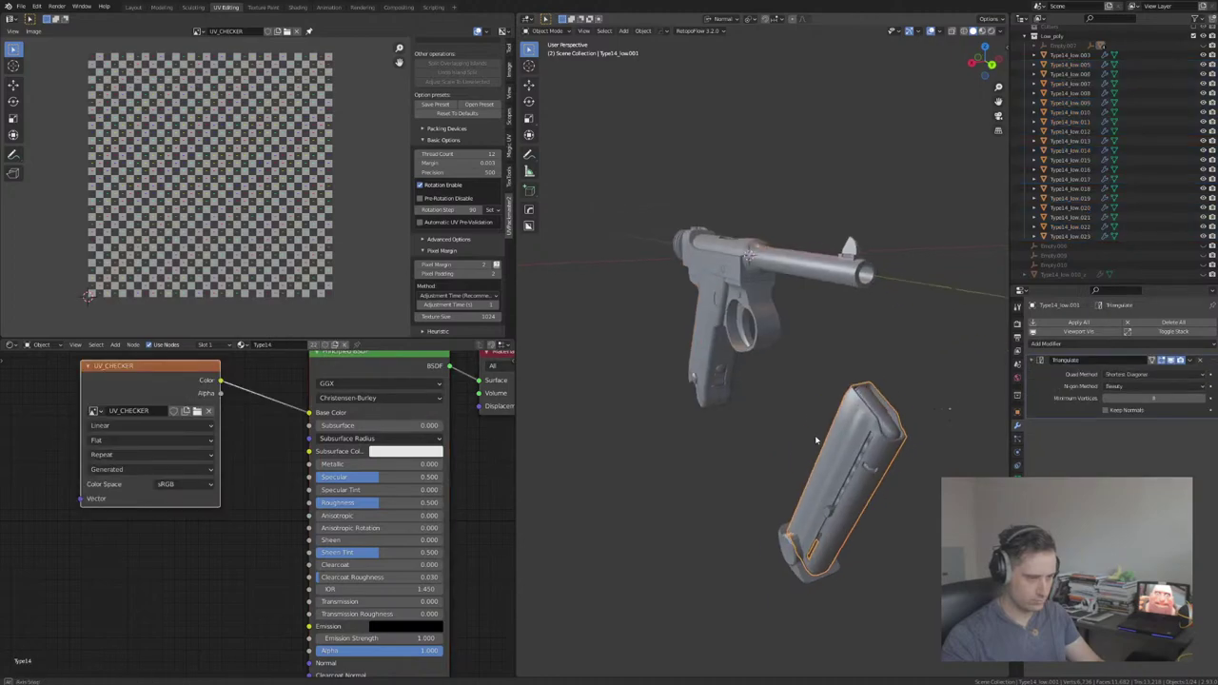
Step: Select the pistol and magazine parts together without the loose bullet, and toggle the selection of the bullets inside the magazine
scroll(814, 435, "down", 3)
left_click_drag(827, 234, 635, 554)
scroll(756, 520, "up", 3)
scroll(756, 521, "up", 2)
middle_click_drag(837, 499, 857, 484)
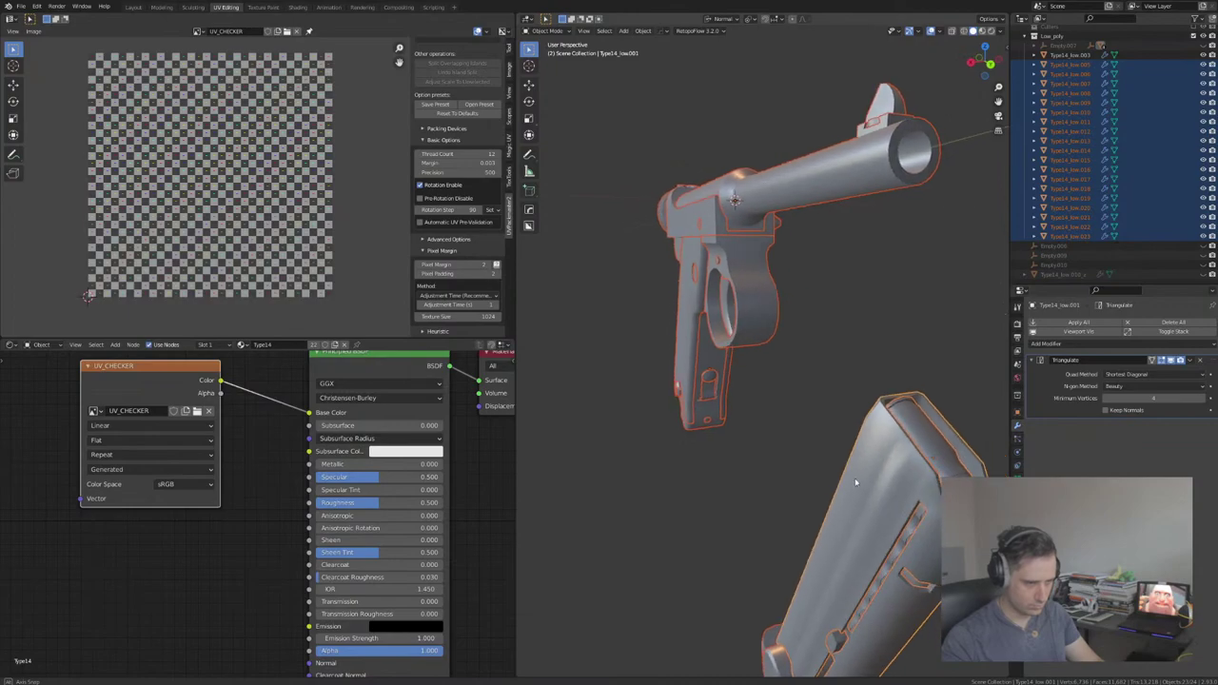
left_click(856, 484, "shift")
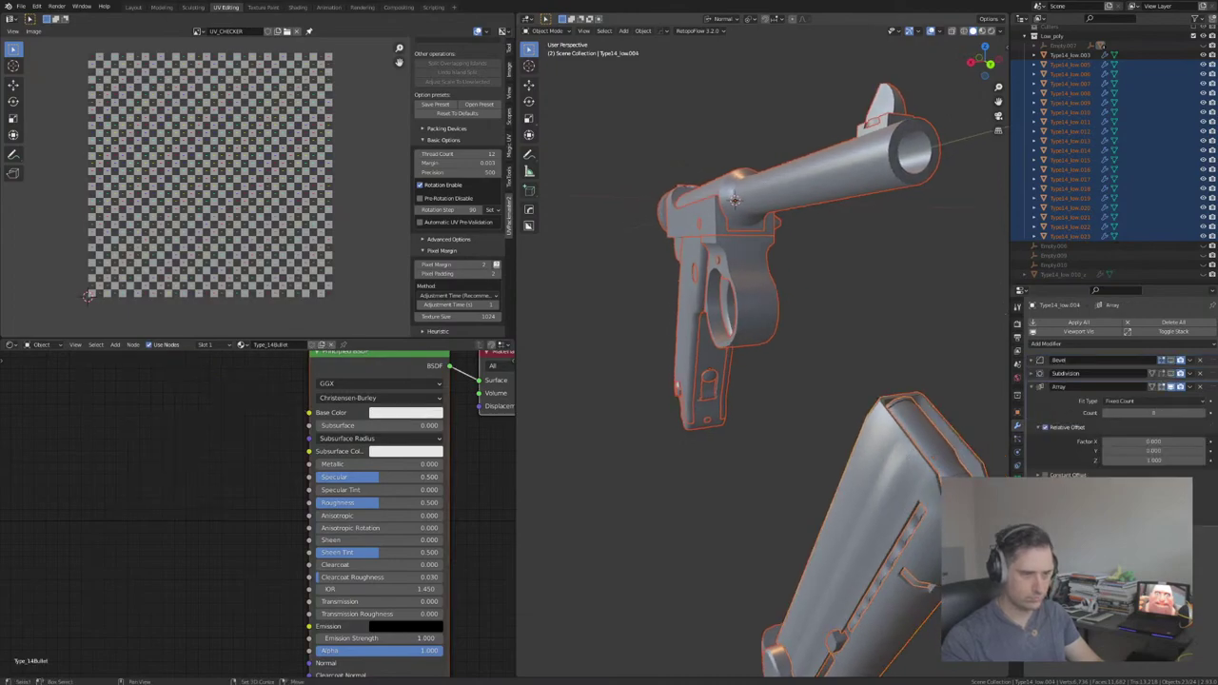
left_click(949, 471, "shift")
left_click(949, 472, "shift")
middle_click_drag(949, 472, 677, 472)
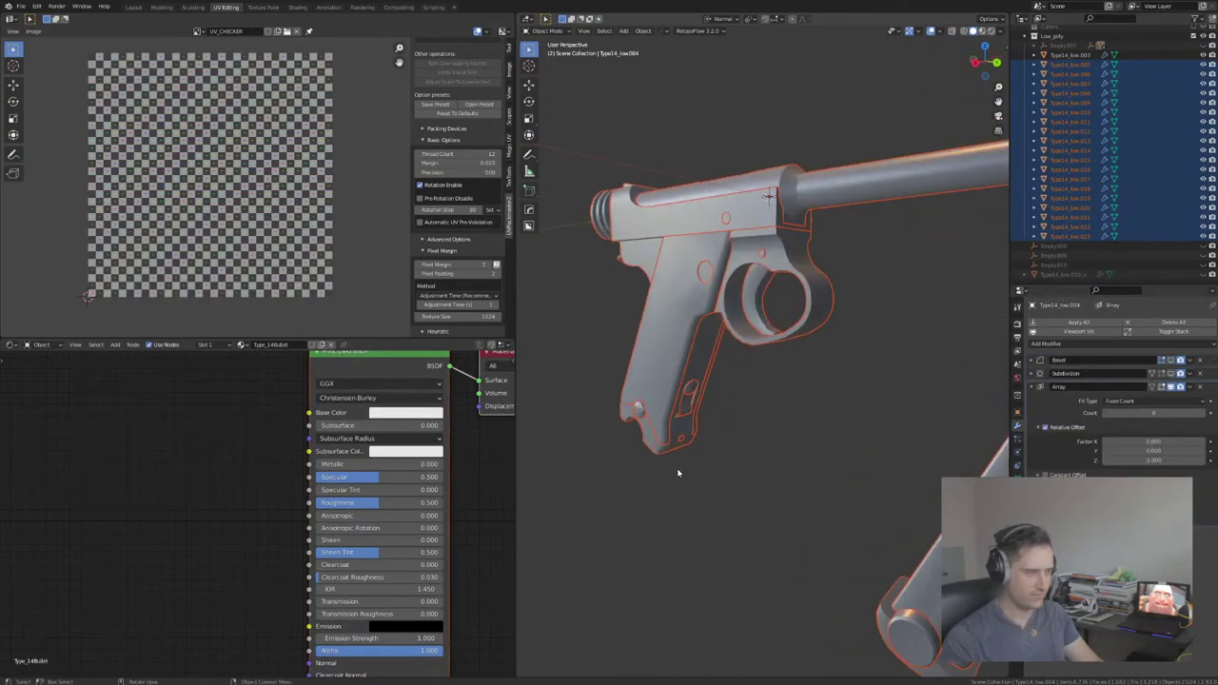
Step: Enter Edit Mode on the selected parts and select all their geometry to display the full UV layout
key("Tab")
scroll(786, 438, "down", 1)
middle_click_drag(678, 354, 703, 360)
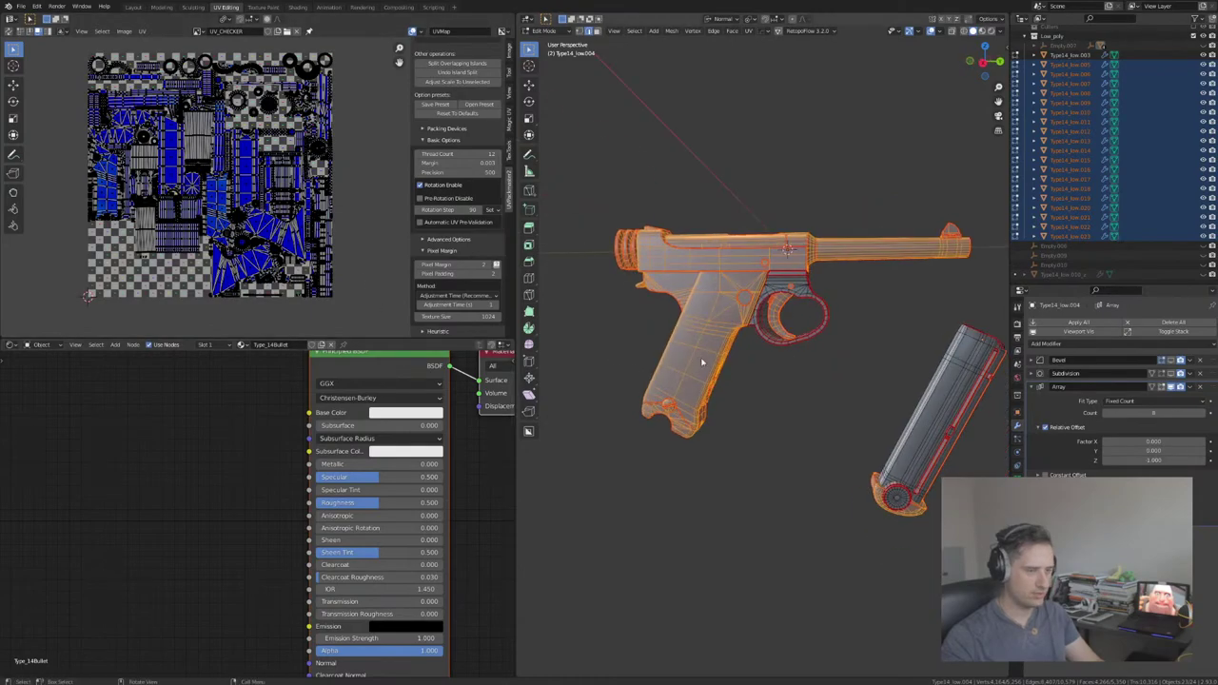
key("a")
left_click(704, 299)
key("a")
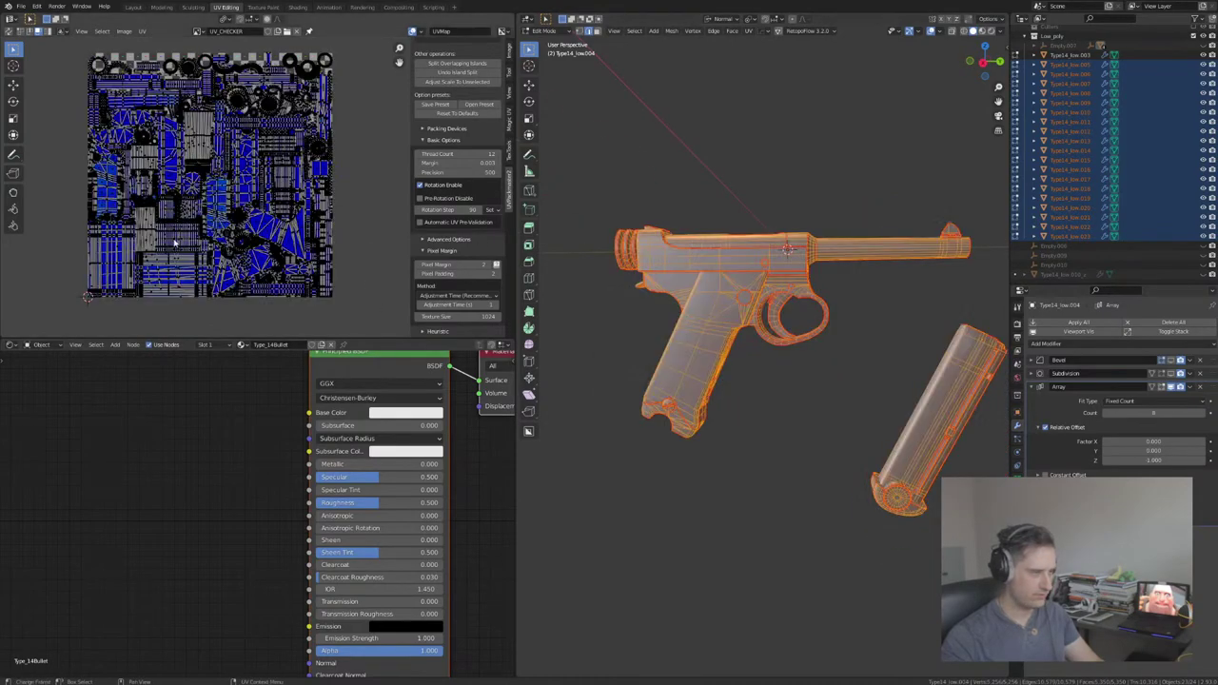
Step: Examine the spacing between the ring, fan and strip UV islands along the upper edge of the pistol's layout
scroll(290, 212, "up", 5)
scroll(299, 230, "down", 2)
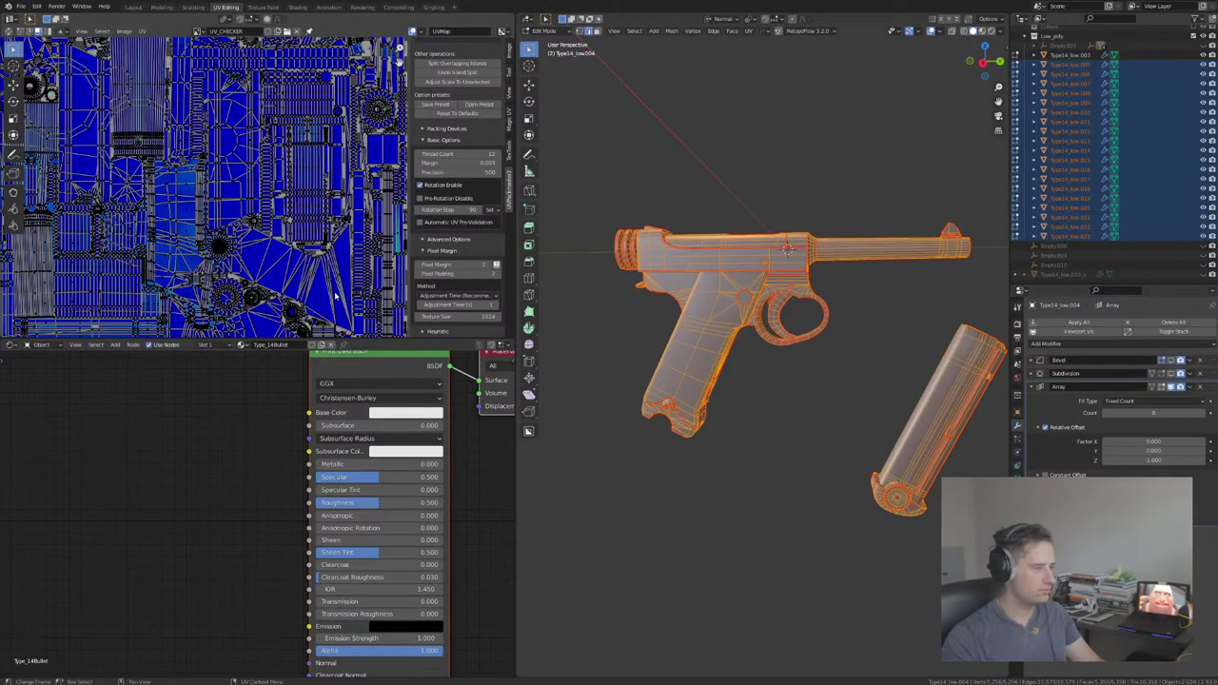
scroll(335, 296, "up", 6)
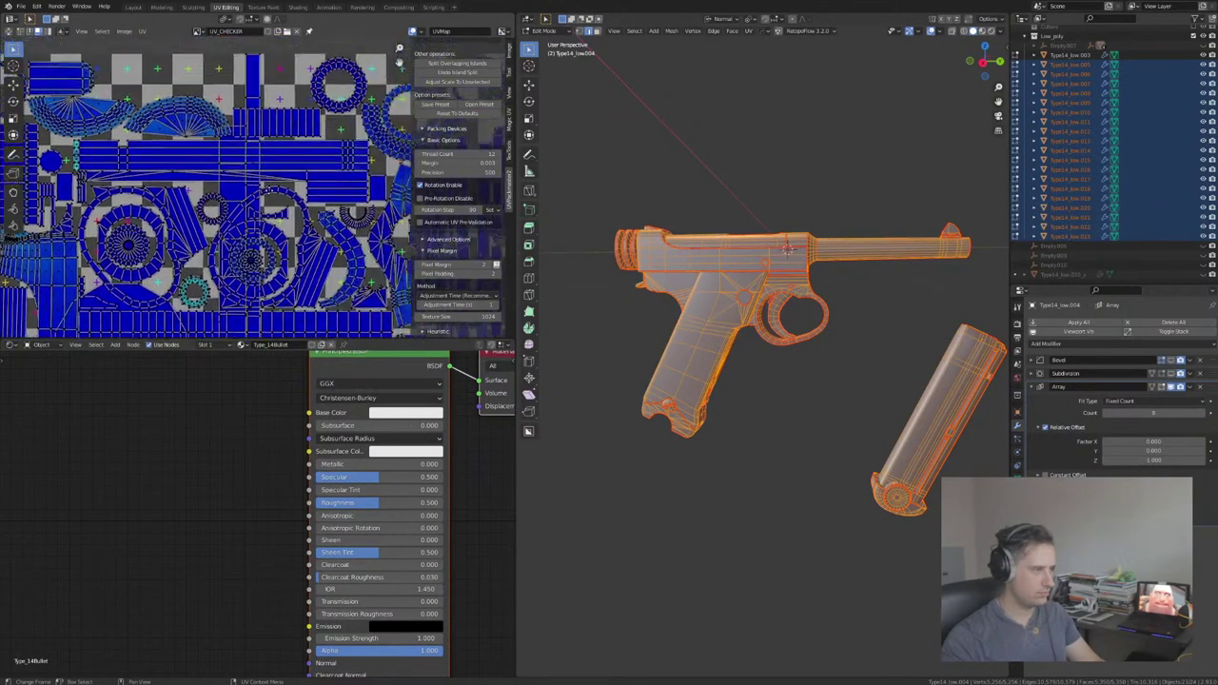
scroll(225, 242, "up", 5)
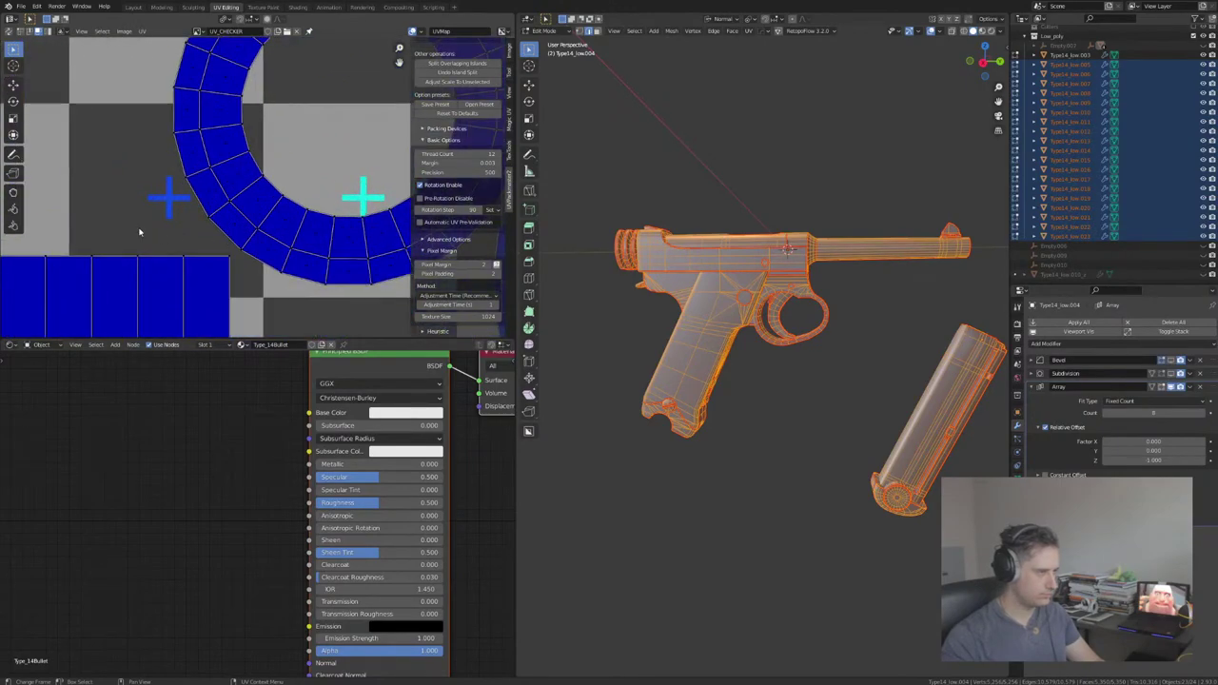
scroll(139, 232, "down", 5)
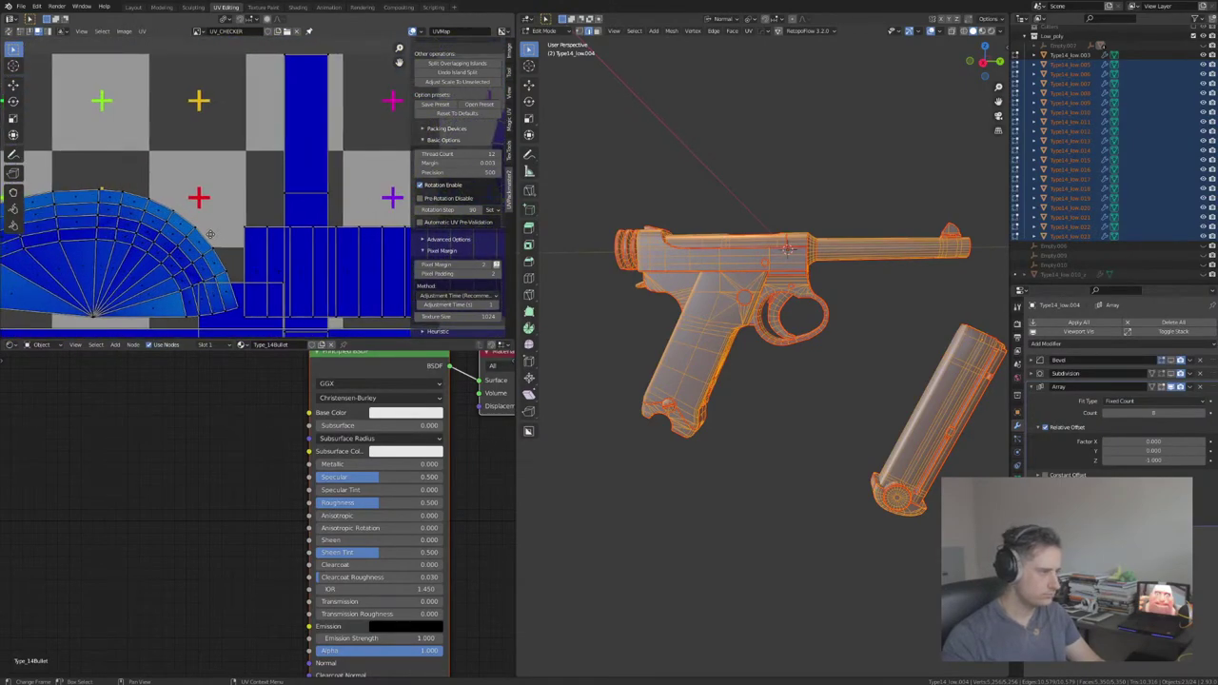
middle_click_drag(211, 235, 299, 212)
middle_click_drag(175, 225, 258, 212)
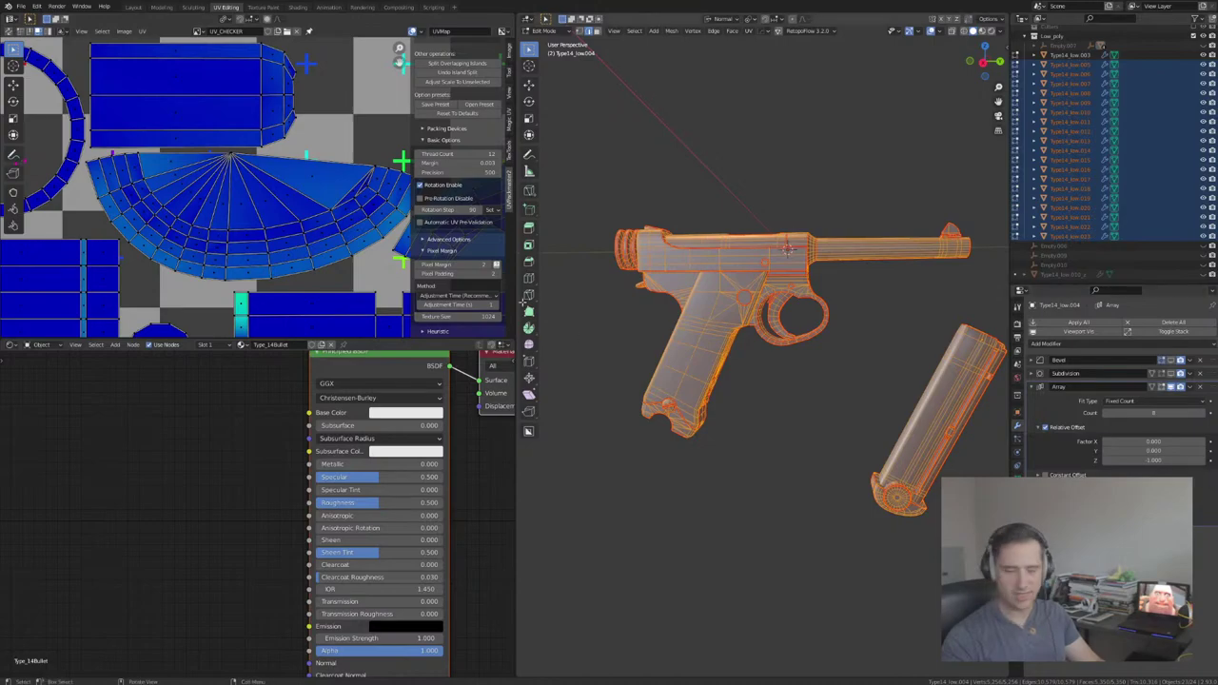
scroll(228, 245, "down", 4)
scroll(228, 245, "down", 2)
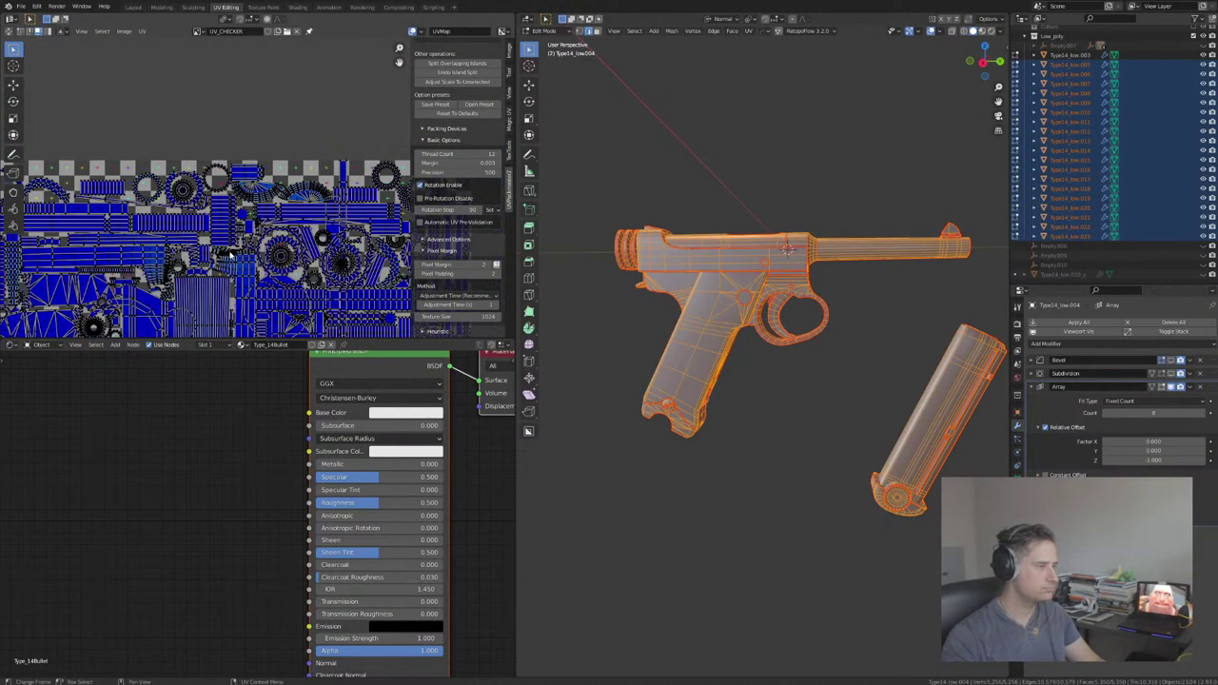
scroll(238, 203, "up", 5)
middle_click_drag(150, 230, 253, 206)
scroll(253, 207, "down", 4)
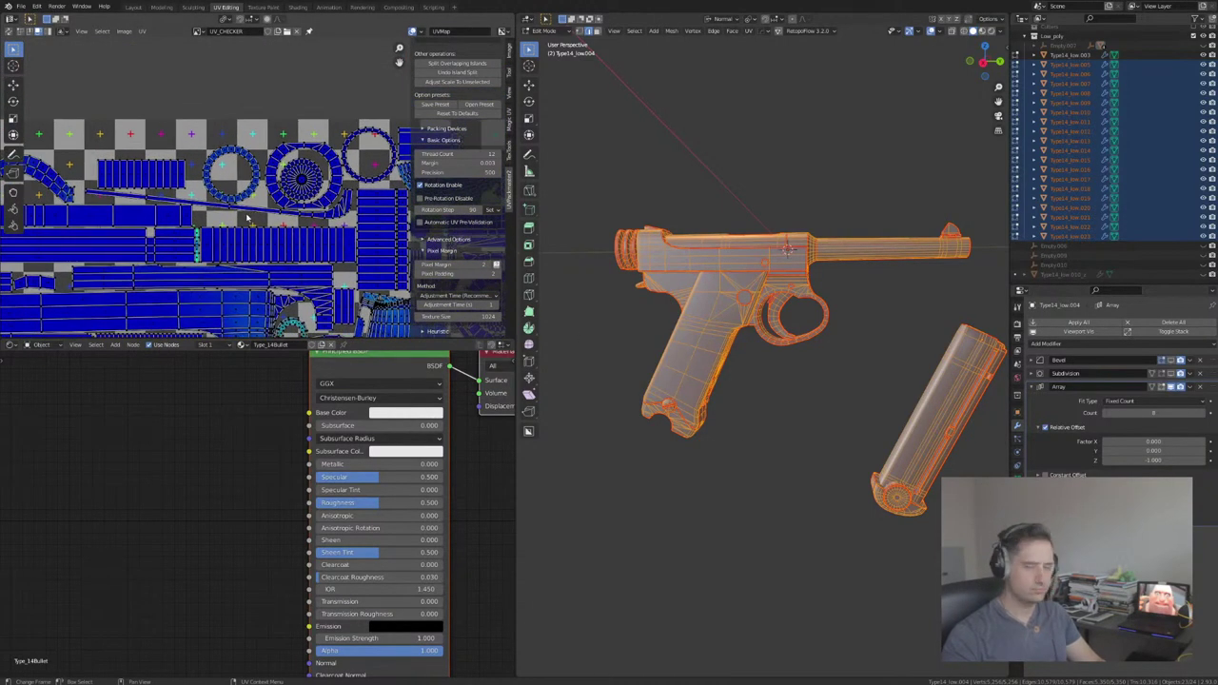
scroll(285, 213, "down", 2)
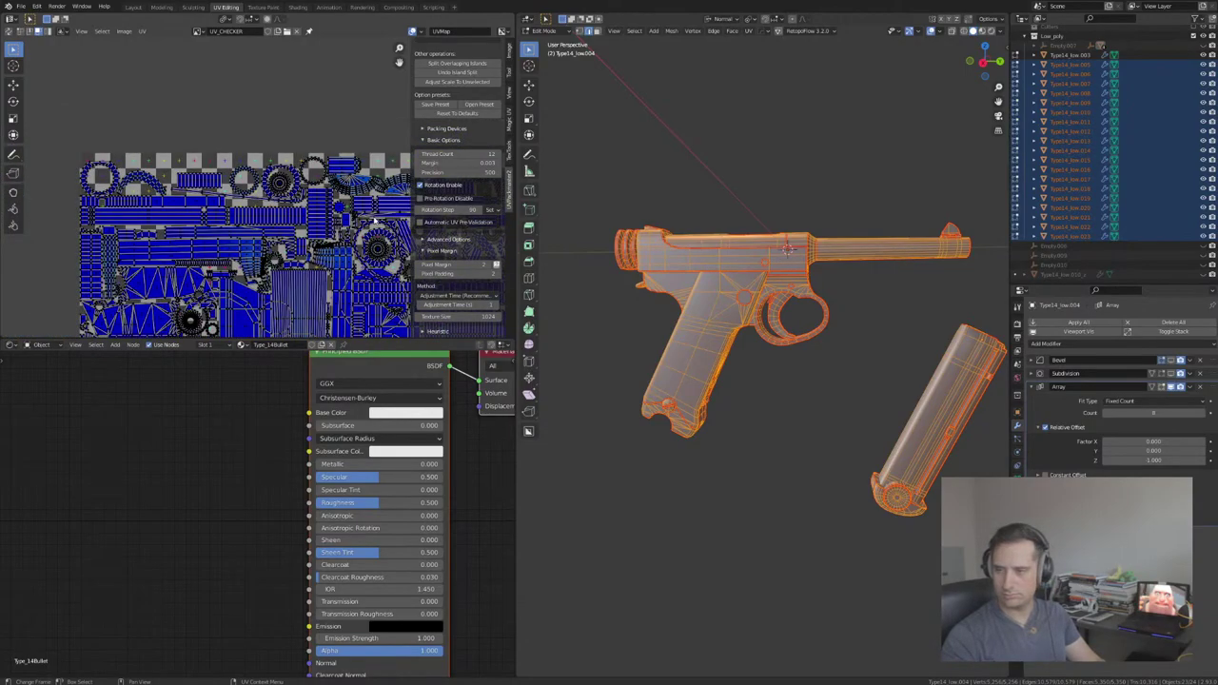
Step: Examine how the smaller UV islands are packed inside and around the large circular islands
scroll(226, 177, "up", 5)
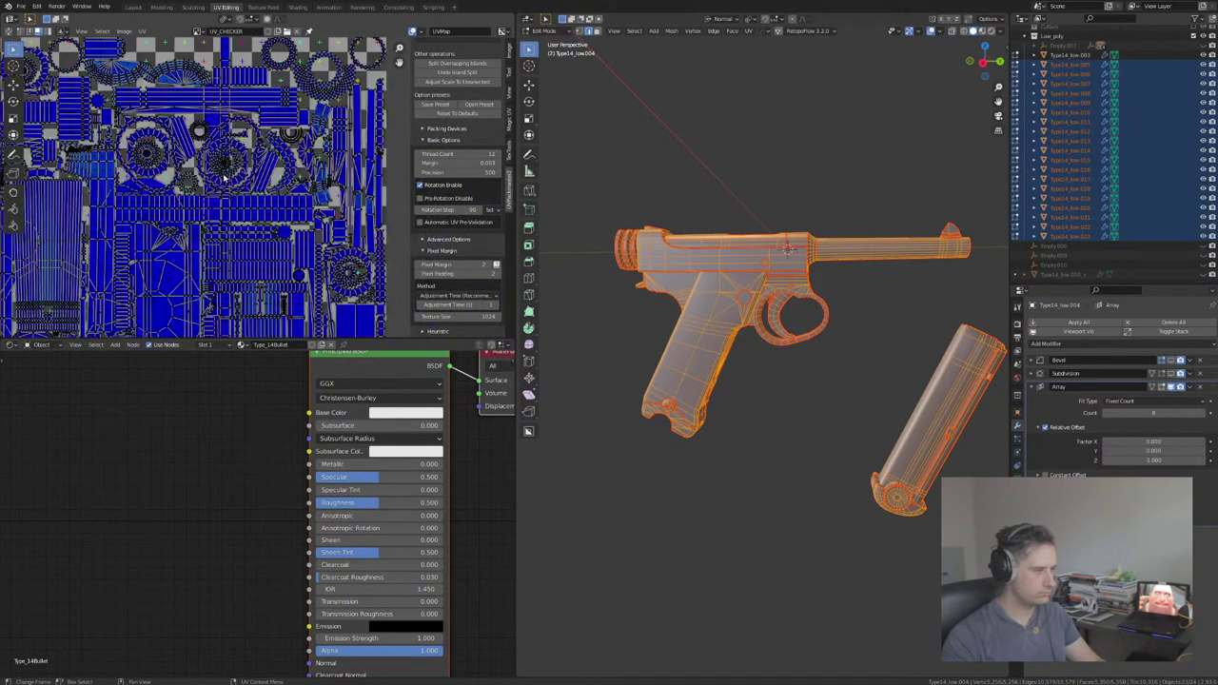
scroll(225, 177, "down", 3)
scroll(267, 187, "up", 8)
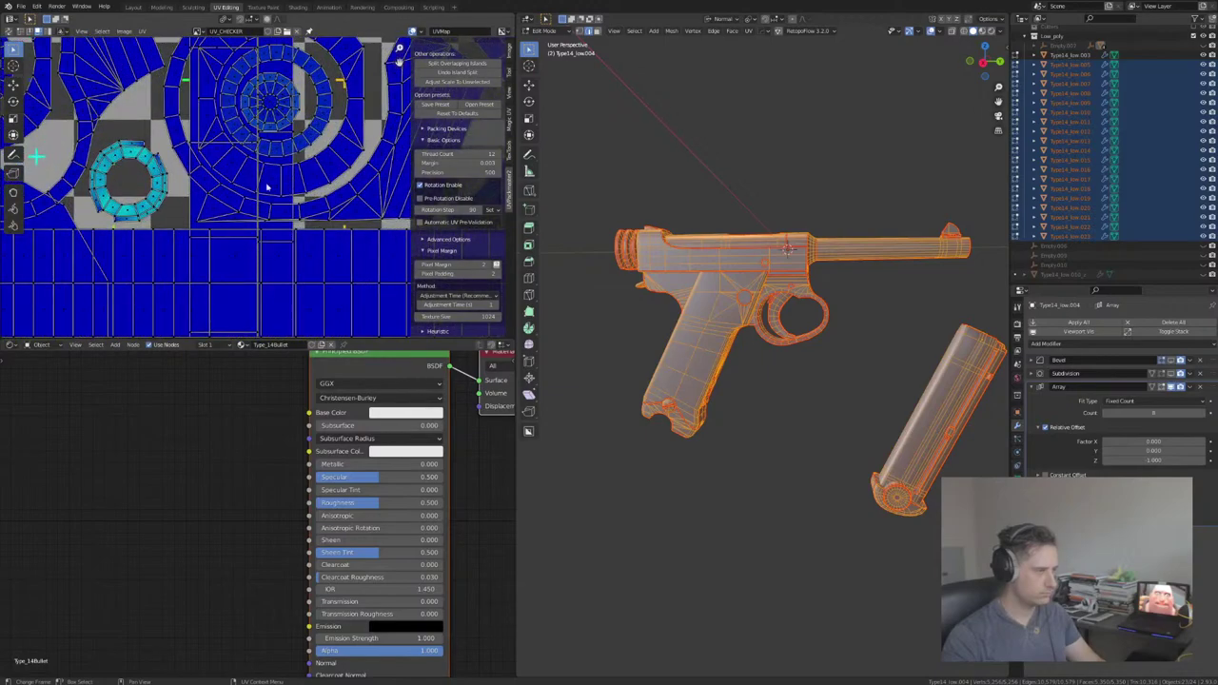
scroll(267, 187, "down", 4)
scroll(211, 179, "up", 7)
scroll(262, 170, "down", 6)
scroll(222, 152, "up", 3)
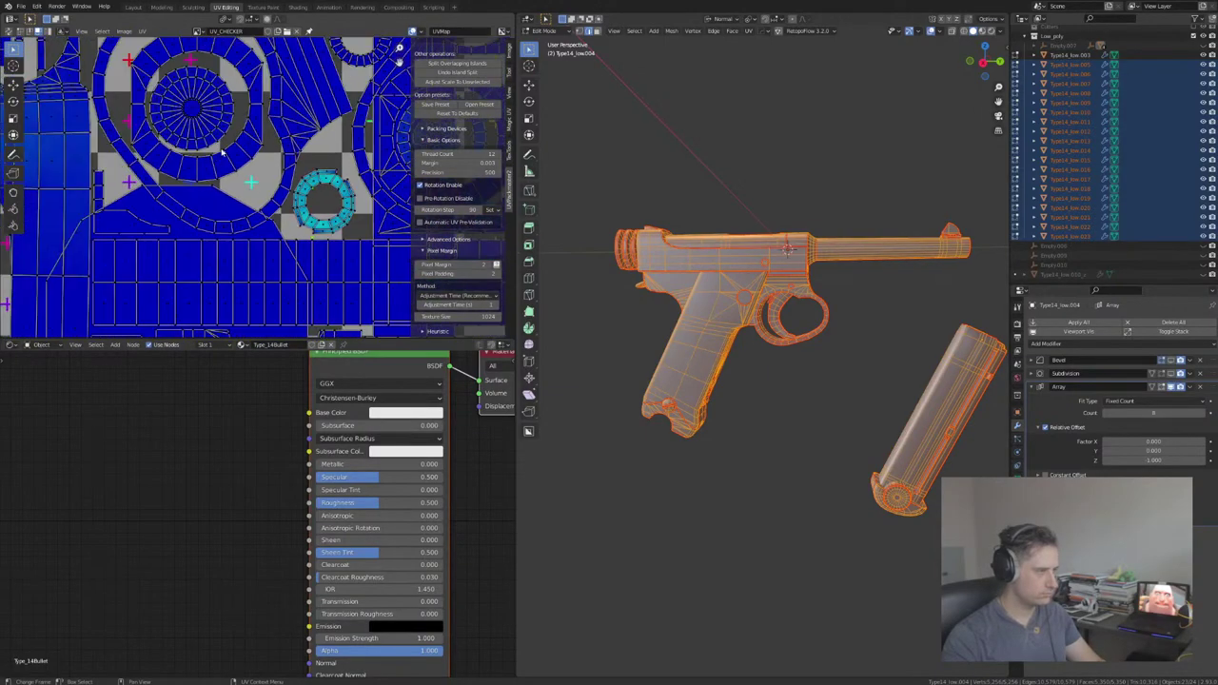
middle_click_drag(220, 152, 228, 333)
scroll(194, 184, "down", 3)
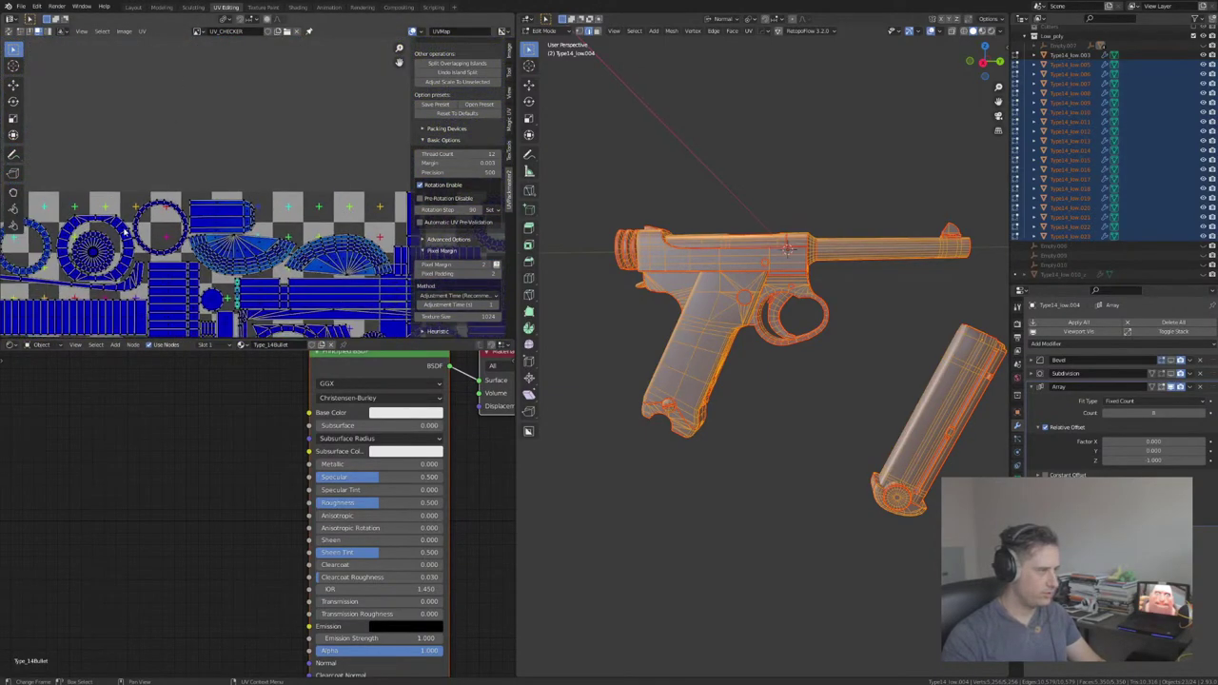
Step: Examine the UV packing density and remaining gaps across the rest of the pistol's layout
scroll(173, 213, "up", 1)
middle_click_drag(123, 232, 361, 127)
middle_click_drag(321, 228, 340, 206)
scroll(285, 248, "down", 3)
middle_click_drag(275, 247, 154, 309)
scroll(269, 191, "up", 3)
middle_click_drag(189, 226, 96, 277)
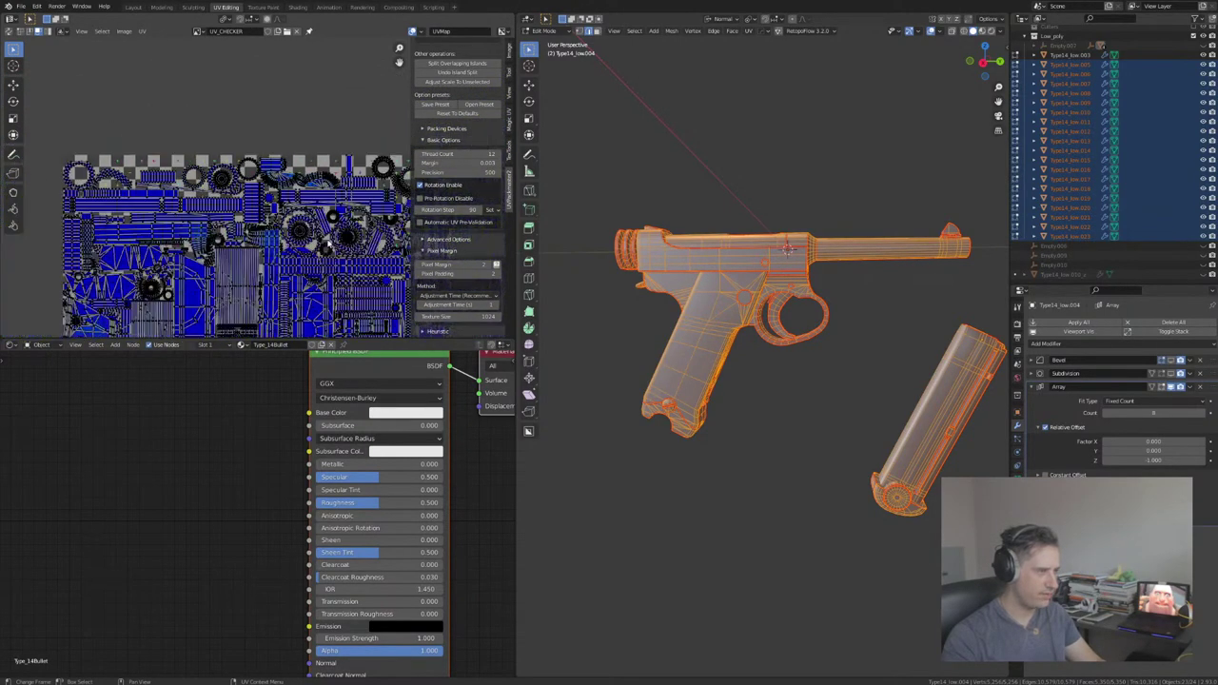
scroll(338, 244, "down", 4)
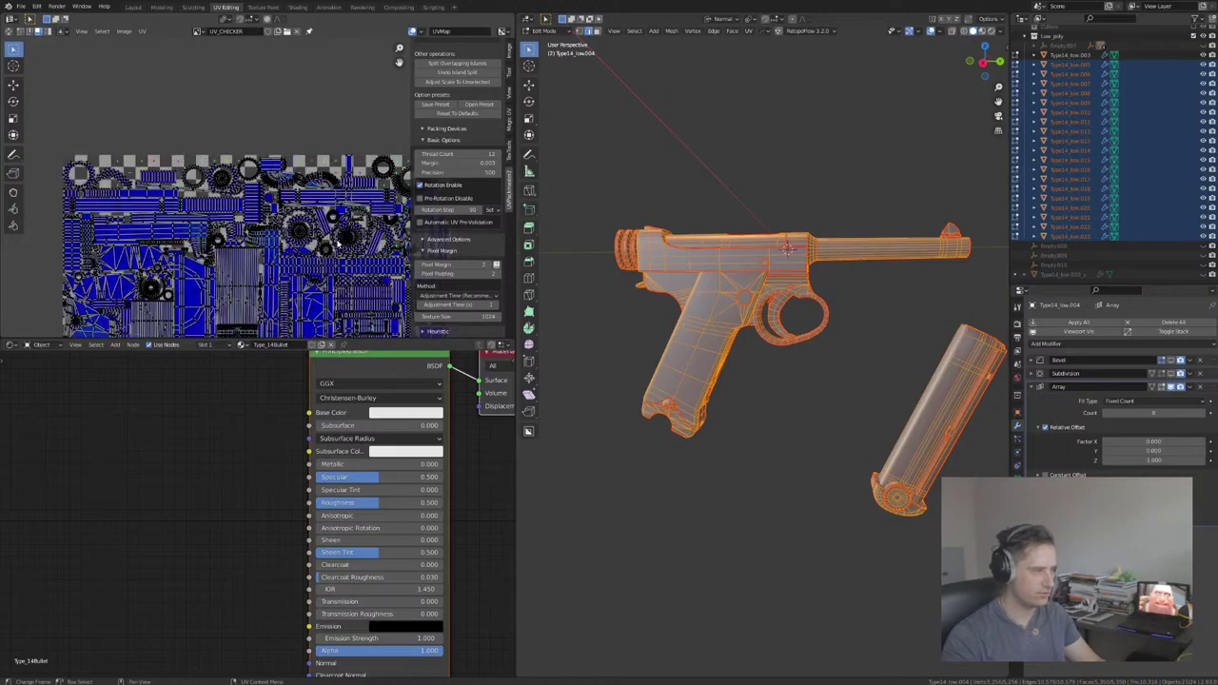
scroll(324, 249, "up", 2)
middle_click_drag(291, 245, 293, 163)
scroll(276, 171, "up", 3)
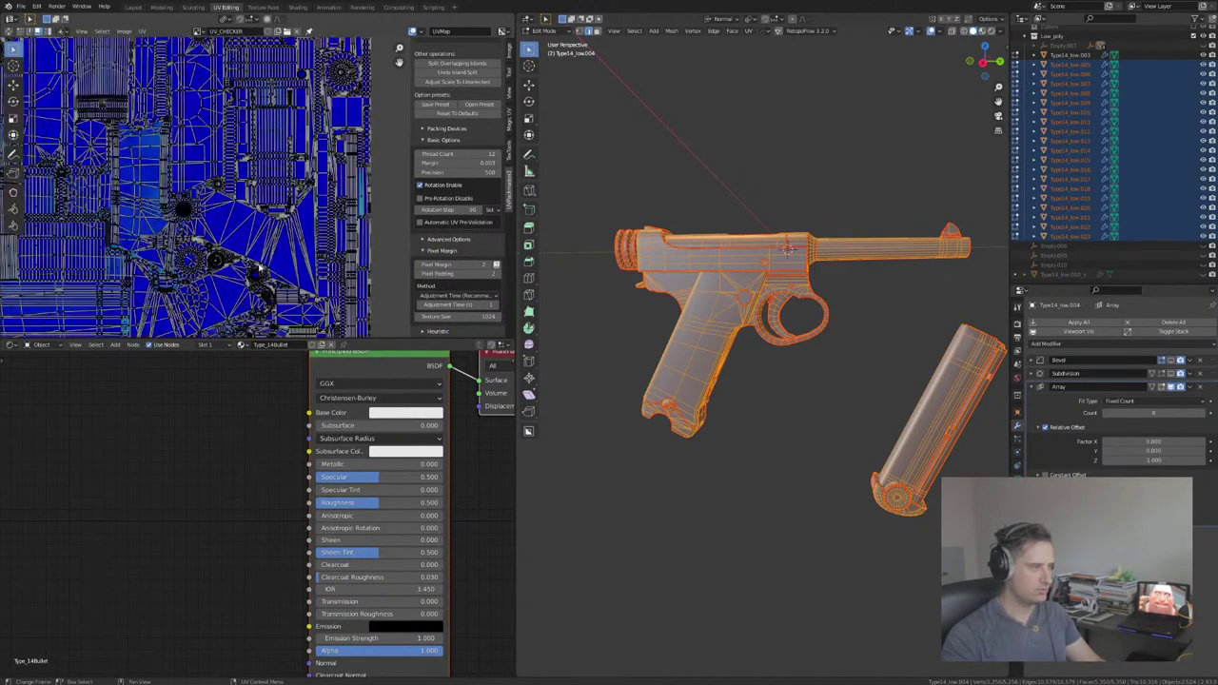
scroll(267, 171, "down", 2)
middle_click_drag(149, 116, 204, 318)
scroll(324, 96, "down", 2)
scroll(314, 107, "up", 2)
scroll(282, 179, "up", 1)
Step: Return to Object Mode, view the whole pistol and magazine, and clear the selection
key("Tab")
scroll(290, 166, "down", 2)
middle_click_drag(258, 194, 332, 158)
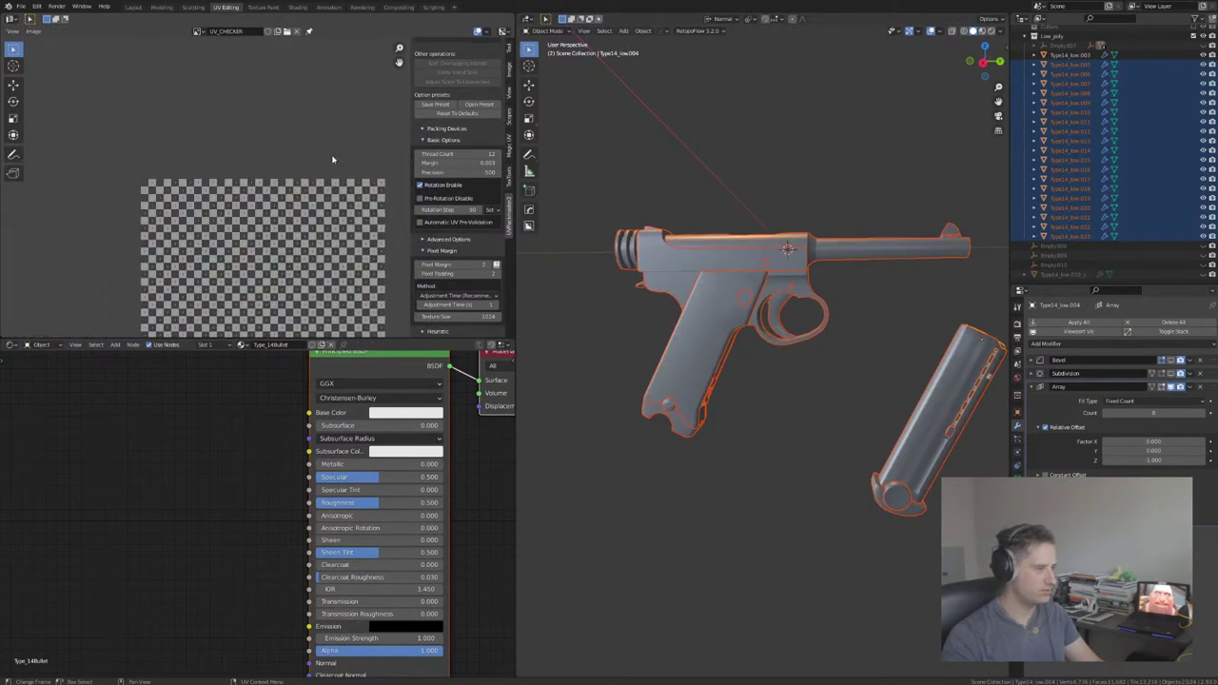
scroll(333, 158, "down", 2)
scroll(786, 307, "down", 3)
middle_click_drag(786, 307, 821, 245)
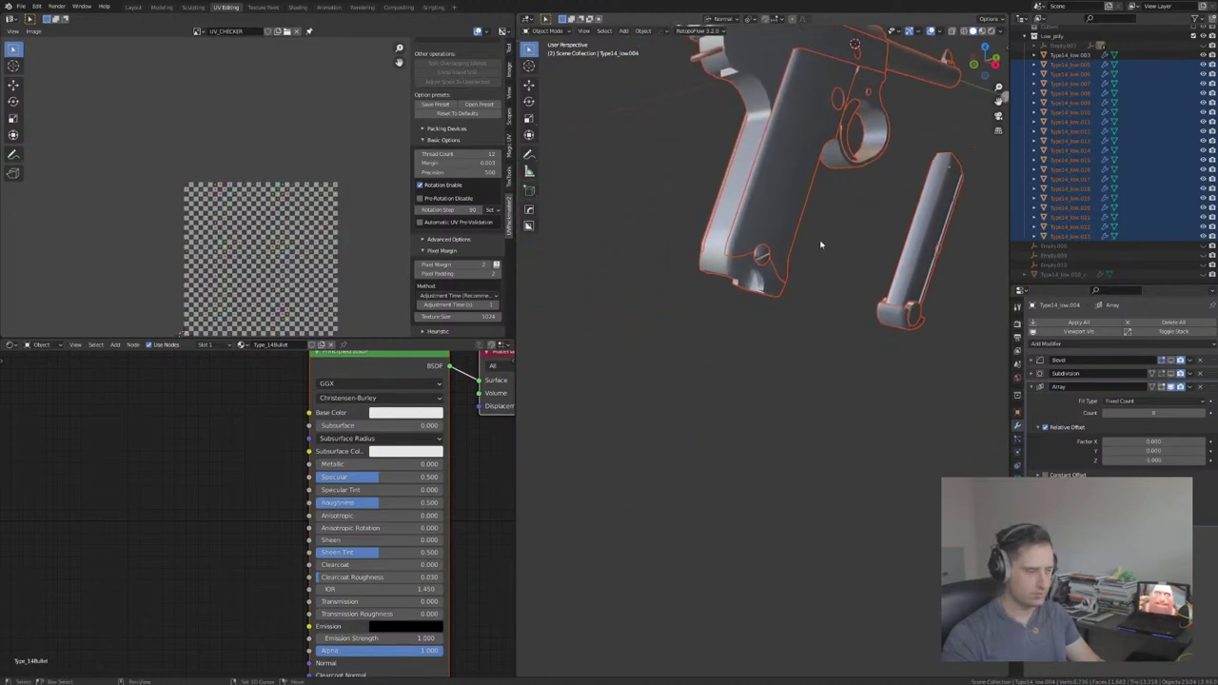
scroll(813, 304, "down", 3)
middle_click_drag(812, 305, 761, 321)
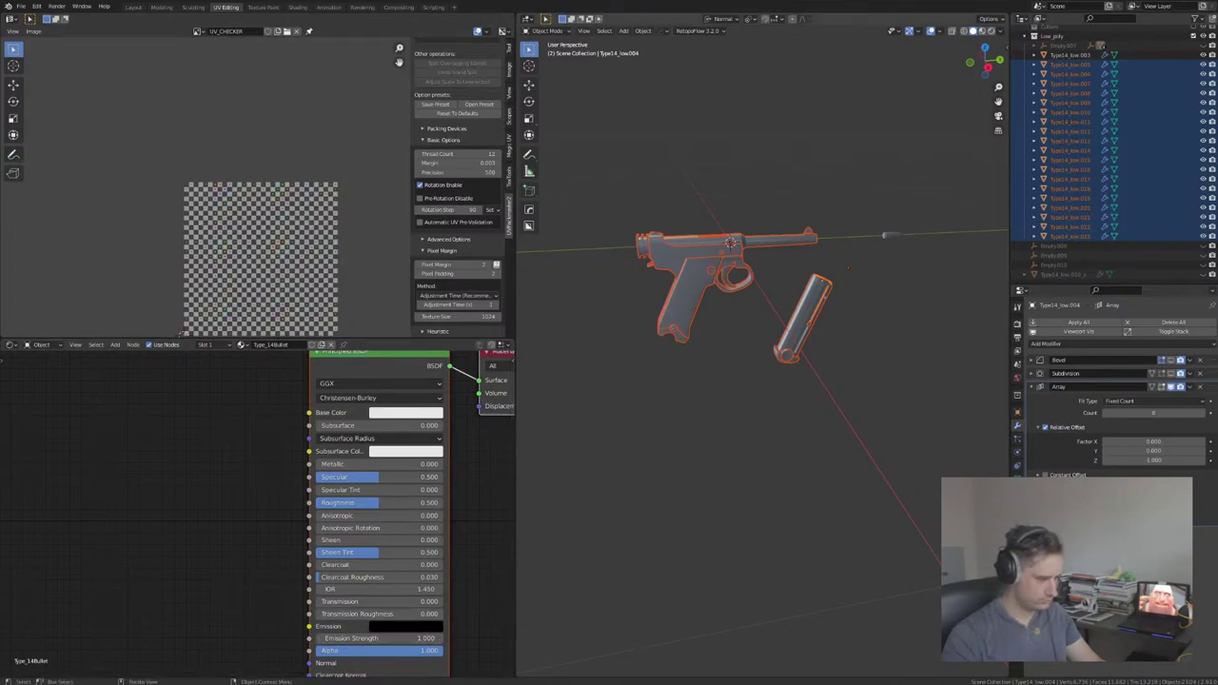
left_click(612, 563)
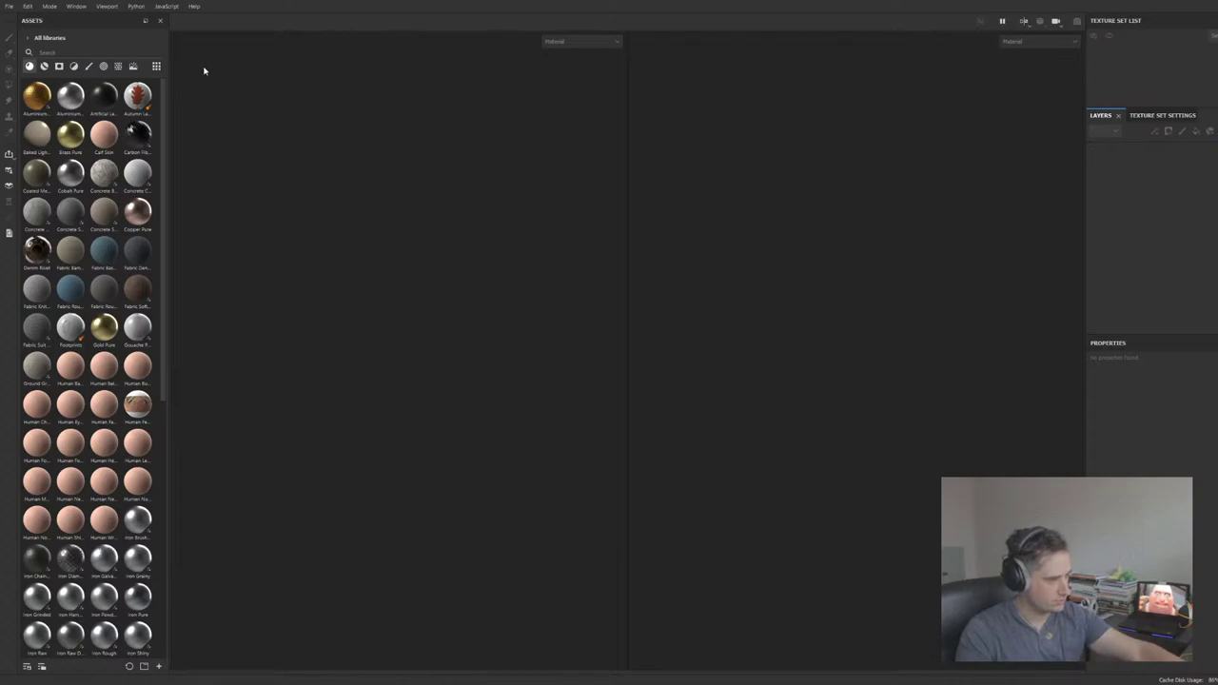
Step: Switch from the empty Substance Painter window back to Blender
key("alt+Tab")
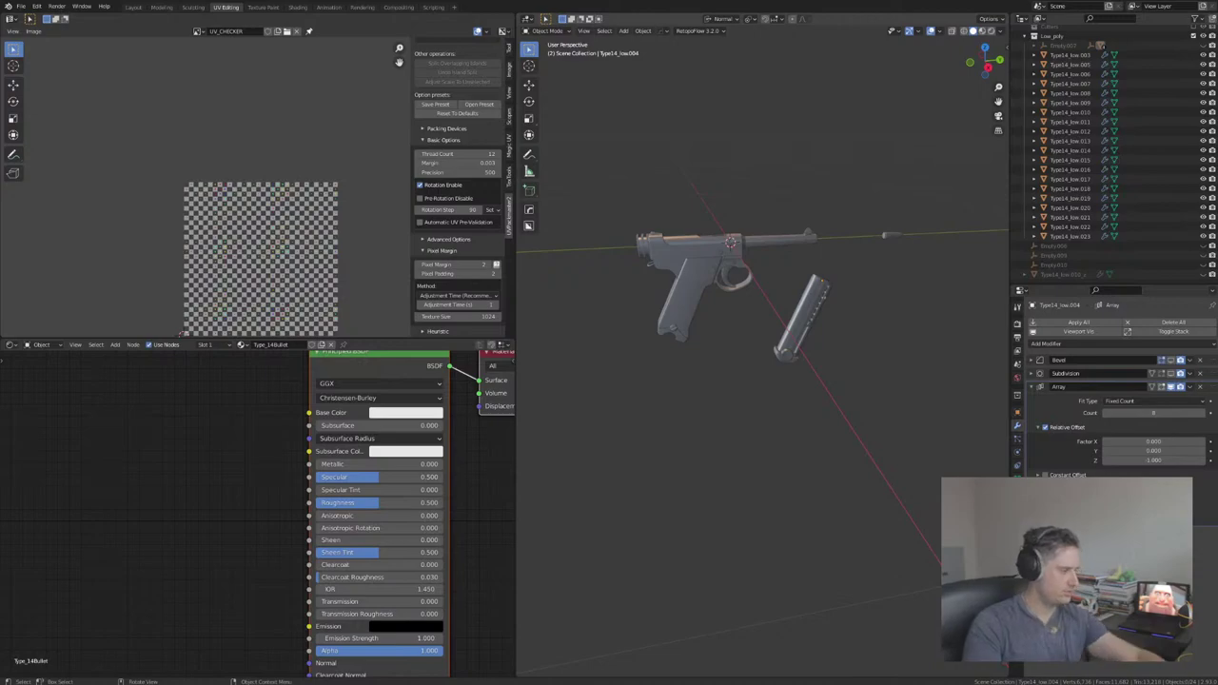
Step: Switch to Substance Painter and create a new project from the Nambu_type14_SubstancePainter mesh at 2048 resolution with OpenGL normals
key("alt+Tab")
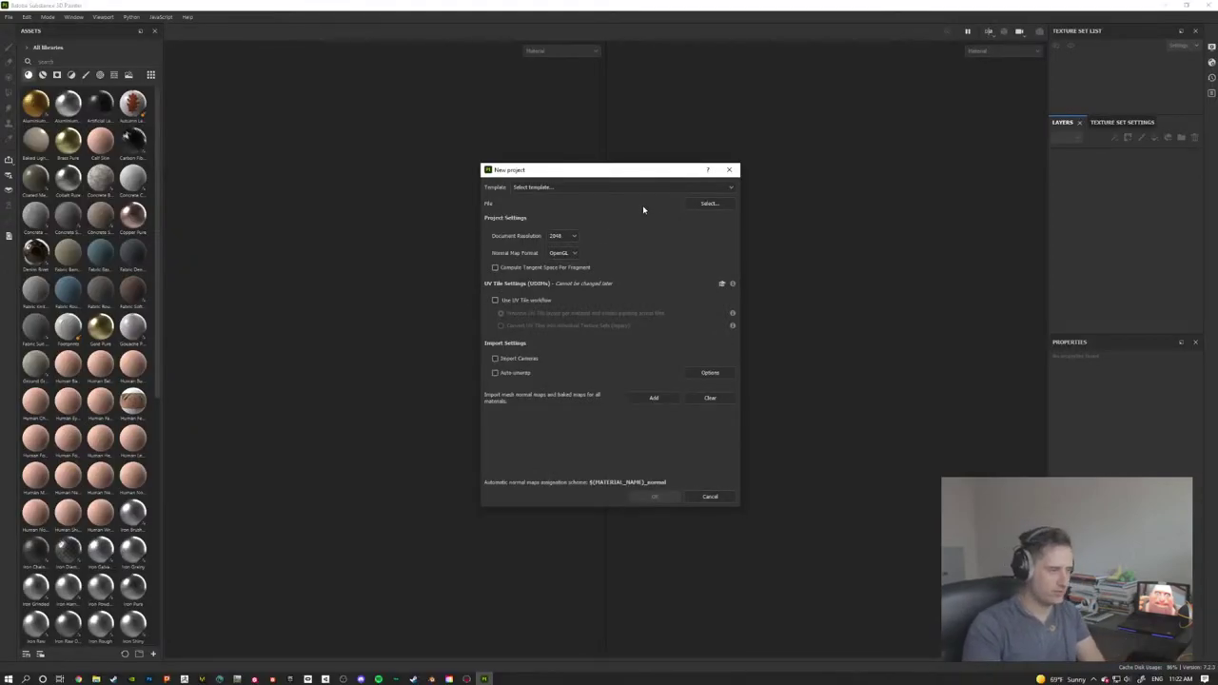
left_click(709, 203)
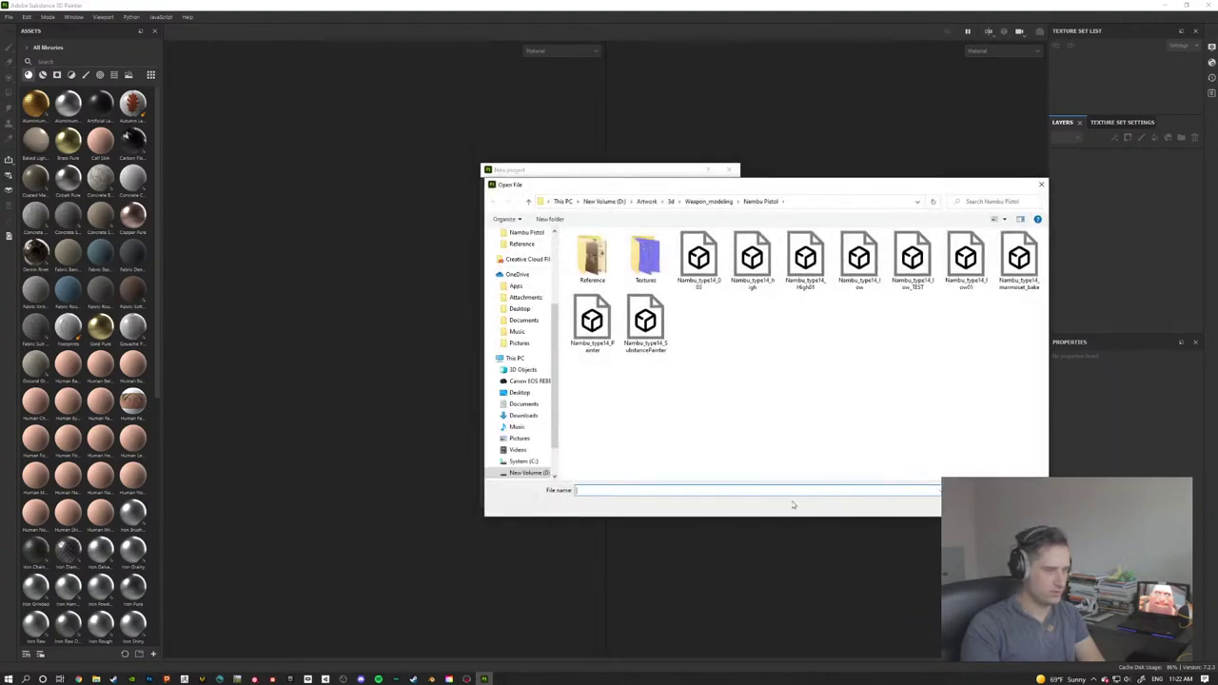
left_click(645, 322)
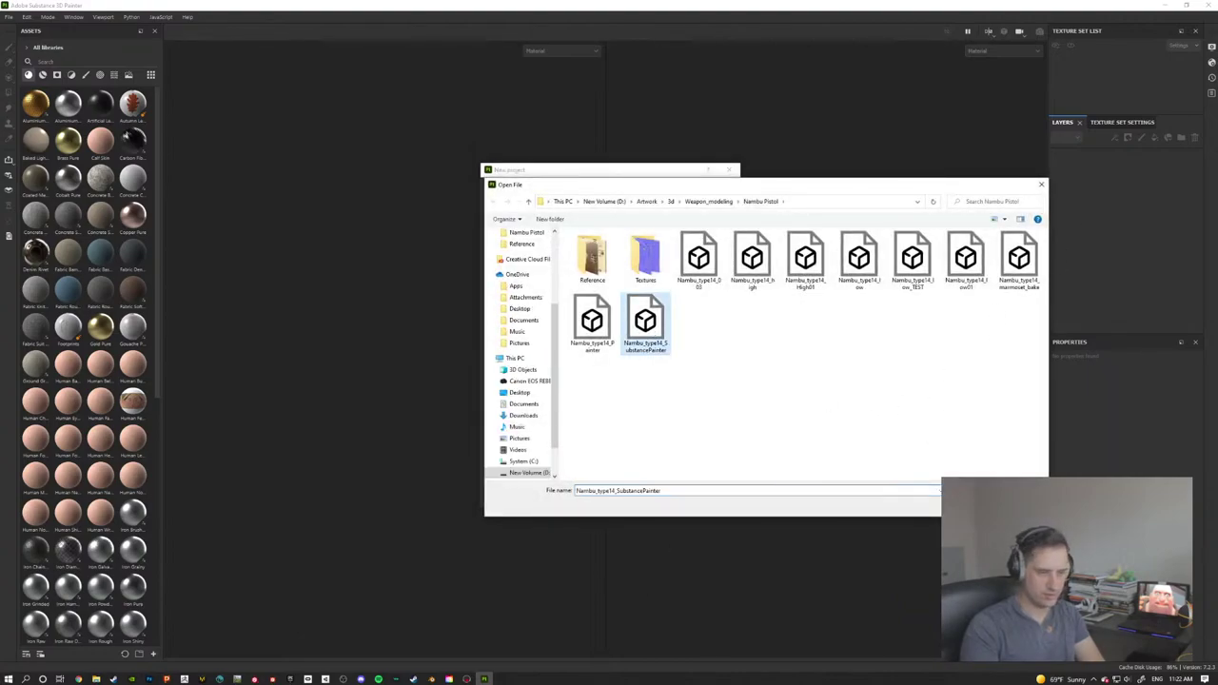
key("Return")
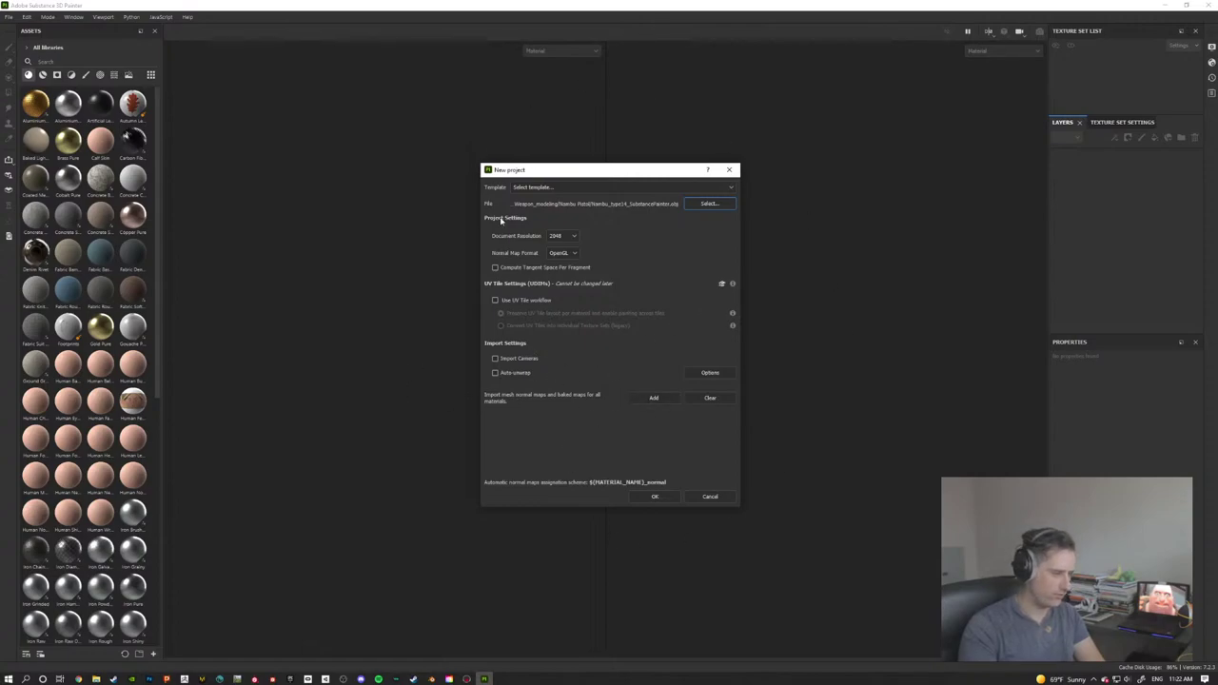
left_click(662, 497)
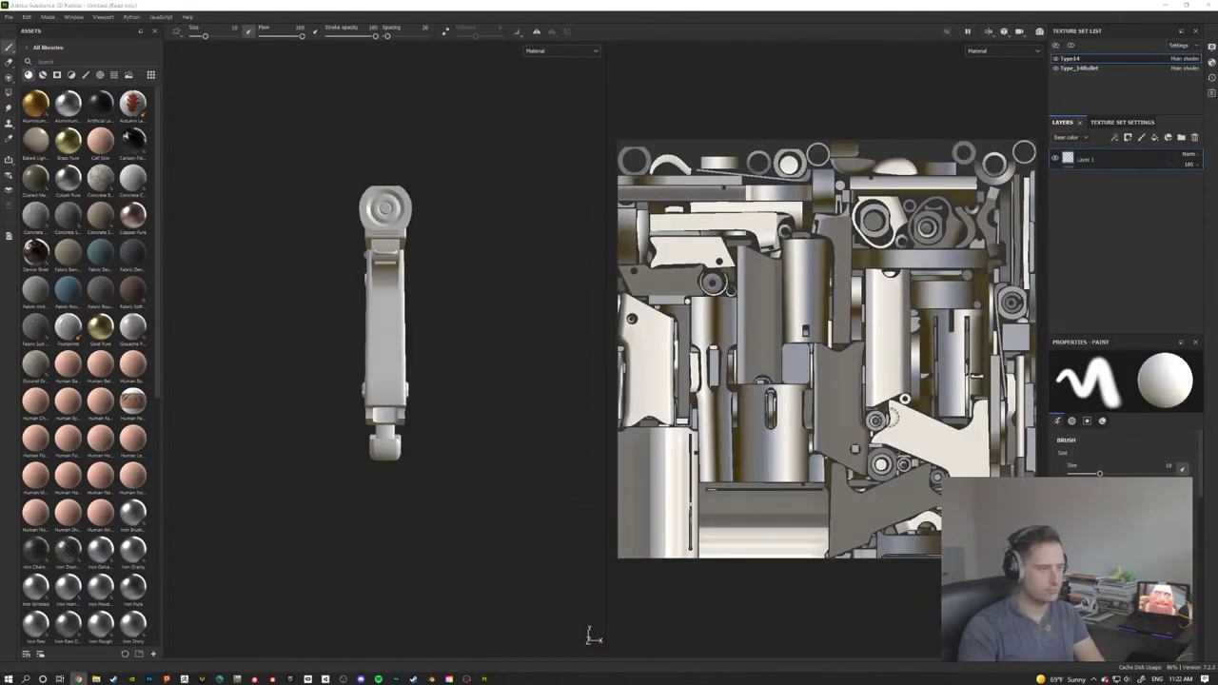
Step: Assign the imported Nambu_type14Bake_Type14_normal texture as the normal mesh map of the Type14 texture set
scroll(729, 353, "down", 1)
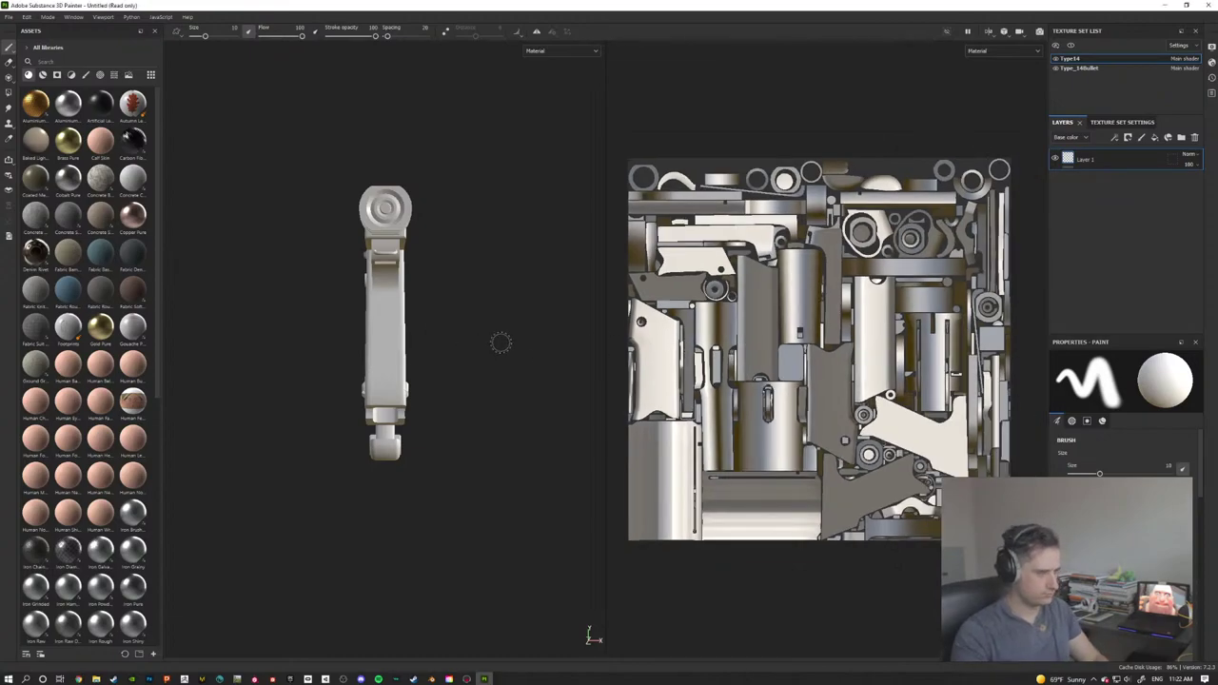
left_click_drag(501, 342, 404, 333, "alt")
middle_click_drag(405, 333, 383, 337, "alt")
scroll(384, 337, "up", 3)
scroll(395, 335, "down", 4)
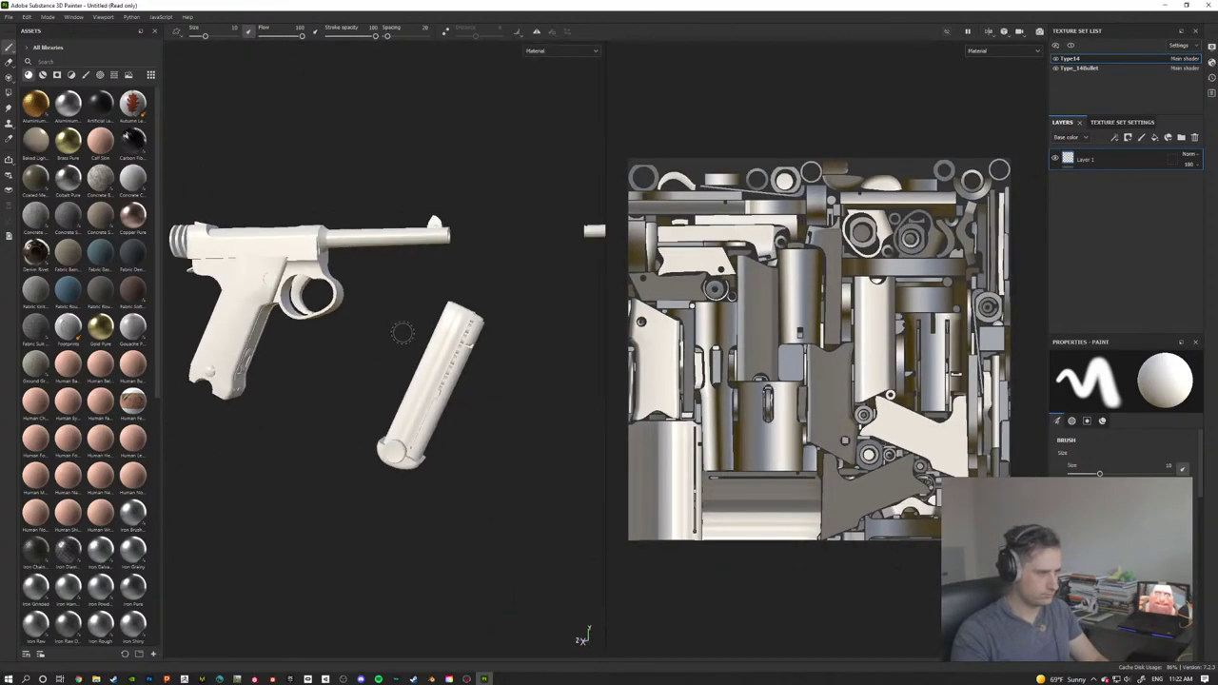
left_click_drag(403, 333, 544, 299, "alt")
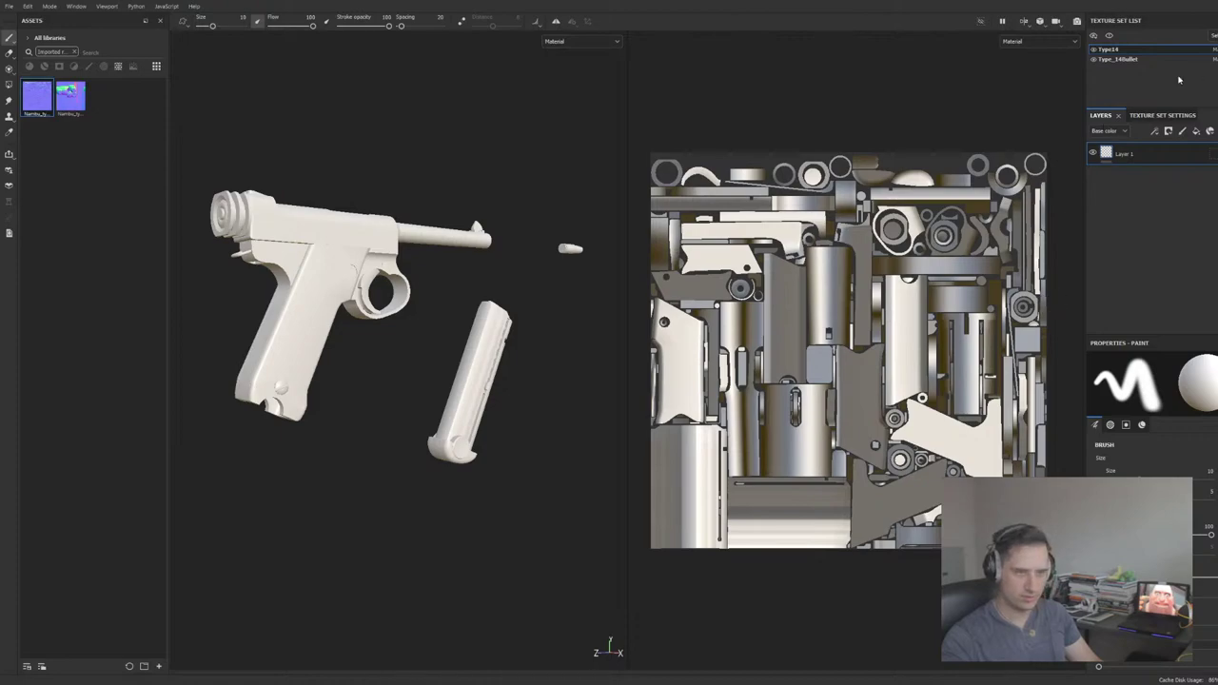
left_click(1162, 115)
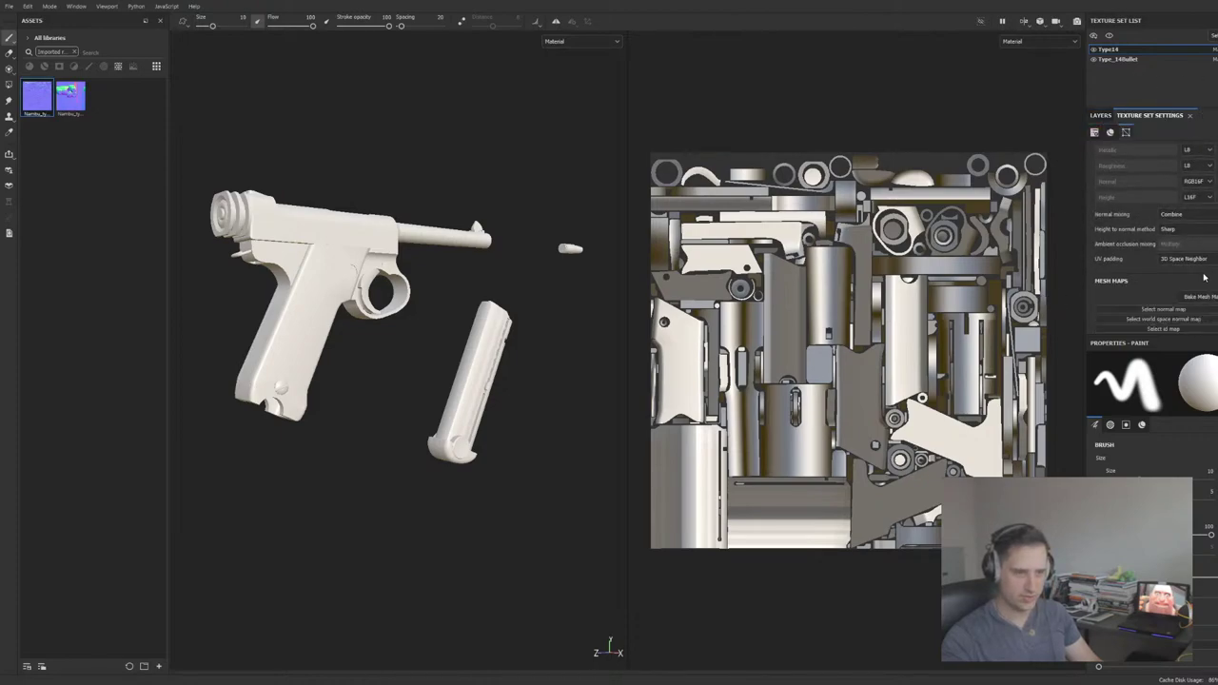
scroll(1204, 277, "down", 2)
left_click_drag(31, 100, 1132, 259)
scroll(363, 334, "up", 2)
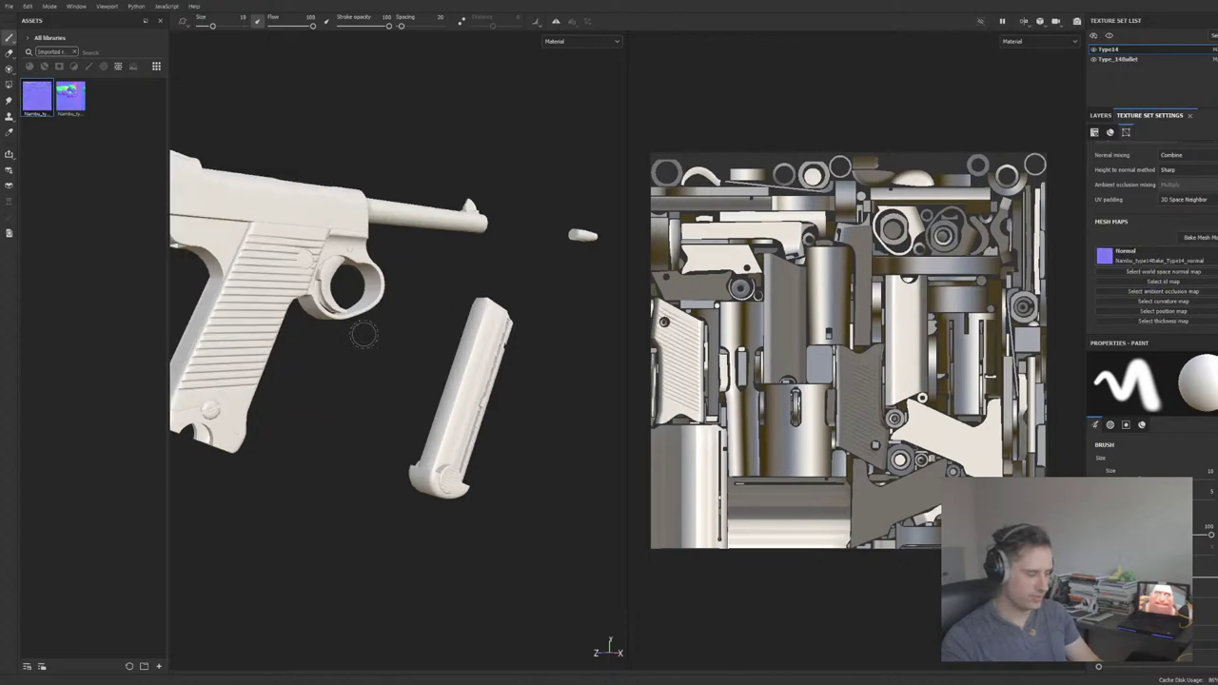
Step: Examine the normal map's shading on the grip grooves, screws and trigger guard from several angles
scroll(366, 334, "up", 2)
left_click_drag(374, 322, 343, 336, "alt")
middle_click_drag(342, 336, 501, 340, "alt")
left_click_drag(500, 340, 421, 333, "alt")
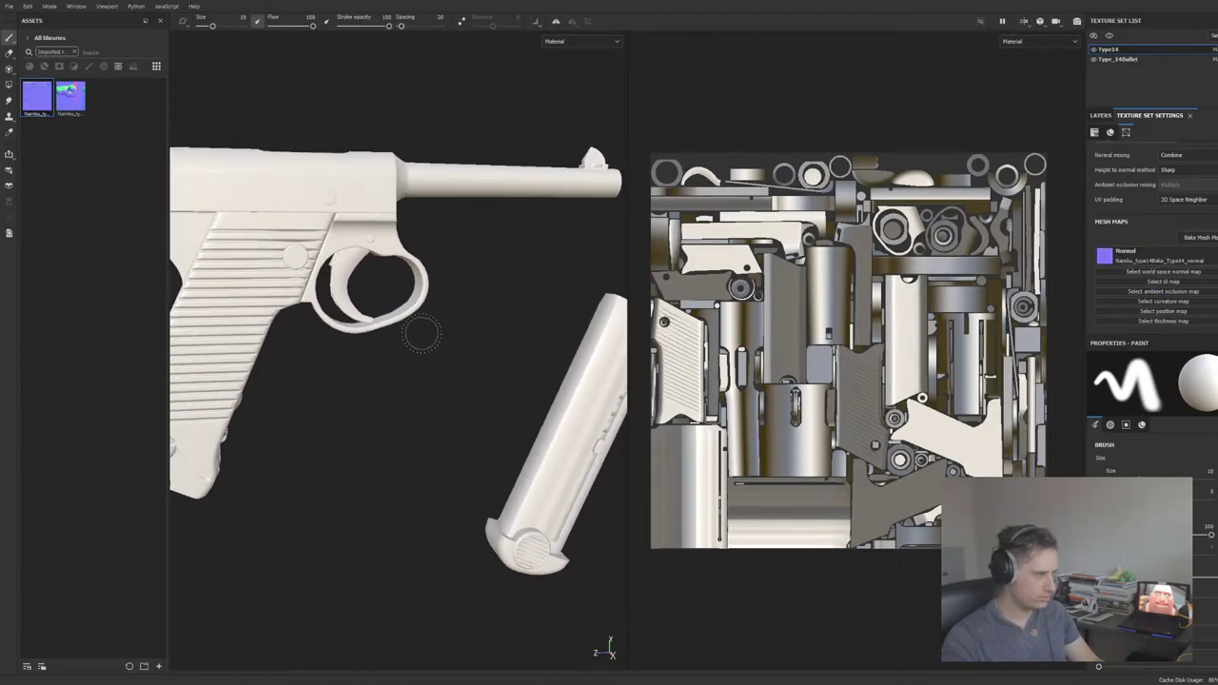
middle_click_drag(421, 333, 546, 372, "alt")
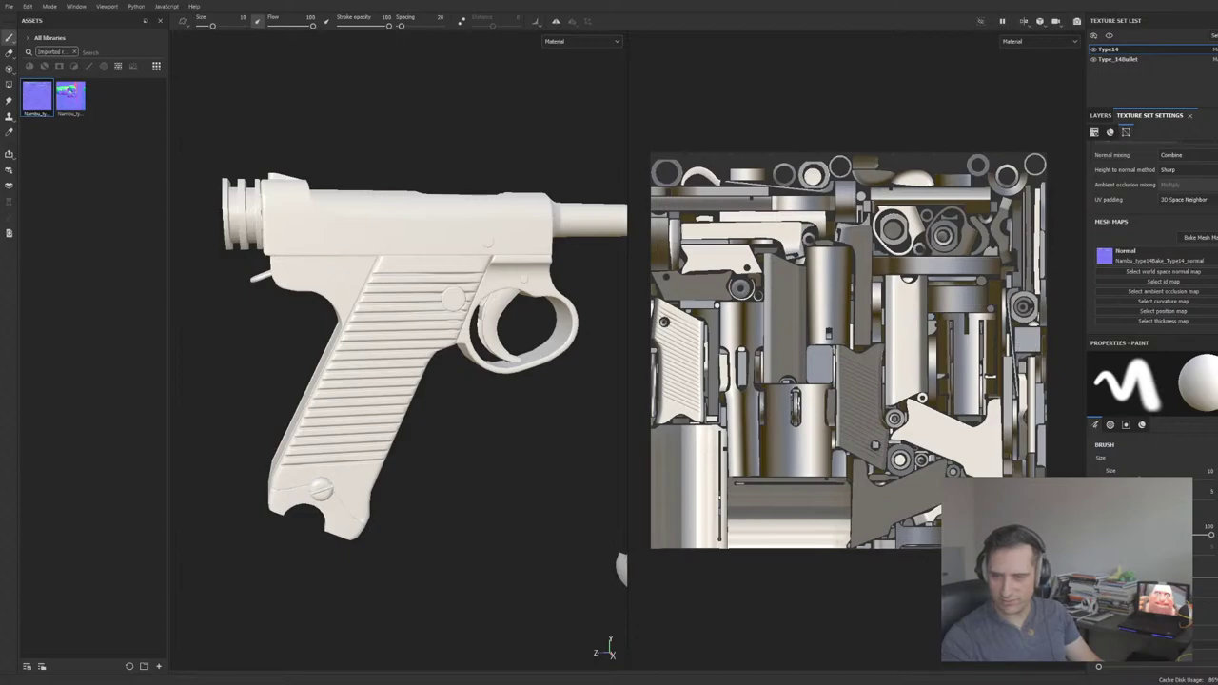
scroll(372, 361, "up", 3)
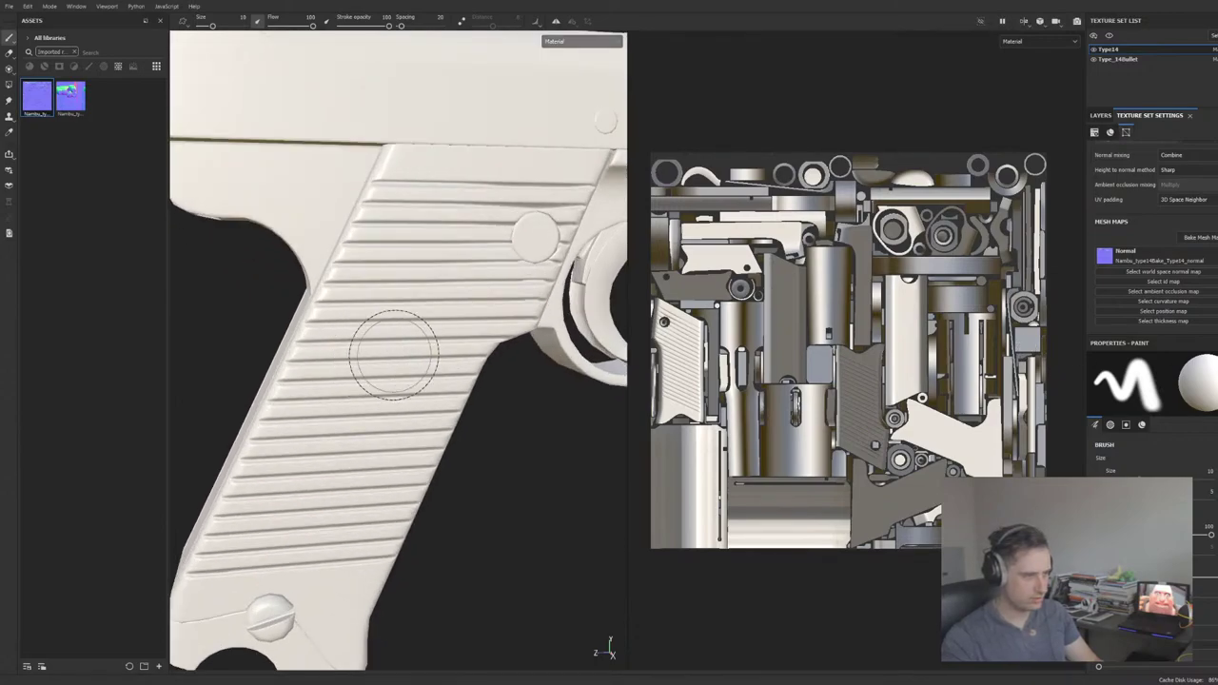
left_click_drag(440, 354, 480, 347, "alt")
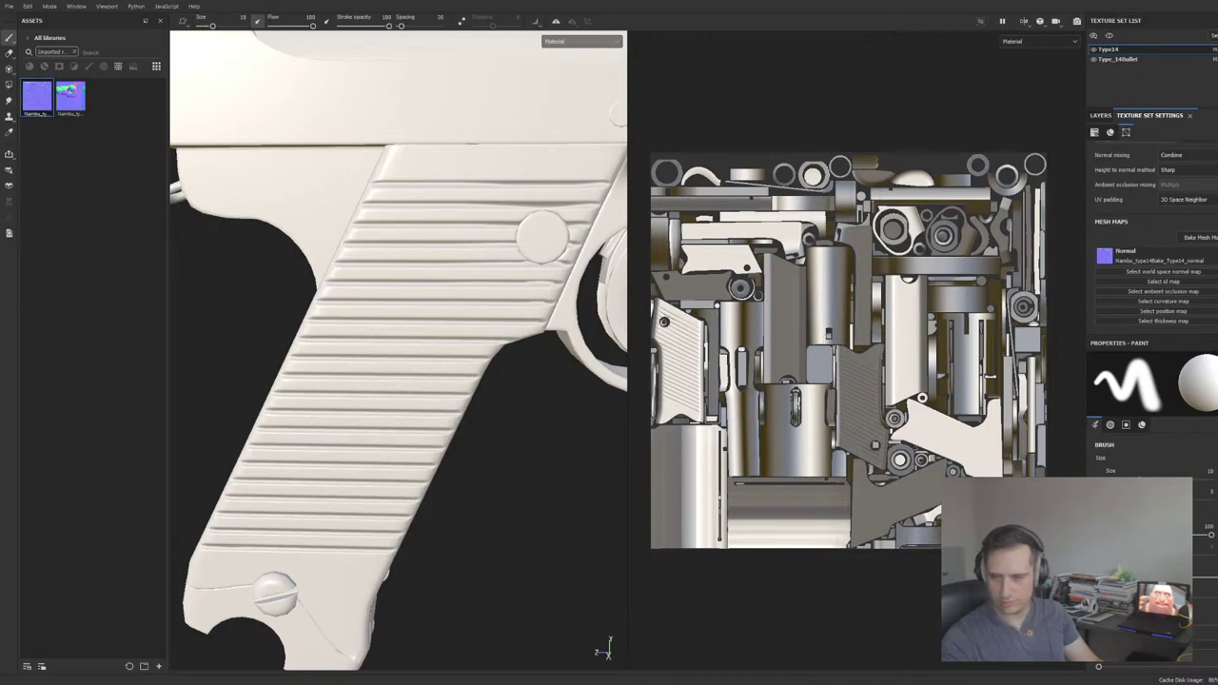
scroll(449, 427, "down", 4)
left_click_drag(433, 400, 416, 406, "alt")
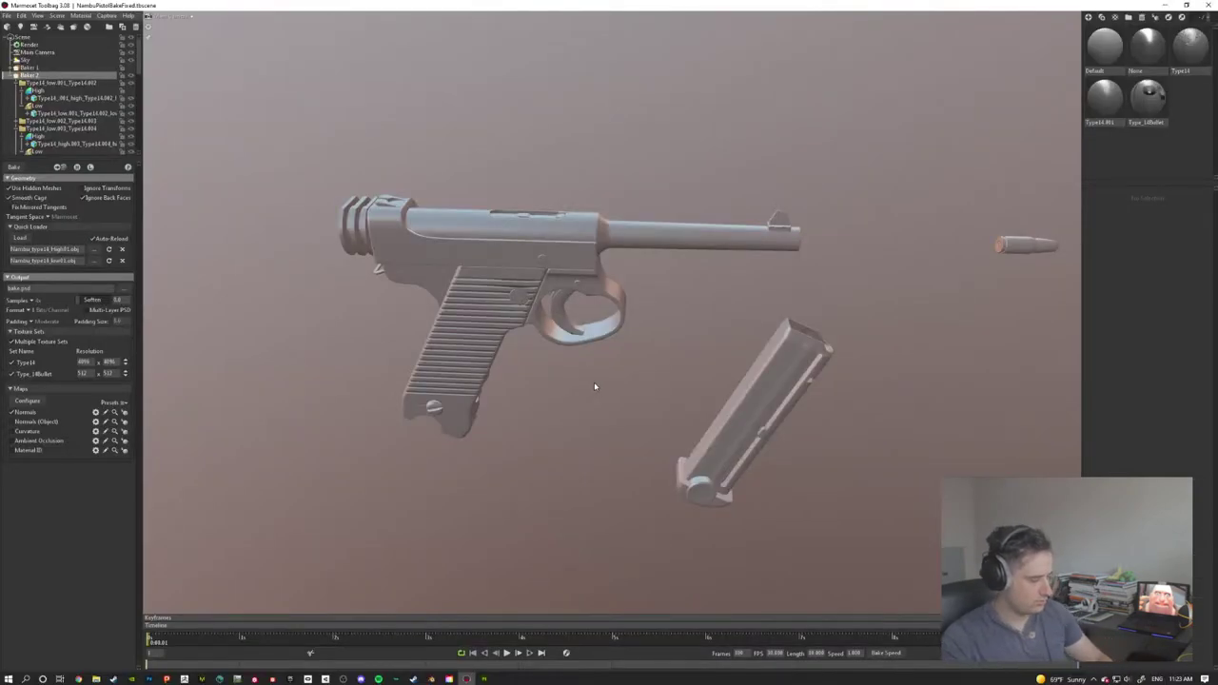
Step: Switch to Marmoset Toolbag and examine the baked grip grooves around the round button and the trigger guard
left_click_drag(593, 386, 729, 359)
scroll(576, 342, "up", 3)
middle_click_drag(730, 359, 824, 416)
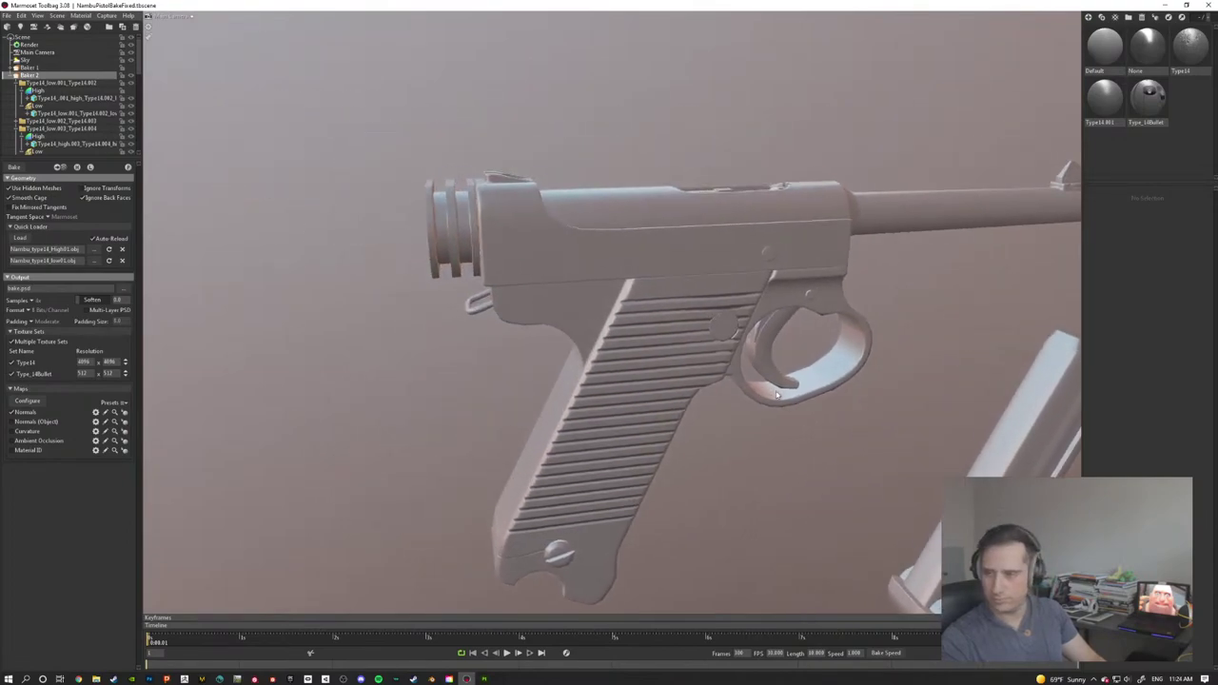
left_click_drag(824, 416, 742, 364)
scroll(752, 372, "up", 2)
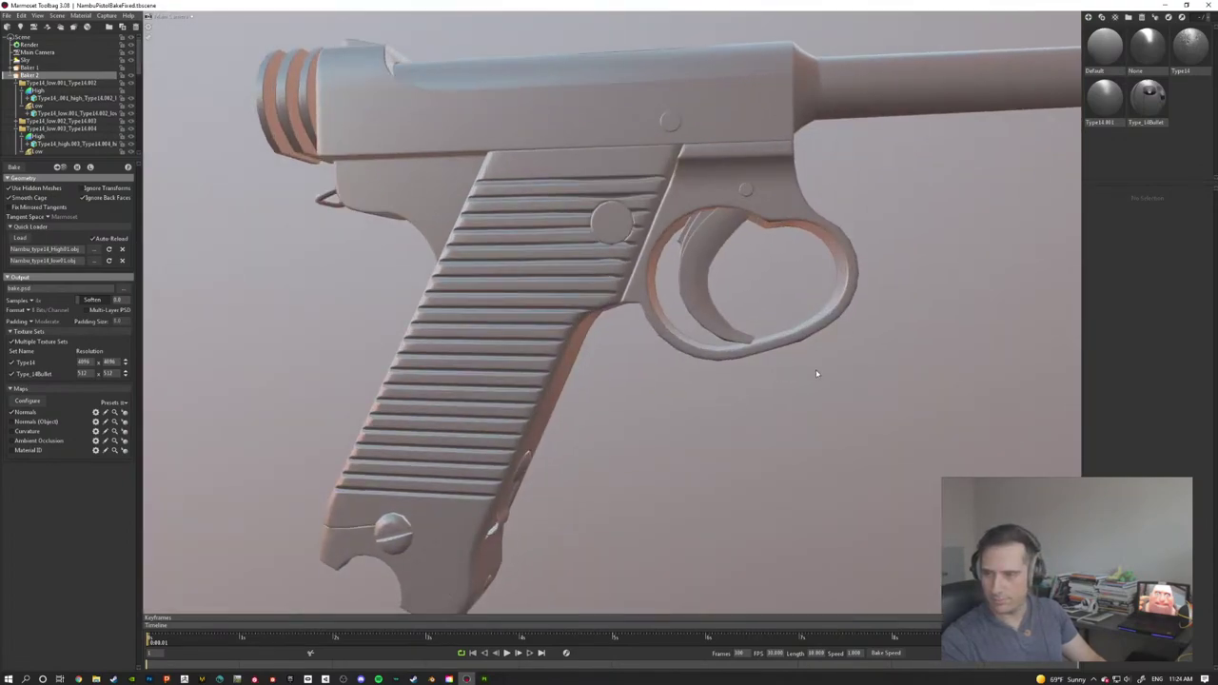
left_click_drag(818, 373, 809, 394)
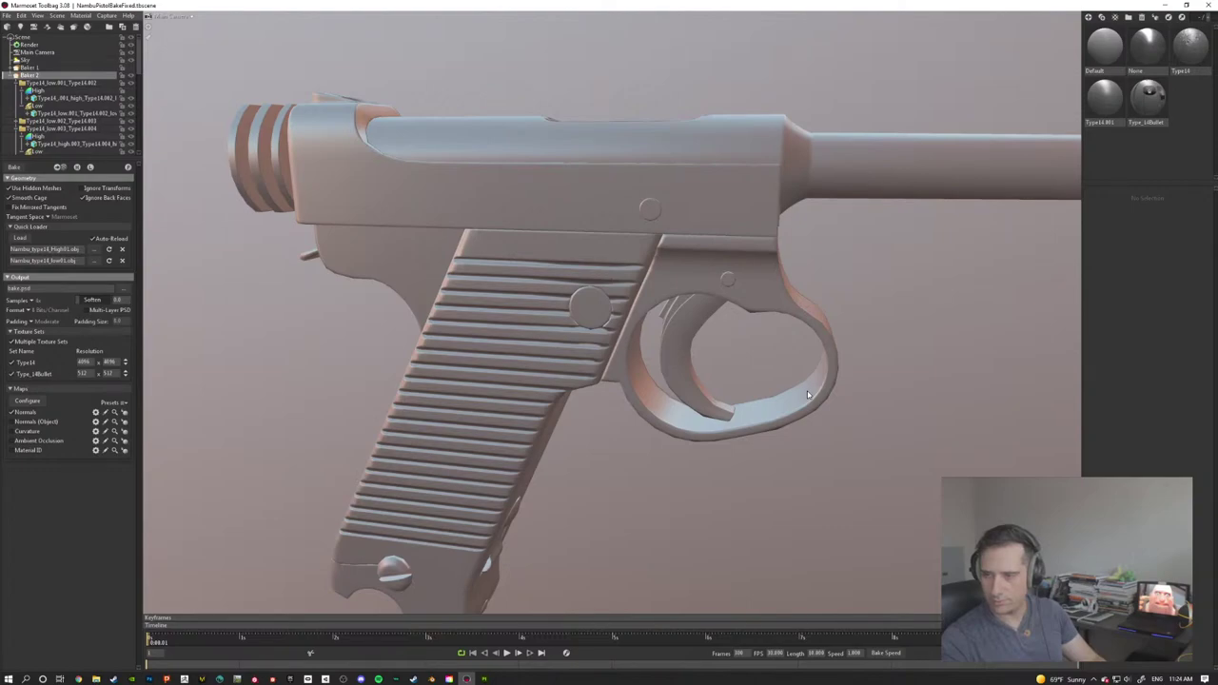
scroll(807, 391, "down", 2)
left_click_drag(806, 391, 824, 367)
scroll(800, 367, "up", 2)
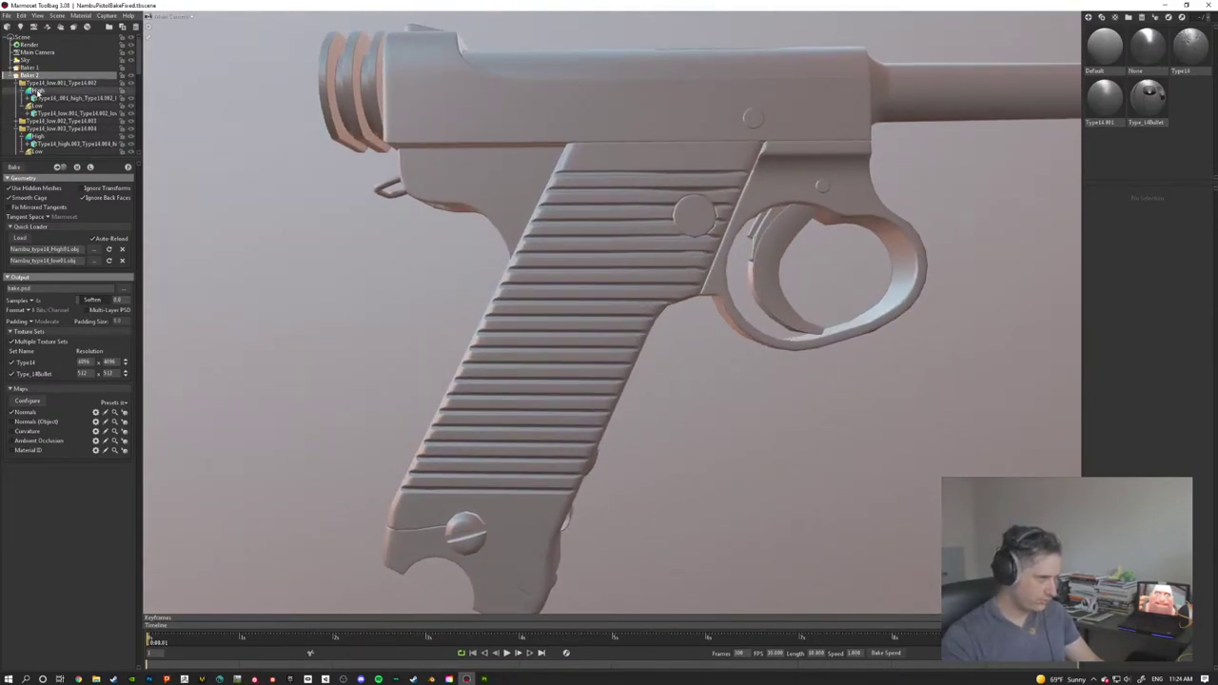
Step: Select the grip's Low group under Baker 2 and open Paint Skew for it
left_click(36, 92)
left_click_drag(822, 301, 666, 290)
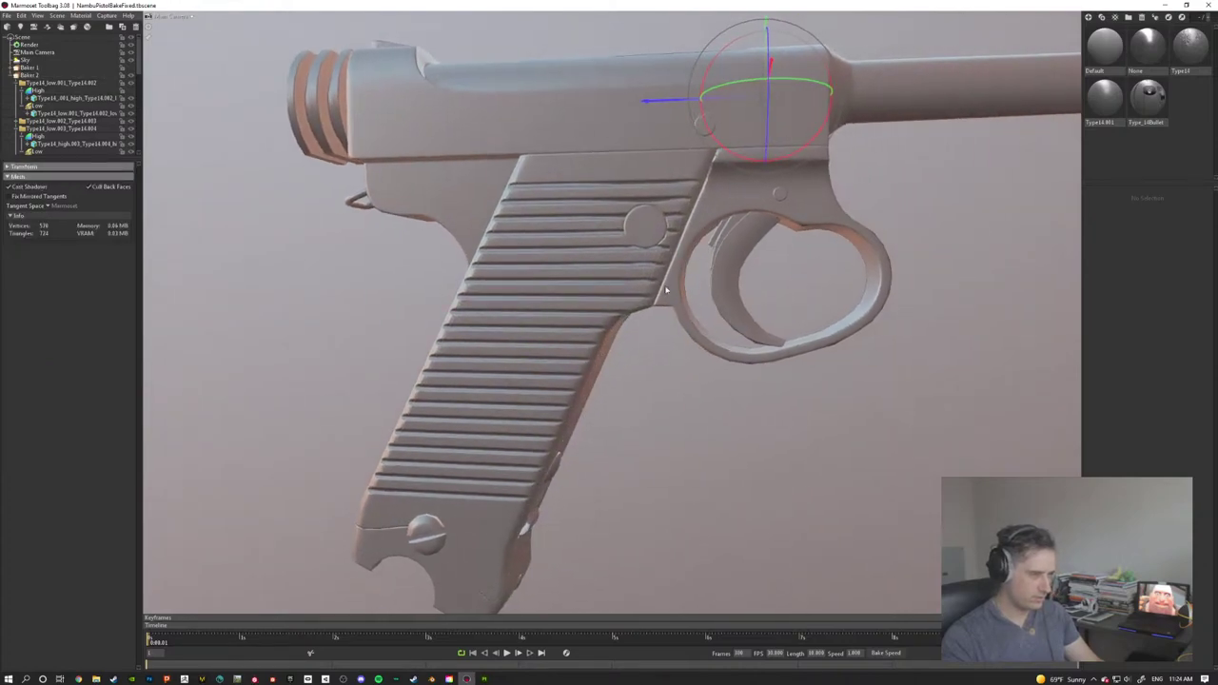
scroll(71, 121, "down", 3)
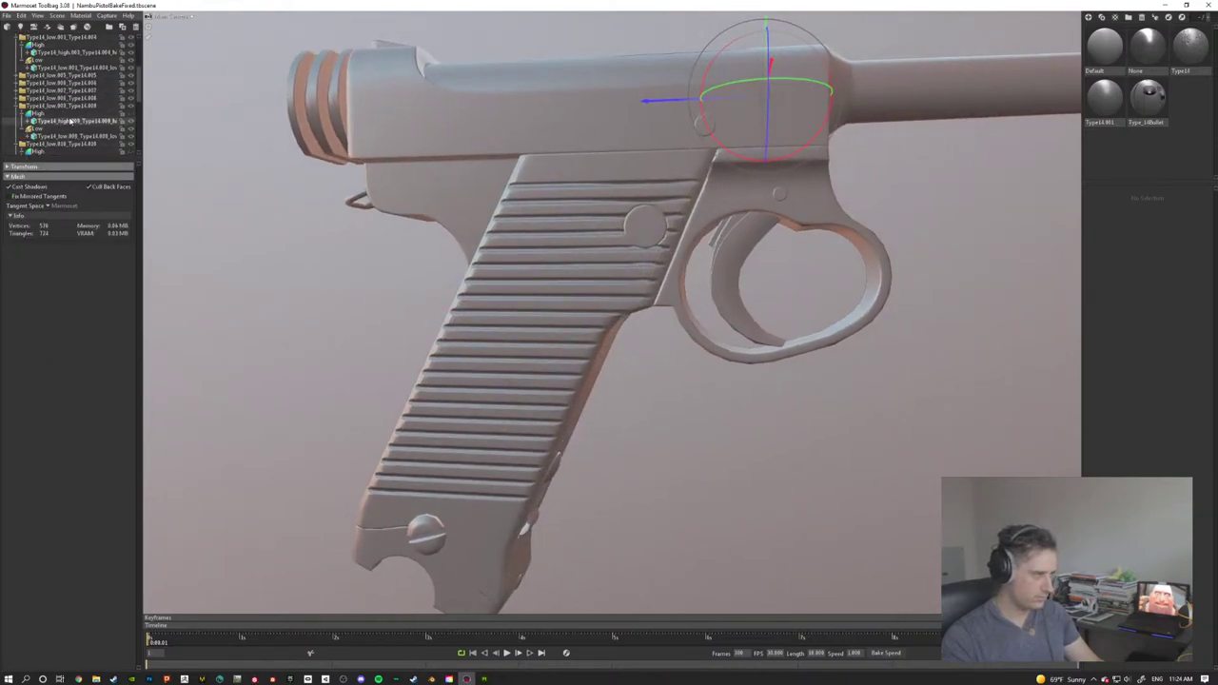
scroll(70, 121, "down", 1)
left_click(40, 144)
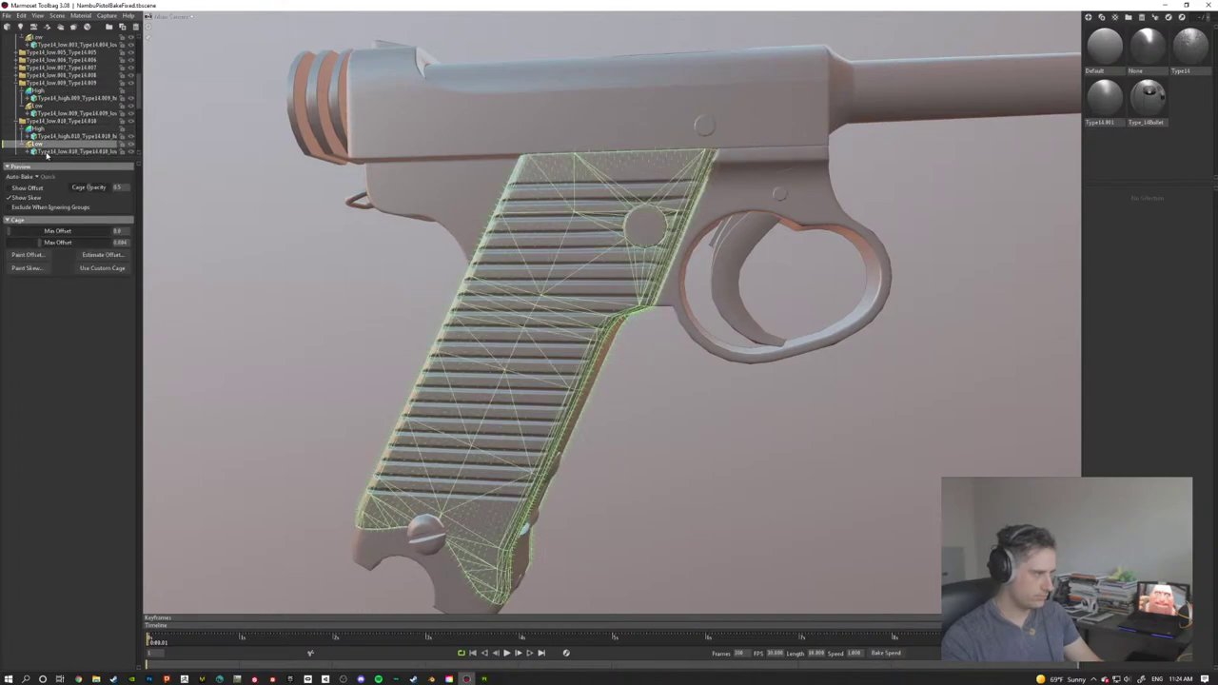
left_click(26, 267)
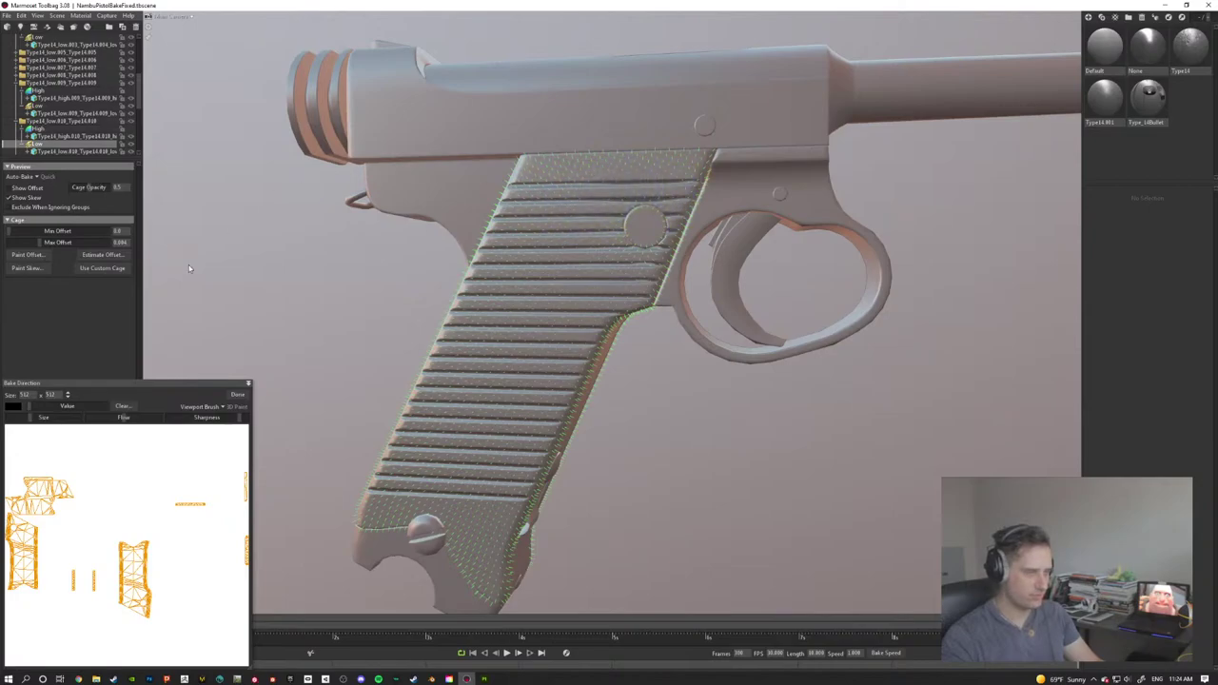
Step: Paint black skew correction over the upper grip grooves around the round button on both sides
mouse_move(581, 199)
left_mouse_down()
mouse_move(643, 205)
mouse_move(642, 253)
mouse_move(528, 225)
mouse_move(590, 203)
mouse_move(524, 222)
mouse_move(642, 196)
mouse_move(496, 217)
mouse_move(574, 227)
mouse_move(475, 243)
mouse_move(647, 214)
left_mouse_up()
mouse_move(809, 207)
left_mouse_down("alt")
mouse_move(569, 212)
mouse_move(636, 209)
mouse_move(618, 211)
left_mouse_up("alt")
scroll(569, 213, "down", 3)
scroll(637, 209, "up", 3)
mouse_move(542, 217)
left_mouse_down()
mouse_move(505, 195)
mouse_move(609, 200)
mouse_move(628, 214)
mouse_move(494, 207)
left_mouse_up()
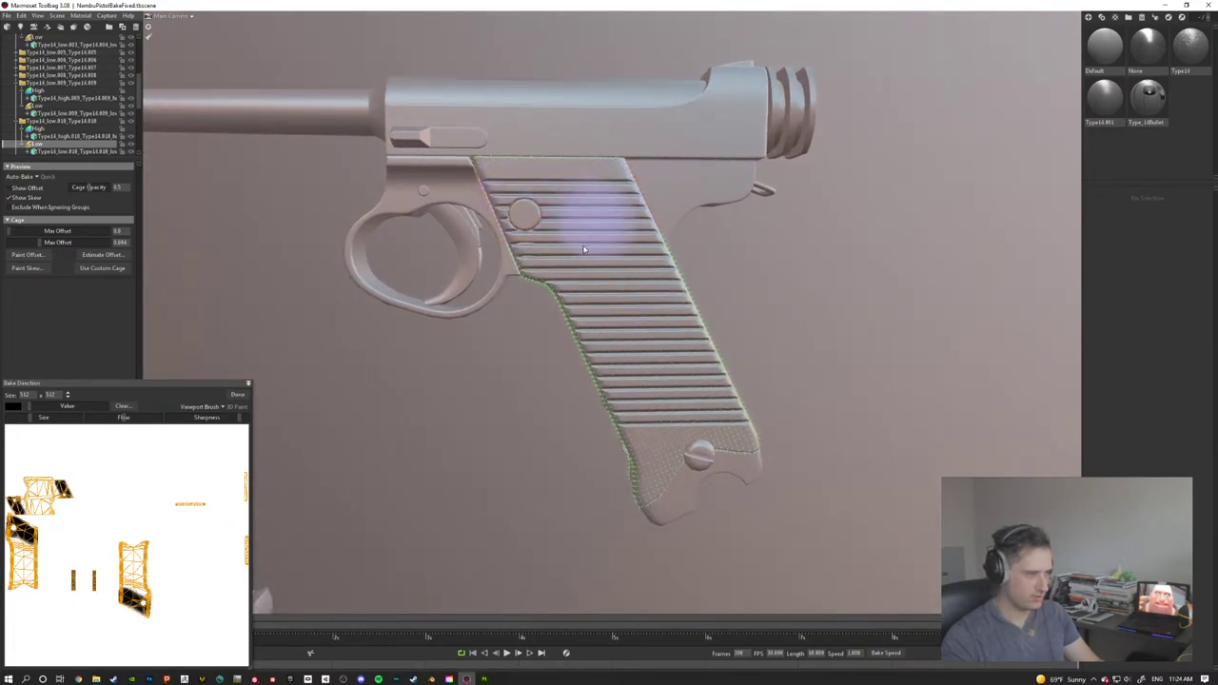
Step: Rebake the normal maps of Baker 2 with the painted grip skew
scroll(38, 105, "up", 5)
left_click(27, 75)
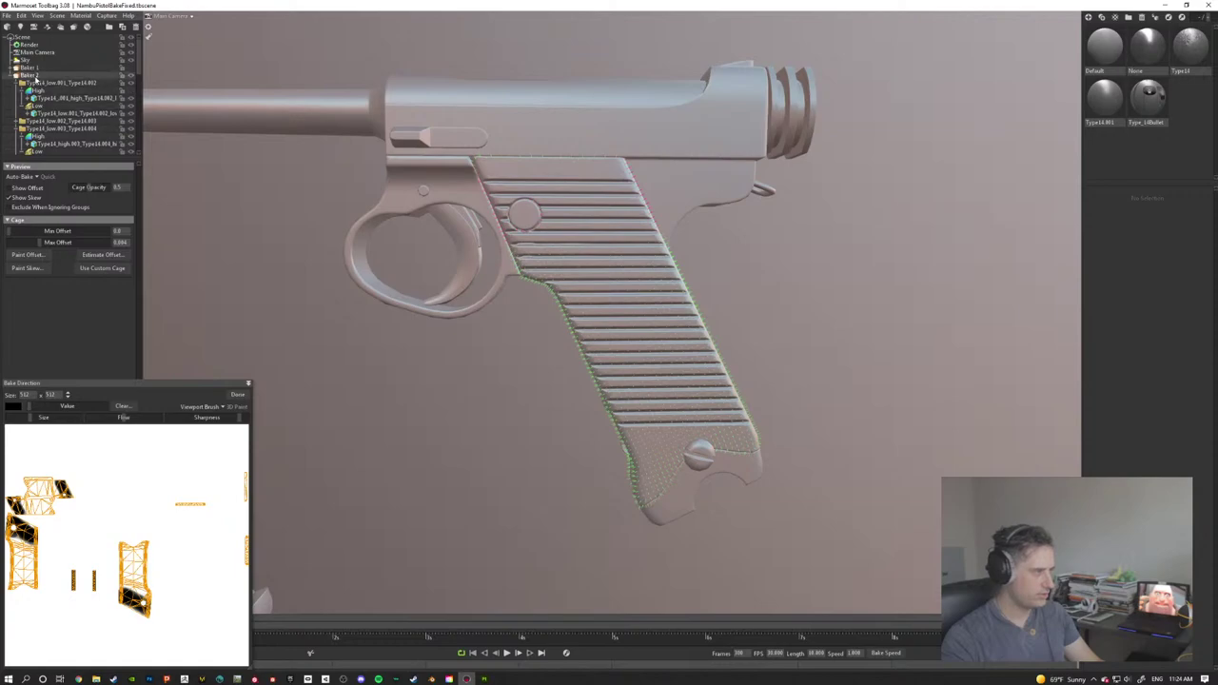
left_click(16, 168)
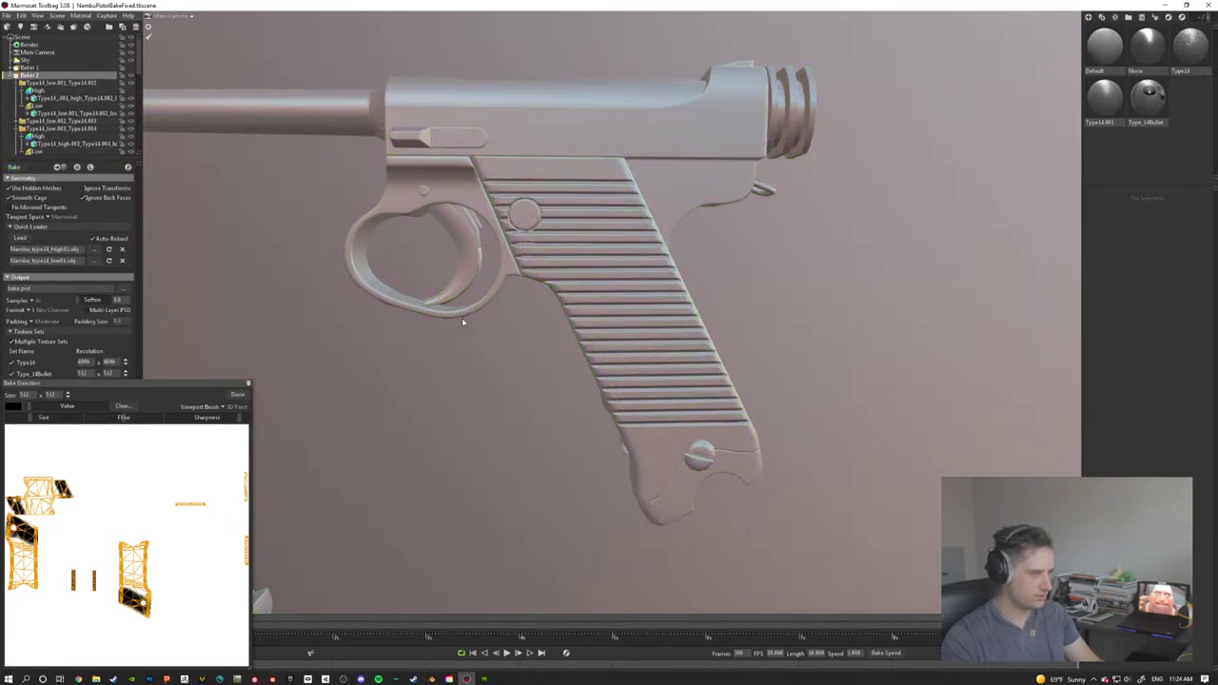
Step: Inspect the rebaked grooves around the round grip button on both sides, and finish the skew painting
left_click_drag(293, 284, 513, 164, "alt")
middle_click_drag(514, 164, 723, 285, "alt")
scroll(723, 286, "up", 5)
left_click_drag(724, 285, 504, 307, "alt")
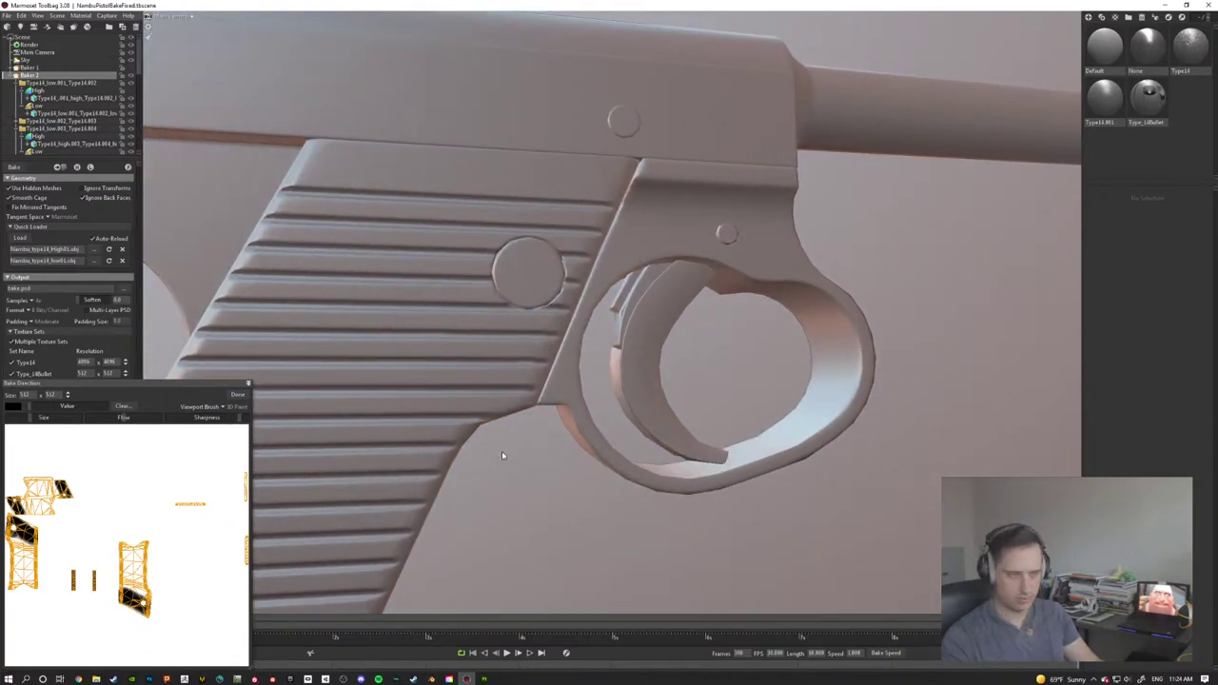
left_click_drag(498, 448, 584, 423)
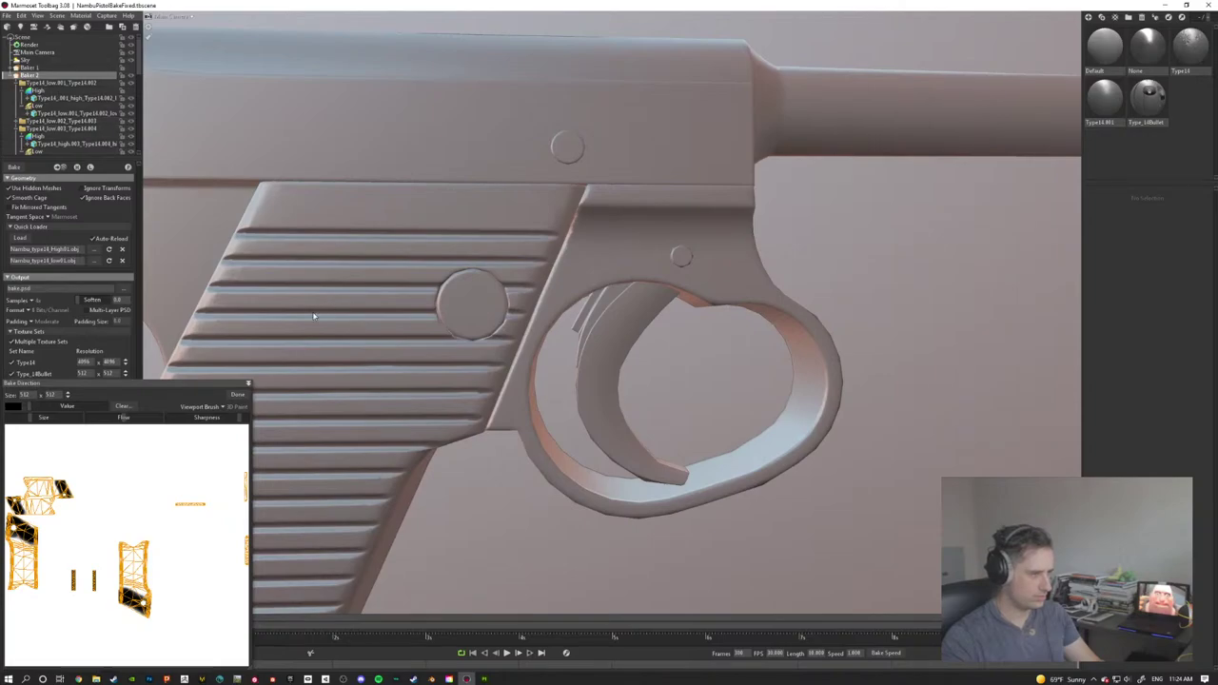
left_click(239, 394)
Step: Select the grip mesh and view the baked pistol and magazine from the rear, front and side
left_click(380, 323)
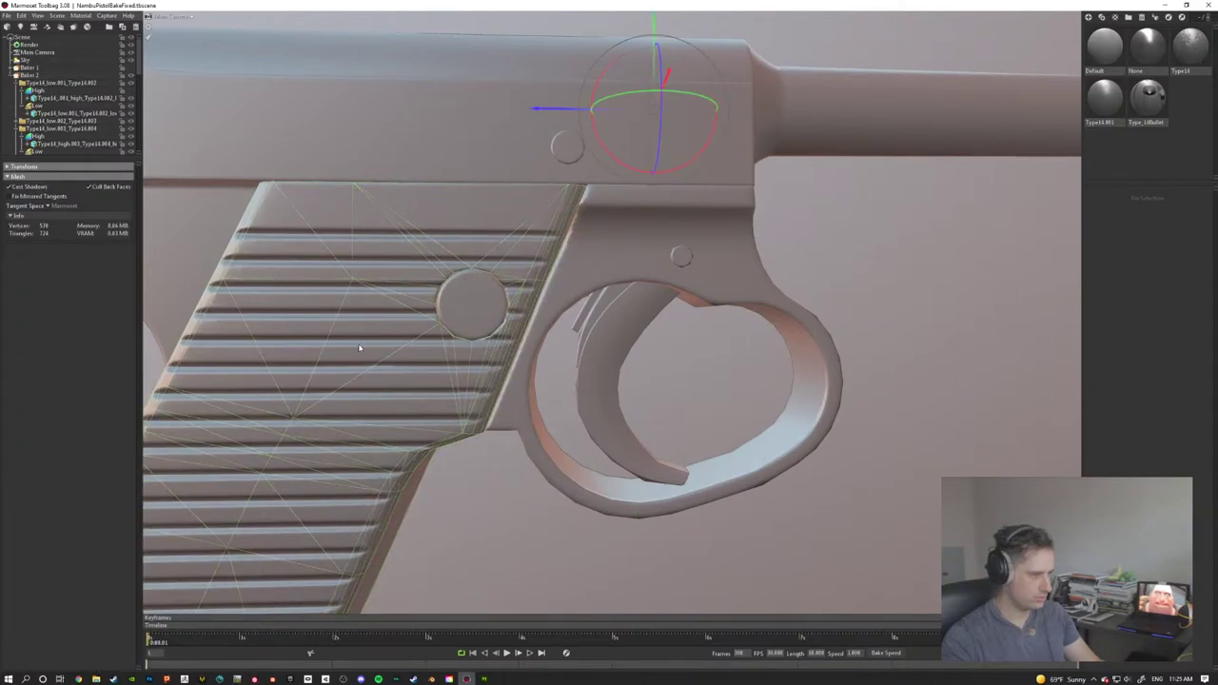
scroll(361, 348, "down", 3)
left_click_drag(364, 348, 483, 358)
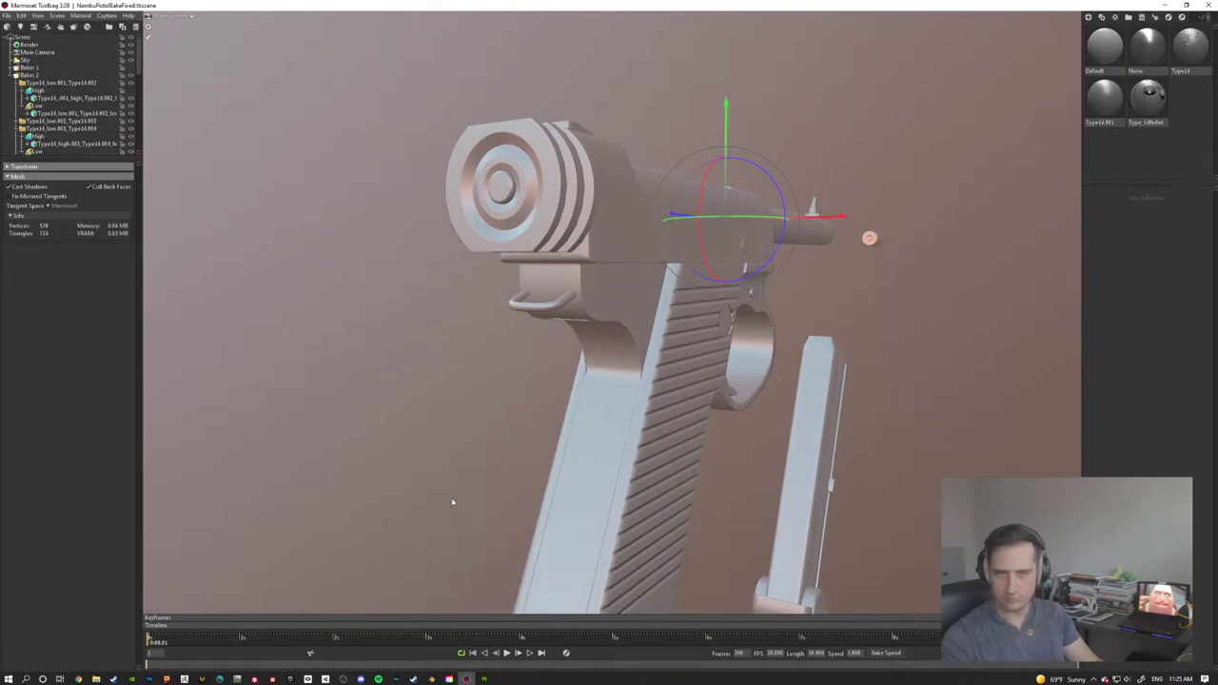
left_click_drag(705, 416, 535, 321)
left_click_drag(555, 365, 602, 160)
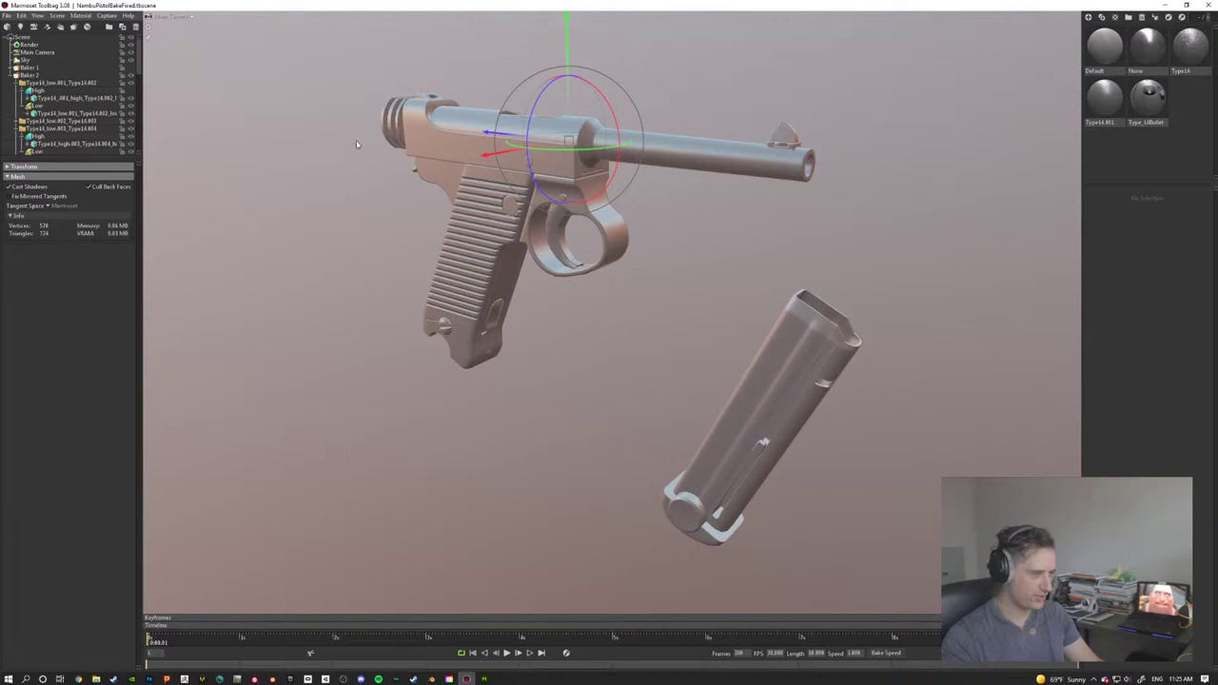
left_click_drag(428, 146, 461, 227)
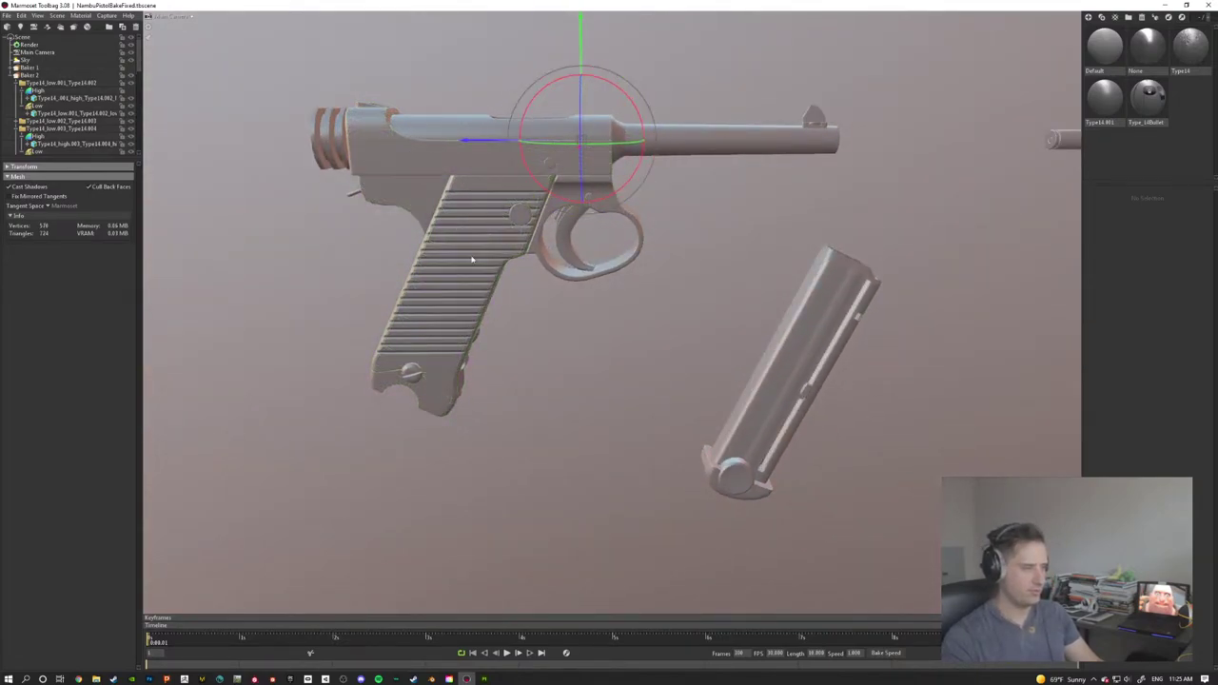
Step: Select the trigger guard, the ringed rear knob, the magazine body and the magazine's base parts in turn to inspect them as separate meshes
left_click(633, 214)
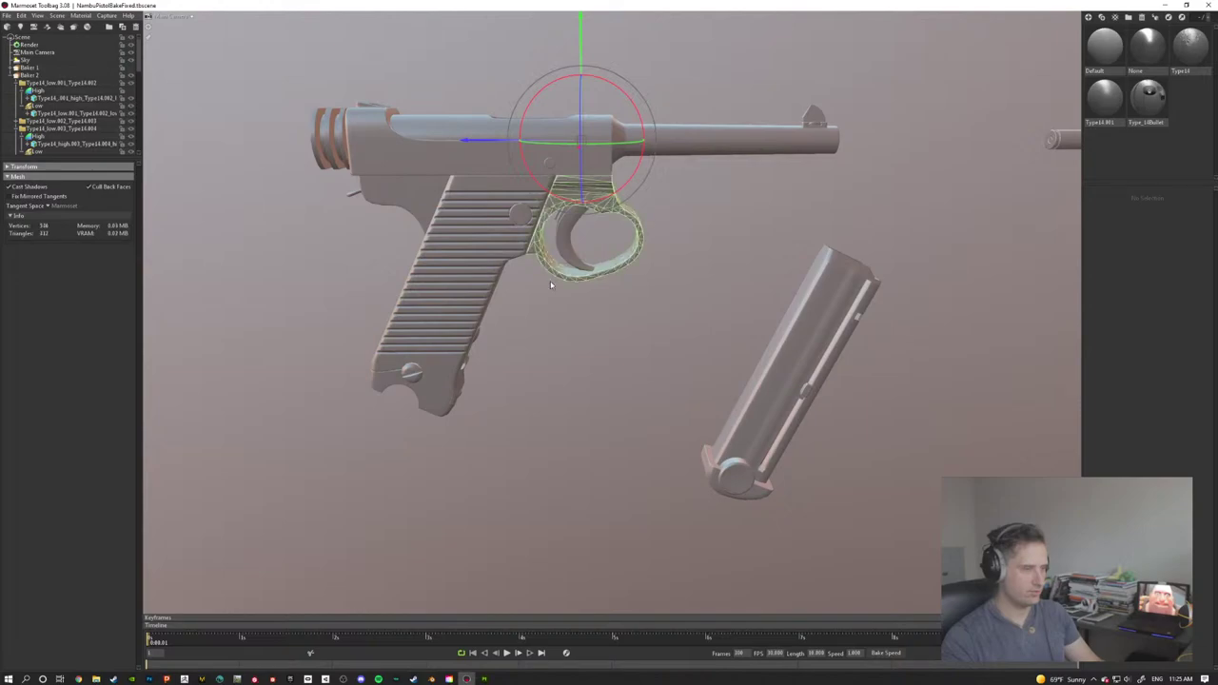
left_click(330, 138)
left_click(786, 371)
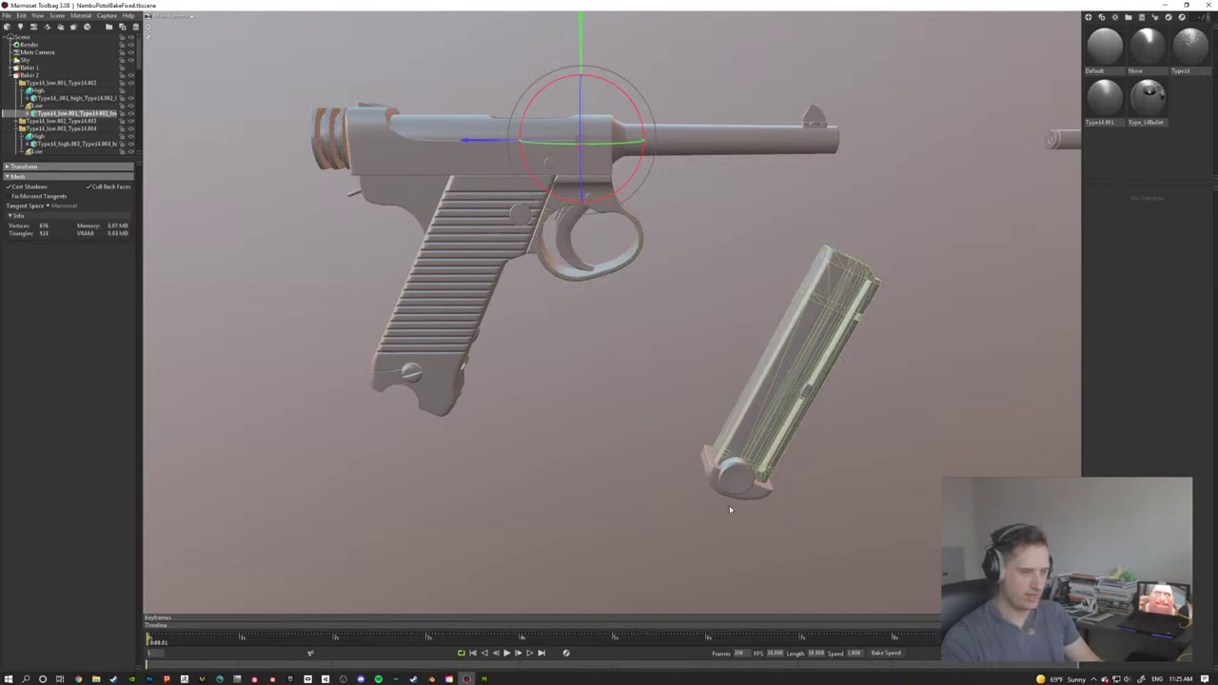
left_click(728, 477)
left_click(761, 489)
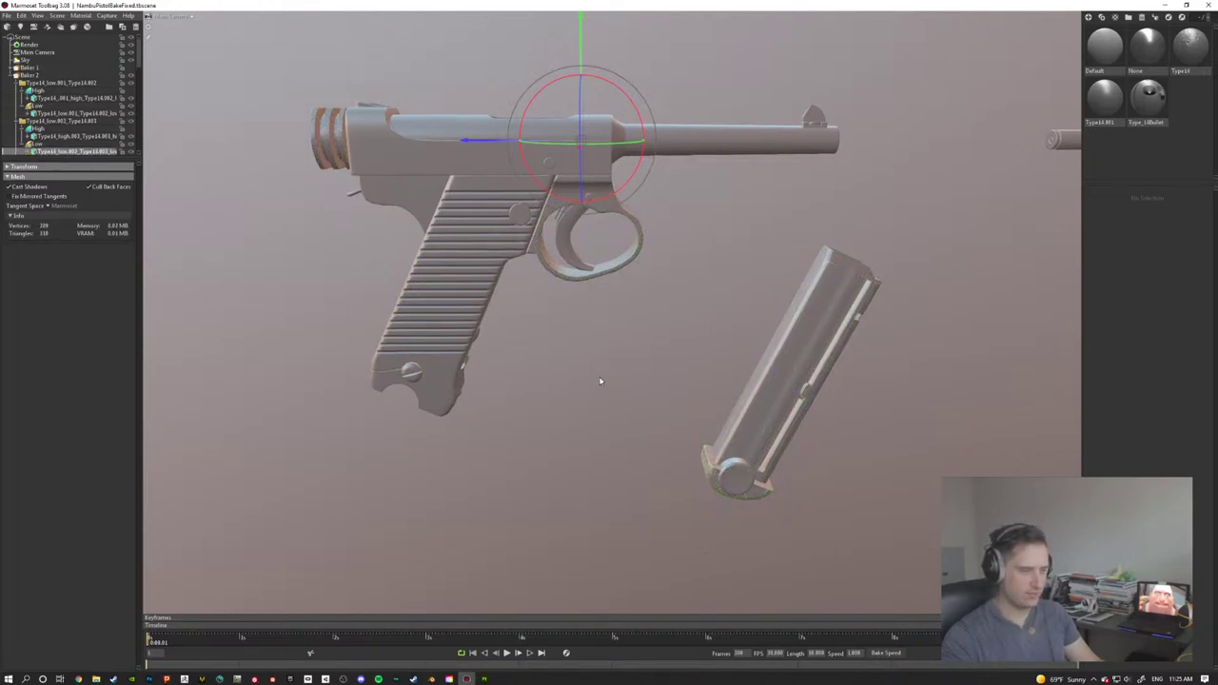
Step: Select the round button mesh at the magazine's base and look for its entry in the scene hierarchy
left_click_drag(601, 380, 674, 369)
right_click_drag(673, 370, 714, 577, "alt")
middle_click_drag(714, 576, 574, 366, "alt")
left_click(544, 298)
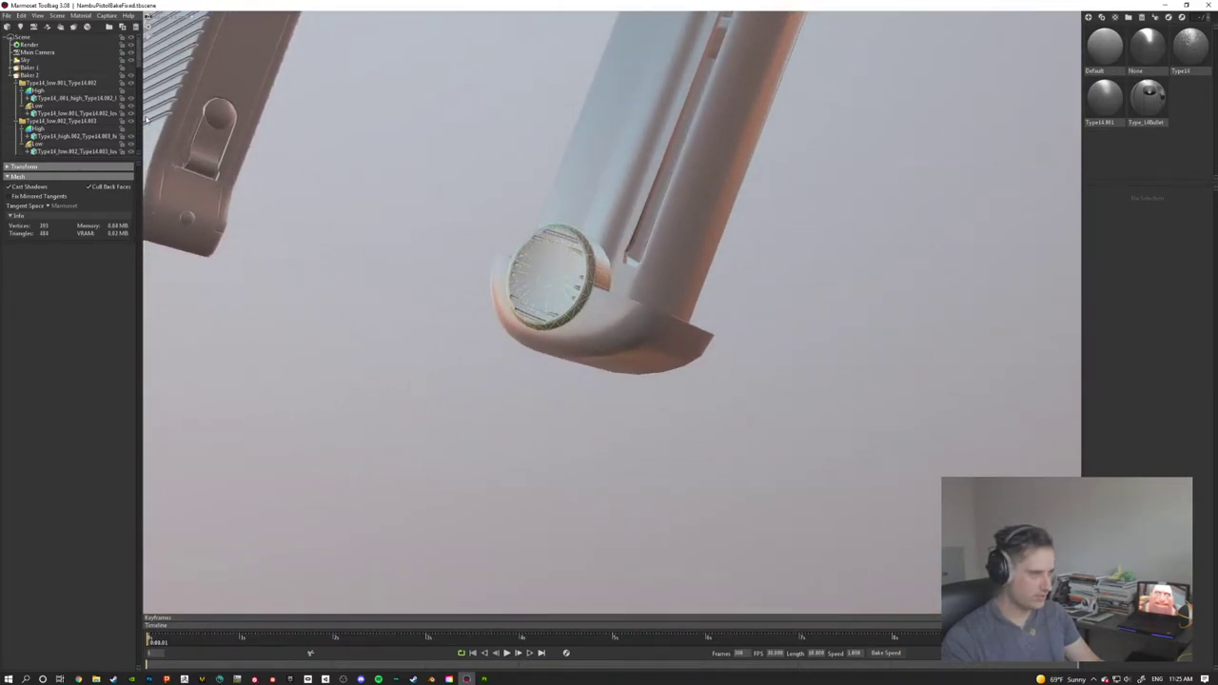
scroll(146, 120, "down", 1)
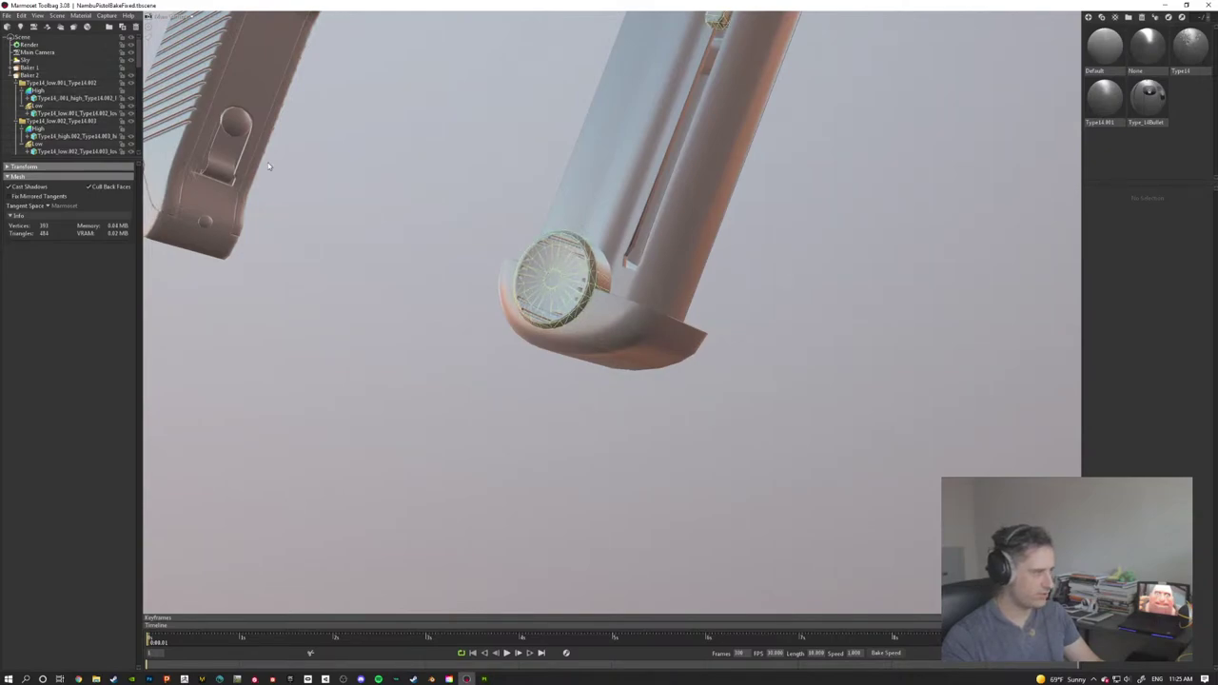
scroll(61, 90, "down", 10)
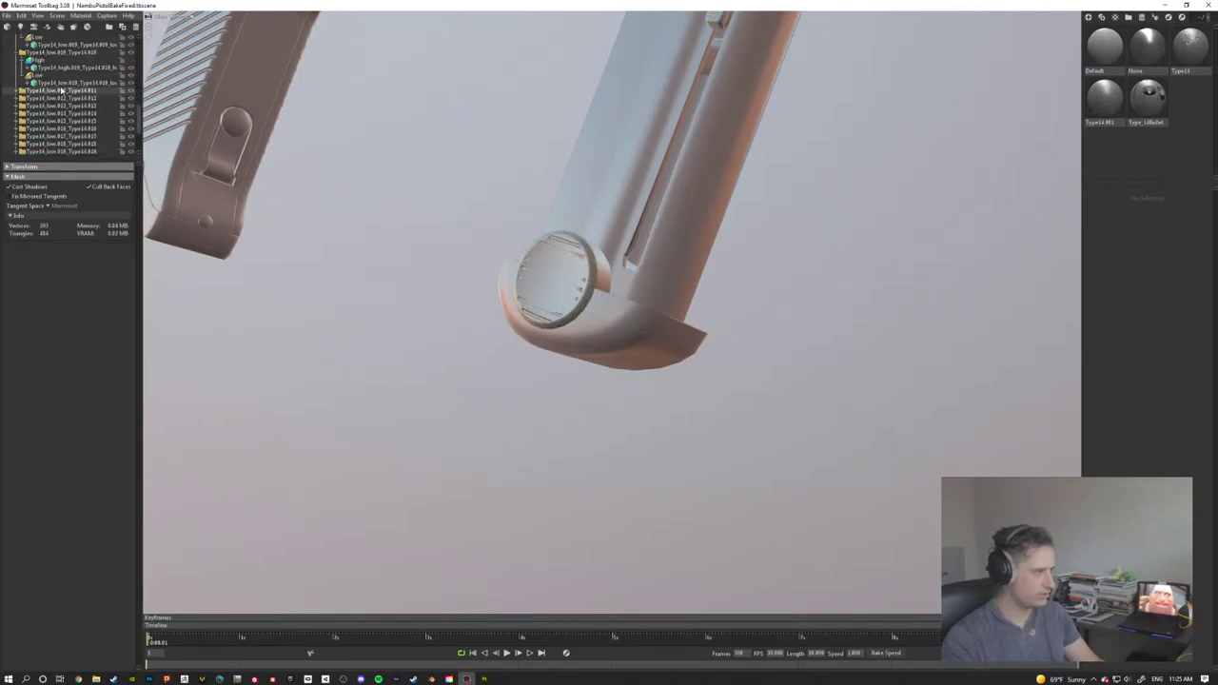
left_click(556, 264)
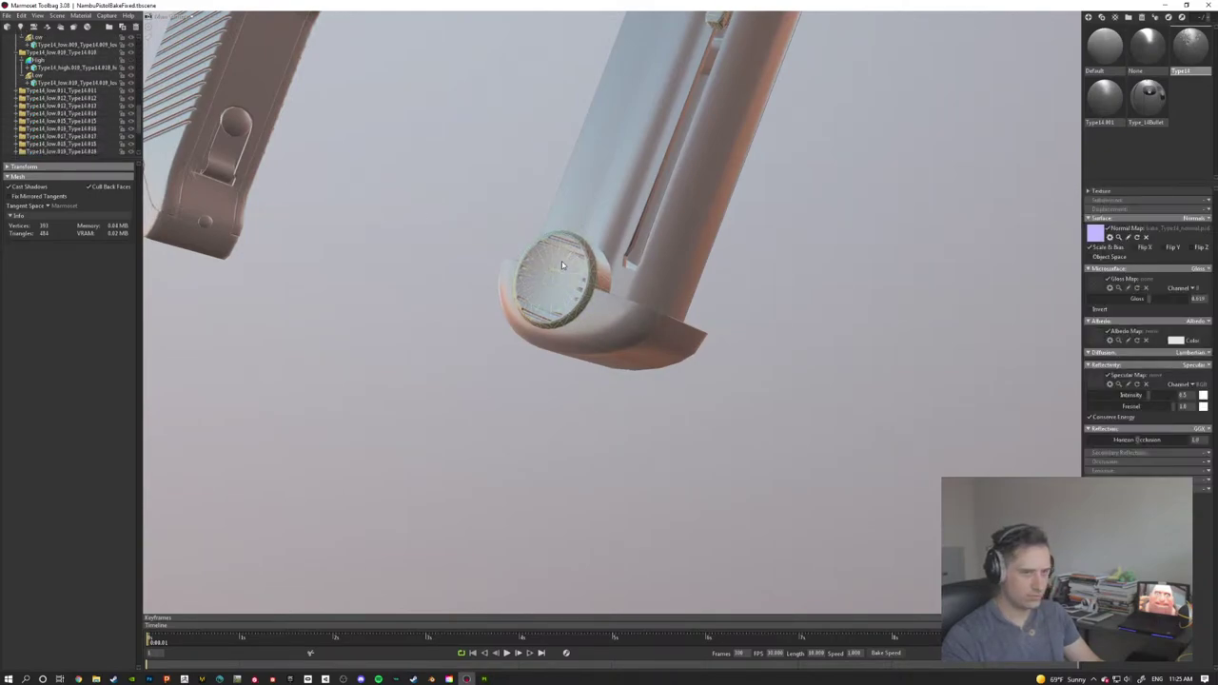
scroll(69, 101, "up", 10)
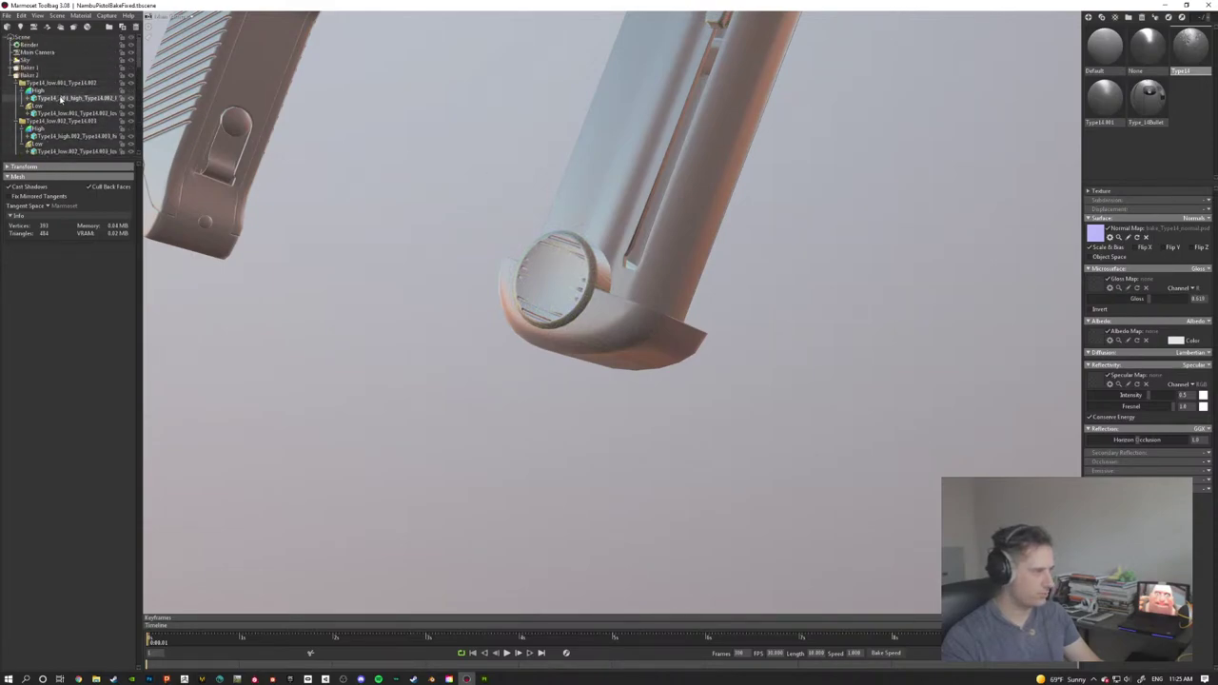
Step: Check the meshes of Baker 2's bake groups one by one to find the group containing the magazine's base button
left_click(71, 113)
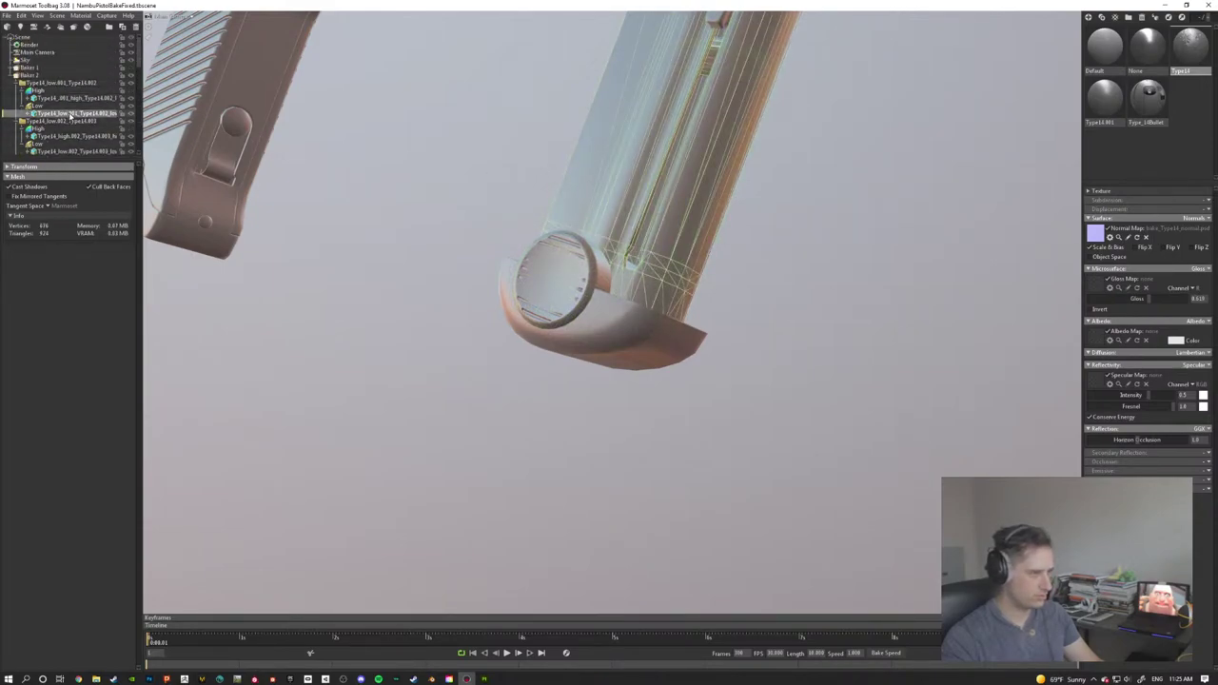
left_click(72, 151)
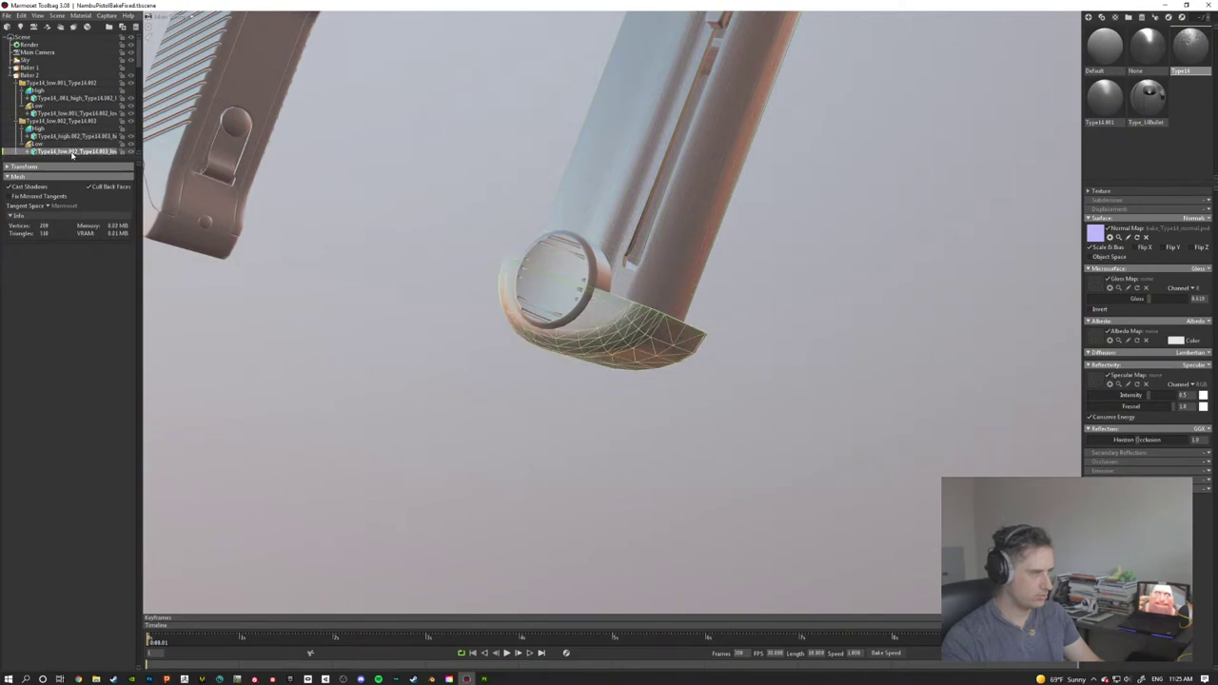
scroll(71, 152, "down", 2)
left_click(72, 144)
scroll(71, 145, "down", 3)
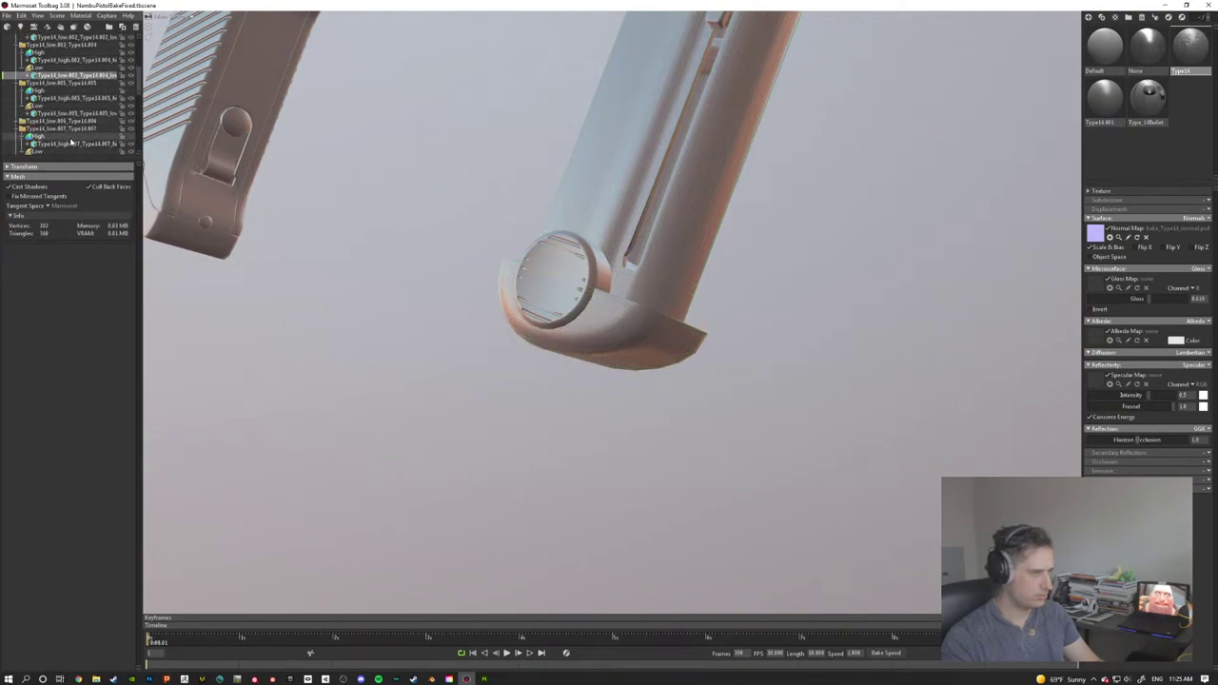
left_click(70, 144)
scroll(69, 145, "down", 2)
left_click(575, 304)
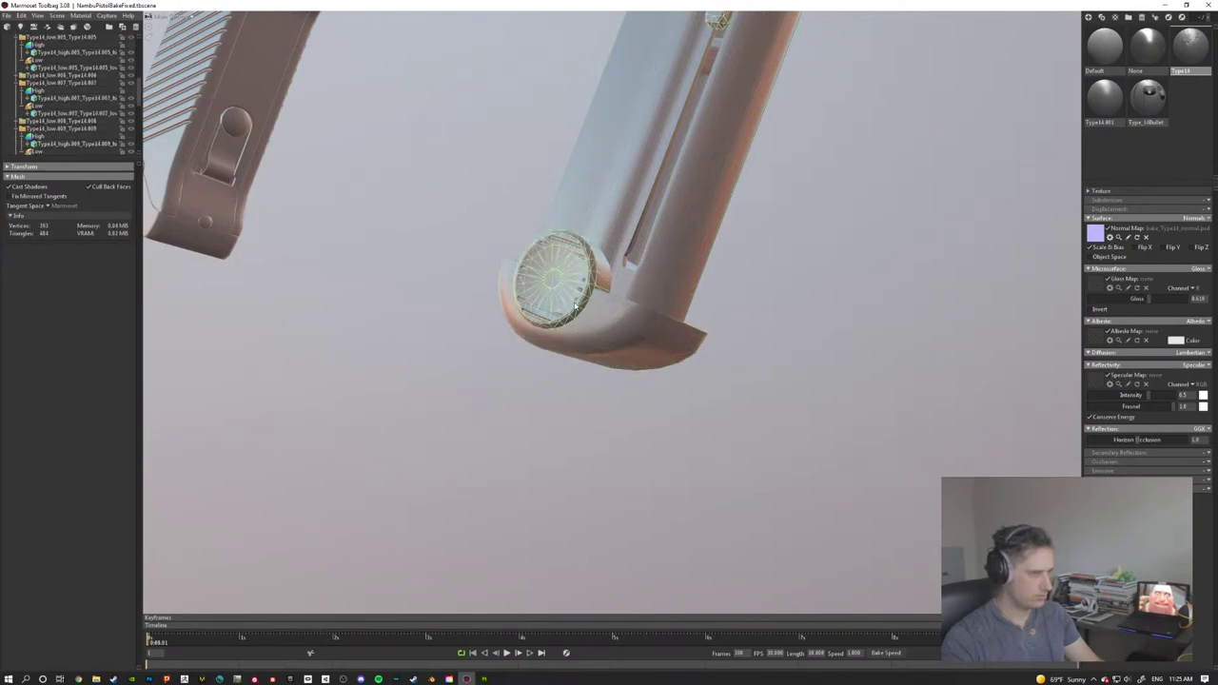
scroll(76, 128, "up", 1)
left_click(71, 122)
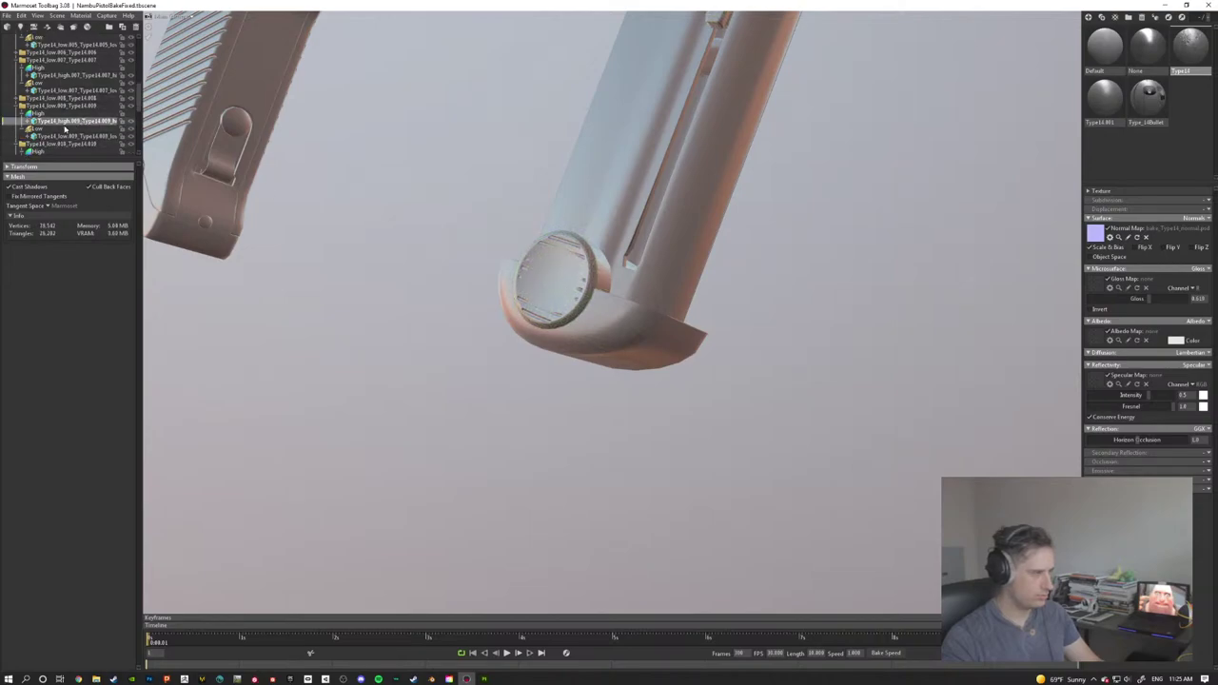
scroll(63, 127, "up", 3)
scroll(57, 128, "down", 5)
Step: Increase the Max Offset of the low-poly cage in the Type14_low_Type14.001 group and inspect the grooved magazine button
left_click(55, 136)
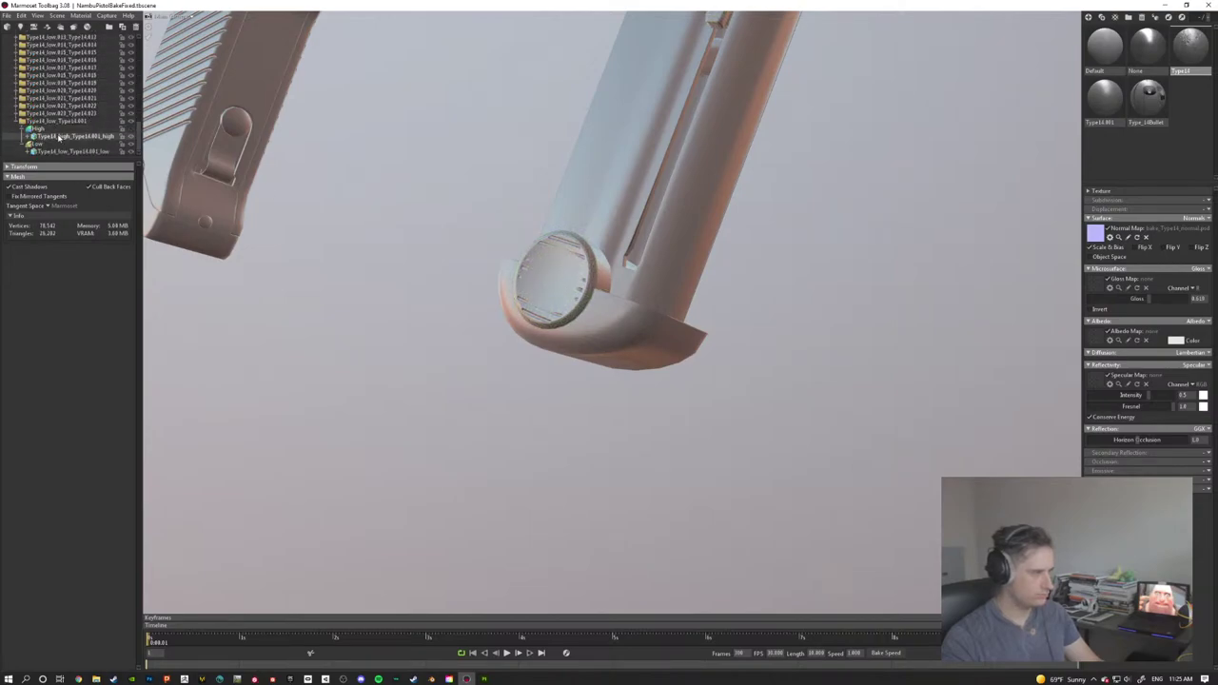
left_click(72, 151)
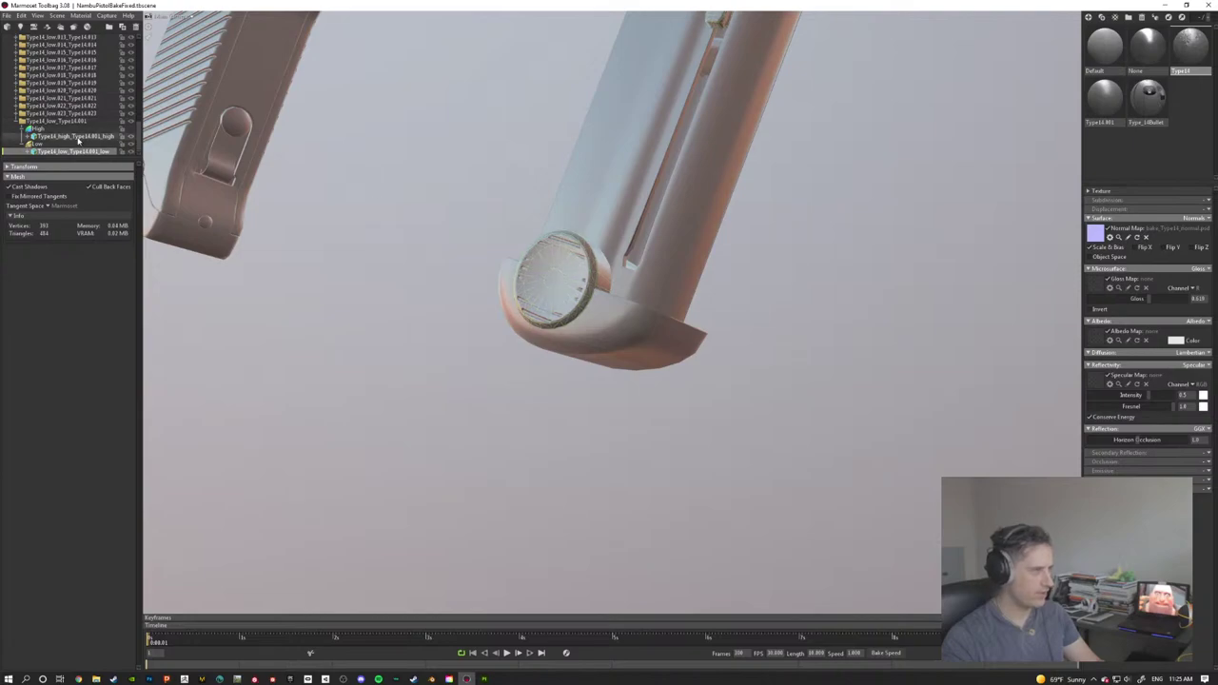
left_click(38, 144)
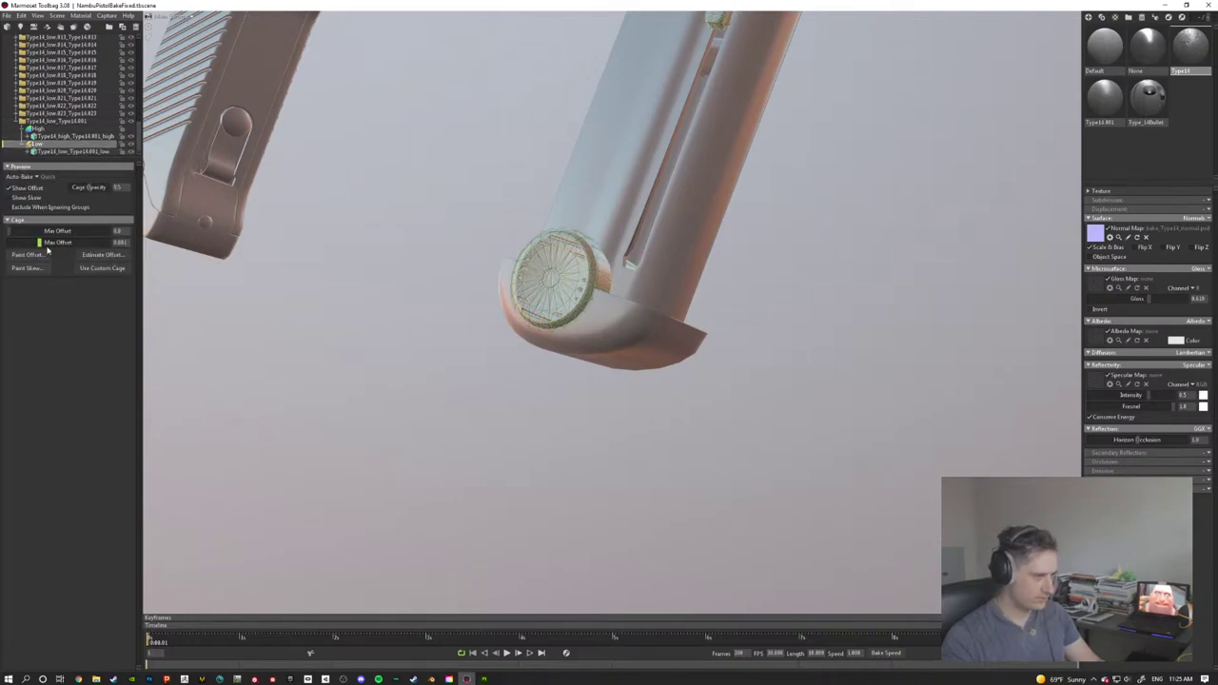
left_click_drag(687, 397, 619, 405, "alt")
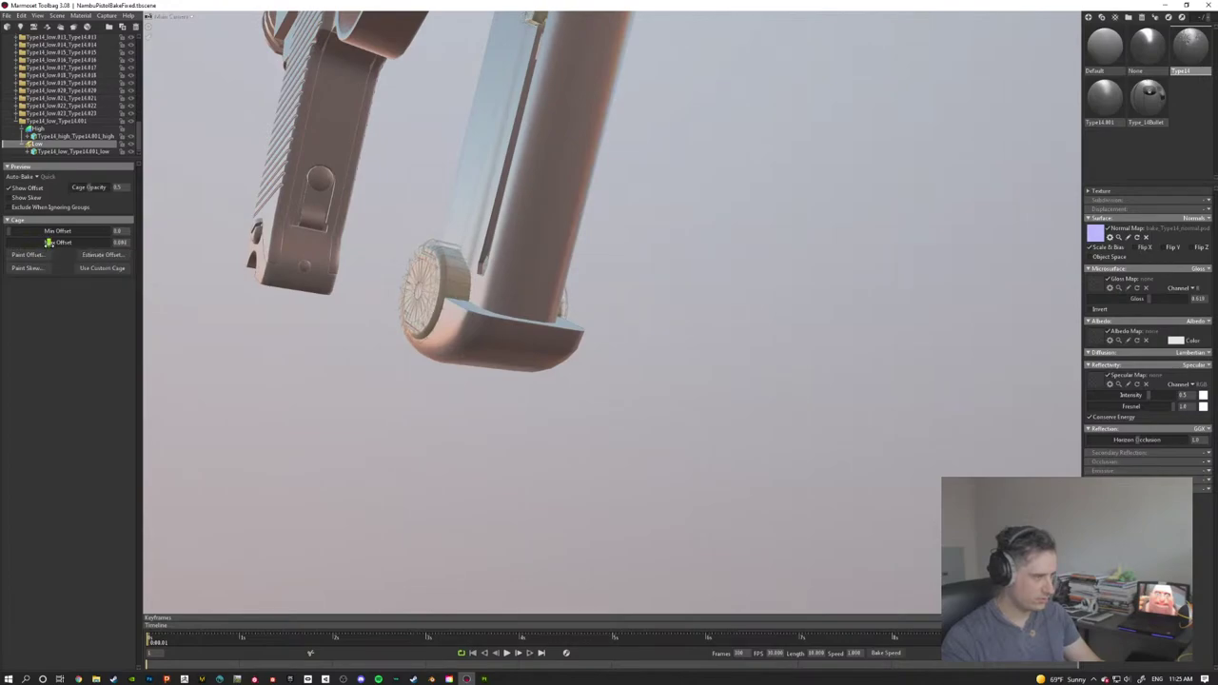
left_click_drag(49, 243, 50, 243)
left_click_drag(334, 171, 342, 196, "alt")
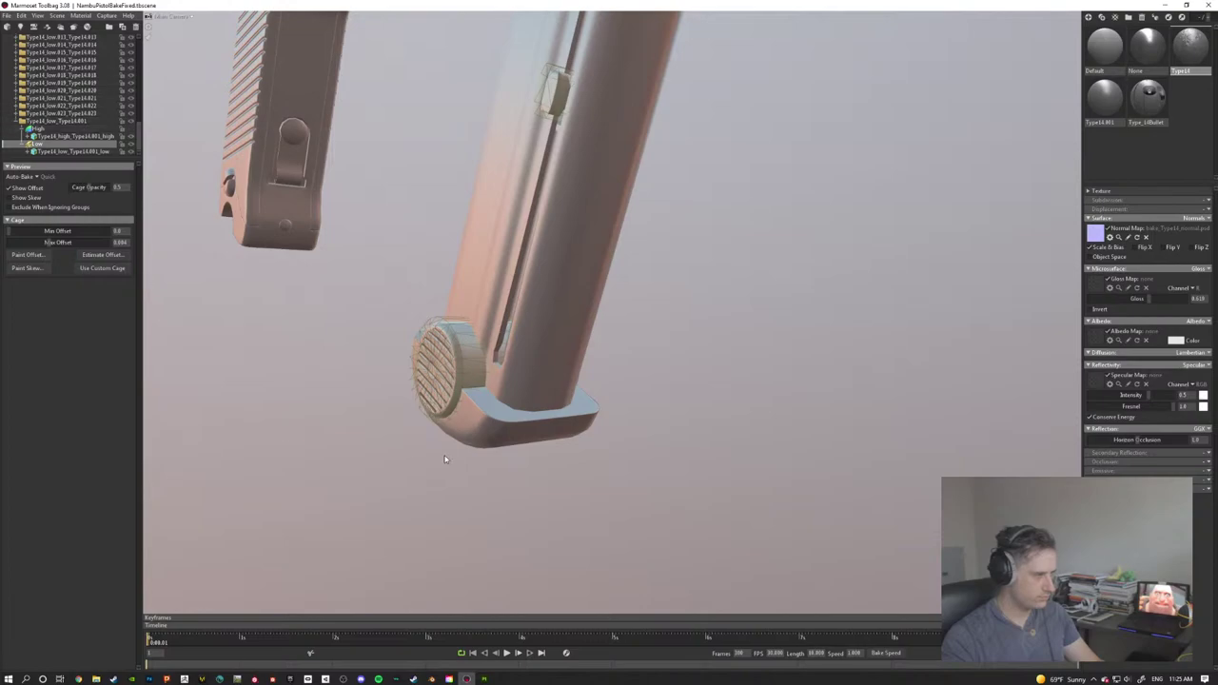
left_click_drag(335, 414, 368, 394, "alt")
scroll(384, 396, "up", 4)
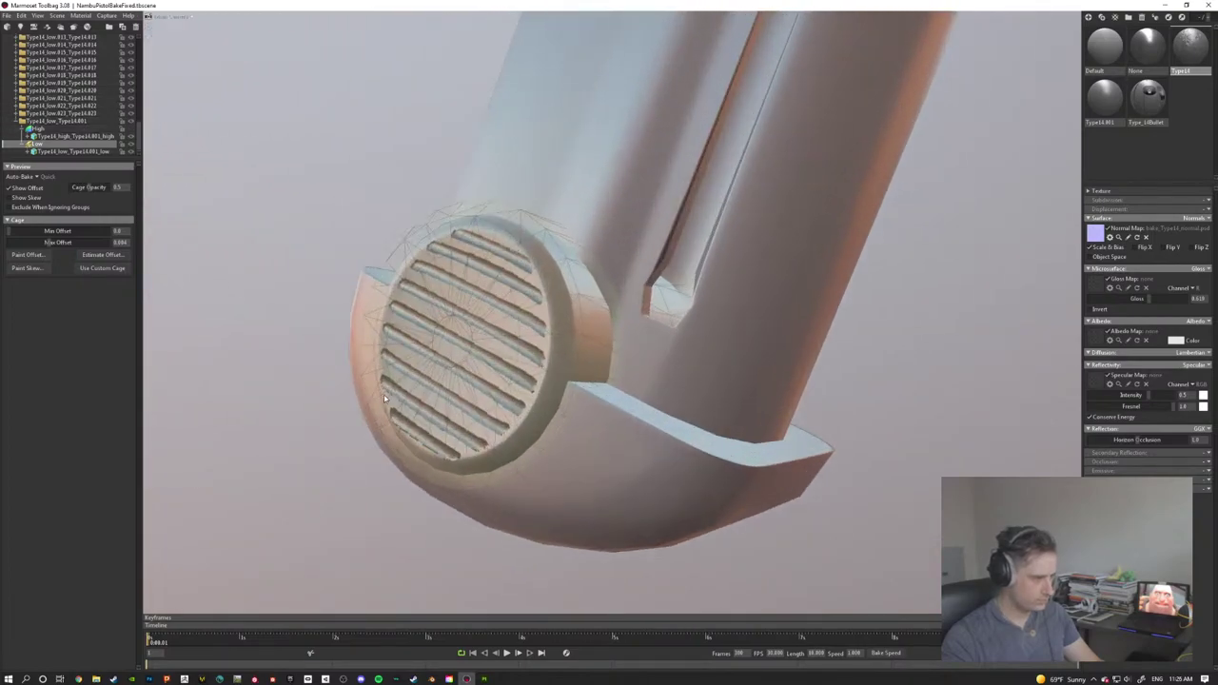
scroll(356, 385, "down", 5)
scroll(62, 95, "up", 10)
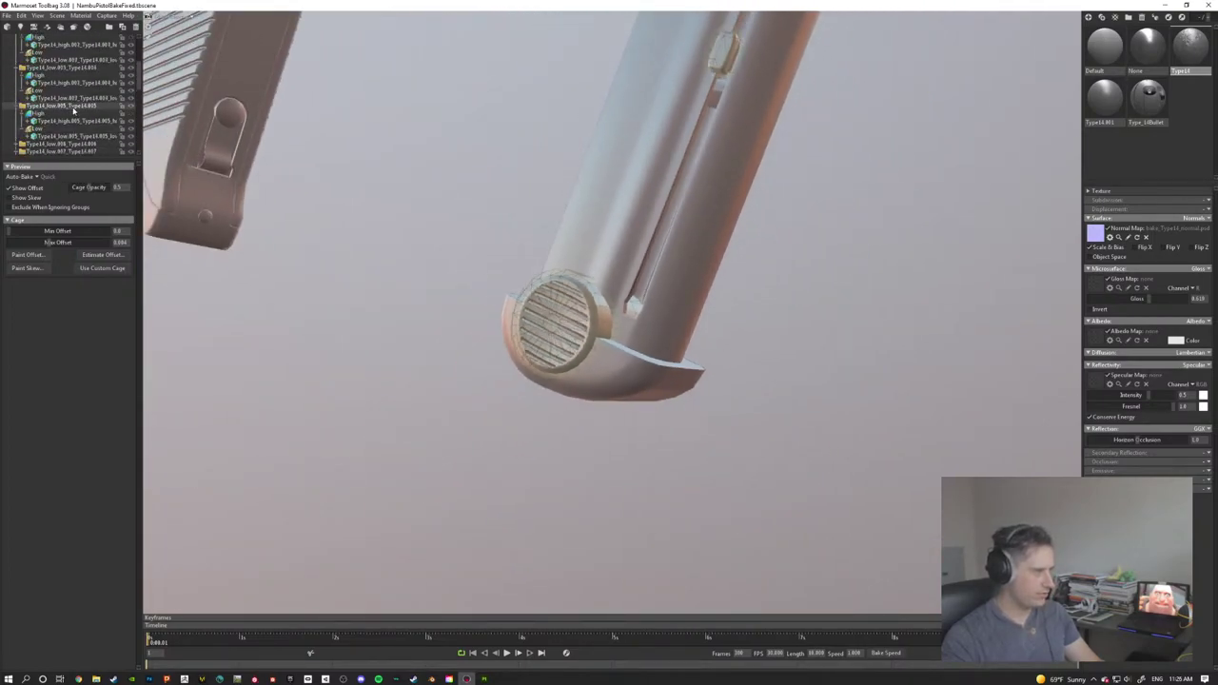
Step: Rebake the normal maps of Baker 2 with the enlarged cage offset and check the magazine from several angles
left_click(28, 75)
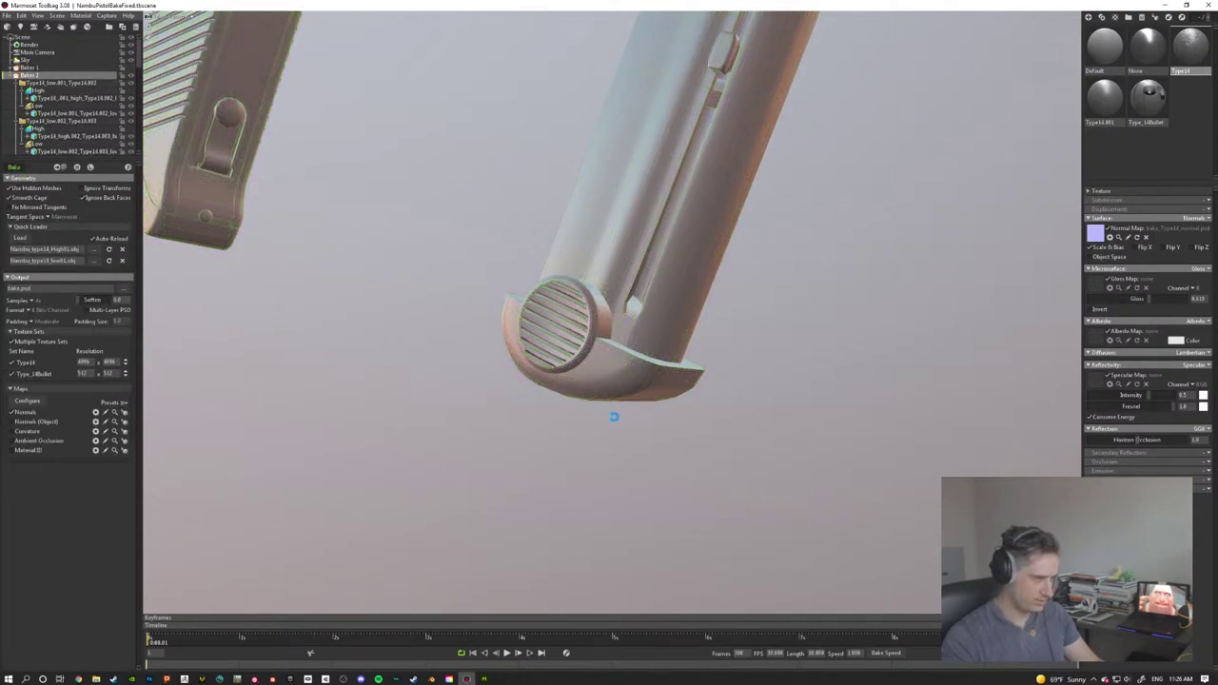
left_click_drag(477, 391, 467, 345)
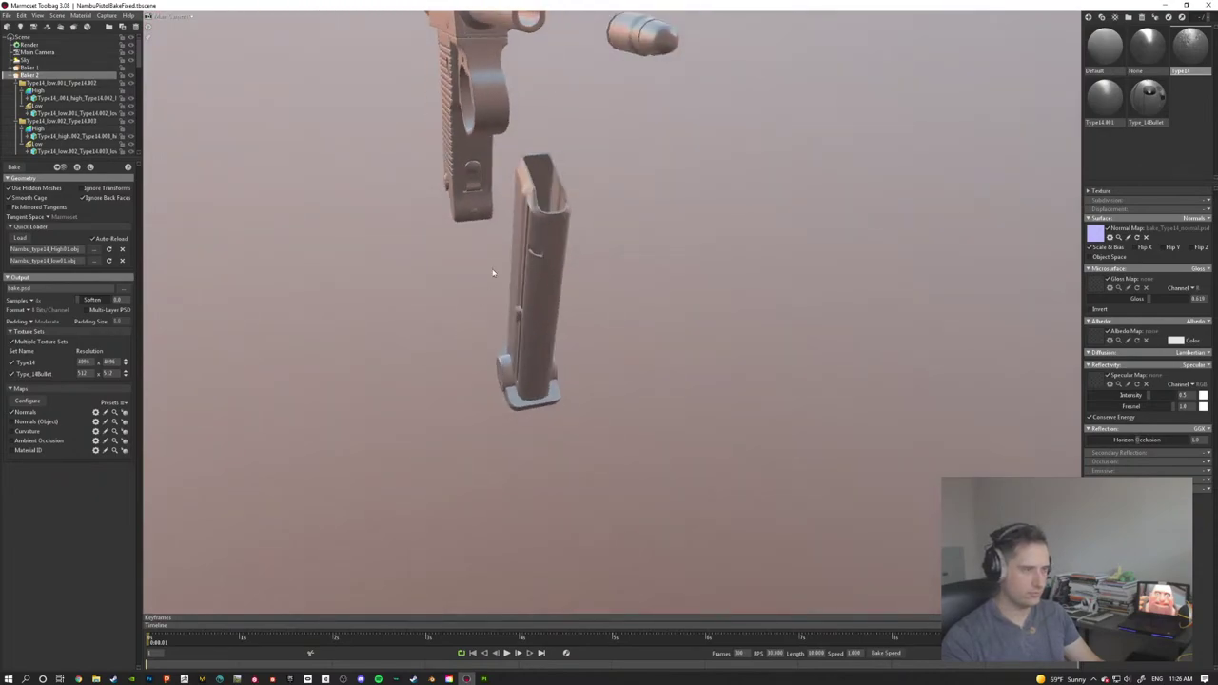
left_click_drag(493, 273, 539, 219)
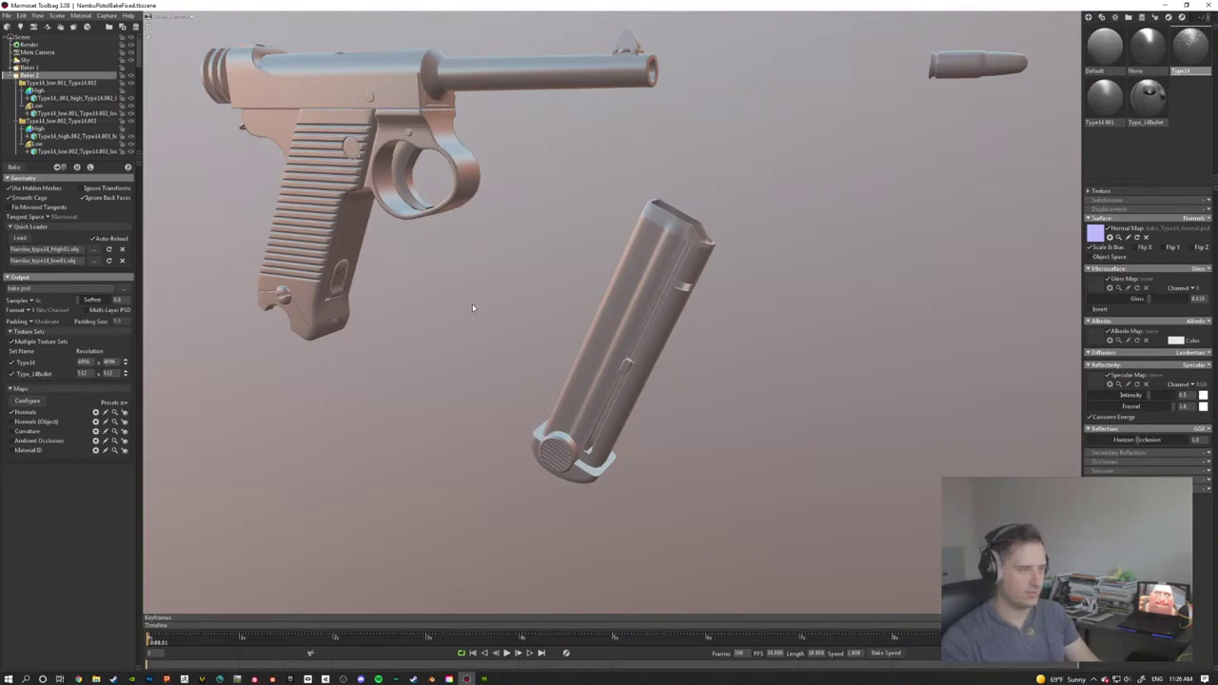
left_click_drag(460, 339, 576, 358)
left_click_drag(752, 311, 580, 124)
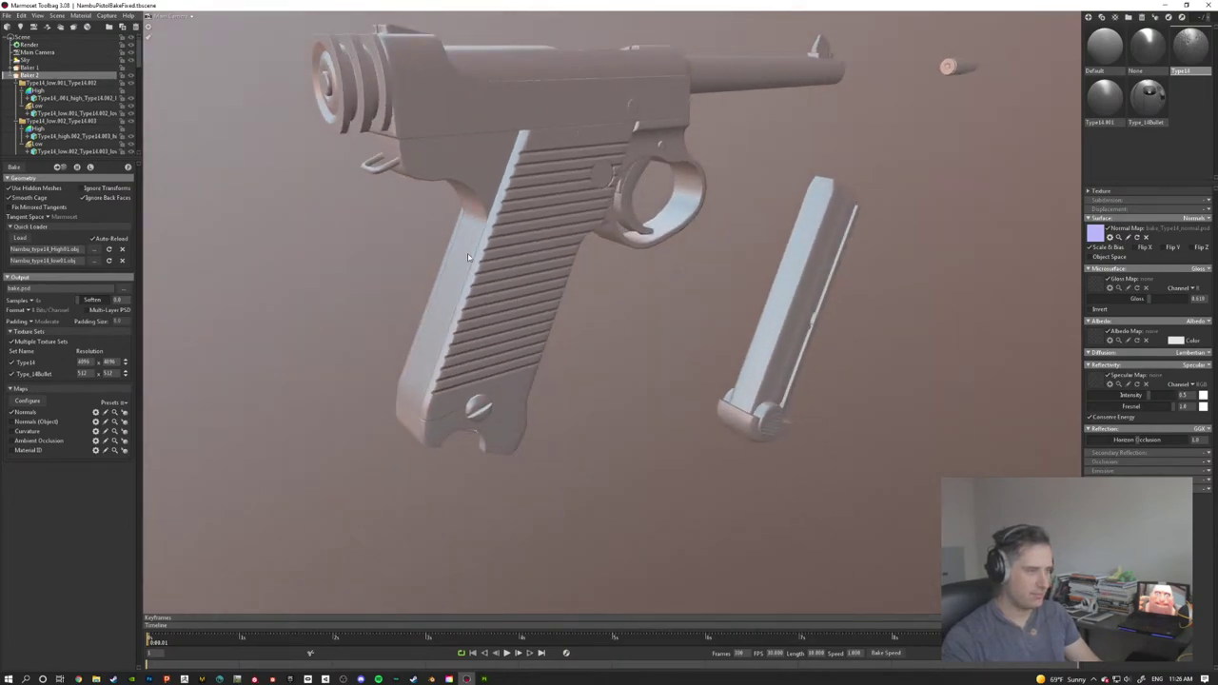
Step: Examine the baked pistol, magazine and bullet as a whole from the side, rear, front and above
left_click_drag(468, 257, 631, 346)
scroll(639, 356, "up", 5)
scroll(593, 344, "down", 6)
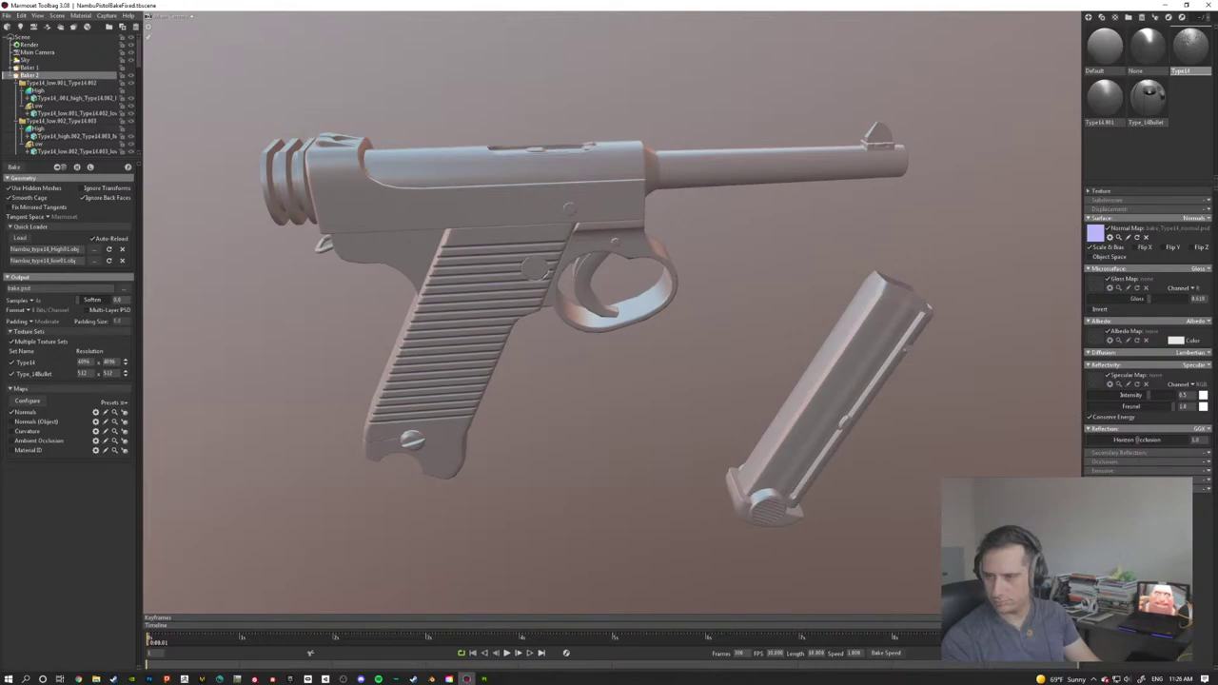
left_click_drag(549, 498, 747, 370)
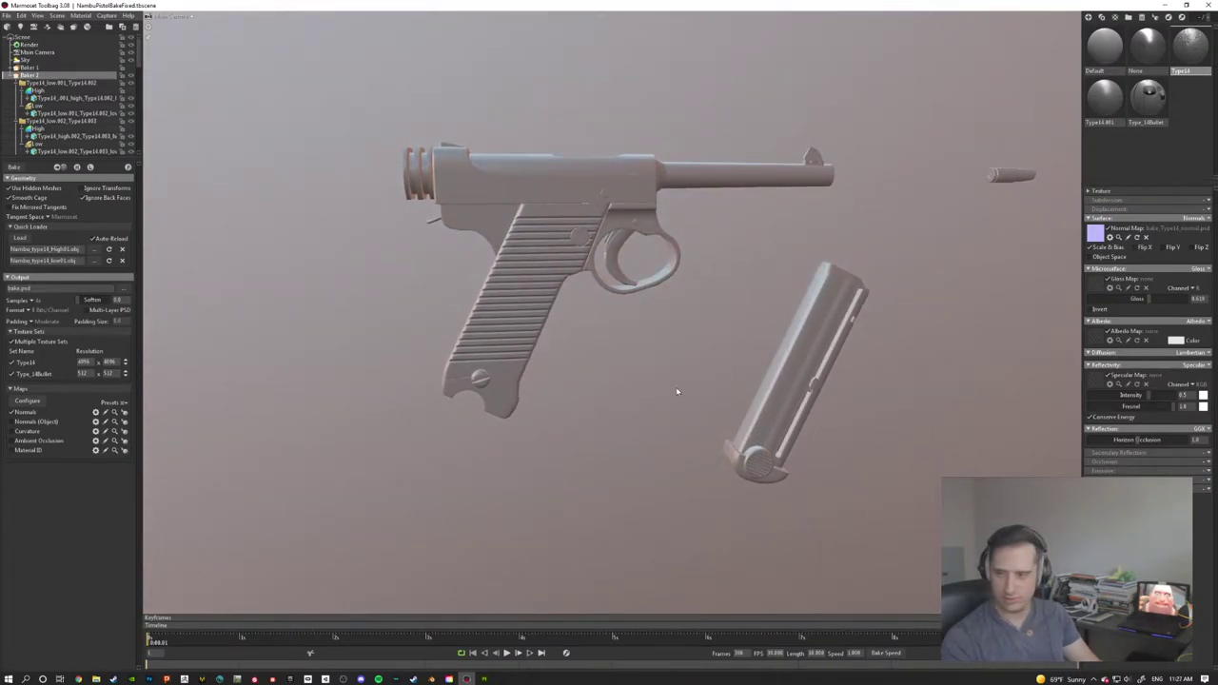
left_click_drag(676, 391, 712, 432)
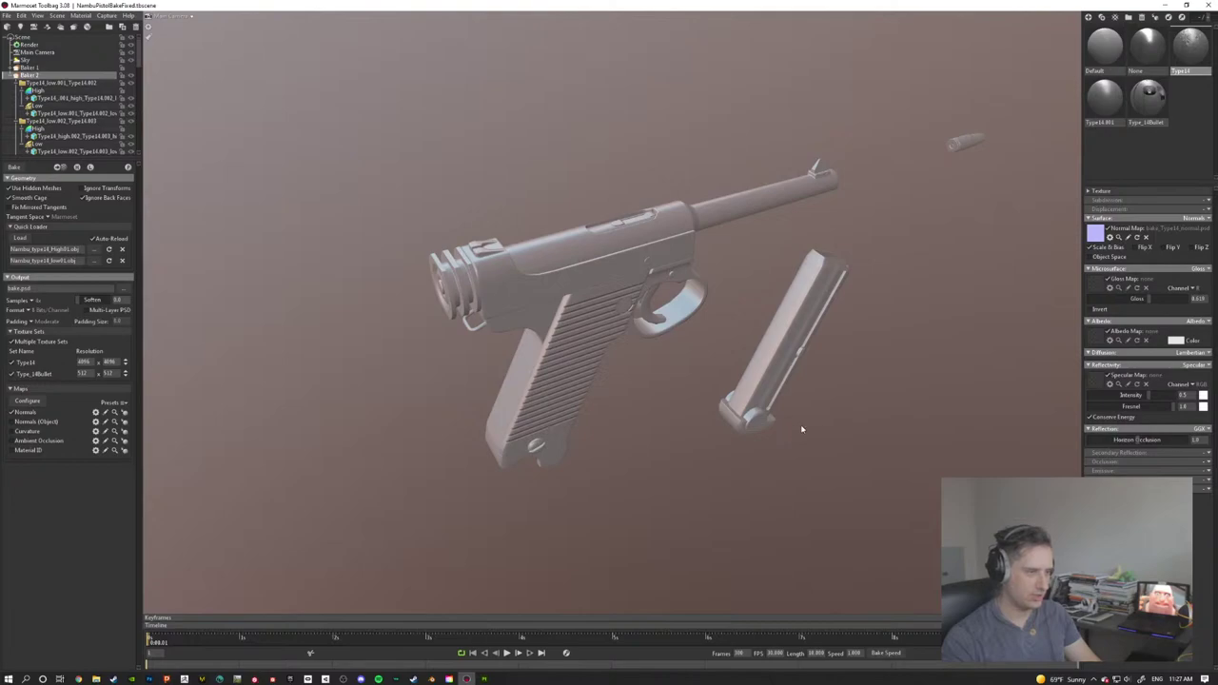
left_click_drag(801, 429, 626, 439)
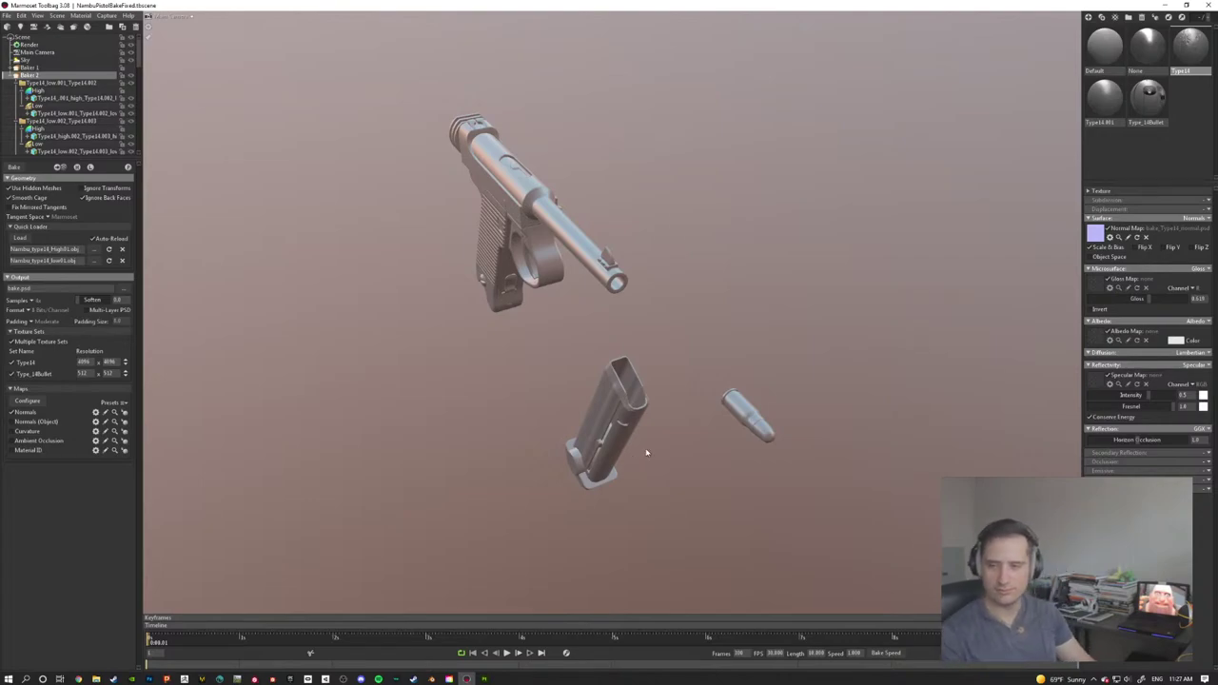
left_click_drag(441, 345, 609, 321)
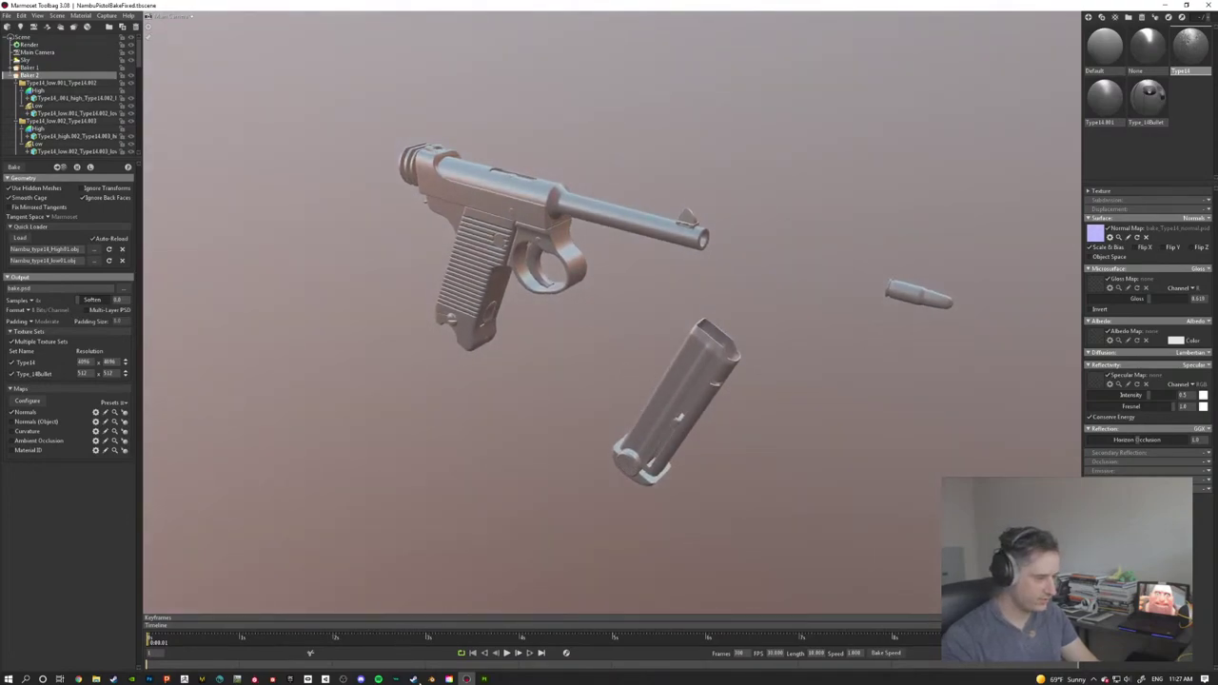
Step: Switch to Substance 3D Painter, reload the imported Type14 normal texture and check the pistol's grip
key("alt+Tab")
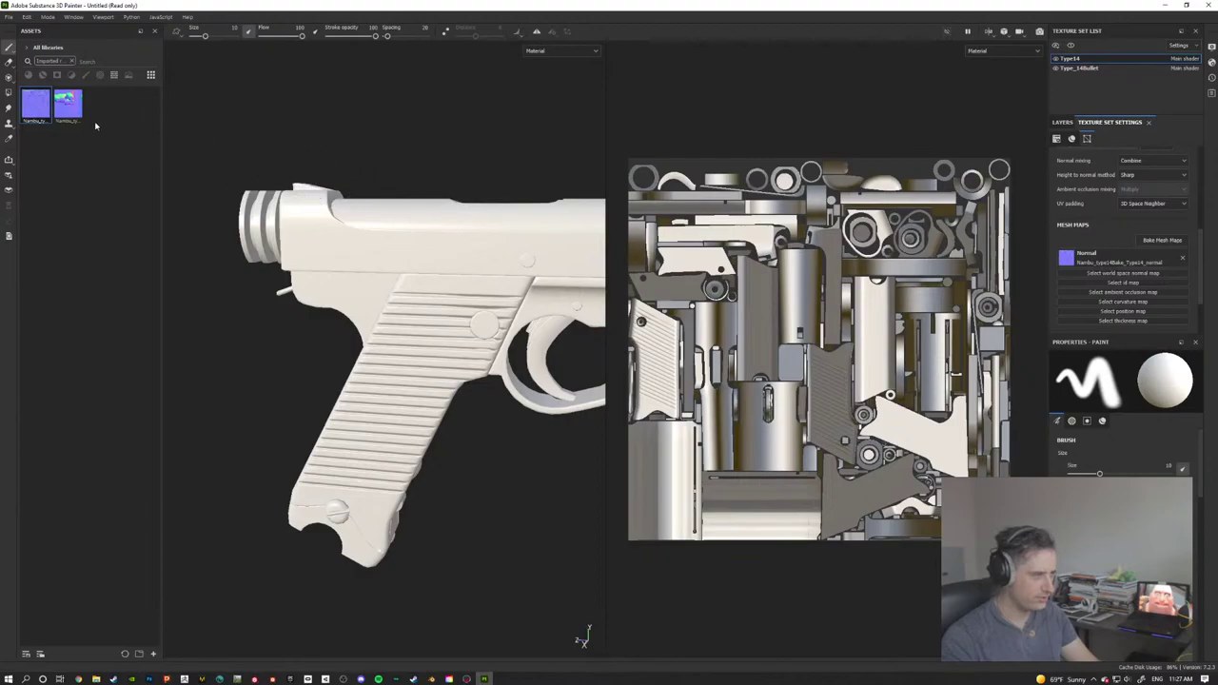
right_click(36, 112)
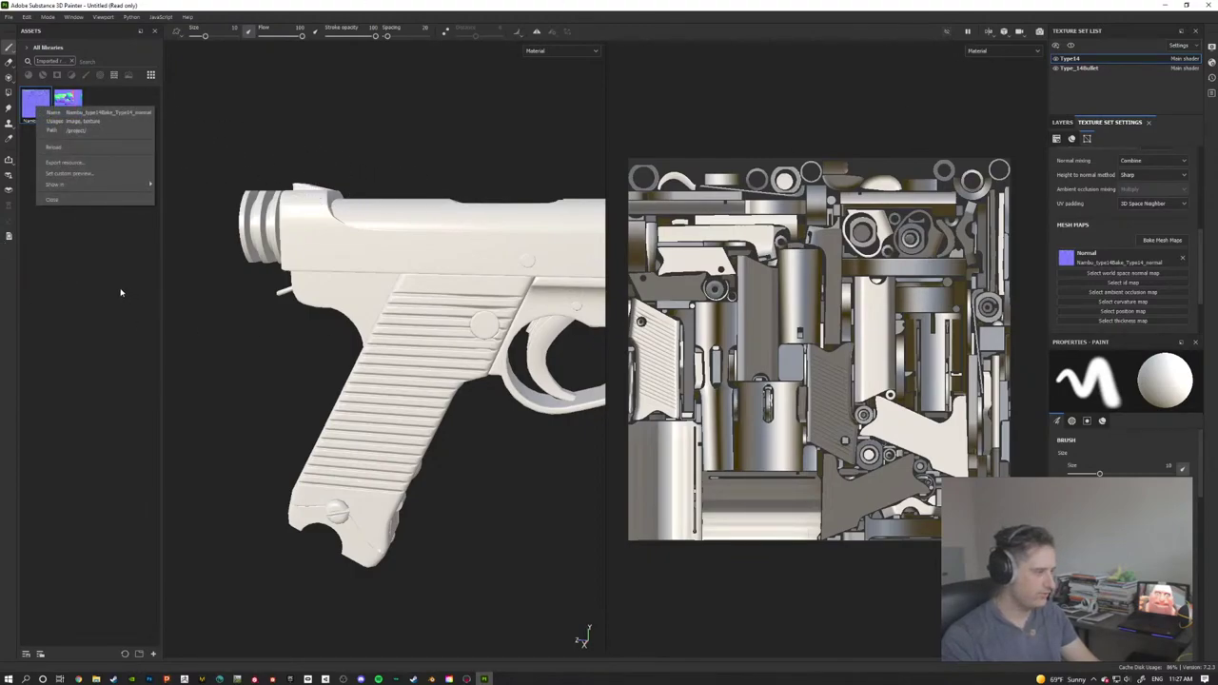
left_click(63, 149)
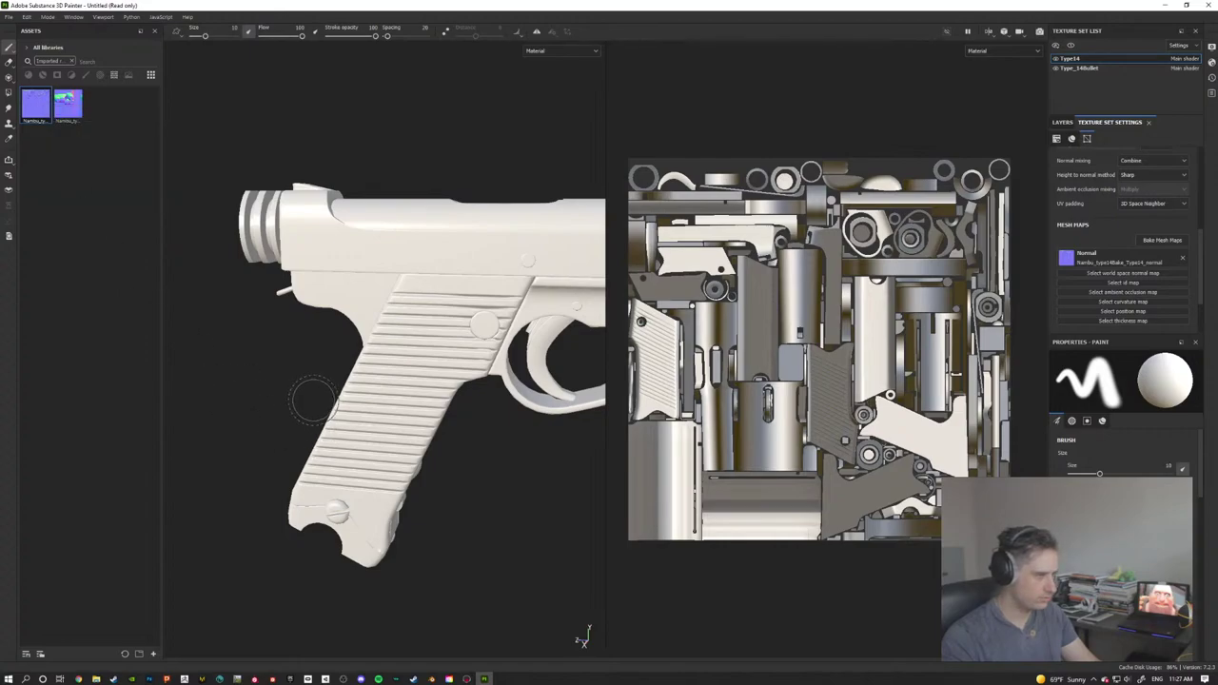
scroll(314, 428, "up", 3)
scroll(276, 349, "down", 2)
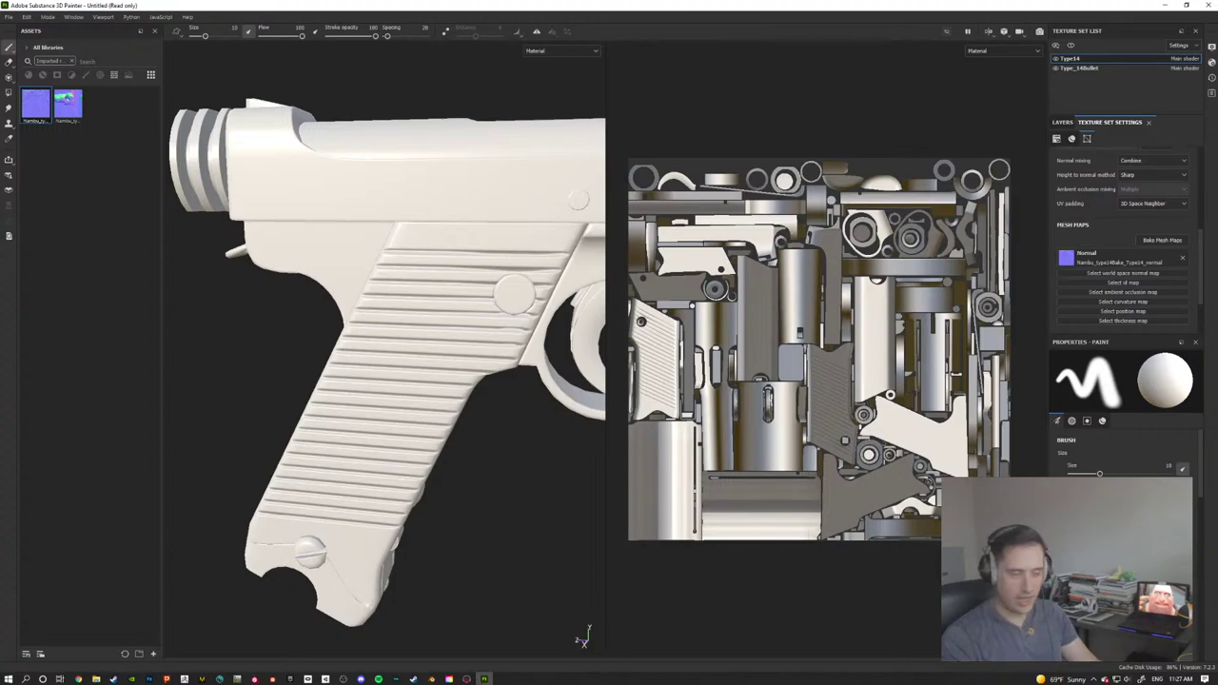
scroll(444, 430, "down", 2)
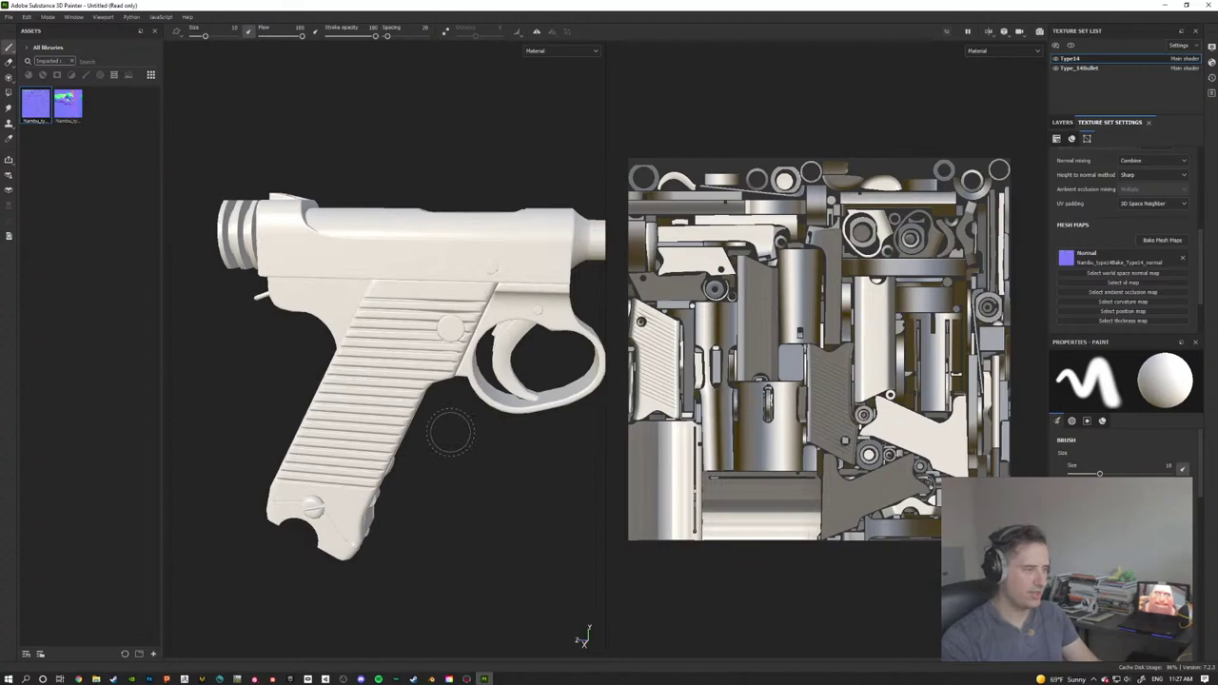
Step: Import Nambu_type14Bake_Type14_normal.png and Nambu_type14Bake_Type_14Bullet_normal.png as textures into the project 'Untitled'
key("alt+Tab")
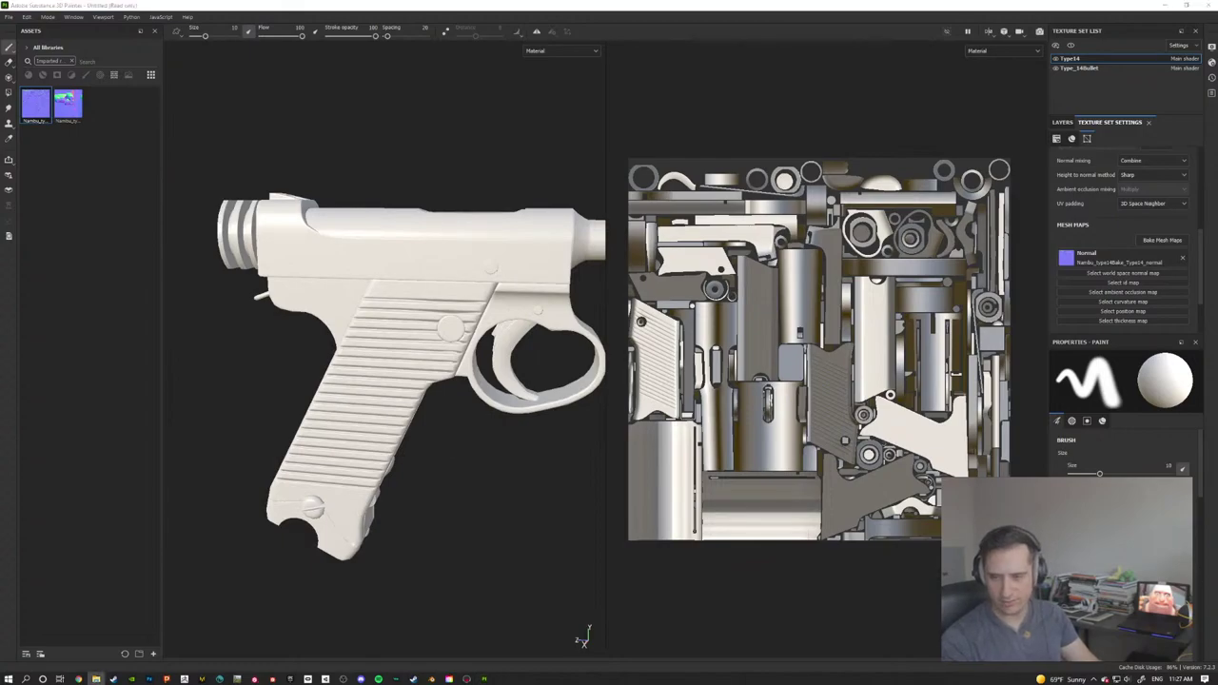
left_click_drag(440, 4, 50, 167)
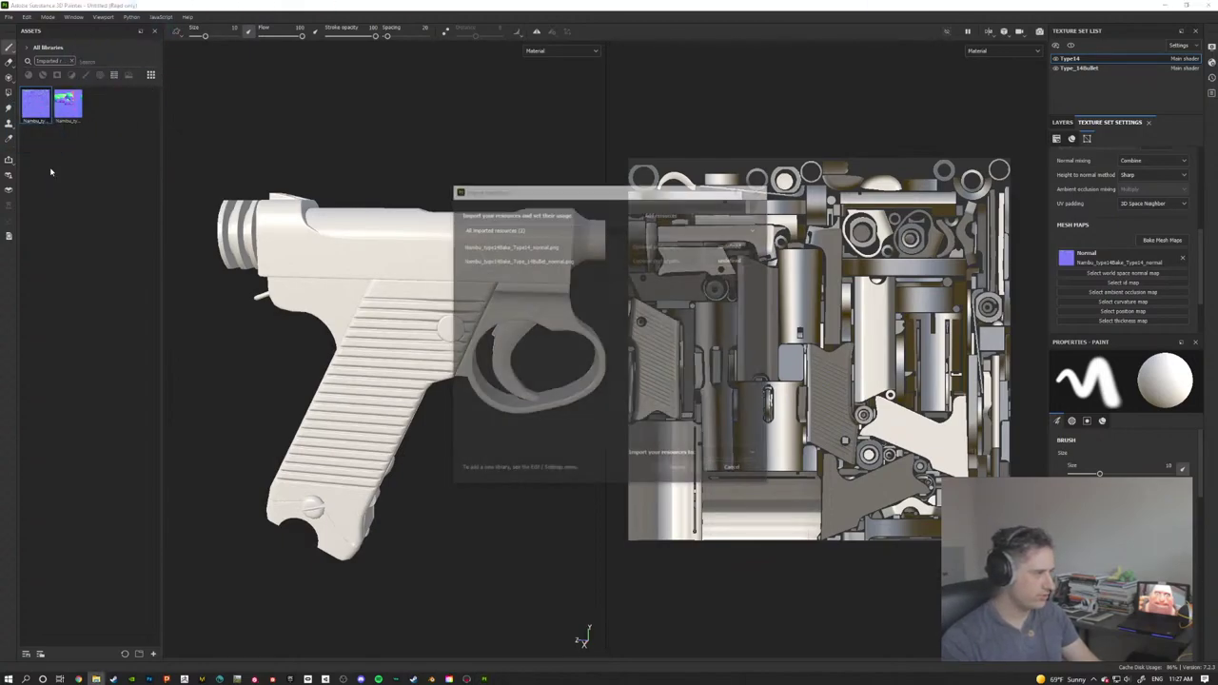
left_click(731, 246)
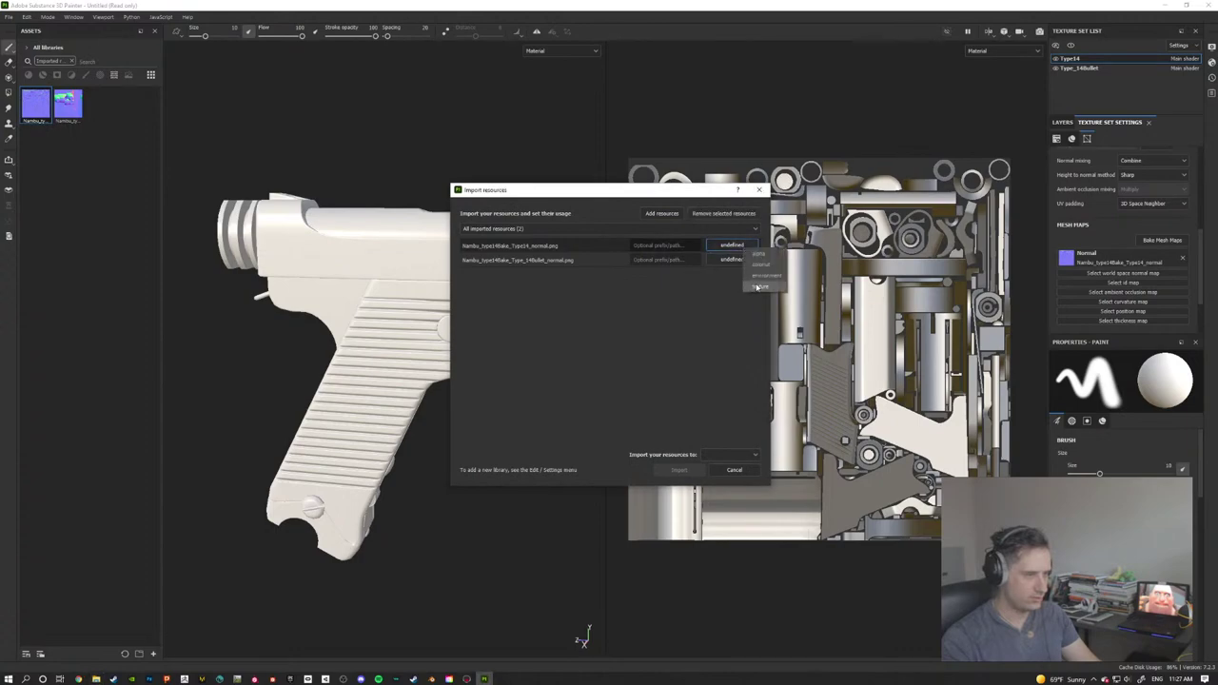
left_click(741, 260)
left_click(740, 260)
left_click(743, 275)
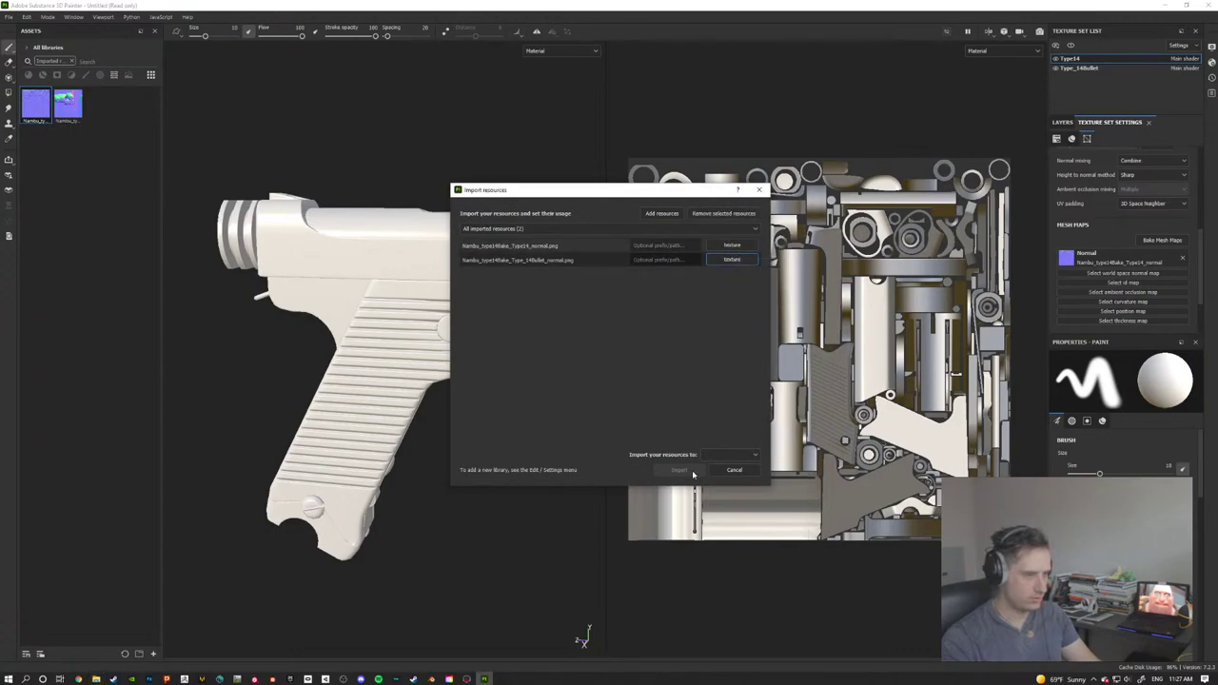
left_click(728, 455)
left_click(724, 476)
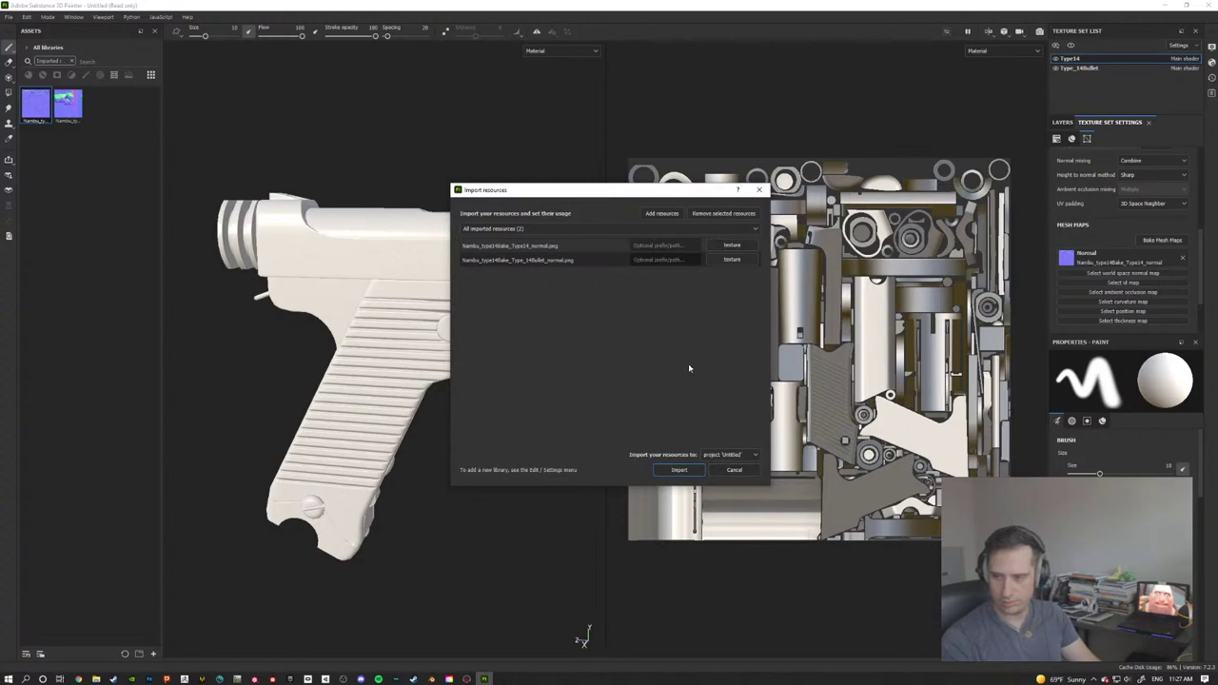
left_click(678, 470)
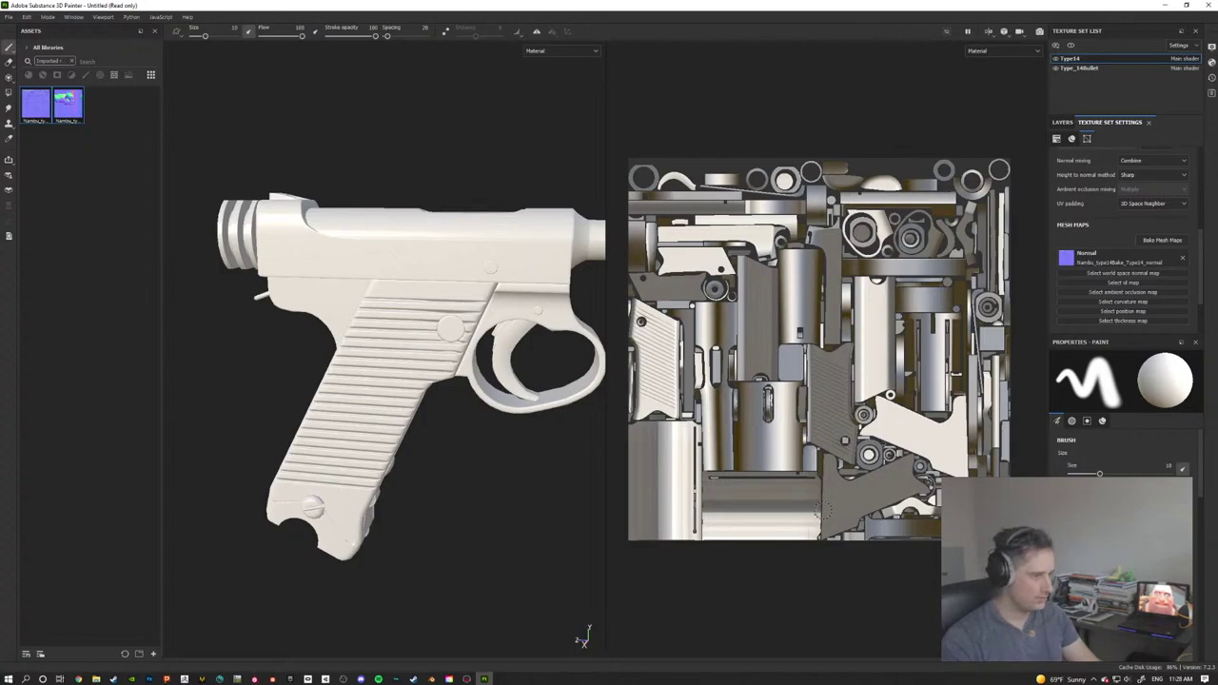
Step: Assign the reimported Type14 normal texture as the Type14 set's normal mesh map and check the trigger area on both sides
scroll(427, 397, "up", 5)
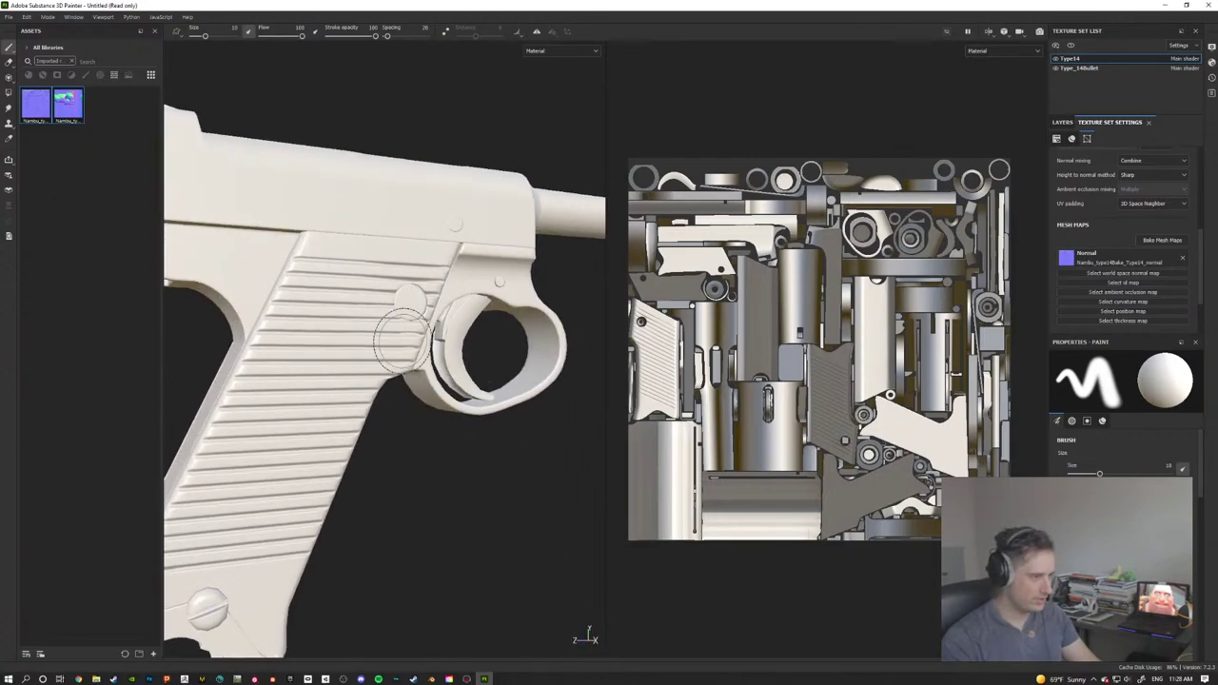
left_click_drag(26, 105, 1076, 259)
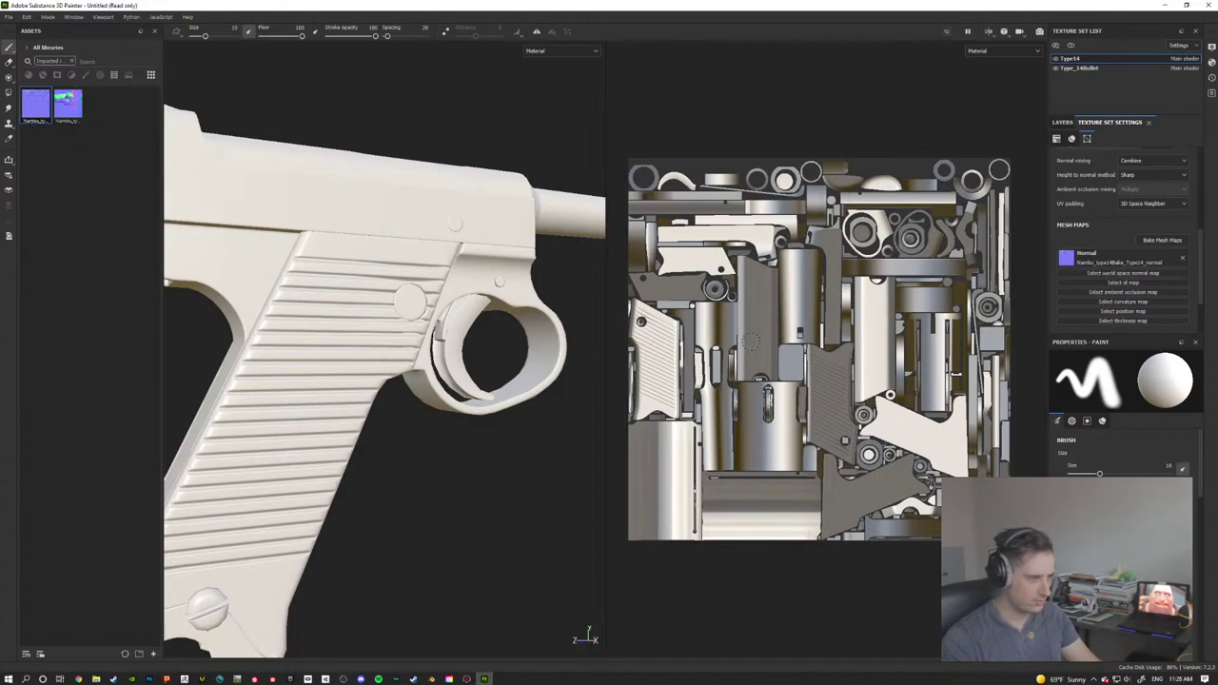
left_click_drag(433, 385, 480, 324, "alt")
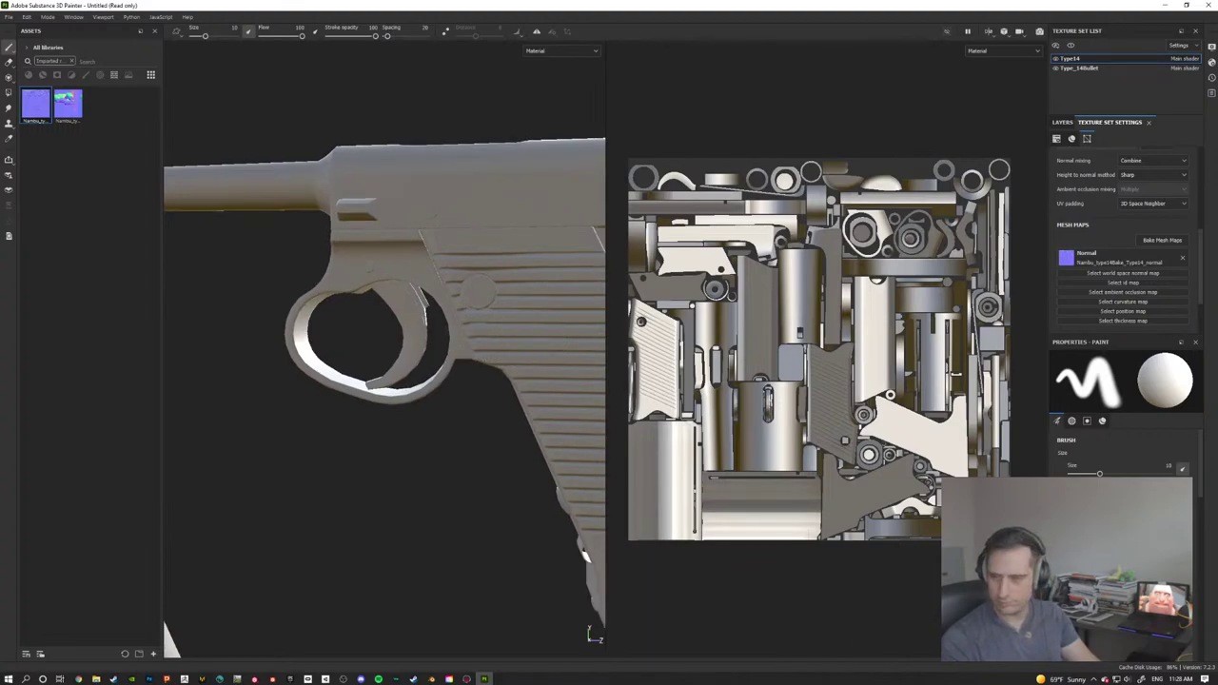
Step: Switch to Marmoset Toolbag, set Baker 2's output to Nambu_type14Bake_normal as PNG in the Textures folder, replacing the existing file, and add slight softening
left_click(464, 678)
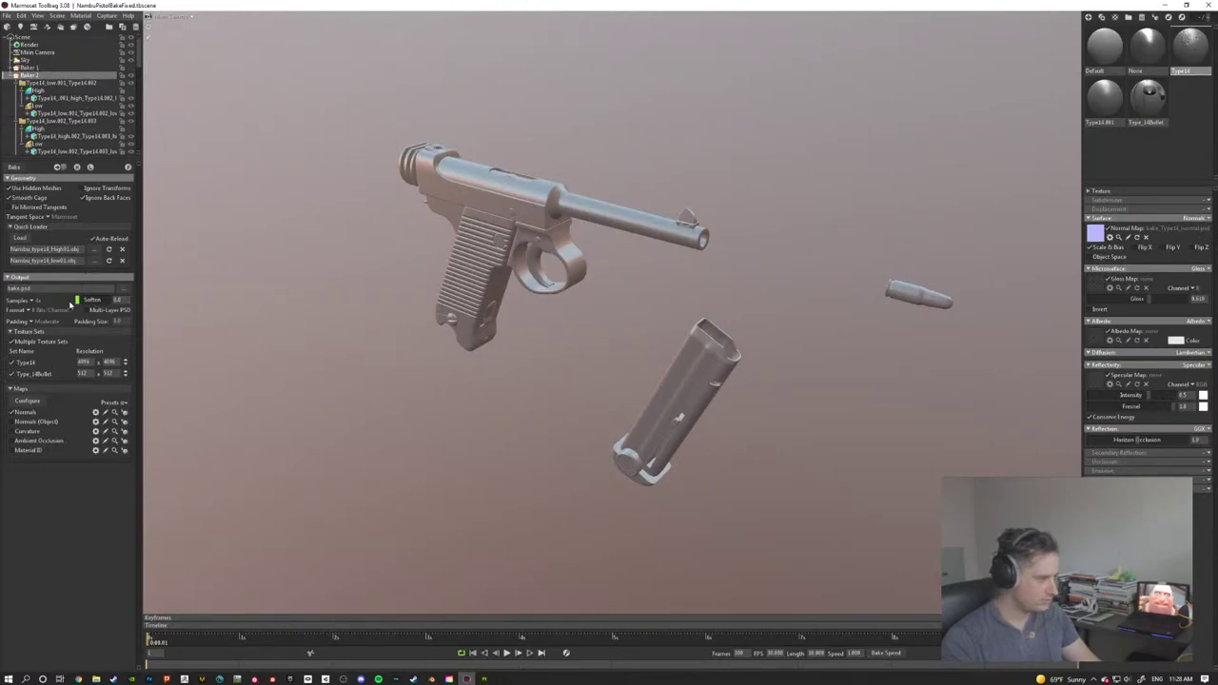
left_click(123, 287)
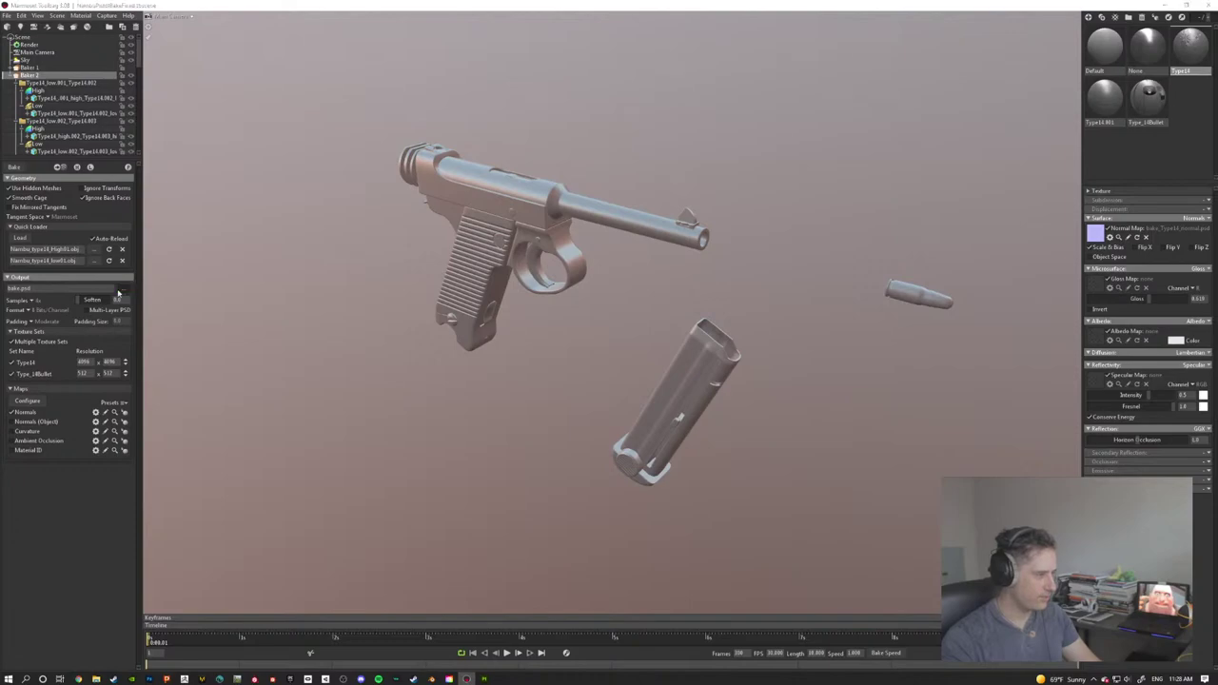
left_click(360, 318)
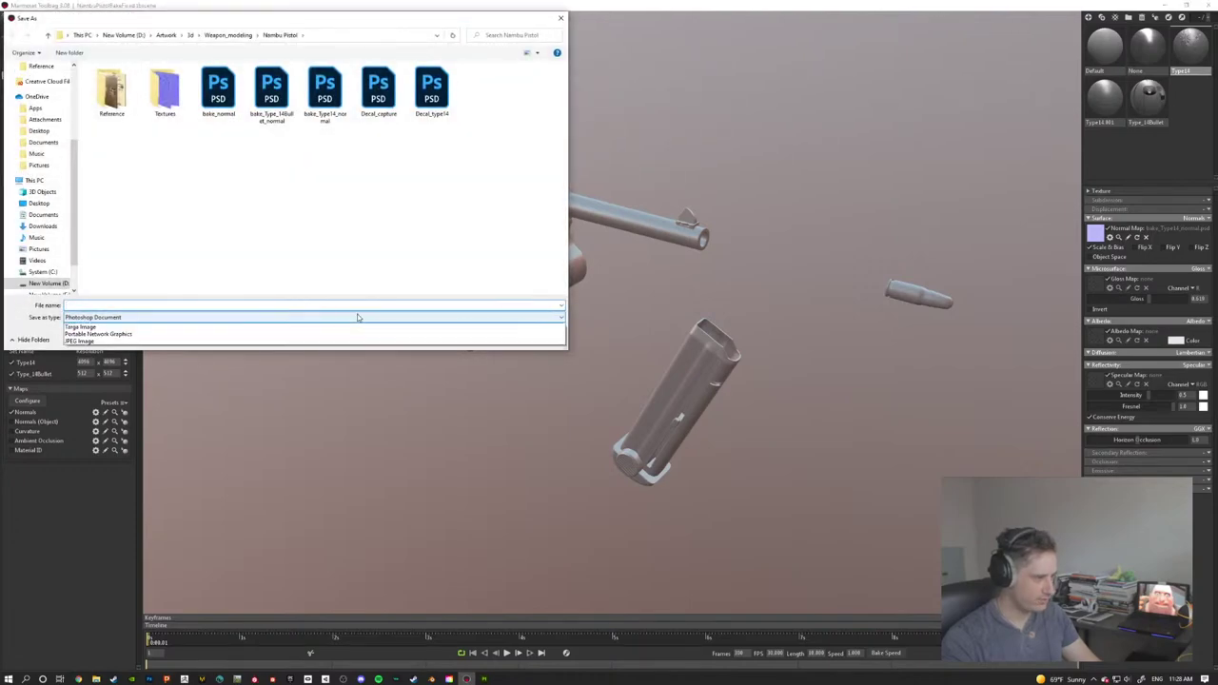
left_click(186, 344)
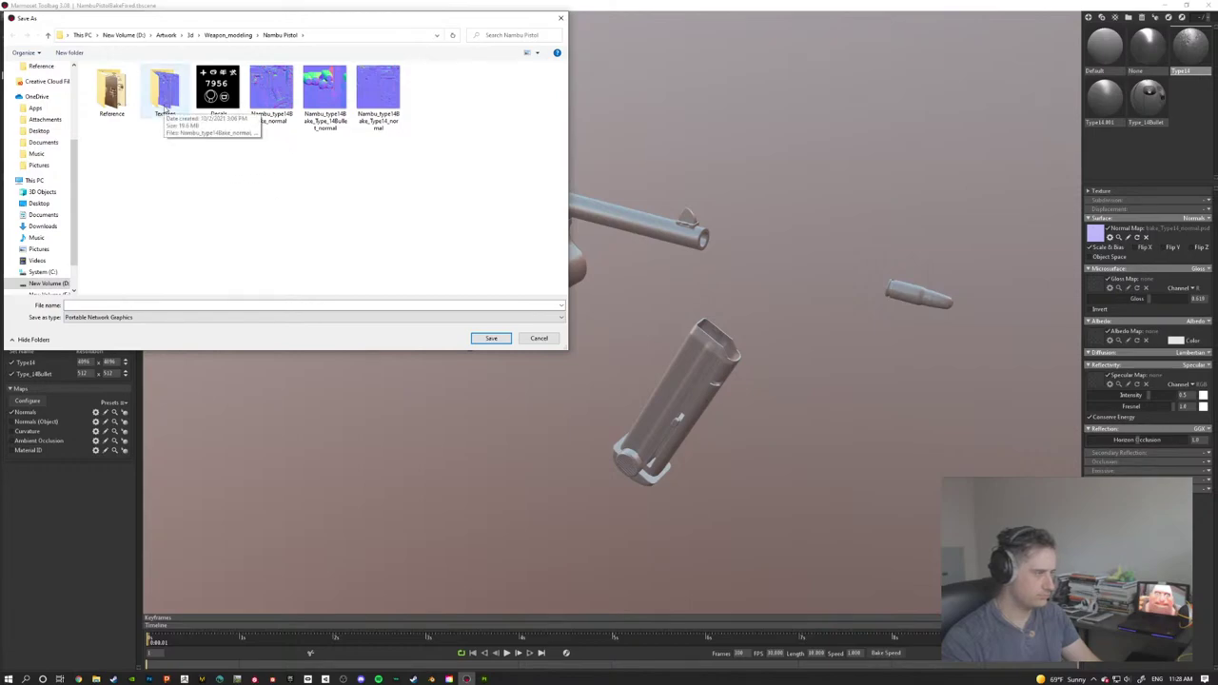
double_click(166, 95)
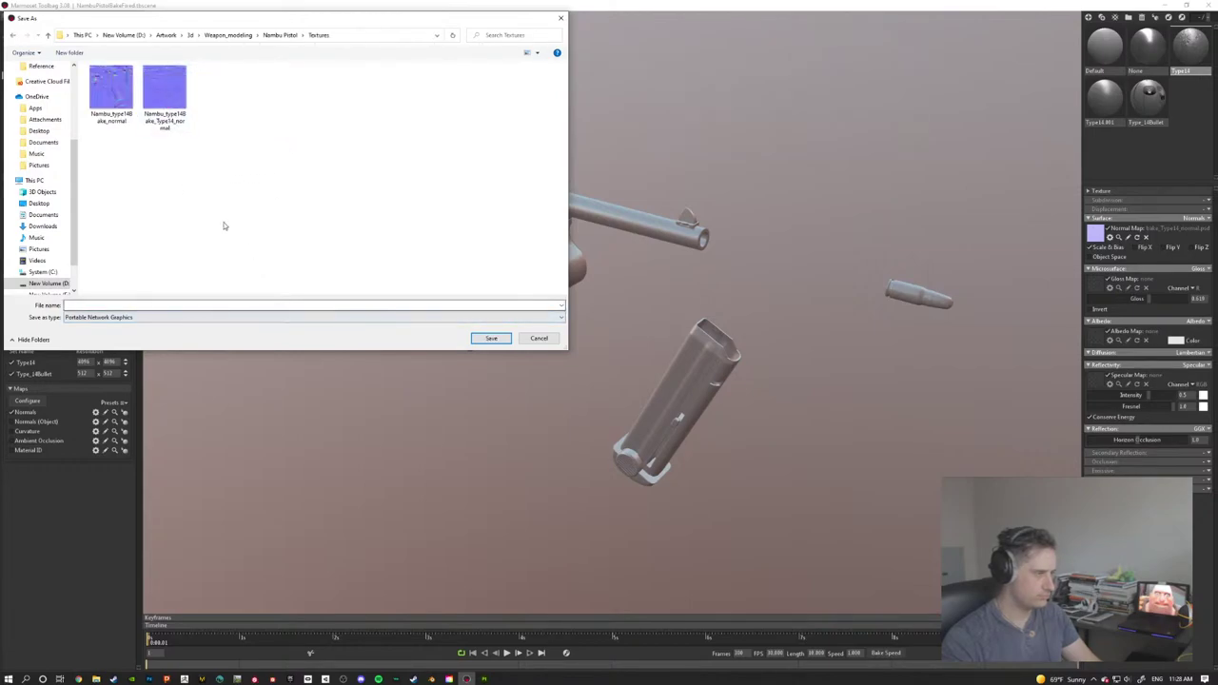
left_click(105, 102)
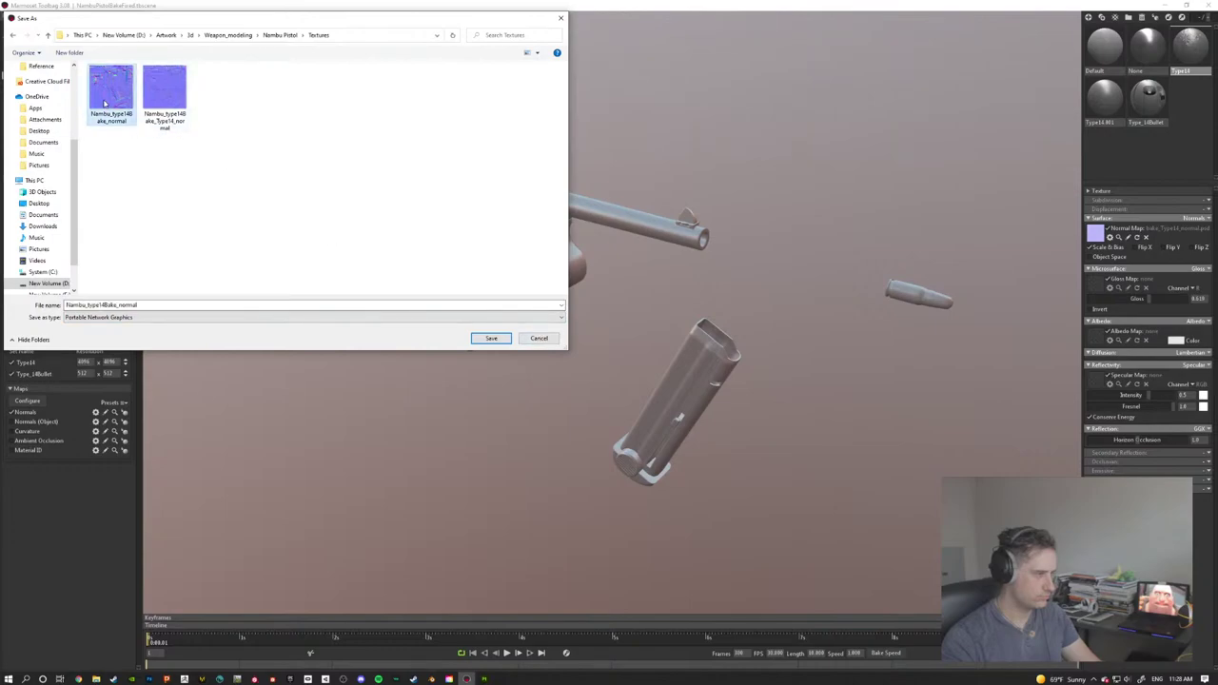
left_click(491, 339)
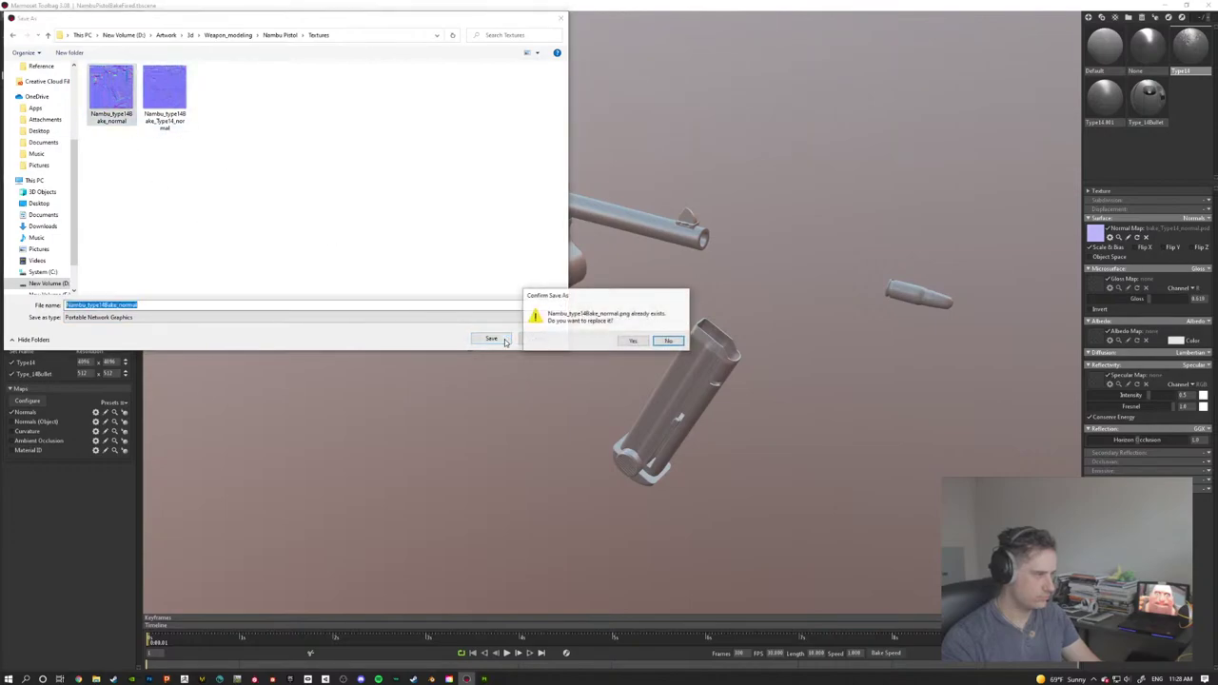
left_click(632, 342)
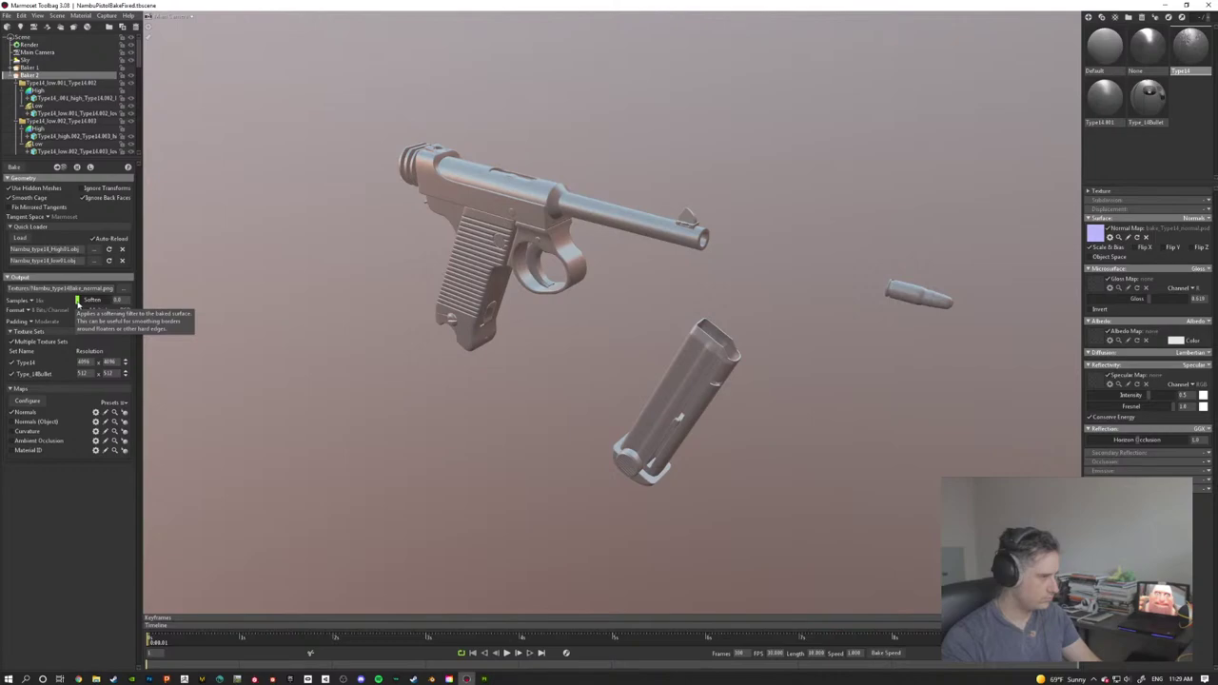
left_click(77, 300)
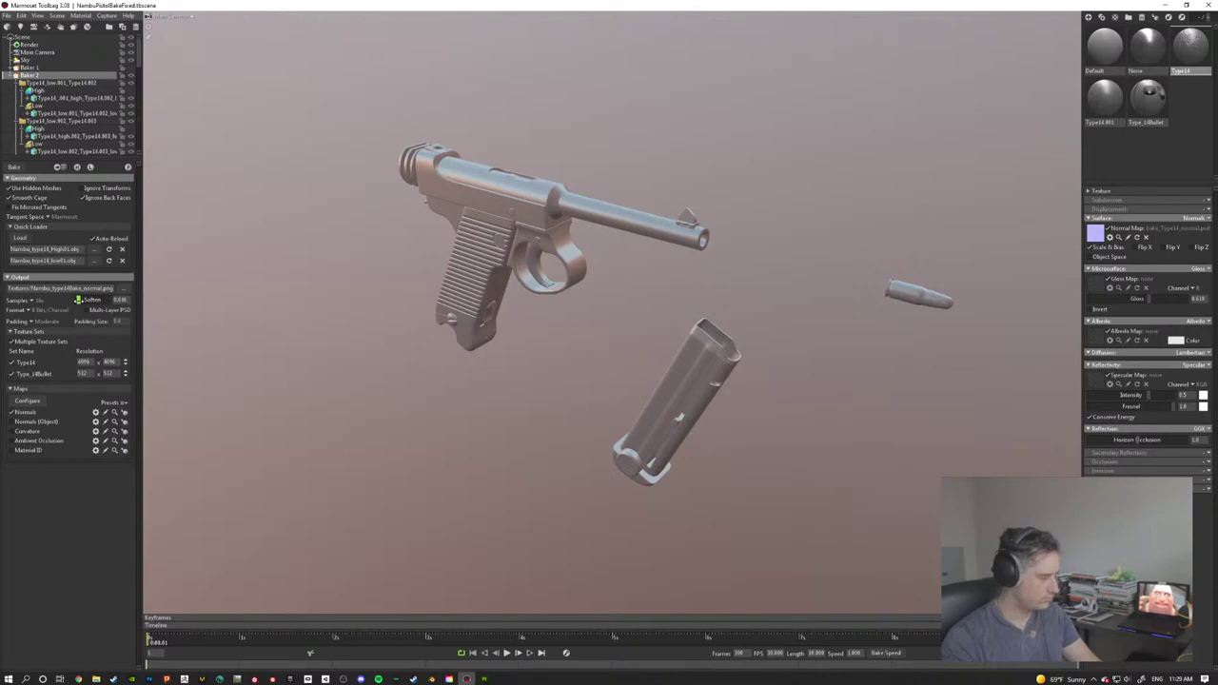
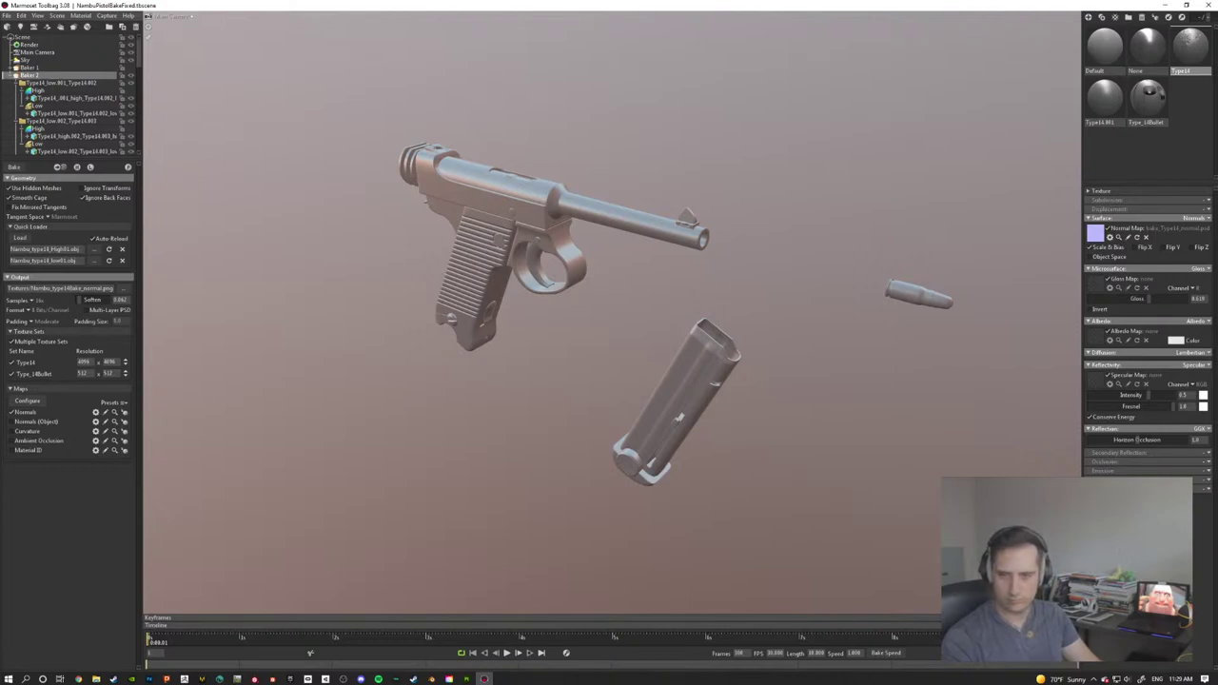
Step: Switch to Substance 3D Painter and import Nambu_type14Bake_normal_Type14_normal.png and Nambu_type14Bake_normal_Type_14Bullet_normal.png as textures into the project 'Untitled'
key("alt+Tab")
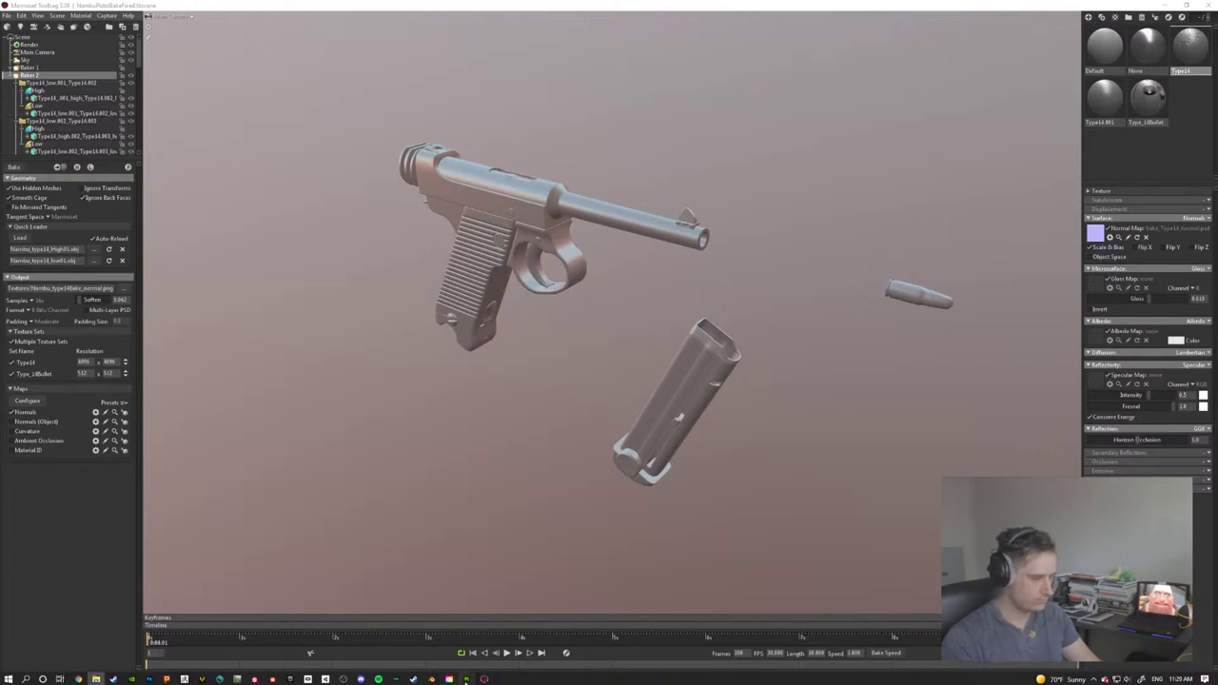
left_click(466, 678)
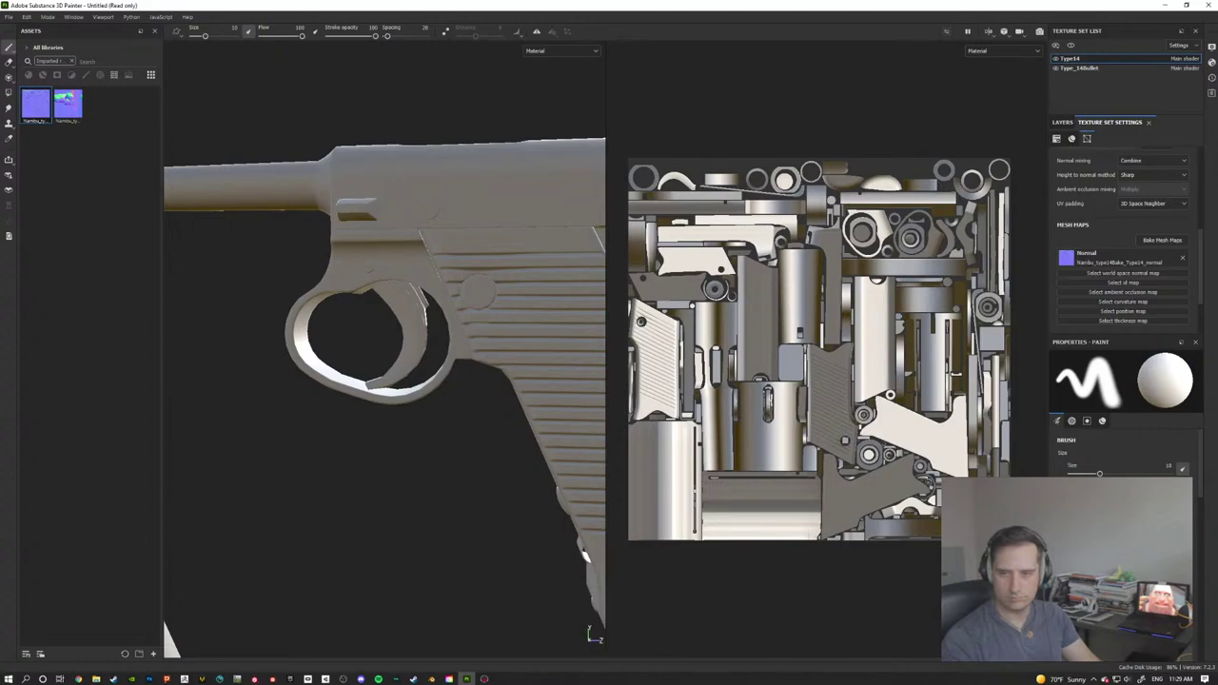
key("alt+Tab")
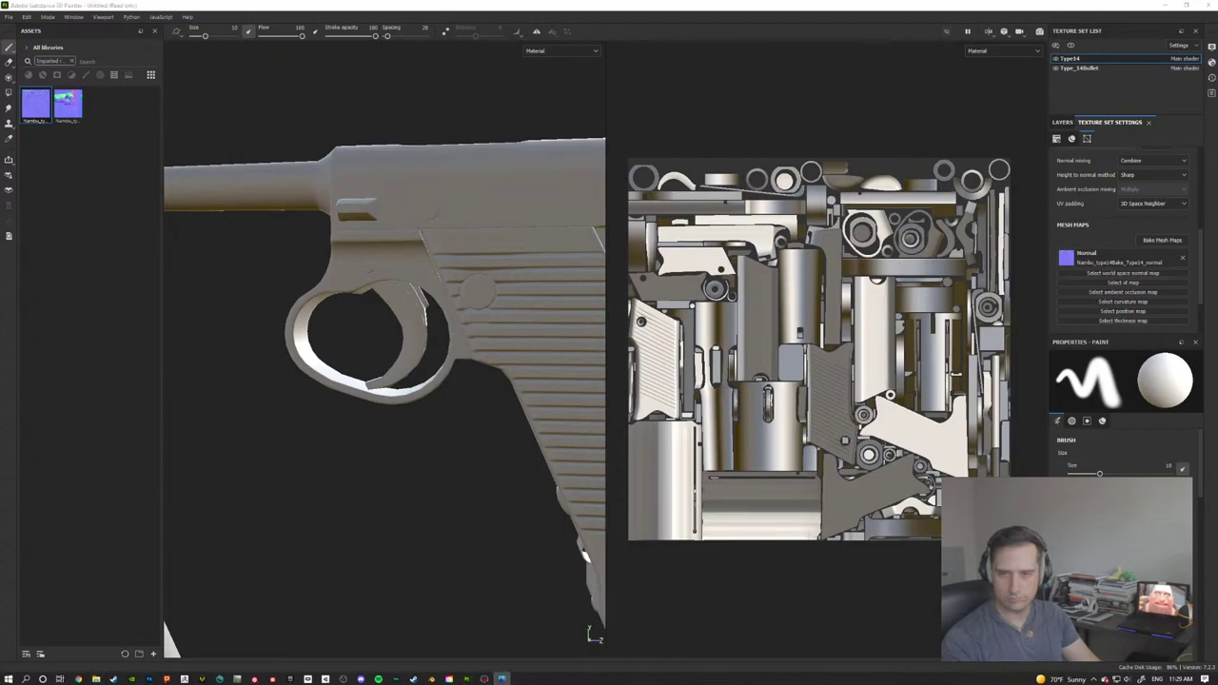
key("alt+F4")
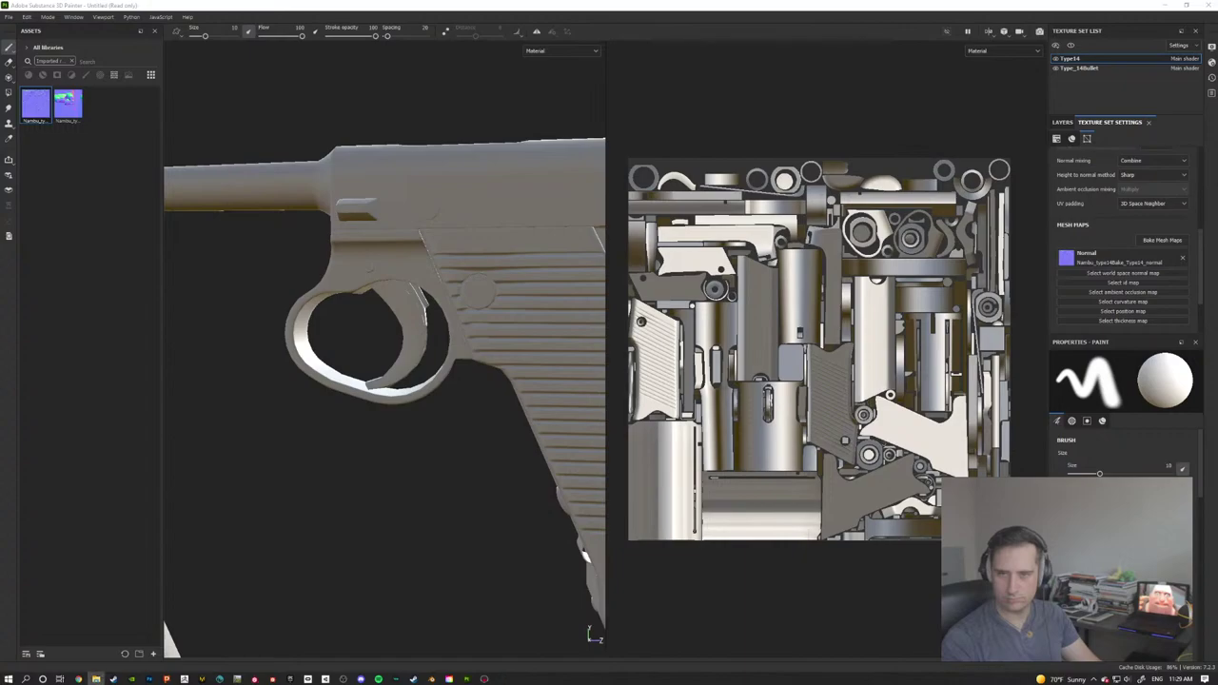
left_click_drag(509, 2, 50, 177)
left_click(732, 245)
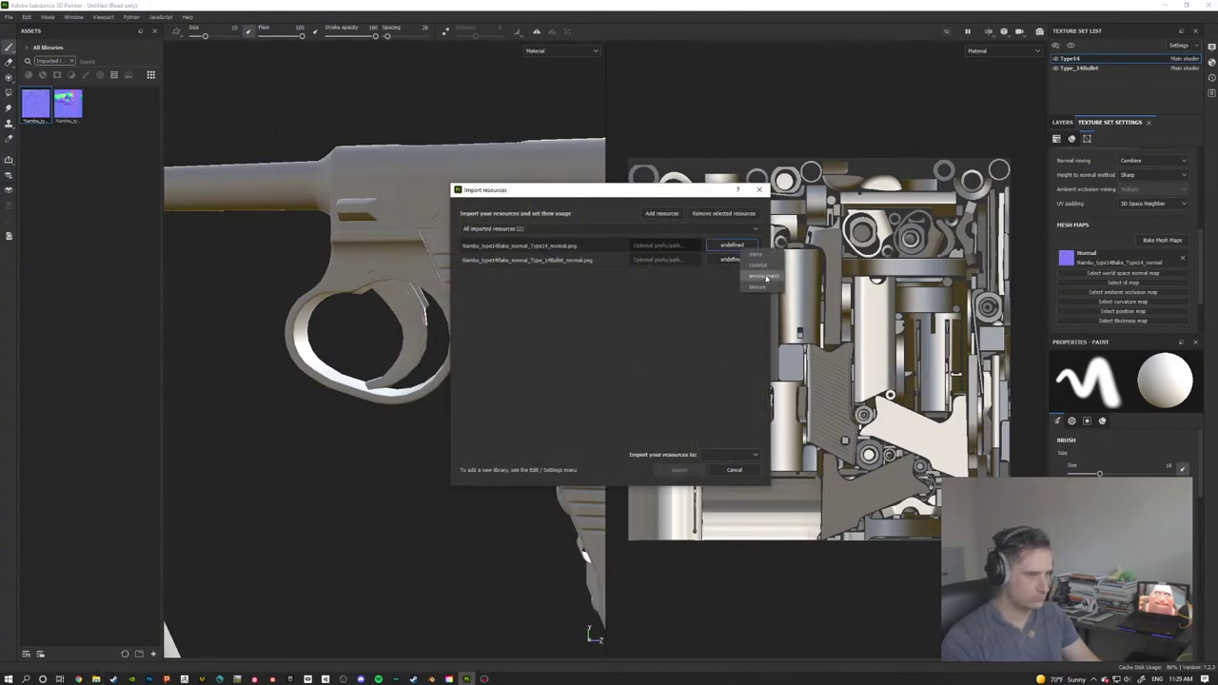
left_click(743, 259)
left_click(737, 259)
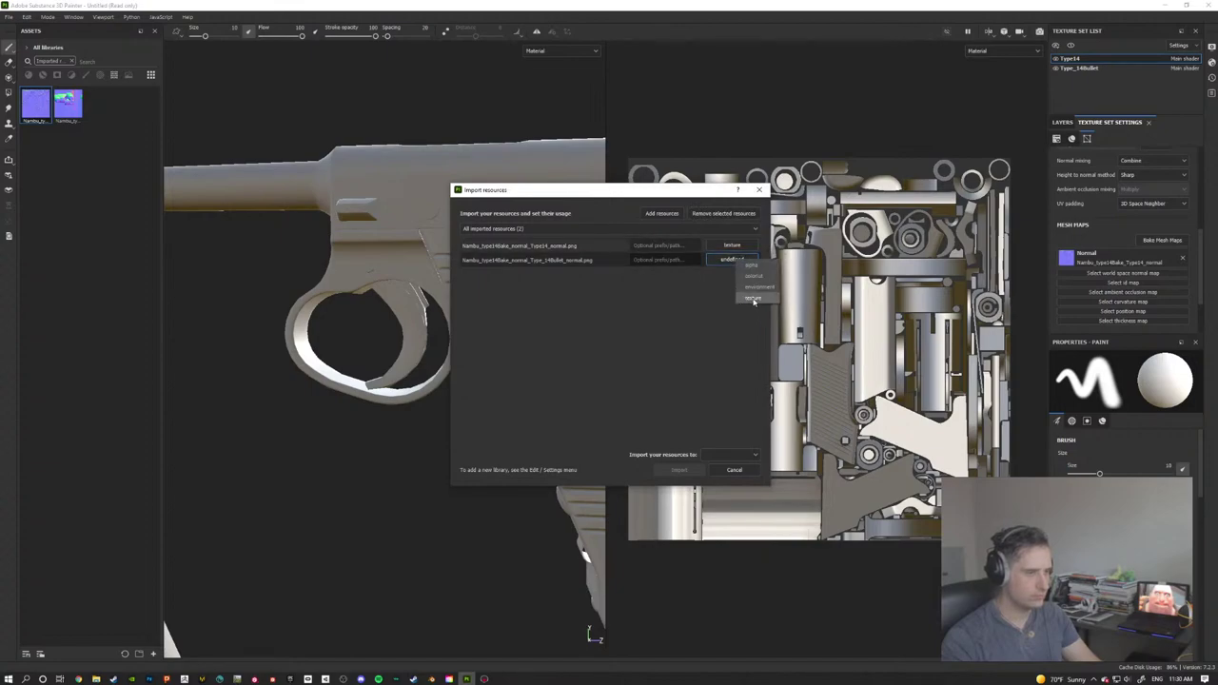
left_click(747, 301)
left_click(729, 455)
left_click(727, 468)
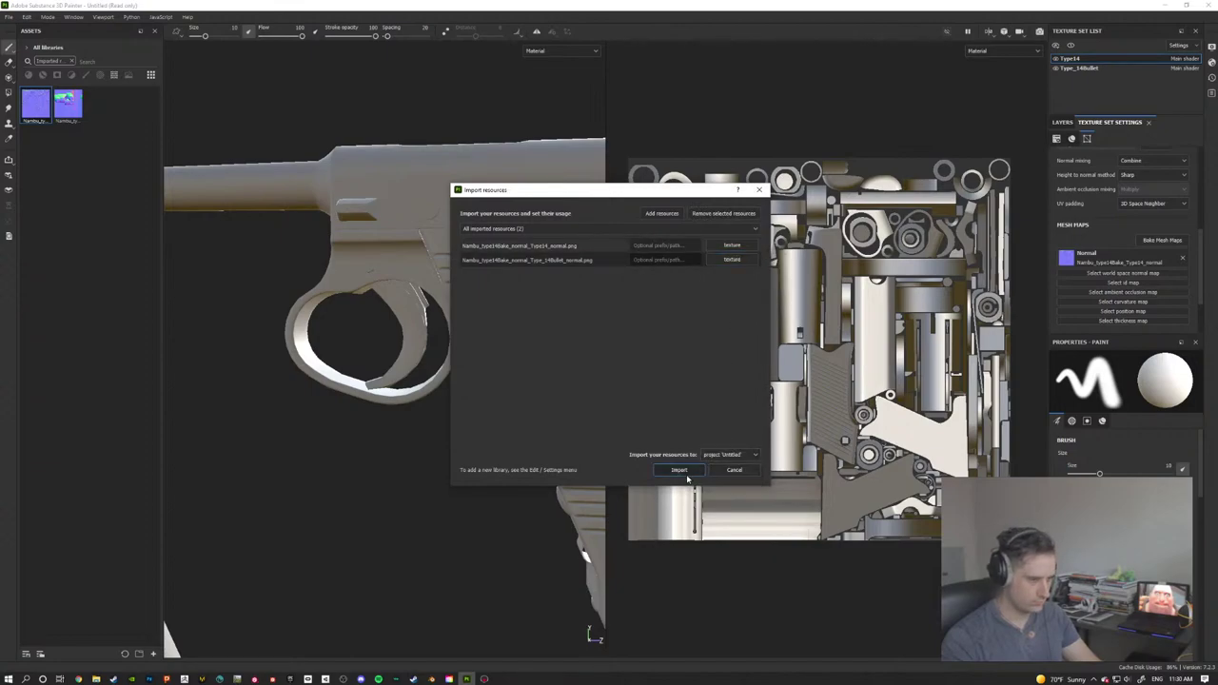
left_click(678, 471)
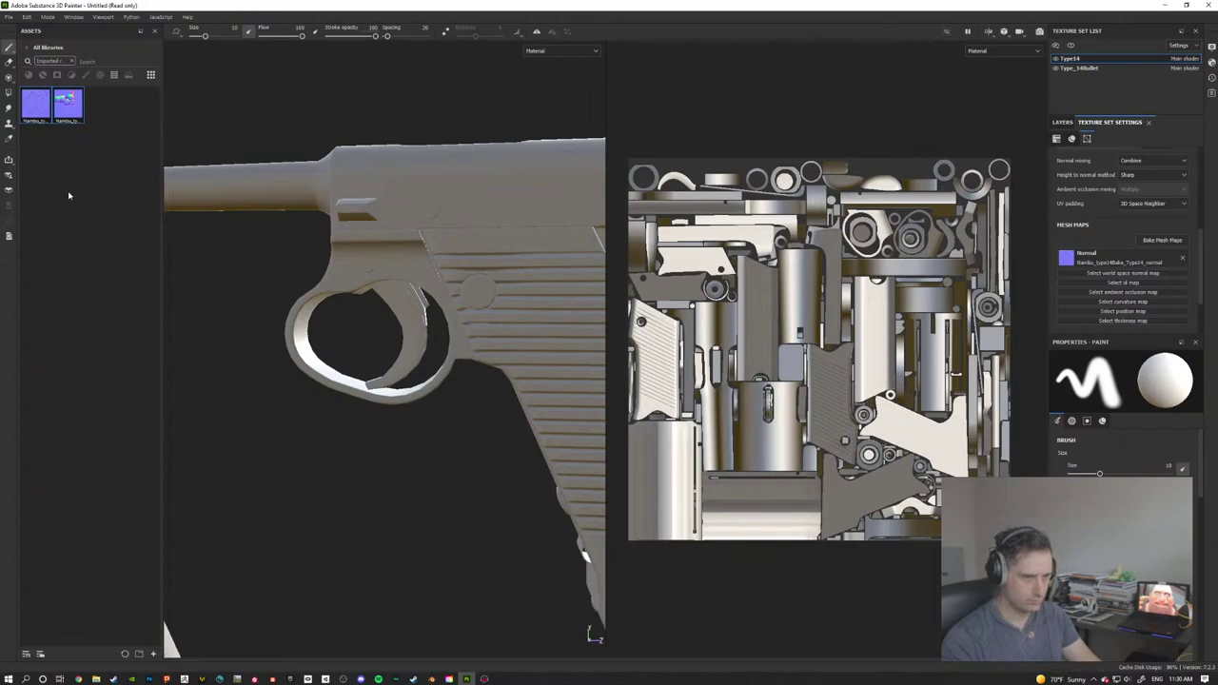
Step: Assign the newly imported Type14 normal texture as the Type14 set's normal mesh map and inspect the grip and trigger guard
left_click_drag(32, 115, 1068, 259)
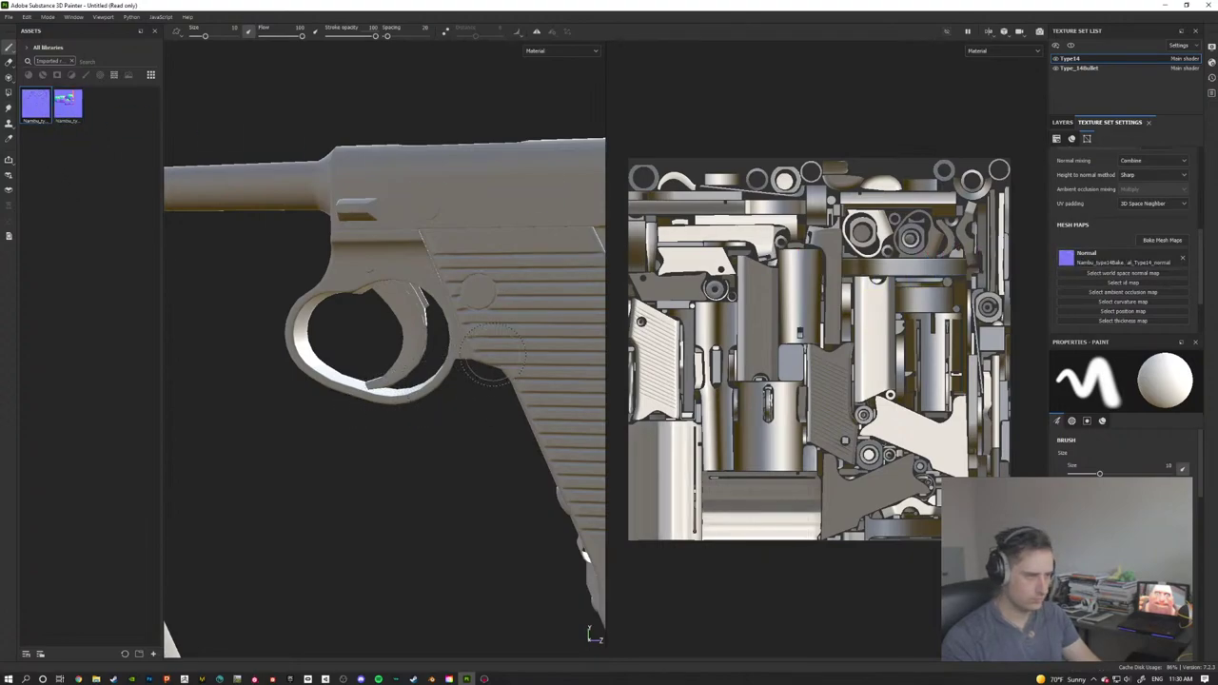
left_click_drag(238, 371, 285, 292, "alt")
middle_click_drag(519, 246, 403, 252, "alt")
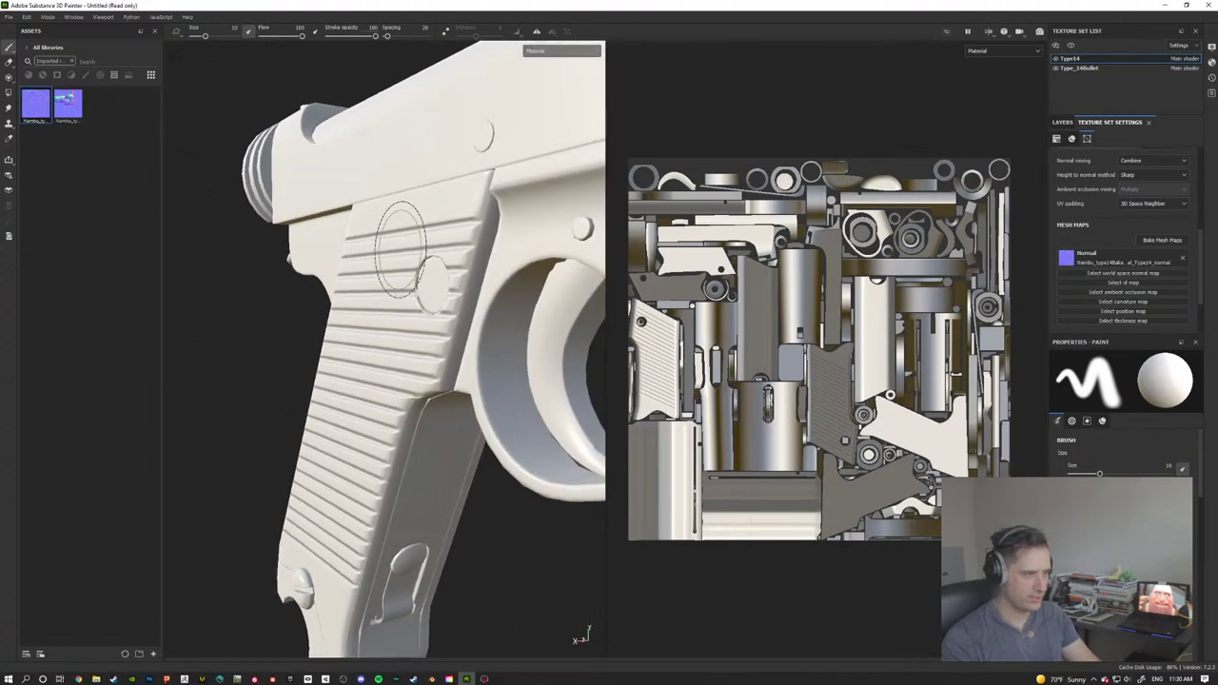
left_click_drag(403, 252, 459, 269, "alt")
scroll(539, 378, "up", 3)
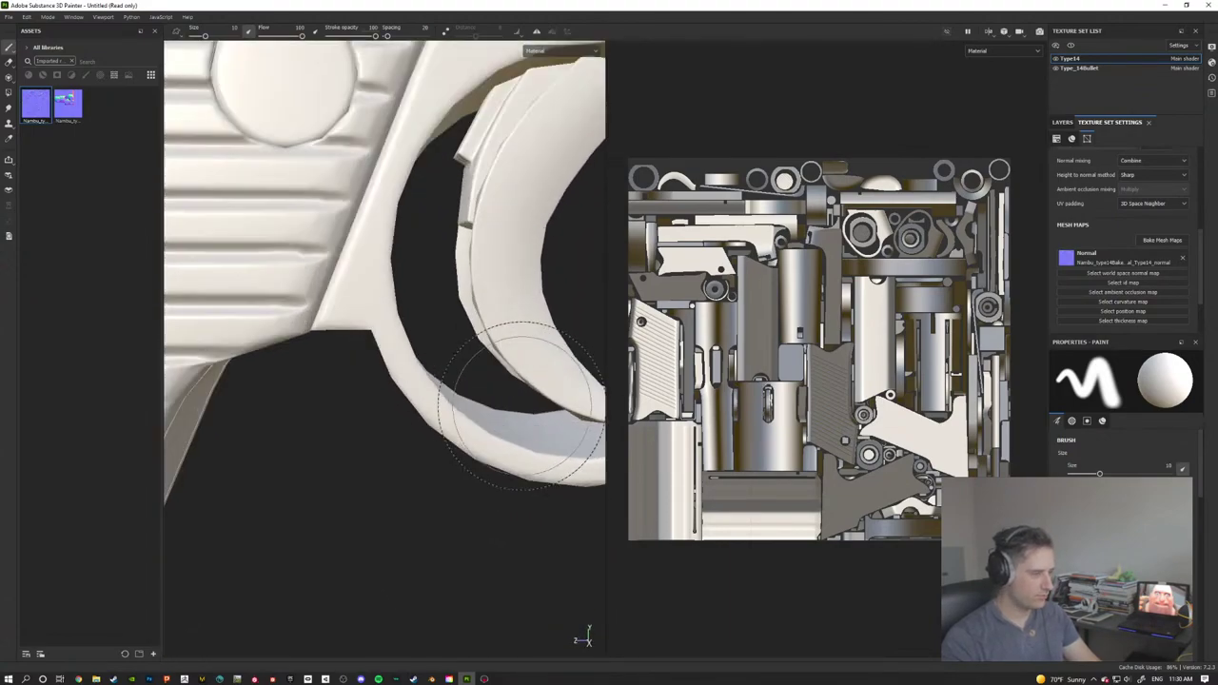
scroll(476, 361, "down", 5)
left_click_drag(422, 326, 414, 244, "alt")
Step: Assign the imported bullet normal texture as the Type_14Bullet set's normal mesh map and widen the 3D view to show the magazine and bullet
left_click(1084, 69)
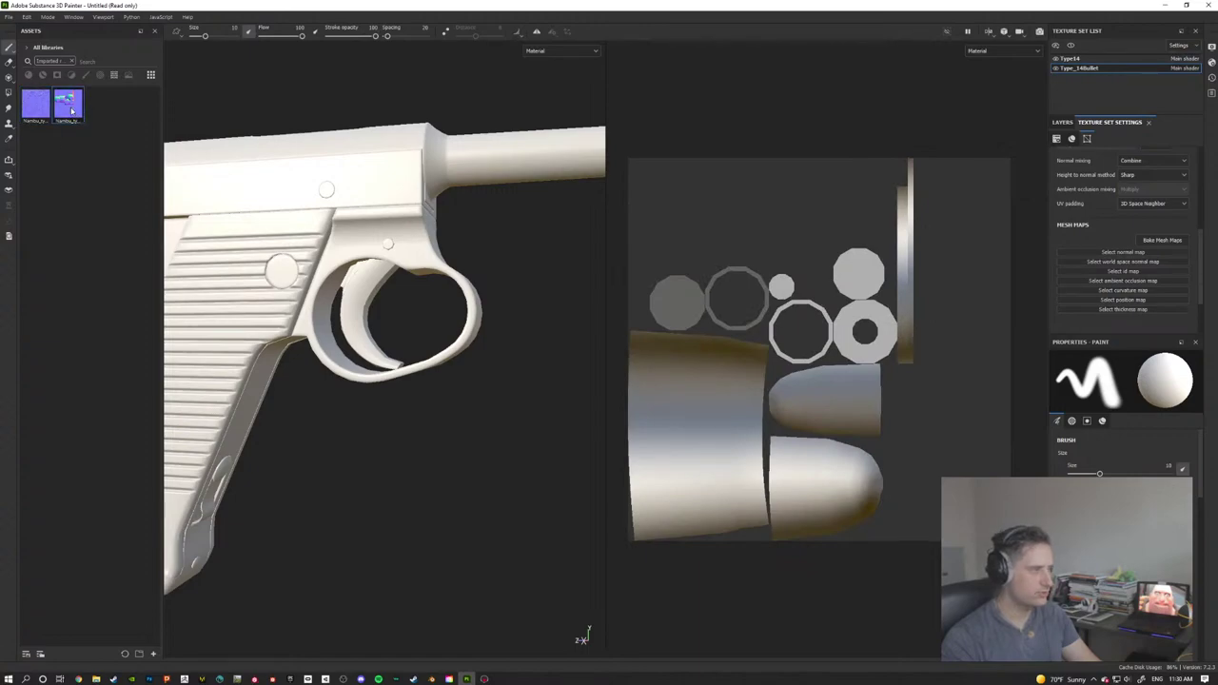
left_click_drag(70, 111, 1104, 253)
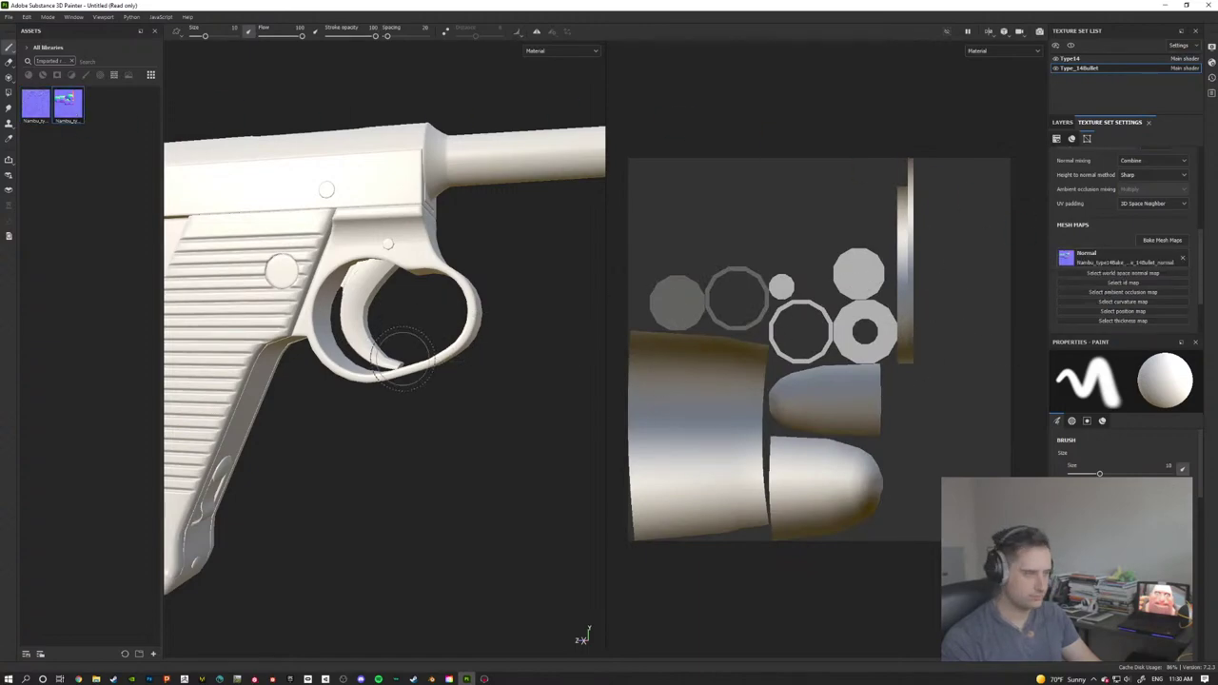
scroll(404, 357, "up", 2)
scroll(427, 353, "down", 5)
mouse_move(550, 273)
left_mouse_down("alt")
mouse_move(448, 286)
mouse_move(540, 274)
left_mouse_up("alt")
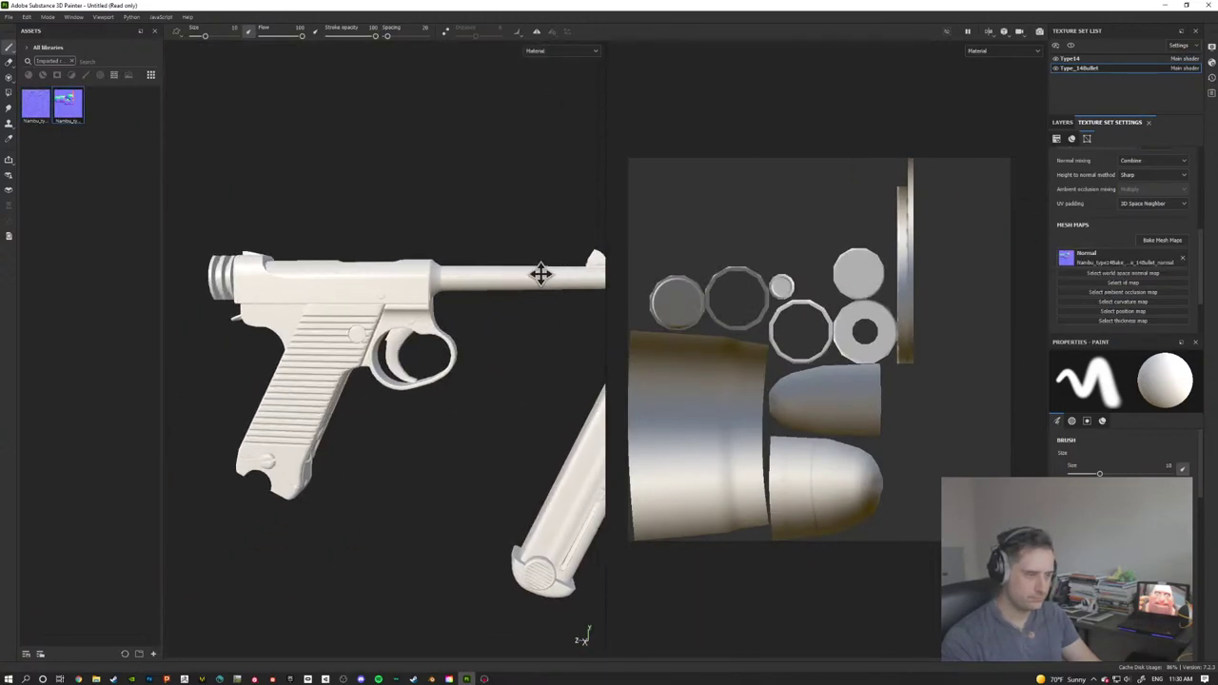
middle_click_drag(540, 274, 401, 253, "alt")
middle_click_drag(489, 252, 381, 234, "alt")
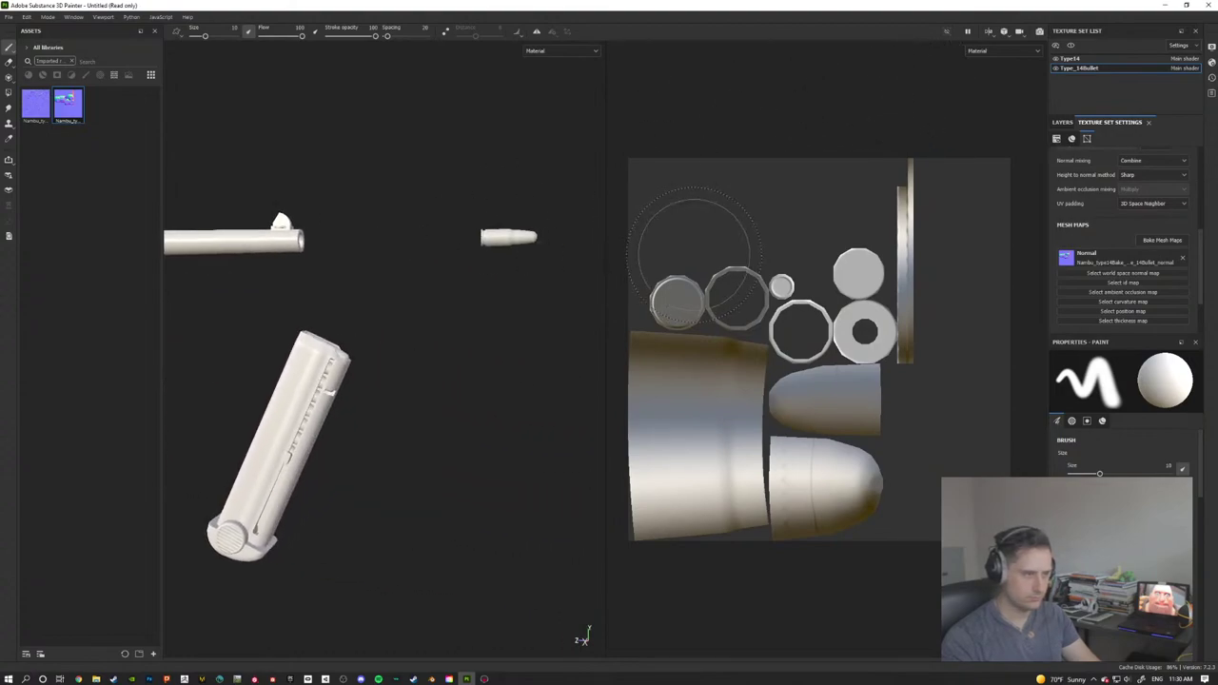
left_click_drag(606, 264, 770, 262)
scroll(793, 367, "down", 5)
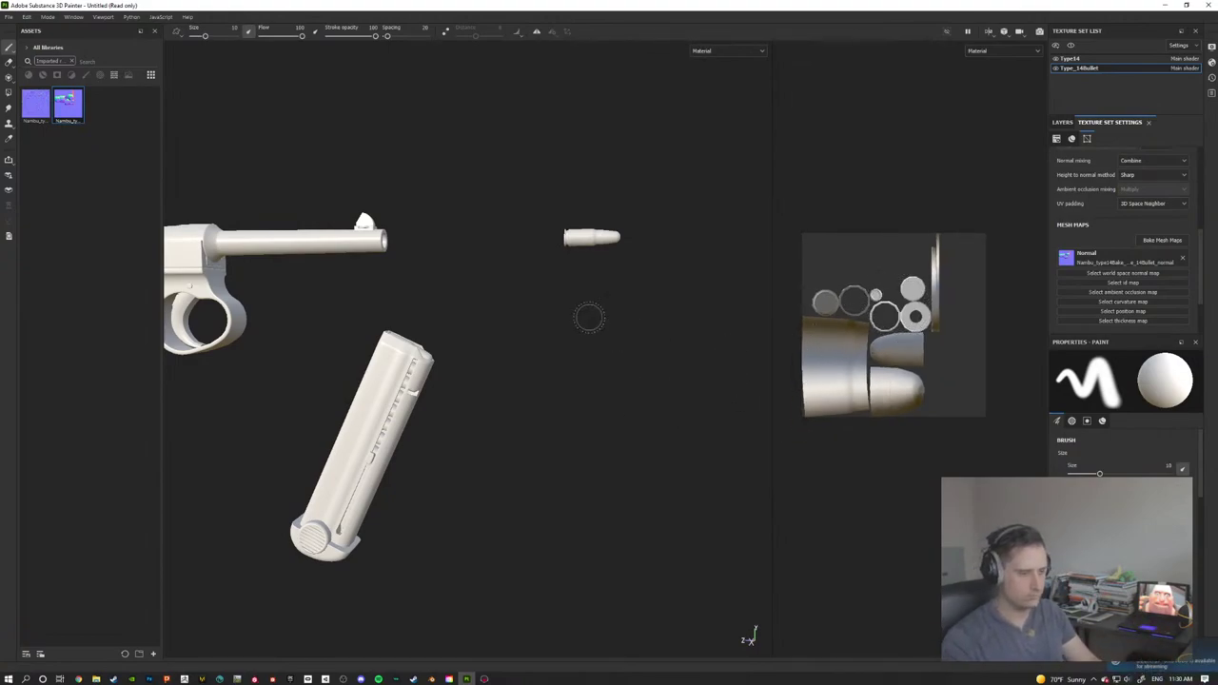
Step: Inspect the bullet, magazine and whole pistol in the 3D view to check the shading of the assigned normal maps
scroll(653, 315, "down", 3)
scroll(619, 302, "up", 5)
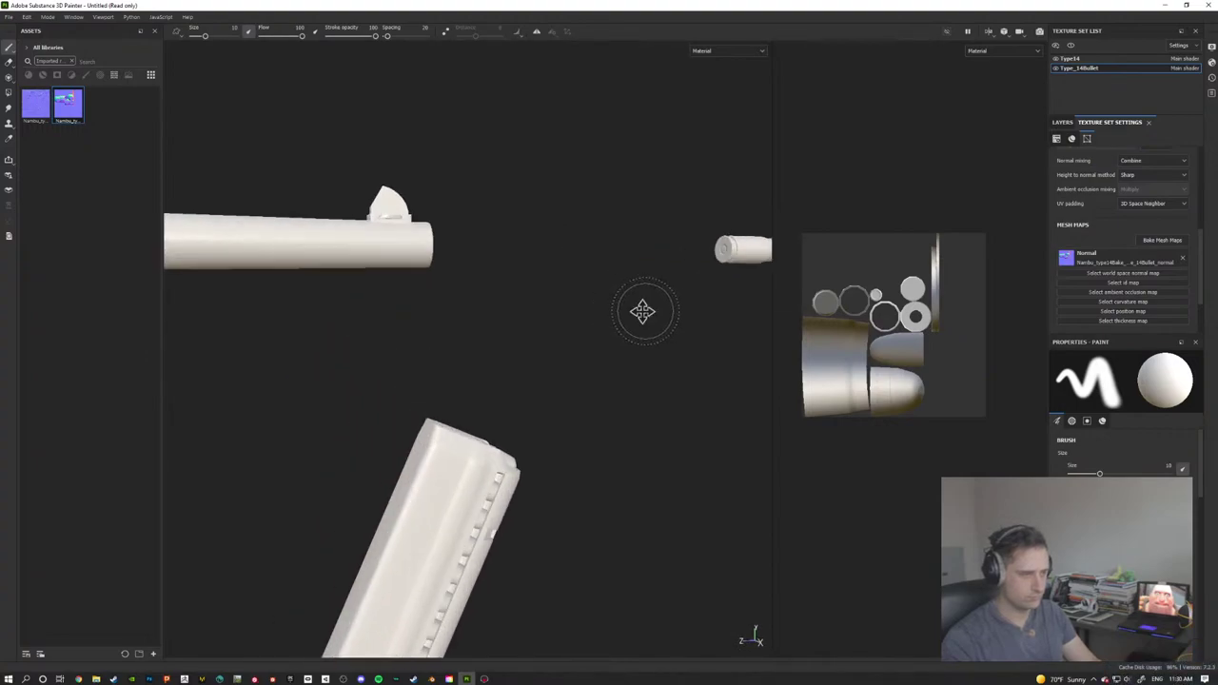
left_click_drag(643, 311, 571, 340, "alt")
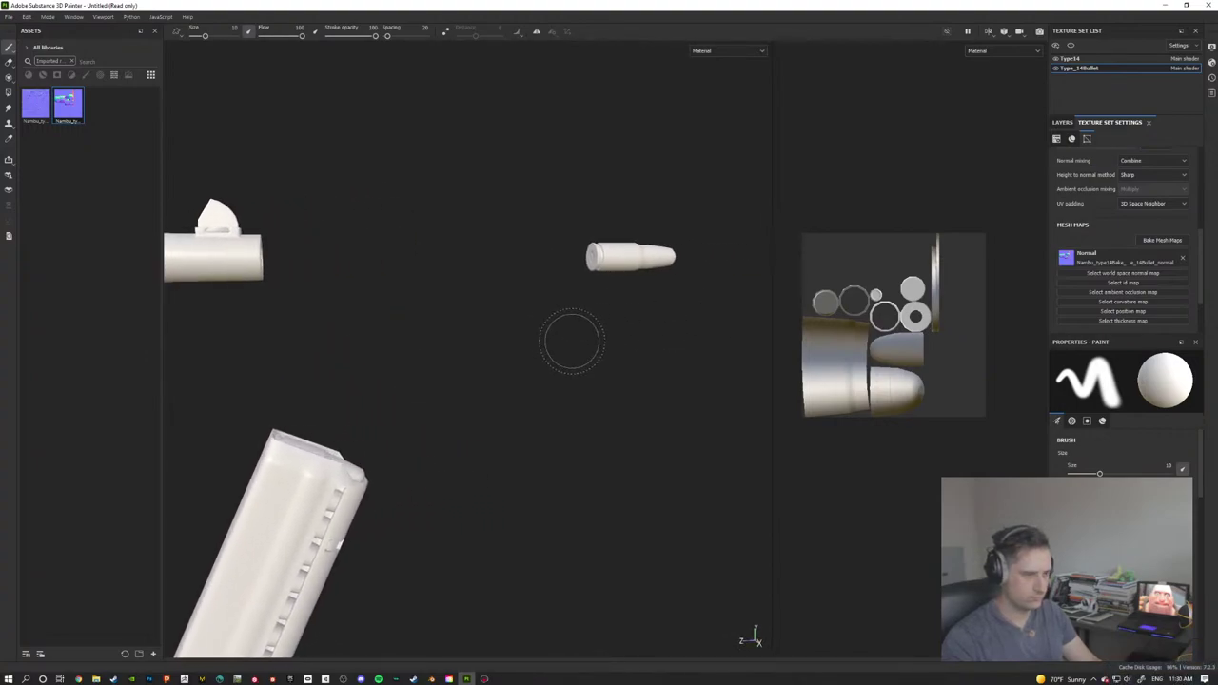
scroll(572, 340, "up", 1)
scroll(571, 337, "down", 2)
left_click_drag(520, 378, 377, 431, "alt")
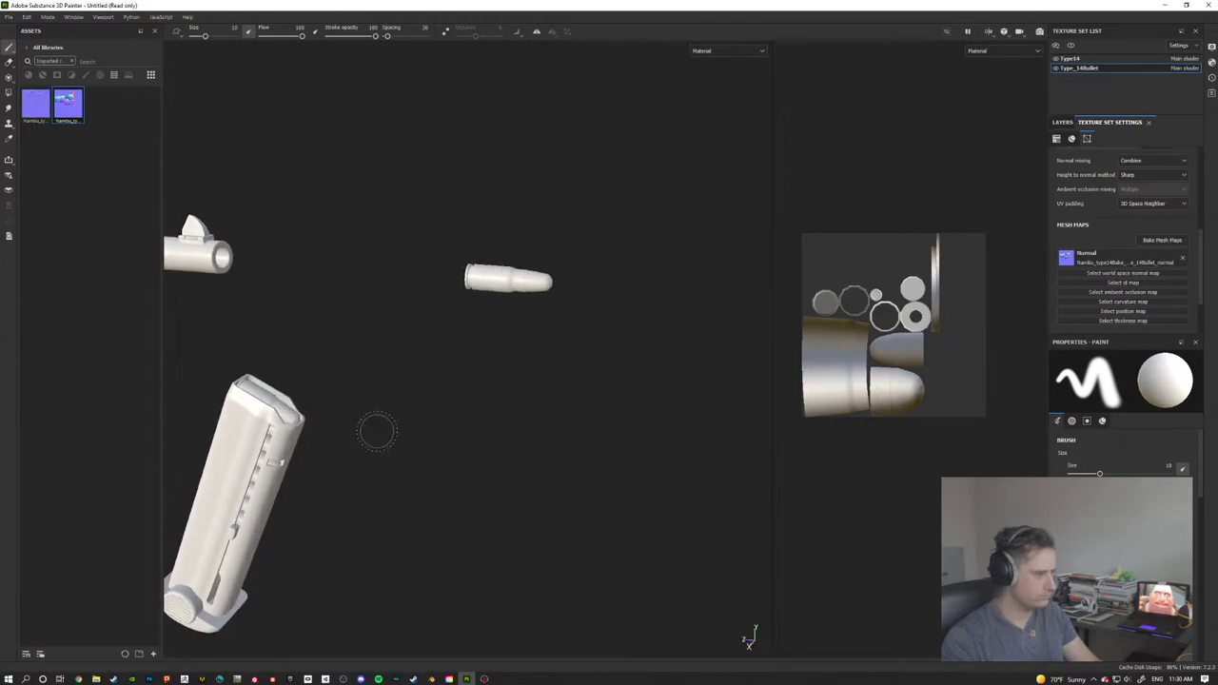
middle_click_drag(377, 431, 606, 365, "alt")
scroll(606, 365, "down", 2)
left_click_drag(361, 348, 315, 352, "alt")
middle_click_drag(315, 351, 625, 337, "alt")
left_click_drag(615, 315, 571, 274, "alt")
middle_click_drag(571, 274, 401, 328, "alt")
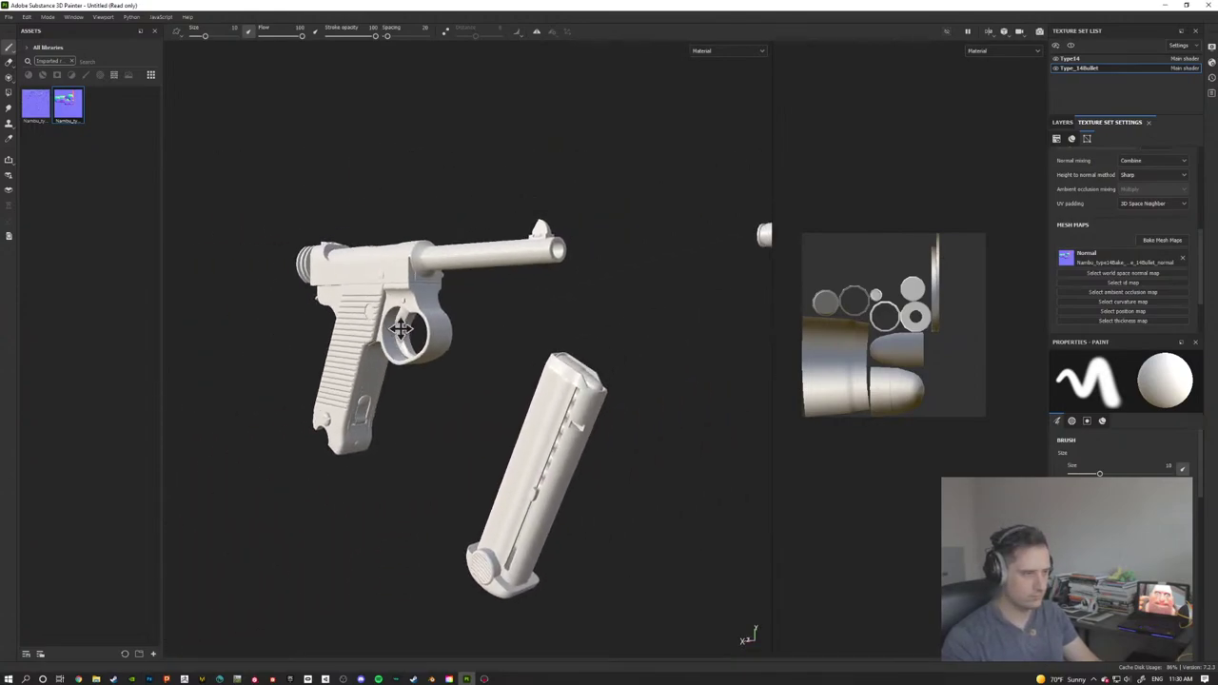
left_click_drag(400, 328, 522, 332, "alt")
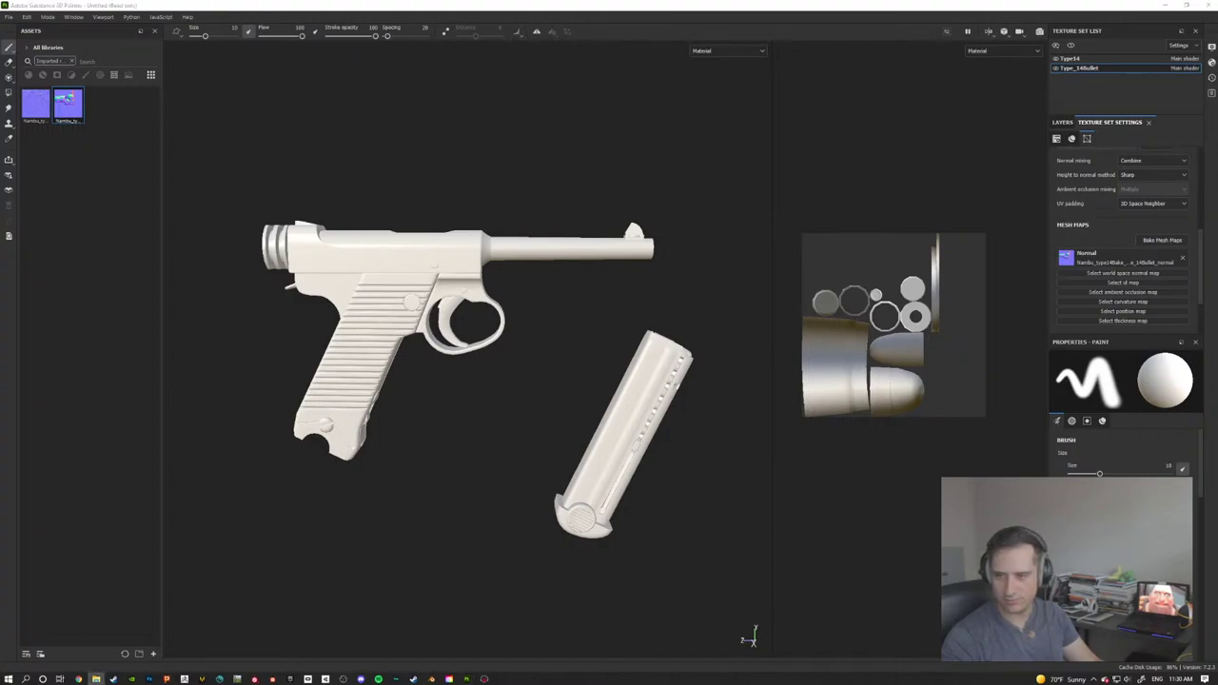
Step: Examine the pistol's underside, receiver edges and rear bolt knob up close for normal map errors
mouse_move(469, 428)
left_mouse_down("alt")
mouse_move(539, 478)
mouse_move(454, 449)
mouse_move(434, 416)
mouse_move(492, 427)
mouse_move(583, 594)
mouse_move(645, 587)
mouse_move(648, 463)
left_mouse_up("alt")
scroll(647, 461, "up", 3)
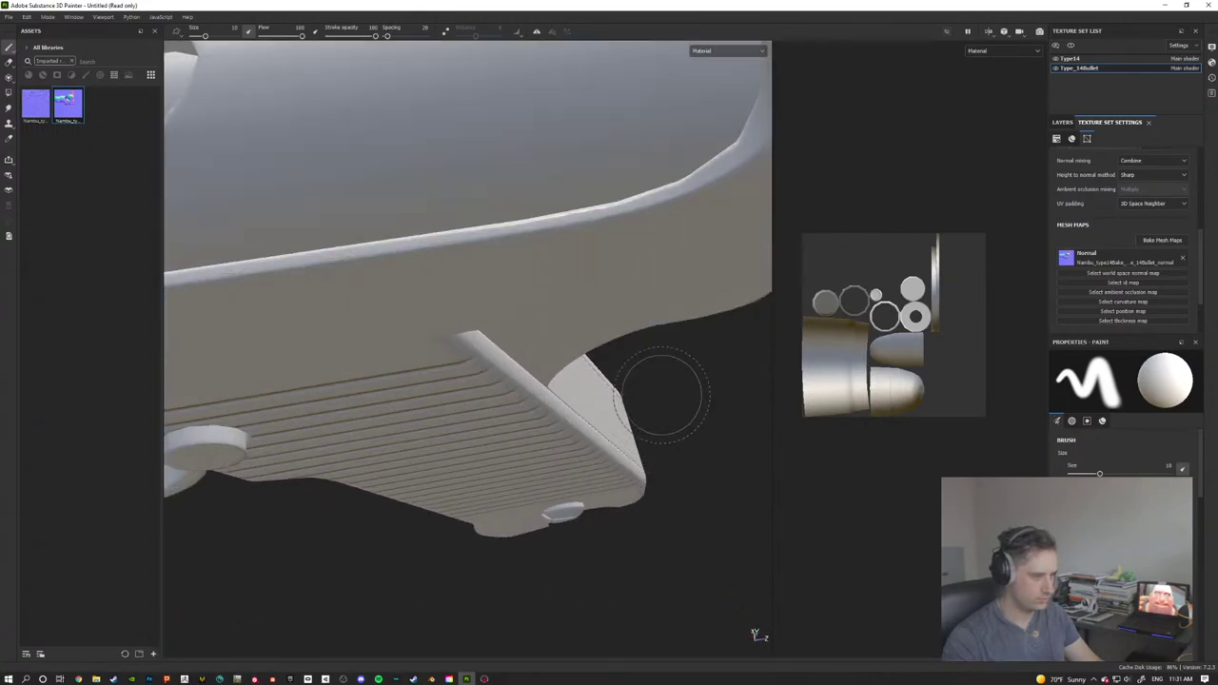
mouse_move(662, 395)
middle_mouse_down("alt")
mouse_move(655, 256)
mouse_move(515, 284)
middle_mouse_up("alt")
middle_click_drag(441, 461, 441, 464, "alt")
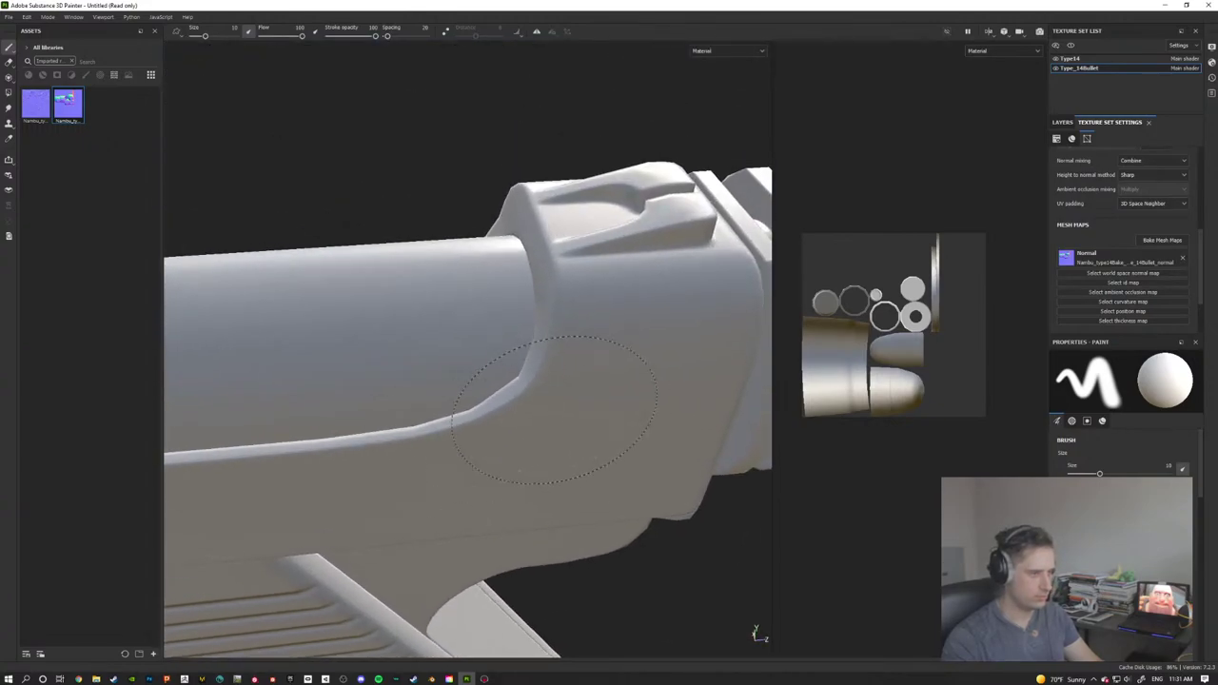
left_click_drag(565, 407, 392, 396, "alt")
scroll(536, 413, "down", 3)
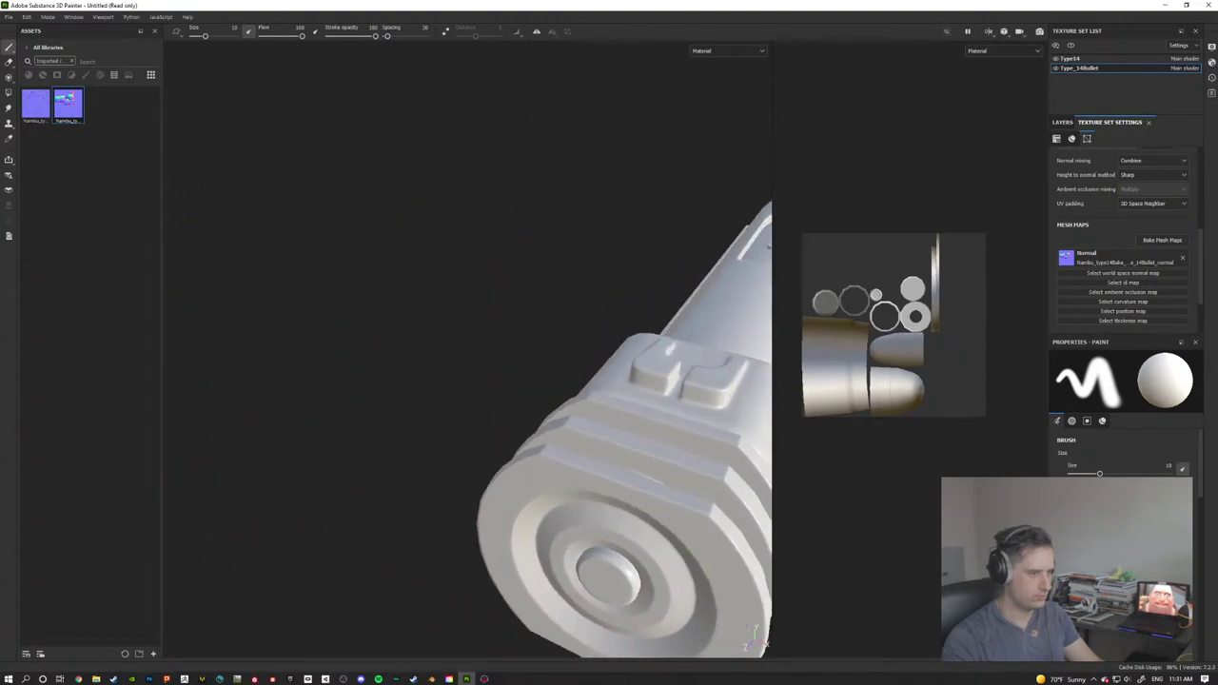
scroll(679, 503, "up", 2)
scroll(661, 511, "down", 3)
left_click_drag(649, 468, 514, 344, "alt")
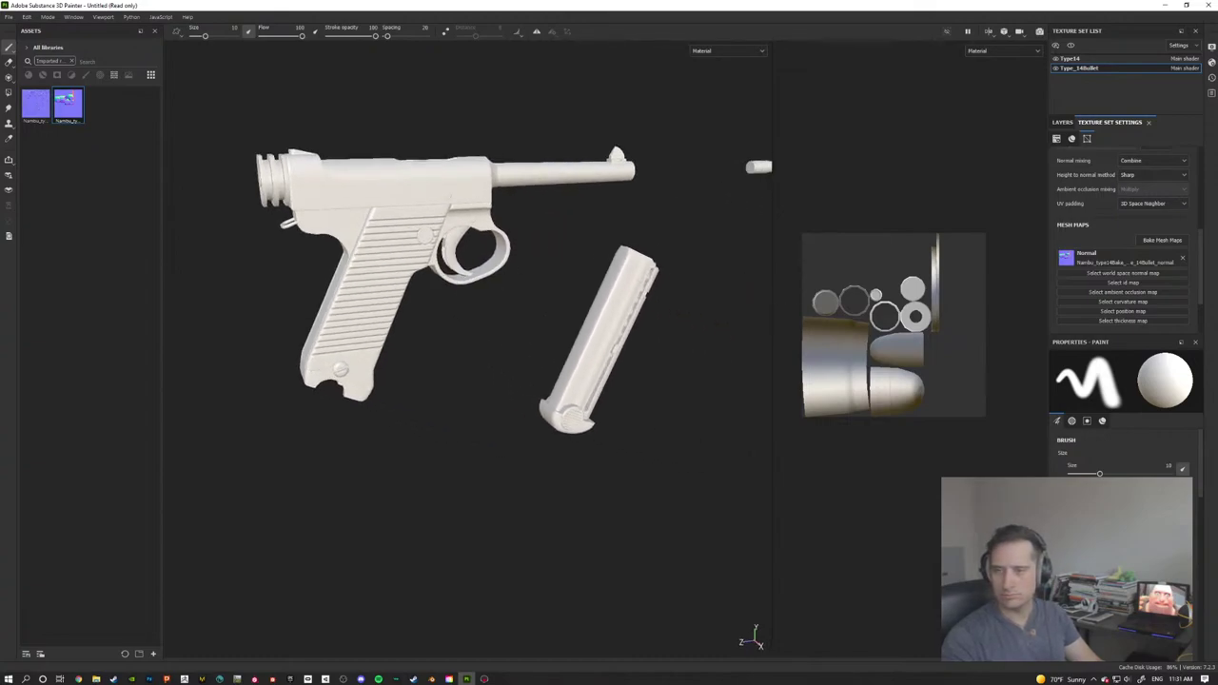
Step: Import Decals.png as a texture into the project 'Untitled' and select it in the asset library
left_click_drag(1217, 126, 39, 250)
left_click(736, 250)
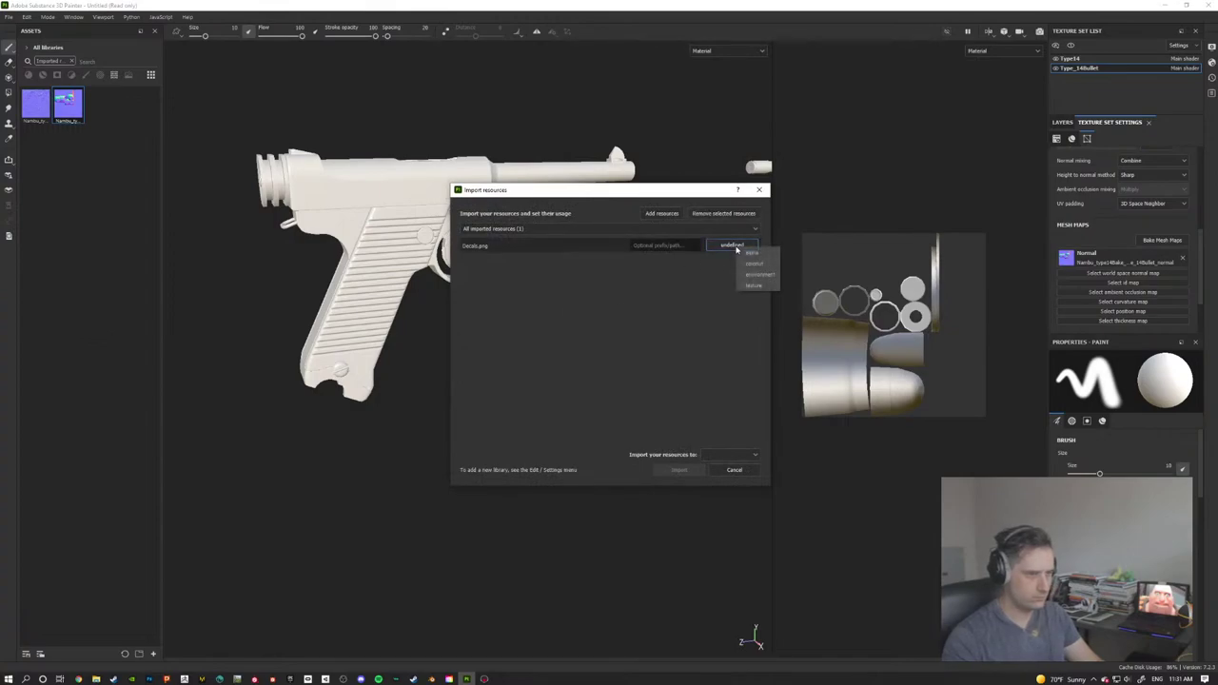
left_click(761, 286)
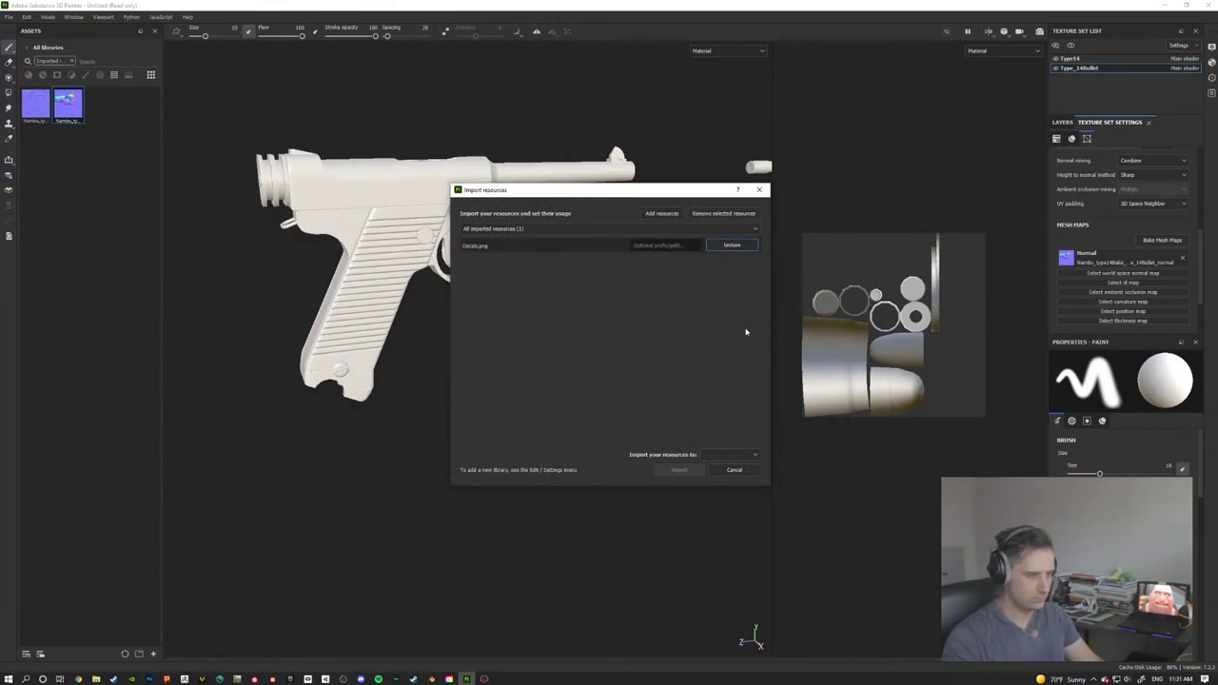
left_click(728, 454)
left_click(729, 476)
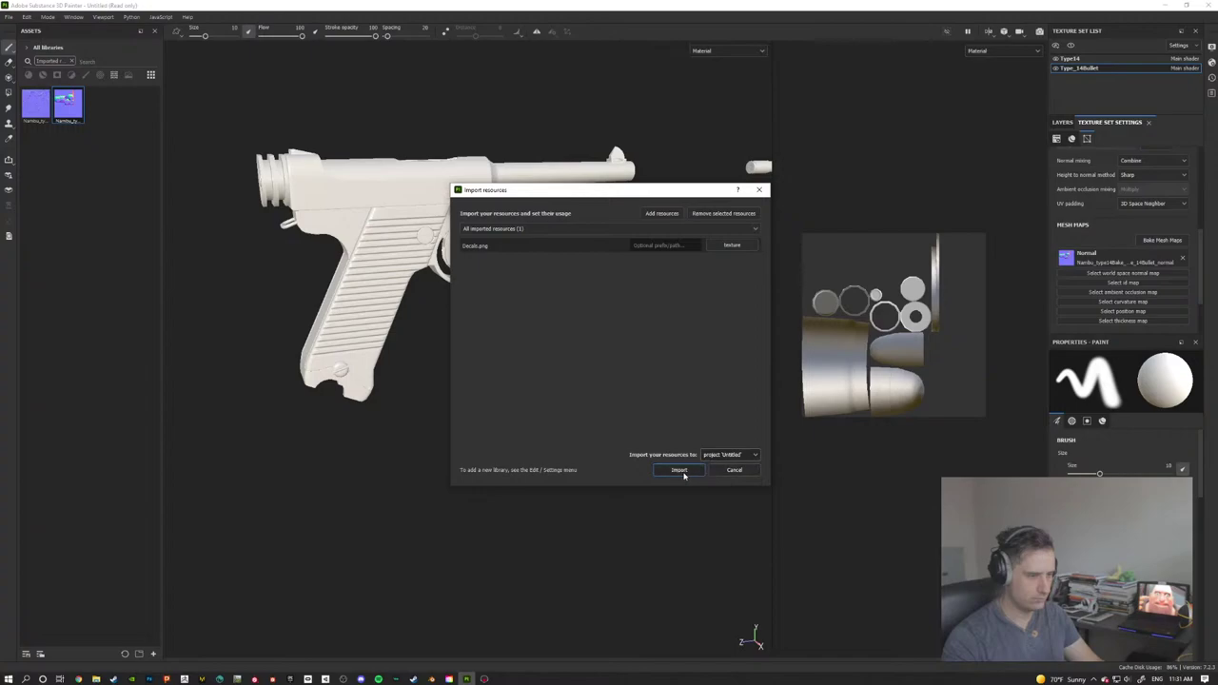
left_click(680, 471)
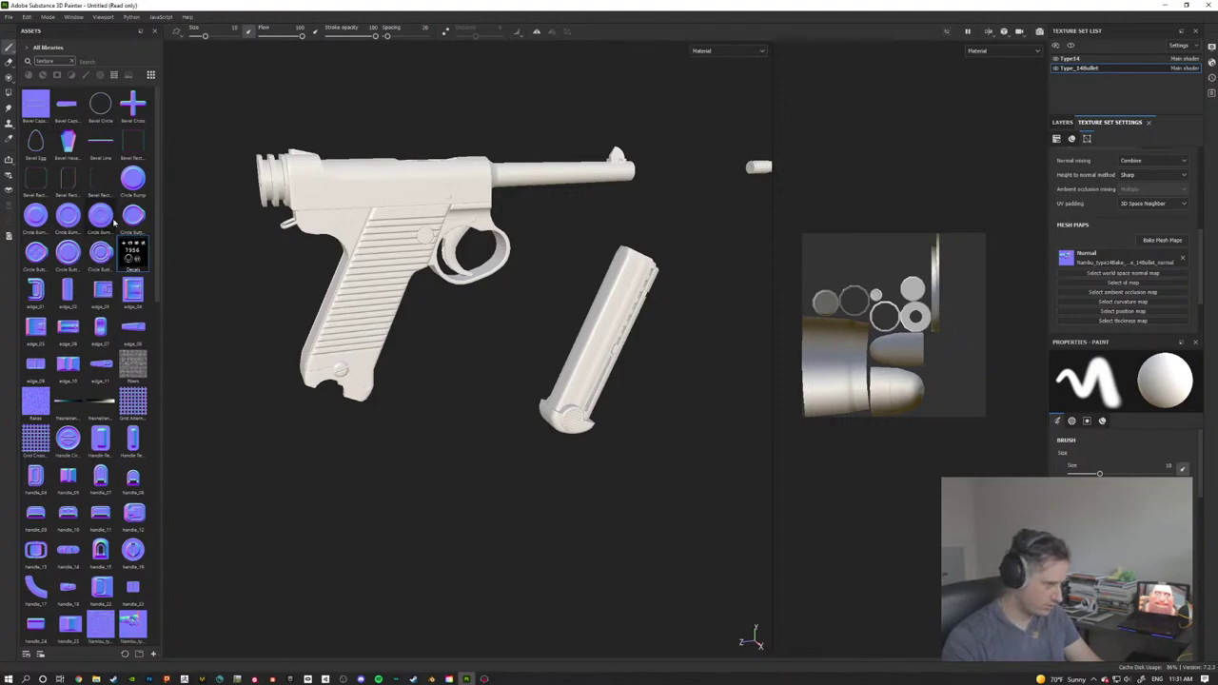
left_click(138, 268)
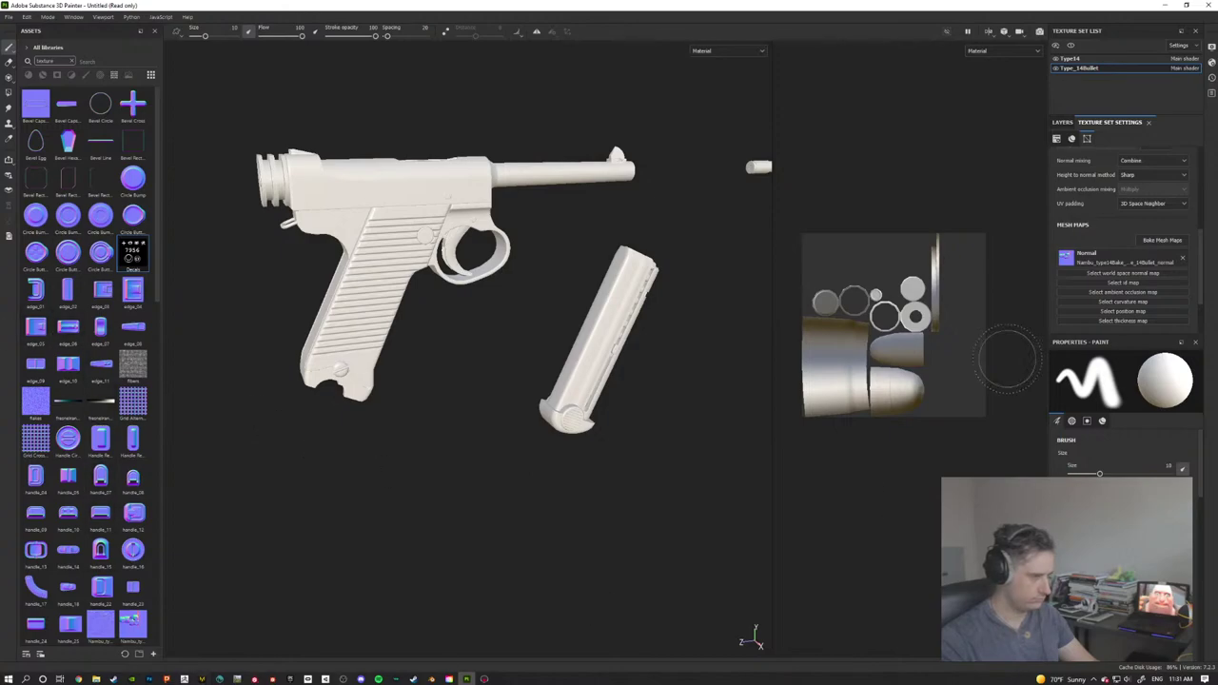
Step: Show the Type_14Bullet set's layer stack, rotate the environment lighting and examine the pistol from its sides and rear
mouse_move(351, 362)
left_mouse_down("alt")
mouse_move(565, 370)
mouse_move(348, 339)
mouse_move(427, 340)
mouse_move(479, 321)
mouse_move(448, 329)
mouse_move(421, 315)
left_mouse_up("alt")
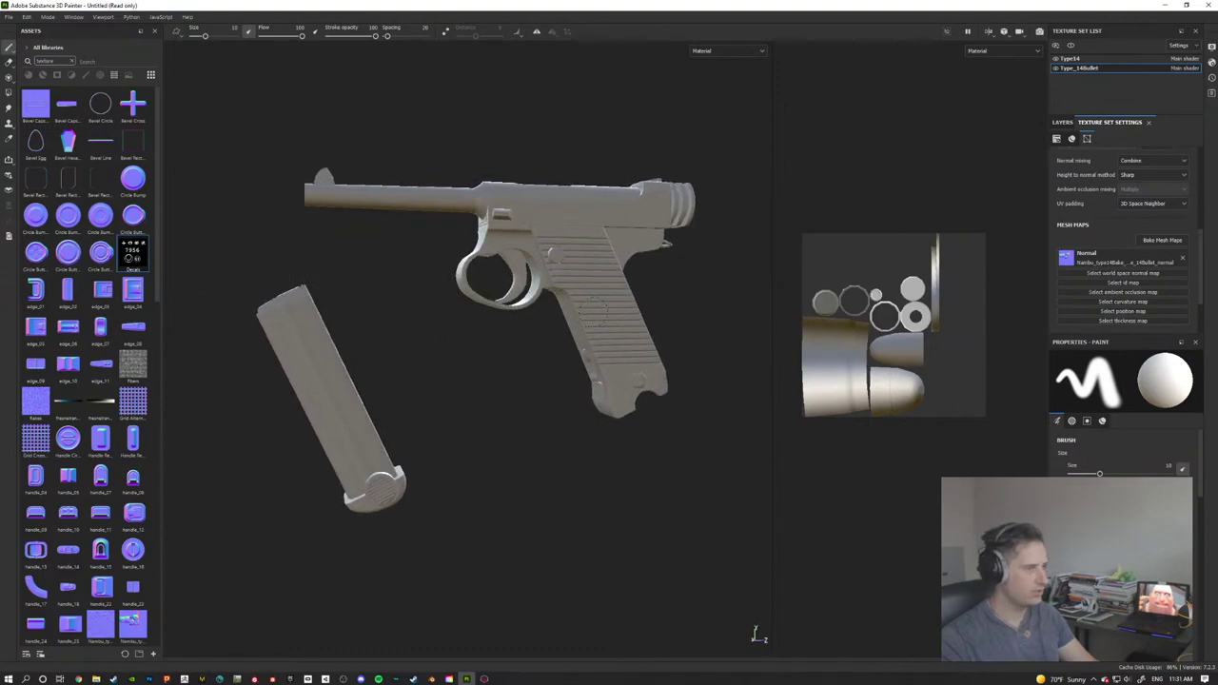
left_click(1062, 124)
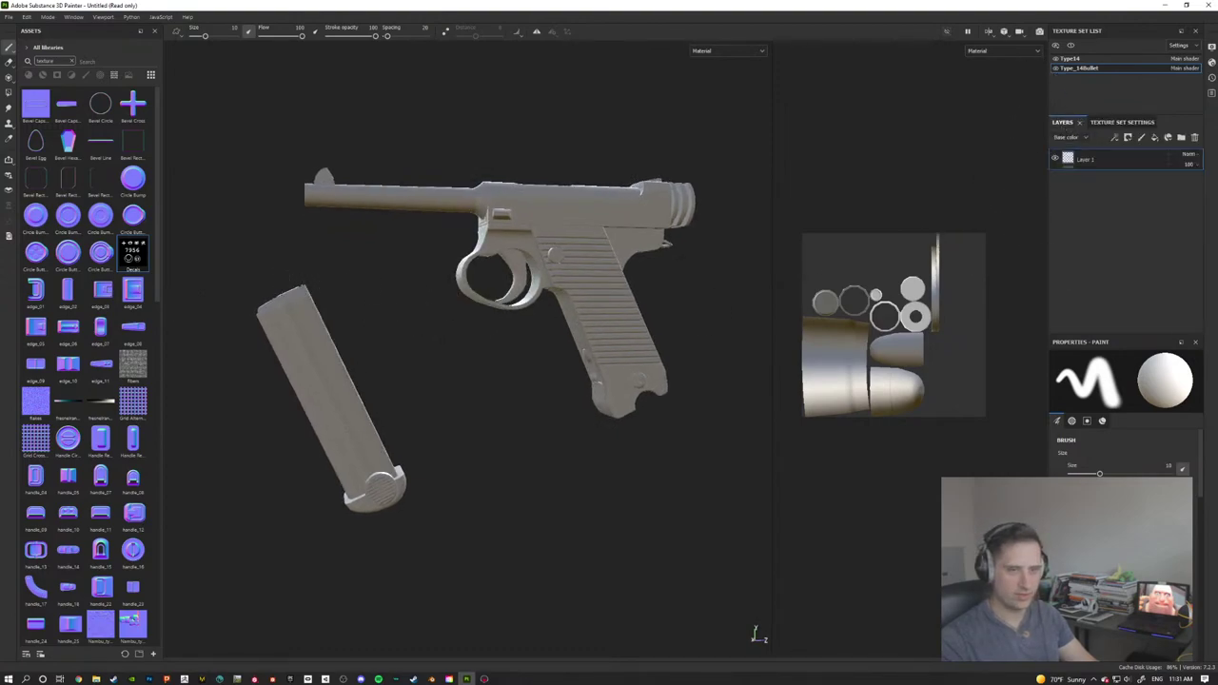
left_click_drag(516, 348, 462, 359, "alt")
mouse_move(612, 343)
right_mouse_down("shift")
mouse_move(622, 356)
mouse_move(604, 360)
right_mouse_up("shift")
left_click_drag(623, 351, 608, 350, "alt")
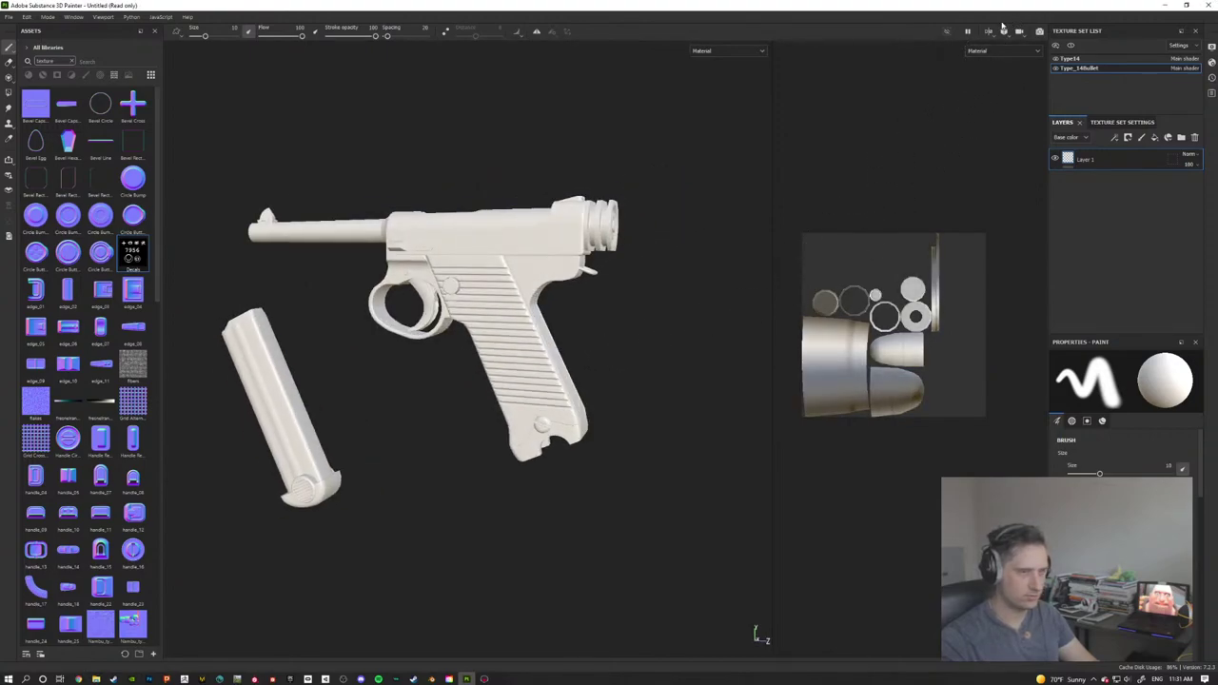
right_click(655, 268)
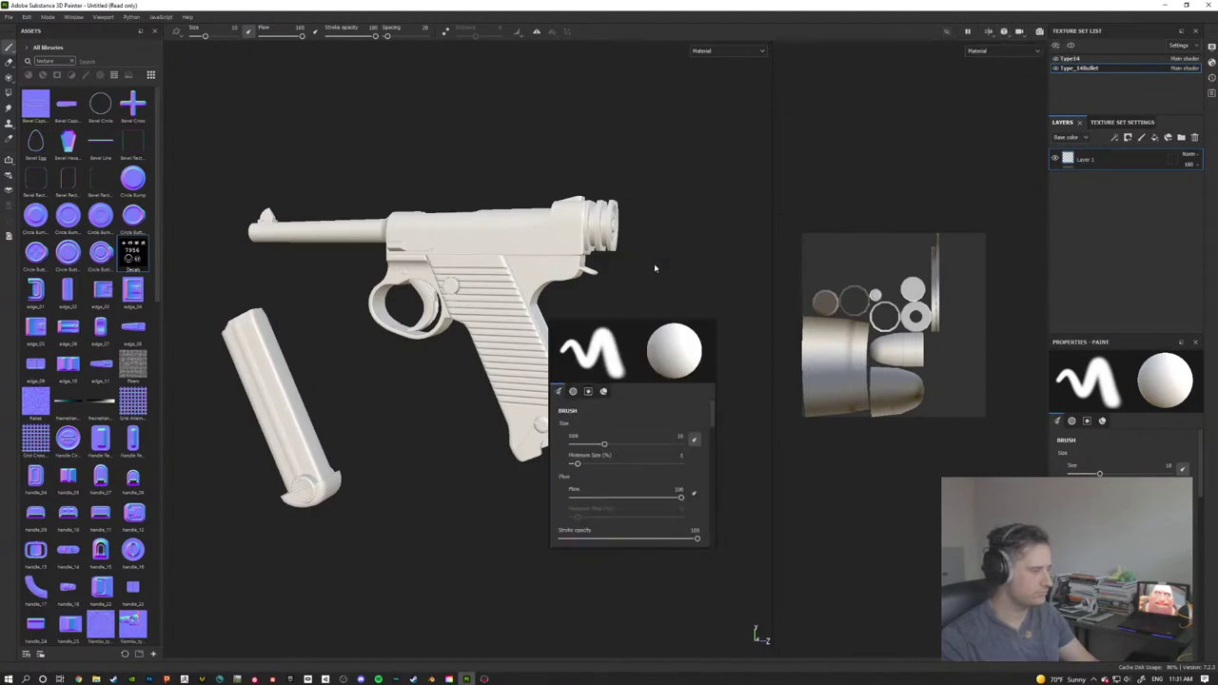
mouse_move(315, 327)
left_mouse_down("alt")
mouse_move(550, 346)
mouse_move(396, 380)
mouse_move(405, 307)
left_mouse_up("alt")
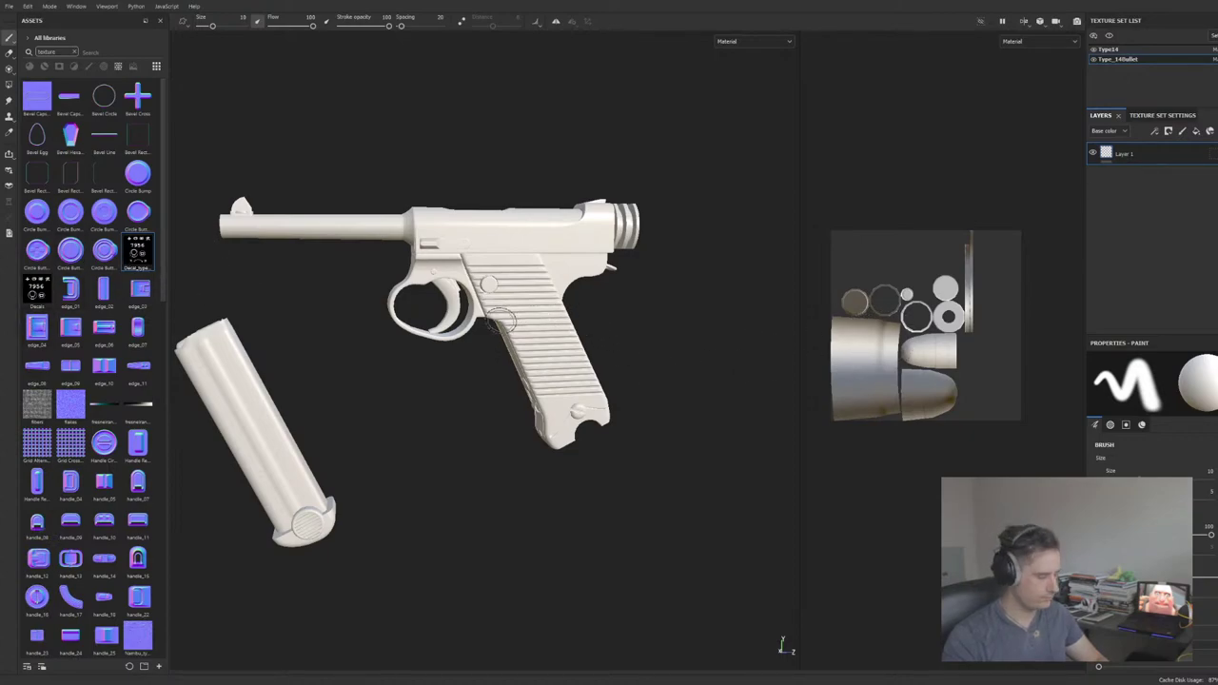
left_click_drag(501, 321, 661, 400, "alt")
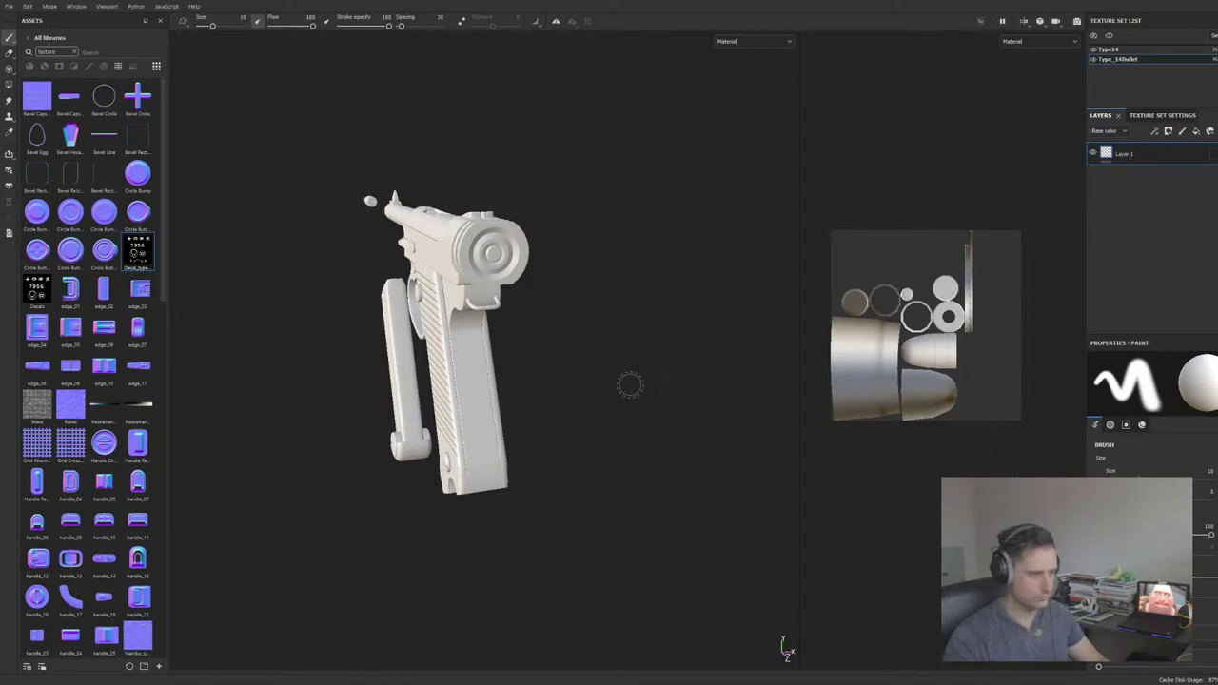
left_click_drag(628, 383, 531, 338, "alt")
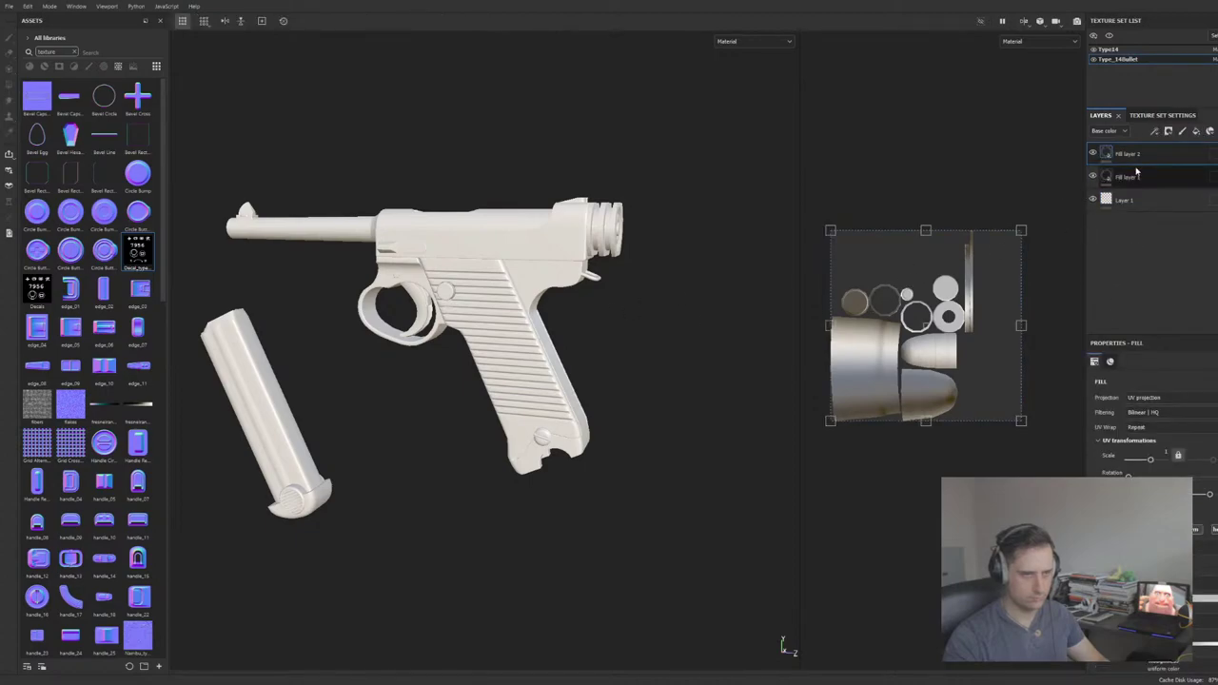
Step: Delete the extra fill layers from the Type_14Bullet set and show the Type14 texture set's layer stack
key("Delete")
key("Delete")
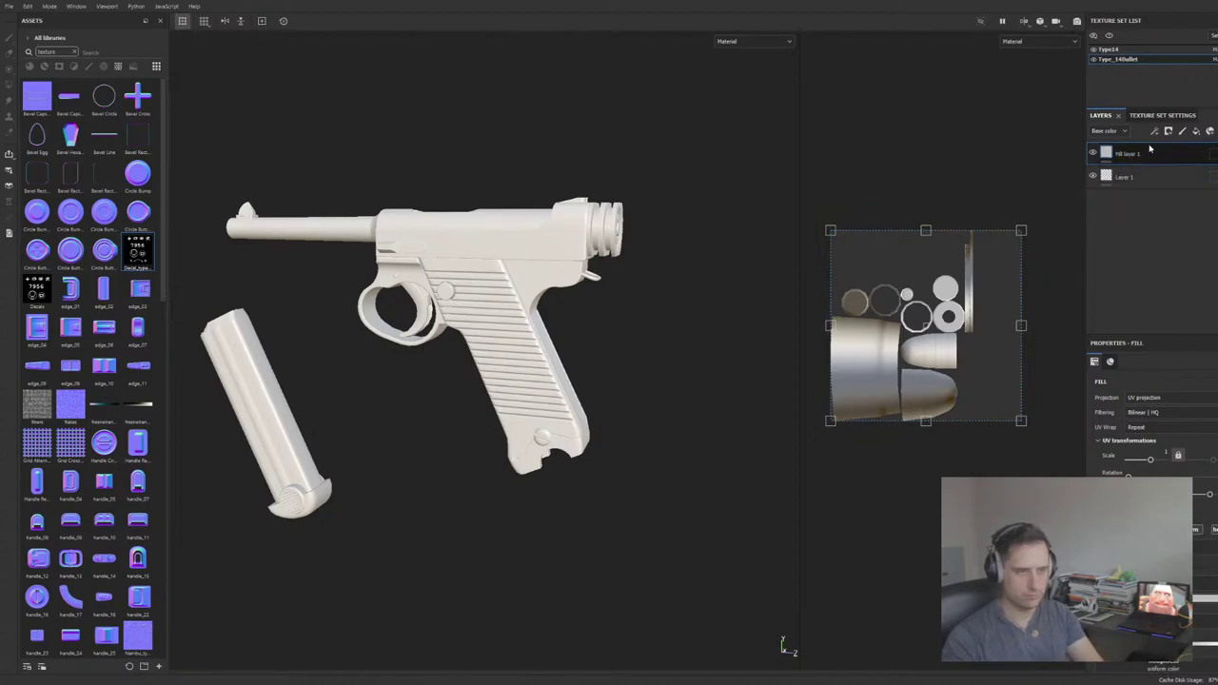
left_click(1132, 49)
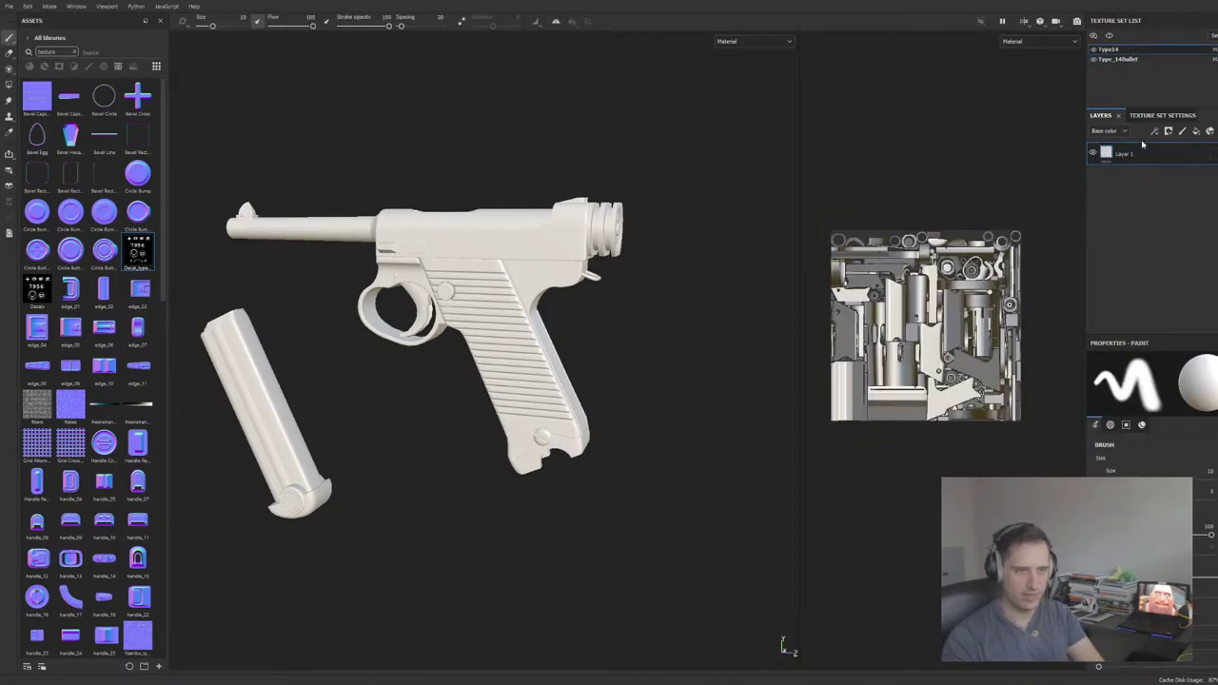
left_click(1158, 116)
left_click(1101, 115)
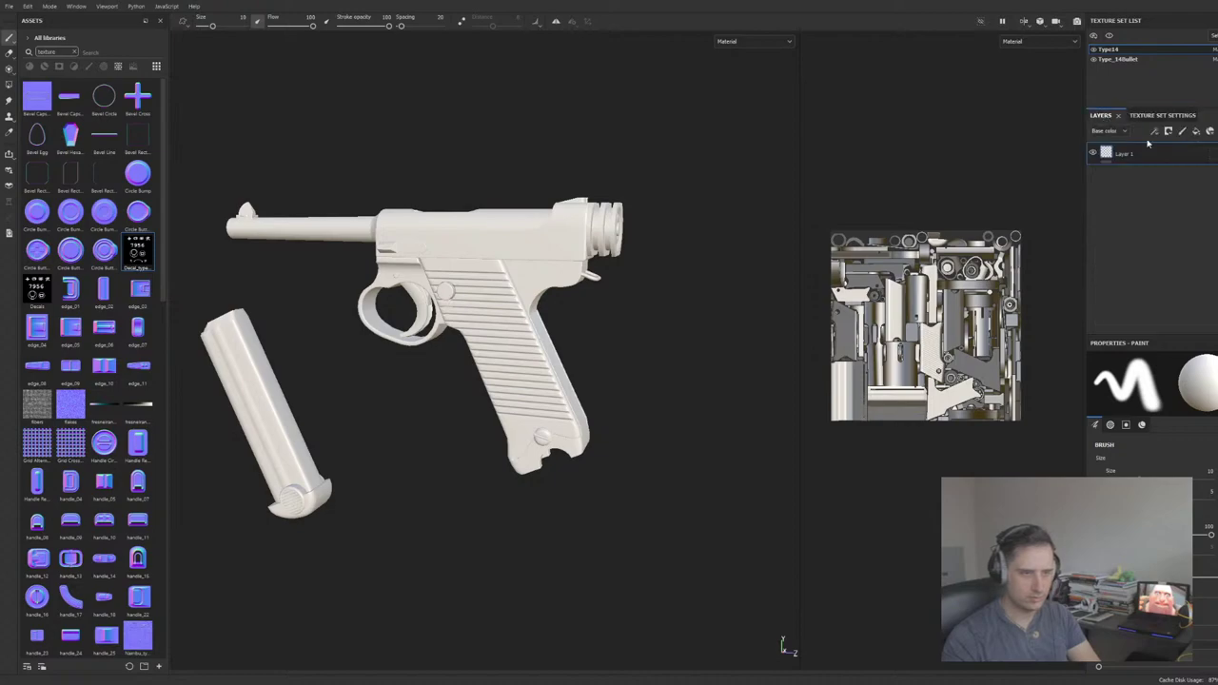
Step: Add a fill layer above Layer 1 with only the height channel enabled and a slightly negative height value
left_click(1196, 132)
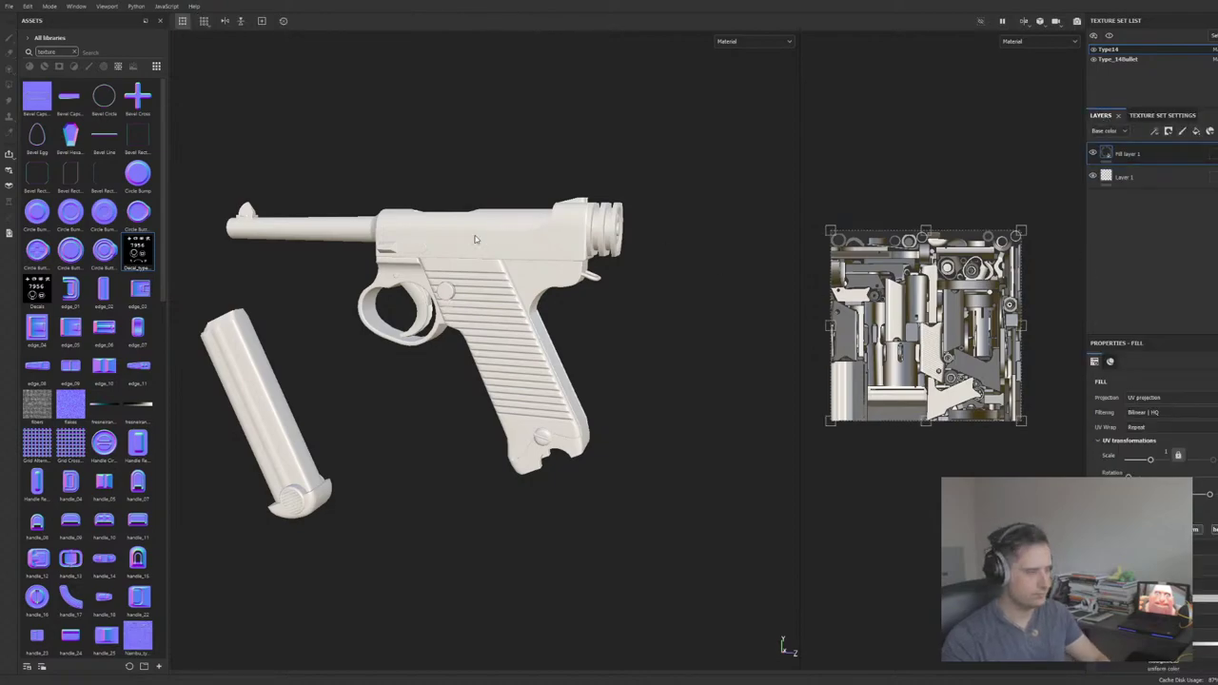
left_click_drag(477, 225, 622, 239, "alt")
middle_click_drag(622, 239, 508, 270, "alt")
scroll(568, 311, "up", 3)
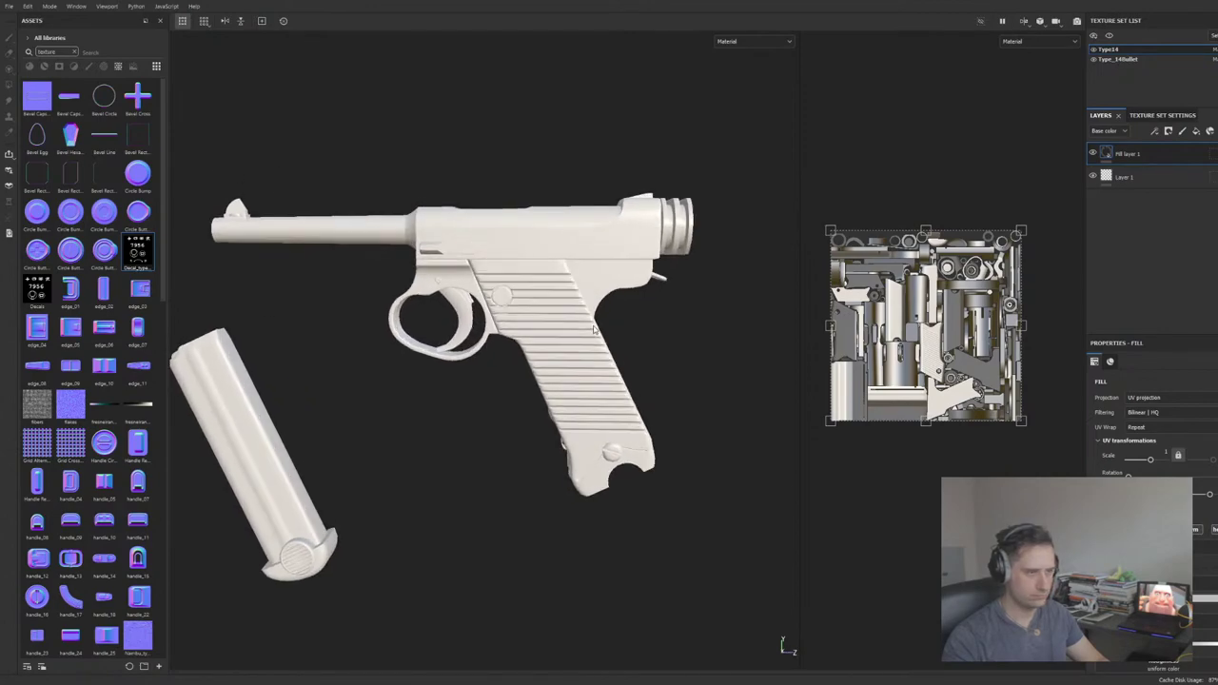
scroll(657, 353, "up", 1)
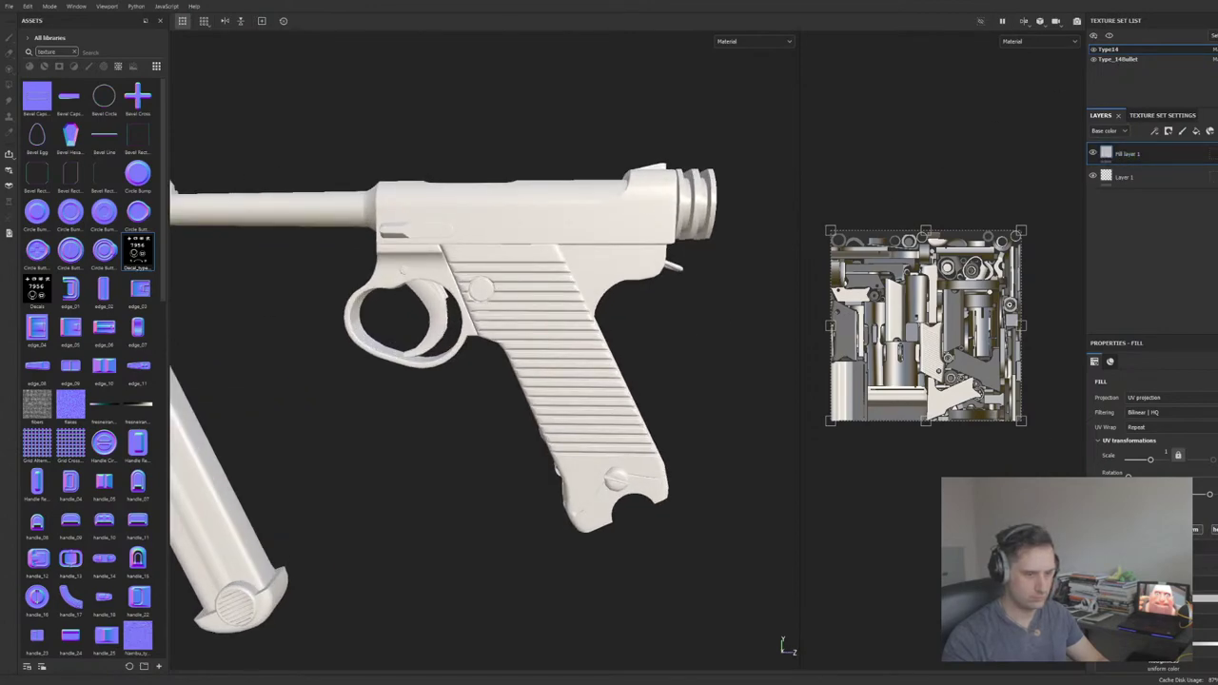
scroll(1142, 448, "down", 3)
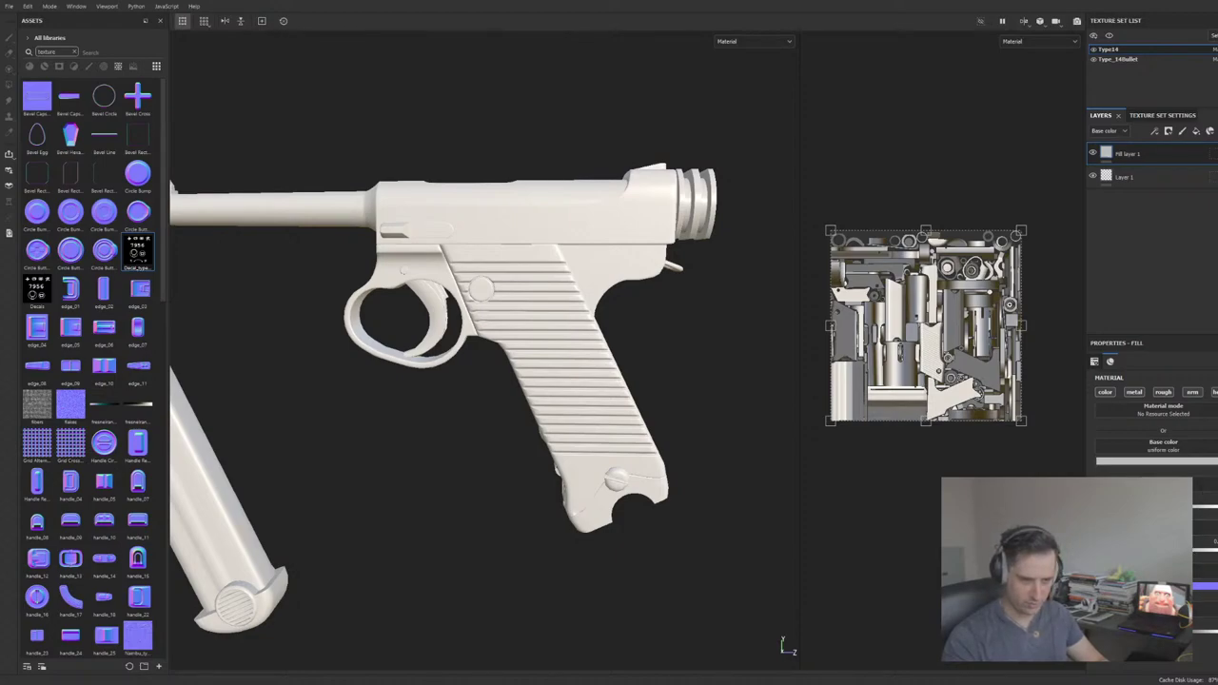
scroll(1178, 467, "up", 2)
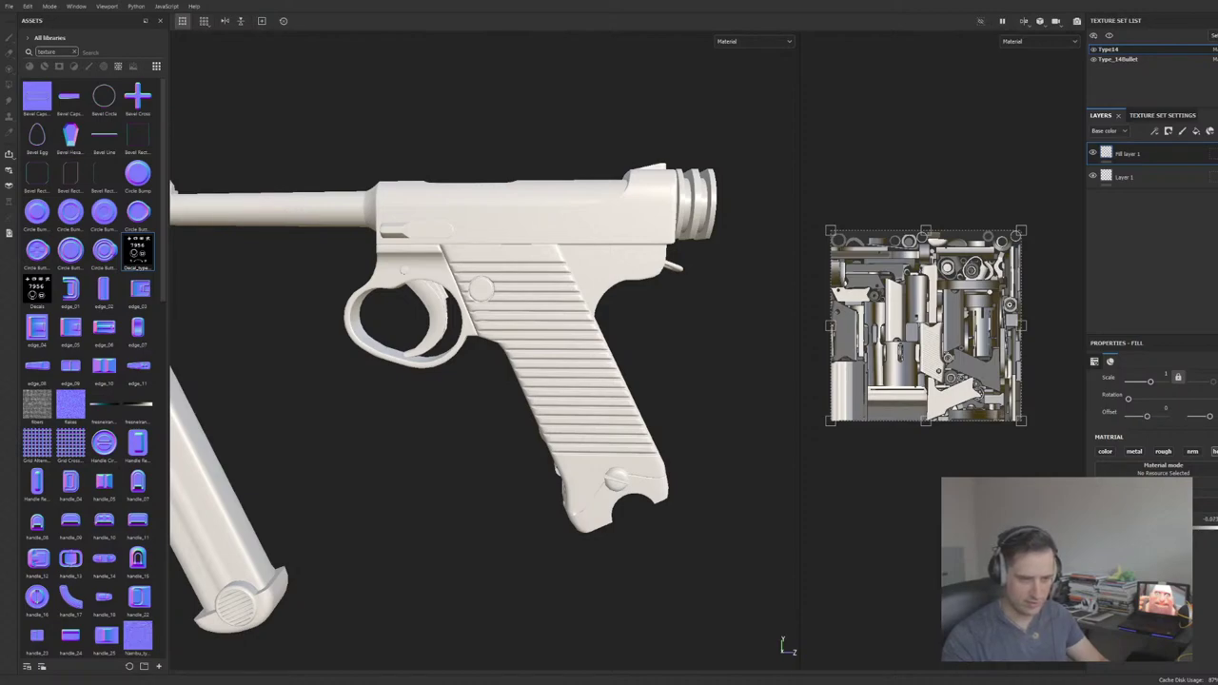
Step: Enable the color channel on the fill layer, set its base color to red and add a black mask
left_click(1105, 451)
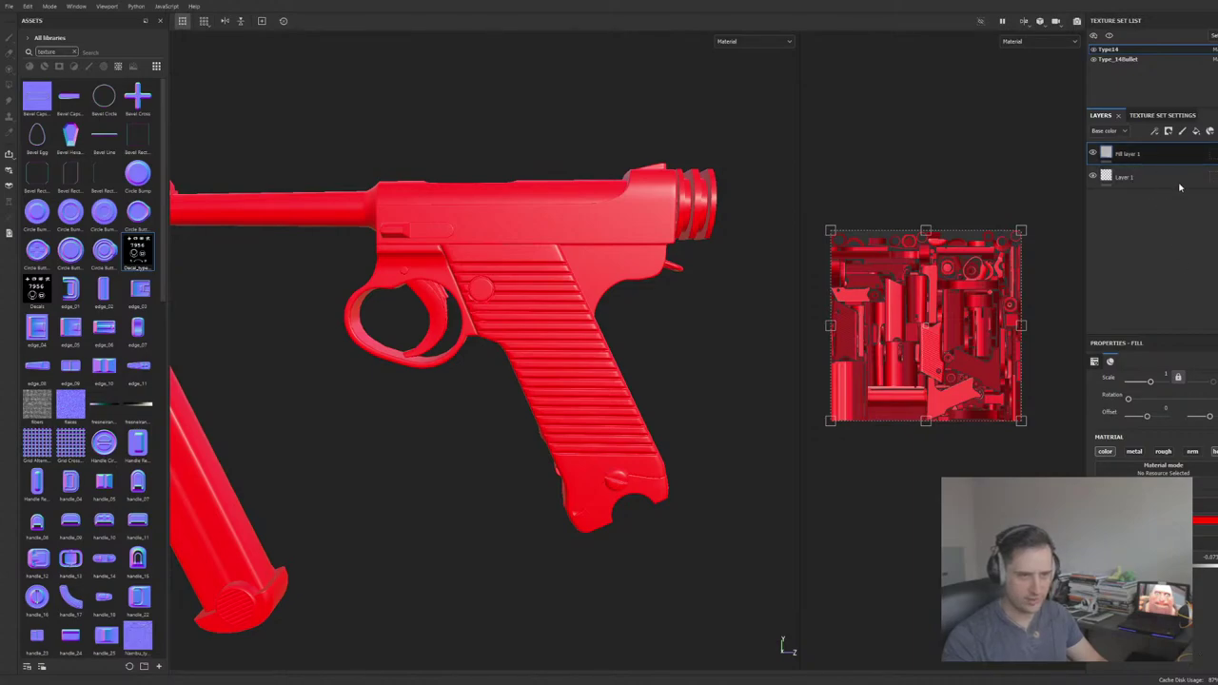
key("ctrl+z")
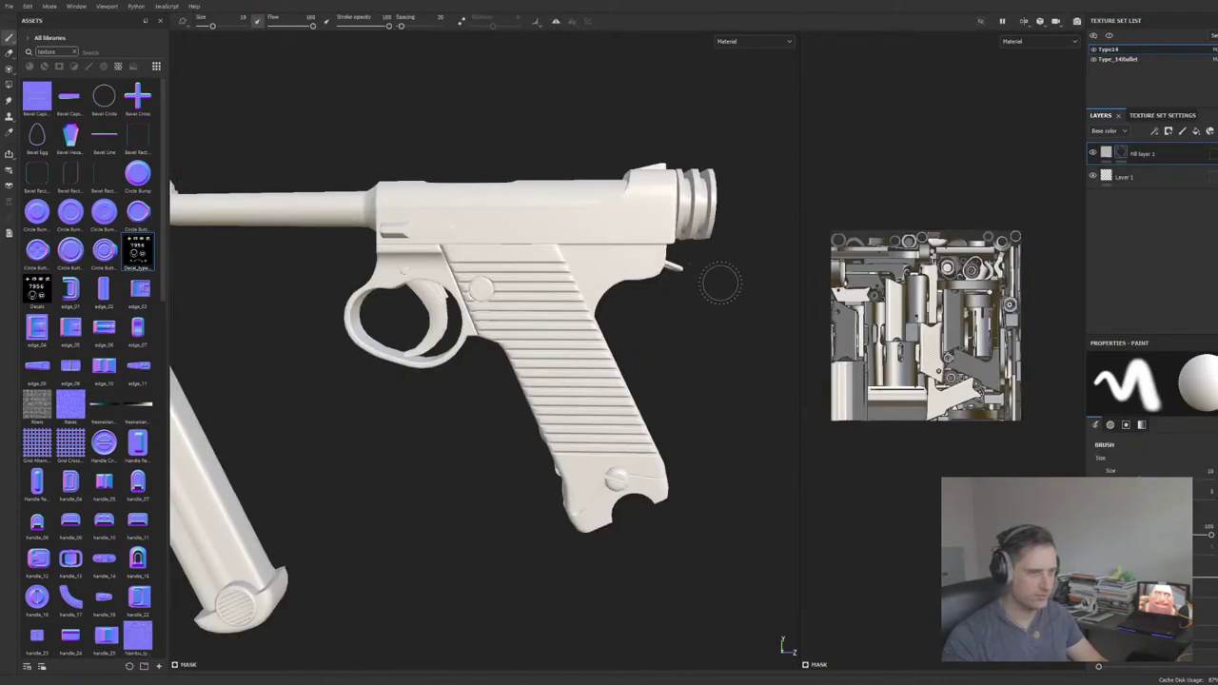
left_click_drag(720, 282, 691, 280, "alt")
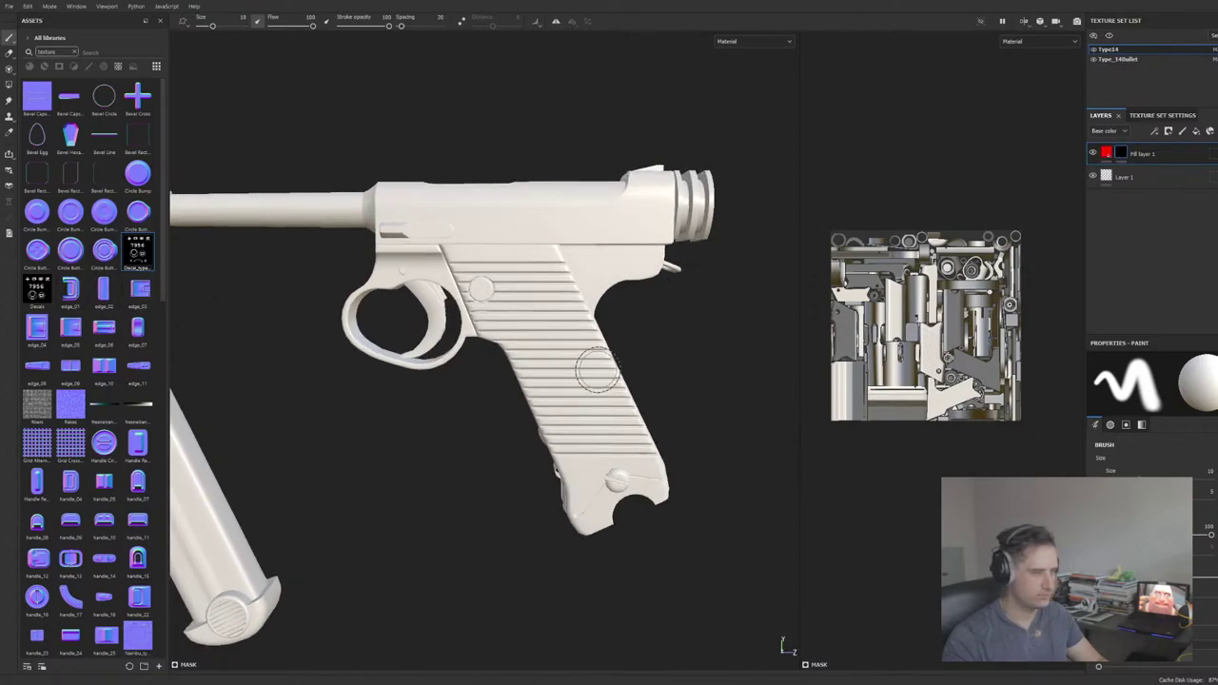
Step: Assign the Decal_type texture with the pistol's markings as the stencil of the mask brush
left_click_drag(388, 304, 693, 345, "alt")
middle_click_drag(694, 346, 508, 340, "alt")
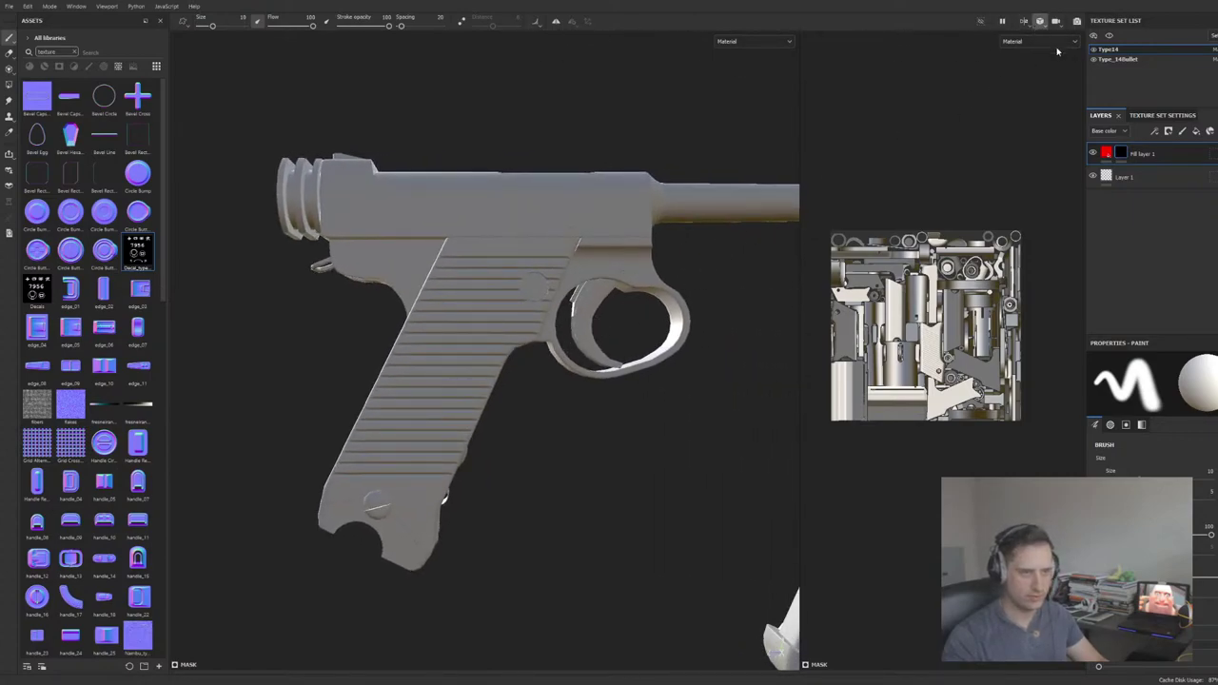
key("f")
right_click_drag(413, 432, 575, 446, "alt")
middle_click_drag(574, 410, 578, 490, "alt")
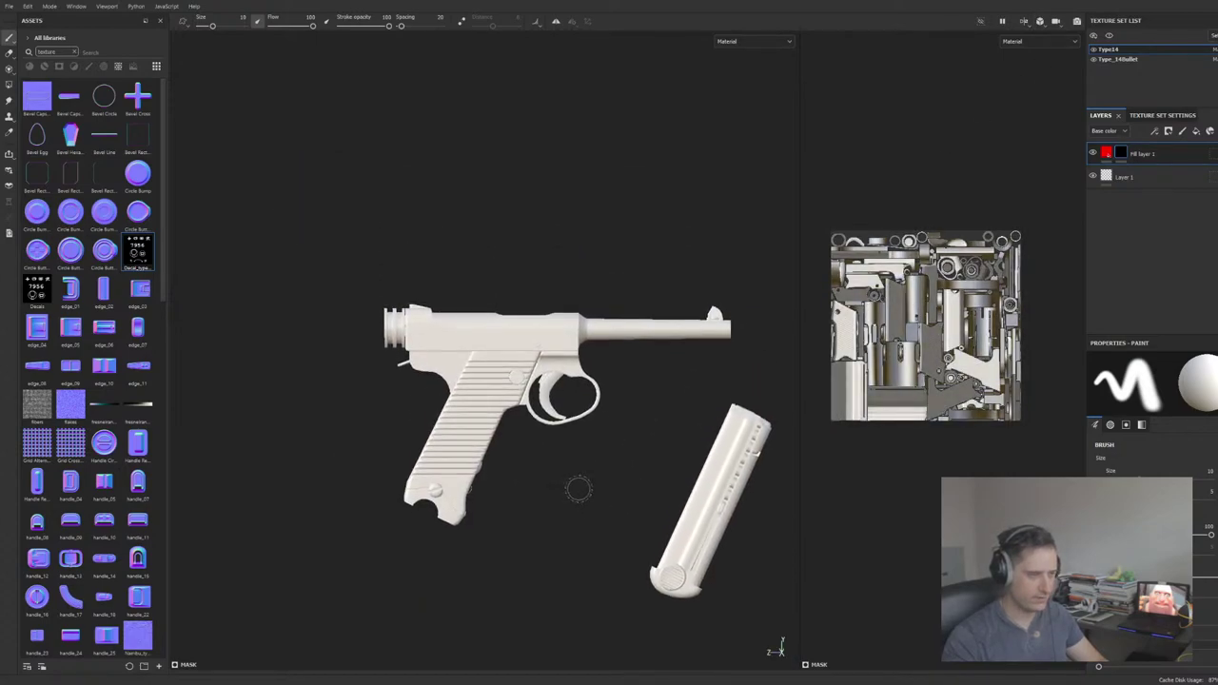
scroll(578, 486, "up", 4)
middle_click_drag(630, 358, 582, 440, "alt")
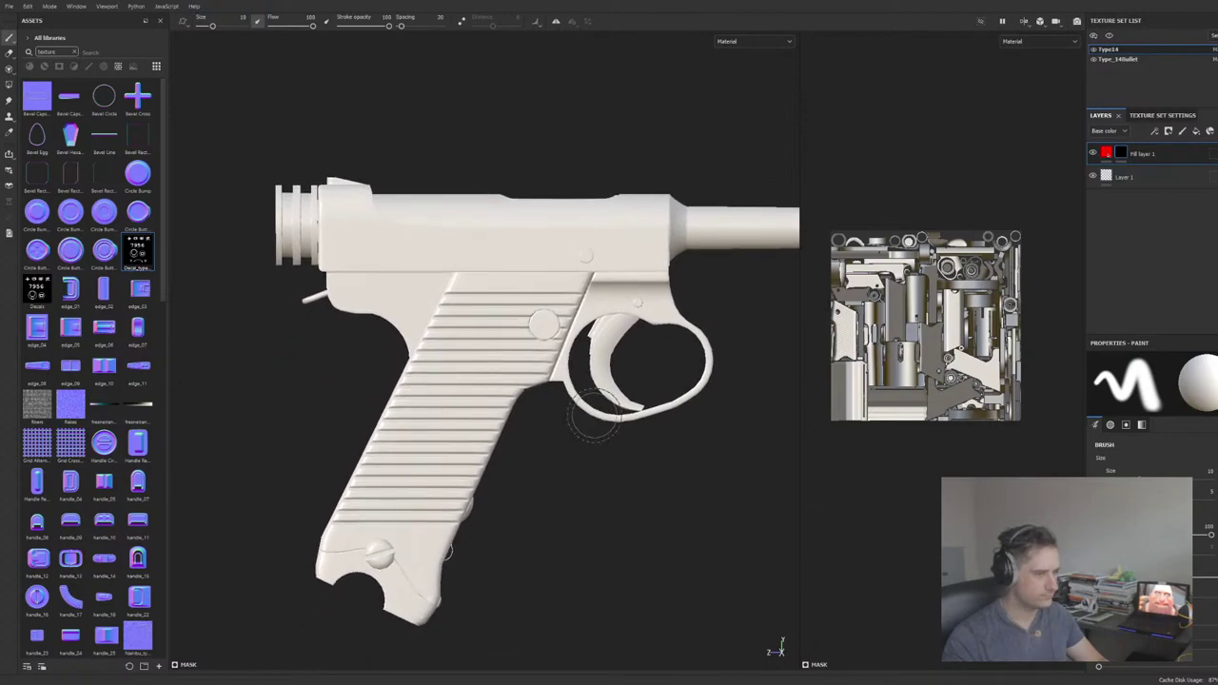
scroll(1152, 557, "down", 5)
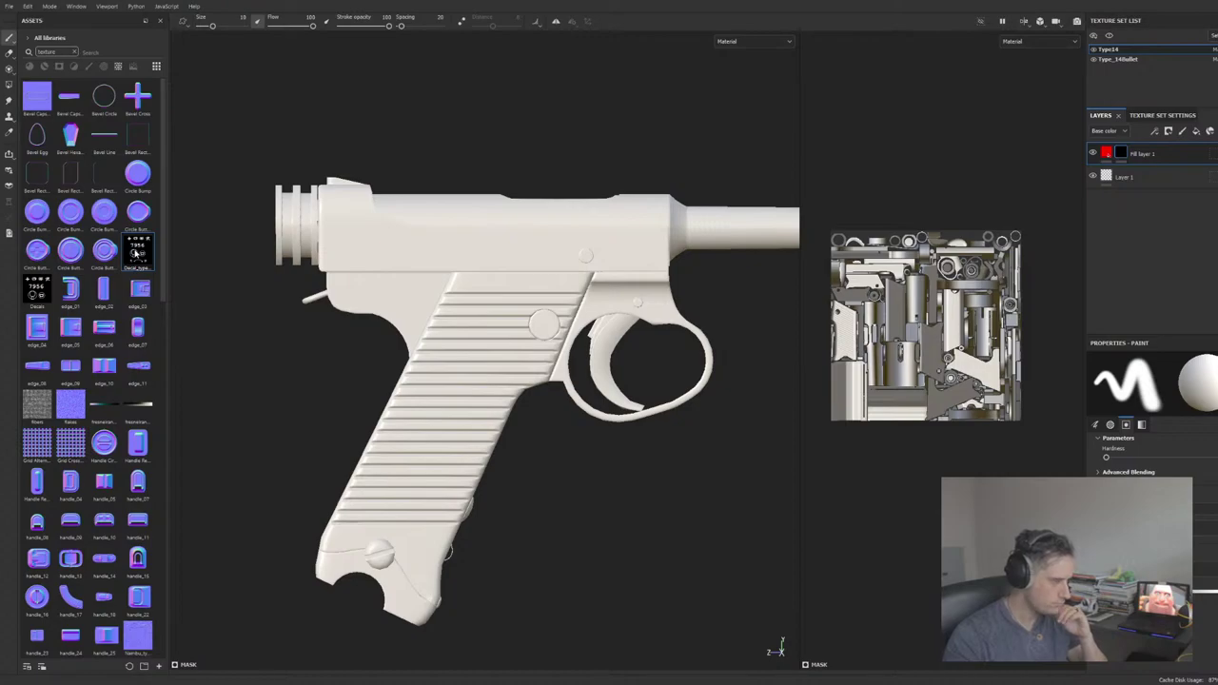
left_click_drag(135, 251, 1151, 549)
scroll(530, 317, "down", 2)
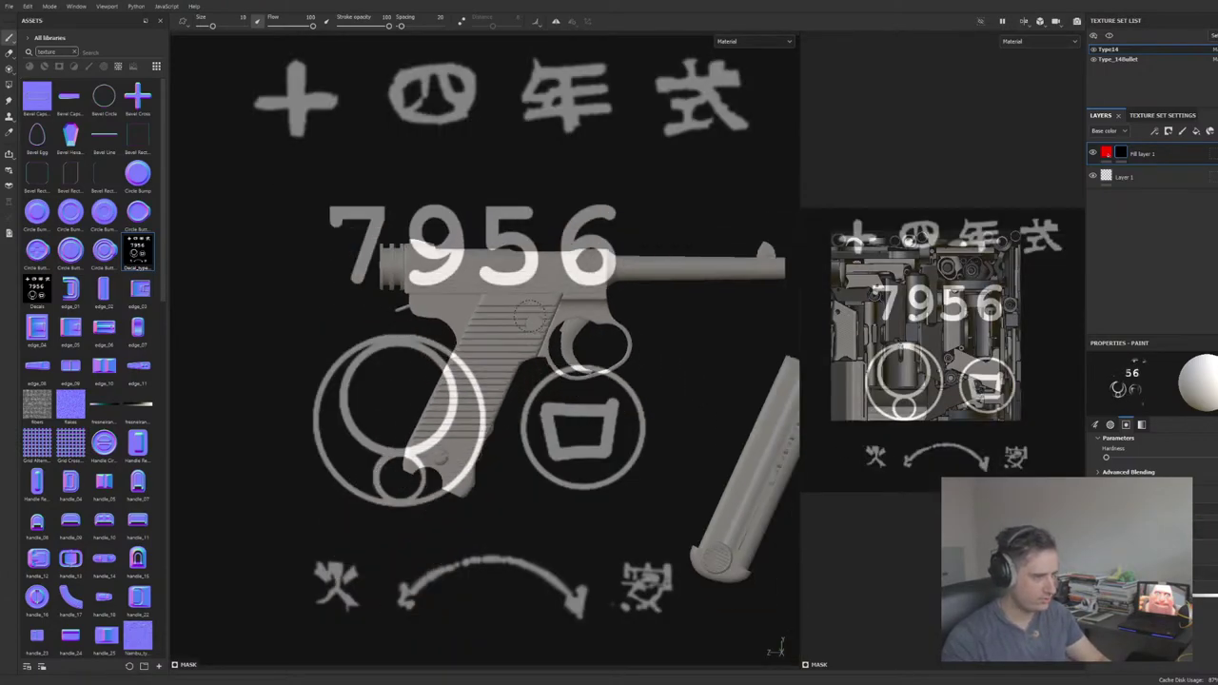
Step: Scale the stencil down to a small square and bring the rear of the pistol's receiver beneath it
scroll(530, 317, "up", 1)
key("s")
right_click_drag(758, 400, 599, 347)
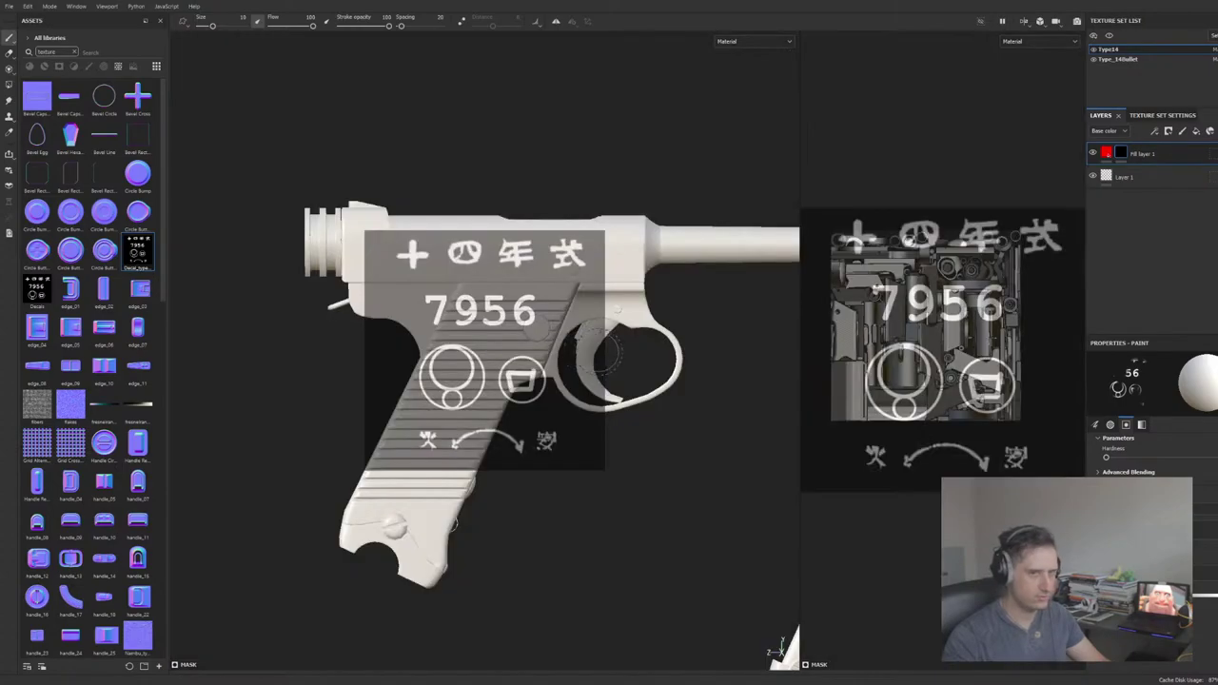
scroll(633, 354, "up", 4)
middle_click_drag(647, 353, 811, 340, "alt")
middle_click_drag(629, 334, 654, 327, "alt")
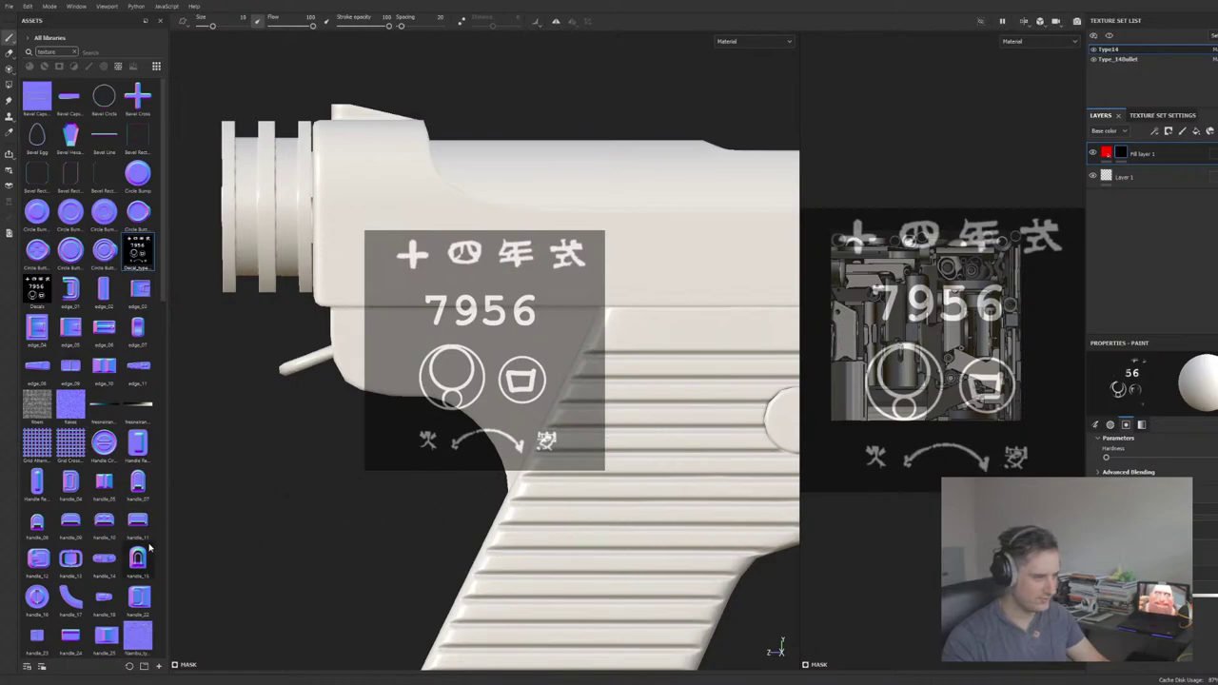
Step: Enlarge the stencil slightly and align its 十四年式 row with the rear of the receiver's opposite side
left_click_drag(239, 511, 505, 518, "alt")
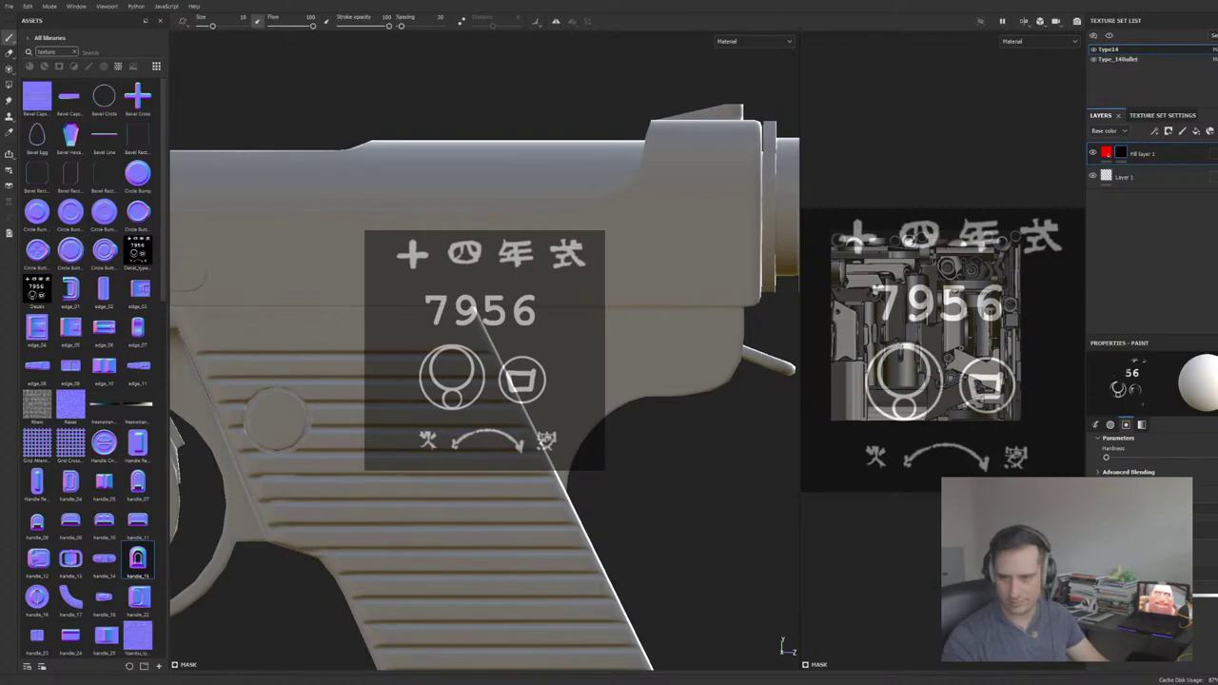
middle_click_drag(653, 431, 605, 433, "alt")
key("s")
right_click_drag(699, 434, 716, 444)
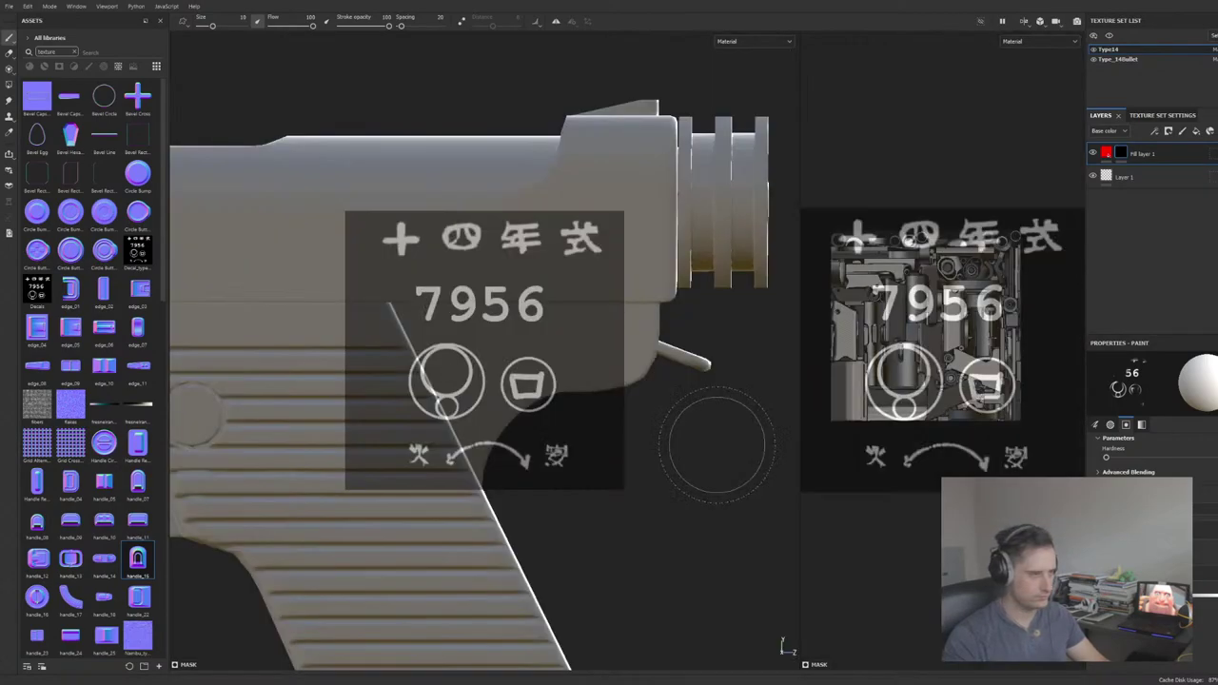
middle_click_drag(704, 429, 694, 403, "alt")
left_click_drag(695, 404, 693, 421, "alt")
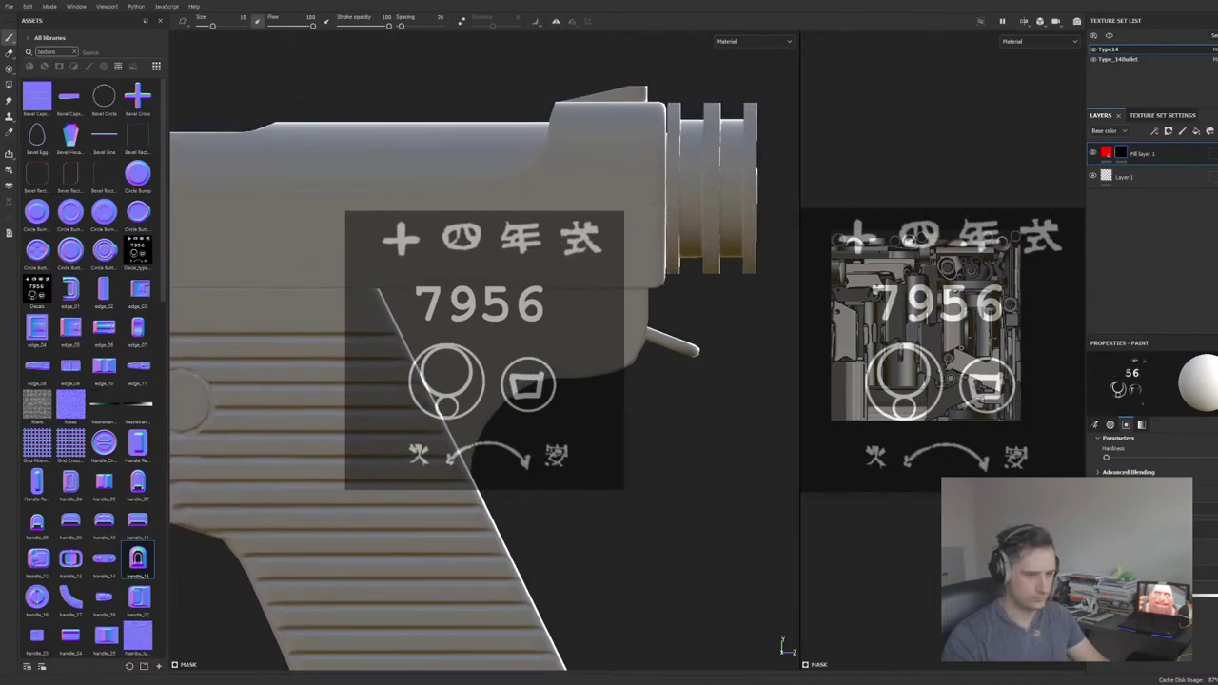
Step: Paint the 十四年式 characters through the stencil onto the receiver, using a brush size reduced to 5.58
left_click_drag(609, 233, 398, 233)
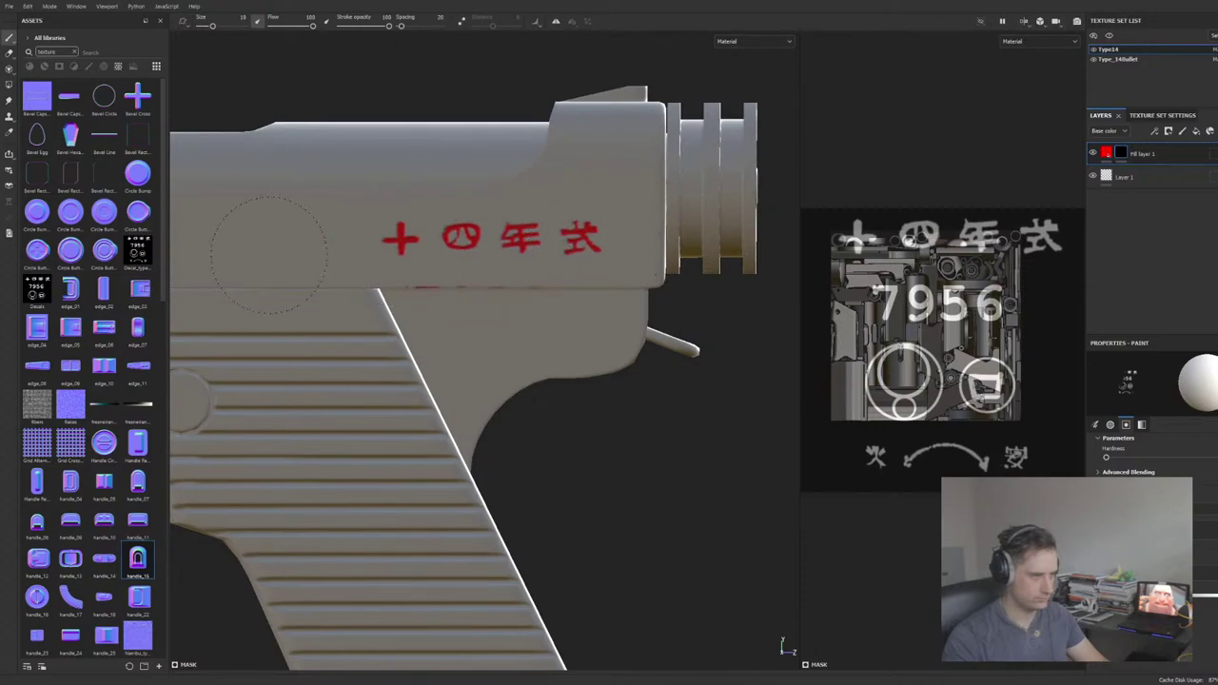
key("ctrl+z")
mouse_move(602, 211)
left_mouse_down()
mouse_move(576, 233)
mouse_move(393, 224)
mouse_move(471, 243)
mouse_move(571, 238)
left_mouse_up()
key("[")
key("[")
key("[")
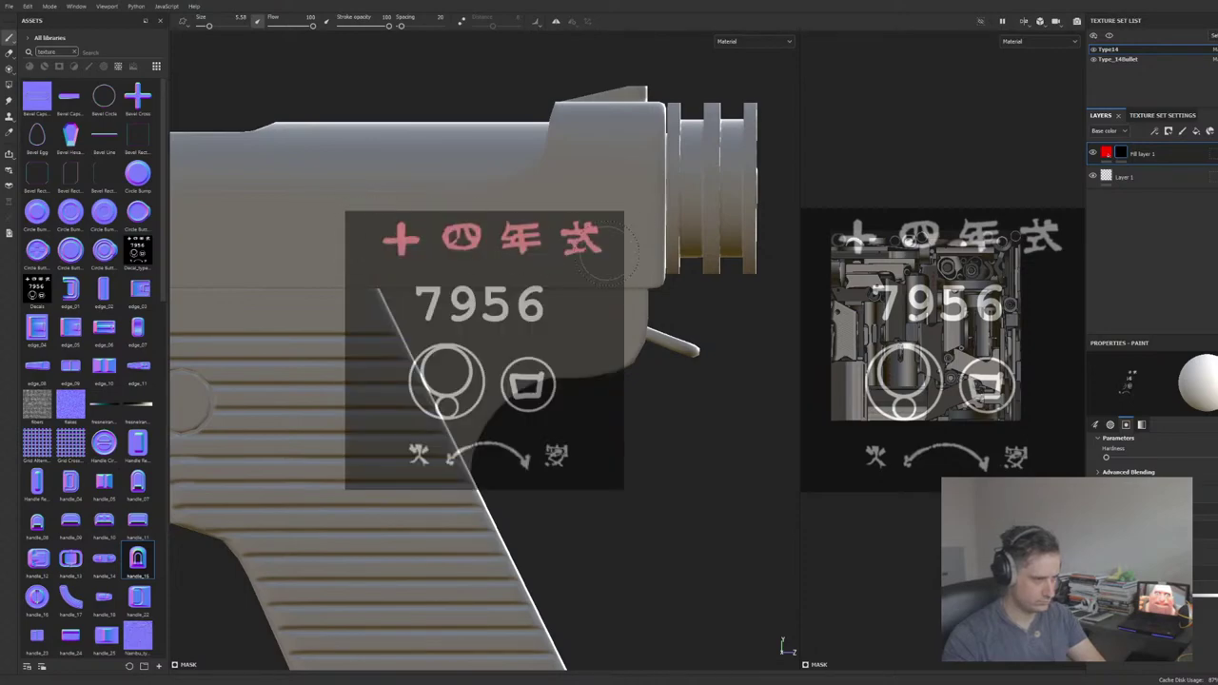
Step: Disable the fill layer's color channel to inspect the characters as a height-only engraving
mouse_move(711, 421)
middle_mouse_down("alt")
mouse_move(781, 373)
mouse_move(864, 344)
mouse_move(846, 357)
middle_mouse_up("alt")
left_click(1106, 151)
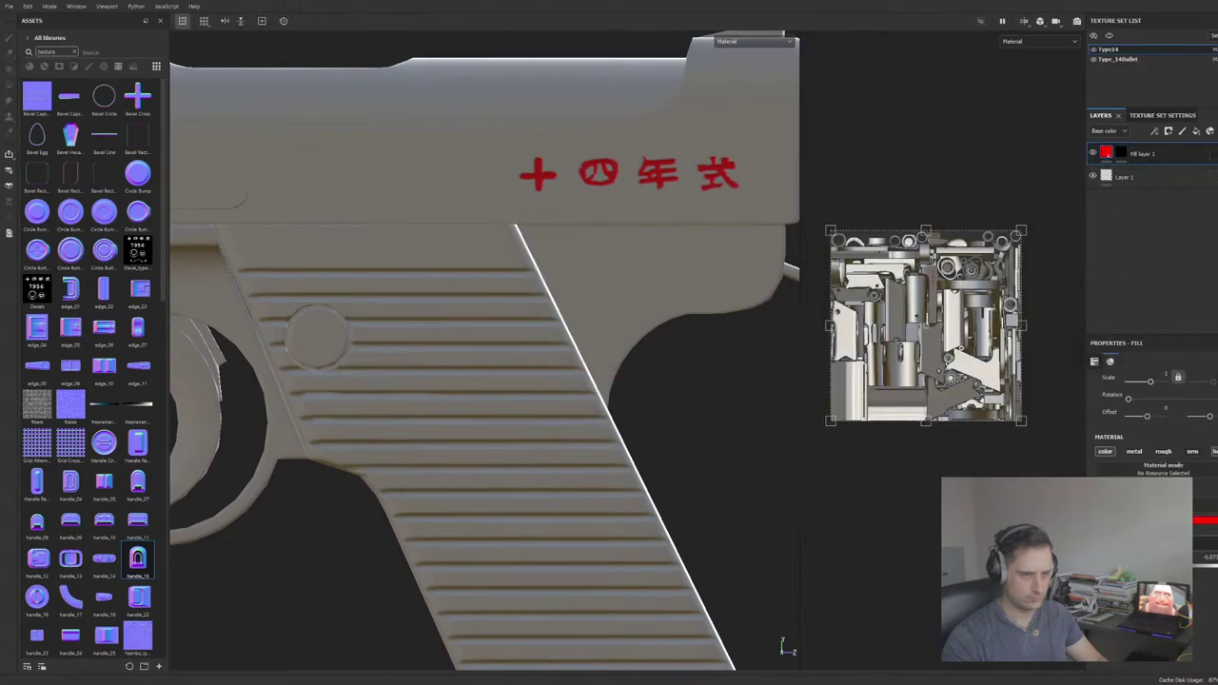
left_click(1104, 453)
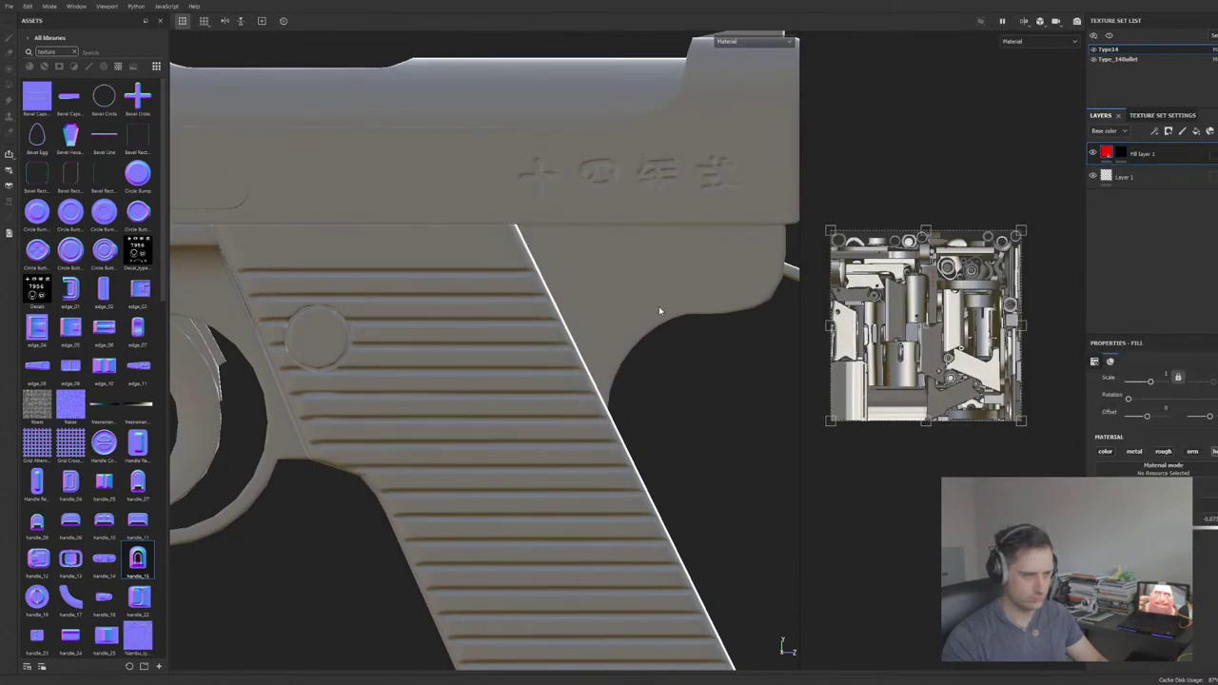
left_click_drag(660, 310, 669, 267, "alt")
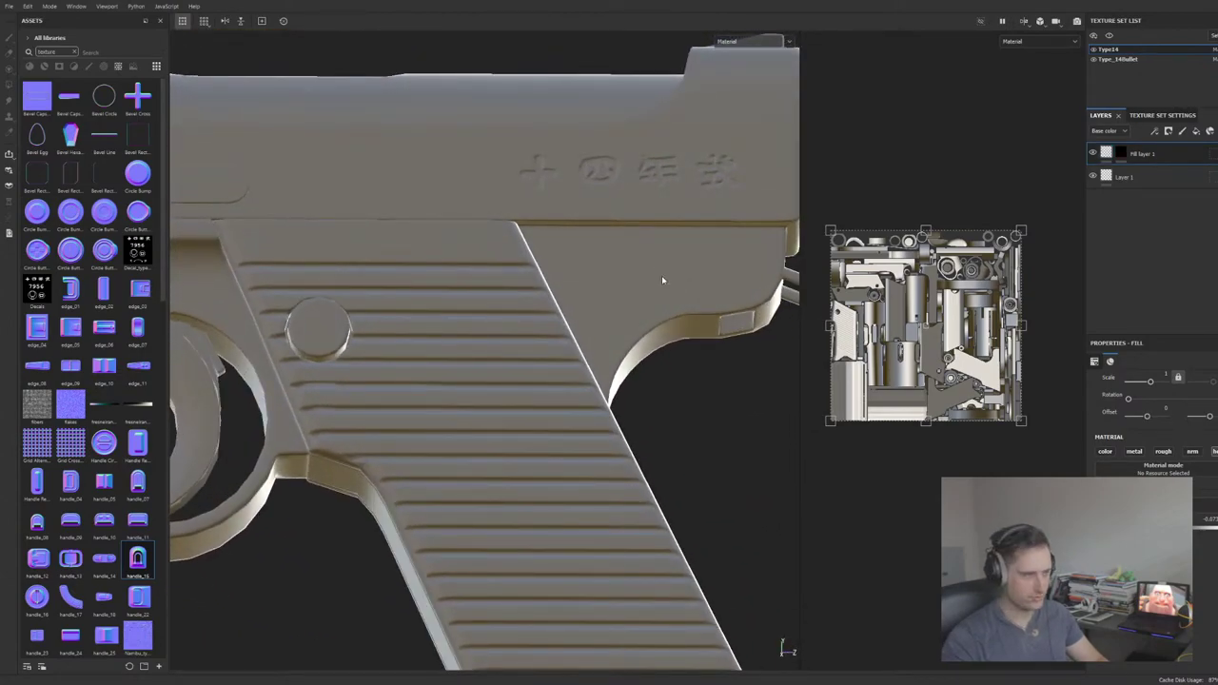
middle_click_drag(663, 280, 547, 402, "alt")
Step: Undo the color channel change and the painted characters on the receiver
key("ctrl+z")
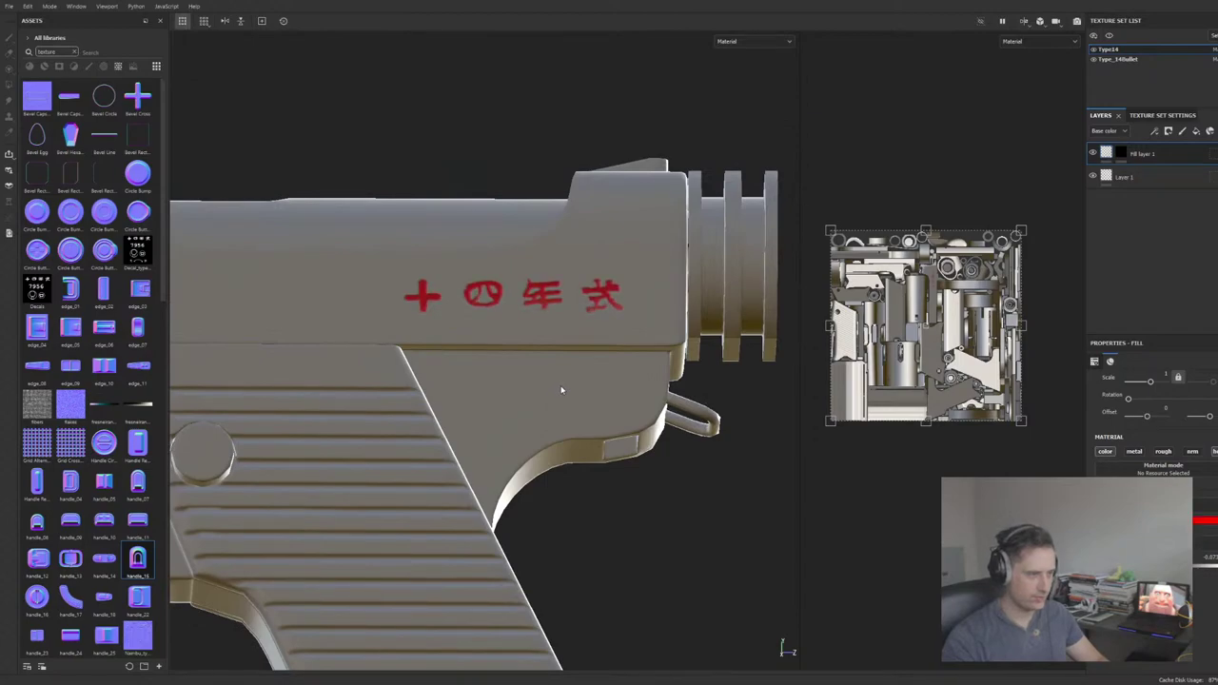
key("ctrl+z")
left_click_drag(576, 375, 588, 402, "alt+shift")
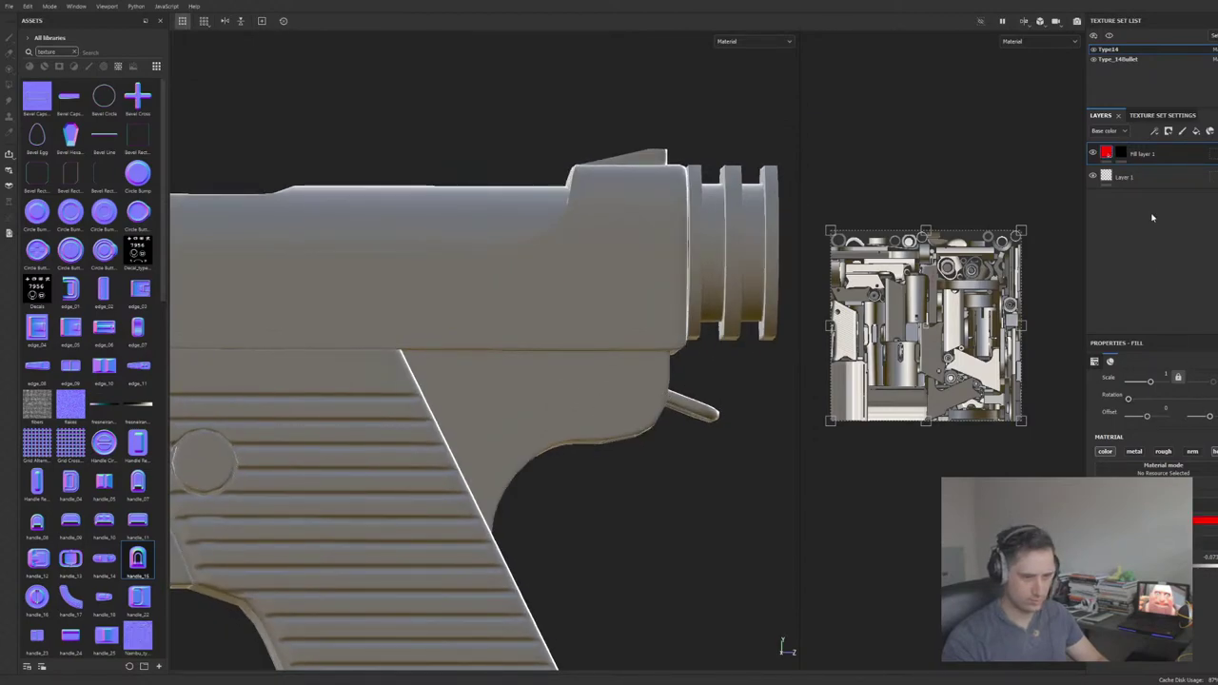
Step: Select the fill layer's mask for painting and shrink the stencil over the rear of the receiver
left_click(1122, 153)
mouse_move(590, 340)
left_mouse_down("alt")
mouse_move(628, 340)
mouse_move(623, 366)
left_mouse_up("alt")
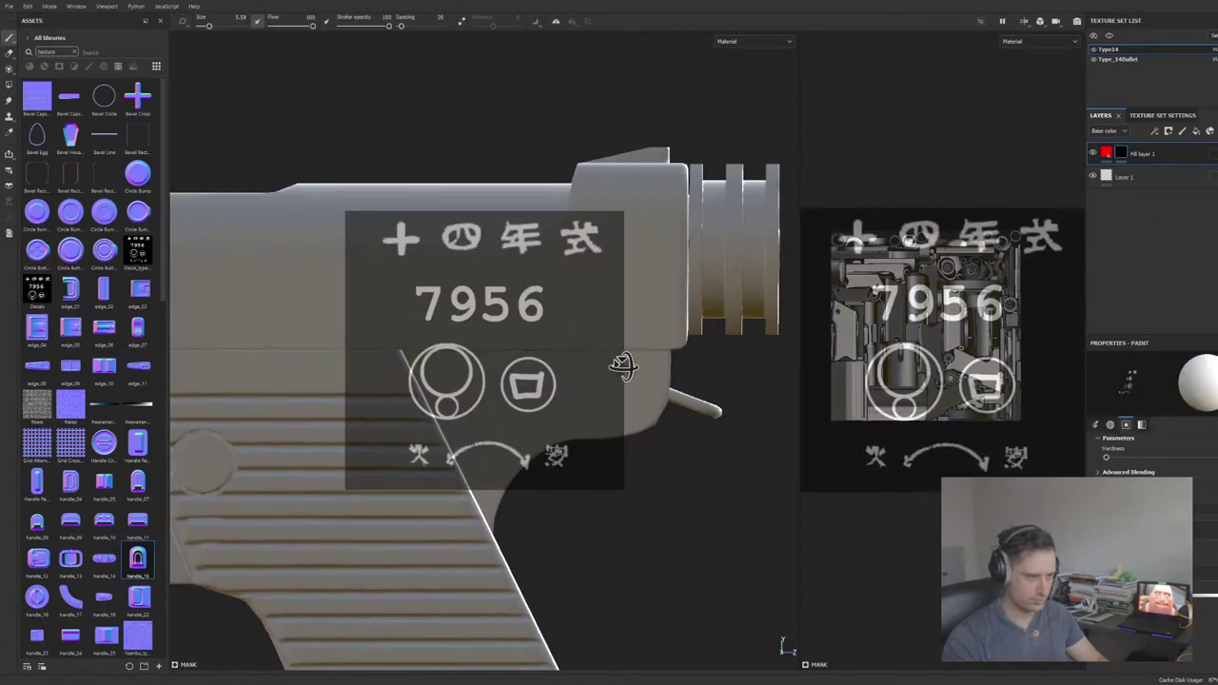
mouse_move(705, 357)
left_mouse_down("alt")
mouse_move(647, 272)
mouse_move(647, 286)
left_mouse_up("alt")
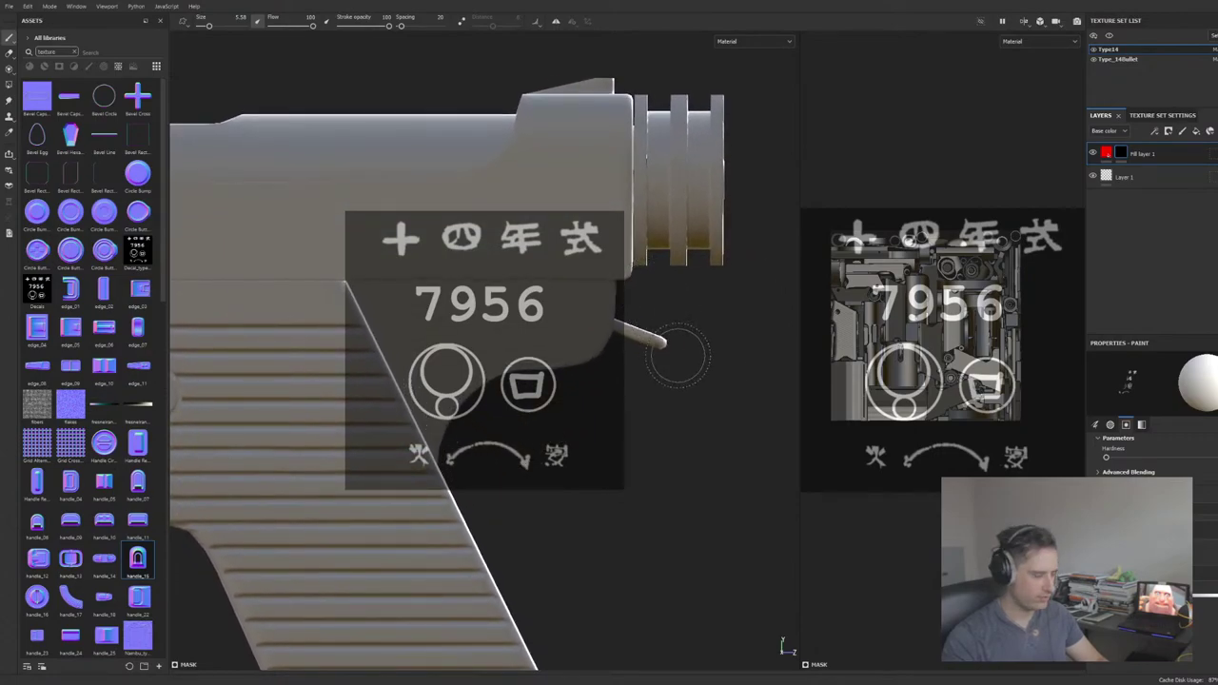
key("s")
right_click_drag(712, 444, 696, 435)
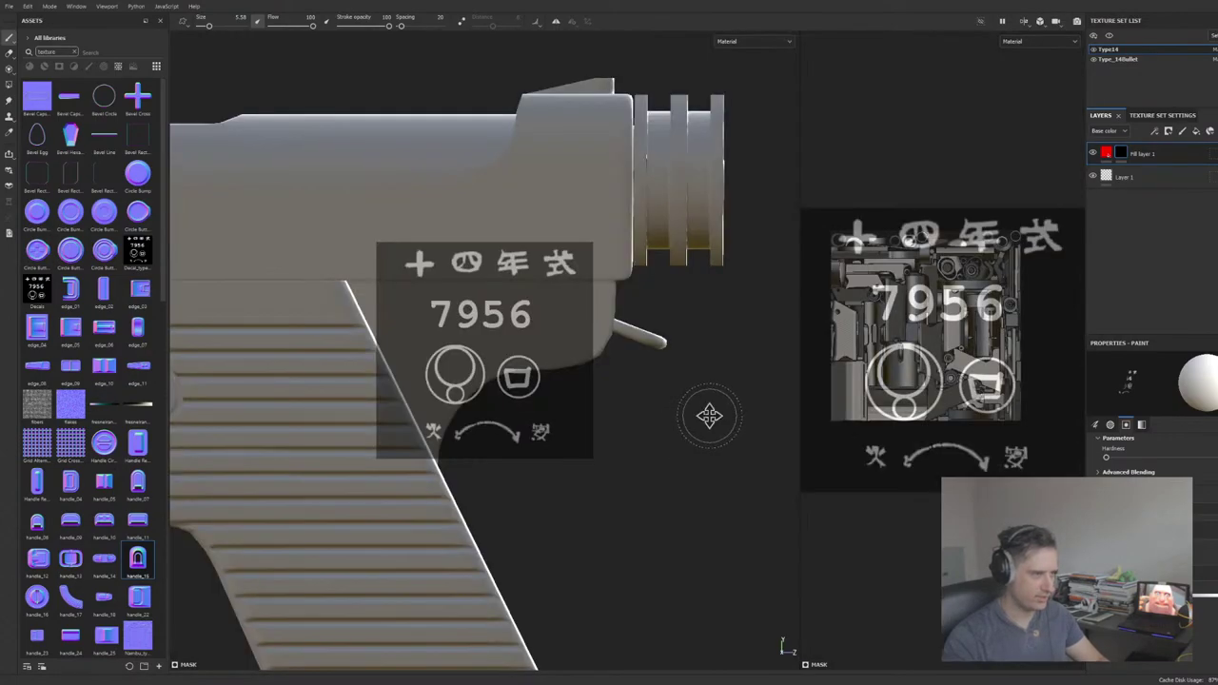
middle_click_drag(709, 416, 702, 454, "alt")
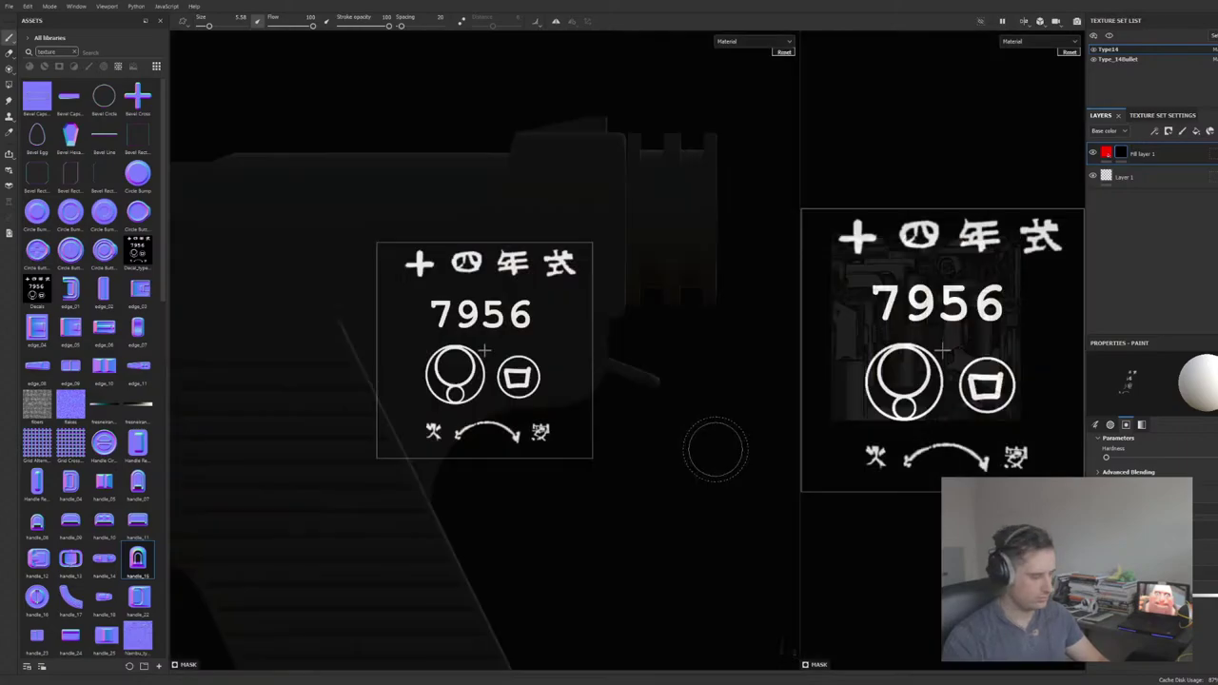
Step: Fit the stencil to the rear of the receiver and paint the 十四年式 characters through it into the fill layer's mask
key("s")
right_click_drag(717, 448, 721, 453)
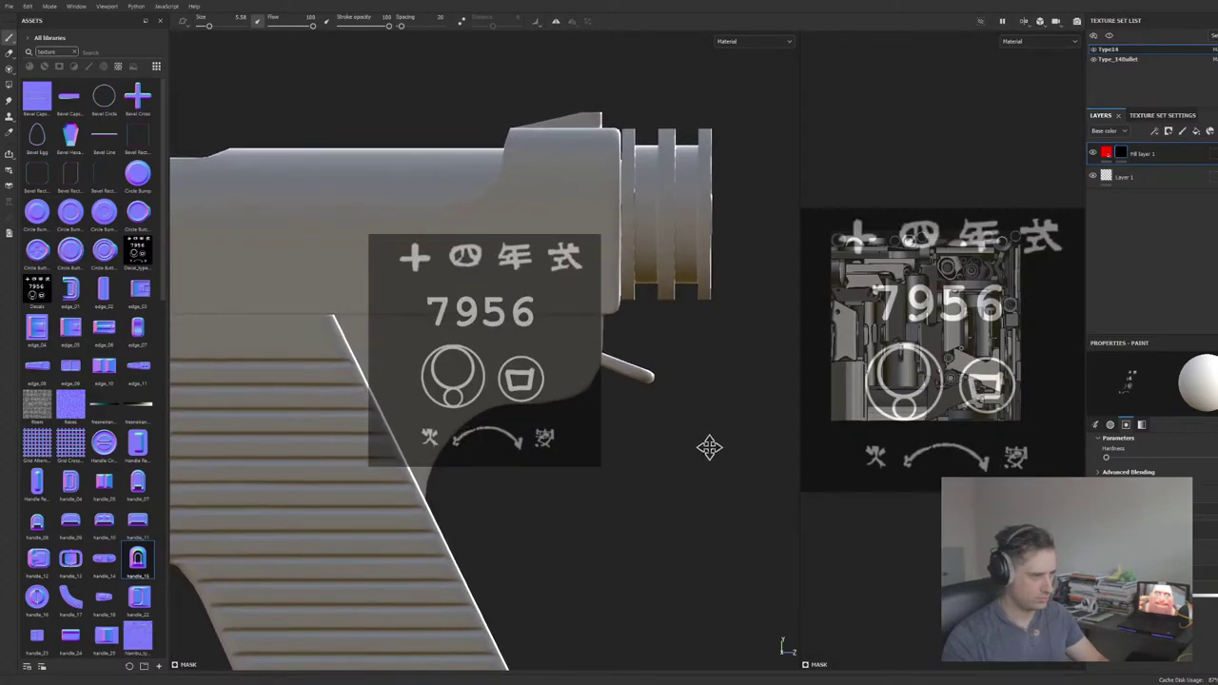
key("s")
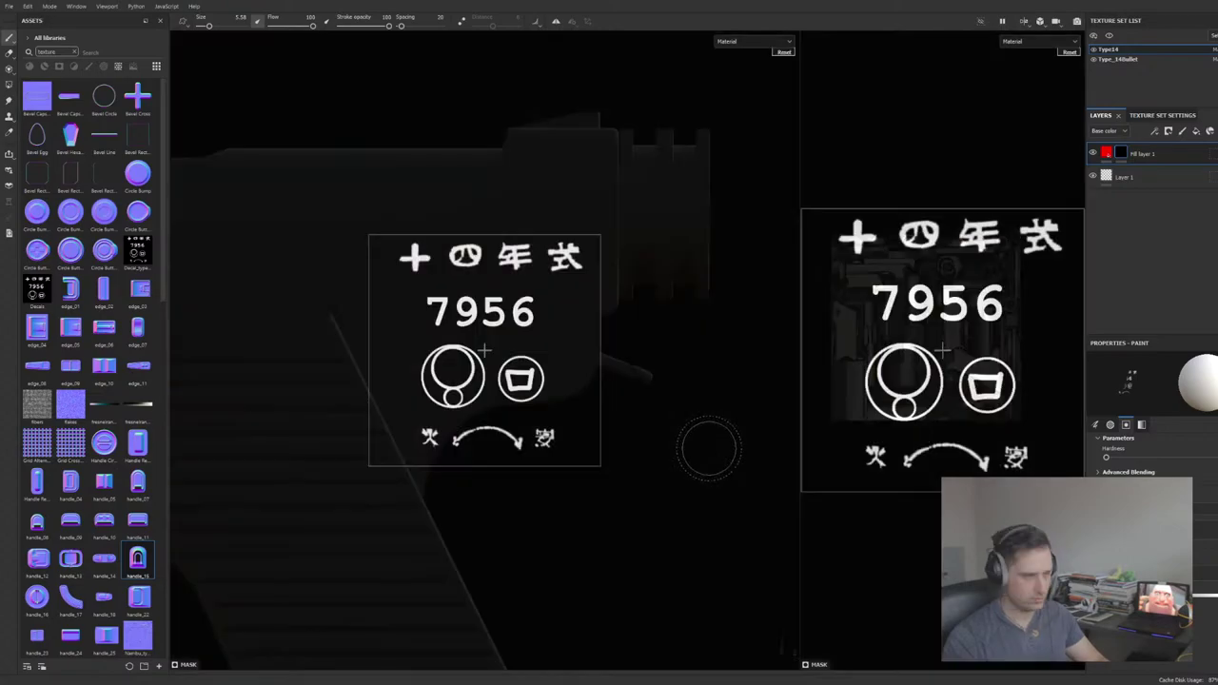
right_click_drag(709, 445, 700, 443)
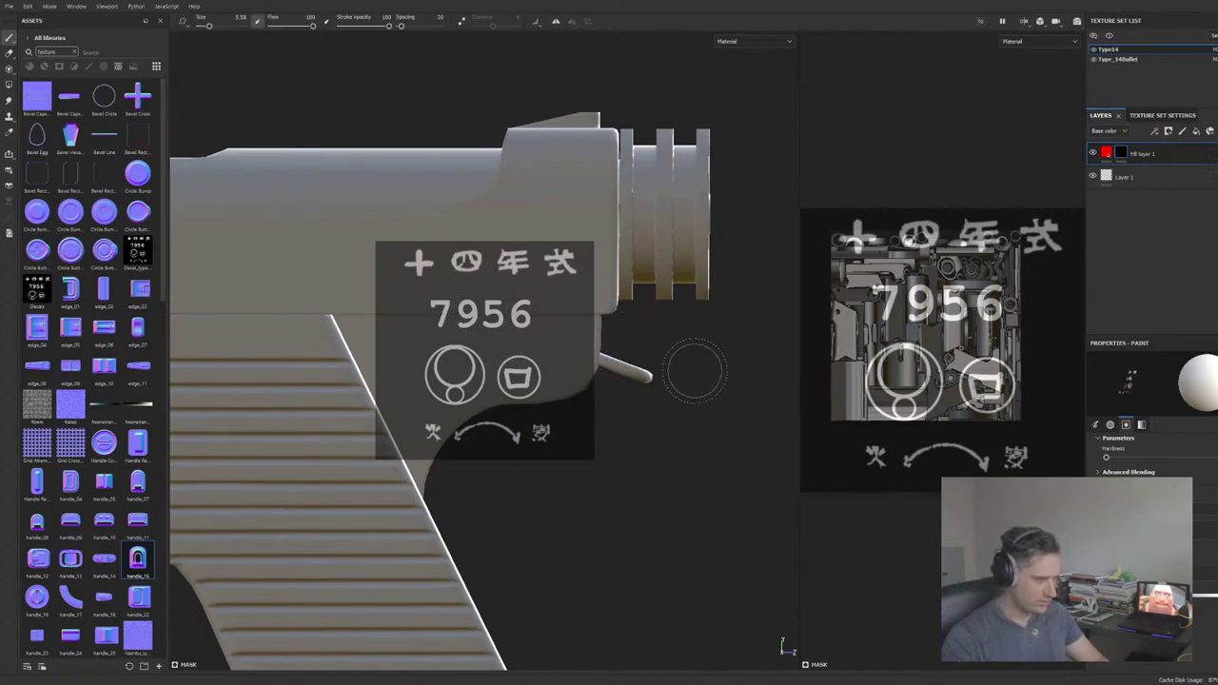
key("s")
right_click_drag(685, 368, 680, 353)
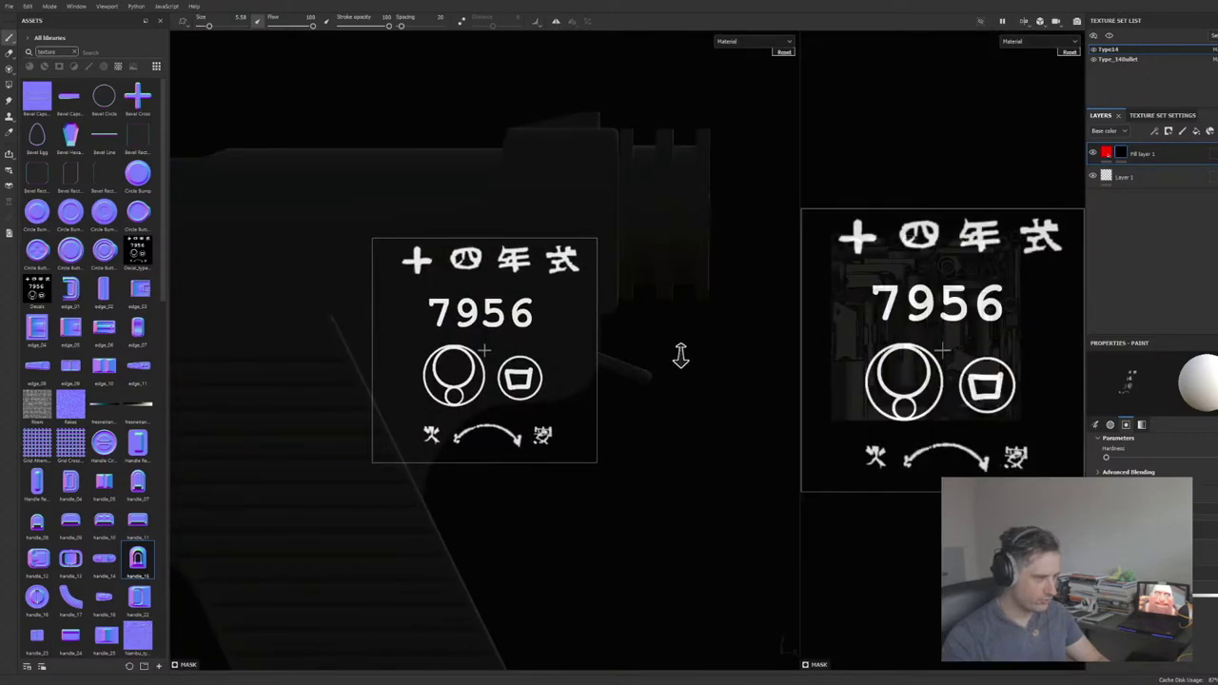
key("s")
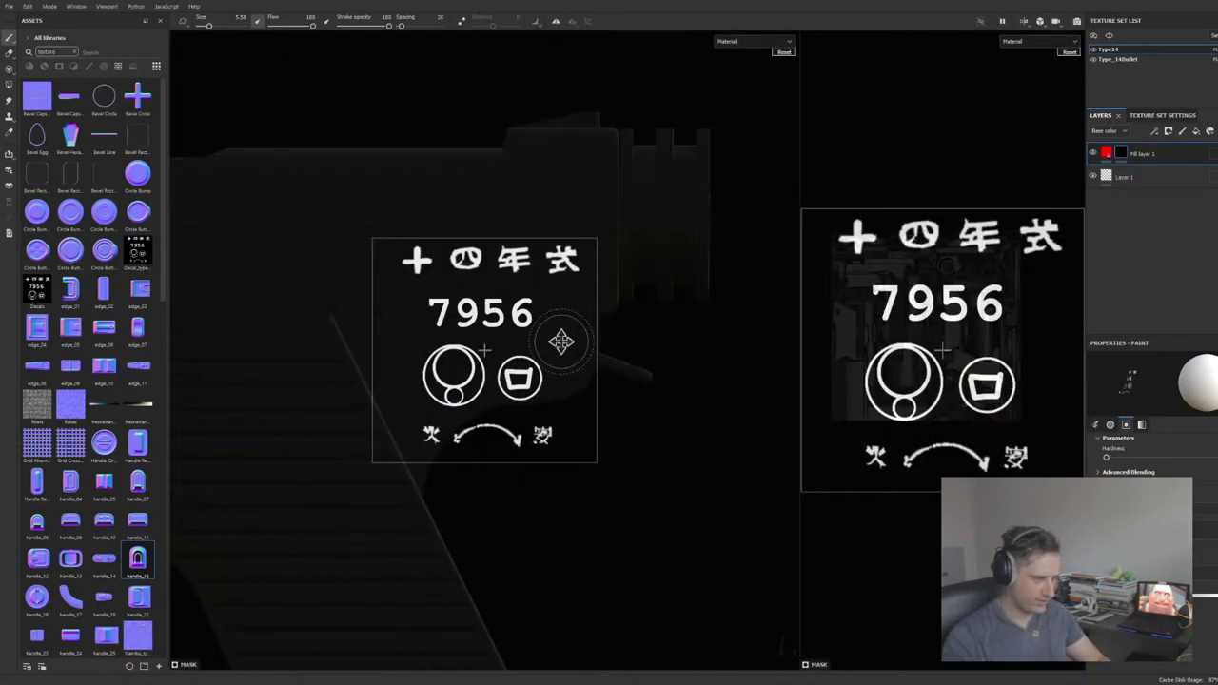
middle_click_drag(563, 340, 574, 326)
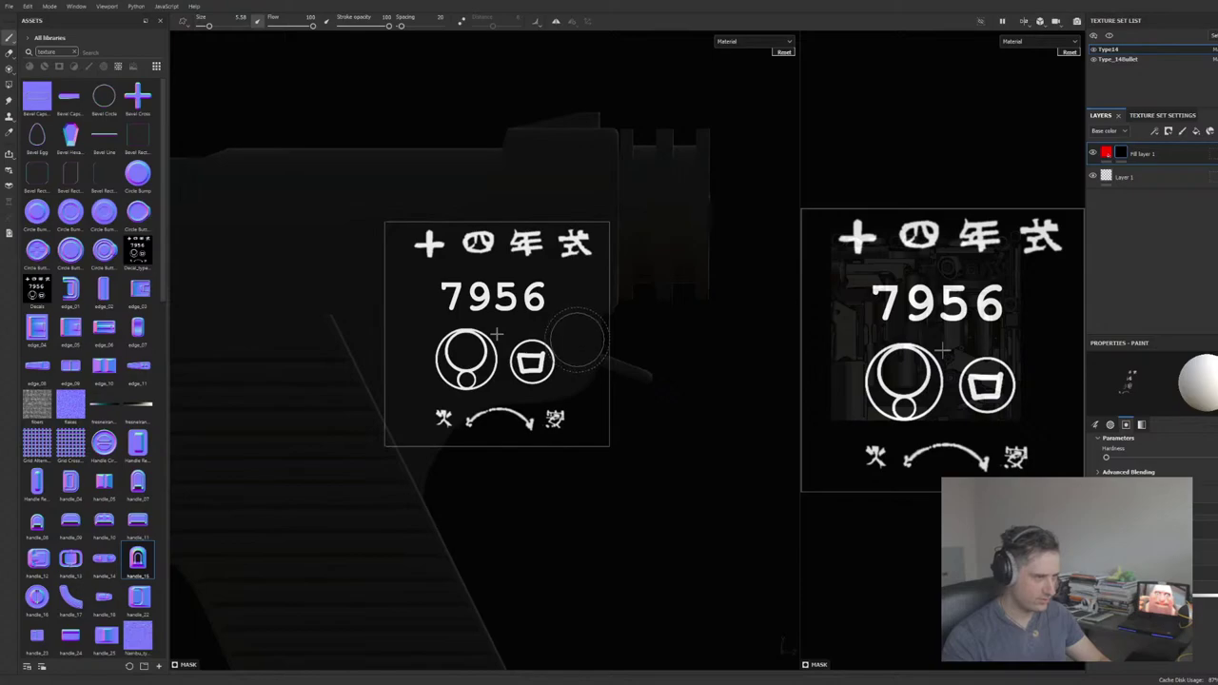
key("s")
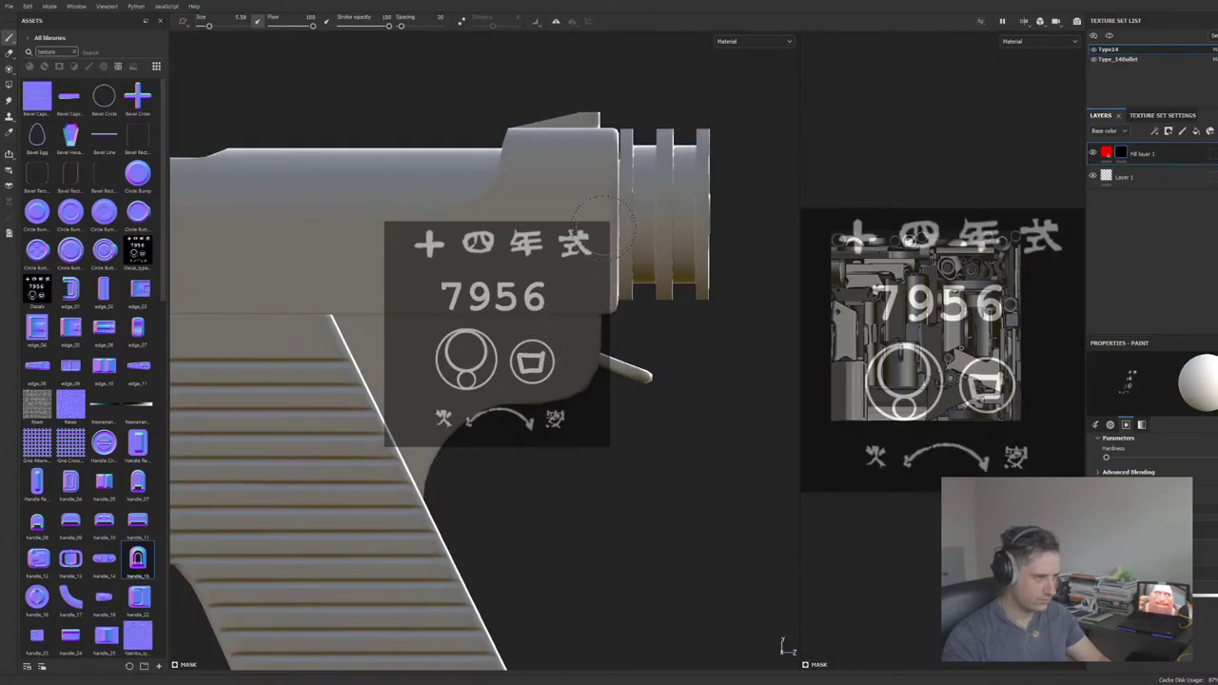
left_click(574, 243)
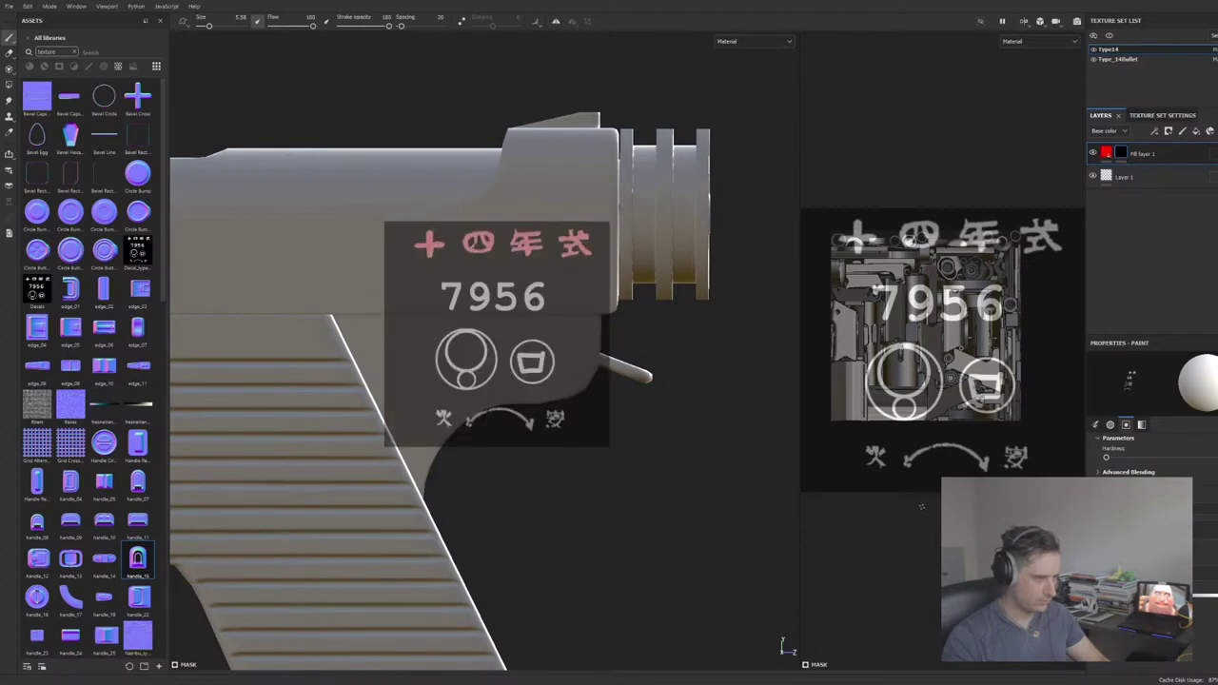
Step: Try to fit the stencil's curved-arrow marking over the front of the receiver by enlarging and repositioning the stencil
key("alt")
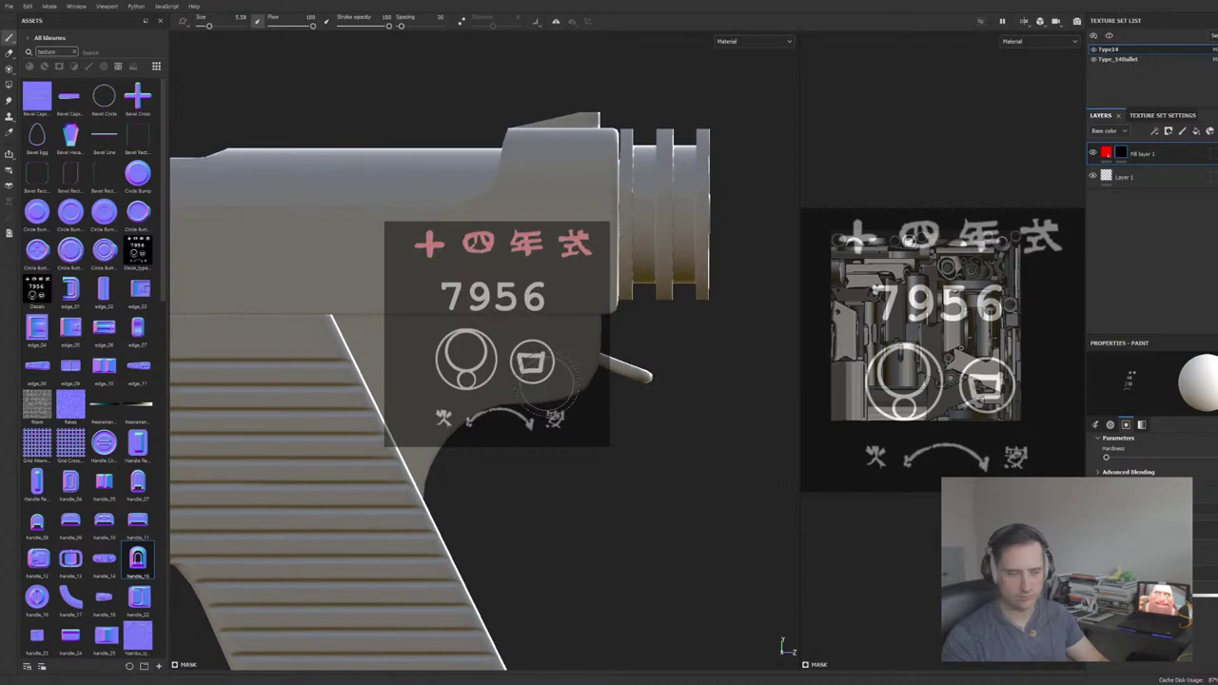
middle_click_drag(558, 527, 572, 529, "alt")
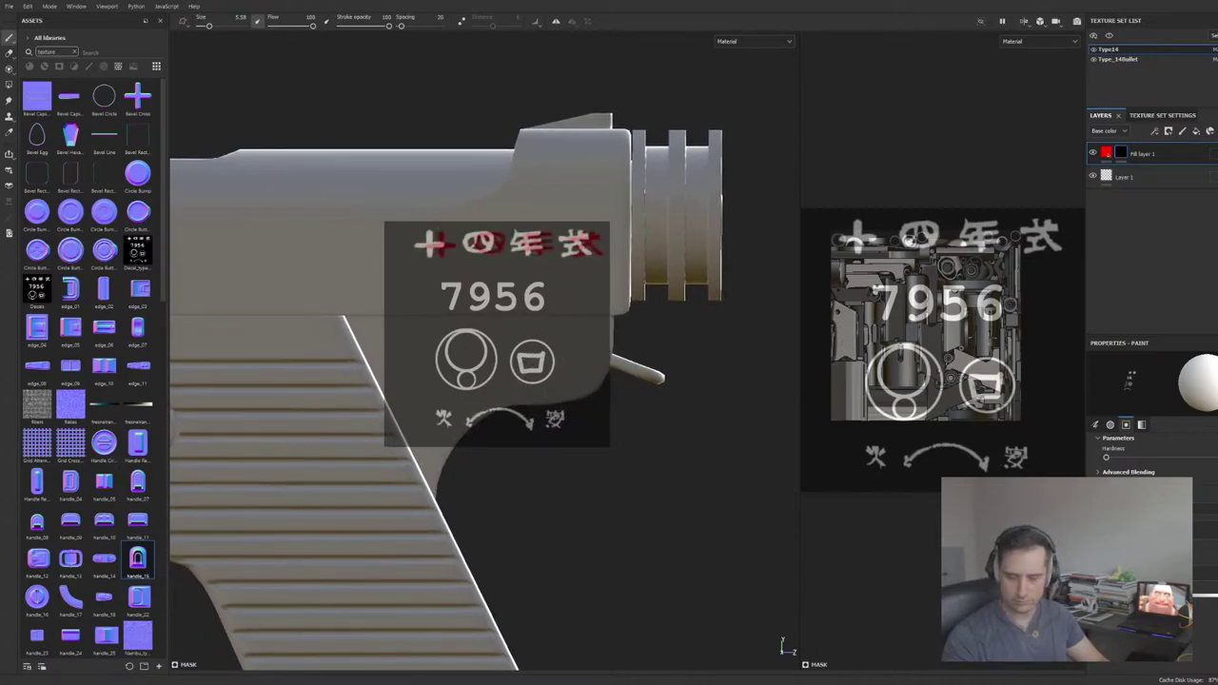
mouse_move(398, 476)
middle_mouse_down("alt")
mouse_move(571, 502)
mouse_move(805, 585)
middle_mouse_up("alt")
middle_click_drag(500, 495, 580, 562, "alt")
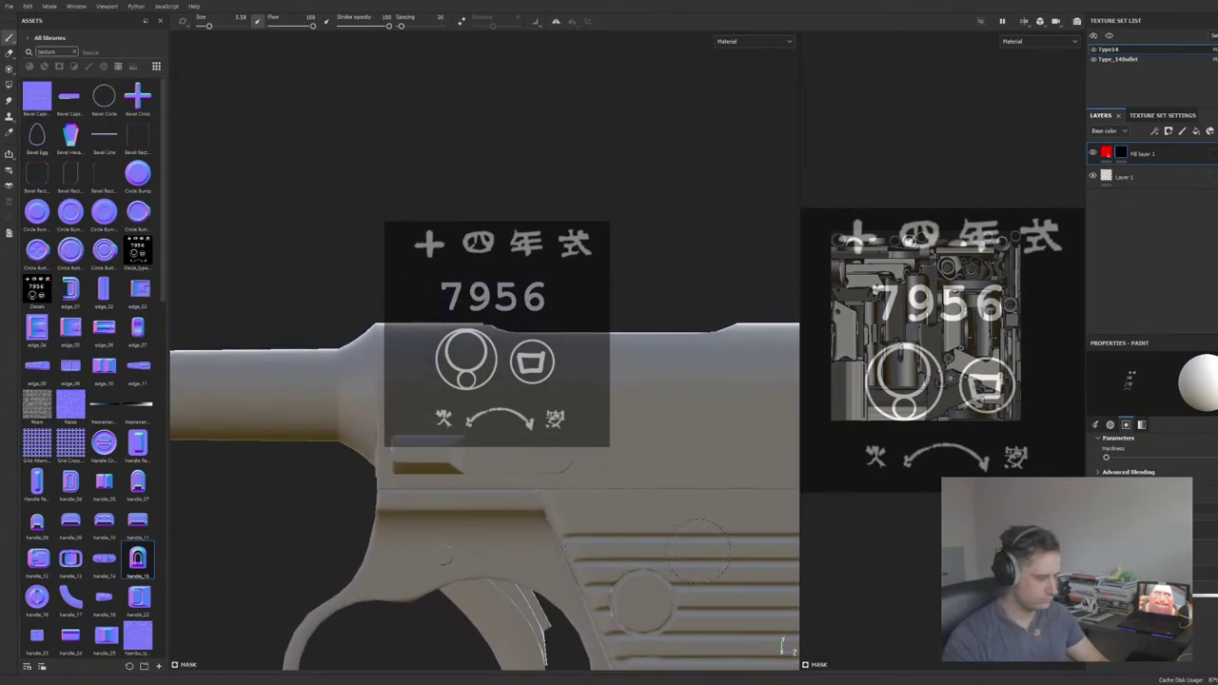
key("s")
right_click_drag(704, 546, 750, 563)
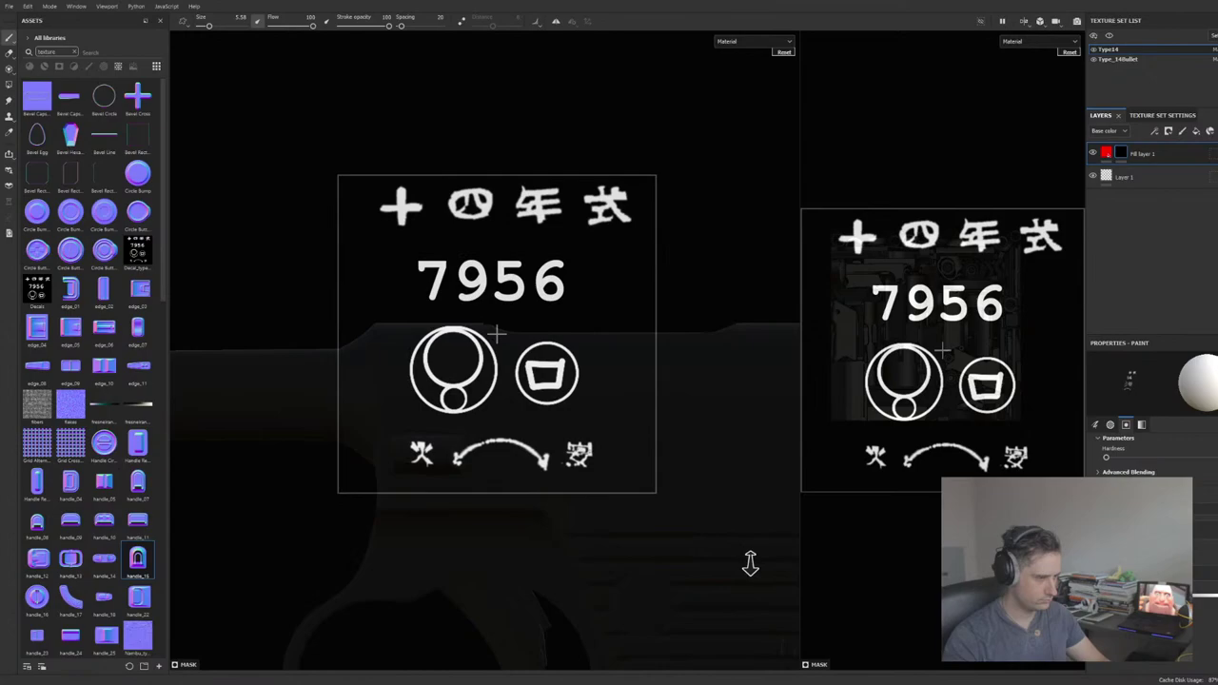
mouse_move(567, 433)
middle_mouse_down("alt")
mouse_move(565, 408)
mouse_move(568, 436)
middle_mouse_up("alt")
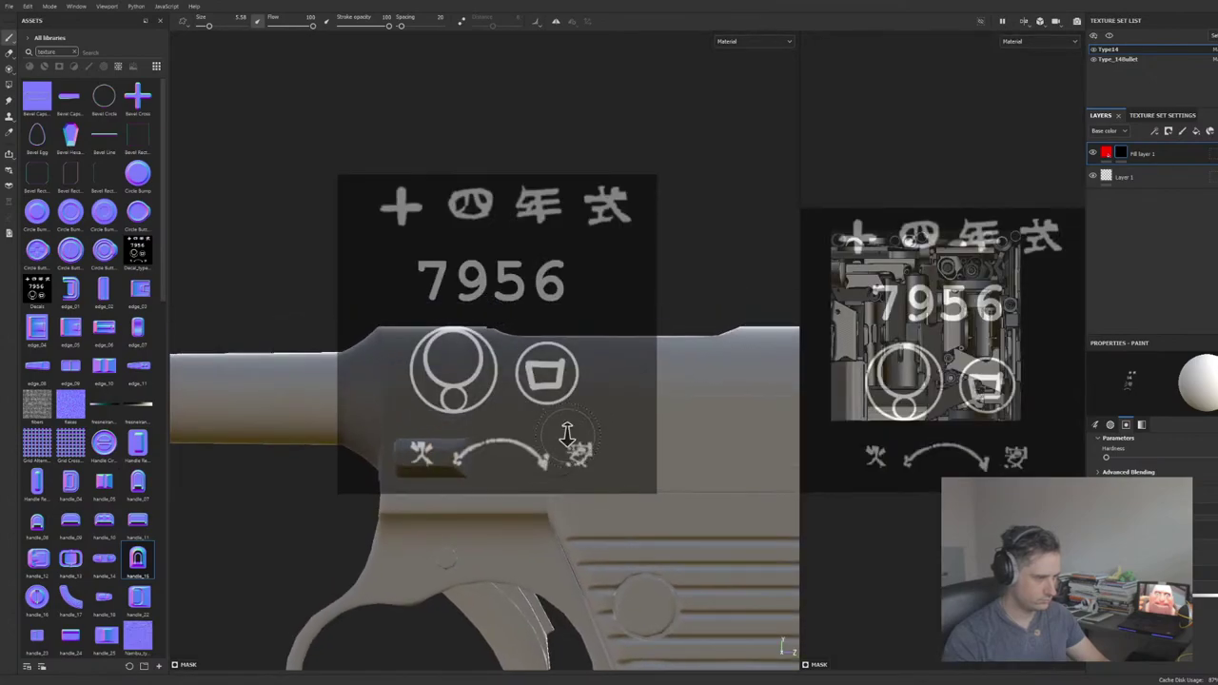
mouse_move(568, 434)
right_mouse_down("alt")
mouse_move(566, 416)
mouse_move(561, 438)
right_mouse_up("alt")
middle_click_drag(560, 435, 585, 397, "alt")
key("s")
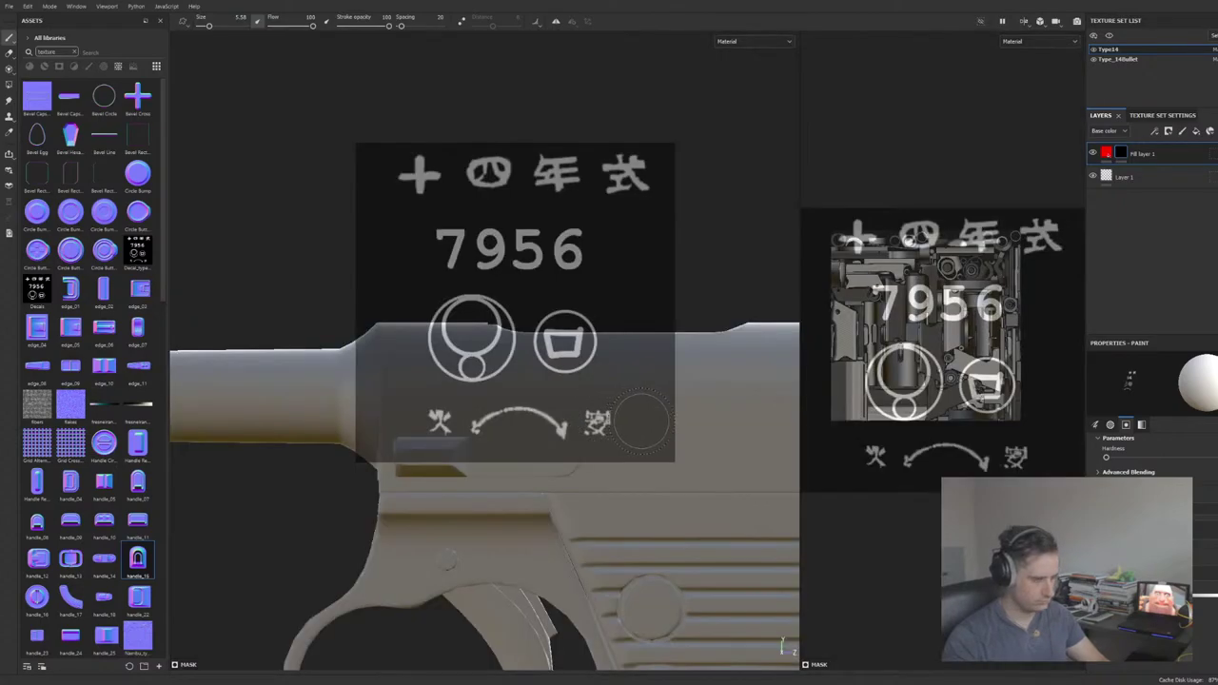
key("s")
right_click_drag(657, 421, 721, 447)
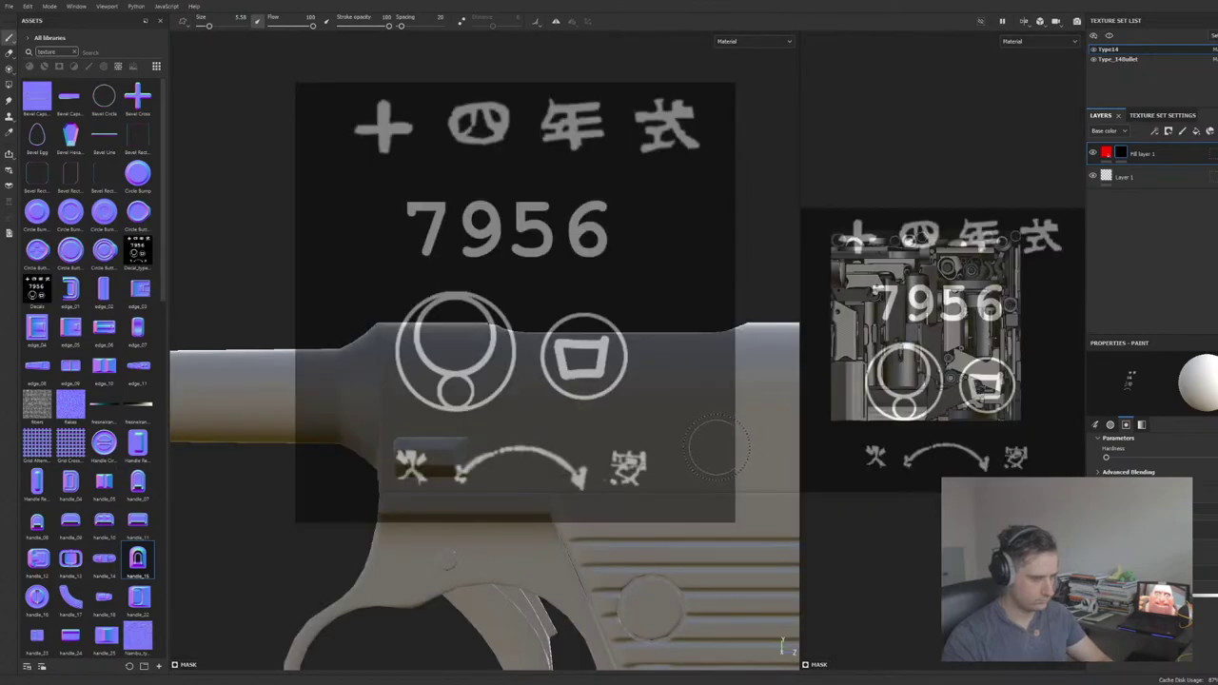
Step: Turn to the opposite side of the pistol and shrink the stencil over the rear of the receiver
middle_click_drag(701, 473, 529, 280, "alt")
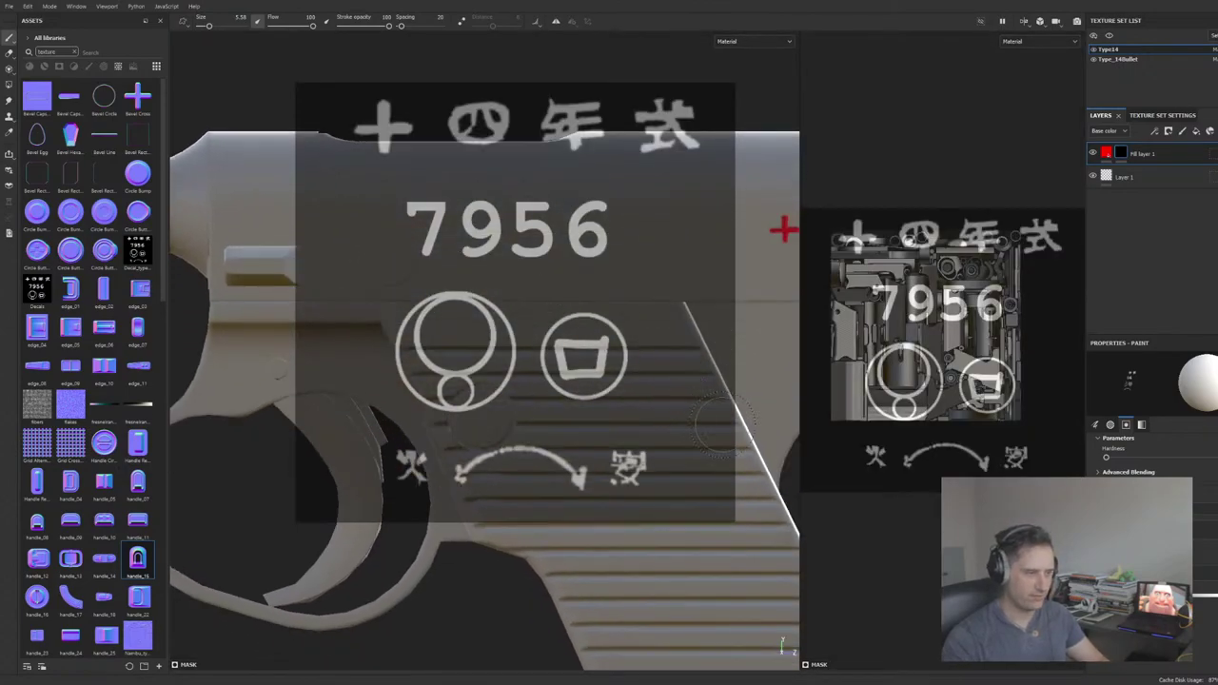
scroll(733, 432, "down", 3)
left_click_drag(738, 431, 642, 363, "alt")
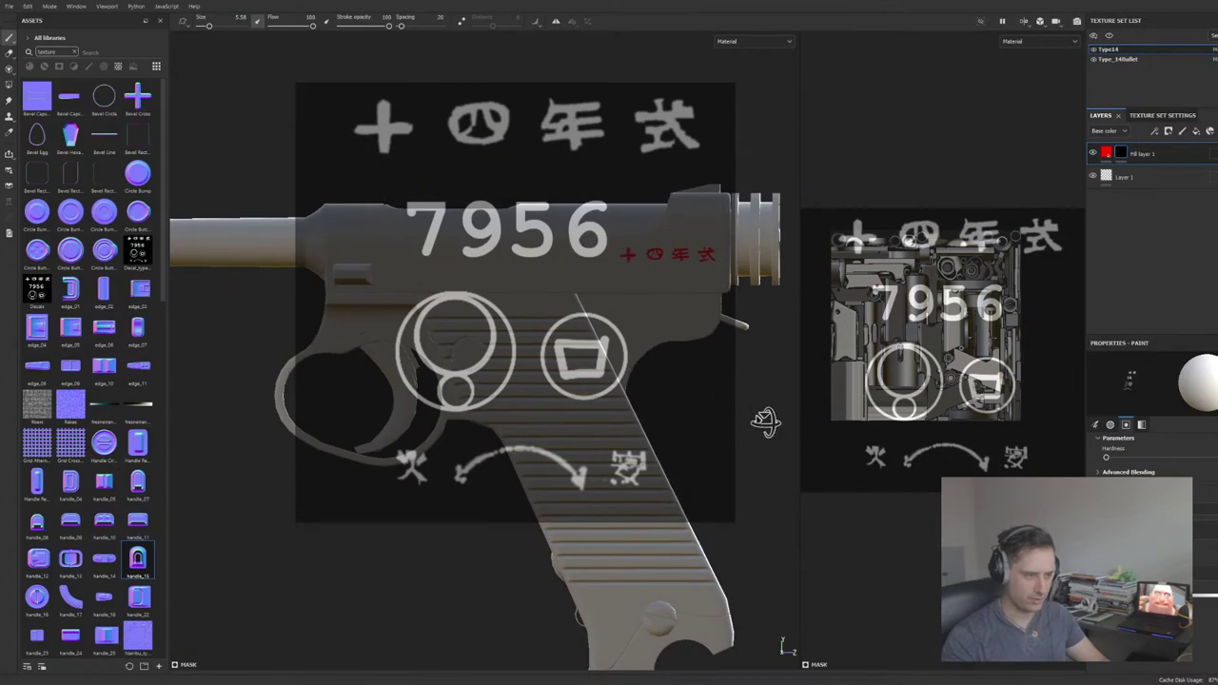
left_click_drag(763, 425, 394, 408, "alt")
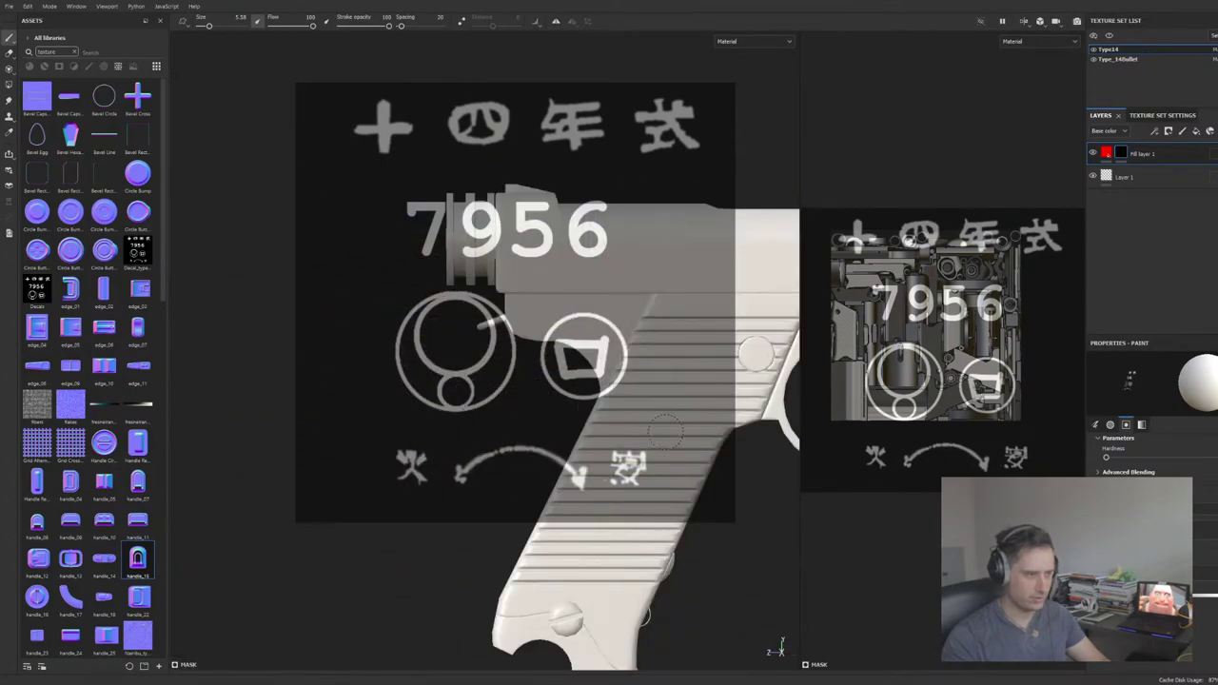
middle_click_drag(652, 430, 506, 451, "alt")
scroll(506, 451, "down", 2)
scroll(514, 451, "up", 4)
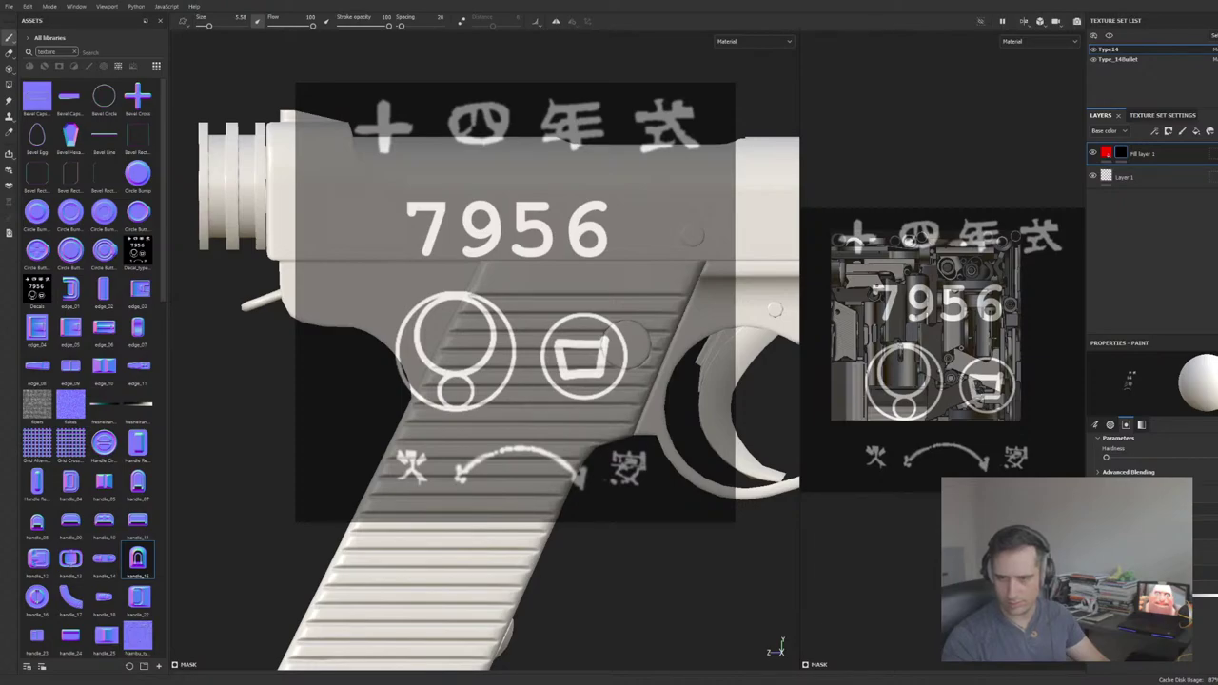
middle_click_drag(549, 387, 646, 485, "alt")
key("s")
right_click_drag(728, 571, 653, 528)
middle_click_drag(640, 488, 683, 503, "alt")
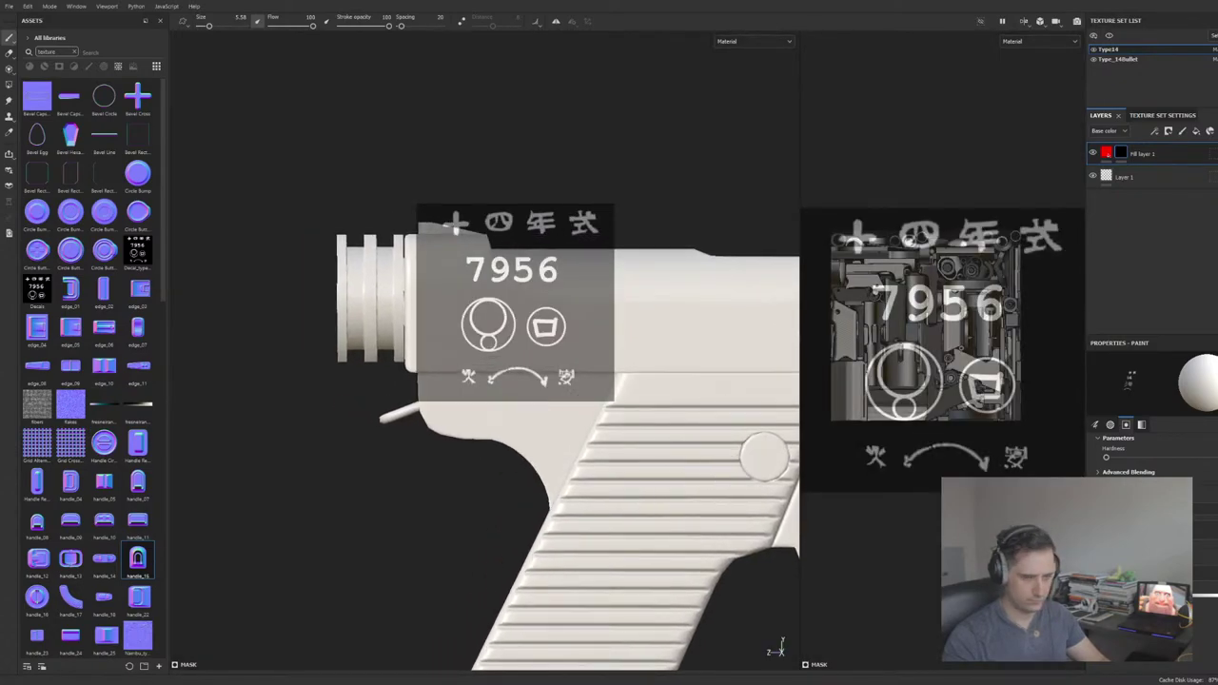
mouse_move(552, 450)
middle_mouse_down("alt")
mouse_move(571, 461)
mouse_move(535, 429)
middle_mouse_up("alt")
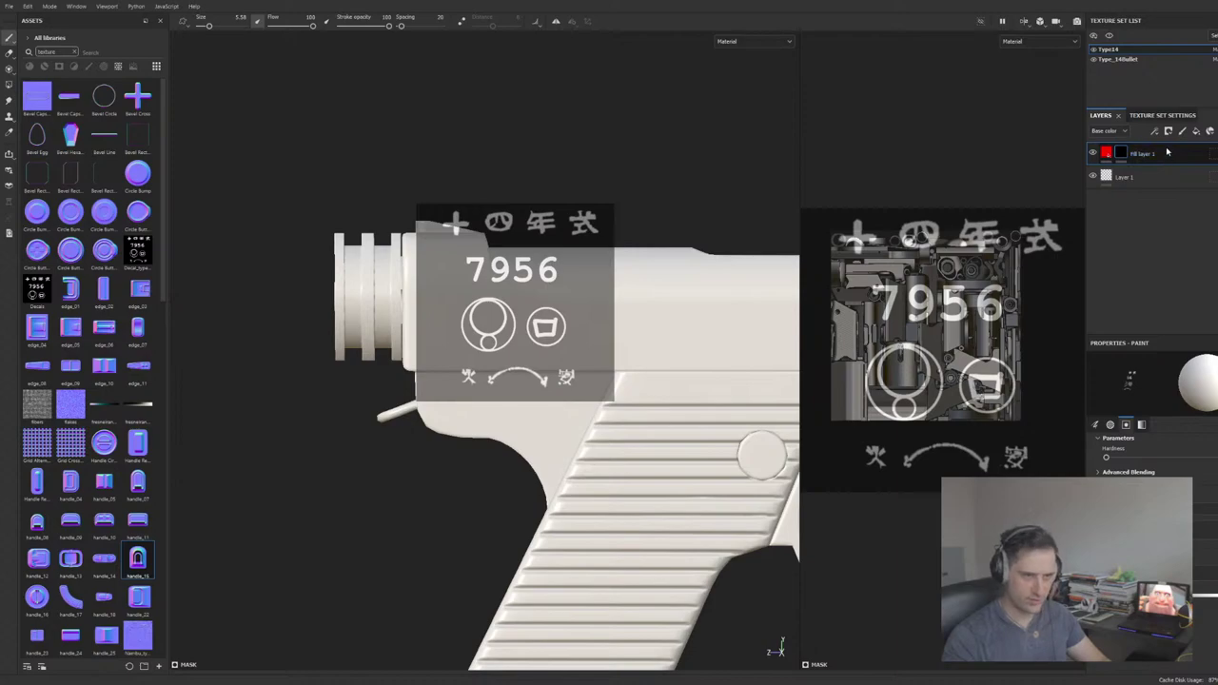
Step: Duplicate the fill layer and paint the two circular marks through a slightly smaller stencil onto the opposite side's rear receiver
key("ctrl+d")
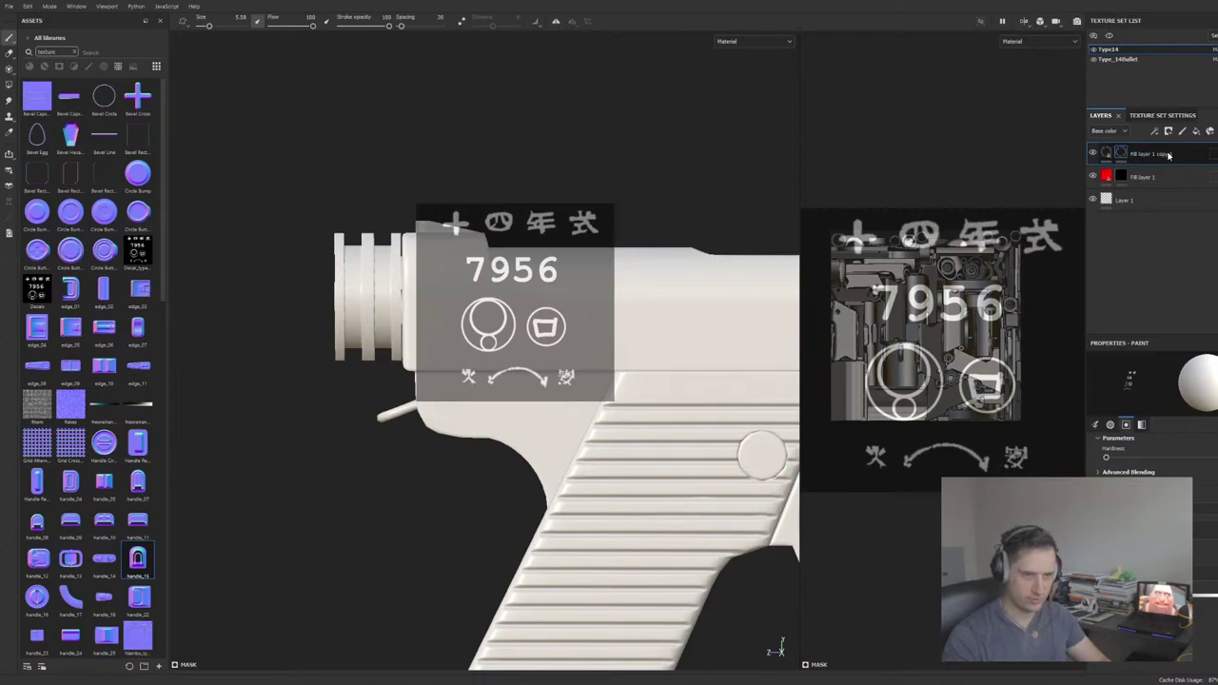
left_click(1169, 155)
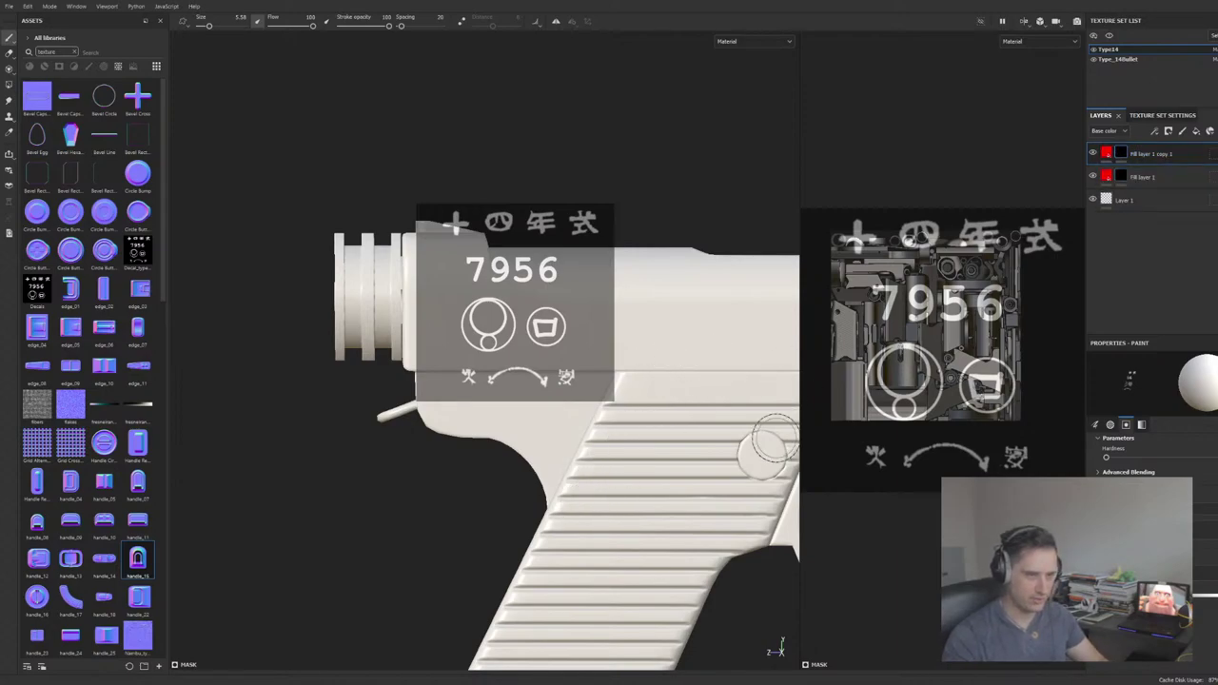
middle_click_drag(666, 345, 772, 356, "alt")
scroll(678, 343, "down", 1)
scroll(678, 343, "up", 2)
scroll(731, 355, "down", 1)
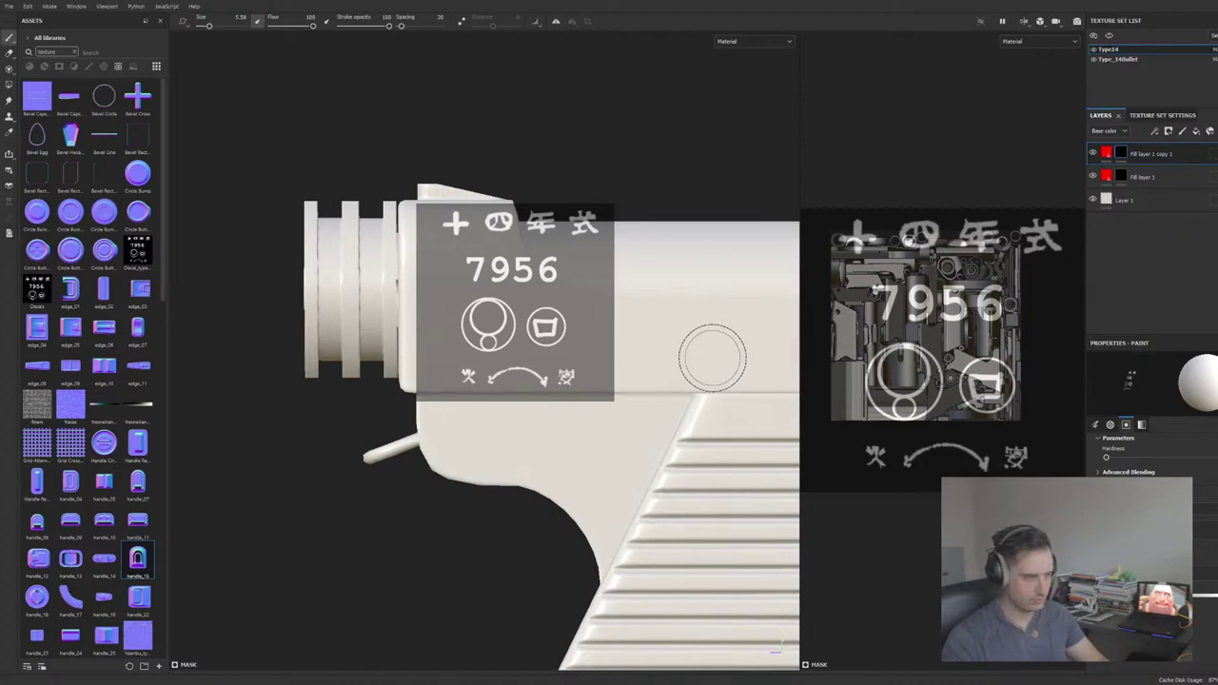
key("s")
mouse_move(712, 358)
right_mouse_down()
mouse_move(721, 362)
mouse_move(690, 354)
right_mouse_up()
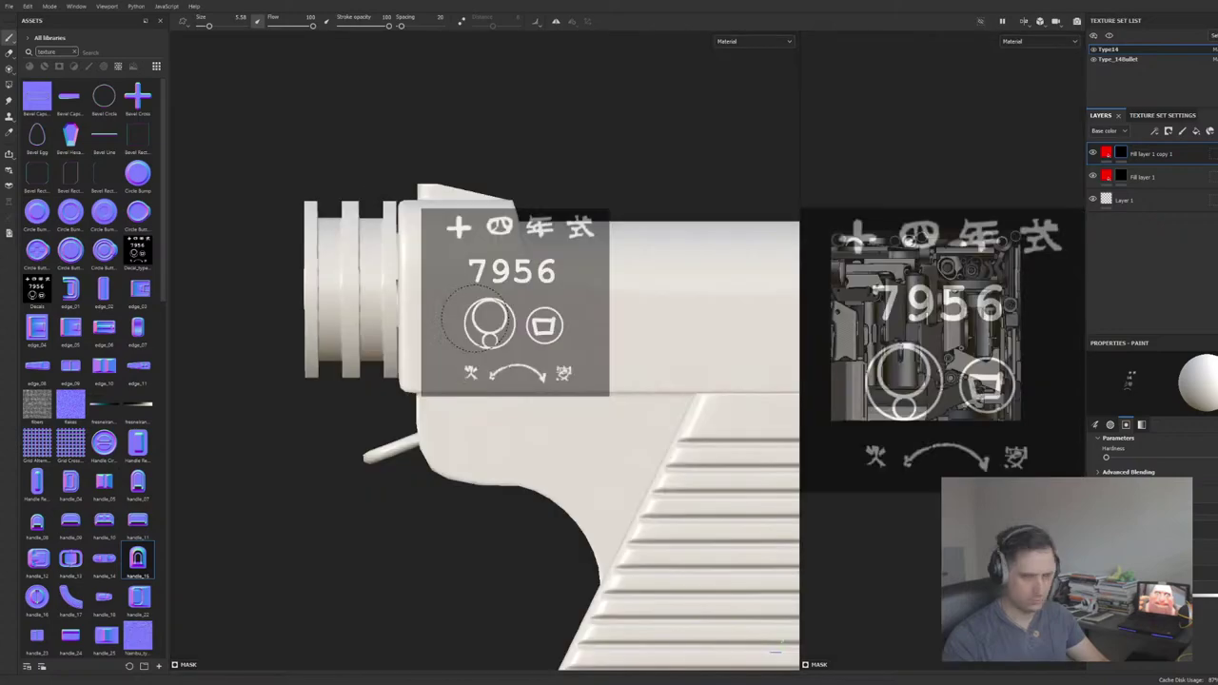
mouse_move(488, 320)
left_mouse_down()
mouse_move(569, 322)
mouse_move(466, 322)
mouse_move(579, 321)
left_mouse_up()
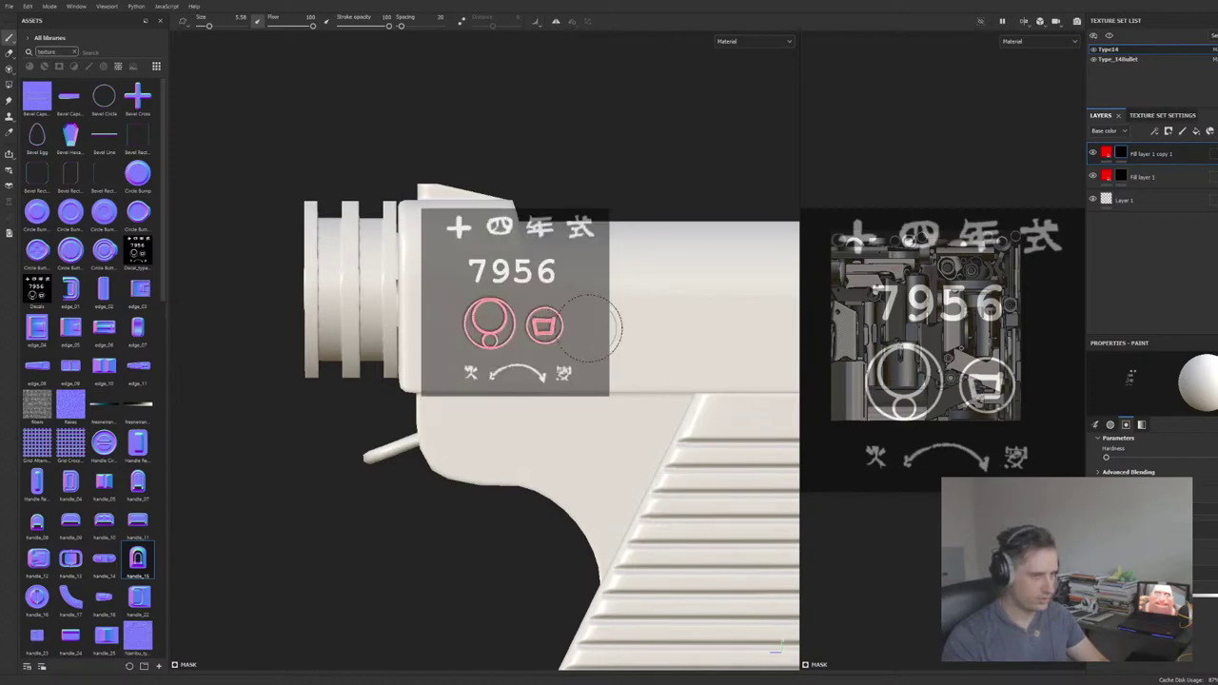
Step: Disable the duplicated fill layer's color channel so the circular marks act as a height-only engraving
mouse_move(679, 362)
middle_mouse_down()
mouse_move(567, 340)
mouse_move(467, 373)
middle_mouse_up()
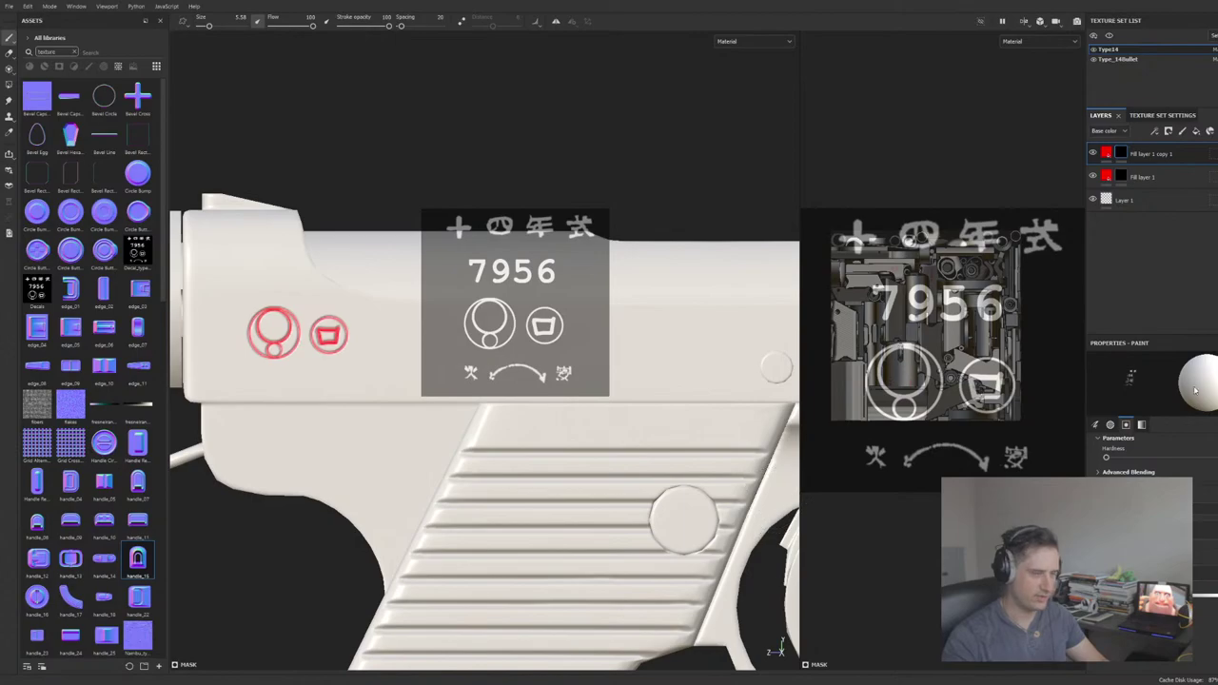
left_click(1108, 152)
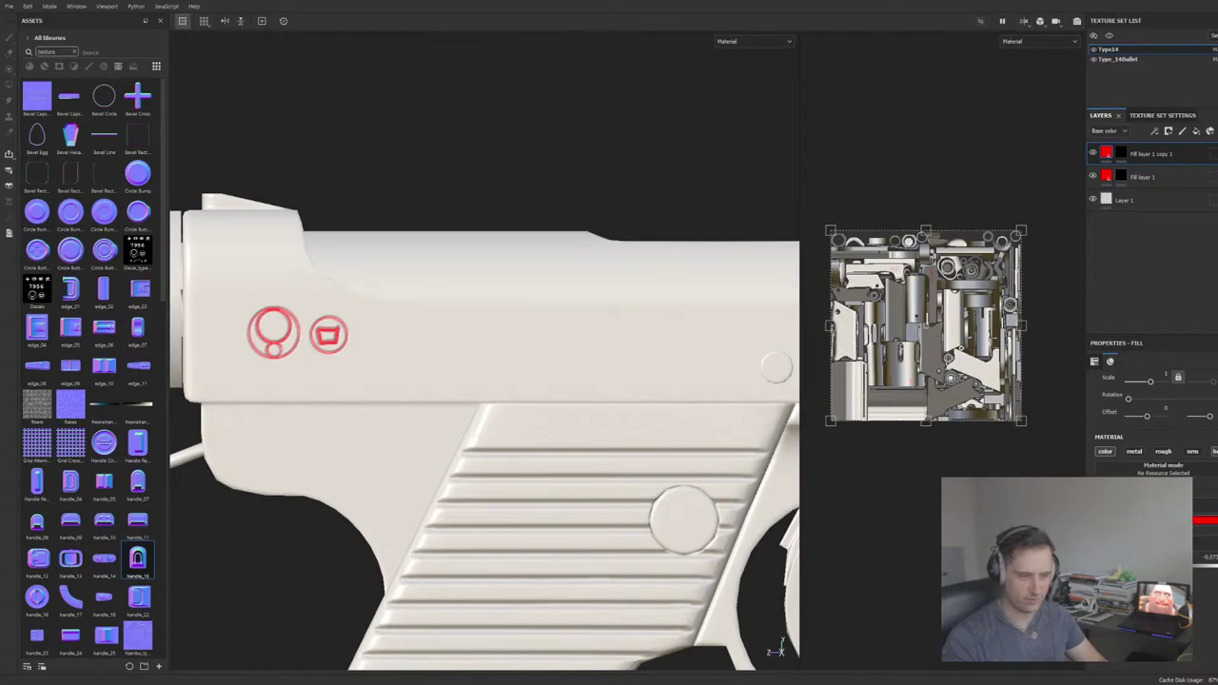
left_click(1106, 453)
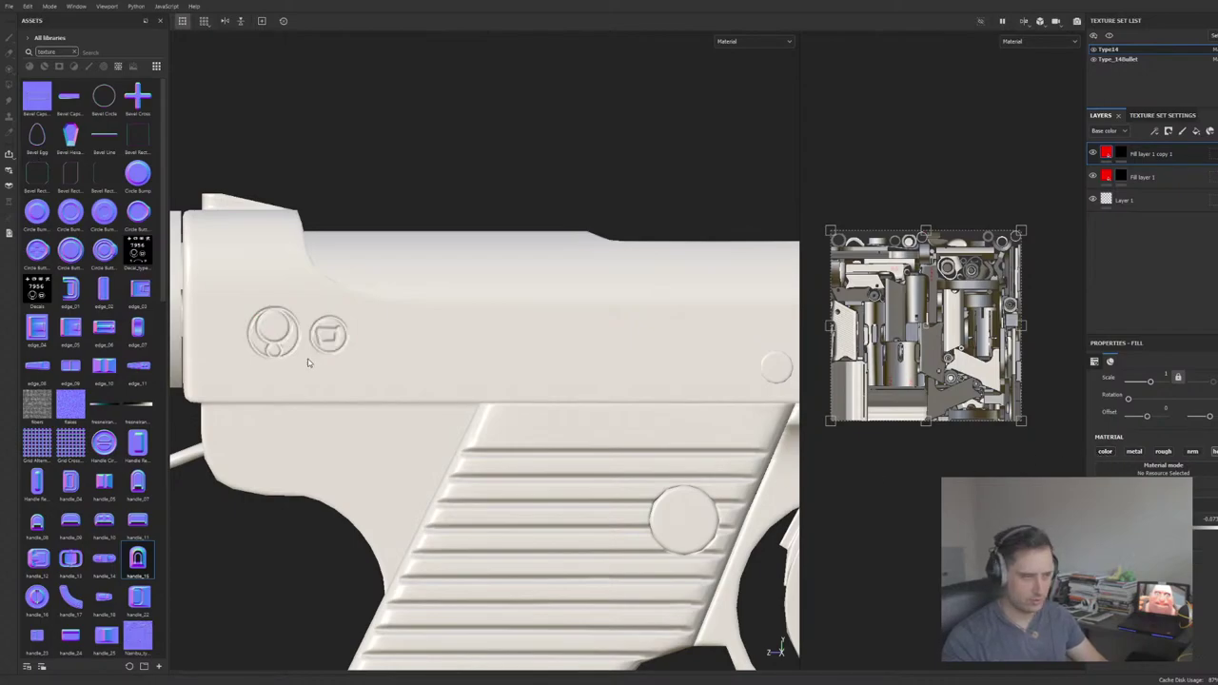
middle_click_drag(335, 361, 405, 359, "alt")
scroll(407, 360, "up", 1)
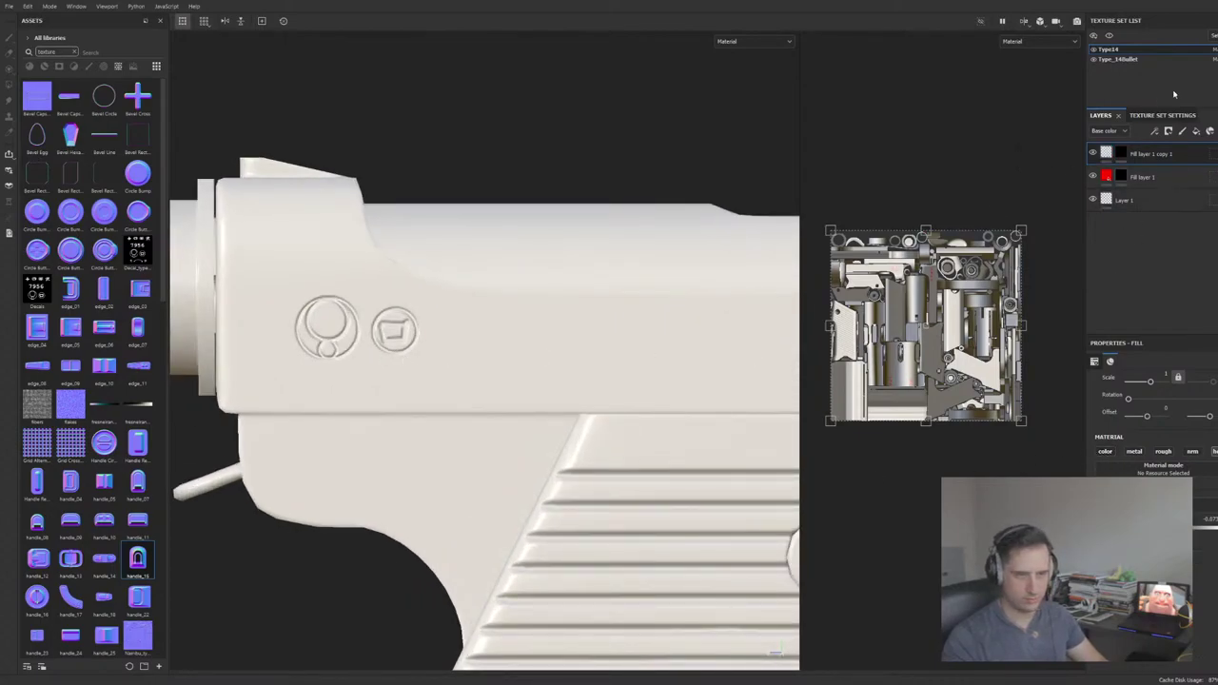
Step: Try a Blur filter on the duplicated fill layer's content, and remove the filter
double_click(1161, 155)
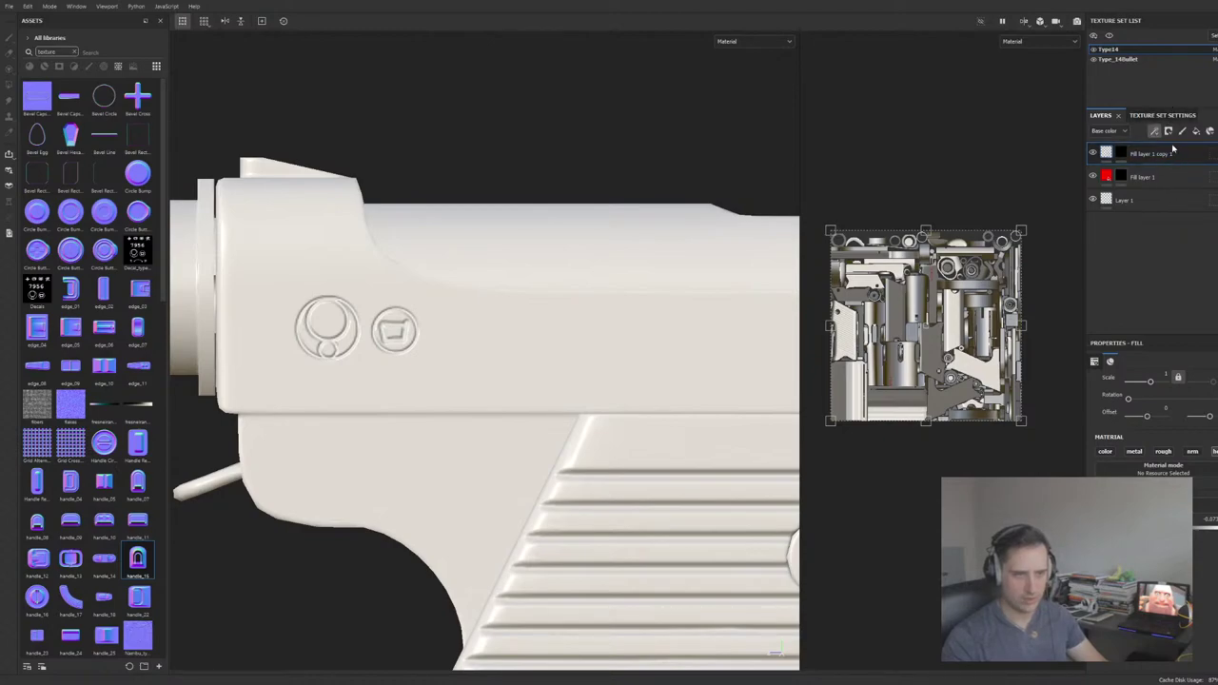
left_click(1176, 211)
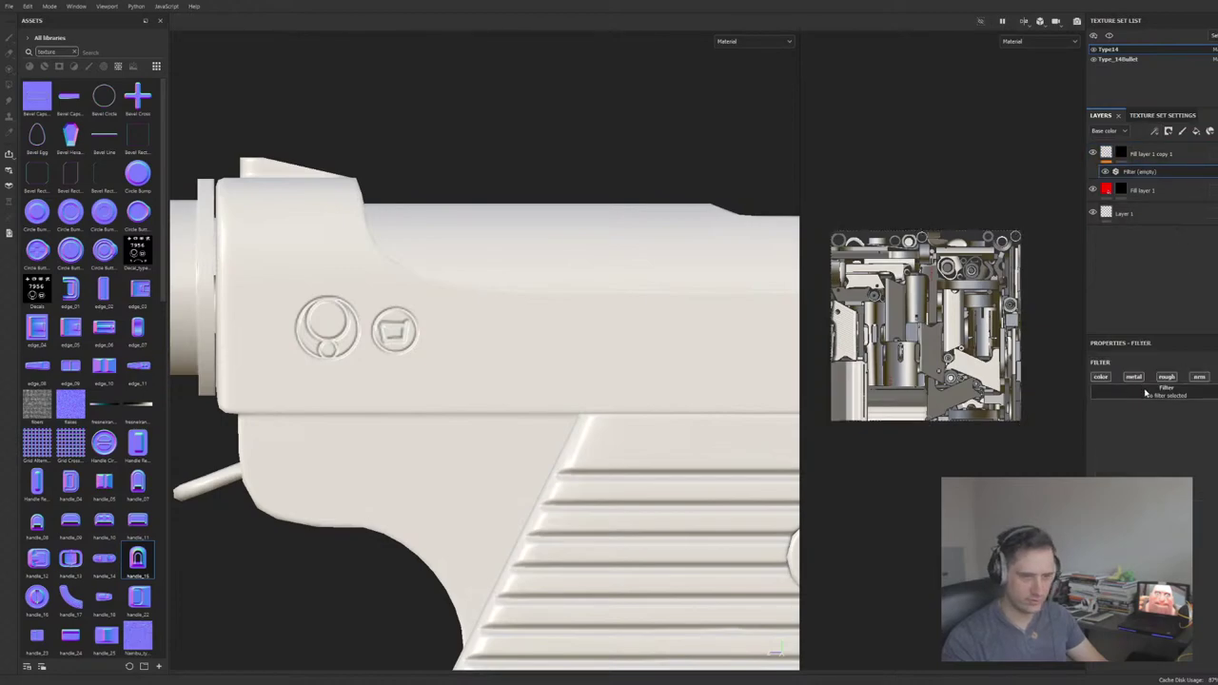
left_click(1211, 427)
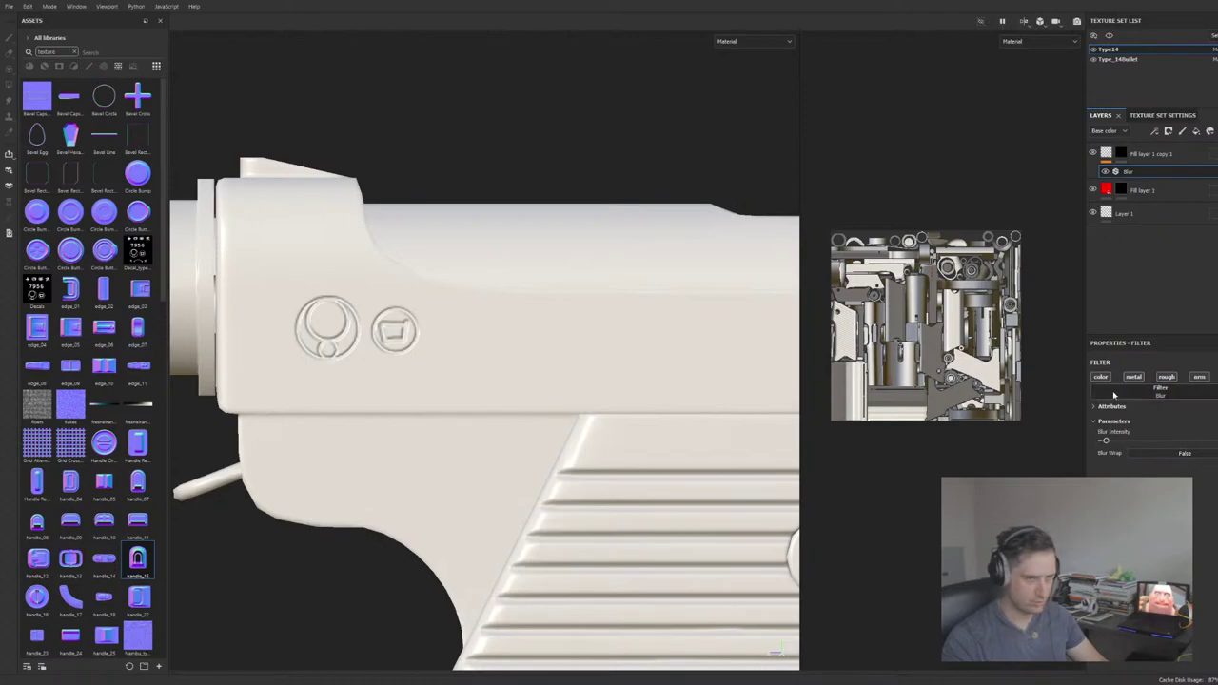
left_click(1152, 154)
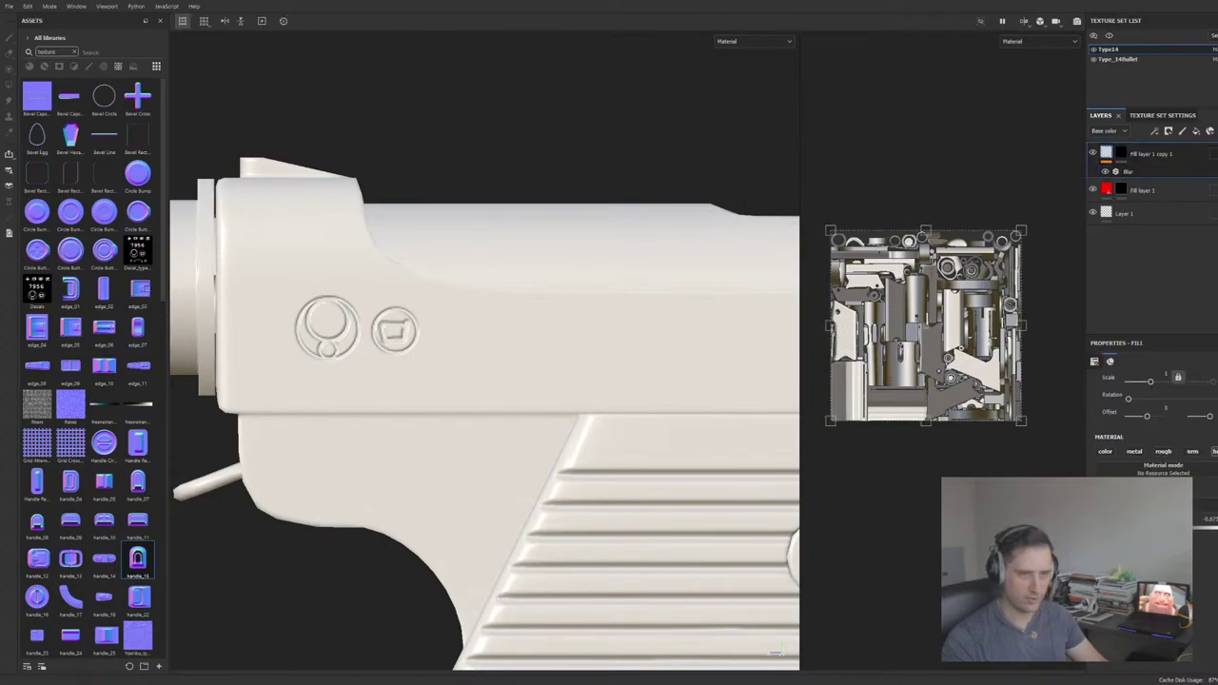
left_click(1214, 171)
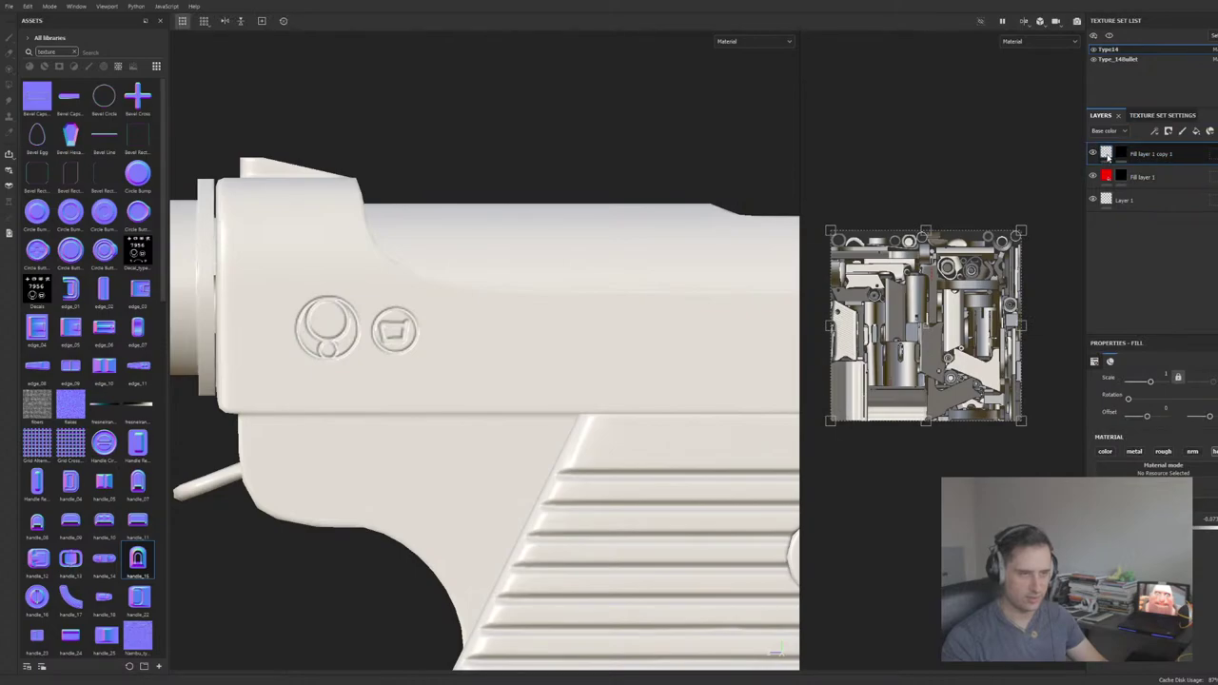
Step: Add a Blur filter to the mask of the duplicated fill layer and lower its intensity to soften the circular marks
left_click(1120, 154)
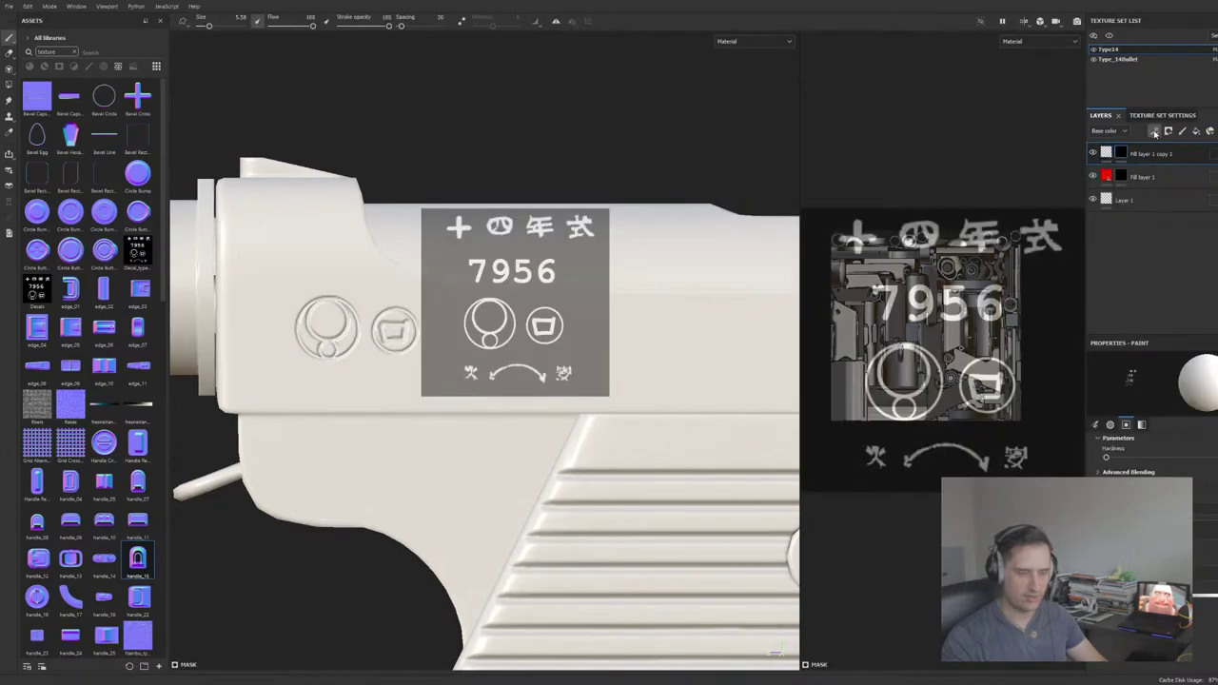
right_click(1120, 154)
left_click(1076, 367)
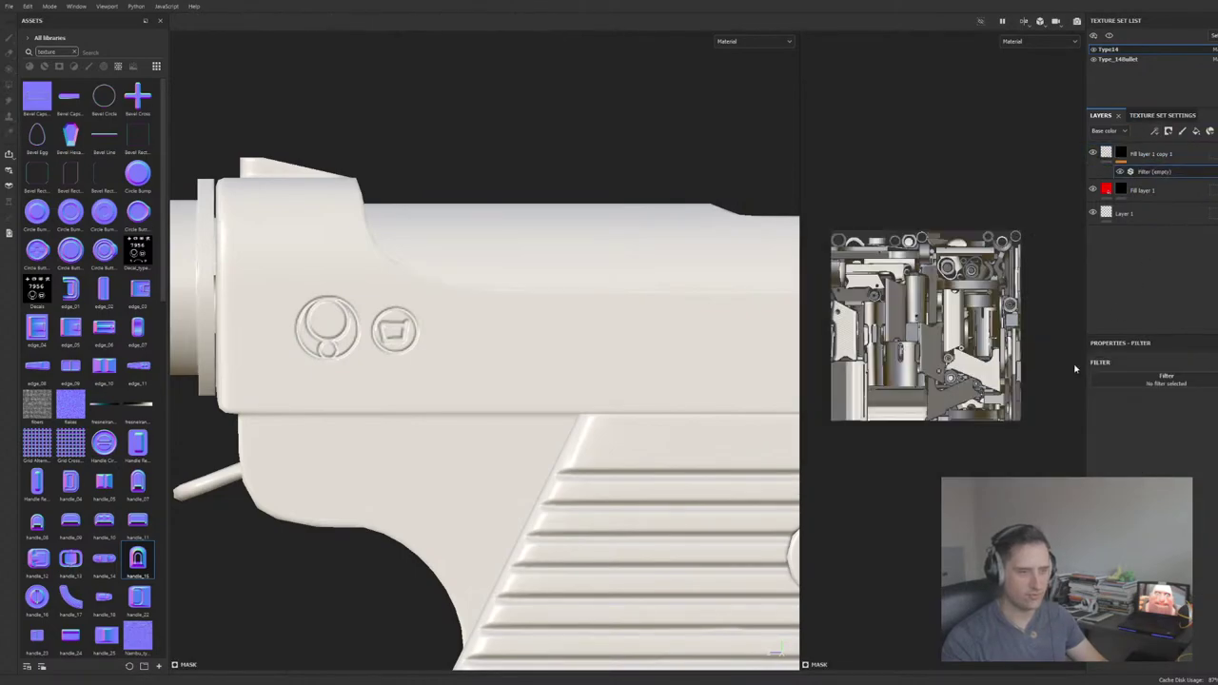
left_click(1215, 420)
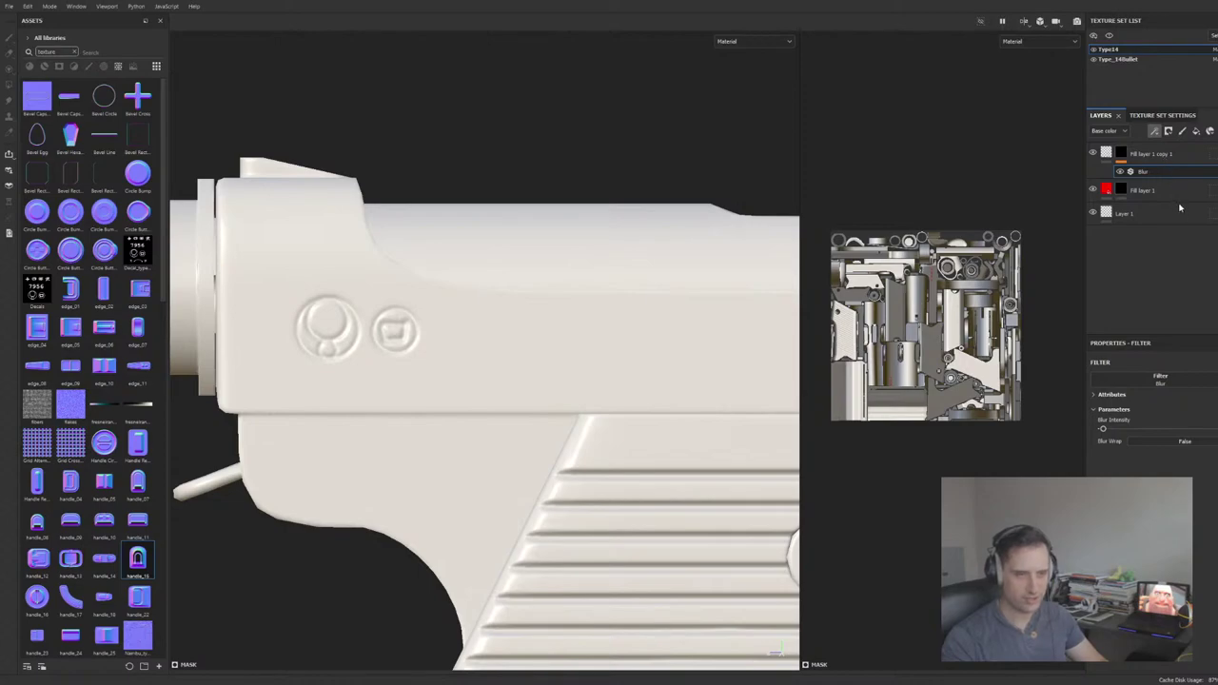
Step: Add a Levels adjustment above the mask's Blur, with the black point about 0.2 and the white point about 0.7
left_click(1181, 202)
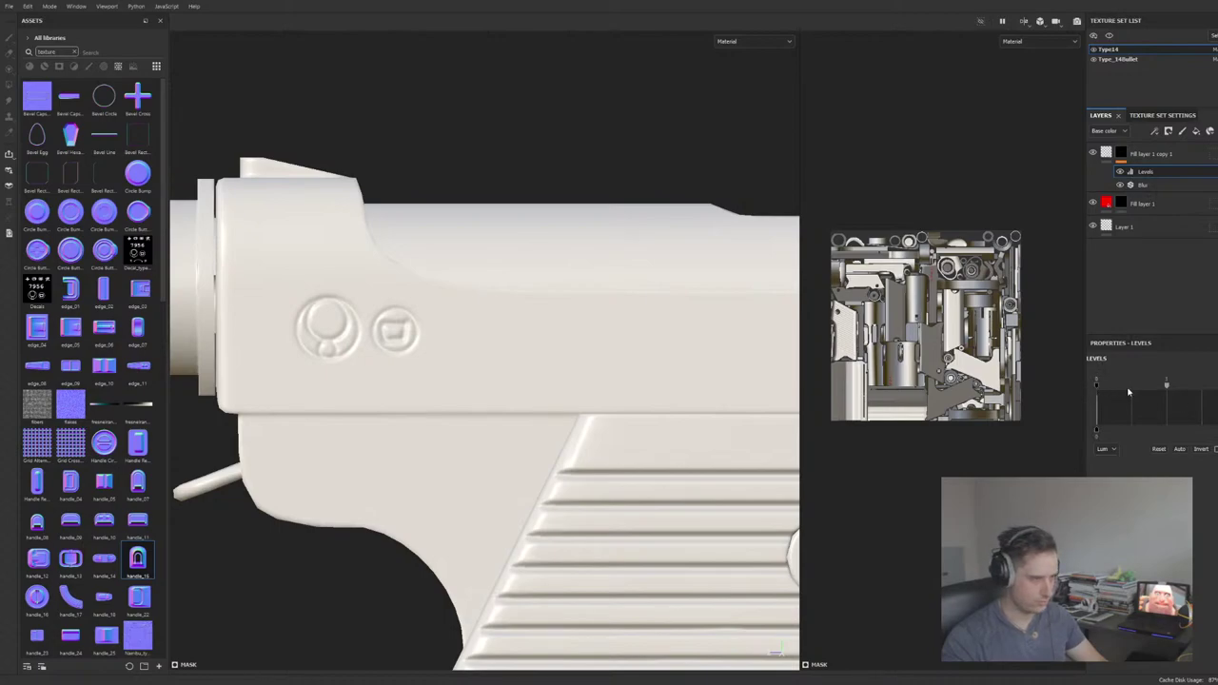
left_click_drag(1098, 386, 1130, 388)
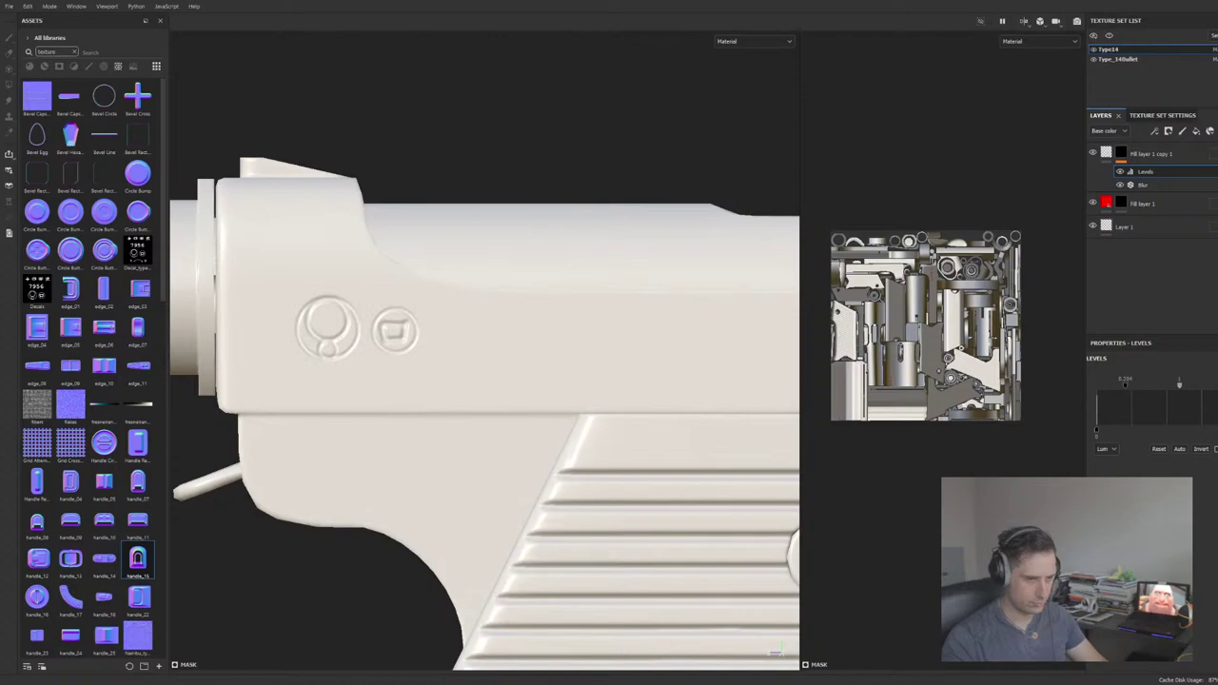
left_click_drag(1215, 385, 1201, 383)
left_click_drag(1161, 391, 1163, 391)
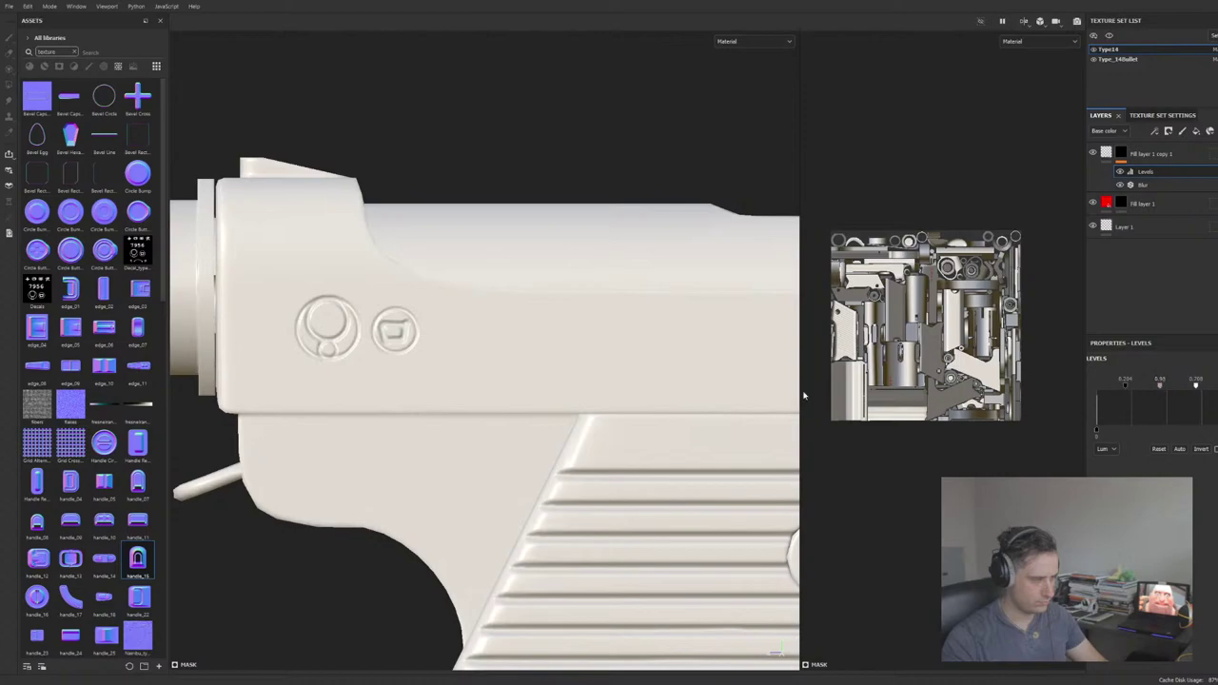
Step: Add a Blur Slope filter above the Levels adjustment in the duplicated fill layer's mask
scroll(473, 393, "down", 5)
left_click_drag(482, 397, 515, 403, "alt")
scroll(515, 403, "up", 3)
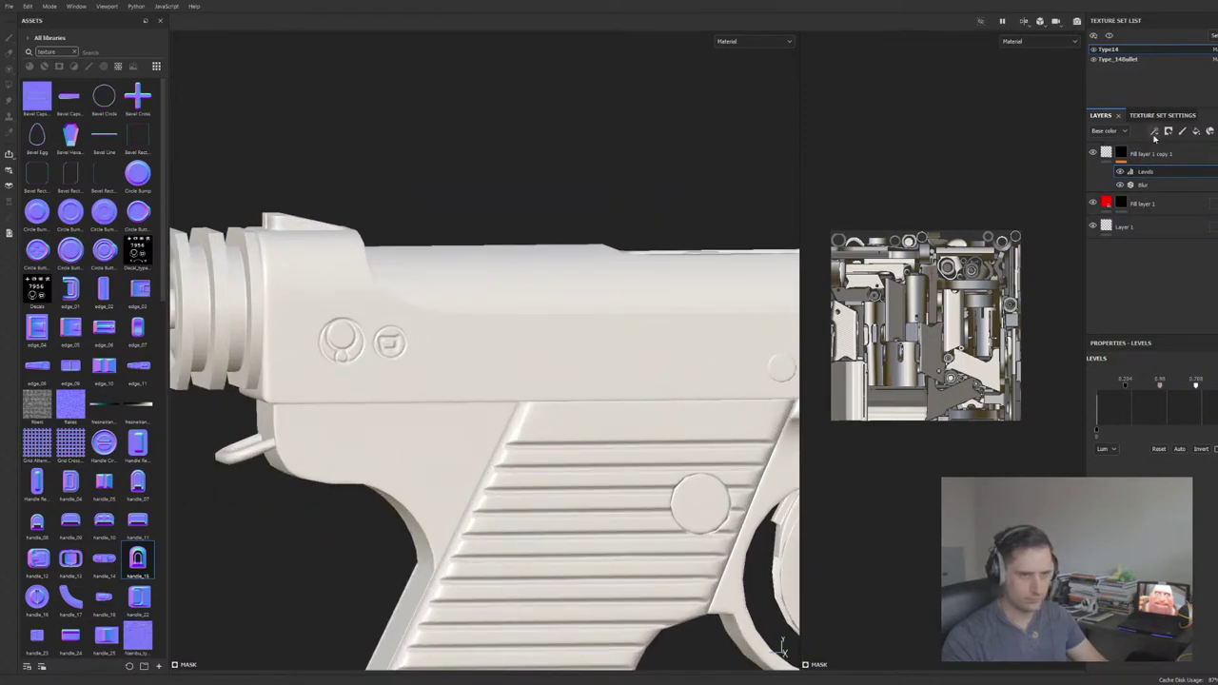
left_click(1179, 209)
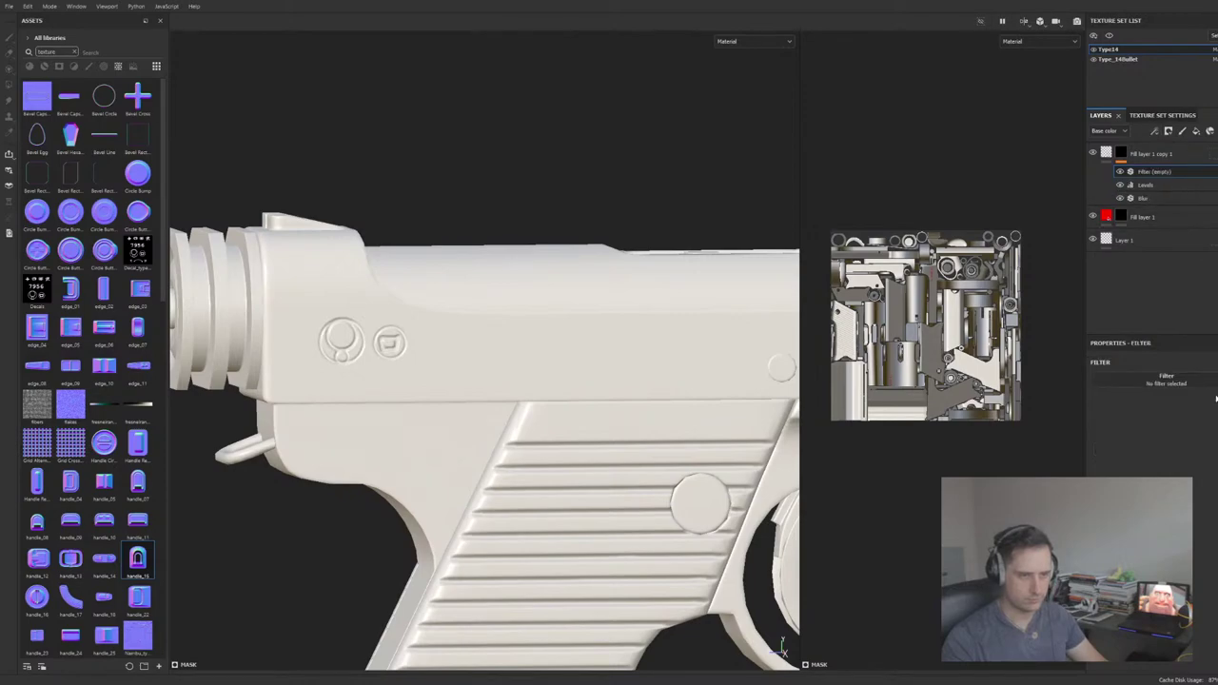
left_click(1128, 451)
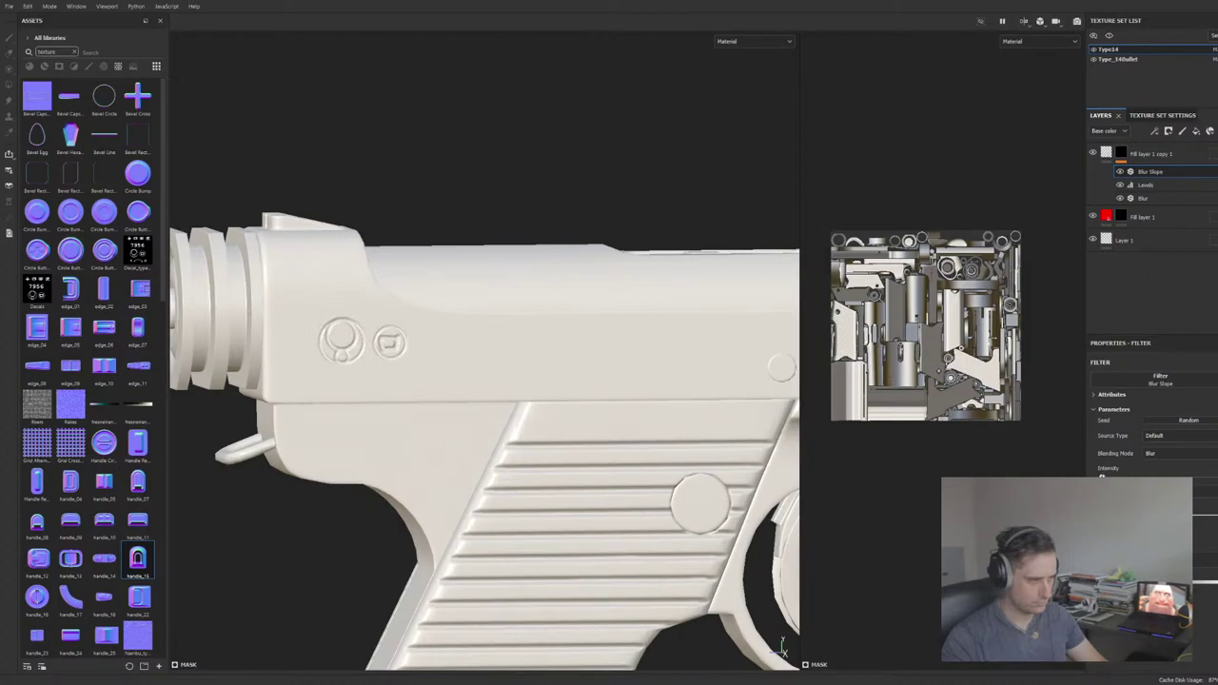
Step: Examine the filtered circular marks on the rear receiver from several angles and distances
scroll(628, 457, "up", 3)
left_click_drag(577, 435, 410, 348, "alt")
left_click_drag(487, 348, 417, 269, "alt")
scroll(481, 349, "down", 2)
scroll(502, 355, "up", 3)
scroll(502, 355, "down", 3)
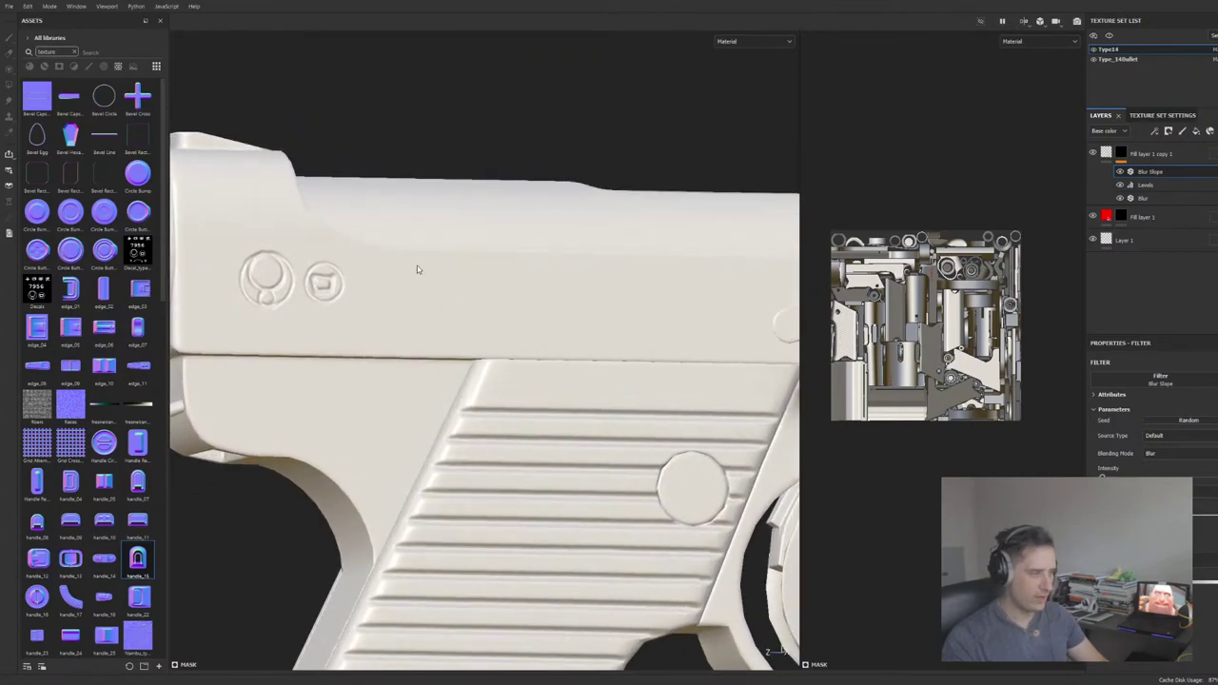
middle_click_drag(333, 264, 543, 268, "alt")
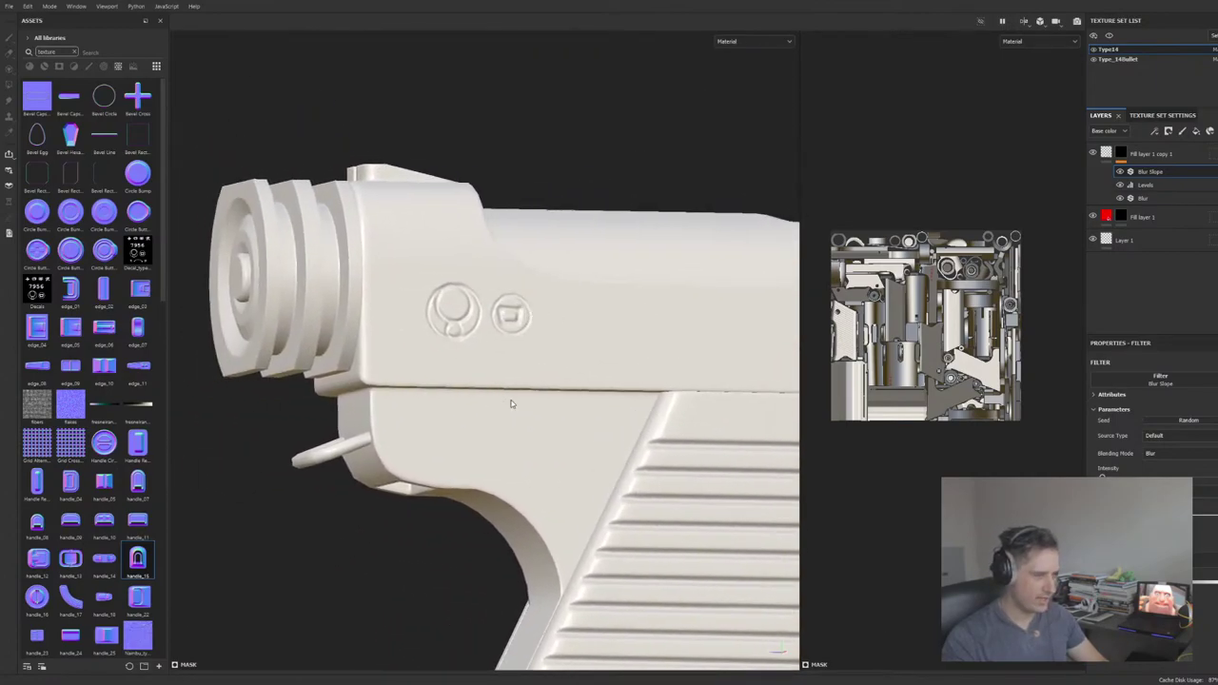
left_click_drag(684, 346, 553, 300, "alt")
scroll(533, 303, "up", 2)
scroll(550, 293, "down", 2)
scroll(550, 293, "down", 3)
scroll(574, 305, "down", 2)
scroll(576, 304, "up", 4)
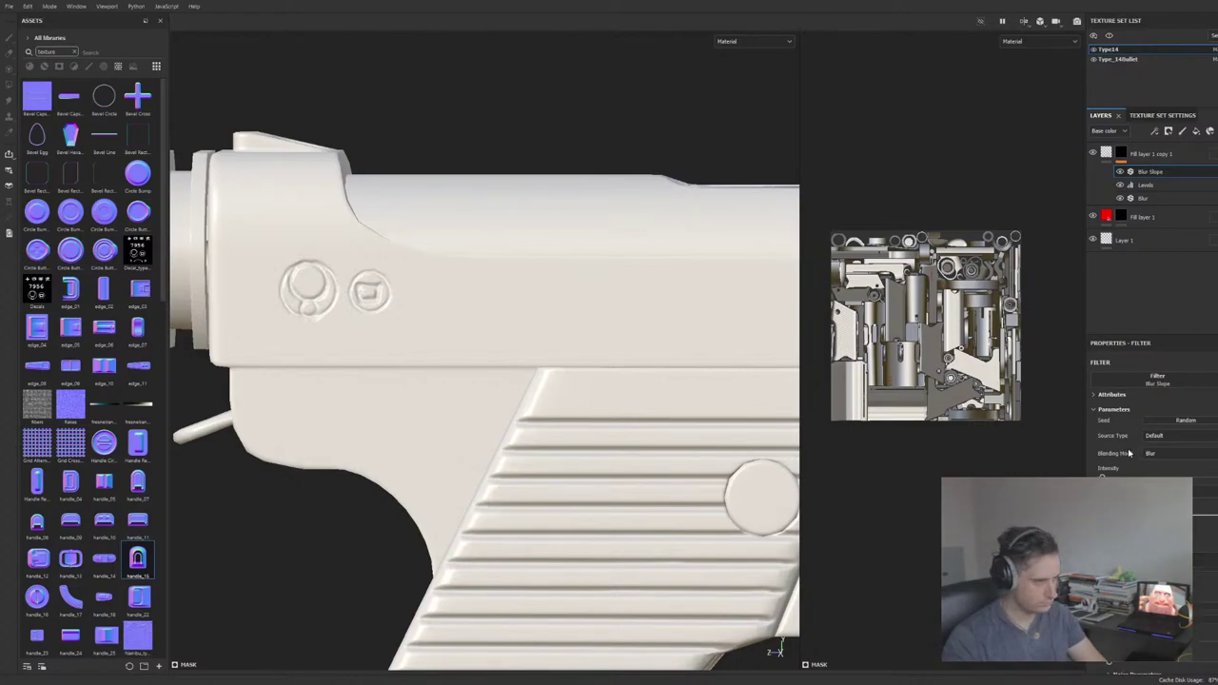
scroll(1152, 409, "down", 2)
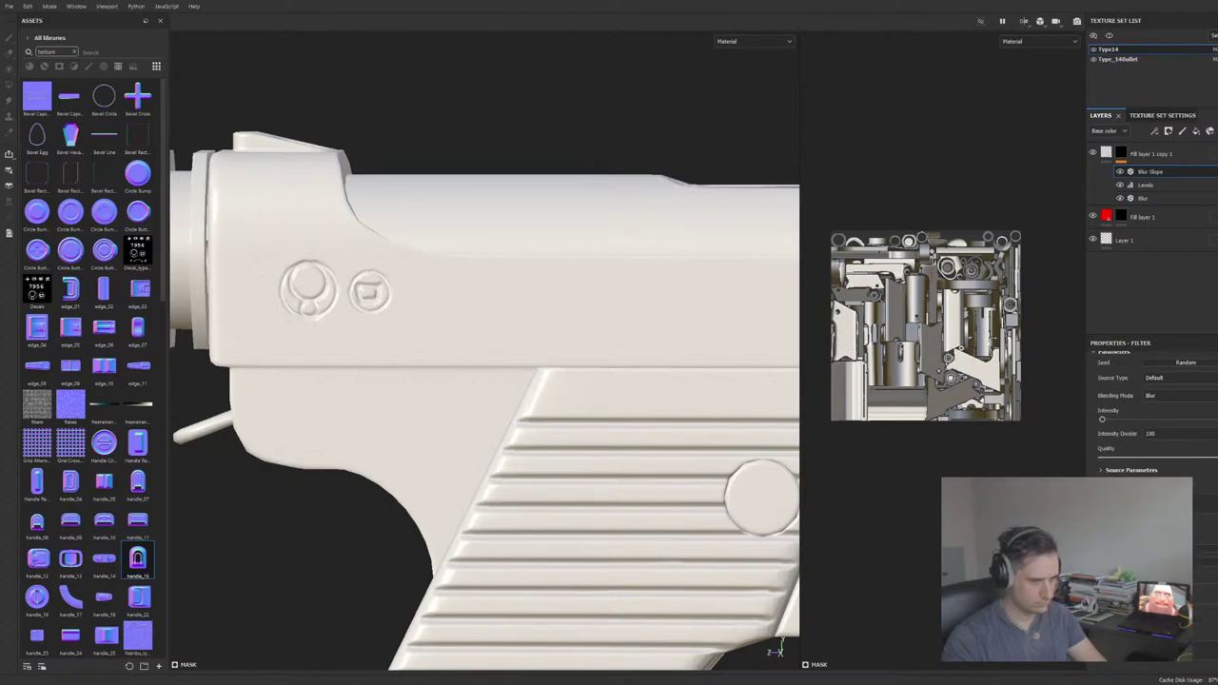
scroll(460, 354, "down", 2)
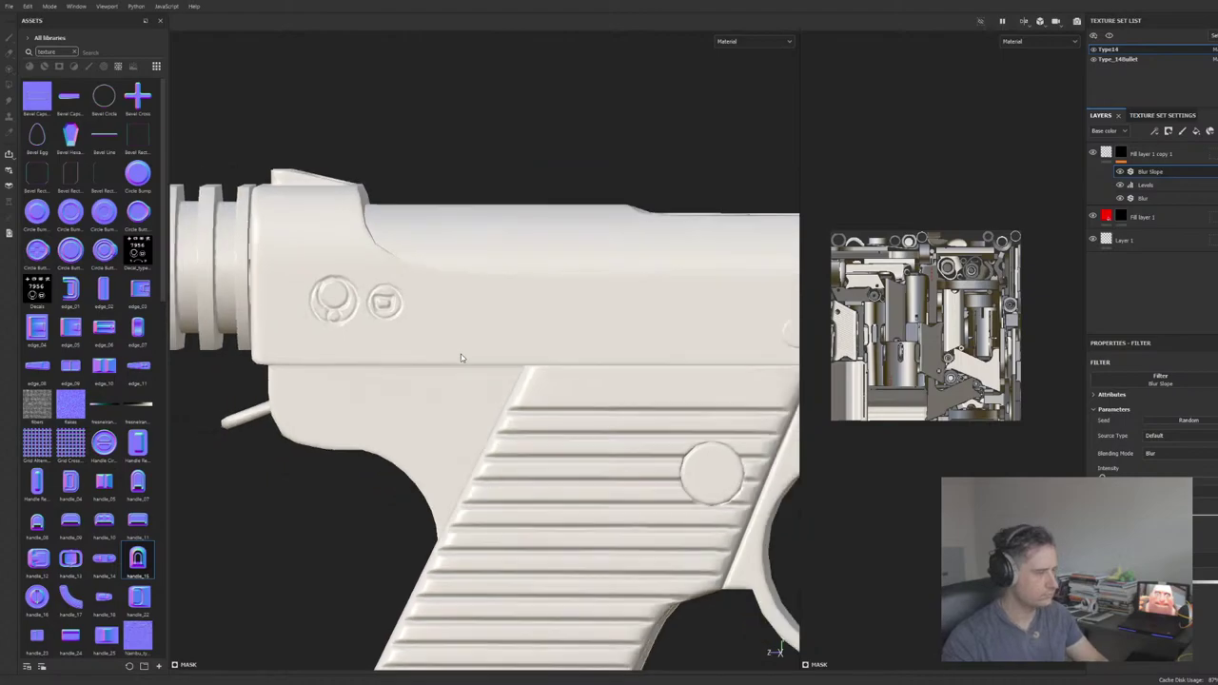
Step: Activate the duplicated fill layer's mask for painting and frame the receiver area beside the circular marks
left_click(1121, 152)
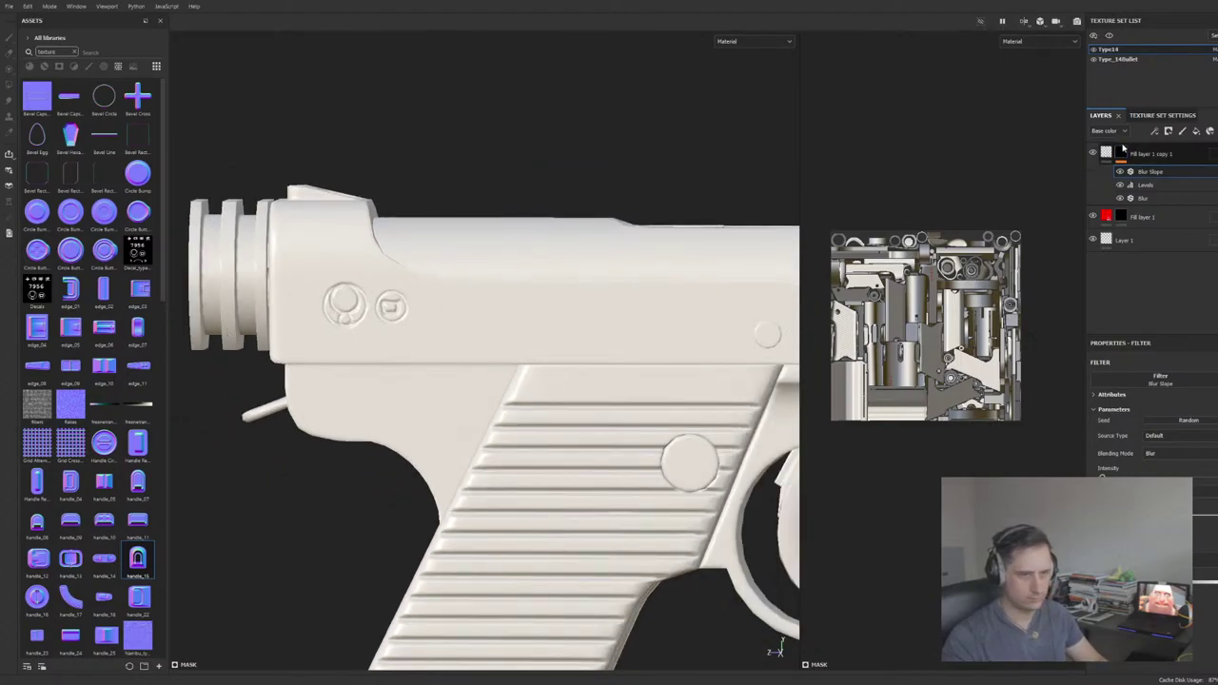
scroll(598, 402, "up", 4)
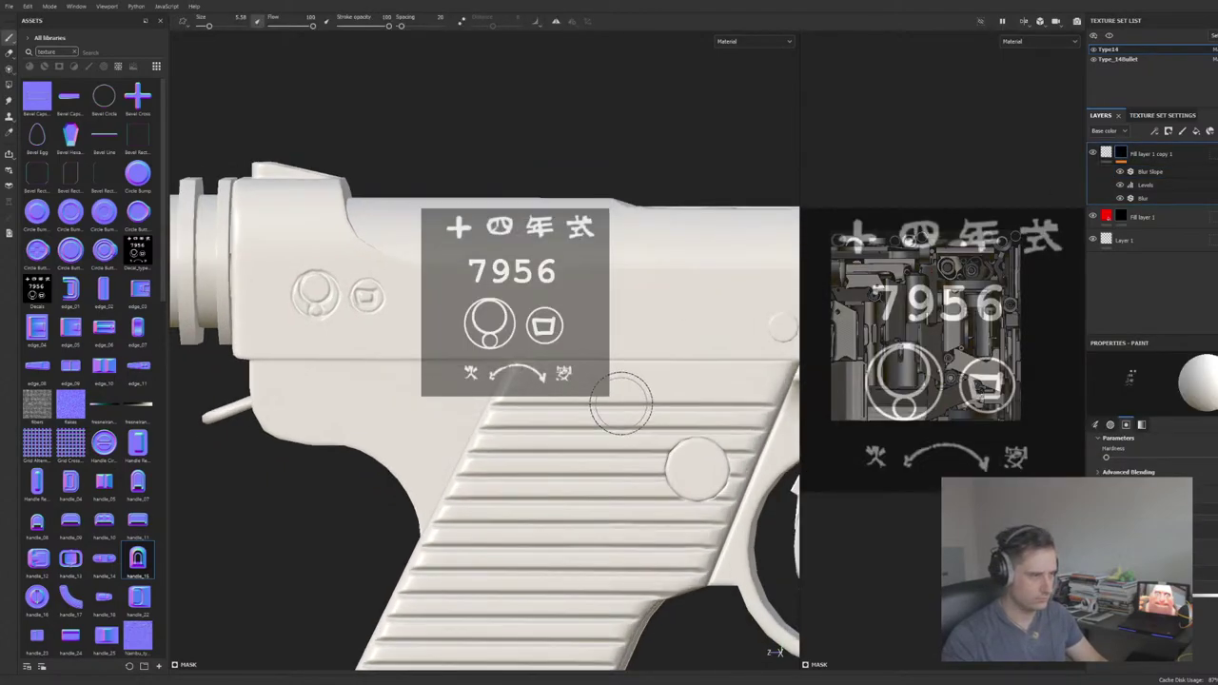
middle_click_drag(721, 367, 691, 359)
scroll(702, 375, "down", 1)
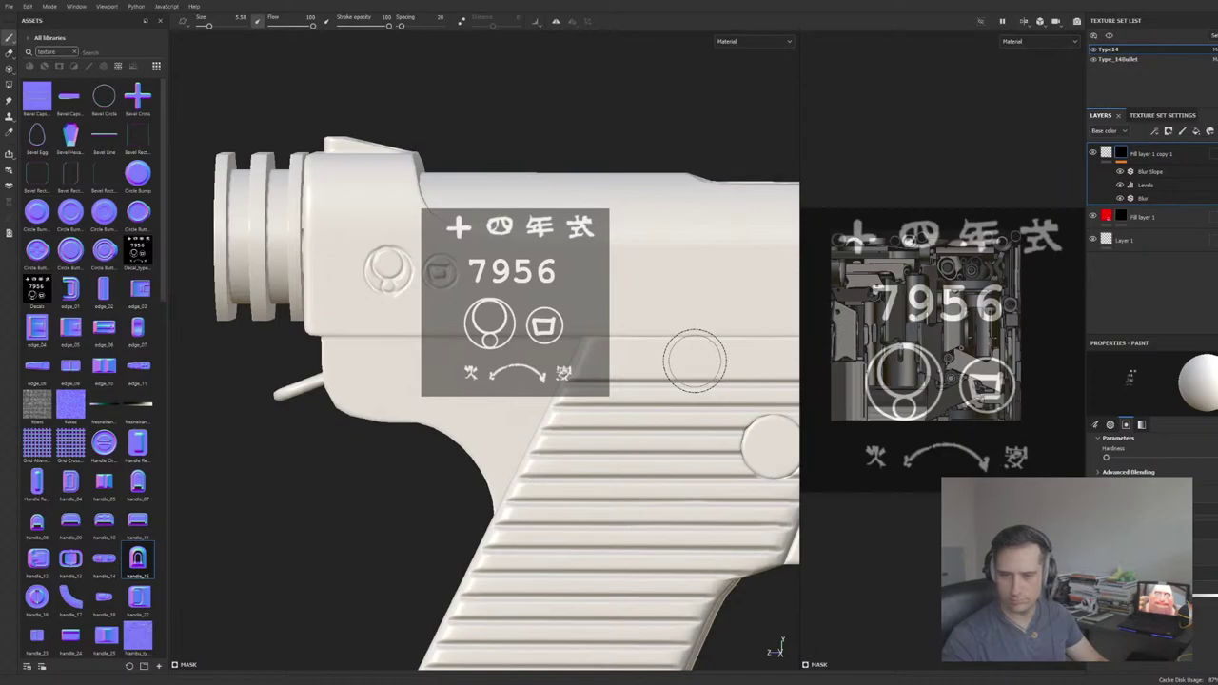
scroll(695, 361, "down", 1)
middle_click_drag(694, 358, 676, 347, "alt")
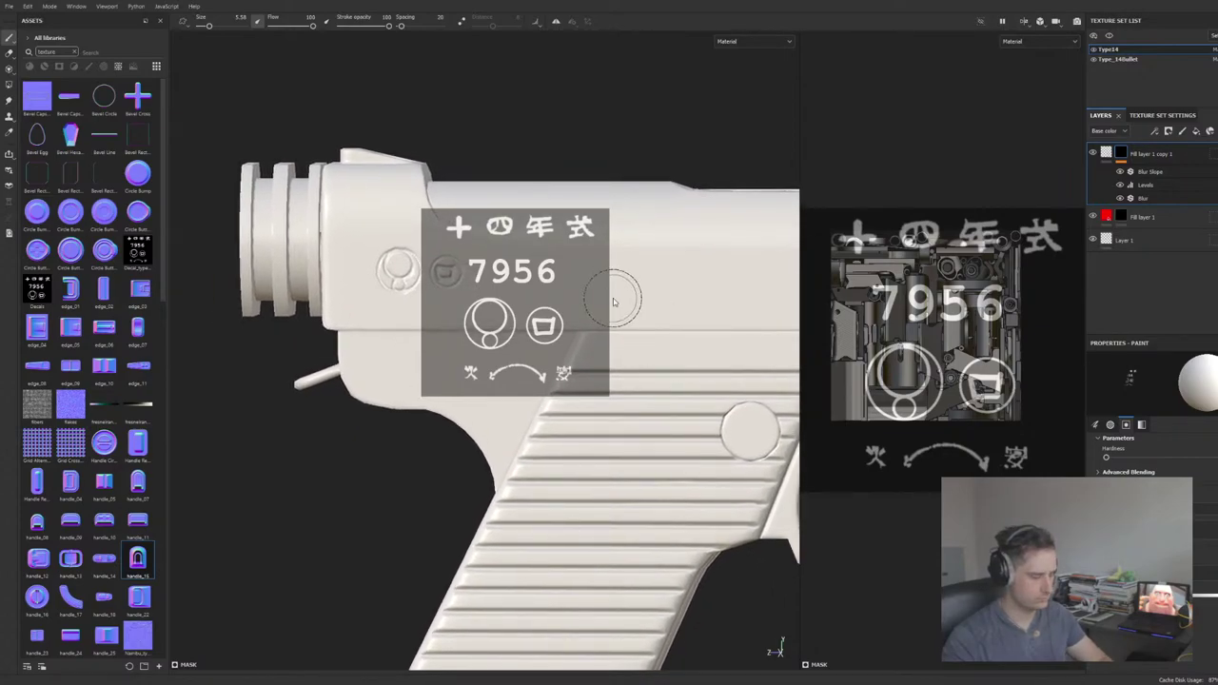
key("b")
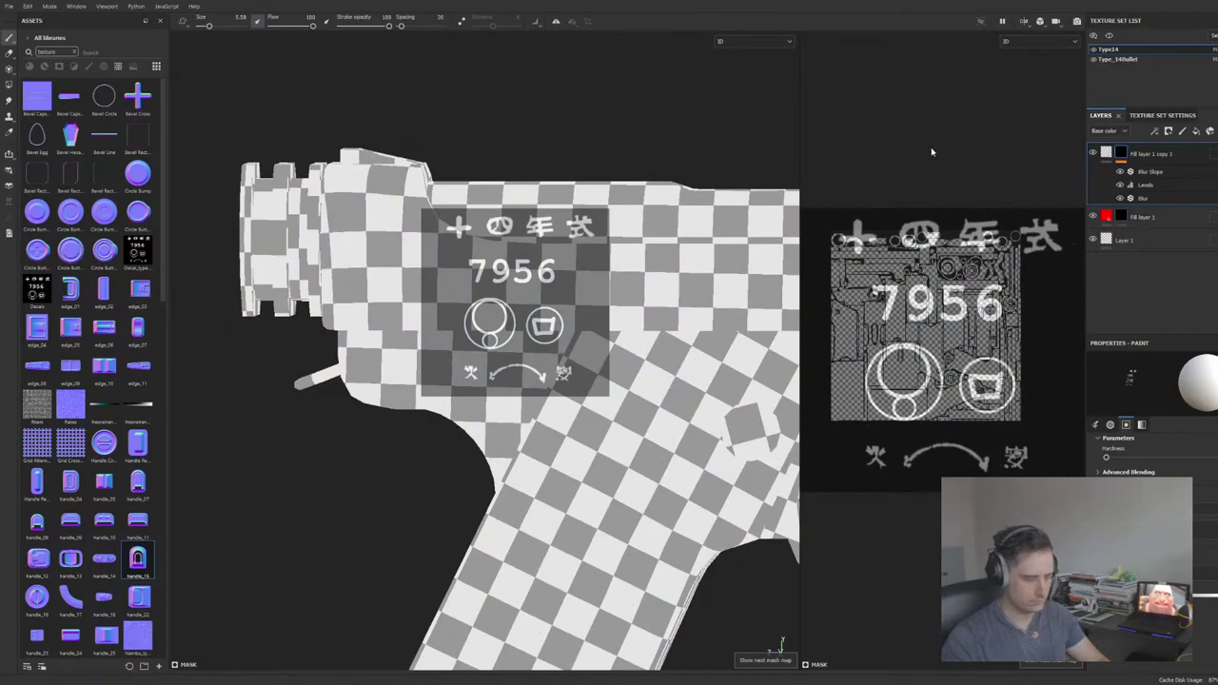
key("b")
key("b")
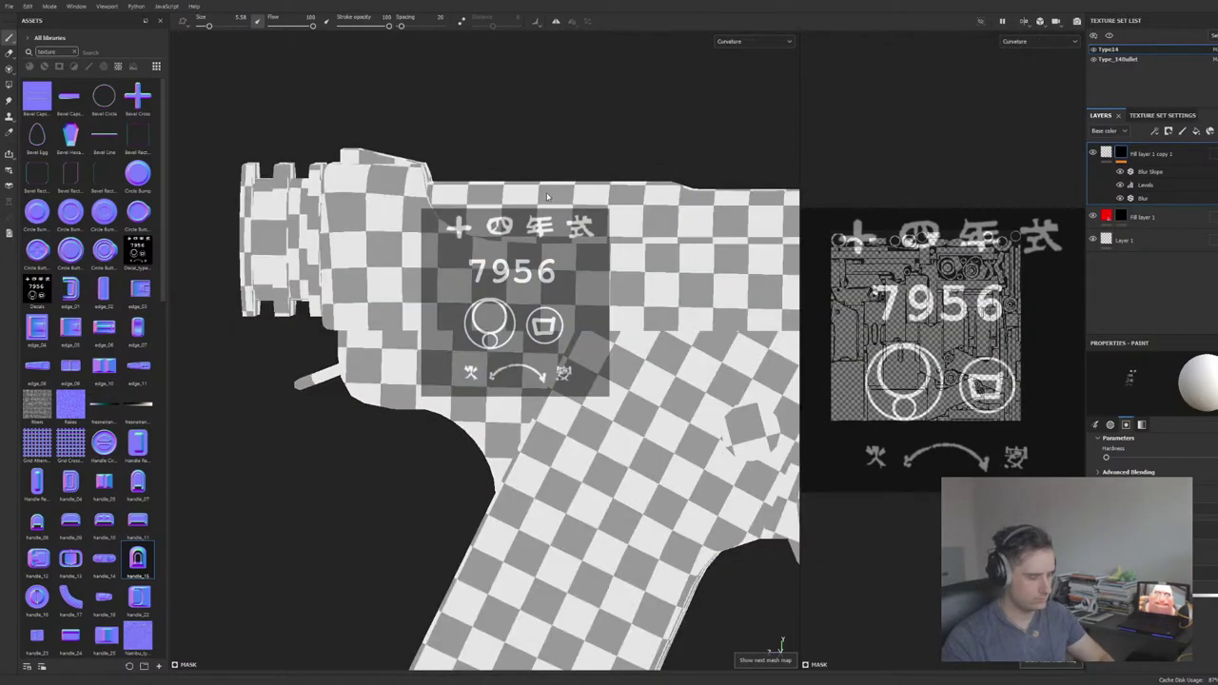
key("m")
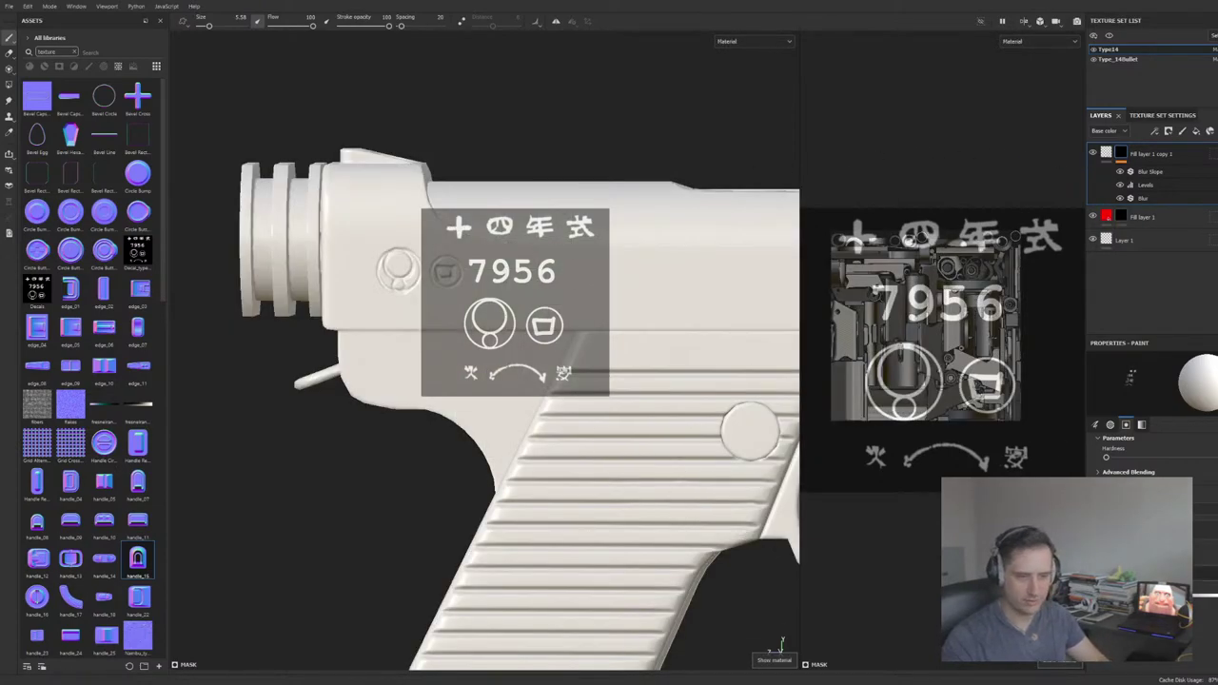
Step: Give the mask brush a hard-edged tip and reduce its size to 5.11
left_click(1109, 425)
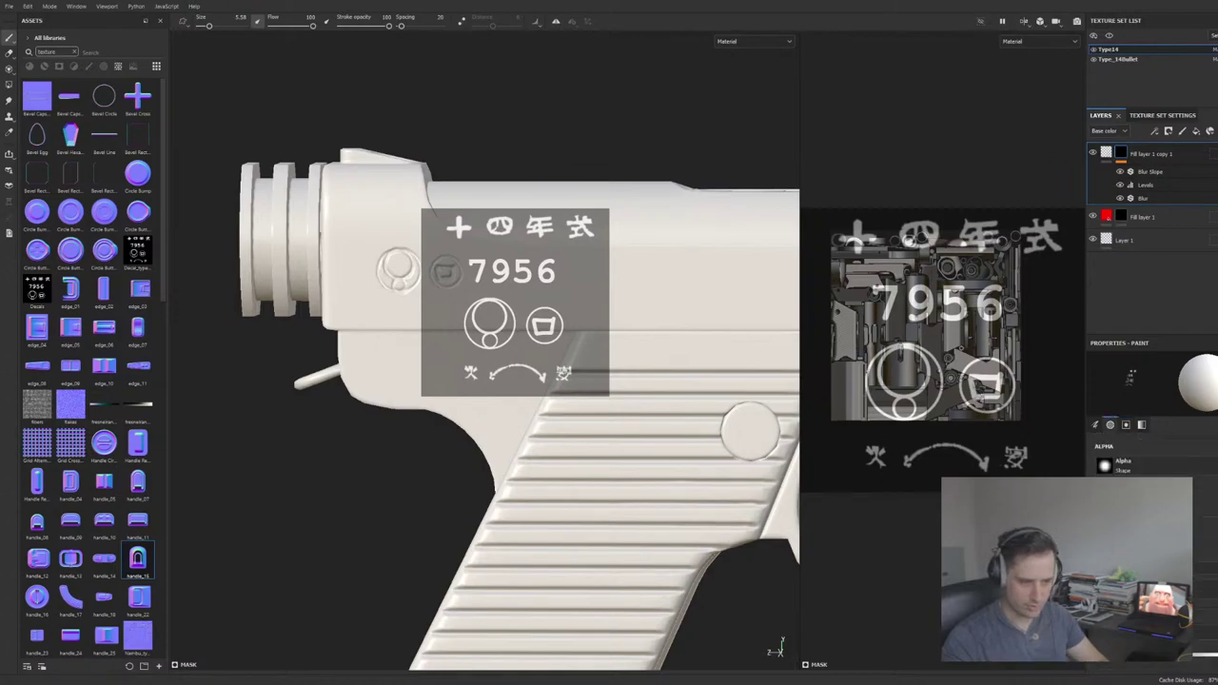
key("bracketleft")
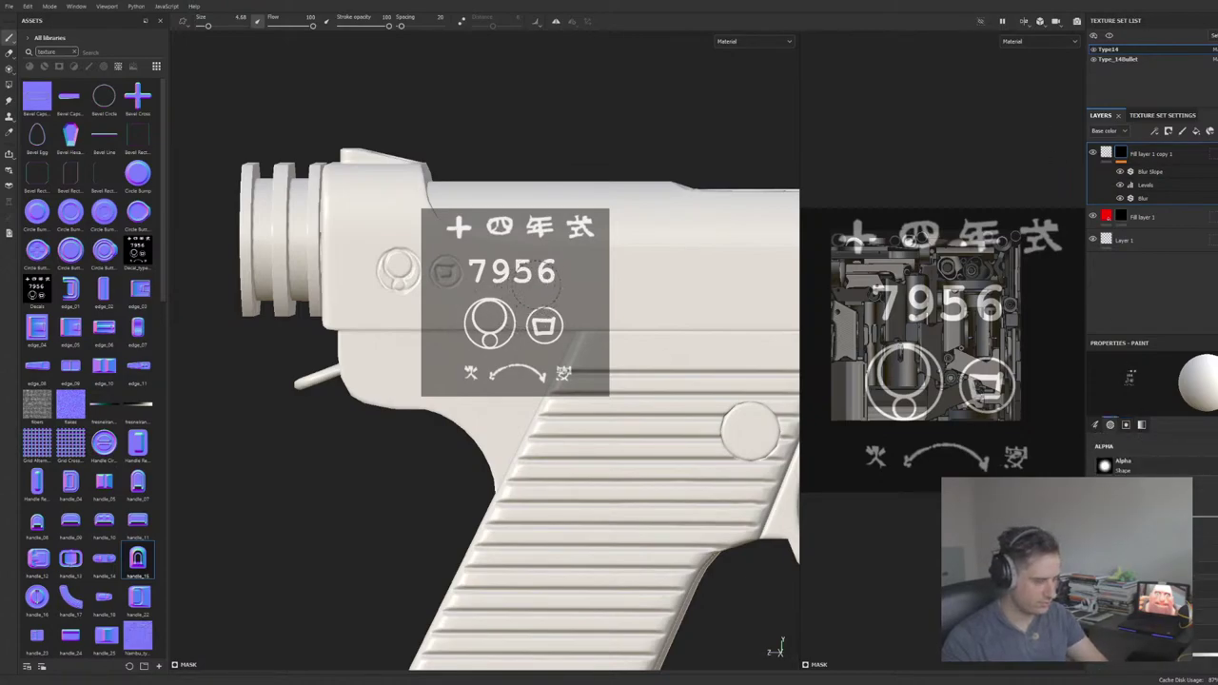
mouse_move(562, 269)
left_mouse_down()
mouse_move(463, 269)
mouse_move(573, 271)
left_mouse_up()
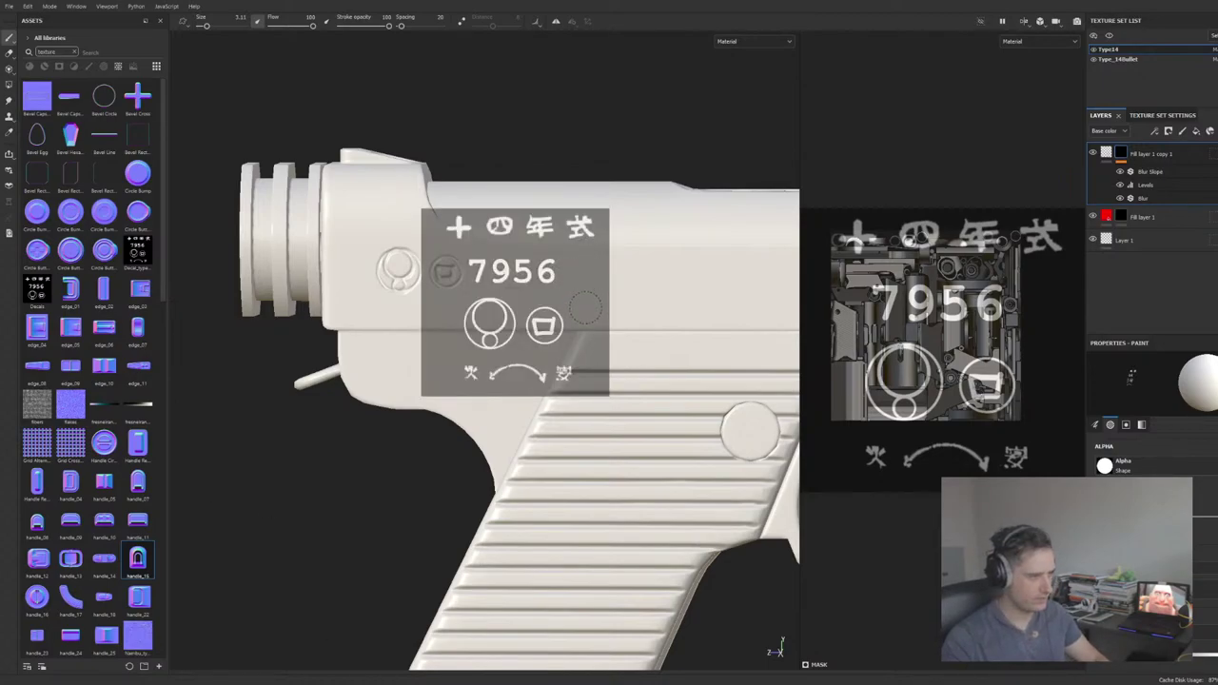
Step: Shrink the stencil slightly, align it beside the circular marks, and paint the number 7956 onto the receiver
key("s")
key("s")
right_click_drag(647, 320, 632, 314)
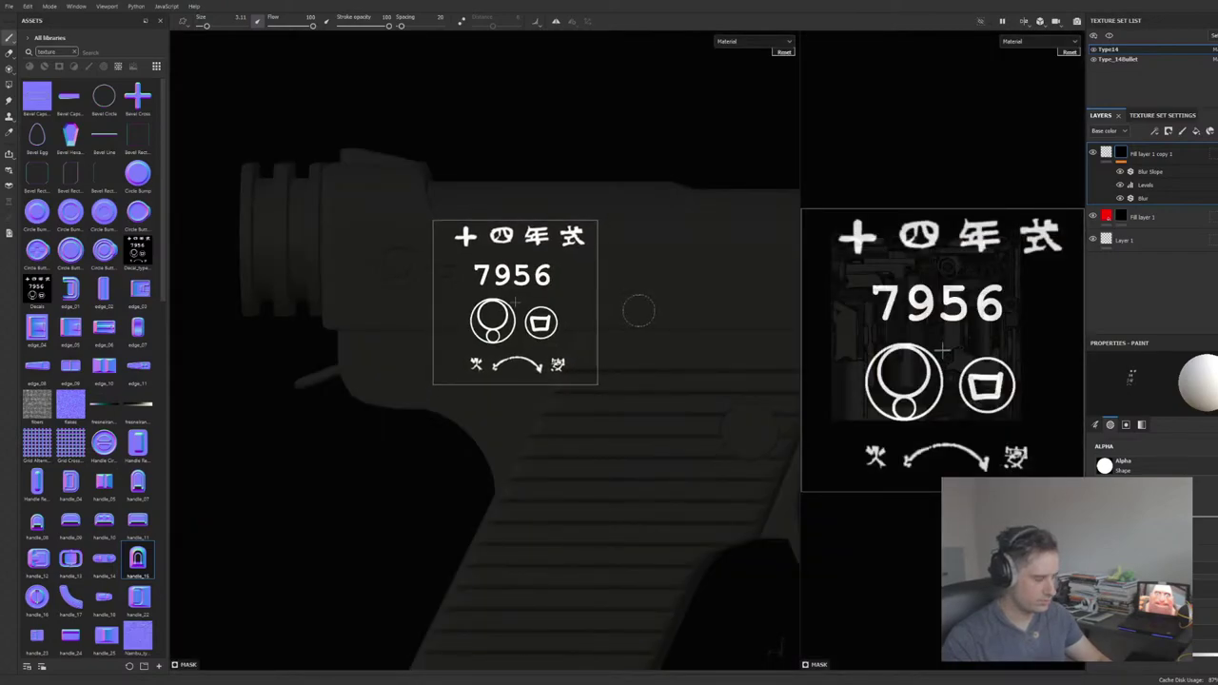
middle_click_drag(639, 311, 631, 304)
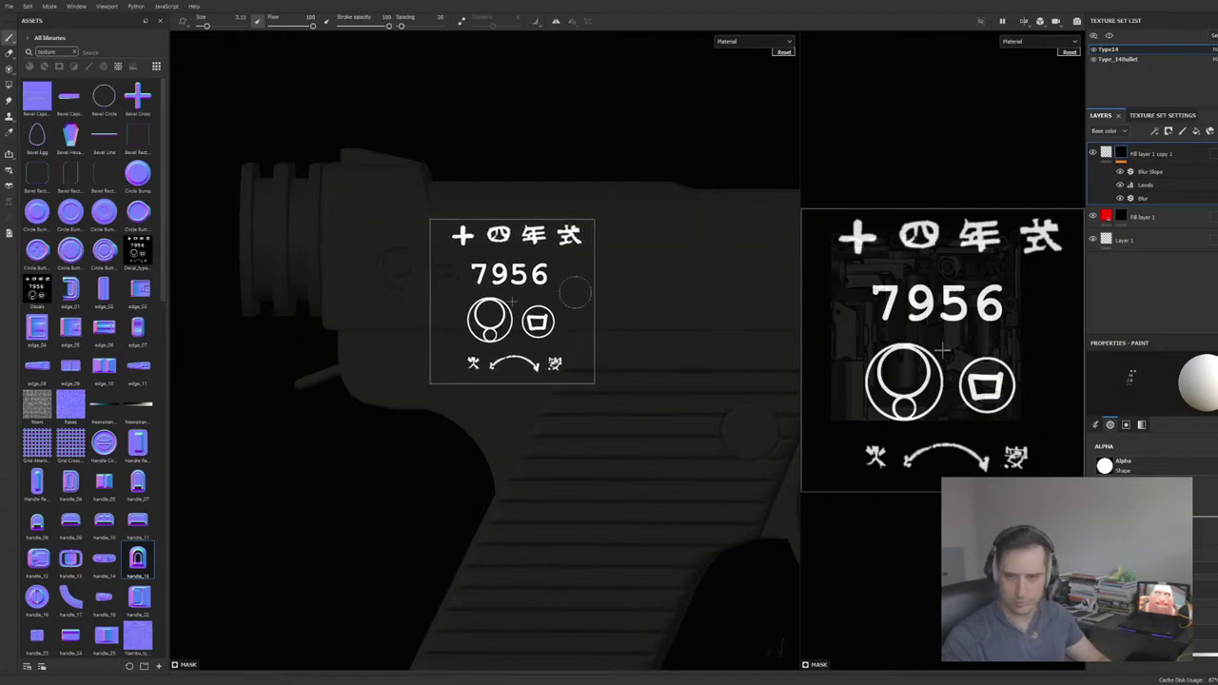
key("s")
mouse_move(560, 274)
left_mouse_down()
mouse_move(466, 274)
mouse_move(559, 272)
left_mouse_up()
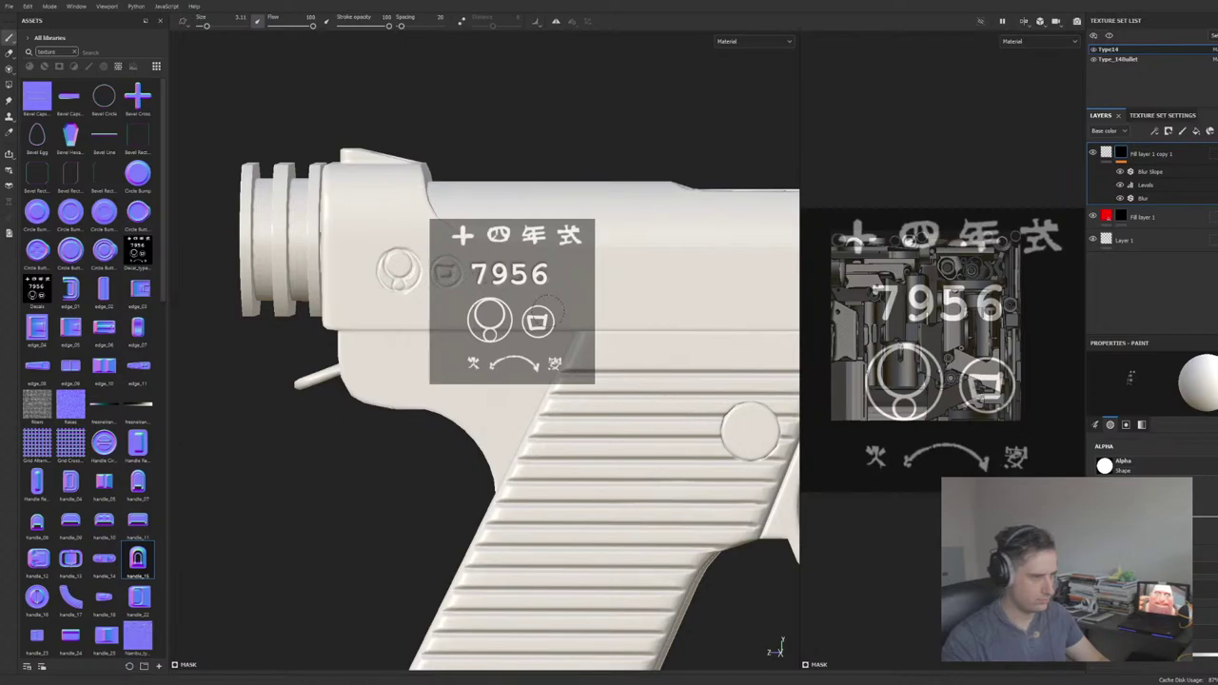
Step: Check the markings at full-pistol distance and set the duplicated fill layer's height to about -0.05
middle_click_drag(647, 328, 437, 339, "alt")
scroll(318, 380, "down", 6)
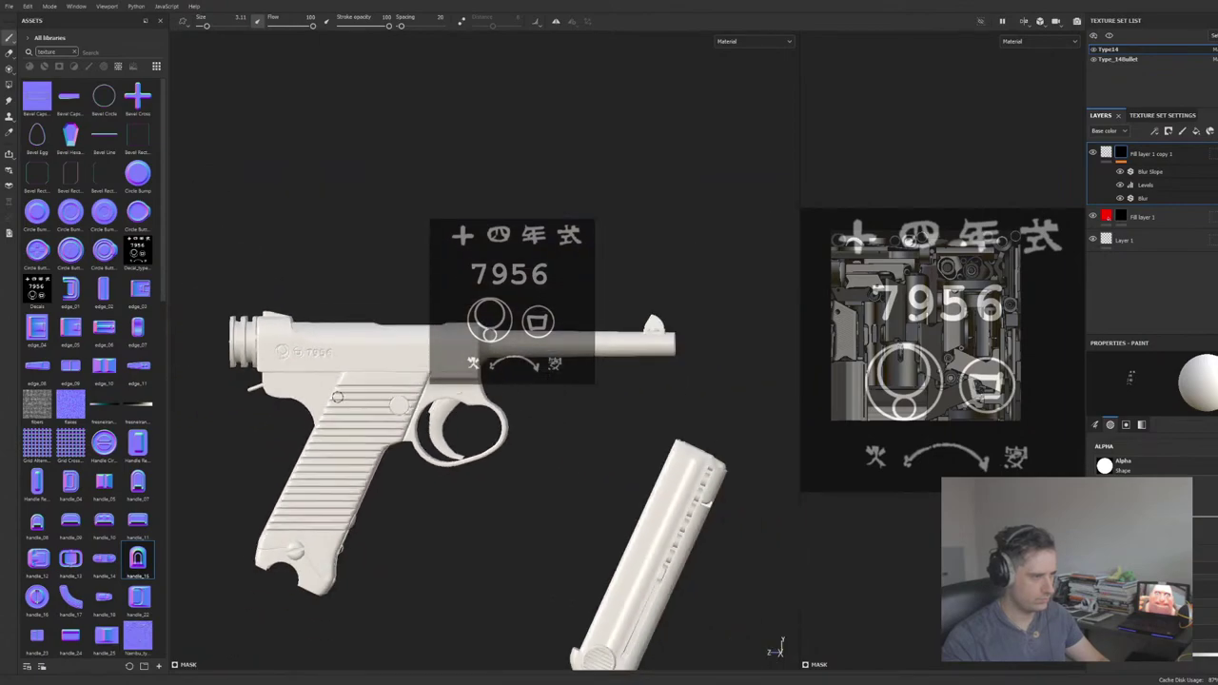
scroll(337, 397, "up", 6)
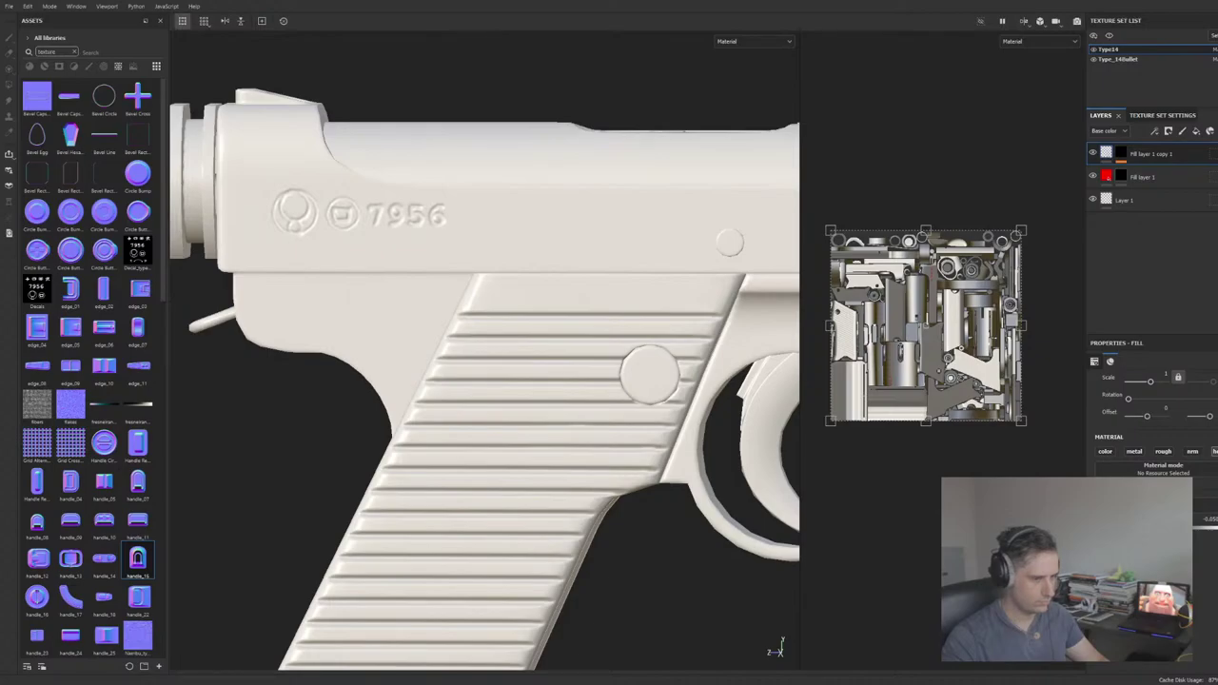
Step: Turn to the opposite side of the pistol and disable the color channel of Fill layer 1
left_click_drag(374, 307, 511, 345, "alt")
mouse_move(511, 345)
right_mouse_down("shift")
mouse_move(314, 343)
mouse_move(445, 357)
mouse_move(339, 348)
right_mouse_up("shift")
left_click_drag(338, 348, 756, 285, "alt")
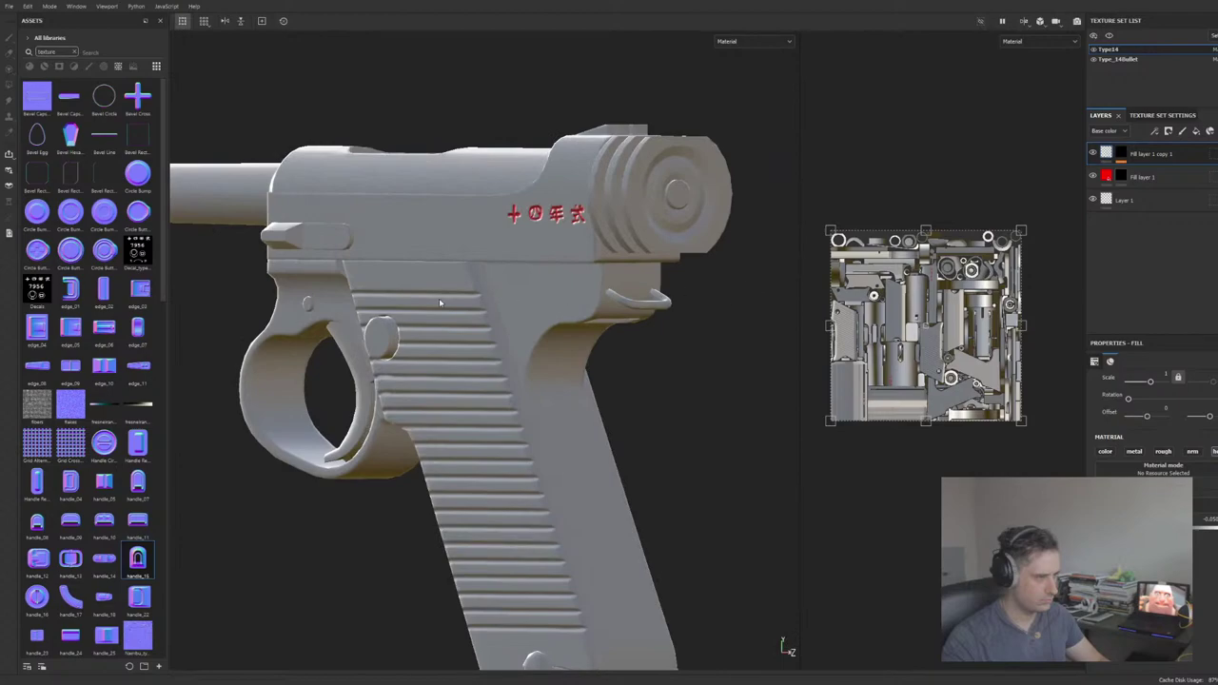
left_click_drag(440, 297, 584, 309, "alt")
left_click(1142, 177)
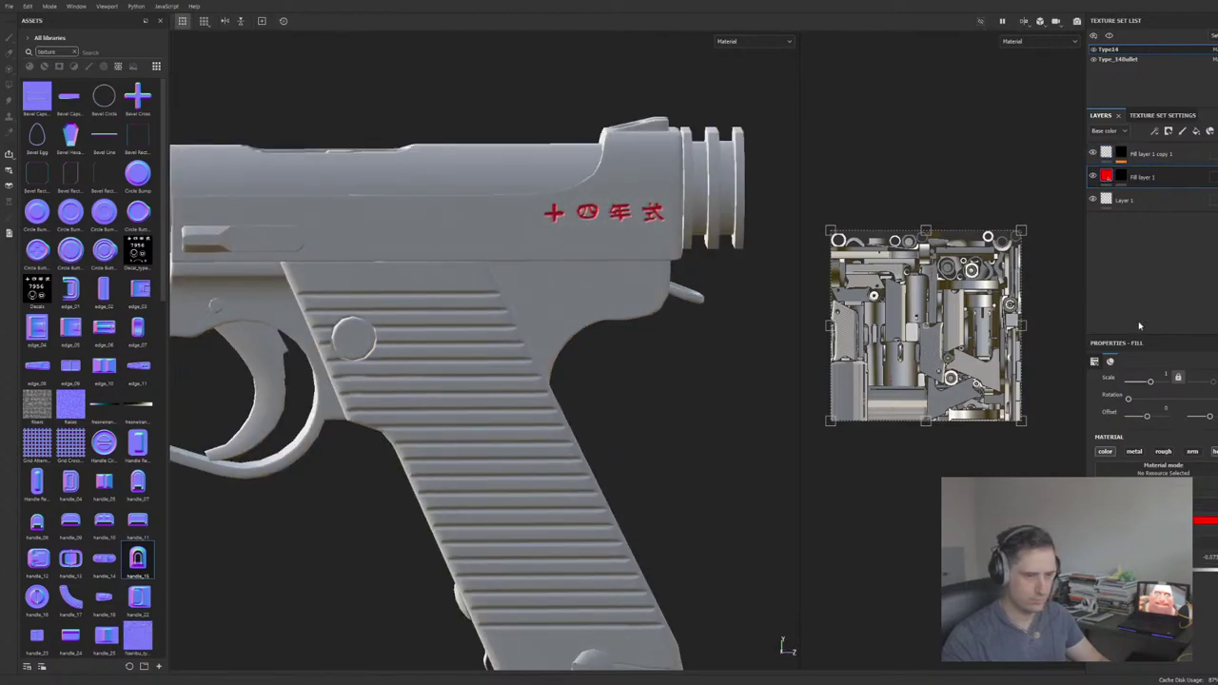
left_click(1107, 452)
Step: Make the height of Fill layer 1 slightly shallower and inspect the engraved Type 14 characters up close
left_click_drag(571, 381, 597, 351, "alt")
right_click_drag(596, 351, 592, 427, "alt")
left_click_drag(592, 427, 519, 480, "alt")
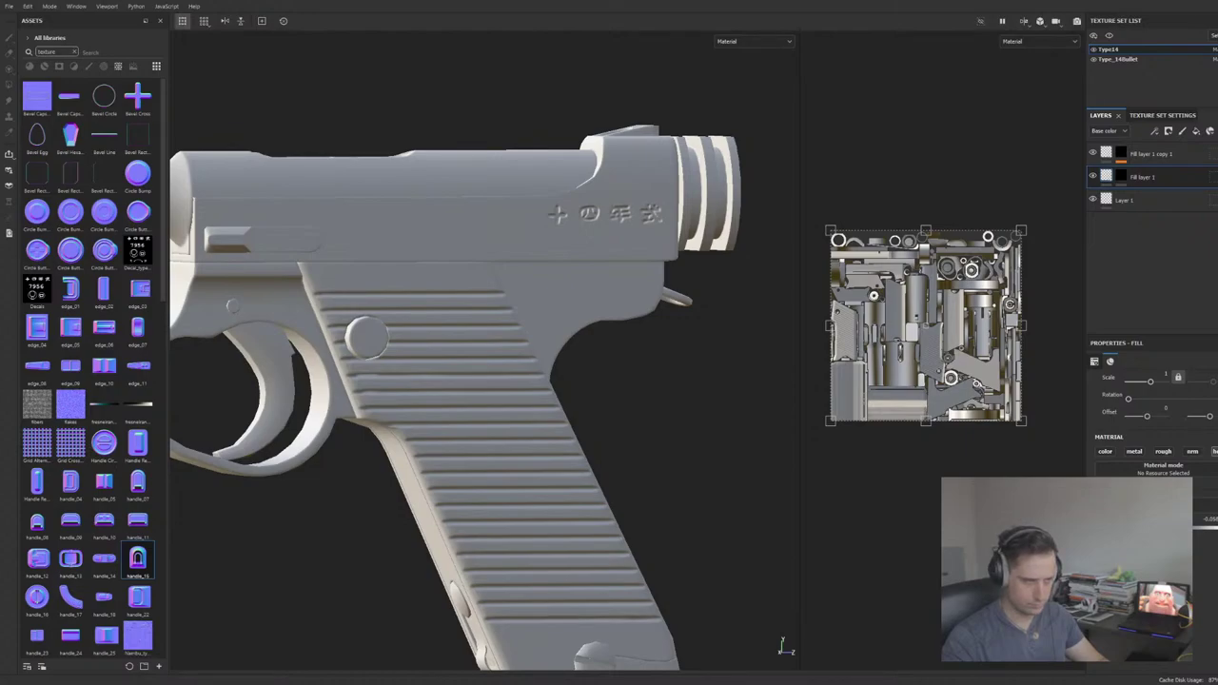
scroll(694, 276, "up", 4)
middle_click_drag(675, 262, 674, 394, "alt")
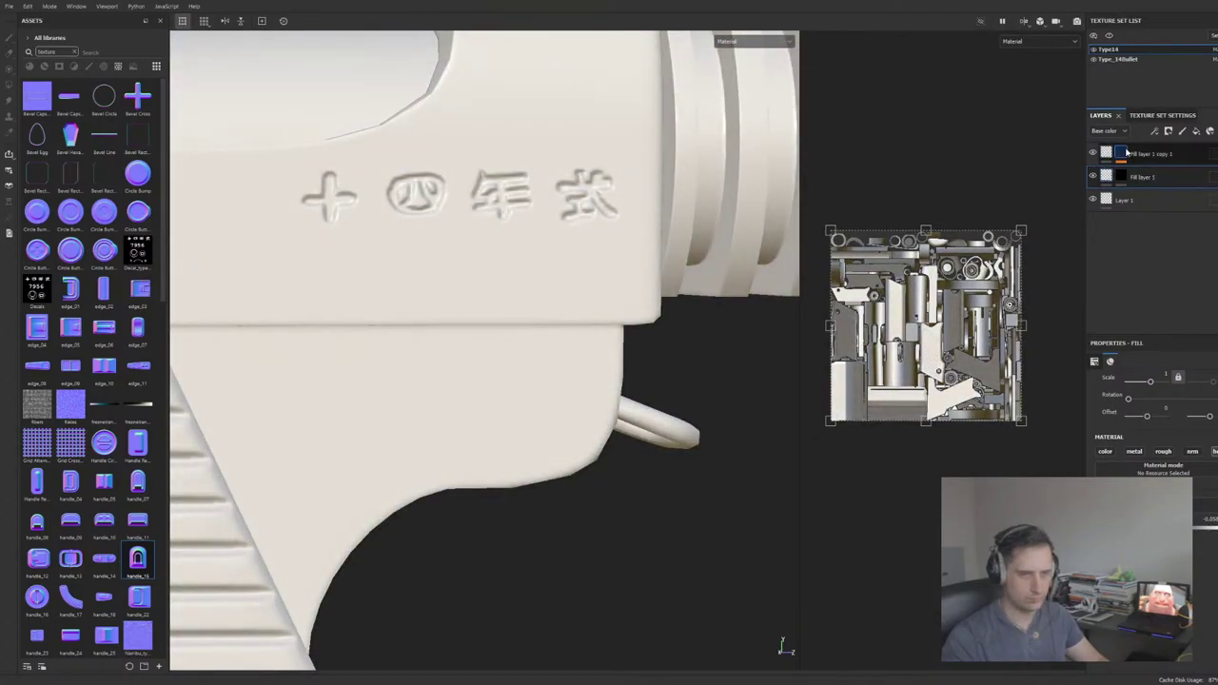
Step: Add a filter to Fill layer 1's mask, discard the Blur trial, apply Bevel instead and adjust its distance
left_click(1121, 175)
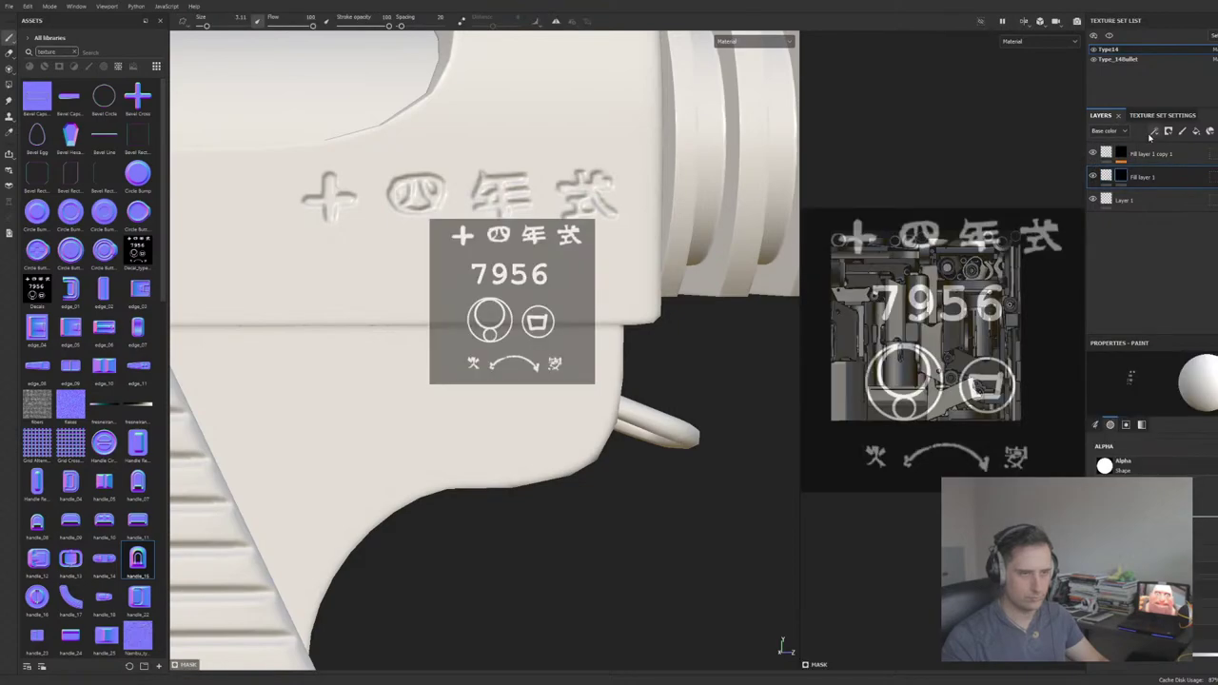
left_click(1183, 209)
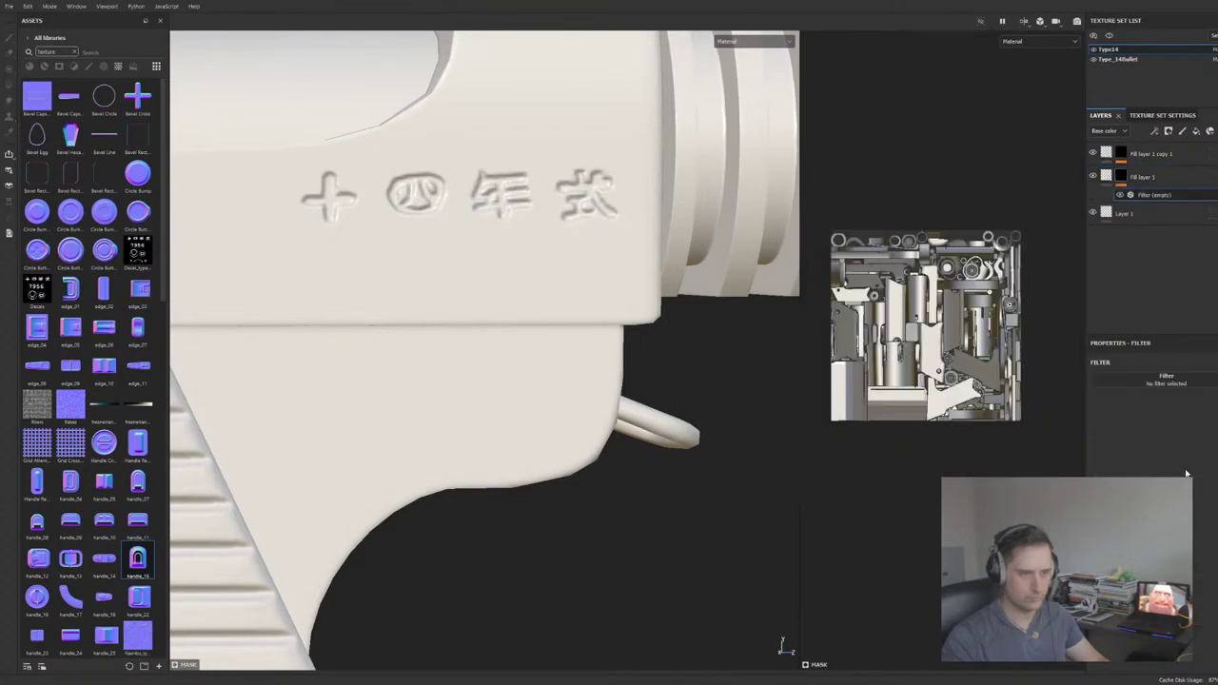
left_click(1215, 420)
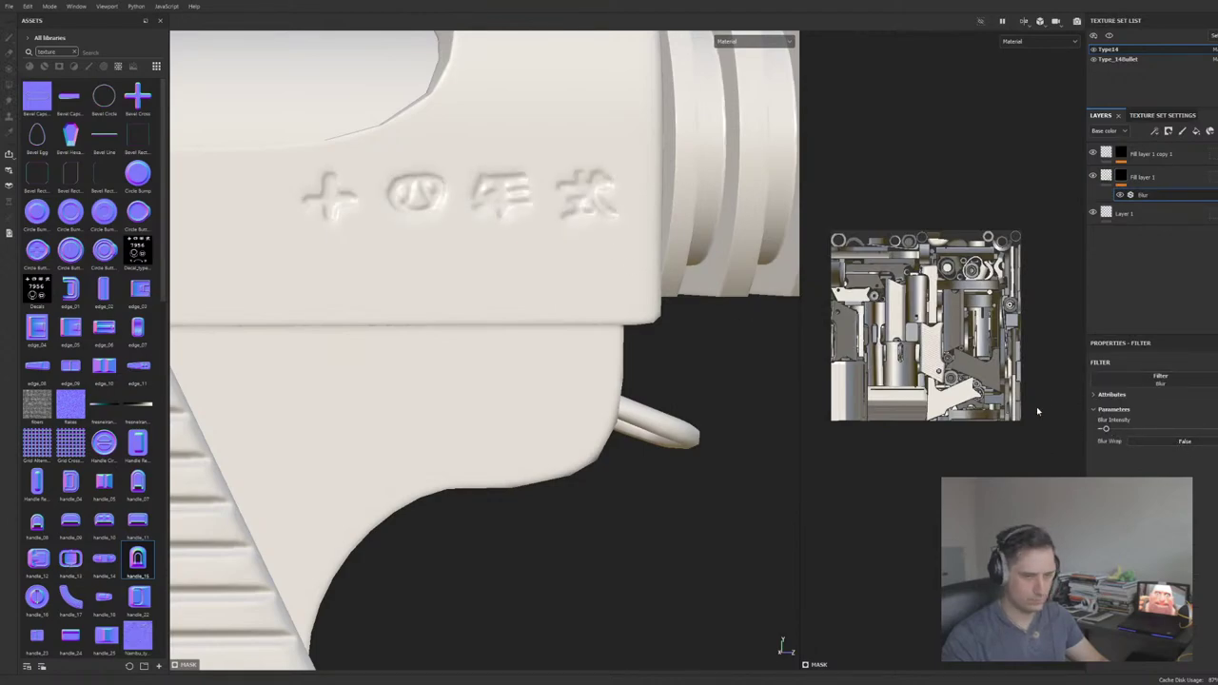
key("ctrl+z")
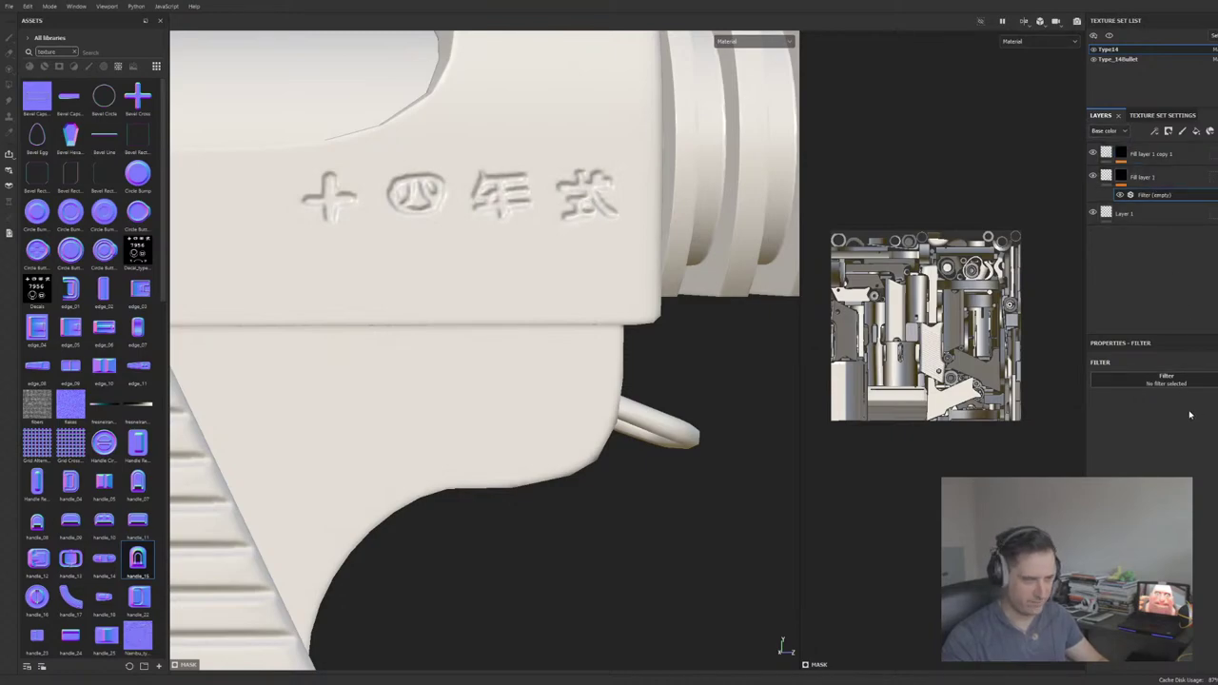
key("ctrl+z")
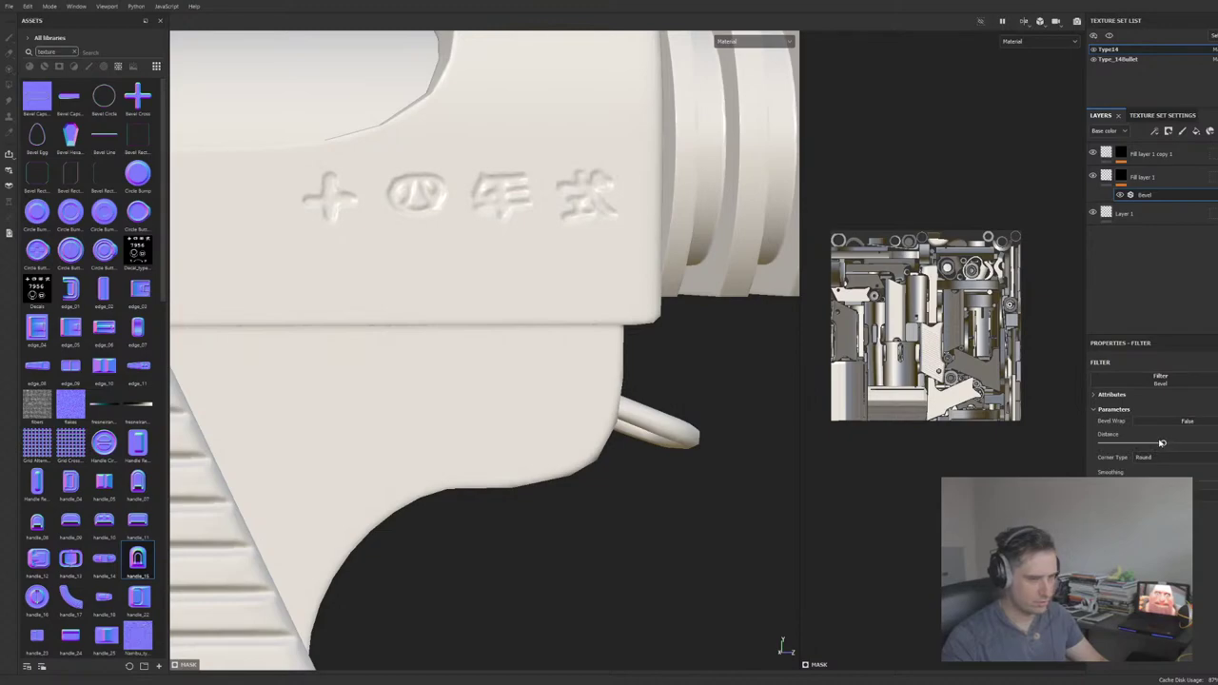
left_click_drag(1157, 444, 1169, 445)
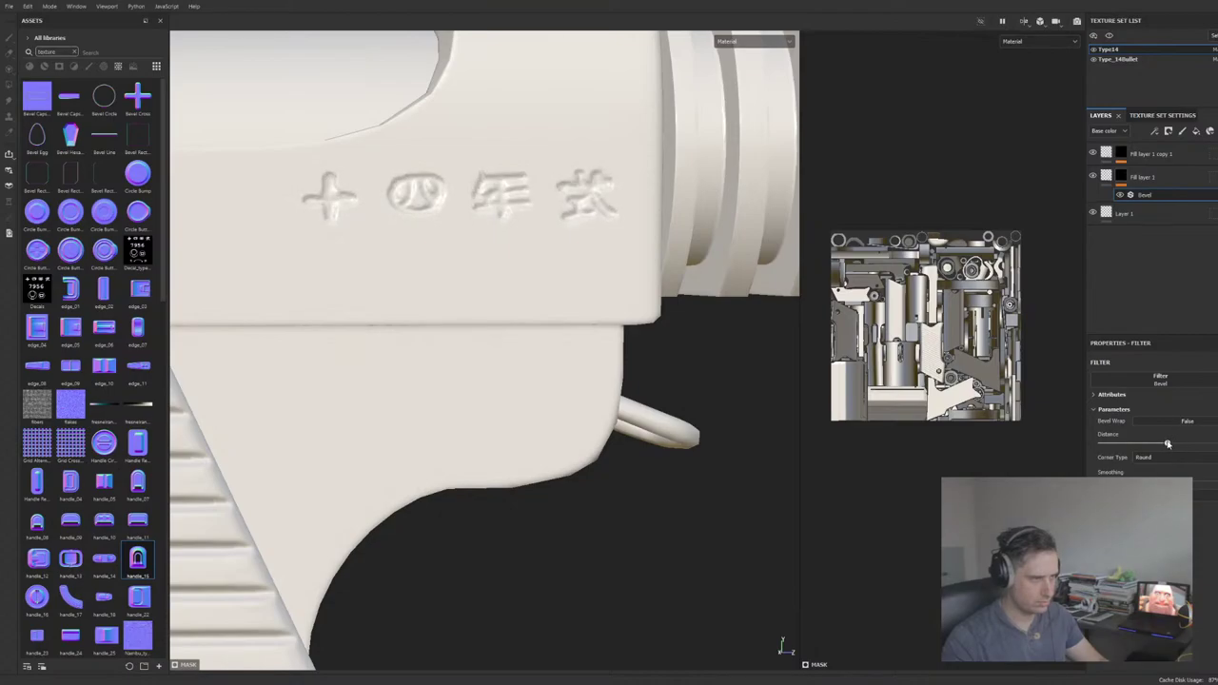
Step: Inspect the bevelled Type 14 characters on the receiver from several angles and distances
scroll(394, 312, "up", 2)
scroll(396, 310, "down", 5)
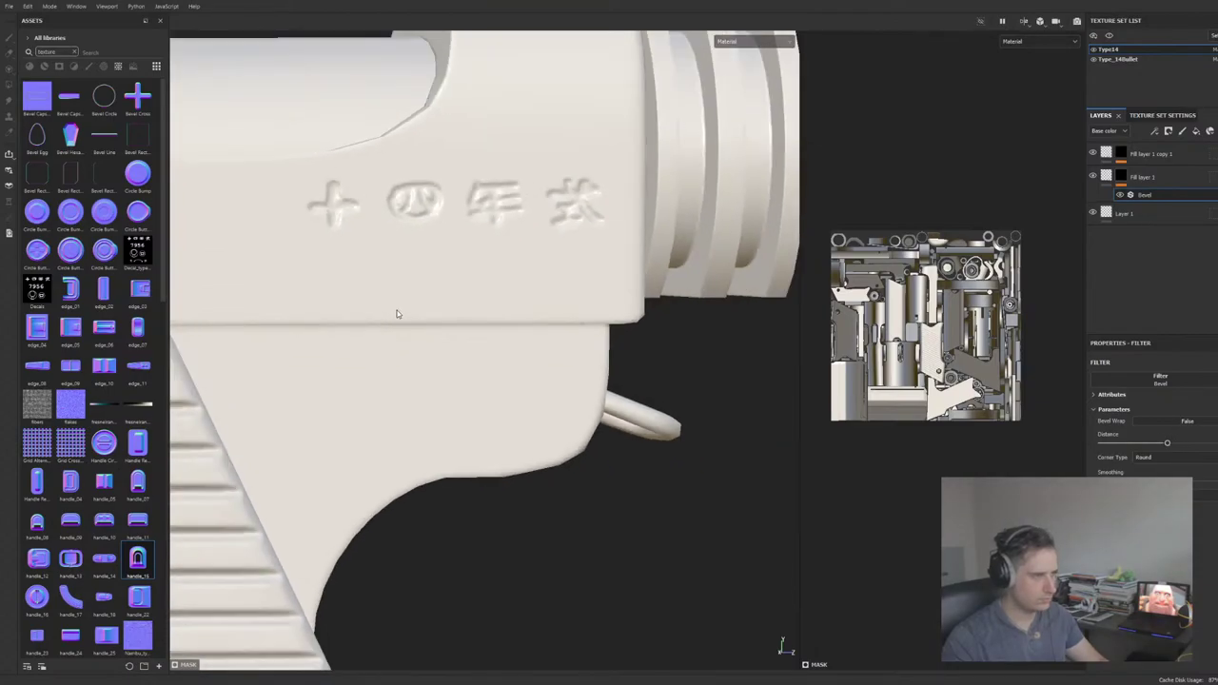
left_click_drag(460, 296, 476, 333, "alt")
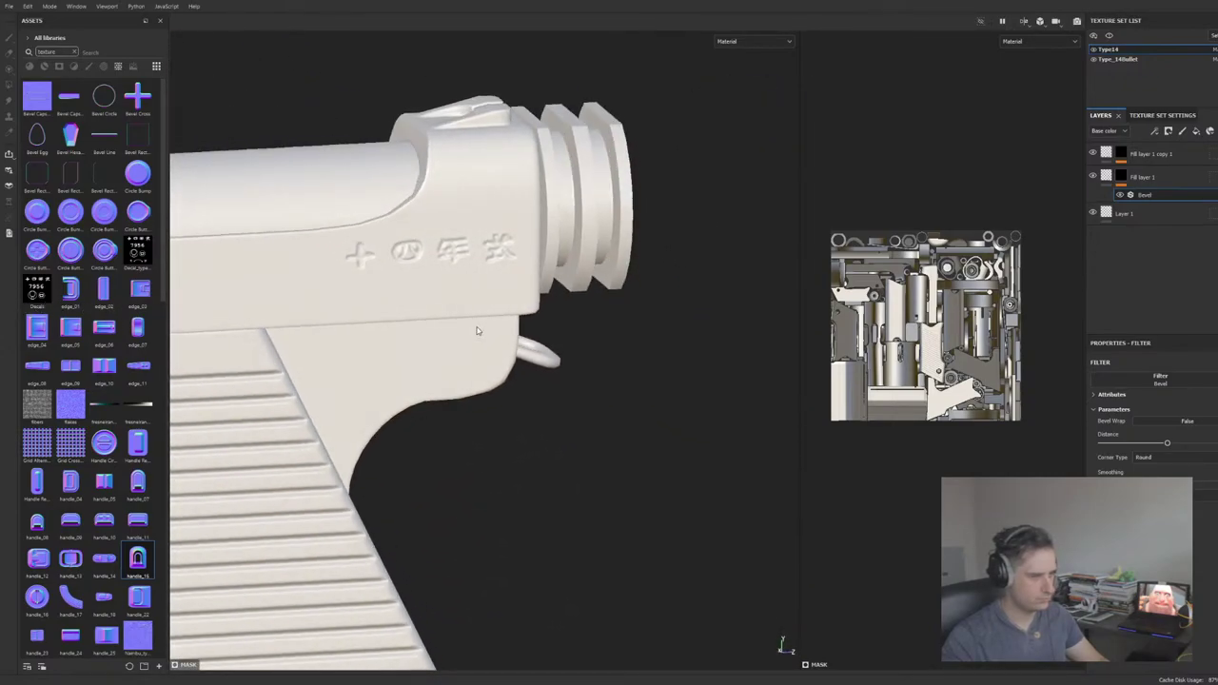
middle_click_drag(490, 325, 517, 357, "alt")
scroll(518, 362, "up", 2)
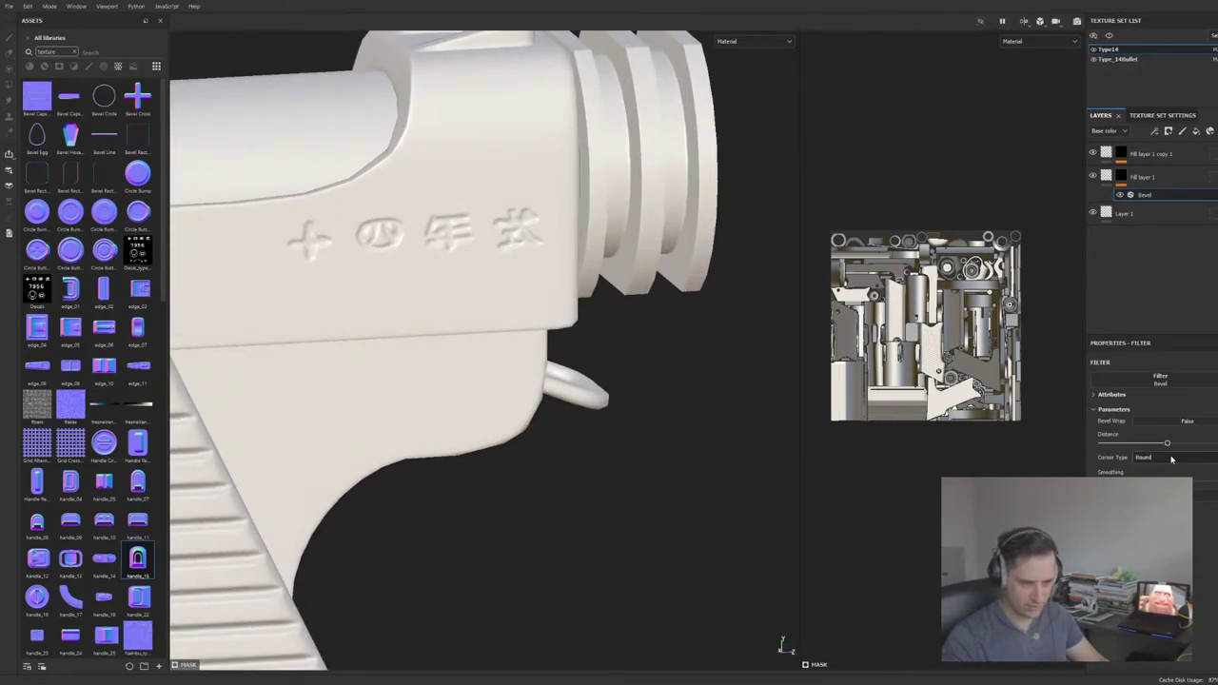
scroll(1177, 457, "down", 1)
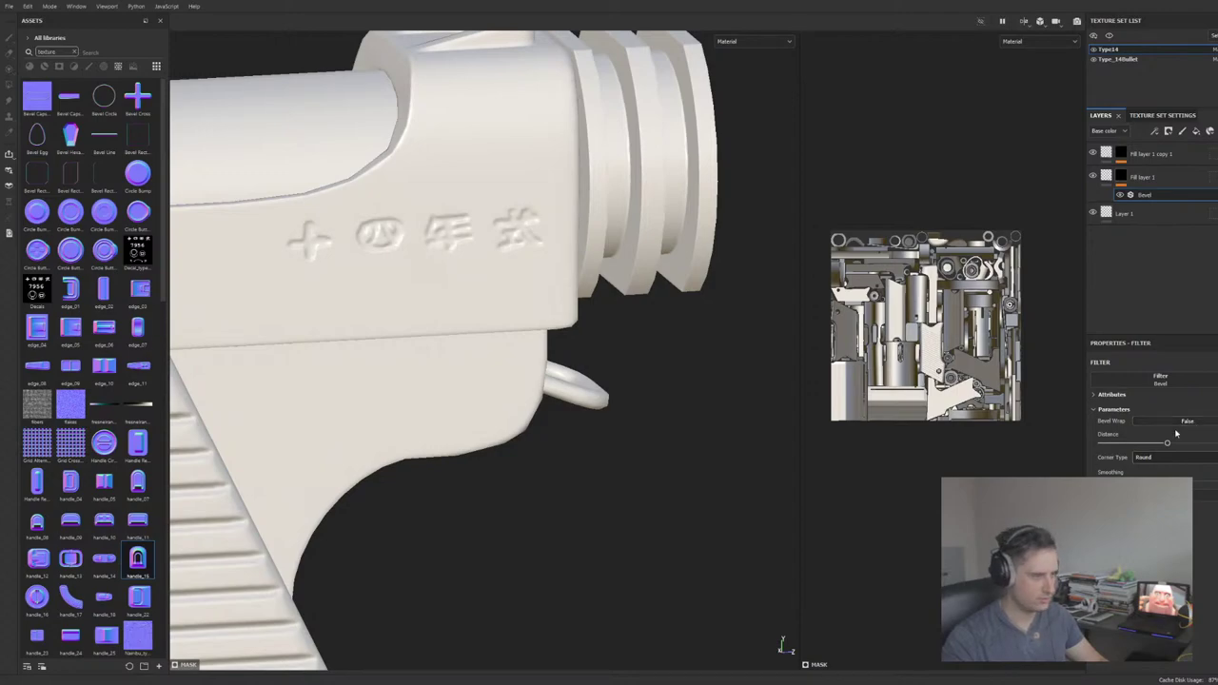
left_click_drag(506, 402, 346, 368, "alt")
middle_click_drag(346, 368, 419, 375, "alt")
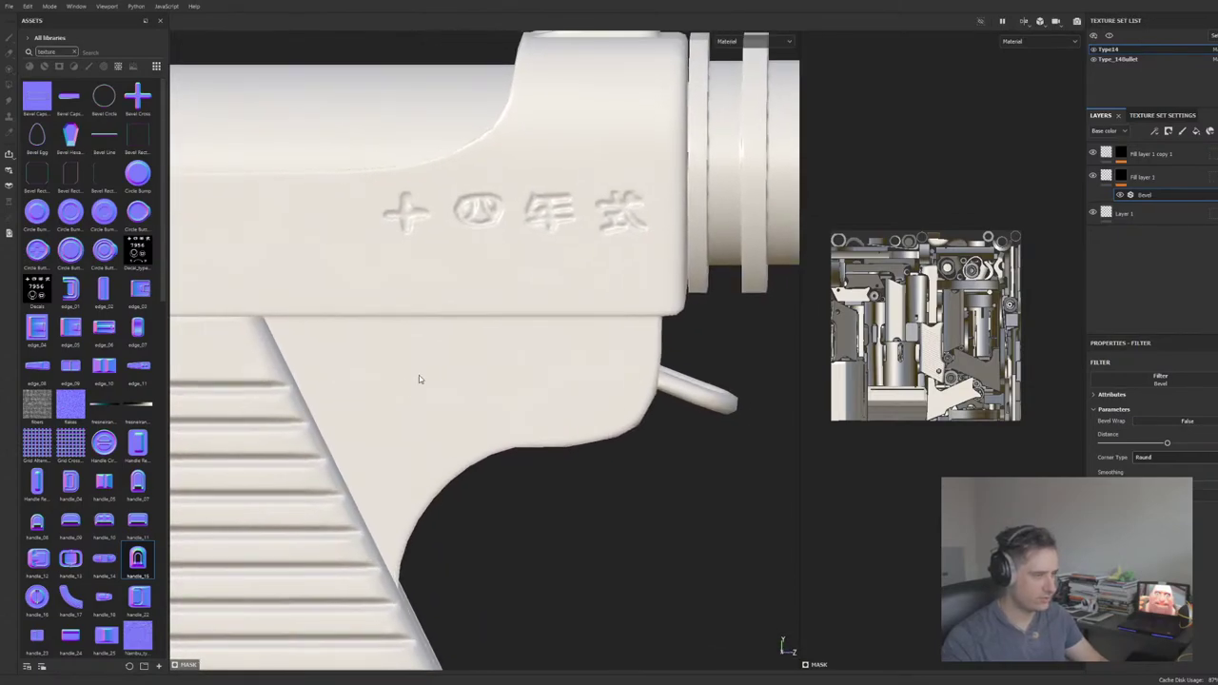
scroll(413, 388, "up", 2)
scroll(413, 388, "down", 5)
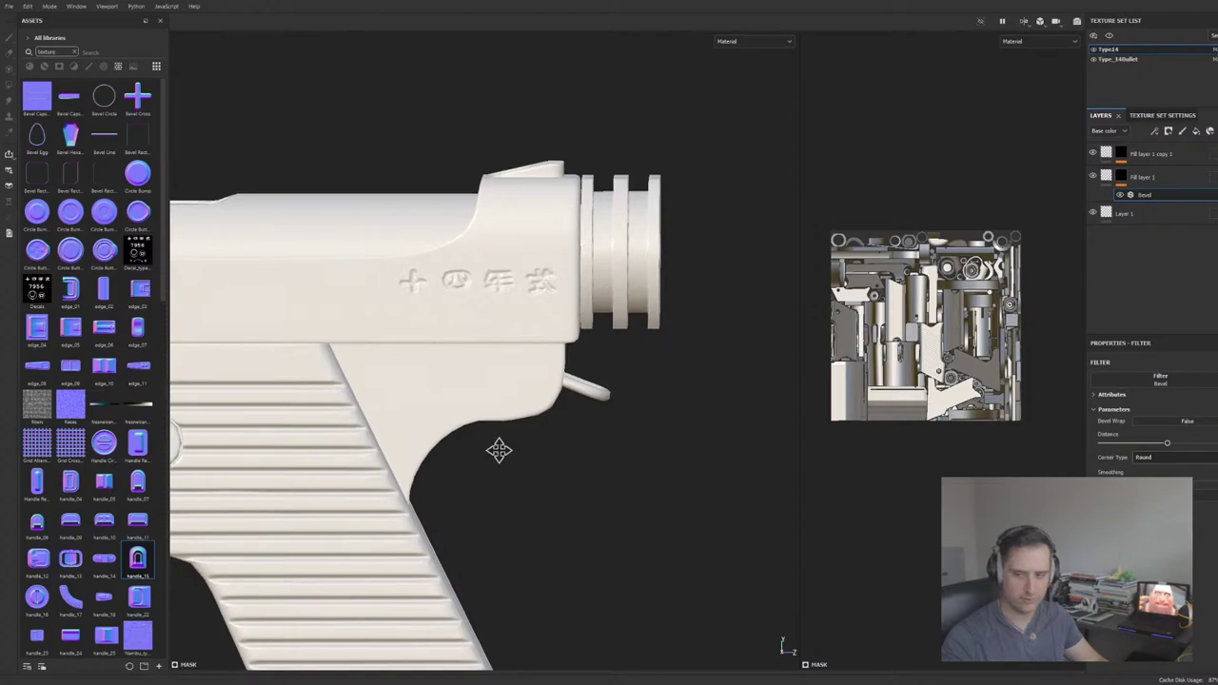
middle_click_drag(498, 451, 543, 449, "alt")
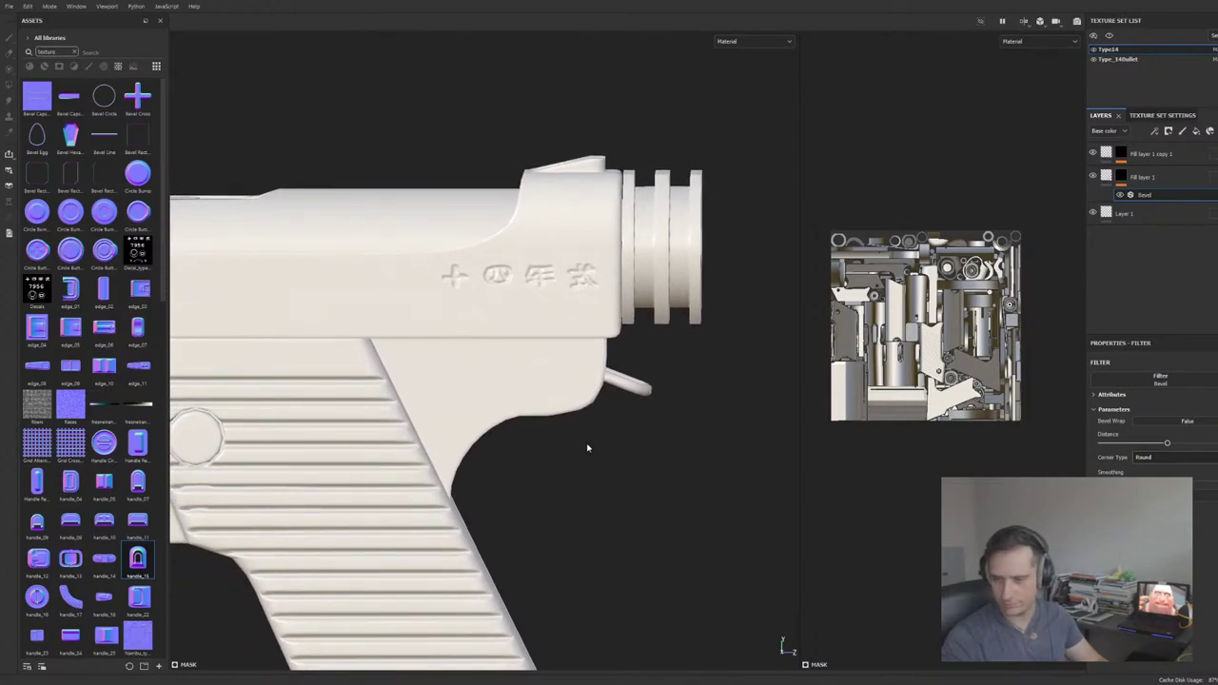
left_click_drag(496, 445, 554, 389, "alt")
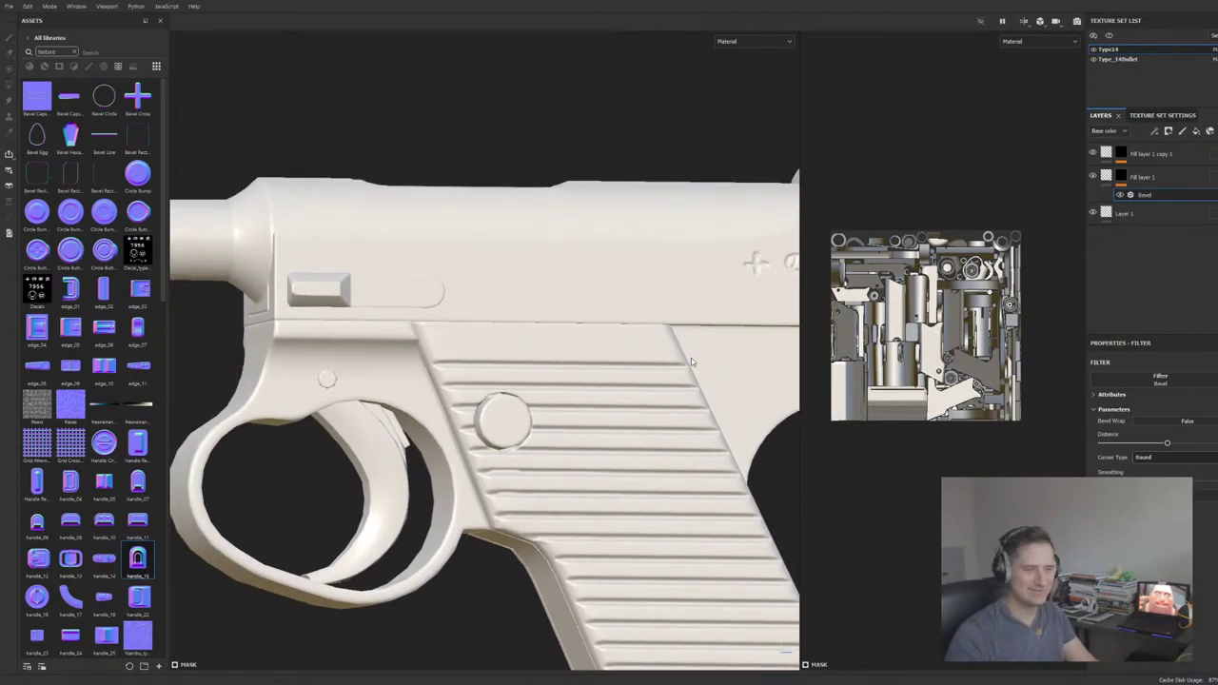
left_click_drag(691, 358, 628, 329, "alt")
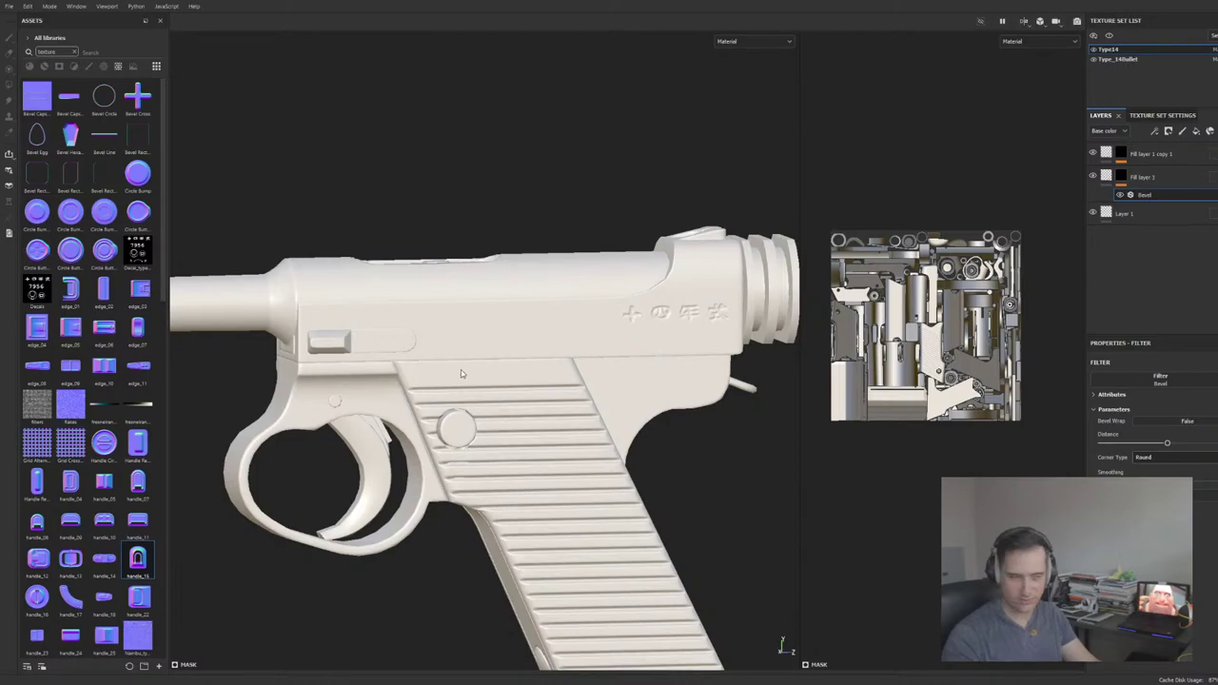
Step: Examine the receiver side around the safety lever, trigger guard and grip for the next marking's location
left_click_drag(461, 373, 529, 372, "alt")
middle_click_drag(606, 367, 500, 375, "alt")
left_click_drag(500, 375, 491, 404, "alt")
middle_click_drag(491, 403, 377, 444, "alt")
left_click_drag(377, 443, 449, 431, "alt")
middle_click_drag(449, 431, 571, 468, "alt")
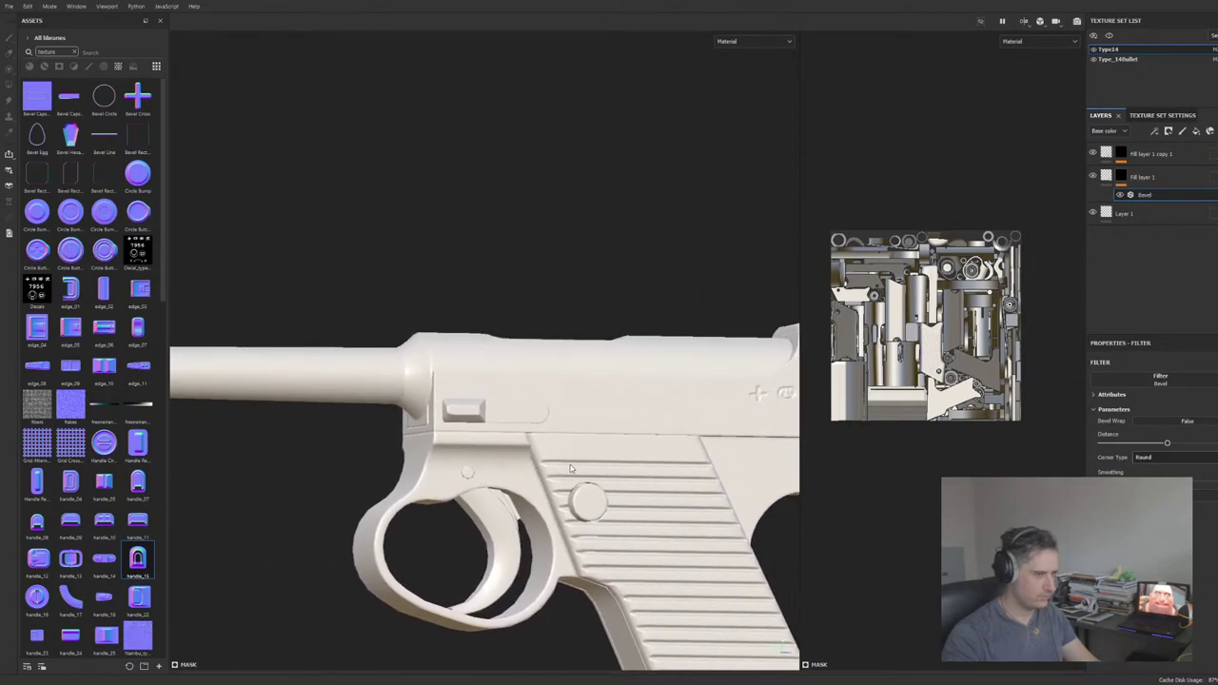
left_click_drag(570, 473, 542, 479, "alt")
middle_click_drag(543, 479, 554, 349, "alt")
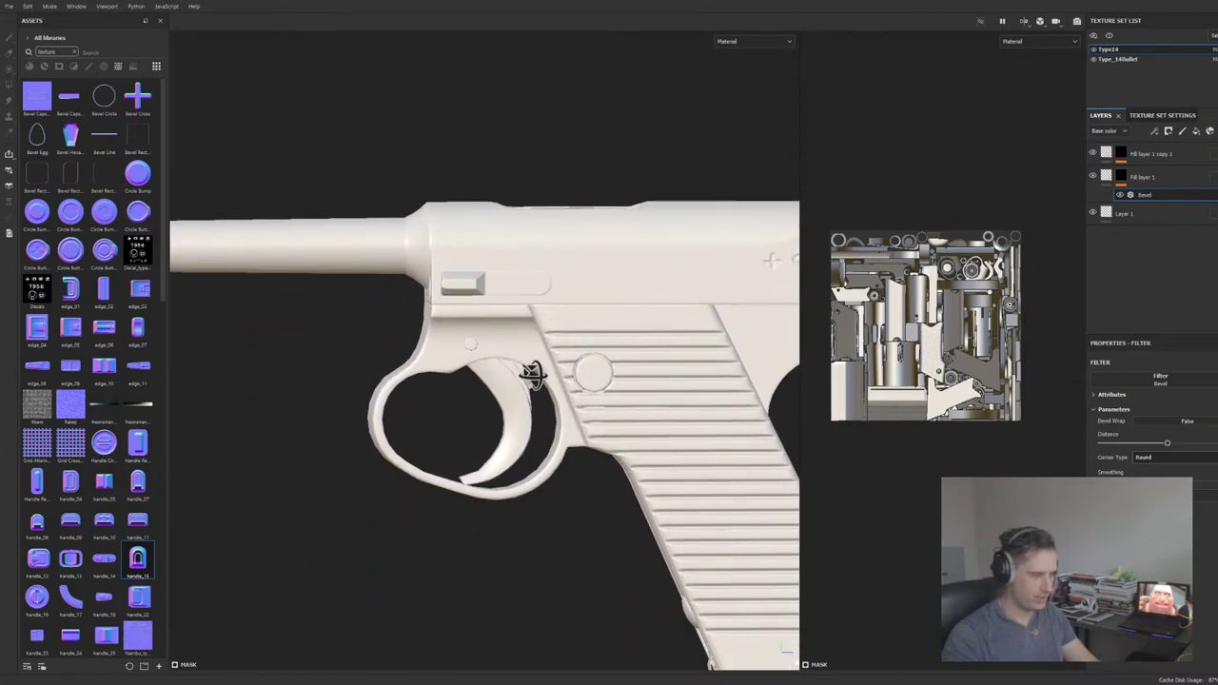
left_click_drag(533, 374, 623, 337, "alt")
scroll(601, 349, "down", 3)
scroll(601, 350, "up", 6)
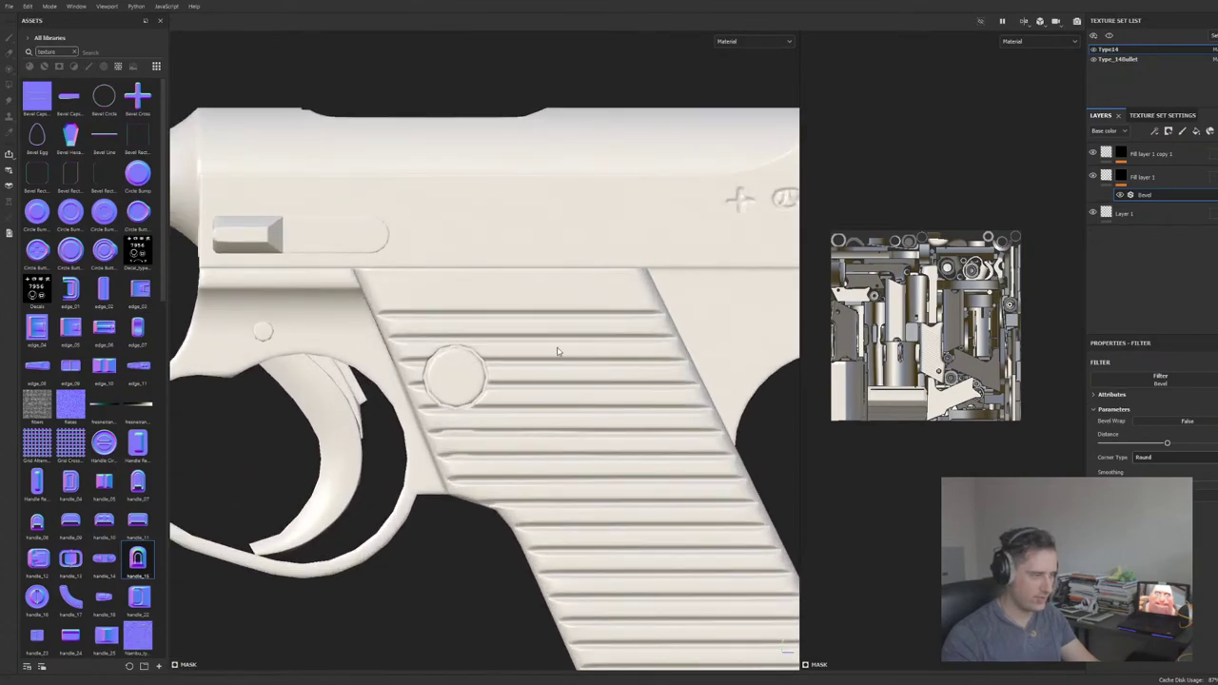
middle_click_drag(525, 337, 695, 432, "alt")
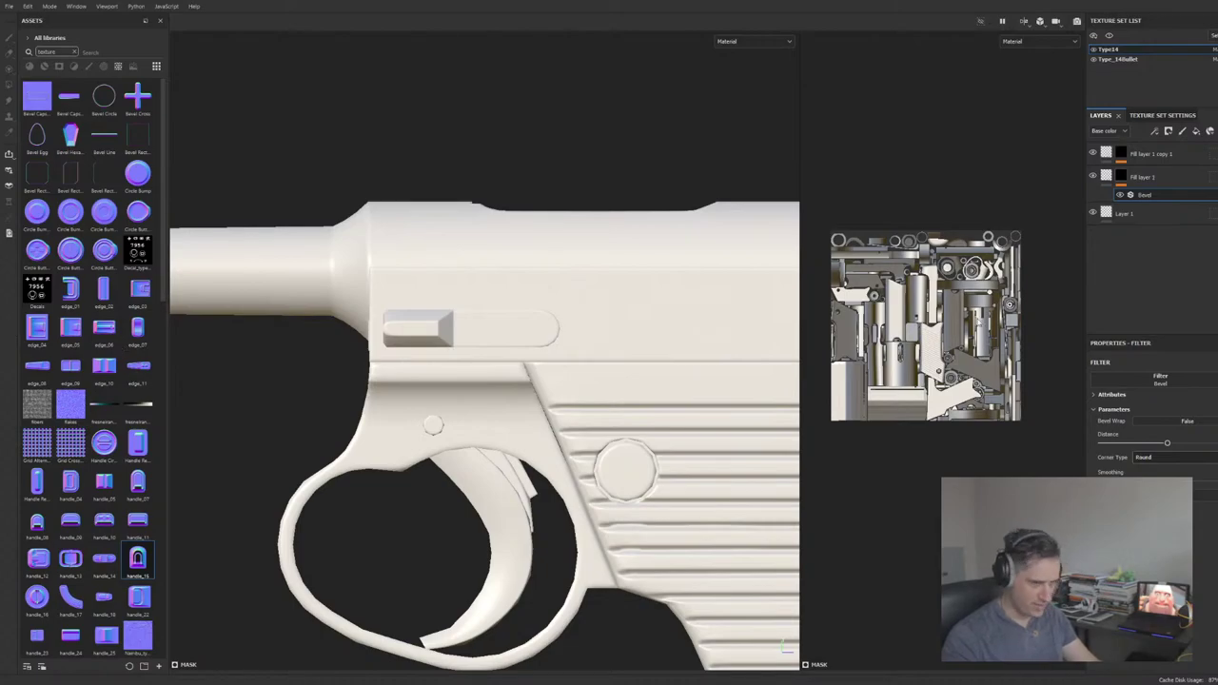
Step: Duplicate Fill layer 1 copy 1 together with its mask's Blur Slope, Levels and Blur filters
left_click(1129, 154)
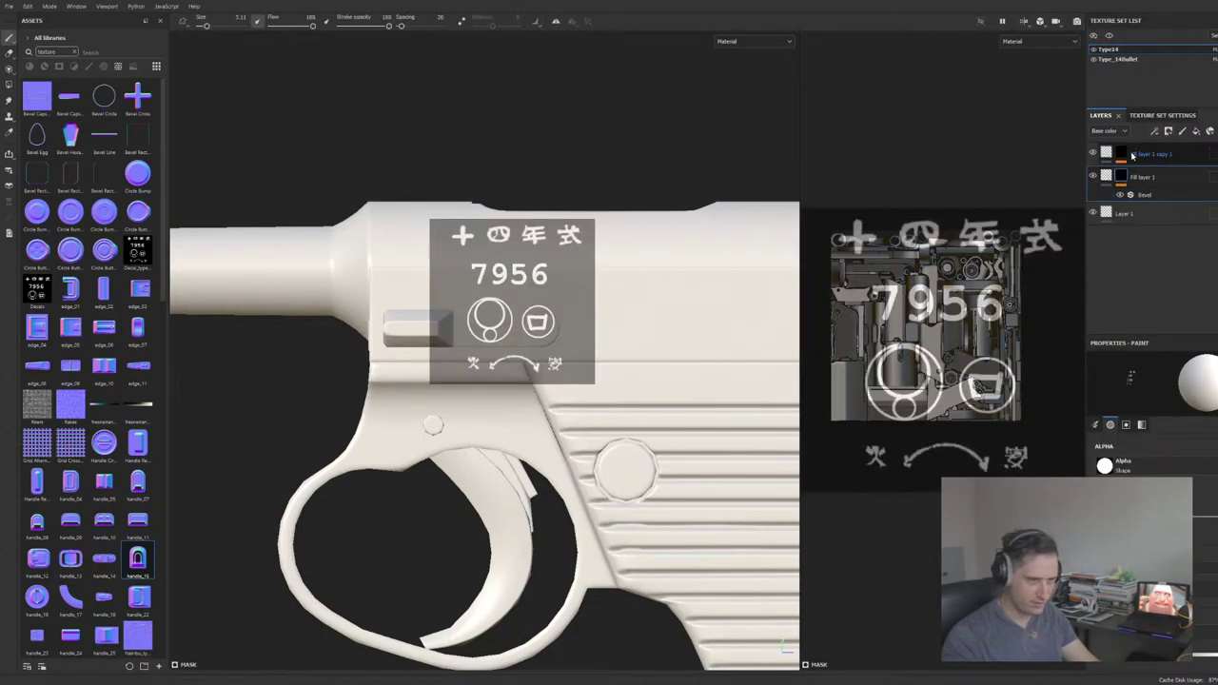
left_click(1142, 157)
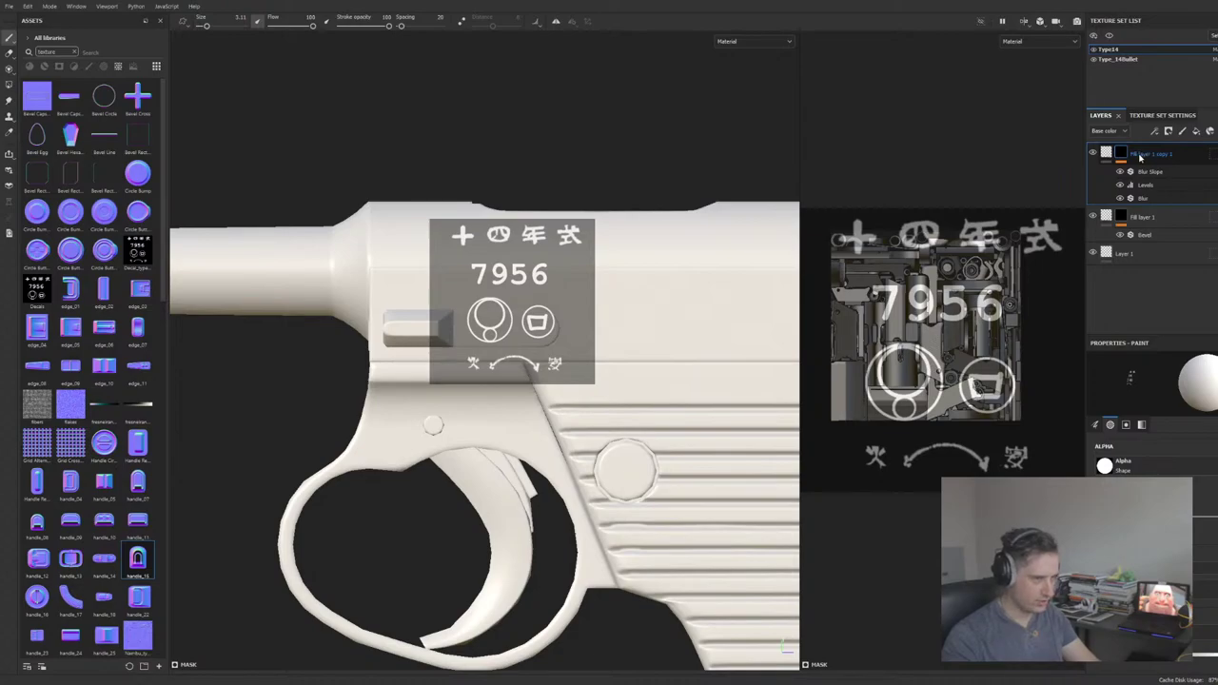
key("ctrl+d")
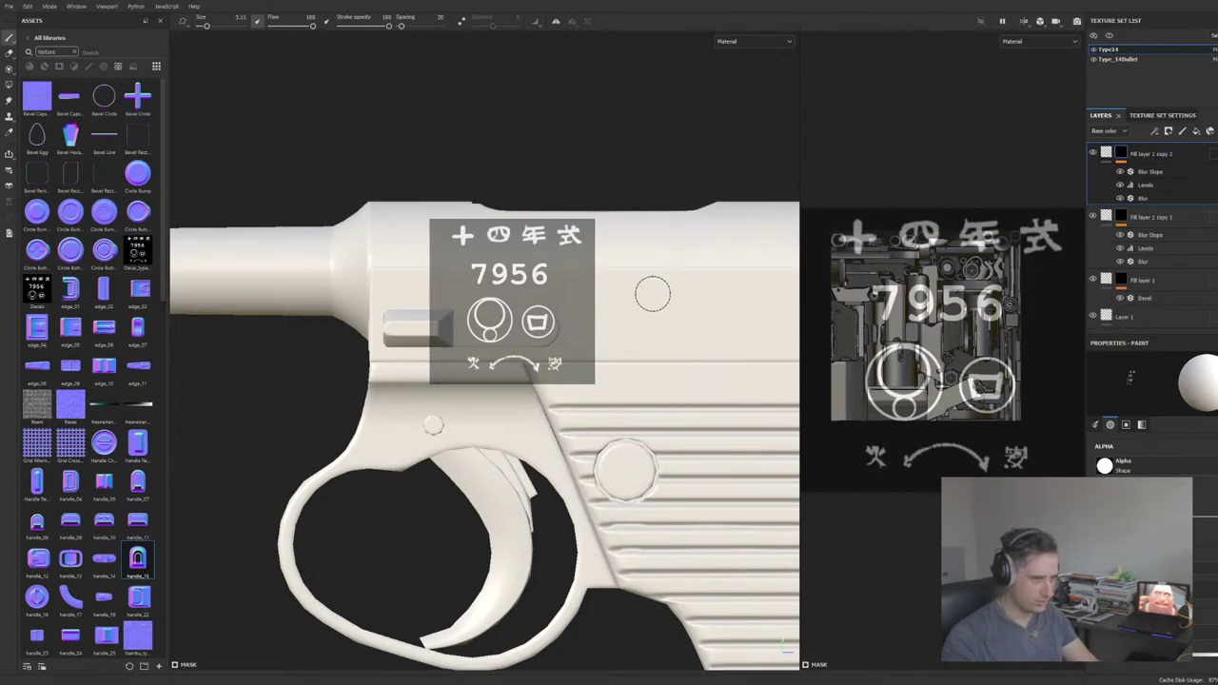
Step: Frame the safety lever area and enlarge the stencil to roughly twice its size over the receiver
scroll(621, 428, "down", 4)
scroll(621, 429, "up", 4)
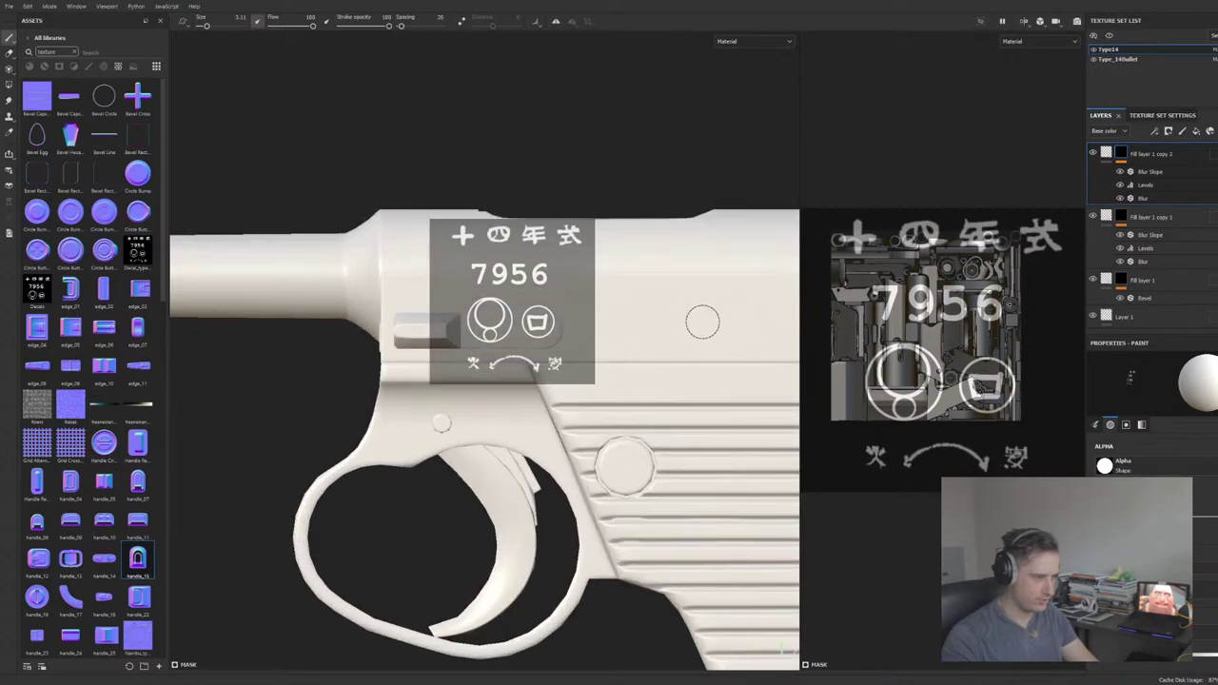
mouse_move(701, 322)
middle_mouse_down("alt")
mouse_move(677, 411)
mouse_move(707, 394)
mouse_move(653, 409)
mouse_move(649, 392)
mouse_move(675, 400)
mouse_move(622, 389)
mouse_move(658, 420)
mouse_move(626, 405)
mouse_move(676, 408)
mouse_move(650, 389)
mouse_move(639, 407)
middle_mouse_up("alt")
scroll(672, 414, "up", 2)
scroll(680, 405, "down", 3)
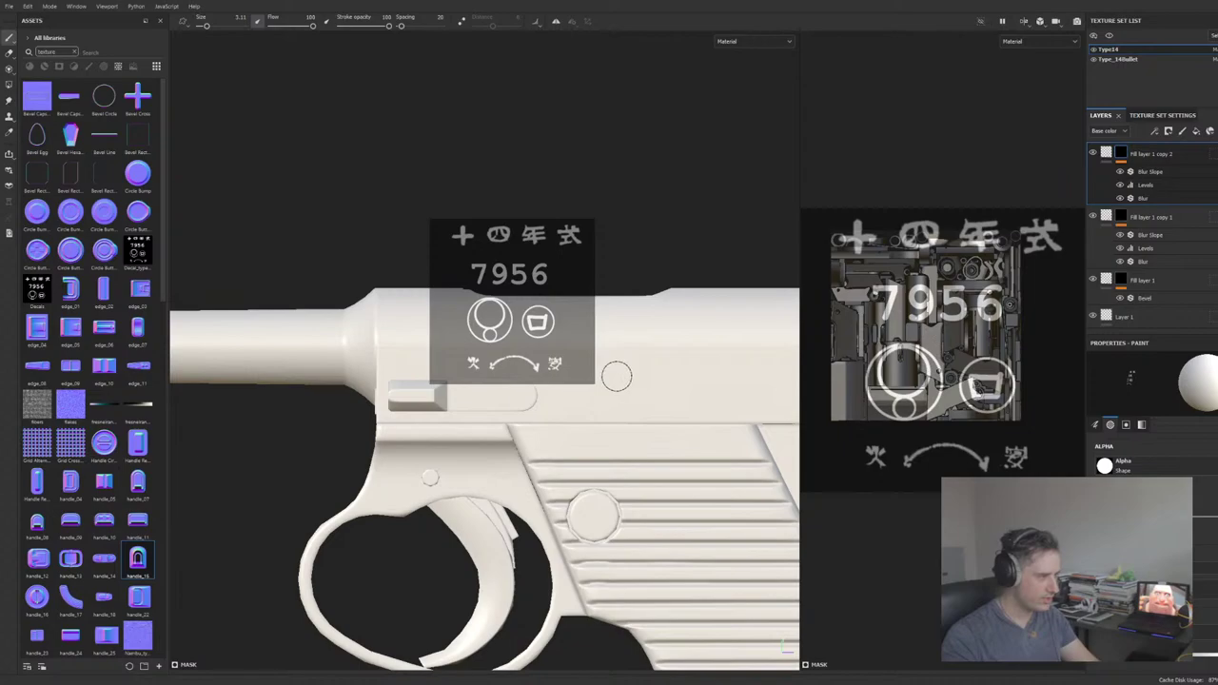
scroll(617, 375, "down", 1)
scroll(653, 480, "up", 1)
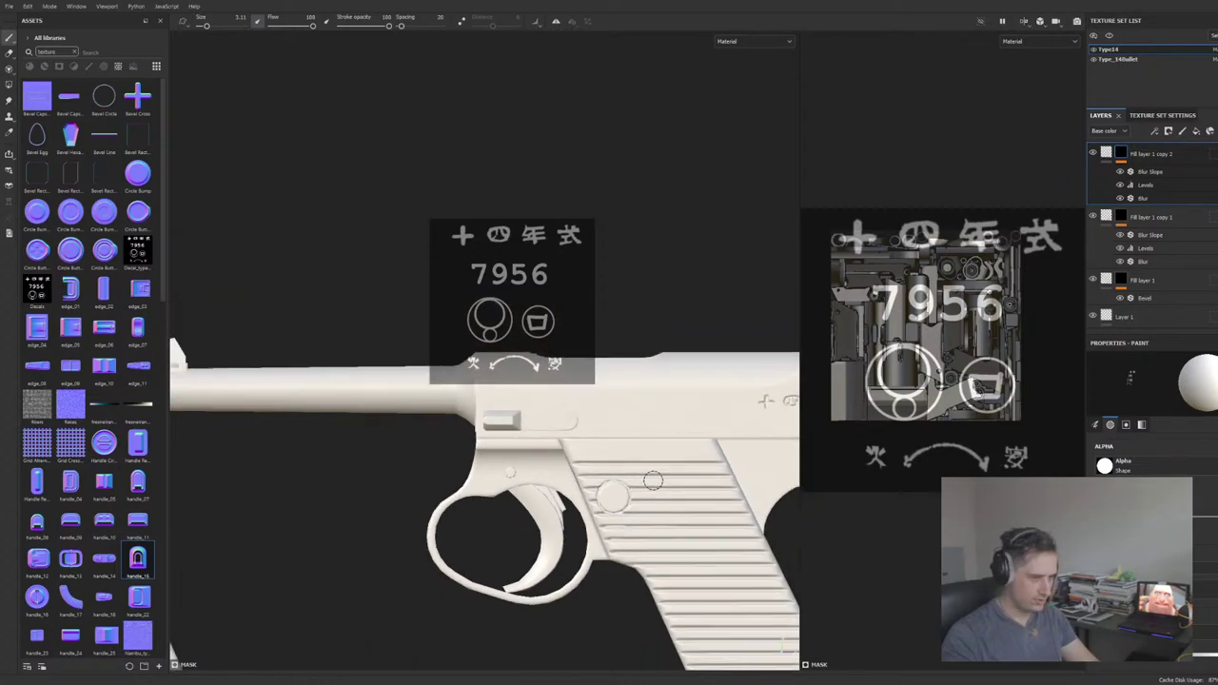
key("alt")
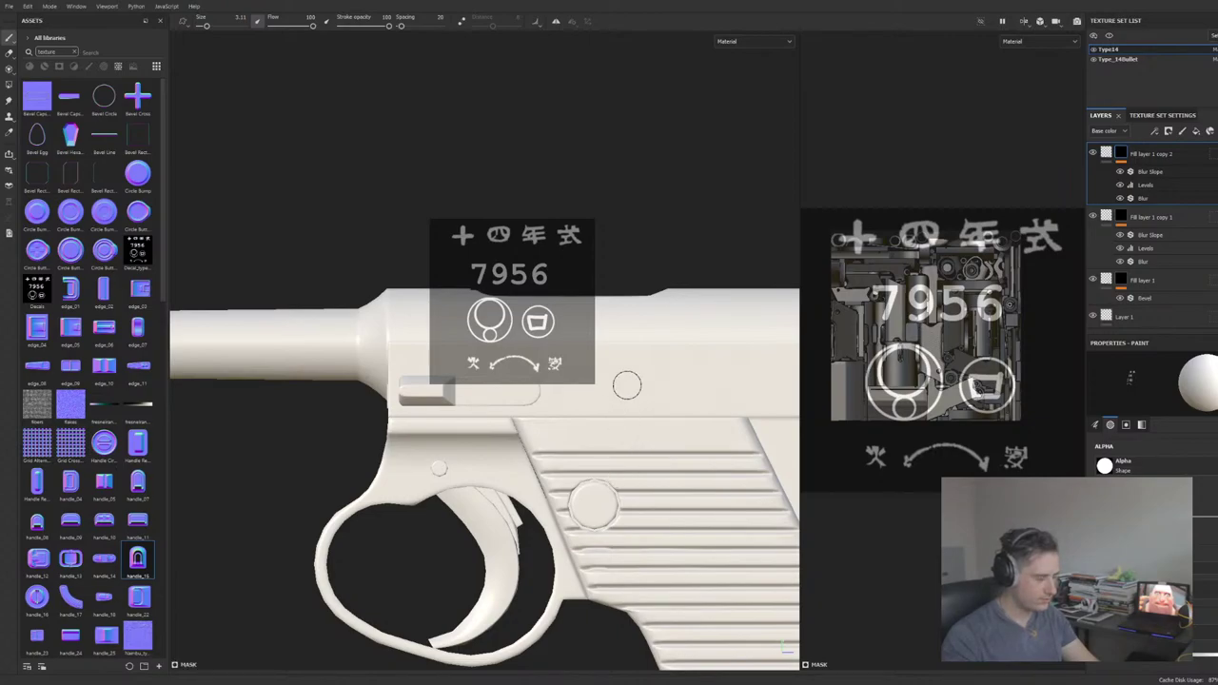
key("s")
right_click_drag(627, 384, 699, 422)
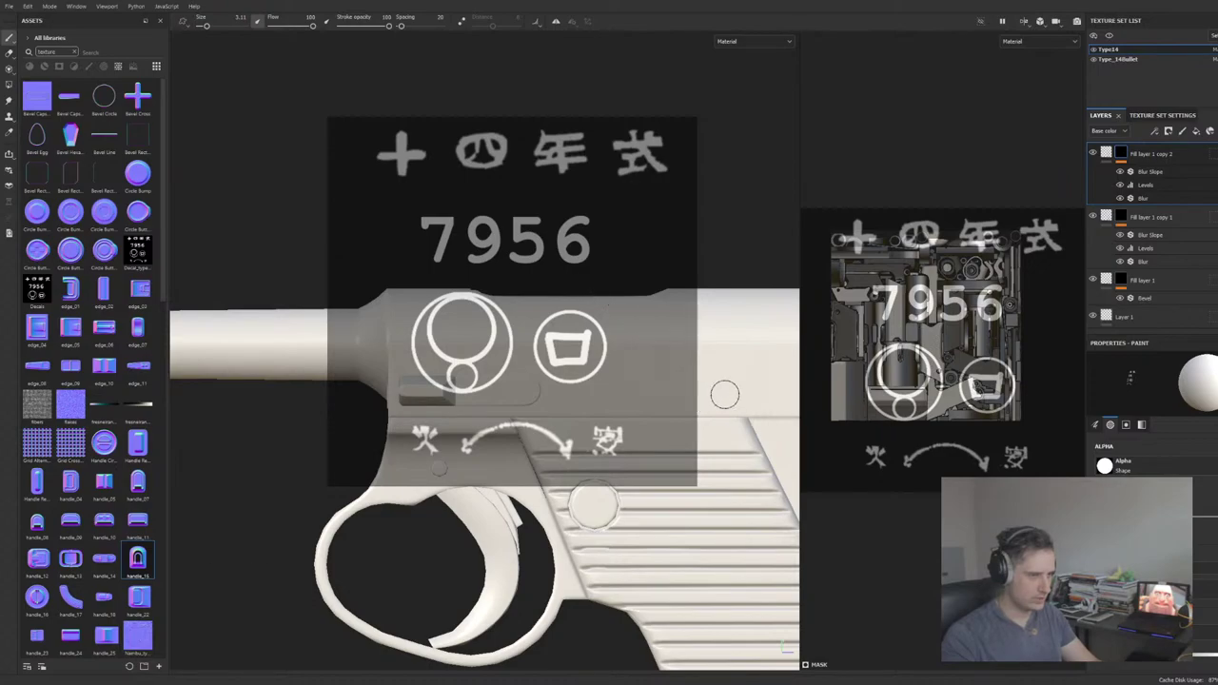
key("c")
mouse_move(717, 452)
right_mouse_down()
mouse_move(701, 421)
mouse_move(734, 457)
right_mouse_up()
key("m")
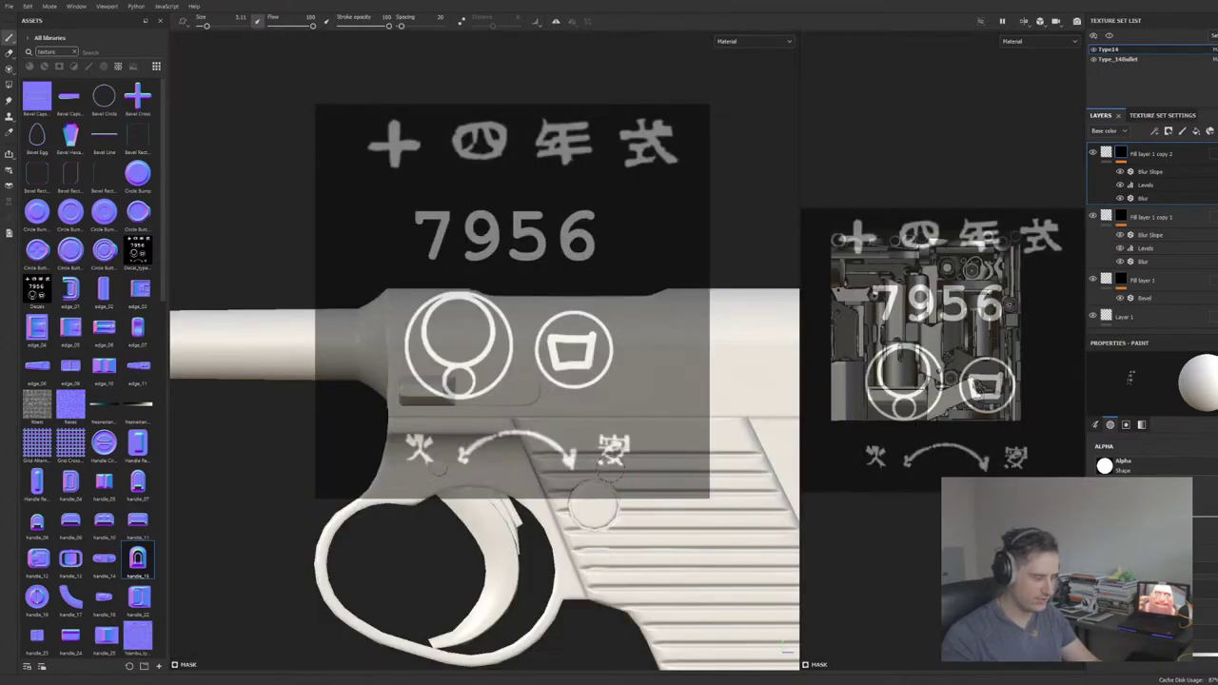
Step: Move the stencil up and shrink it slightly so the curved arrow and its two characters sit above the safety lever
key("c")
mouse_move(626, 453)
right_mouse_down()
mouse_move(615, 448)
mouse_move(631, 451)
right_mouse_up()
middle_click_drag(630, 453, 644, 368)
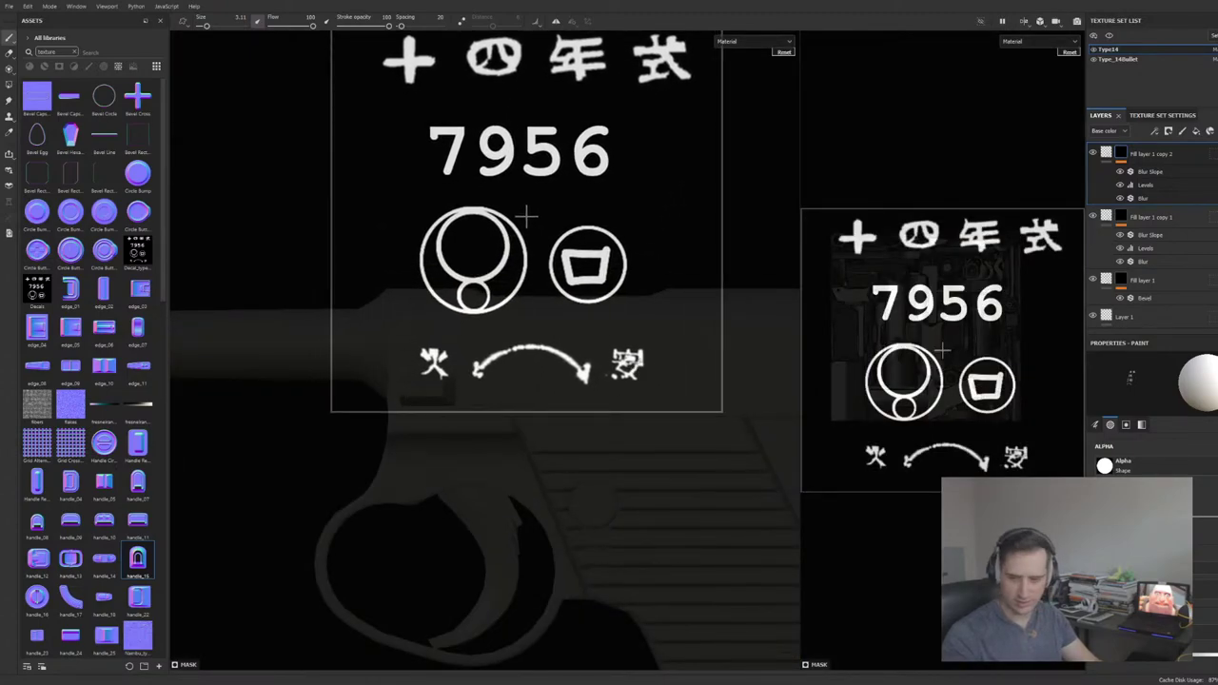
right_click_drag(643, 368, 637, 364)
middle_click_drag(637, 365, 634, 373)
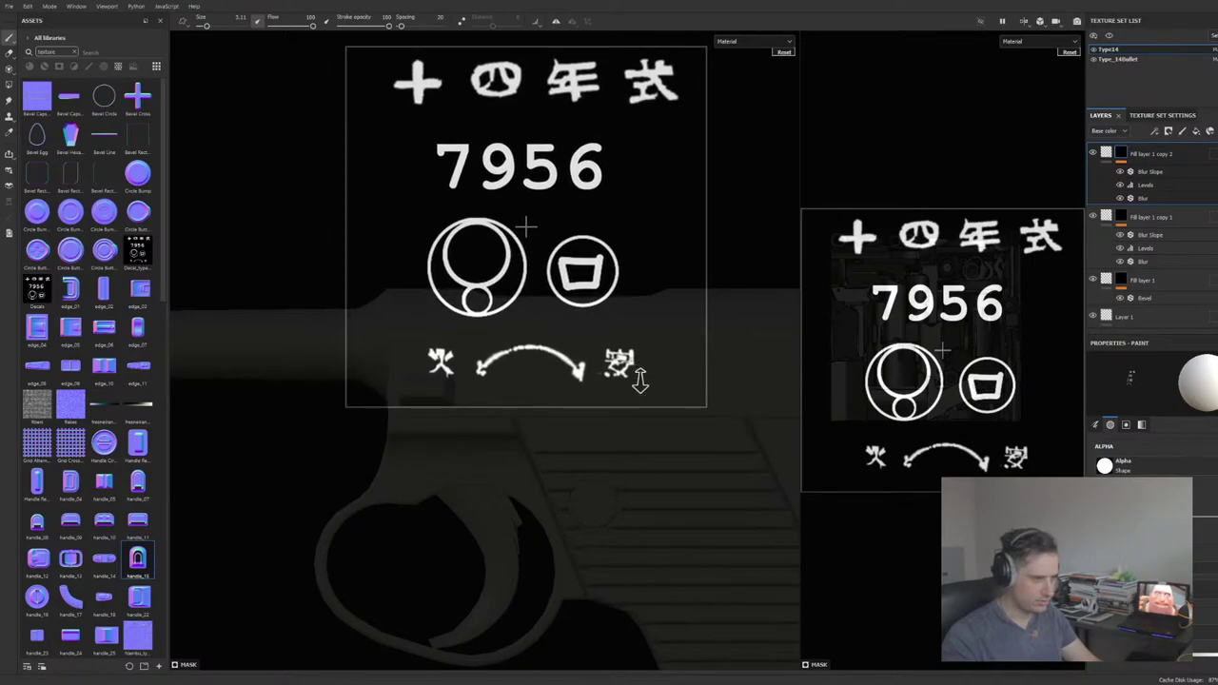
right_click_drag(639, 381, 639, 377)
middle_click_drag(640, 378, 640, 384)
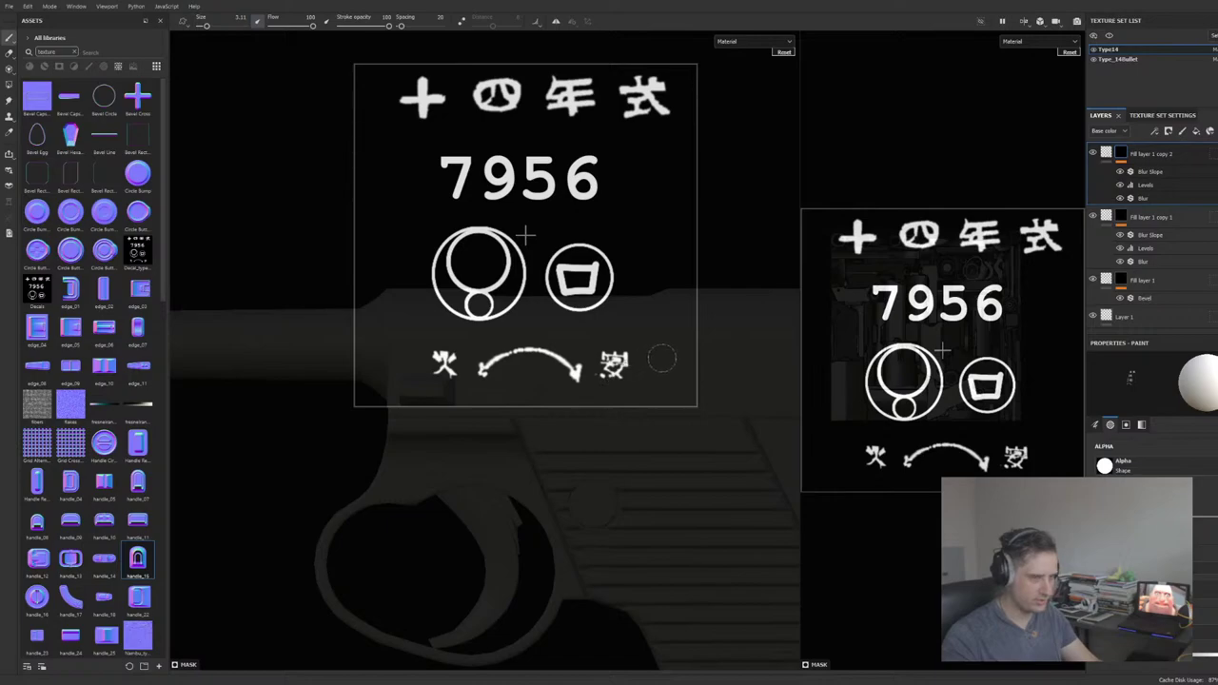
Step: Paint the curved double arrow and its two flanking characters through the stencil above the safety lever
key("s")
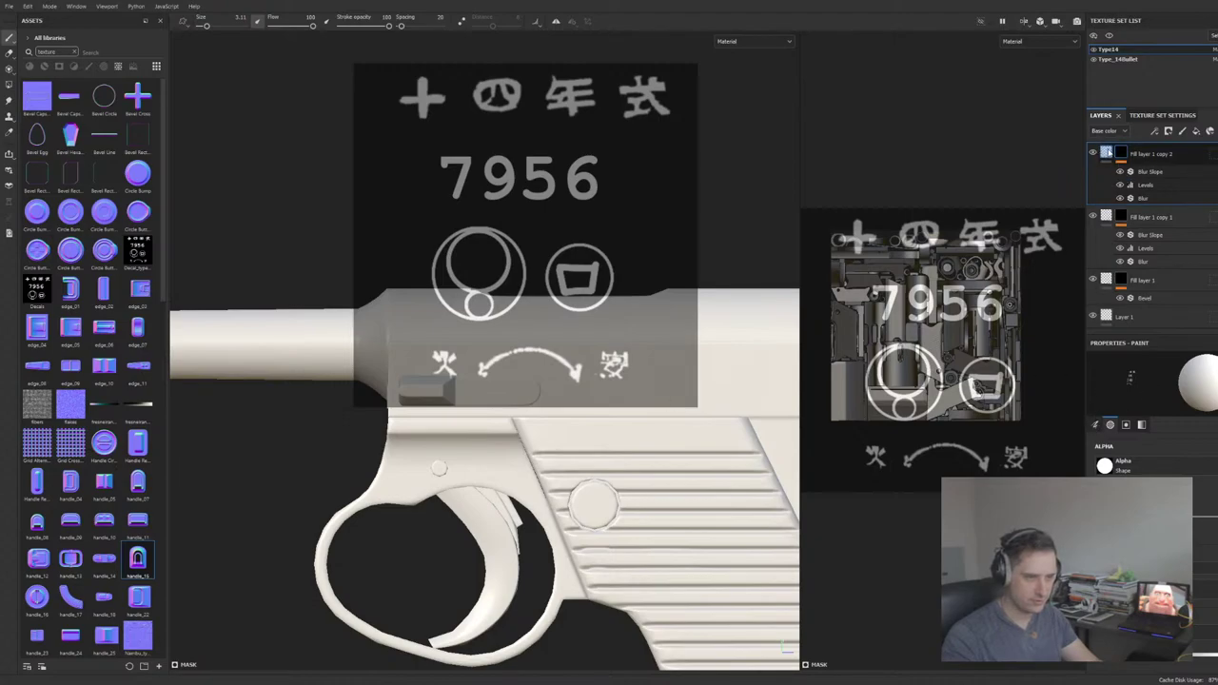
mouse_move(624, 365)
left_mouse_down()
mouse_move(476, 356)
mouse_move(603, 354)
mouse_move(431, 357)
mouse_move(438, 367)
mouse_move(411, 371)
mouse_move(693, 365)
mouse_move(397, 361)
left_mouse_up()
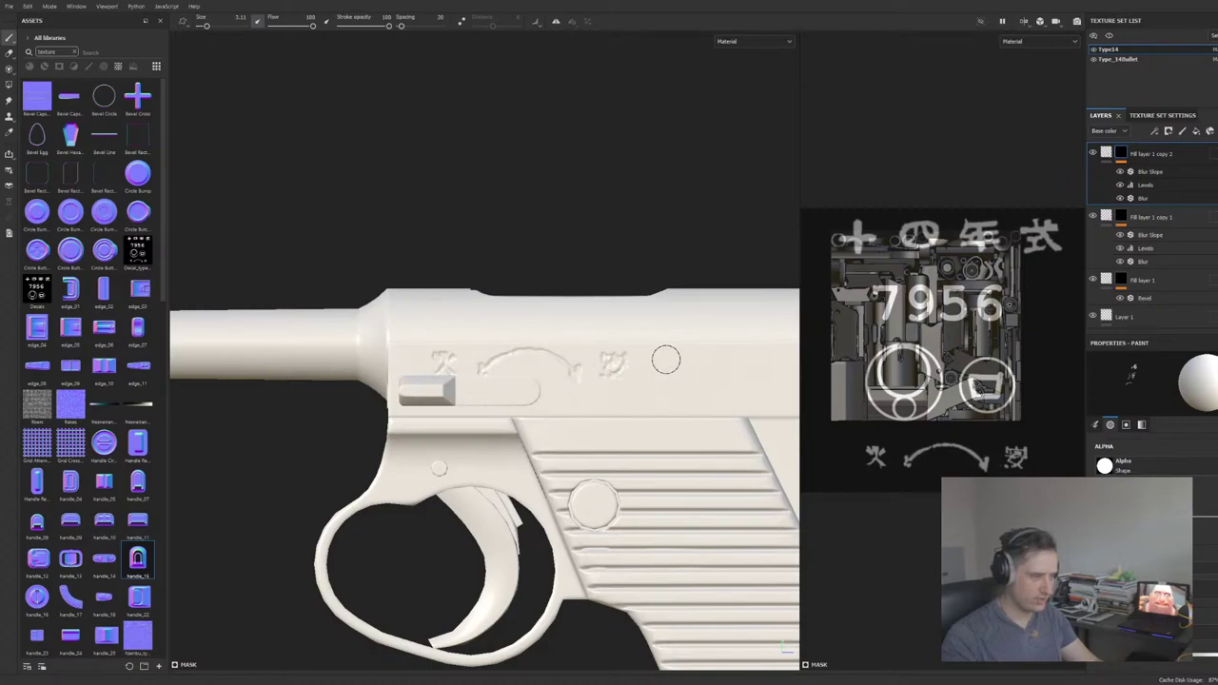
key("s")
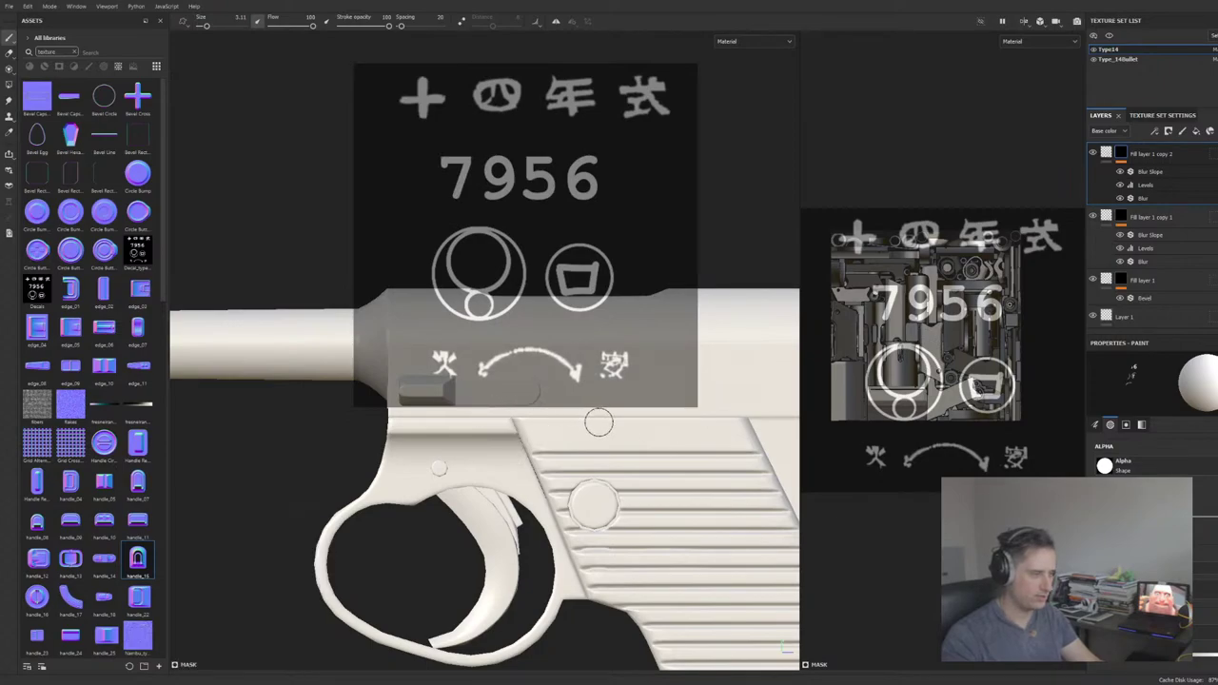
mouse_move(636, 360)
left_mouse_down()
mouse_move(588, 375)
mouse_move(440, 359)
mouse_move(596, 356)
mouse_move(439, 378)
left_mouse_up()
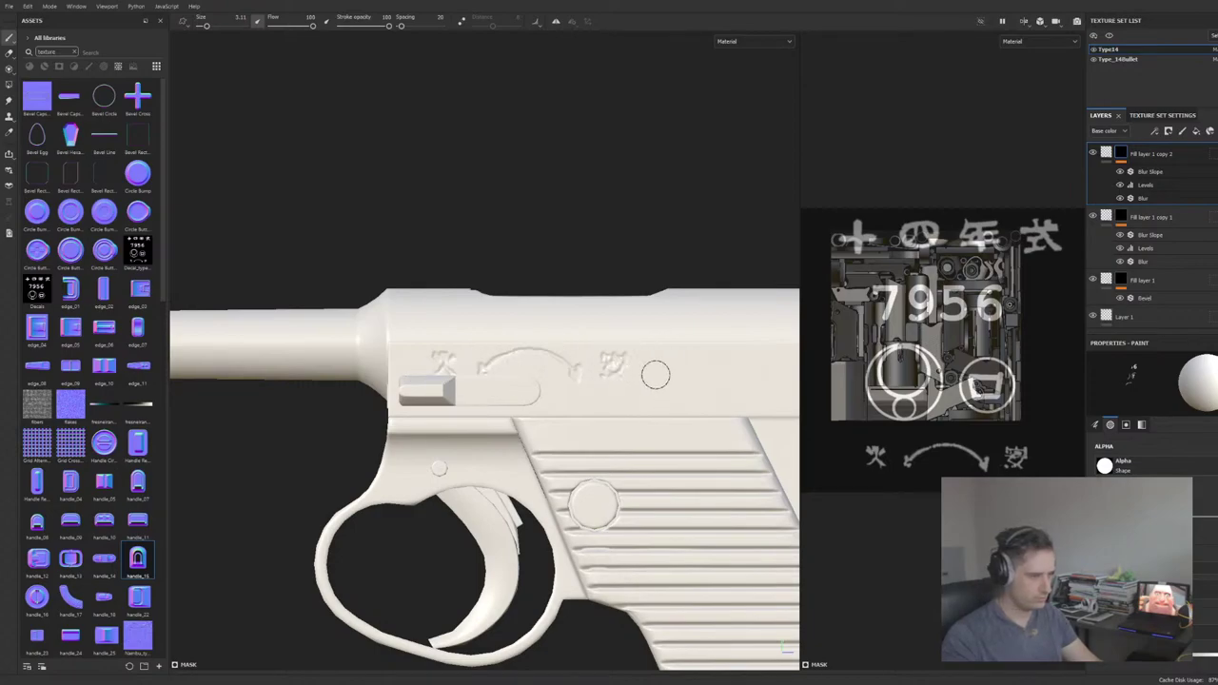
Step: Shrink the stencil to about half its size and move it off the safety lever markings onto the grip
left_click_drag(453, 355, 451, 356)
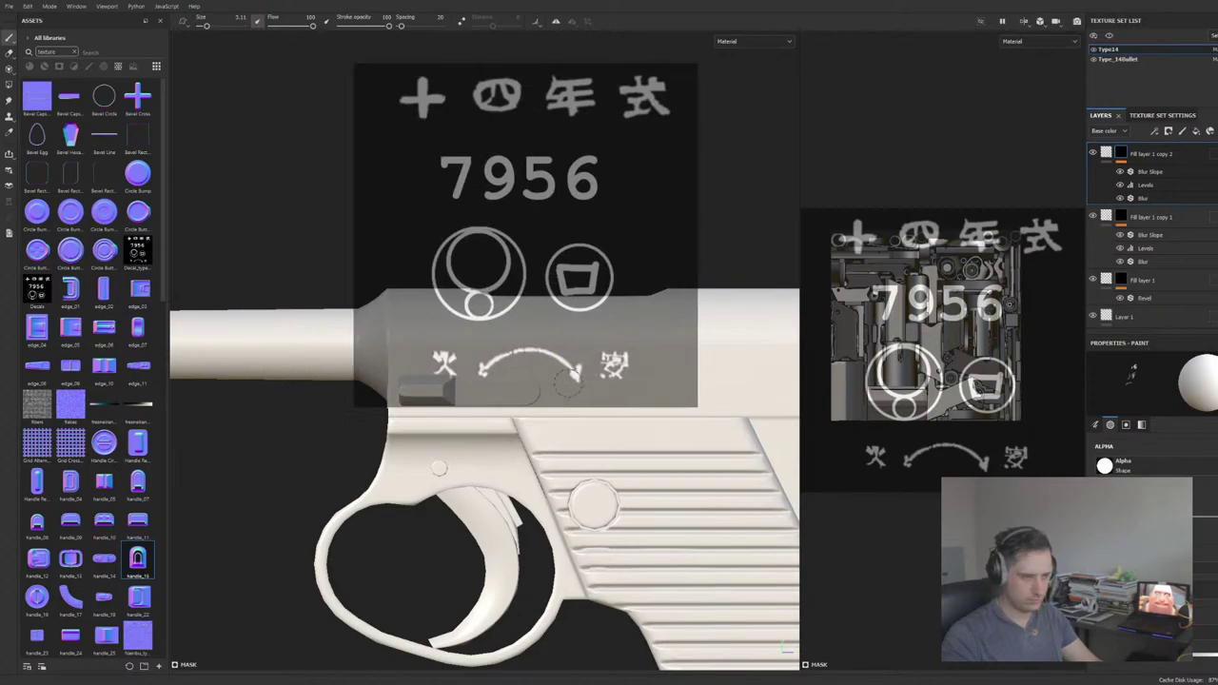
key("s")
right_click_drag(584, 340, 539, 306)
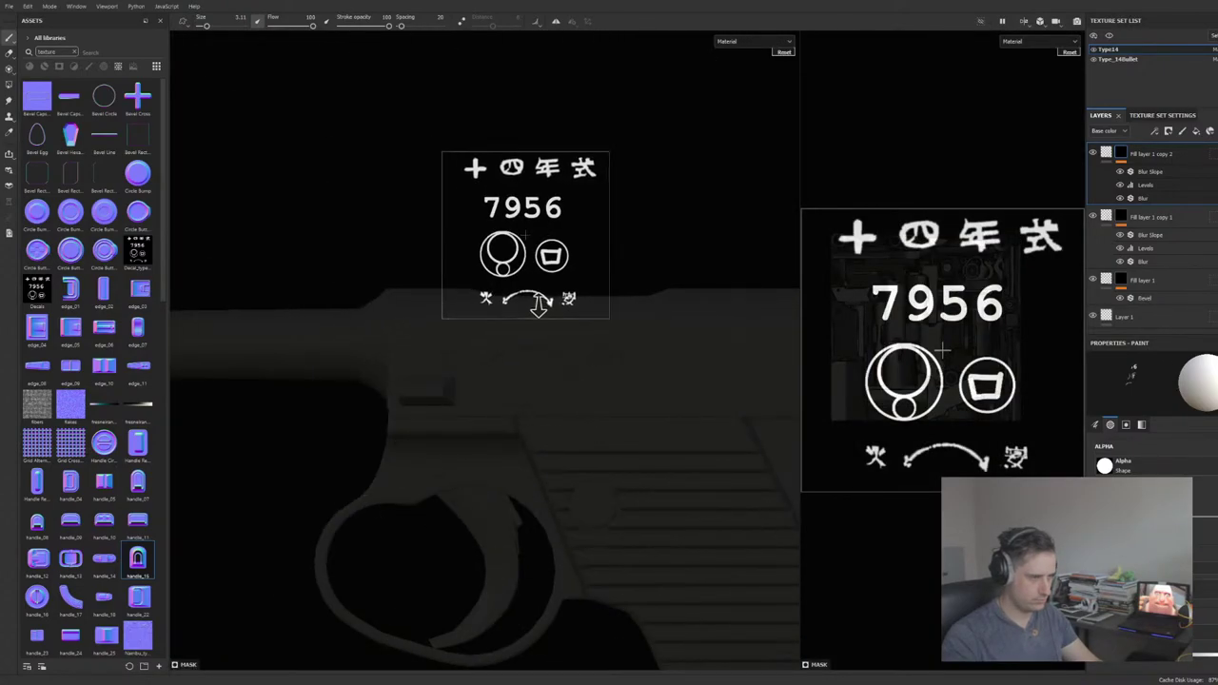
middle_click_drag(539, 305, 726, 585)
scroll(571, 473, "up", 2)
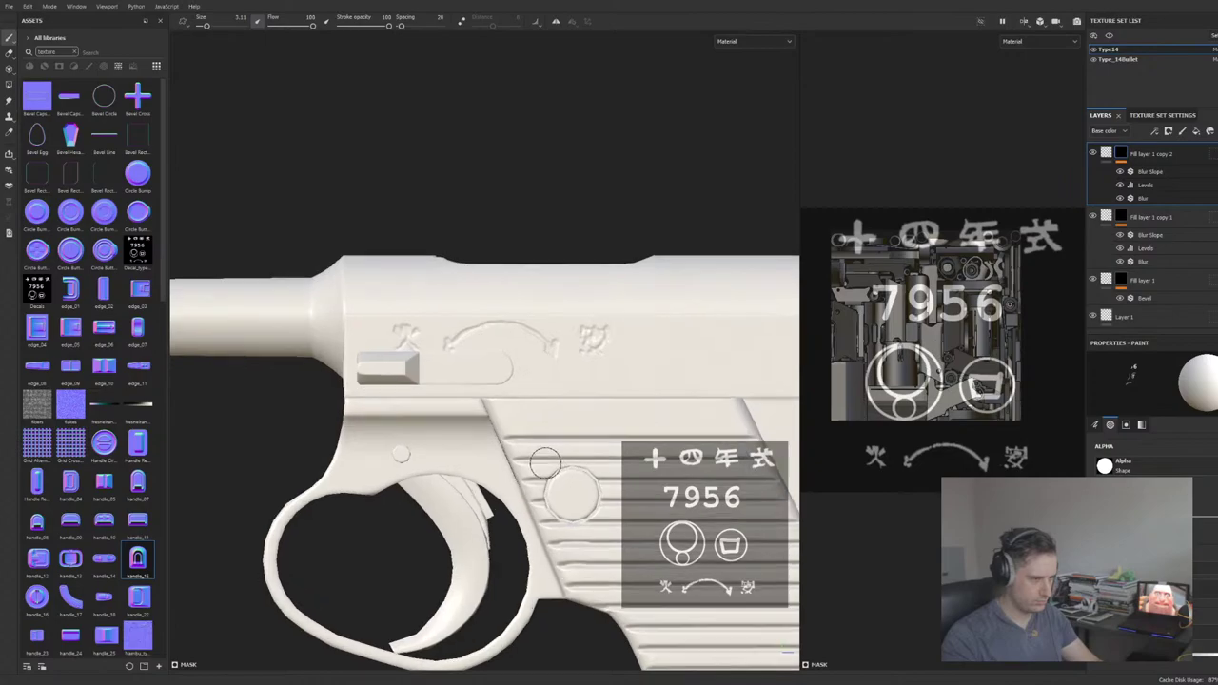
Step: Remove the Blur Slope, Levels and Blur filters from Fill layer 1 copy 2's mask and add an empty filter there
middle_click_drag(545, 463, 490, 462, "alt")
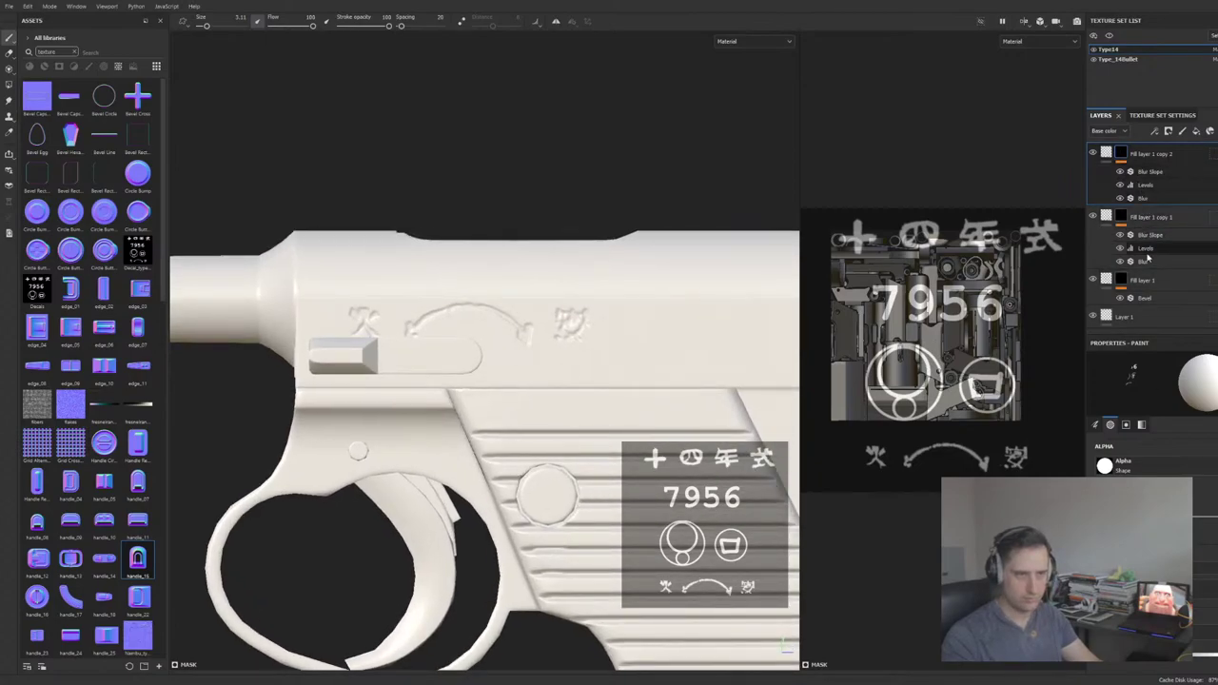
scroll(575, 298, "up", 2)
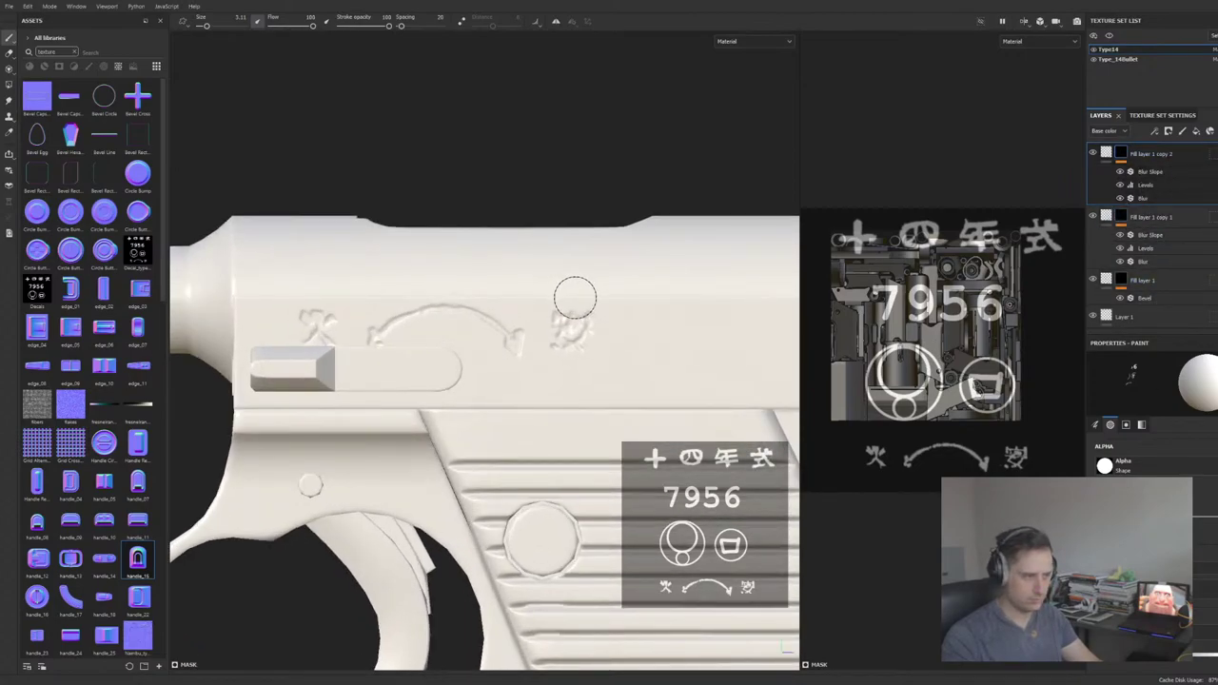
scroll(575, 298, "up", 1)
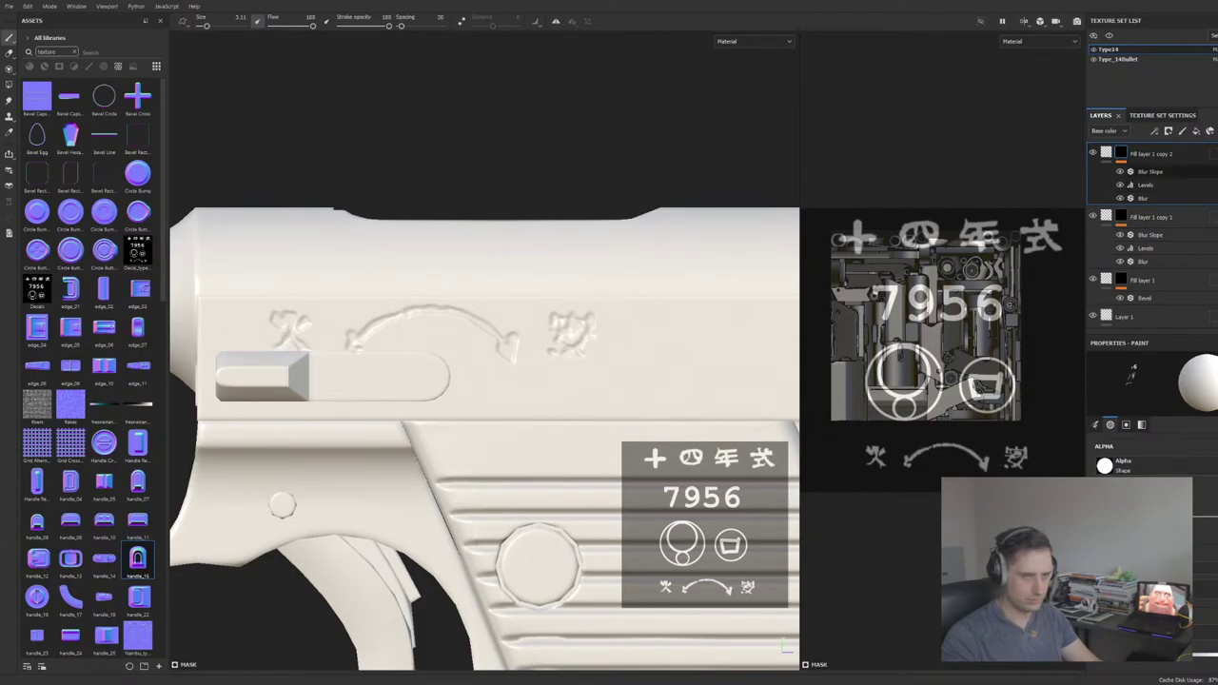
key("Delete")
key("Delete")
key("Delete")
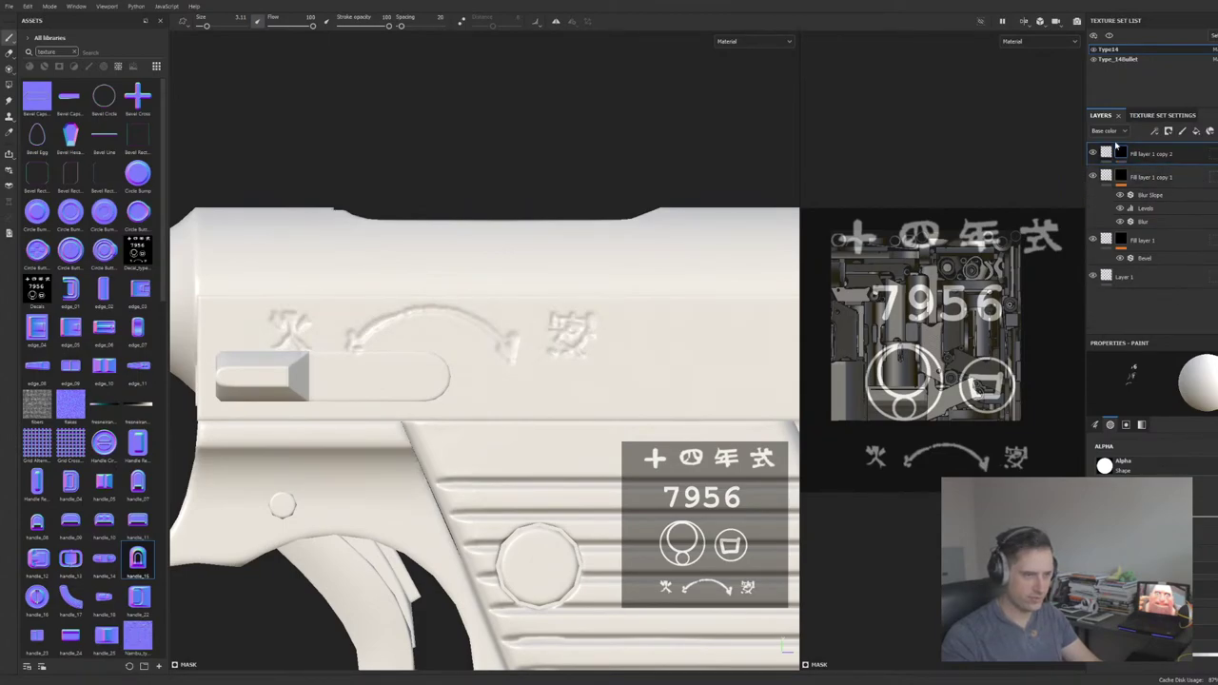
left_click(1178, 206)
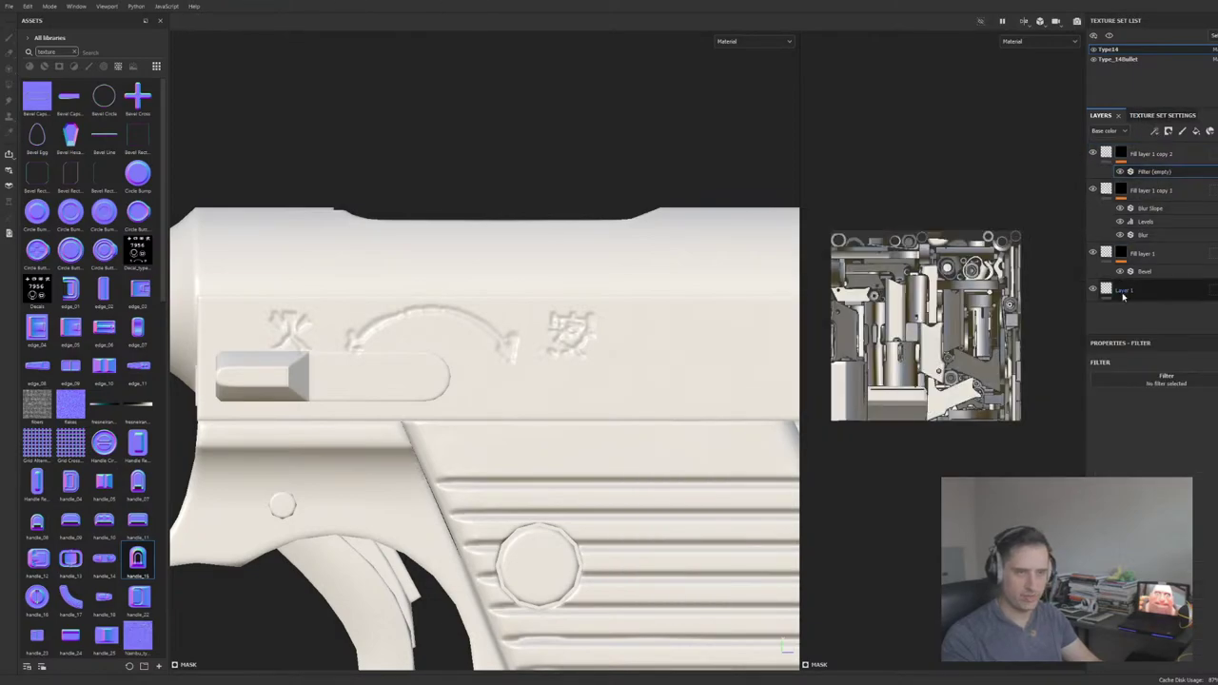
Step: Try a Bevel filter with an adjusted distance on Fill layer 1 copy 2's mask
left_click(1159, 385)
left_click(1191, 421)
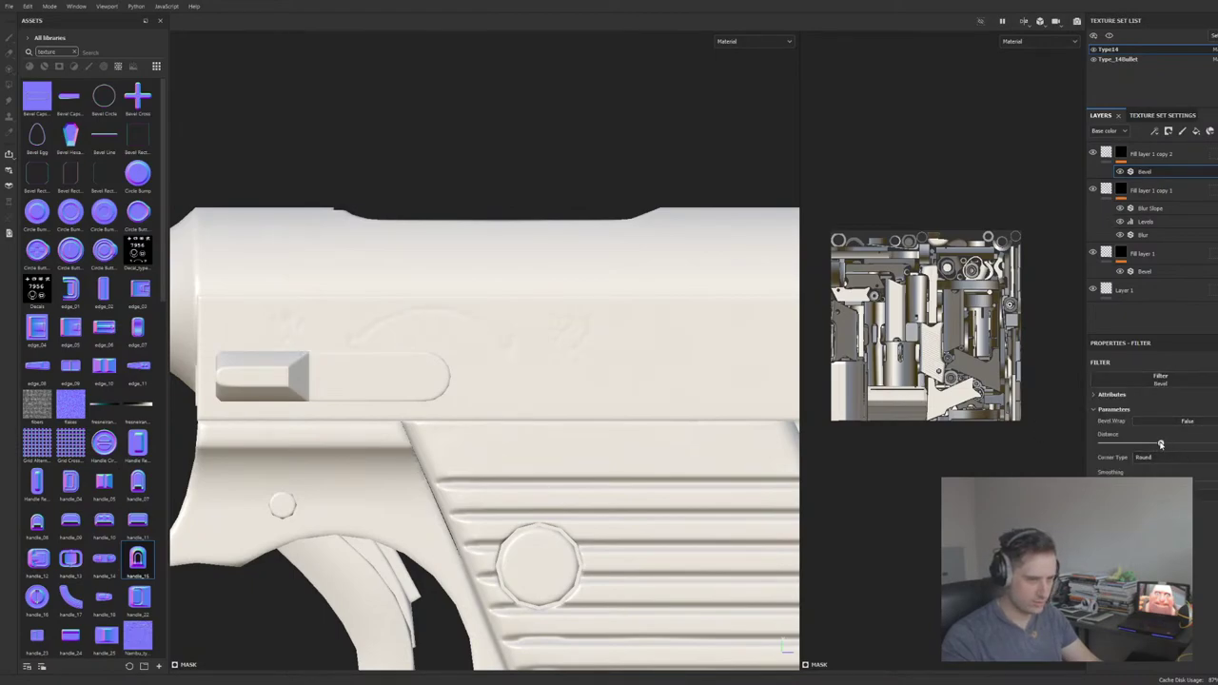
left_click_drag(1165, 443, 1168, 443)
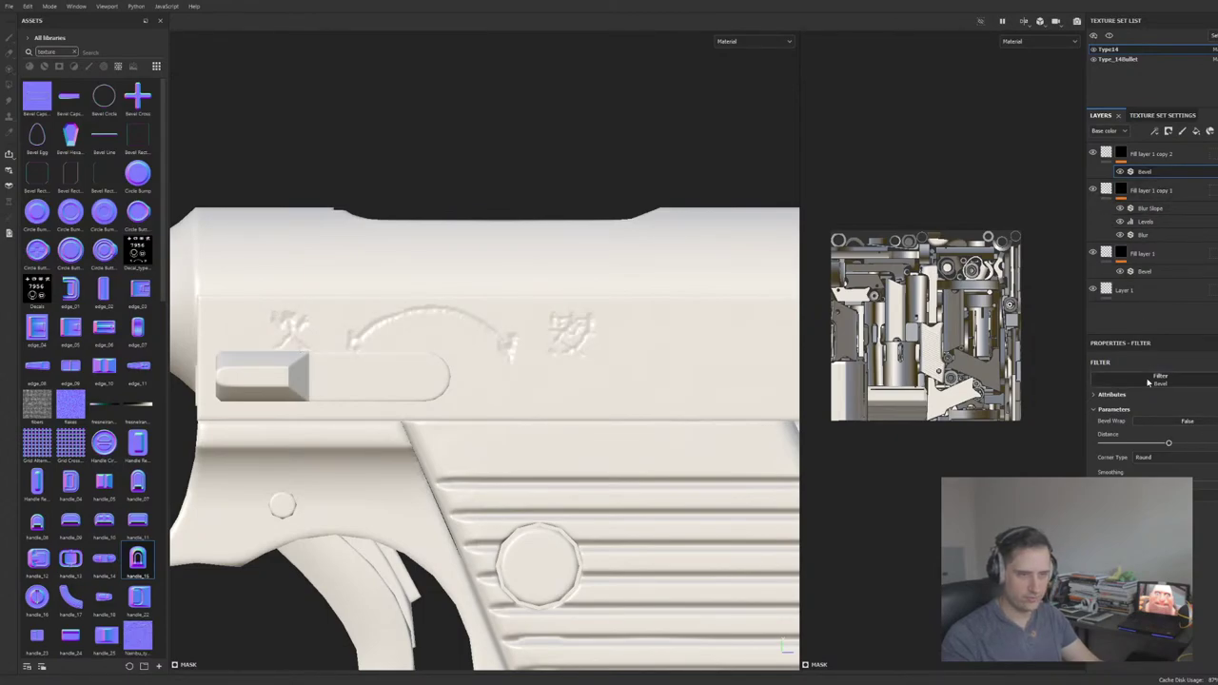
Step: Use Blur as the filter on Fill layer 1 copy 2's mask and slightly lower its blur intensity
left_click(1216, 426)
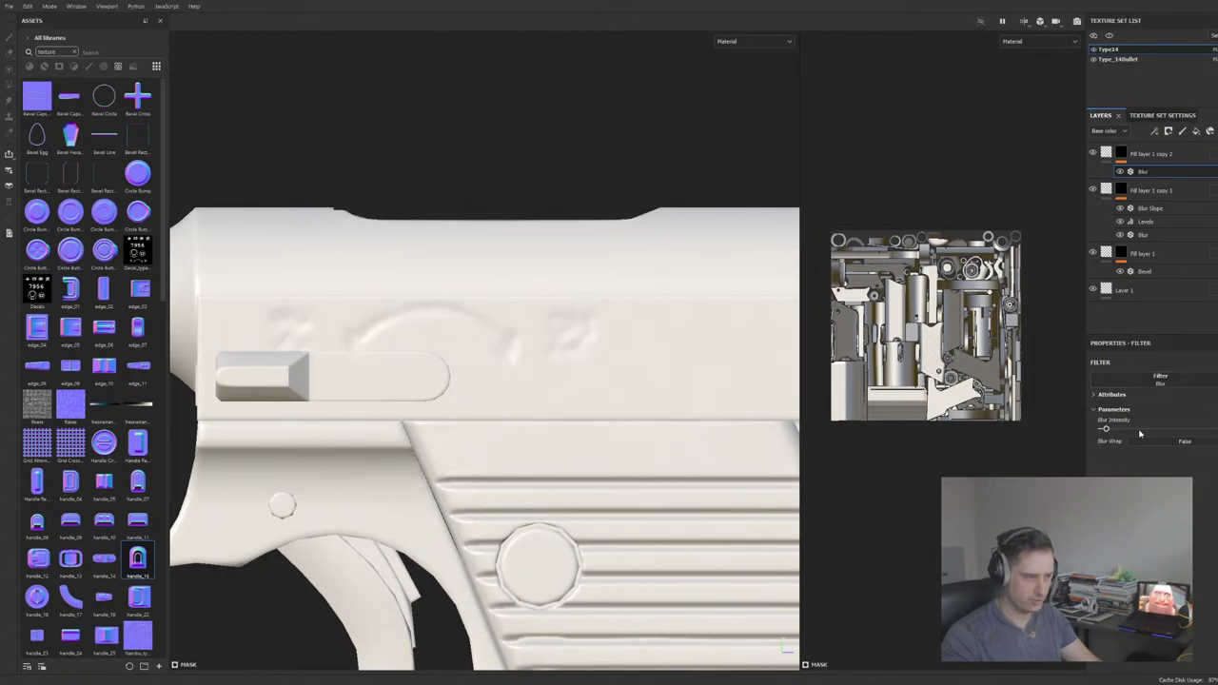
left_click_drag(1107, 430, 1102, 430)
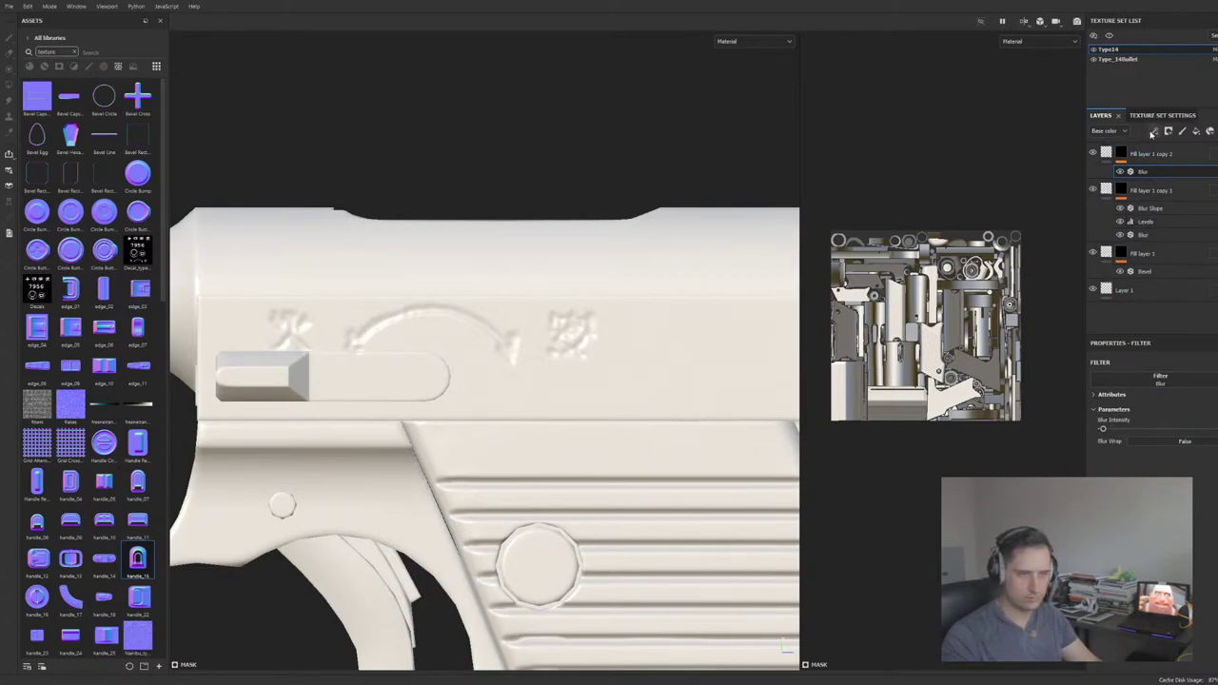
Step: Add Levels above the Blur on Fill layer 1 copy 2's mask, with input values 0.148 low, 1.414 mid and 0.775 high
left_click(1184, 188)
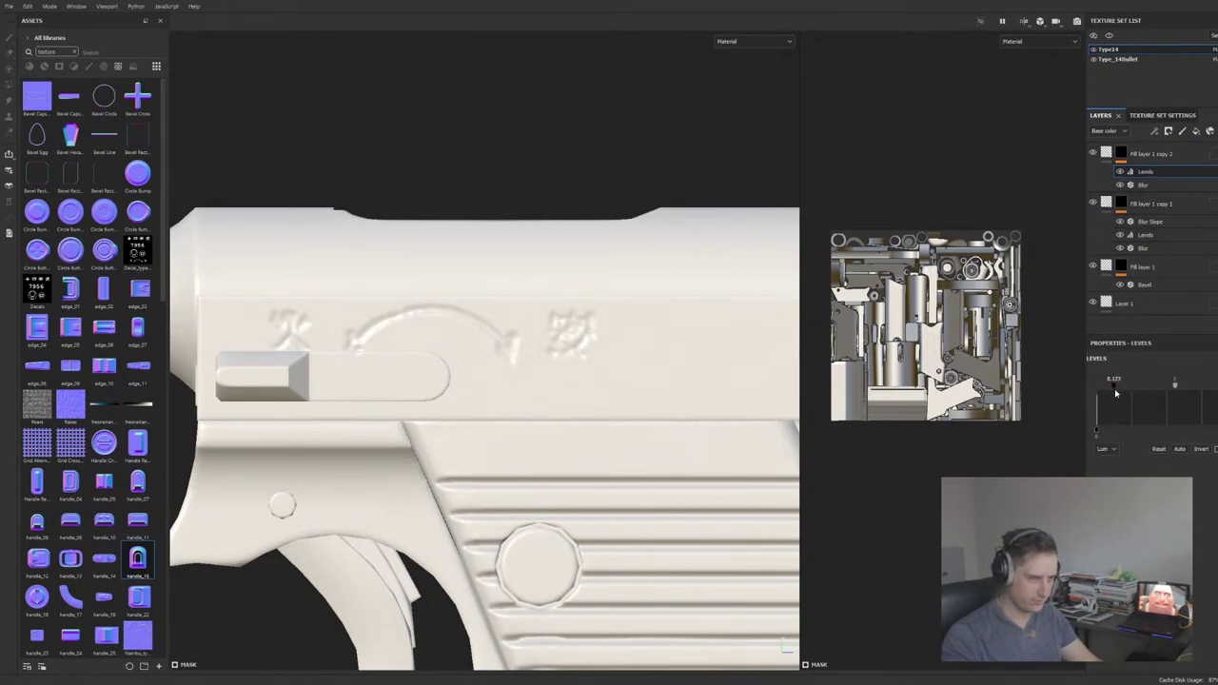
left_click_drag(1099, 390, 1142, 396)
left_click_drag(1217, 386, 1199, 386)
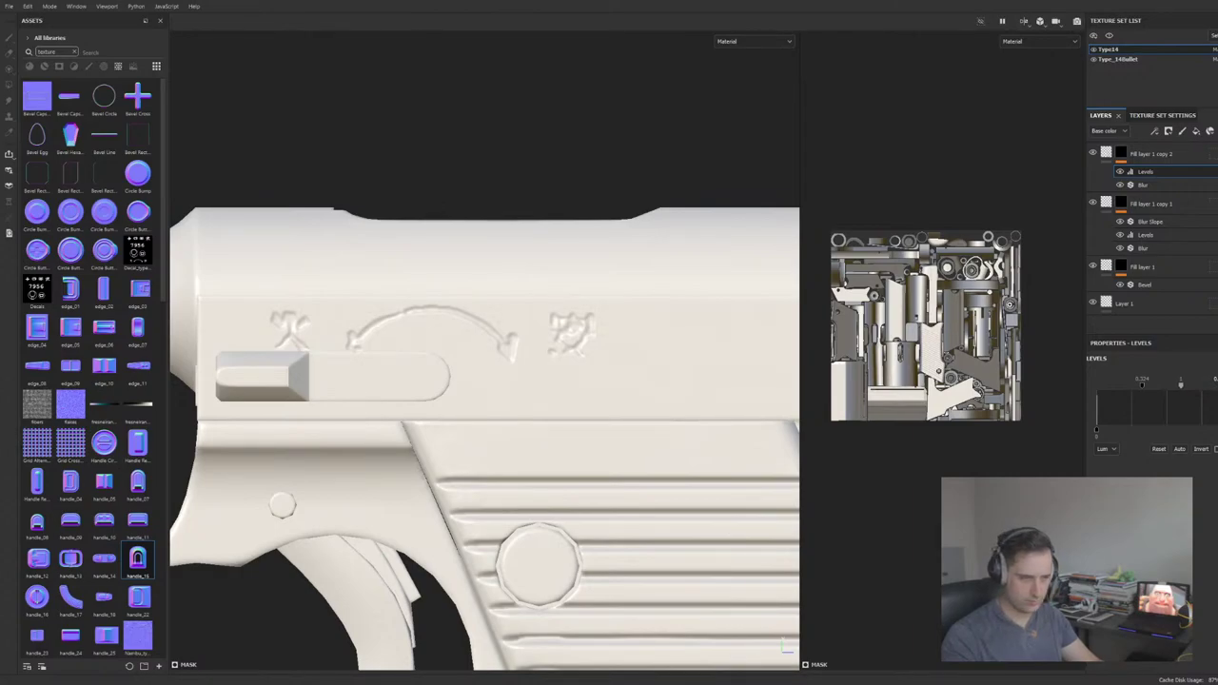
left_click_drag(1212, 385, 1217, 385)
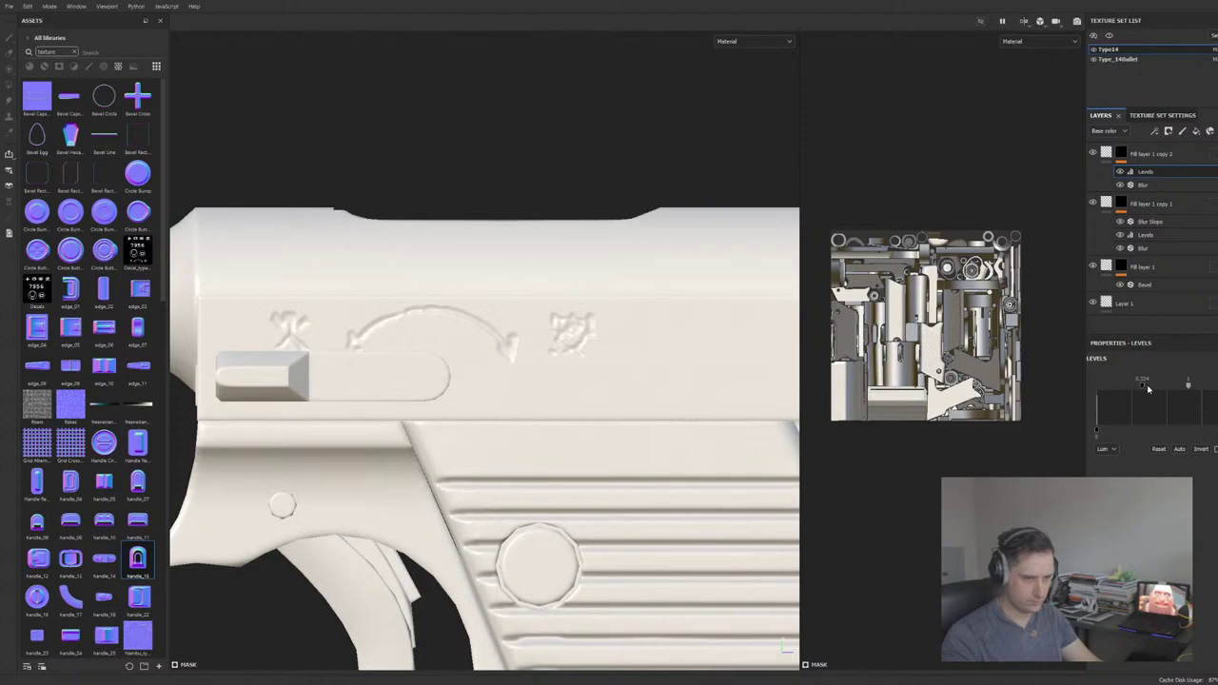
left_click_drag(1141, 384, 1117, 384)
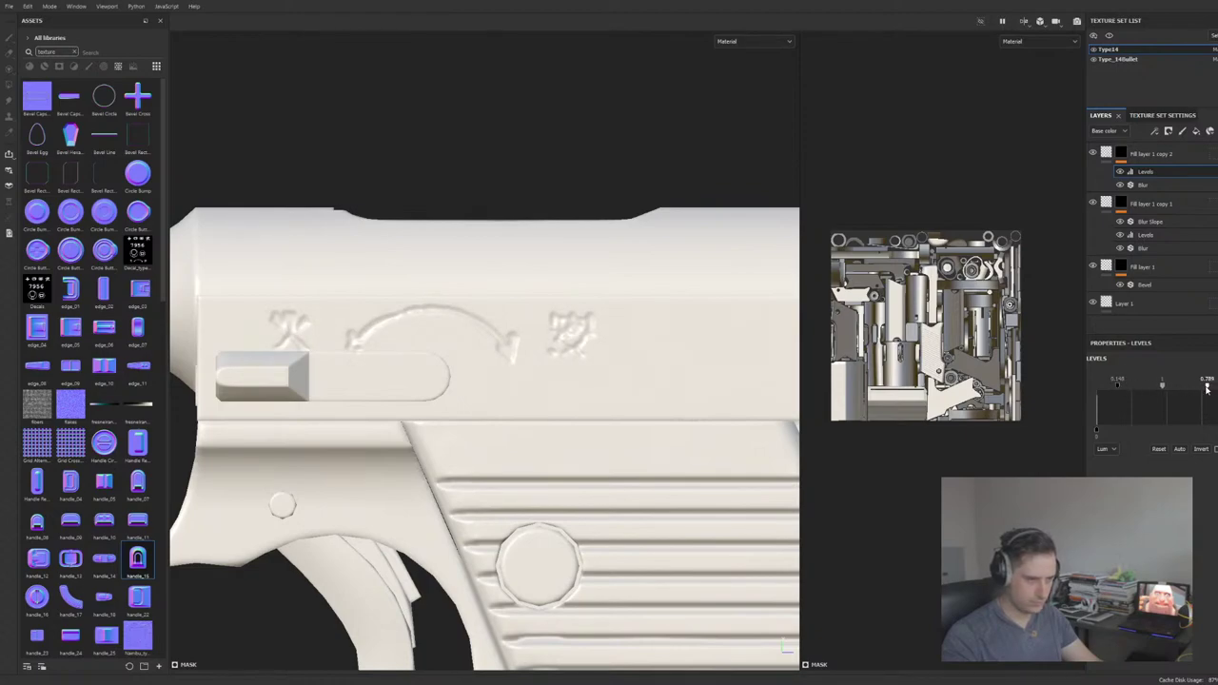
left_click_drag(1214, 385, 1162, 390)
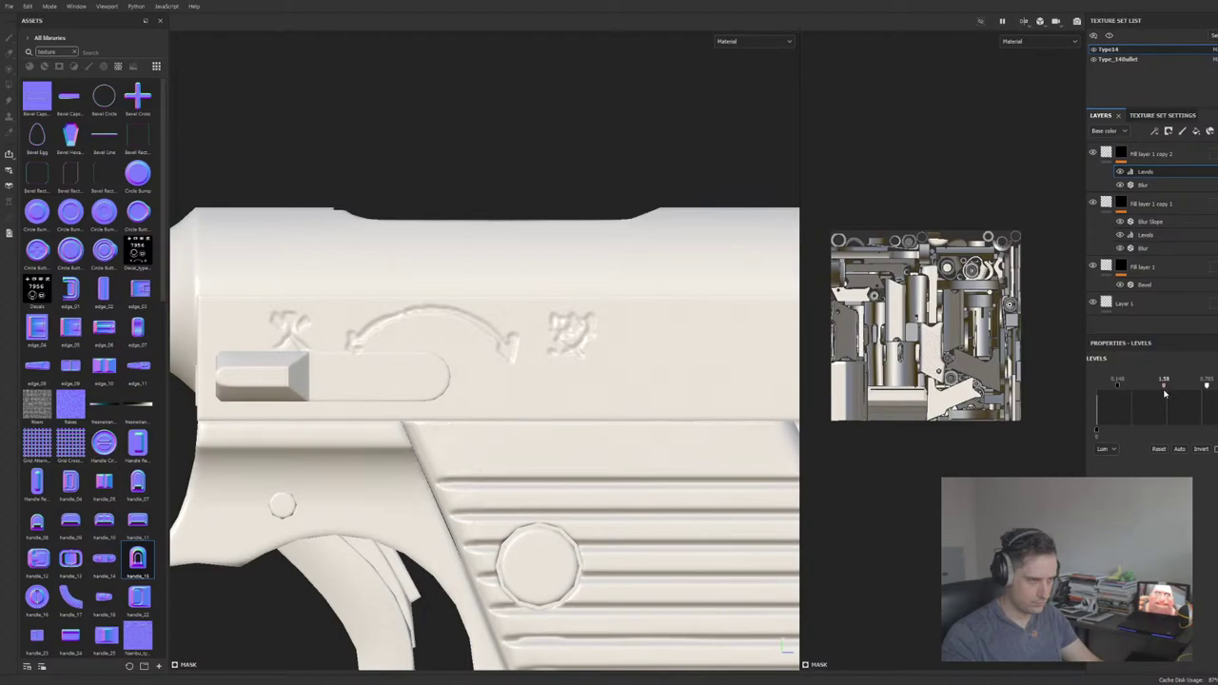
mouse_move(1207, 386)
left_mouse_down()
mouse_move(1188, 387)
mouse_move(1205, 392)
left_mouse_up()
Step: Add a Bevel filter above the Levels on Fill layer 1 copy 2's mask and adjust its distance until the symbols stand out
scroll(571, 348, "down", 3)
left_click_drag(593, 362, 523, 358, "alt")
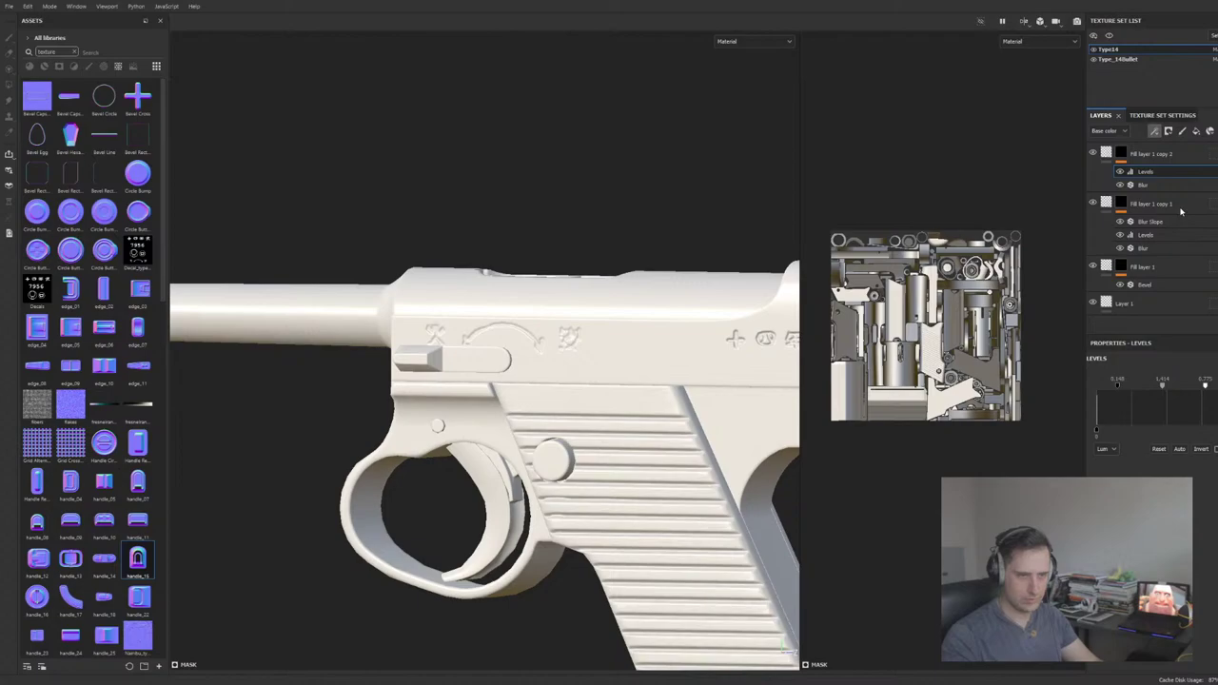
left_click(1154, 130)
left_click(1165, 207)
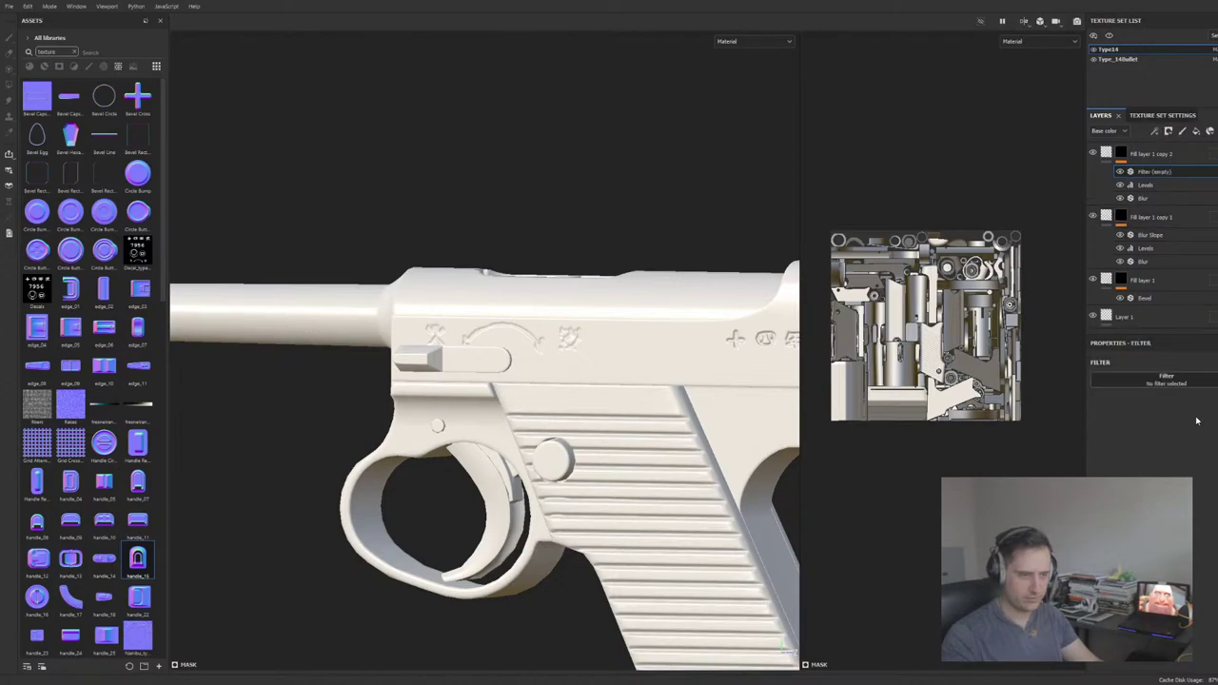
scroll(660, 418, "up", 3)
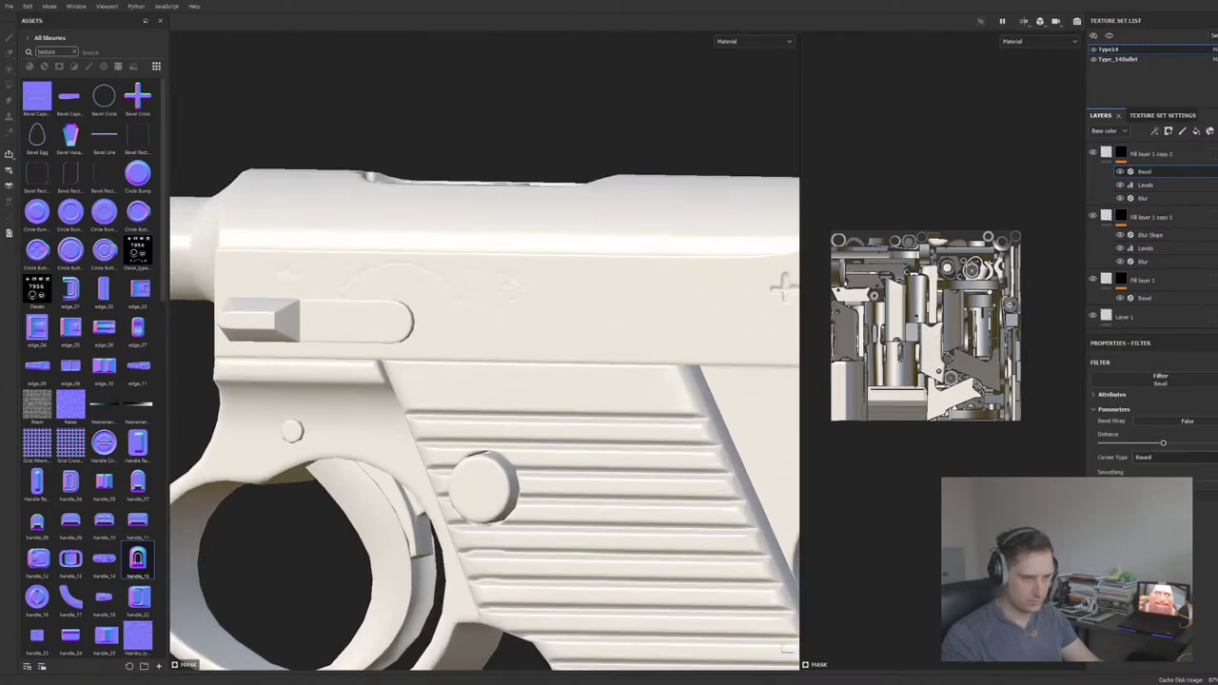
left_click_drag(1163, 444, 1170, 446)
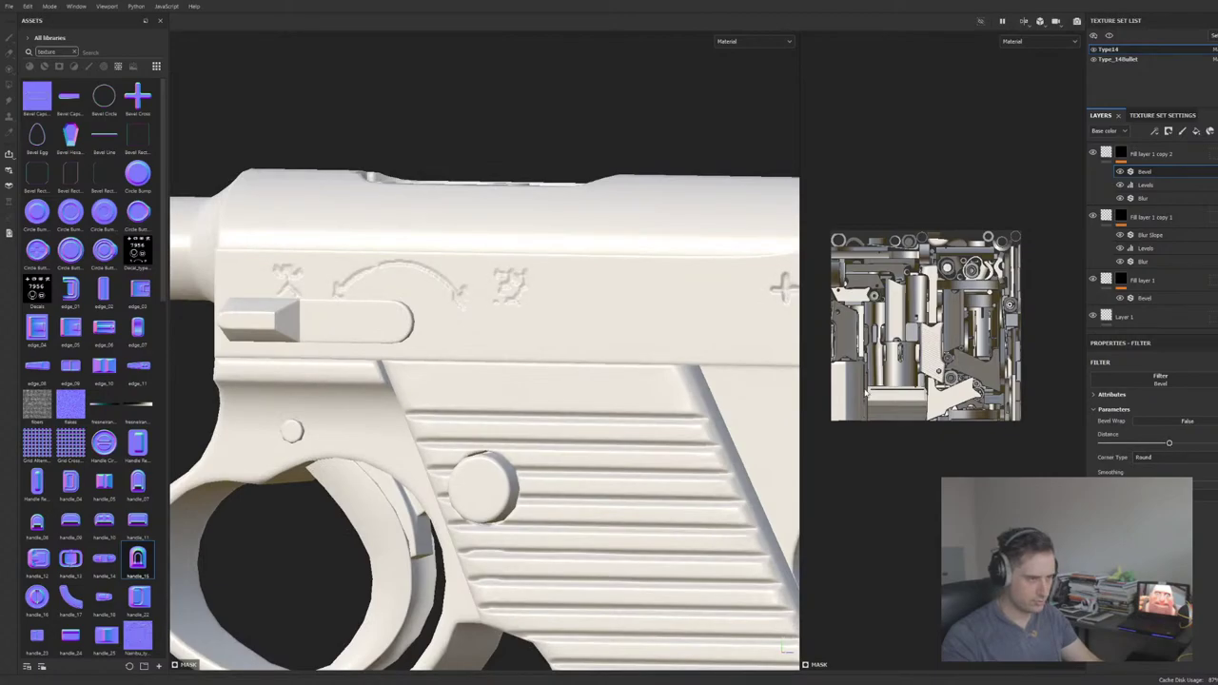
Step: Inspect the rear receiver markings on both sides and toggle Fill layer 1 copy 1's visibility to compare its effect
left_click_drag(457, 284, 514, 328, "alt")
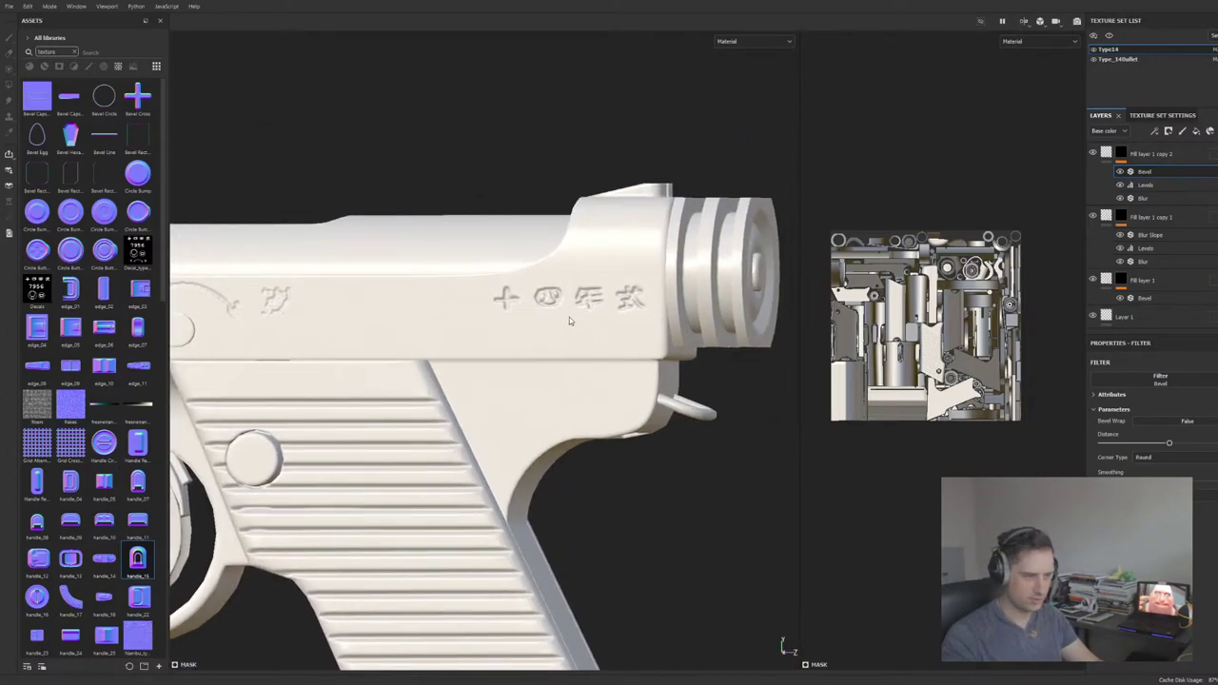
scroll(1096, 436, "down", 2)
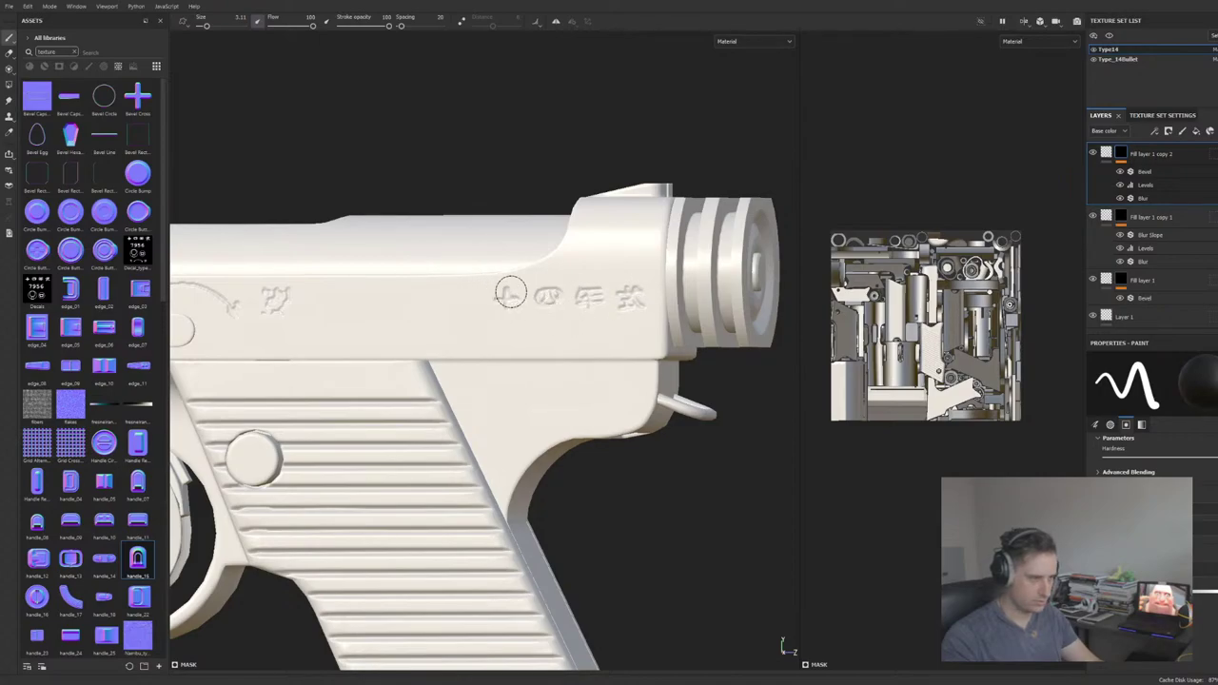
left_click_drag(653, 303, 518, 339, "alt")
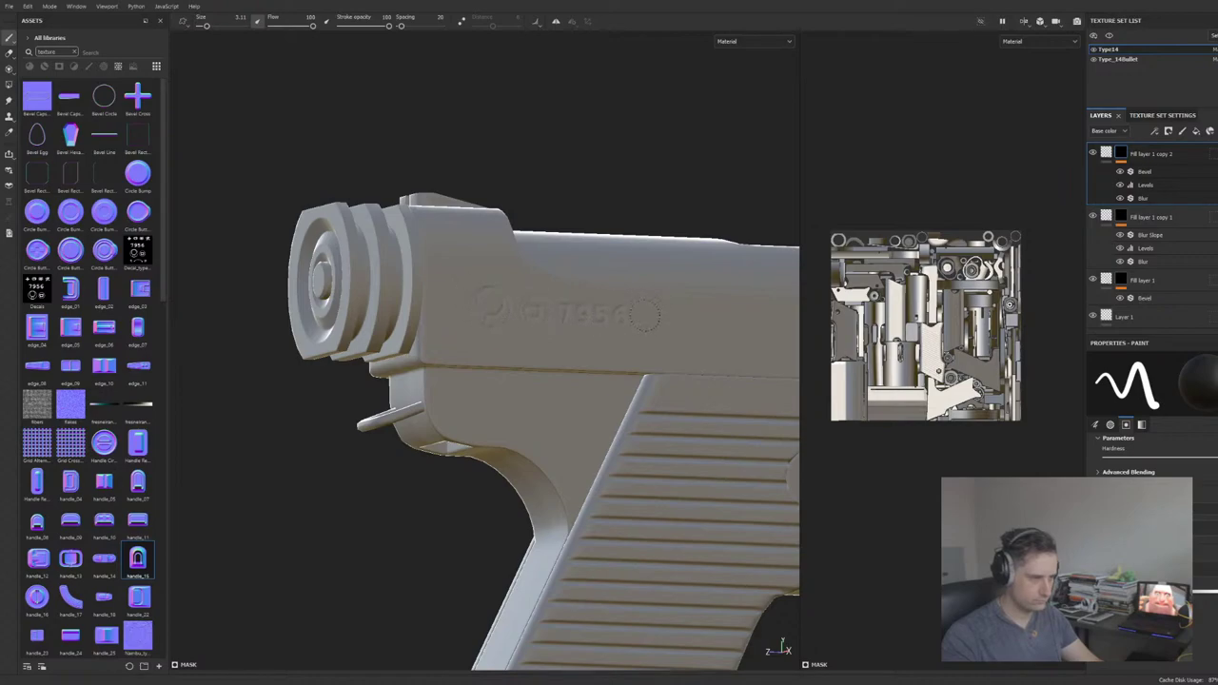
left_click_drag(571, 310, 724, 310, "alt")
left_click_drag(342, 272, 441, 344, "alt")
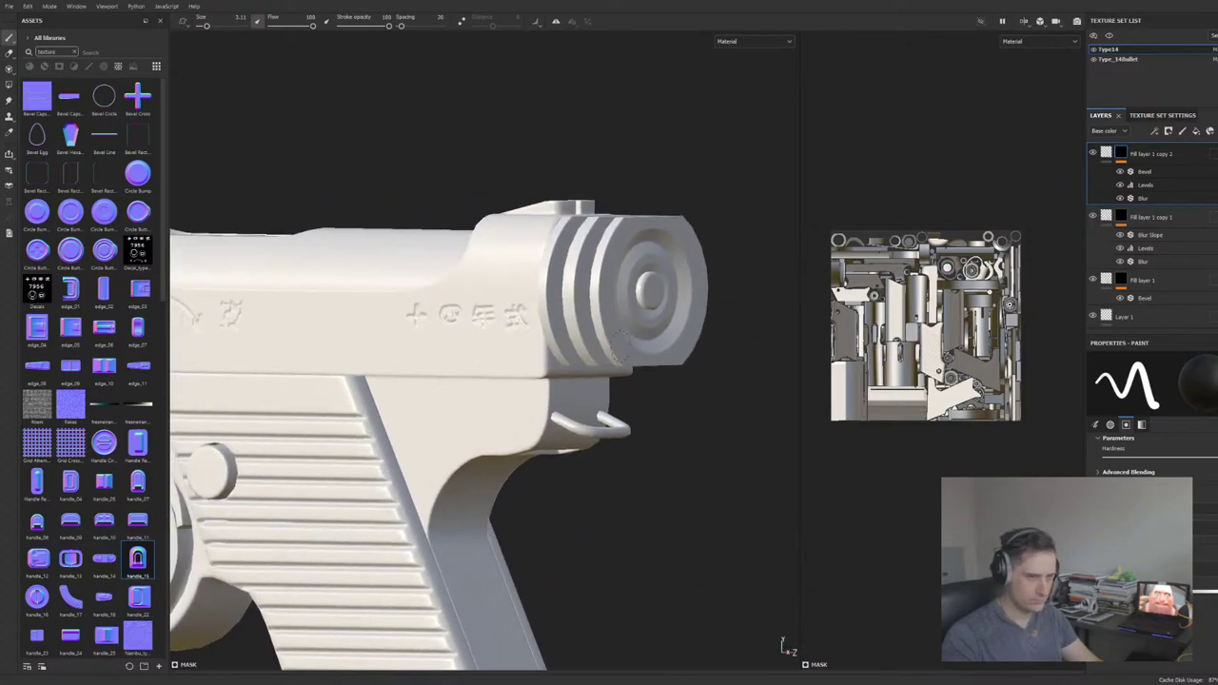
left_click(1177, 215)
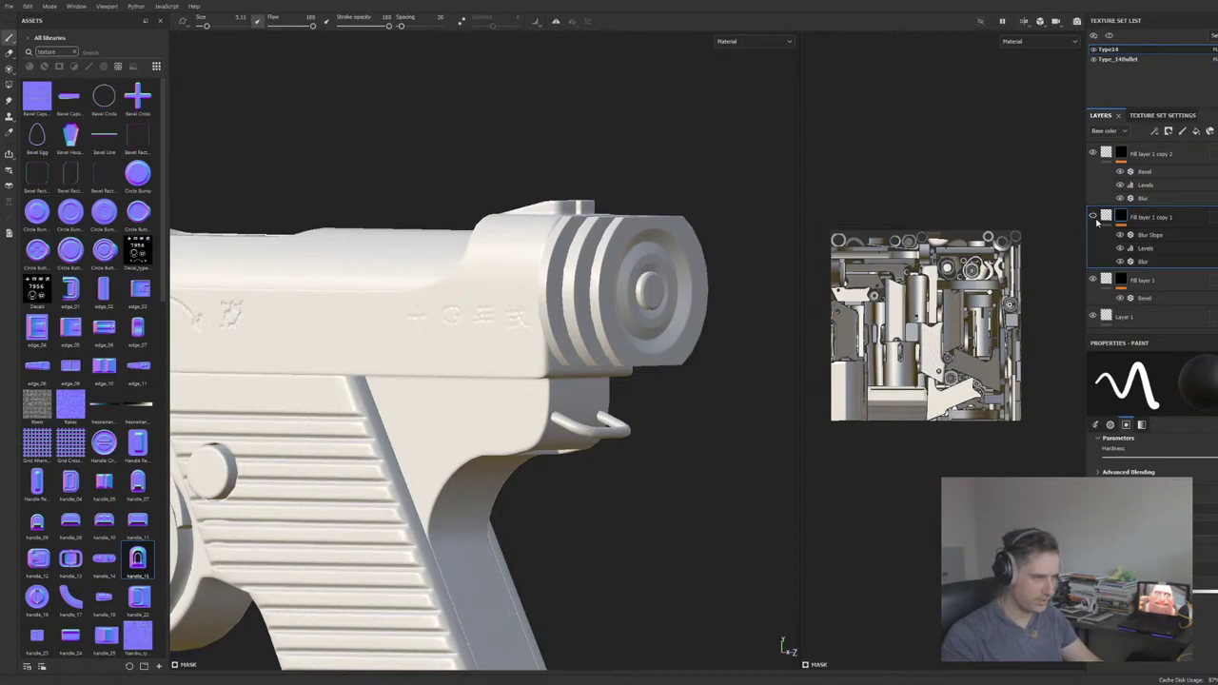
left_click(1106, 220)
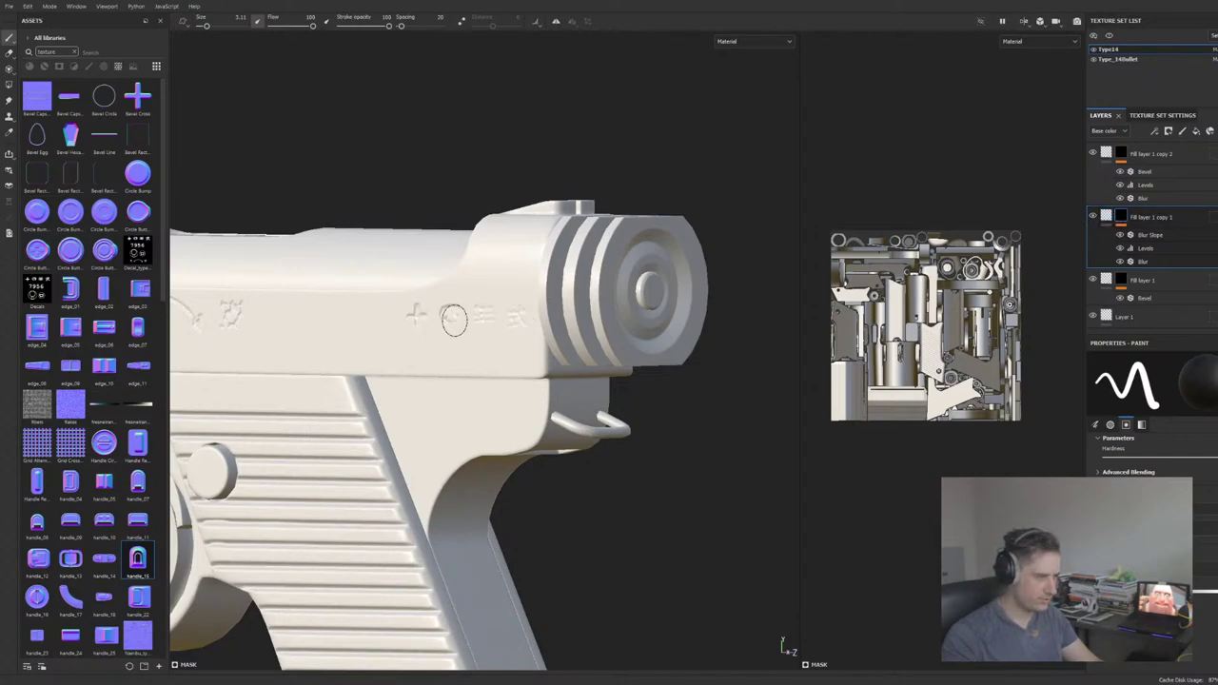
Step: Replace the Bevel filter on Fill layer 1's mask with a Blur filter at a reduced blur intensity
mouse_move(454, 319)
left_mouse_down()
mouse_move(406, 313)
mouse_move(531, 310)
mouse_move(410, 317)
mouse_move(494, 316)
mouse_move(538, 334)
mouse_move(413, 337)
left_mouse_up()
scroll(538, 335, "up", 2)
middle_click_drag(413, 337, 474, 358, "alt")
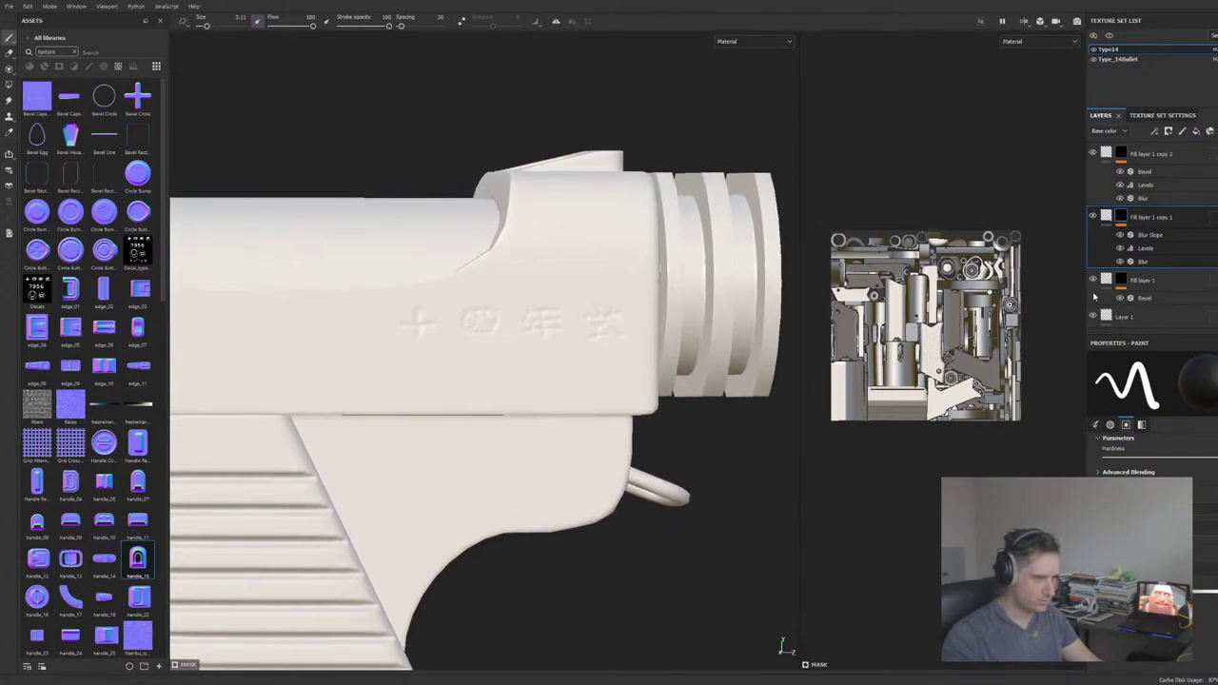
left_click(1206, 298)
key("Delete")
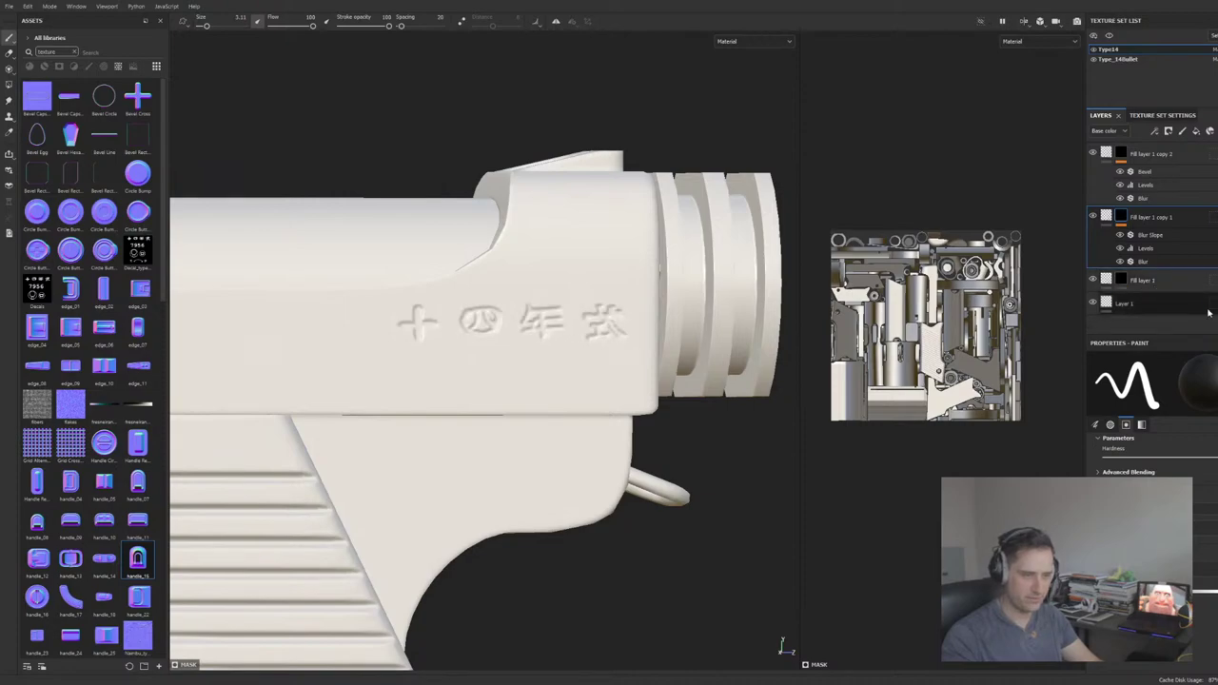
left_click(1142, 280)
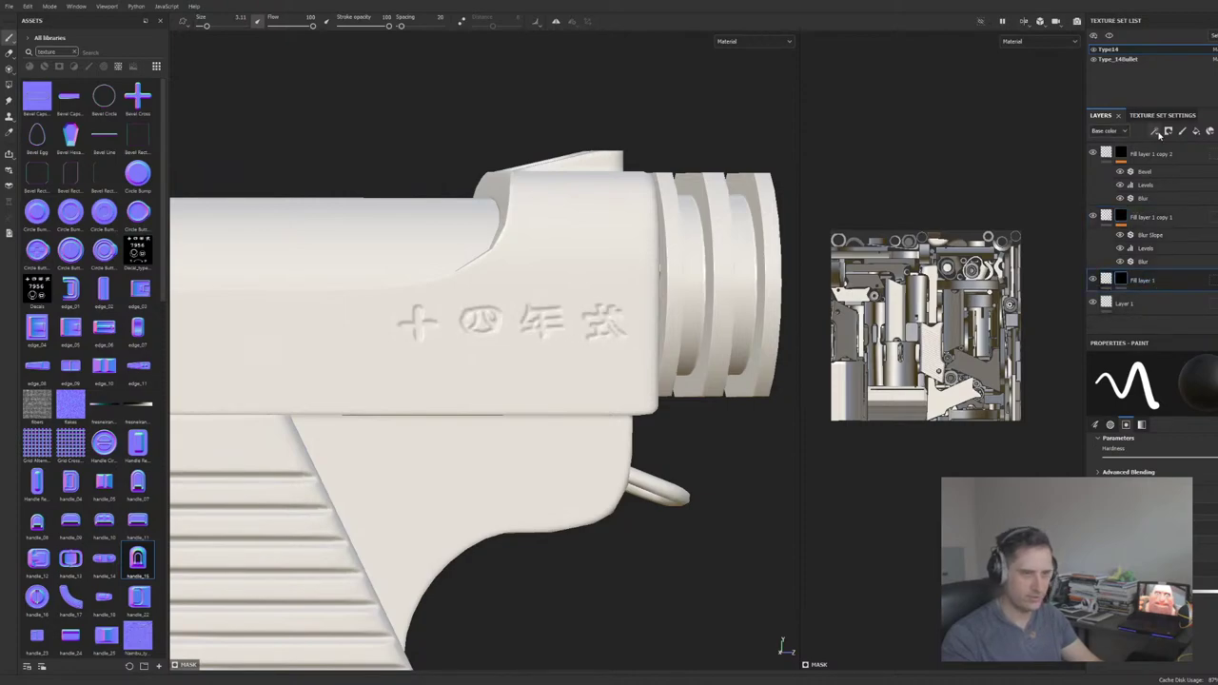
left_click(1186, 204)
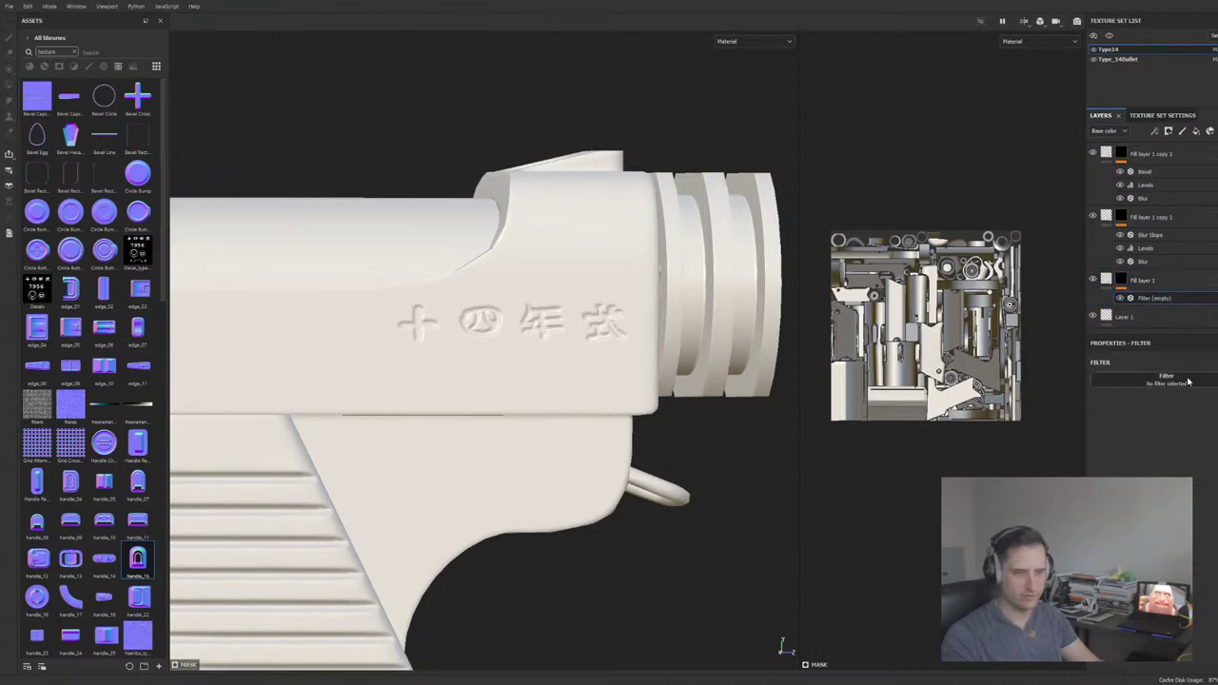
left_click(1146, 343)
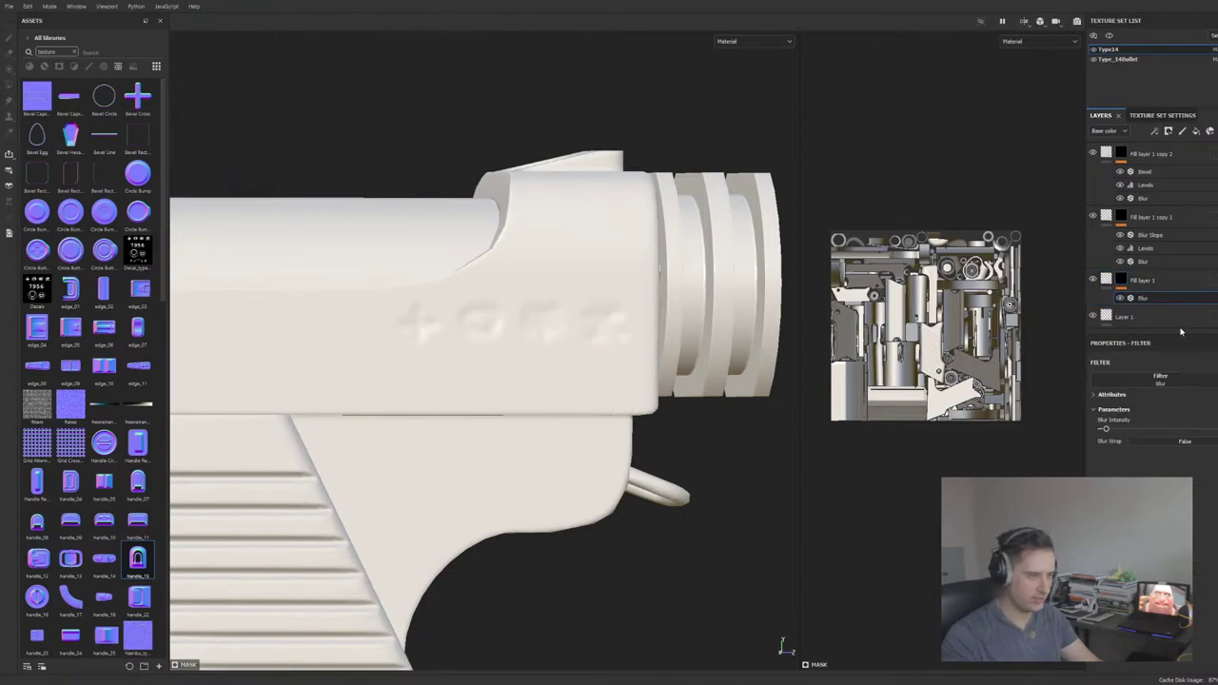
left_click_drag(1103, 430, 1103, 430)
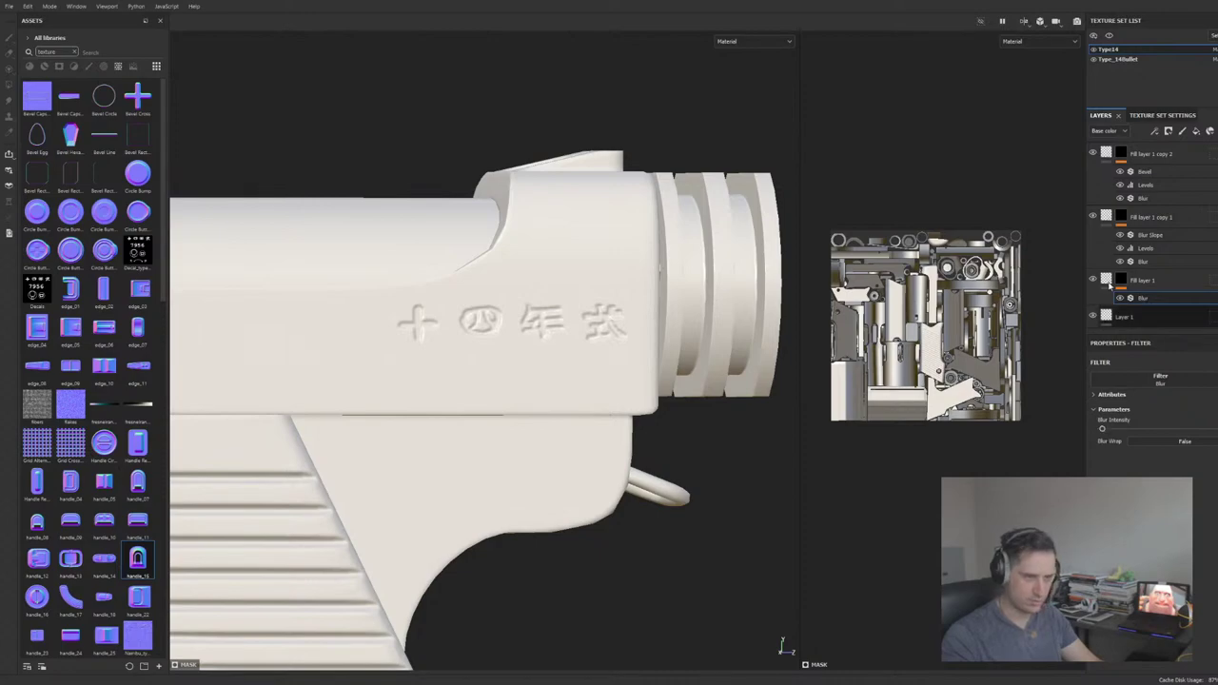
Step: Add Levels above the Blur on Fill layer 1's mask and set the low input to 0.099
left_click(1187, 181)
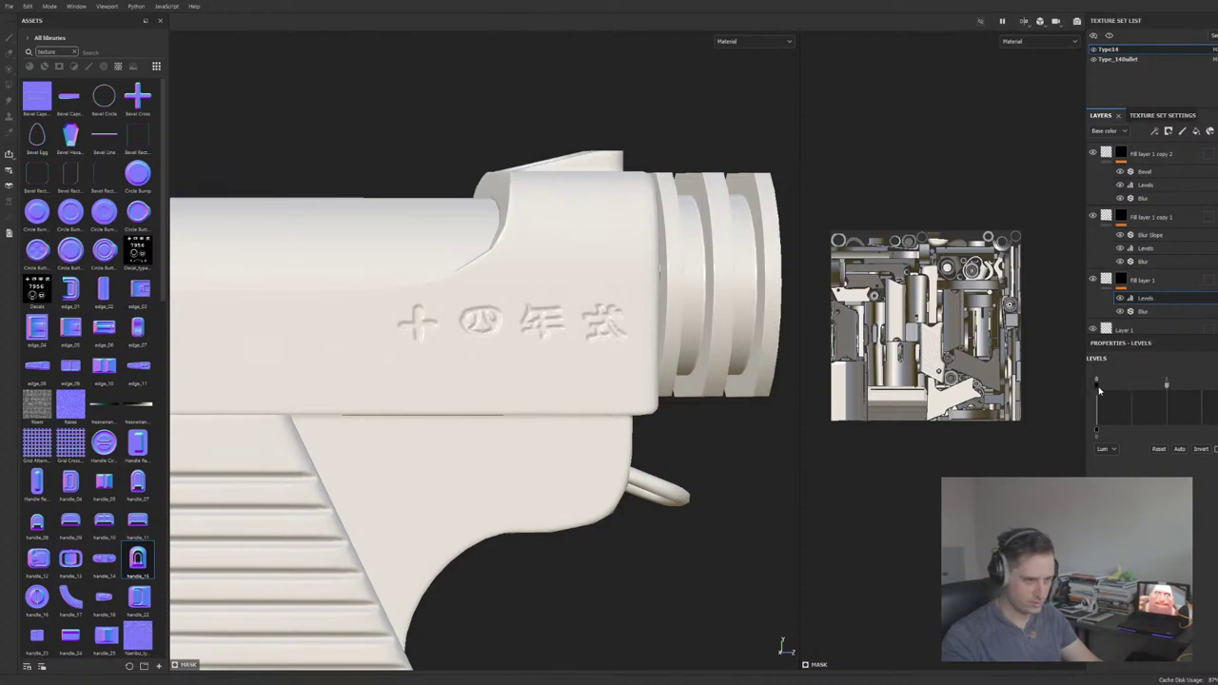
mouse_move(1099, 388)
left_mouse_down()
mouse_move(1132, 383)
mouse_move(1110, 382)
left_mouse_up()
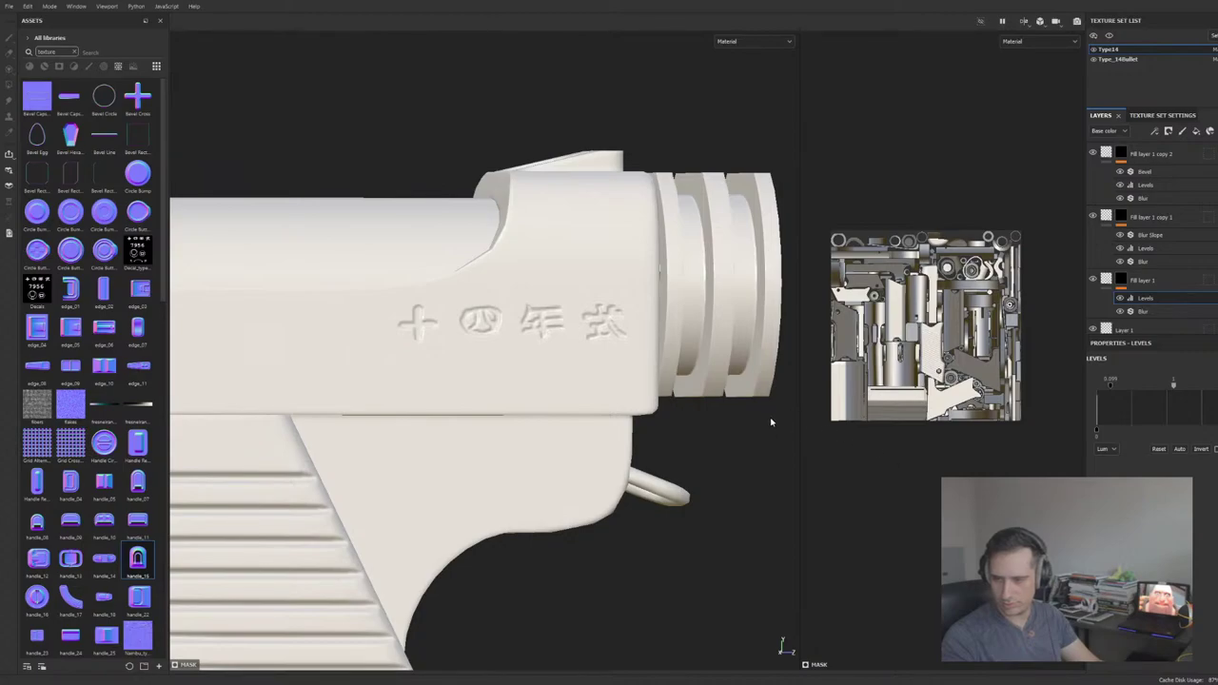
Step: Inspect the rear receiver characters and the grooved grip from several angles, close up and at full-side distance
scroll(623, 347, "down", 5)
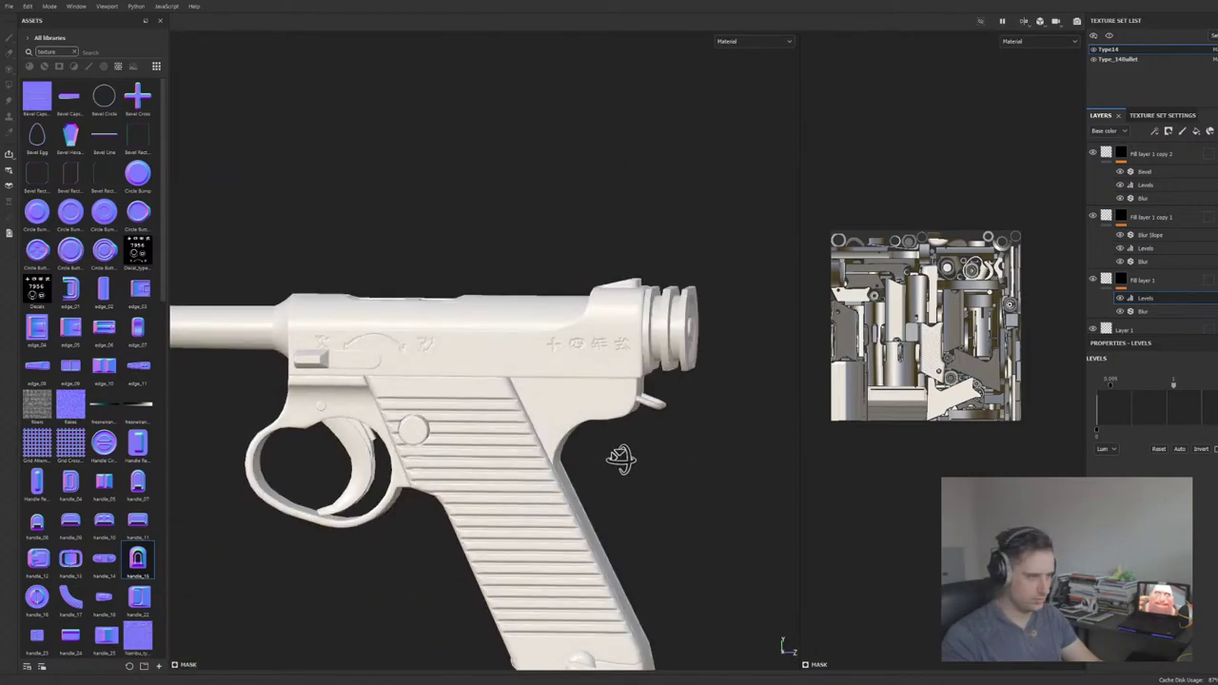
left_click_drag(620, 462, 476, 487, "alt")
scroll(609, 426, "up", 5)
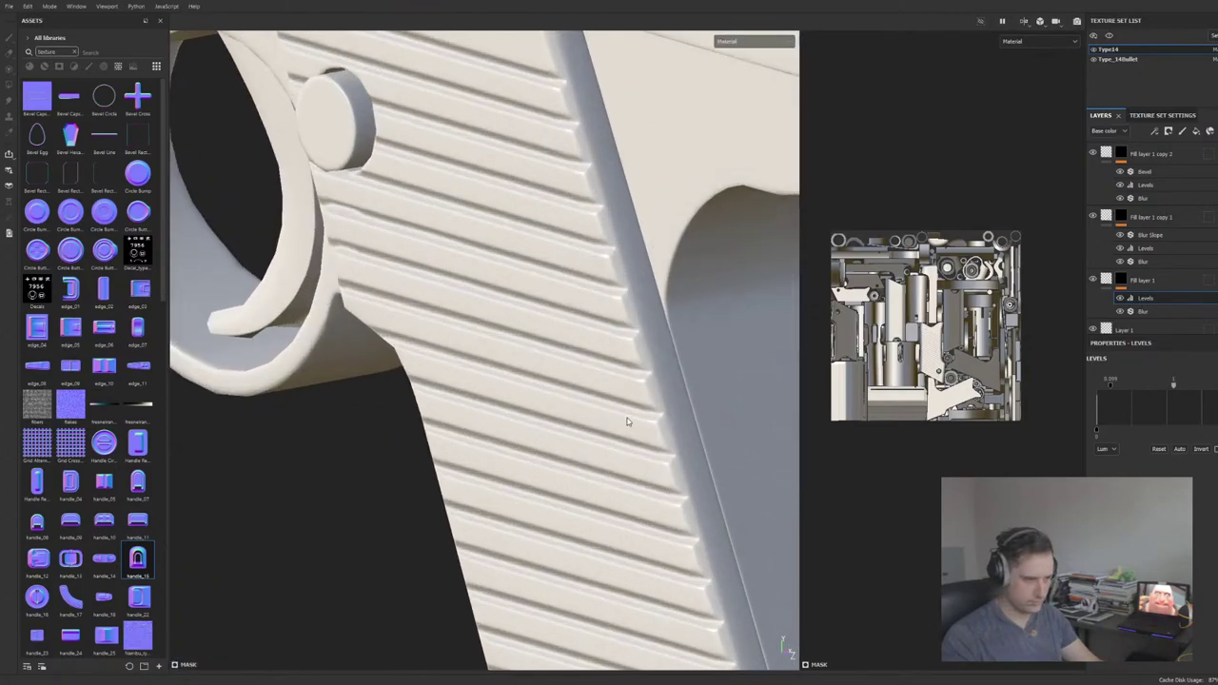
left_click_drag(625, 422, 509, 378, "alt")
scroll(507, 376, "down", 5)
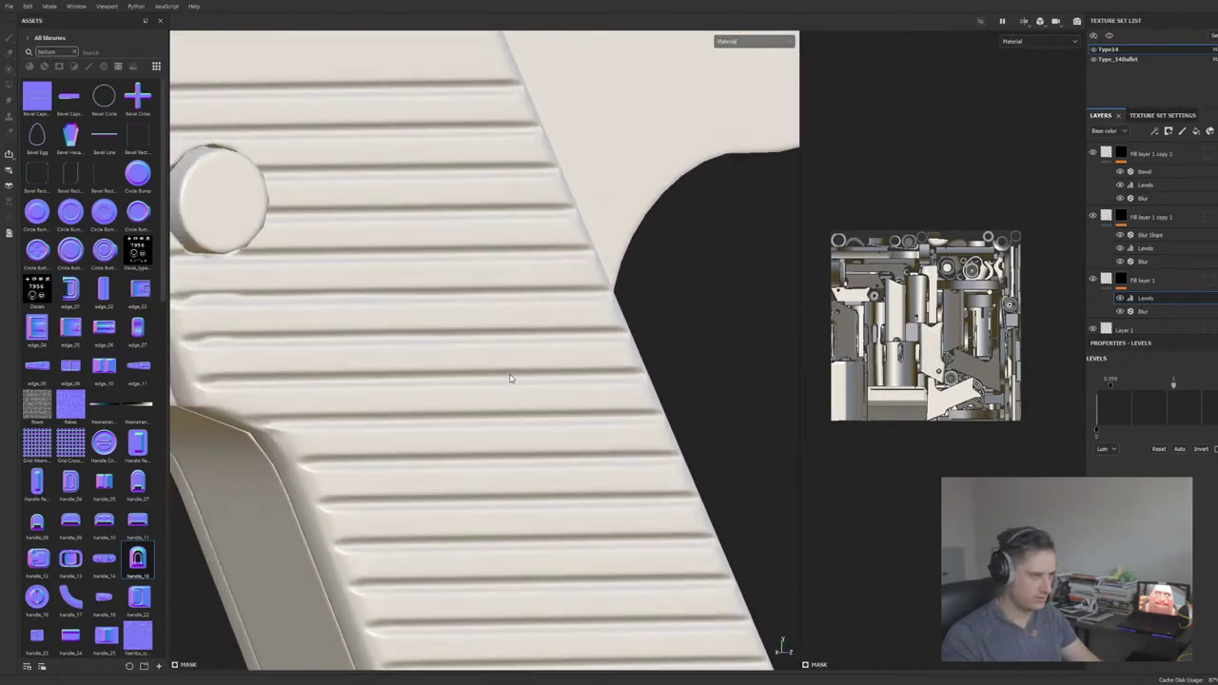
scroll(507, 379, "up", 8)
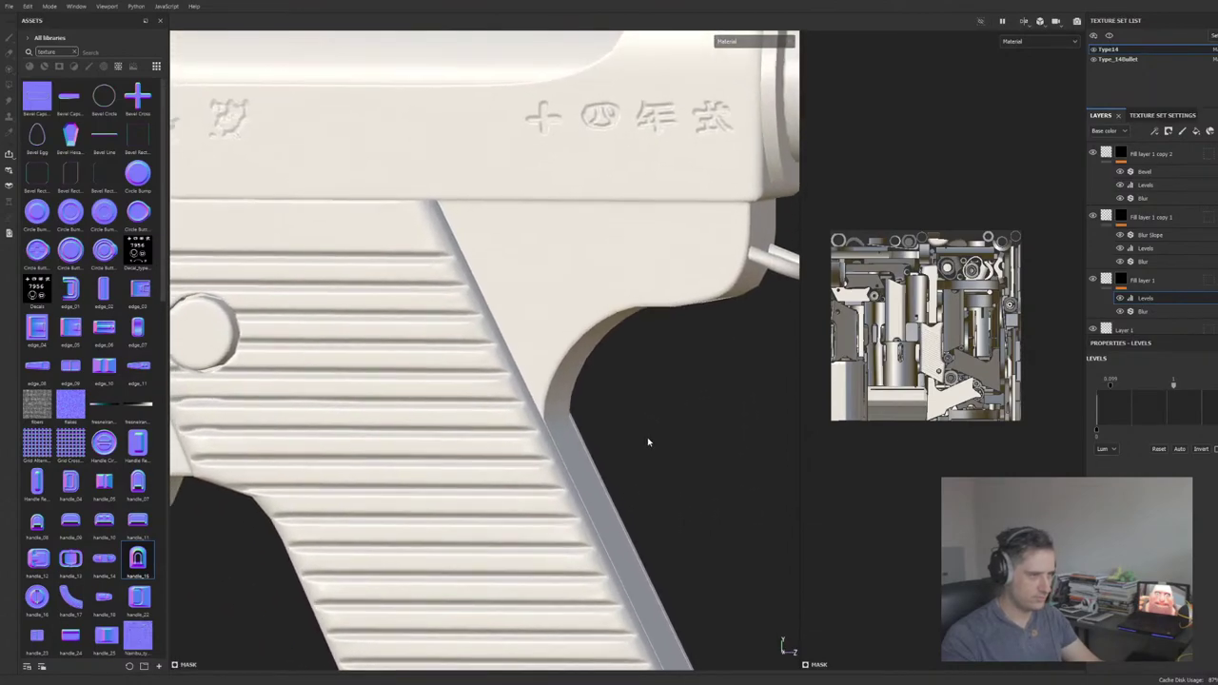
left_click_drag(647, 442, 549, 435, "alt")
scroll(634, 488, "down", 6)
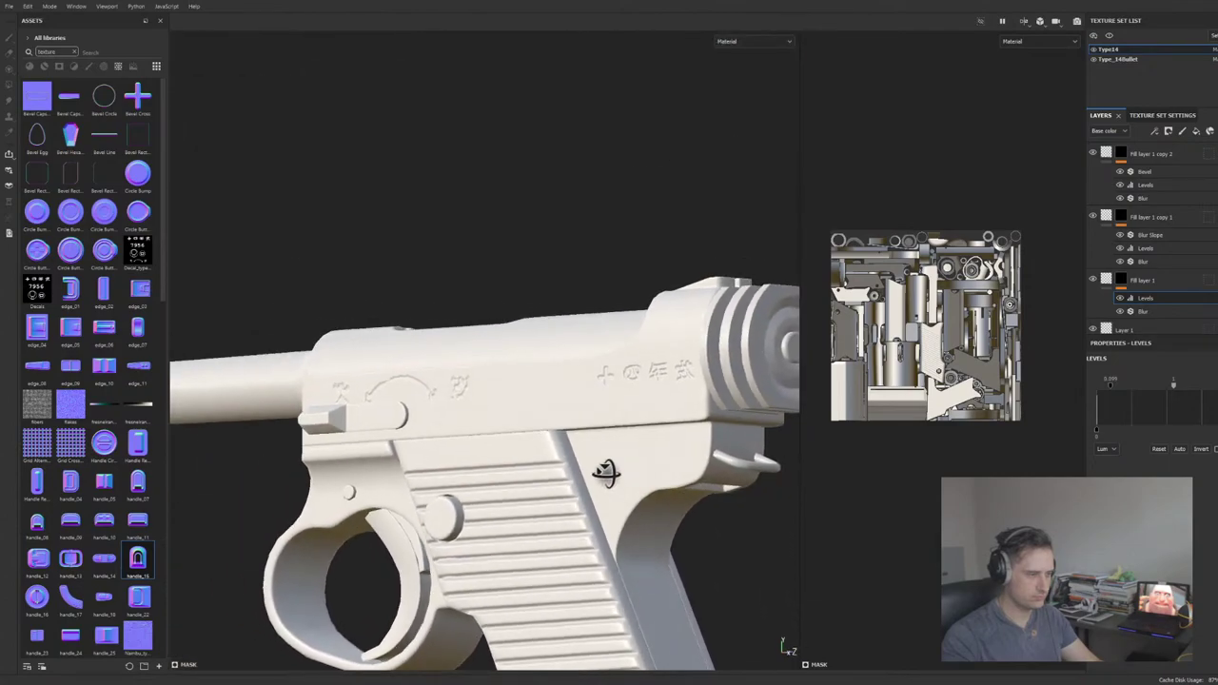
middle_click_drag(634, 485, 589, 442, "alt")
left_click_drag(600, 442, 652, 425, "alt")
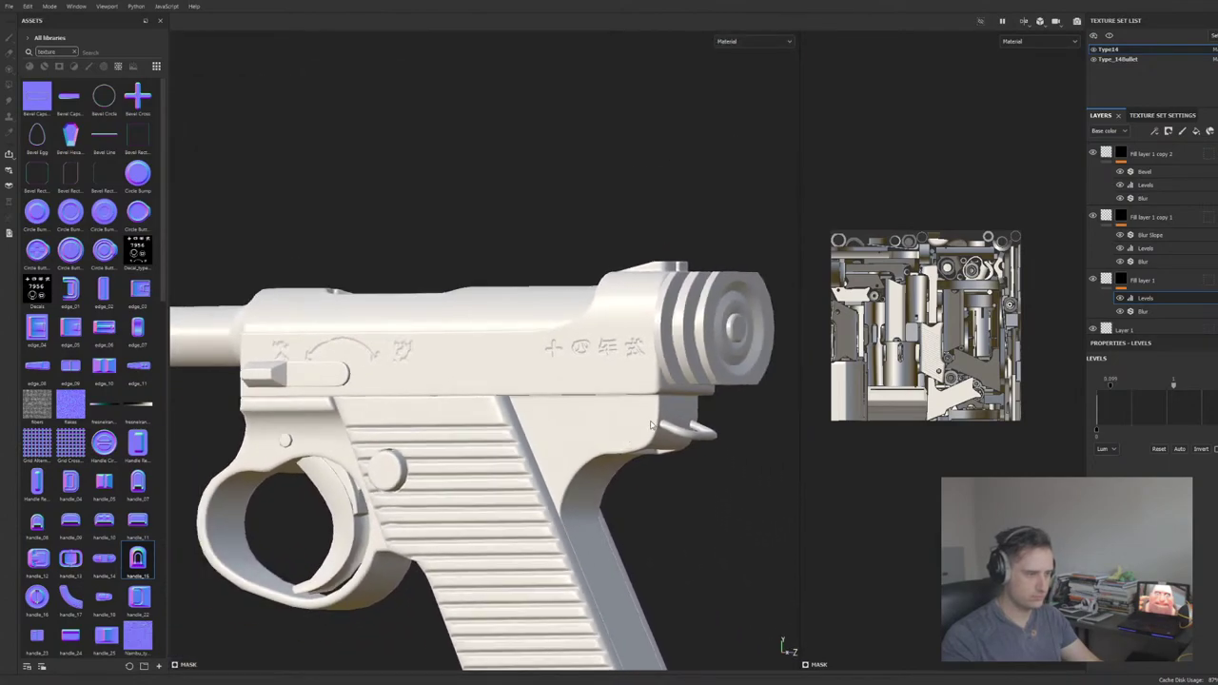
middle_click_drag(693, 419, 679, 416, "alt")
scroll(637, 446, "up", 3)
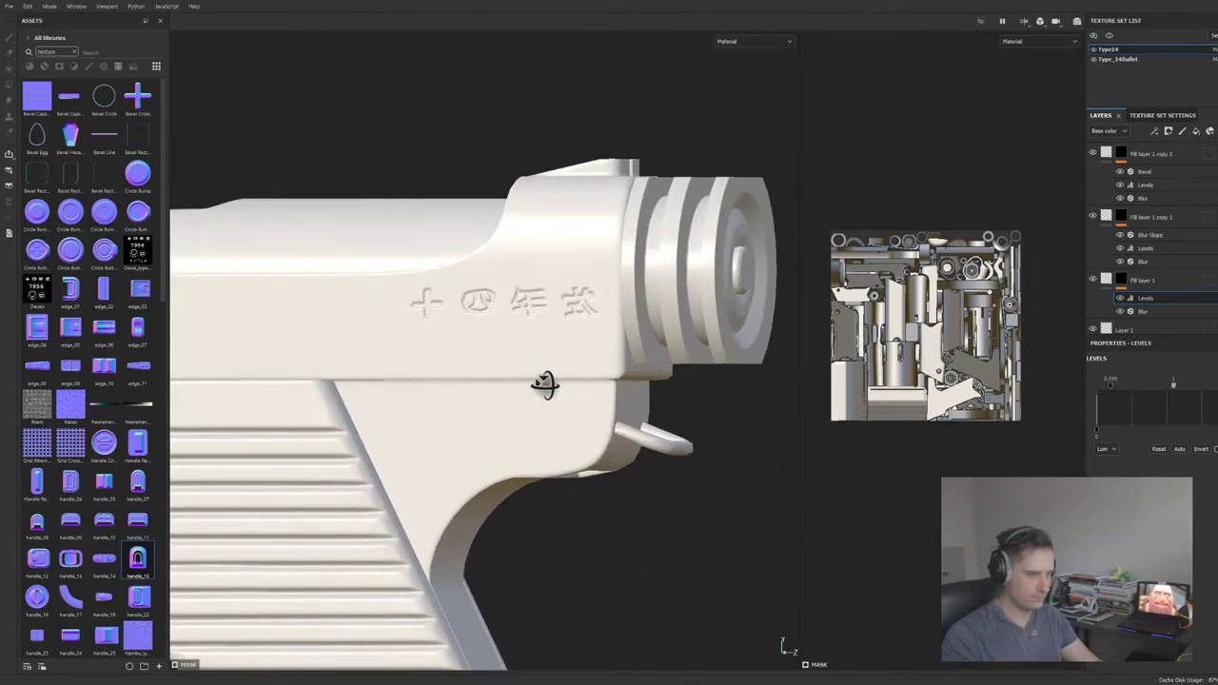
left_click_drag(545, 384, 609, 443, "alt")
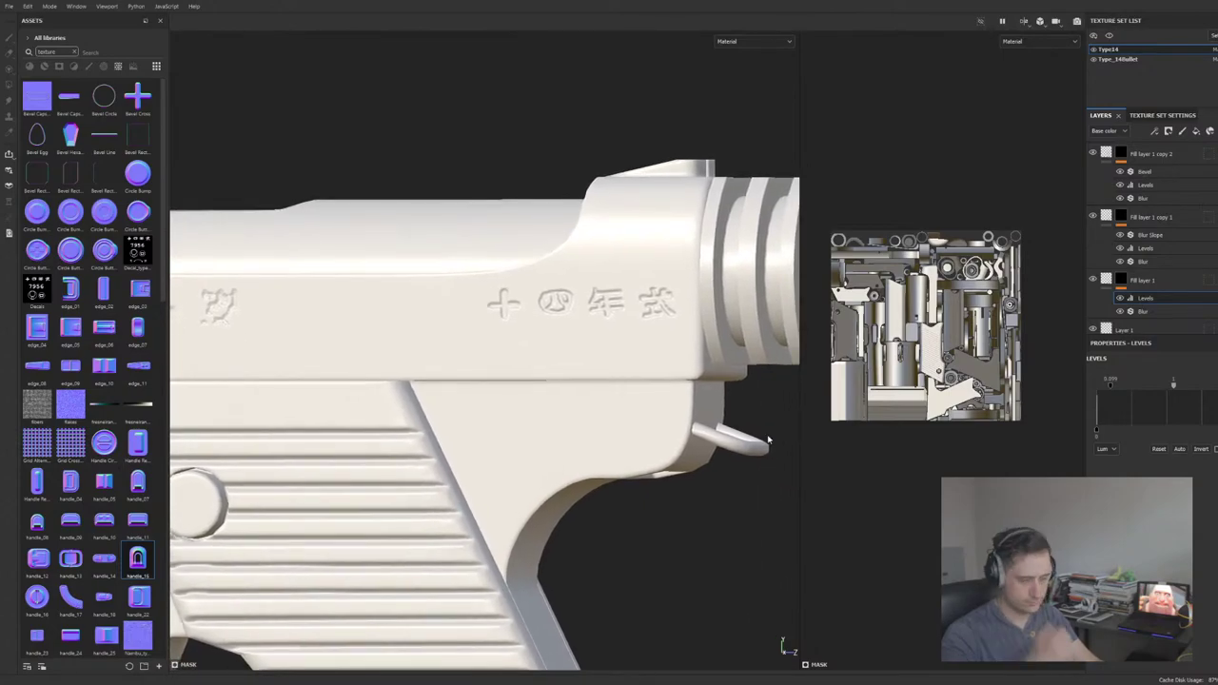
left_click_drag(767, 440, 505, 528, "alt")
middle_click_drag(445, 549, 492, 381, "alt")
scroll(492, 386, "down", 5)
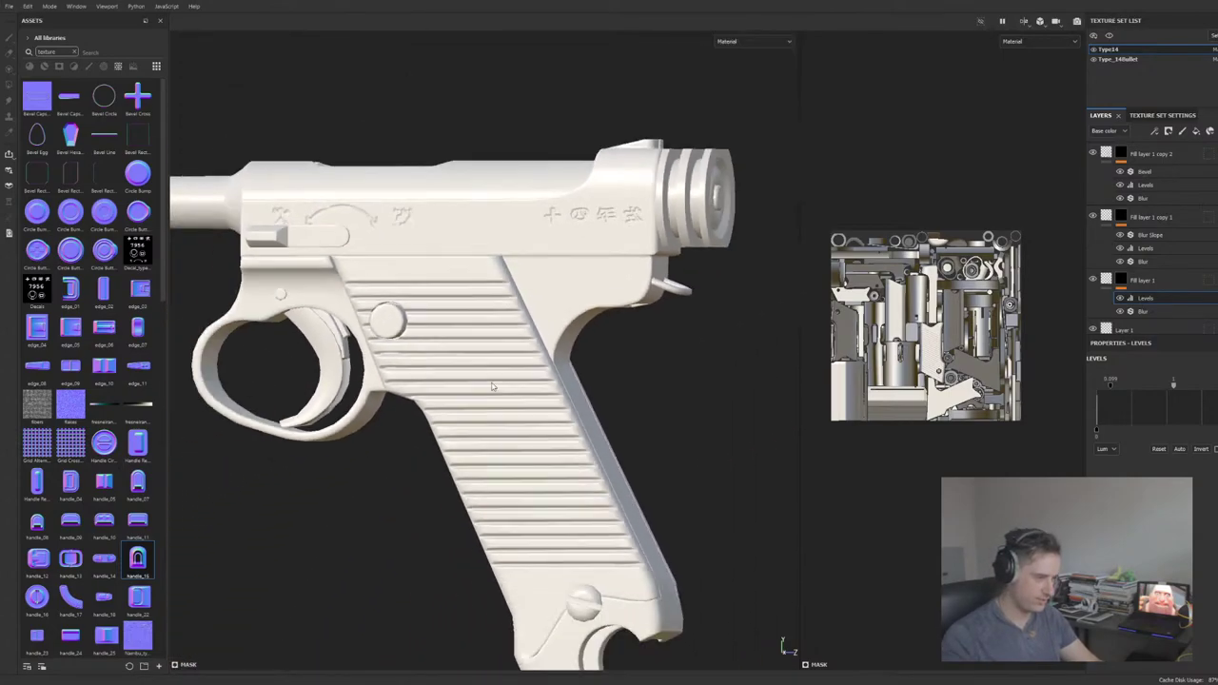
Step: Examine the detached magazine on both sides, including its base and round grooved button
middle_click_drag(389, 502, 574, 455, "alt")
scroll(575, 455, "up", 2)
scroll(463, 522, "up", 4)
middle_click_drag(462, 522, 693, 273, "alt")
scroll(386, 431, "up", 1)
scroll(386, 431, "up", 1)
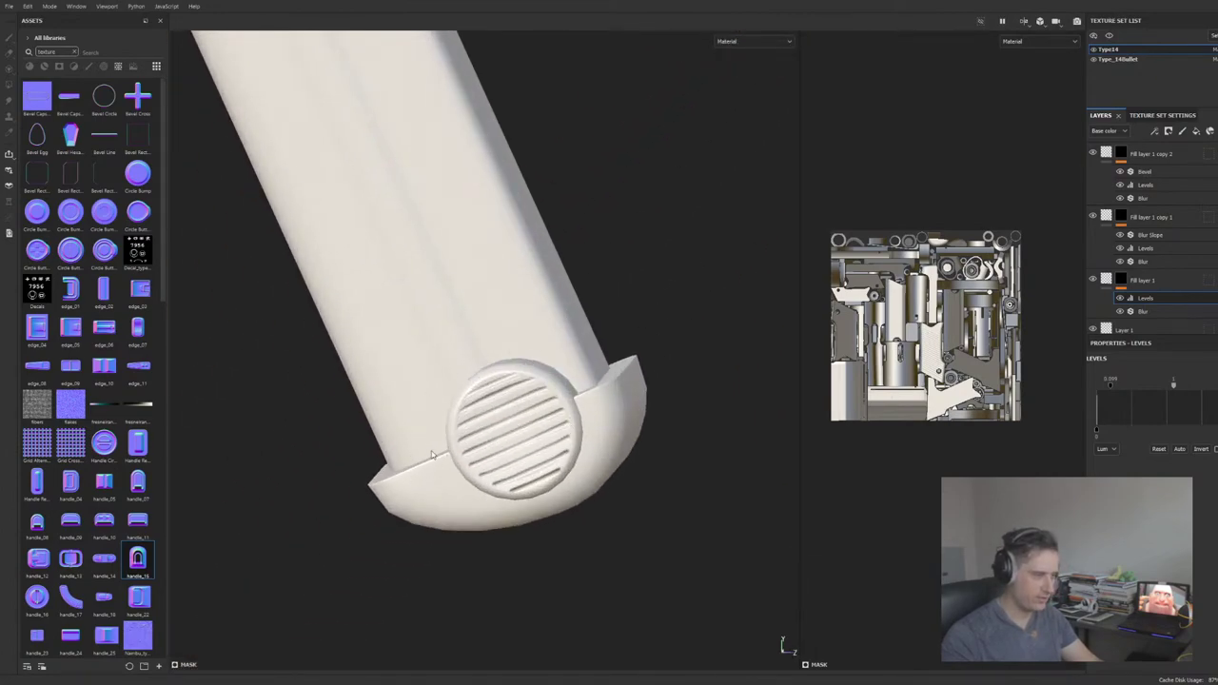
scroll(432, 455, "down", 6)
left_click_drag(432, 455, 327, 357, "alt")
scroll(396, 425, "up", 2)
scroll(399, 427, "down", 5)
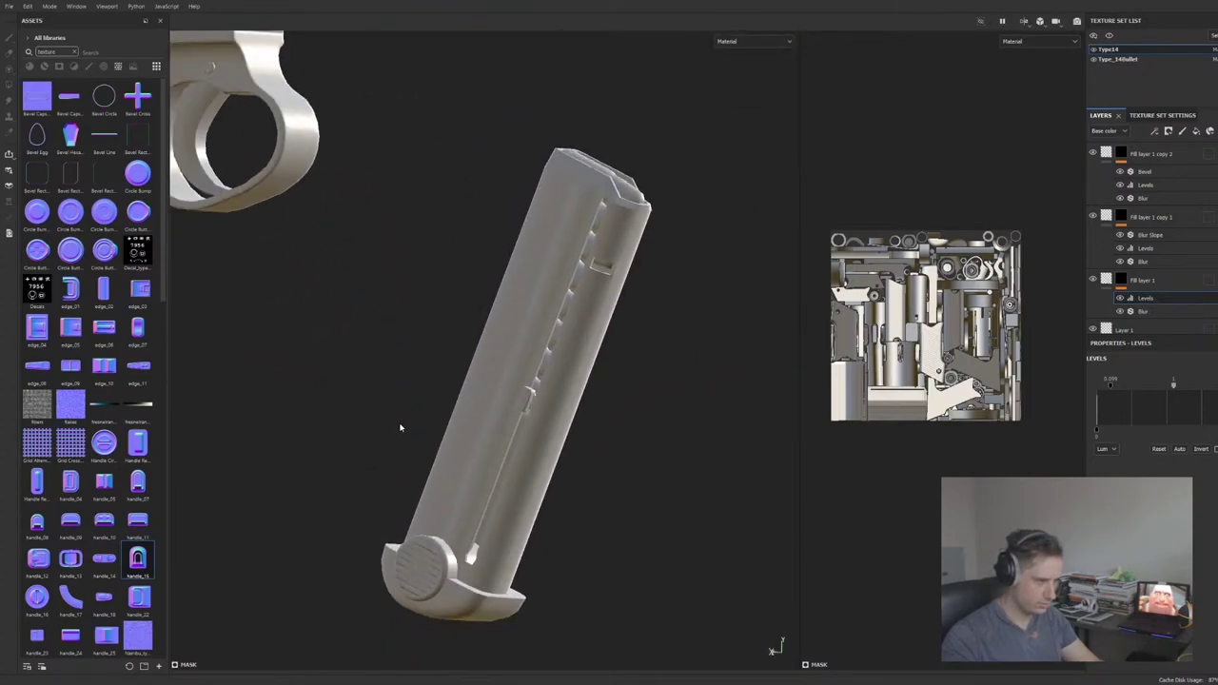
left_click_drag(752, 354, 468, 390, "alt")
middle_click_drag(265, 338, 571, 399, "alt")
scroll(571, 399, "up", 4)
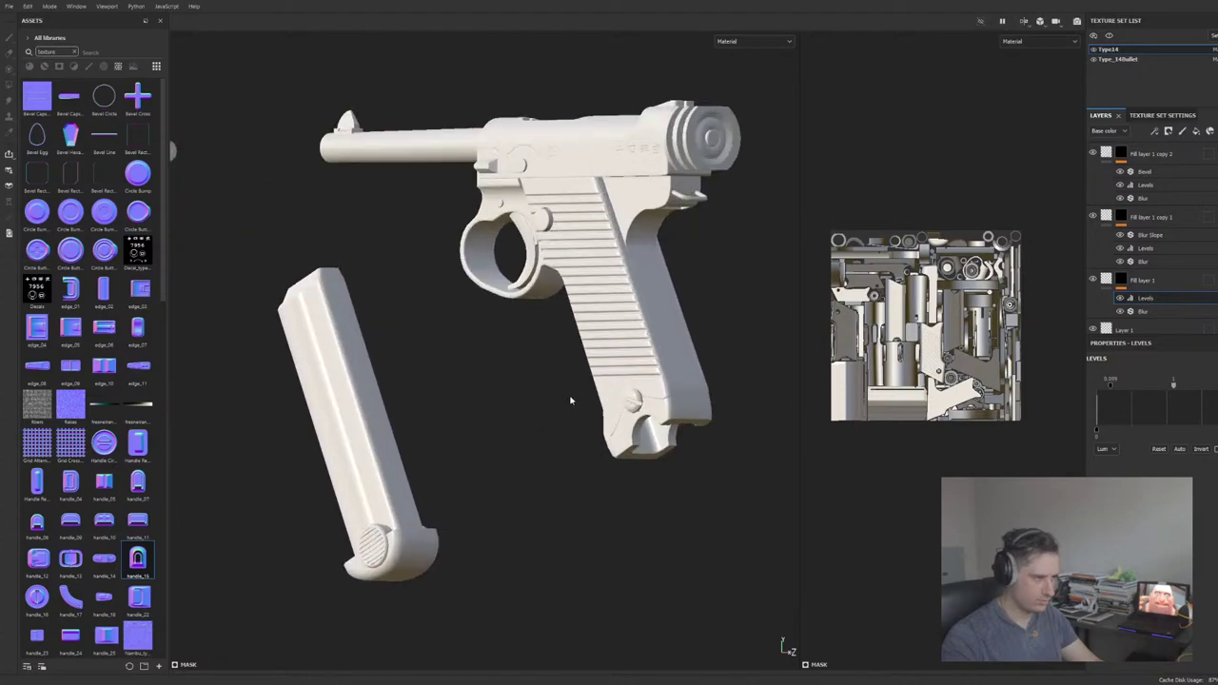
Step: Check the safety lever symbols, curved arrow and rear receiver characters along the pistol's side
left_click_drag(563, 394, 501, 370, "alt")
middle_click_drag(501, 370, 520, 461, "alt")
left_click_drag(421, 368, 486, 374, "alt")
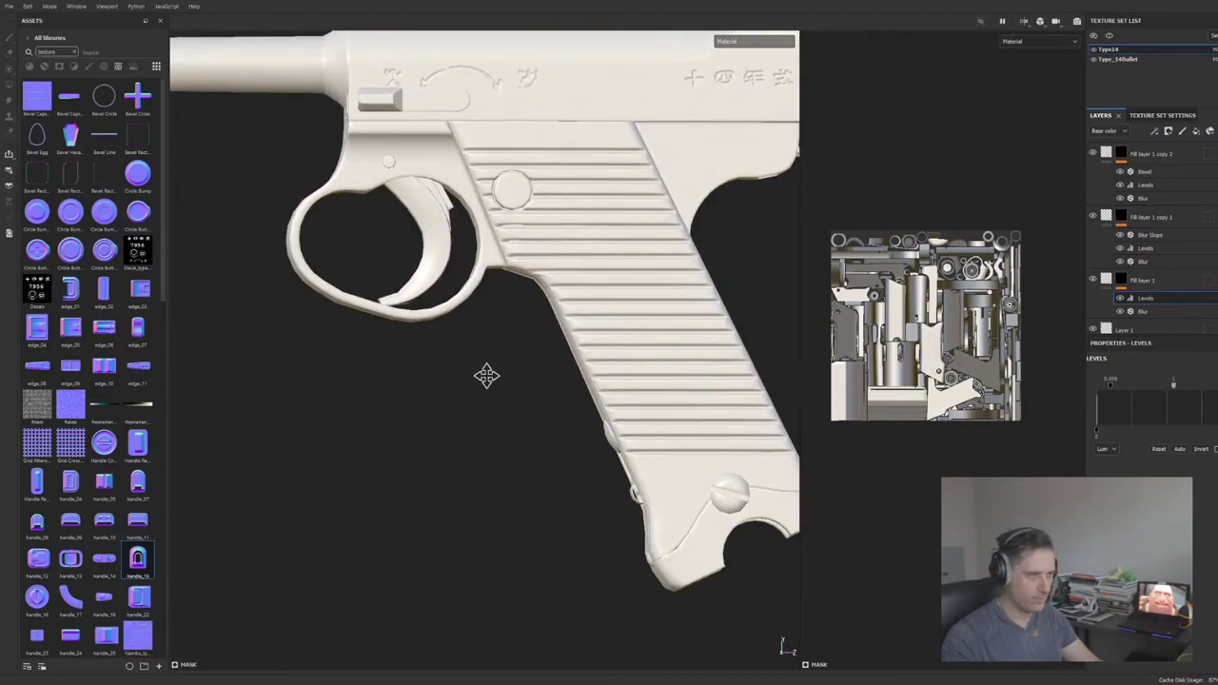
middle_click_drag(487, 375, 461, 428, "alt")
left_click_drag(608, 391, 593, 381, "alt")
middle_click_drag(592, 381, 566, 489, "alt")
left_click_drag(565, 489, 488, 430, "alt")
right_click_drag(546, 447, 674, 489, "alt")
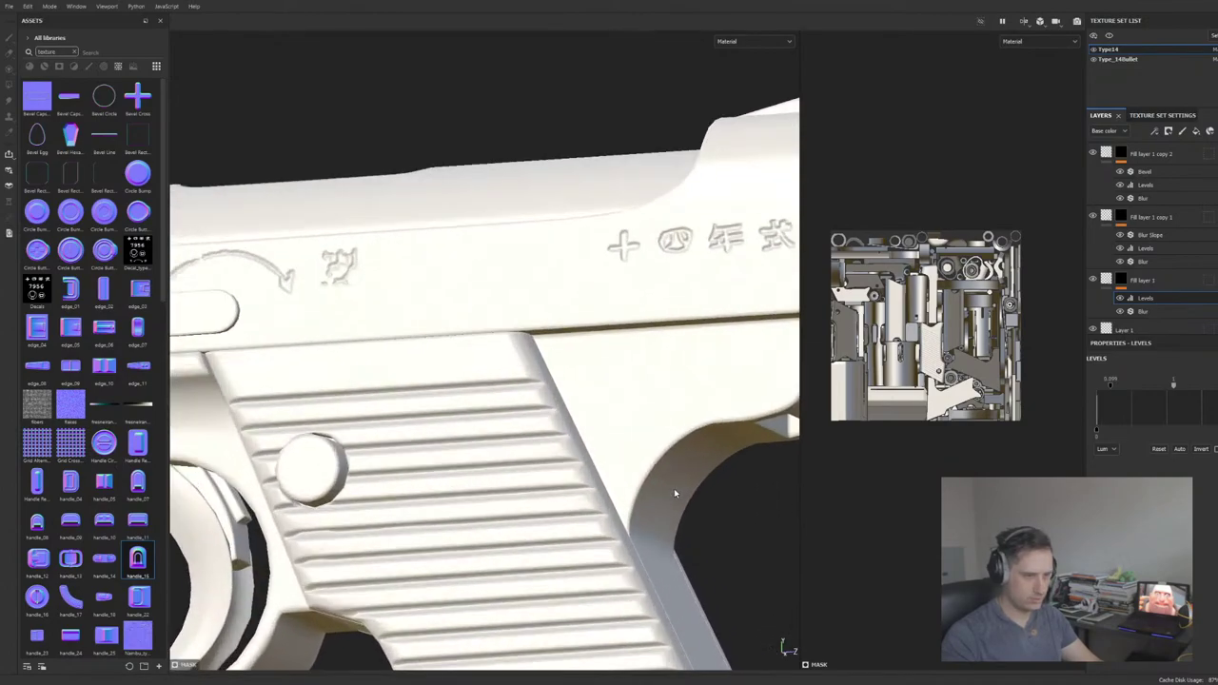
Step: Add a Blur Slope filter above the Levels on Fill layer 1's mask and reduce its intensity until the characters are legible
middle_click_drag(664, 477, 494, 511, "alt")
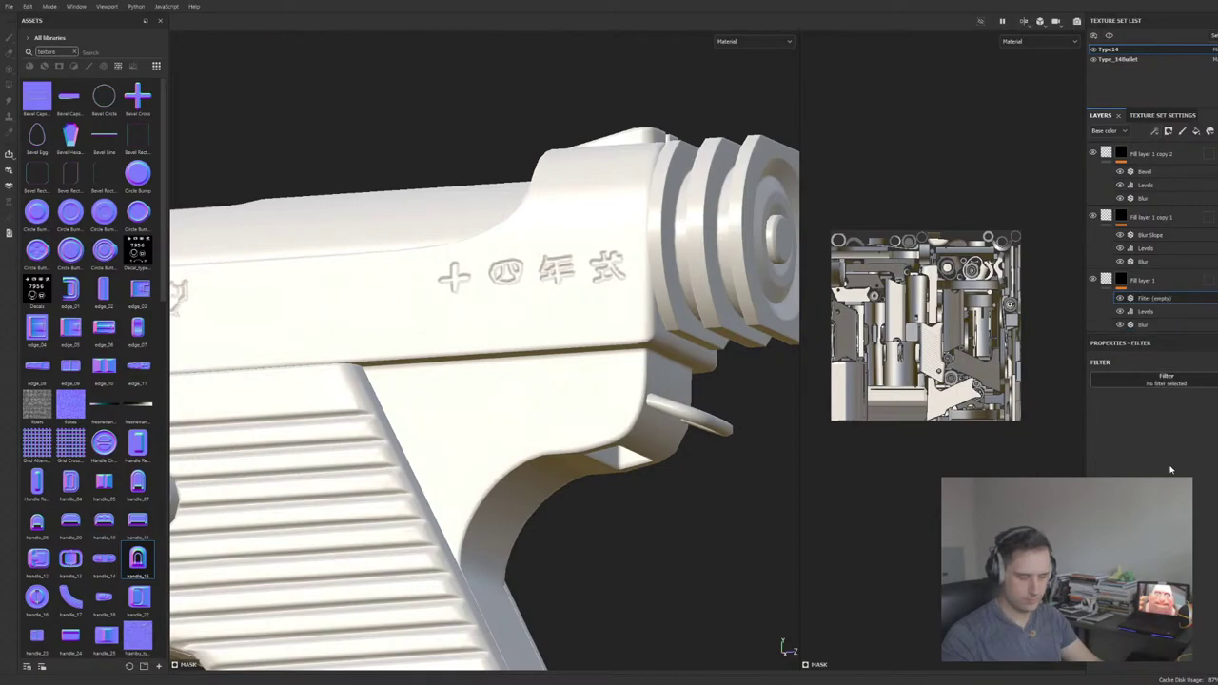
left_click(1141, 444)
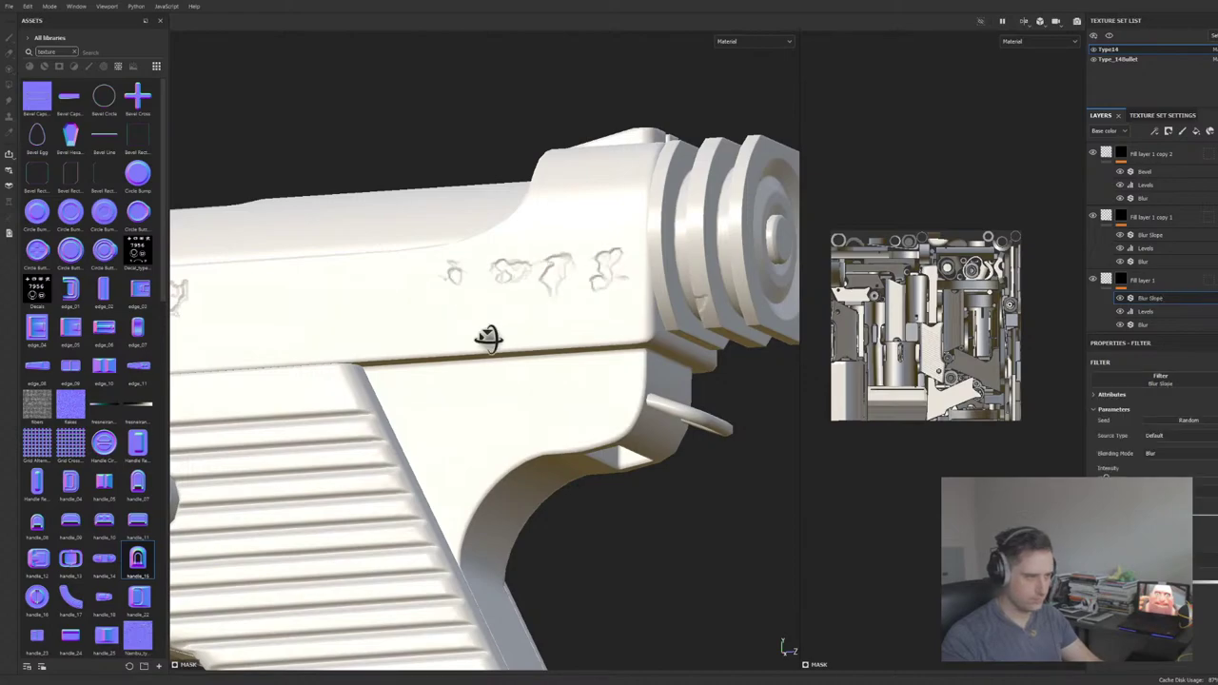
left_click_drag(484, 333, 568, 379, "alt")
scroll(570, 379, "up", 2)
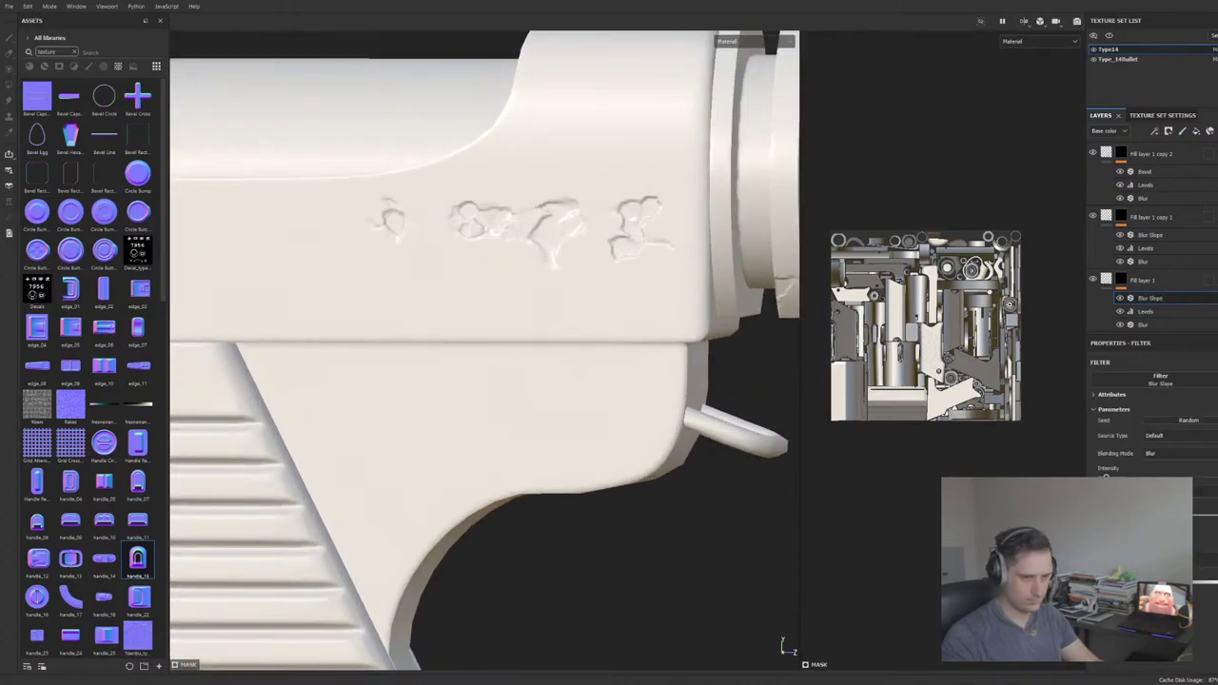
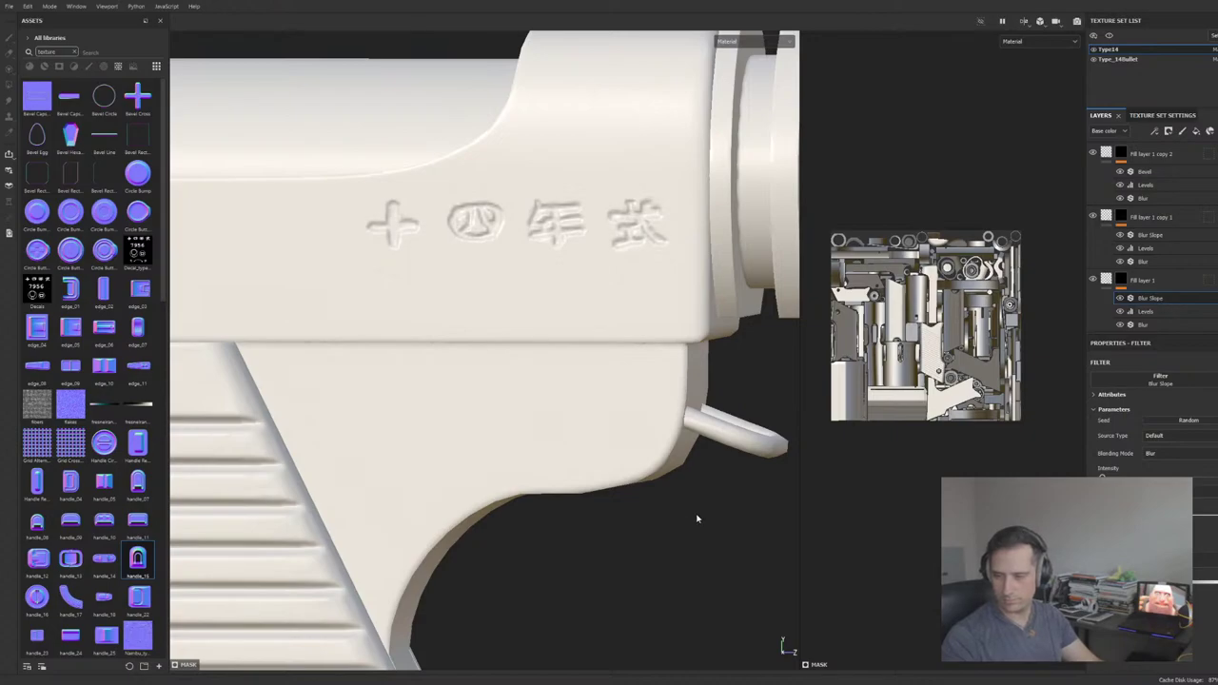
Step: Inspect the roughened receiver characters against the rest of the pistol from near and far
scroll(697, 519, "down", 6)
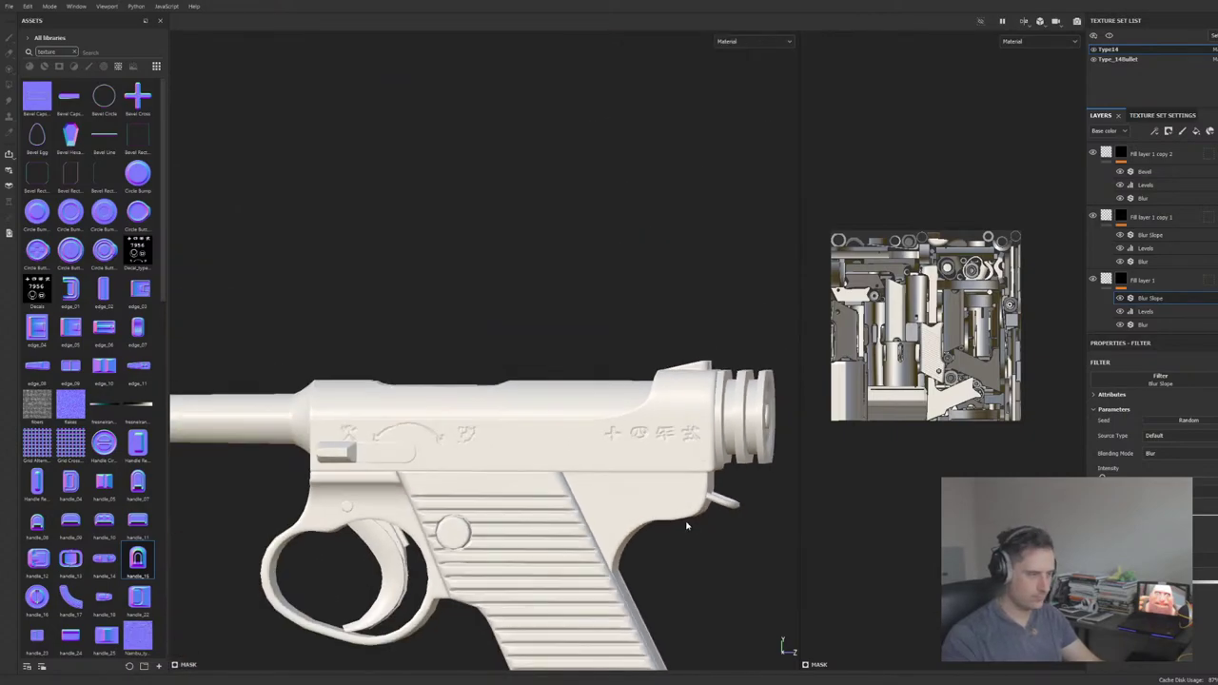
middle_click_drag(694, 519, 623, 413)
scroll(614, 418, "down", 4)
left_click_drag(607, 467, 558, 469, "alt")
middle_click_drag(556, 472, 546, 390, "alt")
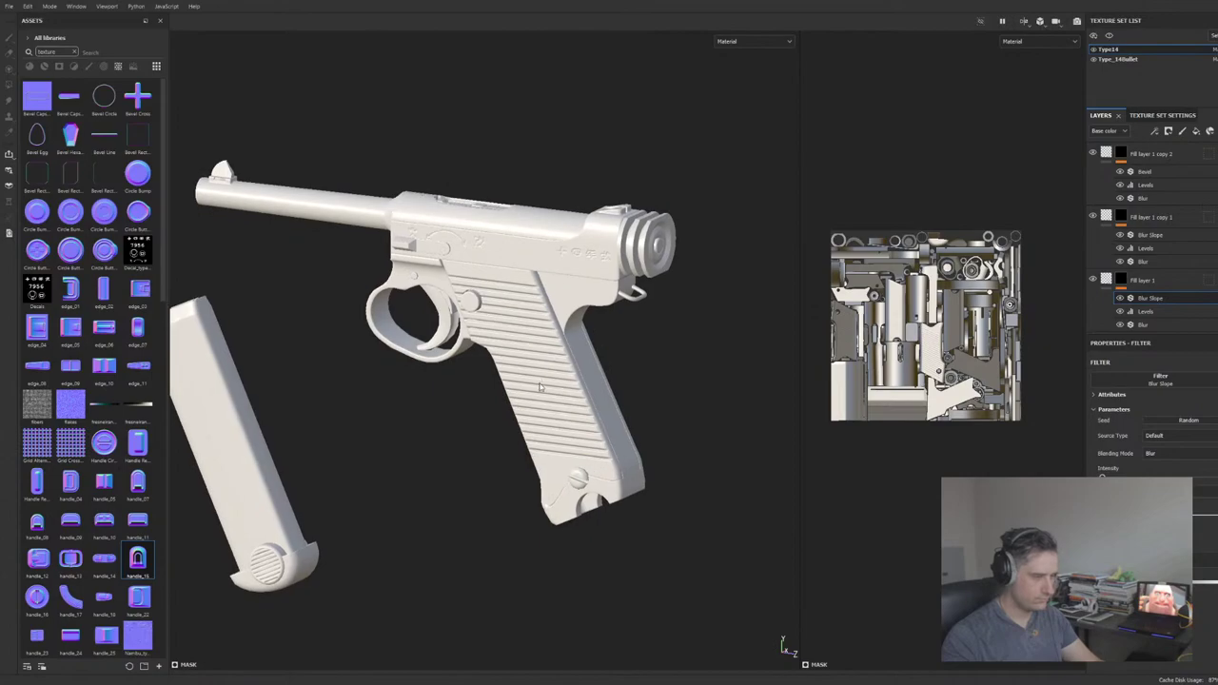
scroll(552, 439, "up", 4)
left_click_drag(394, 438, 469, 442, "alt")
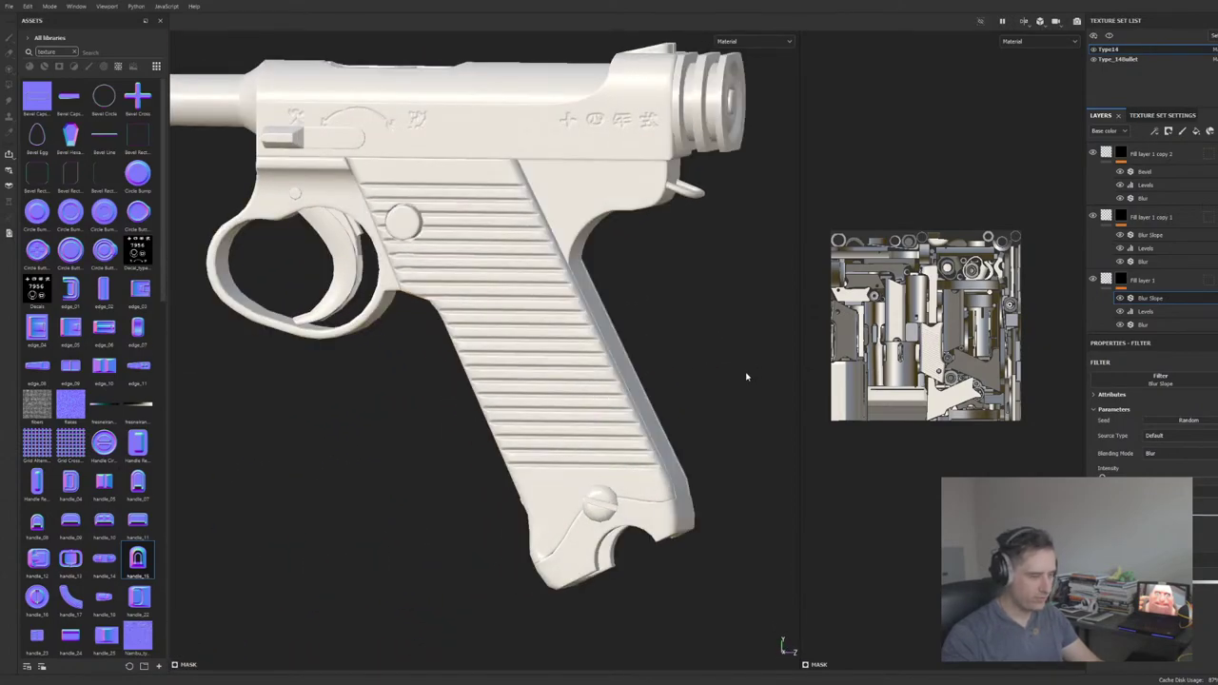
left_click_drag(642, 369, 341, 317, "alt")
middle_click_drag(341, 317, 400, 279, "alt")
left_click_drag(400, 280, 435, 280, "alt")
middle_click_drag(435, 279, 517, 280, "alt")
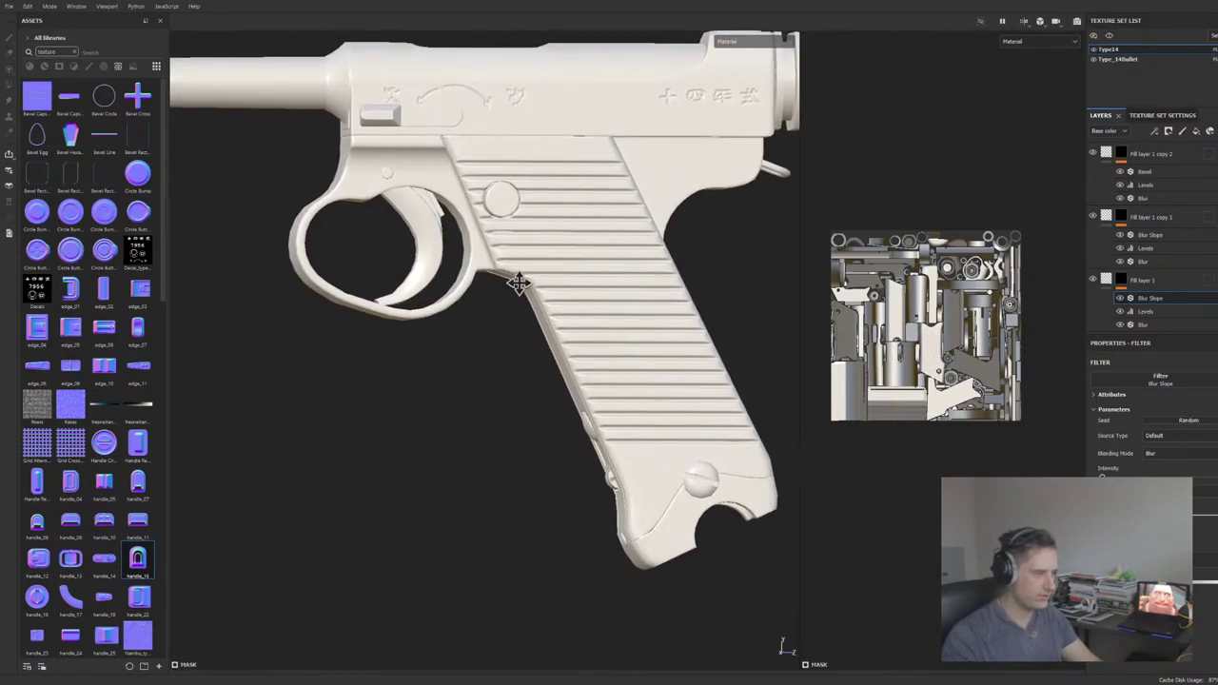
Step: Examine the grip's grooves and rear strap together with the receiver markings from oblique rear angles
left_click_drag(516, 280, 571, 285, "alt")
middle_click_drag(571, 285, 486, 294, "alt")
left_click_drag(486, 294, 447, 342, "alt")
scroll(448, 341, "up", 2)
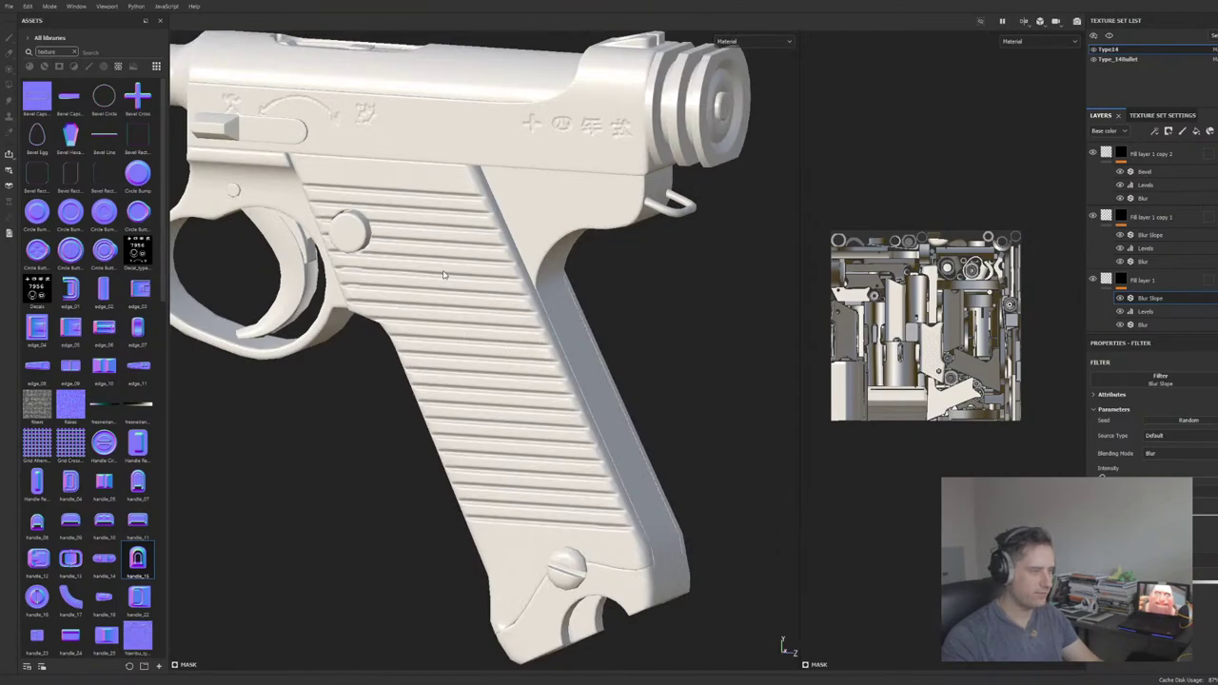
scroll(444, 275, "up", 1)
left_click_drag(573, 332, 523, 221, "alt")
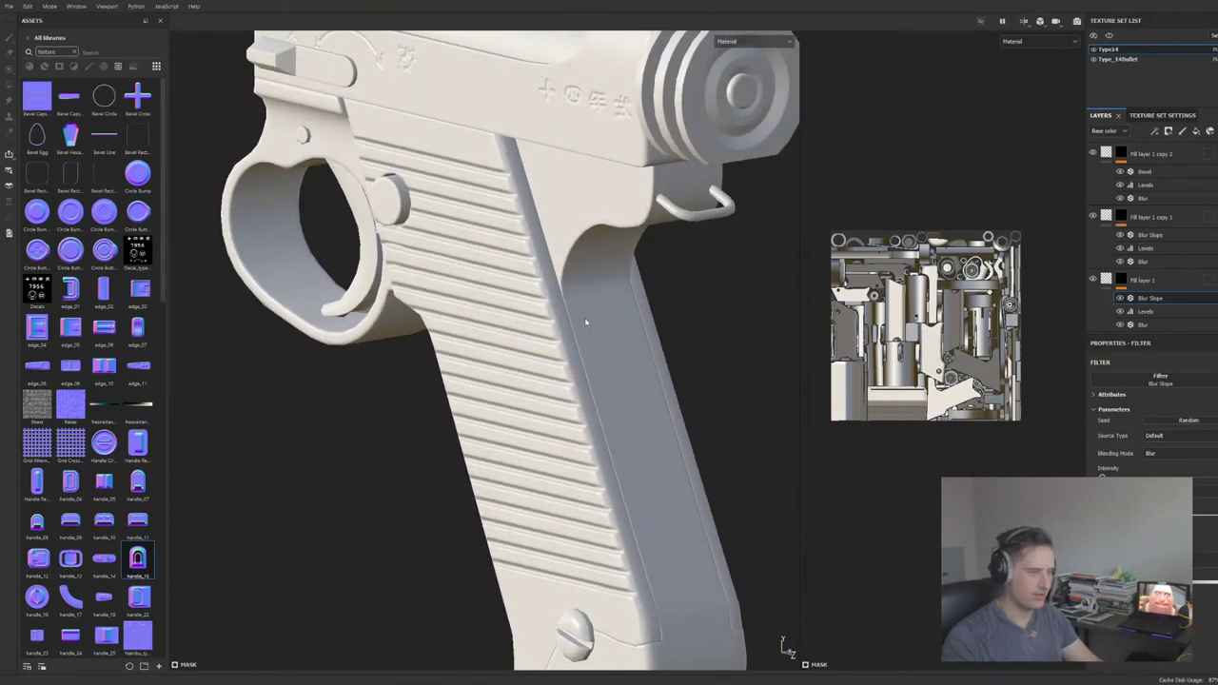
left_click_drag(508, 310, 421, 340, "alt")
left_click_drag(545, 362, 450, 348, "alt")
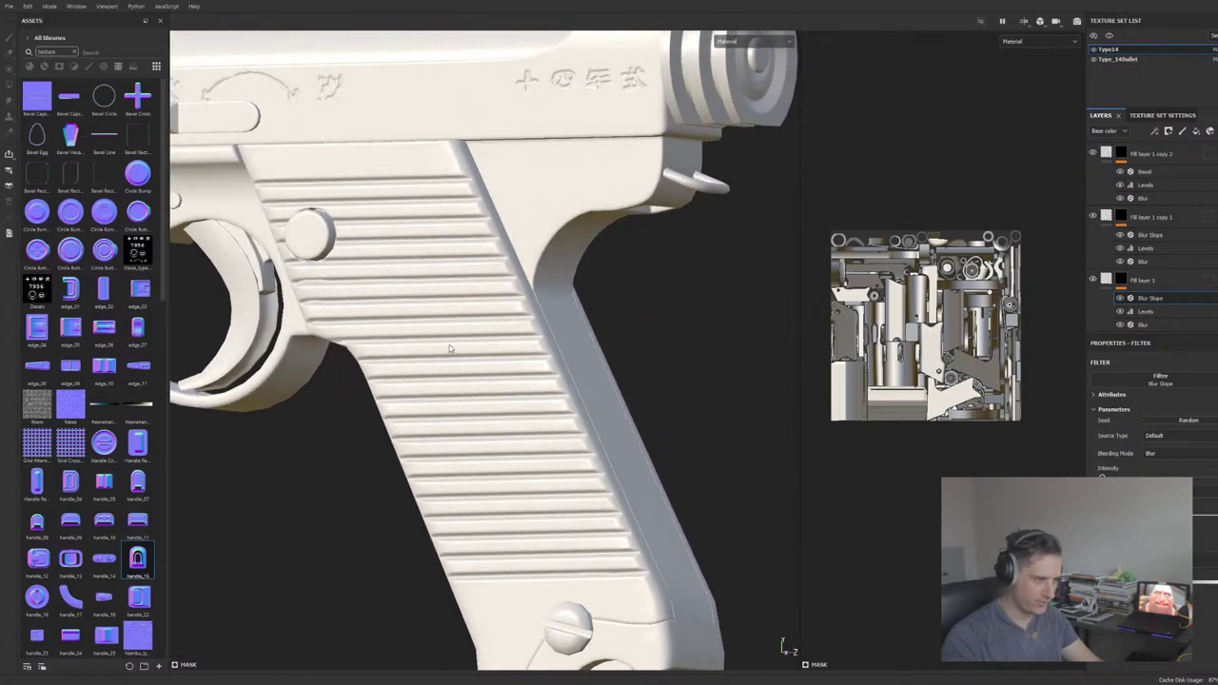
left_click_drag(391, 305, 539, 274, "alt")
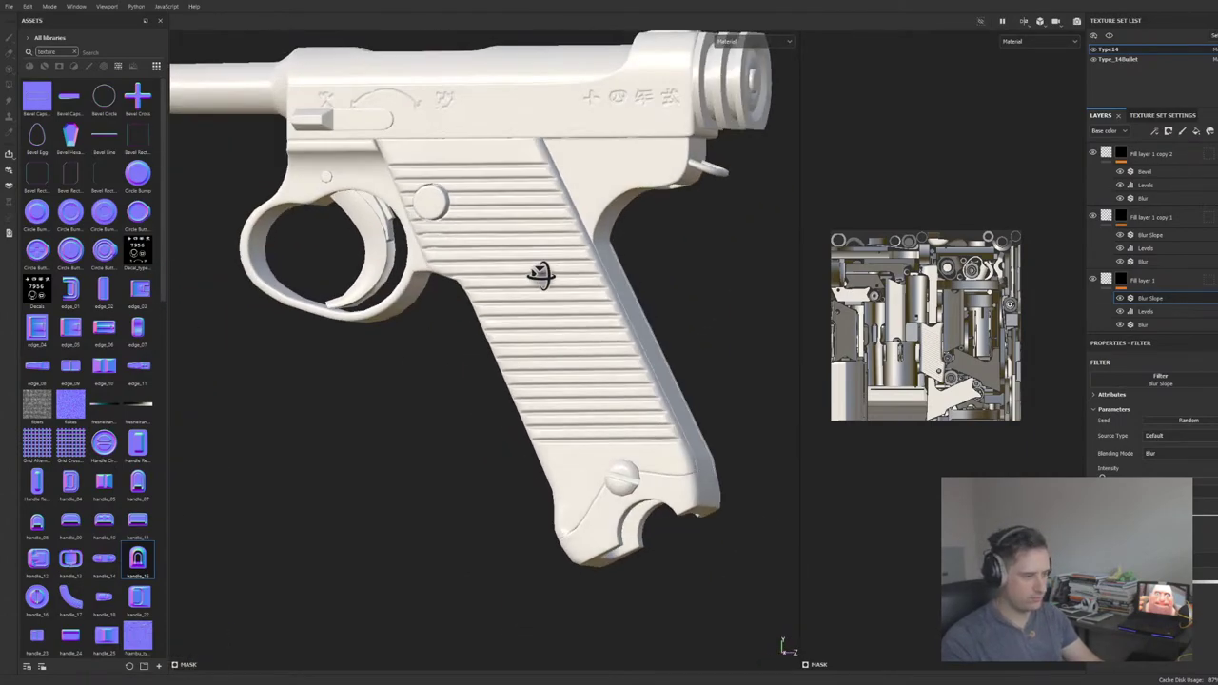
Step: Review the pistol and magazine together, judging how the side markings read at a distance
middle_click_drag(423, 238, 600, 326, "alt")
scroll(487, 248, "down", 2)
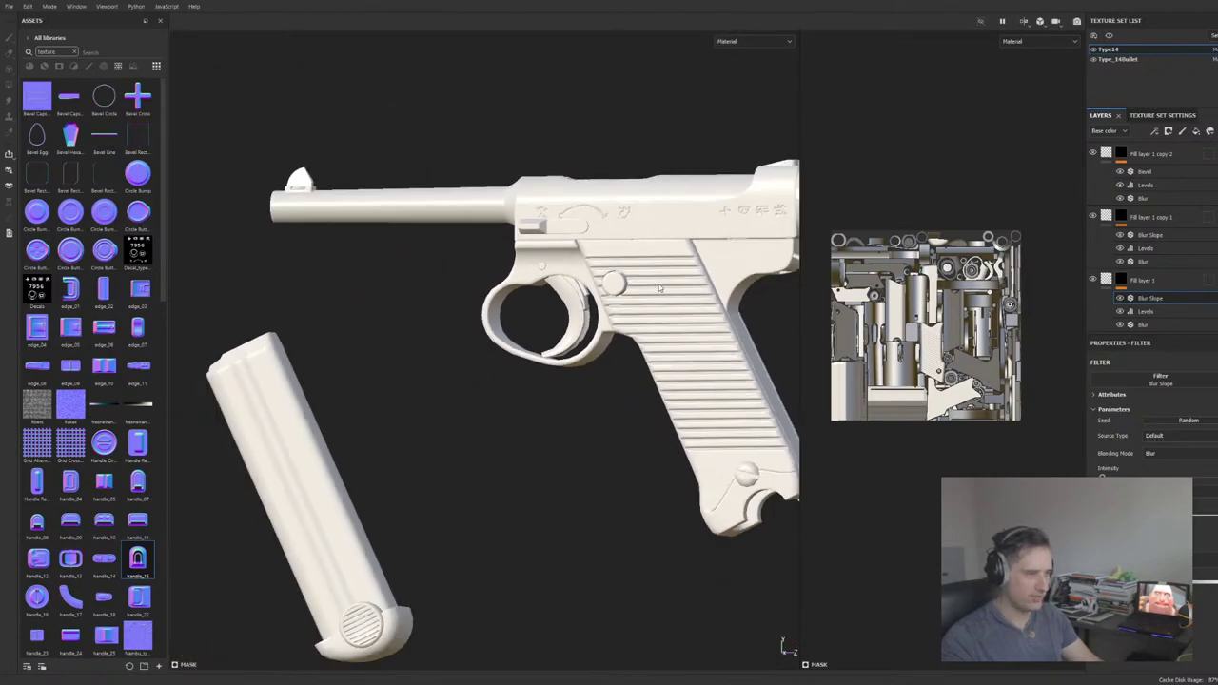
middle_click_drag(681, 279, 528, 271, "alt")
scroll(529, 275, "up", 3)
scroll(651, 369, "down", 5)
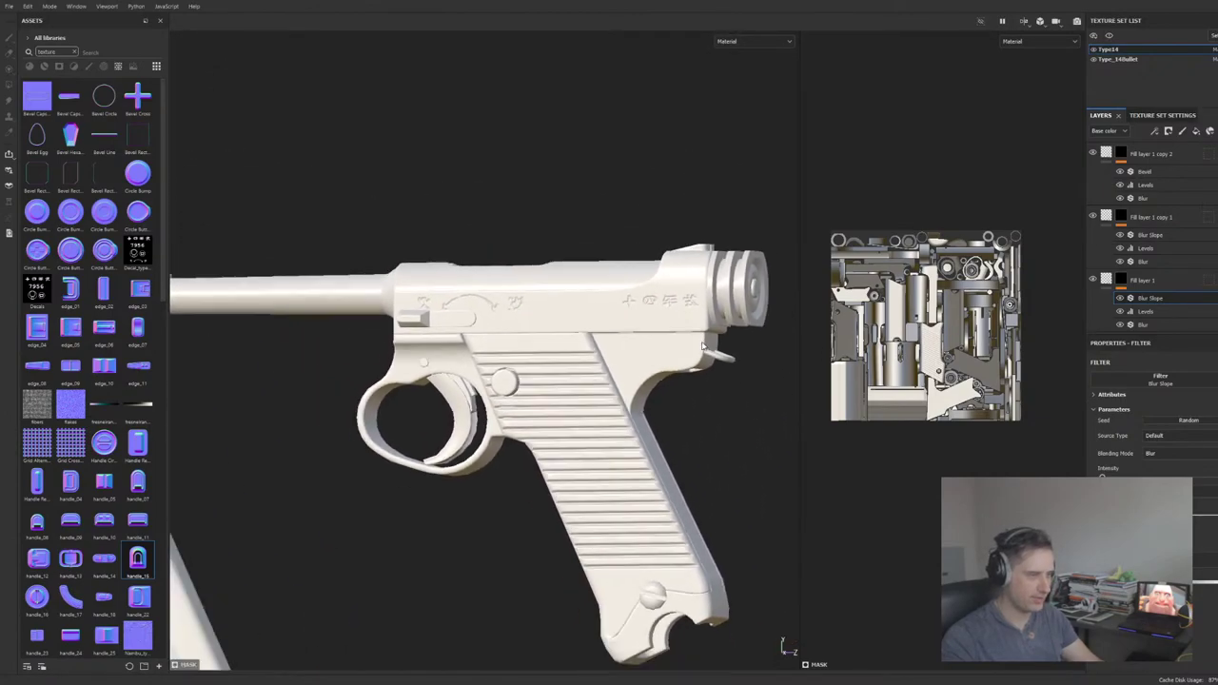
middle_click_drag(651, 369, 655, 330)
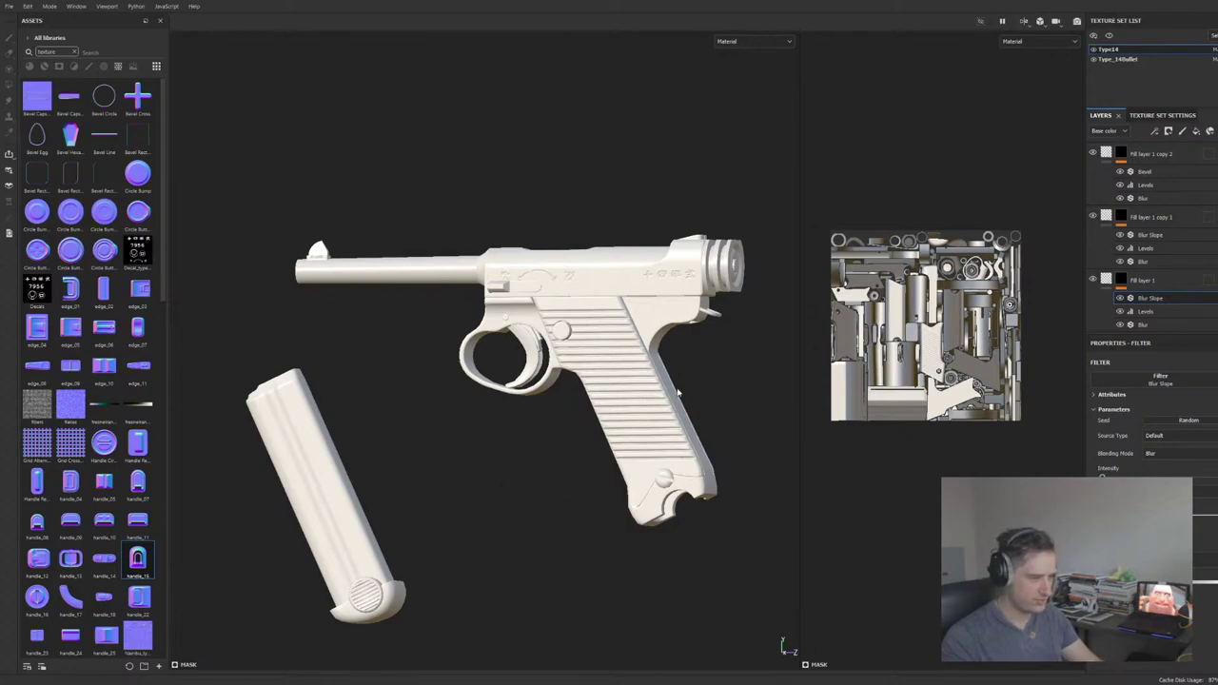
left_click_drag(677, 393, 656, 410, "alt")
left_click_drag(686, 320, 688, 212, "alt")
scroll(557, 467, "up", 3)
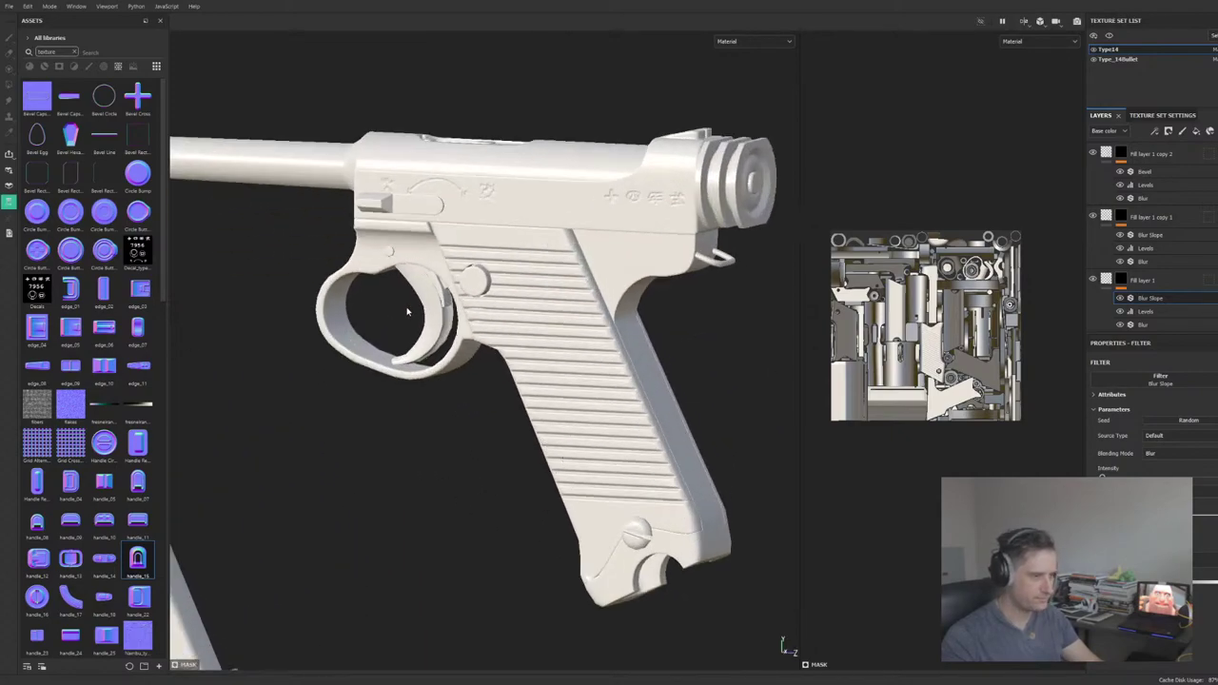
left_click_drag(407, 311, 596, 247, "alt")
middle_click_drag(596, 247, 537, 288, "alt")
left_click_drag(429, 330, 475, 326, "alt")
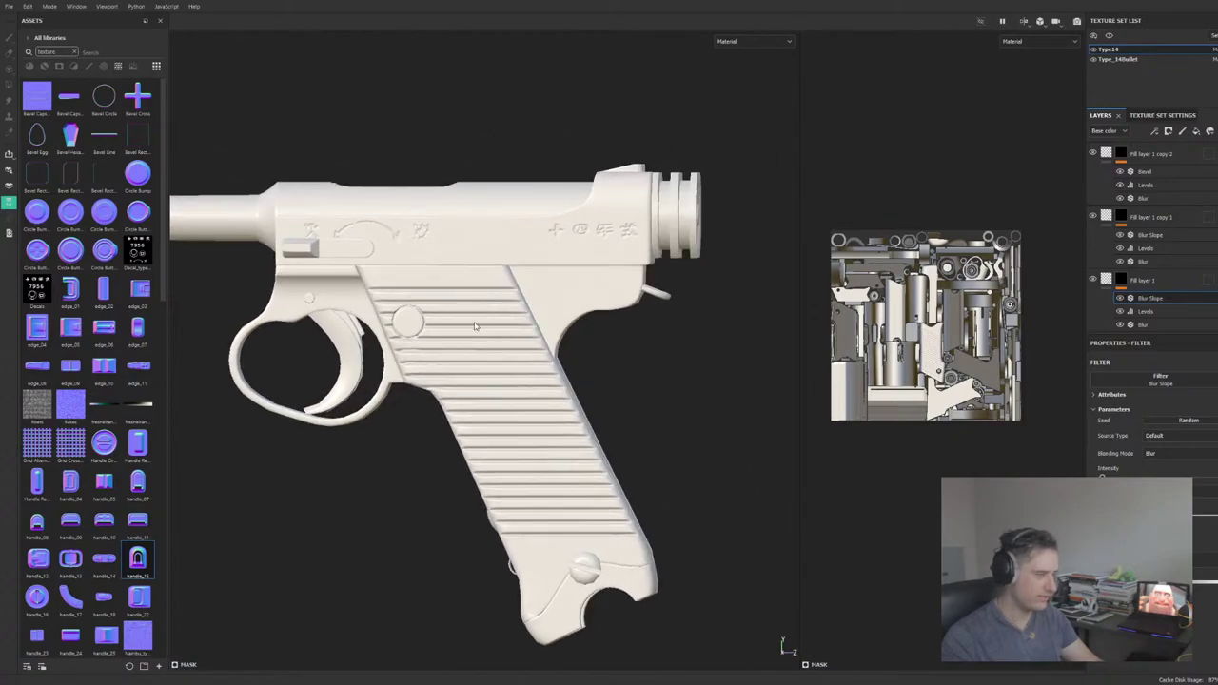
middle_click_drag(475, 327, 488, 287)
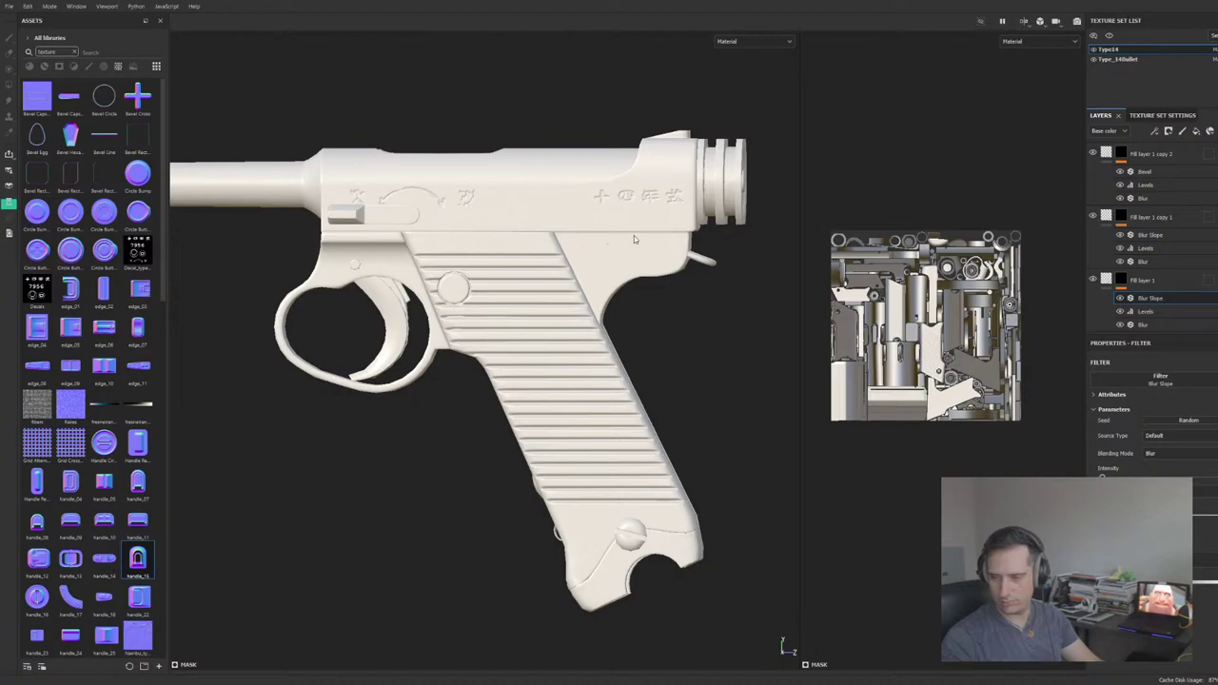
Step: Examine the rear sight, cocking knob and adjacent receiver characters from above and behind
left_click_drag(634, 235, 518, 242, "alt")
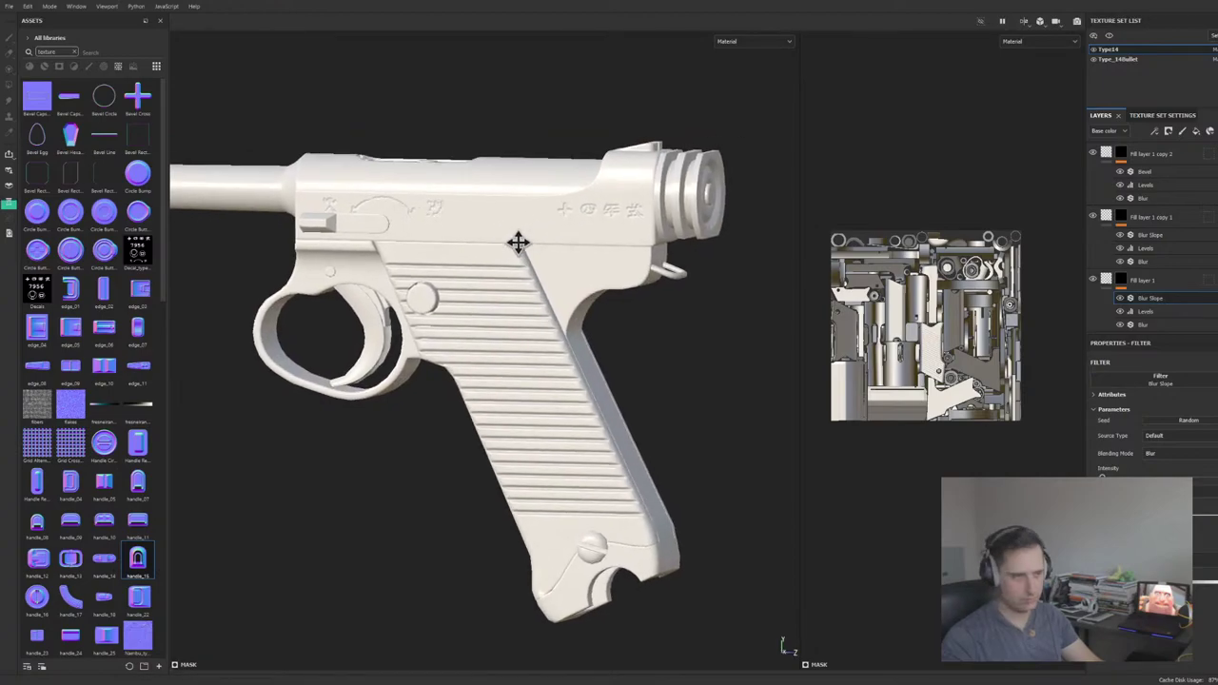
middle_click_drag(517, 241, 378, 341, "alt")
left_click_drag(448, 339, 360, 398, "alt")
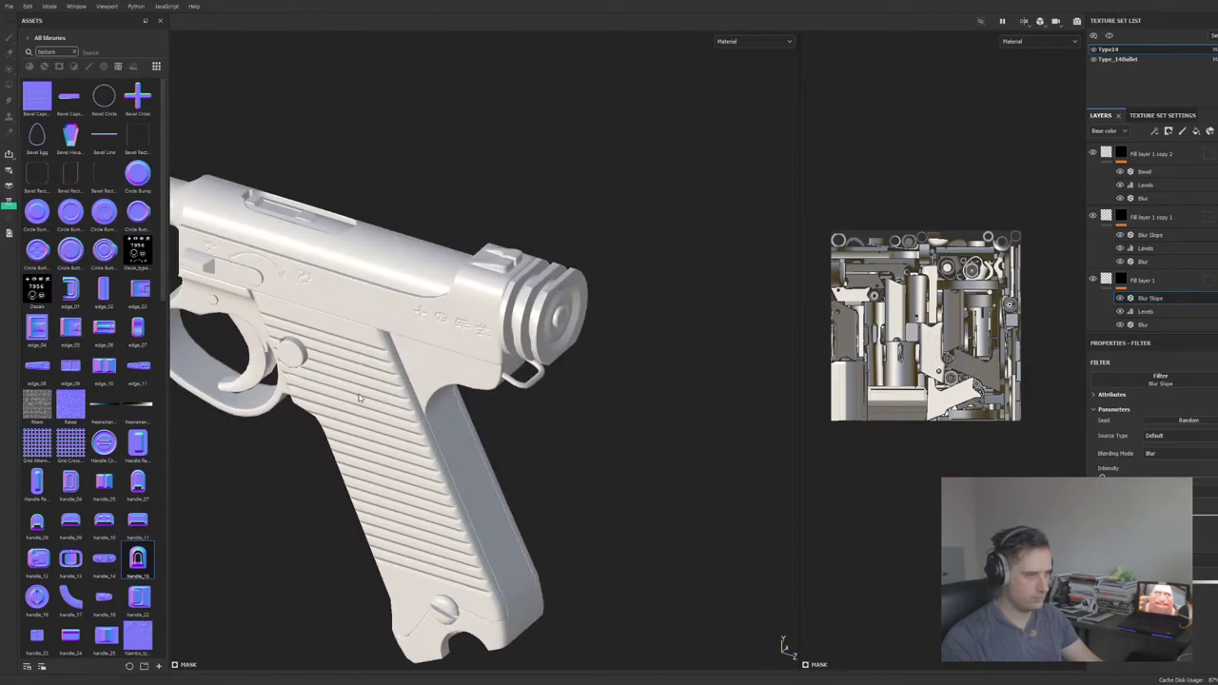
middle_click_drag(360, 398, 483, 466, "alt")
scroll(495, 484, "up", 2)
middle_click_drag(647, 341, 438, 388, "alt")
scroll(556, 393, "up", 4)
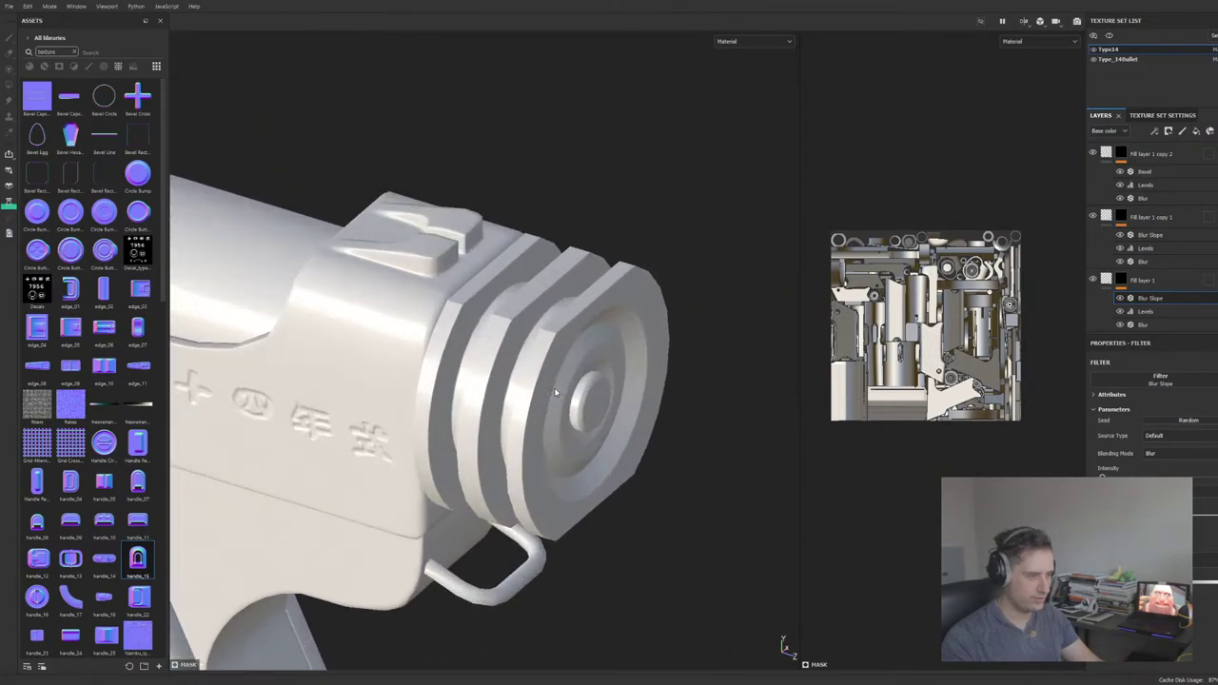
Step: Open the Type14 texture set's settings and set its texture size to 4096
scroll(556, 392, "up", 3)
left_click_drag(557, 346, 518, 411, "alt")
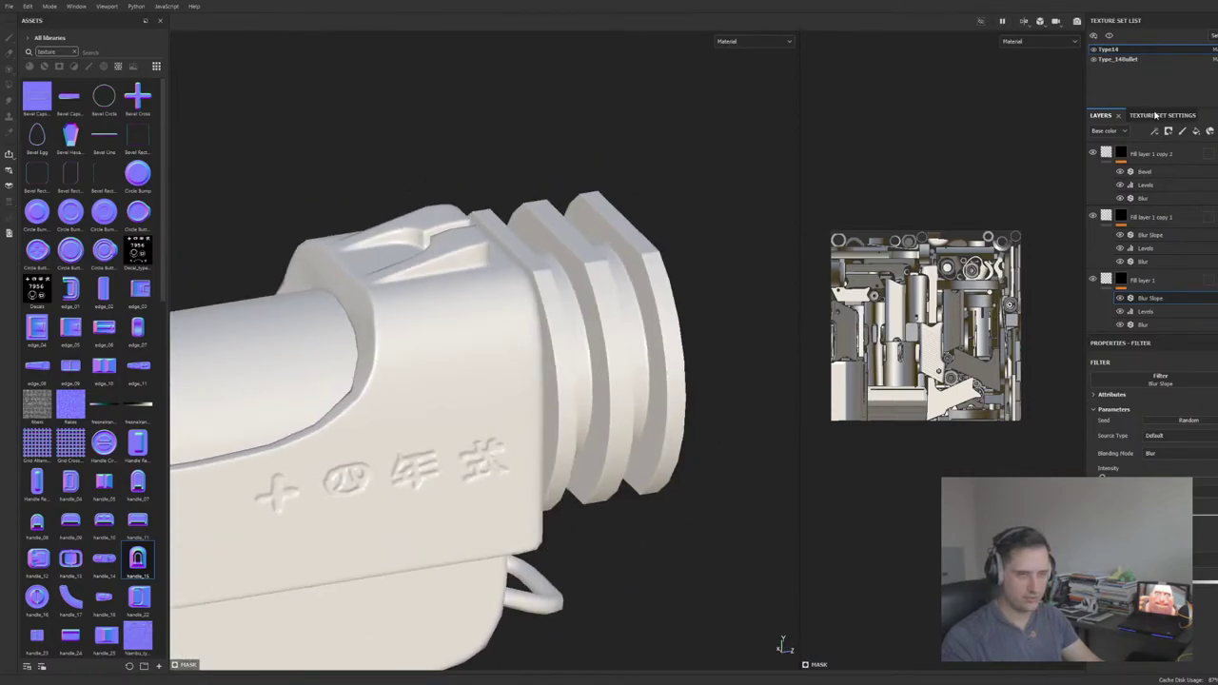
left_click(1156, 115)
scroll(1169, 233, "up", 5)
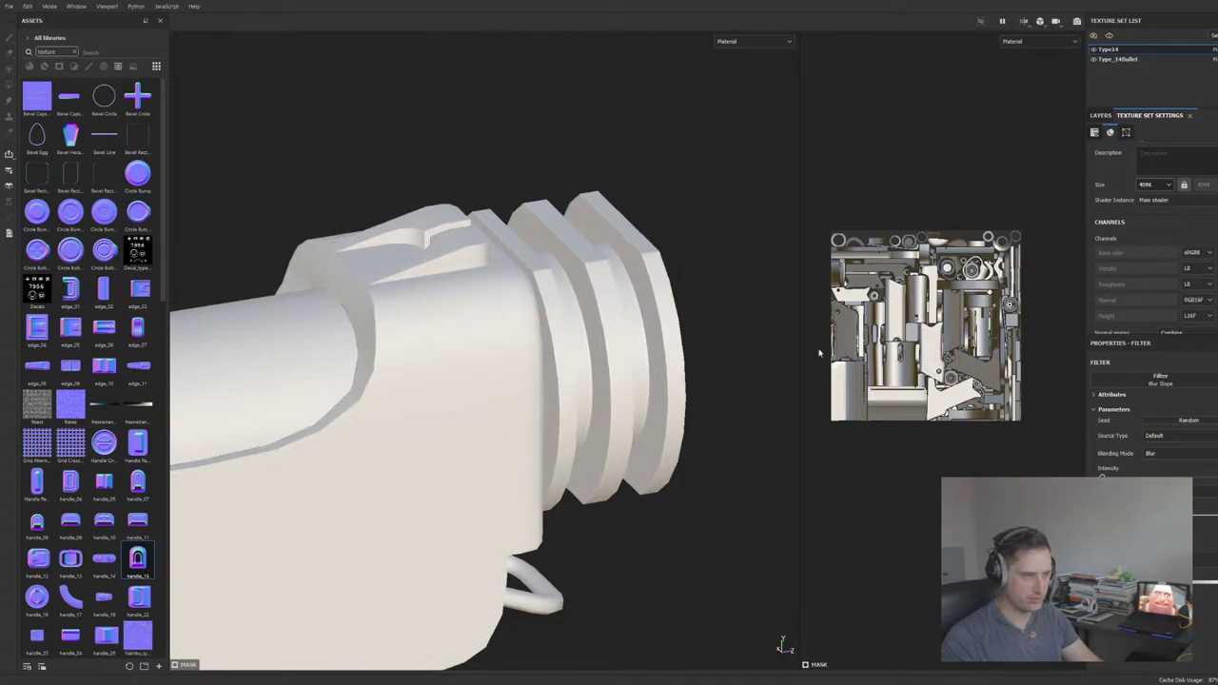
Step: Examine the concentric rings and central button on the cocking knob's rear face from close up
left_click_drag(674, 390, 462, 340, "alt")
middle_click_drag(462, 340, 445, 340, "alt")
scroll(577, 315, "up", 3)
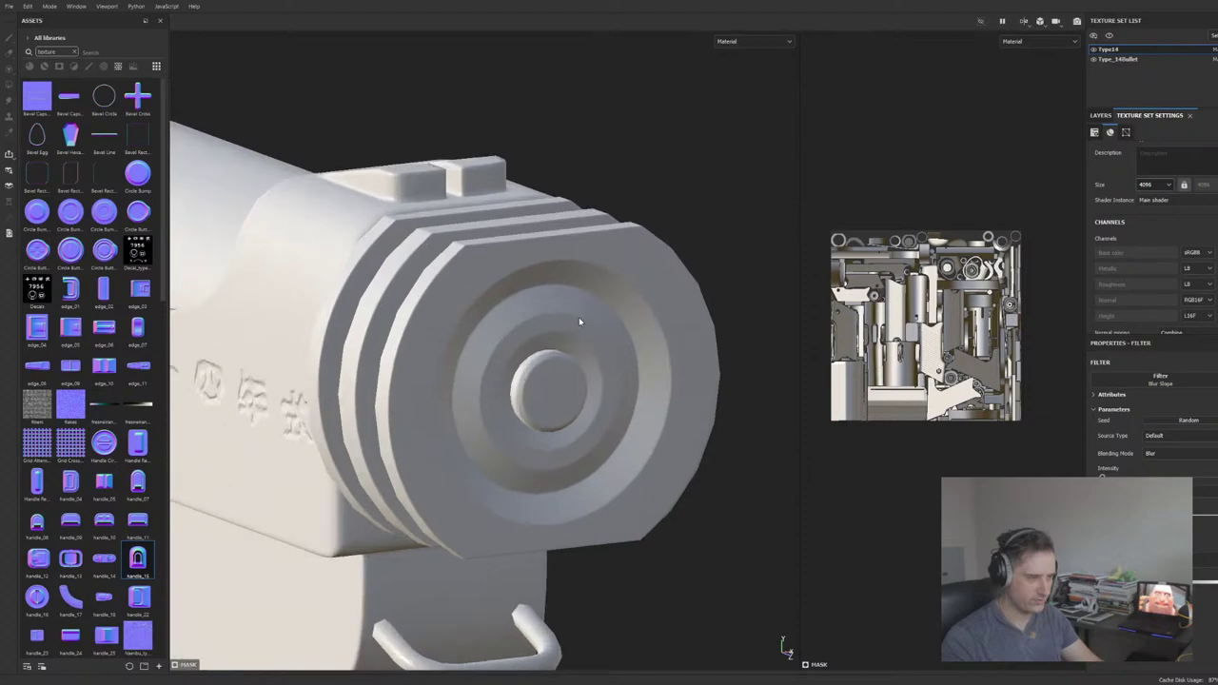
middle_click_drag(578, 317, 443, 203, "alt")
scroll(451, 249, "up", 2)
left_click_drag(450, 250, 372, 179, "alt")
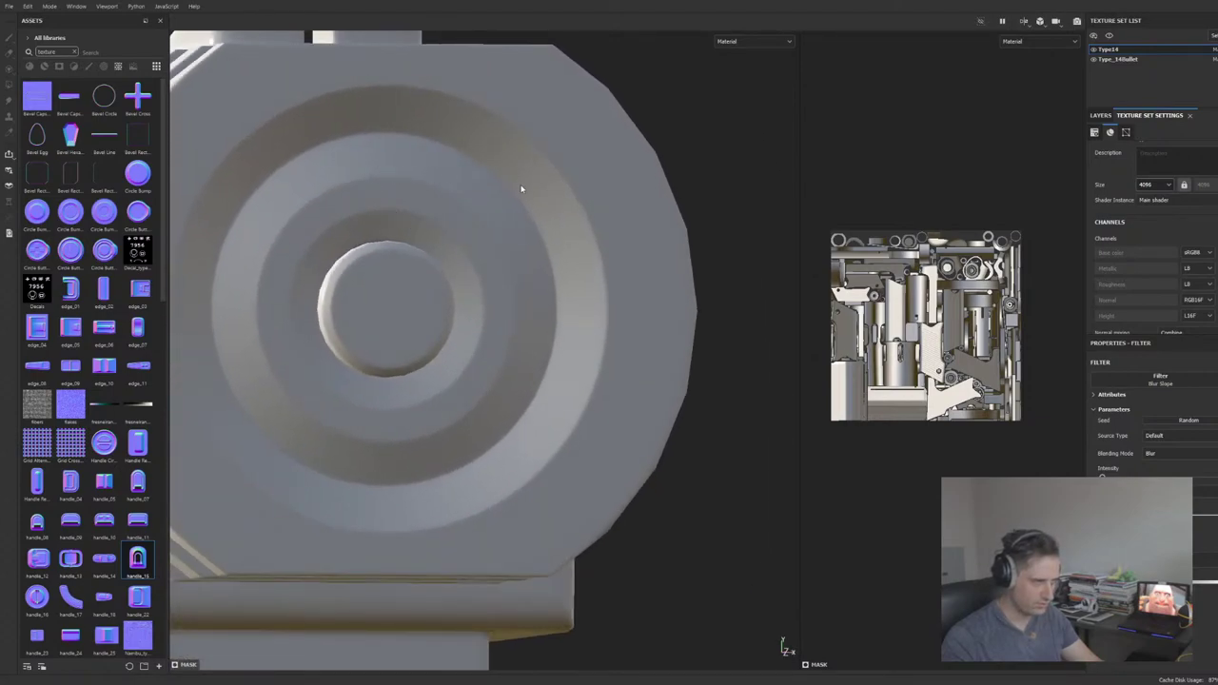
scroll(386, 215, "down", 3)
middle_click_drag(367, 222, 501, 175, "alt")
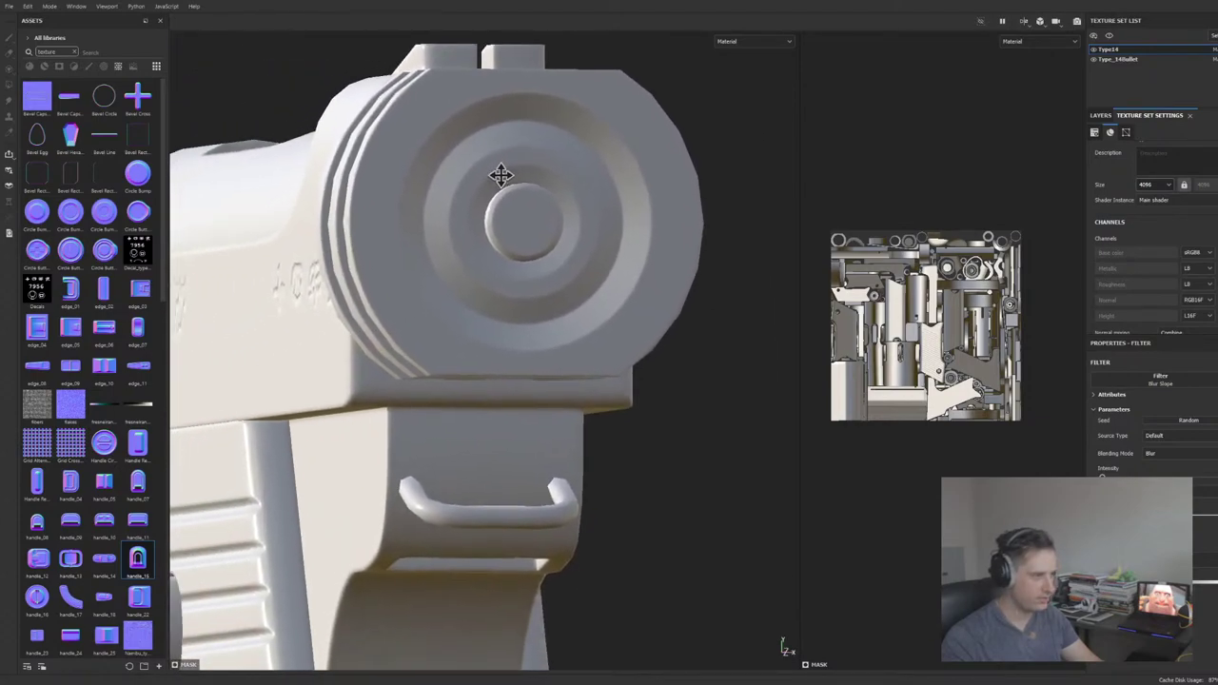
Step: Examine the rear sight notch, cocking knob ribs and neighbouring receiver characters from the side and above
left_click_drag(404, 275, 310, 255, "alt")
left_click_drag(478, 261, 452, 547, "alt")
middle_click_drag(451, 320, 584, 358, "alt")
scroll(584, 356, "down", 4)
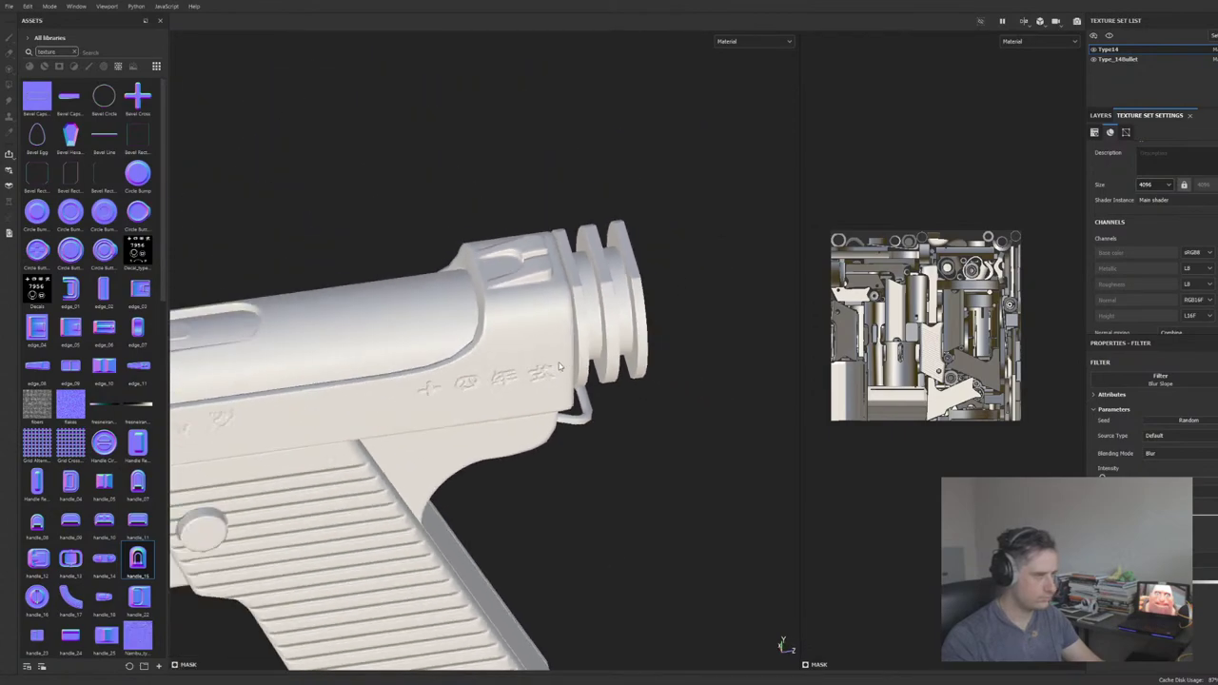
left_click_drag(502, 377, 544, 360, "alt")
scroll(543, 359, "up", 3)
scroll(543, 360, "up", 3)
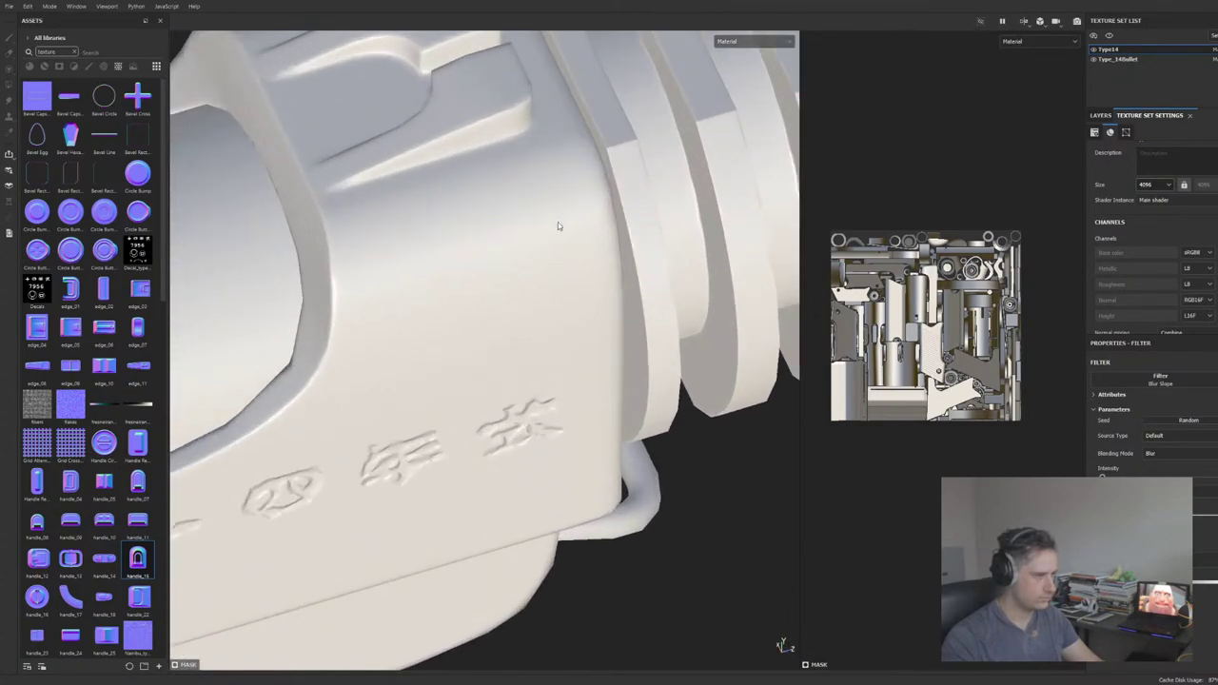
middle_click_drag(557, 221, 522, 352, "alt")
scroll(364, 311, "down", 6)
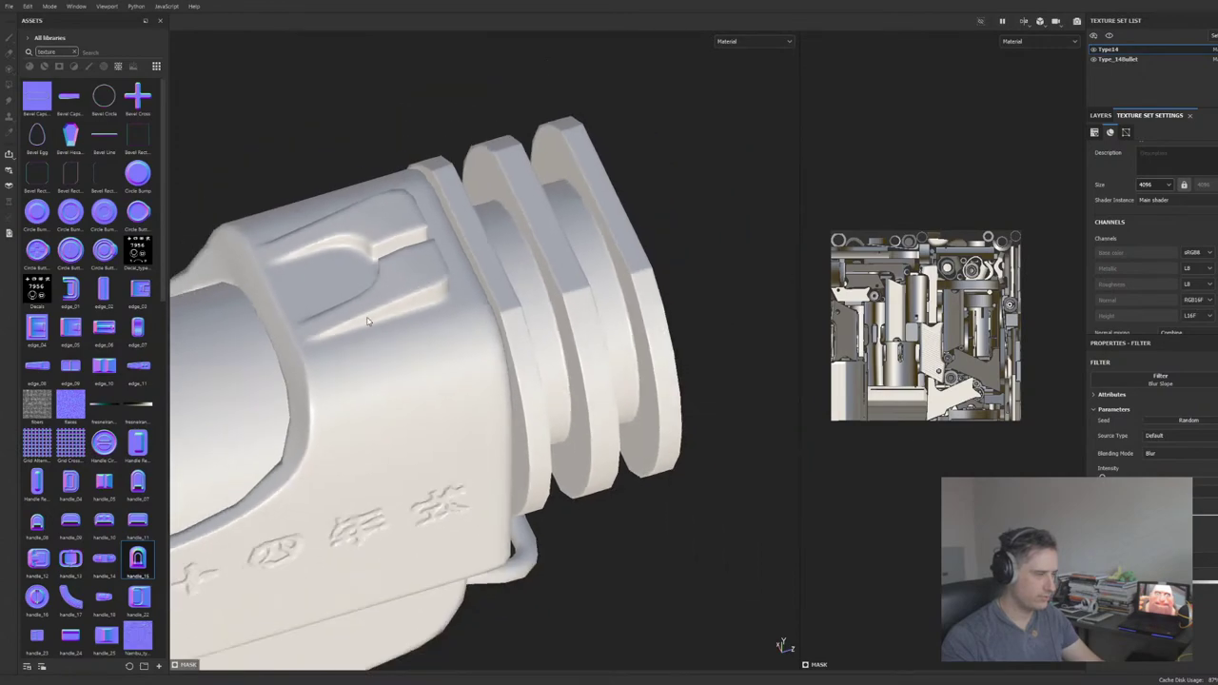
middle_click_drag(365, 311, 457, 249, "alt")
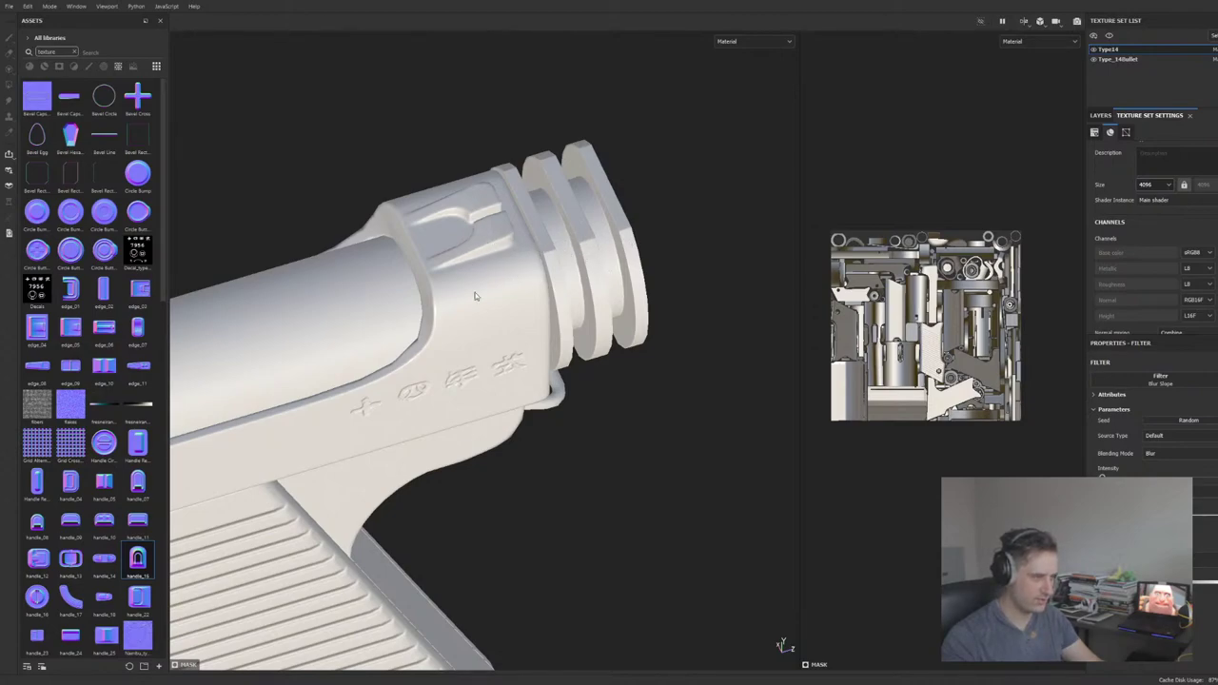
Step: Inspect the safety lever, its curved arrow and characters close up, along with the trigger guard and barrel
left_click_drag(466, 381, 345, 253, "alt")
middle_click_drag(358, 327, 559, 225, "alt")
scroll(468, 327, "up", 2)
left_click_drag(468, 328, 571, 313, "alt")
scroll(483, 287, "up", 2)
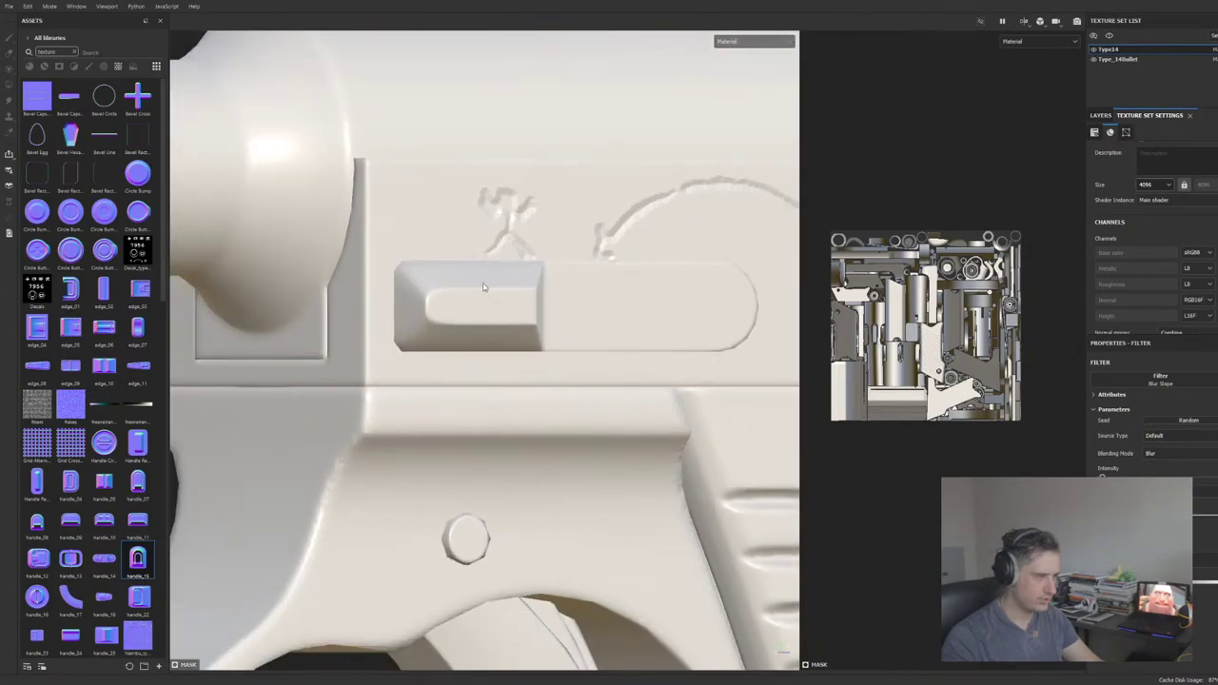
scroll(416, 310, "down", 4)
middle_click_drag(459, 602, 407, 475, "alt")
scroll(406, 475, "down", 3)
left_click_drag(485, 462, 574, 400, "alt")
left_click_drag(456, 394, 556, 379, "alt")
middle_click_drag(562, 378, 606, 429, "alt")
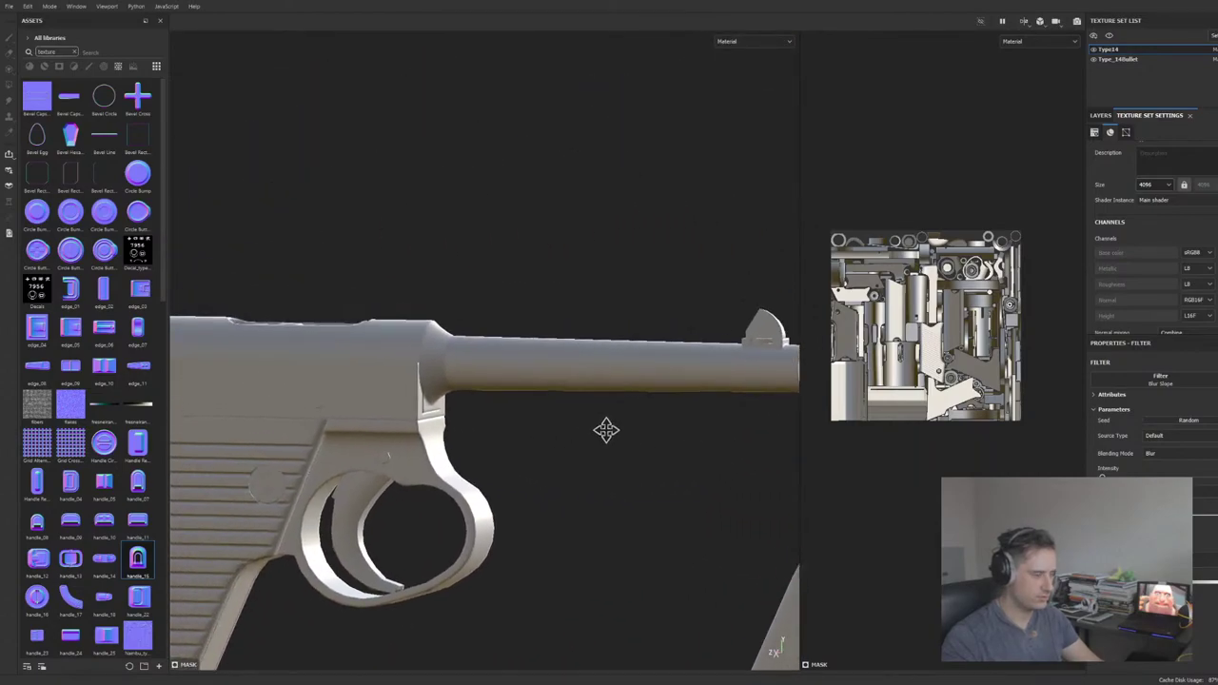
Step: Compare the receiver markings on both sides of the pistol, ending at the characters above the grip
left_click_drag(424, 428, 465, 429, "alt")
middle_click_drag(424, 429, 695, 394, "alt")
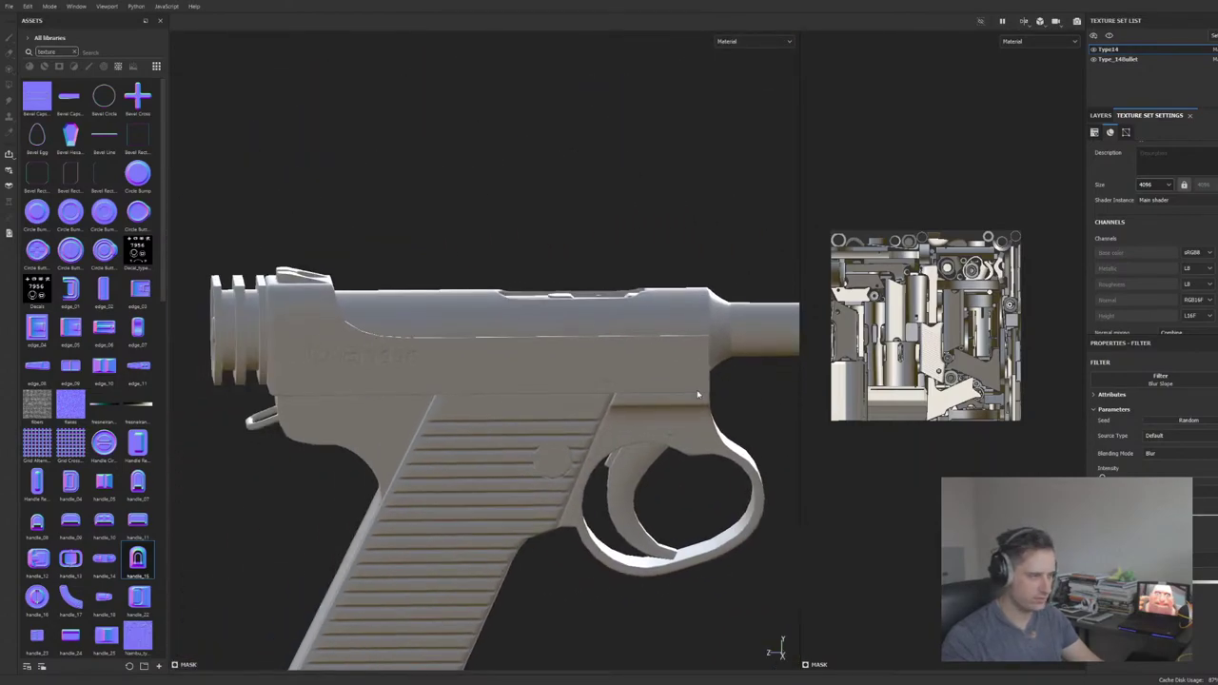
left_click_drag(476, 497, 460, 462, "alt")
middle_click_drag(460, 462, 409, 399, "alt")
left_click_drag(409, 399, 476, 370, "alt")
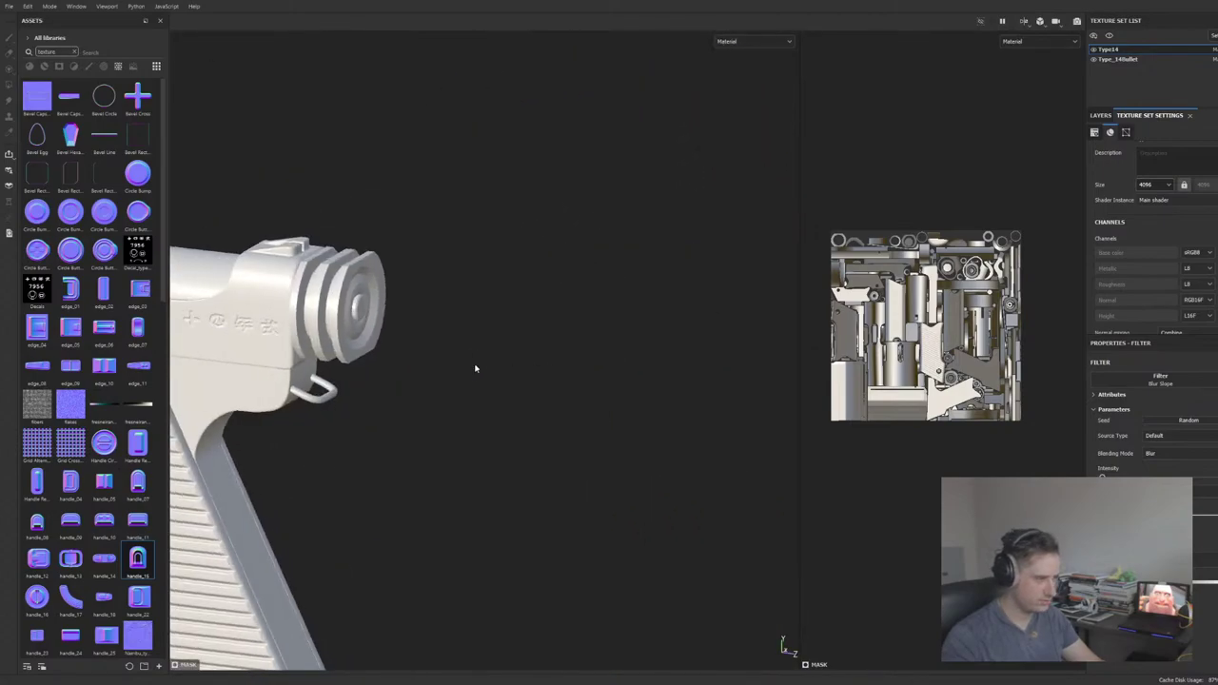
middle_click_drag(475, 371, 597, 346, "alt")
scroll(597, 347, "up", 3)
left_click_drag(598, 347, 348, 410, "alt")
middle_click_drag(348, 409, 519, 356, "alt")
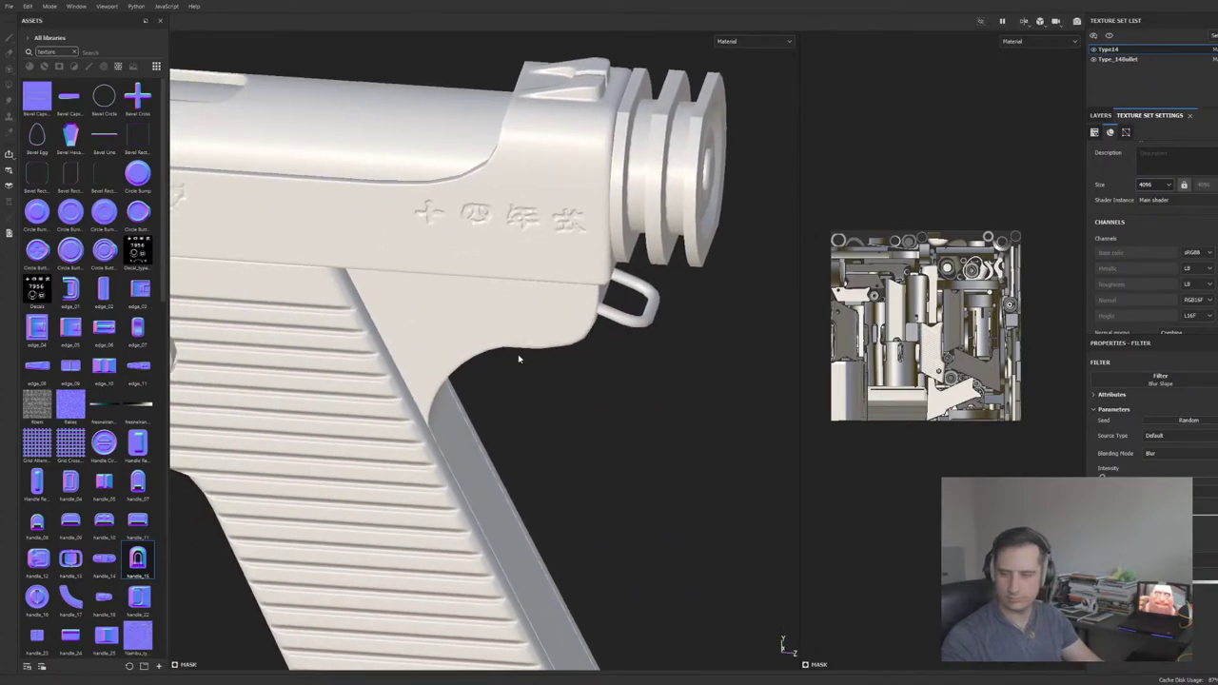
Step: Judge how the receiver characters read at different distances from the rear and in side view
scroll(519, 358, "down", 3)
left_click_drag(519, 358, 404, 208, "alt")
middle_click_drag(404, 209, 410, 402, "alt")
scroll(592, 378, "down", 3)
scroll(592, 378, "up", 4)
scroll(592, 378, "down", 3)
scroll(431, 390, "up", 4)
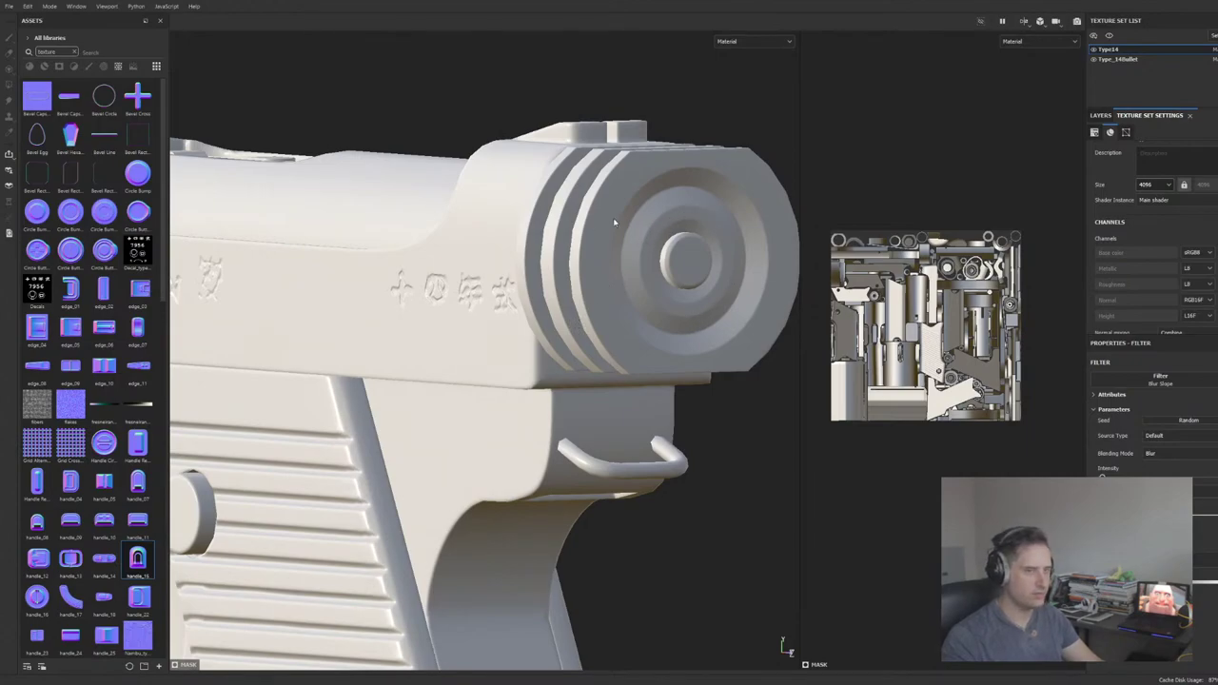
left_click_drag(298, 272, 391, 355, "alt")
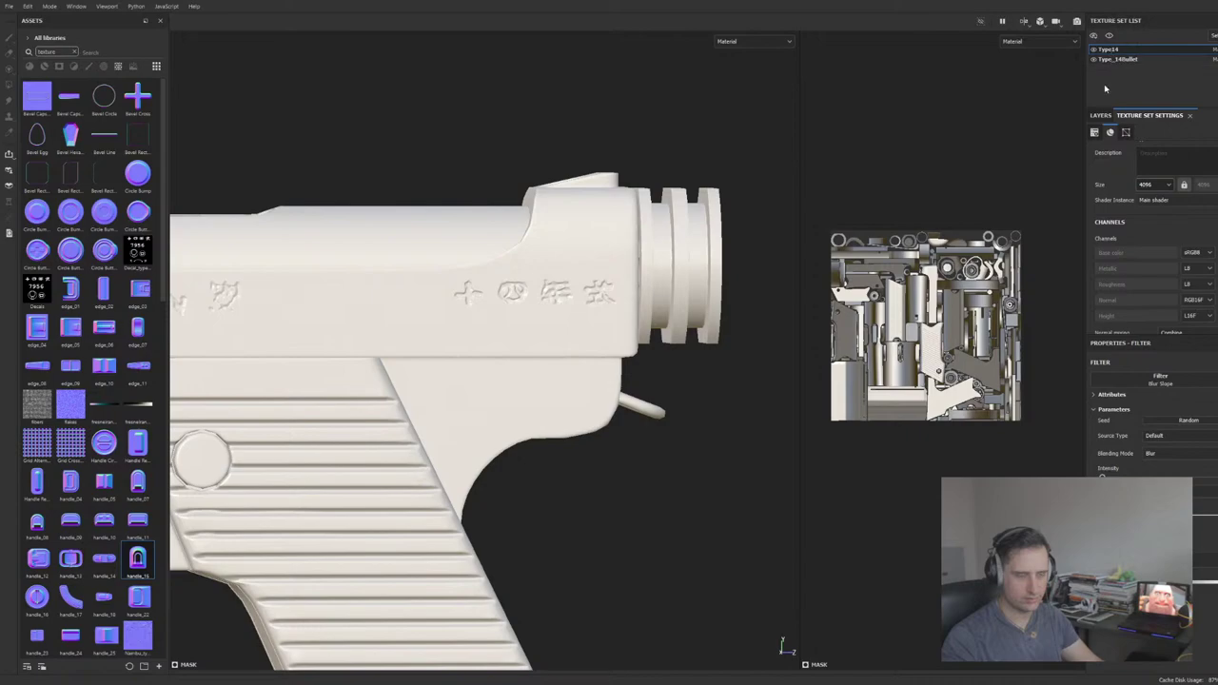
Step: Return to the layer stack and compare the rear receiver characters with the safety markings
left_click(1105, 116)
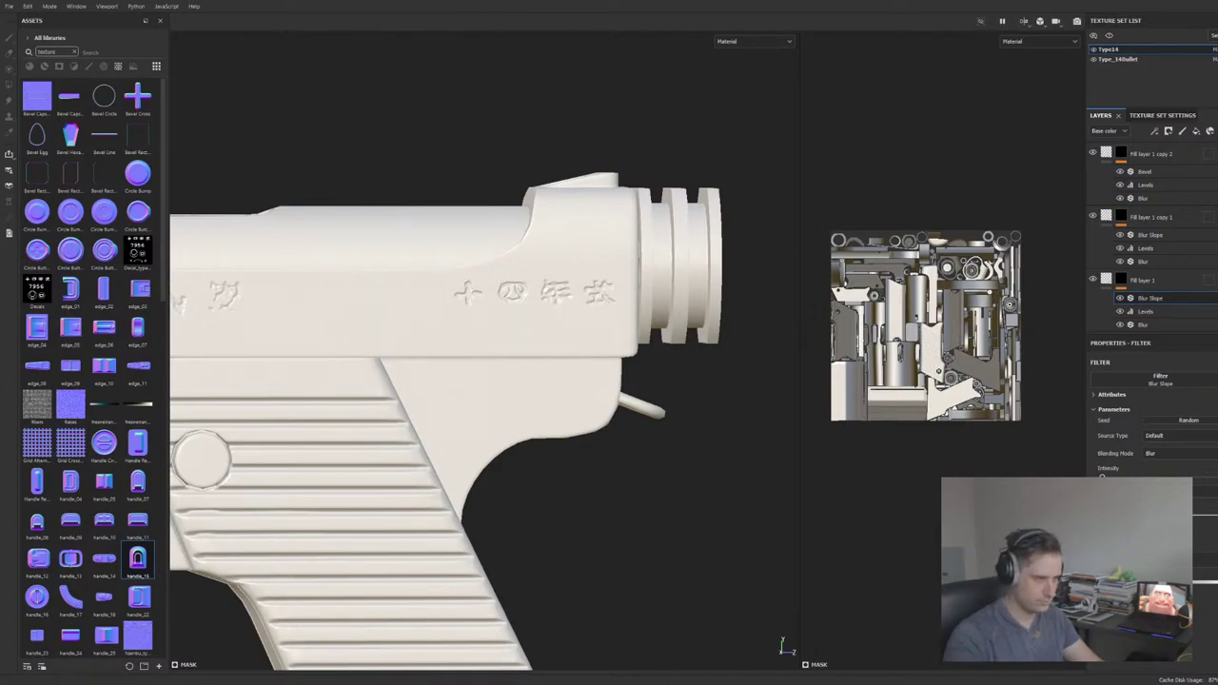
scroll(449, 325, "up", 3)
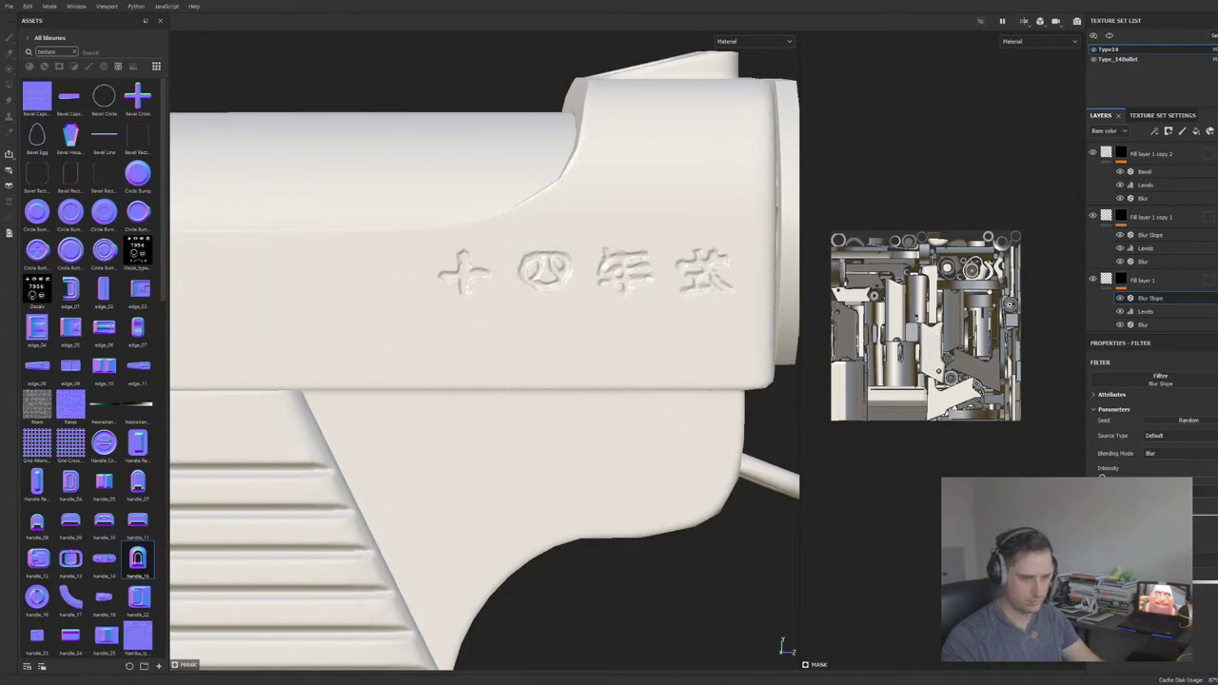
scroll(586, 354, "down", 3)
left_click_drag(586, 357, 446, 358, "alt")
middle_click_drag(446, 359, 552, 356, "alt")
scroll(552, 355, "up", 3)
left_click_drag(552, 356, 487, 352, "alt")
scroll(487, 351, "down", 2)
Step: Remove the Bevel filter from Fill layer 1 copy 2 and check the safety markings close up
left_click(1163, 162)
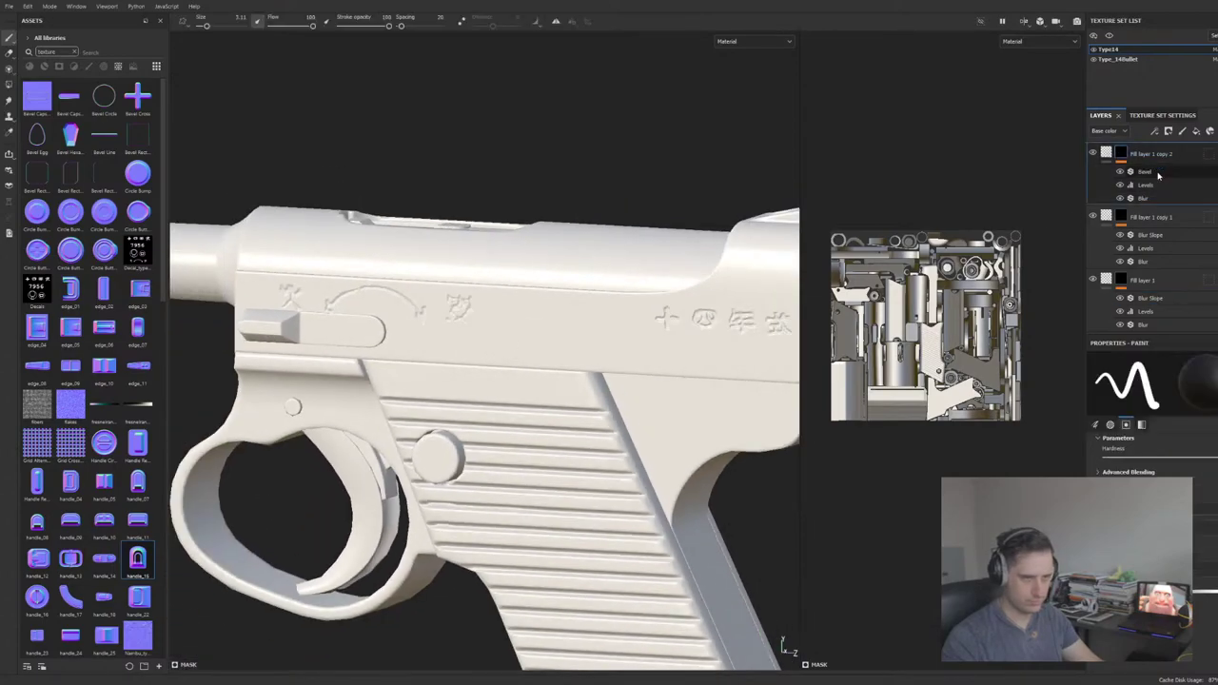
left_click(1213, 171)
left_click_drag(508, 239, 568, 237, "alt")
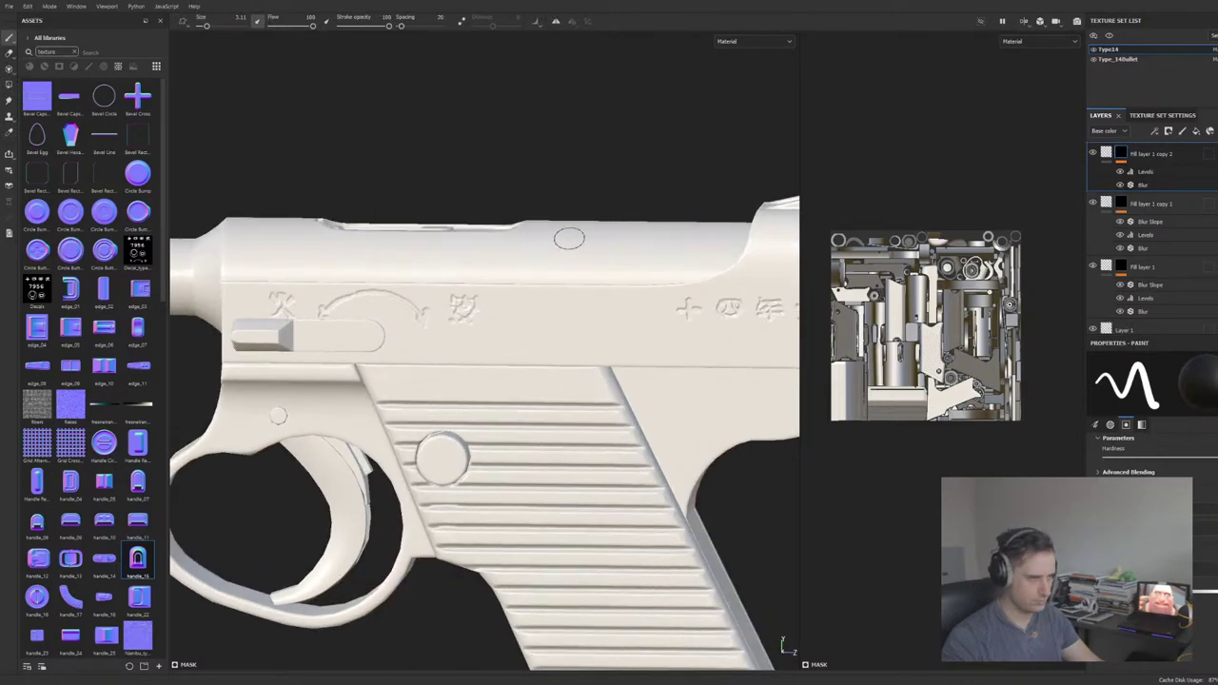
middle_click_drag(568, 237, 621, 234, "alt")
scroll(428, 263, "up", 2)
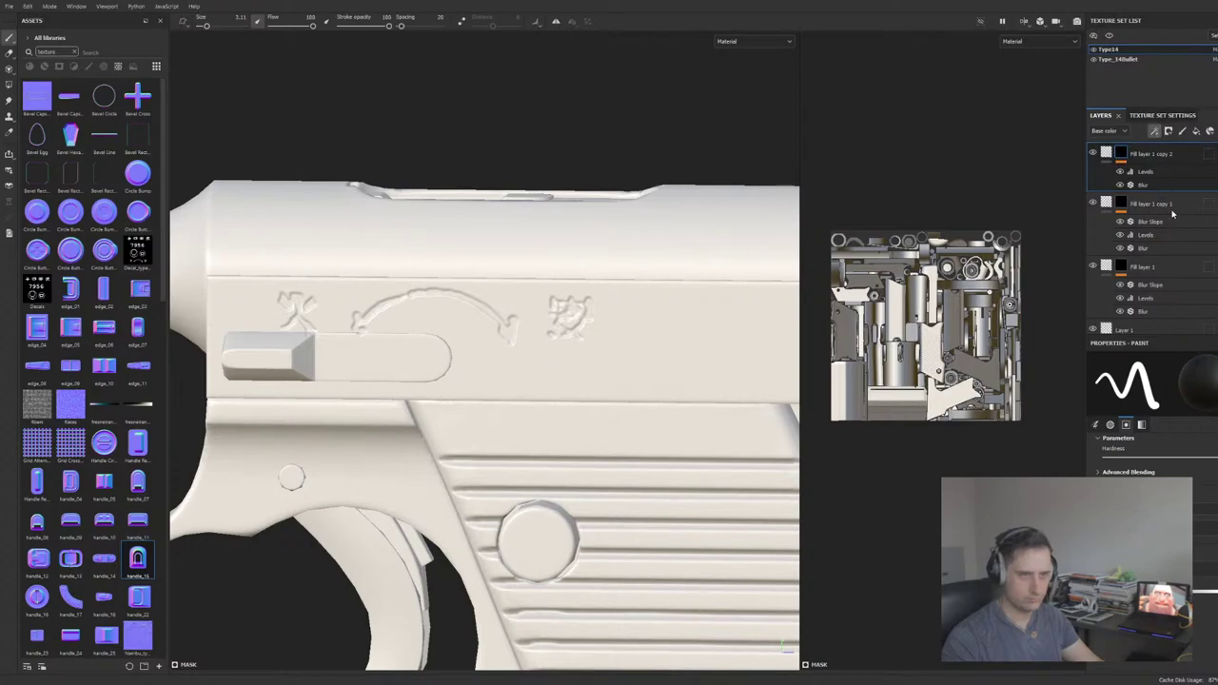
Step: Add a Blur Slope filter to Fill layer 1 copy 2 and reduce its intensity until the safety markings are only slightly roughened
left_click(1171, 211)
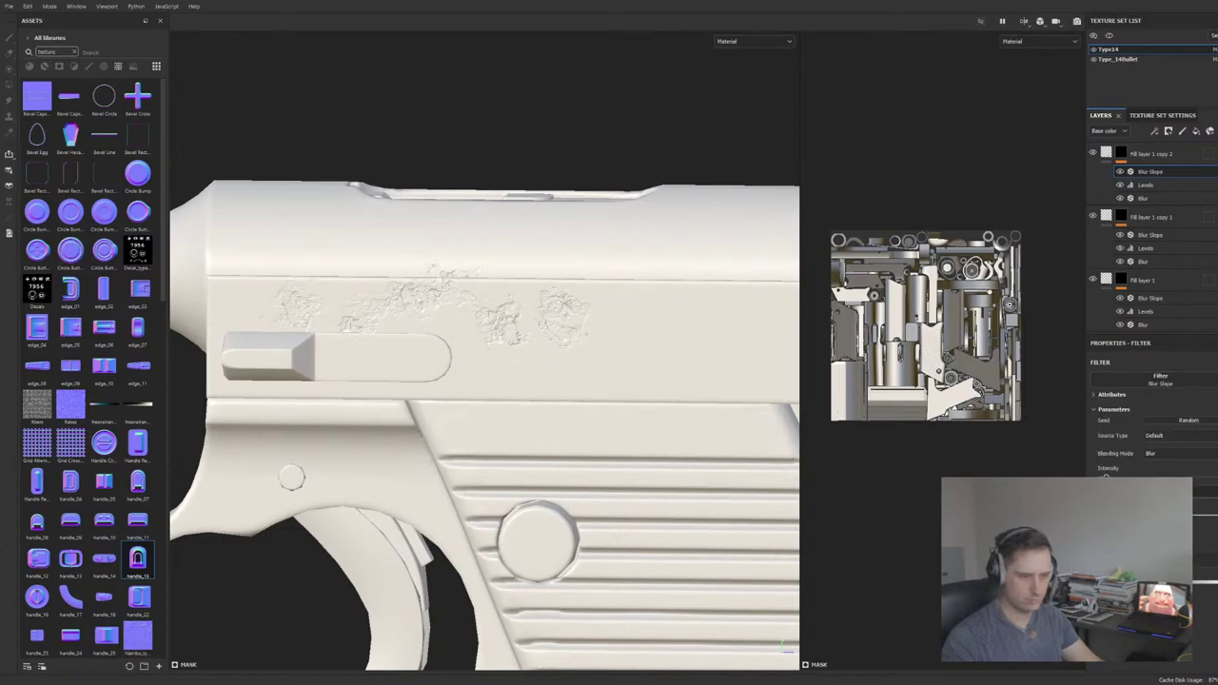
left_click(1212, 515)
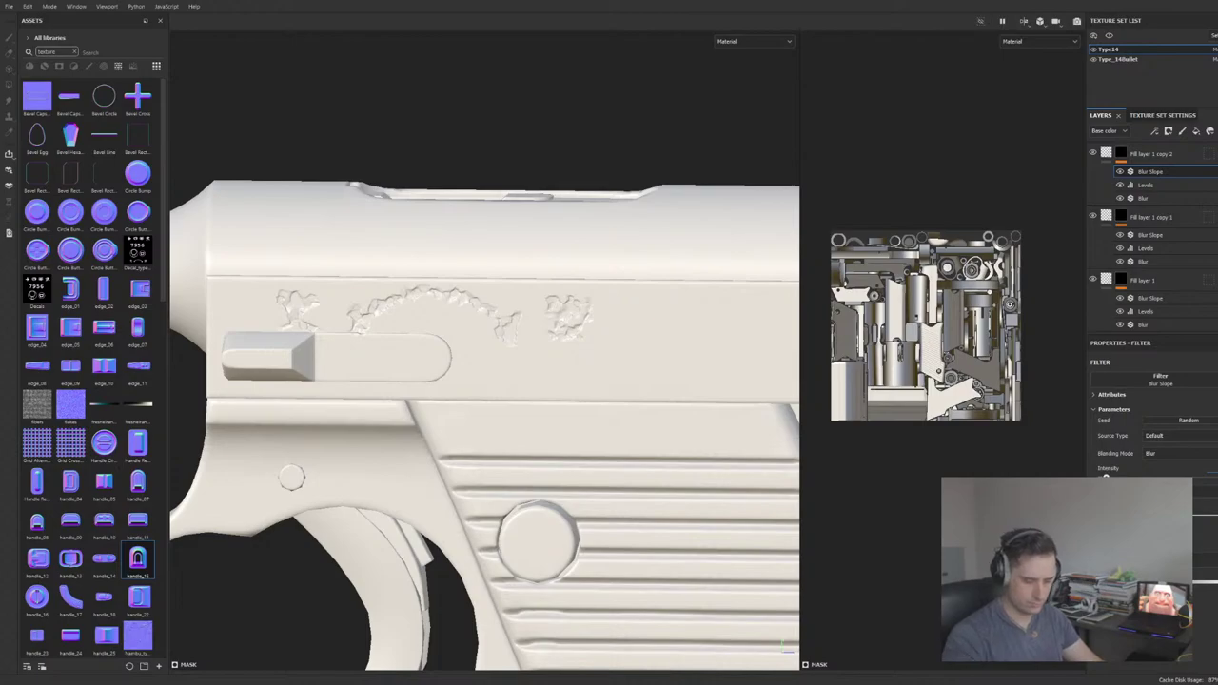
left_click_drag(1105, 477, 1101, 477)
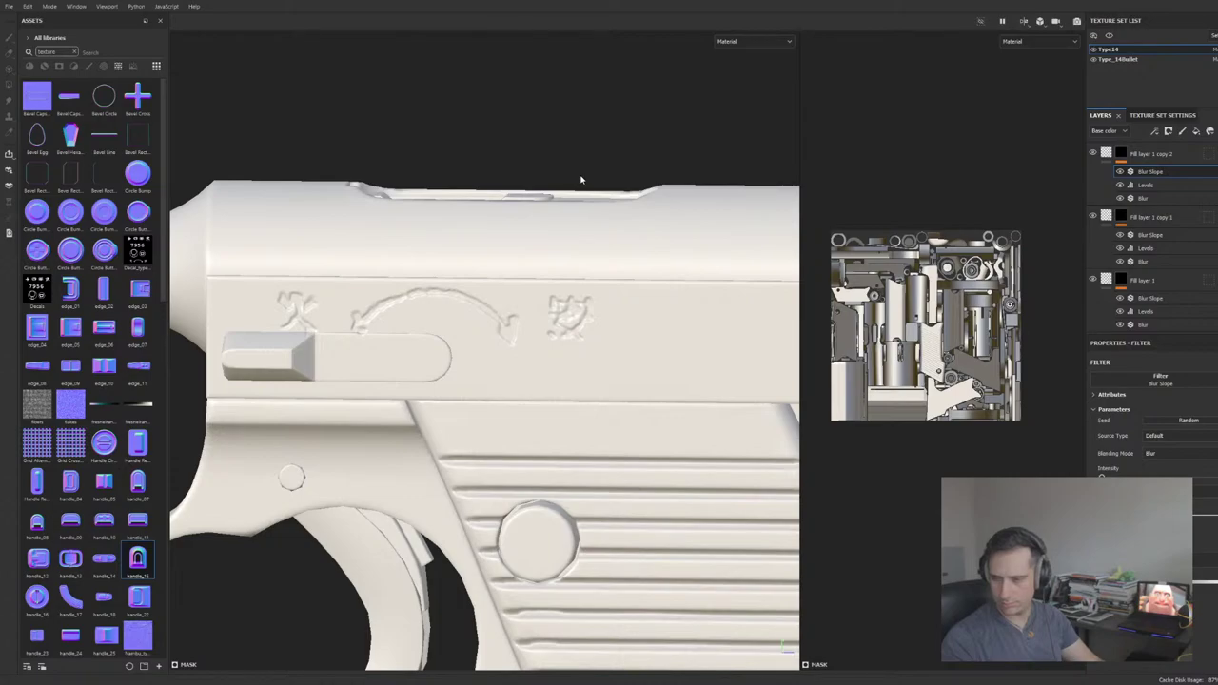
Step: Review the roughened safety markings on the whole pistol, along with the characters and the 7956 marking opposite
scroll(580, 179, "down", 5)
left_click_drag(573, 169, 546, 199, "alt")
scroll(496, 230, "up", 3)
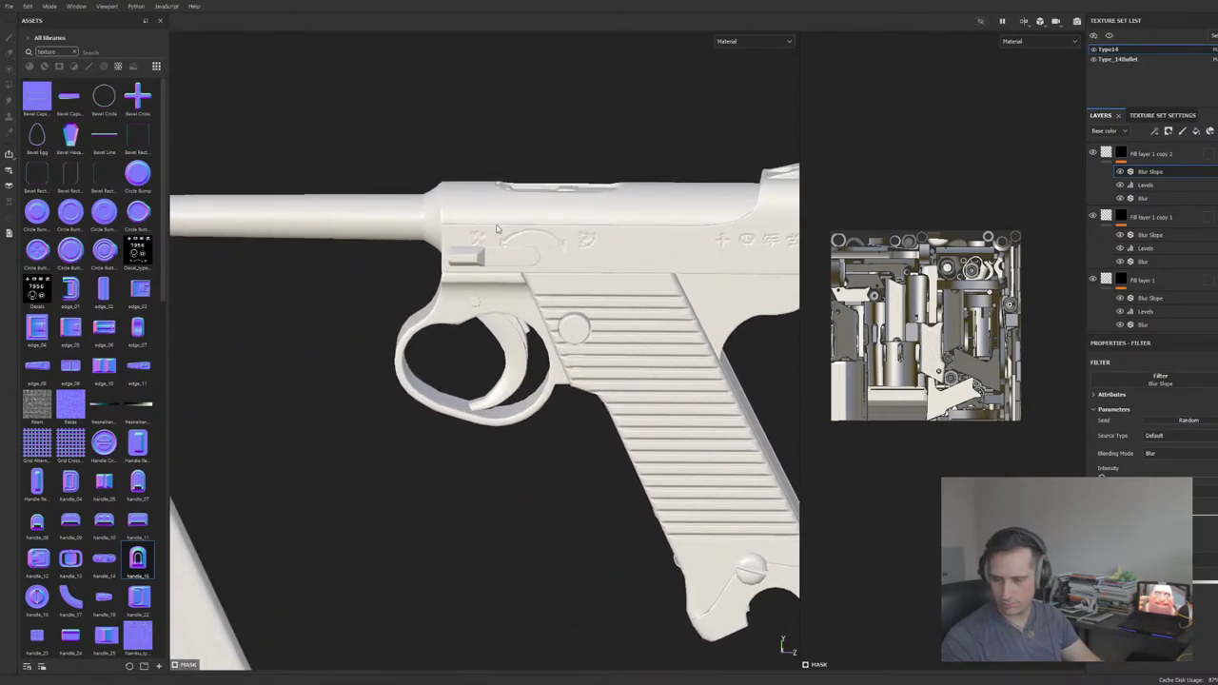
mouse_move(496, 229)
left_mouse_down("alt")
mouse_move(695, 218)
mouse_move(479, 257)
mouse_move(346, 257)
mouse_move(332, 245)
mouse_move(270, 272)
mouse_move(321, 288)
mouse_move(486, 211)
left_mouse_up("alt")
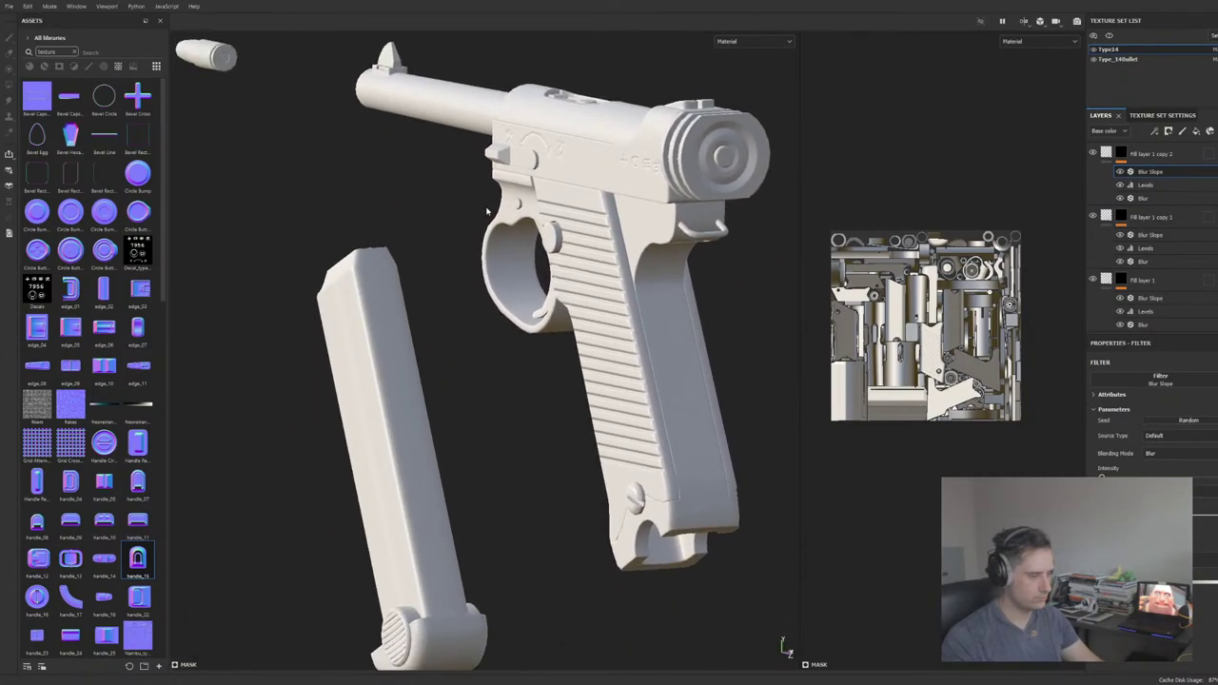
scroll(486, 211, "down", 3)
scroll(466, 285, "up", 5)
left_click_drag(482, 298, 256, 331, "alt")
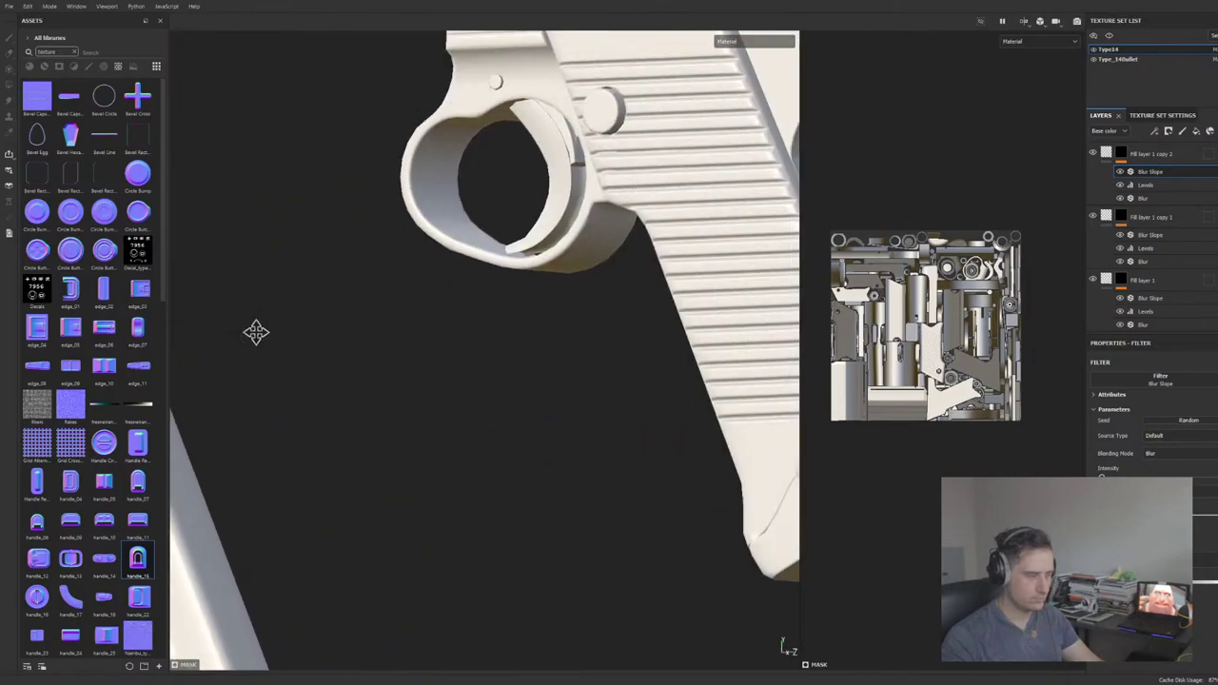
right_click_drag(256, 331, 243, 382, "alt")
scroll(326, 365, "down", 5)
middle_click_drag(563, 217, 411, 306, "alt")
scroll(469, 347, "up", 3)
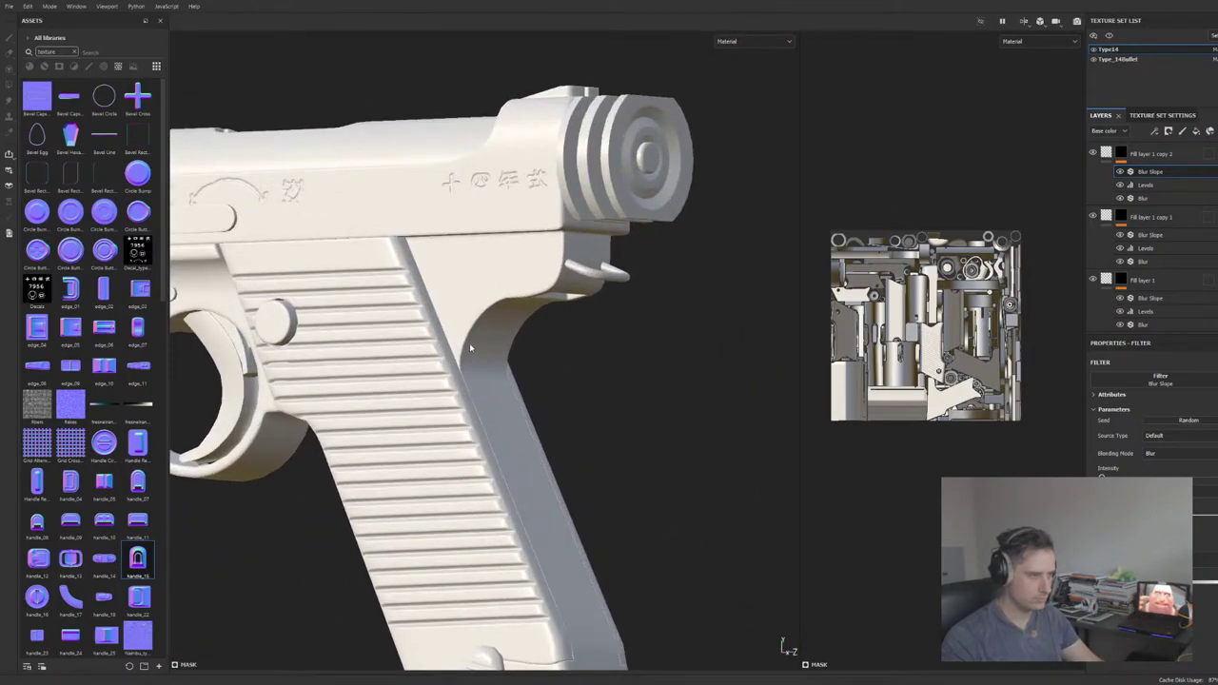
left_click_drag(469, 348, 368, 228, "alt")
middle_click_drag(574, 199, 370, 251, "alt")
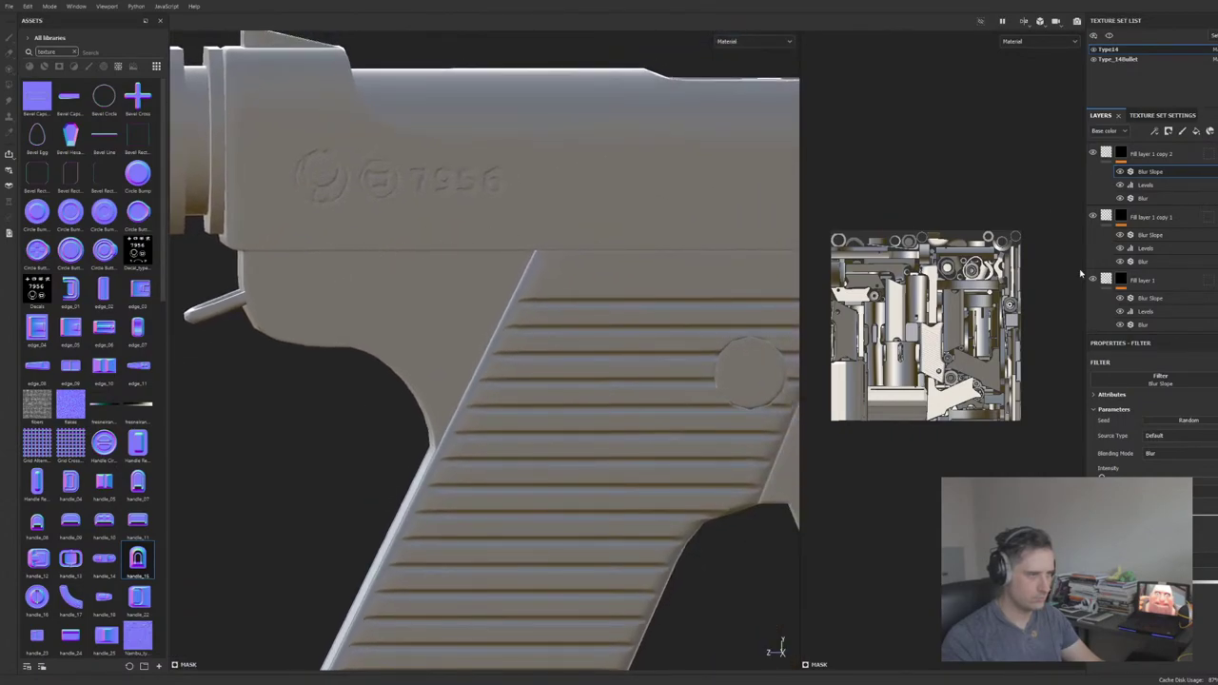
Step: Adjust the Blur Slope filter on Fill layer 1 copy 1 and check the 7956 markings under rotated lighting
left_click(1155, 235)
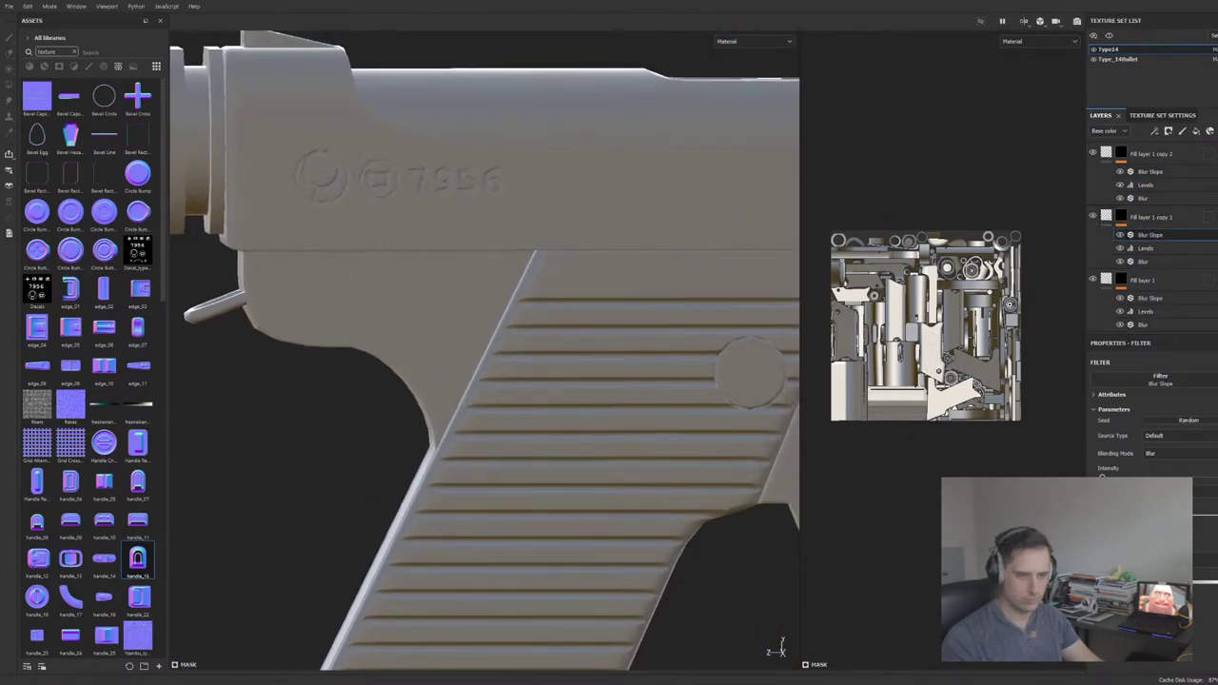
left_click(1094, 217)
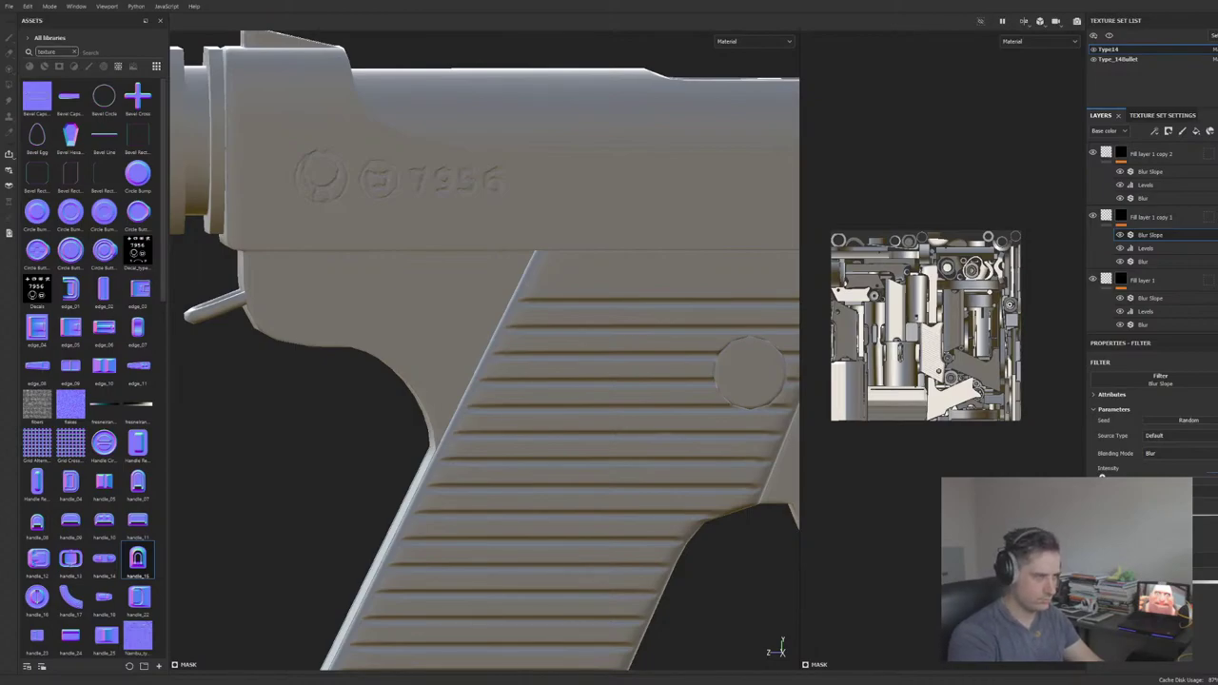
left_click_drag(386, 428, 603, 395, "alt")
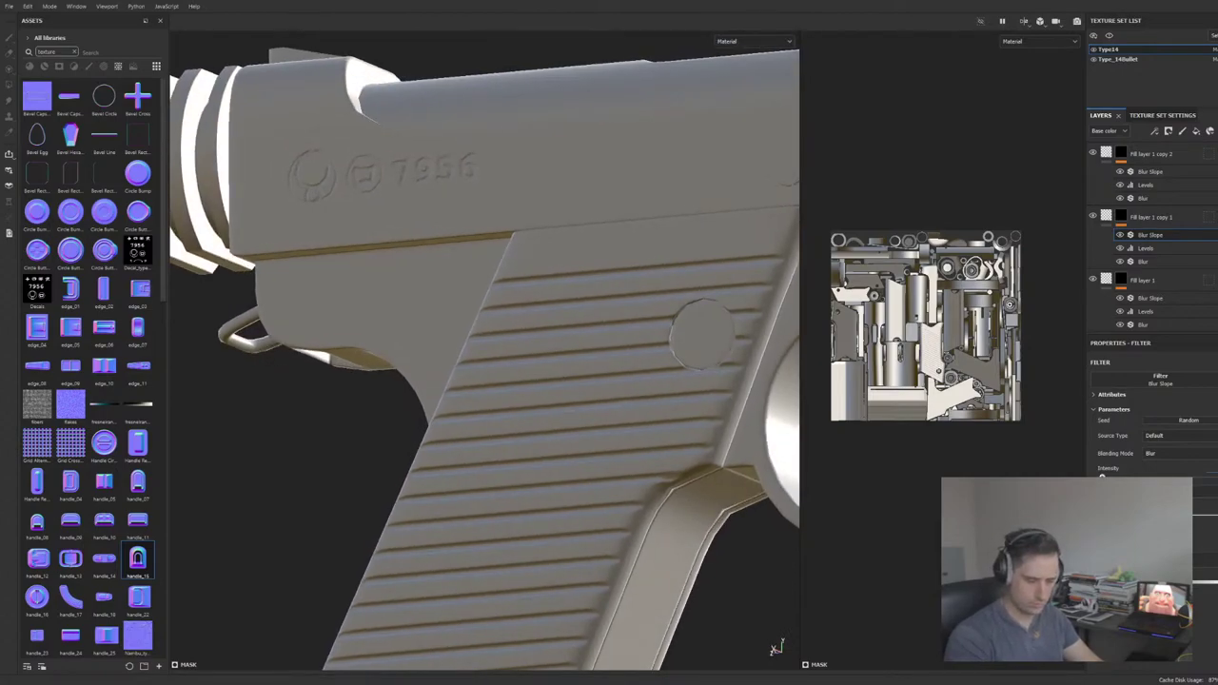
left_click_drag(402, 60, 564, 193, "alt")
right_click_drag(565, 193, 547, 194, "shift")
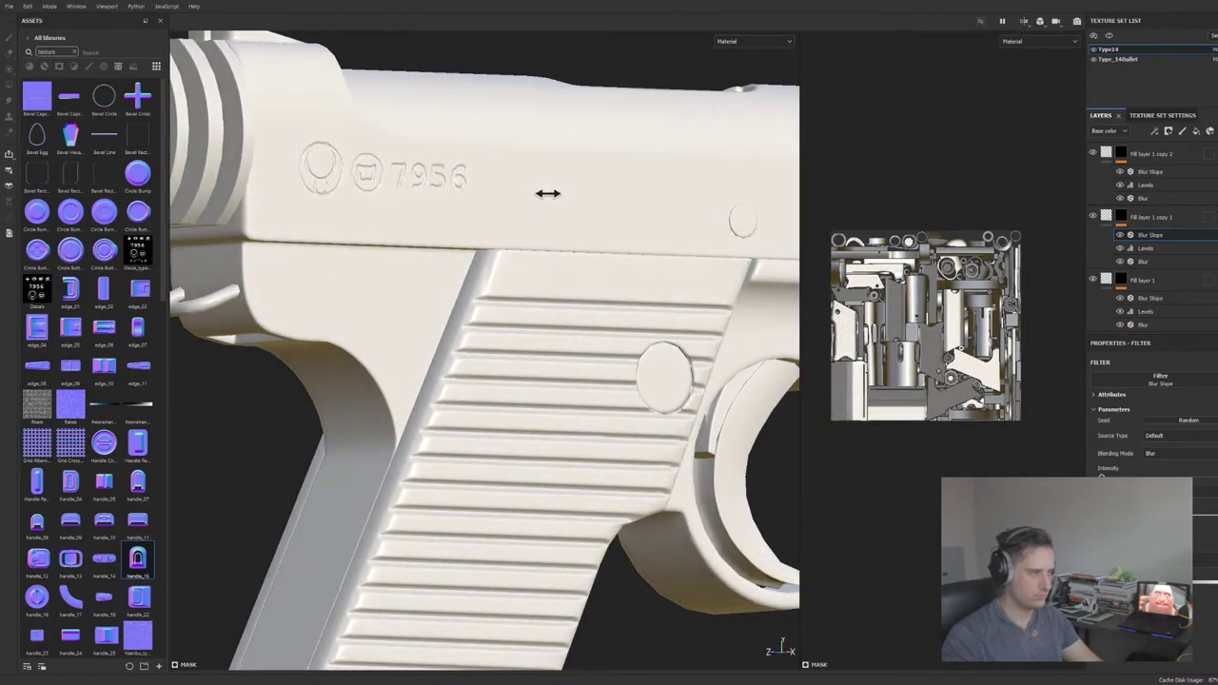
Step: Review the complete pistol and magazine from a distance, ending on the safety-lever side
left_click_drag(548, 194, 441, 301, "alt")
scroll(516, 356, "down", 5)
left_click_drag(516, 356, 536, 226, "alt")
middle_click_drag(536, 226, 505, 285, "alt")
scroll(506, 285, "down", 2)
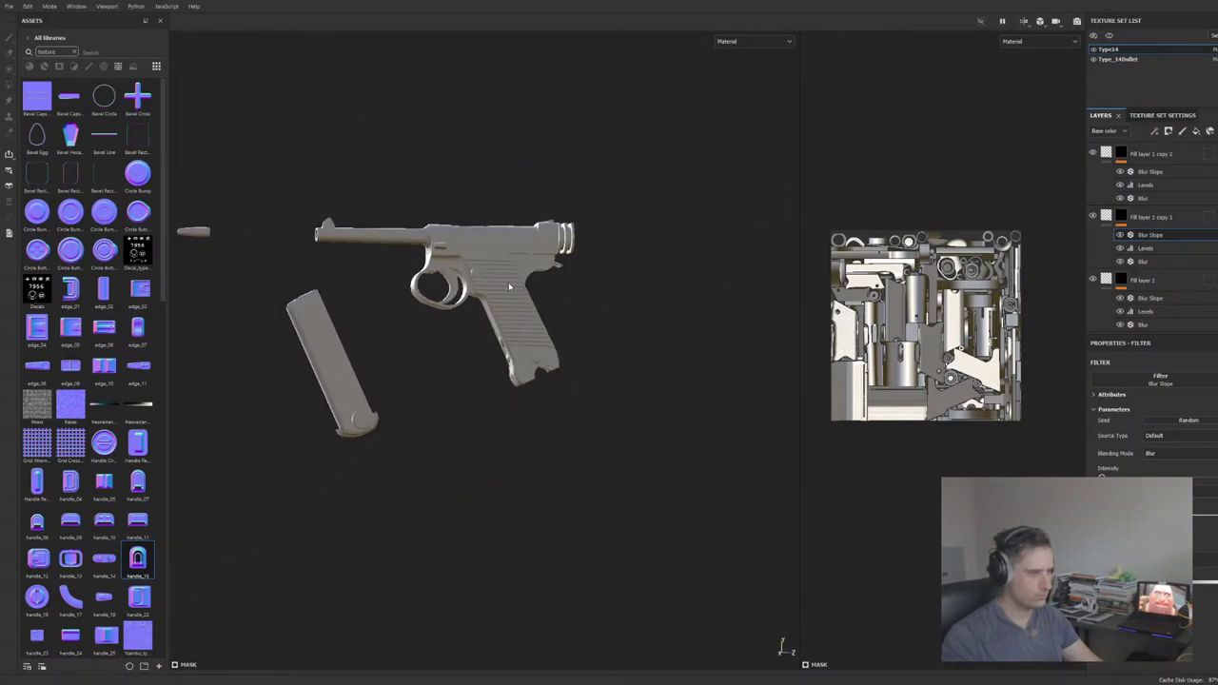
scroll(516, 277, "up", 4)
left_click_drag(518, 275, 600, 268, "alt")
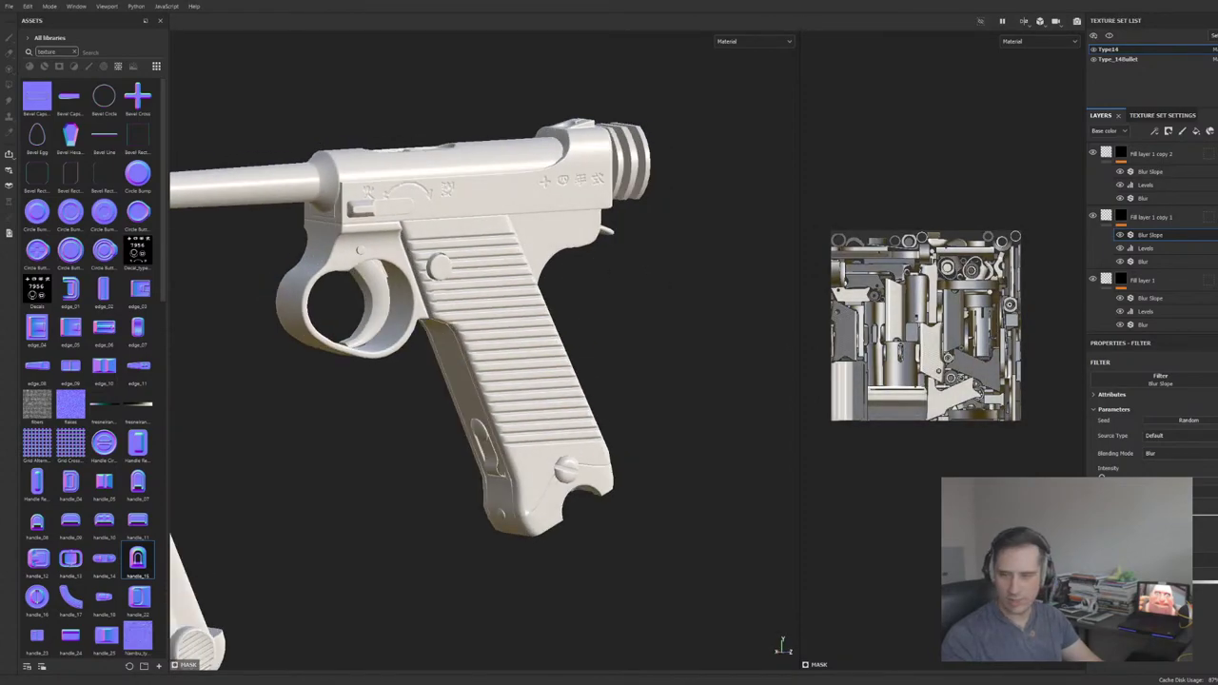
Step: Inspect the pistol's lever side from several angles, closing in on the engraved safety markings around the lever
left_click_drag(347, 283, 399, 285, "alt")
middle_click_drag(399, 286, 490, 312, "alt")
scroll(542, 261, "up", 1)
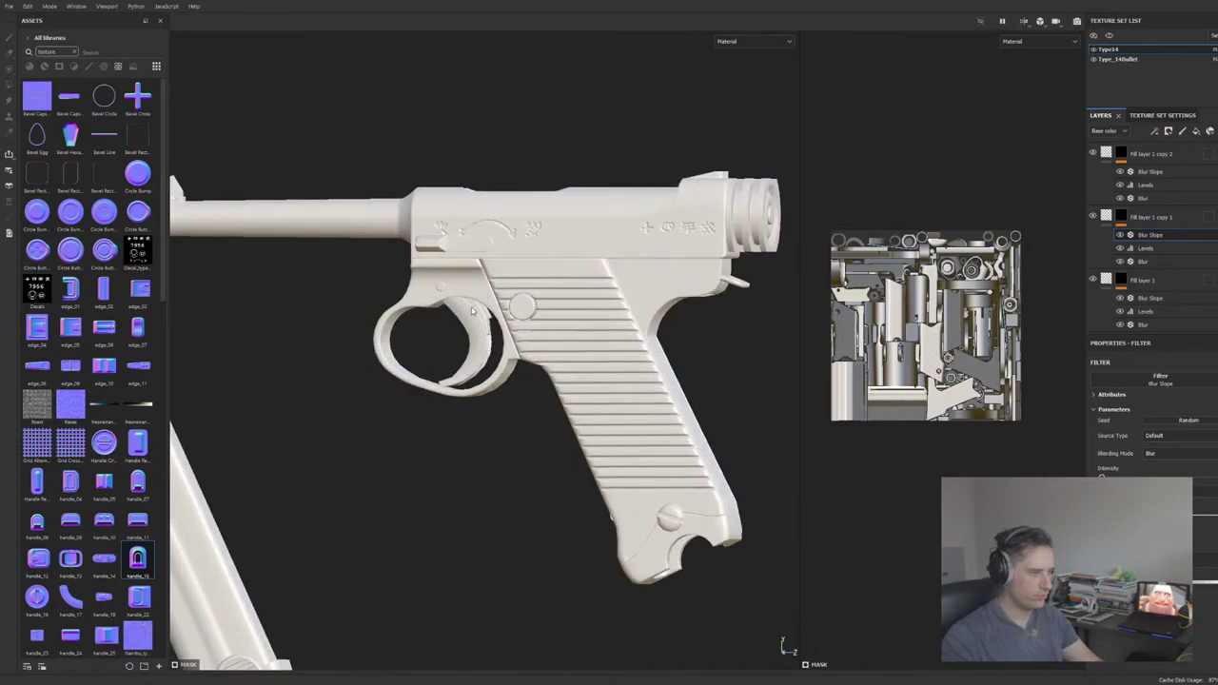
scroll(552, 265, "down", 3)
left_click_drag(551, 265, 595, 352, "alt")
scroll(597, 295, "down", 3)
scroll(623, 314, "up", 7)
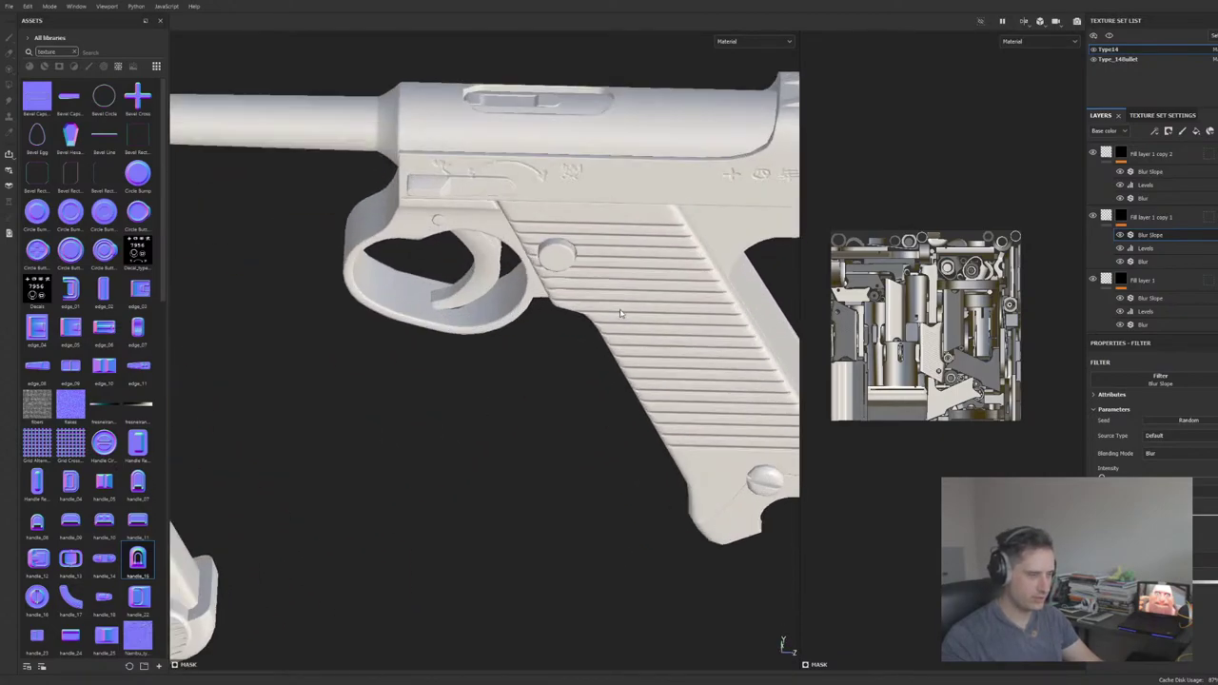
left_click_drag(618, 295, 570, 231, "alt")
middle_click_drag(571, 231, 675, 401, "alt")
scroll(404, 225, "up", 2)
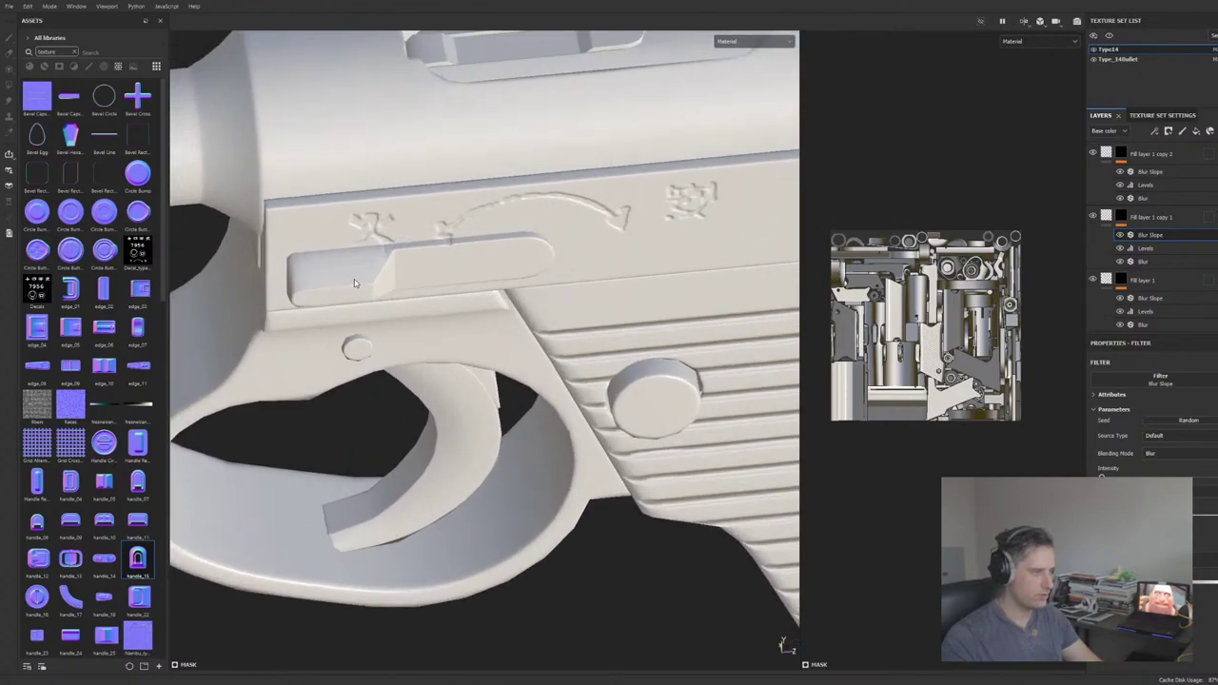
Step: Remove the safety lever from Fill layer 1 copy 2's mask using a black Polygon Fill in mesh fill mode
left_click(1093, 155)
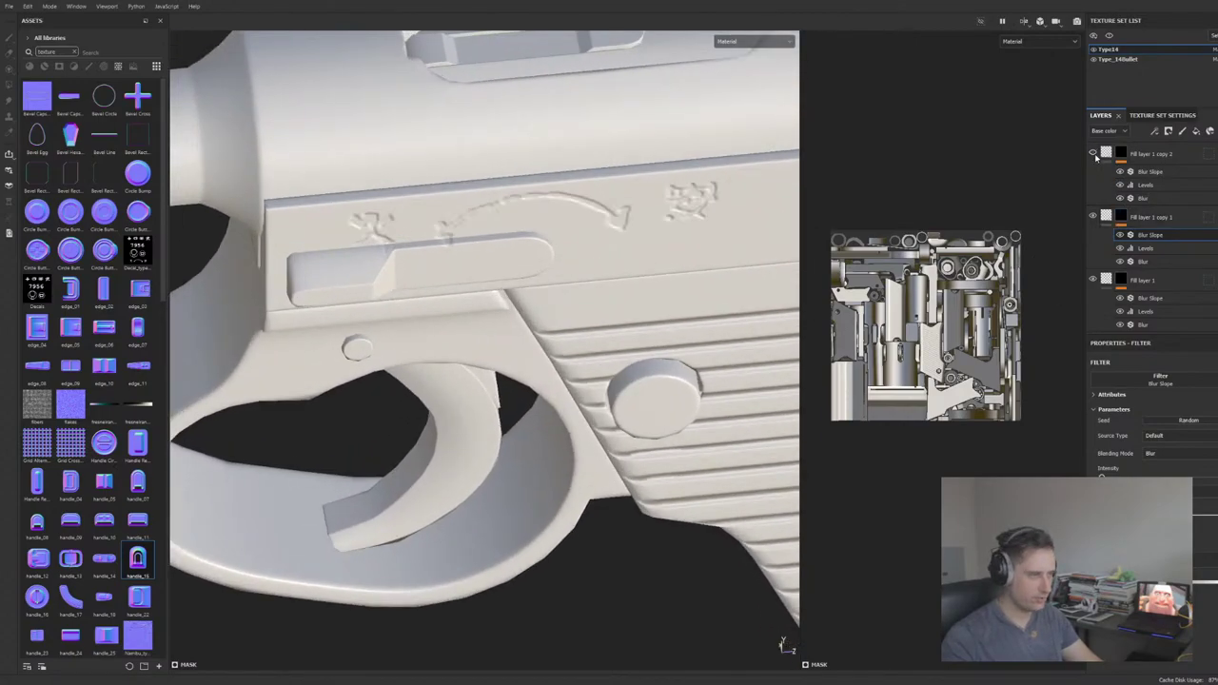
left_click(1132, 157)
left_click(1121, 154)
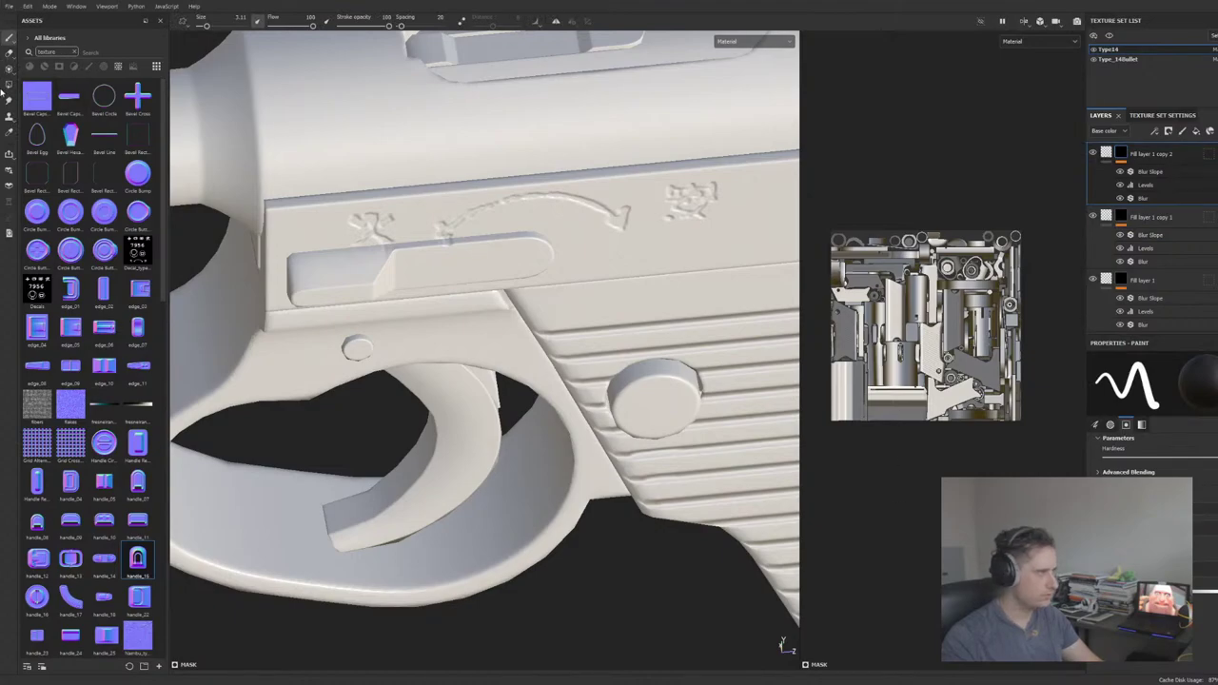
left_click(9, 87)
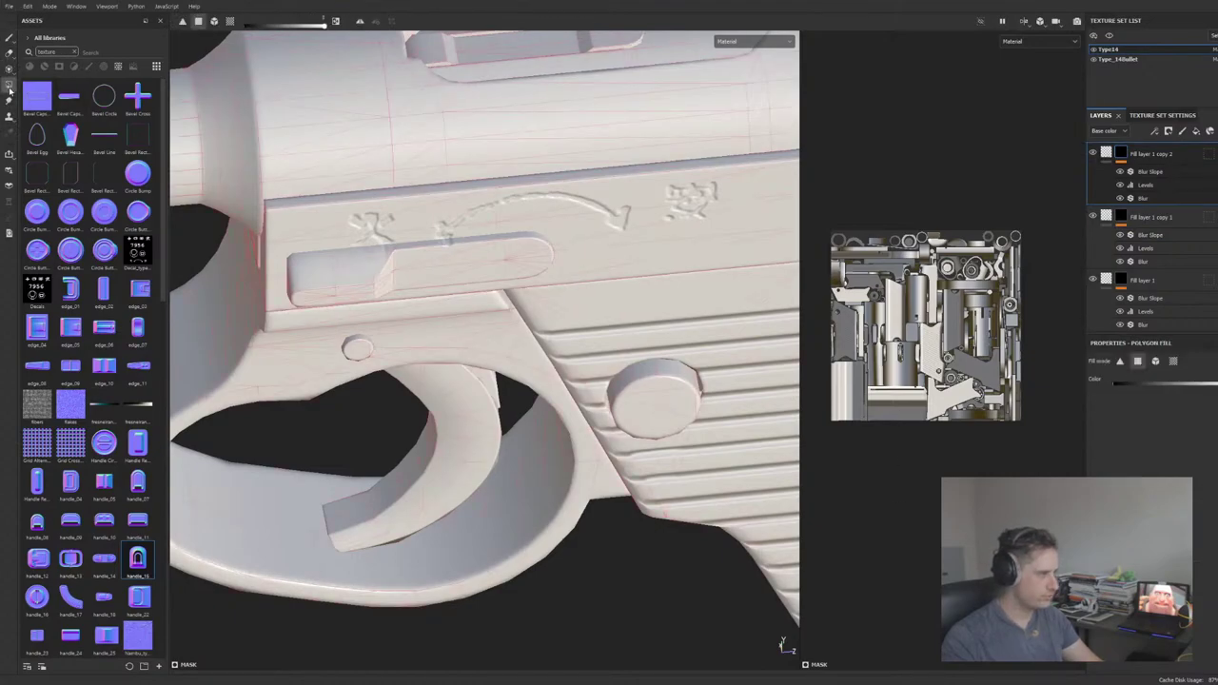
left_click_drag(575, 357, 682, 368, "alt")
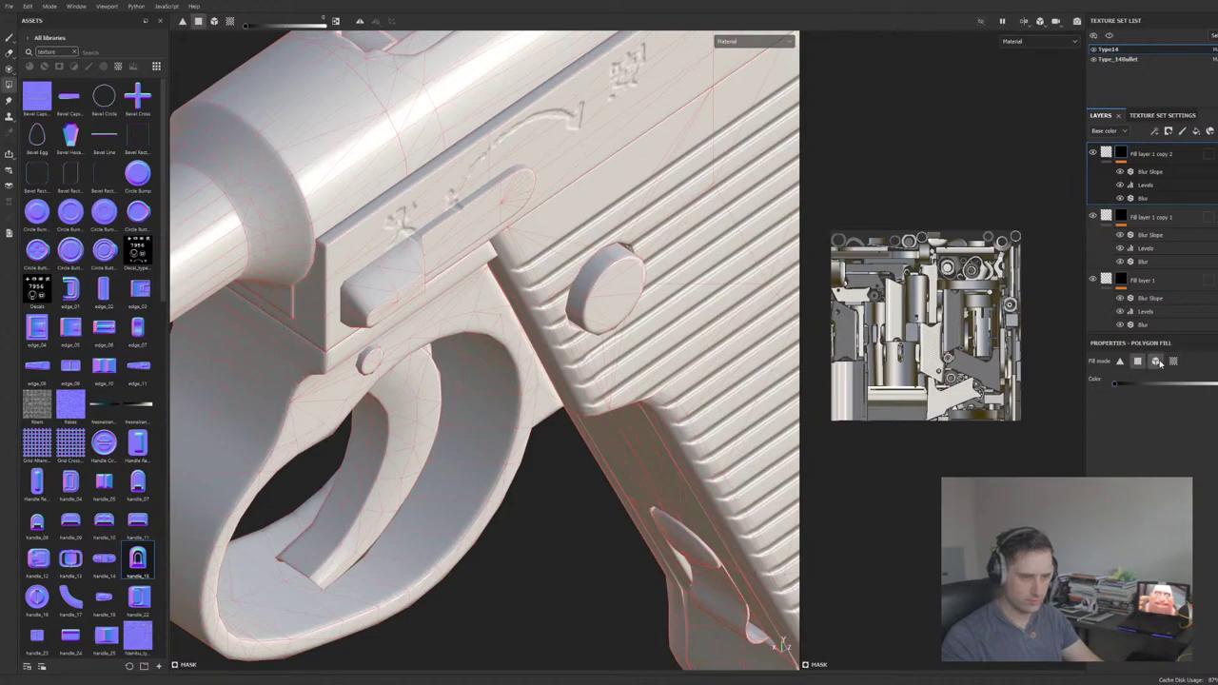
left_click(423, 253)
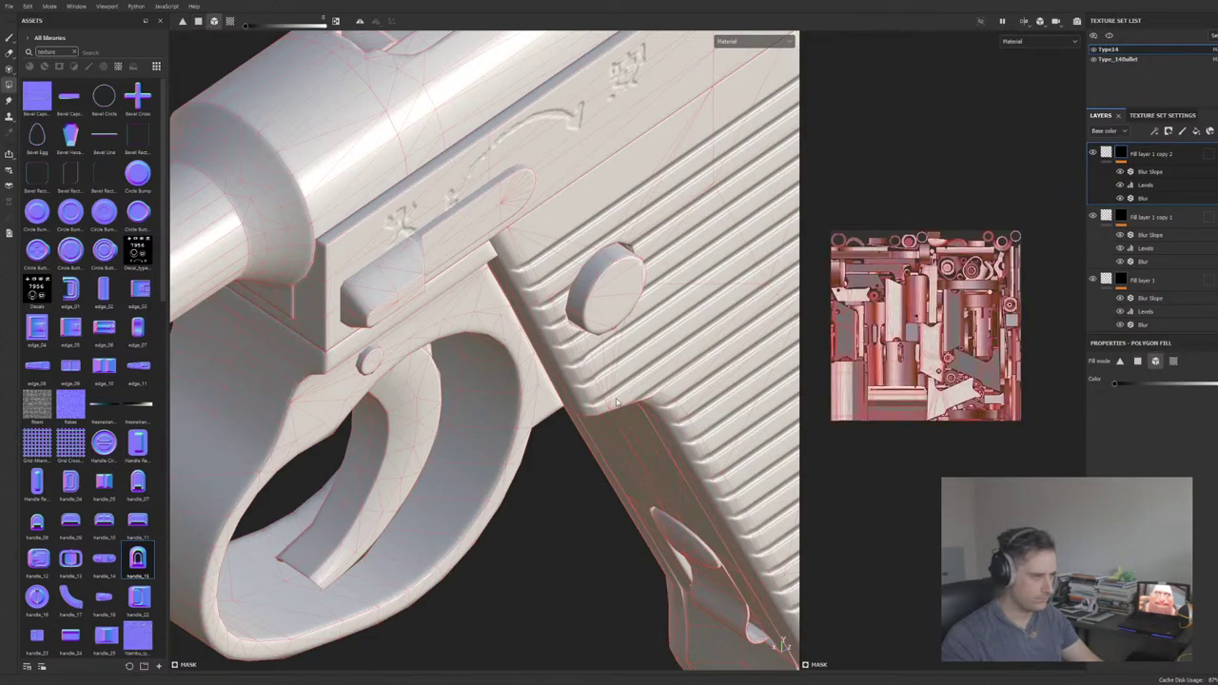
Step: Check the safety markings around the lever straight on and under rotated lighting
left_click_drag(617, 401, 495, 371, "alt")
middle_click_drag(408, 124, 465, 225, "alt")
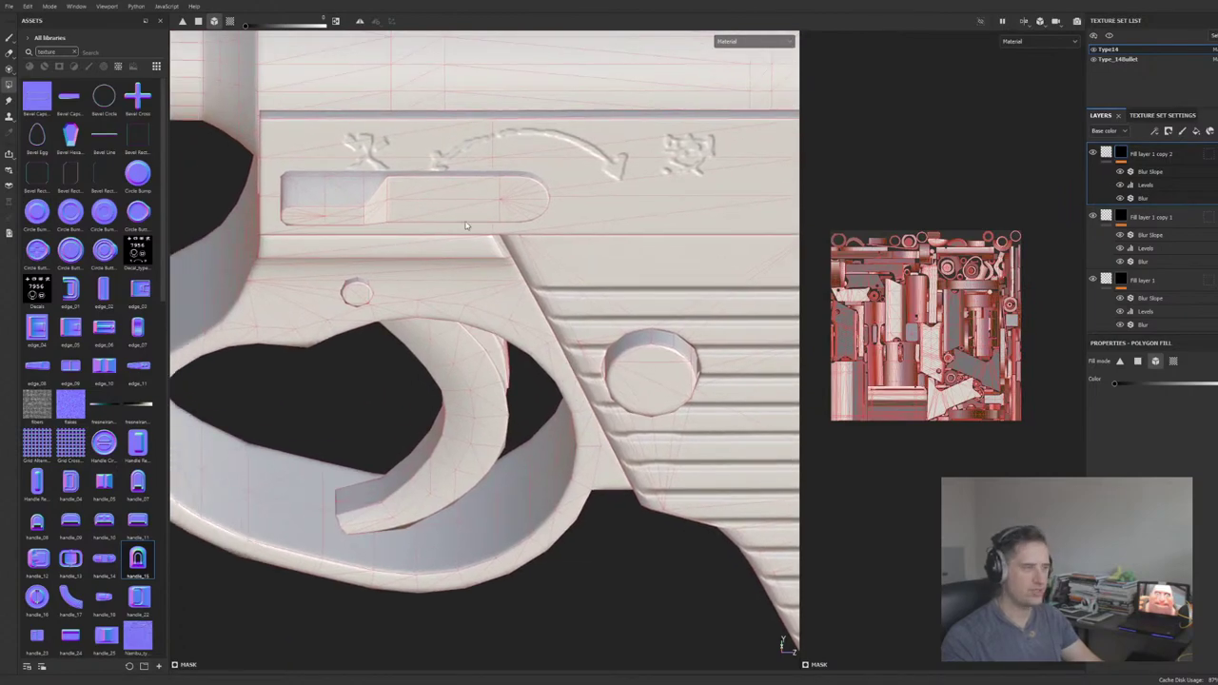
left_click_drag(541, 337, 562, 306, "alt+shift")
middle_click_drag(561, 306, 562, 353, "alt")
mouse_move(563, 353)
left_mouse_down("alt")
mouse_move(546, 337)
mouse_move(563, 348)
left_mouse_up("alt")
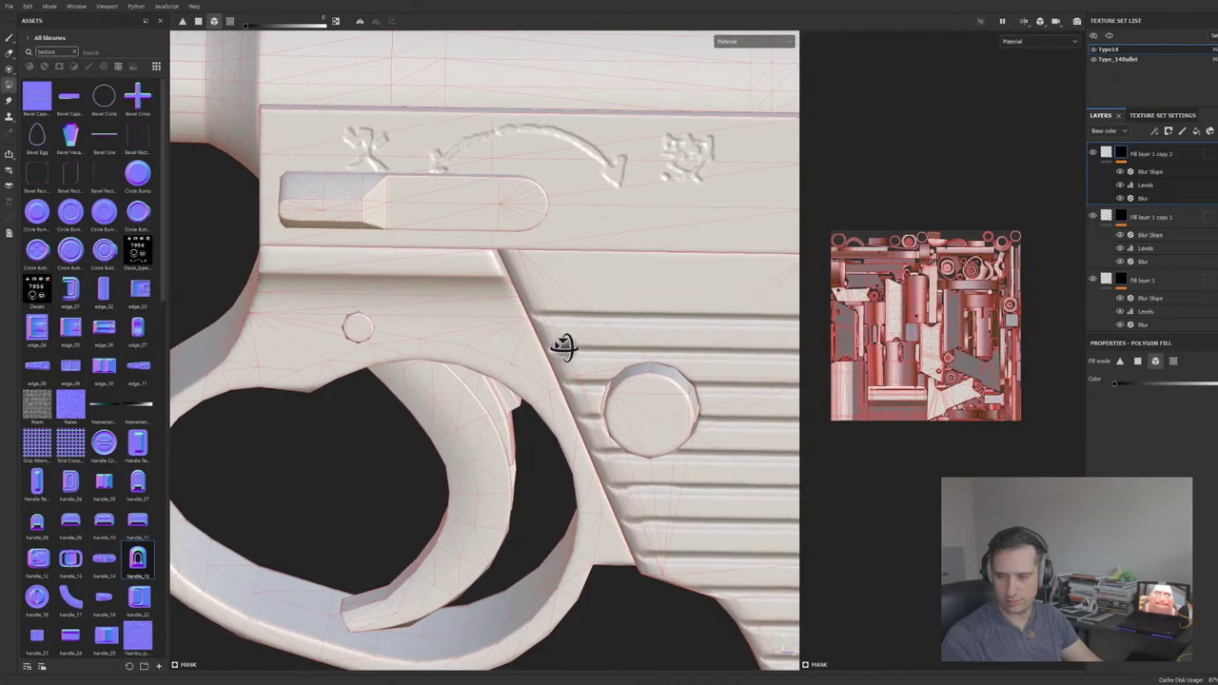
mouse_move(563, 346)
right_mouse_down("shift")
mouse_move(656, 348)
mouse_move(537, 298)
right_mouse_up("shift")
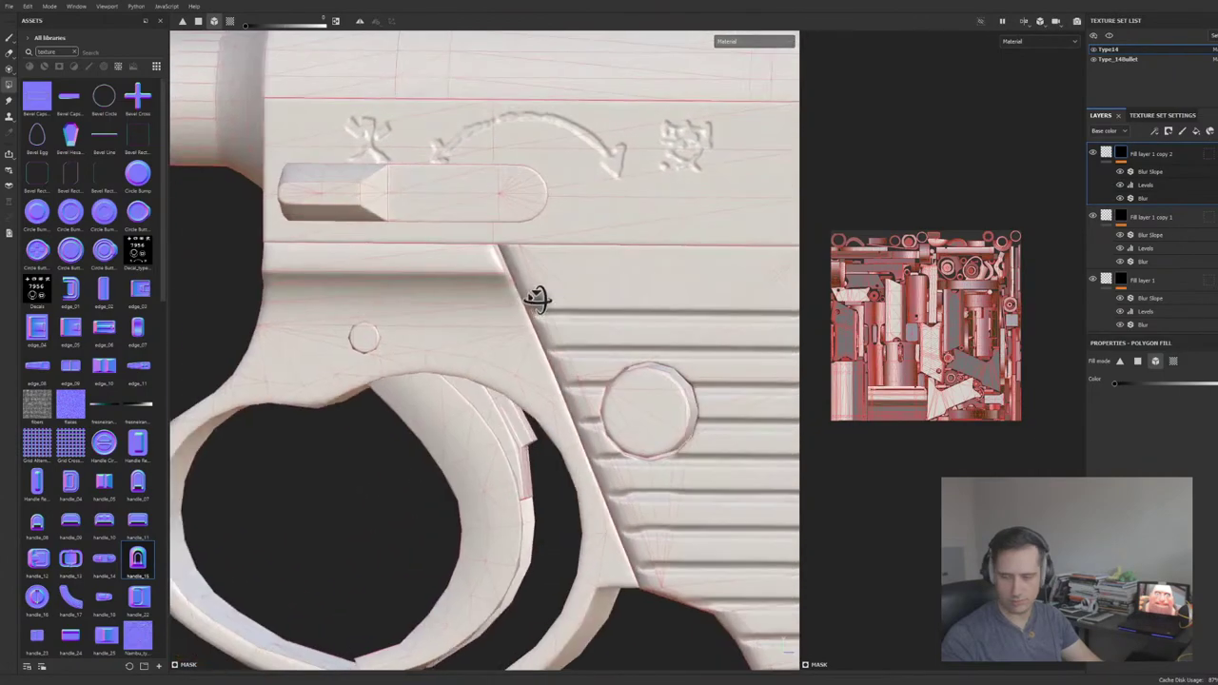
left_click_drag(538, 298, 563, 283, "alt")
scroll(647, 359, "down", 3)
scroll(564, 283, "up", 3)
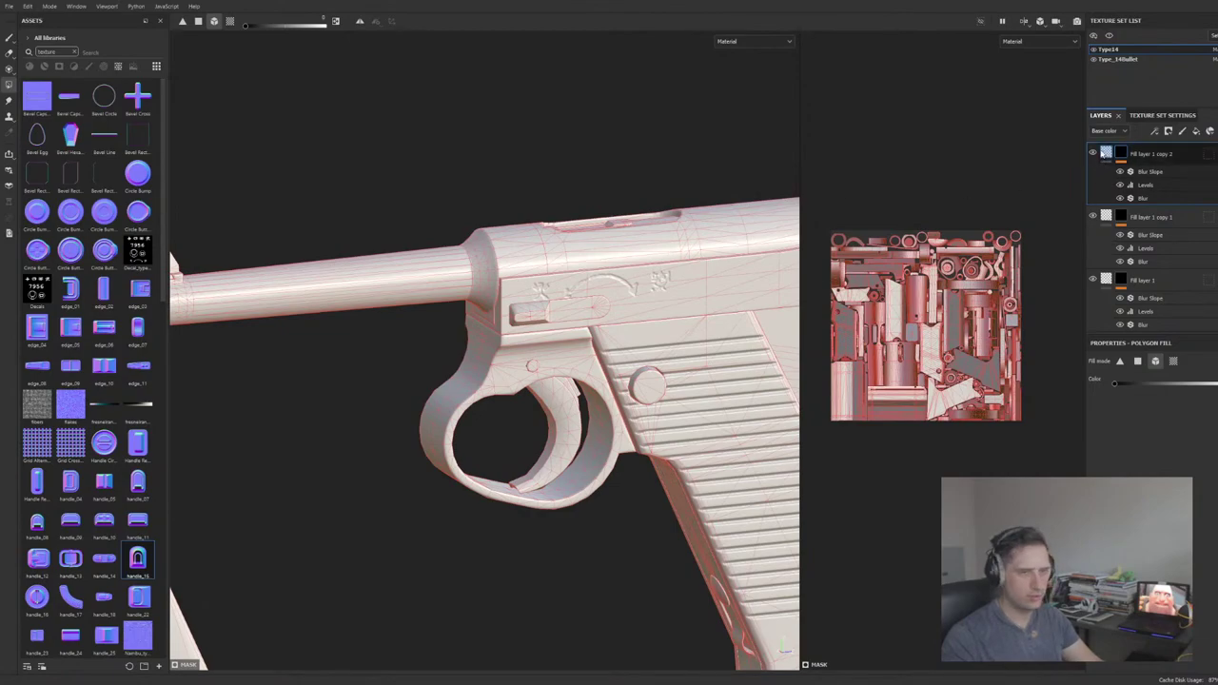
Step: Examine the receiver and ejection port above the safety markings with the polygon wireframe shown
middle_click_drag(584, 292, 495, 247, "alt")
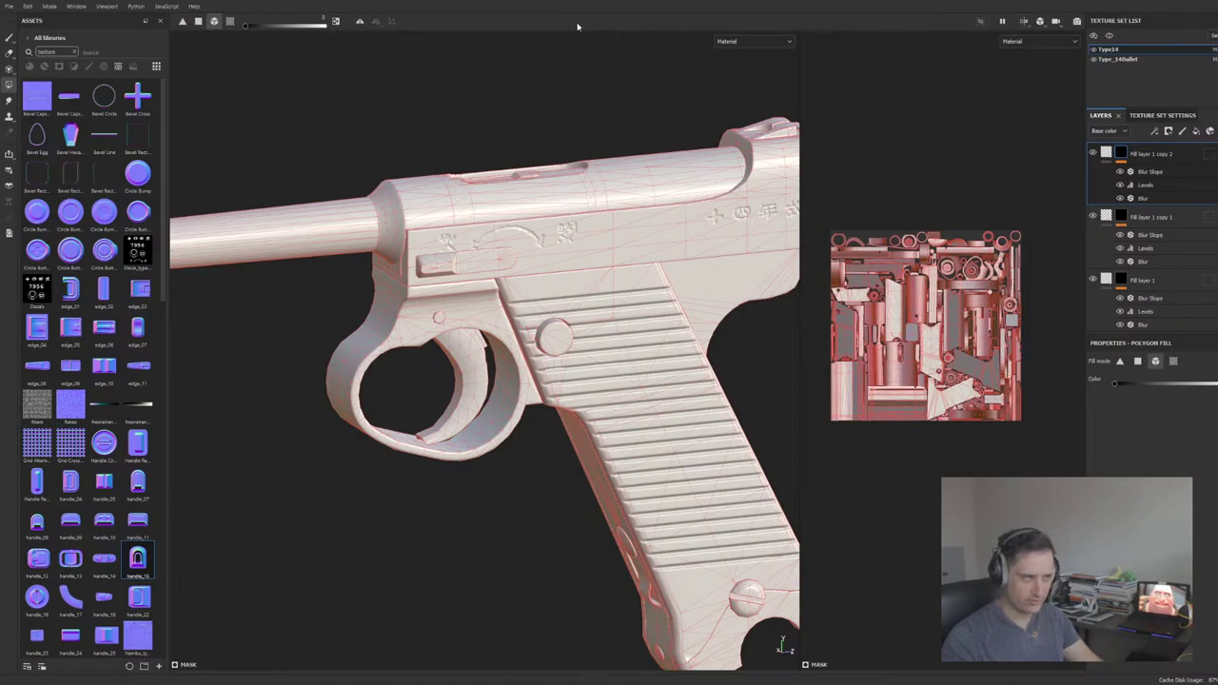
left_click_drag(303, 190, 350, 173, "alt")
left_click_drag(578, 378, 295, 439, "alt")
left_click_drag(707, 314, 674, 277, "alt")
left_click_drag(400, 182, 432, 210, "alt")
scroll(547, 231, "up", 2)
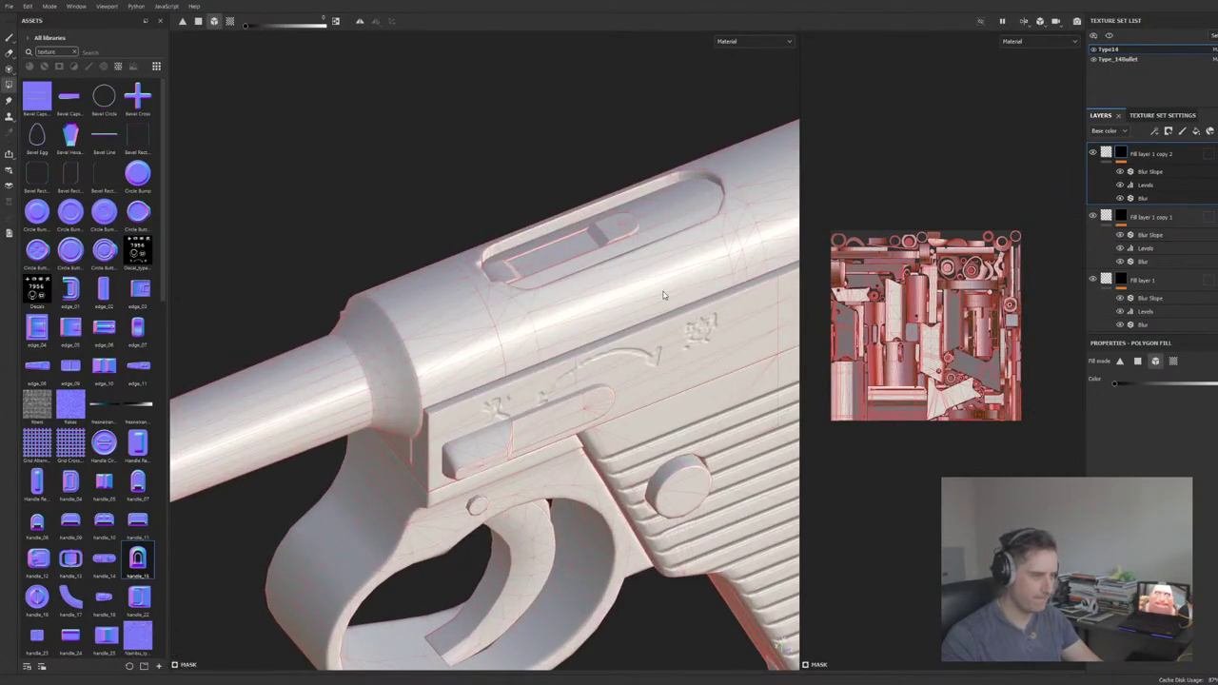
left_click_drag(664, 295, 673, 234, "alt")
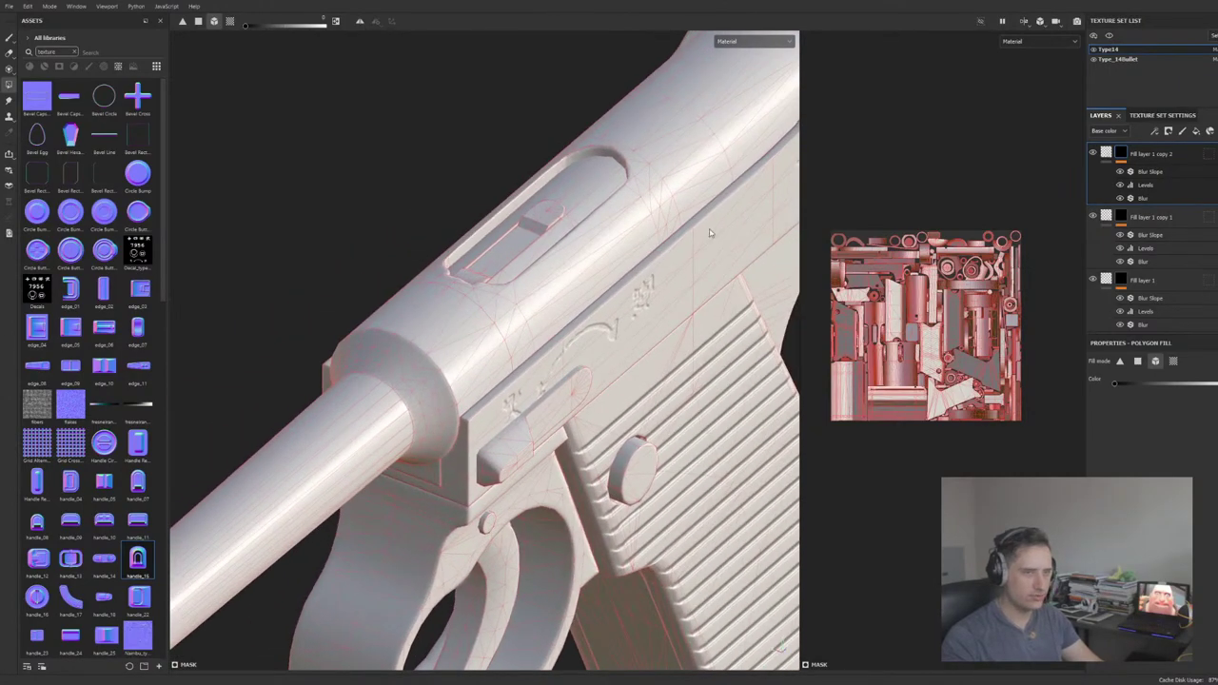
left_click_drag(510, 226, 442, 263, "alt")
scroll(442, 262, "down", 2)
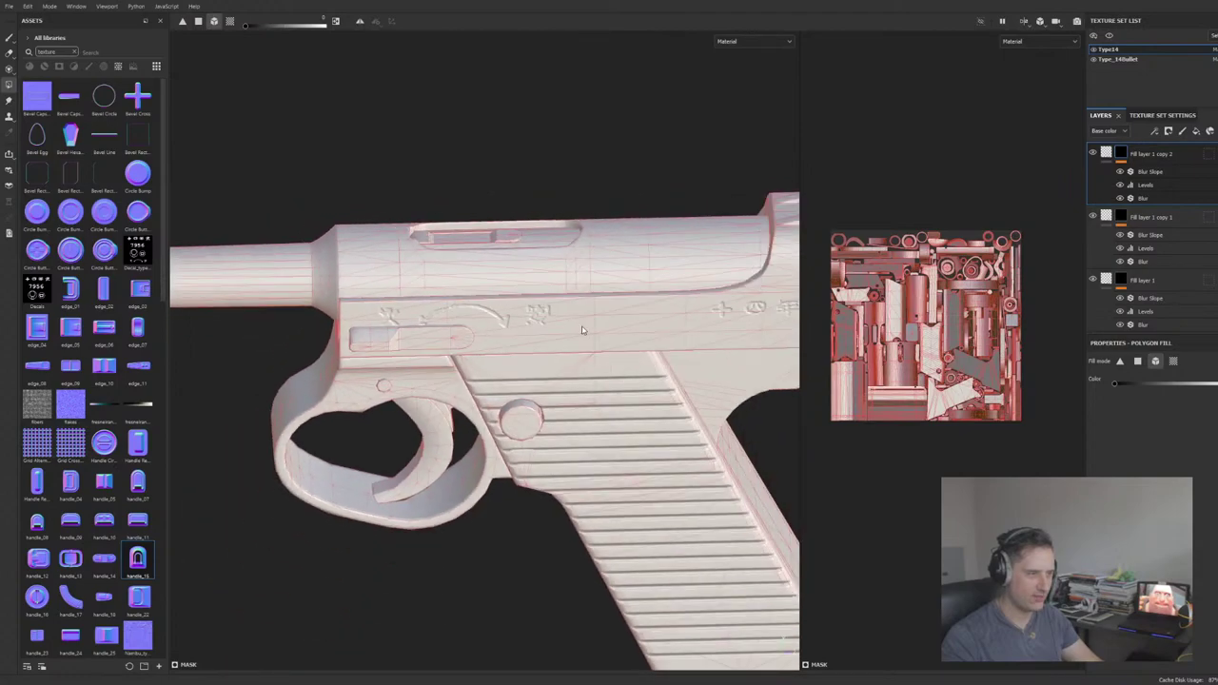
scroll(586, 330, "down", 2)
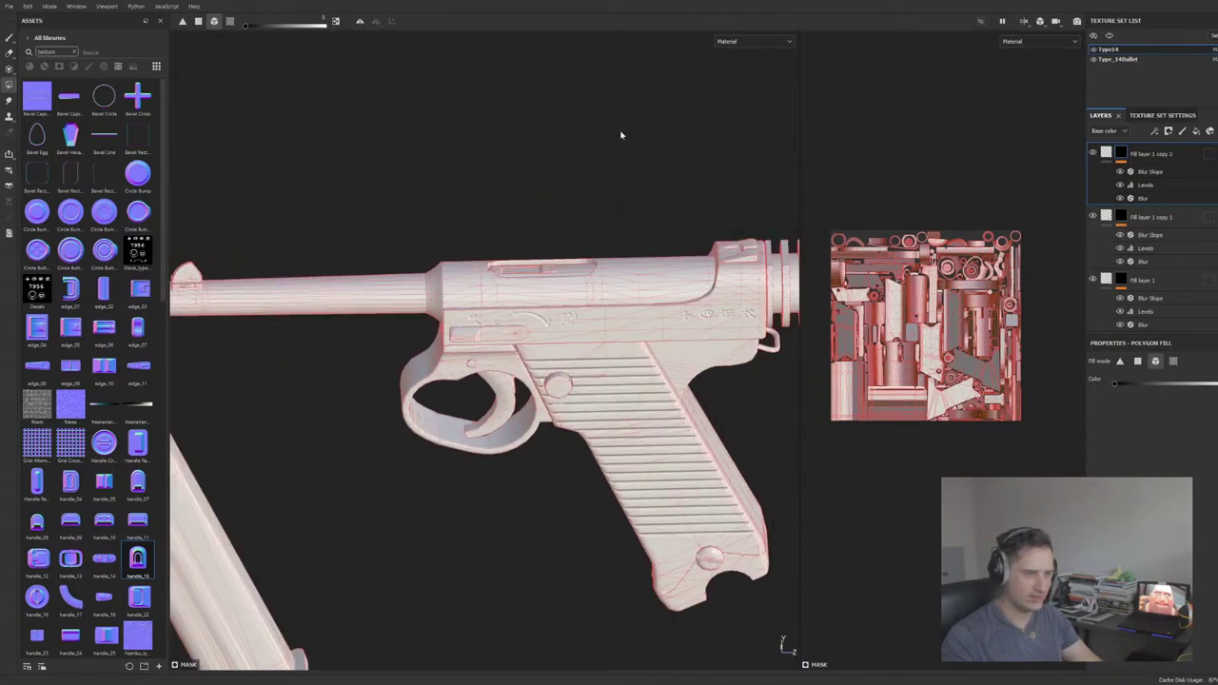
Step: Compare the receiver's engraved markings up close with the part layout in the UV view
scroll(871, 198, "up", 1)
scroll(571, 276, "up", 5)
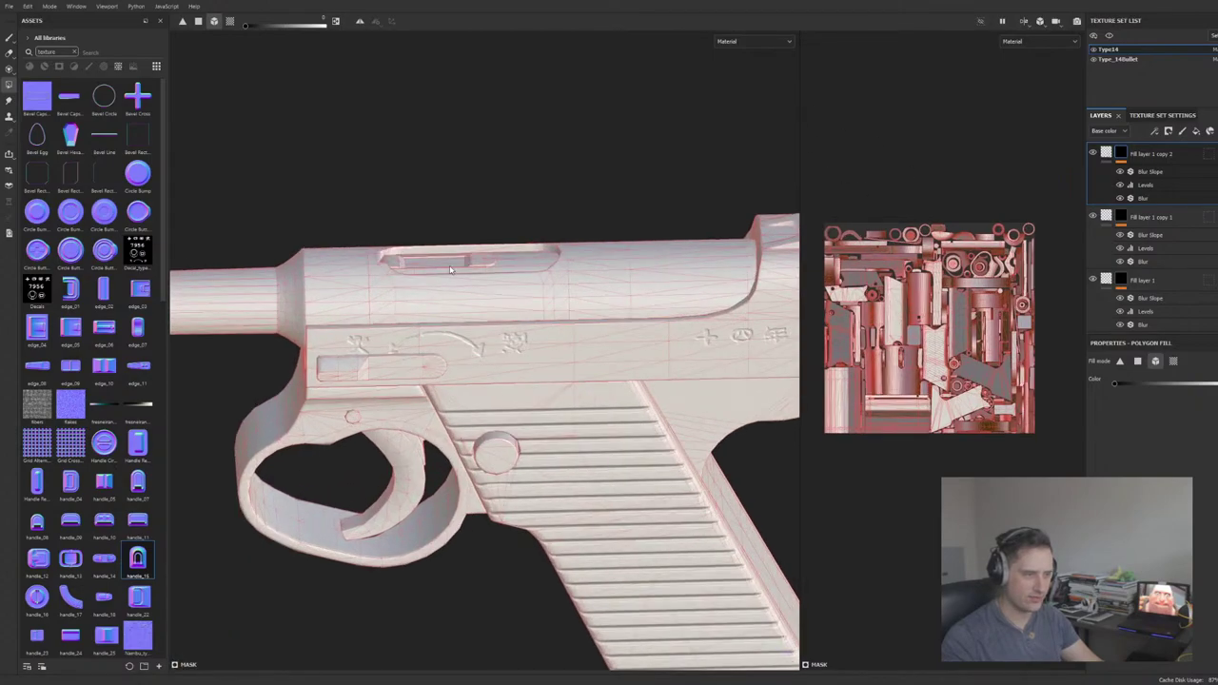
left_click_drag(517, 272, 552, 291, "alt")
middle_click_drag(552, 291, 361, 169, "alt")
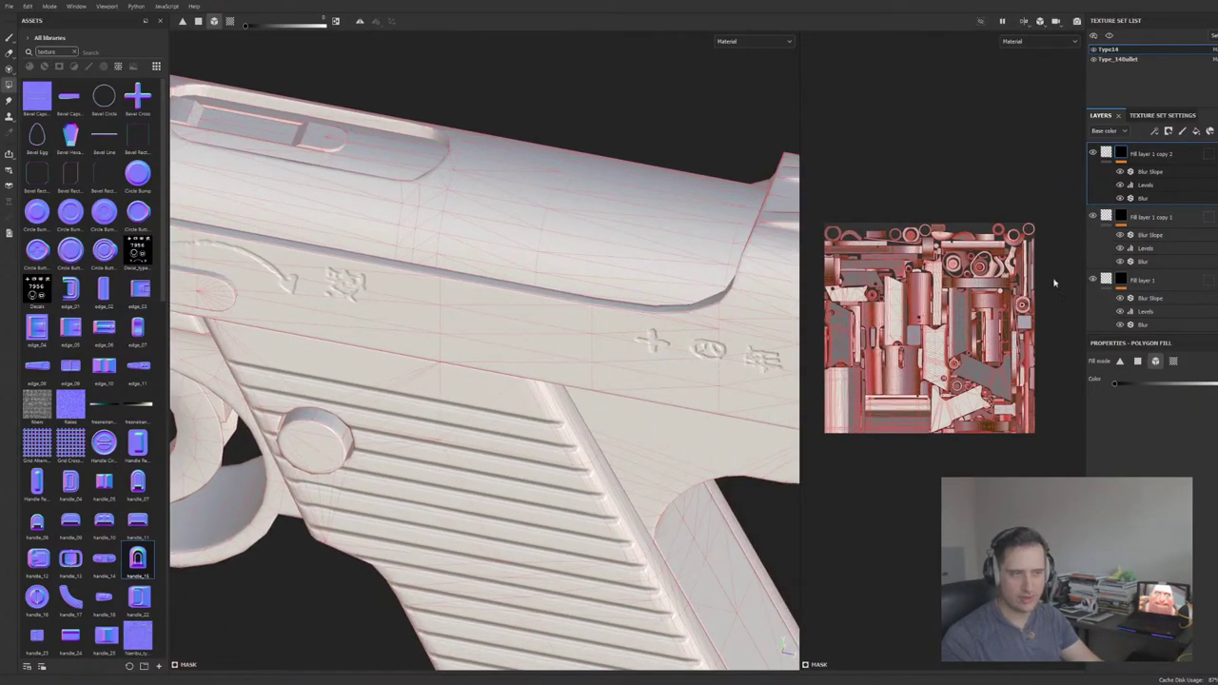
scroll(923, 366, "up", 2)
scroll(940, 394, "down", 1)
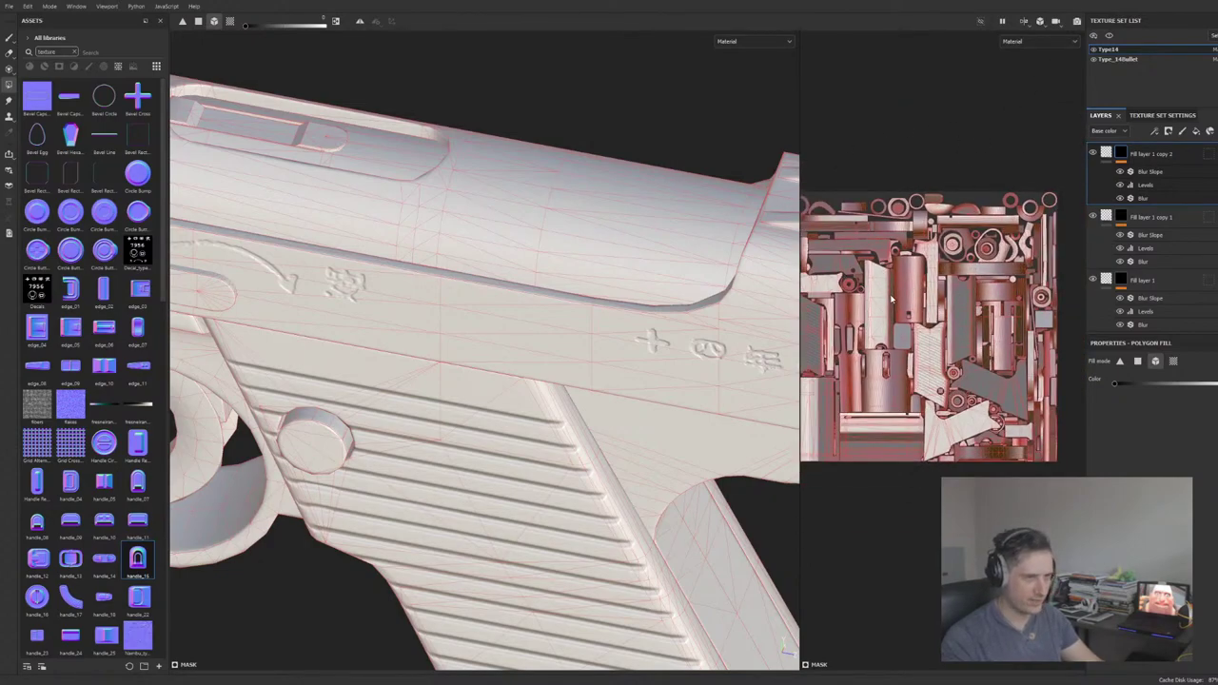
left_click_drag(458, 175, 541, 120, "alt")
middle_click_drag(520, 141, 601, 144, "alt")
middle_click_drag(404, 196, 537, 253, "alt")
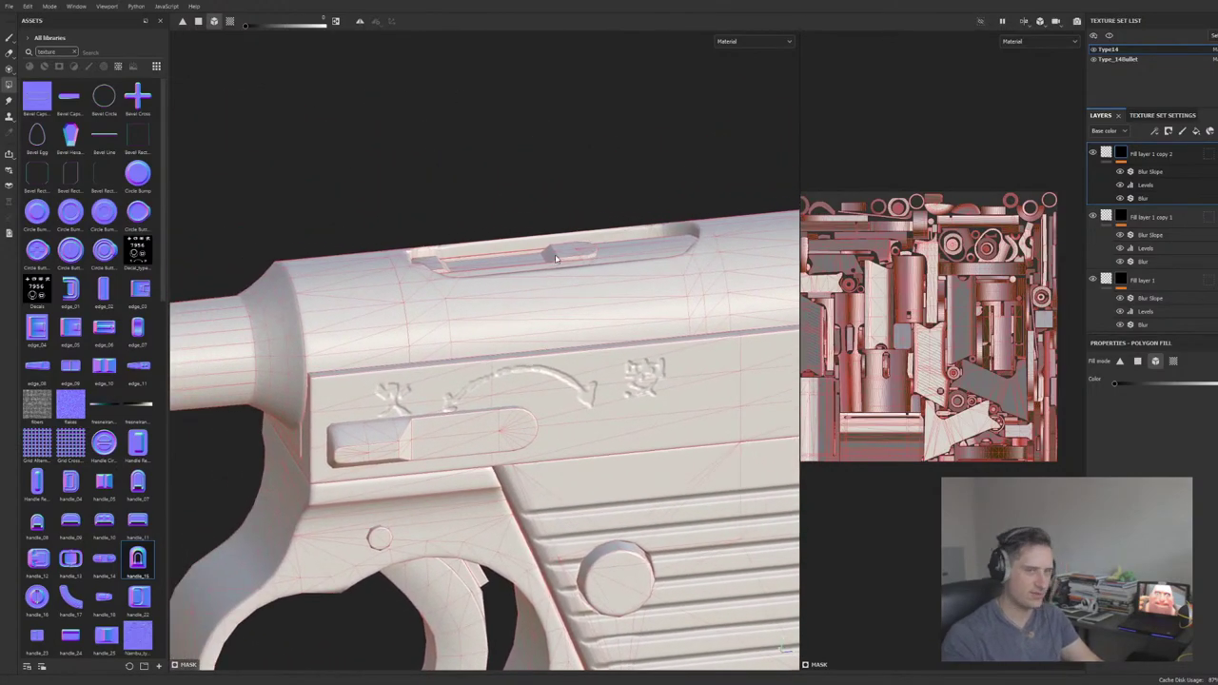
scroll(494, 252, "down", 2)
scroll(574, 319, "up", 2)
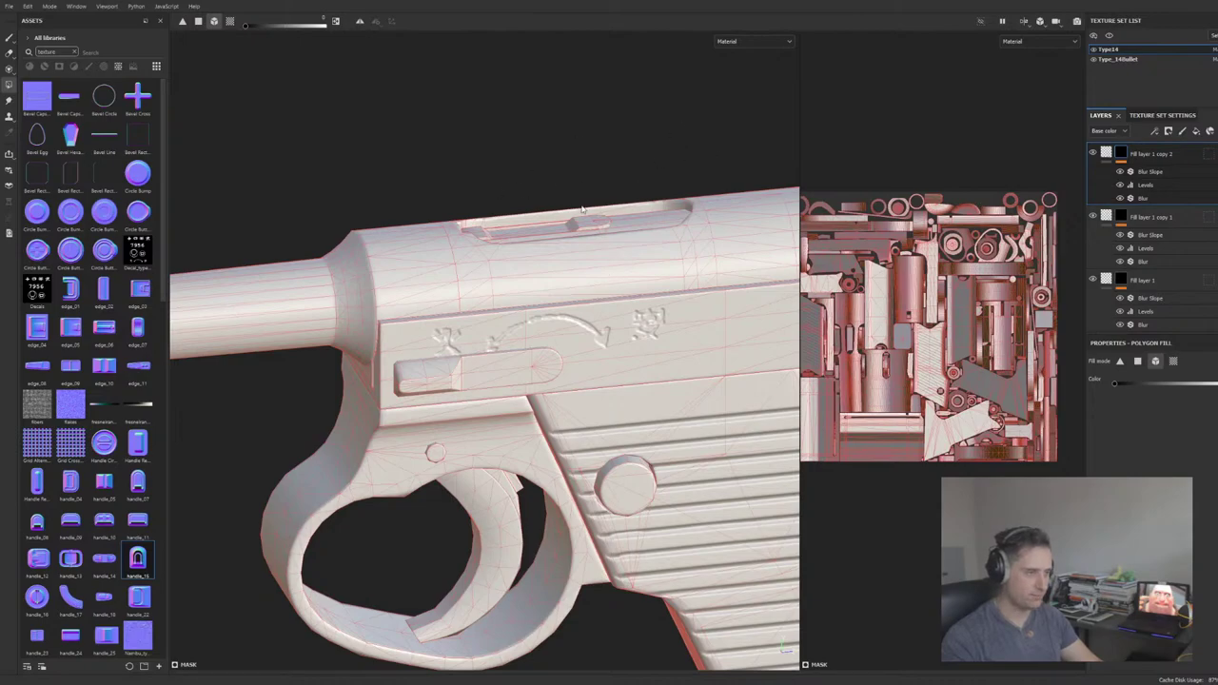
left_click_drag(590, 275, 516, 248, "alt")
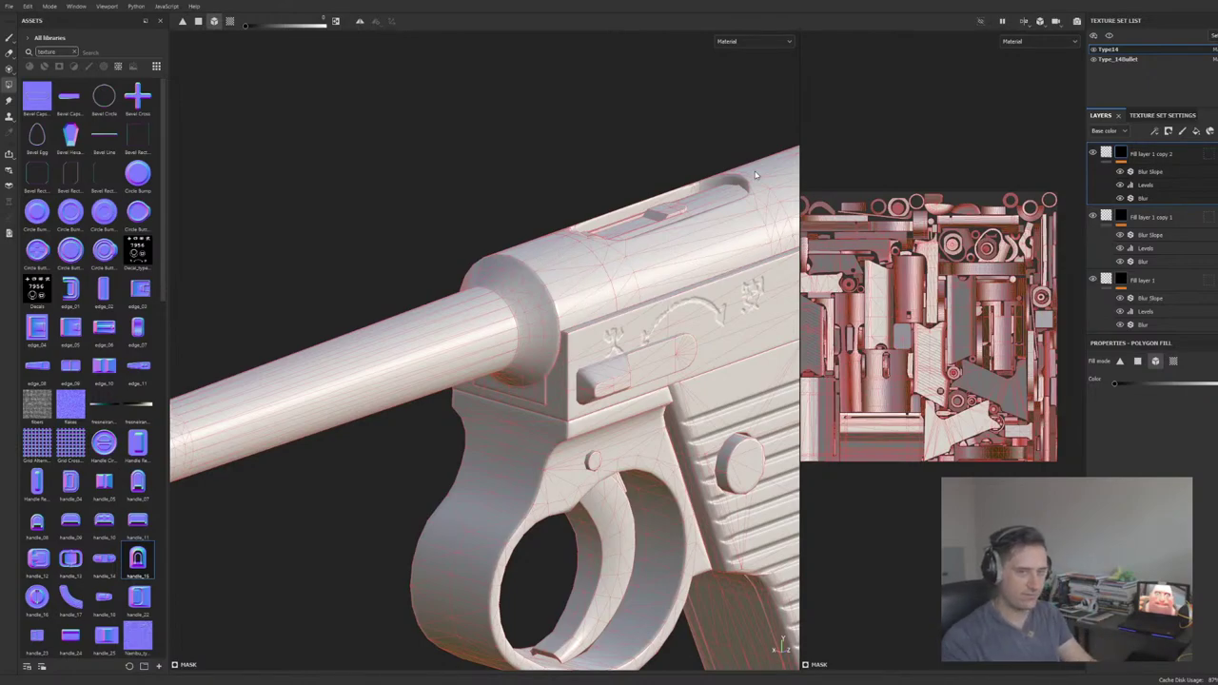
Step: Review the whole pistol and its magazine from the rear, front and side at a distance
left_click_drag(762, 259, 600, 273, "alt")
middle_click_drag(601, 273, 554, 284, "alt")
scroll(562, 290, "down", 4)
left_click_drag(551, 323, 413, 321, "alt")
middle_click_drag(413, 321, 444, 244, "alt")
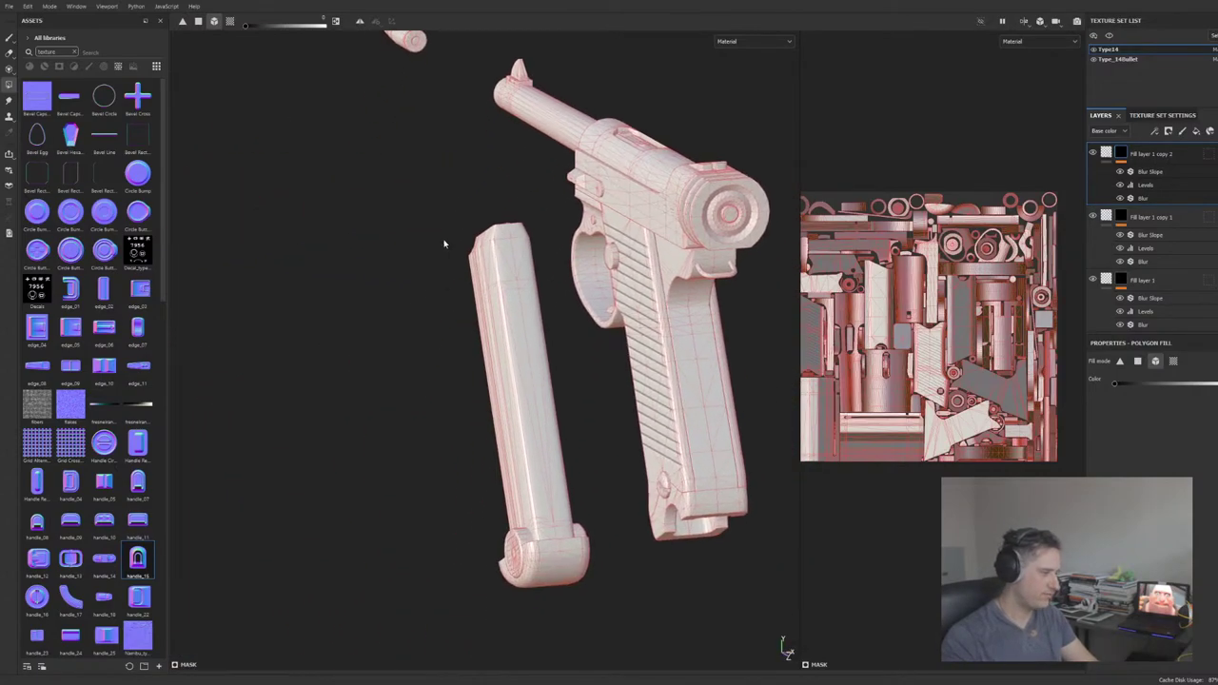
left_click_drag(445, 244, 532, 246, "alt")
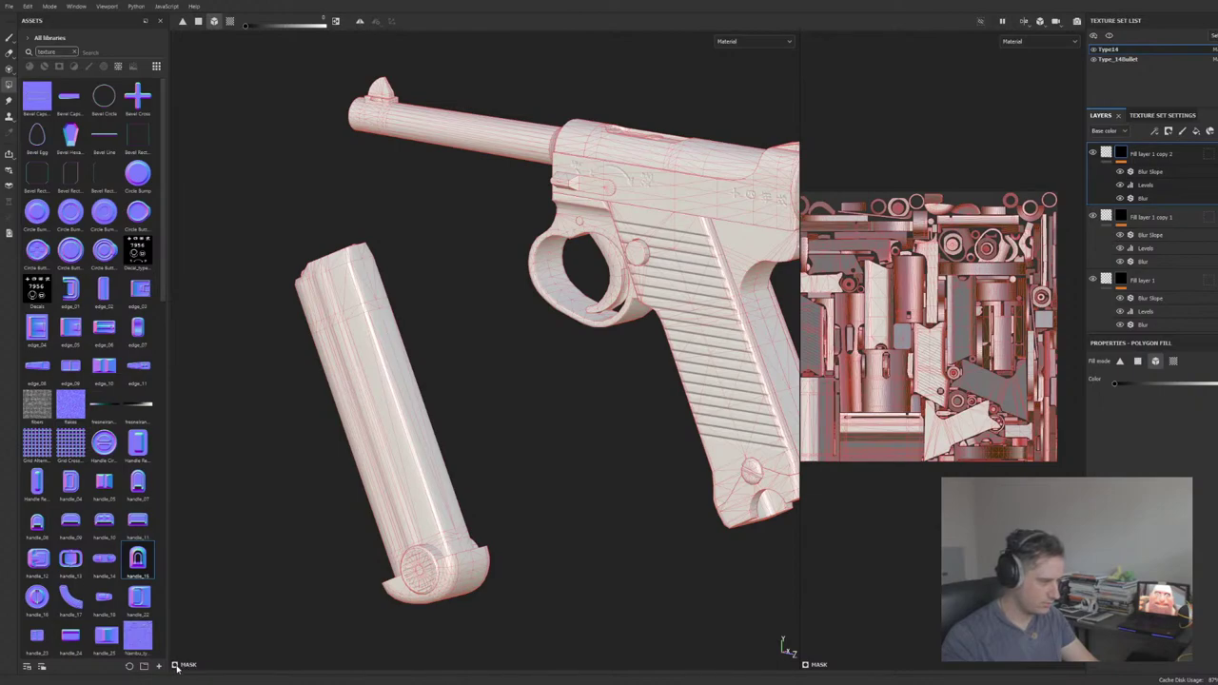
left_click_drag(341, 476, 537, 433, "alt")
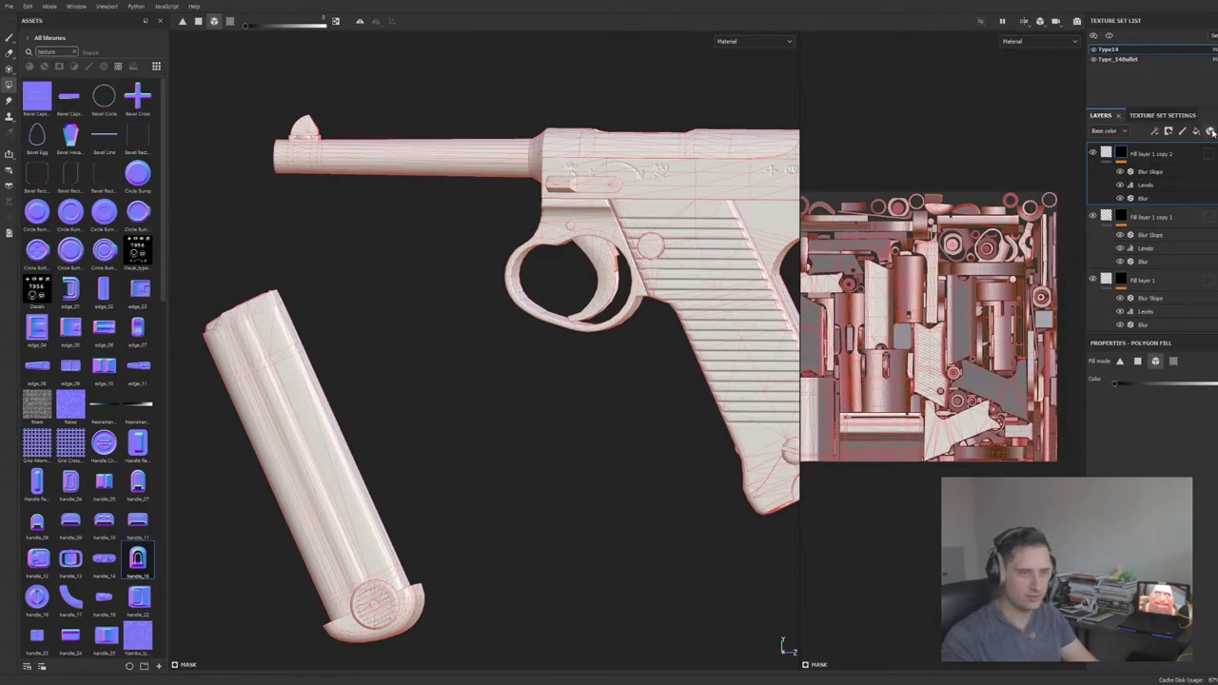
left_click_drag(447, 191, 530, 186, "alt")
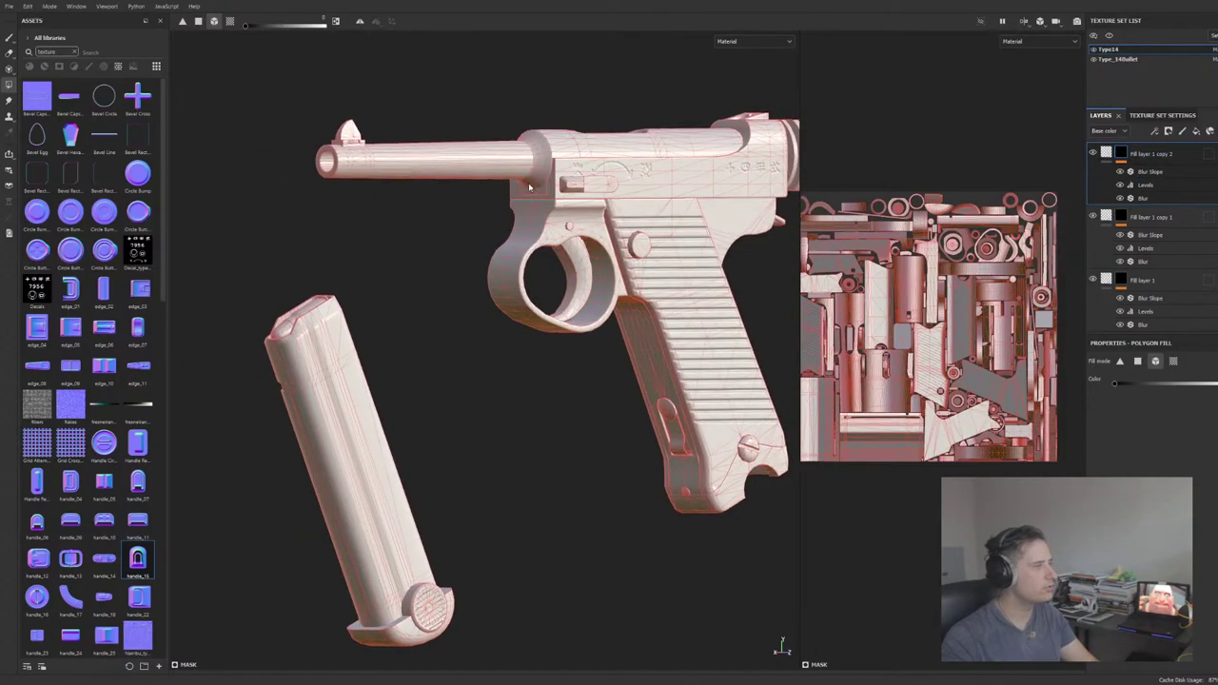
key("alt")
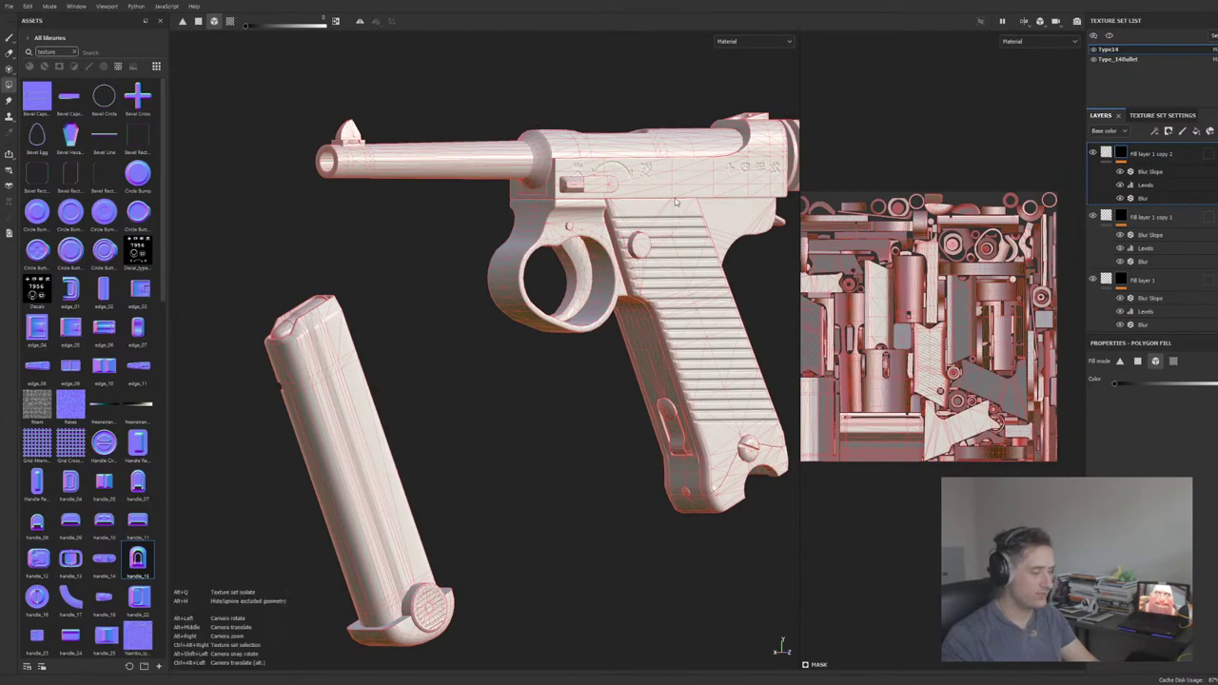
left_click_drag(644, 212, 600, 213, "alt")
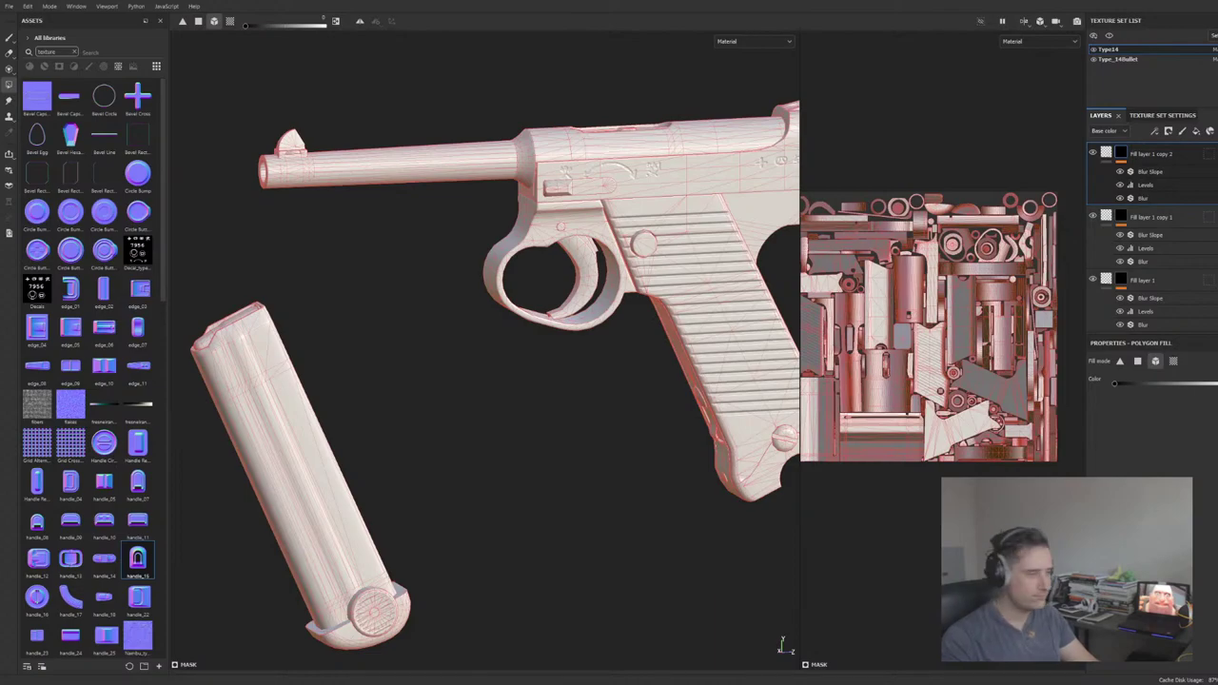
left_click_drag(476, 386, 418, 394, "alt")
middle_click_drag(529, 375, 470, 443, "alt")
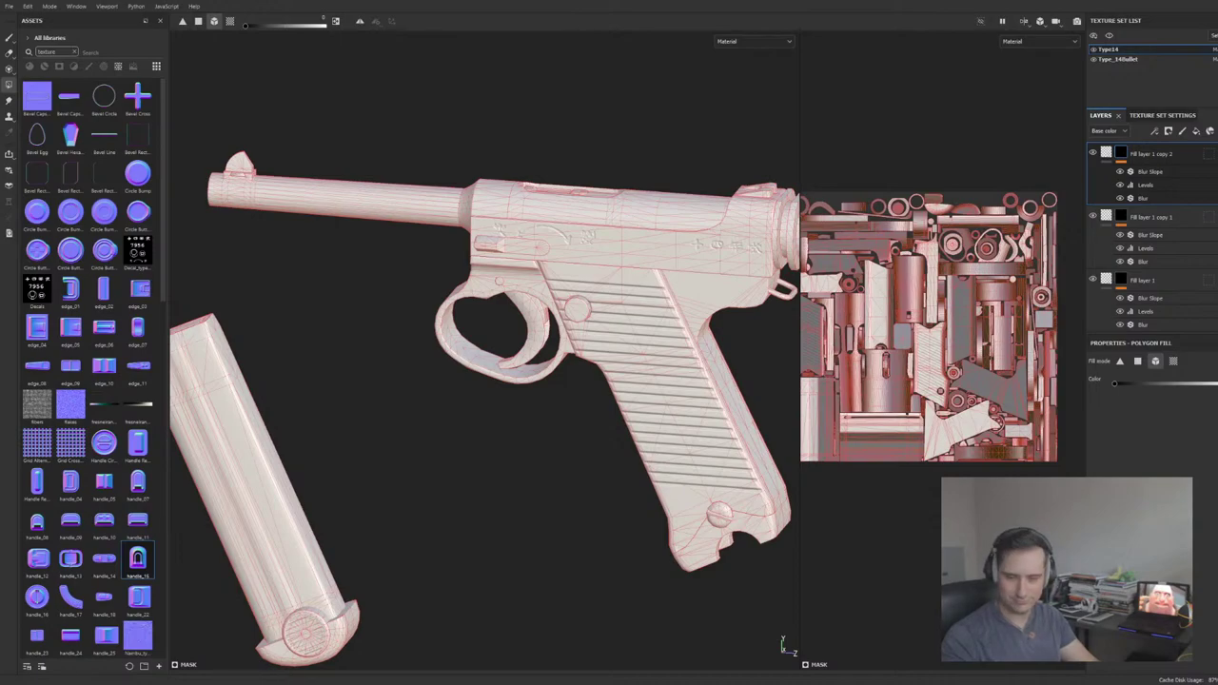
Step: Examine the grip, trigger guard and receiver engravings from changing angles, ending on a full side view
left_click_drag(742, 456, 723, 519, "alt")
scroll(612, 384, "up", 4)
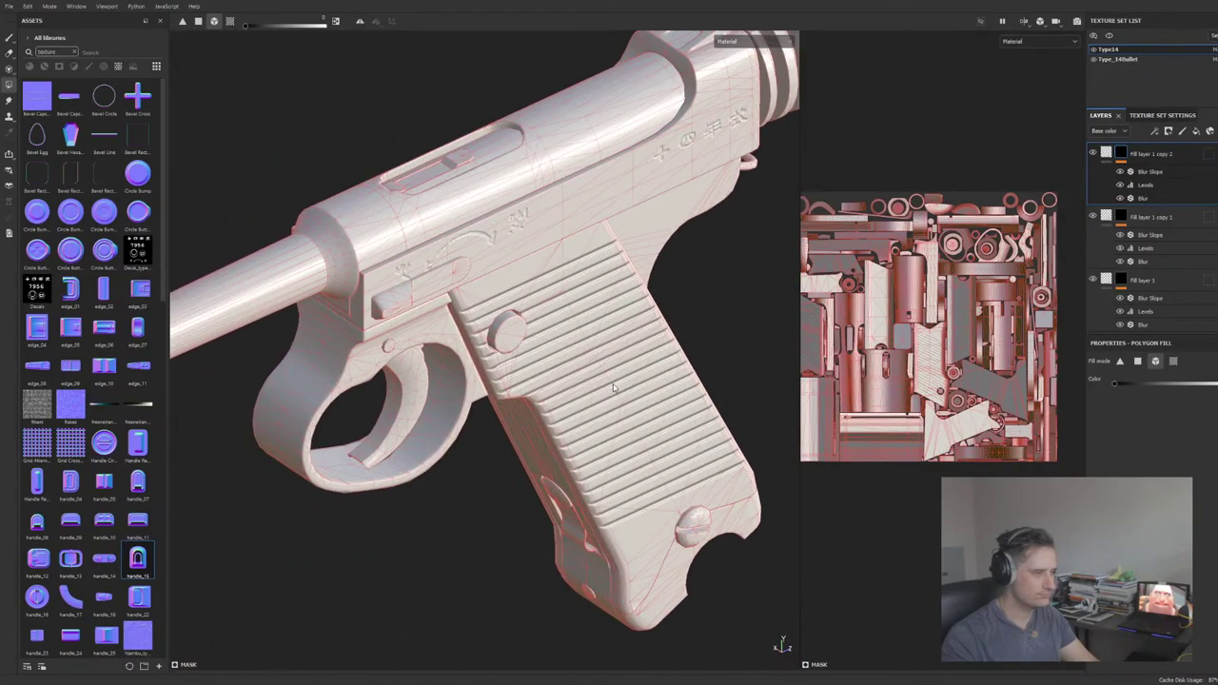
left_click_drag(613, 384, 509, 283, "alt")
left_click_drag(611, 293, 476, 269, "alt")
middle_click_drag(544, 384, 408, 157, "alt")
left_click_drag(566, 458, 517, 385, "alt")
middle_click_drag(516, 384, 538, 644, "alt")
left_click_drag(399, 400, 497, 314, "alt")
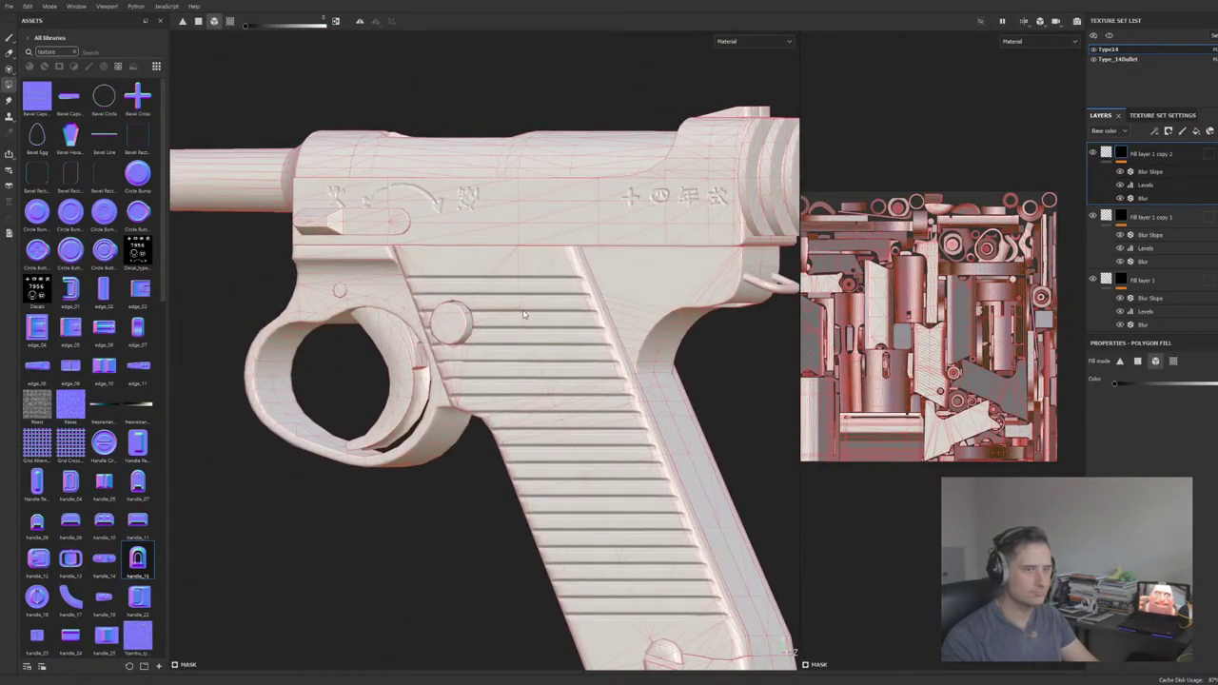
middle_click_drag(498, 314, 577, 294, "alt")
left_click_drag(577, 294, 571, 354, "alt")
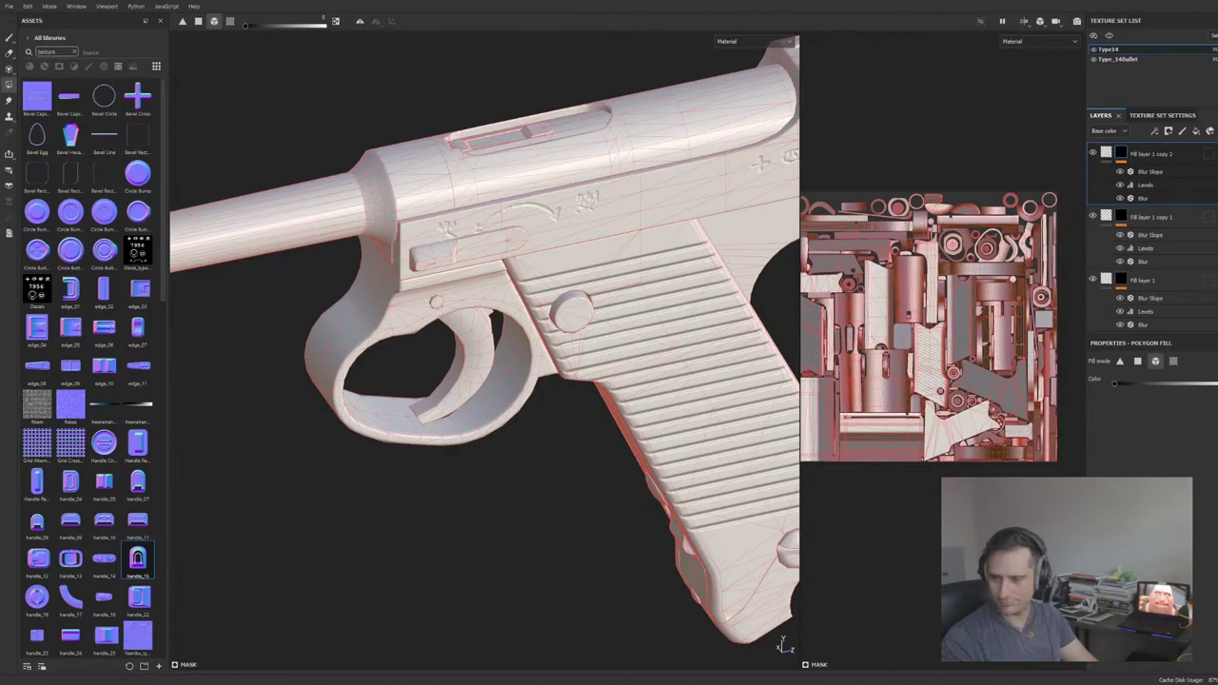
left_click_drag(639, 238, 490, 194, "alt")
middle_click_drag(626, 214, 533, 142, "alt")
left_click_drag(533, 142, 536, 208, "alt")
middle_click_drag(536, 208, 361, 331, "alt")
left_click_drag(557, 329, 524, 375, "alt")
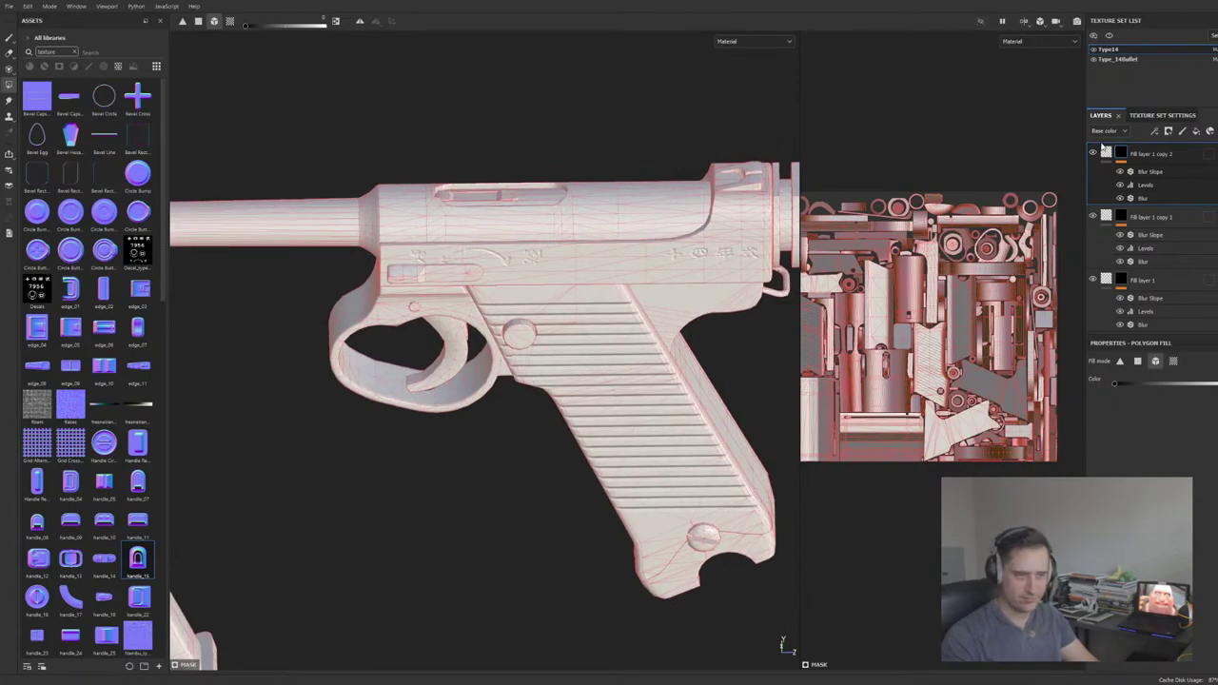
Step: Duplicate the topmost fill layer and strip the copy's mask back to plain black without filters
double_click(1139, 155)
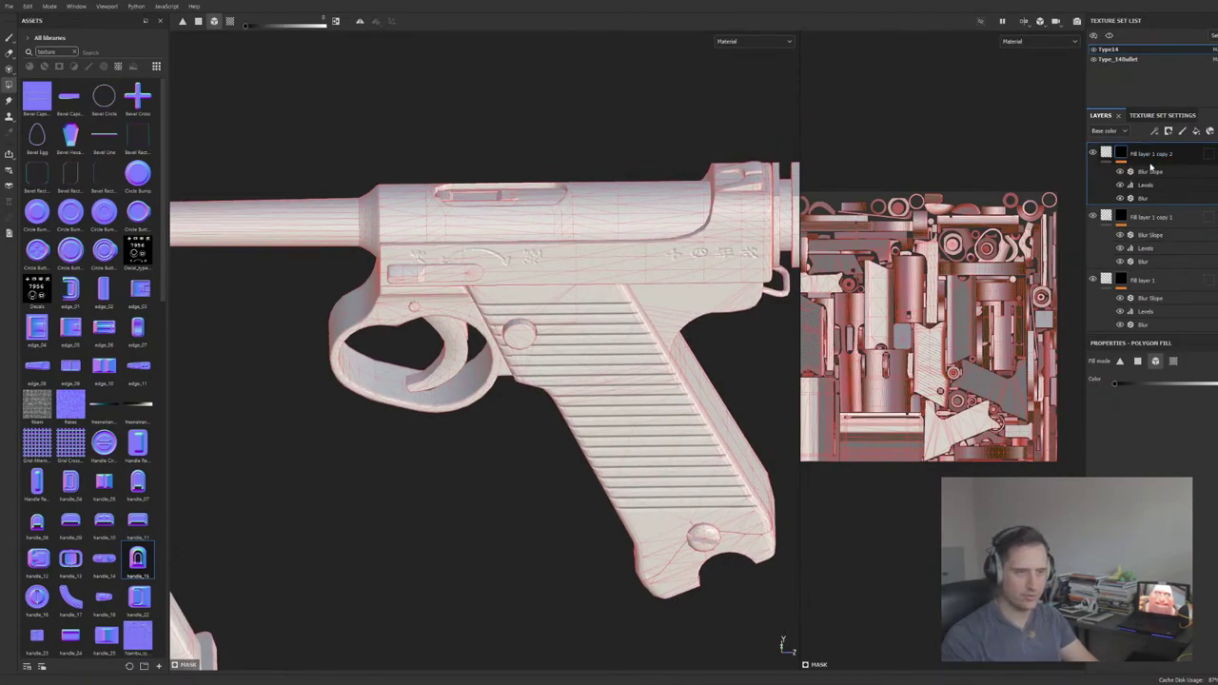
key("ctrl+d")
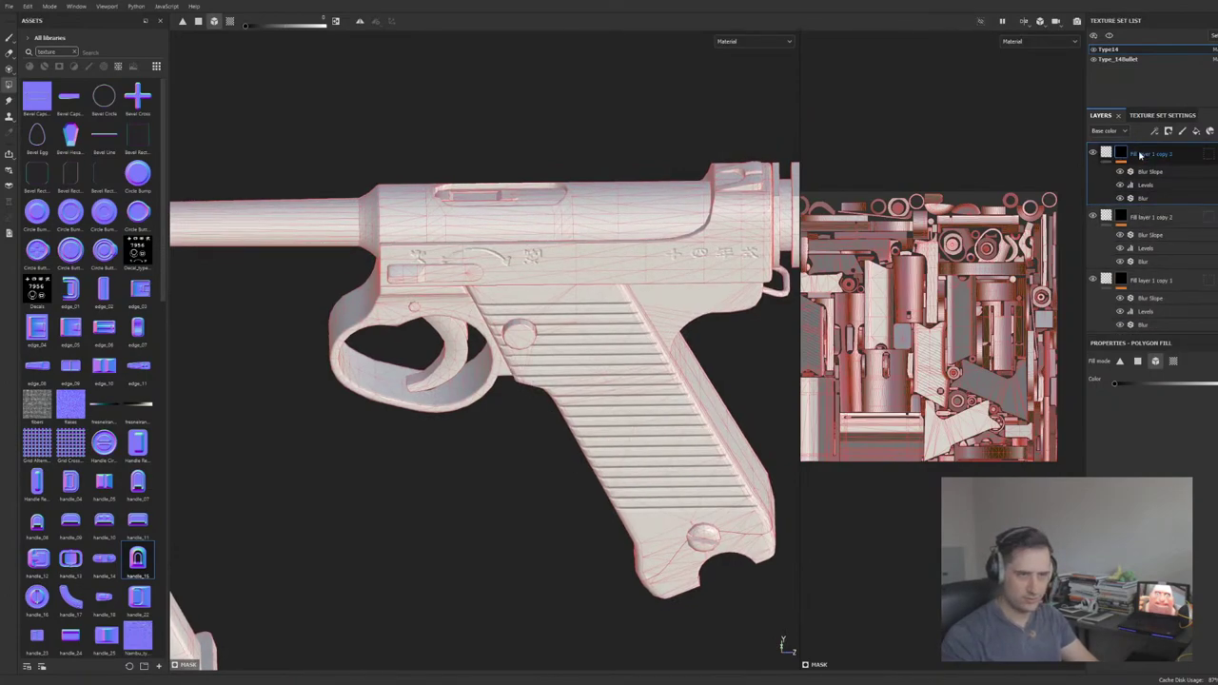
key("Return")
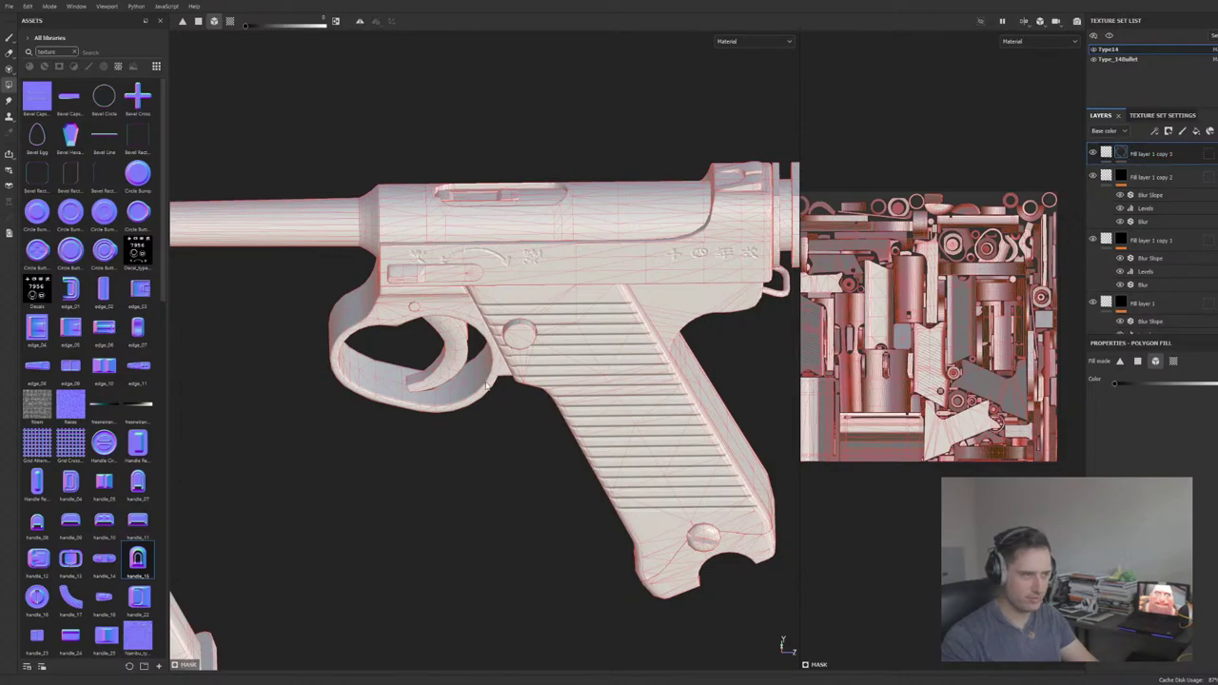
Step: Examine the safety markings, trigger guard and upper grip up close from changing angles
left_click_drag(487, 387, 587, 386, "alt")
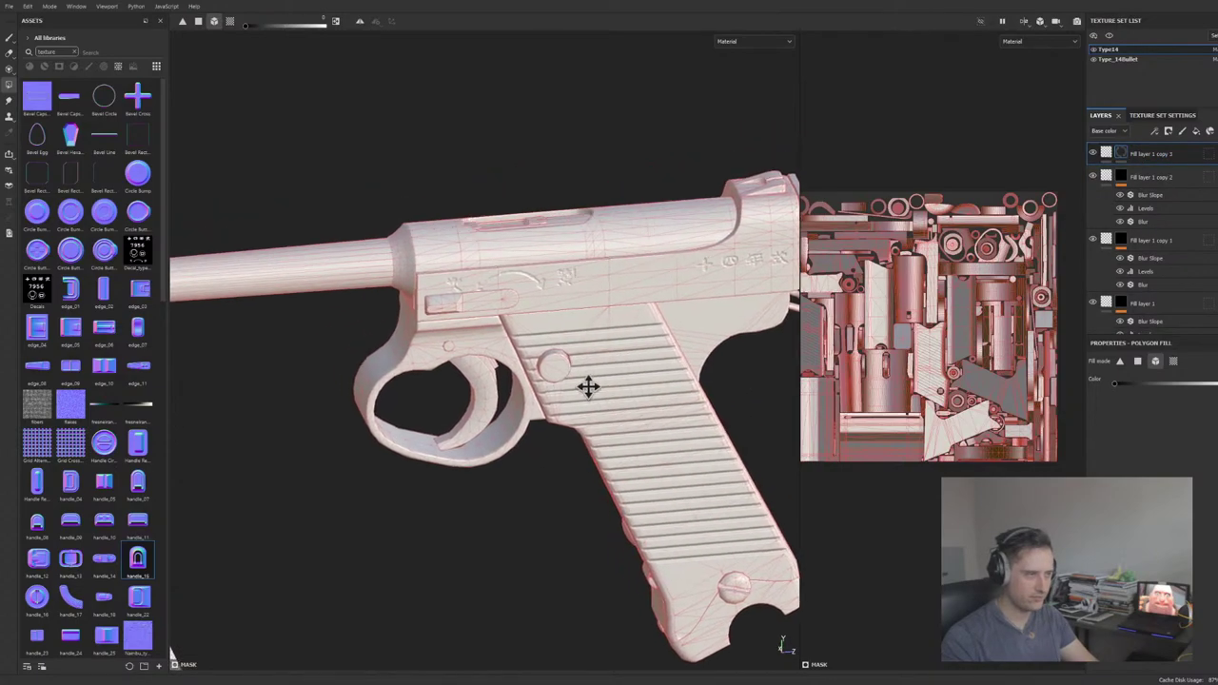
middle_click_drag(587, 386, 631, 480, "alt")
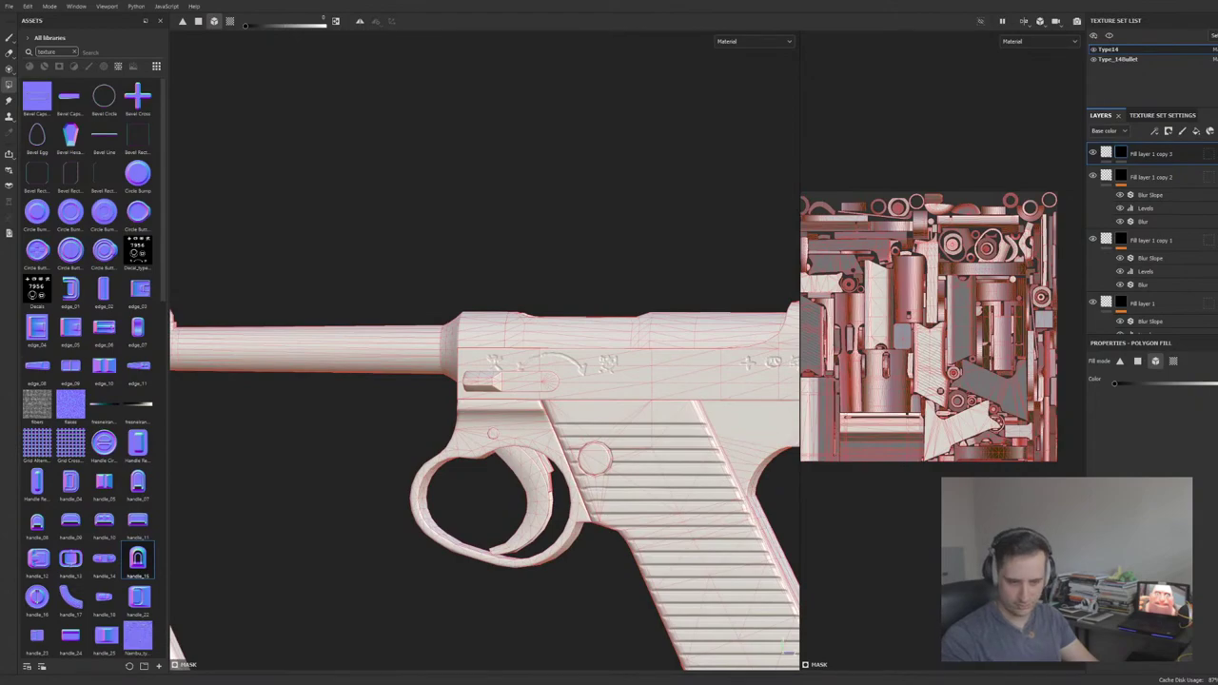
left_click_drag(557, 448, 540, 448, "alt")
middle_click_drag(540, 448, 527, 372, "alt")
scroll(527, 372, "up", 3)
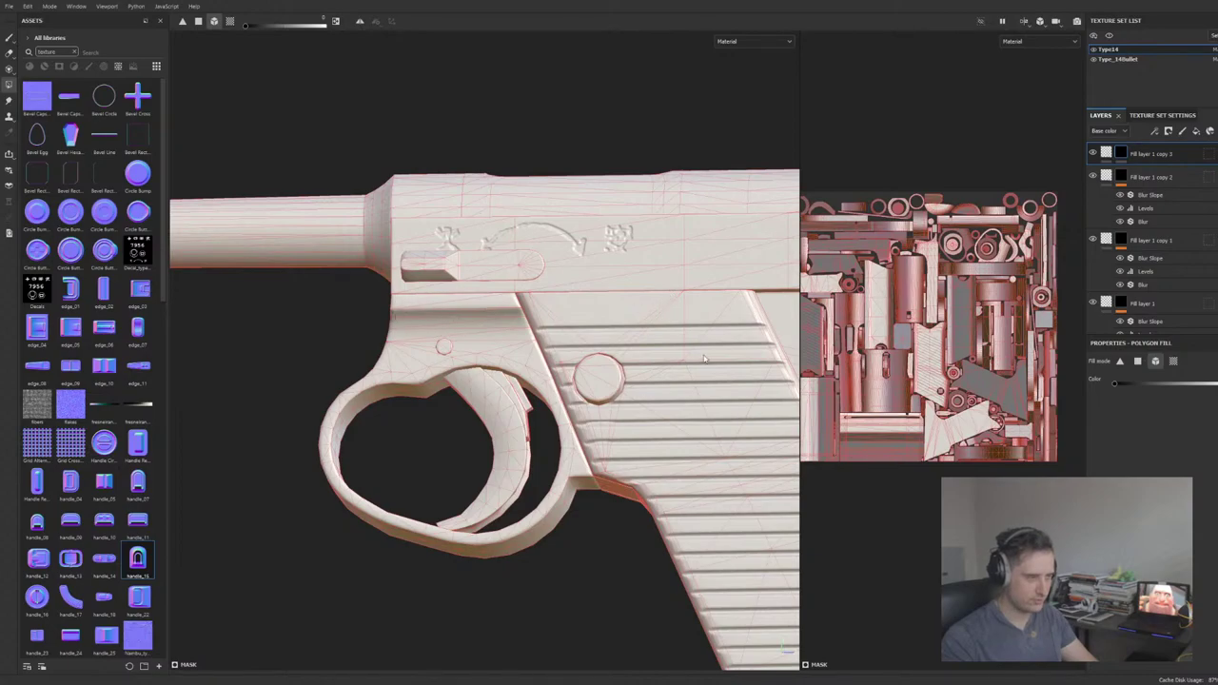
left_click_drag(593, 258, 607, 218, "alt")
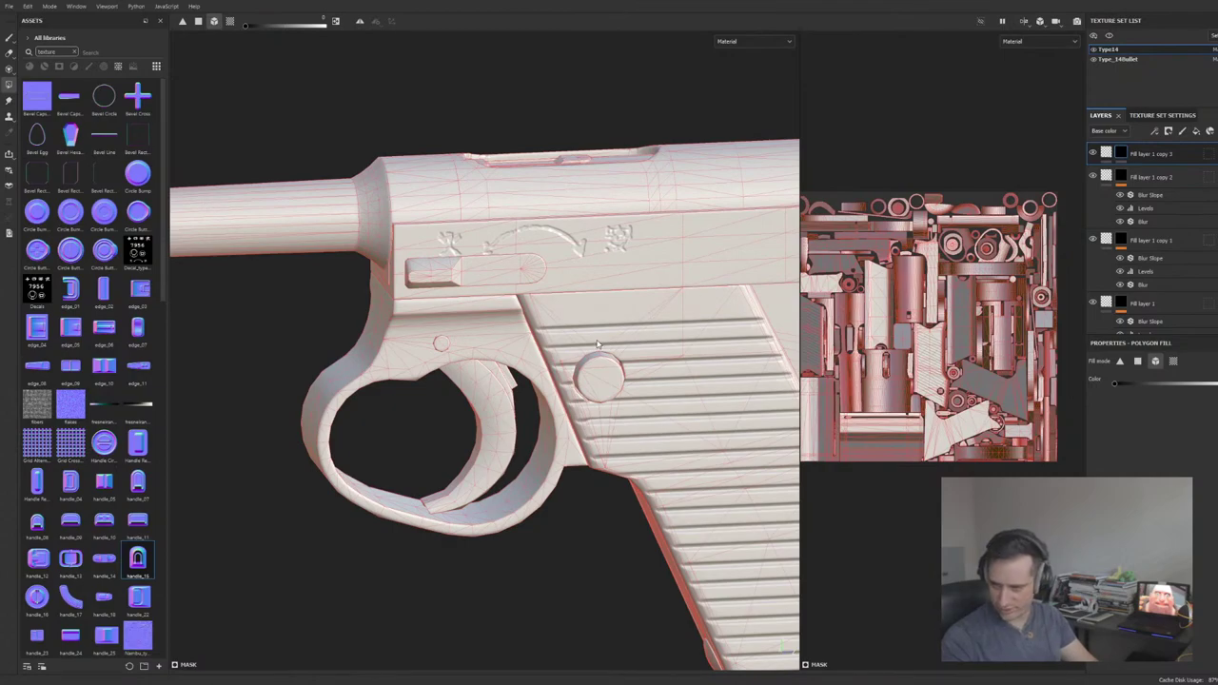
left_click_drag(600, 345, 561, 348, "alt+shift")
middle_click_drag(560, 348, 535, 289, "alt")
left_click_drag(535, 290, 543, 218, "alt")
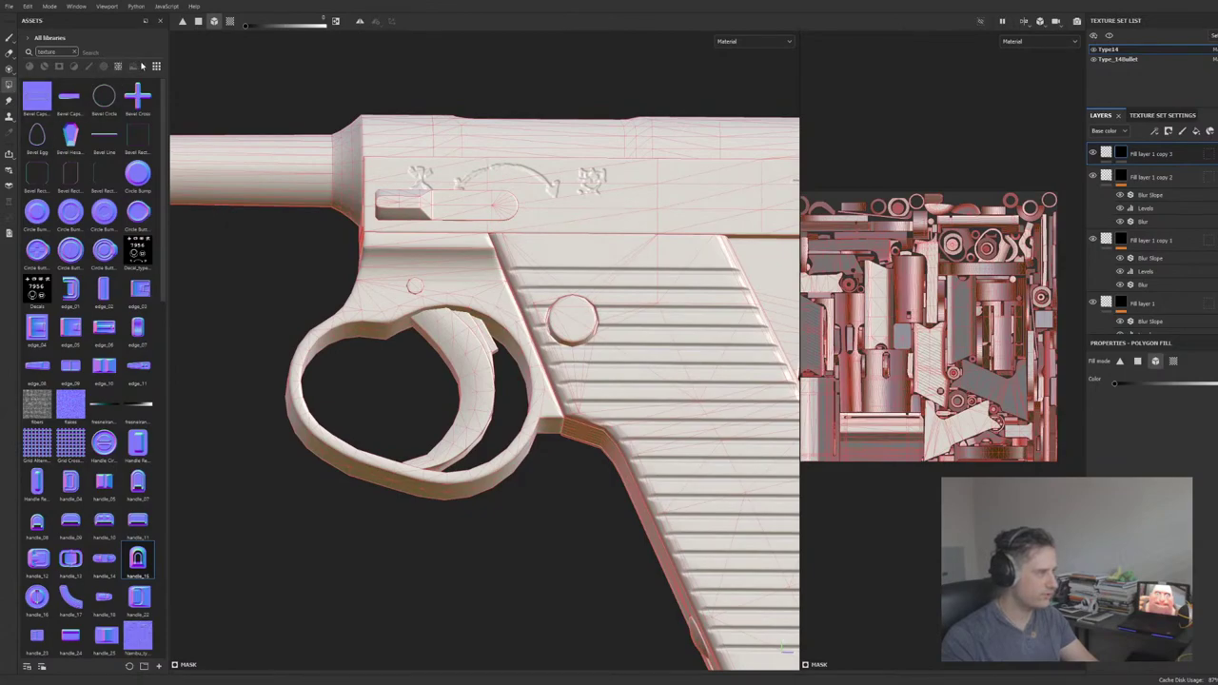
Step: Clear the texture search in the asset library and browse the materials, brushes and filters
left_click(29, 68)
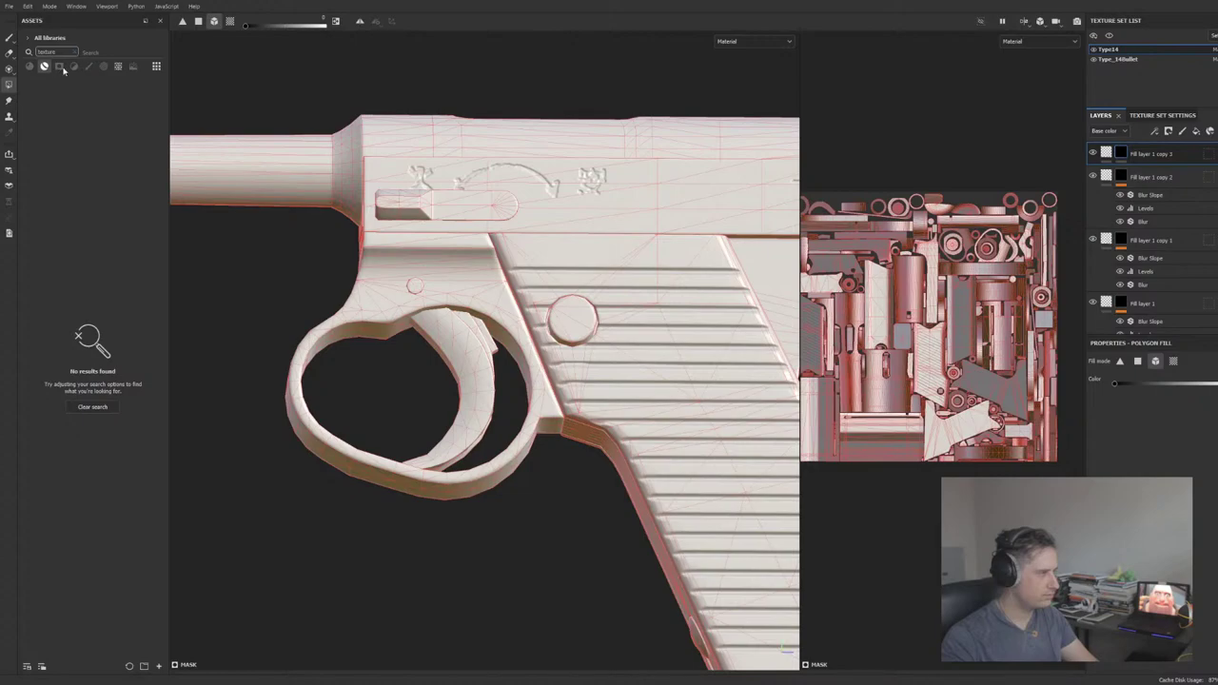
left_click(61, 68)
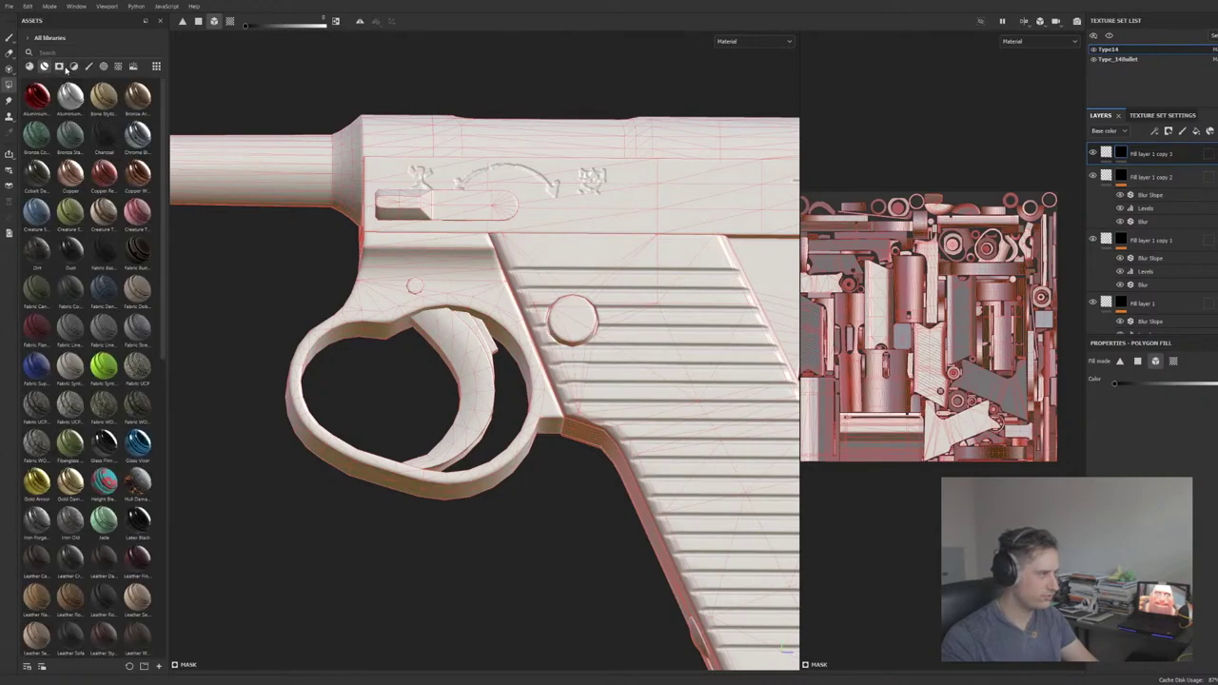
left_click(89, 66)
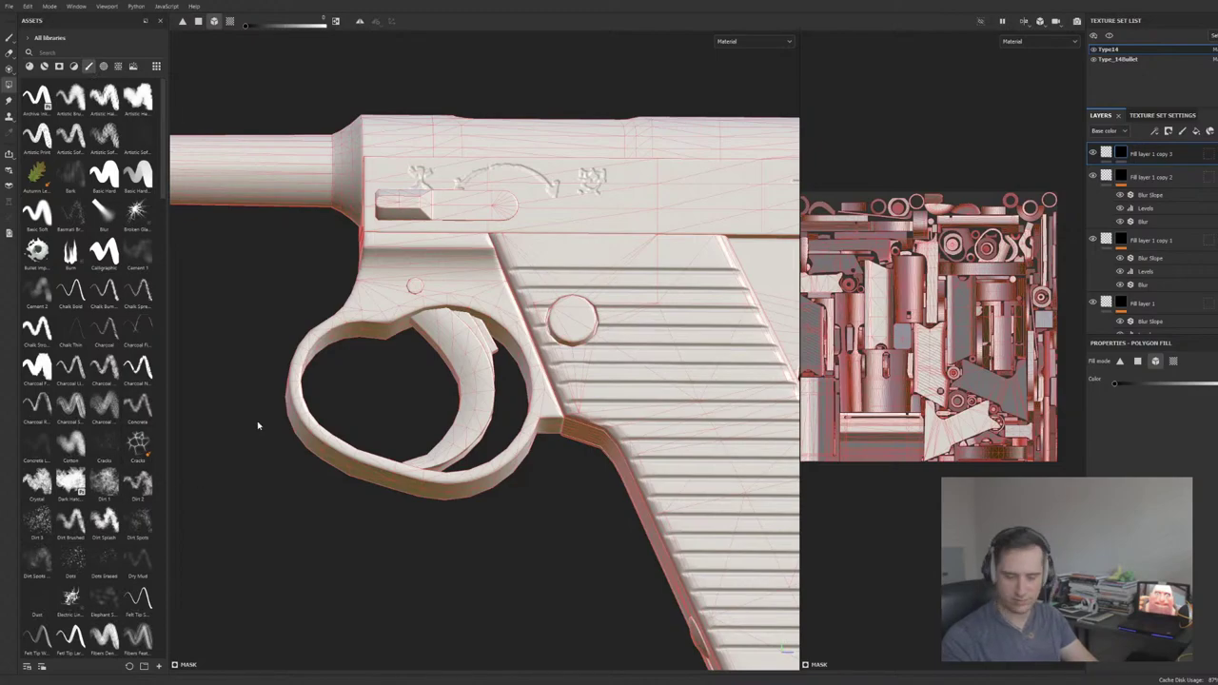
scroll(93, 487, "down", 5)
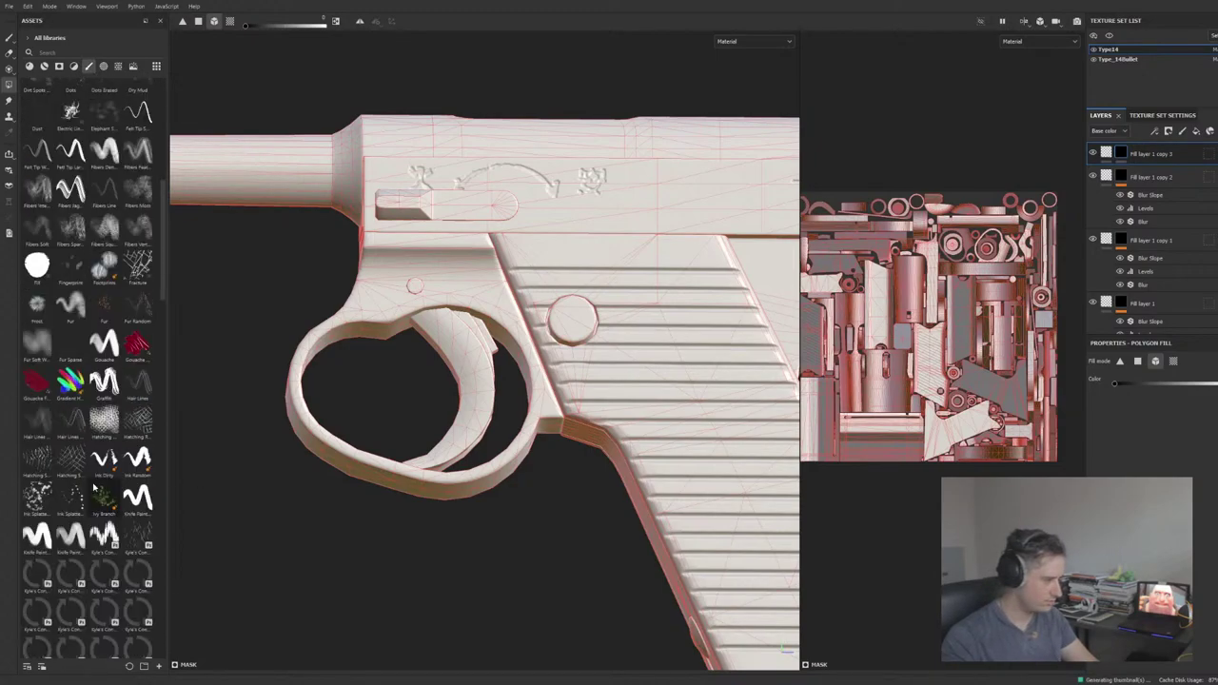
scroll(95, 490, "down", 2)
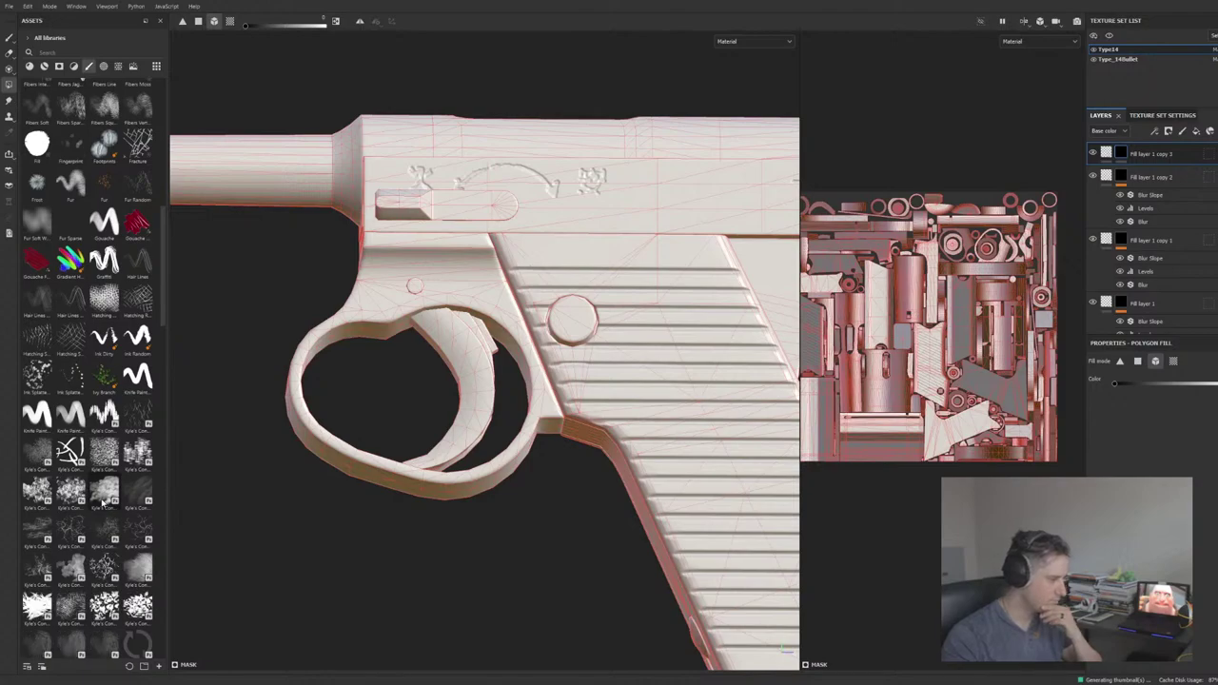
scroll(103, 502, "down", 5)
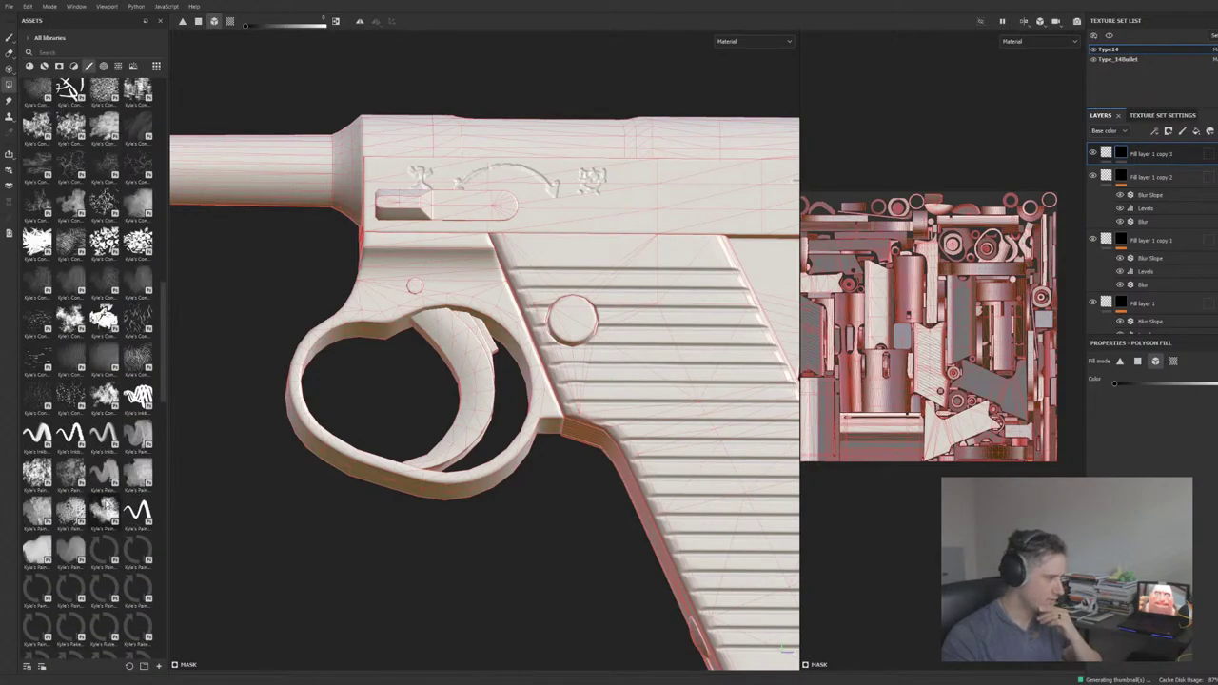
scroll(93, 369, "up", 5)
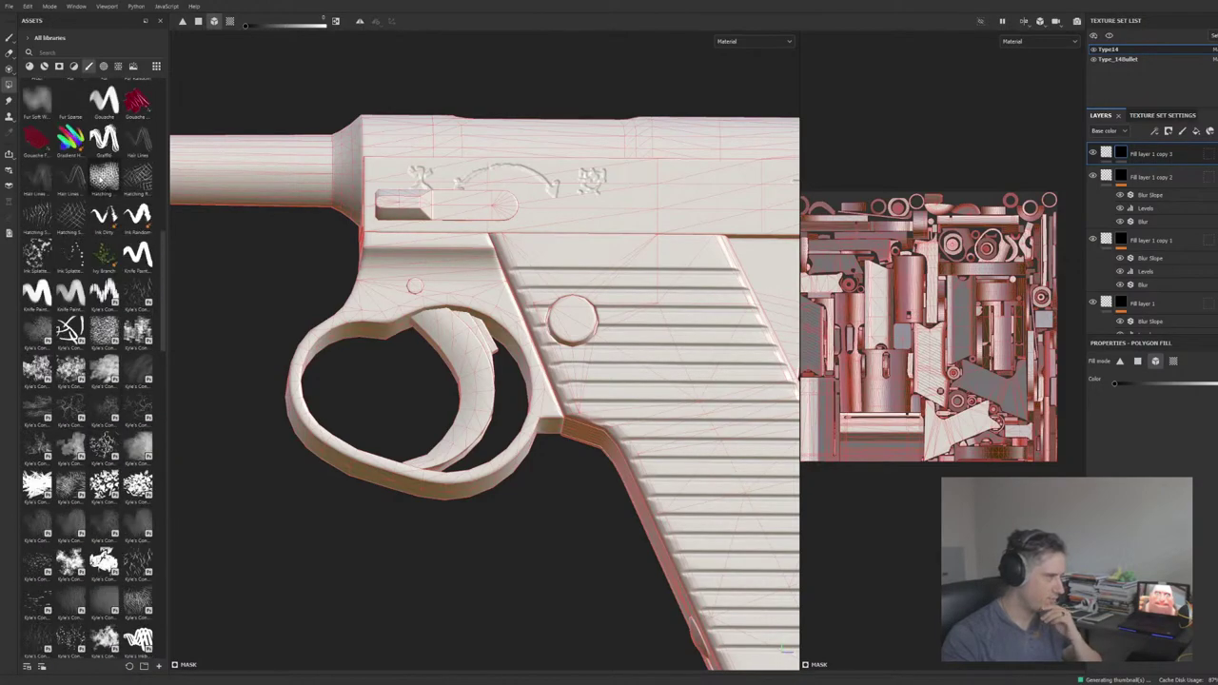
left_click(74, 66)
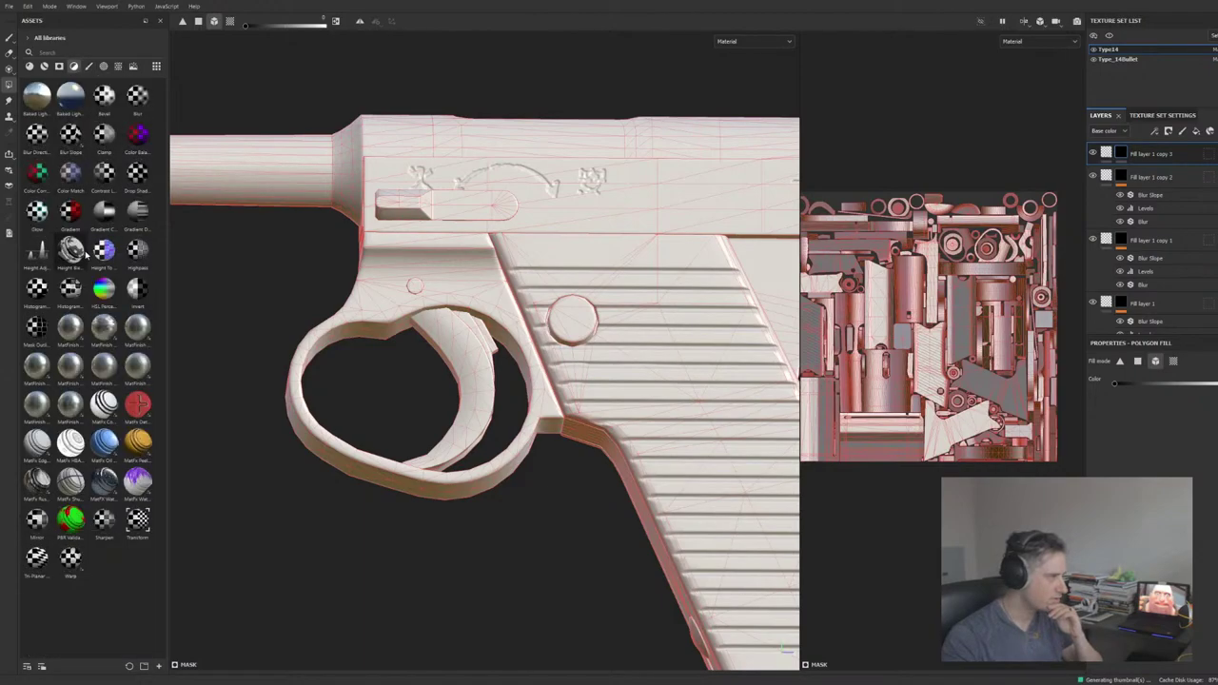
Step: Browse the alphas for a ring shape and load Coffee Circle into the Paint tool
left_click(103, 66)
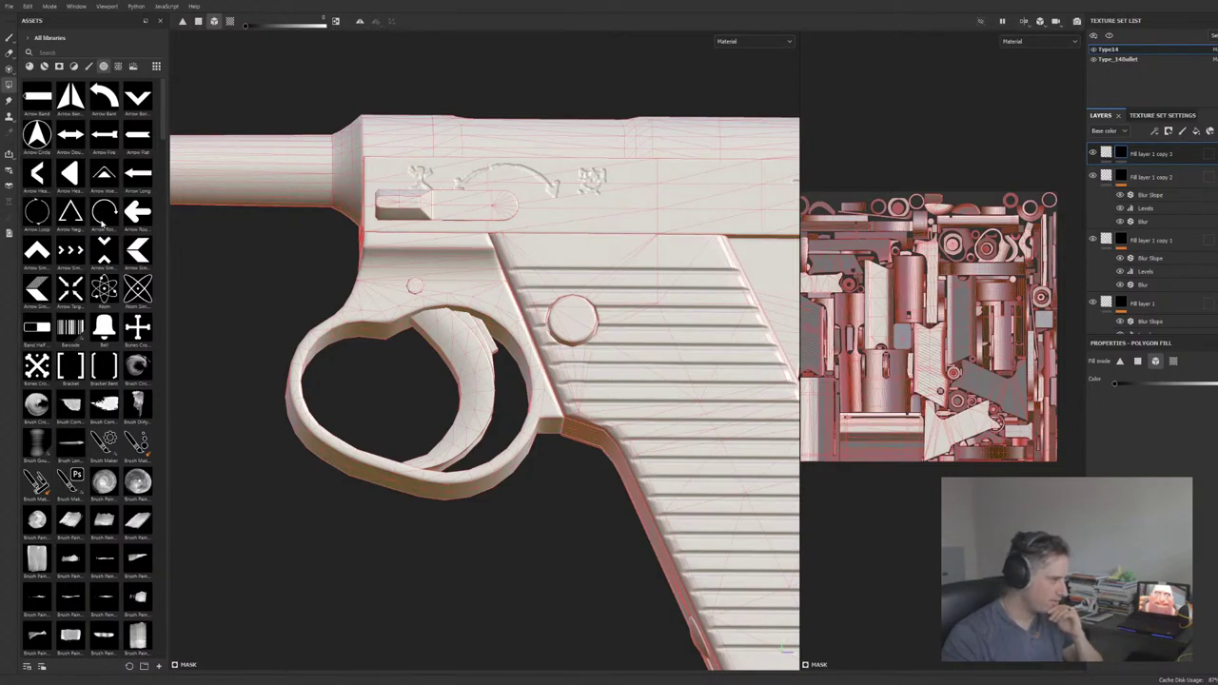
scroll(76, 438, "down", 5)
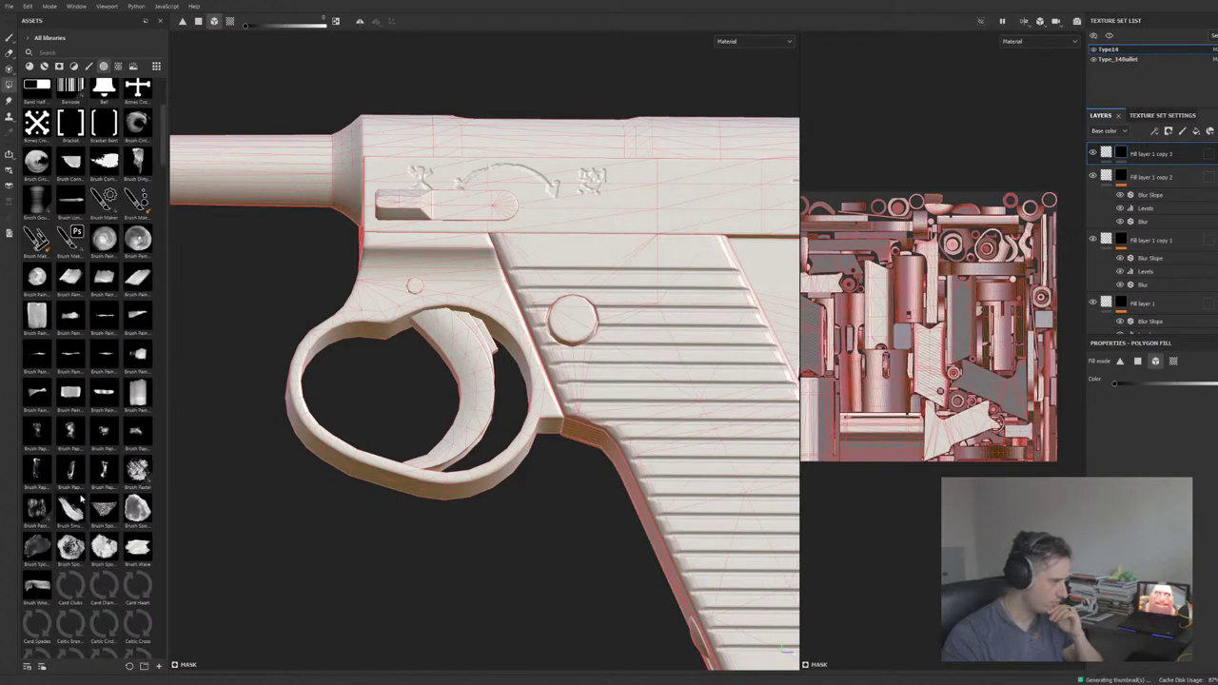
scroll(82, 500, "down", 8)
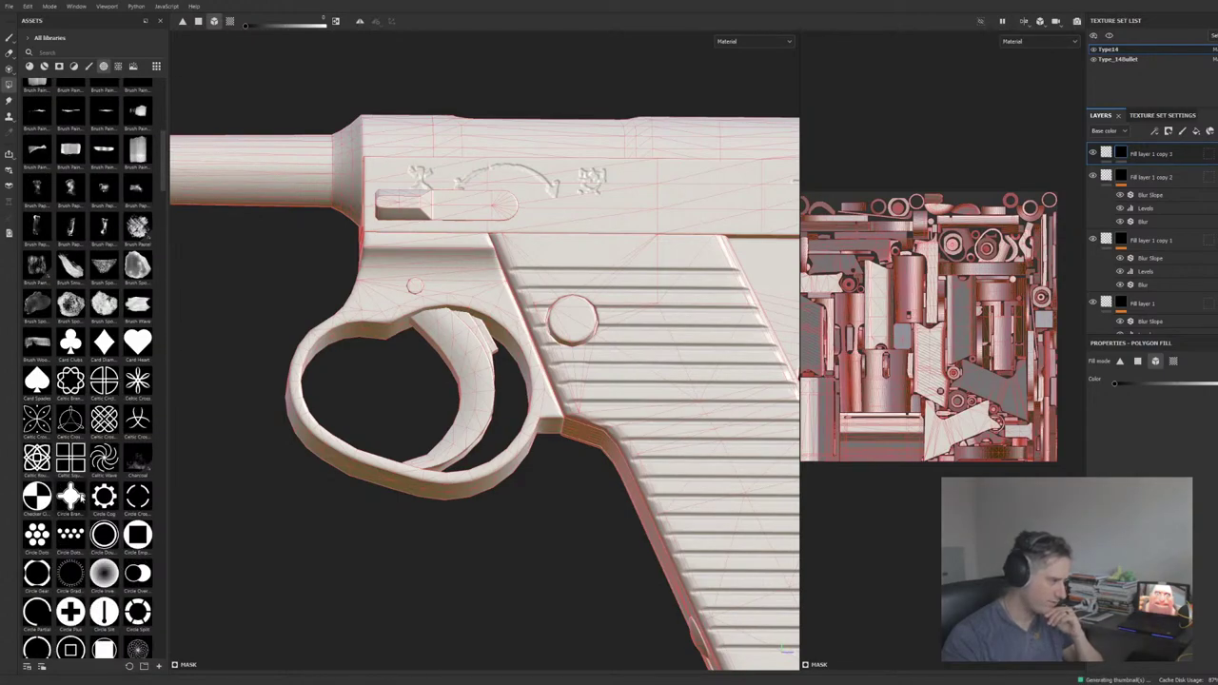
scroll(95, 475, "down", 5)
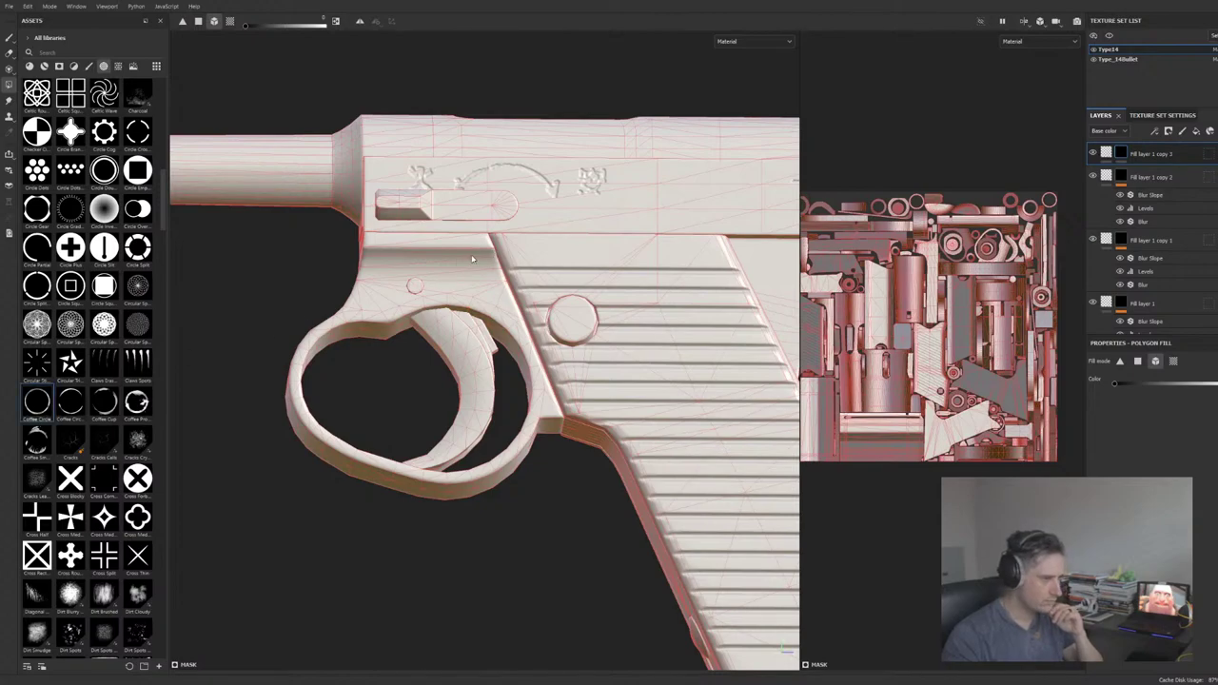
left_click_drag(653, 187, 631, 218, "alt")
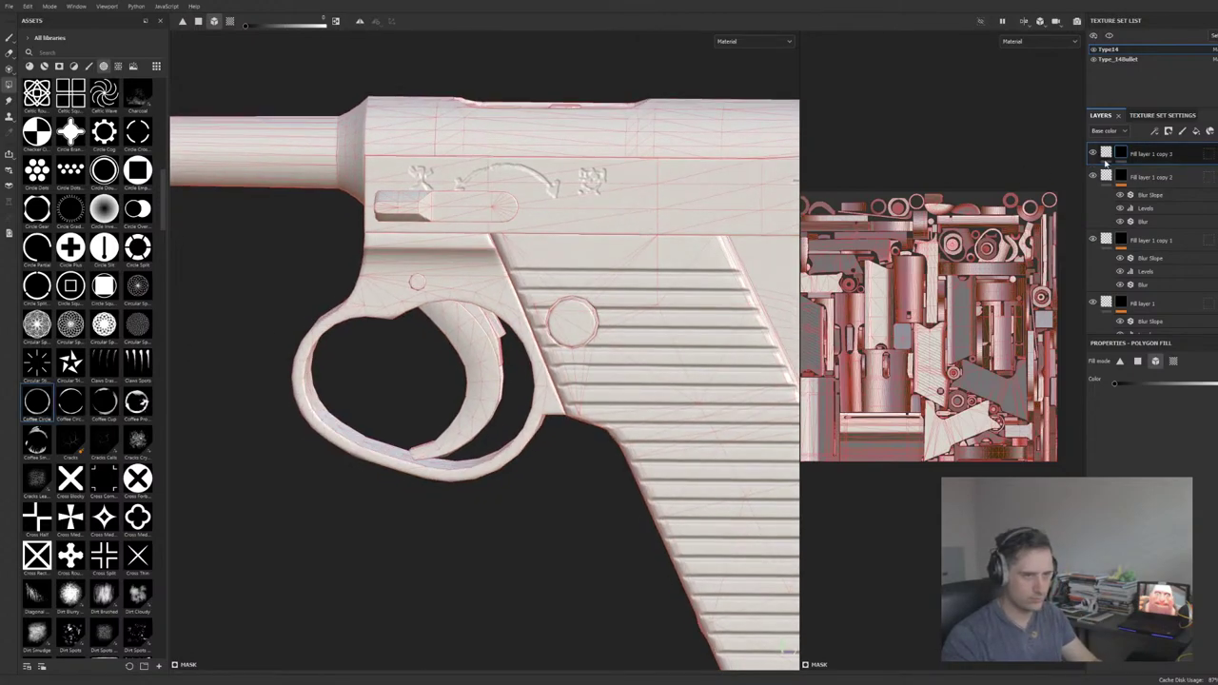
left_click(9, 37)
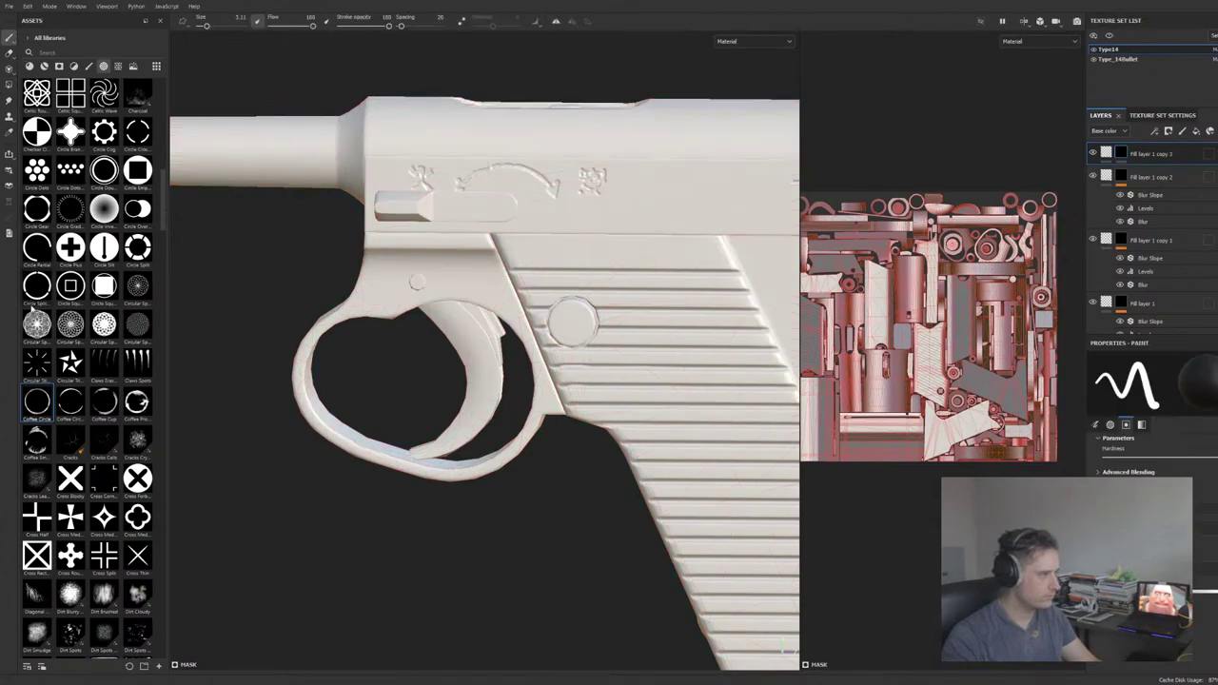
left_click(32, 404)
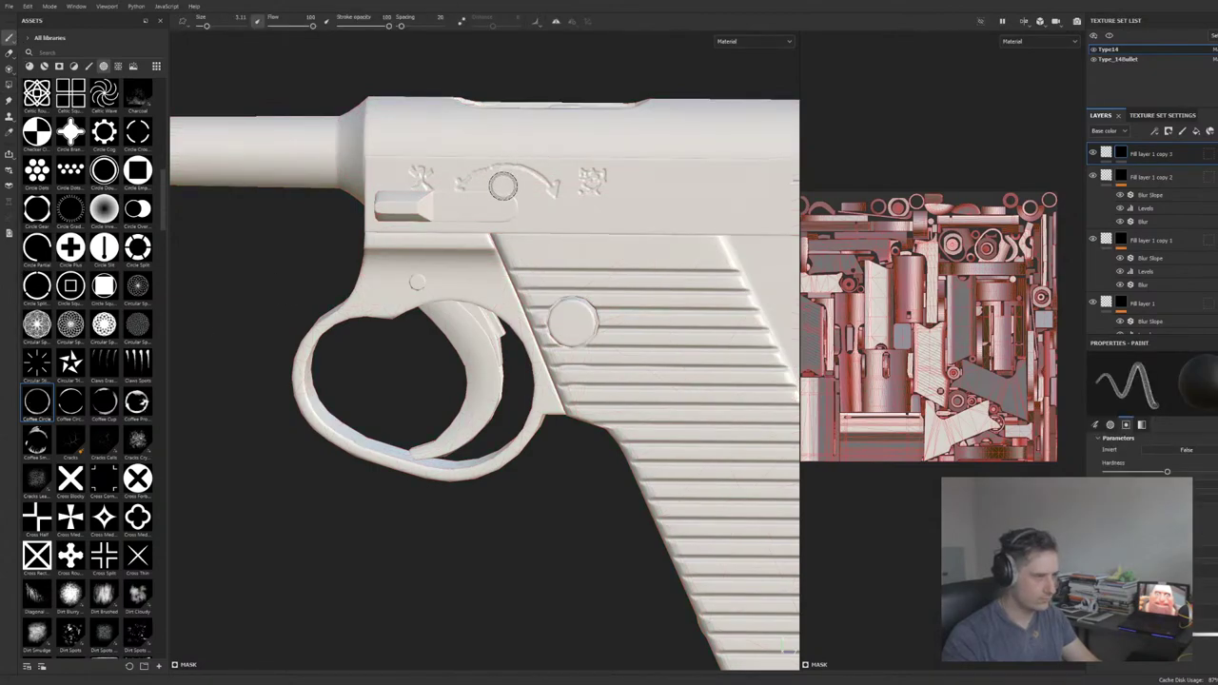
Step: Try stamping an enlarged Coffee Circle over the curved safety arrow, and undo the stamp
key("bracketright")
key("bracketright")
key("bracketright")
key("bracketright")
key("bracketright")
key("bracketright")
key("bracketright")
key("bracketright")
key("bracketright")
key("bracketright")
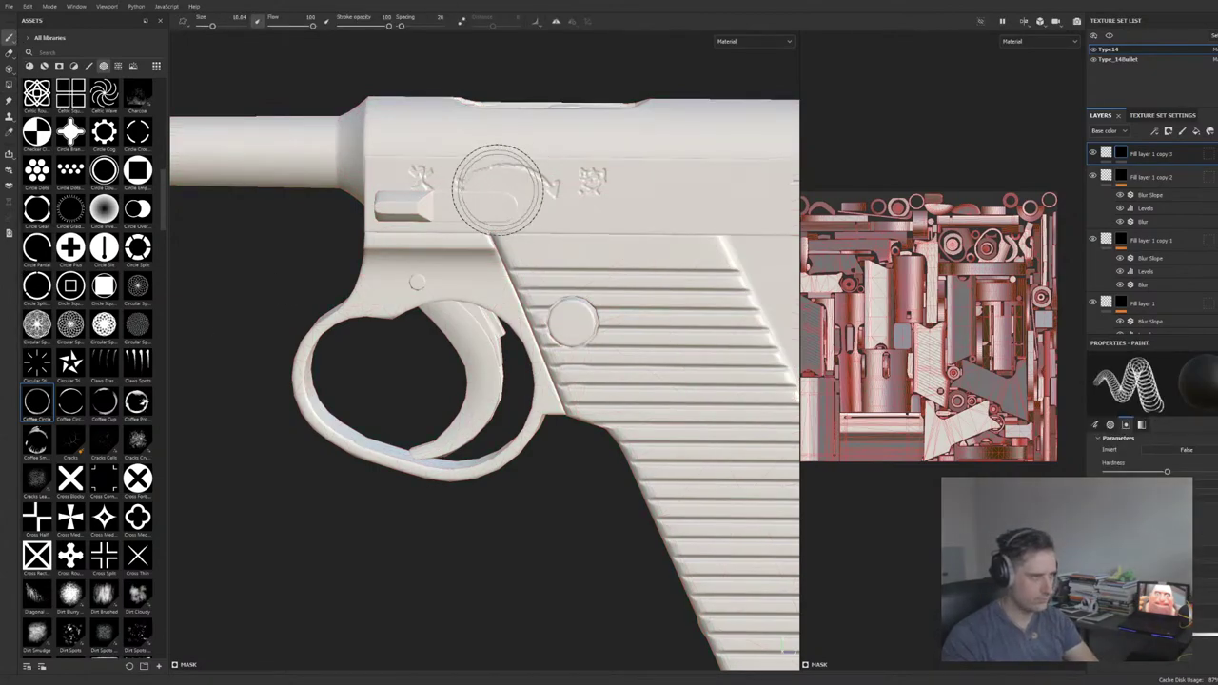
right_click_drag(514, 194, 515, 211, "ctrl")
left_click(515, 211)
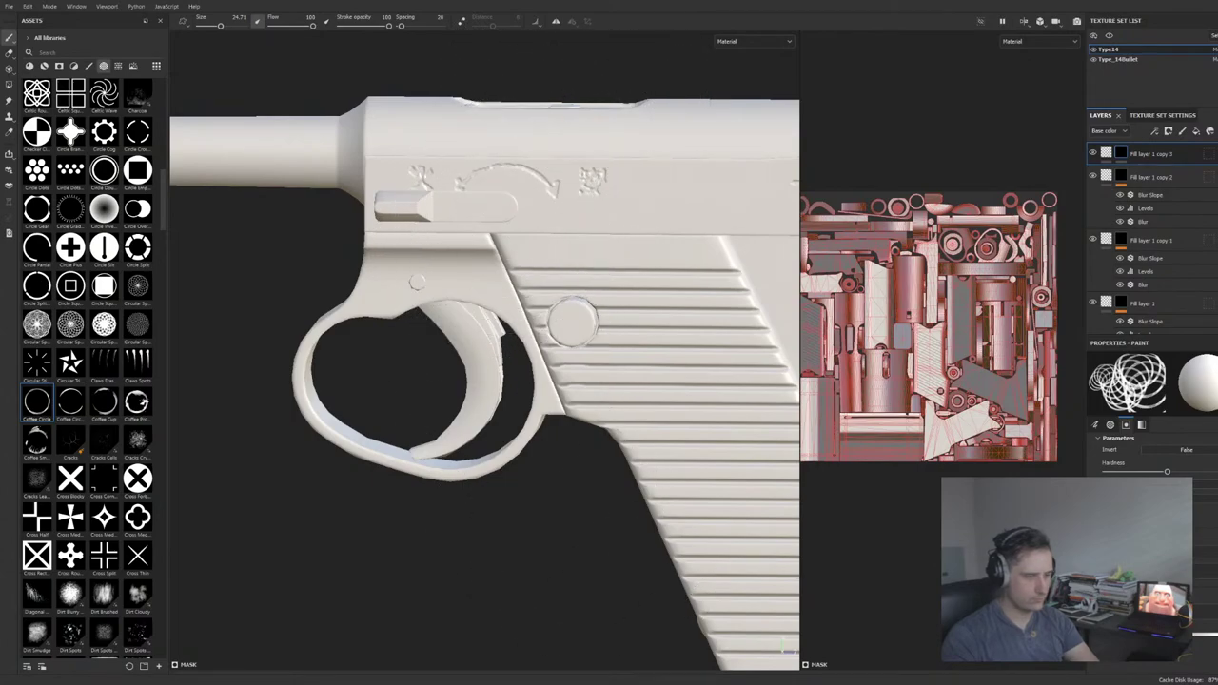
key("bracketright")
key("bracketright")
left_click(508, 207)
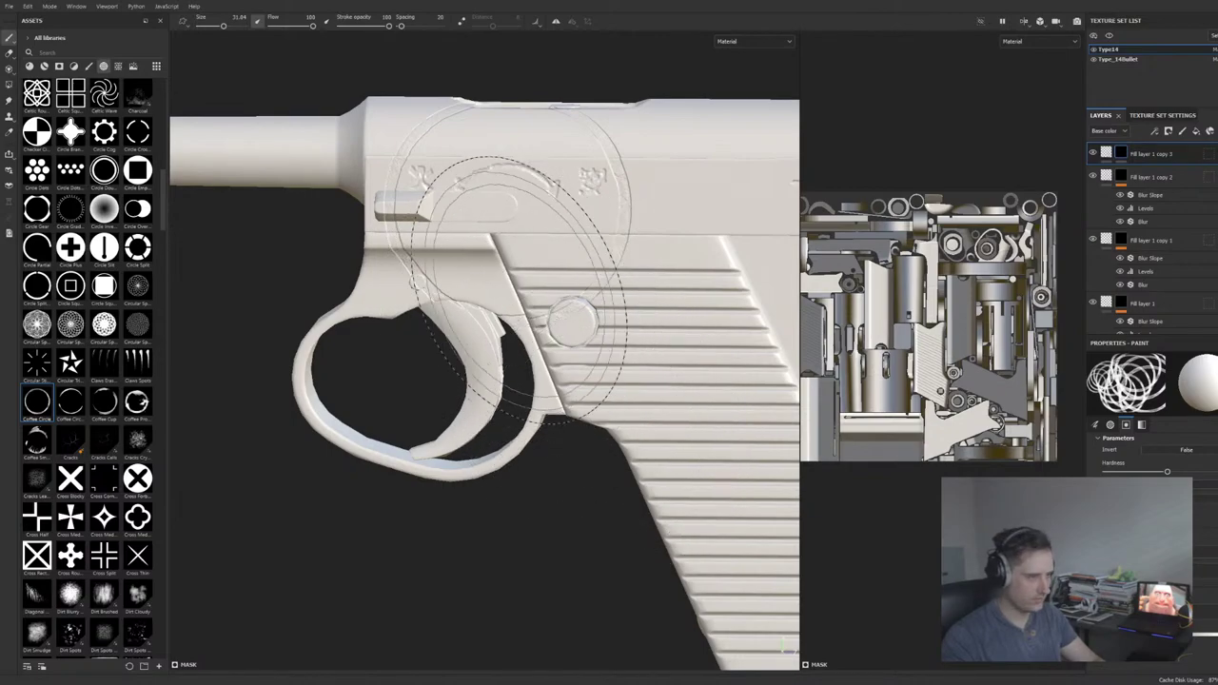
key("ctrl+z")
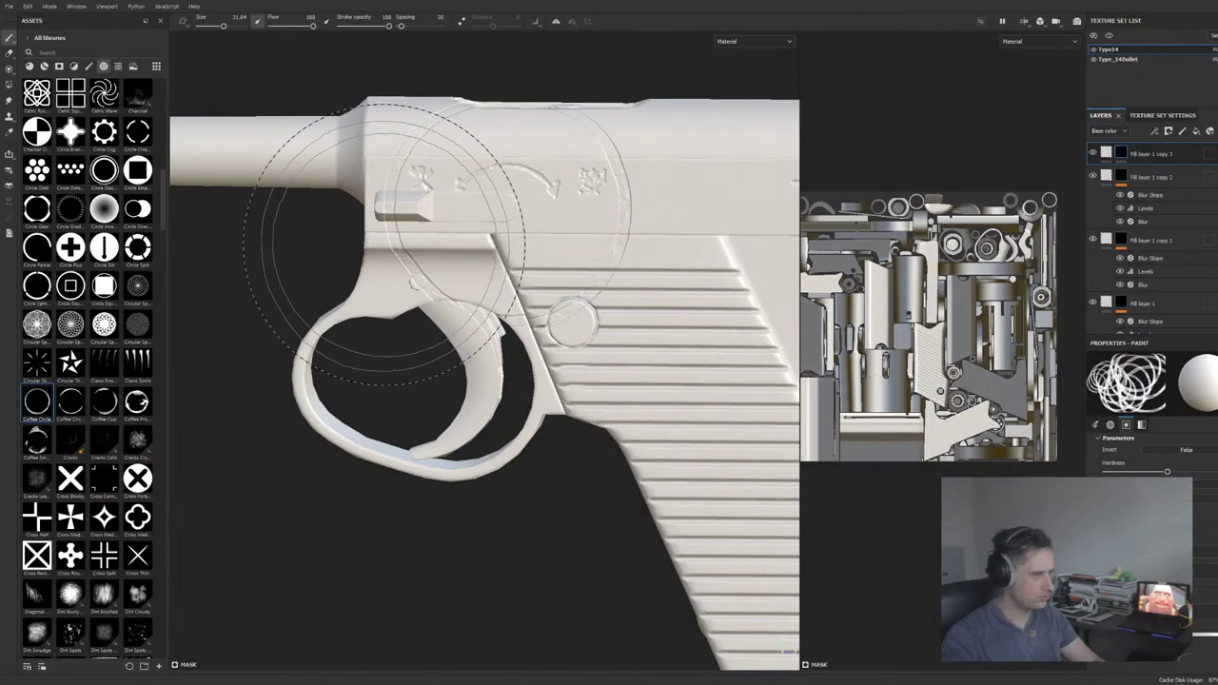
Step: Compare the neighbouring coffee ring alphas, including Coffee Cup, over the safety markings and switch back to Coffee Circle
left_click(71, 409)
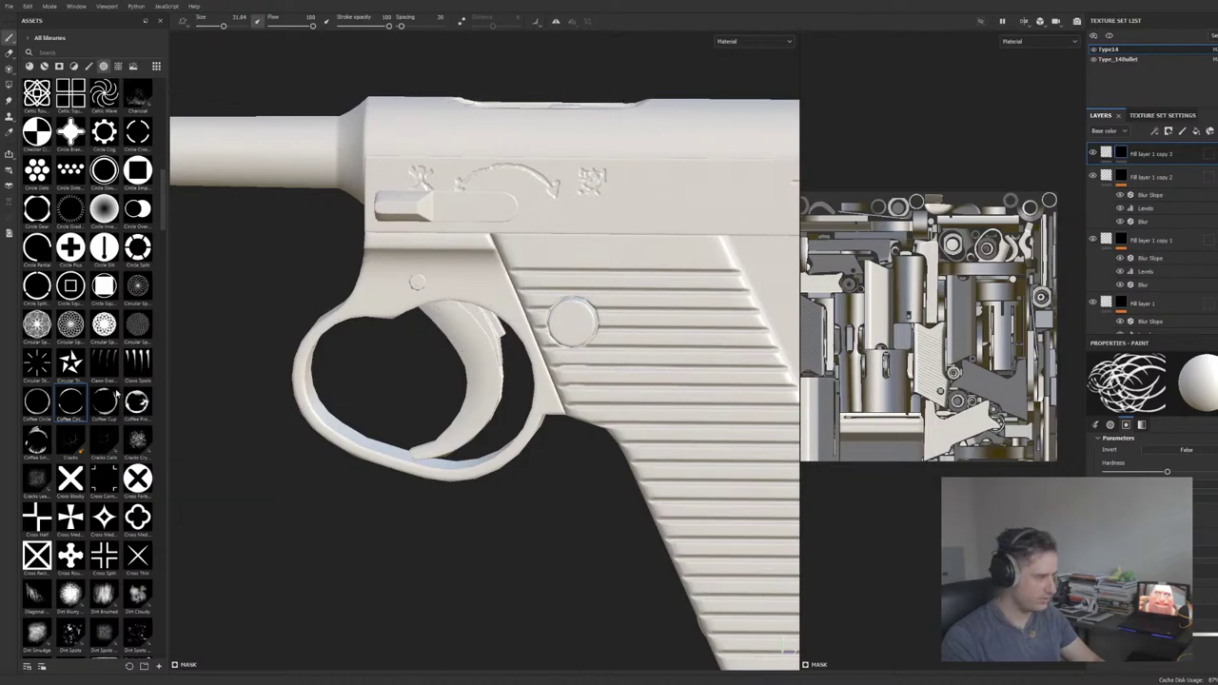
left_click(104, 402)
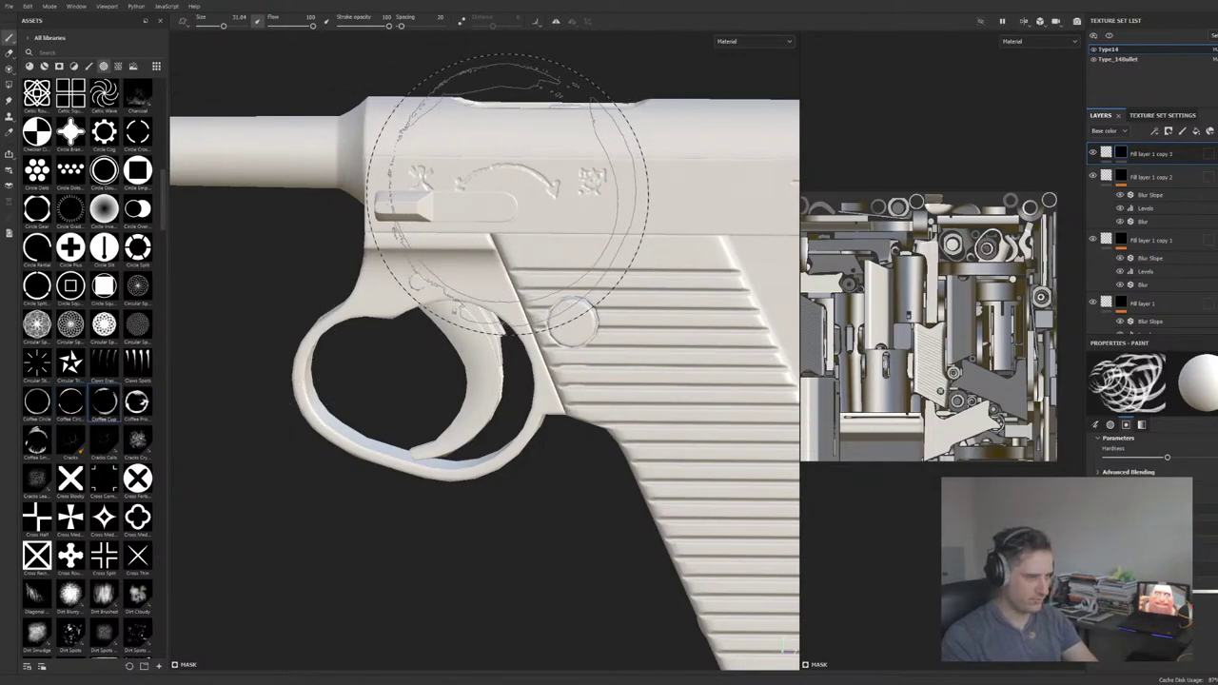
key("bracketright")
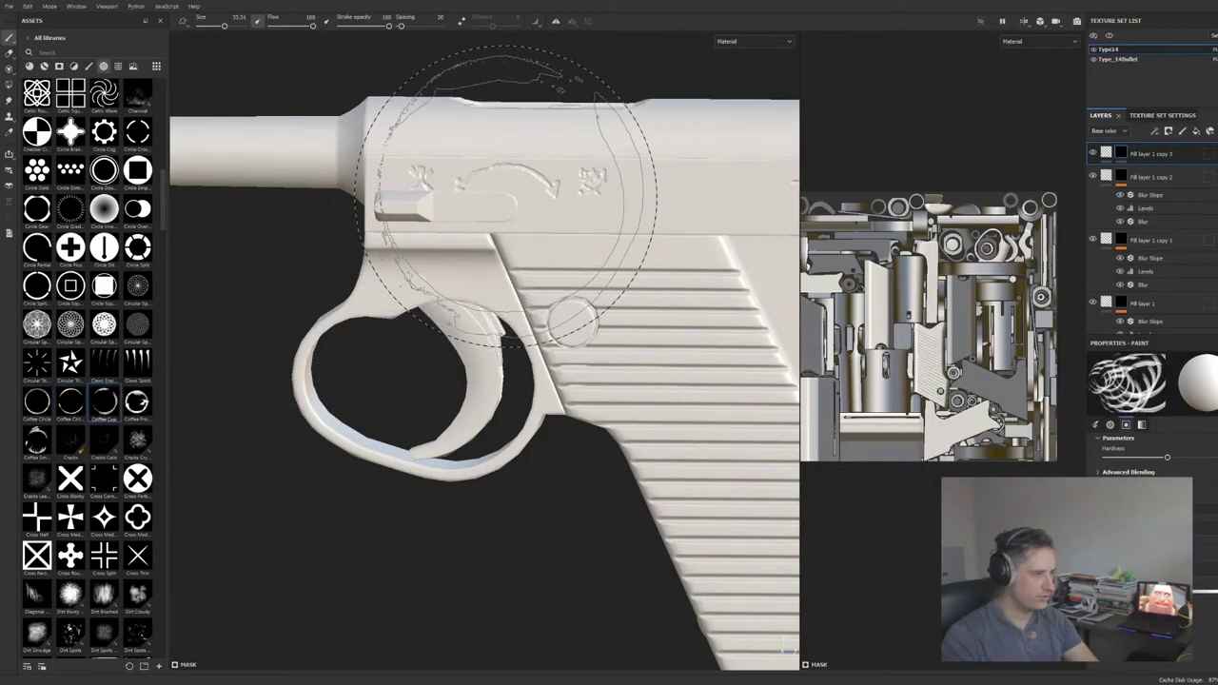
left_click(36, 400)
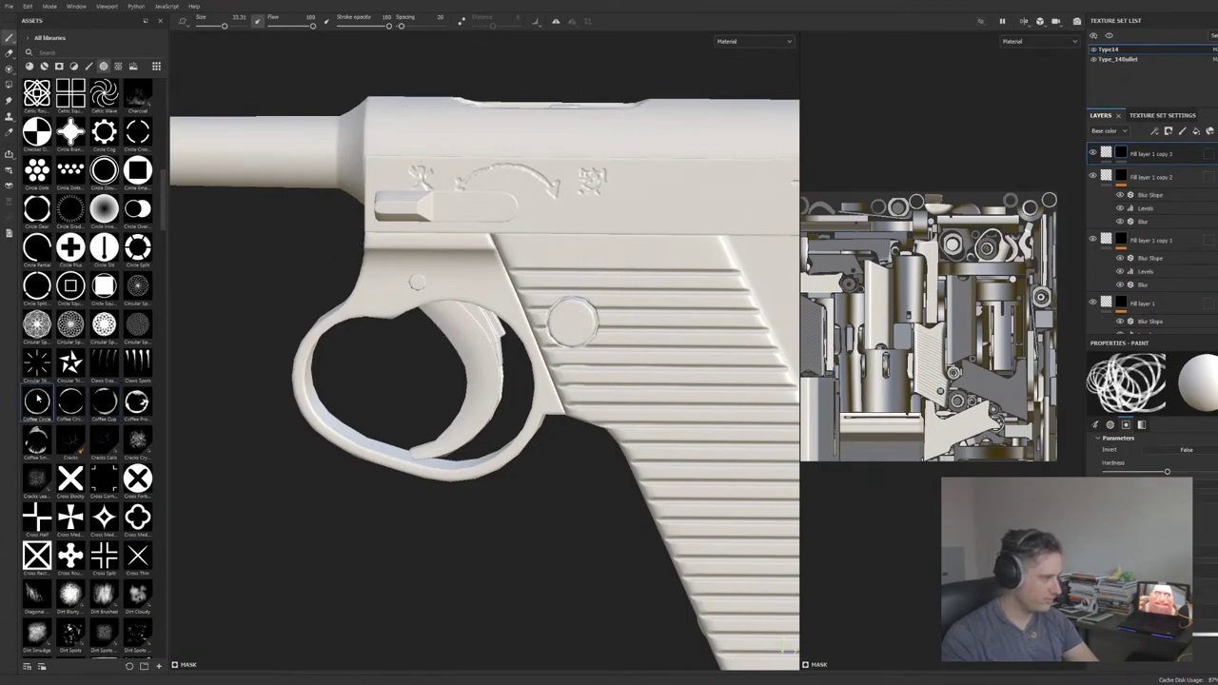
Step: Compare the Arrow Circle and Arrow Loop alphas, and load Circle Partial into the Paint tool
scroll(43, 376, "up", 8)
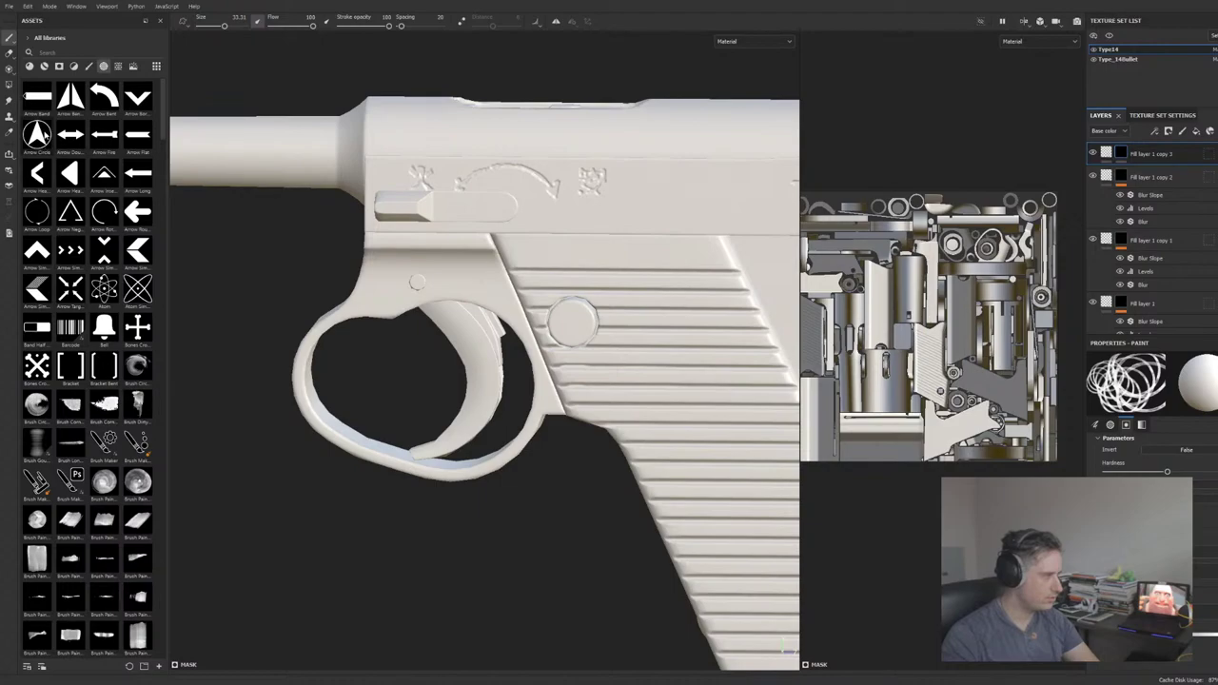
left_click(38, 133)
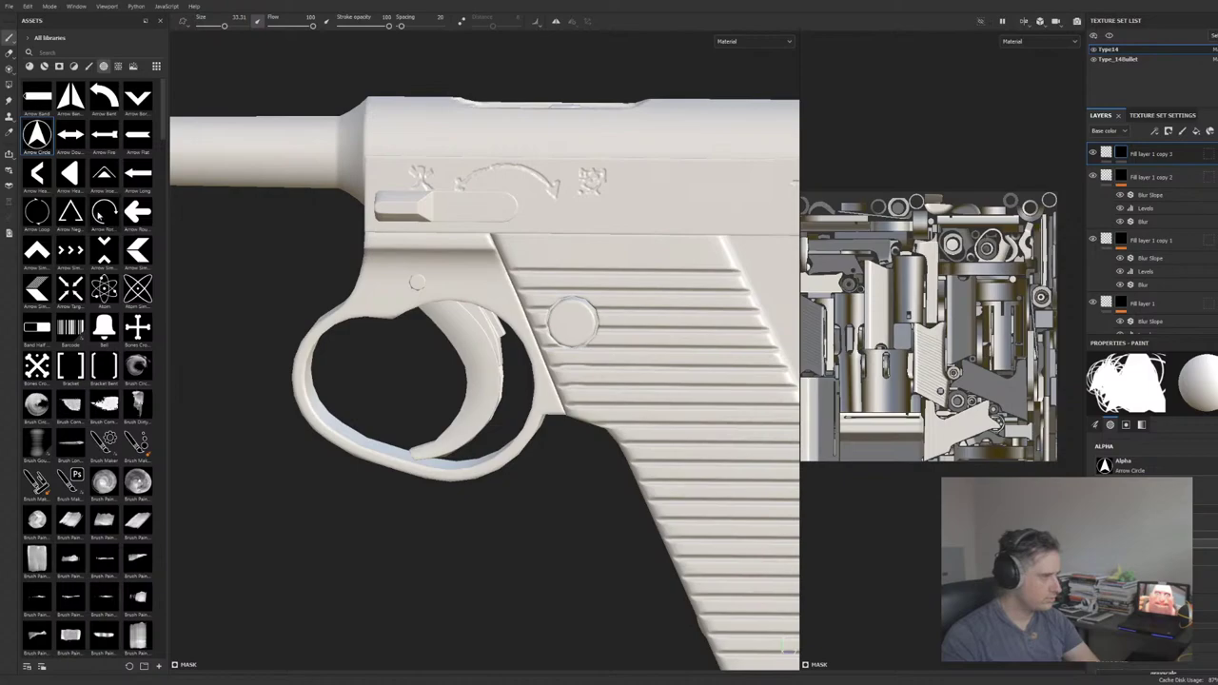
left_click(36, 213)
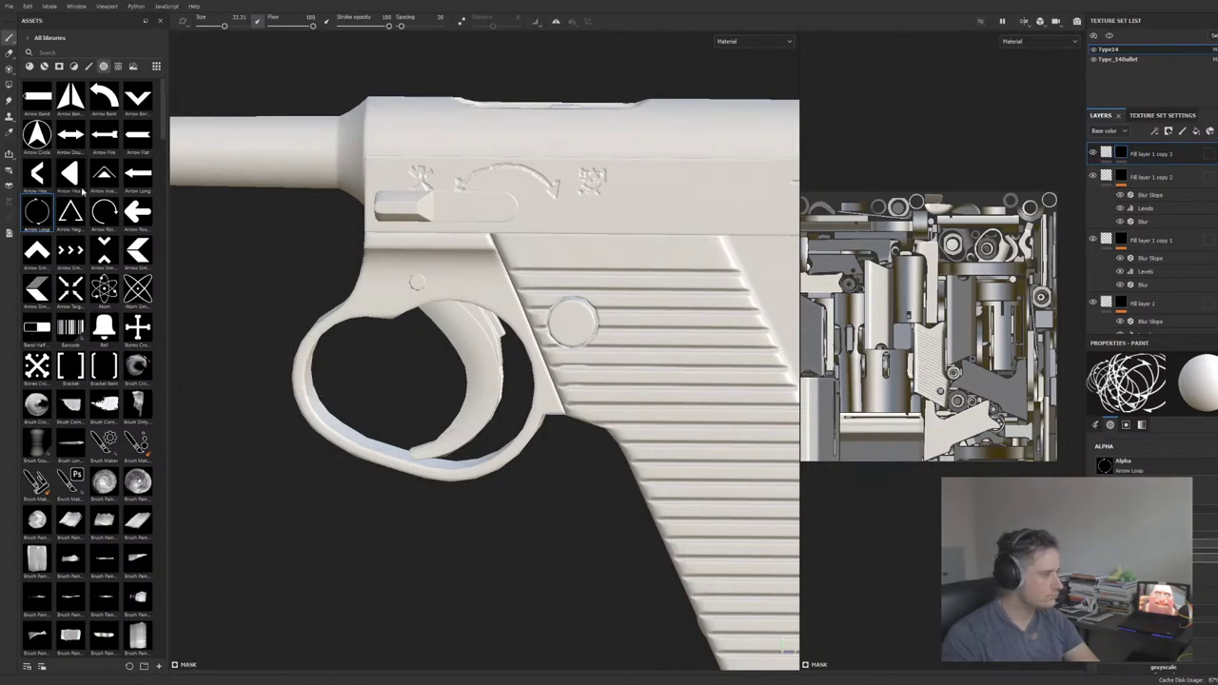
scroll(116, 384, "down", 5)
scroll(116, 384, "down", 8)
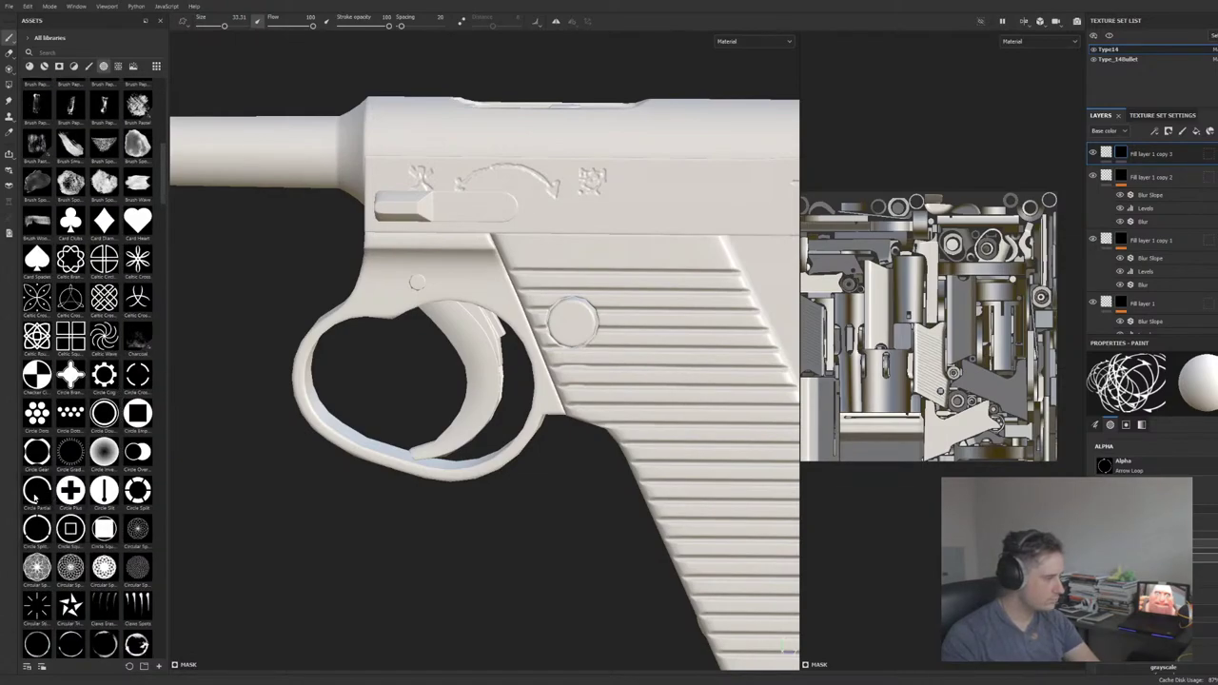
left_click(40, 492)
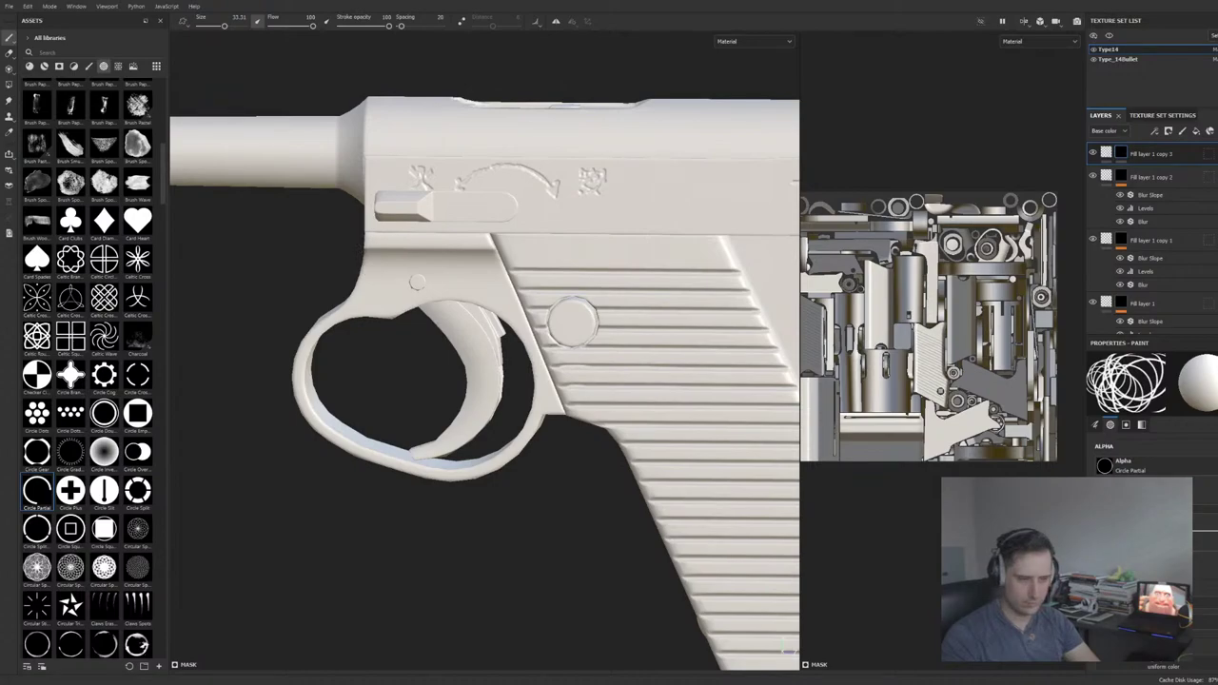
Step: Try stamping Circle Partial with a reduced brush size around the curved safety arrow, and undo the stamp
key("bracketright")
key("bracketleft")
key("bracketleft")
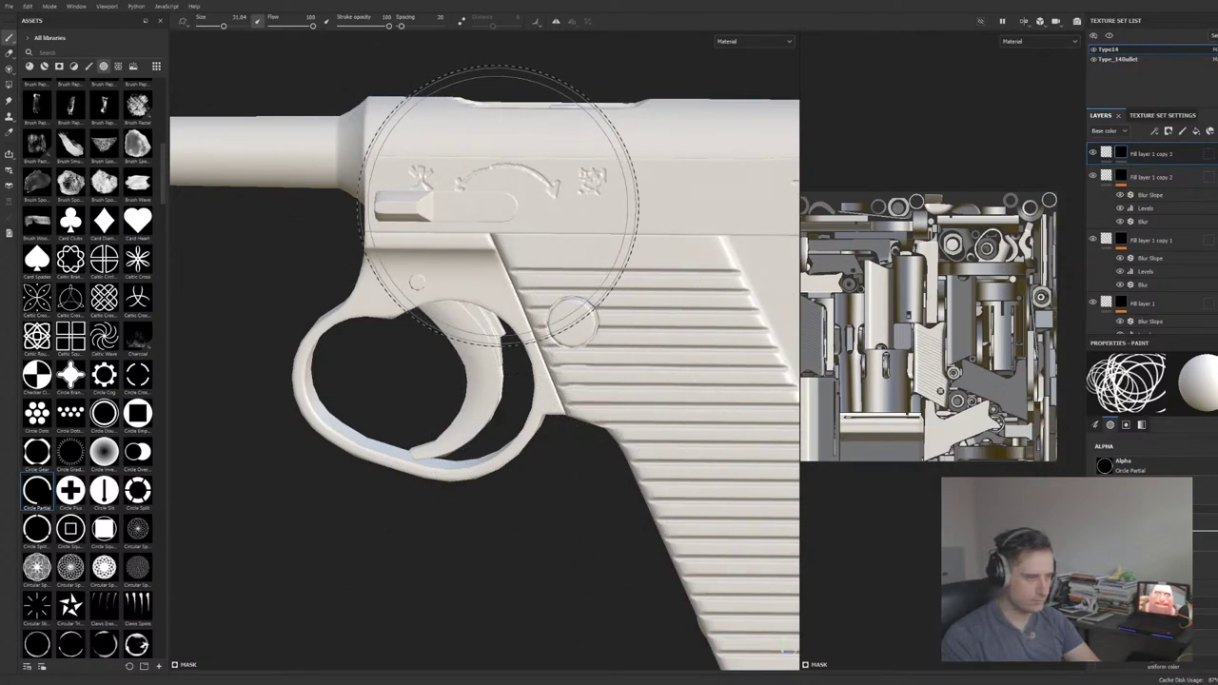
key("bracketleft")
key("bracketleft")
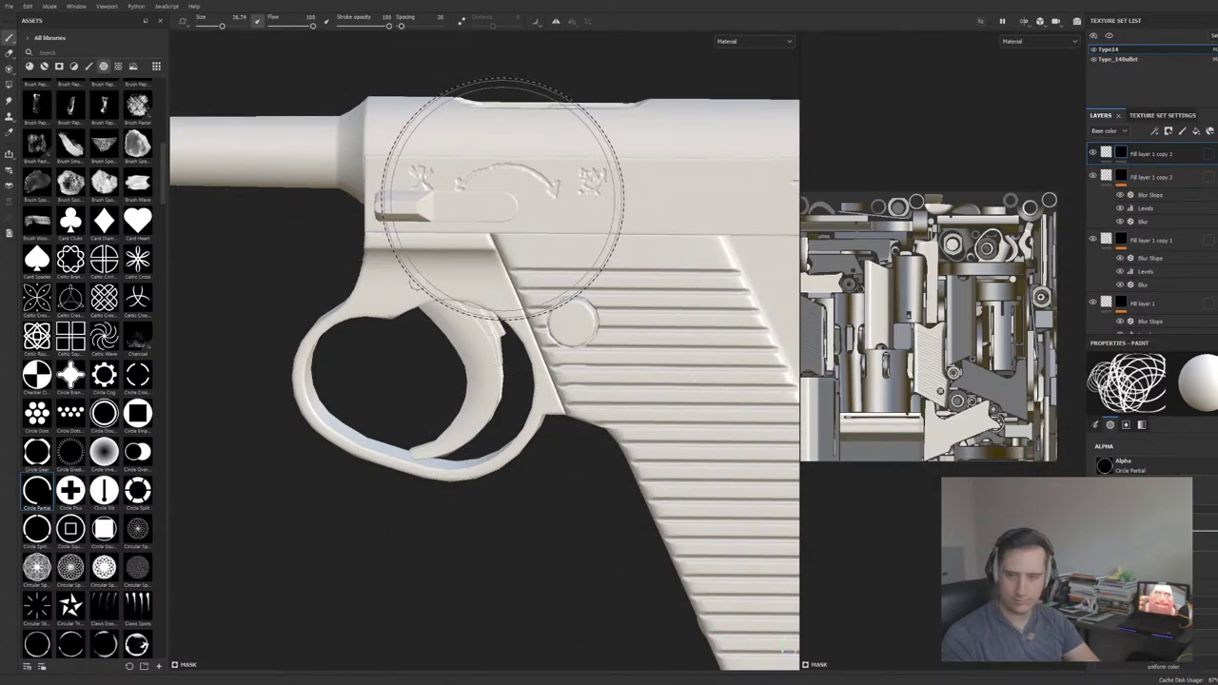
left_click(503, 198)
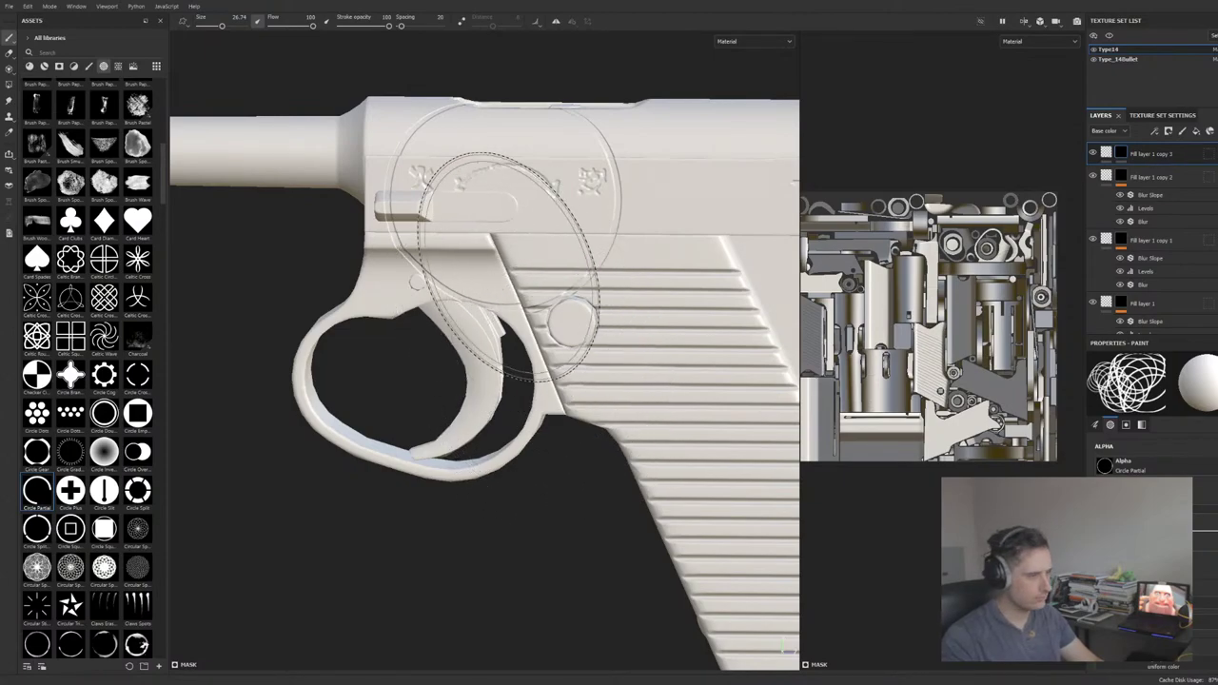
key("ctrl+z")
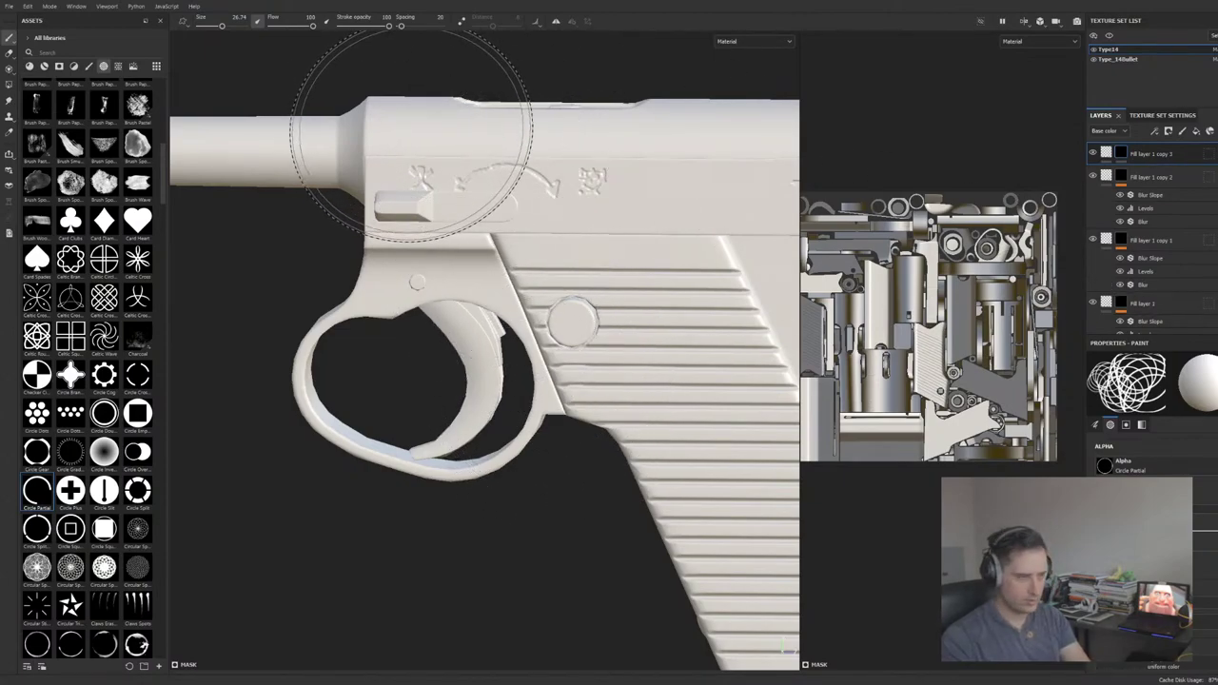
Step: Stamp Circle Partial at brush size 24.71 around the safety markings in the mask of Fill layer 1 copy 3
key("[")
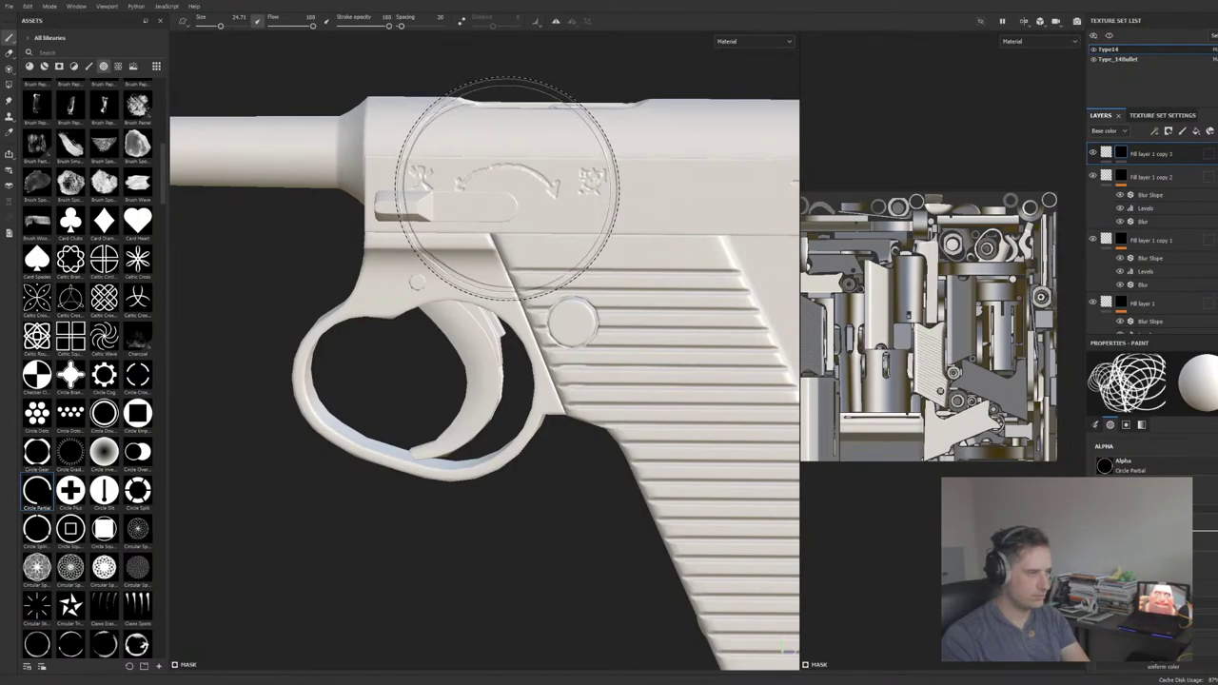
left_click(509, 190)
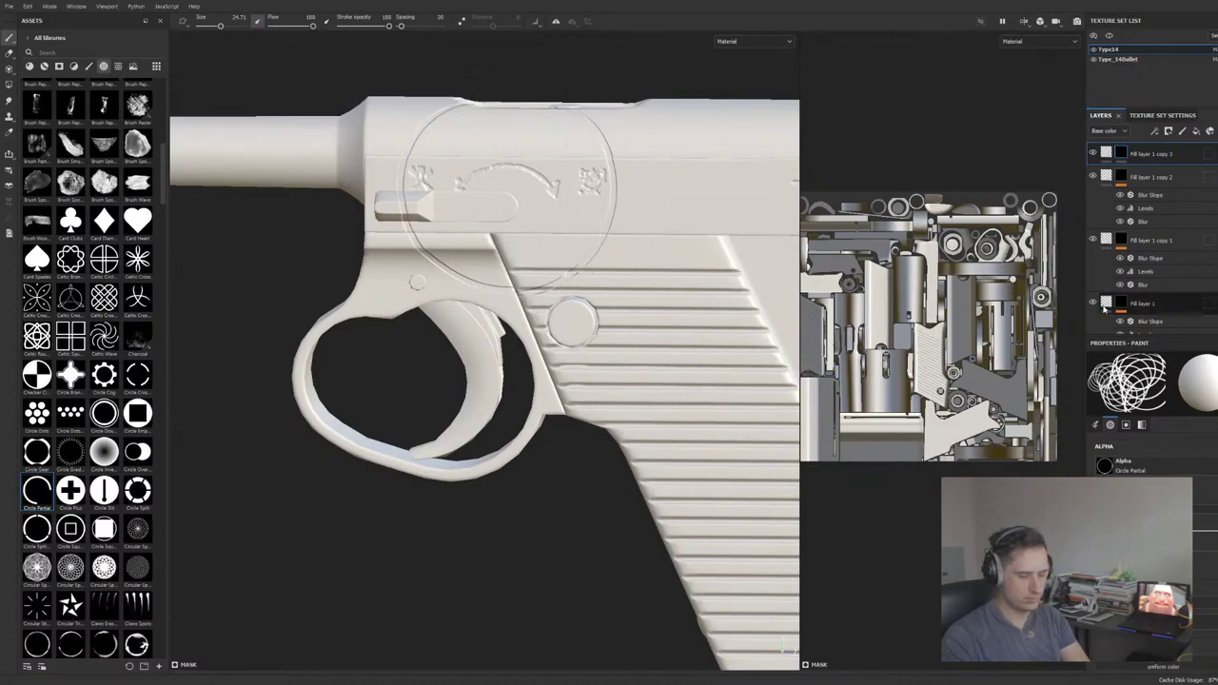
left_click(1107, 152)
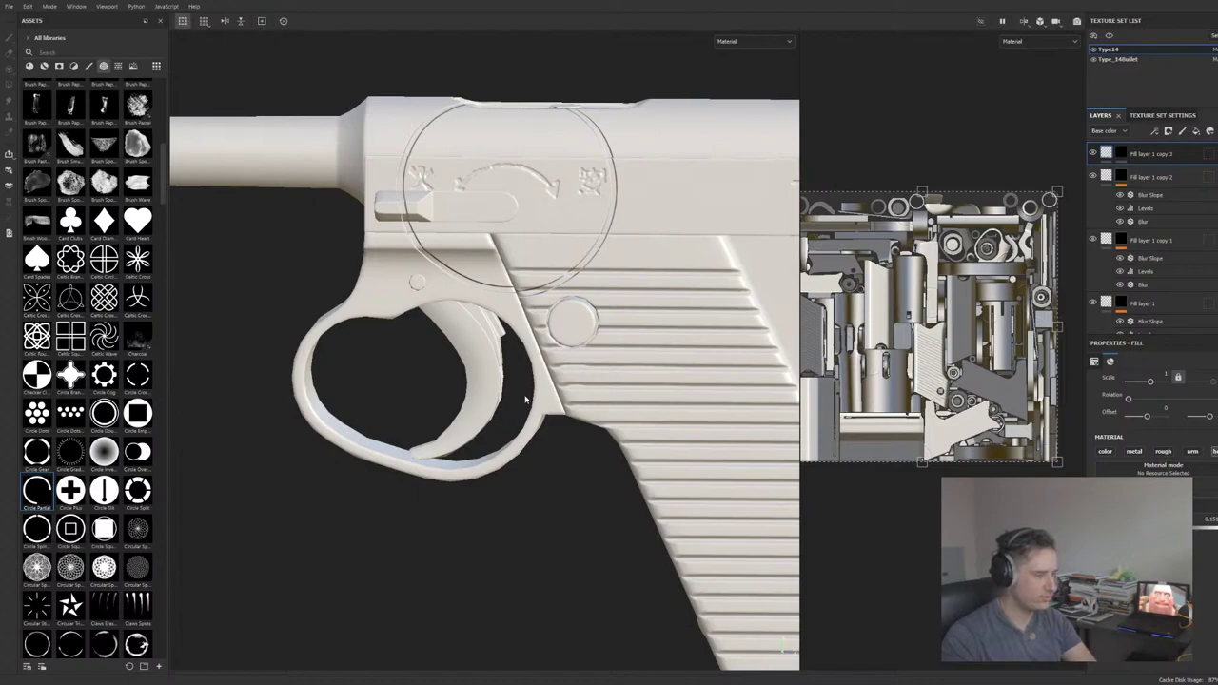
left_click(1121, 153)
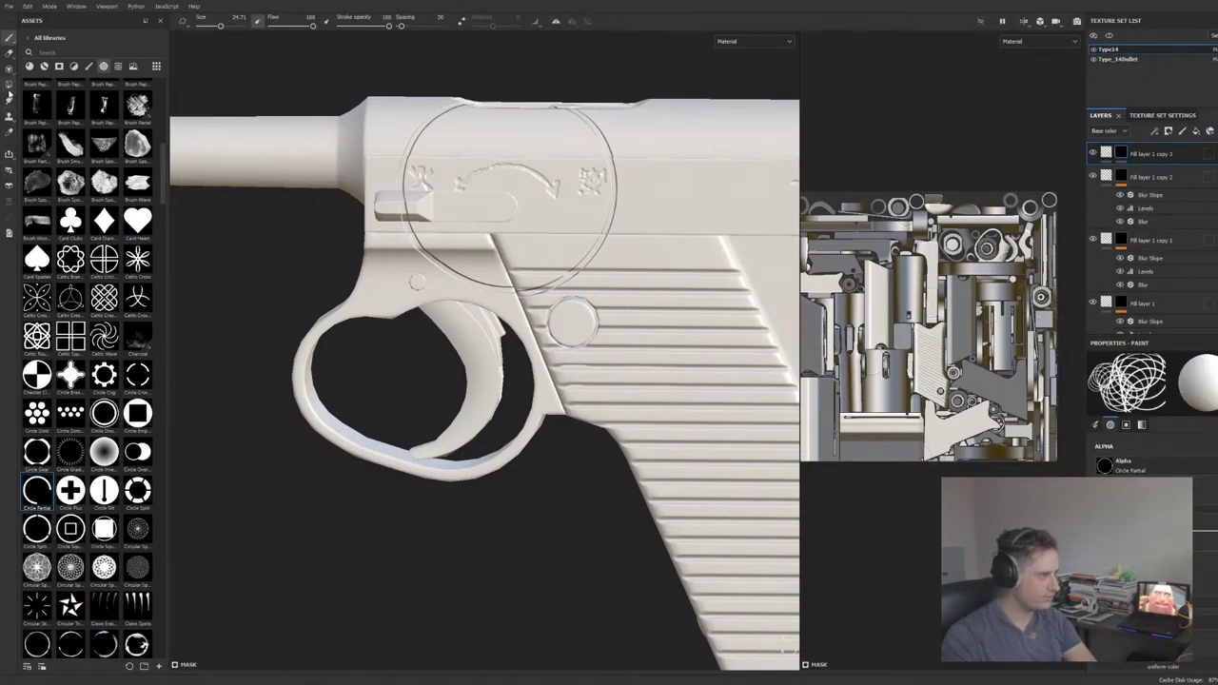
Step: Use black Polygon Fill on the mask to remove the ring from the upper receiver and the trigger guard frame
left_click(9, 84)
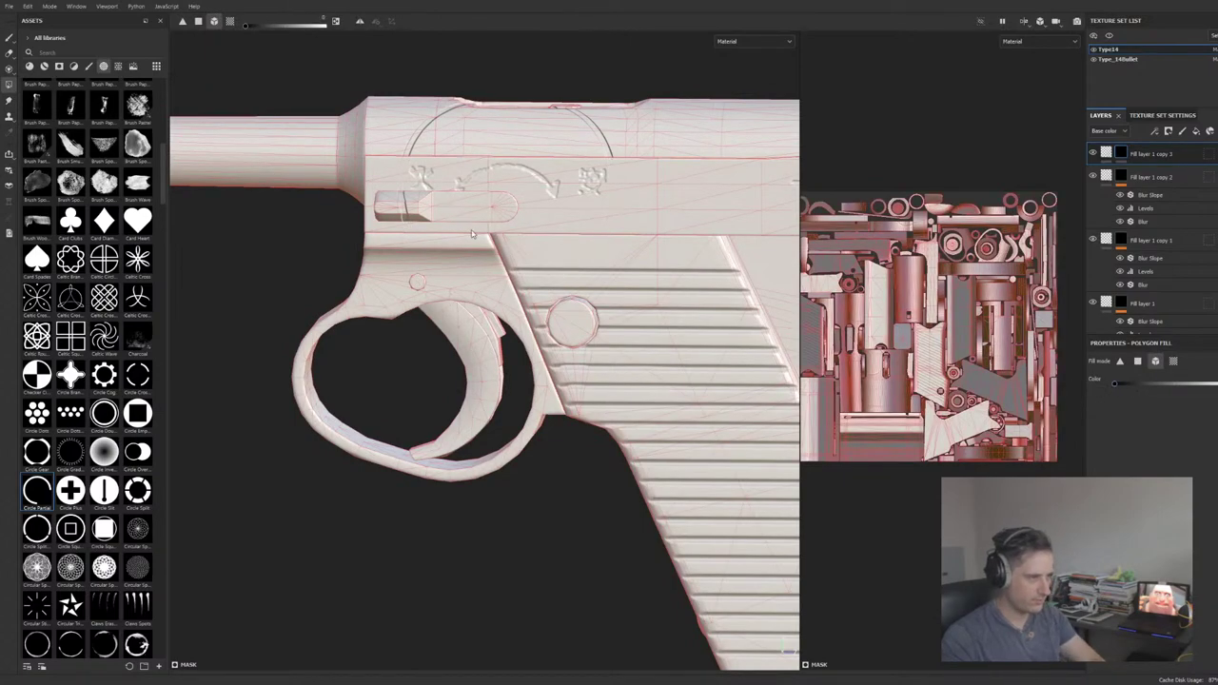
key("ctrl+z")
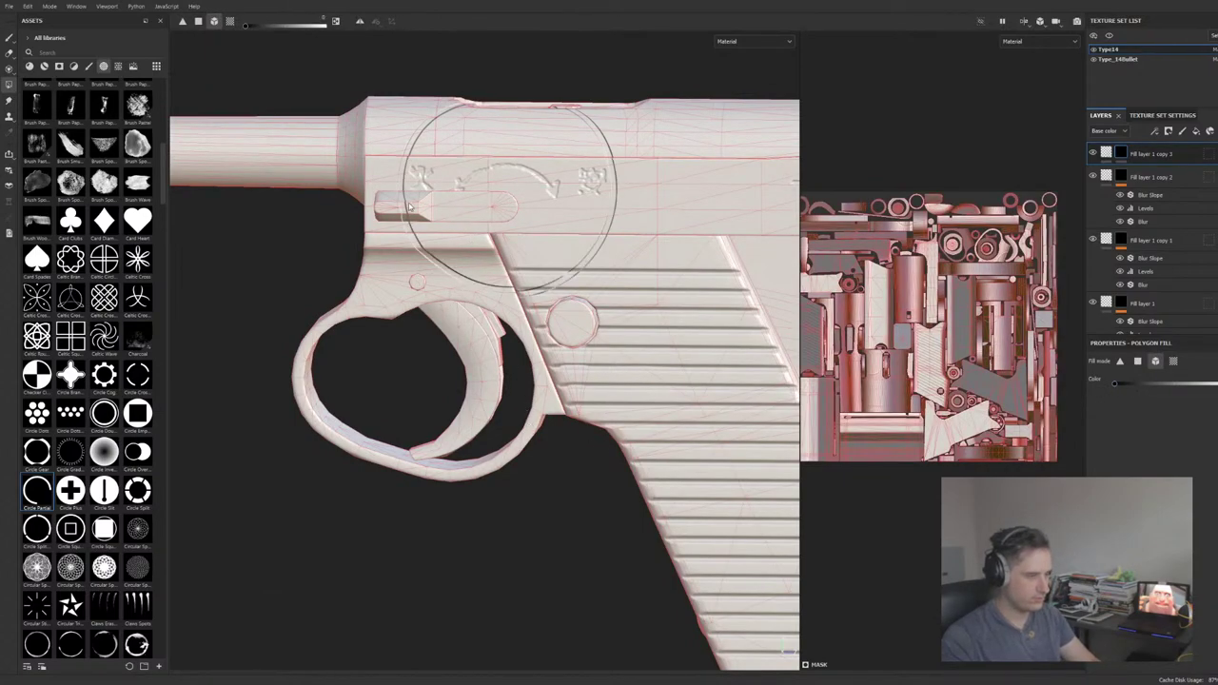
left_click(1137, 361)
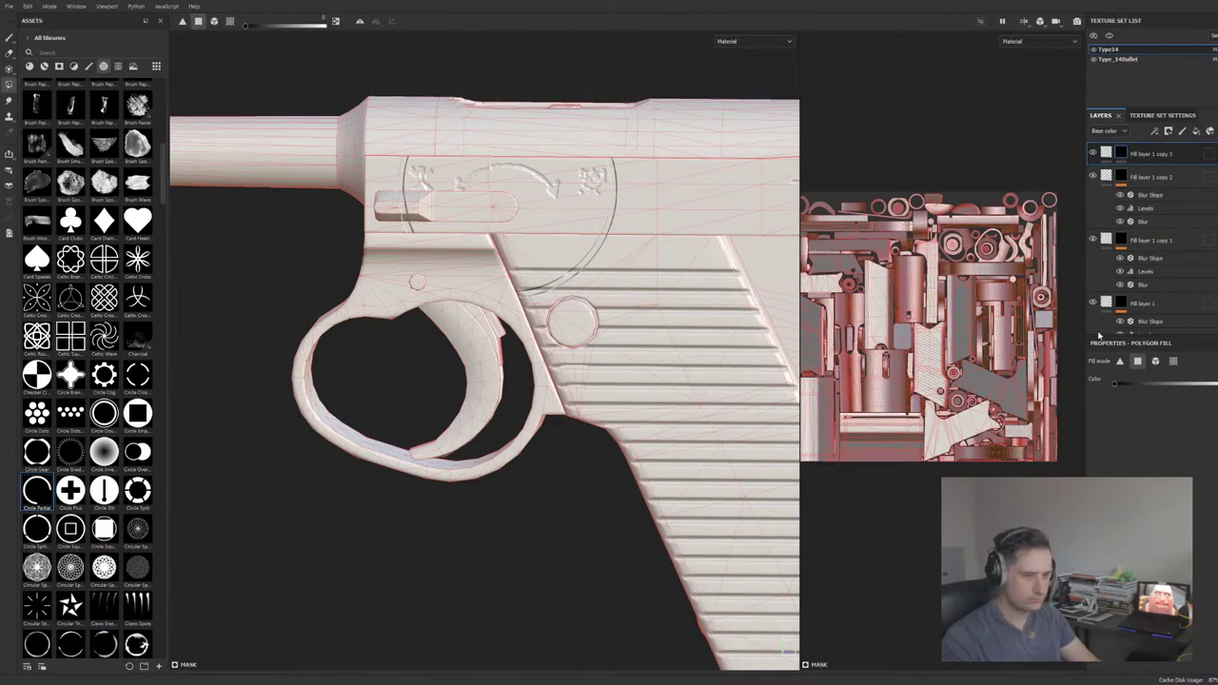
left_click(1156, 360)
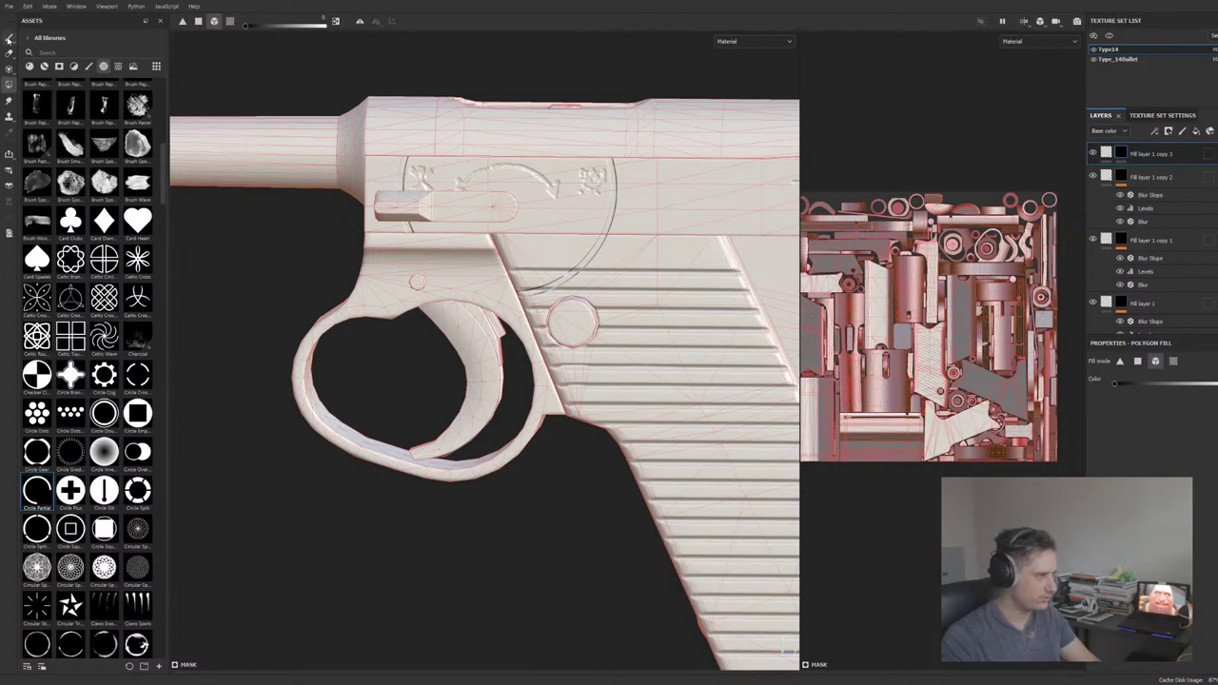
Step: Return to the Paint tool, set its grayscale to black and load the round Shape alpha from the library
left_click(7, 40)
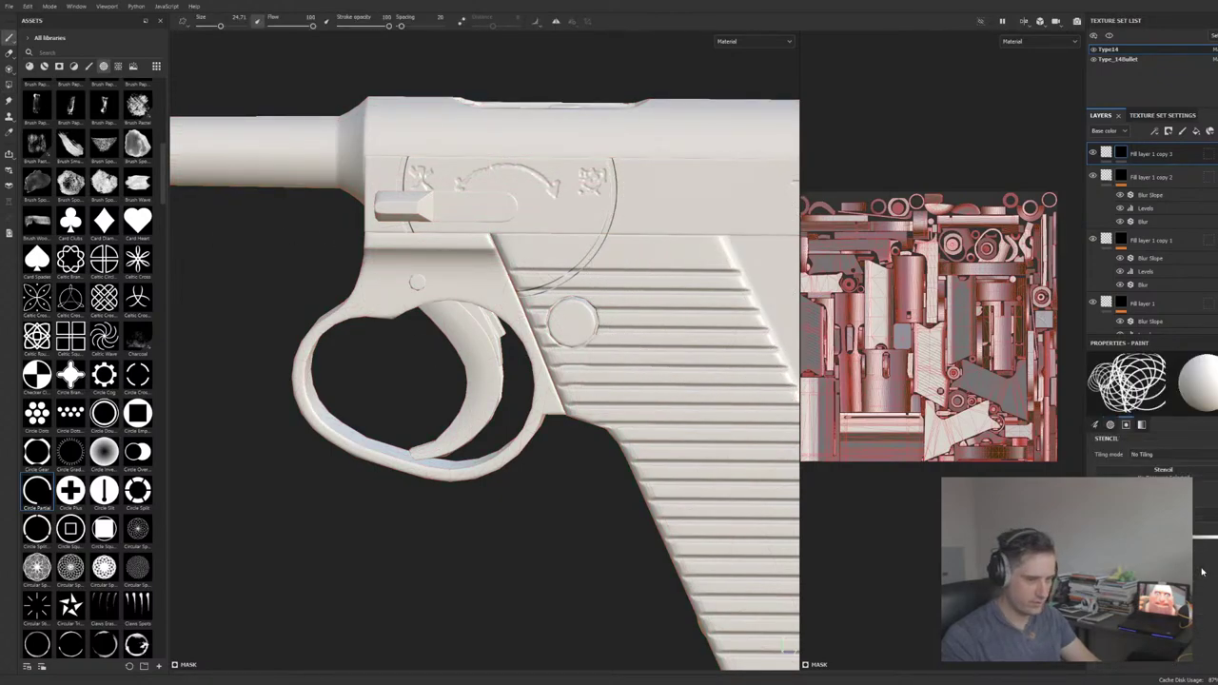
scroll(1202, 572, "down", 2)
left_click_drag(1207, 481, 1059, 472)
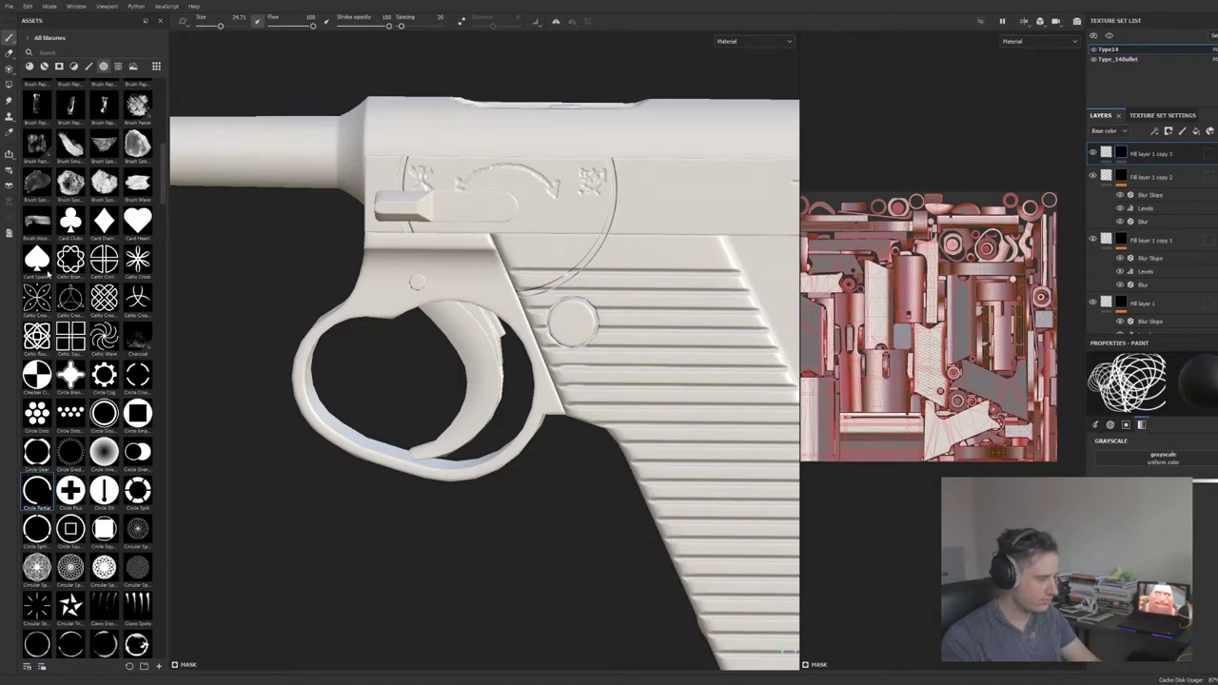
scroll(47, 272, "down", 15)
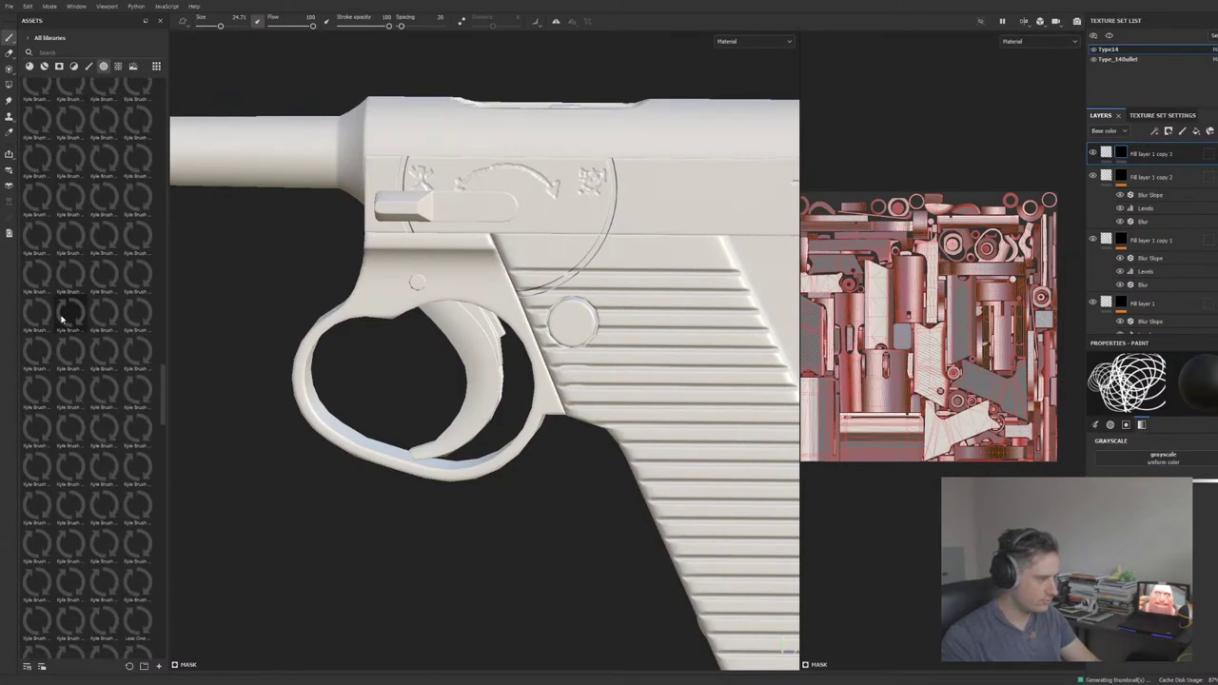
scroll(61, 320, "down", 10)
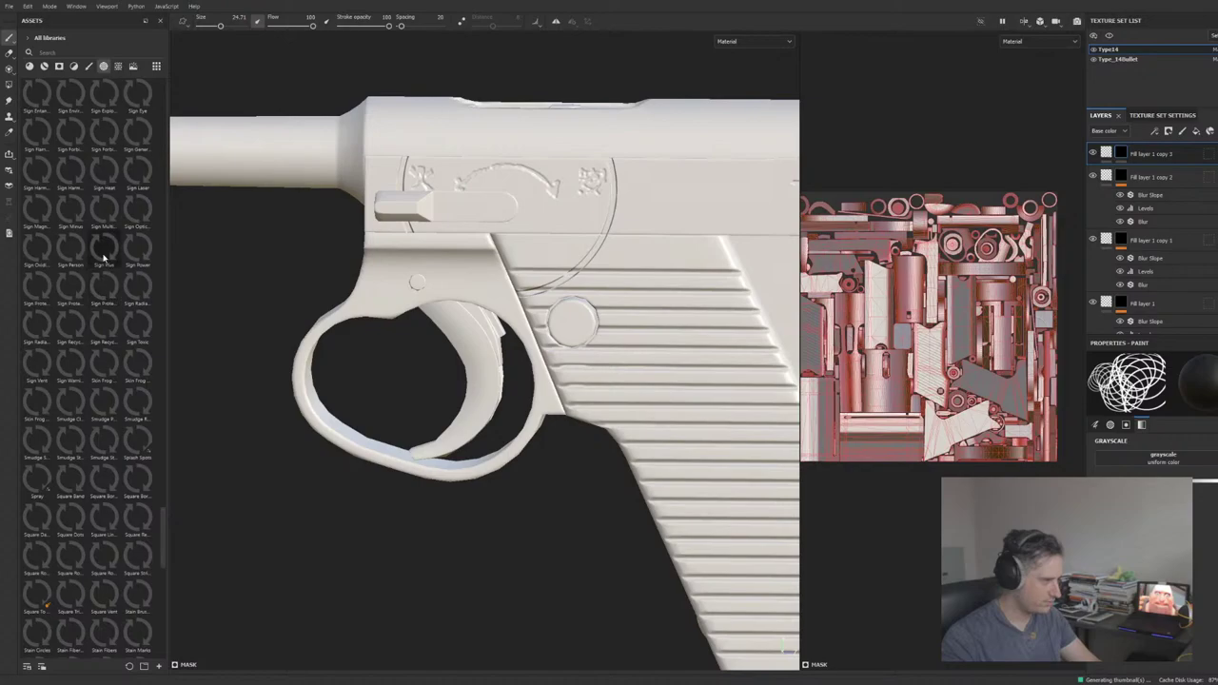
scroll(99, 262, "up", 5)
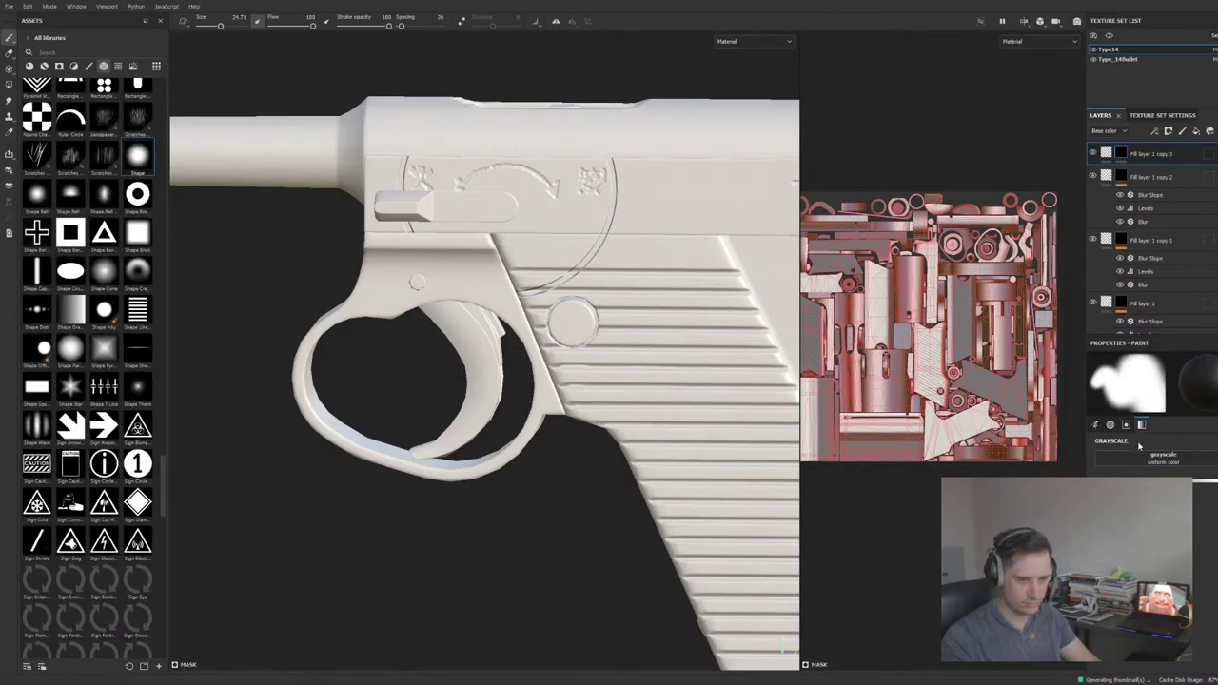
scroll(1139, 446, "up", 5)
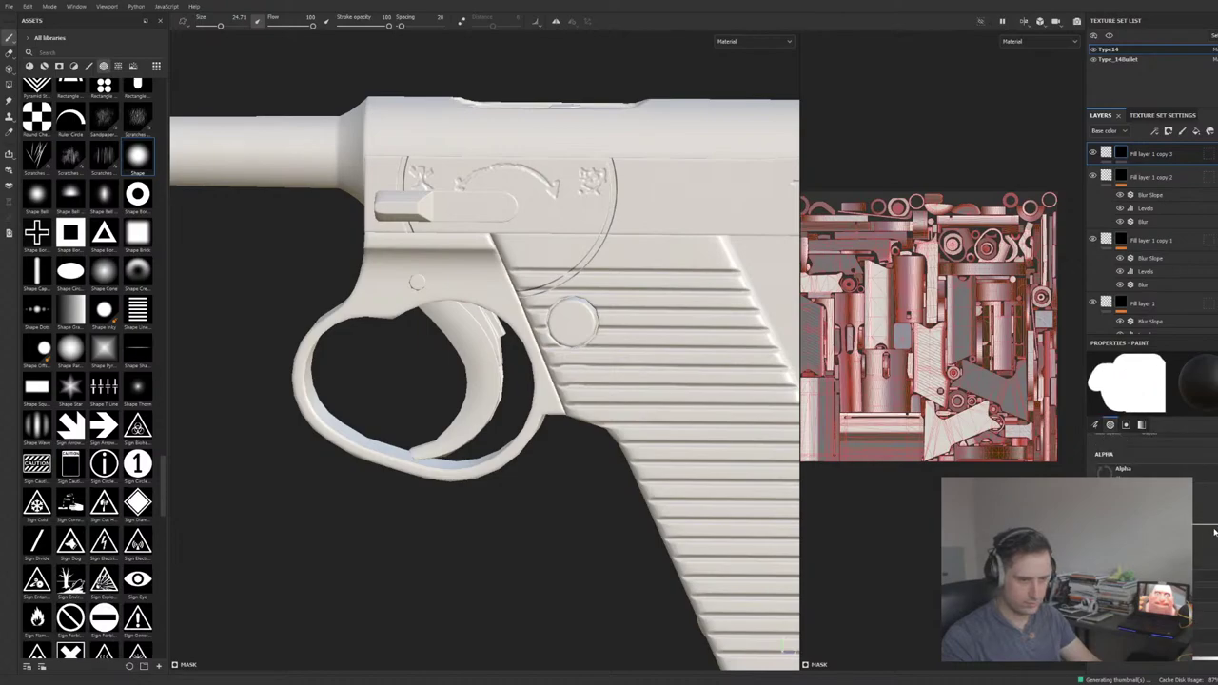
Step: Shrink the brush to roughly the ring line's width and erase the ring where it crosses the grip grooves
scroll(599, 327, "up", 5)
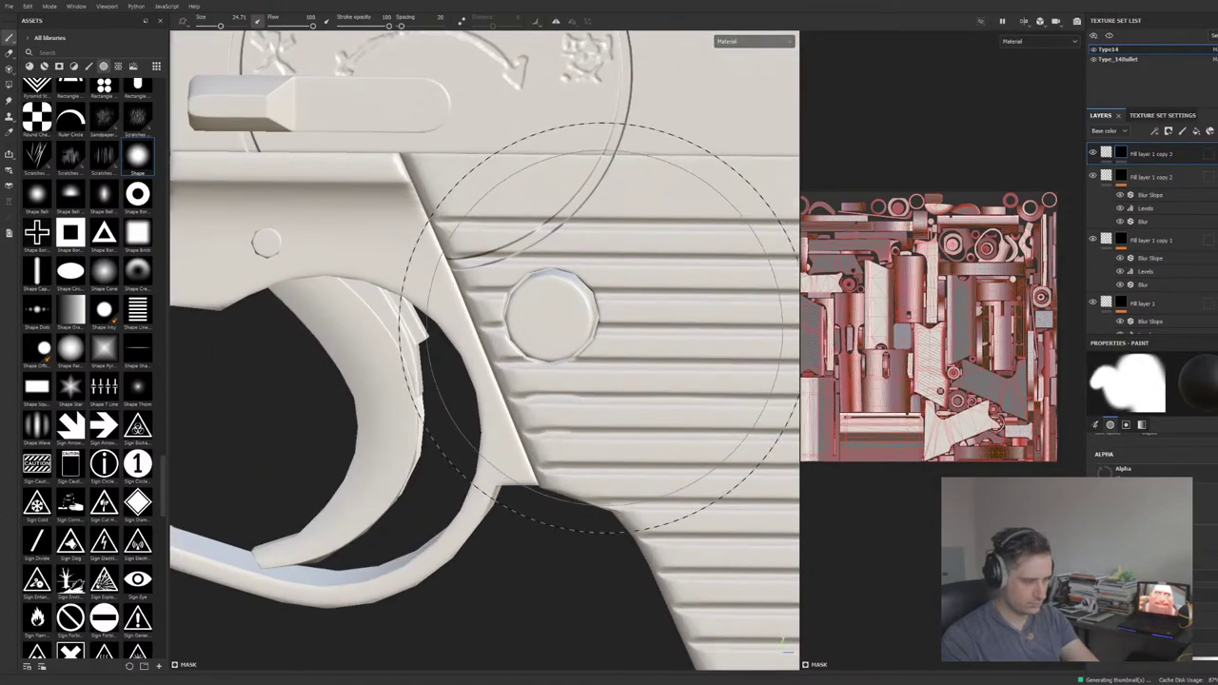
key("bracketleft")
key("bracketleft")
key("bracketleft")
key("bracketleft")
key("bracketleft")
key("bracketleft")
key("bracketleft")
key("bracketleft")
key("bracketleft")
key("bracketleft")
key("bracketleft")
key("bracketleft")
key("bracketleft")
key("bracketleft")
key("bracketleft")
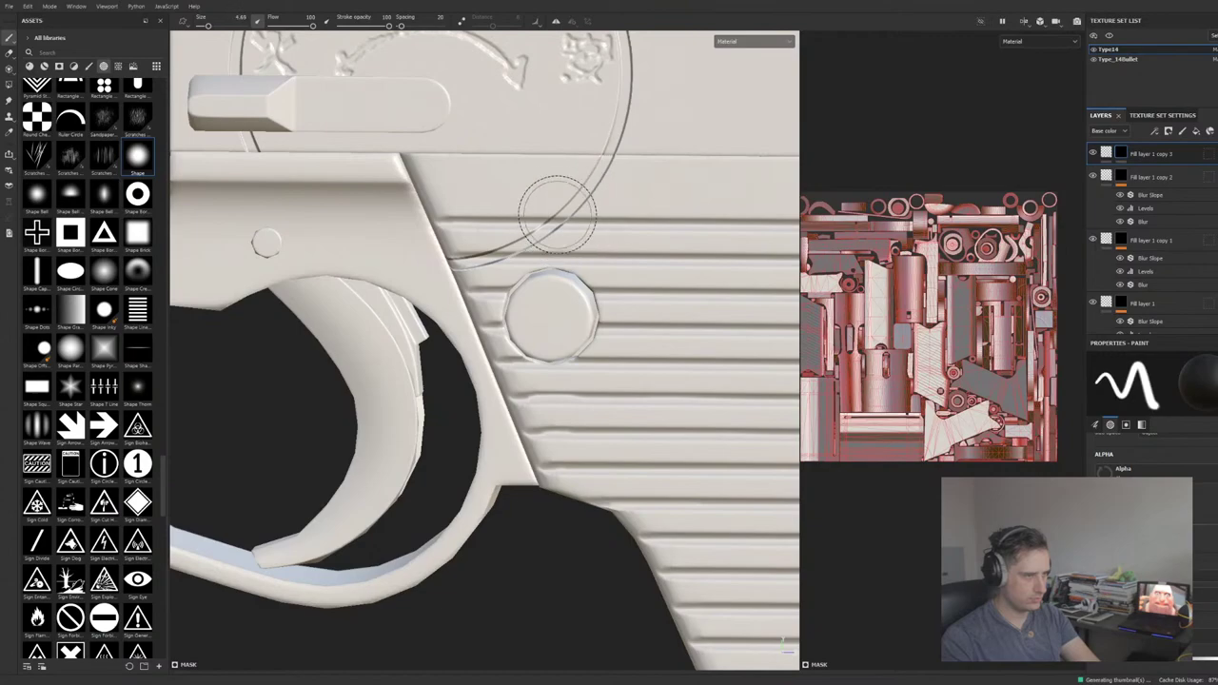
key("bracketleft")
key("bracketleft")
key("bracketleft")
key("bracketleft")
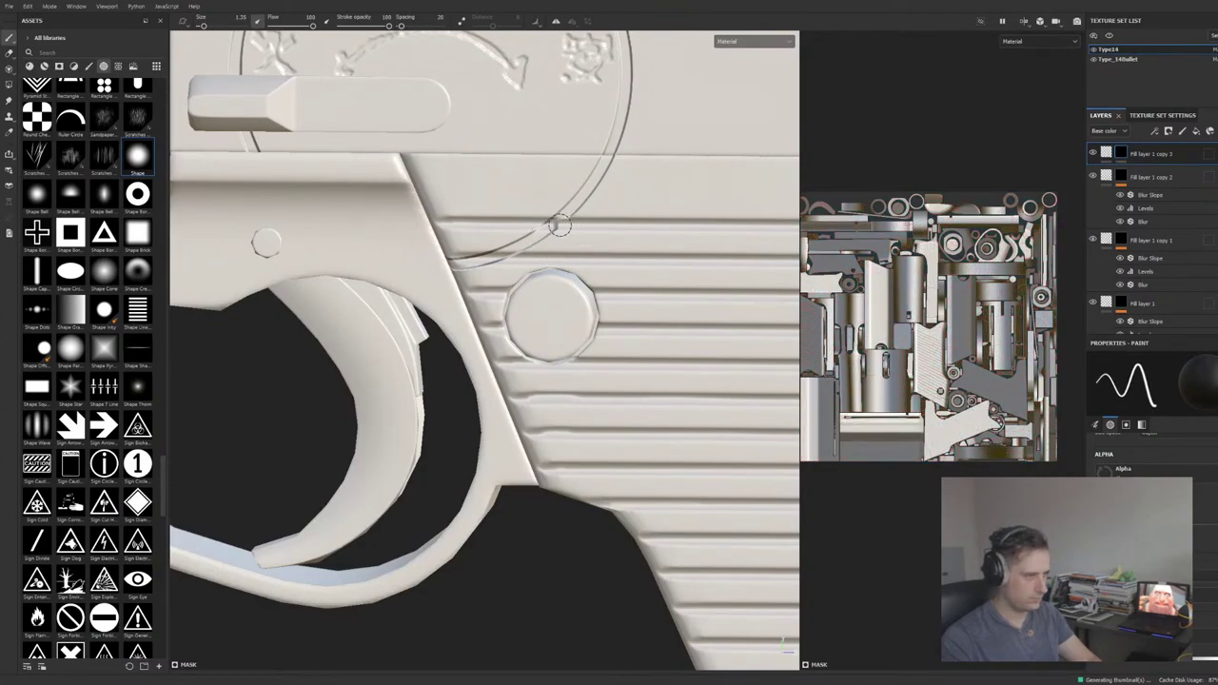
mouse_move(559, 225)
left_mouse_down()
mouse_move(471, 228)
mouse_move(501, 257)
mouse_move(449, 262)
left_mouse_up()
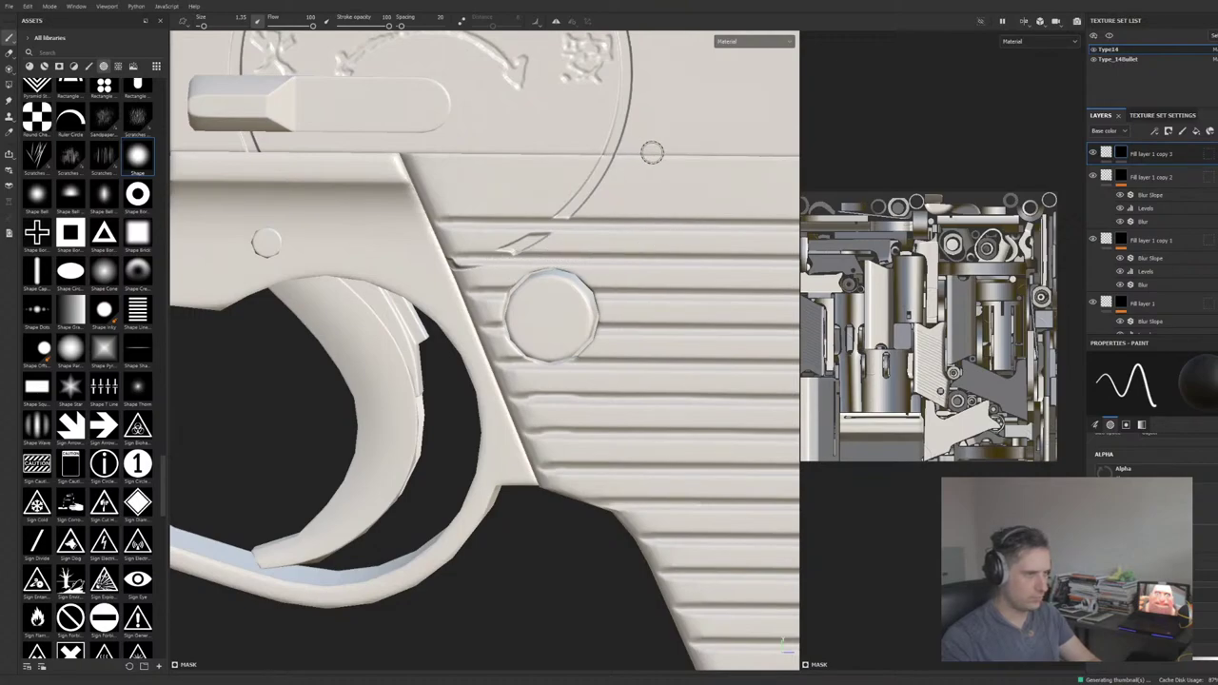
mouse_move(643, 166)
middle_mouse_down("alt")
mouse_move(658, 163)
mouse_move(585, 371)
mouse_move(653, 334)
middle_mouse_up("alt")
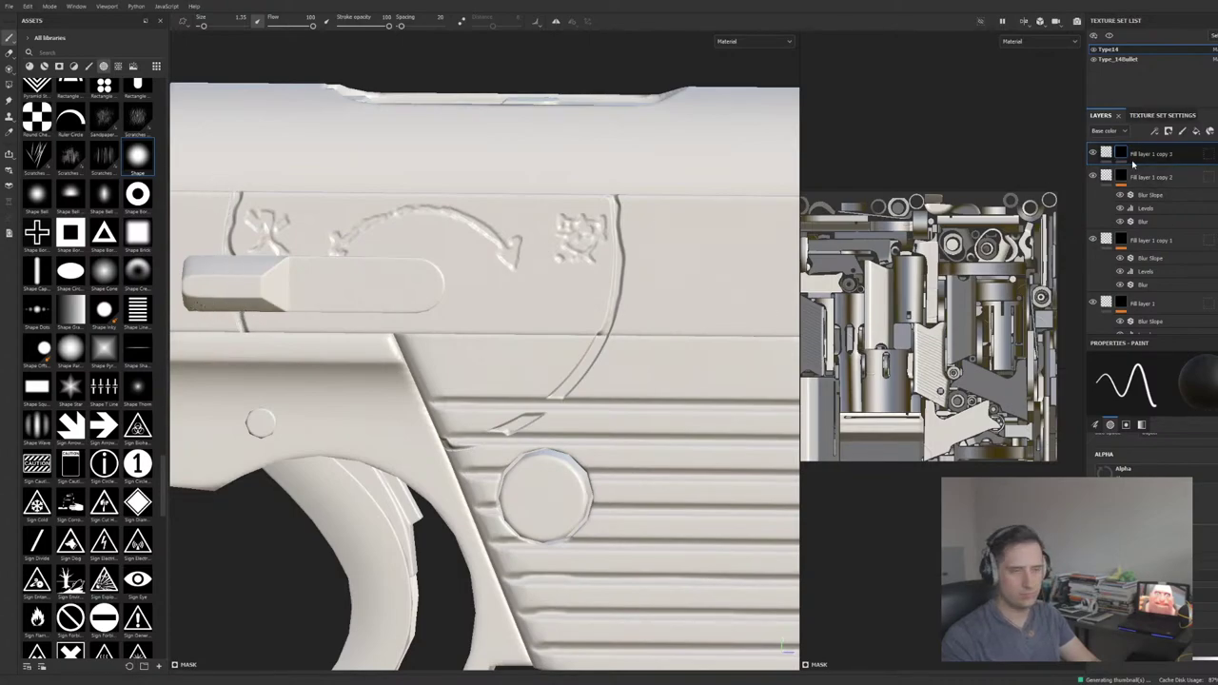
Step: Add a Blur filter to the mask of Fill layer 1 copy 3 and lower its blur intensity slightly to soften the curved line
left_click(1186, 209)
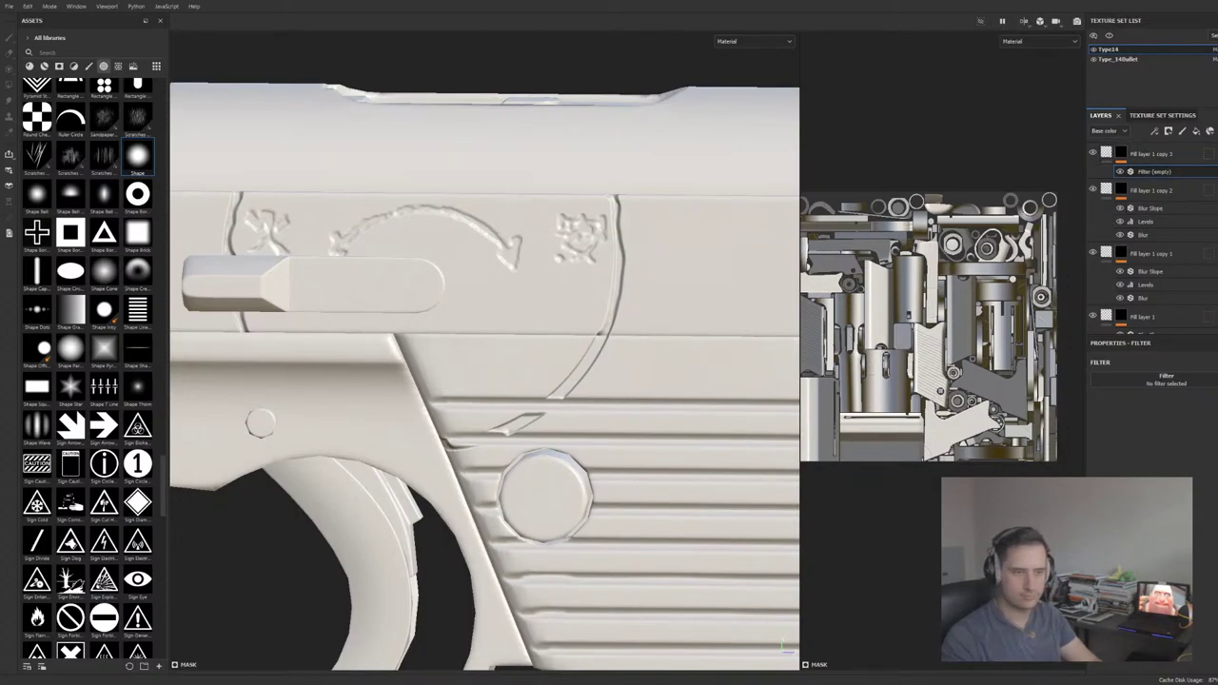
left_click(1216, 416)
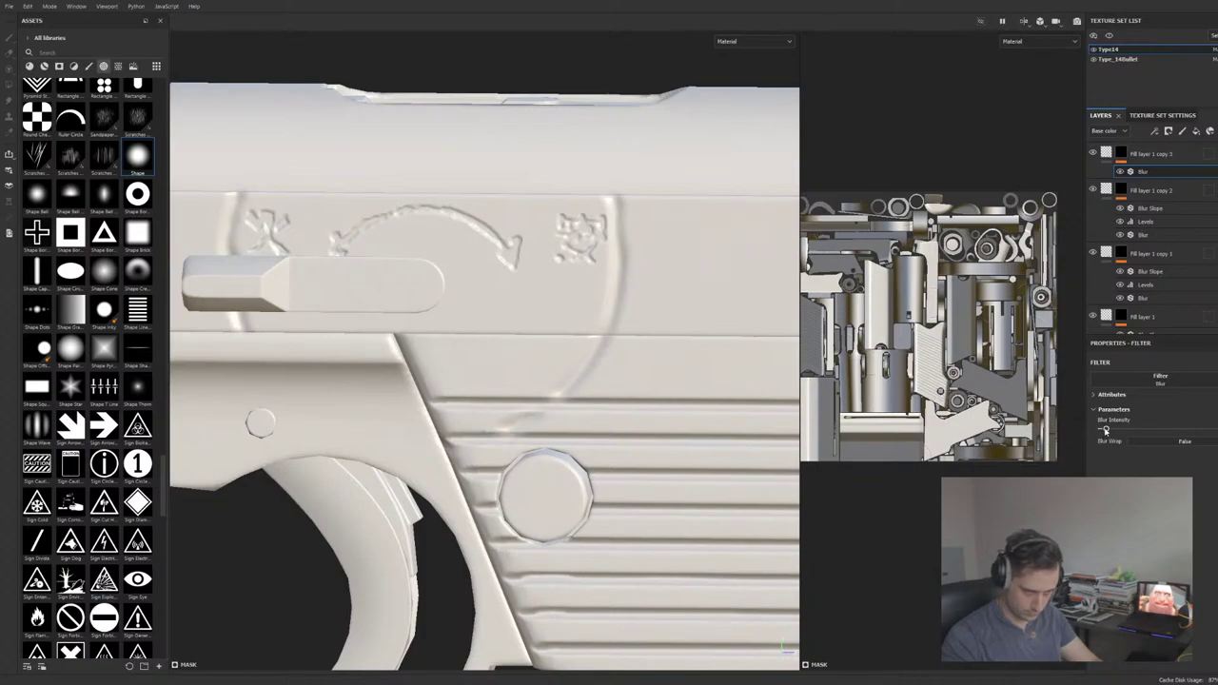
left_click_drag(1106, 430, 1102, 429)
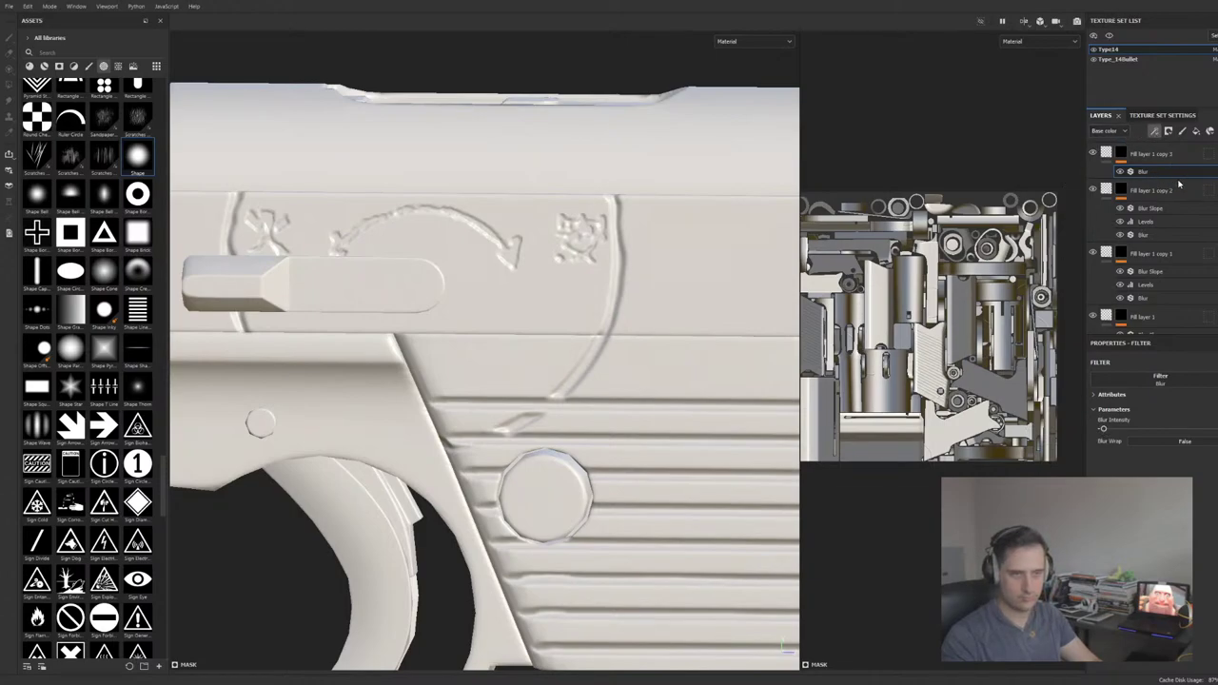
Step: Add a Levels adjustment above the Blur, raise its black input to 0.13 and lower the white input slightly
left_click(1178, 184)
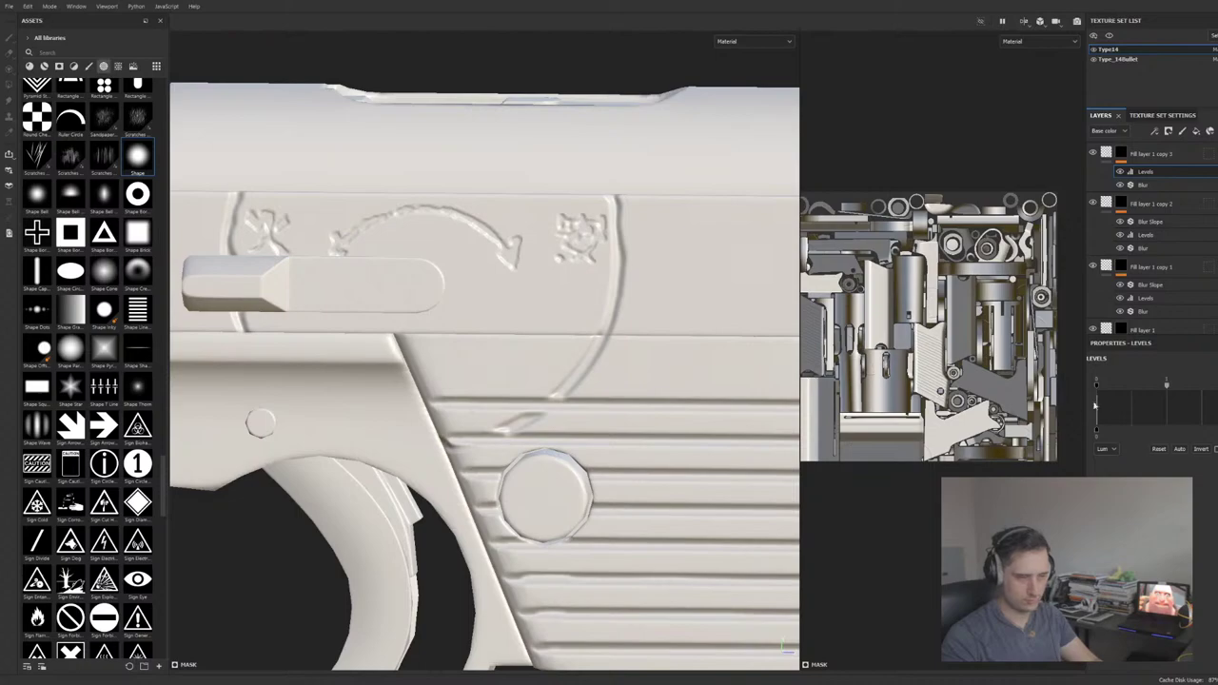
left_click_drag(1099, 383, 1118, 385)
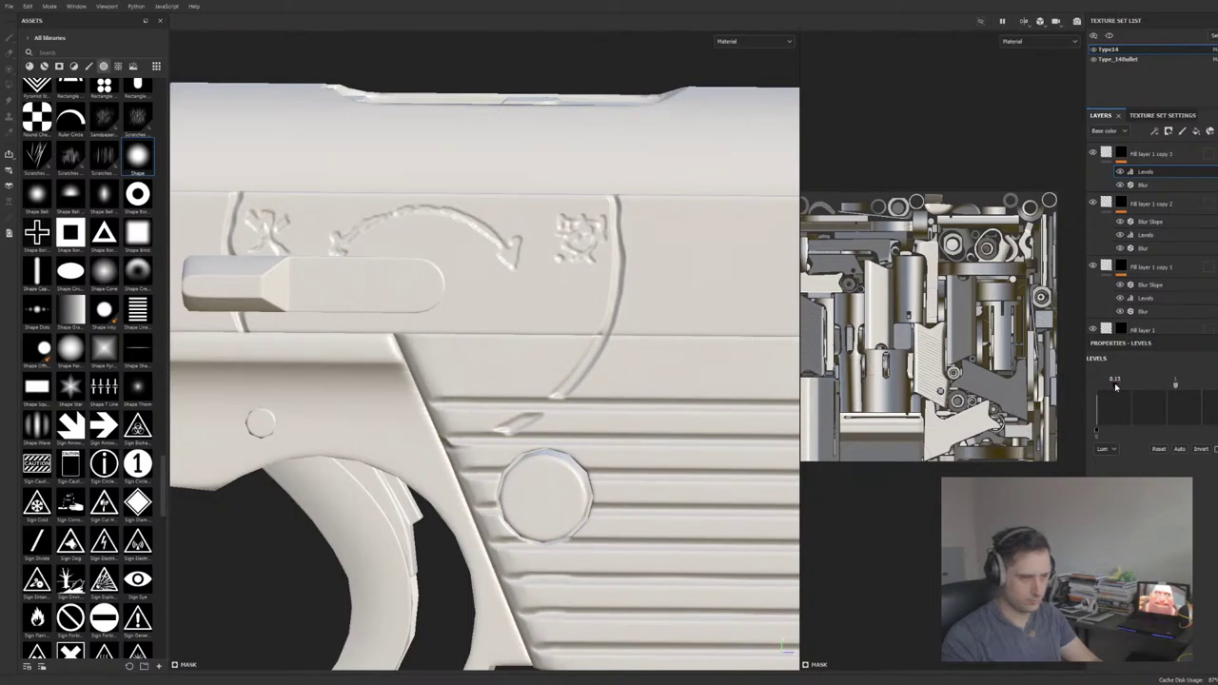
left_click_drag(1217, 384, 1217, 385)
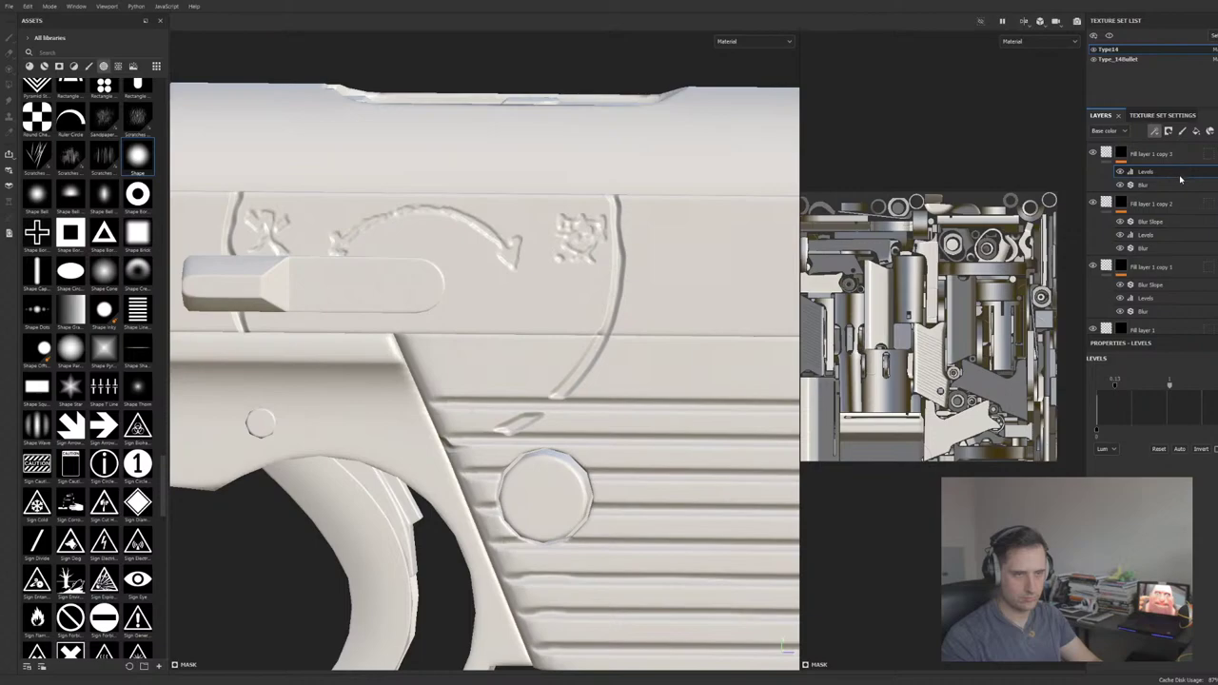
Step: Add a Blur Slope filter above the Levels on the curved line's mask and check the roughened edges on the pistol
left_click(1183, 204)
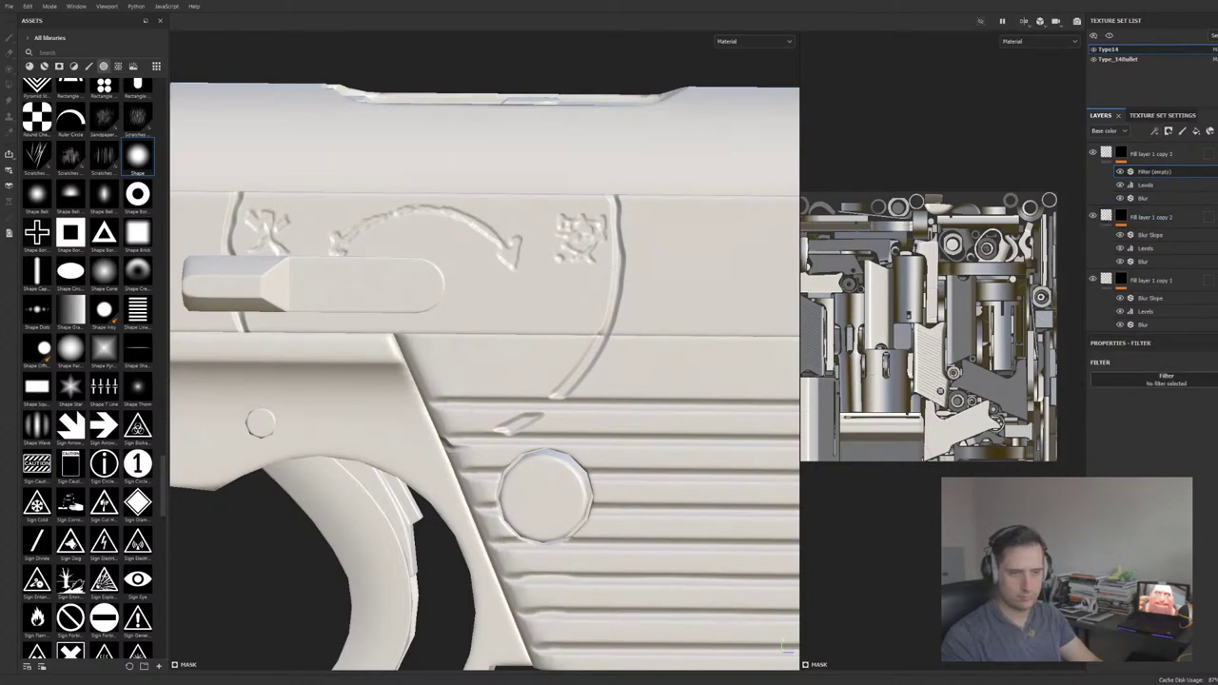
left_click(1131, 446)
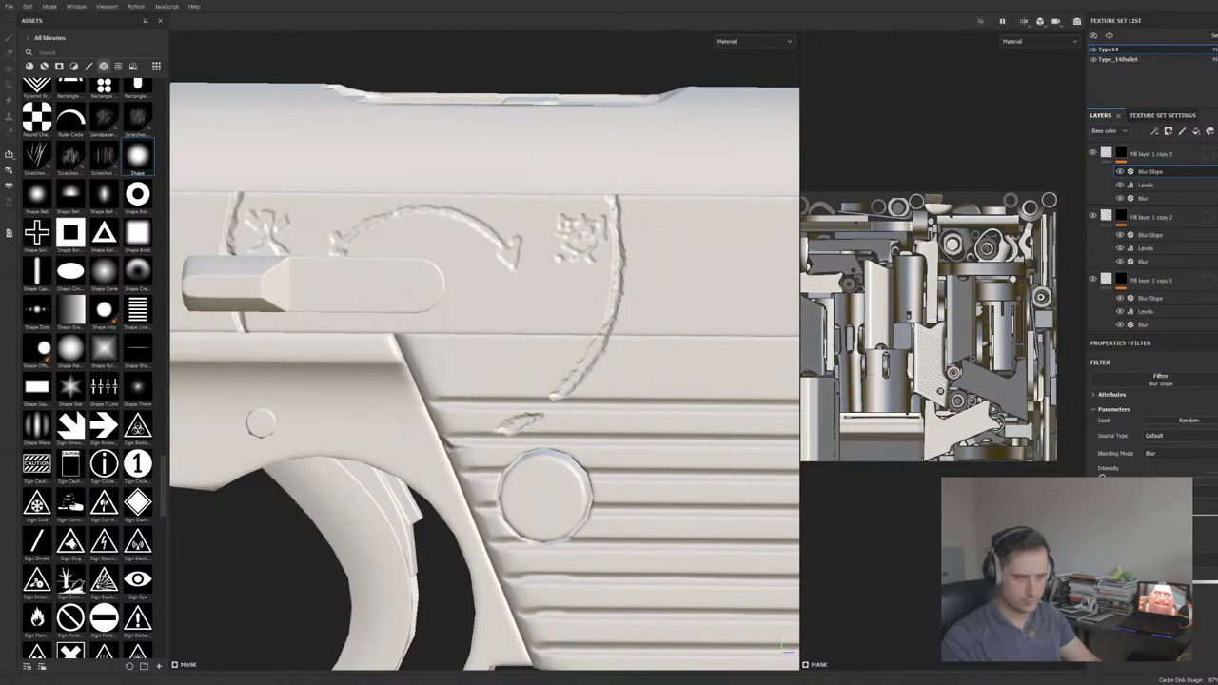
scroll(557, 473, "down", 4)
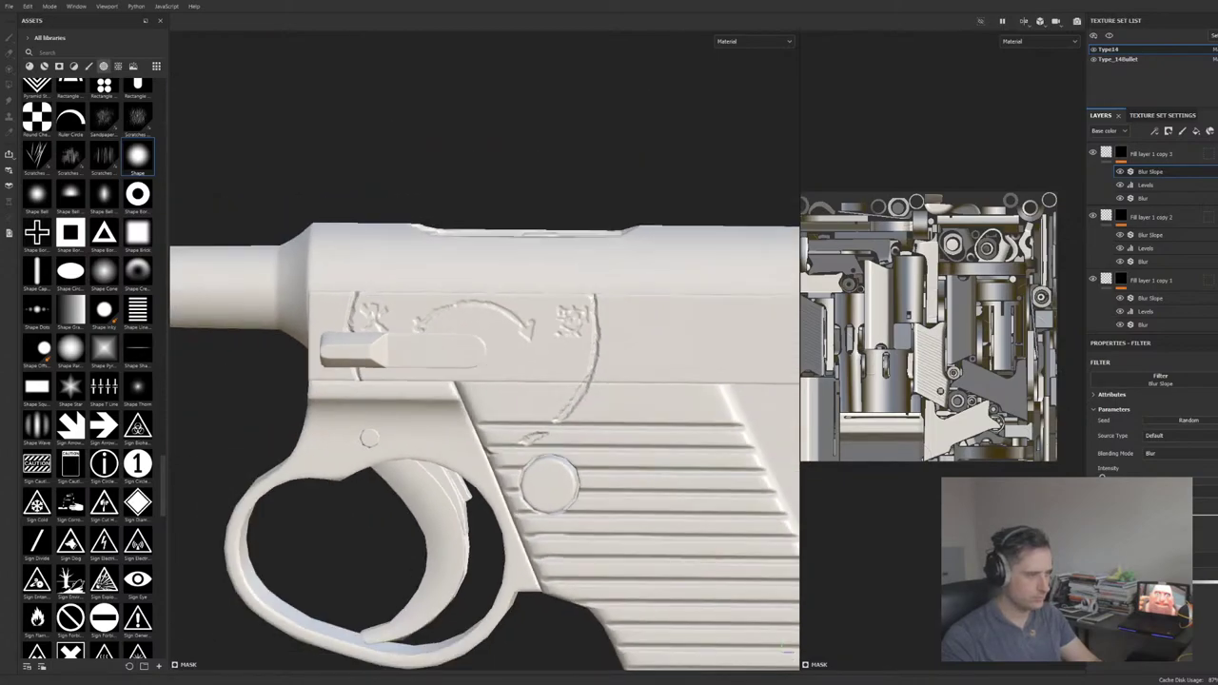
scroll(556, 473, "up", 3)
middle_click_drag(685, 392, 579, 350)
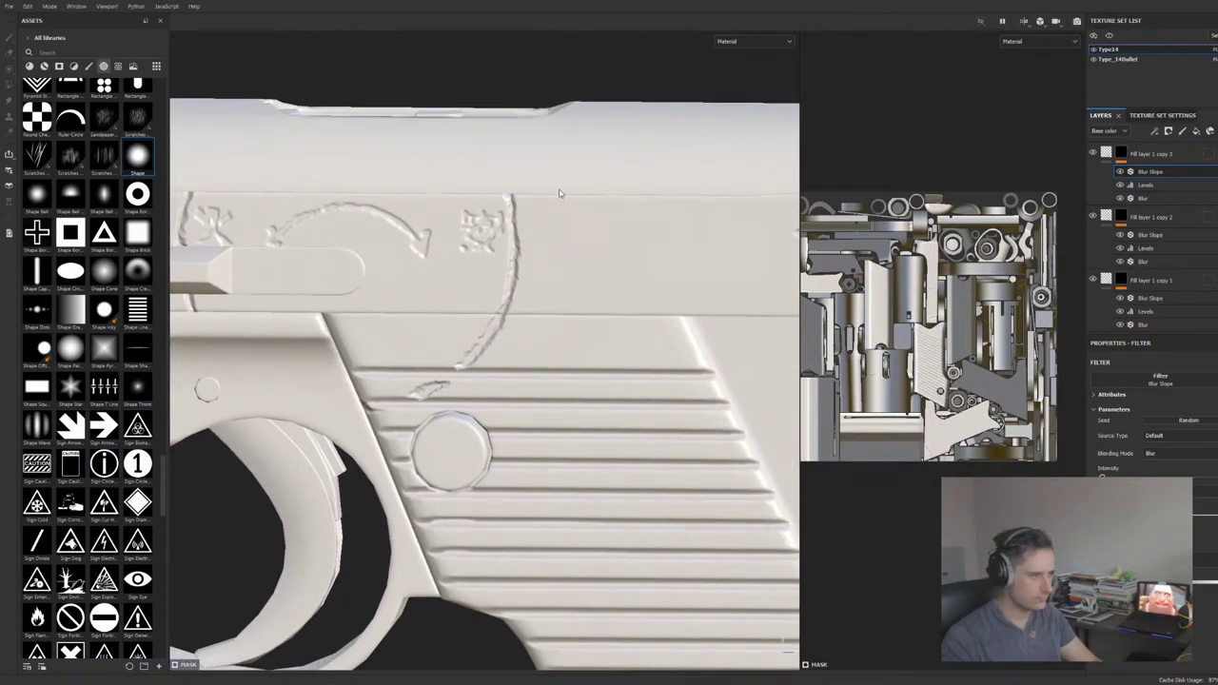
middle_click_drag(438, 272, 520, 286, "alt")
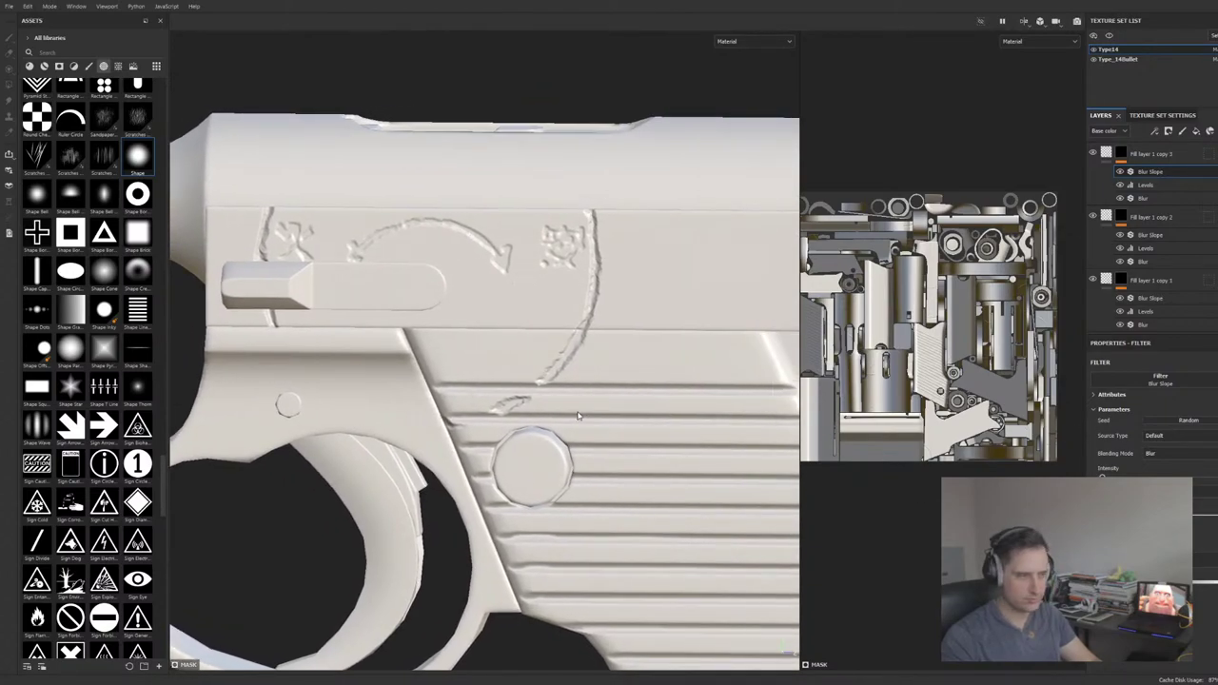
middle_click_drag(602, 423, 588, 414, "alt")
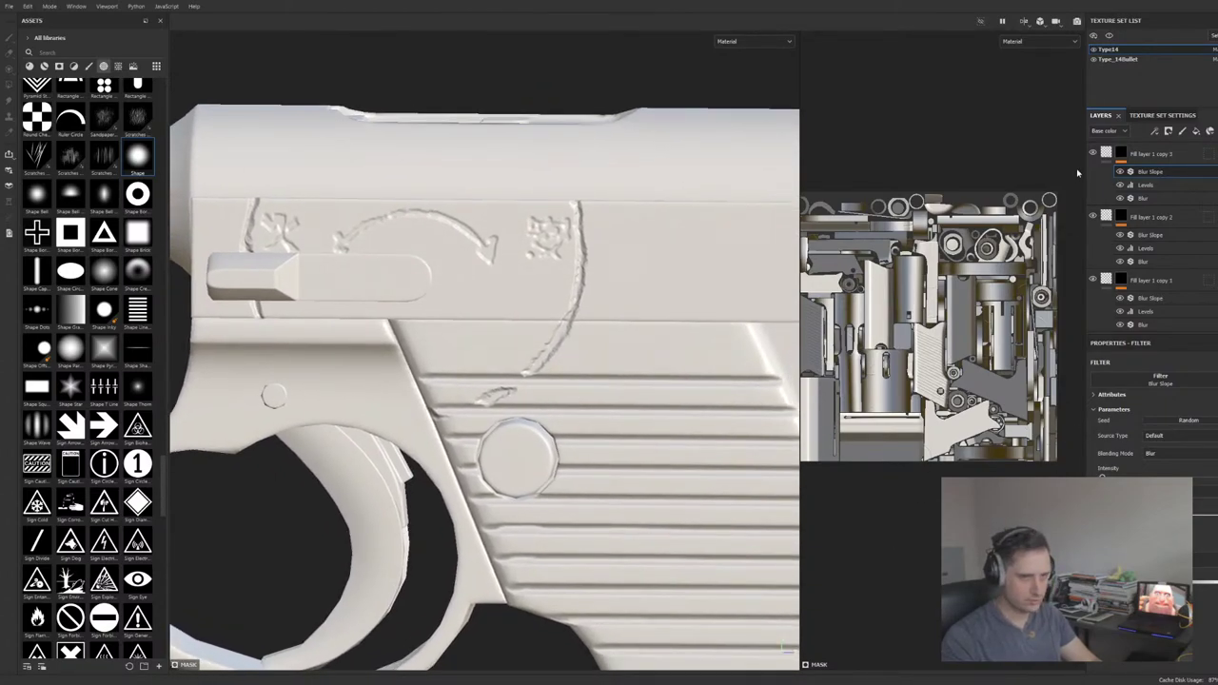
Step: Paint the missing lower part of the curved line onto the mask across the grip ridges, using a 0.58 brush
key("1")
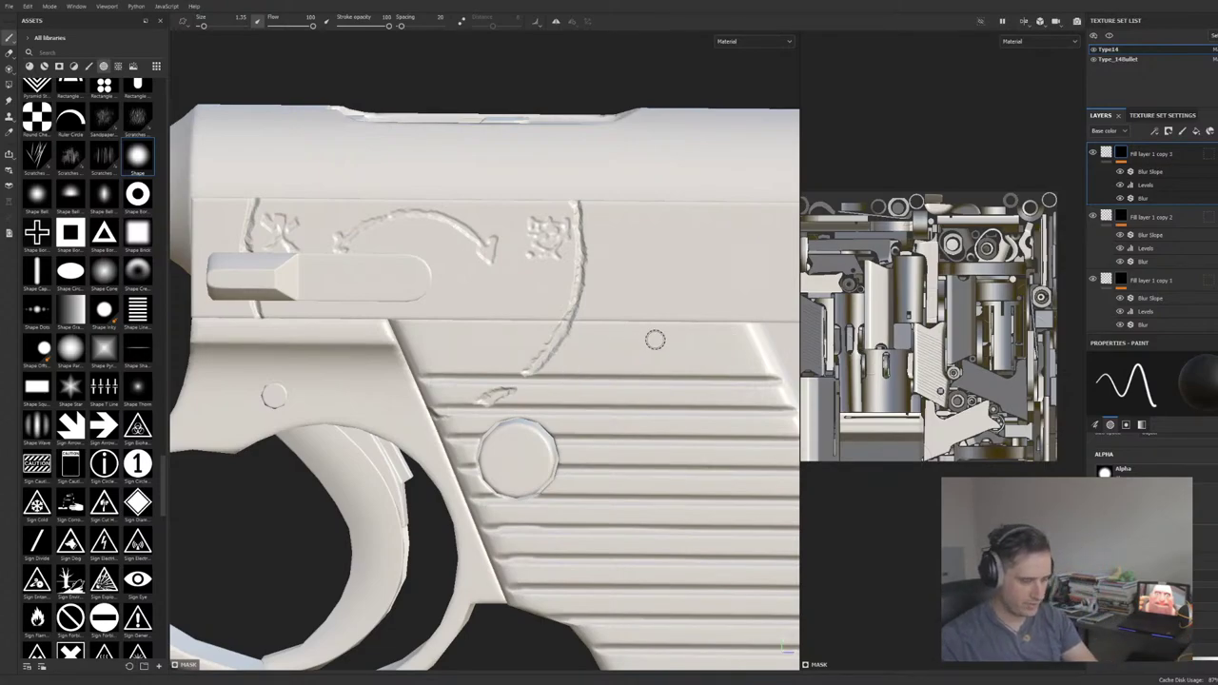
right_click_drag(528, 338, 514, 339, "ctrl")
key("bracketleft")
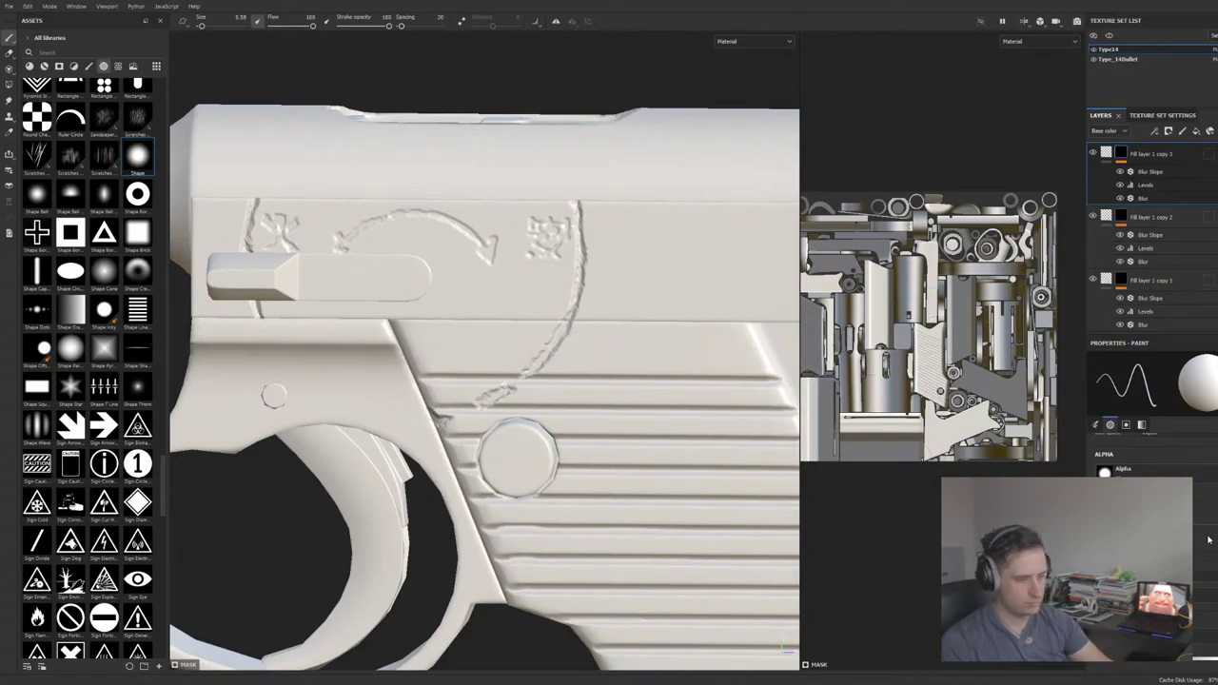
Step: Fine-tune the Blur Slope filter on the curved line's mask and check it against the whole pistol
left_click(1150, 171)
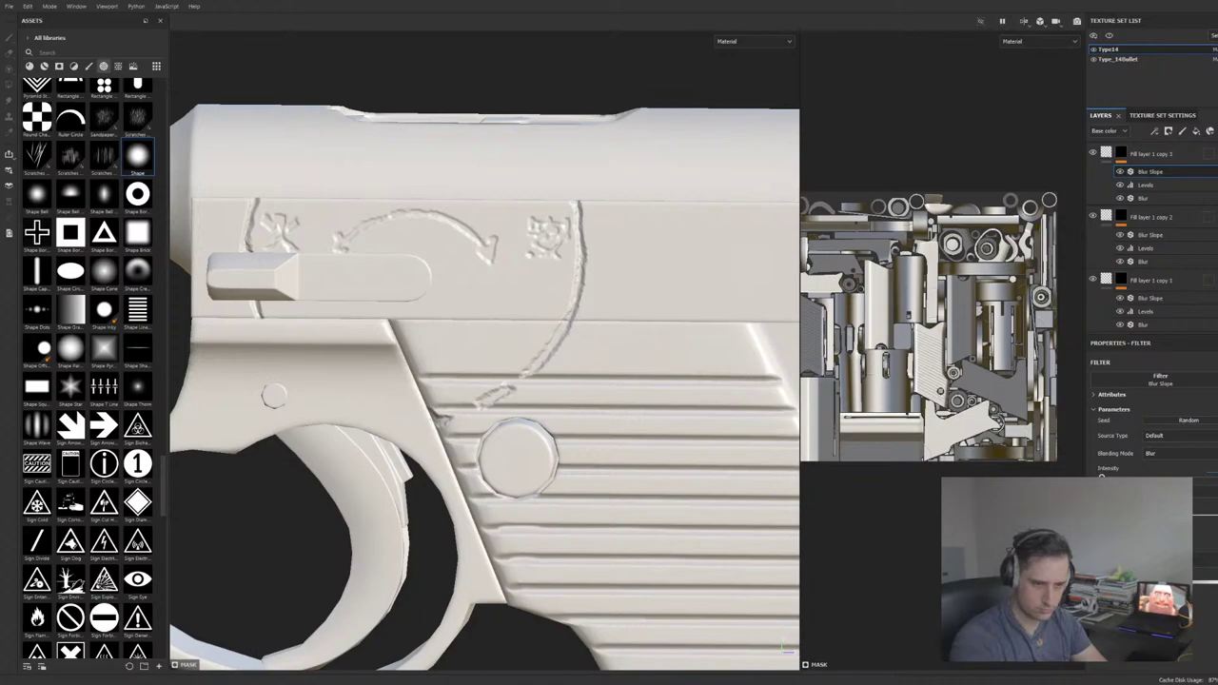
scroll(520, 310, "down", 5)
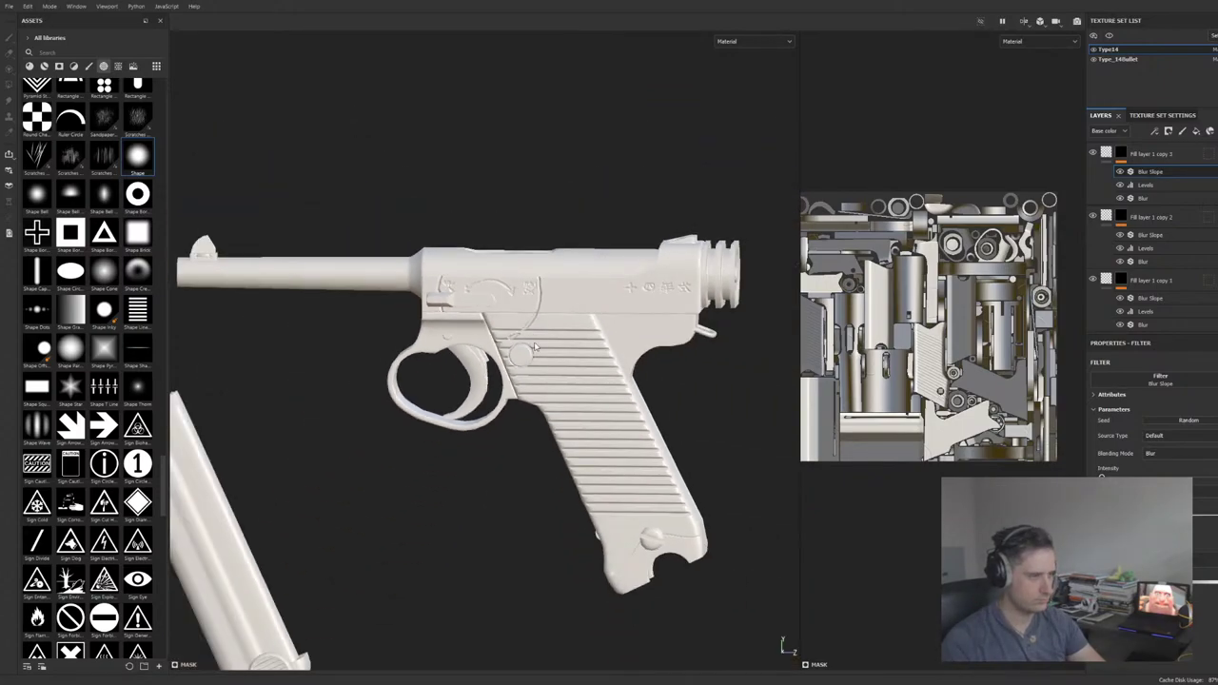
scroll(539, 395, "up", 5)
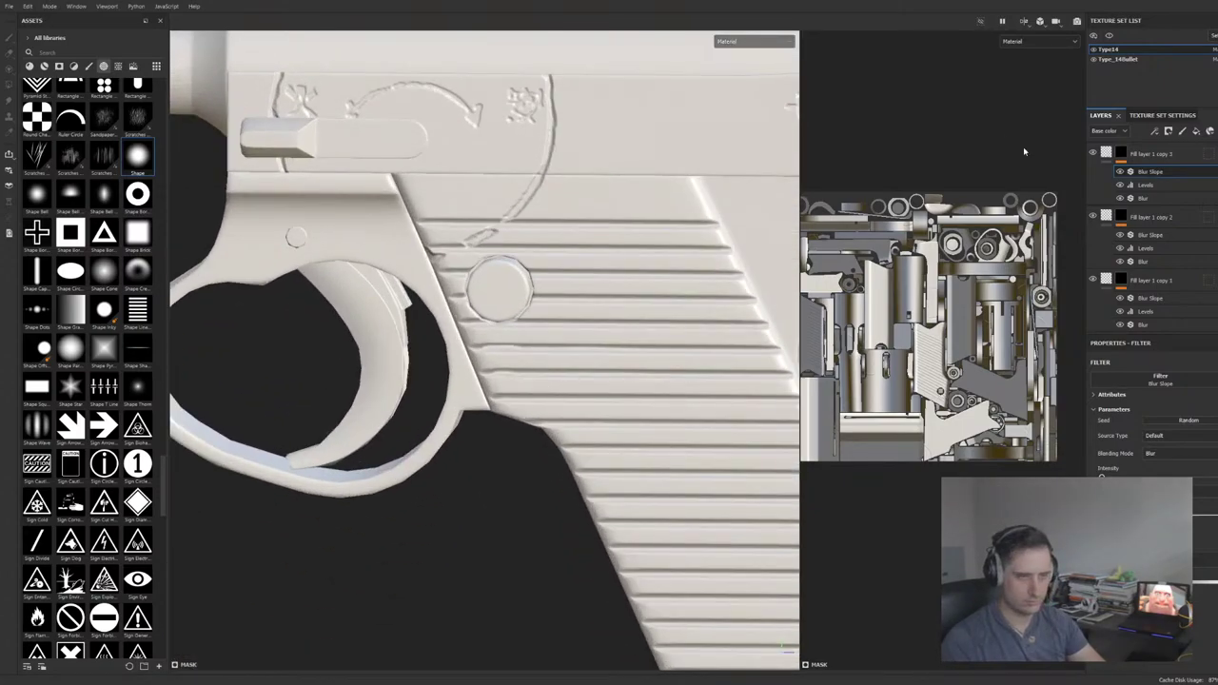
Step: Duplicate Fill layer 1 copy 3 with its mask and filters
left_click(1105, 154)
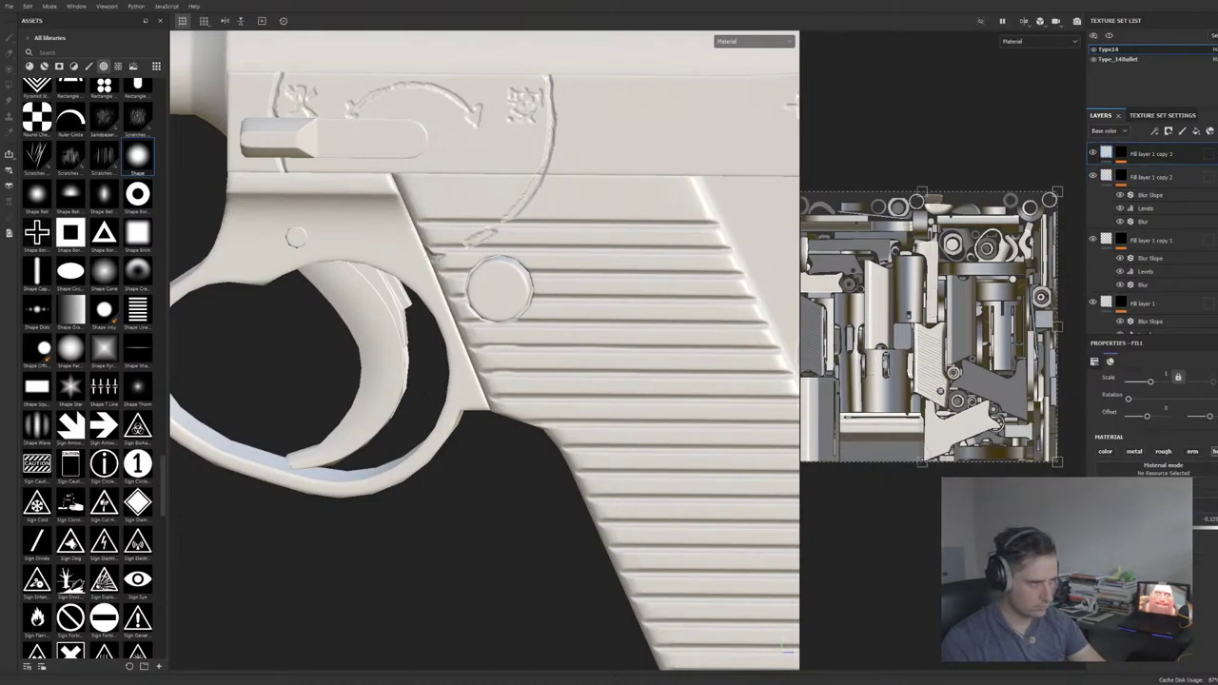
middle_click_drag(604, 121, 666, 304)
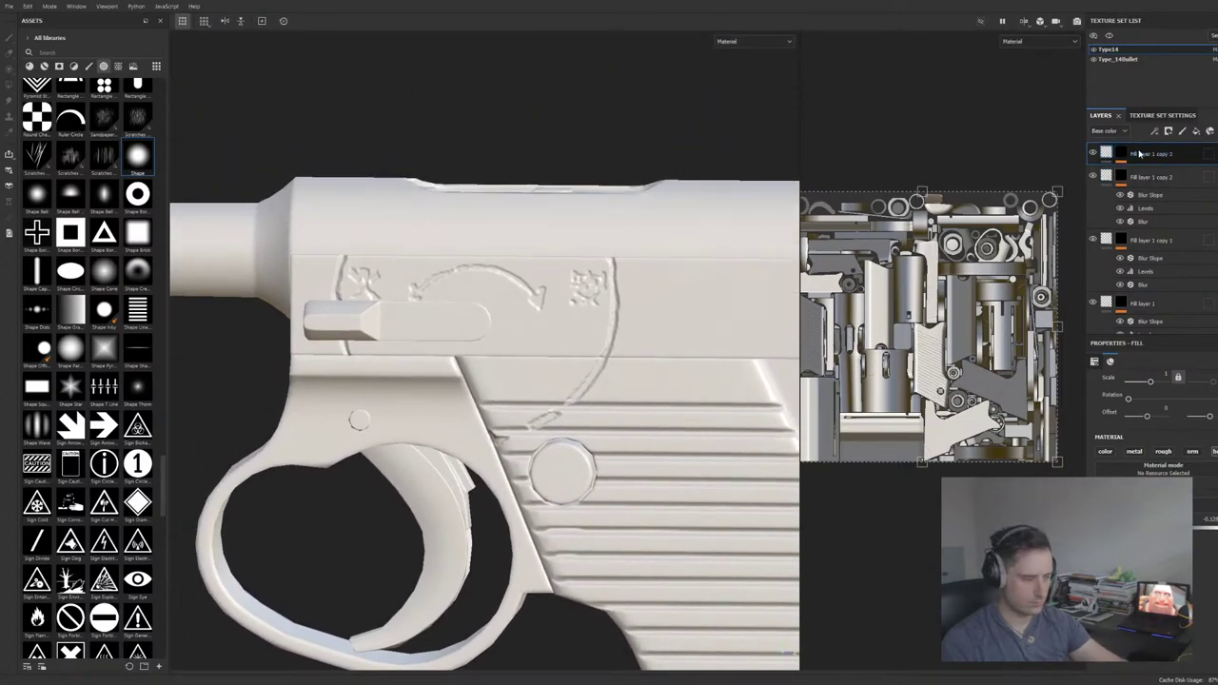
key("ctrl+d")
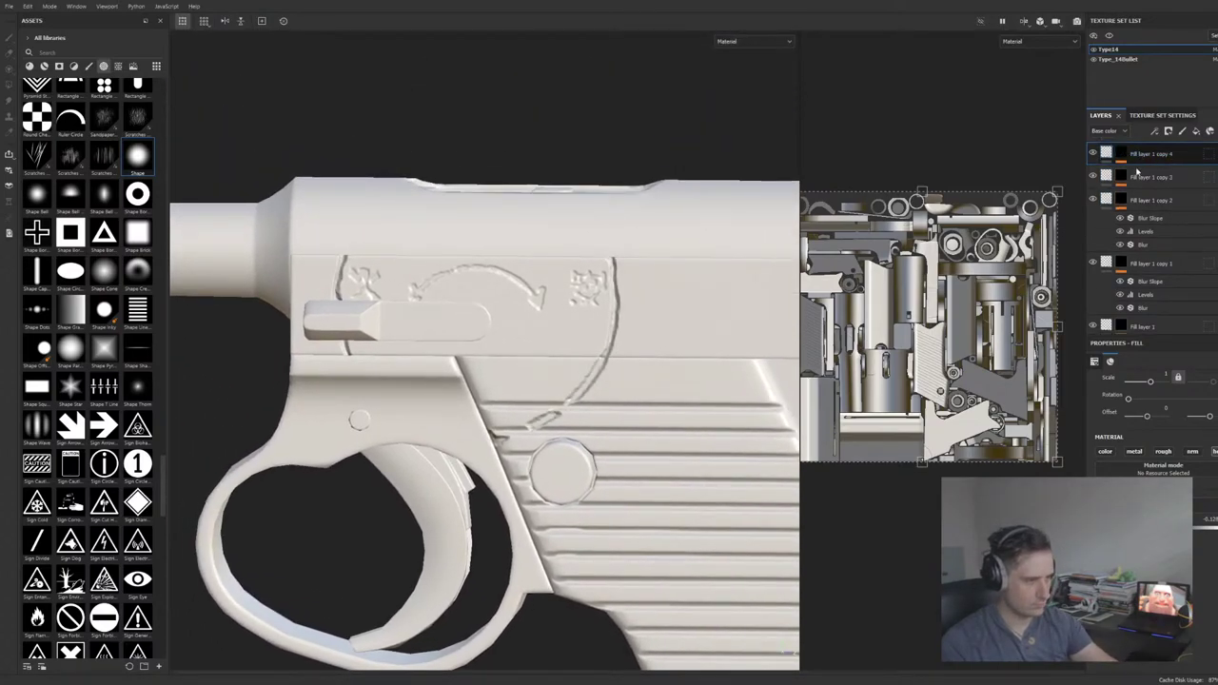
Step: With the duplicate hidden, paint out both curved line segments above the grip on the mask of Fill layer 1 copy 3, using a larger black brush
left_click(1125, 179)
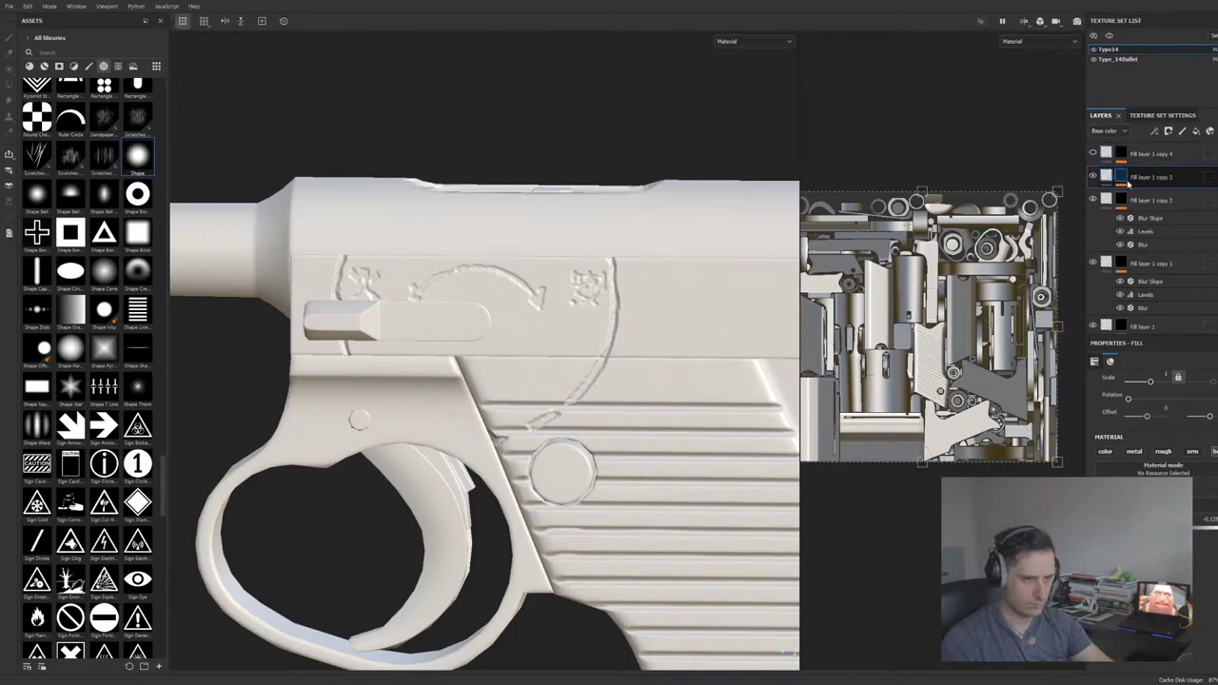
key("1")
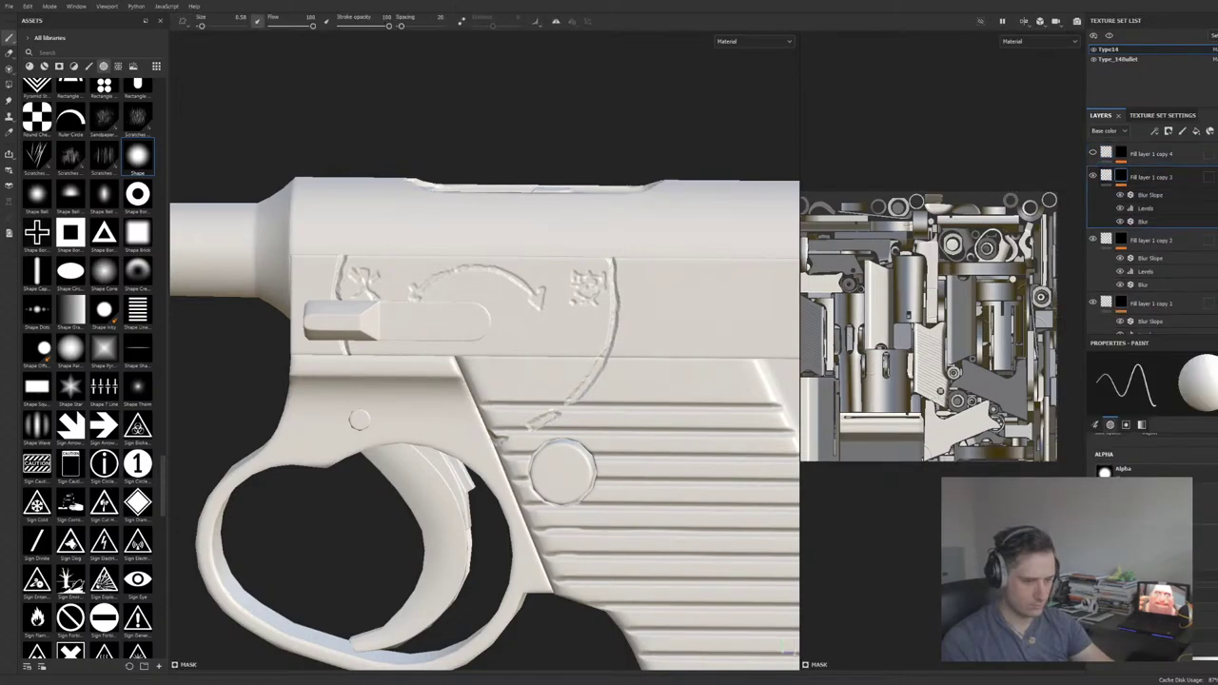
key("x")
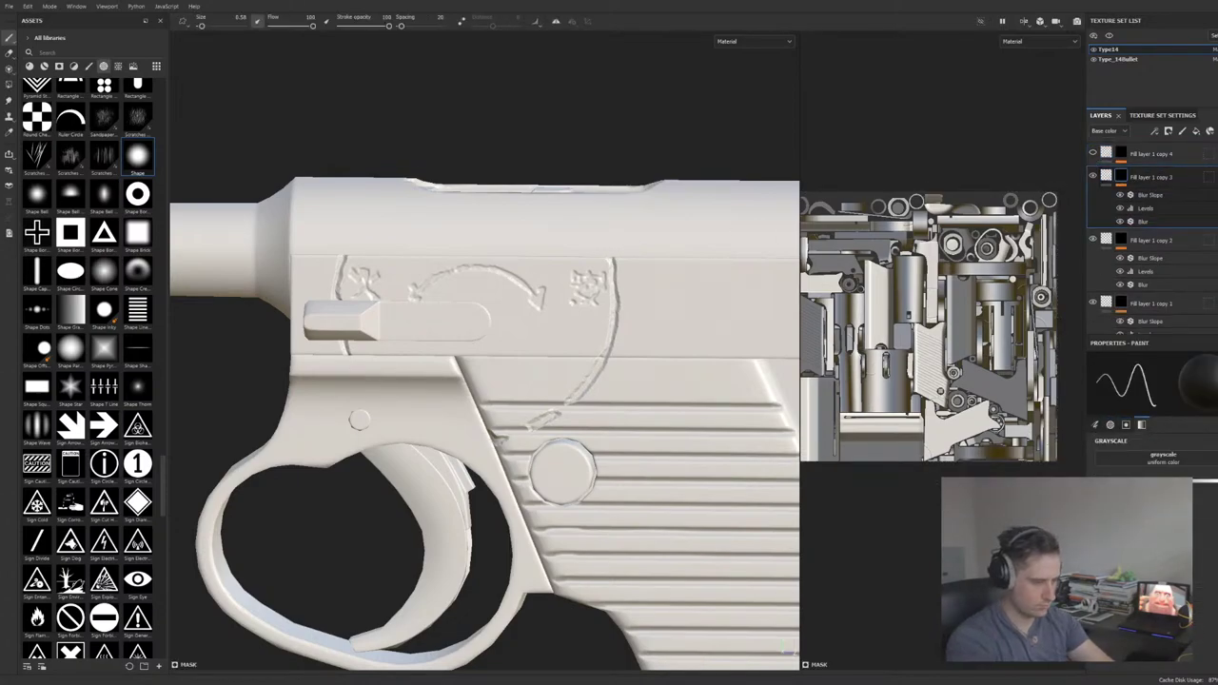
key("bracketright")
key("bracketright")
key("bracketright")
key("bracketright")
key("bracketright")
left_click_drag(612, 264, 605, 365)
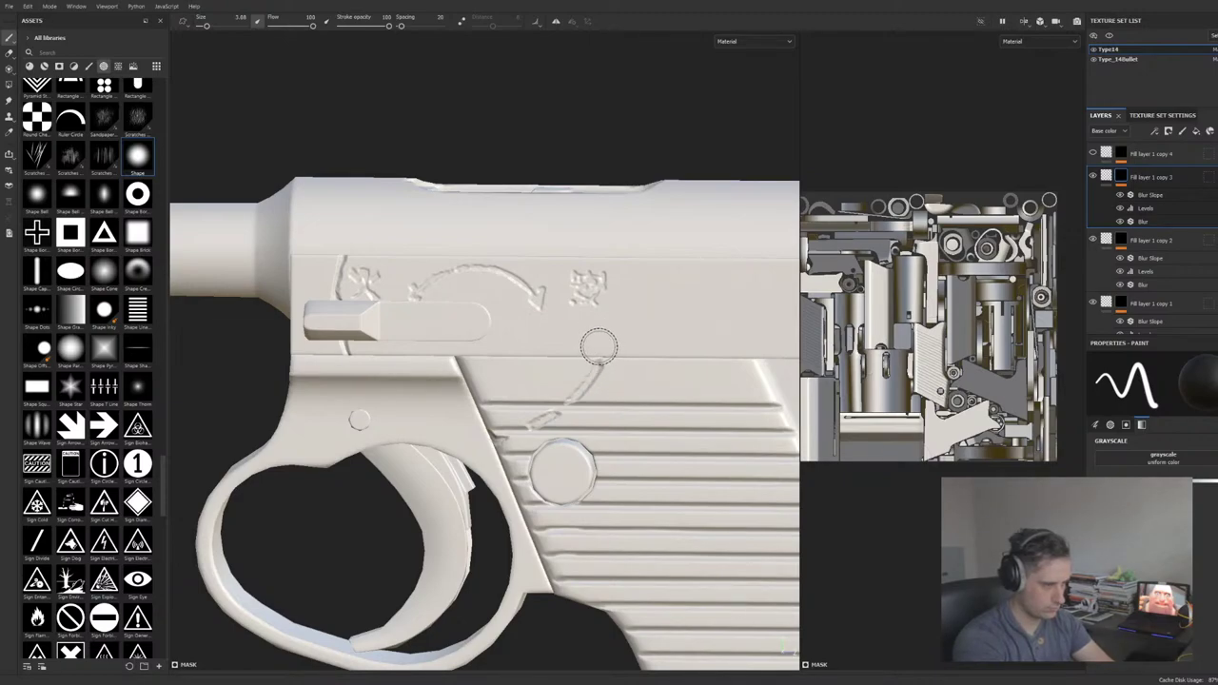
left_click_drag(344, 249, 344, 358)
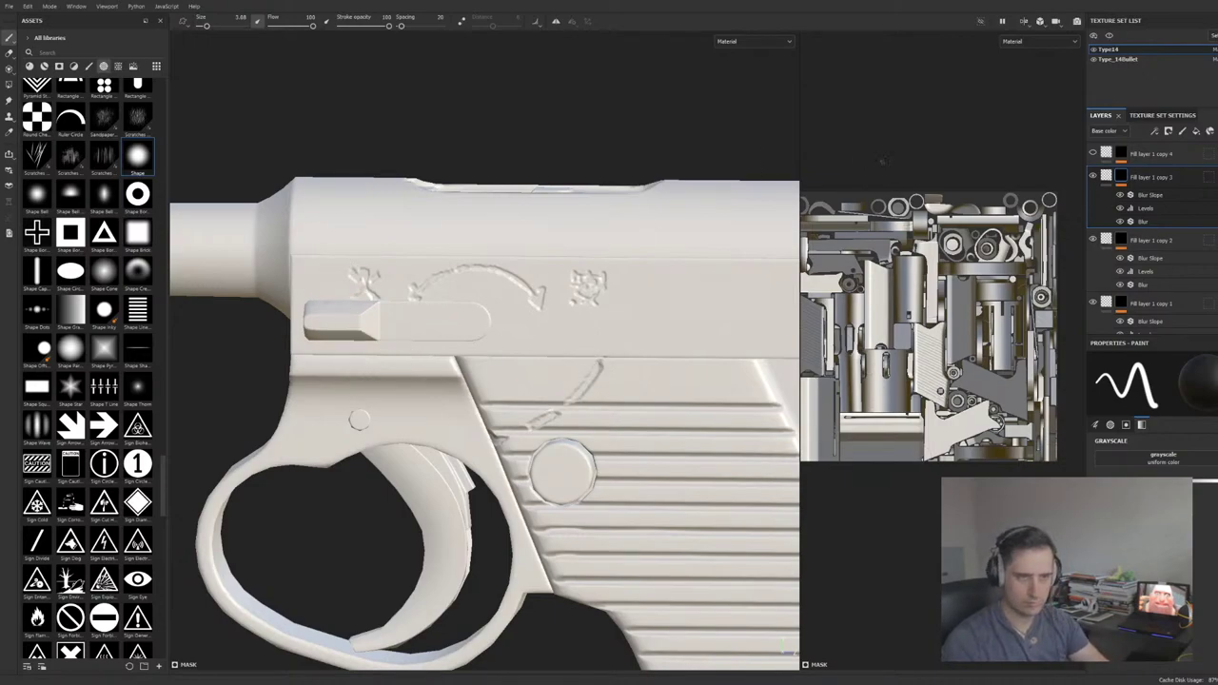
Step: Show Fill layer 1 copy 4, paint out its line segment over the grip, and make its remaining engraving shallower
left_click(1106, 152)
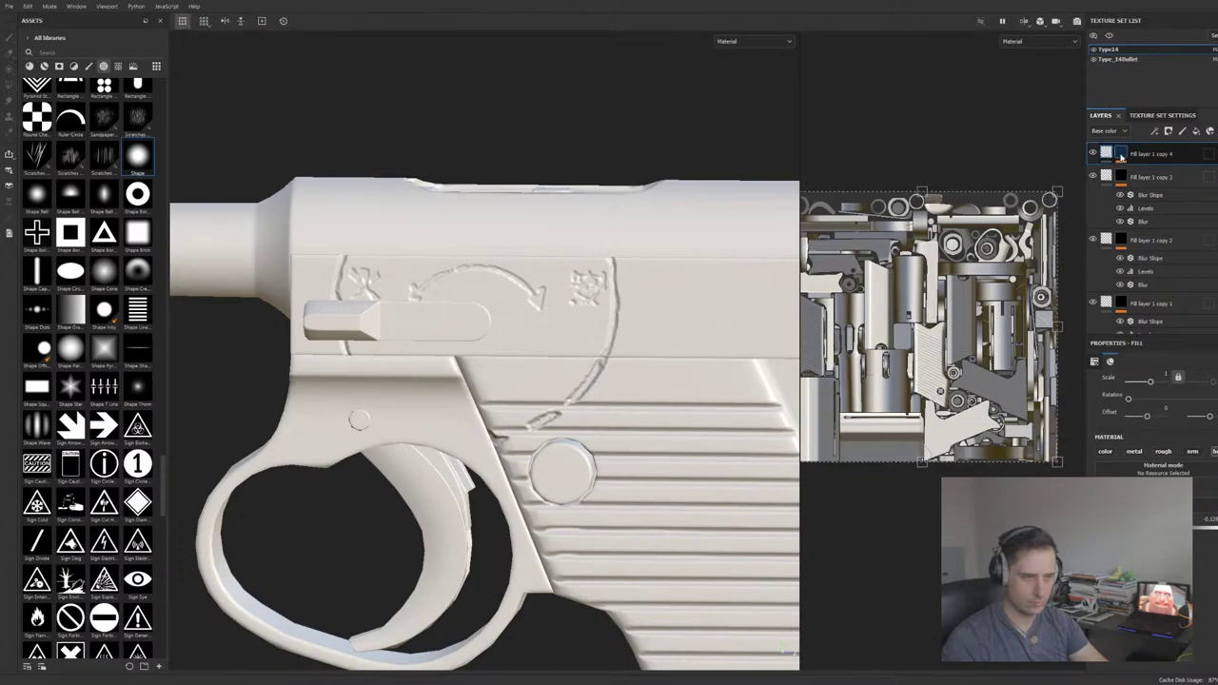
left_click(1120, 154)
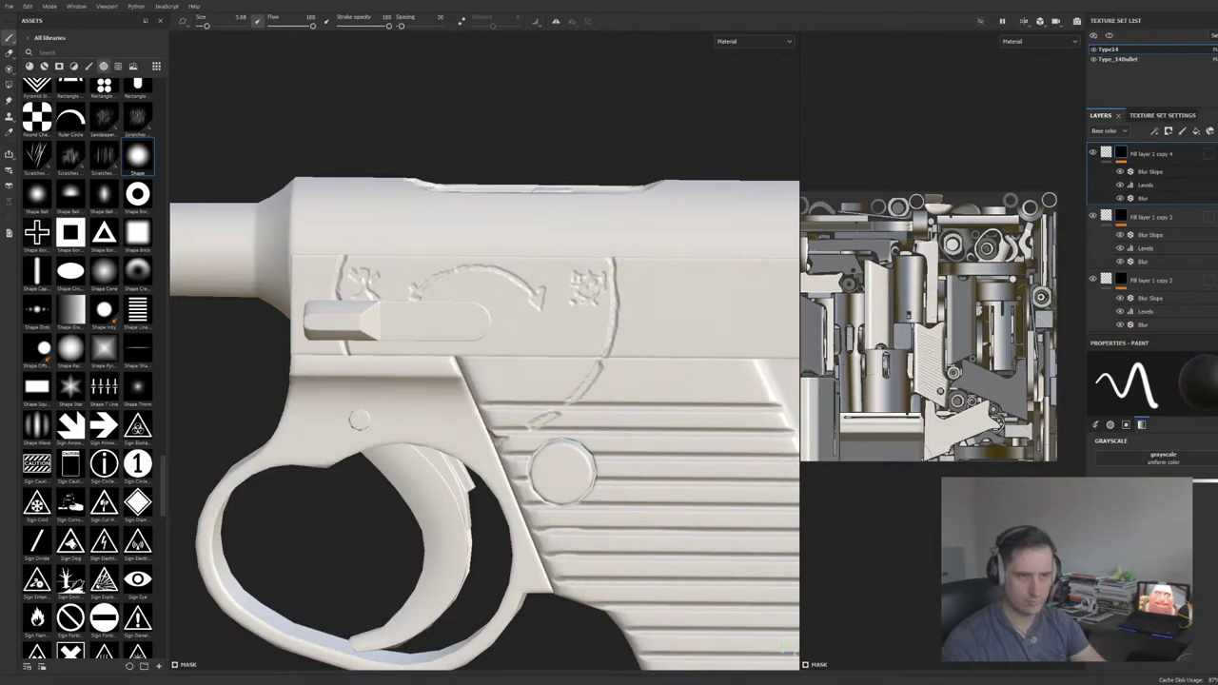
left_click(1106, 153)
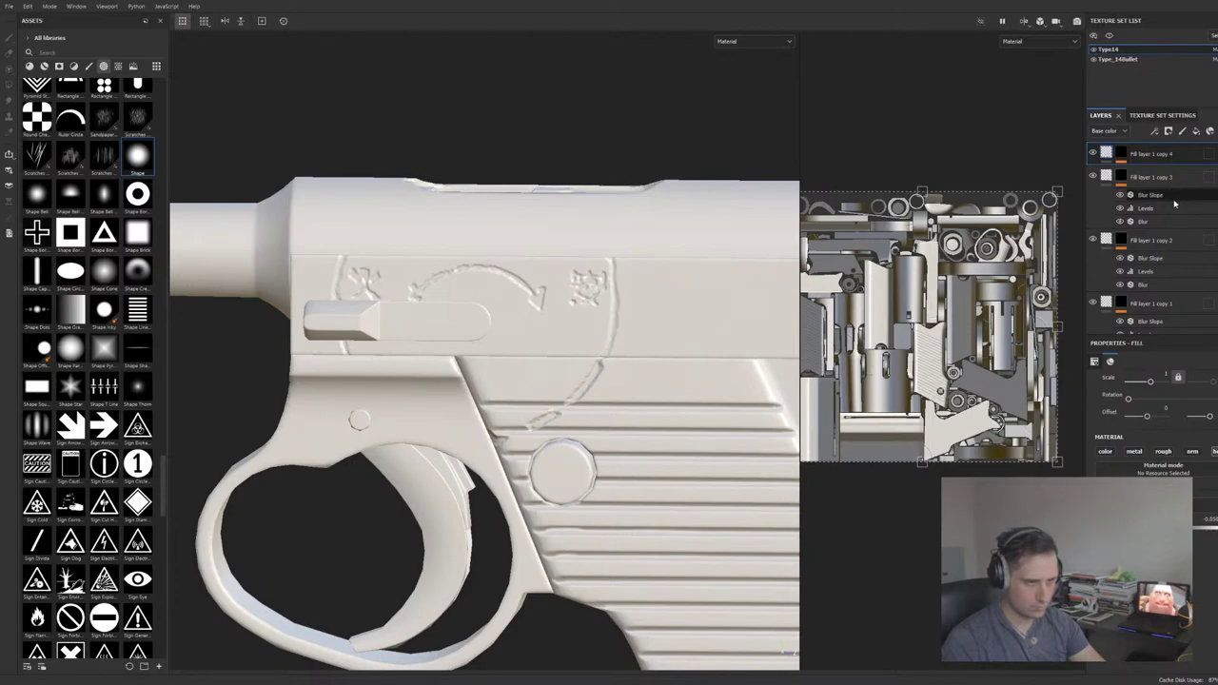
Step: Adjust the Levels black input on Fill layer 1 copy 3, set copy 4's height to about -0.05 and toggle its visibility to compare
left_click(1147, 208)
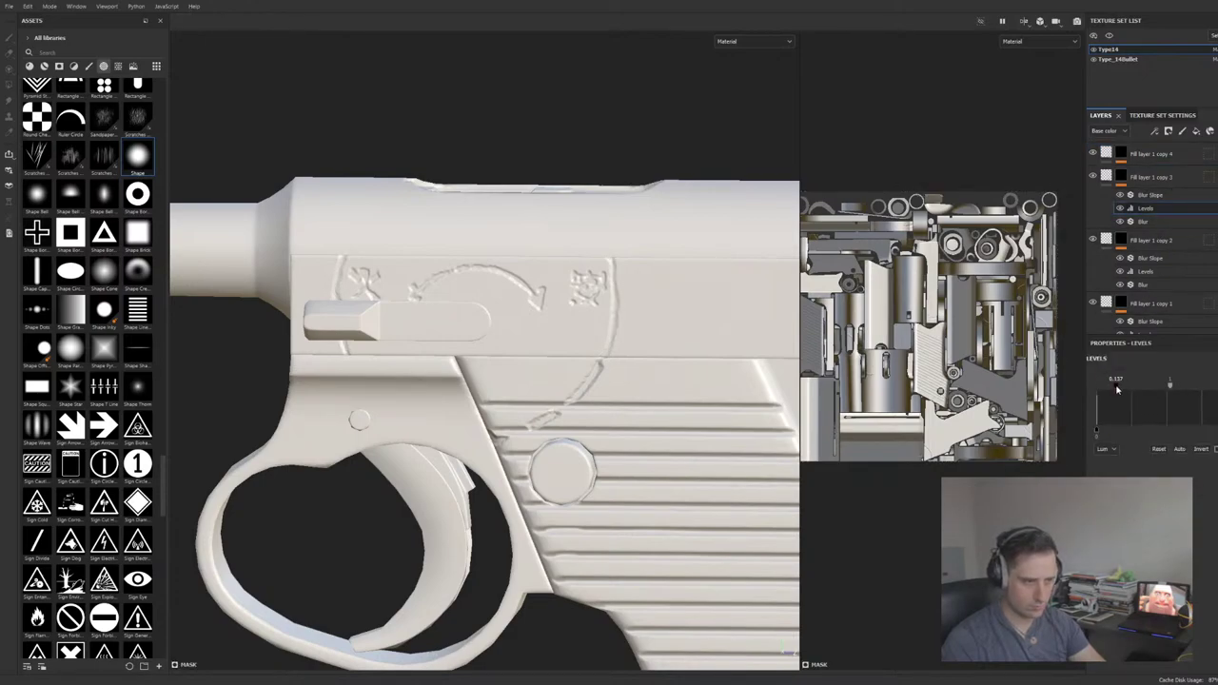
mouse_move(1118, 388)
left_mouse_down()
mouse_move(1140, 385)
mouse_move(1115, 385)
left_mouse_up()
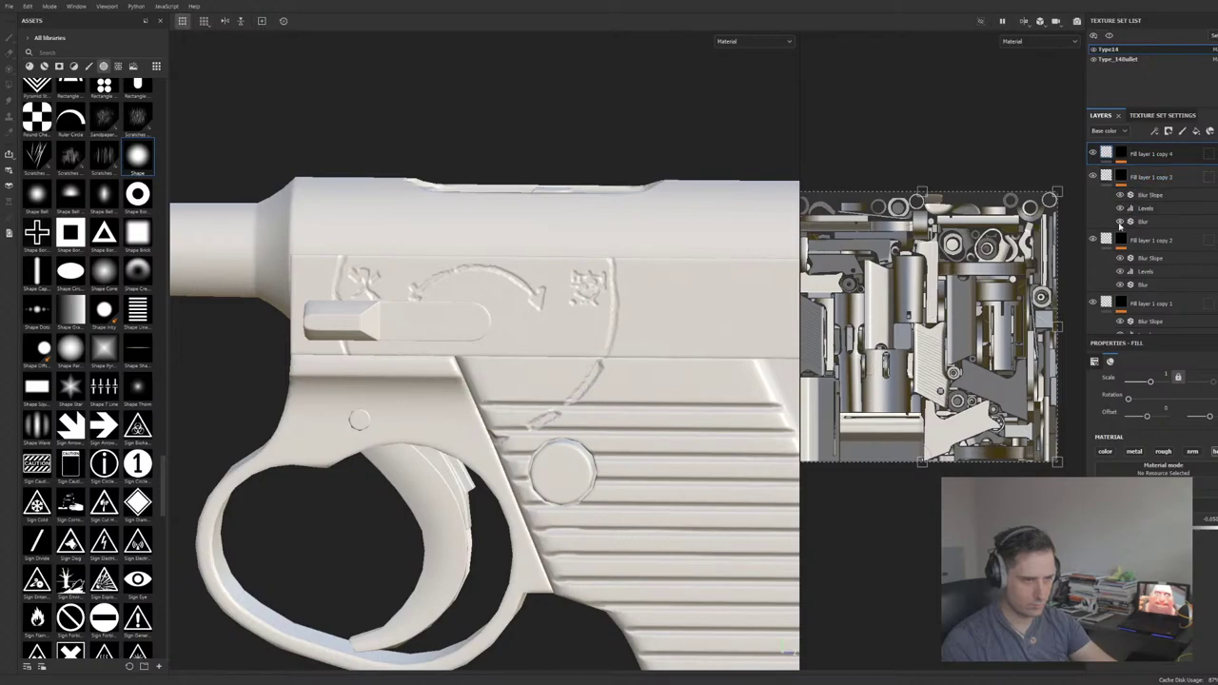
left_click(1094, 155)
left_click(1093, 154)
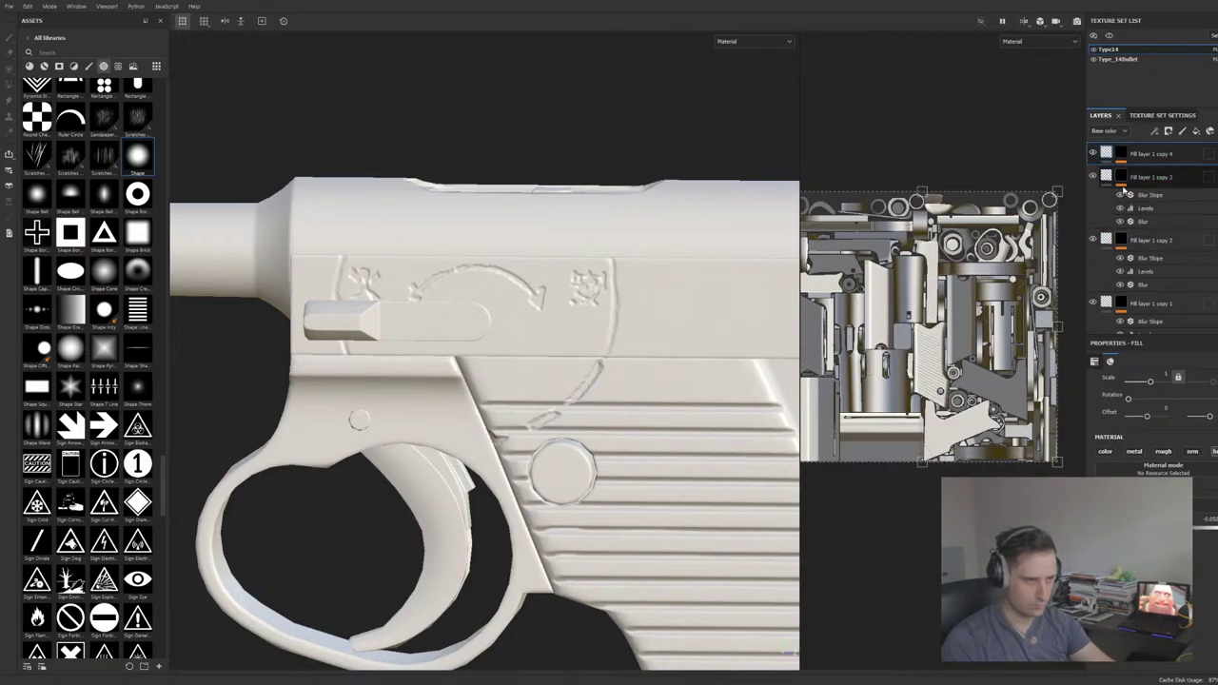
Step: In the Levels on Fill layer 1 copy 4's mask, set the white input to about 0.84 and the black input to about 0.359
left_click(1120, 154)
key("ctrl+v")
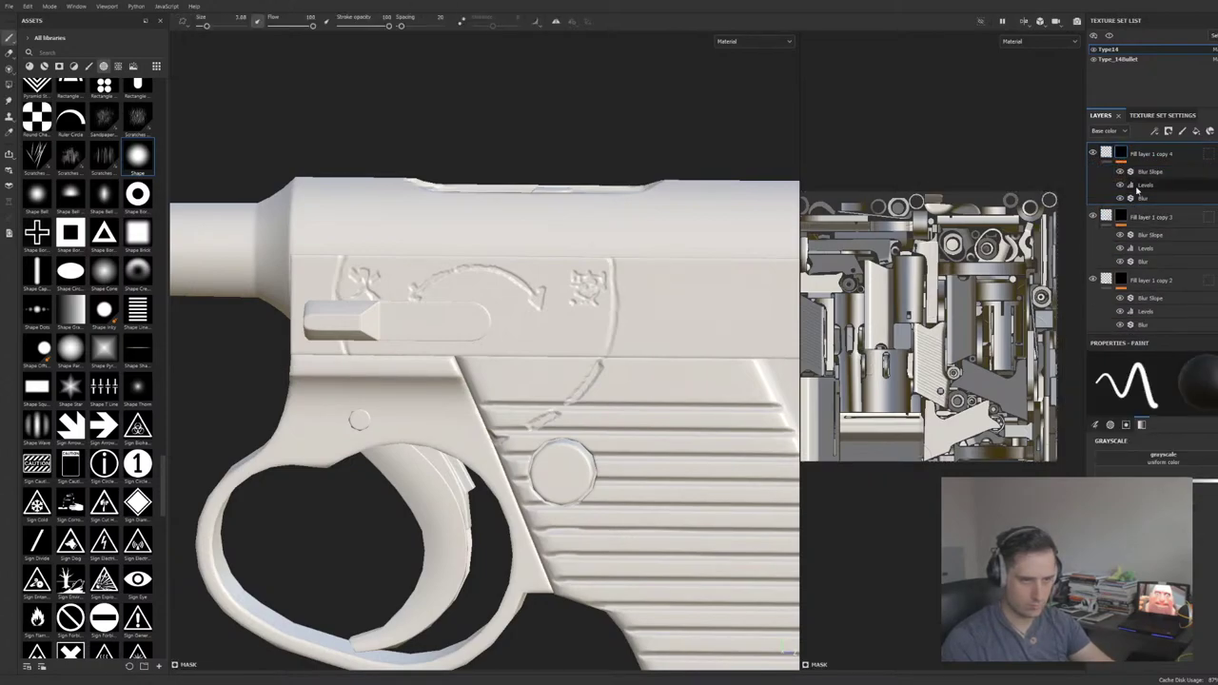
left_click(1145, 184)
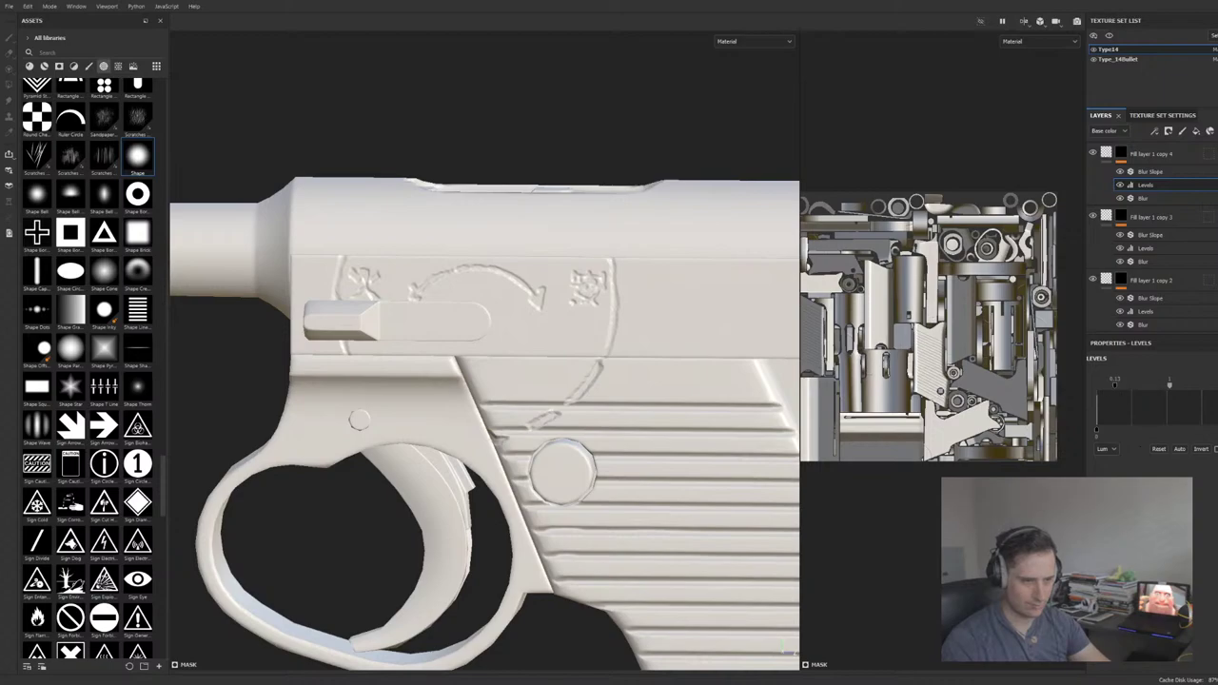
mouse_move(1217, 384)
left_mouse_down()
mouse_move(1187, 384)
mouse_move(1214, 384)
left_mouse_up()
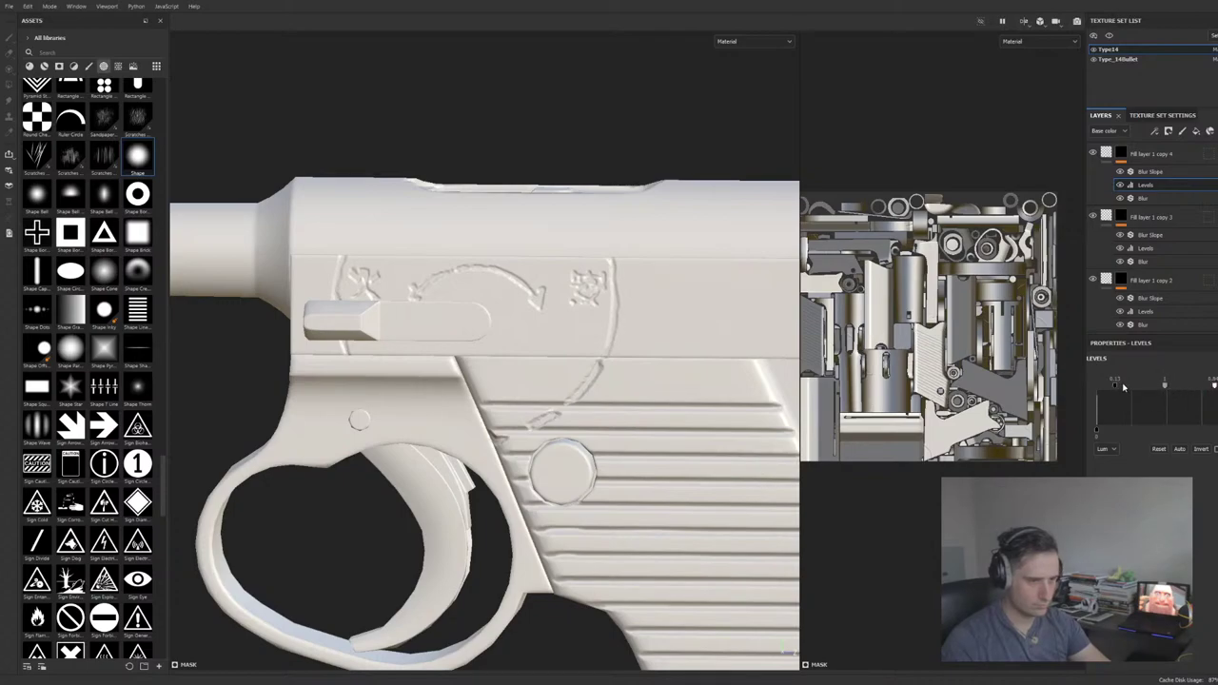
left_click_drag(1115, 384, 1151, 386)
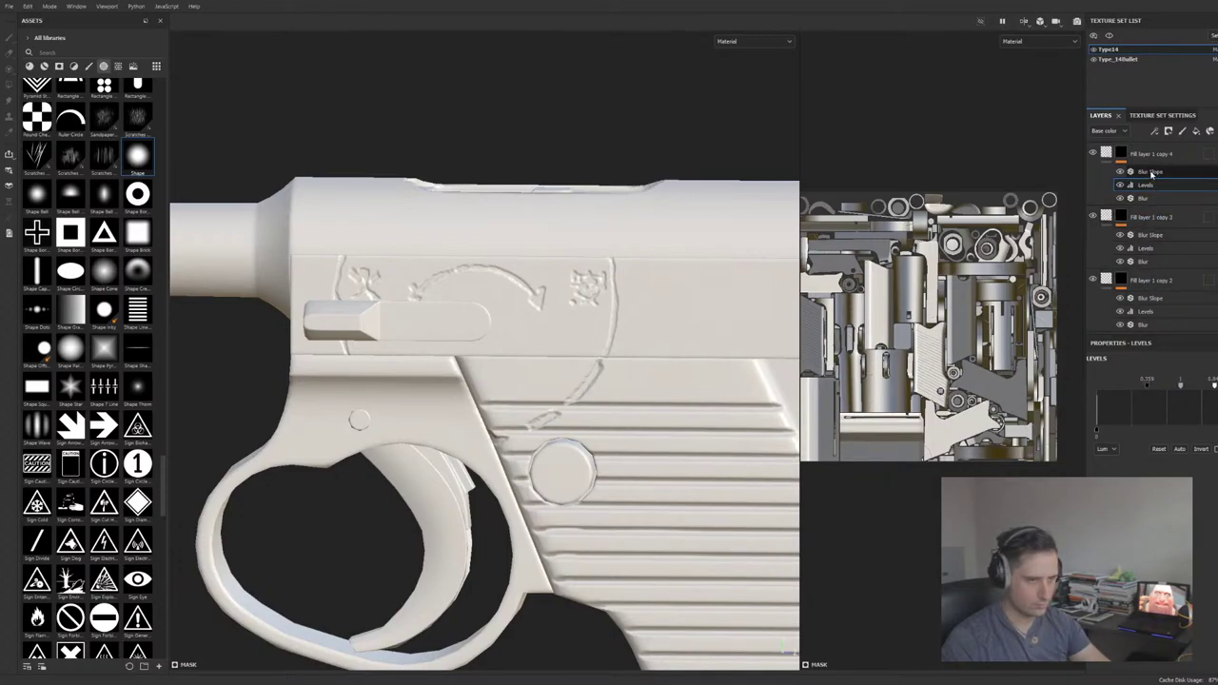
Step: Open the Blur Slope settings on Fill layer 1 copy 4's mask and examine the engraved line and markings around the safety lever
left_click(1151, 172)
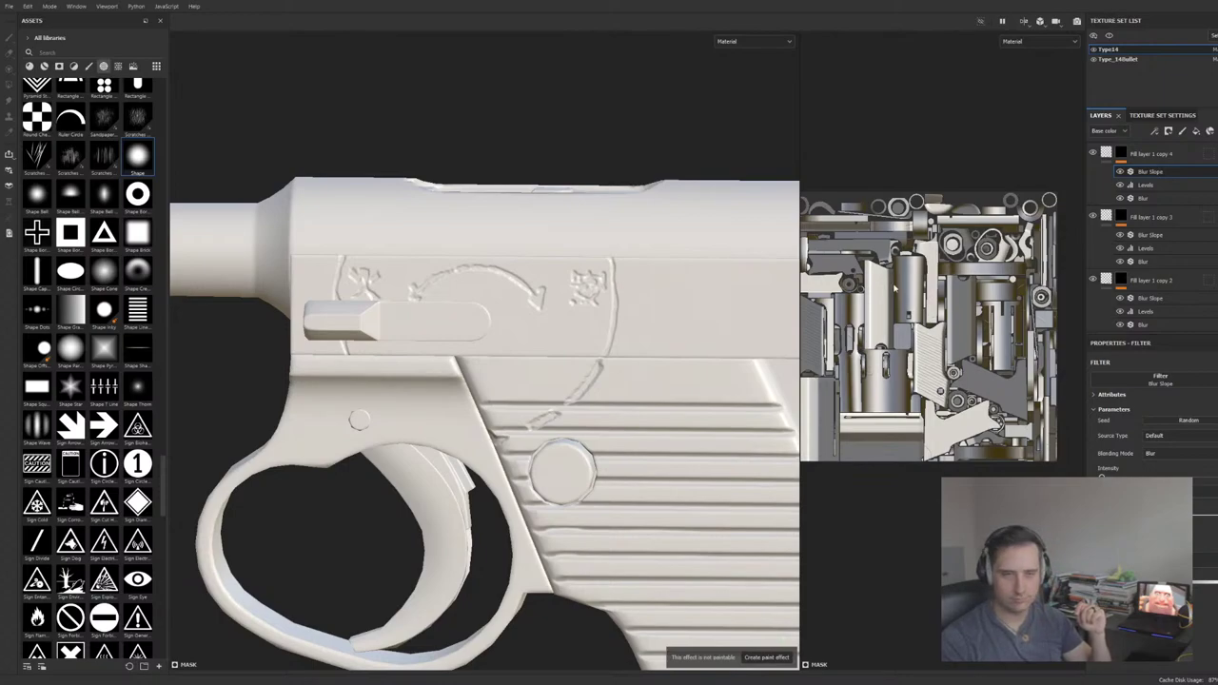
scroll(520, 393, "up", 3)
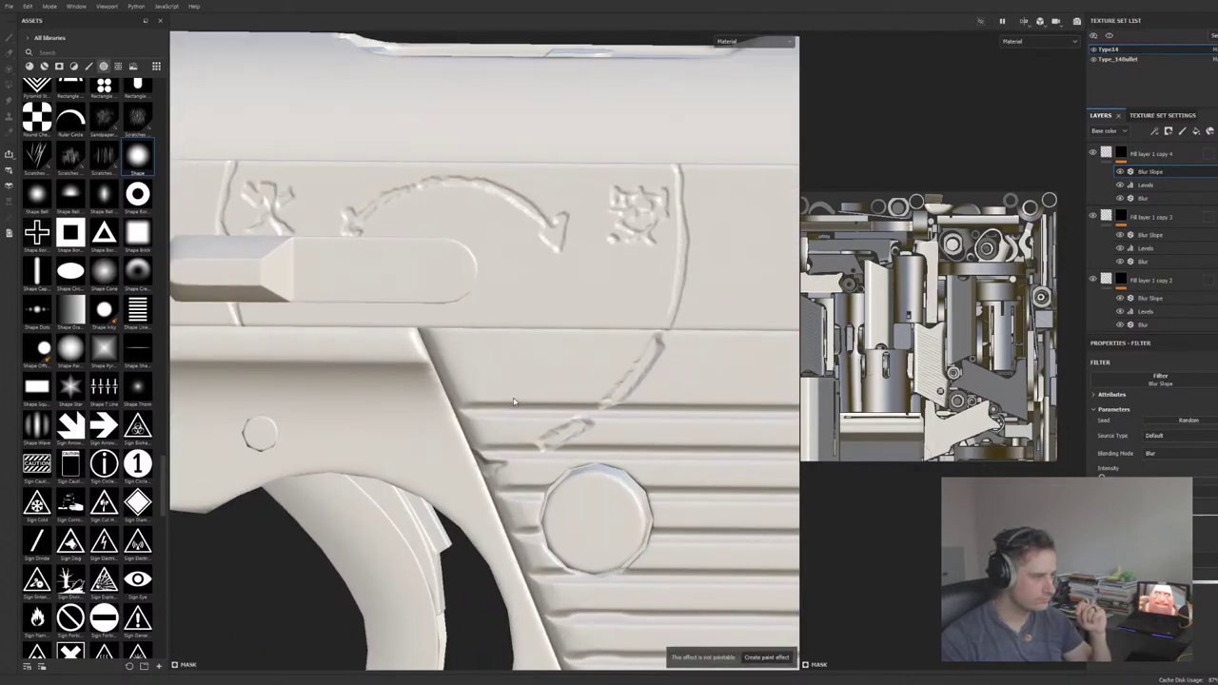
scroll(521, 394, "down", 4)
scroll(521, 394, "down", 3)
scroll(521, 394, "up", 4)
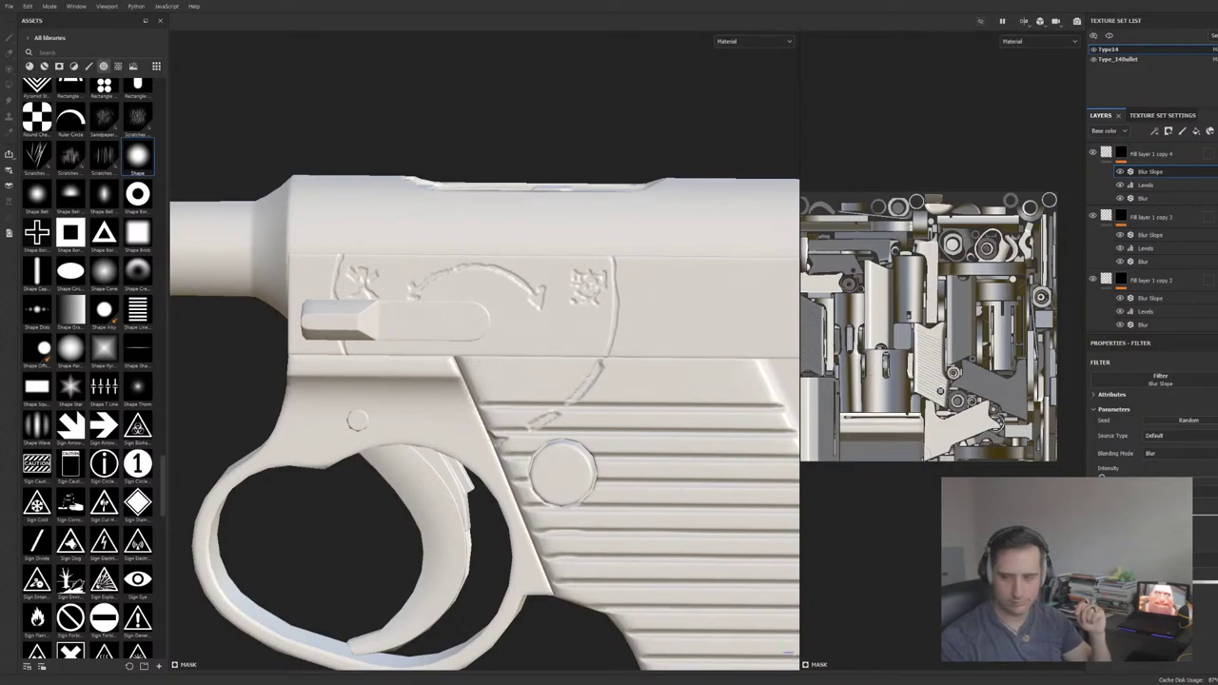
scroll(561, 392, "up", 3)
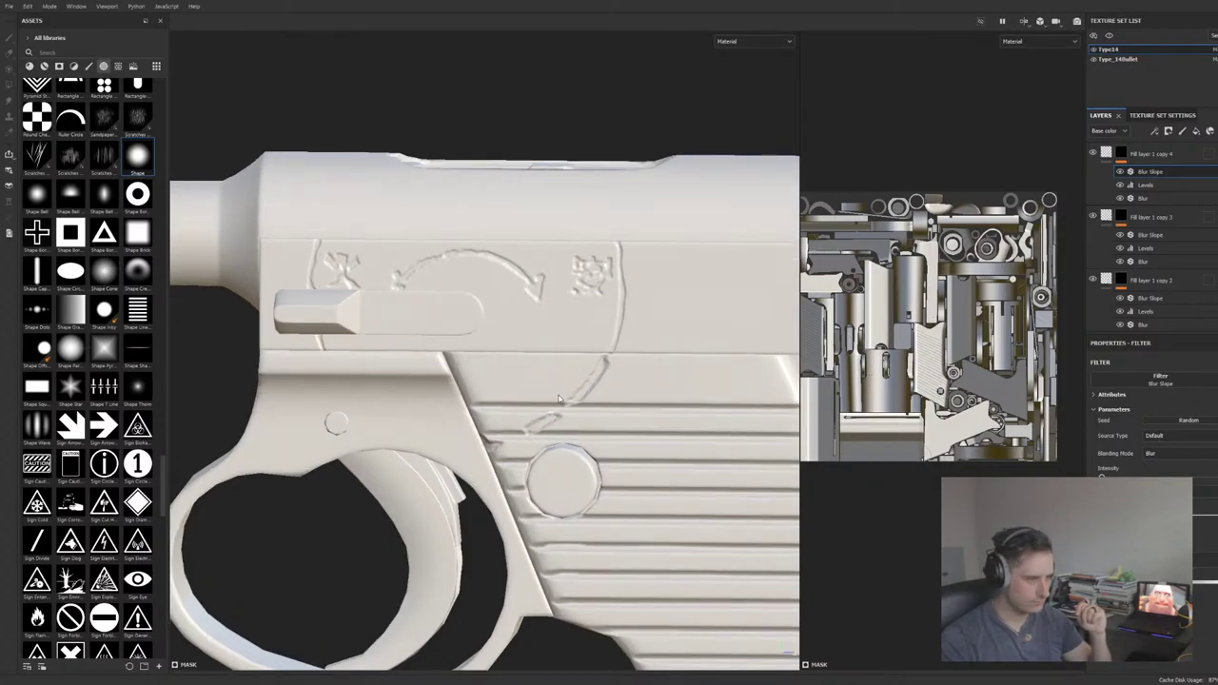
scroll(560, 392, "down", 2)
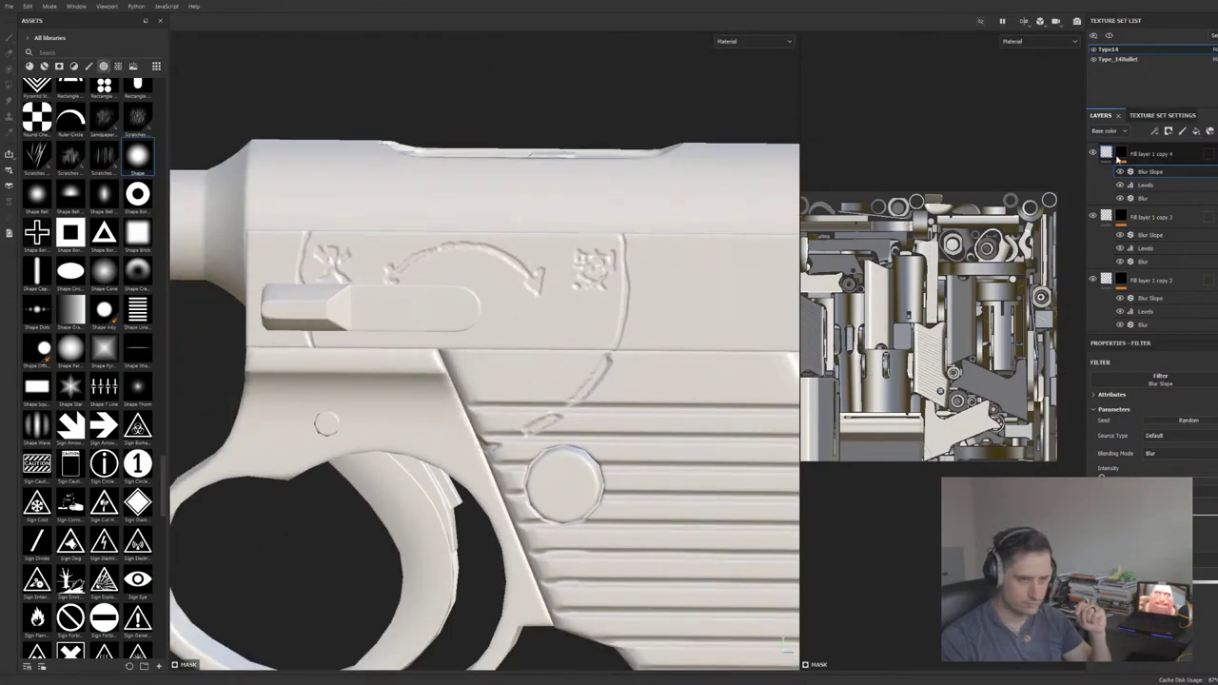
Step: Review the Levels, Blur and Blur Slope on Fill layer 1 copy 4's mask, then toggle the layer's visibility to compare the engraving
left_click(1159, 186)
left_click(1163, 197)
left_click(1163, 186)
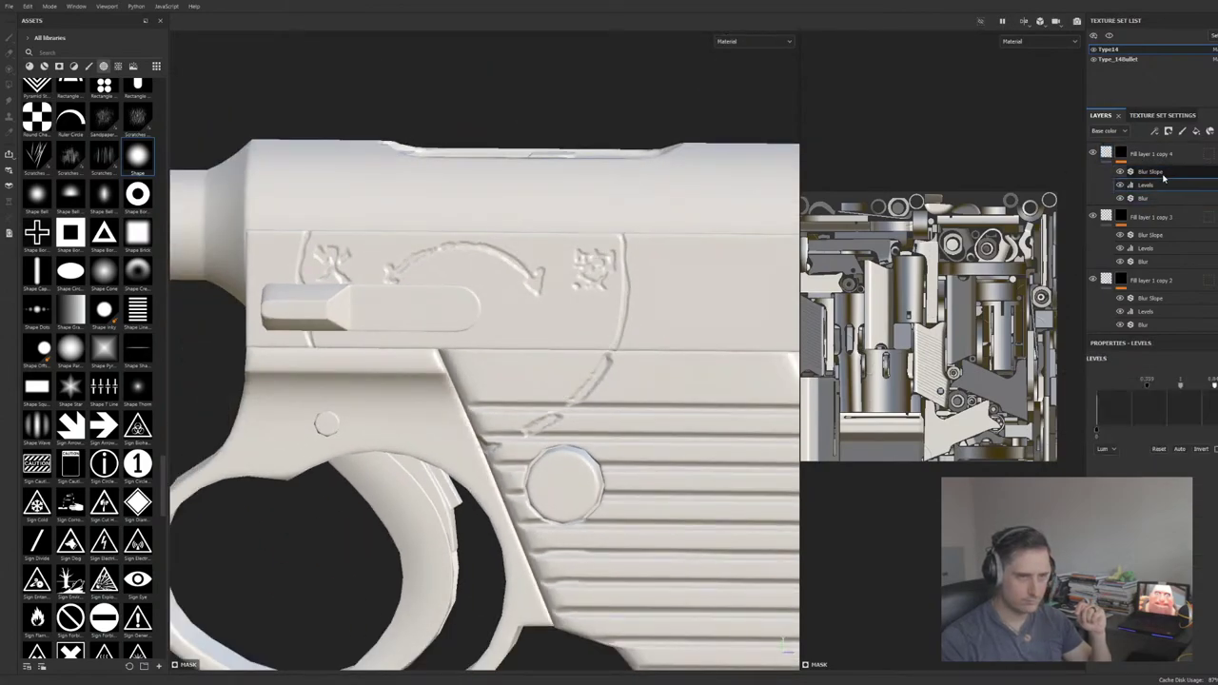
left_click(1158, 172)
left_click(1159, 160)
key("1")
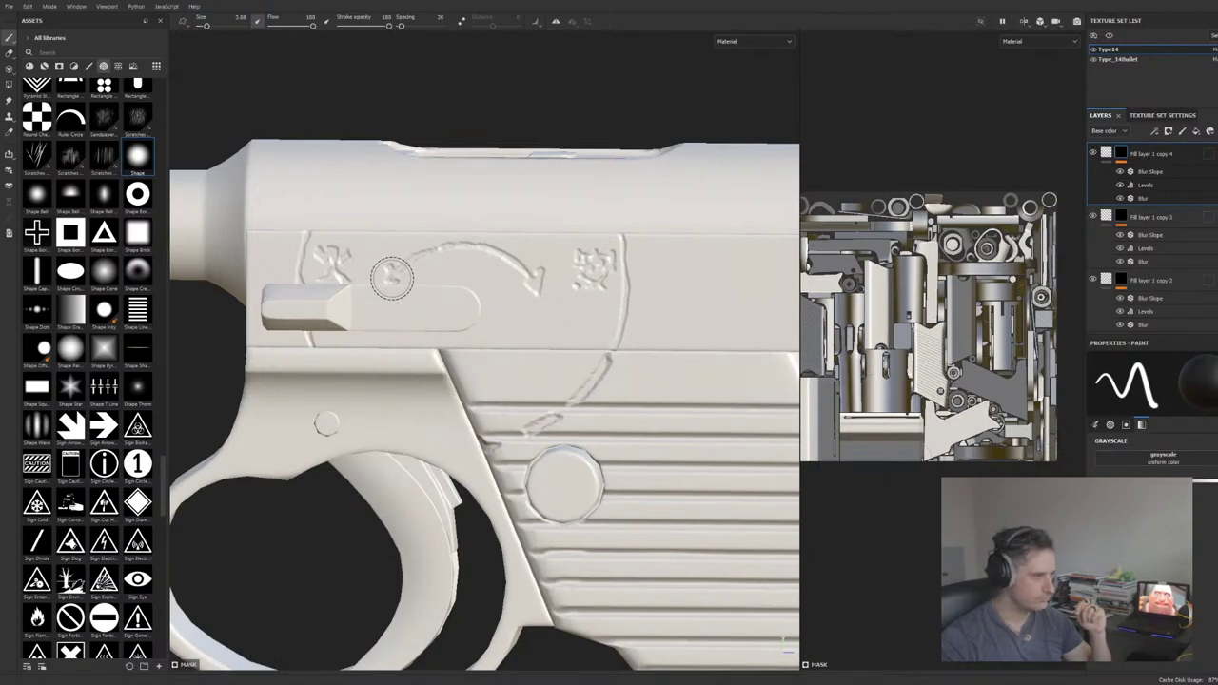
scroll(396, 280, "down", 3)
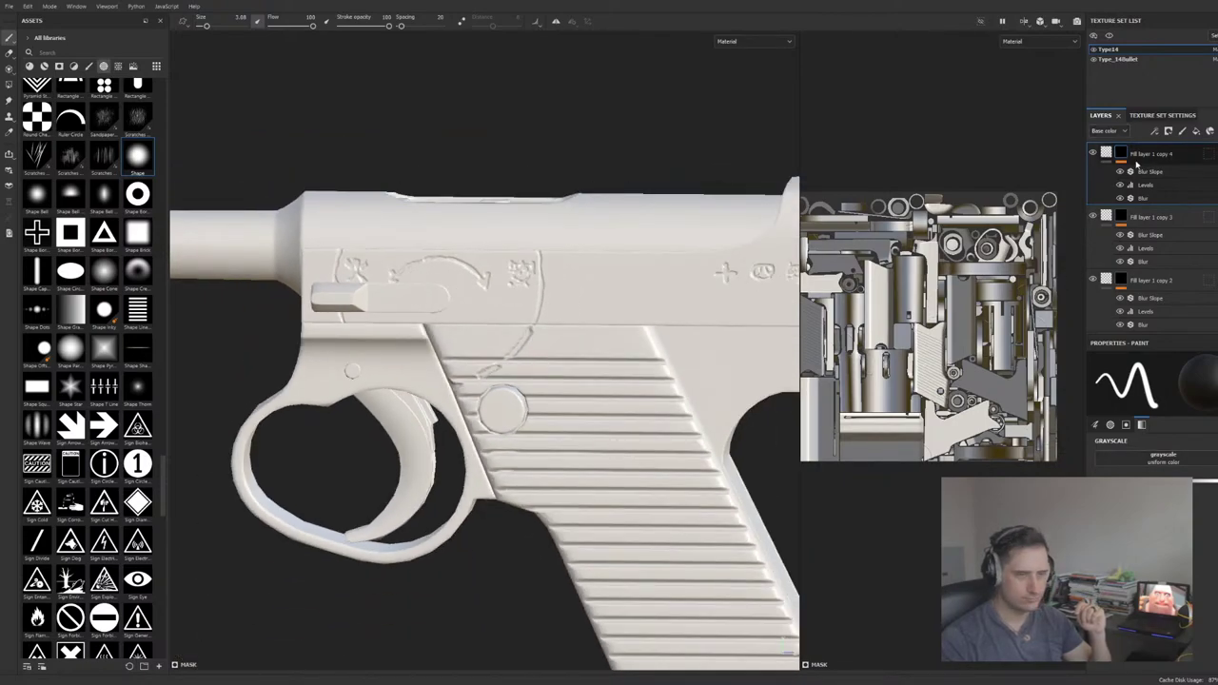
left_click(1149, 172)
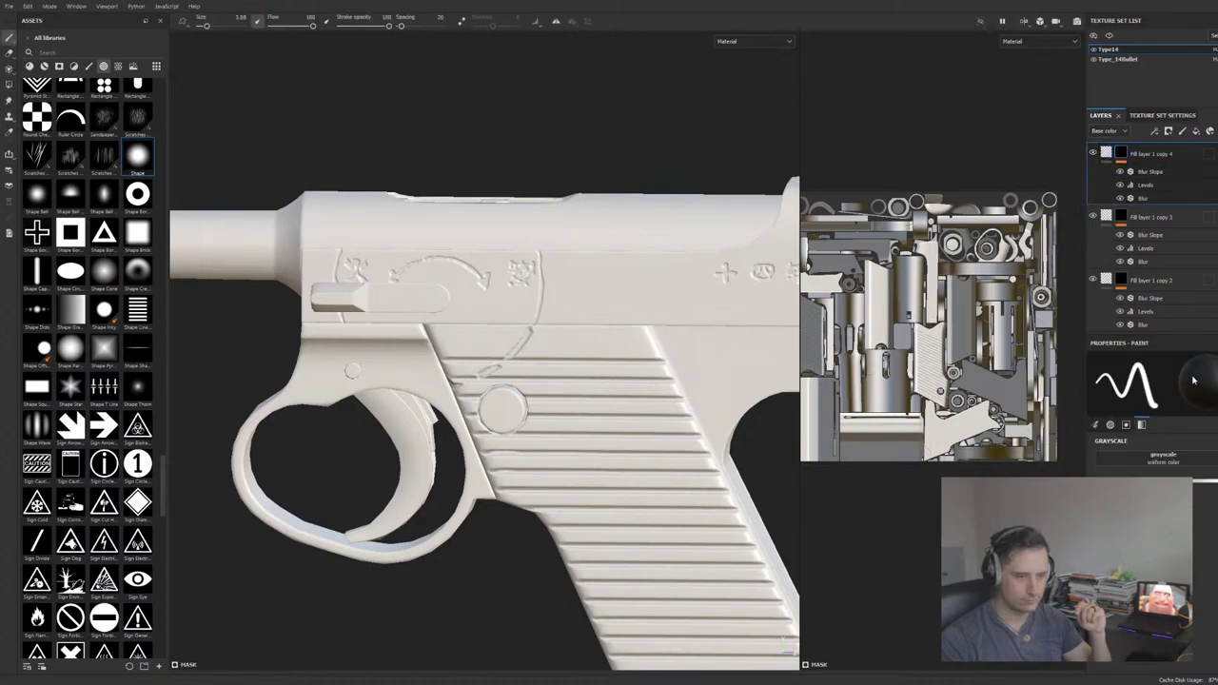
left_click(1119, 152)
left_click(1119, 152)
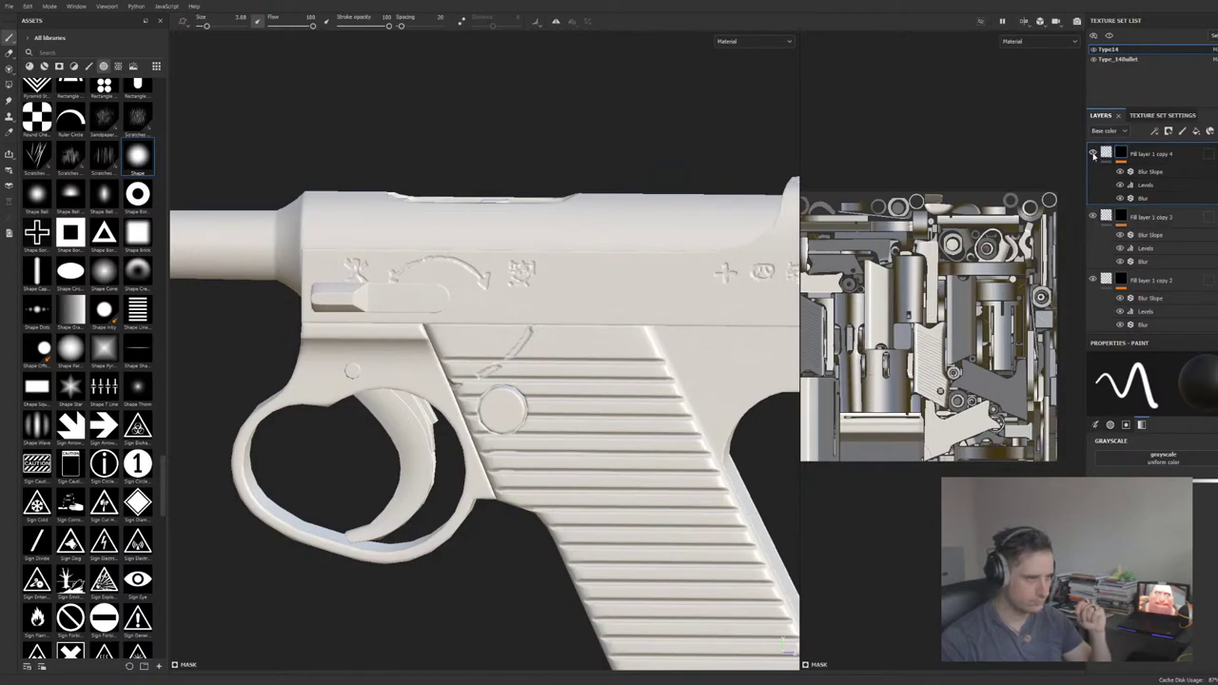
Step: Open the Blur Slope settings on Fill layer 1 copy 3's mask and examine the line segments over the grip
left_click(1154, 218)
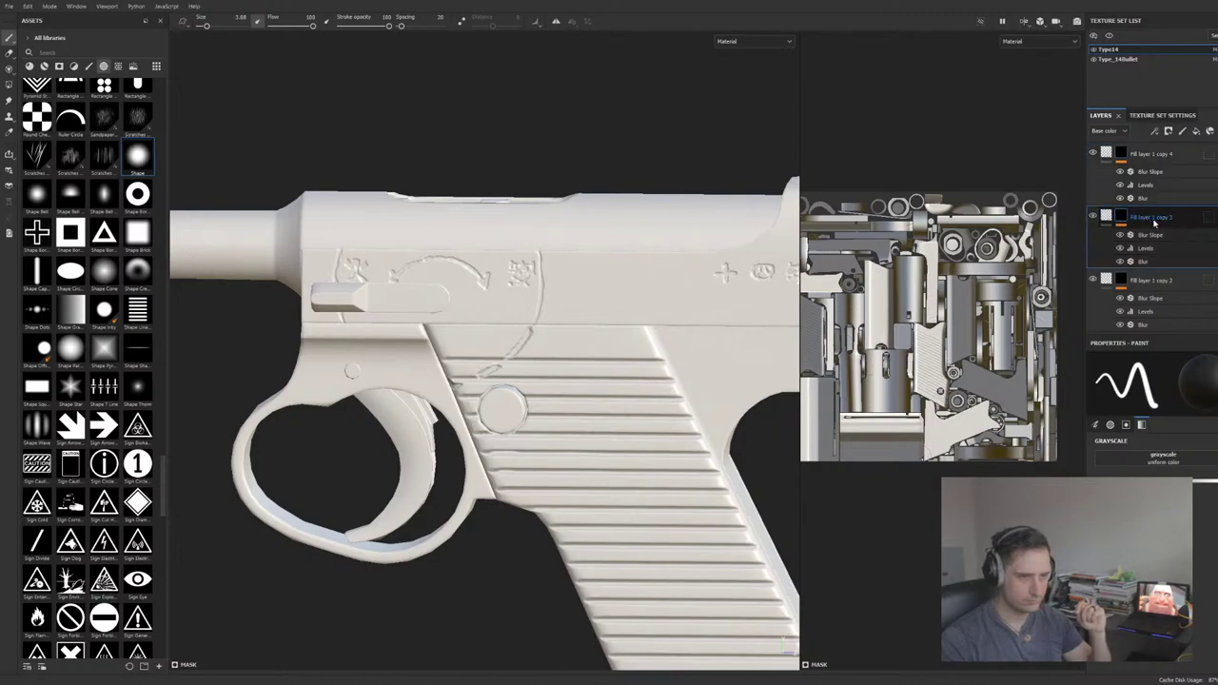
scroll(646, 343, "up", 5)
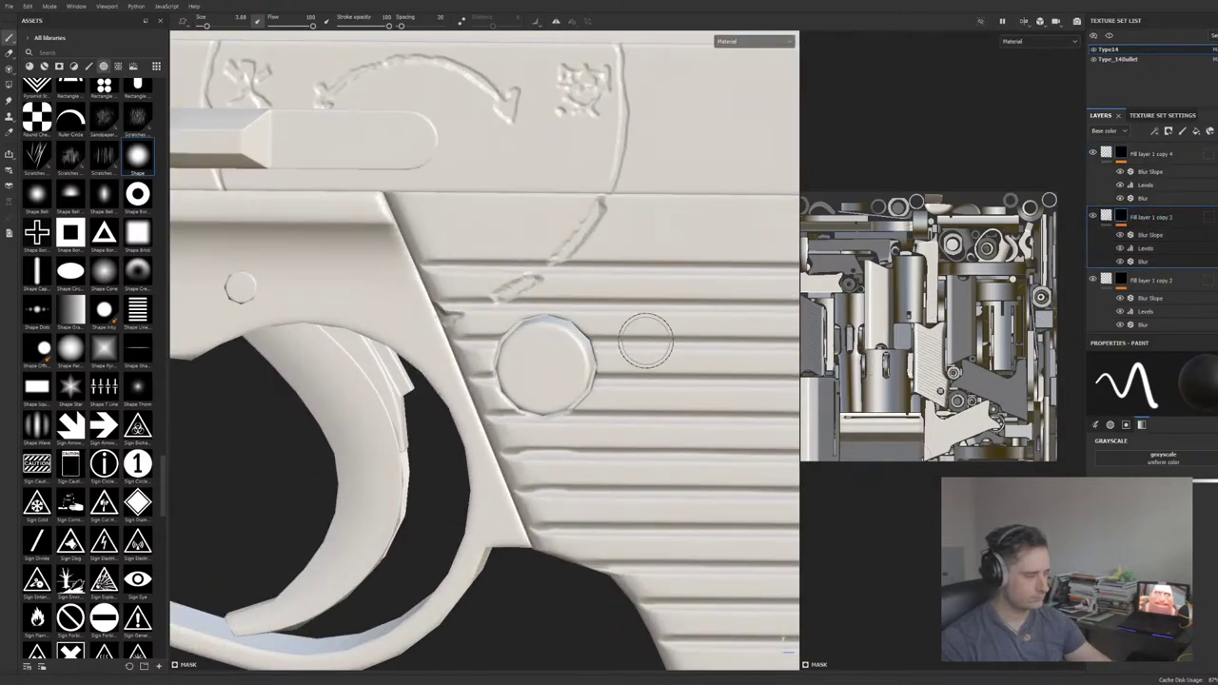
middle_click_drag(675, 280, 652, 385)
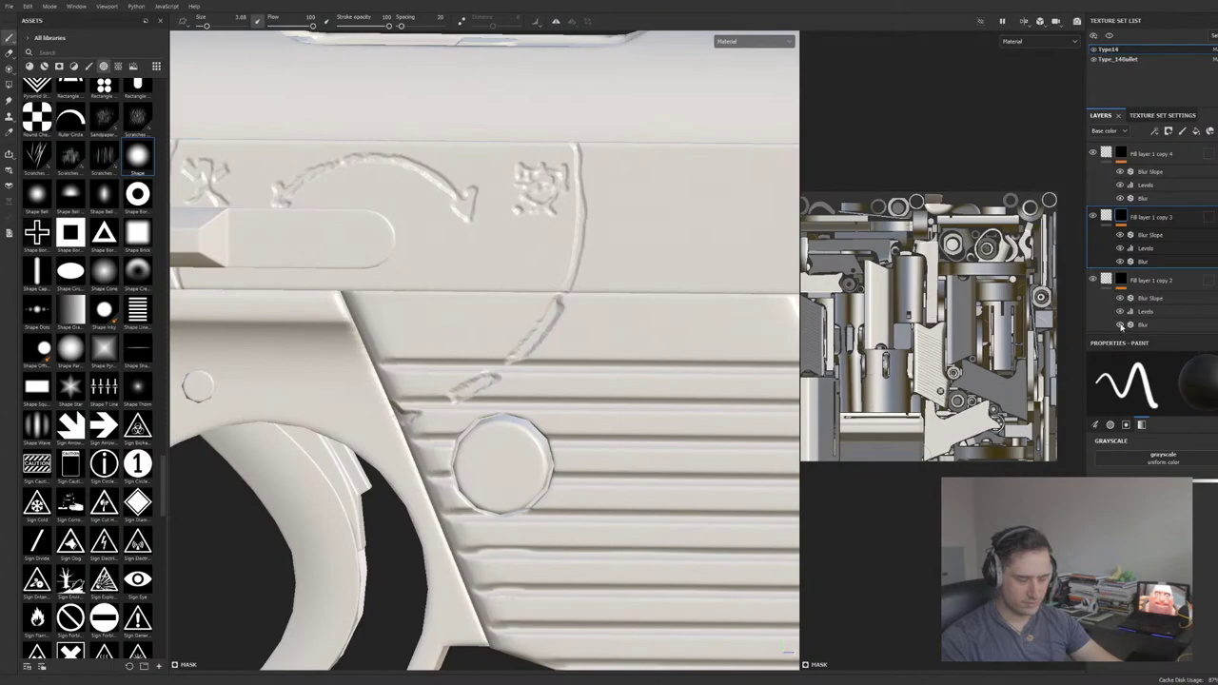
left_click(1149, 234)
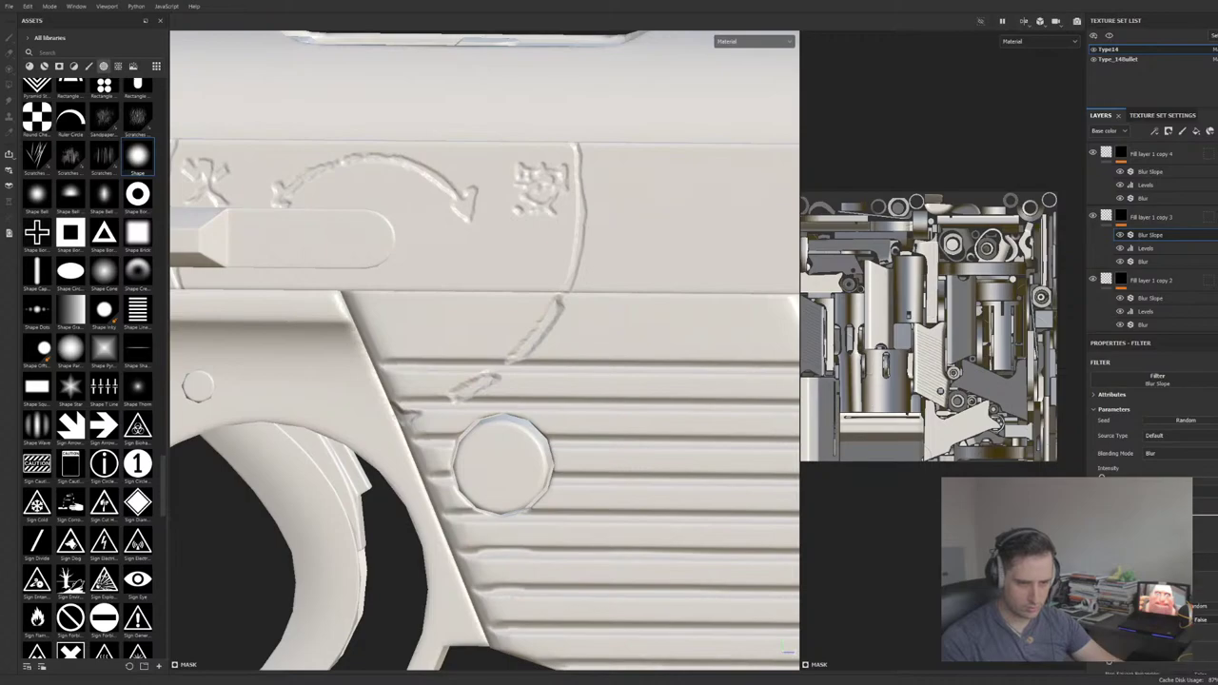
scroll(1151, 419, "down", 1)
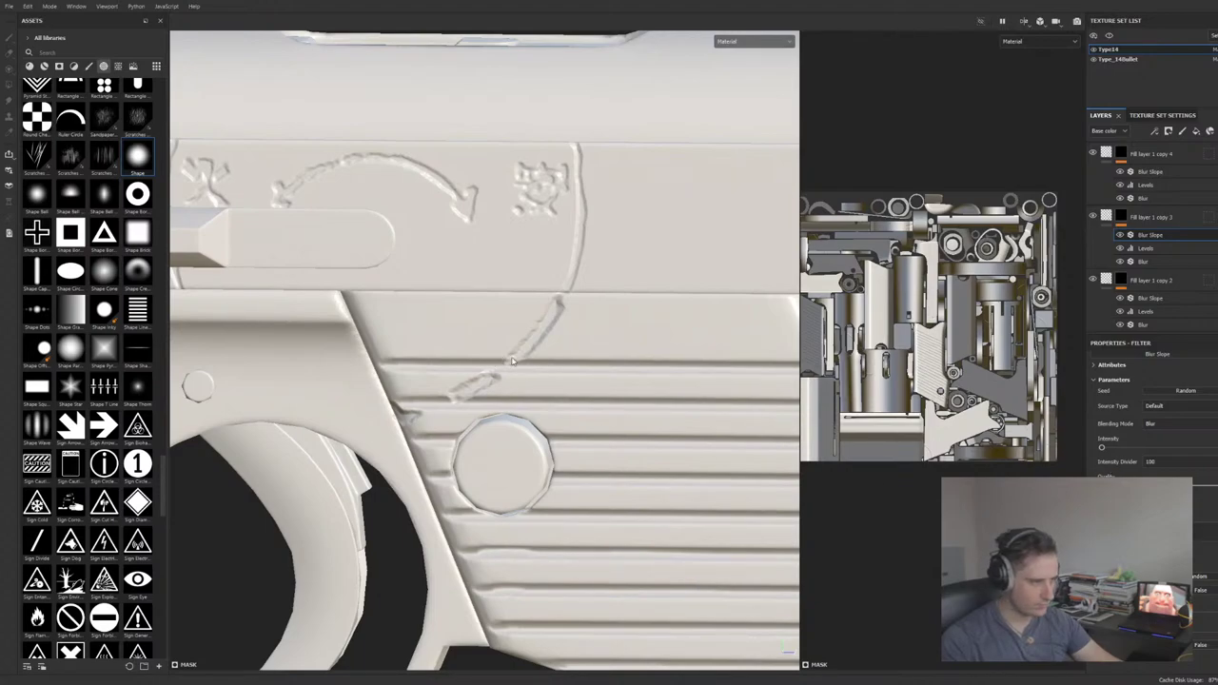
scroll(473, 368, "up", 5)
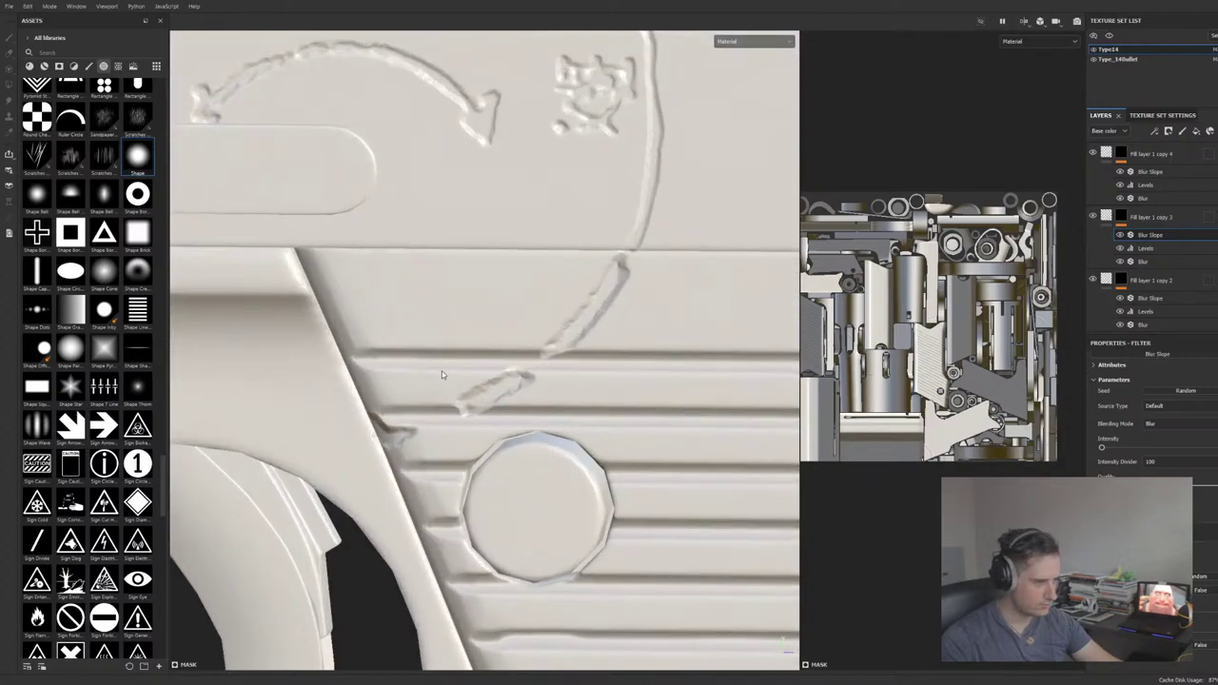
scroll(473, 369, "up", 1)
scroll(473, 368, "down", 2)
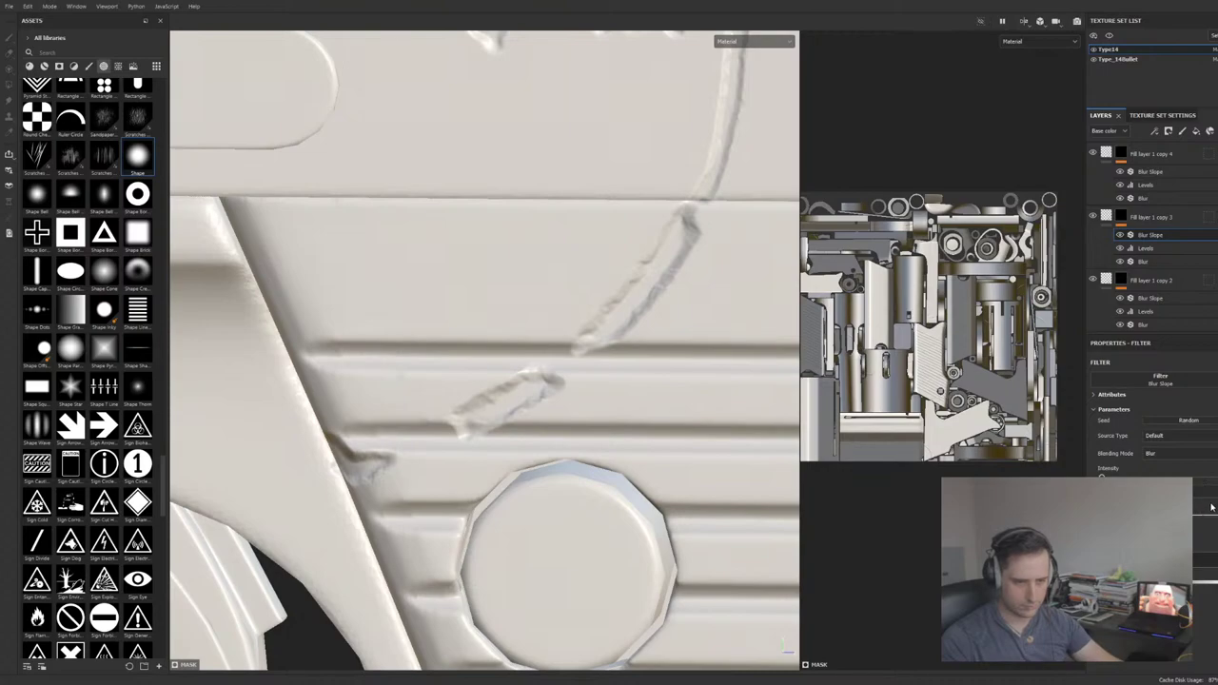
scroll(1152, 428, "down", 1)
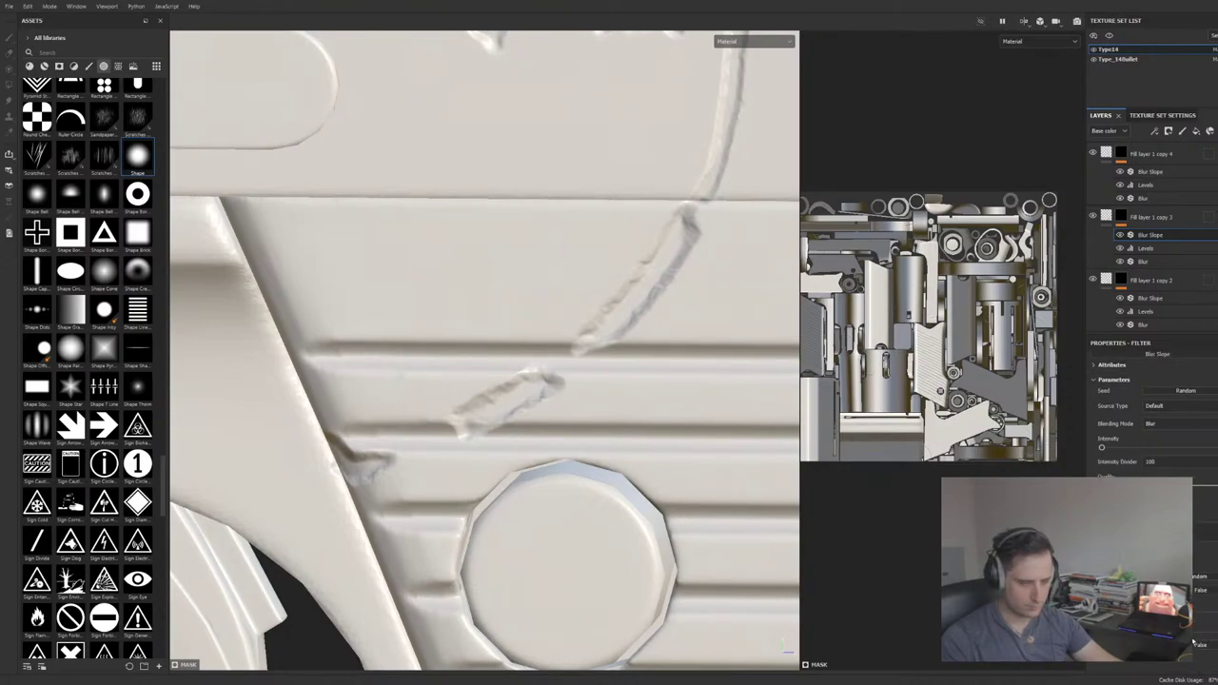
scroll(569, 338, "down", 2)
scroll(568, 338, "up", 3)
scroll(568, 338, "down", 5)
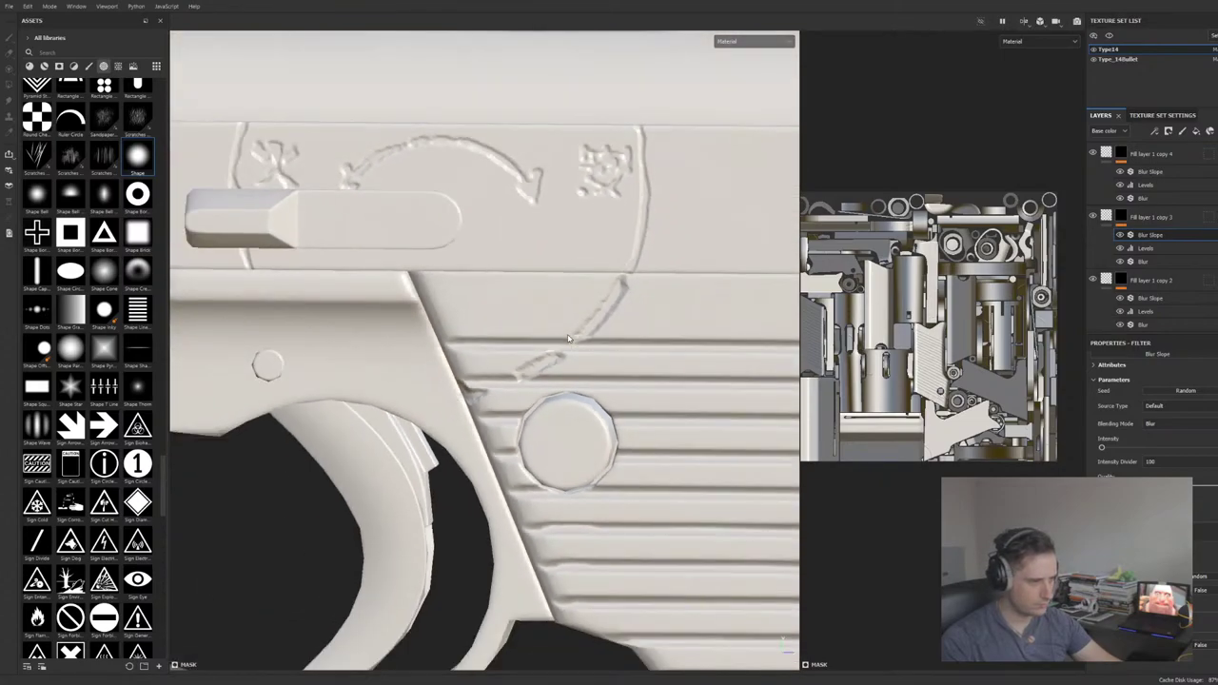
scroll(568, 338, "down", 3)
scroll(1205, 515, "up", 1)
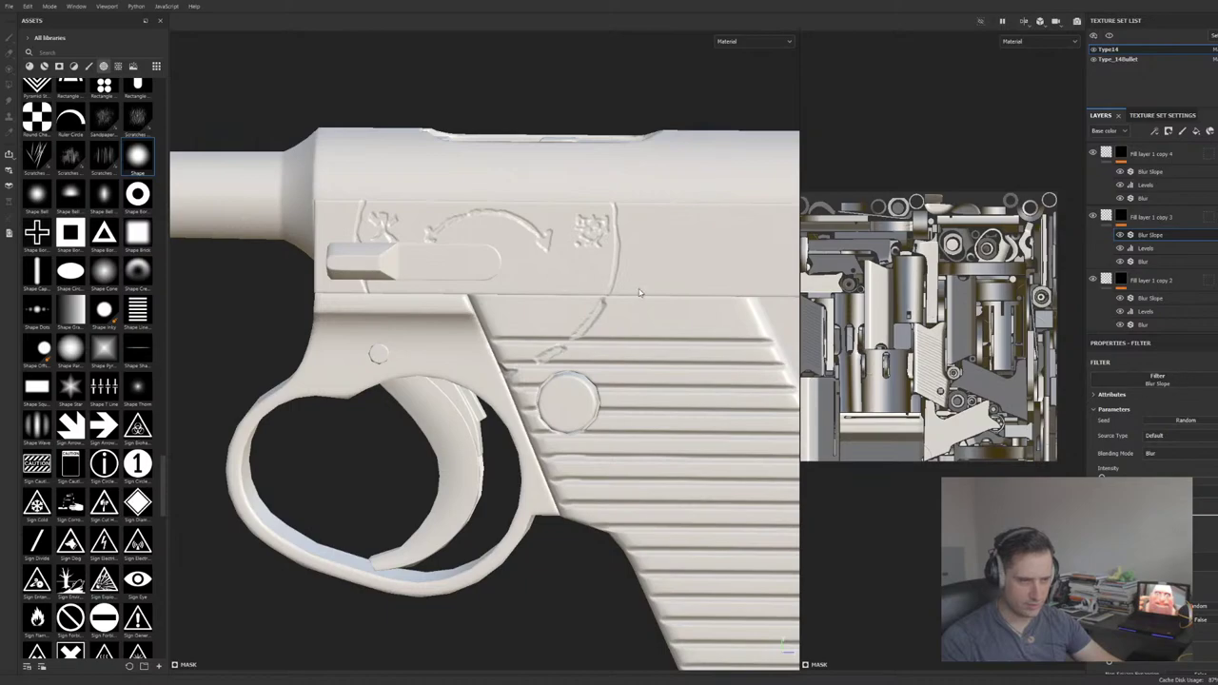
scroll(1205, 528, "down", 1)
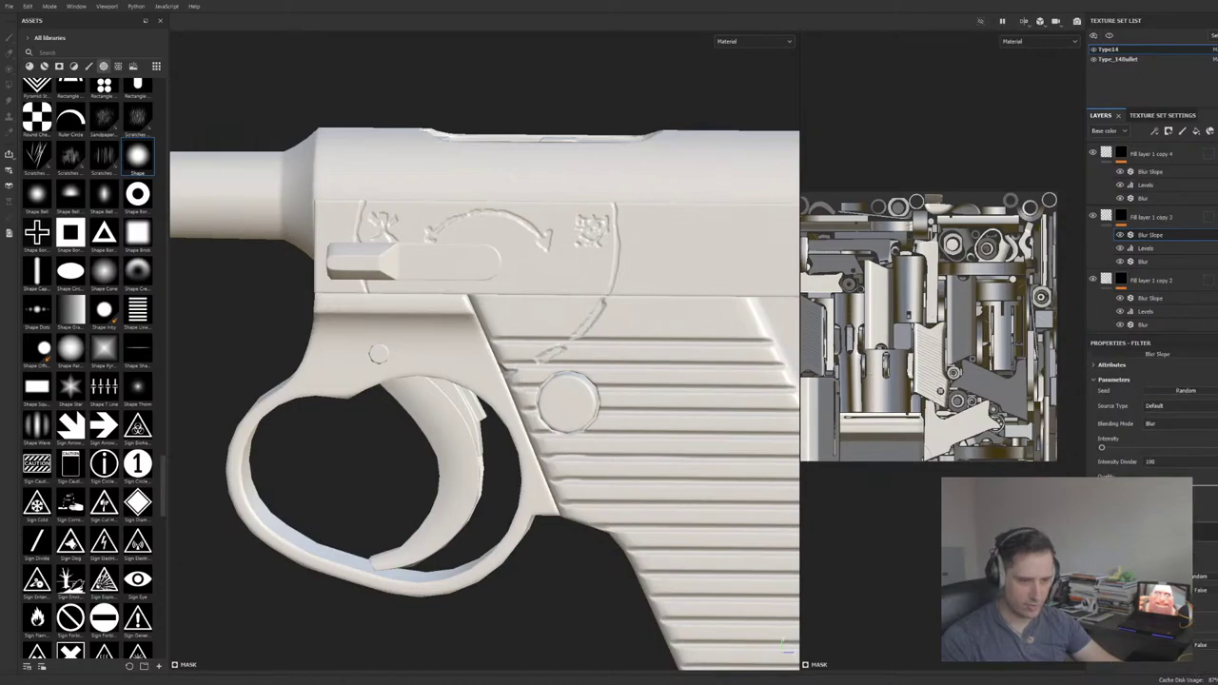
scroll(1206, 533, "up", 1)
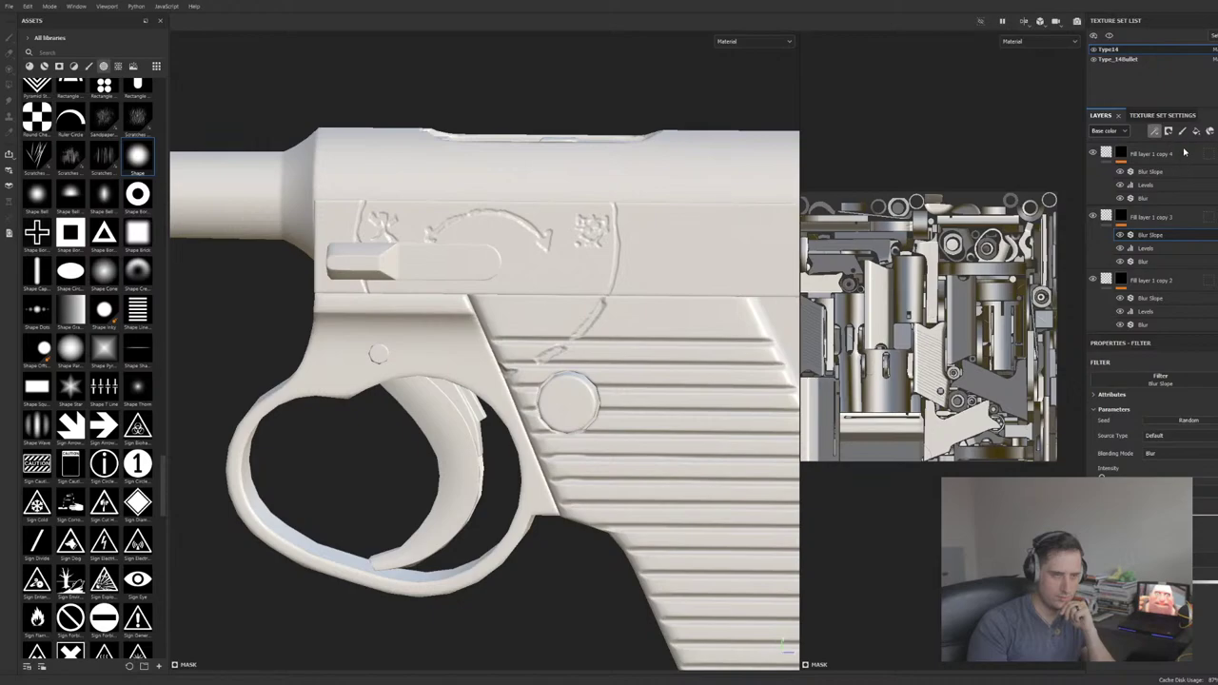
Step: Add a fill effect above Blur Slope on Fill layer 1 copy 3's mask and set its blending mode to Multiply
left_click(1154, 131)
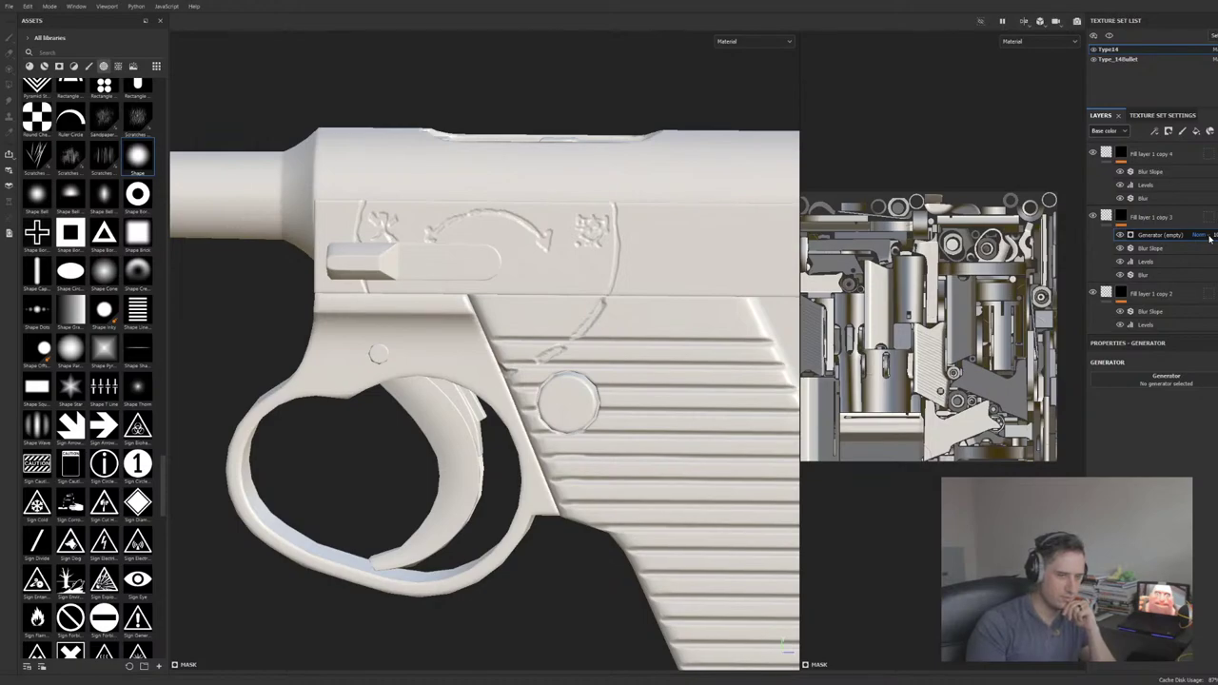
key("Delete")
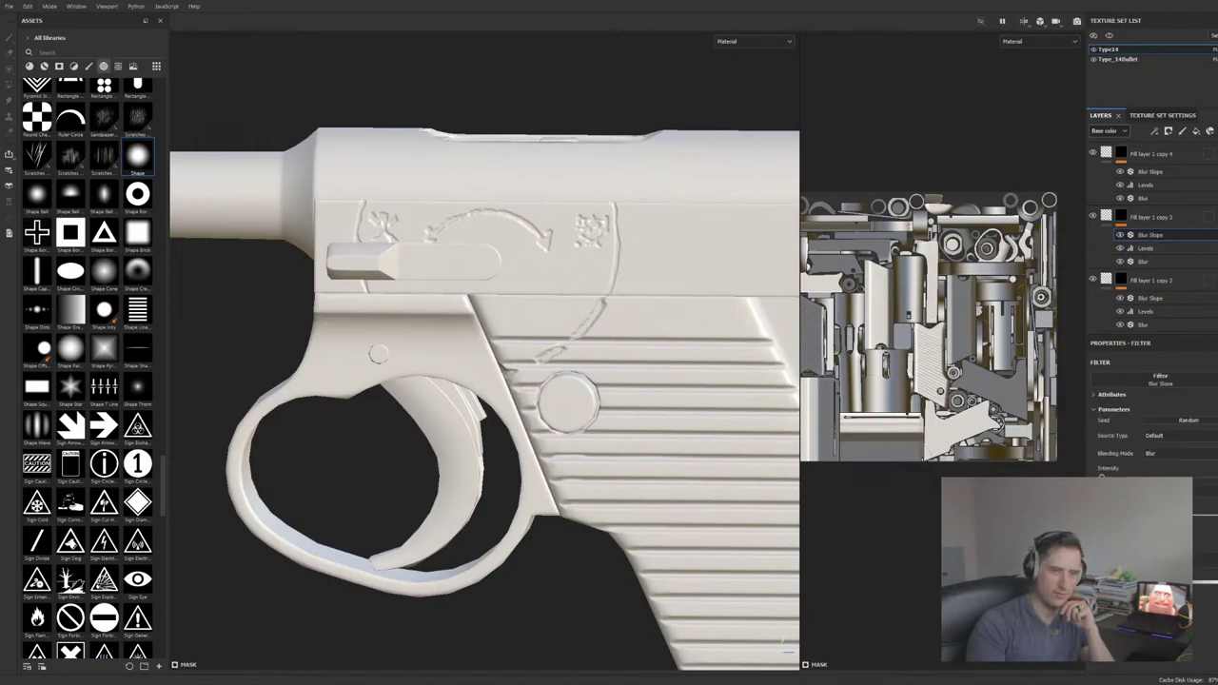
left_click(1158, 132)
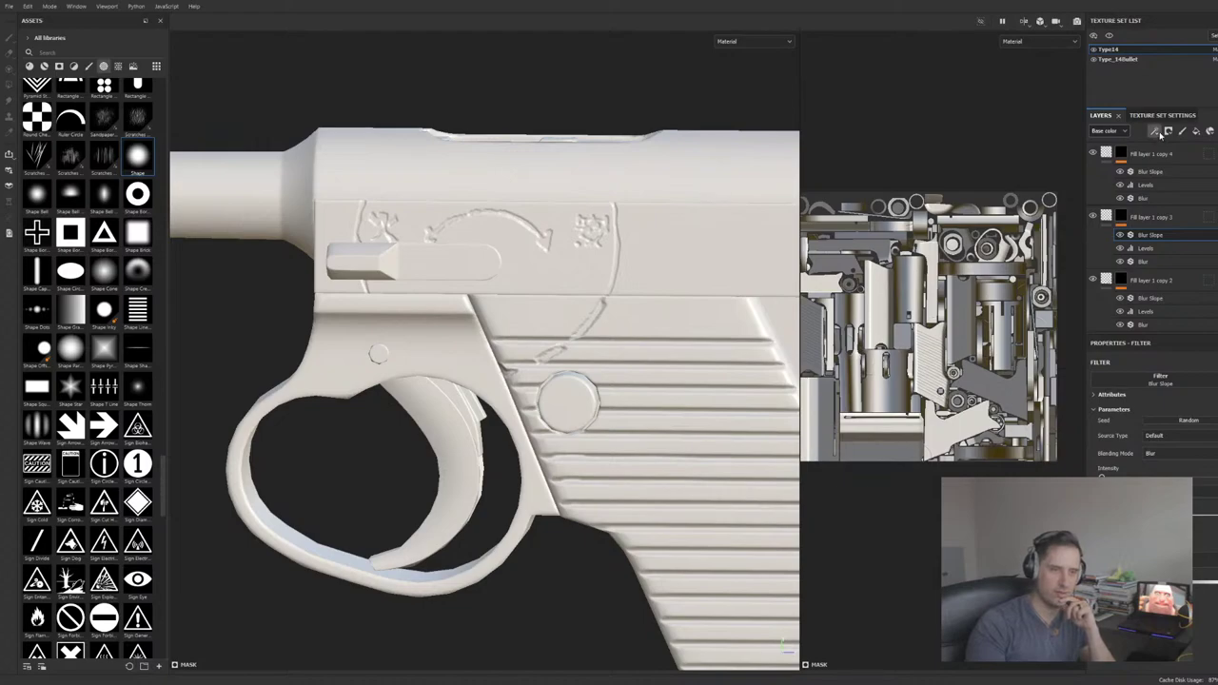
left_click(1171, 173)
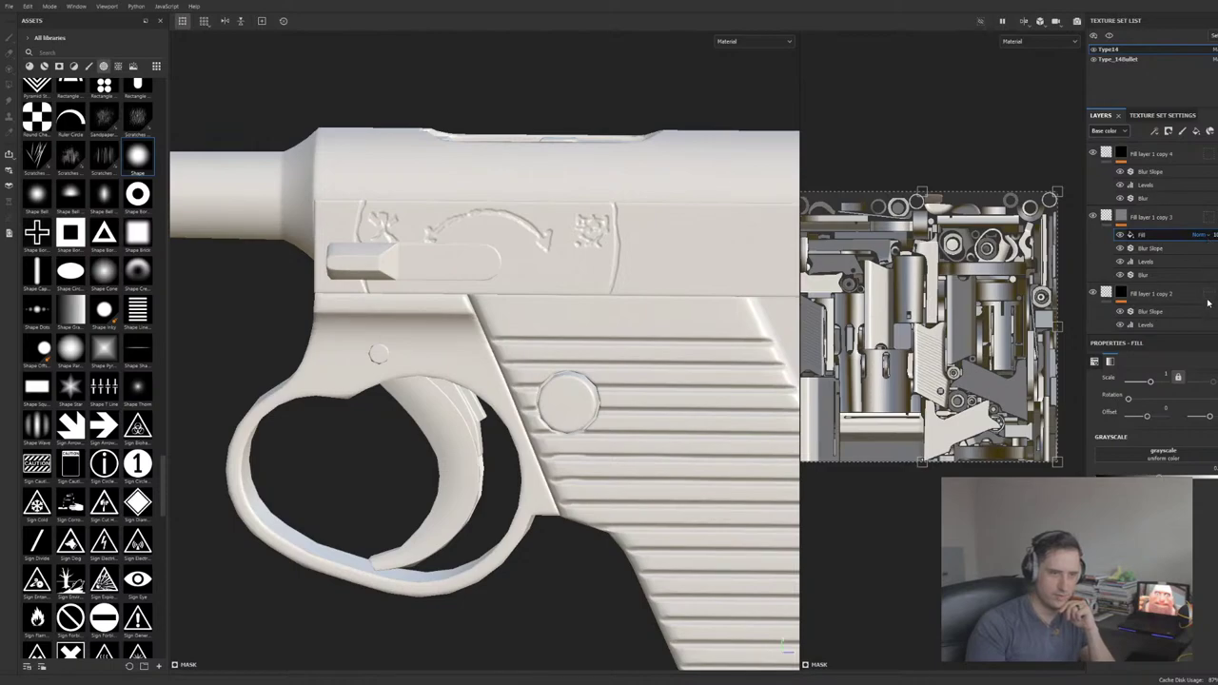
scroll(550, 333, "up", 5)
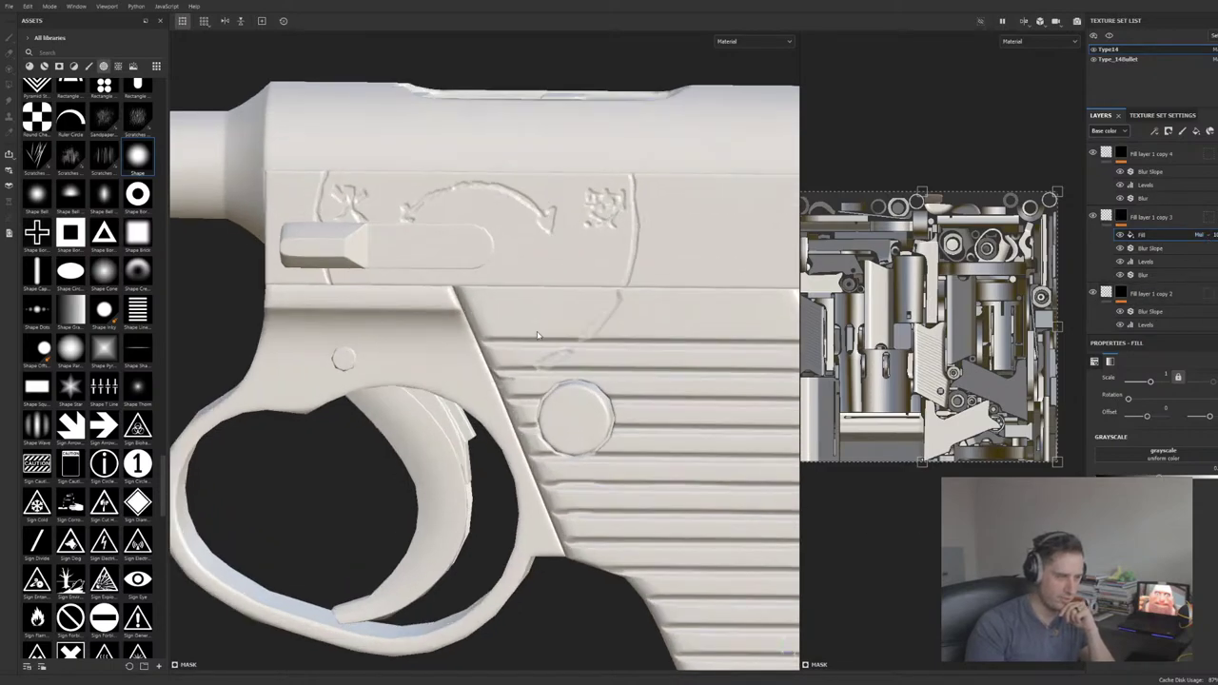
scroll(550, 332, "up", 1)
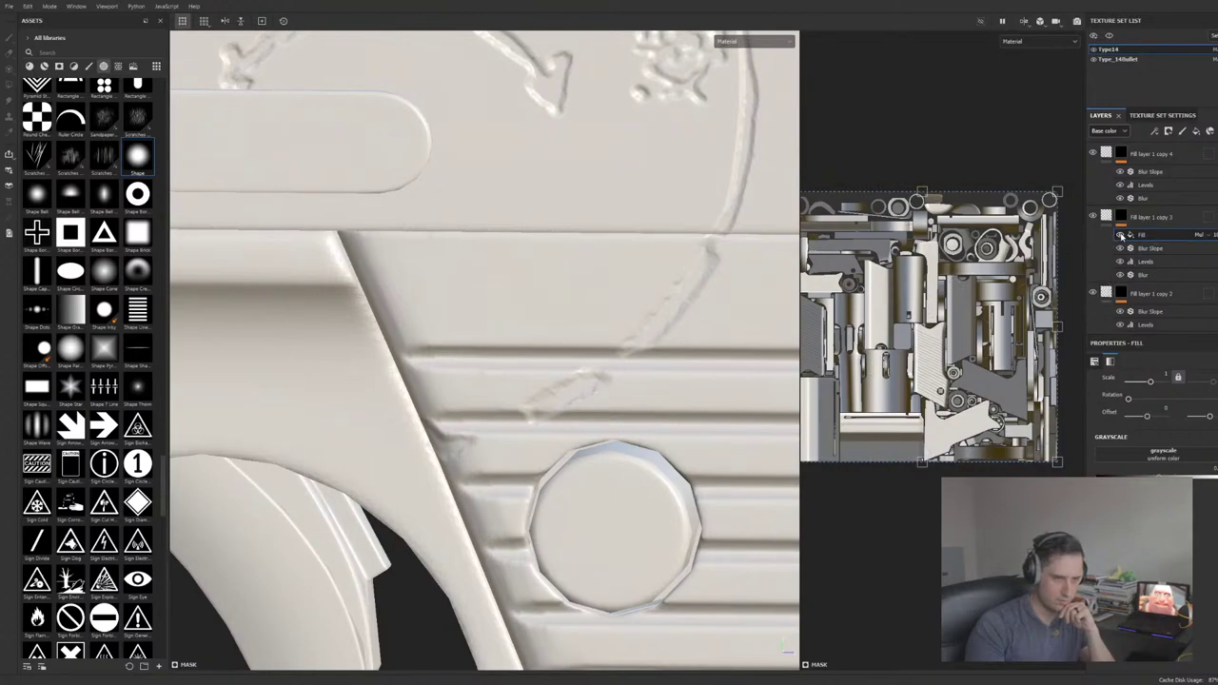
Step: Toggle the mask fill on Fill layer 1 copy 3 to compare, and set its grayscale texture to BnW Spots 1
left_click(1120, 235)
left_click(1121, 236)
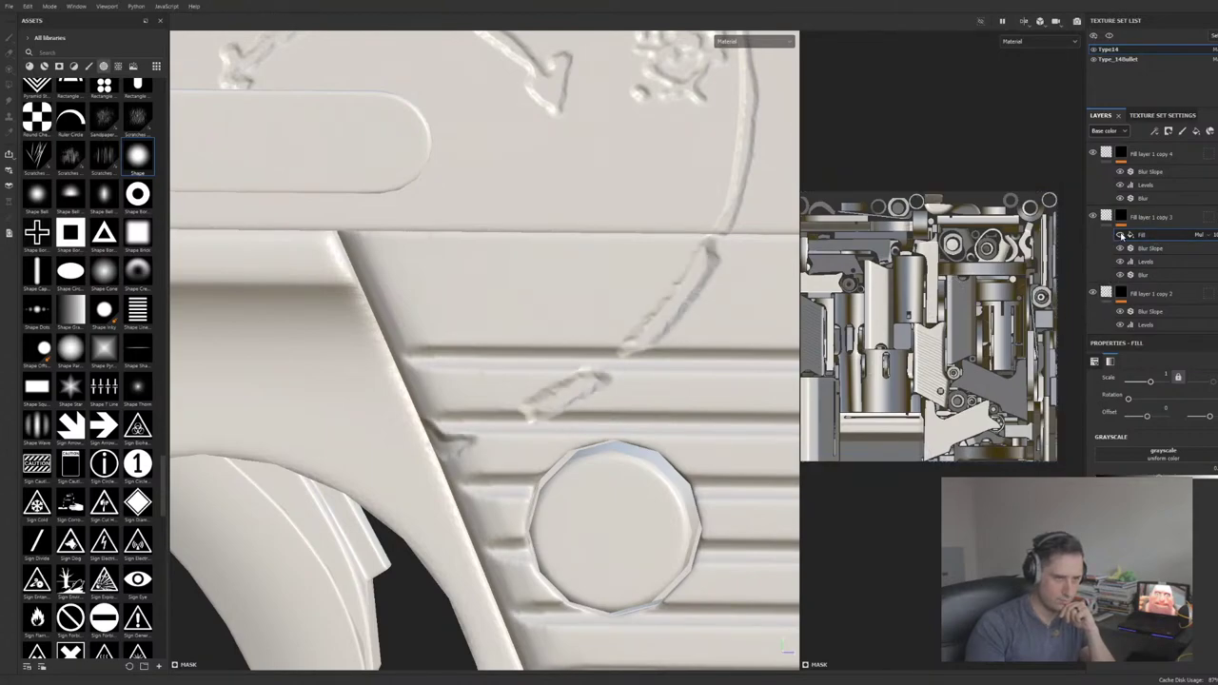
left_click(1120, 234)
left_click(1120, 234)
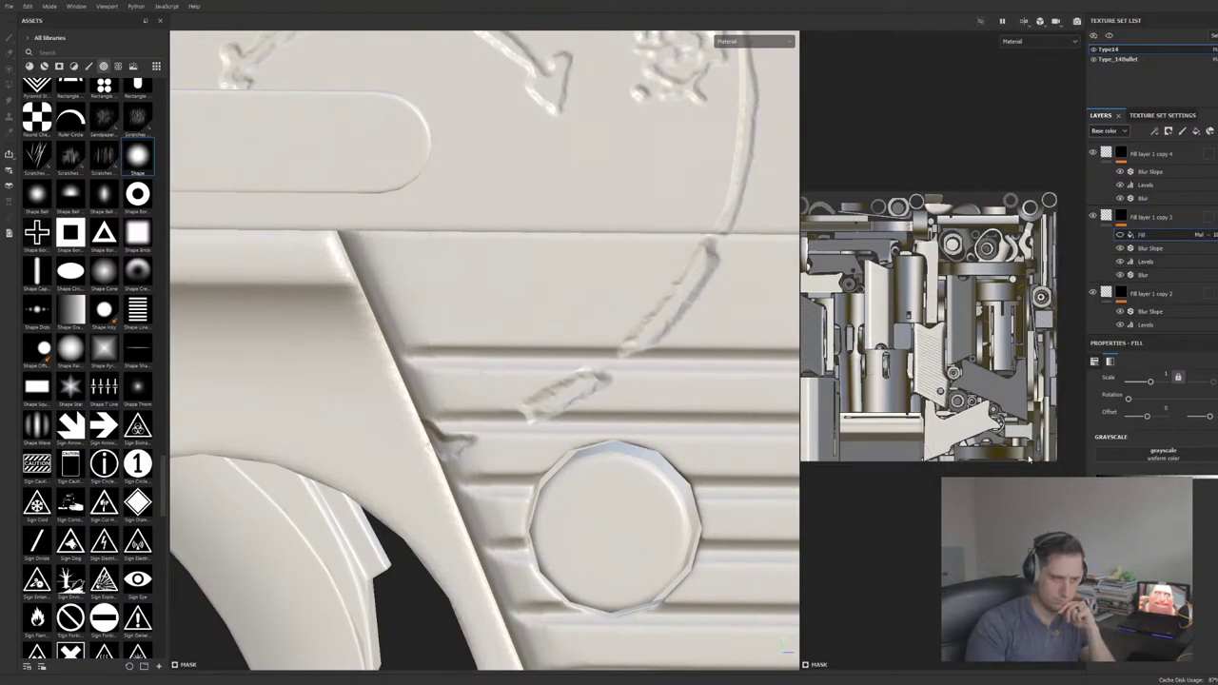
left_click(1120, 234)
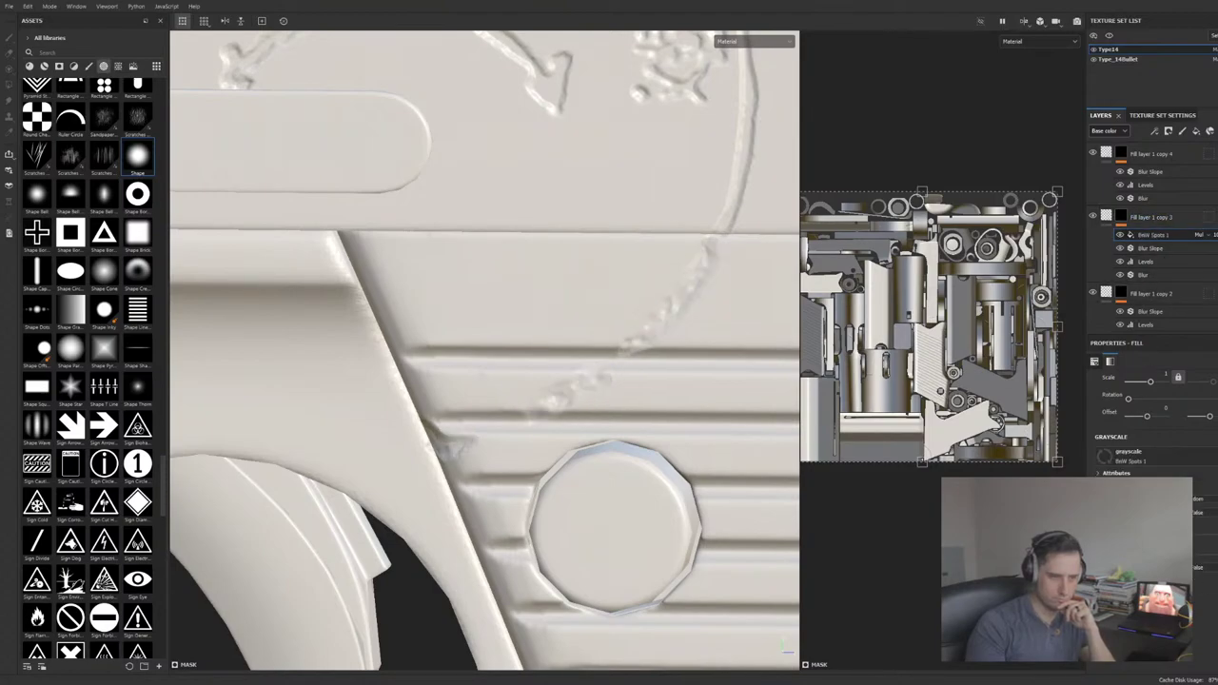
scroll(778, 387, "down", 1)
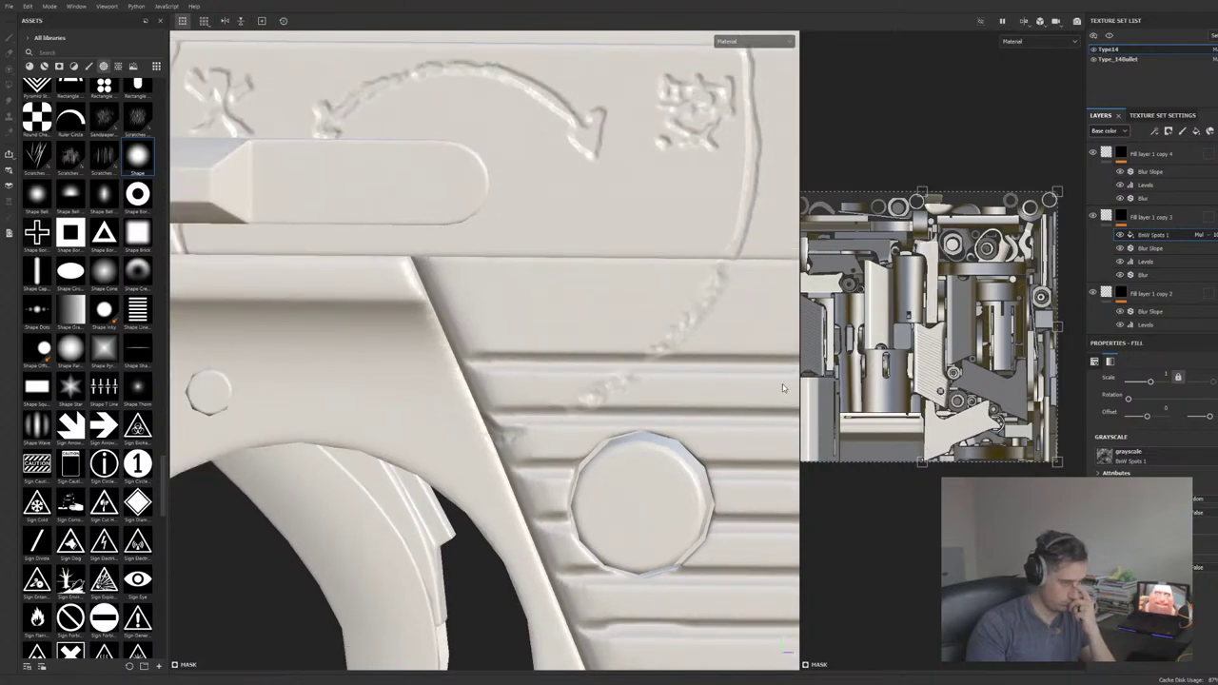
middle_click_drag(725, 317, 533, 291, "alt")
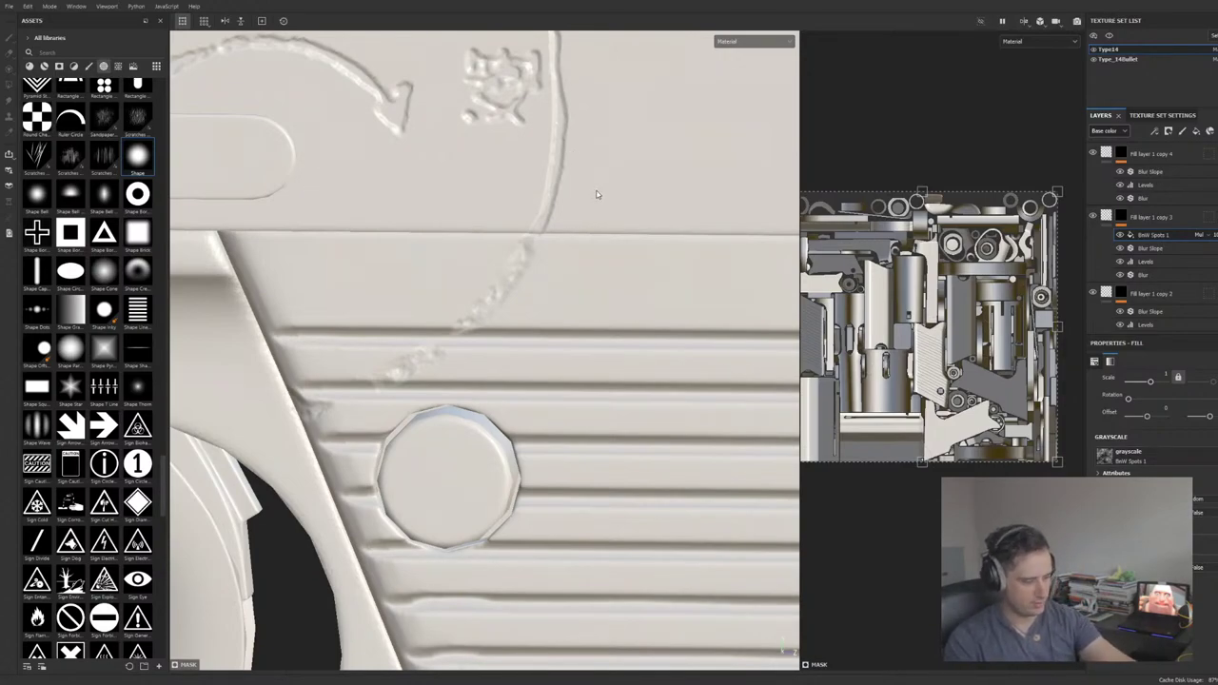
Step: Find a grunge texture and set the grayscale of Fill layer 1 copy 3's mask fill to Grunge Brushed
scroll(573, 160, "down", 5)
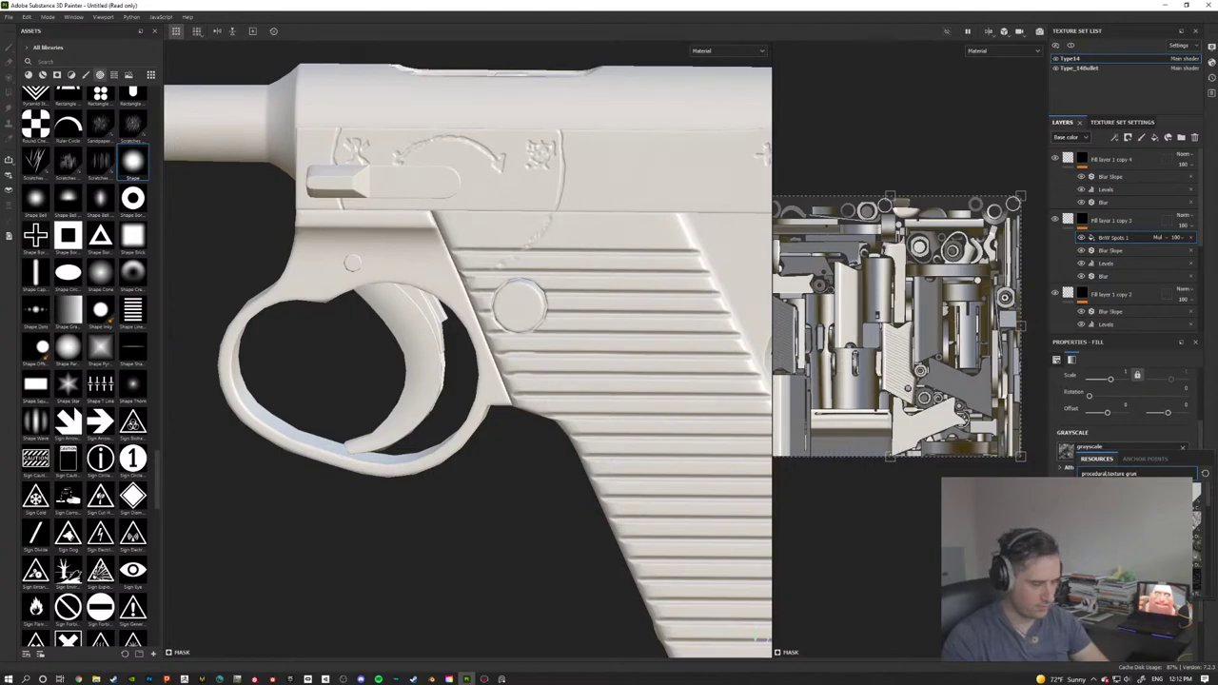
left_click(1123, 495)
scroll(605, 273, "up", 4)
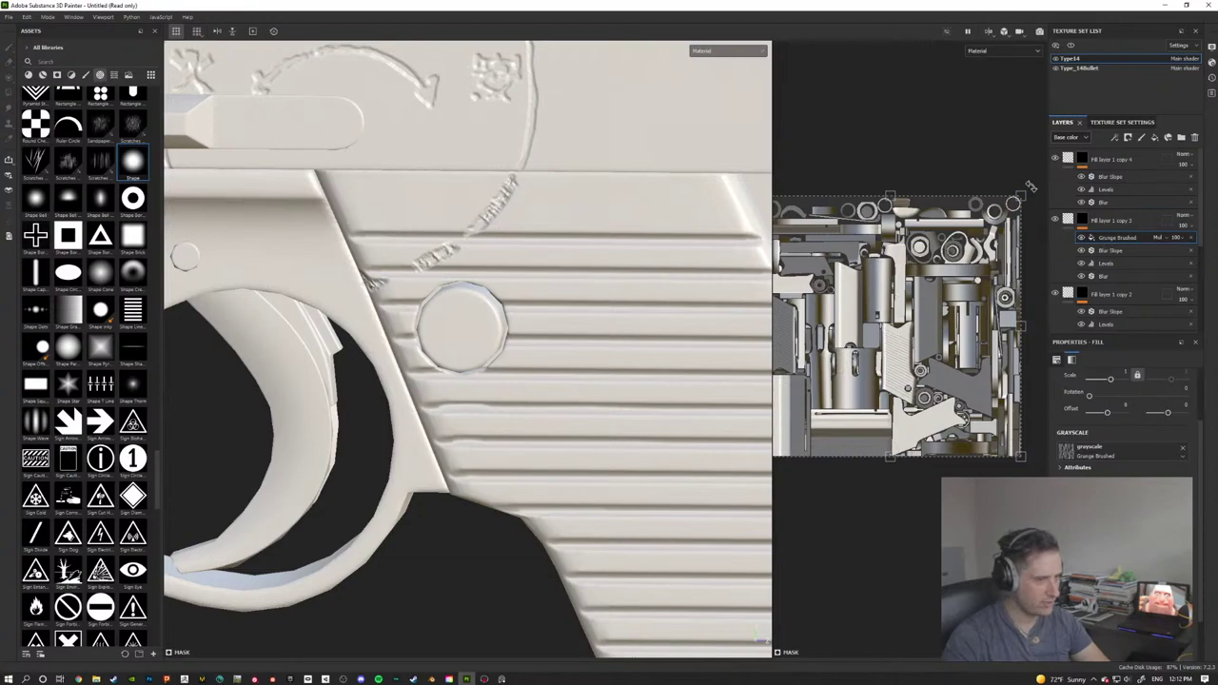
Step: Rotate the Grunge Brushed mask fill by about 75° and lower its opacity to 35
left_click_drag(1029, 188, 782, 138)
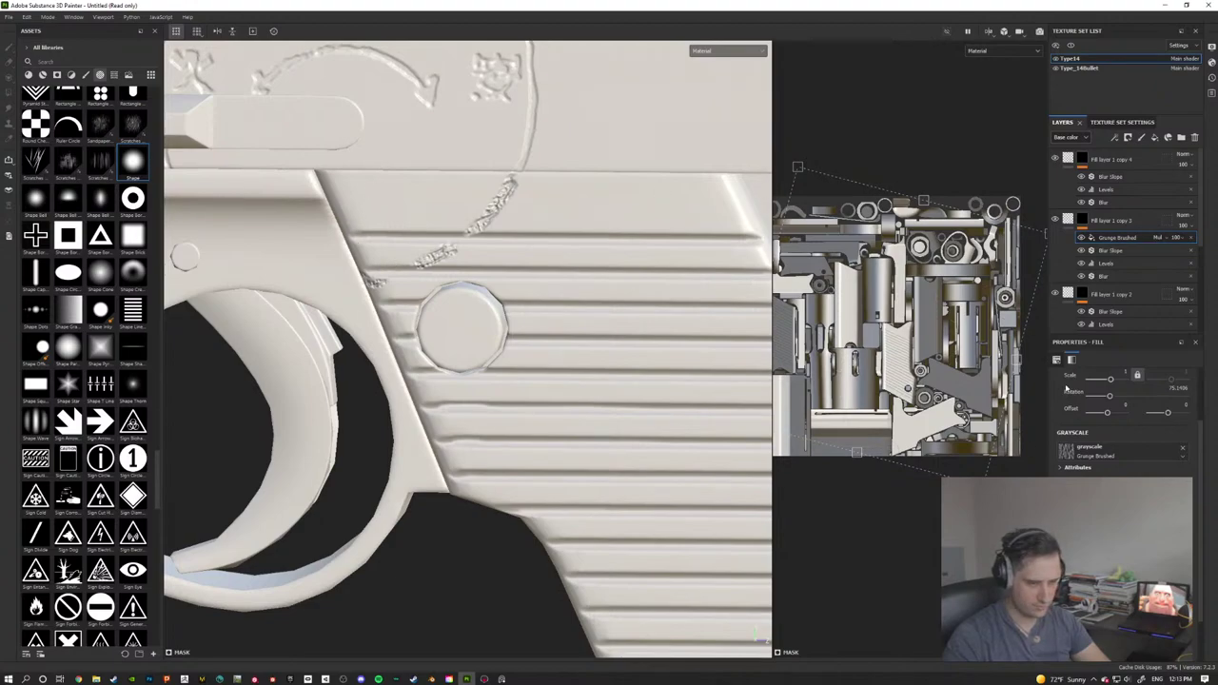
left_click(1178, 237)
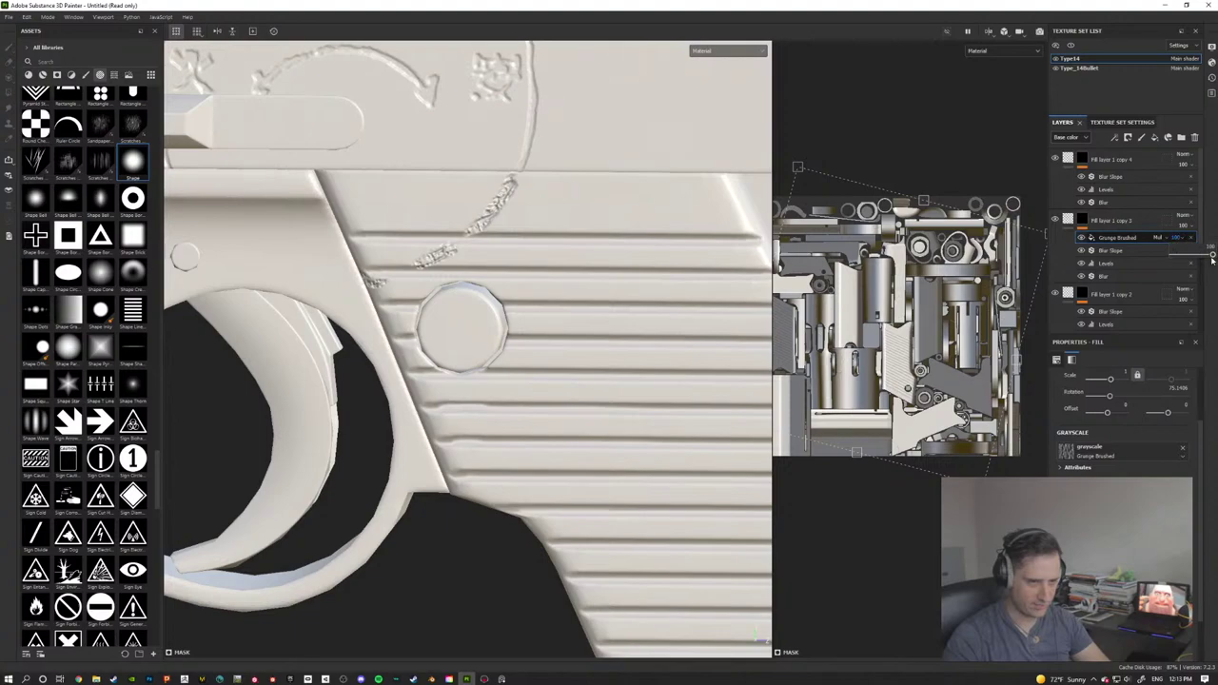
left_click_drag(1212, 259, 1195, 257)
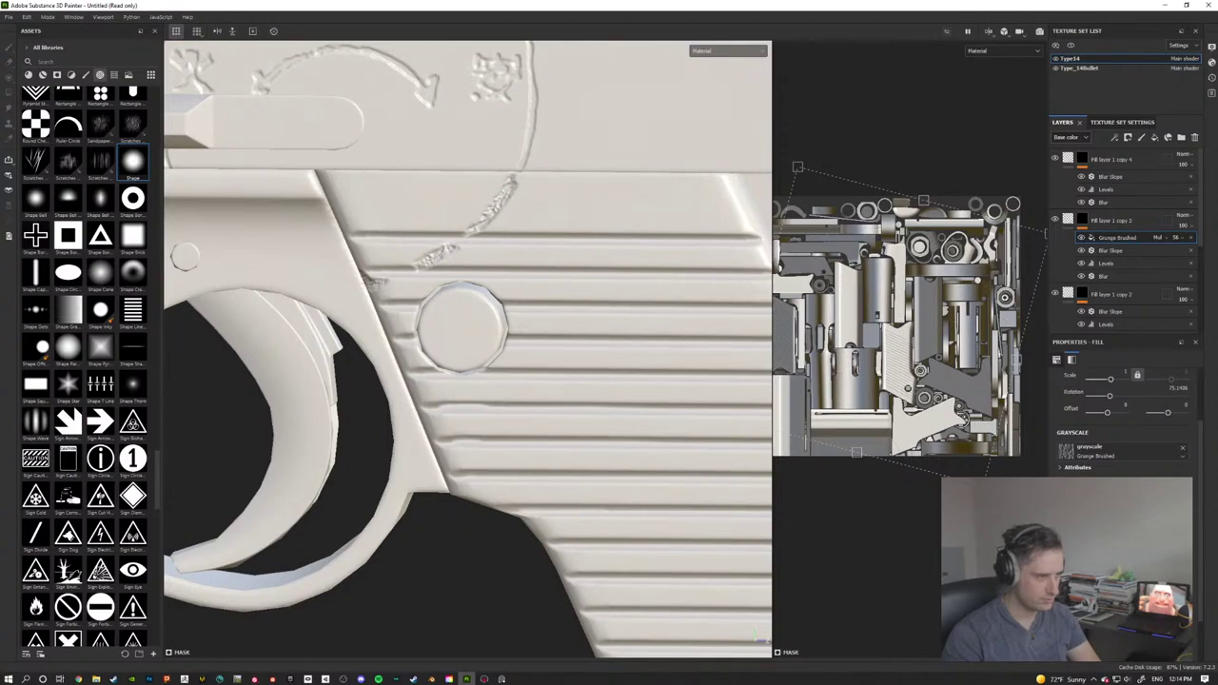
left_click(1179, 239)
left_click_drag(1190, 256, 1189, 257)
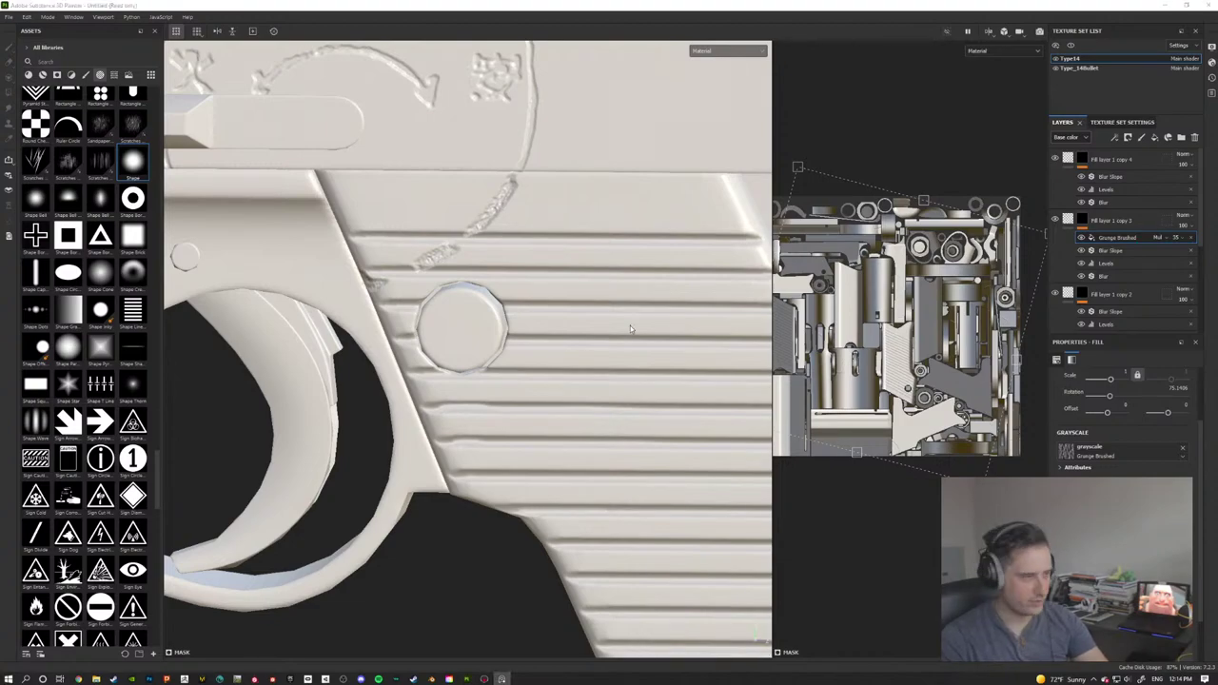
Step: Examine the engraved markings on both sides of the pistol, including the circle emblems and serial number on the receiver
scroll(575, 196, "down", 5)
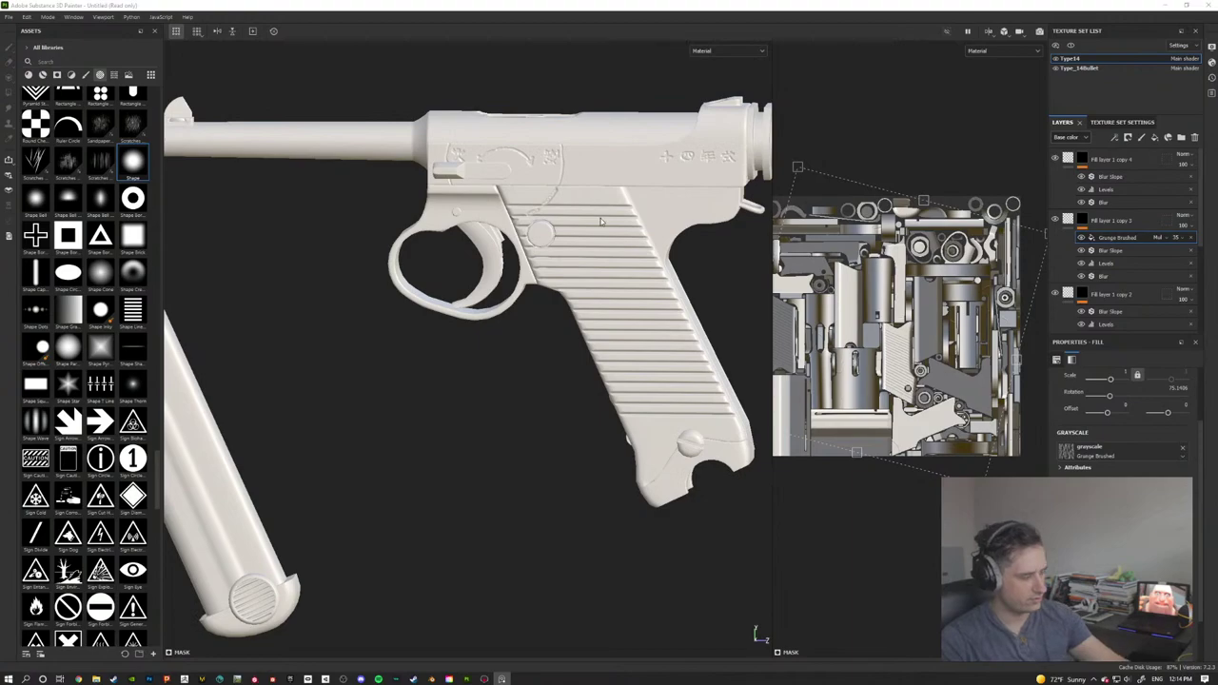
left_click_drag(497, 218, 657, 174, "alt")
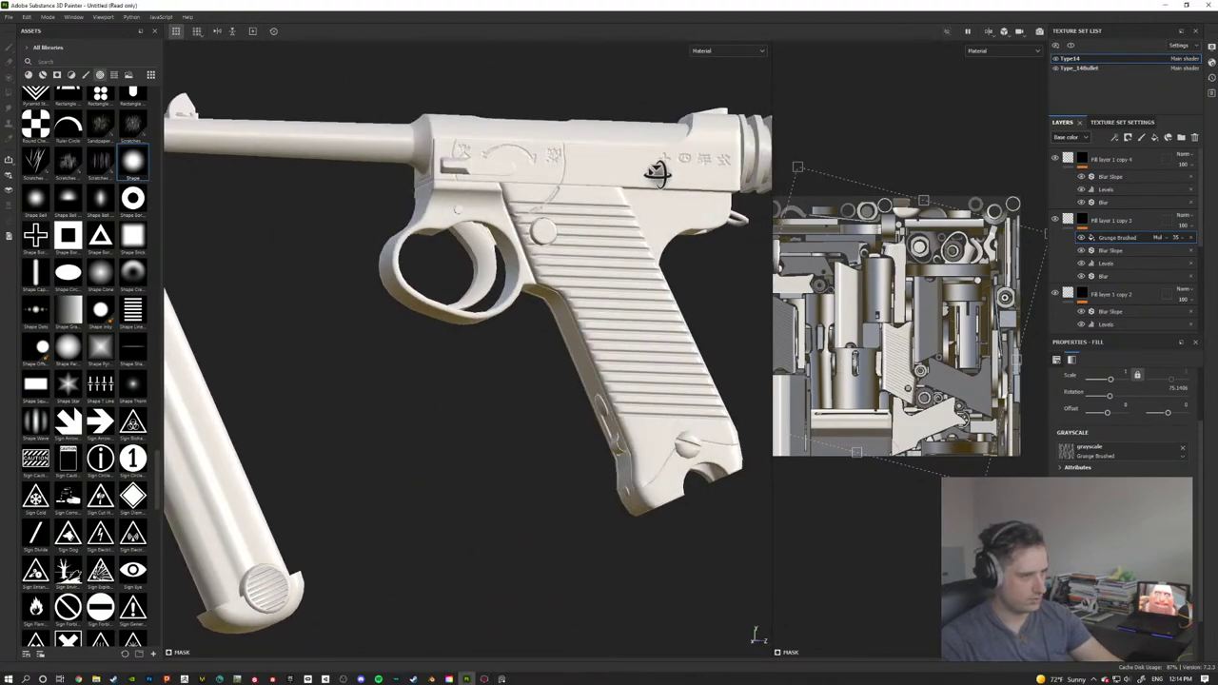
middle_click_drag(658, 175, 606, 264, "alt")
left_click_drag(543, 305, 613, 288, "alt")
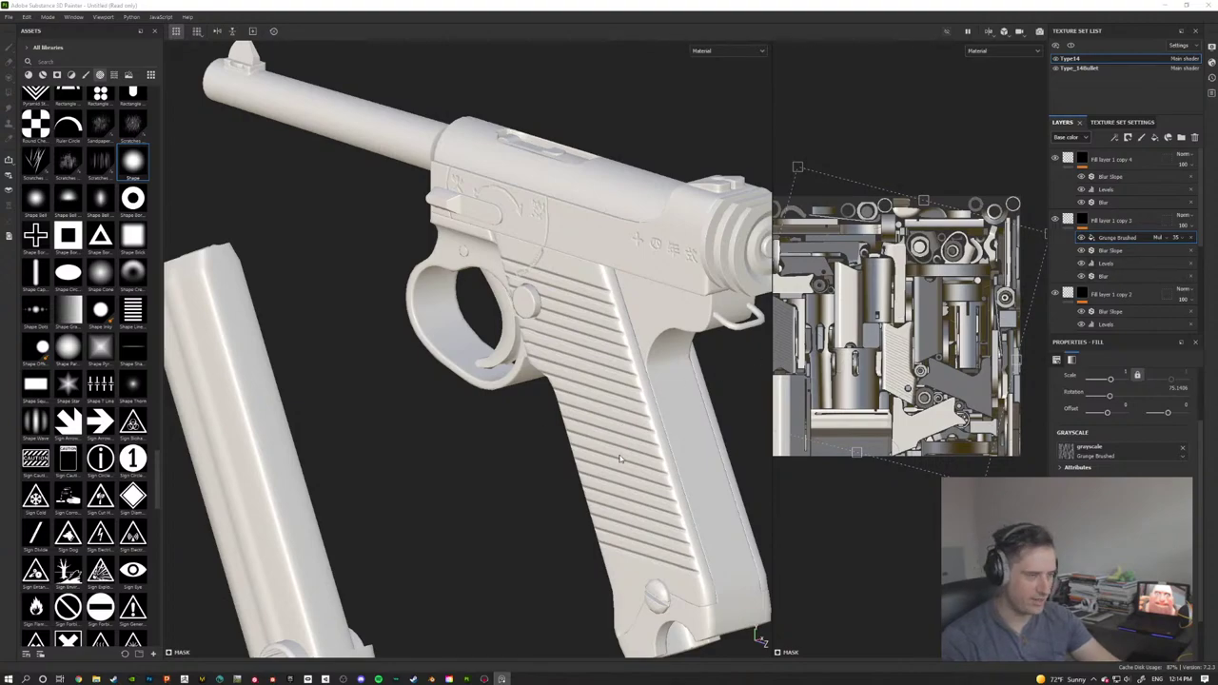
left_click_drag(664, 371, 704, 338, "alt")
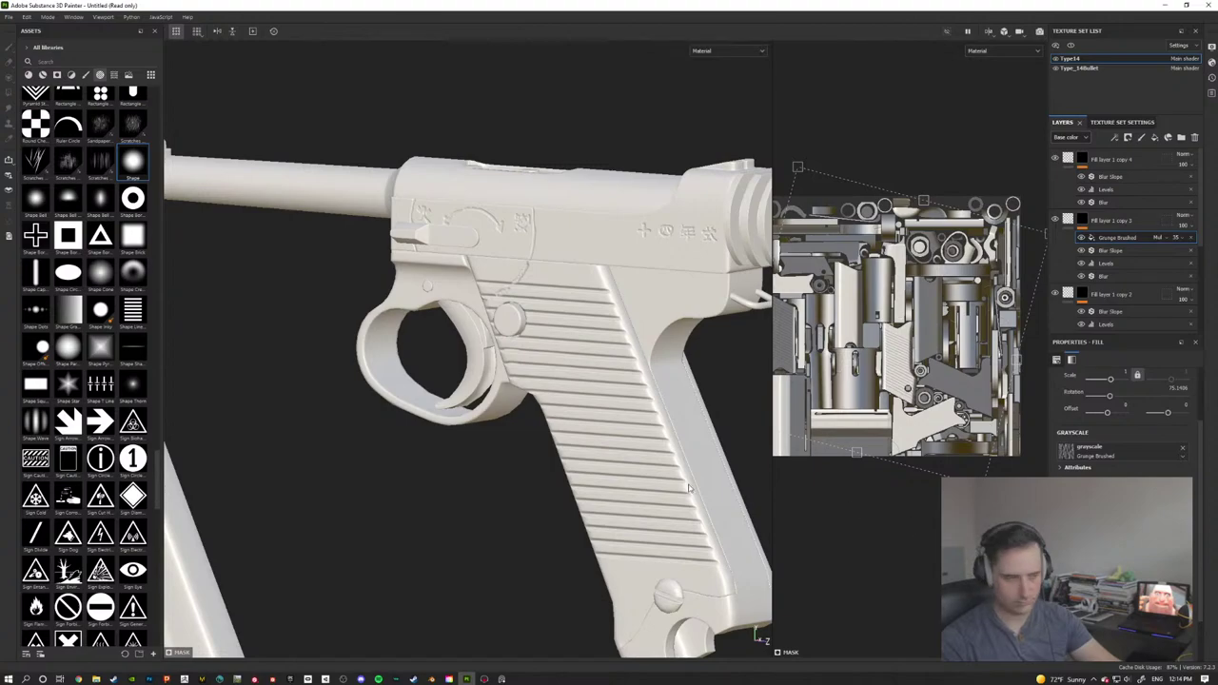
left_click_drag(613, 444, 446, 383, "alt")
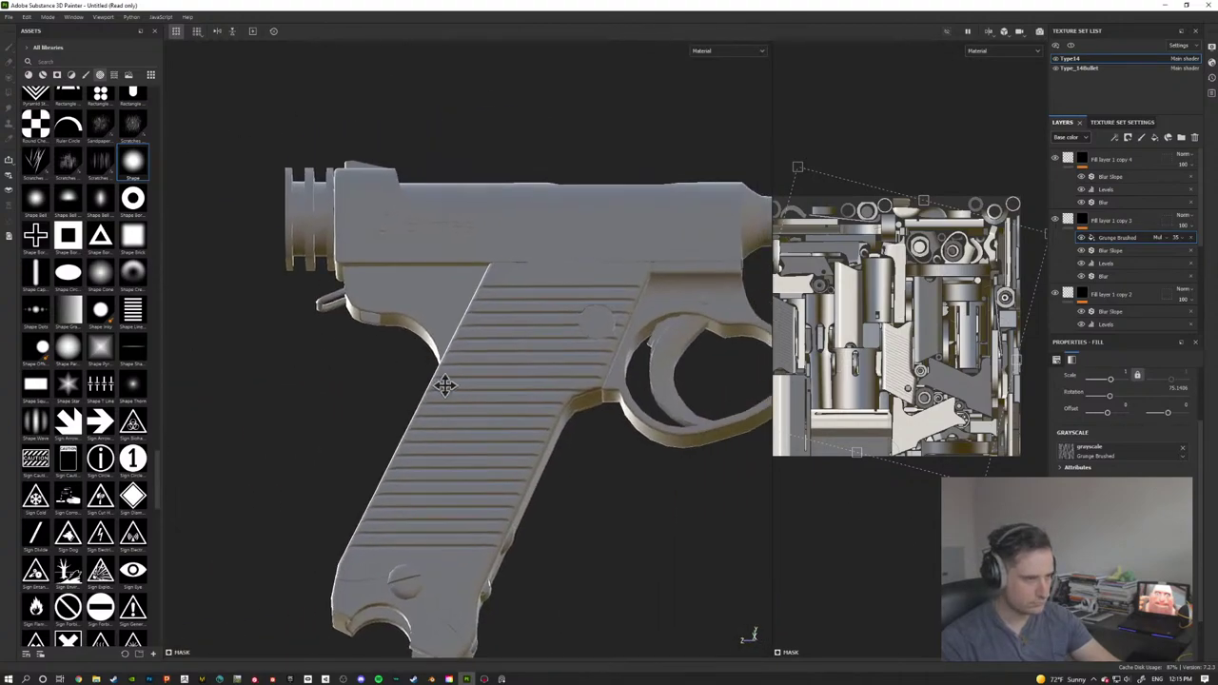
middle_click_drag(447, 383, 613, 400, "alt")
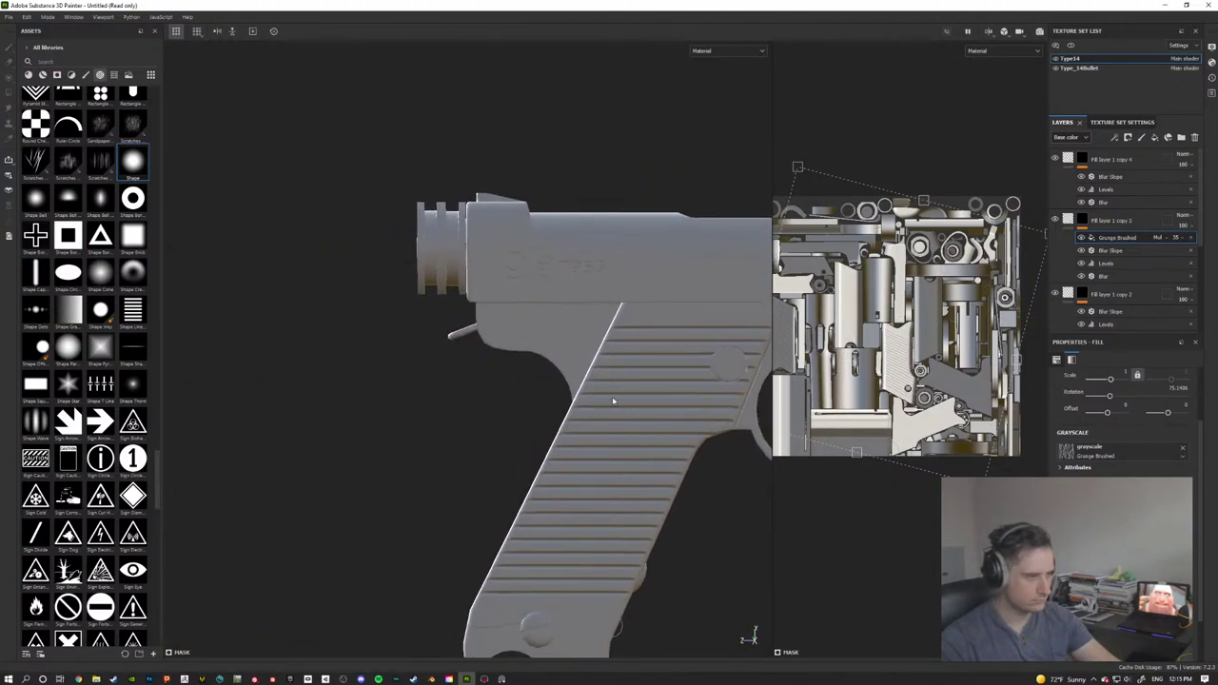
scroll(545, 309, "up", 2)
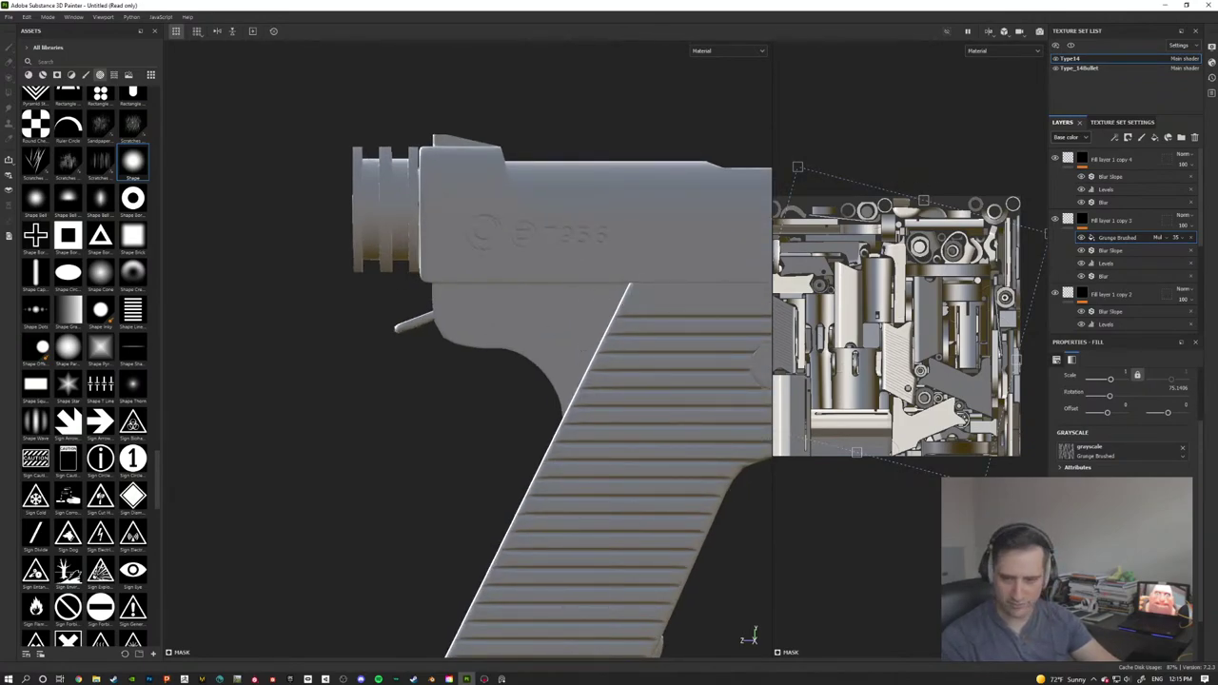
Step: Switch to Photoshop and view the whole Decal_type14.psd decal sheet at 66.7% zoom
left_click(502, 678)
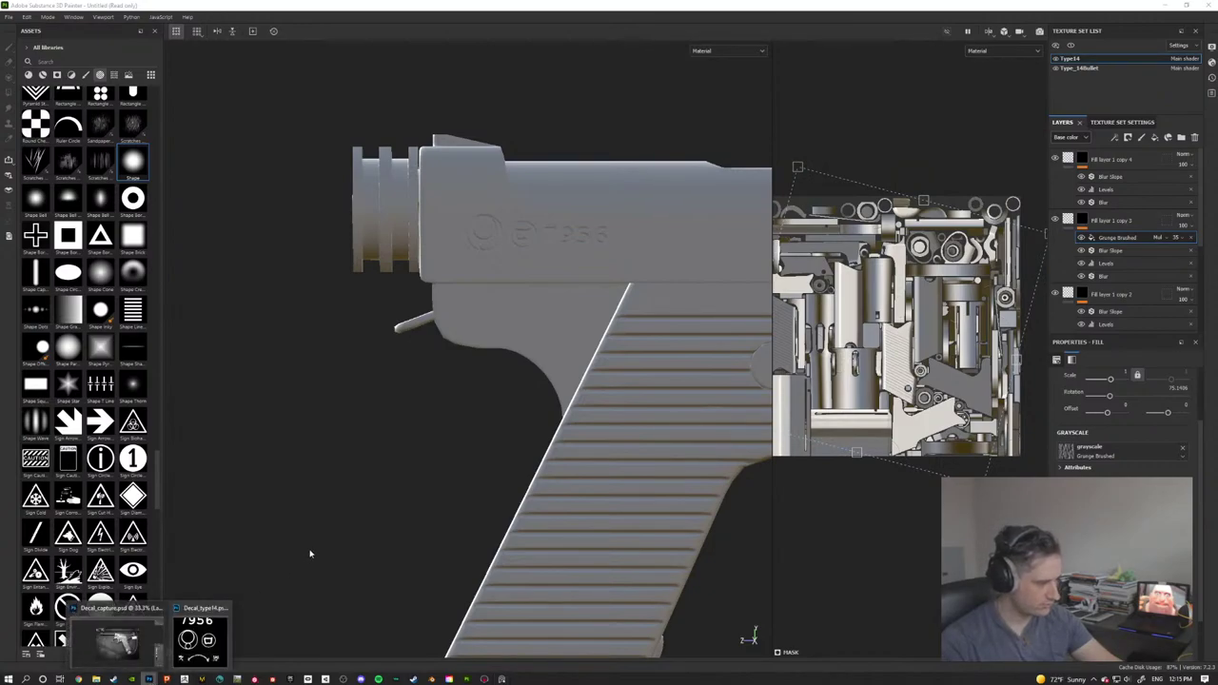
left_click(117, 638)
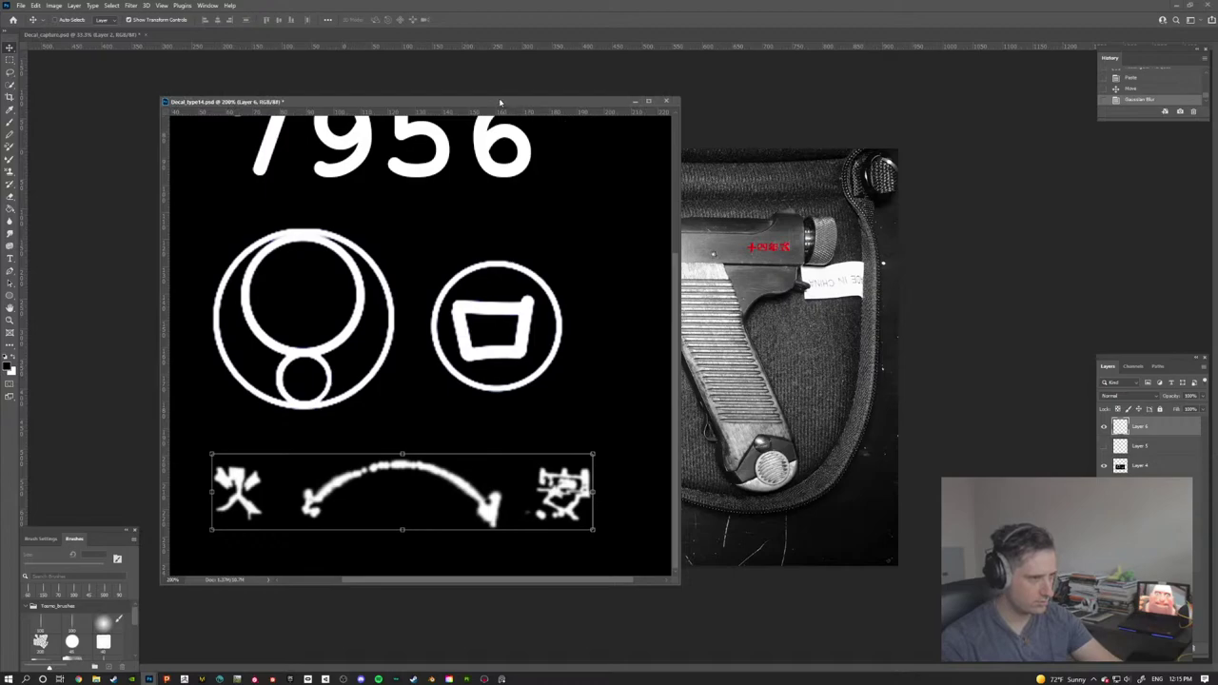
left_click_drag(501, 102, 491, 140)
key("ctrl+minus")
key("ctrl+minus")
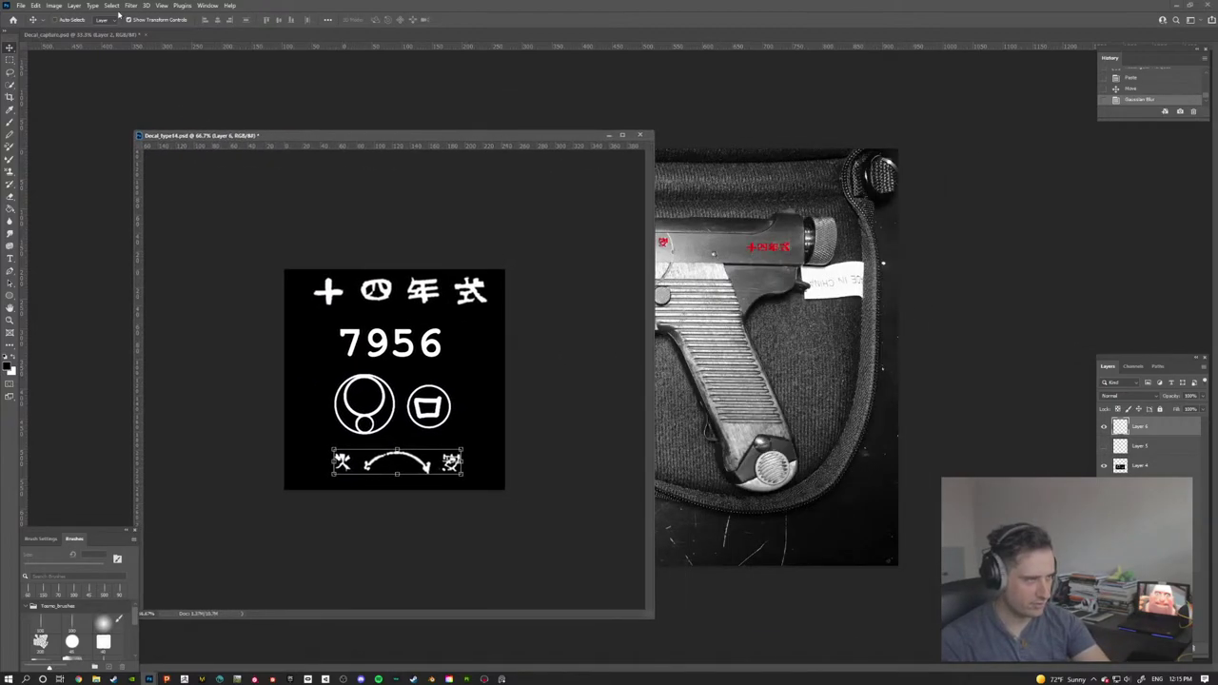
Step: Float Decal_capture.psd, zoom it to 66.7% around the safety markings, and place the Decal_type14.psd window beside it
left_click_drag(61, 36, 218, 123)
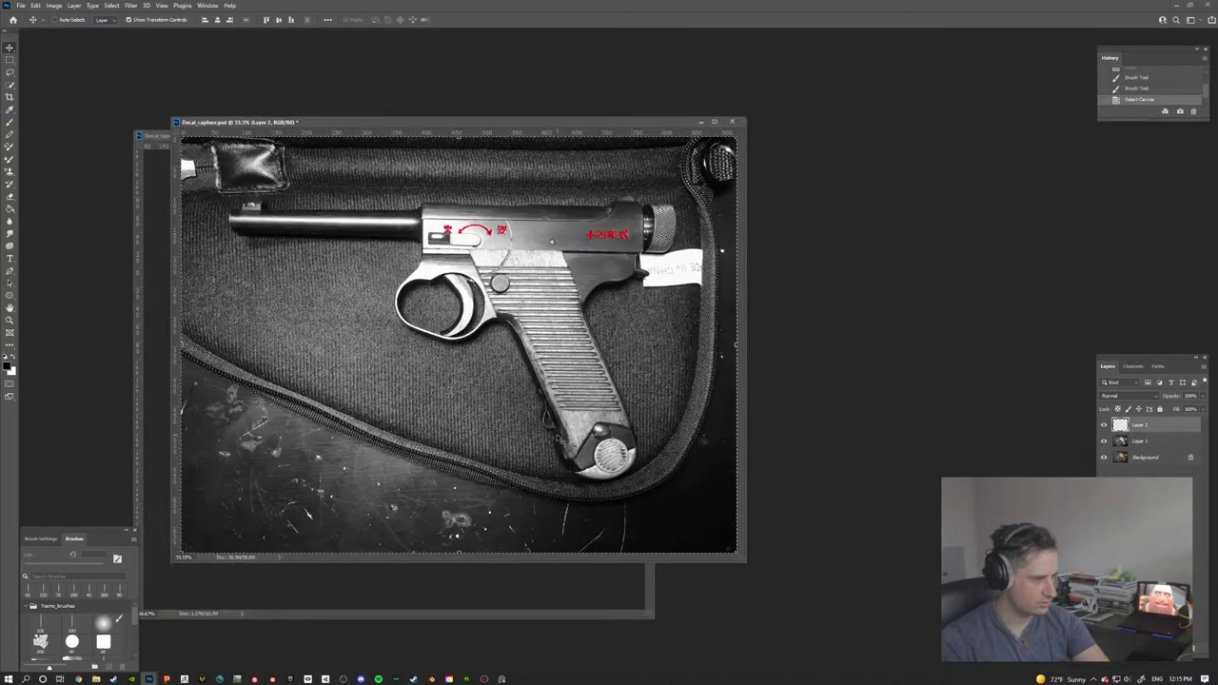
key("ctrl+plus")
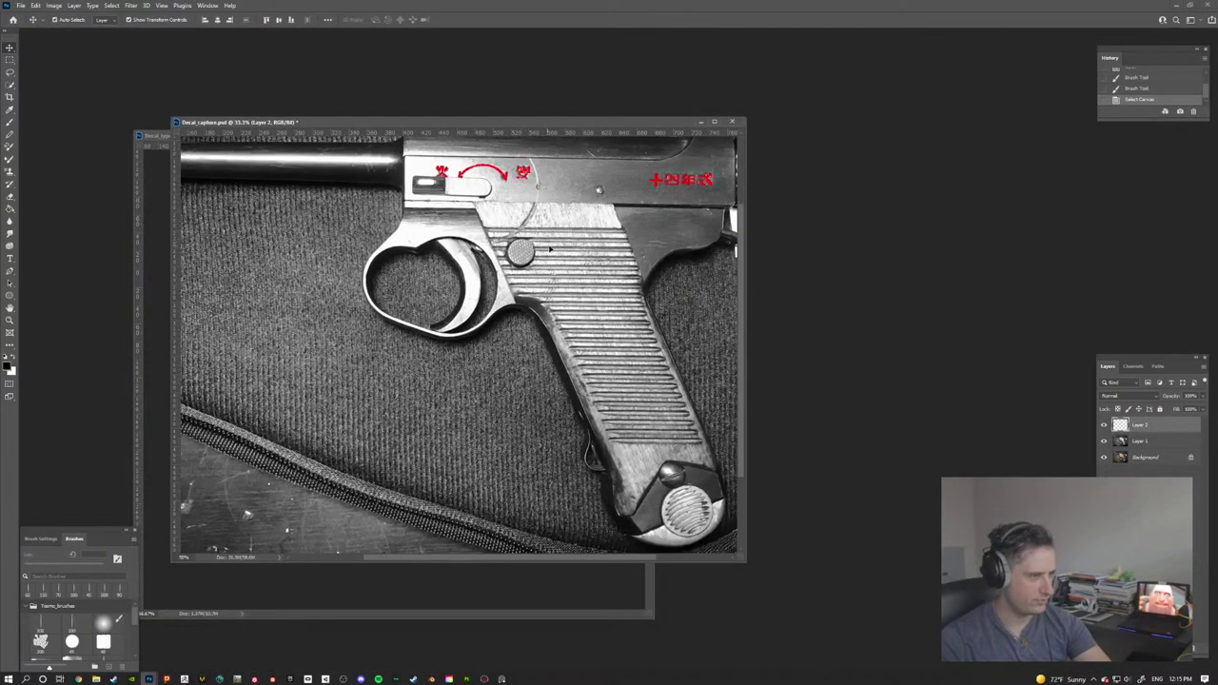
key("ctrl+plus")
left_click_drag(646, 242, 629, 366)
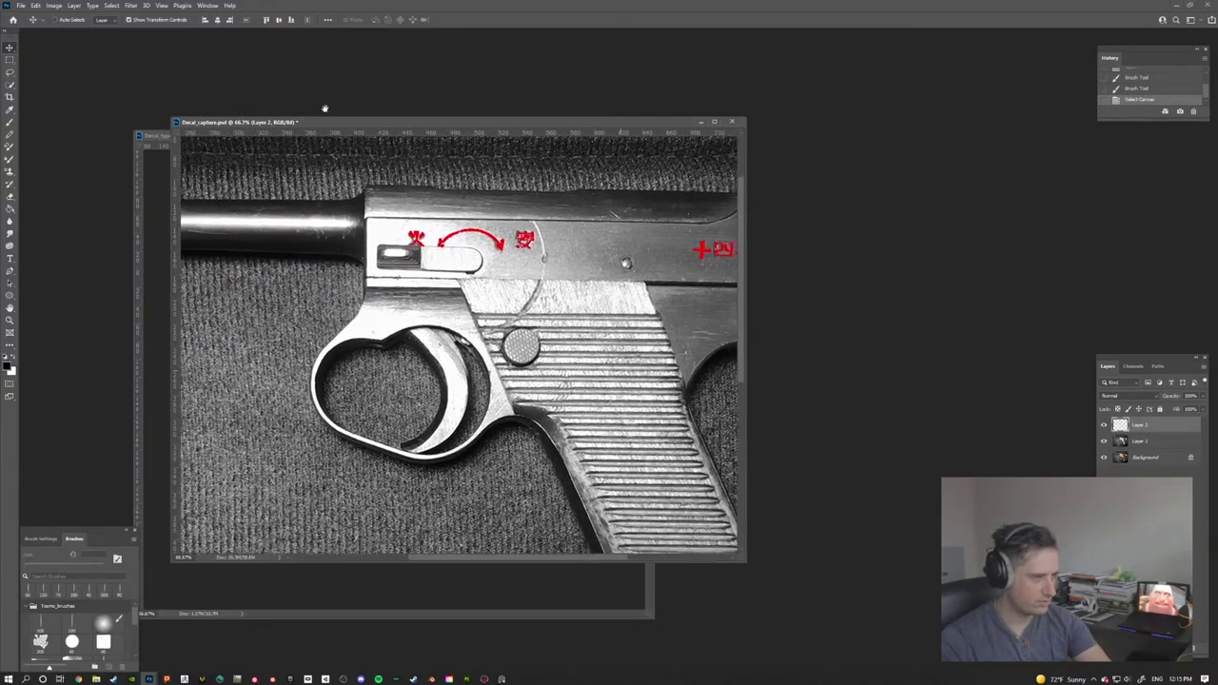
left_click_drag(325, 108, 324, 98)
left_click(158, 137)
left_click_drag(158, 137, 231, 99)
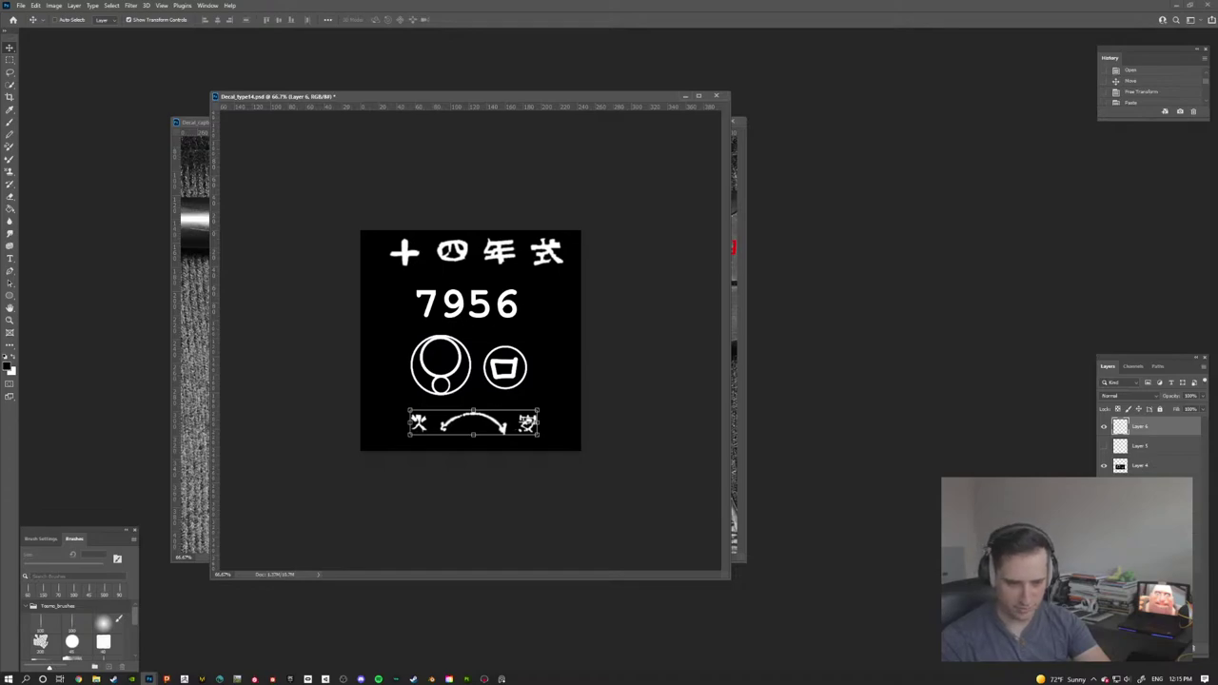
key("alt+Tab")
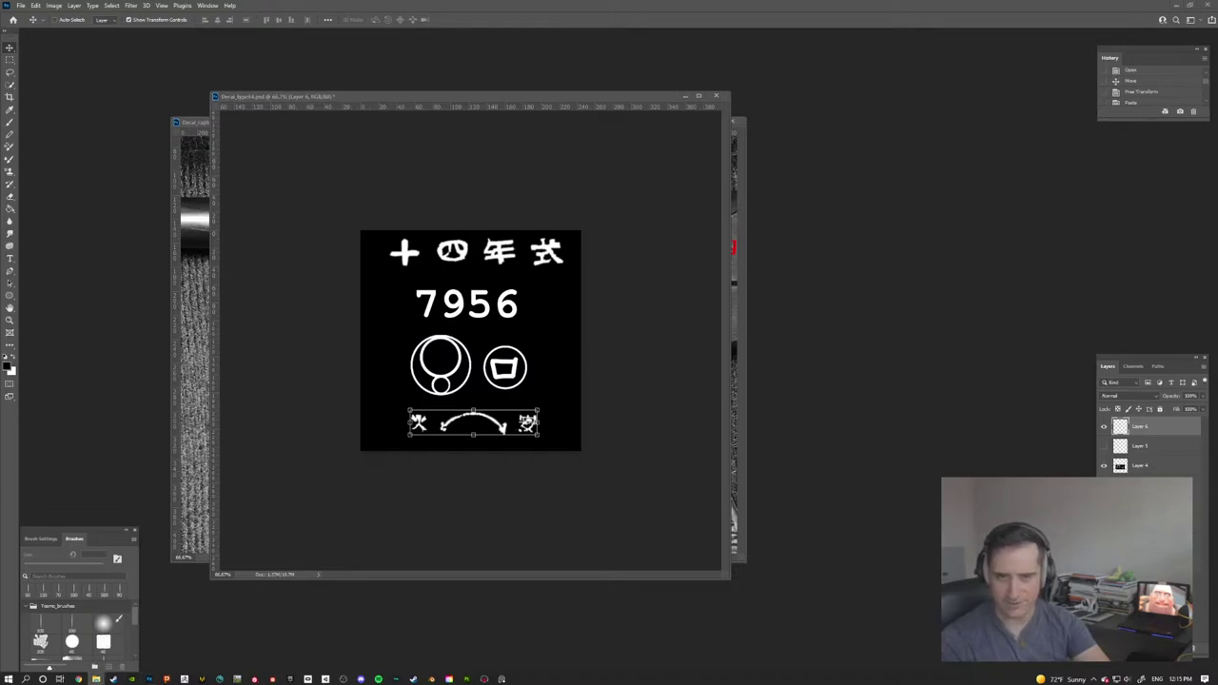
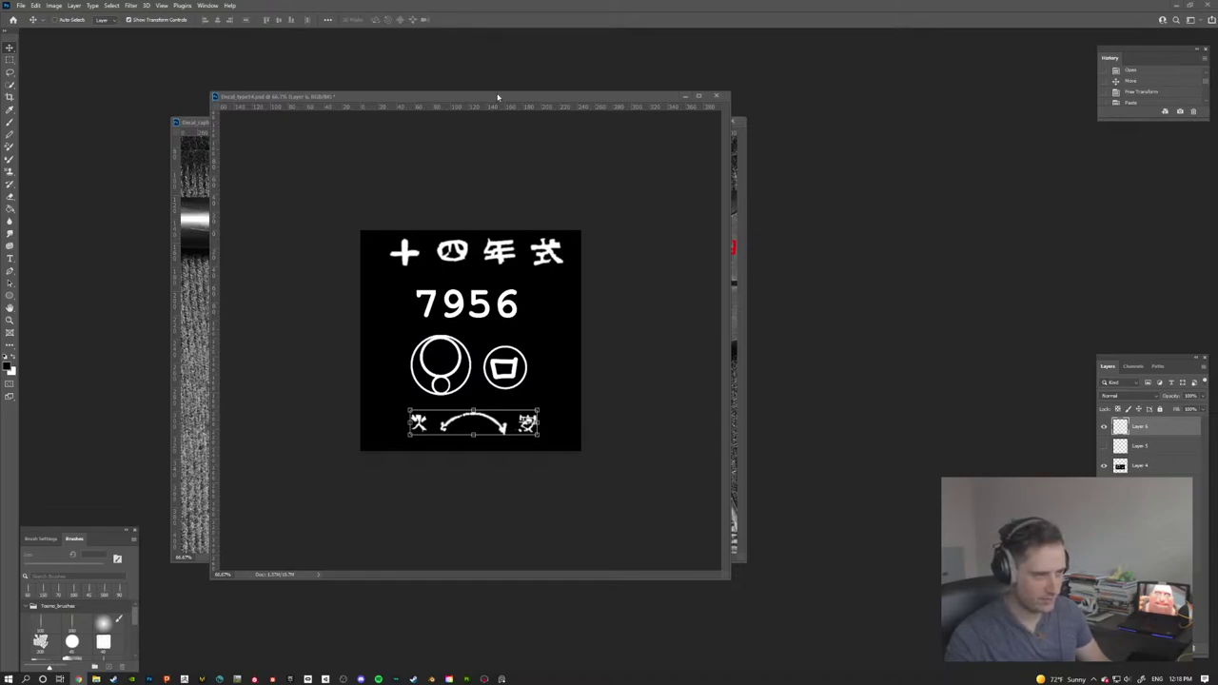
left_click_drag(498, 95, 905, 123)
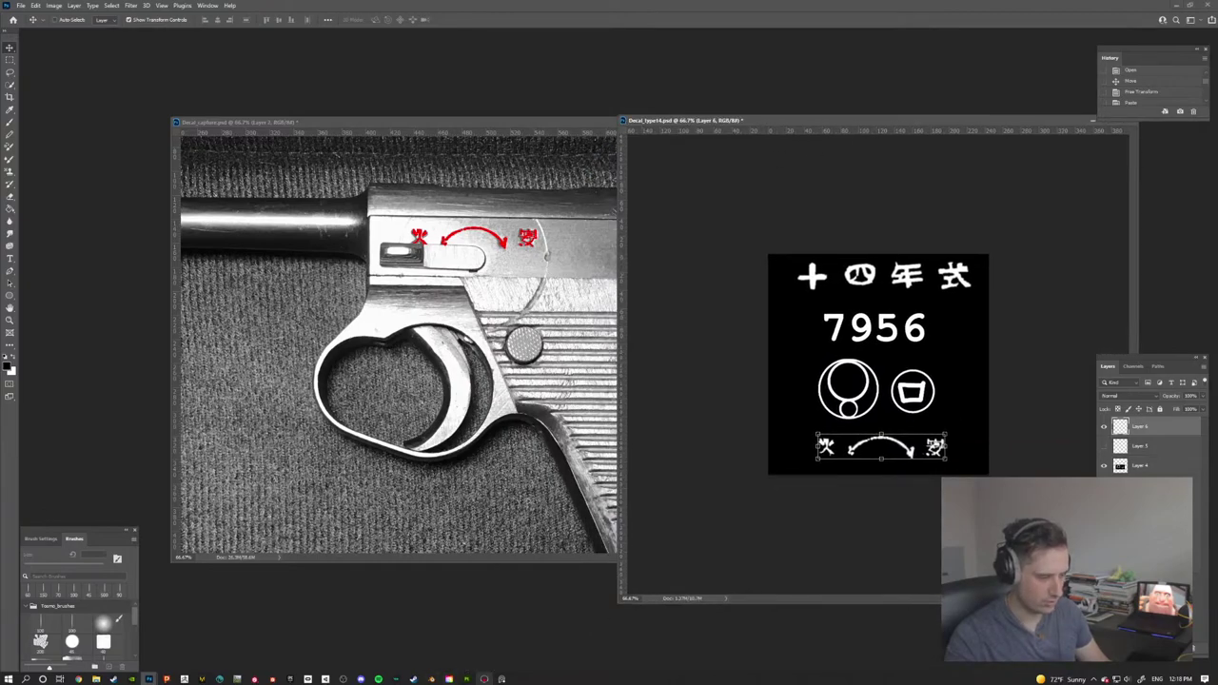
Step: Switch to Substance 3D Painter and examine the engraved safety arrow, characters and arc line above the grip
key("alt+Tab")
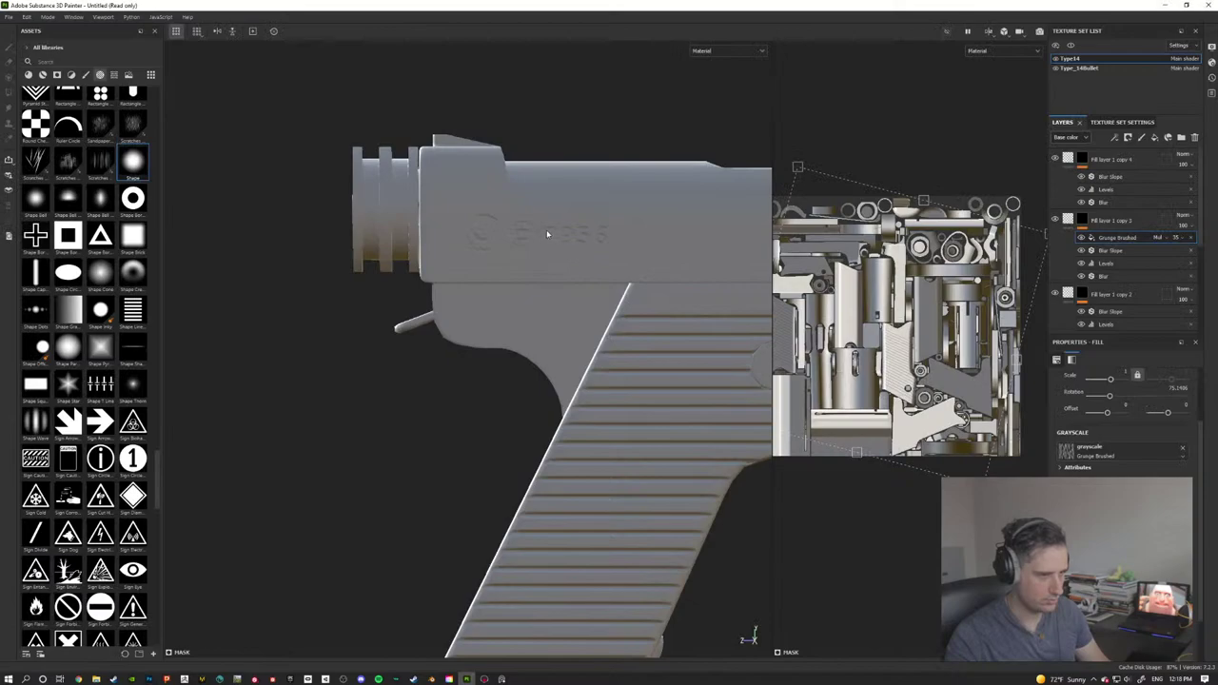
left_click_drag(283, 394, 571, 388, "alt")
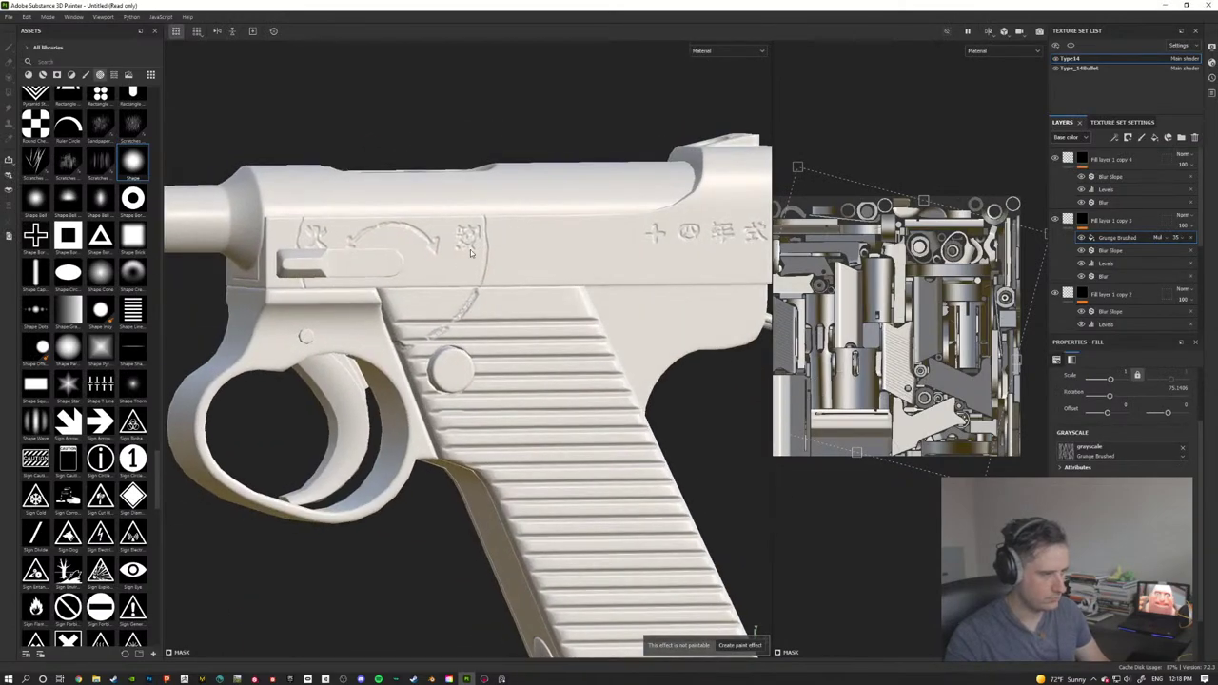
mouse_move(544, 318)
left_mouse_down("alt")
mouse_move(384, 172)
mouse_move(612, 239)
mouse_move(620, 290)
mouse_move(348, 267)
mouse_move(489, 260)
mouse_move(419, 167)
left_mouse_up("alt")
scroll(505, 237, "up", 3)
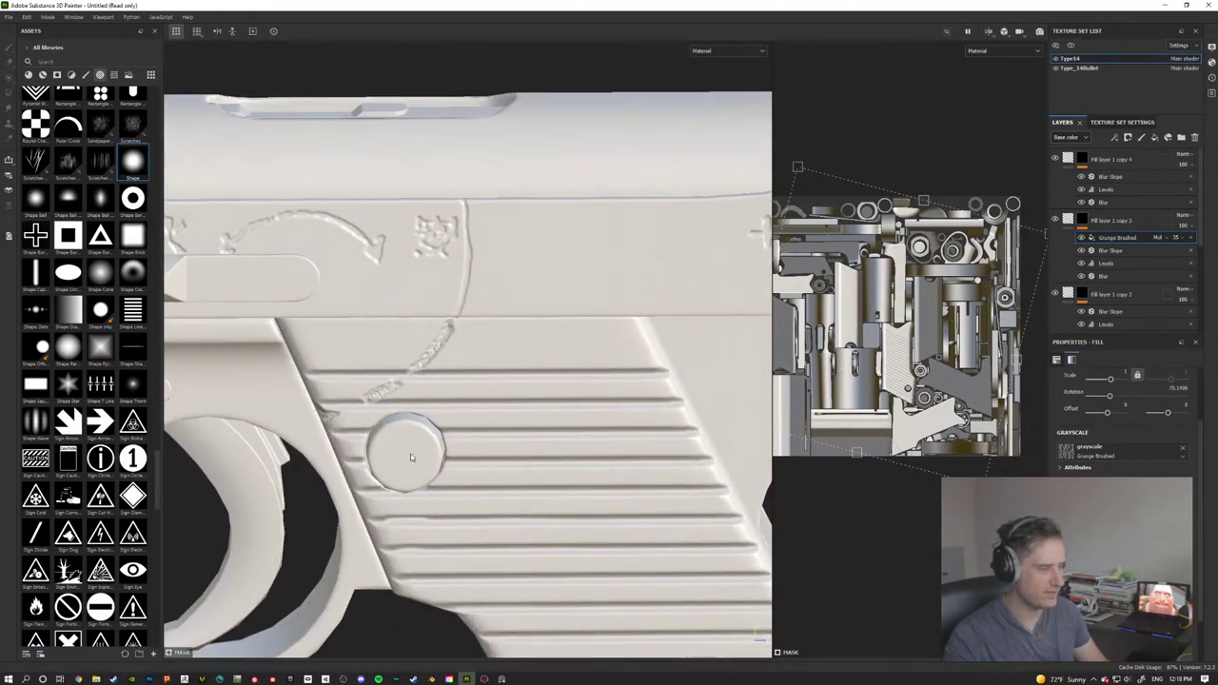
left_click_drag(369, 373, 380, 324, "alt")
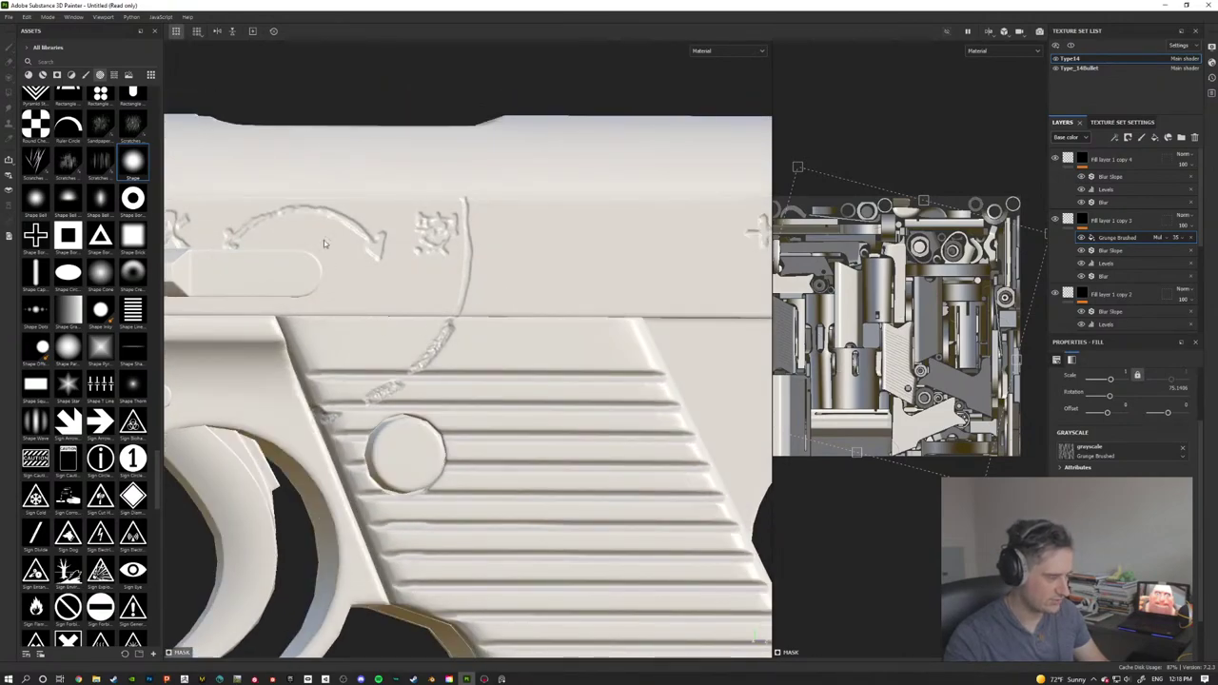
left_click_drag(575, 253, 419, 338, "alt")
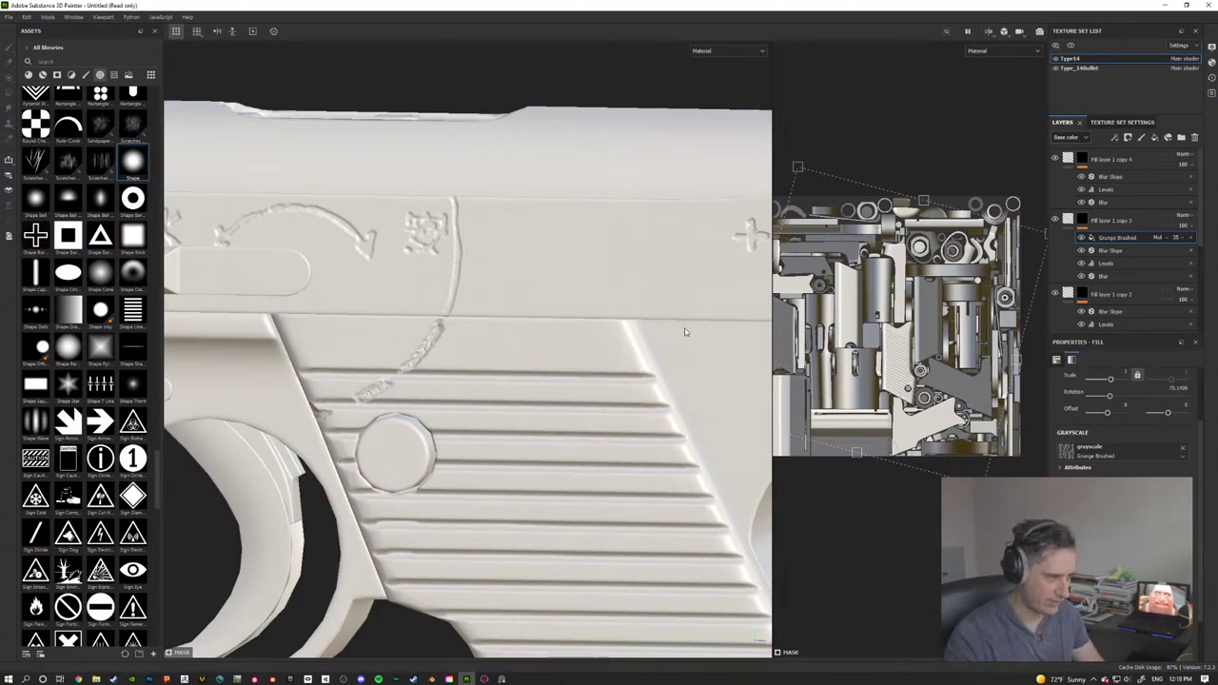
key("alt+Tab")
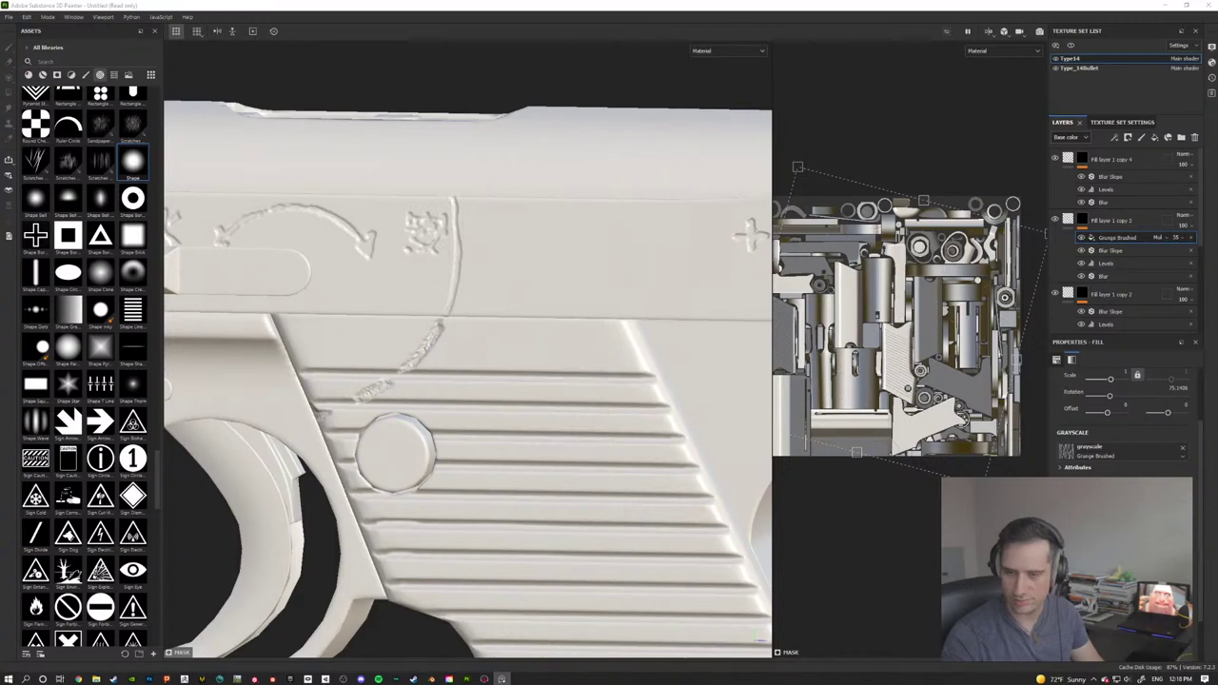
key("alt+Tab")
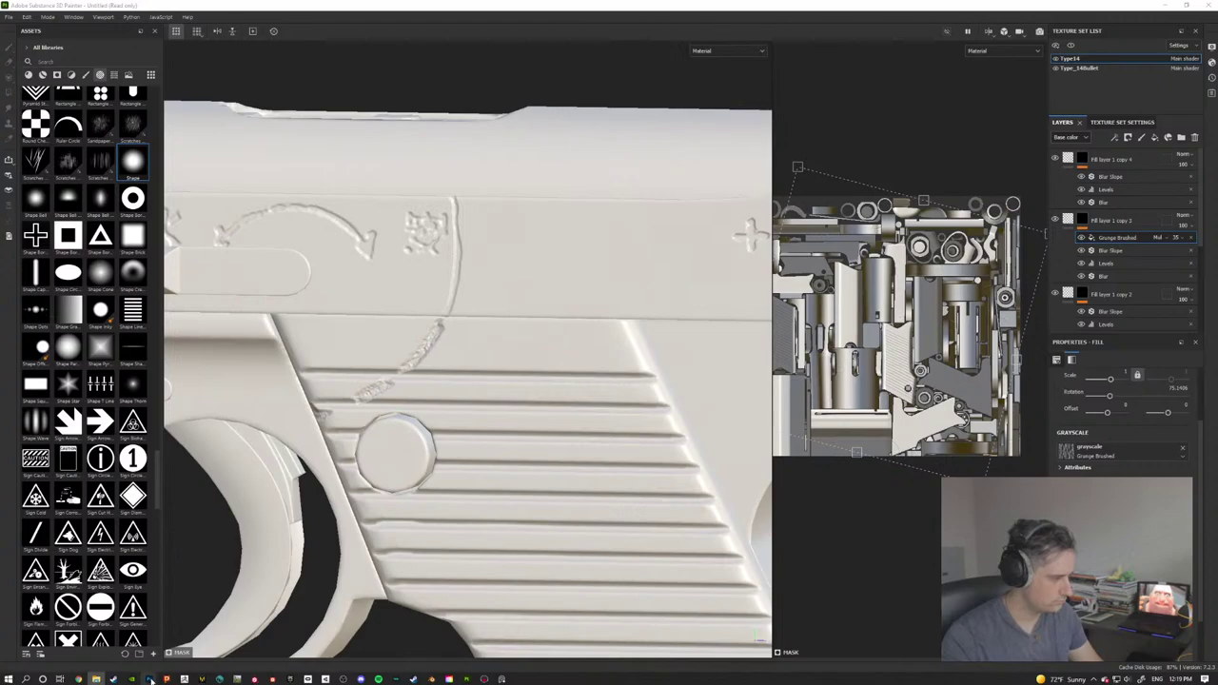
Step: Switch to Photoshop, minimize Decal_capture.psd, and float the two safety-marking reference photos in separate windows beside the decal sheet
mouse_move(149, 678)
left_click(149, 620)
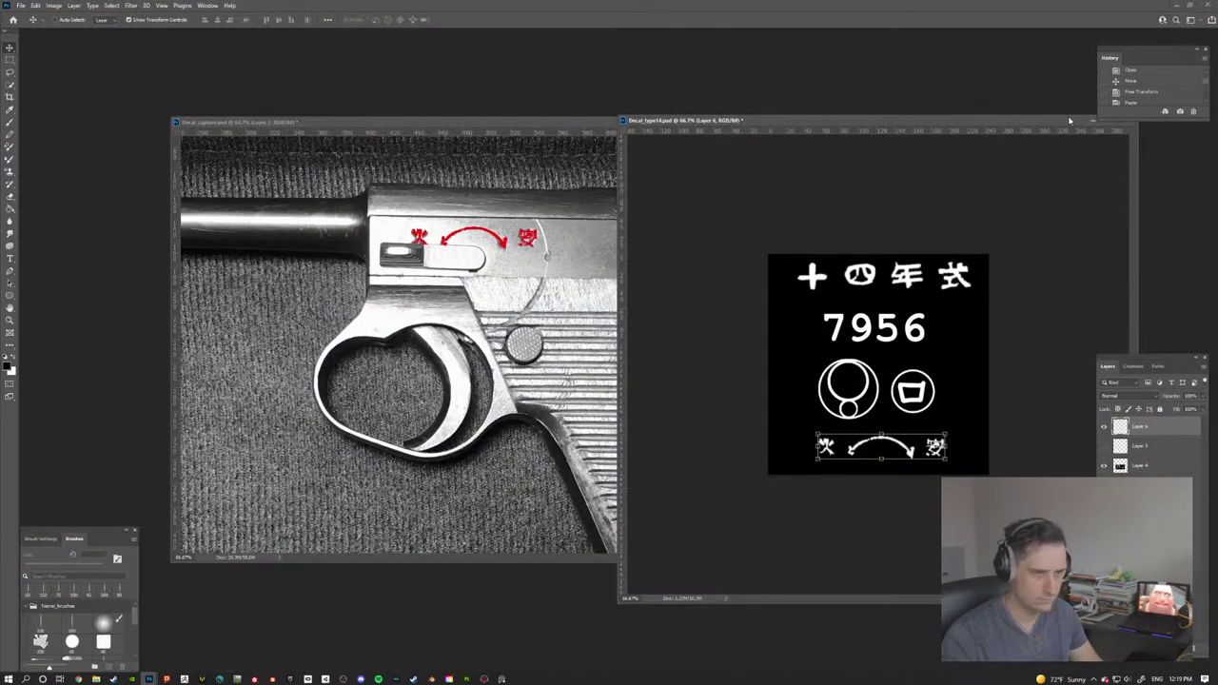
left_click(475, 123)
left_click(702, 121)
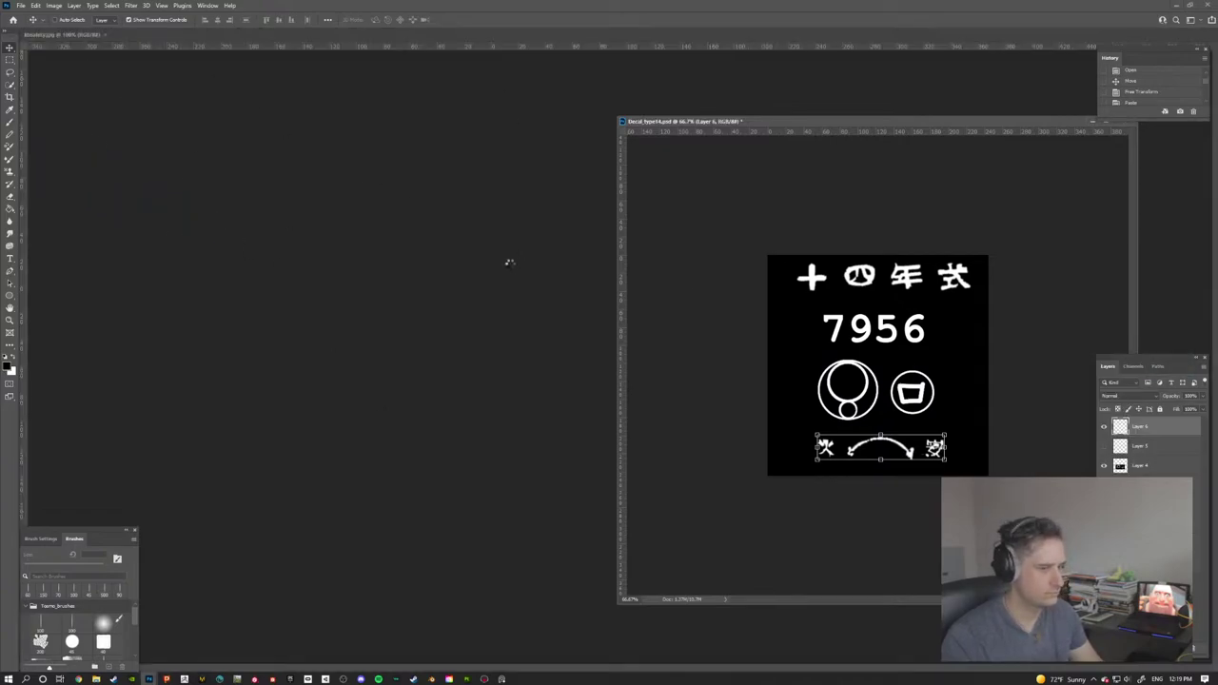
left_click(157, 34)
left_click_drag(161, 32, 191, 117)
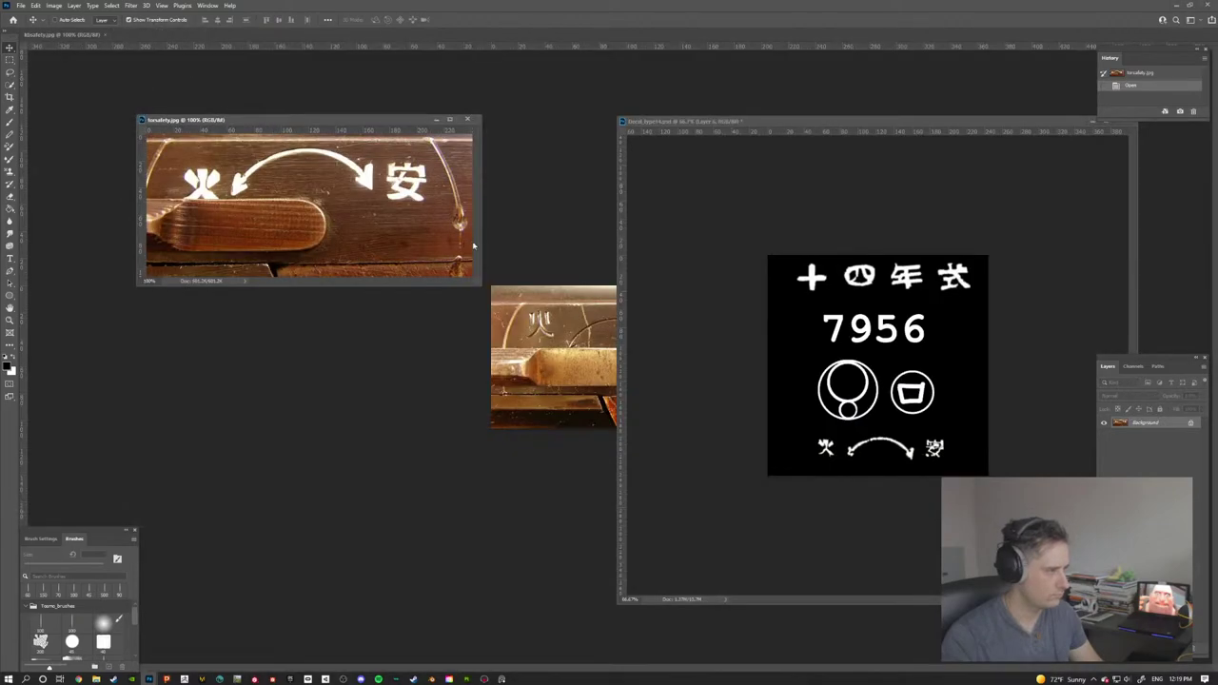
left_click_drag(93, 32, 266, 249)
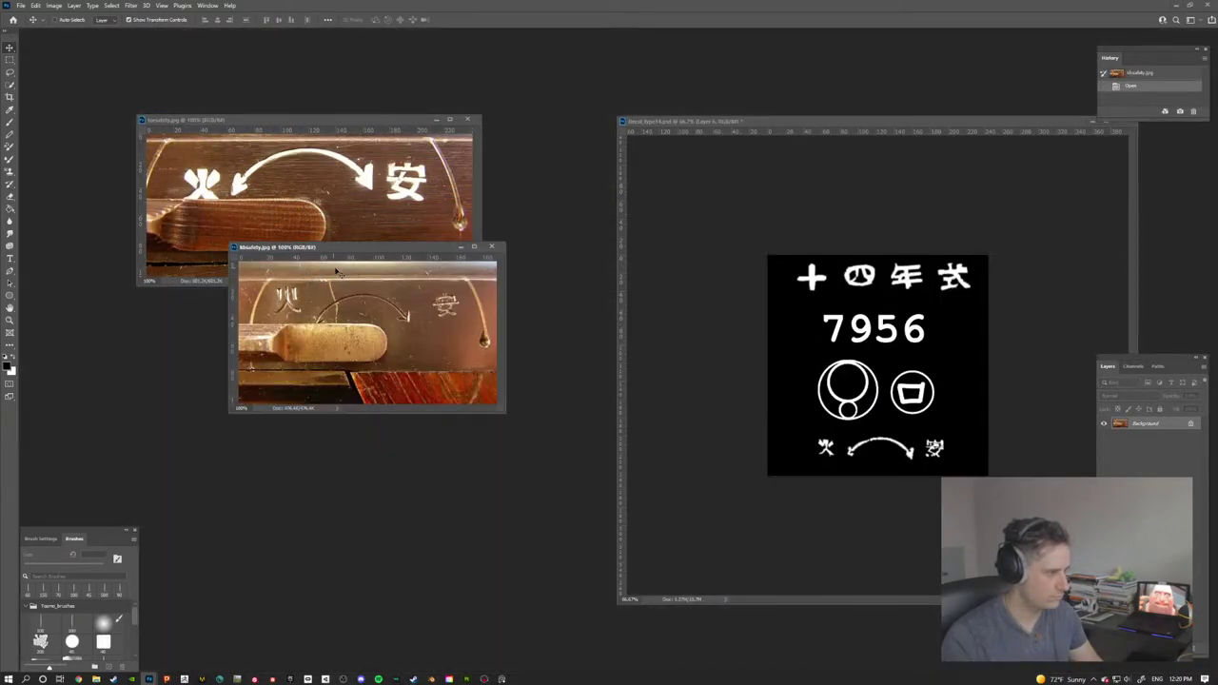
Step: Zoom the engraved safety-lever photo to 200% and enlarge its window to examine the whole marking
key("ctrl+plus")
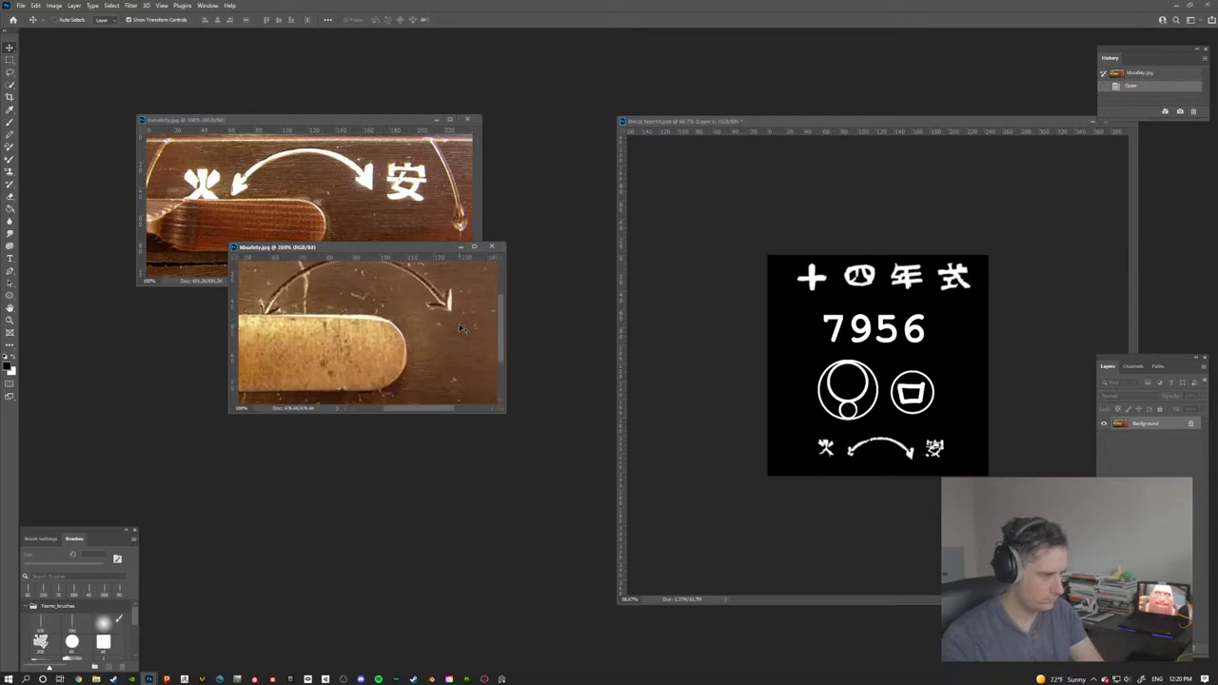
left_click_drag(448, 328, 390, 335)
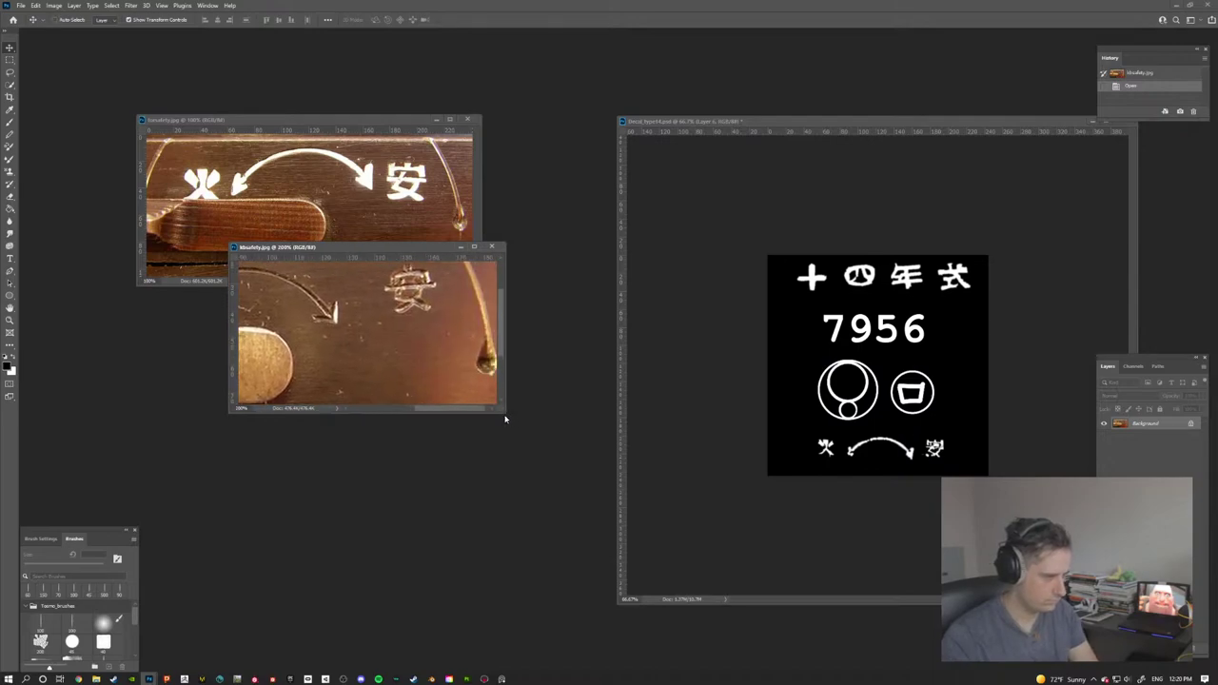
left_click_drag(506, 413, 956, 638)
left_click_drag(961, 276, 966, 279)
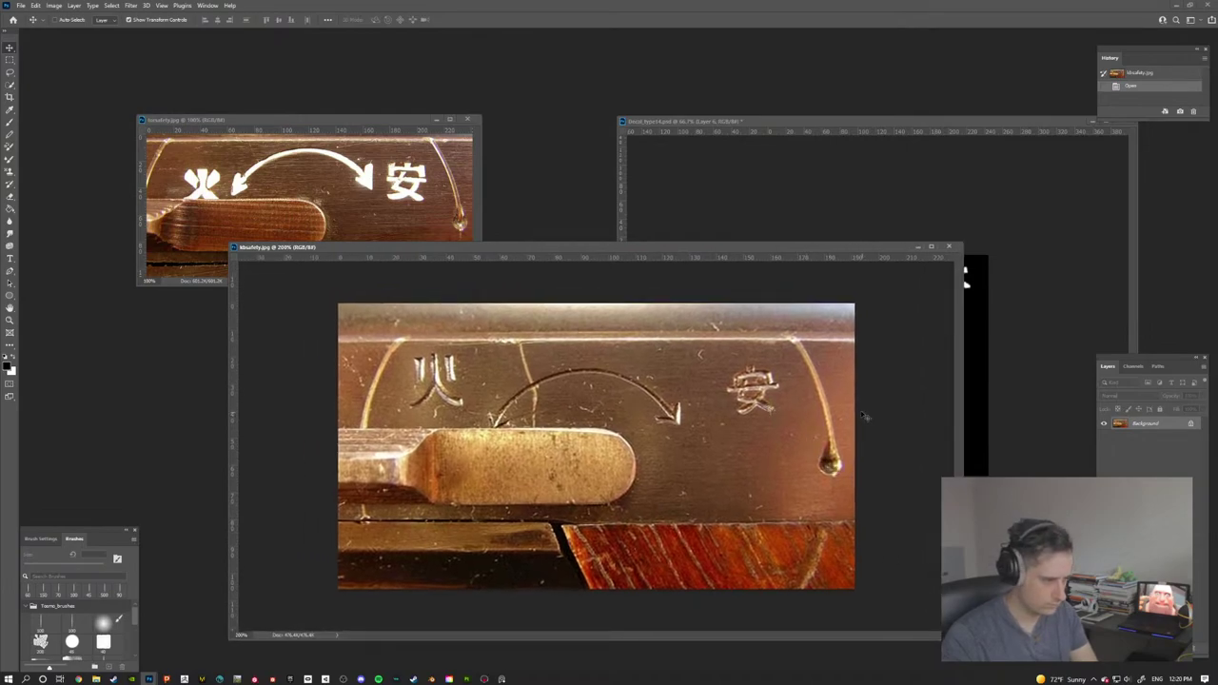
Step: Enlarge the white-filled safety-marking photo's window, examine the arrow and characters at 200%, and return it to 100% out of the way
left_click(329, 139)
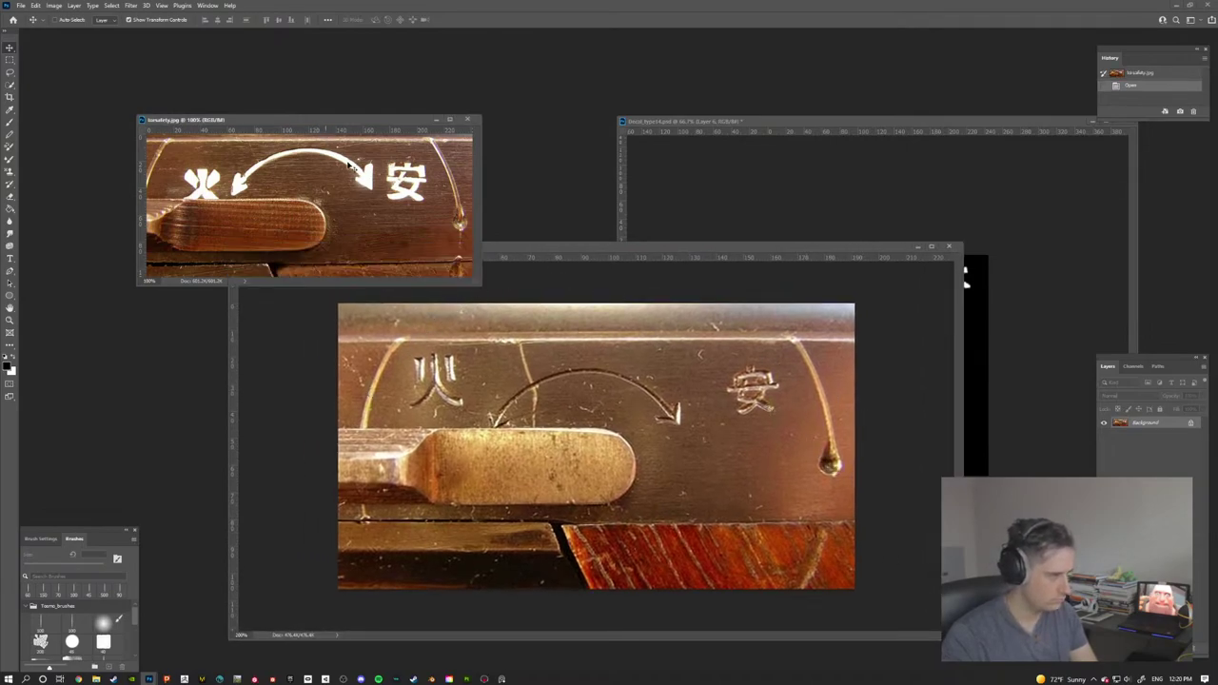
left_click_drag(481, 284, 767, 504)
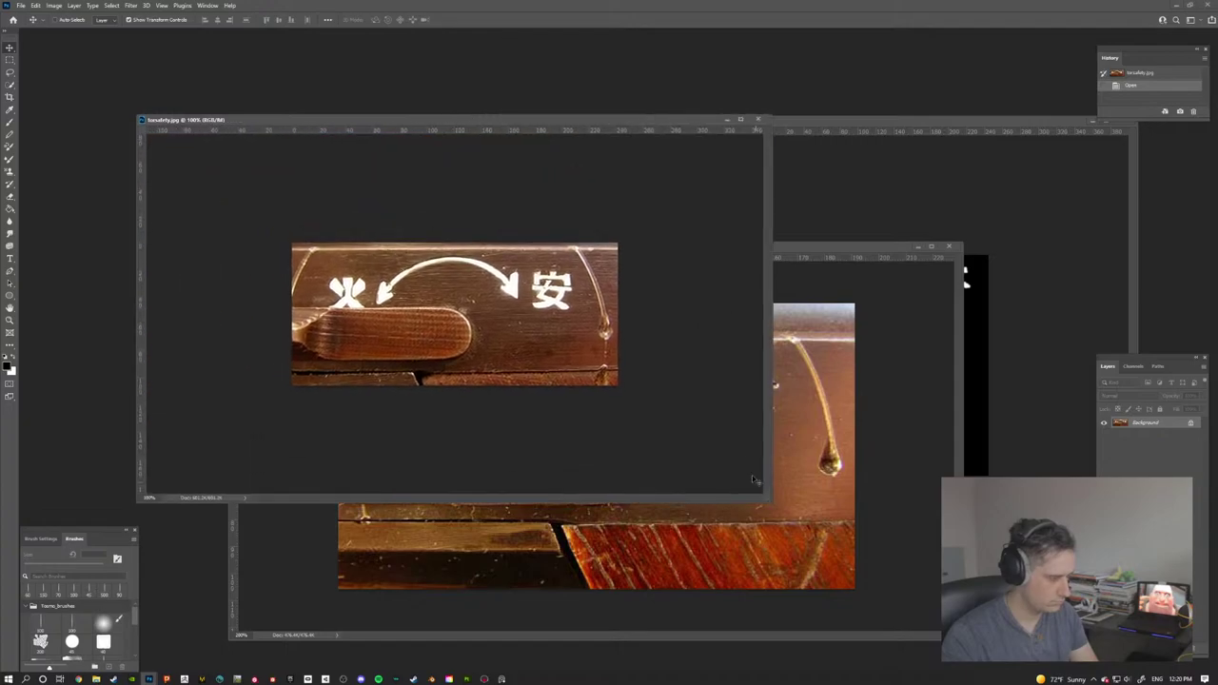
key("ctrl+plus")
mouse_move(675, 381)
left_mouse_down()
mouse_move(515, 387)
mouse_move(666, 365)
mouse_move(687, 374)
left_mouse_up()
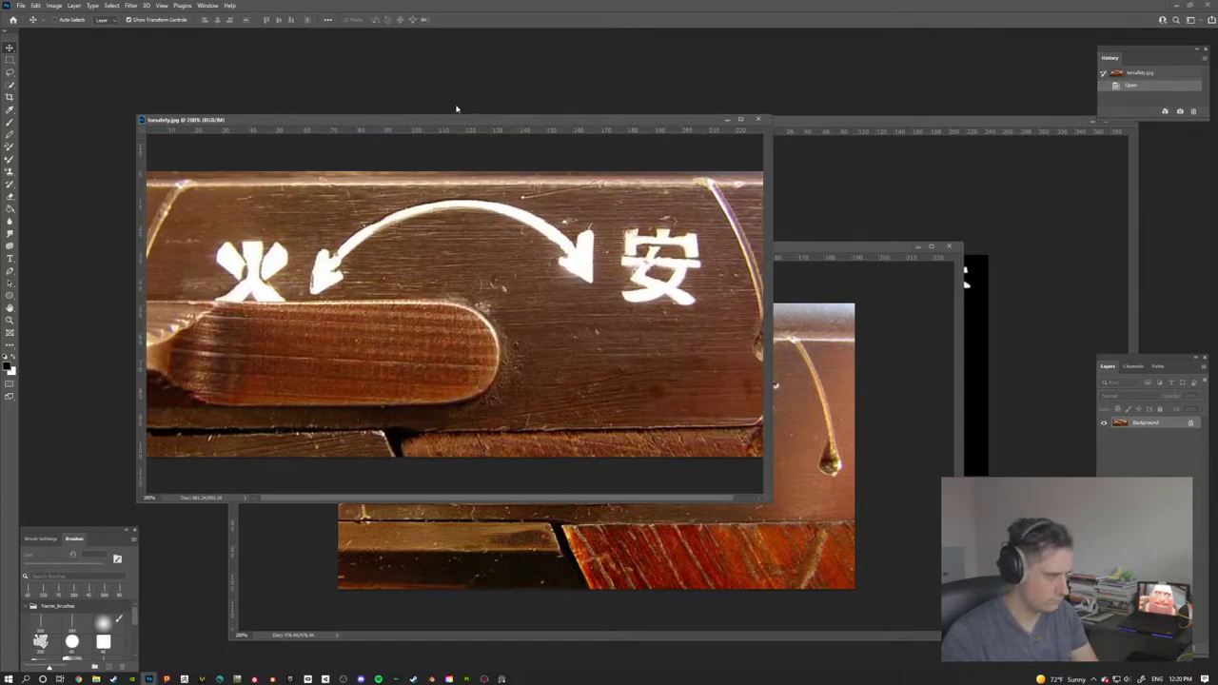
left_click_drag(473, 122, 388, 62)
key("ctrl+minus")
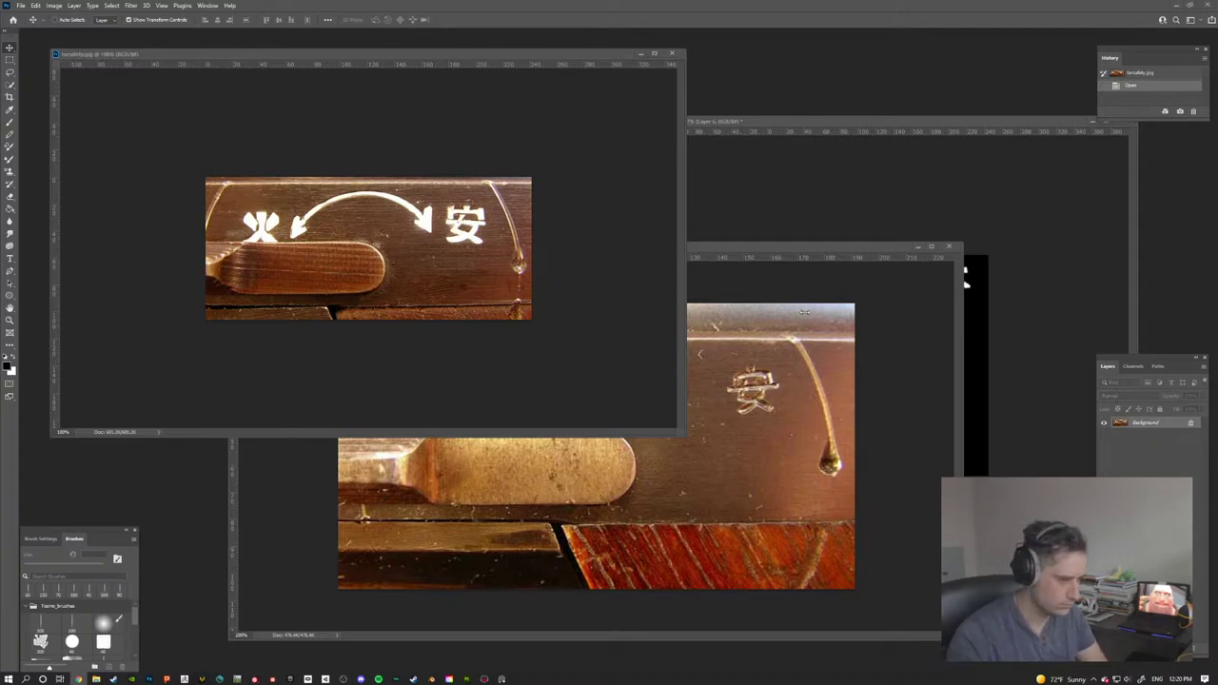
Step: Bring in the photo of the pistol's serial and date markings as a floating window, enlarge it, and zoom to 200%
left_click(752, 249)
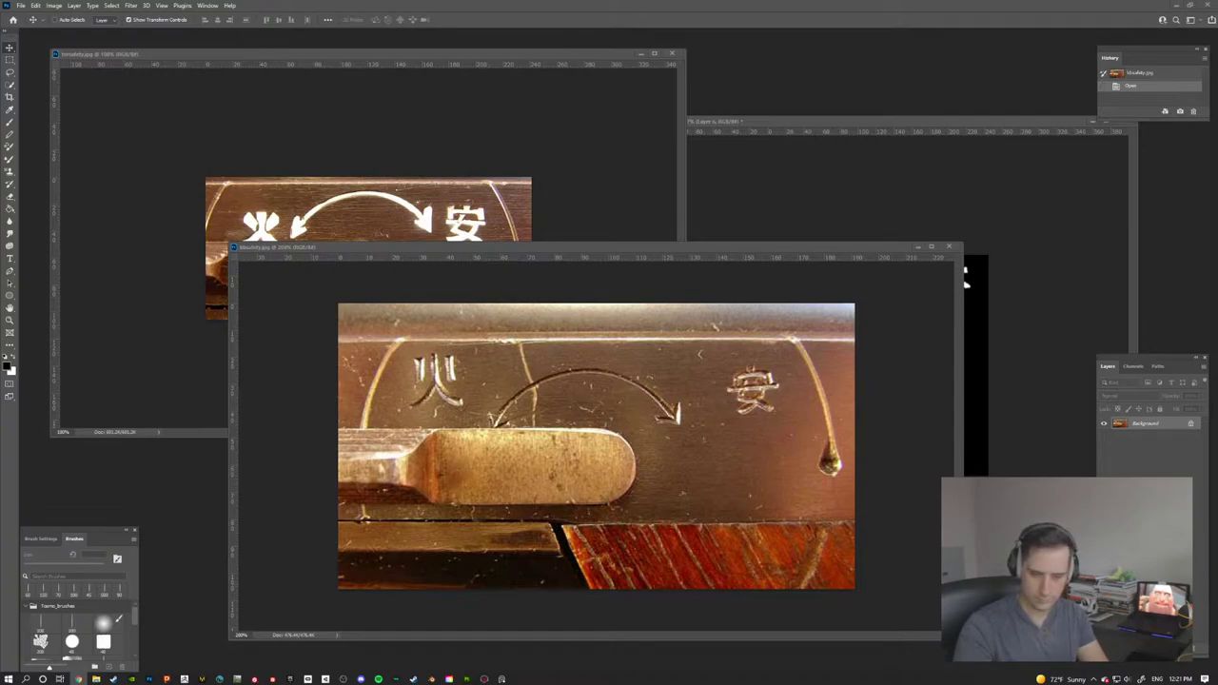
left_click_drag(938, 138, 839, 88)
left_click_drag(76, 35, 196, 136)
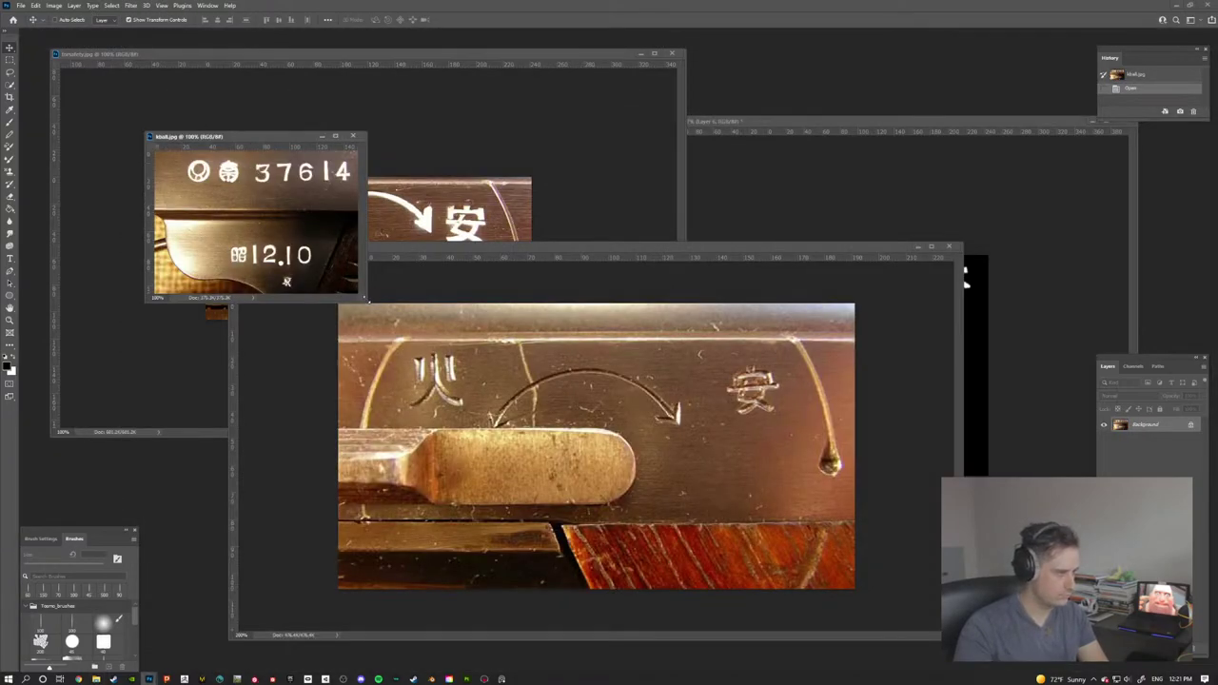
left_click_drag(366, 300, 529, 470)
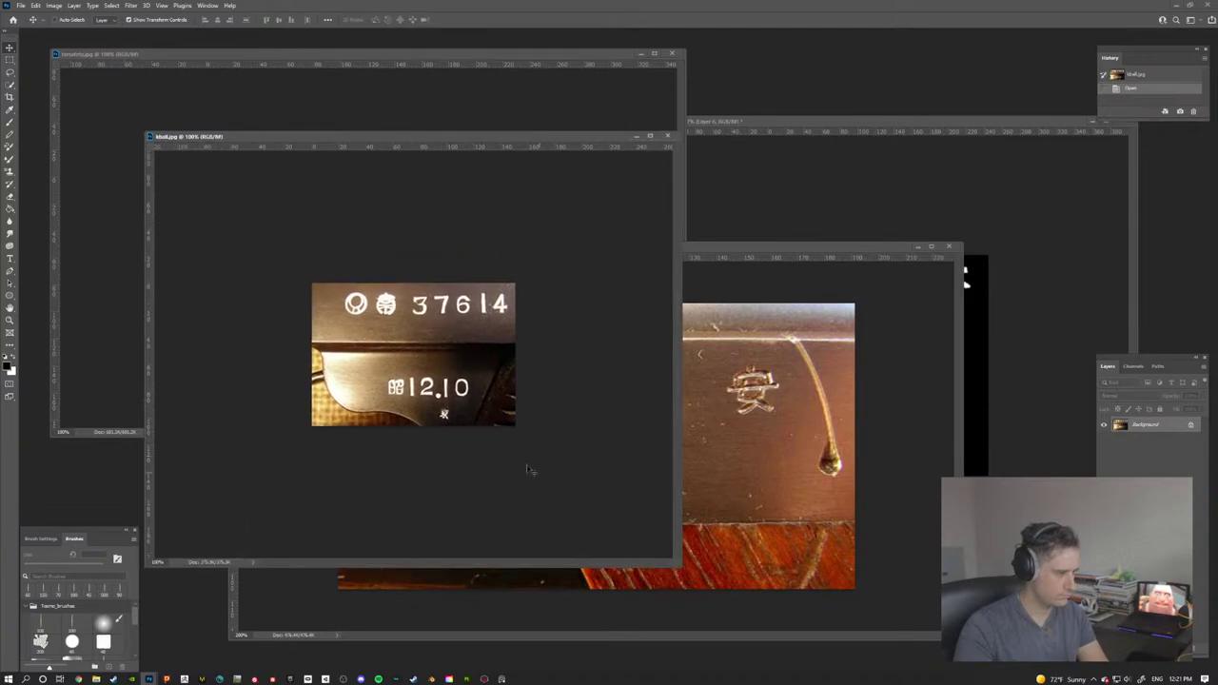
key("ctrl+plus")
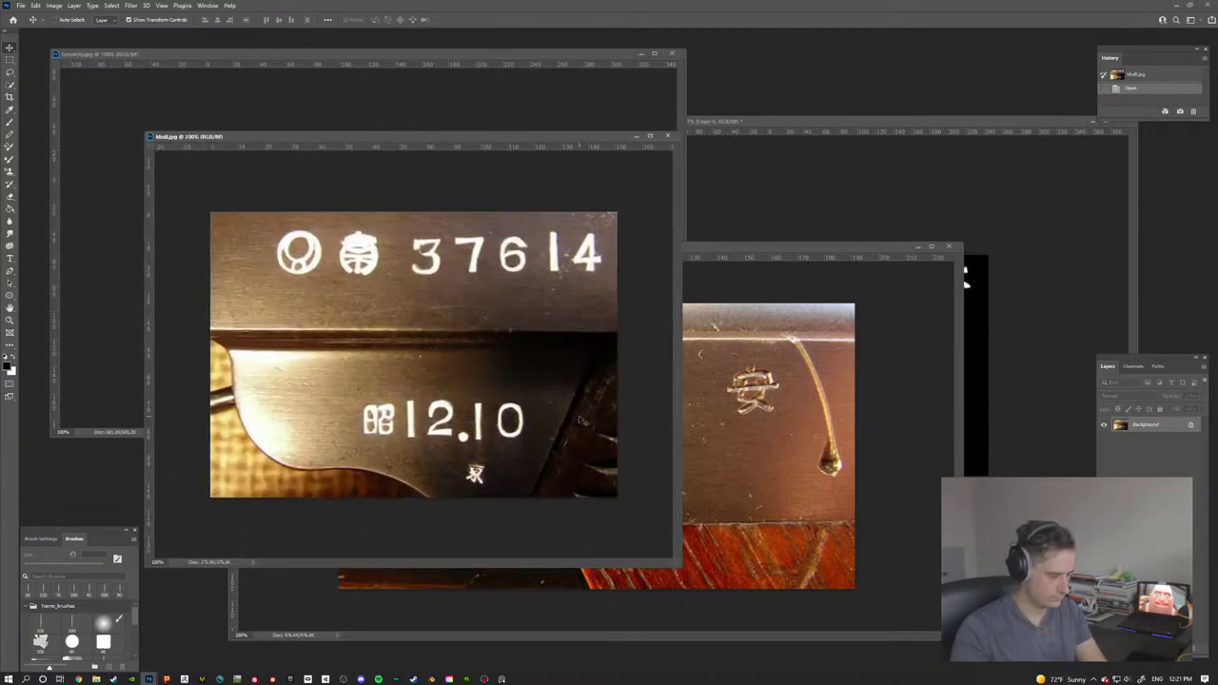
Step: Desaturate the serial and date marking photo completely with Hue/Saturation, setting saturation to -100
key("ctrl+u")
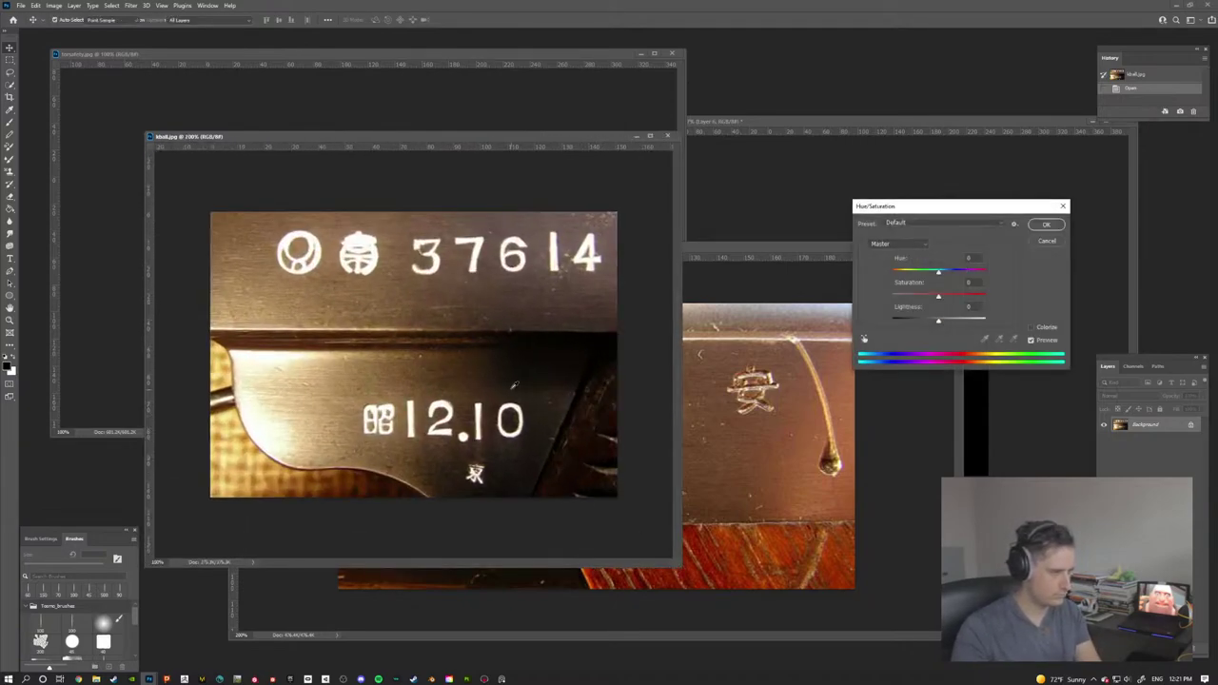
left_click_drag(938, 296, 828, 297)
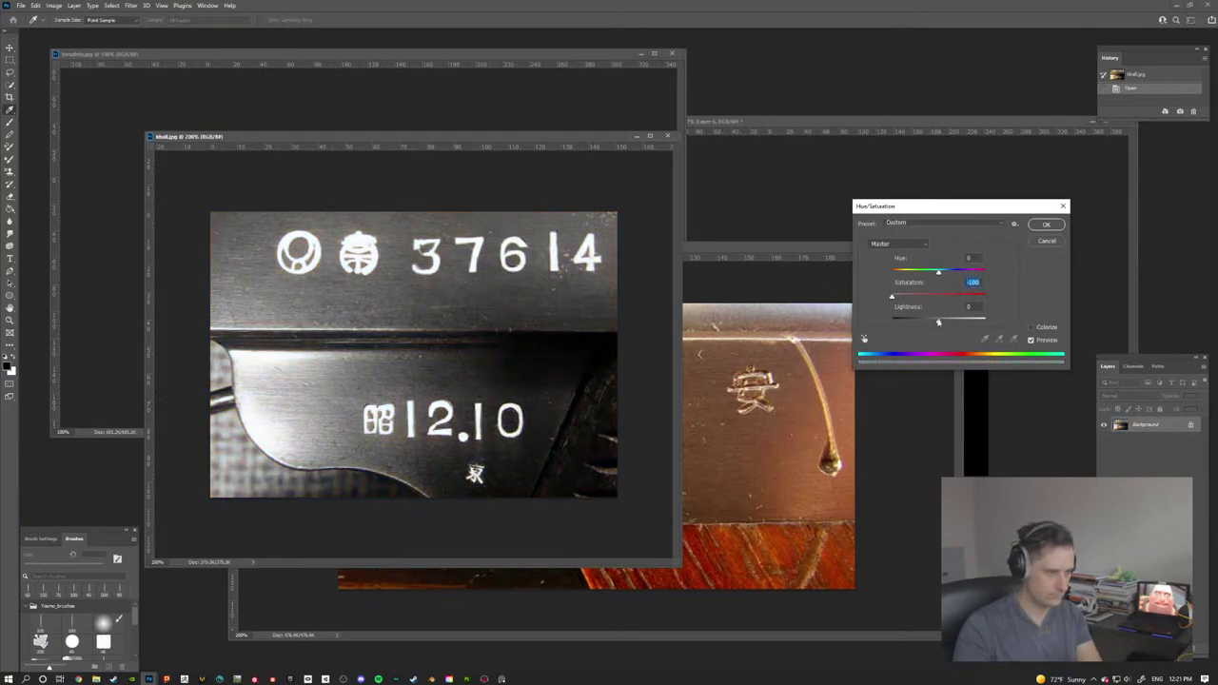
left_click(1044, 226)
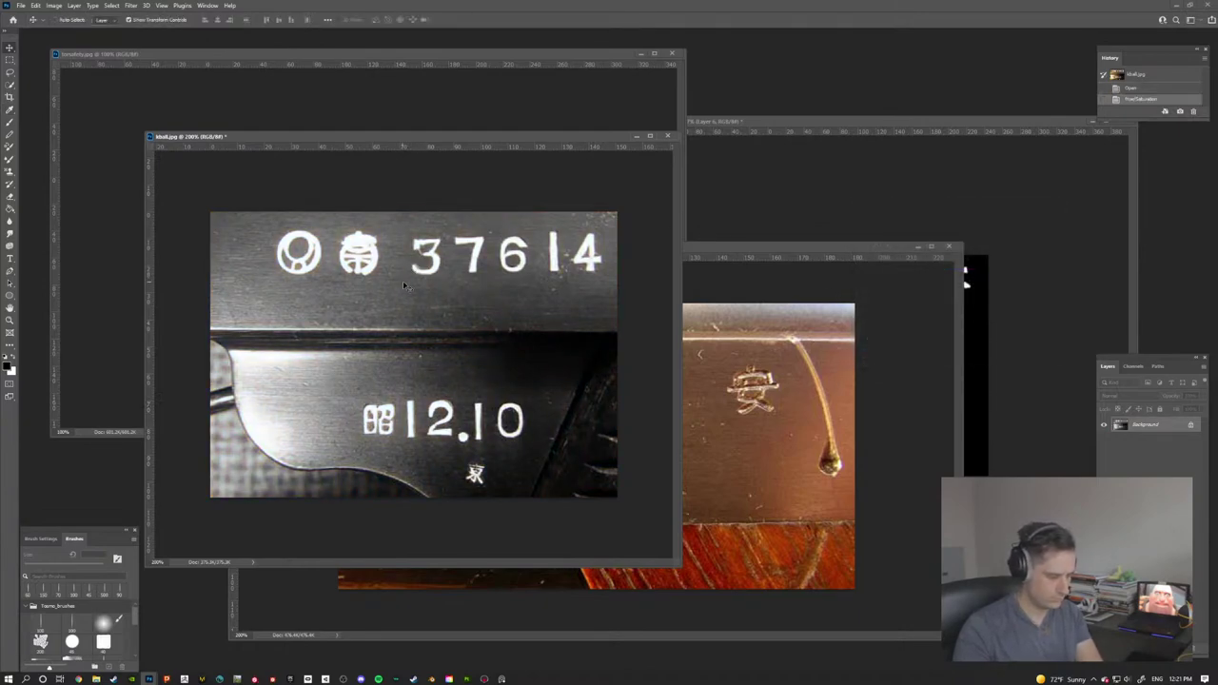
Step: Apply Levels with input black 165 and white 227 to isolate the white markings on a black background
key("ctrl+l")
left_click_drag(401, 396, 615, 160)
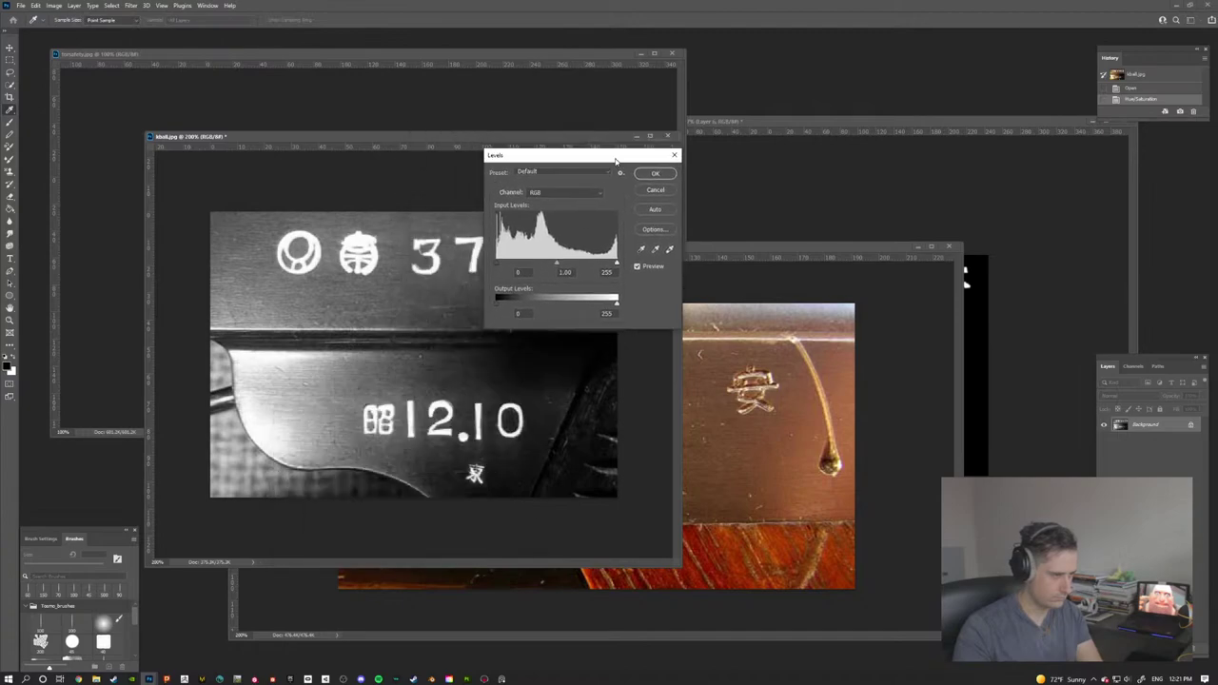
left_click_drag(616, 265, 605, 260)
left_click_drag(498, 264, 575, 272)
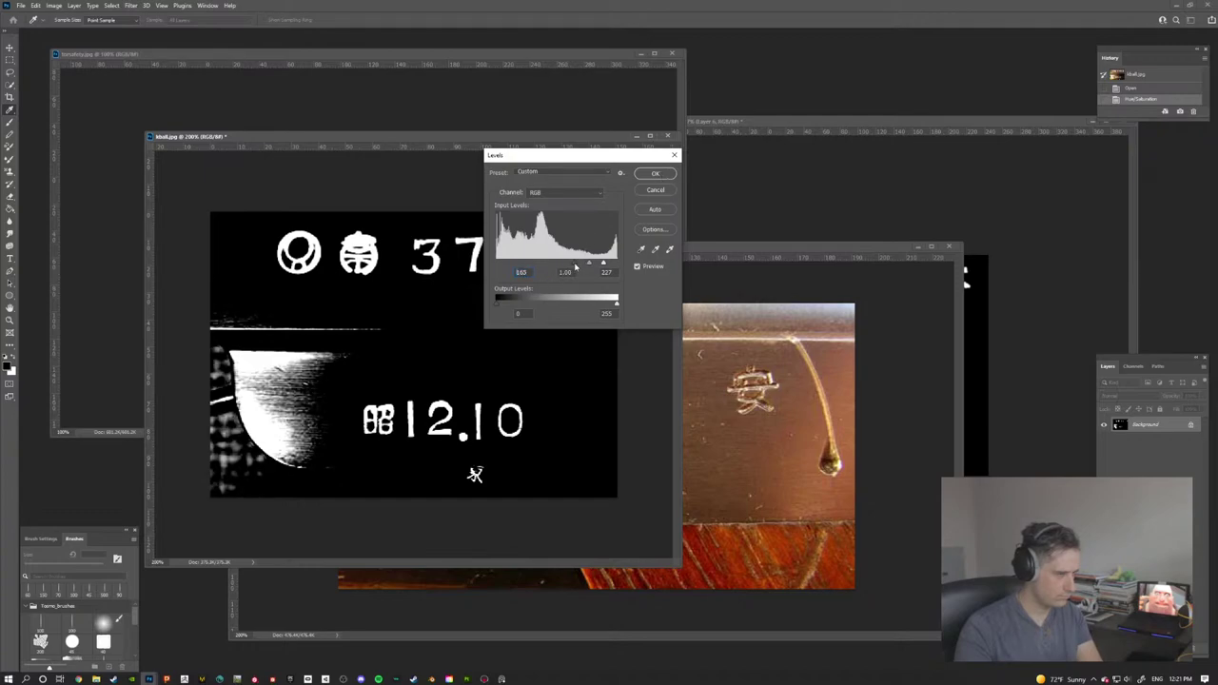
left_click(654, 175)
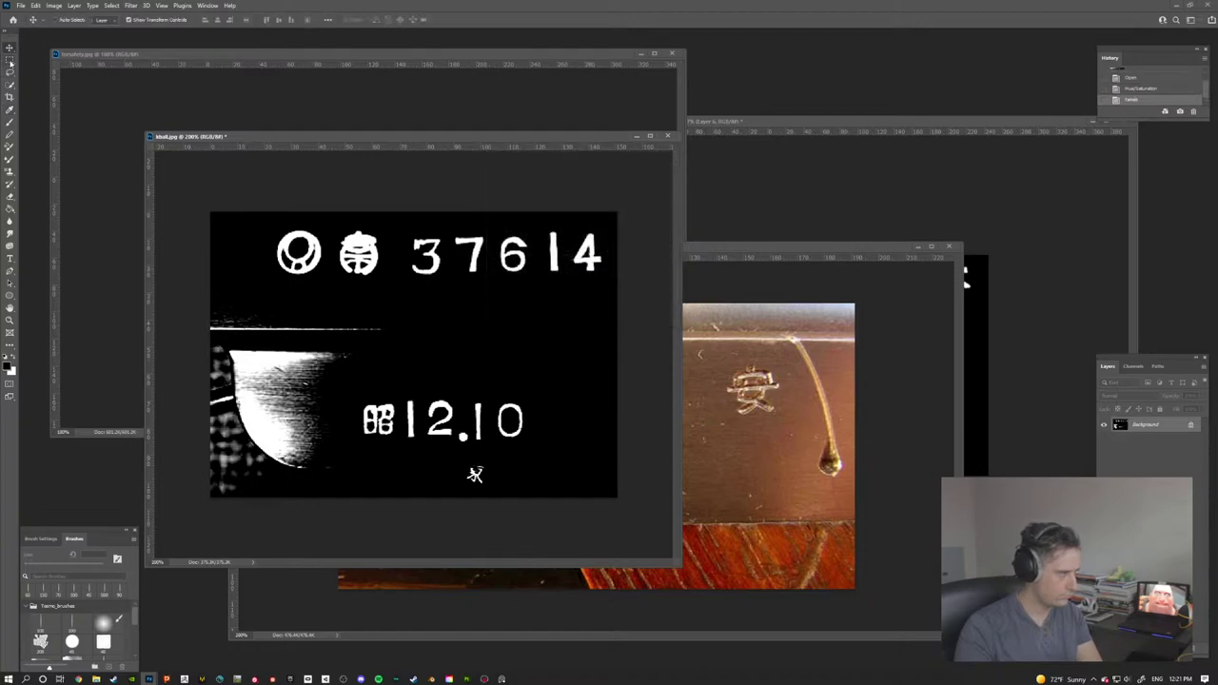
Step: Copy the 昭12.10 date marking from the processed photo and paste it into Decal_type14.psd
key("m")
left_click_drag(350, 390, 540, 455)
left_click(929, 357)
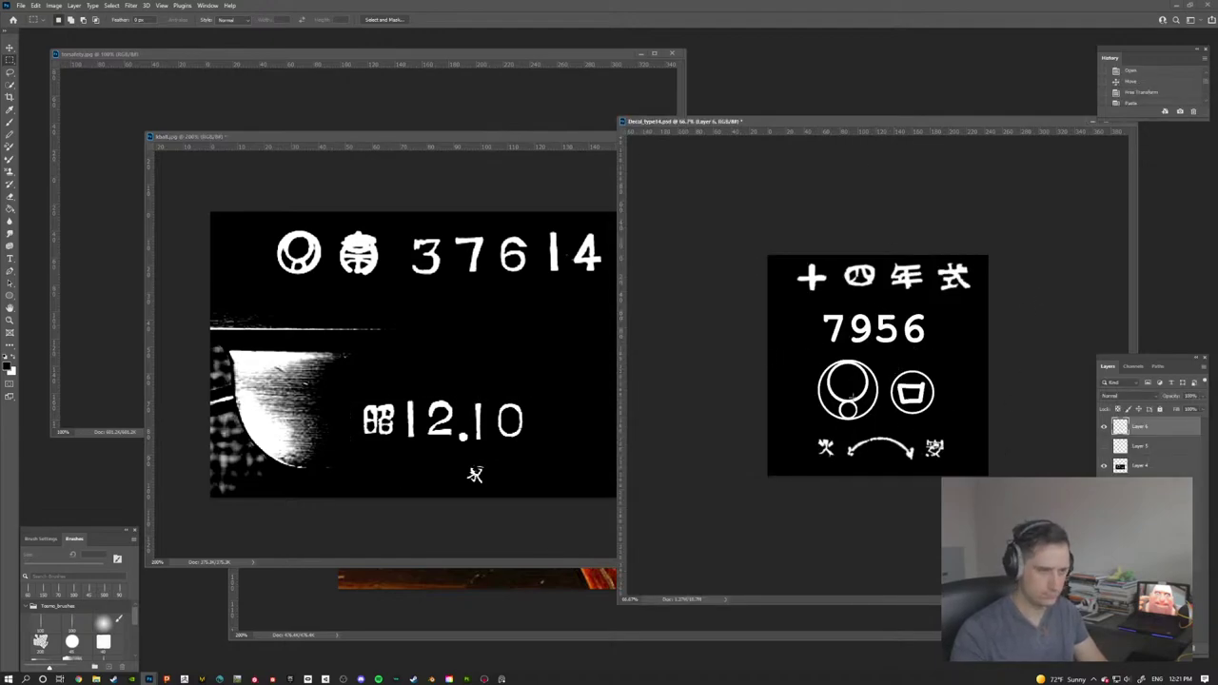
key("ctrl+v")
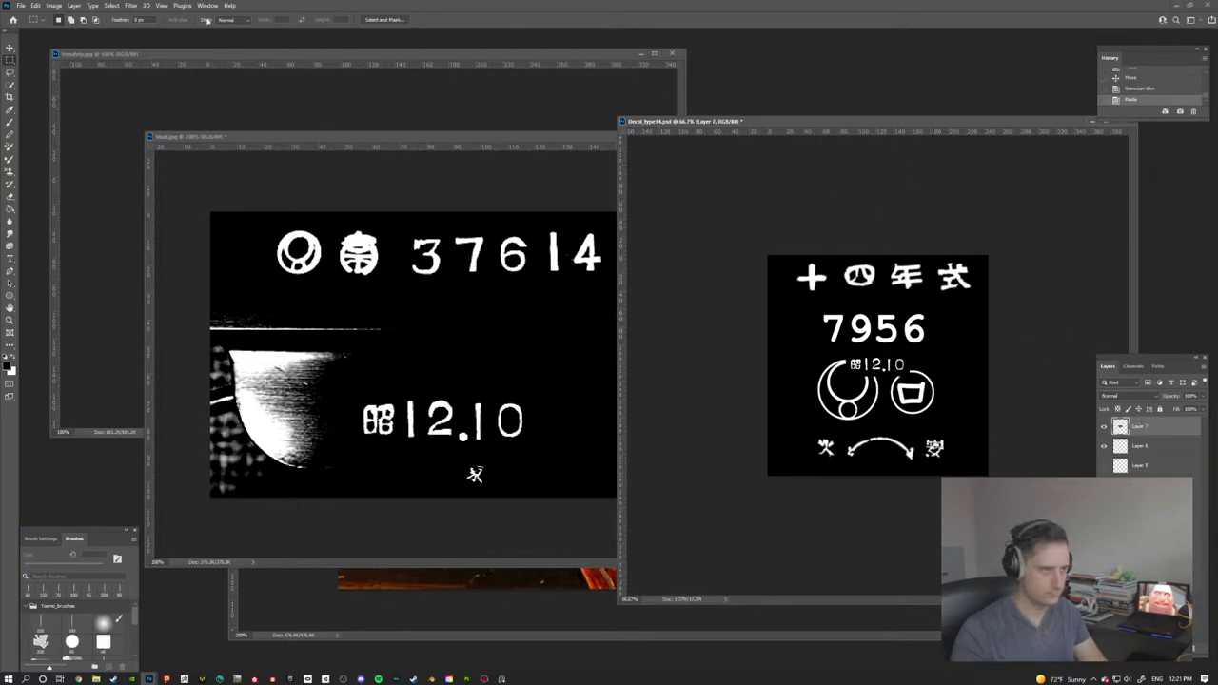
Step: Rotate the pasted date marking 90 degrees, enlarge it, and place it vertically beside the 7956 number and round emblems
key("v")
left_click_drag(876, 365, 891, 433)
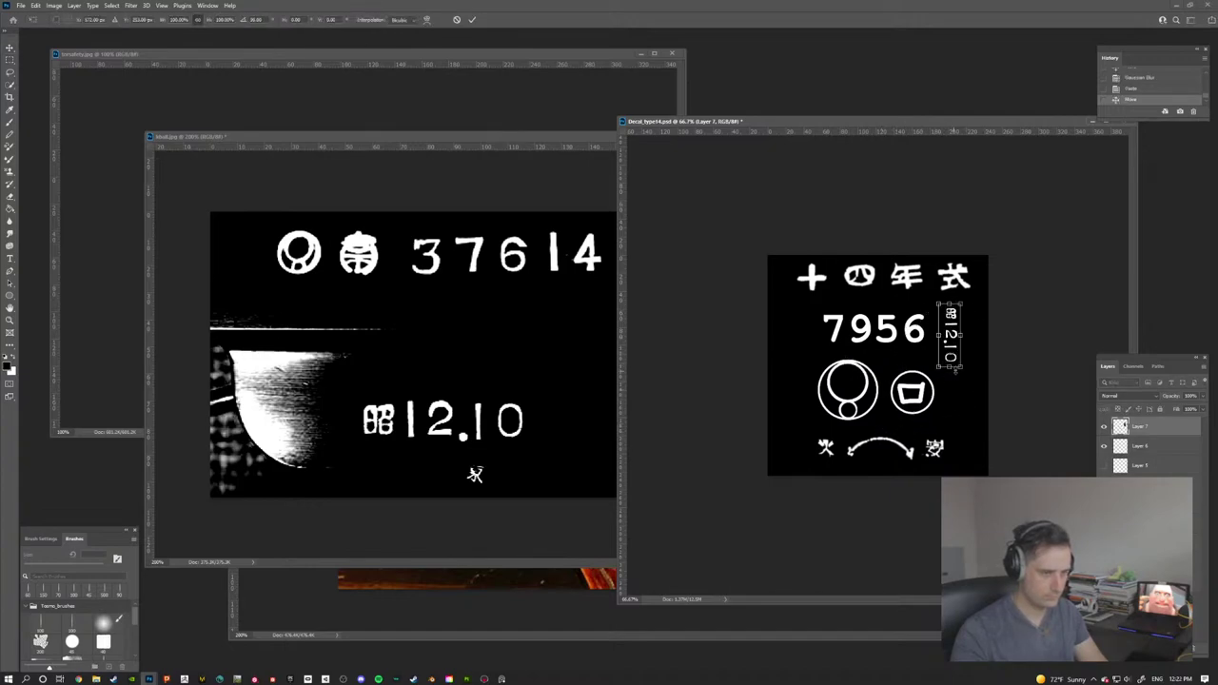
mouse_move(963, 370)
left_mouse_down()
mouse_move(985, 366)
mouse_move(1006, 392)
mouse_move(985, 399)
mouse_move(976, 388)
left_mouse_up()
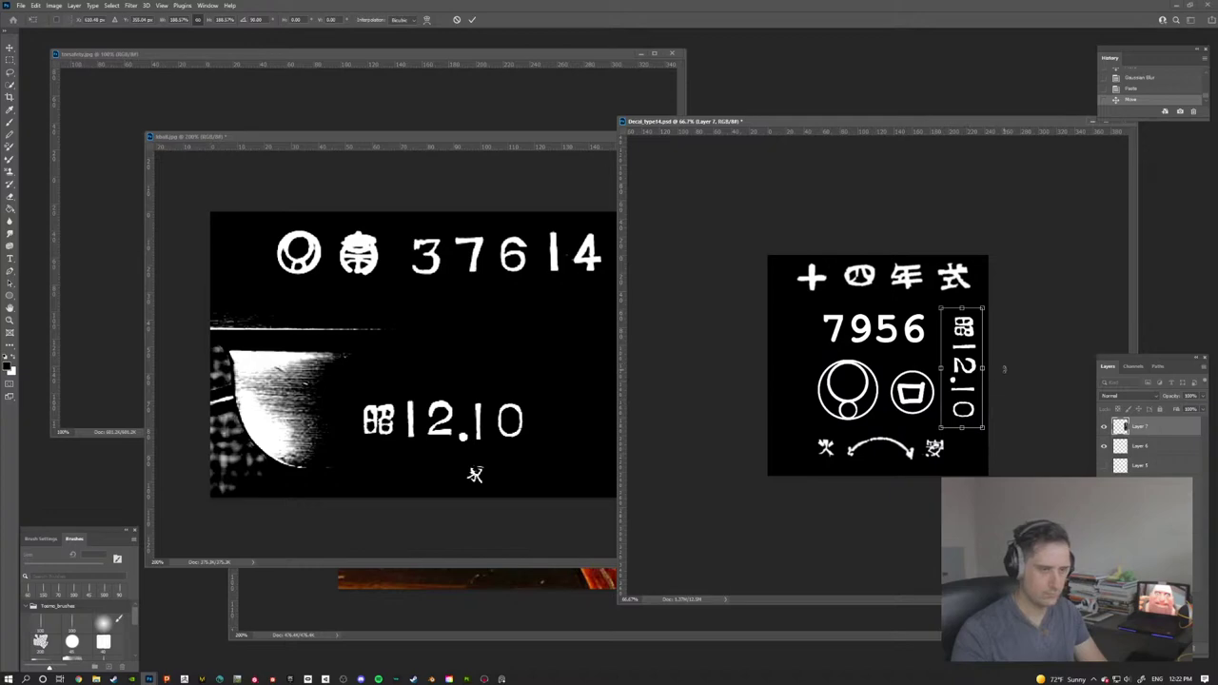
key("ctrl+plus")
key("ctrl+plus")
left_click_drag(978, 307, 781, 302)
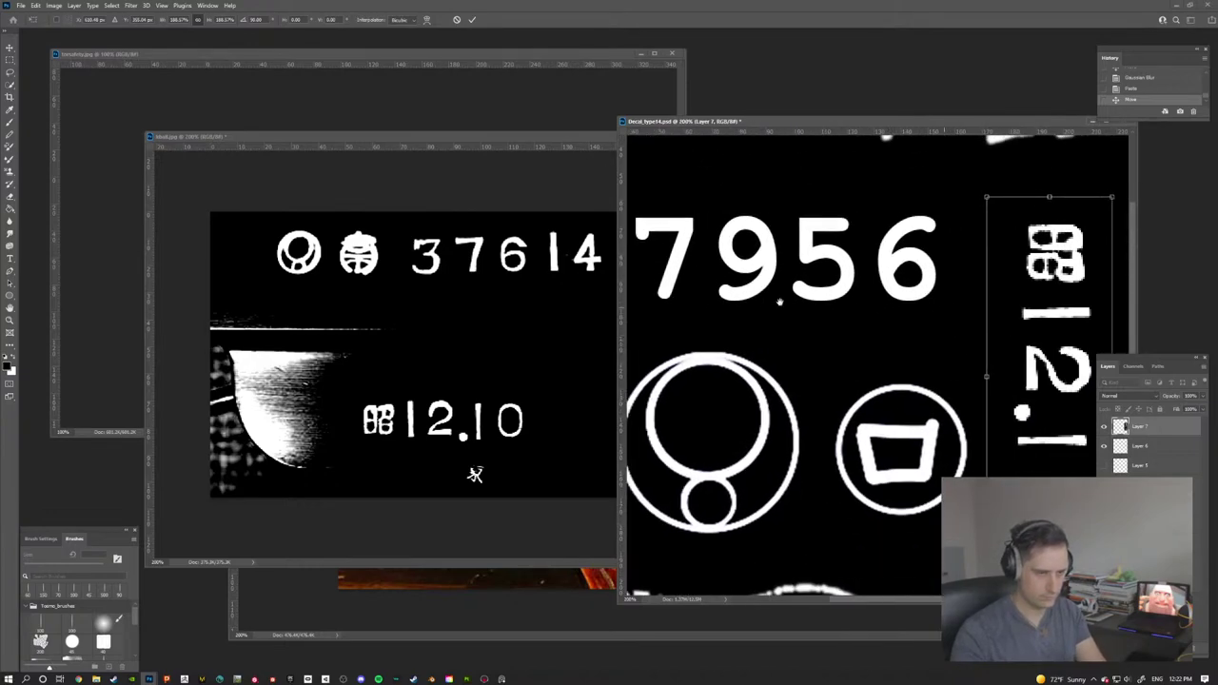
key("Return")
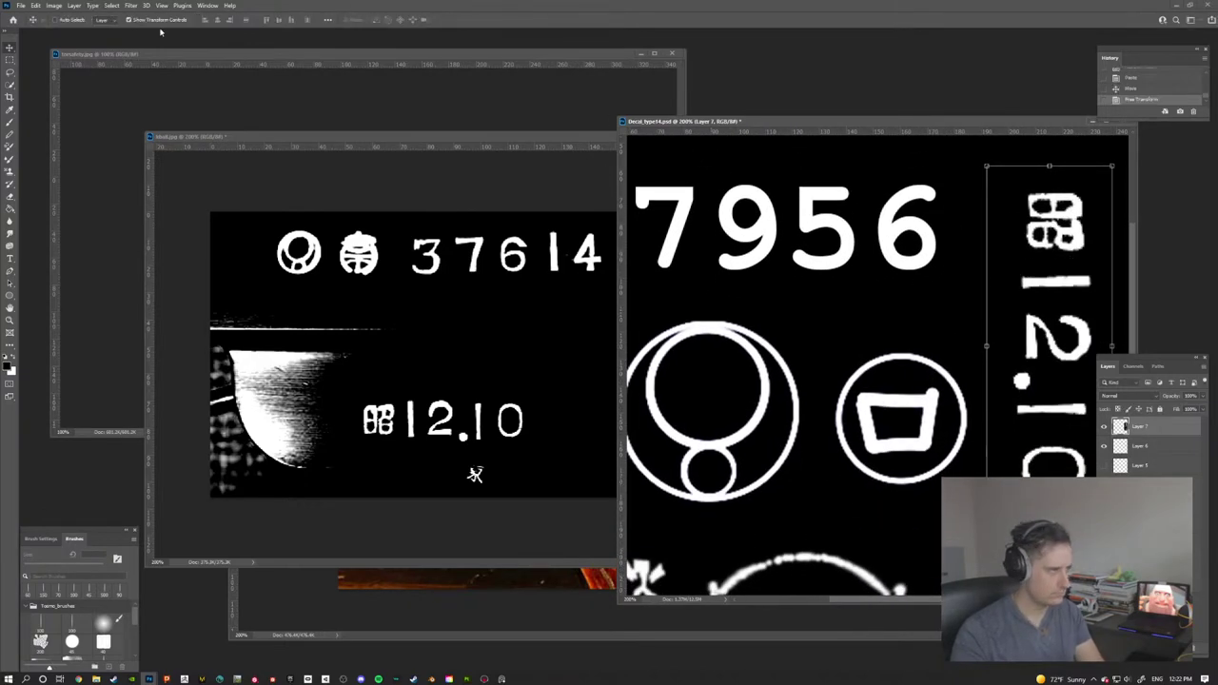
Step: Soften the vertical date marking's jagged edges with a slight Gaussian Blur and check the whole decal sheet
left_click(130, 5)
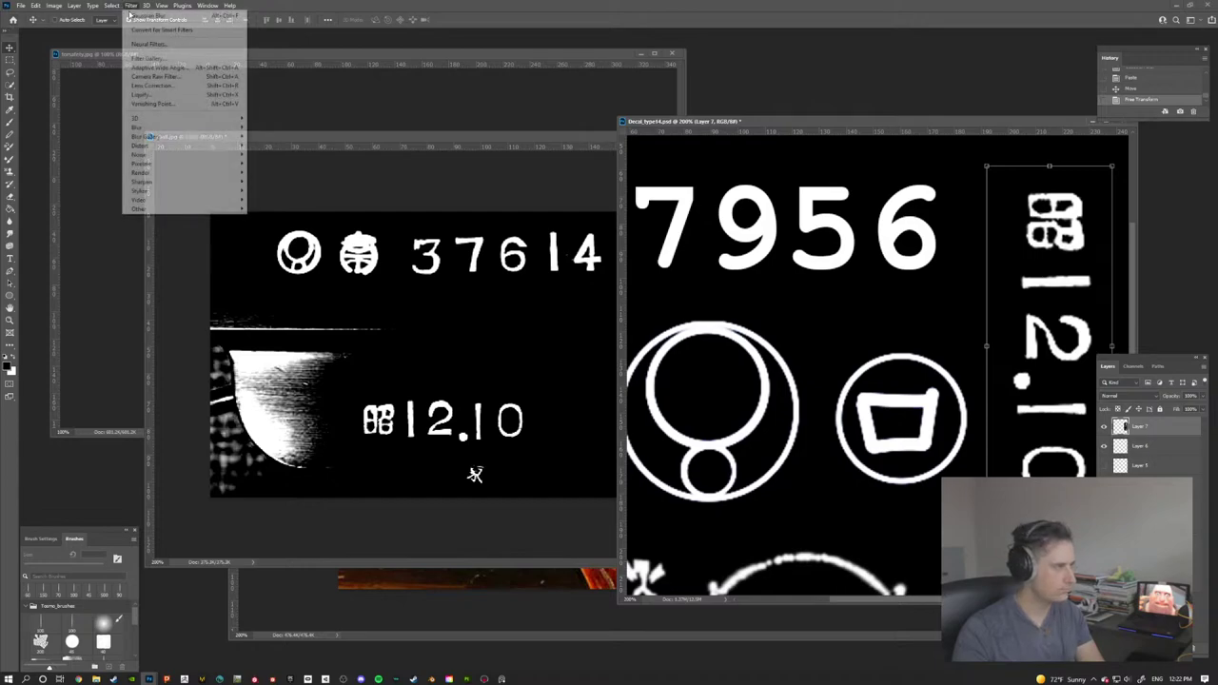
mouse_move(157, 126)
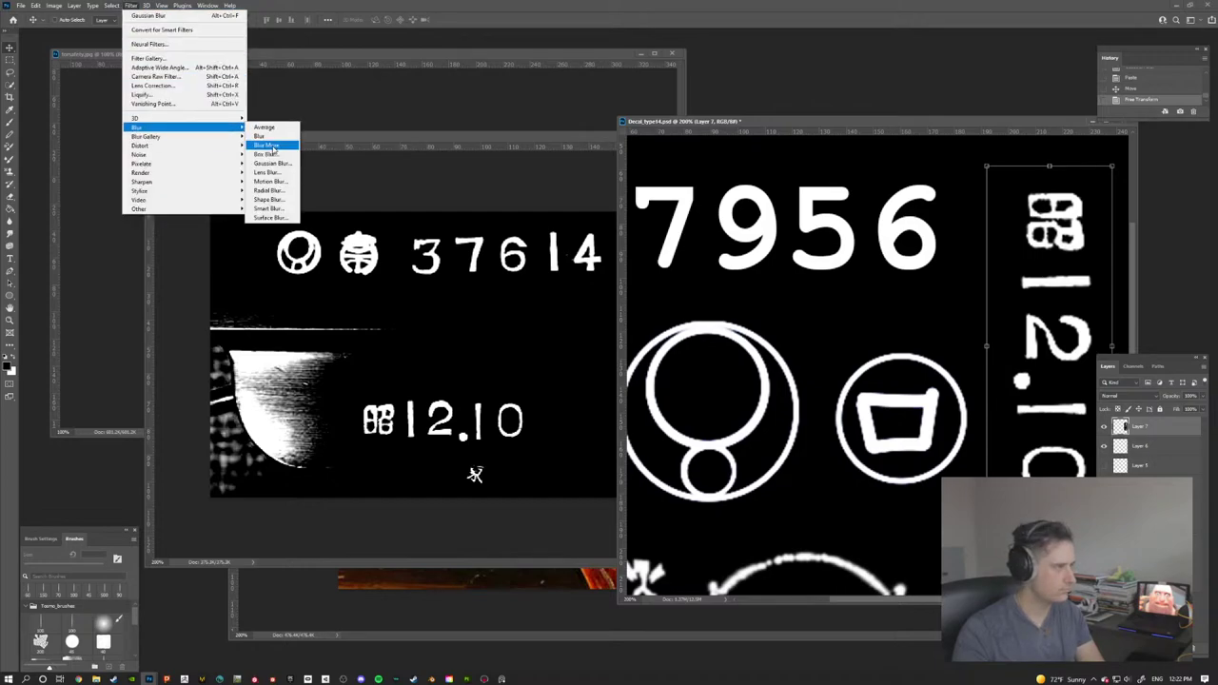
left_click(275, 164)
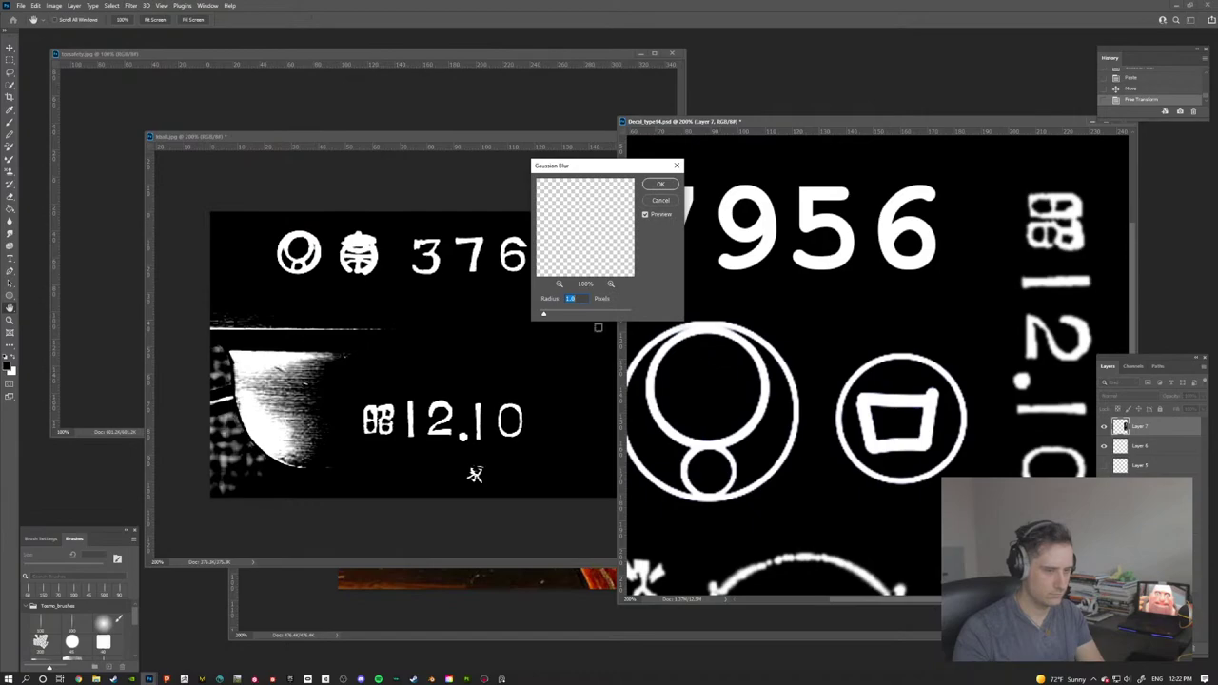
left_click(661, 183)
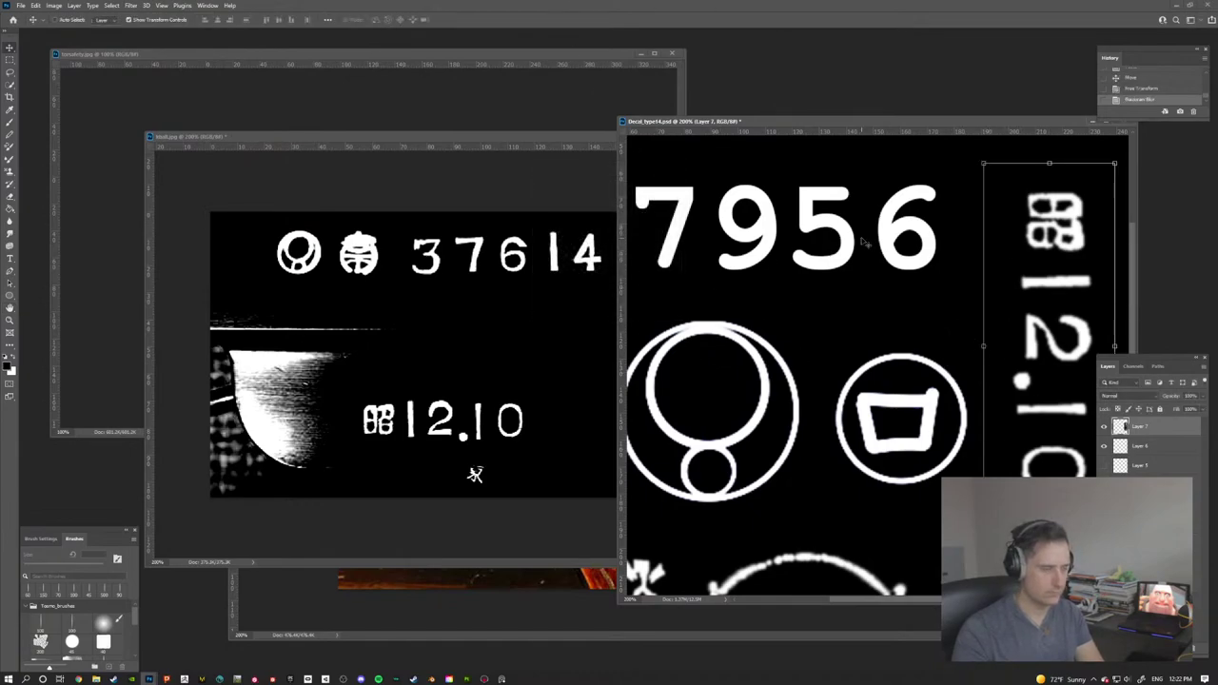
scroll(868, 261, "down", 1)
scroll(868, 261, "down", 2, "alt")
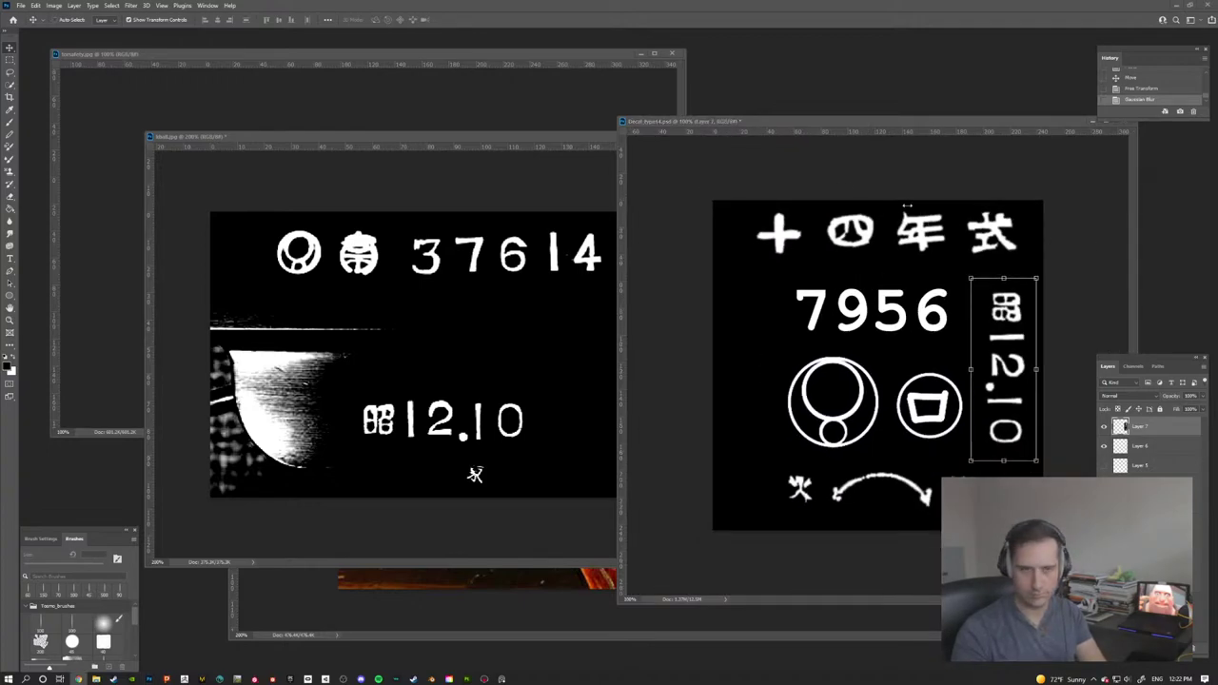
left_click(20, 6)
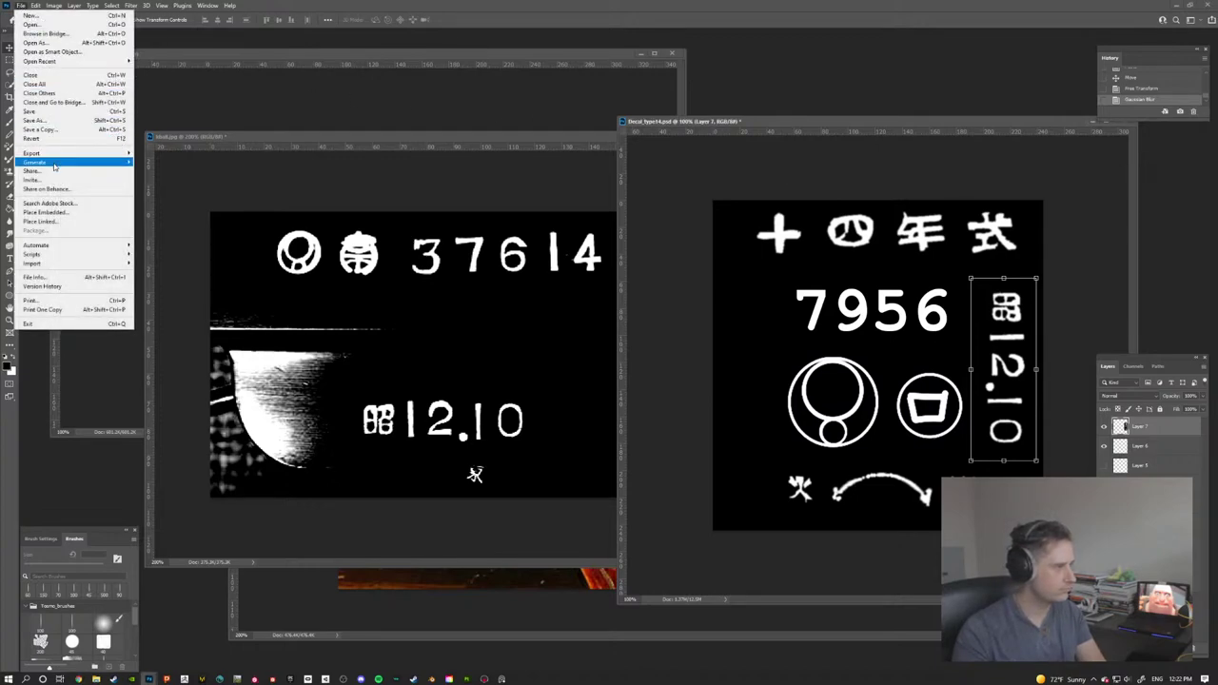
left_click(38, 121)
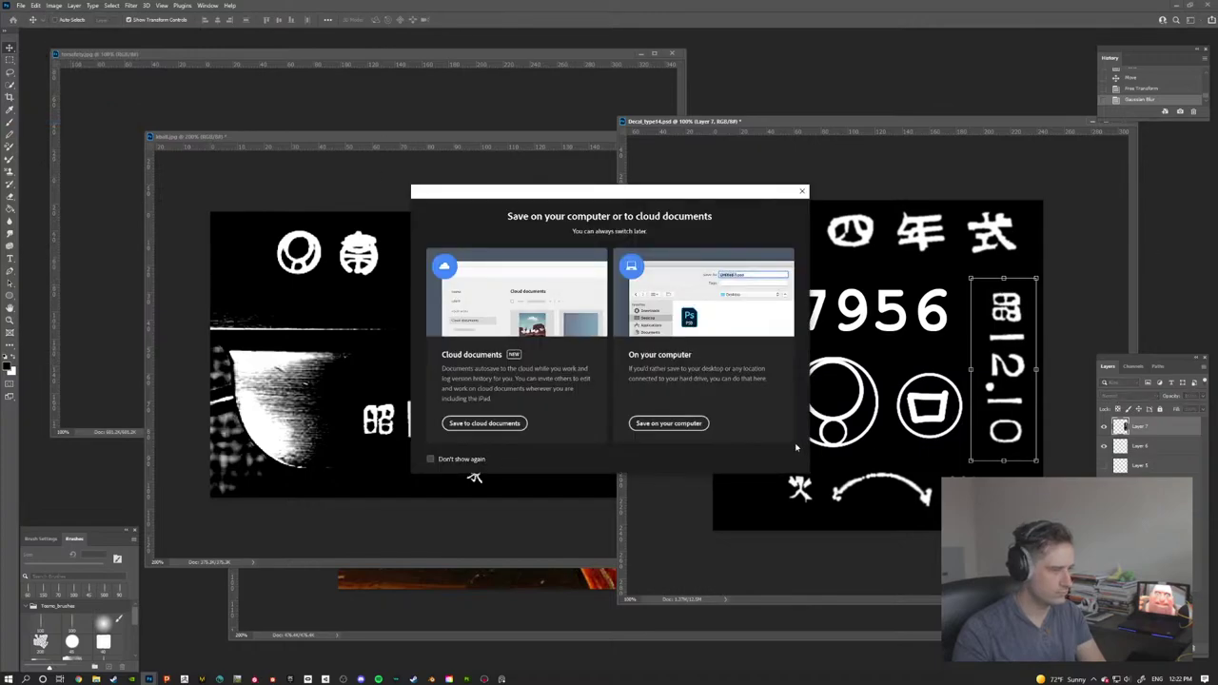
key("Escape")
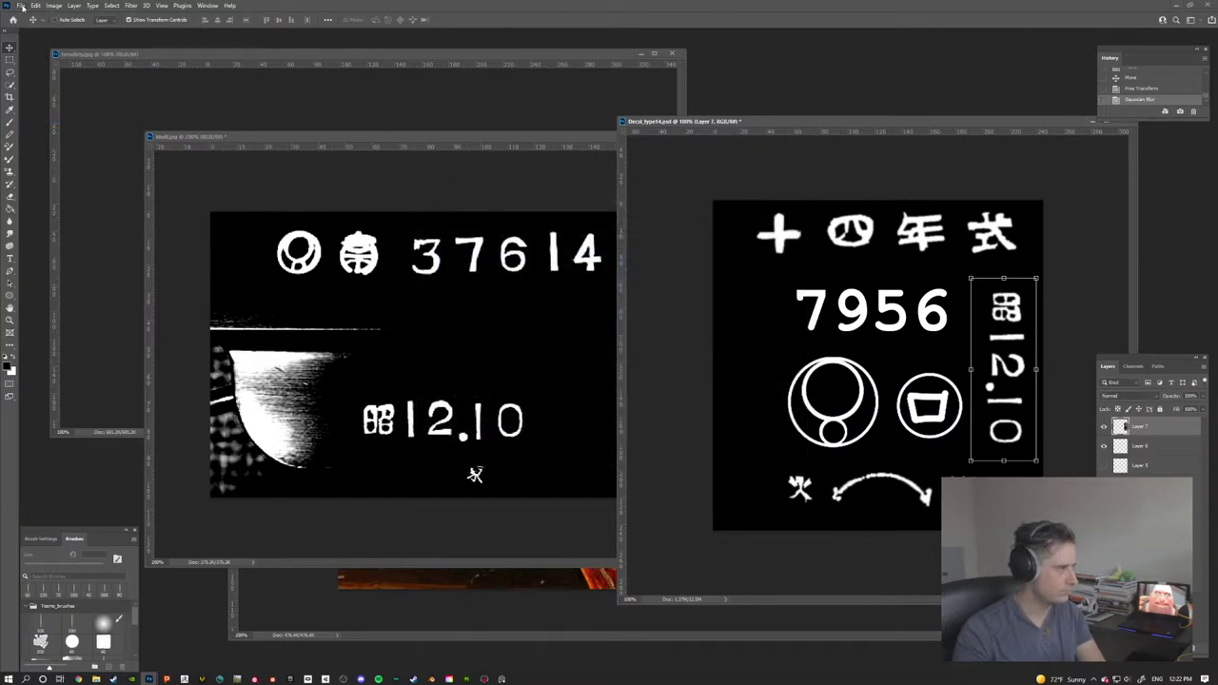
Step: Export the decal sheet at 100% scale as a PNG named Decal_type14_01 in the Nambu Pistol folder
left_click(20, 6)
mouse_move(42, 154)
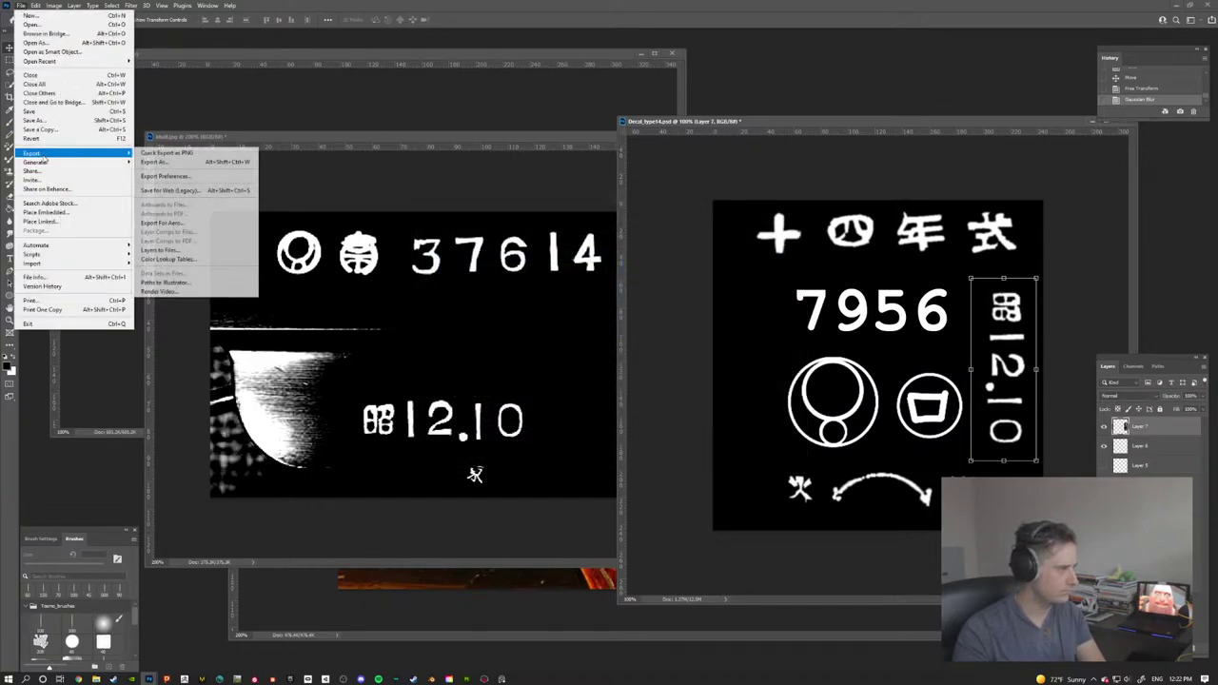
left_click(181, 164)
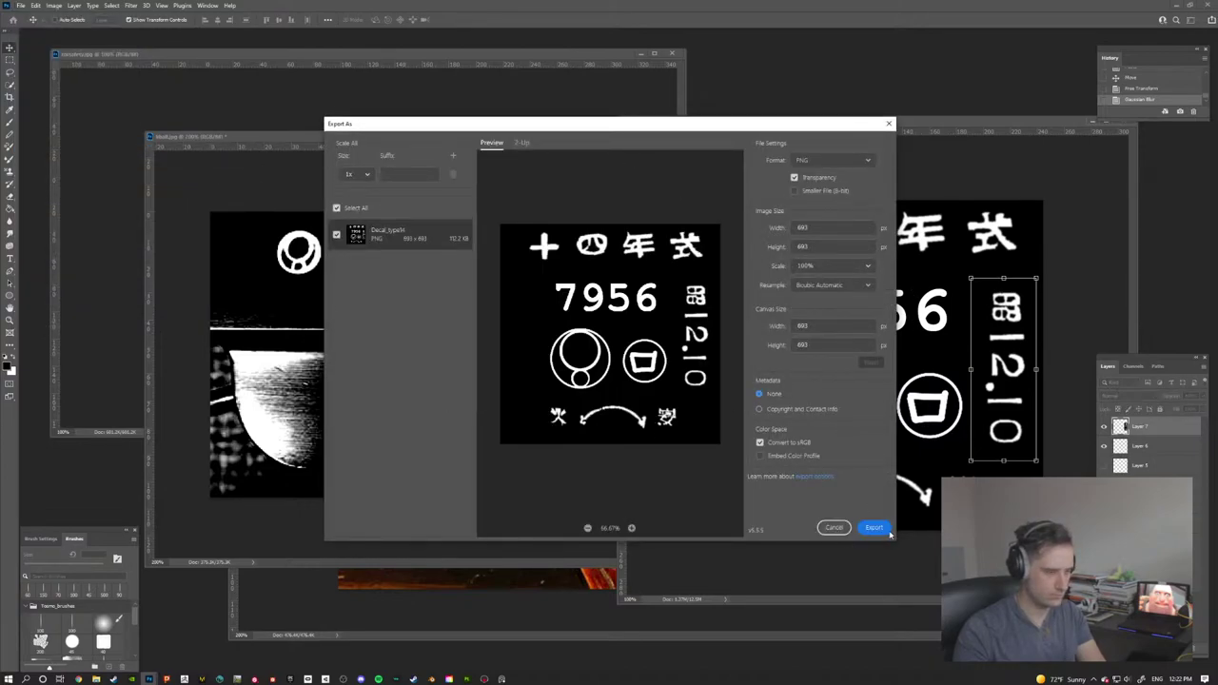
left_click(885, 531)
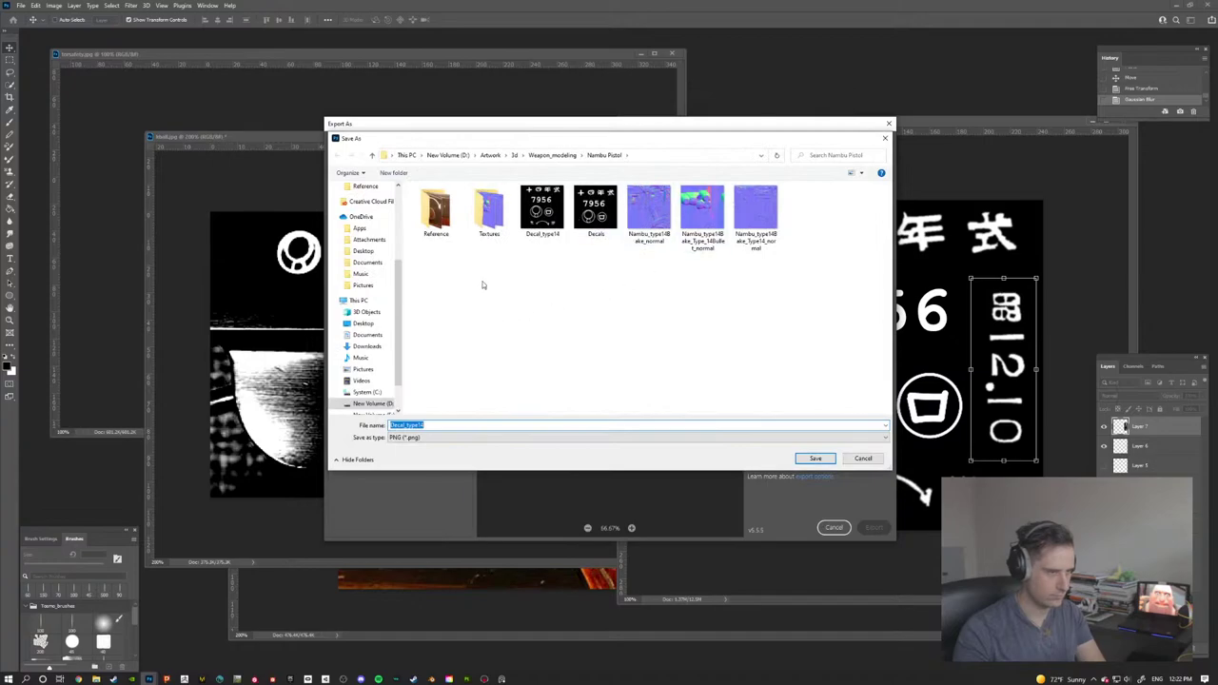
left_click(447, 426)
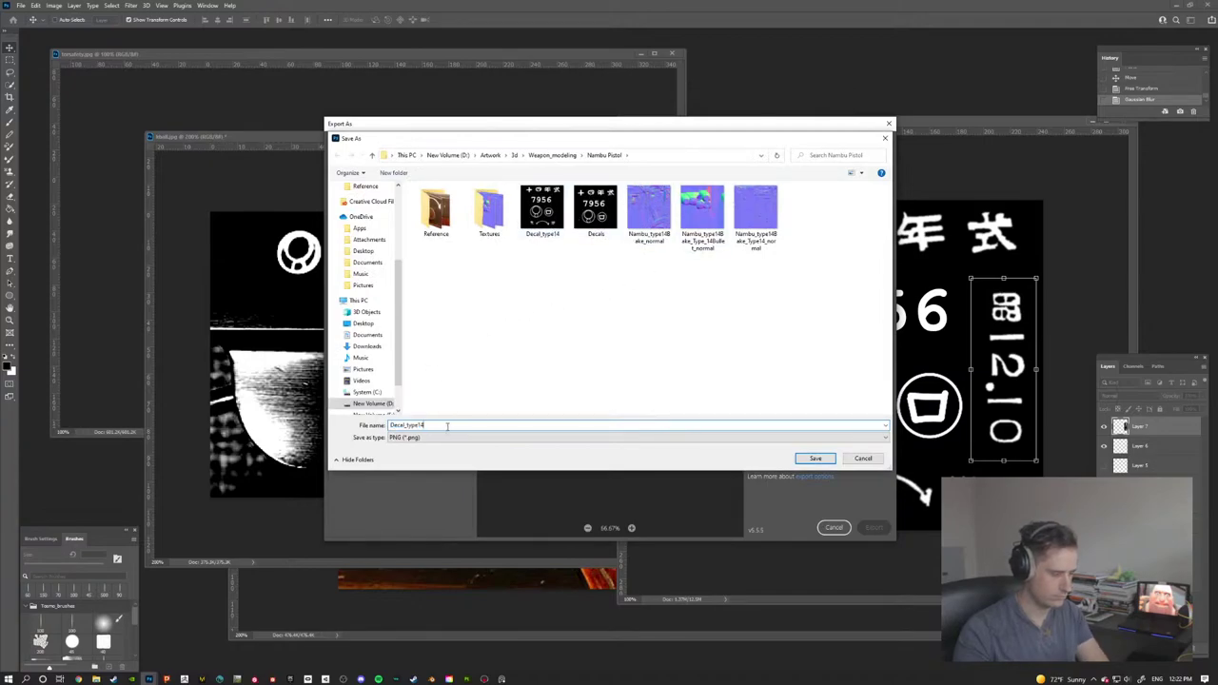
key("Return")
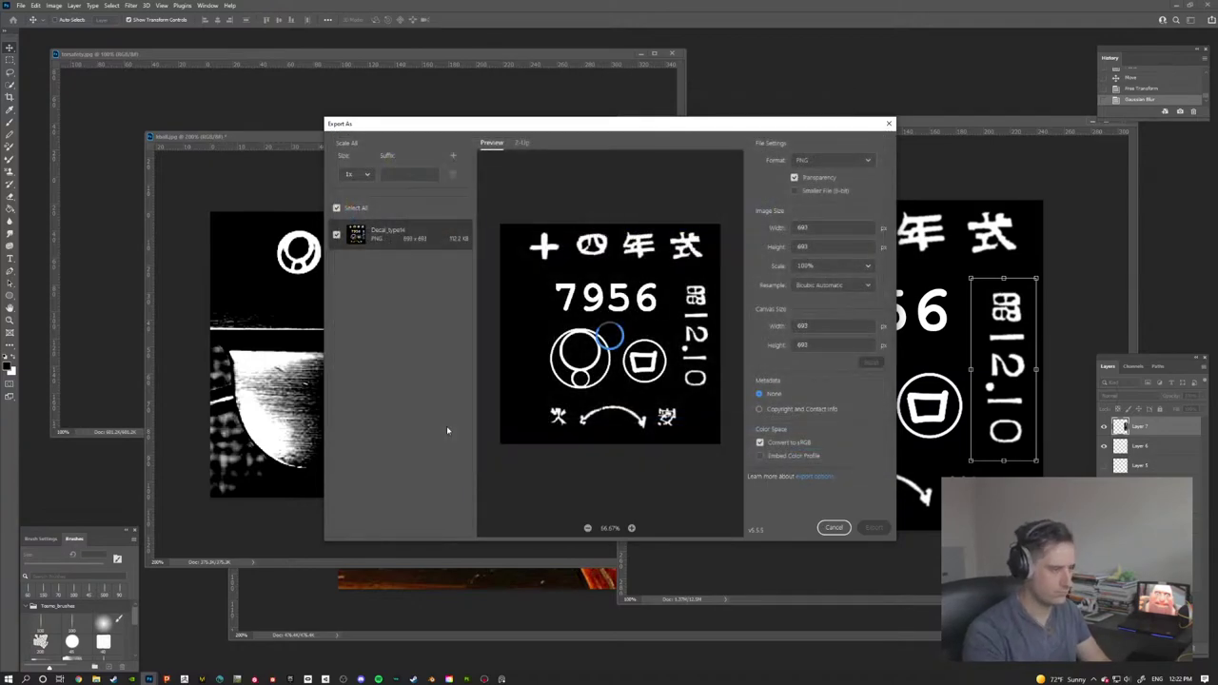
Step: Switch to Substance 3D Painter and import Decal_type14_01.png as a texture into the current project
left_click(486, 676)
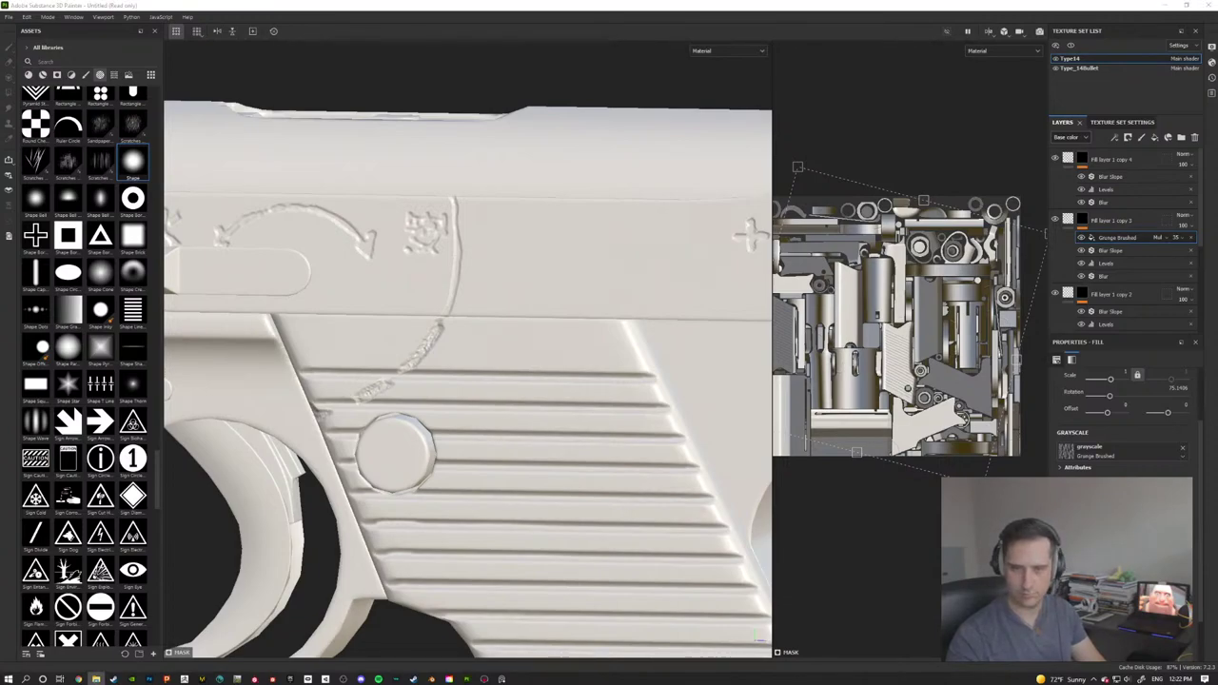
left_click_drag(2, 238, 101, 185)
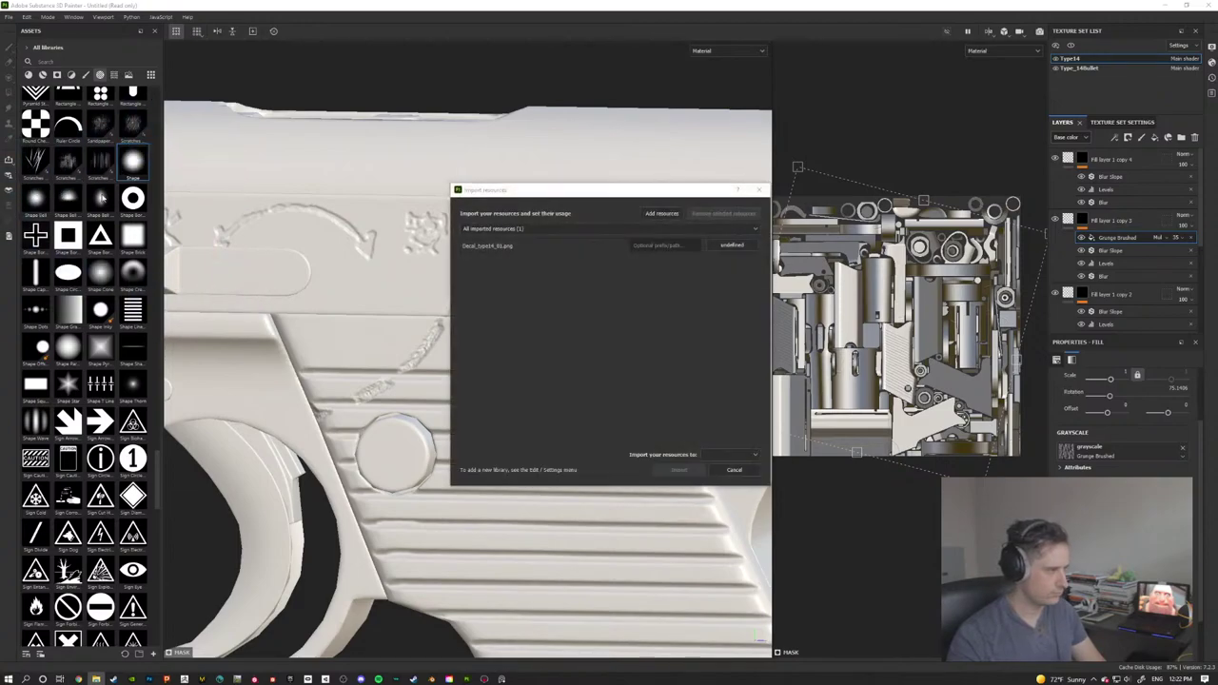
left_click(728, 245)
left_click(757, 284)
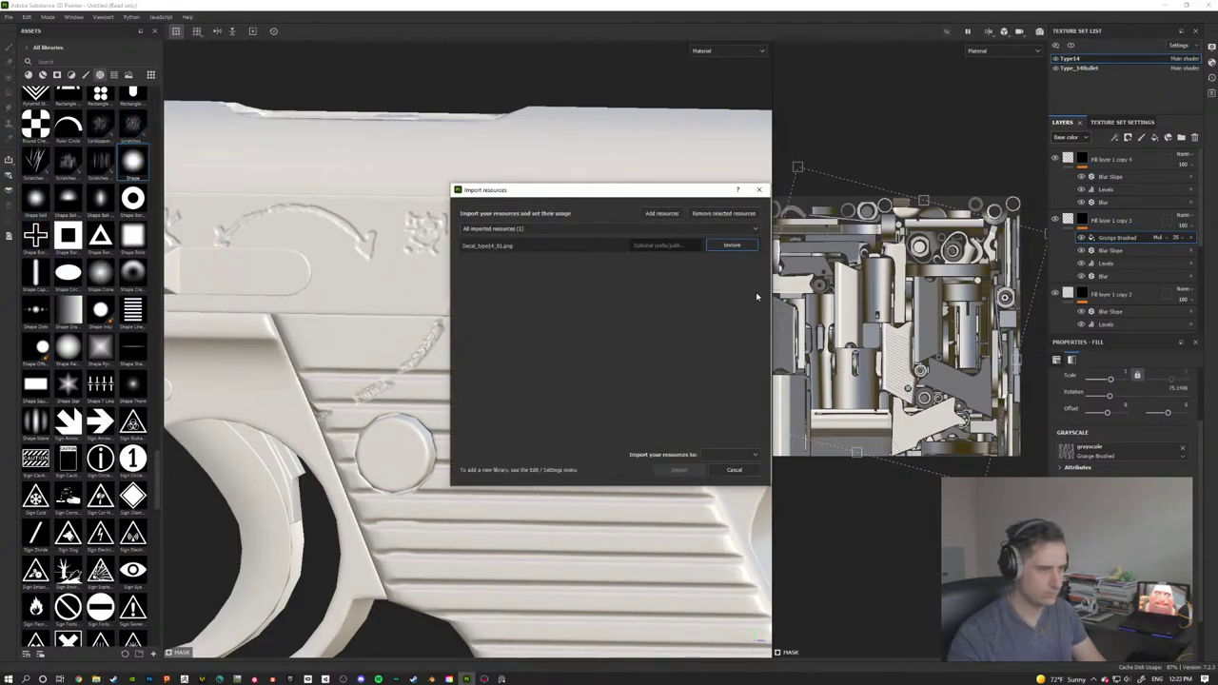
left_click(724, 454)
left_click(712, 477)
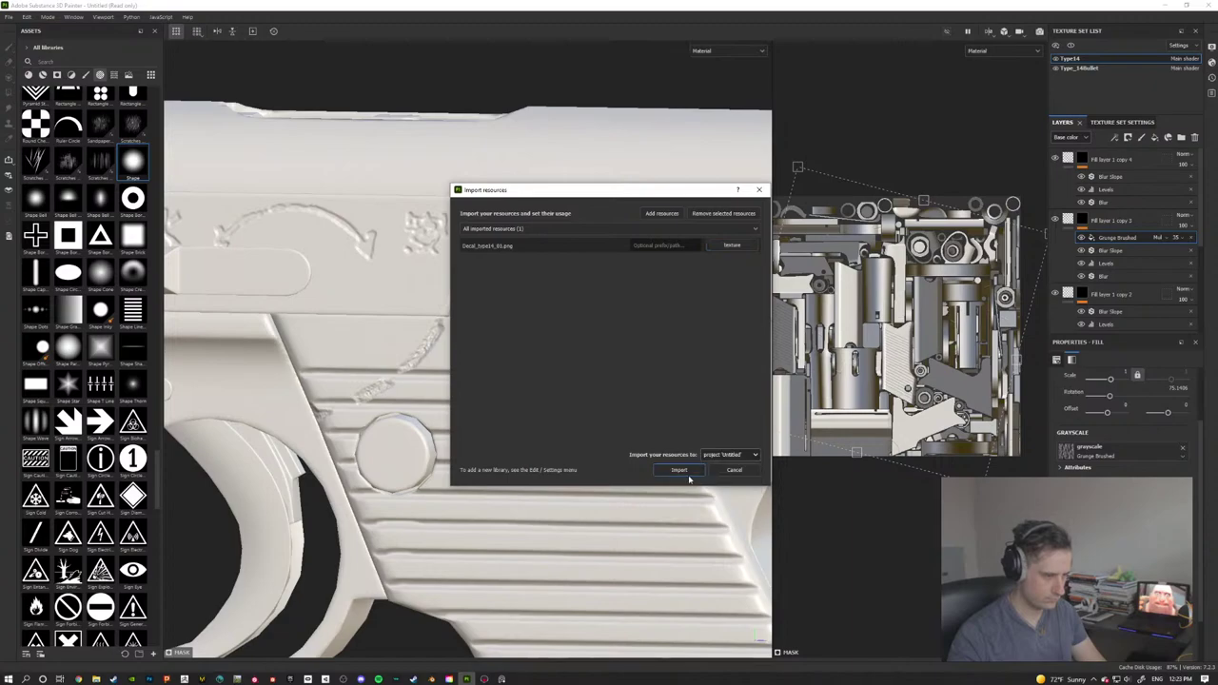
left_click(679, 470)
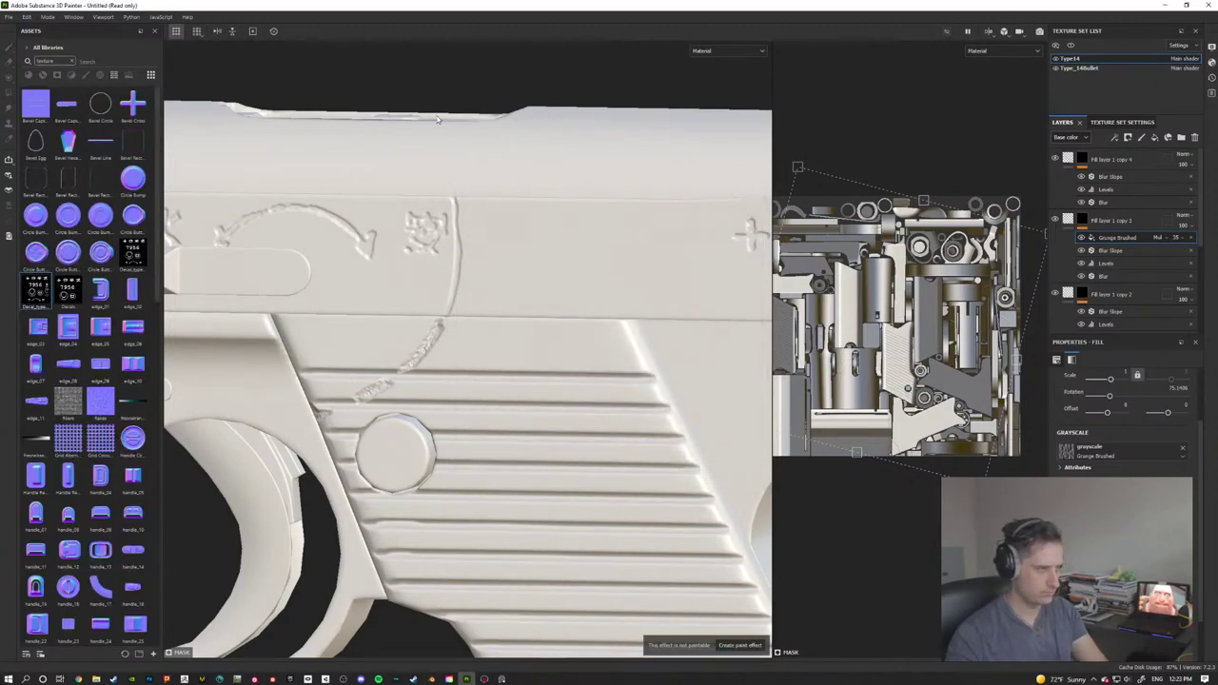
Step: Save the project as Nambu_Type14_Pistol01
key("ctrl")
scroll(608, 213, "down", 5)
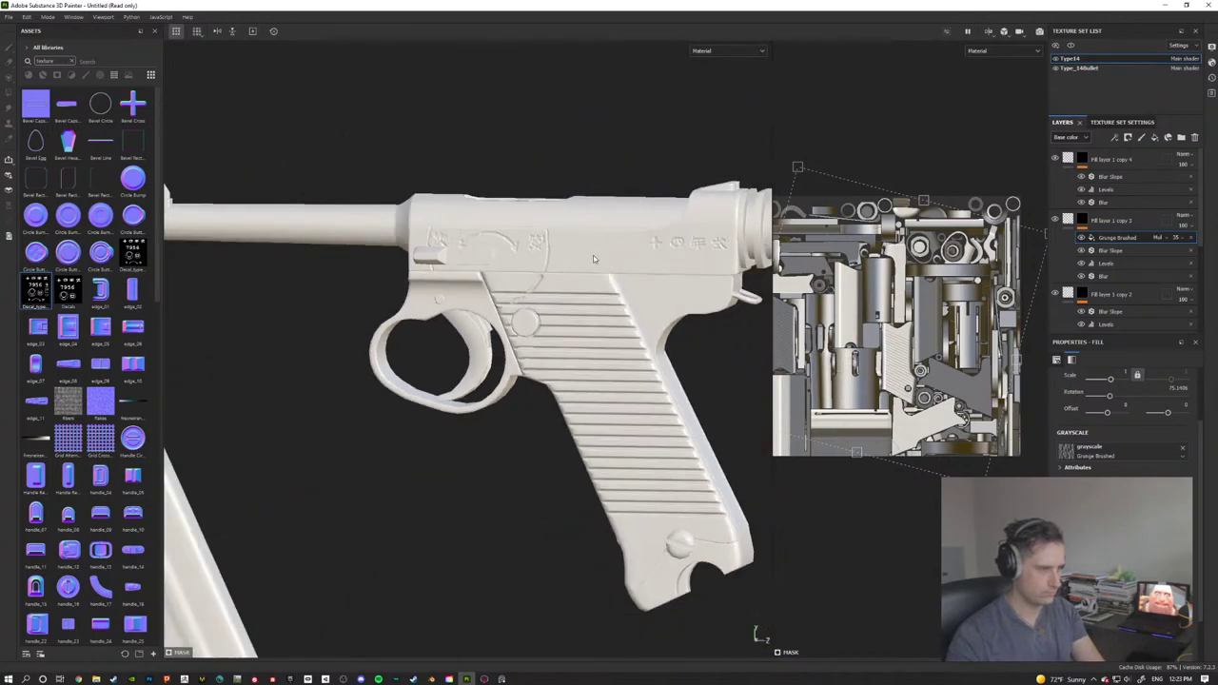
key("ctrl+s")
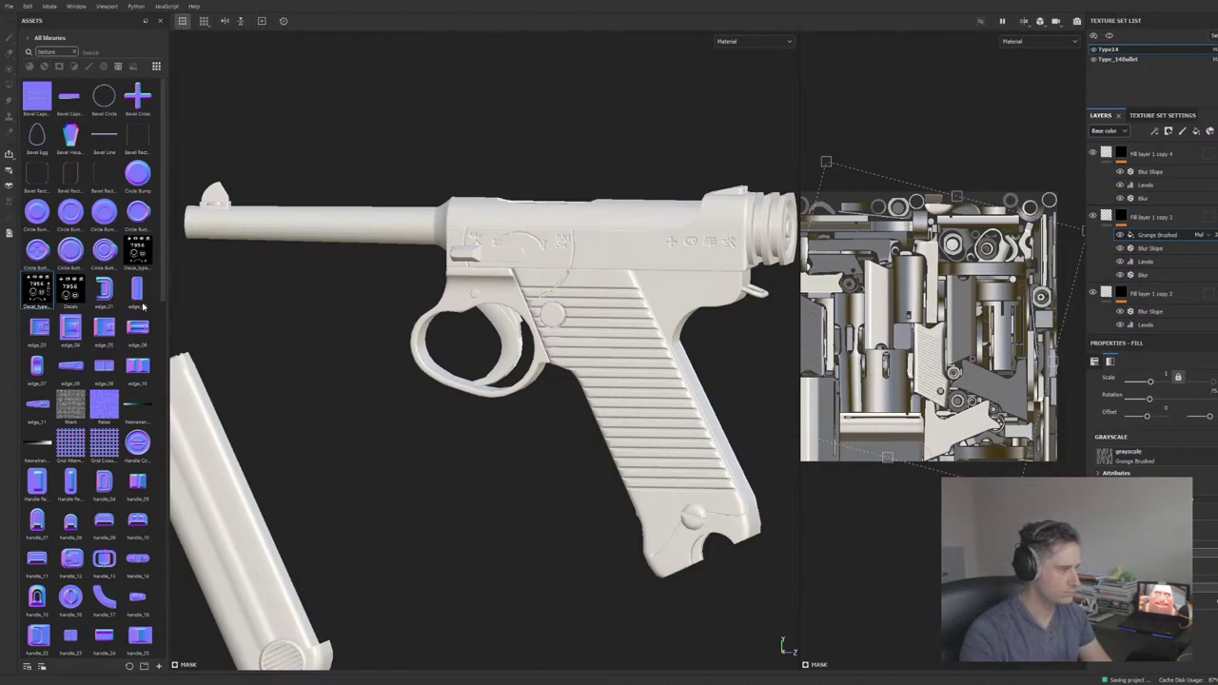
left_click_drag(923, 503, 926, 511)
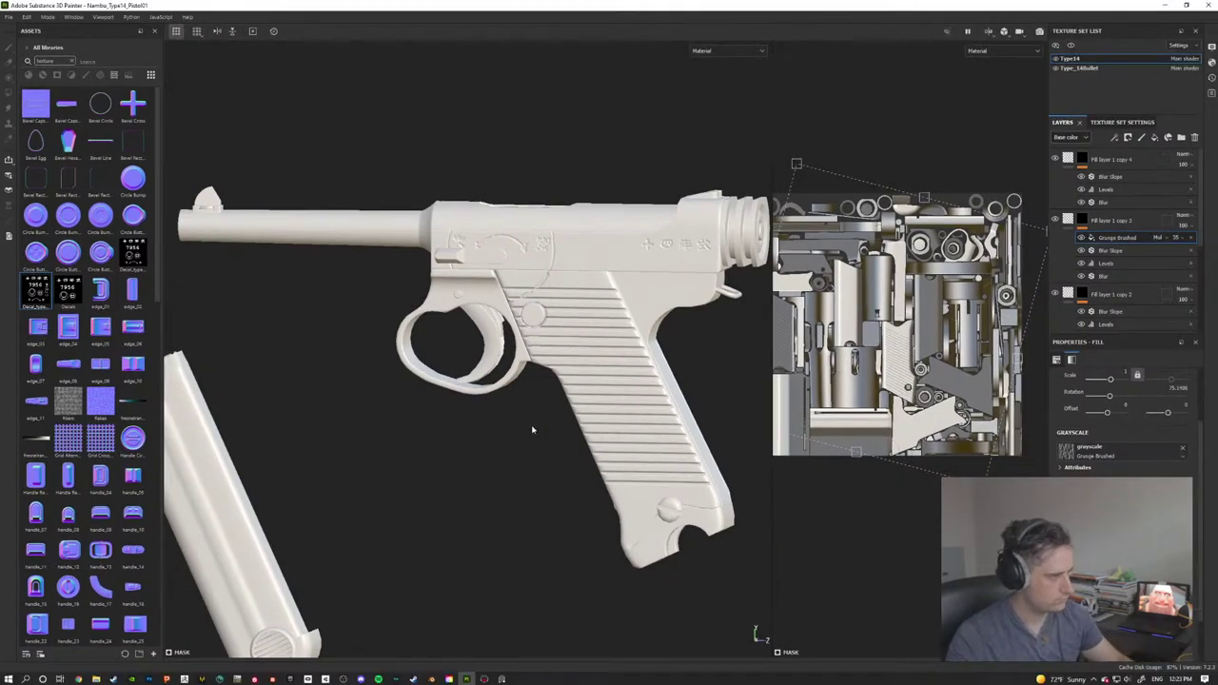
Step: Tighten the Levels on Fill layer 1 copy 4's mask to a black point of about 0.495 and a white point of 0.757
left_click_drag(504, 290, 575, 291, "alt")
left_click(1084, 160)
scroll(929, 255, "up", 3)
scroll(616, 305, "up", 5)
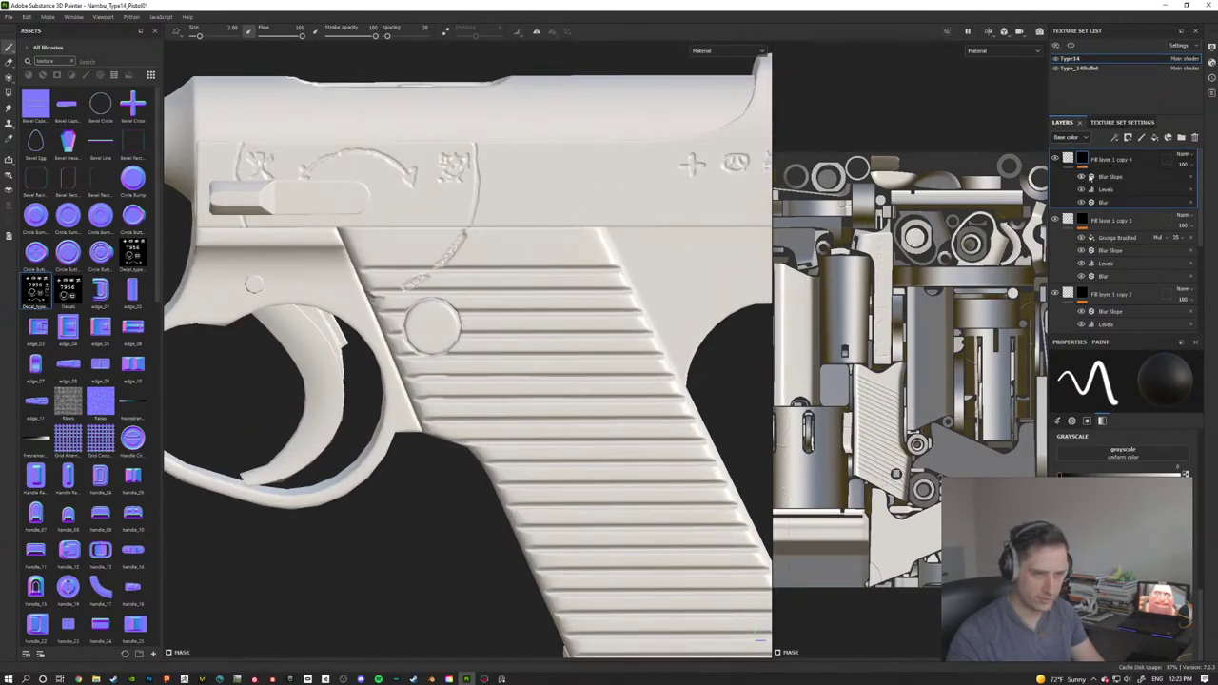
left_click(1108, 191)
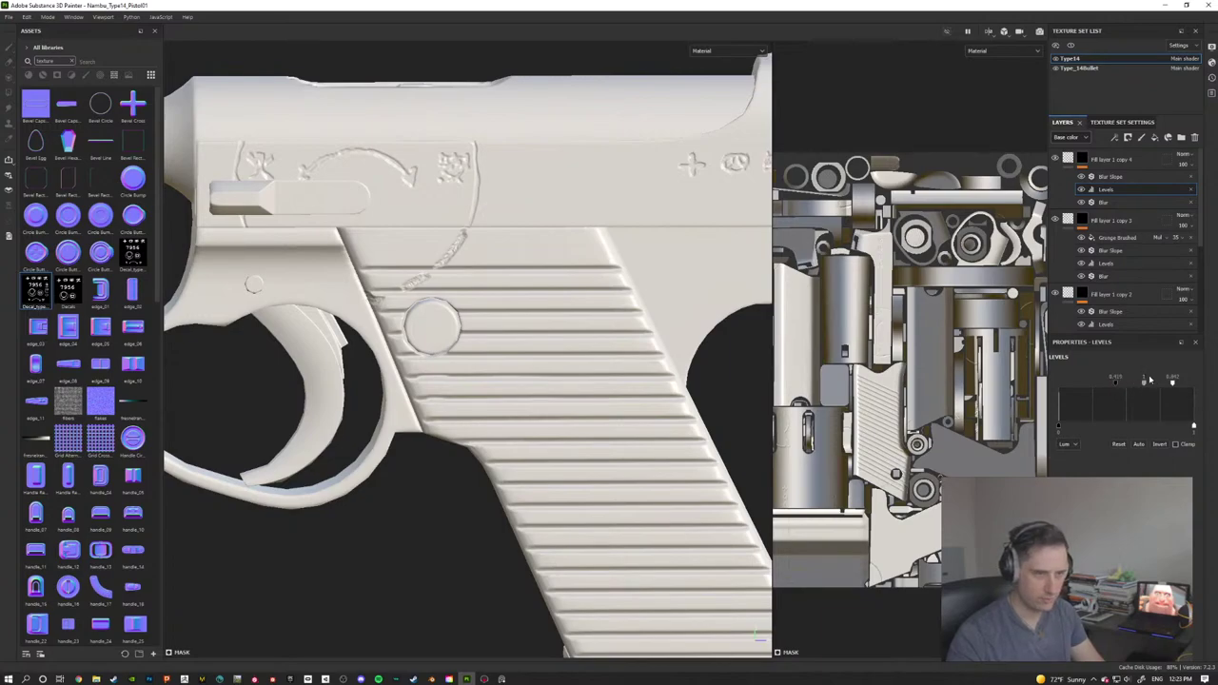
left_click_drag(1163, 385, 1155, 388)
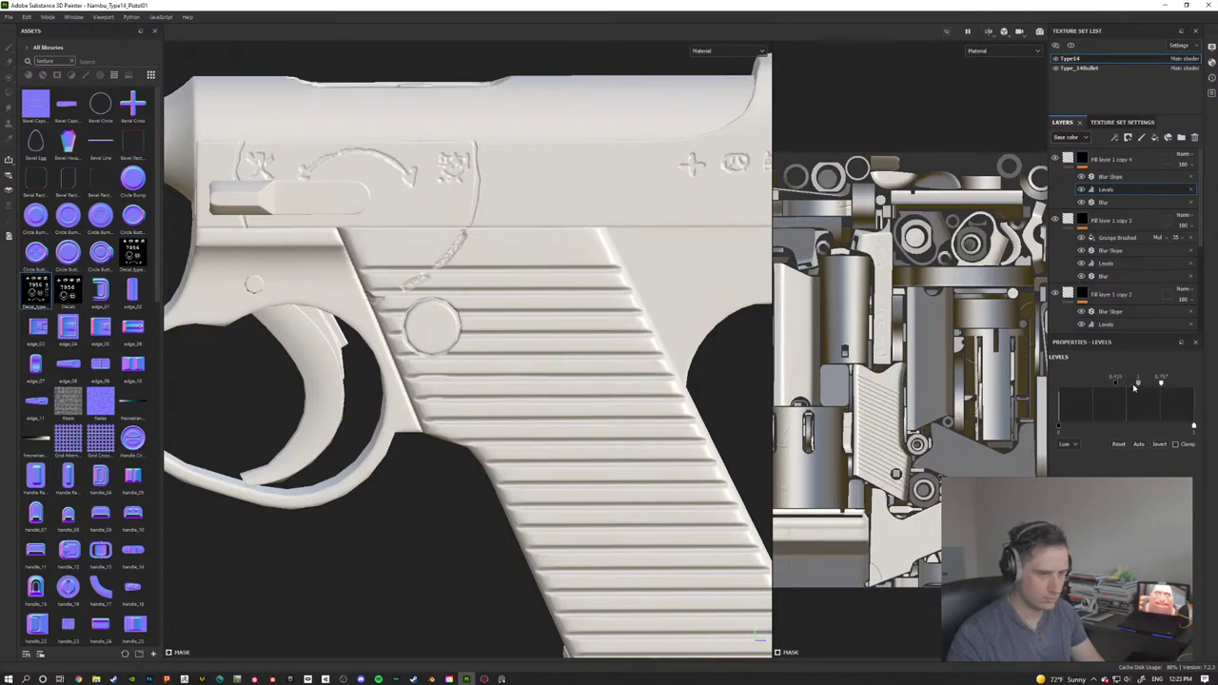
Step: Set the Blur filter's intensity on Fill layer 1 copy 4's mask to 0.52 and recheck its Levels
left_click(1104, 202)
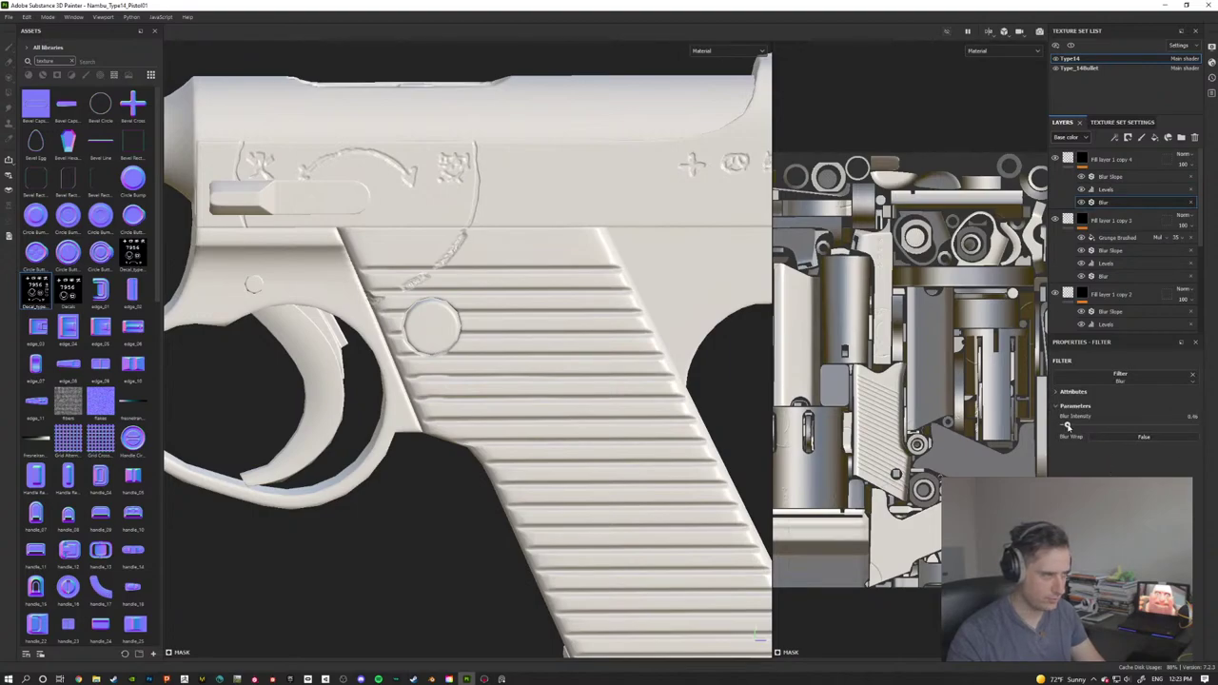
left_click_drag(1066, 426, 1065, 426)
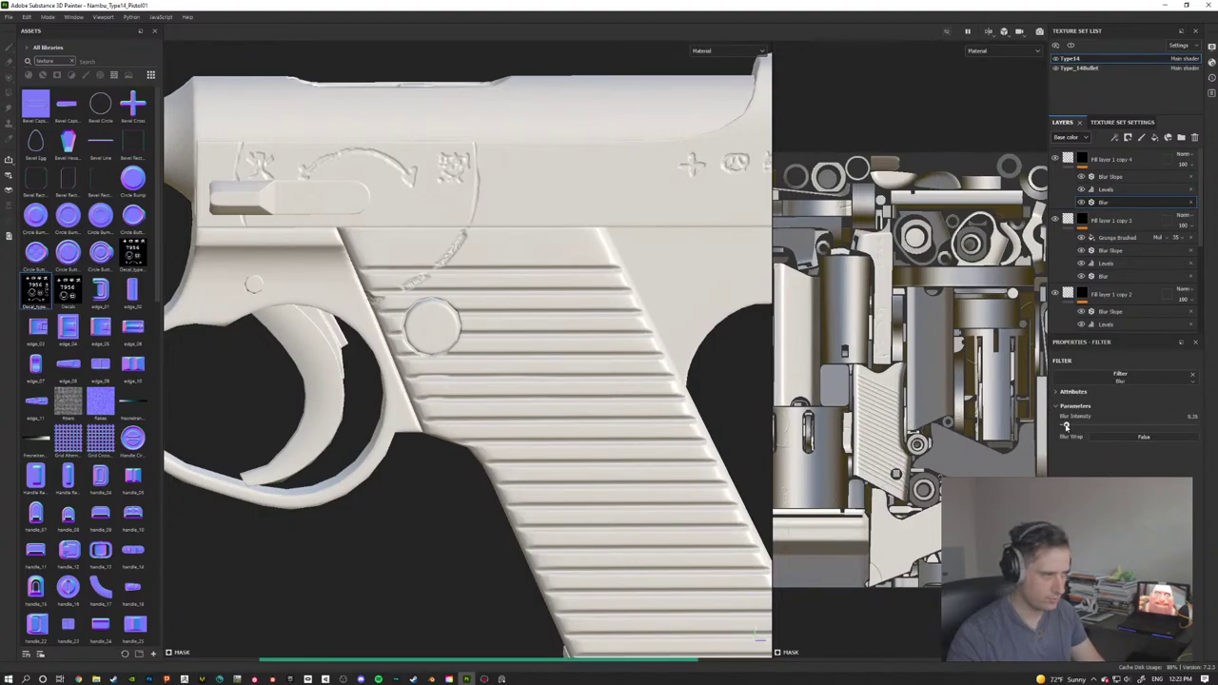
left_click_drag(1067, 425, 1068, 428)
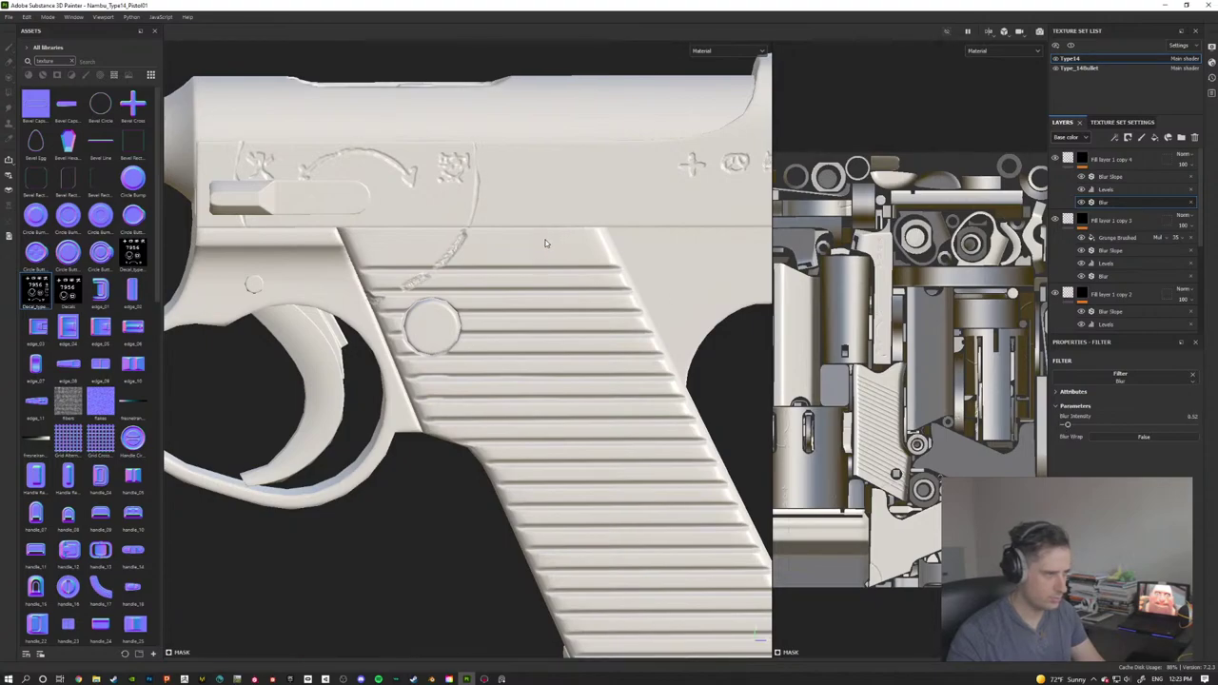
scroll(545, 244, "up", 3)
left_click_drag(544, 244, 489, 321, "alt")
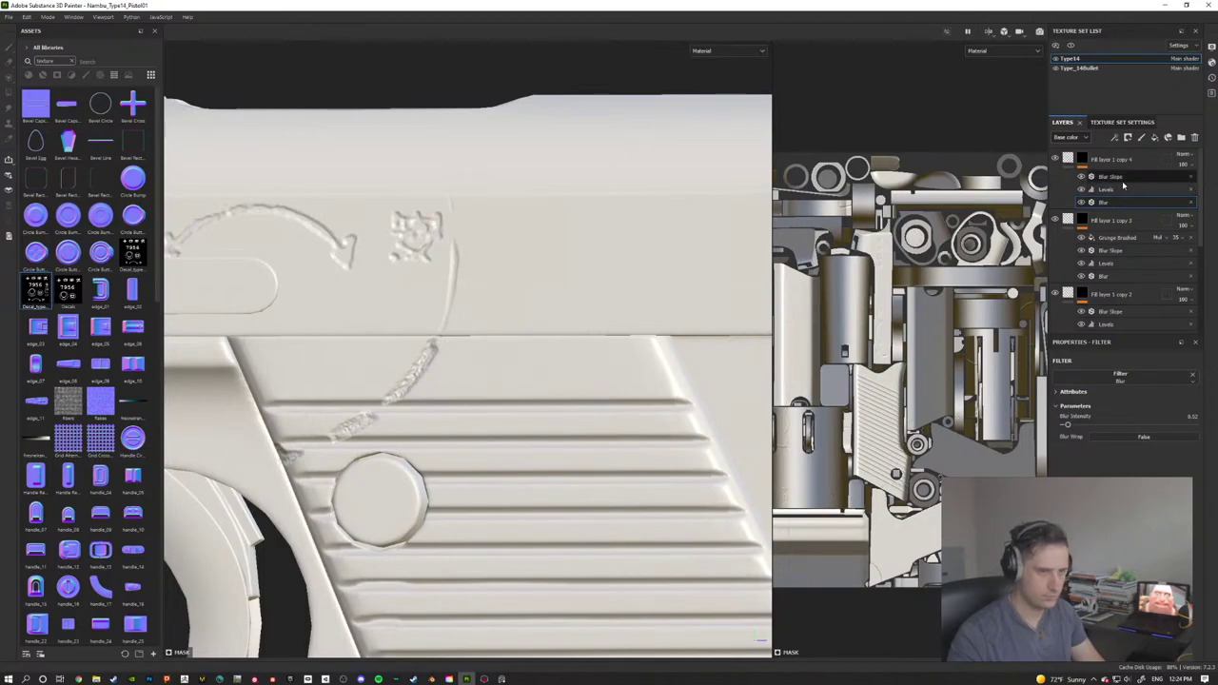
left_click(1111, 190)
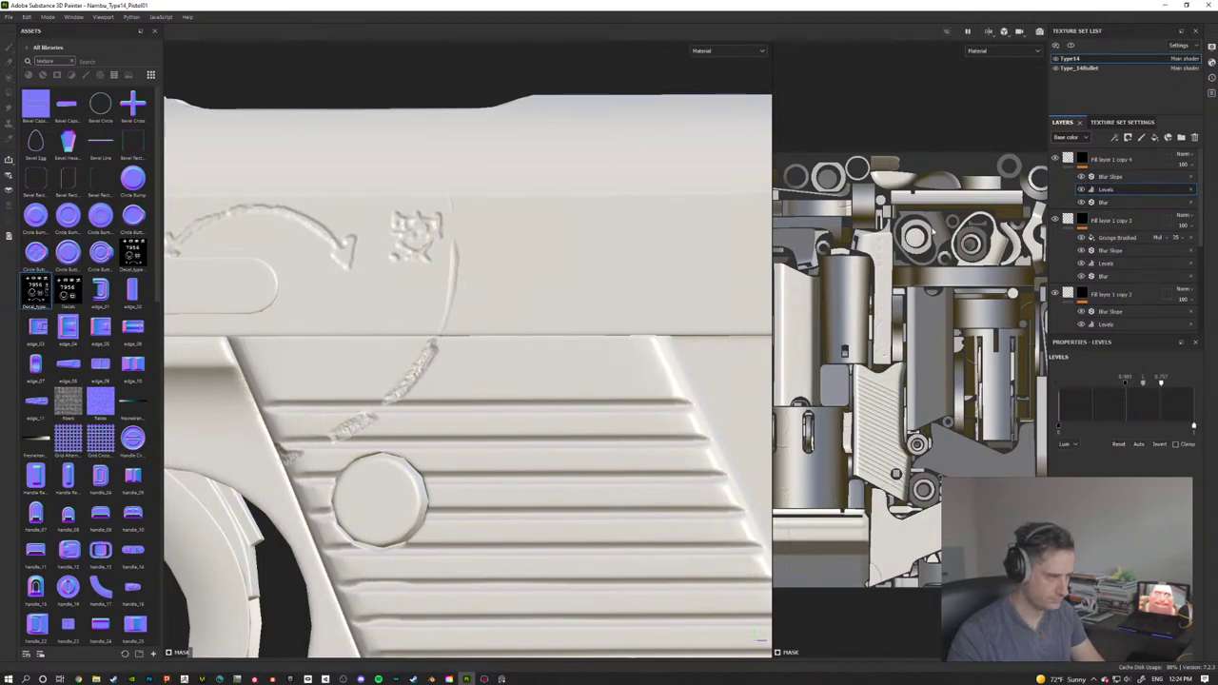
Step: Paint white with a small brush of about 1.34 on Fill layer 1 copy 4's mask to thicken the upper part of the curved line
left_click(1082, 158)
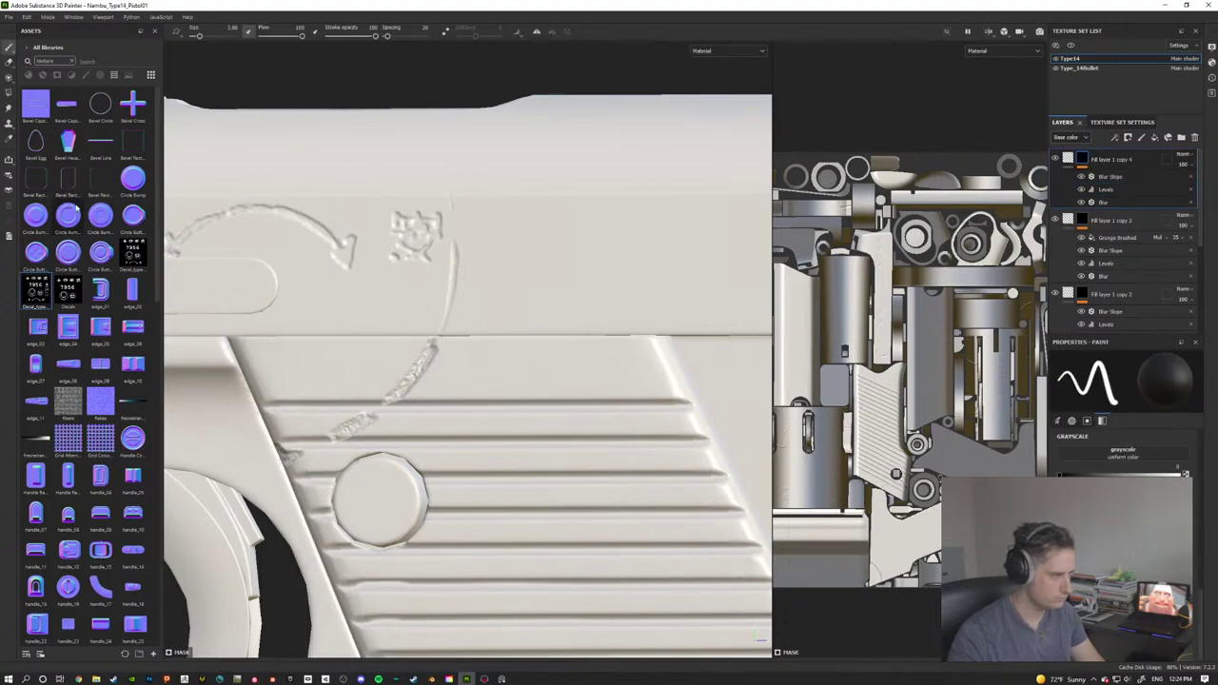
scroll(1091, 468, "down", 5)
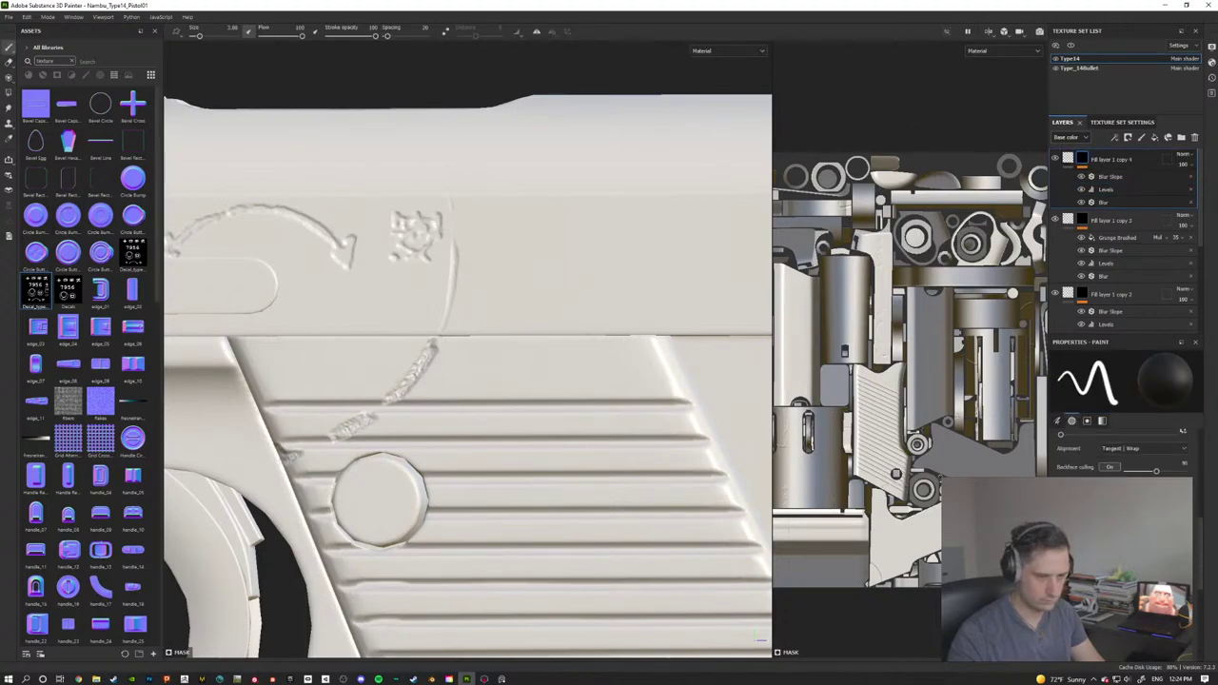
scroll(1104, 457, "down", 3)
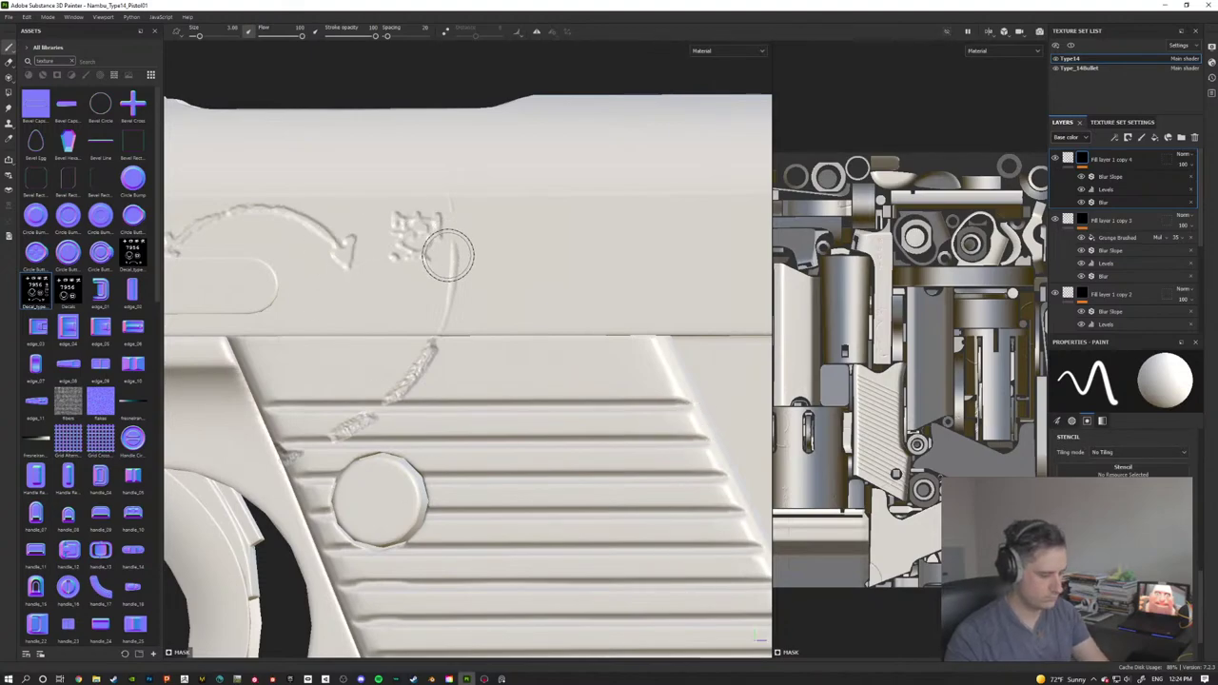
key("bracketleft")
key("bracketleft")
key("bracketleft")
key("bracketleft")
key("bracketleft")
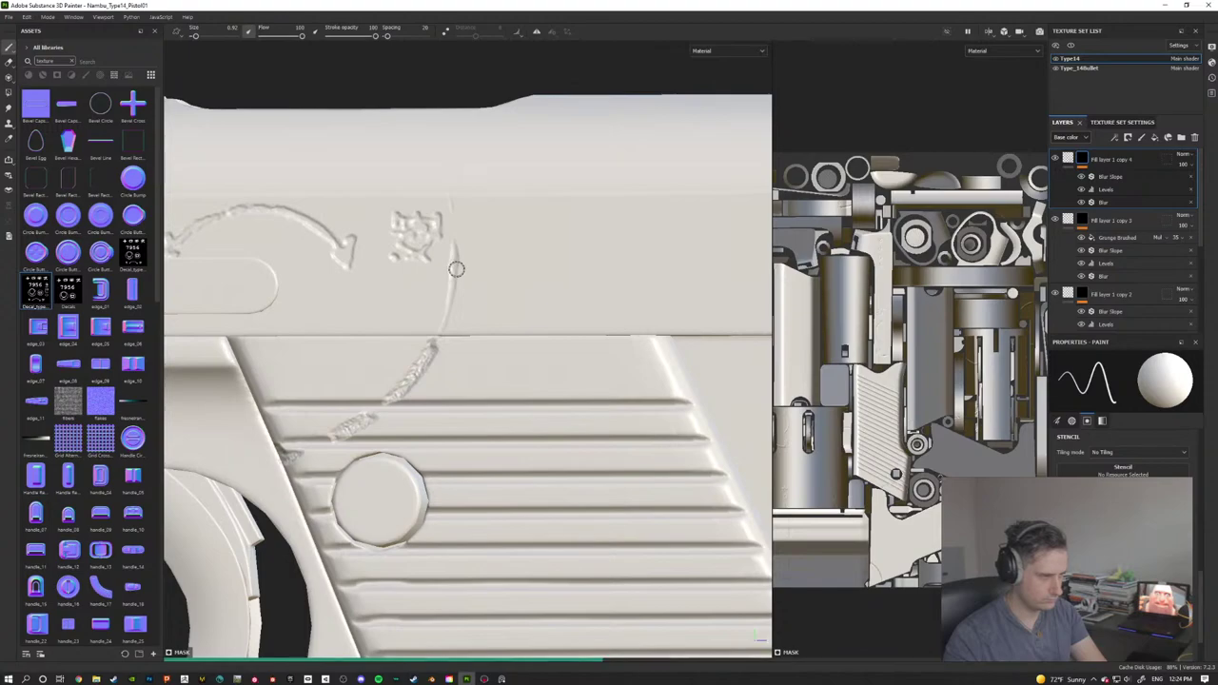
right_click_drag(453, 266, 449, 260, "ctrl")
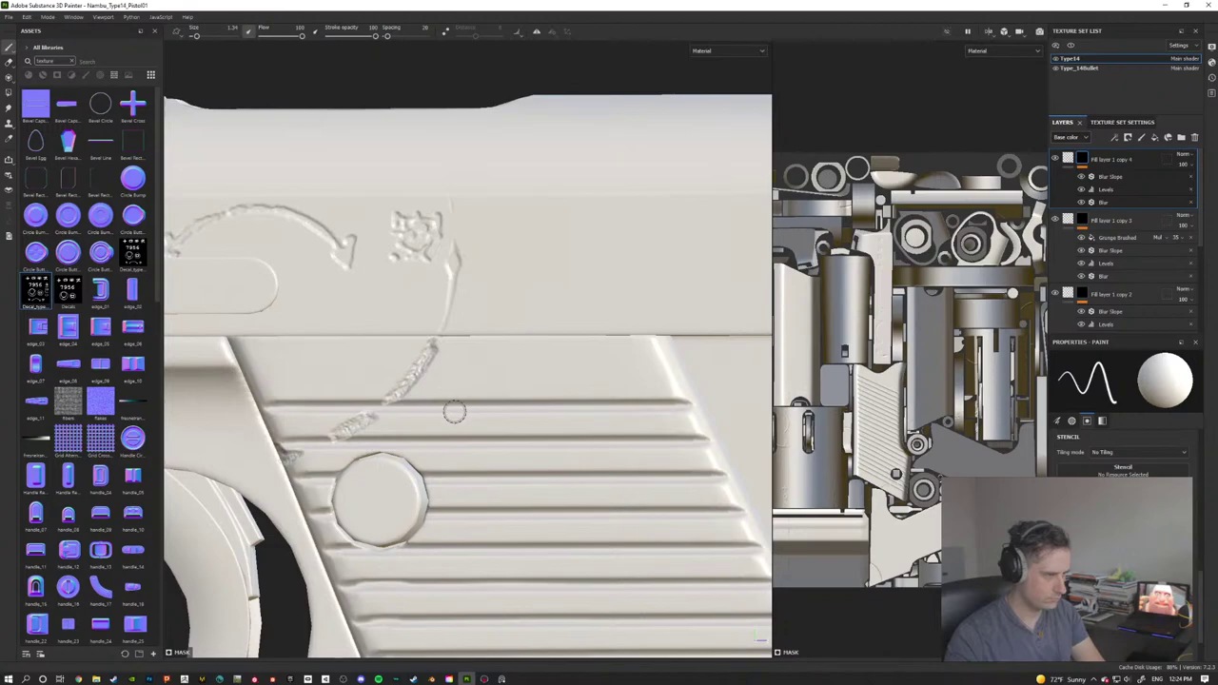
Step: Examine the curved line and safety markings on Fill layer 1 copy 4 from several angles and under different lighting
scroll(511, 366, "down", 2)
scroll(511, 365, "down", 4)
left_click_drag(511, 365, 554, 388, "alt")
scroll(555, 387, "up", 5)
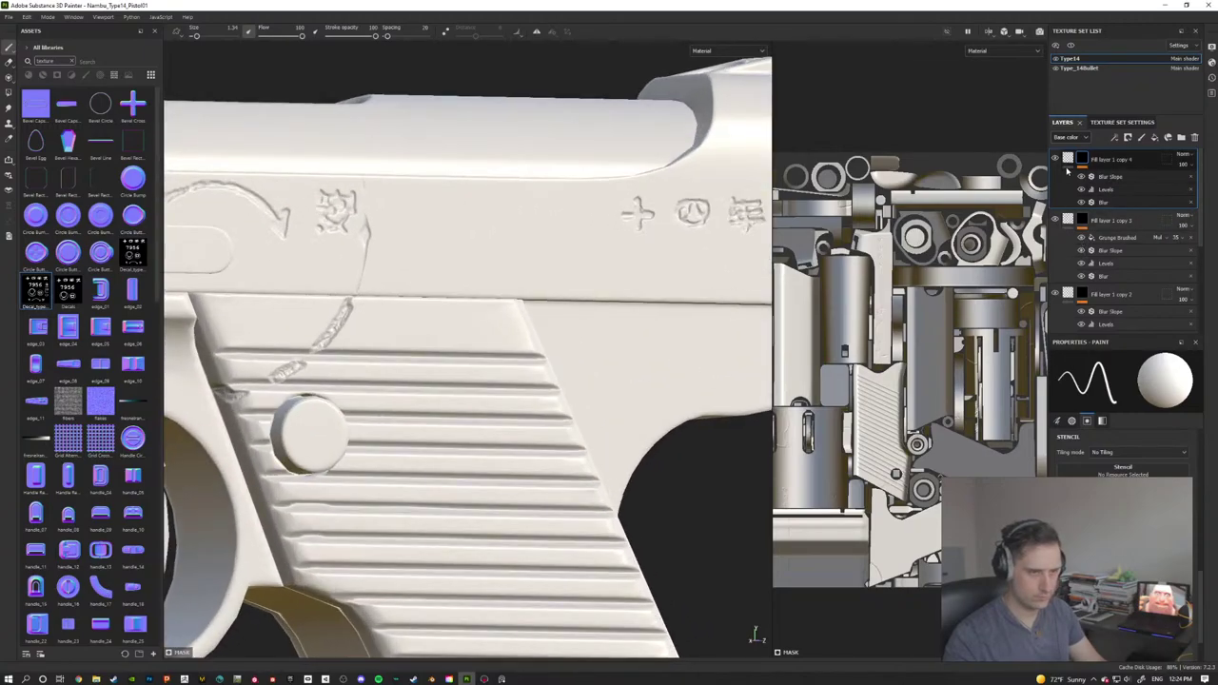
left_click(1066, 160)
middle_click_drag(551, 272, 782, 263, "alt")
right_click_drag(724, 286, 590, 304, "shift")
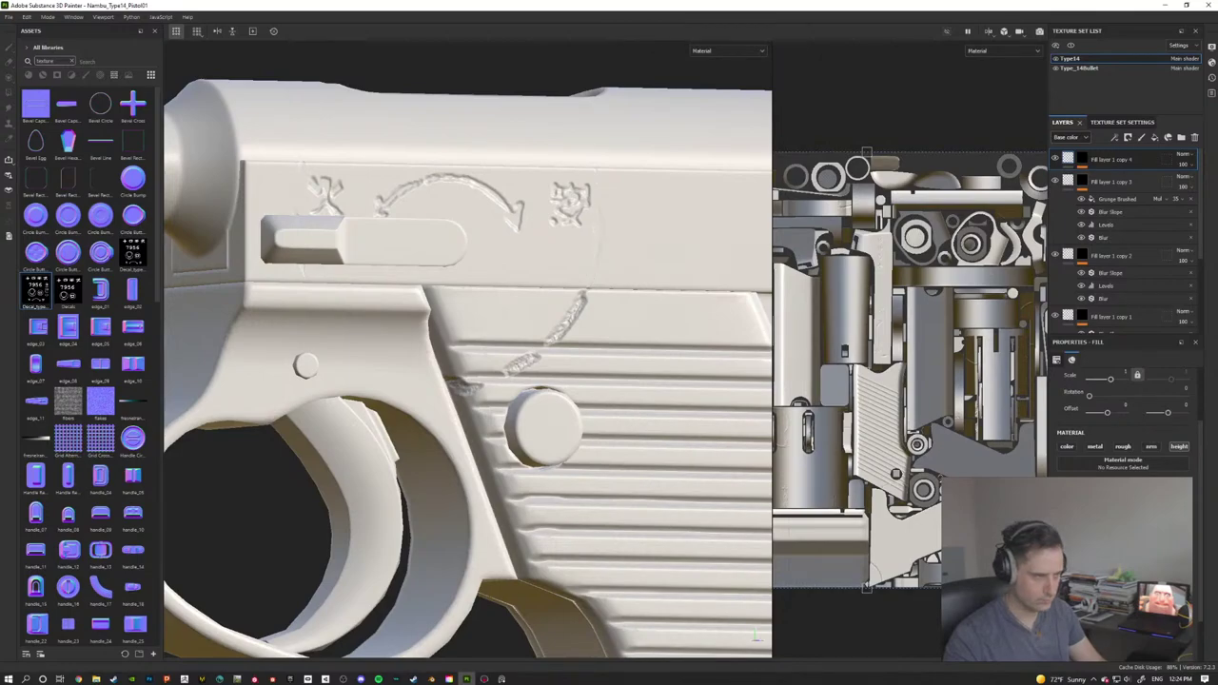
left_click_drag(734, 365, 576, 353, "alt")
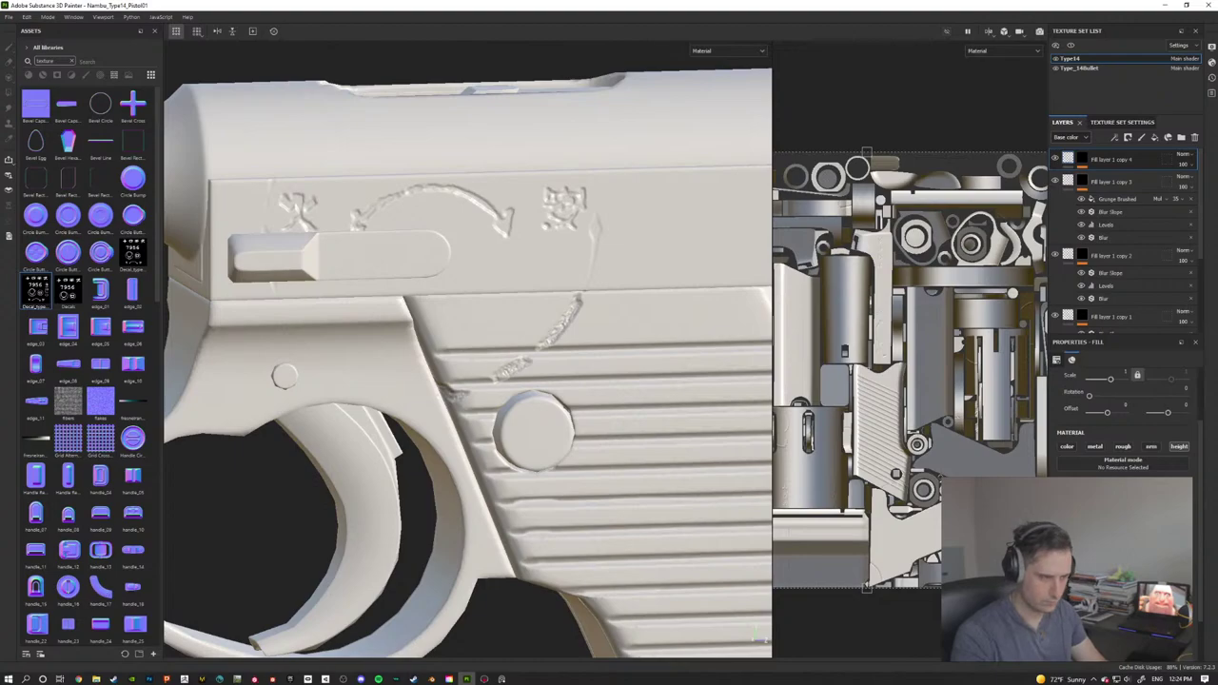
scroll(534, 351, "down", 1)
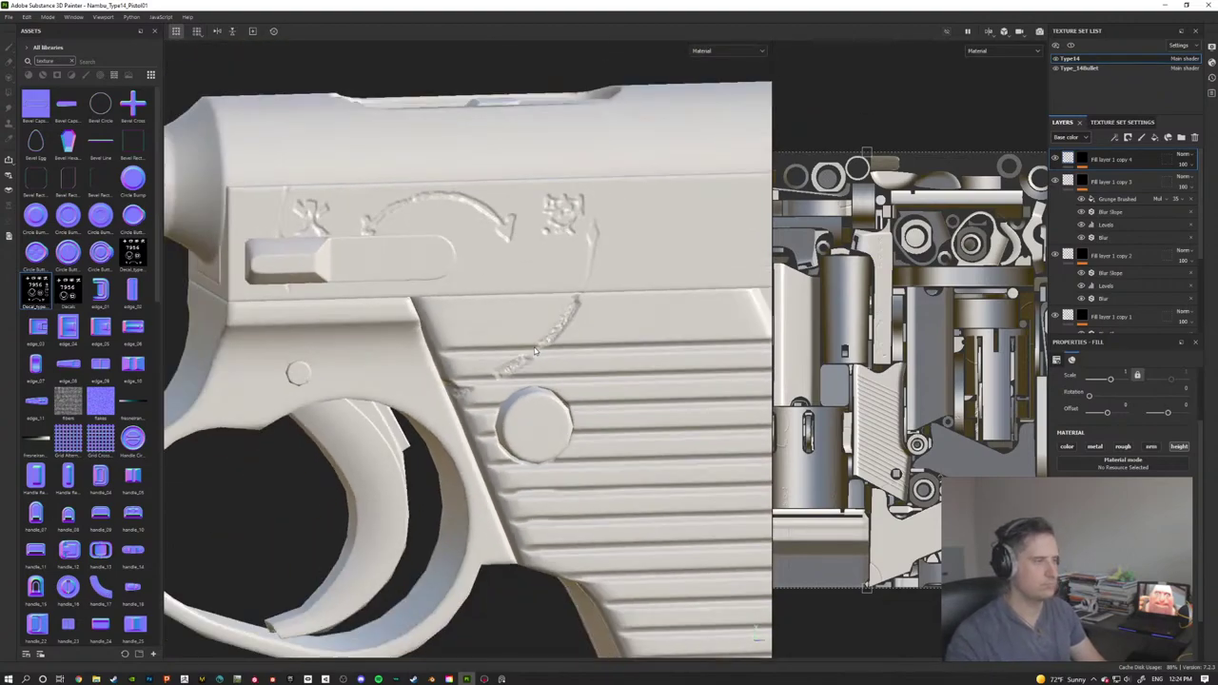
scroll(535, 351, "down", 3)
Step: Duplicate Fill layer 1 copy 4 and clear the duplicate's mask, with the pistol's 7956 side lit and in view
mouse_move(569, 350)
left_mouse_down("alt")
mouse_move(371, 341)
mouse_move(573, 351)
mouse_move(549, 326)
mouse_move(441, 349)
mouse_move(533, 362)
left_mouse_up("alt")
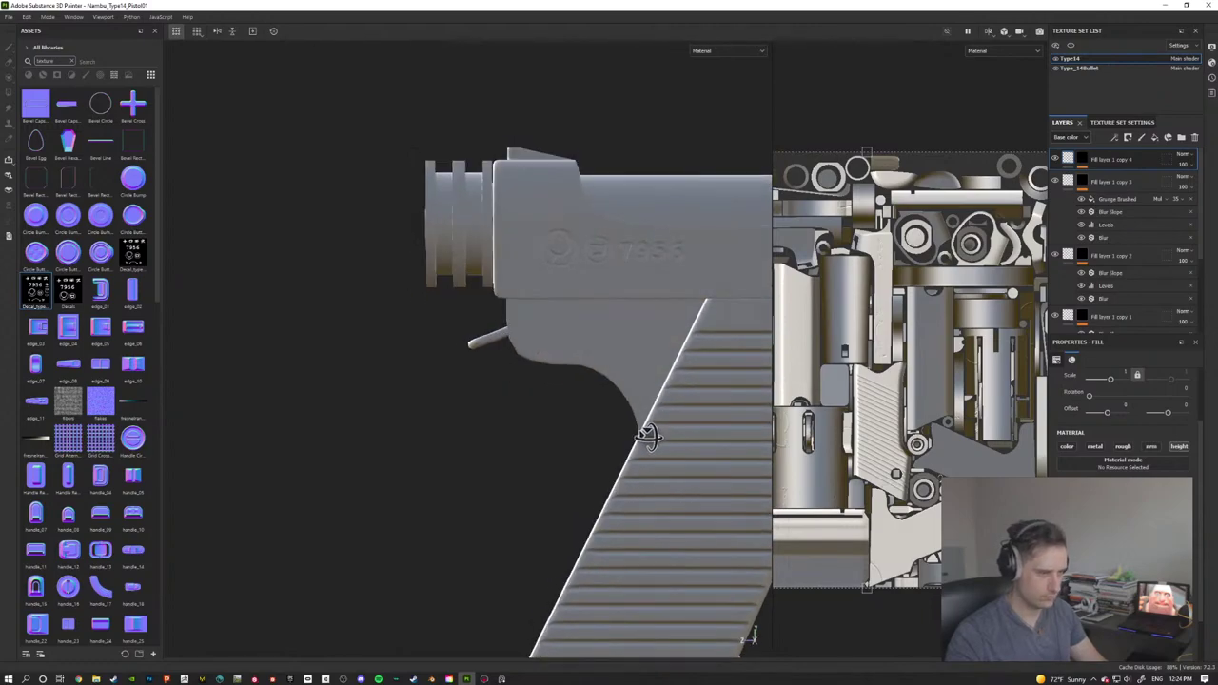
middle_click_drag(647, 436, 495, 400, "alt")
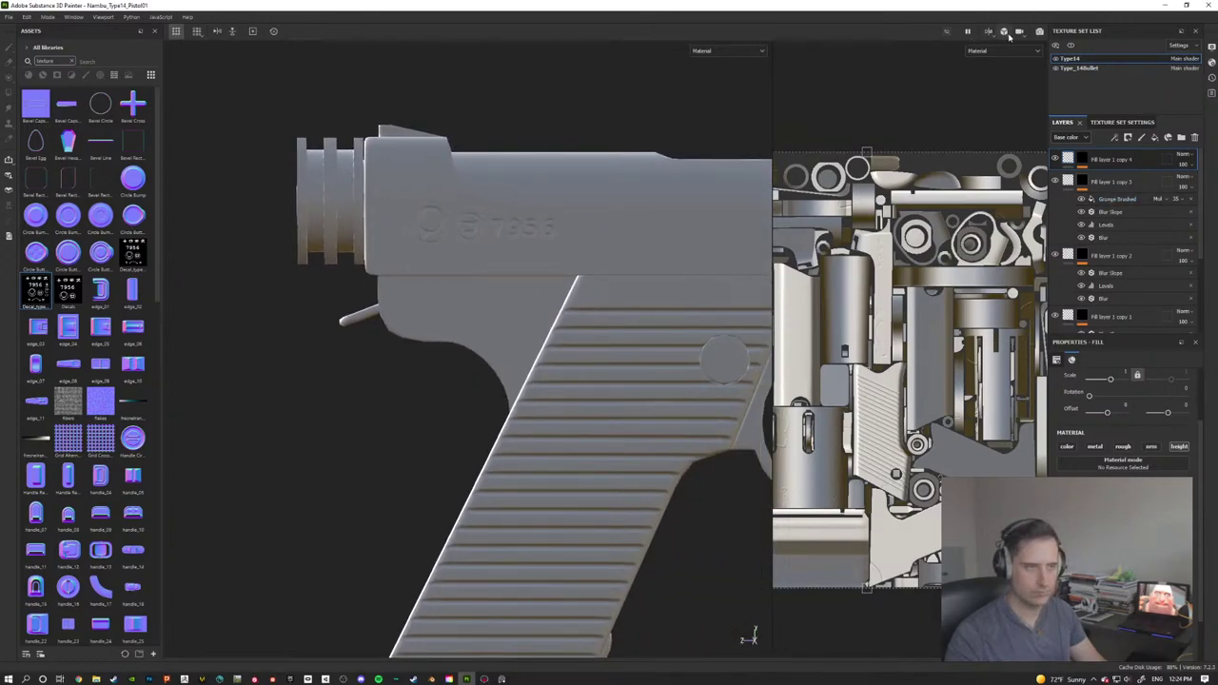
right_click_drag(592, 307, 613, 308, "shift")
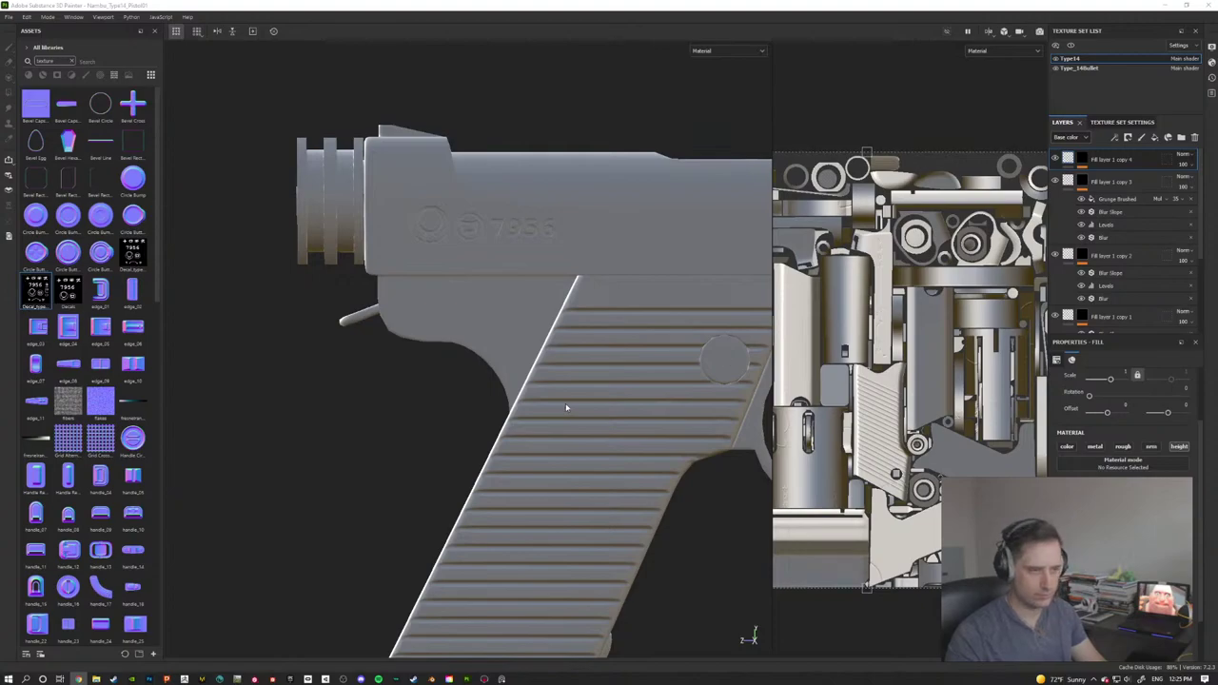
right_click_drag(567, 408, 600, 402, "shift")
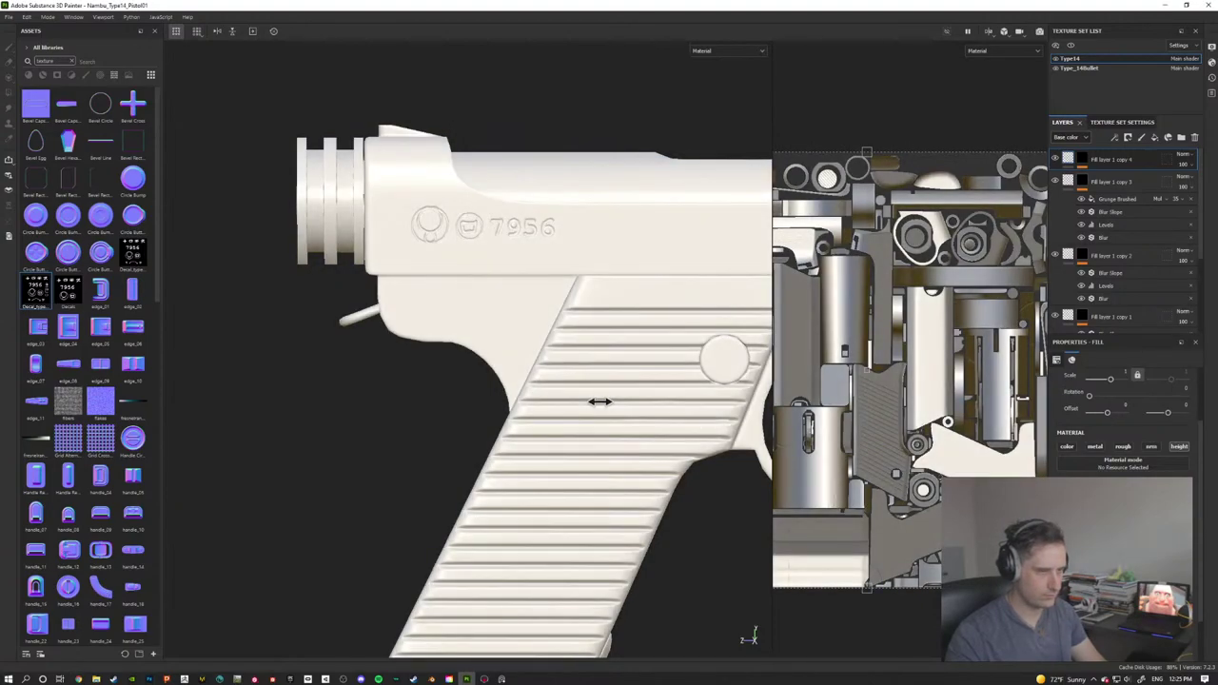
left_click(1084, 158)
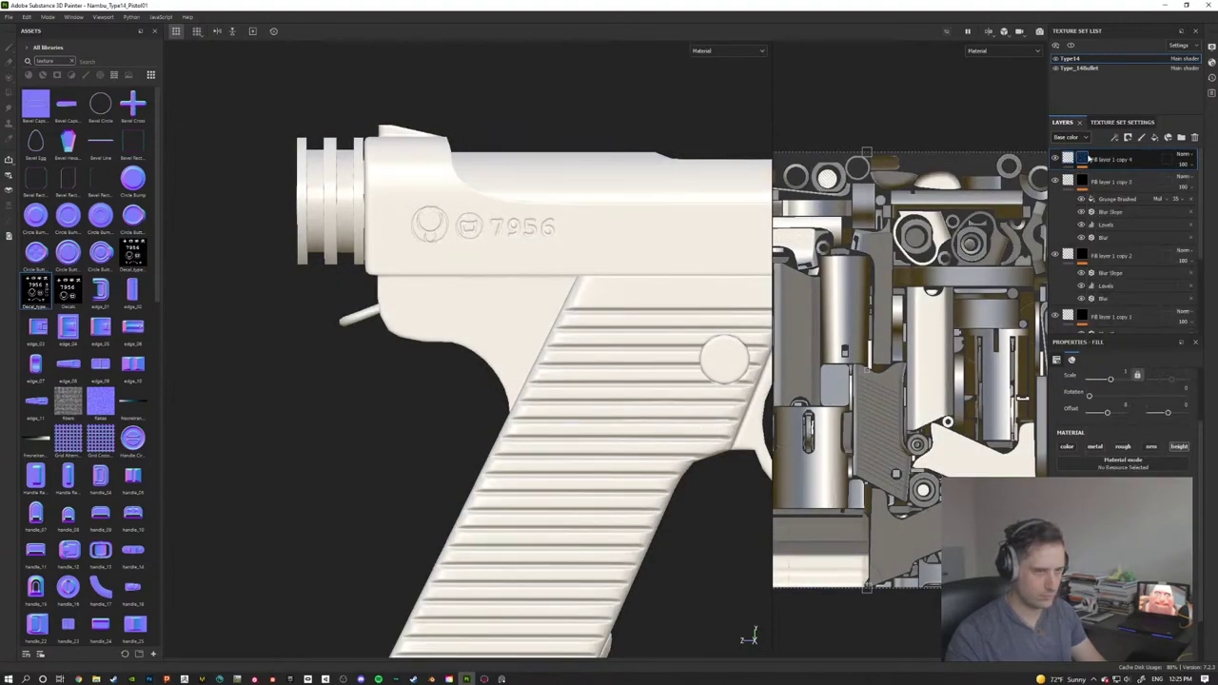
key("ctrl+d")
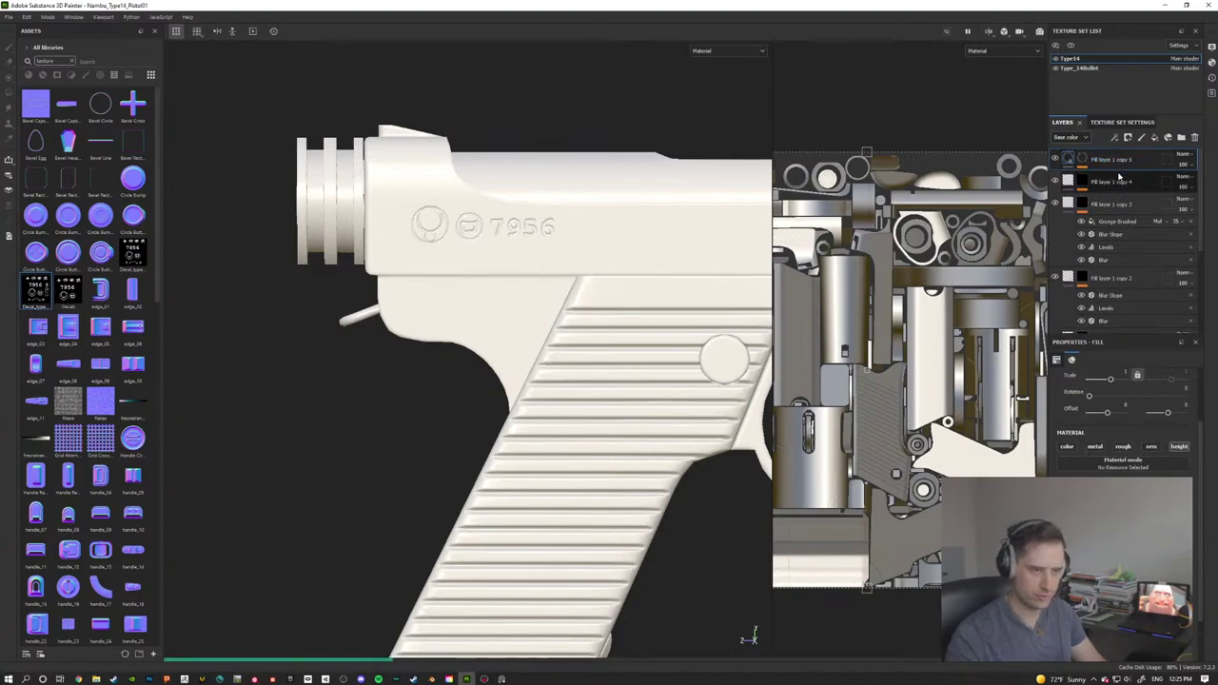
right_click(1084, 161)
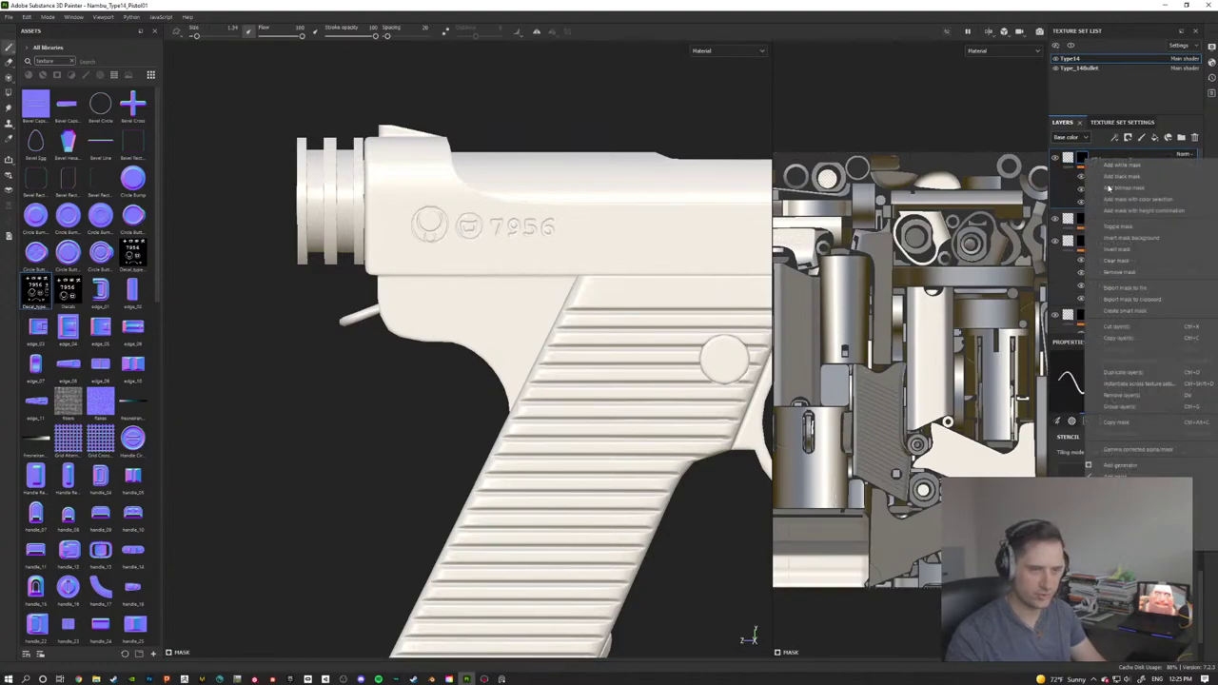
left_click(1127, 260)
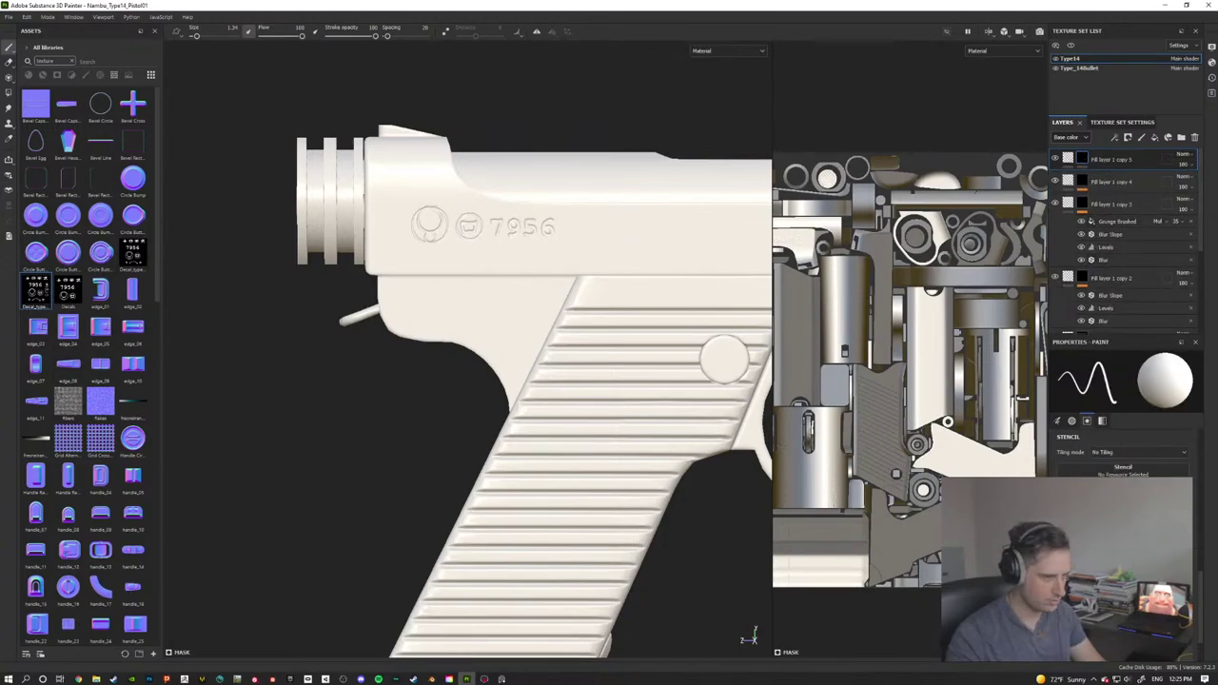
Step: Load the Decal_type14_01 texture as the brush stencil for painting on Fill layer 1 copy 5's mask
double_click(1101, 161)
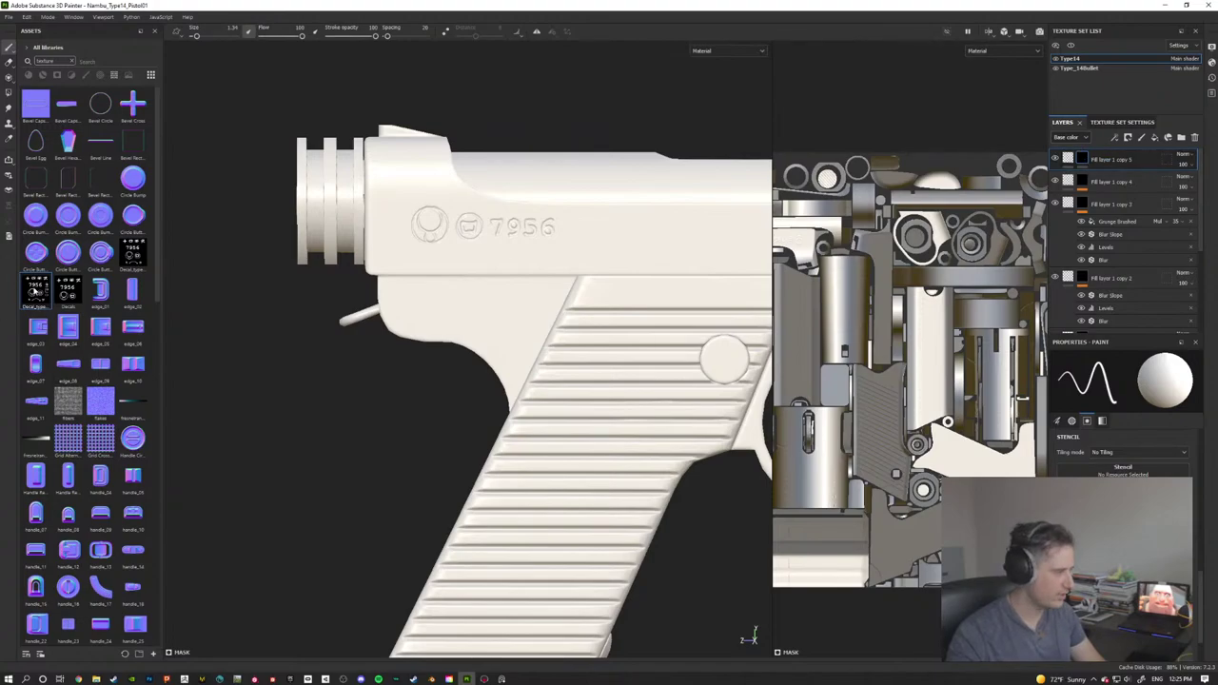
left_click_drag(1131, 475, 1125, 472)
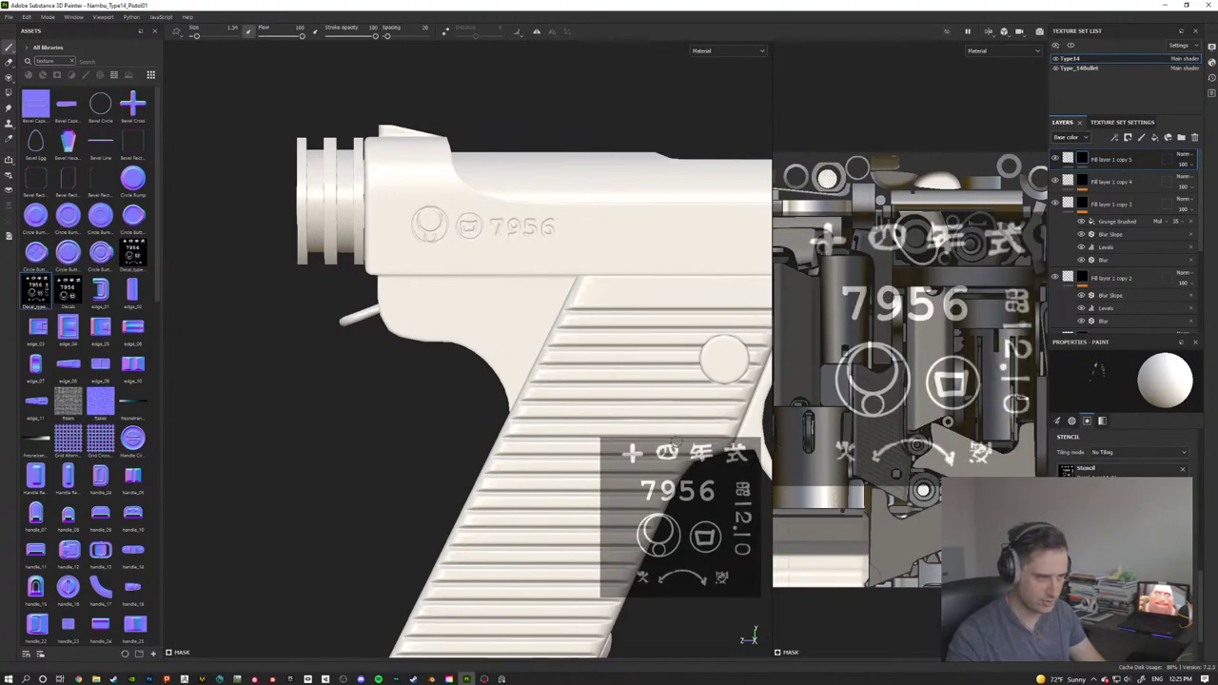
Step: Rotate the stencil a quarter turn and place it so the 12.10 date reads horizontally on the frame below the 7956 marking
key("s")
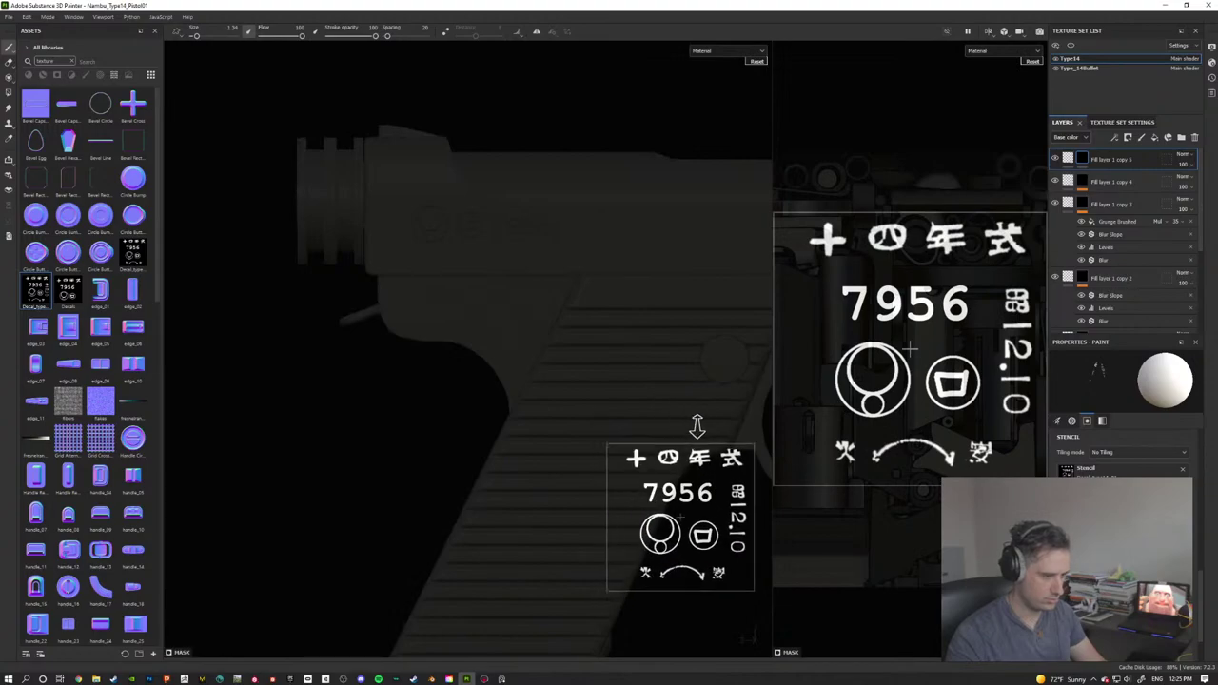
middle_click_drag(695, 424, 497, 258)
left_click_drag(598, 306, 467, 154)
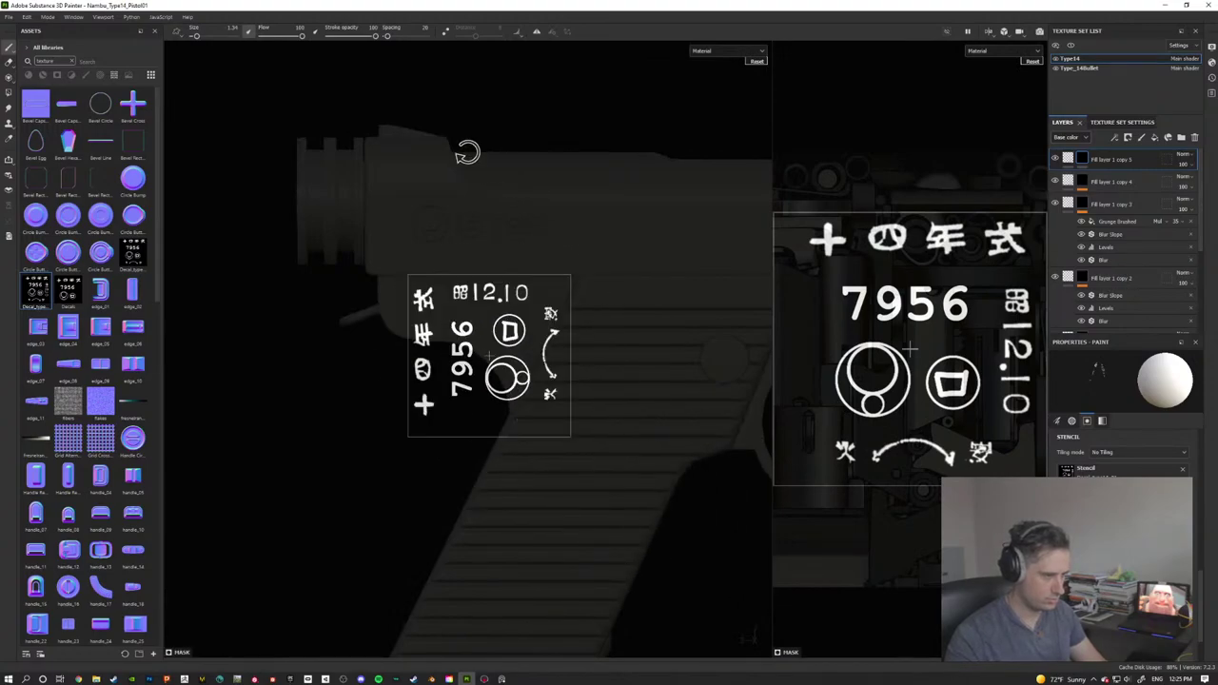
scroll(595, 353, "up", 4)
scroll(595, 352, "down", 3)
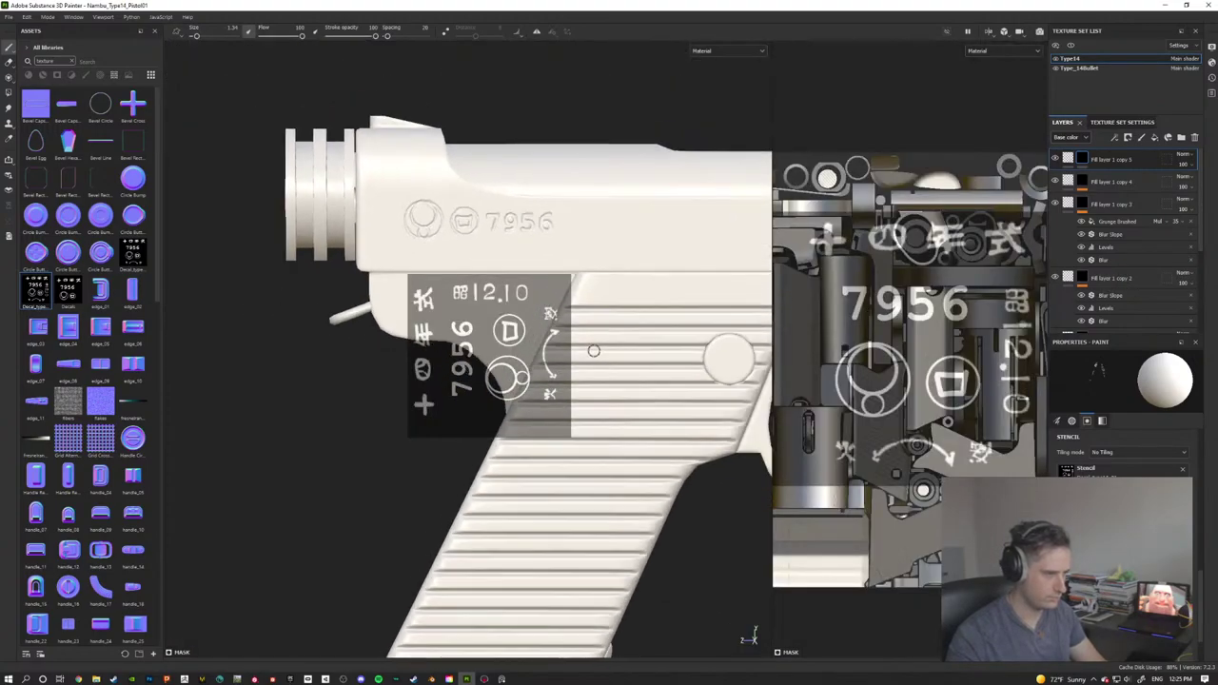
key("s")
key("s")
middle_click_drag(571, 287, 549, 292)
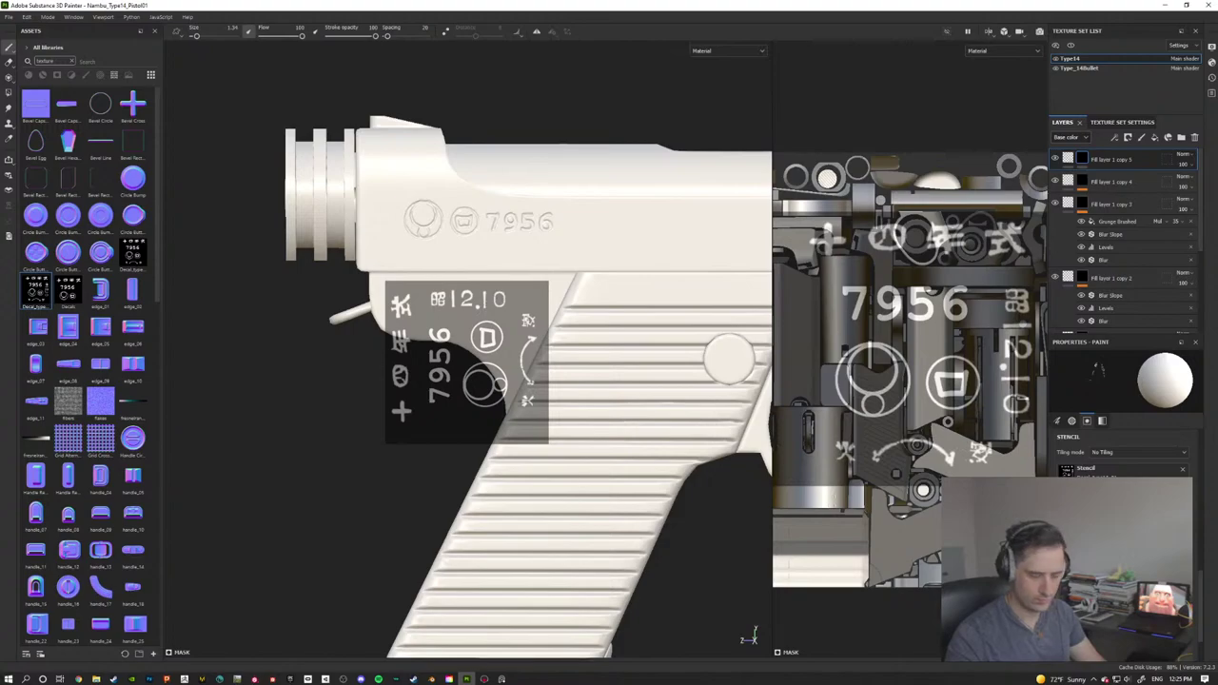
Step: Paint the 12.10 date marking through the stencil with a brush of about 2.42 on Fill layer 1 copy 5's mask, and hide the stencil
scroll(1121, 455, "up", 2)
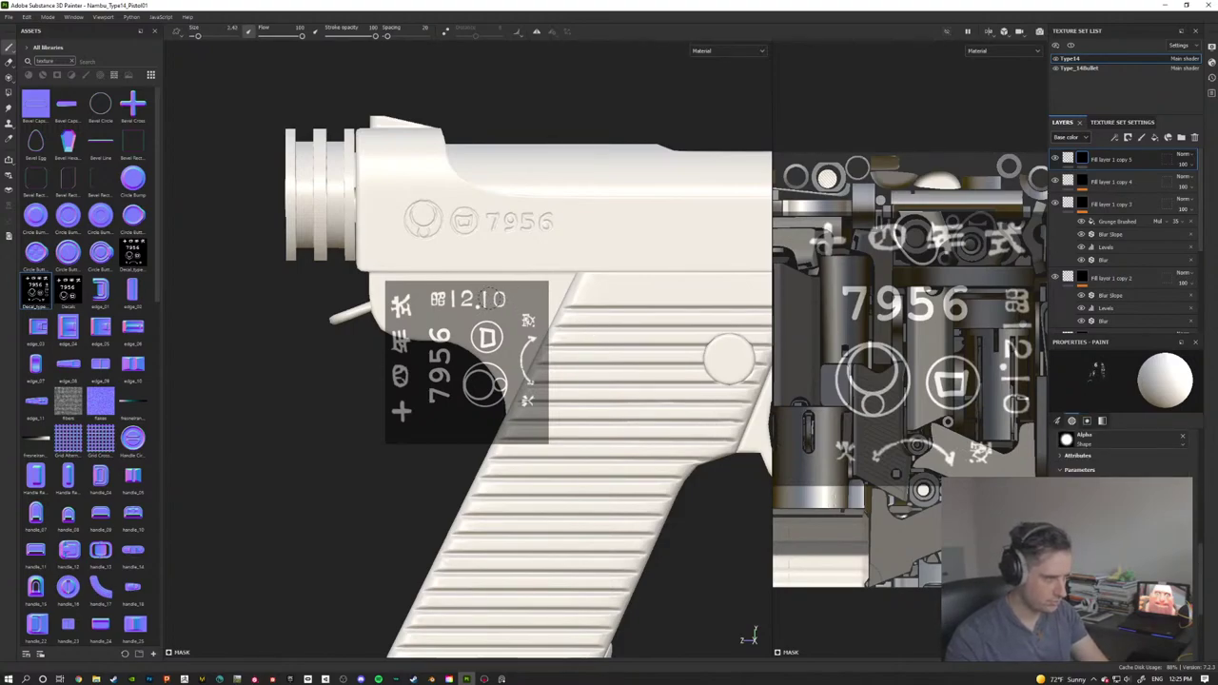
left_click_drag(499, 299, 480, 304)
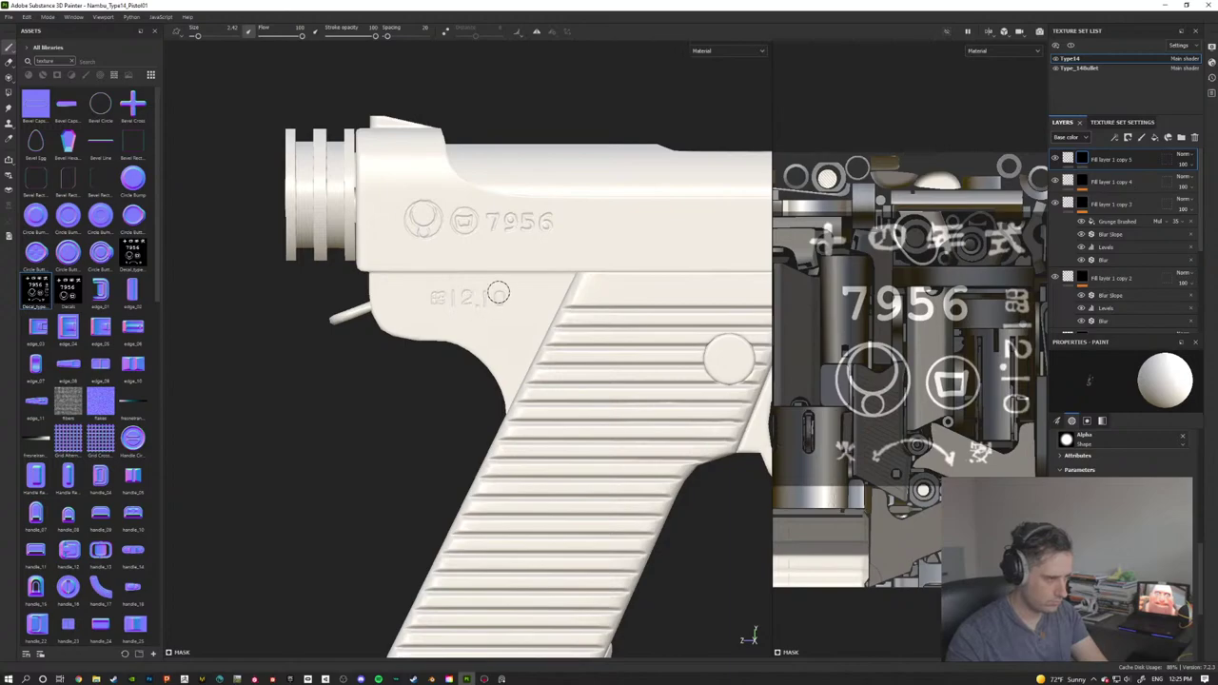
left_click_drag(431, 299, 442, 301)
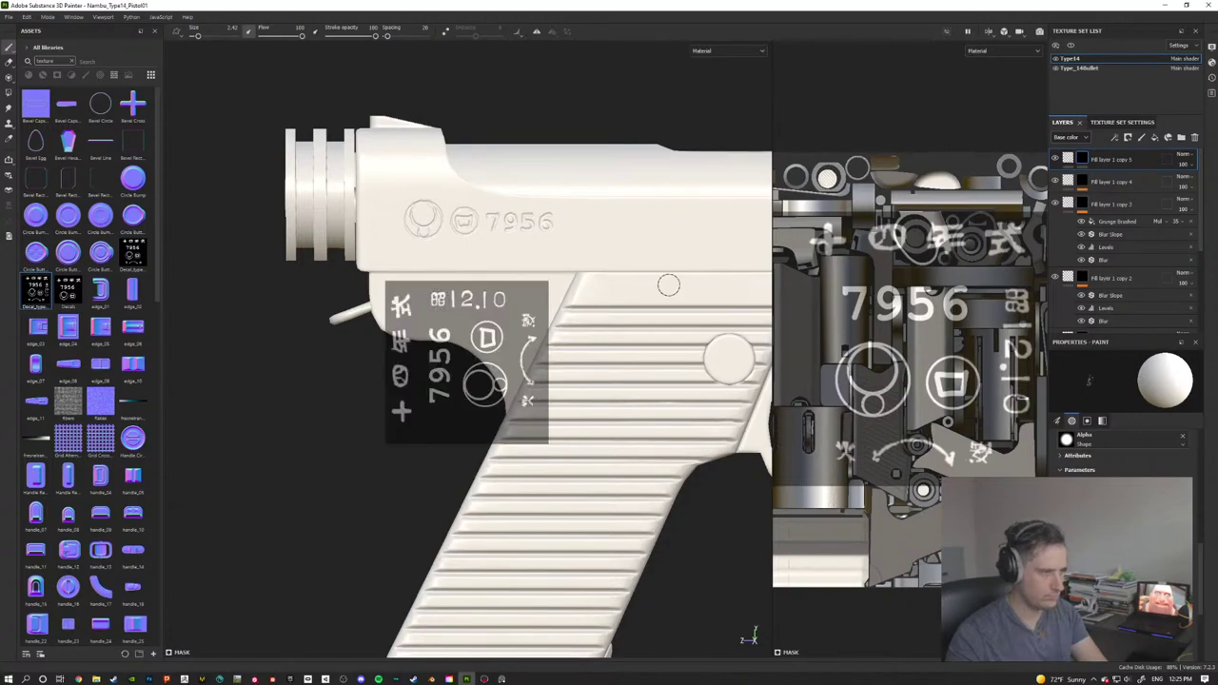
mouse_move(637, 286)
left_mouse_down("alt")
mouse_move(634, 258)
mouse_move(629, 331)
left_mouse_up("alt")
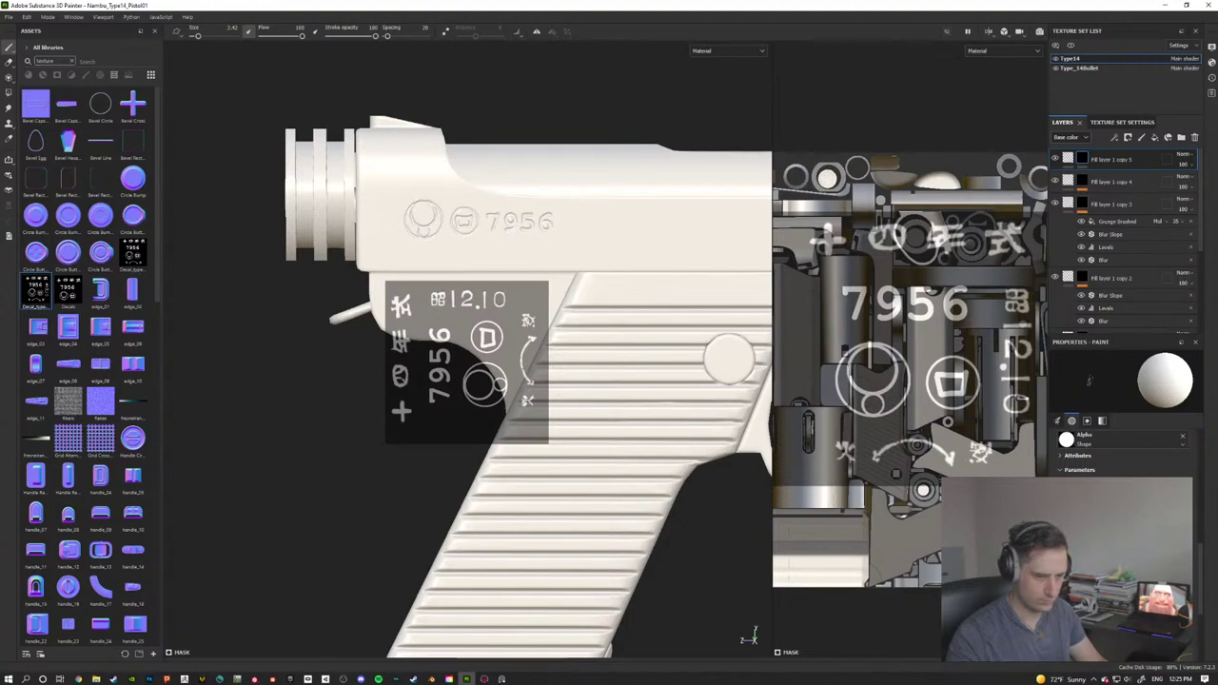
key("n")
Step: Examine the pistol's markings and overall shape from both sides
scroll(600, 457, "up", 2)
mouse_move(560, 454)
left_mouse_down("alt")
mouse_move(657, 399)
mouse_move(435, 435)
mouse_move(653, 427)
mouse_move(644, 451)
mouse_move(528, 456)
mouse_move(667, 447)
left_mouse_up("alt")
middle_click_drag(667, 447, 704, 444, "alt")
left_click_drag(471, 421, 713, 400, "alt")
middle_click_drag(418, 369, 602, 468, "alt")
scroll(576, 375, "down", 4)
left_click_drag(358, 404, 475, 467, "alt")
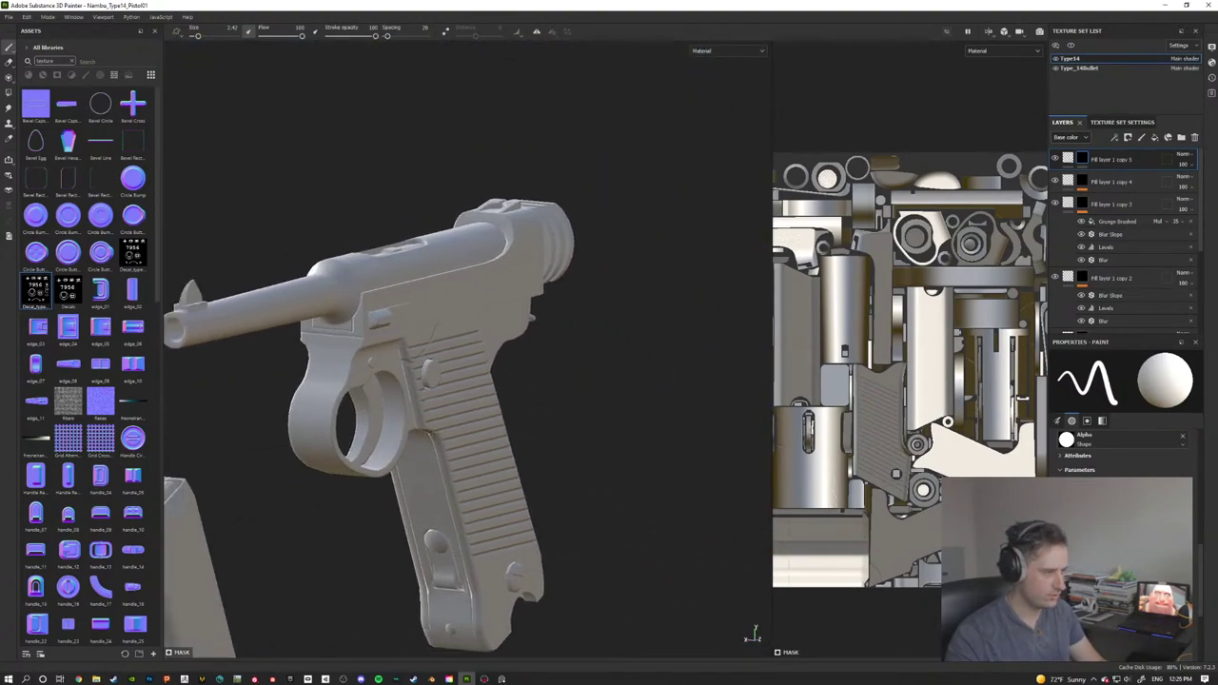
left_click_drag(590, 461, 430, 413, "alt")
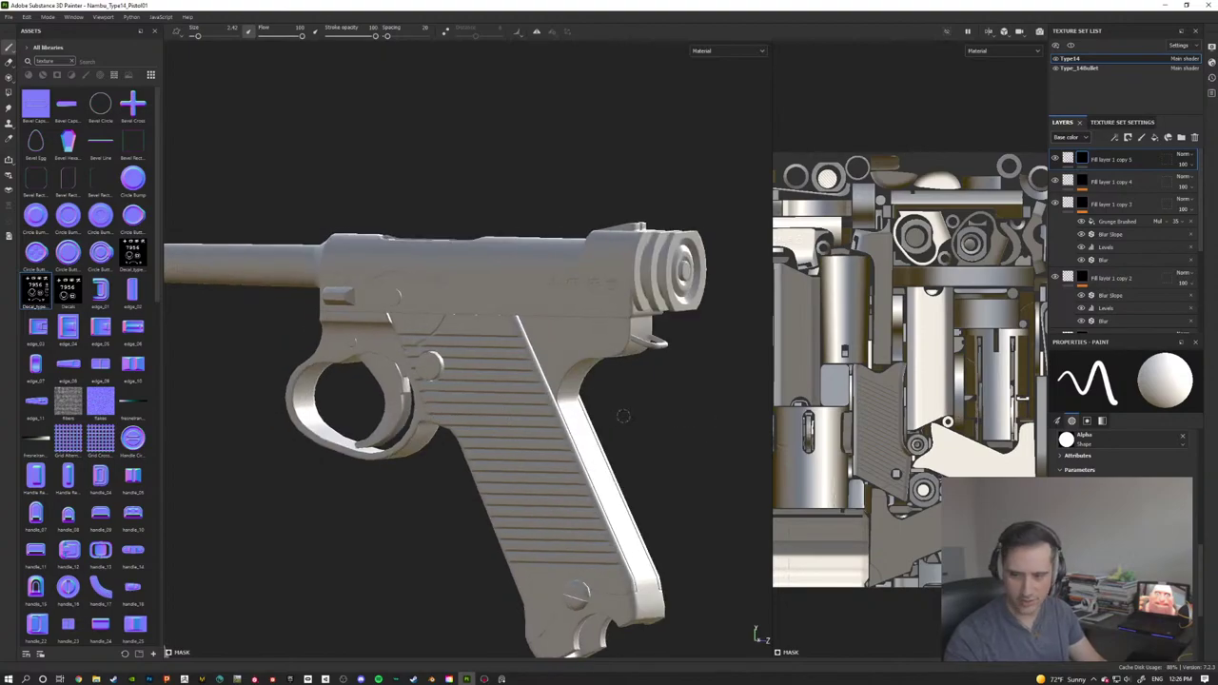
left_click_drag(623, 416, 438, 449, "alt")
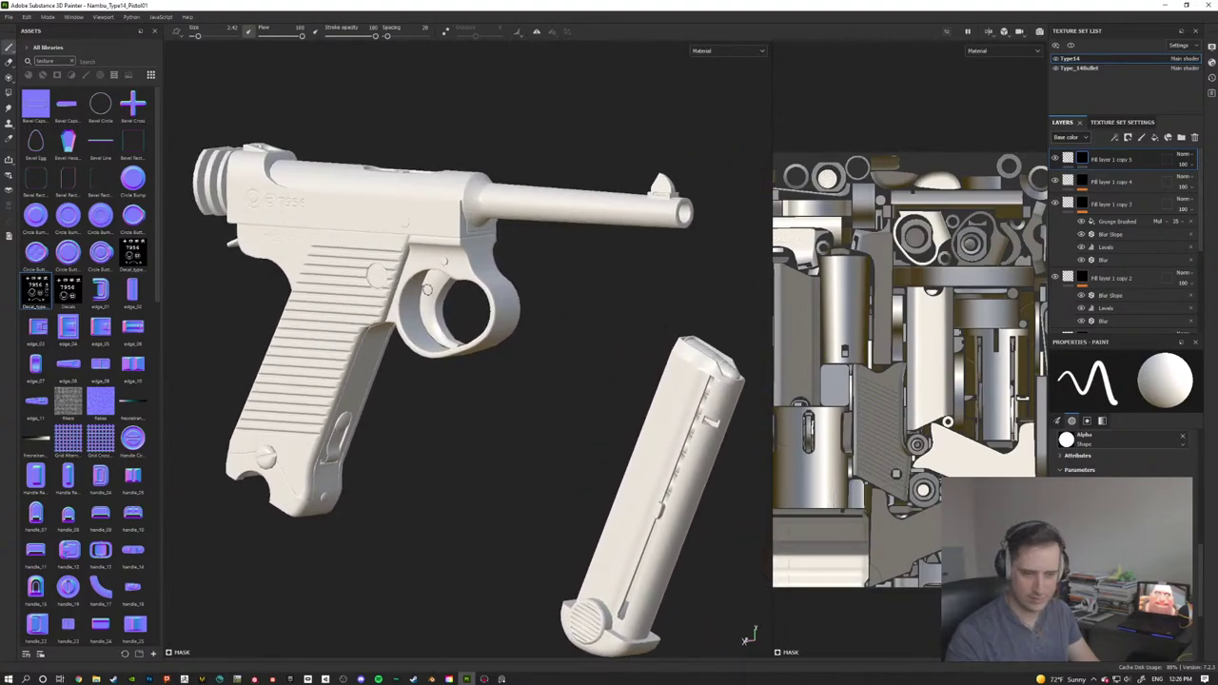
left_click_drag(512, 376, 485, 414, "alt")
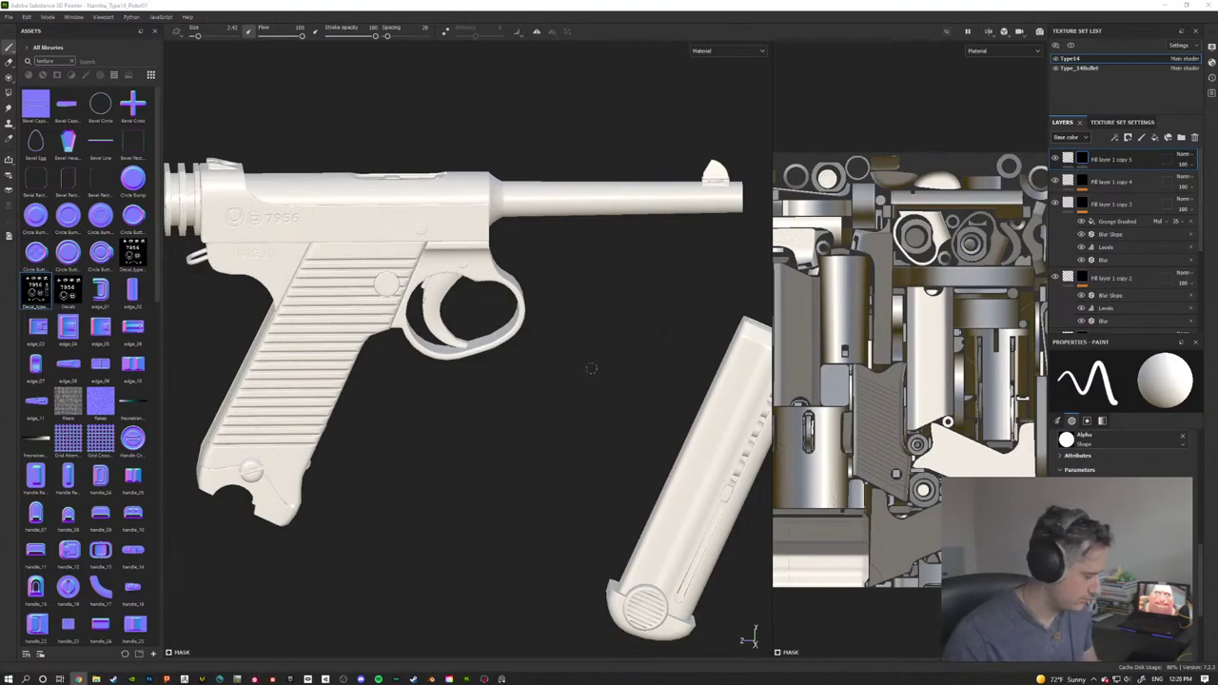
Step: Inspect the trigger guard area, then the grip and safety markings on the opposite side, under adjusted lighting
left_click_drag(538, 363, 458, 328, "alt")
left_click_drag(437, 273, 531, 314, "alt")
scroll(558, 447, "up", 4)
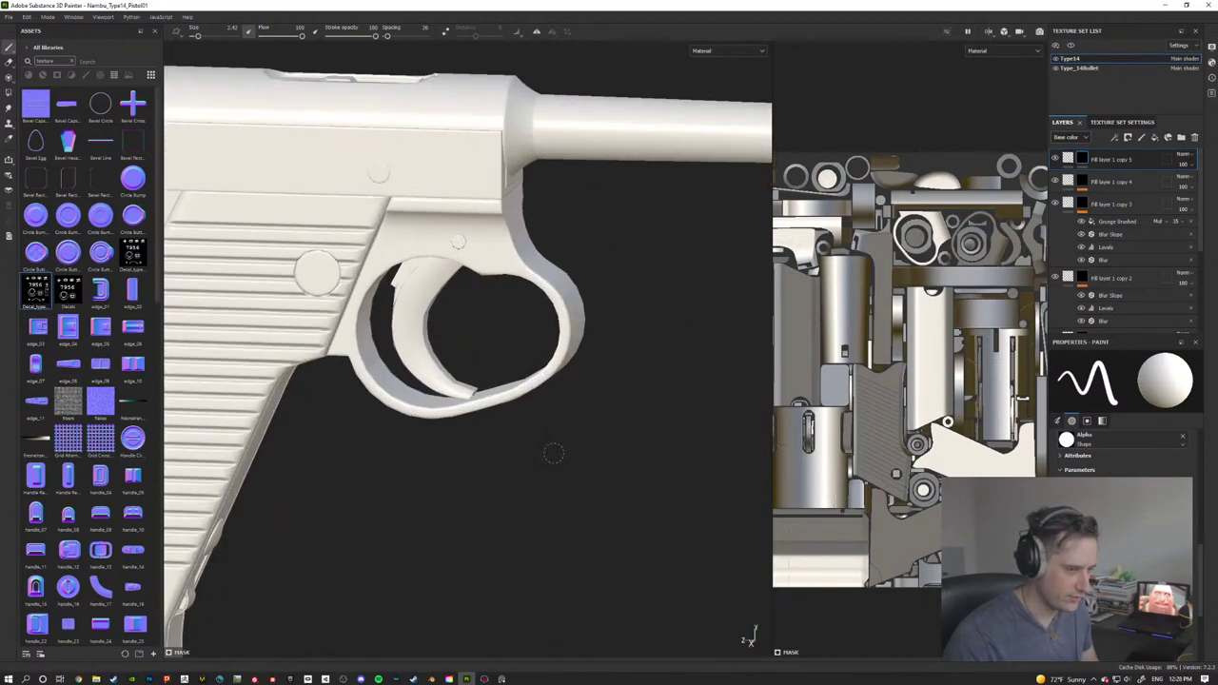
scroll(555, 451, "down", 5)
mouse_move(555, 451)
left_mouse_down("alt")
mouse_move(474, 443)
mouse_move(492, 422)
mouse_move(373, 430)
mouse_move(531, 473)
mouse_move(490, 482)
mouse_move(547, 461)
left_mouse_up("alt")
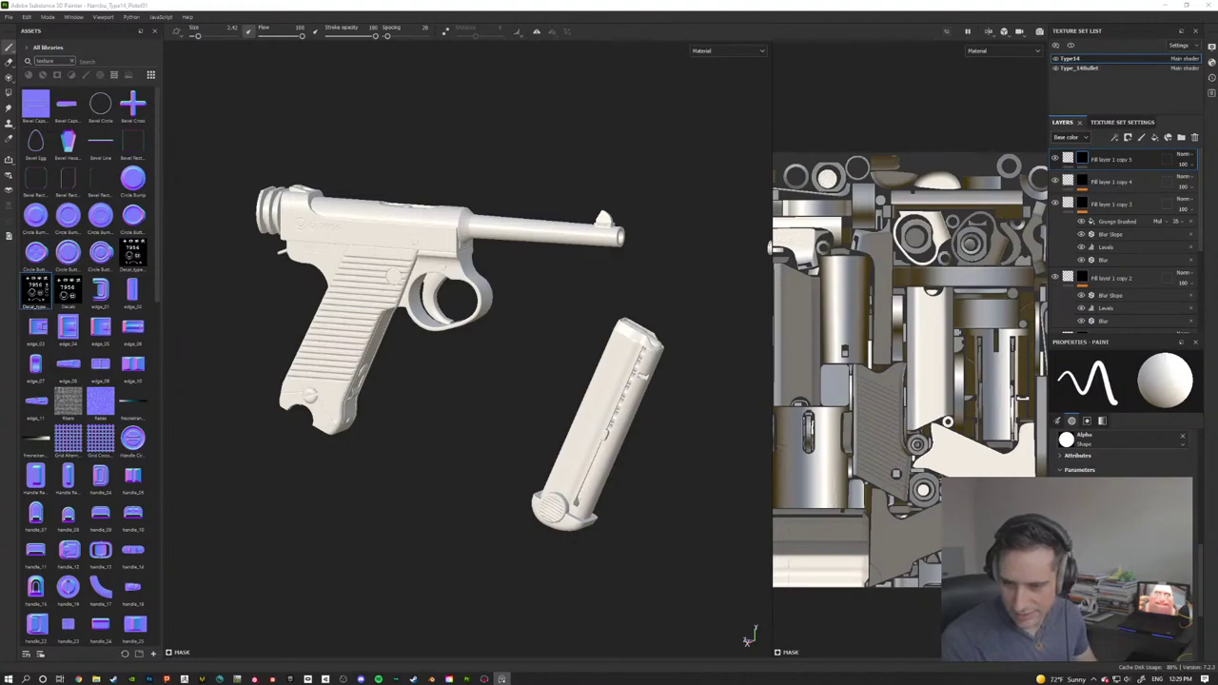
left_click_drag(433, 383, 519, 314, "alt")
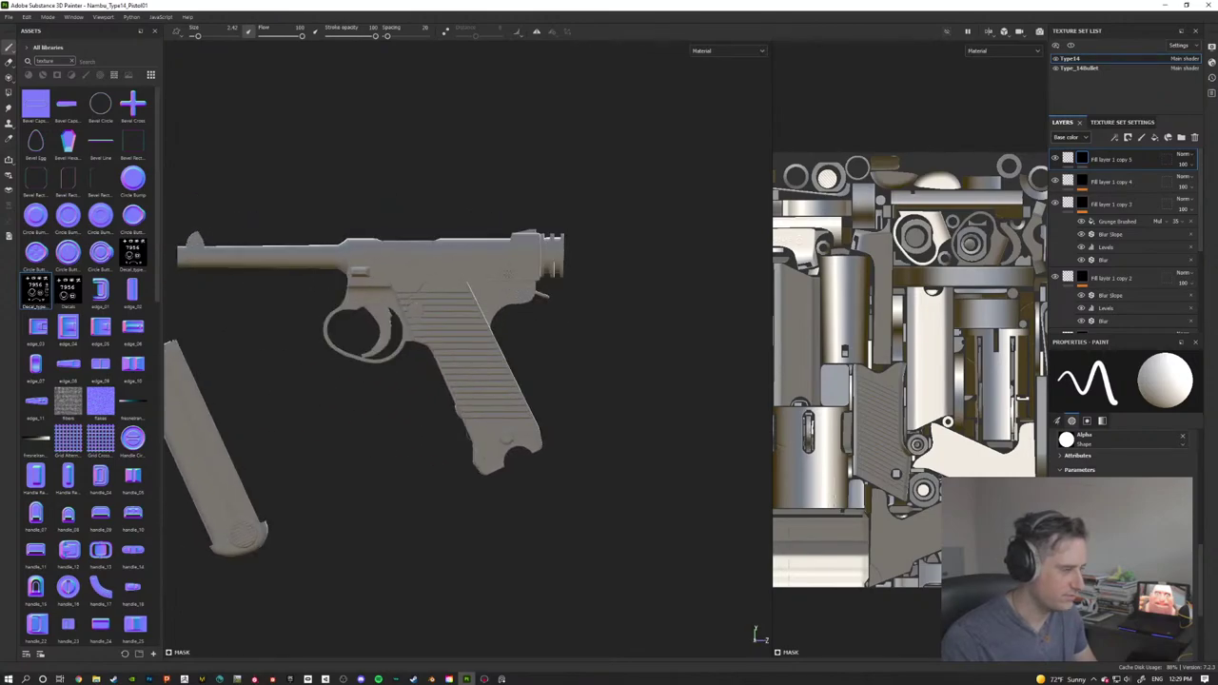
scroll(504, 333, "up", 4)
middle_click_drag(488, 358, 557, 352, "alt")
right_click_drag(558, 352, 511, 345, "shift")
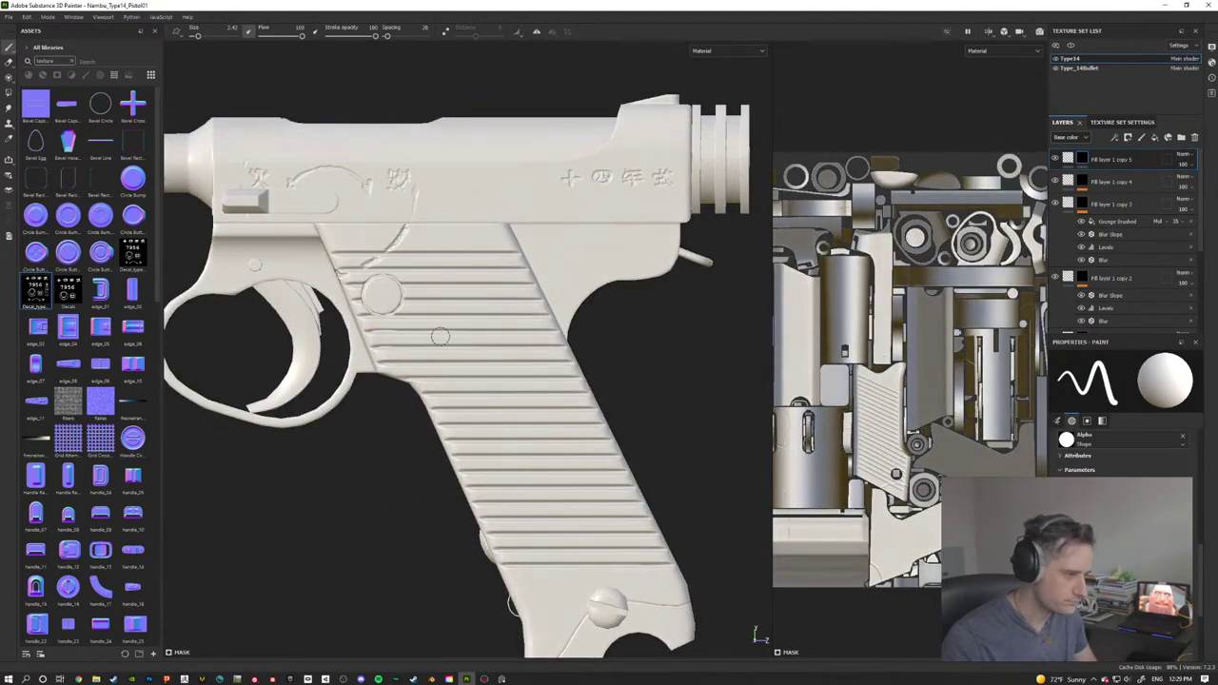
middle_click_drag(325, 333, 433, 337, "alt")
scroll(432, 336, "up", 4)
mouse_move(432, 337)
left_mouse_down("alt")
mouse_move(454, 337)
mouse_move(450, 348)
mouse_move(421, 340)
left_mouse_up("alt")
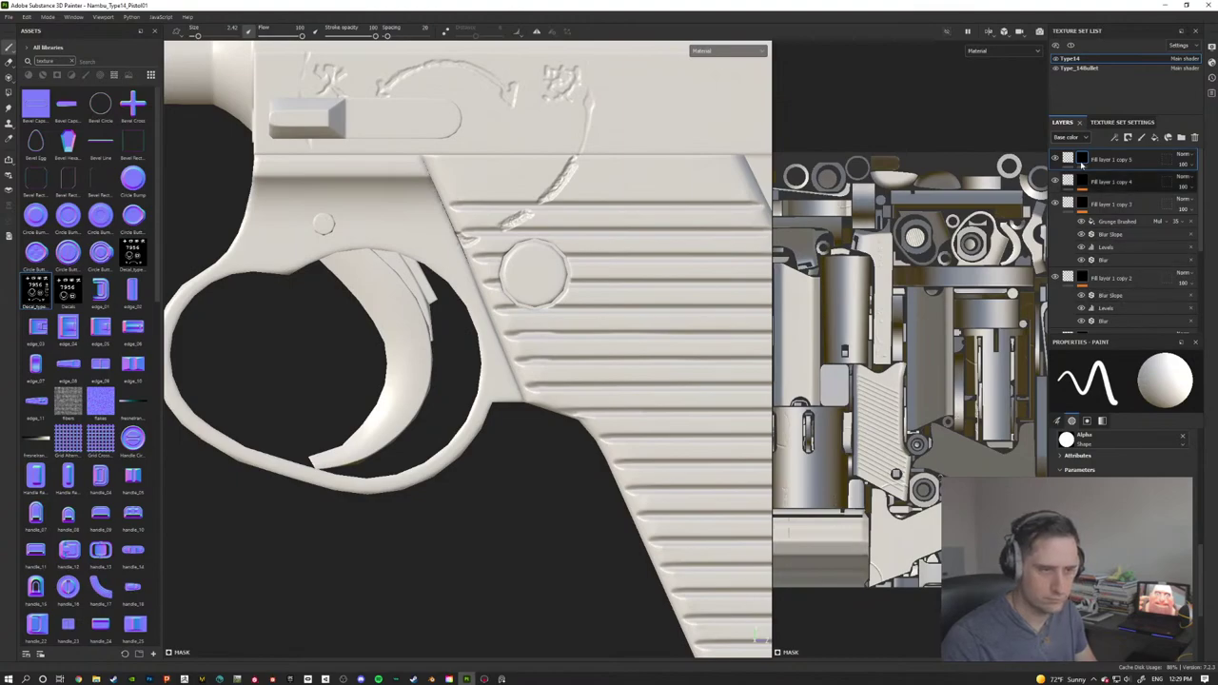
Step: Duplicate Fill layer 1 copy 5 and clear the duplicate's mask
scroll(1086, 246, "down", 4)
scroll(1096, 285, "up", 4)
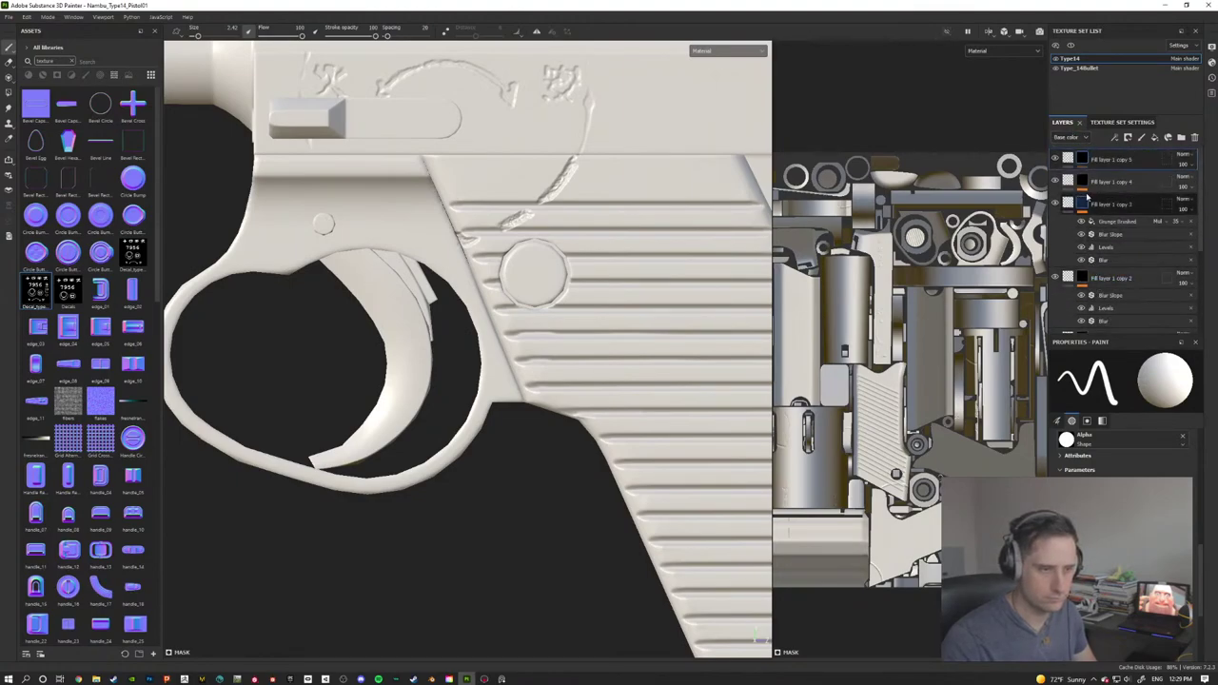
left_click(1103, 160)
key("ctrl+d")
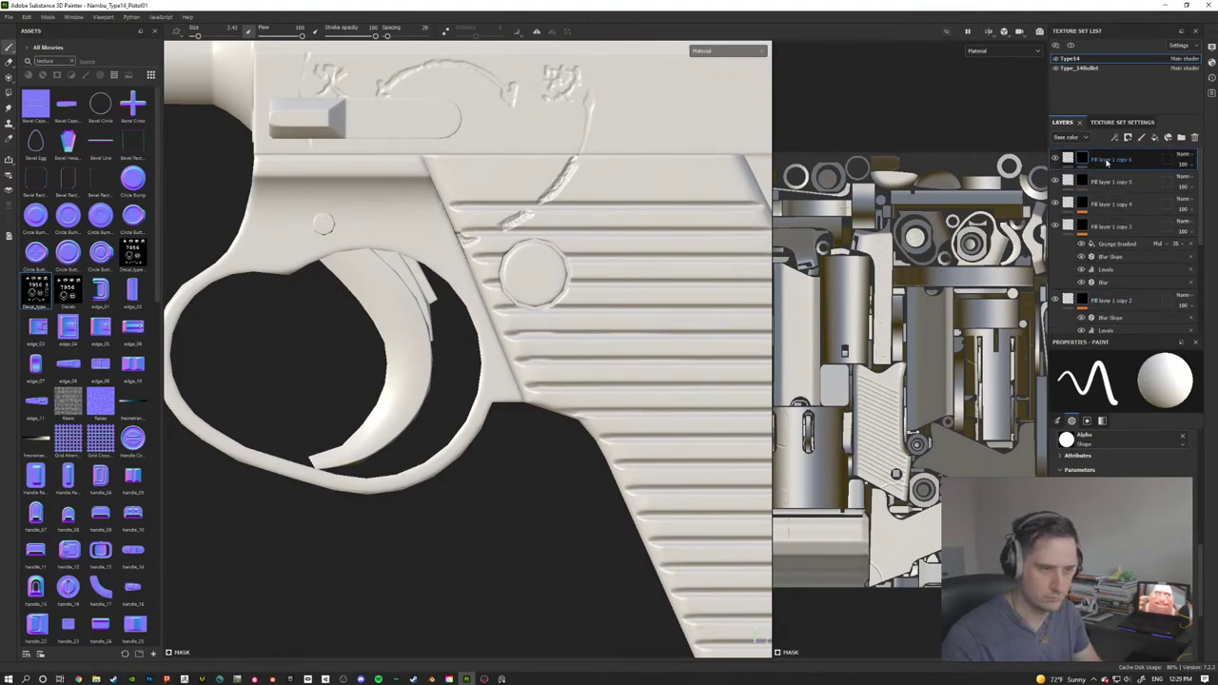
right_click(1083, 159)
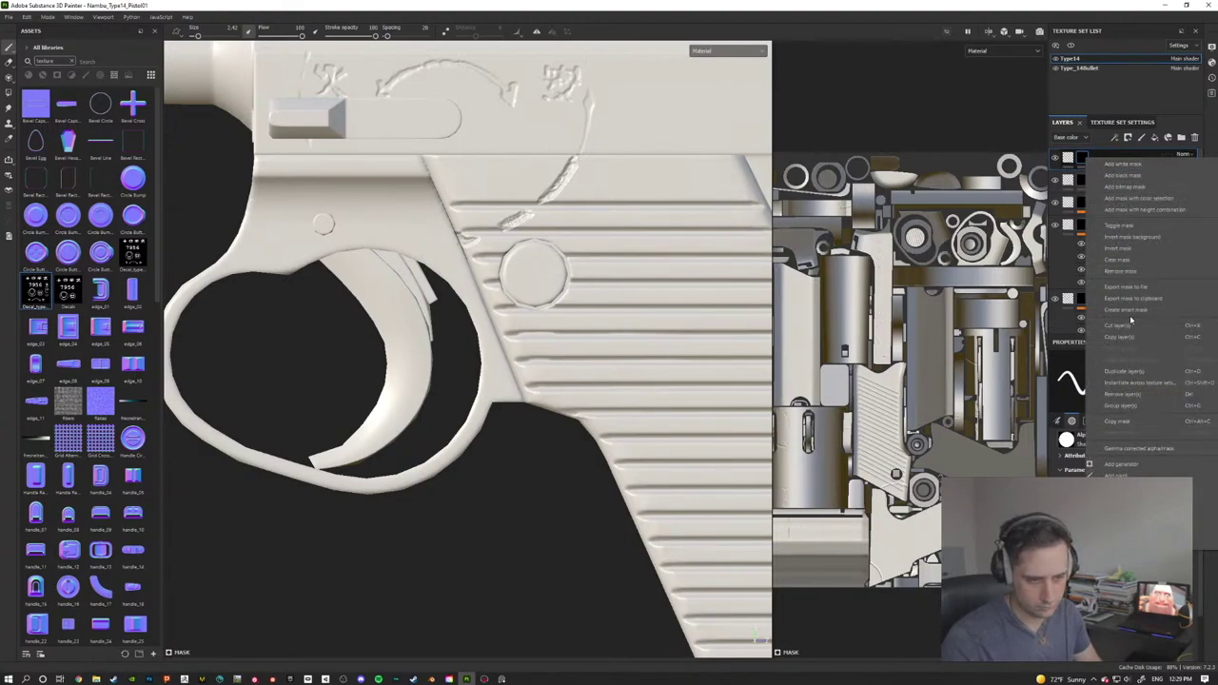
left_click(1129, 249)
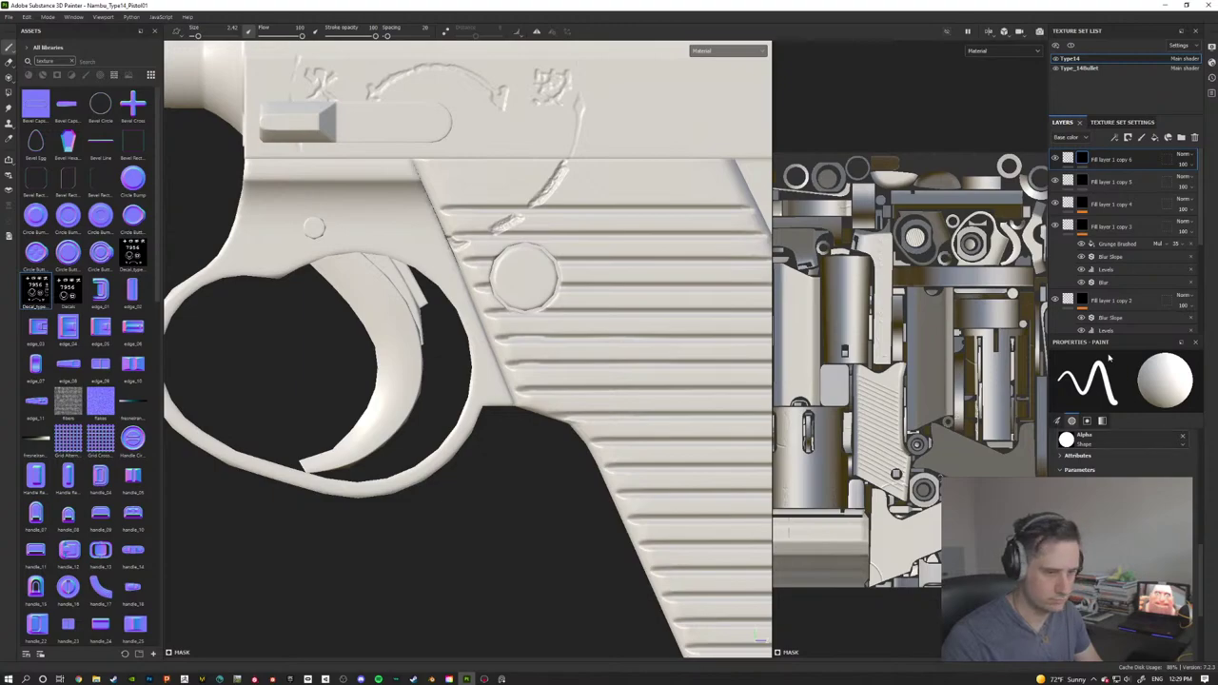
Step: Add a fill effect to Fill layer 1 copy 6's mask and list all textures in the asset library without the search filter
left_click(1084, 158)
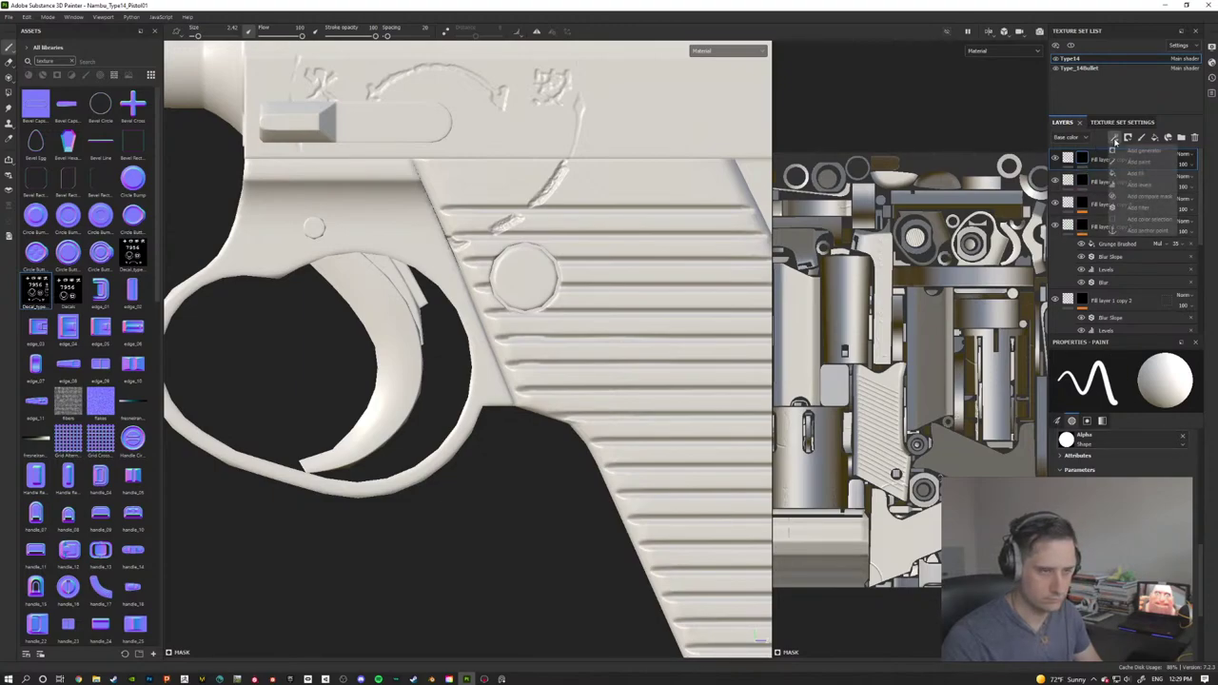
left_click(1137, 174)
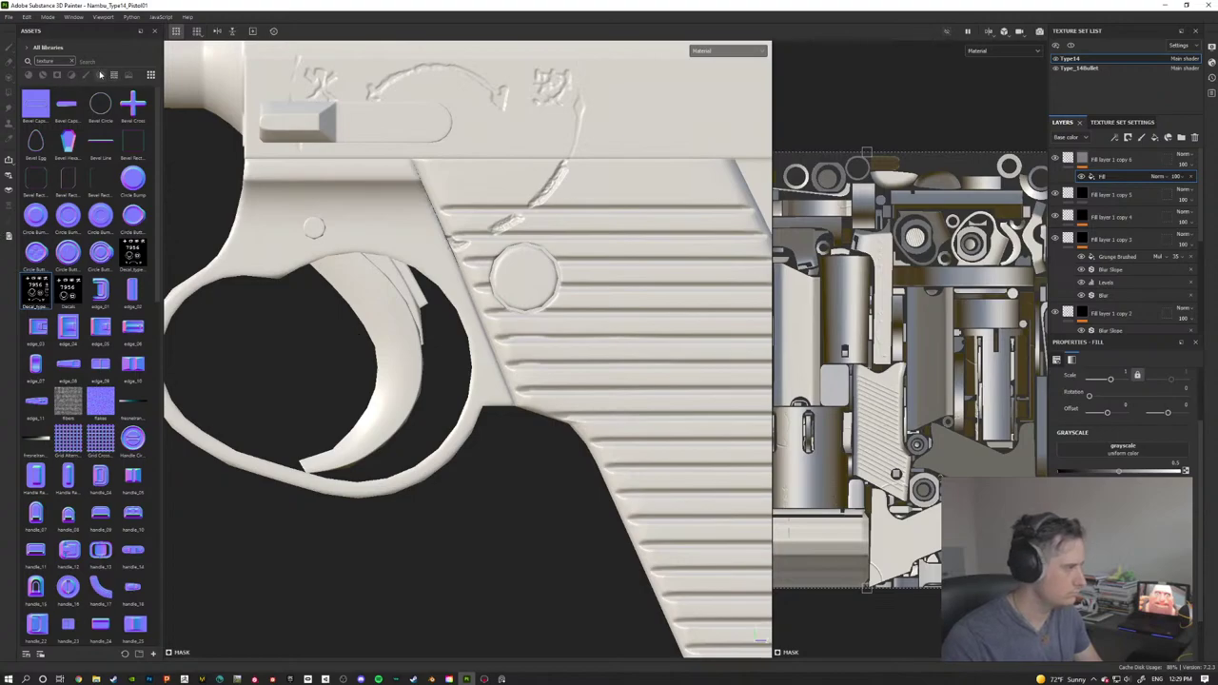
left_click(100, 75)
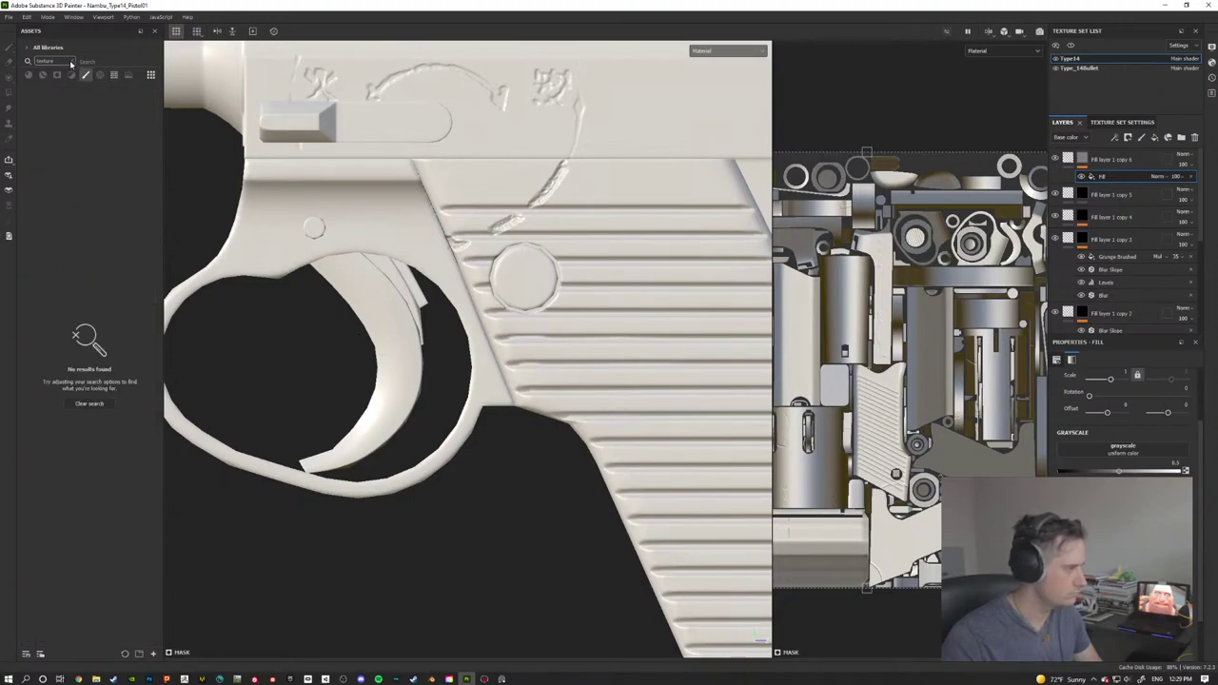
left_click(70, 63)
left_click(99, 75)
left_click(115, 75)
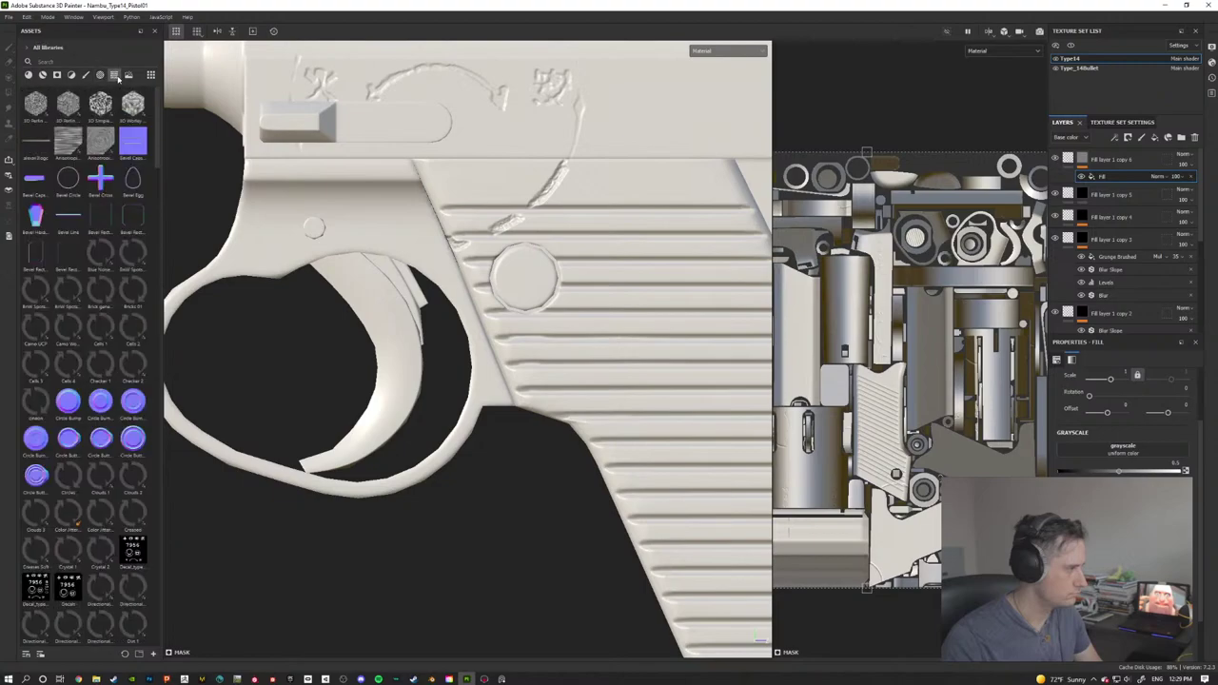
Step: Browse the textures for a repeating pattern and assign Brick generator as the grayscale source of the mask's fill
scroll(91, 326, "down", 10)
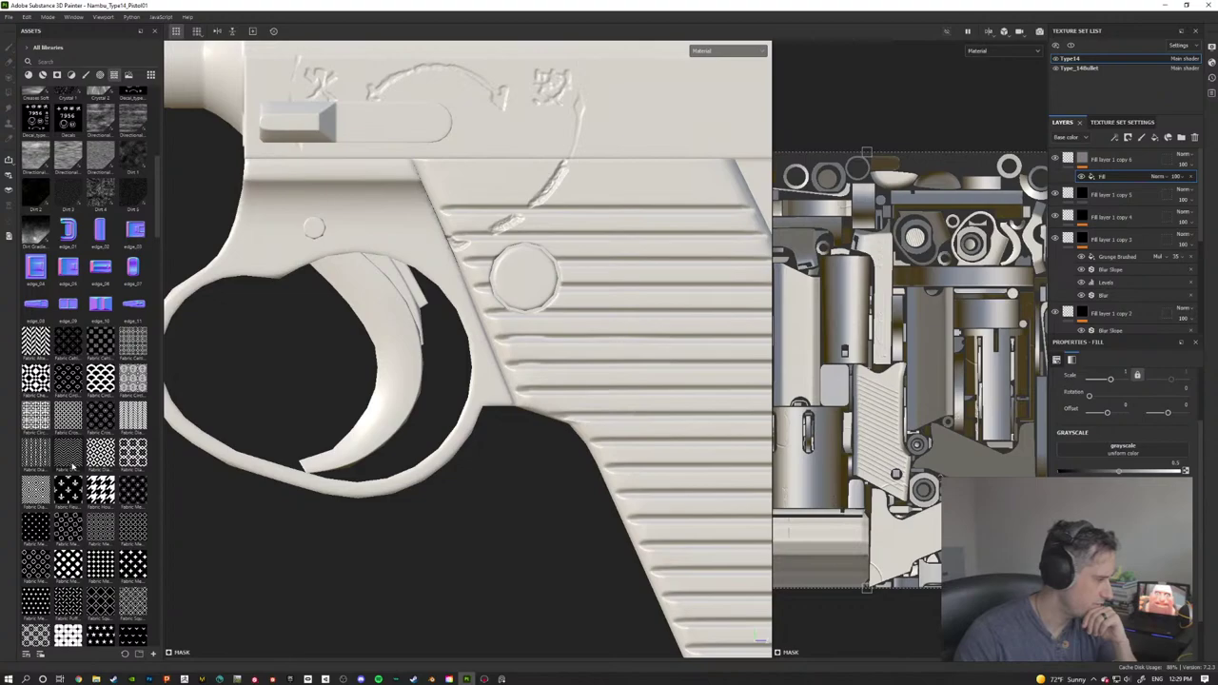
scroll(105, 462, "down", 3)
mouse_move(107, 463)
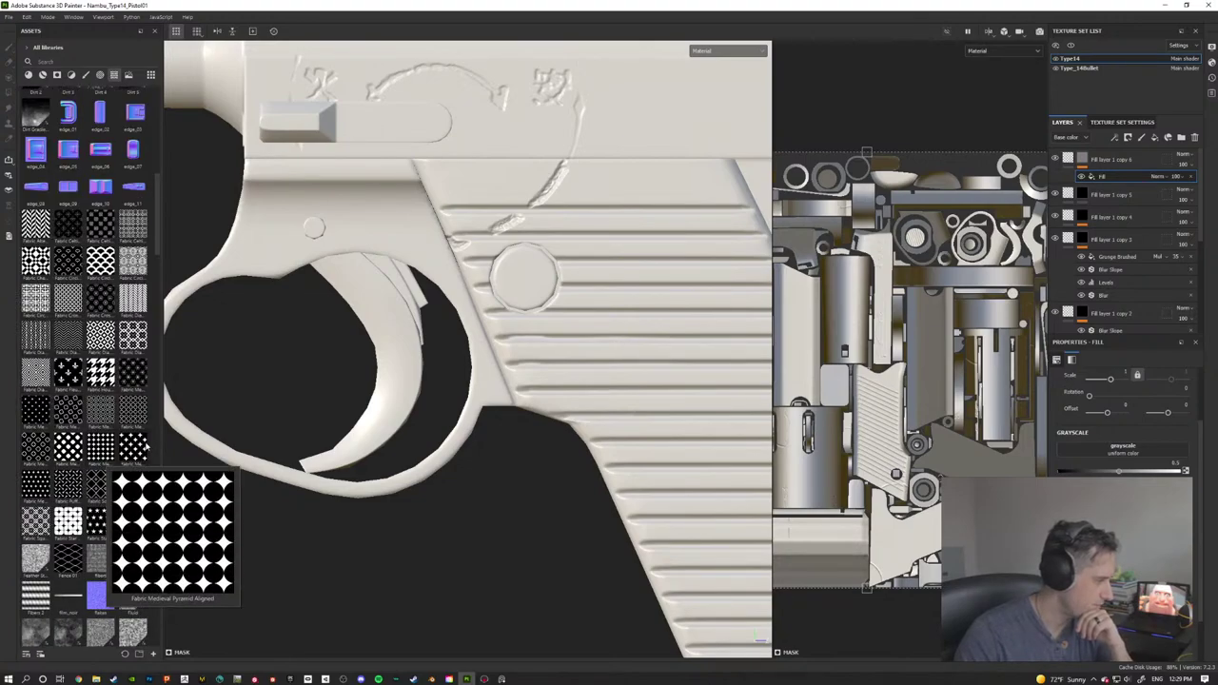
scroll(66, 522, "down", 3)
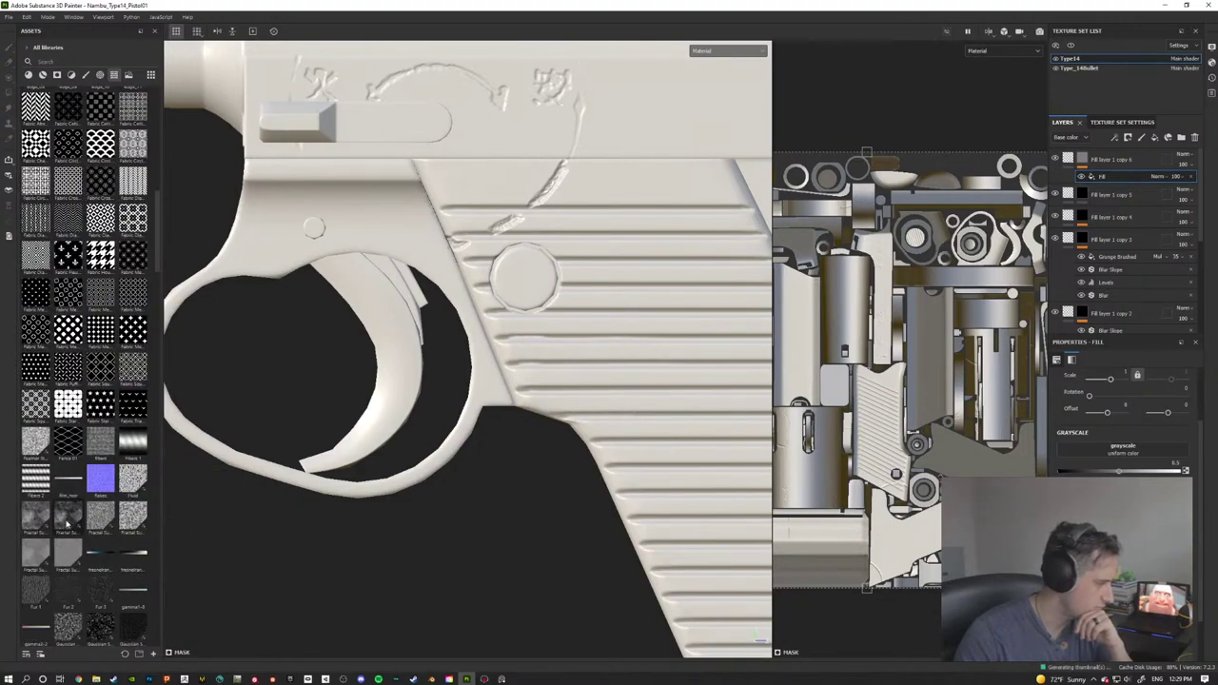
scroll(67, 522, "down", 3)
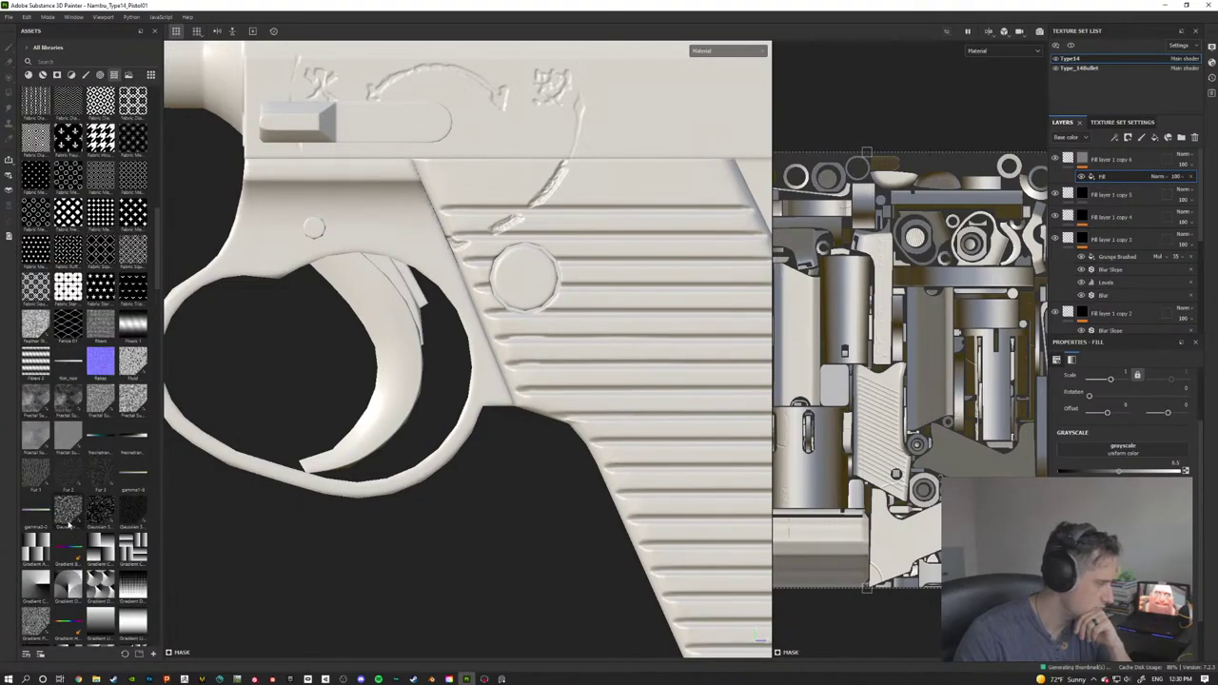
scroll(83, 445, "down", 6)
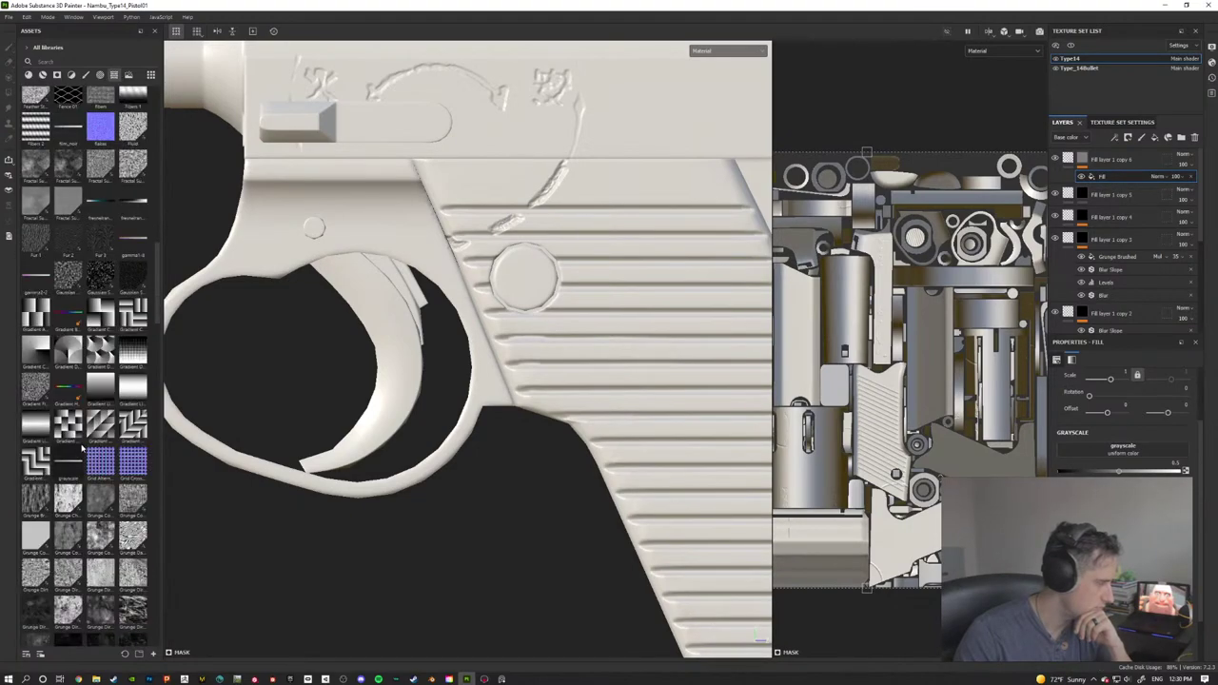
scroll(83, 445, "down", 12)
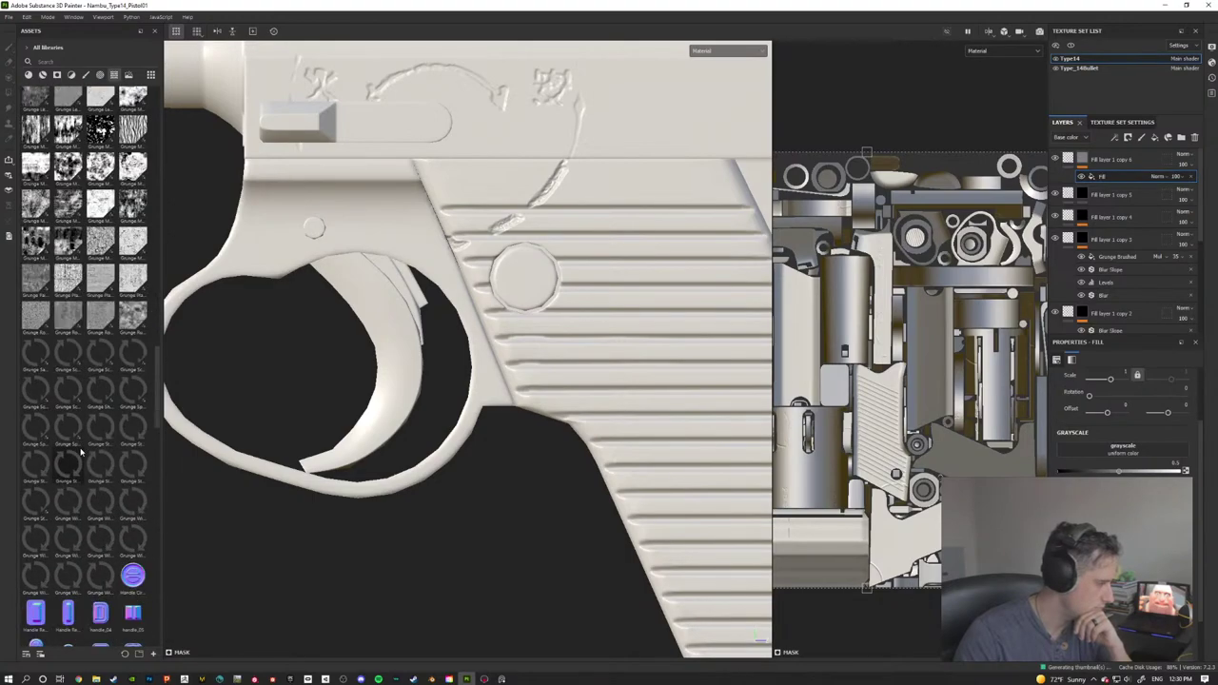
scroll(81, 452, "down", 5)
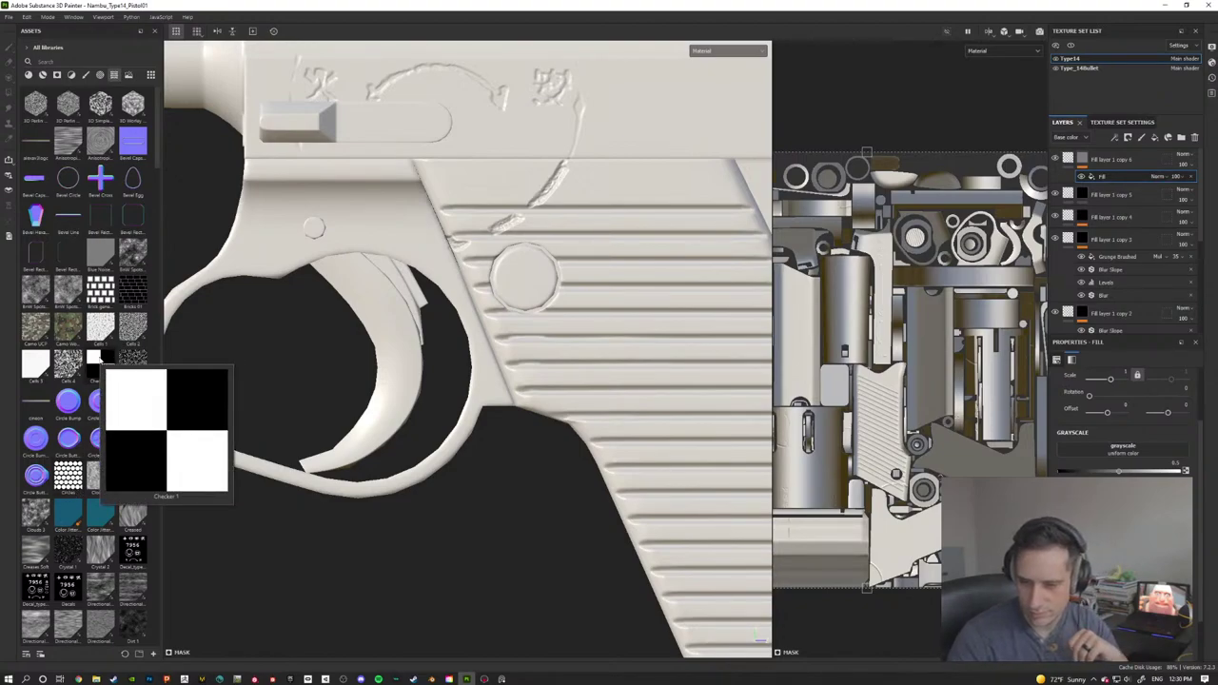
mouse_move(99, 365)
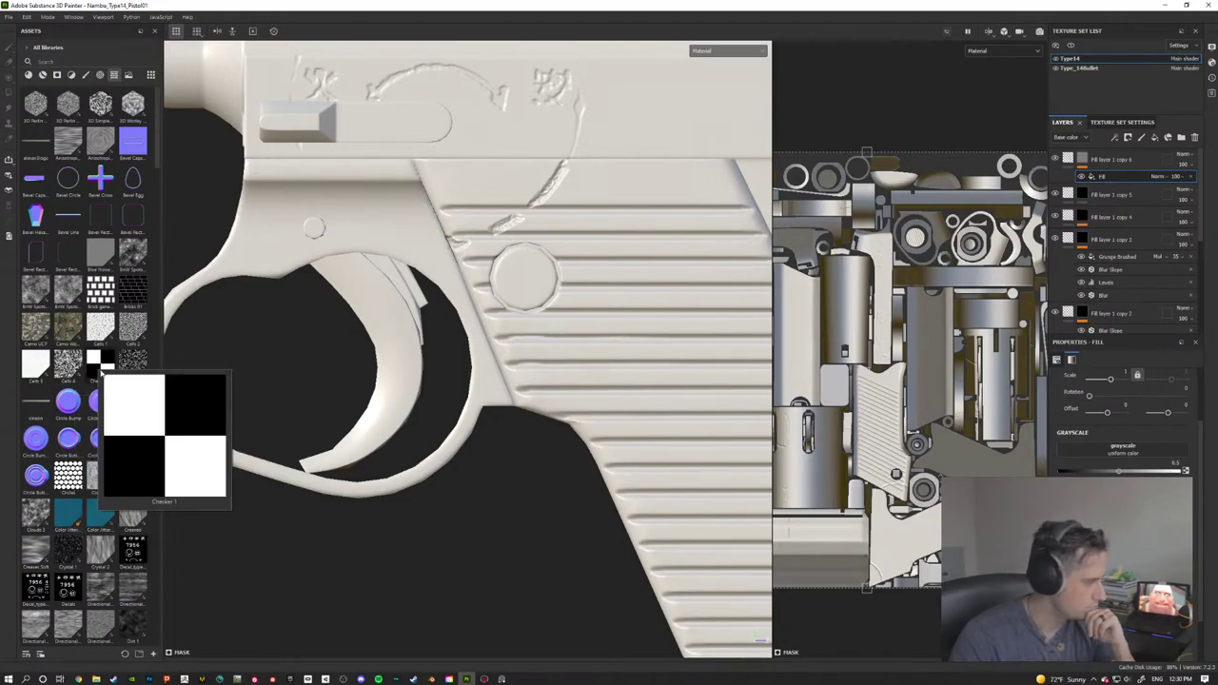
mouse_move(140, 365)
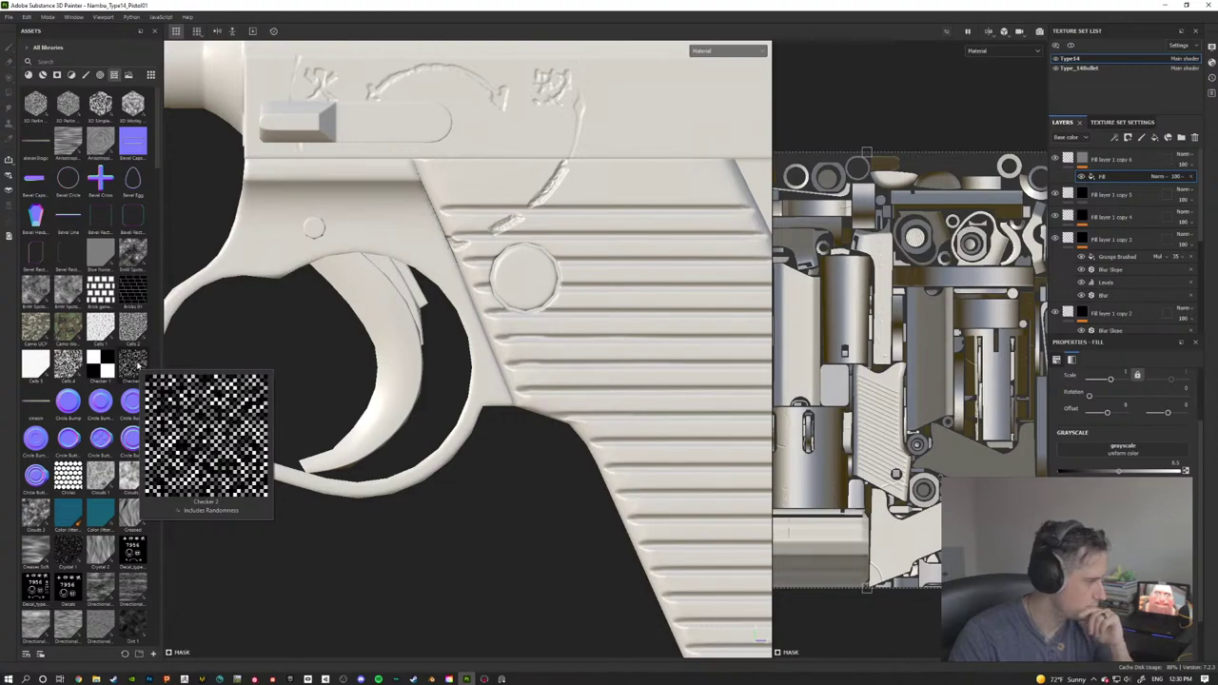
mouse_move(101, 297)
left_click_drag(101, 296, 1139, 449)
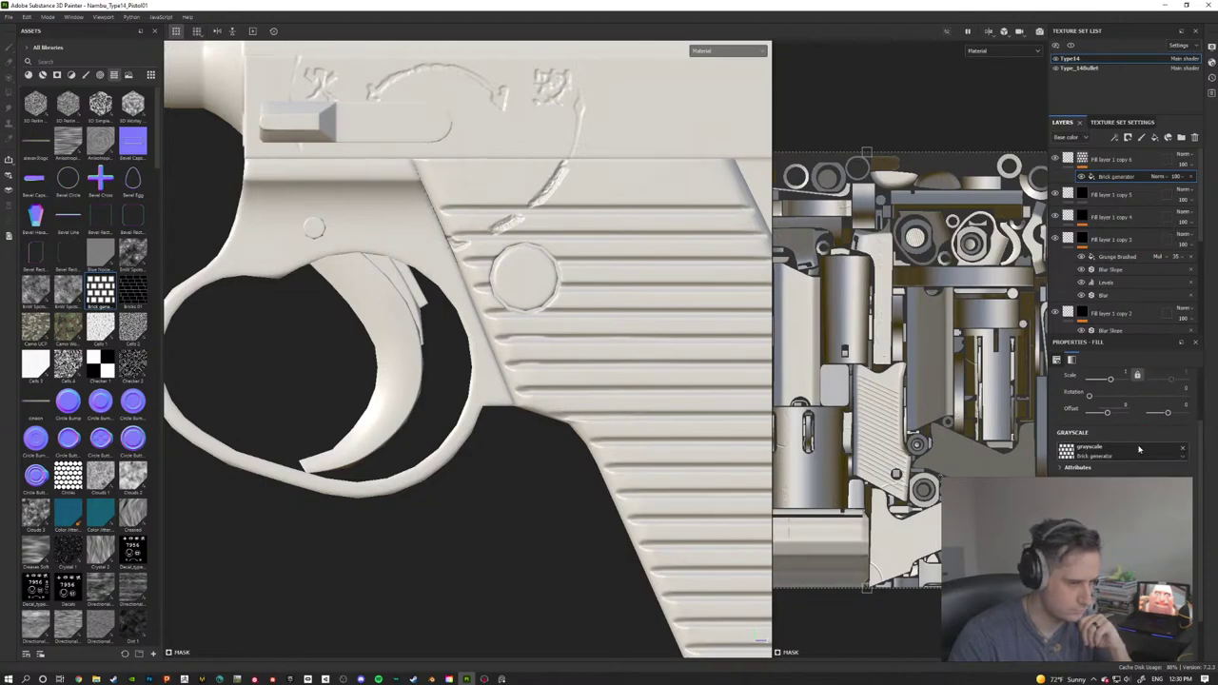
Step: Scale the Brick generator pattern in the UV view to about 91.7 and rotate it to about 312 degrees
scroll(617, 347, "down", 3)
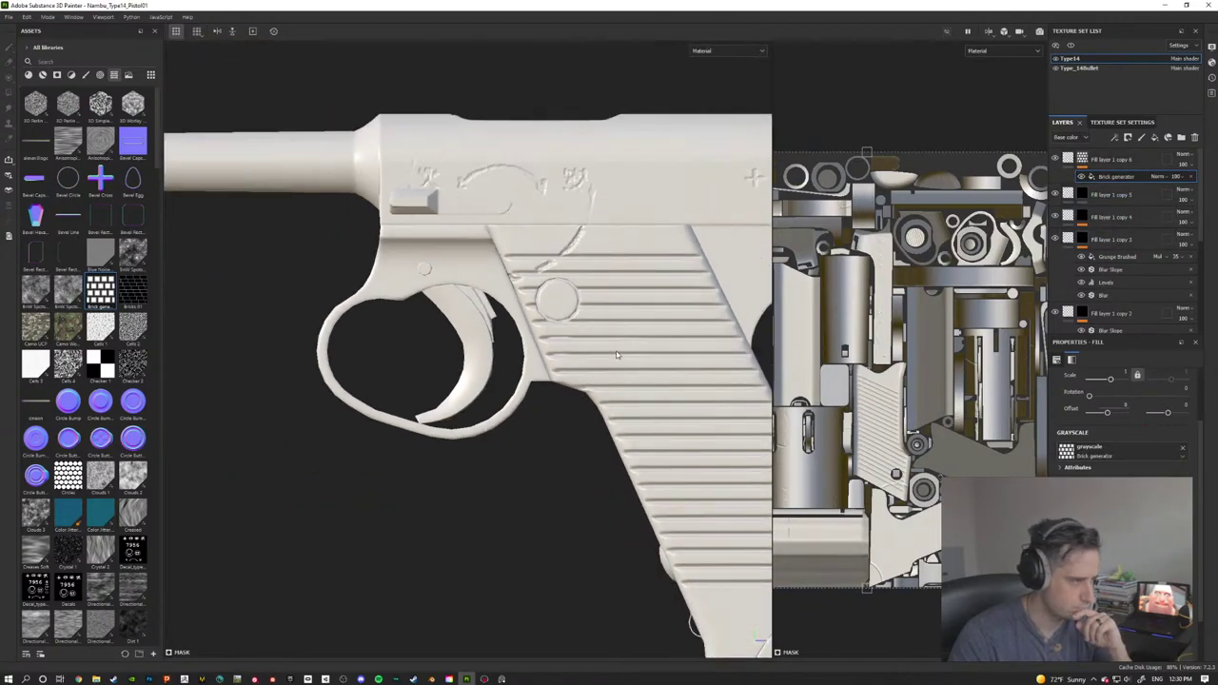
scroll(617, 355, "up", 3)
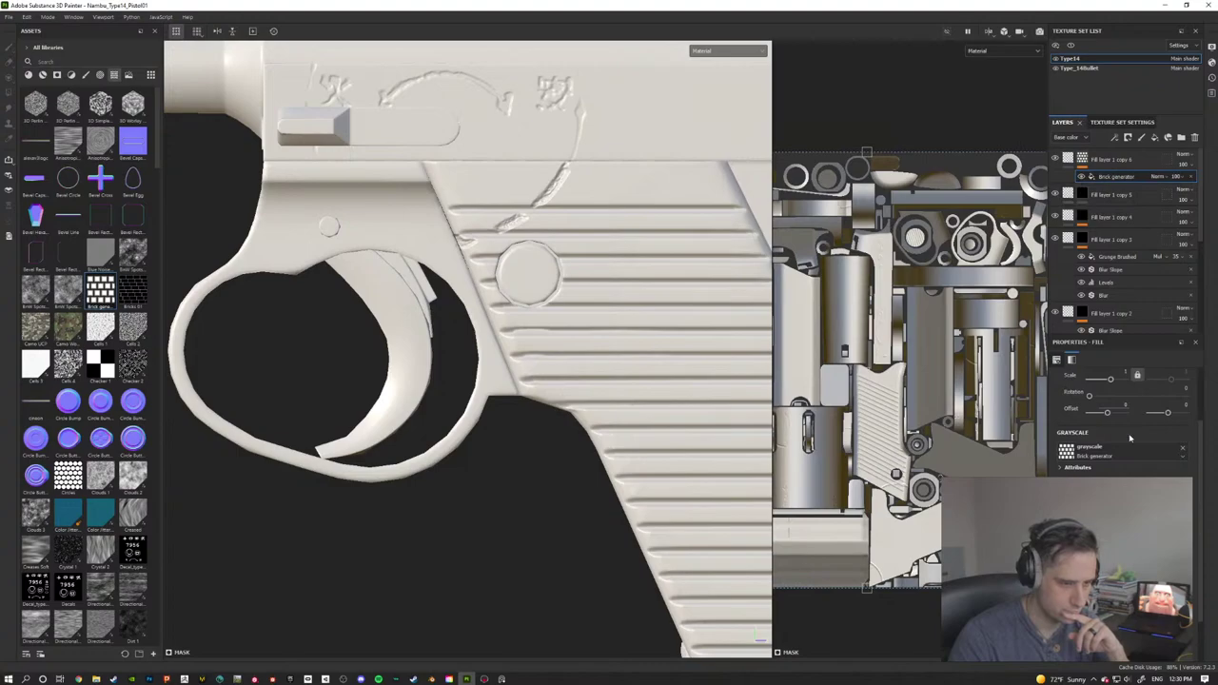
scroll(936, 400, "down", 2)
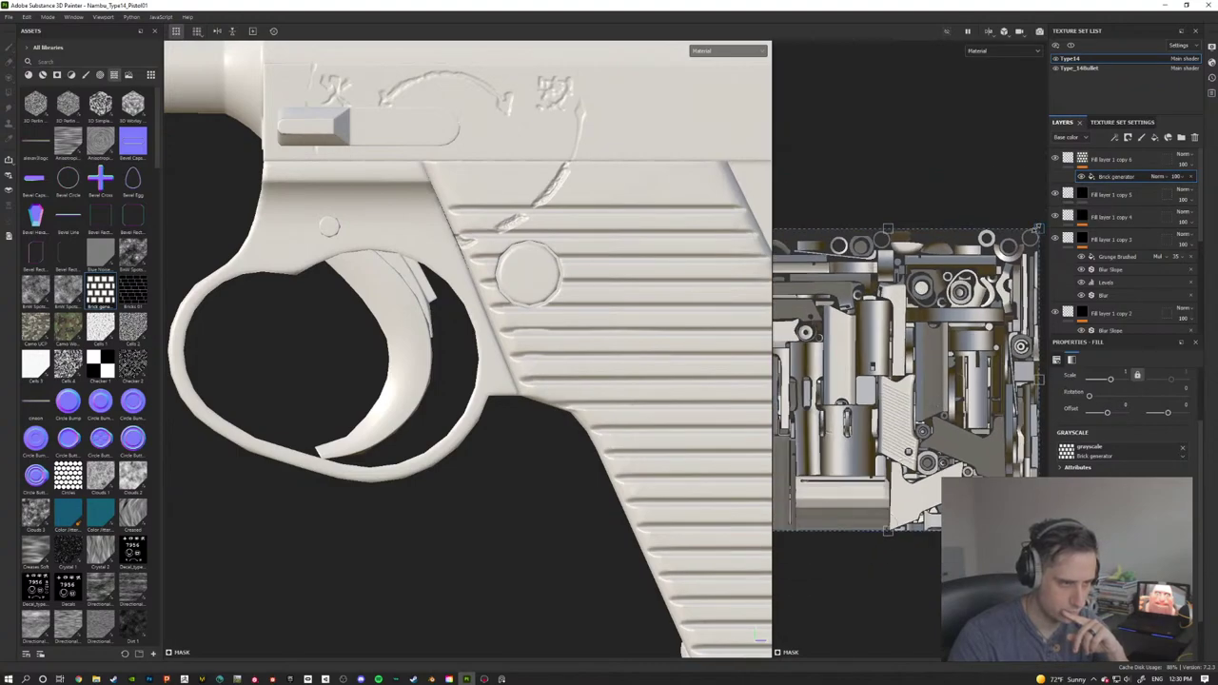
left_click_drag(1035, 231, 521, 529)
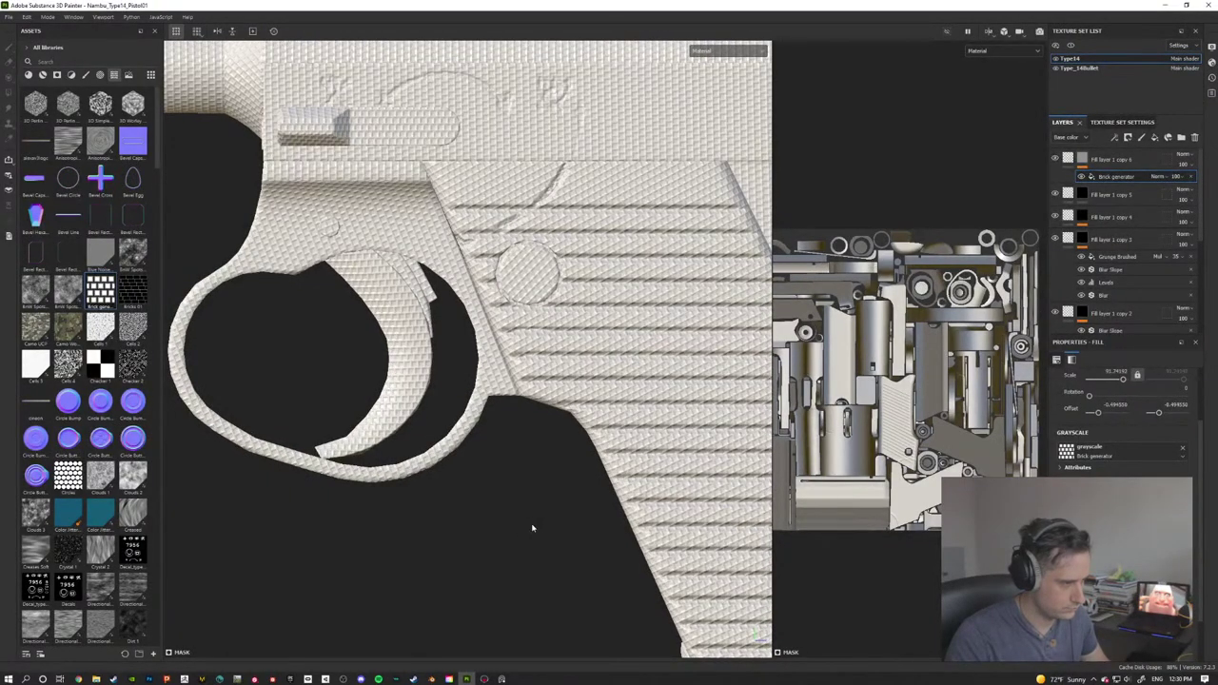
scroll(794, 499, "down", 3)
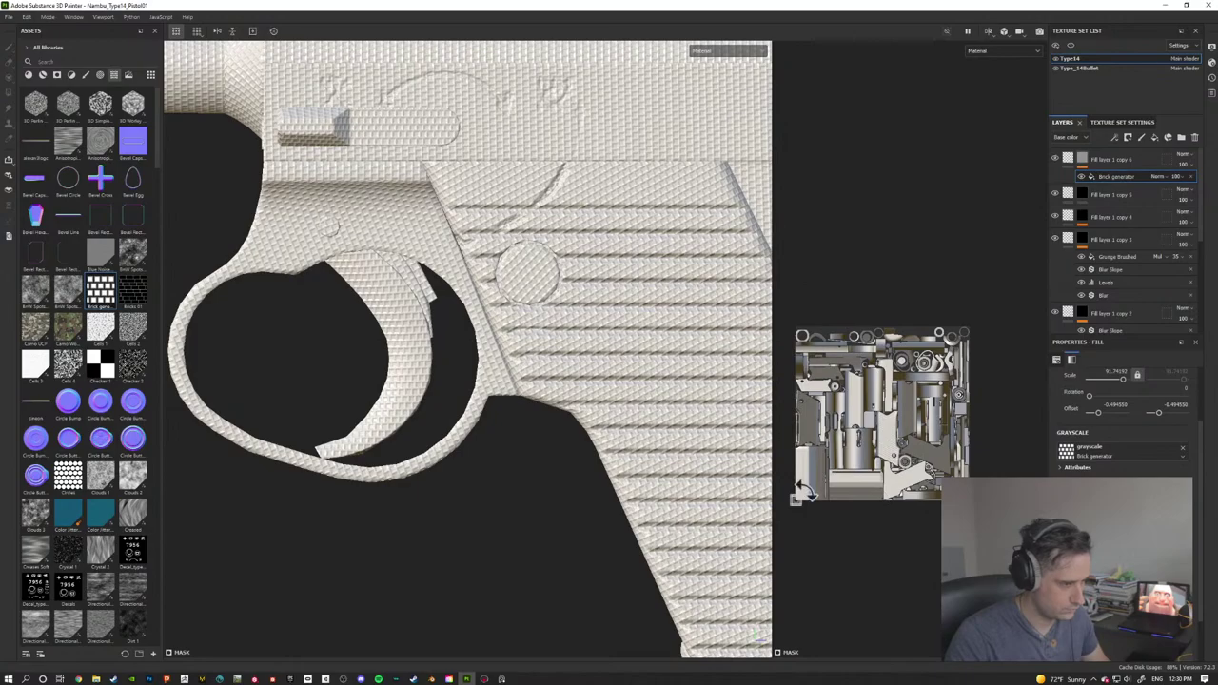
left_click_drag(802, 491, 823, 504)
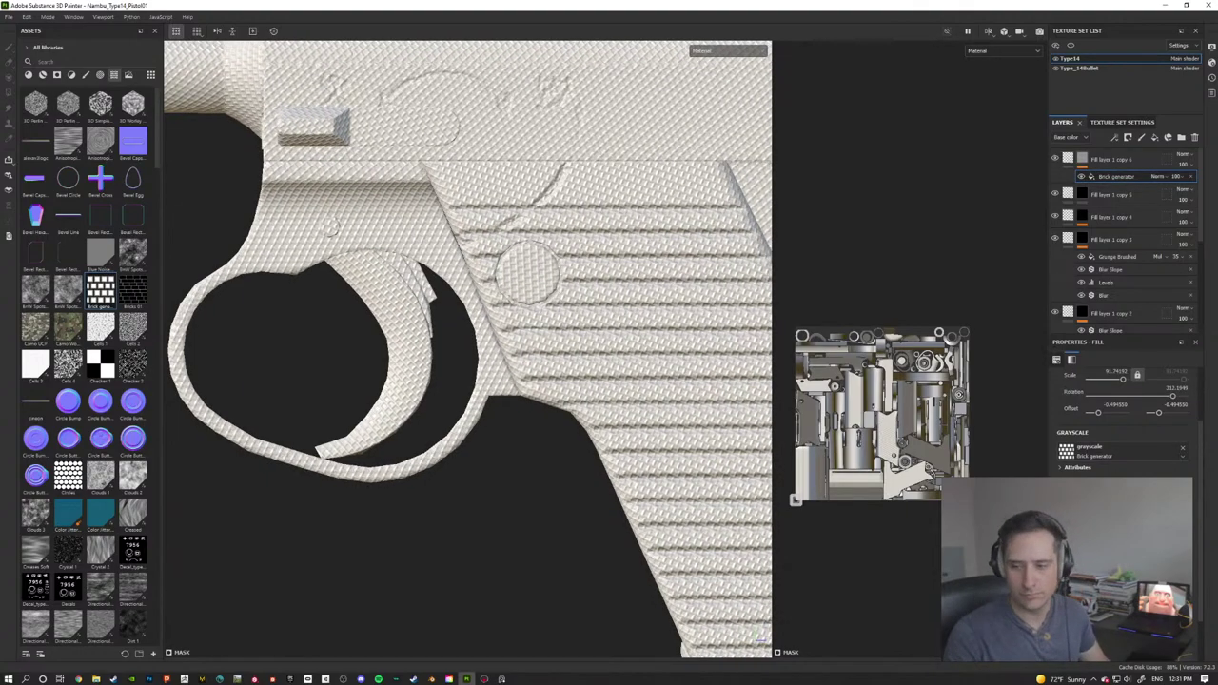
Step: Add a fill with grayscale 0 and a paint effect beneath Brick generator in the mask, and set Brick generator to Multiply
left_click(1115, 137)
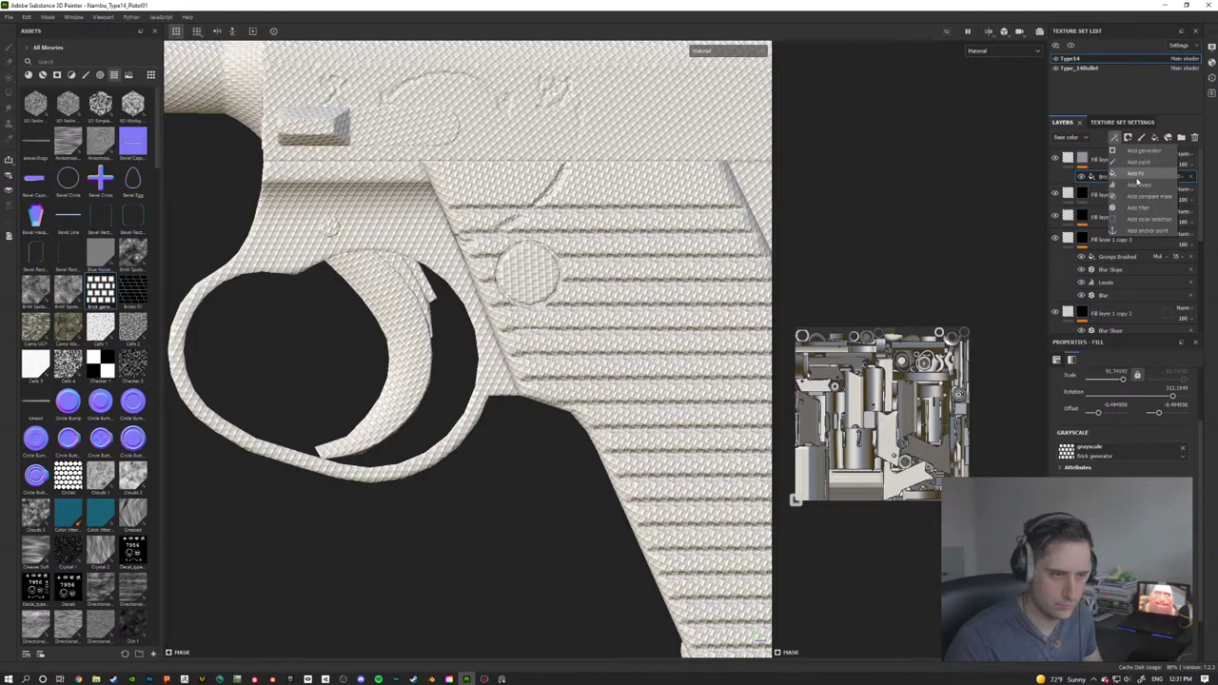
left_click(1132, 173)
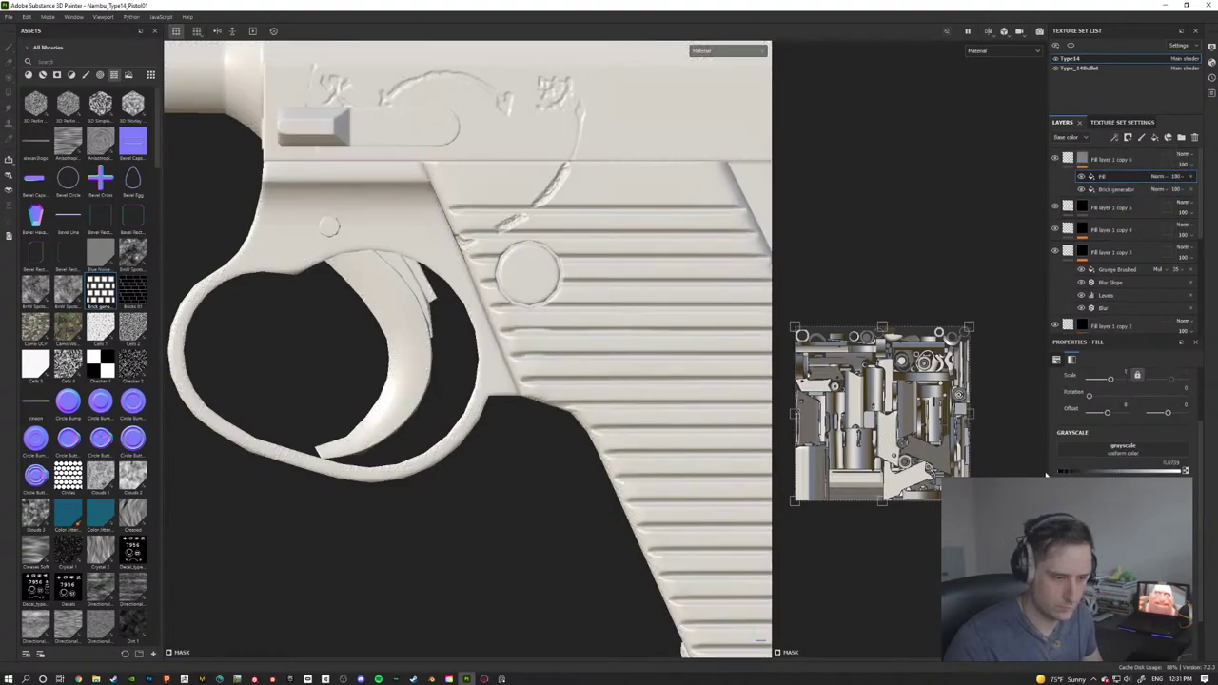
left_click_drag(1109, 177, 1128, 195)
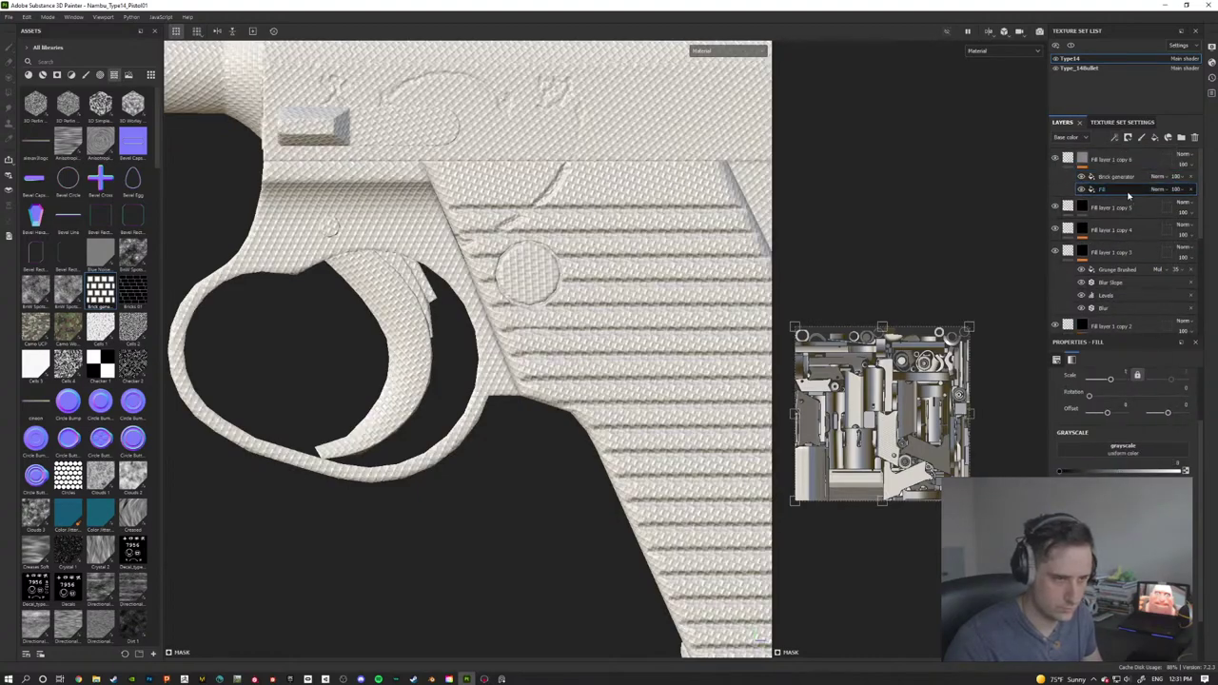
left_click(1157, 176)
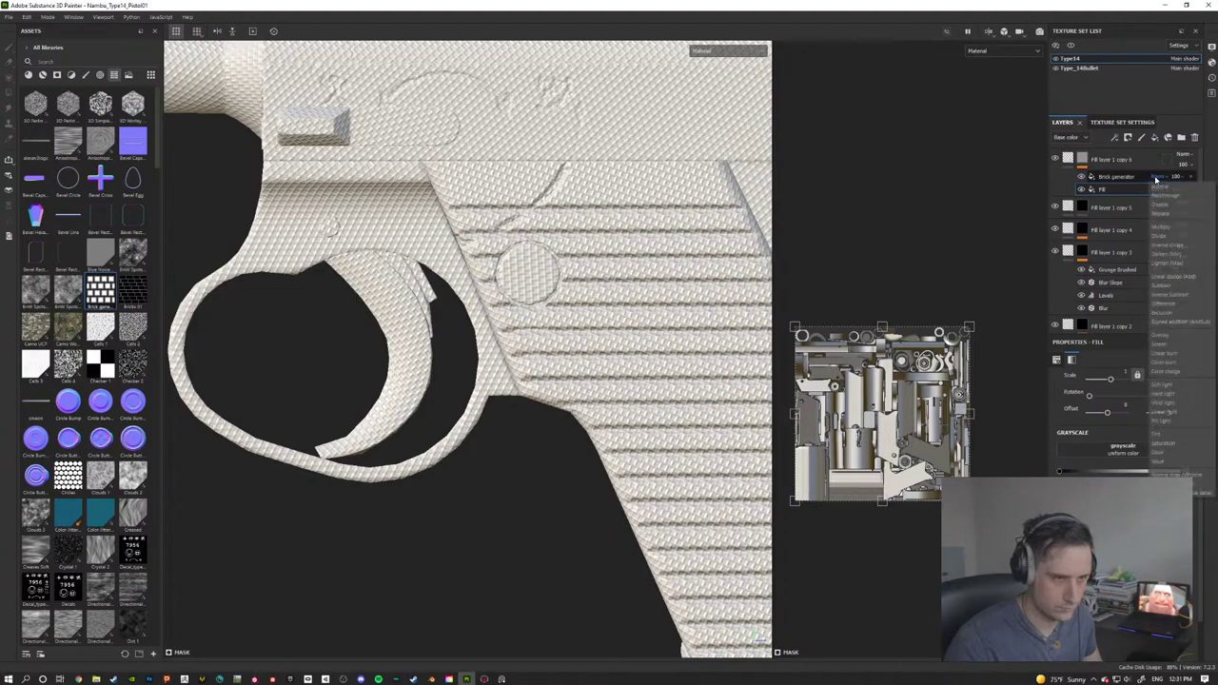
left_click(1163, 226)
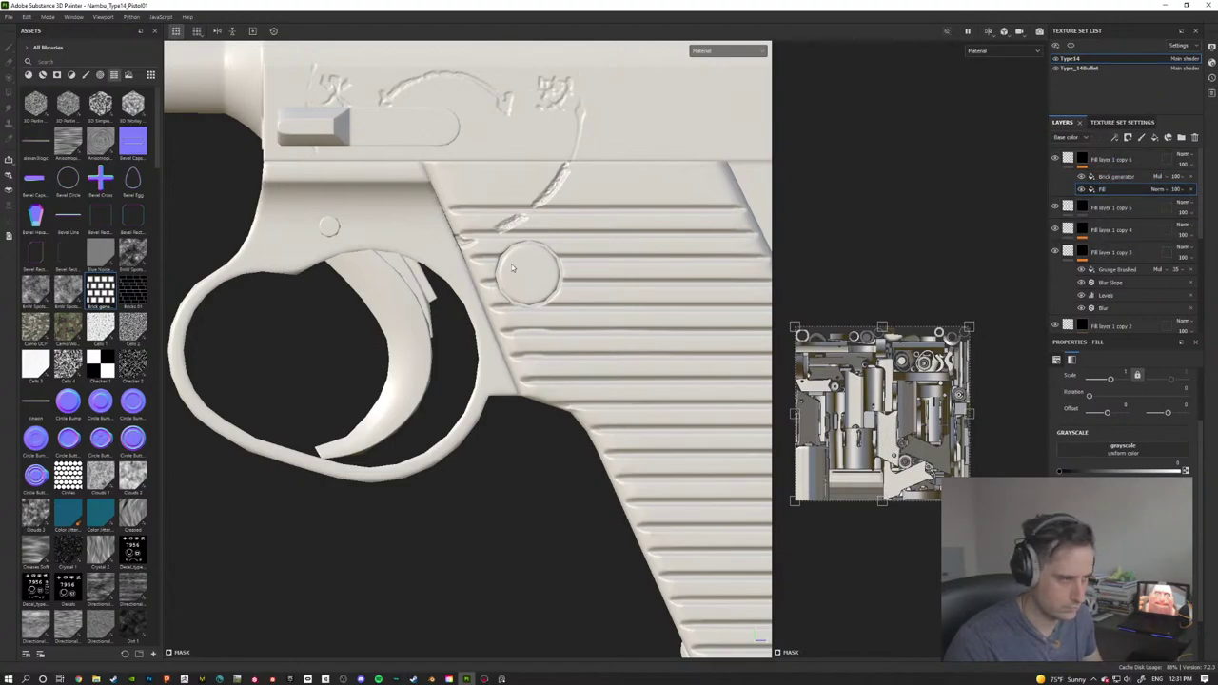
left_click(1115, 137)
left_click(1136, 163)
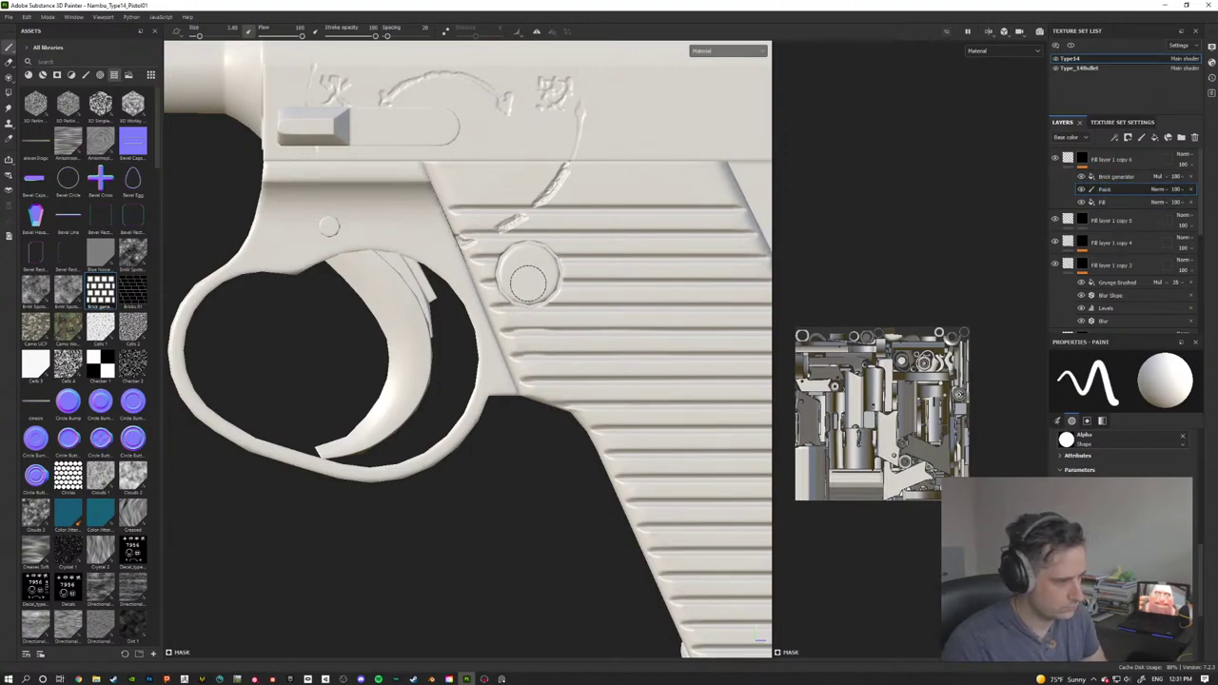
Step: Try stamping the mask over the round grip button with an enlarged brush, and undo the stamp
key("bracketright")
key("bracketright")
key("bracketright")
key("bracketright")
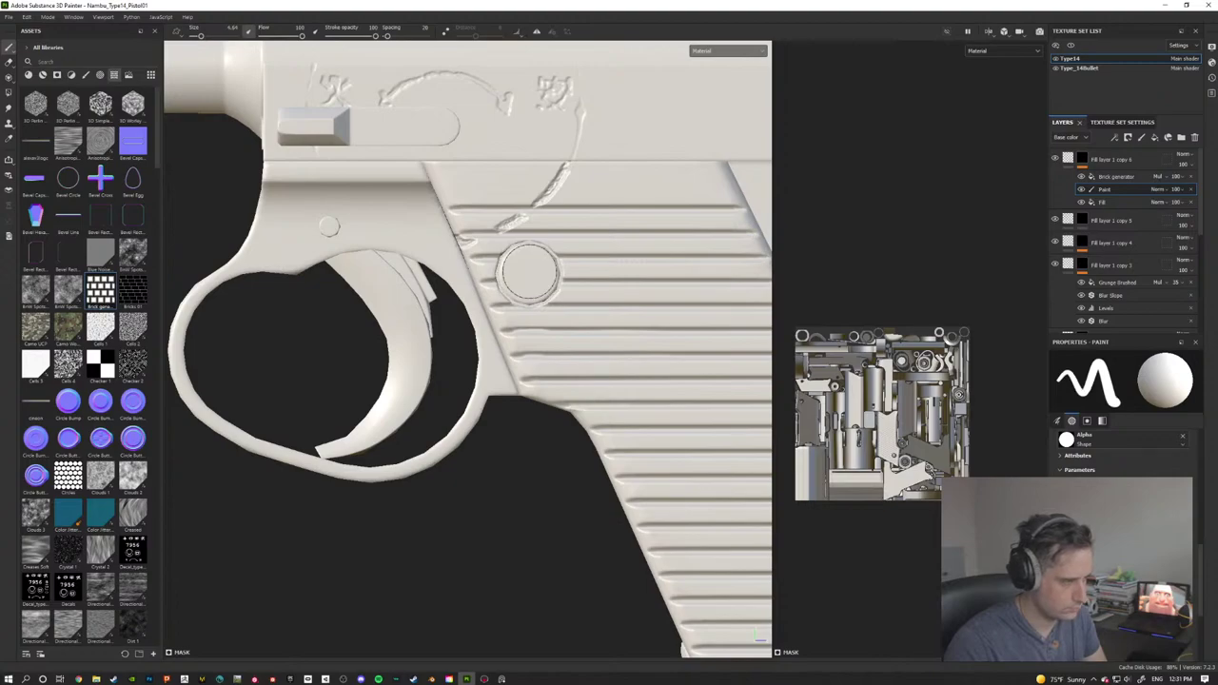
left_click(528, 274)
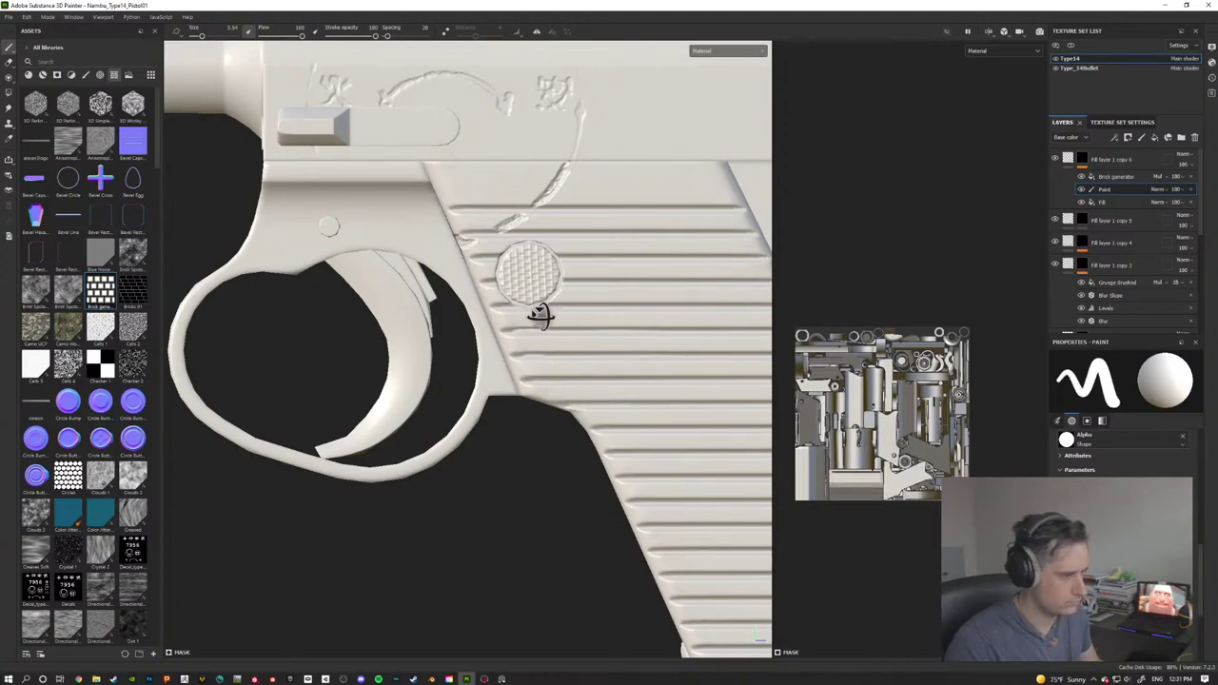
mouse_move(544, 308)
left_mouse_down("alt")
mouse_move(707, 299)
mouse_move(545, 321)
mouse_move(549, 286)
mouse_move(576, 349)
mouse_move(782, 350)
mouse_move(738, 368)
mouse_move(756, 365)
left_mouse_up("alt")
key("ctrl+z")
Step: Reveal the pattern on the round grip button using Polygon Fill in triangle mode with color 1, and mask out its side with color 0
scroll(547, 321, "up", 1)
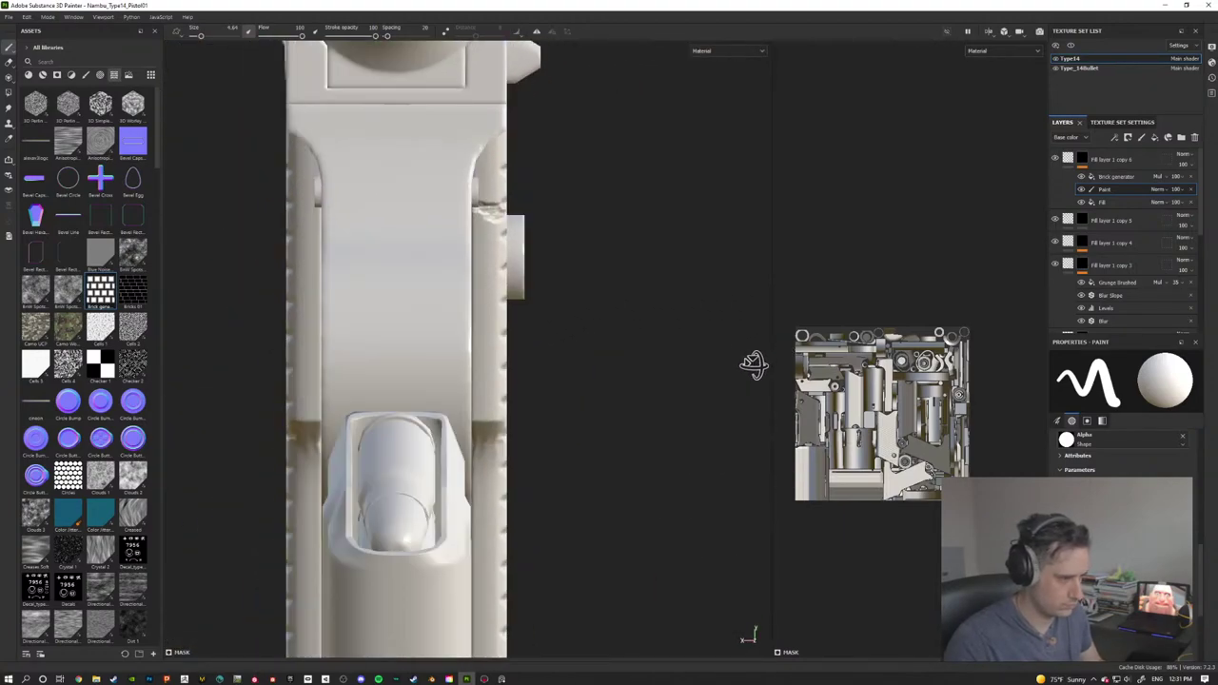
left_click(8, 94)
left_click(1082, 360)
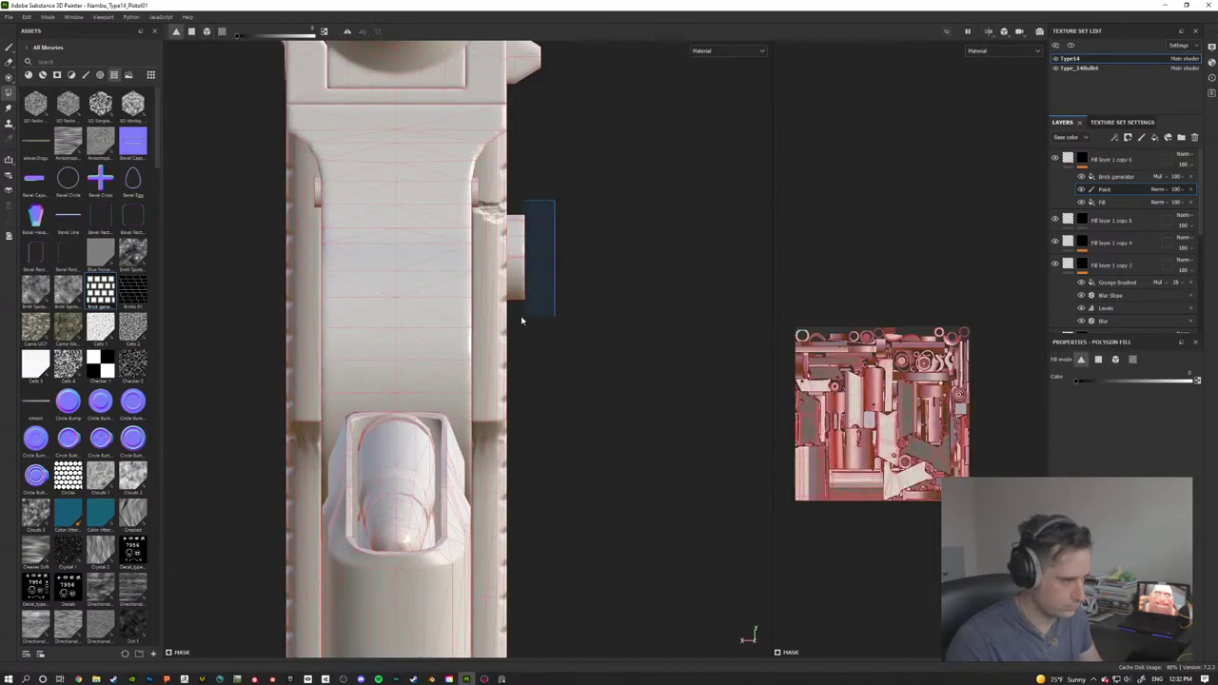
left_click_drag(590, 340, 451, 354, "alt")
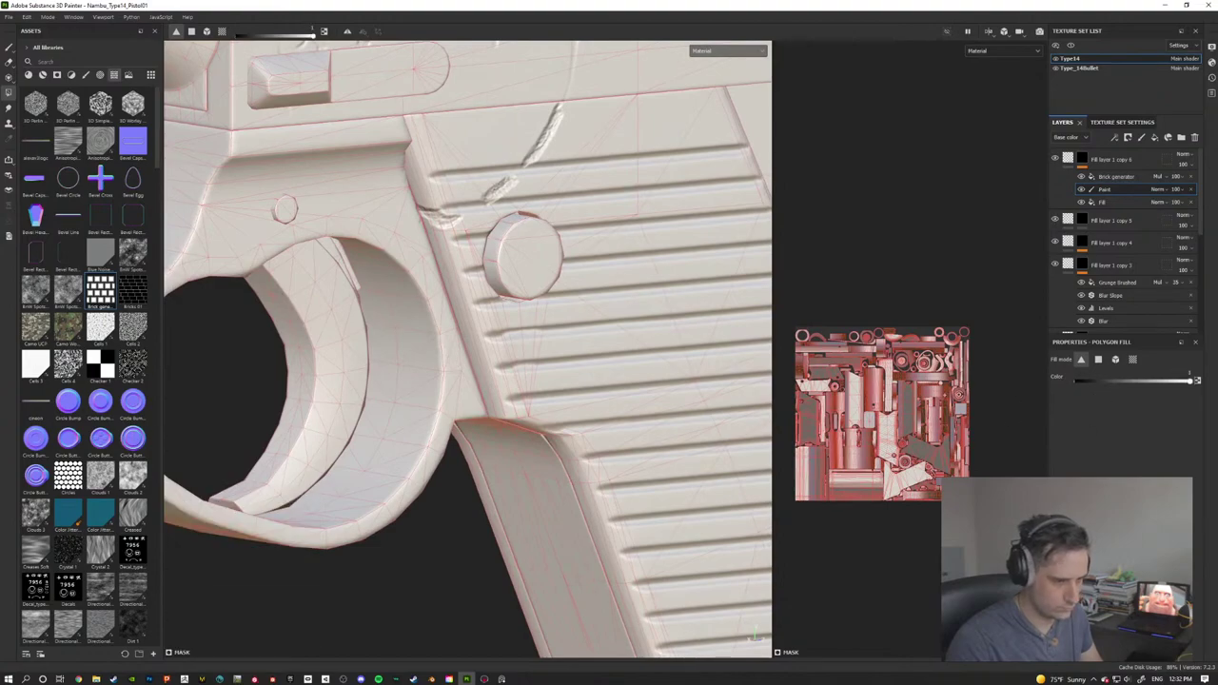
left_click_drag(422, 304, 553, 285, "alt")
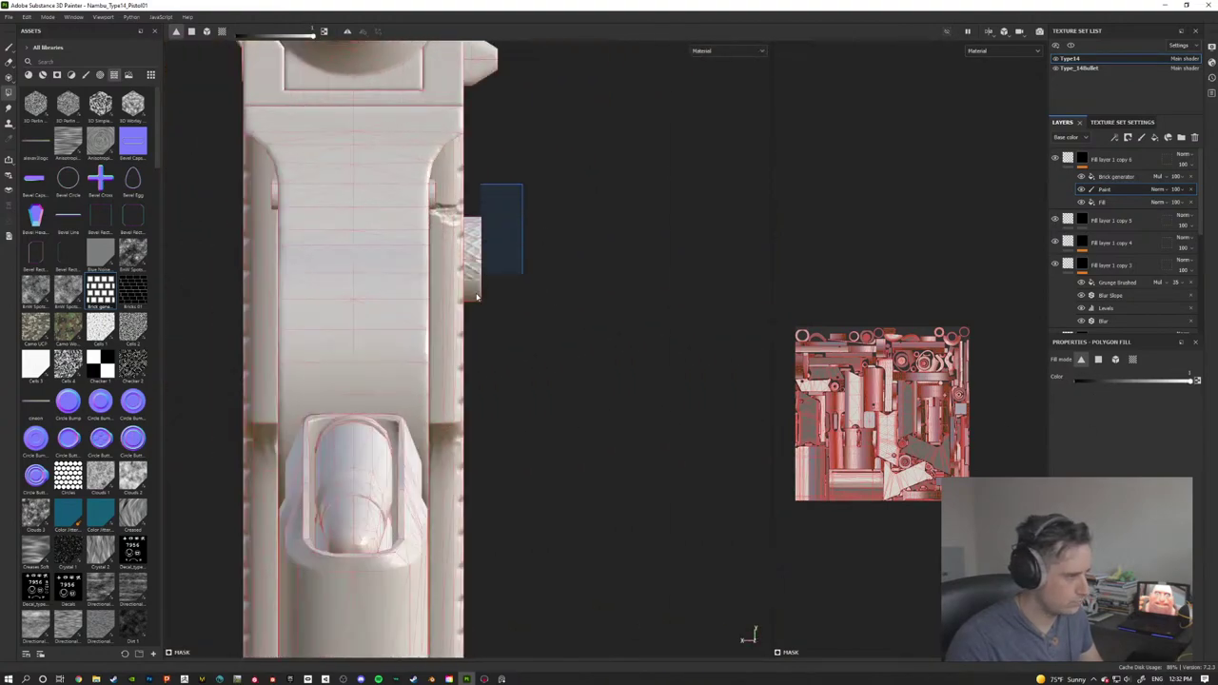
left_click_drag(479, 312, 481, 313)
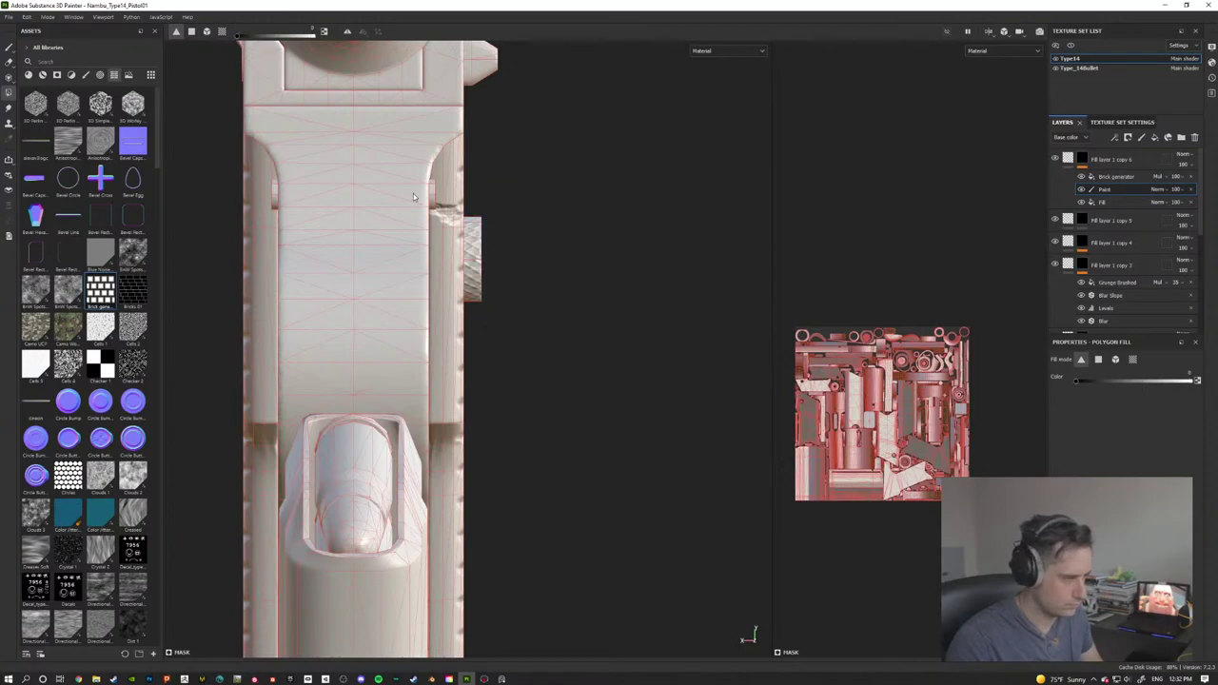
left_click_drag(413, 195, 424, 347)
scroll(449, 389, "up", 2)
scroll(463, 390, "down", 5)
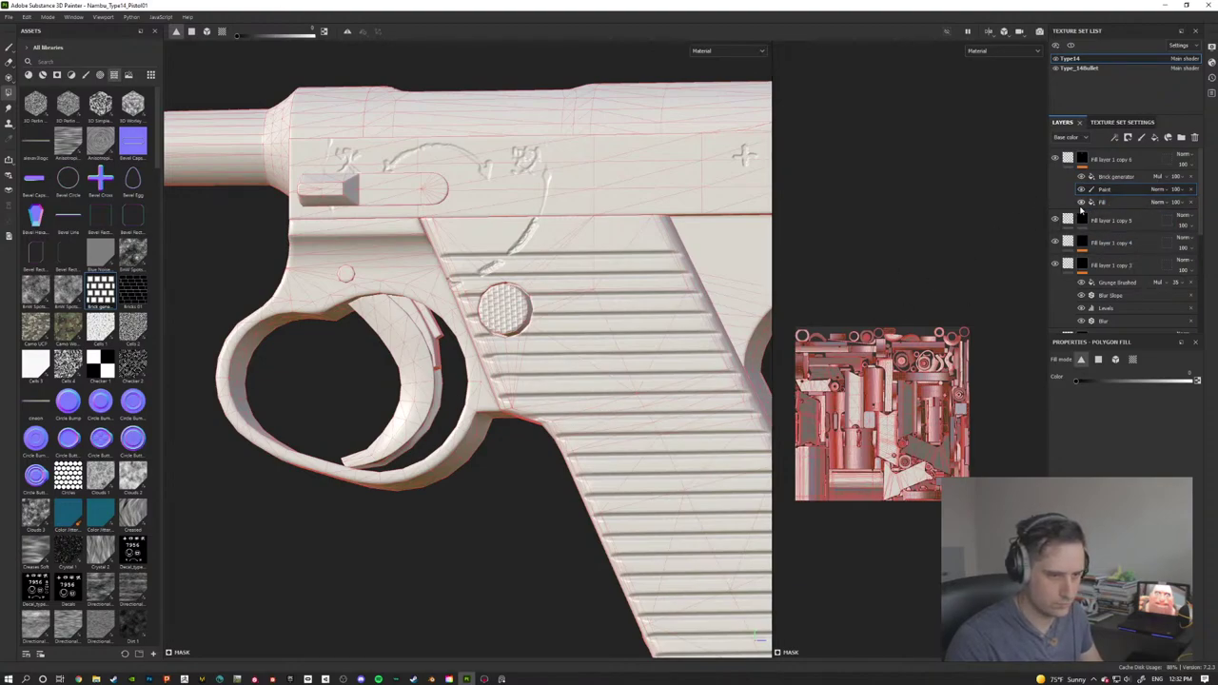
Step: Delete the uniform fill effect from the mask of Fill layer 1 copy 6 and select Brick generator
left_click(1191, 203)
left_click(1130, 176)
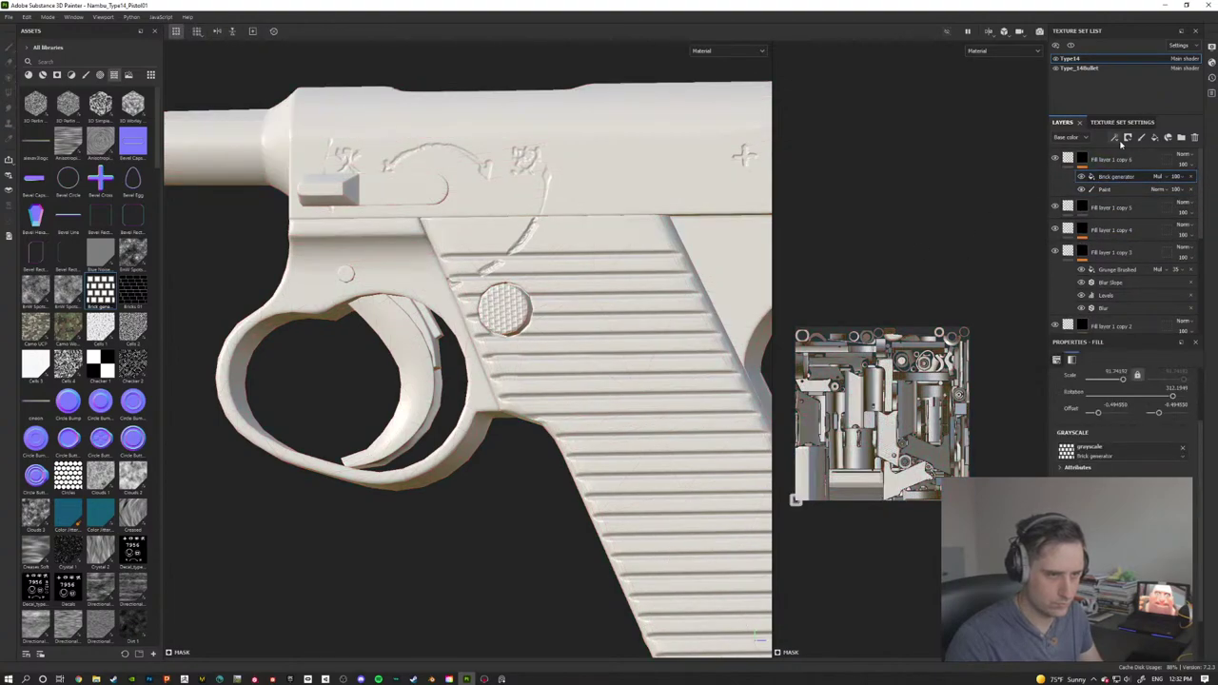
scroll(504, 365, "up", 2)
left_click_drag(506, 364, 595, 354, "alt")
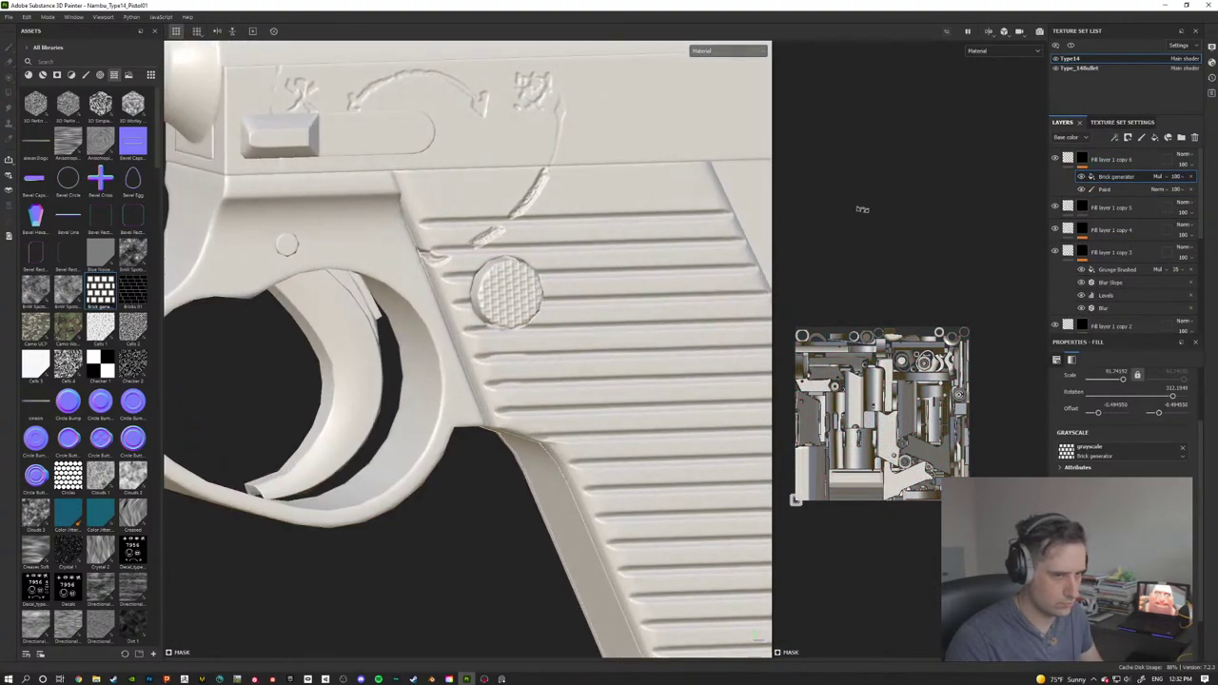
Step: Add a Blur filter between the paint effect and Brick generator in the mask, and set its blur intensity to 0.29
left_click(1104, 189)
left_click(1114, 137)
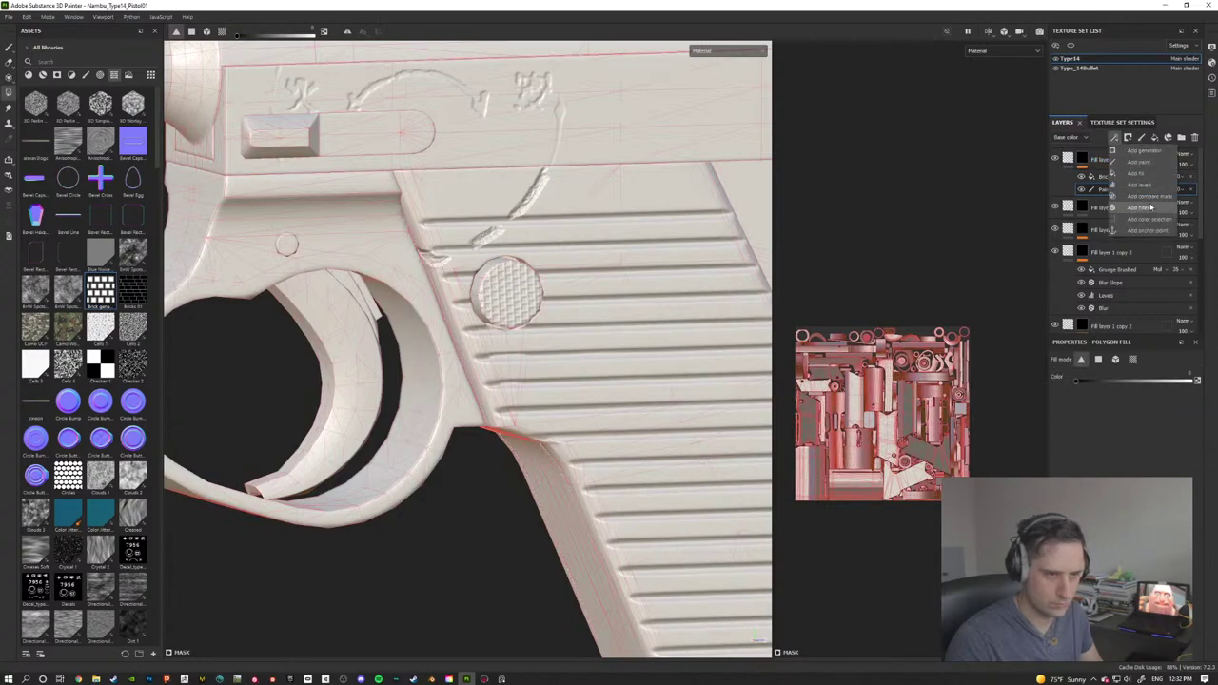
left_click(1138, 207)
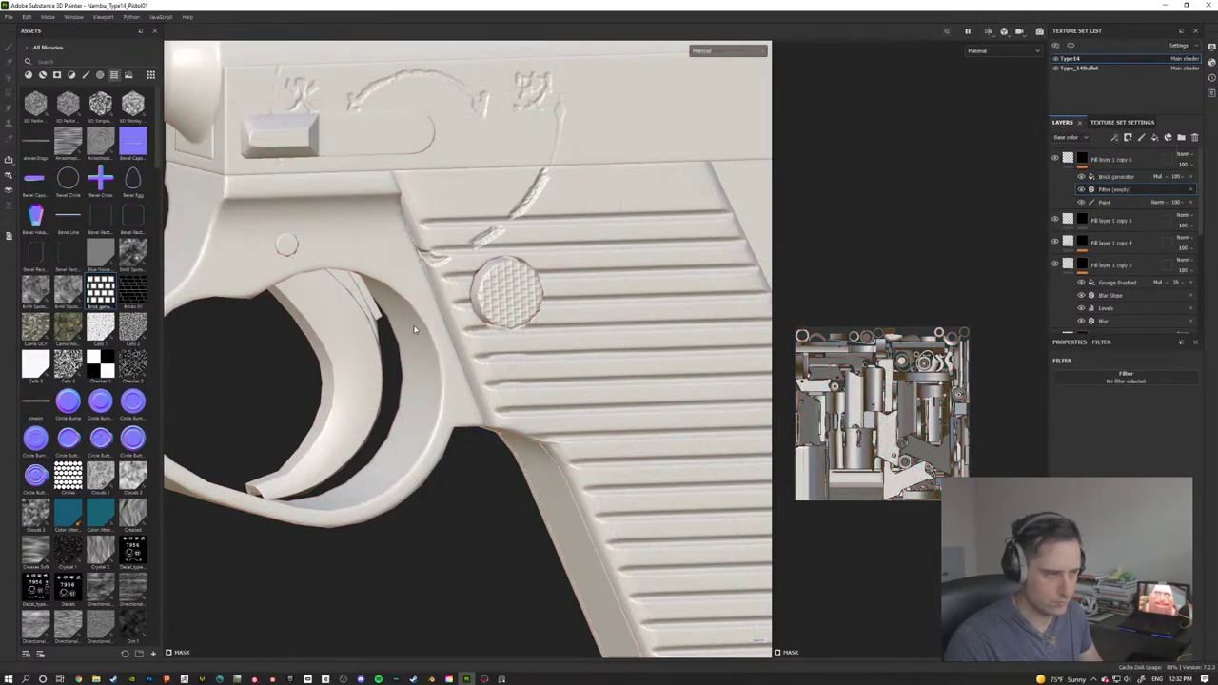
left_click_drag(419, 335, 495, 332, "alt")
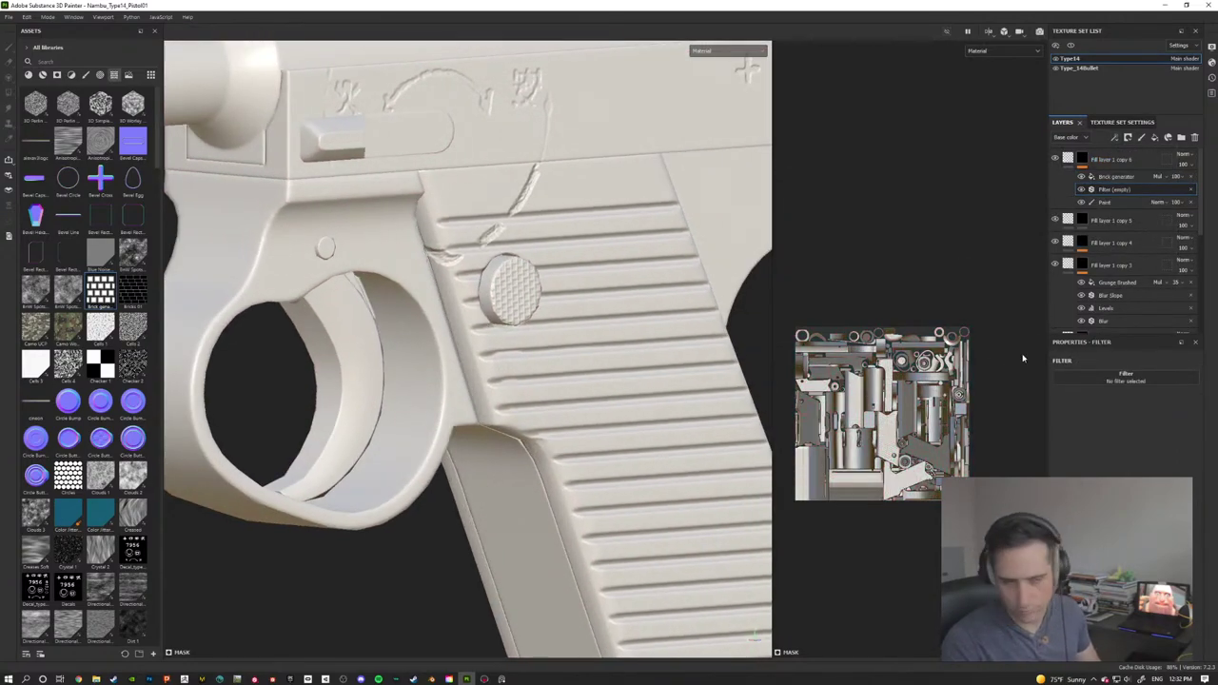
left_click_drag(546, 267, 609, 267, "alt")
left_click(1167, 379)
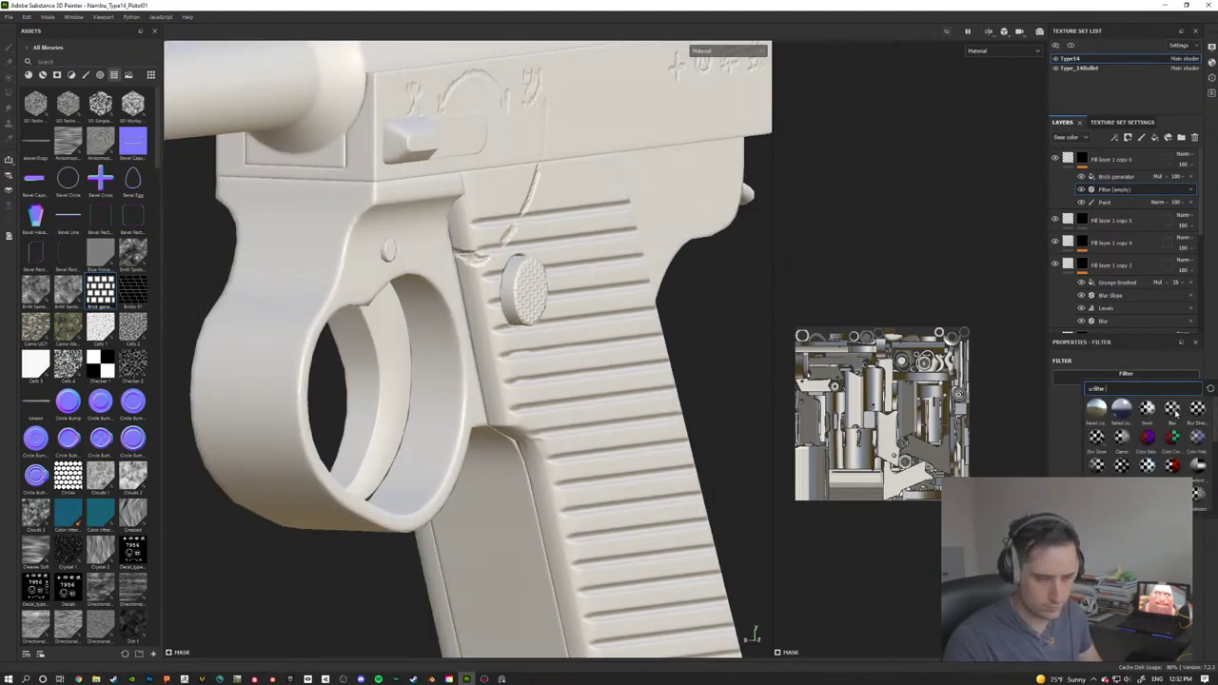
left_click(1172, 409)
scroll(627, 380, "up", 4)
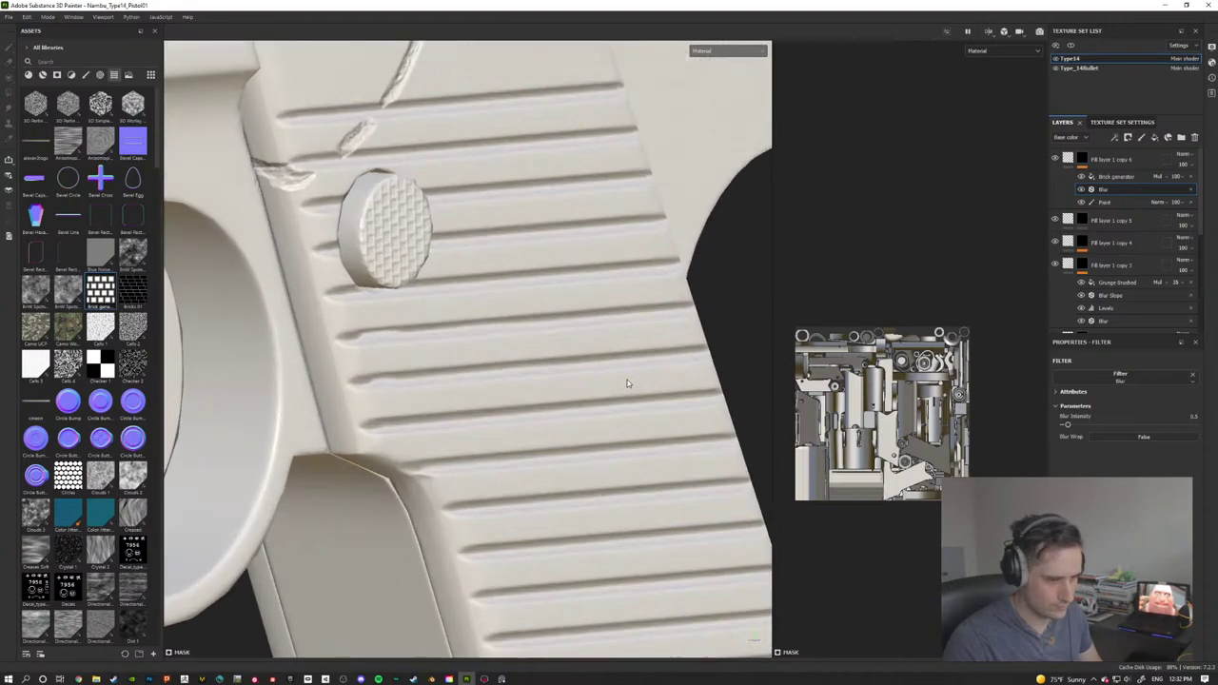
scroll(627, 380, "down", 1)
middle_click_drag(635, 380, 713, 379, "alt")
left_click_drag(637, 381, 675, 372, "alt")
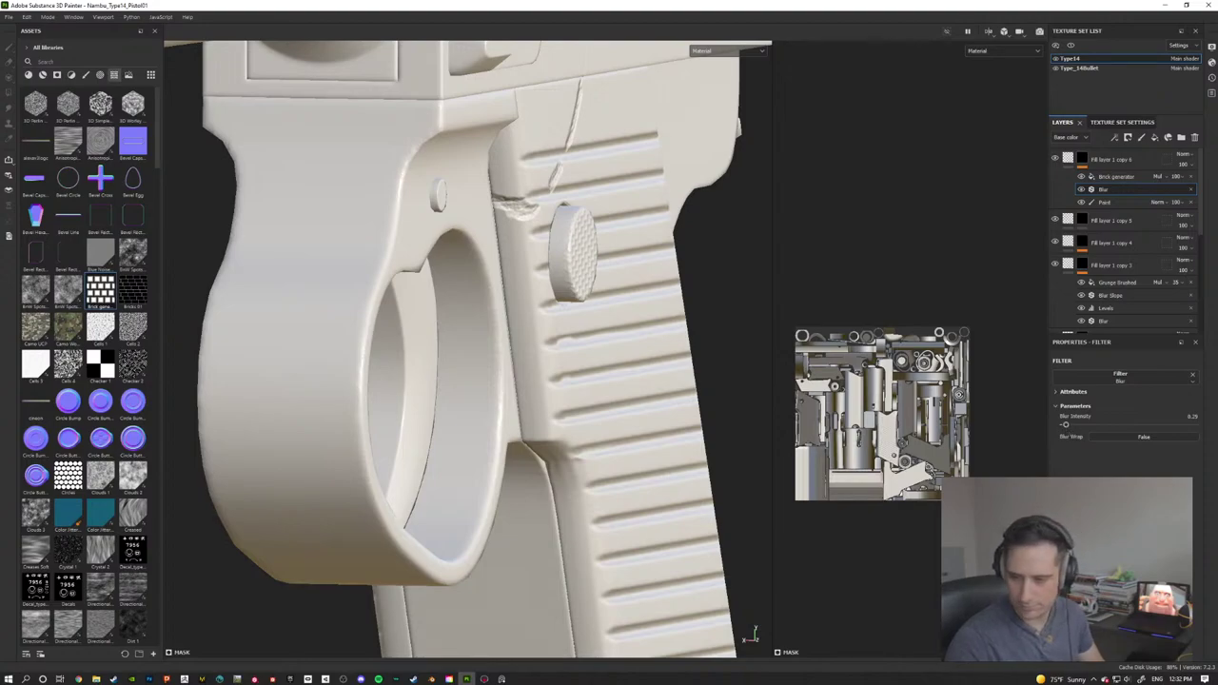
Step: Inspect the patterned button from several angles, switch the display to Mask, and examine the button's island in the UV view
left_click_drag(731, 314, 371, 329, "alt")
middle_click_drag(538, 309, 622, 332, "alt")
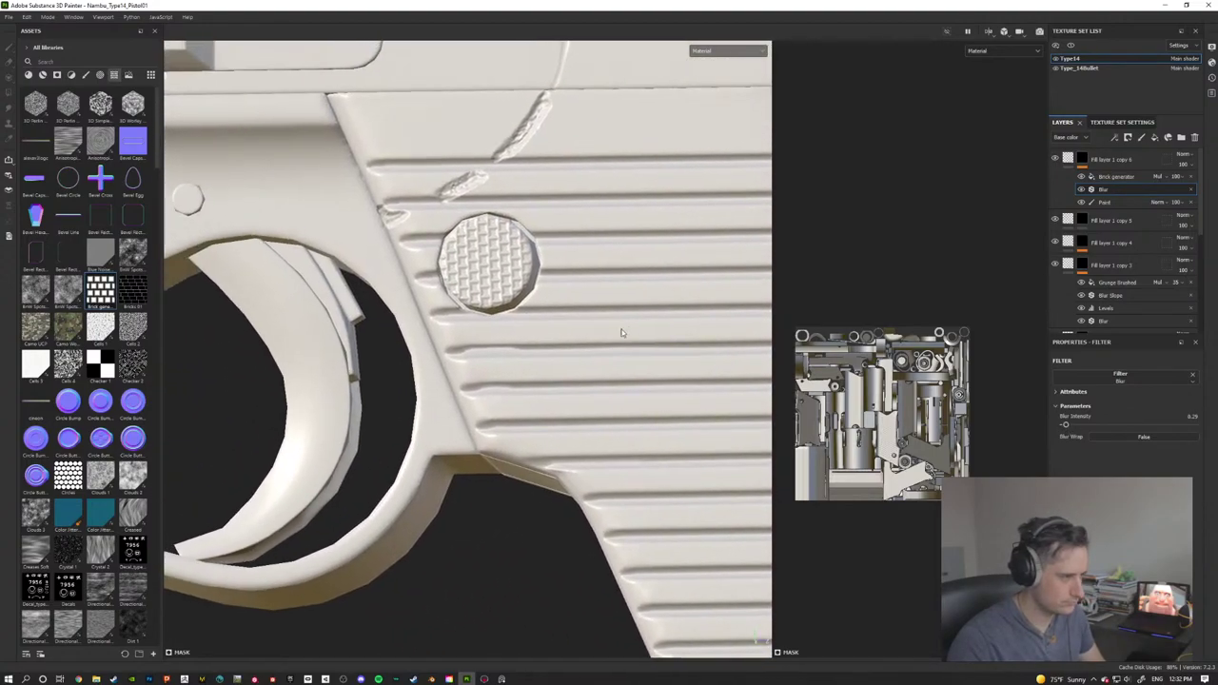
mouse_move(623, 332)
left_mouse_down("alt")
mouse_move(514, 343)
mouse_move(520, 372)
mouse_move(609, 347)
left_mouse_up("alt")
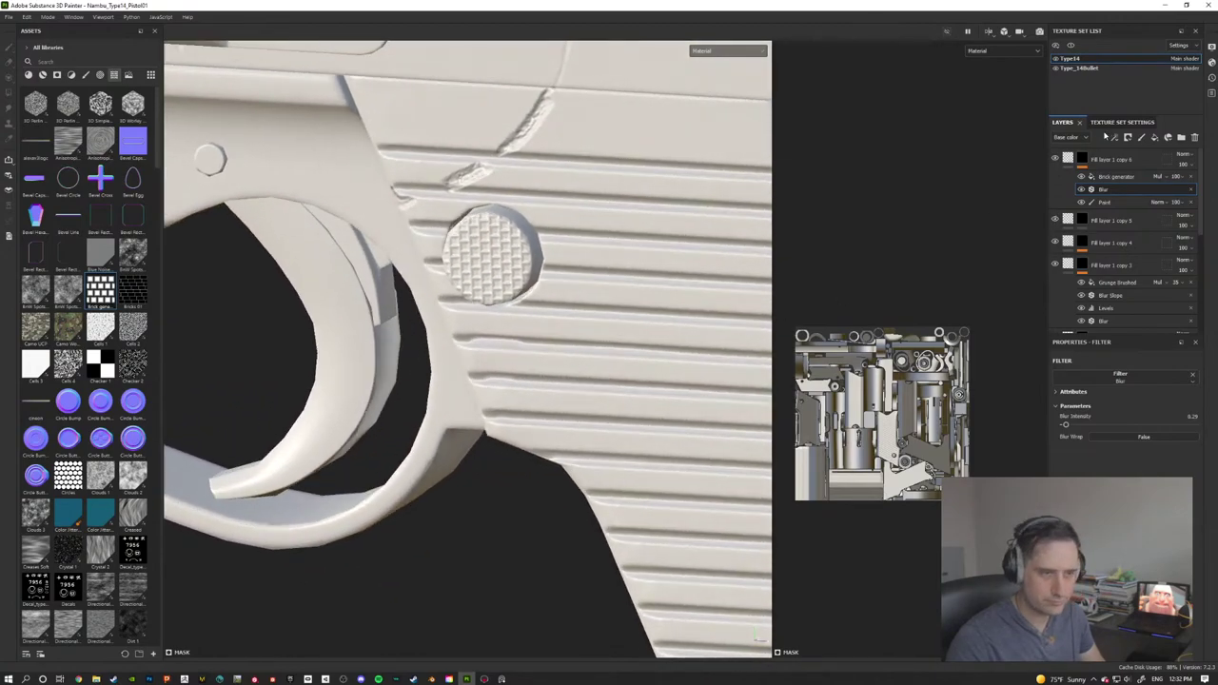
left_click_drag(519, 317, 564, 318, "alt")
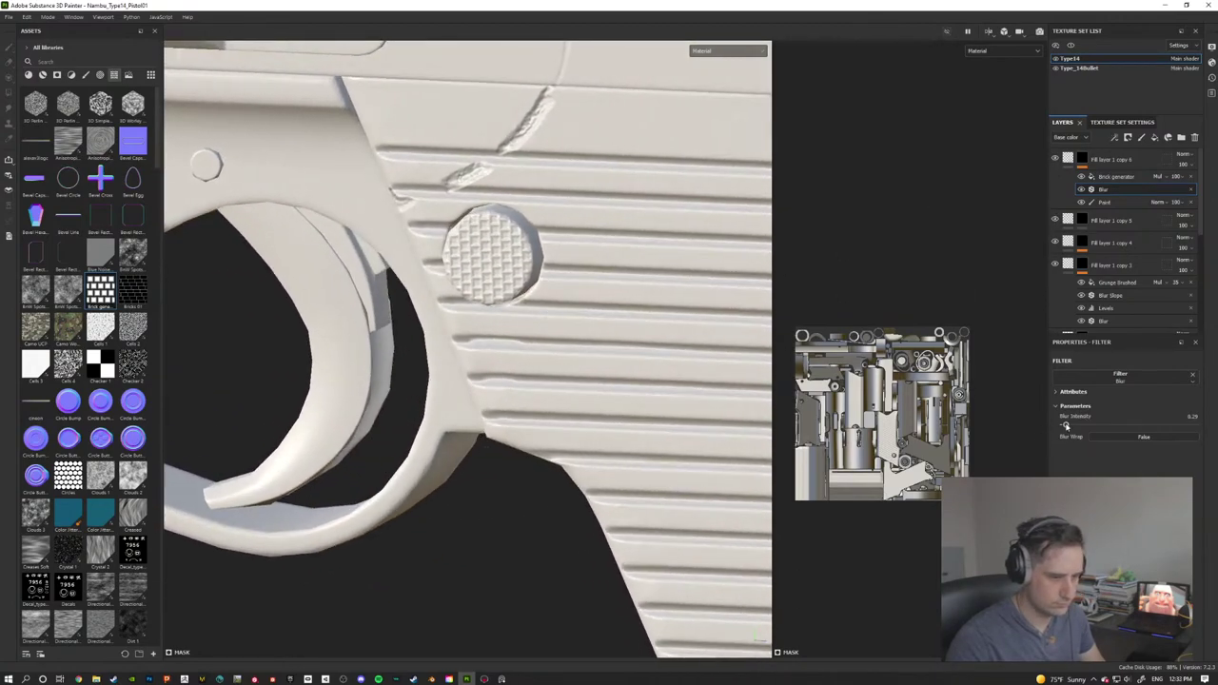
left_click_drag(432, 325, 505, 324, "alt")
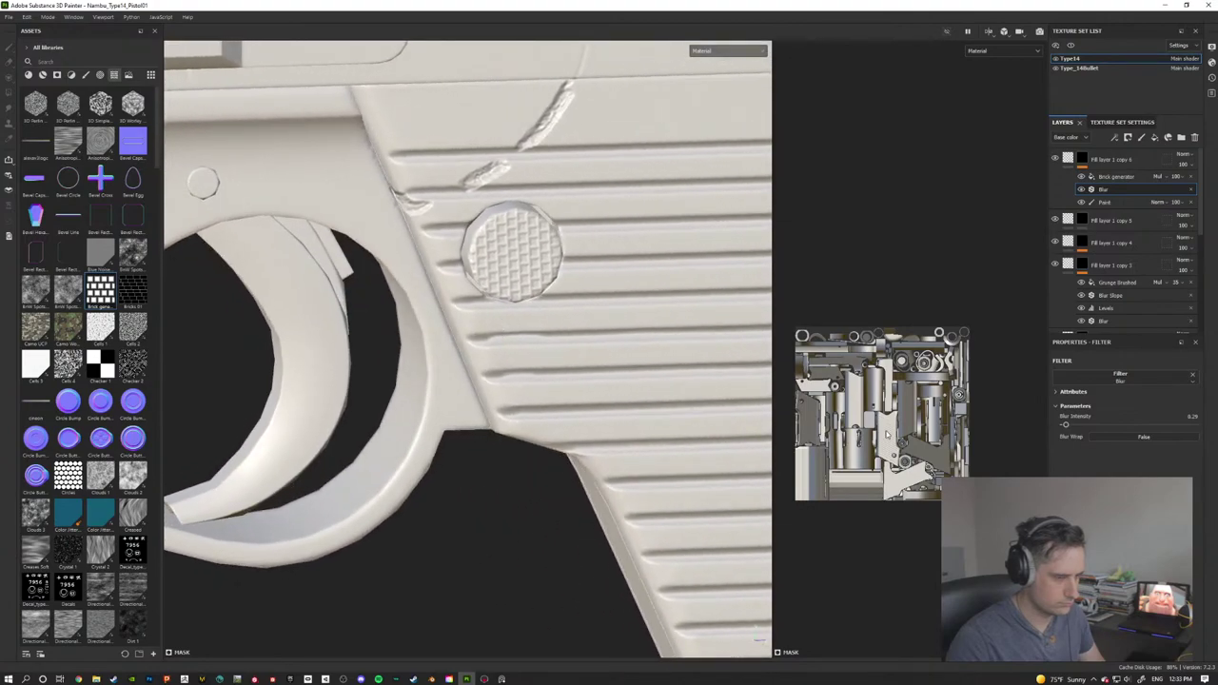
left_click(990, 50)
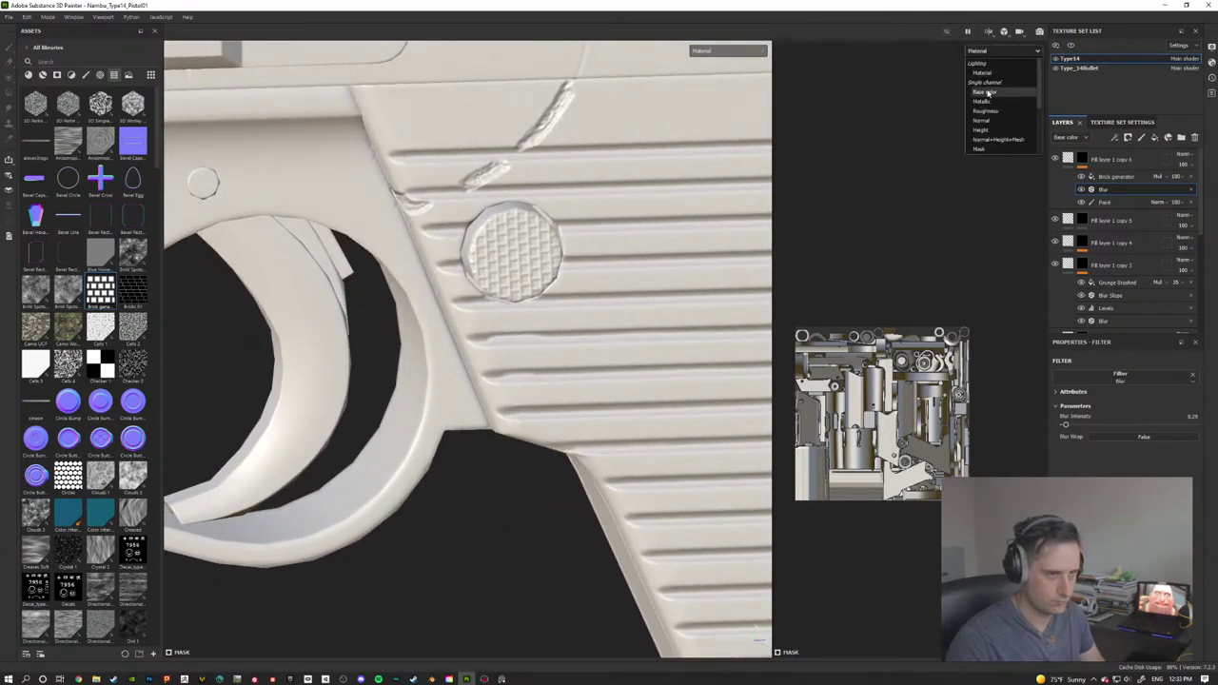
left_click(985, 149)
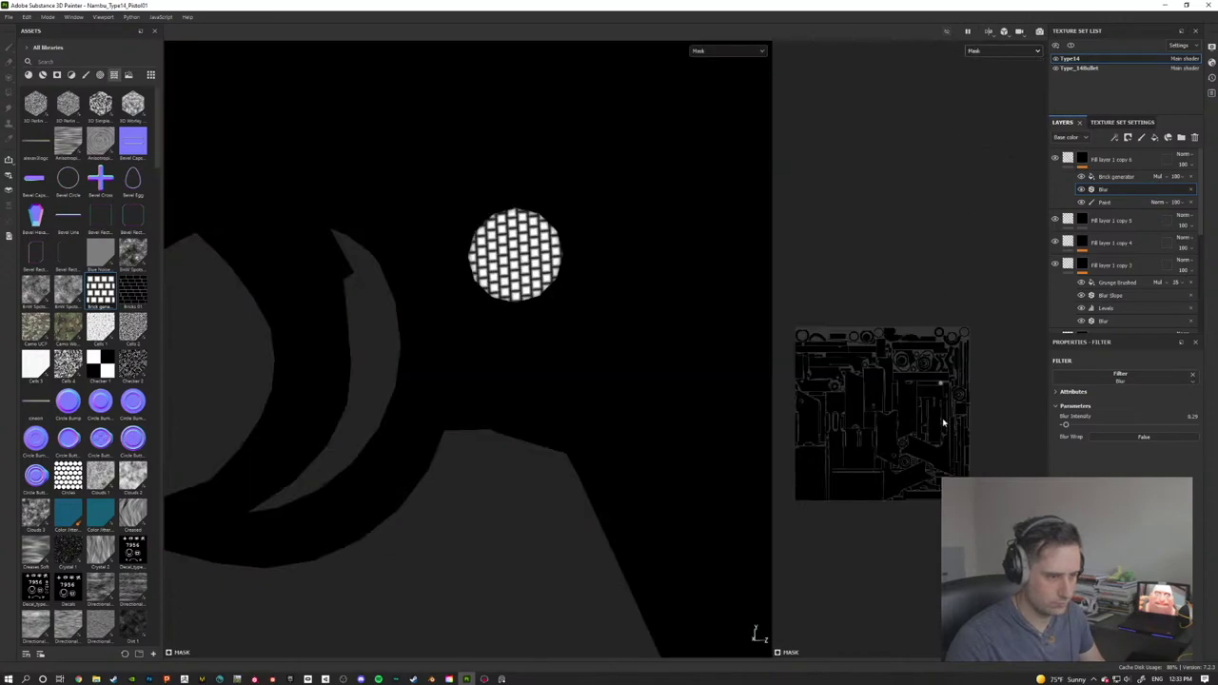
scroll(947, 415, "up", 6)
left_click_drag(933, 296, 959, 283, "alt")
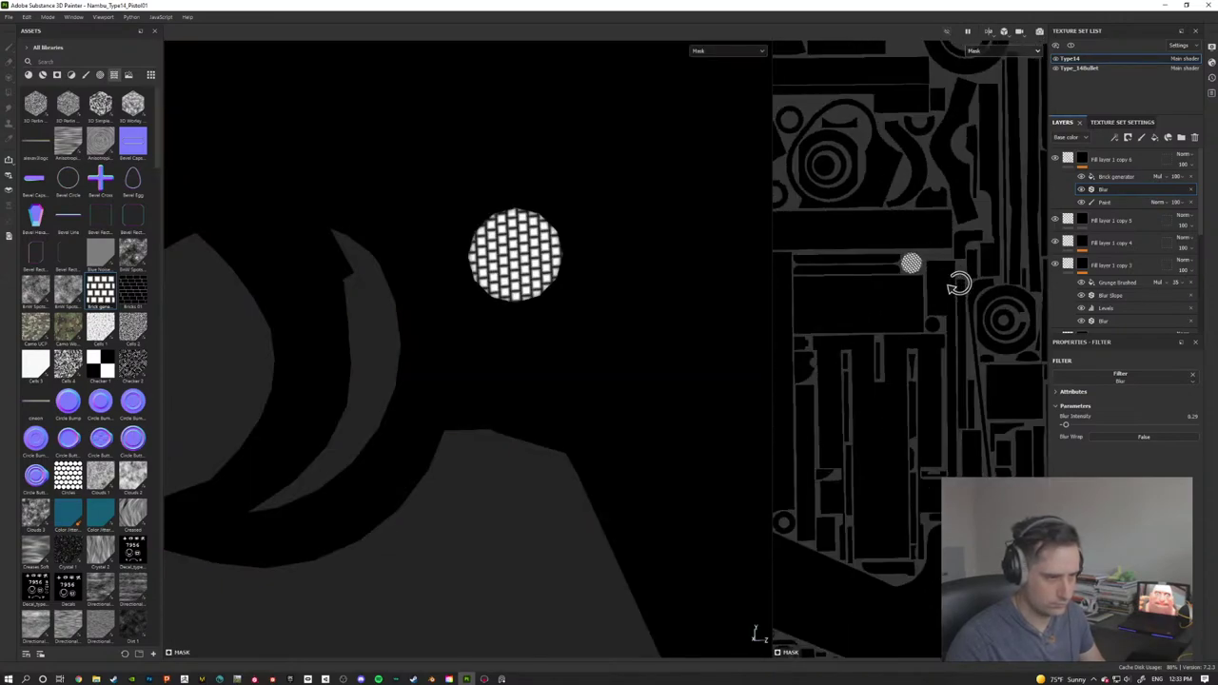
Step: Delete the paint effect from the mask of Fill layer 1 copy 6 and add a new paint effect below the Blur filter
scroll(958, 284, "up", 6)
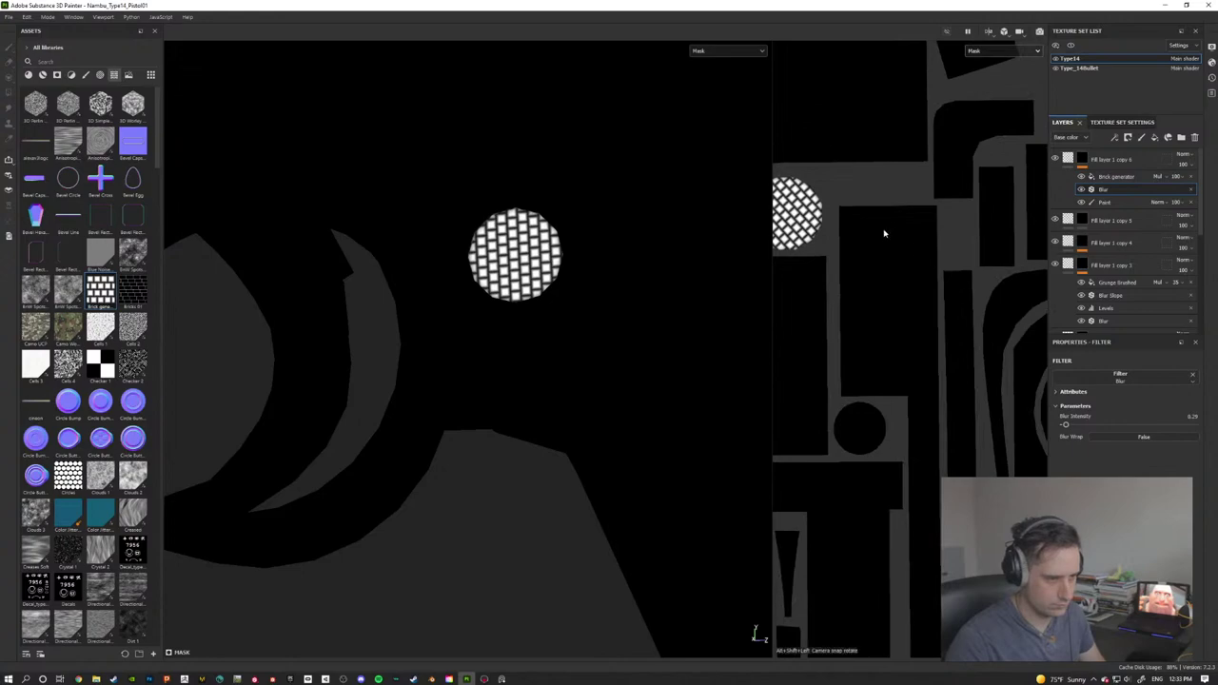
middle_click_drag(886, 218, 1003, 315)
scroll(982, 321, "up", 2)
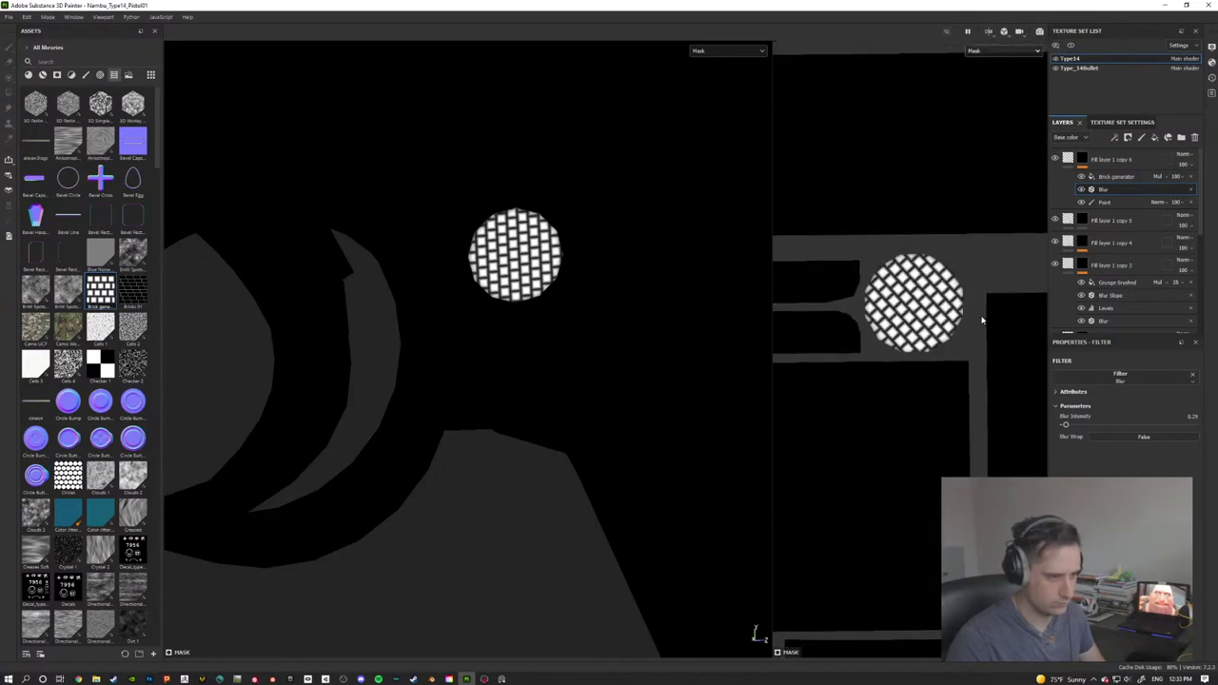
scroll(980, 321, "up", 2)
scroll(977, 321, "down", 1)
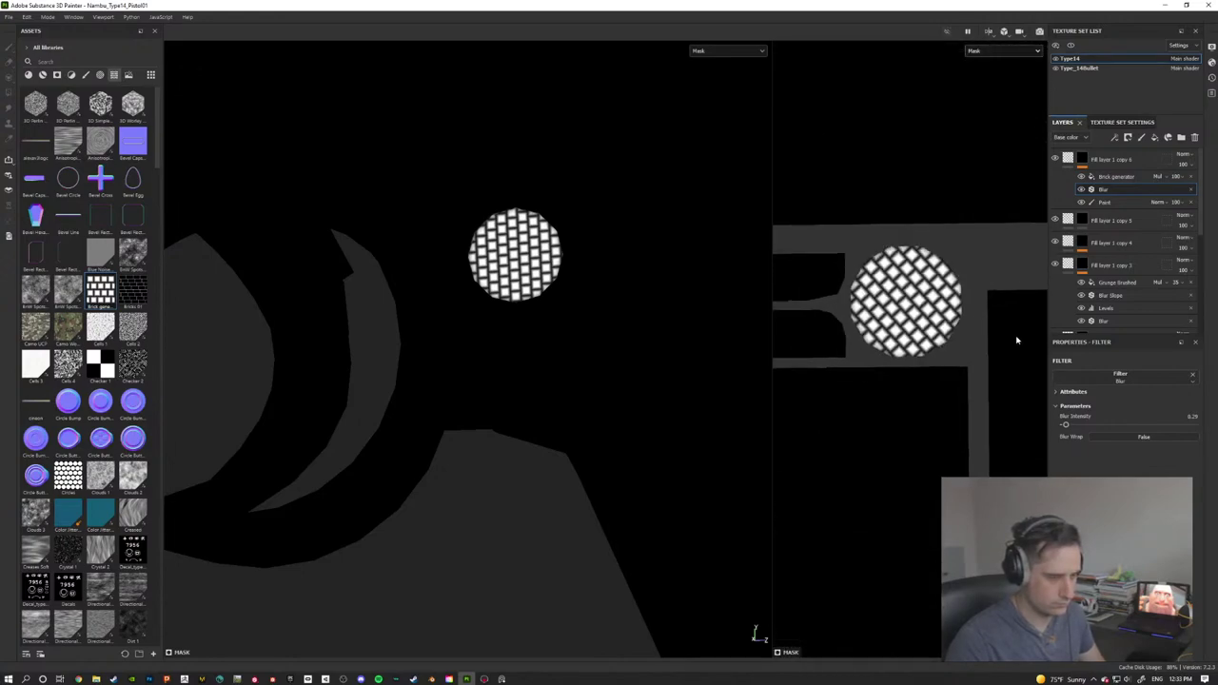
left_click(1121, 203)
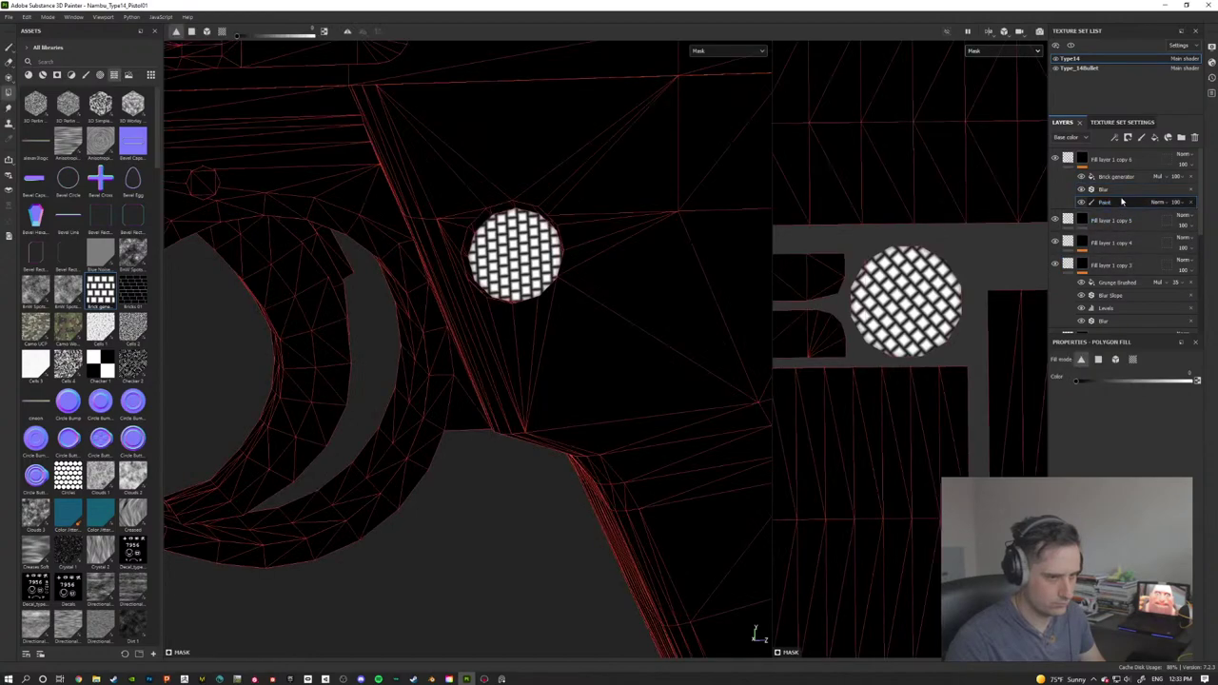
left_click(1190, 204)
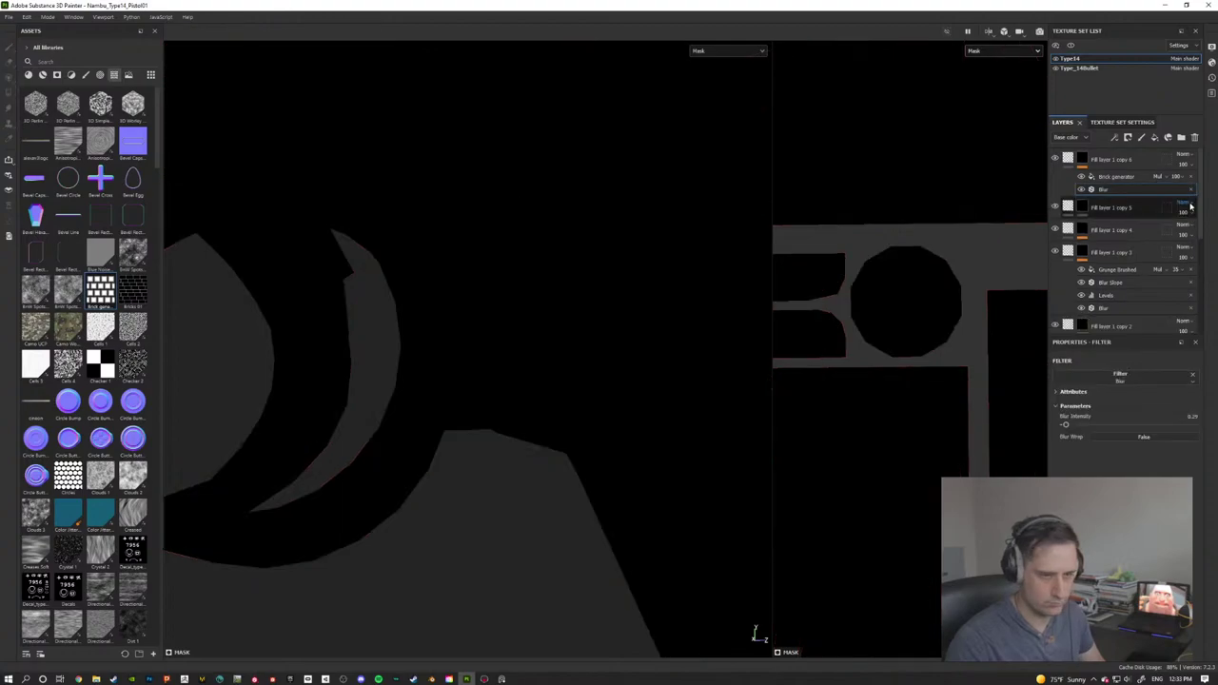
left_click(1120, 139)
left_click(1126, 151)
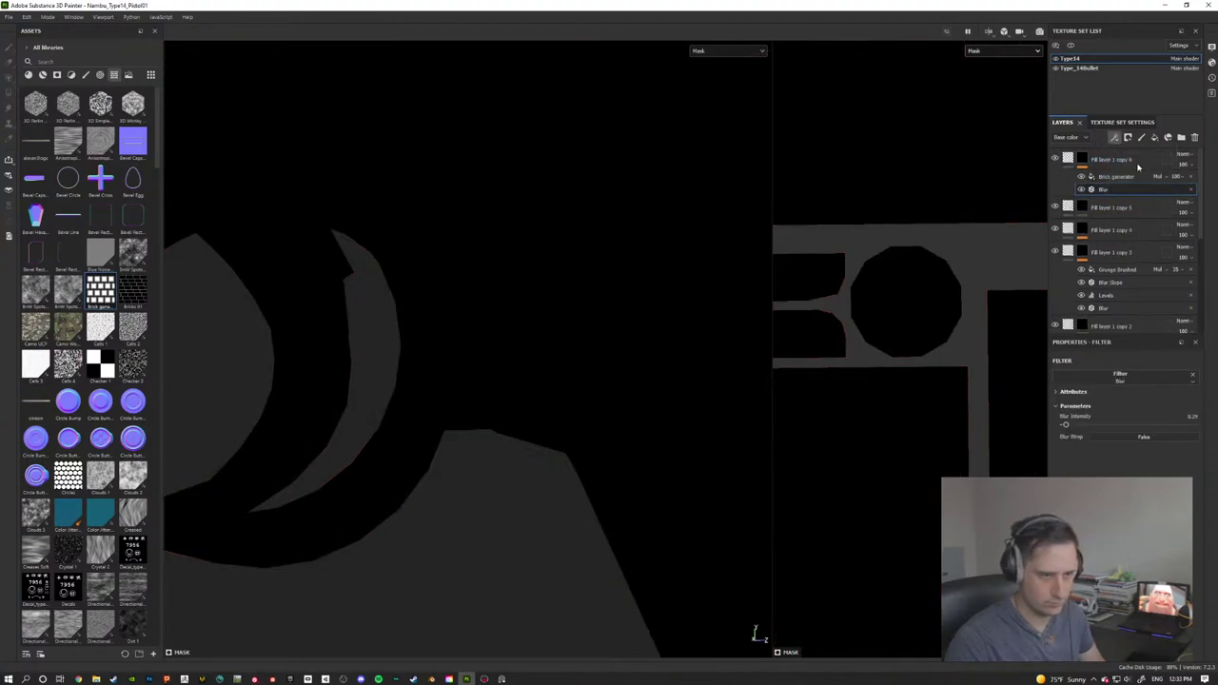
left_click_drag(1123, 189, 1126, 213)
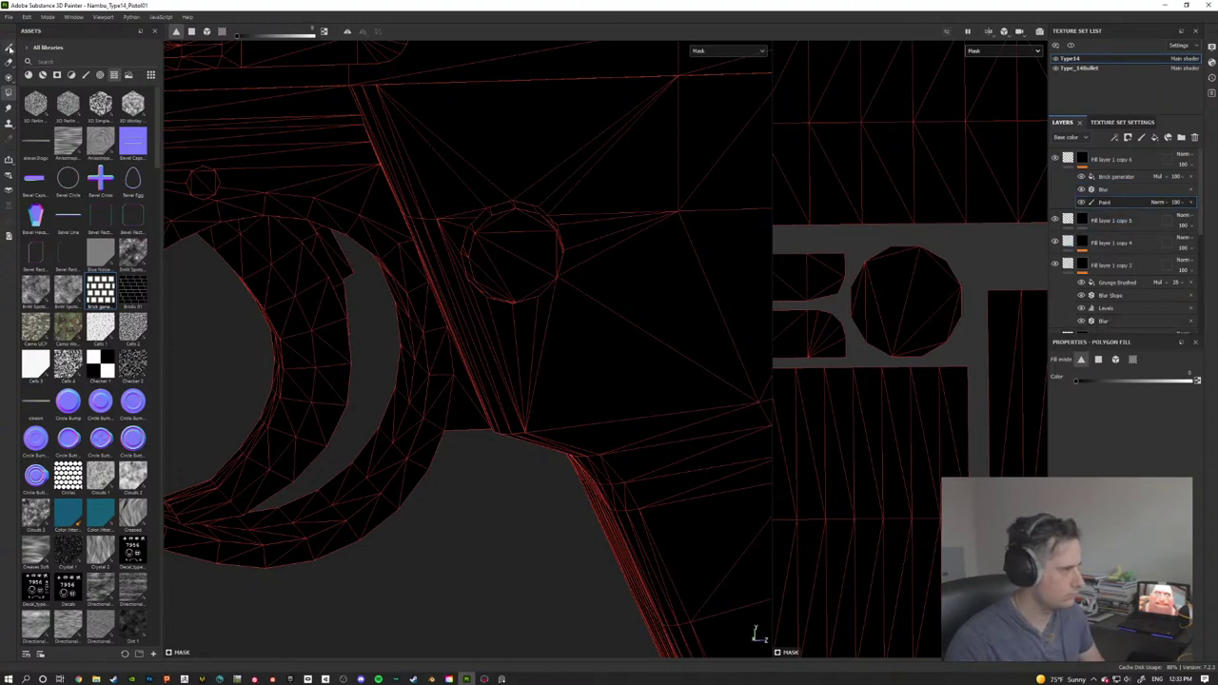
Step: Enlarge the Paint brush to cover the round button's UV island, stamp it once in white, and return the display to Material
left_click(9, 48)
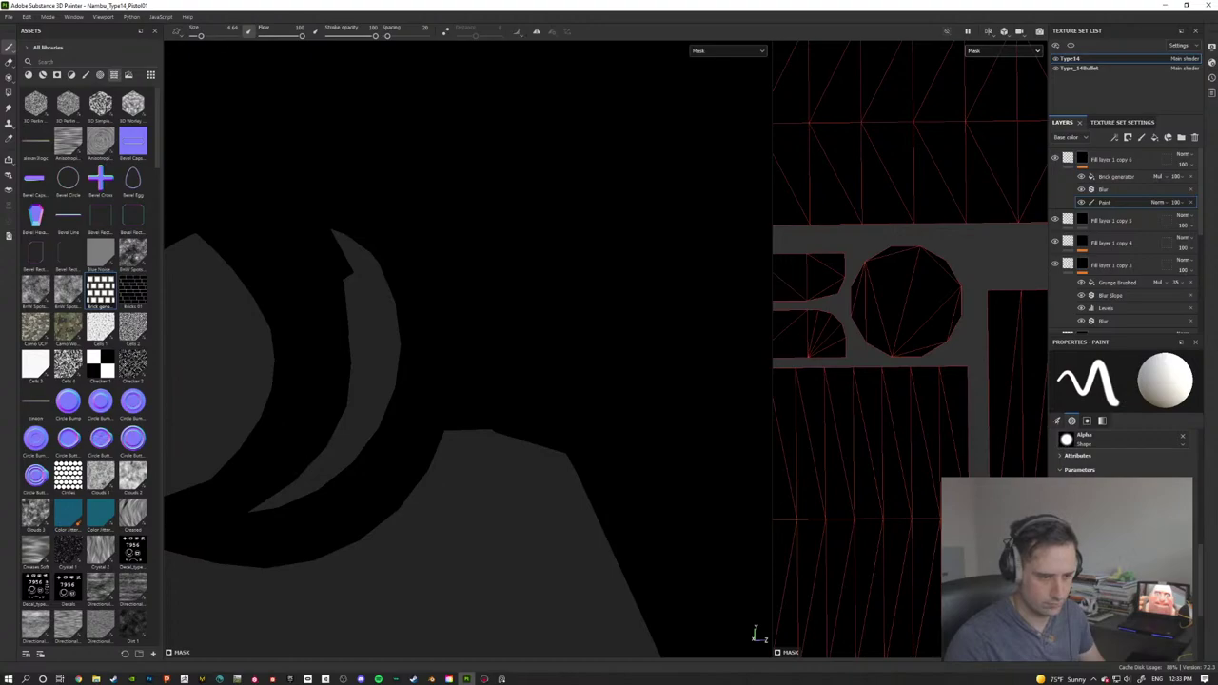
key("bracketright")
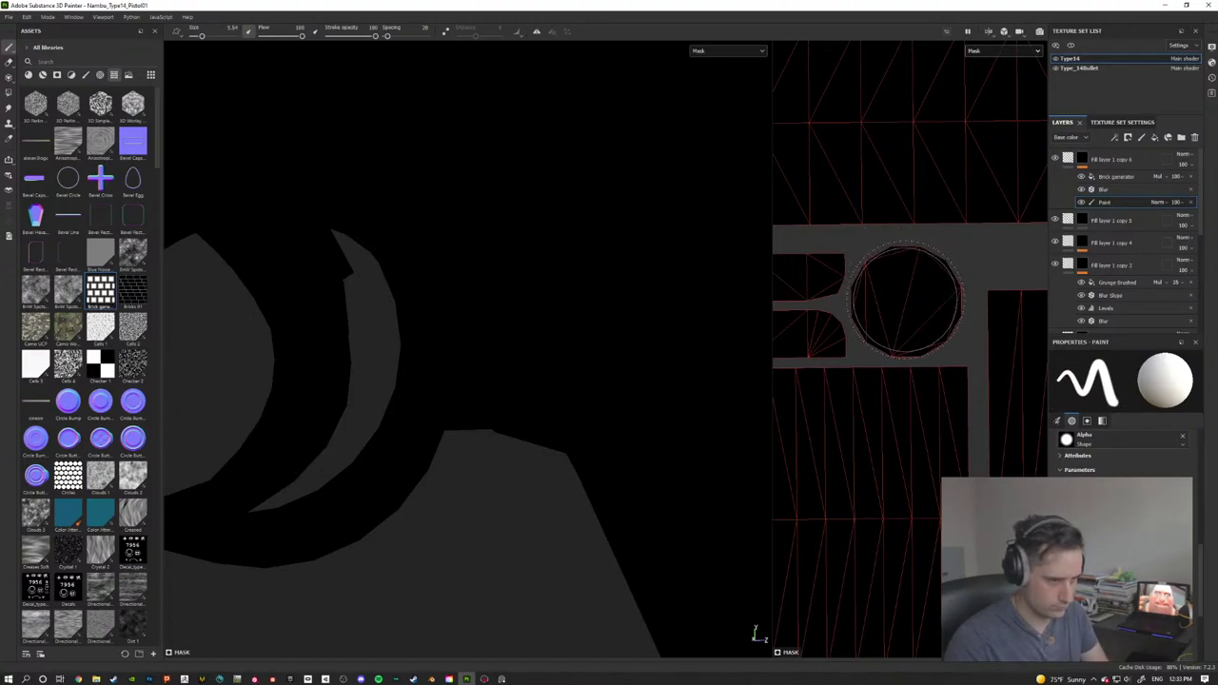
left_click(906, 301)
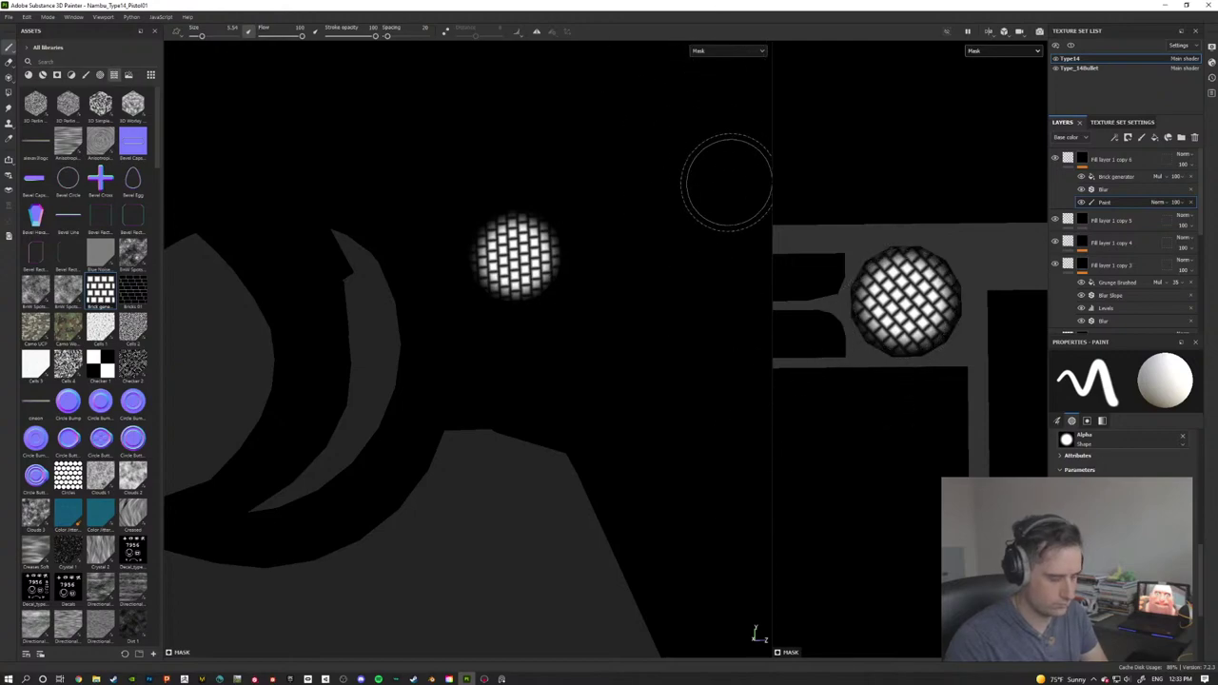
key("m")
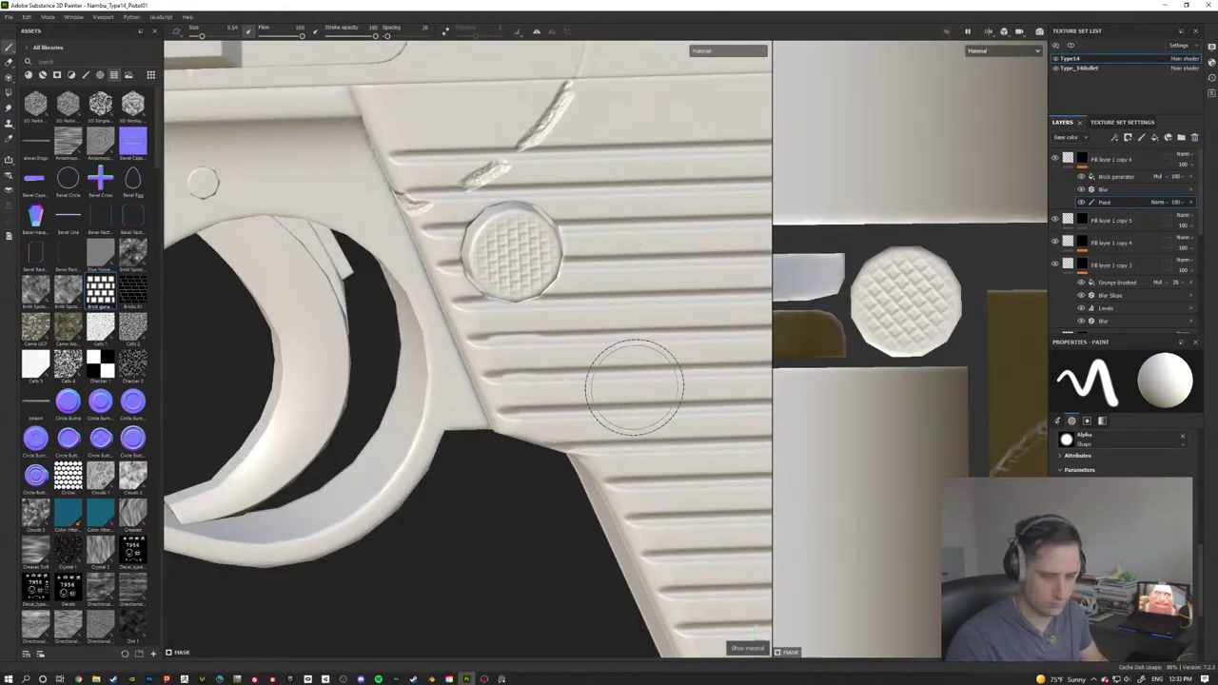
left_click_drag(640, 385, 619, 361, "alt")
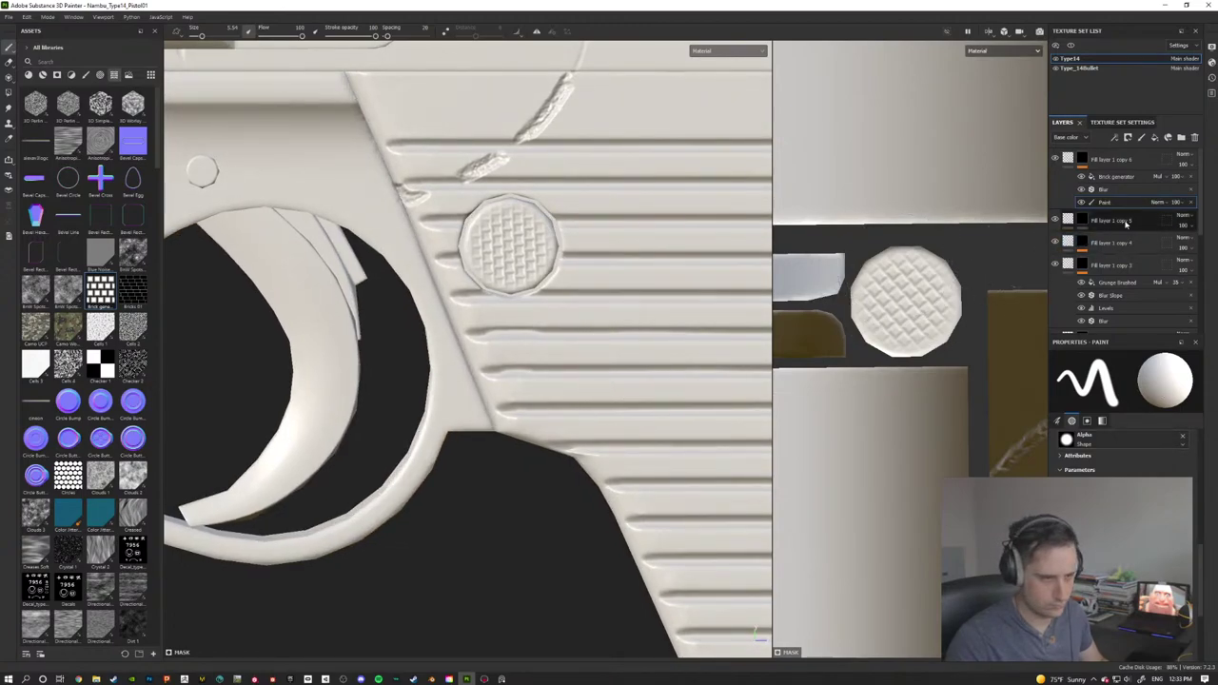
Step: Inspect the soft-edged pattern on the grip button and the whole pistol from several angles, ending at the rear cocking knob
left_click(1118, 177)
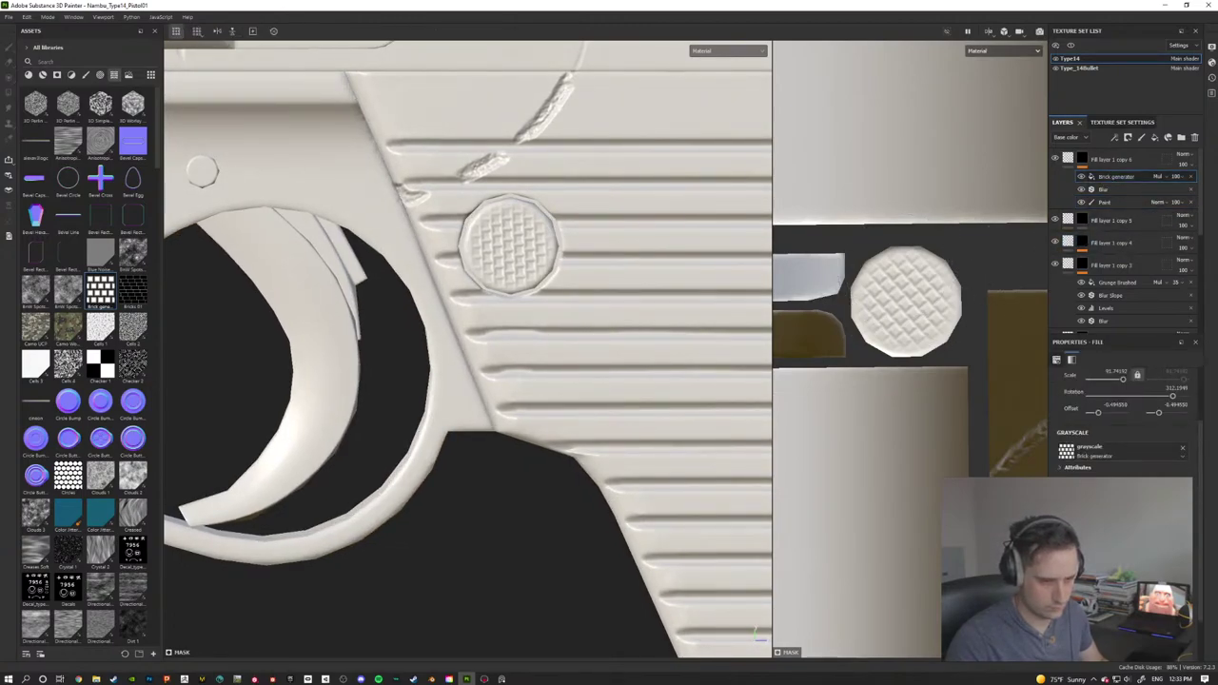
mouse_move(571, 371)
left_mouse_down("alt")
mouse_move(506, 337)
mouse_move(592, 361)
left_mouse_up("alt")
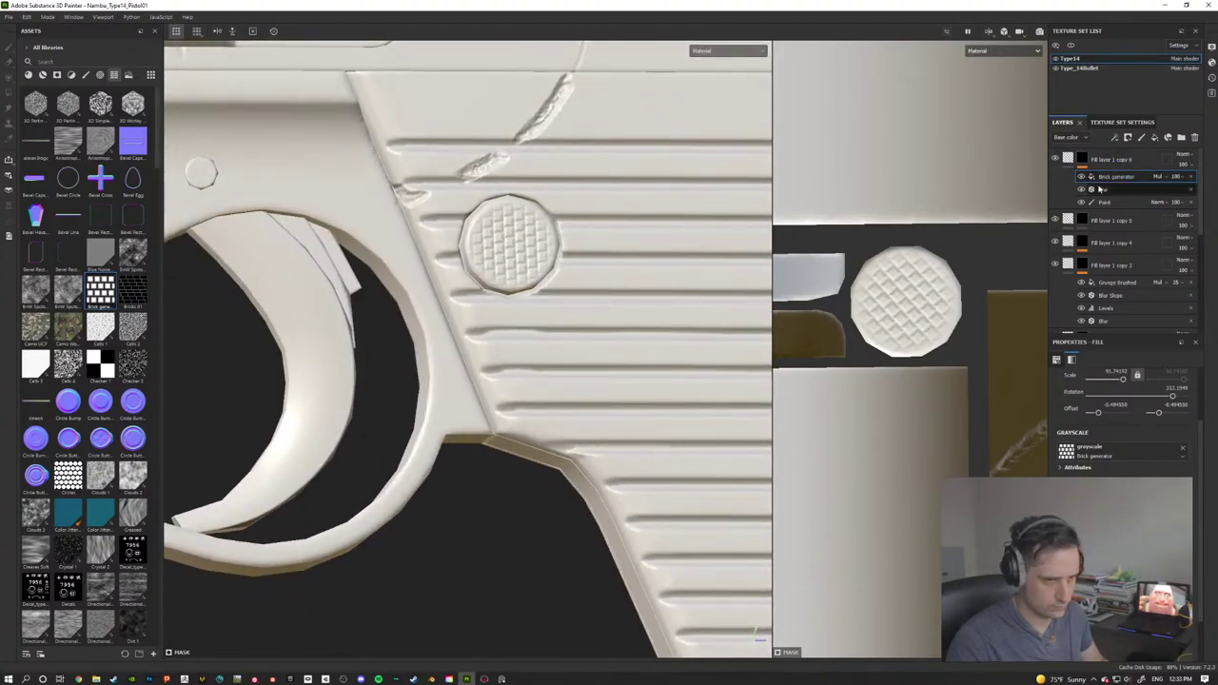
left_click(1109, 200)
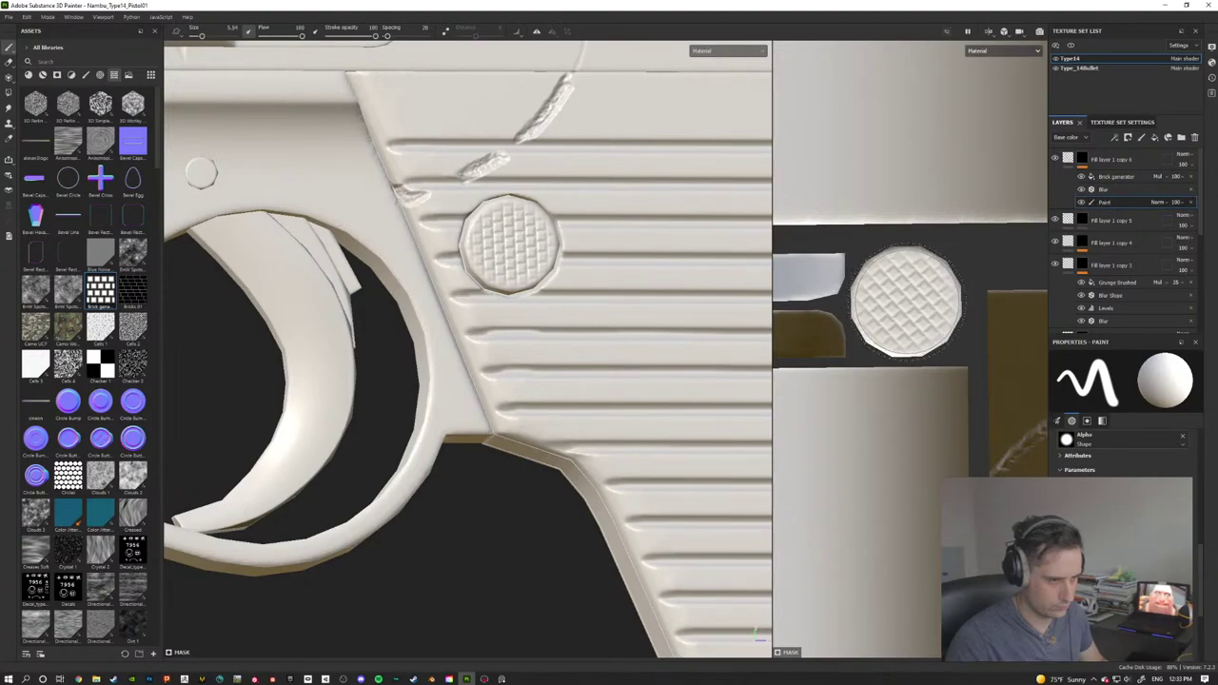
left_click_drag(449, 285, 433, 284, "alt")
scroll(489, 340, "down", 6)
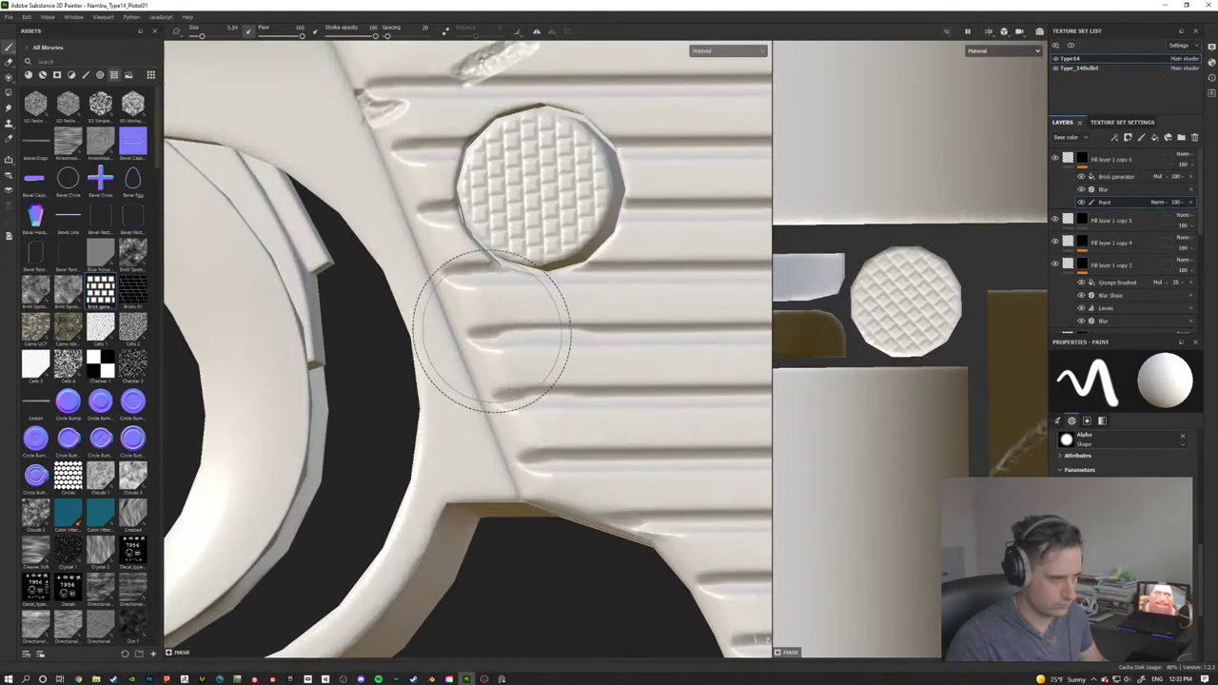
middle_click_drag(544, 344, 421, 405, "alt")
left_click_drag(422, 406, 517, 429, "alt")
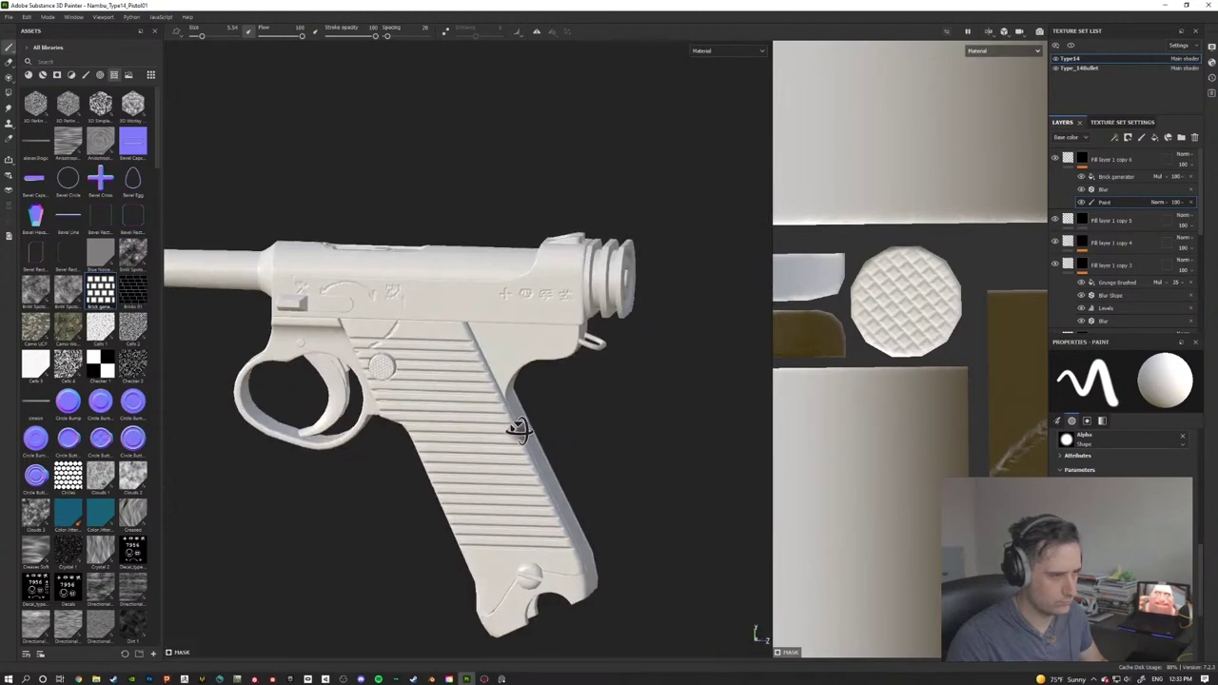
left_click_drag(576, 370, 530, 367, "alt")
middle_click_drag(530, 368, 521, 421, "alt")
scroll(568, 435, "up", 4)
left_click_drag(568, 435, 562, 450, "alt")
middle_click_drag(647, 394, 679, 367, "alt")
left_click_drag(679, 367, 746, 315, "alt")
middle_click_drag(723, 315, 693, 263, "alt")
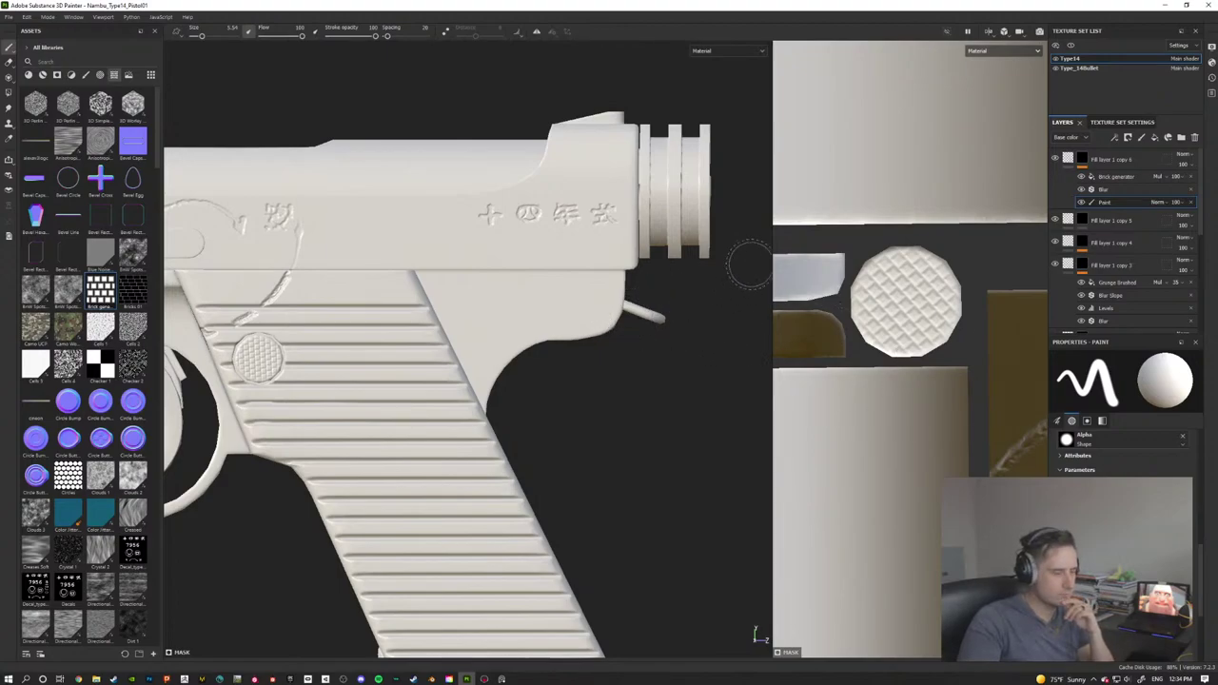
Step: Reveal the brick pattern on the rims of the rear cocking knob's three rings using Polygon Fill in quad mode with color 1
left_click(1109, 202)
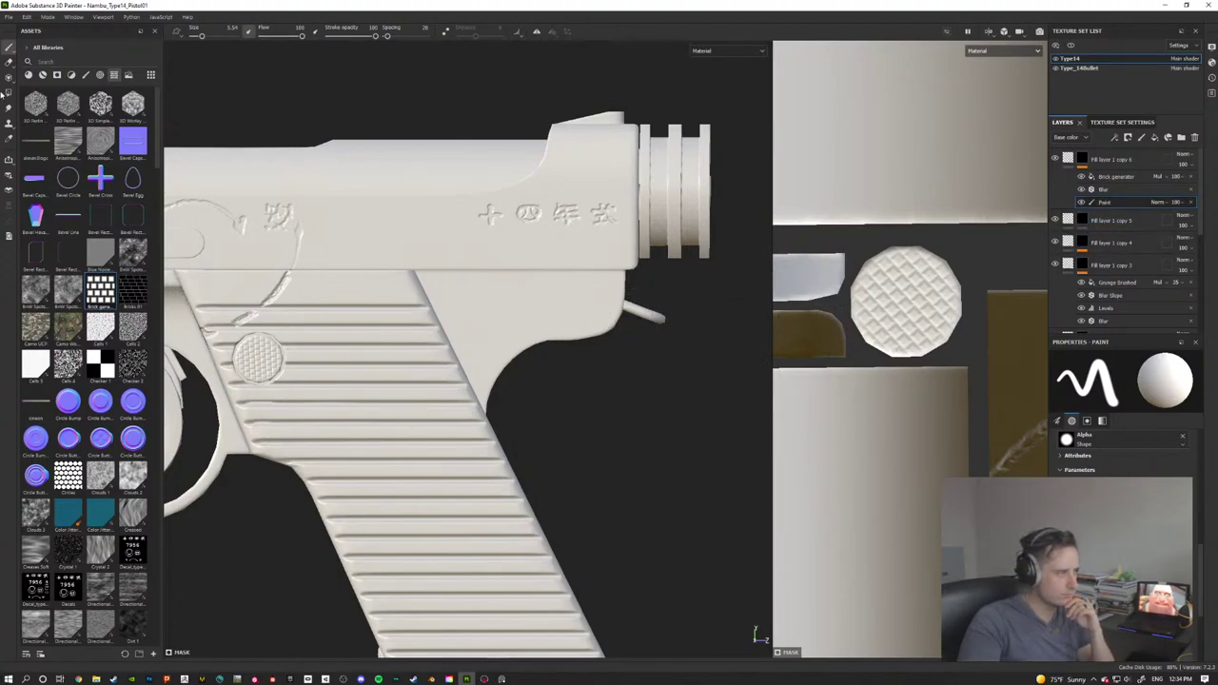
left_click(8, 93)
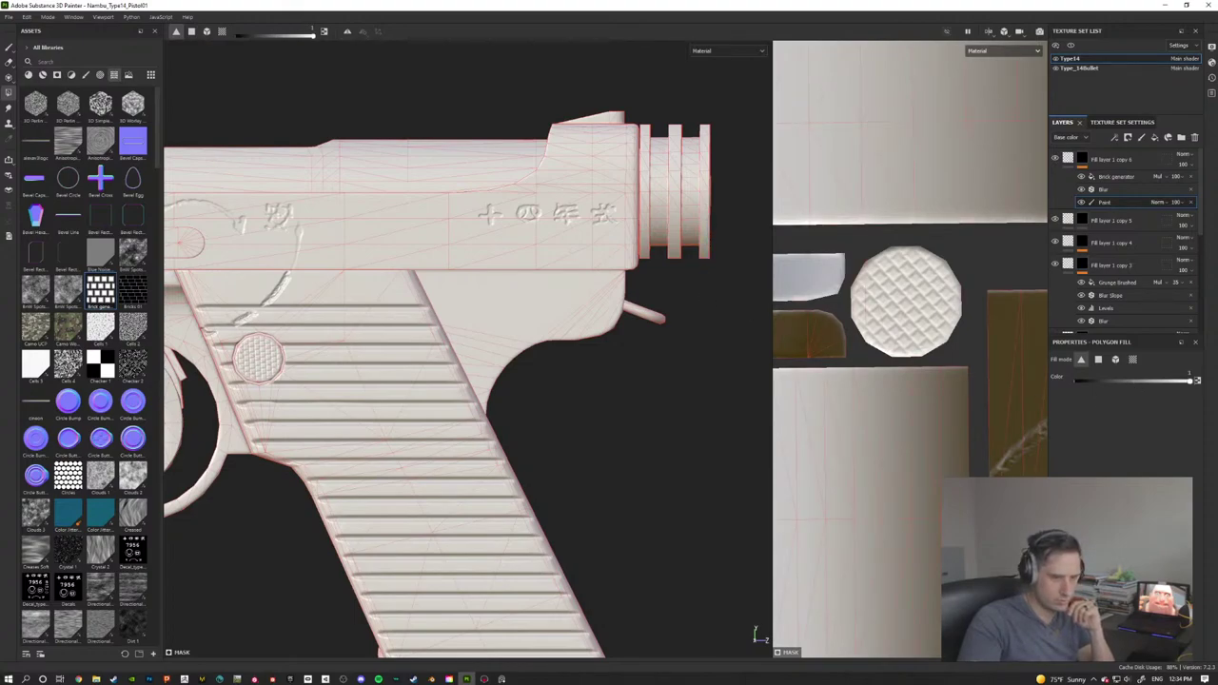
left_click(1098, 359)
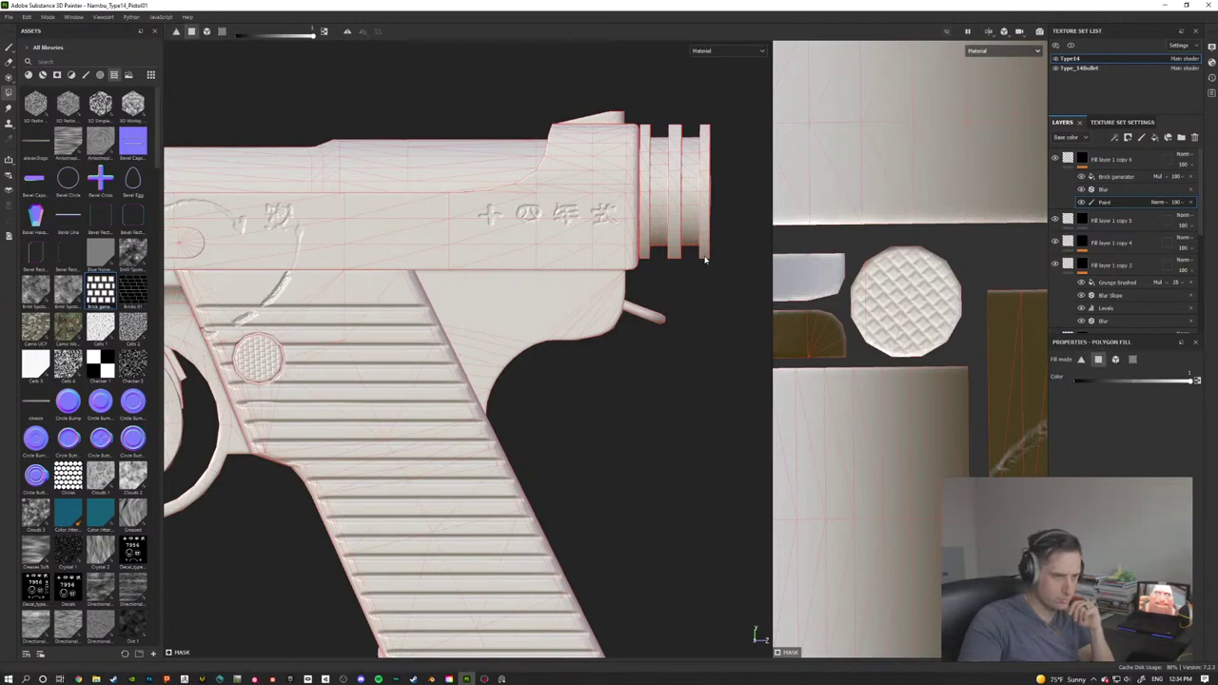
left_click_drag(704, 146, 706, 124)
left_click(704, 125)
left_click(673, 121)
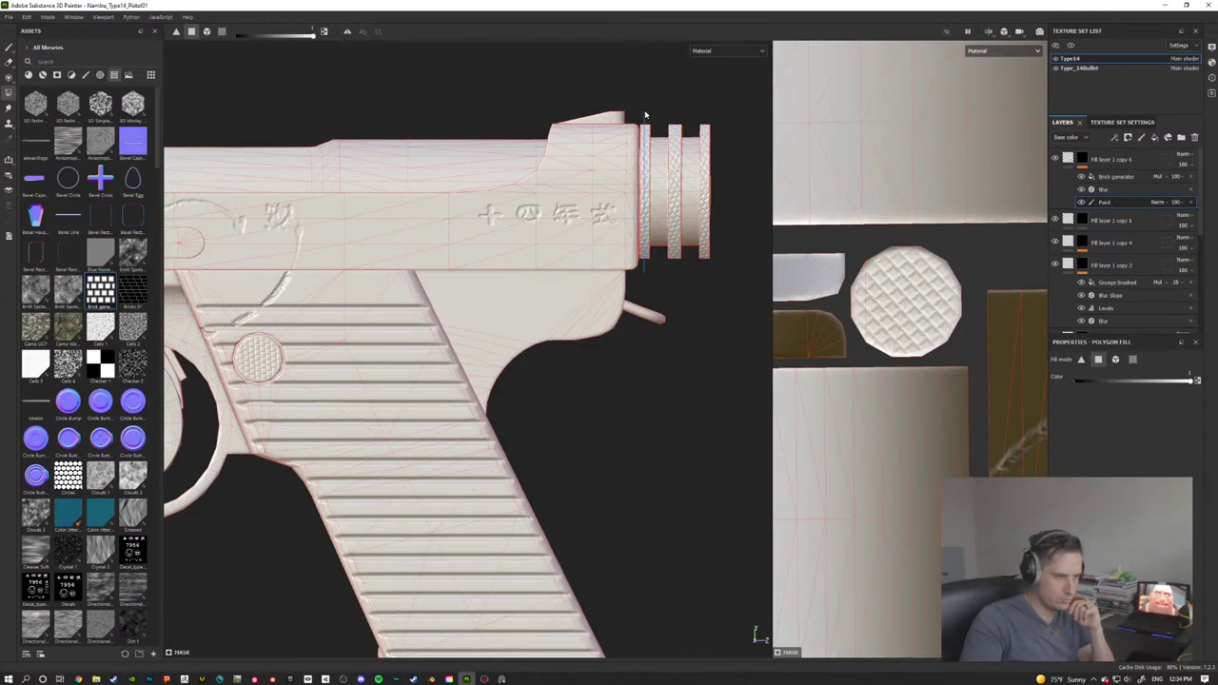
Step: Mask the pattern out of the cocking knob's rear face using Polygon Fill with color 0
left_click_drag(695, 266, 481, 280, "alt")
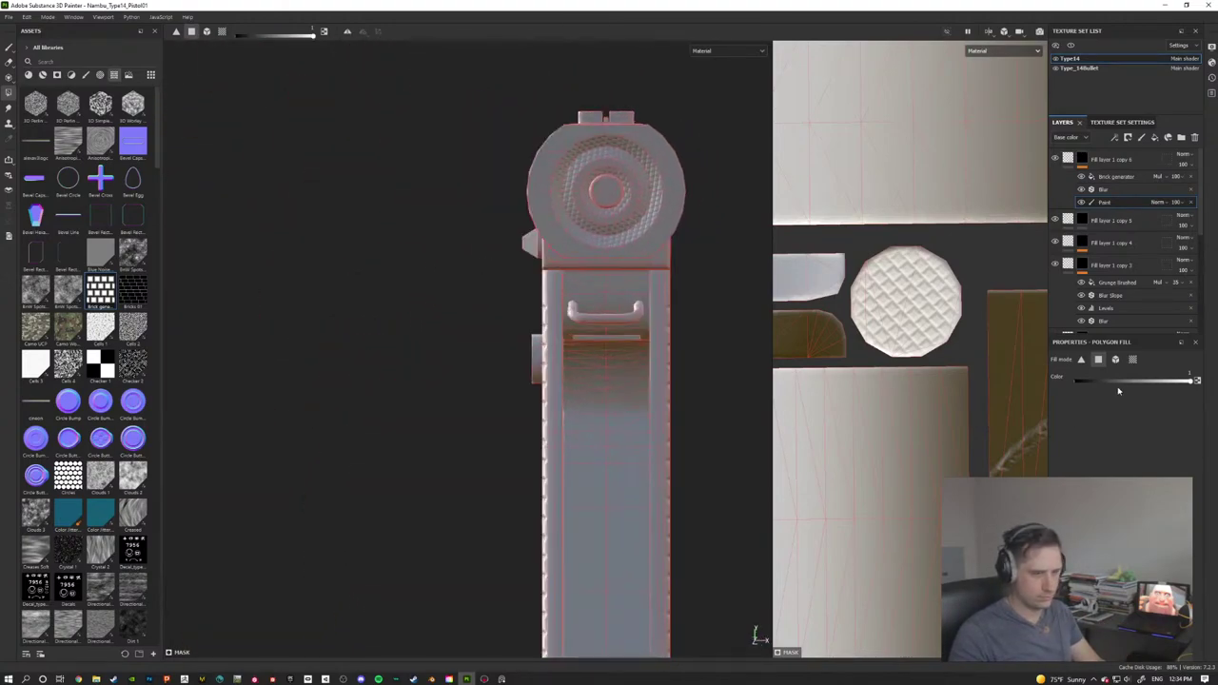
left_click_drag(1095, 381, 1077, 381)
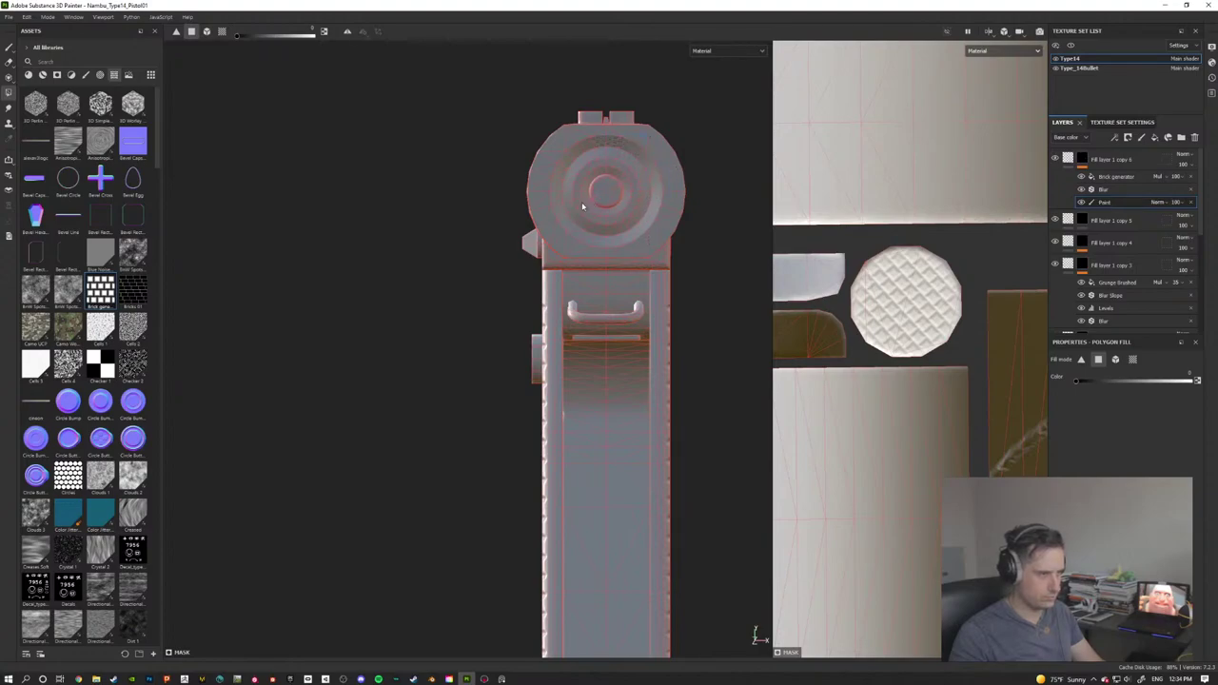
left_click_drag(539, 224, 666, 233, "alt")
left_click_drag(568, 283, 514, 369, "alt")
scroll(541, 342, "up", 2)
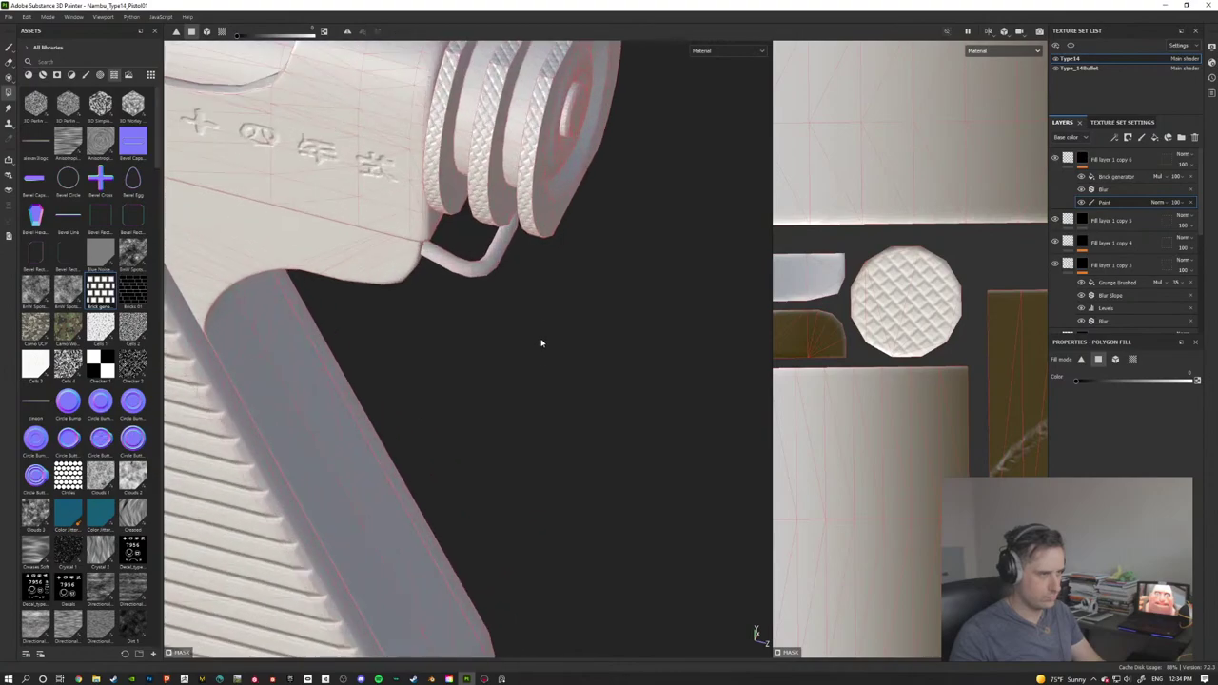
Step: Examine the patterned knob rings, engraved markings and grip from several angles, with the Paint brush active again
left_click_drag(578, 208, 603, 413, "alt")
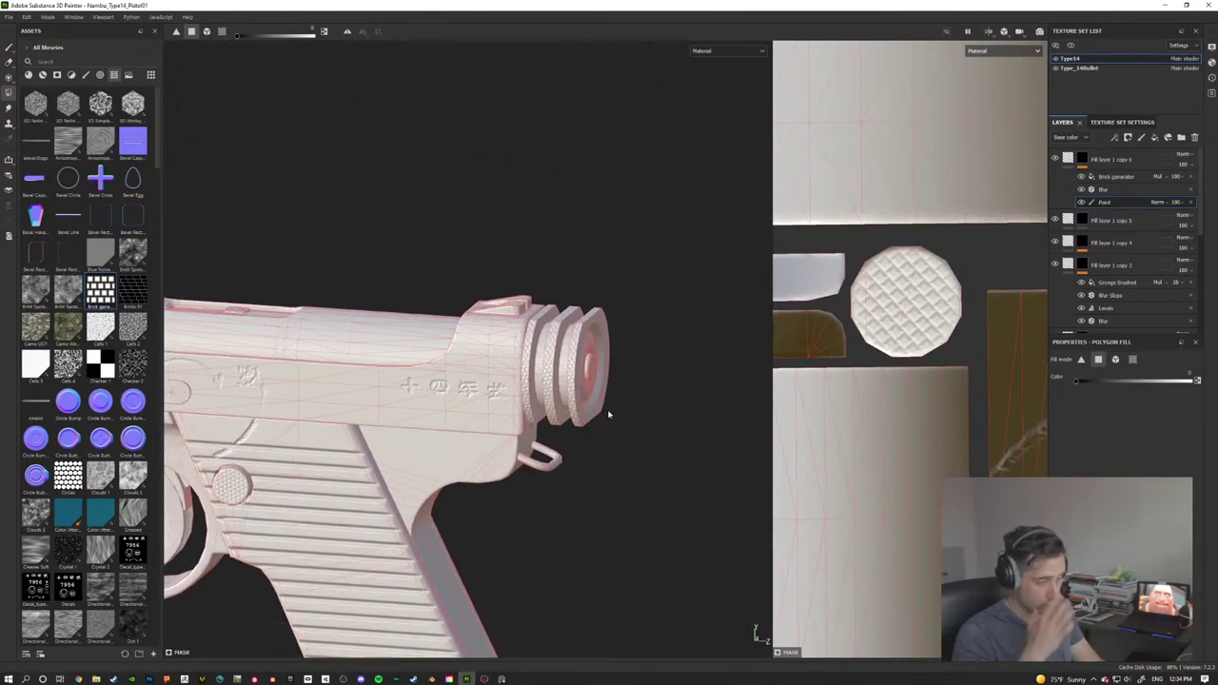
scroll(609, 414, "up", 2)
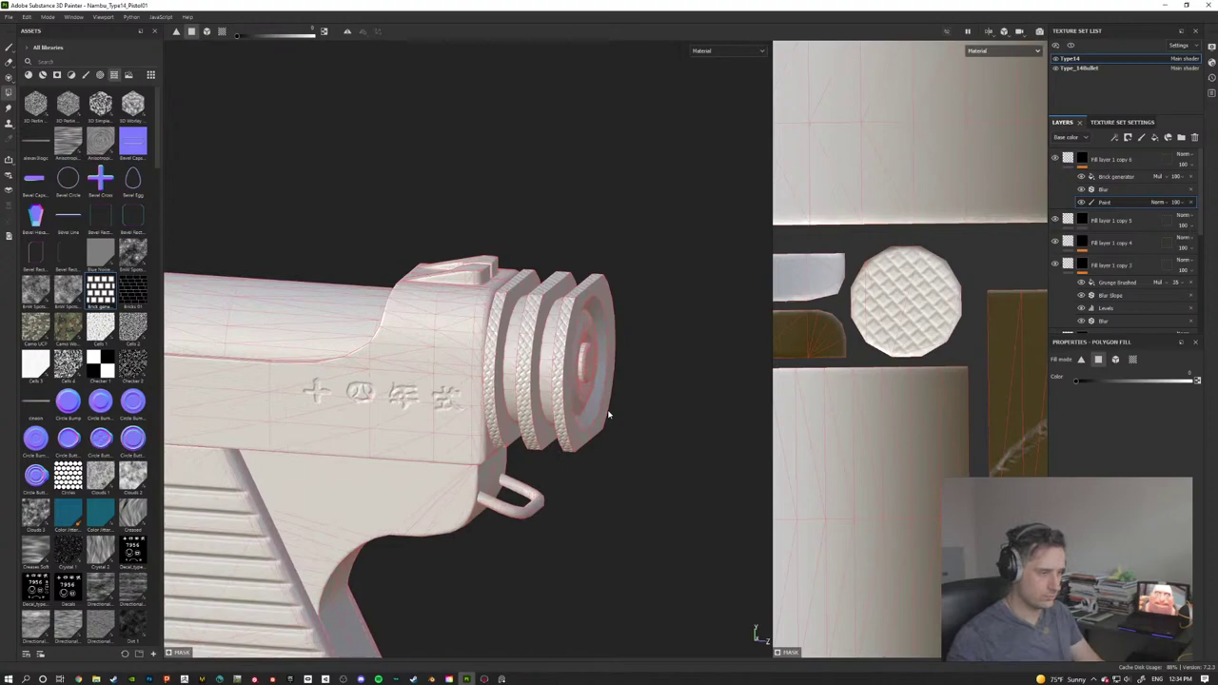
left_click_drag(643, 411, 690, 424, "alt")
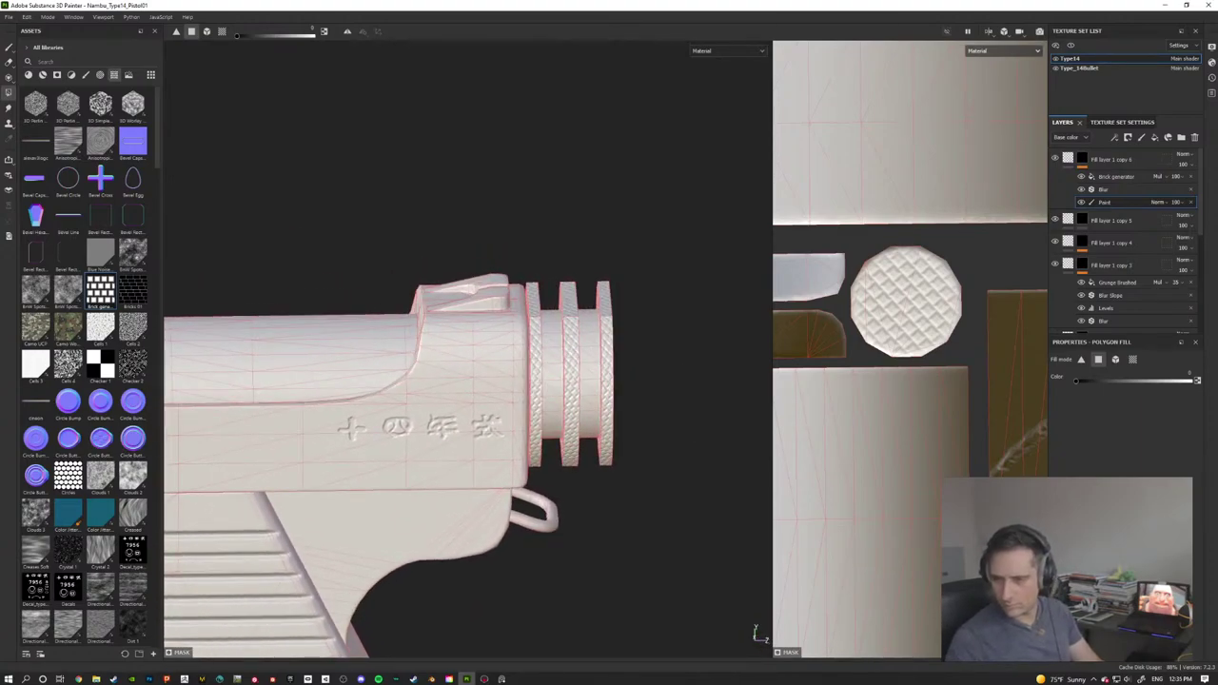
scroll(470, 421, "up", 2)
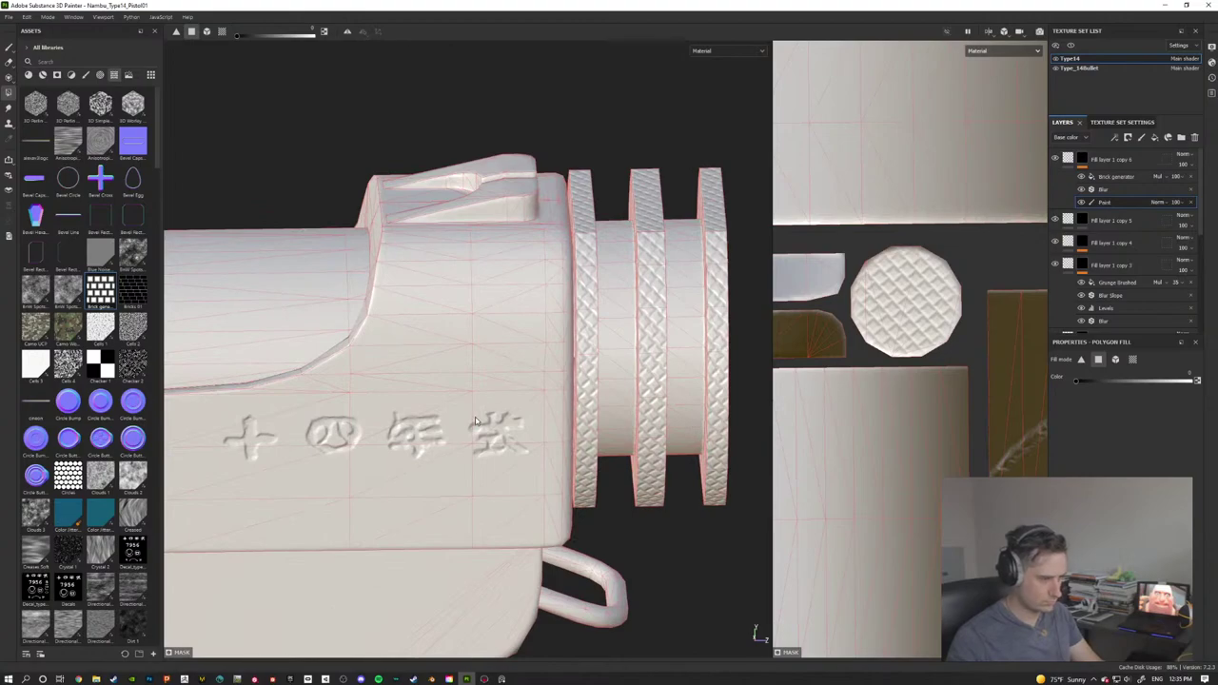
scroll(476, 421, "down", 4)
left_click_drag(476, 422, 533, 353, "alt")
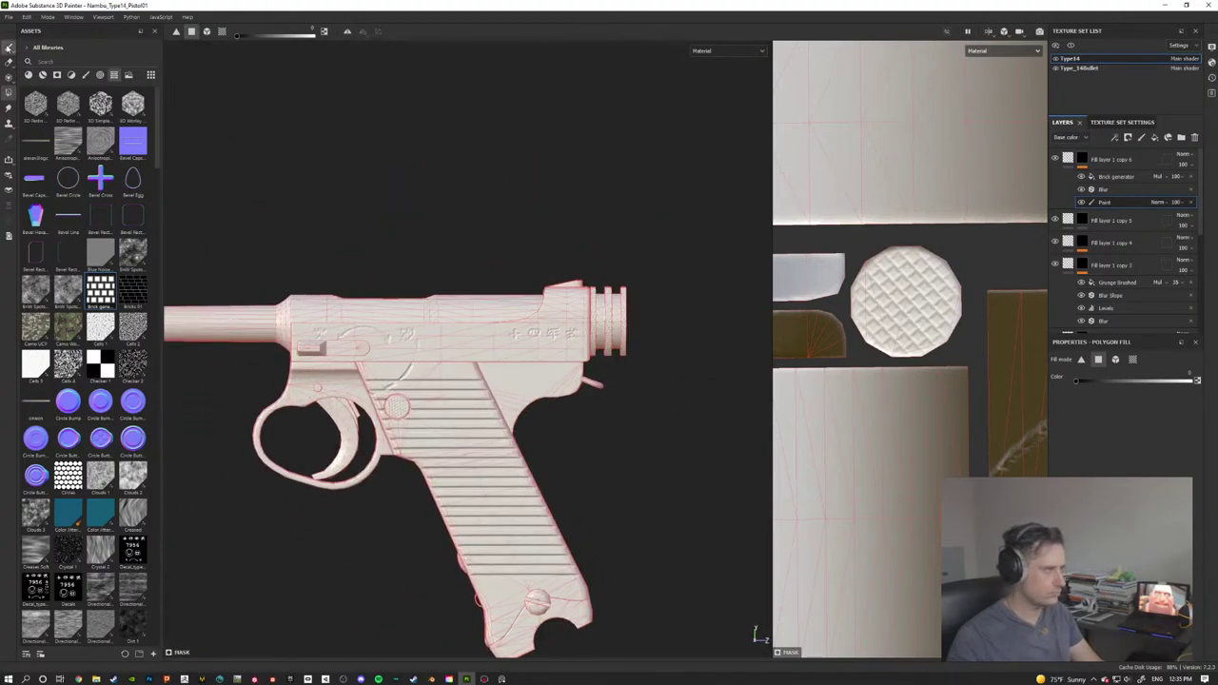
left_click(9, 47)
mouse_move(630, 203)
left_mouse_down("alt")
mouse_move(489, 213)
mouse_move(493, 304)
mouse_move(542, 337)
left_mouse_up("alt")
scroll(533, 339, "up", 4)
scroll(531, 339, "down", 2)
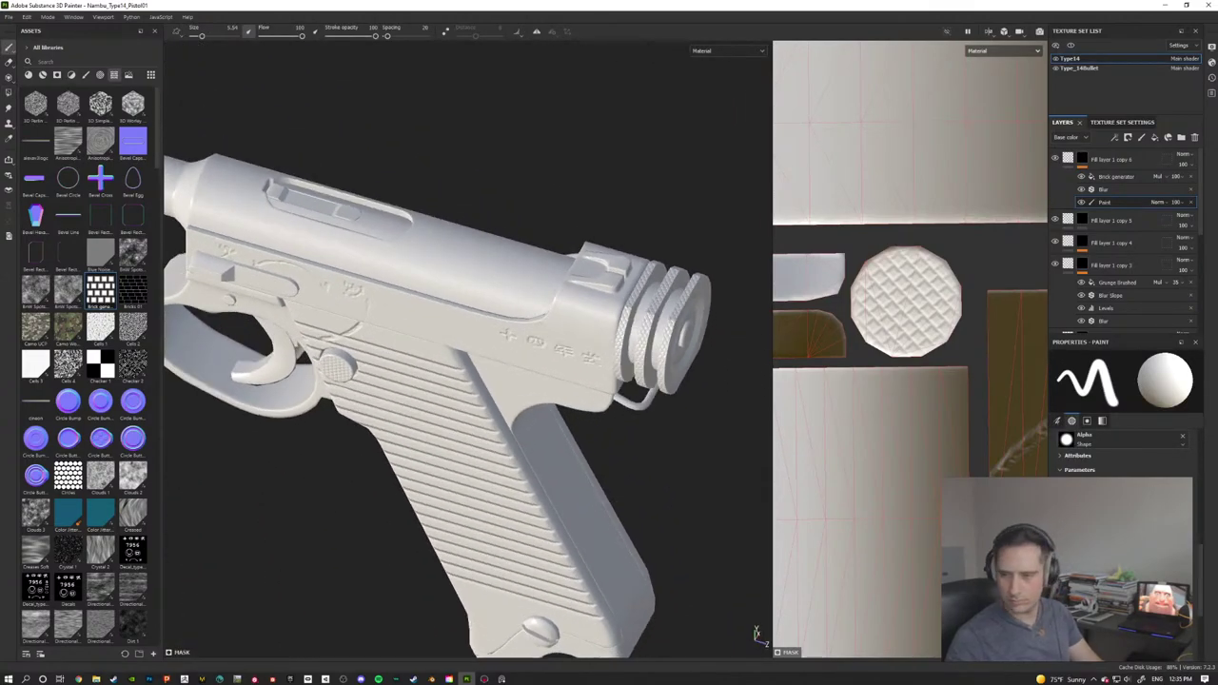
key("alt+Tab")
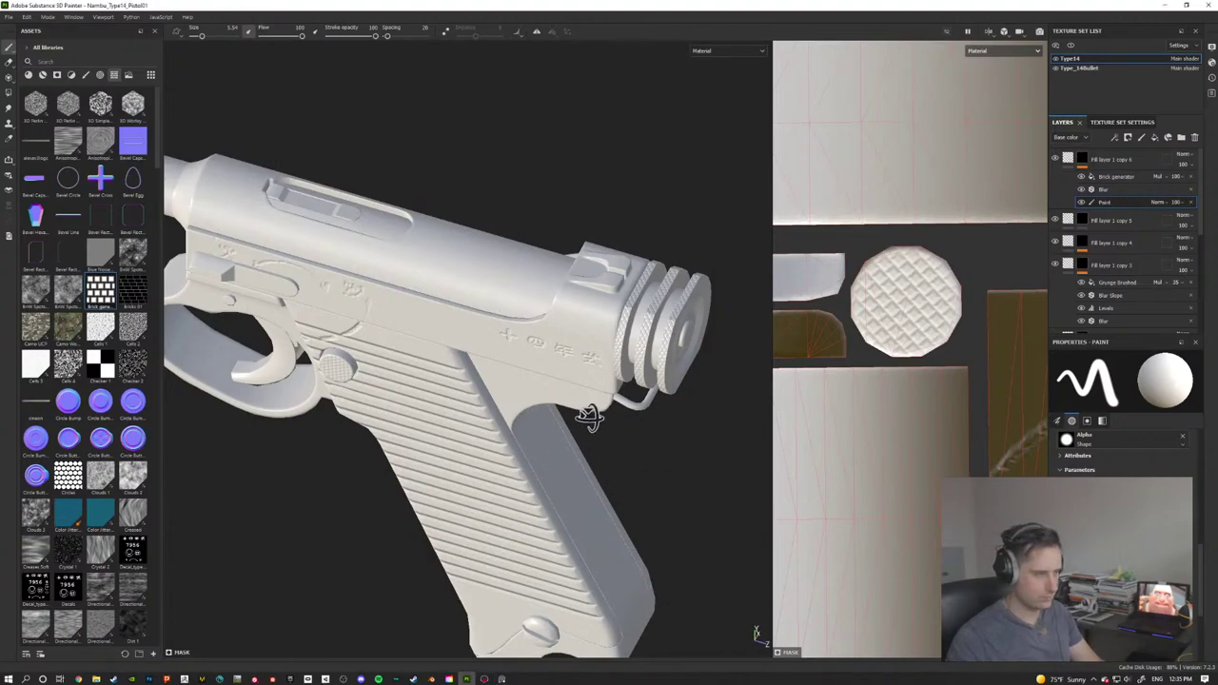
left_click_drag(590, 413, 500, 375, "alt")
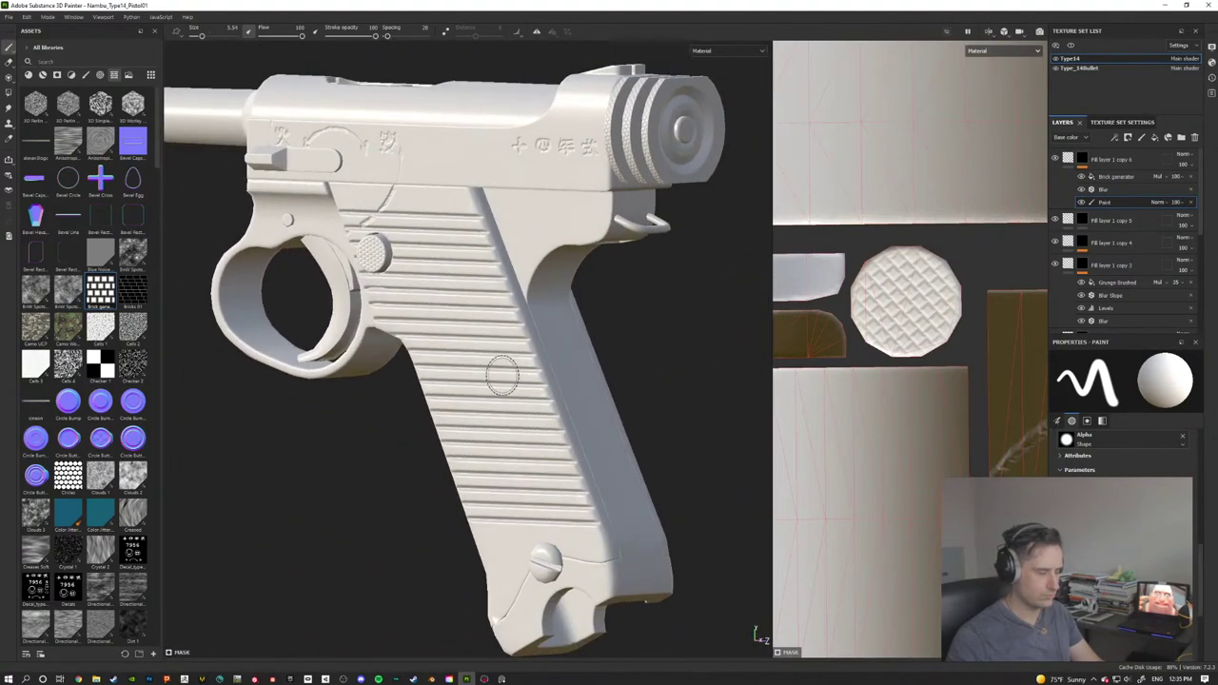
middle_click_drag(500, 375, 620, 282, "alt")
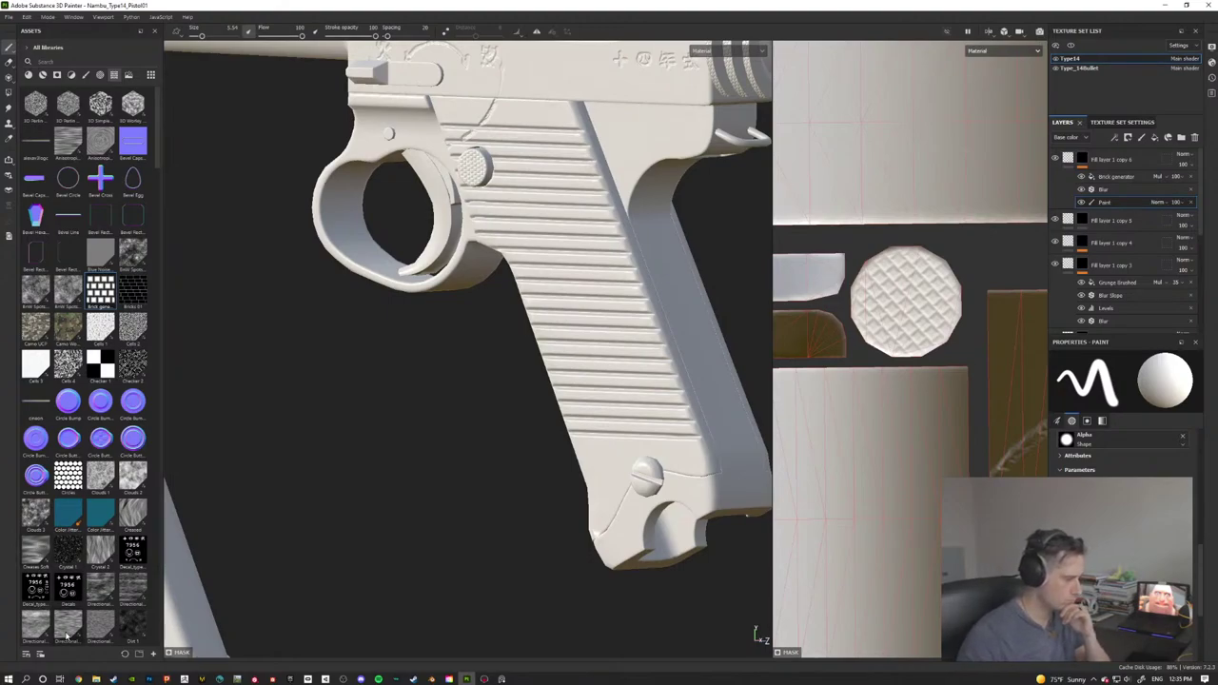
mouse_move(67, 635)
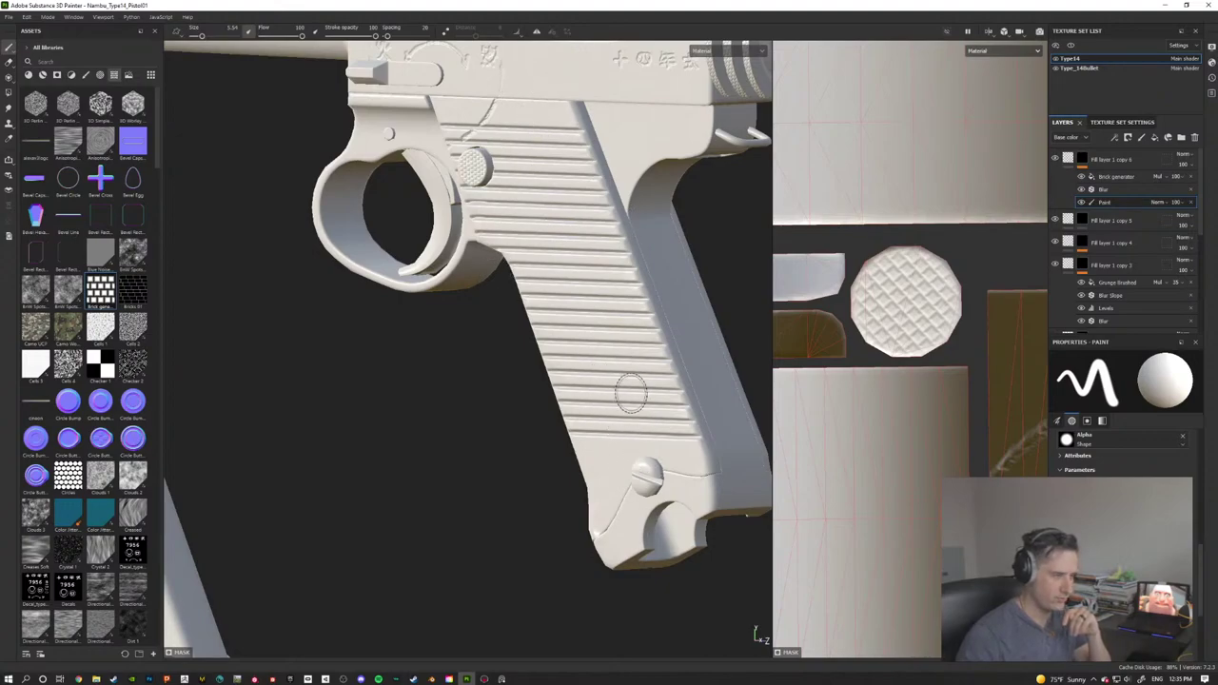
Step: Examine the grip's ridges, backstrap and base screw, the trigger area and the patterned button from several angles
left_click_drag(666, 376, 481, 372, "alt")
middle_click_drag(482, 372, 552, 364, "alt")
scroll(379, 449, "up", 2)
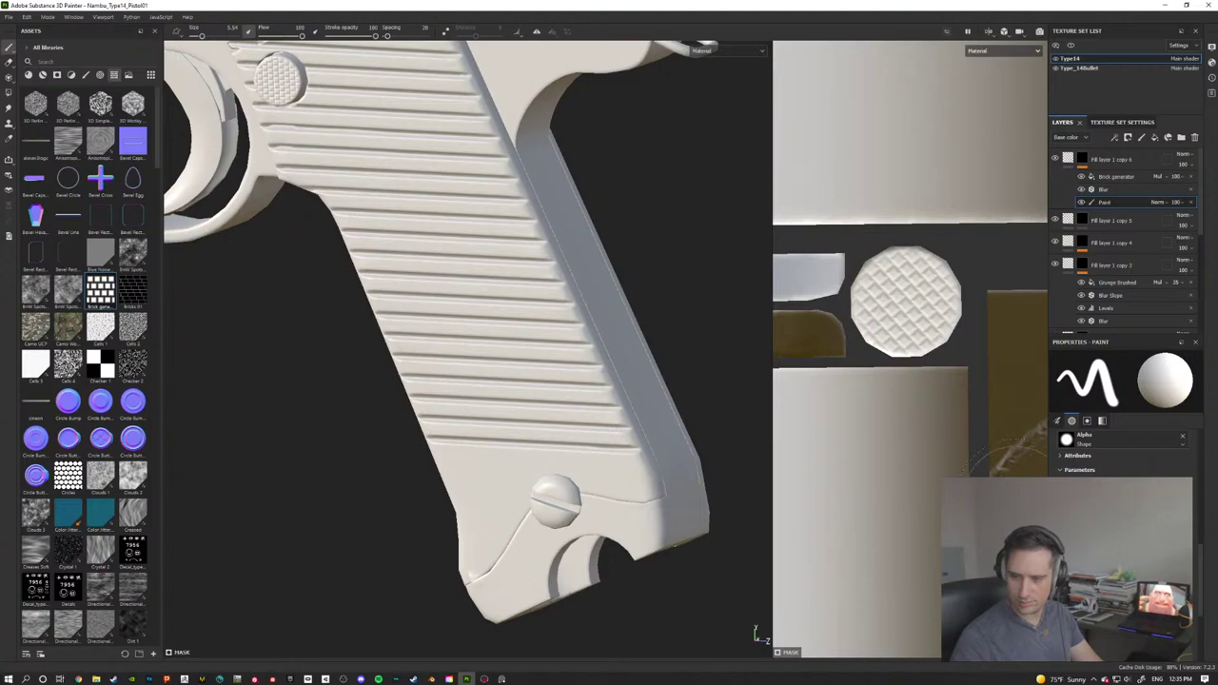
mouse_move(580, 429)
left_mouse_down("alt")
mouse_move(353, 389)
mouse_move(538, 409)
mouse_move(409, 399)
mouse_move(300, 407)
mouse_move(448, 413)
mouse_move(280, 421)
mouse_move(324, 447)
mouse_move(323, 433)
mouse_move(387, 418)
mouse_move(523, 436)
left_mouse_up("alt")
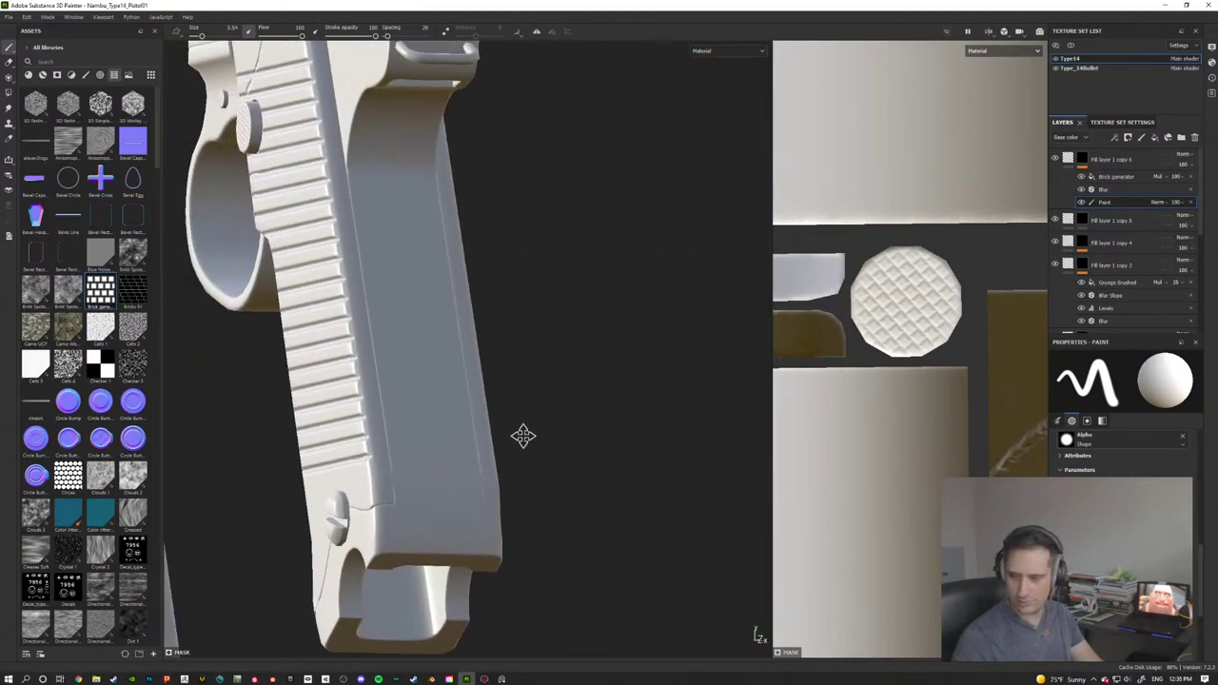
middle_click_drag(524, 436, 550, 433, "alt")
left_click_drag(444, 435, 495, 428, "alt")
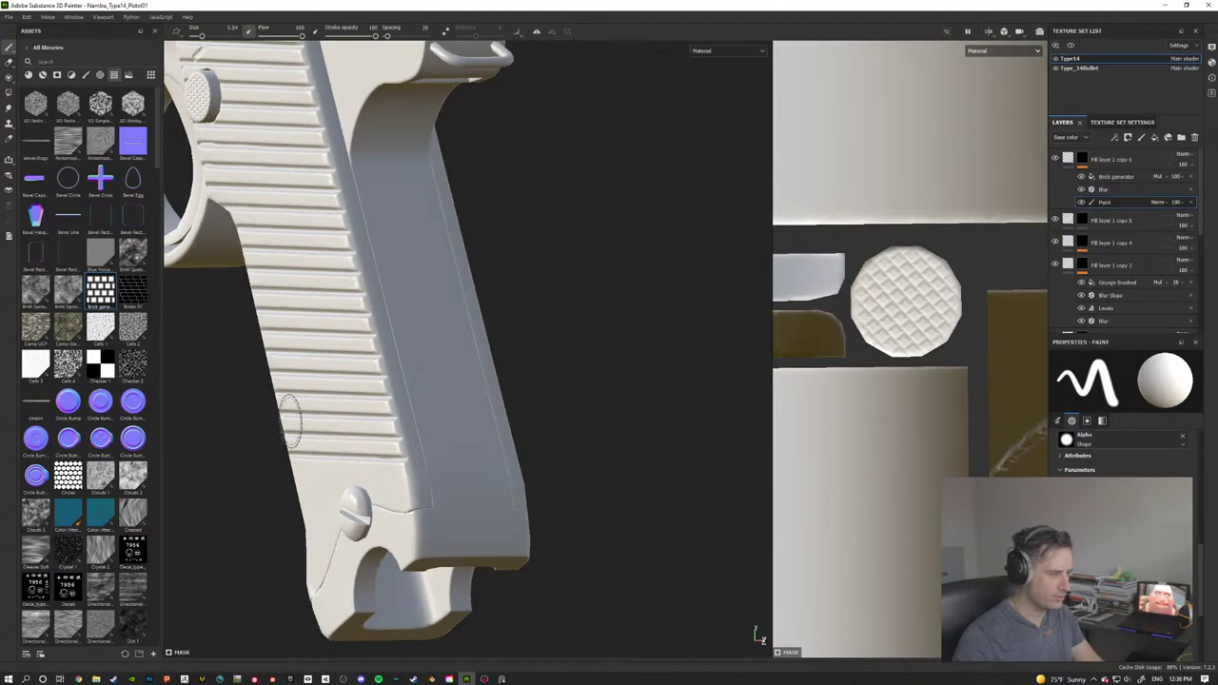
left_click_drag(290, 418, 497, 420, "alt")
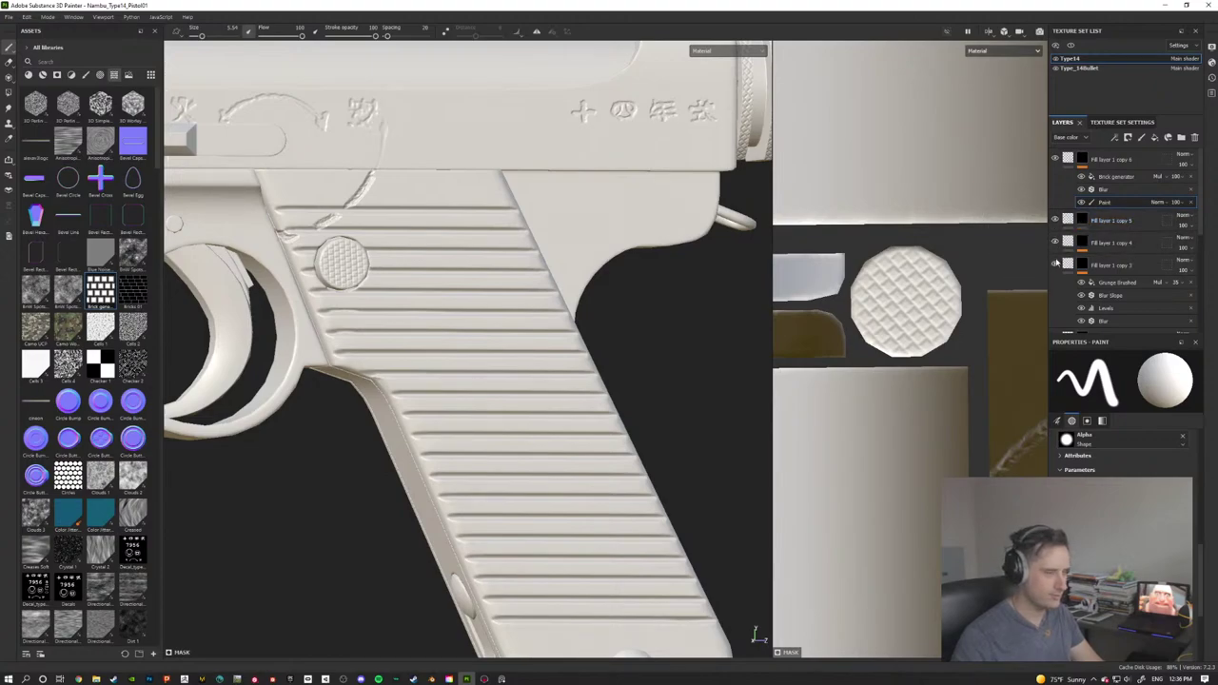
left_click(1070, 265)
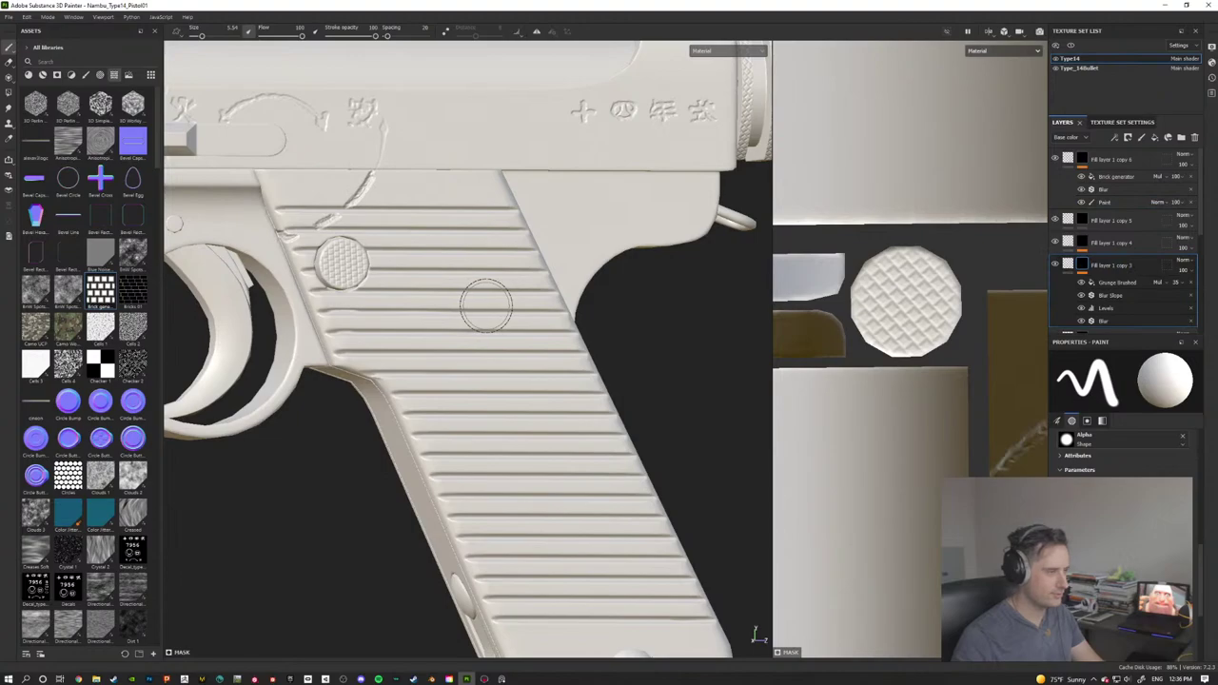
left_click_drag(485, 305, 433, 324, "alt")
scroll(885, 425, "down", 3)
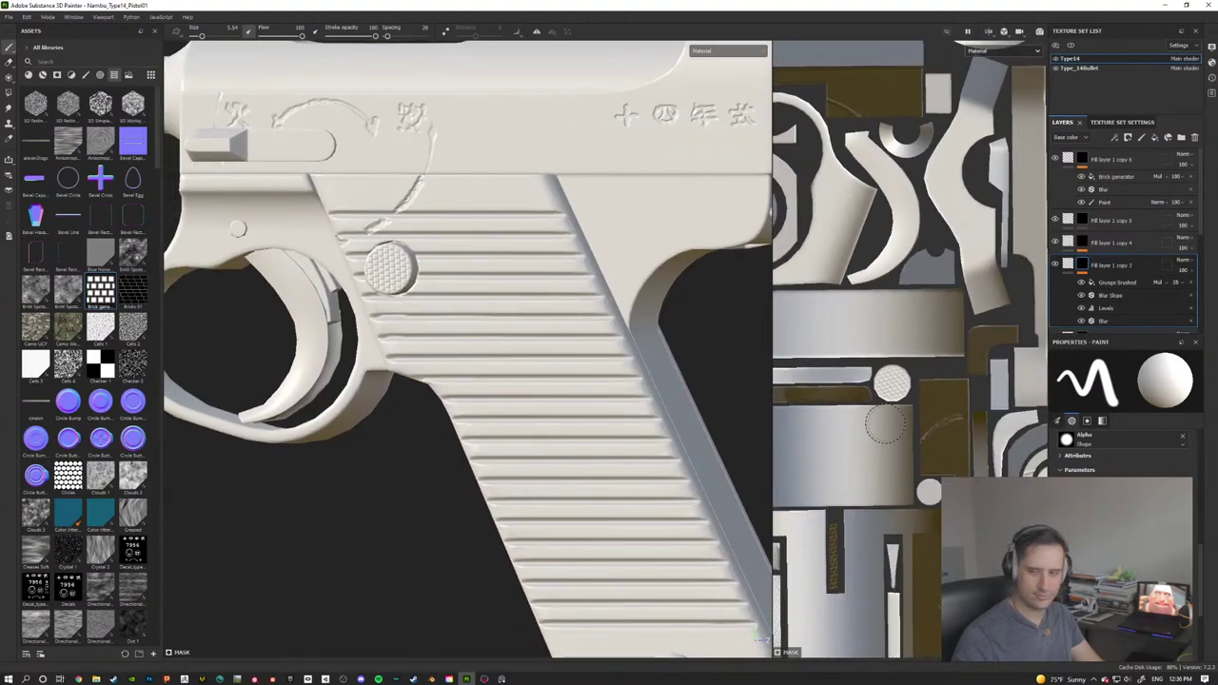
left_click_drag(191, 287, 276, 277, "alt")
middle_click_drag(276, 278, 408, 297, "alt")
scroll(437, 285, "up", 3)
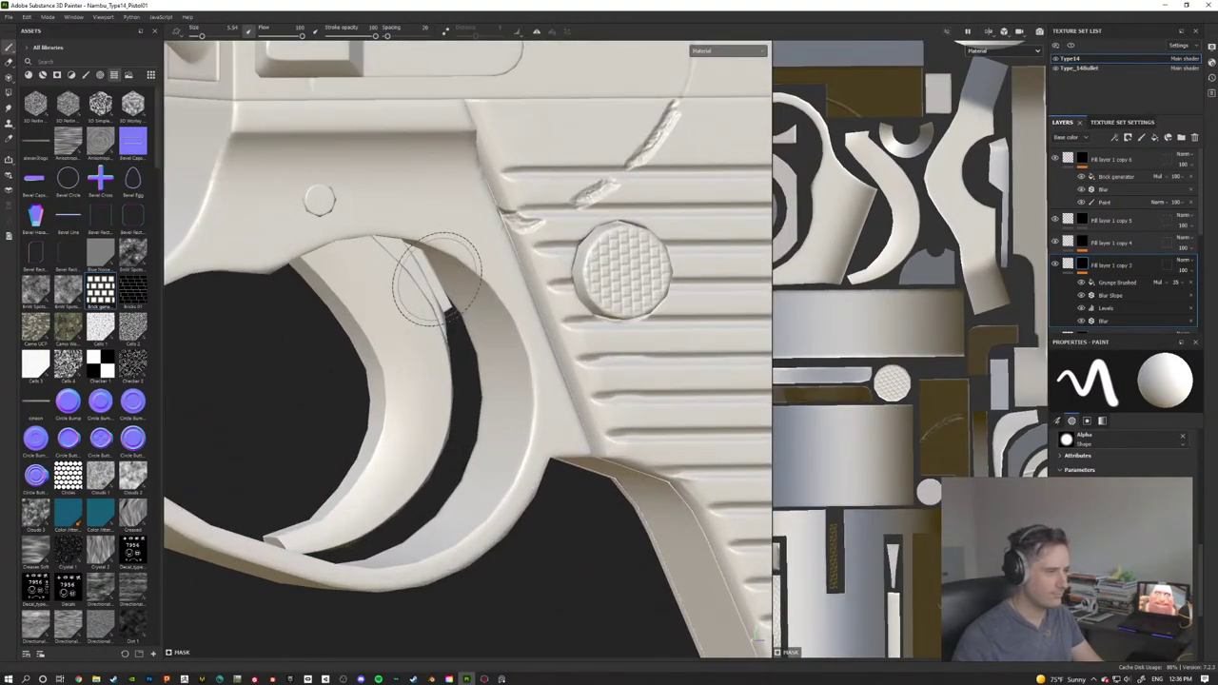
left_click_drag(437, 279, 522, 203, "alt")
middle_click_drag(522, 204, 498, 250, "alt")
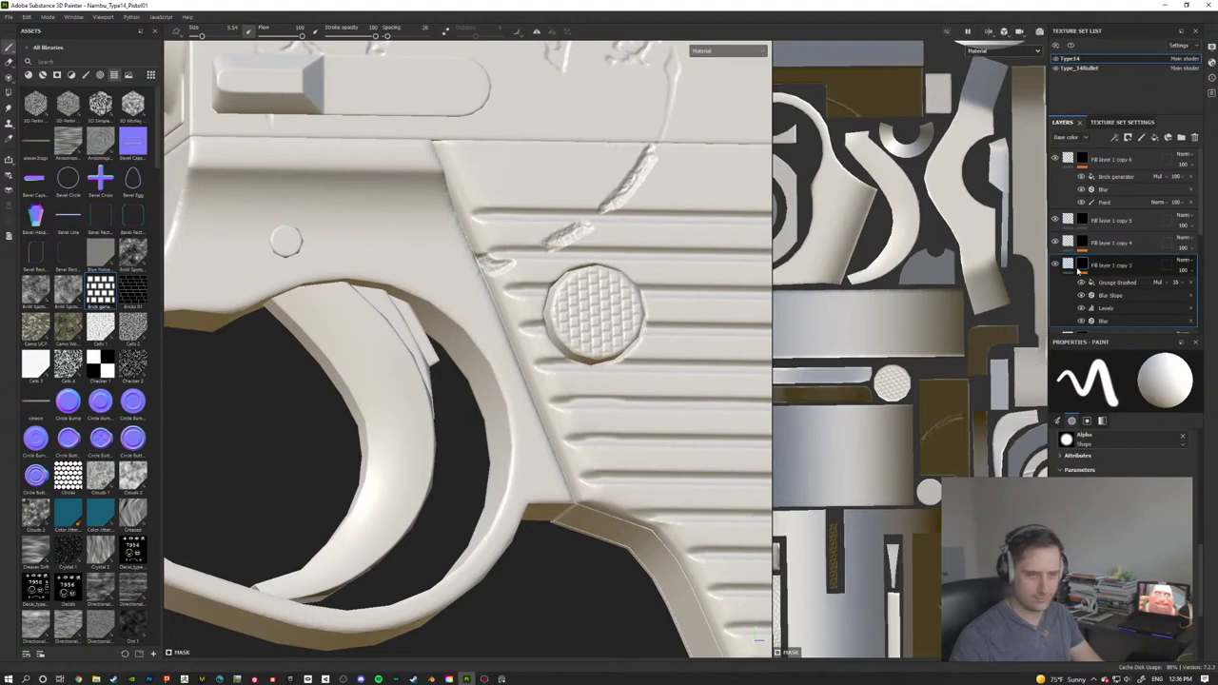
Step: Select the fill of Fill layer 1 copy 3 and review the engraved wear marks and the whole pistol from different distances
left_click(1070, 266)
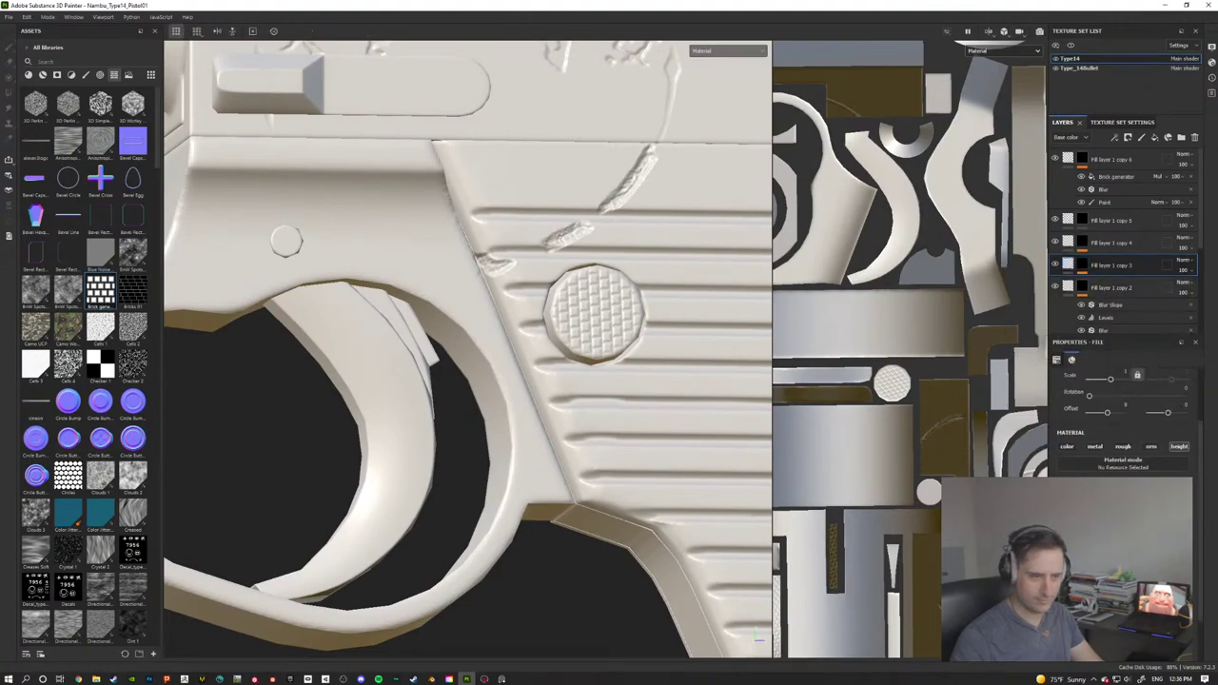
scroll(645, 276, "up", 1)
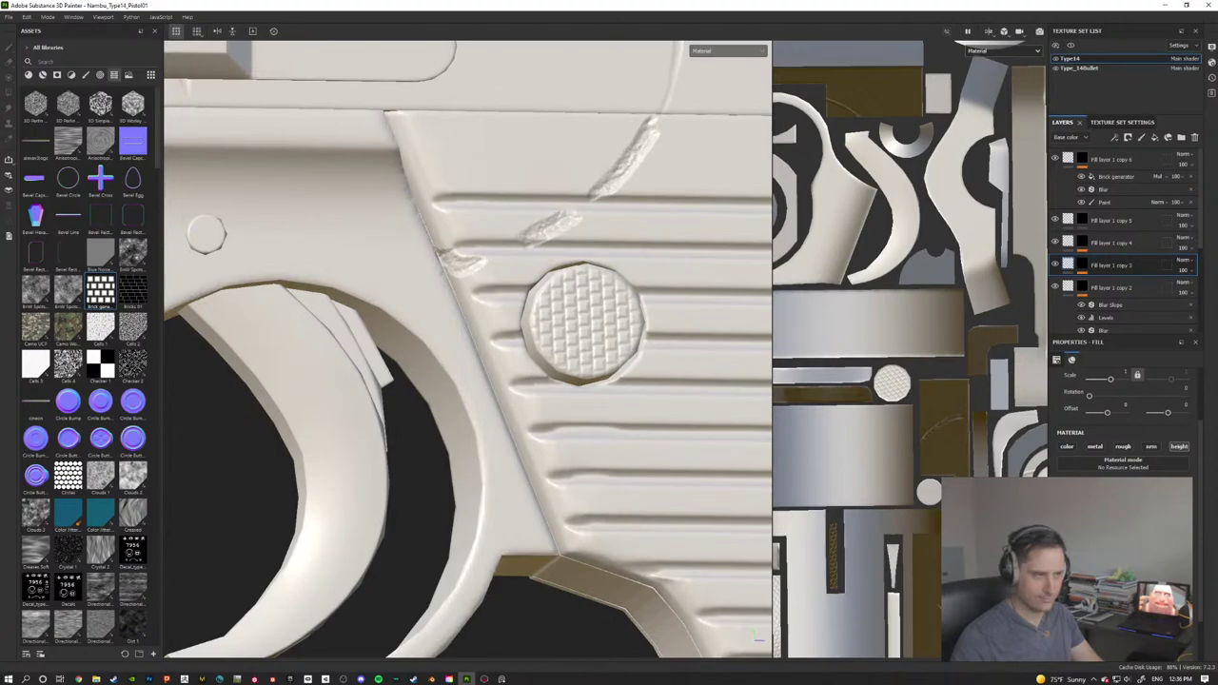
scroll(555, 328, "down", 6)
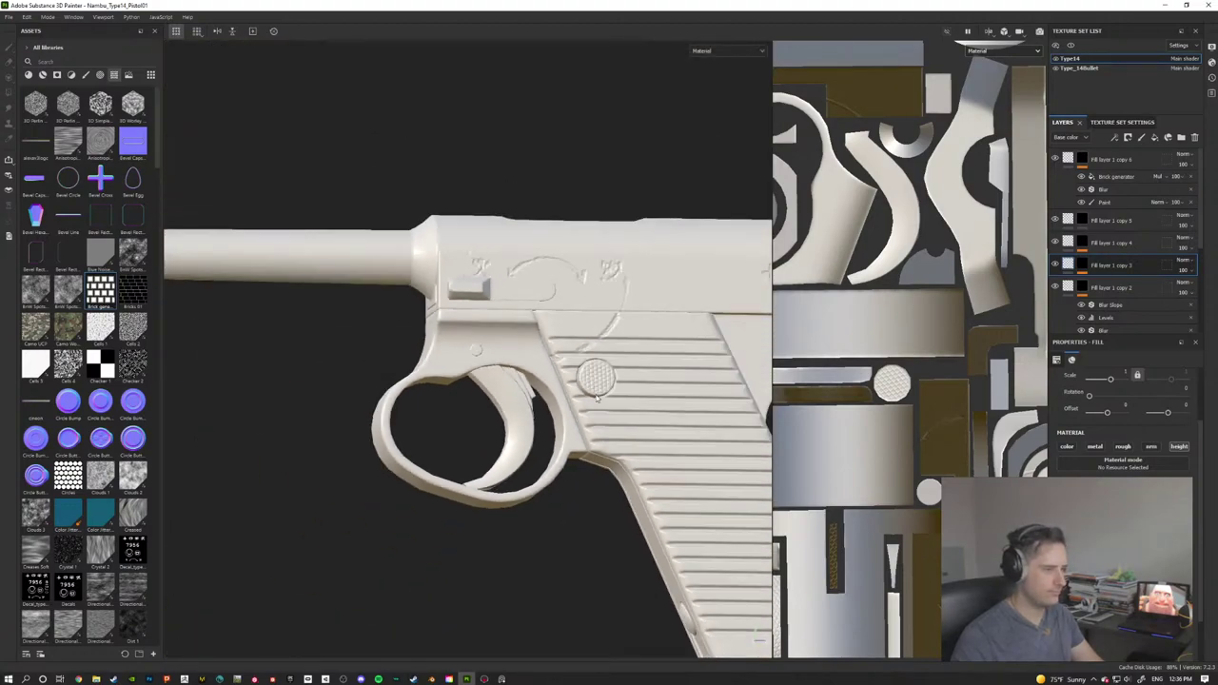
middle_click_drag(556, 328, 457, 197, "alt")
mouse_move(552, 276)
left_mouse_down("alt")
mouse_move(606, 263)
mouse_move(498, 275)
mouse_move(550, 277)
left_mouse_up("alt")
middle_click_drag(550, 277, 504, 184, "alt")
left_click_drag(552, 323, 511, 324, "alt")
scroll(513, 326, "down", 2)
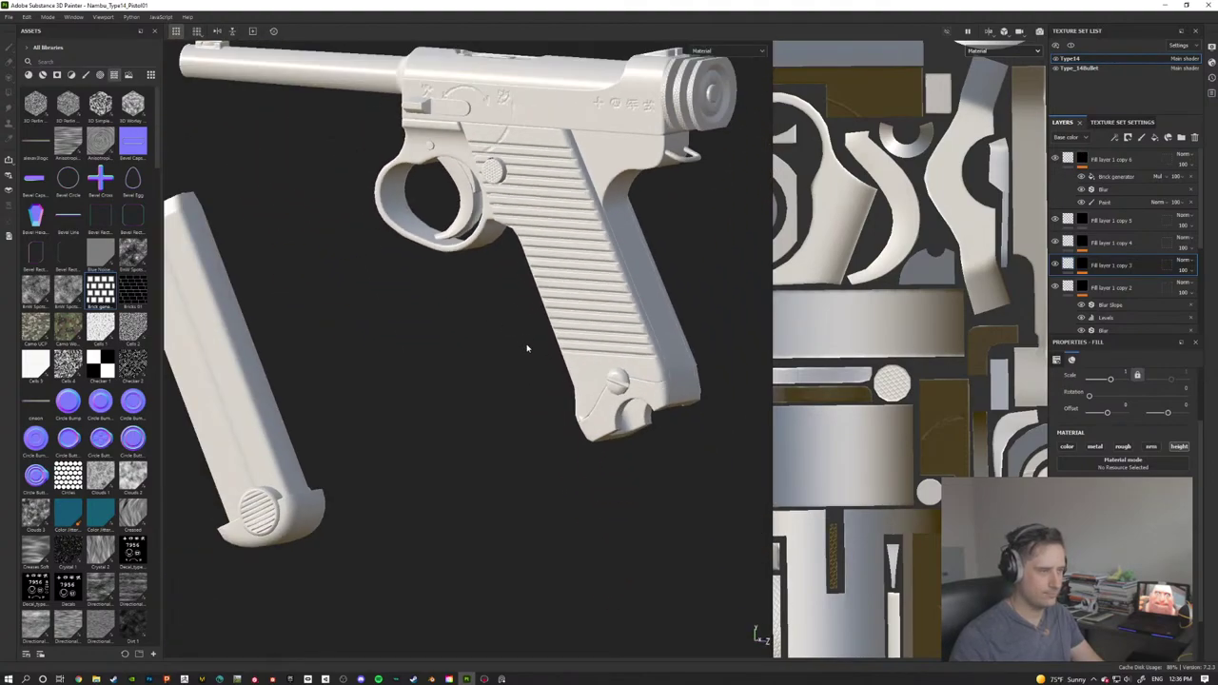
middle_click_drag(528, 348, 576, 355, "alt")
left_click_drag(576, 355, 636, 316, "alt")
middle_click_drag(636, 316, 653, 420, "alt")
scroll(653, 421, "up", 1)
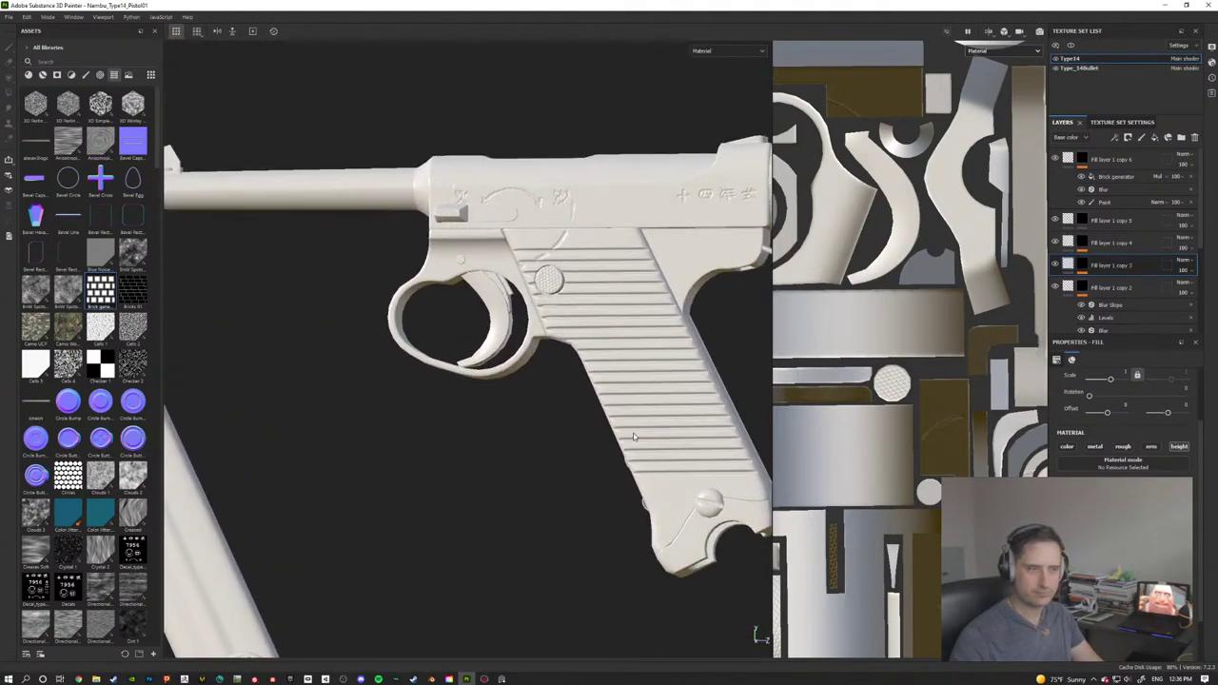
scroll(653, 420, "down", 3)
left_click_drag(492, 413, 615, 394, "alt")
left_click_drag(498, 391, 576, 403, "alt")
middle_click_drag(577, 403, 624, 427, "alt")
left_click_drag(451, 418, 459, 419, "alt")
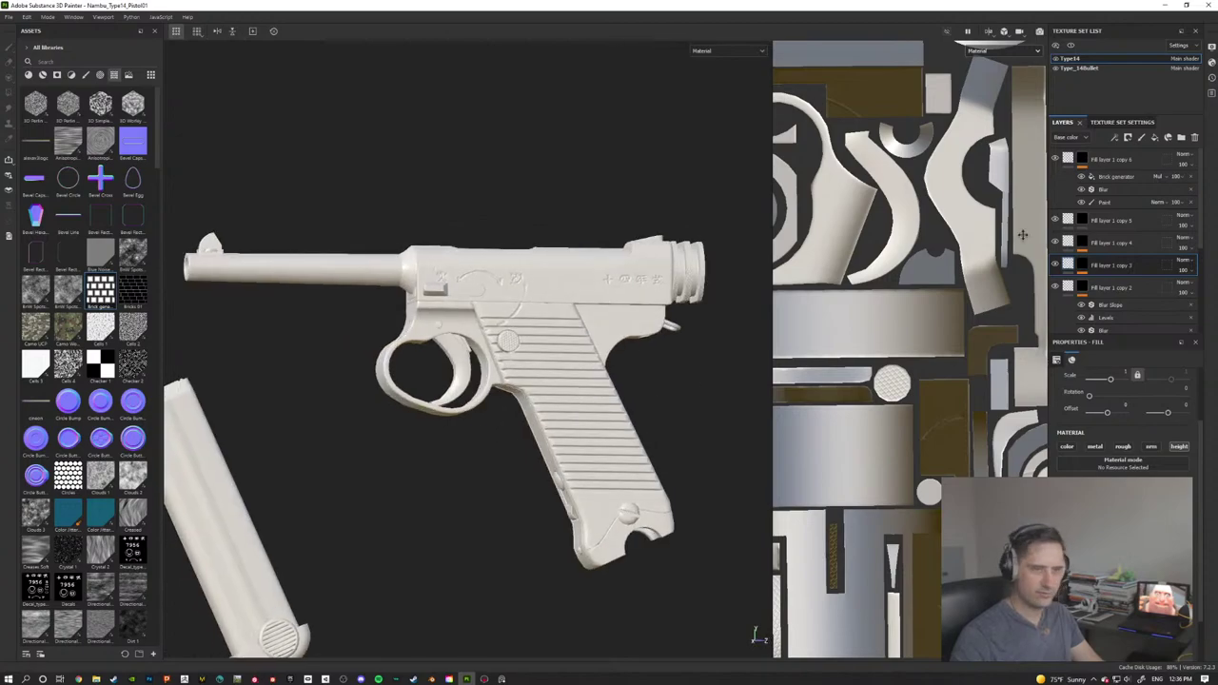
Step: Delete the paint layer Layer 1 from the base of the layer stack
left_click(1115, 202)
scroll(1111, 224, "down", 3)
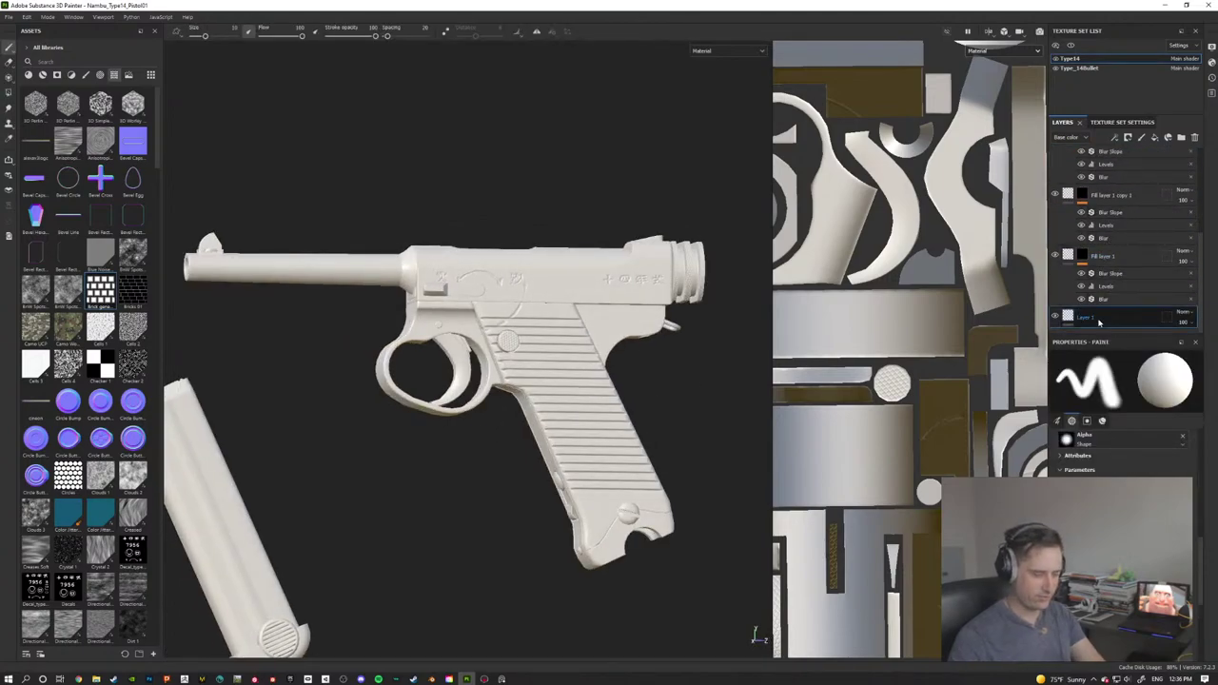
scroll(1104, 285, "up", 5)
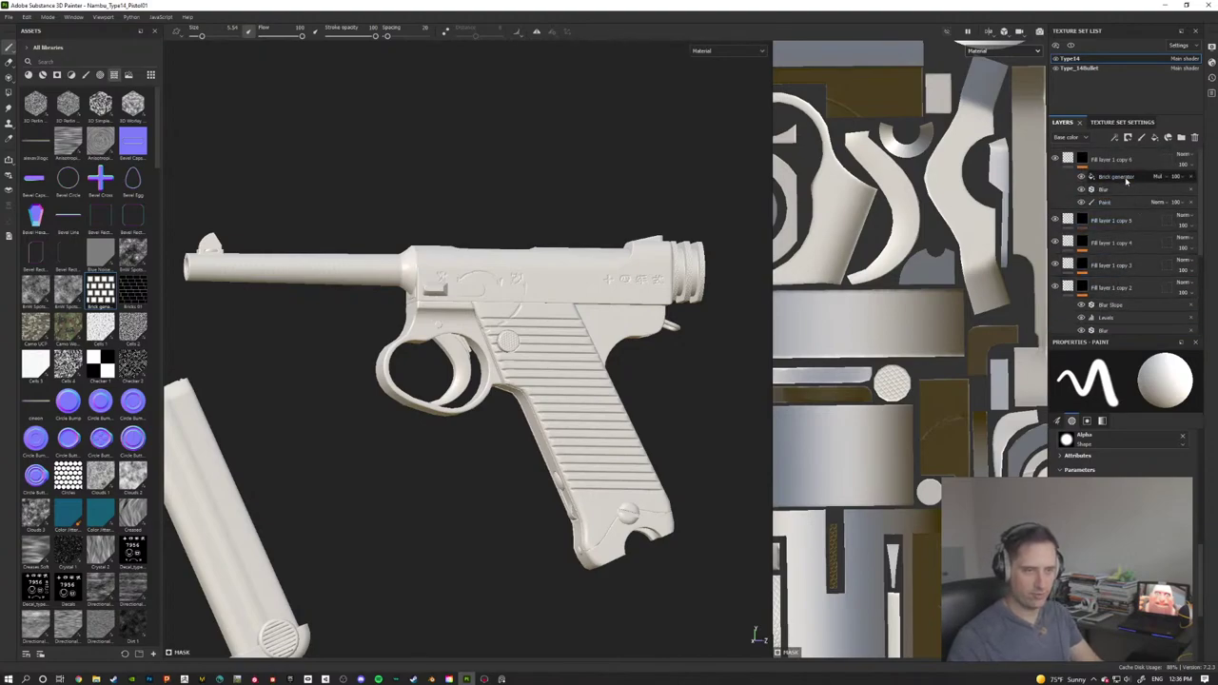
Step: Group all the fill layers, from Fill layer 1 to Fill layer 1 copy 6, into a collapsed folder named Height
left_click(1119, 164, "shift")
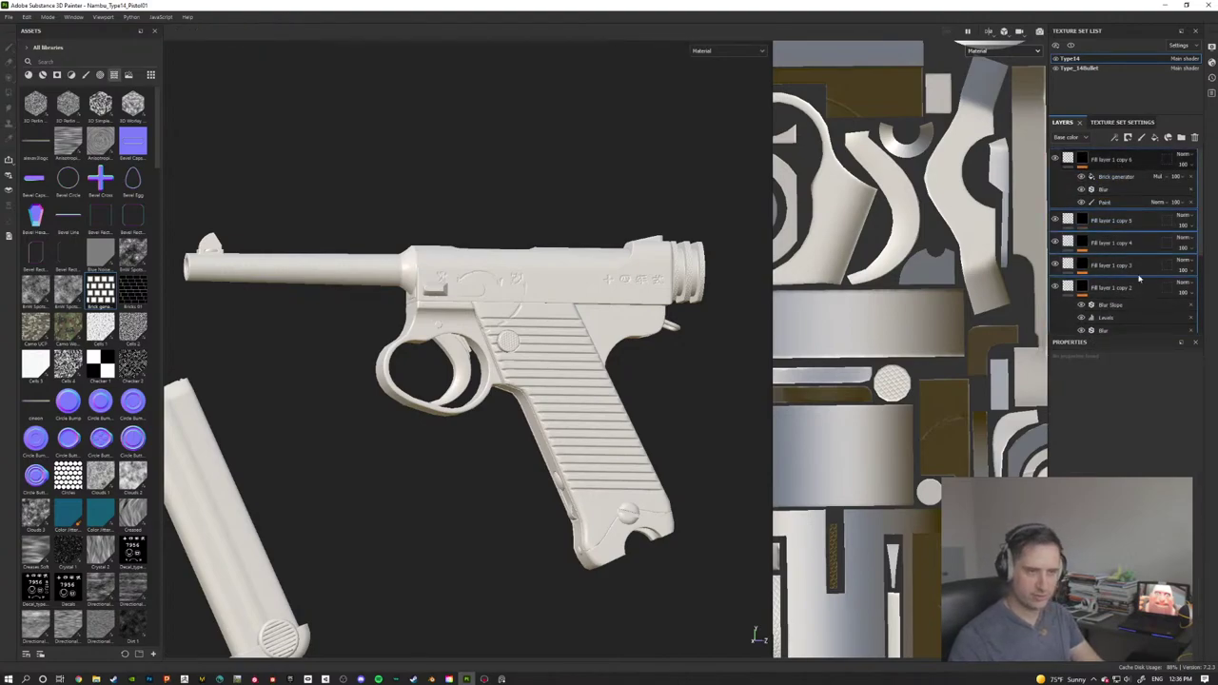
key("ctrl+g")
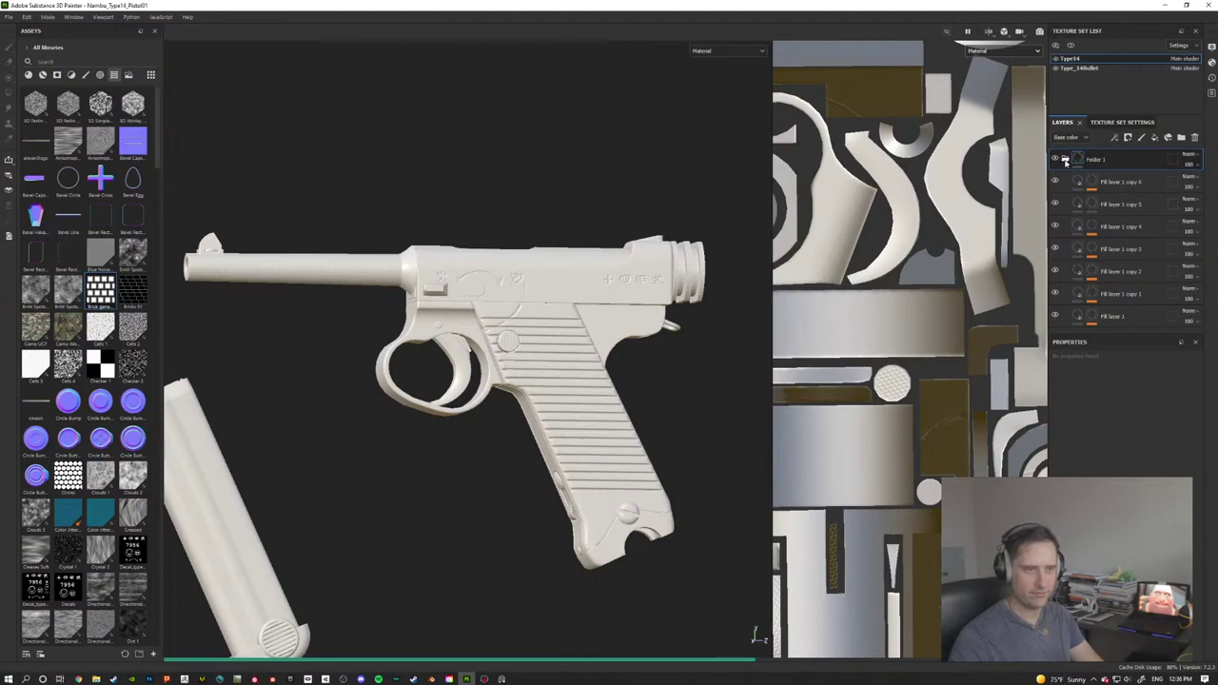
left_click(1065, 160)
double_click(1096, 159)
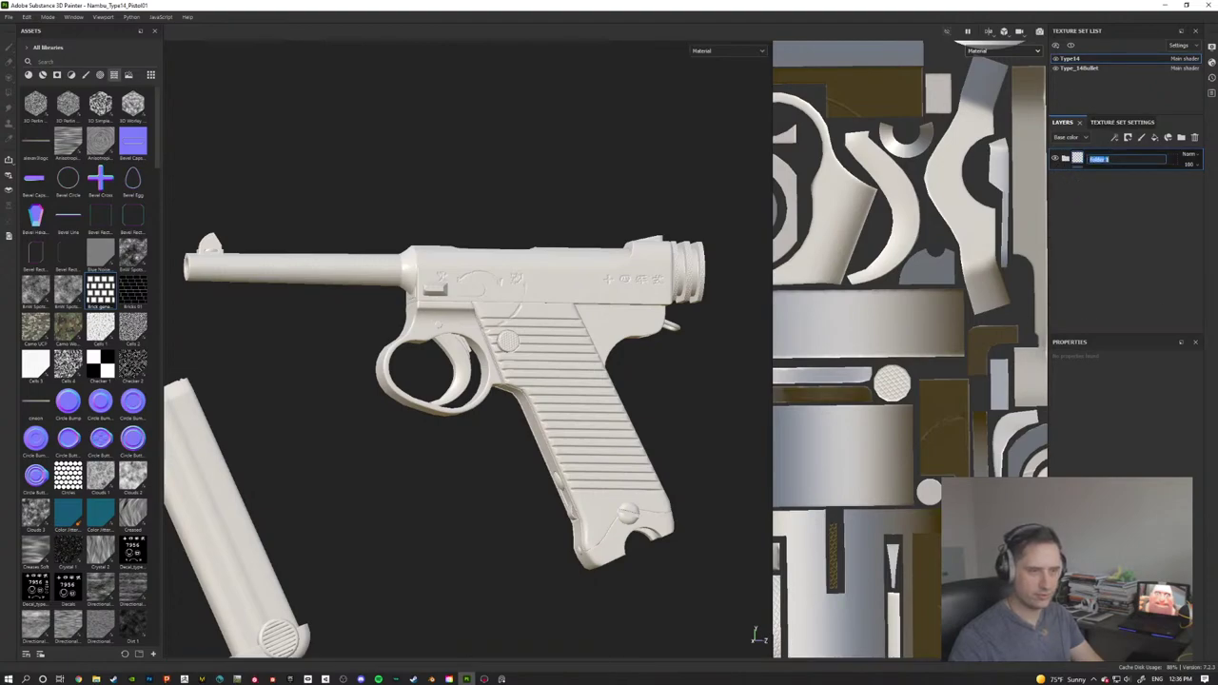
type("Height")
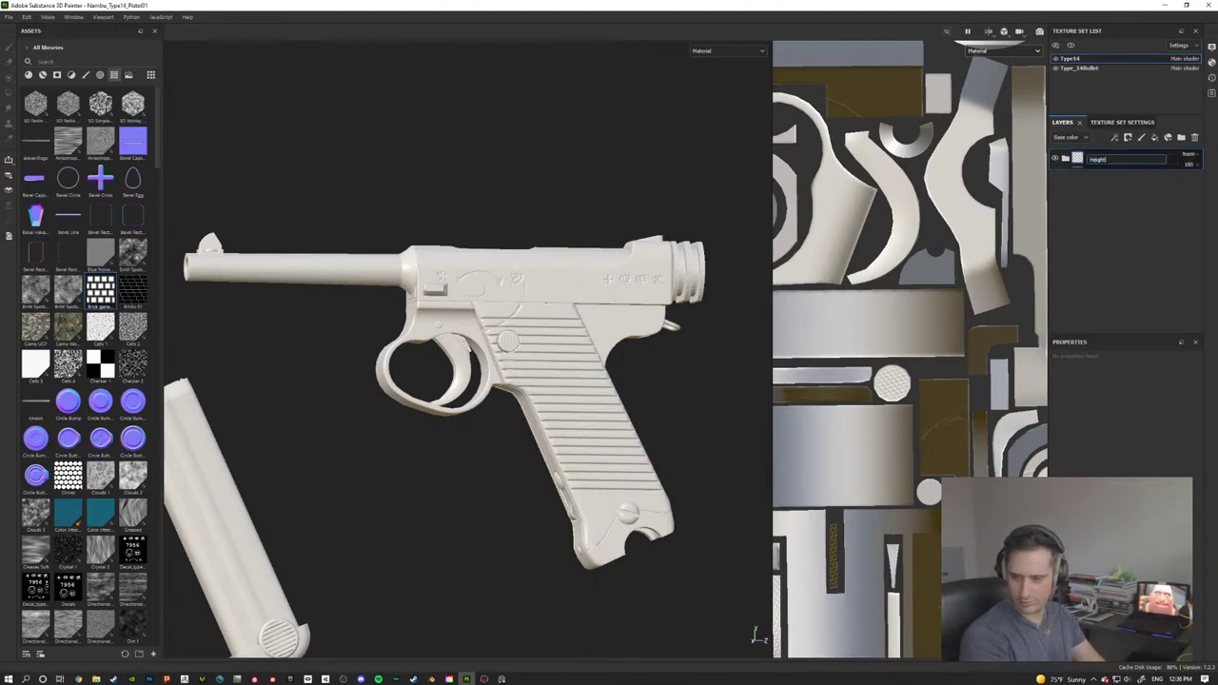
key("Return")
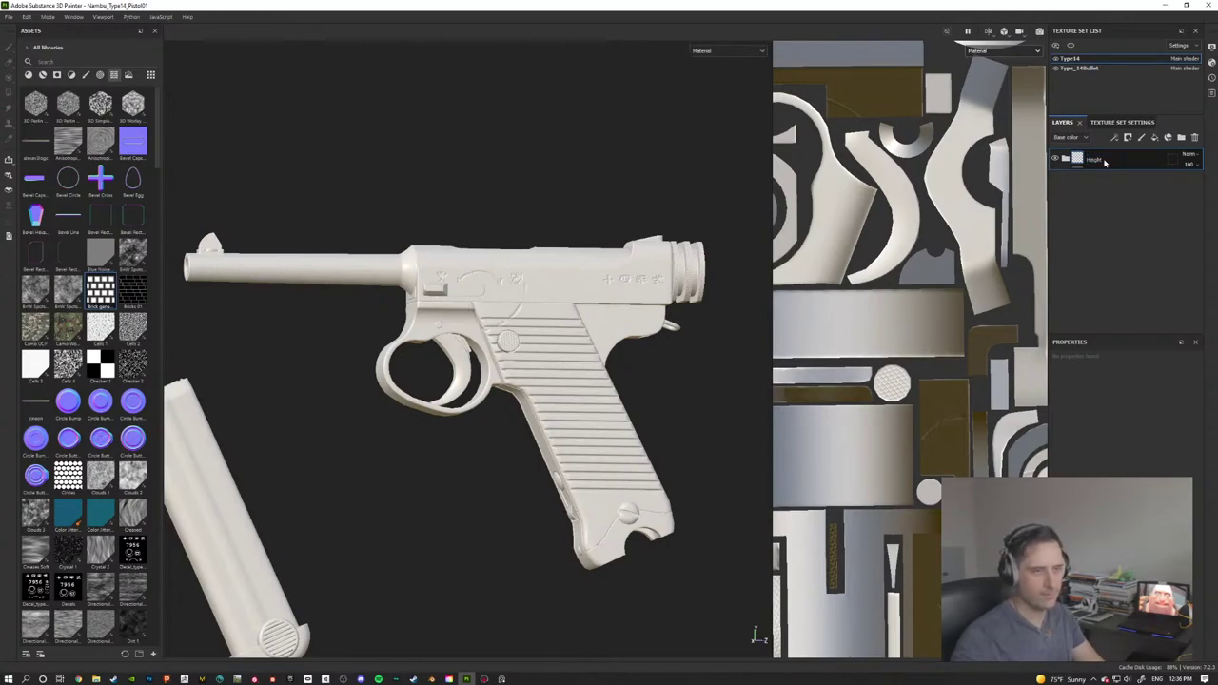
Step: Switch the viewport to 3D only and turn the model to show the pistol's opposite side, the magazine and the bullet
left_click_drag(530, 193, 752, 217, "alt")
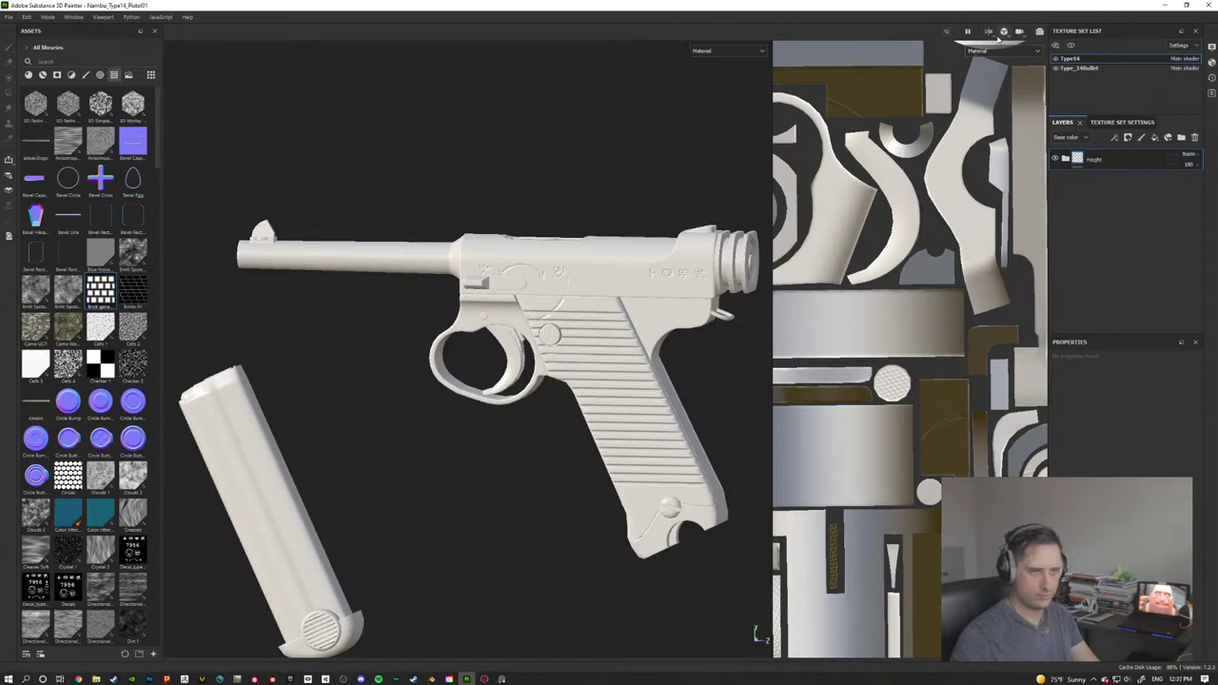
left_click(991, 35)
left_click(1002, 56)
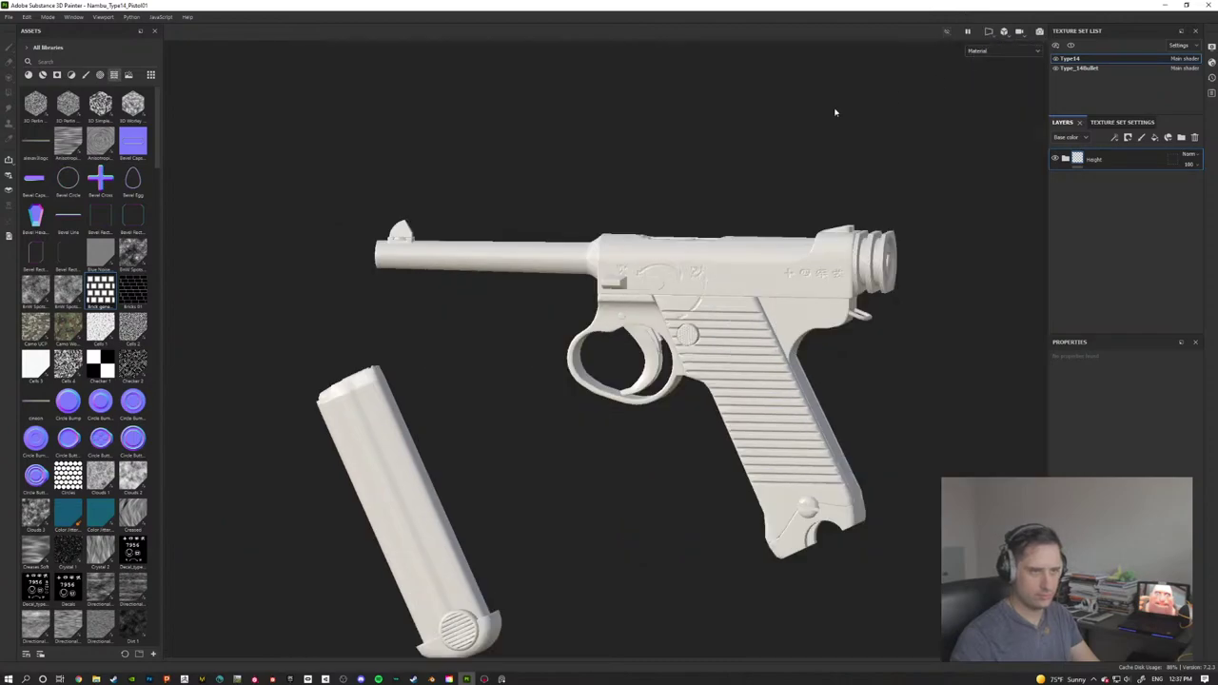
left_click_drag(797, 184, 652, 332, "alt")
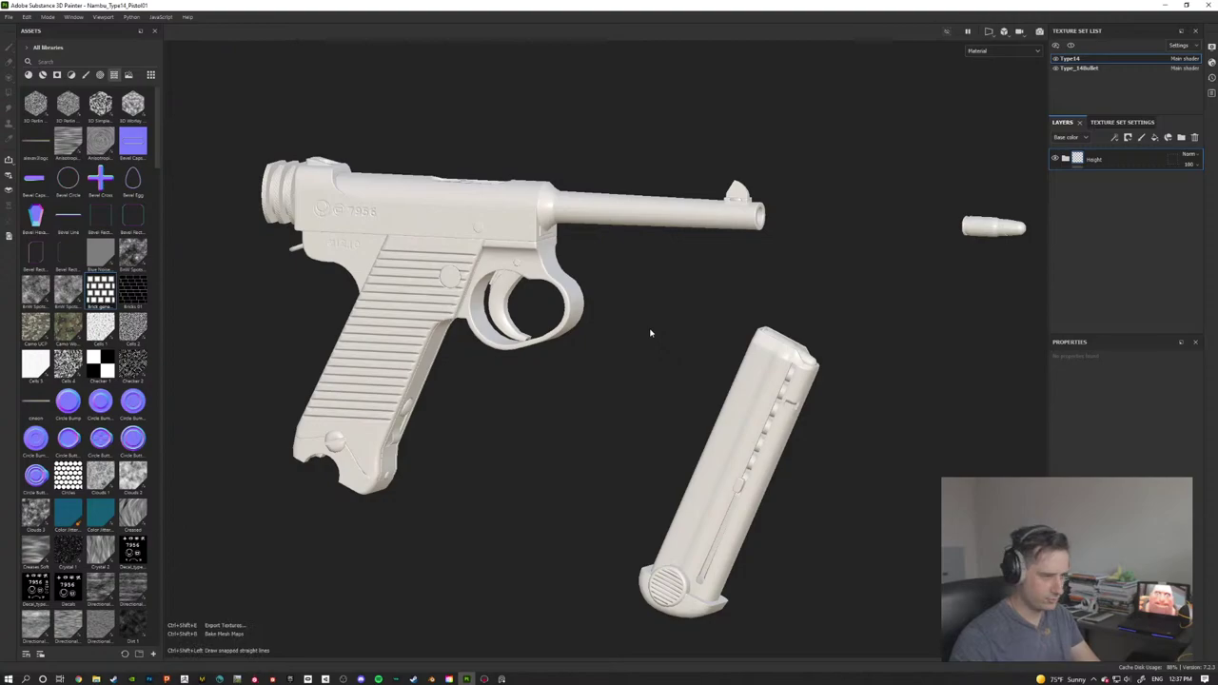
Step: Open the texture export settings and look through the output templates, keeping Document channels + Normal + AO (No Alpha)
key("ctrl+shift+e")
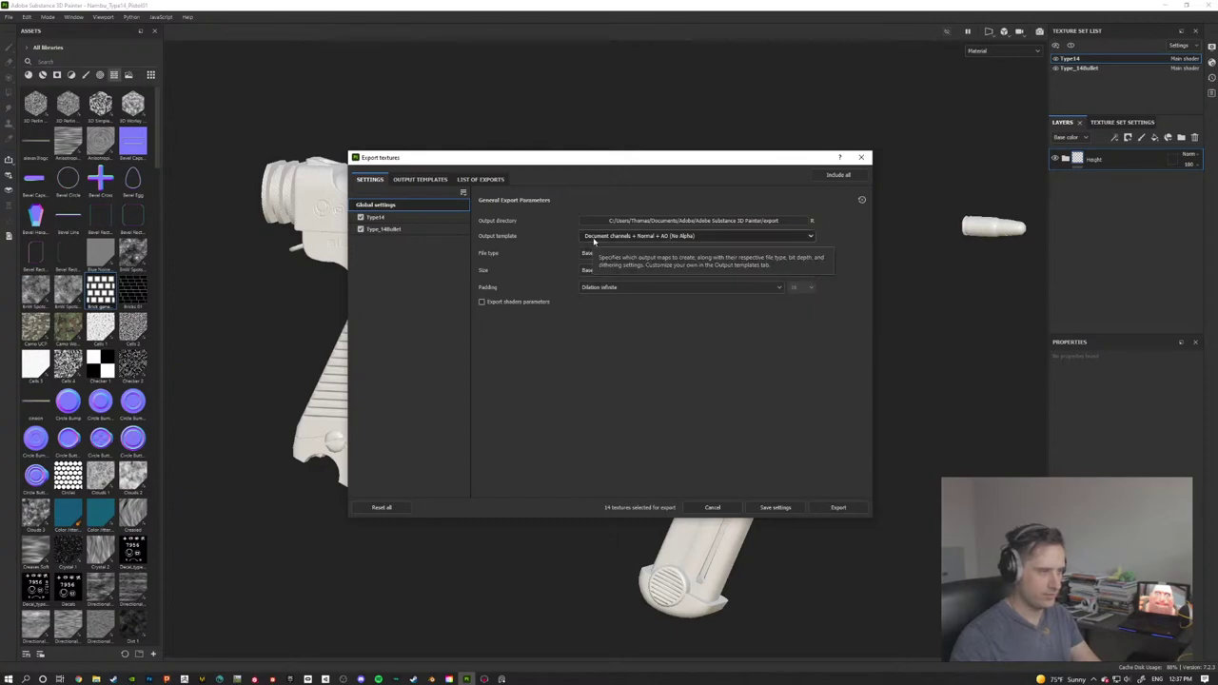
left_click(671, 236)
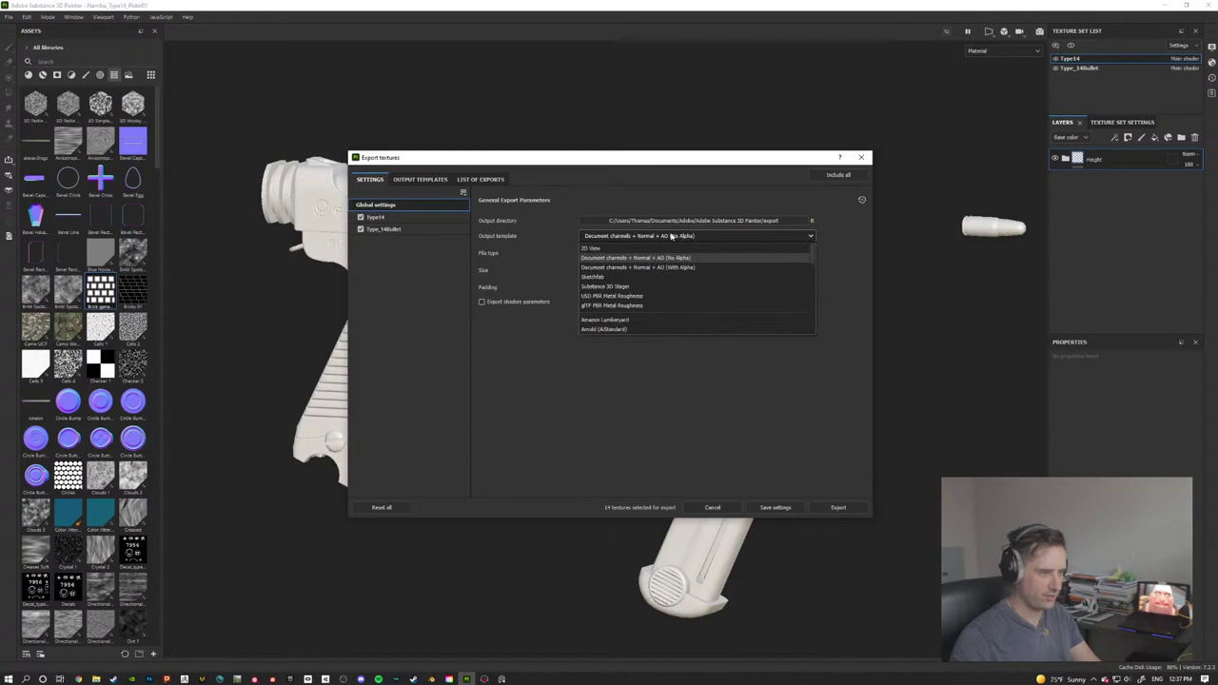
scroll(654, 301, "down", 5)
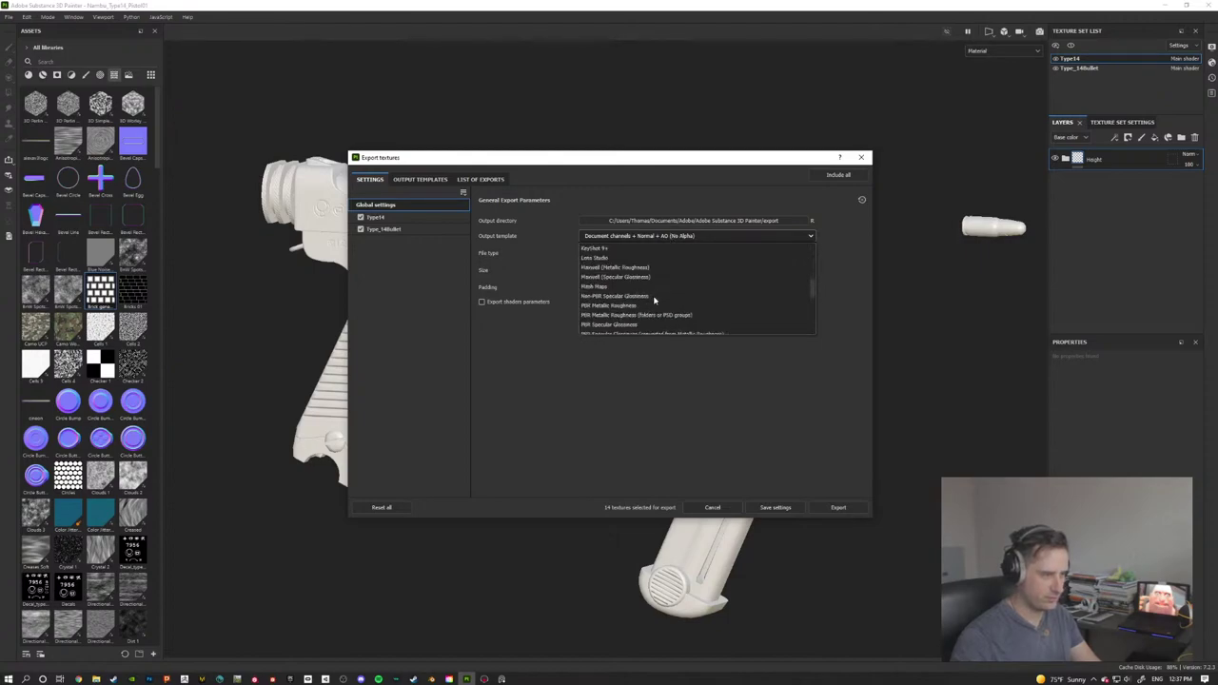
scroll(655, 301, "up", 3)
scroll(655, 301, "up", 10)
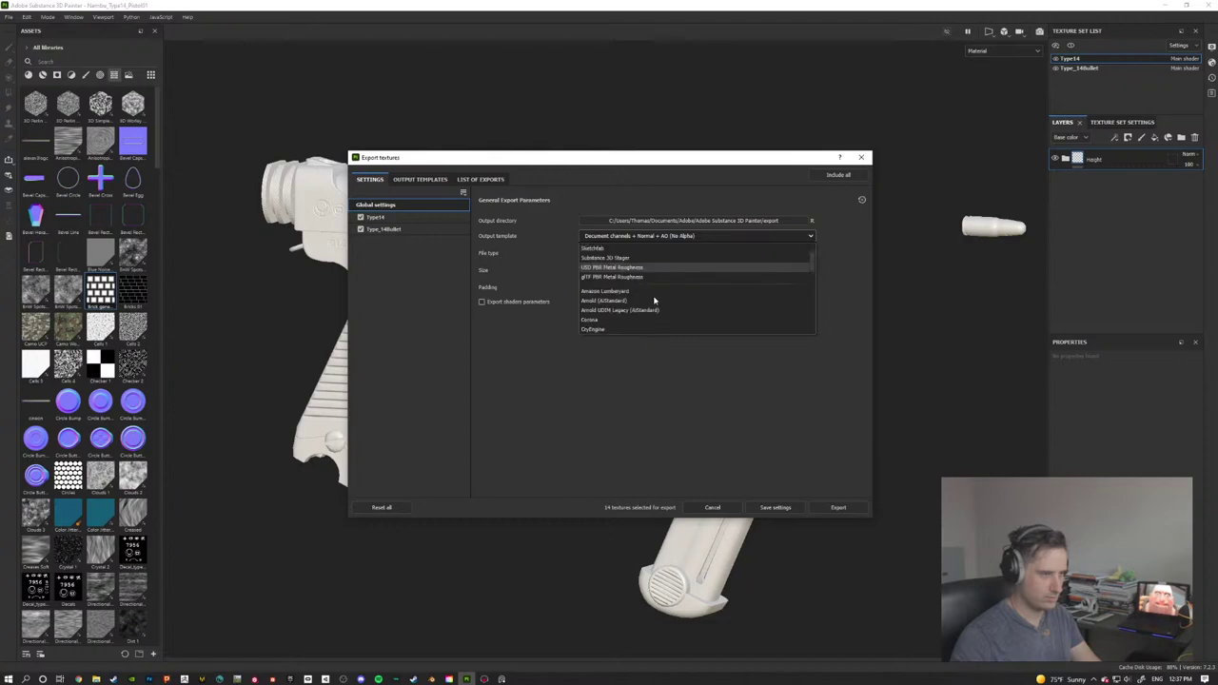
scroll(654, 299, "up", 1)
left_click(655, 443)
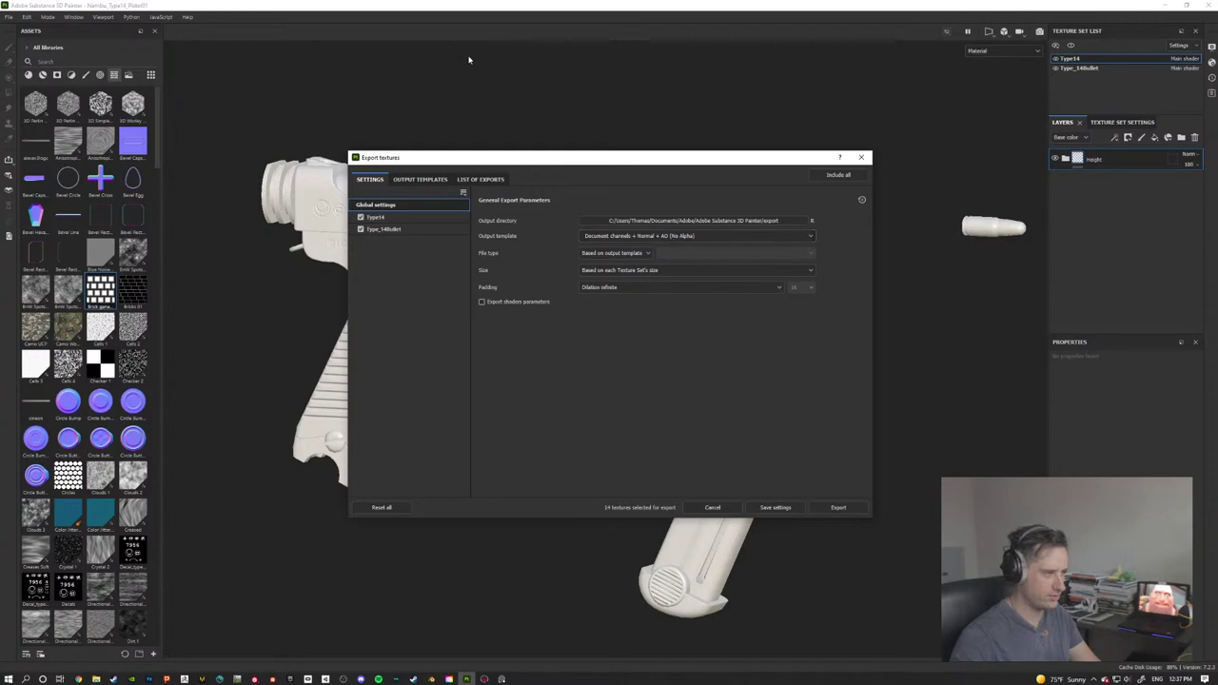
Step: Browse for the export output directory and create a folder named SubstancePainter inside the Nambu Pistol folder
left_click(767, 221)
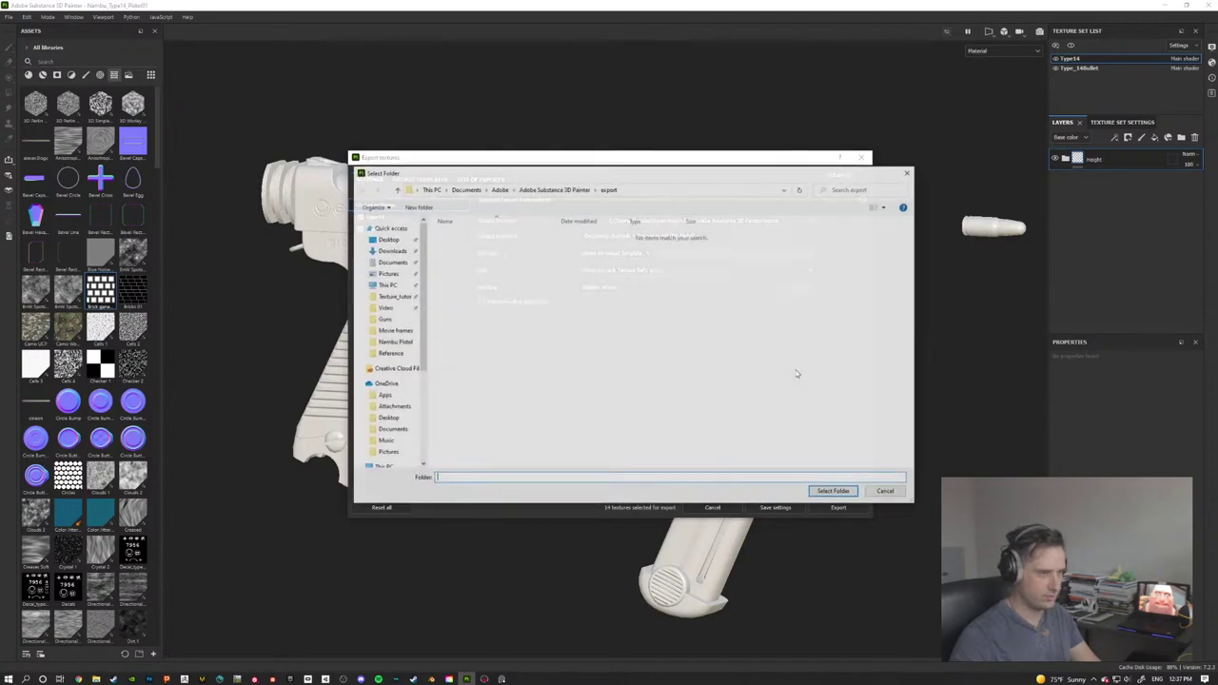
left_click(394, 300)
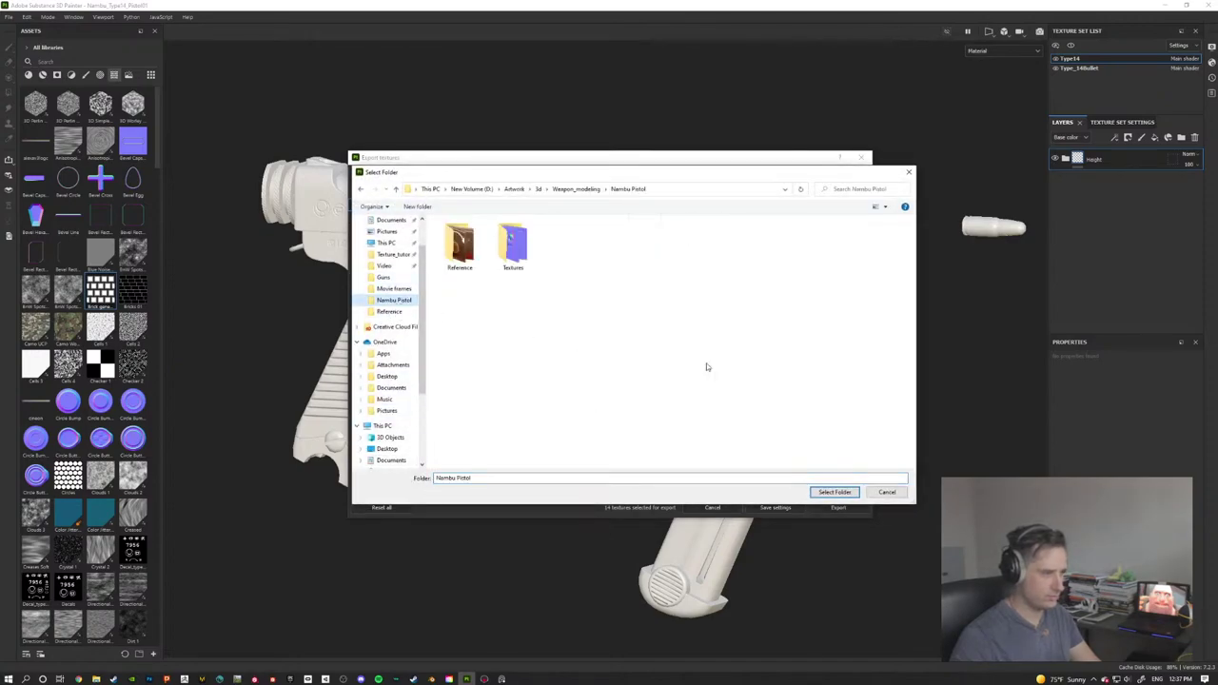
right_click(626, 245)
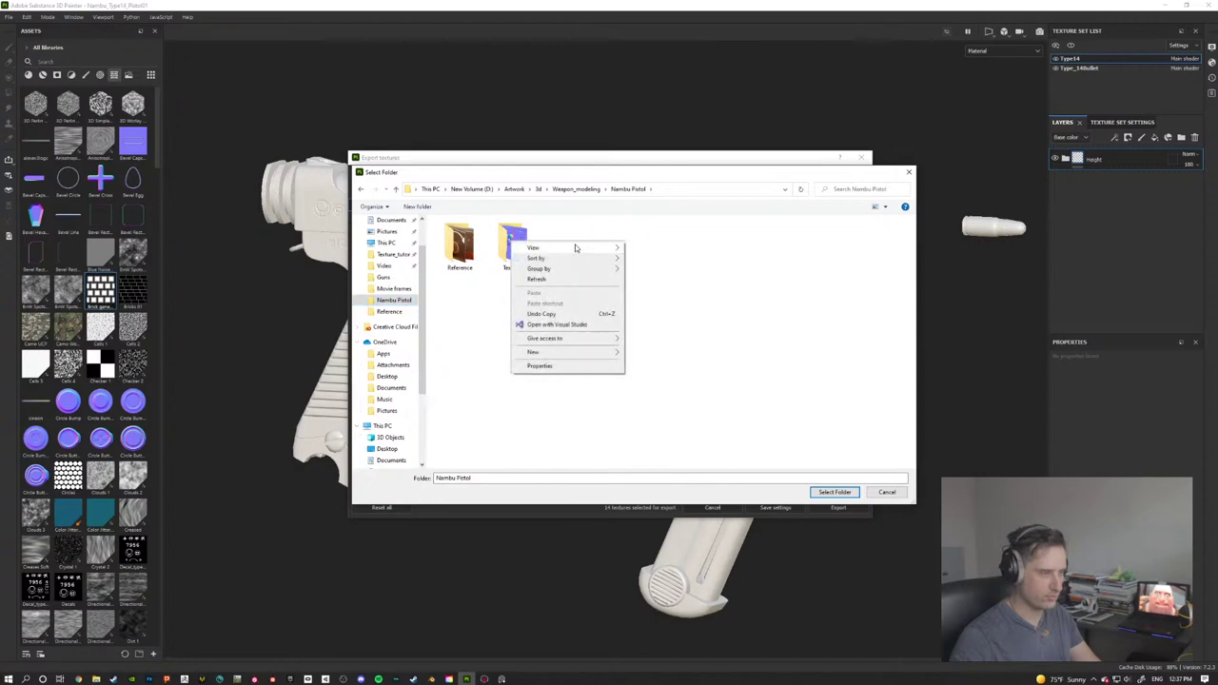
mouse_move(560, 352)
left_click(646, 353)
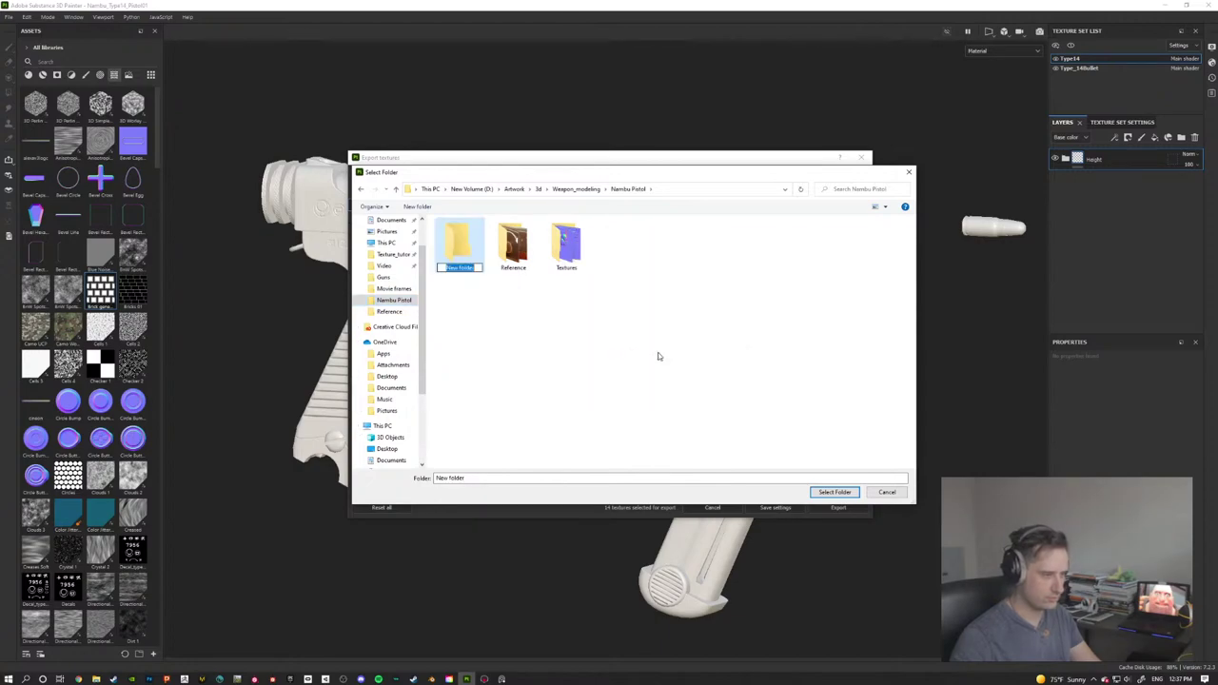
type("SubstancePainter")
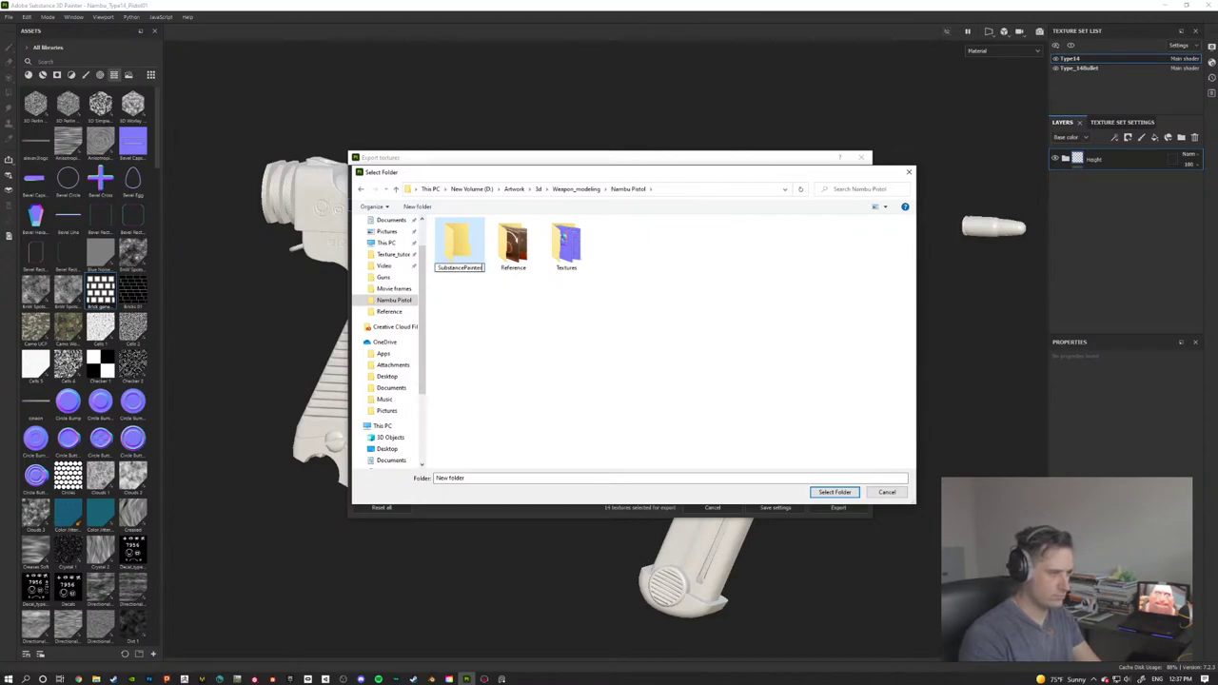
key("Return")
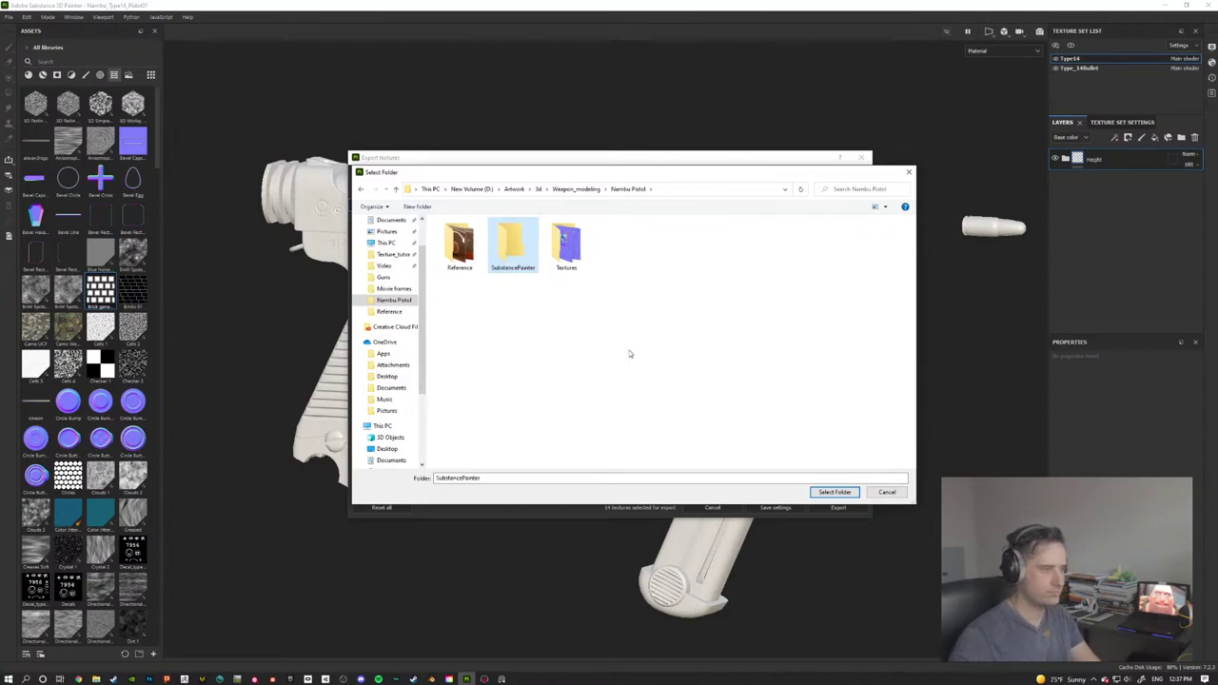
Step: Set the new SubstancePainter folder as the export output directory and review the list of textures selected for export
left_click(834, 492)
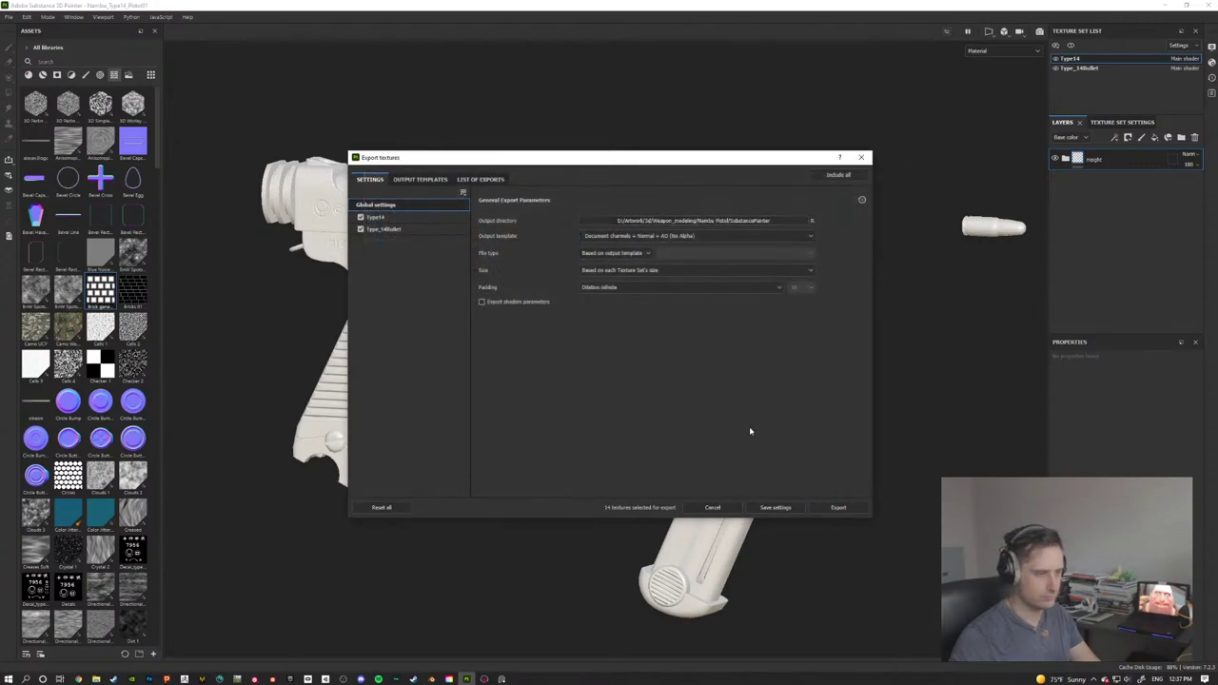
left_click(398, 180)
left_click(482, 180)
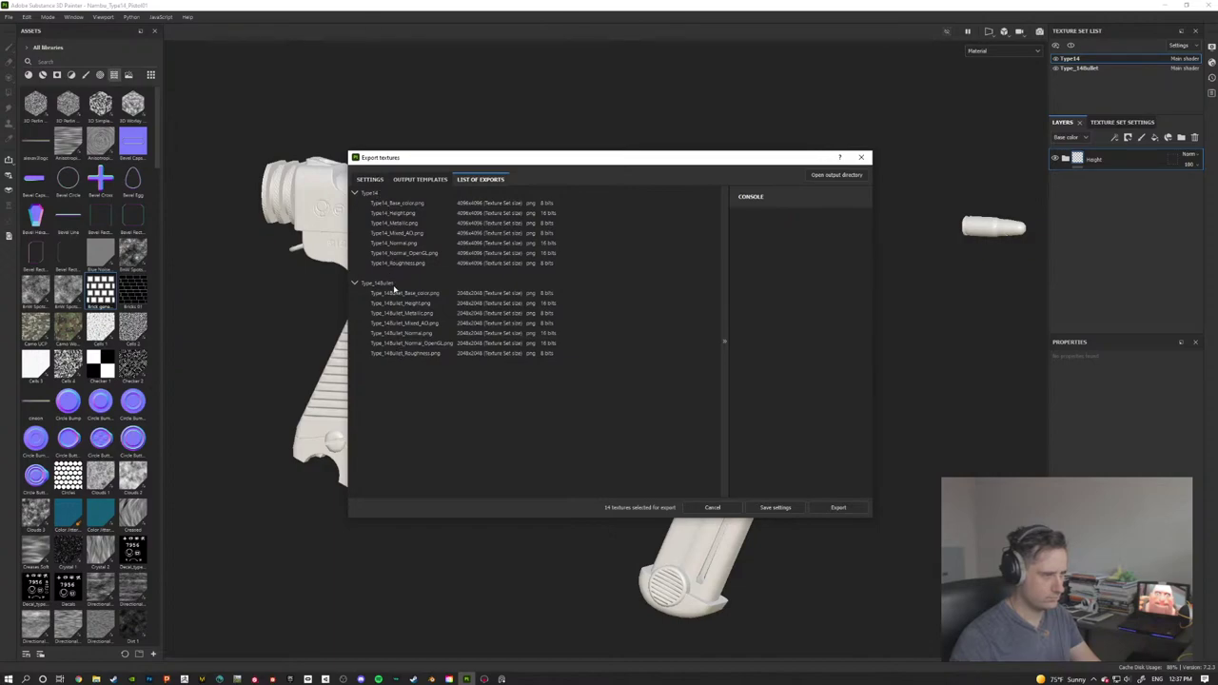
left_click(354, 283)
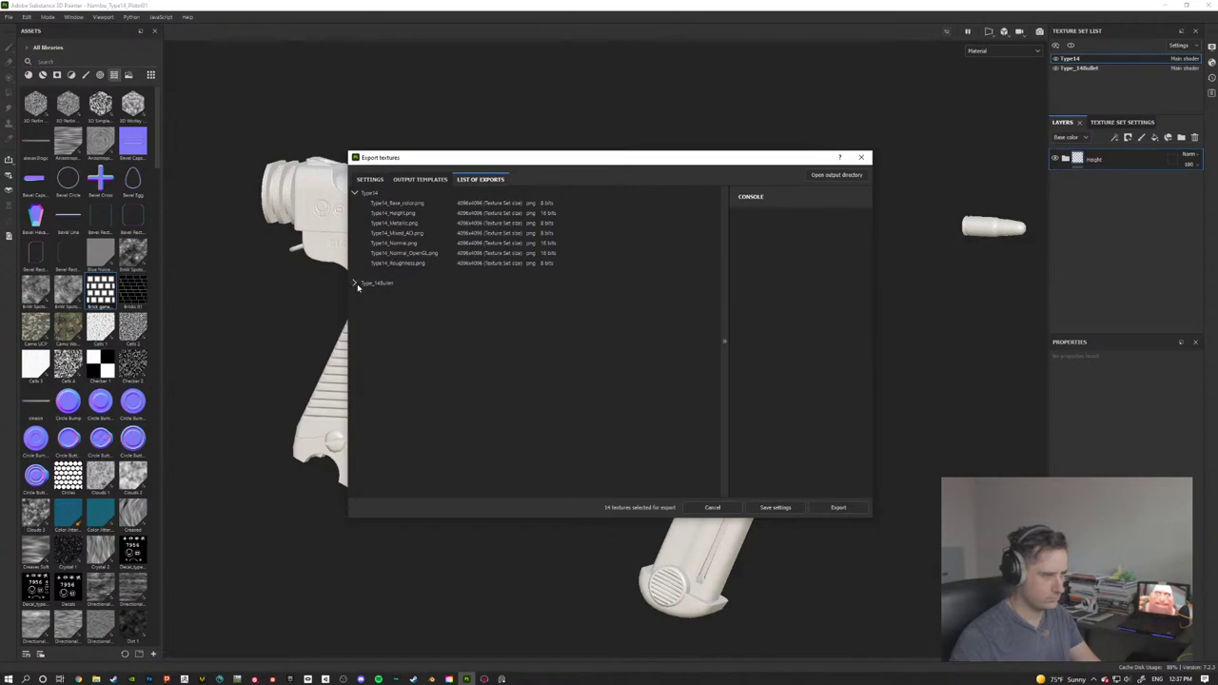
Step: Set the export size of the Type_14Bullet texture set to 512x512
left_click(370, 179)
left_click(373, 234)
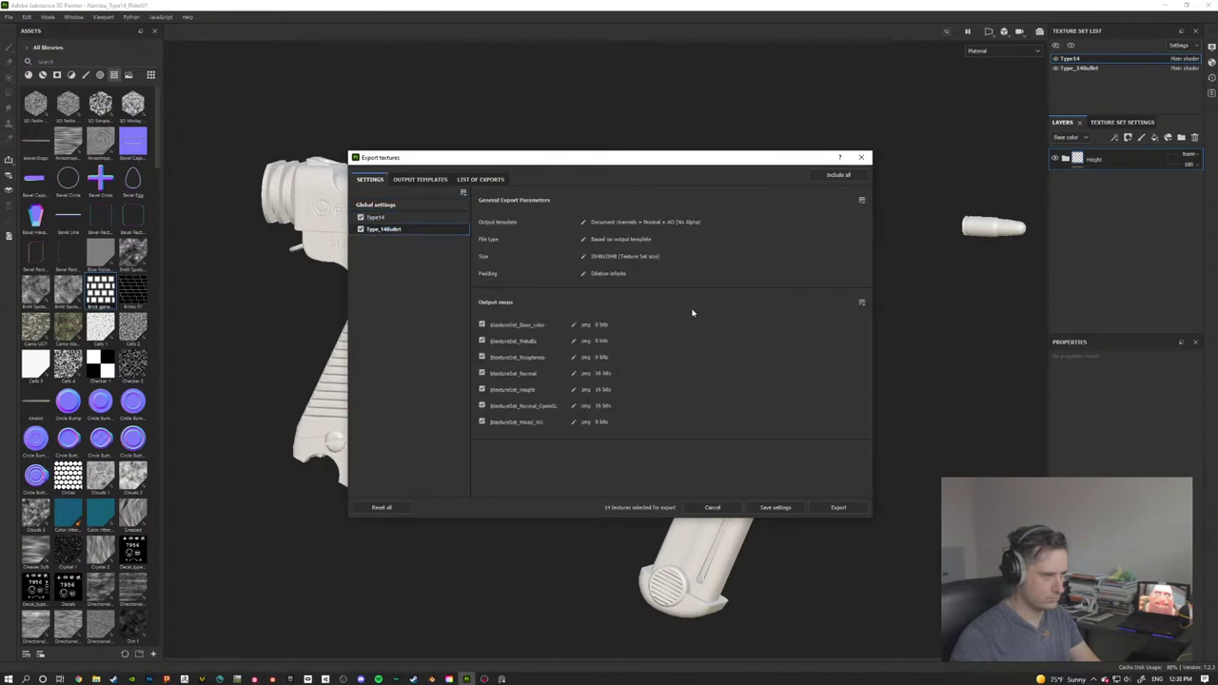
left_click(584, 257)
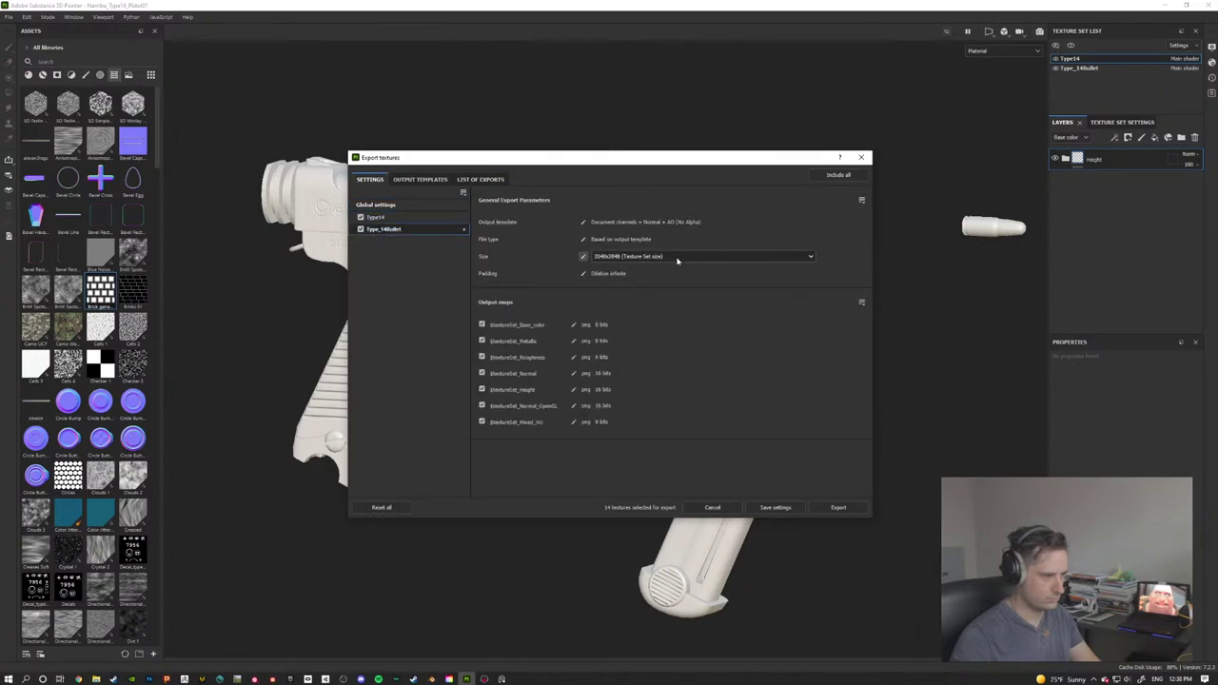
left_click(723, 256)
left_click(623, 288)
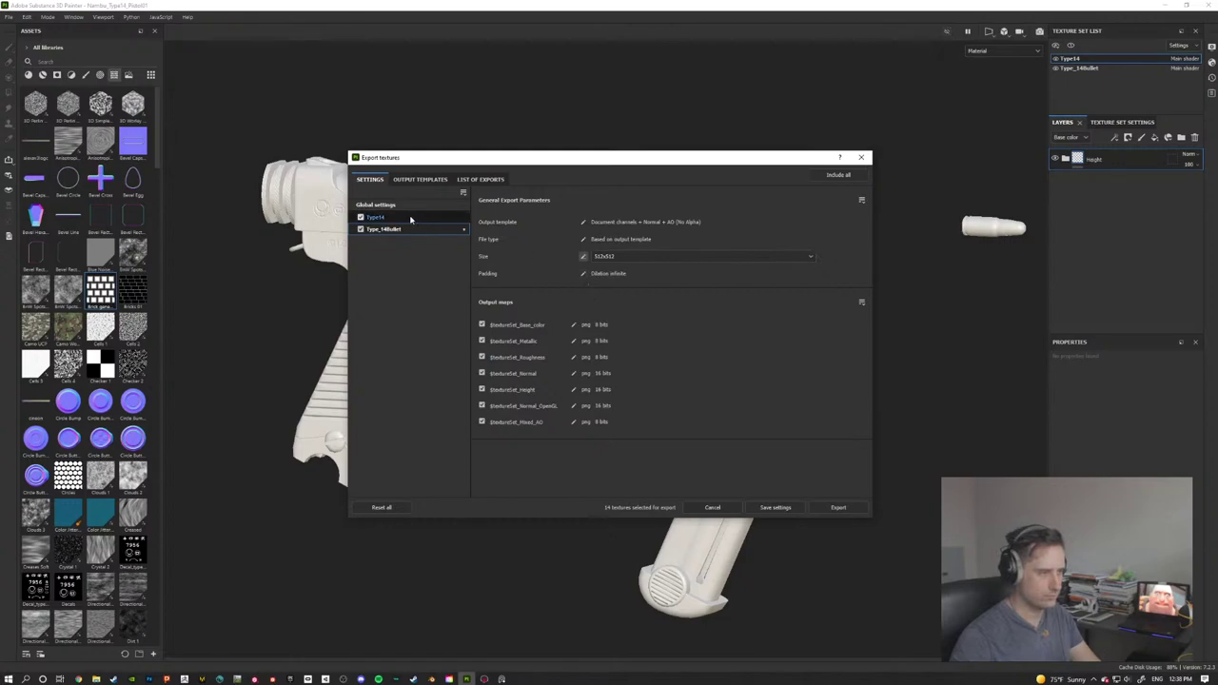
Step: Exclude the base color, metallic, roughness, height, OpenGL normal and mixed AO maps from the Type14 export
left_click(373, 217)
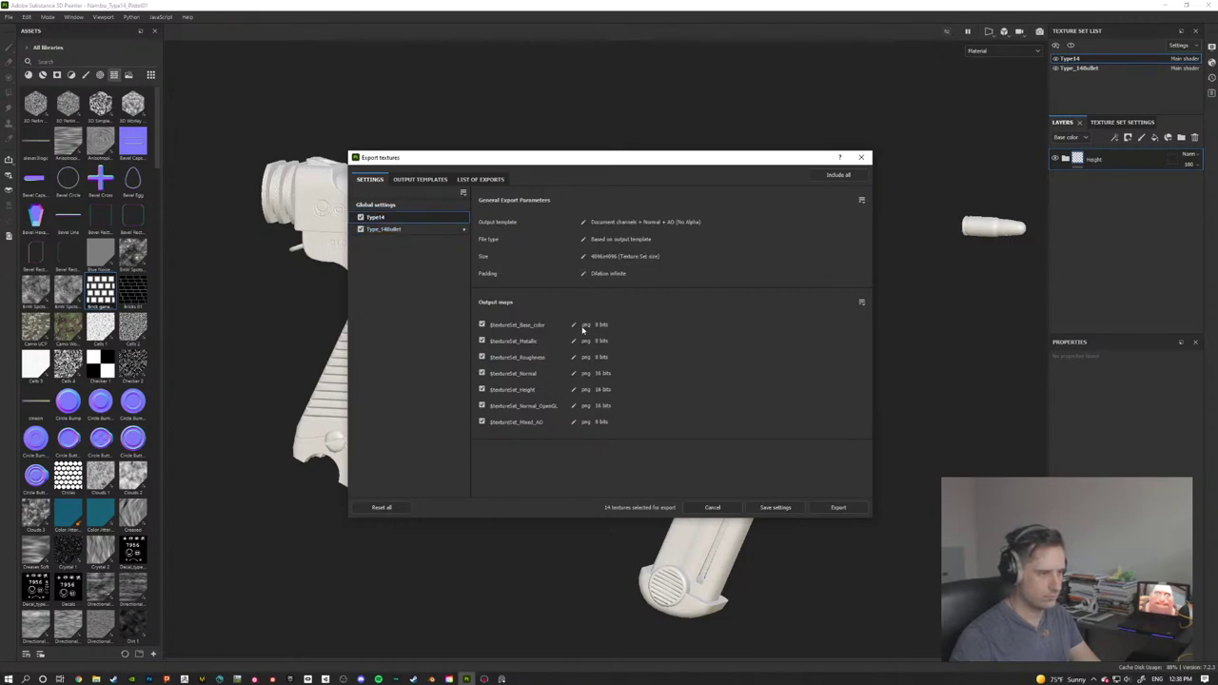
left_click(481, 325)
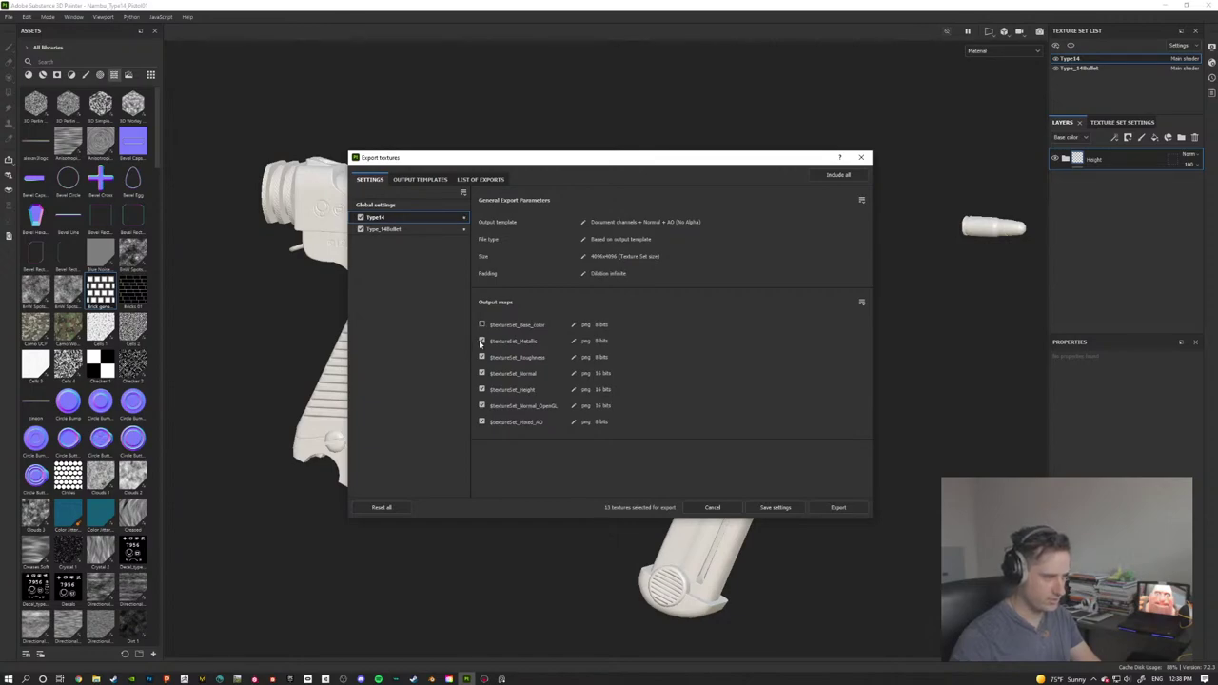
left_click(481, 341)
left_click(482, 357)
left_click(482, 389)
left_click(482, 405)
Step: Exclude the base color, metallic, roughness, height and mixed AO maps from the Type_14Bullet export
left_click(384, 230)
left_click(481, 324)
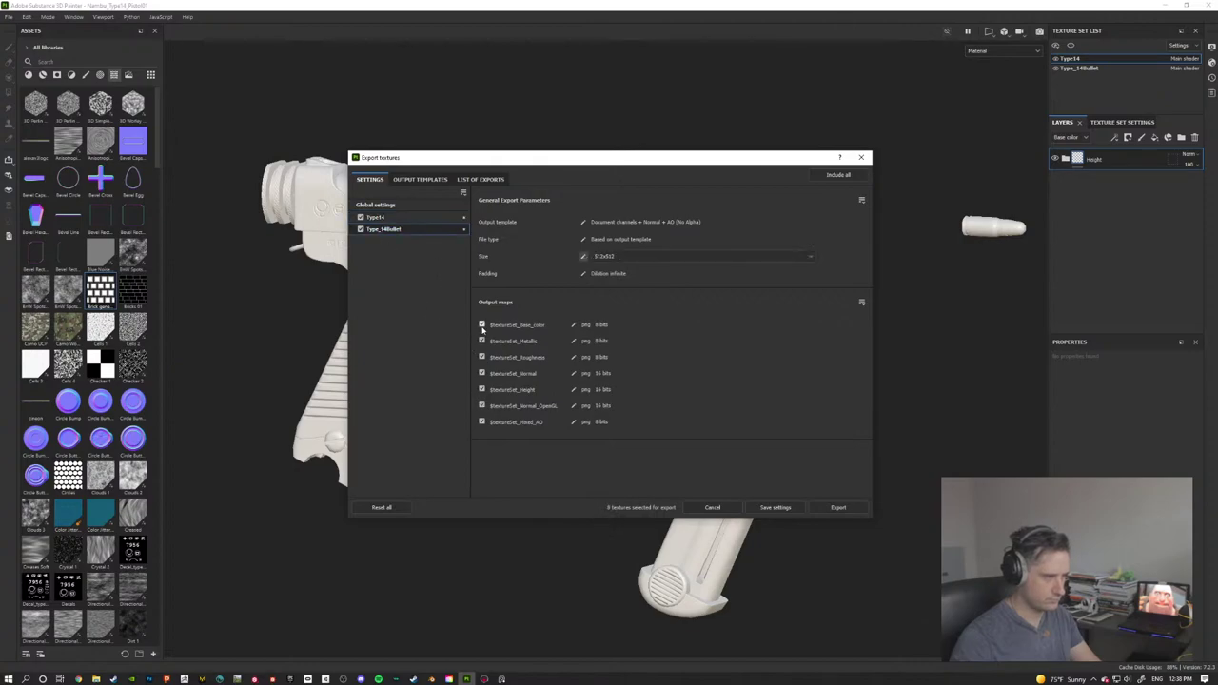
left_click(481, 341)
left_click(481, 357)
left_click(482, 405)
left_click(482, 373)
left_click(481, 373)
left_click(481, 389)
left_click(482, 405)
Step: Export only the OpenGL normal maps of Type14 and Type_14Bullet, open the output directory, and close the export settings
left_click(384, 218)
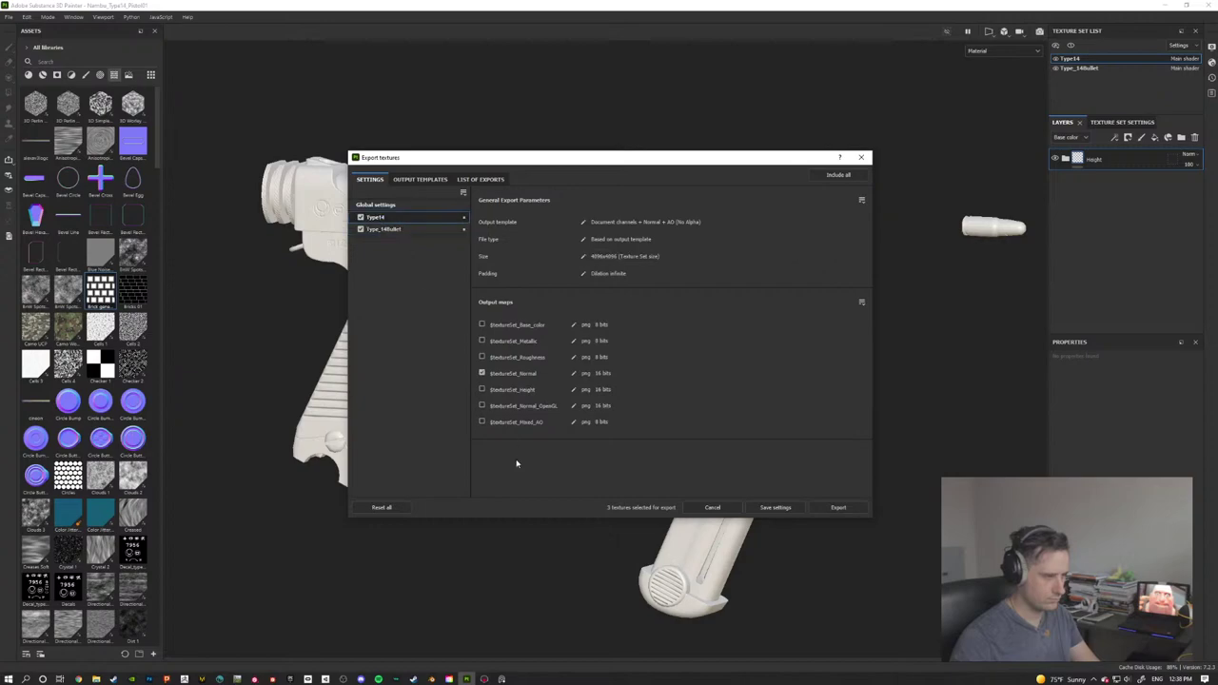
left_click(836, 508)
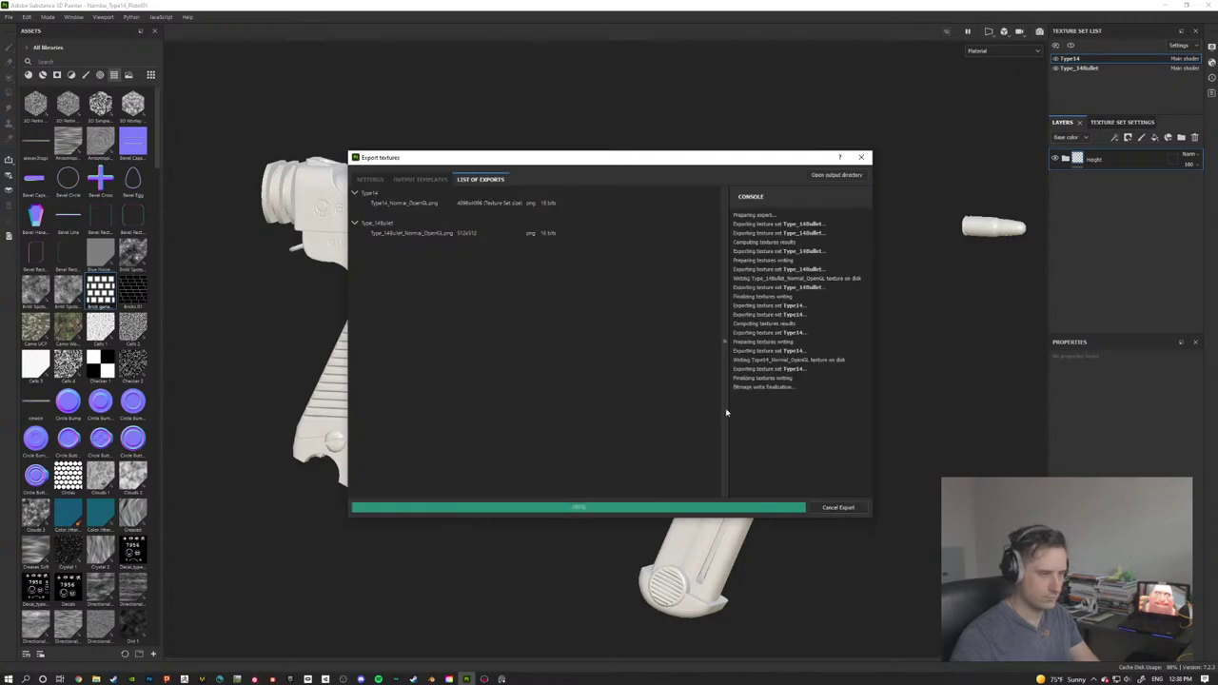
left_click(837, 175)
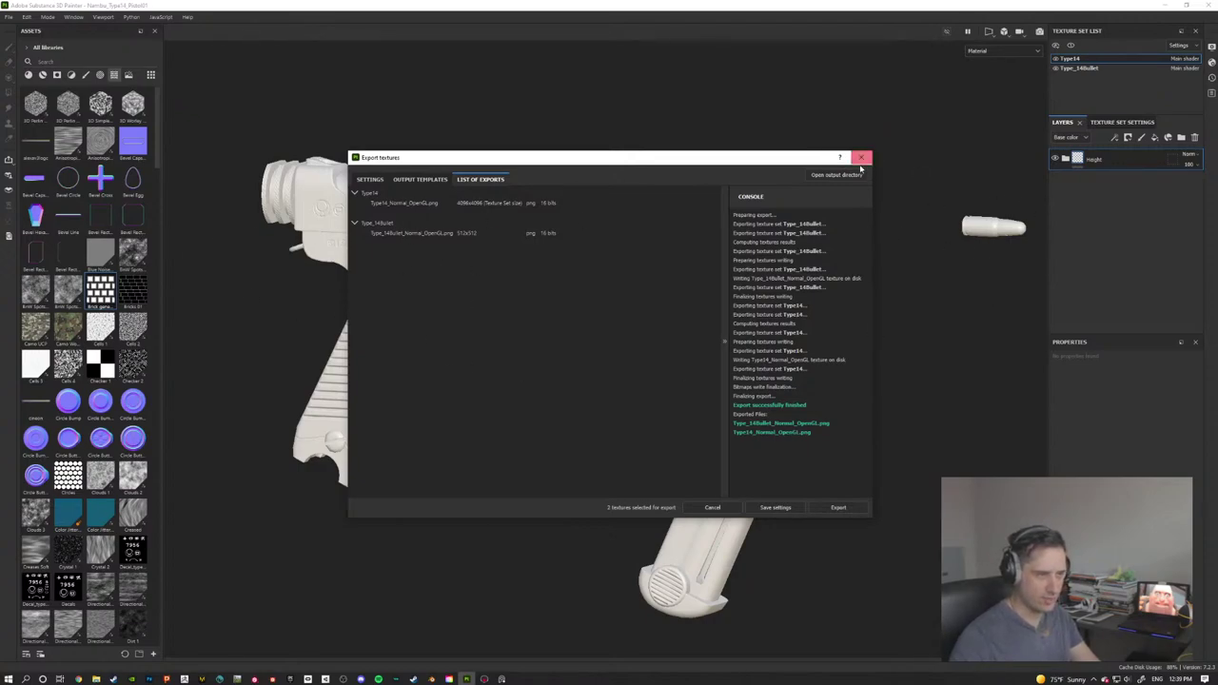
left_click(713, 508)
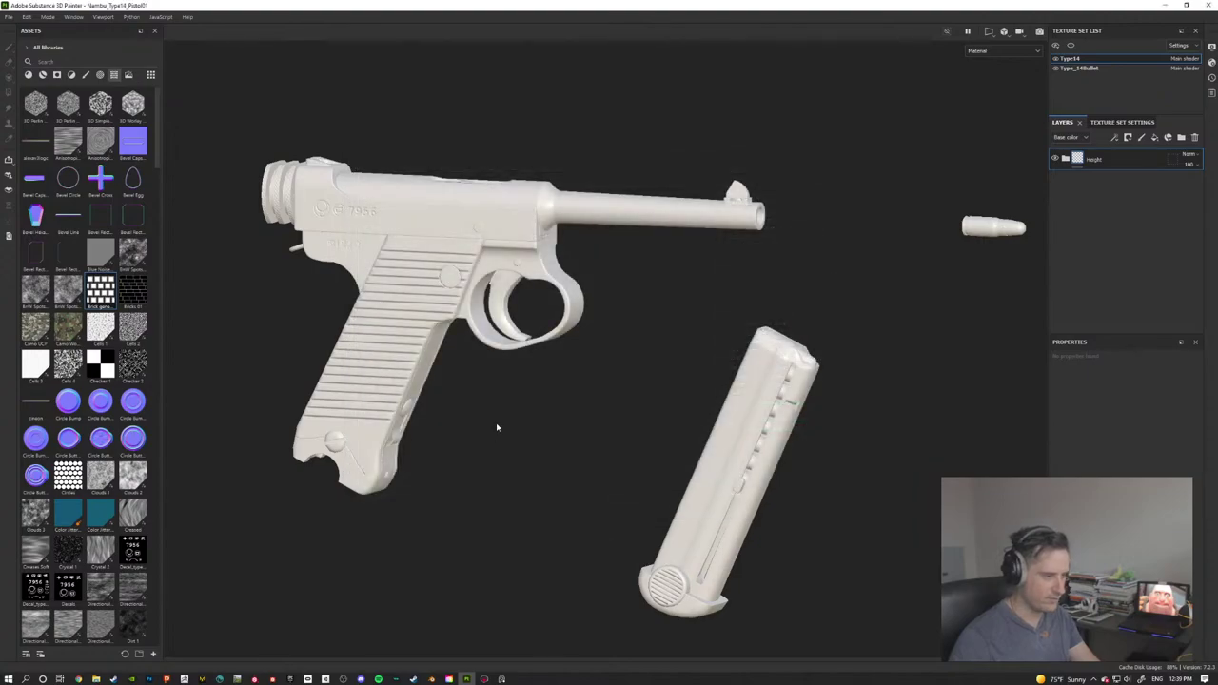
mouse_move(497, 427)
left_mouse_down("alt")
mouse_move(584, 400)
mouse_move(574, 384)
mouse_move(506, 408)
left_mouse_up("alt")
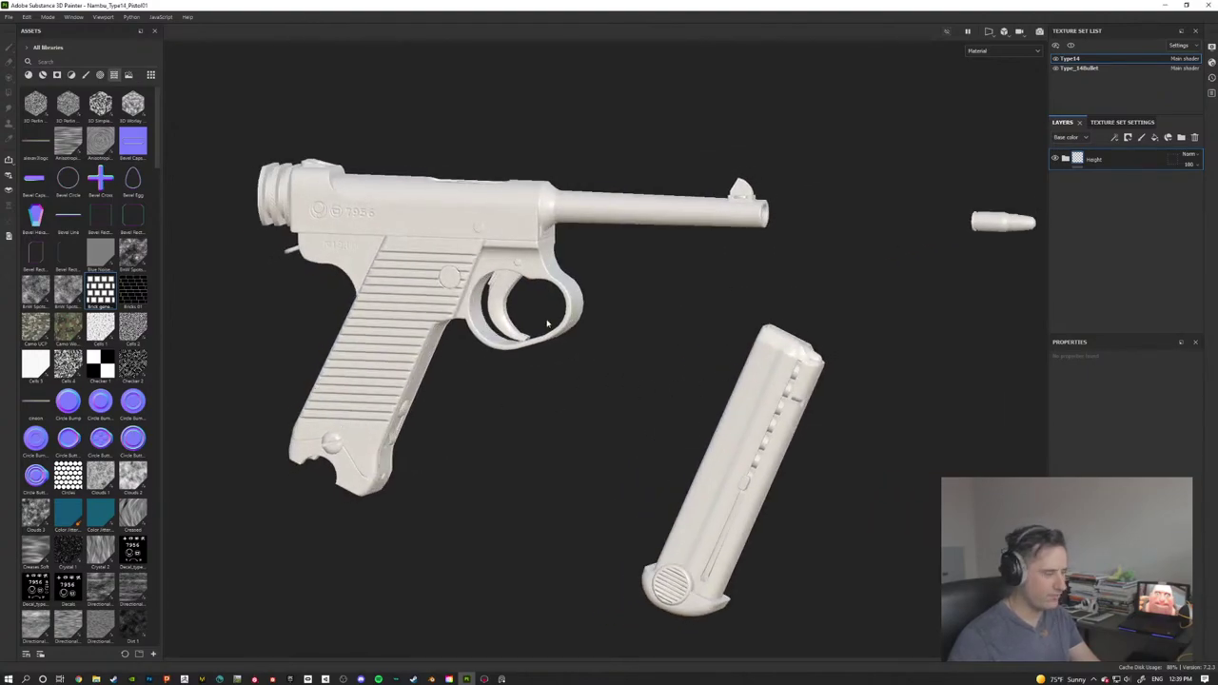
left_click_drag(688, 326, 694, 388, "alt")
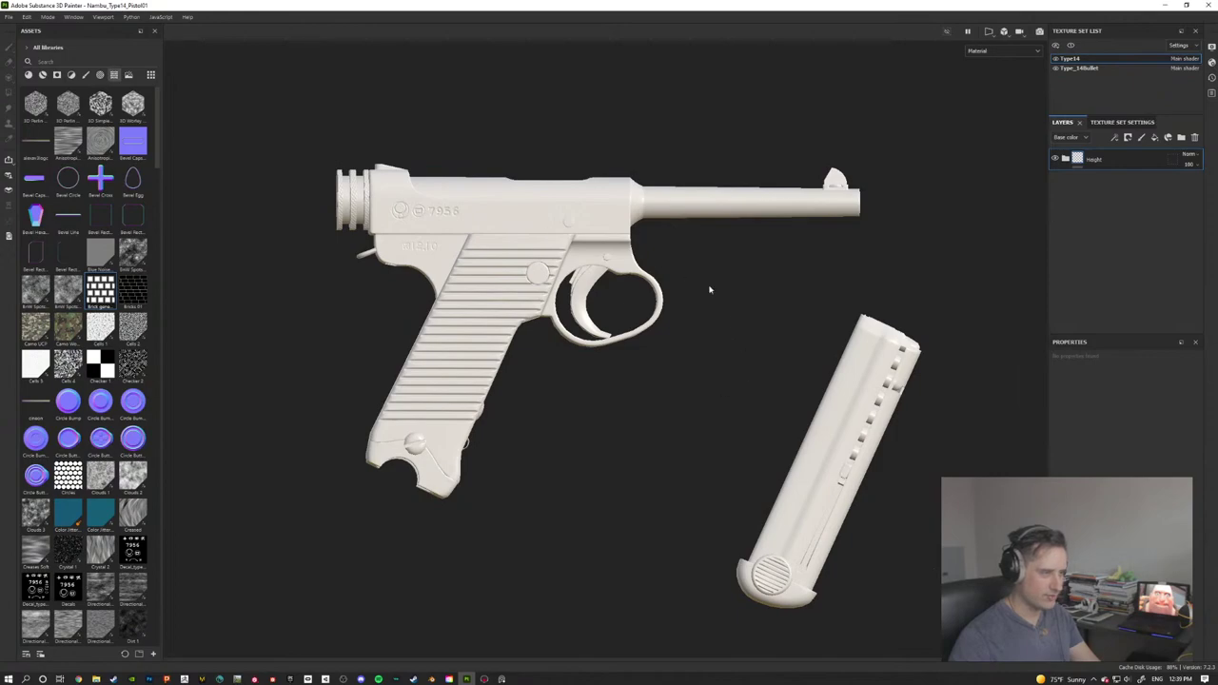
left_click_drag(708, 341, 663, 410, "alt")
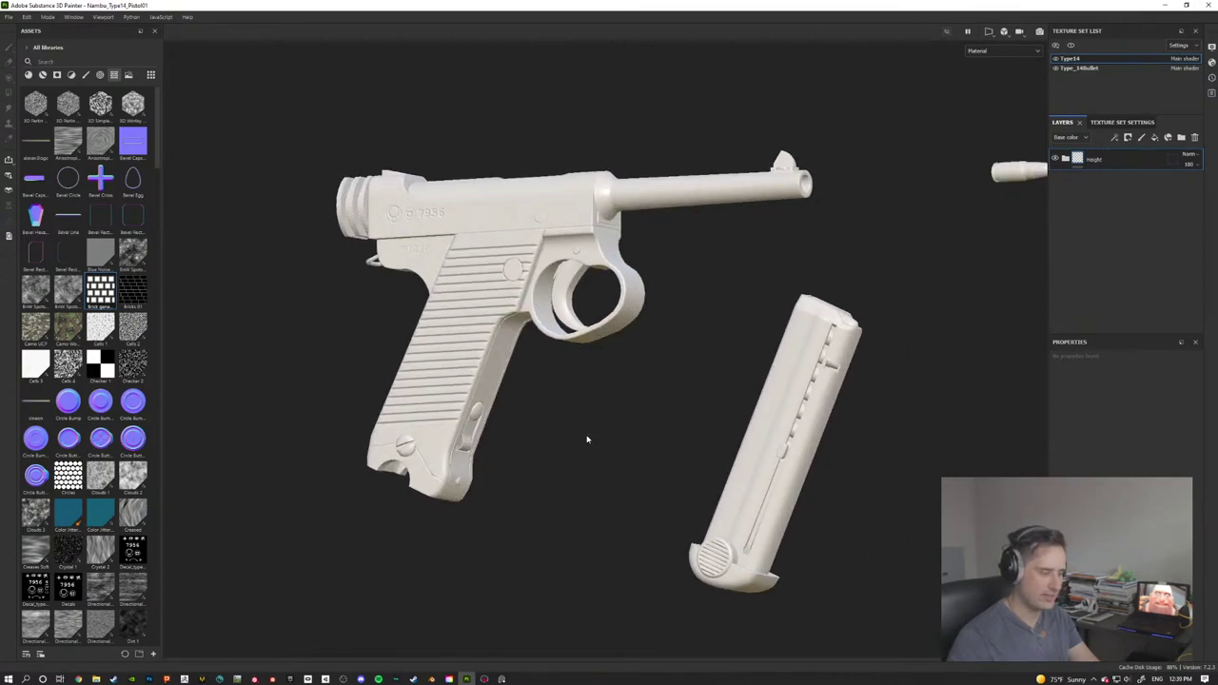
left_click_drag(587, 440, 739, 389, "alt")
left_click_drag(656, 245, 654, 359, "alt")
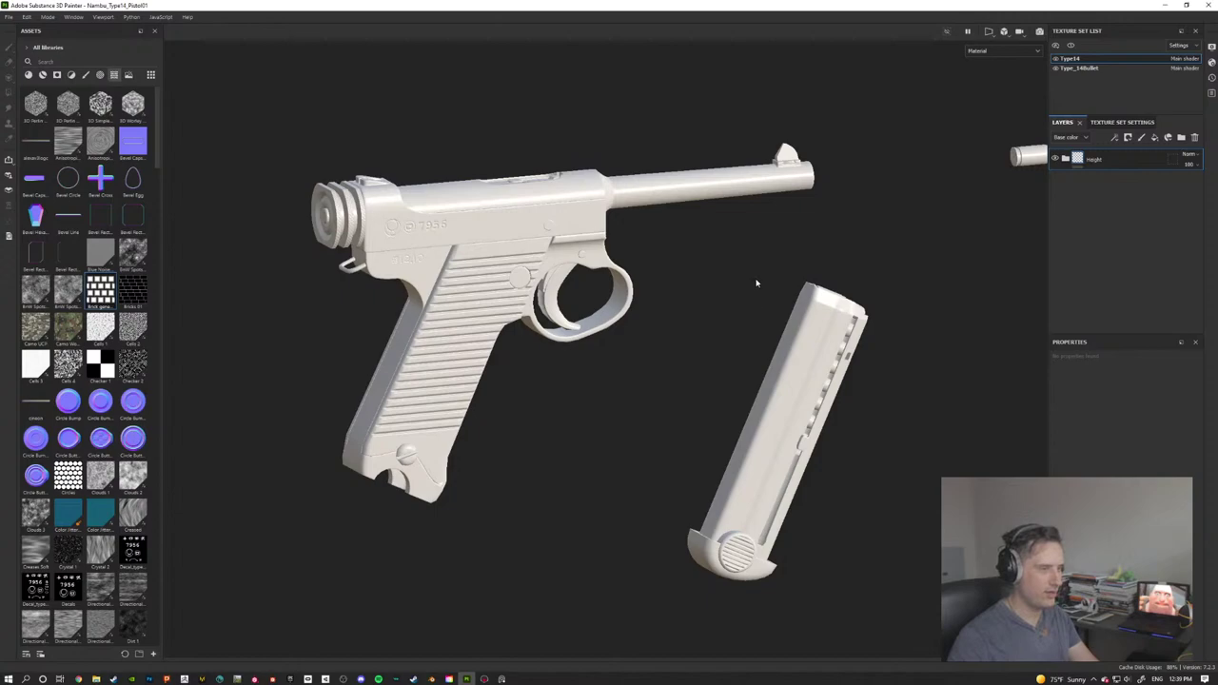
left_click_drag(781, 279, 656, 341, "alt")
left_click_drag(721, 283, 776, 298, "alt")
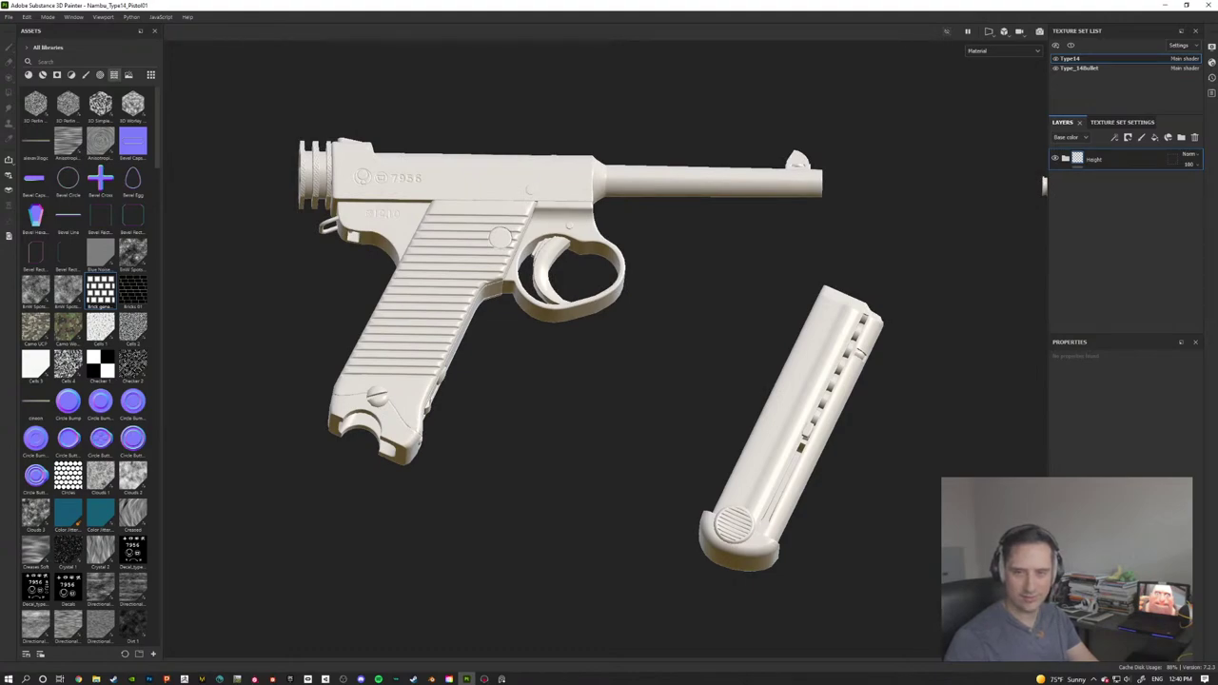
Step: Import Type14_Normal_OpenGL.png as a texture into the current project's resources
left_click_drag(0, 290, 4, 290)
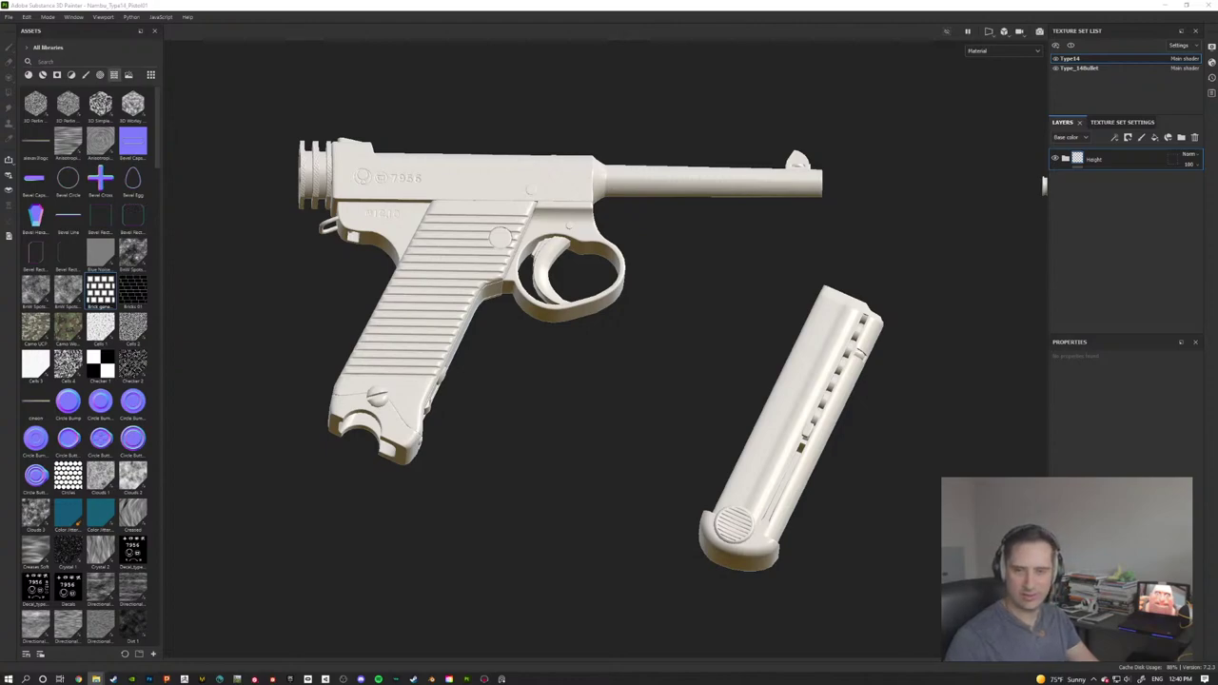
left_click_drag(2, 395, 79, 273)
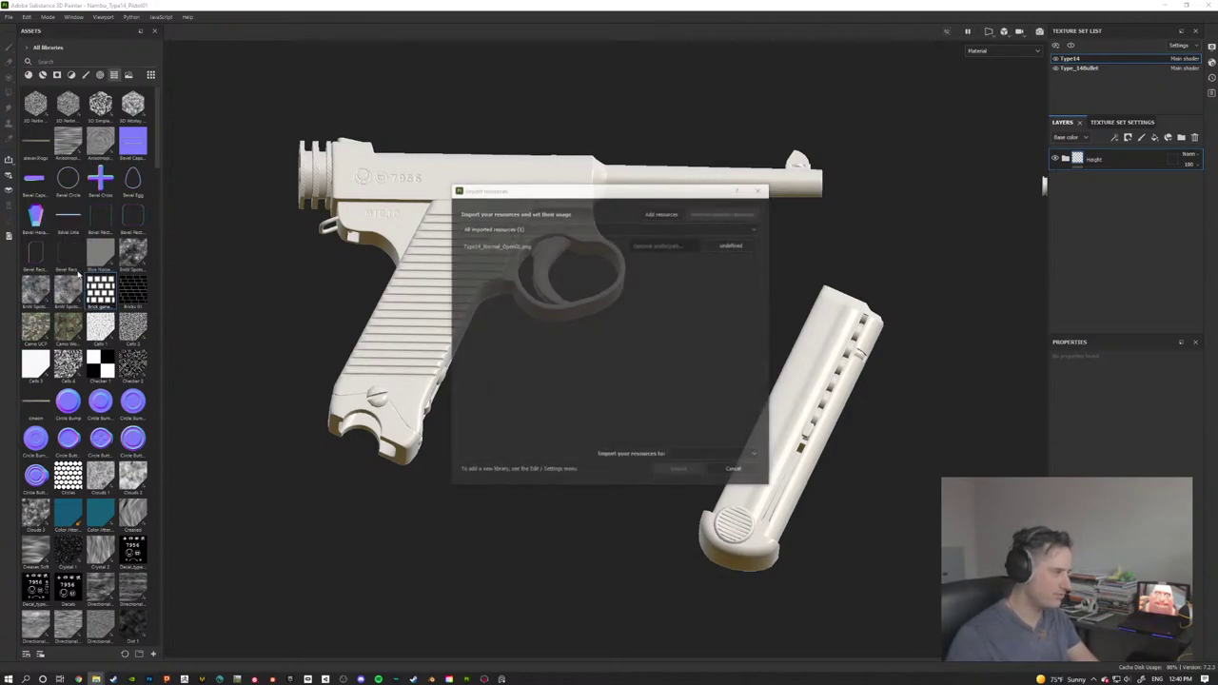
left_click(731, 245)
left_click(769, 283)
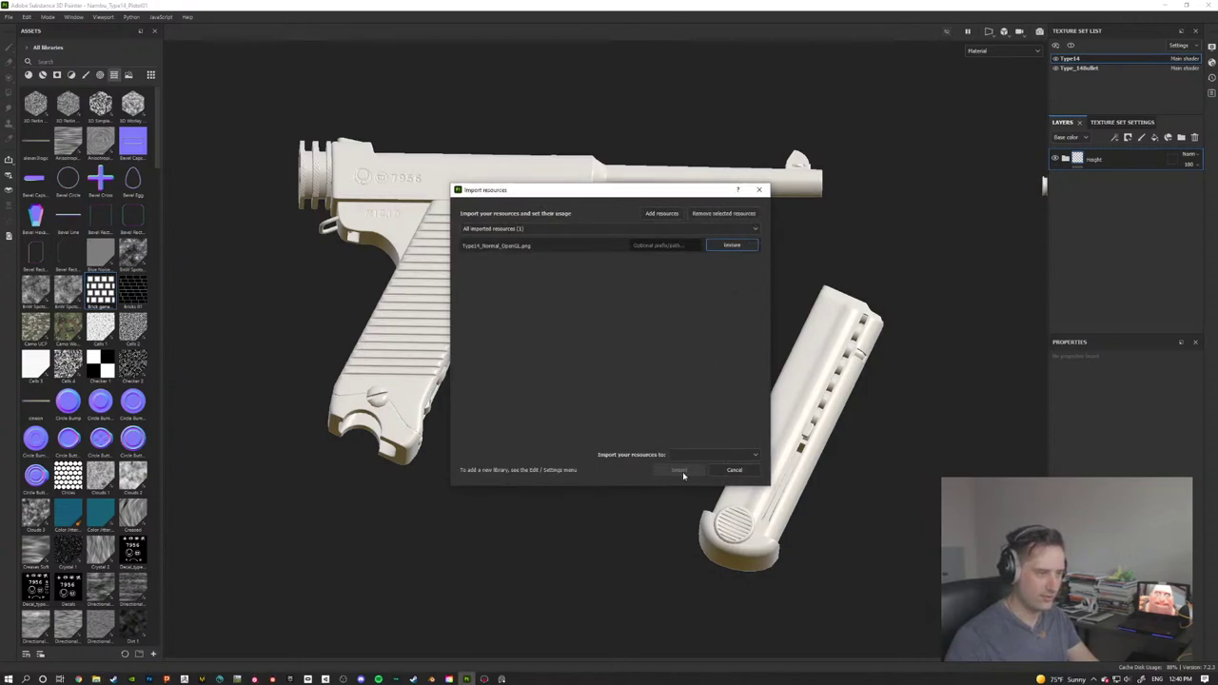
left_click(714, 456)
left_click(727, 484)
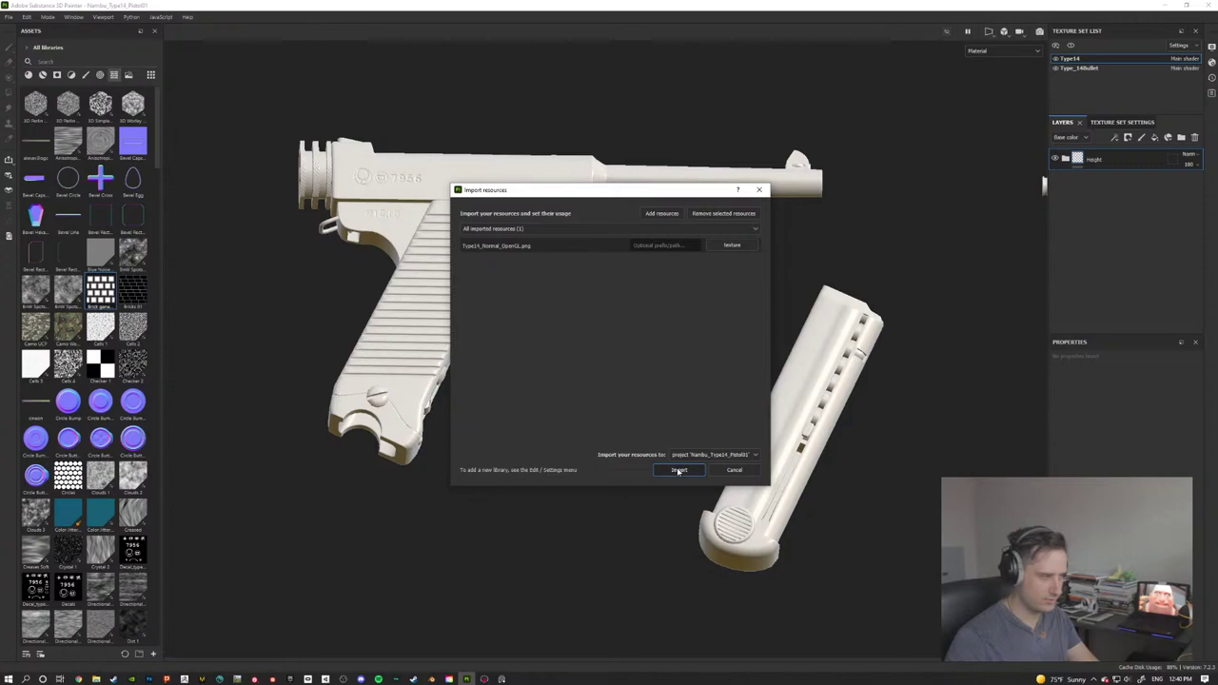
left_click(678, 470)
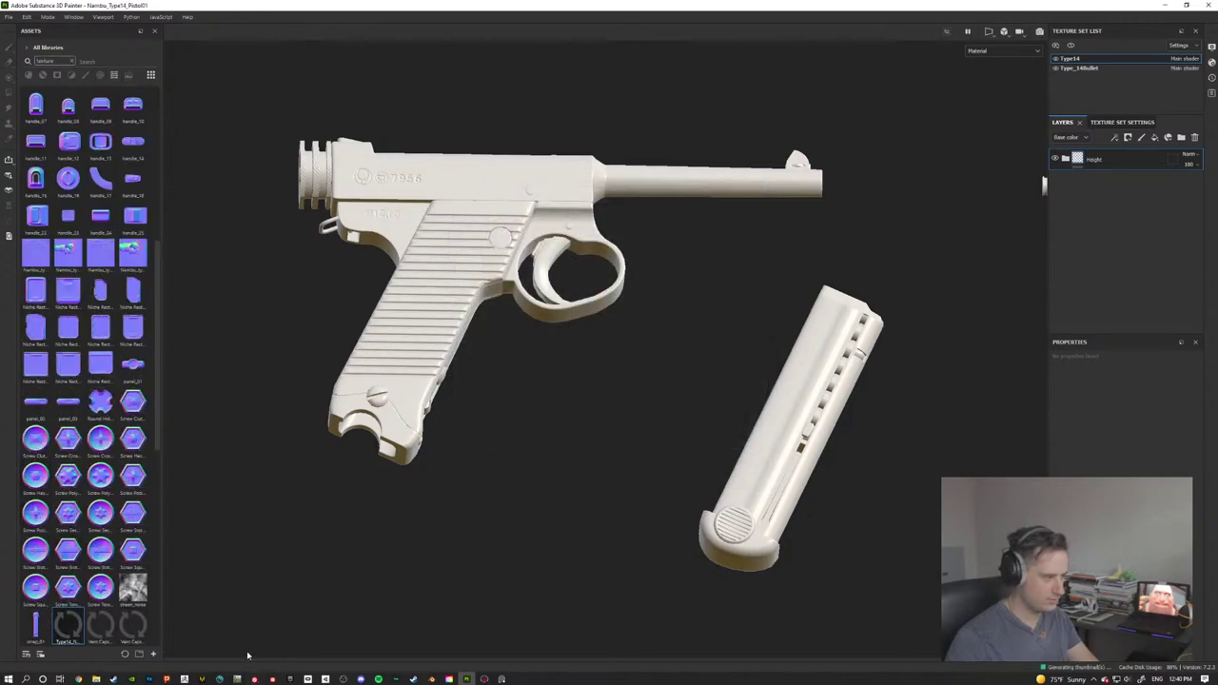
Step: Hide the Height folder in the Type14 texture set's layer stack
left_click(1122, 122)
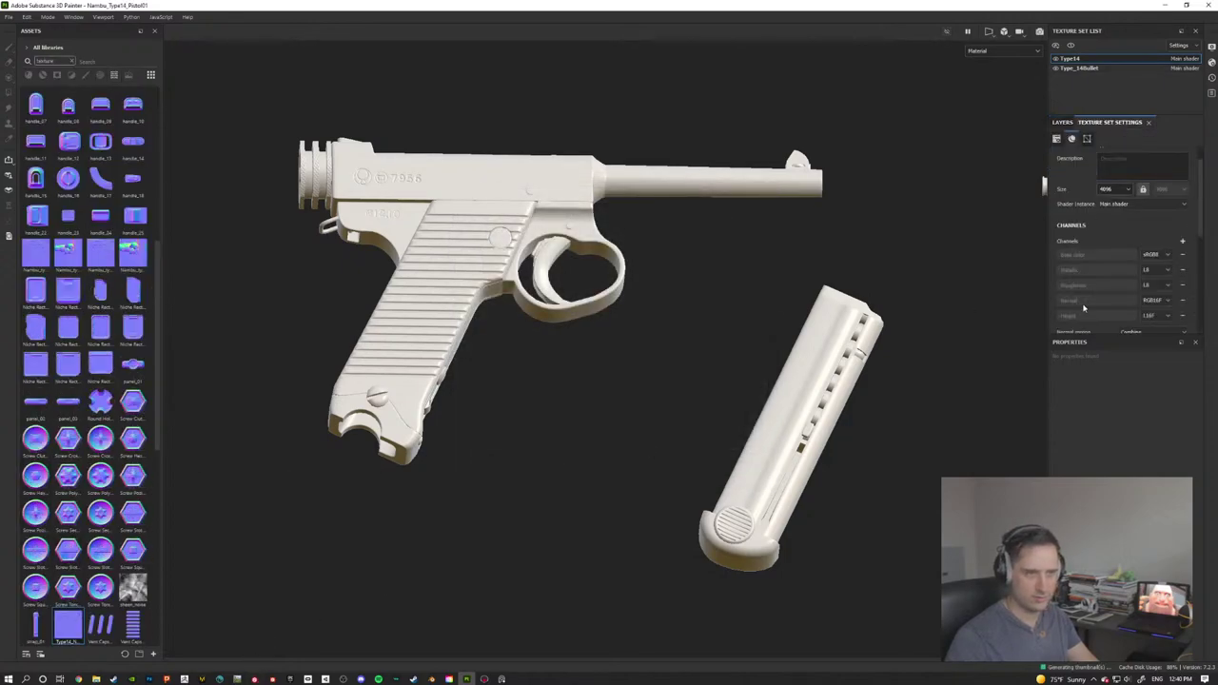
scroll(1095, 304, "down", 3)
scroll(1121, 300, "down", 2)
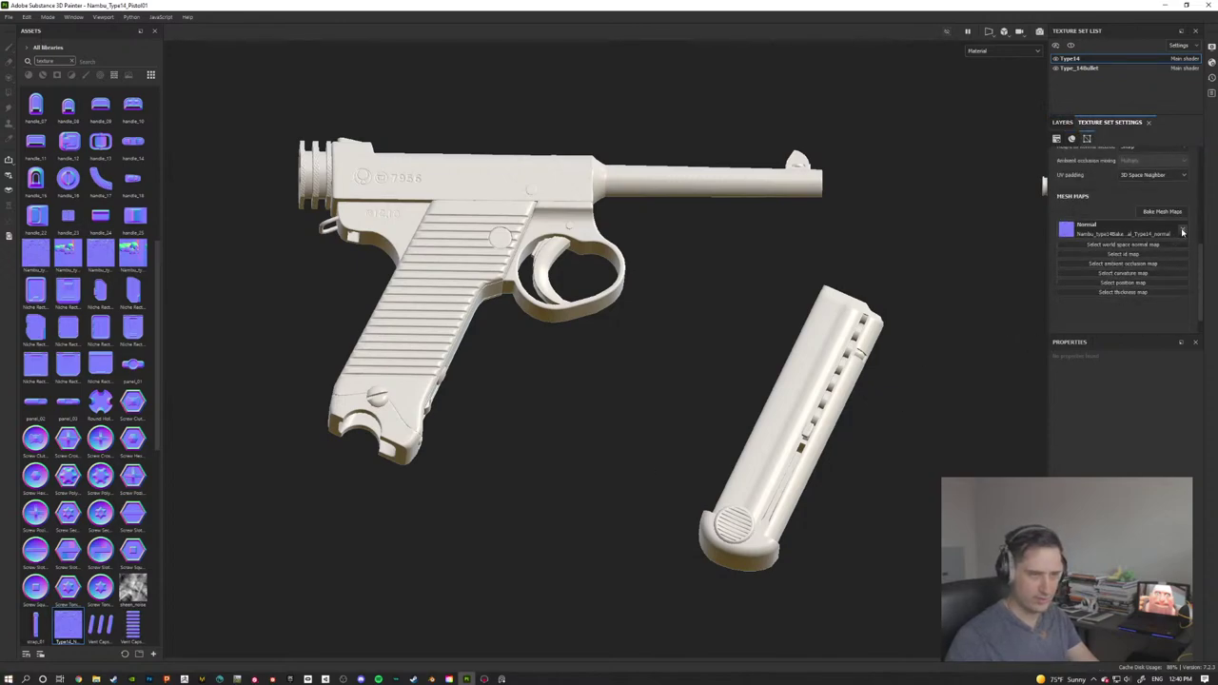
left_click(1063, 123)
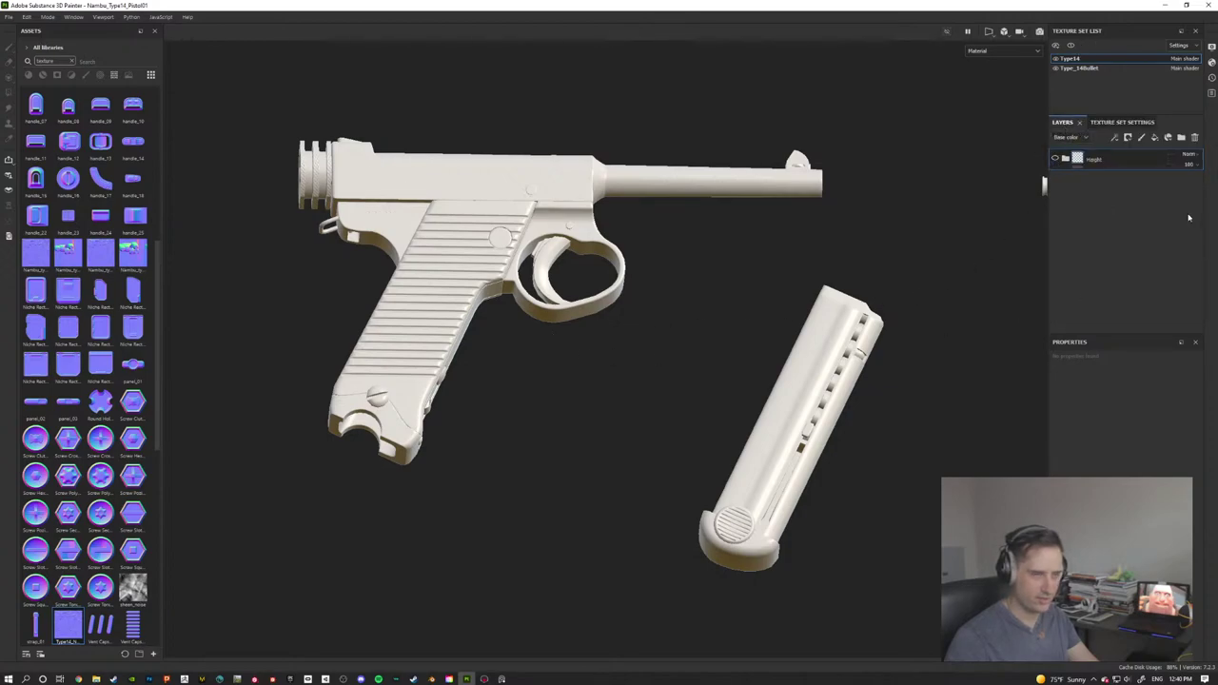
left_click(1101, 156)
Step: Replace the Type14 texture set's normal mesh map with the imported Type14_Normal_OpenGL texture
left_click(1122, 123)
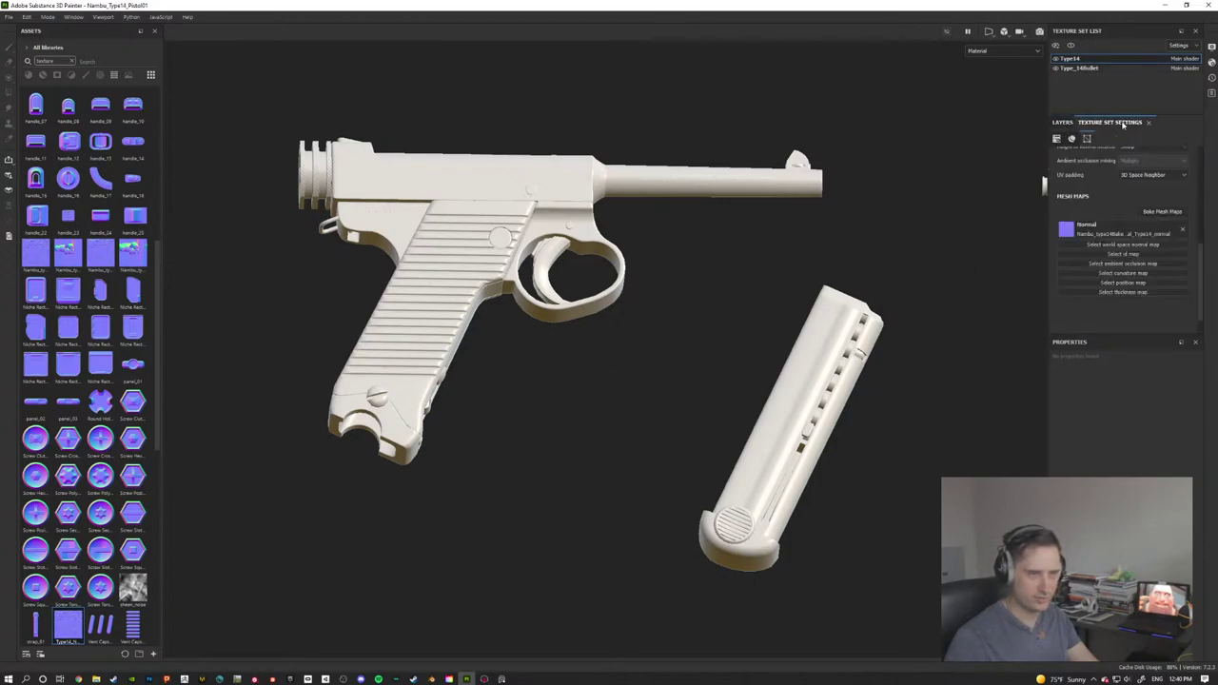
left_click(1182, 231)
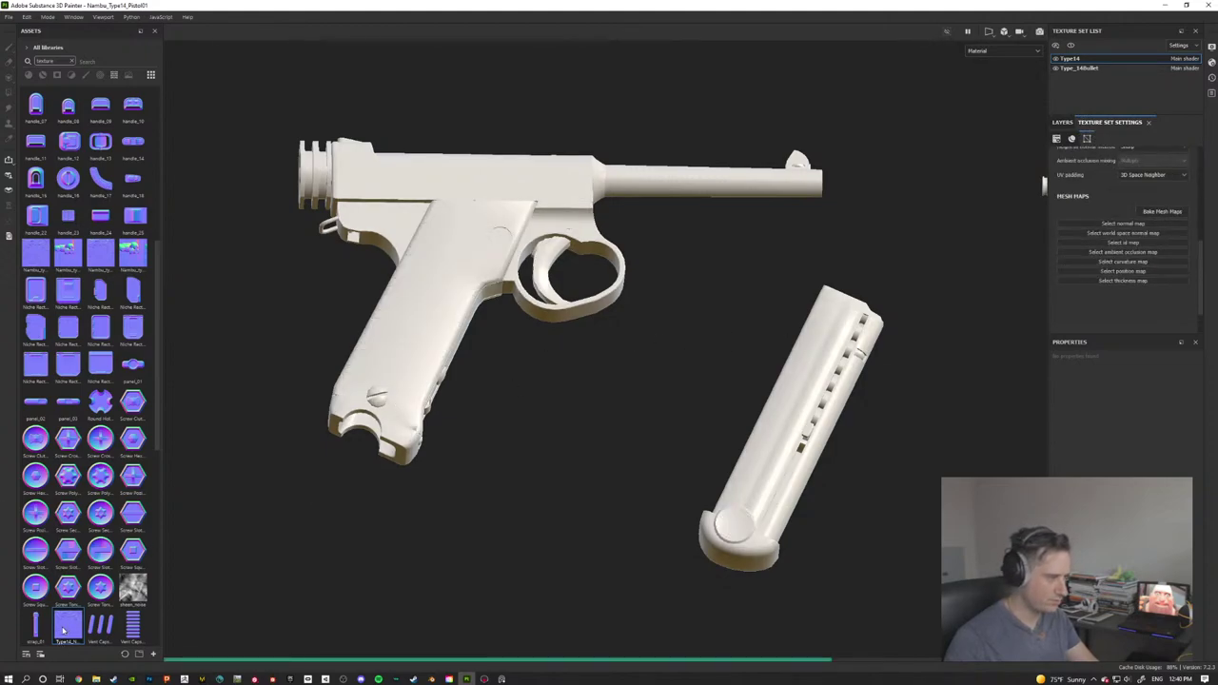
left_click_drag(64, 628, 1123, 226)
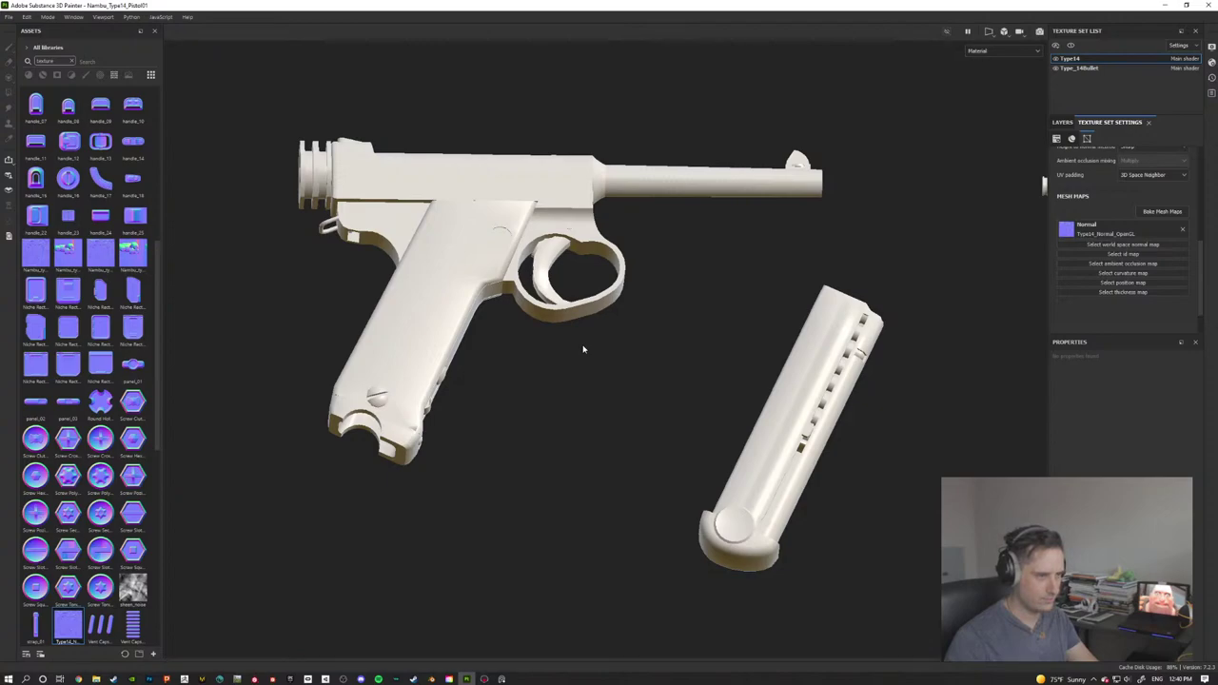
Step: Examine the engravings, knurling and grip grooves on both sides of the pistol, along with the magazine, with the new normal map applied
left_click_drag(555, 320, 726, 267, "alt")
scroll(577, 384, "up", 4)
middle_click_drag(726, 267, 720, 357, "alt")
right_click_drag(833, 349, 772, 346, "shift")
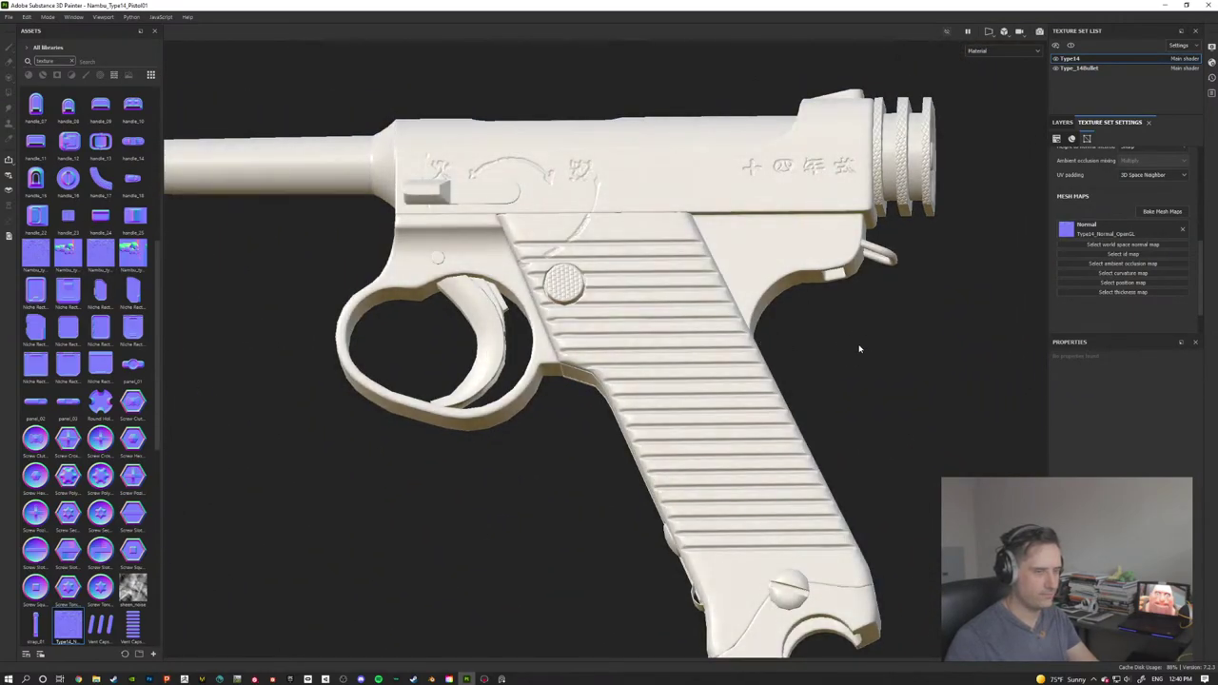
left_click_drag(859, 349, 337, 394, "alt")
scroll(770, 422, "up", 3)
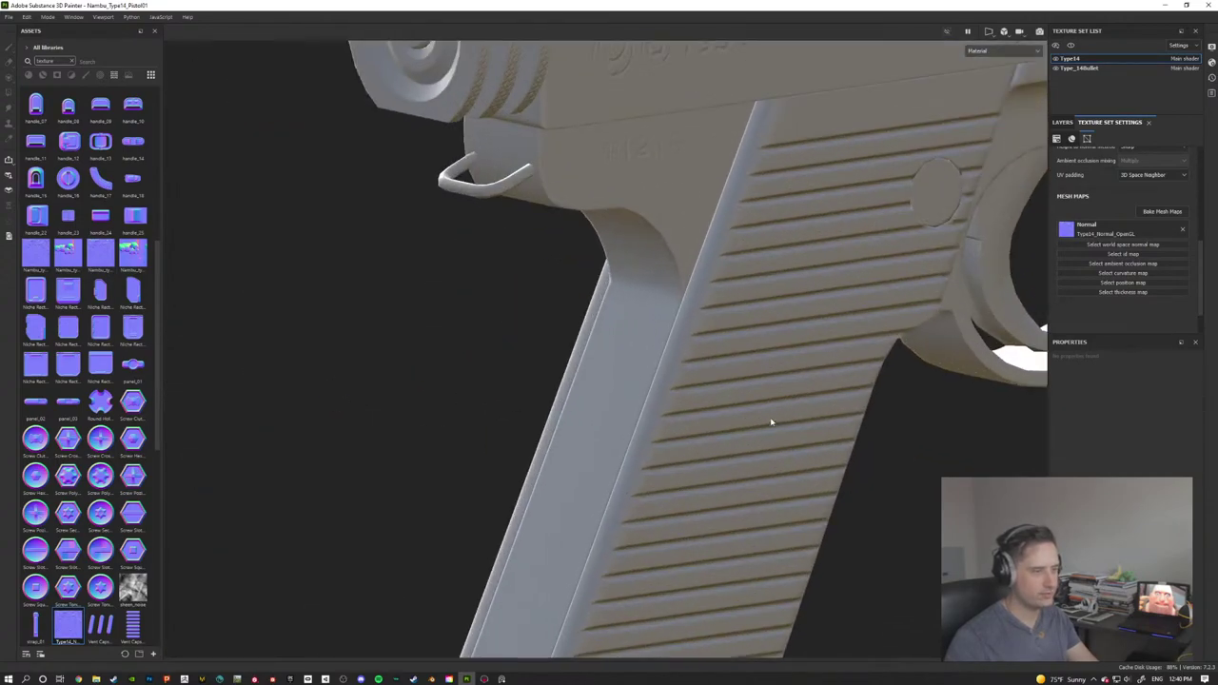
mouse_move(771, 421)
right_mouse_down("alt")
mouse_move(791, 421)
mouse_move(781, 415)
right_mouse_up("alt")
left_click_drag(781, 416, 926, 443, "alt")
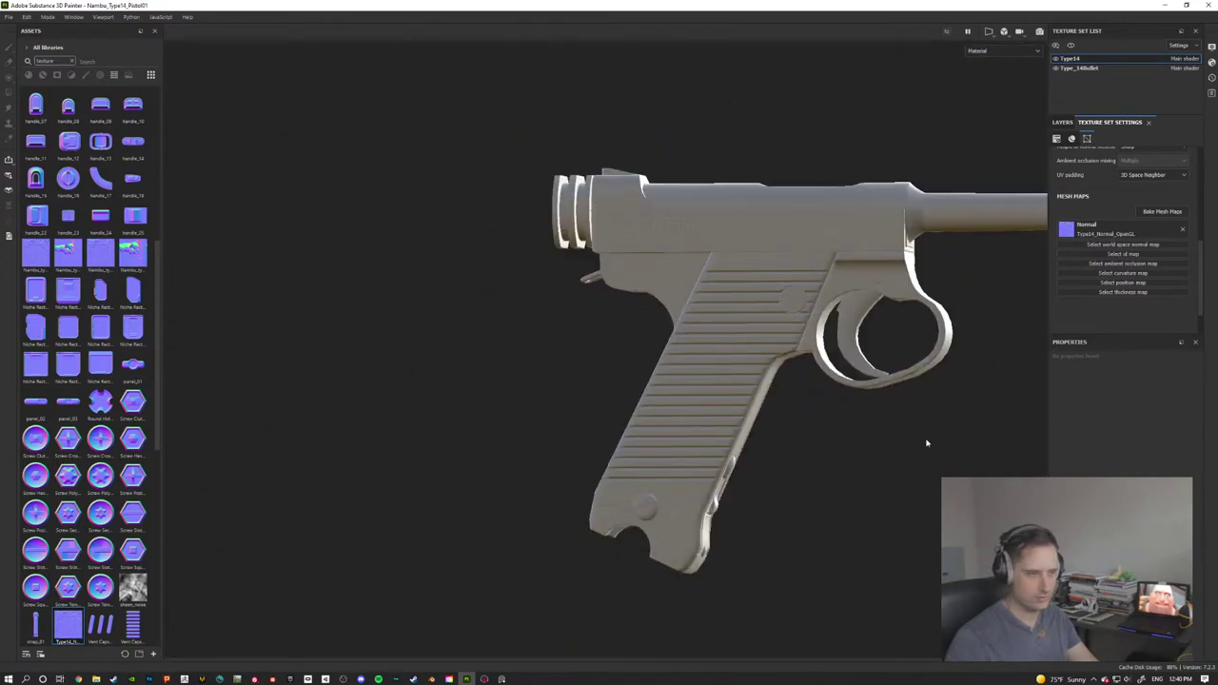
key("f")
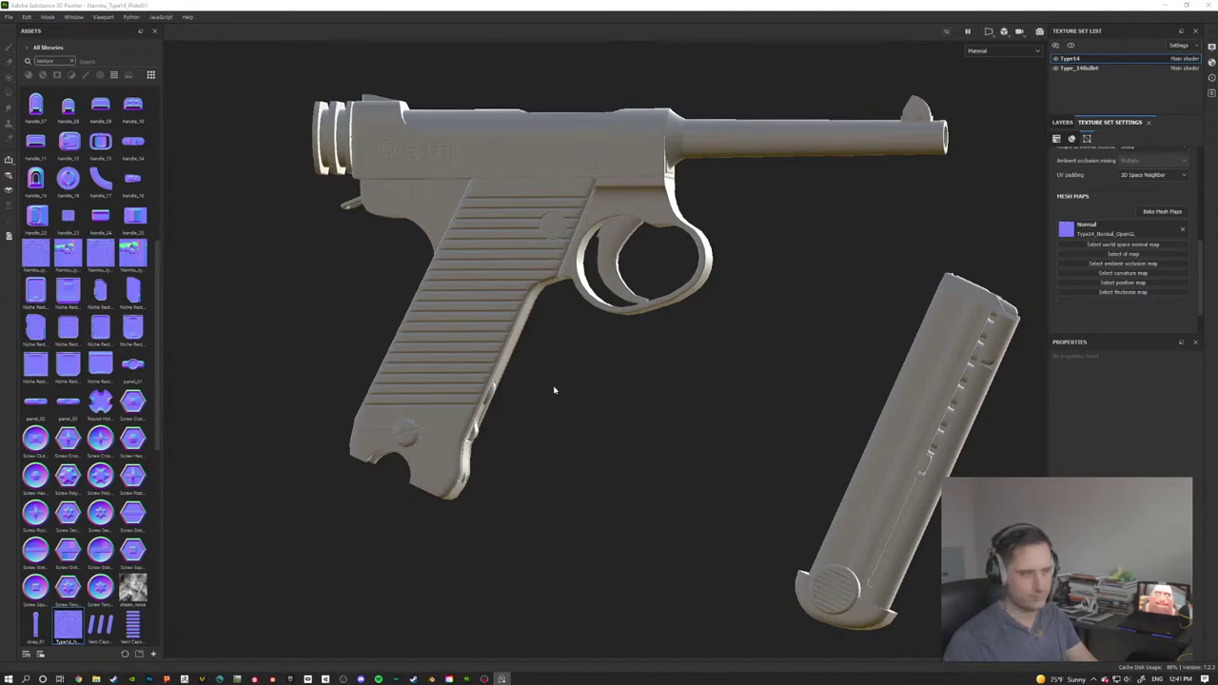
left_click_drag(554, 390, 596, 386, "alt")
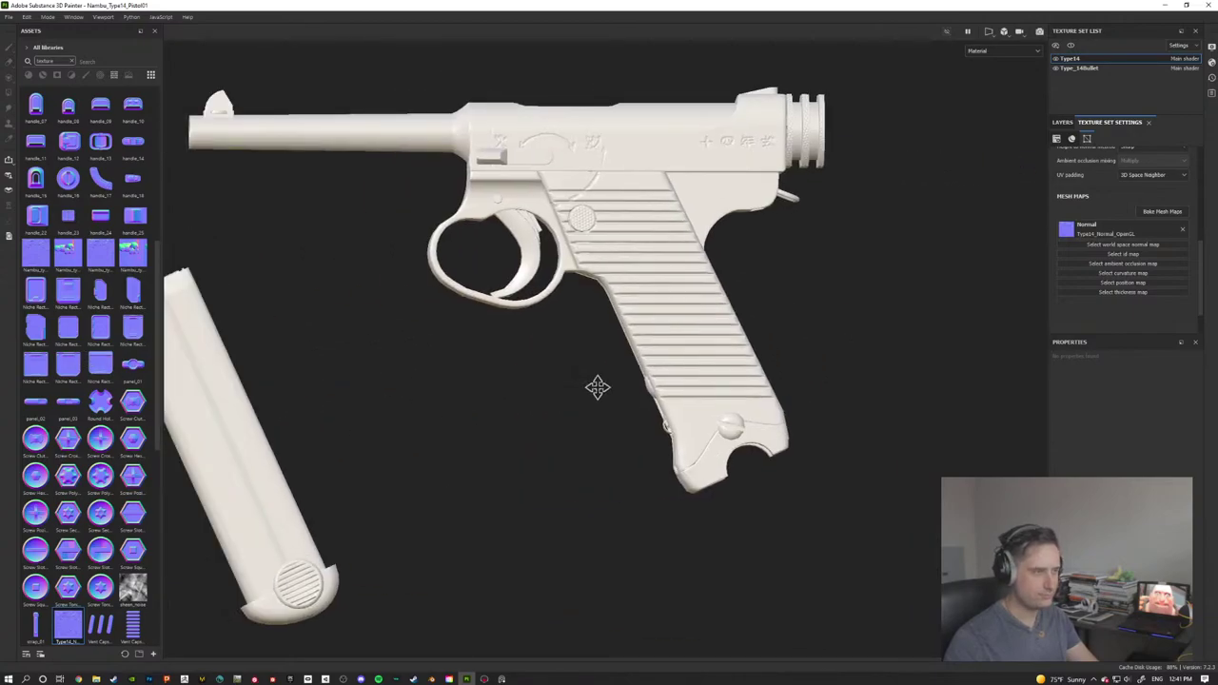
middle_click_drag(598, 388, 675, 390, "alt")
scroll(674, 390, "up", 3)
scroll(675, 390, "down", 5)
left_click_drag(675, 390, 724, 433, "alt")
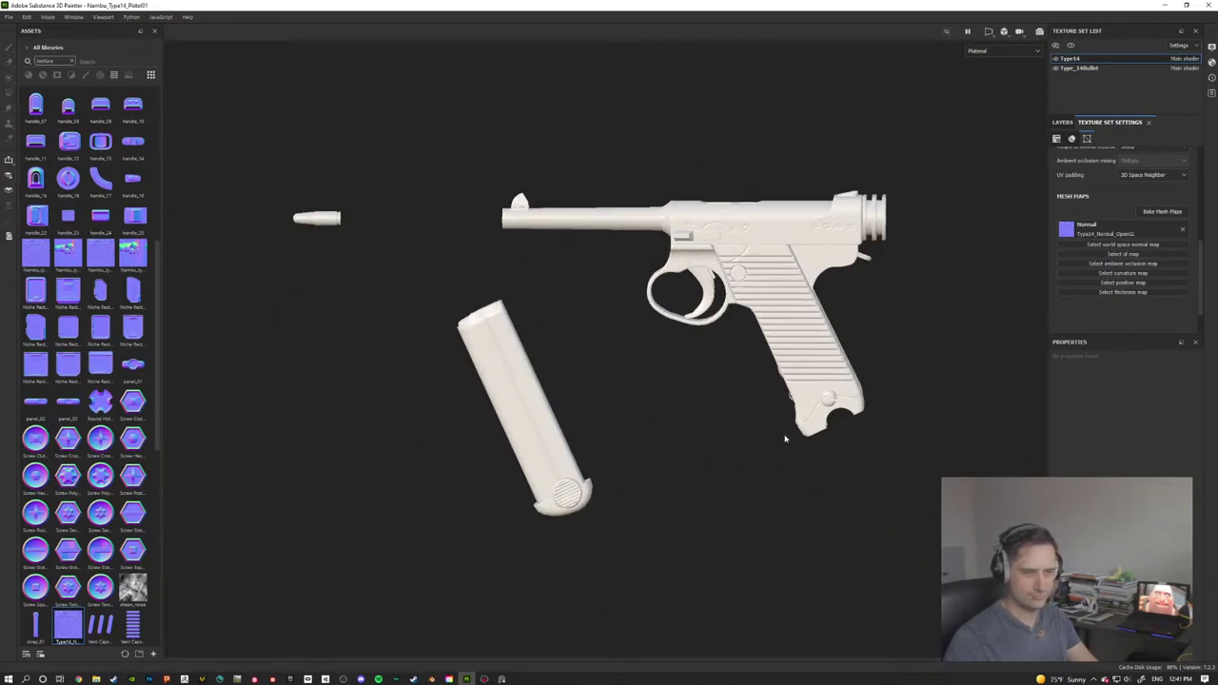
Step: Open the mesh map baking settings and exclude the Normal map from the bake
left_click(1176, 213)
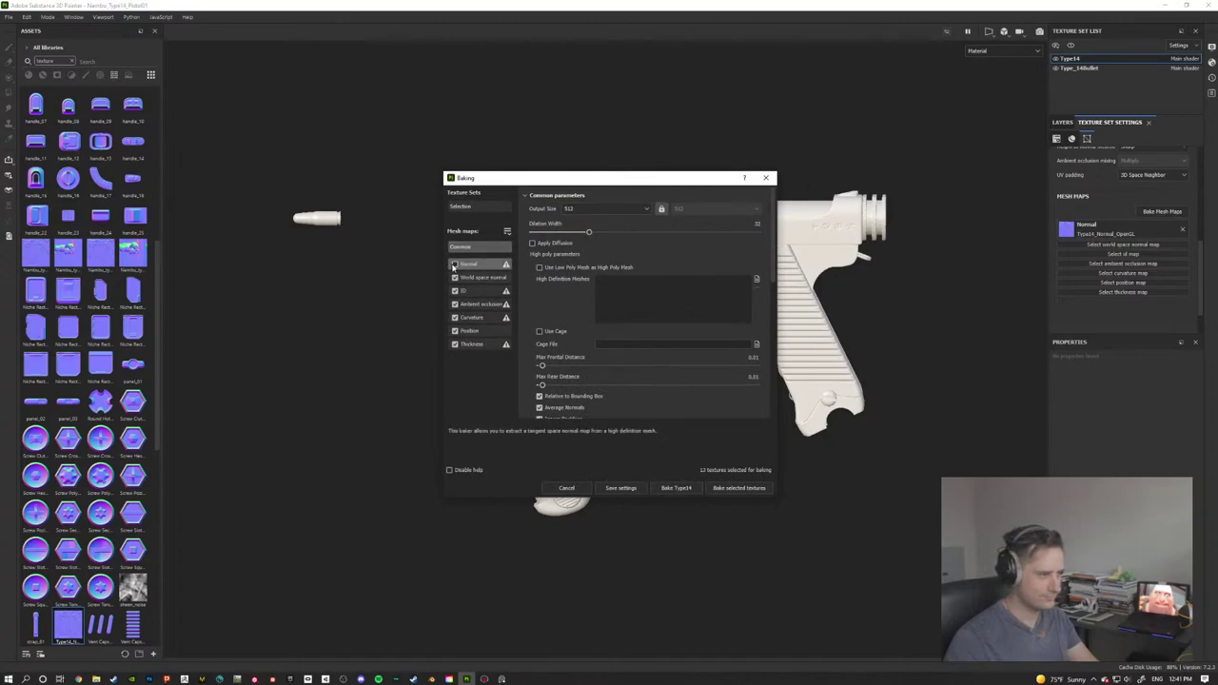
left_click(454, 266)
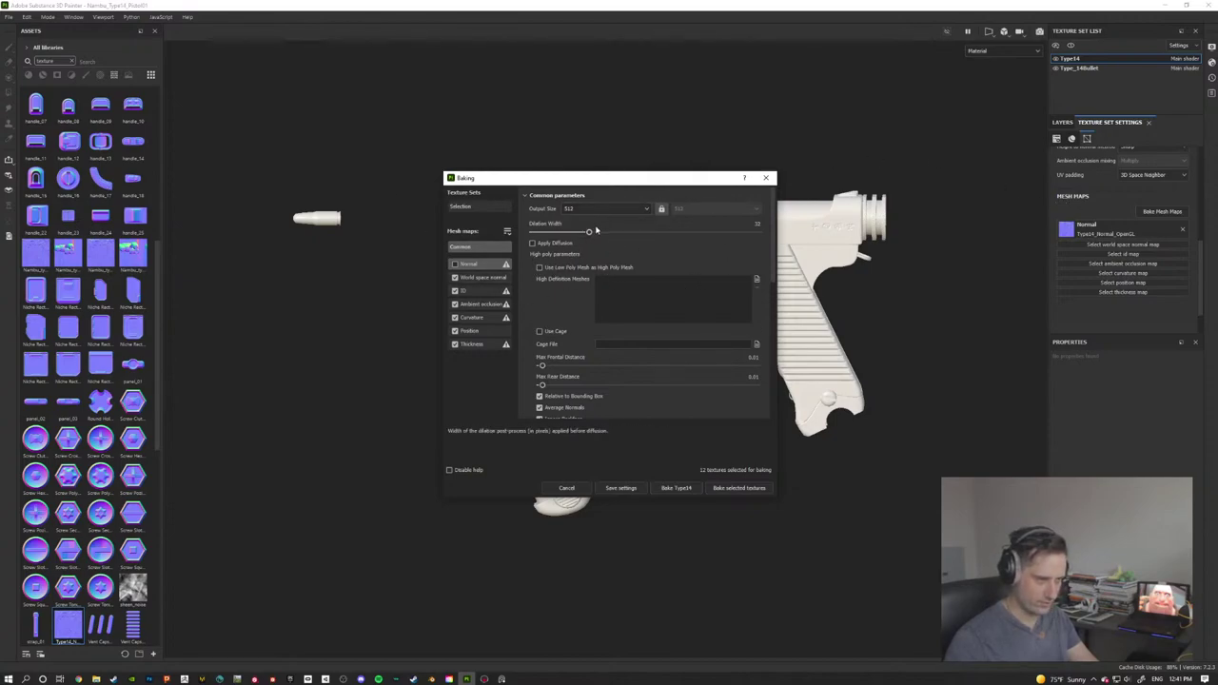
left_click(478, 277)
left_click(476, 265)
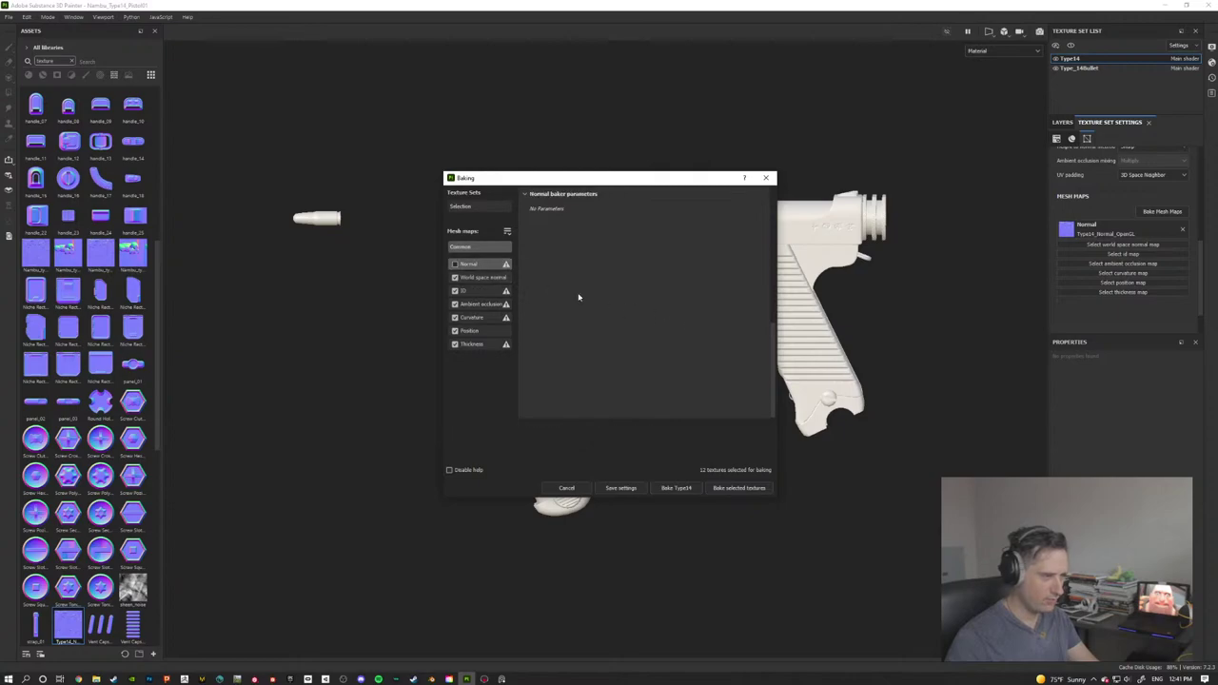
Step: Set the common baking parameters to match By Mesh Name with Subsampling 8x8 antialiasing
scroll(590, 301, "up", 5)
scroll(603, 310, "down", 3)
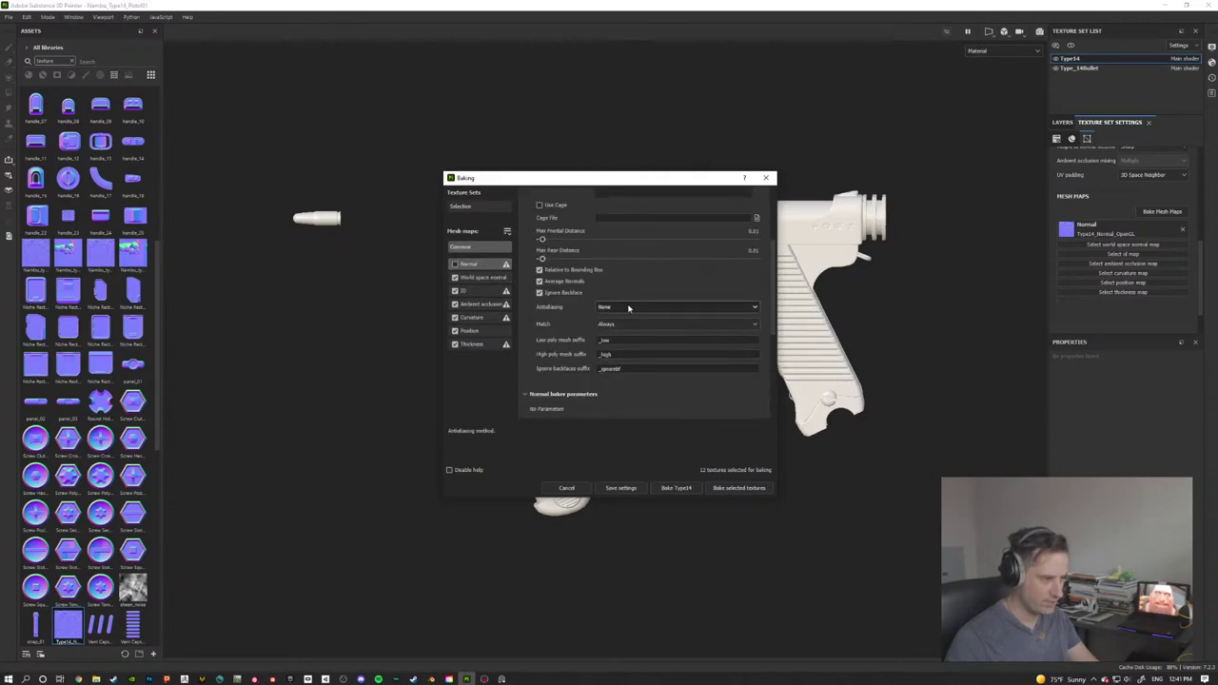
left_click(640, 324)
left_click(642, 349)
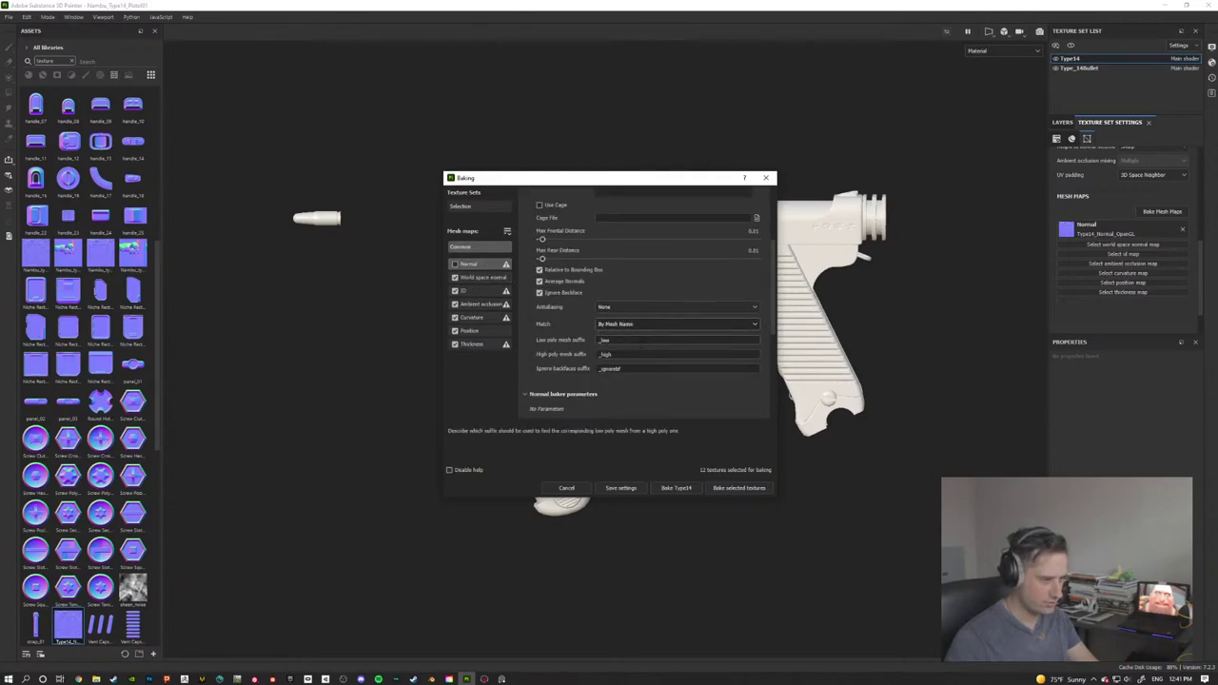
left_click(613, 307)
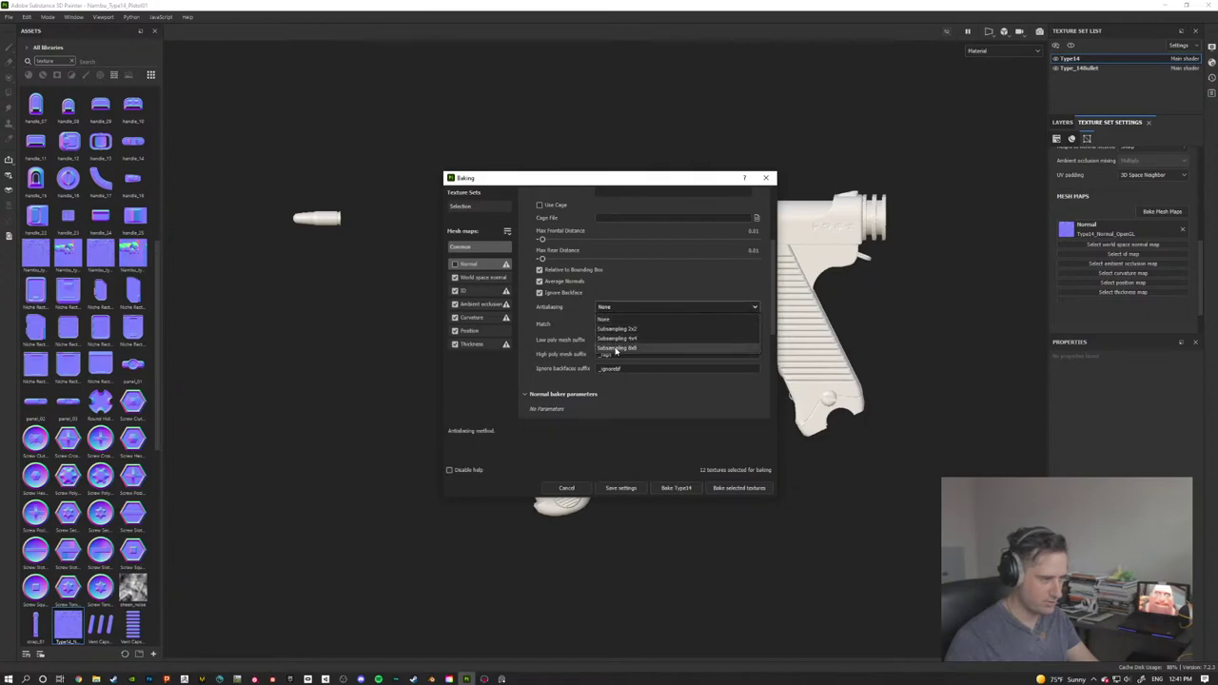
left_click(616, 350)
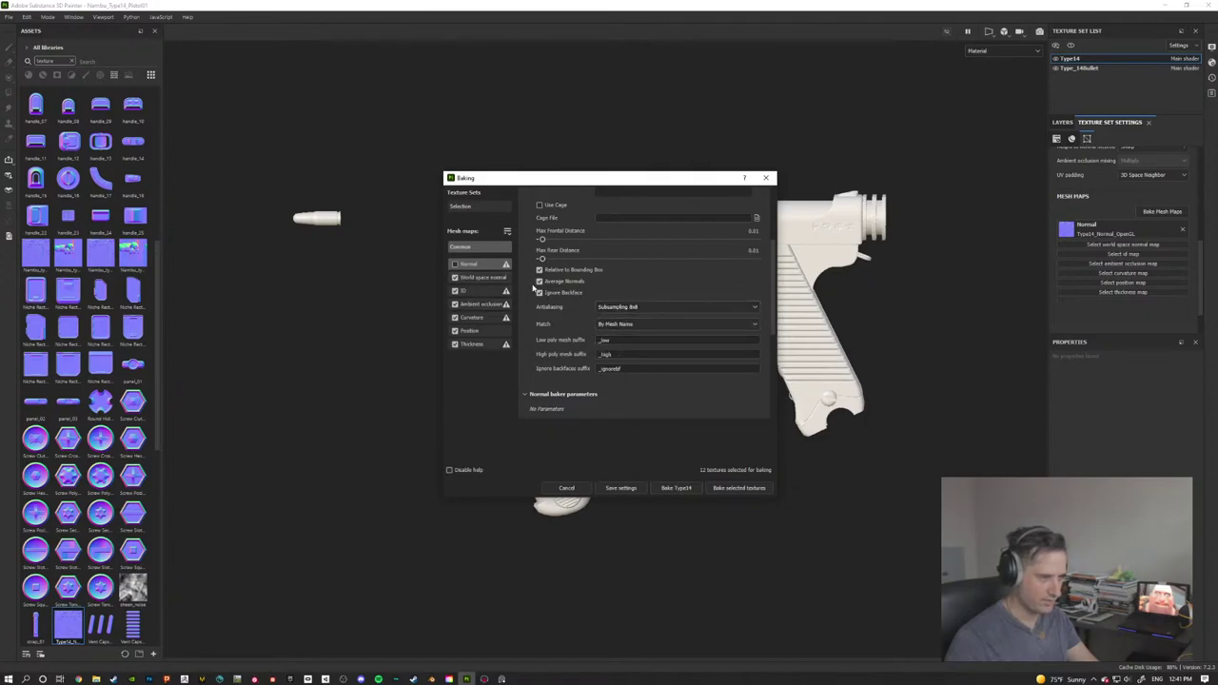
Step: Set the ambient occlusion baker's self occlusion to Only Same Mesh Name for Type14
left_click(483, 277)
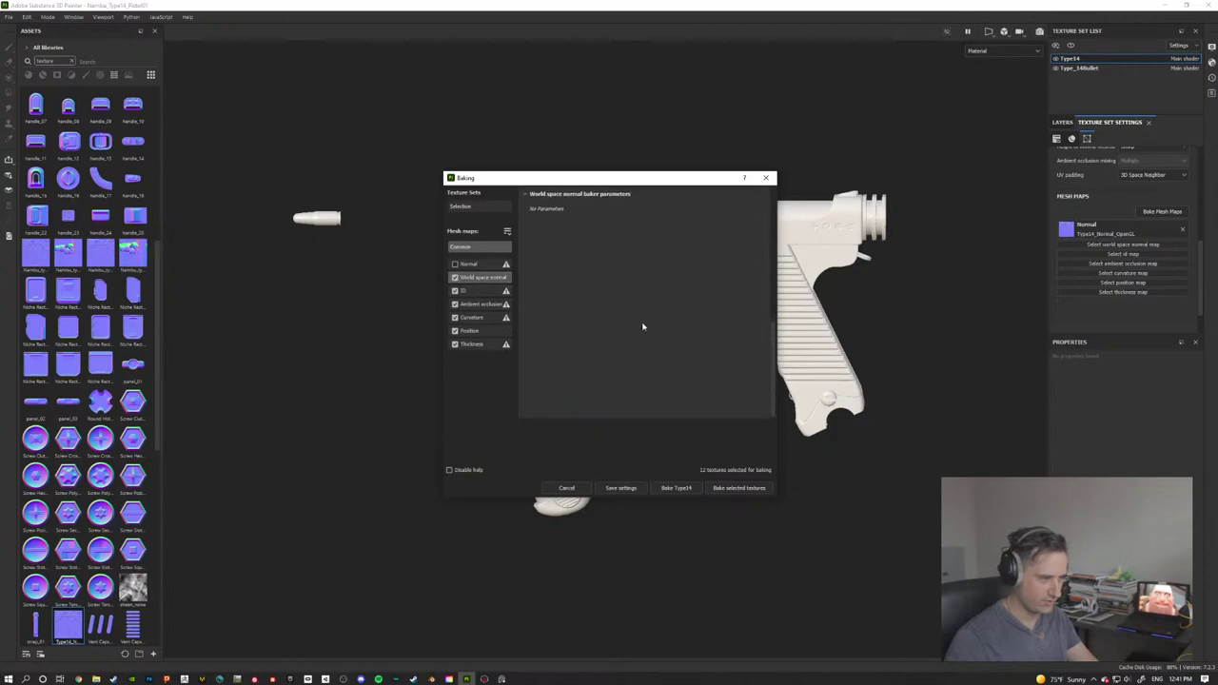
left_click(466, 304)
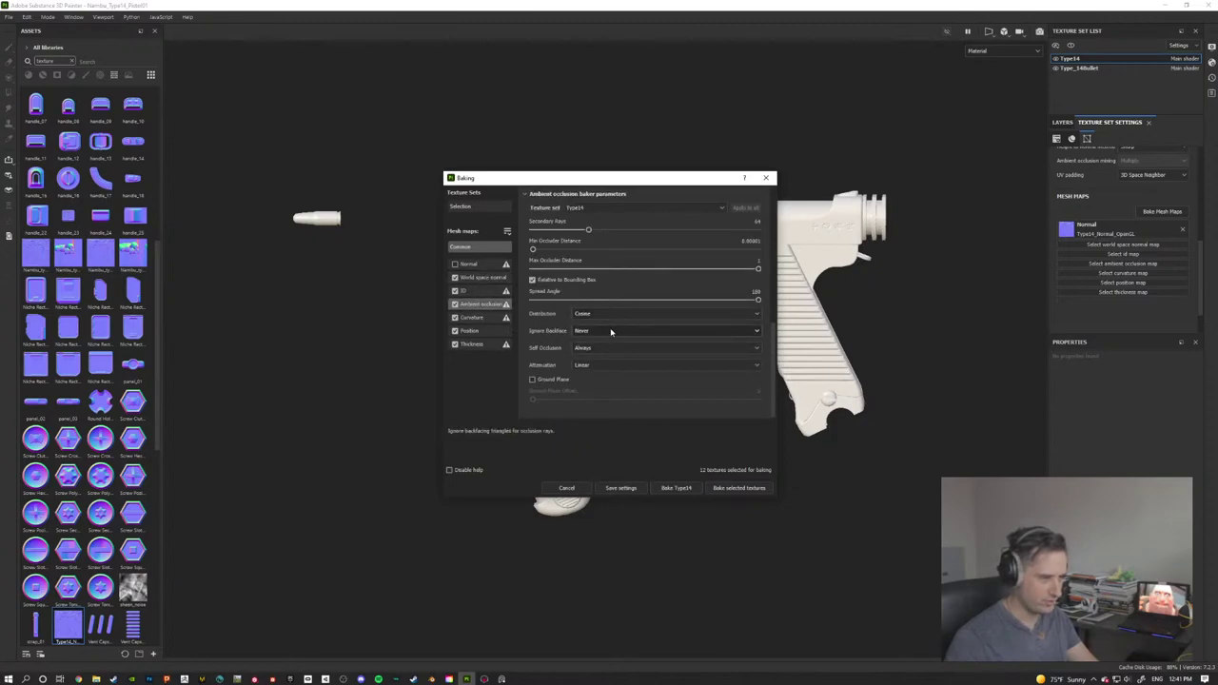
left_click(609, 348)
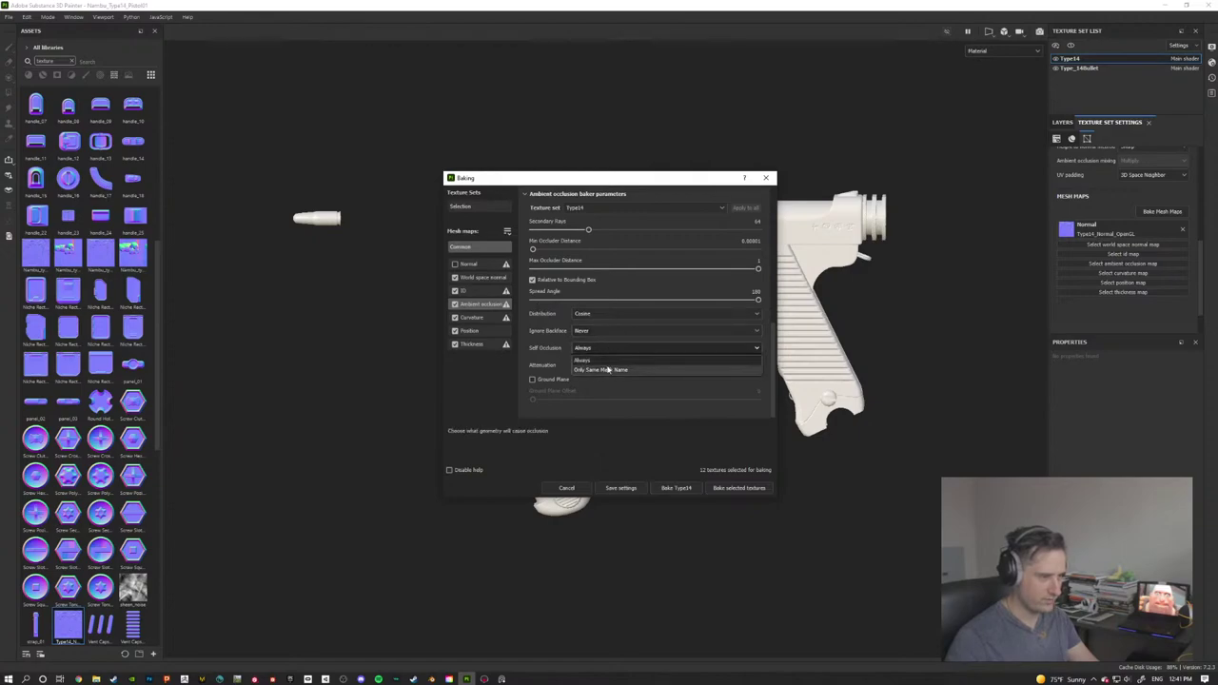
left_click(609, 370)
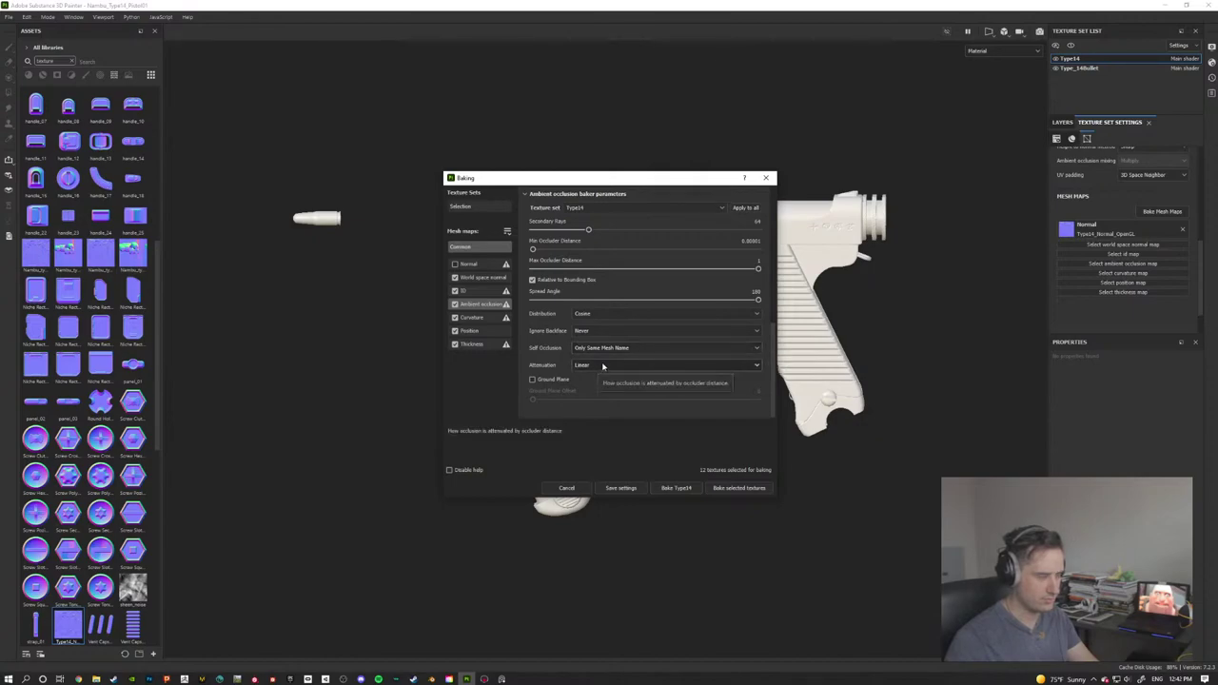
Step: Review the curvature, position and thickness baker parameters, including the curvature self-intersection options
left_click(468, 318)
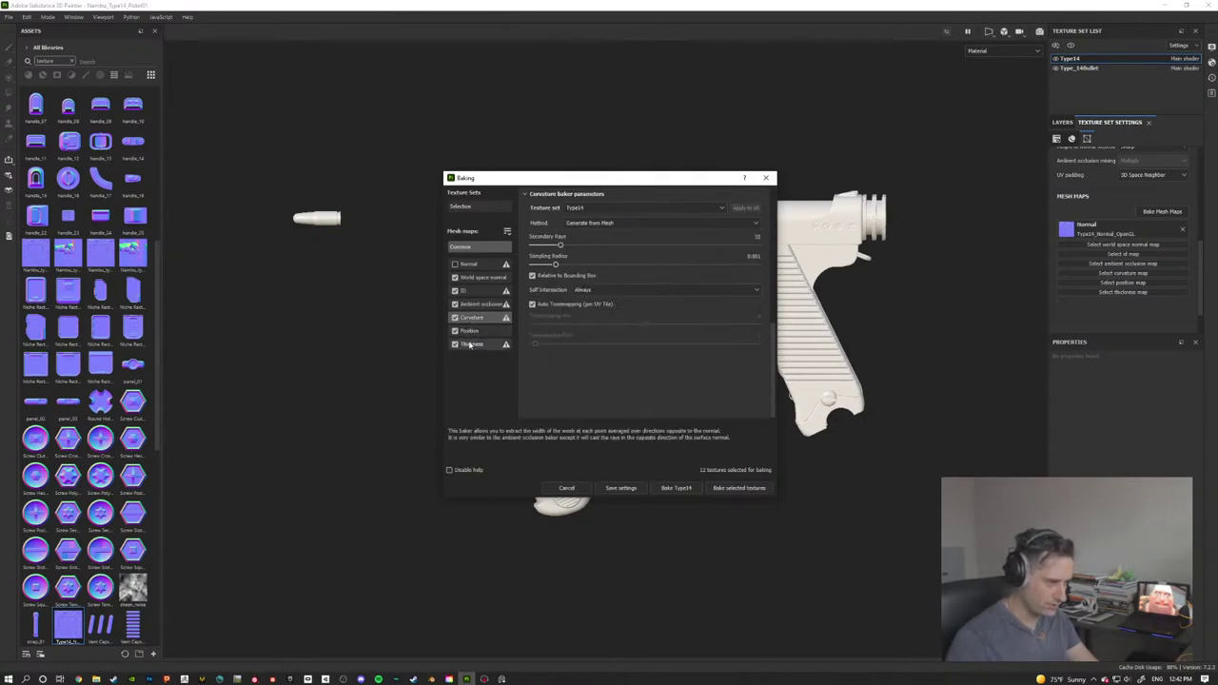
left_click(661, 290)
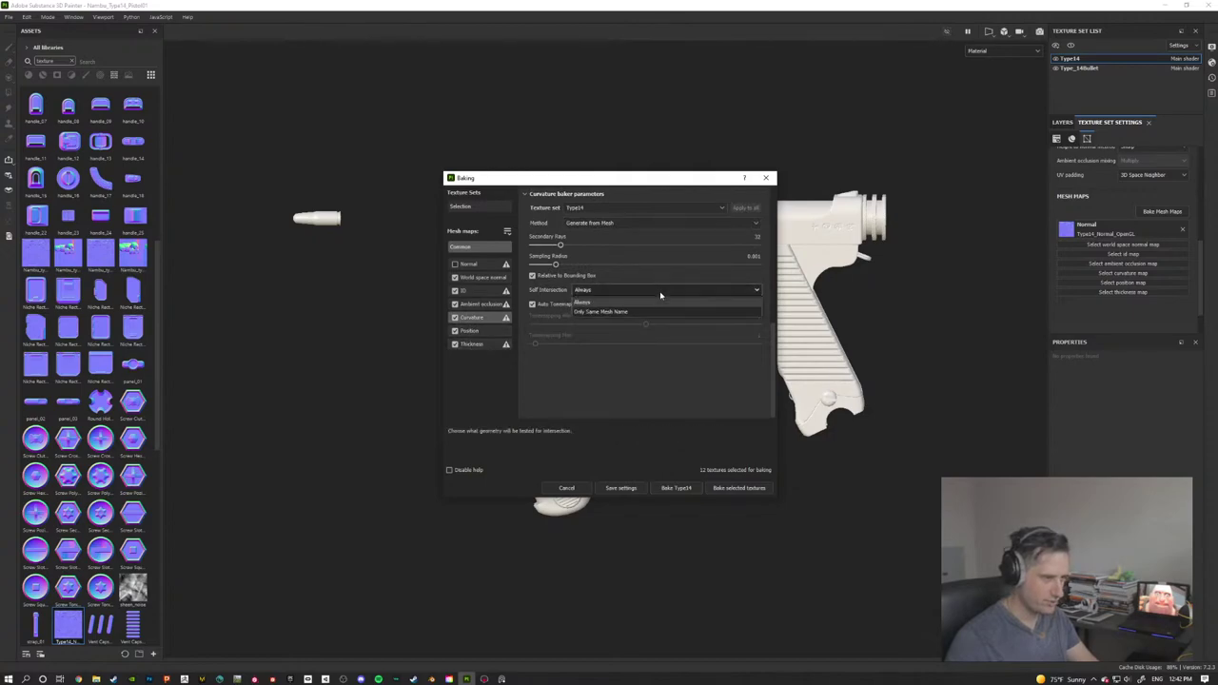
left_click(660, 295)
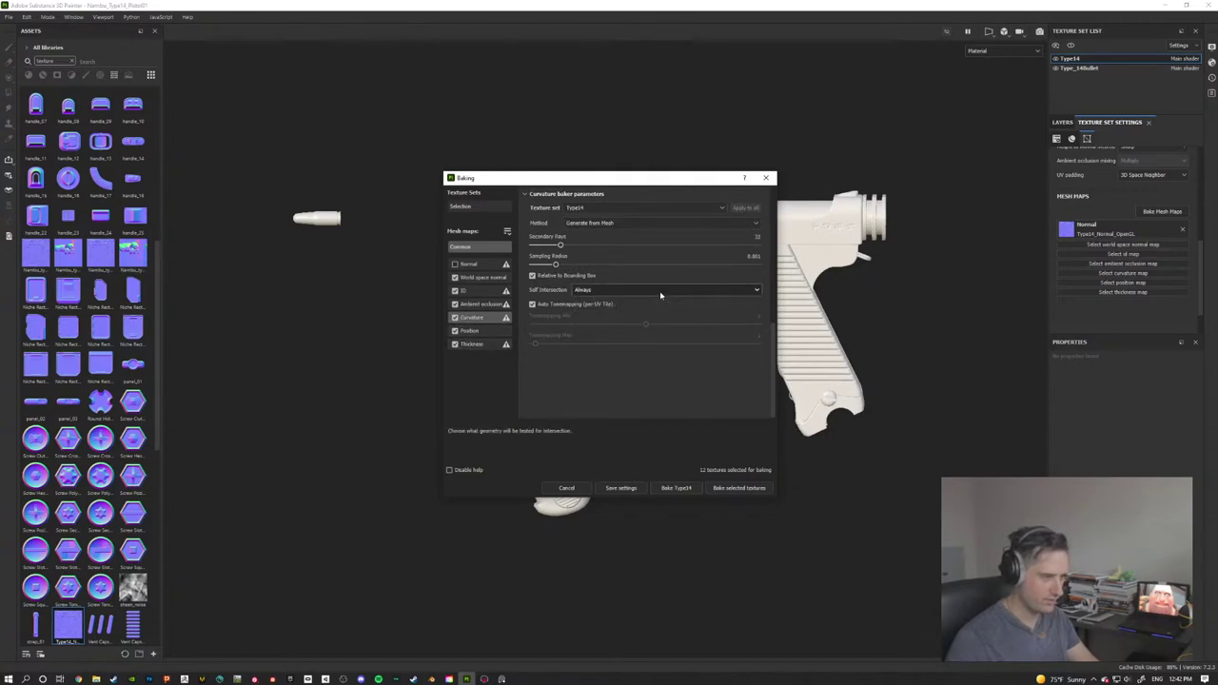
left_click(476, 330)
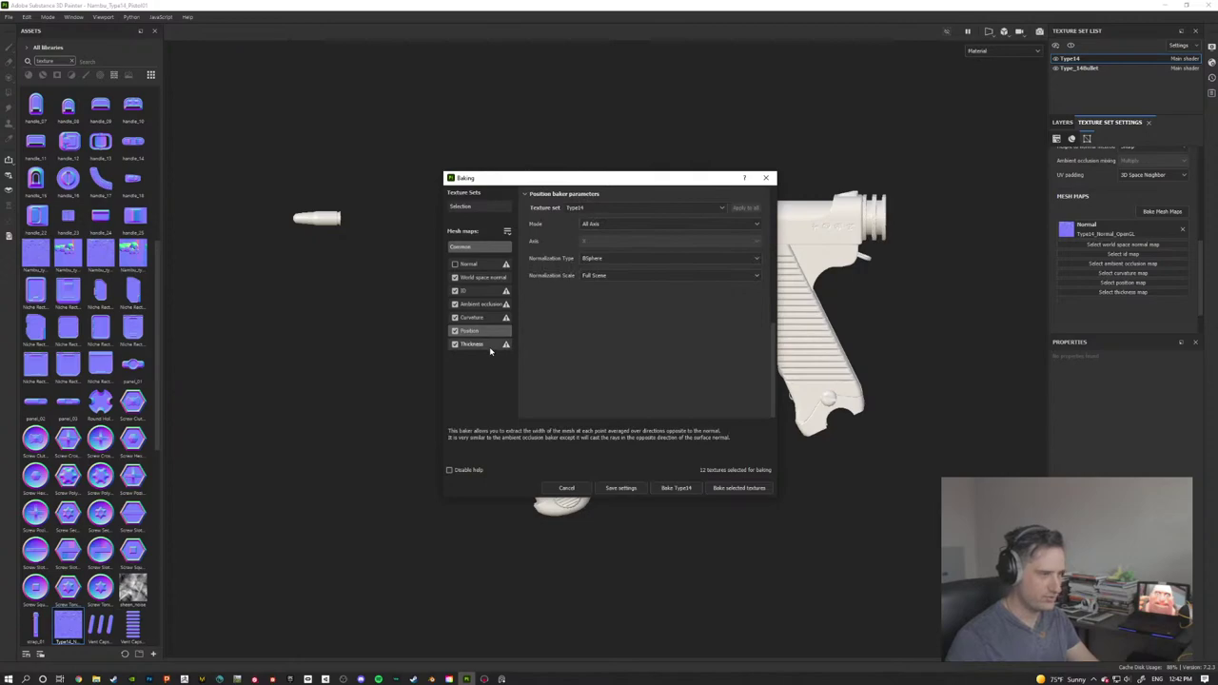
left_click(489, 346)
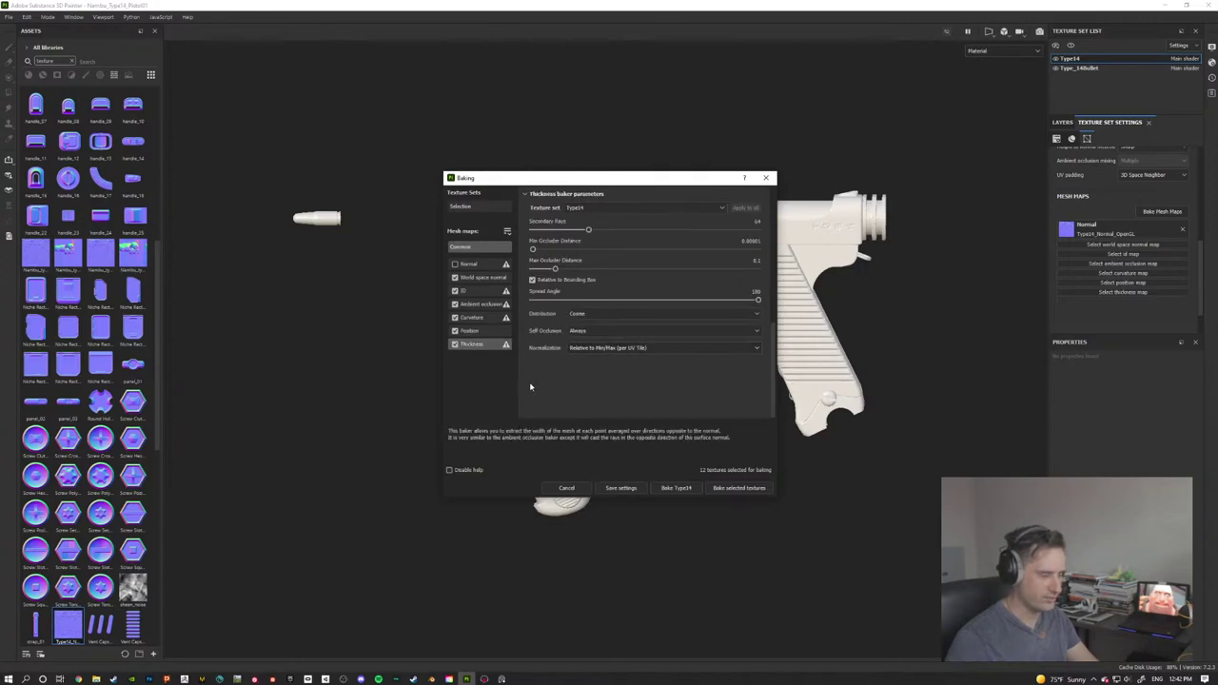
Step: Set the ambient occlusion baker's self occlusion to Always for Type14 and save the bake settings without baking
left_click(480, 304)
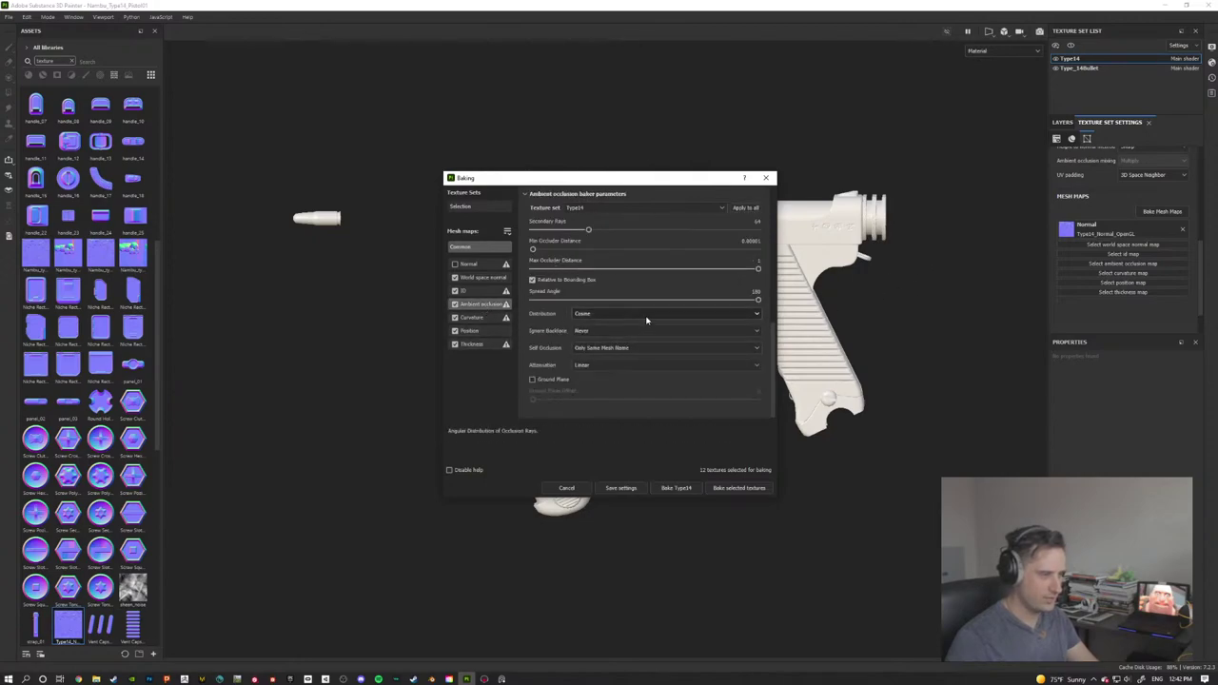
left_click(634, 348)
left_click(614, 361)
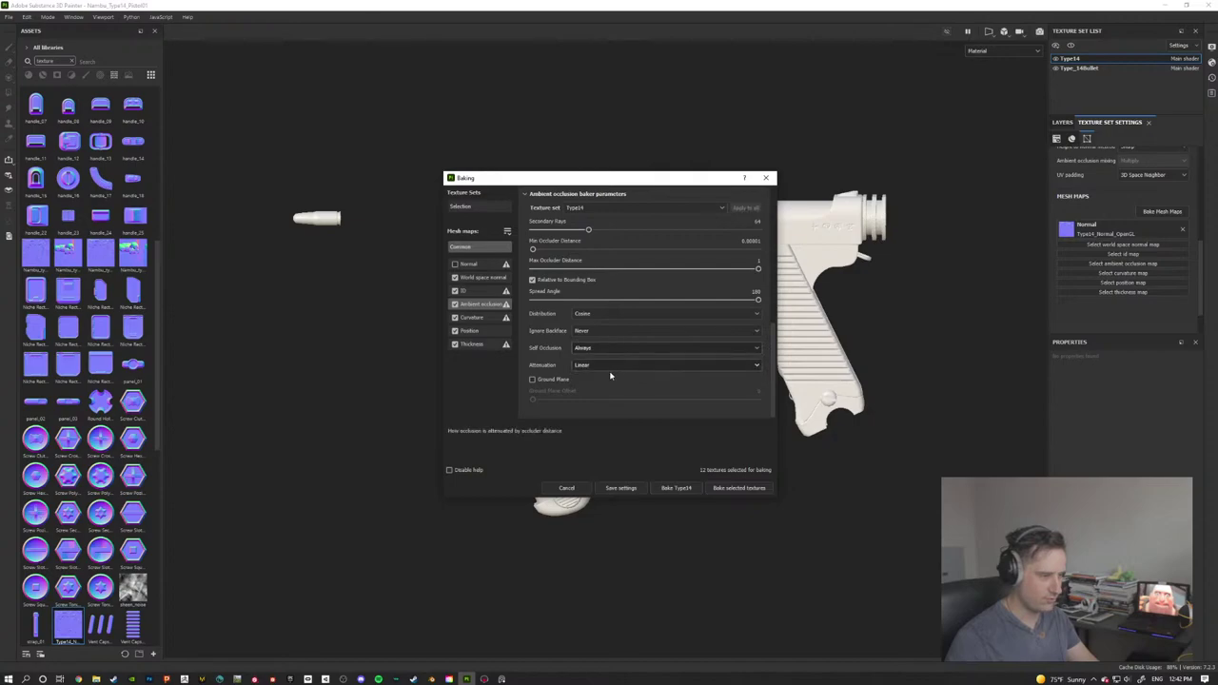
left_click_drag(726, 180, 904, 252)
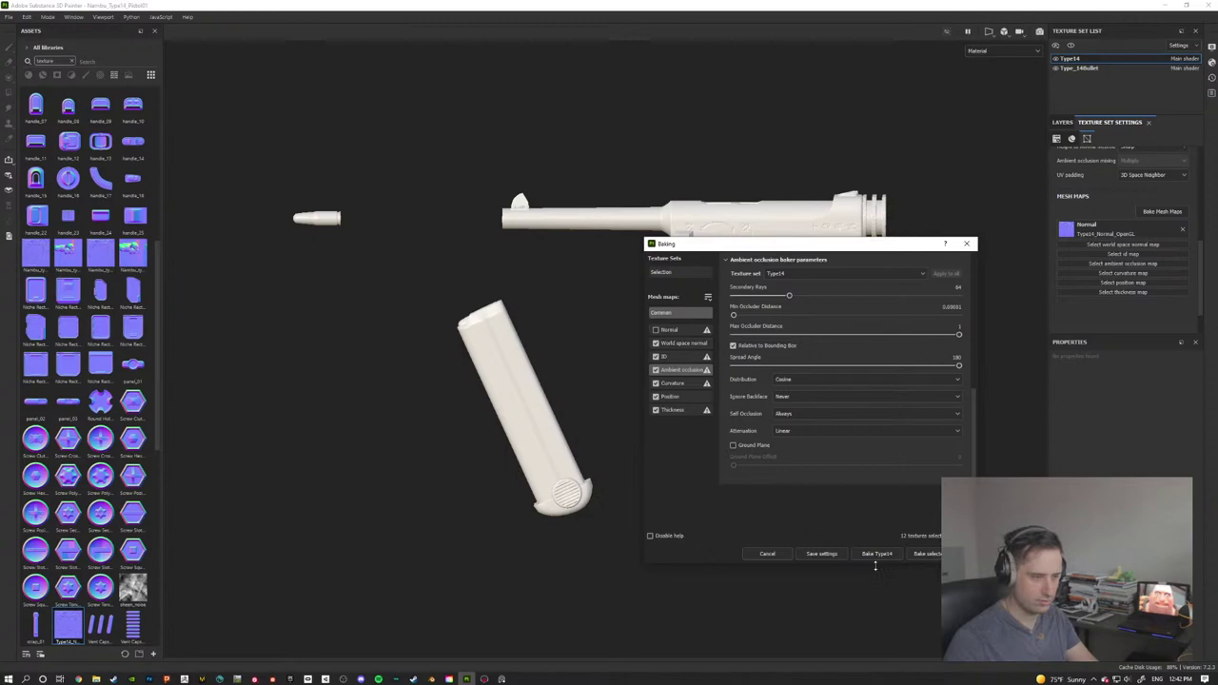
left_click(818, 553)
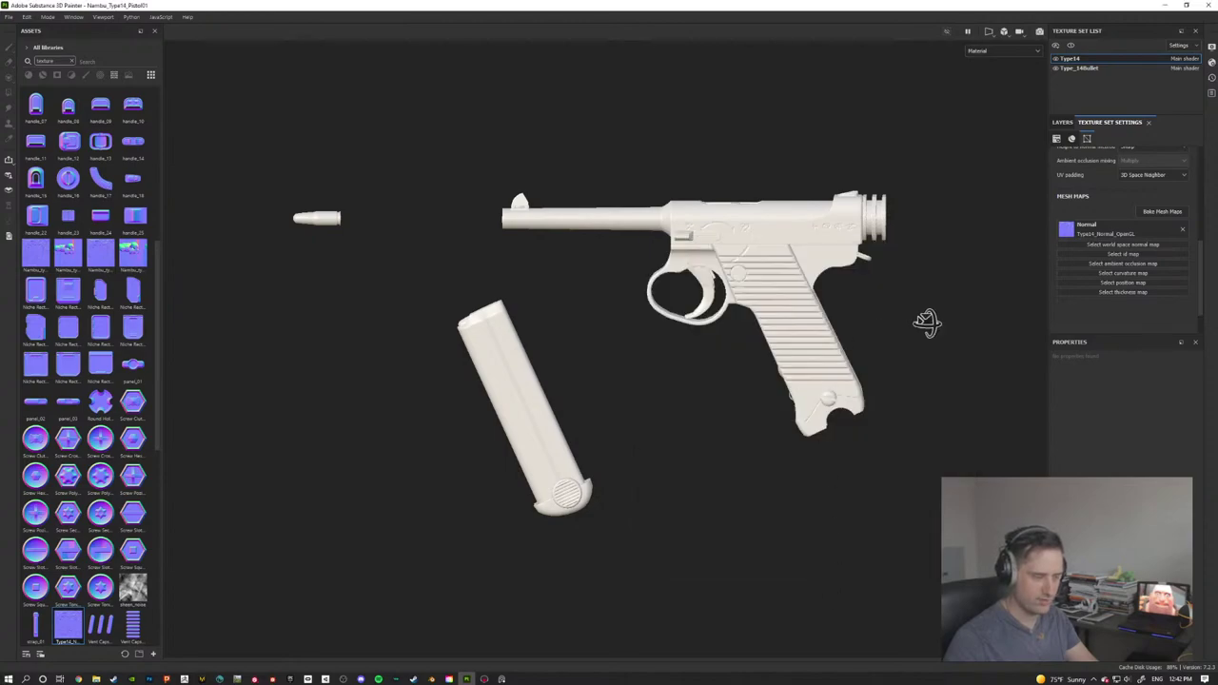
Step: Examine the normal-mapped pistol and magazine from several angles, including the grip and trigger guard
left_click_drag(924, 320, 284, 332, "alt")
left_click_drag(656, 350, 543, 400, "alt")
scroll(557, 400, "up", 3)
middle_click_drag(565, 386, 738, 441, "alt")
scroll(722, 438, "up", 2)
left_click_drag(723, 438, 569, 413, "alt")
scroll(640, 407, "up", 2)
right_click_drag(569, 413, 598, 413, "shift")
mouse_move(599, 414)
left_mouse_down("alt")
mouse_move(619, 386)
mouse_move(611, 402)
left_mouse_up("alt")
Step: Switch the viewport camera to perspective view and frame the pistol and magazine up close
left_click(1003, 31)
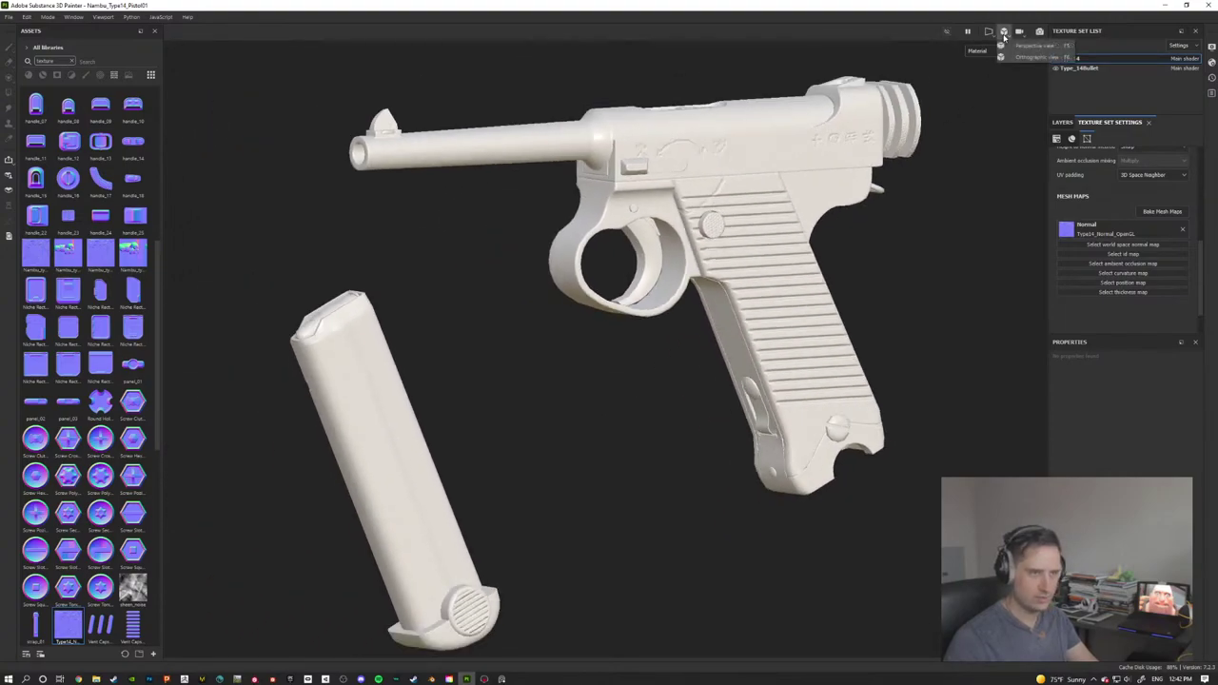
left_click(1041, 46)
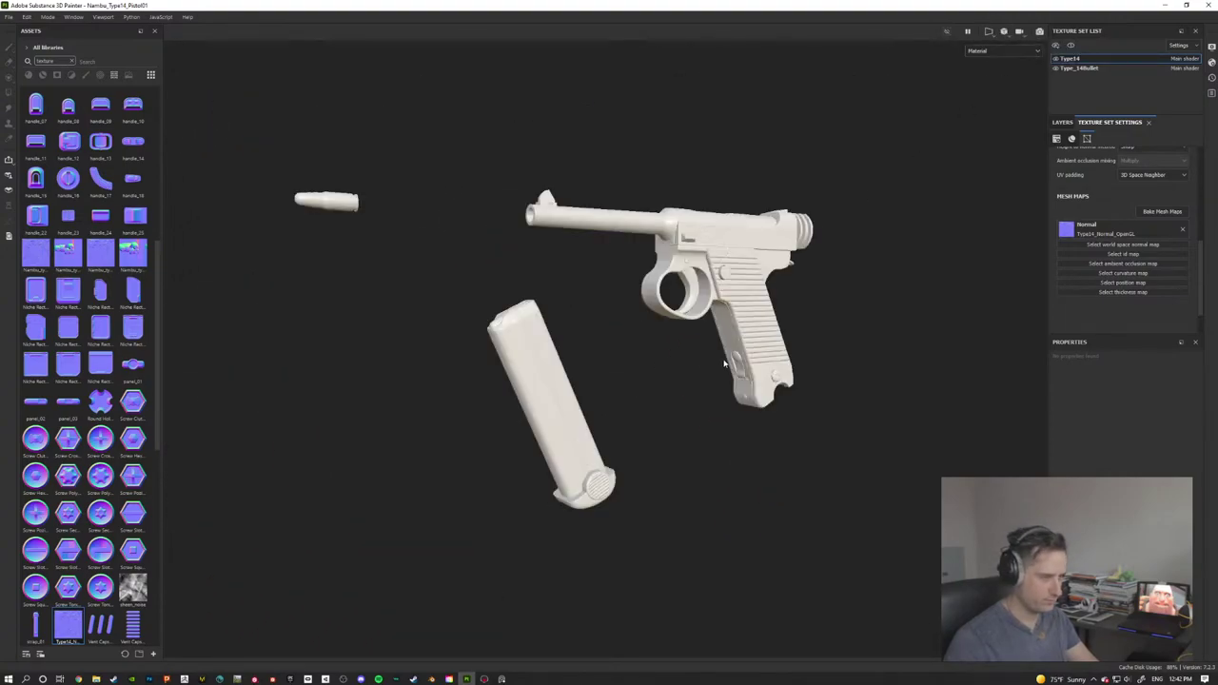
left_click_drag(715, 340, 700, 364, "alt")
scroll(712, 391, "up", 2)
scroll(571, 447, "up", 3)
middle_click_drag(701, 363, 656, 453, "alt")
scroll(655, 454, "down", 1)
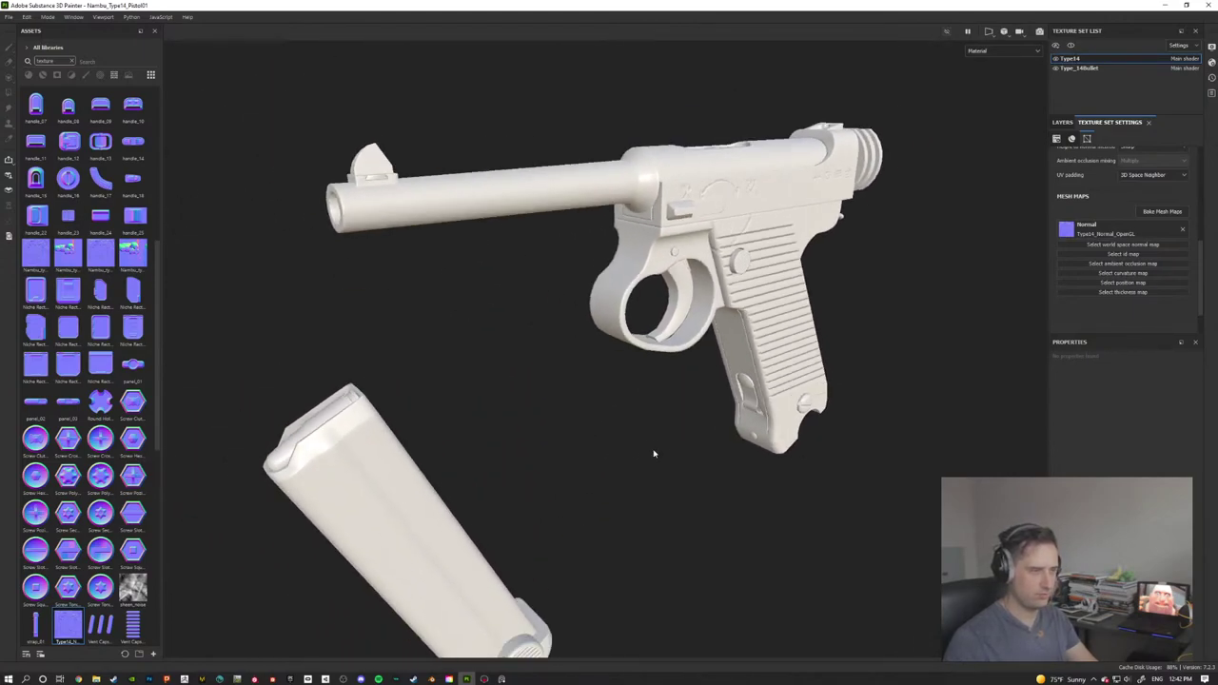
Step: Exclude the ID map from the bake and bake the remaining selected mesh maps for Type14
left_click(1163, 211)
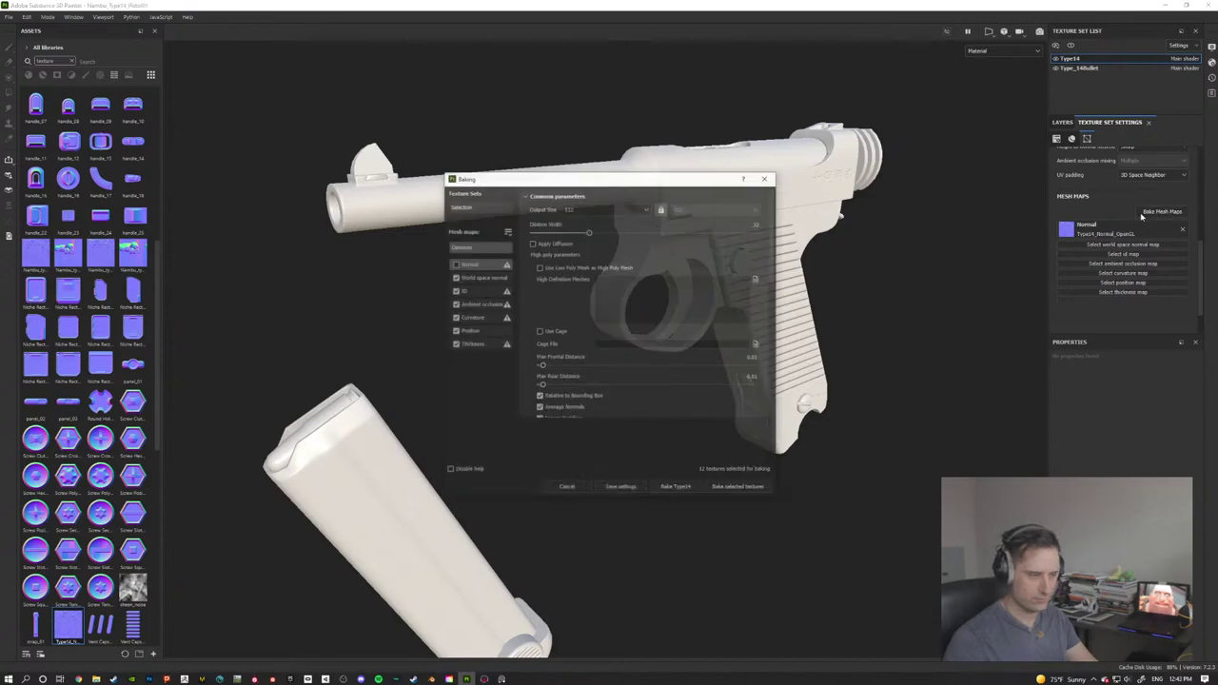
left_click(478, 305)
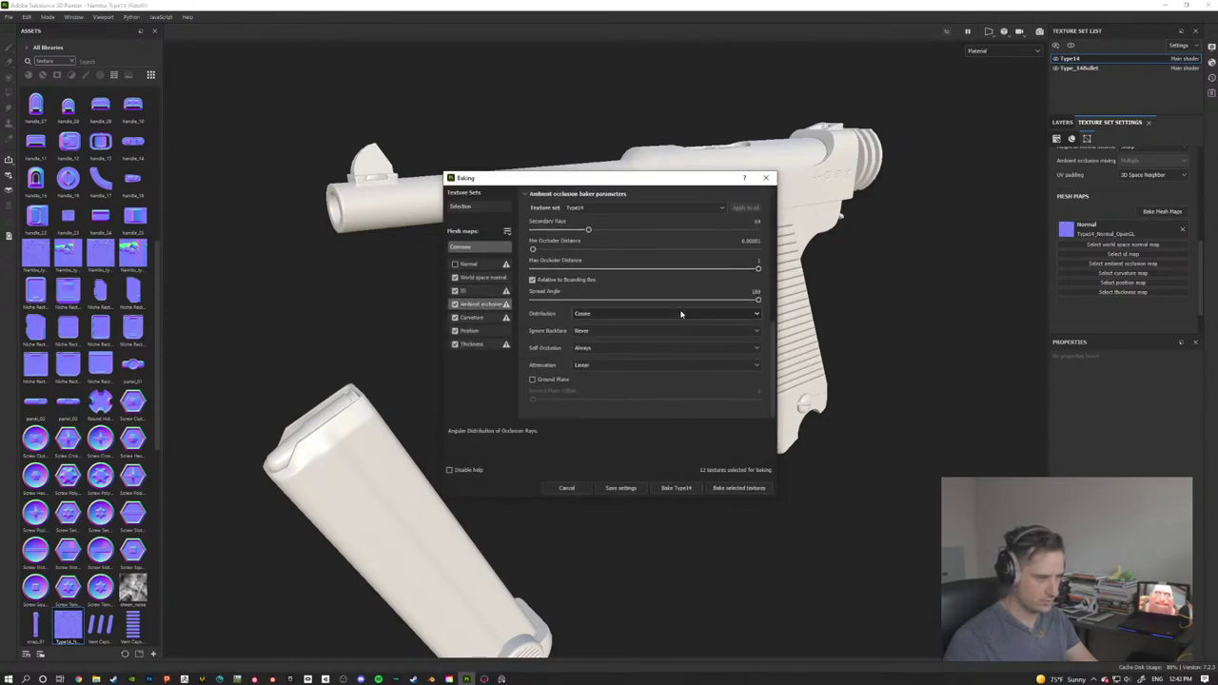
left_click(474, 277)
left_click(481, 291)
left_click(476, 277)
left_click(484, 291)
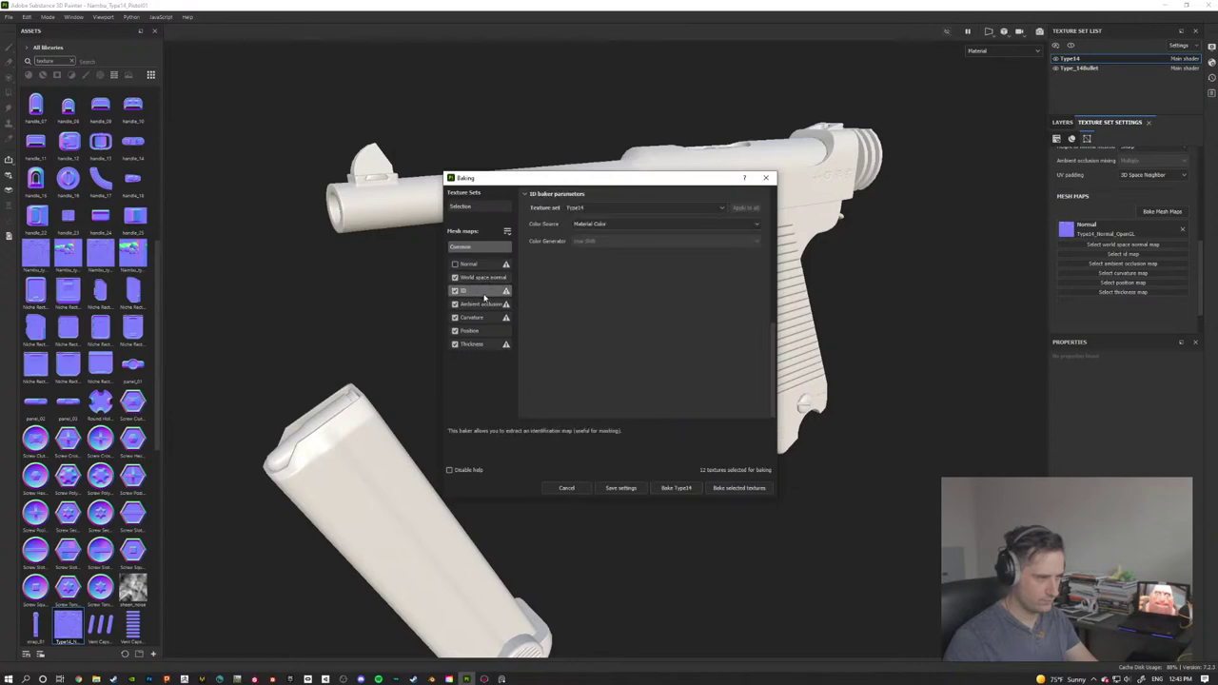
left_click(479, 304)
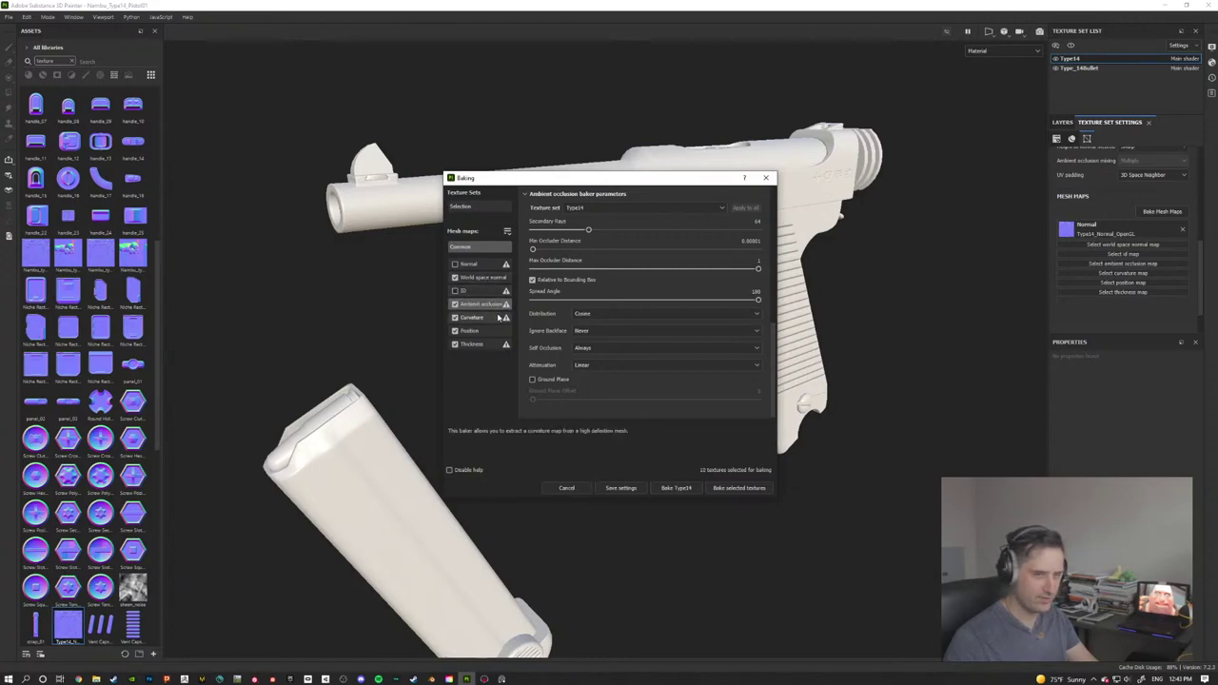
left_click(678, 489)
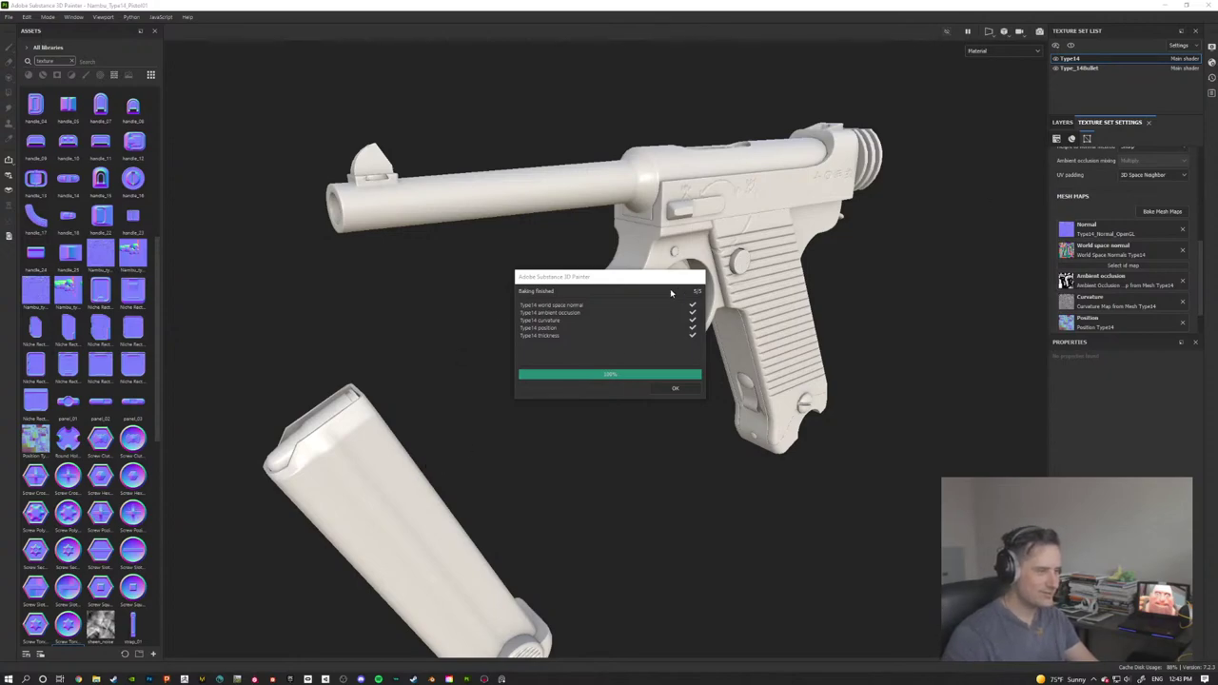
left_click(675, 389)
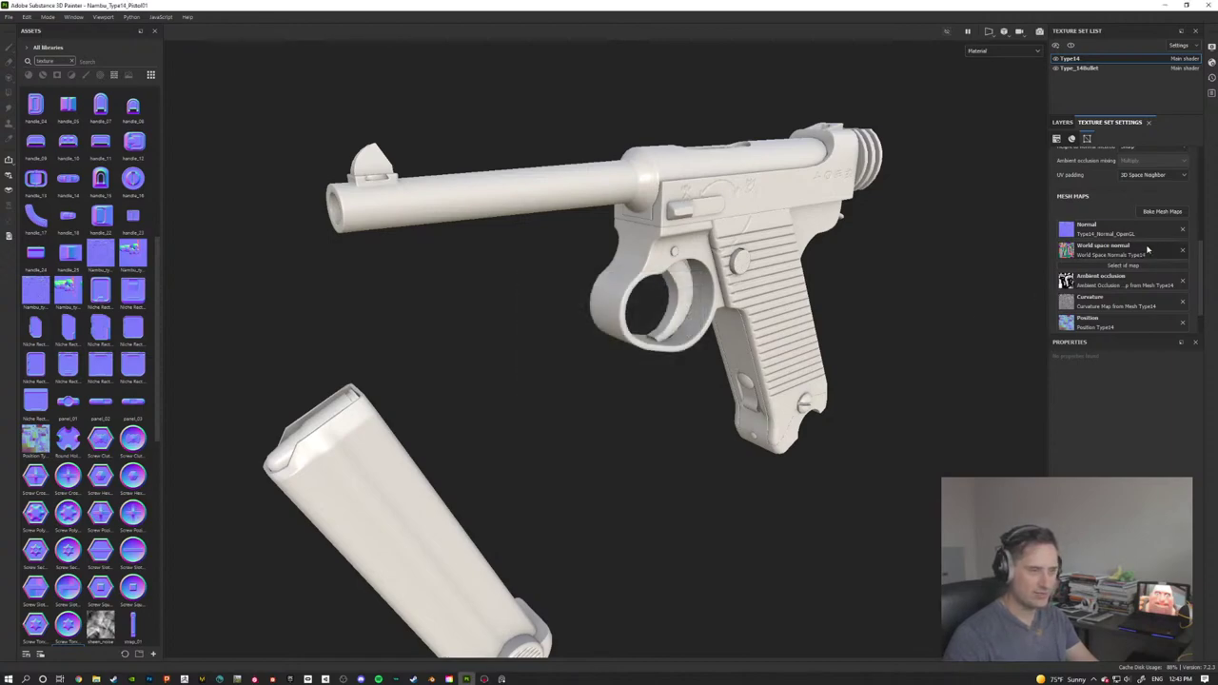
Step: Set the bake output size to 4096 and bake the Type14 mesh maps again
left_click(1156, 212)
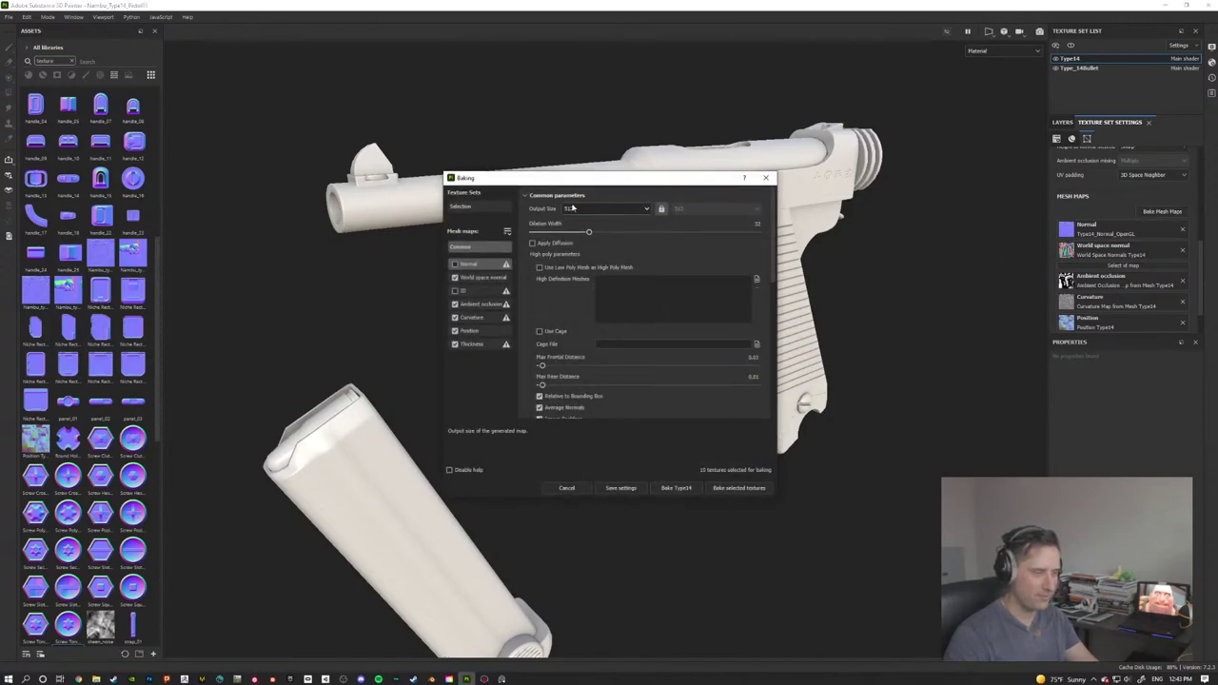
left_click(609, 209)
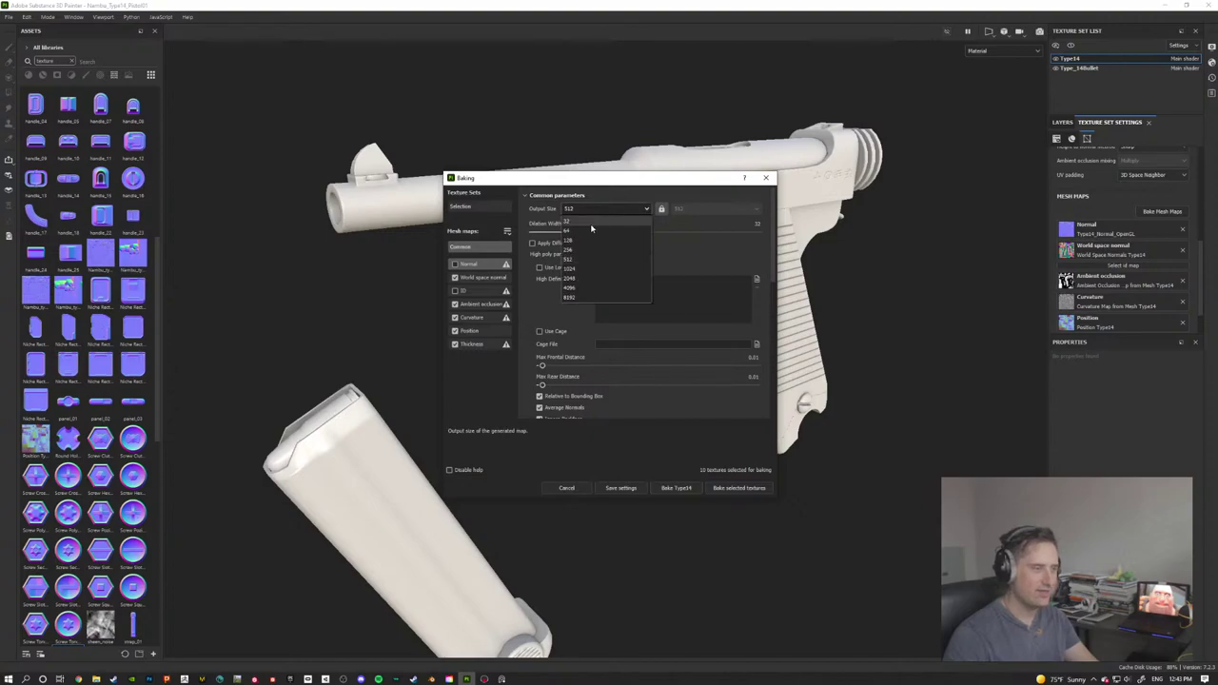
left_click(571, 288)
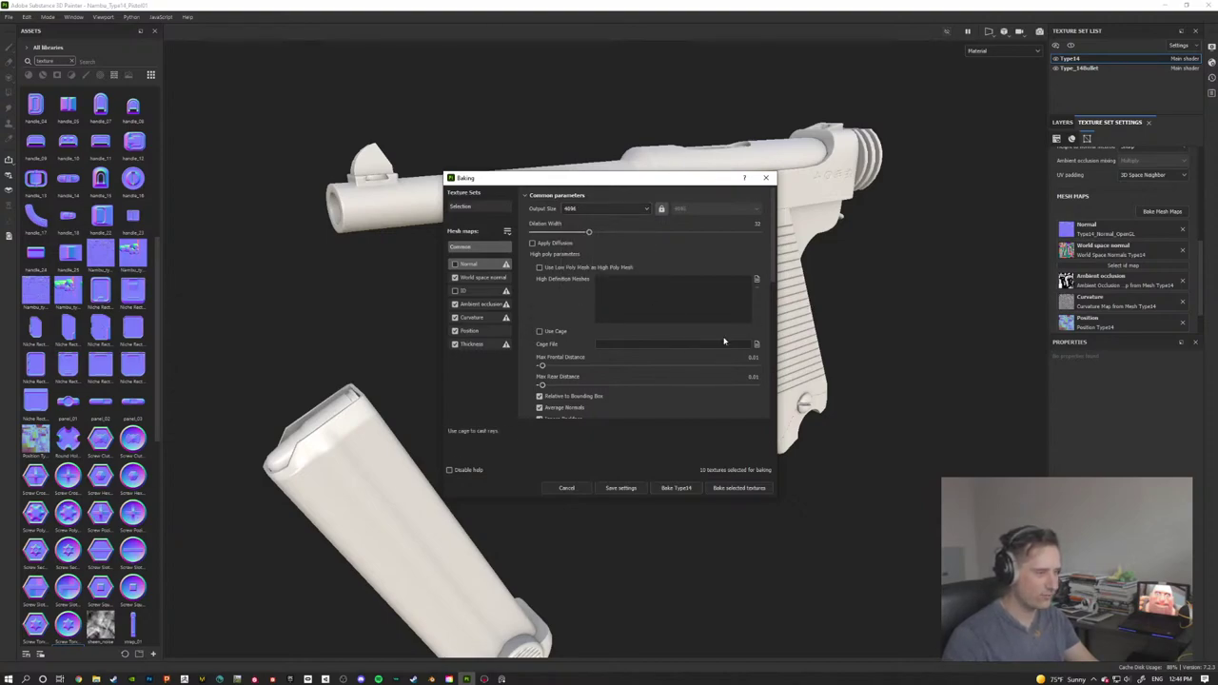
left_click(675, 488)
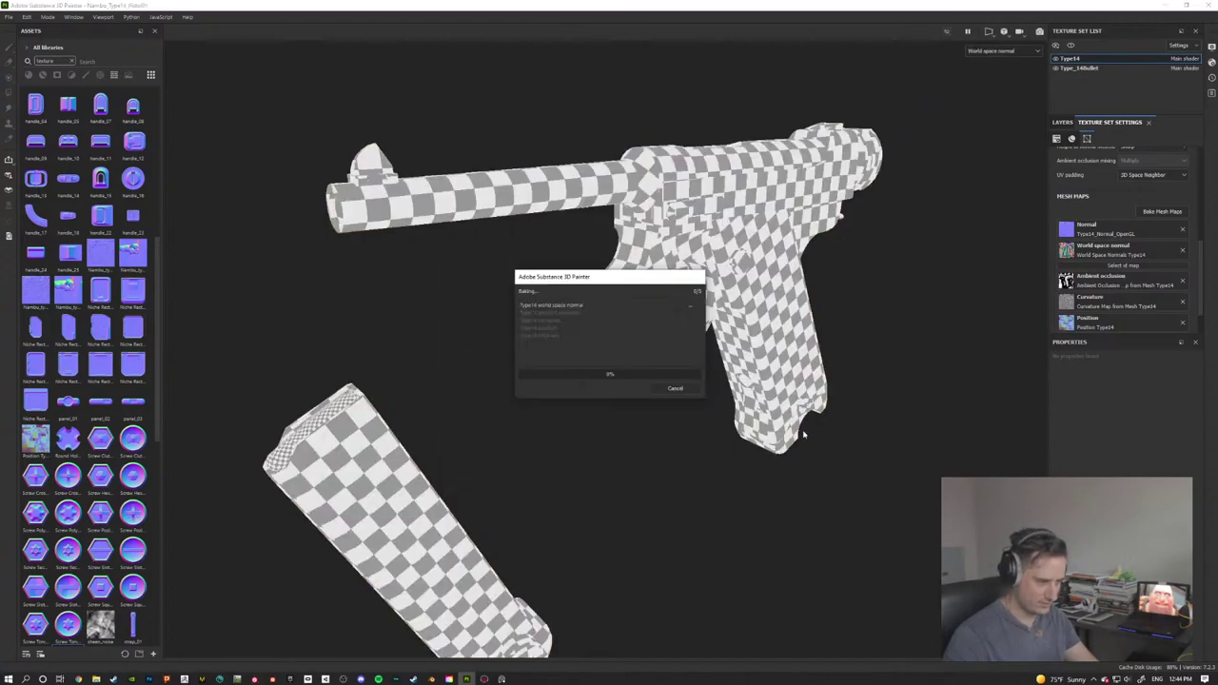
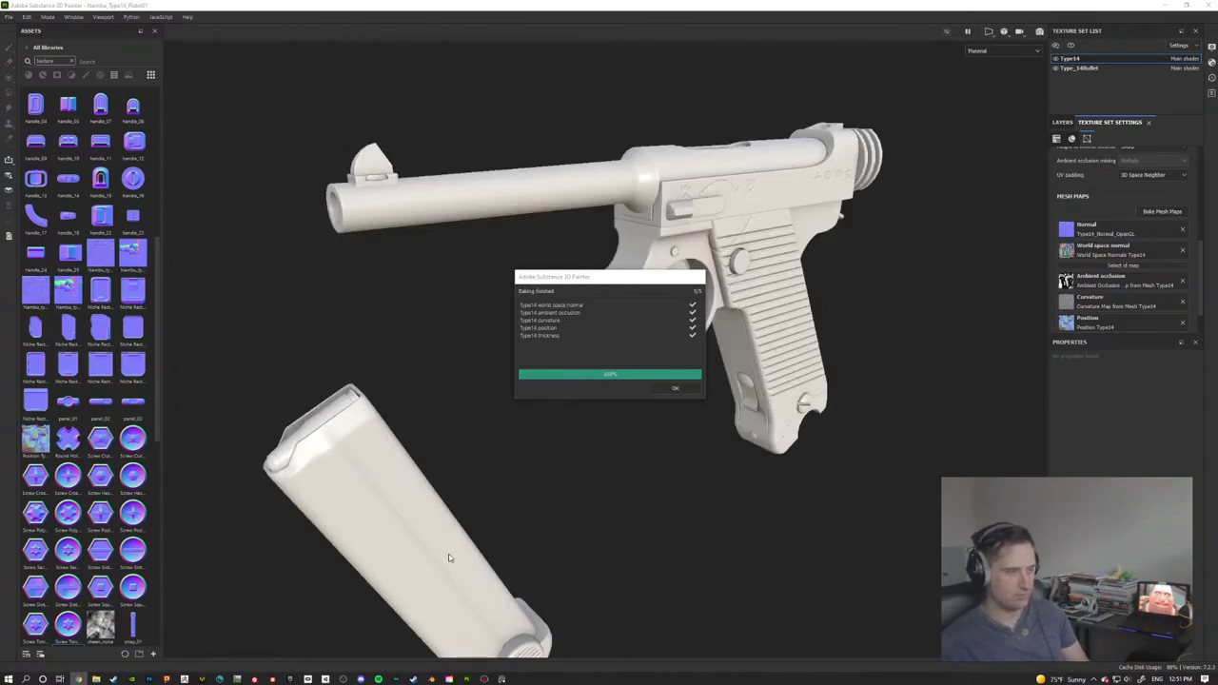
left_click(671, 390)
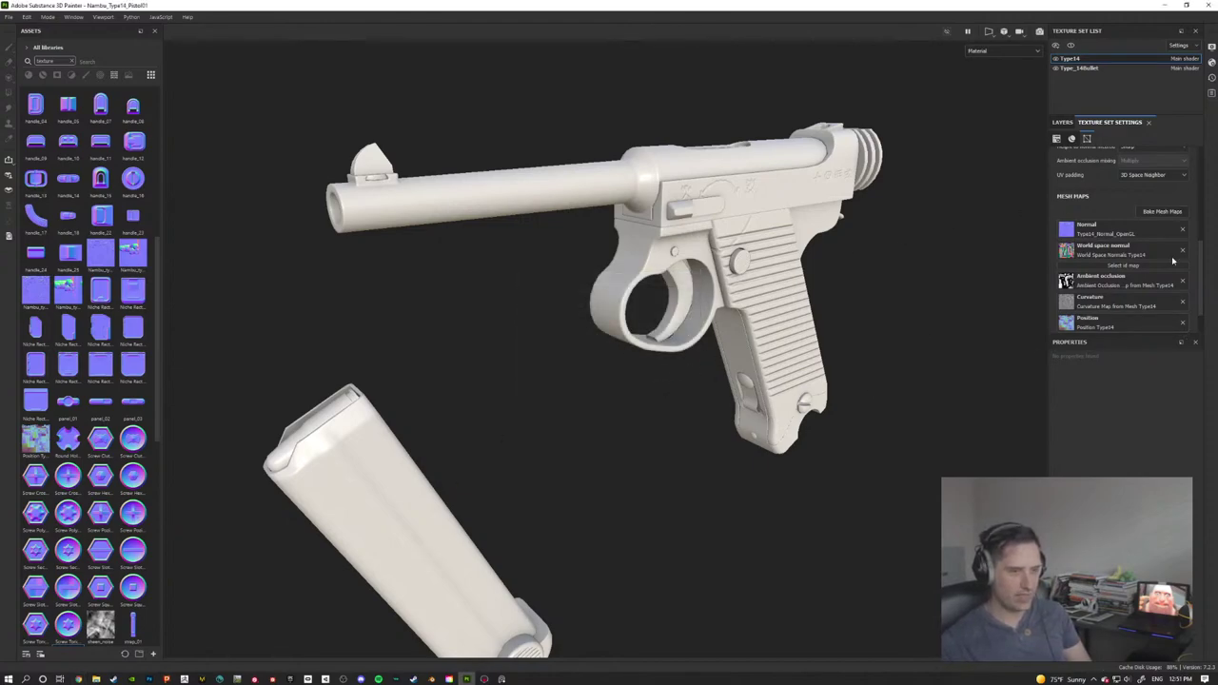
Step: Review the list of baked mesh maps and examine the pistol, magazine and bullet from several angles
scroll(1159, 314, "up", 2)
scroll(1159, 307, "down", 2)
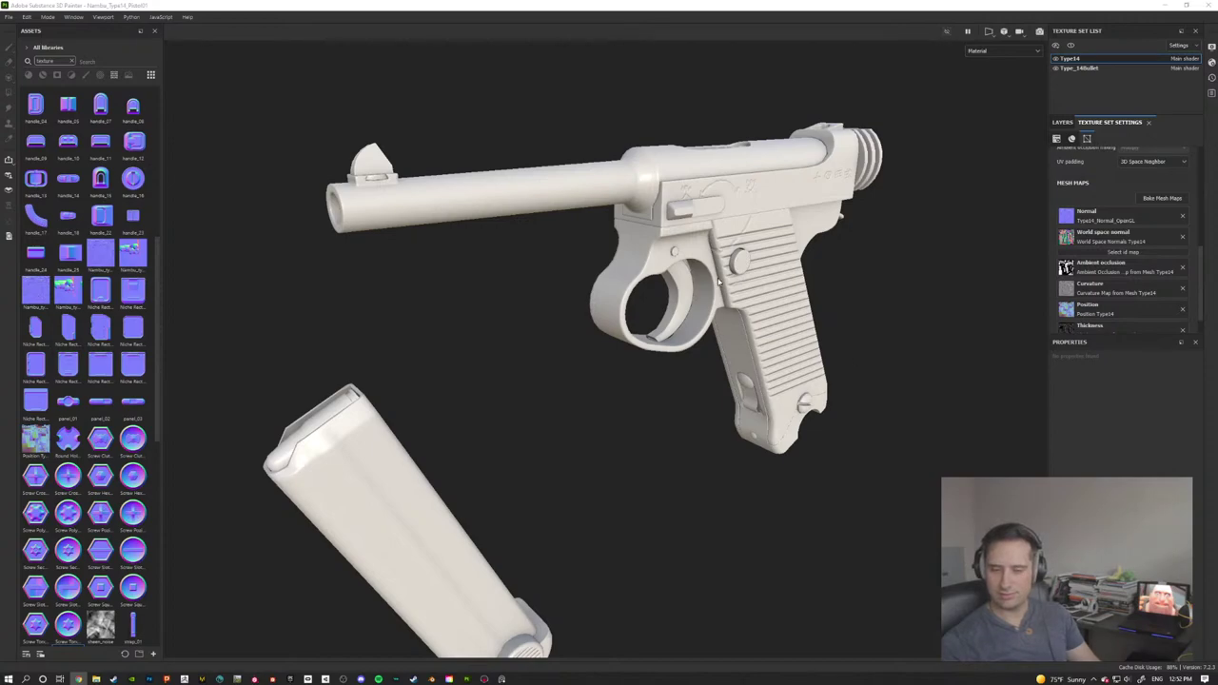
left_click_drag(651, 267, 419, 266, "alt")
scroll(565, 311, "down", 3)
left_click_drag(566, 310, 733, 303, "alt")
middle_click_drag(733, 303, 769, 318, "alt")
left_click_drag(769, 318, 683, 326, "alt")
middle_click_drag(682, 326, 714, 283, "alt")
left_click_drag(714, 283, 951, 181, "alt")
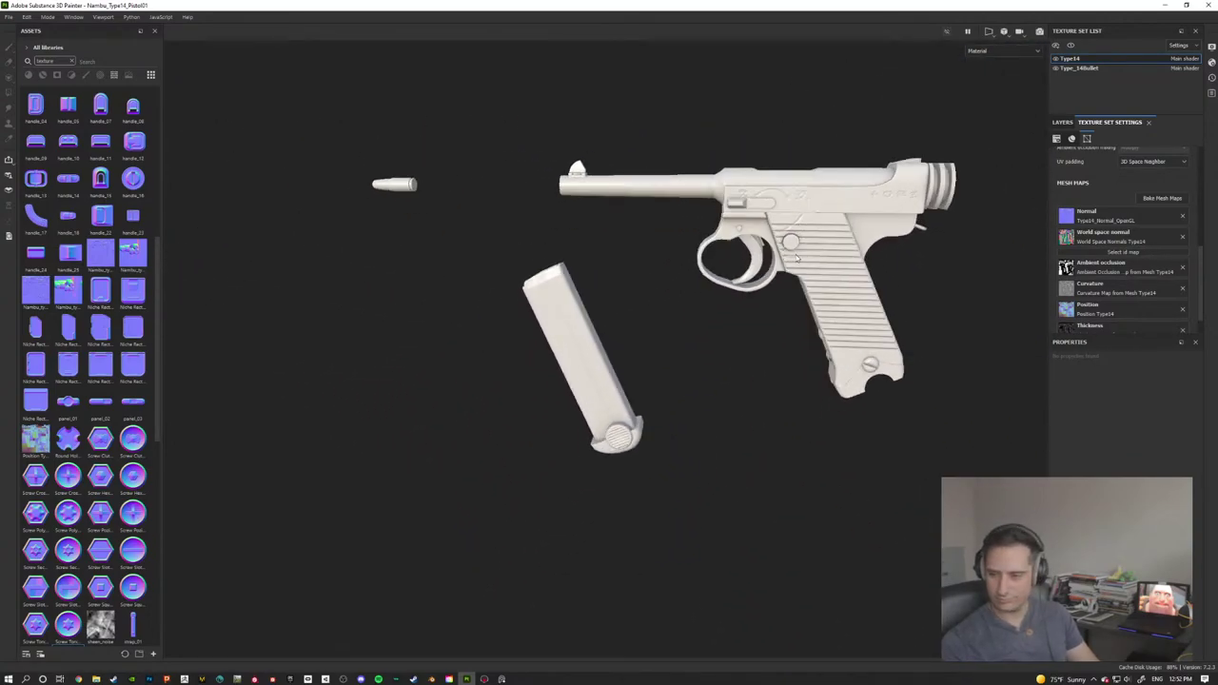
middle_click_drag(951, 181, 807, 232, "alt")
Step: Add a fill layer above the Height folder in the Type14 layer stack
left_click(1062, 122)
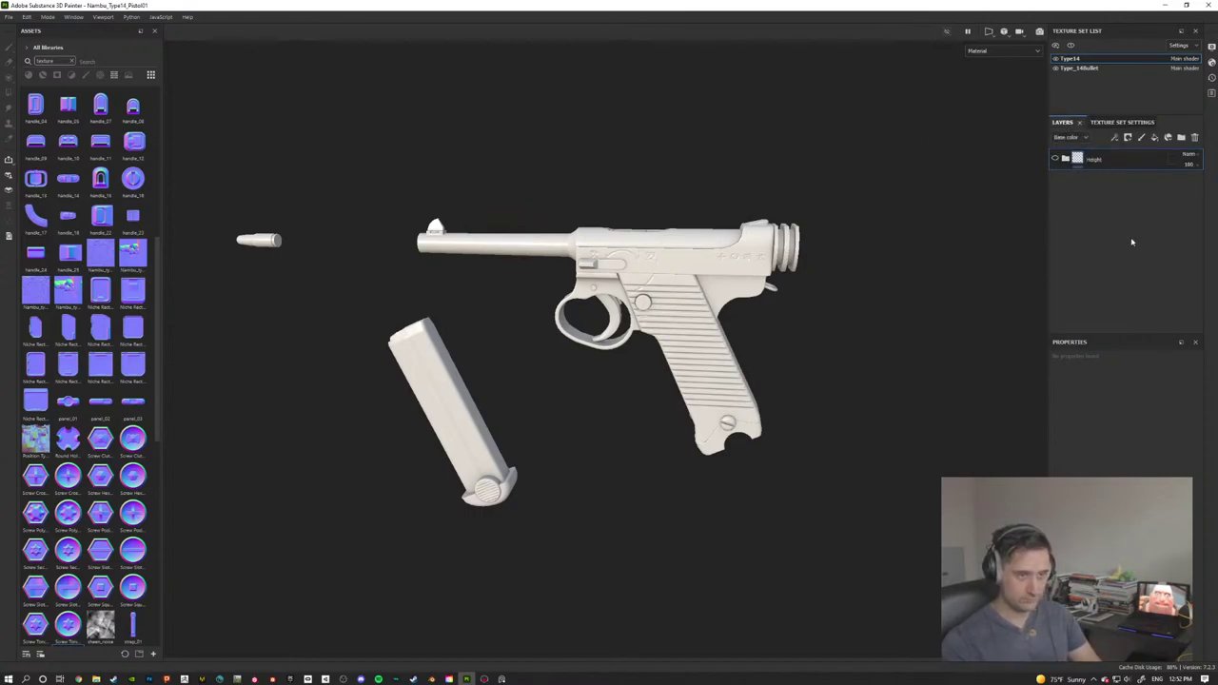
left_click(1155, 137)
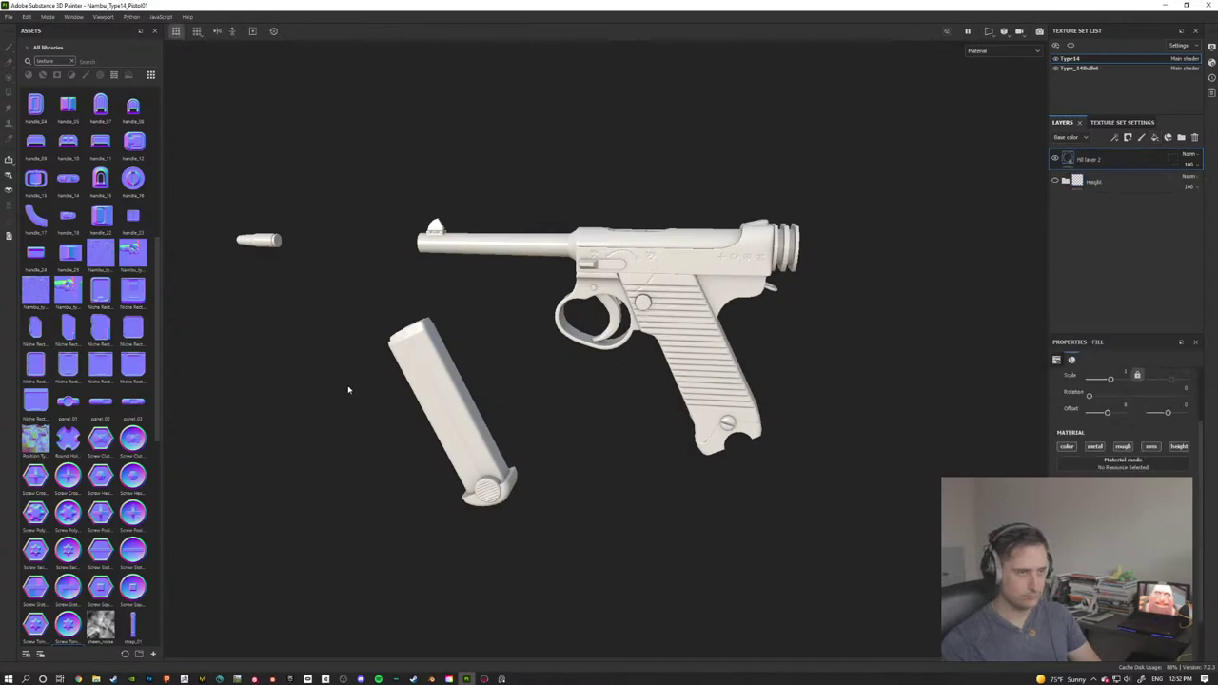
mouse_move(811, 376)
left_mouse_down("alt")
mouse_move(797, 361)
mouse_move(802, 333)
mouse_move(811, 358)
left_mouse_up("alt")
scroll(592, 325, "up", 3)
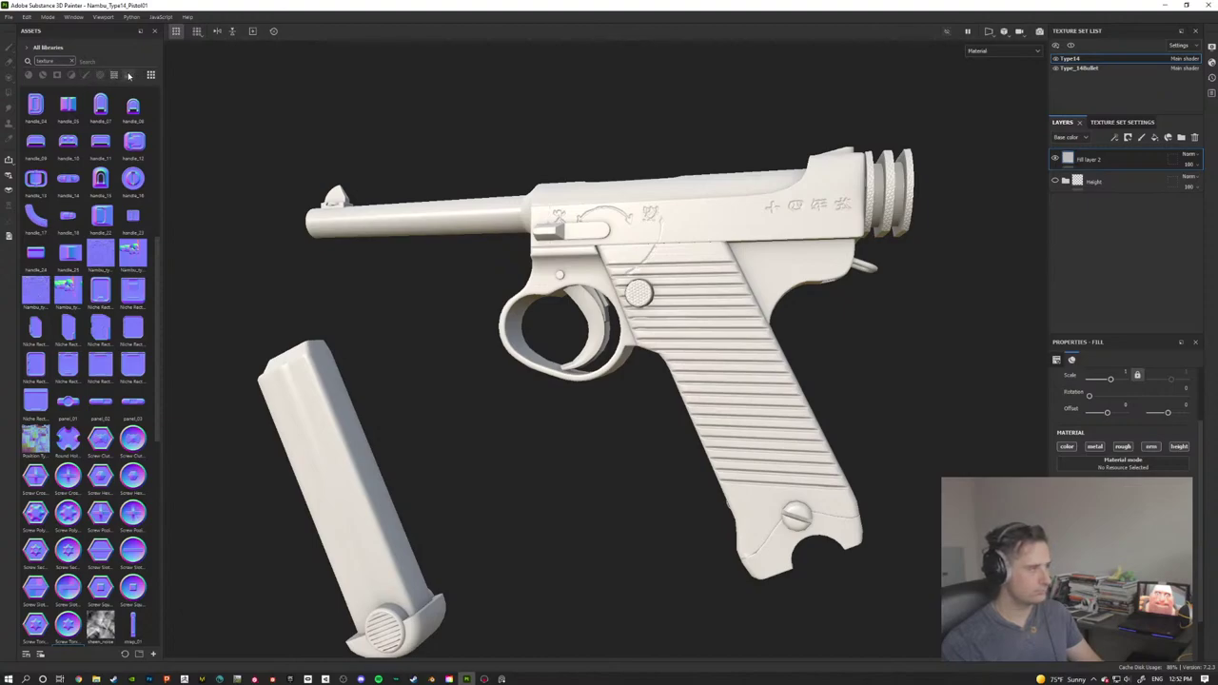
Step: Clear the texture search filter from the asset library and browse its material assets down to the steel materials
left_click(129, 75)
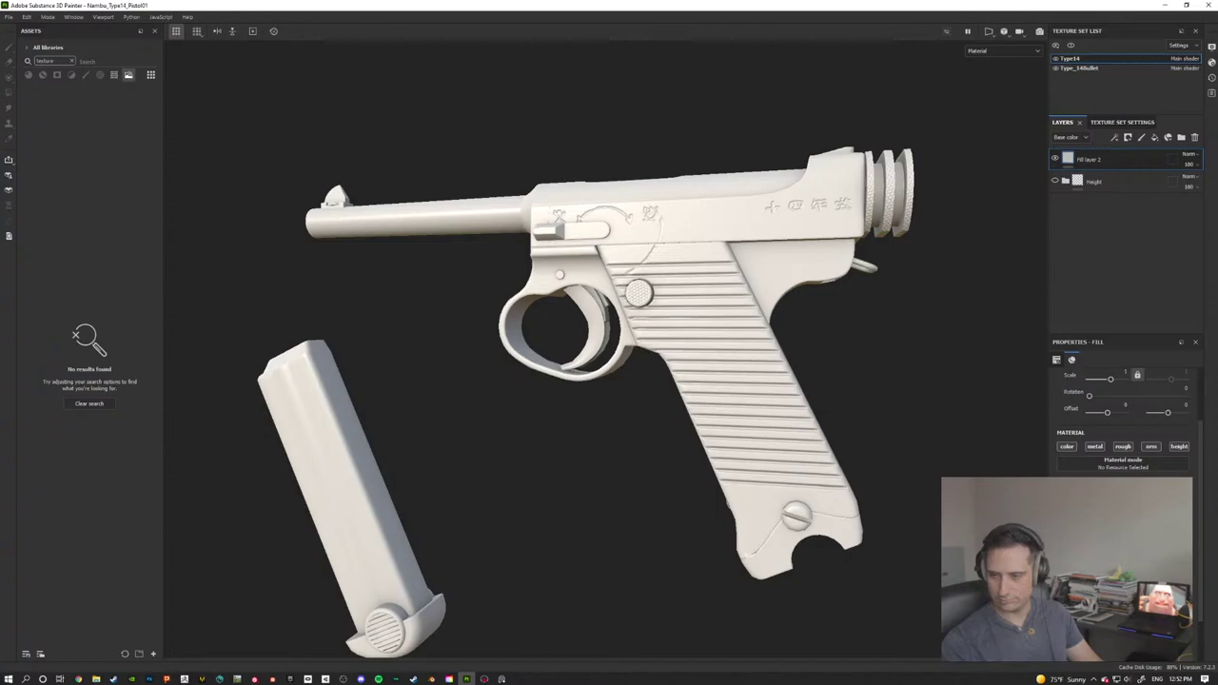
key("alt+Tab")
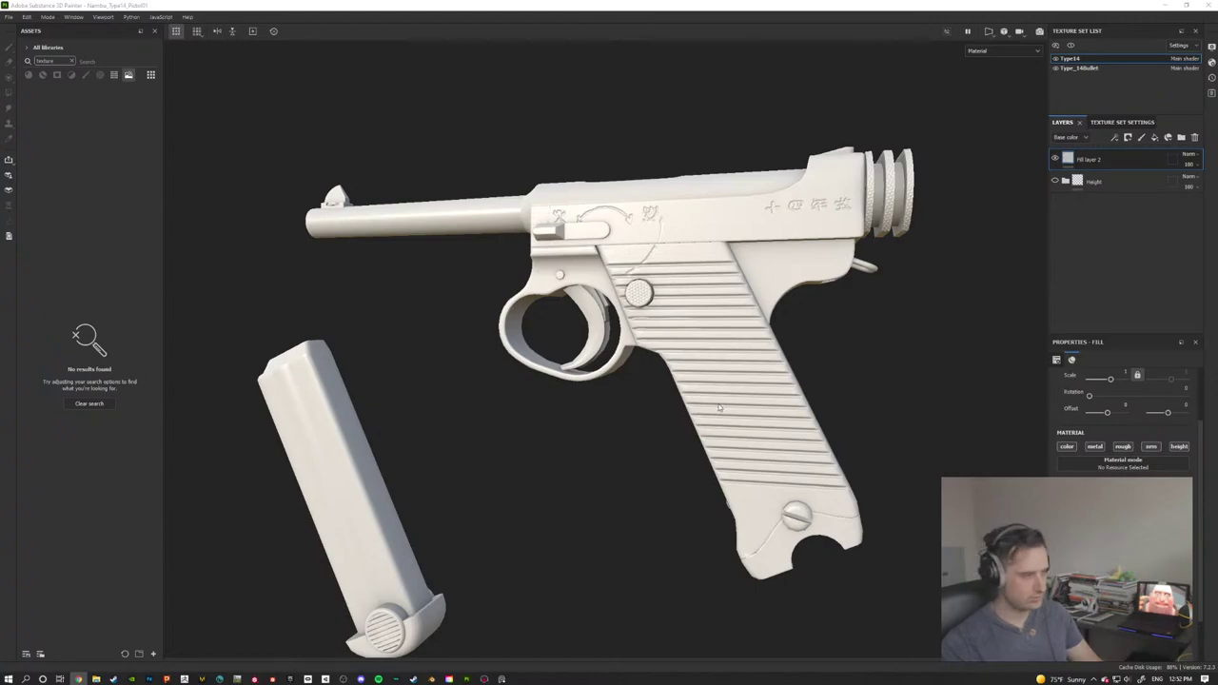
left_click_drag(549, 427, 524, 463, "alt")
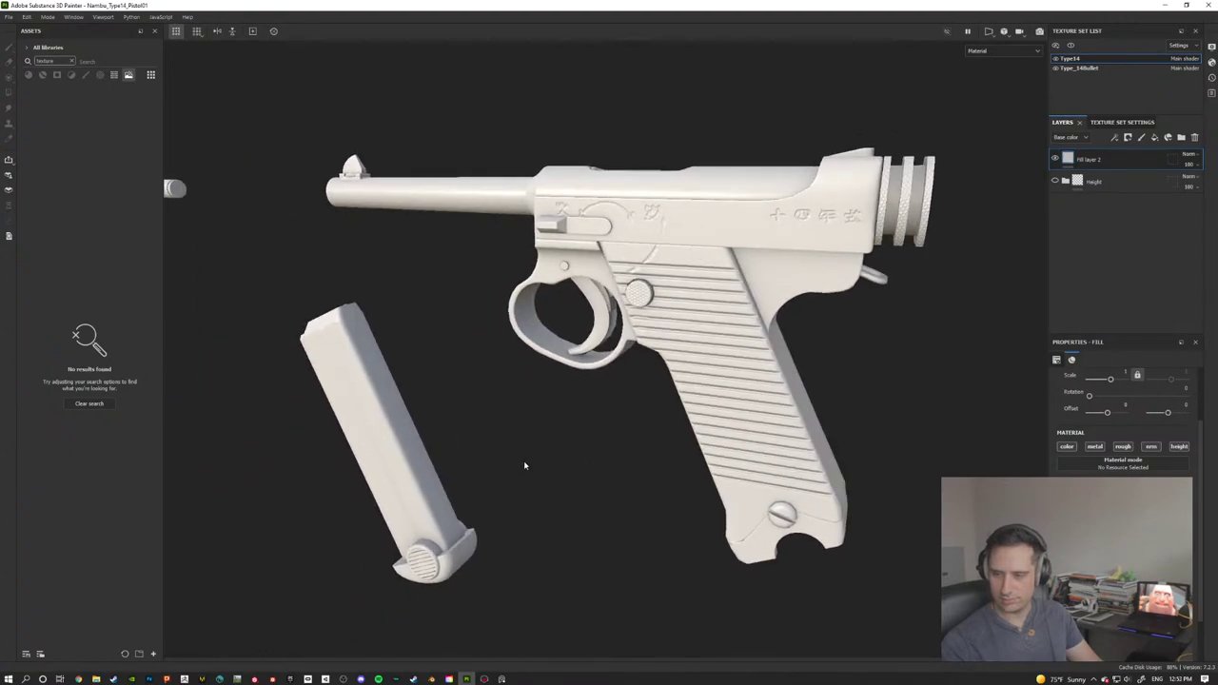
middle_click_drag(524, 462, 665, 411, "alt")
left_click_drag(665, 411, 622, 413, "alt")
left_click(113, 75)
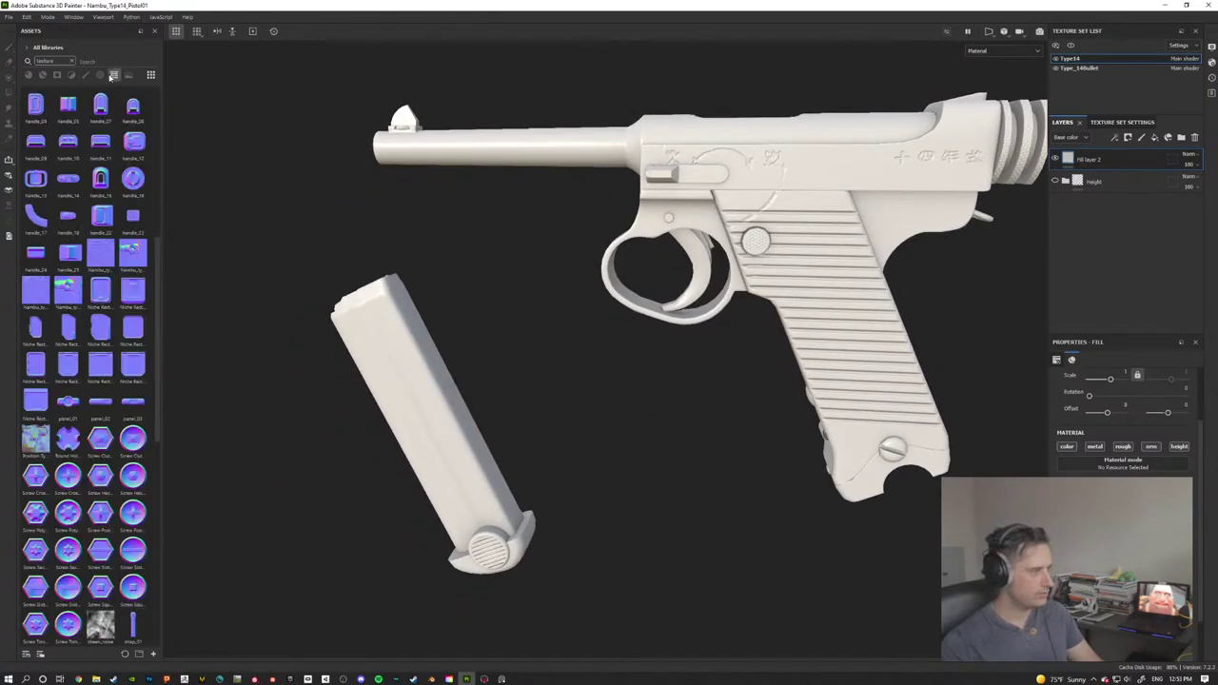
left_click(100, 75)
left_click(85, 75)
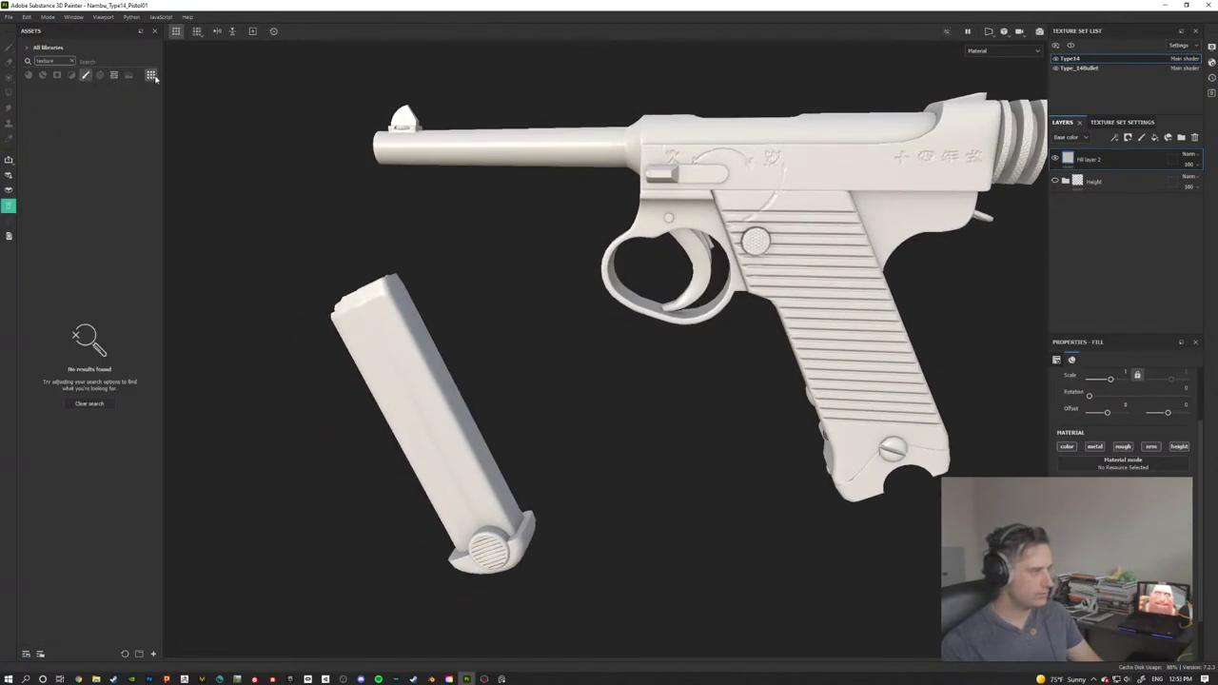
left_click(71, 75)
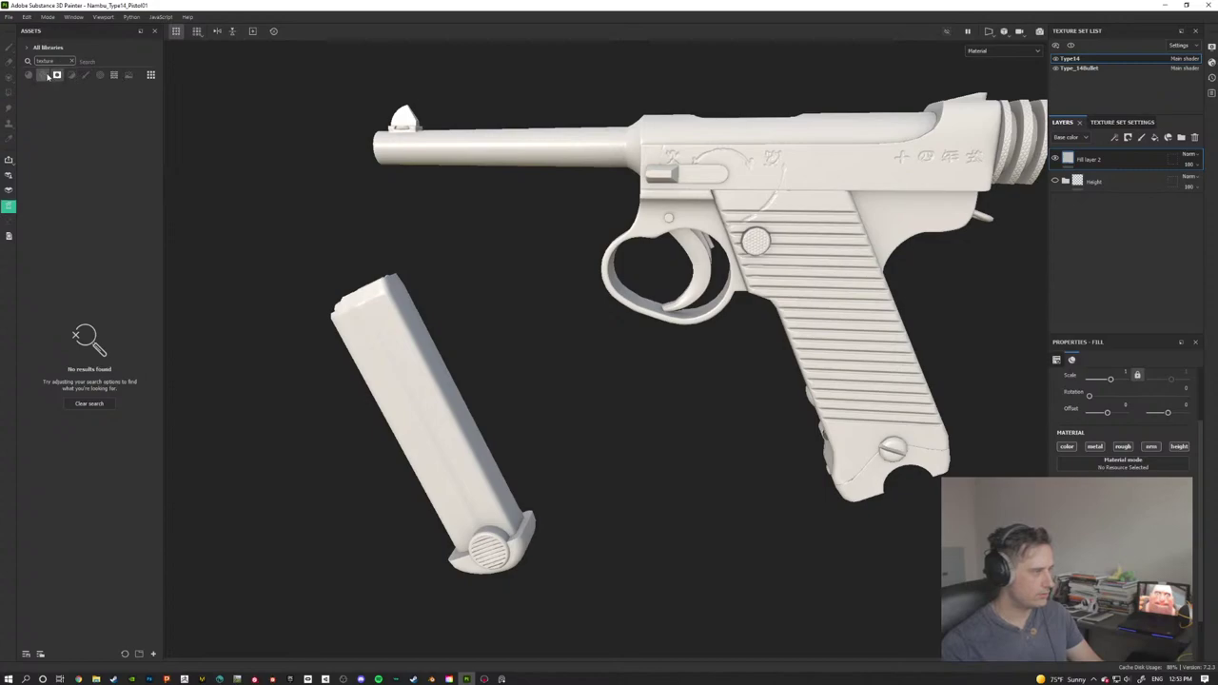
left_click(27, 75)
left_click(89, 404)
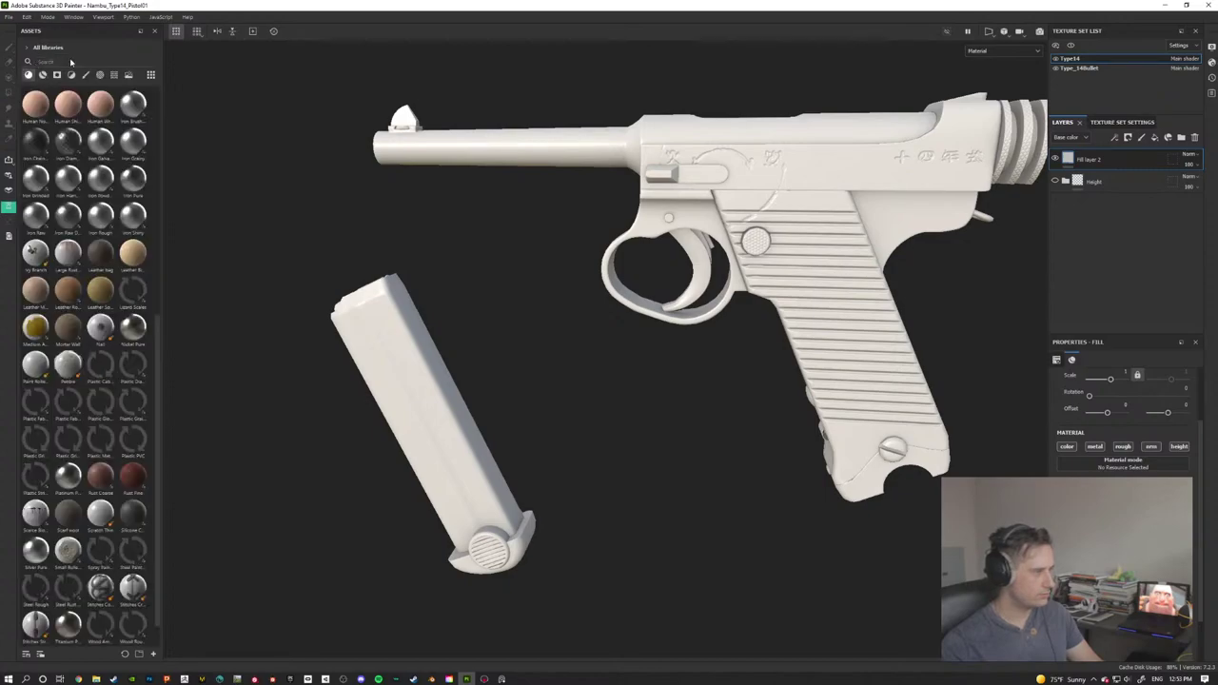
scroll(44, 392, "down", 1)
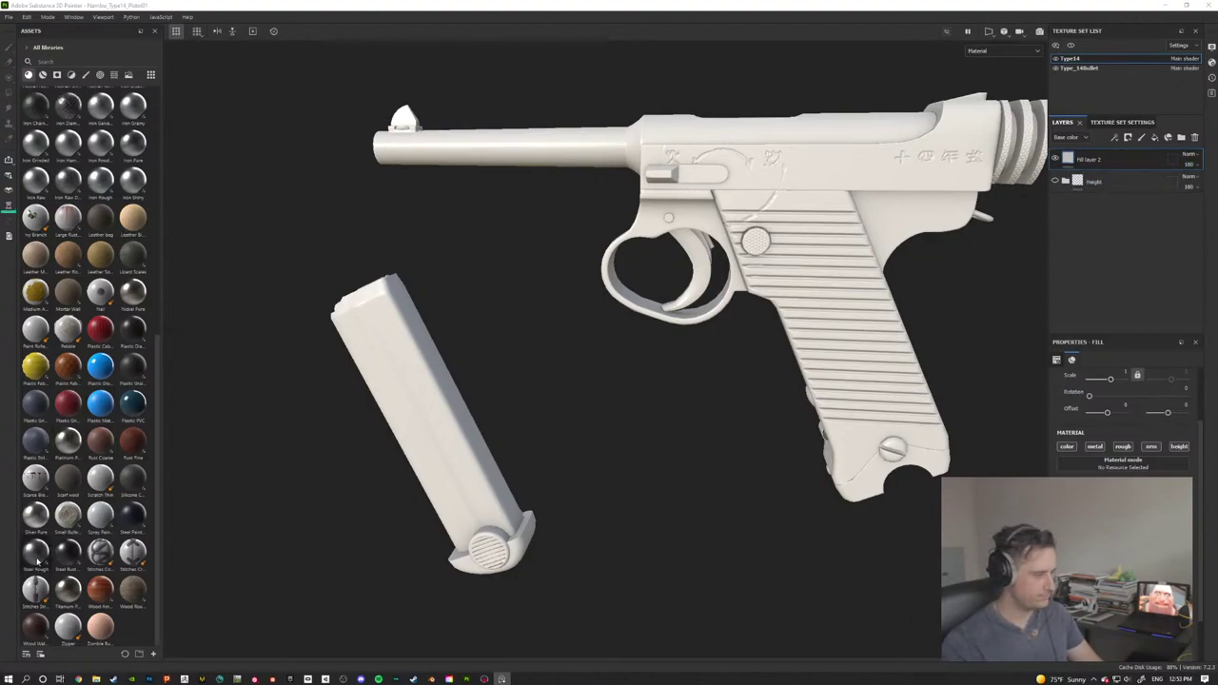
Step: Add the Steel Rough material as a new layer above the fill layer and inspect it on the pistol
left_click_drag(35, 552, 1081, 159)
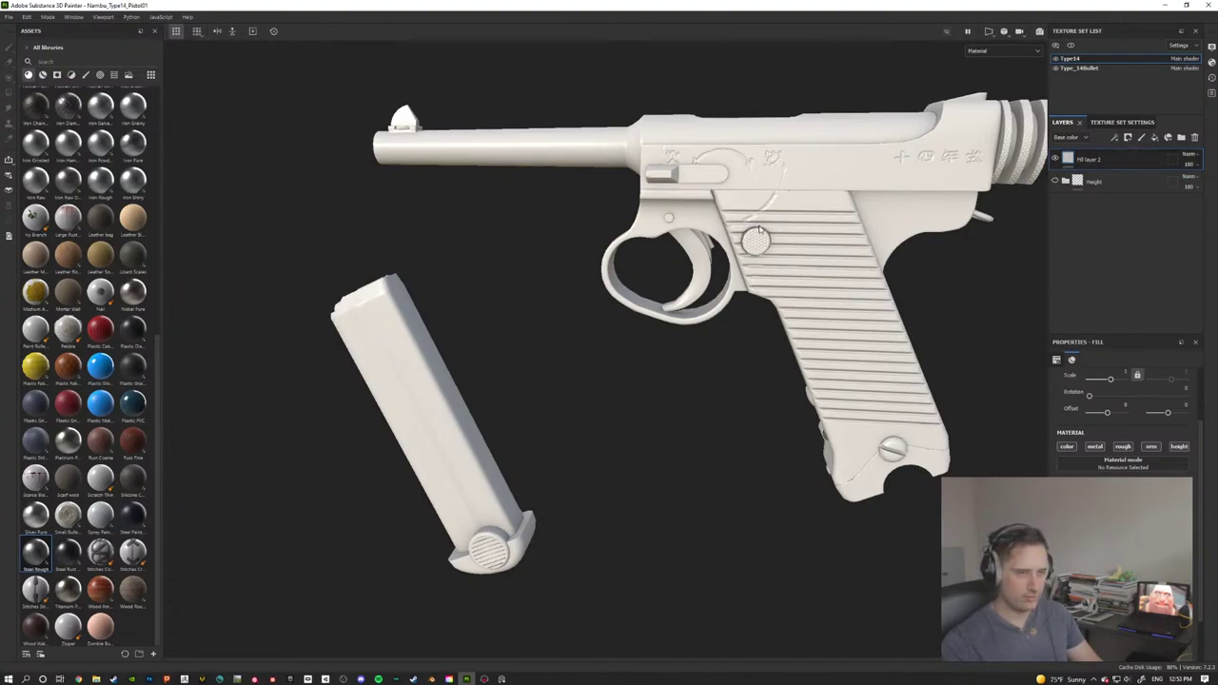
mouse_move(667, 217)
left_mouse_down("alt")
mouse_move(694, 224)
mouse_move(671, 217)
left_mouse_up("alt")
left_click_drag(35, 554, 1110, 249)
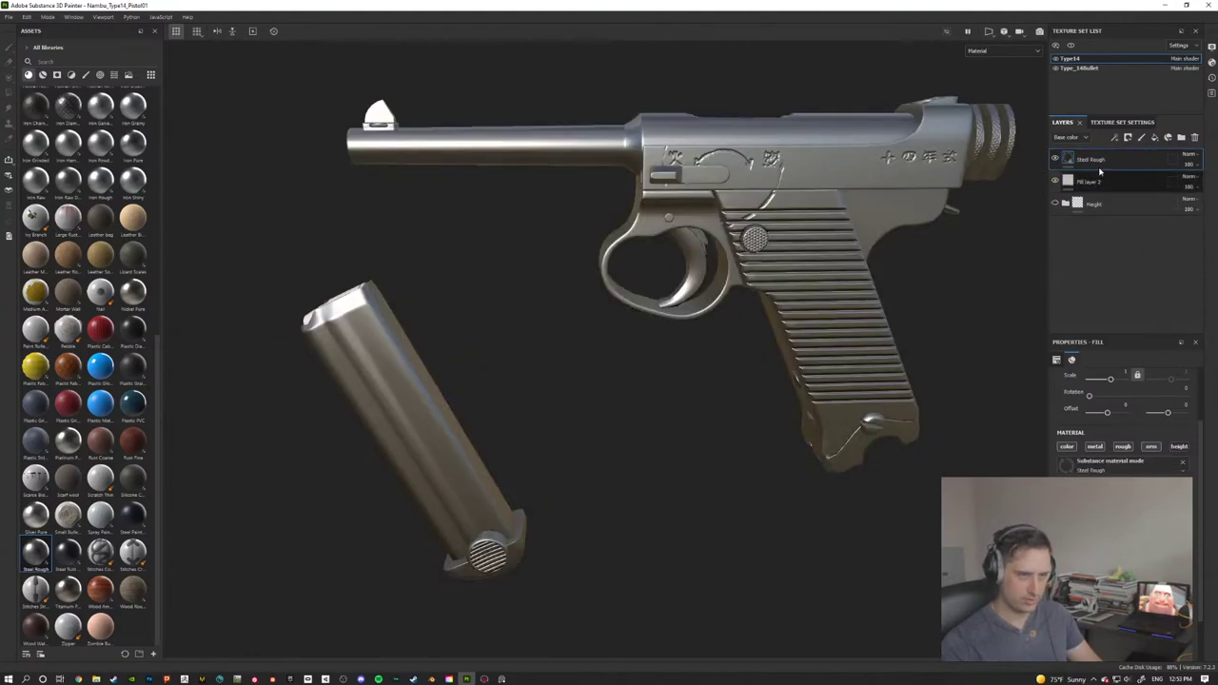
left_click_drag(734, 293, 408, 396, "alt")
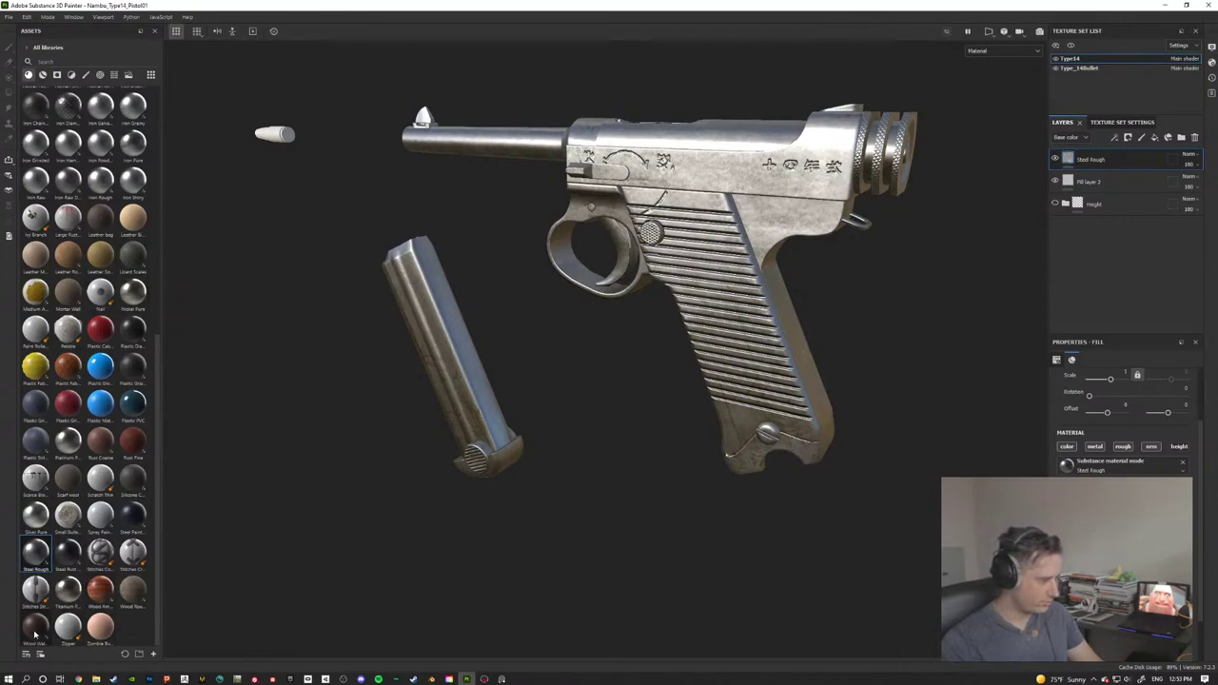
mouse_move(32, 632)
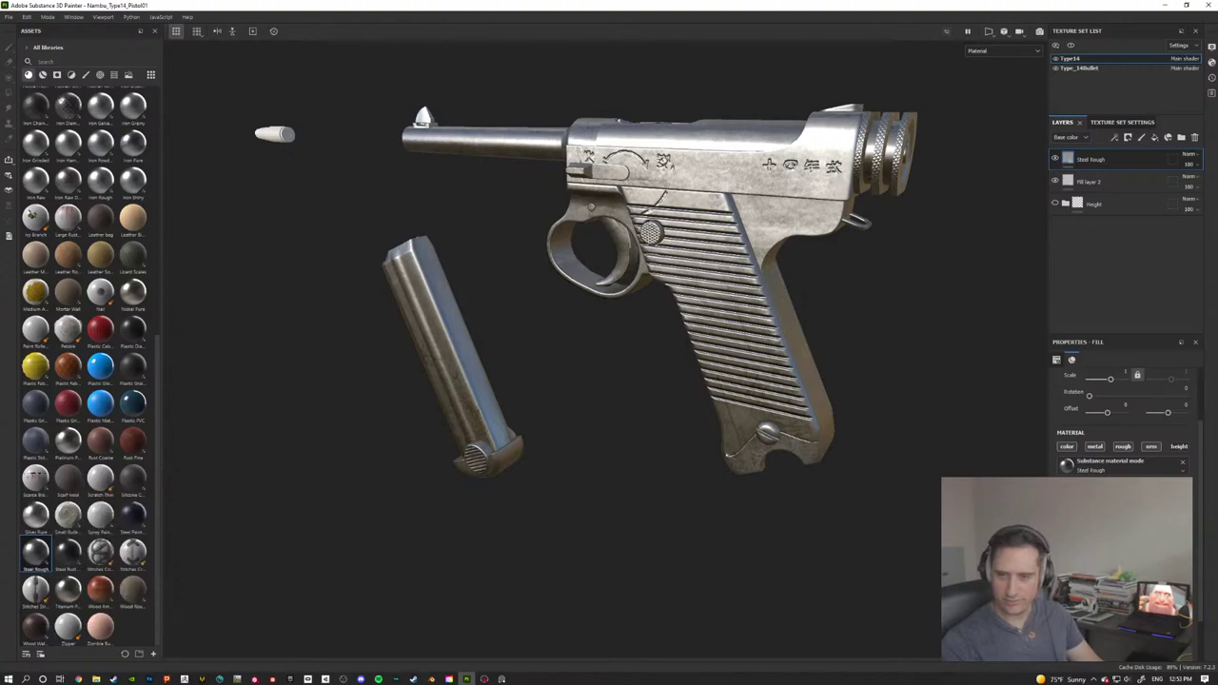
key("alt+Tab")
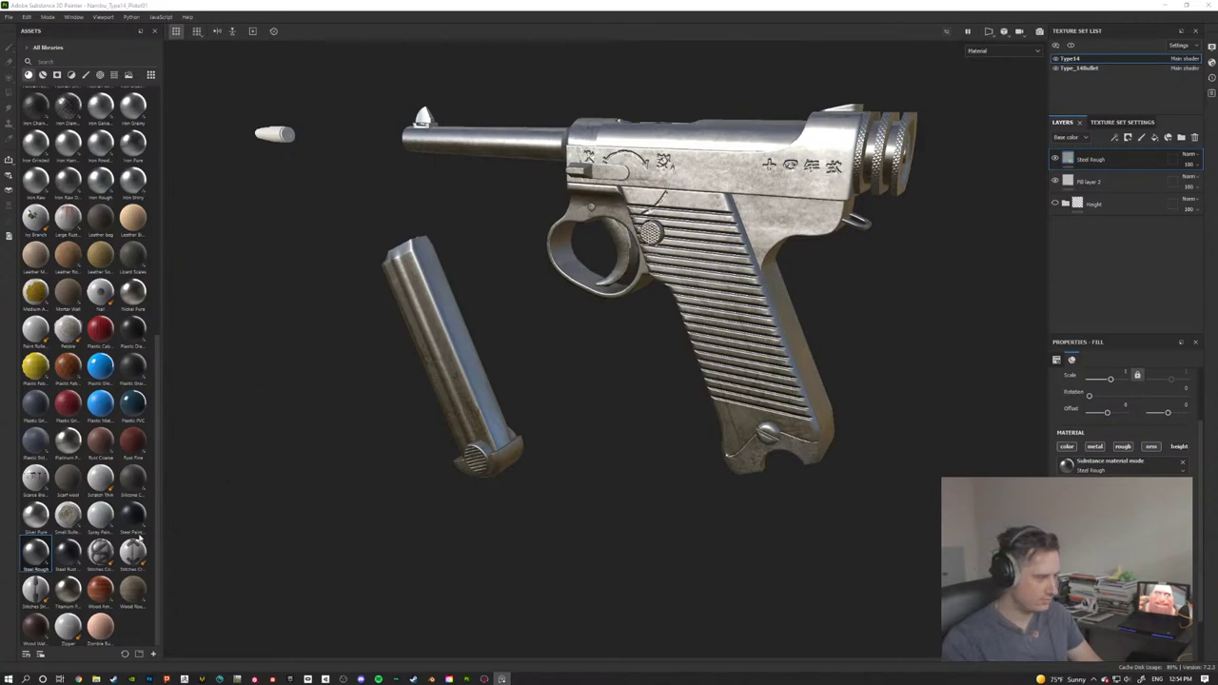
left_click(100, 594)
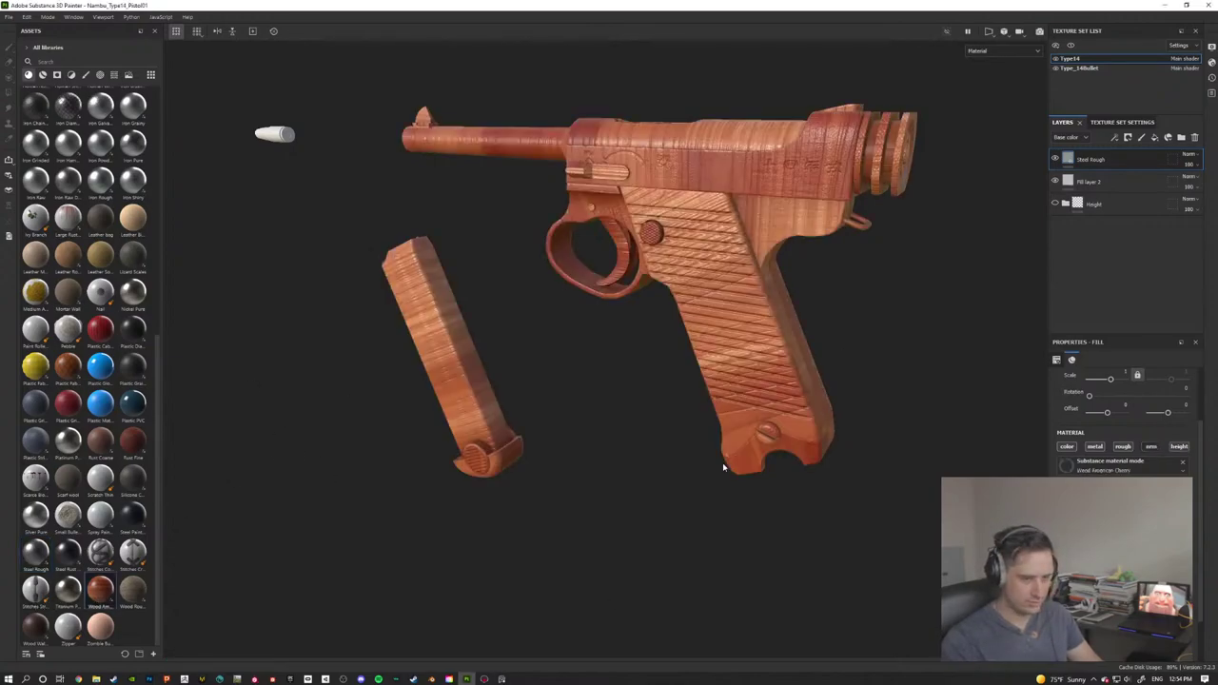
key("ctrl+z")
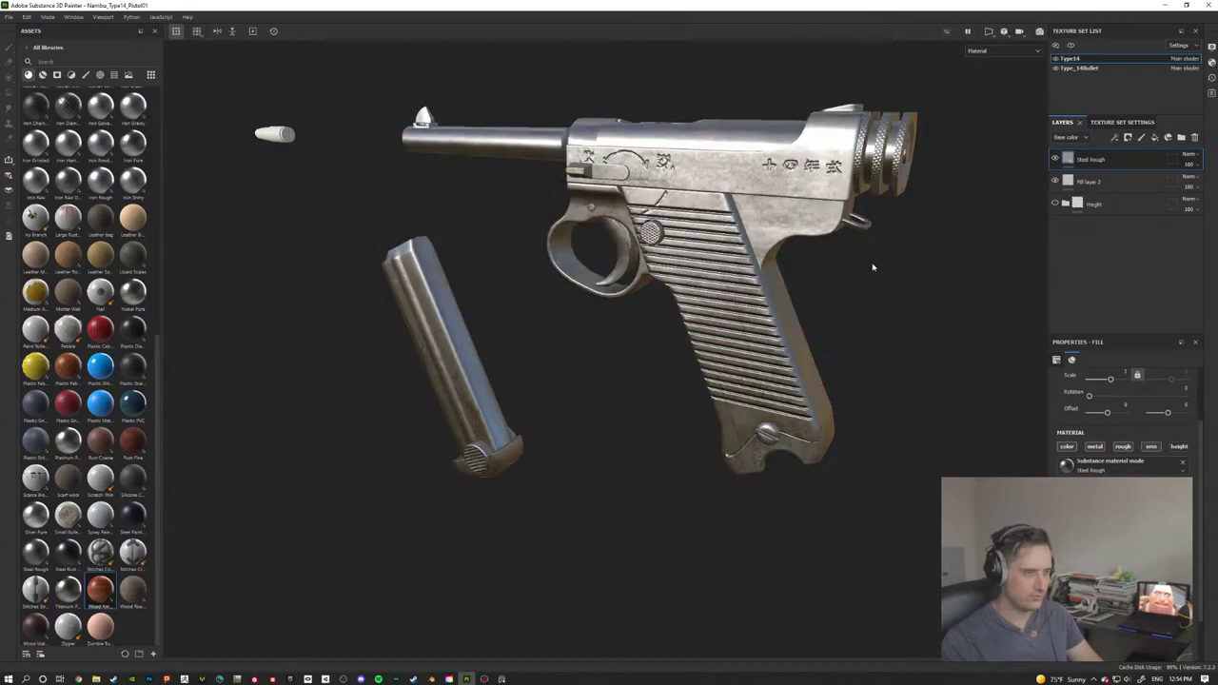
Step: Add the Wood American Cherry material as a new layer above Steel Rough and give it a black mask
left_click_drag(103, 592, 1121, 158)
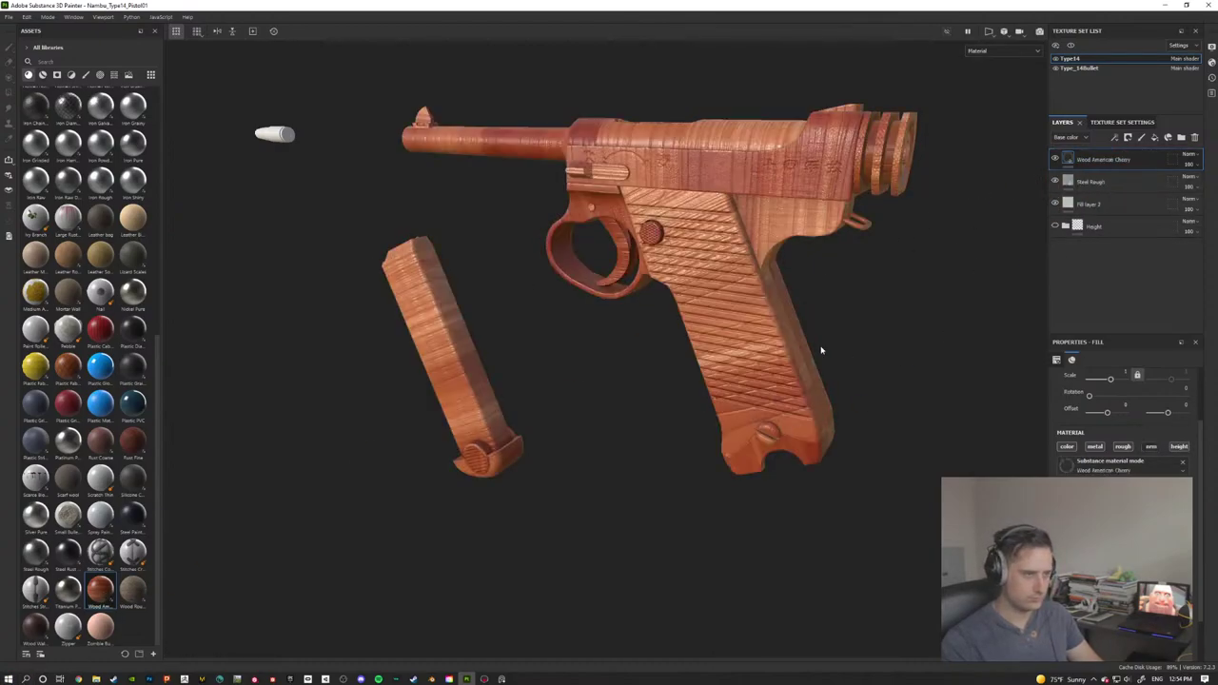
left_click_drag(821, 351, 752, 366, "alt")
scroll(826, 367, "up", 2)
right_click(1085, 159)
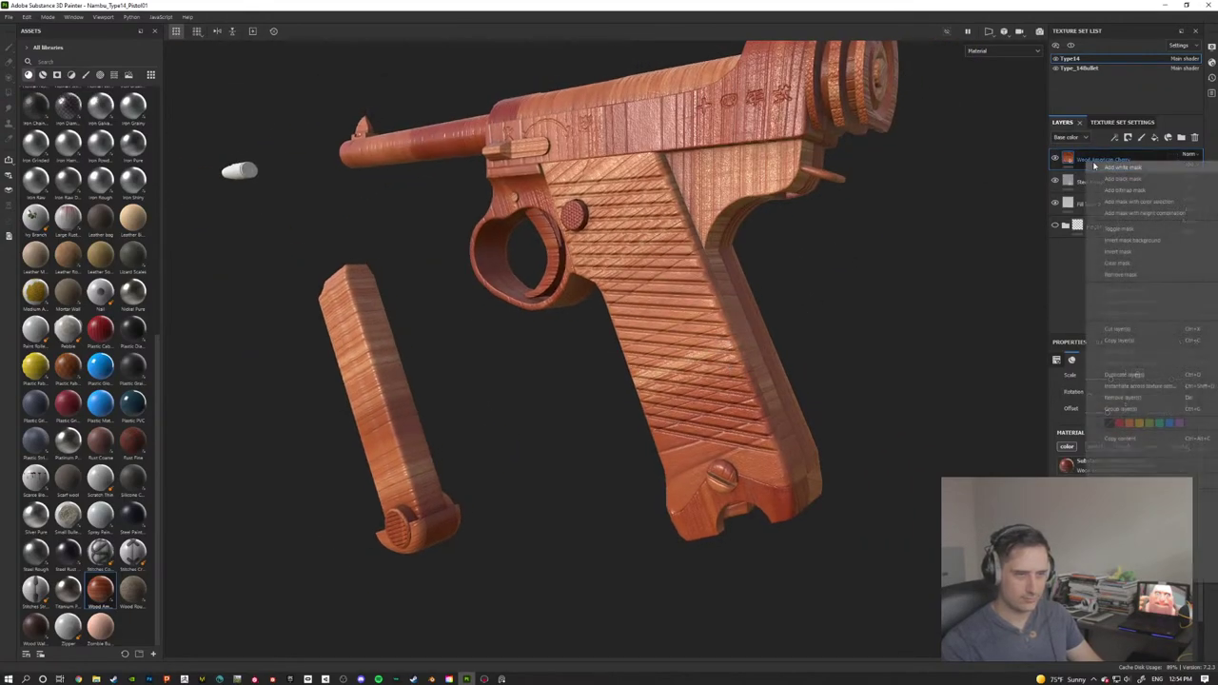
left_click(1134, 179)
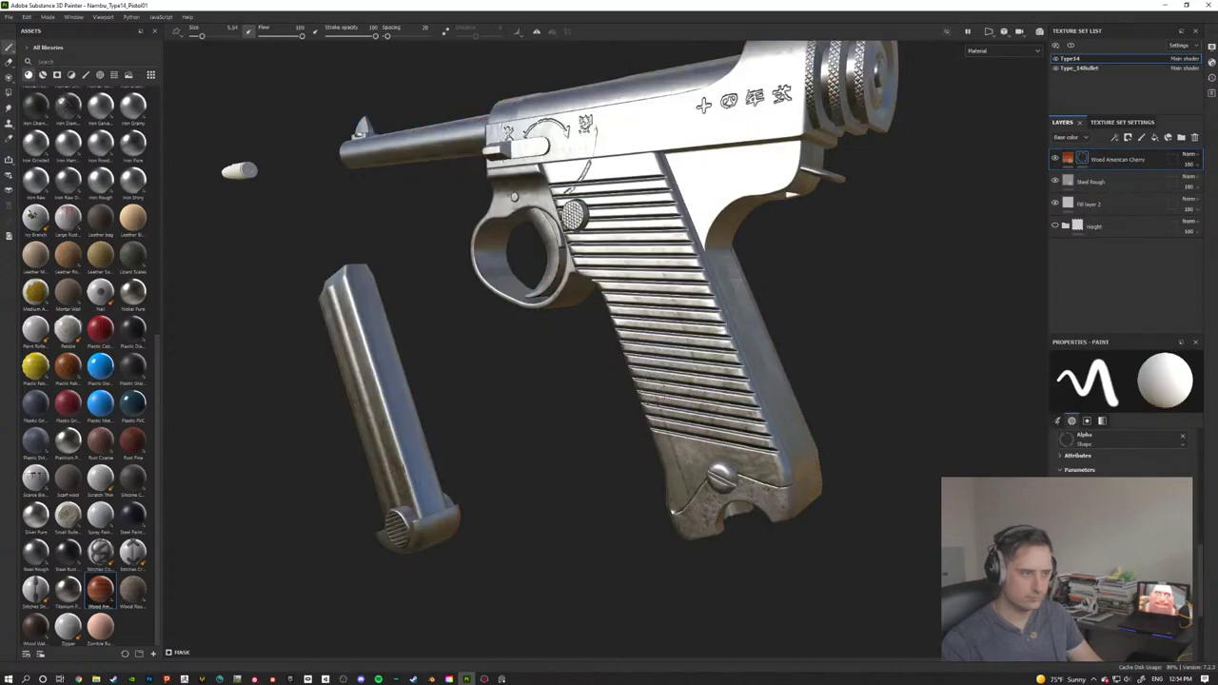
Step: Set up Polygon Fill on the Wood American Cherry mask with colour 1 and mesh fill mode
left_click_drag(718, 362, 837, 343, "alt")
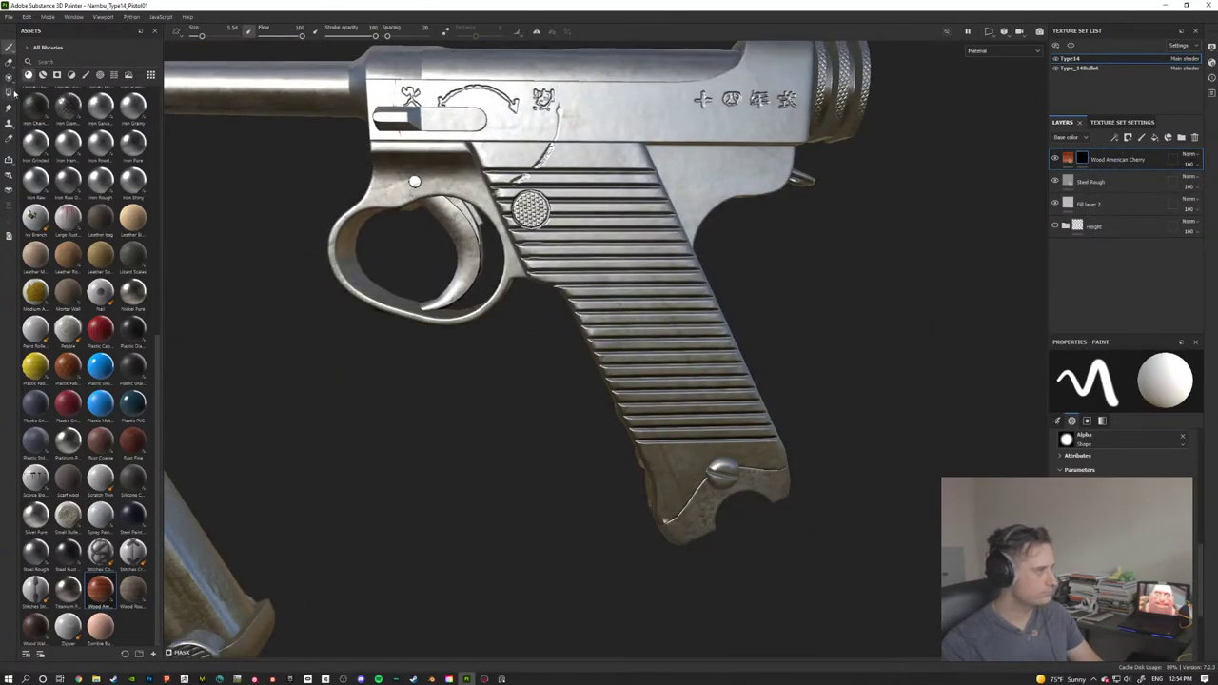
left_click(9, 92)
left_click(1081, 159)
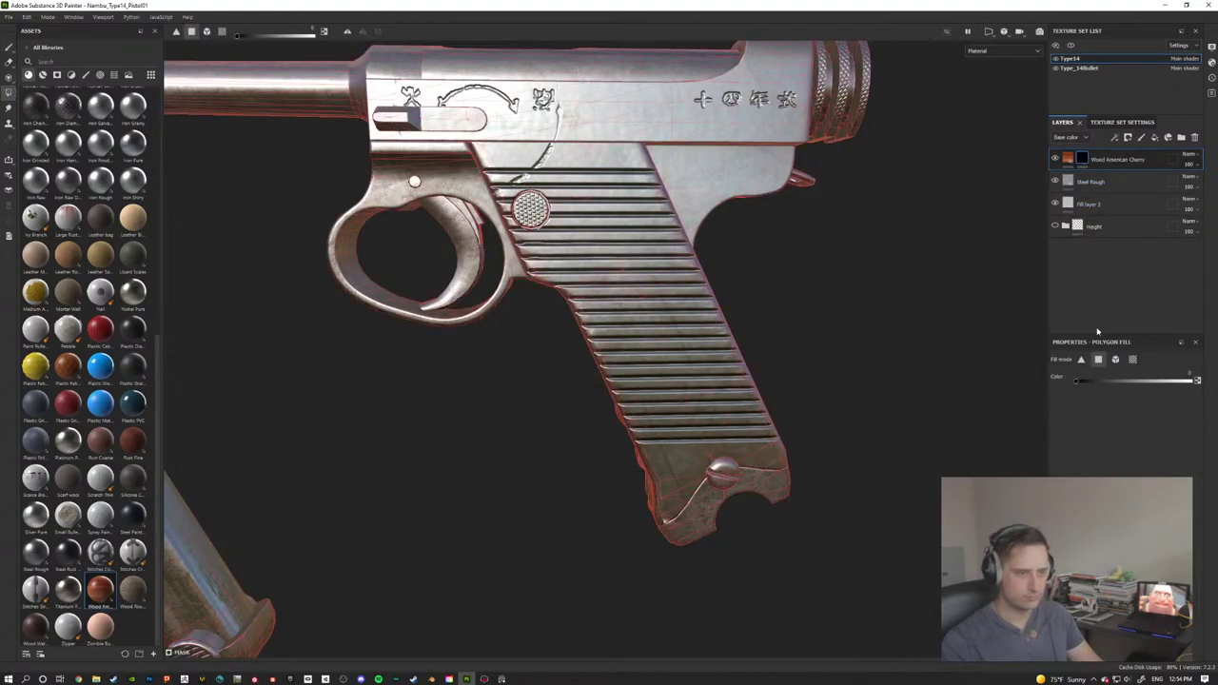
left_click_drag(1133, 380, 1189, 381)
left_click(1113, 358)
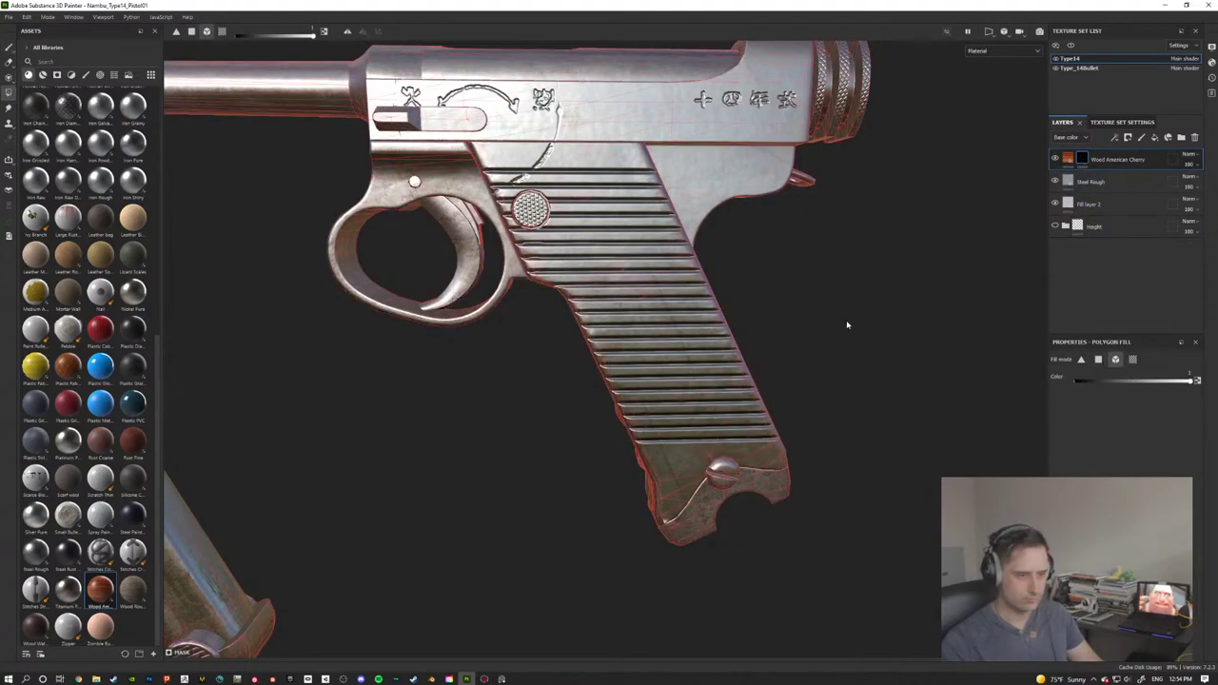
Step: Try to reveal the wood on the grip with a mesh fill in the mask
left_click(615, 153)
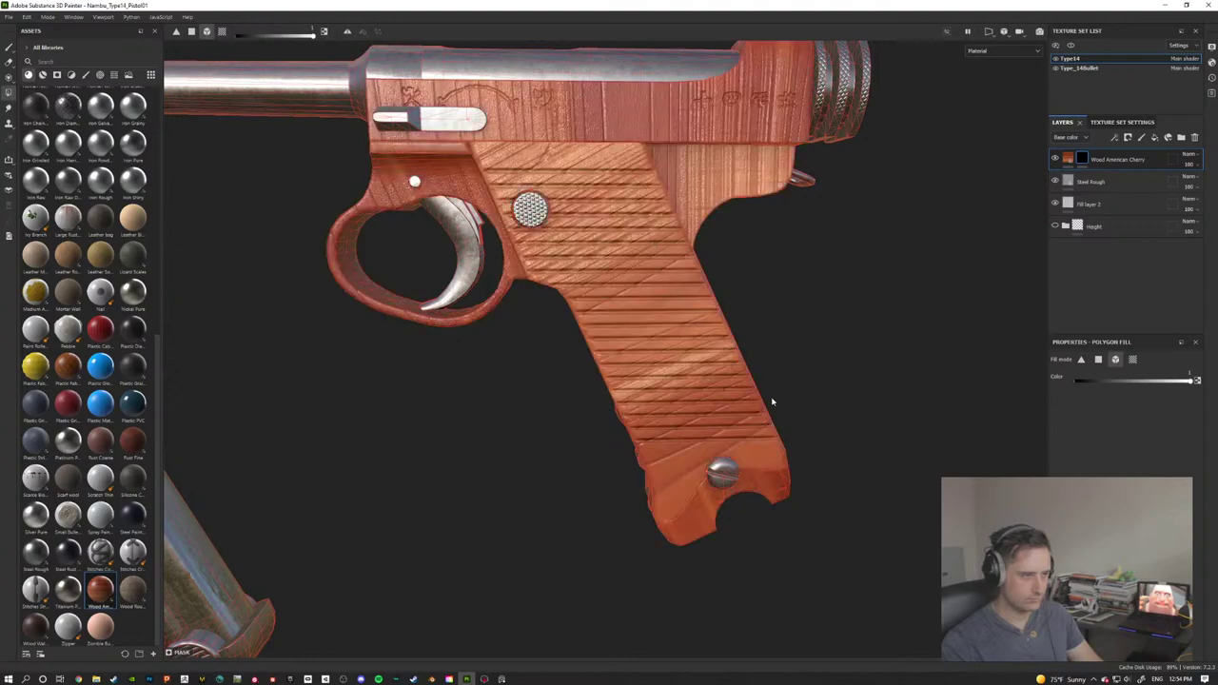
left_click_drag(812, 306, 856, 307, "alt")
left_click_drag(652, 377, 671, 339, "alt")
key("ctrl+z")
Step: Examine the top and sides of the magazine and the back of the pistol grip from several angles
left_click_drag(547, 221, 503, 304, "alt")
scroll(511, 358, "up", 5)
left_click_drag(511, 358, 698, 372, "alt")
scroll(599, 372, "down", 8)
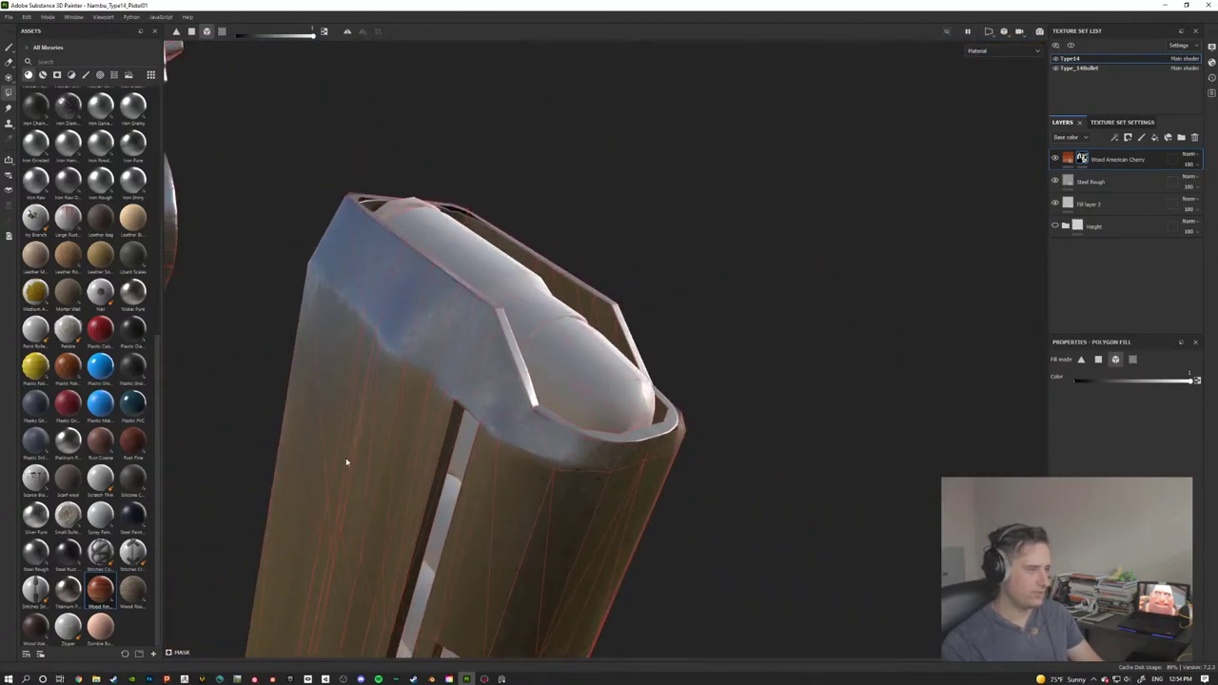
left_click_drag(346, 462, 517, 397, "alt")
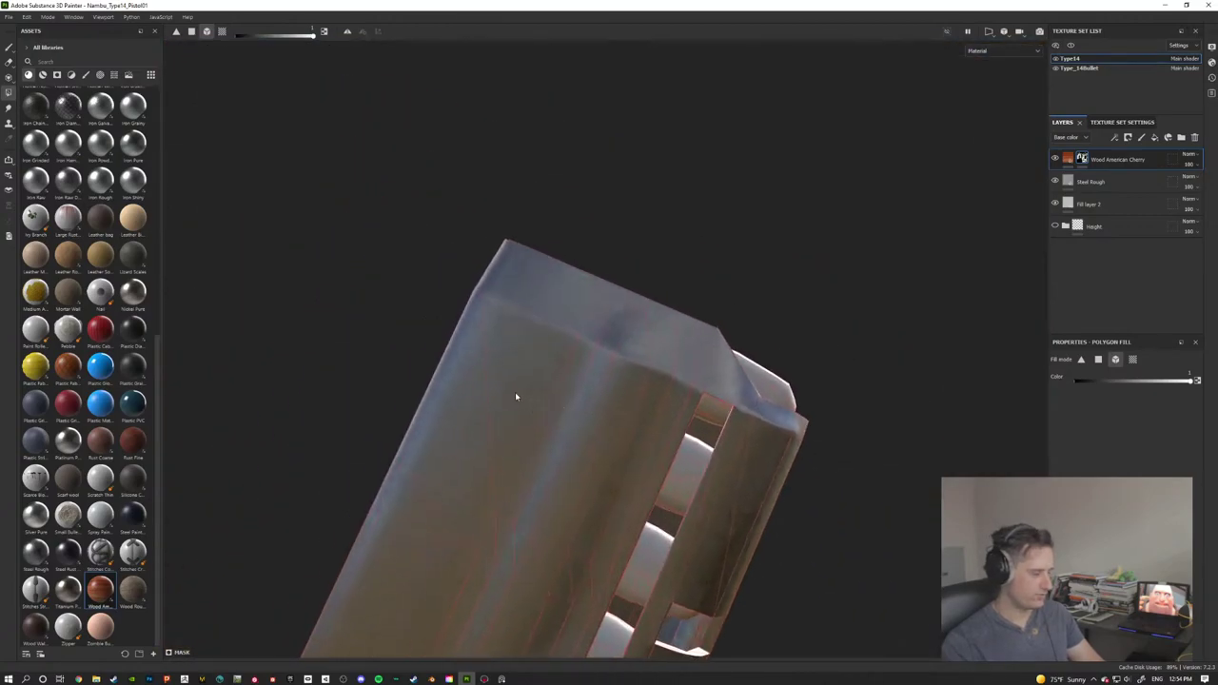
scroll(394, 362, "down", 10)
left_click_drag(394, 362, 489, 397, "alt")
scroll(489, 396, "up", 5)
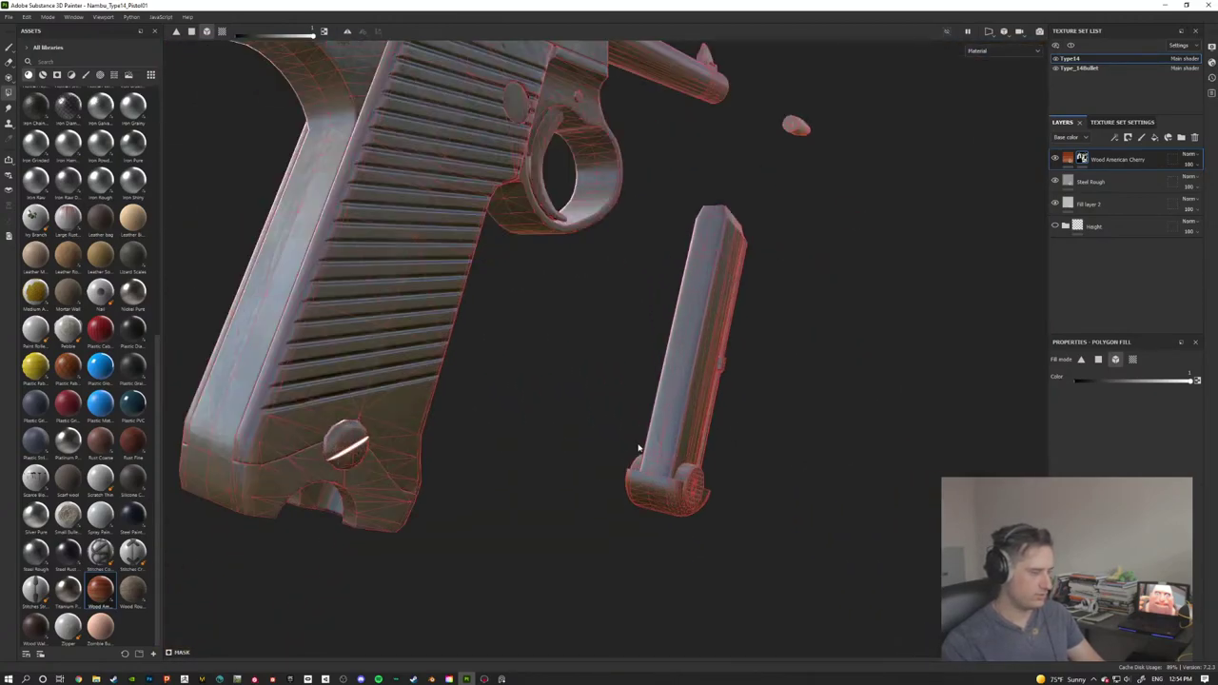
left_click_drag(641, 448, 660, 388, "alt")
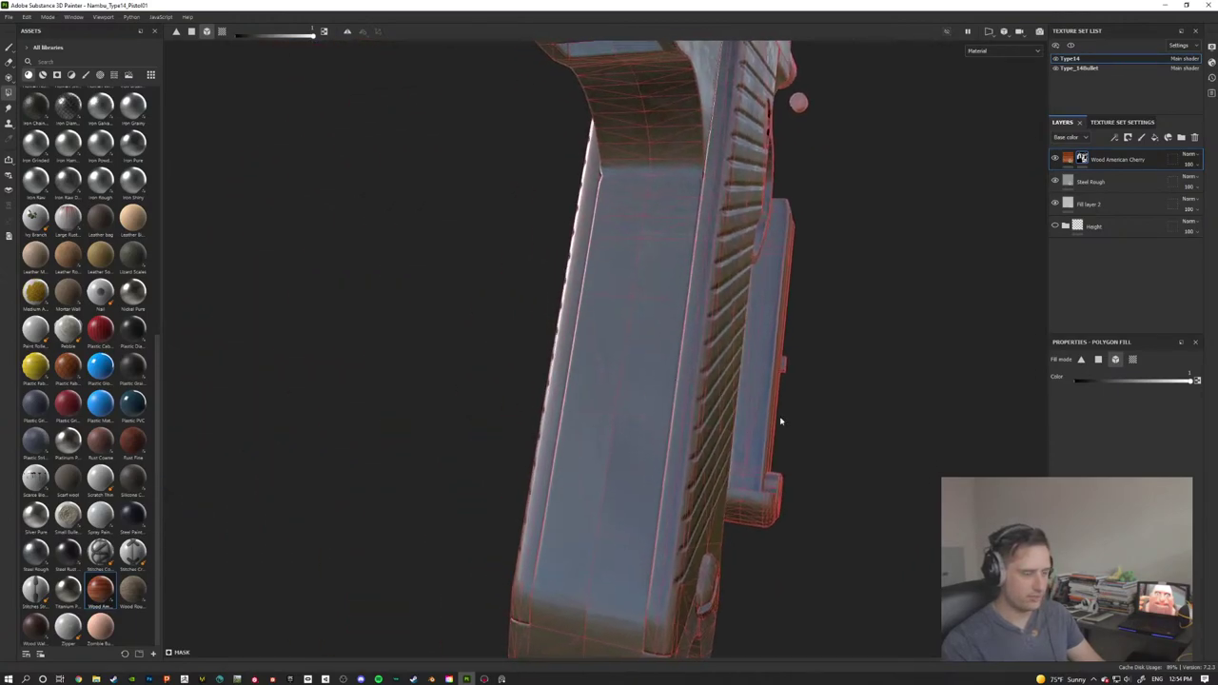
left_click_drag(781, 420, 810, 413, "alt")
Step: Switch the viewport camera to orthographic and face the back of the pistol grip
left_click(1007, 31)
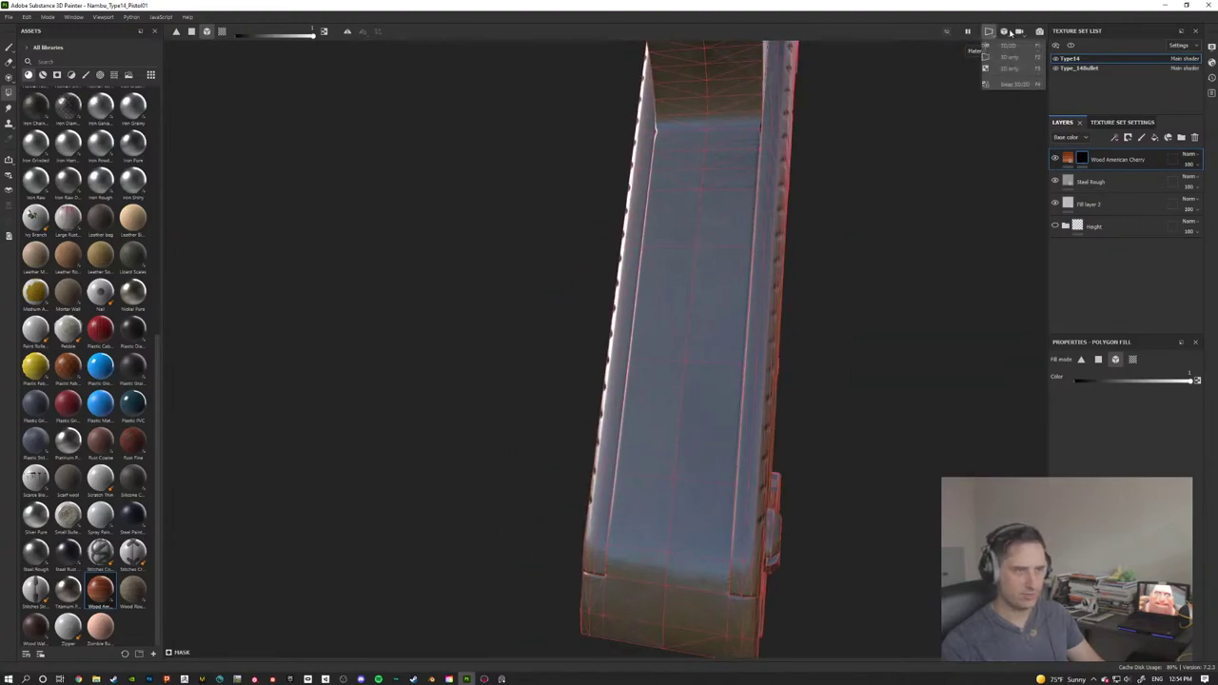
left_click(1006, 32)
left_click(1017, 57)
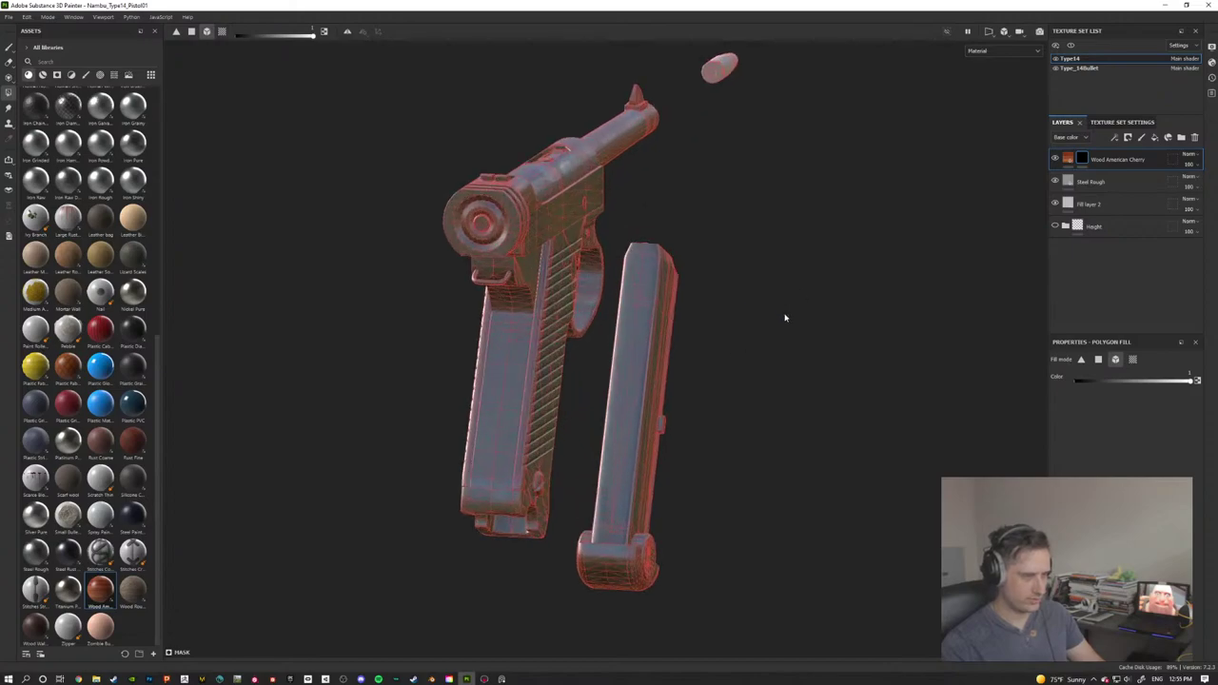
left_click_drag(786, 313, 814, 297, "alt")
scroll(698, 310, "up", 3)
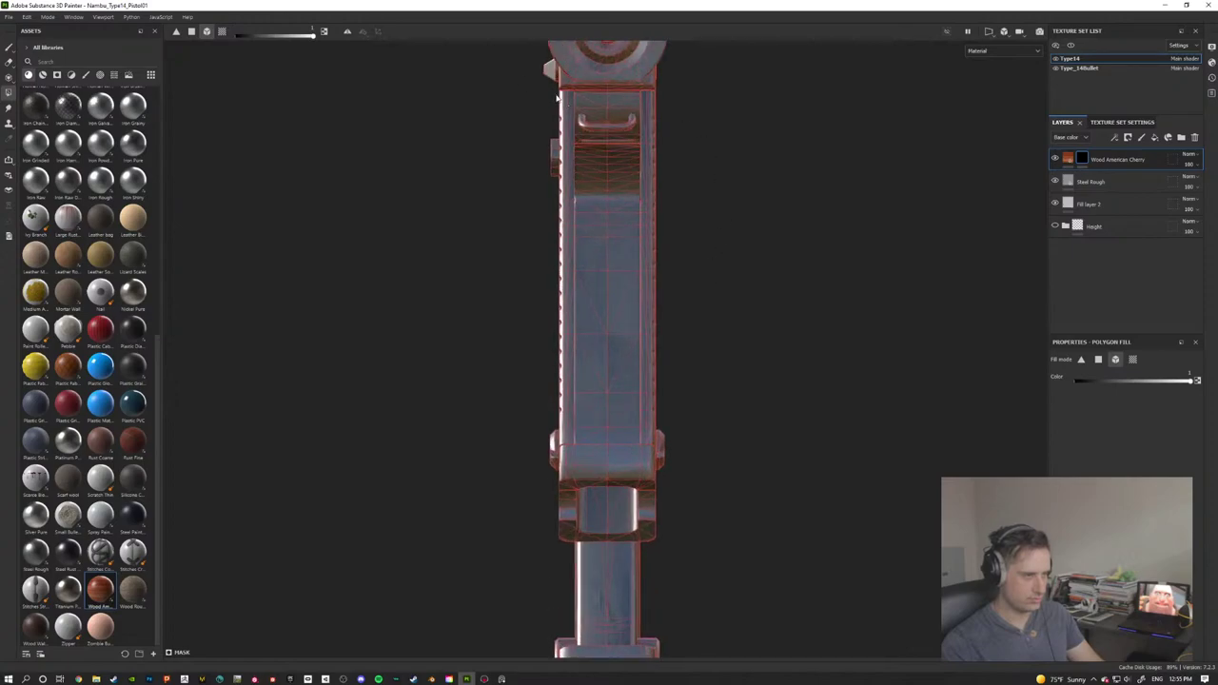
Step: Use the polygon fill mode to reveal the wood on both grip panels by filling their side strips seen from behind
left_click(570, 243)
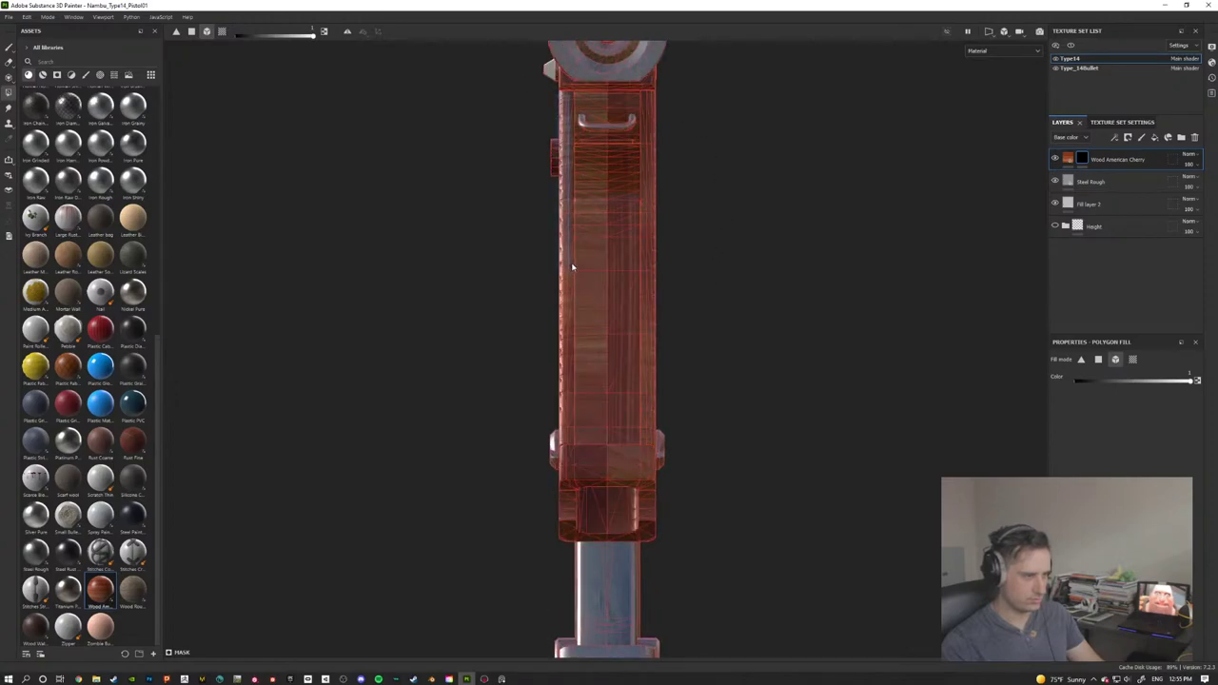
left_click(1098, 359)
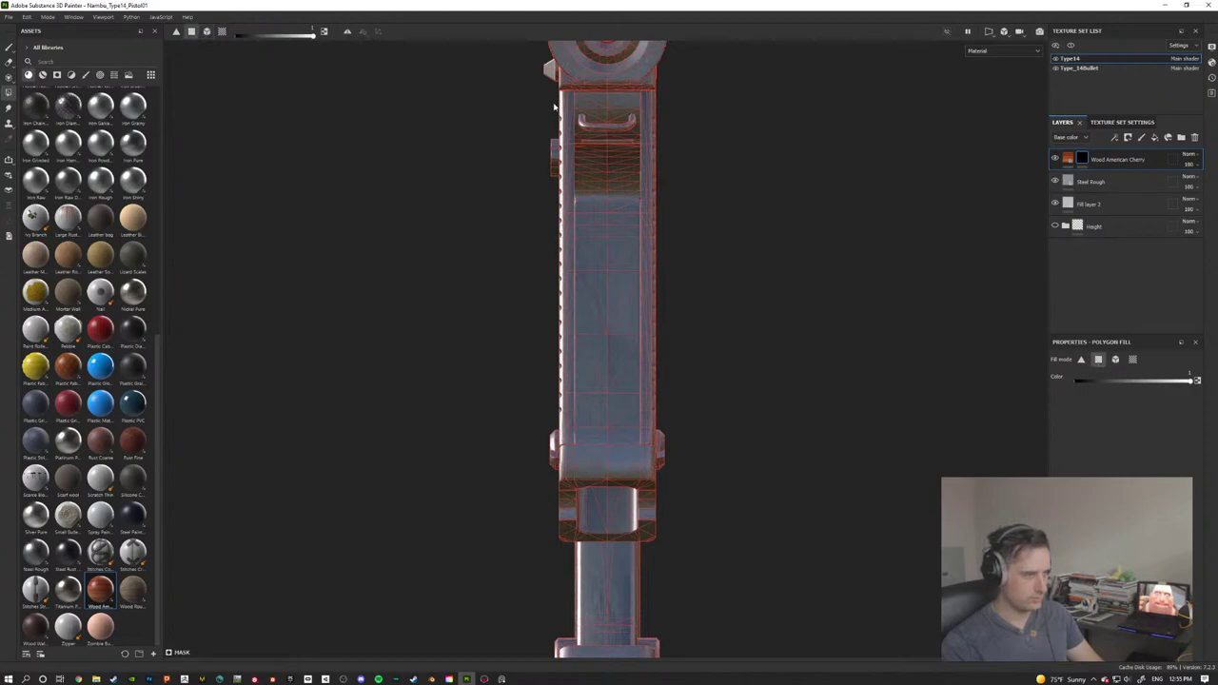
left_click_drag(561, 128, 574, 440)
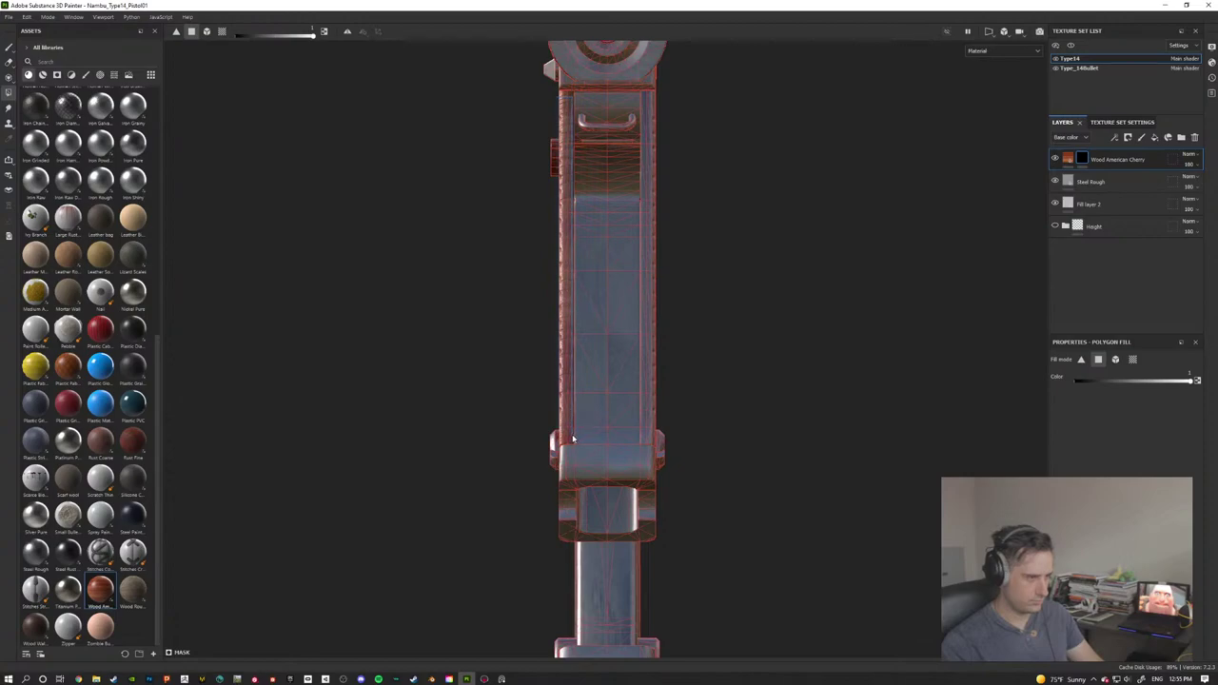
left_click(572, 439)
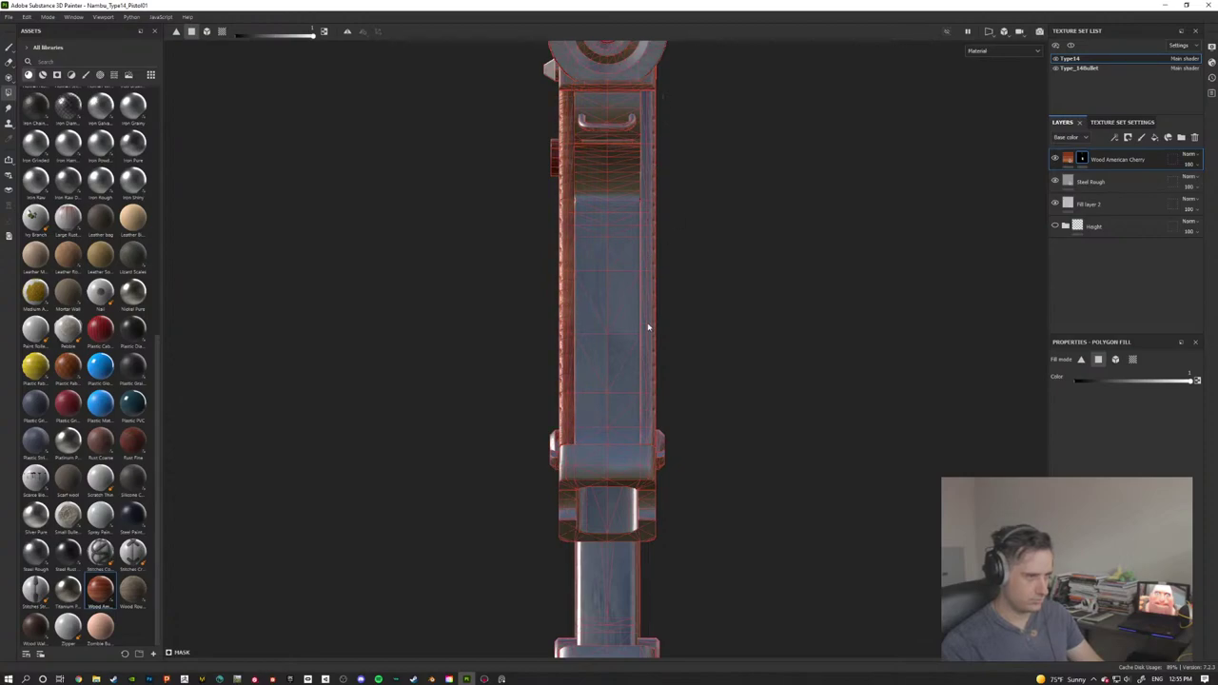
left_click_drag(648, 324, 645, 436)
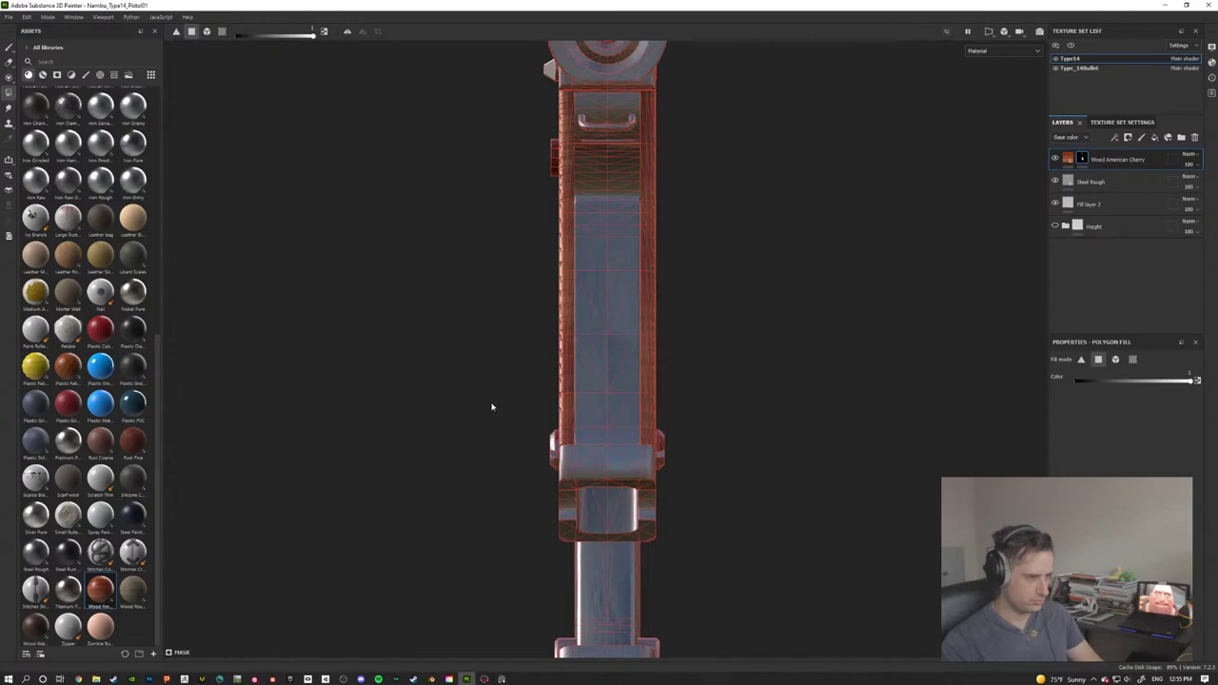
Step: Switch the fill to mesh mode with colour 0 and mask the wood off the grip screws on both sides
left_click_drag(492, 408, 614, 365, "alt")
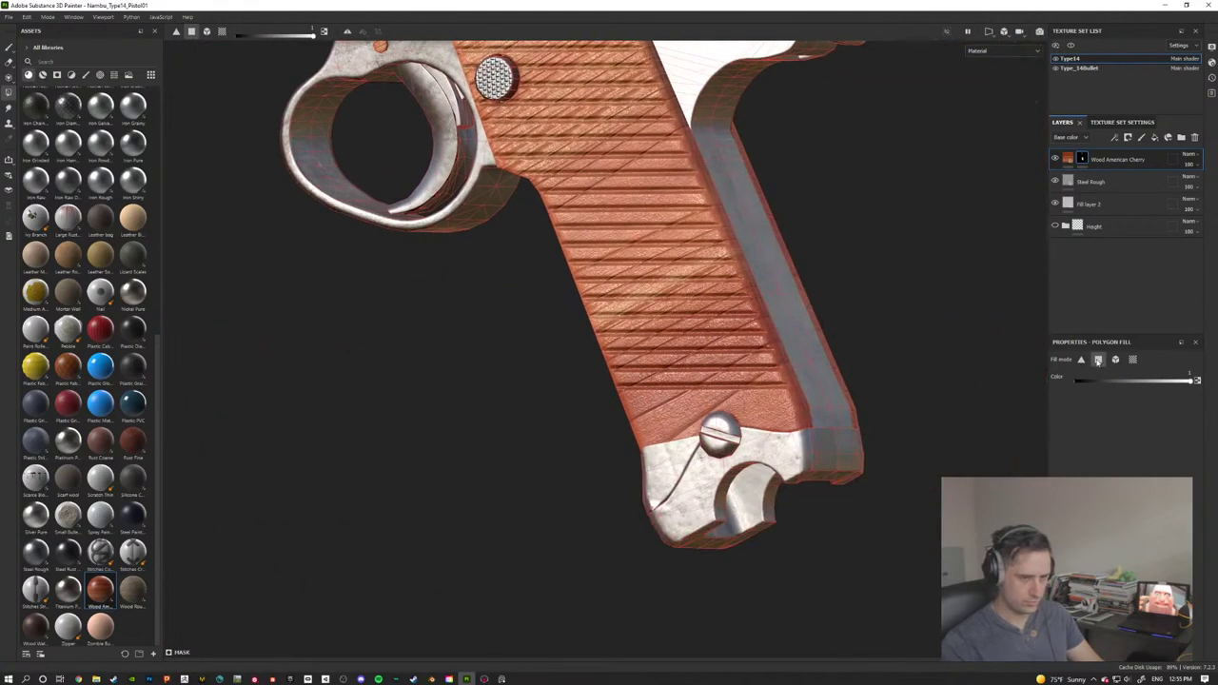
left_click(1115, 360)
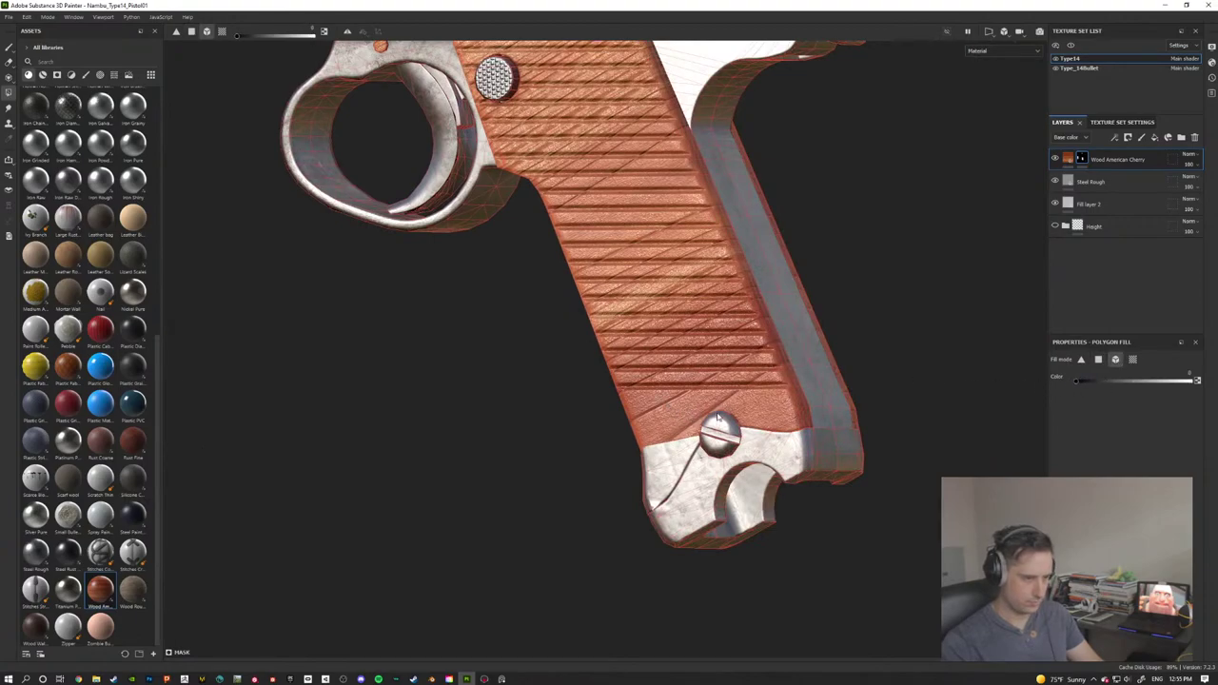
left_click_drag(818, 426, 321, 432, "alt")
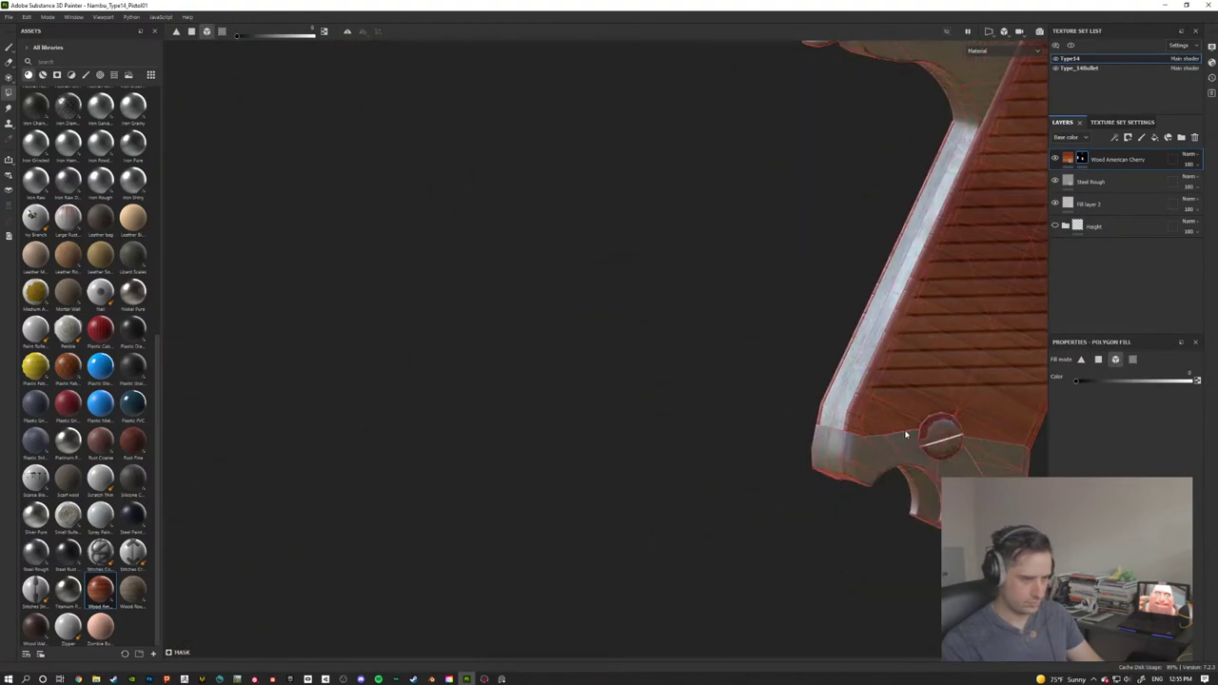
left_click_drag(933, 428, 1082, 371, "alt")
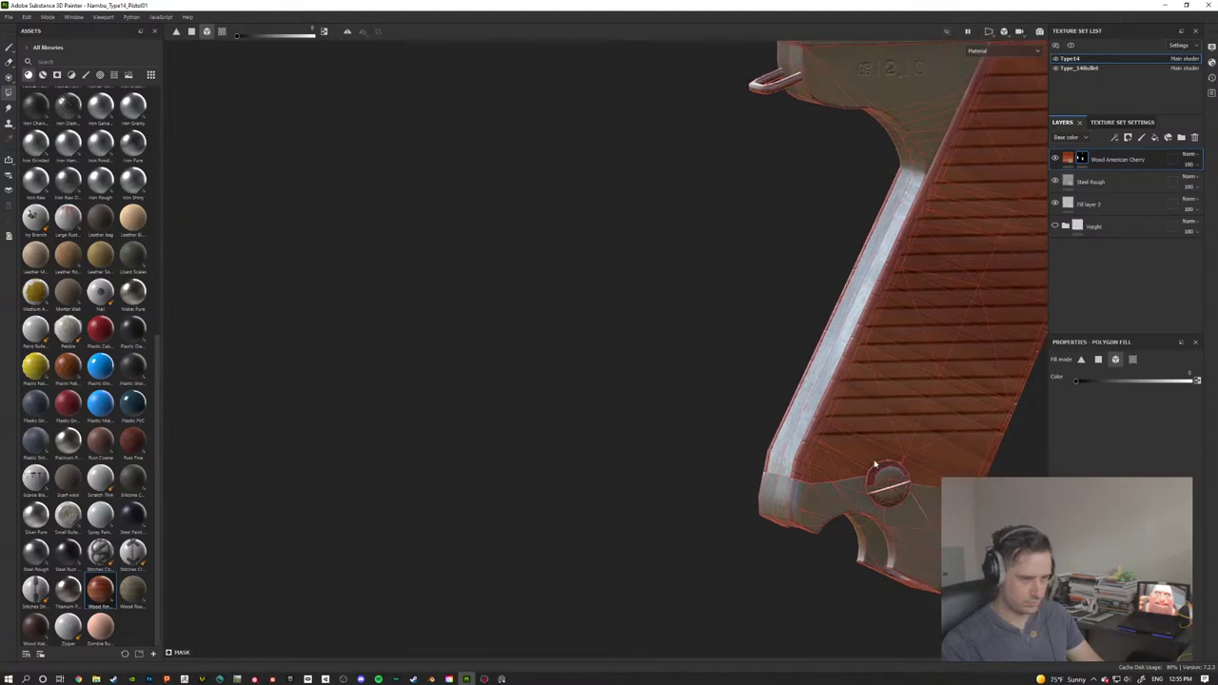
left_click_drag(727, 323, 476, 156, "alt")
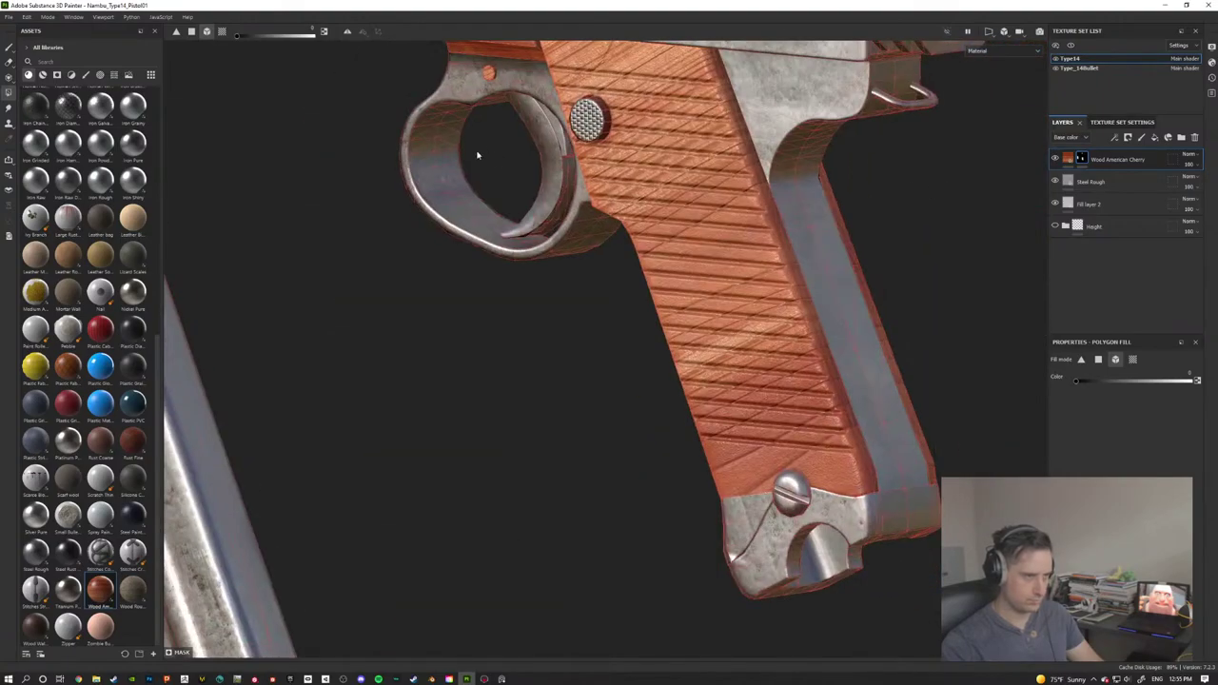
Step: Mask the wood off the frame strip and pin above the trigger guard using the polygon fill mode with colour 0
left_click_drag(599, 194, 465, 309, "alt")
left_click(1082, 360)
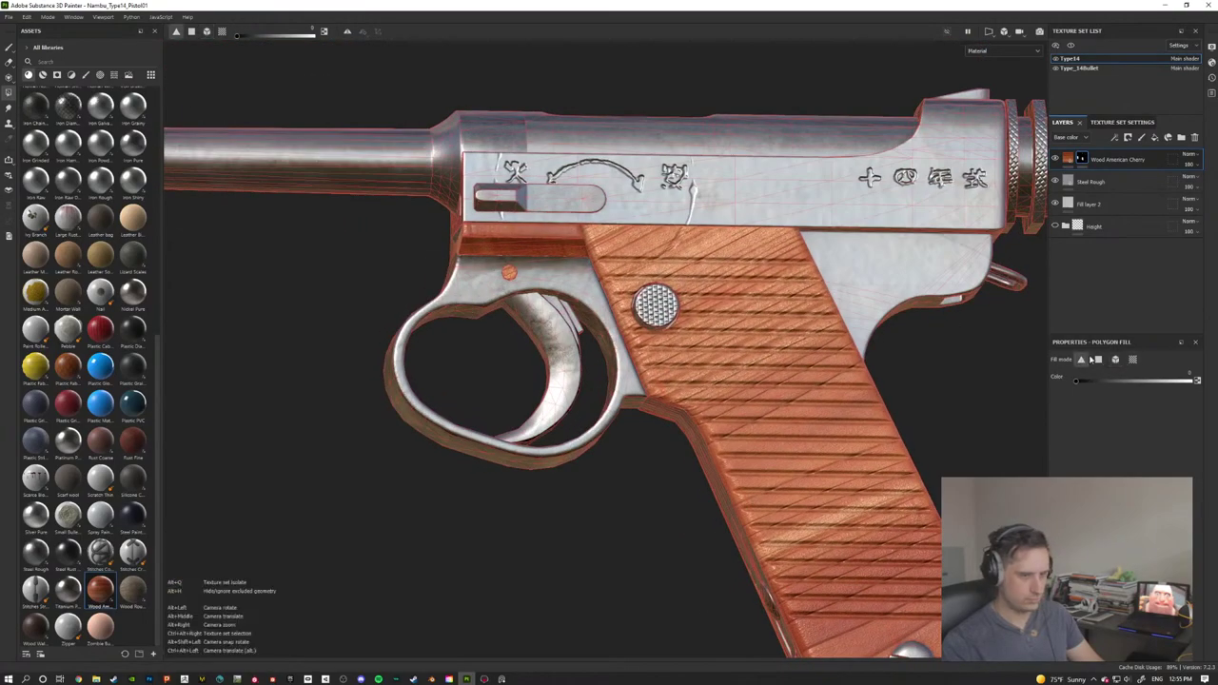
left_click(1098, 360)
left_click_drag(554, 371, 519, 373, "alt")
left_click_drag(399, 158, 550, 302)
left_click_drag(599, 398, 551, 428, "alt")
middle_click_drag(574, 342, 481, 184, "alt")
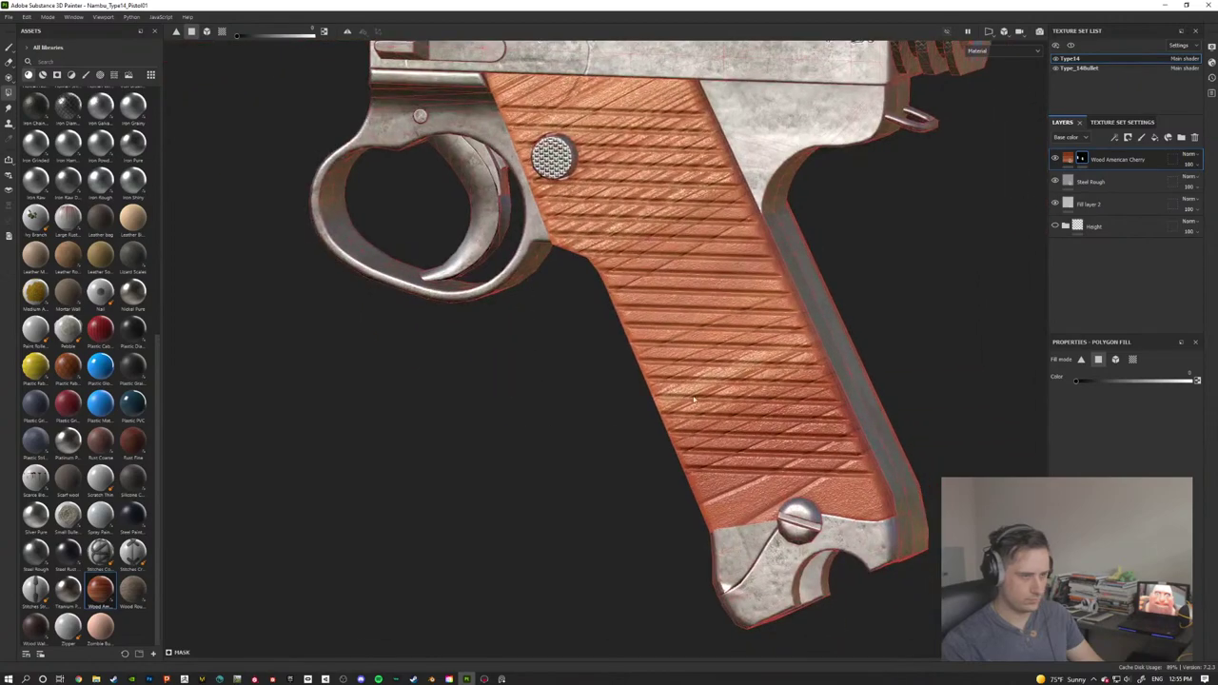
left_click_drag(654, 443, 778, 426, "alt")
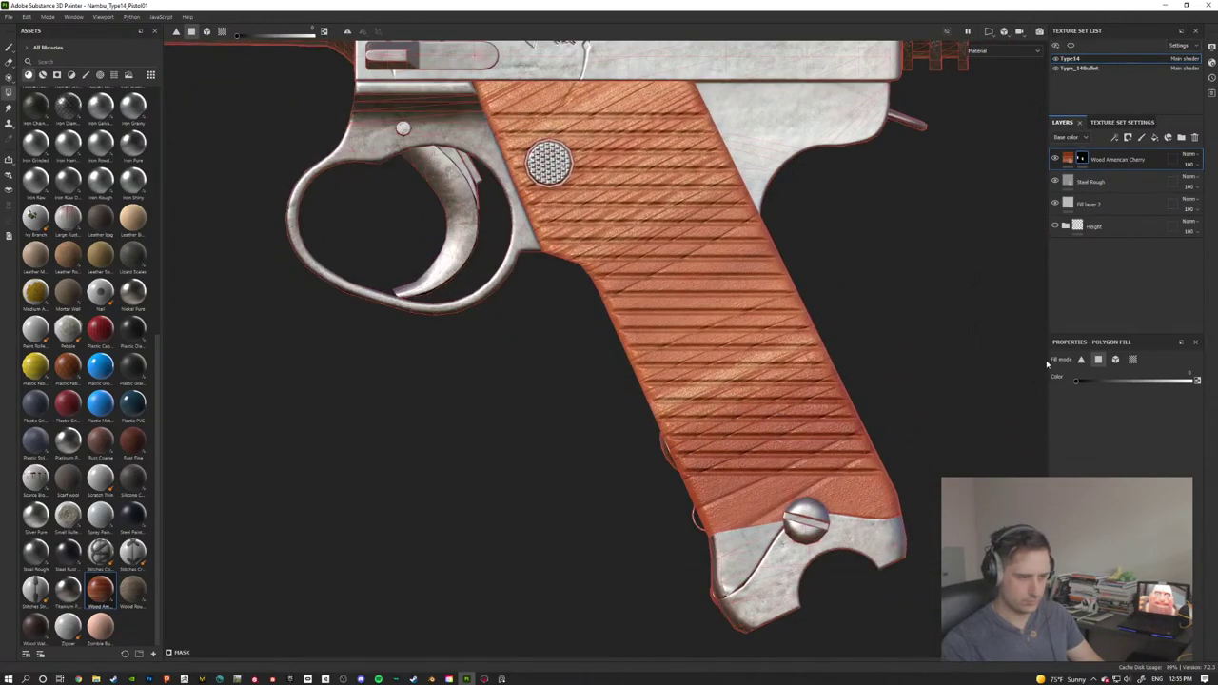
Step: Try to reveal the wood on the lower front edge of the grip panel using the triangle fill mode with colour 1
left_click(1082, 360)
mouse_move(487, 519)
left_mouse_down("alt")
mouse_move(808, 489)
mouse_move(810, 522)
mouse_move(777, 530)
mouse_move(766, 548)
mouse_move(707, 435)
mouse_move(729, 463)
mouse_move(685, 318)
mouse_move(723, 392)
left_mouse_up("alt")
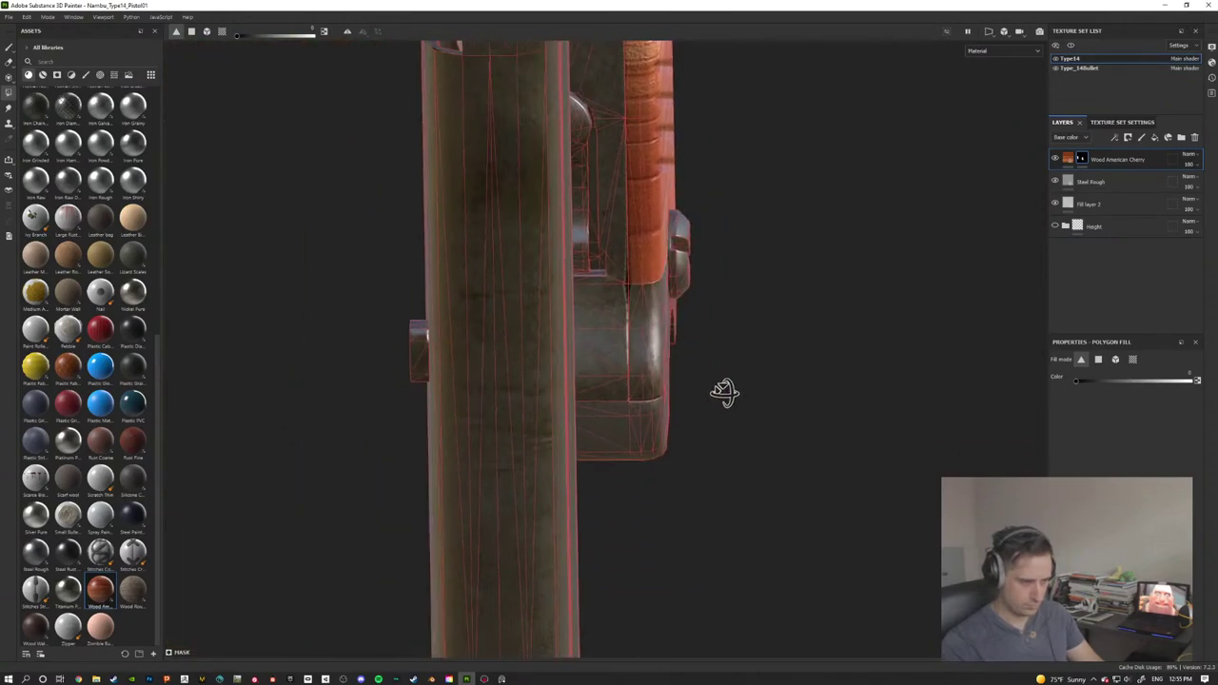
left_click(643, 270)
key("ctrl+z")
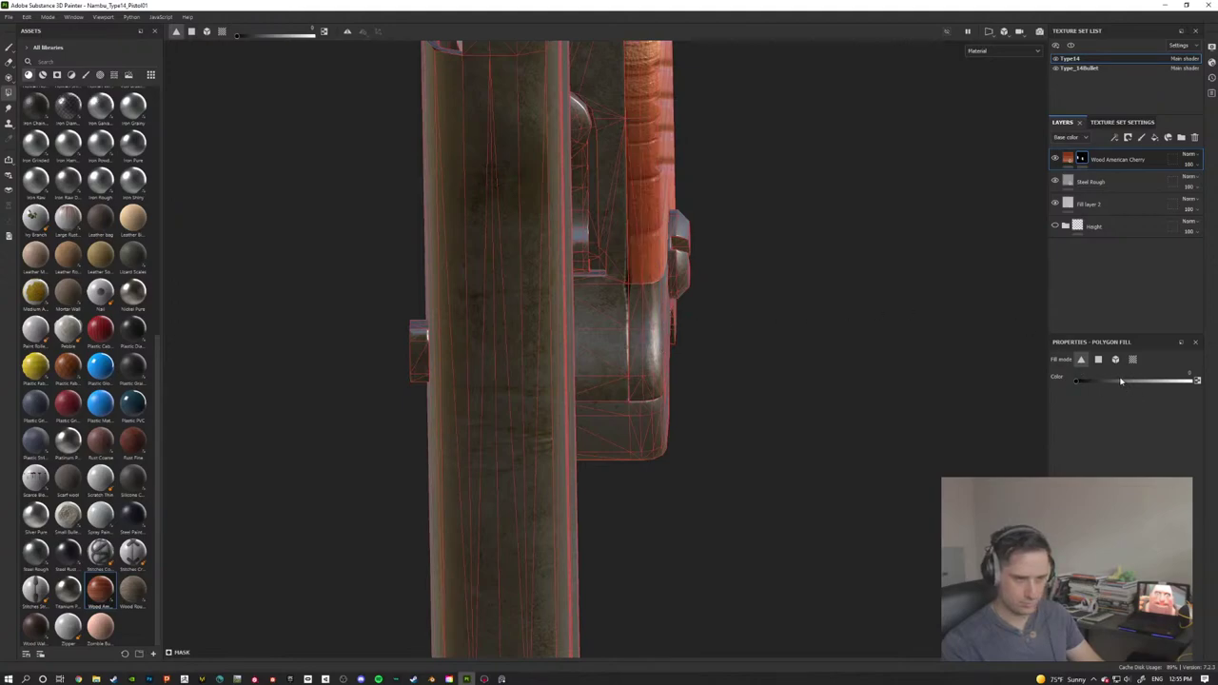
mouse_move(640, 265)
left_mouse_down()
mouse_move(649, 379)
mouse_move(667, 384)
mouse_move(588, 427)
left_mouse_up()
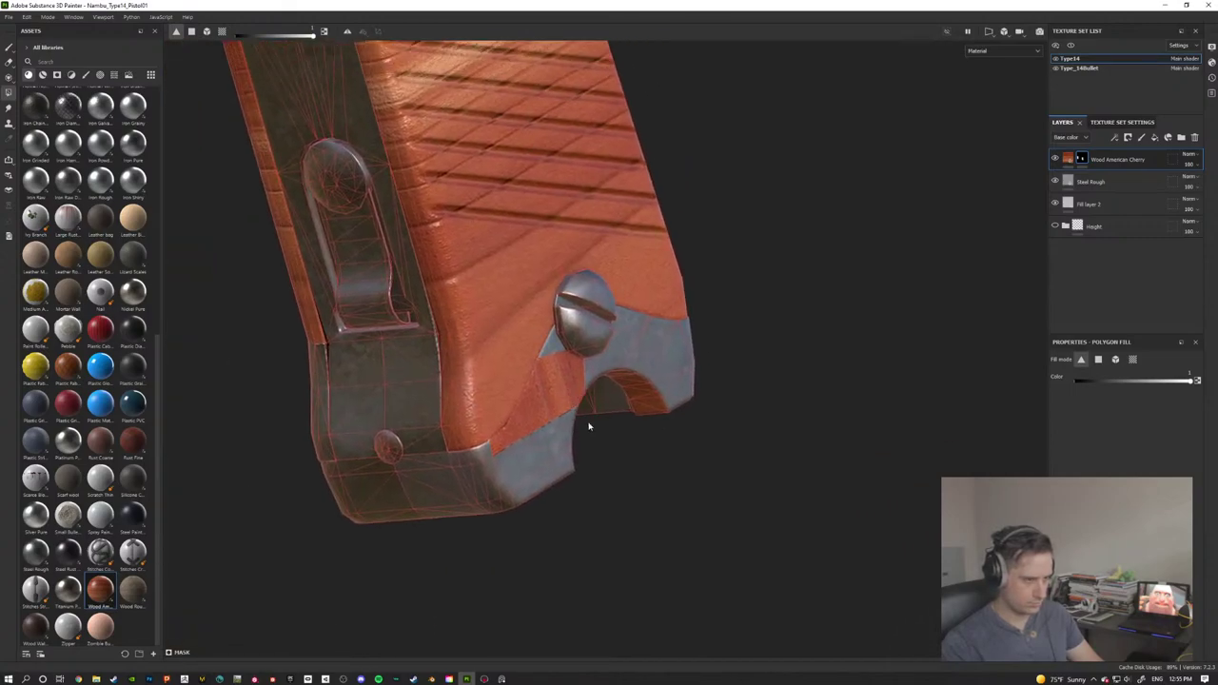
left_click_drag(671, 458, 1118, 398, "alt")
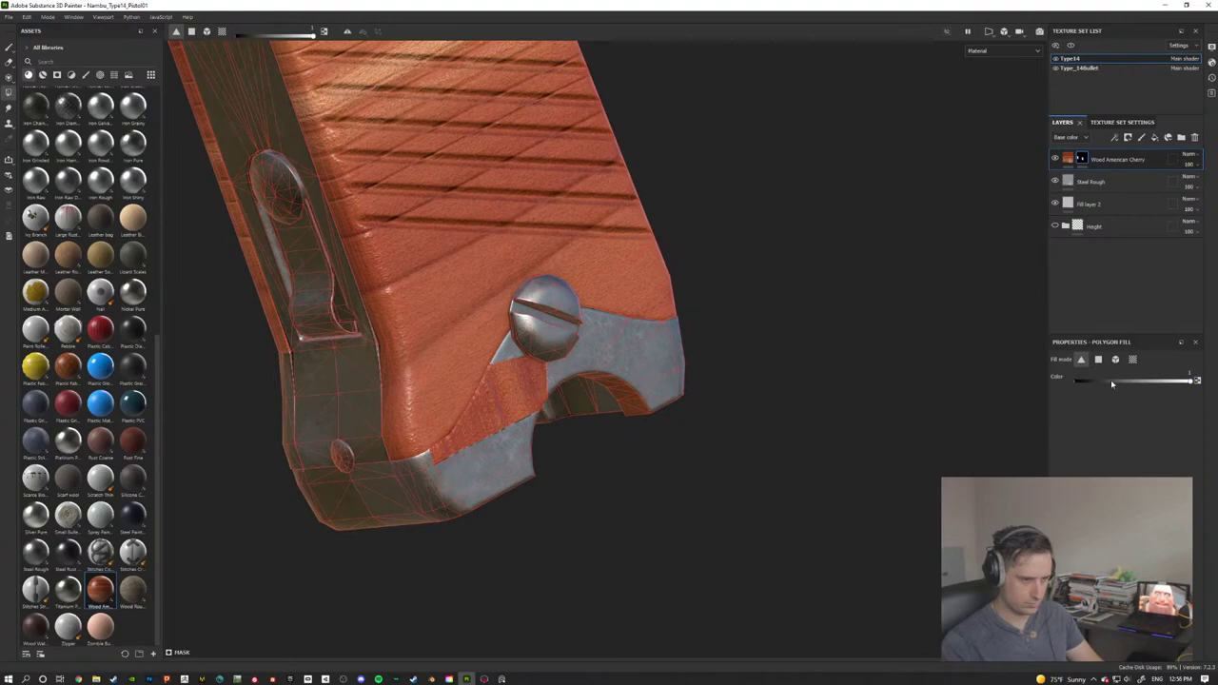
Step: Mask the wood off the steel heel below the grip panel and its small cutout using polygon and mesh fill with colour 0
left_click(1099, 360)
mouse_move(653, 457)
left_mouse_down("alt")
mouse_move(509, 406)
mouse_move(465, 443)
left_mouse_up("alt")
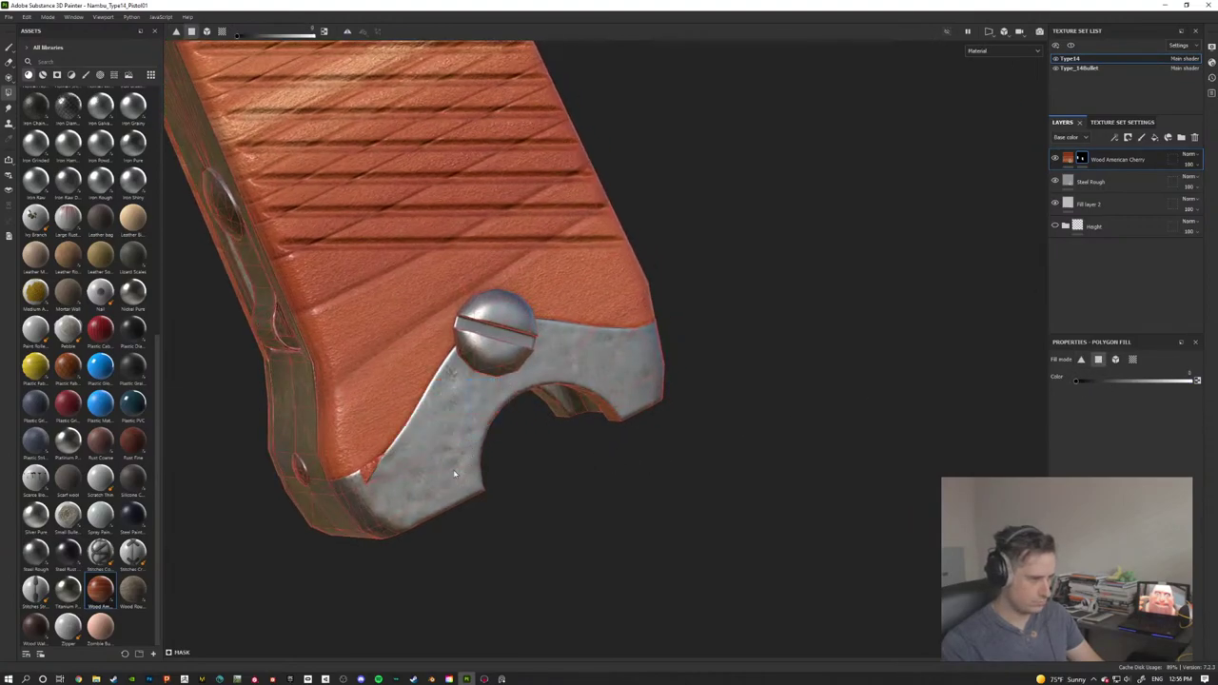
left_click_drag(375, 467, 606, 404, "alt")
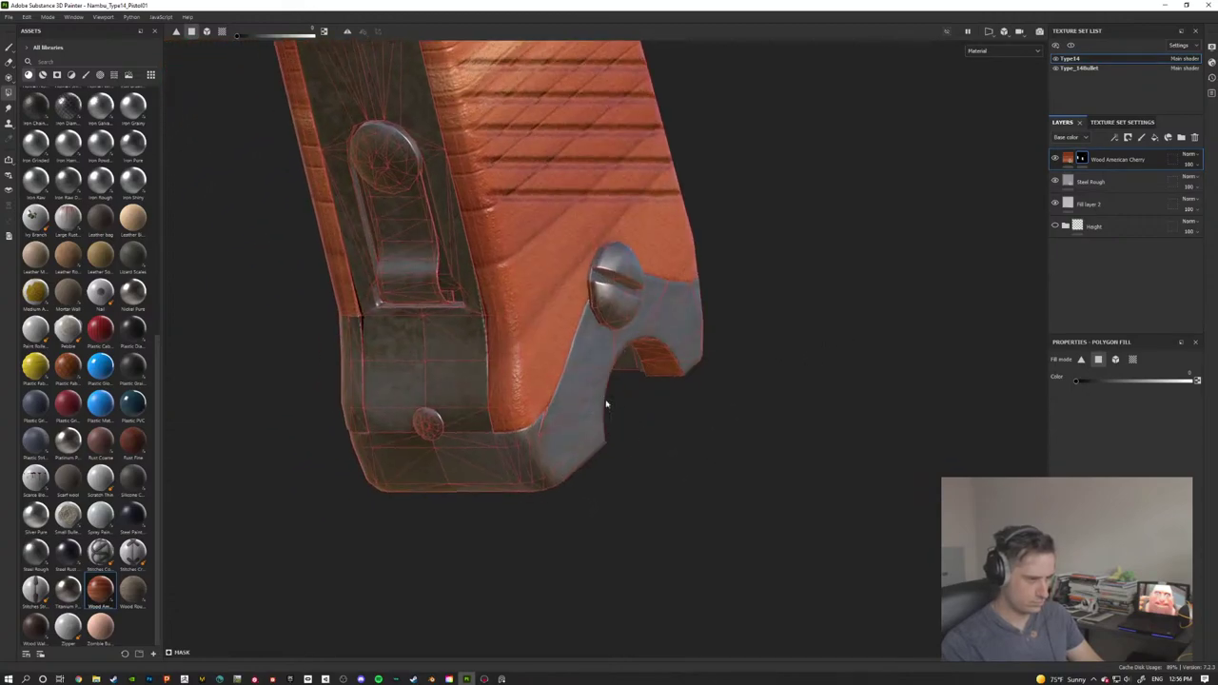
left_click_drag(673, 377, 731, 407)
left_click(1115, 358)
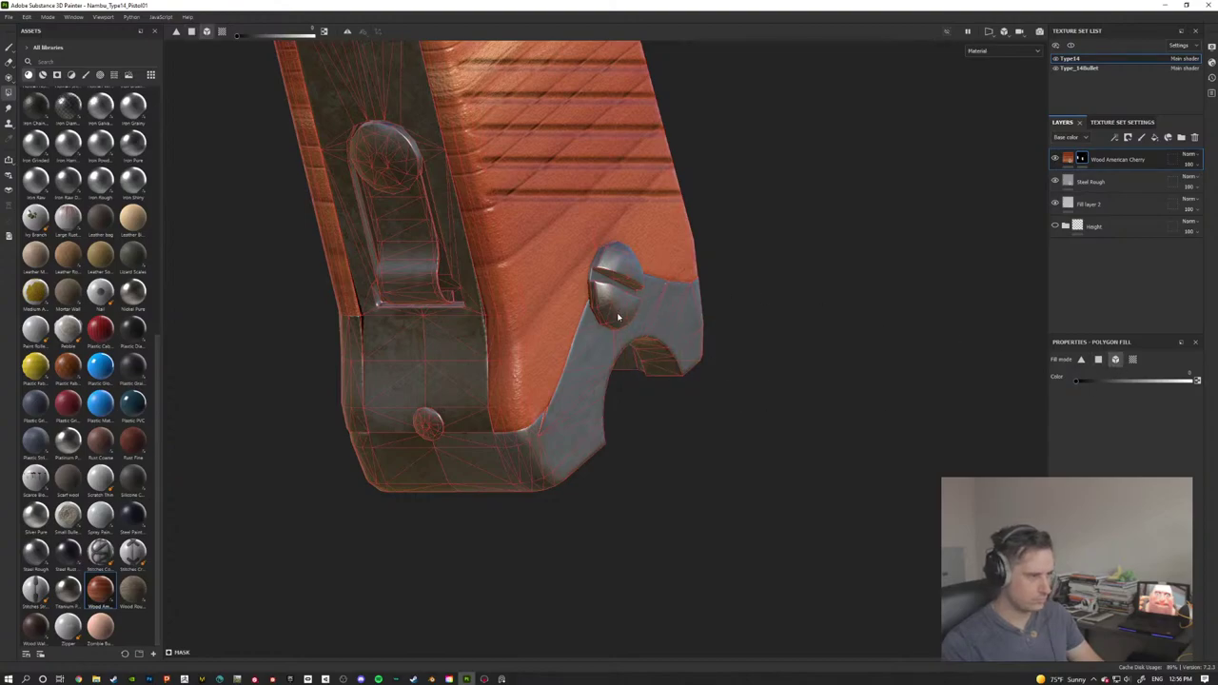
left_click_drag(618, 317, 644, 420, "alt")
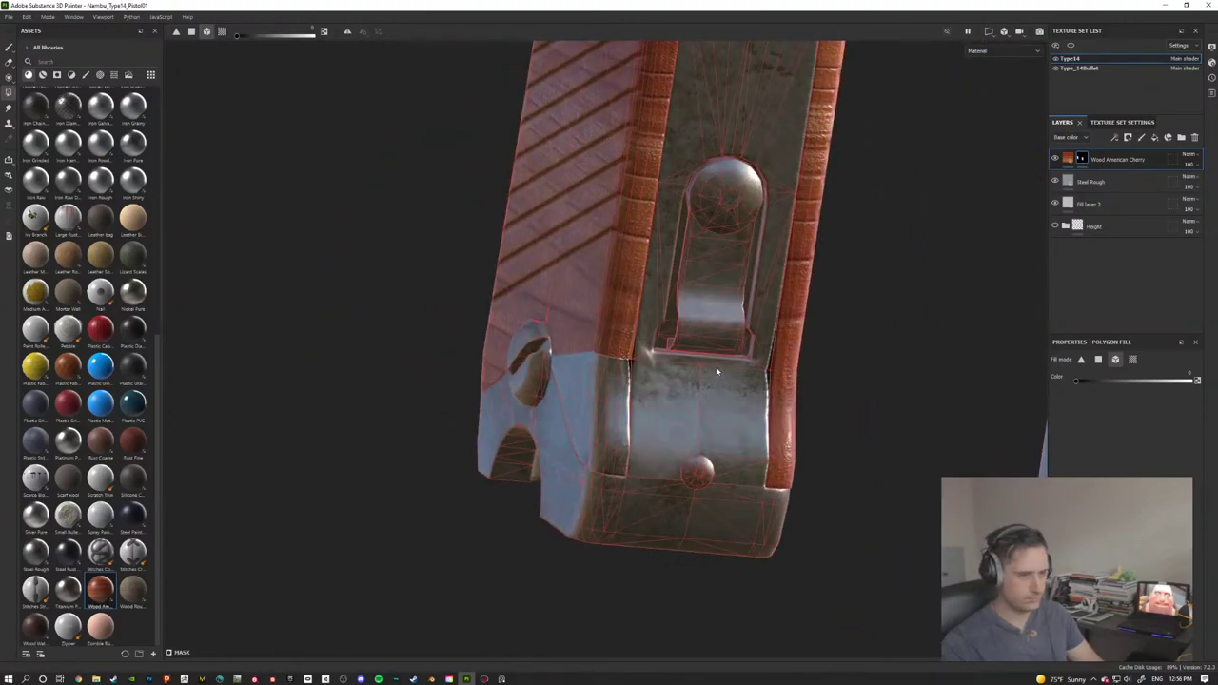
middle_click_drag(718, 371, 532, 494, "alt")
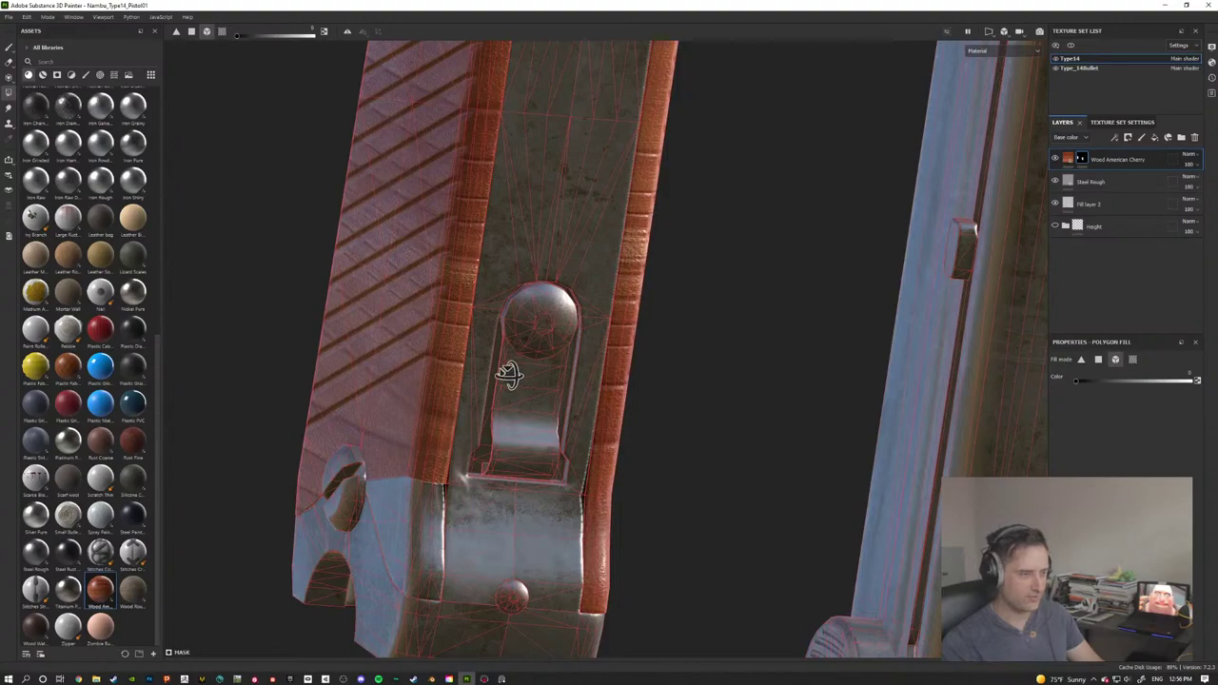
left_click_drag(503, 375, 920, 236, "alt")
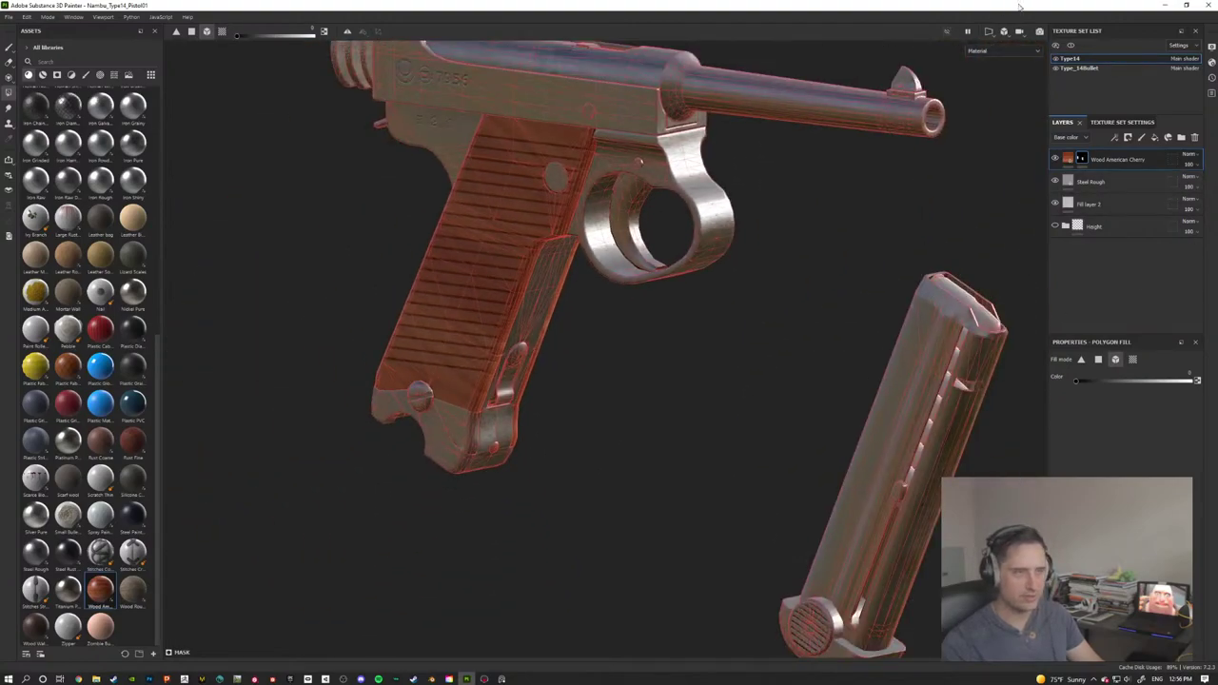
Step: Show the 3D and 2D views side by side, with the grip panels' UV islands in view
left_click(1004, 30)
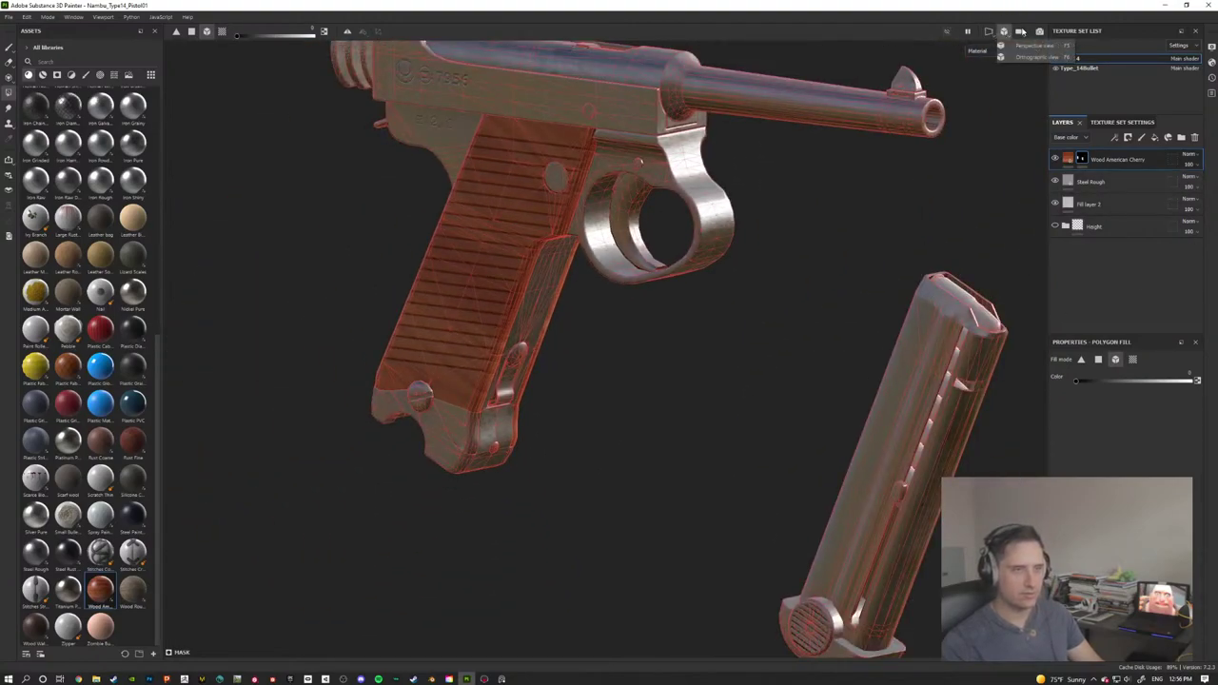
left_click(988, 31)
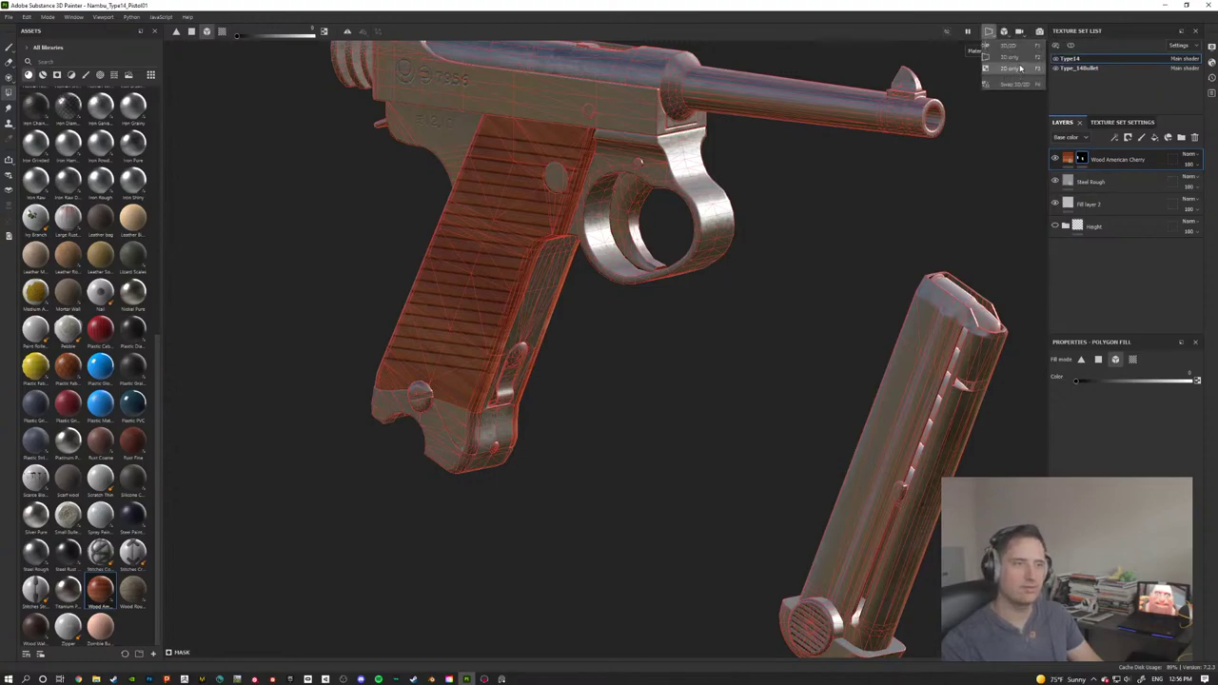
left_click(1008, 45)
scroll(708, 401, "down", 3)
middle_click_drag(732, 412, 1025, 156, "alt")
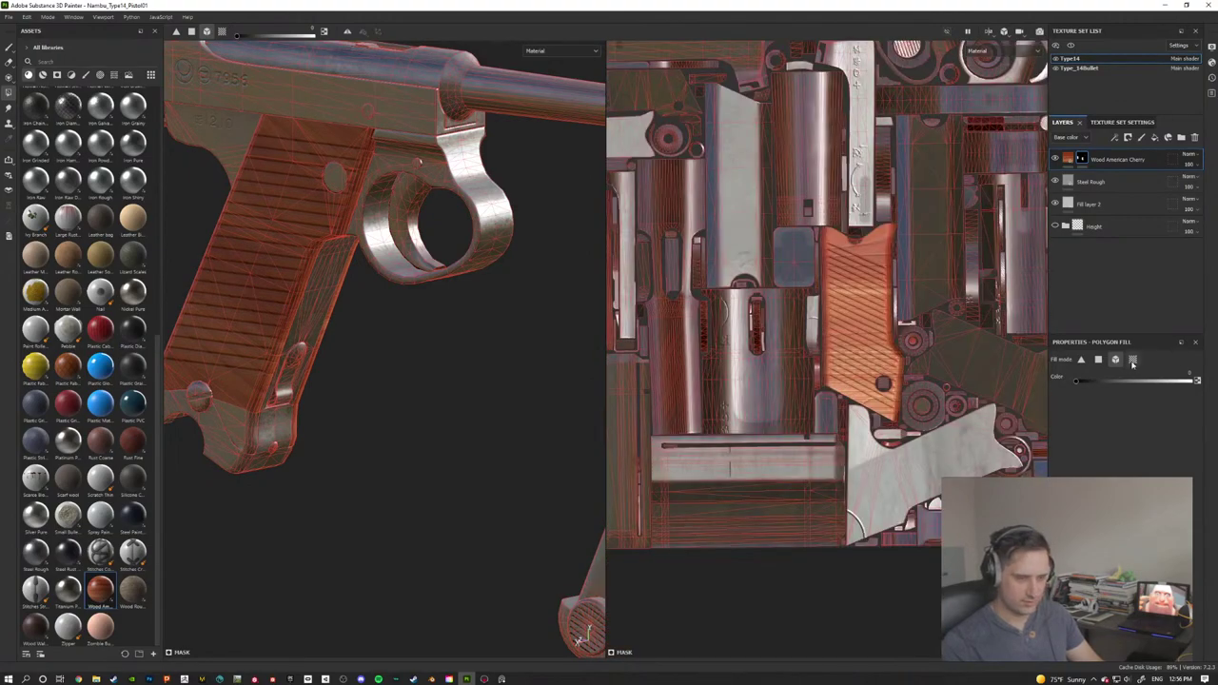
Step: Switch the fill to UV chunk mode with colour 1 and fill the grip panels' outer and inner UV islands in the 2D view
left_click(1132, 359)
middle_click_drag(955, 469, 1017, 449)
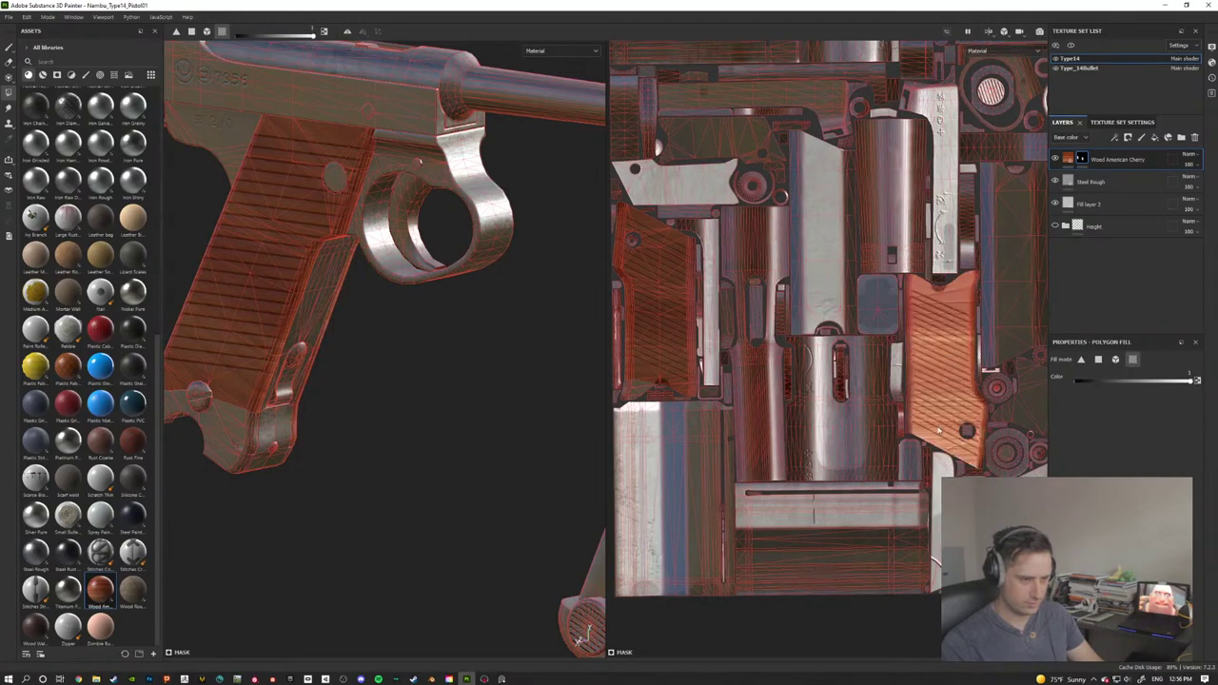
middle_click_drag(813, 374, 919, 329, "alt")
left_click(756, 296)
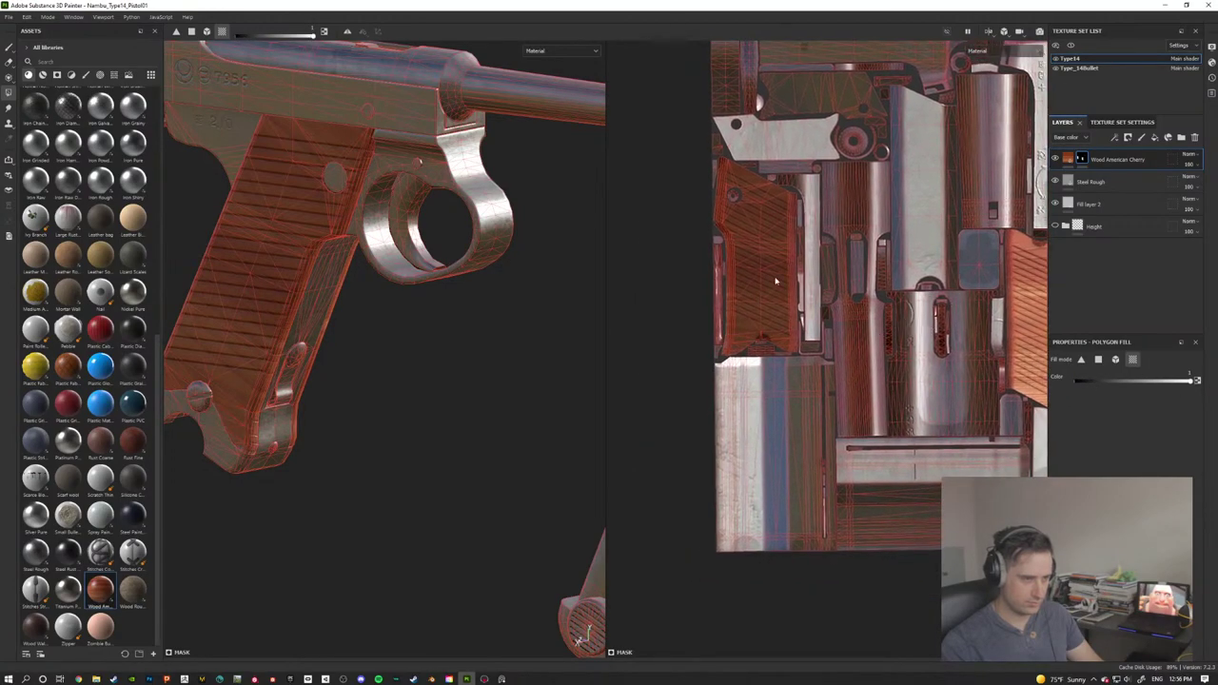
middle_click_drag(793, 221, 765, 378, "alt")
scroll(765, 304, "up", 1)
left_click(770, 304)
left_click(784, 245)
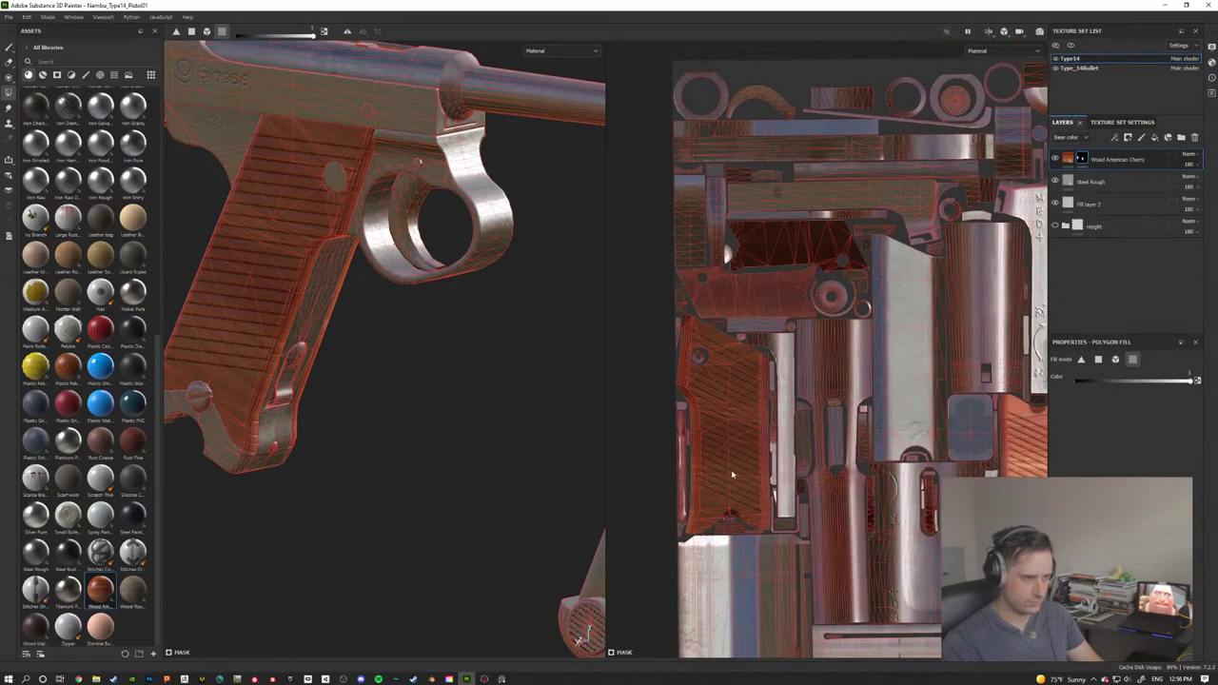
middle_click_drag(854, 412, 827, 448, "alt")
Step: Examine the wood material on both grip panels for masking errors and for the direction of its grain
left_click_drag(465, 396, 491, 358, "alt")
middle_click_drag(491, 360, 435, 330)
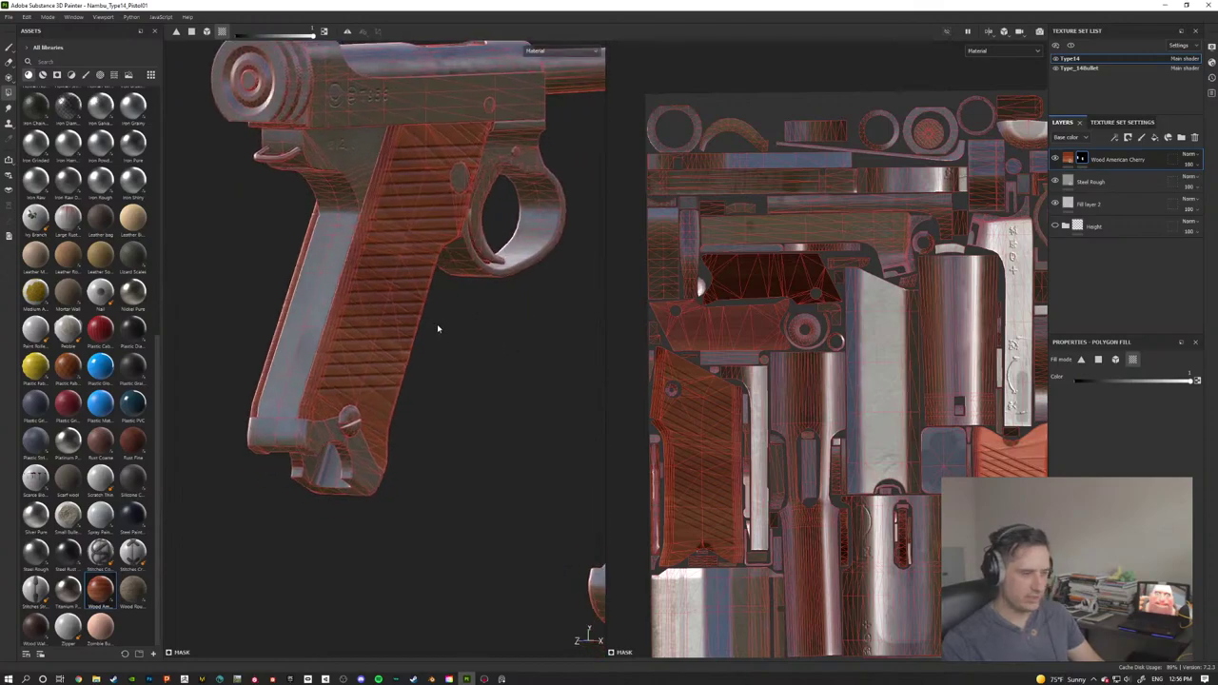
left_click_drag(454, 304, 466, 393, "alt")
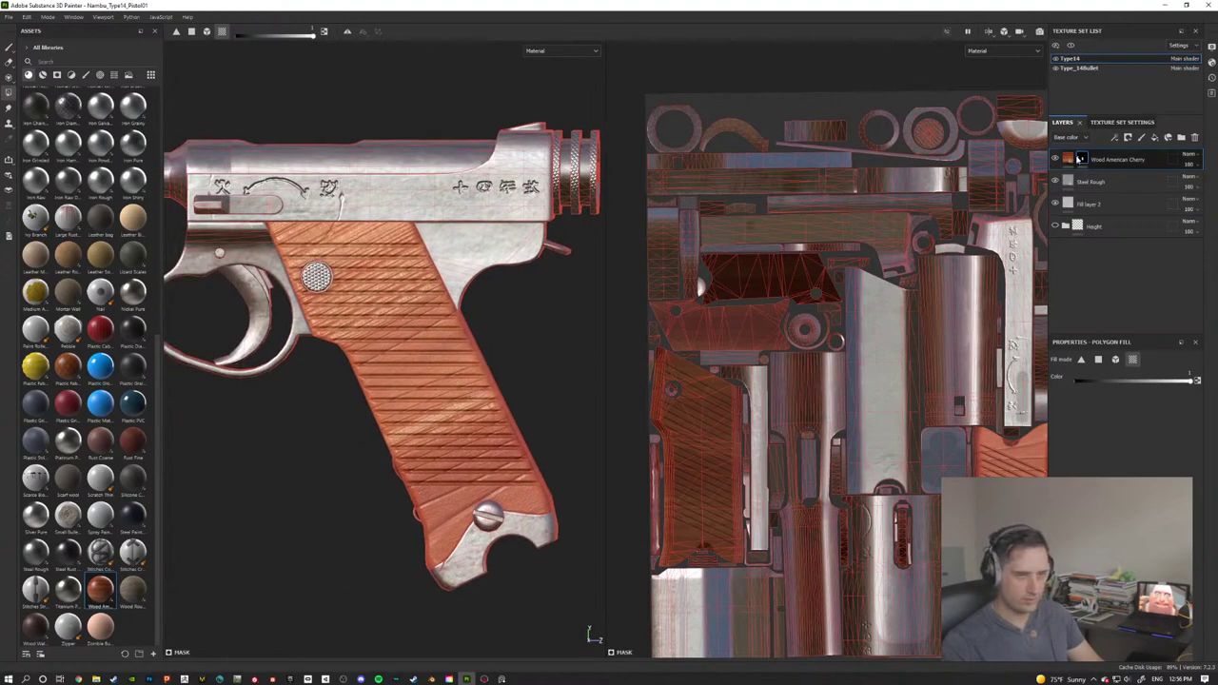
left_click(1068, 158)
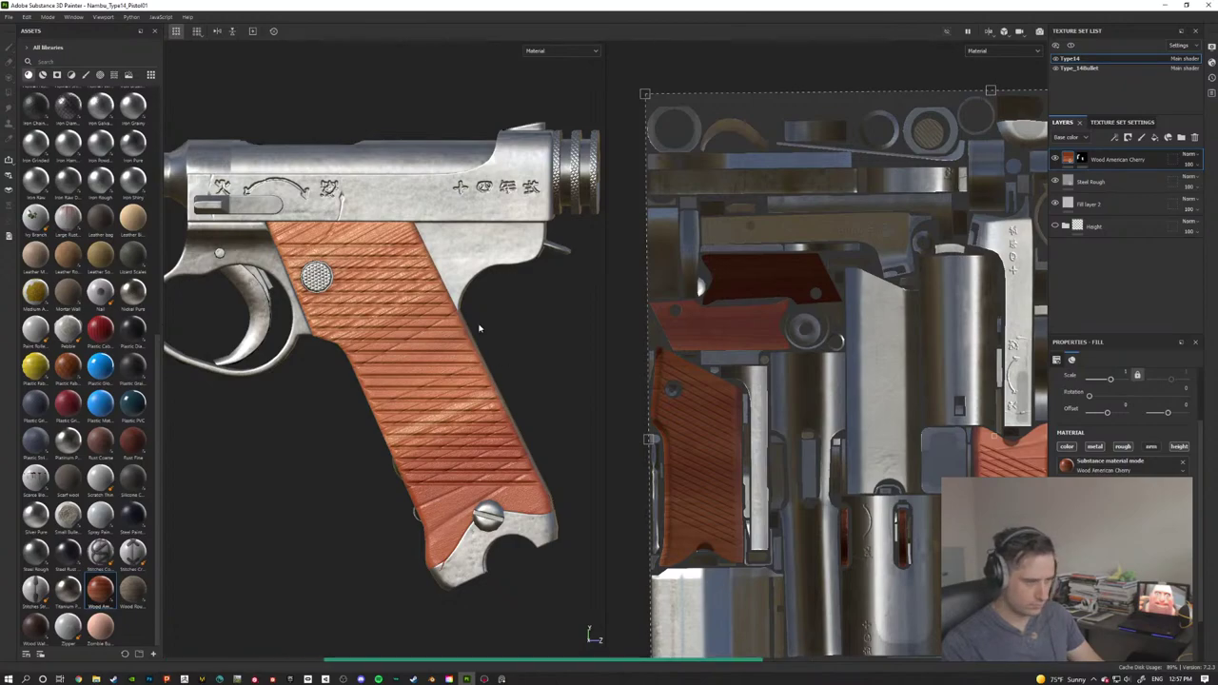
scroll(480, 329, "up", 3)
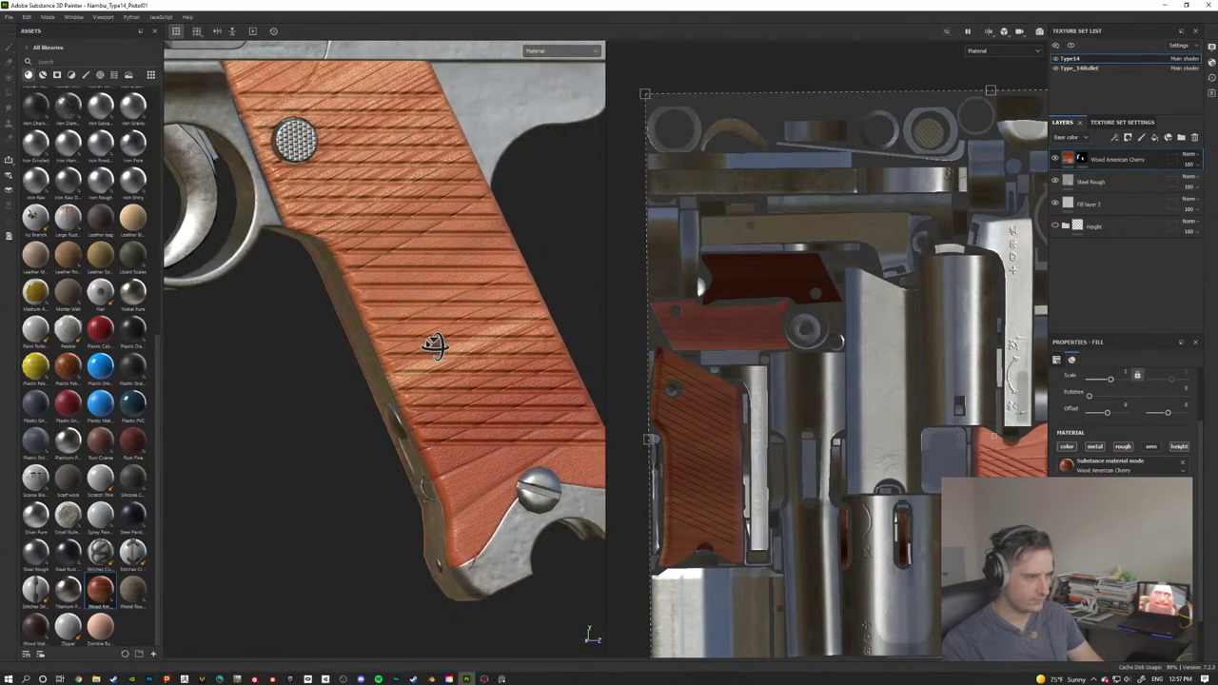
left_click_drag(414, 364, 393, 365, "alt")
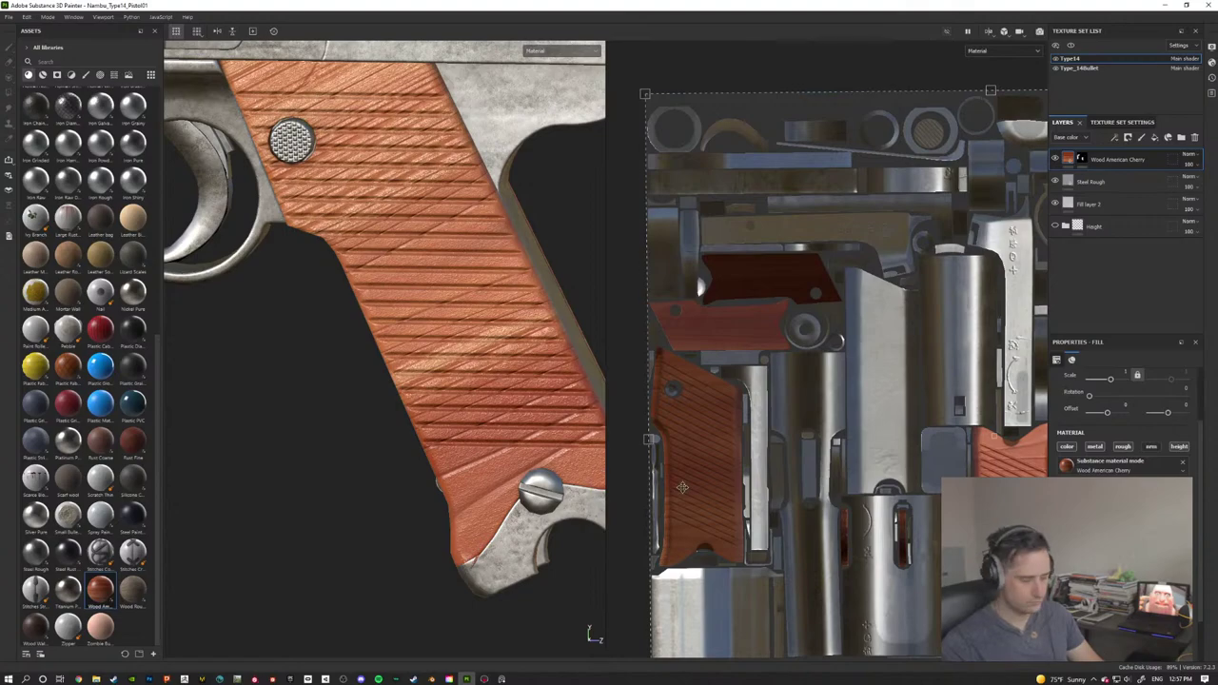
left_click_drag(252, 351, 492, 574, "alt")
middle_click_drag(492, 574, 485, 479, "alt")
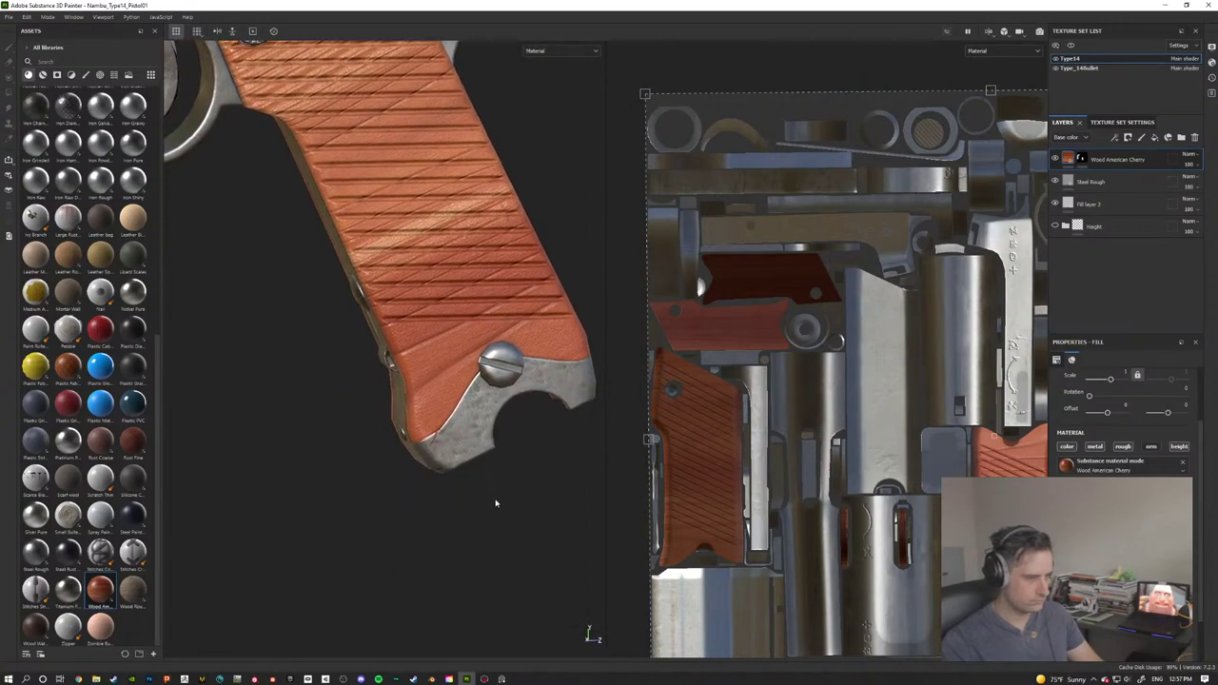
scroll(502, 504, "down", 3)
scroll(942, 359, "down", 3)
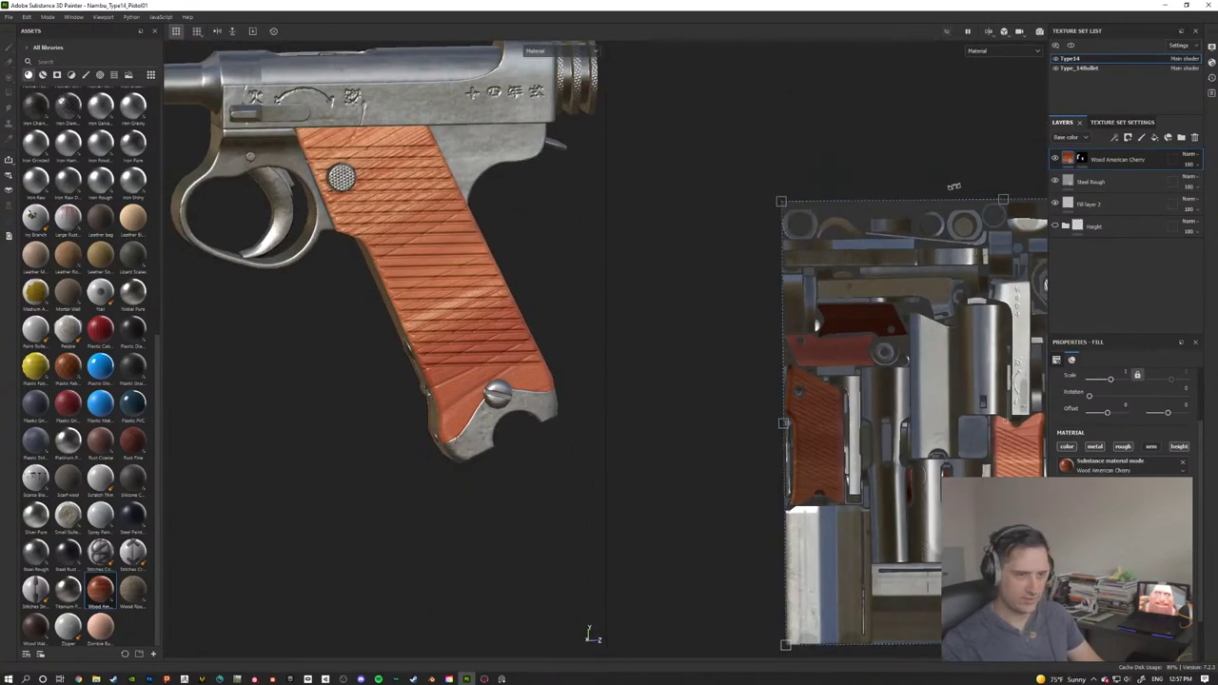
middle_click_drag(954, 186, 801, 103)
Step: Display the Wood American Cherry layer's mask in both views and clear it across the whole UV layout with the polygon fill tool
left_click(1001, 52)
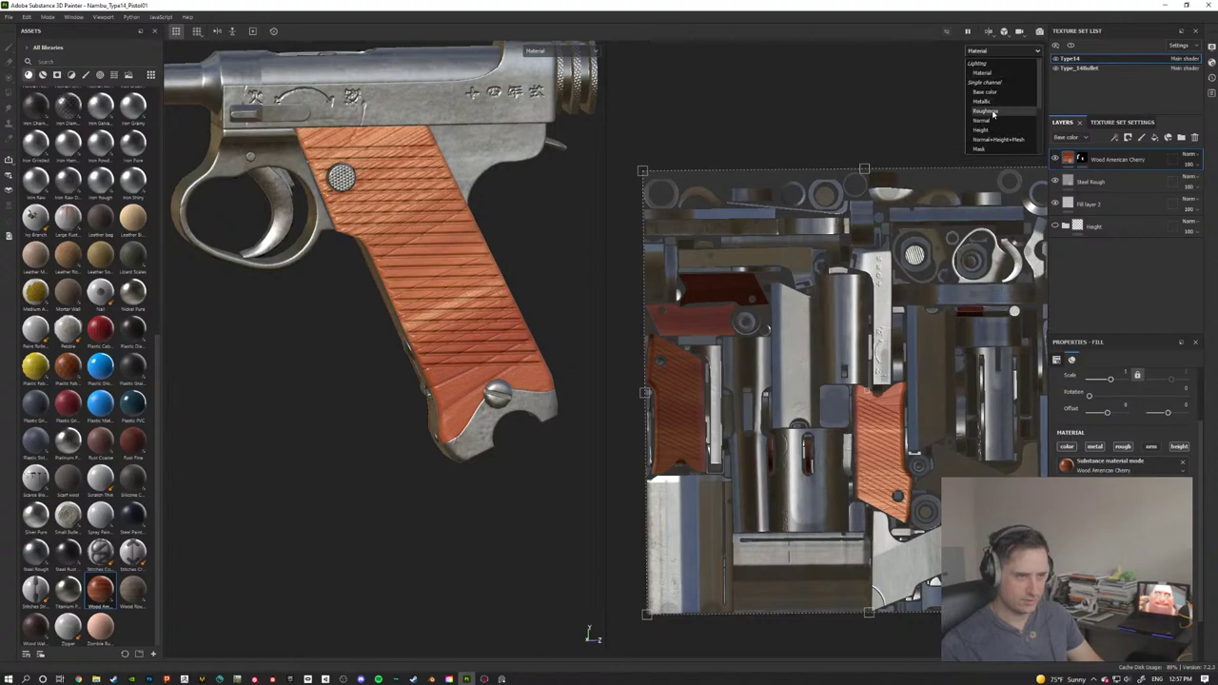
left_click(1082, 162)
key("4")
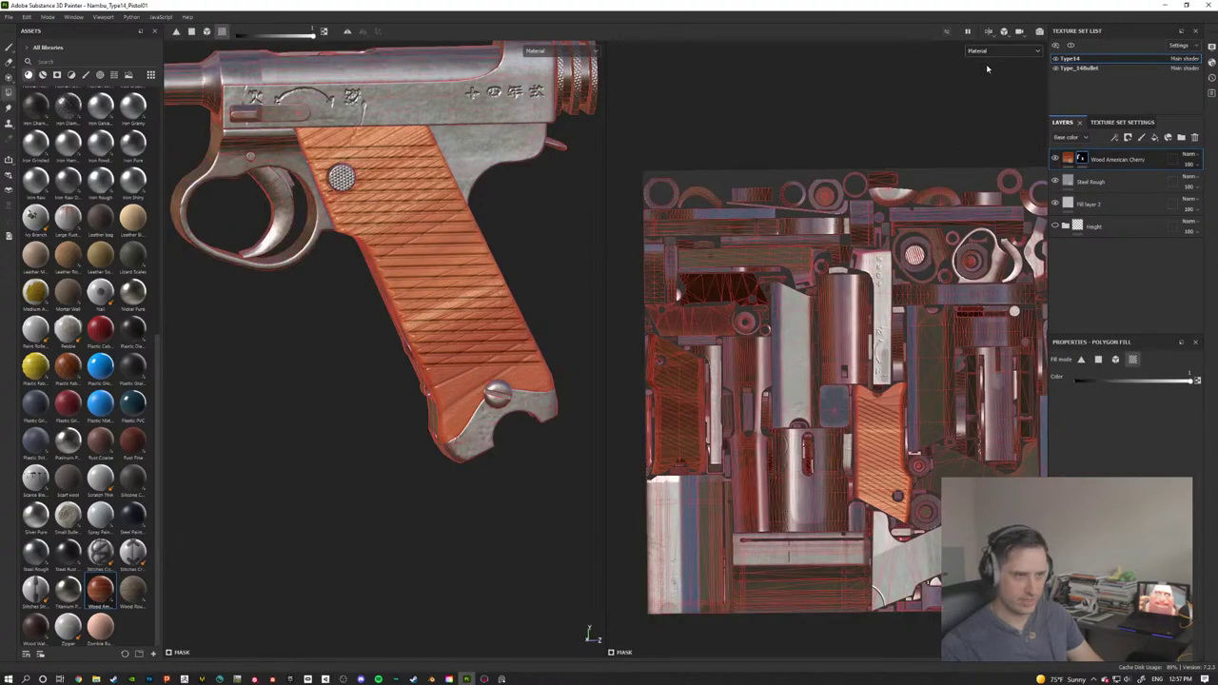
left_click(985, 54)
left_click(986, 154)
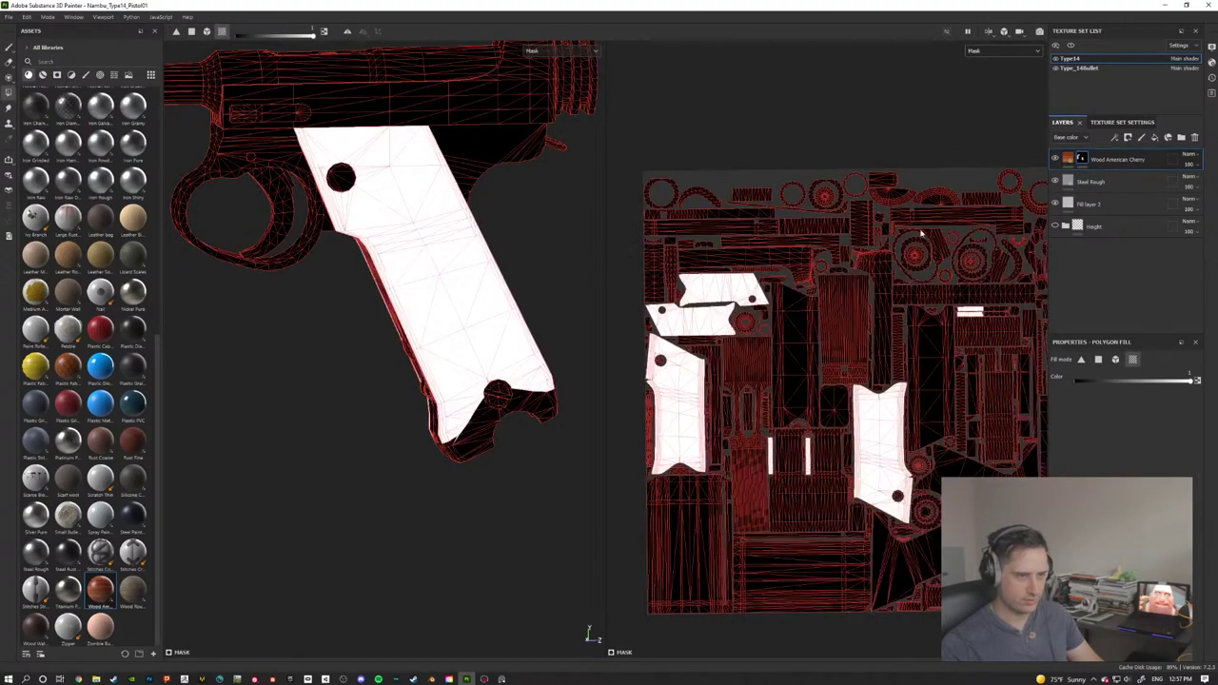
scroll(949, 347, "down", 2)
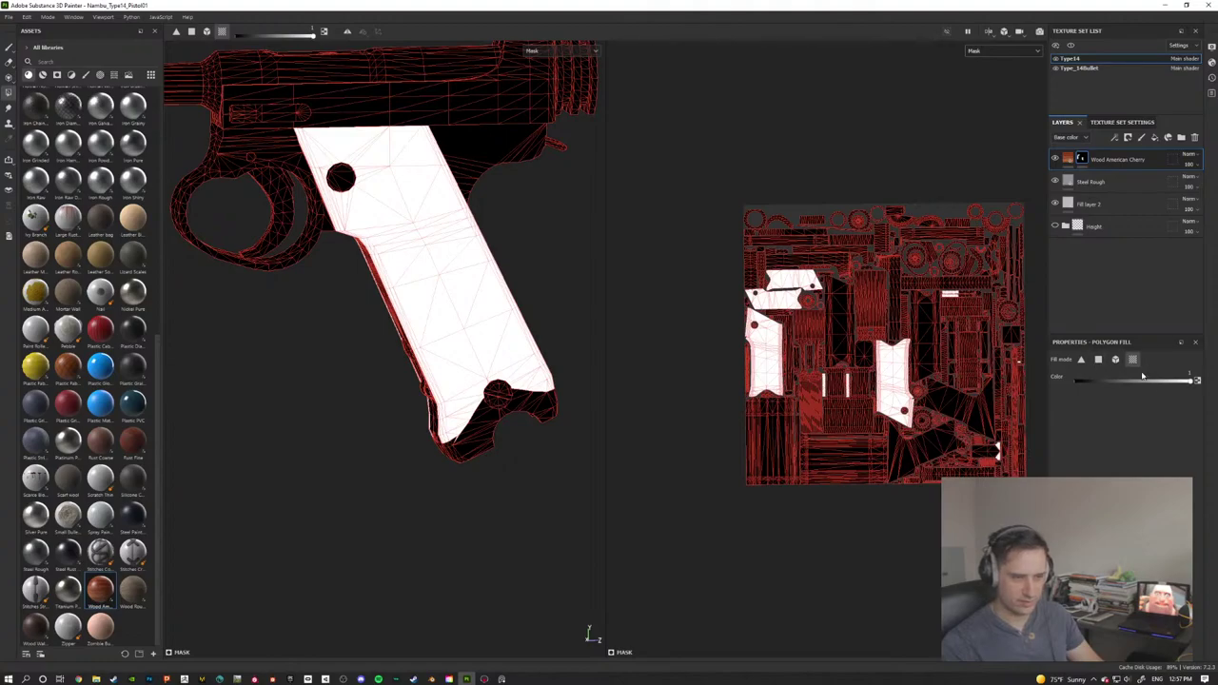
left_click_drag(707, 176, 1030, 489, "ctrl")
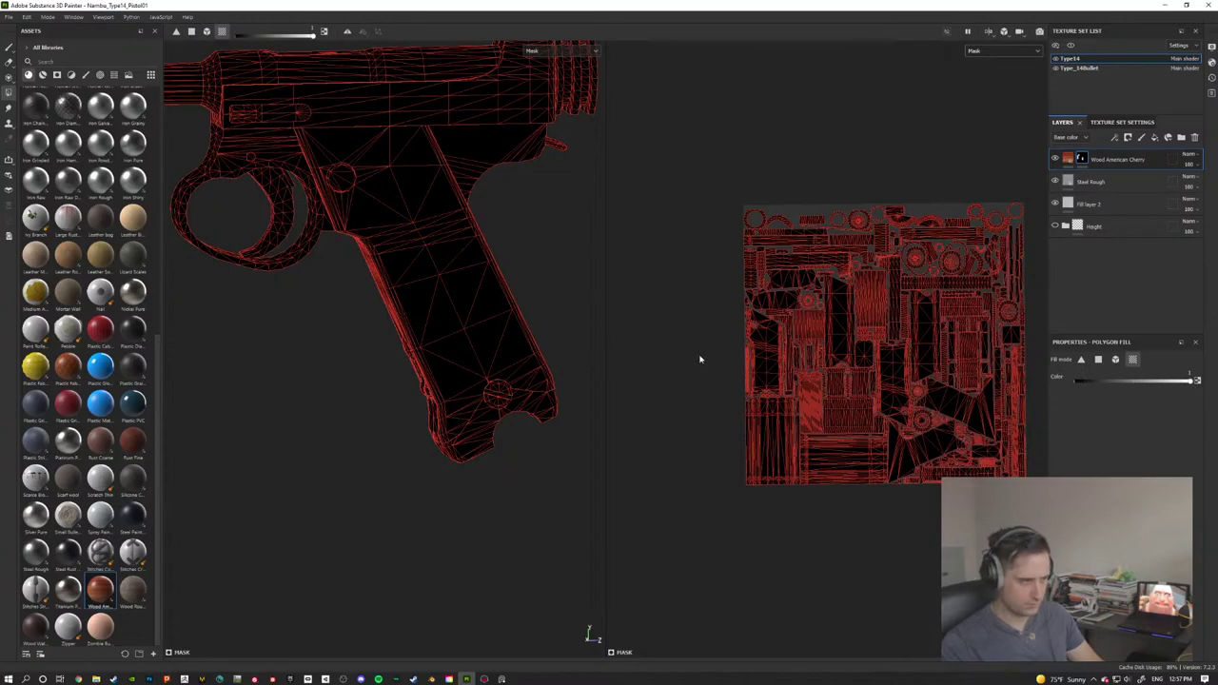
Step: Reveal the wood on both grip panels by filling their outer and inner UV islands in UV chunk mode with colour 1
scroll(847, 371, "up", 4)
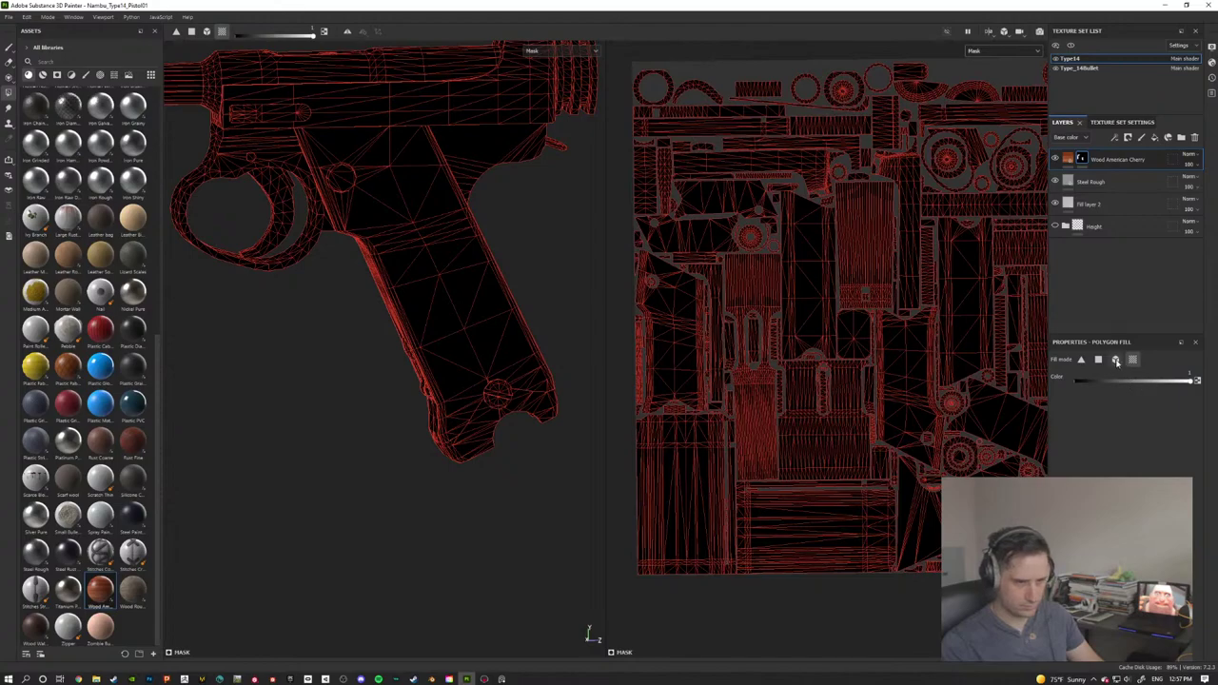
left_click_drag(521, 299, 593, 307, "alt")
left_click(489, 301)
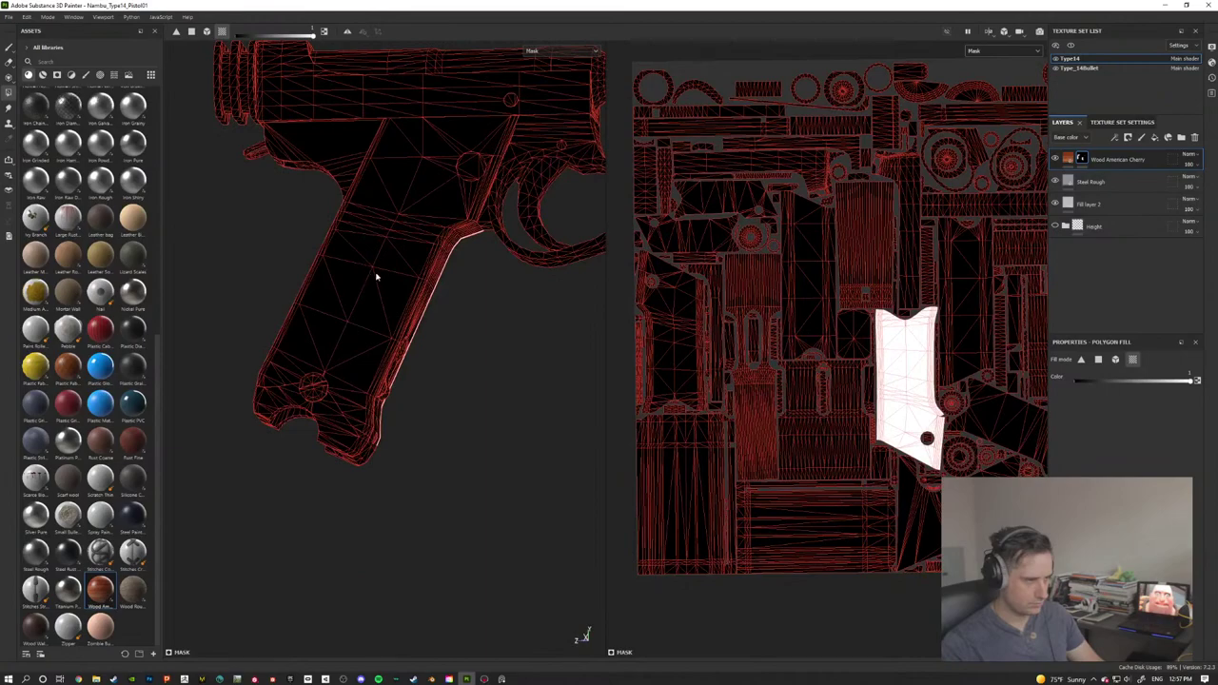
left_click(390, 299)
left_click_drag(390, 299, 580, 362, "alt")
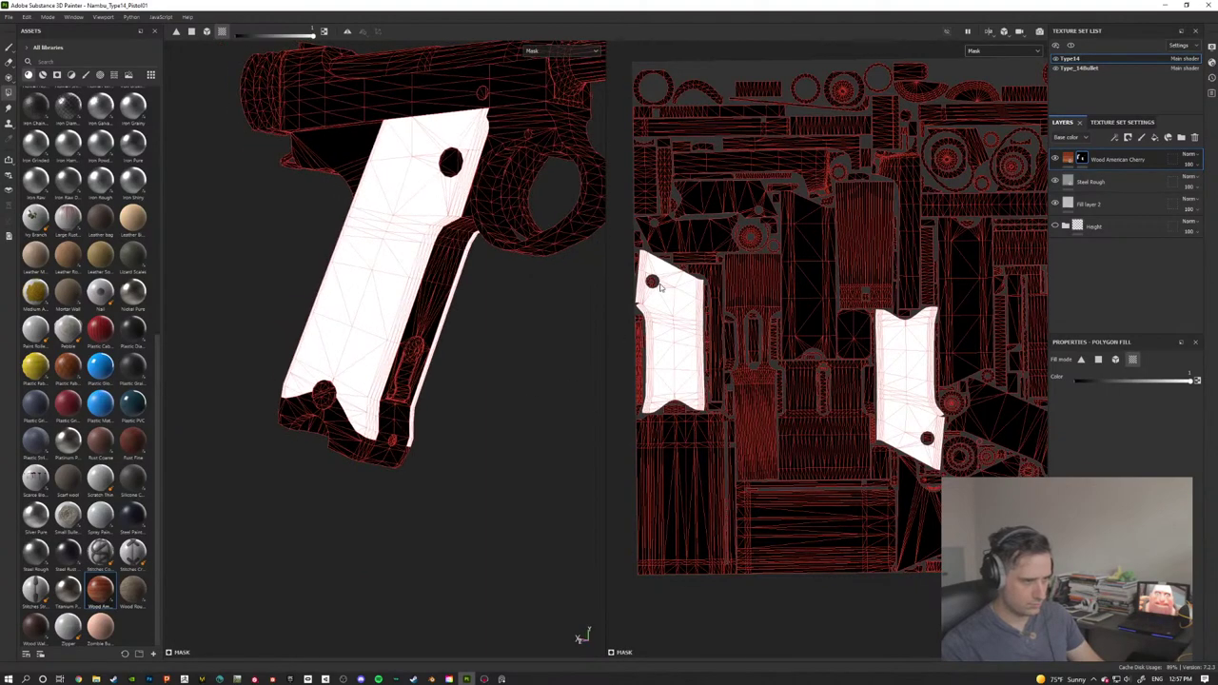
left_click(697, 231)
left_click(704, 201)
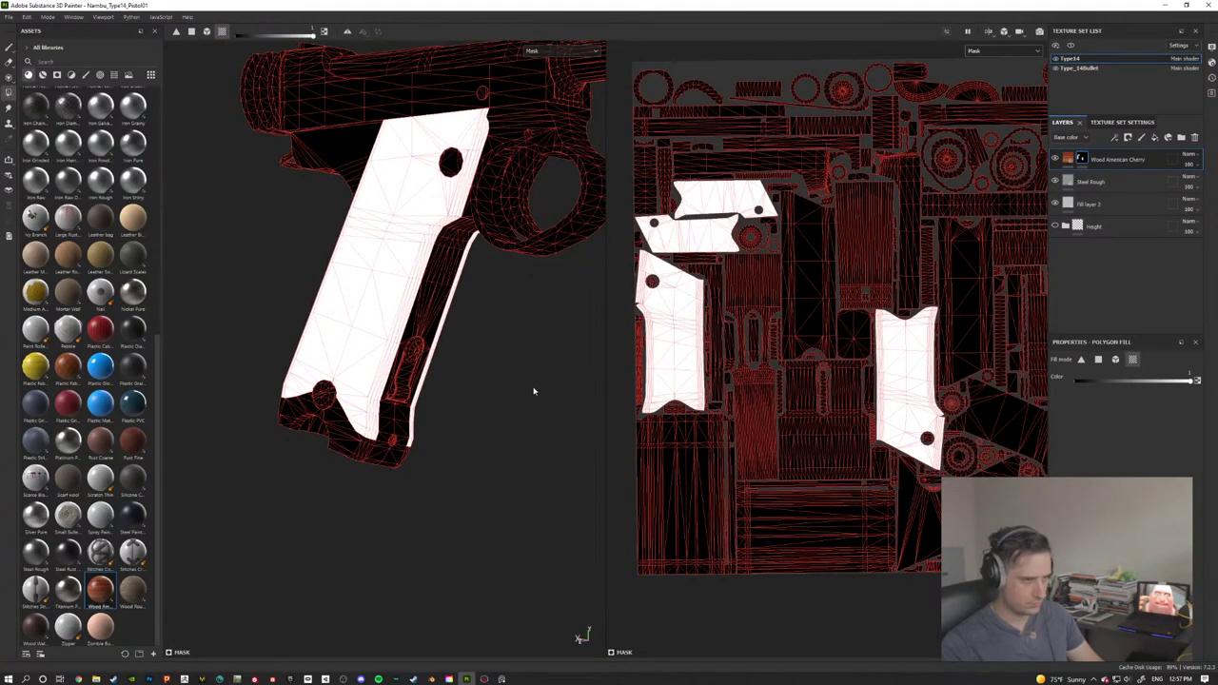
Step: Return both views to the Material display and face the side of the pistol grip
left_click(1015, 50)
key("m")
left_click_drag(555, 325, 215, 412, "alt")
left_click_drag(327, 400, 376, 390, "alt")
Step: Rotate the Wood American Cherry fill's UV projection to about 86 degrees and check the grain on the grip under different lighting
left_click(1068, 159)
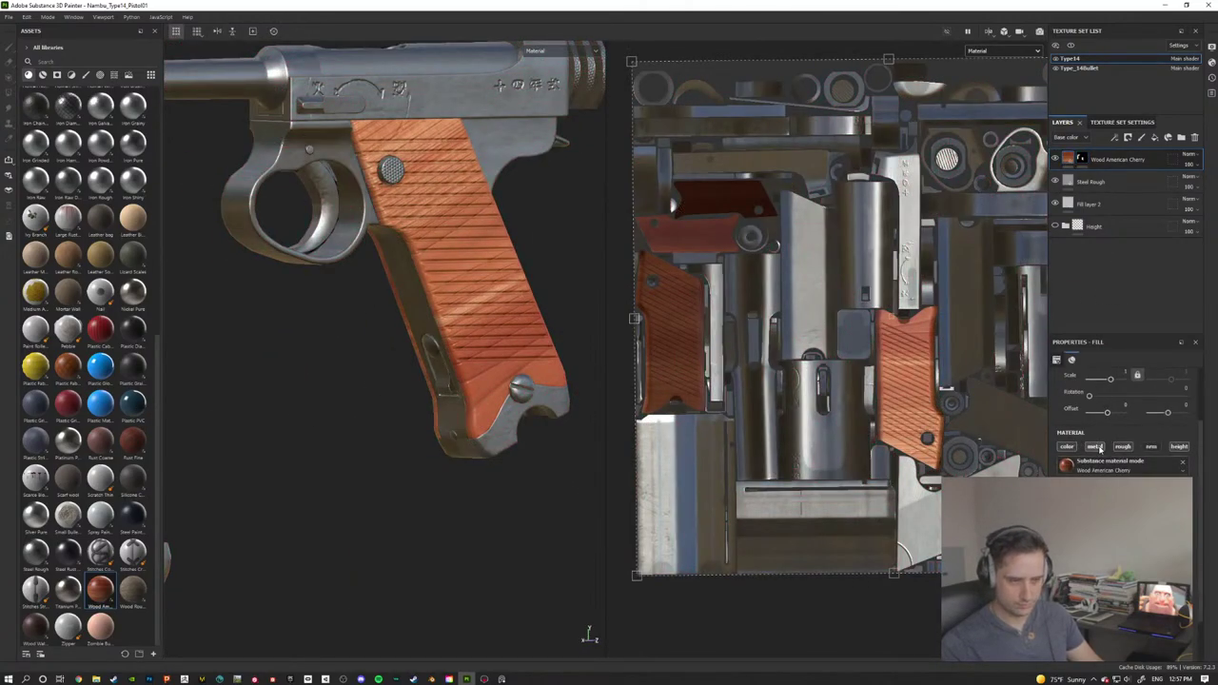
scroll(1092, 436, "up", 1)
left_click_drag(1089, 426, 1112, 432)
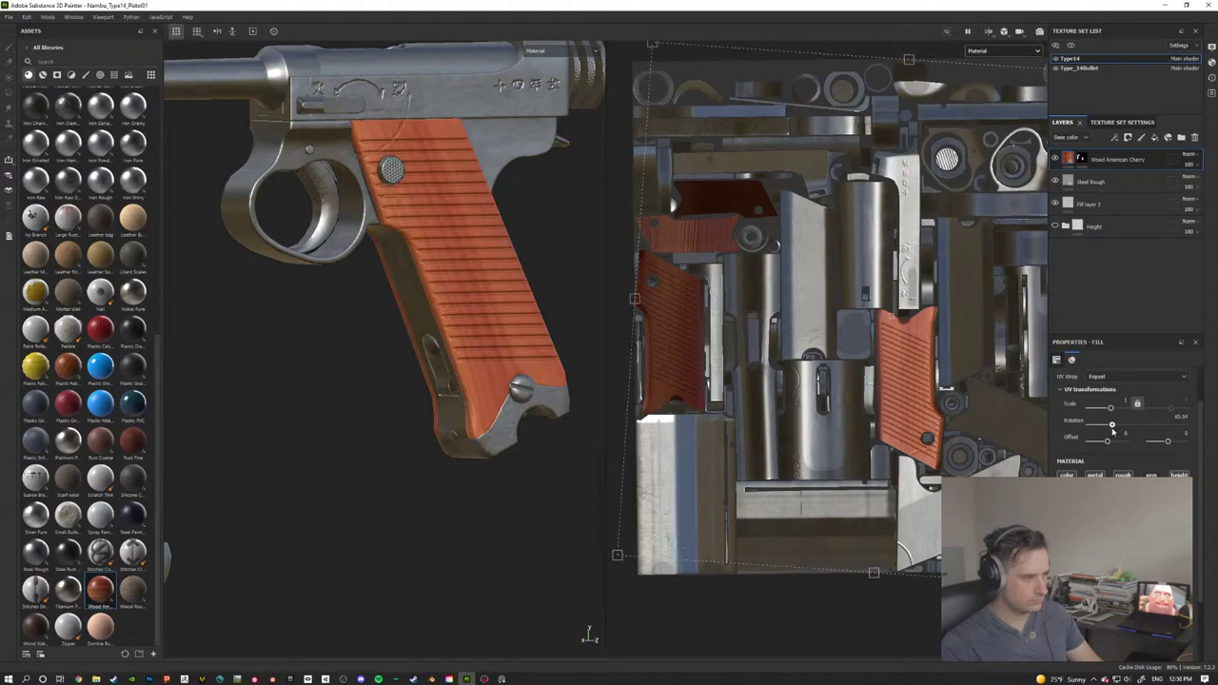
left_click_drag(330, 299, 952, 289, "alt")
scroll(370, 260, "up", 1)
scroll(405, 234, "up", 2)
middle_click_drag(405, 234, 429, 435, "alt")
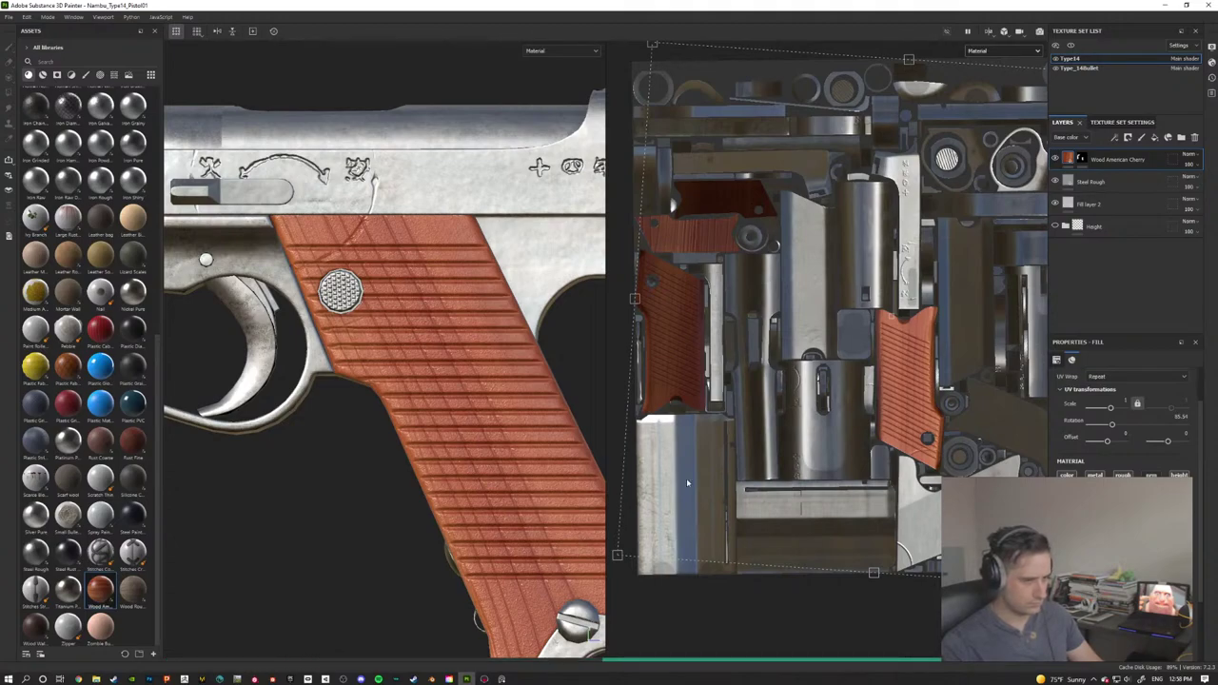
Step: Set the Type14 texture set's size to 2048, check the grip at that resolution and return to the layer stack
left_click_drag(351, 431, 445, 435, "alt")
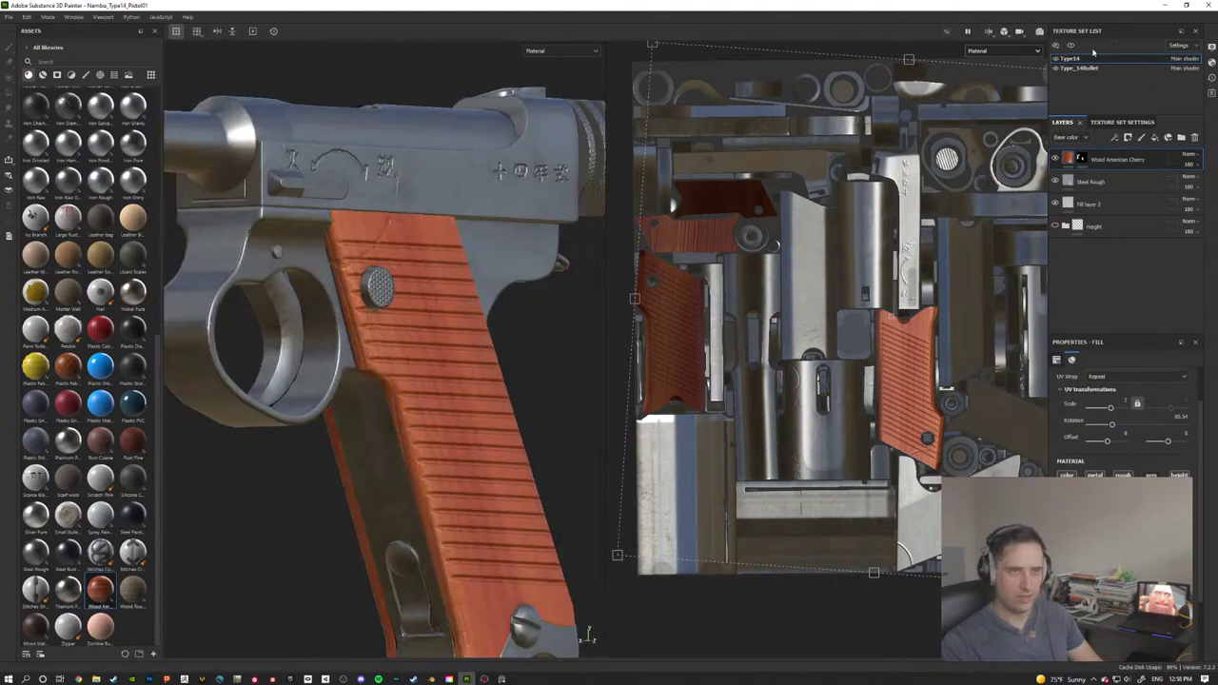
left_click(1123, 122)
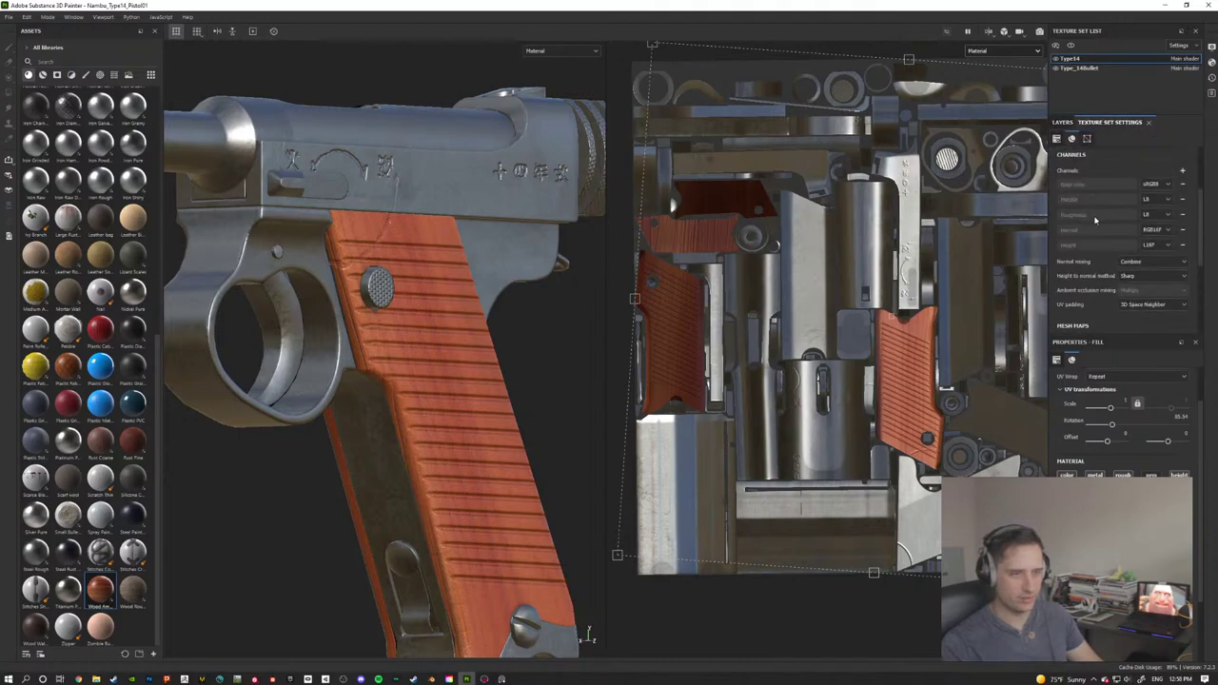
scroll(1091, 313, "up", 2)
left_click(1118, 217)
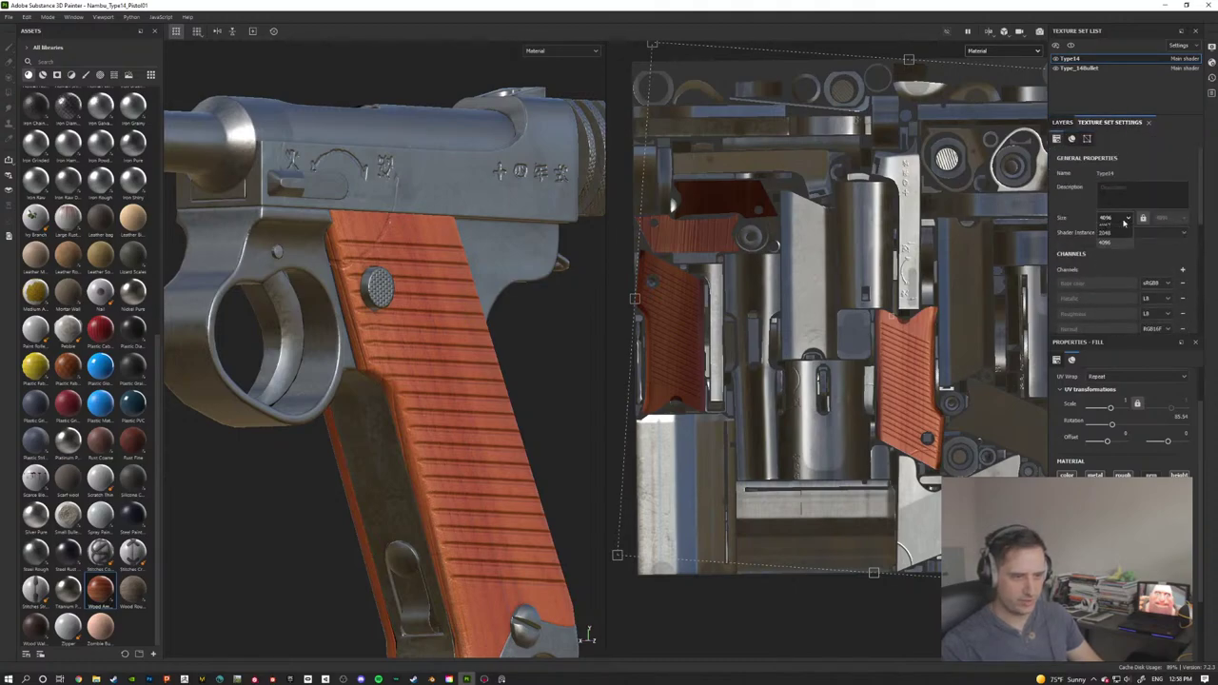
left_click(1009, 324)
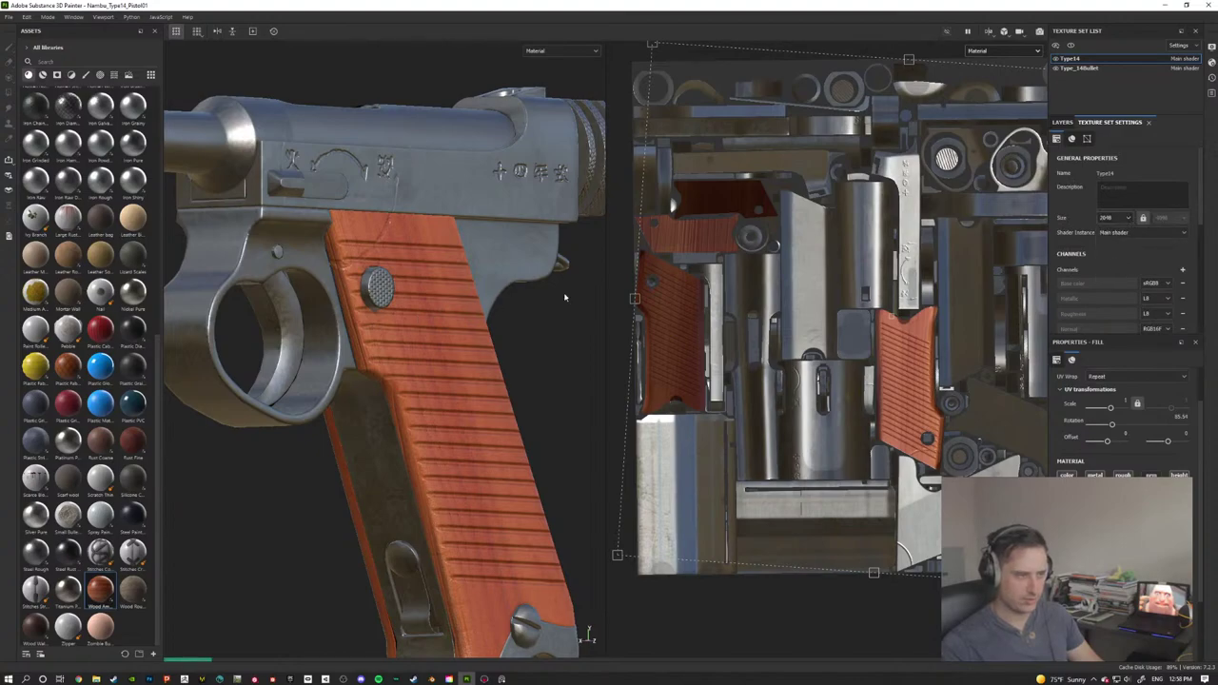
left_click_drag(555, 378, 466, 398, "alt")
middle_click_drag(434, 443, 419, 378, "alt")
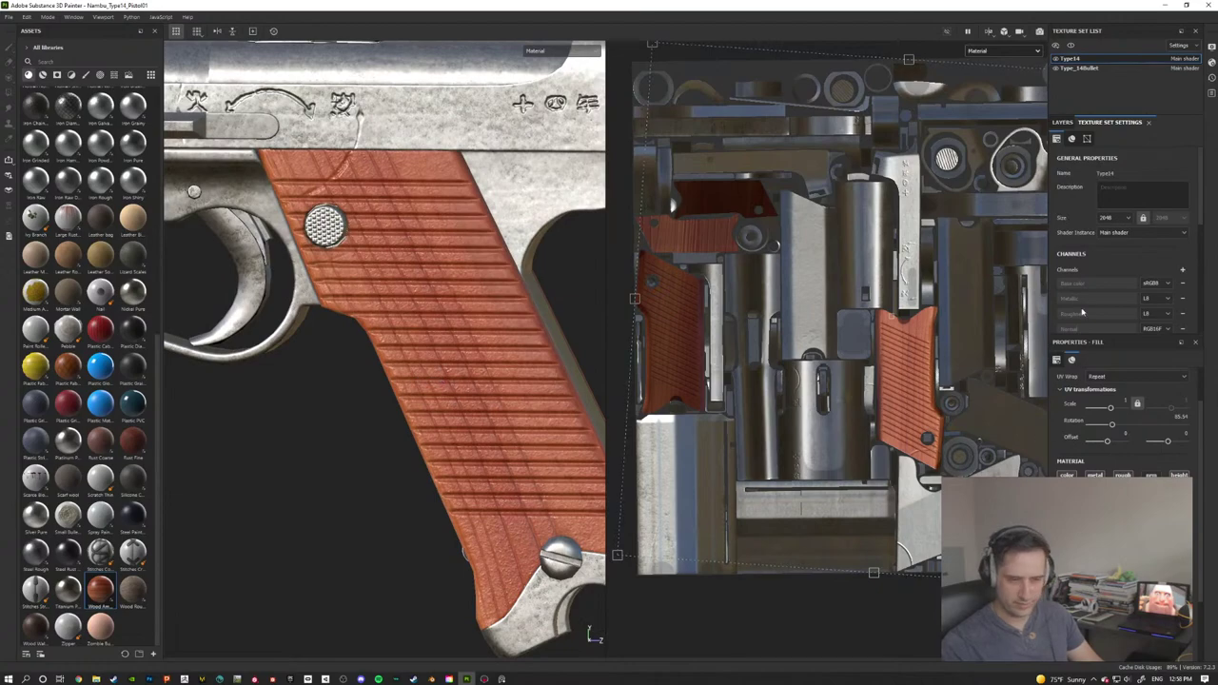
left_click(1061, 123)
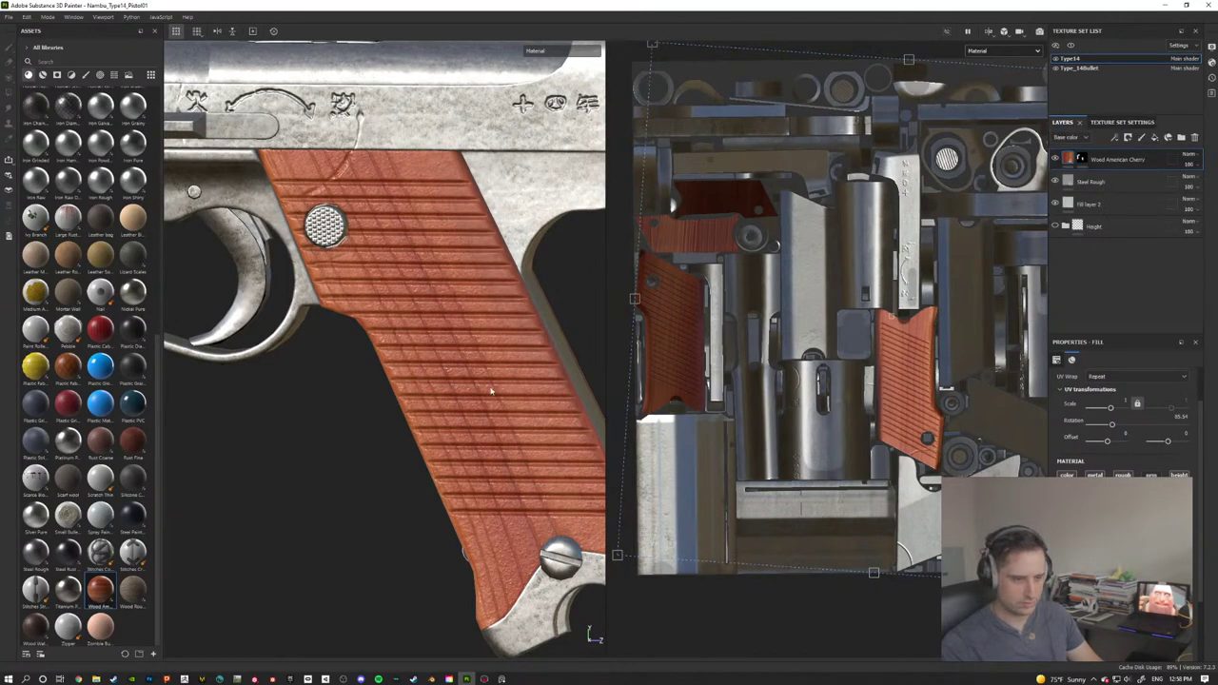
Step: Examine the wood grain on both grip panels up close under different lighting directions
scroll(491, 391, "up", 2)
mouse_move(473, 380)
left_mouse_down("alt")
mouse_move(437, 377)
mouse_move(430, 362)
mouse_move(490, 343)
mouse_move(473, 382)
left_mouse_up("alt")
scroll(441, 380, "down", 4)
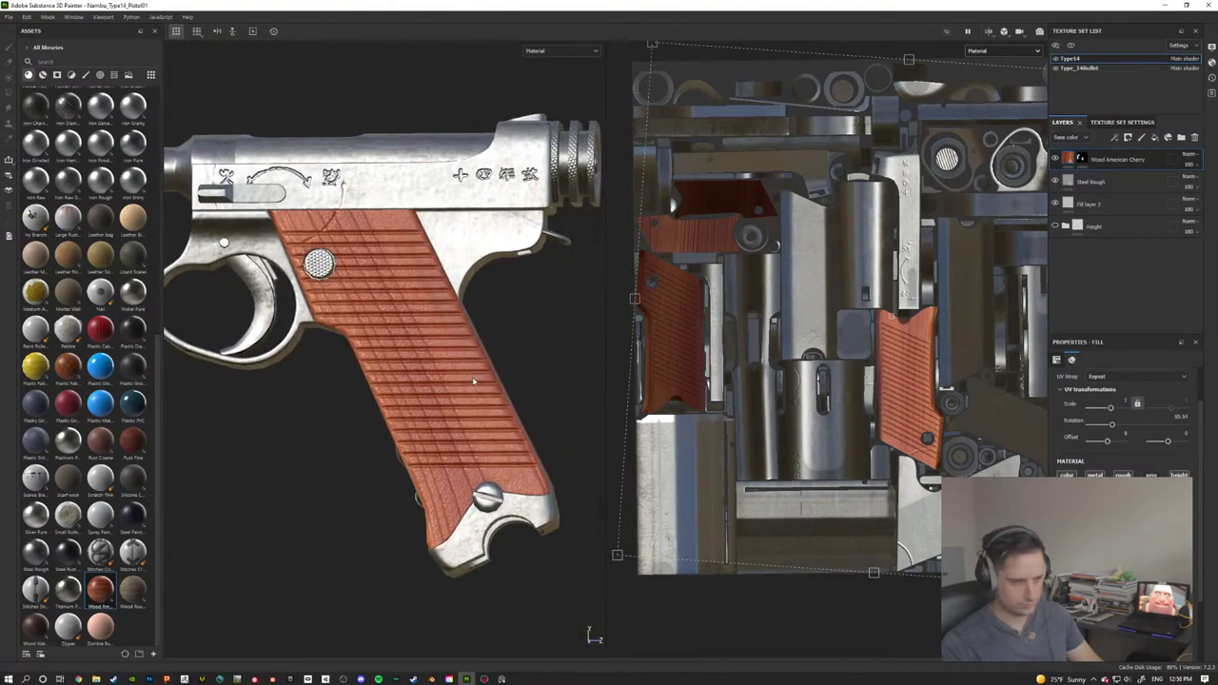
scroll(473, 382, "up", 2)
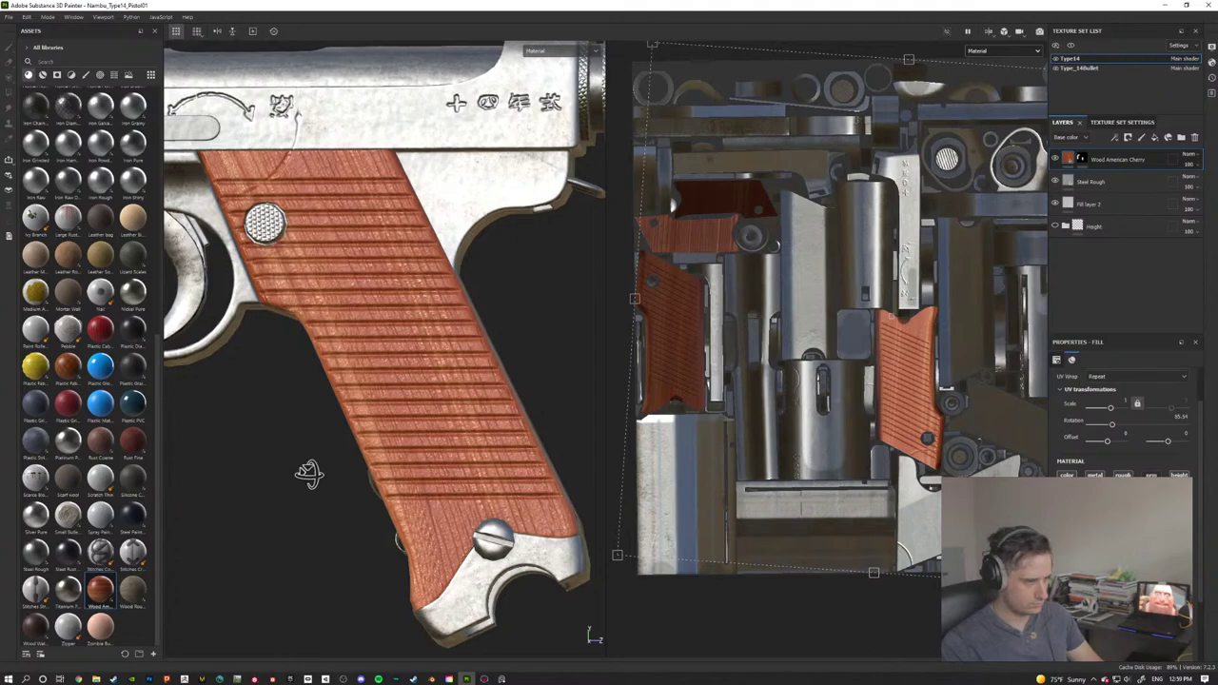
right_click_drag(308, 473, 322, 497, "shift")
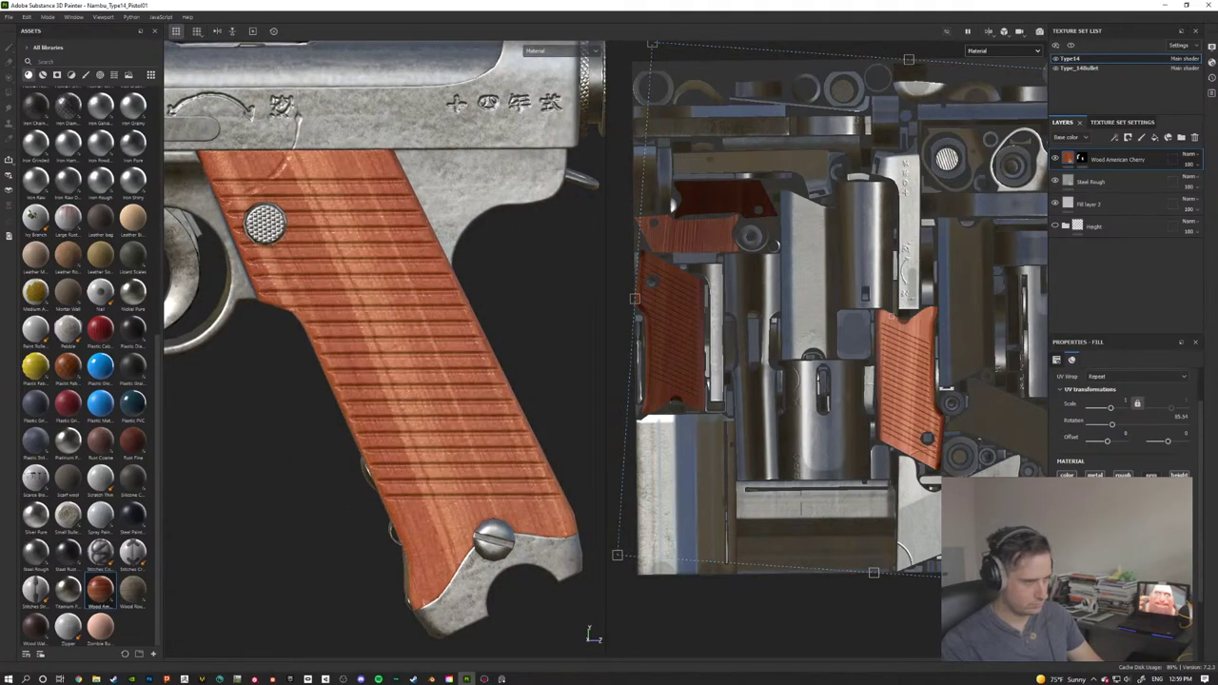
mouse_move(380, 494)
right_mouse_down("shift")
mouse_move(337, 485)
mouse_move(362, 490)
right_mouse_up("shift")
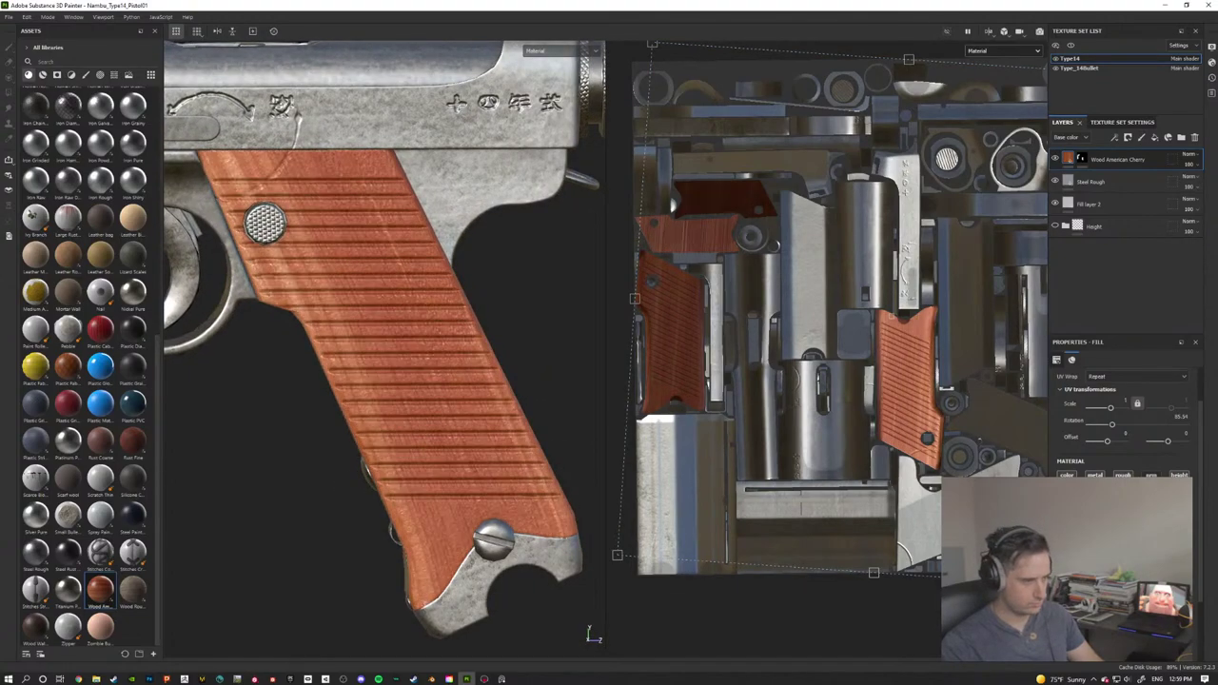
mouse_move(349, 430)
left_mouse_down("alt")
mouse_move(399, 409)
mouse_move(435, 368)
mouse_move(470, 389)
mouse_move(421, 381)
left_mouse_up("alt")
right_click_drag(421, 381, 426, 382, "shift")
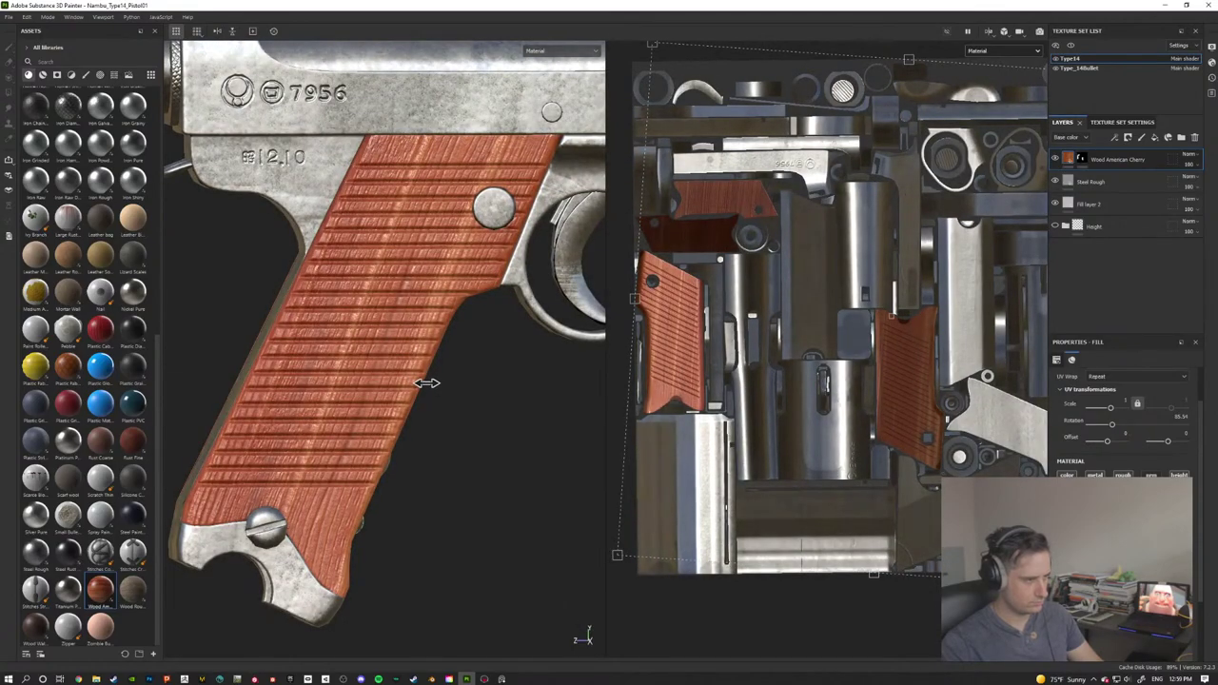
Step: Examine the steel and wood materials on the whole pistol and its magazine from several angles
scroll(313, 446, "down", 5)
left_click_drag(313, 446, 332, 367, "alt")
scroll(414, 426, "up", 5)
left_click_drag(422, 432, 495, 428, "alt")
scroll(438, 517, "down", 5)
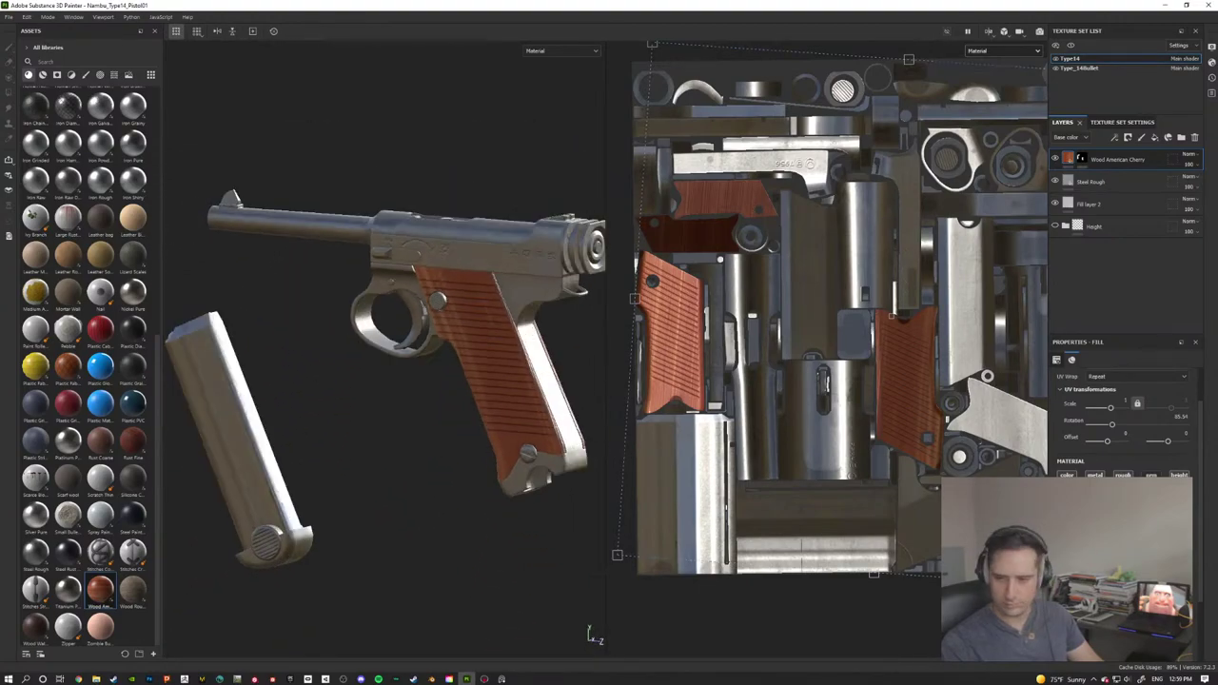
left_click_drag(495, 306, 318, 374, "alt")
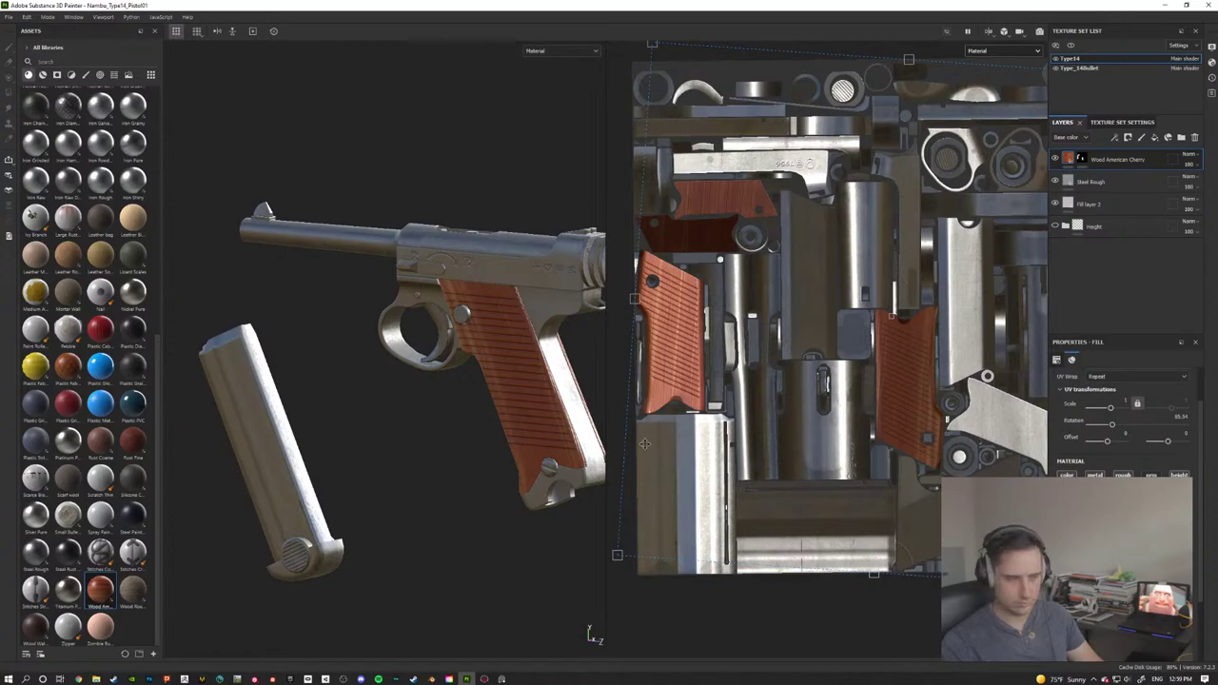
left_click_drag(456, 418, 434, 402, "alt")
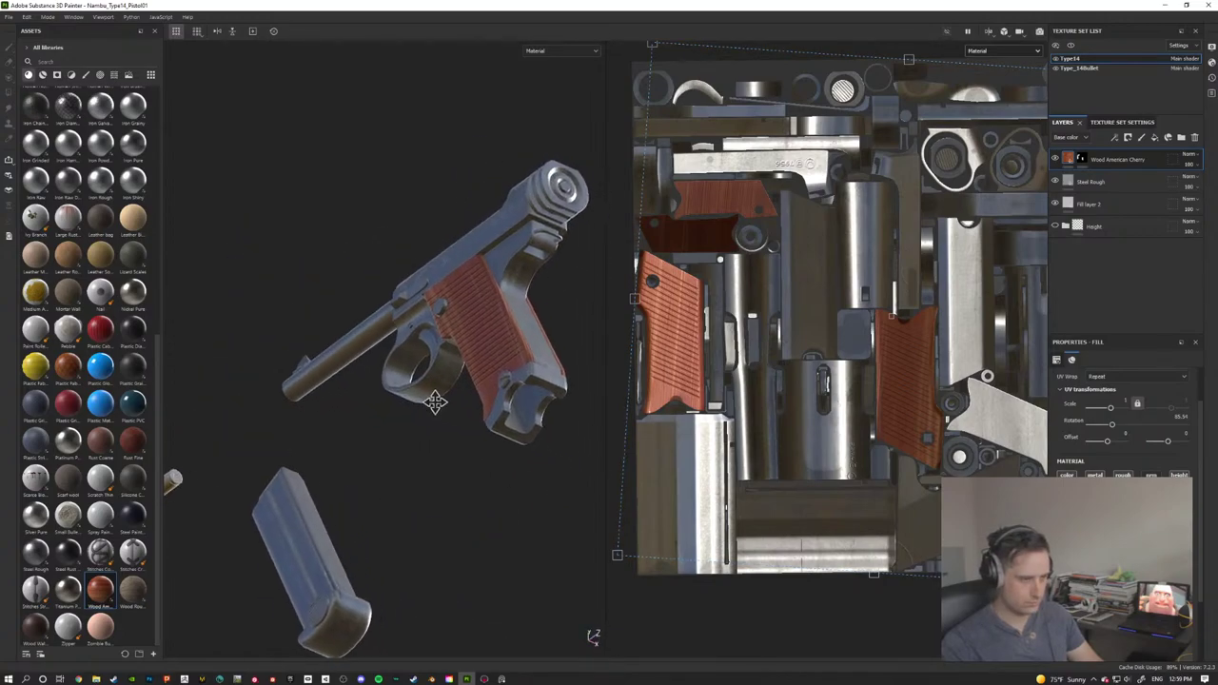
middle_click_drag(435, 401, 400, 388, "alt")
scroll(434, 429, "up", 3)
left_click_drag(434, 430, 493, 357, "alt")
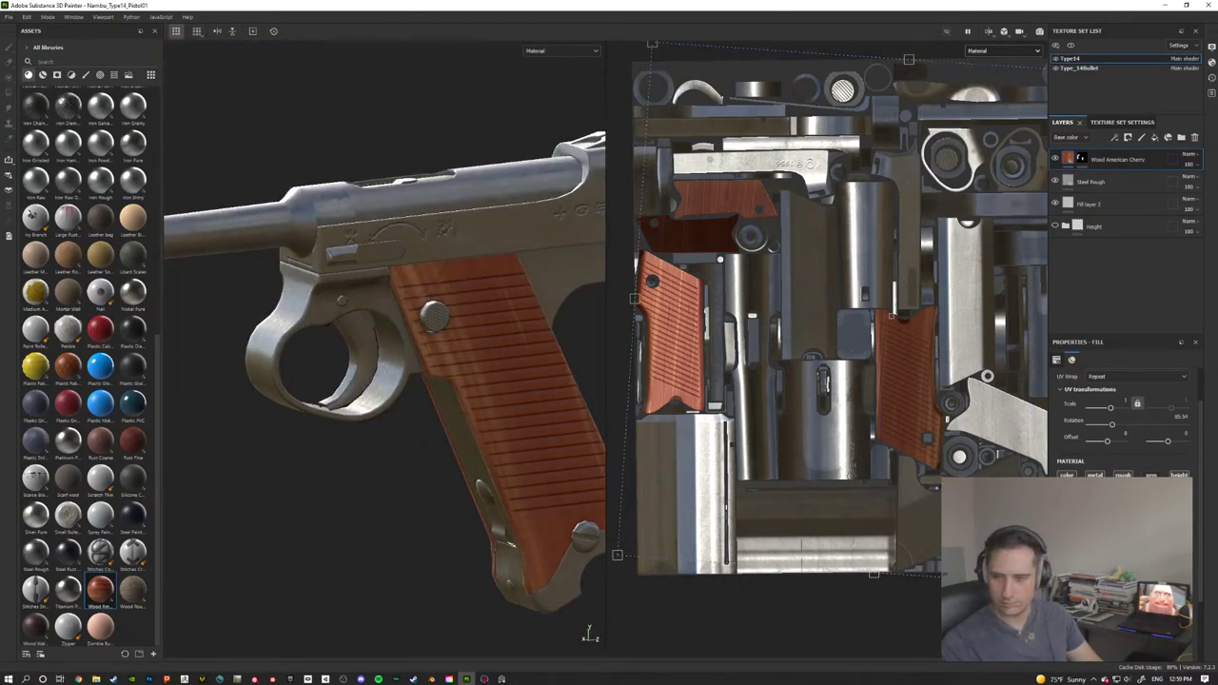
key("alt+Tab")
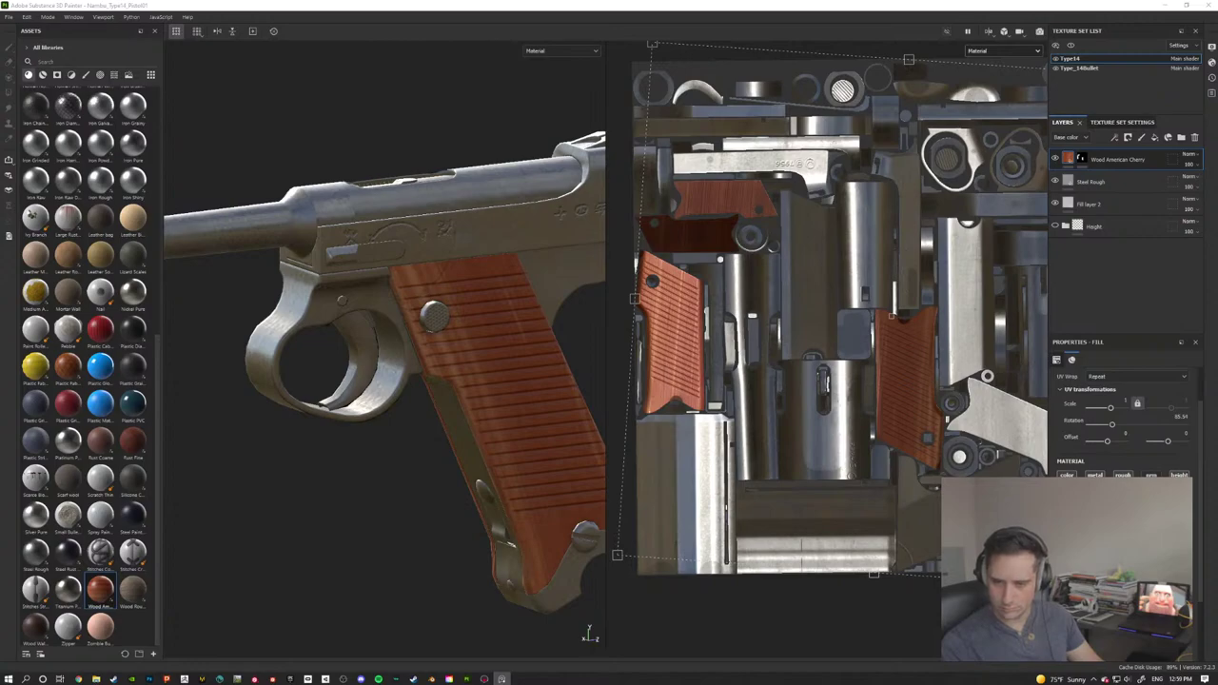
left_click_drag(480, 346, 359, 313, "alt")
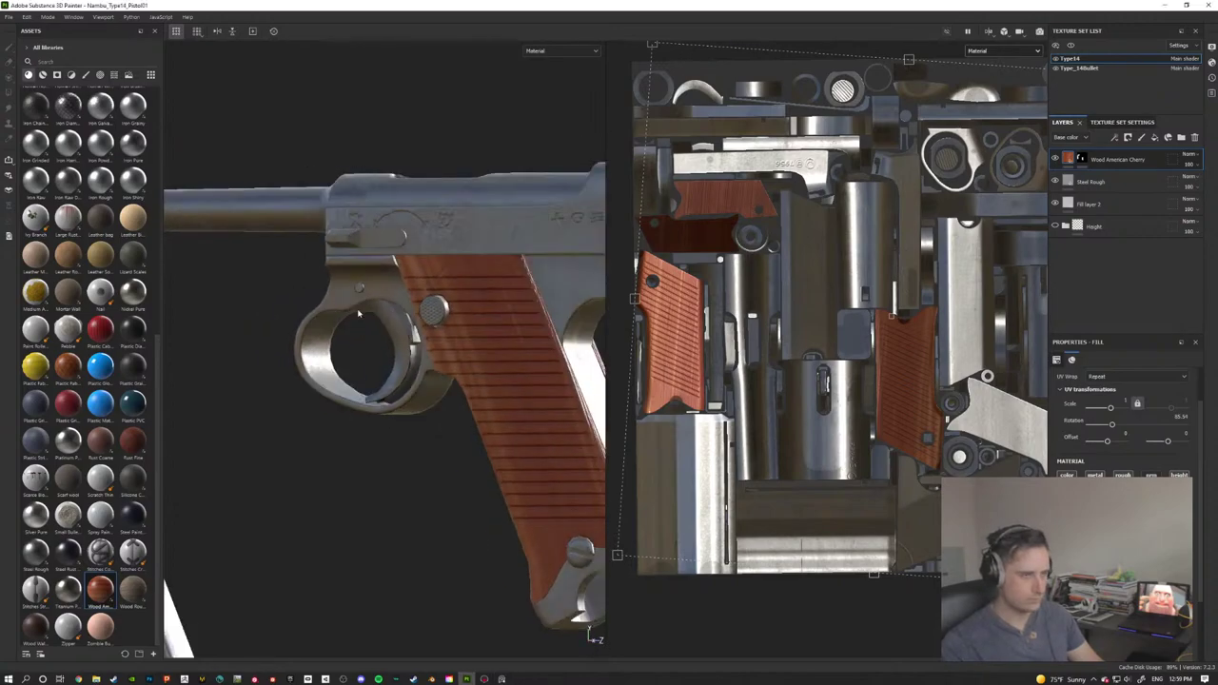
Step: Select the Steel Rough layer, widen the 3D view and set its camera to perspective
left_click(1126, 184)
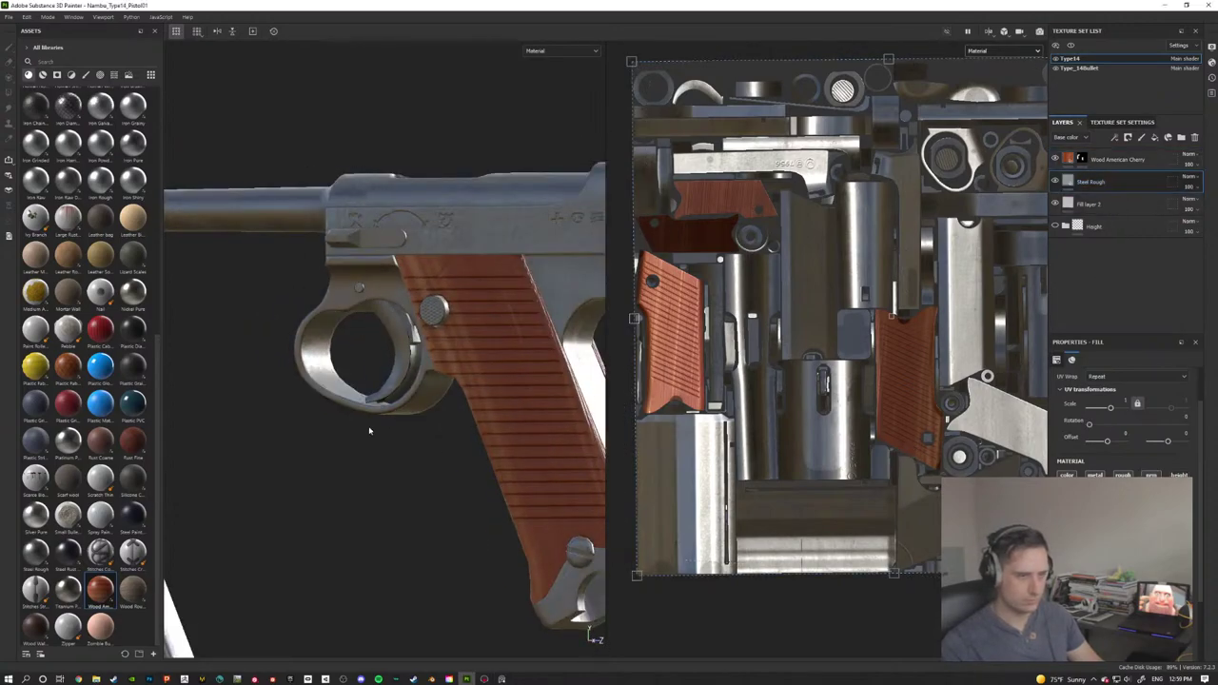
mouse_move(476, 357)
left_mouse_down("alt")
mouse_move(371, 381)
mouse_move(462, 357)
left_mouse_up("alt")
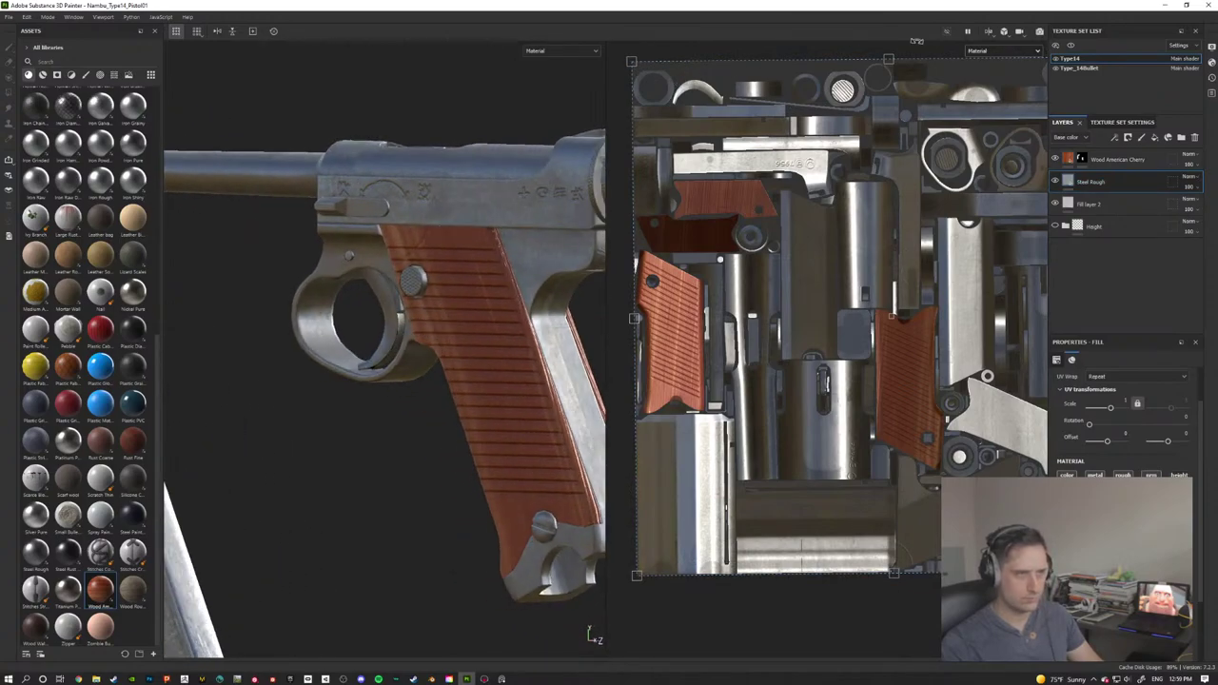
left_click_drag(605, 79, 836, 79)
left_click(1004, 33)
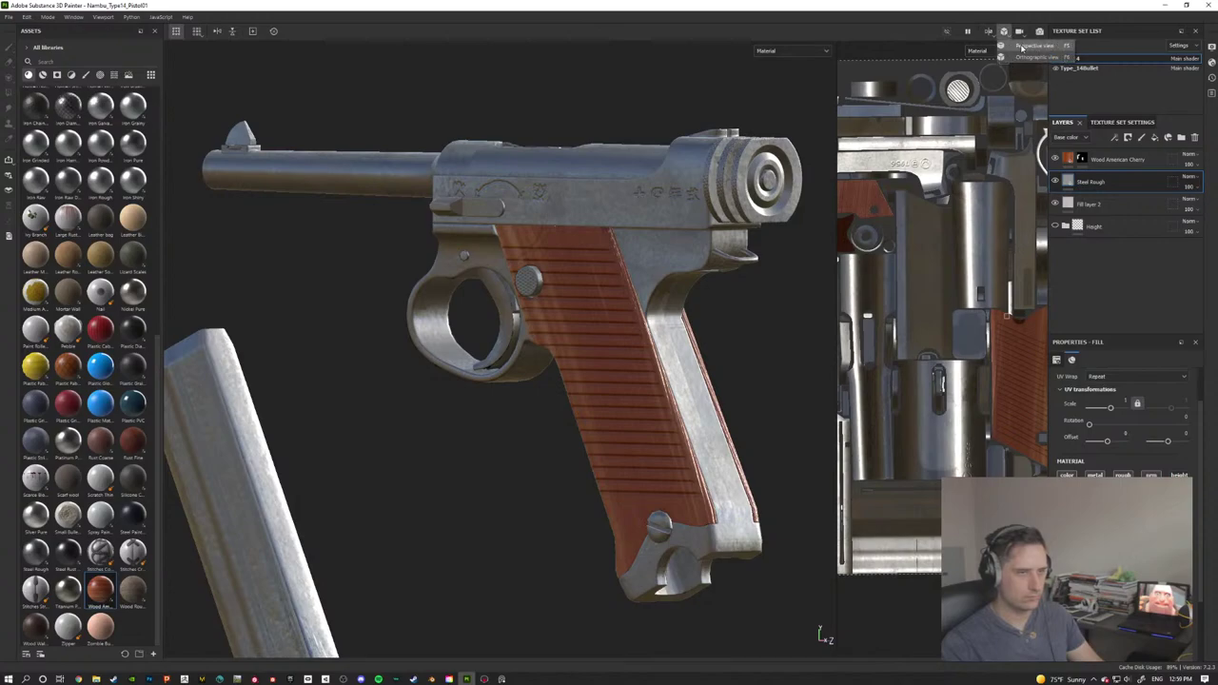
left_click(1023, 46)
left_click_drag(562, 367, 546, 291, "alt")
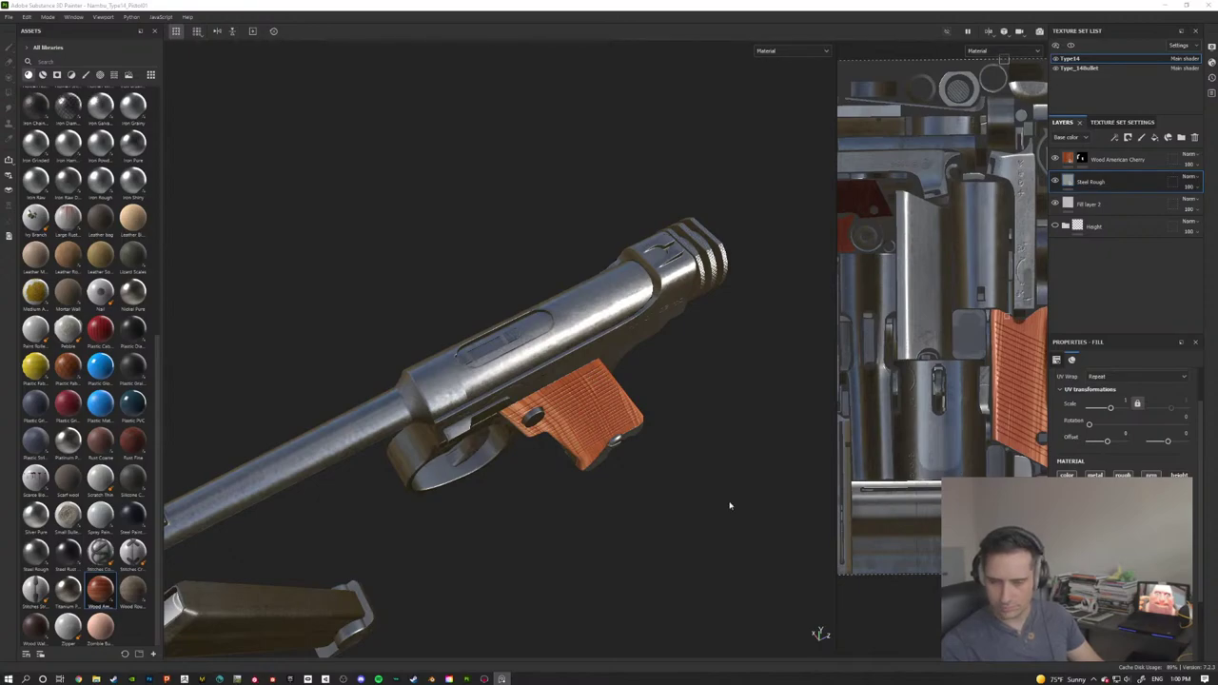
Step: Add the Steel Rust and Wear material as a layer above Steel Rough and inspect it on the magazine
left_click_drag(523, 390, 550, 341, "alt")
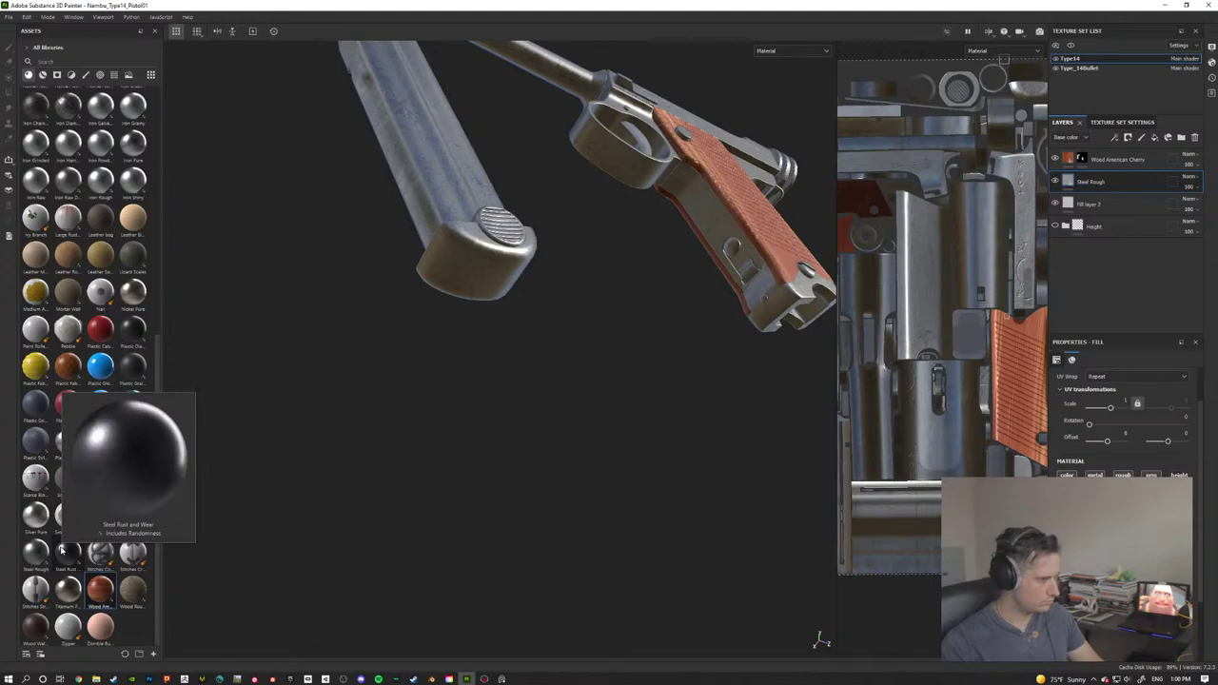
left_click_drag(522, 243, 511, 291, "alt")
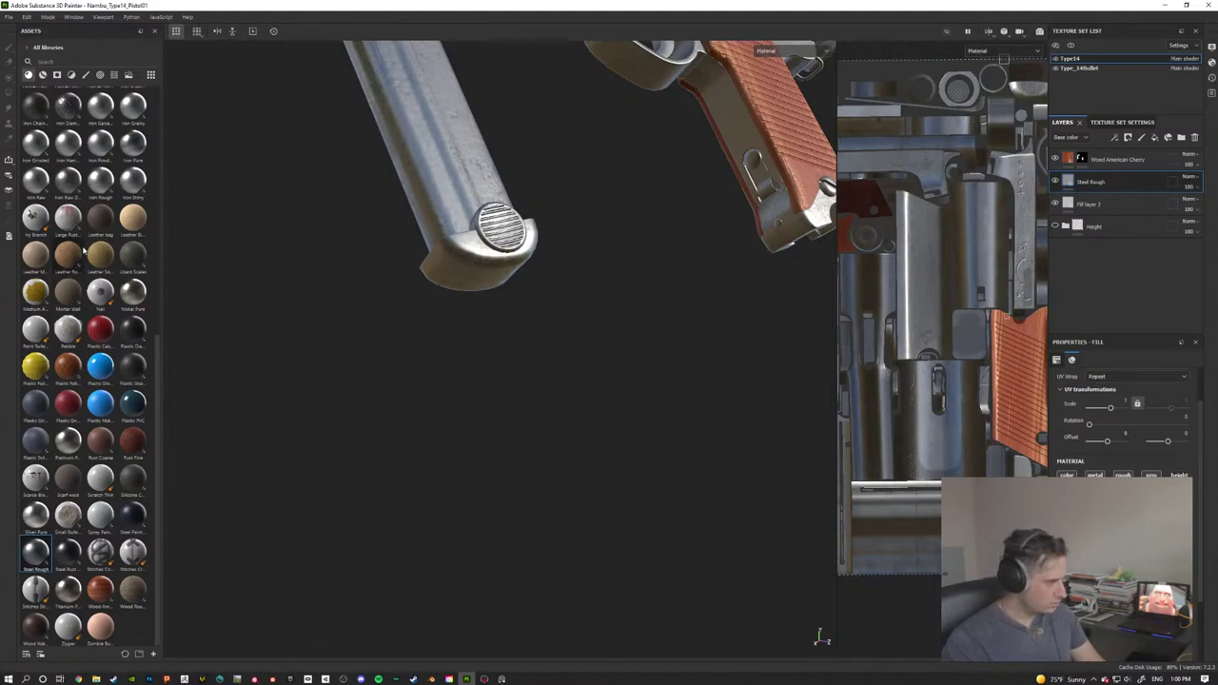
middle_click_drag(285, 272, 309, 396, "alt")
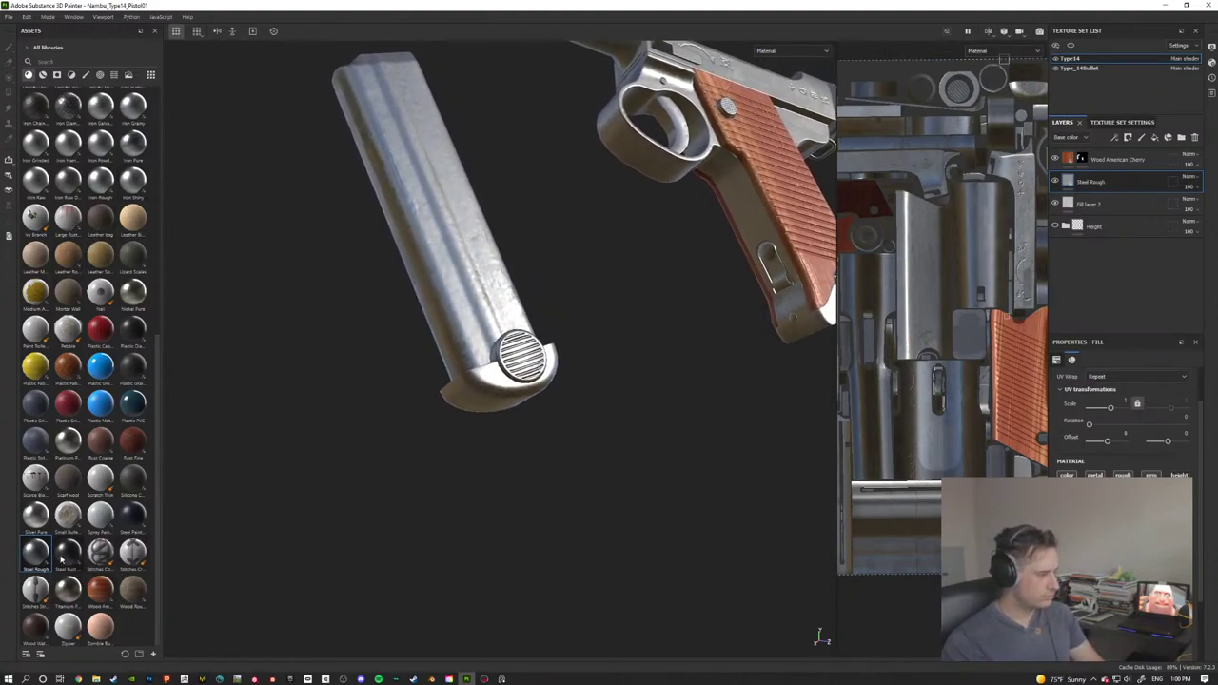
left_click_drag(62, 552, 1100, 177)
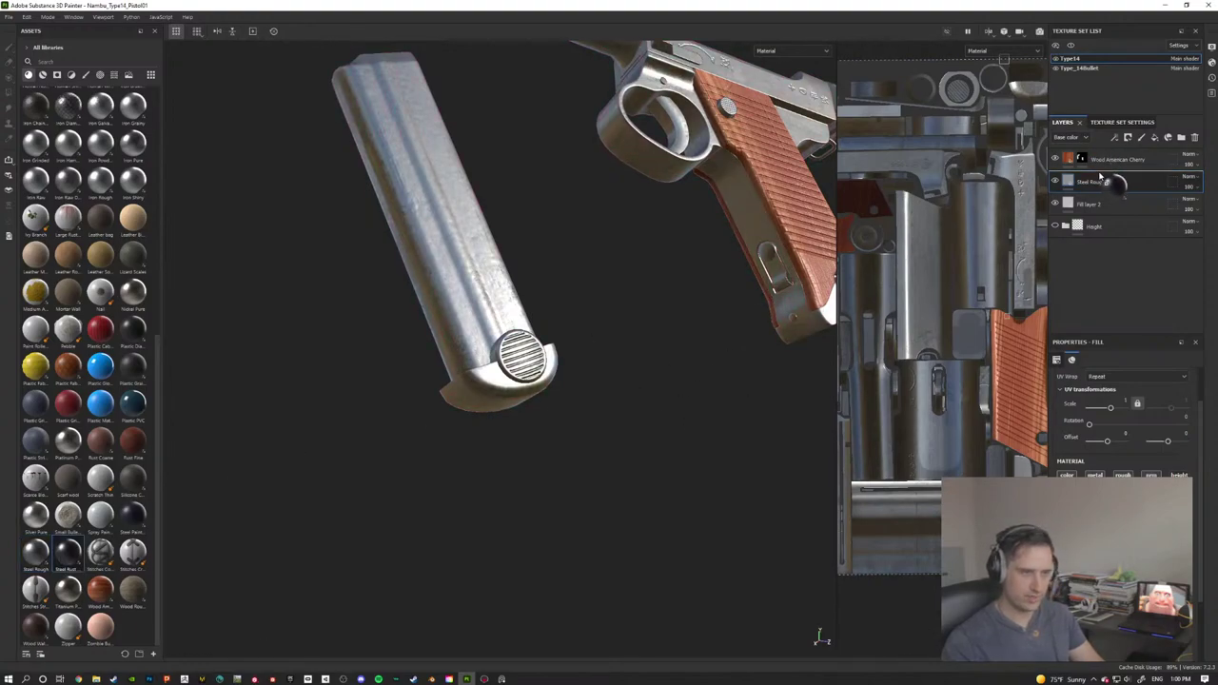
left_click_drag(574, 340, 667, 266, "alt")
left_click_drag(522, 333, 555, 291, "alt")
middle_click_drag(582, 454, 630, 328, "alt")
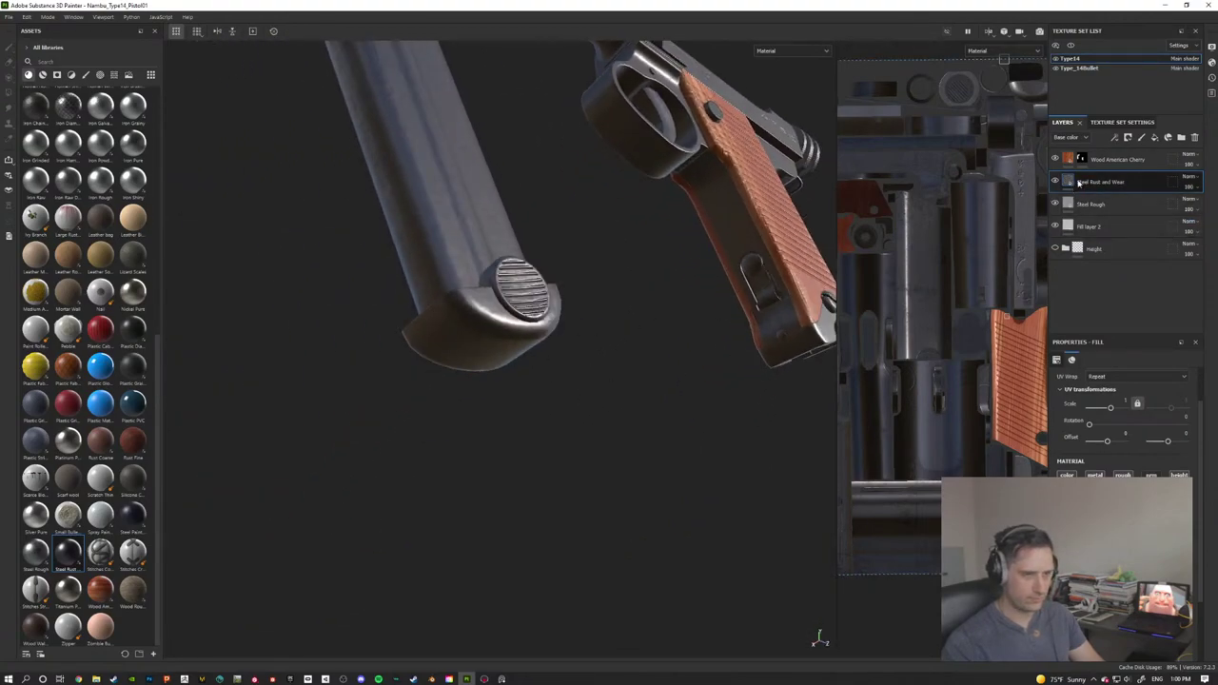
Step: Give the Steel Rust and Wear layer a black mask and invert that mask
right_click(1078, 184)
left_click(1105, 247)
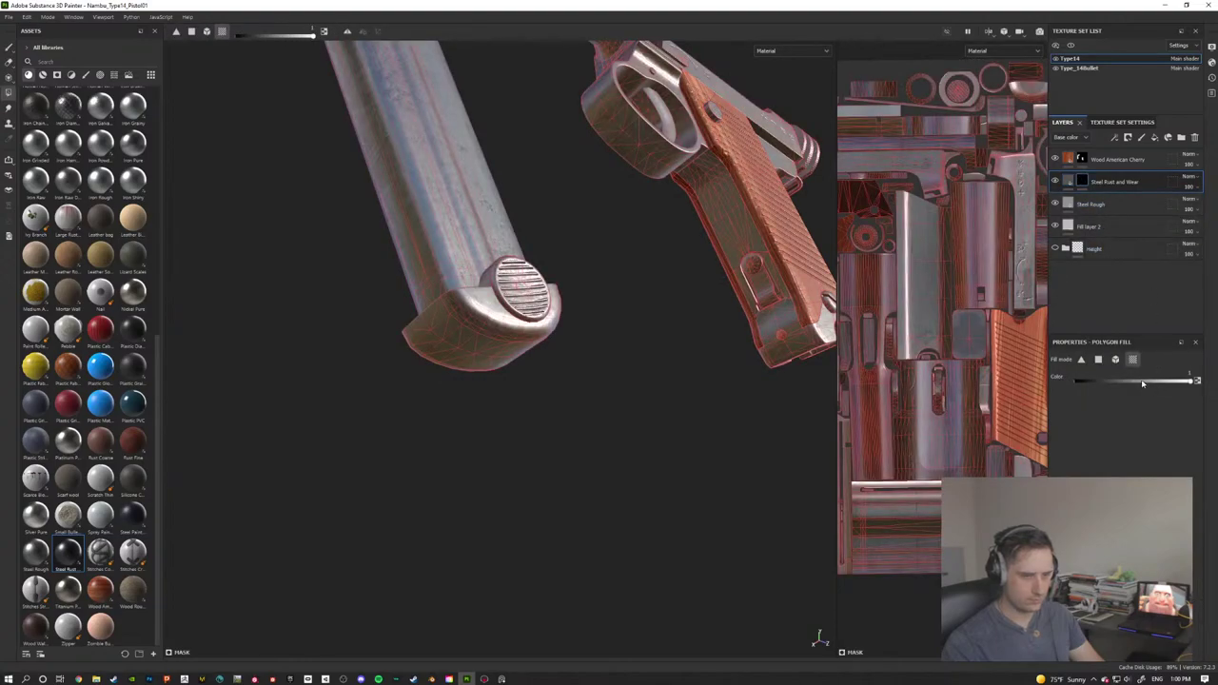
right_click(1085, 181)
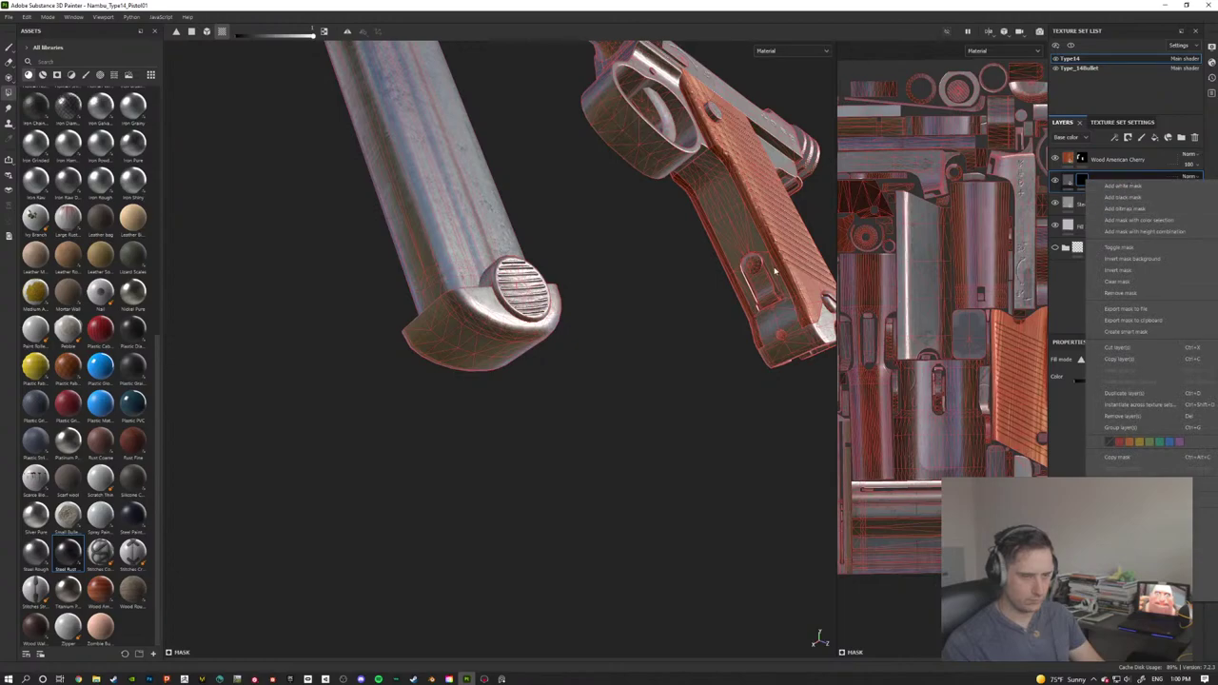
left_click(550, 464)
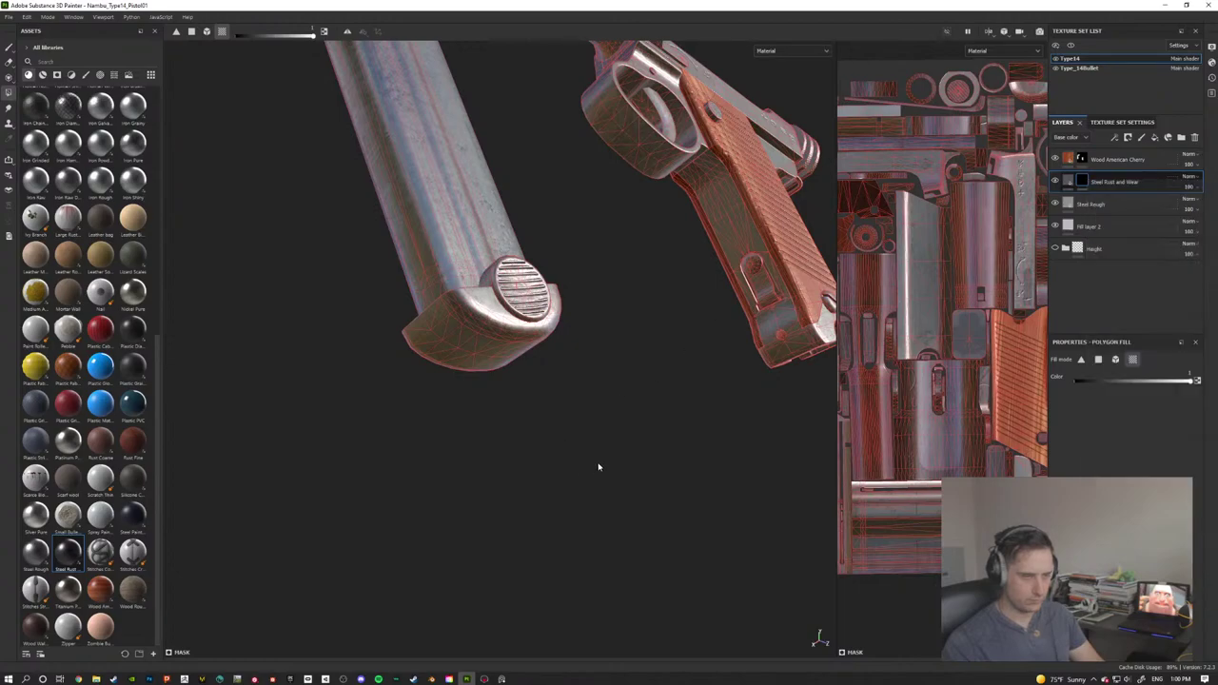
right_click(1095, 186)
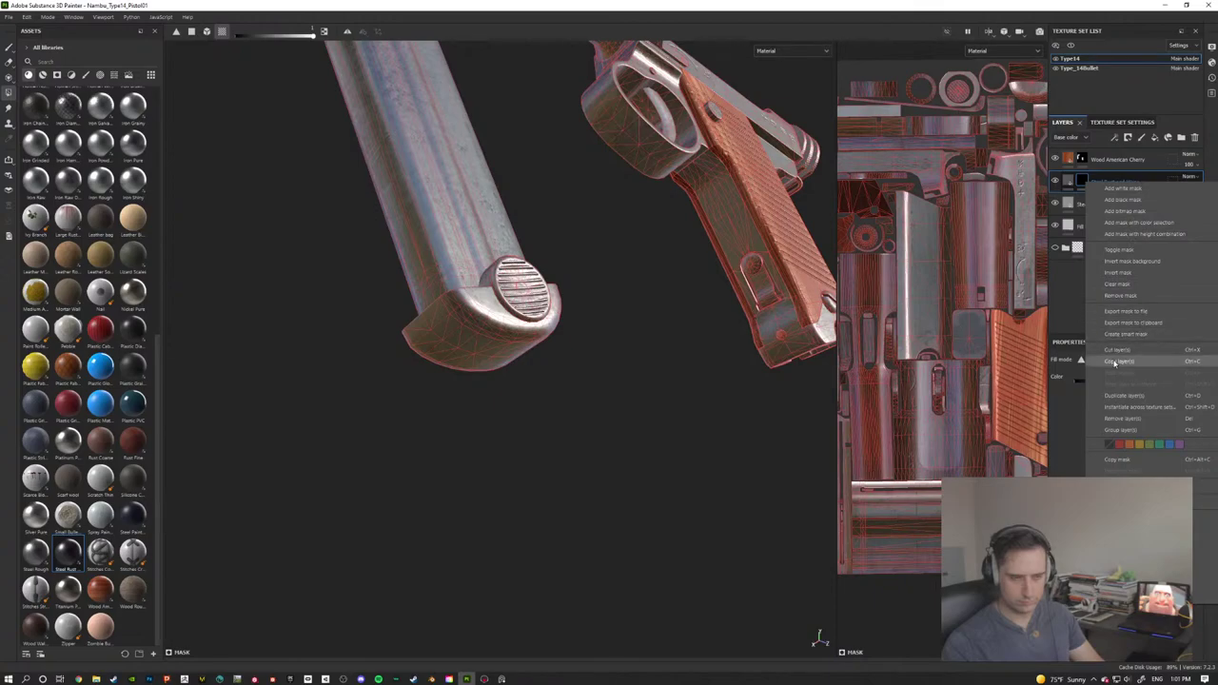
left_click(1129, 276)
left_click_drag(711, 372, 634, 403, "alt")
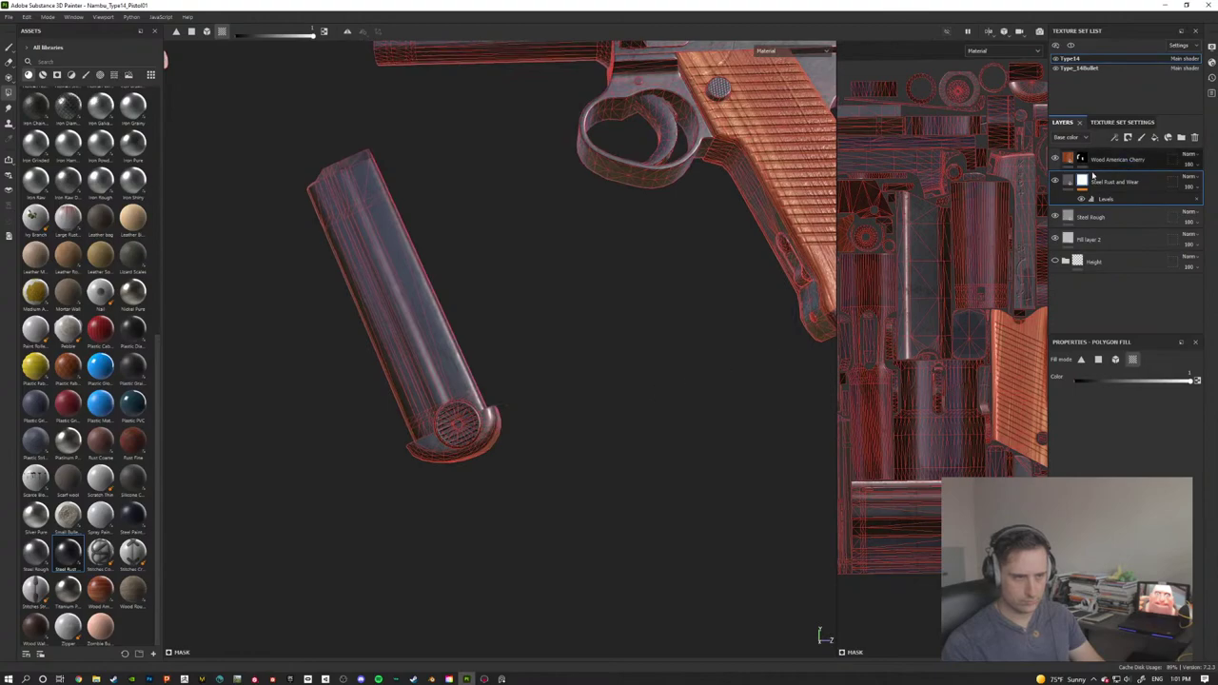
Step: Move Steel Rust and Wear below Steel Rough and add a black mask to the Steel Rough layer
left_click_drag(1113, 181, 1102, 232)
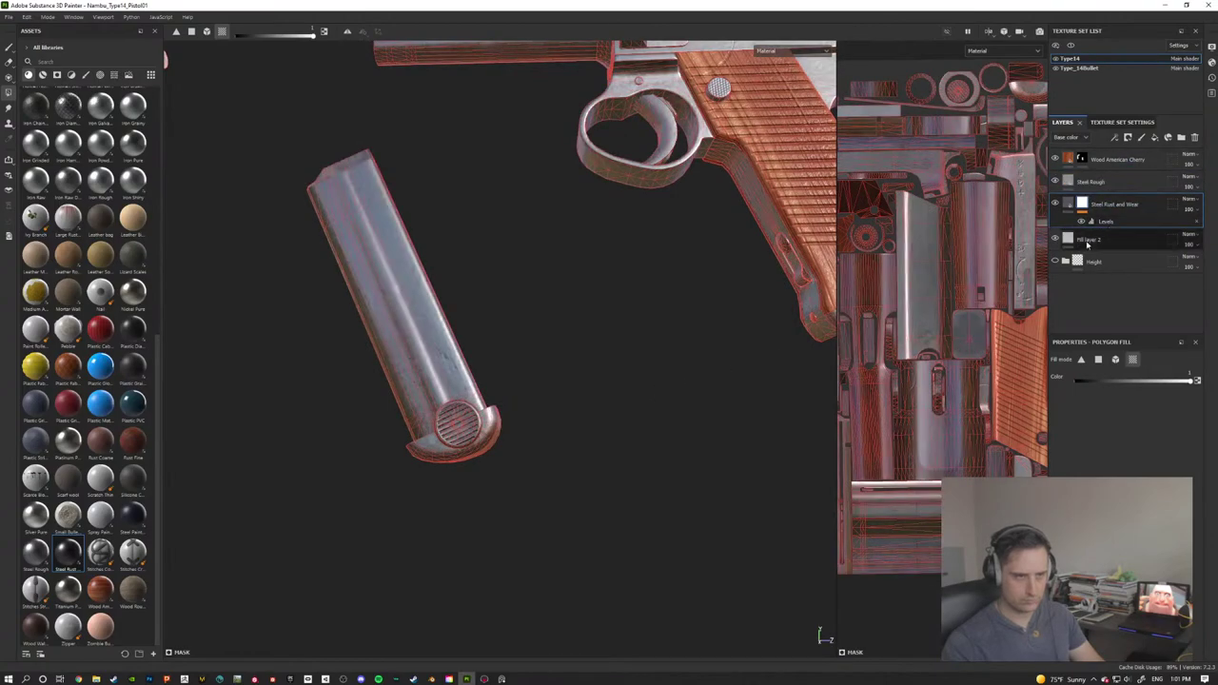
left_click(1093, 186)
right_click(1093, 186)
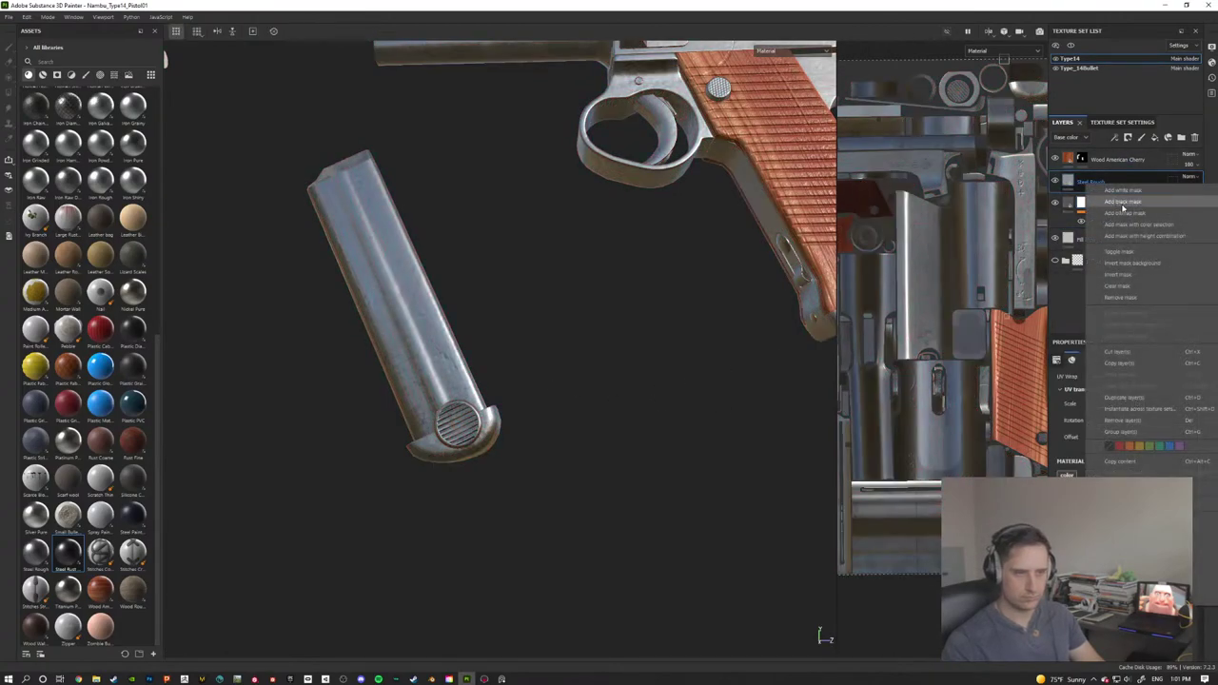
left_click(1123, 211)
Step: Reveal Steel Rough on the magazine's base by filling that mesh part in the layer's black mask
key("4")
left_click_drag(526, 449, 572, 428, "alt")
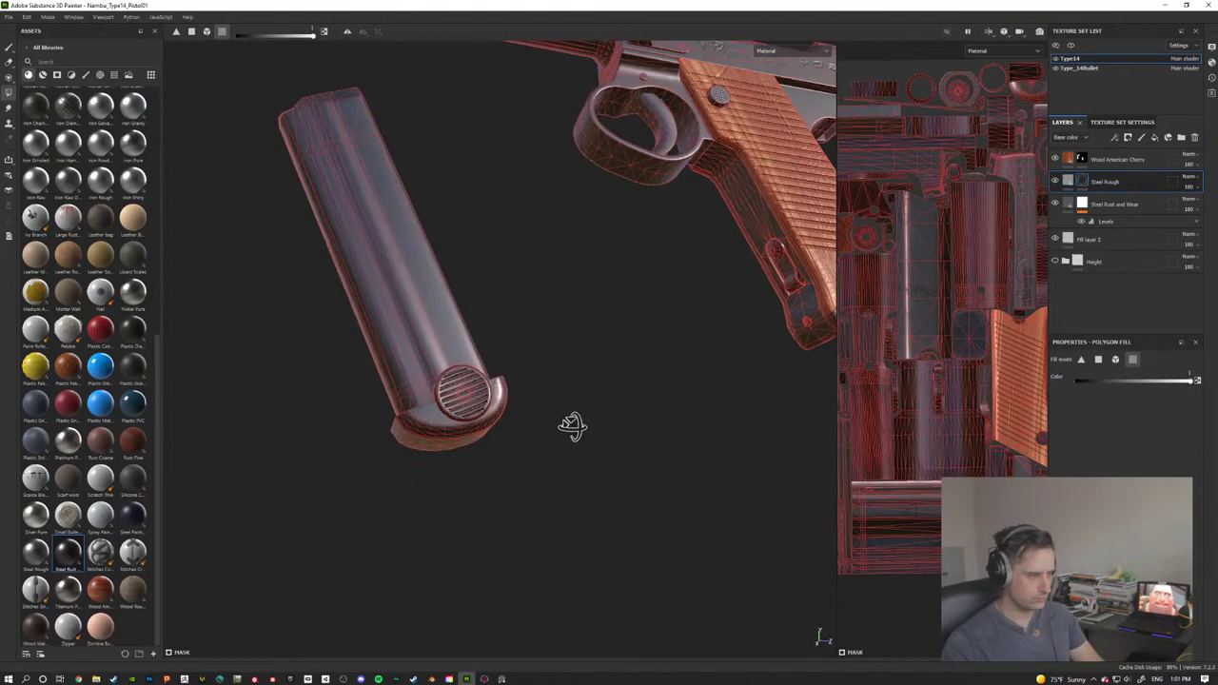
left_click(1116, 359)
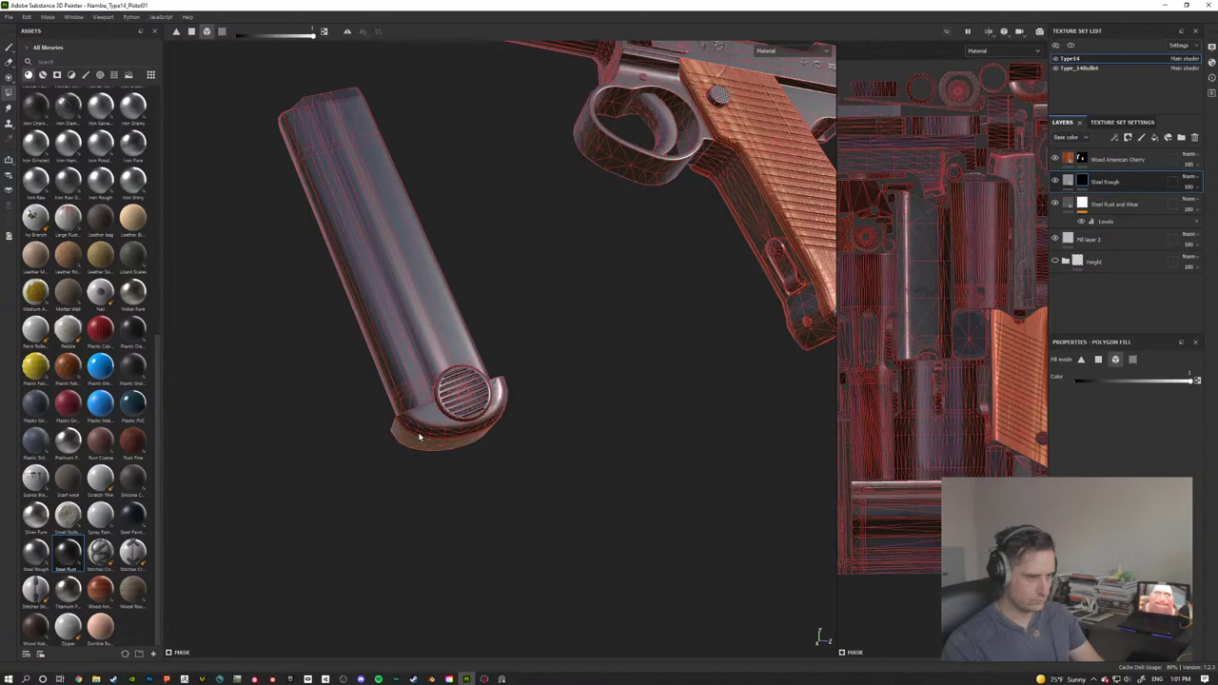
left_click_drag(491, 508, 614, 471, "alt")
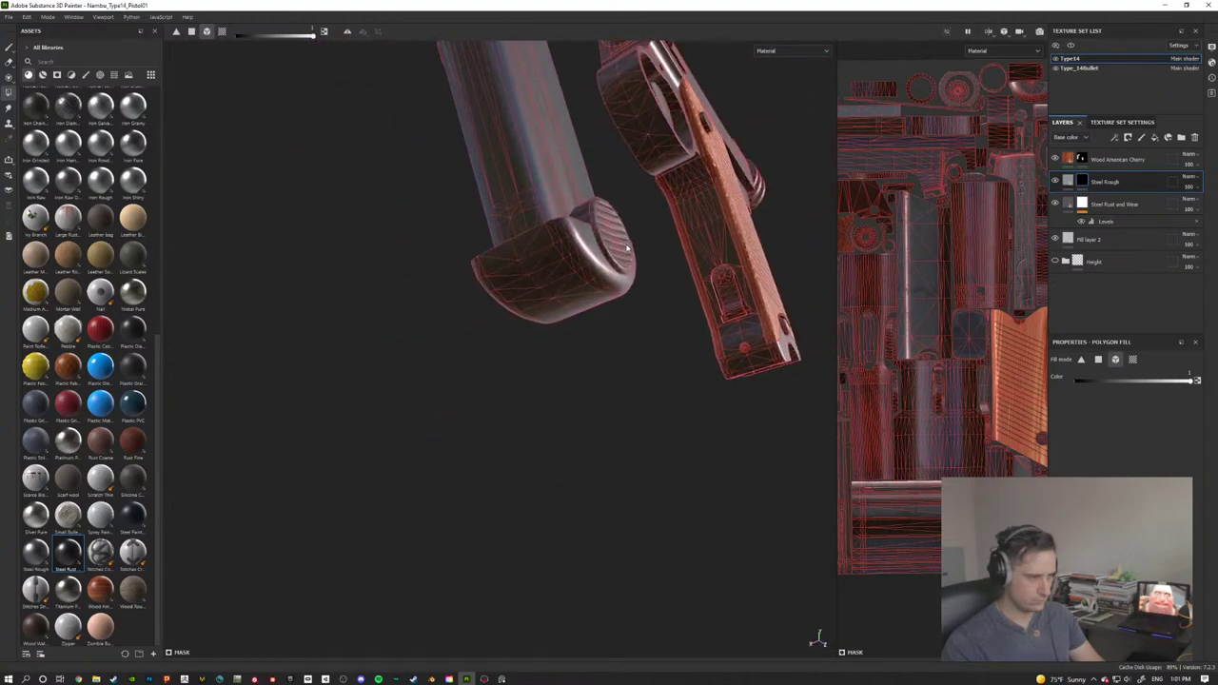
left_click(588, 246)
left_click_drag(585, 360, 471, 433, "alt")
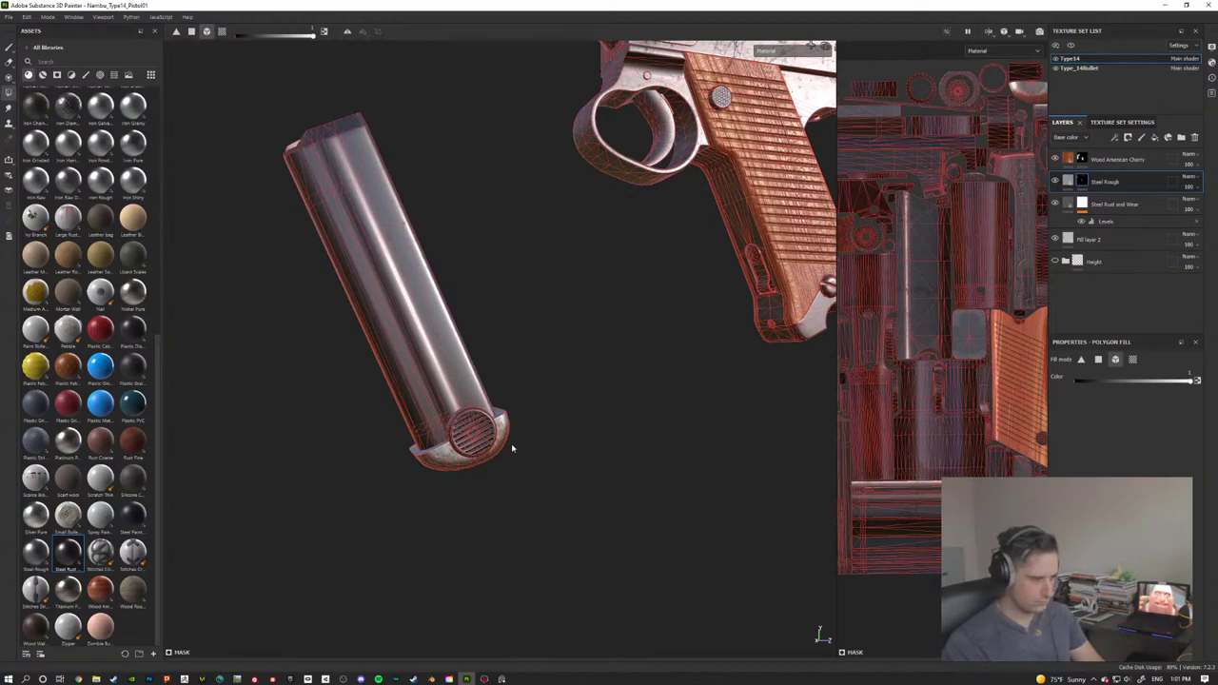
left_click_drag(469, 442, 694, 461, "alt")
key("f")
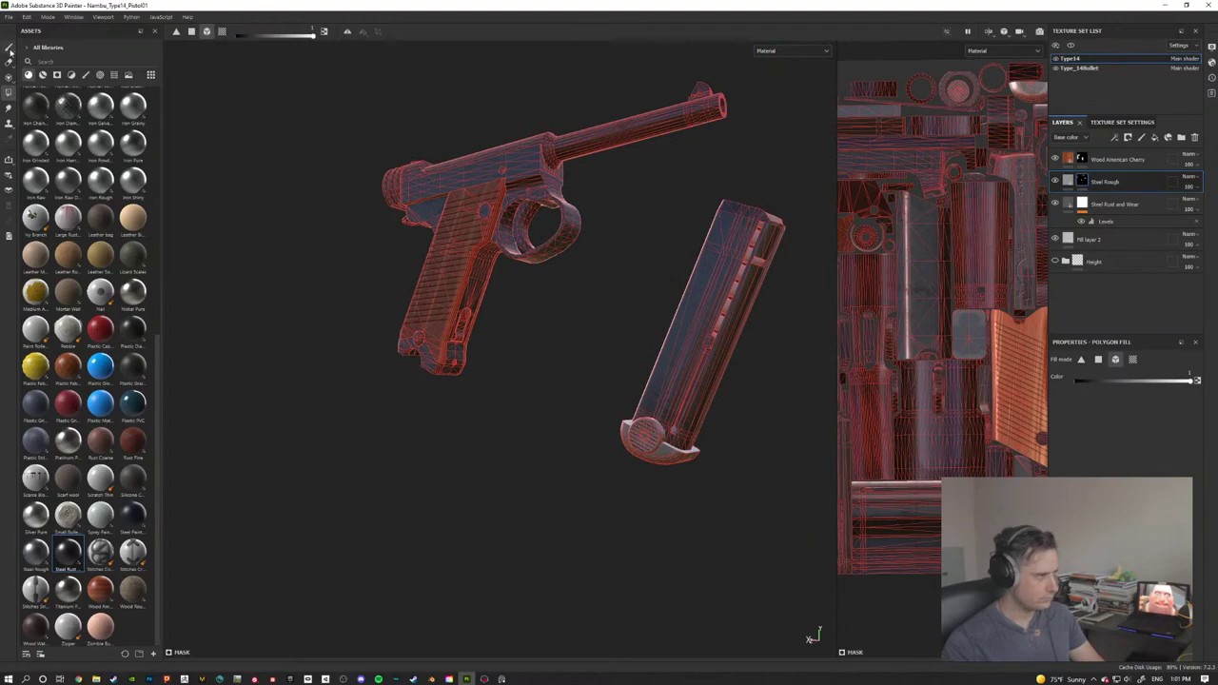
key("1")
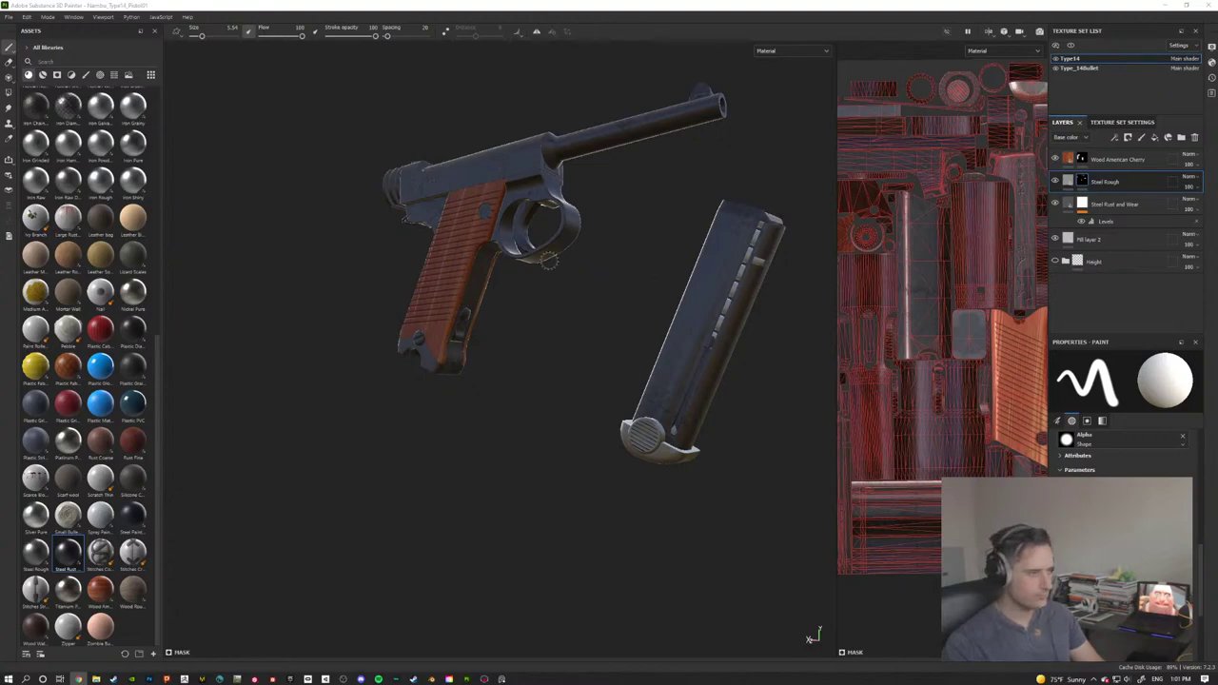
Step: Inspect the pistol and magazine, and change the environment map to Bonifacio Street
left_click_drag(607, 280, 732, 299, "alt")
left_click_drag(529, 270, 467, 278, "alt")
middle_click_drag(537, 338, 546, 358, "alt")
left_click_drag(546, 357, 526, 333, "alt")
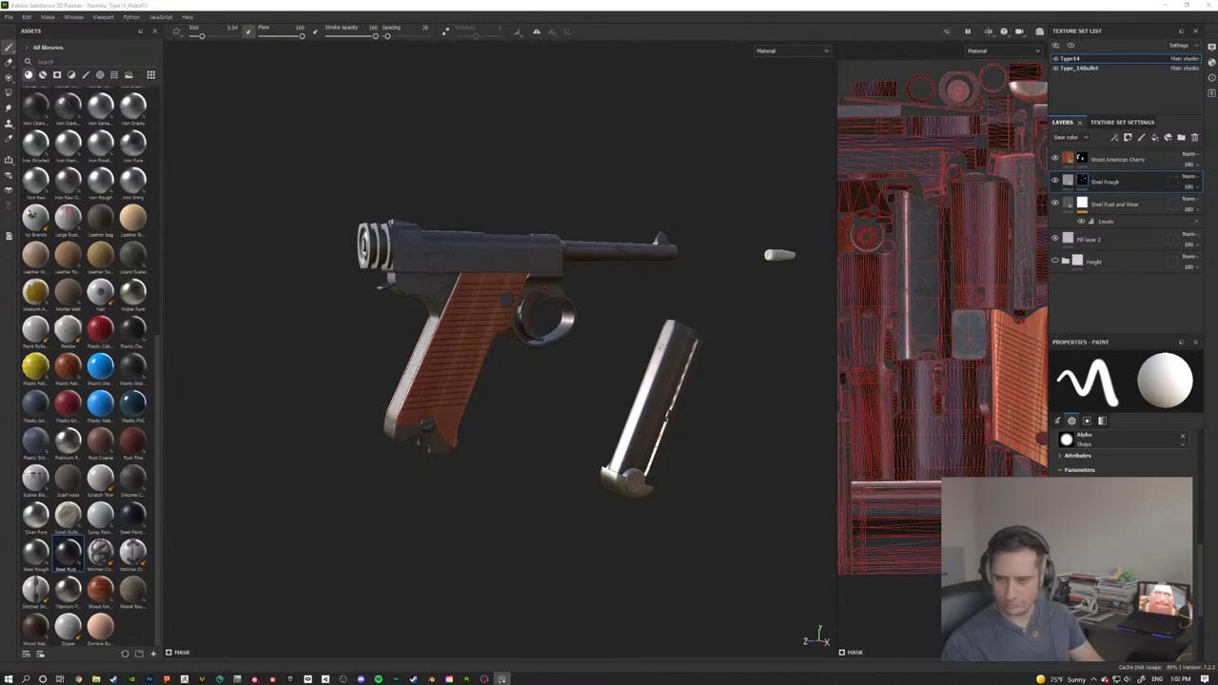
left_click_drag(666, 502, 571, 466, "alt")
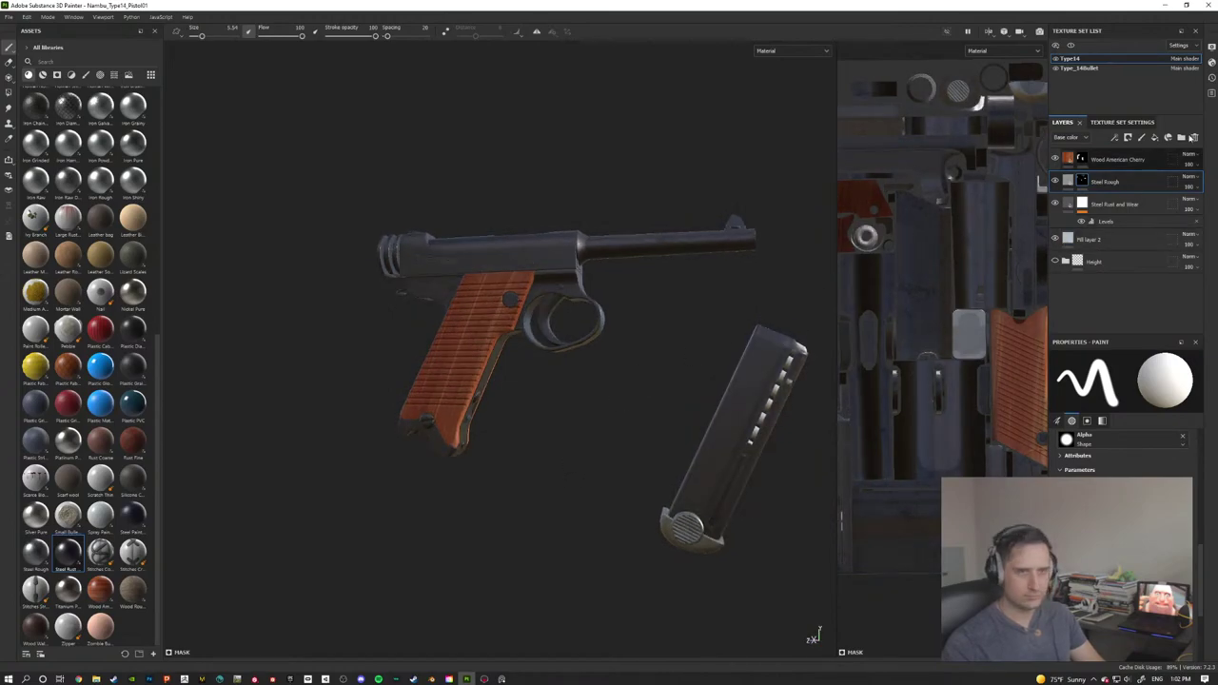
left_click(1211, 63)
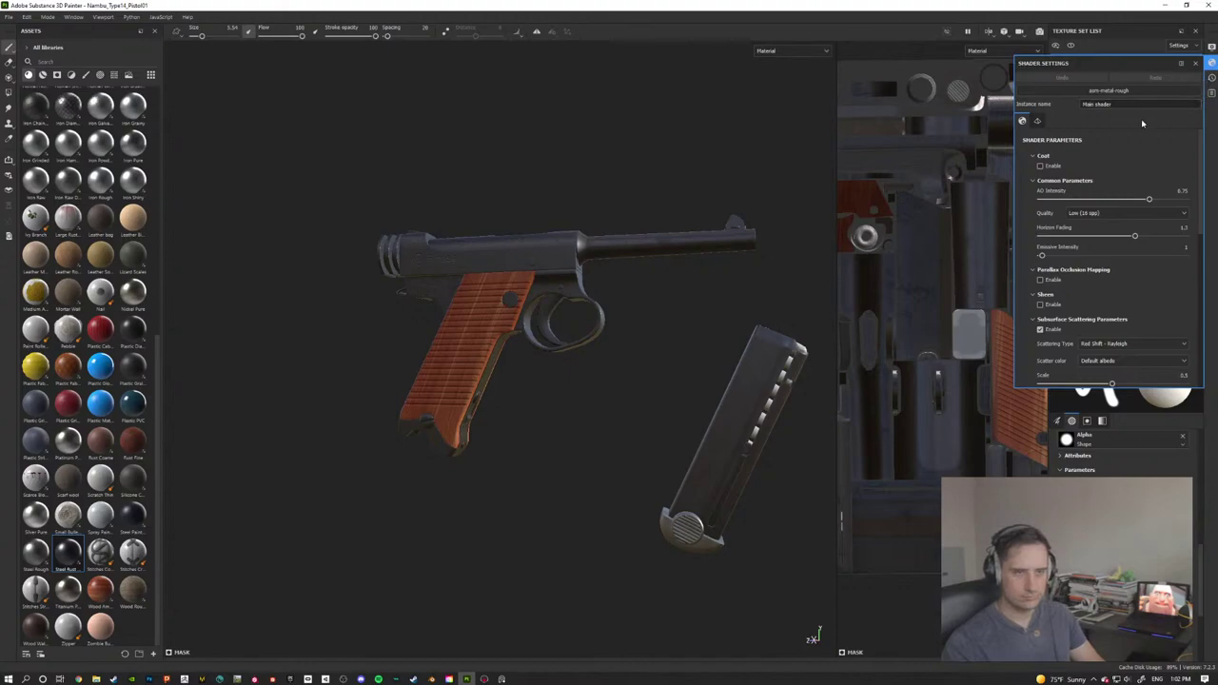
left_click(1211, 51)
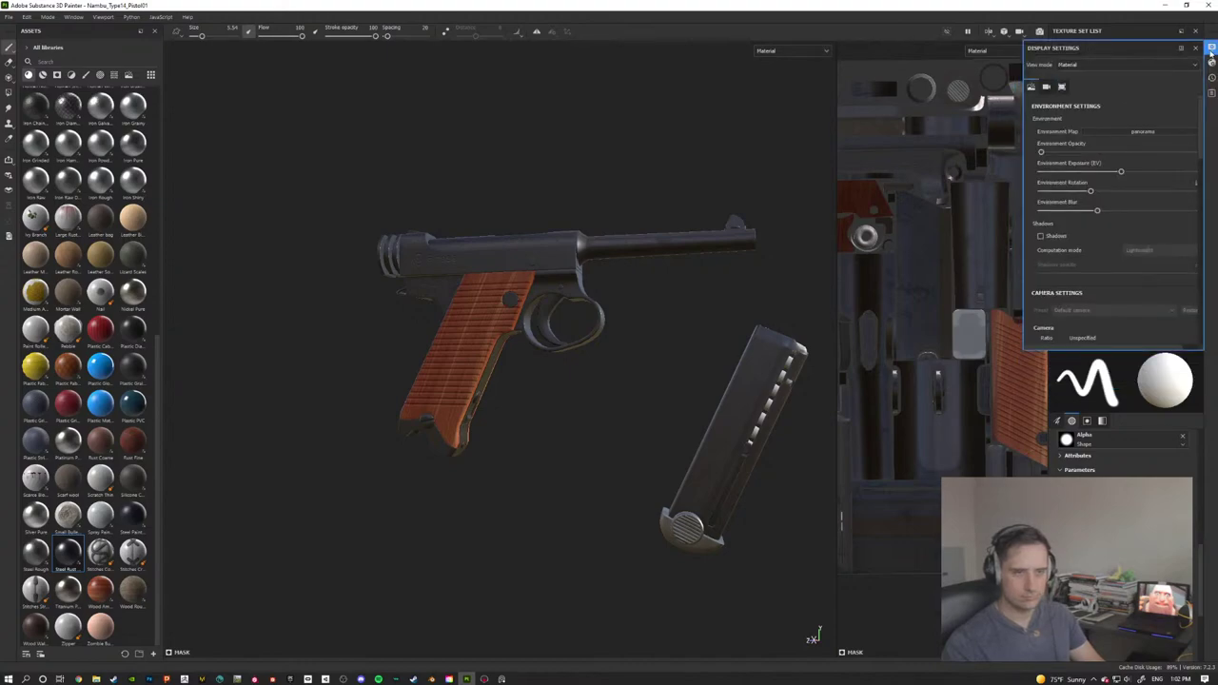
left_click(1143, 131)
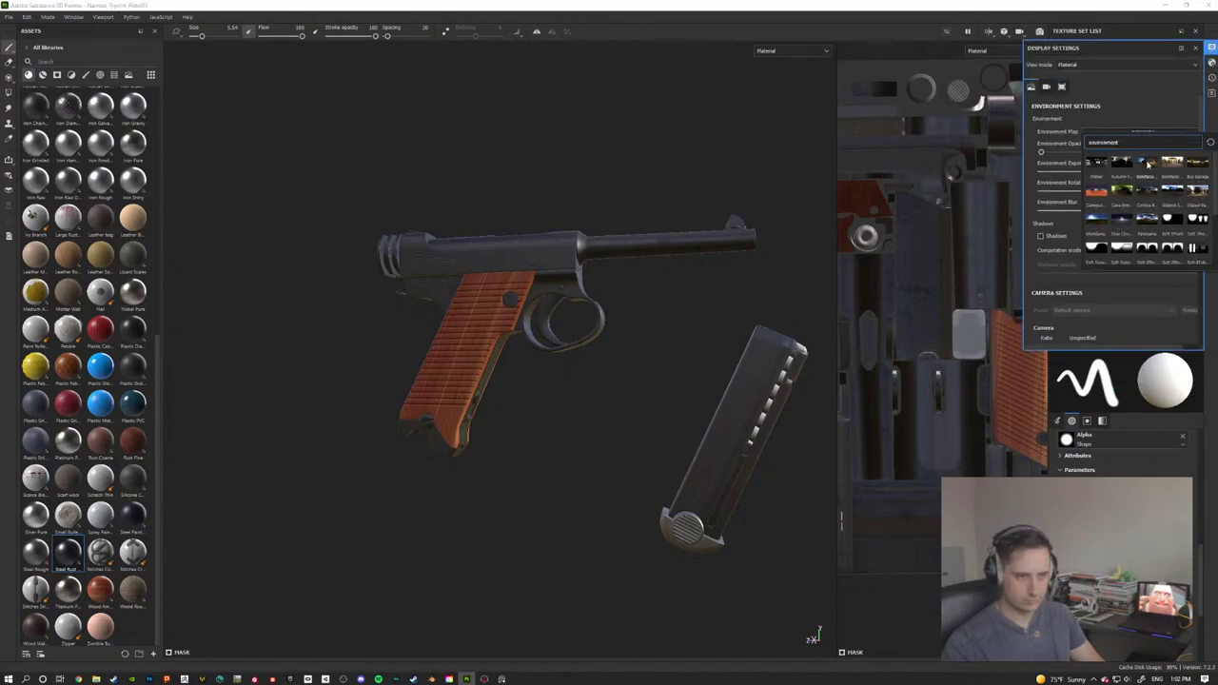
left_click(1165, 168)
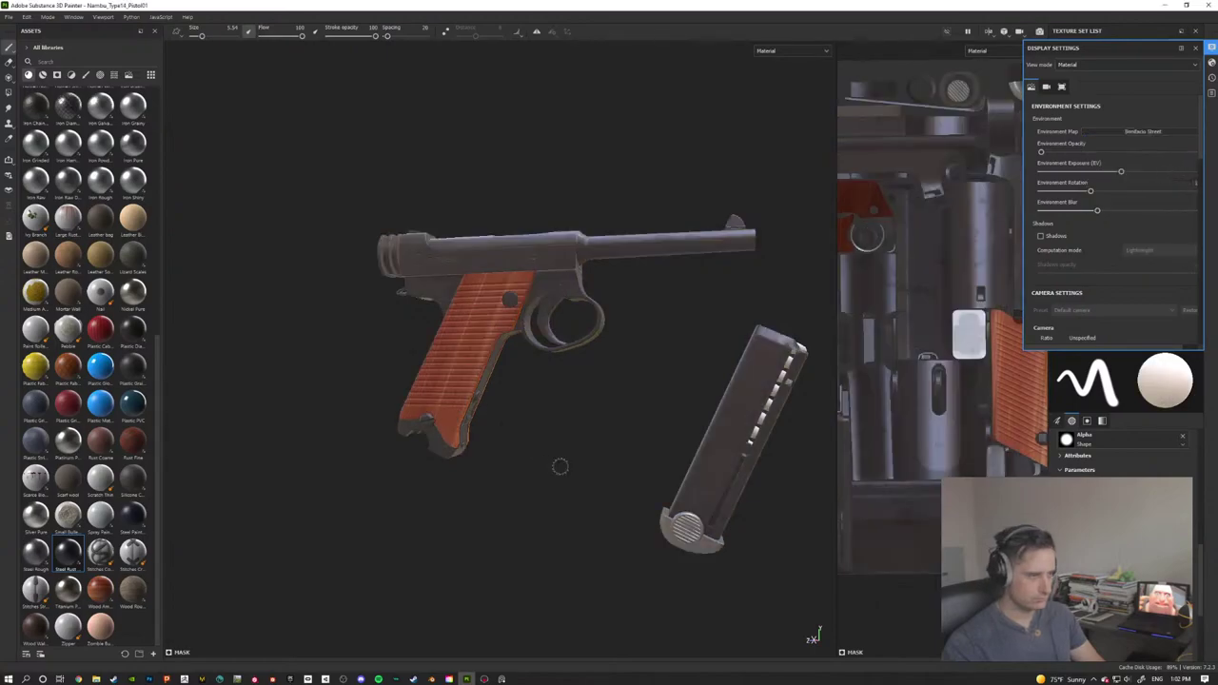
left_click_drag(522, 464, 609, 490, "alt")
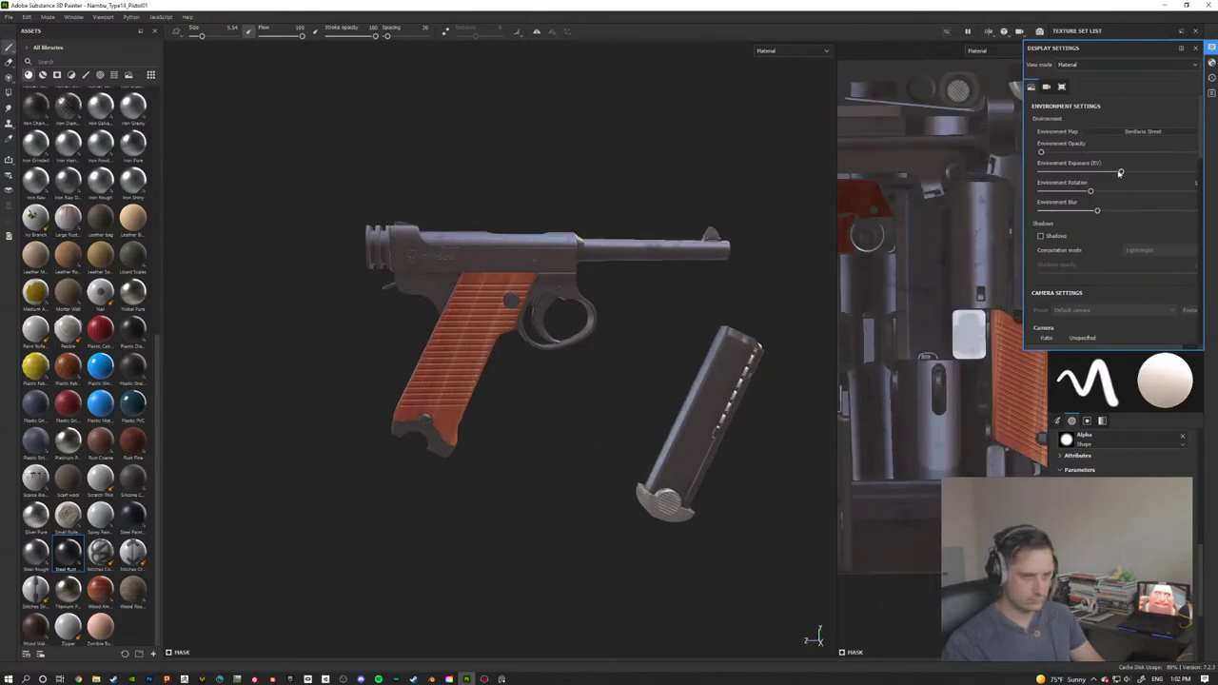
Step: Widen the display settings and set the environment exposure slightly above zero
left_click_drag(1120, 172, 1126, 172)
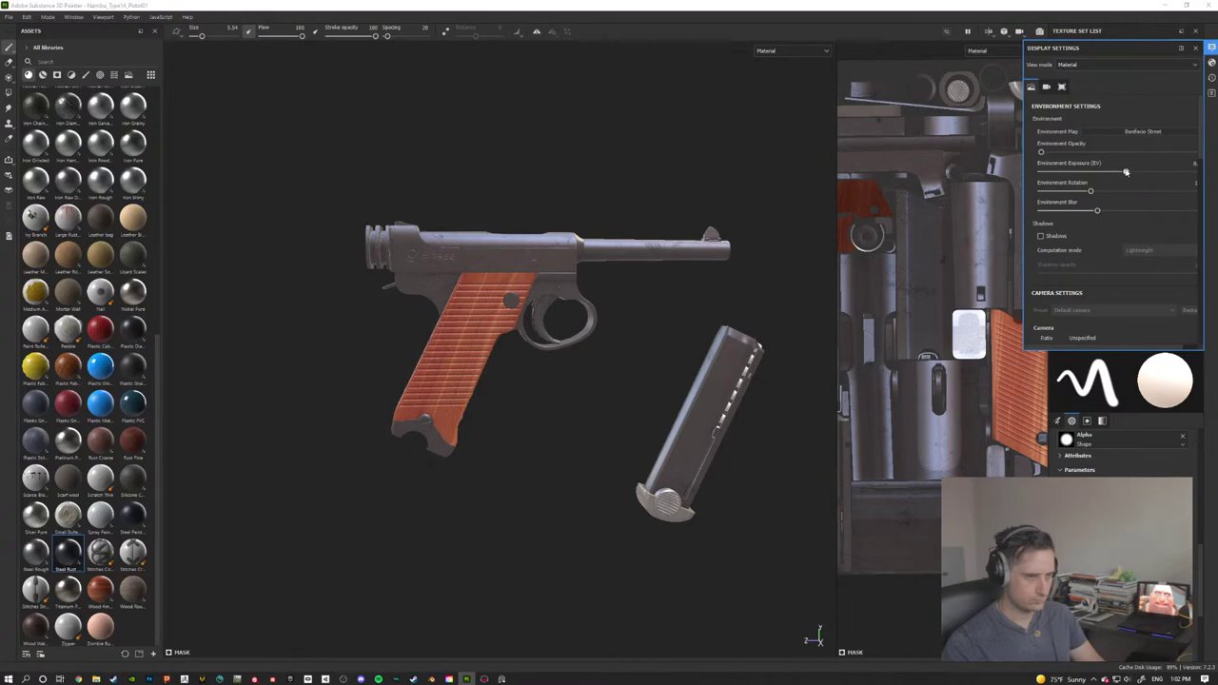
left_click_drag(568, 372, 533, 361, "alt")
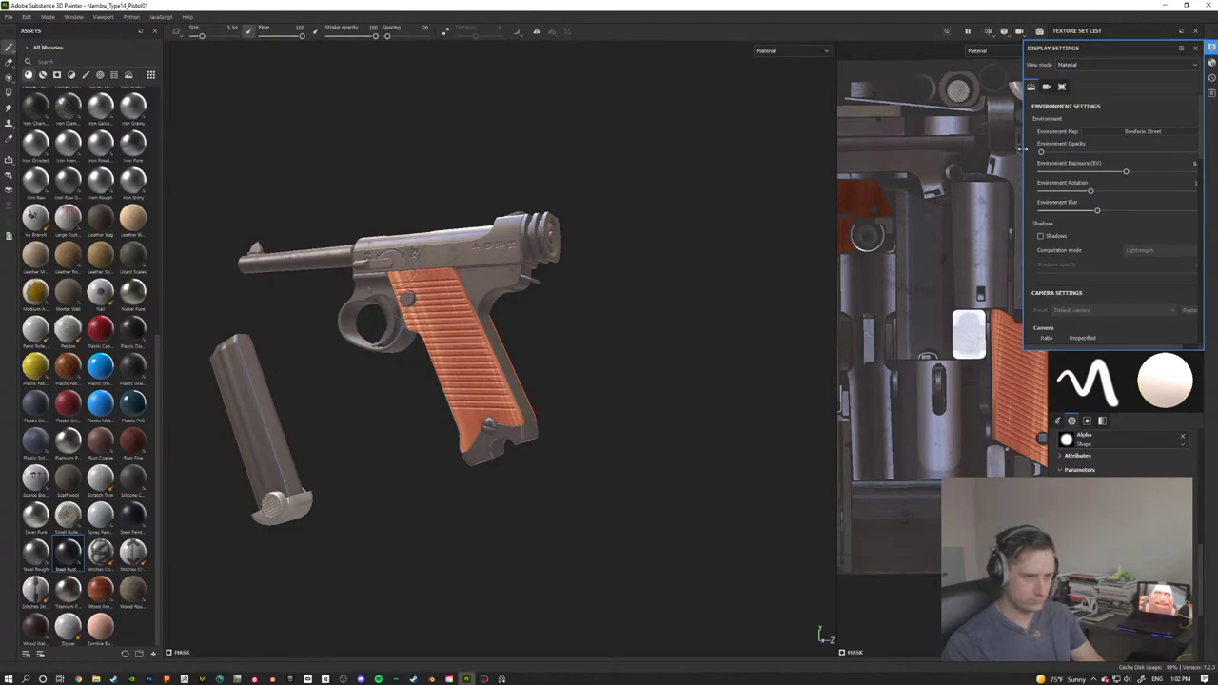
left_click_drag(1024, 144, 966, 145)
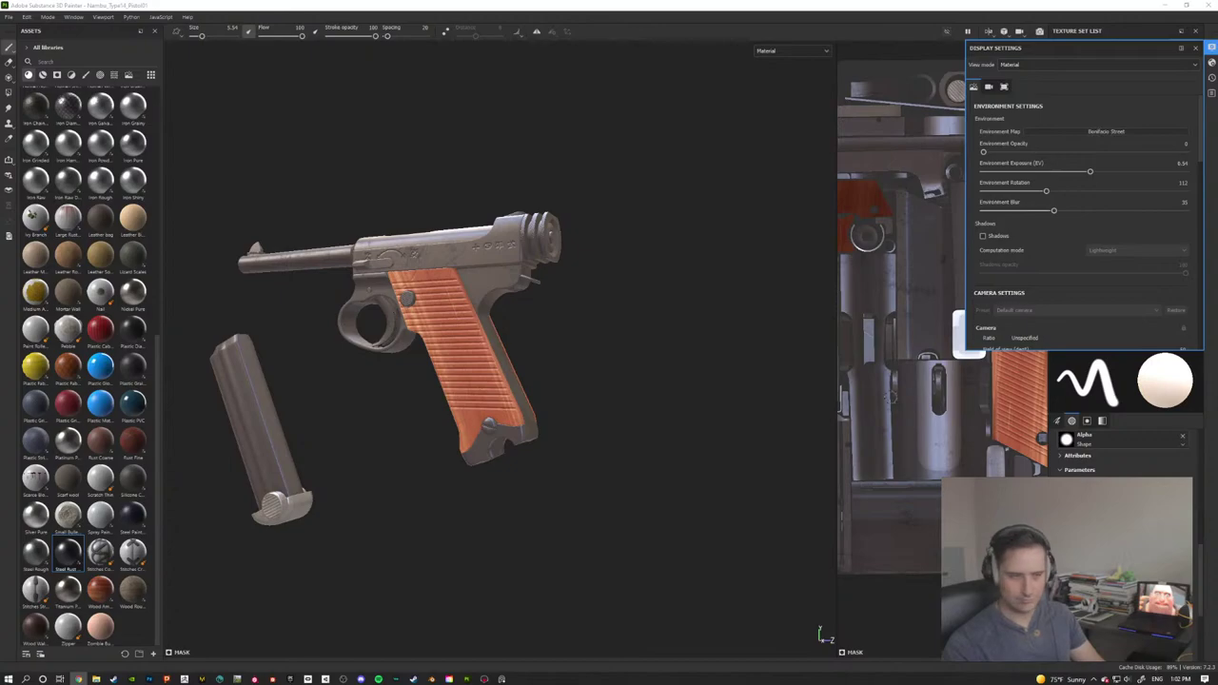
left_click_drag(1091, 173, 1084, 174)
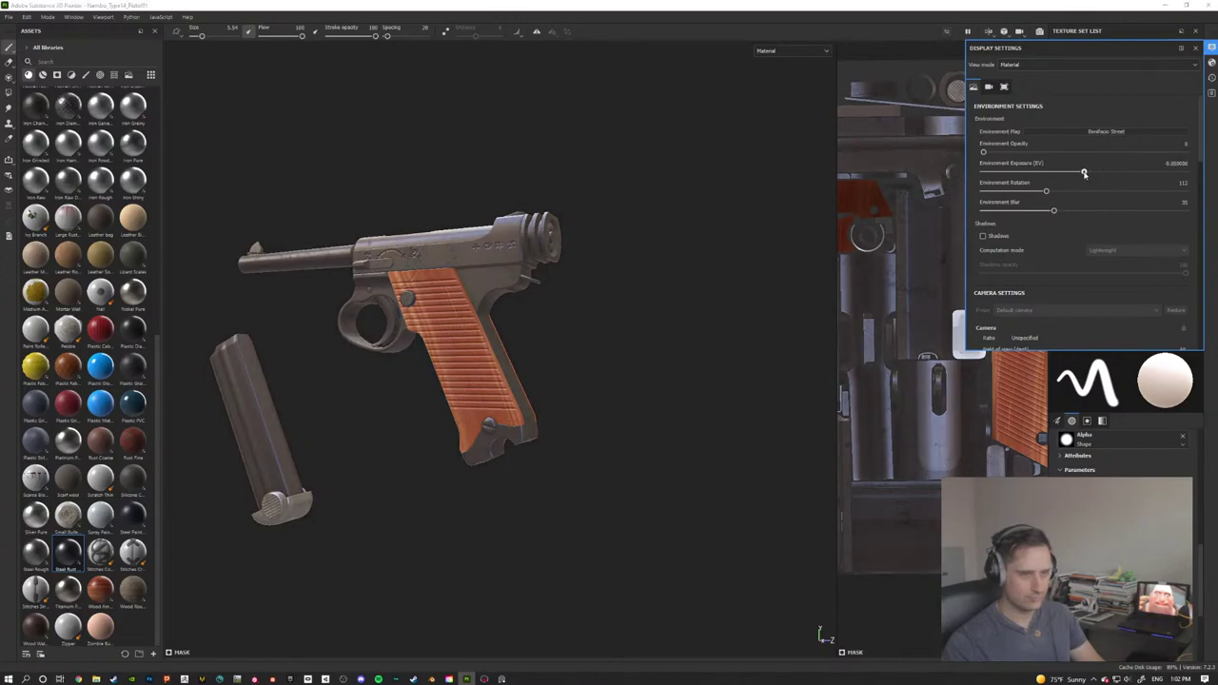
Step: Rotate the environment lighting to 270, check the pistol from both sides and close the display settings
left_click_drag(319, 358, 512, 380, "alt")
left_click_drag(417, 395, 599, 407, "alt")
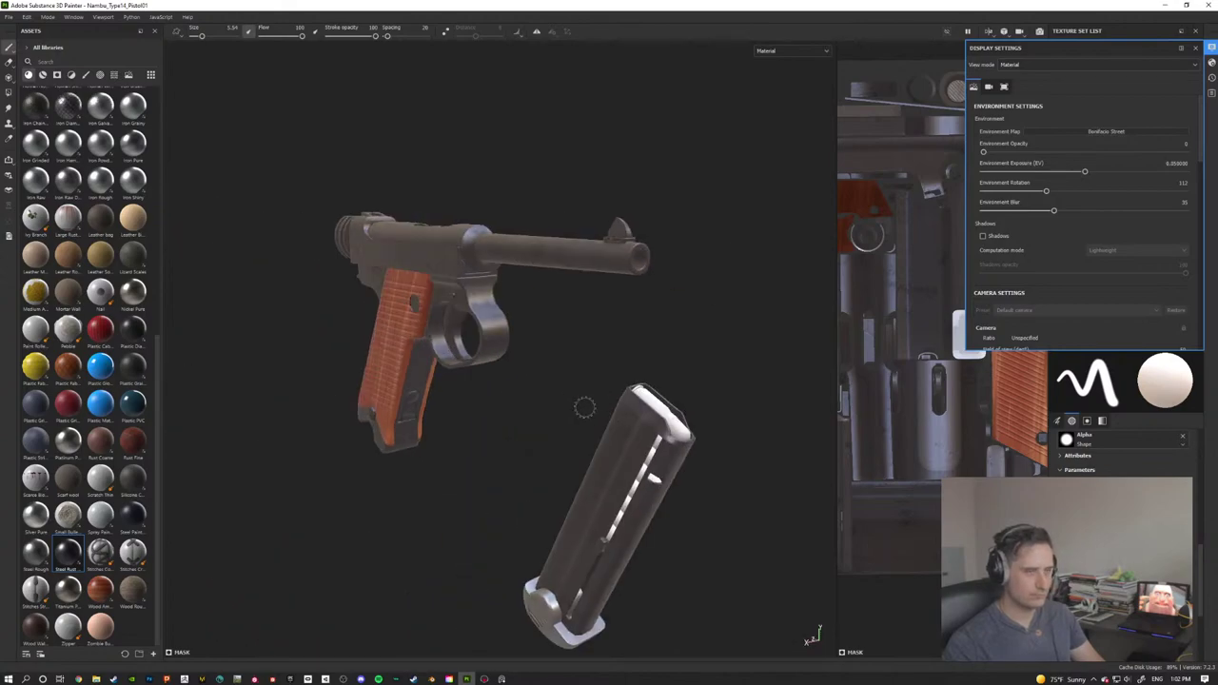
right_click_drag(584, 405, 517, 388, "shift")
left_click_drag(517, 389, 595, 345, "alt")
middle_click_drag(596, 346, 672, 354, "alt")
left_click_drag(672, 354, 647, 354, "alt+shift")
scroll(571, 362, "down", 4)
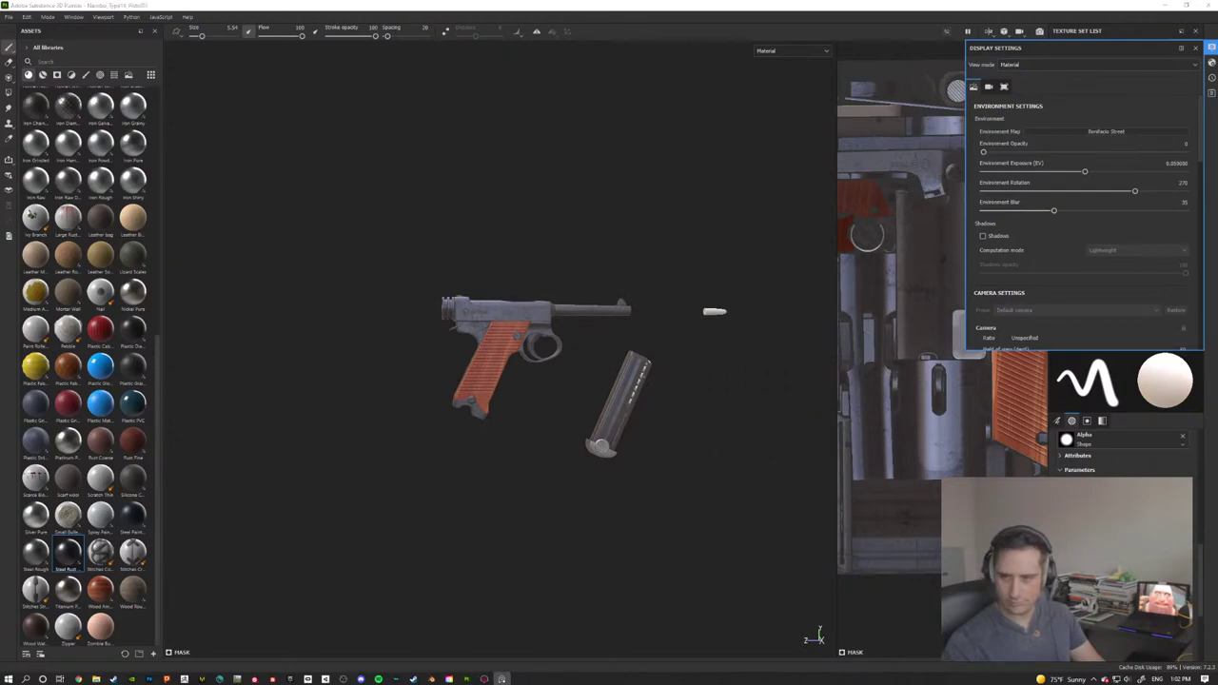
scroll(600, 497, "up", 5)
left_click_drag(598, 492, 131, 378, "alt")
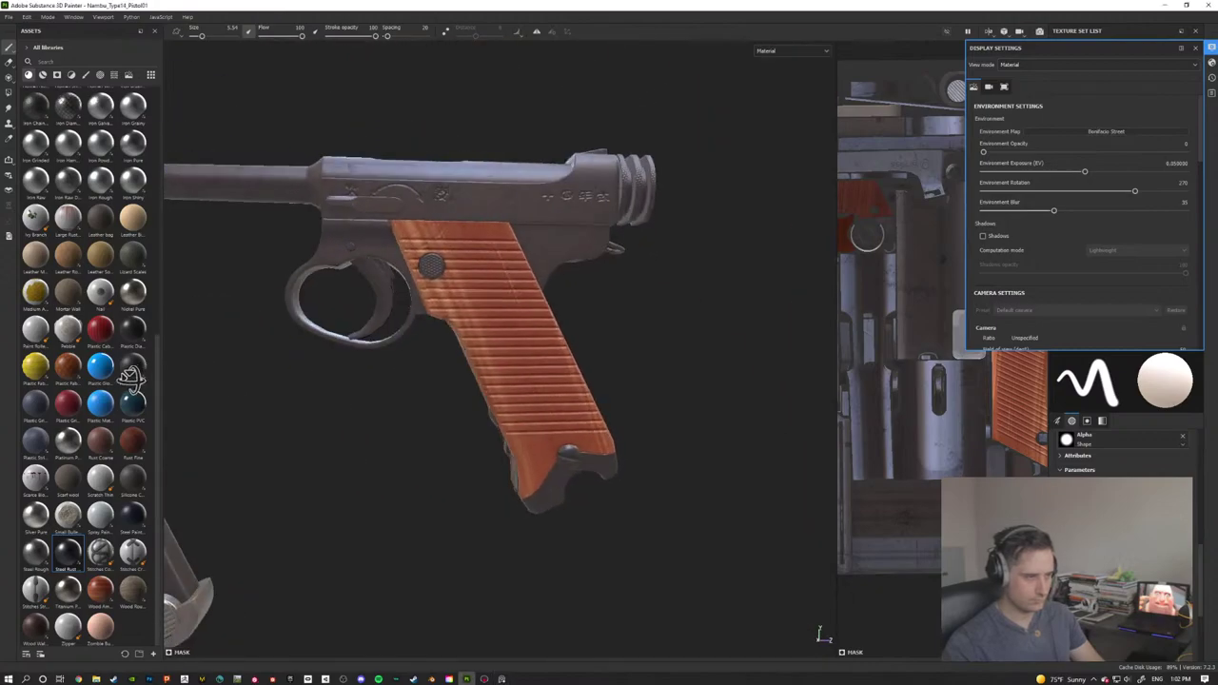
left_click_drag(395, 335, 319, 358, "alt")
middle_click_drag(319, 358, 407, 341, "alt")
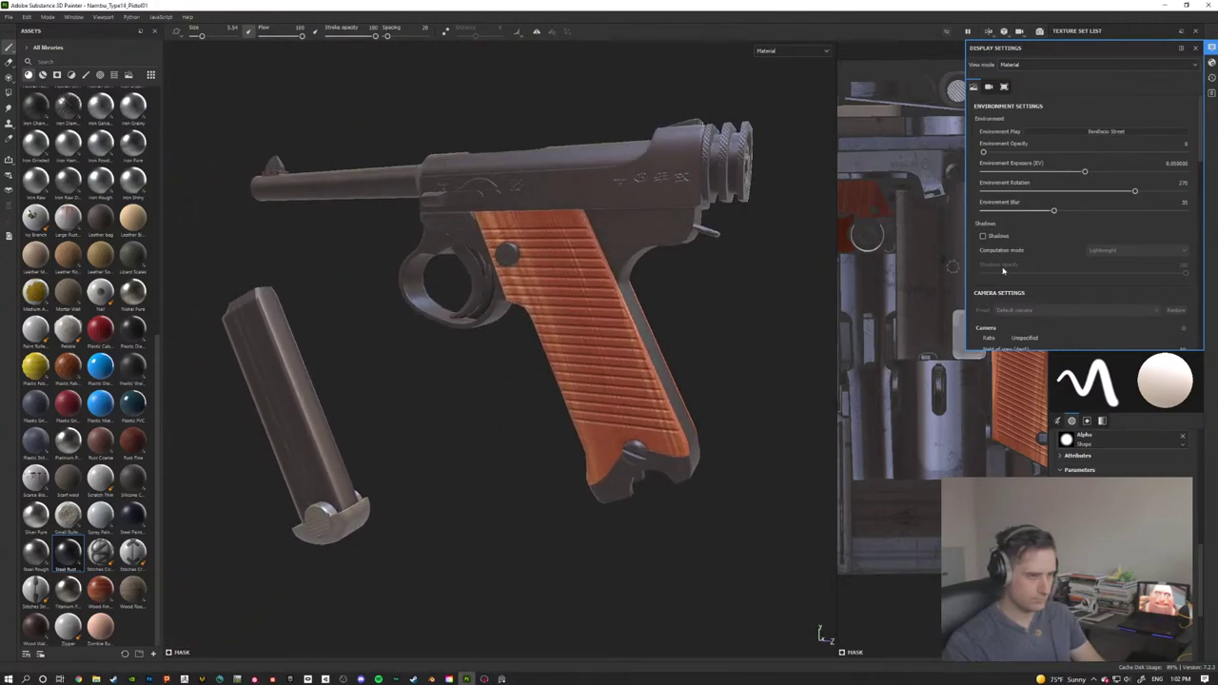
left_click(1195, 47)
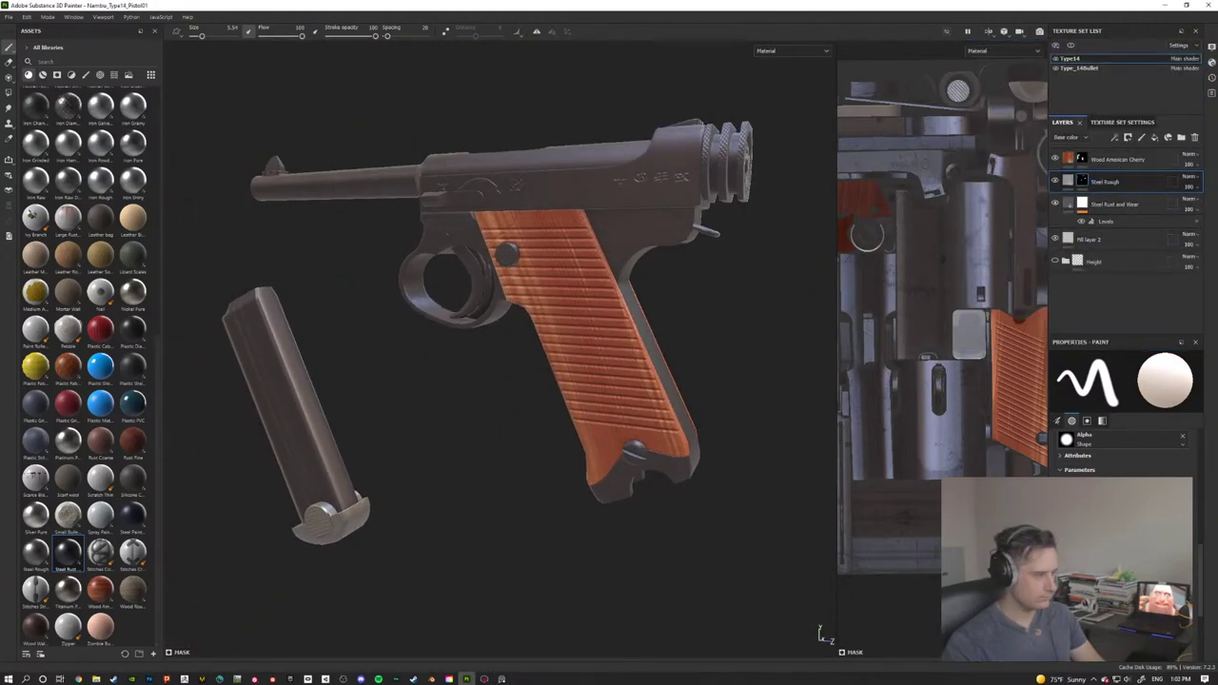
Step: Add a second Steel Rough layer above the existing one and give it a black mask
left_click(35, 557)
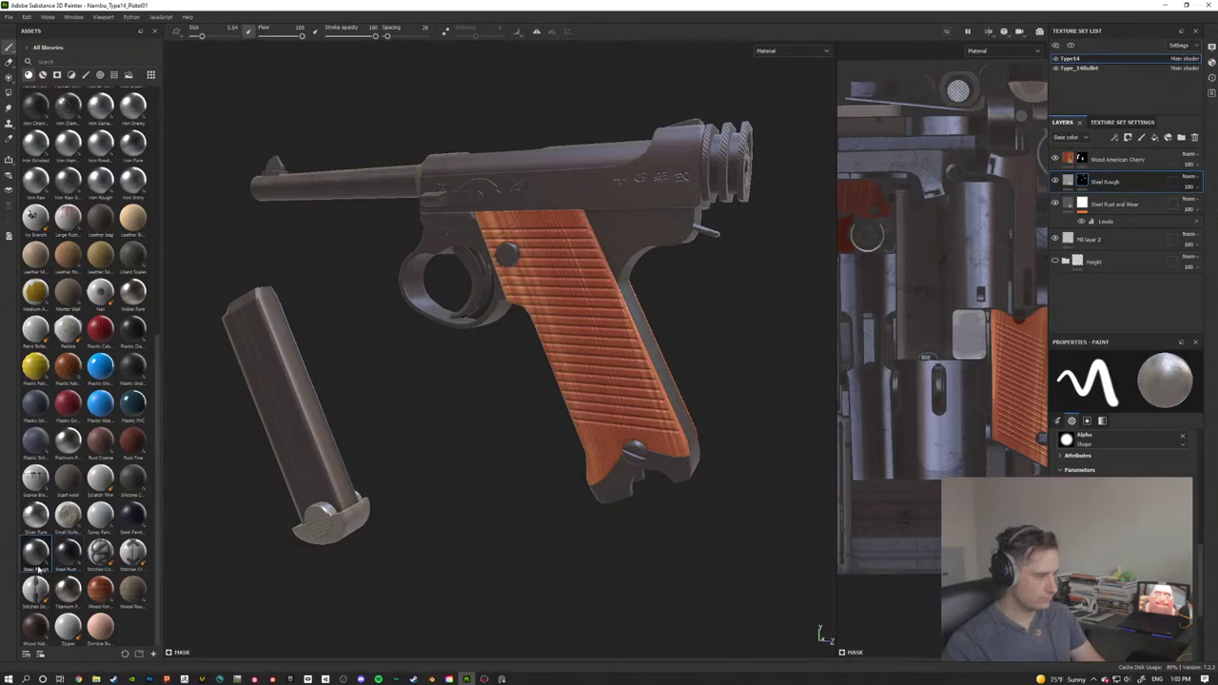
left_click_drag(36, 561, 333, 458)
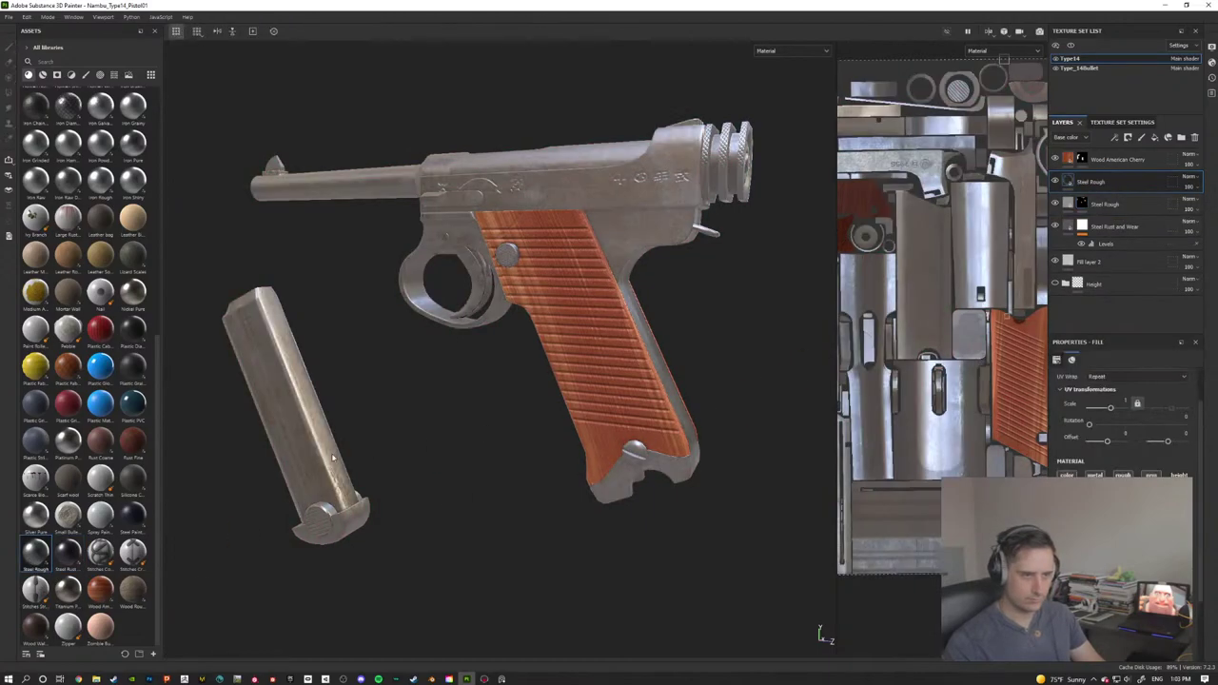
left_click_drag(451, 314, 593, 266, "alt")
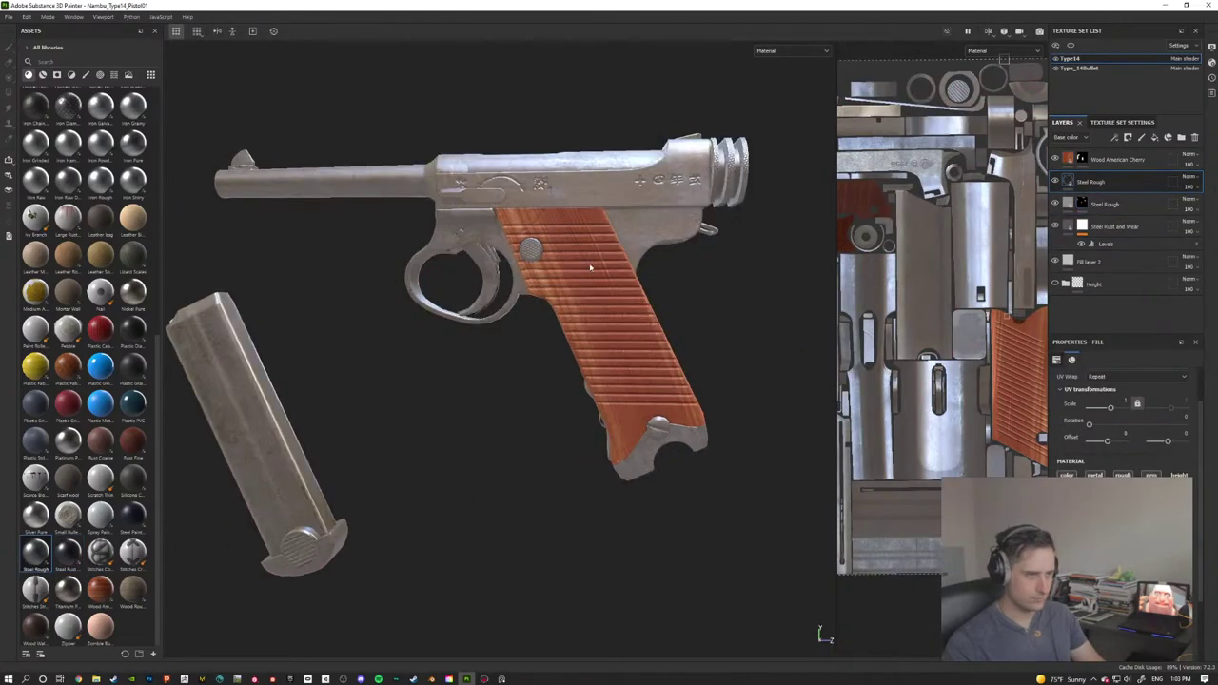
right_click(1105, 182)
left_click(1123, 199)
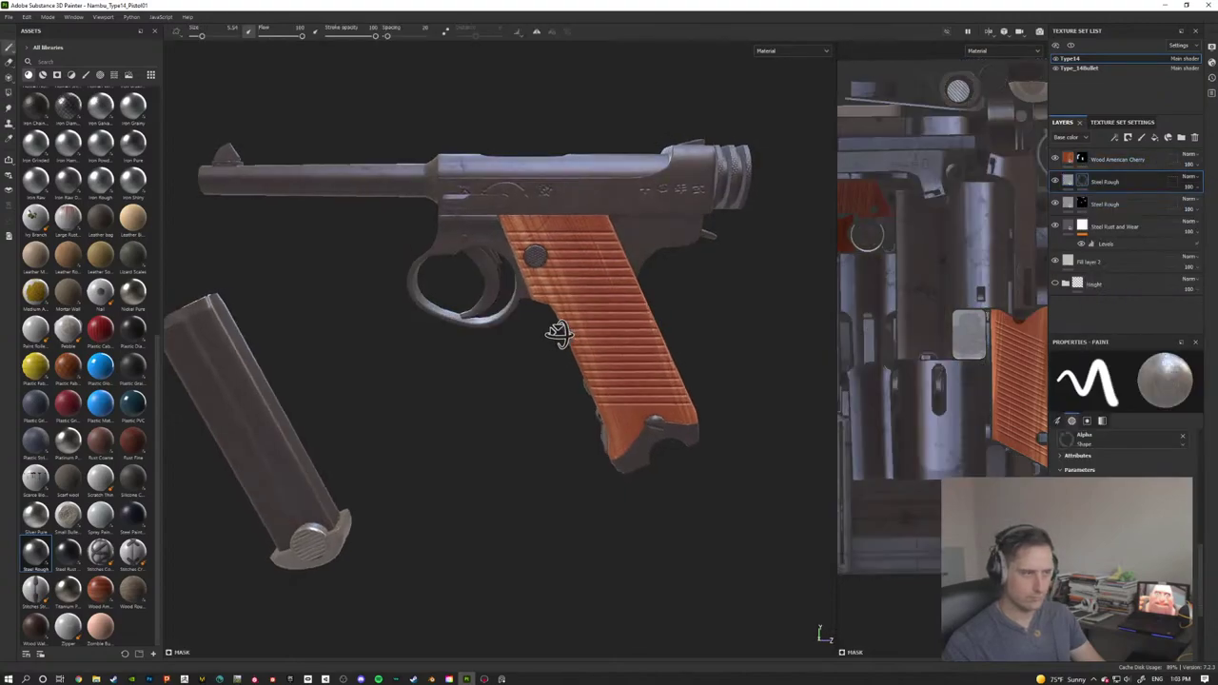
left_click_drag(620, 332, 518, 428, "alt")
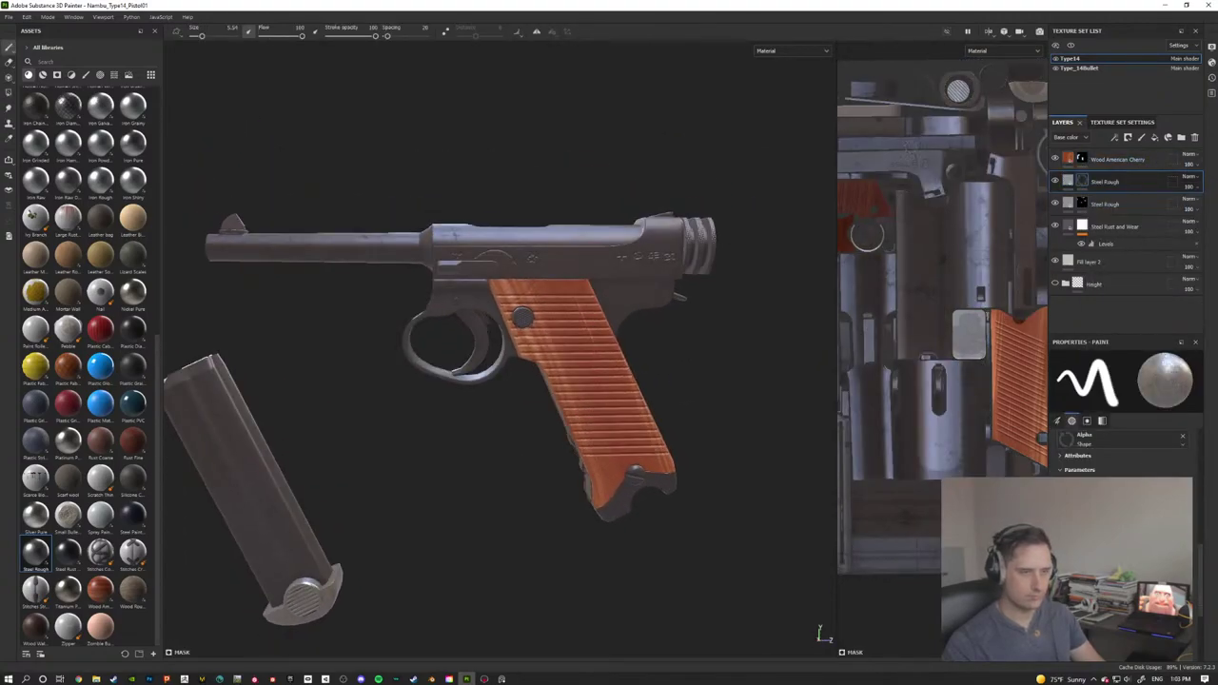
Step: Add a Metal Edge Wear generator to the black mask of the upper Steel Rough layer
left_click(1083, 181)
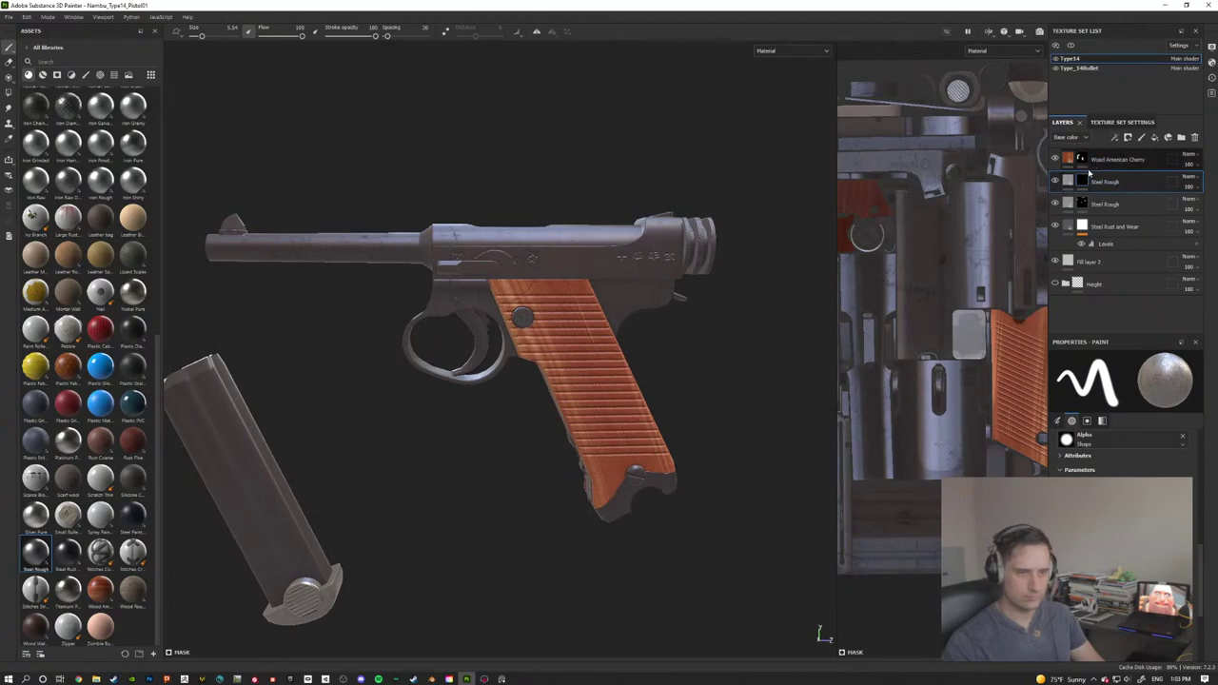
left_click(1116, 138)
left_click(1142, 150)
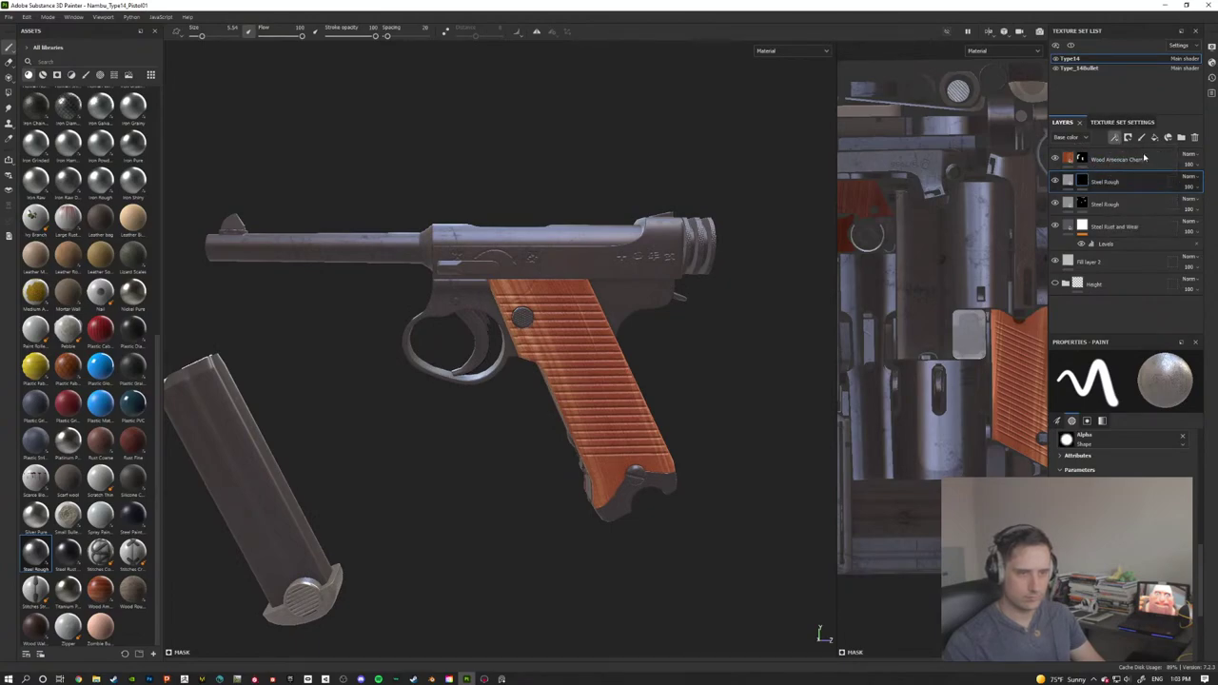
left_click_drag(533, 381, 640, 390, "alt")
scroll(641, 390, "up", 3)
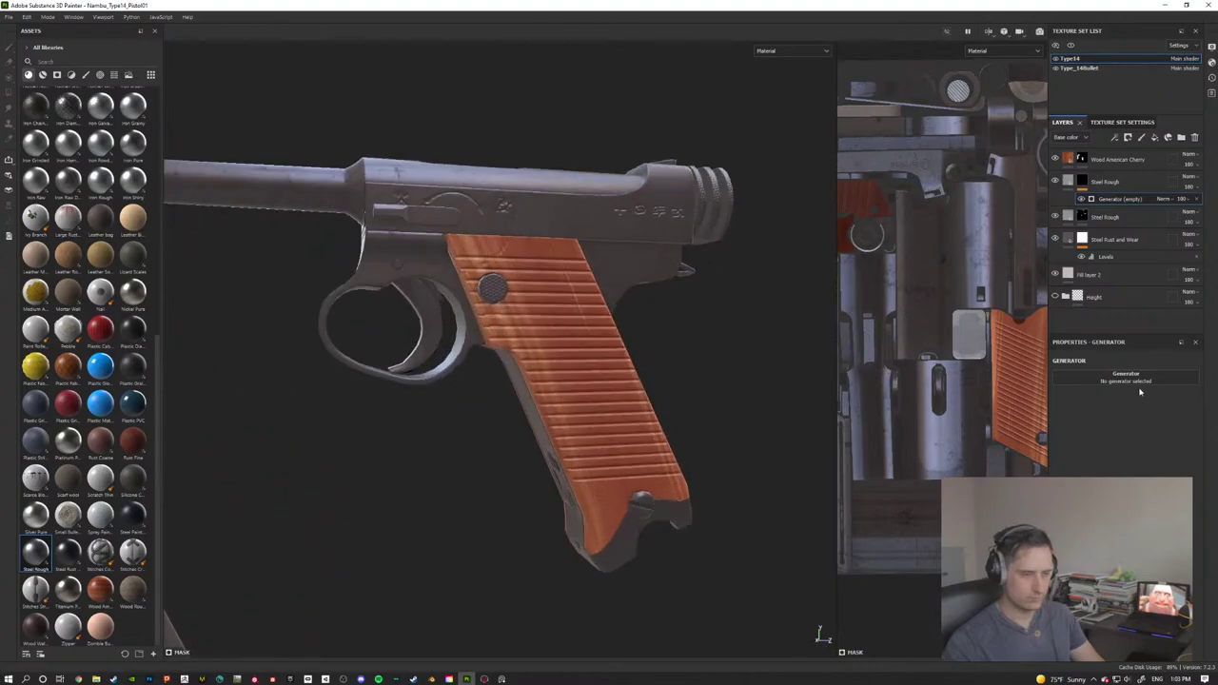
left_click(1135, 381)
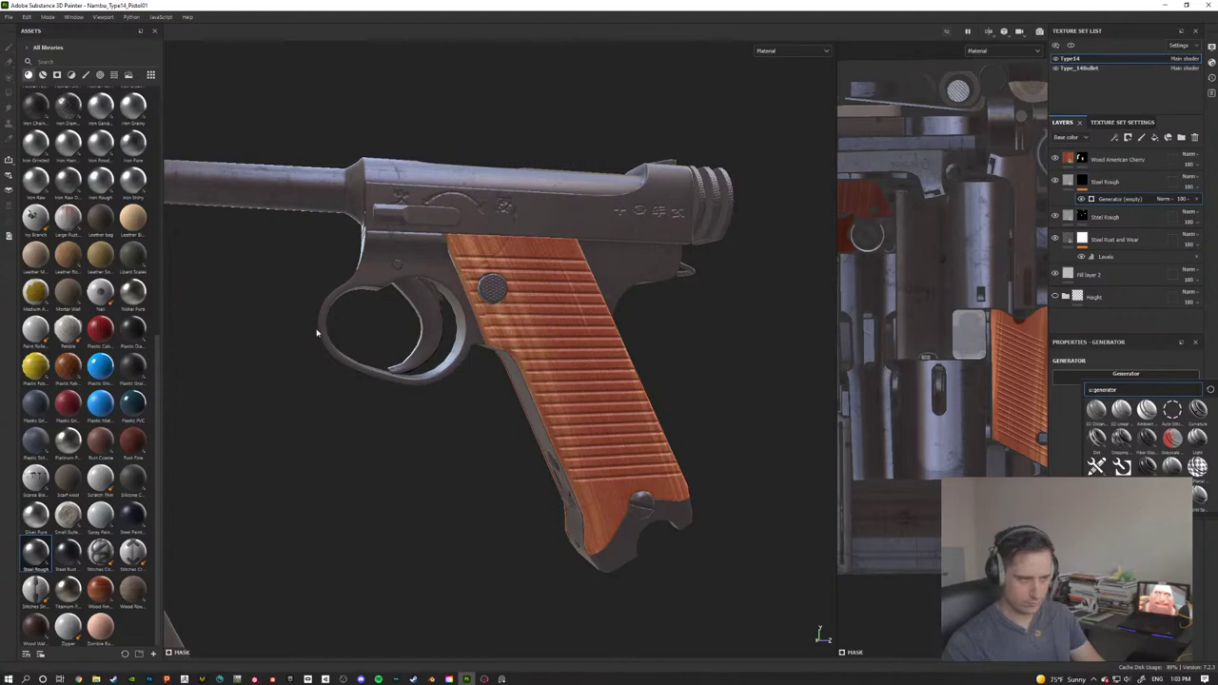
left_click_drag(429, 342, 533, 275, "alt")
scroll(482, 341, "up", 3)
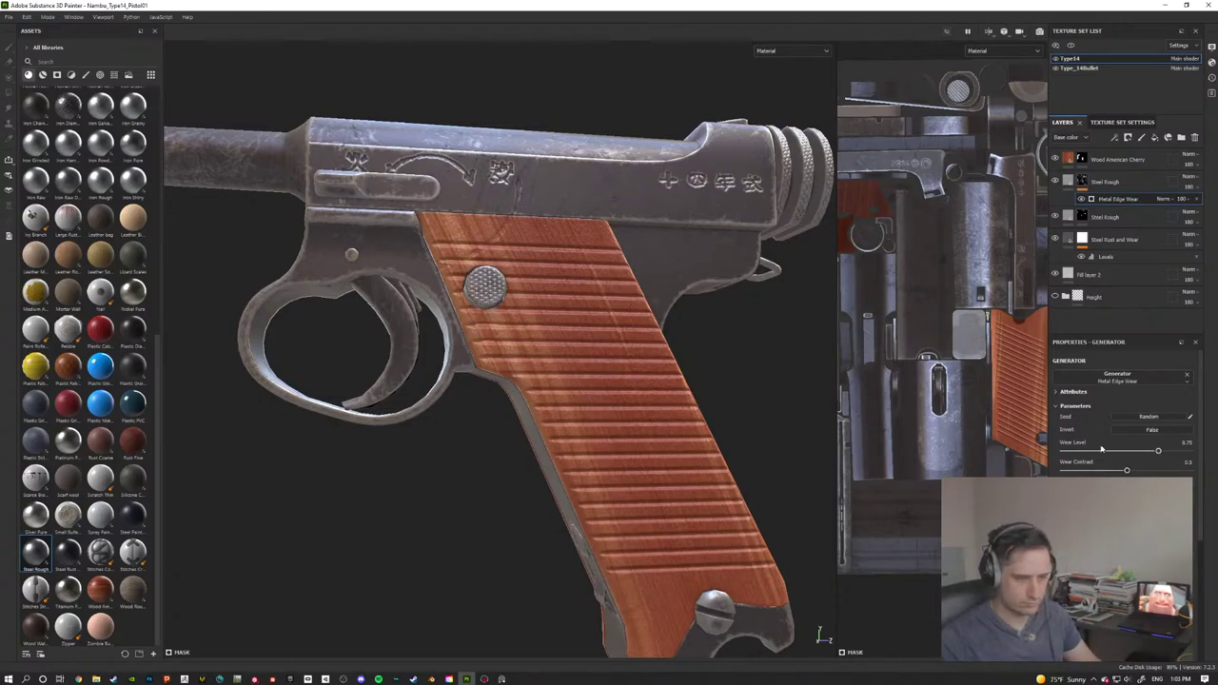
Step: Set the generator's Wear Level to 0.45 and examine the edge wear around the grip and trigger guard
mouse_move(1144, 457)
left_mouse_down()
mouse_move(1117, 455)
mouse_move(1130, 460)
left_mouse_up()
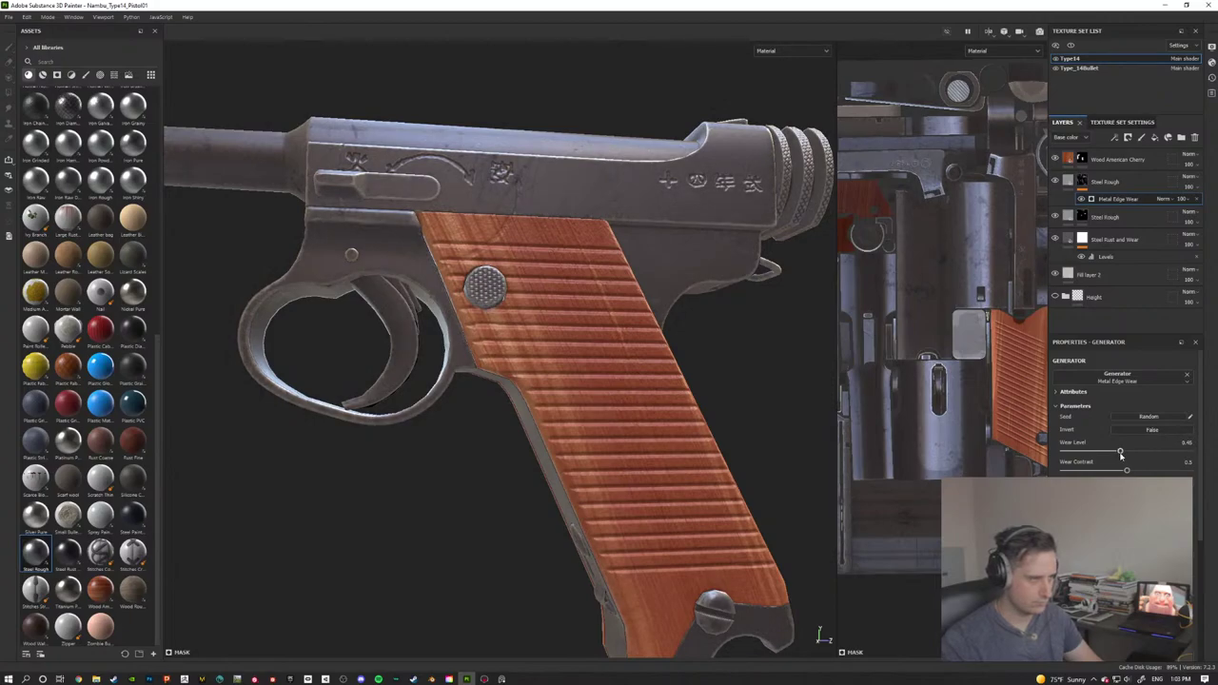
left_click_drag(509, 204, 447, 323, "alt")
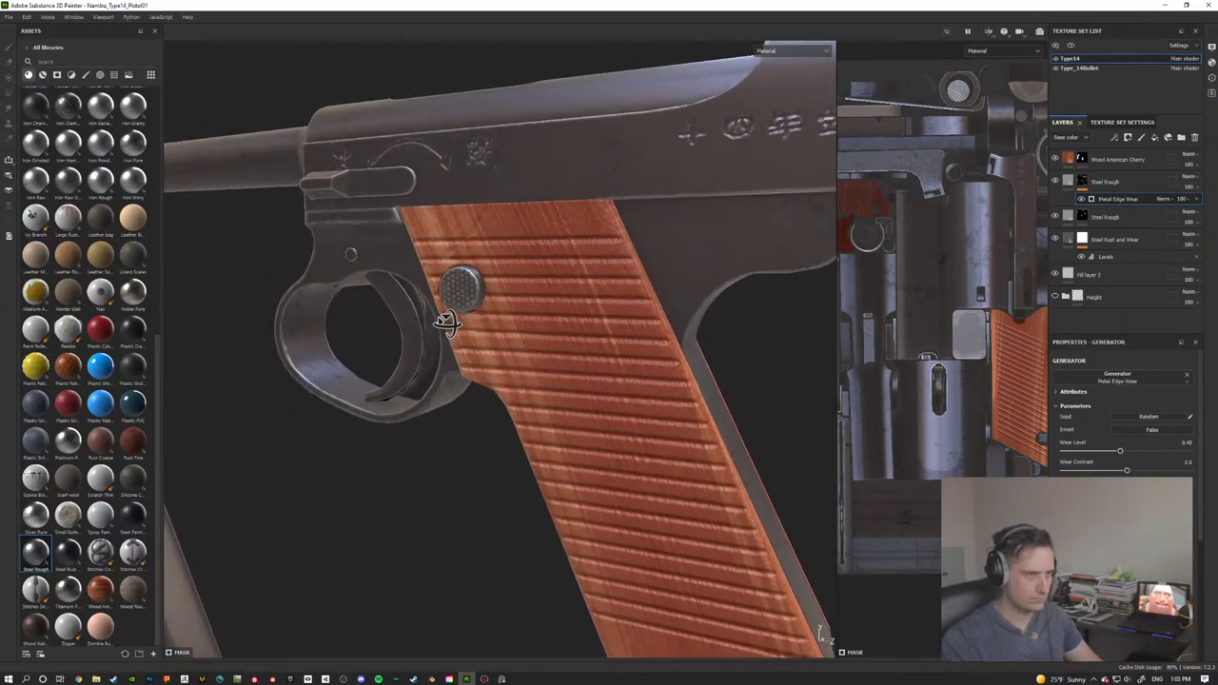
scroll(541, 408, "down", 4)
left_click_drag(532, 399, 569, 394, "alt")
scroll(506, 394, "up", 2)
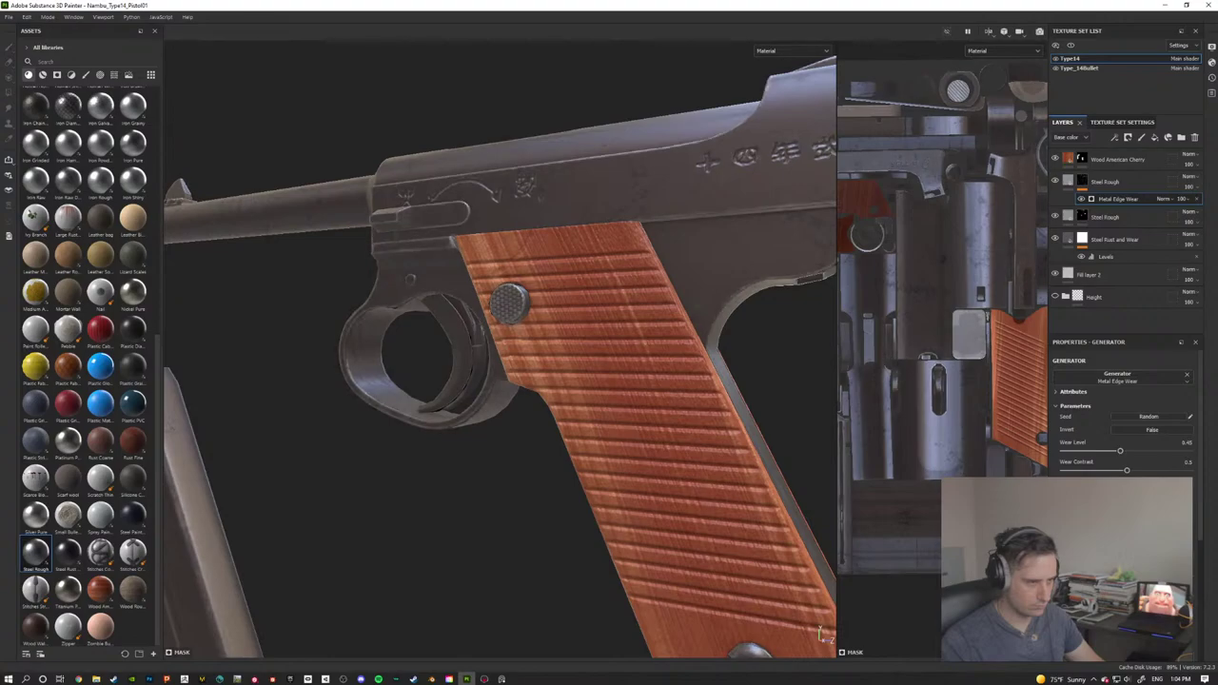
Step: Examine the edge wear on the rear knob, frame and grip from several angles, toggling the upper Steel Rough layer's visibility
left_click_drag(371, 286, 524, 309, "alt")
scroll(524, 309, "up", 2)
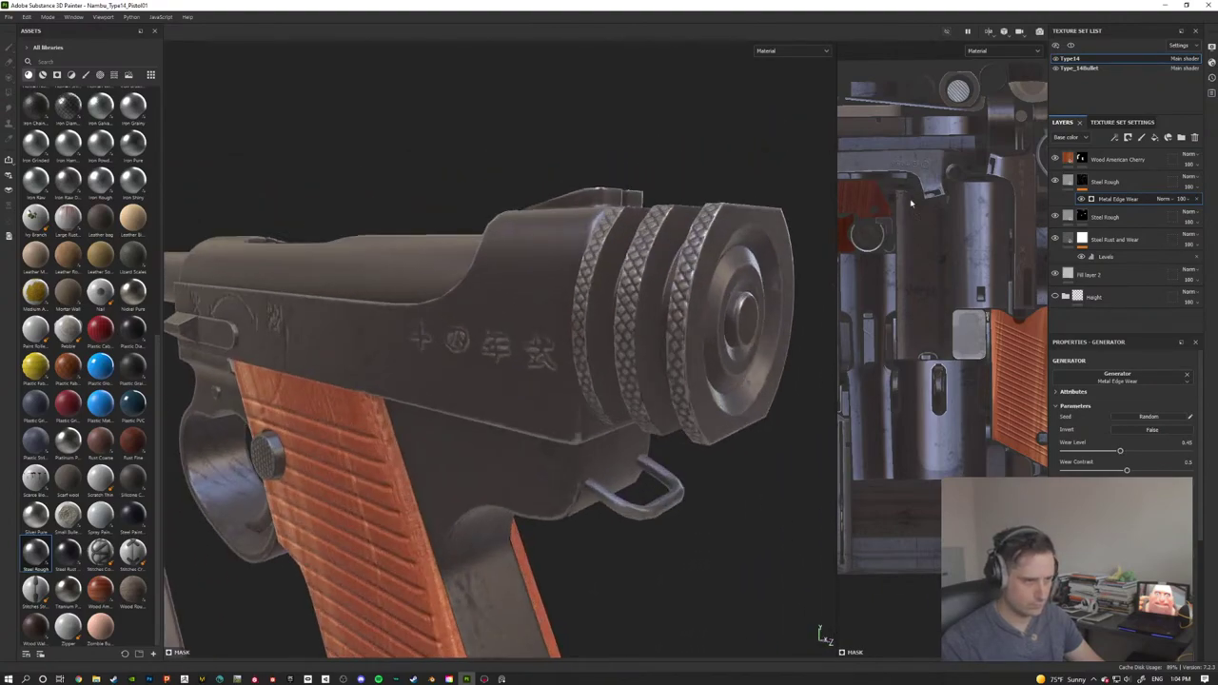
left_click(1057, 181)
left_click_drag(523, 277, 506, 394, "alt")
scroll(508, 394, "down", 4)
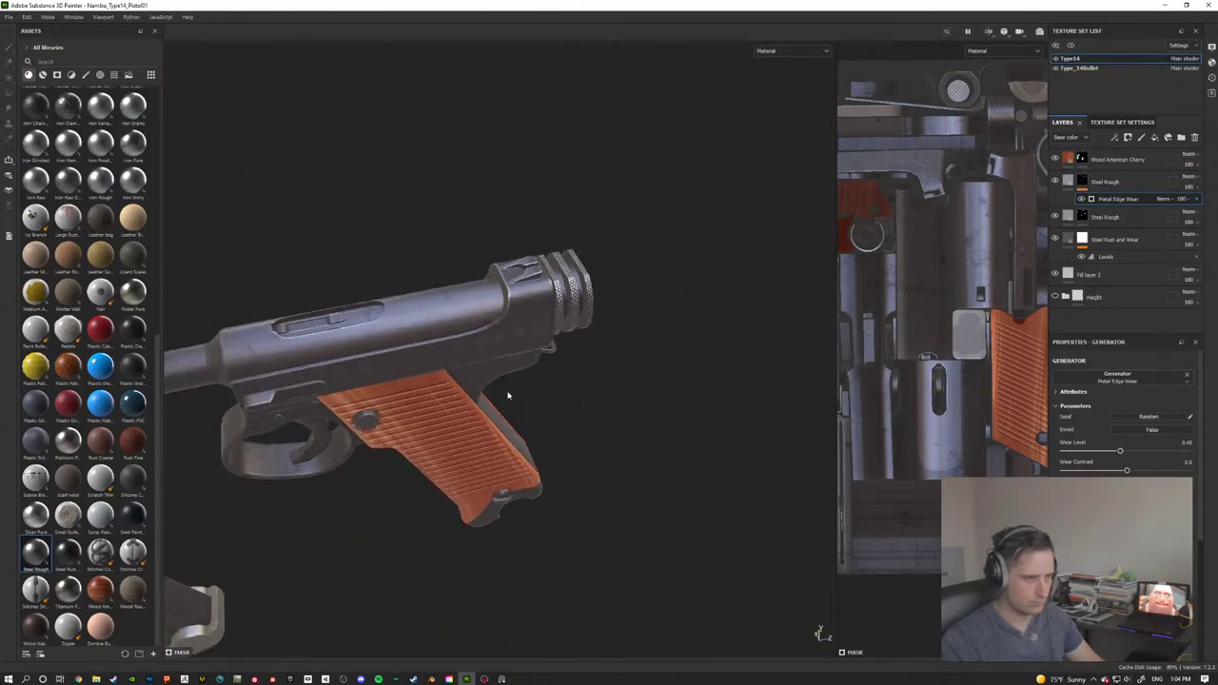
middle_click_drag(514, 397, 623, 347, "alt")
left_click_drag(623, 348, 678, 338, "alt")
middle_click_drag(677, 338, 580, 367, "alt")
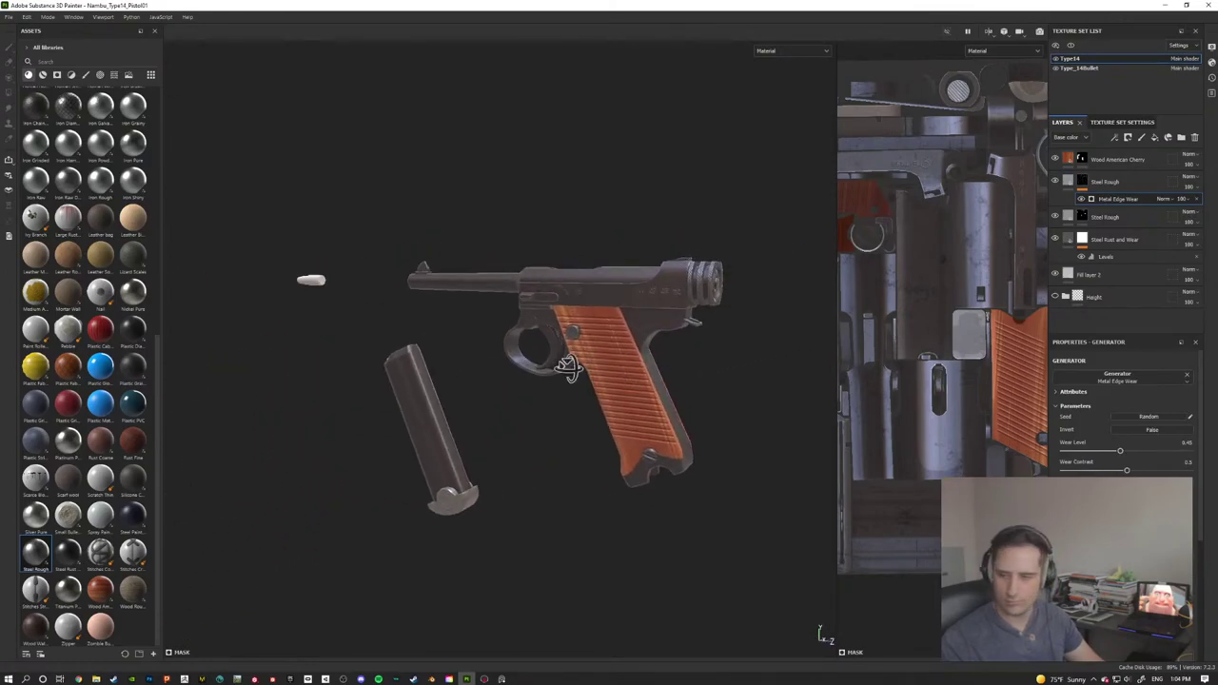
left_click_drag(580, 367, 674, 439, "alt")
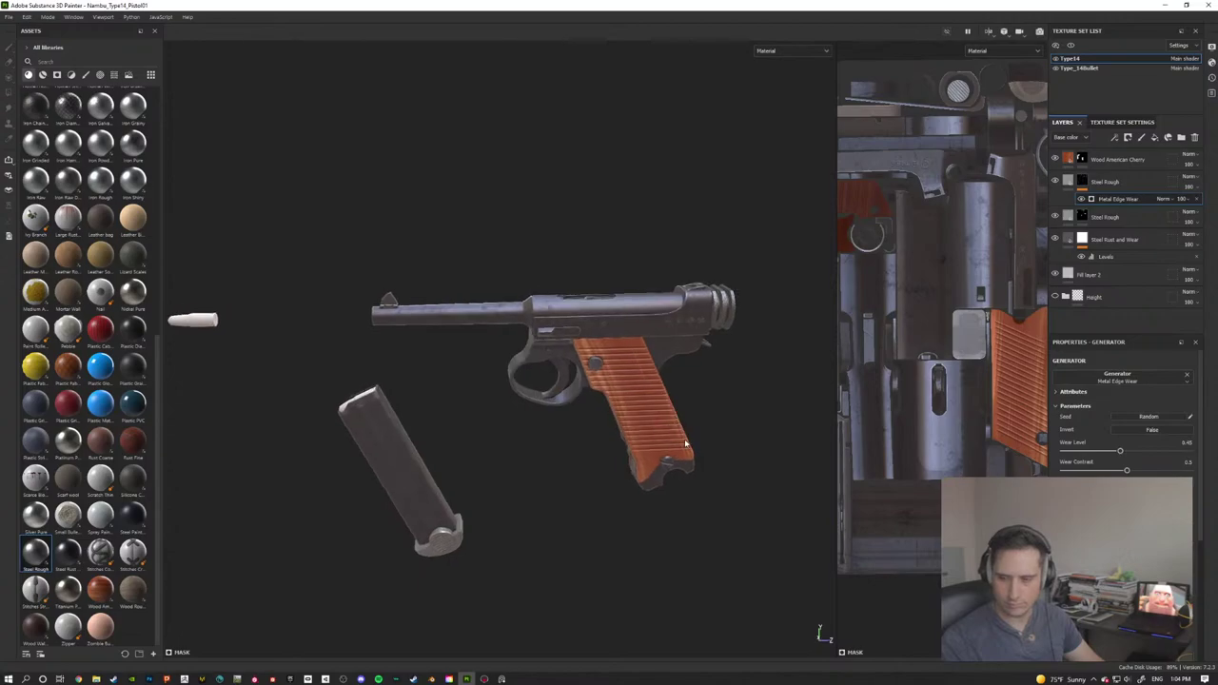
Step: Inspect the metal surfaces and edge wear on the magazine, trigger guard and barrel from several angles
scroll(685, 443, "up", 3)
middle_click_drag(685, 443, 678, 332, "alt")
left_click_drag(678, 332, 704, 299, "alt")
middle_click_drag(580, 318, 747, 308, "alt")
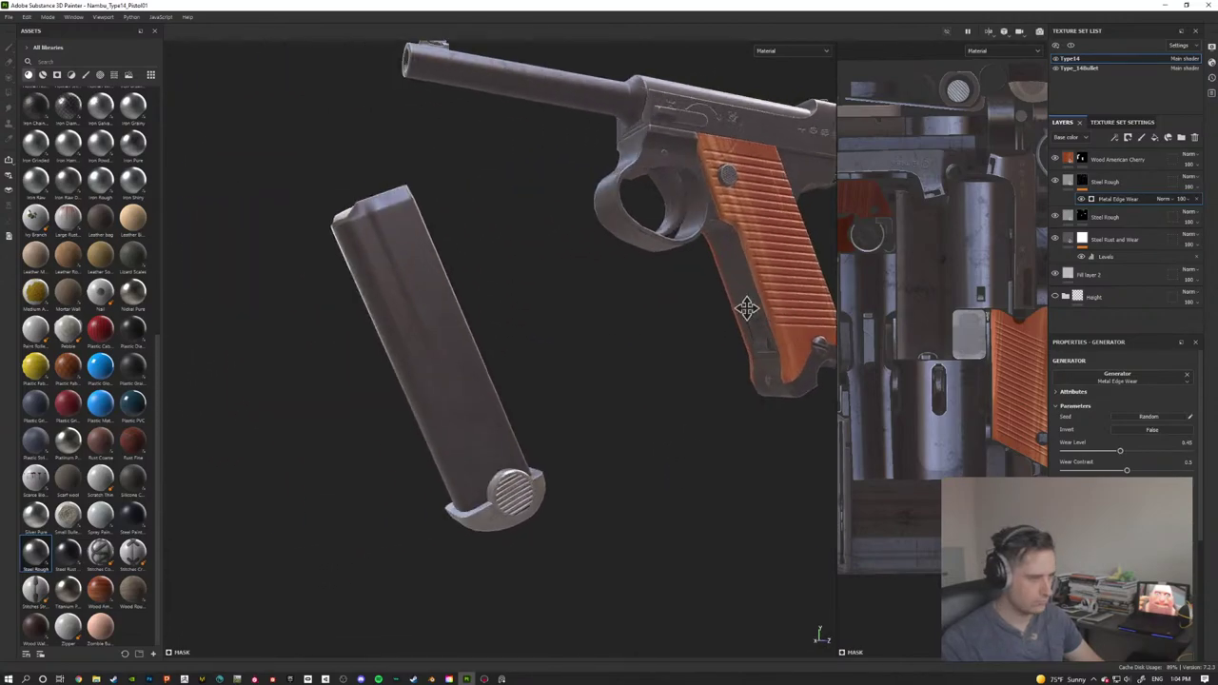
left_click_drag(747, 307, 495, 337, "alt")
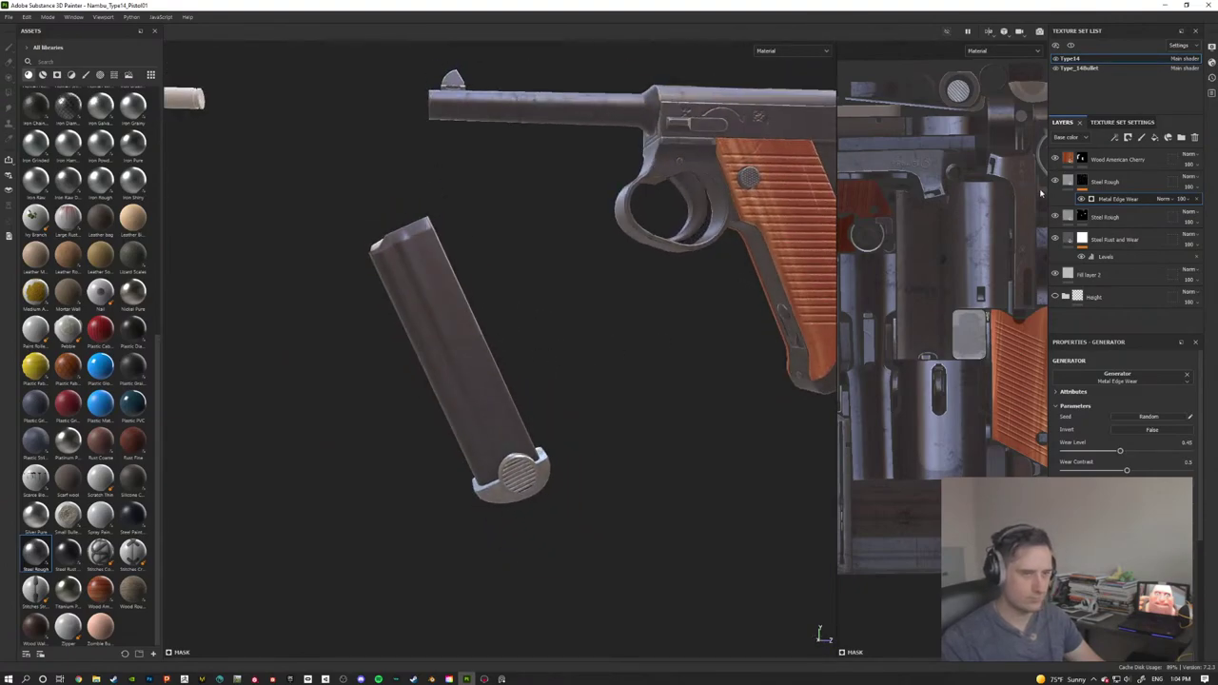
left_click_drag(577, 369, 534, 371, "alt")
left_click_drag(594, 369, 587, 448, "alt")
left_click_drag(638, 394, 568, 413, "alt")
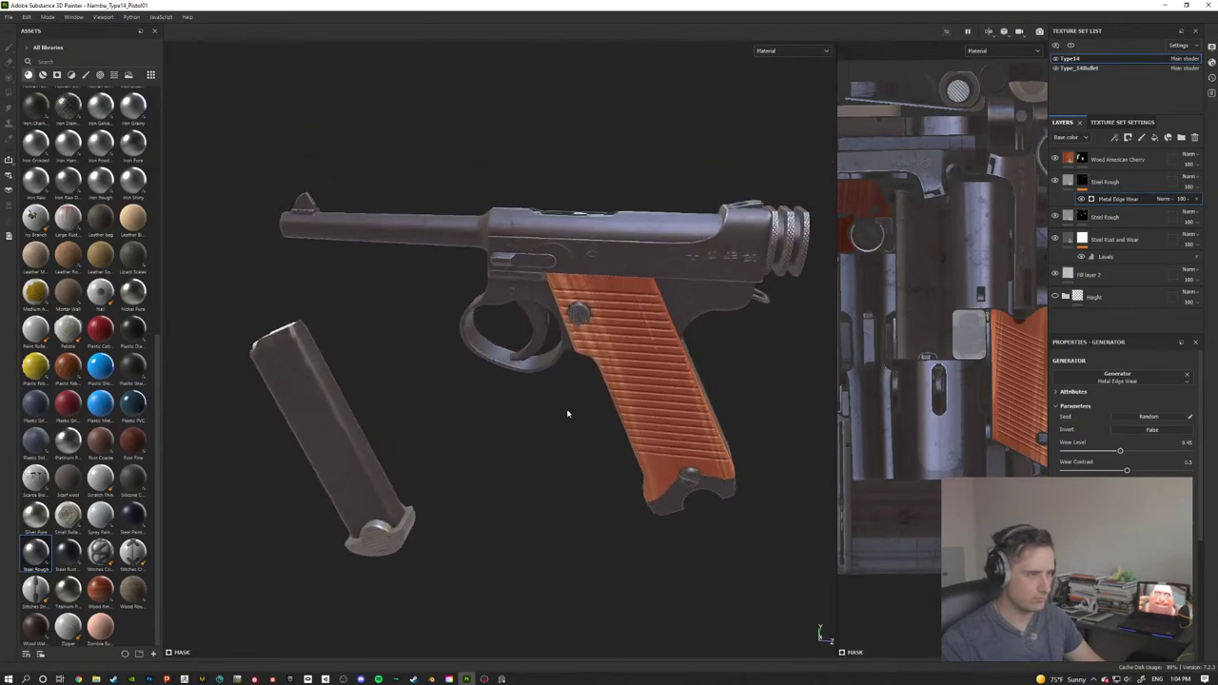
Step: Duplicate the upper Steel Rough layer and remove the Metal Edge Wear generator from the copy's mask
left_click(1113, 182)
key("ctrl+d")
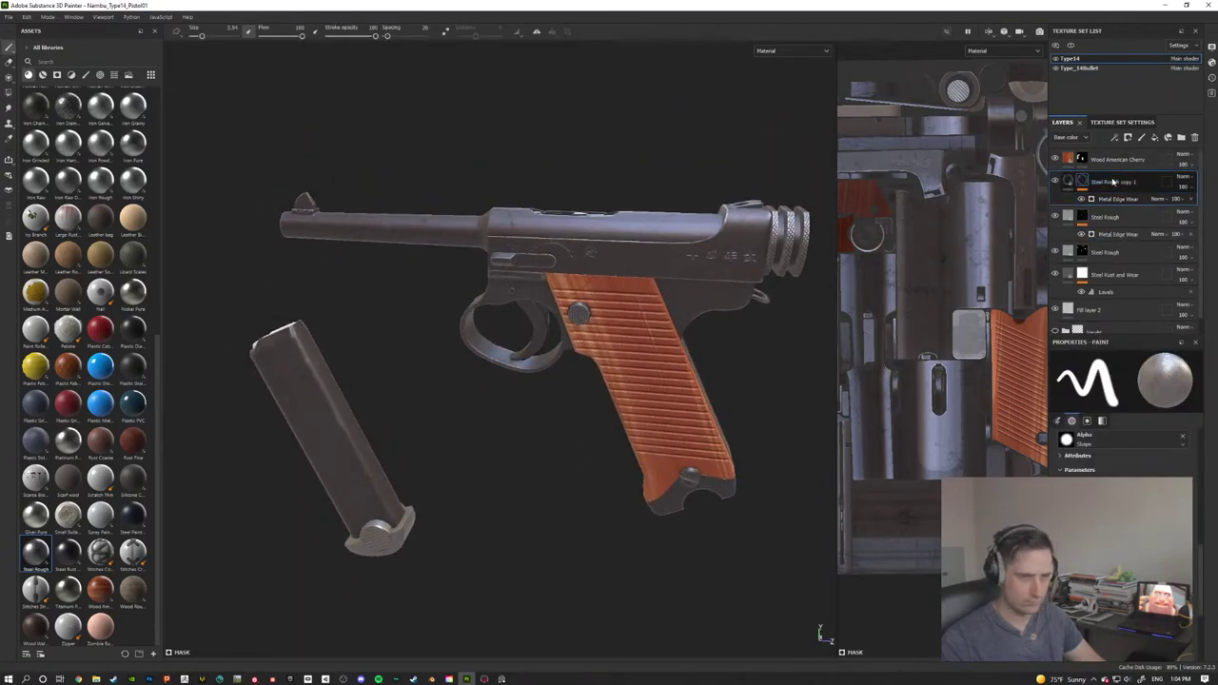
left_click(1190, 199)
right_click(1081, 183)
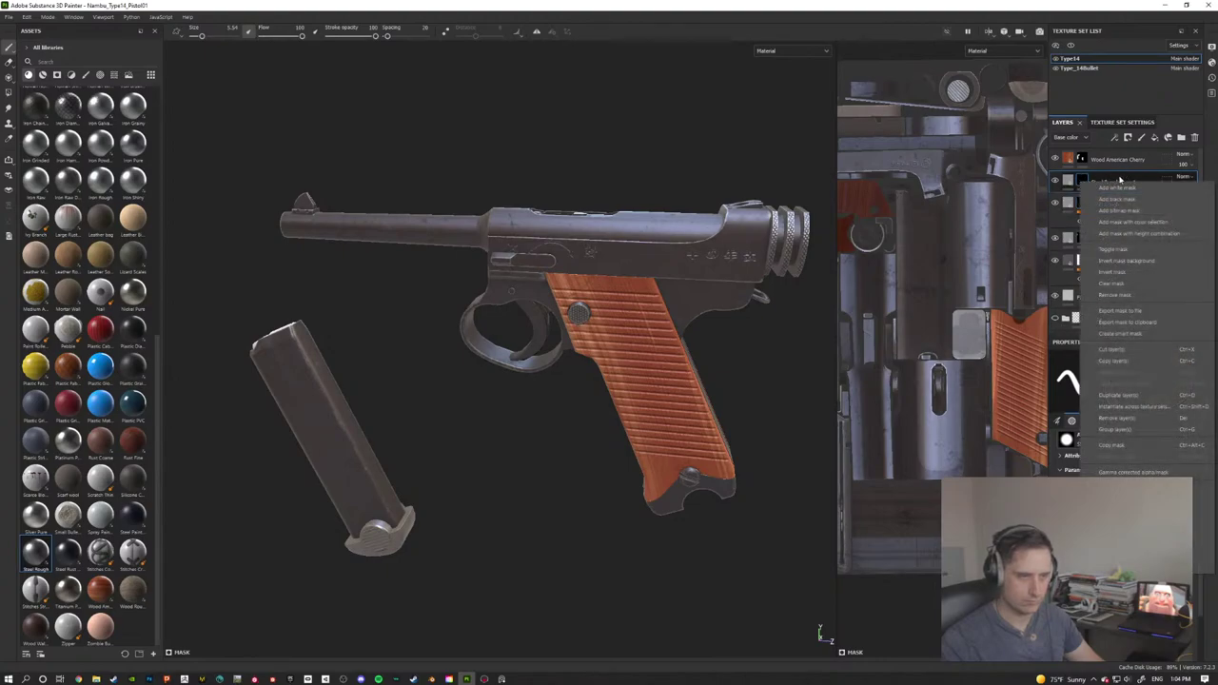
left_click(1120, 179)
Step: Focus on the magazine and add a fill effect to the mask of the duplicated Steel Rough layer
left_click_drag(396, 387, 438, 359, "alt")
middle_click_drag(438, 359, 606, 313, "alt")
left_click_drag(607, 313, 630, 355, "alt")
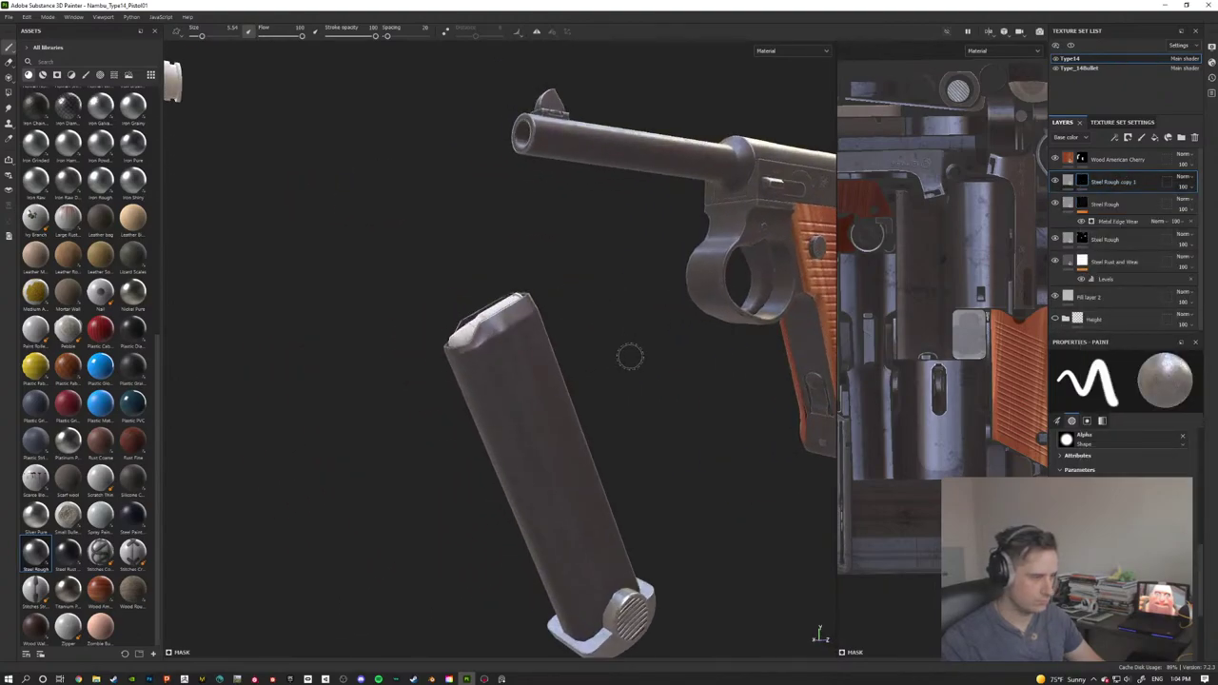
middle_click_drag(629, 356, 606, 306, "alt")
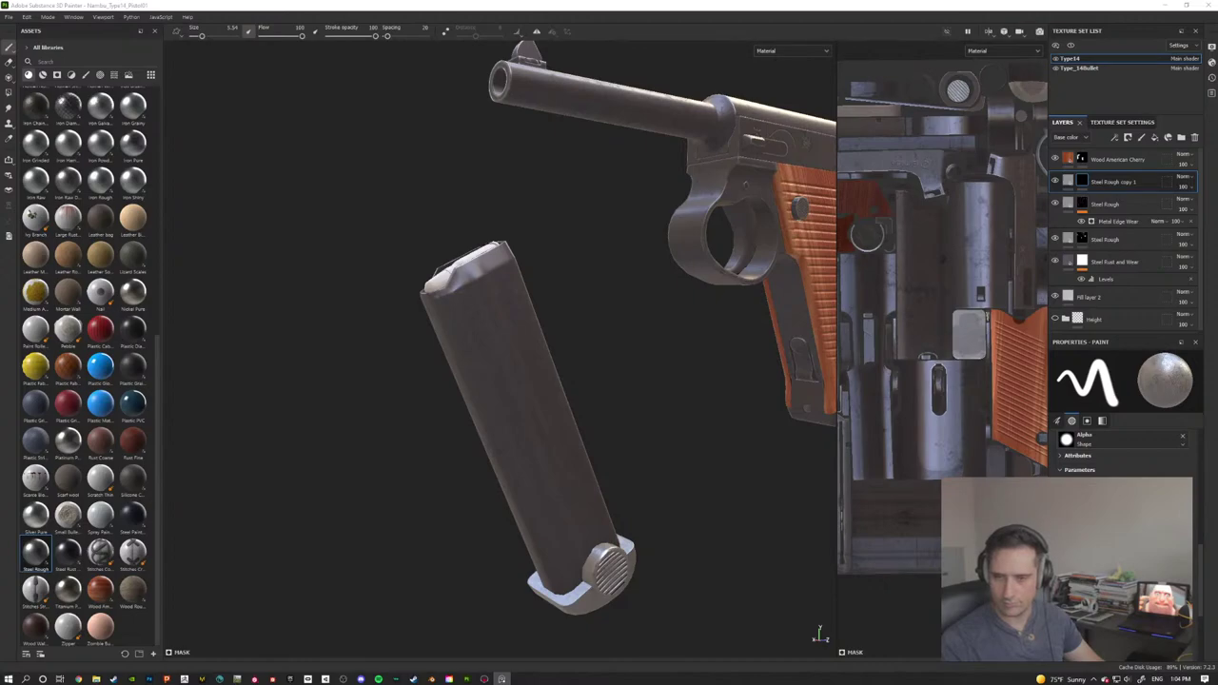
left_click_drag(534, 440, 424, 391, "alt")
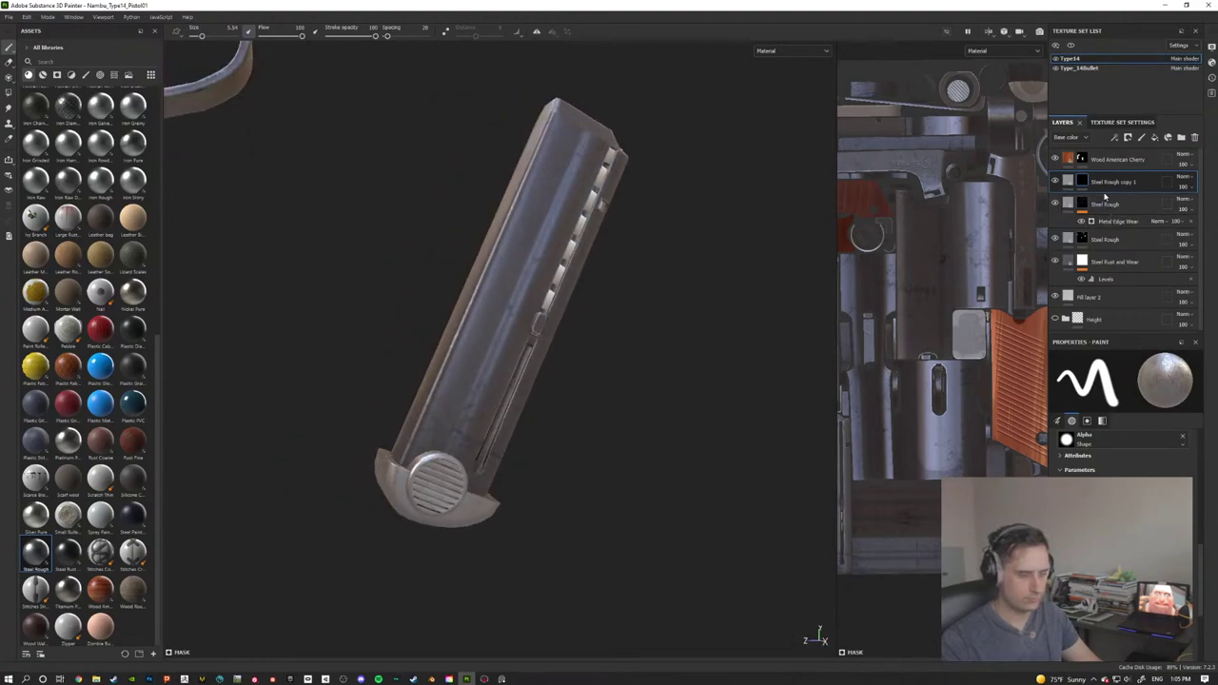
left_click(1114, 137)
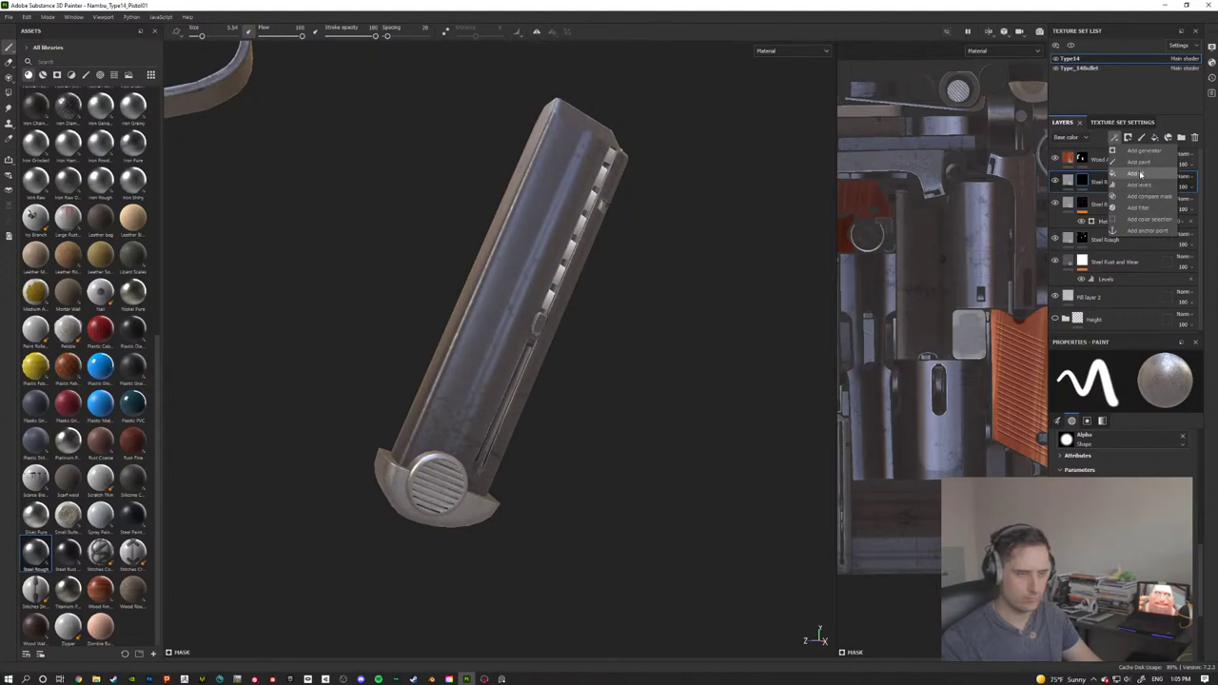
left_click(1141, 175)
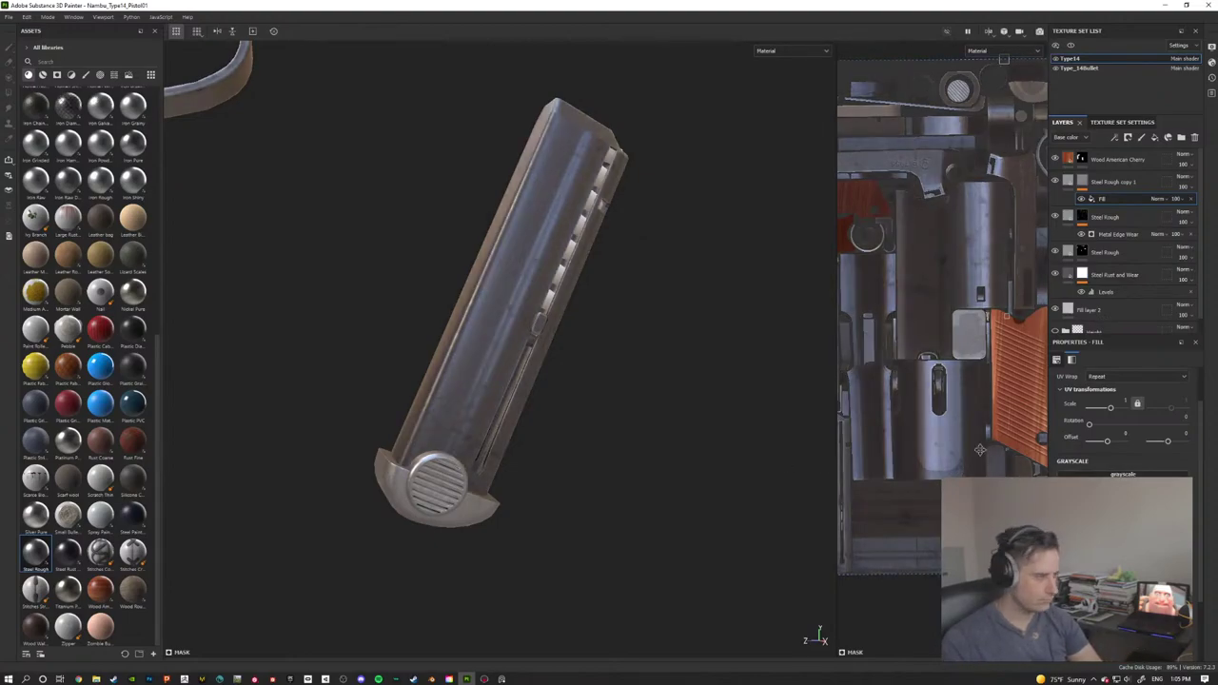
Step: Browse the texture library and preview grunge maps suitable for the mask fill
left_click(99, 75)
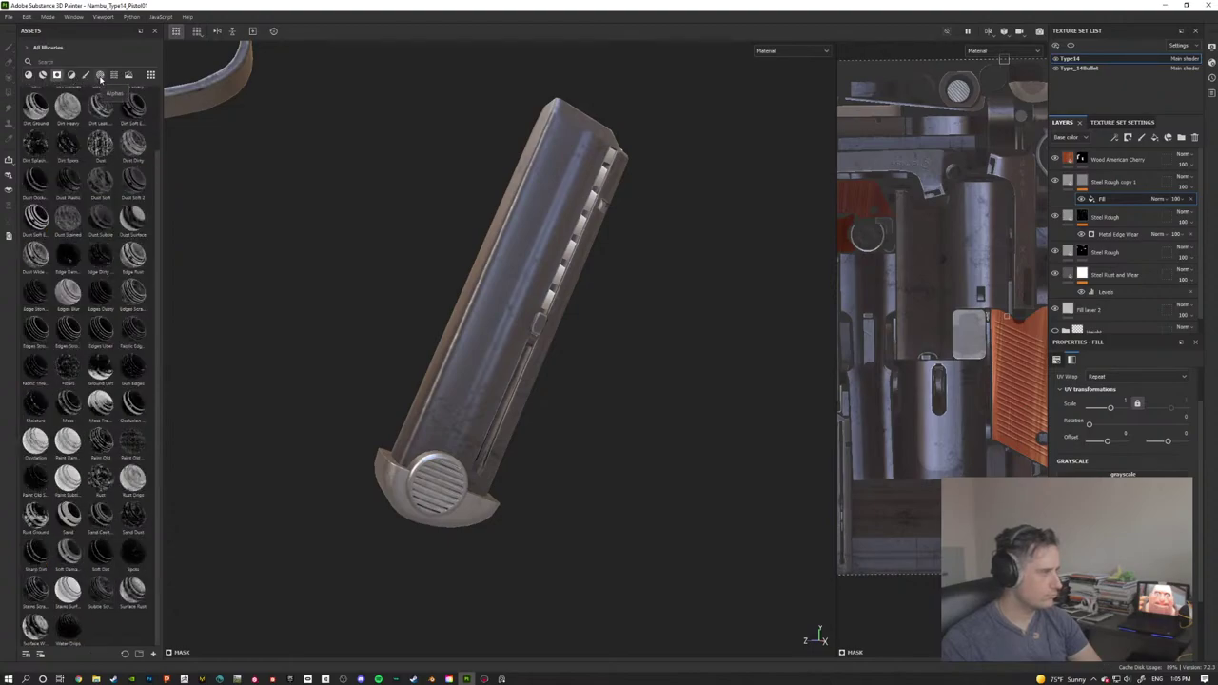
left_click(100, 75)
left_click(112, 75)
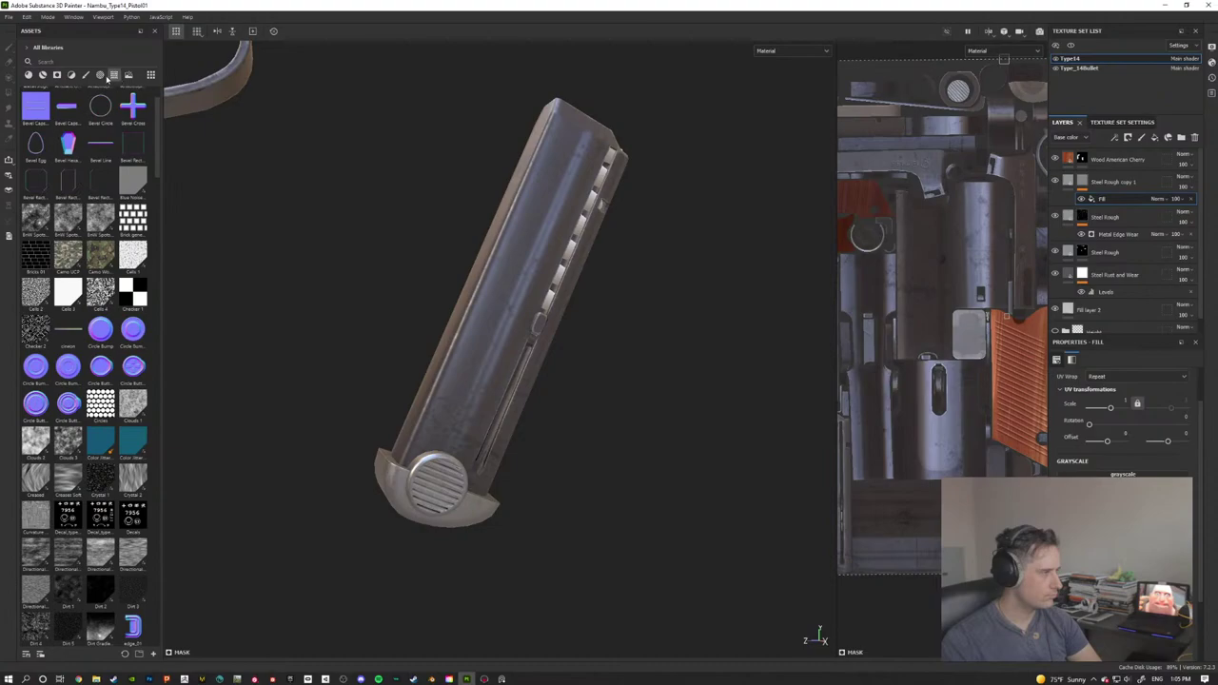
scroll(31, 461, "down", 10)
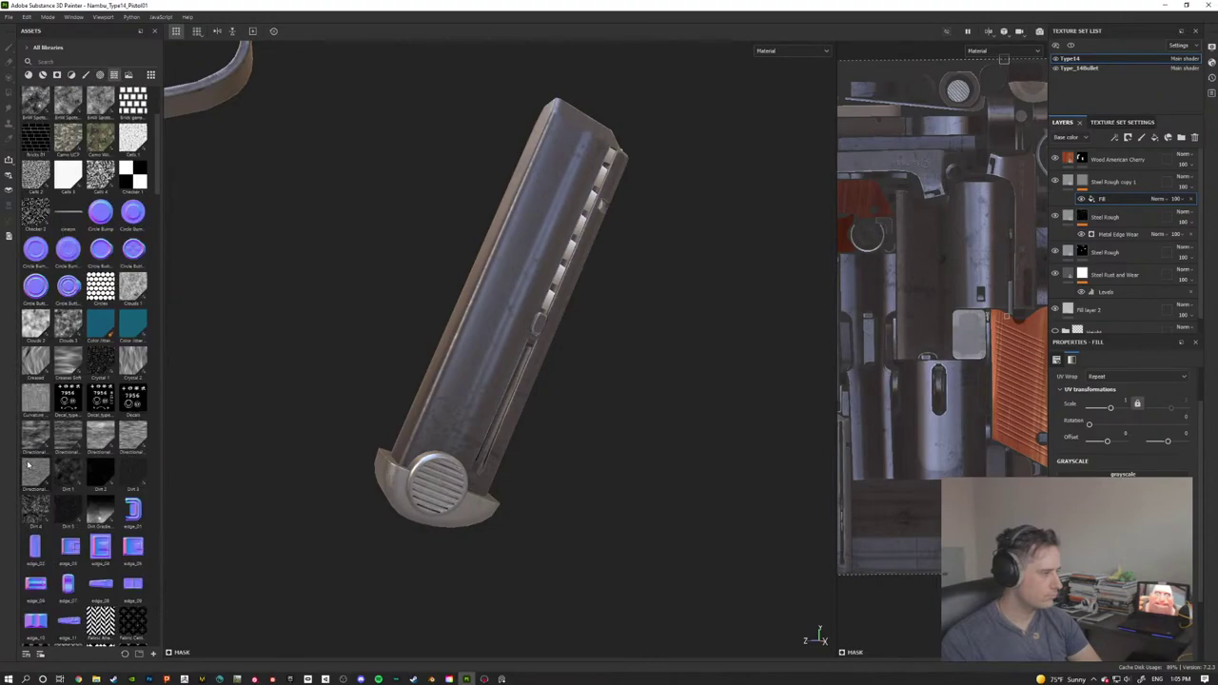
scroll(31, 461, "down", 3)
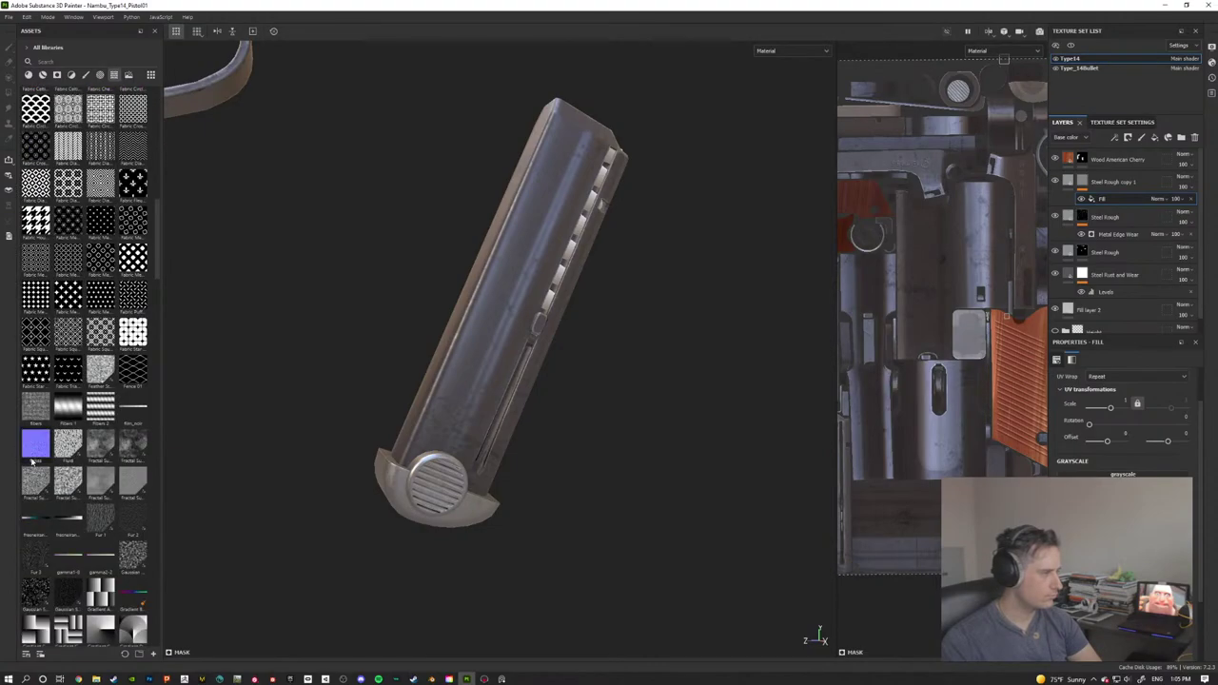
scroll(96, 305, "down", 10)
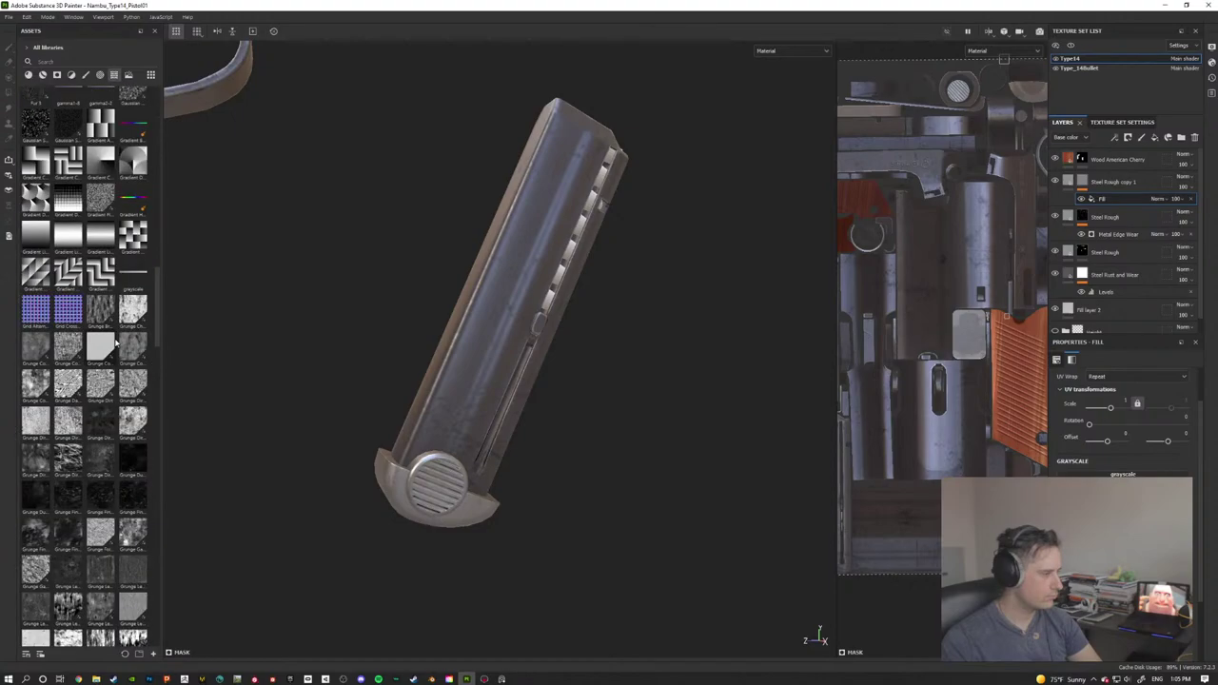
mouse_move(105, 464)
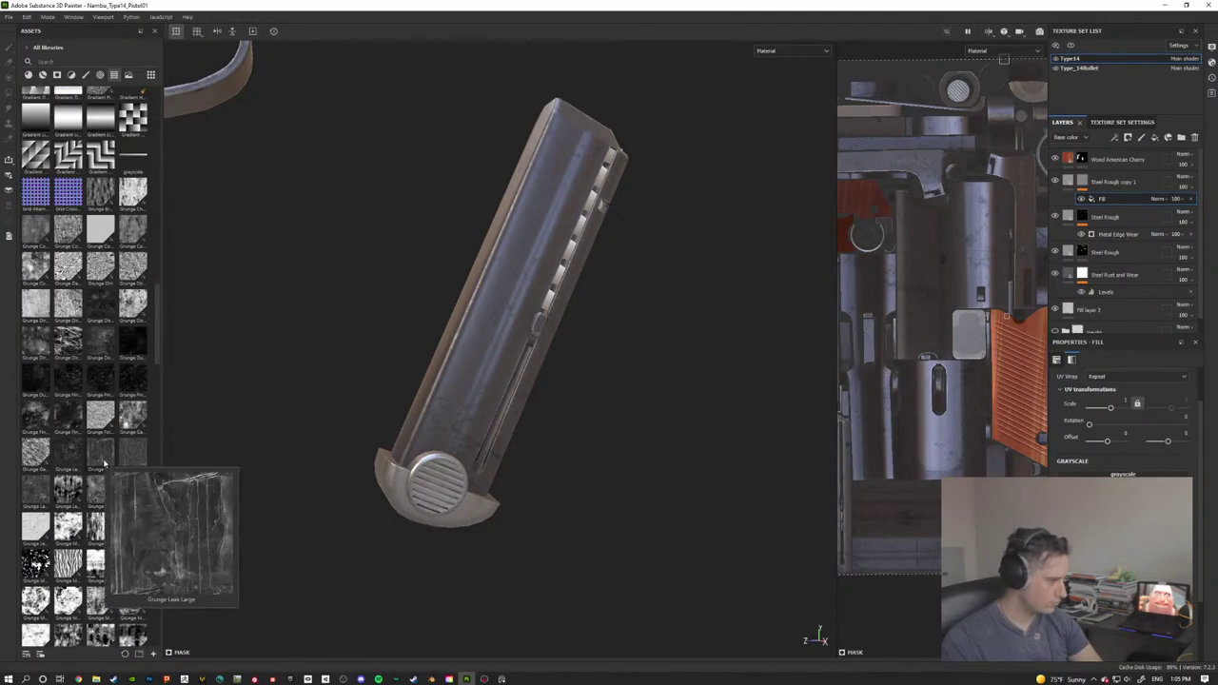
mouse_move(47, 494)
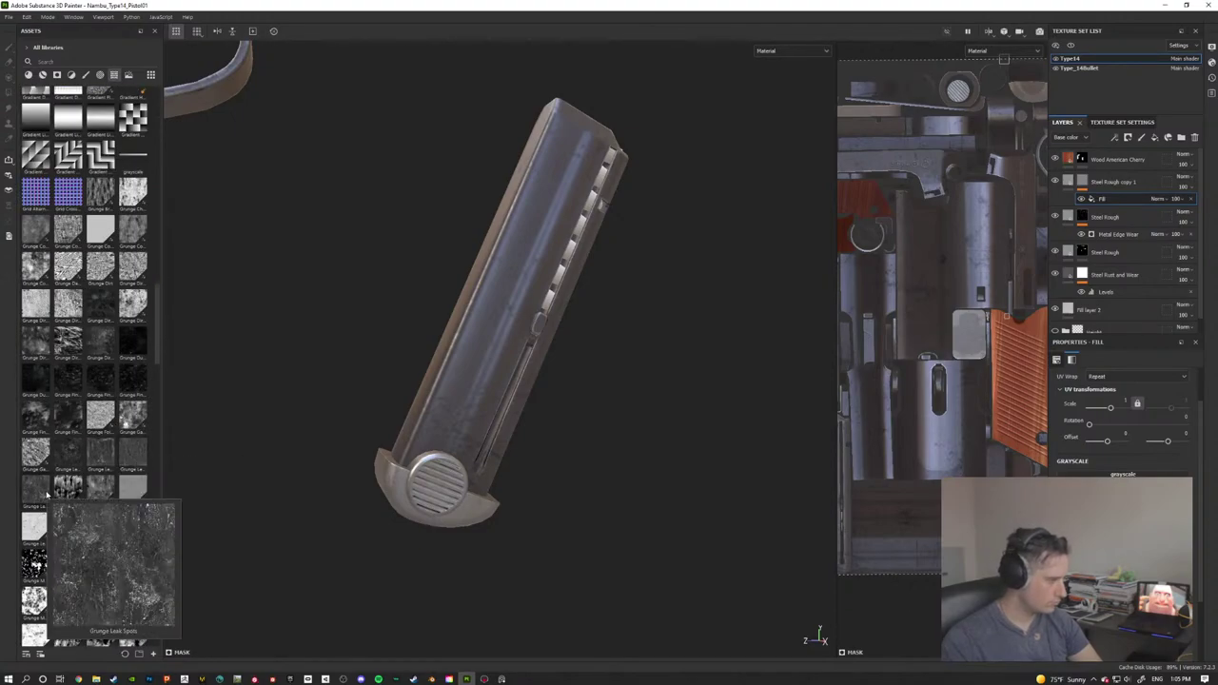
scroll(49, 491, "down", 2)
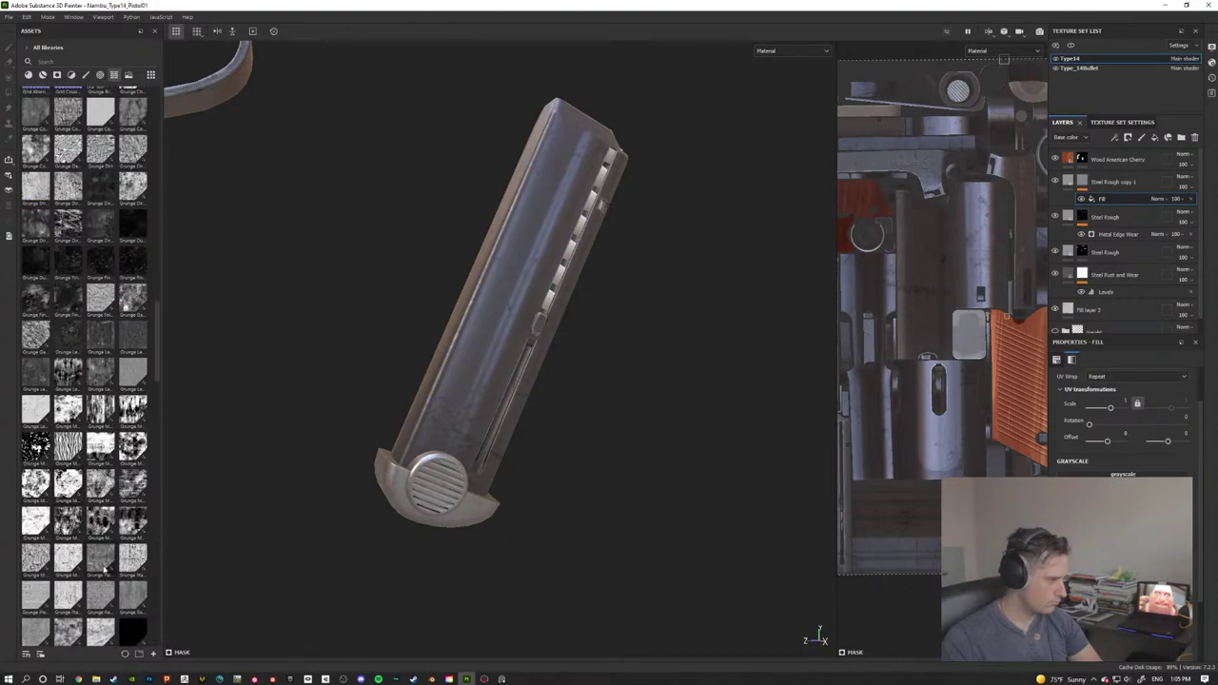
scroll(104, 569, "down", 3)
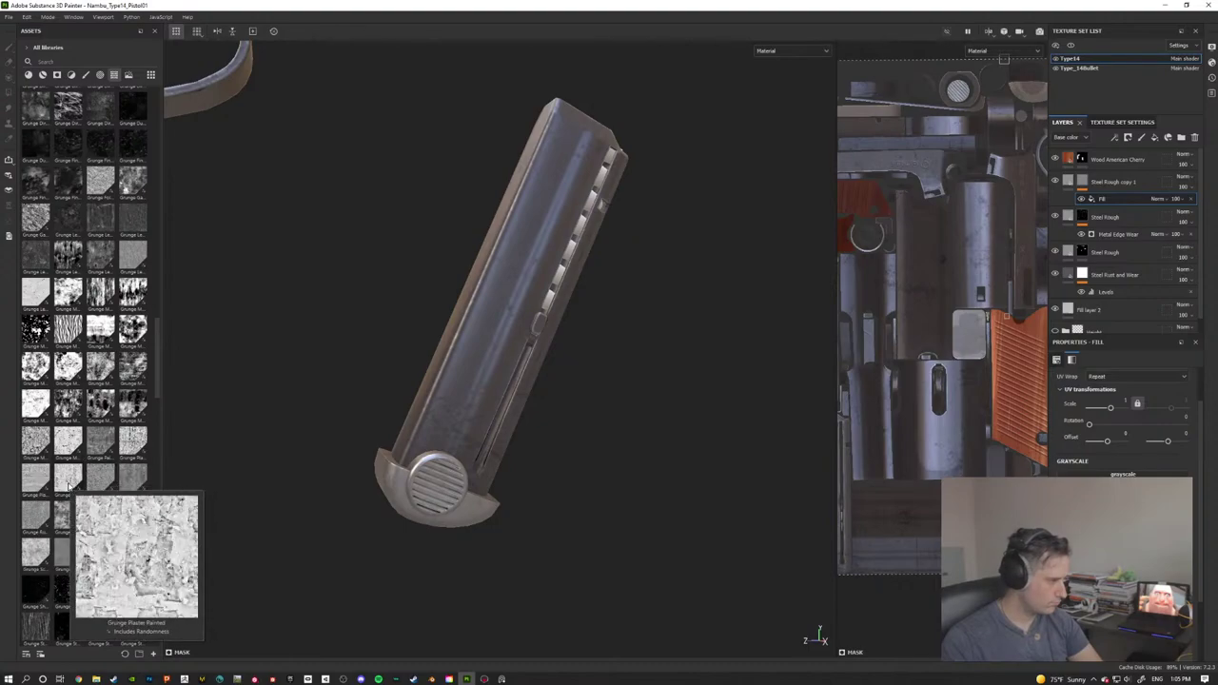
mouse_move(75, 447)
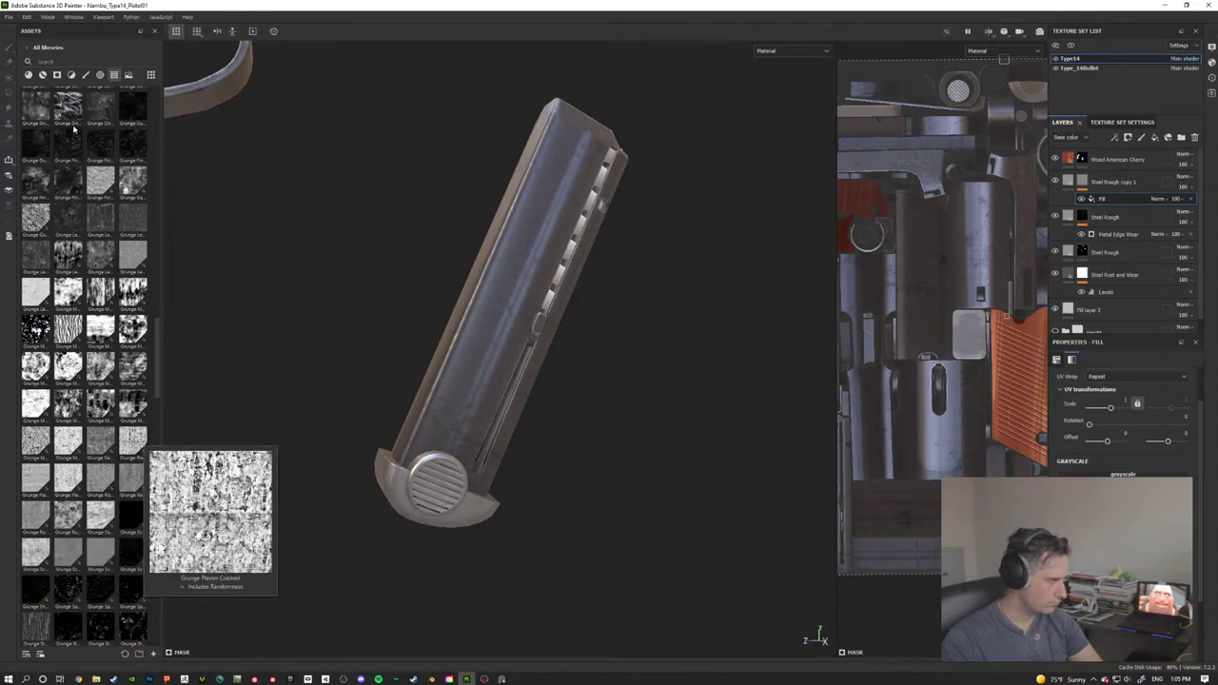
Step: Search the textures for "scrat", preview the matching maps and assign Grunge Dirt Scratchy to the mask fill's grayscale
left_click(80, 62)
type("sc")
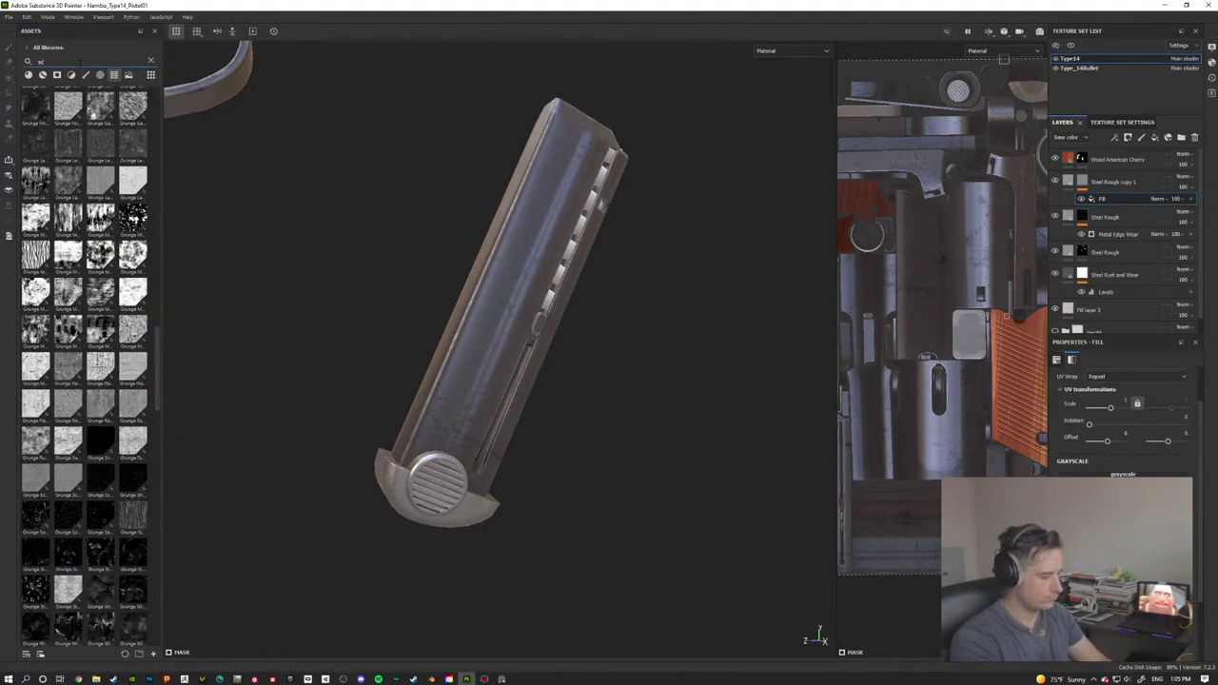
type("rat")
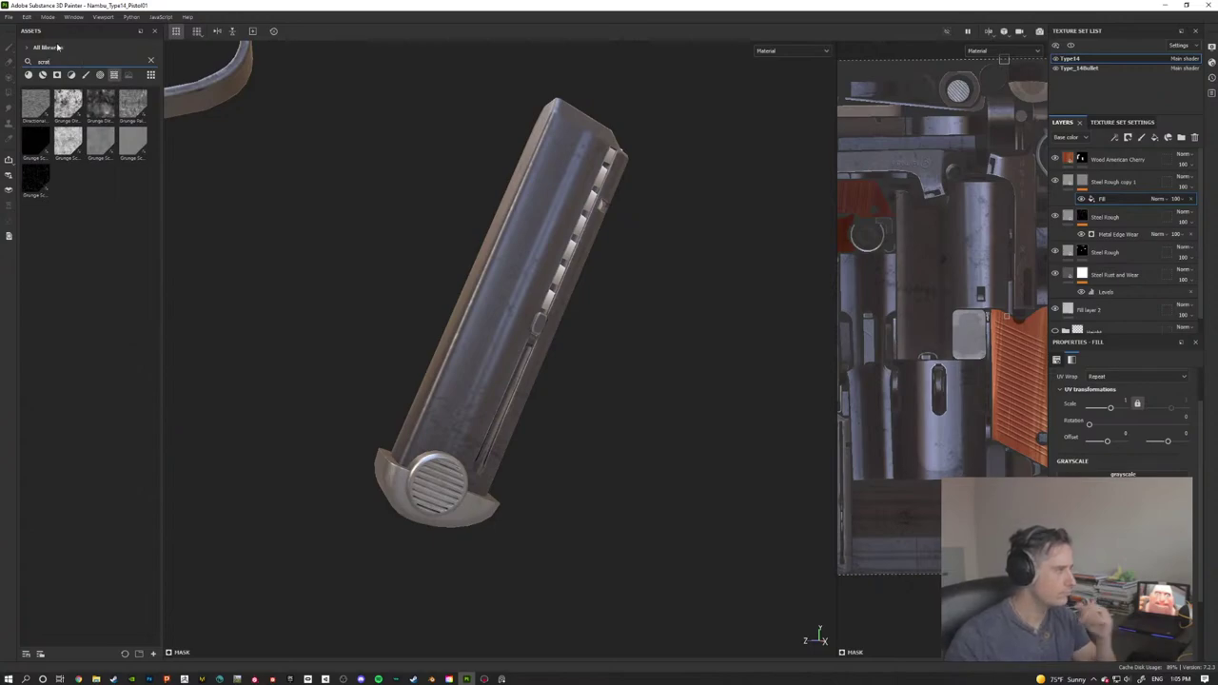
mouse_move(67, 143)
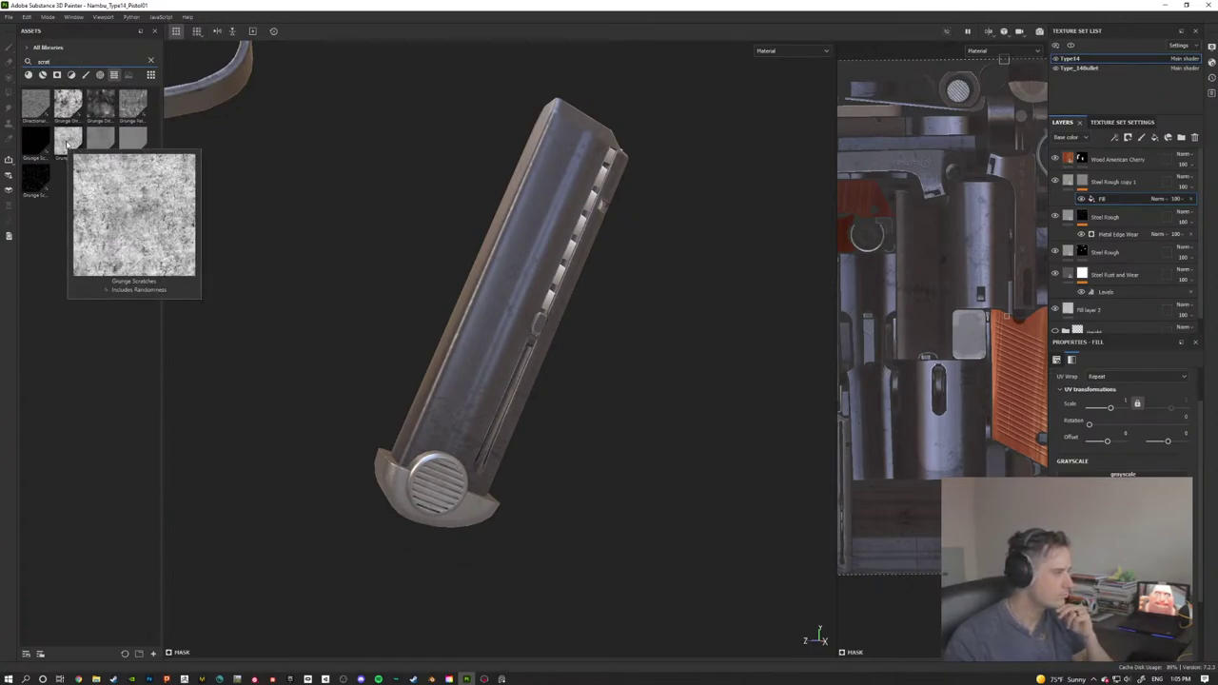
mouse_move(34, 106)
mouse_move(80, 105)
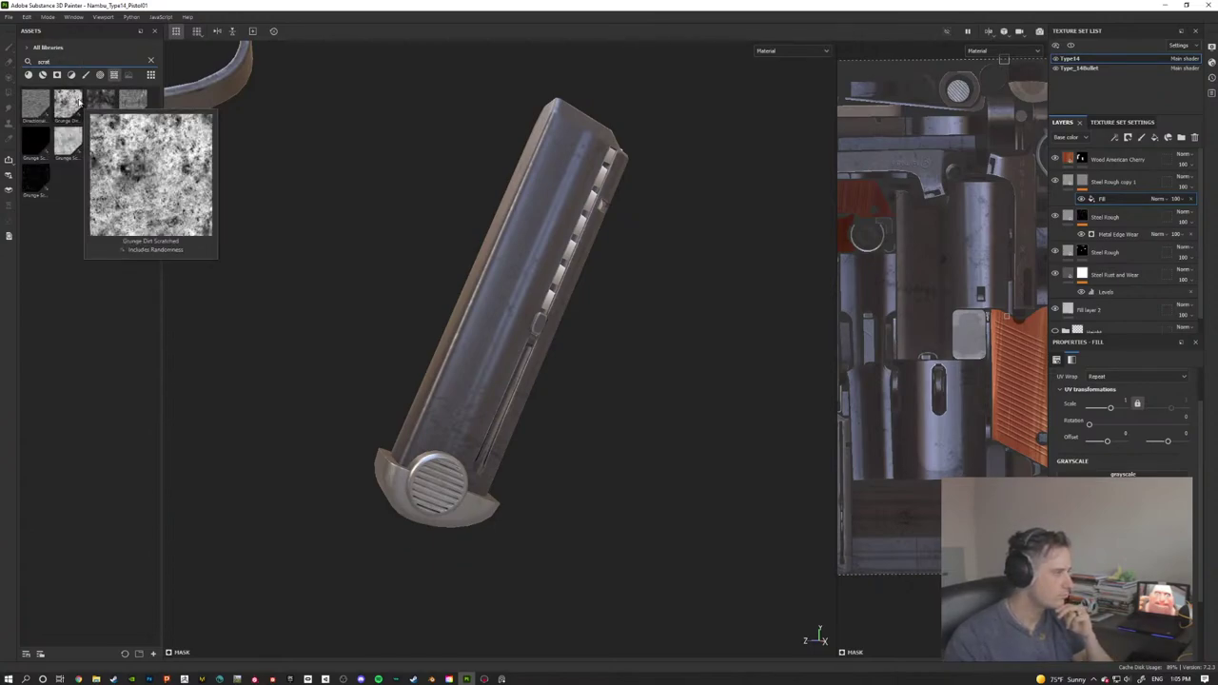
mouse_move(115, 96)
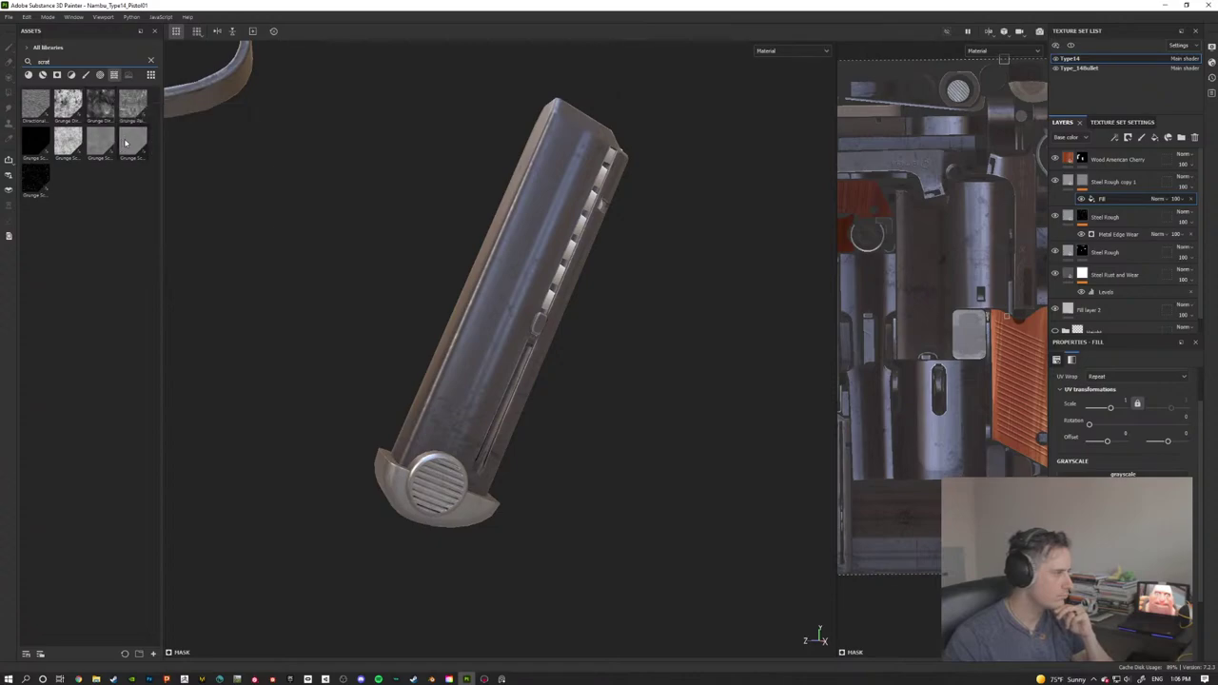
mouse_move(125, 142)
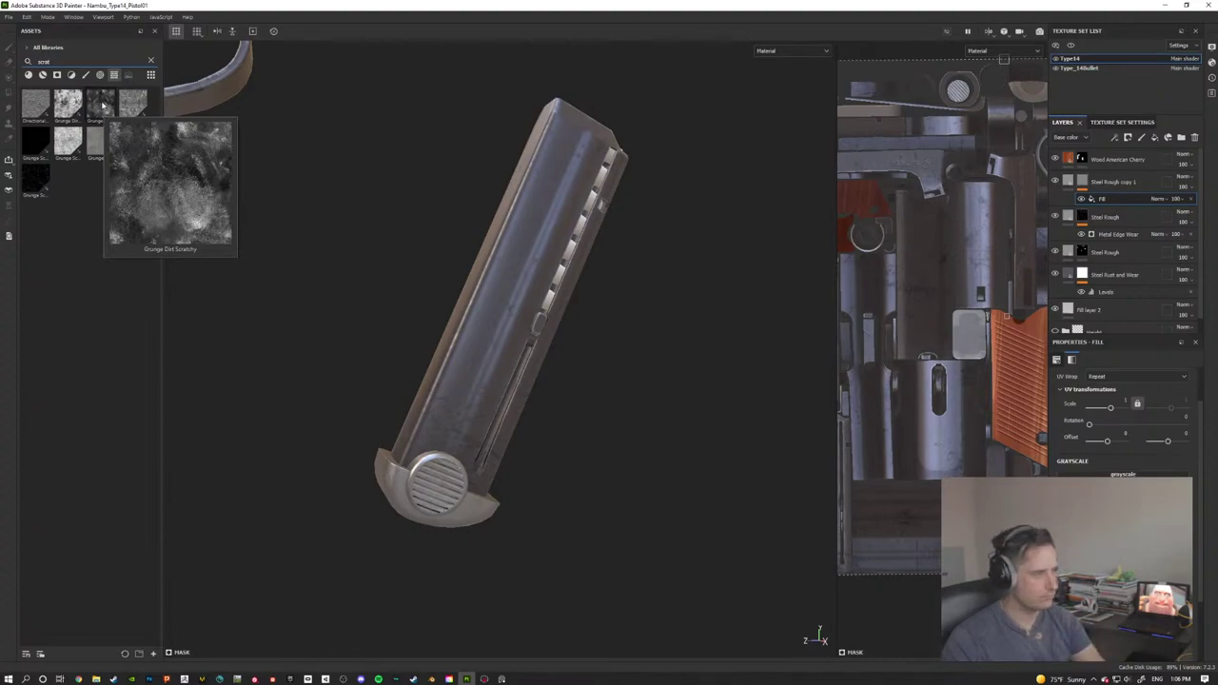
left_click_drag(103, 112, 1005, 447)
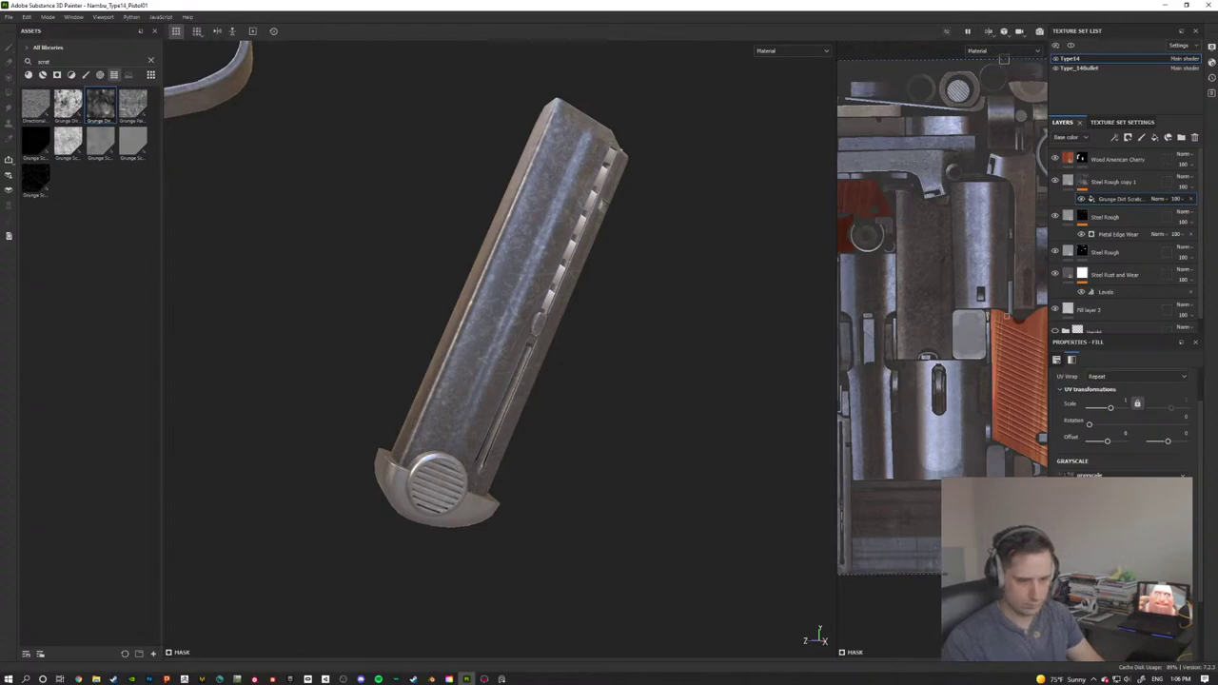
Step: Rotate the UV projection of the Grunge Dirt Scratchy fill to about 332 degrees
left_click_drag(599, 375, 729, 367, "alt")
scroll(885, 354, "down", 5)
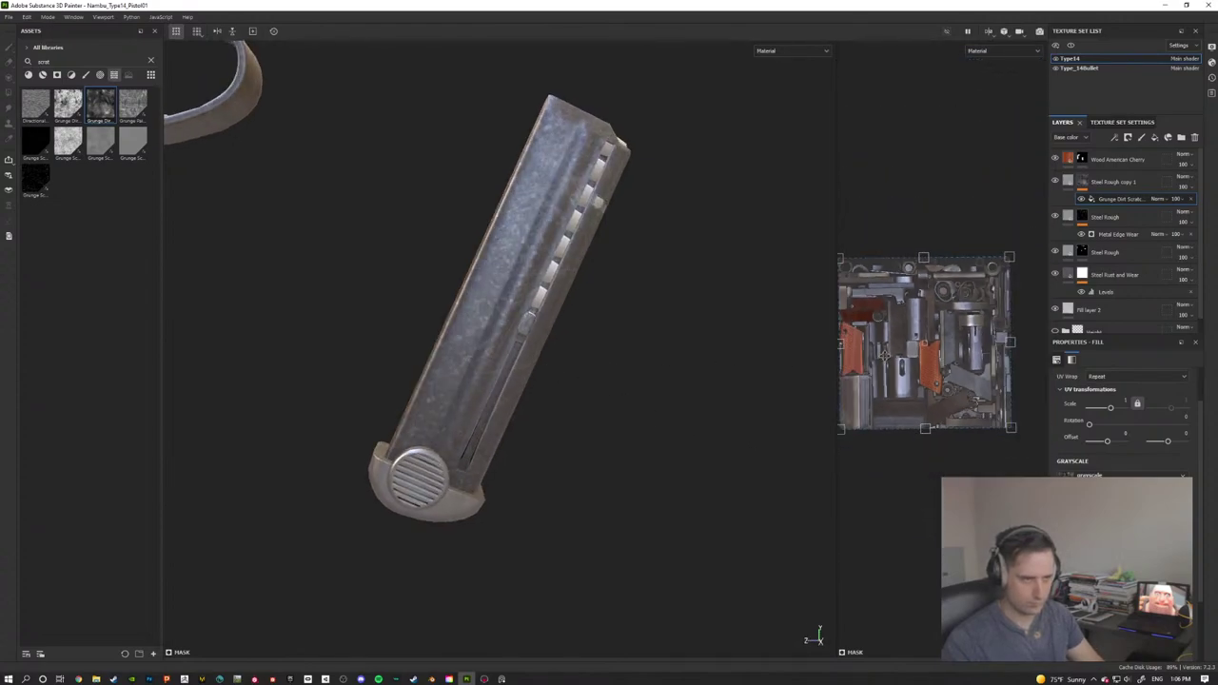
left_click_drag(1027, 251, 1042, 307)
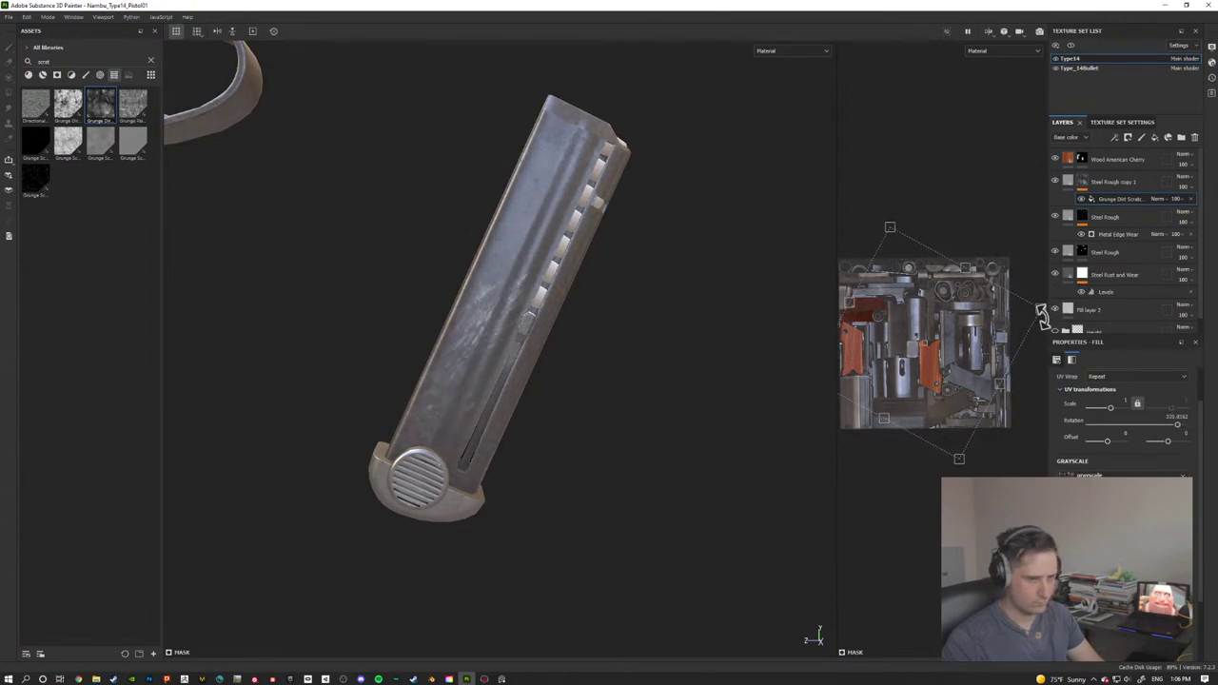
scroll(1104, 408, "up", 1)
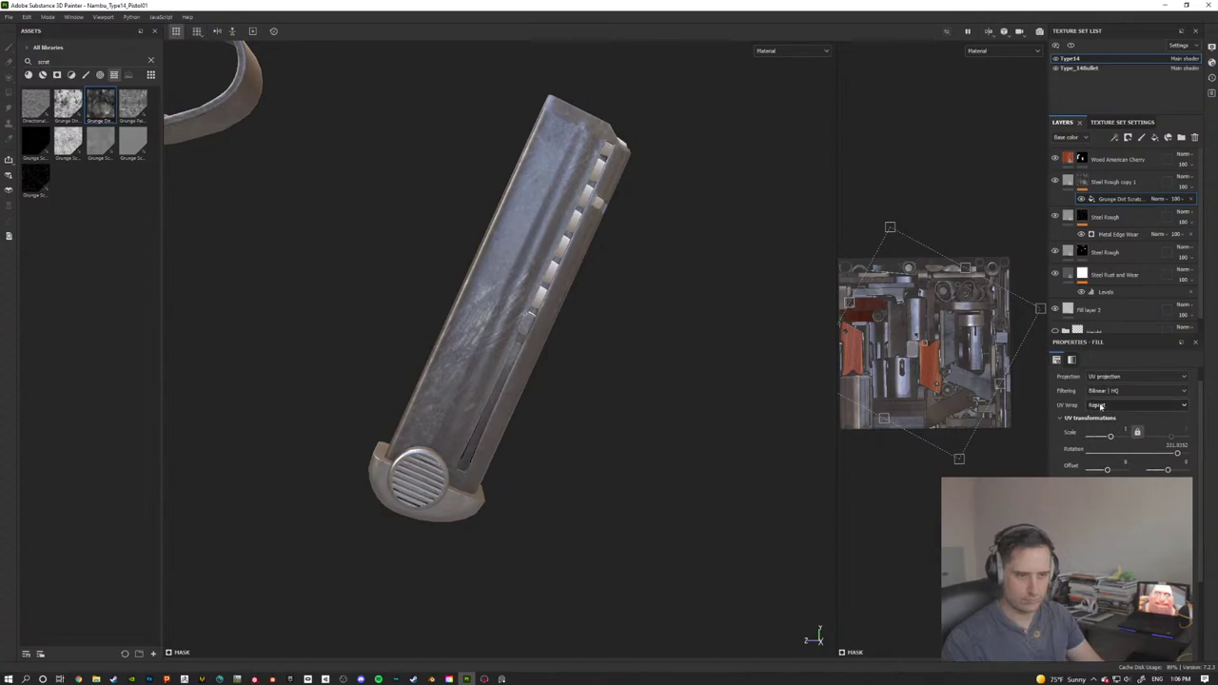
left_click(1109, 381)
left_click(1113, 398)
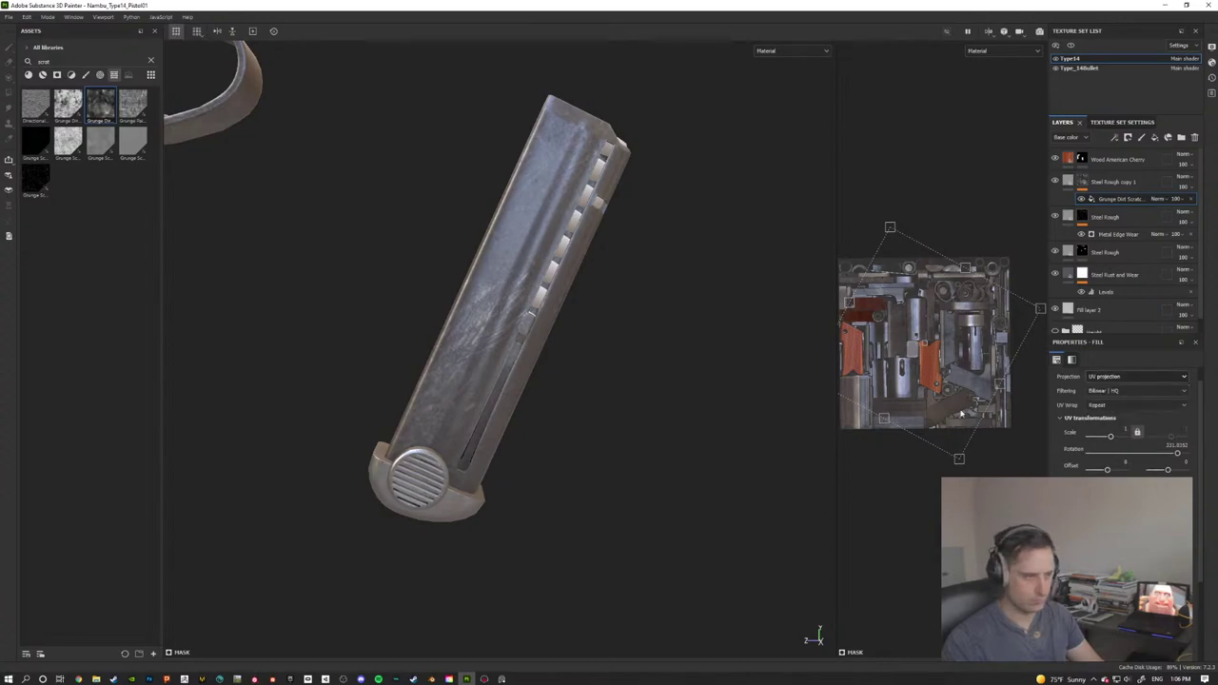
Step: Switch the Grunge Dirt Scratchy mask fill to tri-planar projection, with a scale of about 7.4 and a rotation of about 158.6 degrees
scroll(557, 396, "down", 1)
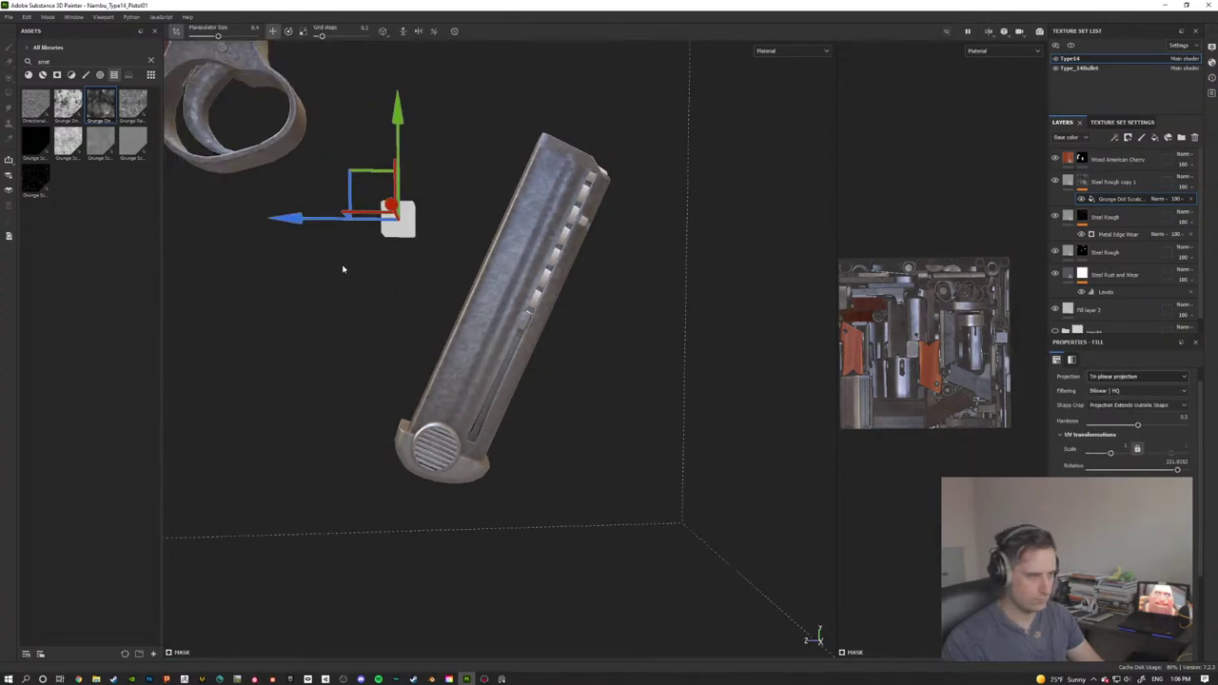
scroll(627, 325, "up", 3)
left_click_drag(369, 371, 688, 380, "alt")
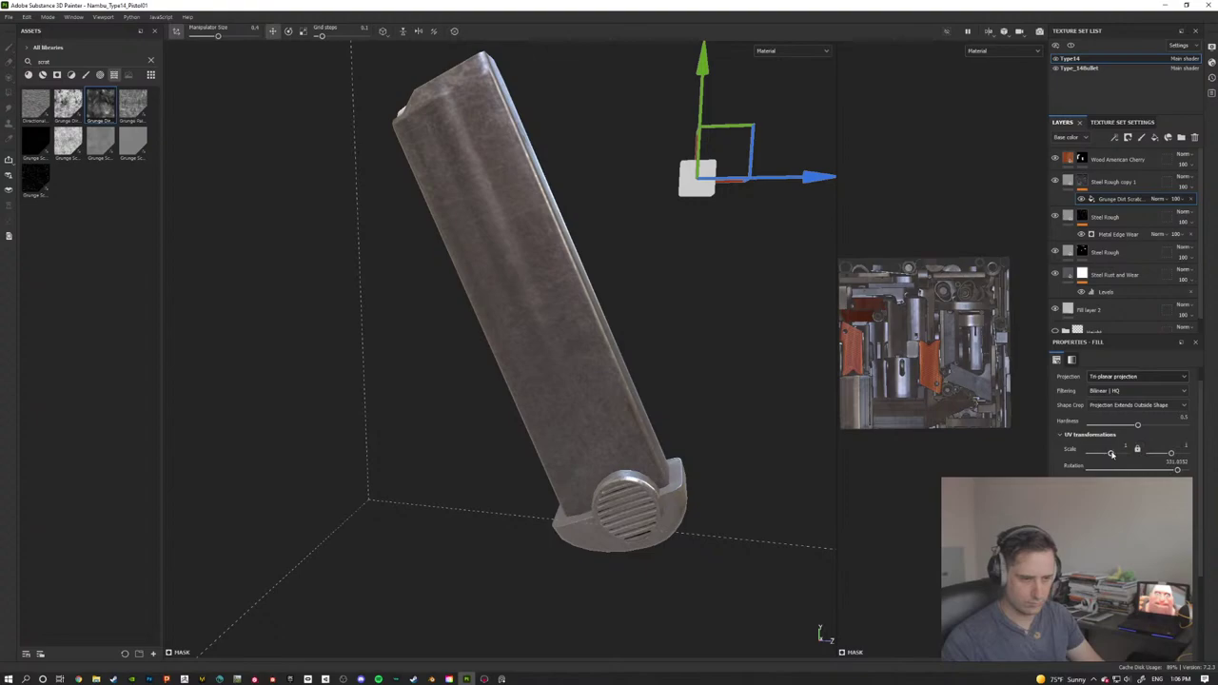
left_click_drag(1111, 454, 1112, 454)
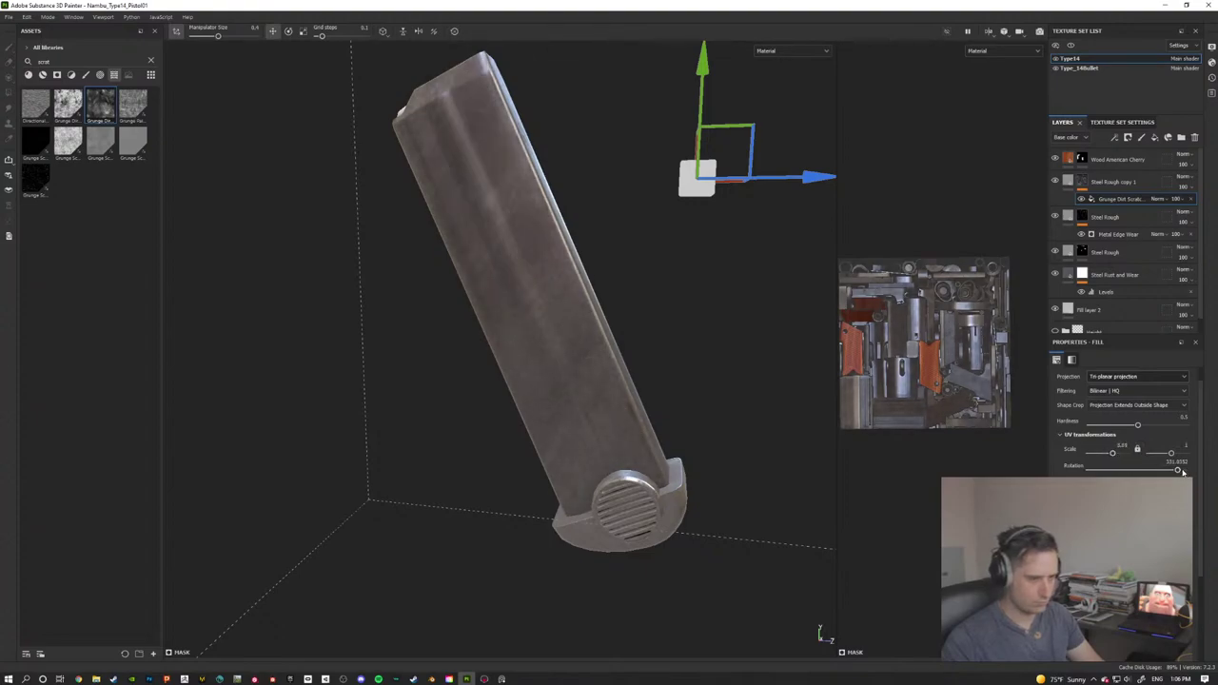
left_click_drag(1180, 471, 1141, 470)
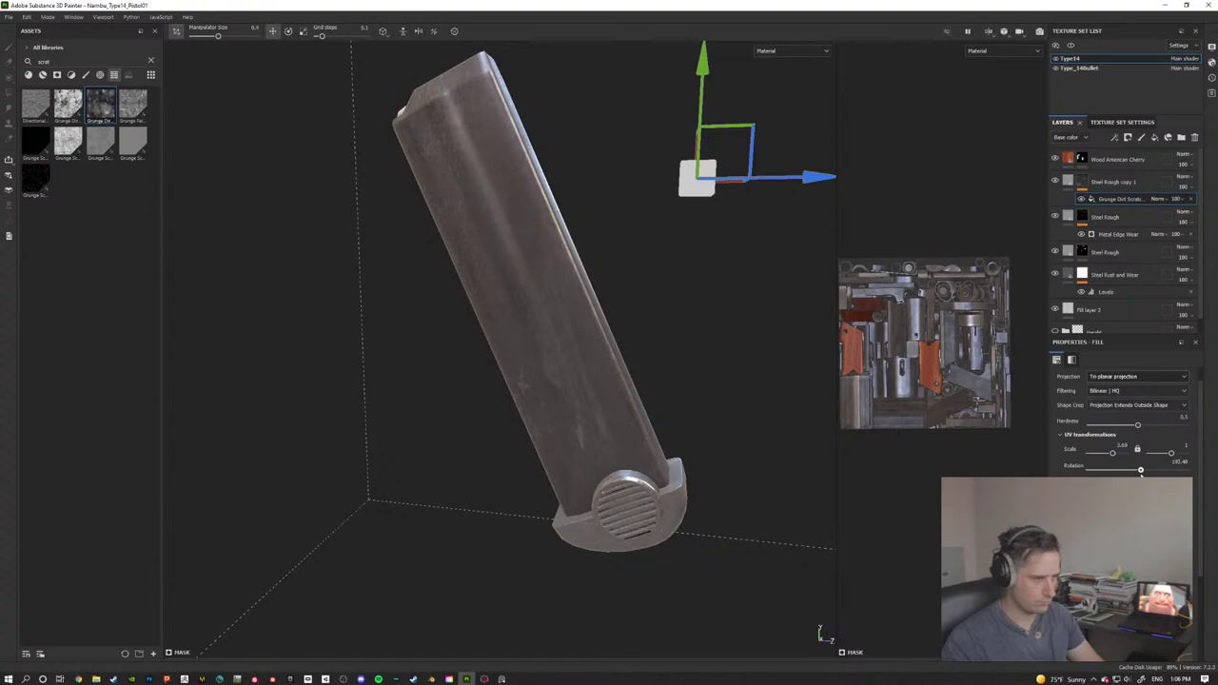
left_click_drag(729, 460, 530, 370, "alt")
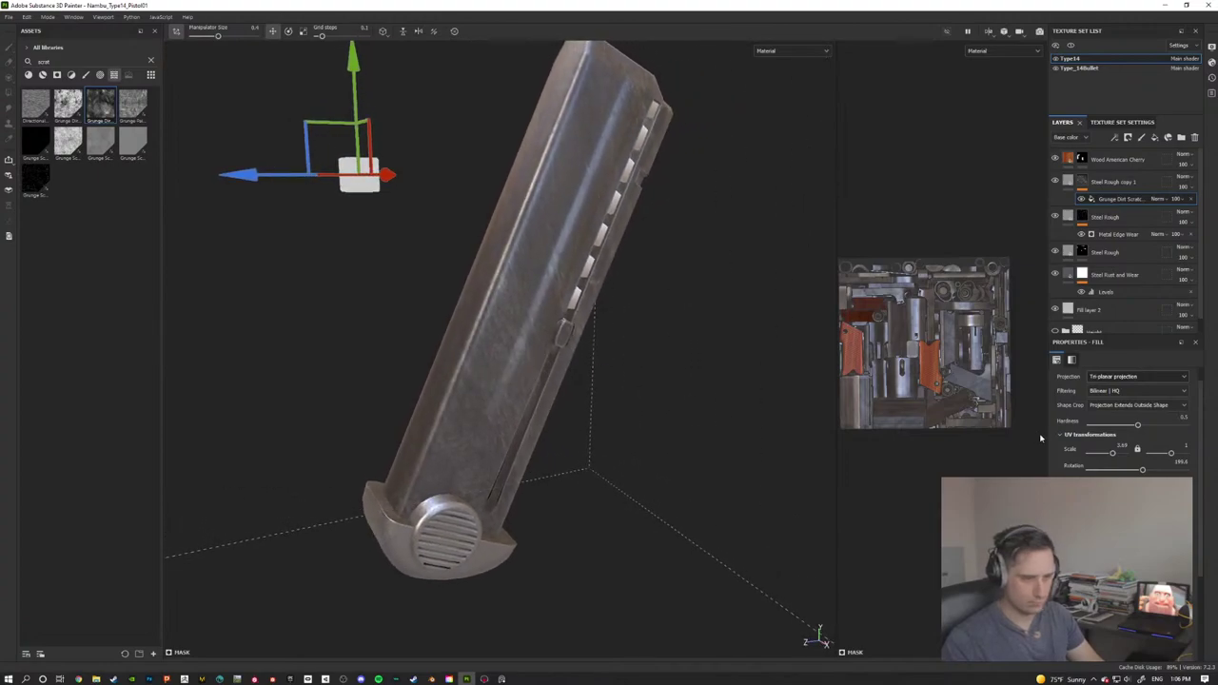
left_click_drag(1143, 472, 1115, 458)
left_click_drag(398, 360, 366, 343, "alt")
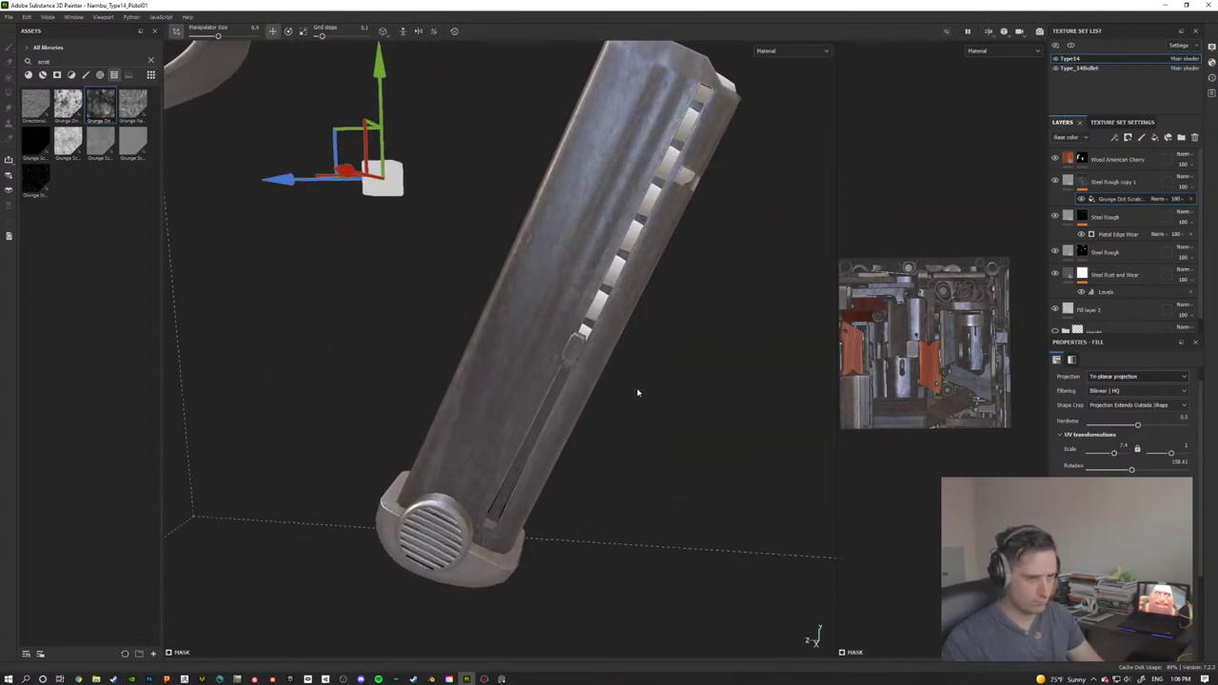
left_click_drag(590, 416, 574, 372, "alt")
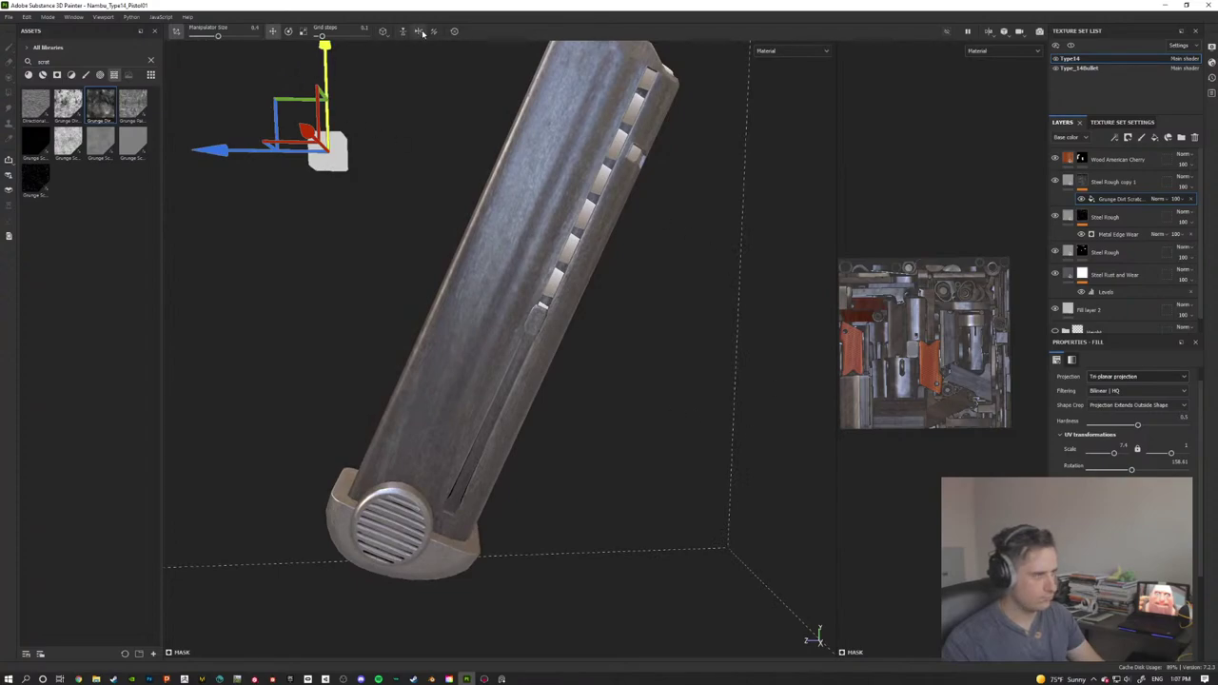
Step: Mirror the Grunge Dirt Scratchy projection transformation in Y and in X
left_click(420, 33)
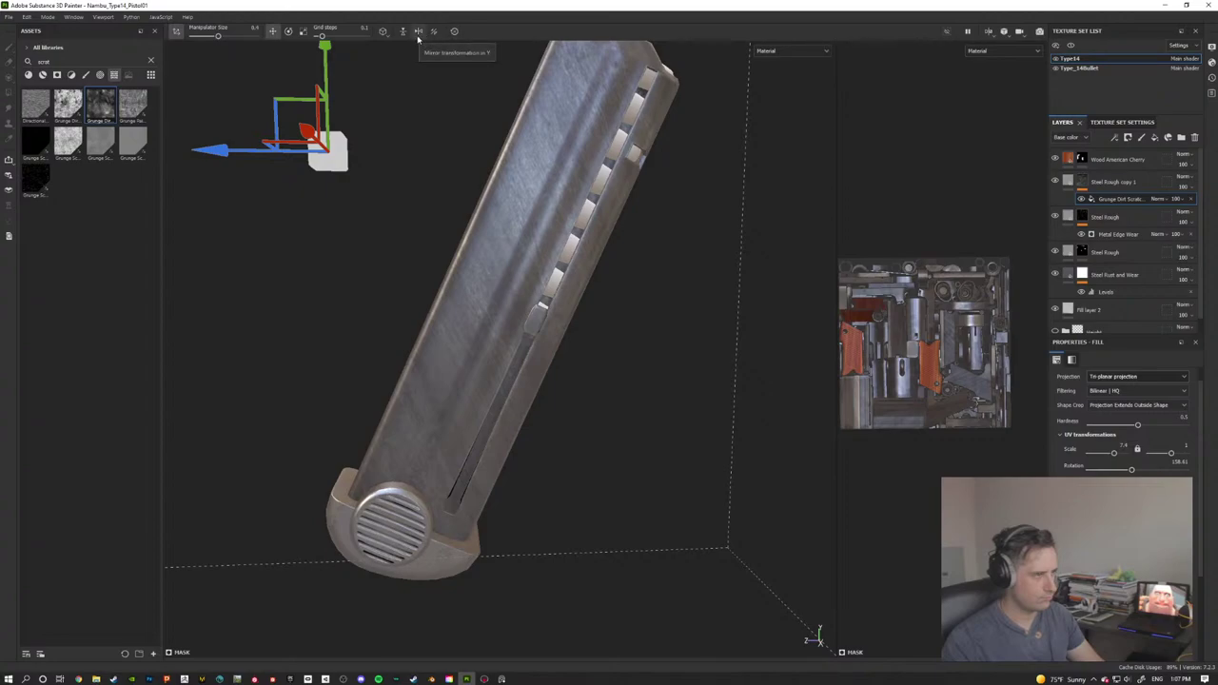
left_click(418, 32)
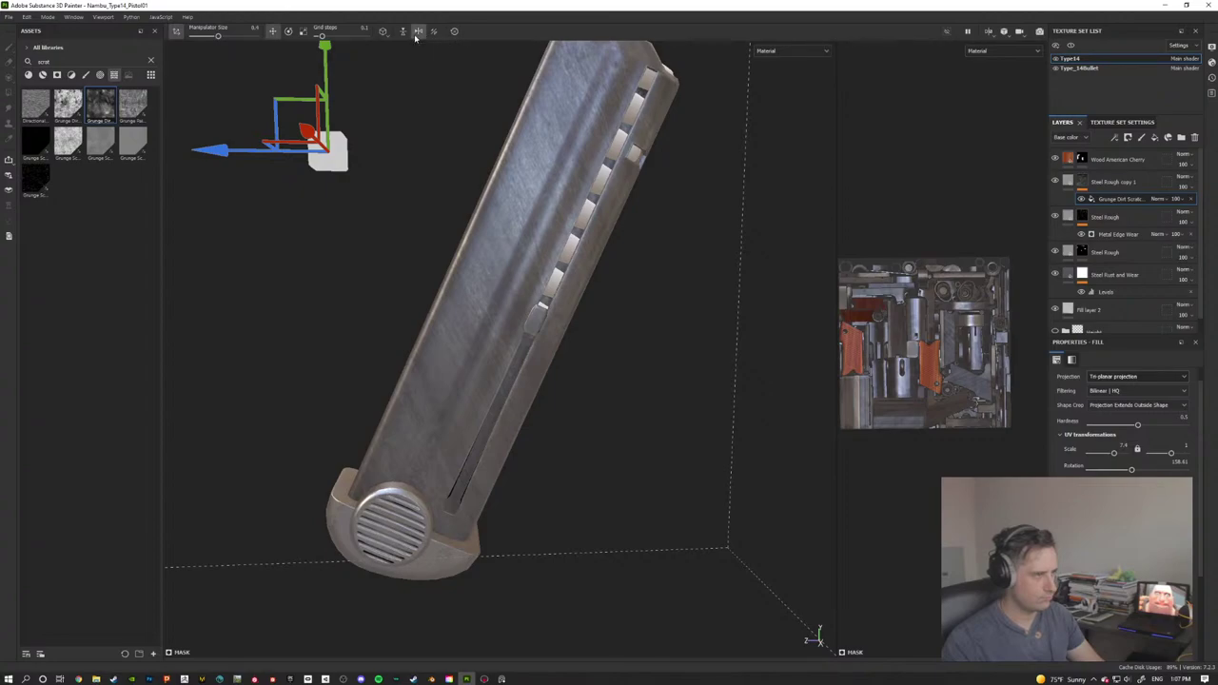
left_click(404, 31)
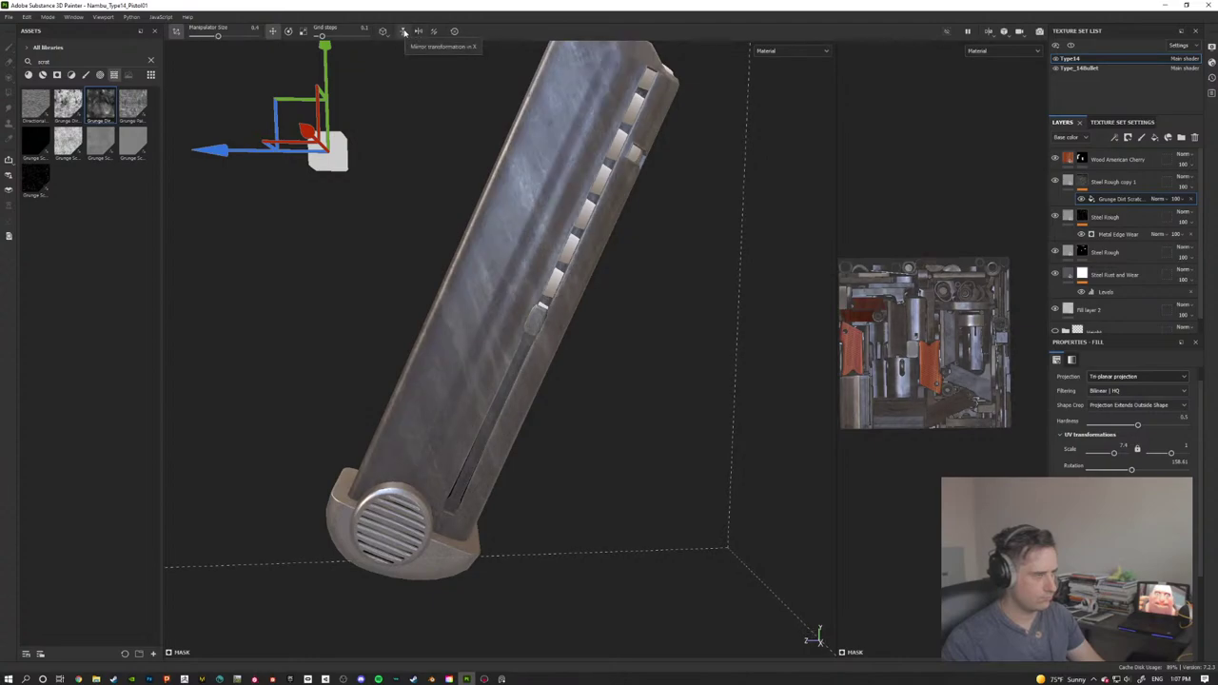
Step: Examine the scratch coverage on the magazine's faces and edges from several angles
left_click_drag(409, 257, 683, 451, "alt")
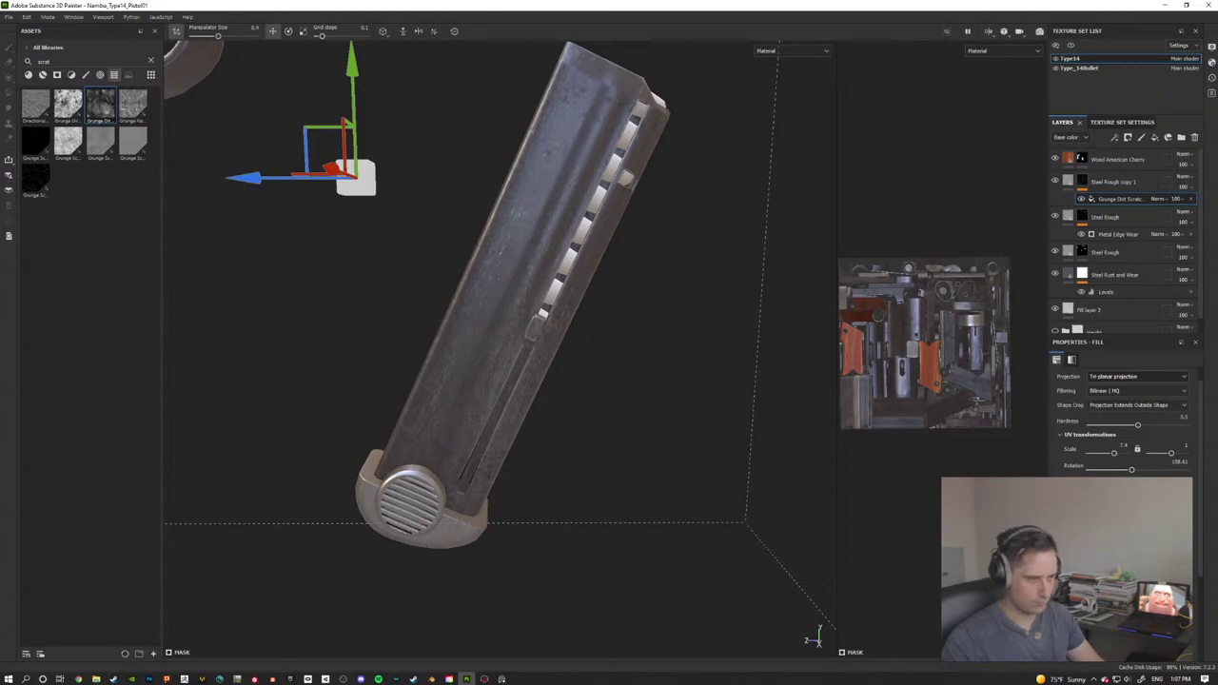
left_click_drag(603, 464, 593, 318, "alt")
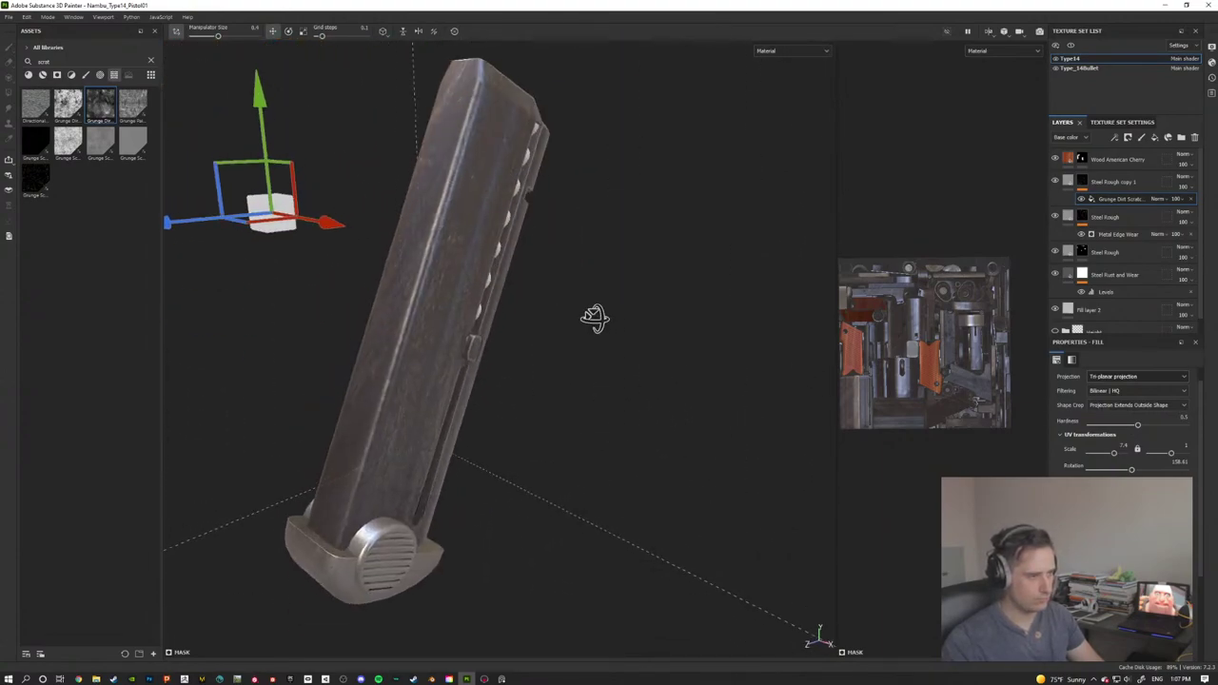
left_click_drag(560, 468, 481, 342, "alt")
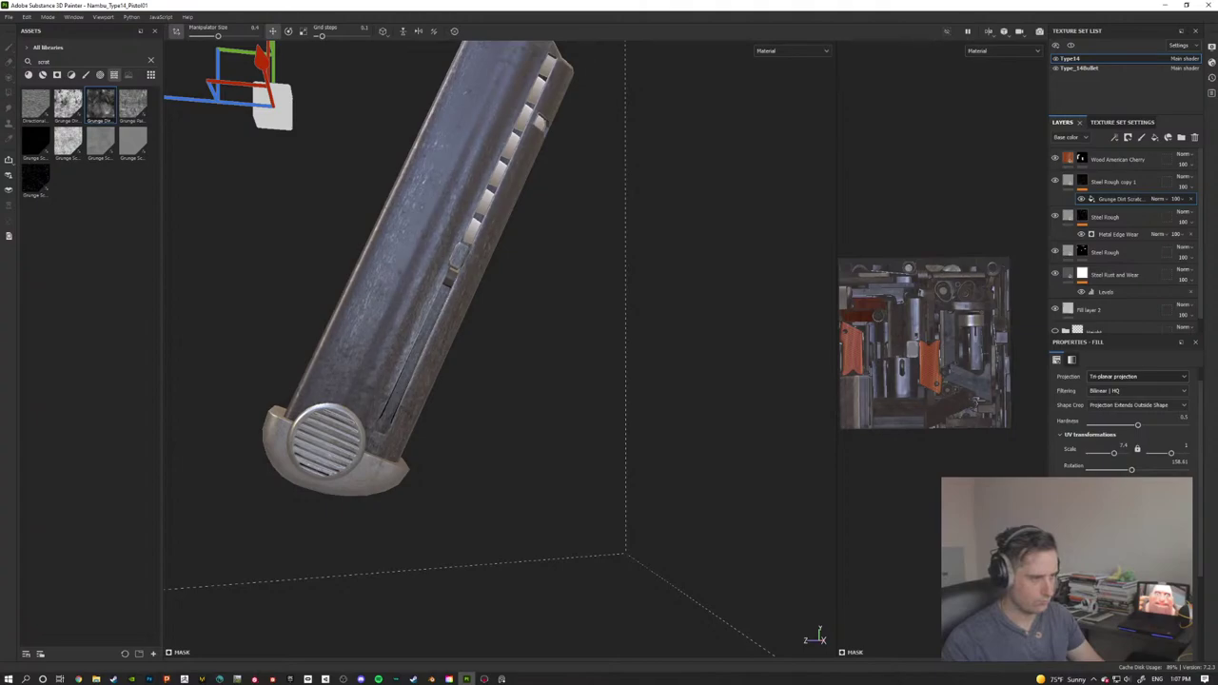
left_click_drag(381, 304, 284, 379, "alt")
left_click_drag(334, 384, 526, 370, "alt")
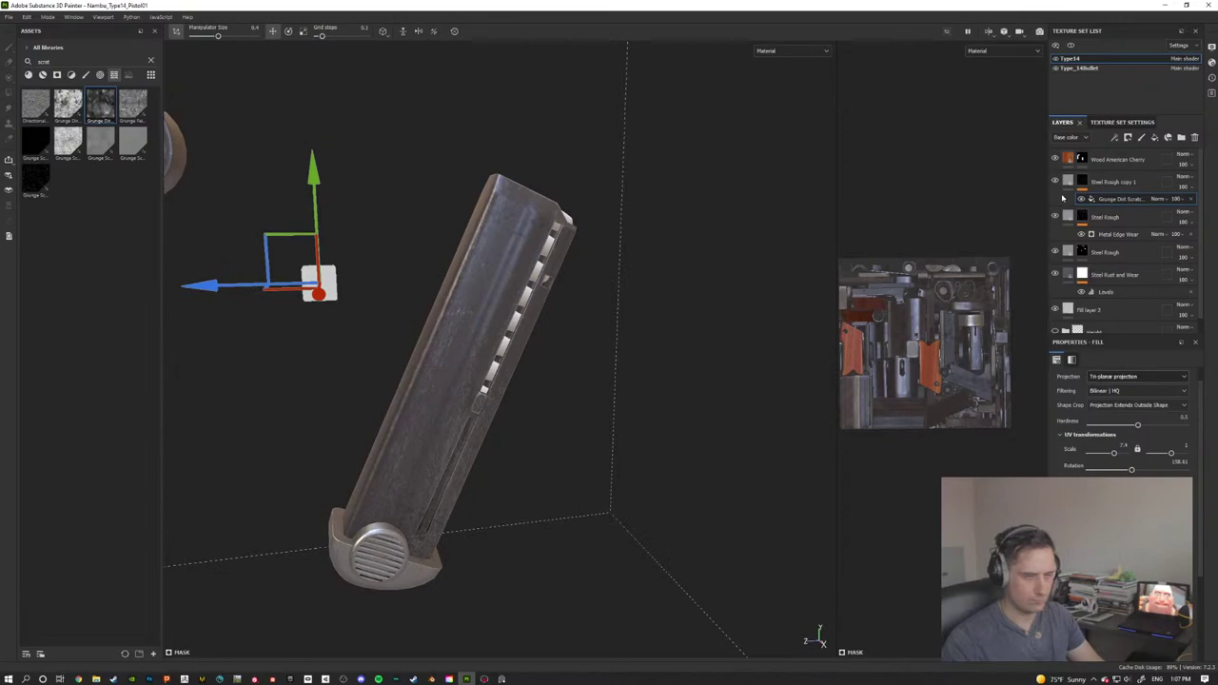
left_click_drag(546, 280, 527, 274, "alt")
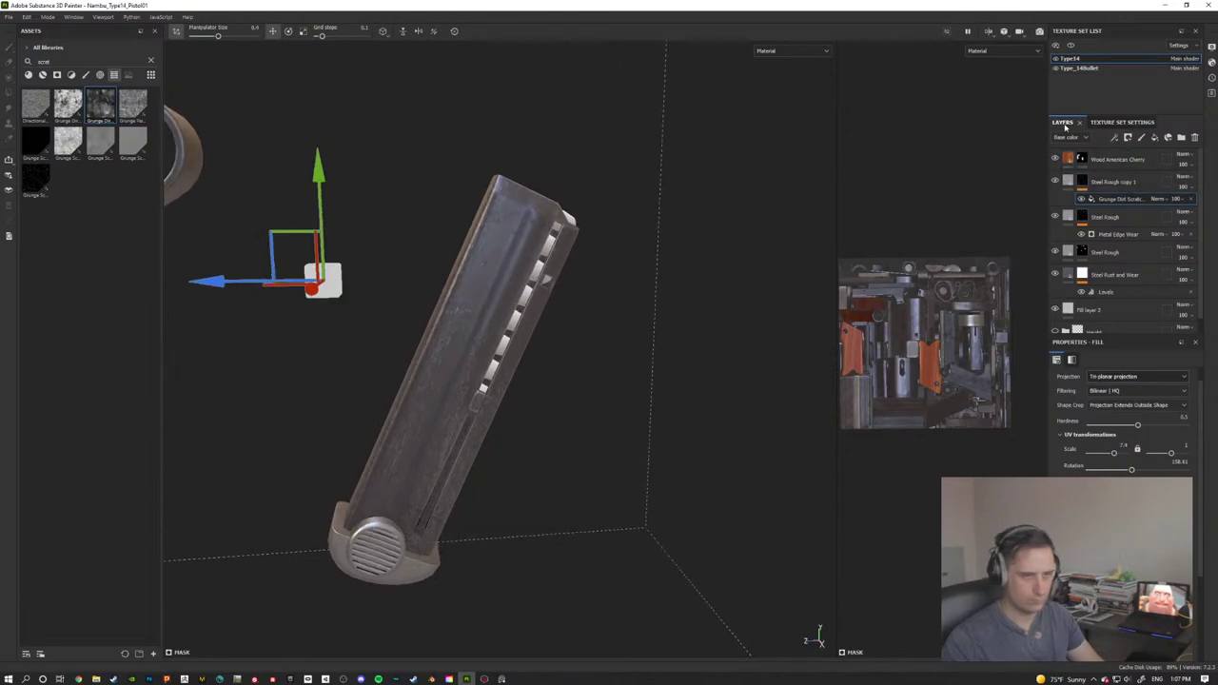
Step: Add a Metal Edge Wear generator above the grunge fill in the mask of Steel Rough copy 1
left_click(1115, 139)
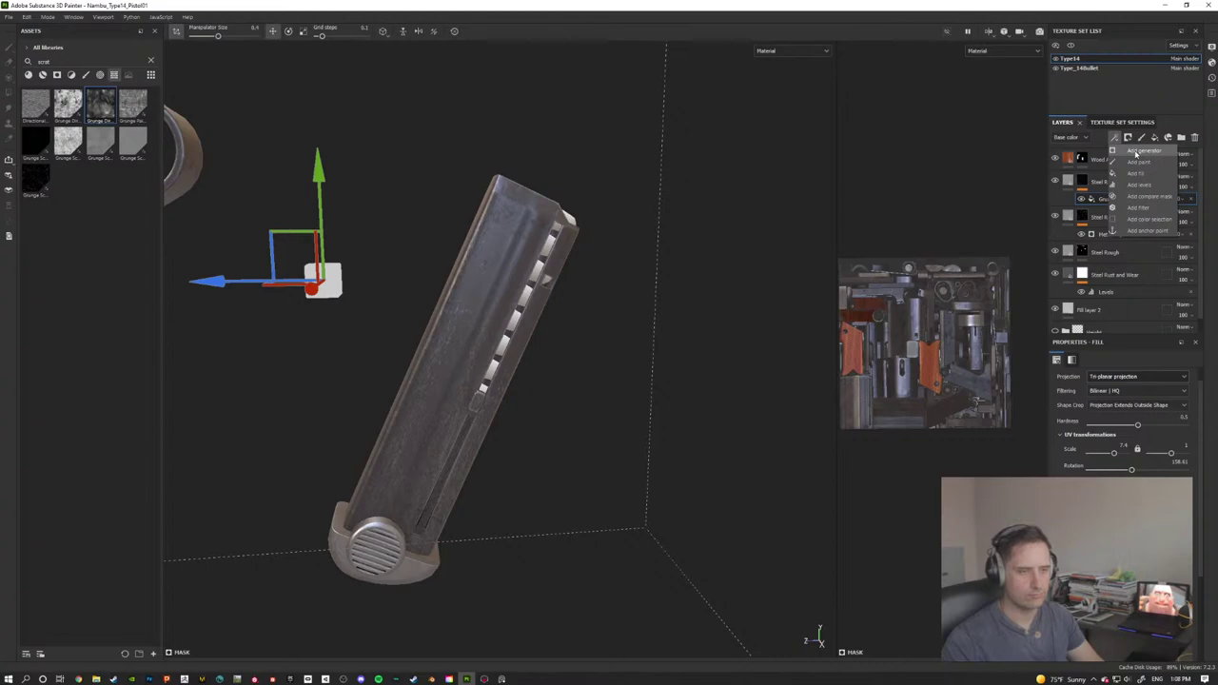
left_click(1135, 151)
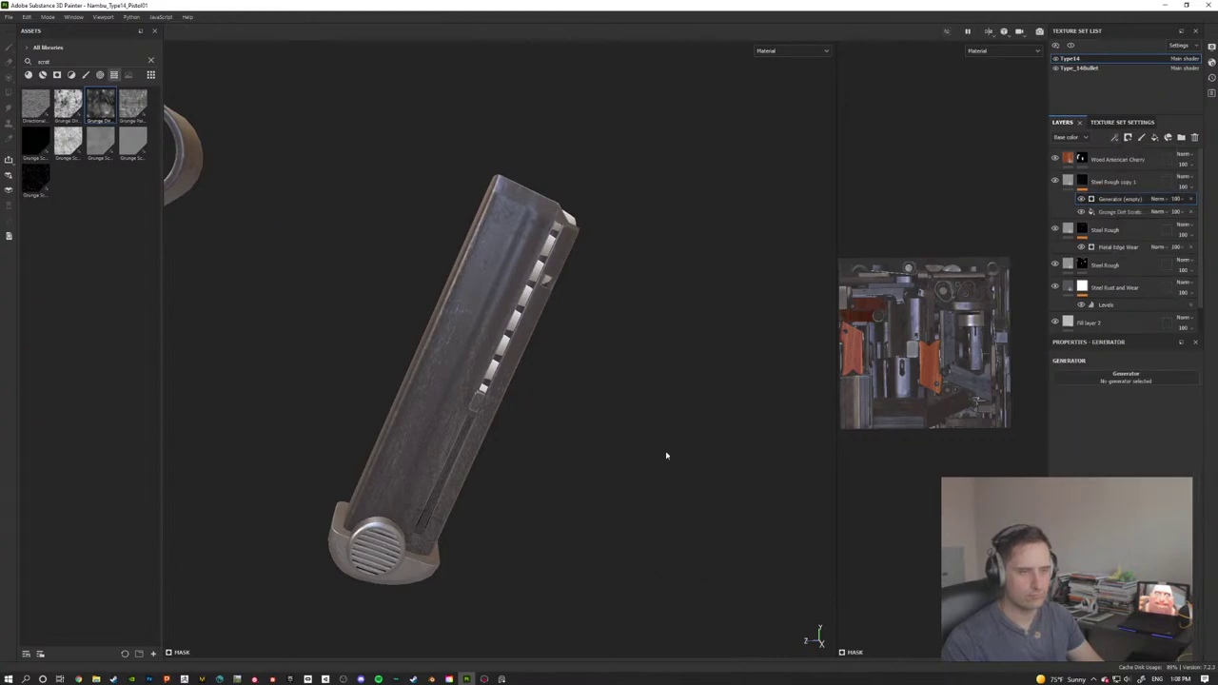
left_click(1126, 375)
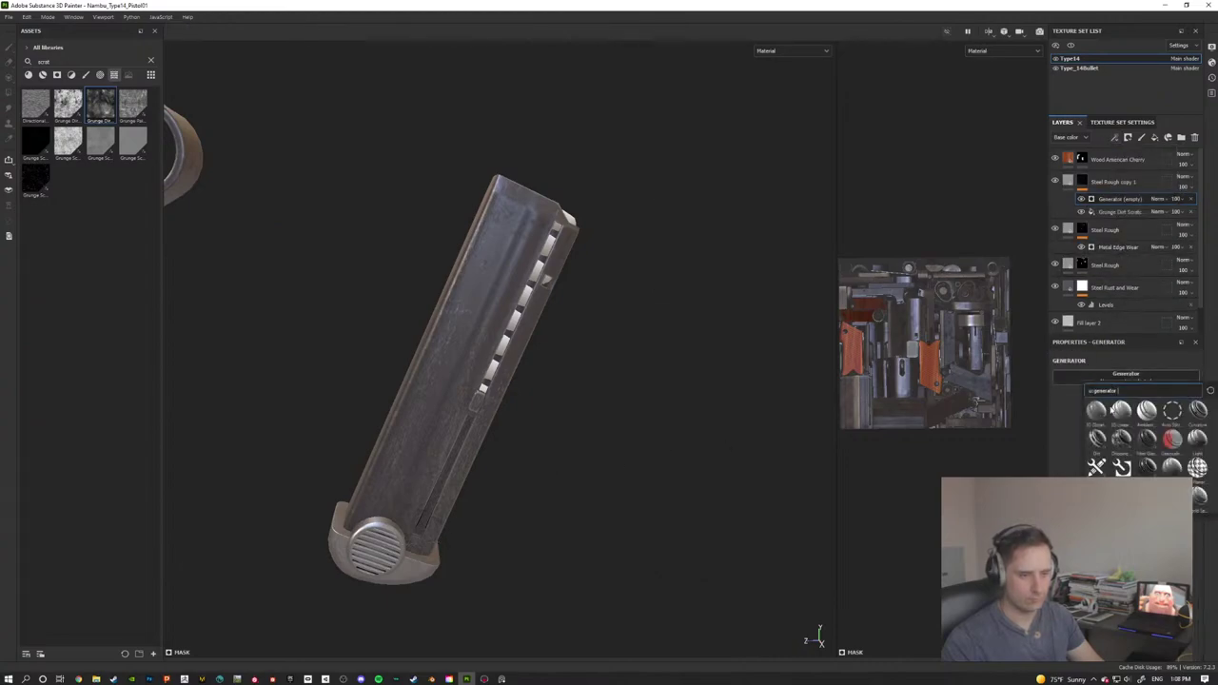
left_click(1147, 467)
left_click_drag(639, 424, 604, 411, "alt")
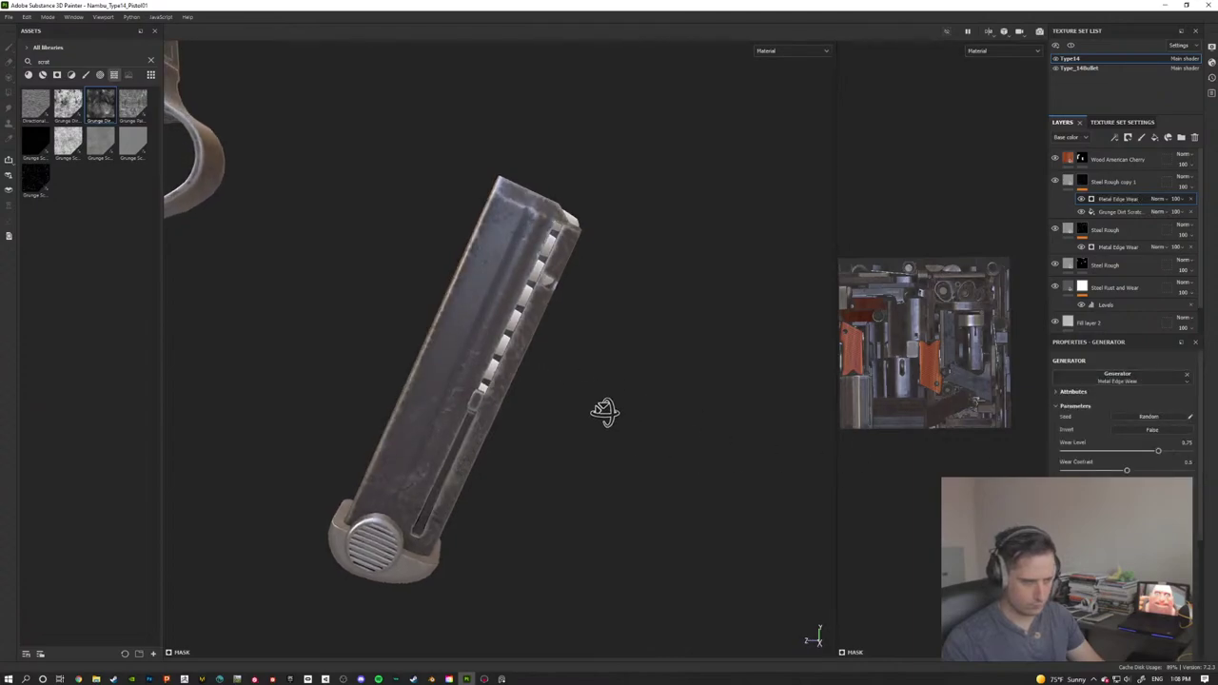
Step: Set the new Metal Edge Wear generator's blending mode to Screen and its Wear Level to 0.82
left_click(1158, 199)
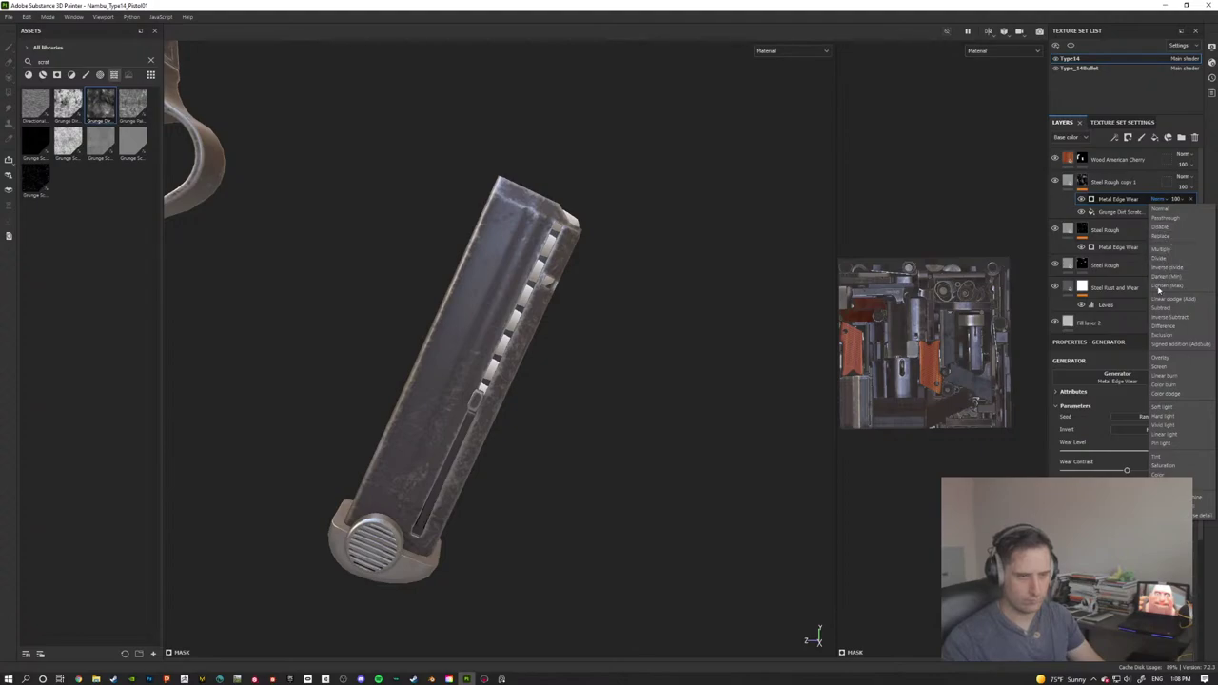
left_click(1162, 369)
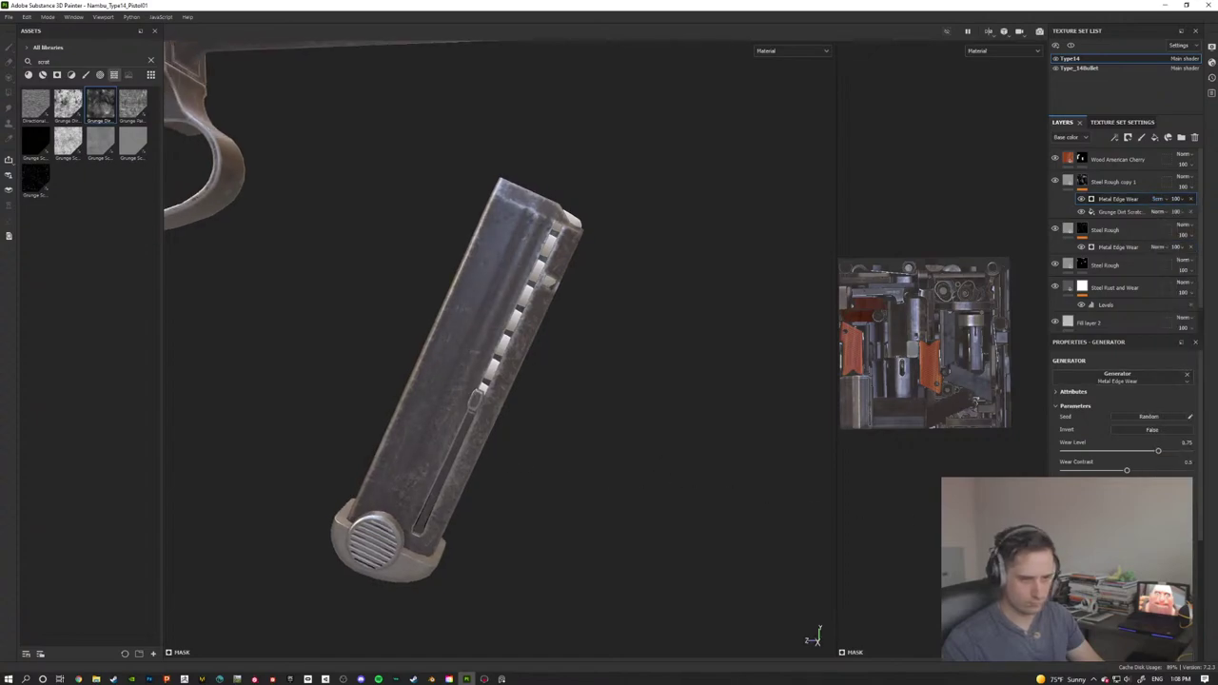
left_click_drag(1158, 457, 1169, 454)
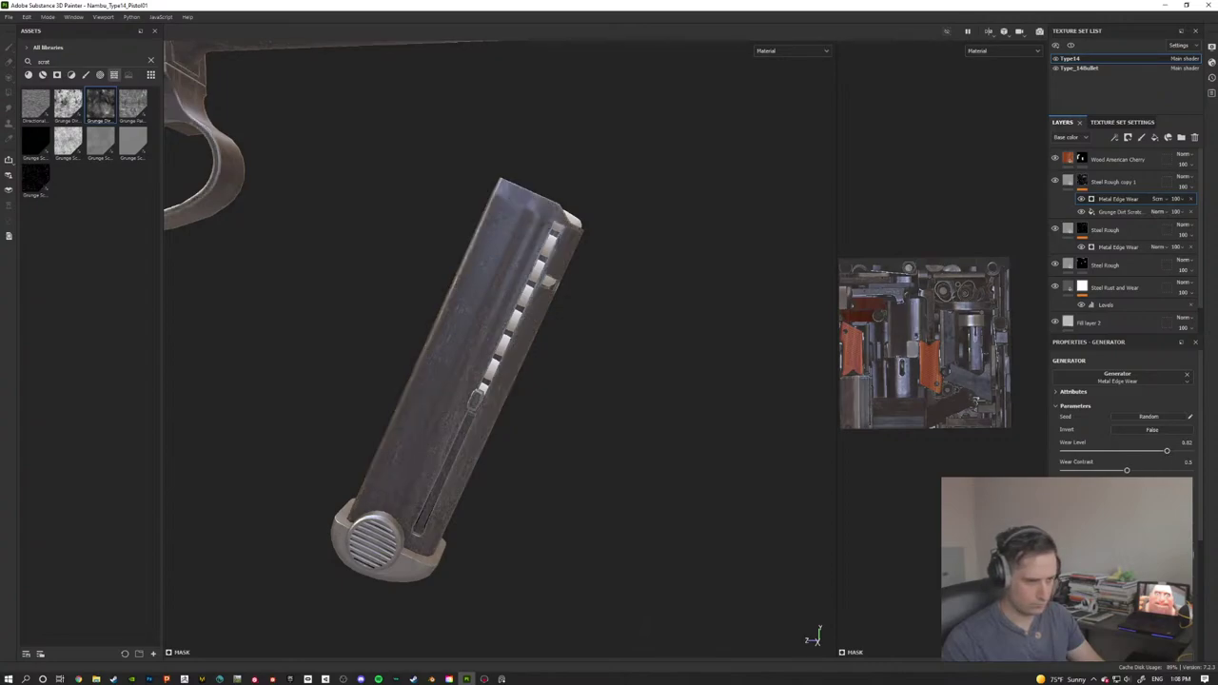
Step: Enable custom grunge with Grunge Scratches on the generator and set Curvature Weight to 0.24, Ambient Occlusion Masking to 0.86 and Edges Smoothness to about 7.5
scroll(1123, 419, "down", 5)
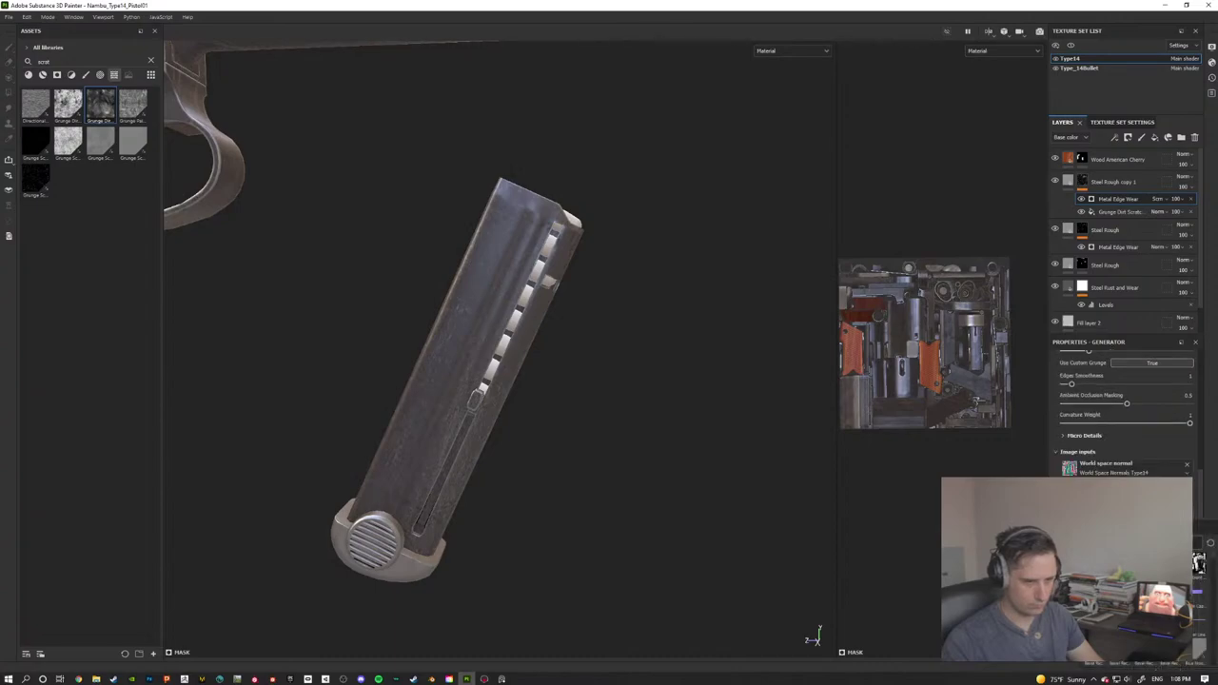
left_click(61, 145)
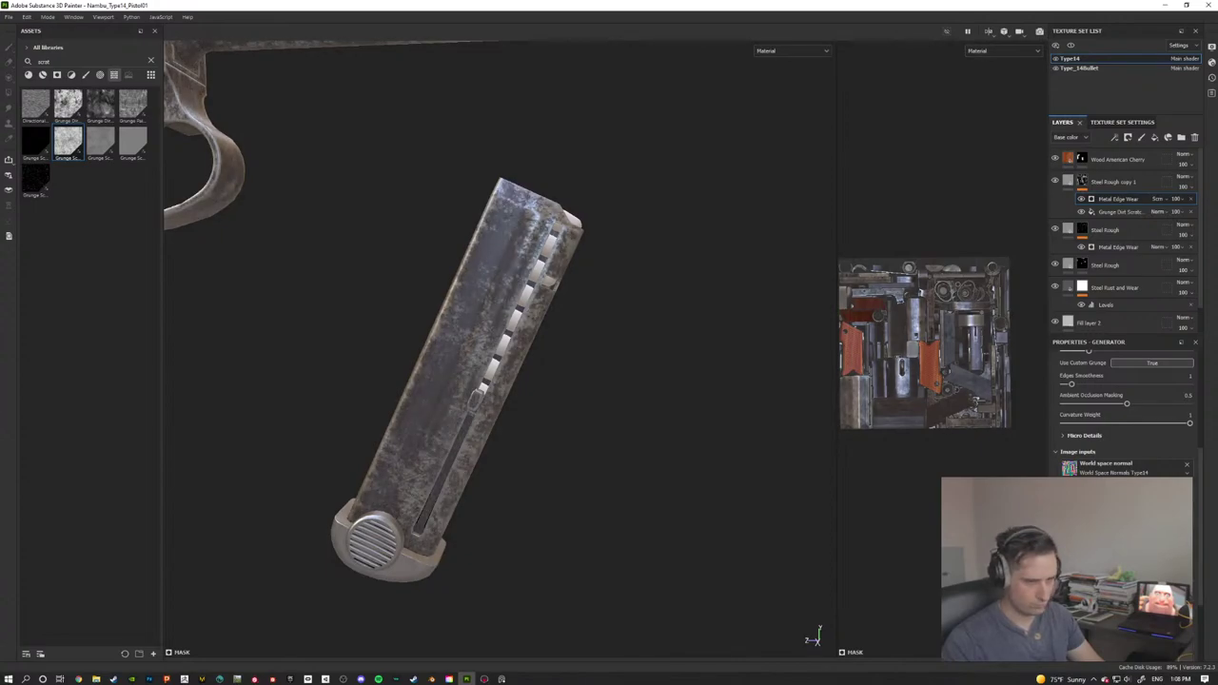
left_click_drag(1189, 422, 1172, 404)
left_click_drag(1072, 383, 1123, 376)
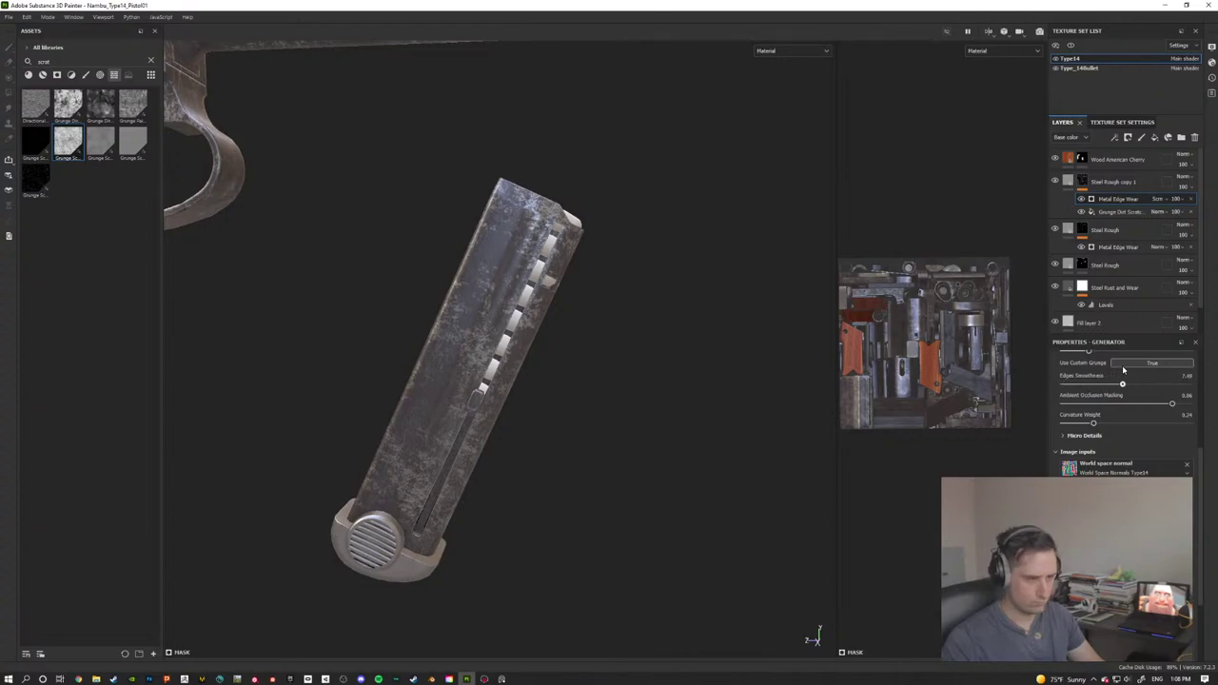
scroll(1123, 409, "down", 2)
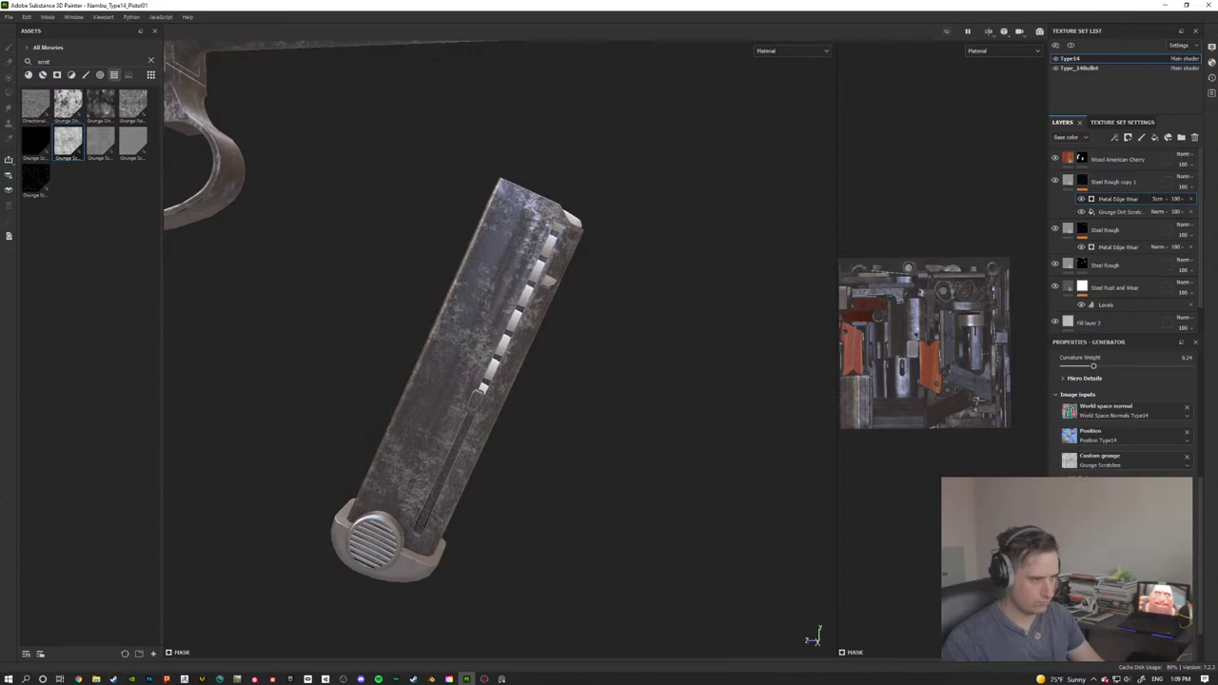
Step: Preview the other scratch maps and assign Grunge Paint Scratched as the Metal Edge Wear generator's custom grunge
left_click_drag(429, 327, 524, 353, "alt")
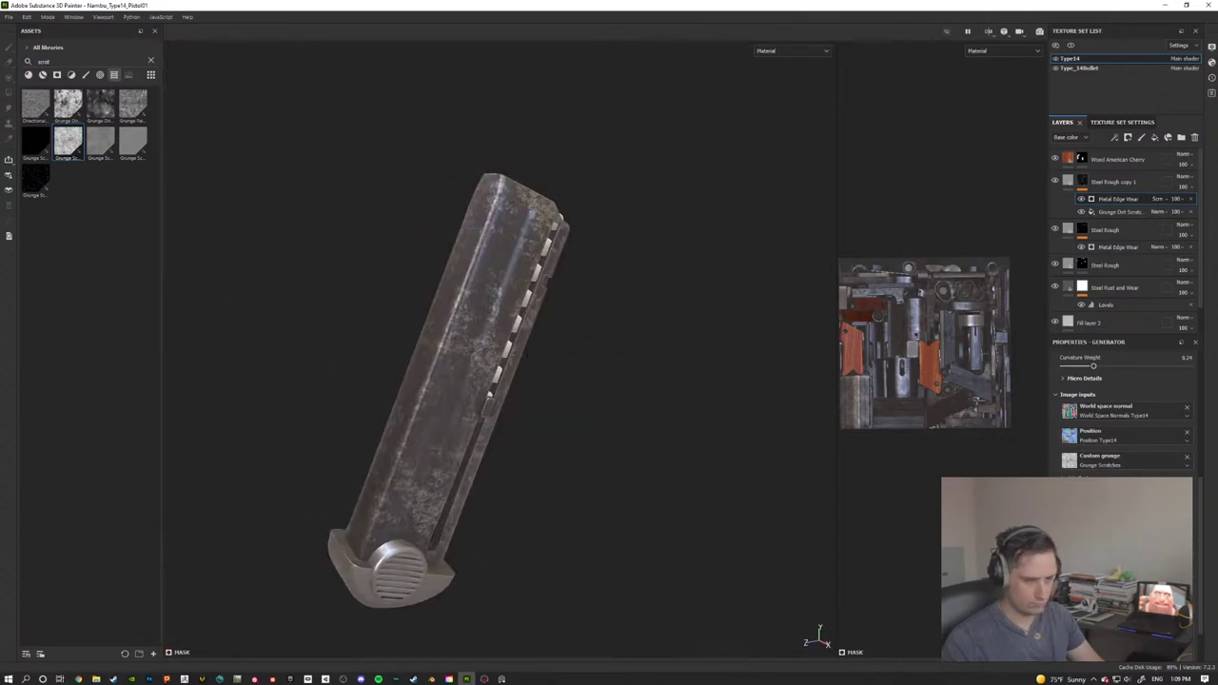
scroll(1123, 418, "down", 1)
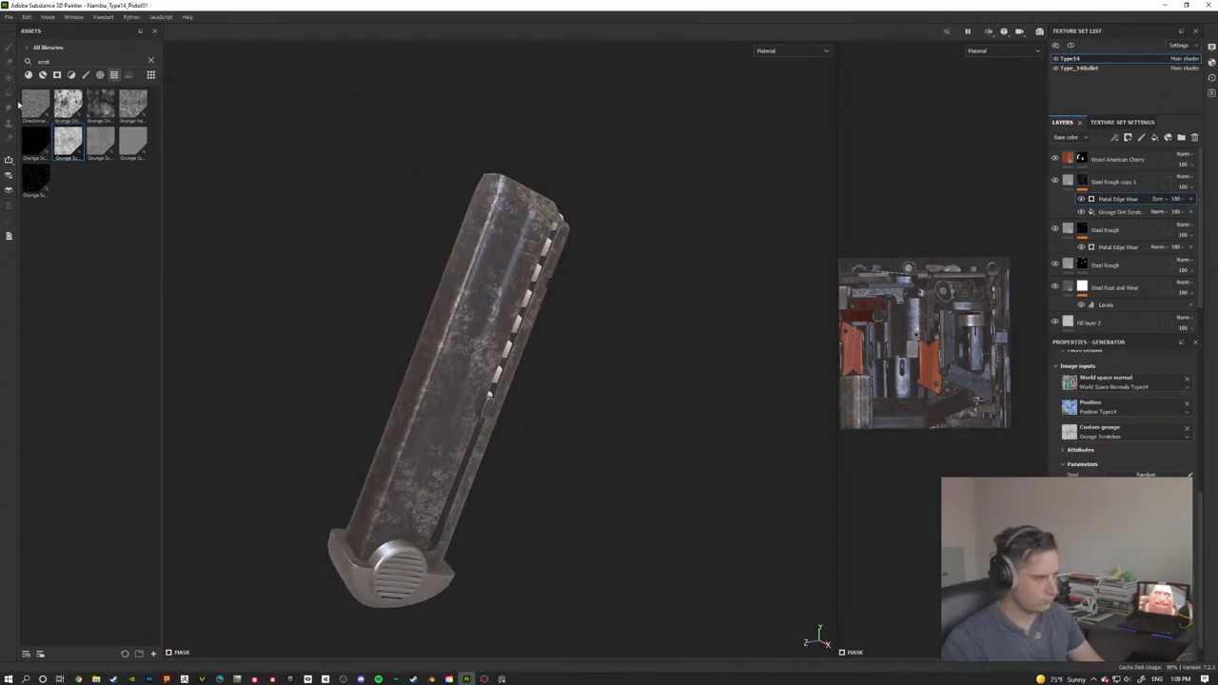
mouse_move(106, 142)
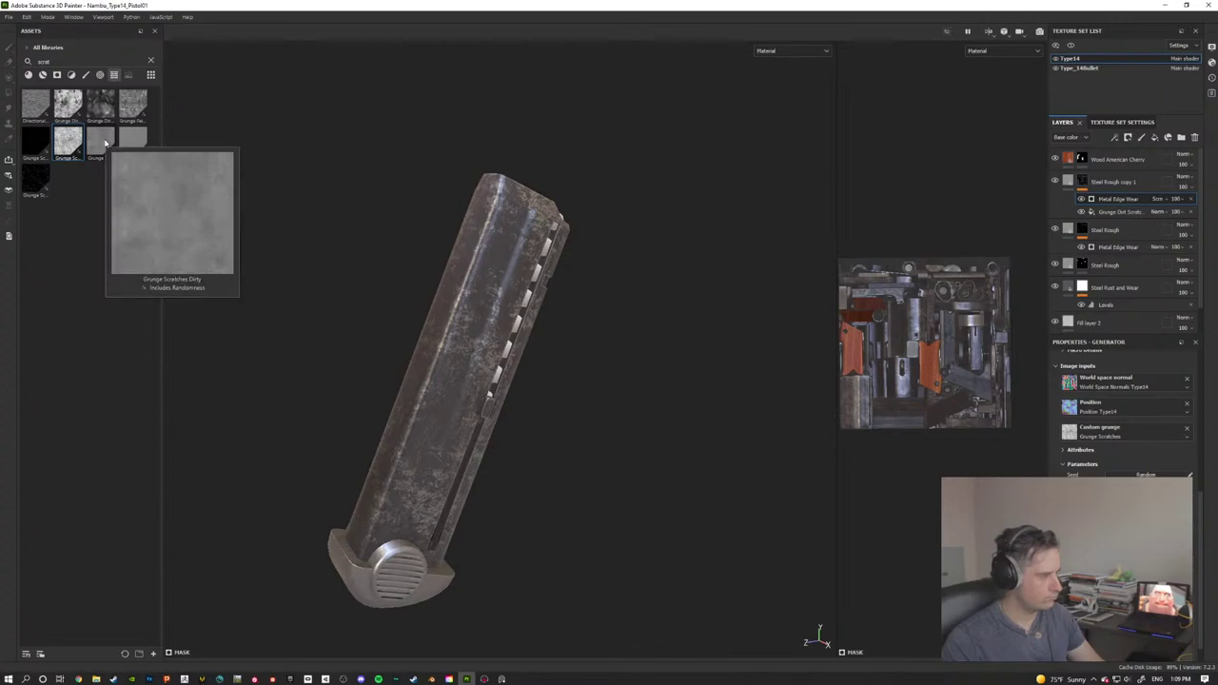
mouse_move(106, 111)
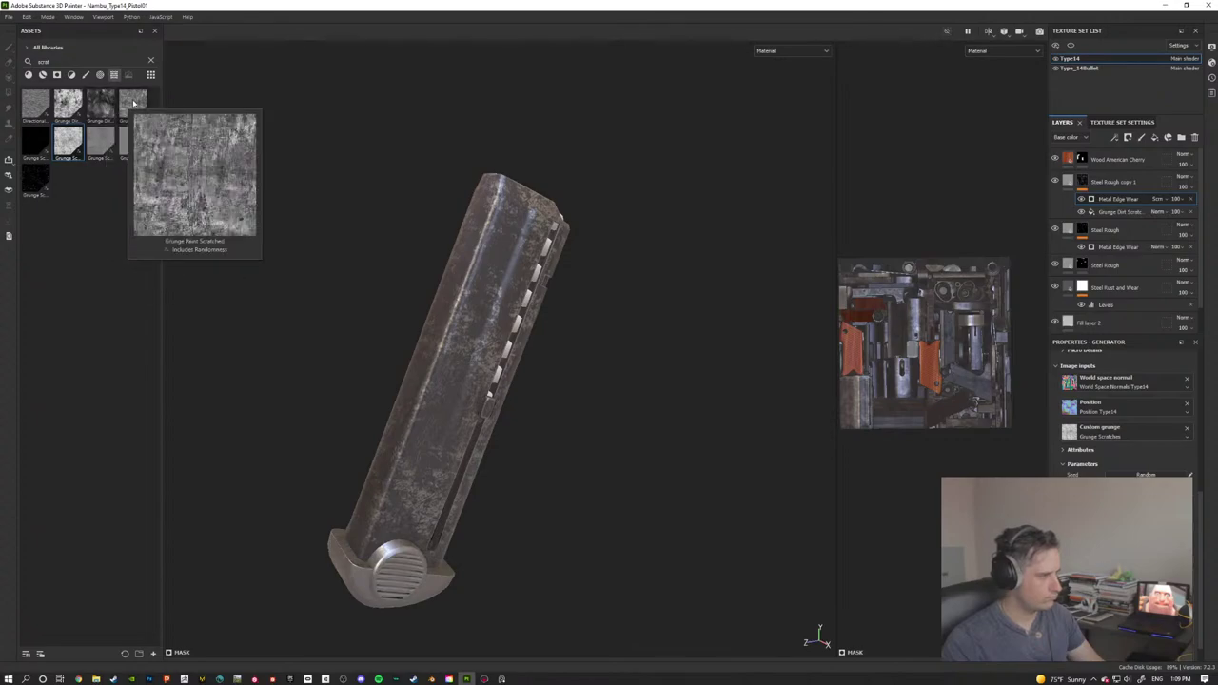
mouse_move(132, 102)
left_mouse_down()
mouse_move(1038, 571)
mouse_move(1111, 466)
mouse_move(1101, 434)
left_mouse_up()
mouse_move(468, 344)
left_mouse_down("alt")
mouse_move(435, 383)
mouse_move(498, 292)
mouse_move(623, 362)
mouse_move(576, 408)
mouse_move(606, 372)
mouse_move(533, 374)
mouse_move(650, 389)
mouse_move(637, 420)
mouse_move(613, 433)
left_mouse_up("alt")
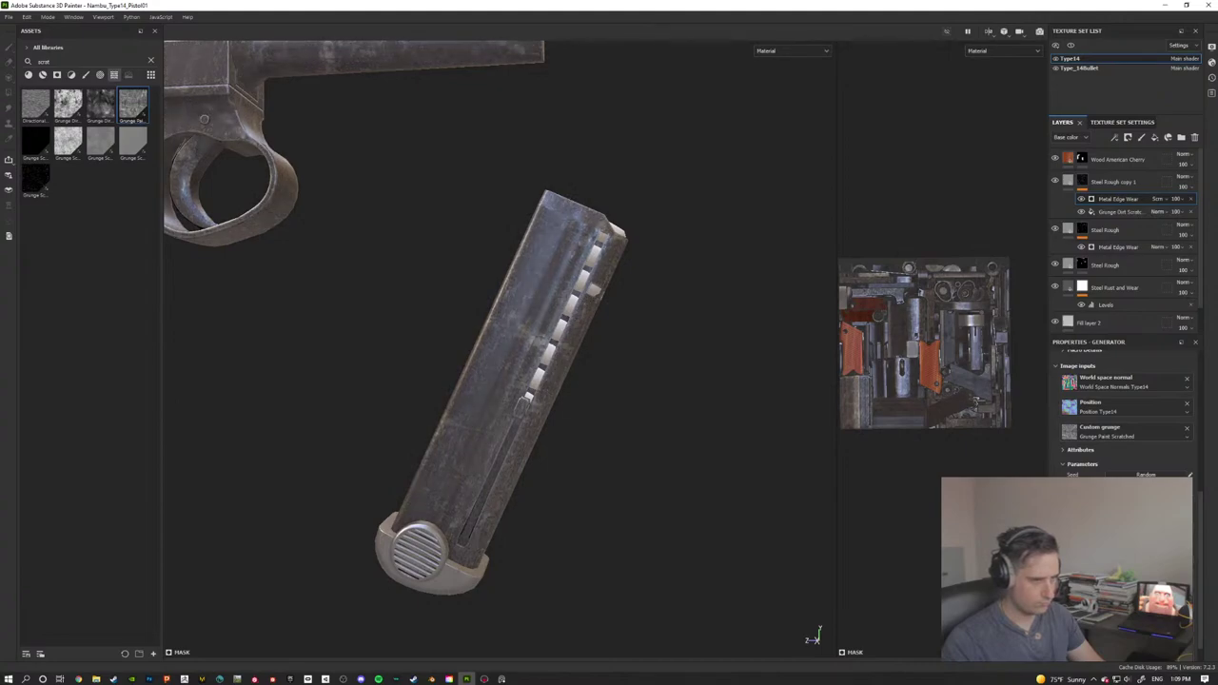
Step: Turn on Use Triplanar for the Metal Edge Wear generator and lower its Wear Contrast to about 0.1
left_click_drag(514, 413, 556, 413, "alt")
scroll(1155, 457, "up", 2)
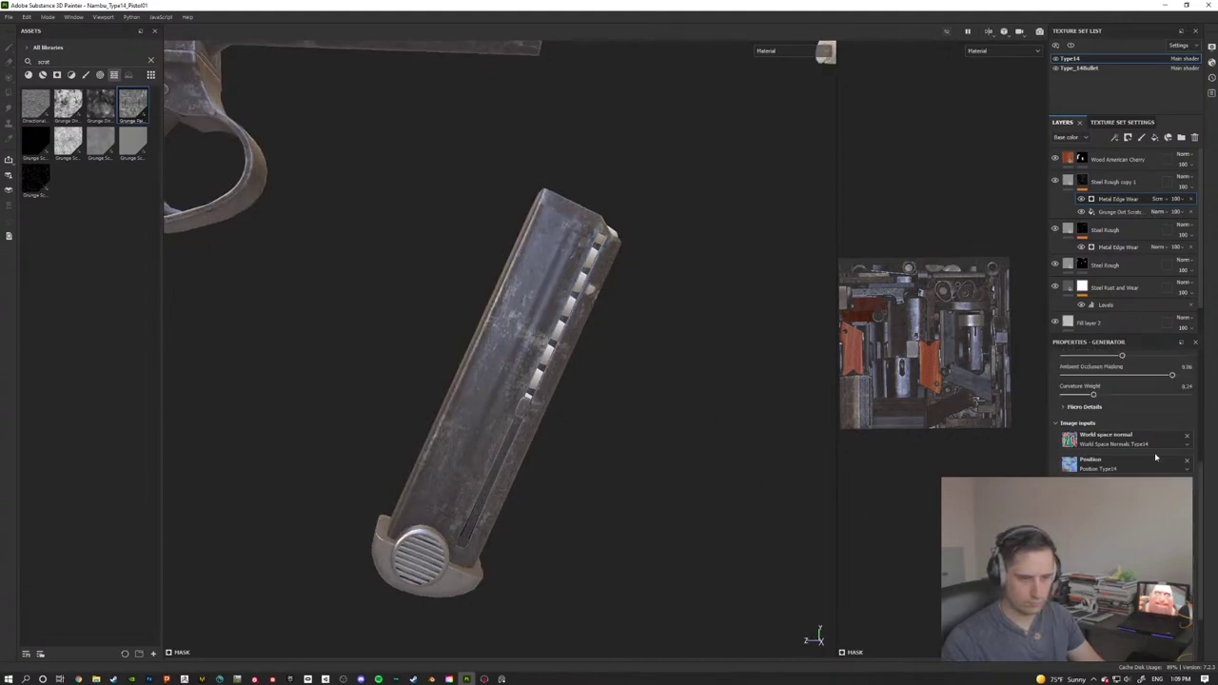
scroll(1154, 457, "up", 4)
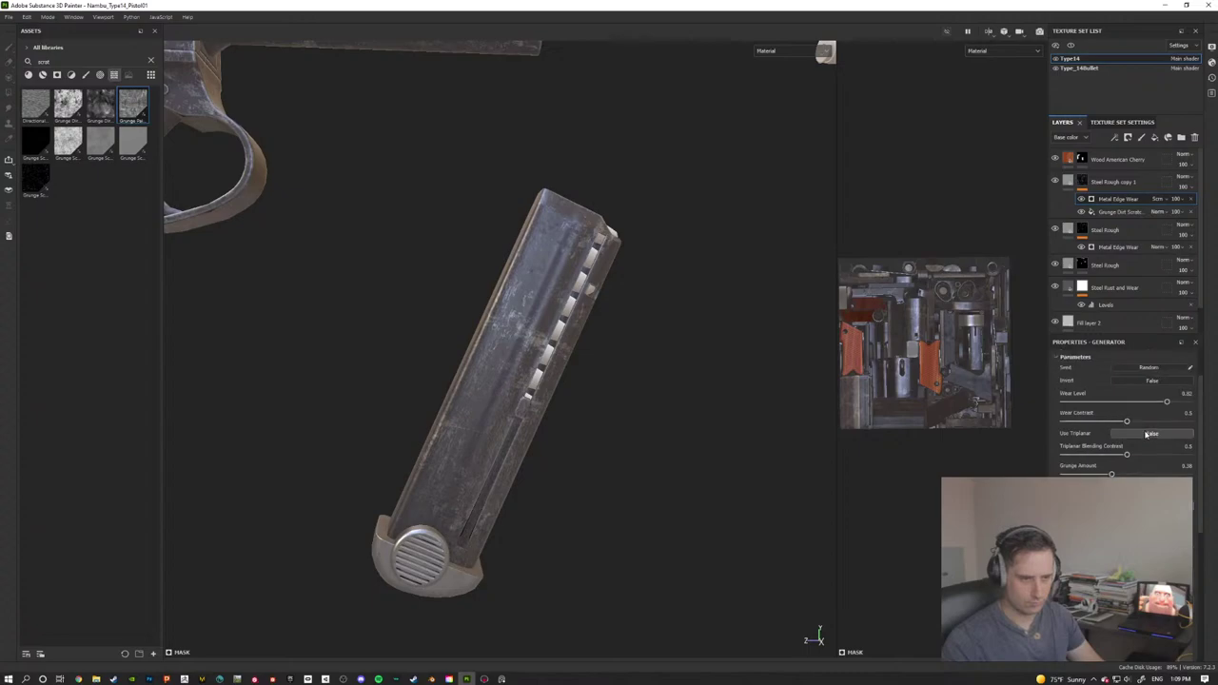
left_click_drag(622, 481, 752, 448, "alt")
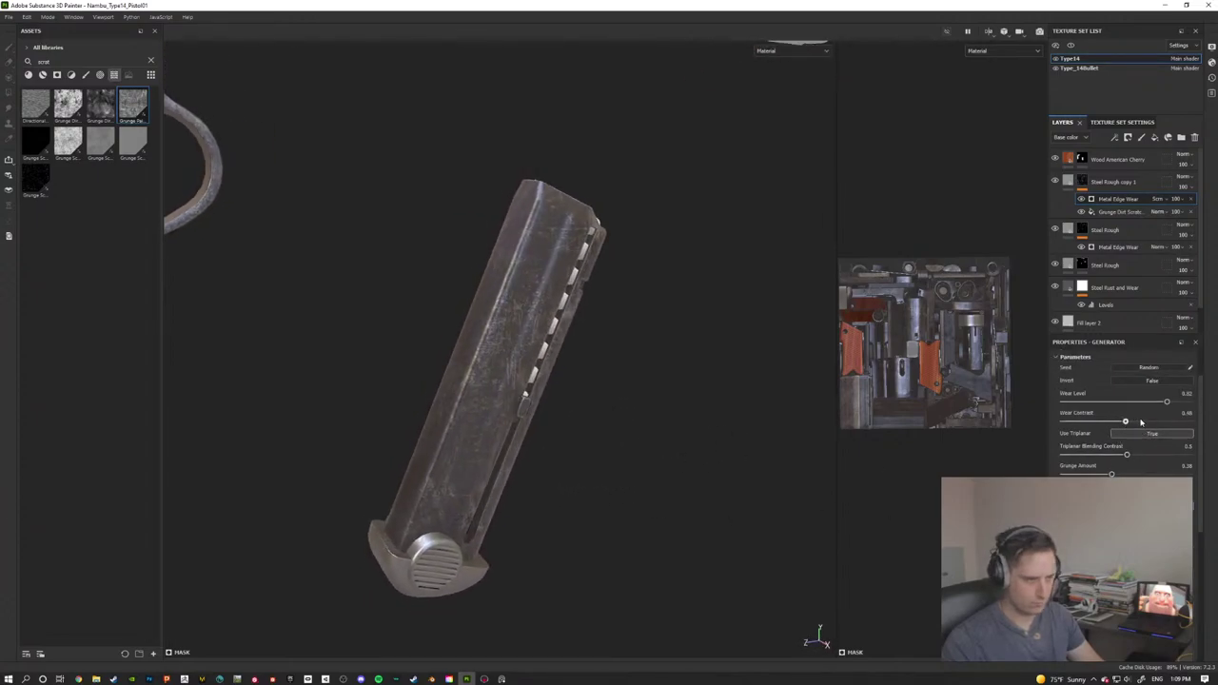
left_click_drag(1126, 423, 1078, 433)
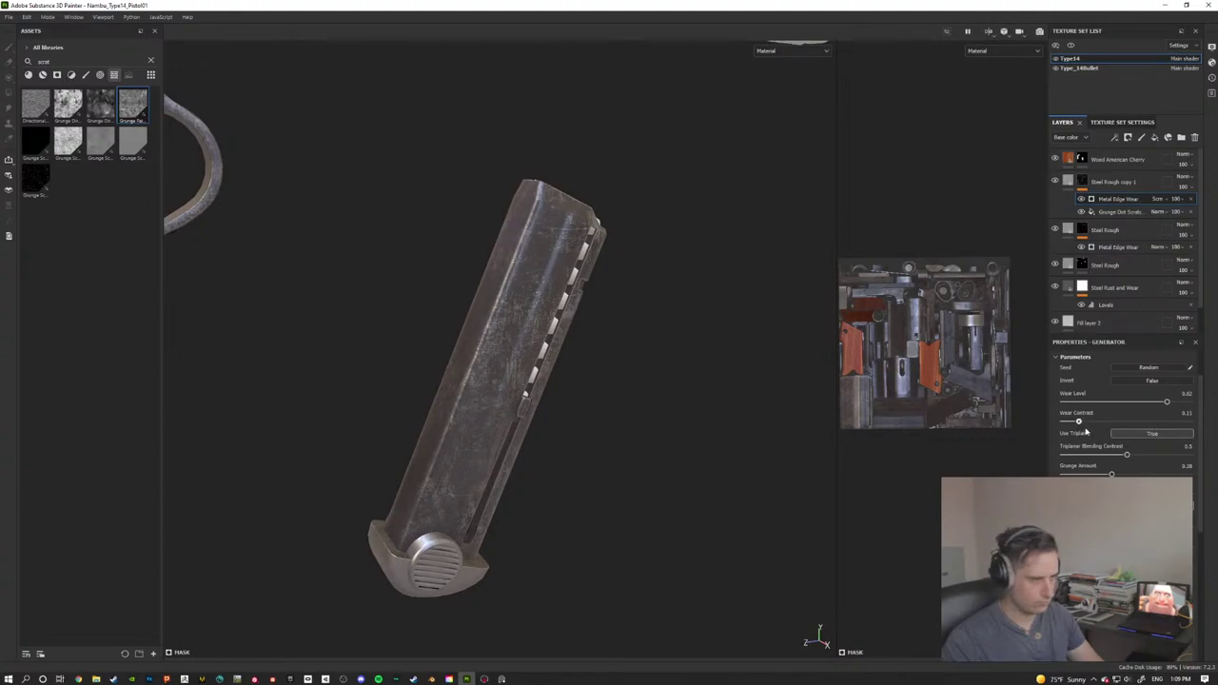
Step: Set the Wear Contrast of the Metal Edge Wear generator on Steel Rough copy 1 to 0.2 and its Wear Level to 0.7
left_click_drag(1175, 404, 1181, 403)
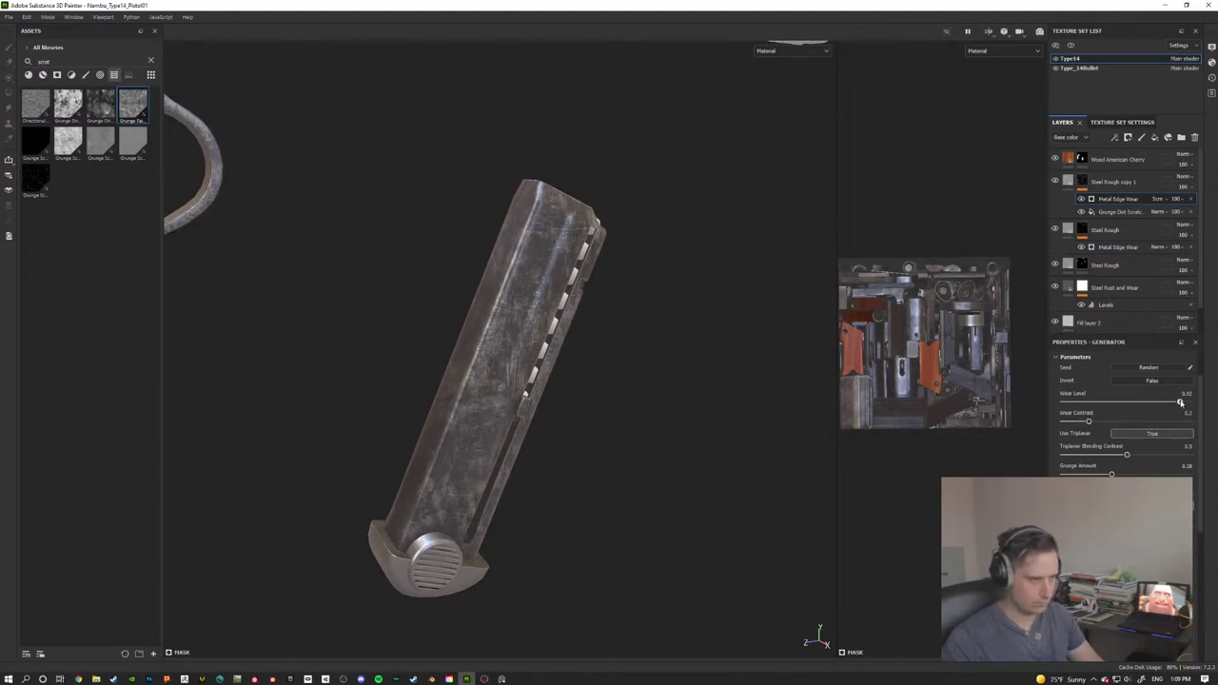
left_click_drag(600, 460, 696, 456, "alt")
scroll(652, 483, "down", 2)
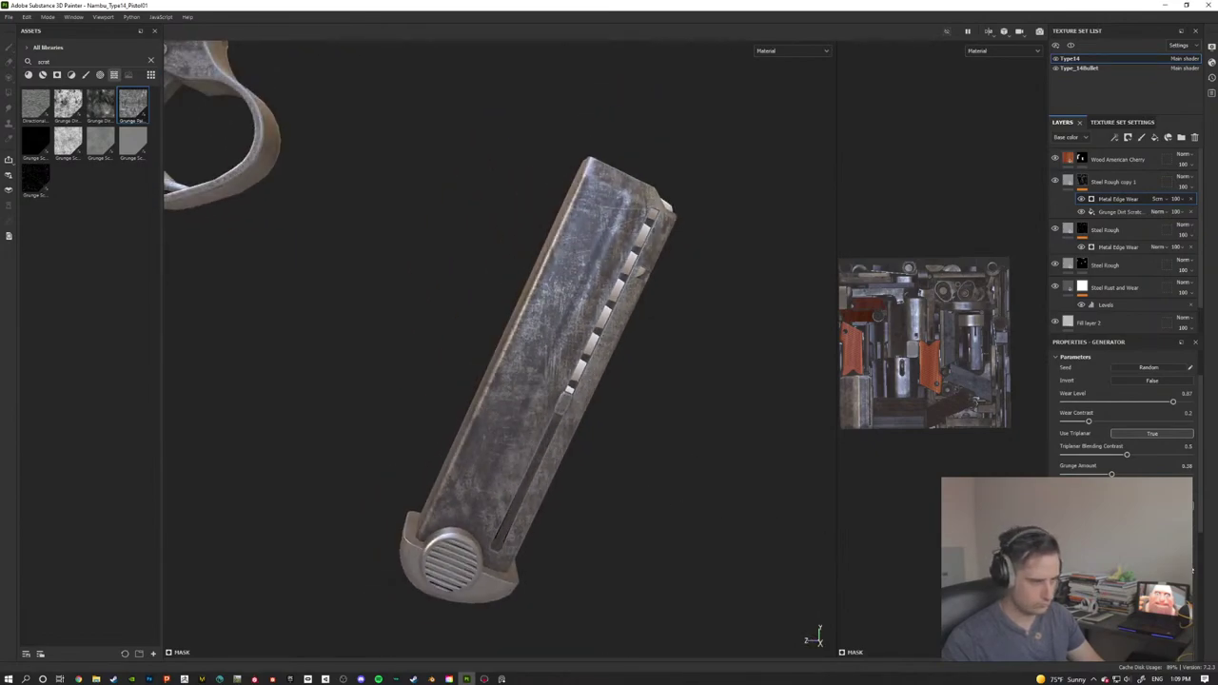
left_click_drag(521, 397, 450, 391, "alt")
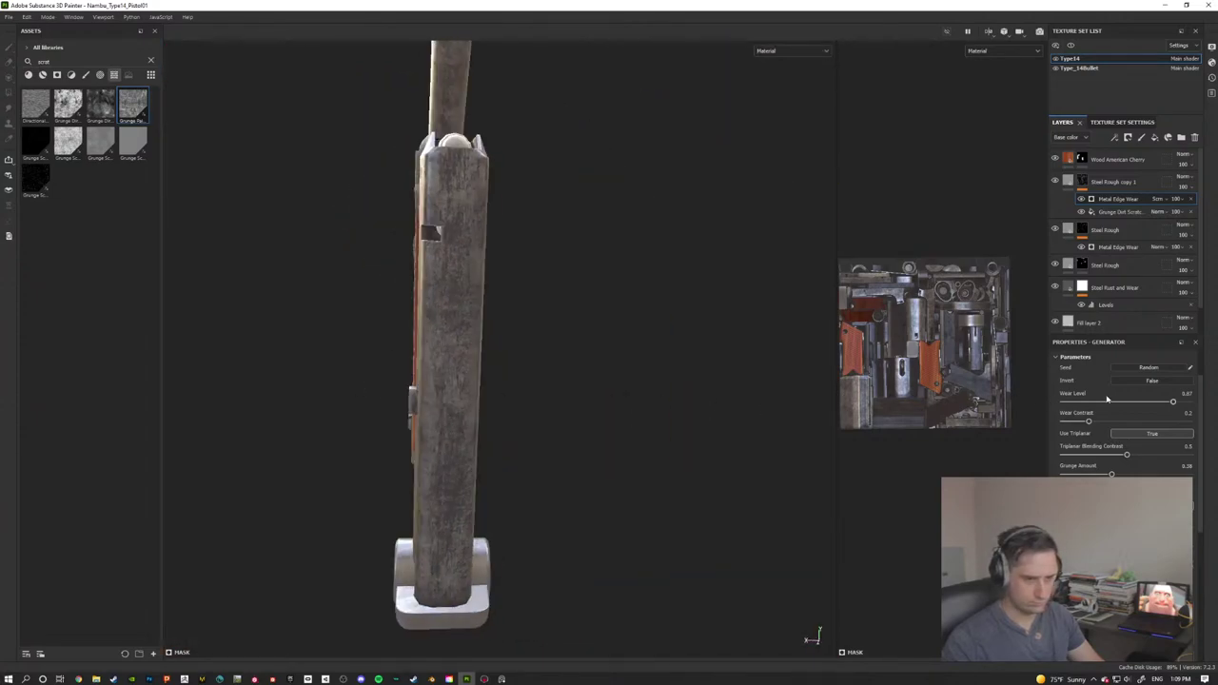
left_click_drag(1170, 402, 1156, 404)
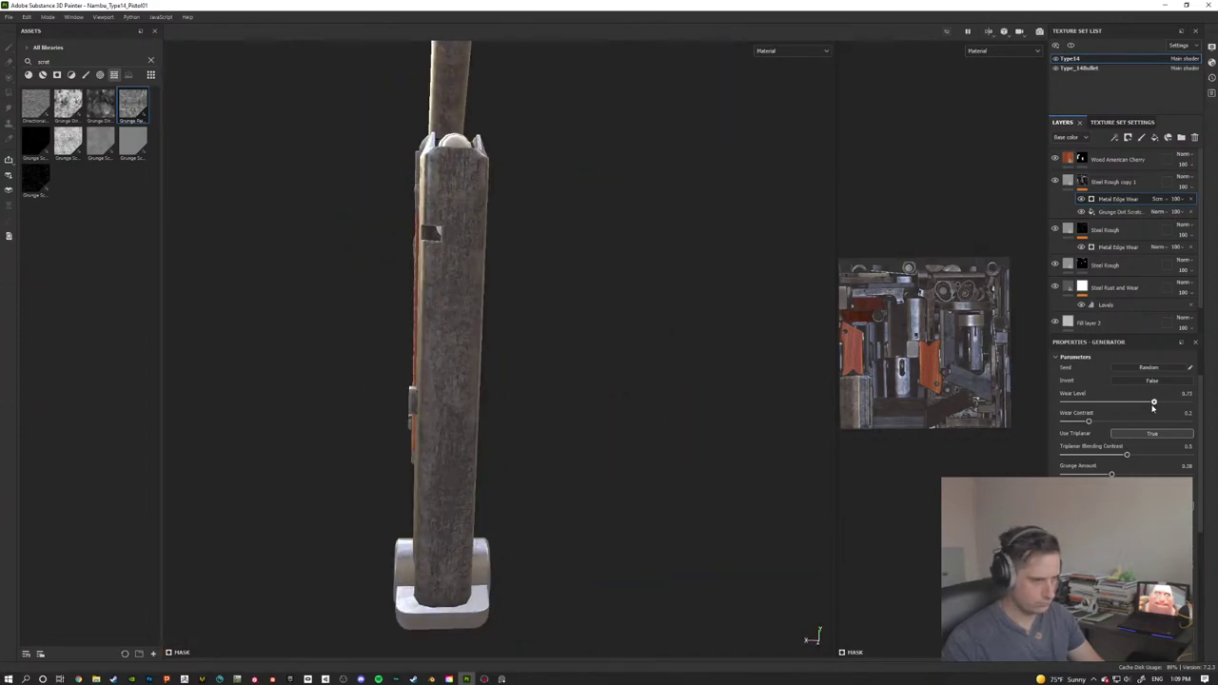
mouse_move(831, 419)
left_mouse_down("alt")
mouse_move(625, 389)
mouse_move(506, 438)
mouse_move(538, 489)
left_mouse_up("alt")
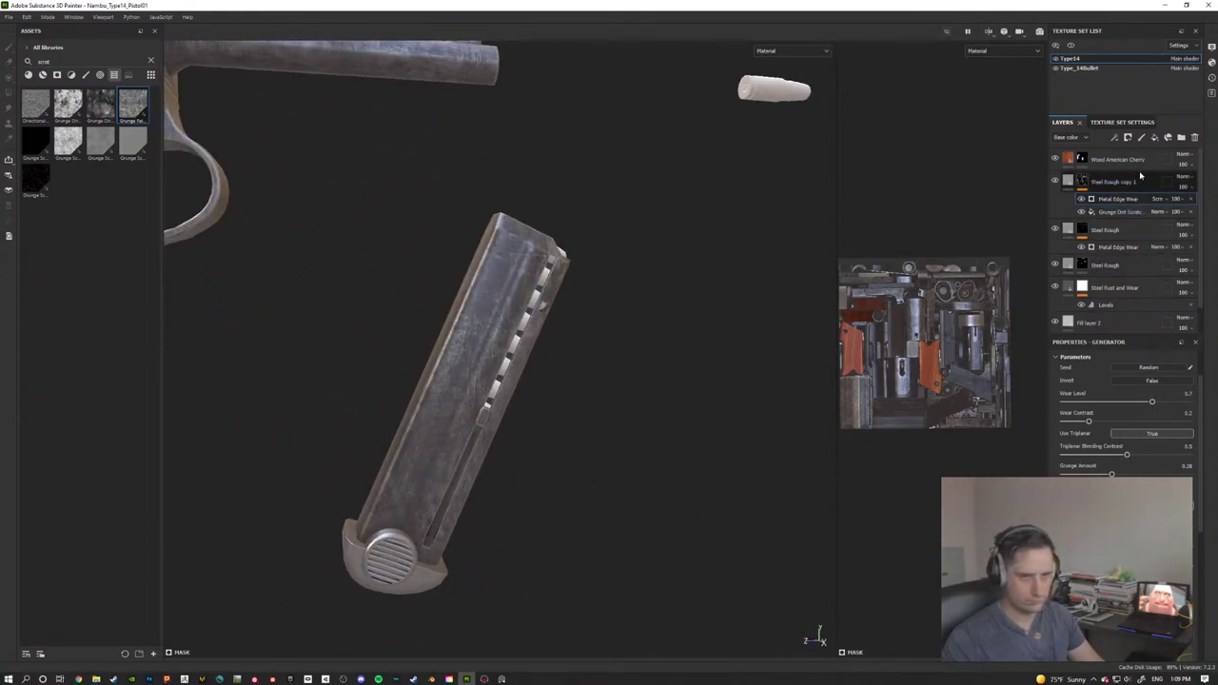
Step: Add a paint effect above Metal Edge Wear in the mask of Steel Rough copy 1 and set its blending mode to Screen
left_click(1114, 137)
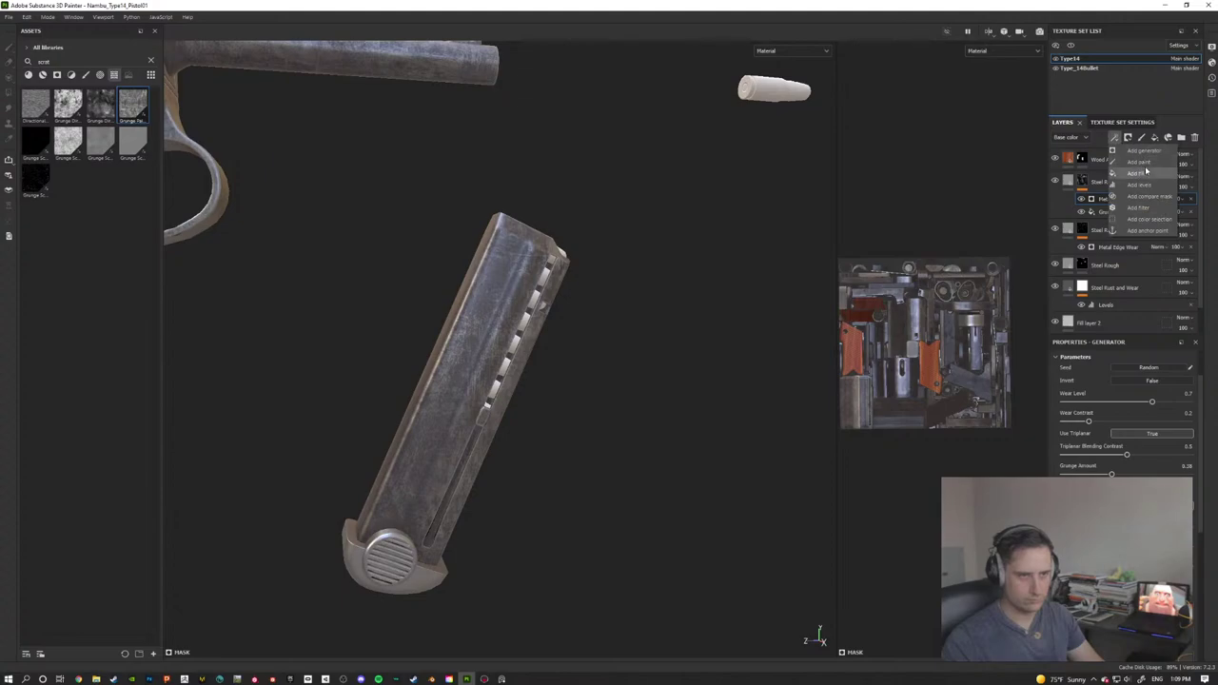
left_click(1135, 162)
left_click_drag(572, 439, 536, 461, "alt")
middle_click_drag(536, 461, 570, 370, "alt")
scroll(1121, 457, "down", 3)
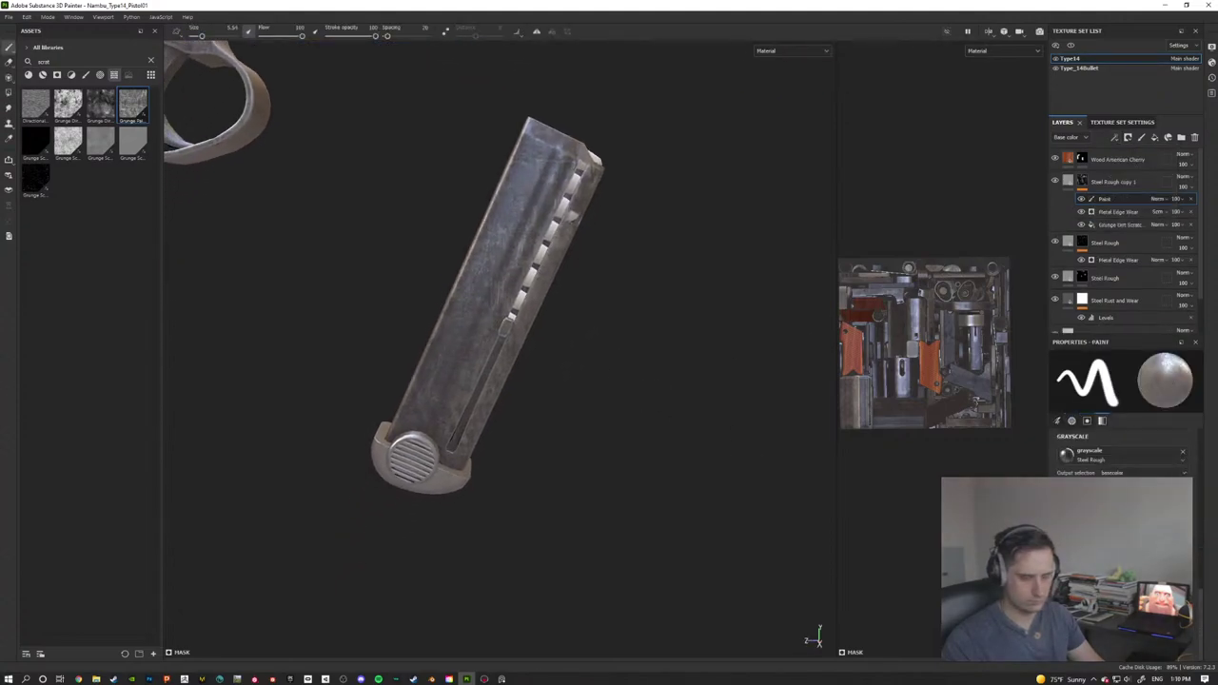
left_click_drag(580, 413, 569, 393, "alt")
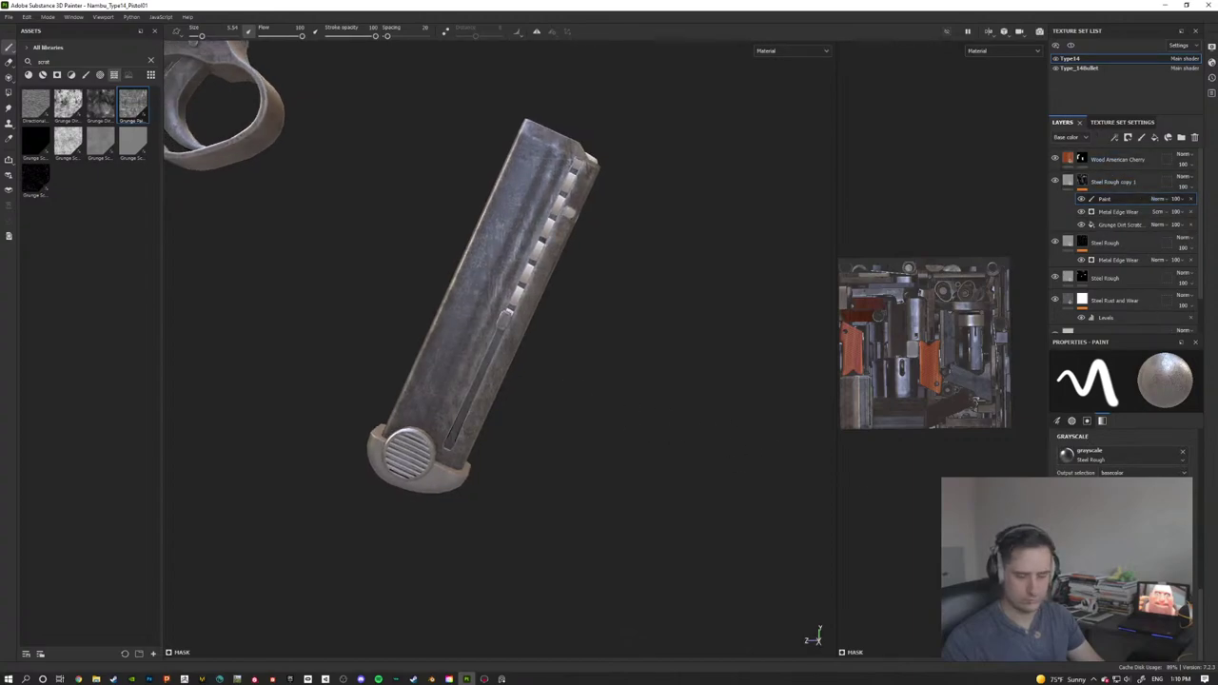
left_click(1160, 199)
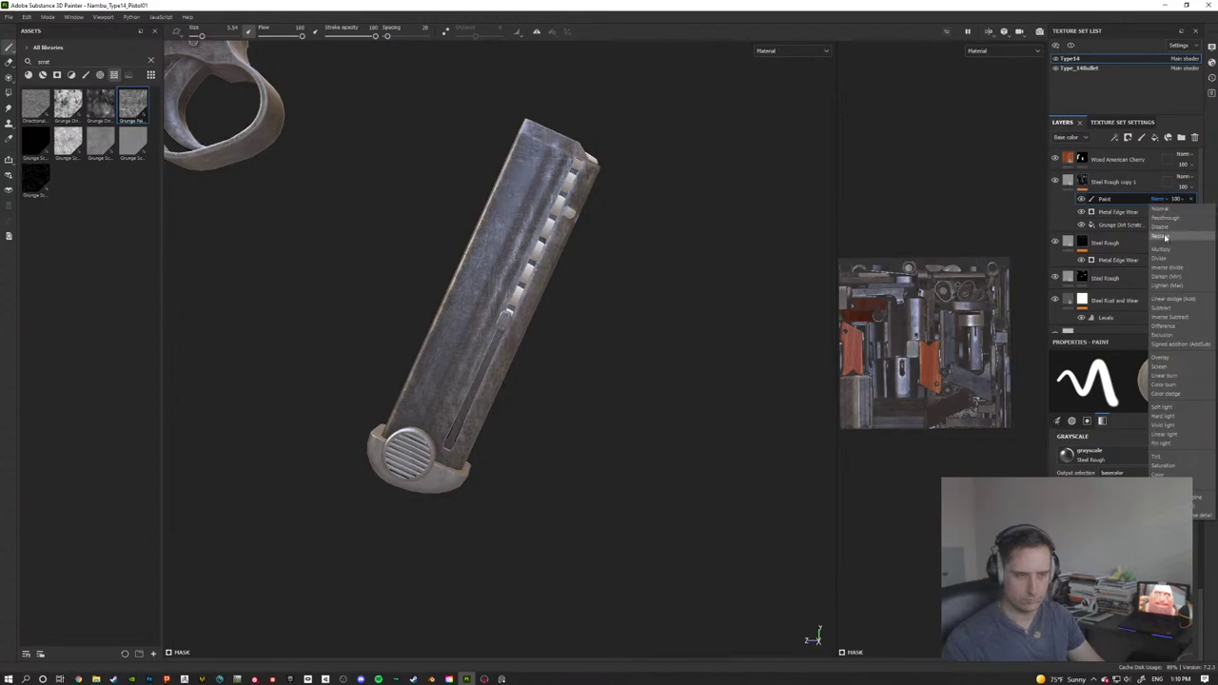
left_click(1172, 371)
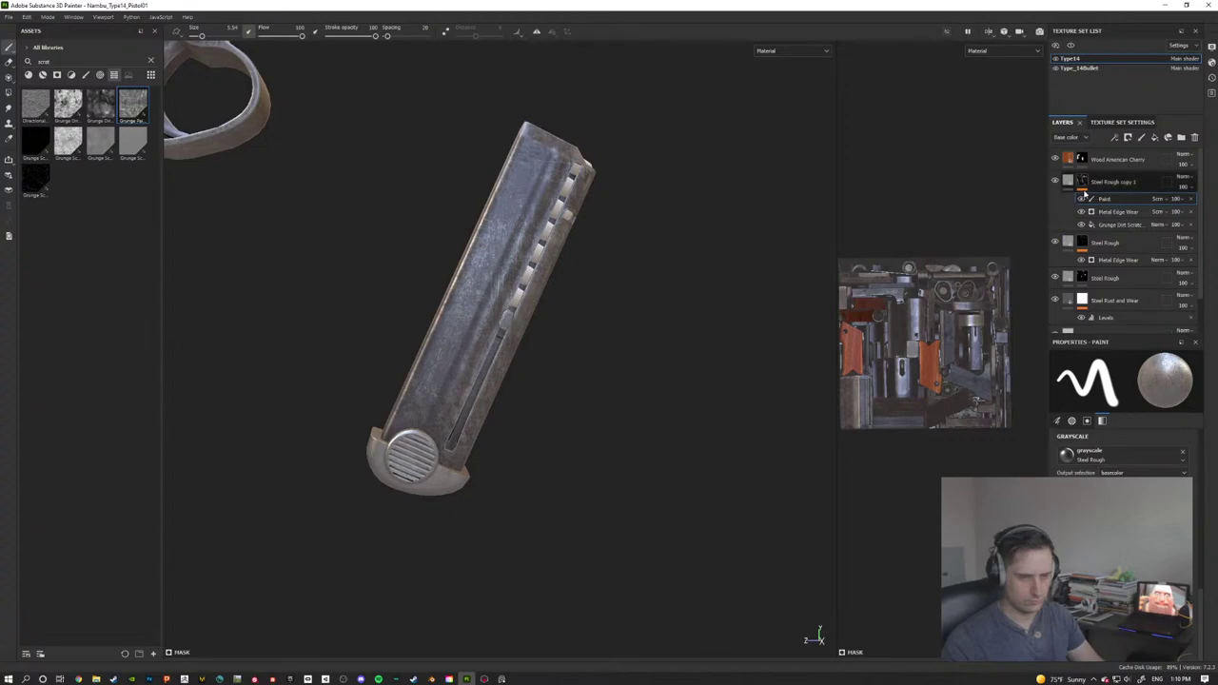
Step: Fill the whole pistol and magazine with black (0) in the mask's paint effect, using Polygon Fill in mesh mode
scroll(1121, 457, "up", 3)
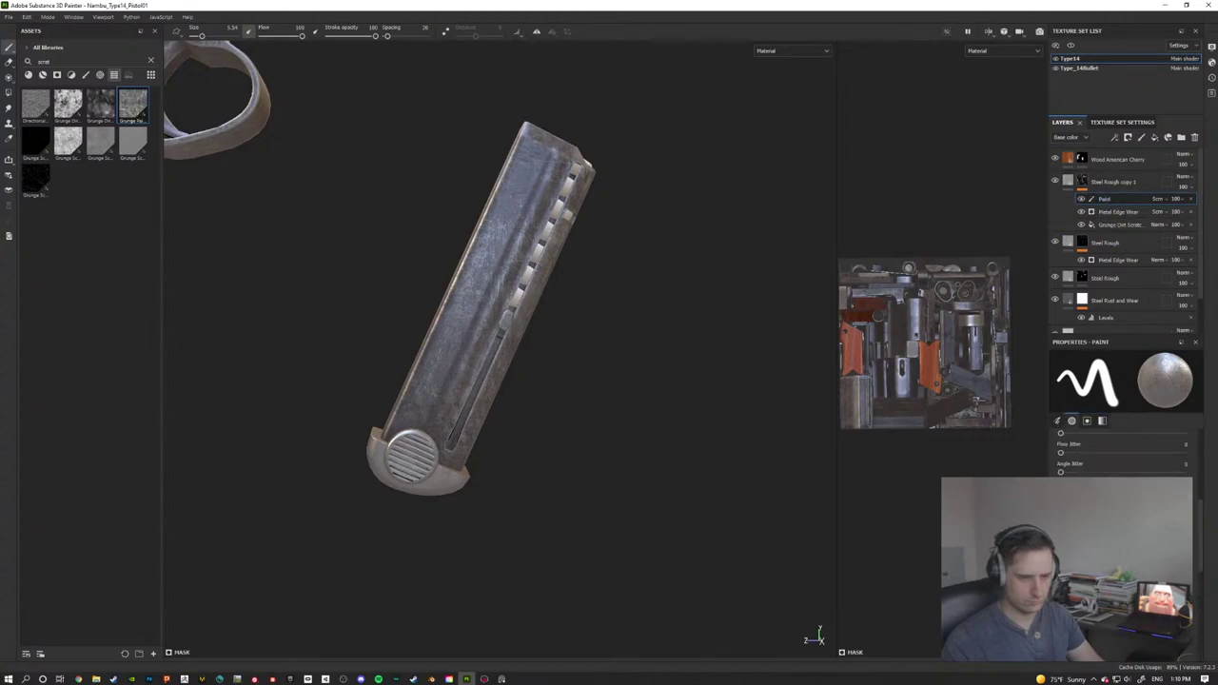
scroll(541, 372, "down", 2)
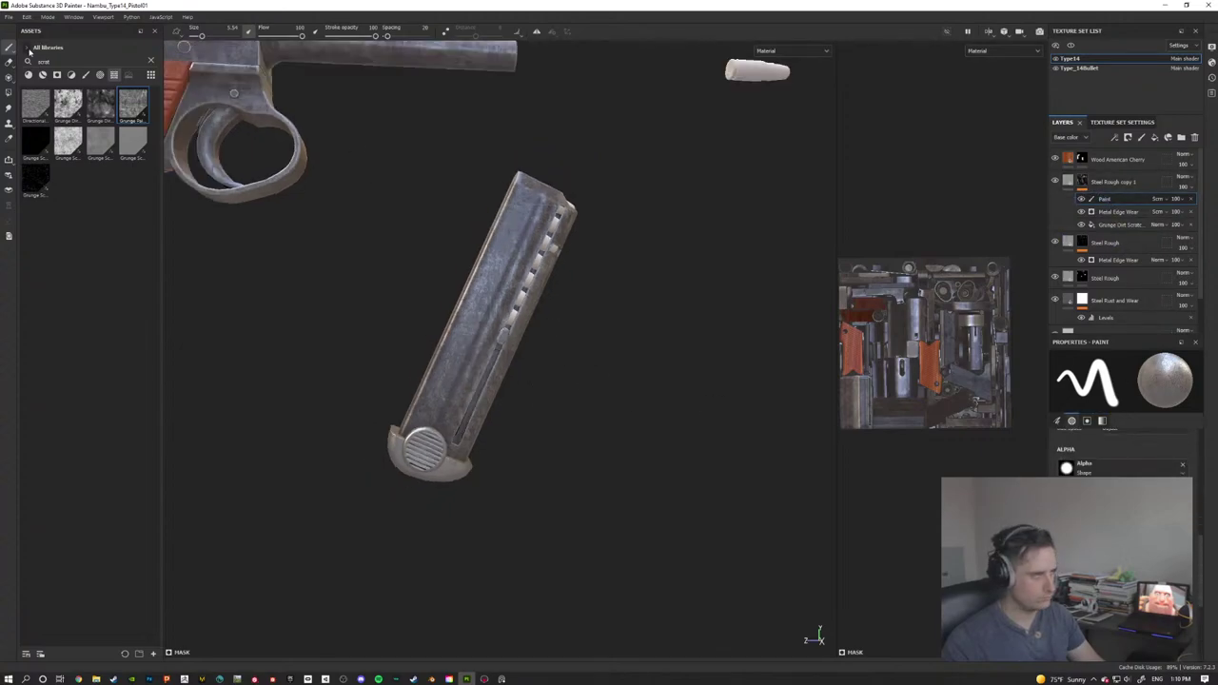
left_click(8, 92)
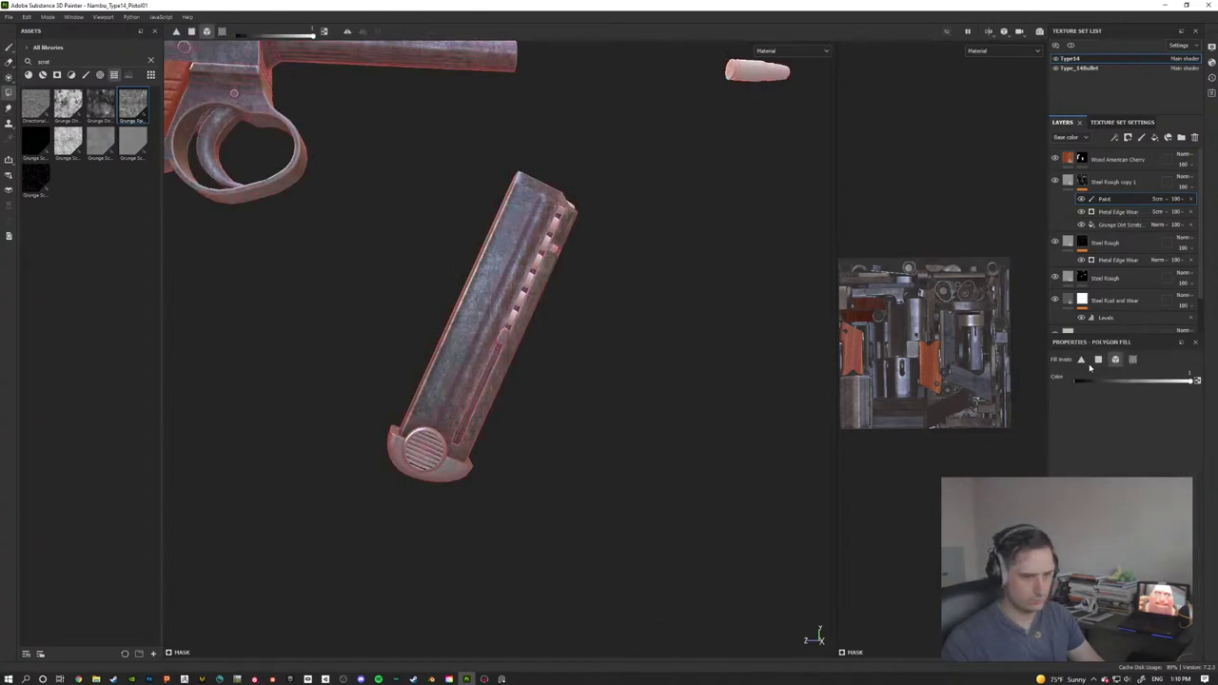
left_click_drag(308, 261, 448, 329, "alt")
right_click_drag(449, 333, 527, 193, "alt")
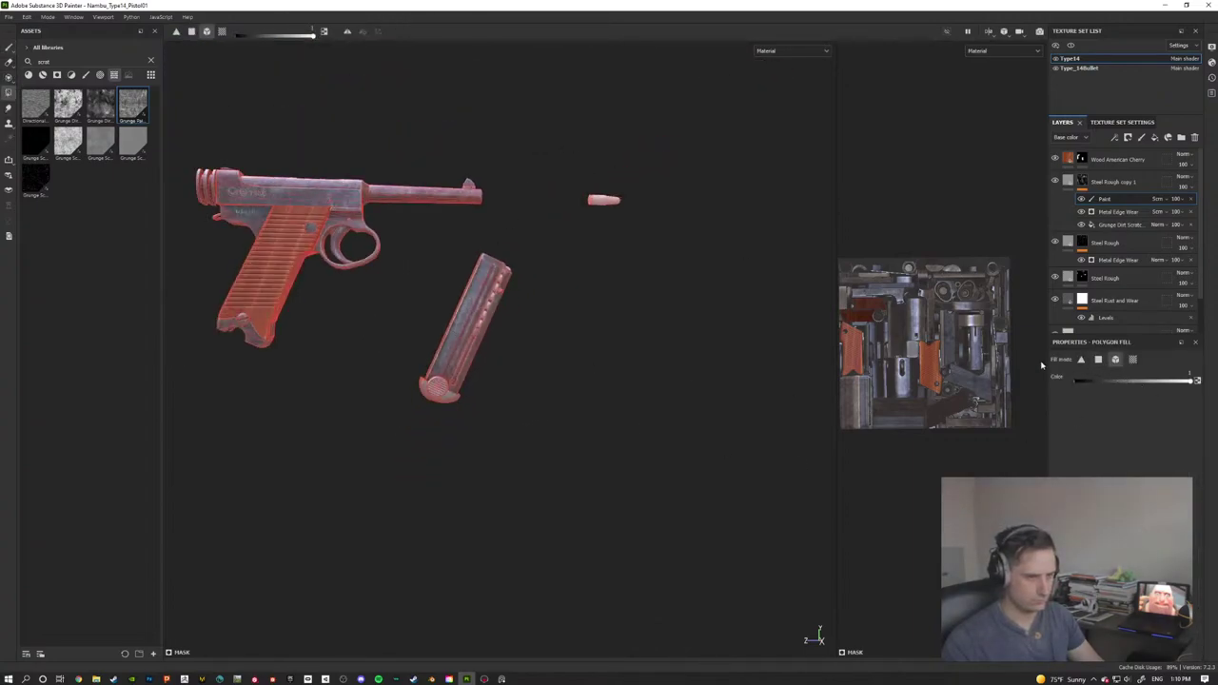
left_click_drag(544, 115, 91, 571)
scroll(452, 418, "up", 5)
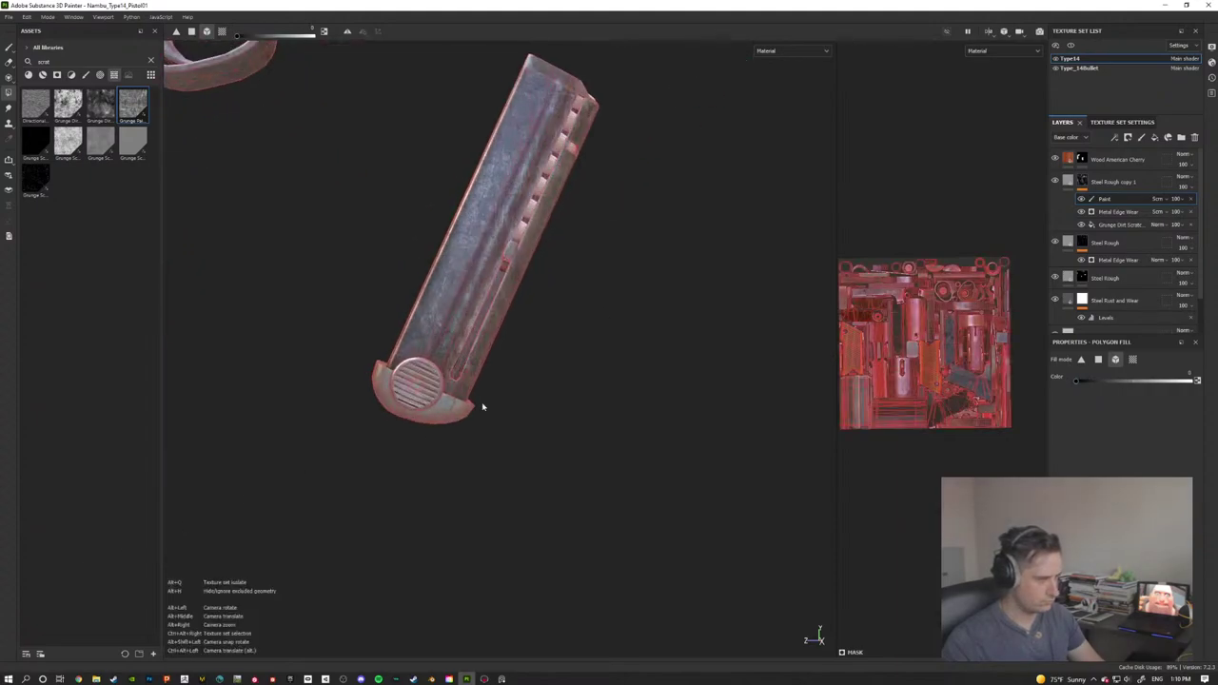
left_click_drag(691, 307, 661, 338, "alt")
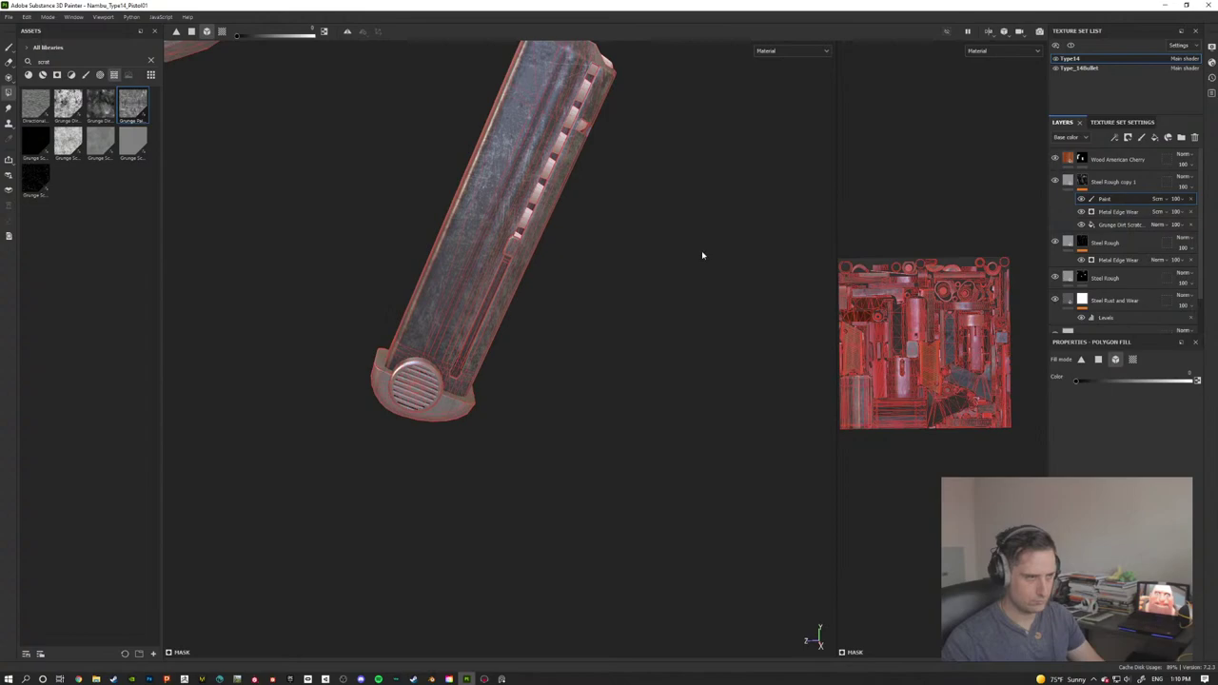
left_click_drag(601, 239, 516, 196, "alt")
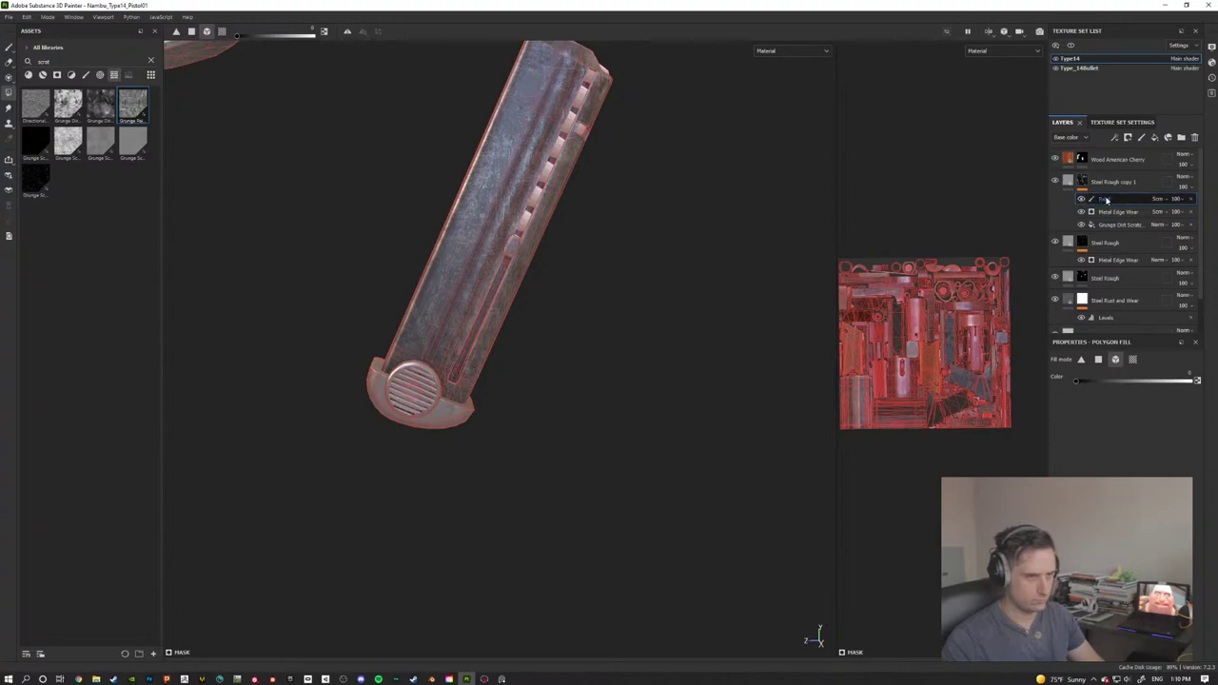
Step: Switch the paint effect's blending mode to Multiply and fill the magazine body with white (1) using Polygon Fill
left_click(1166, 200)
left_click(1180, 254)
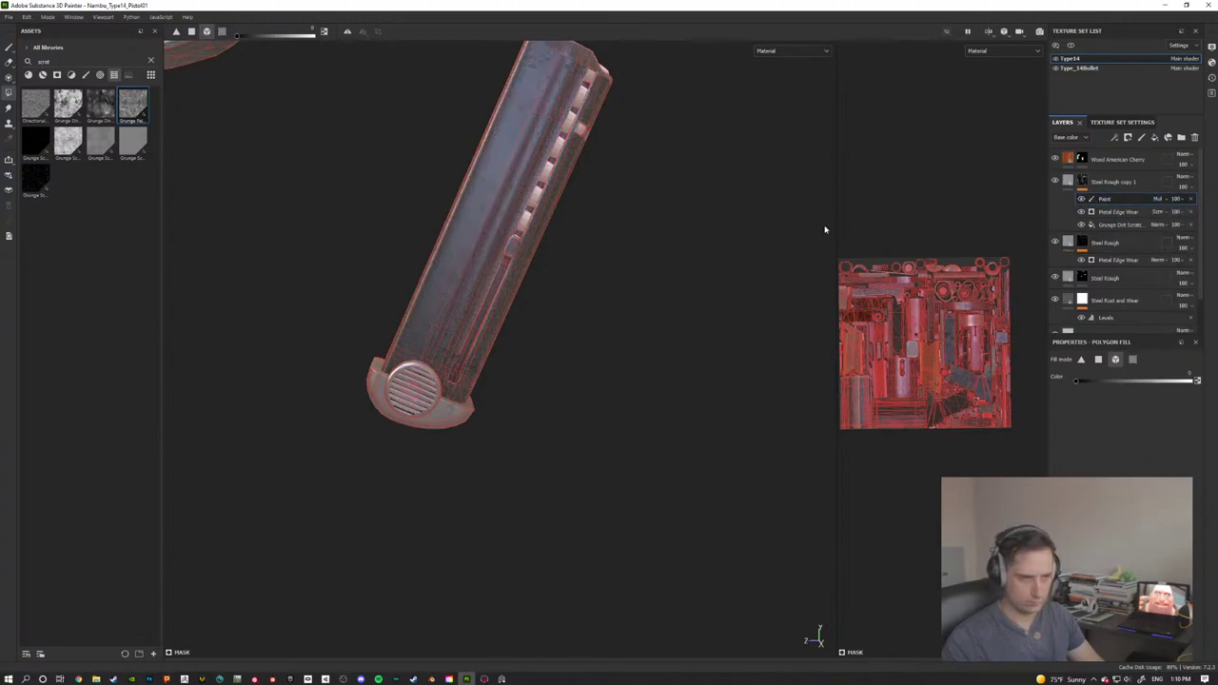
right_click_drag(635, 399, 1078, 398, "alt")
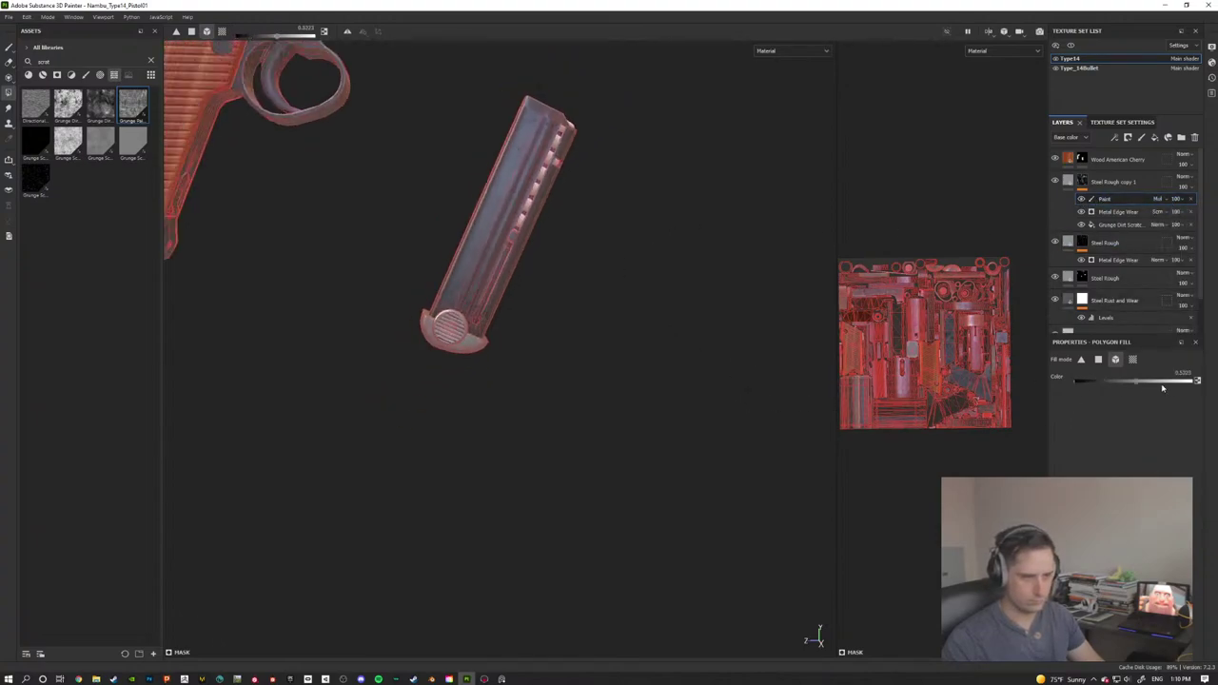
left_click_drag(611, 78, 451, 297)
left_click_drag(494, 229, 605, 360, "alt")
right_click_drag(605, 360, 612, 366, "shift")
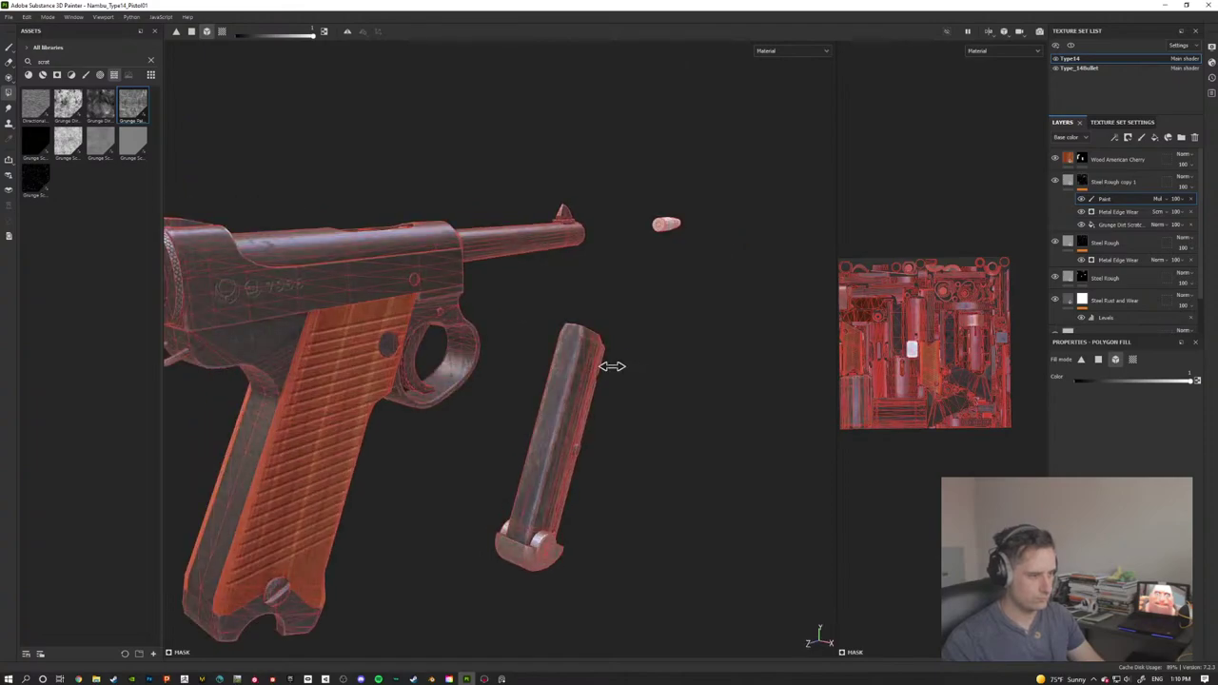
Step: Return to the Paint tool and examine how the masked scratches look on the magazine, grip and trigger guard
left_click(9, 48)
mouse_move(517, 383)
left_mouse_down("alt")
mouse_move(615, 386)
mouse_move(317, 366)
mouse_move(768, 358)
mouse_move(609, 425)
left_mouse_up("alt")
middle_click_drag(609, 425, 437, 418, "alt")
right_click_drag(437, 418, 656, 410, "alt")
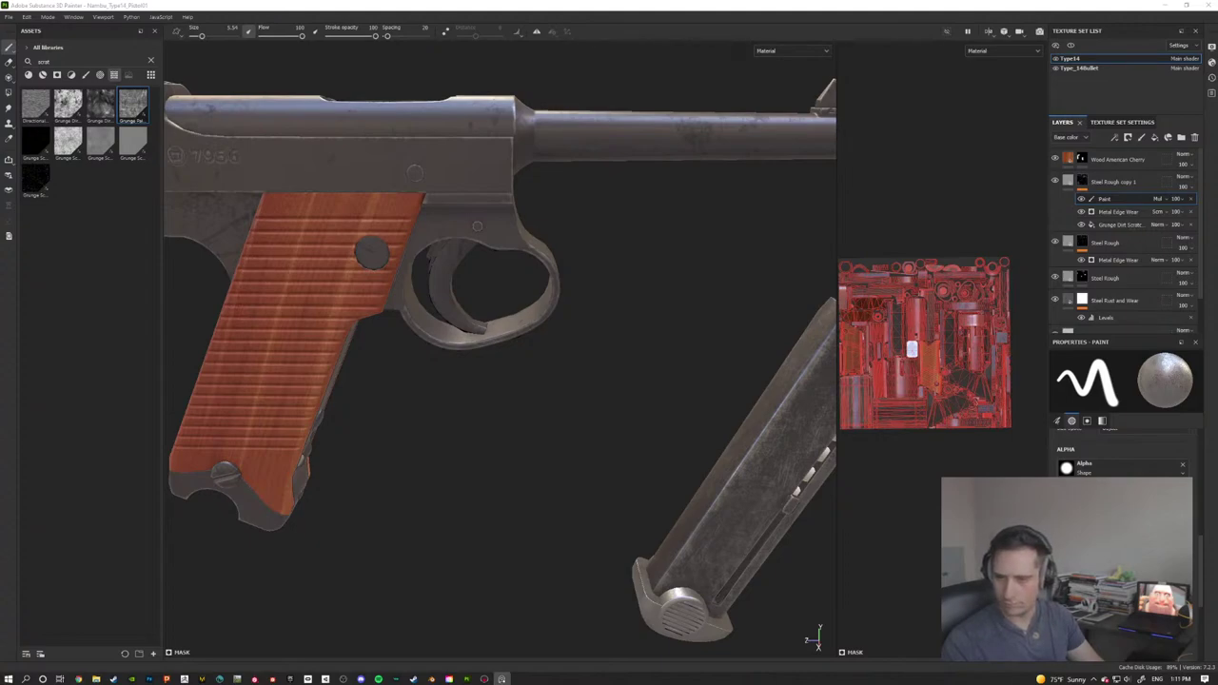
mouse_move(539, 228)
left_mouse_down("alt")
mouse_move(441, 201)
mouse_move(549, 218)
mouse_move(537, 286)
left_mouse_up("alt")
scroll(538, 354, "up", 2)
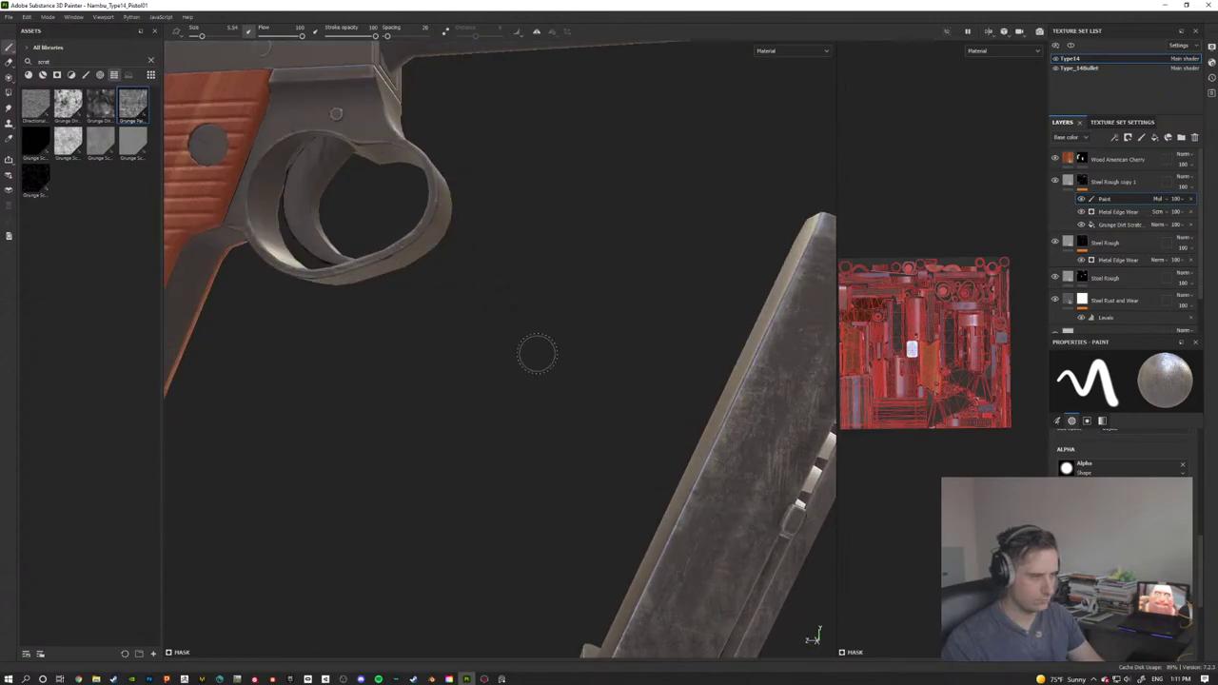
middle_click_drag(520, 350, 677, 424, "alt")
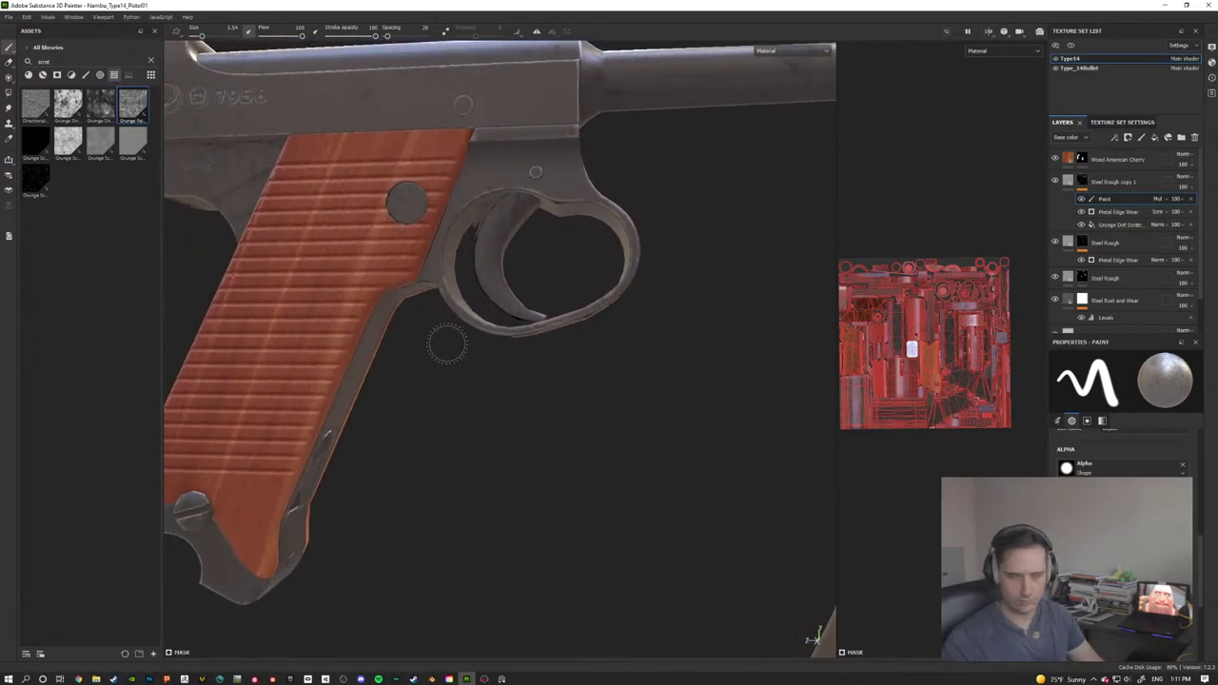
middle_click_drag(448, 344, 546, 443, "alt")
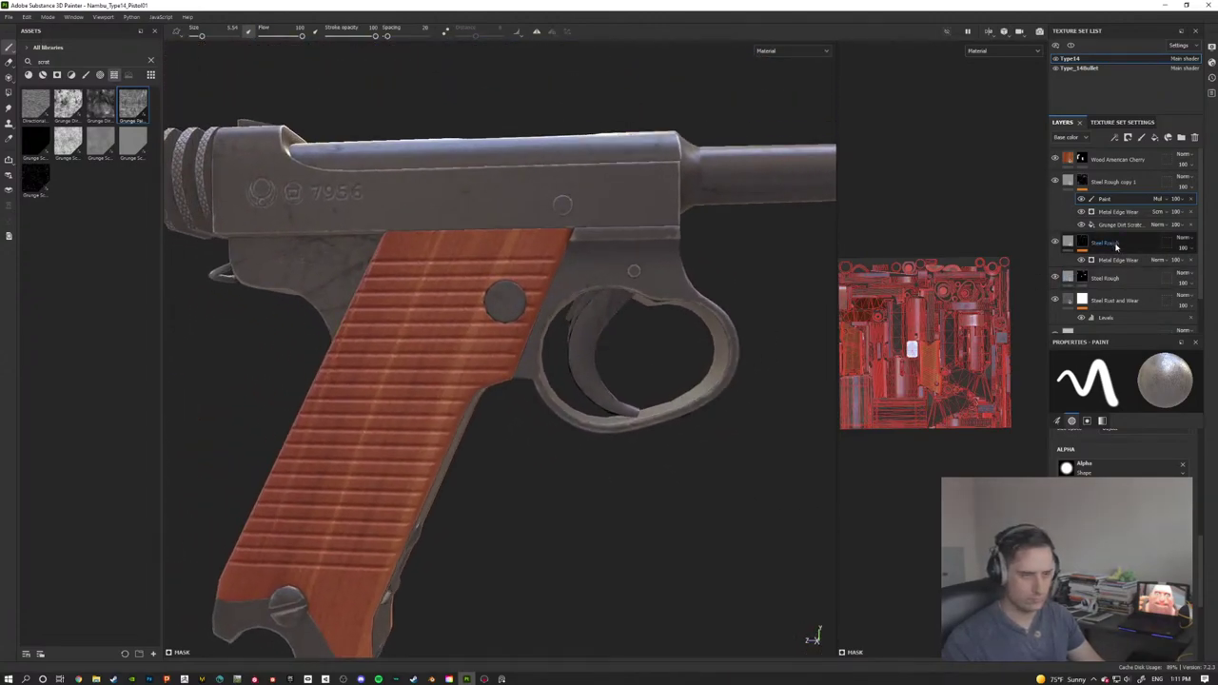
Step: Select the Steel Rough layer masked by Metal Edge Wear and examine the wear on the pistol's frame, grip and trigger guard
left_click(1116, 245)
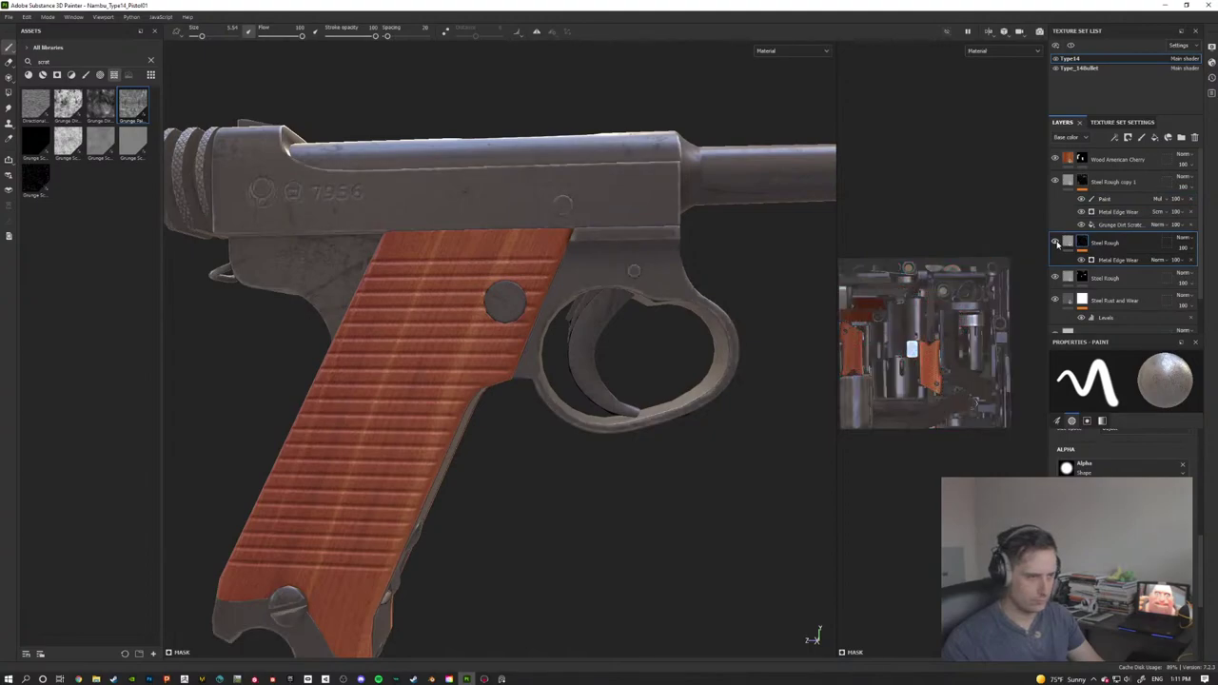
scroll(590, 441, "down", 2)
left_click_drag(590, 440, 491, 425, "alt")
middle_click_drag(616, 376, 566, 337, "alt")
middle_click_drag(647, 407, 647, 343, "alt")
middle_click_drag(603, 391, 592, 315, "alt")
left_click_drag(641, 412, 552, 371, "alt")
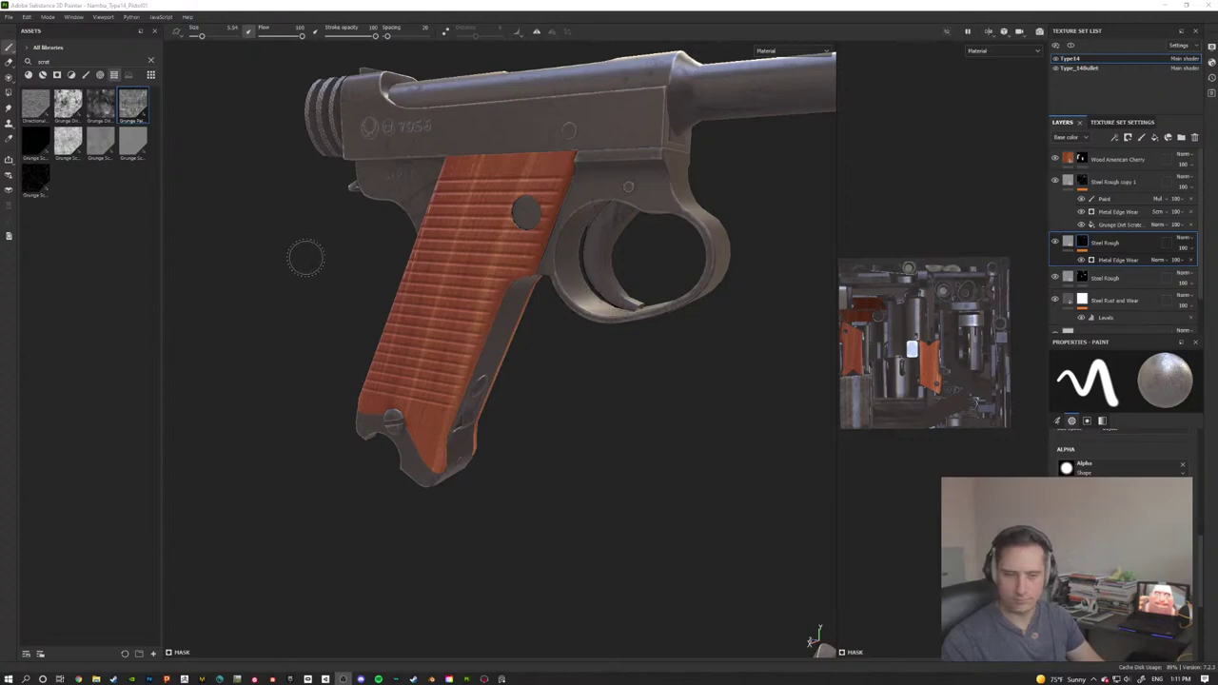
left_click_drag(315, 302, 330, 301, "alt")
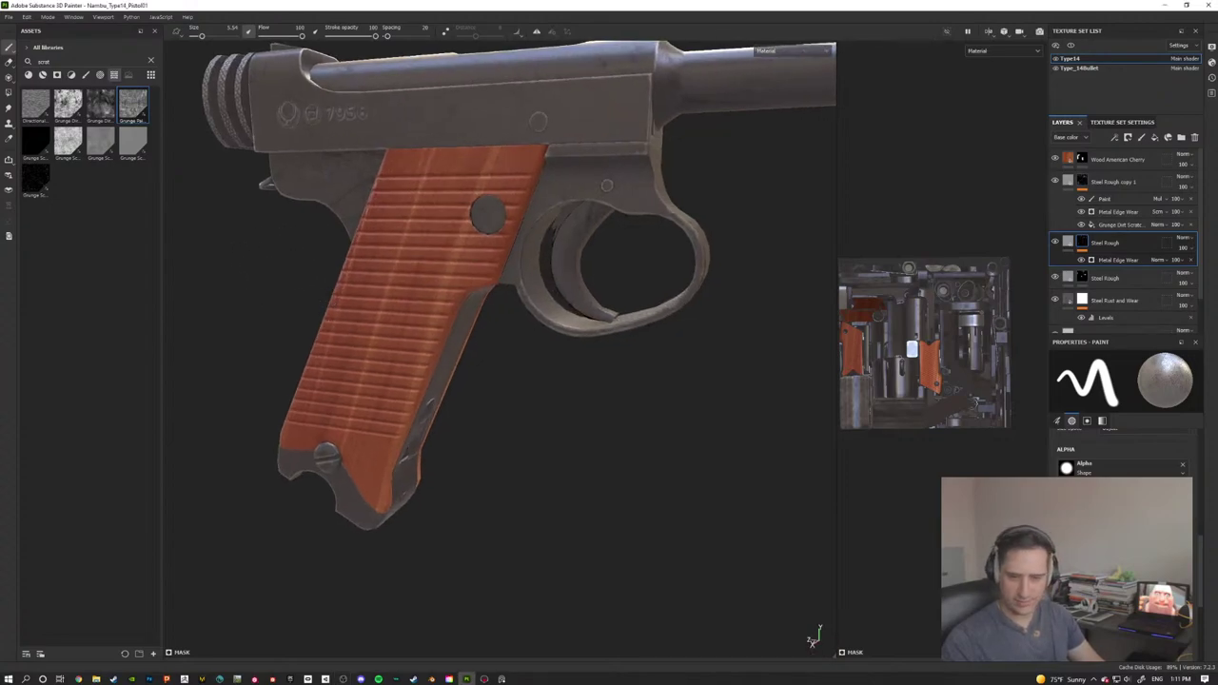
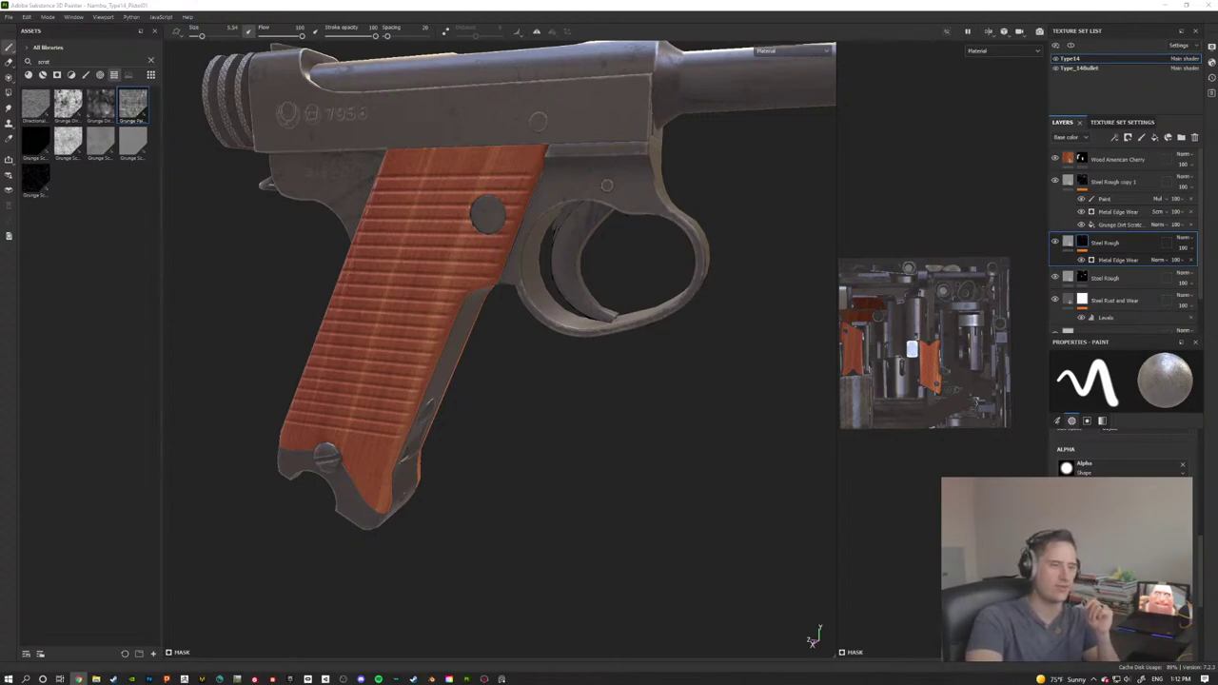
Step: Compare the surface wear on the pistol's frame, trigger guard and barrel with the scratched magazine
scroll(600, 249, "down", 2)
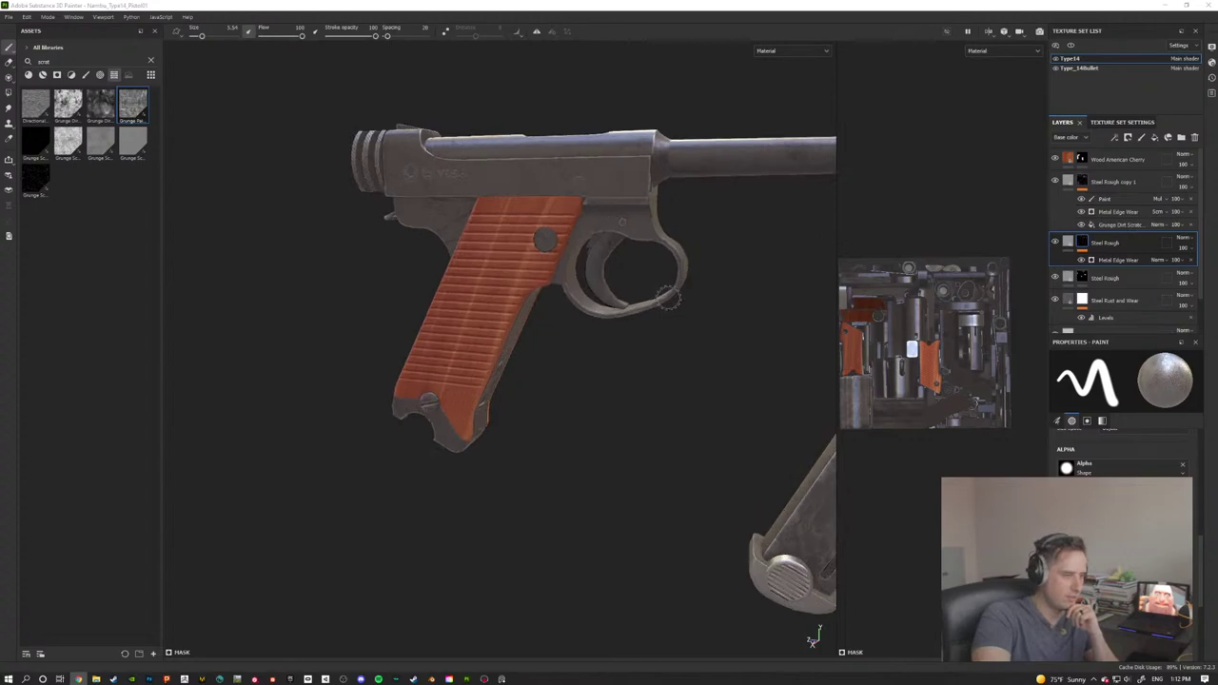
scroll(680, 286, "up", 3)
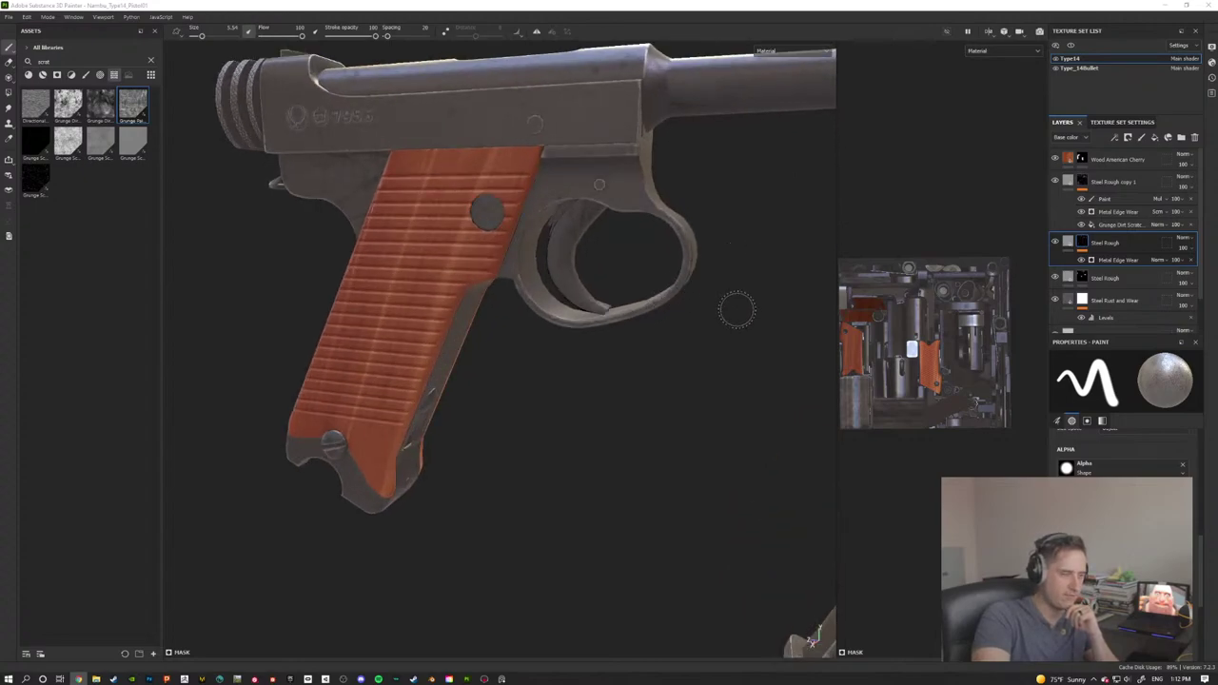
scroll(734, 307, "down", 3)
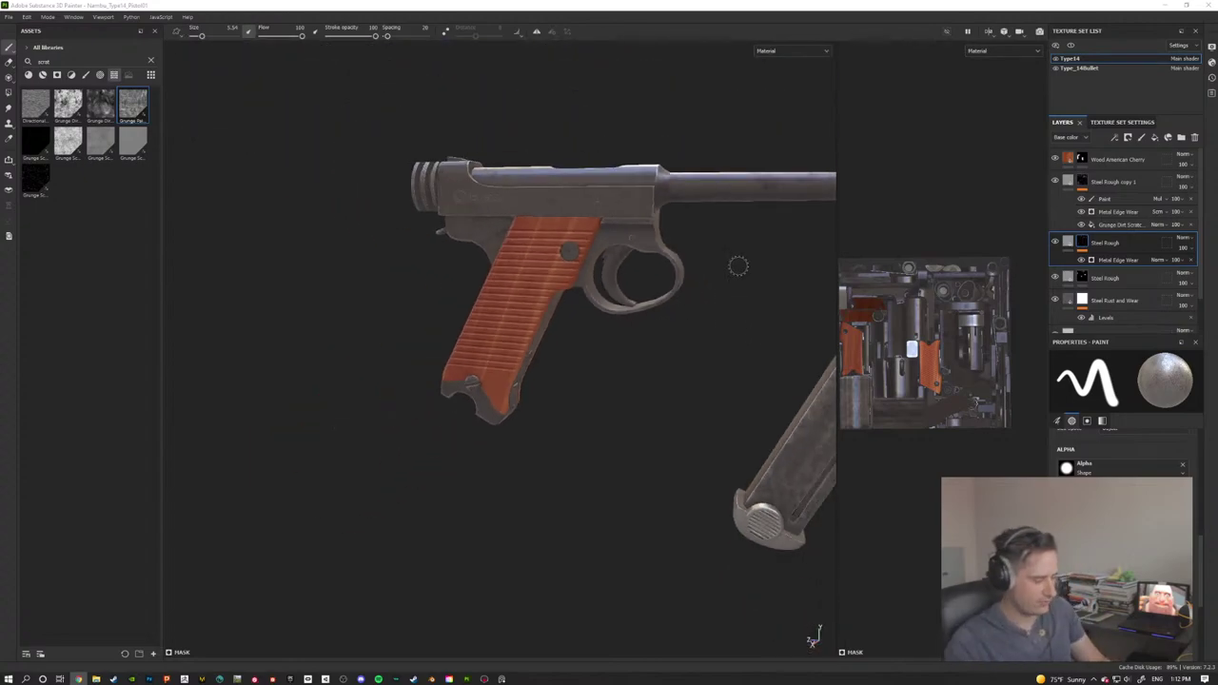
mouse_move(712, 342)
left_mouse_down("alt")
mouse_move(615, 327)
mouse_move(543, 285)
mouse_move(478, 304)
mouse_move(593, 318)
mouse_move(514, 321)
left_mouse_up("alt")
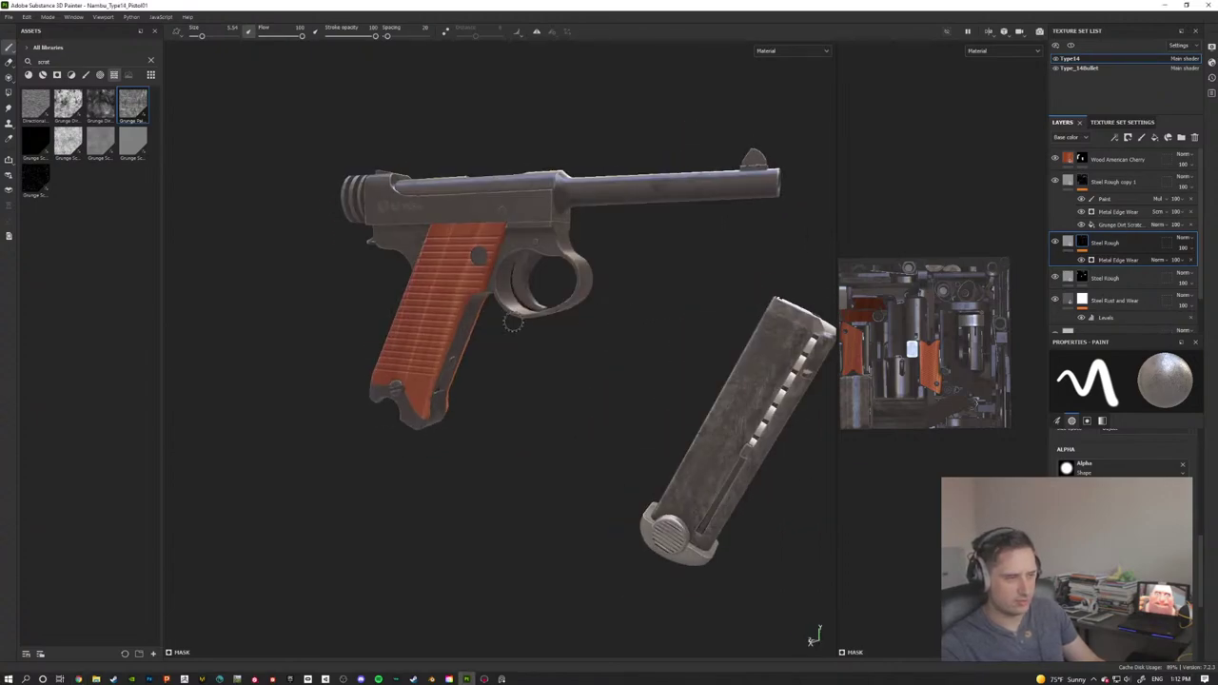
left_click_drag(623, 313, 612, 342, "alt")
scroll(719, 345, "up", 1)
middle_click_drag(612, 342, 481, 297, "alt")
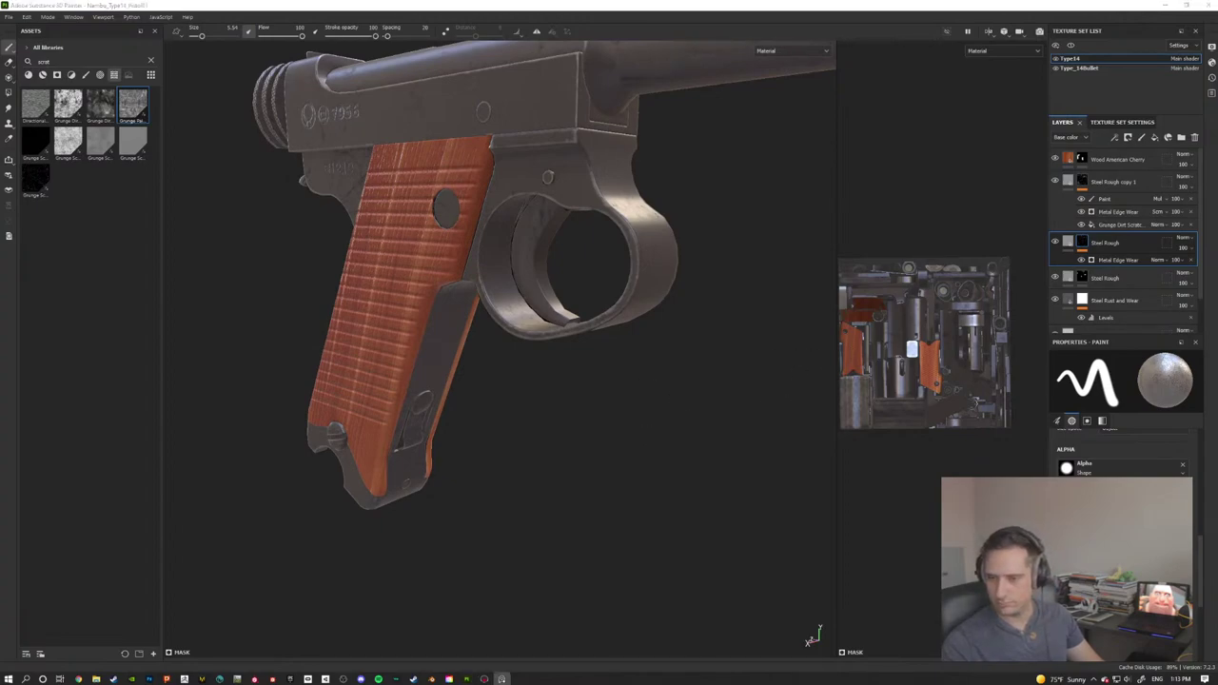
left_click_drag(517, 275, 682, 283, "alt")
middle_click_drag(682, 283, 318, 285, "alt")
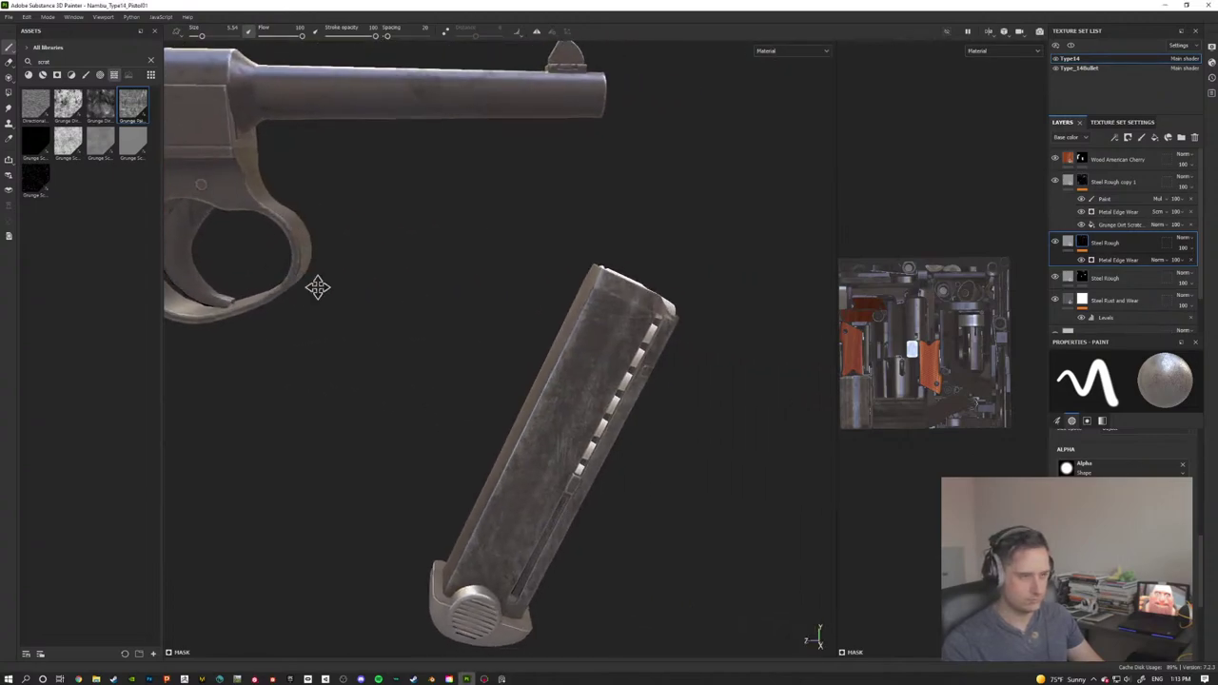
mouse_move(537, 324)
left_mouse_down("alt")
mouse_move(489, 296)
mouse_move(495, 305)
left_mouse_up("alt")
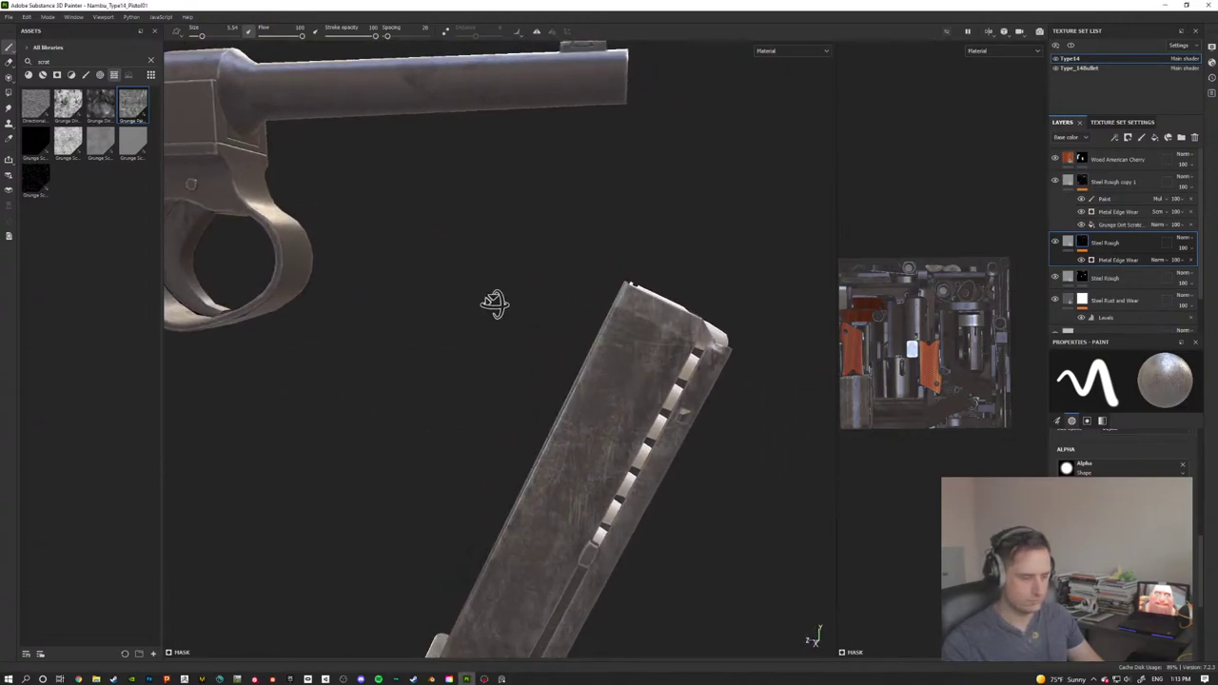
Step: Examine the steel and edge wear along the pistol's frame, barrel and trigger guard from the side
middle_click_drag(290, 293, 714, 460, "alt")
scroll(528, 374, "down", 2)
left_click_drag(527, 373, 581, 366, "alt")
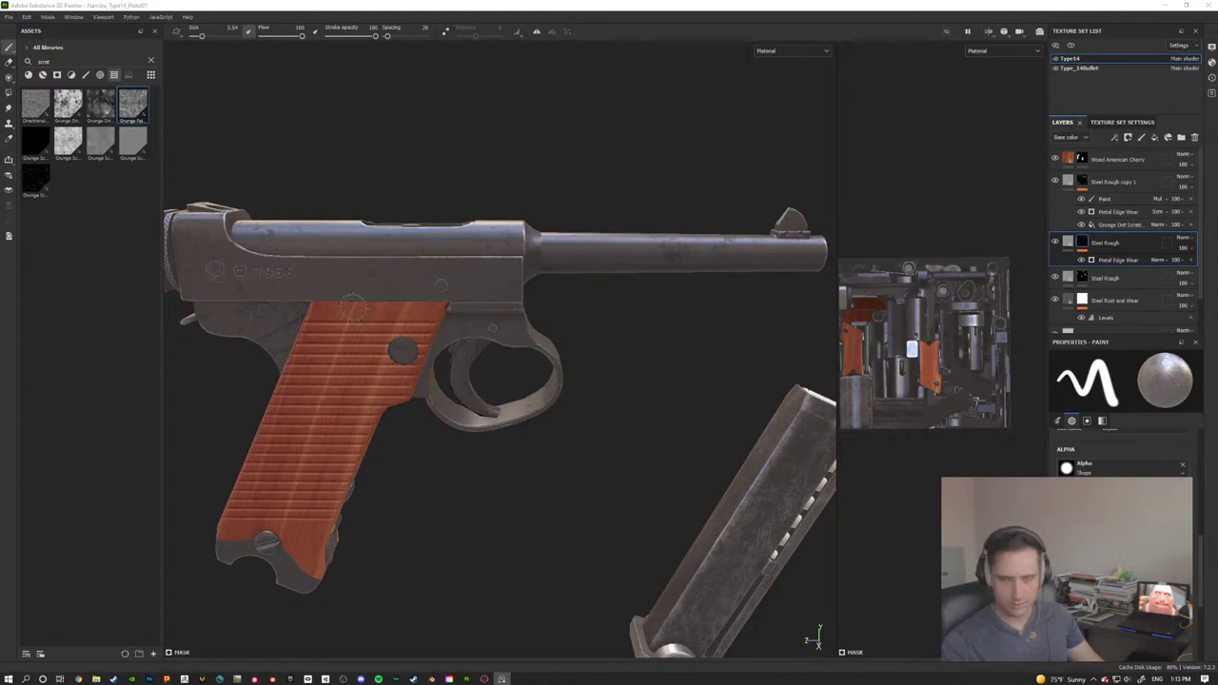
scroll(509, 384, "up", 1)
scroll(683, 434, "down", 1)
left_click_drag(518, 413, 599, 394, "alt")
scroll(600, 394, "up", 2)
scroll(606, 399, "down", 2)
scroll(606, 398, "down", 2)
right_click_drag(606, 399, 532, 400, "shift")
Step: Inspect the lower end of the wooden grip and compare the pistol's steel with the magazine
left_click_drag(532, 399, 688, 409, "alt")
scroll(569, 470, "up", 3)
left_click_drag(568, 470, 486, 486, "alt")
middle_click_drag(487, 486, 641, 276, "alt")
left_click_drag(640, 276, 539, 248, "alt")
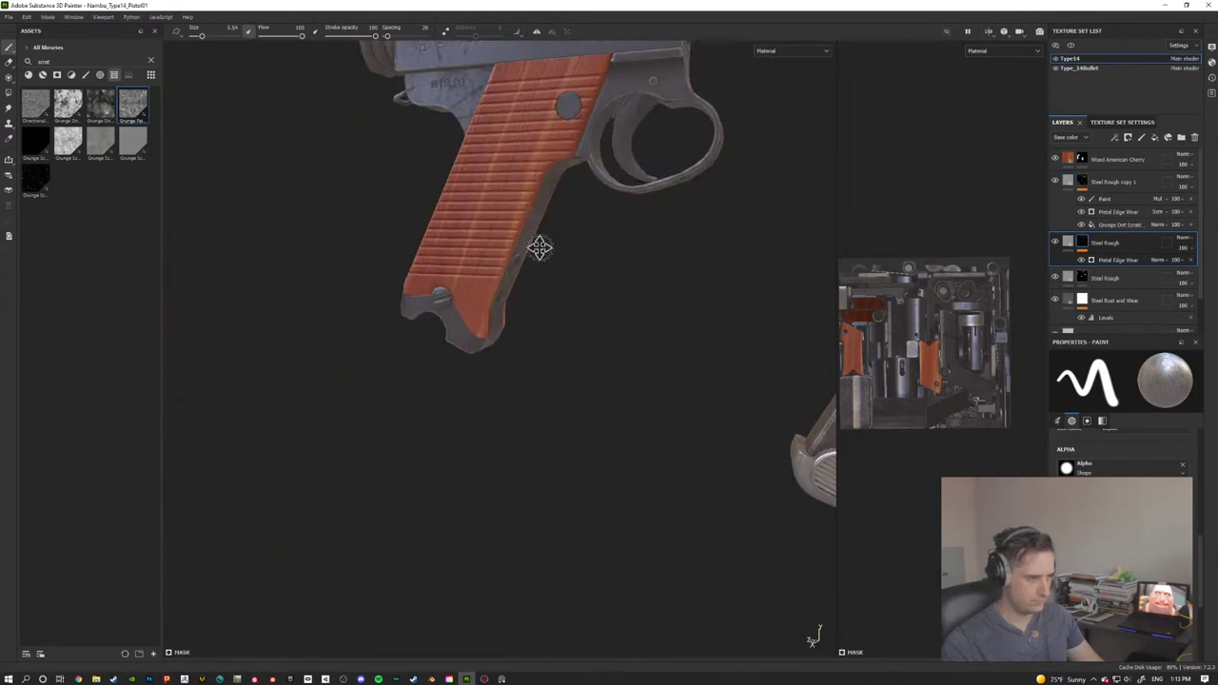
middle_click_drag(539, 247, 504, 327, "alt")
left_click_drag(504, 326, 622, 457, "alt")
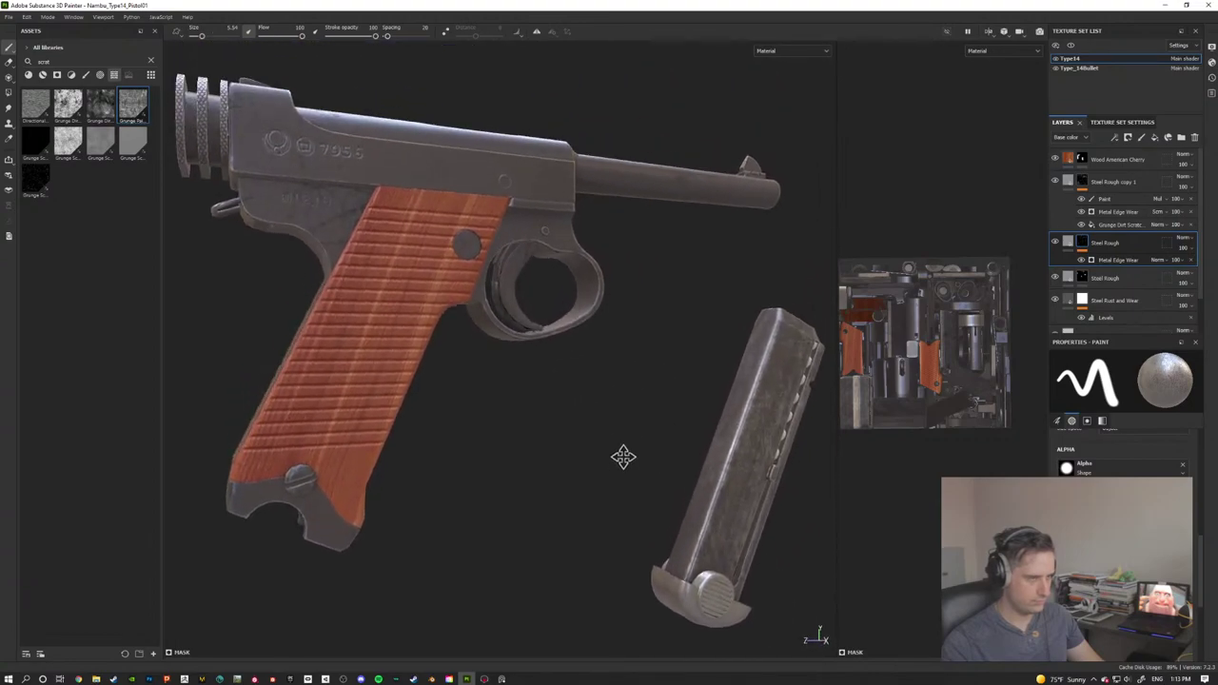
Step: Add a fill layer above Steel Rough copy 1 and give it a dull light grey base color
left_click(1130, 183)
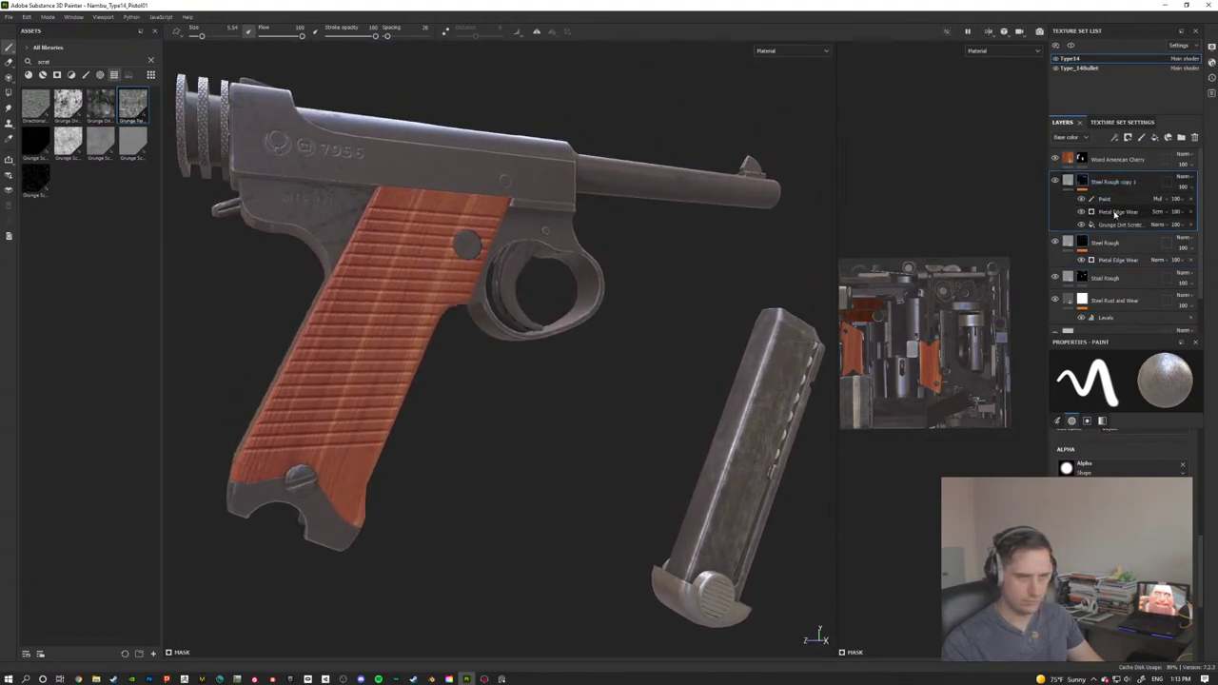
left_click(1155, 137)
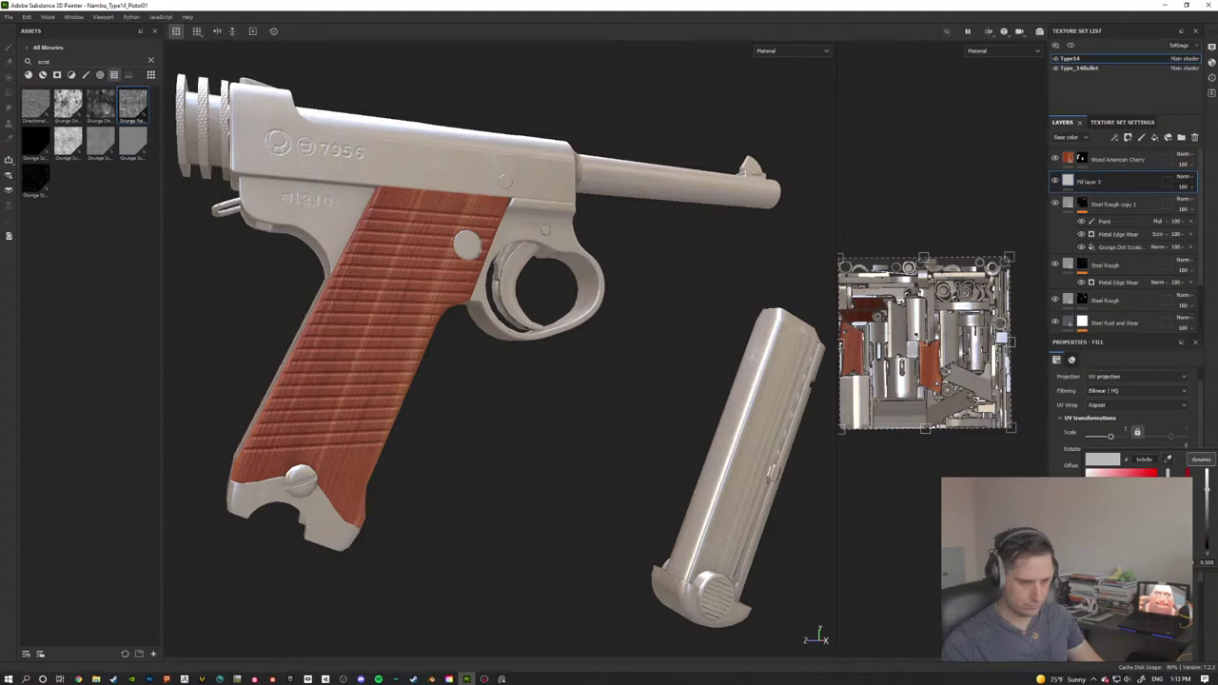
right_click(1099, 181)
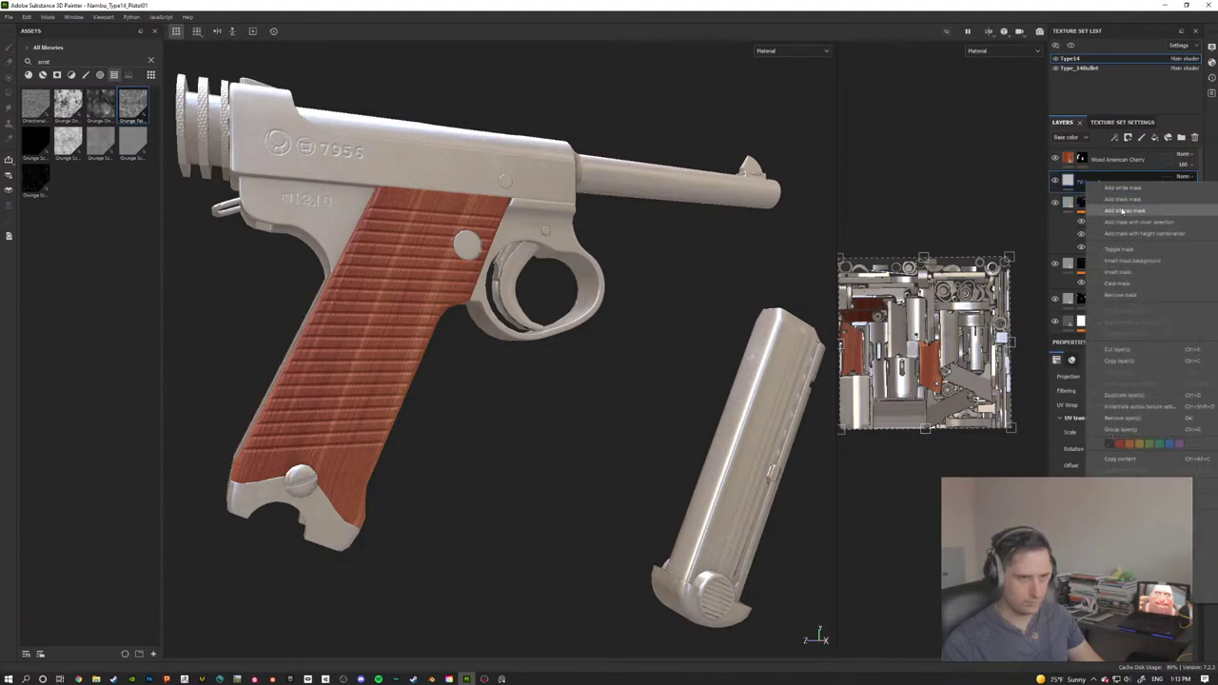
left_click(1123, 613)
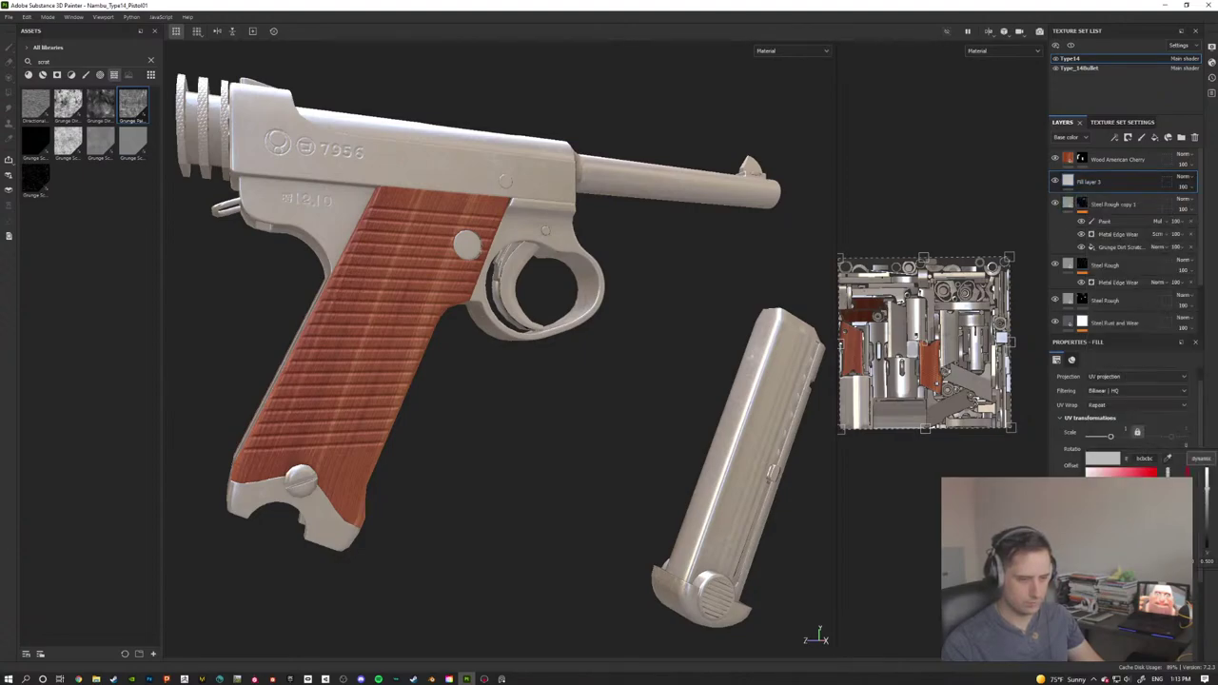
mouse_move(1207, 488)
left_mouse_down()
mouse_move(1209, 516)
mouse_move(1209, 498)
left_mouse_up()
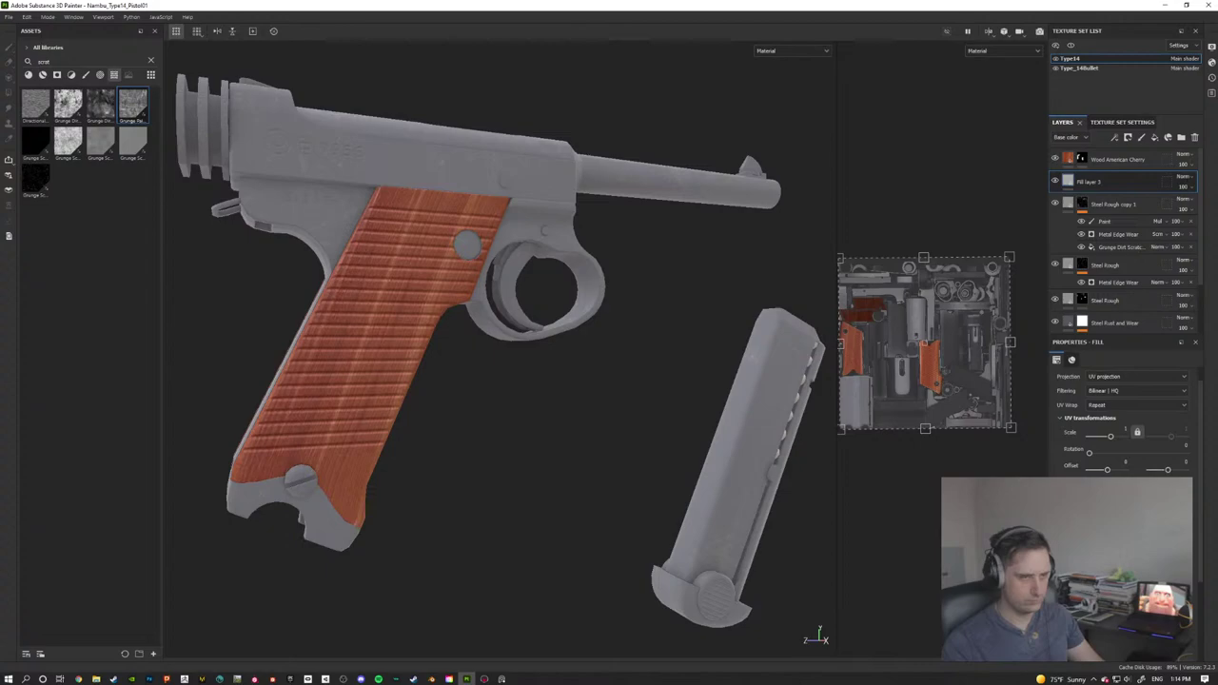
Step: Add a black mask to the grey fill layer and drive it with a Dirt generator
right_click(1097, 182)
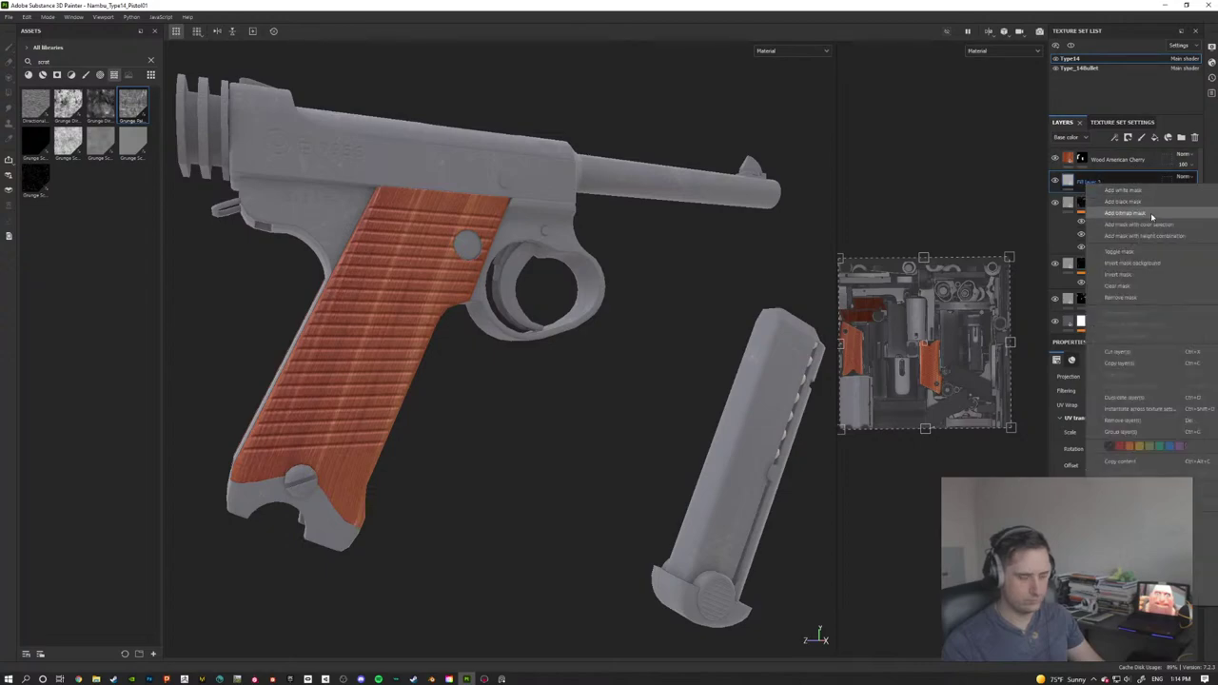
left_click(1137, 213)
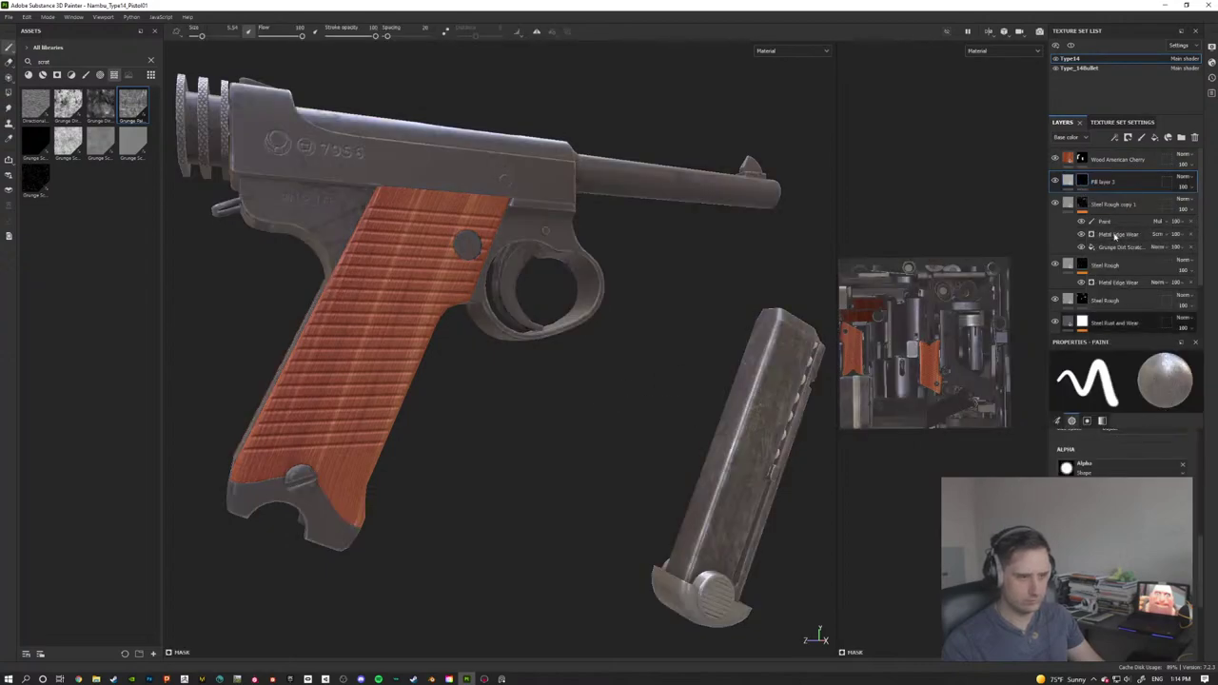
left_click(1114, 137)
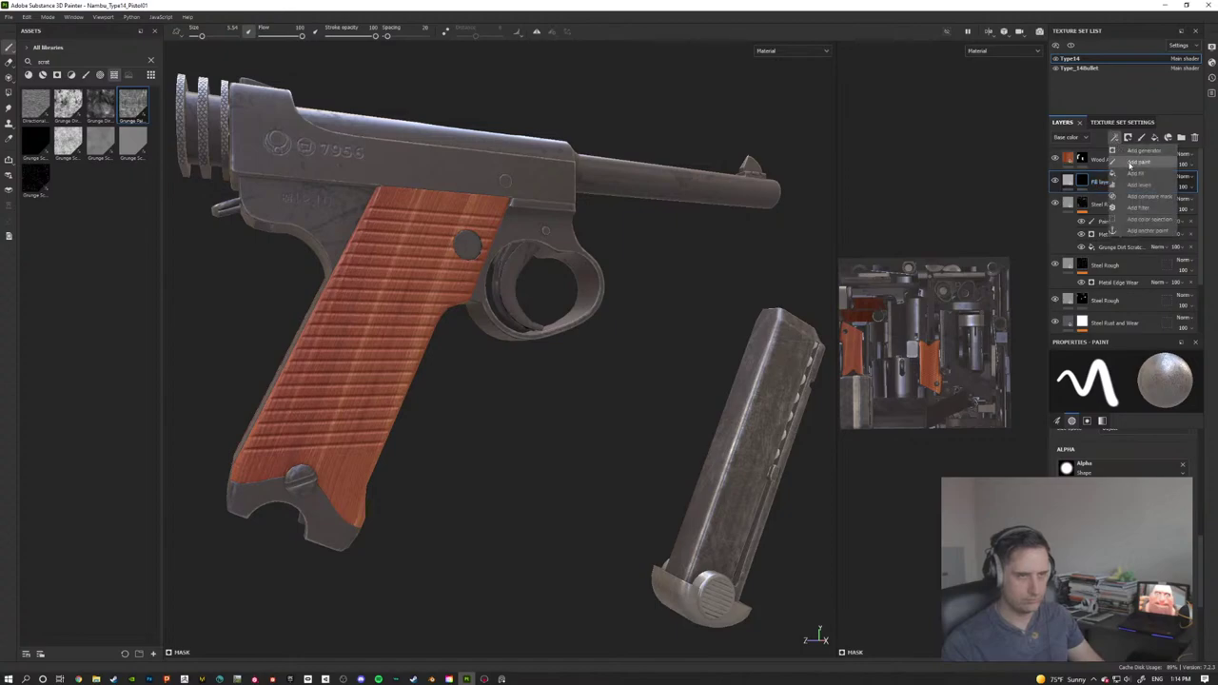
left_click(1131, 152)
left_click(1118, 374)
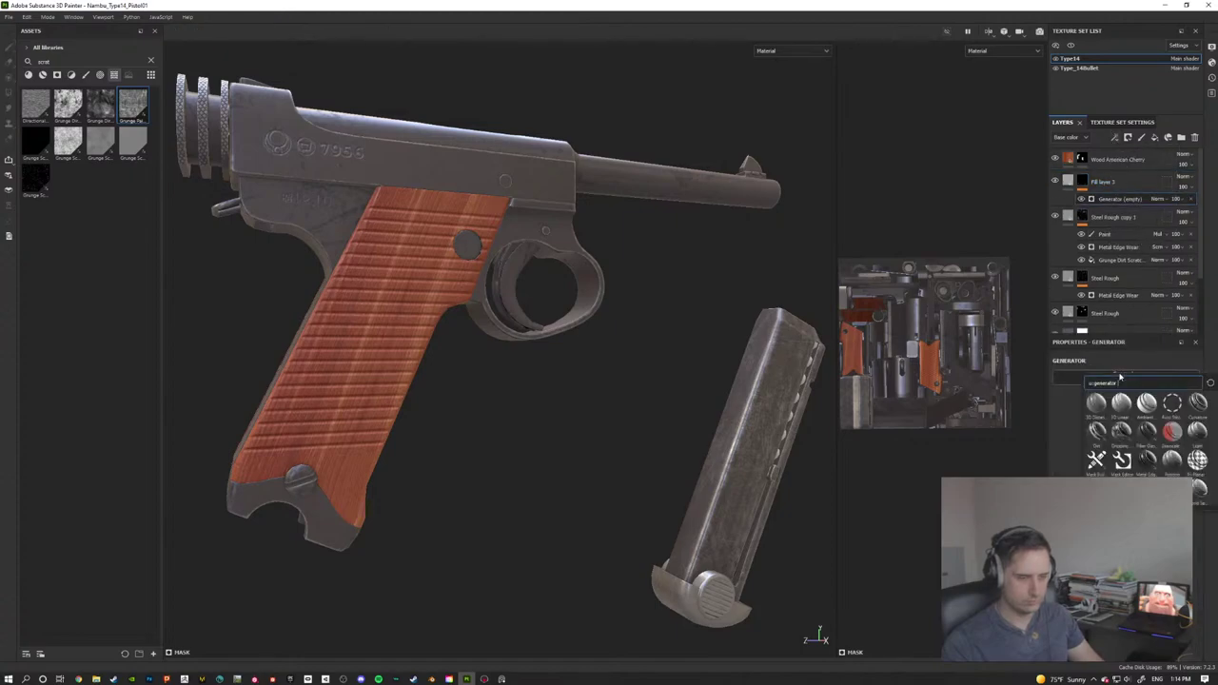
left_click(1097, 431)
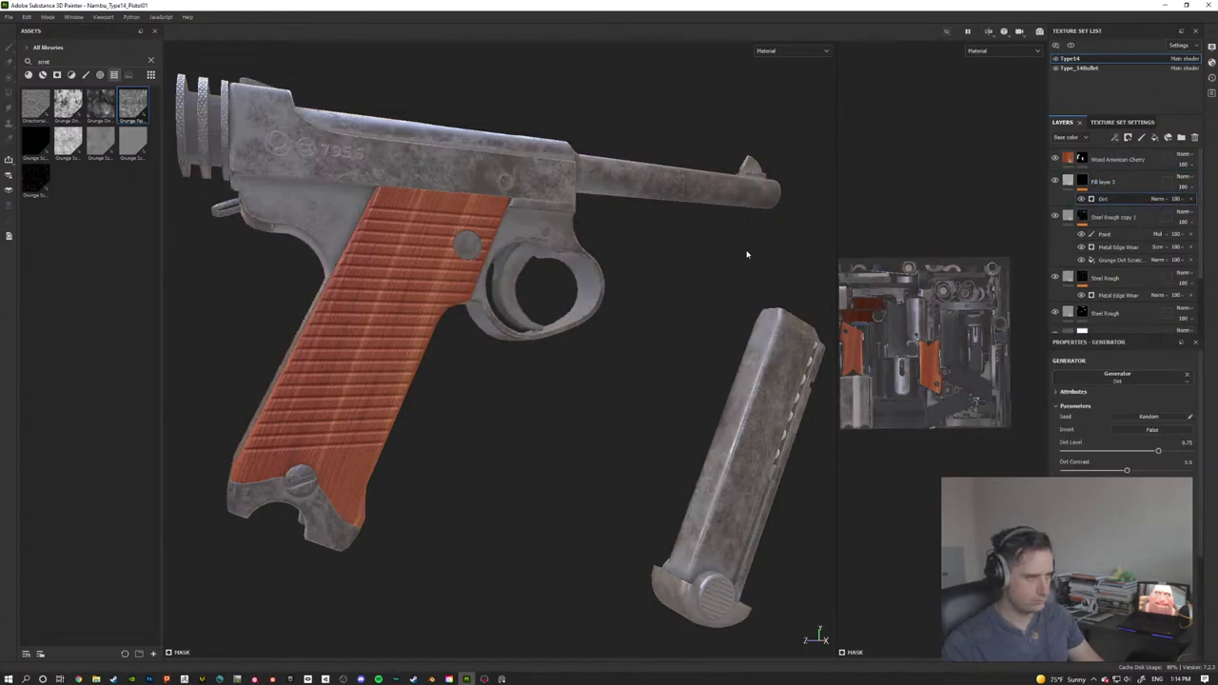
Step: Set the generator's Dirt Level to 0.6 and check the dirt on the frame, grip and magazine
left_click_drag(748, 254, 740, 308, "alt")
middle_click_drag(609, 295, 599, 275, "alt")
scroll(598, 275, "down", 2)
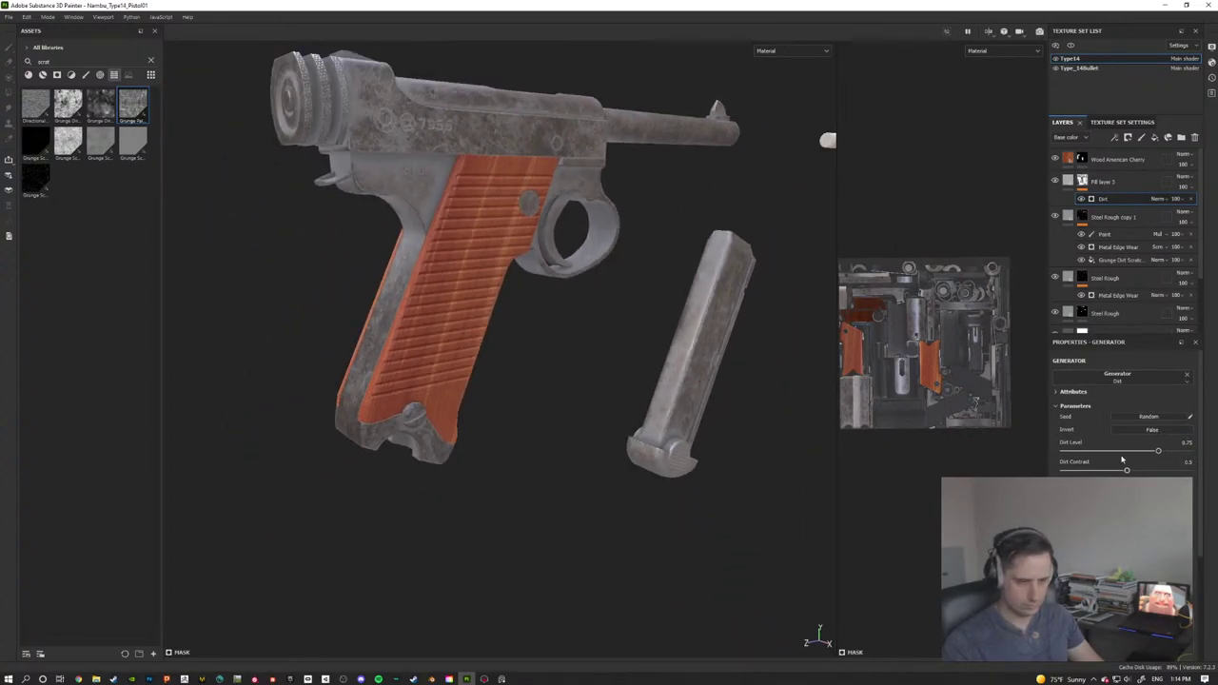
mouse_move(1143, 456)
left_mouse_down()
mouse_move(1129, 457)
mouse_move(1143, 460)
left_mouse_up()
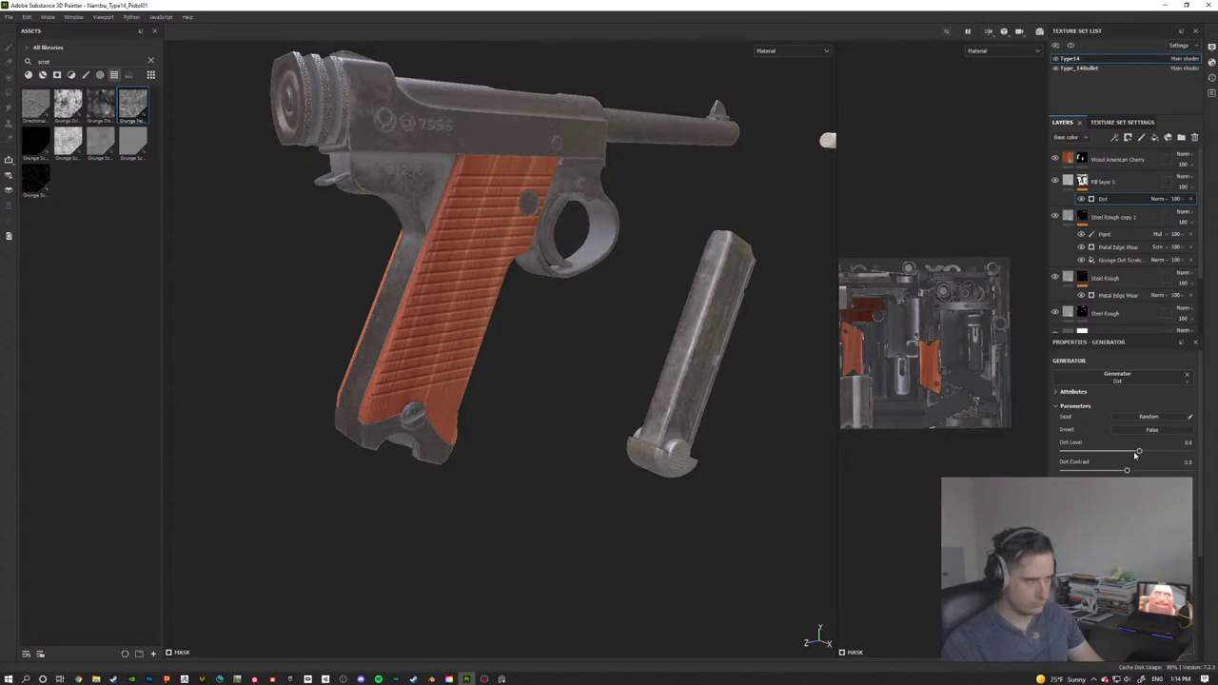
left_click_drag(617, 339, 629, 444, "alt")
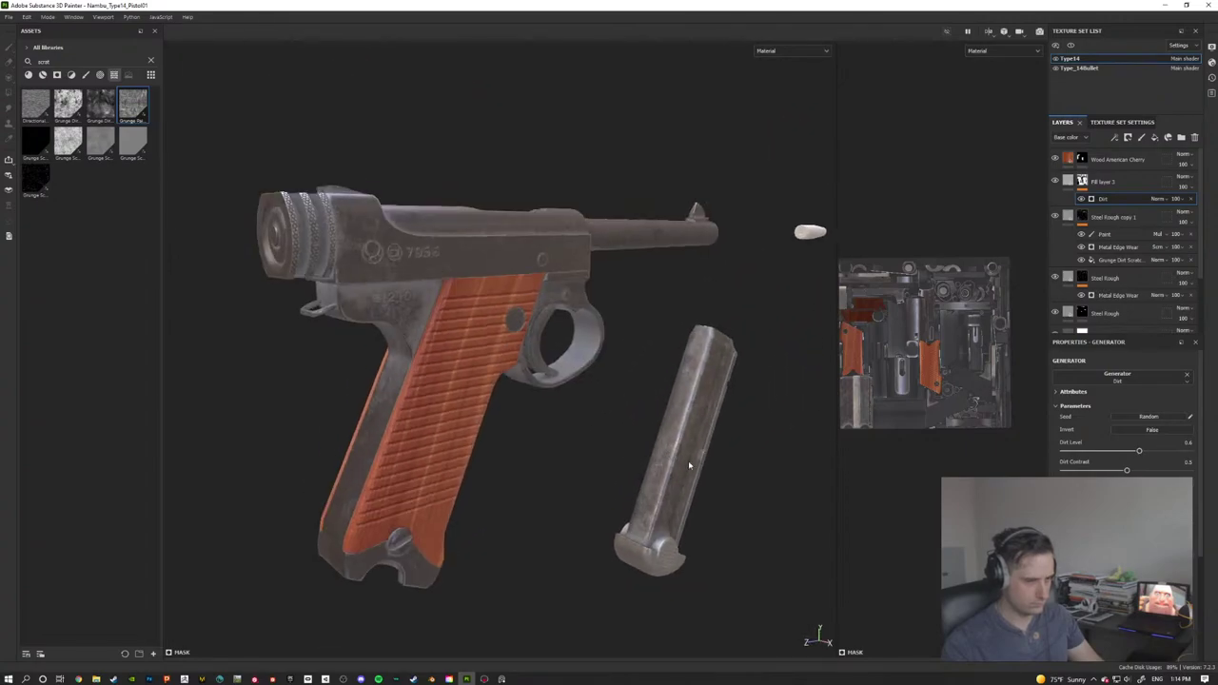
scroll(688, 461, "up", 3)
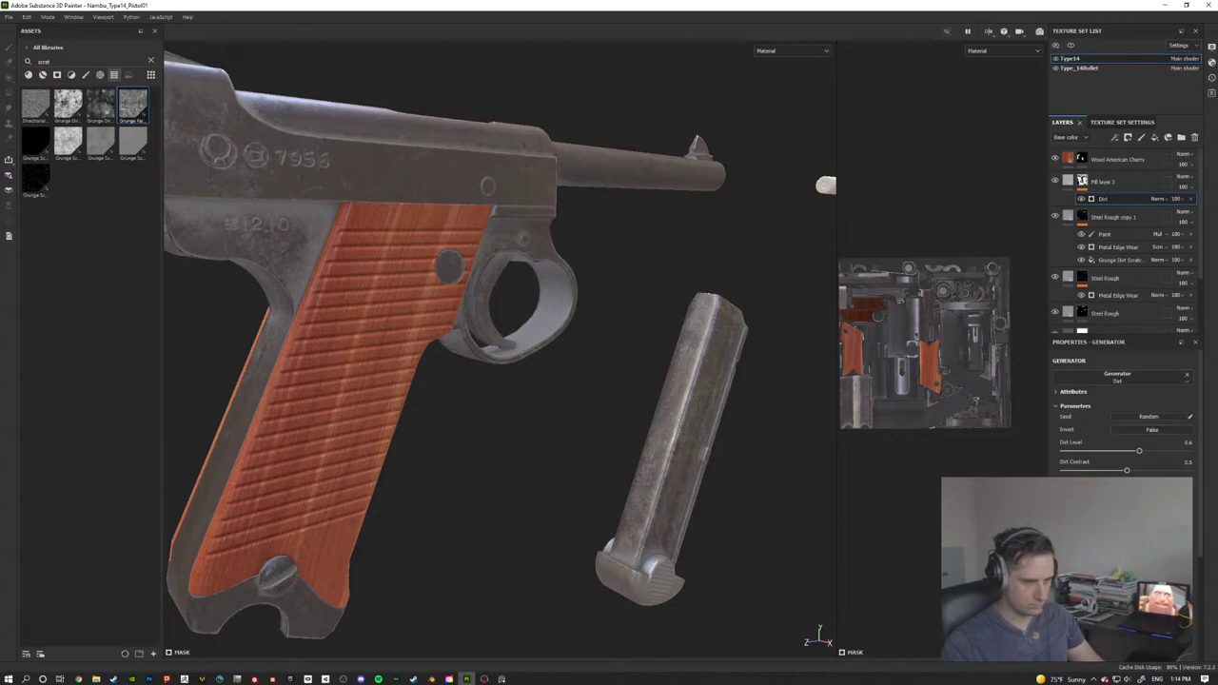
left_click_drag(518, 476, 440, 379, "alt")
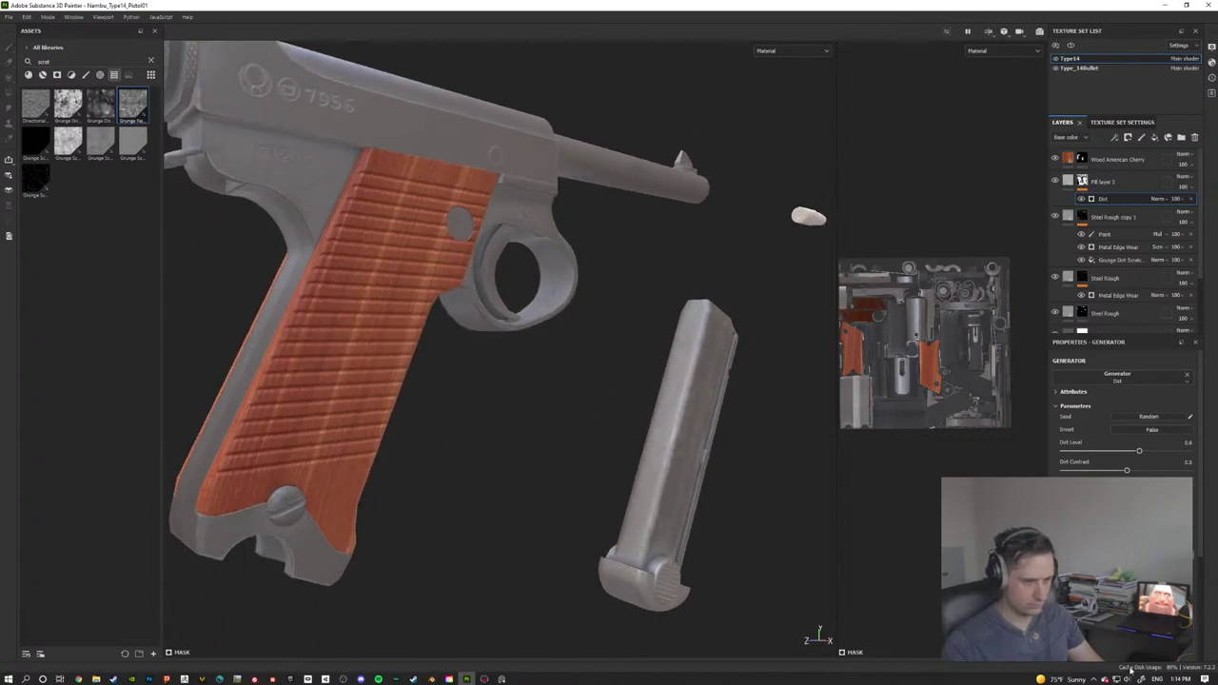
Step: Preview the Grunge Scratches and Grunge Dirt Scratched textures as candidates for the Dirt generator's custom grunge
scroll(1122, 409, "down", 5)
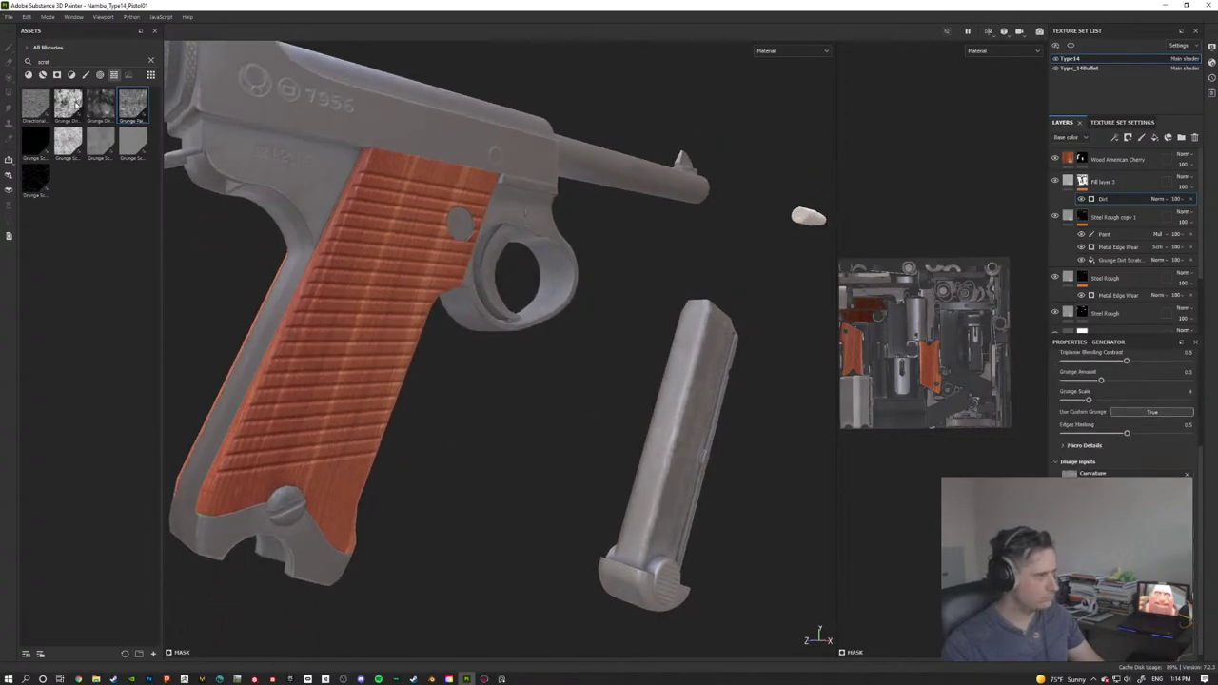
mouse_move(71, 139)
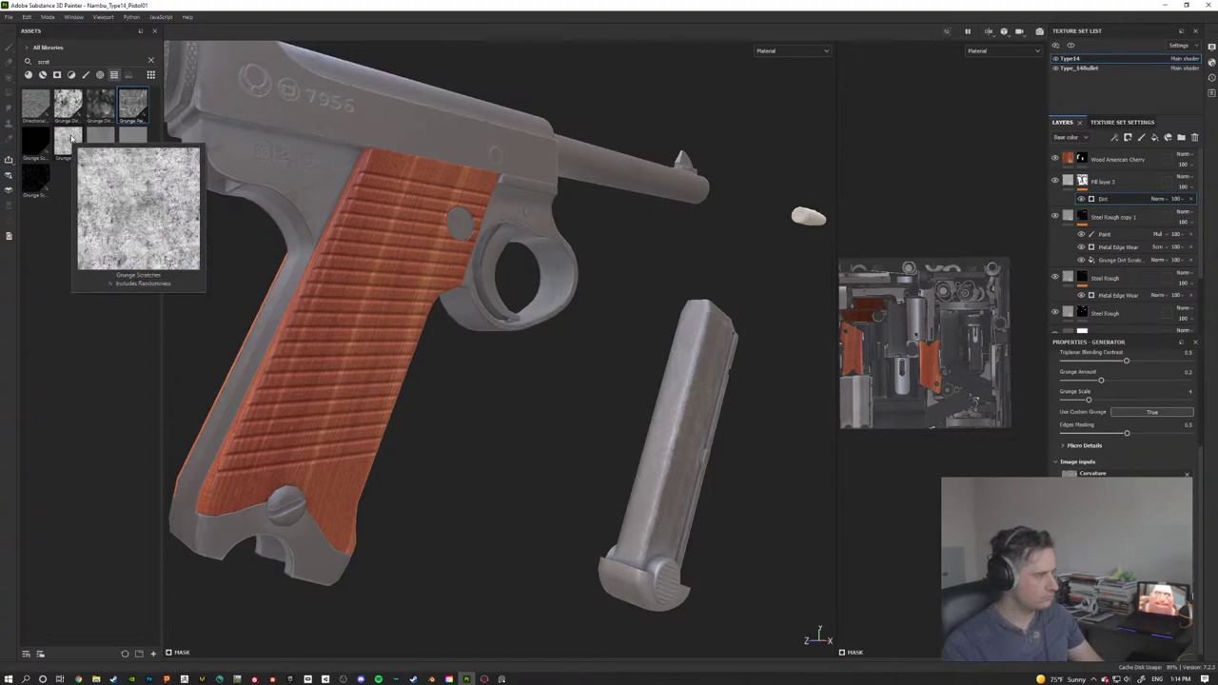
mouse_move(58, 110)
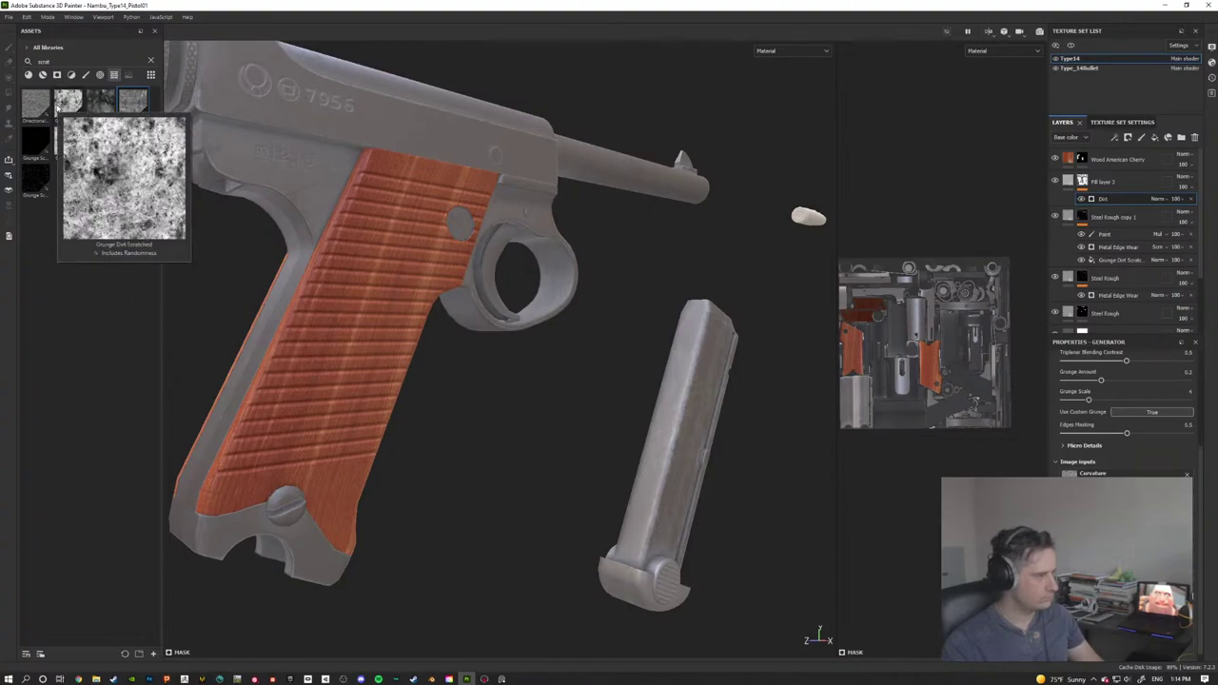
Step: Assign the Grunge Dirt Scratched texture as the custom grunge of the fill layer's Dirt generator and inspect it on the pistol
left_click_drag(62, 105, 1066, 543)
left_click_drag(543, 328, 562, 389, "alt")
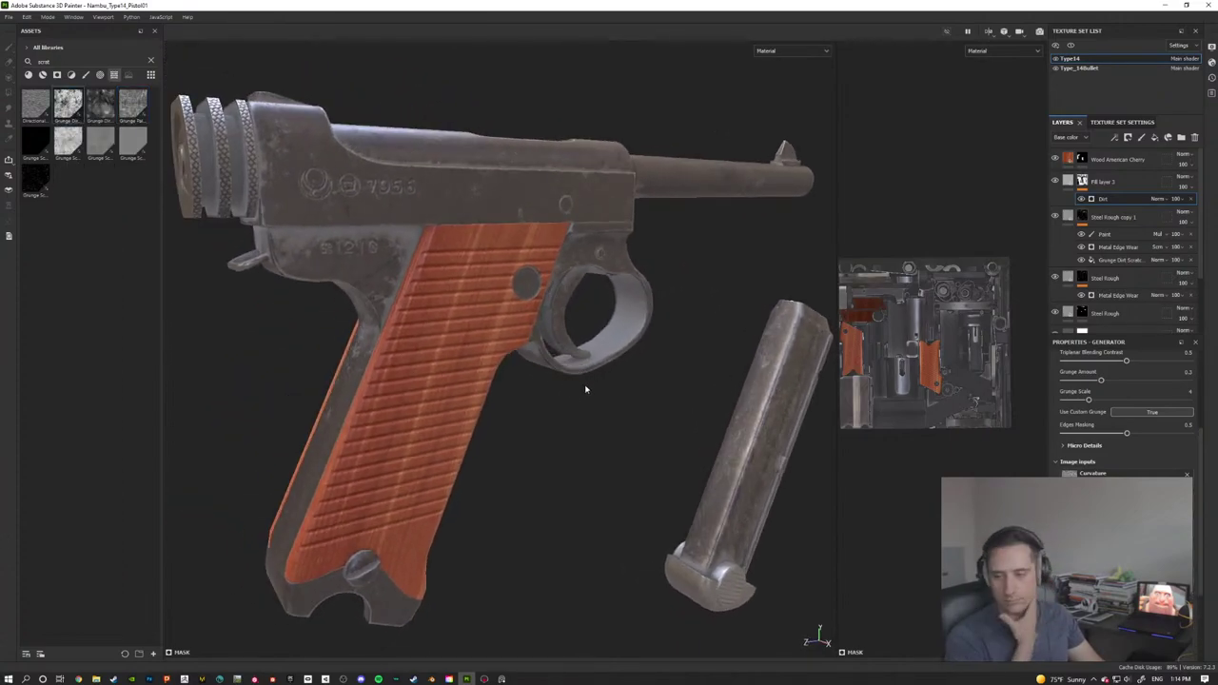
left_click_drag(335, 282, 601, 323, "alt")
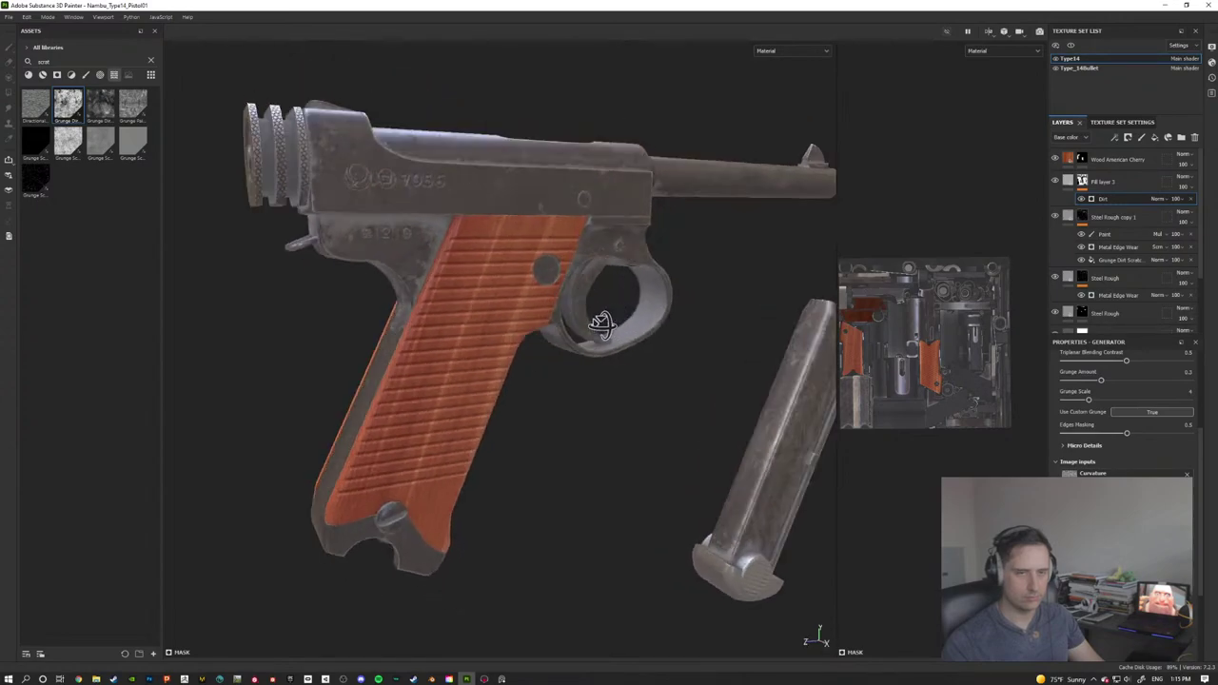
left_click_drag(637, 374, 614, 363, "alt")
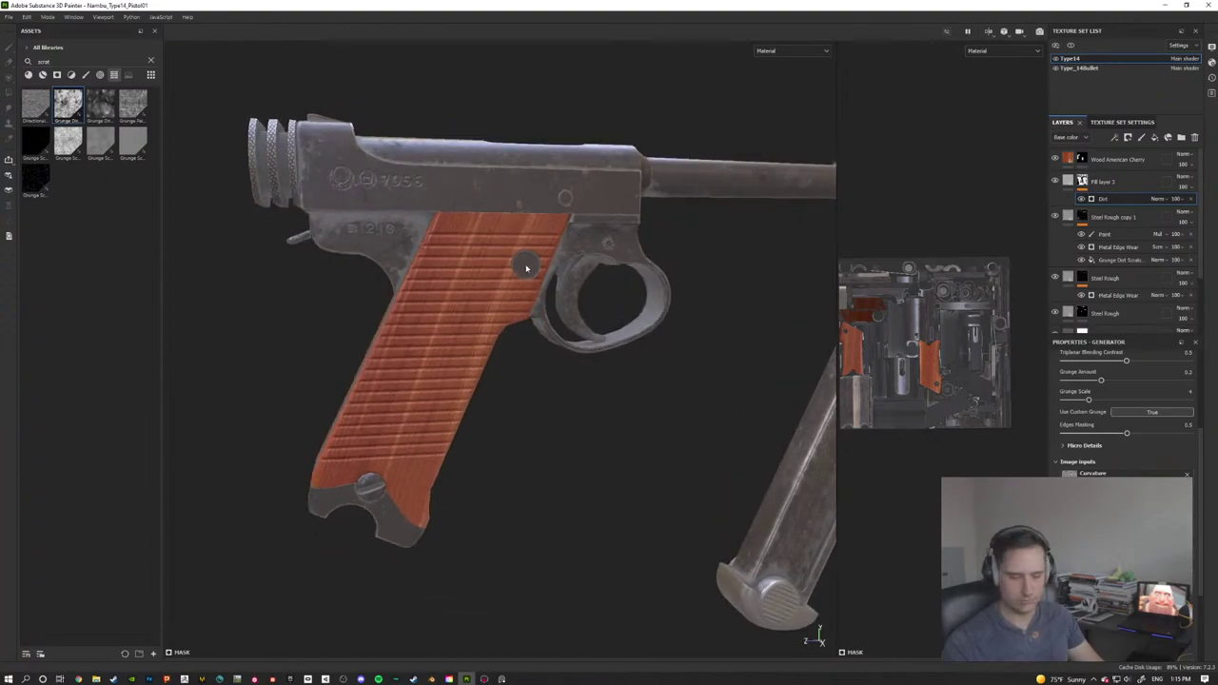
middle_click_drag(651, 316, 618, 284, "alt")
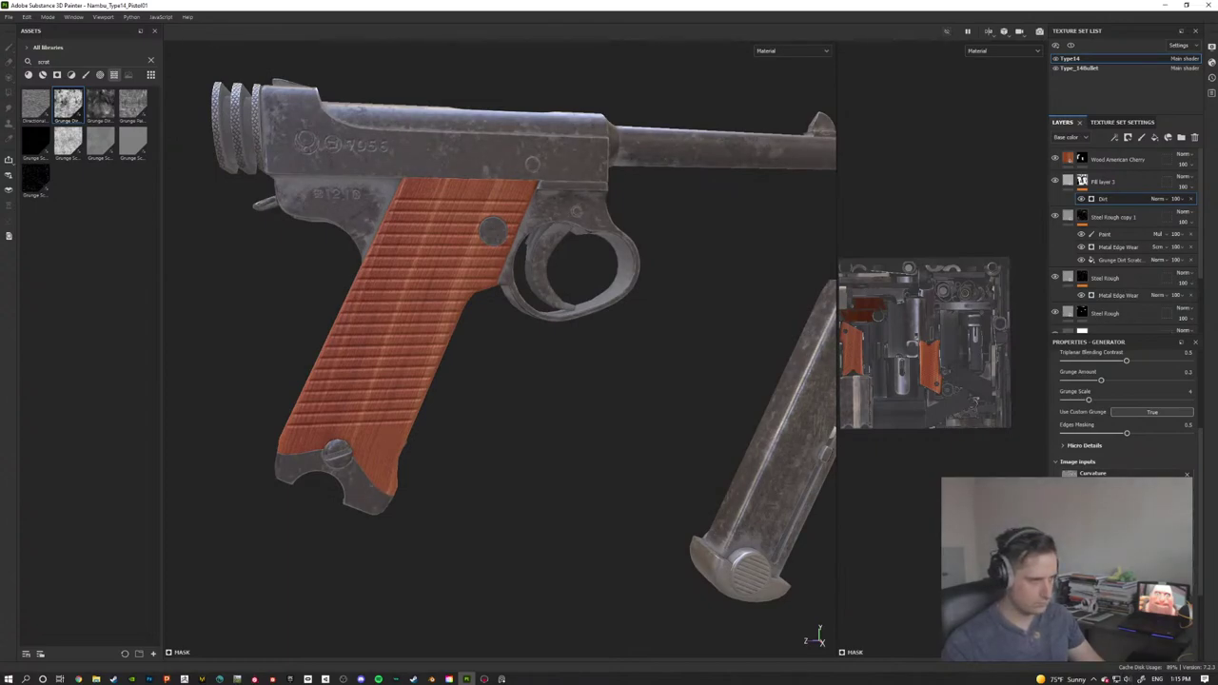
left_click_drag(514, 313, 432, 313, "alt")
middle_click_drag(521, 328, 562, 405, "alt")
scroll(568, 405, "up", 2)
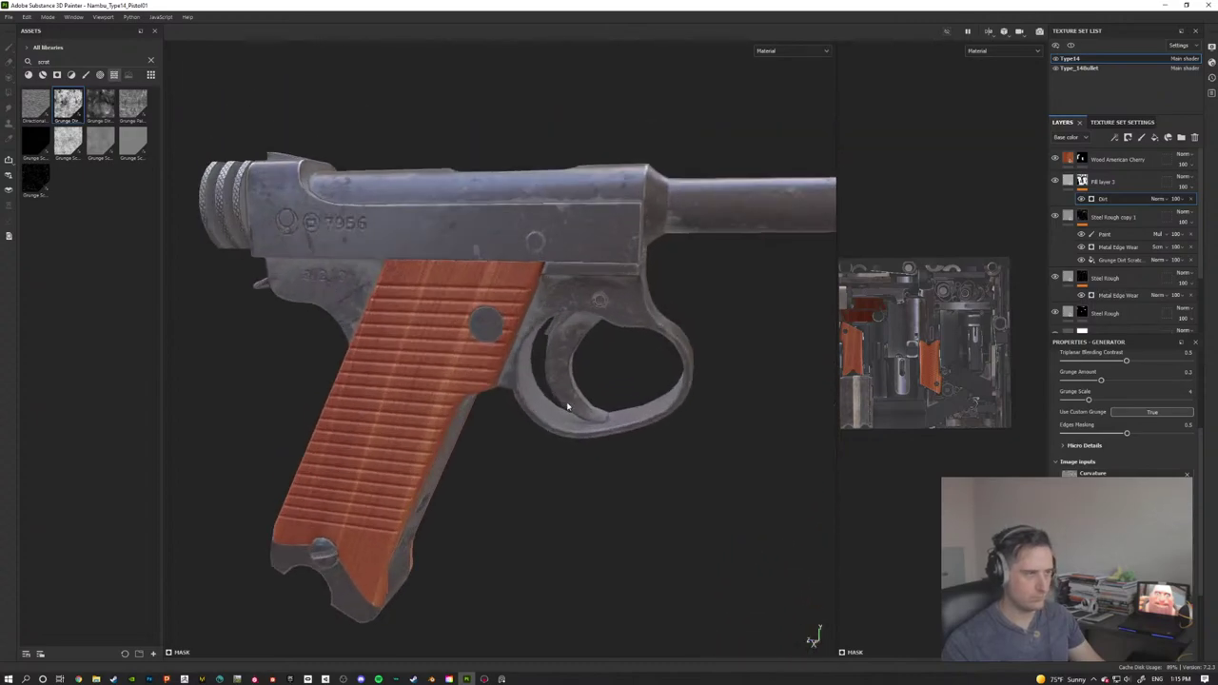
left_click_drag(562, 372, 761, 348, "alt")
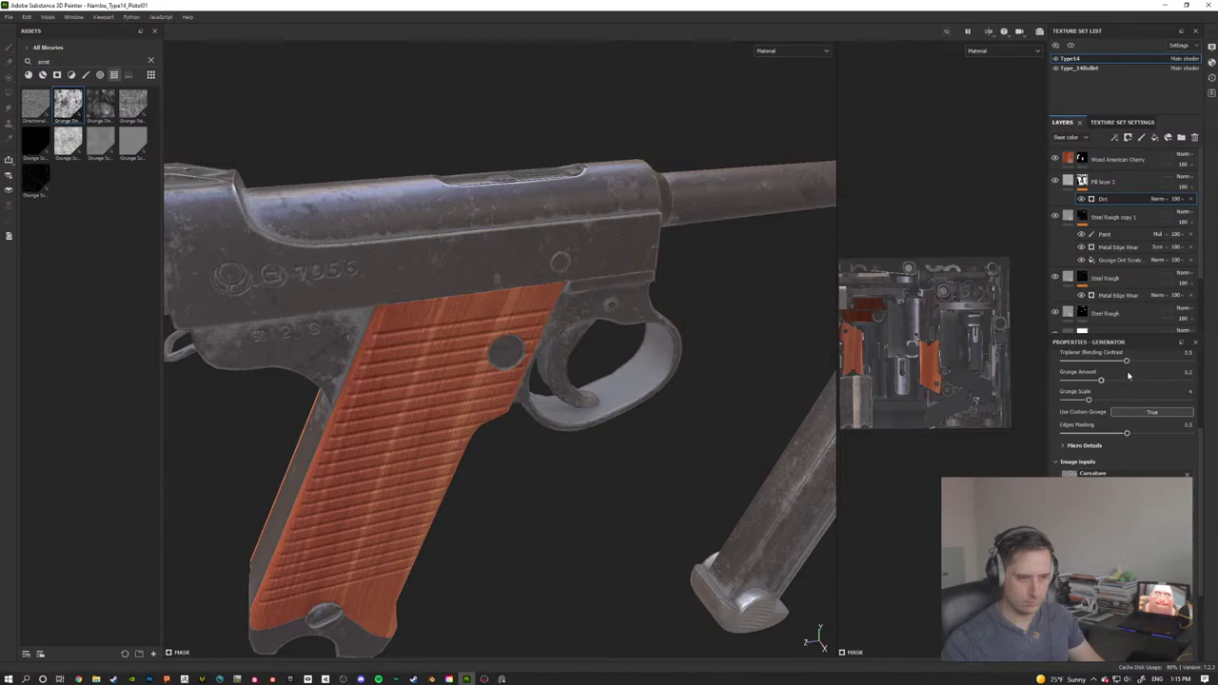
Step: Disable the custom grunge in the fill layer's Dirt generator
scroll(1137, 409, "up", 2)
left_click(1145, 398)
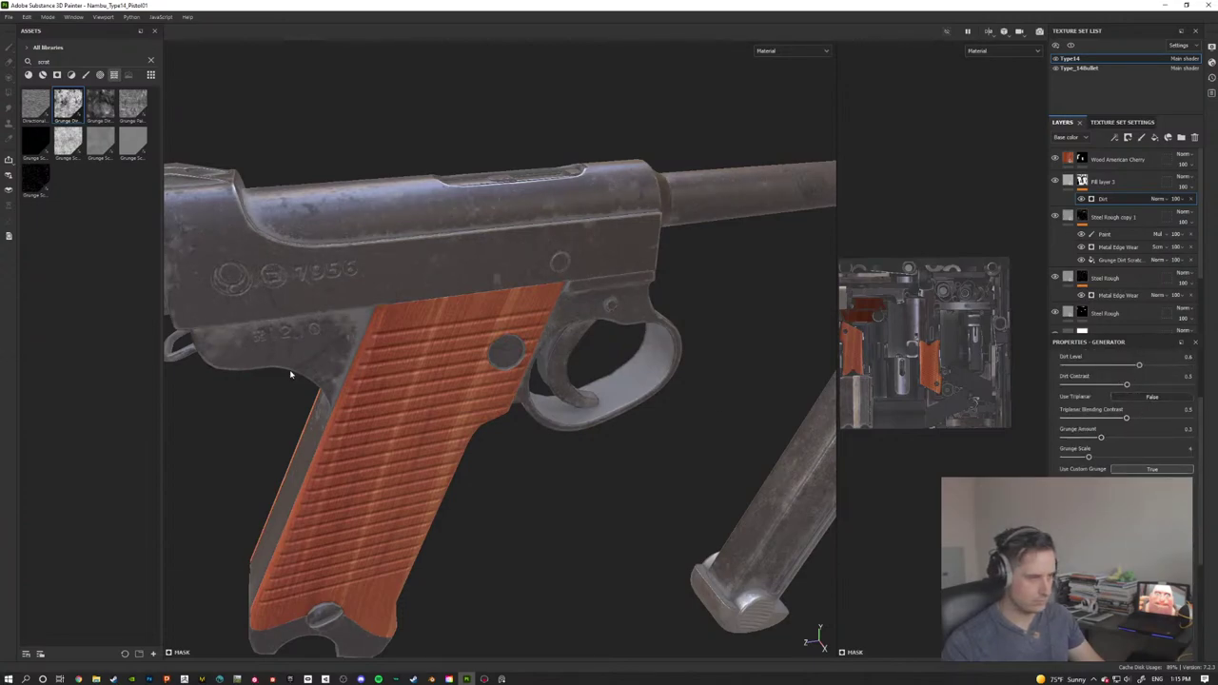
left_click_drag(571, 371, 510, 265, "alt")
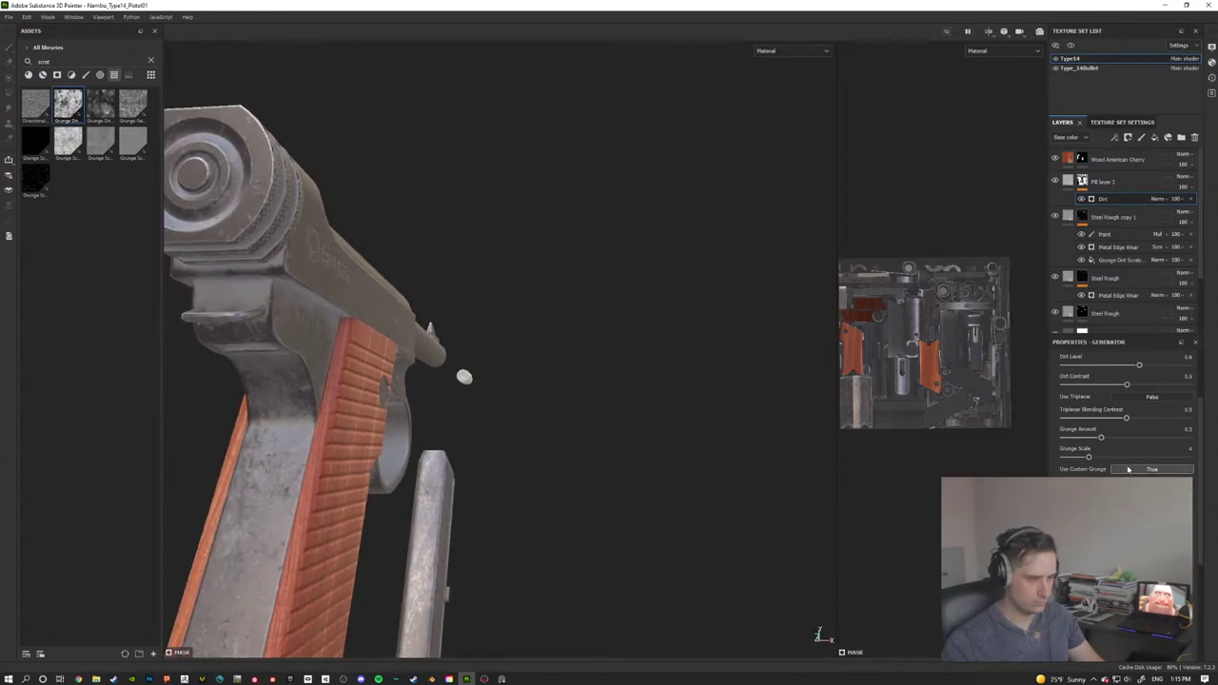
left_click(1142, 470)
left_click_drag(334, 430, 624, 455, "alt")
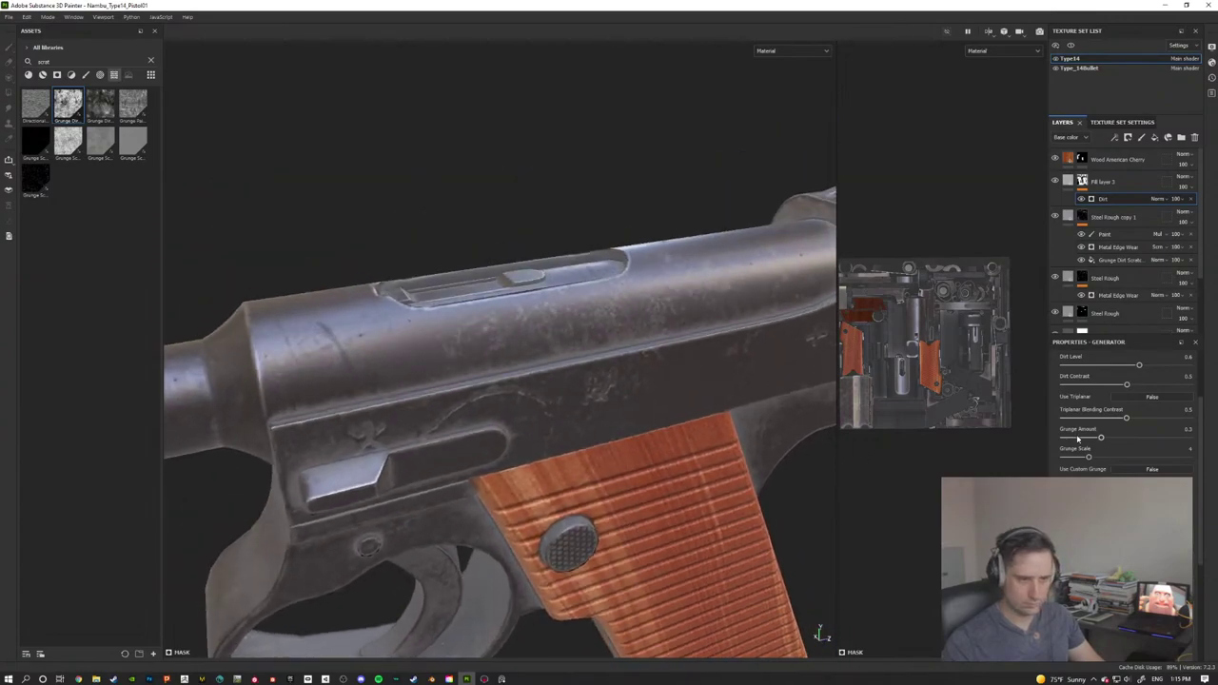
Step: Set the Dirt generator's Grunge Amount to 0.28 and its Dirt Contrast to 0.46
left_click_drag(1101, 437, 1093, 438)
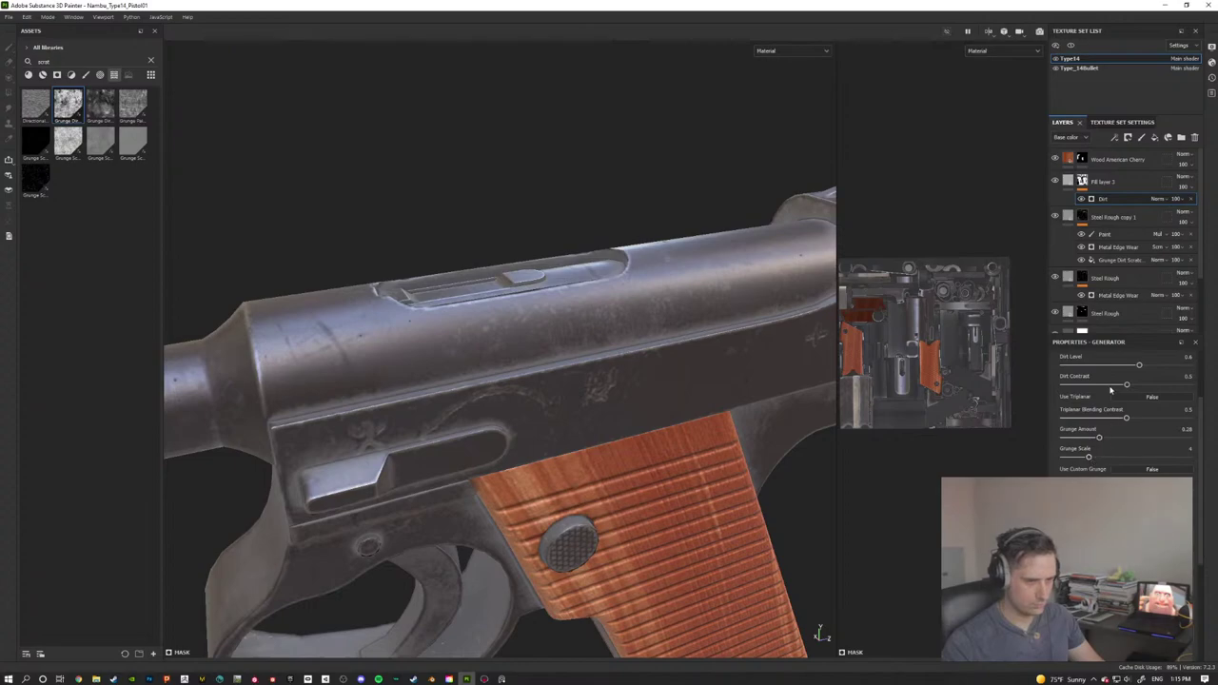
left_click_drag(1126, 385, 1114, 385)
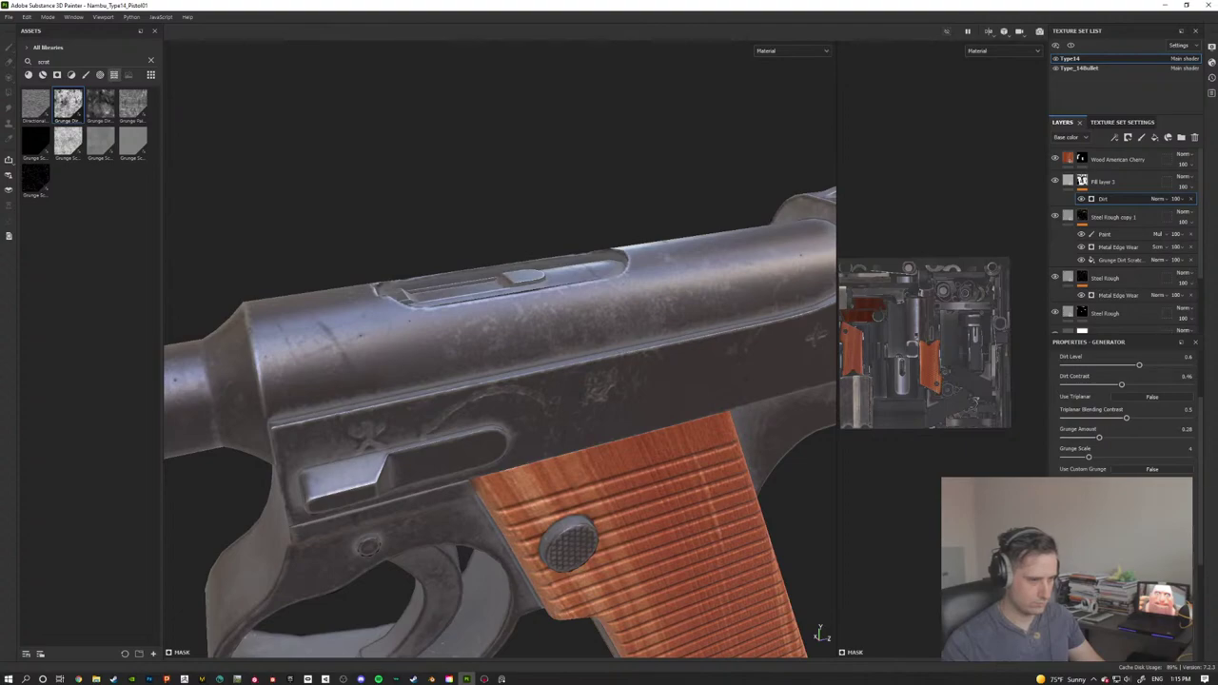
left_click_drag(465, 459, 552, 359, "alt")
right_click_drag(551, 359, 546, 397, "alt")
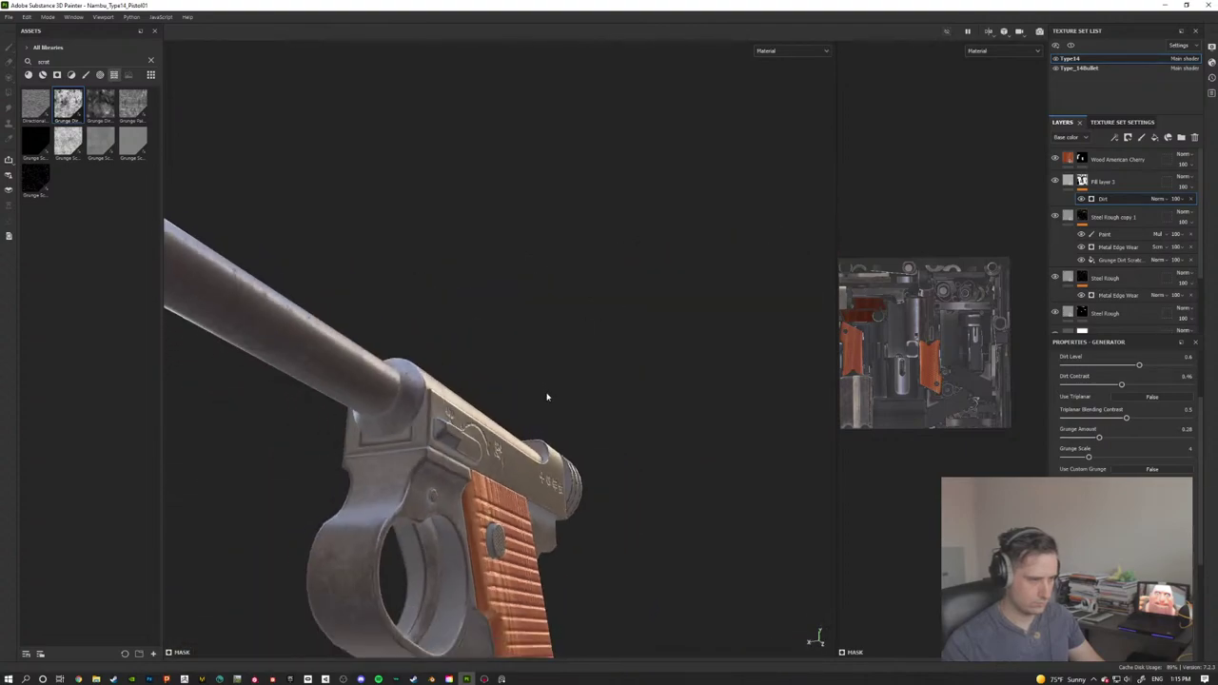
left_click_drag(546, 397, 761, 416, "alt")
scroll(600, 419, "up", 3)
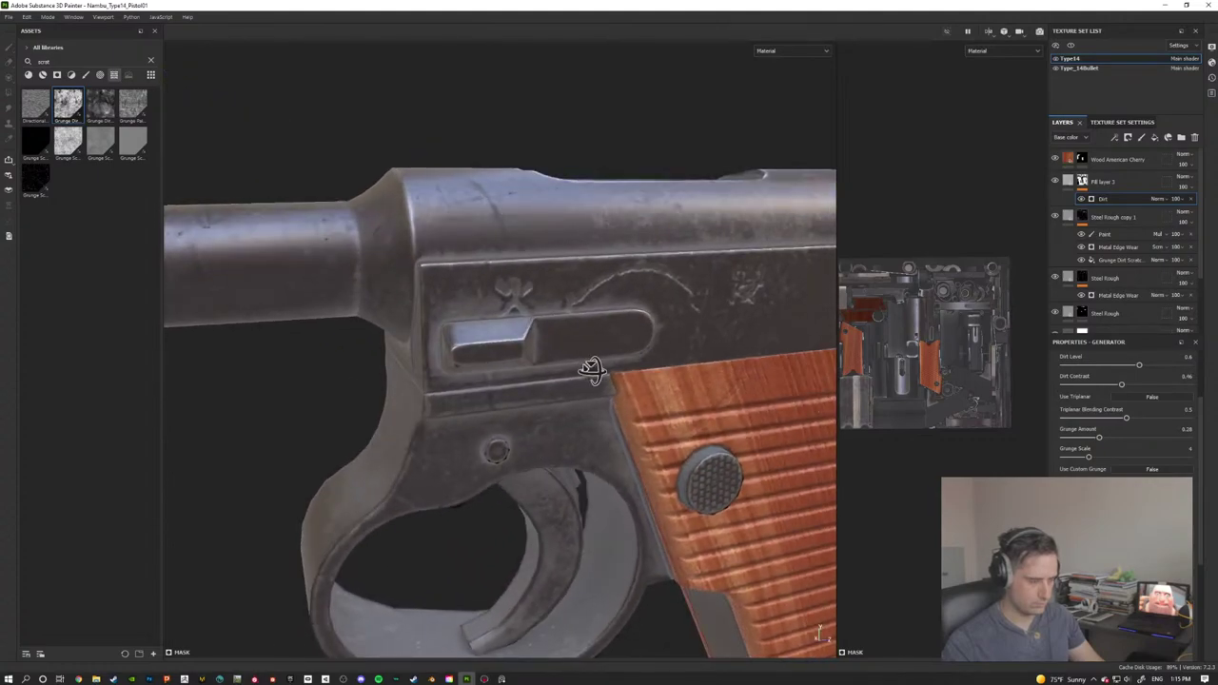
left_click_drag(592, 369, 561, 409, "alt")
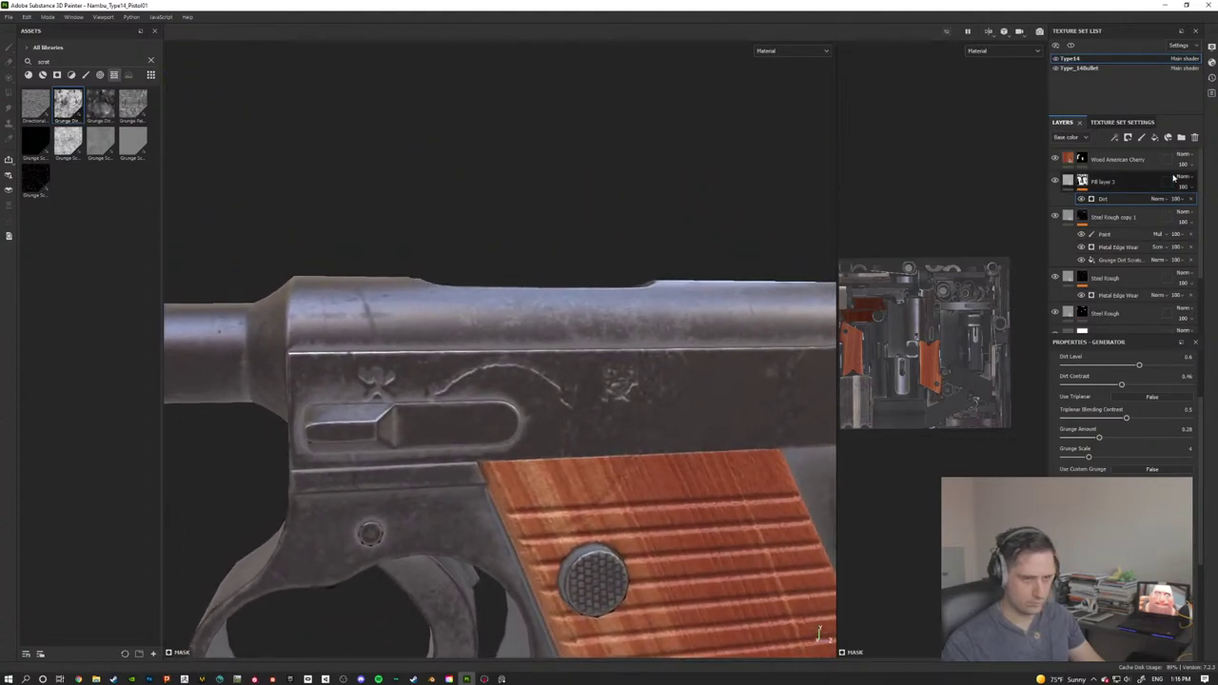
left_click_drag(685, 386, 647, 402, "alt")
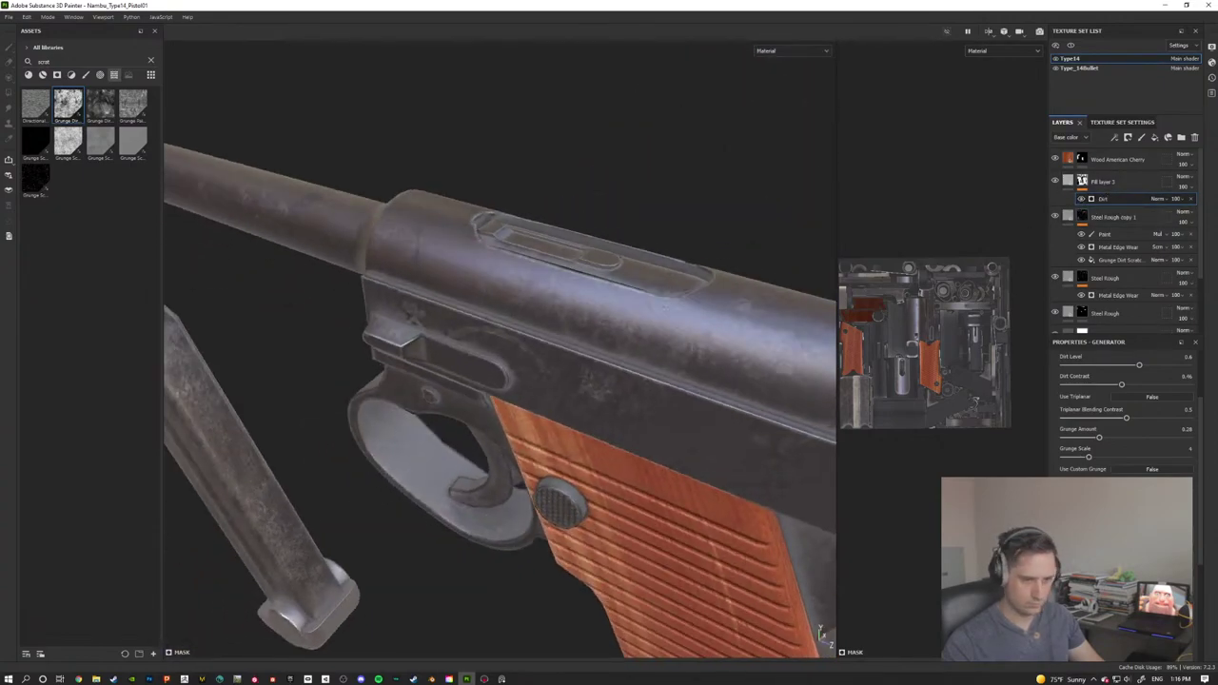
Step: Set the Dirt generator's Dirt Level to 0.59 and its Dirt Contrast to 0.49
mouse_move(1141, 366)
left_mouse_down()
mouse_move(1088, 385)
mouse_move(1135, 387)
left_mouse_up()
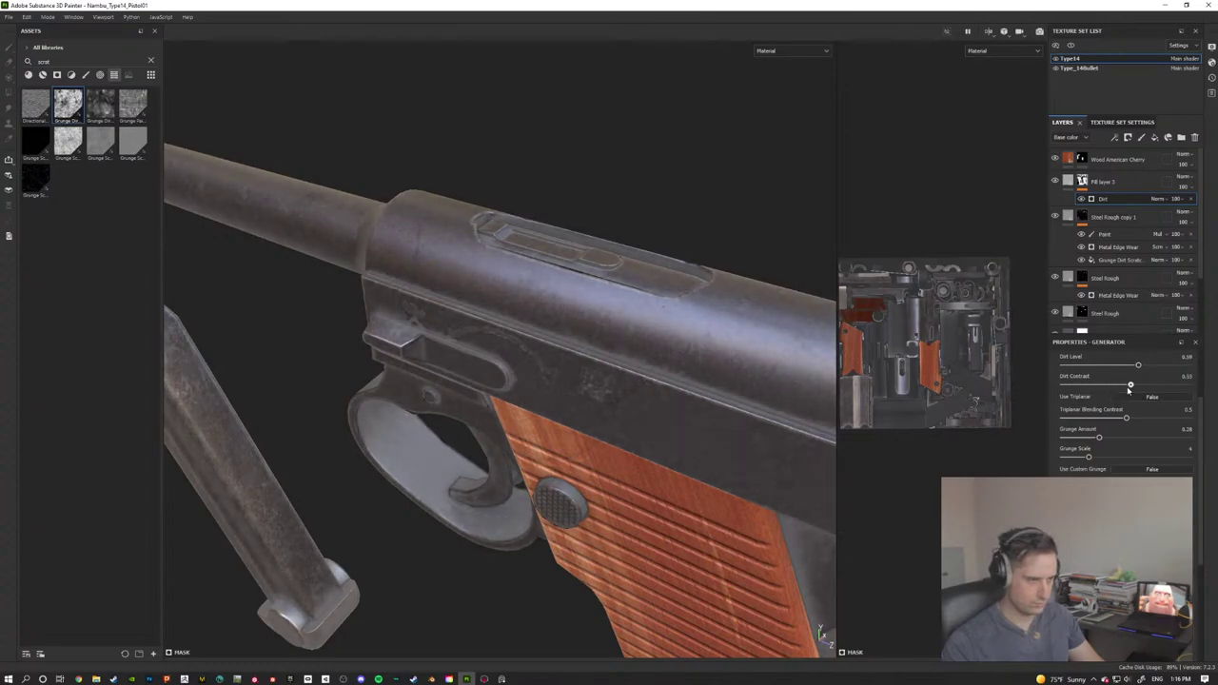
left_click_drag(434, 304, 832, 408, "alt")
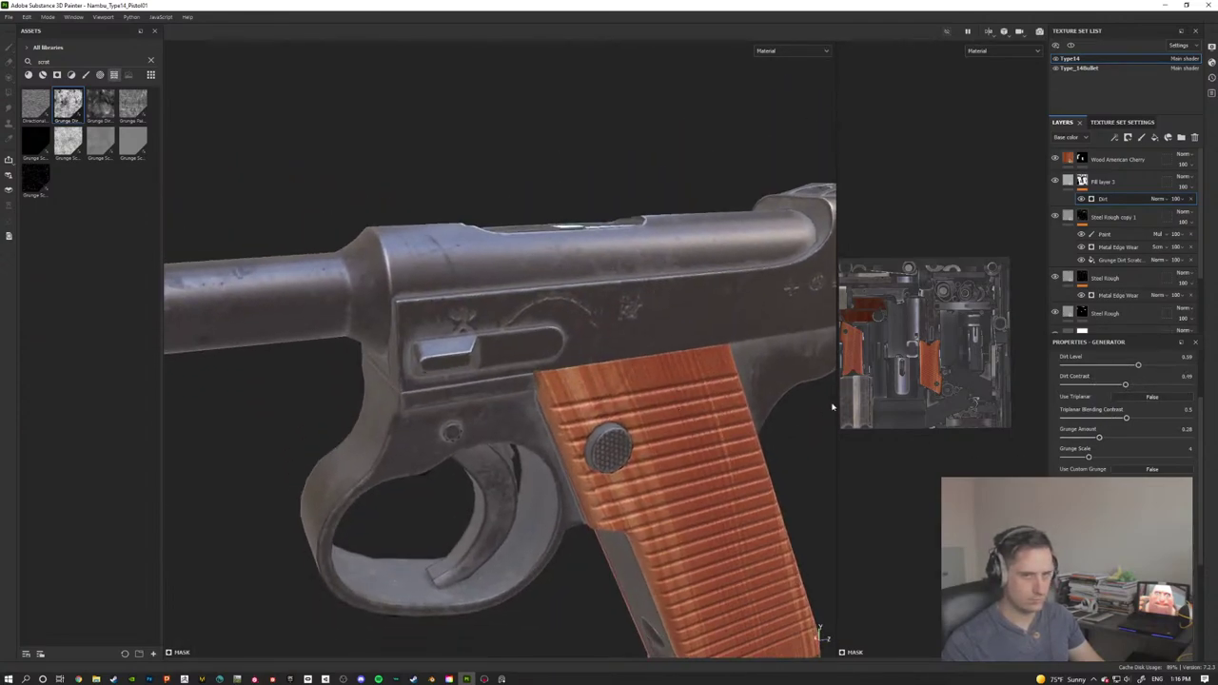
left_click_drag(645, 409, 615, 366, "alt")
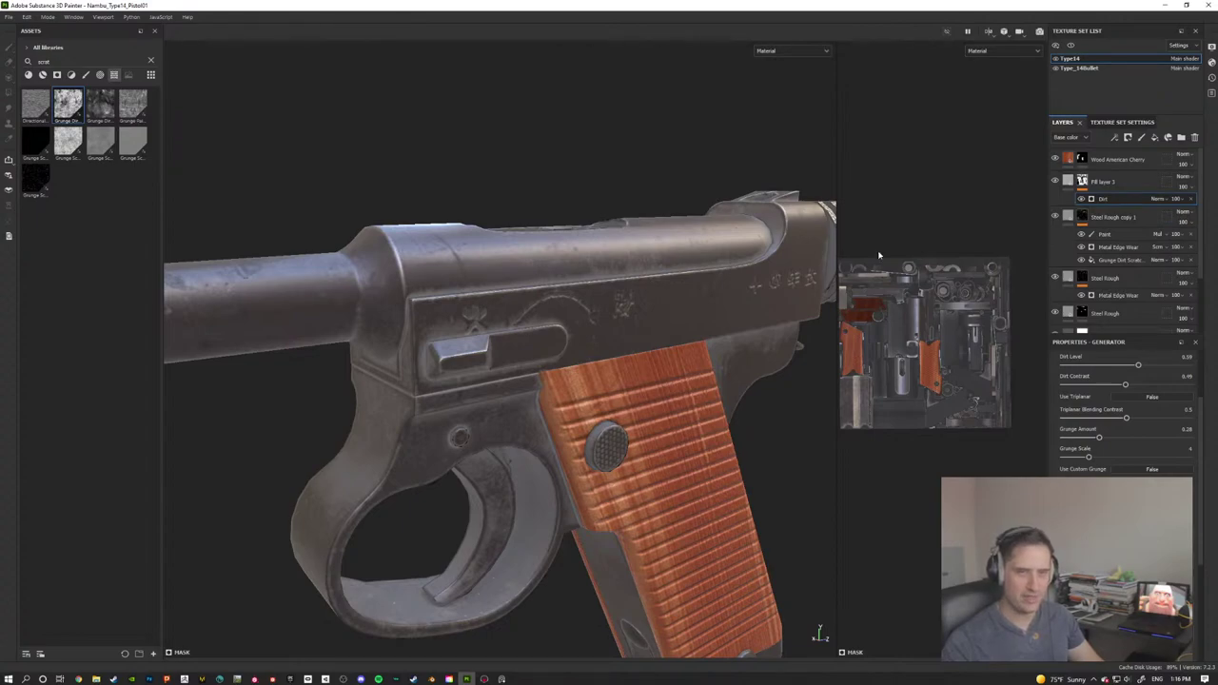
Step: Examine the dirt on the pistol's barrel, frame, trigger guard and magazine from several angles
left_click_drag(527, 289, 575, 251, "alt")
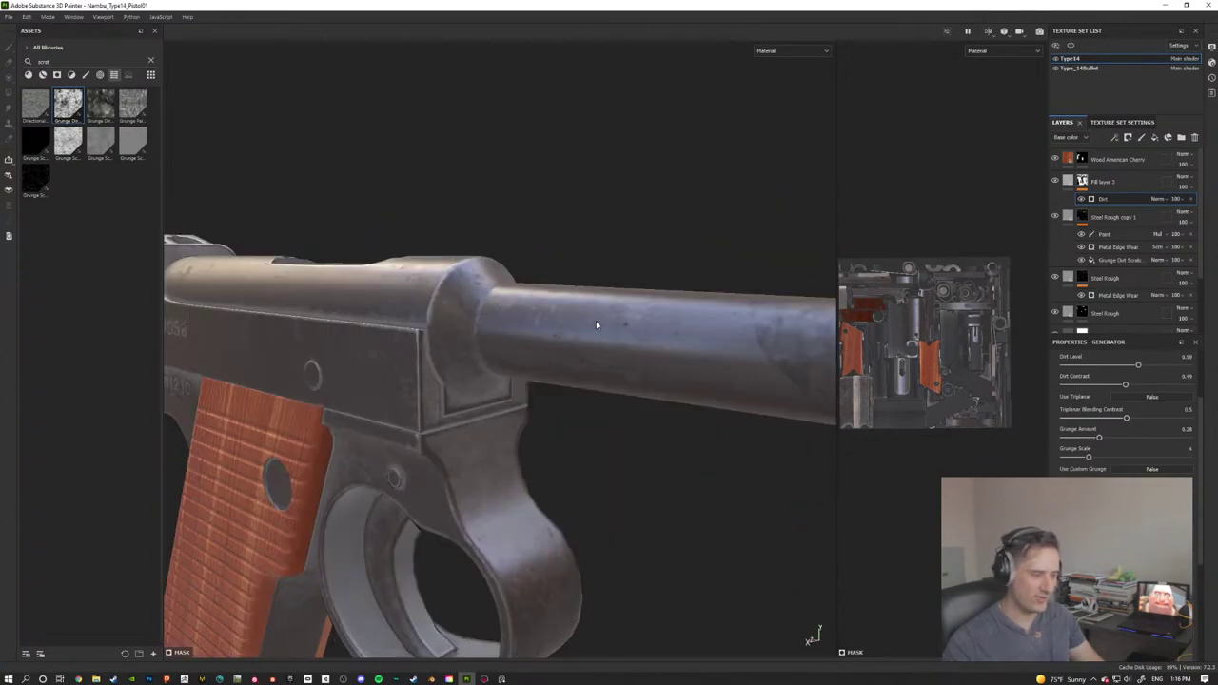
left_click_drag(482, 358, 552, 362, "alt")
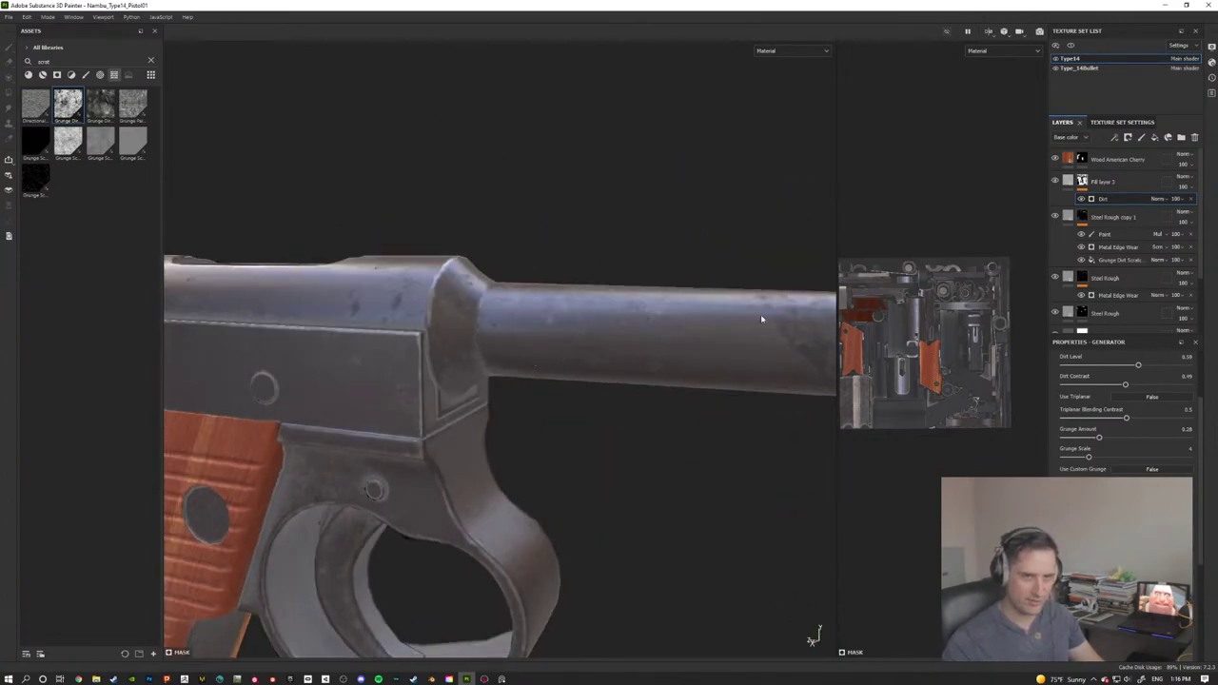
left_click_drag(425, 282, 503, 291, "alt")
middle_click_drag(661, 339, 733, 285, "alt")
scroll(732, 286, "down", 2)
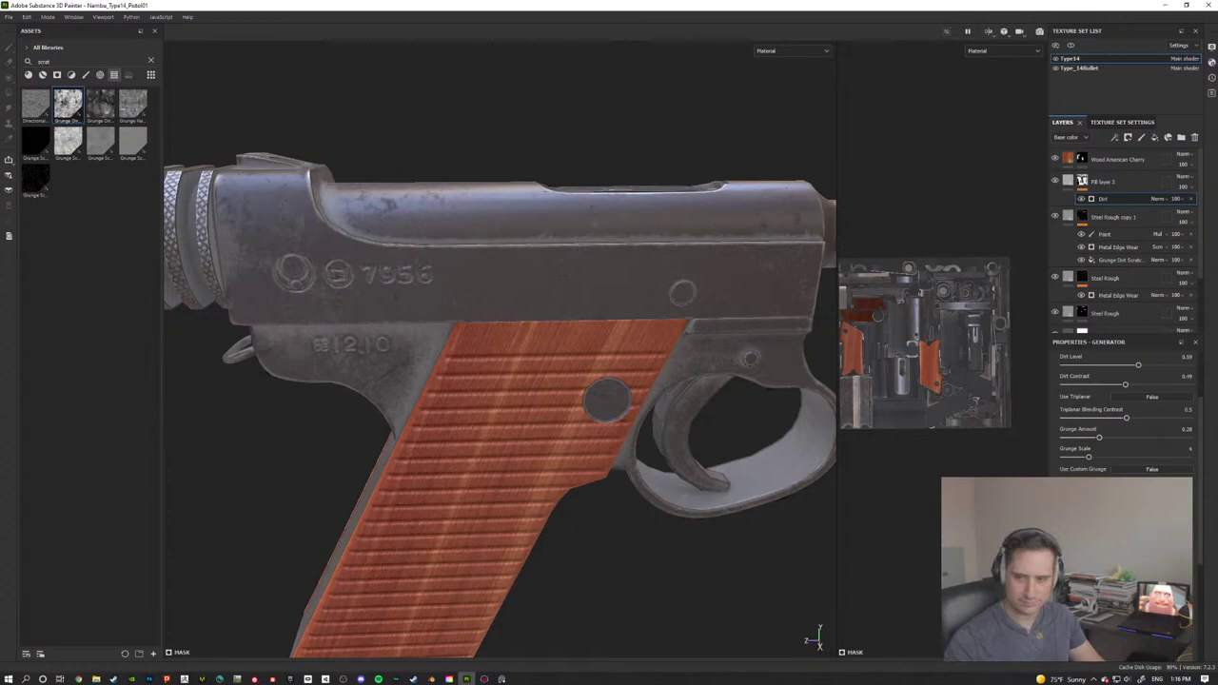
left_click_drag(395, 238, 695, 214, "alt")
middle_click_drag(694, 213, 755, 201, "alt")
middle_click_drag(781, 390, 612, 345, "alt")
scroll(622, 332, "up", 2)
left_click_drag(612, 345, 566, 307, "alt")
middle_click_drag(566, 307, 444, 370, "alt")
left_click_drag(444, 370, 641, 229, "alt")
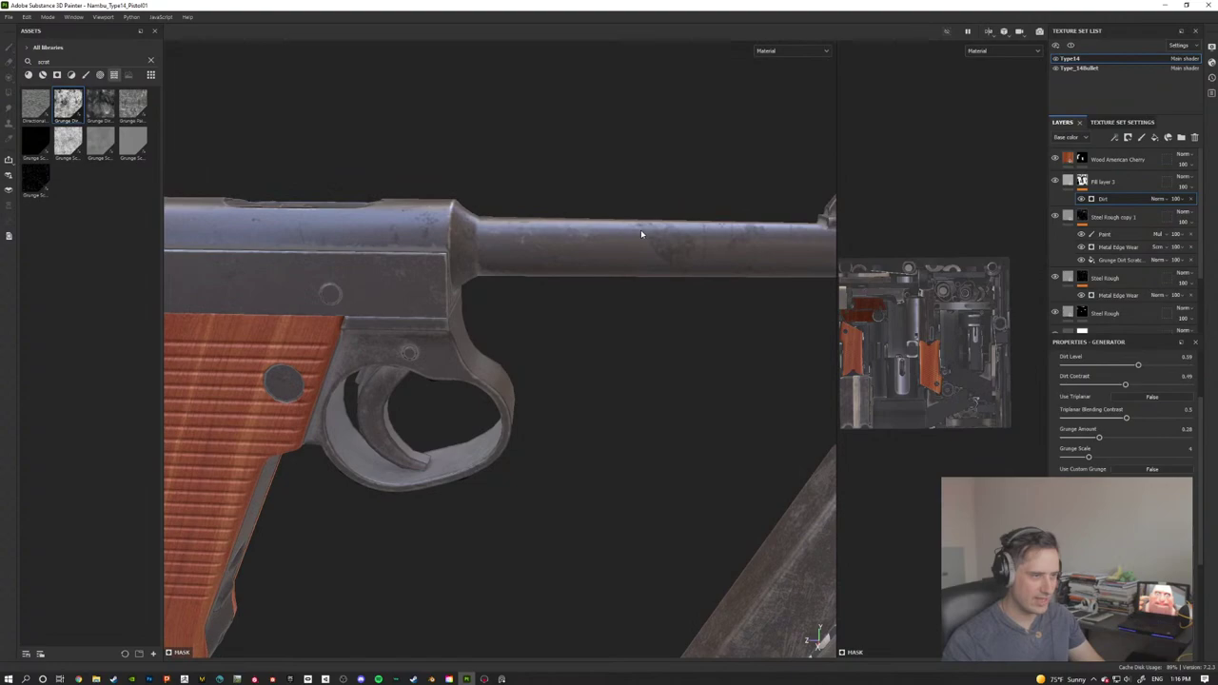
middle_click_drag(640, 229, 572, 254, "alt")
left_click_drag(572, 254, 799, 411, "alt")
left_click_drag(478, 367, 373, 386, "alt")
middle_click_drag(373, 386, 447, 305, "alt")
Step: Set the Dirt generator's Dirt Level to 0.56 and check the pistol under different lighting
left_click_drag(446, 304, 433, 330, "alt")
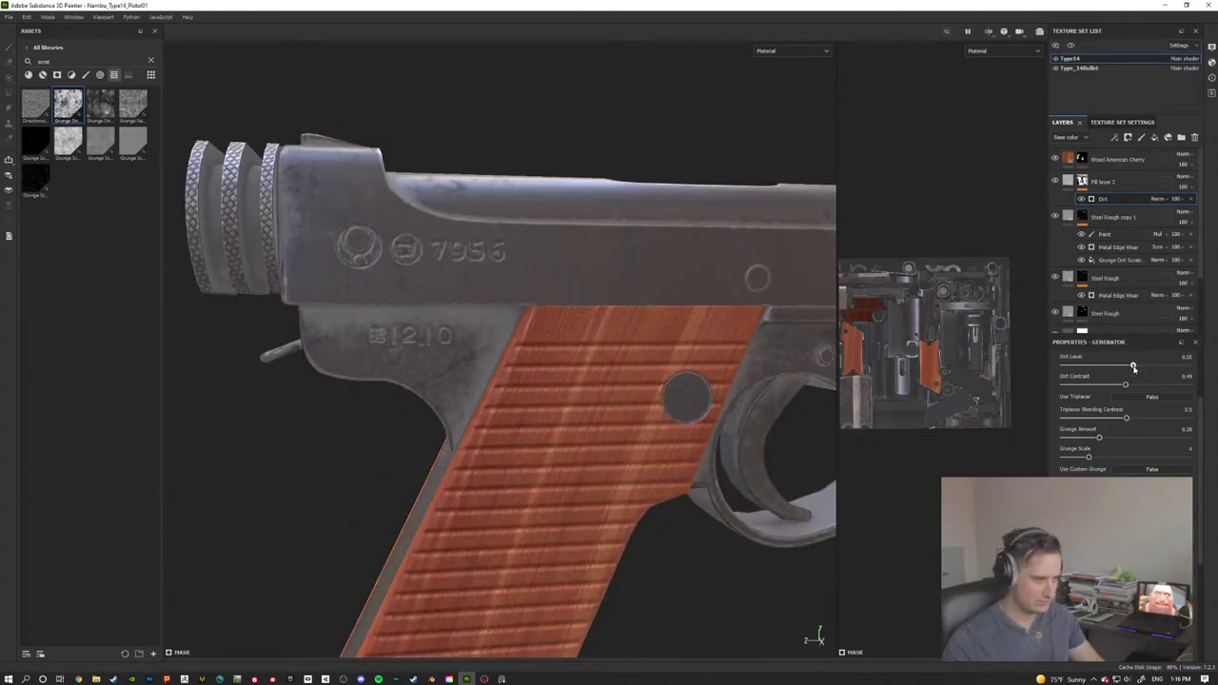
left_click_drag(634, 240, 660, 272, "alt")
middle_click_drag(792, 555, 658, 364, "alt")
scroll(679, 381, "down", 2)
left_click_drag(657, 363, 663, 291, "alt")
right_click_drag(664, 291, 685, 288, "shift")
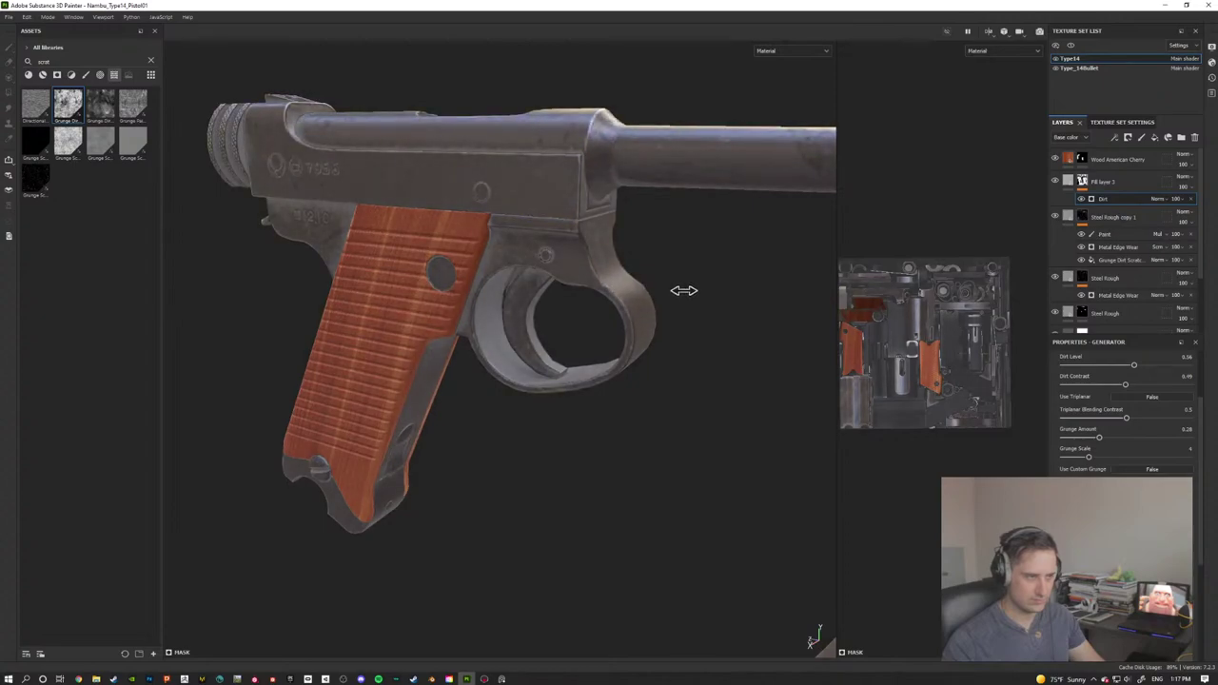
Step: Adjust the dirt fill layer's base color and lower the layer's base color opacity
key("Delete")
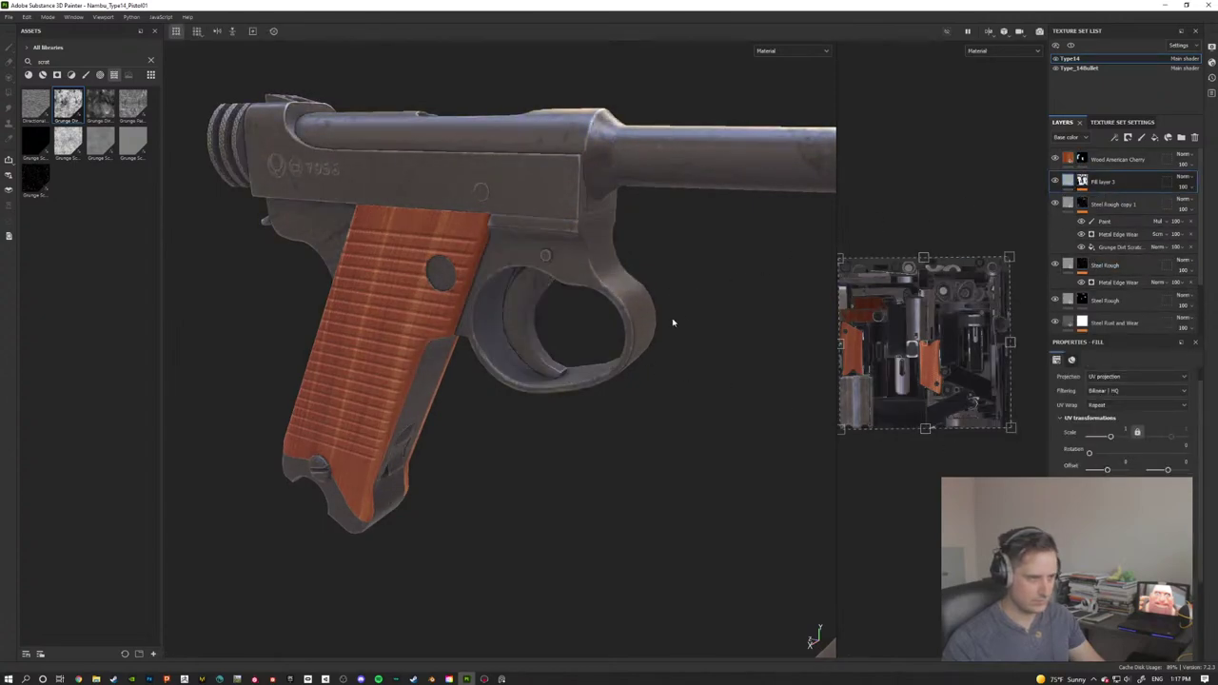
right_click_drag(674, 323, 695, 285, "shift")
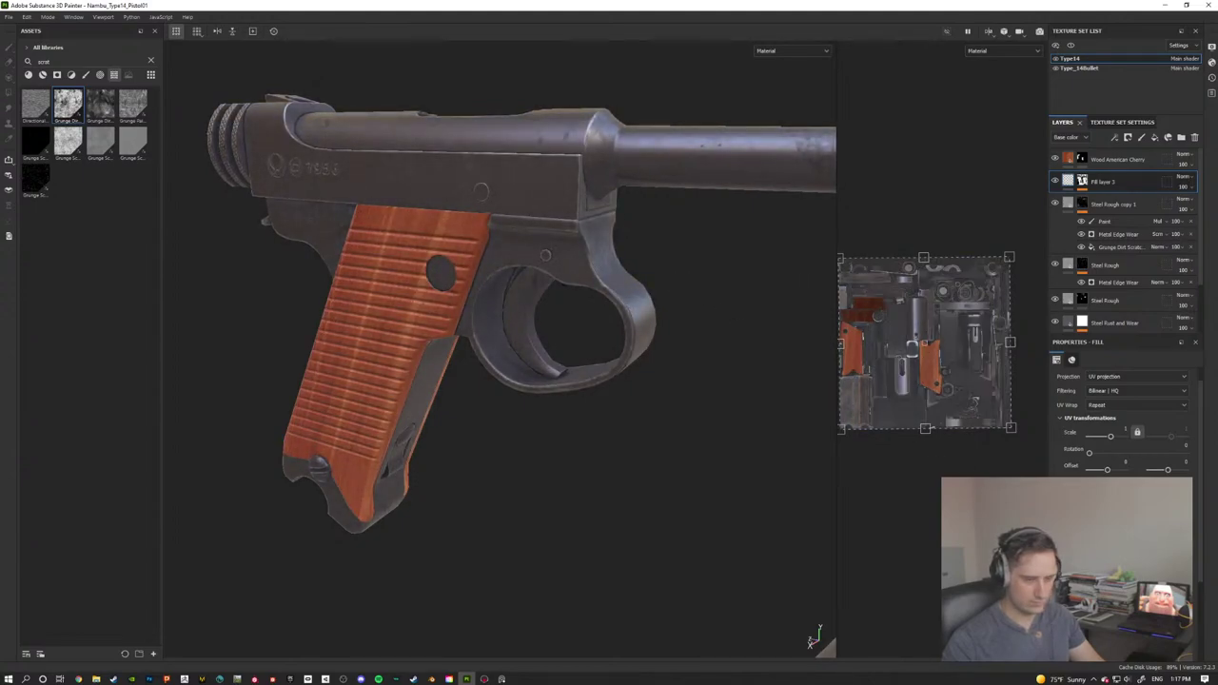
left_click(1193, 206)
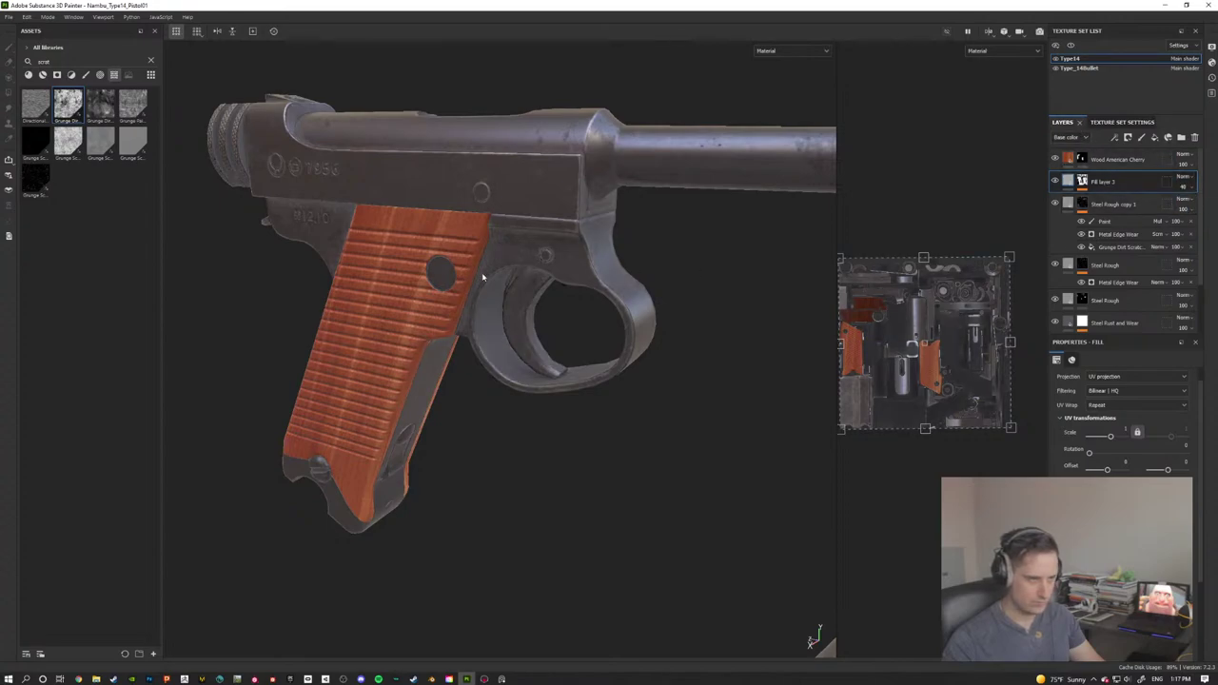
left_click_drag(483, 277, 604, 253, "alt")
right_click_drag(481, 268, 482, 277, "alt")
left_click_drag(335, 278, 751, 319, "alt")
middle_click_drag(652, 351, 850, 391, "alt")
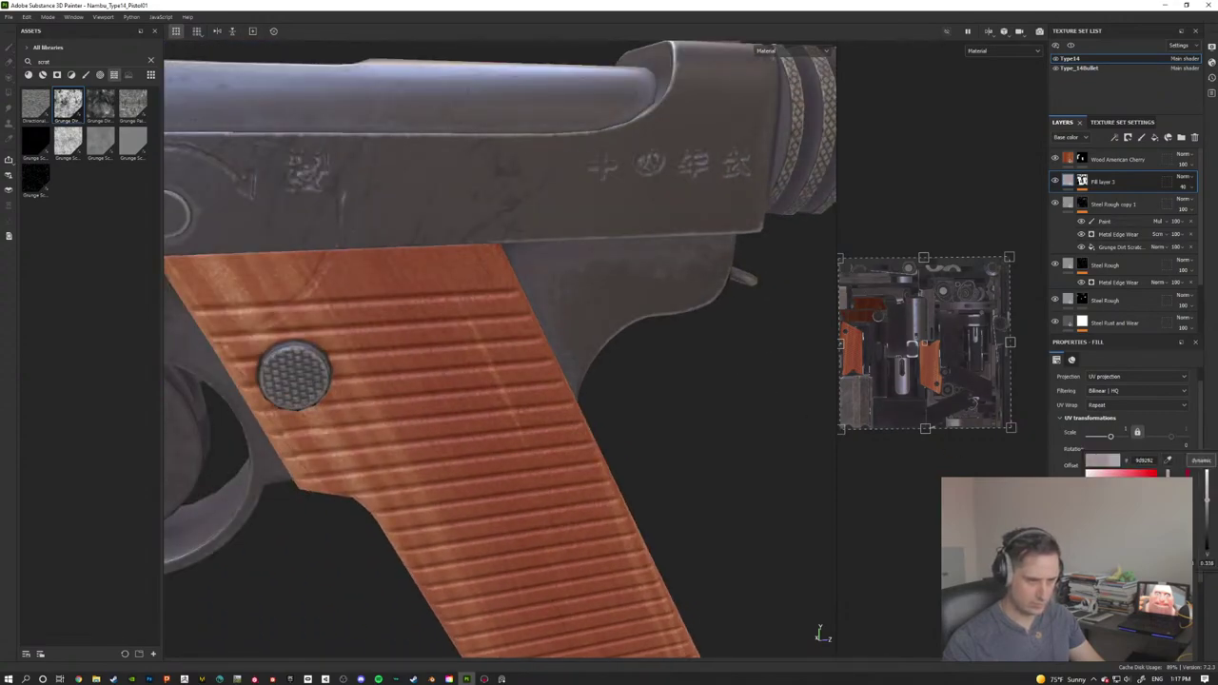
Step: Darken the dirt fill layer's base color to a slightly reddish grey
left_click_drag(1206, 500, 1207, 501)
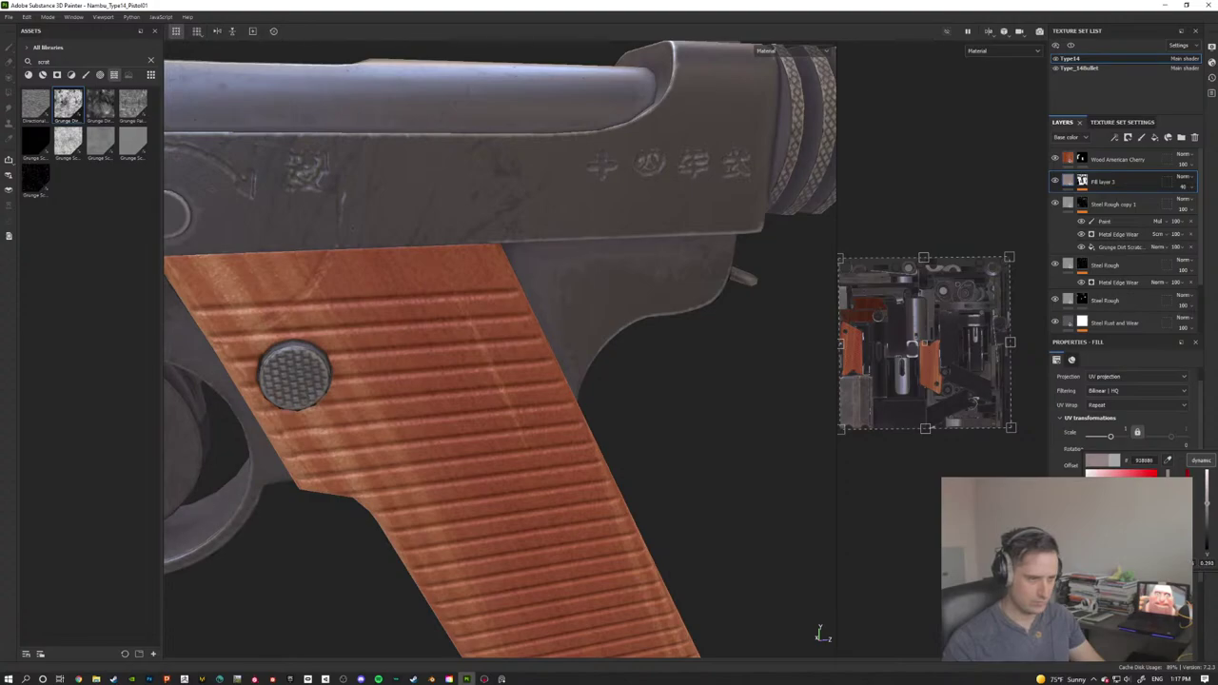
left_click_drag(671, 405, 596, 411, "alt")
scroll(682, 405, "up", 3)
scroll(683, 405, "down", 6)
left_click_drag(682, 405, 240, 326, "alt")
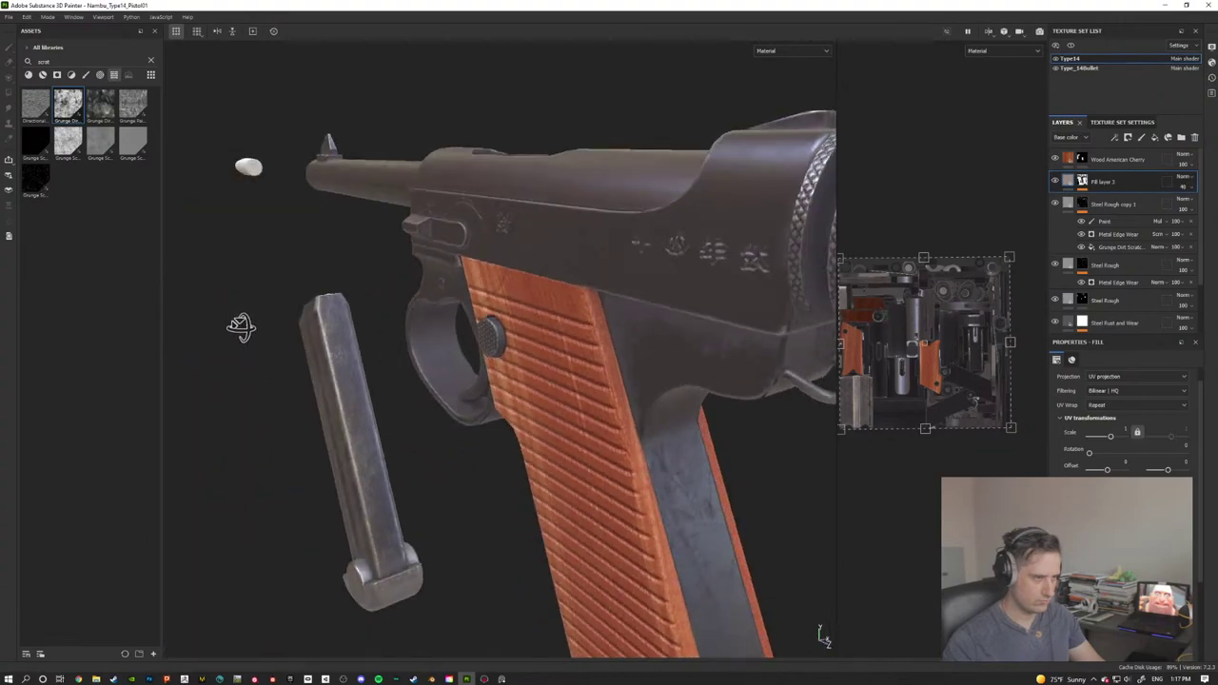
Step: Display only the Base color channel and examine the dirt coloring on the pistol
left_click(1004, 50)
left_click(987, 95)
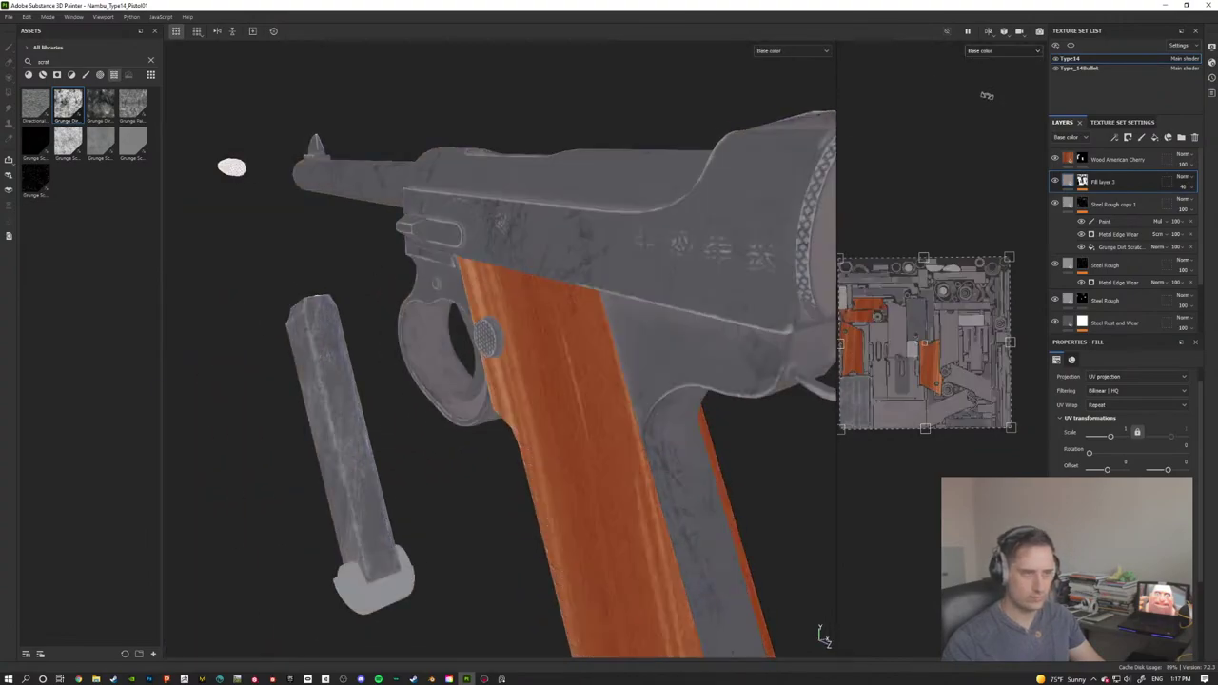
left_click_drag(559, 282, 1008, 84, "alt")
Step: Display only the Roughness channel and examine its variation across the pistol and magazine
left_click(1000, 53)
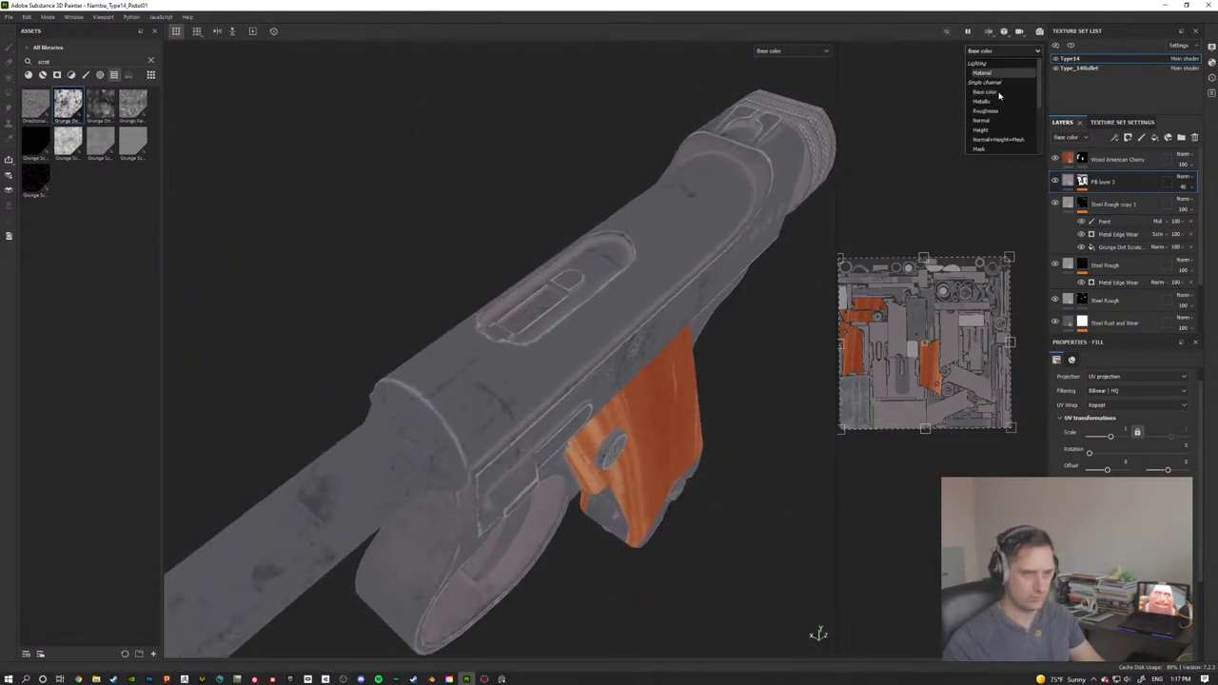
left_click(998, 114)
left_click_drag(660, 373, 535, 303, "alt")
scroll(535, 303, "down", 6)
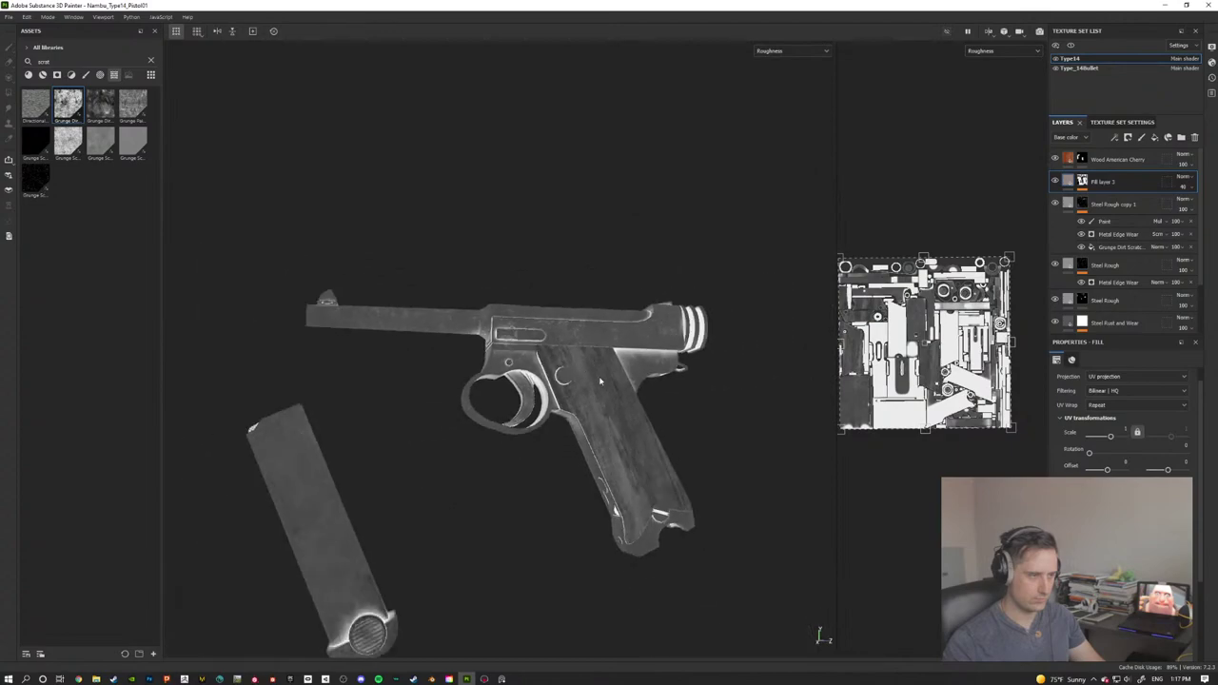
left_click_drag(577, 426, 482, 432, "alt")
middle_click_drag(596, 438, 590, 348, "alt")
left_click_drag(590, 349, 349, 373, "alt")
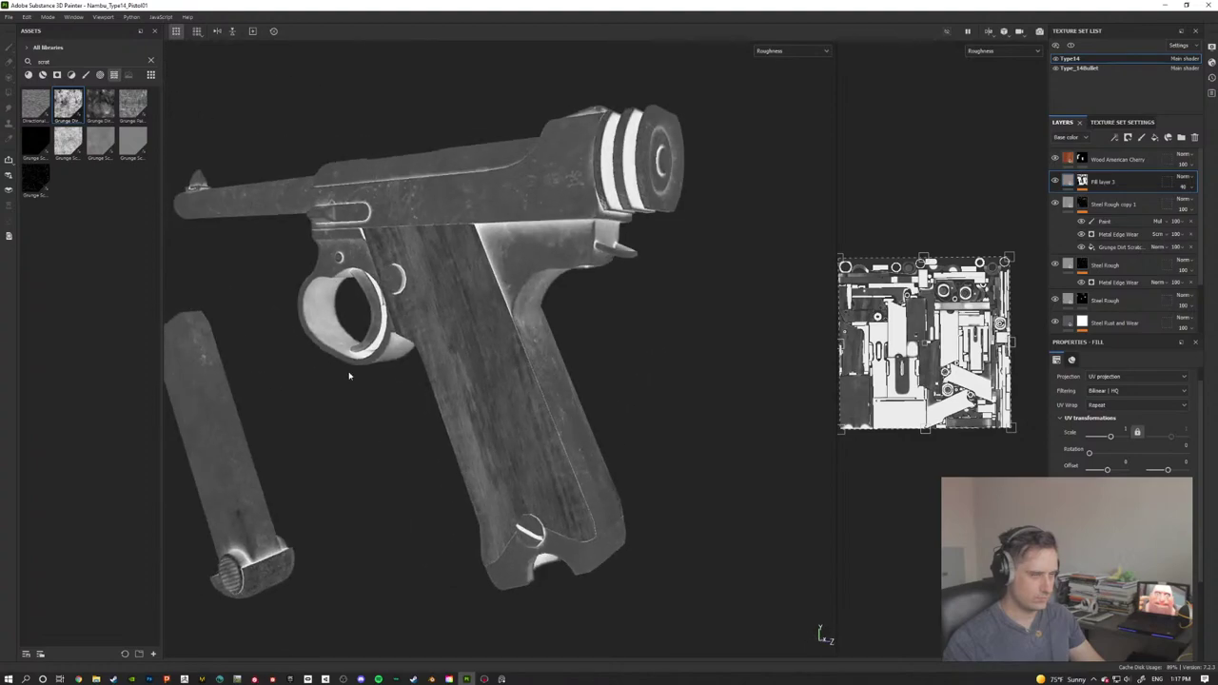
left_click_drag(599, 332, 529, 332, "alt")
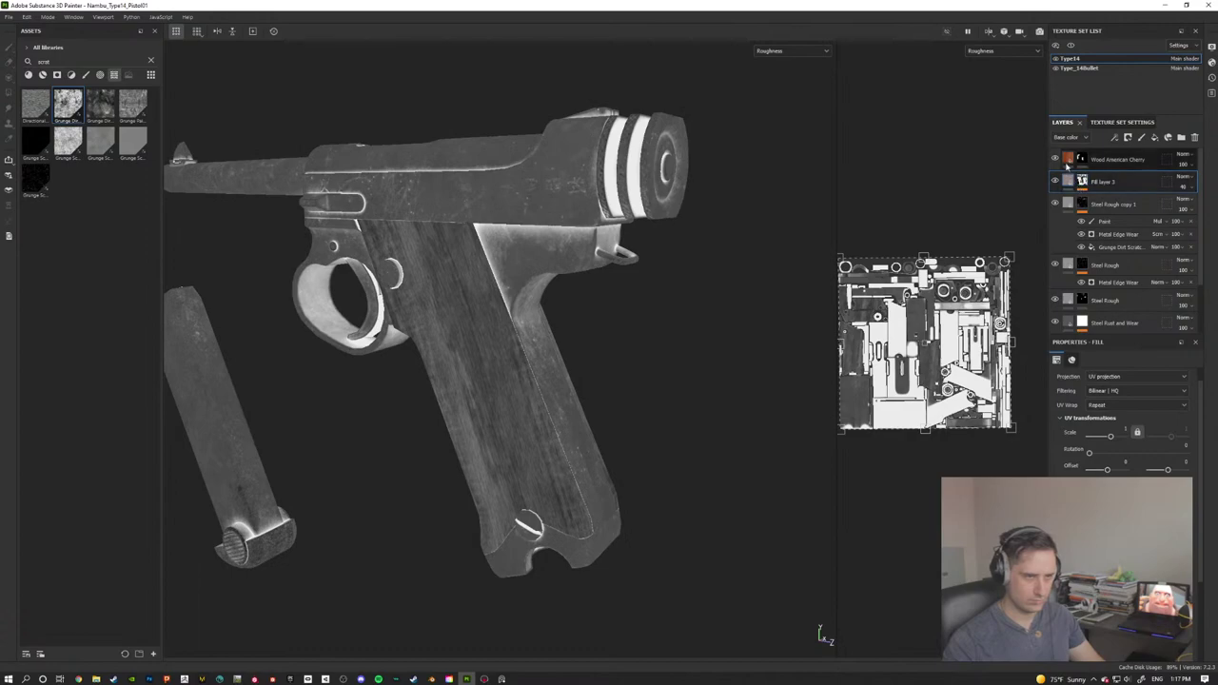
Step: Raise the Wood American Cherry layer's roughness and return the viewport to the full material display
left_click(1123, 159)
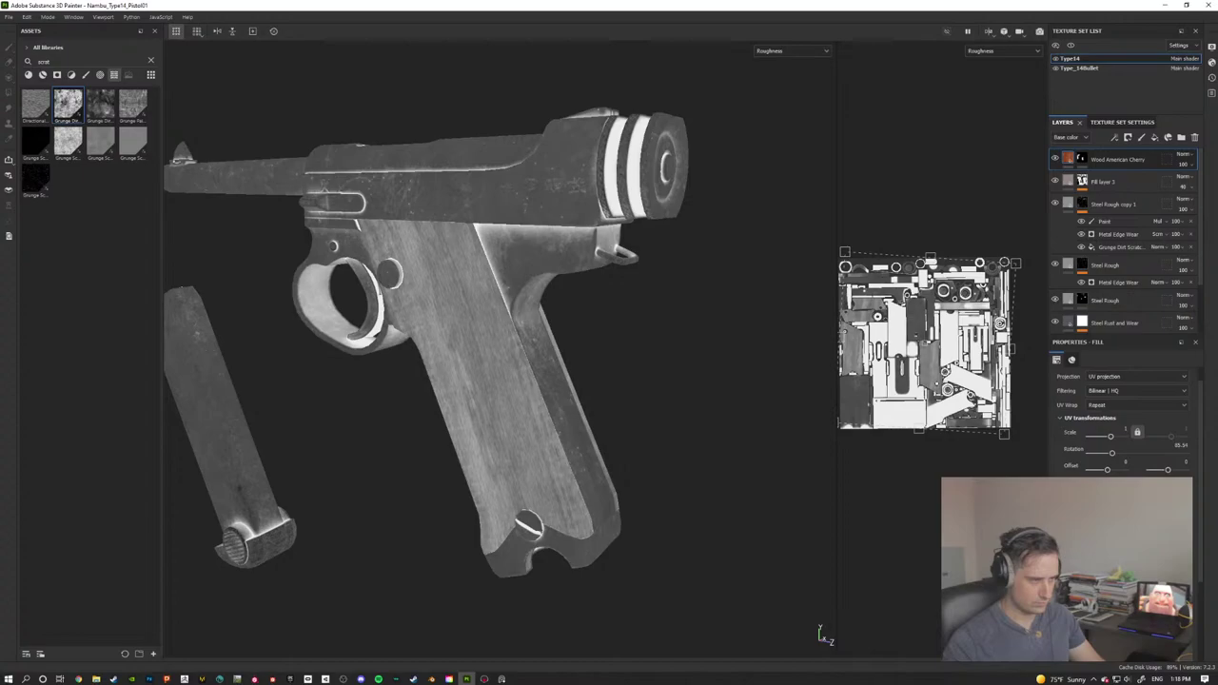
left_click_drag(548, 356, 652, 346, "alt")
key("m")
right_click_drag(652, 345, 621, 353, "shift")
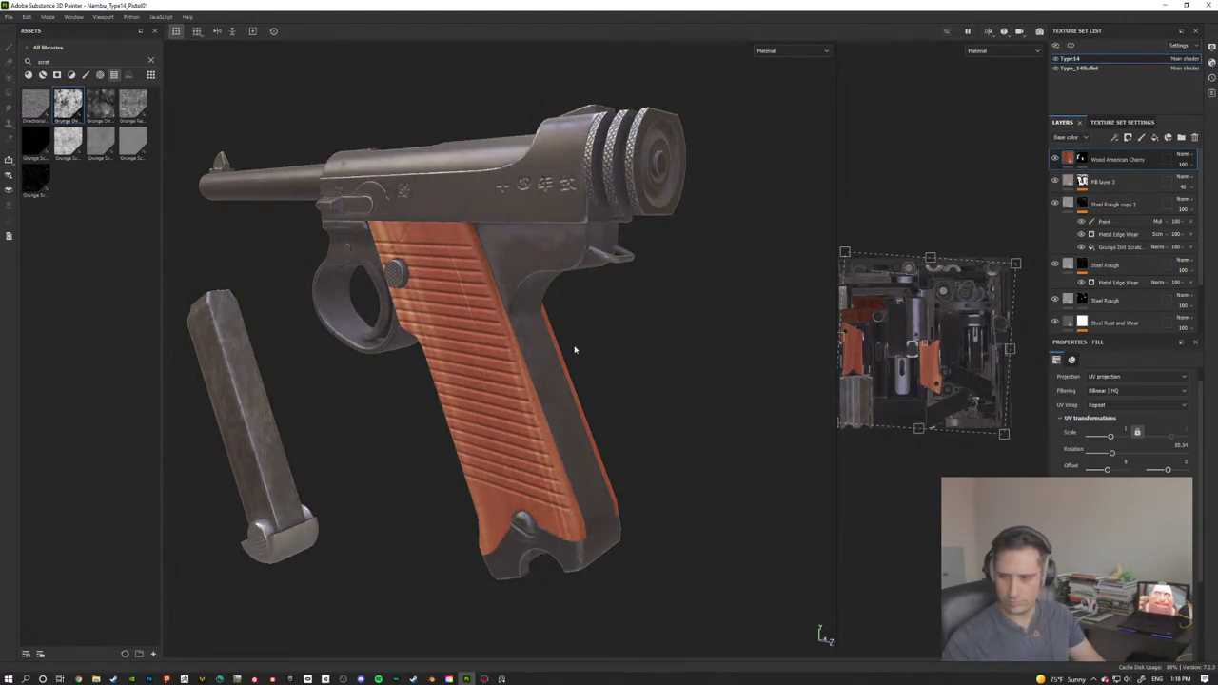
Step: Examine the wooden grip, steel frame, barrel and magazine from several angles under the full material display
left_click_drag(574, 349, 476, 272, "alt")
middle_click_drag(475, 271, 451, 315, "alt")
left_click_drag(451, 315, 386, 302, "alt")
middle_click_drag(467, 310, 370, 177, "alt")
left_click_drag(370, 177, 585, 239, "alt")
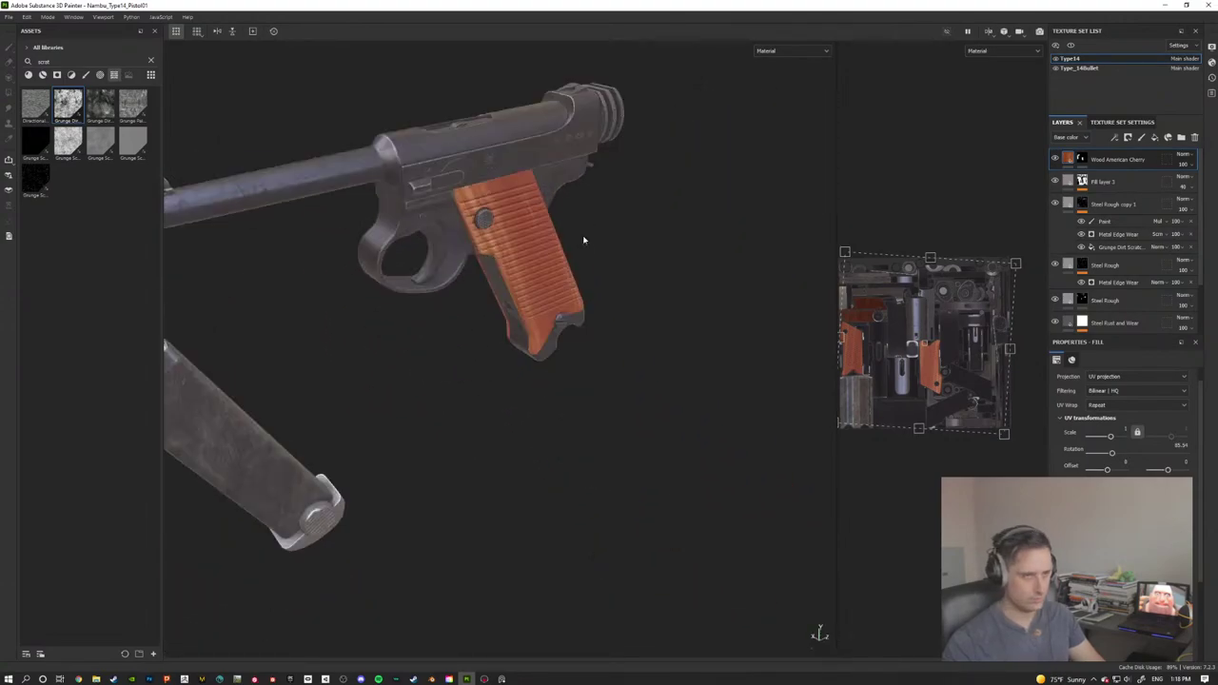
middle_click_drag(476, 240, 555, 250, "alt")
left_click_drag(555, 250, 432, 207, "alt")
middle_click_drag(523, 206, 596, 237, "alt")
scroll(605, 298, "up", 3)
left_click_drag(596, 237, 494, 204, "alt")
left_click_drag(600, 198, 590, 234, "alt")
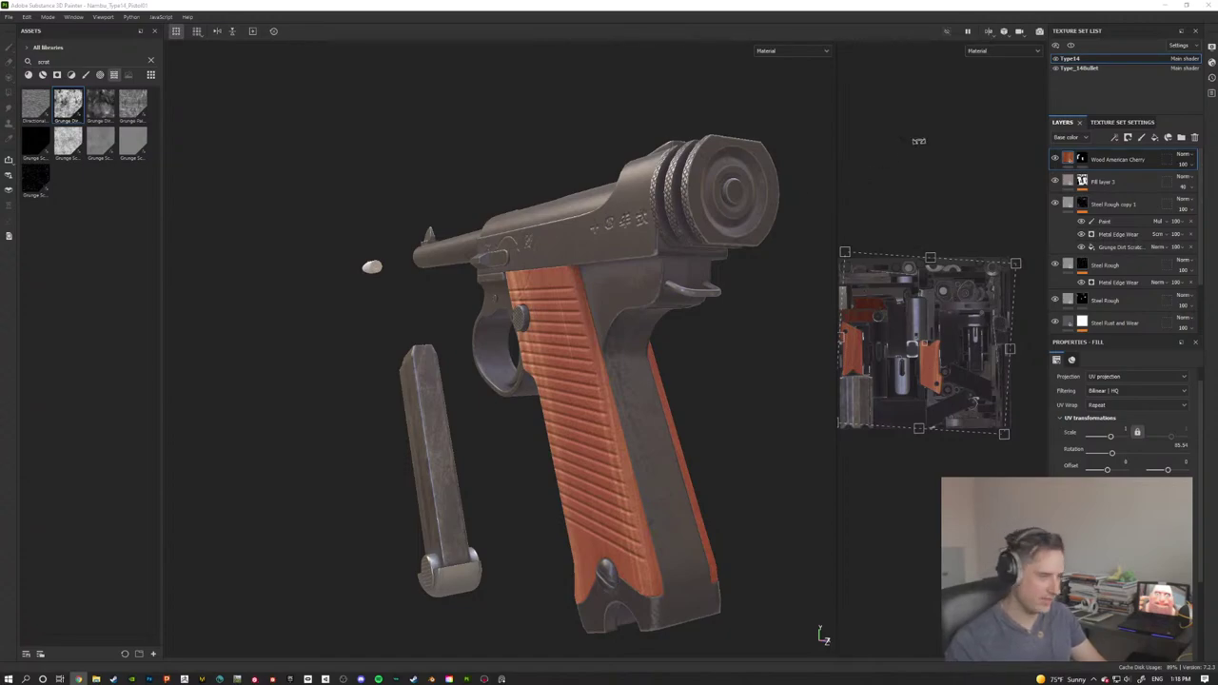
left_click_drag(555, 353, 600, 362, "alt")
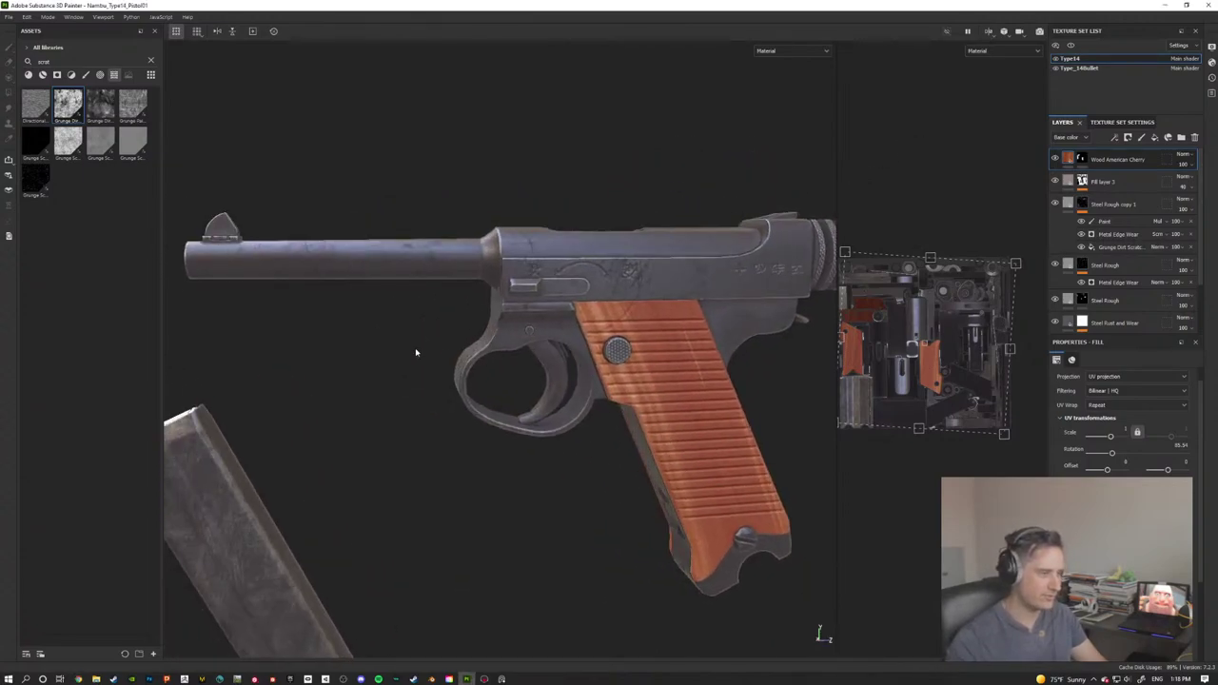
left_click_drag(512, 373, 448, 391, "alt")
middle_click_drag(623, 393, 577, 413, "alt")
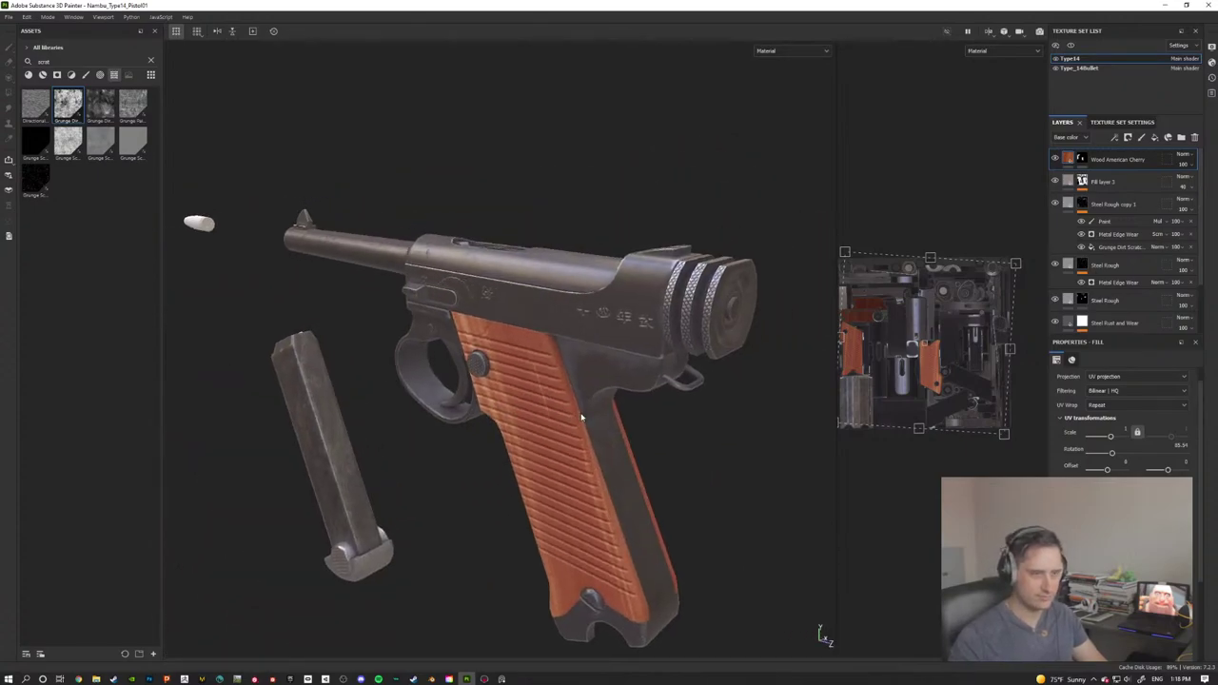
scroll(610, 385, "up", 3)
left_click_drag(626, 377, 653, 456, "alt")
middle_click_drag(654, 456, 653, 324, "alt")
left_click_drag(654, 323, 674, 406, "alt")
middle_click_drag(673, 405, 669, 334, "alt")
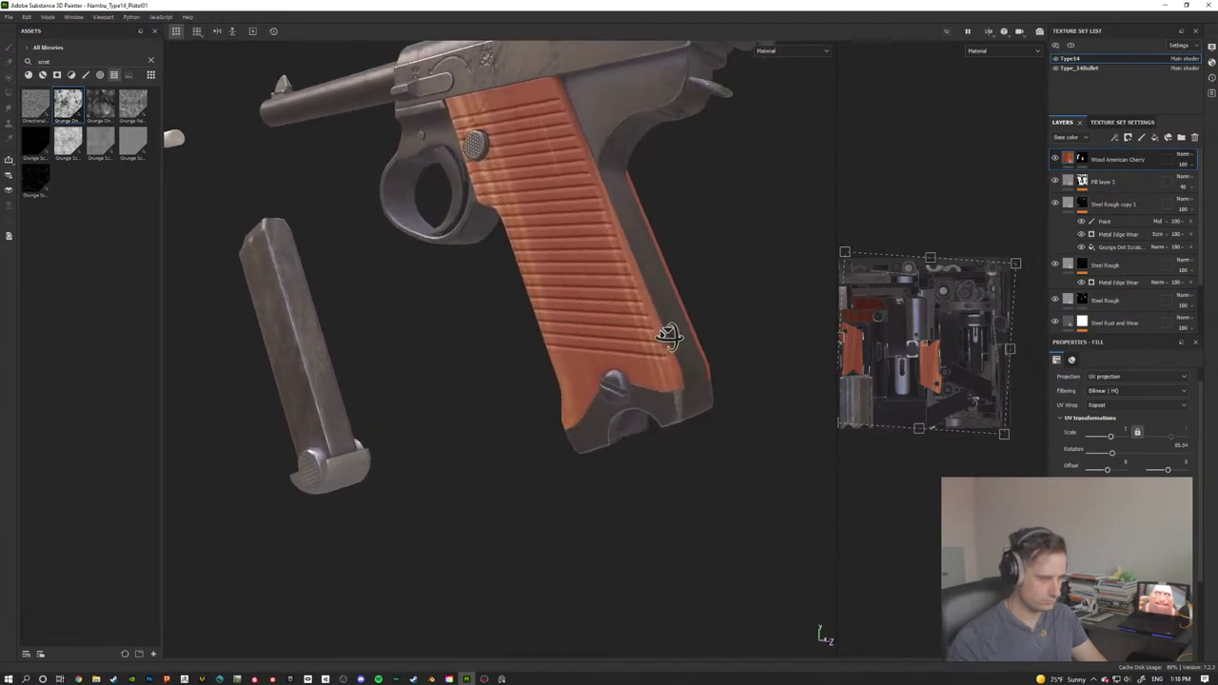
left_click_drag(669, 334, 571, 310, "alt")
scroll(570, 346, "down", 5)
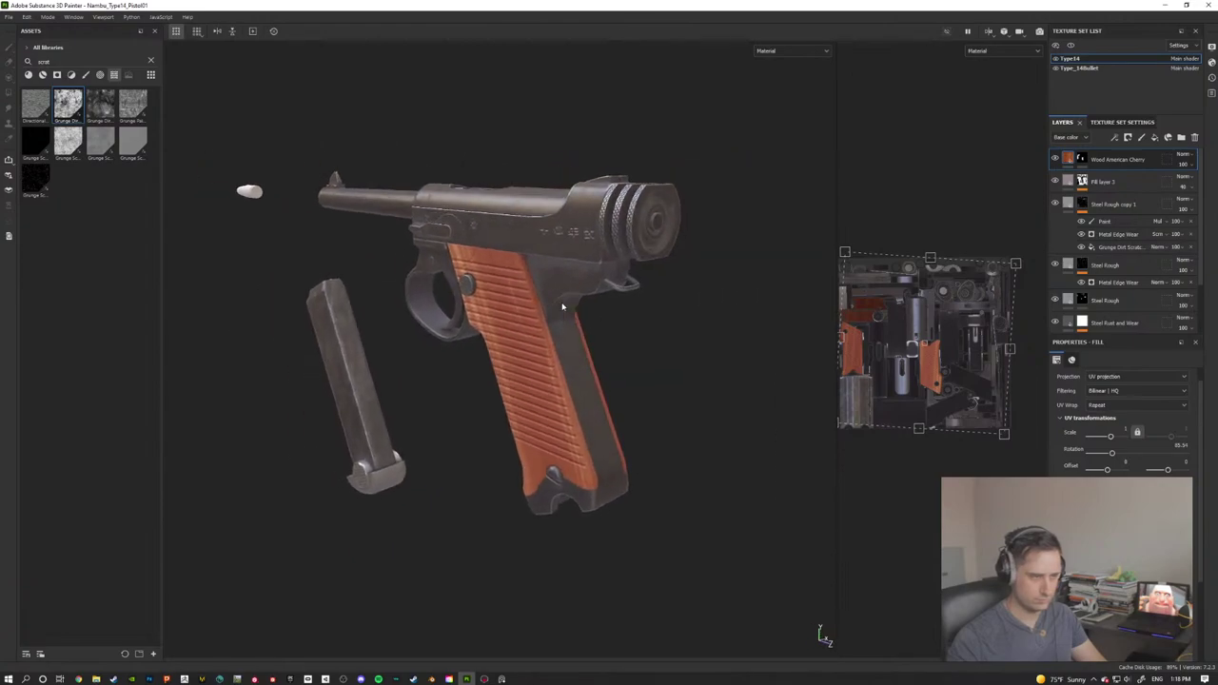
scroll(570, 310, "up", 3)
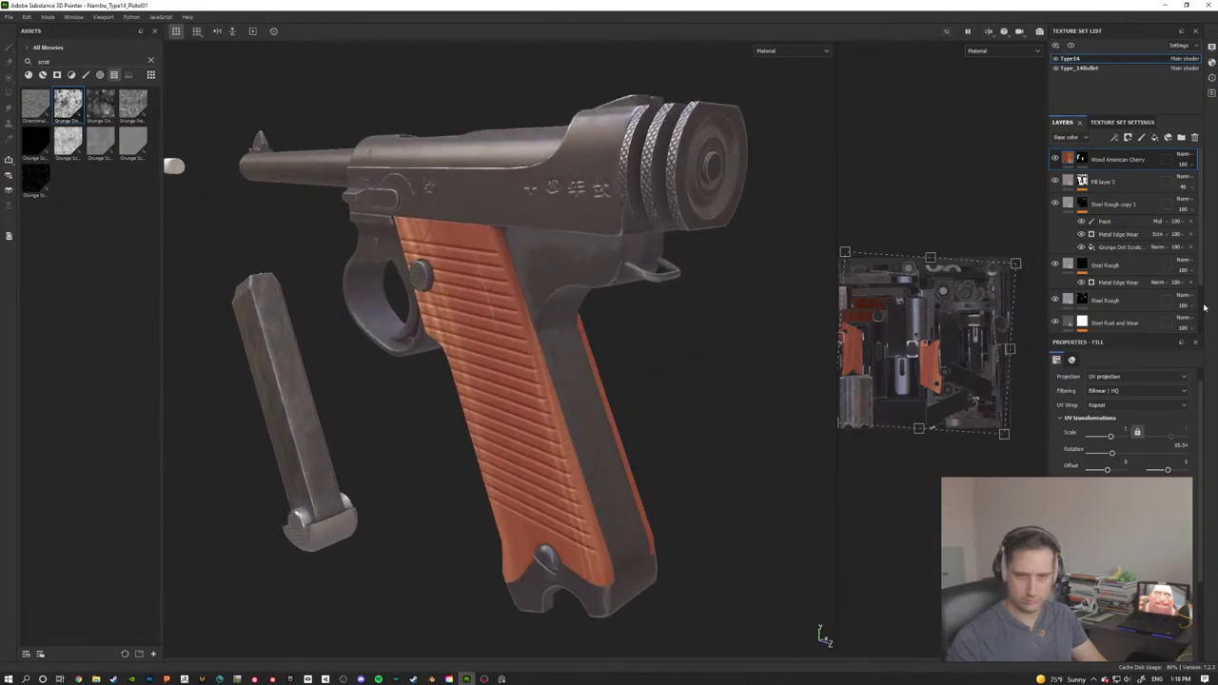
left_click_drag(357, 276, 400, 260, "alt")
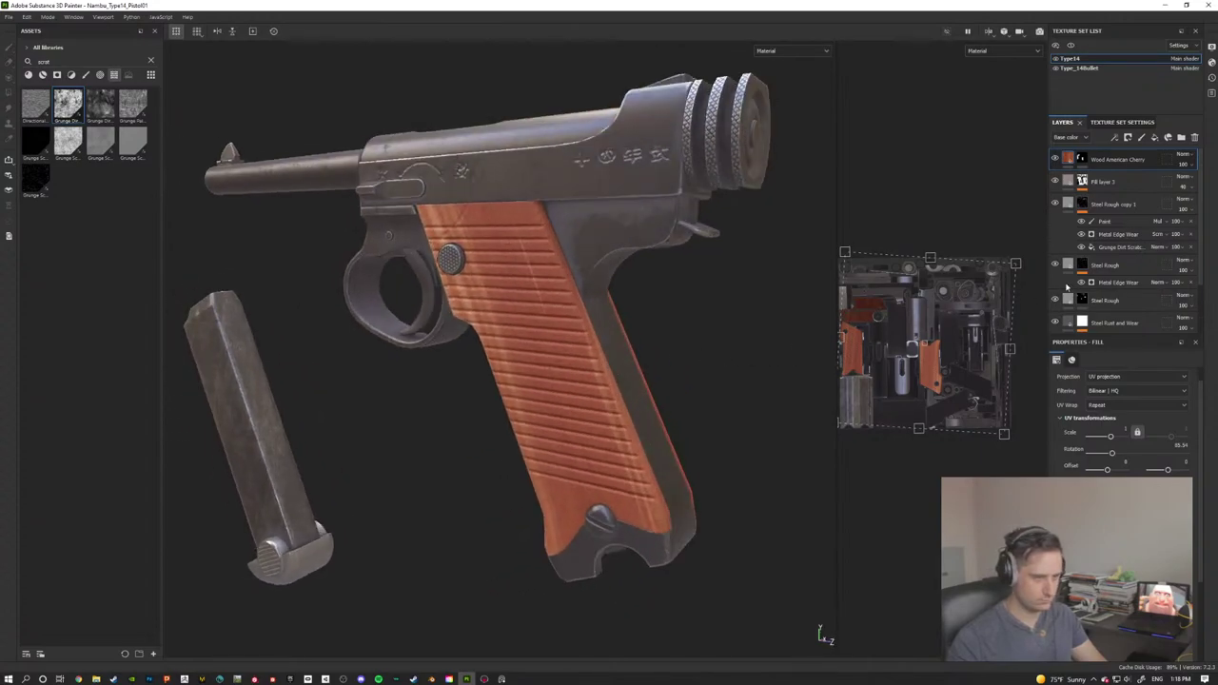
Step: Move the dirt fill layer above the Wood American Cherry layer and compare the grip with the dirt hidden and shown
left_click_drag(1110, 182, 1104, 156)
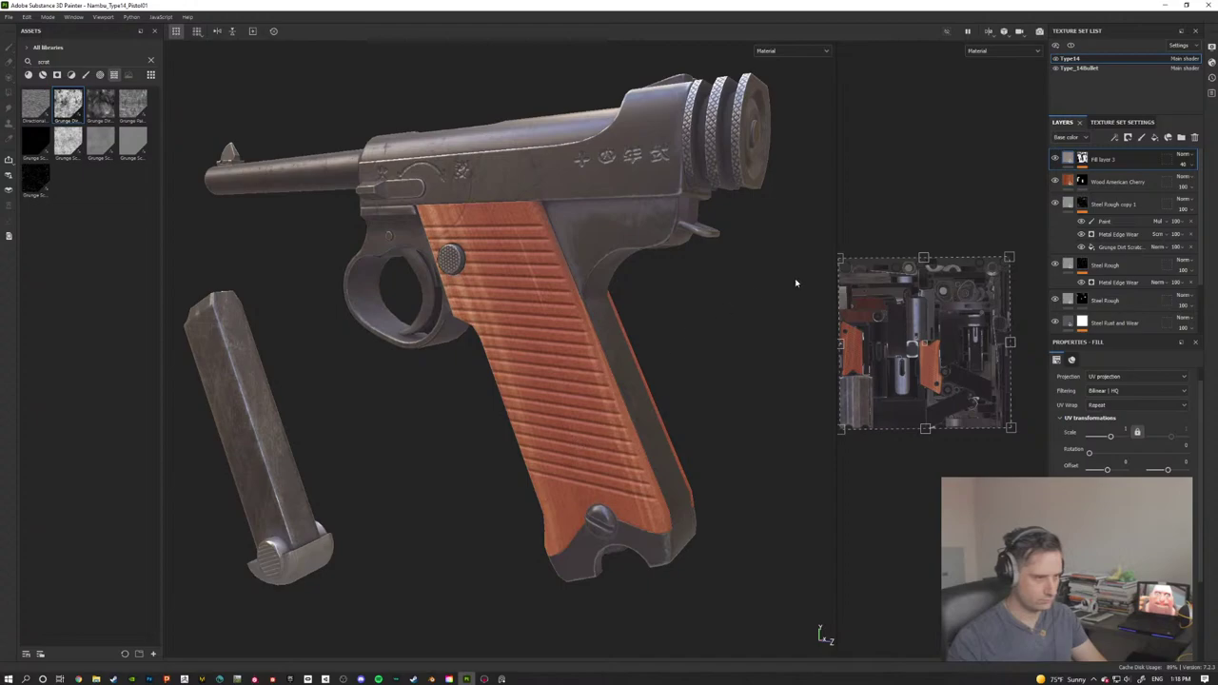
left_click(1054, 158)
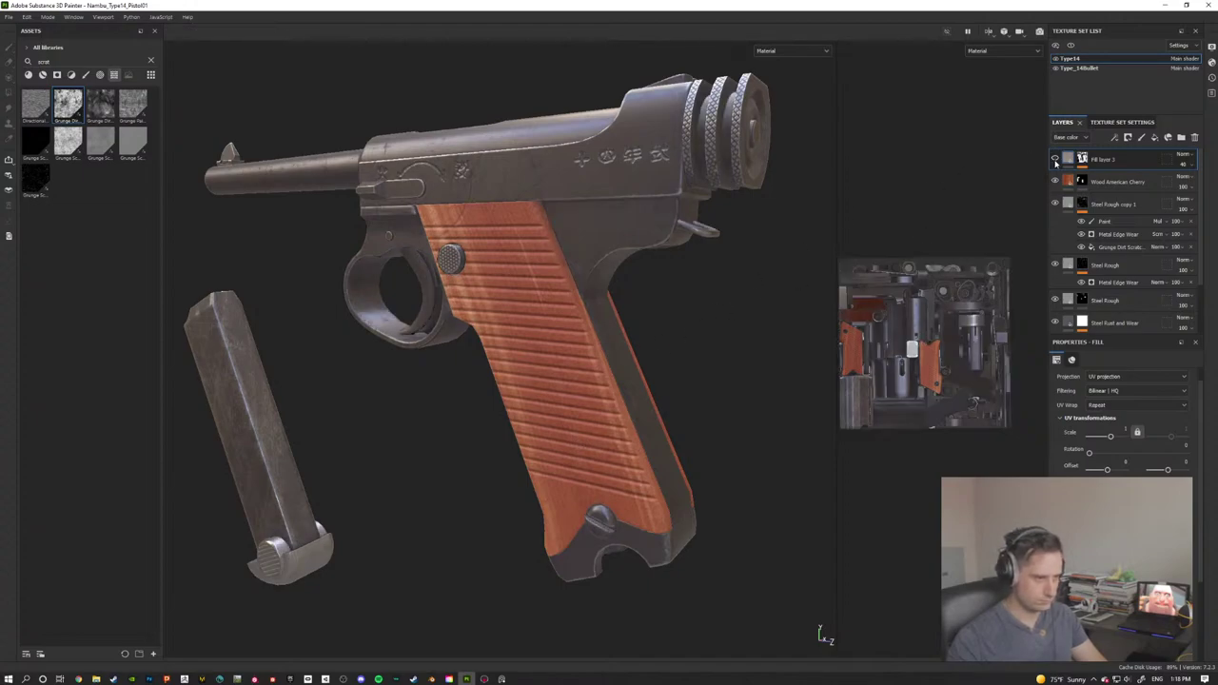
left_click(1054, 159)
left_click(1054, 159)
left_click(1055, 159)
left_click(1055, 159)
left_click(1055, 158)
scroll(693, 319, "up", 3)
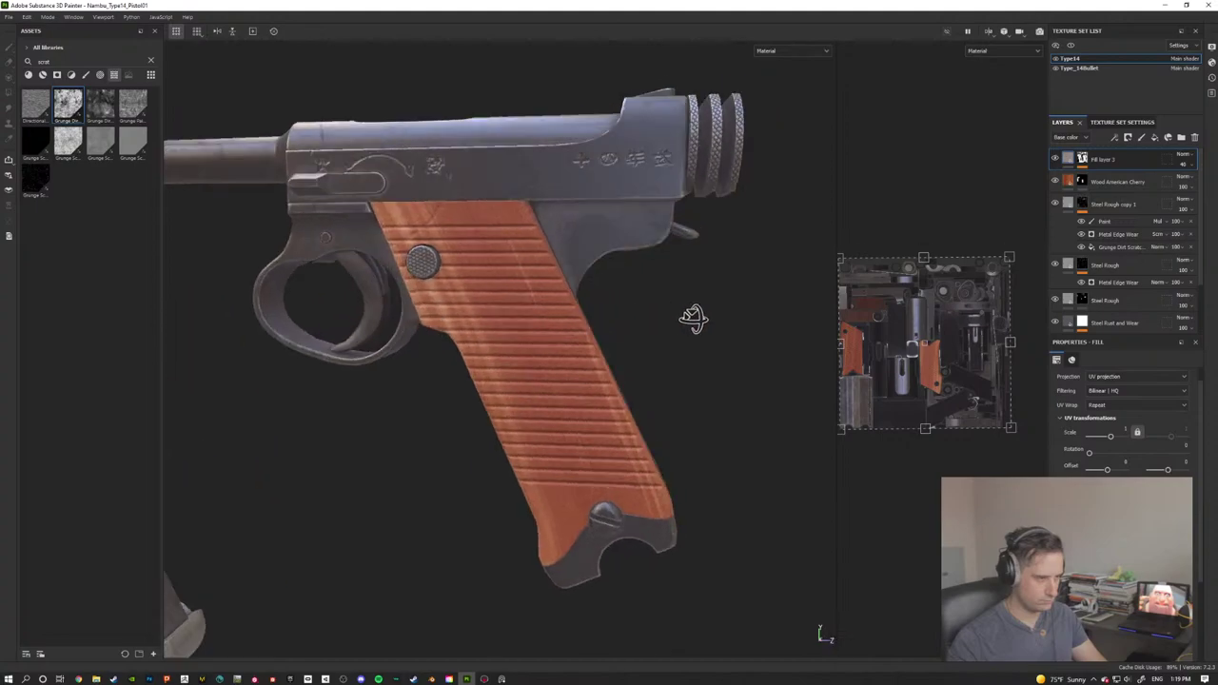
left_click_drag(692, 319, 427, 362, "alt")
scroll(480, 360, "up", 3)
Step: Display only the Base color channel and compare the dirt fill layer's effect on the wooden grip by toggling its visibility
left_click(1001, 50)
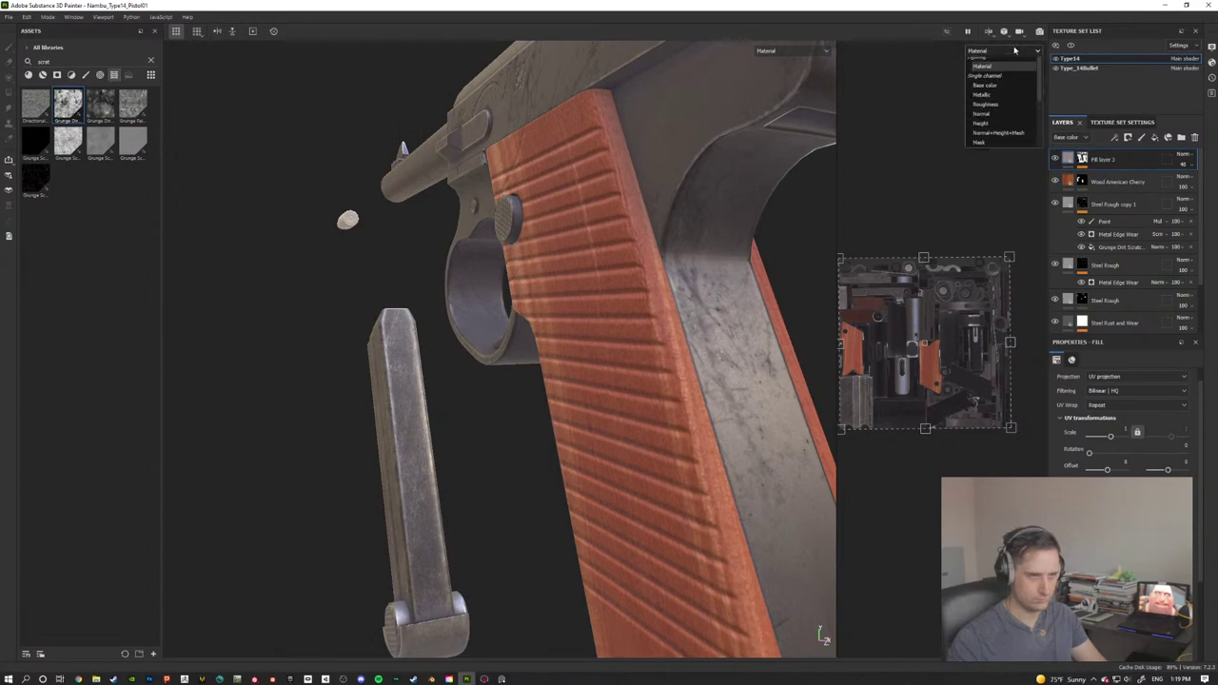
left_click(996, 96)
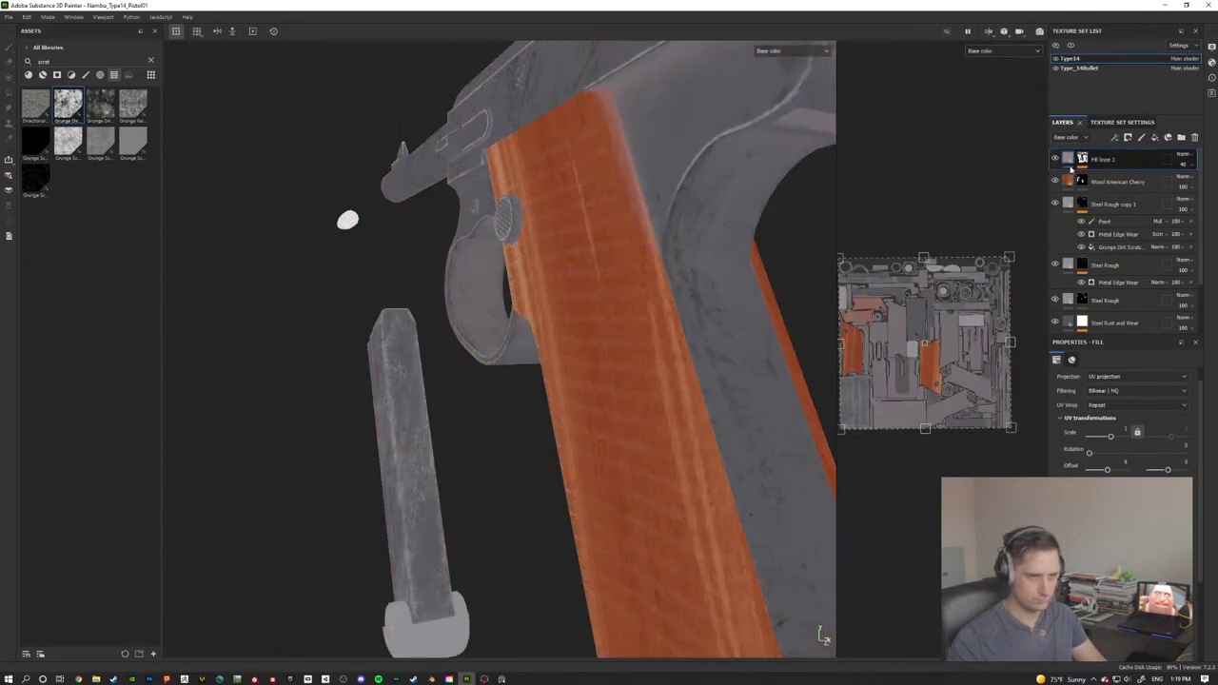
left_click(1054, 159)
left_click(1054, 159)
left_click_drag(427, 346, 573, 368, "alt")
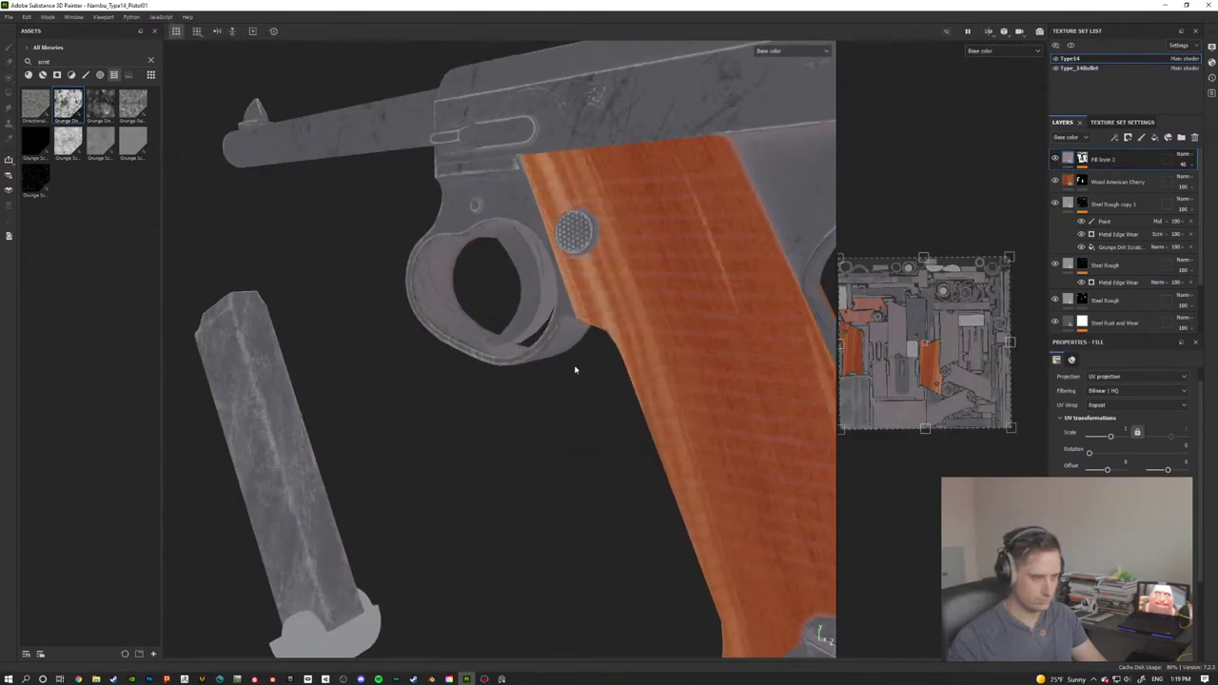
scroll(537, 367, "up", 2)
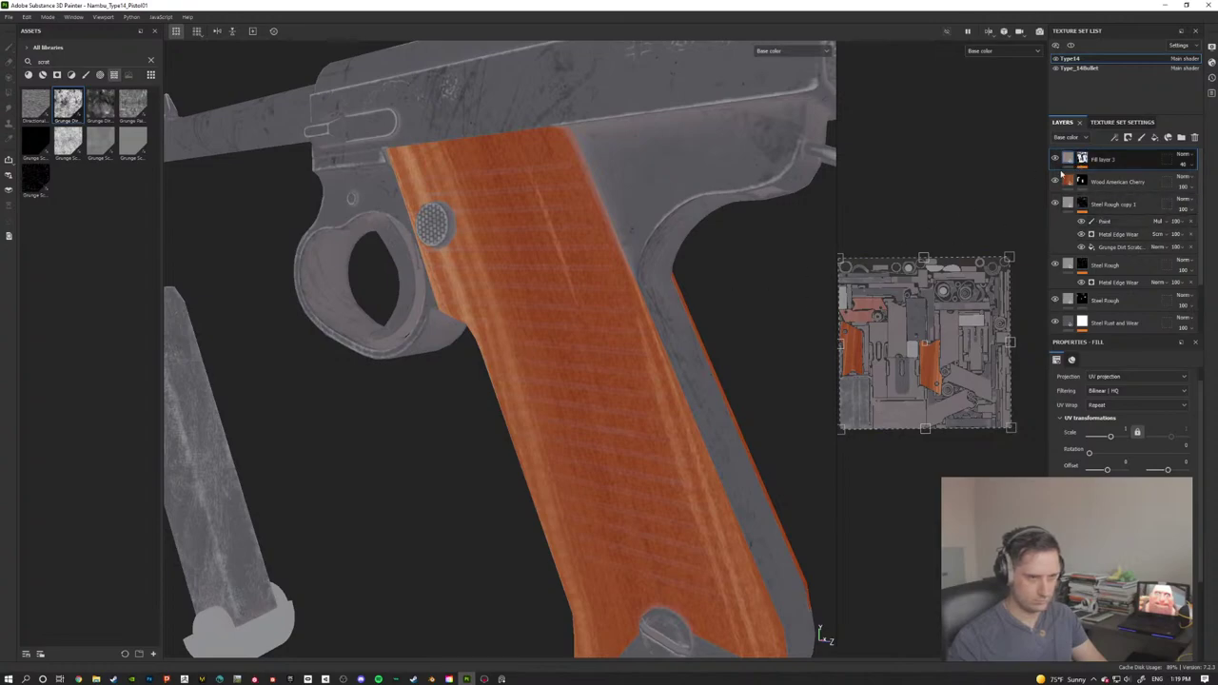
left_click_drag(606, 305, 614, 335, "alt")
scroll(599, 324, "down", 2)
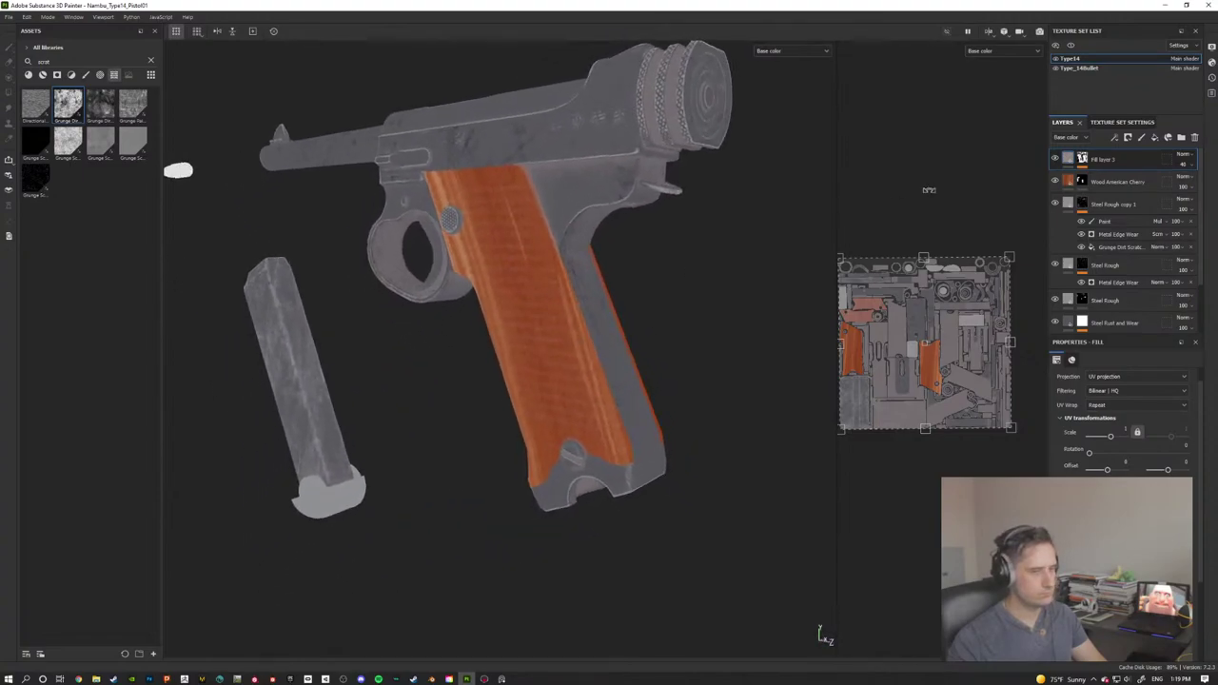
Step: Duplicate the Wood American Cherry layer and give the copy a plain medium grey base color (9a9797)
left_click(1111, 181)
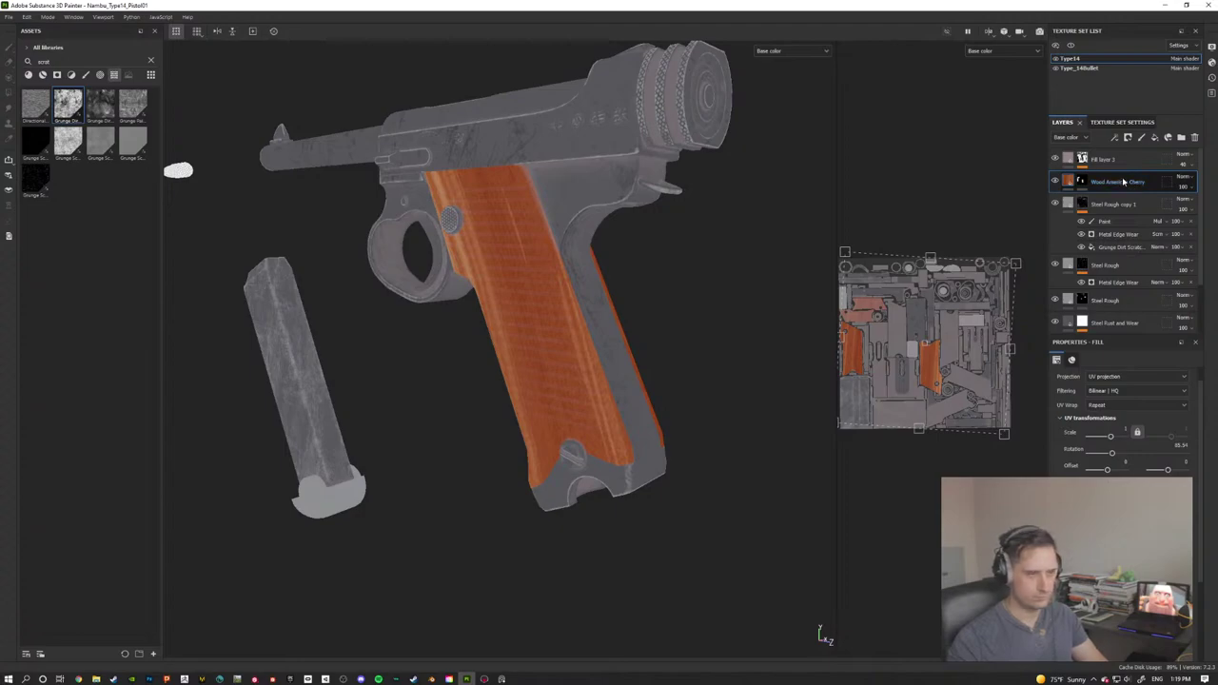
key("ctrl+d")
double_click(1101, 183)
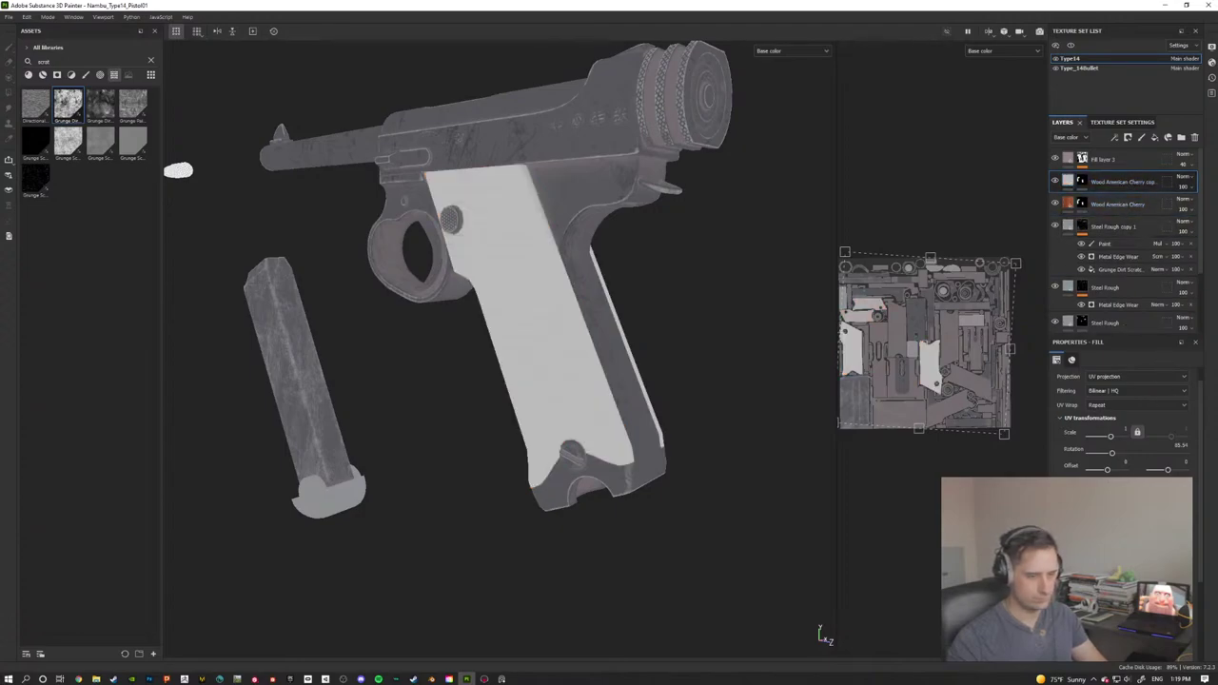
scroll(653, 457, "up", 3)
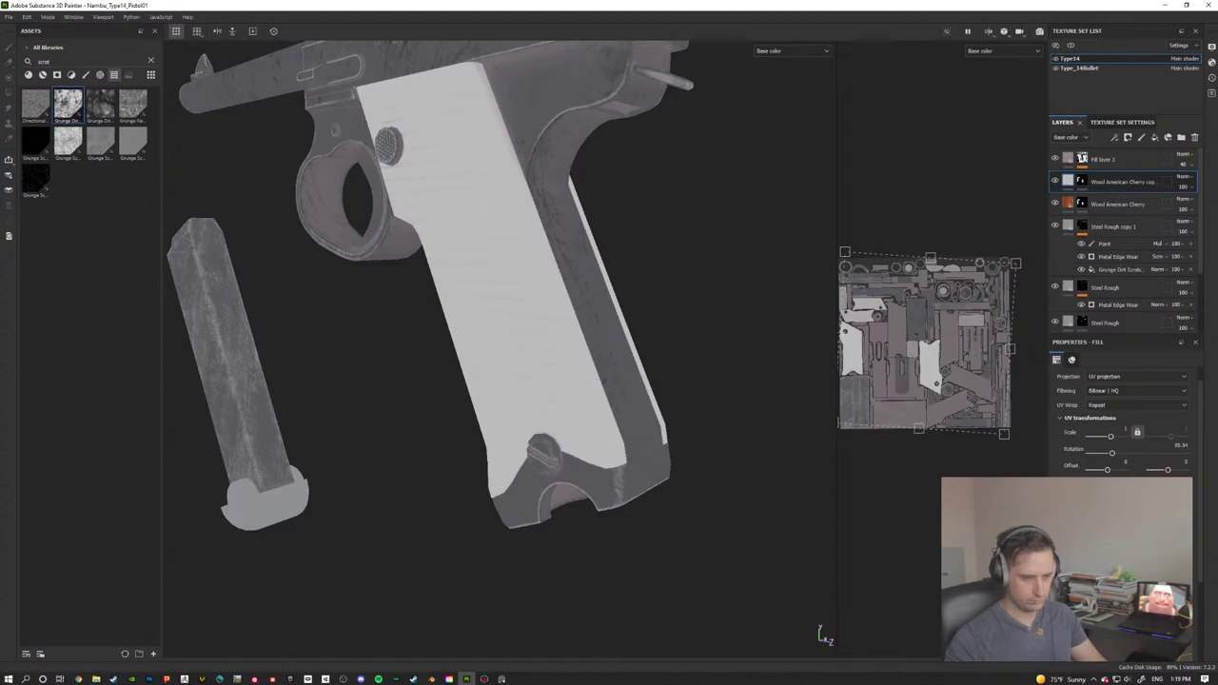
left_click_drag(577, 326, 523, 327, "alt")
middle_click_drag(522, 326, 607, 422, "alt")
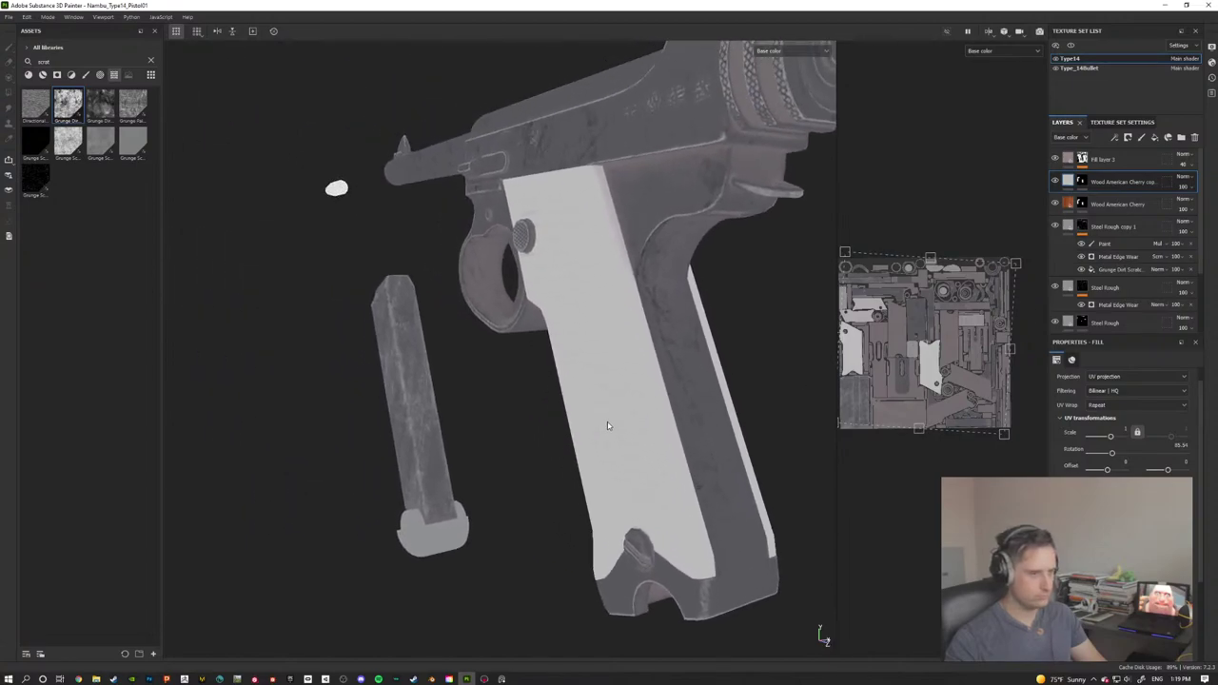
left_click_drag(607, 422, 636, 421, "alt")
scroll(628, 424, "up", 4)
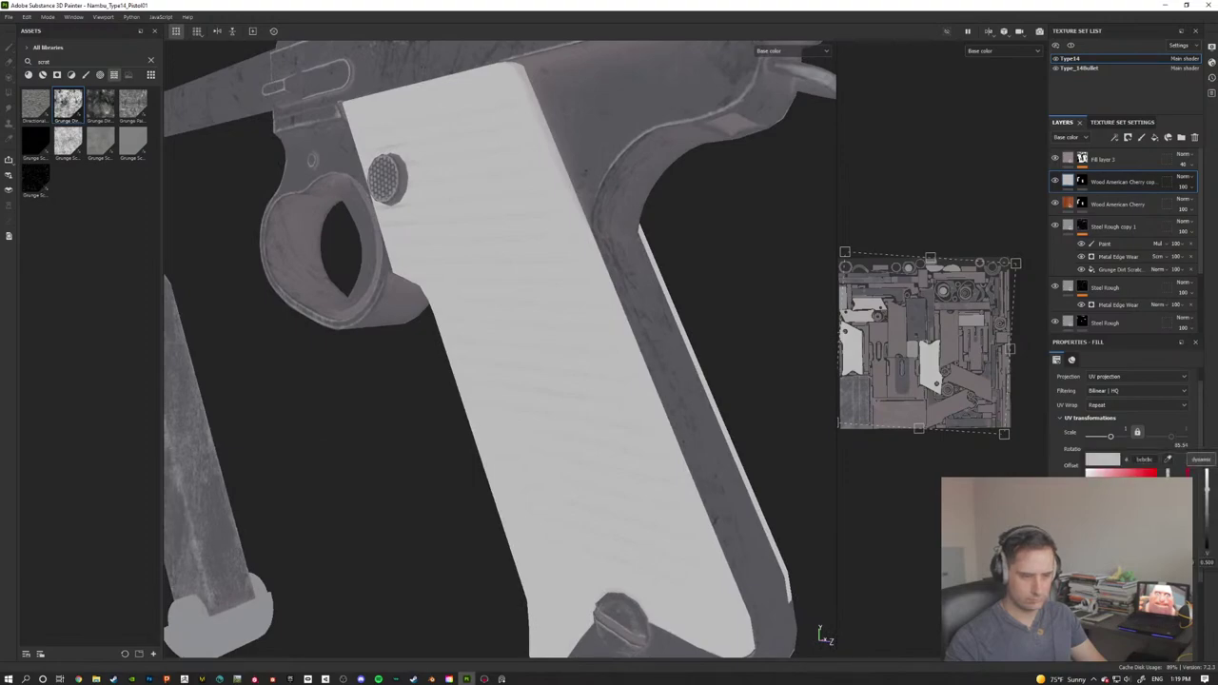
left_click_drag(1087, 489, 1089, 500)
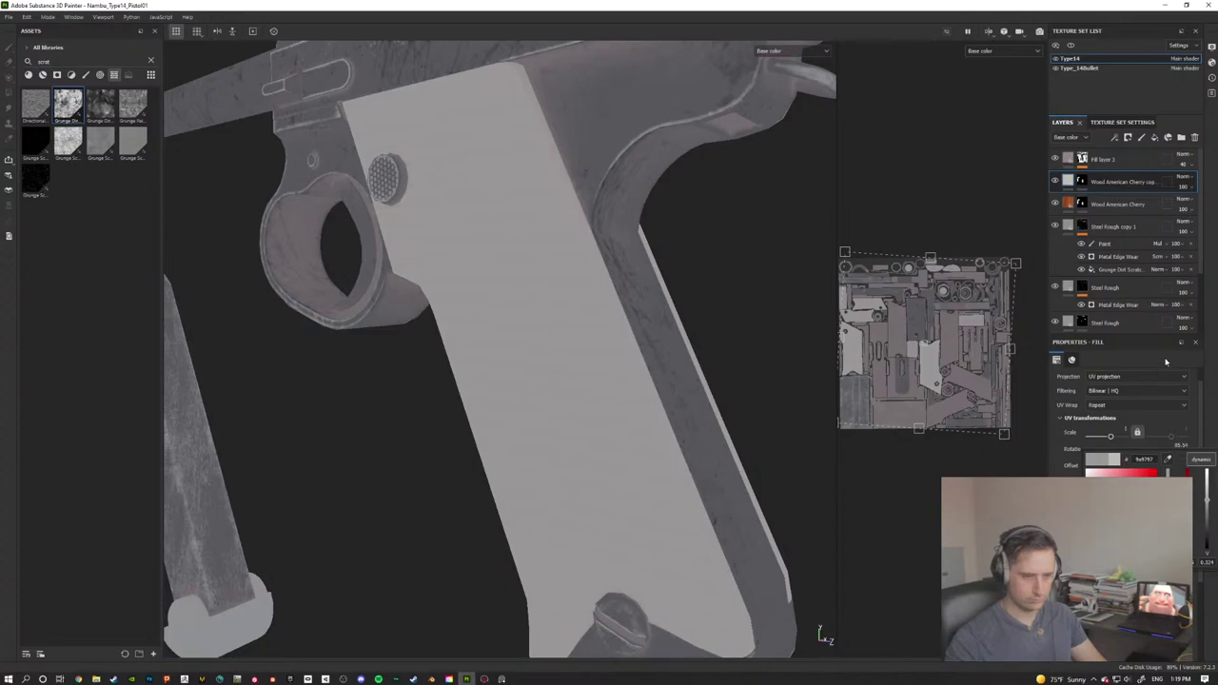
Step: Set the copied wood layer's base color blending mode to Multiply
left_click(1180, 177)
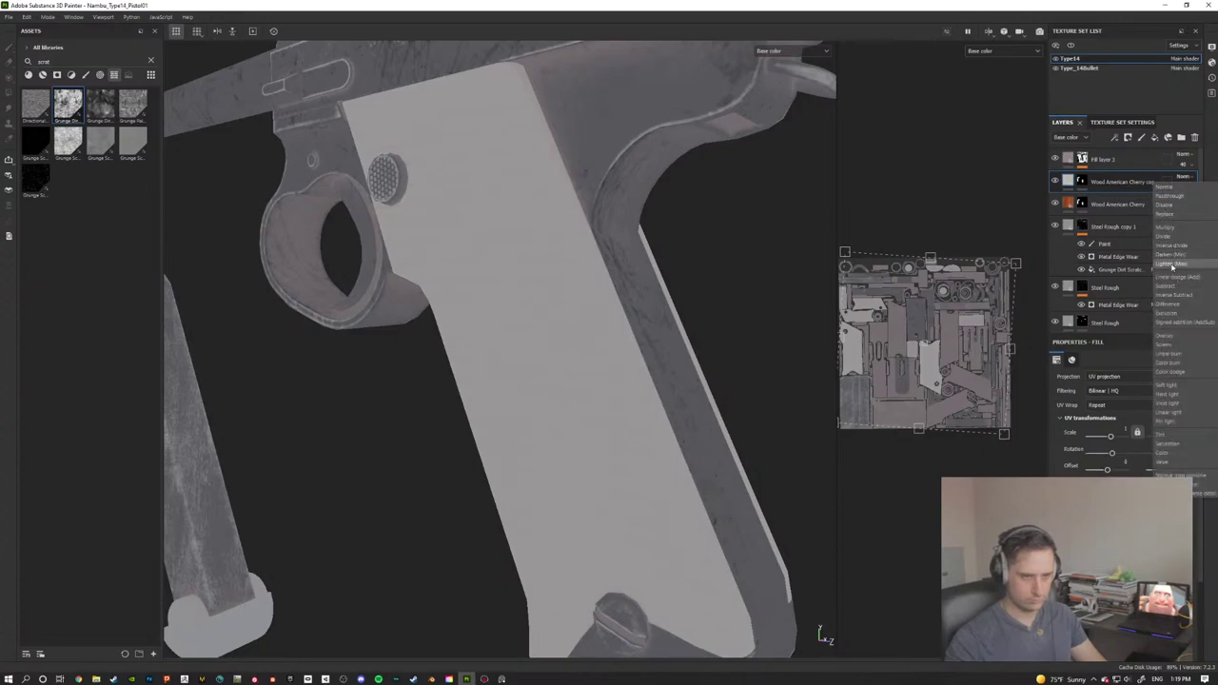
left_click(1165, 227)
left_click_drag(539, 305, 521, 305, "alt")
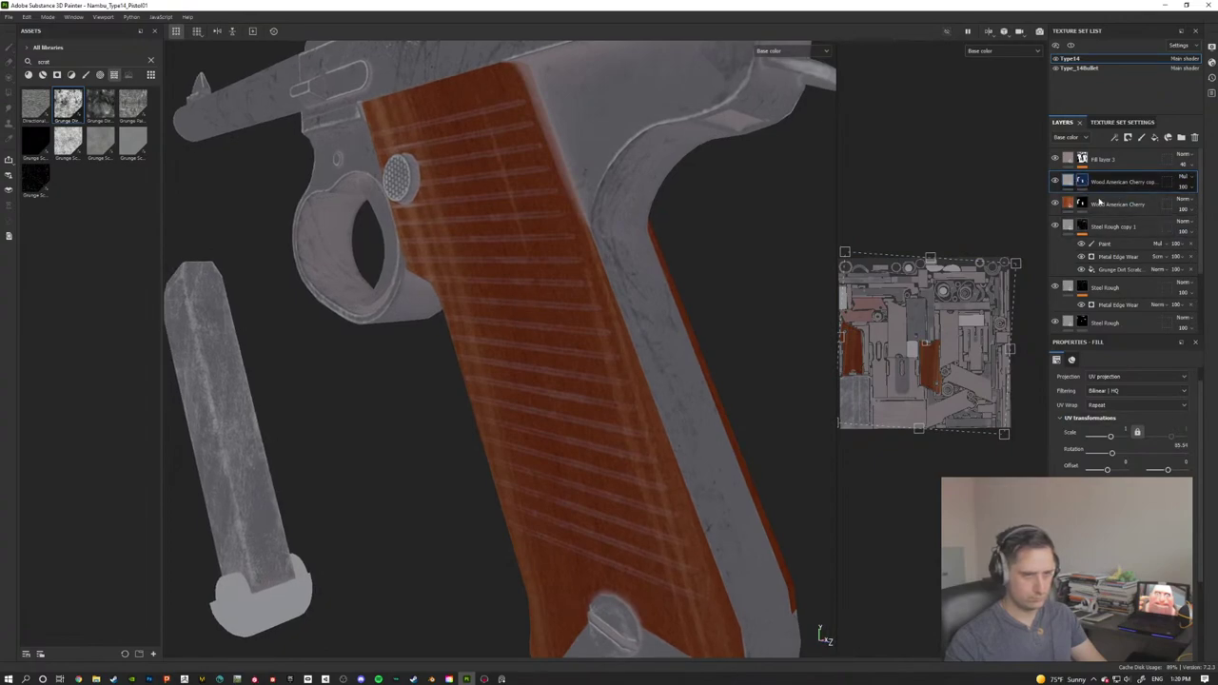
Step: Add a Dirt generator to the copied wood layer's mask
key("1")
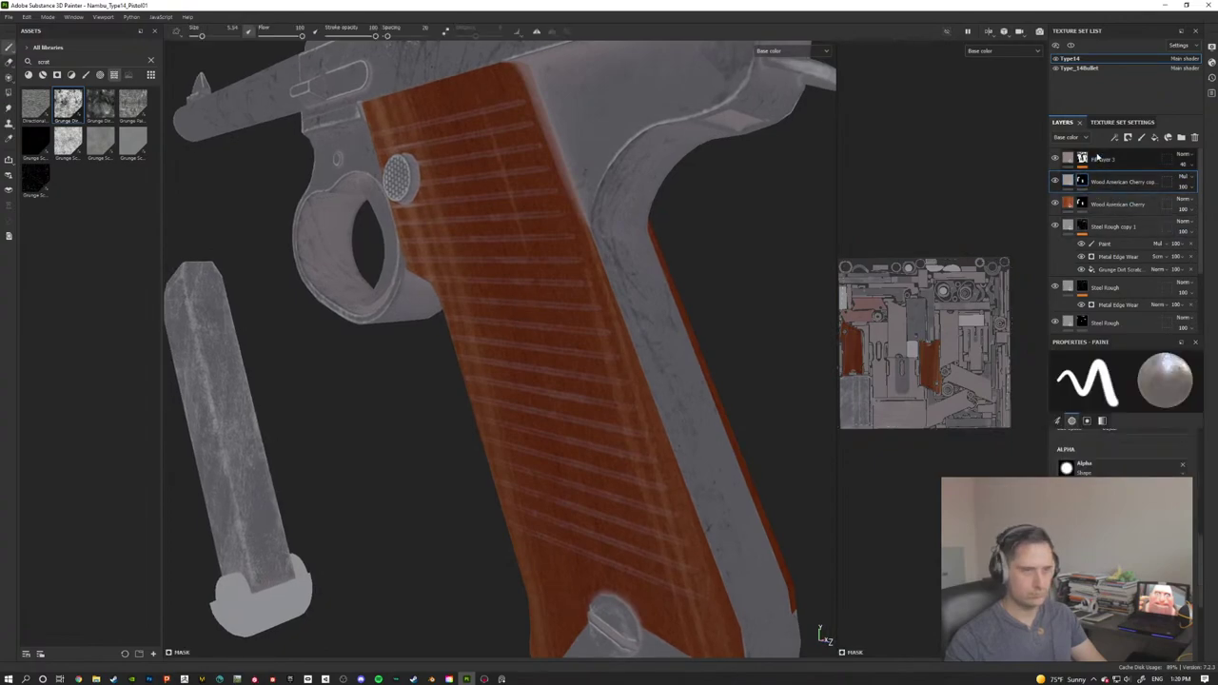
left_click(1141, 155)
left_click(1095, 378)
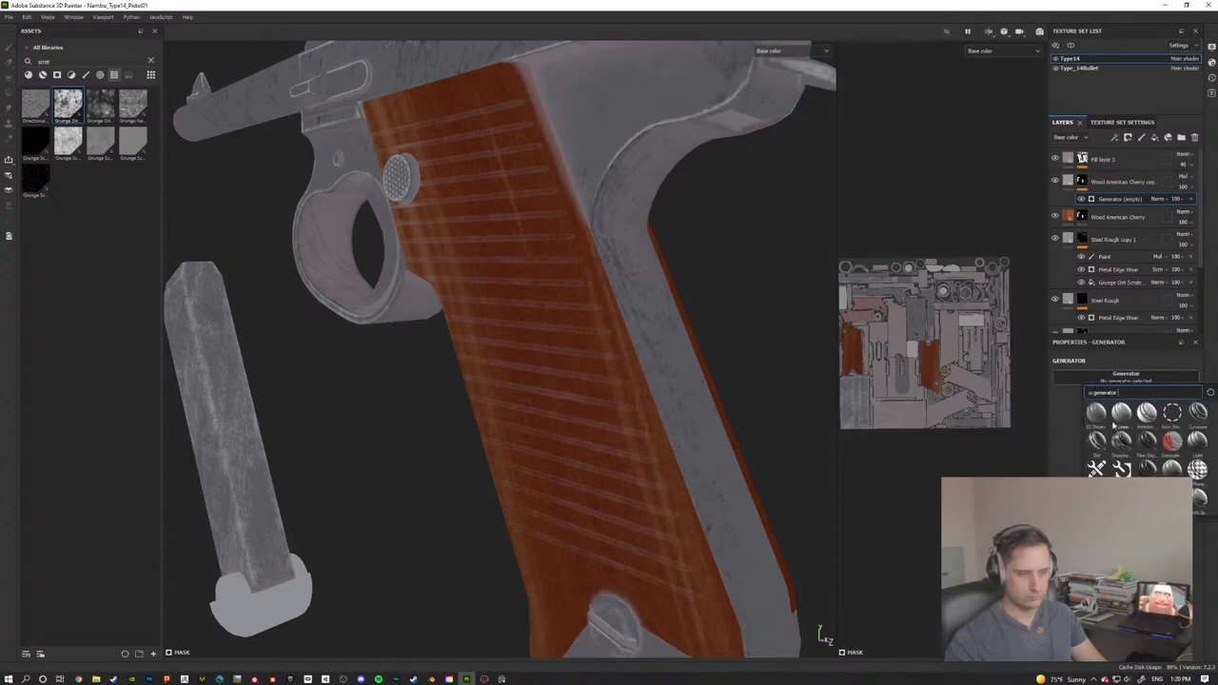
left_click(1097, 440)
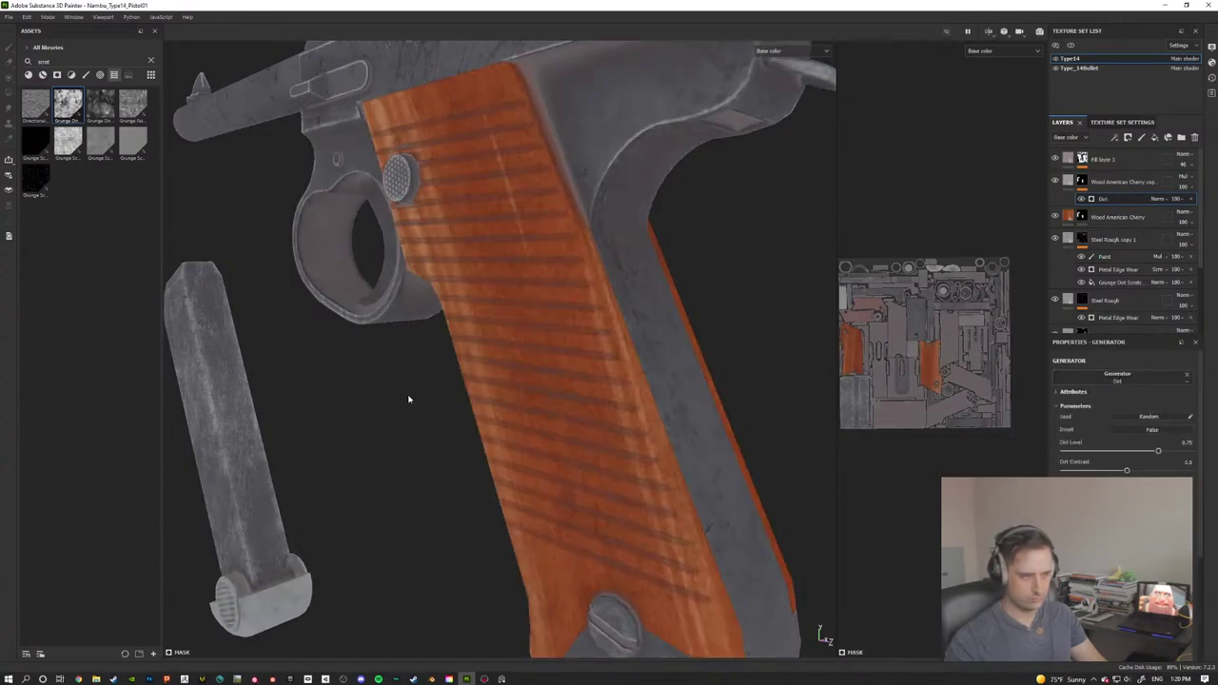
left_click_drag(408, 400, 478, 375, "alt")
left_click_drag(803, 348, 718, 353, "alt")
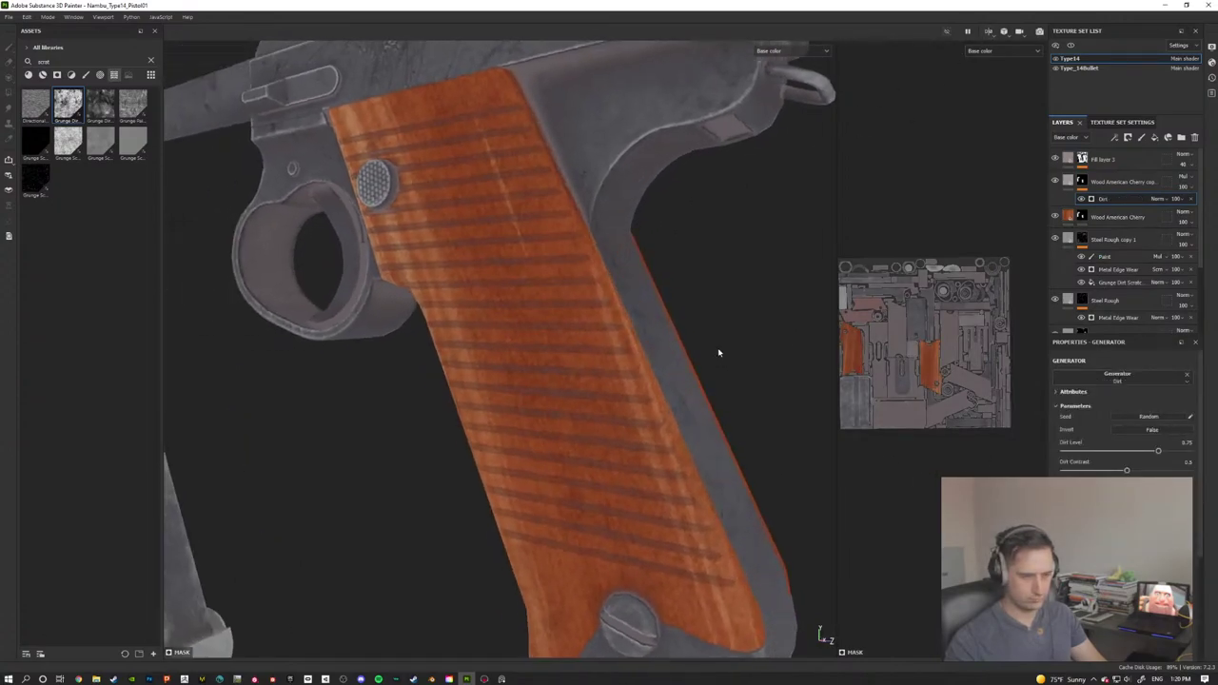
Step: Set the Dirt generator's blending mode to Multiply and its Dirt Level to 0.74, and return to the full material display
left_click_drag(1156, 451, 1139, 450)
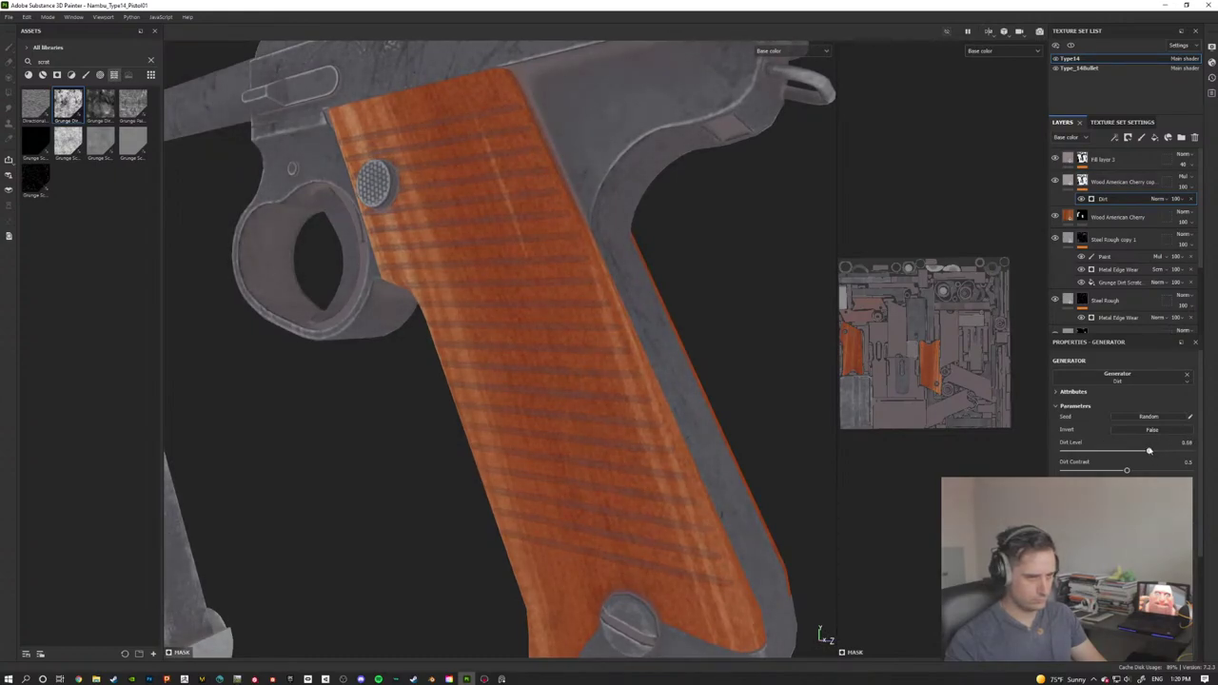
left_click(1159, 199)
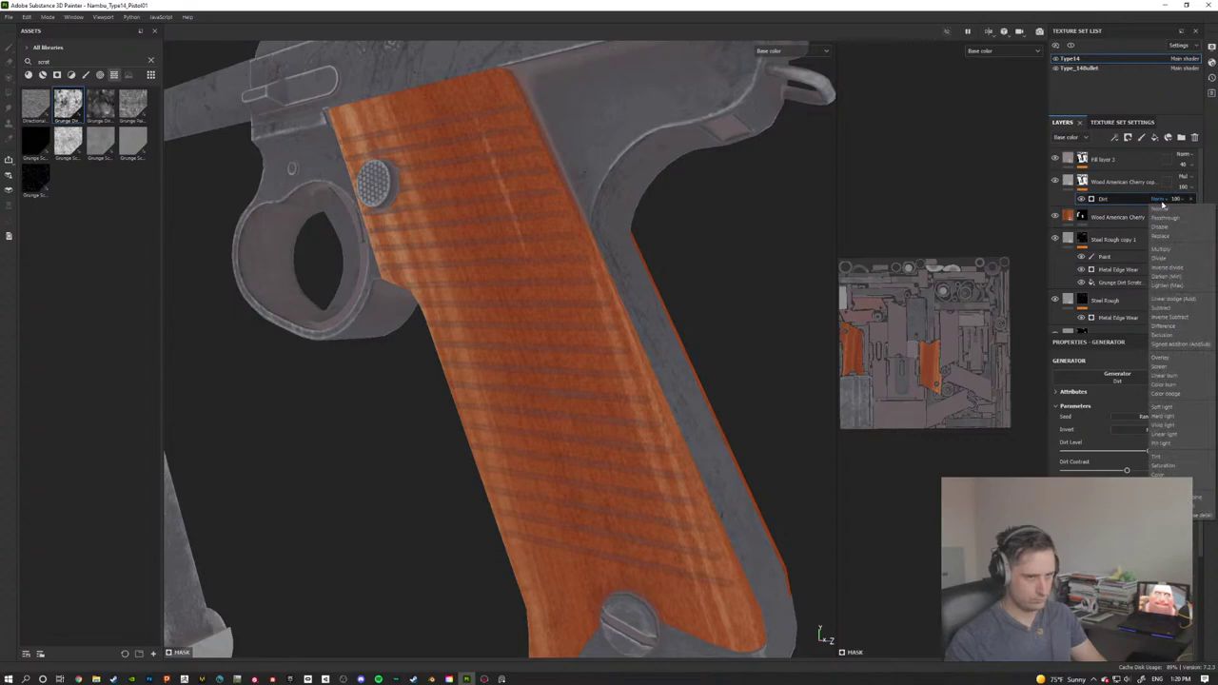
left_click(1161, 249)
left_click_drag(548, 353, 523, 357, "alt")
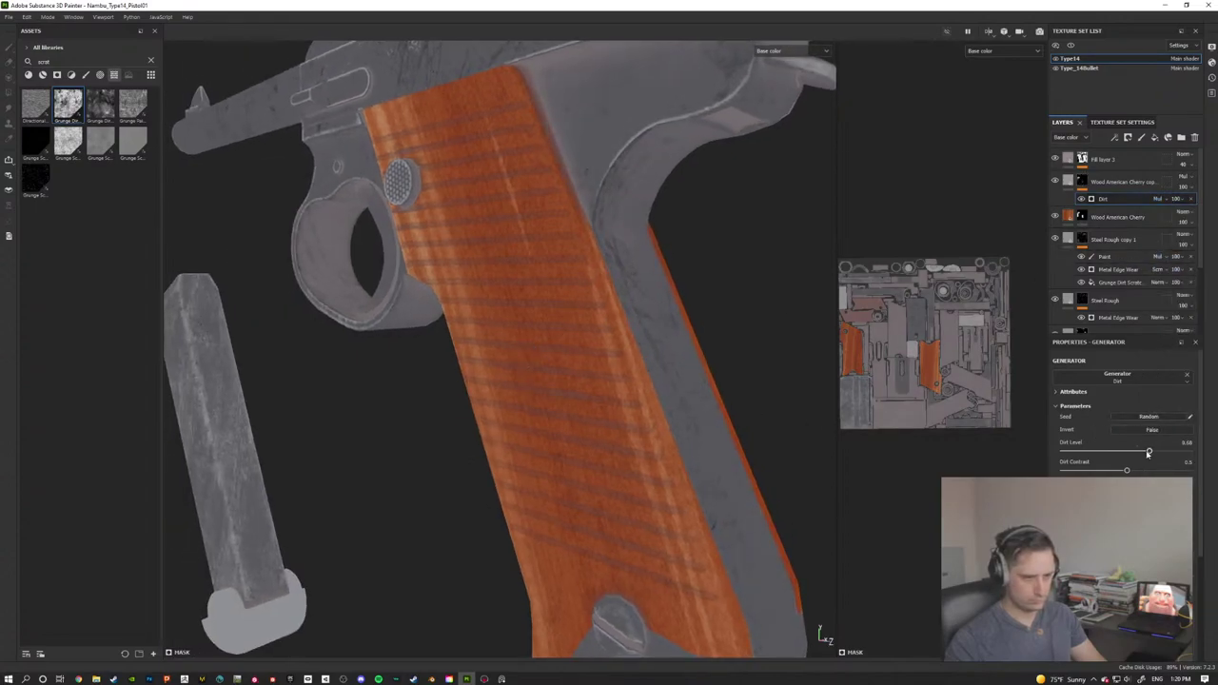
mouse_move(1148, 453)
left_mouse_down()
mouse_move(1133, 452)
mouse_move(1155, 453)
left_mouse_up()
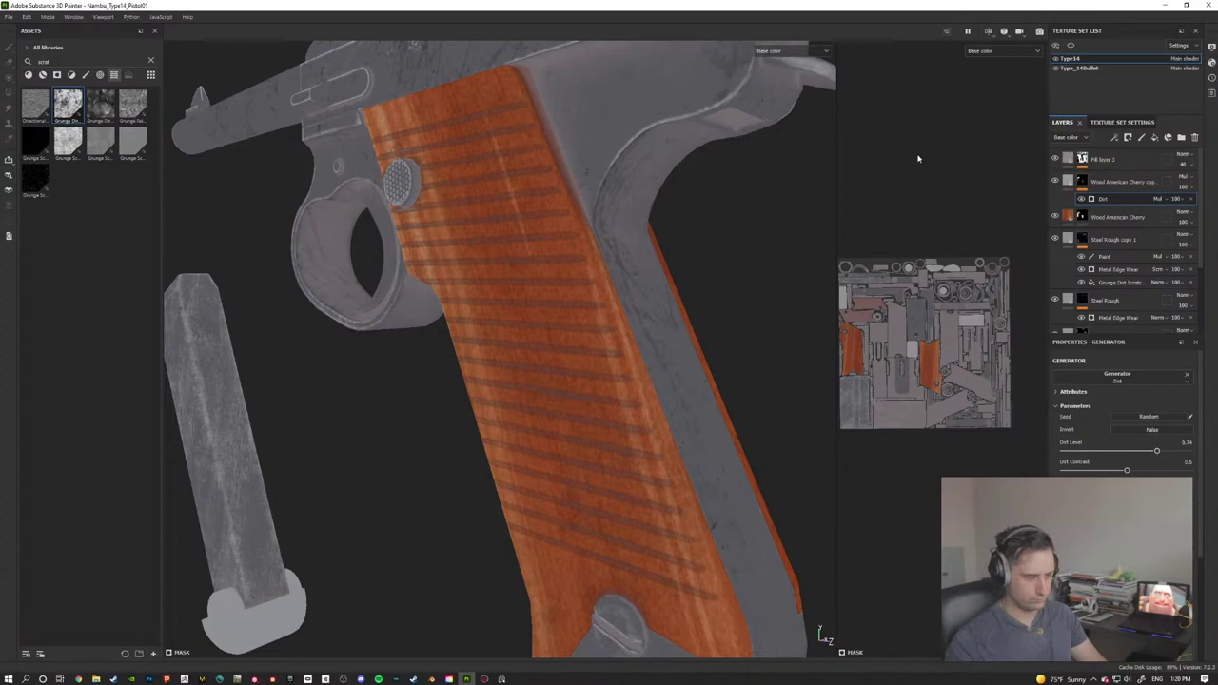
key("m")
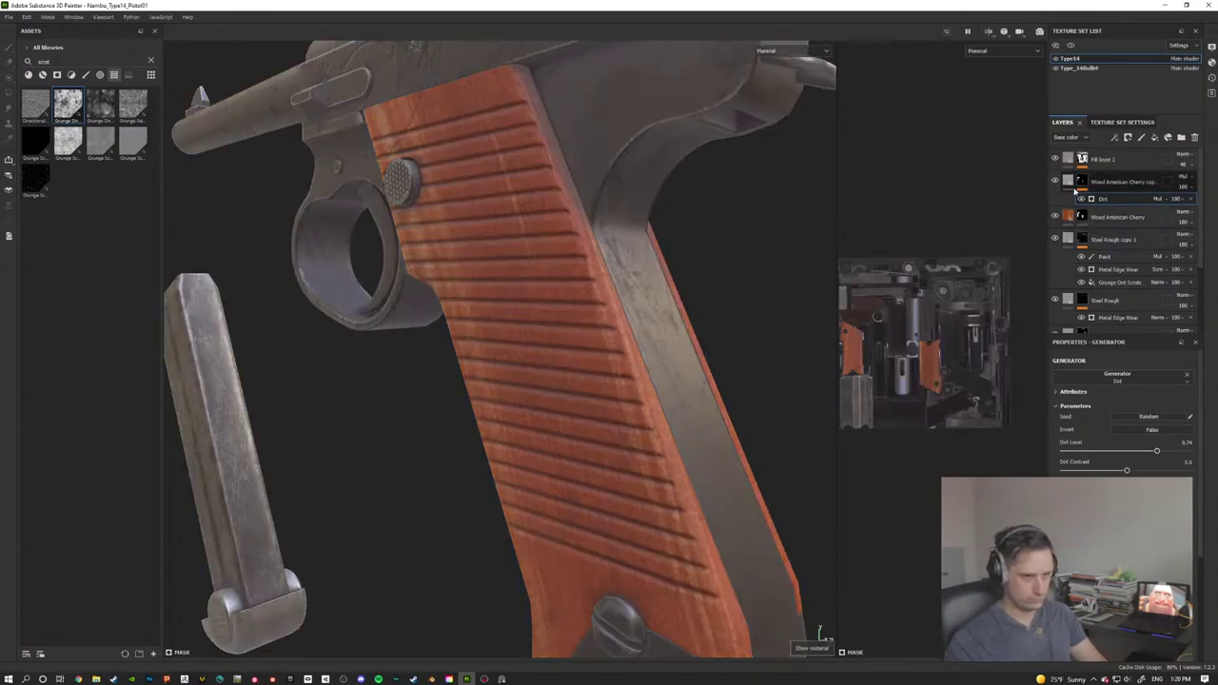
Step: Compare the grips with the grey multiply layer hidden and shown, and inspect the groove dirt up close
left_click(1055, 181)
left_click(1055, 181)
left_click_drag(230, 343, 367, 356, "alt")
scroll(367, 356, "up", 3)
scroll(596, 356, "up", 1)
scroll(597, 356, "down", 3)
left_click_drag(596, 356, 786, 361, "alt")
scroll(648, 344, "up", 3)
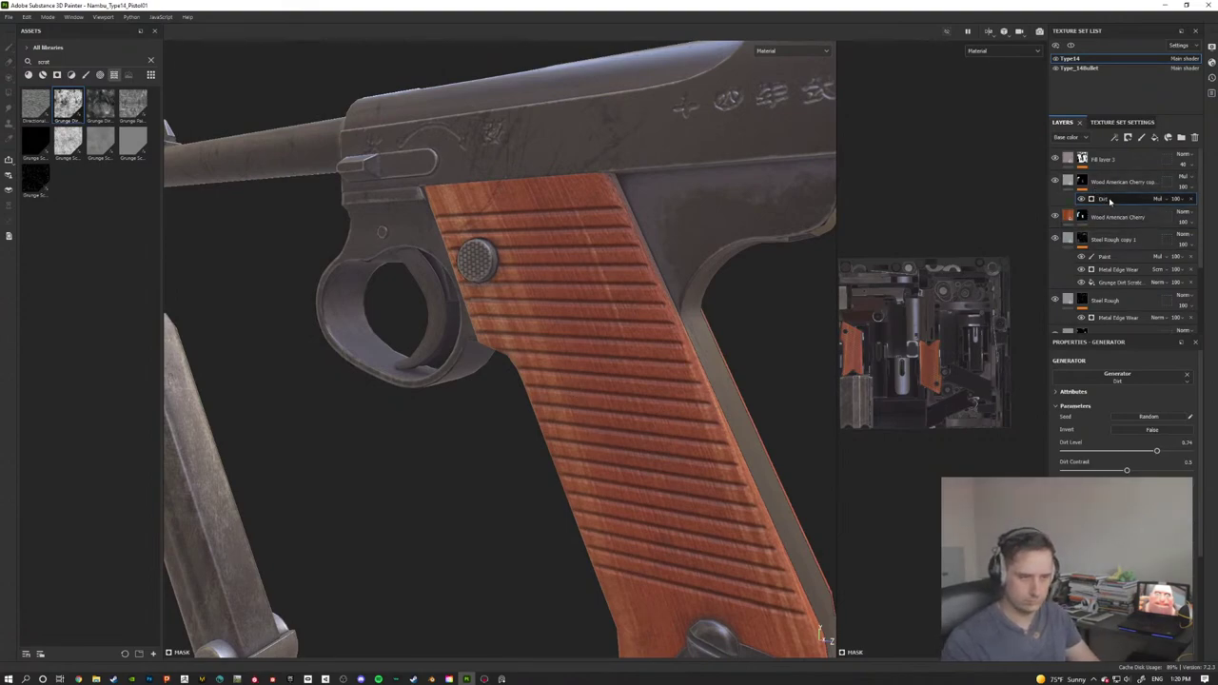
Step: Enable Use Custom Grunge on the copied wood layer's Dirt generator and check the grip
scroll(1123, 419, "down", 5)
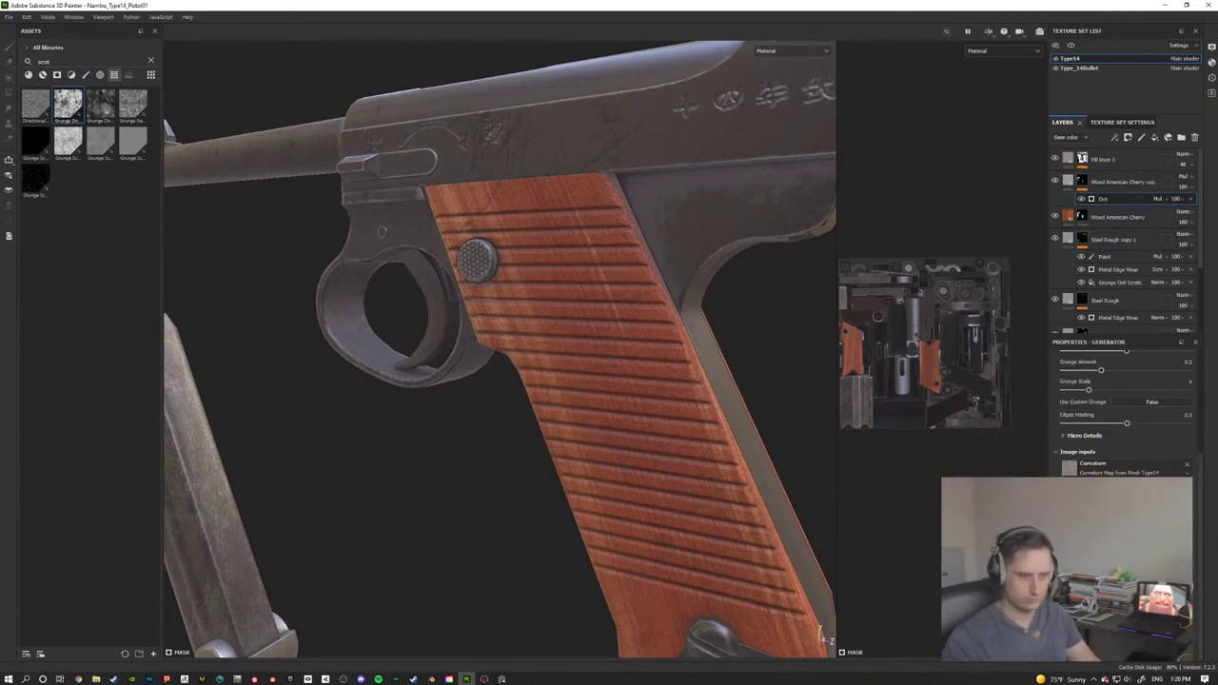
scroll(1142, 418, "up", 1)
left_click(1162, 431)
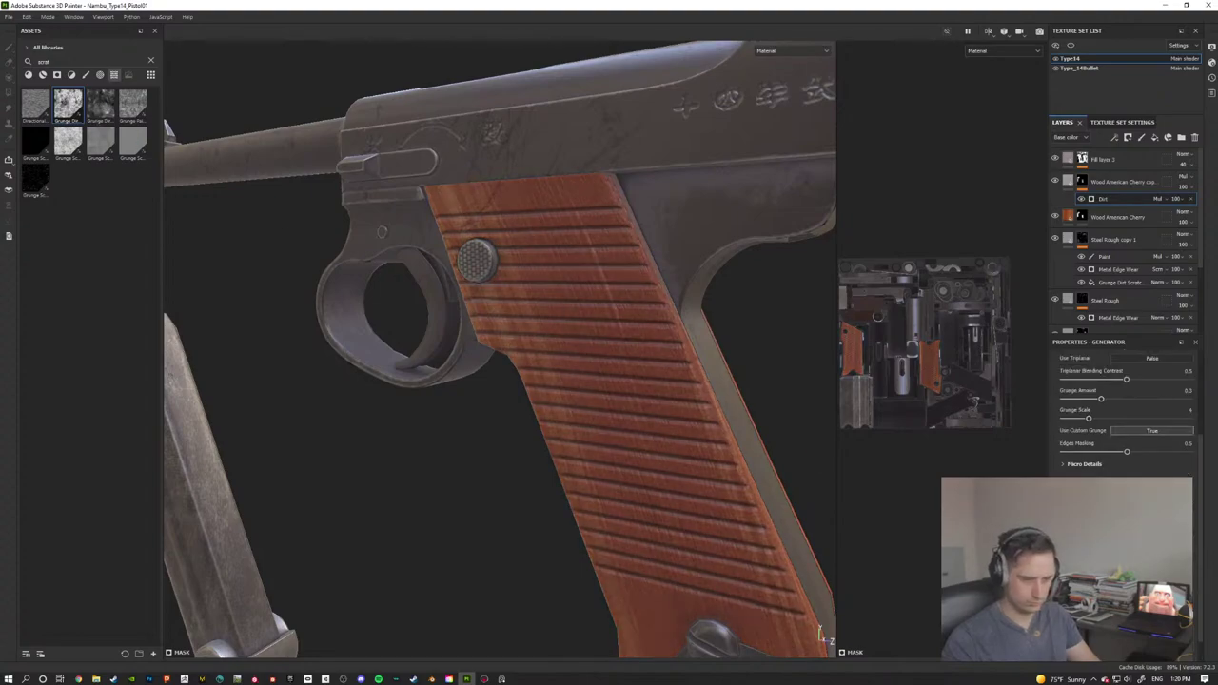
left_click_drag(686, 463, 590, 411, "alt")
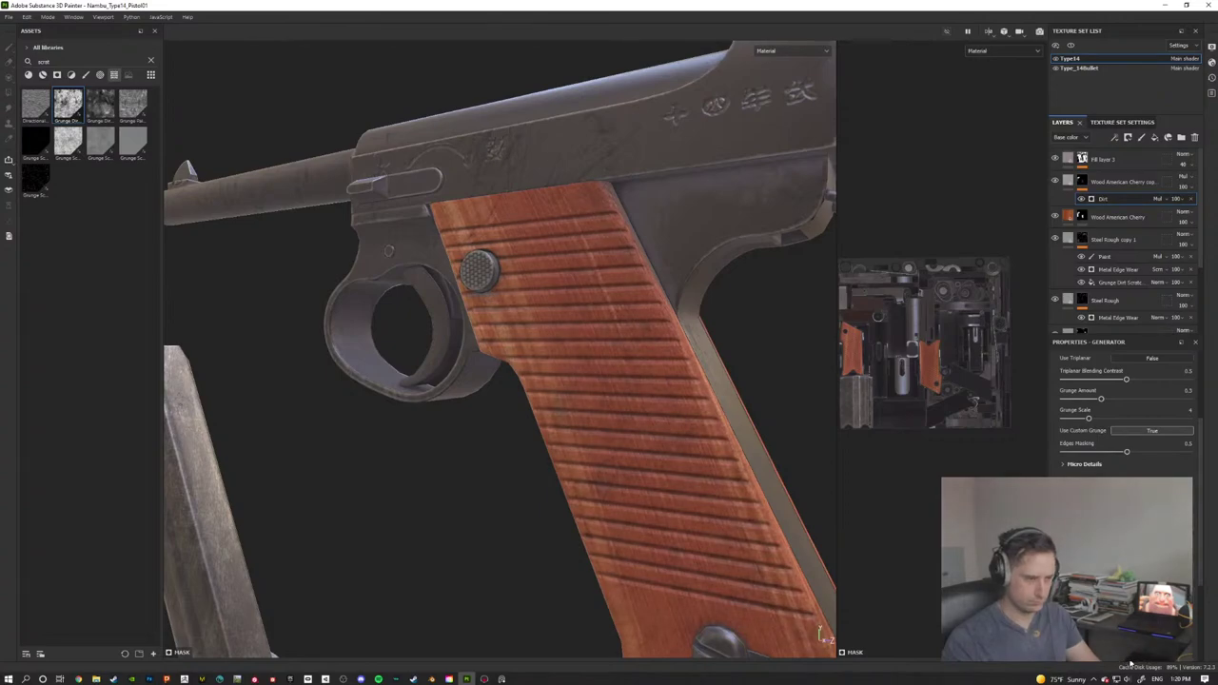
left_click_drag(493, 434, 630, 398, "alt")
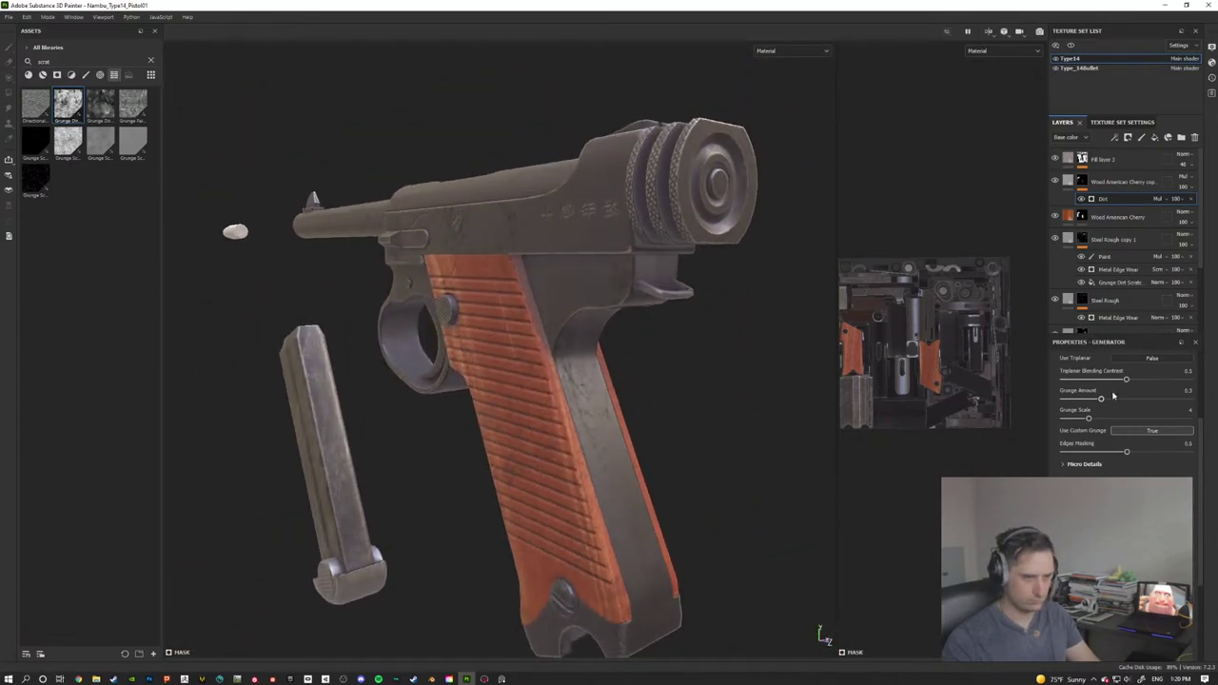
Step: Turn on Use Triplanar for the Dirt generator and check the dirt on the grip
scroll(1113, 398, "up", 1)
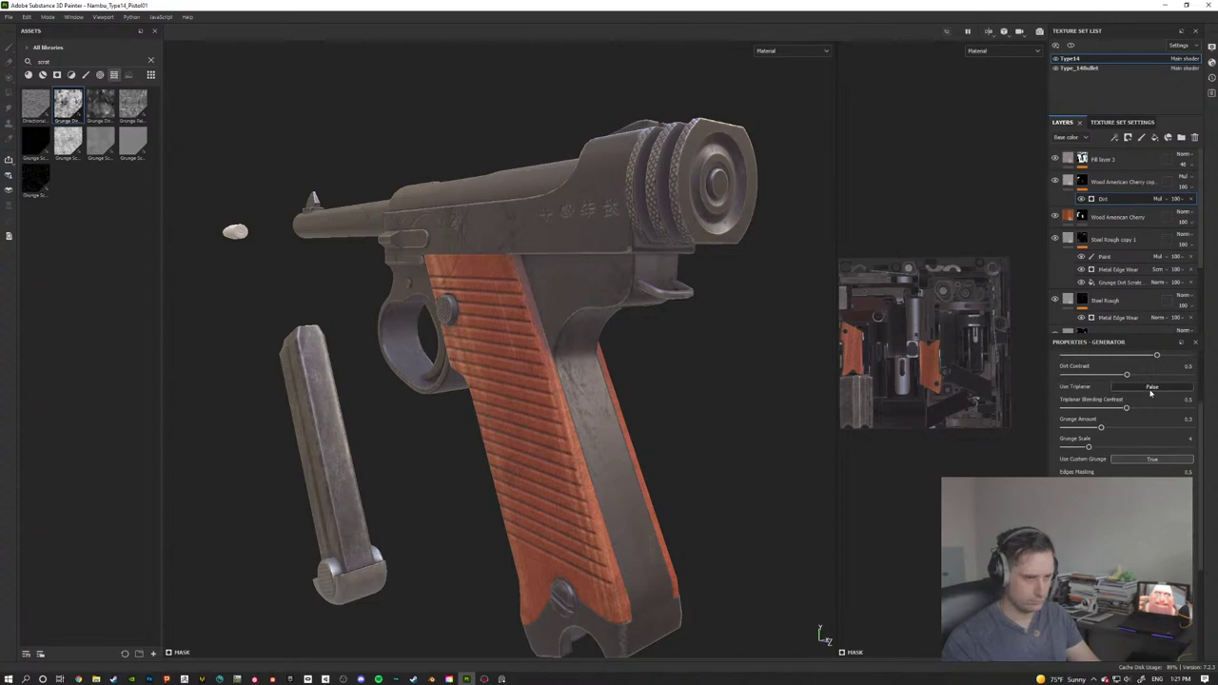
left_click(1150, 389)
left_click_drag(494, 326, 619, 322, "alt")
left_click_drag(448, 308, 475, 338, "alt")
scroll(570, 318, "up", 3)
scroll(1148, 380, "up", 1)
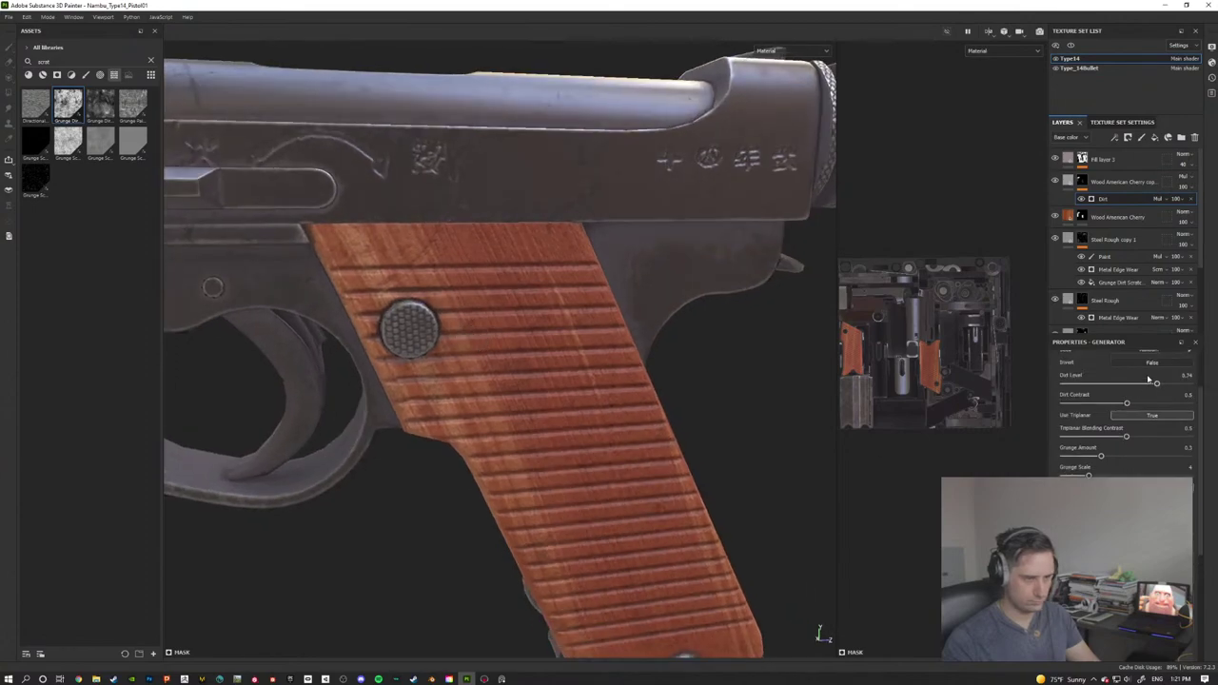
Step: Set the Dirt generator's Dirt Level to 0.79 and its Dirt Contrast to 0.31
mouse_move(1158, 386)
left_mouse_down()
mouse_move(1173, 385)
mouse_move(1153, 403)
left_mouse_up()
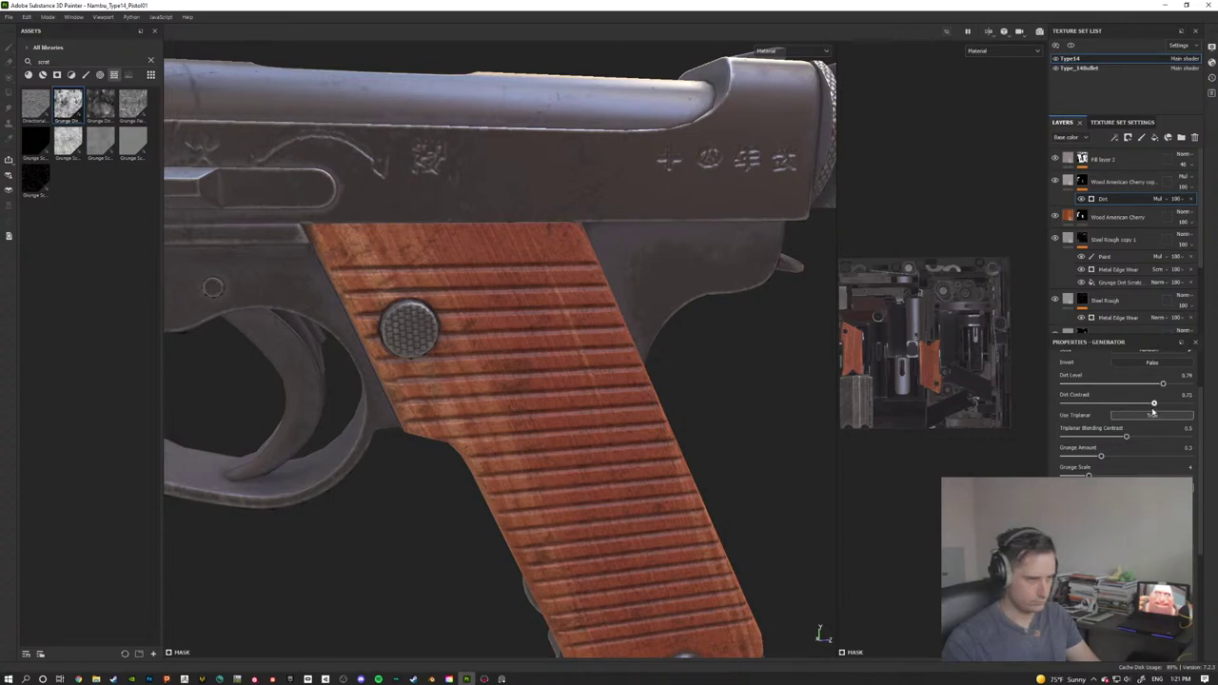
left_click_drag(679, 373, 505, 372, "alt")
scroll(522, 358, "down", 4)
scroll(686, 381, "up", 3)
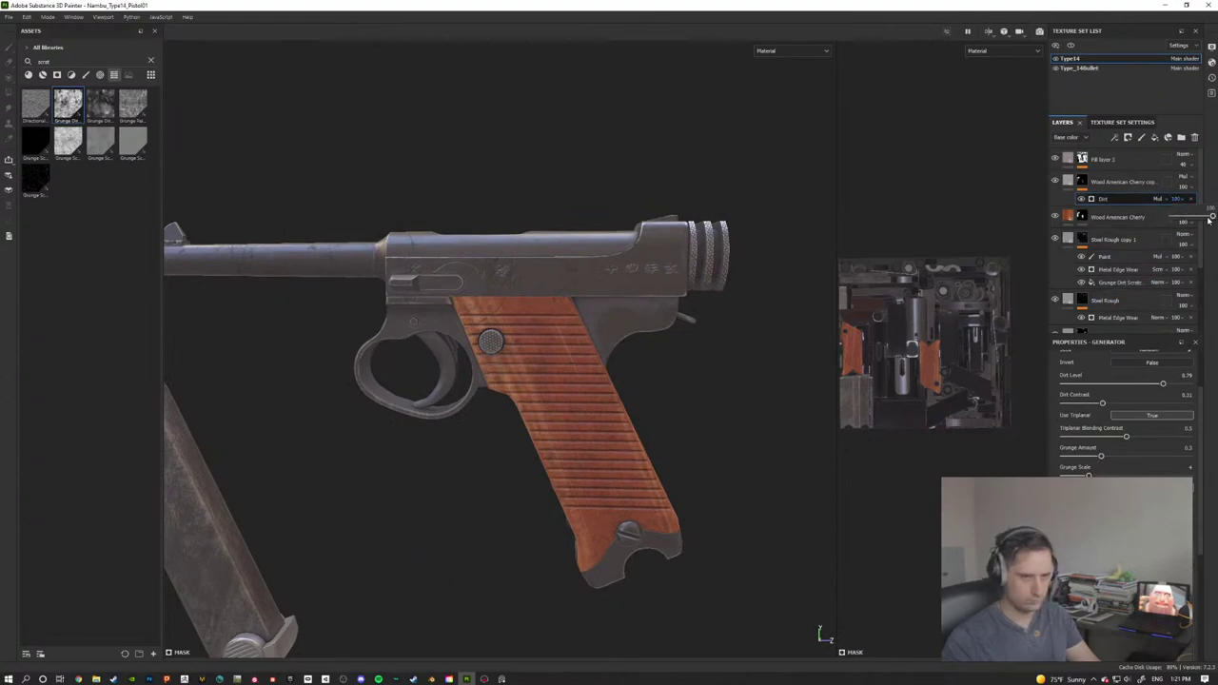
Step: Lower the Dirt generator's opacity to 74 in the copied wood layer's mask
left_click(1202, 218)
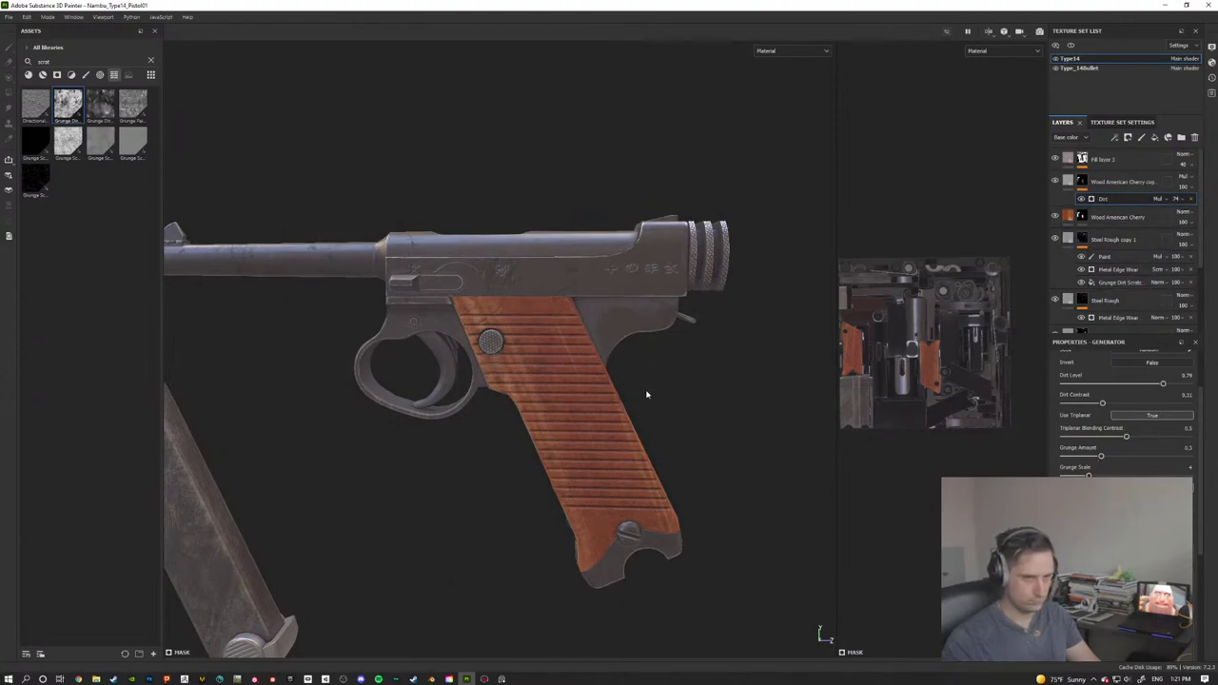
left_click_drag(647, 393, 595, 397, "alt")
scroll(601, 404, "up", 3)
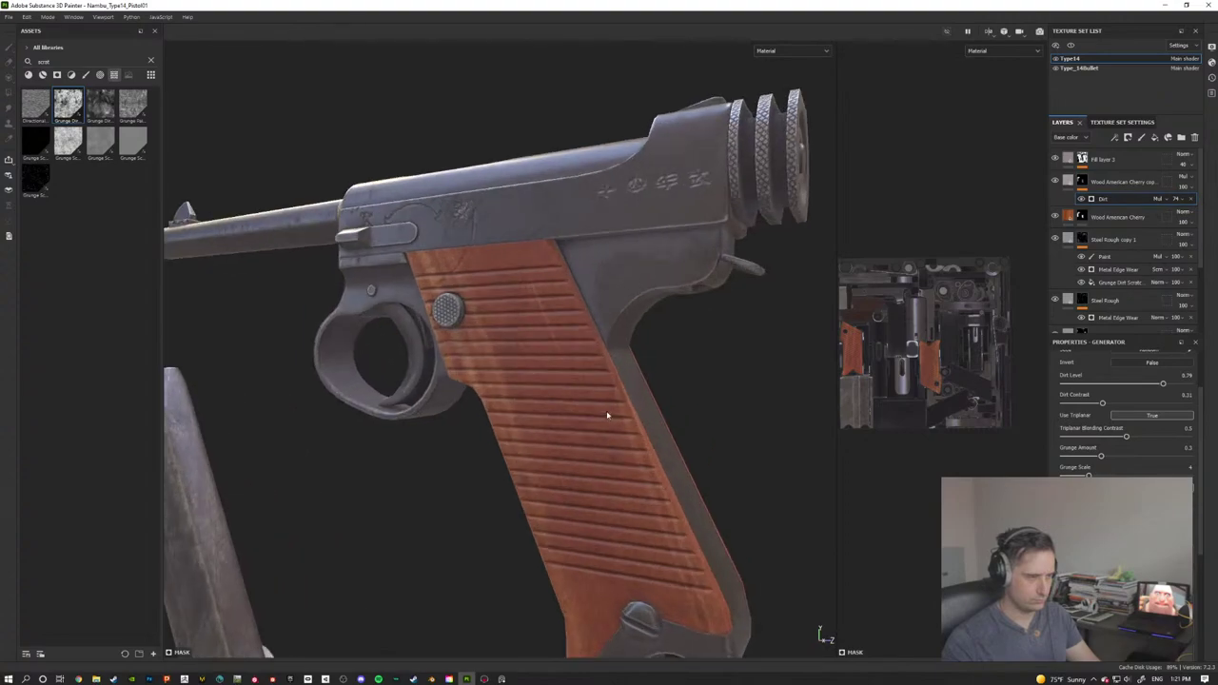
Step: Inspect the grip in the Roughness channel display and return to the full material display
left_click(1003, 50)
left_click(994, 122)
left_click_drag(704, 305, 666, 352, "alt")
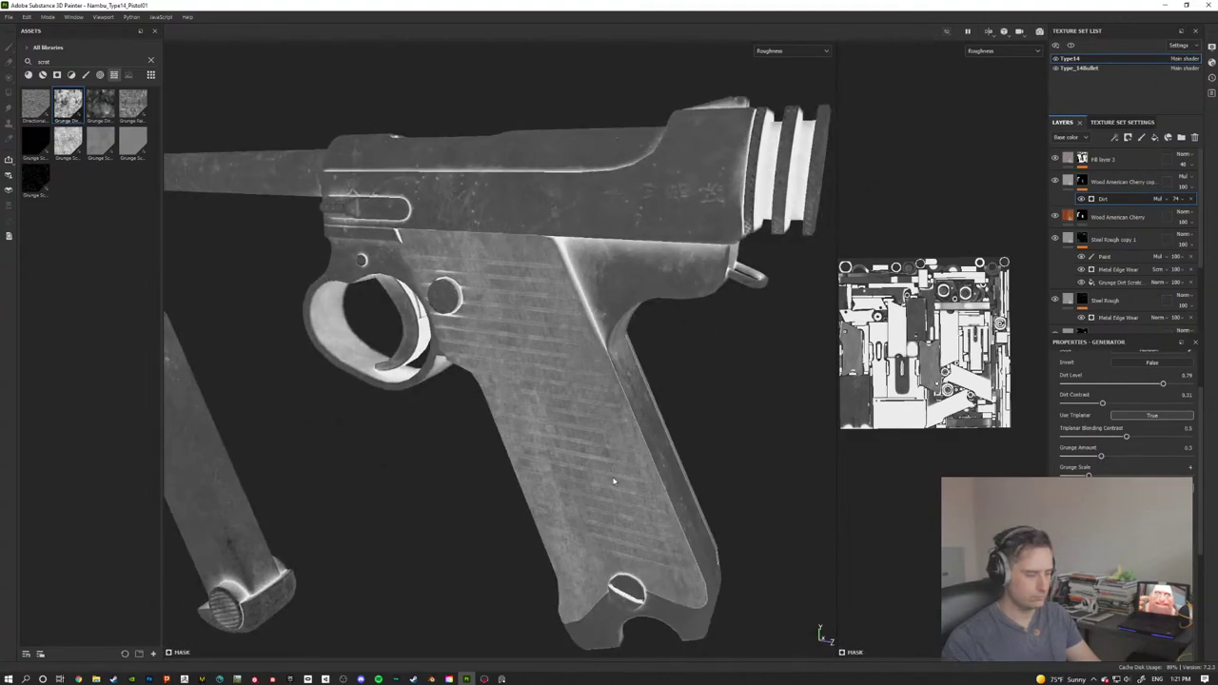
key("m")
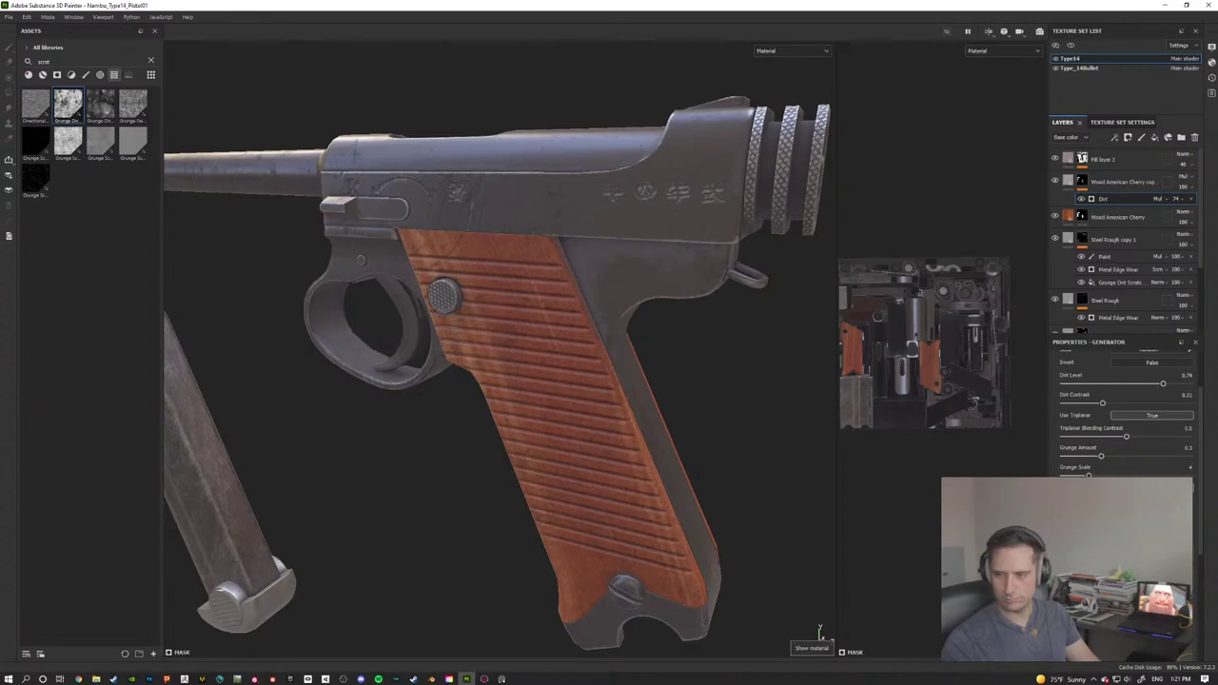
Step: Examine the pistol and magazine from both sides to judge the wood and steel materials
left_click_drag(726, 367, 666, 276, "alt")
left_click_drag(761, 305, 584, 296, "alt")
scroll(543, 330, "down", 3)
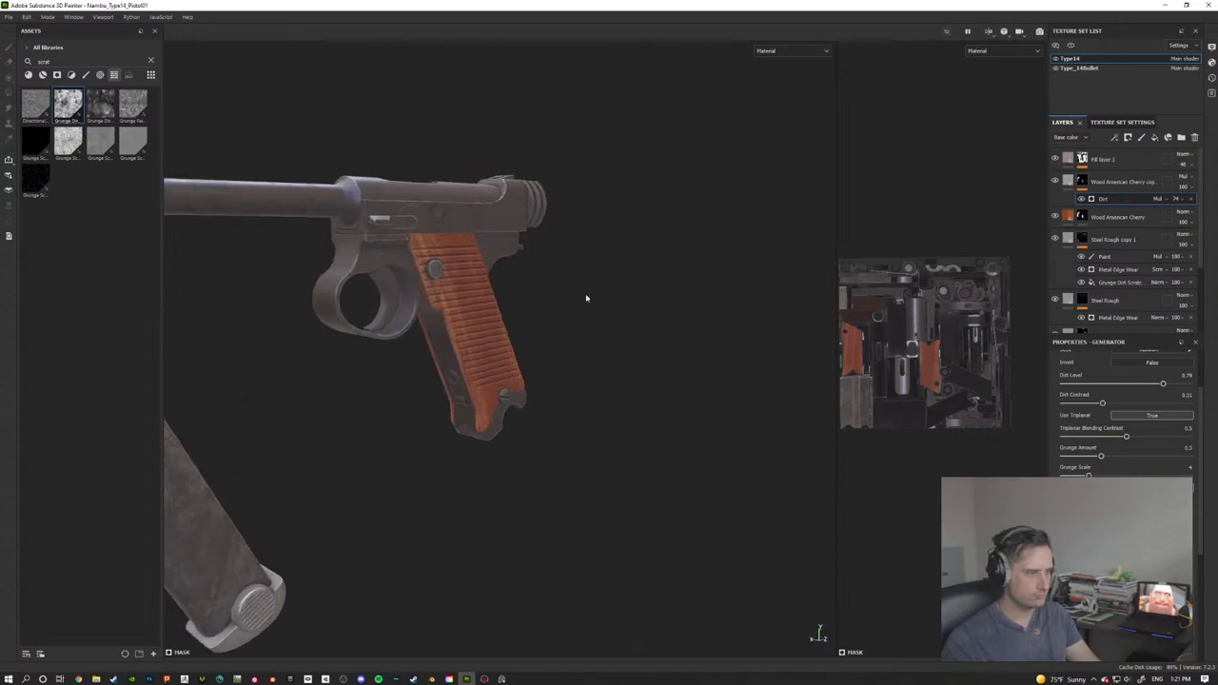
middle_click_drag(574, 314, 603, 364, "alt")
left_click_drag(603, 364, 400, 348, "alt")
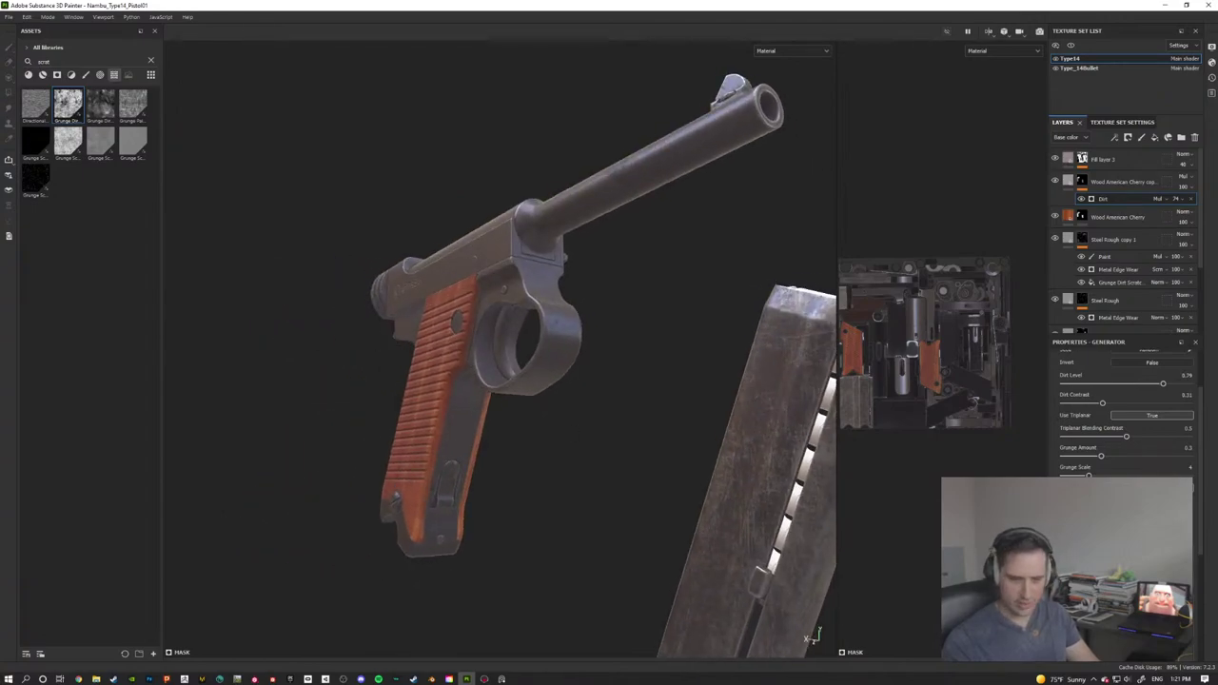
key("alt+Tab")
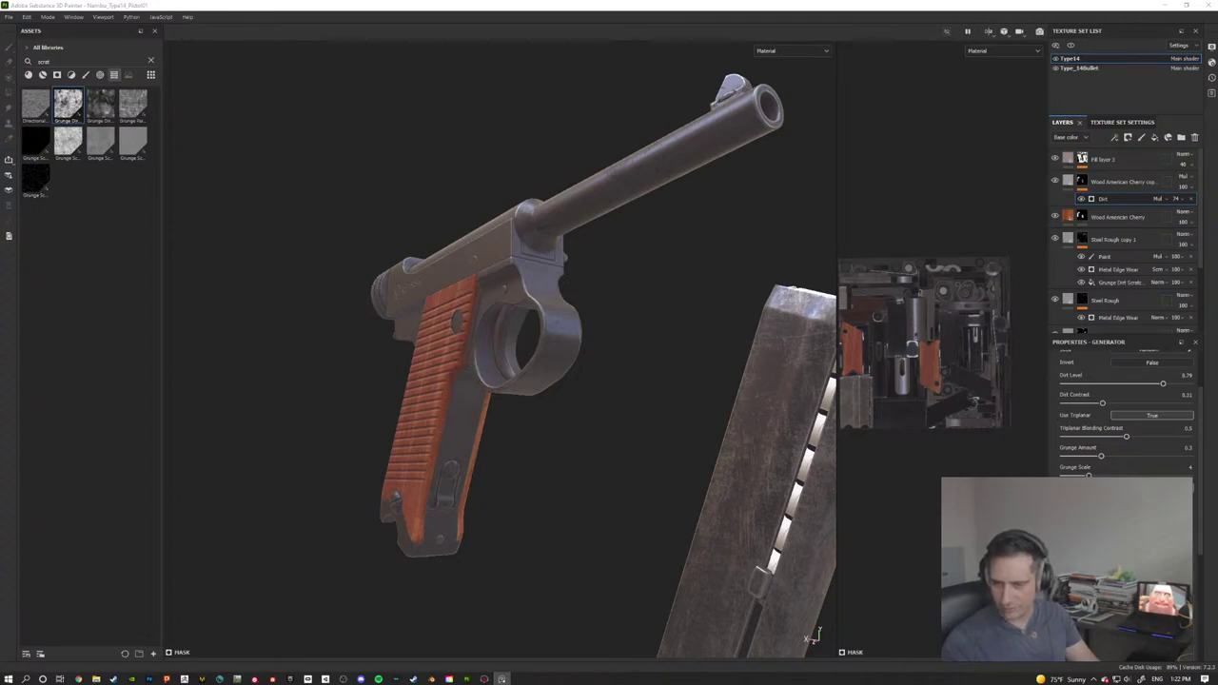
left_click_drag(609, 343, 514, 407, "alt")
middle_click_drag(514, 408, 446, 399, "alt")
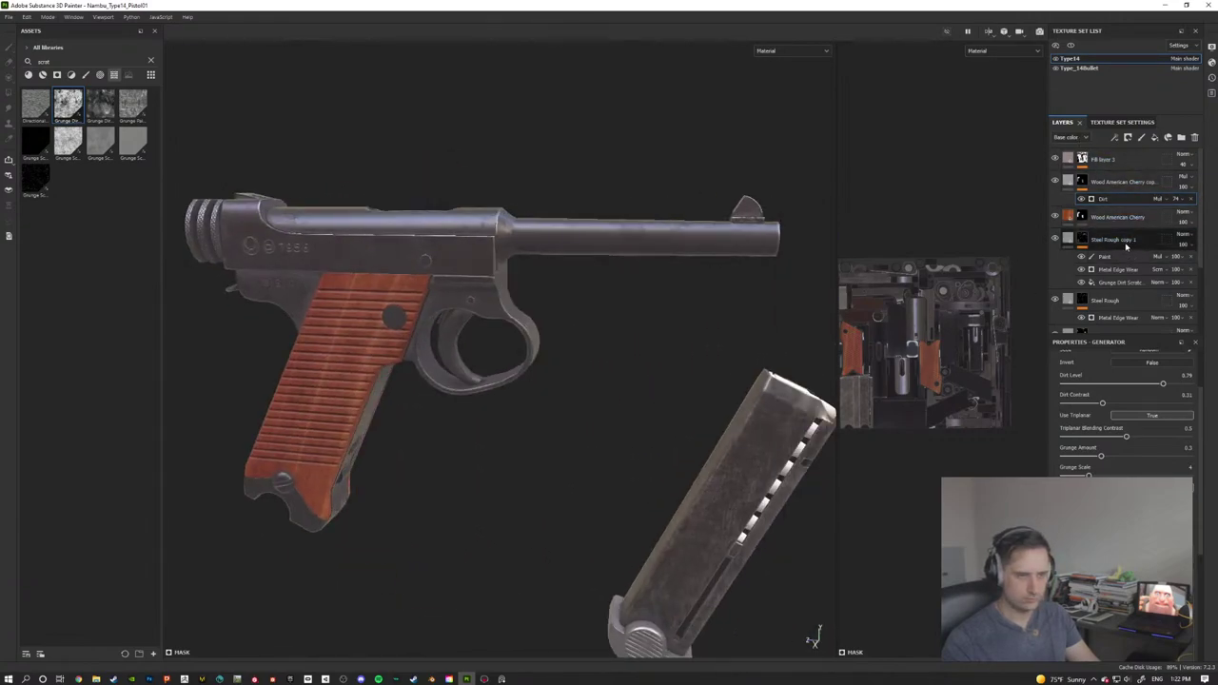
Step: Add the Steel Rough material from the asset library as a new layer directly above Steel Rough copy 1
left_click(1124, 243)
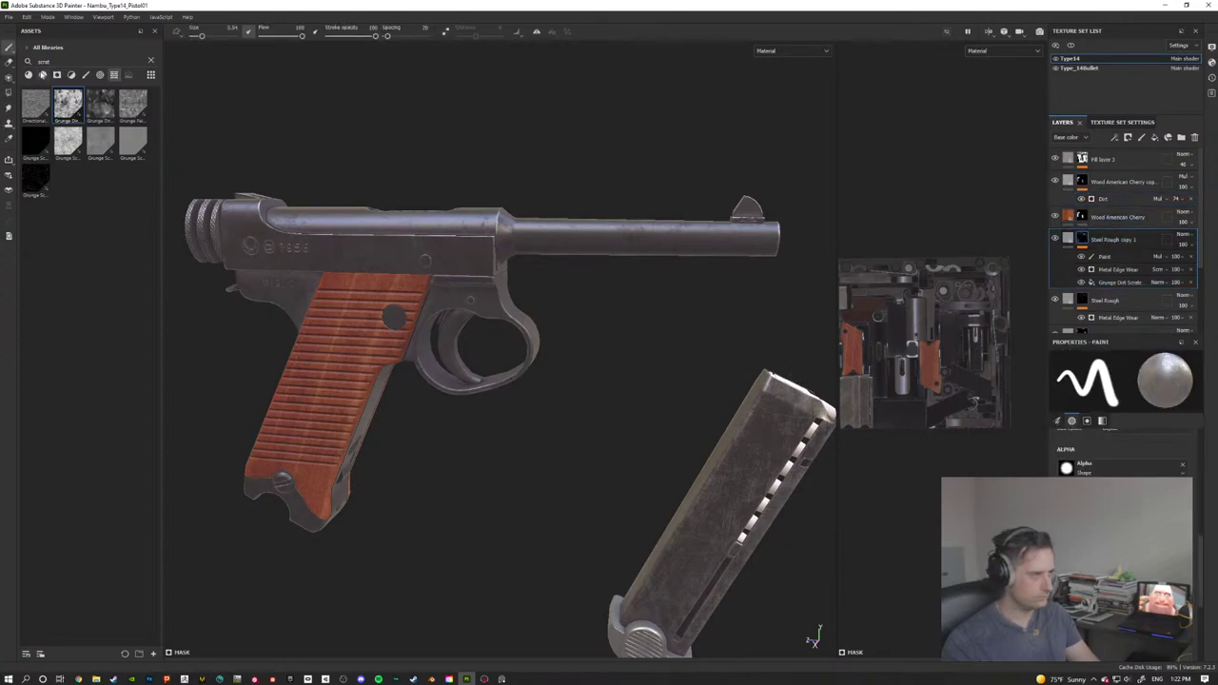
left_click(151, 61)
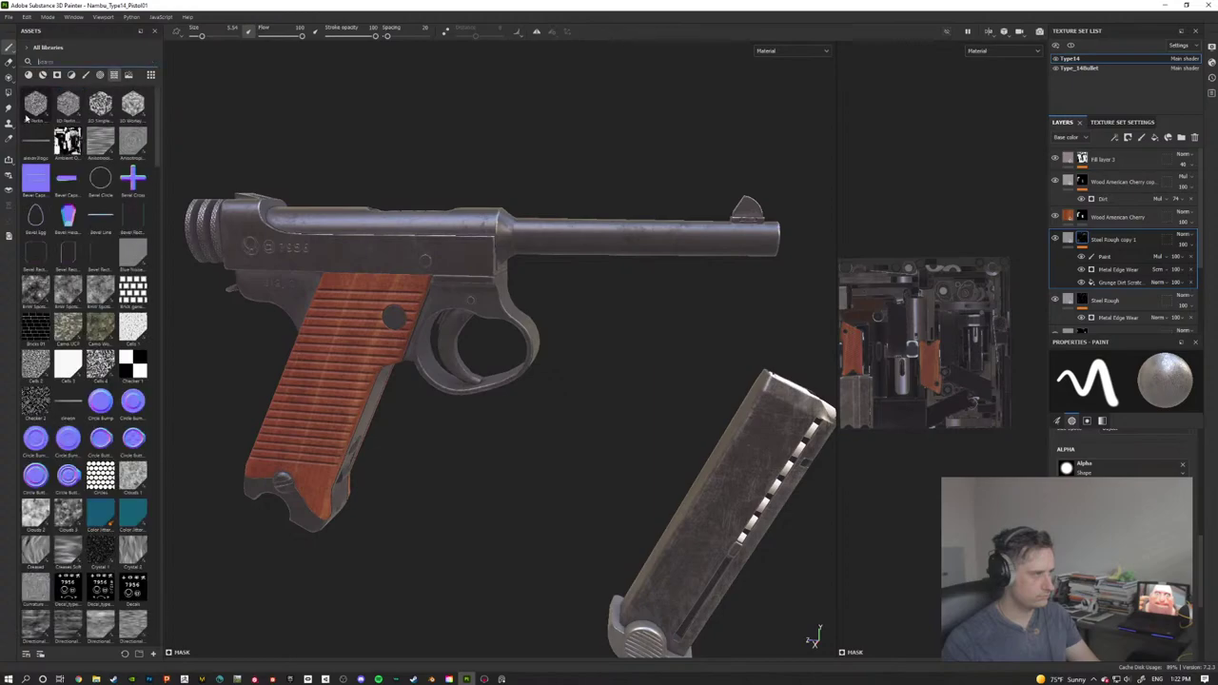
left_click(28, 74)
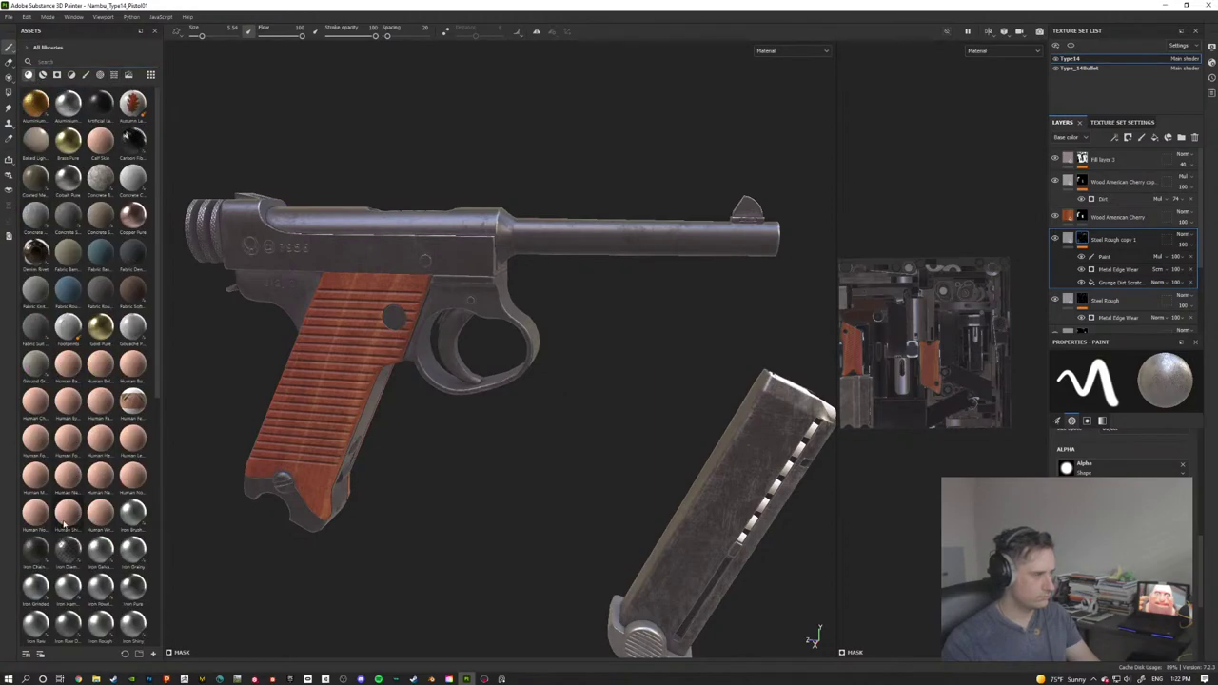
scroll(66, 523, "down", 5)
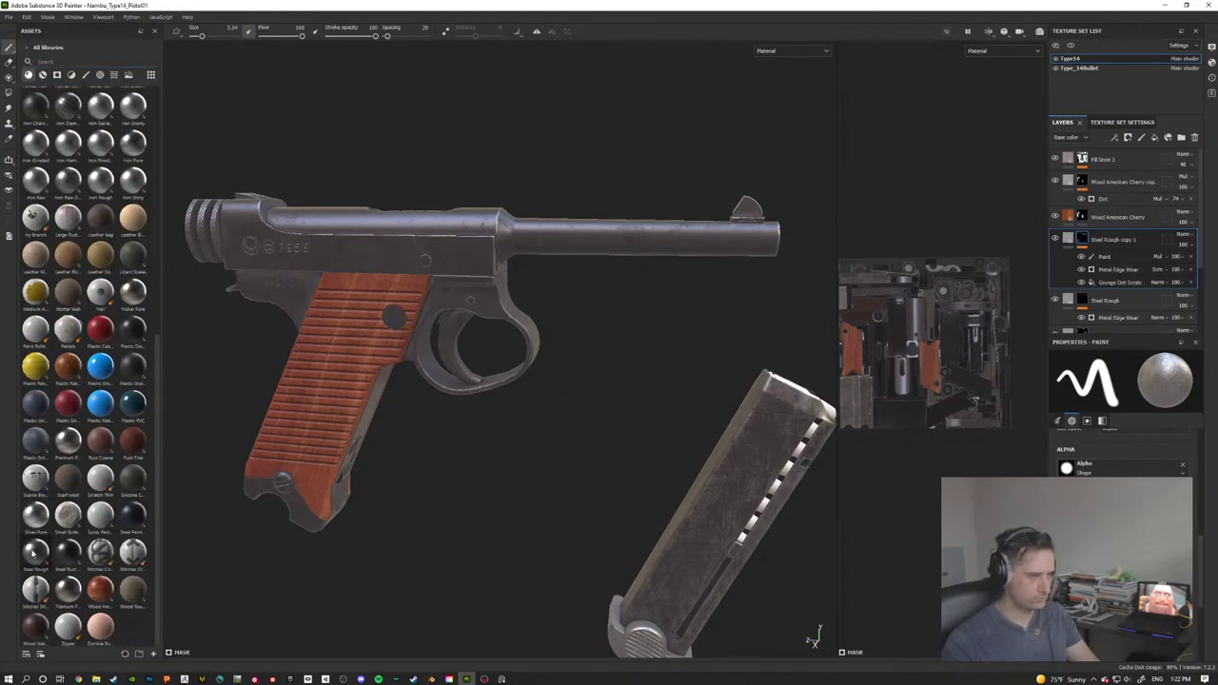
left_click_drag(34, 550, 1104, 231)
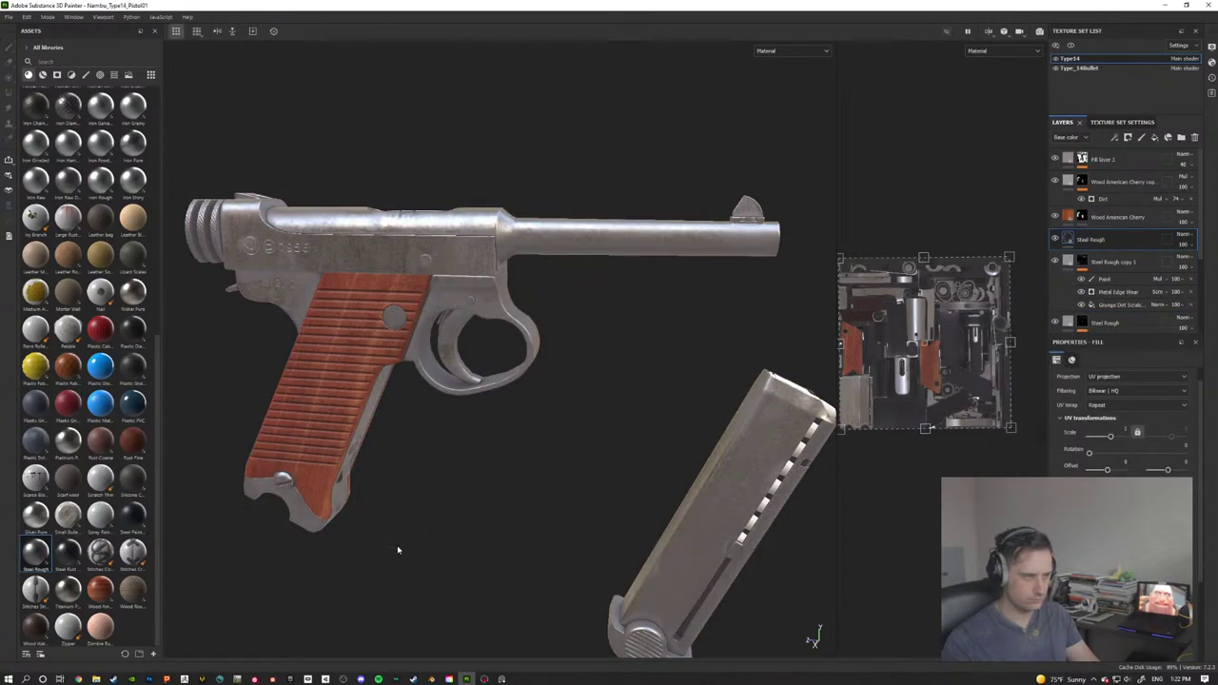
left_click_drag(396, 548, 469, 506, "alt")
middle_click_drag(469, 505, 574, 478, "alt")
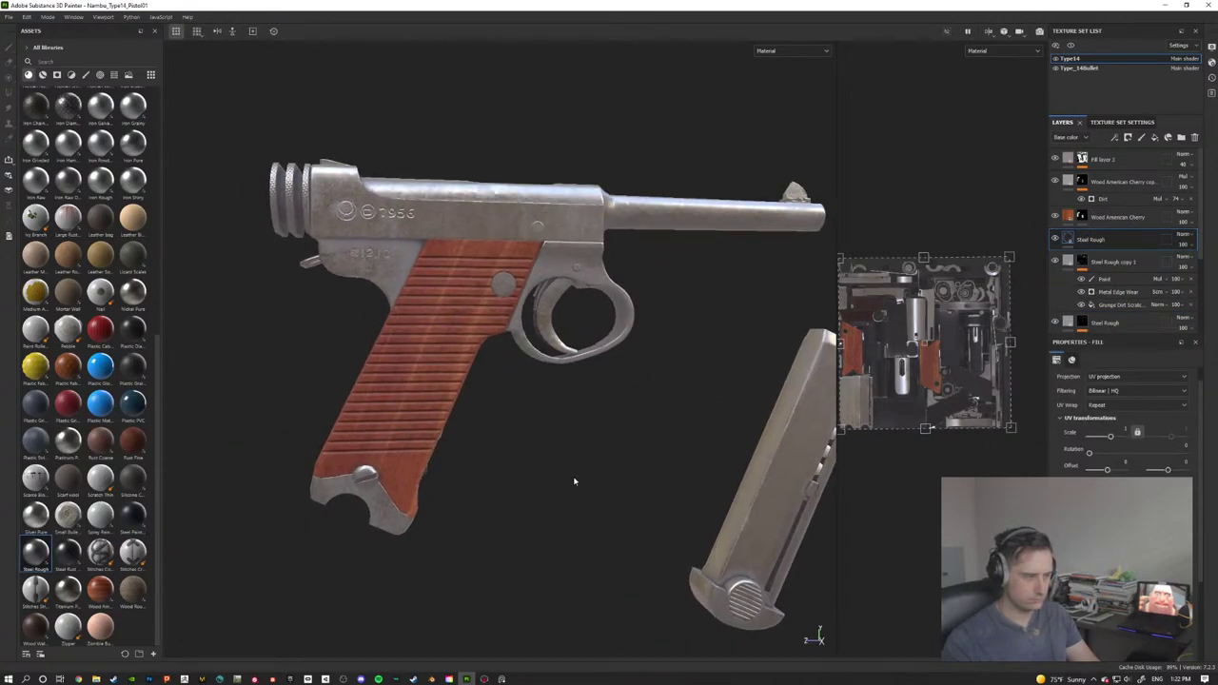
Step: Add a black mask to the new Steel Rough layer
right_click(1095, 240)
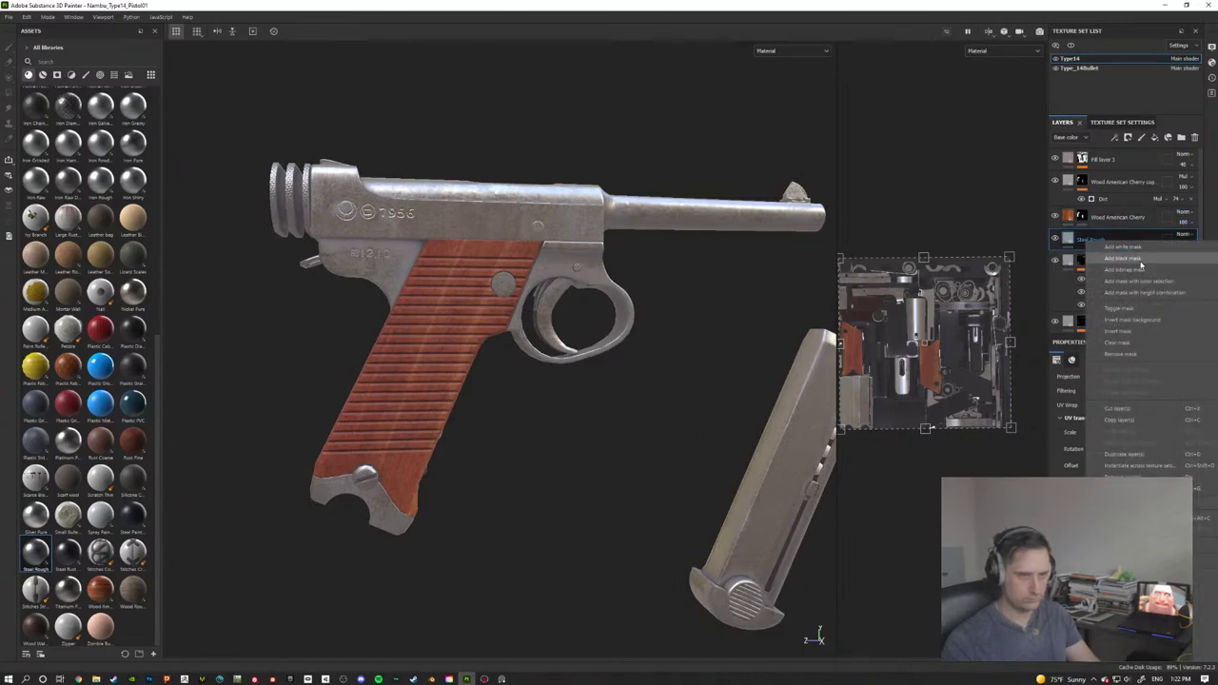
left_click(1142, 258)
mouse_move(480, 450)
left_mouse_down("alt")
mouse_move(514, 424)
mouse_move(471, 459)
left_mouse_up("alt")
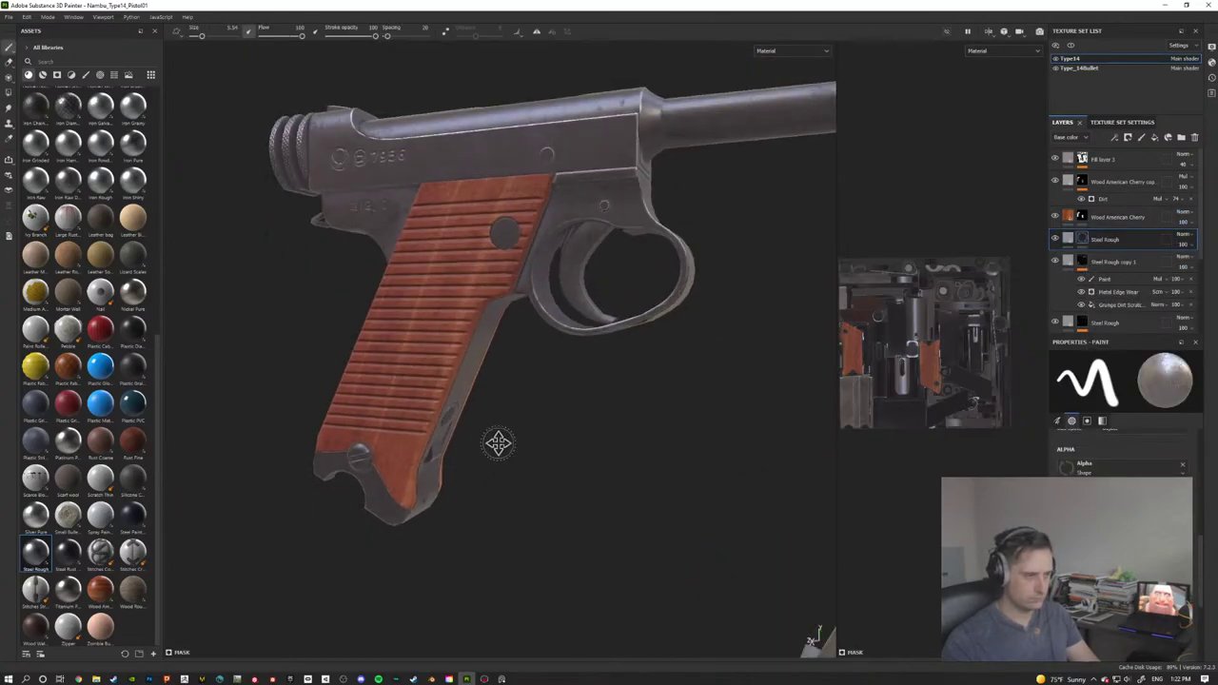
middle_click_drag(497, 444, 538, 343, "alt")
mouse_move(538, 344)
left_mouse_down("alt")
mouse_move(542, 373)
mouse_move(520, 386)
left_mouse_up("alt")
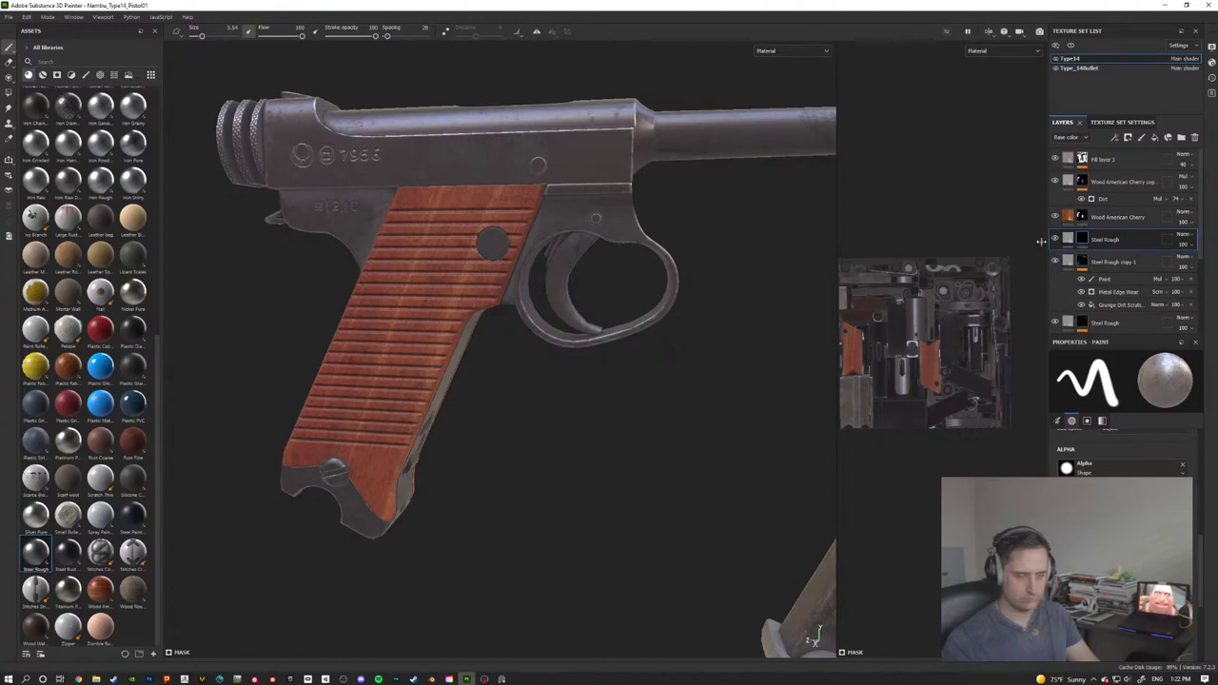
Step: Fill the trigger in the new Steel Rough layer's mask using Polygon Fill in mesh fill mode
left_click(8, 92)
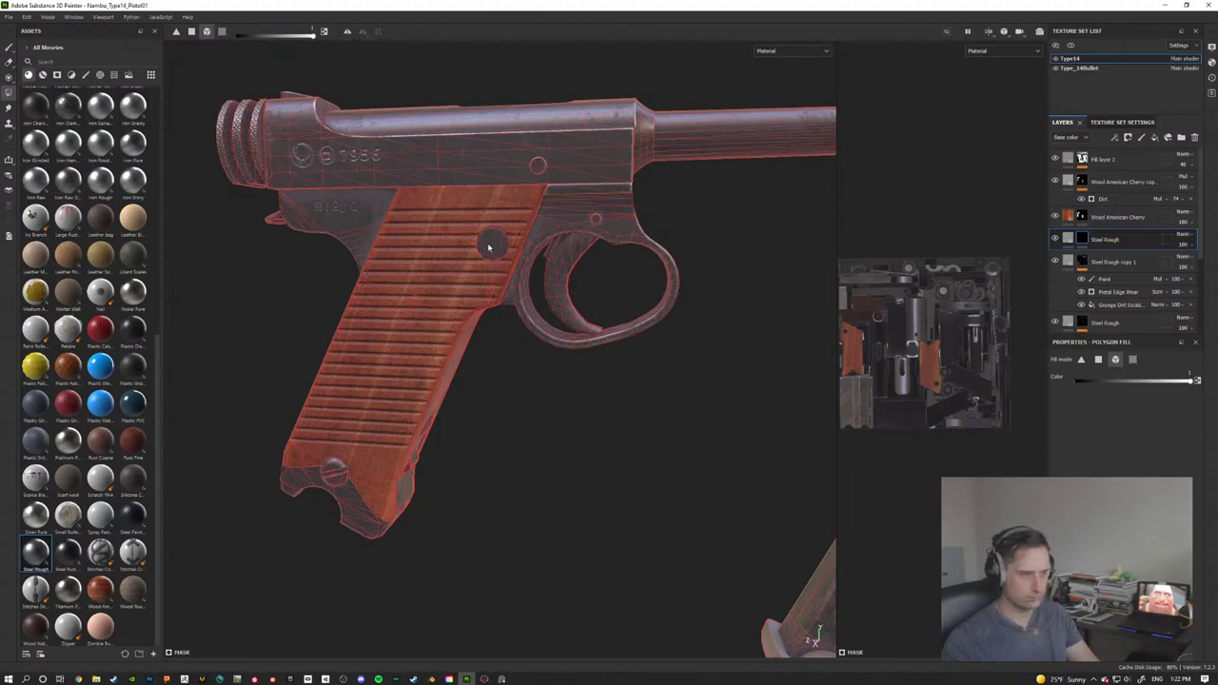
left_click_drag(448, 403, 536, 381, "alt")
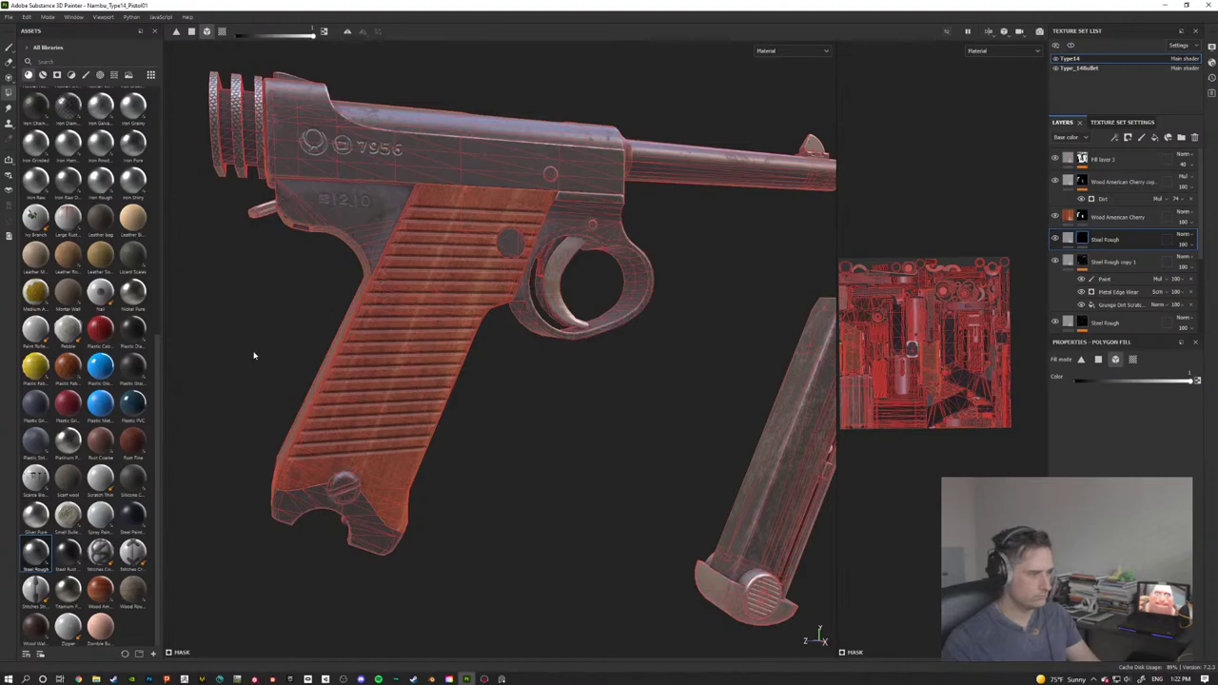
left_click_drag(254, 353, 329, 347, "alt")
middle_click_drag(329, 347, 429, 324, "alt")
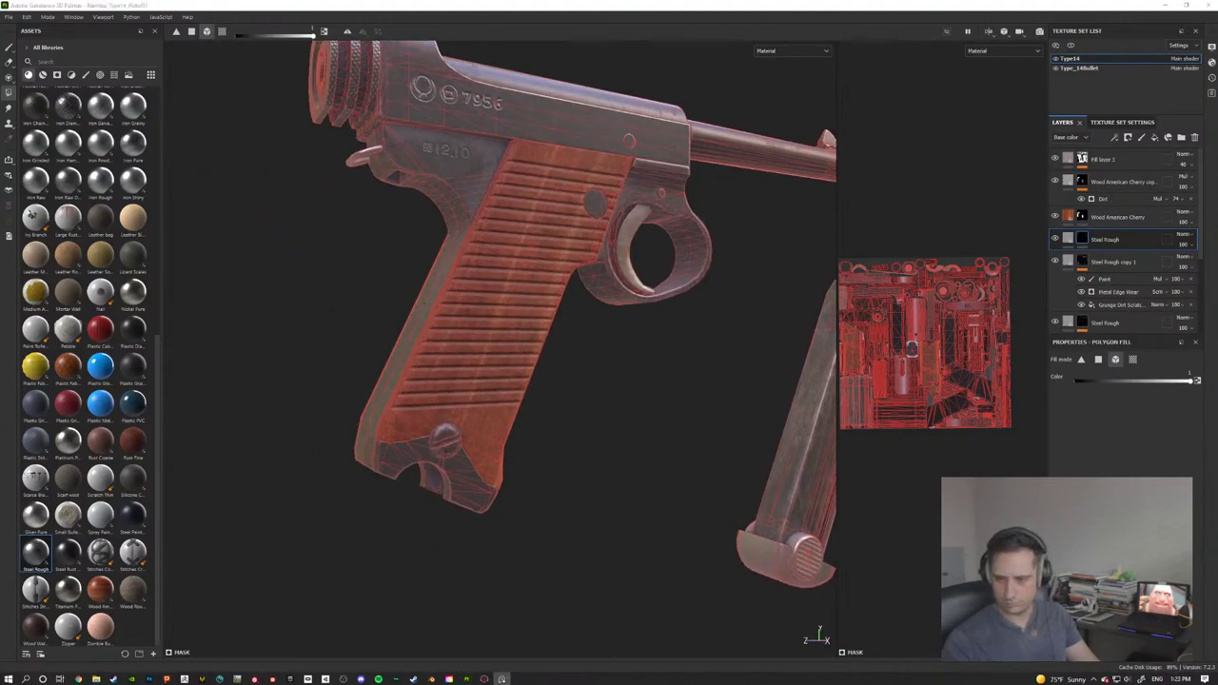
Step: Try filling the slotted grip screw in the Steel Rough mask, and undo the fill
left_click(445, 436)
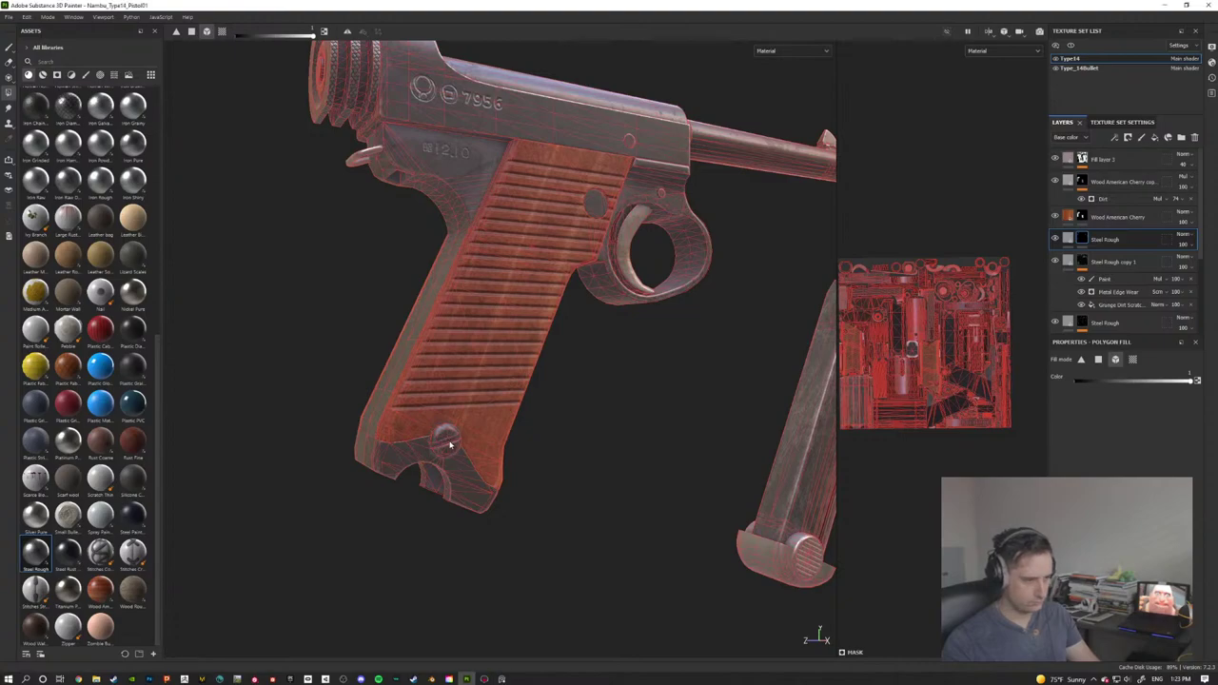
left_click_drag(446, 439, 488, 434, "alt")
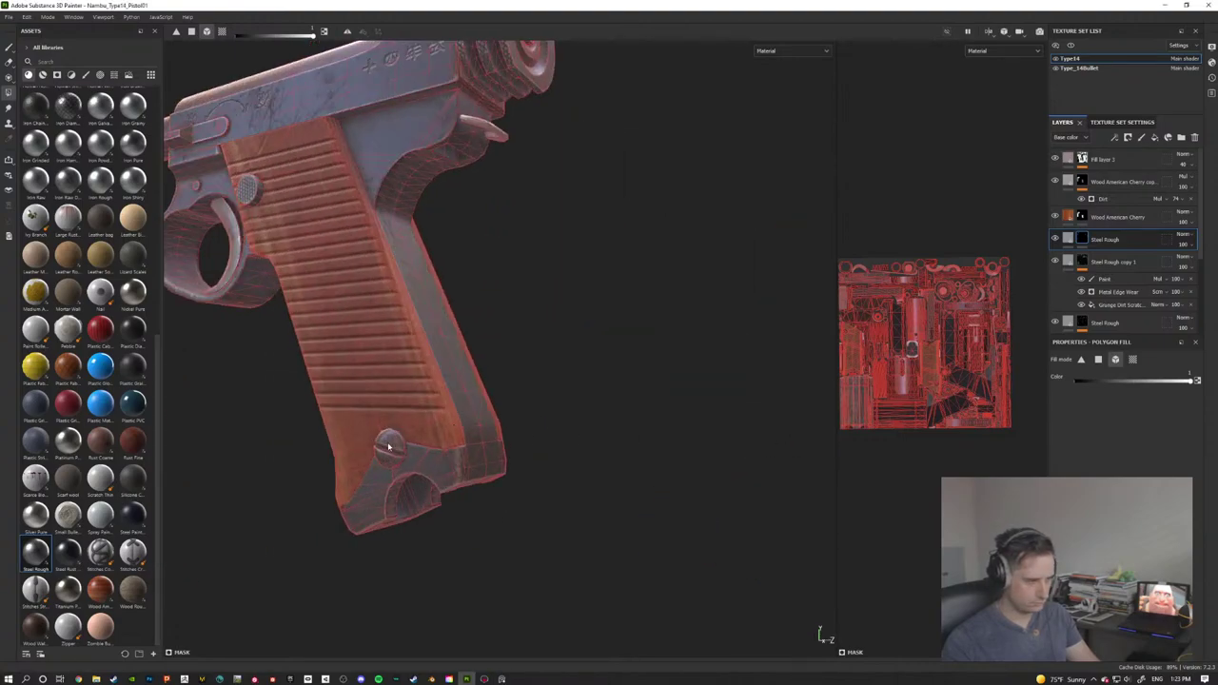
mouse_move(393, 445)
left_mouse_down("alt")
mouse_move(470, 448)
mouse_move(387, 457)
left_mouse_up("alt")
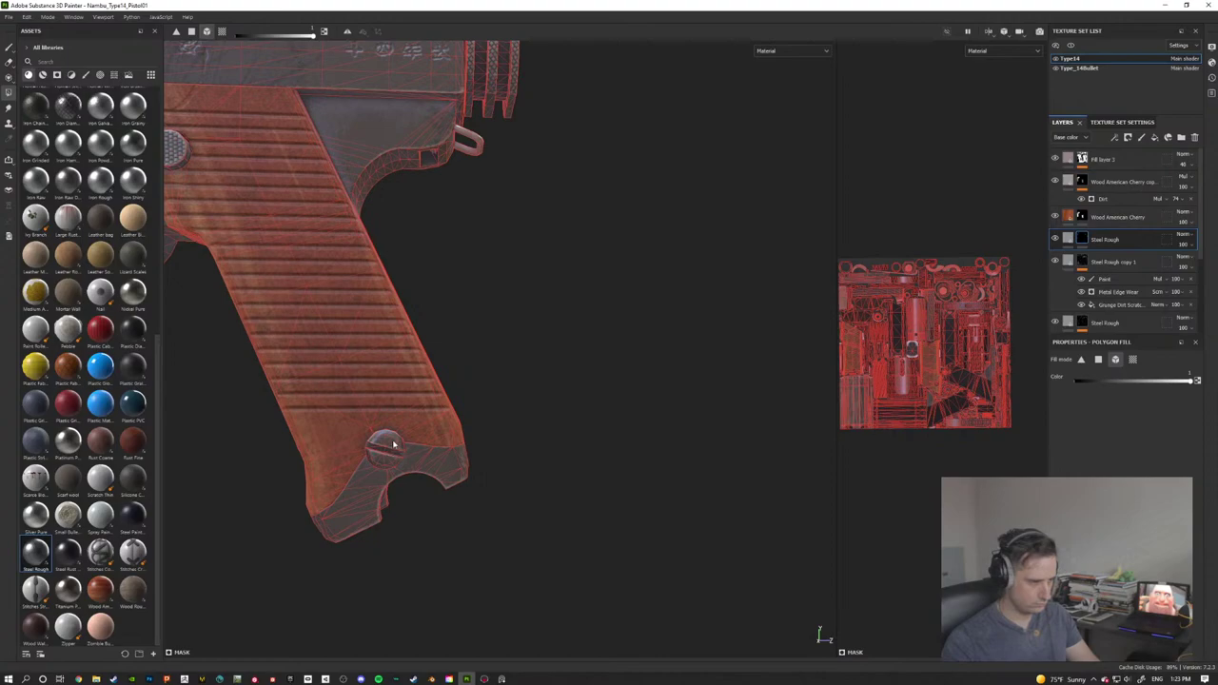
left_click(390, 449)
key("ctrl+z")
Step: Fill the round button at the upper part of the grip in the Steel Rough mask
left_click_drag(486, 391, 470, 418, "alt")
middle_click_drag(470, 419, 516, 559, "alt")
left_click_drag(505, 327, 446, 348, "alt")
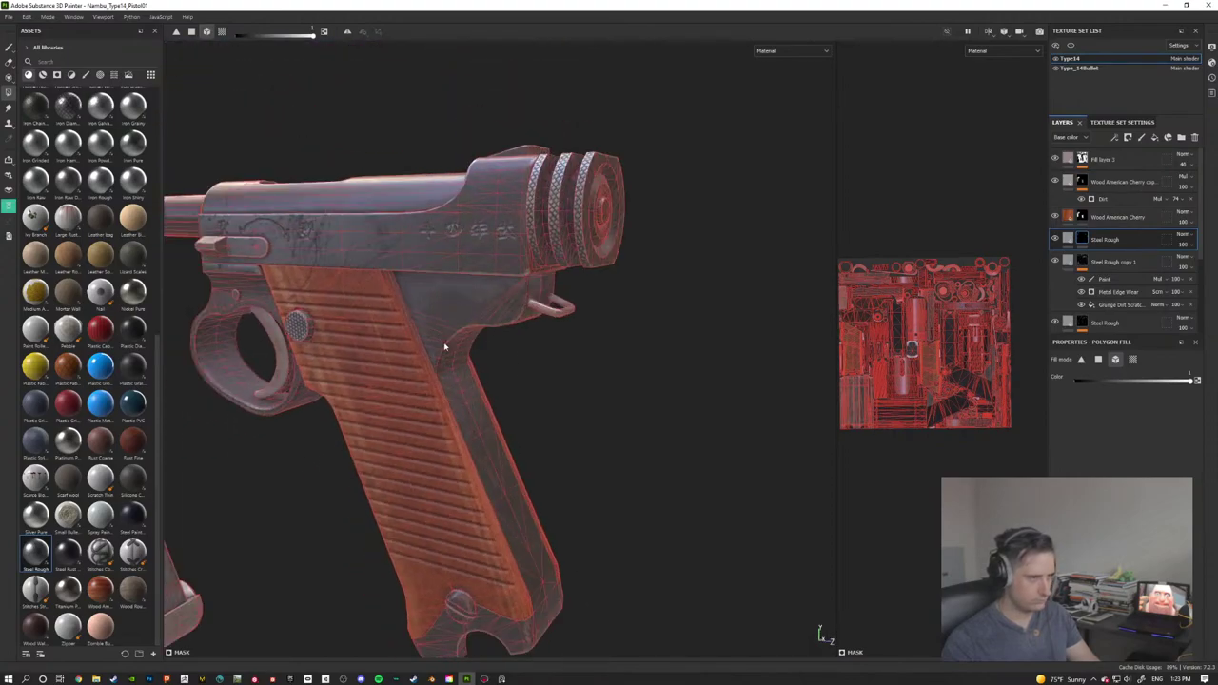
left_click_drag(314, 325, 709, 334, "alt")
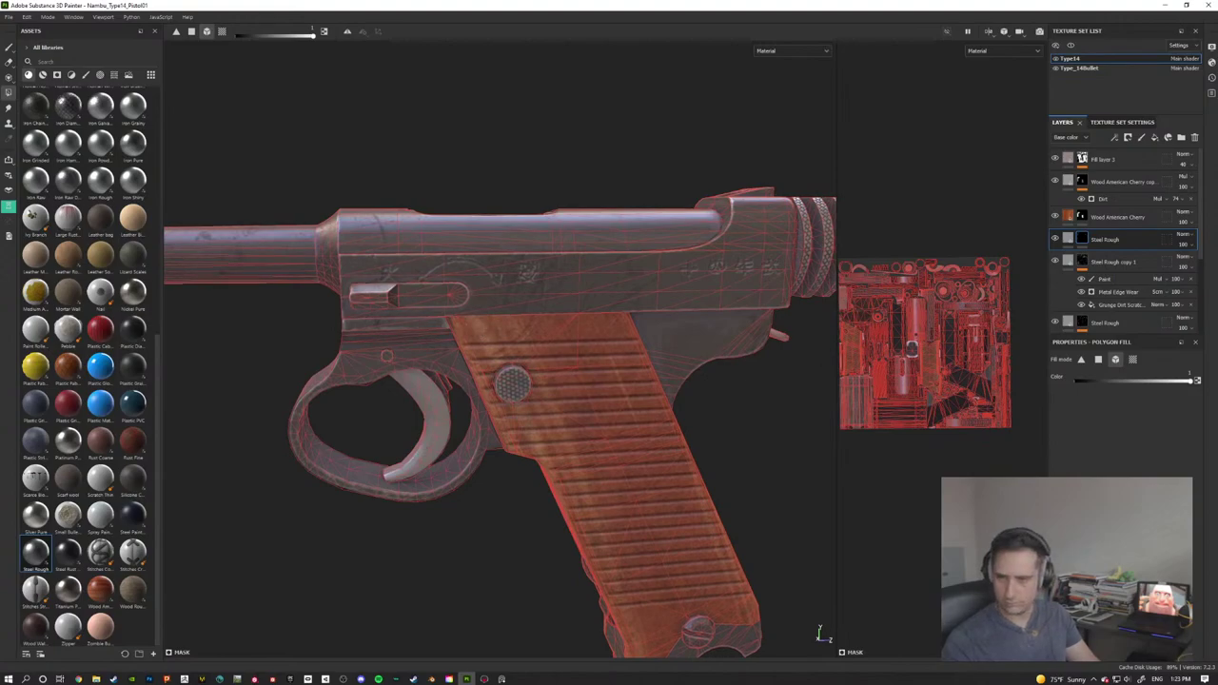
left_click_drag(518, 385, 584, 405, "alt")
middle_click_drag(585, 405, 603, 297, "alt")
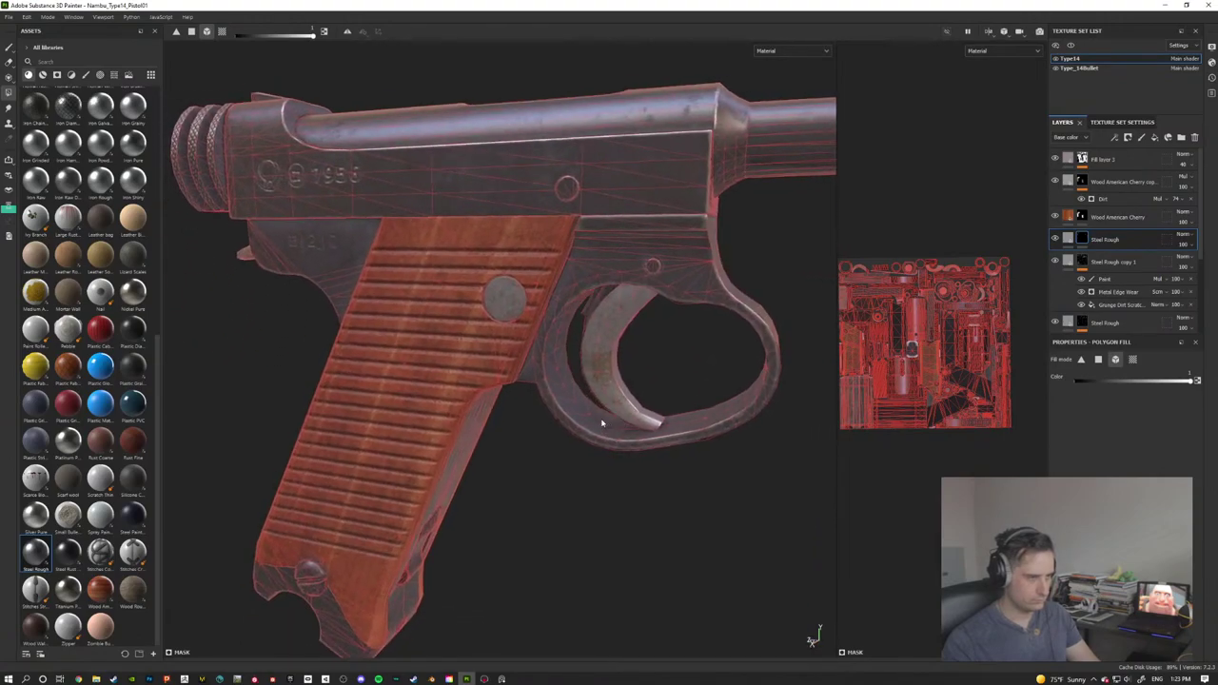
Step: Try filling the small pin above the trigger in the Steel Rough layer's mask, and save the project
middle_click_drag(603, 424, 483, 430, "alt")
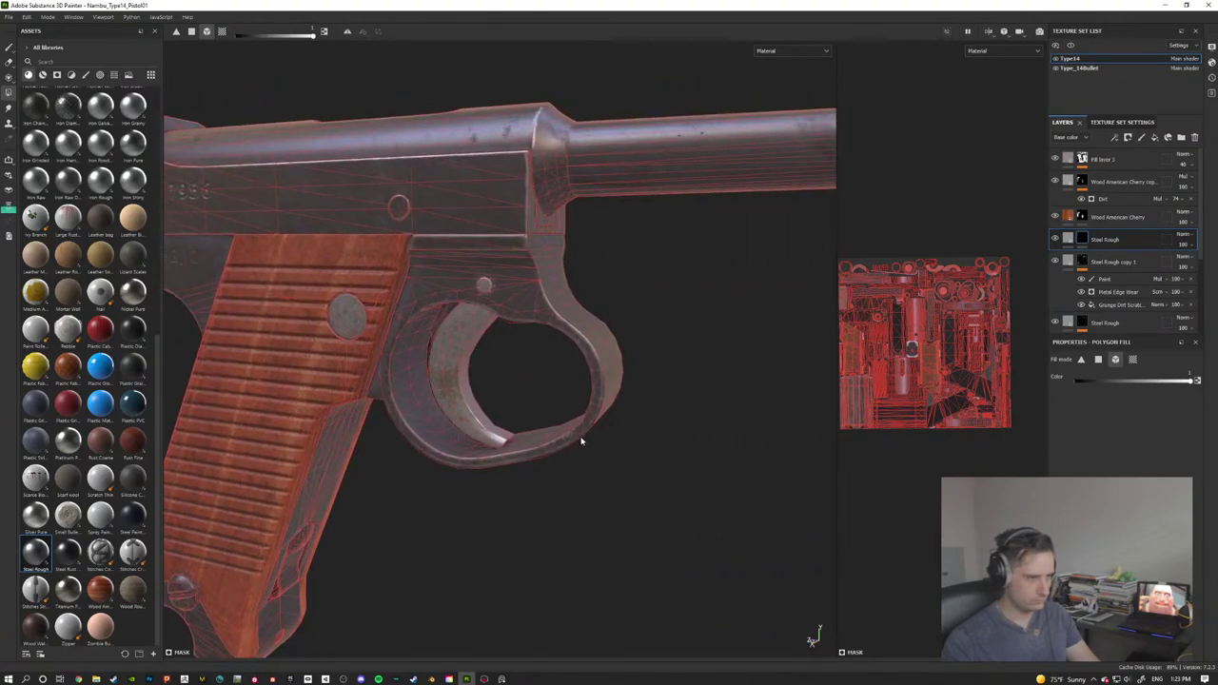
left_click(484, 285)
left_click_drag(704, 414, 590, 441, "alt")
scroll(590, 438, "down", 3)
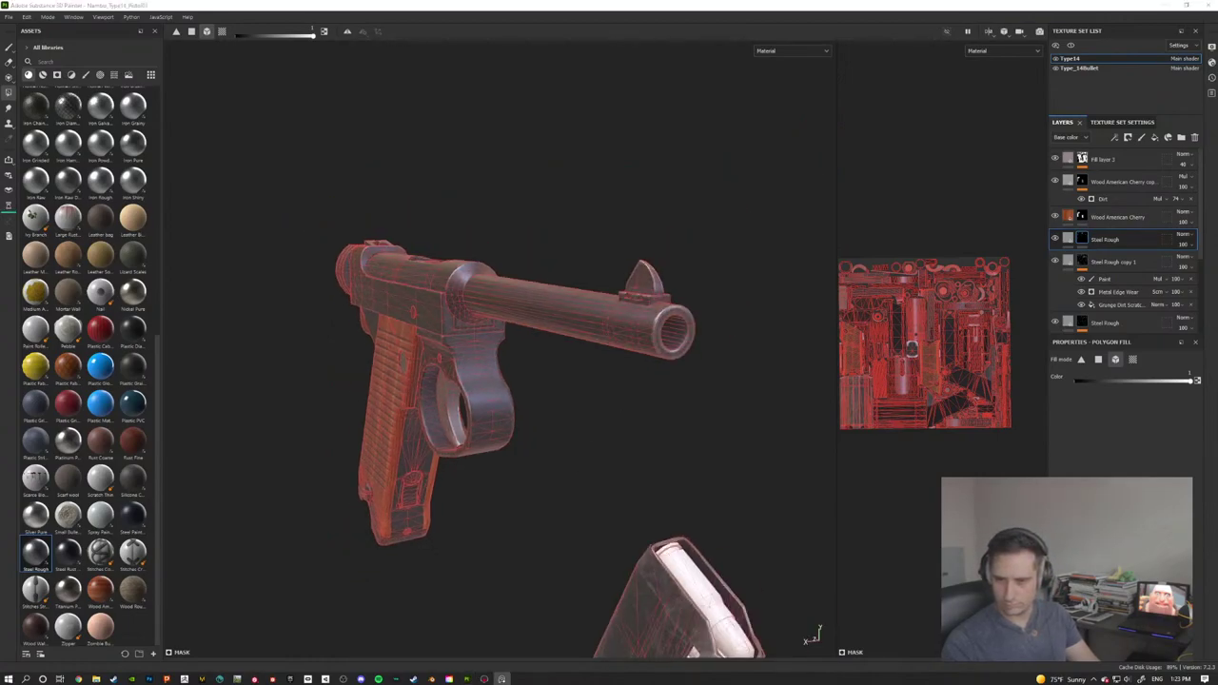
key("ctrl+s")
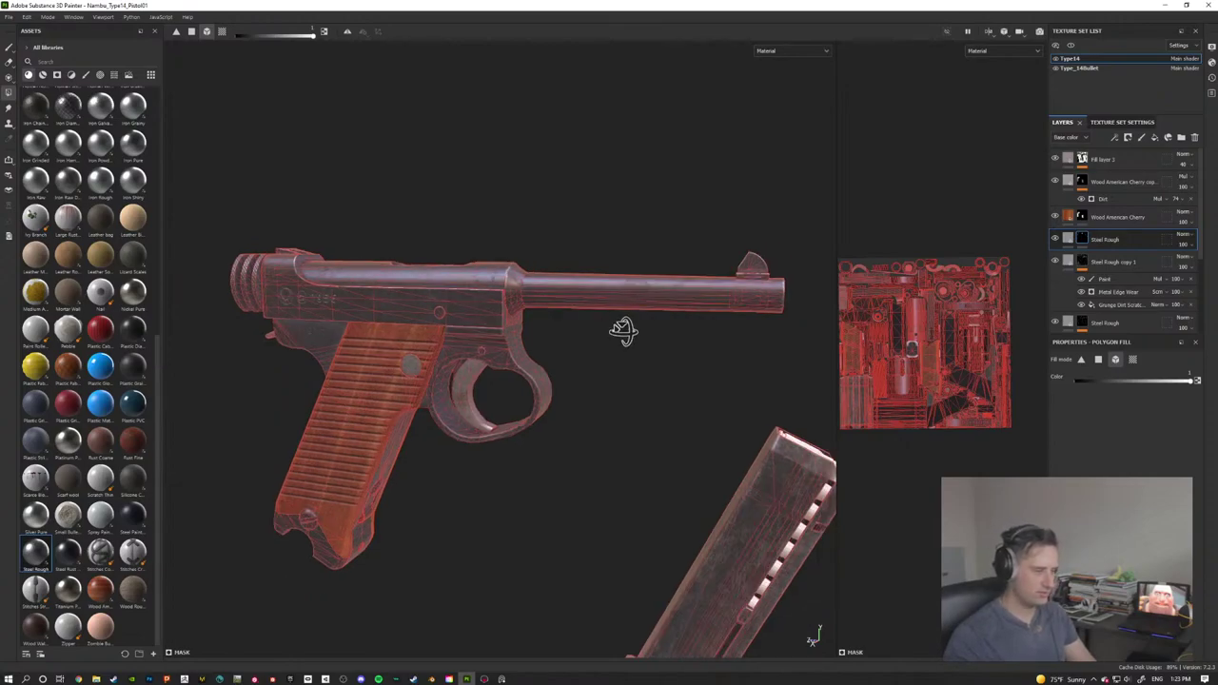
Step: Add a generator to the Steel Rough layer's mask
left_click_drag(622, 332, 683, 315, "alt")
right_click_drag(682, 315, 723, 286, "alt")
right_click_drag(653, 348, 728, 243, "alt")
middle_click_drag(645, 303, 741, 224, "alt")
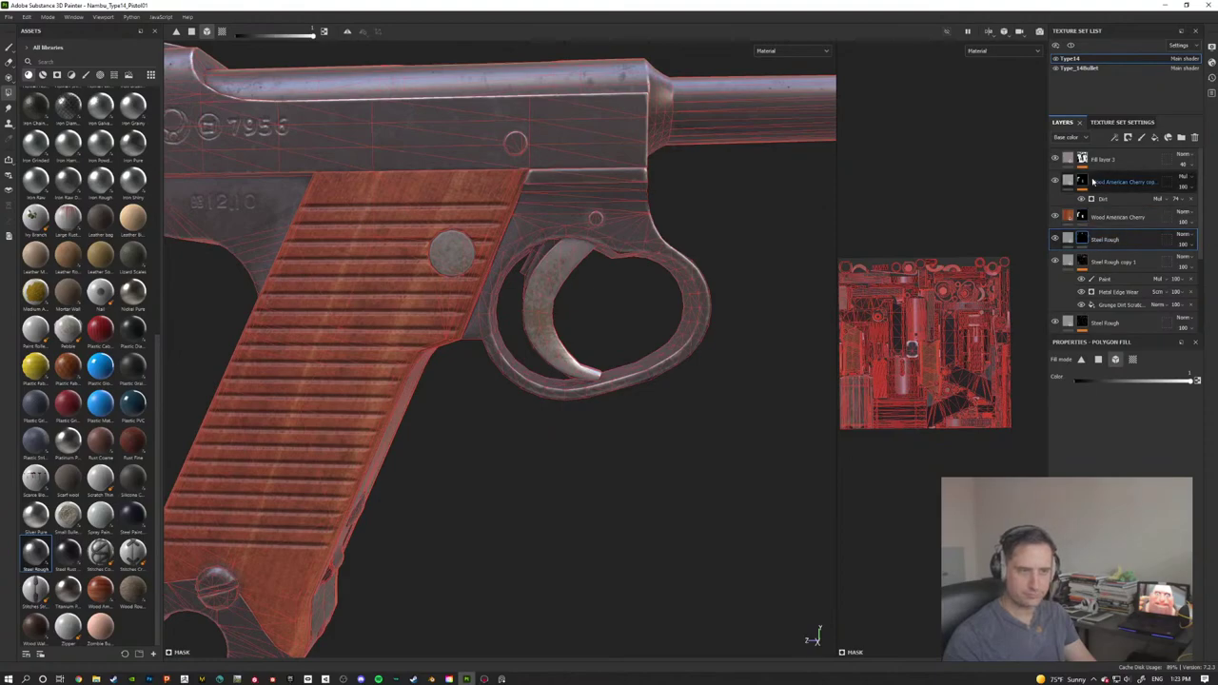
left_click(1124, 137)
left_click(1125, 154)
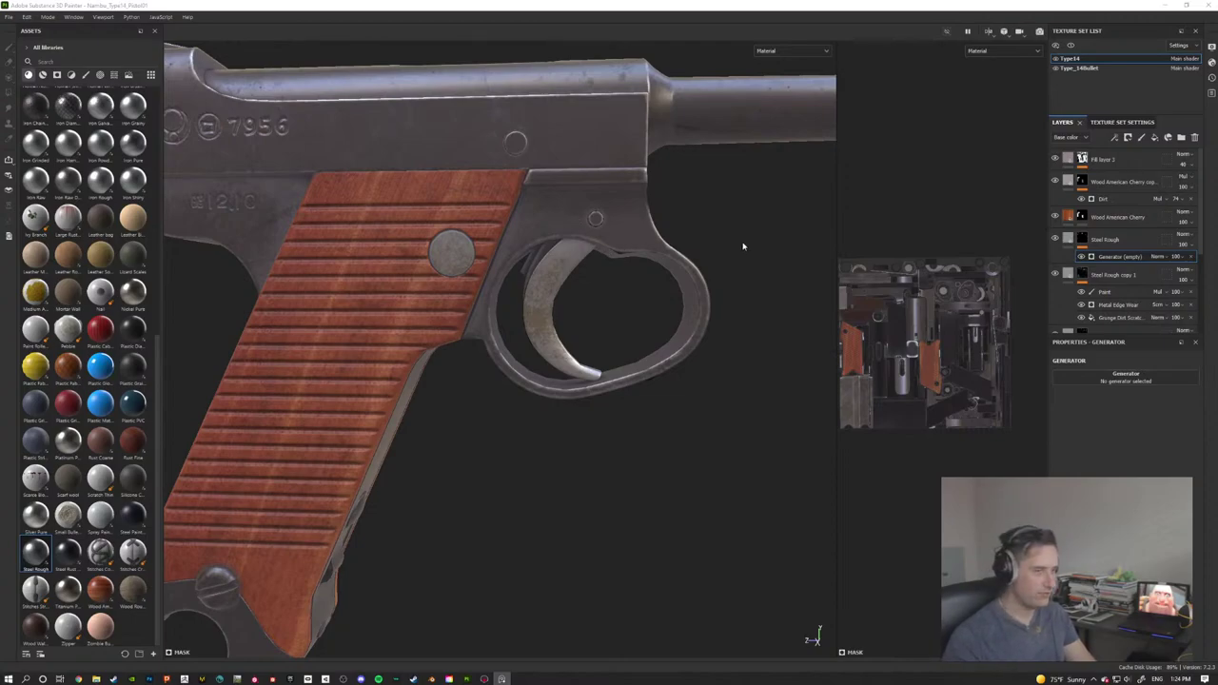
Step: Assign the Dirt generator to the Steel Rough mask's generator effect and set its blending mode to Multiply
left_click_drag(743, 246, 685, 314, "alt")
middle_click_drag(427, 326, 527, 323, "alt")
left_click_drag(527, 324, 505, 283, "alt")
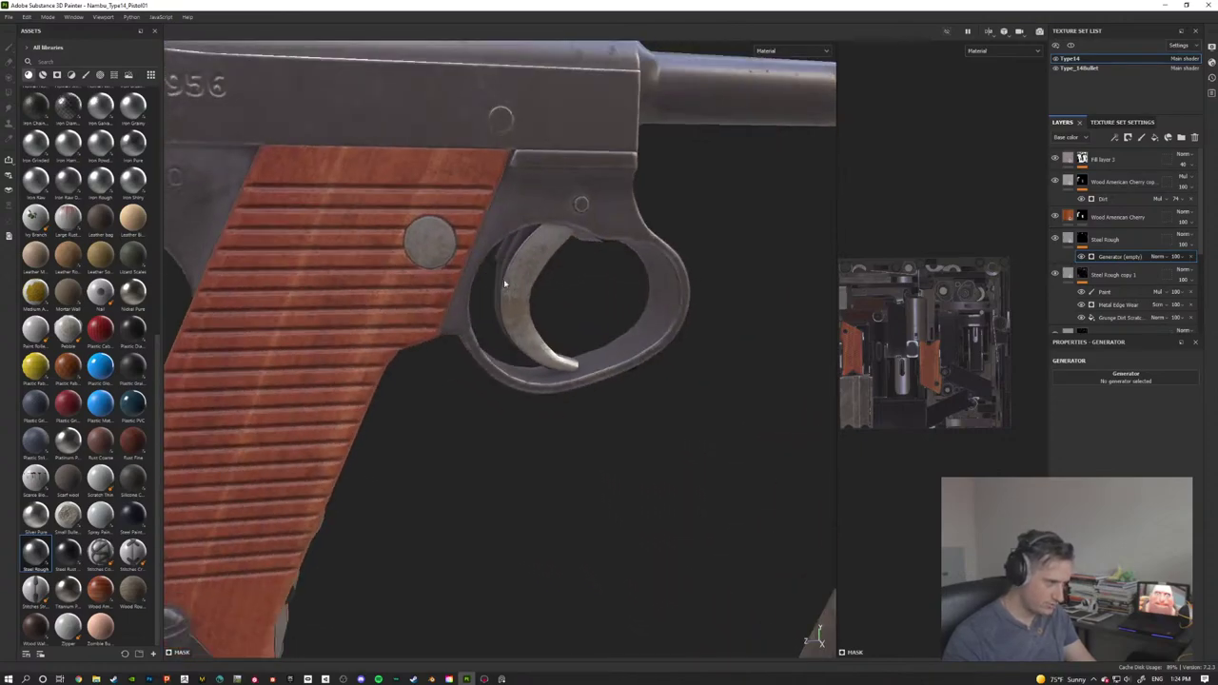
scroll(653, 302, "down", 5)
left_click_drag(652, 305, 530, 280, "alt")
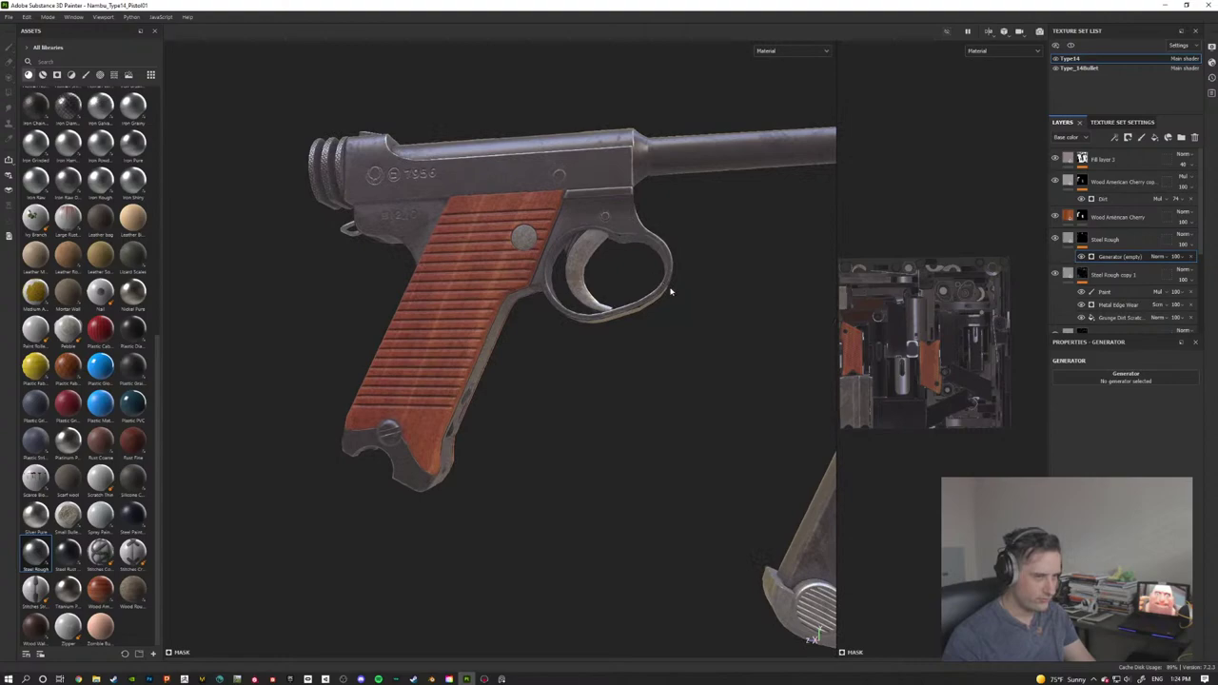
left_click_drag(670, 292, 568, 435, "alt")
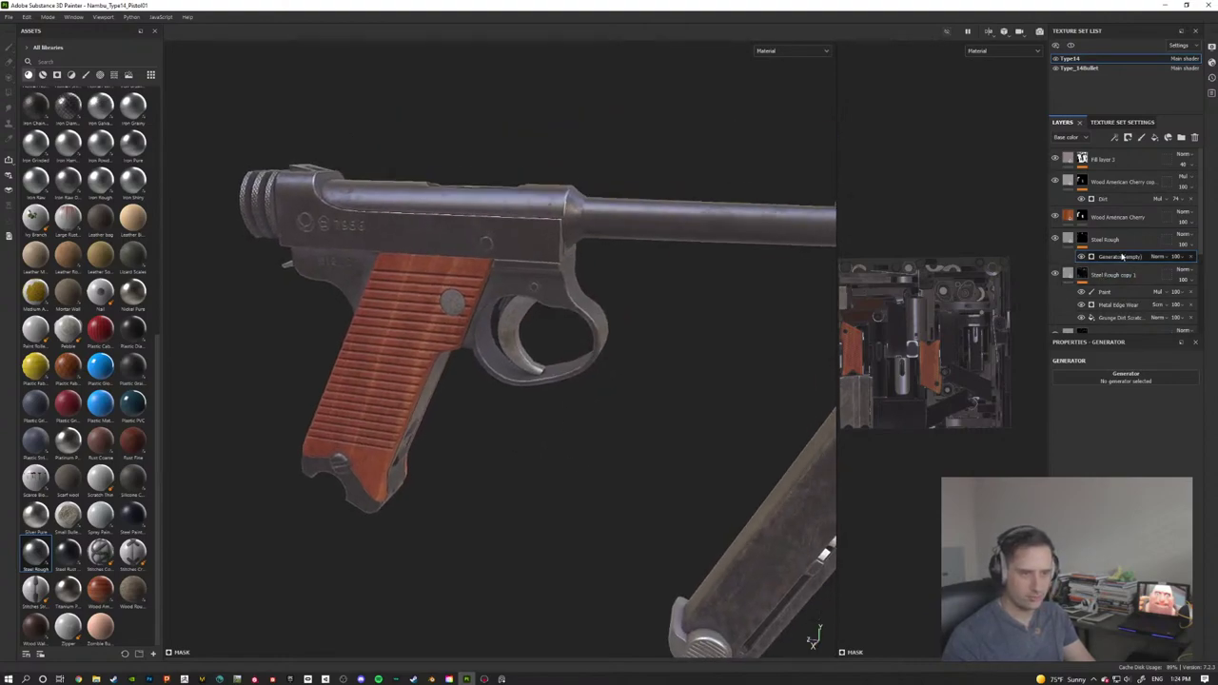
left_click(1123, 376)
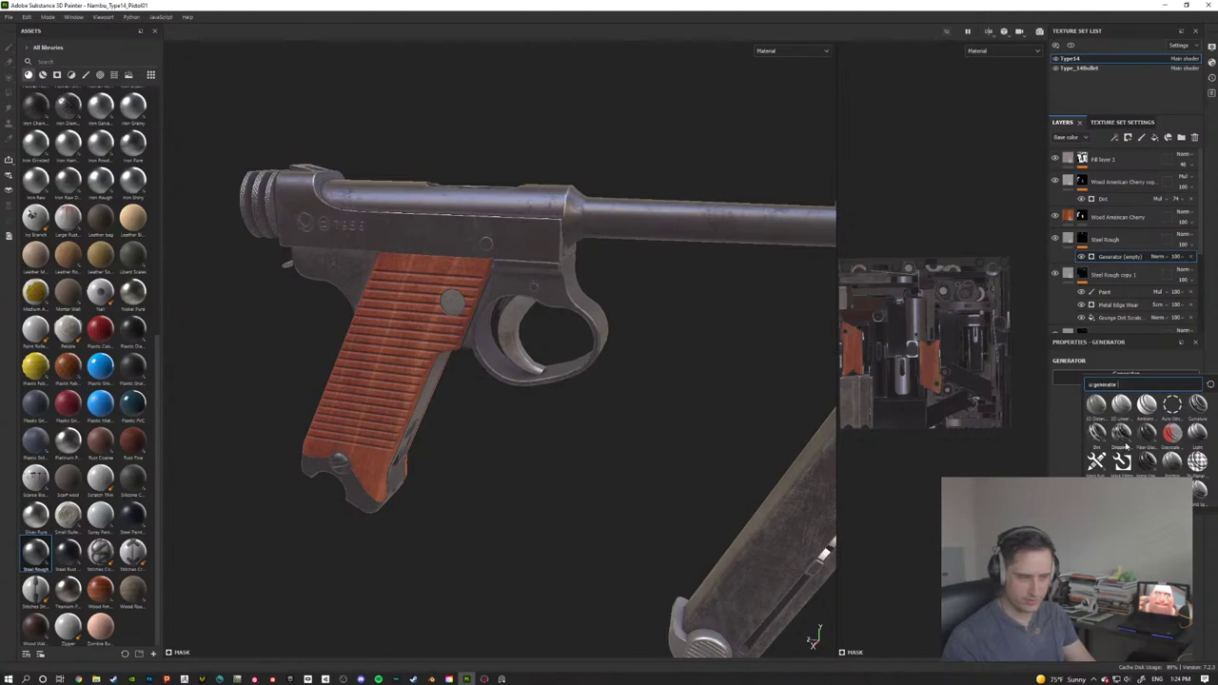
mouse_move(1102, 441)
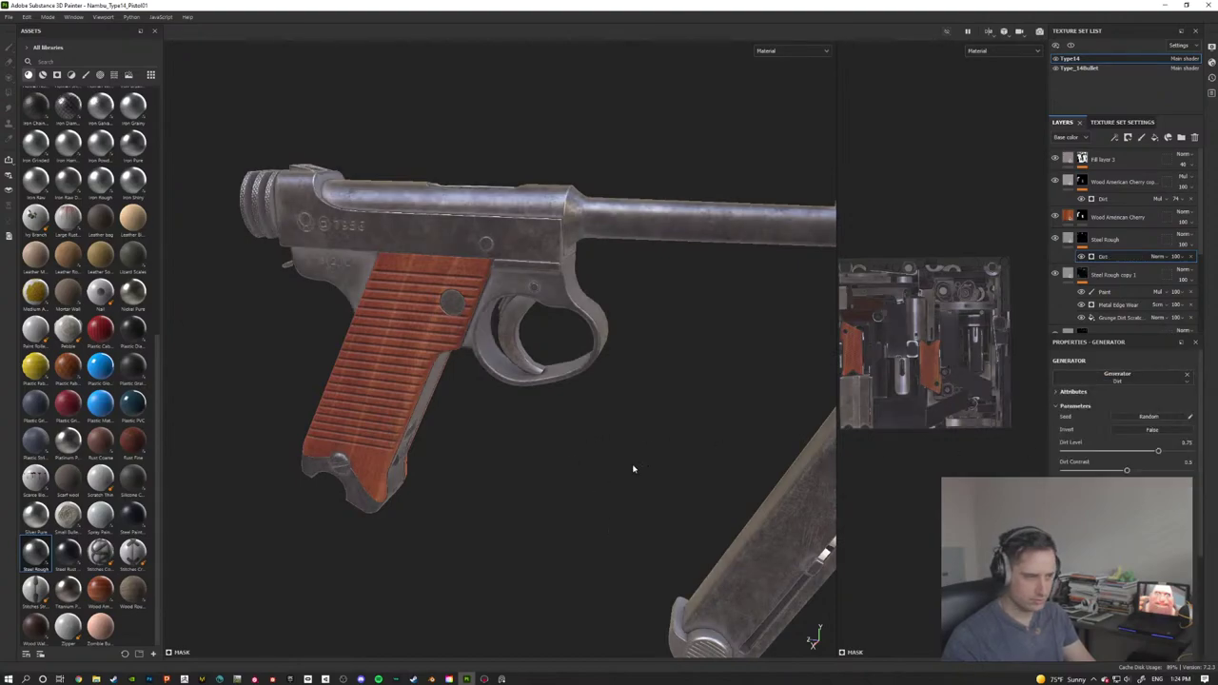
left_click(1158, 256)
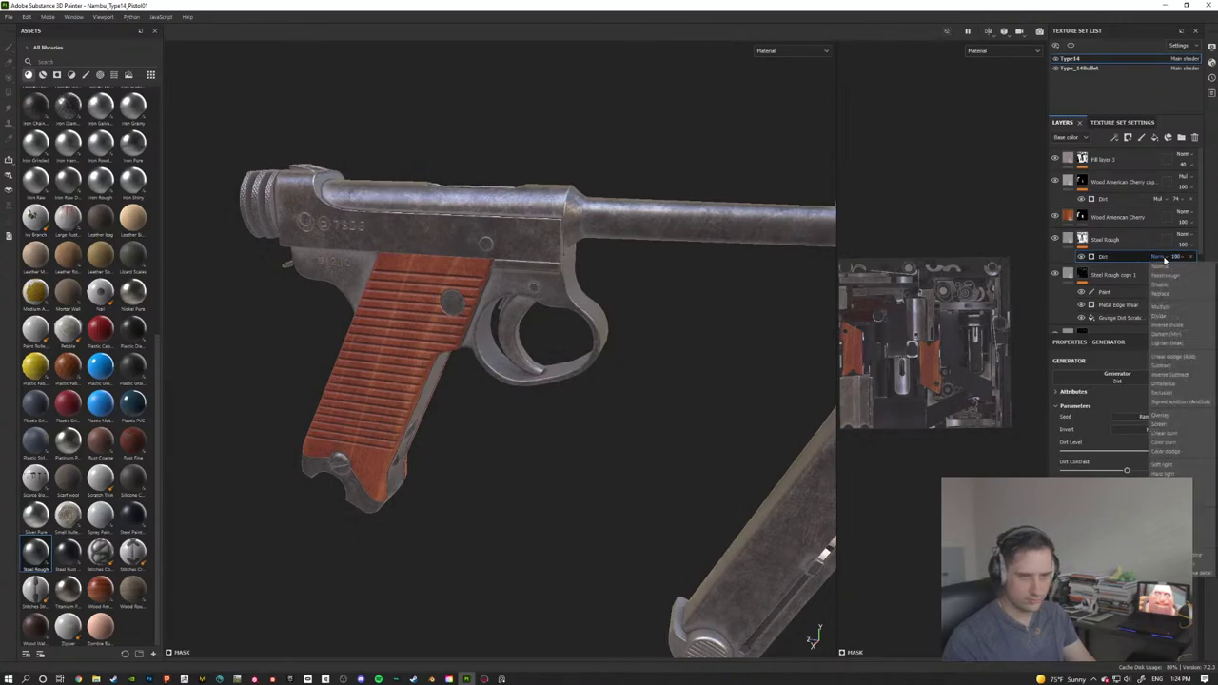
left_click(1176, 308)
Step: Compare the trigger with the Steel Rough layer hidden and shown, and set its generator's Dirt Level to 0.82
left_click_drag(571, 381, 597, 363, "alt")
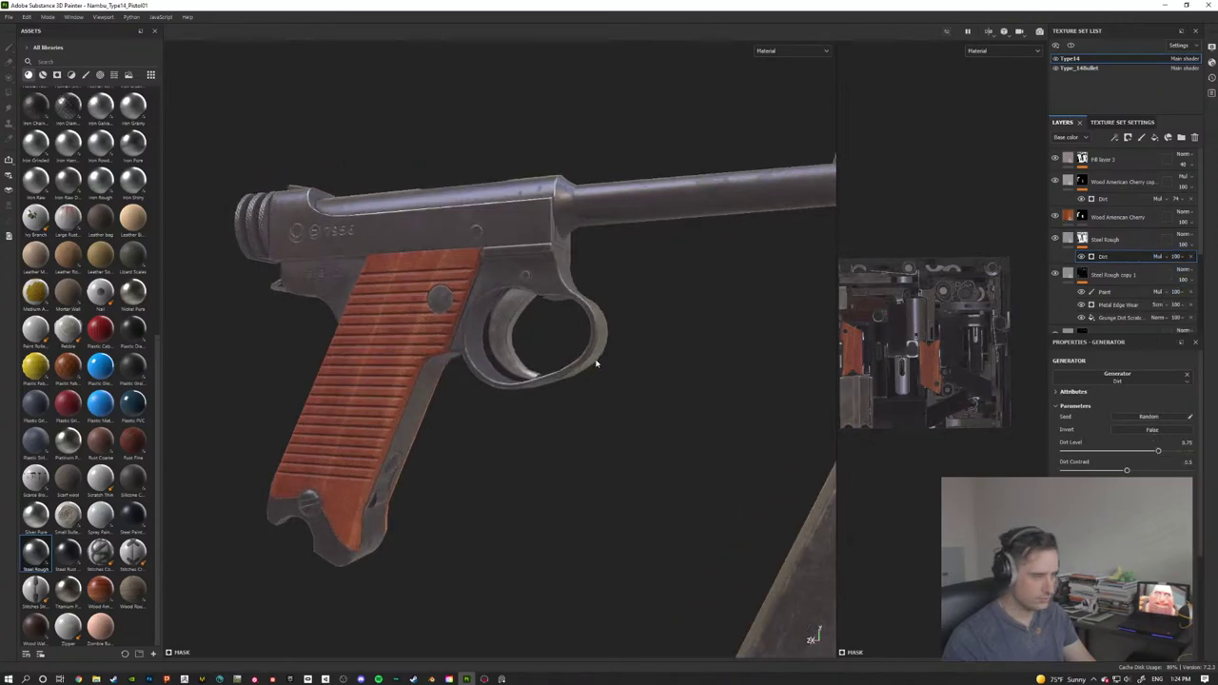
scroll(597, 364, "up", 3)
middle_click_drag(619, 358, 718, 346, "alt")
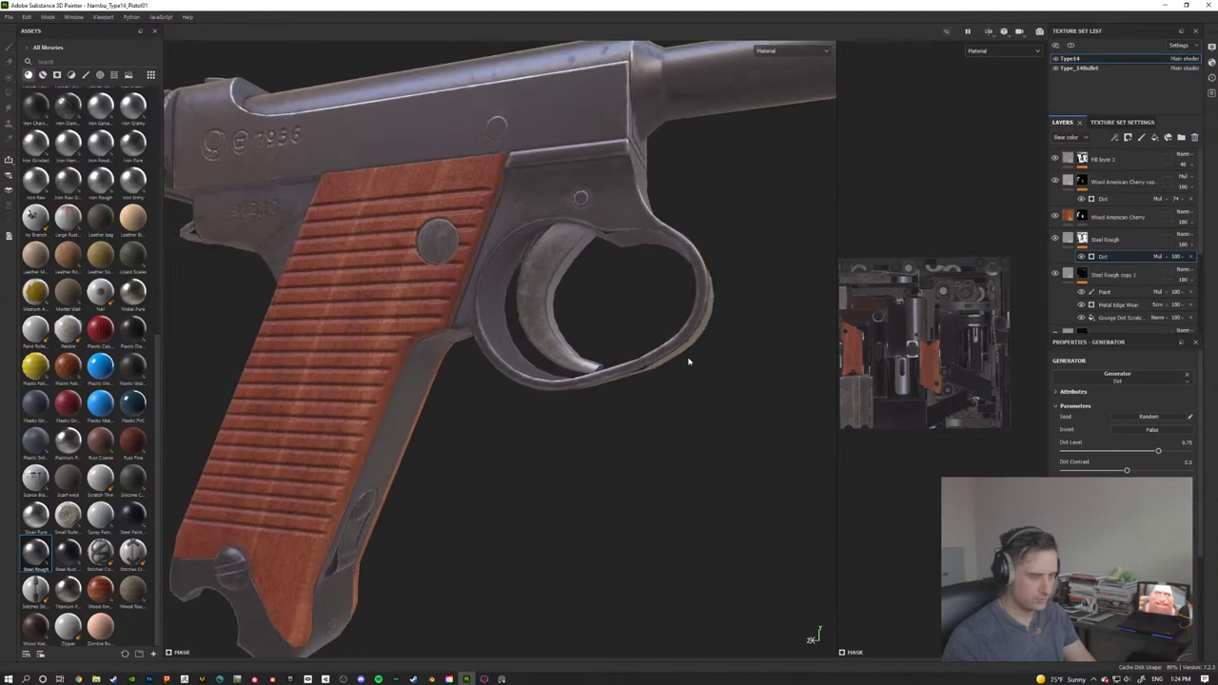
mouse_move(689, 361)
left_mouse_down("alt")
mouse_move(639, 361)
mouse_move(691, 361)
left_mouse_up("alt")
scroll(691, 362, "up", 3)
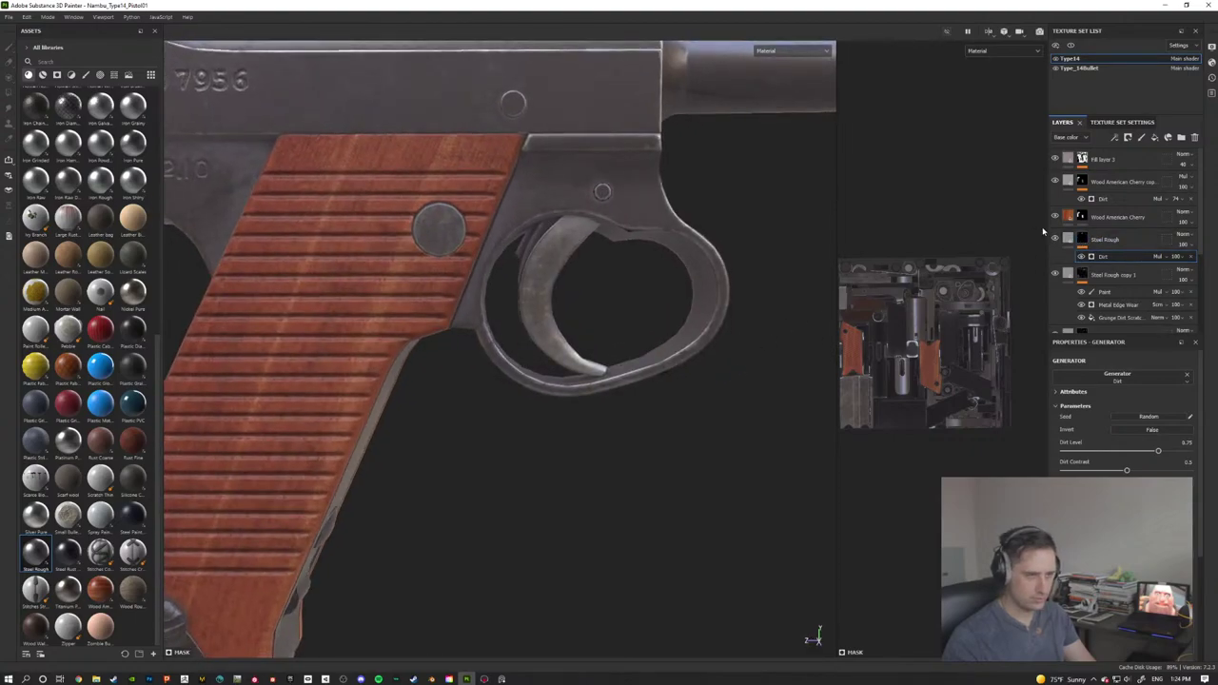
left_click(1055, 239)
left_click(1056, 239)
left_click_drag(571, 408, 476, 433, "alt")
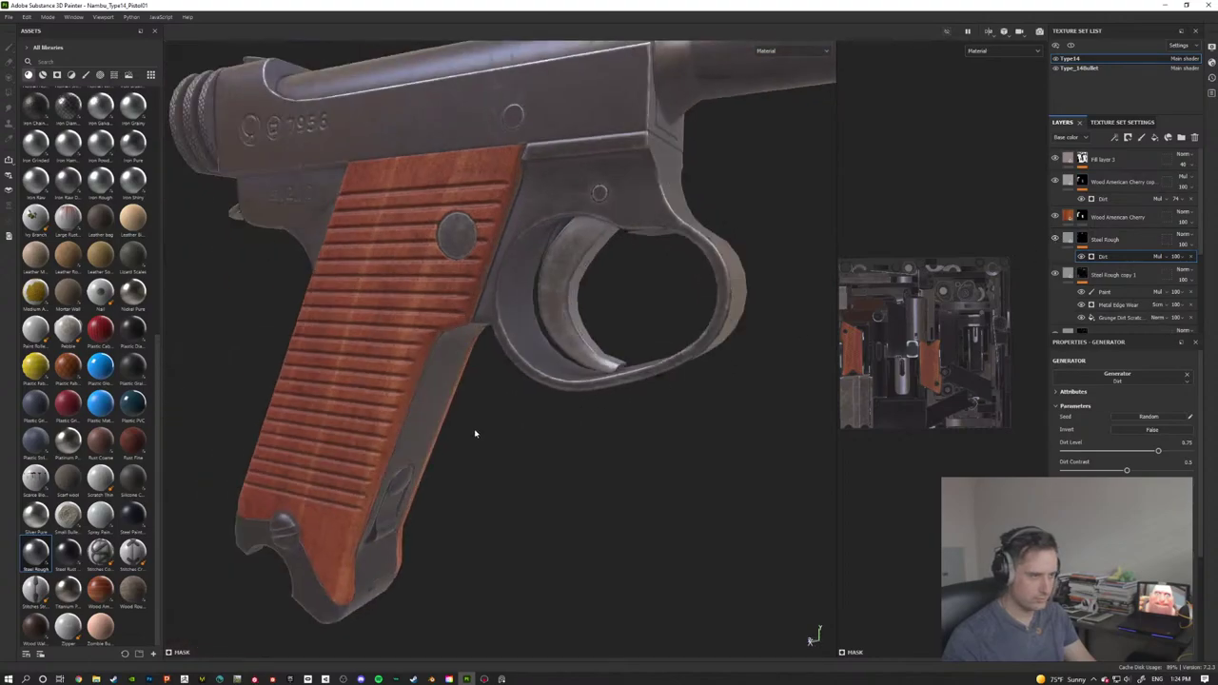
left_click_drag(1159, 453, 1170, 453)
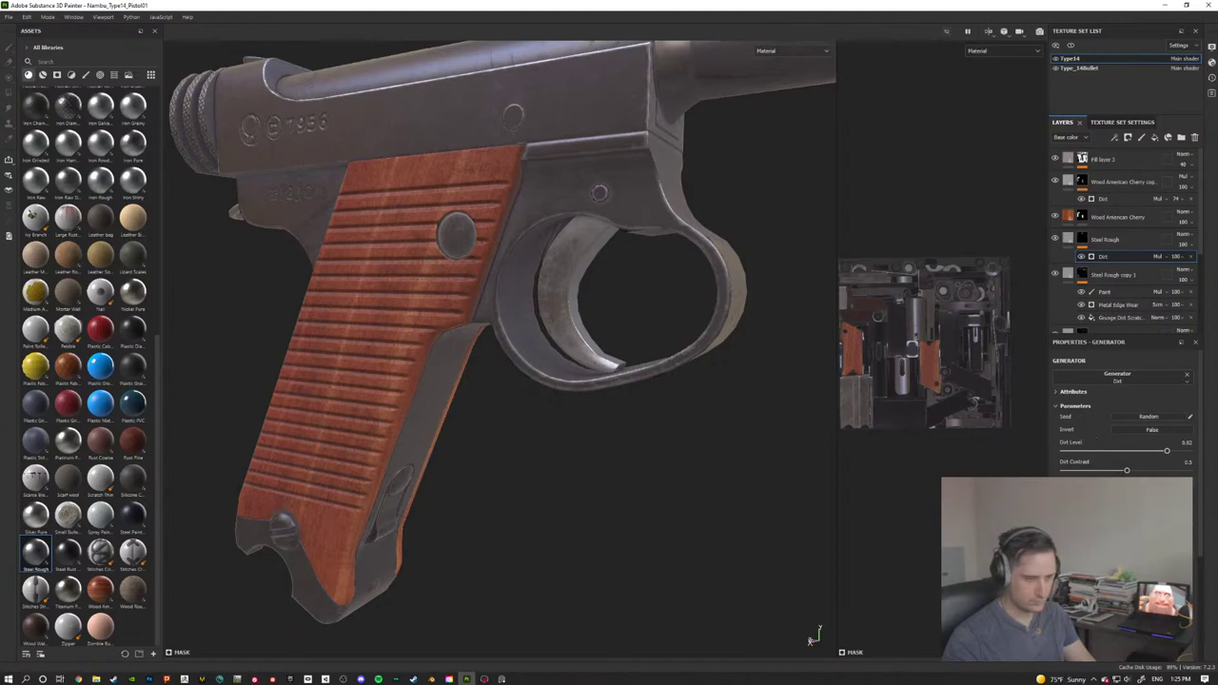
Step: Switch to the Type_14Bullet texture set and add the Brass Pure material above Layer 1
left_click_drag(577, 466, 587, 397, "alt")
scroll(600, 483, "down", 3)
middle_click_drag(587, 397, 503, 401, "alt")
middle_click_drag(618, 338, 411, 383, "alt")
mouse_move(552, 380)
left_mouse_down("alt")
mouse_move(628, 373)
mouse_move(653, 405)
left_mouse_up("alt")
left_click(1099, 69)
scroll(95, 409, "up", 6)
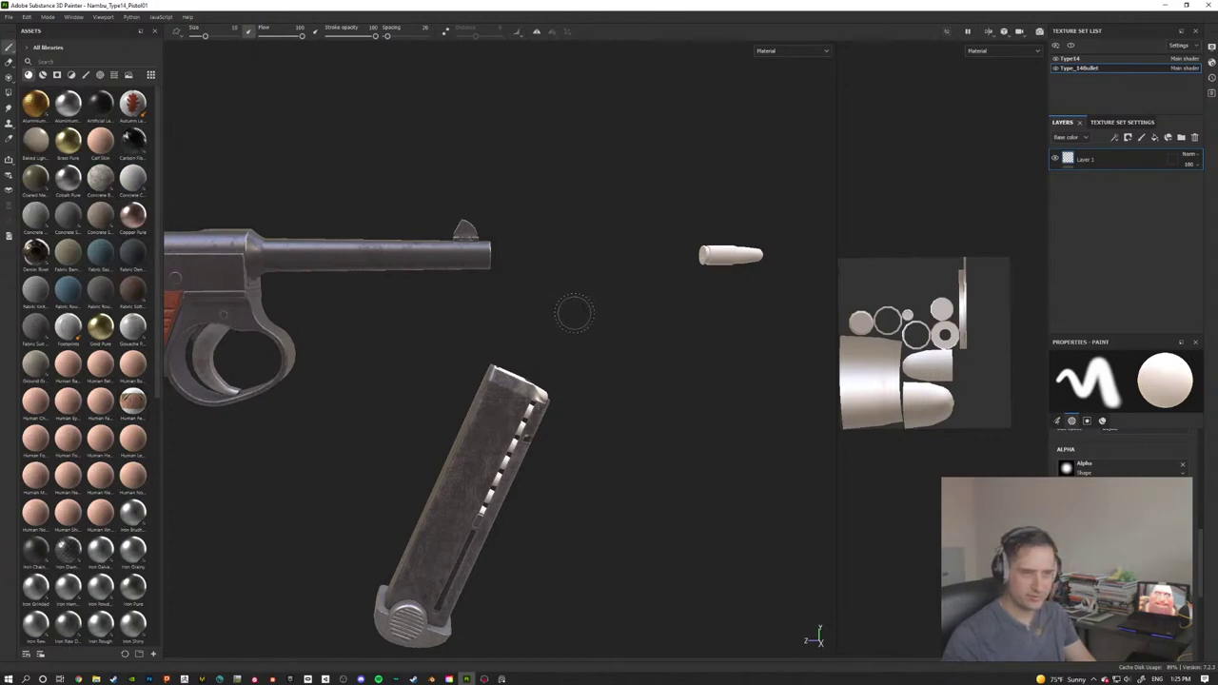
left_click_drag(63, 152, 1094, 160)
Step: Add the Copper Pure material as a layer above Brass Pure
left_click_drag(729, 378, 691, 360, "alt")
middle_click_drag(691, 359, 569, 381, "alt")
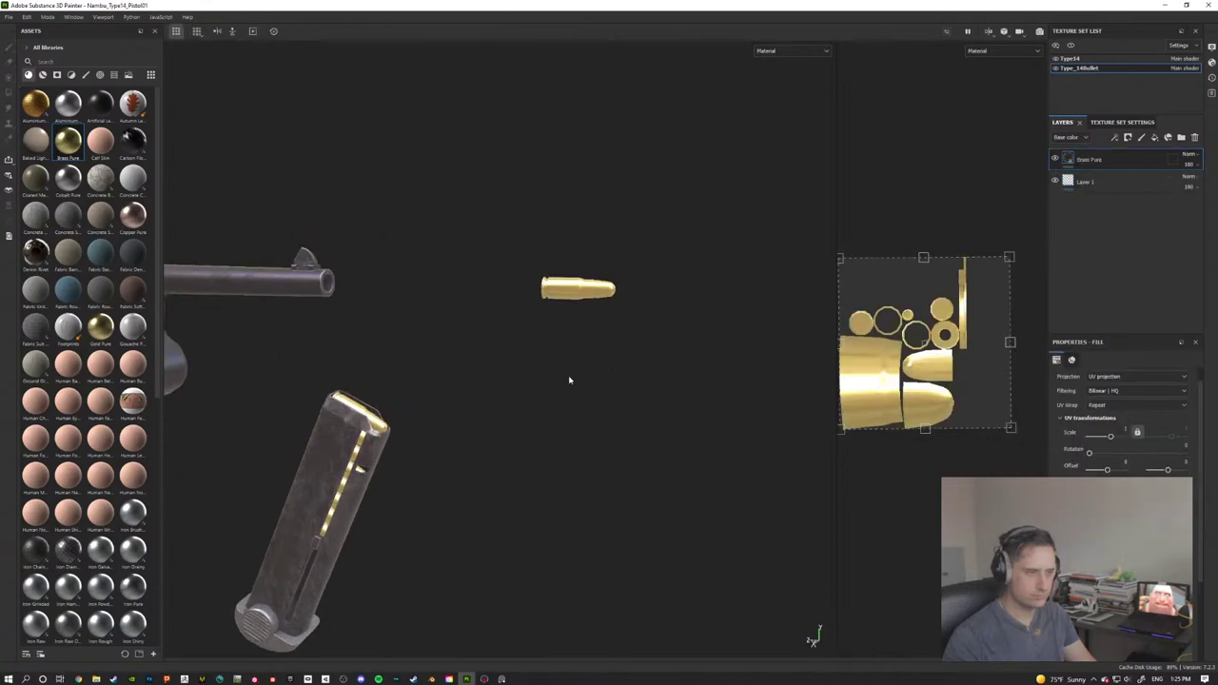
scroll(590, 381, "up", 3)
middle_click_drag(647, 381, 536, 476, "alt")
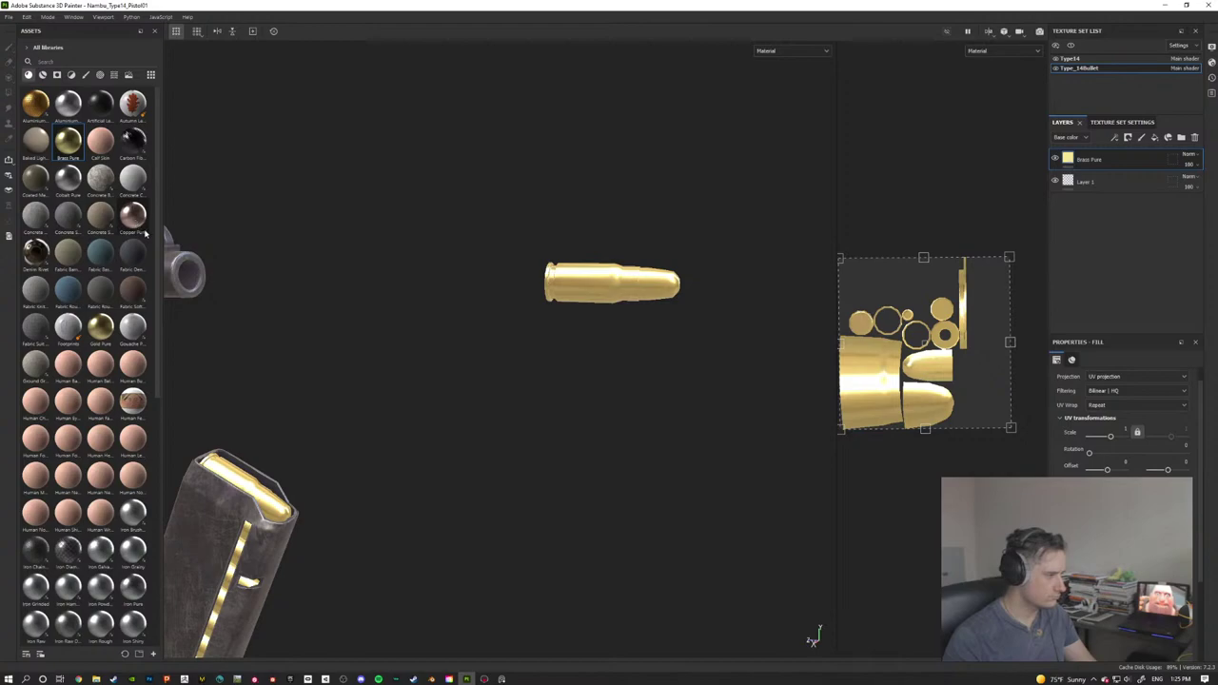
left_click_drag(130, 226, 1090, 162)
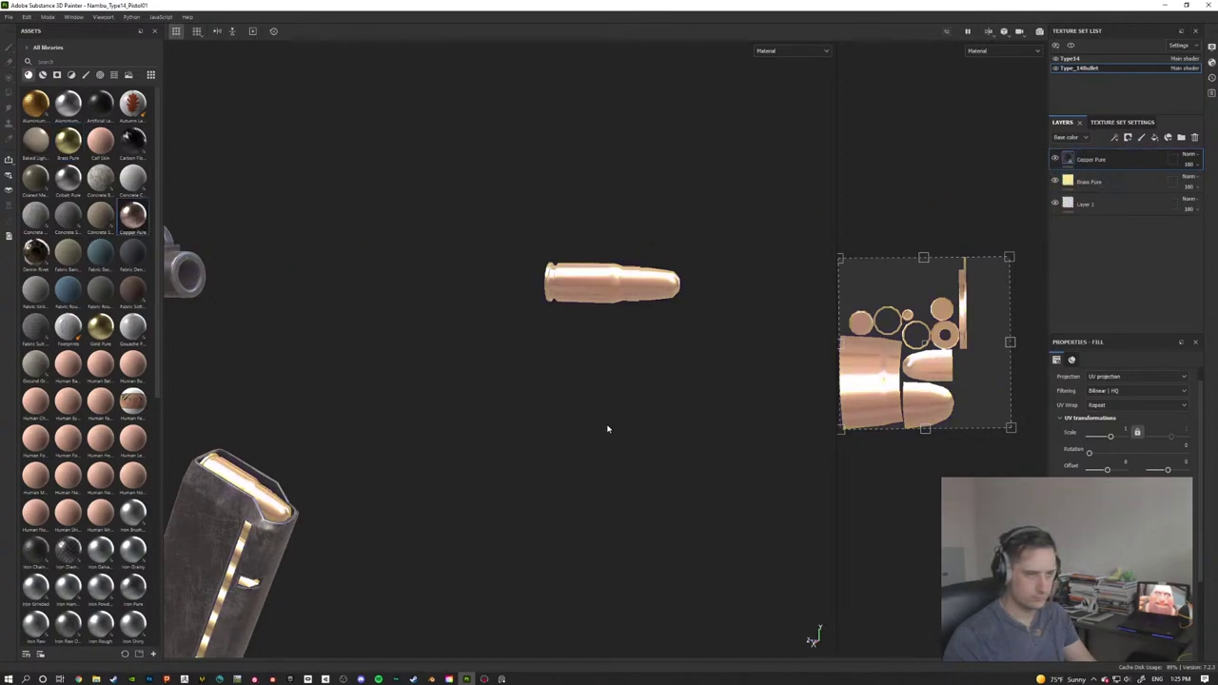
scroll(1123, 423, "down", 1)
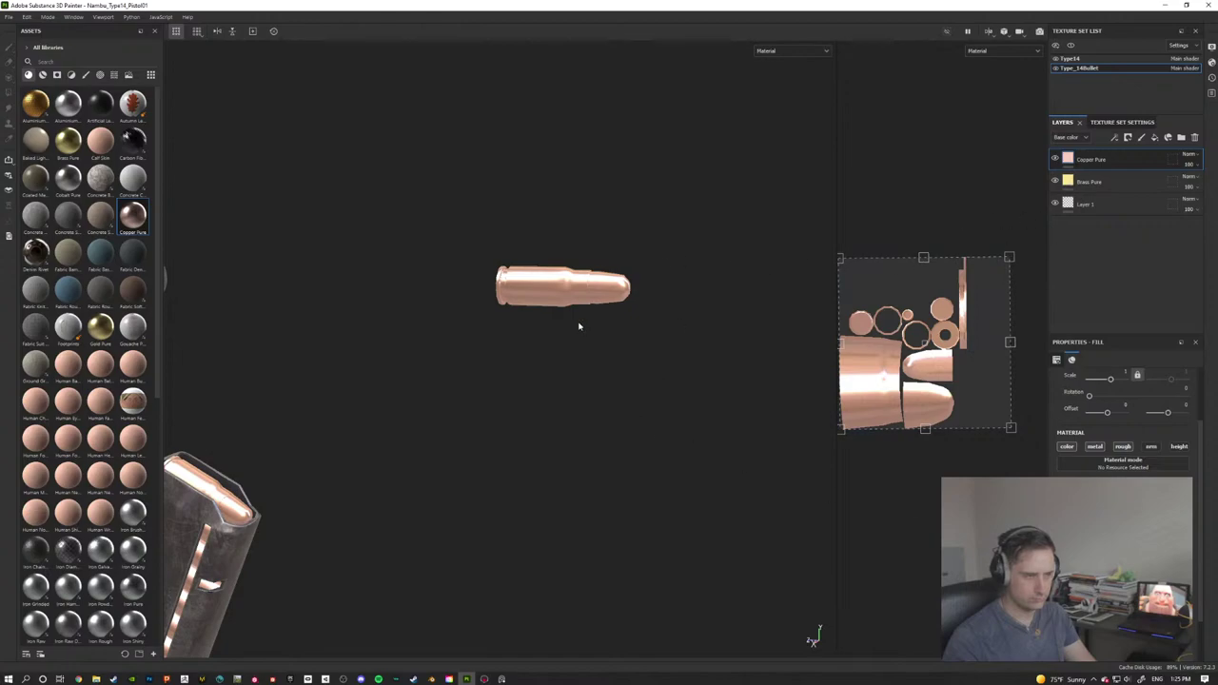
Step: Add a black mask to the Copper Pure layer and fill only the cartridge's bullet tip in it
right_click(1111, 159)
left_click(1132, 177)
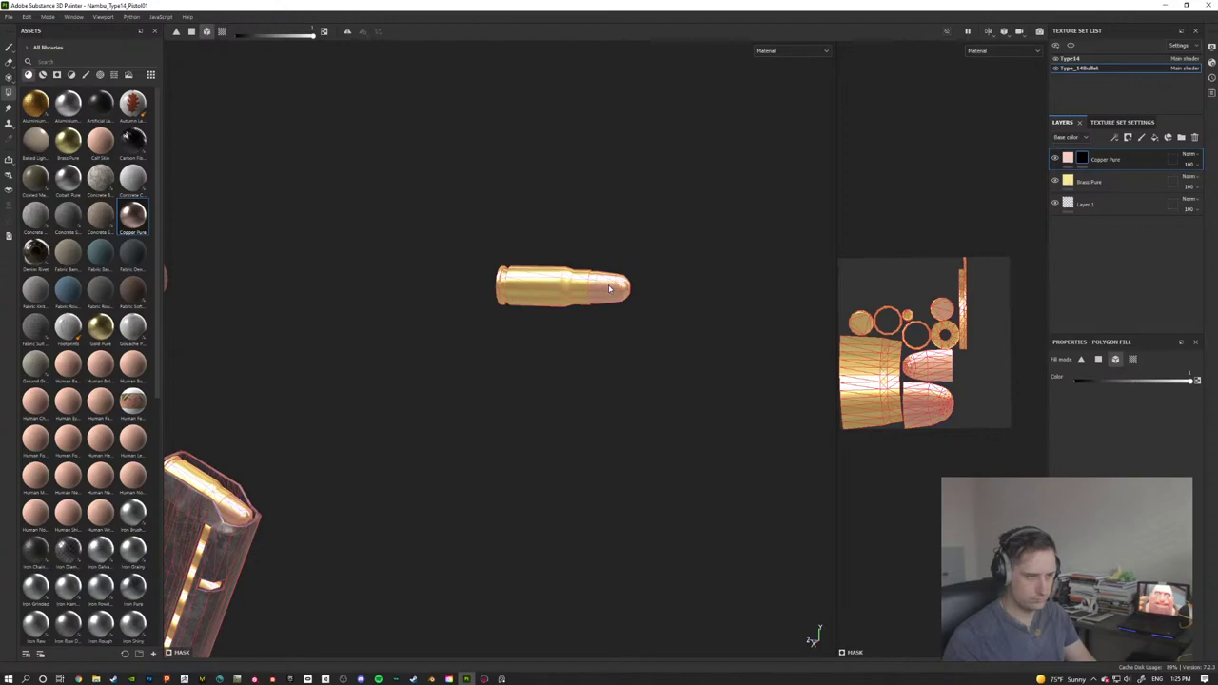
scroll(688, 389, "down", 2)
middle_click_drag(623, 405, 429, 561, "alt")
scroll(563, 486, "up", 3)
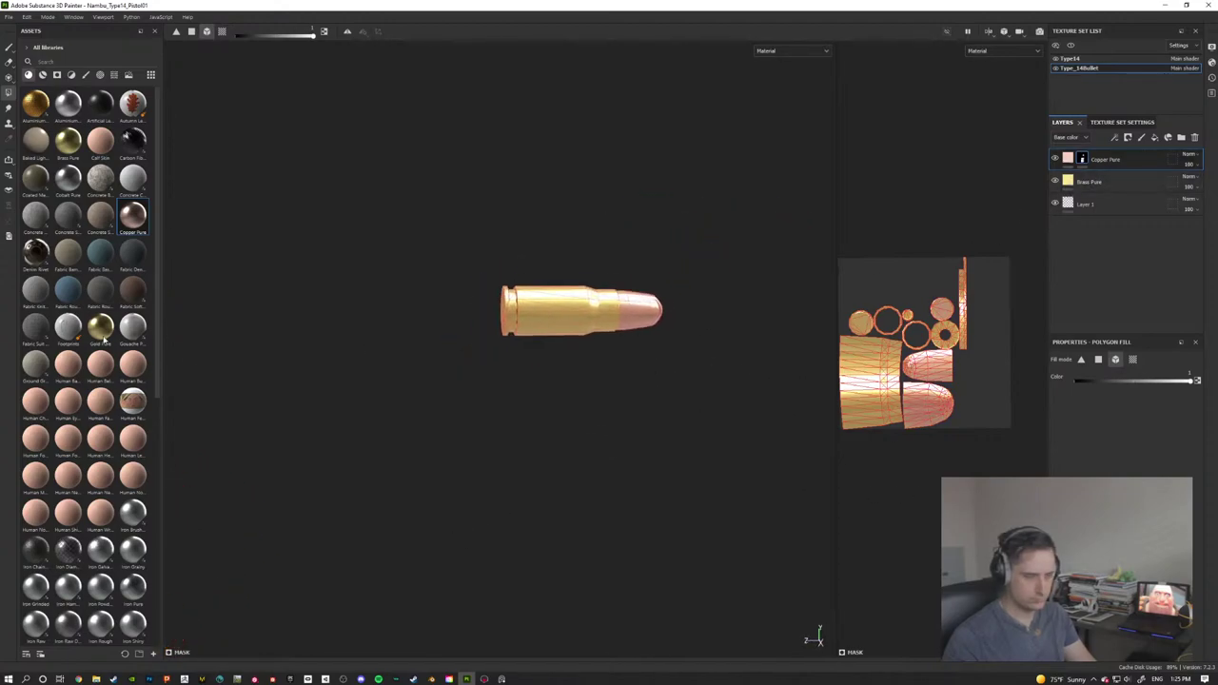
Step: Add a fill layer above Copper Pure with only the roughness channel enabled, and give it a black mask
left_click(1155, 137)
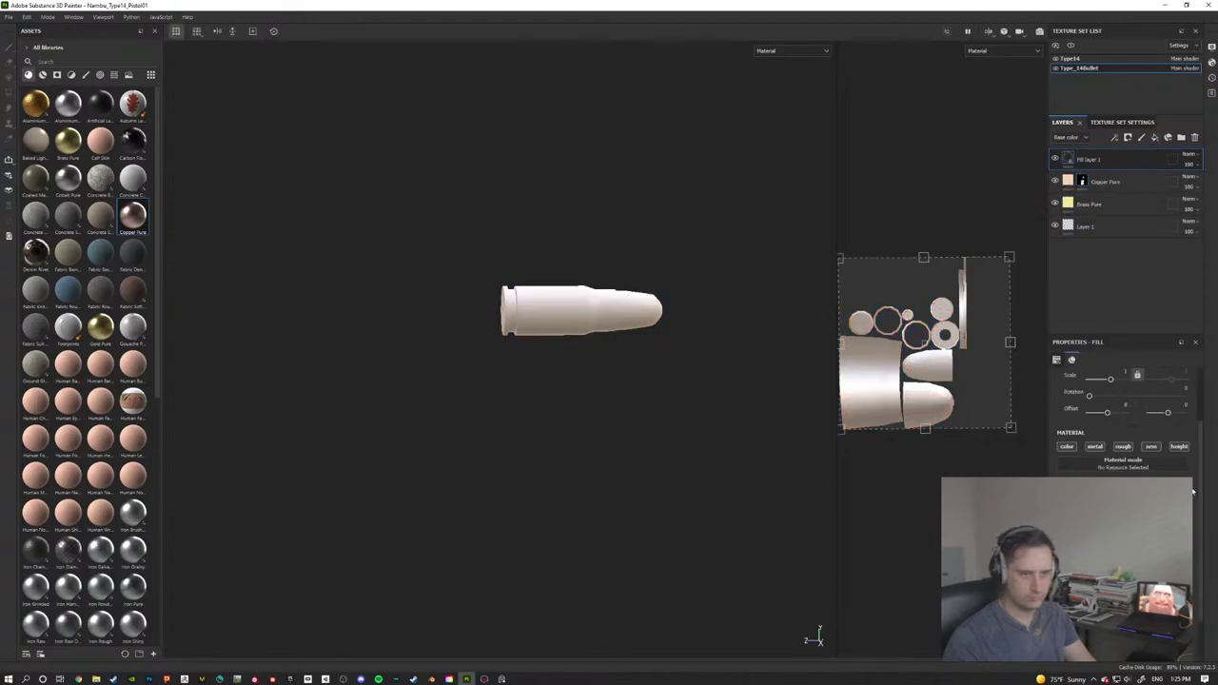
left_click(1124, 446)
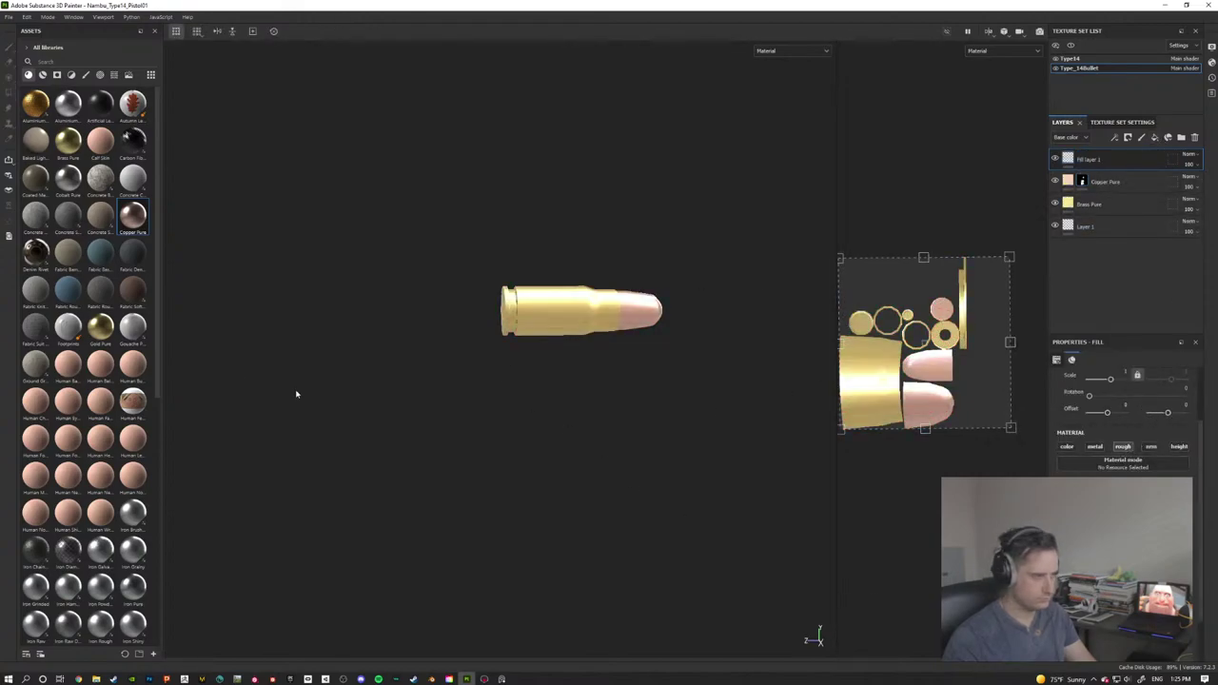
left_click(101, 74)
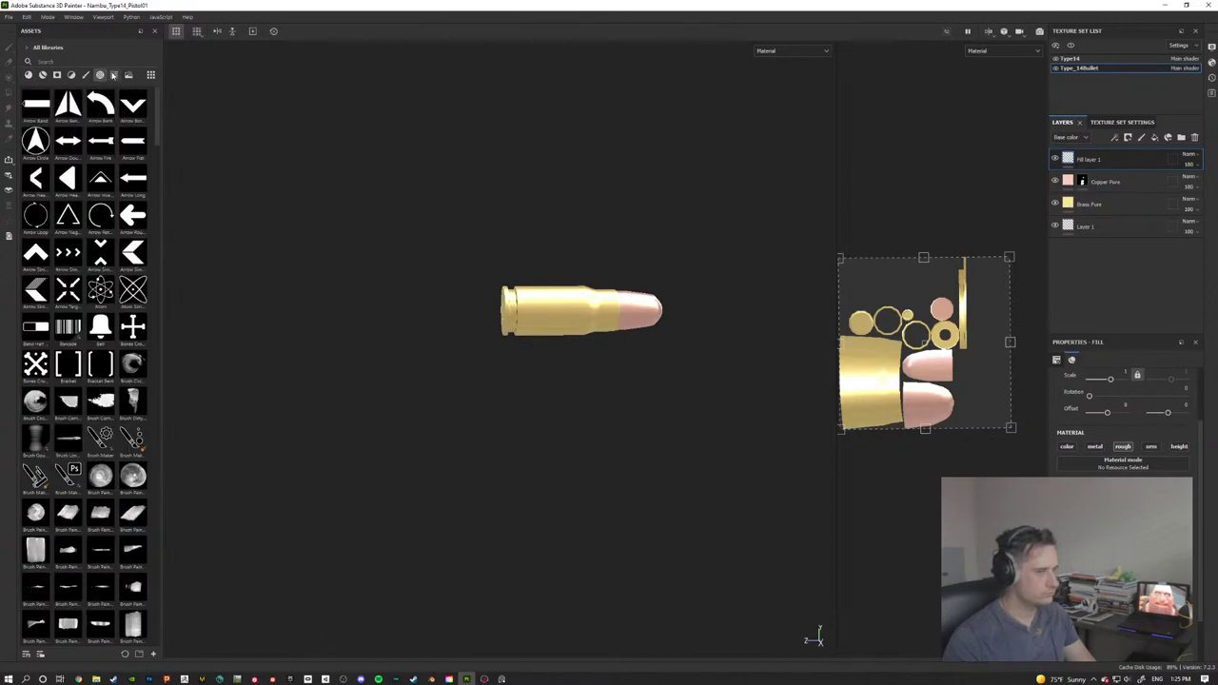
left_click(114, 75)
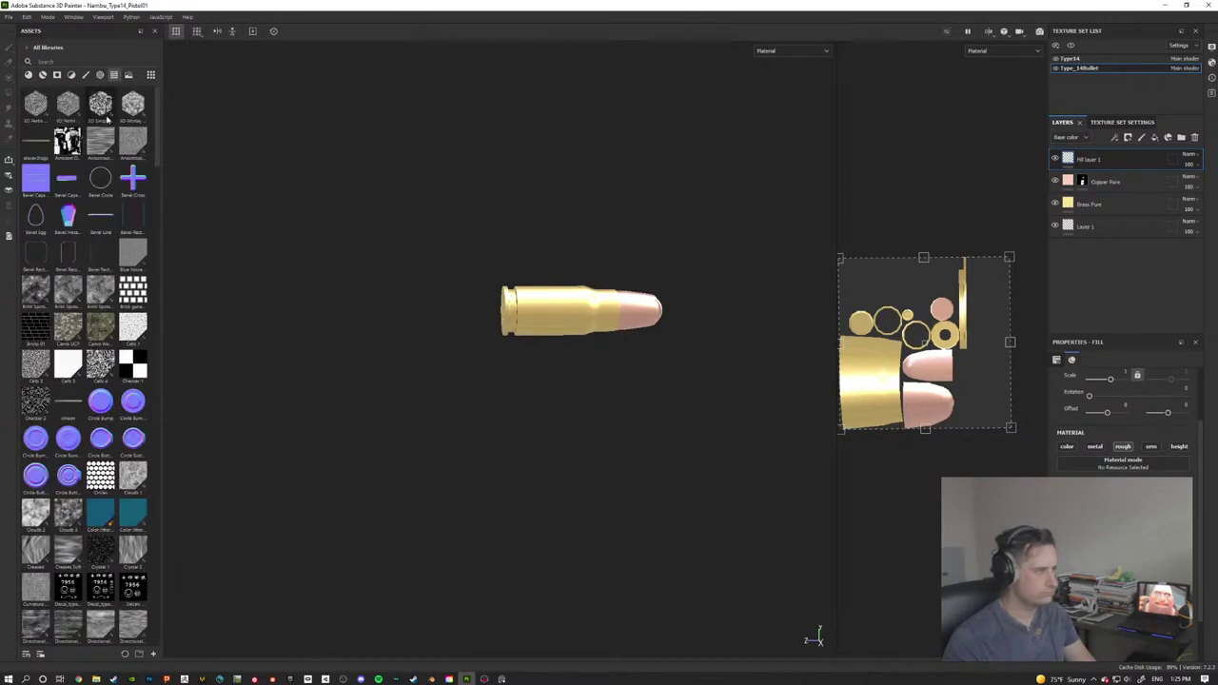
scroll(112, 380, "down", 10)
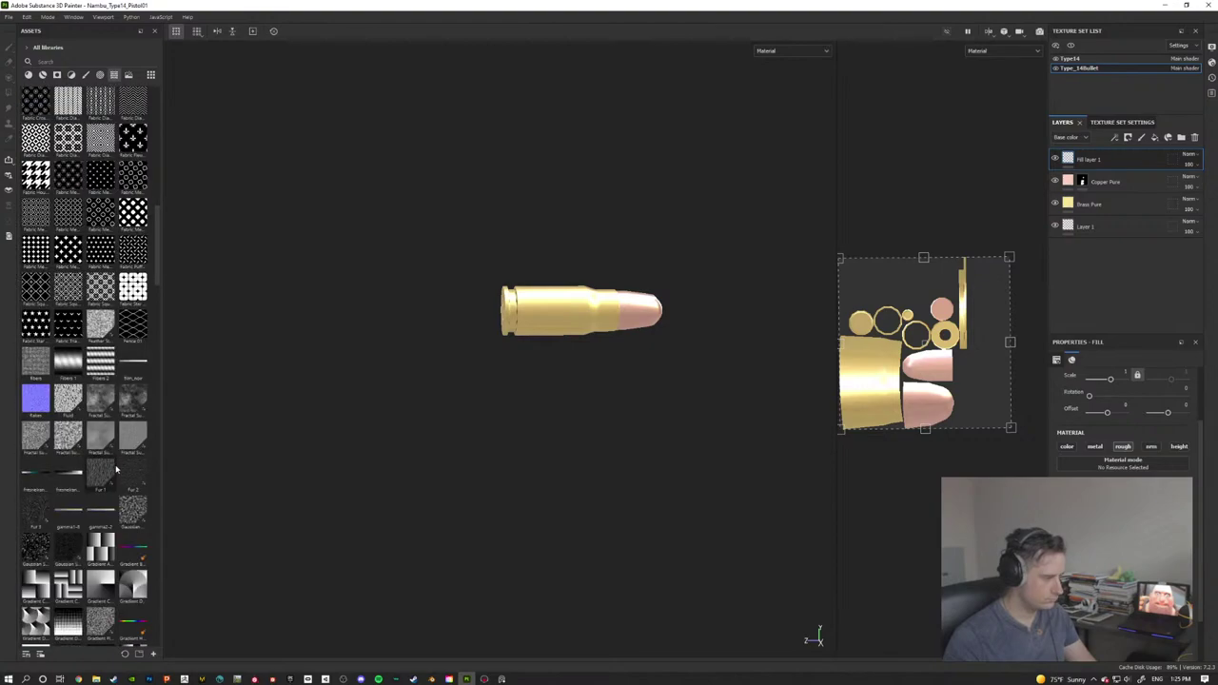
scroll(100, 443, "down", 5)
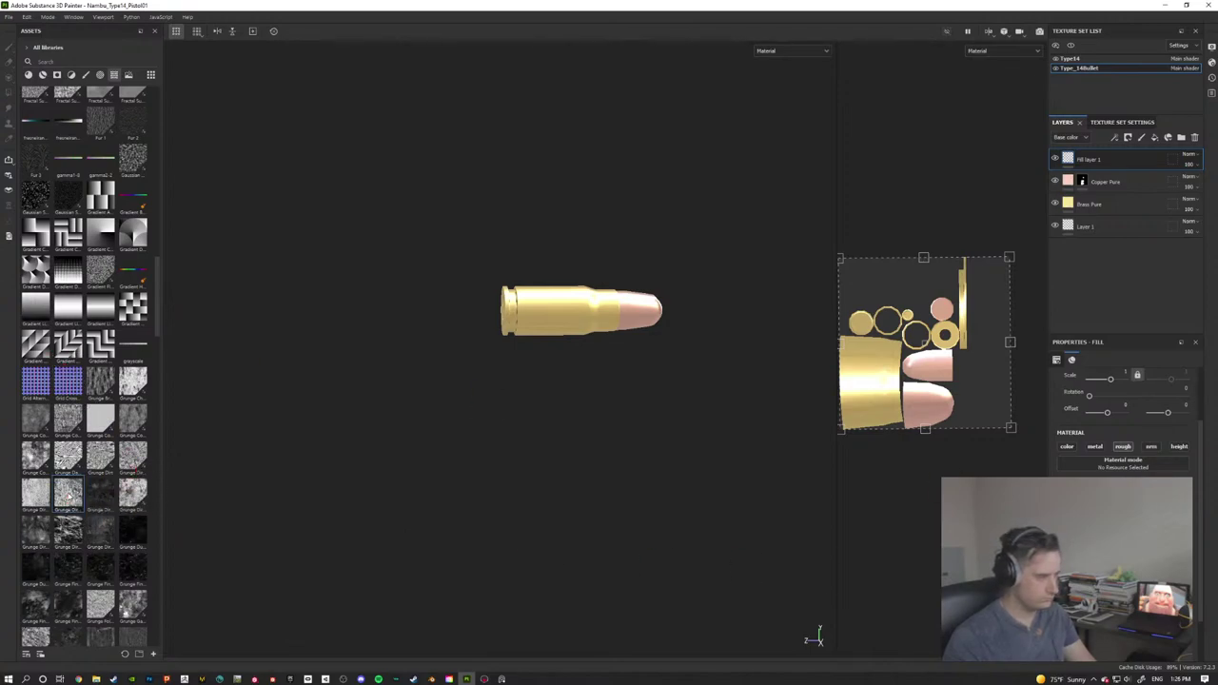
left_click(1072, 161)
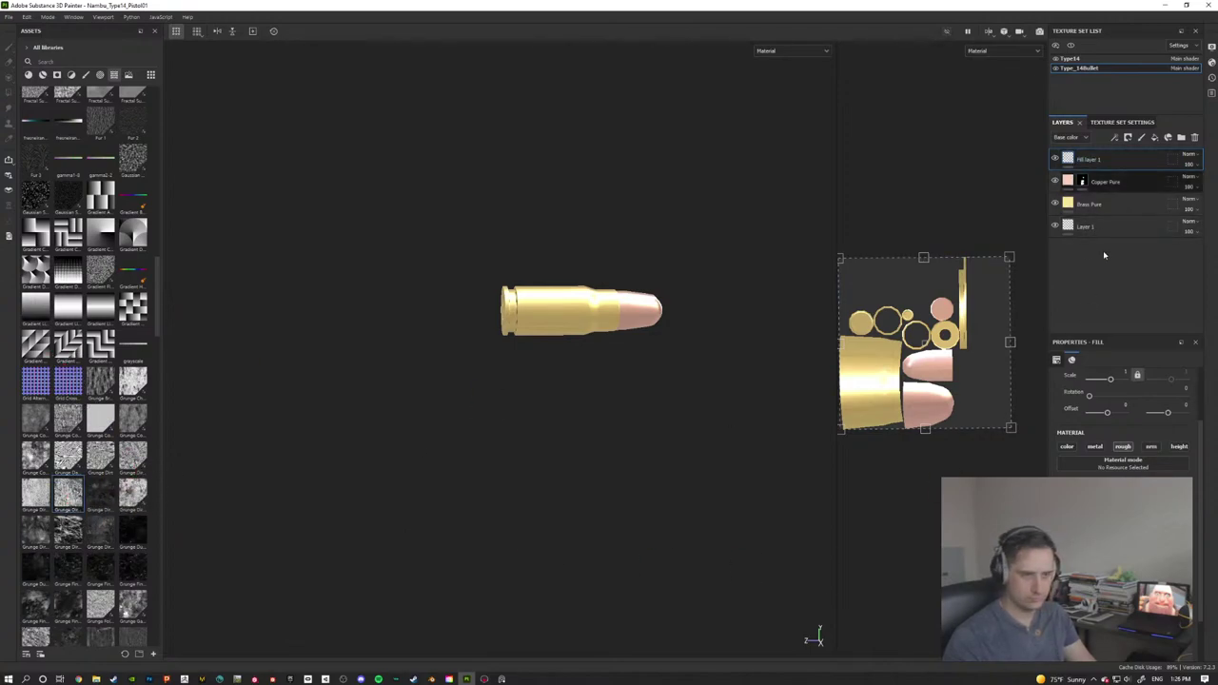
right_click(1120, 165)
left_click(1123, 182)
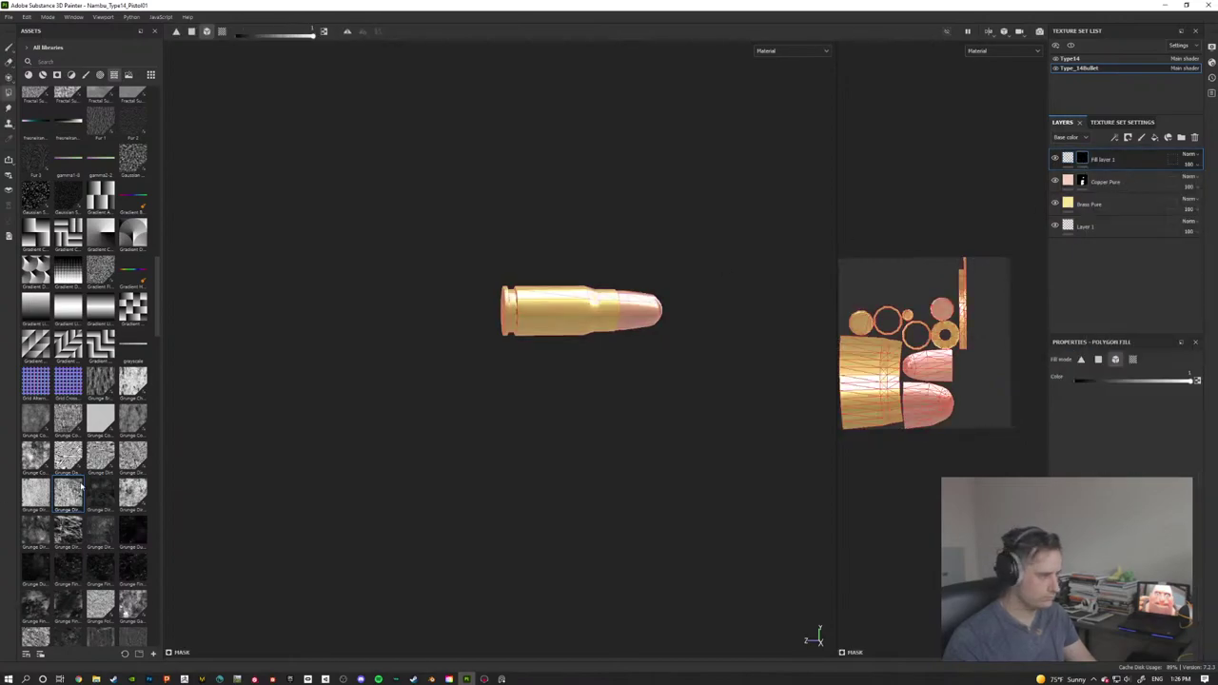
Step: Add a fill effect to the roughness layer's mask and assign the Grunge Dirt Large texture to its grayscale
mouse_move(76, 487)
left_mouse_down()
mouse_move(807, 420)
mouse_move(1001, 415)
mouse_move(166, 475)
mouse_move(69, 501)
left_mouse_up()
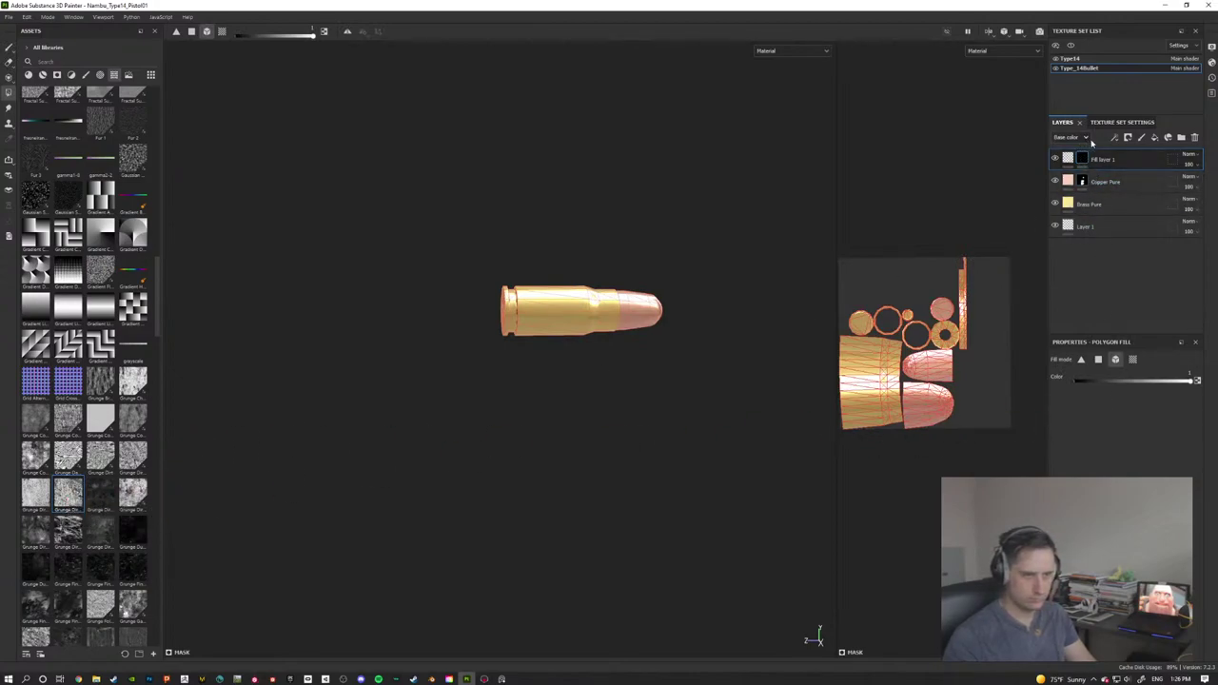
left_click(1115, 138)
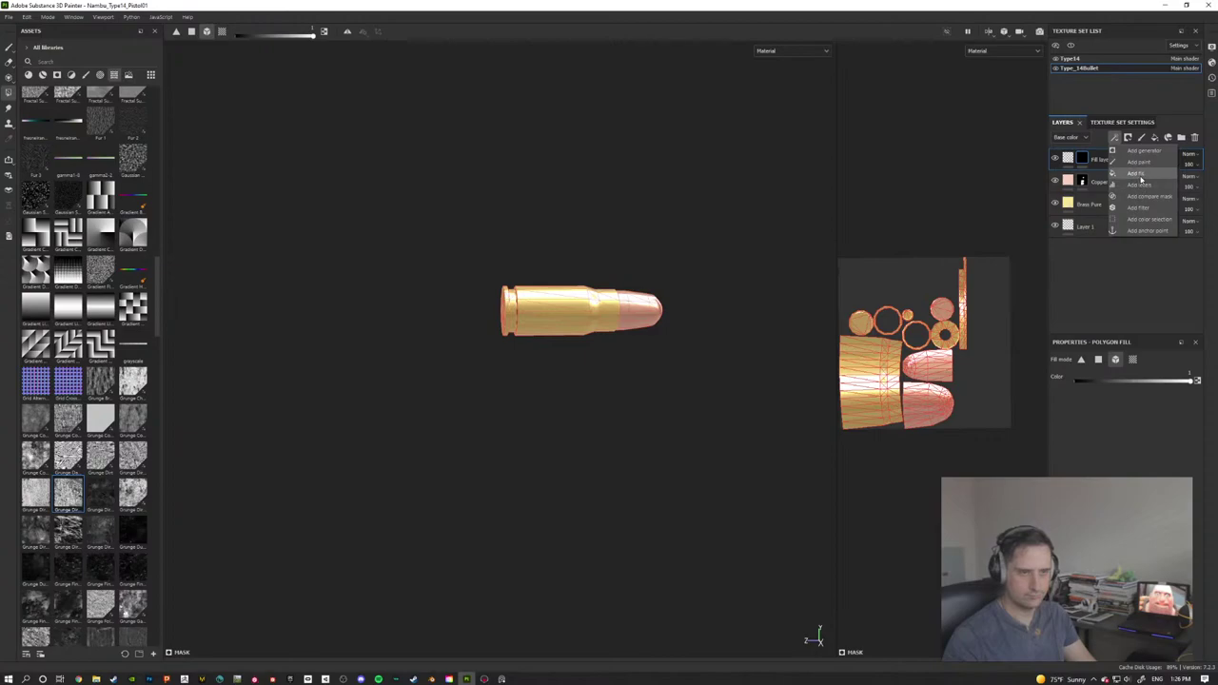
left_click(1140, 174)
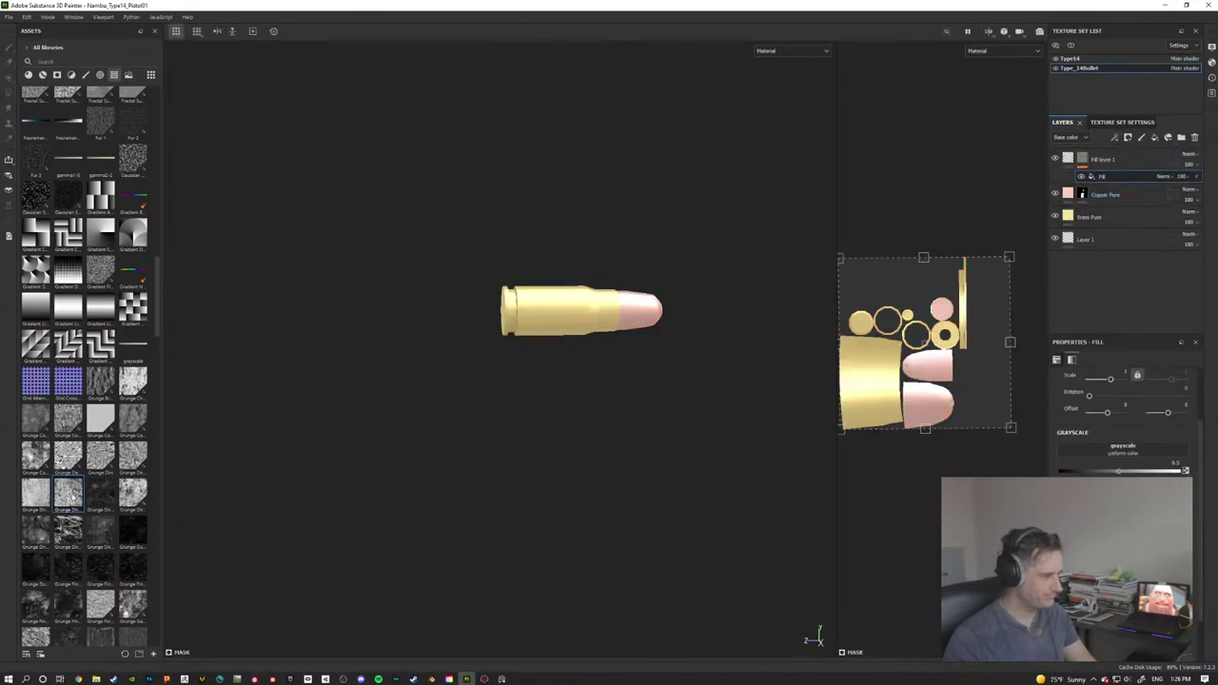
left_click_drag(69, 492, 1113, 452)
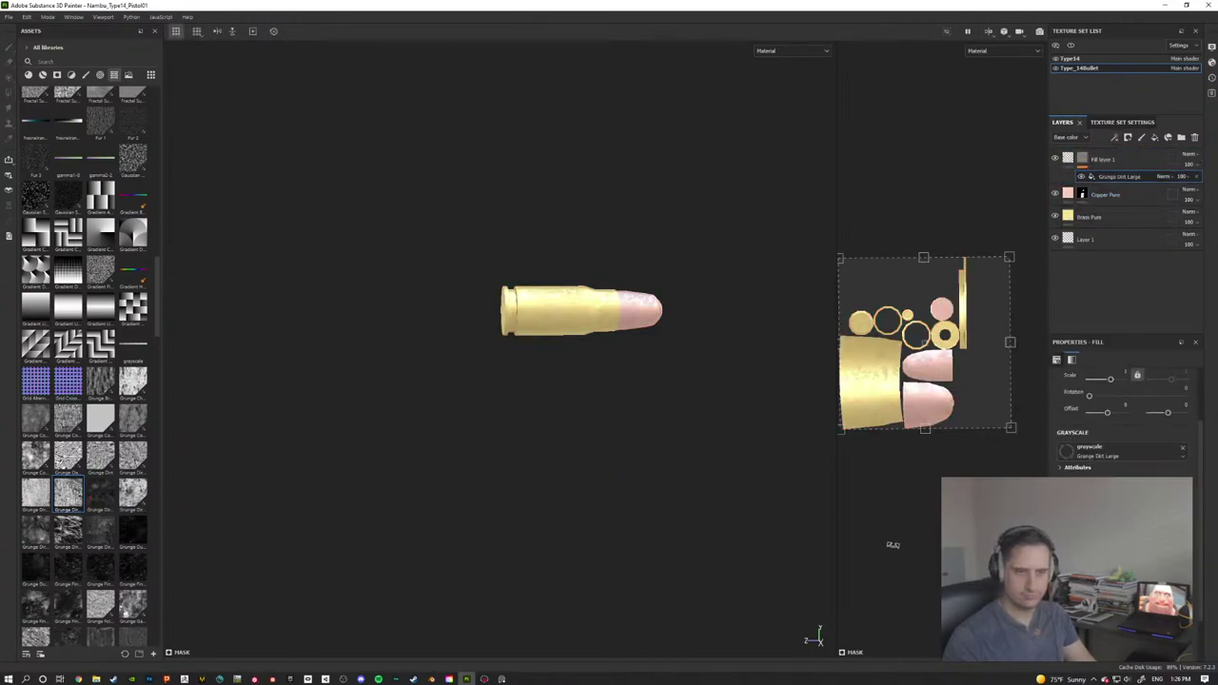
Step: Stretch the Grunge Dirt Large fill's projection horizontally past the UV tile, to a horizontal scale of about 0.42
right_click_drag(655, 339, 641, 346, "alt")
middle_click_drag(641, 345, 602, 354, "alt")
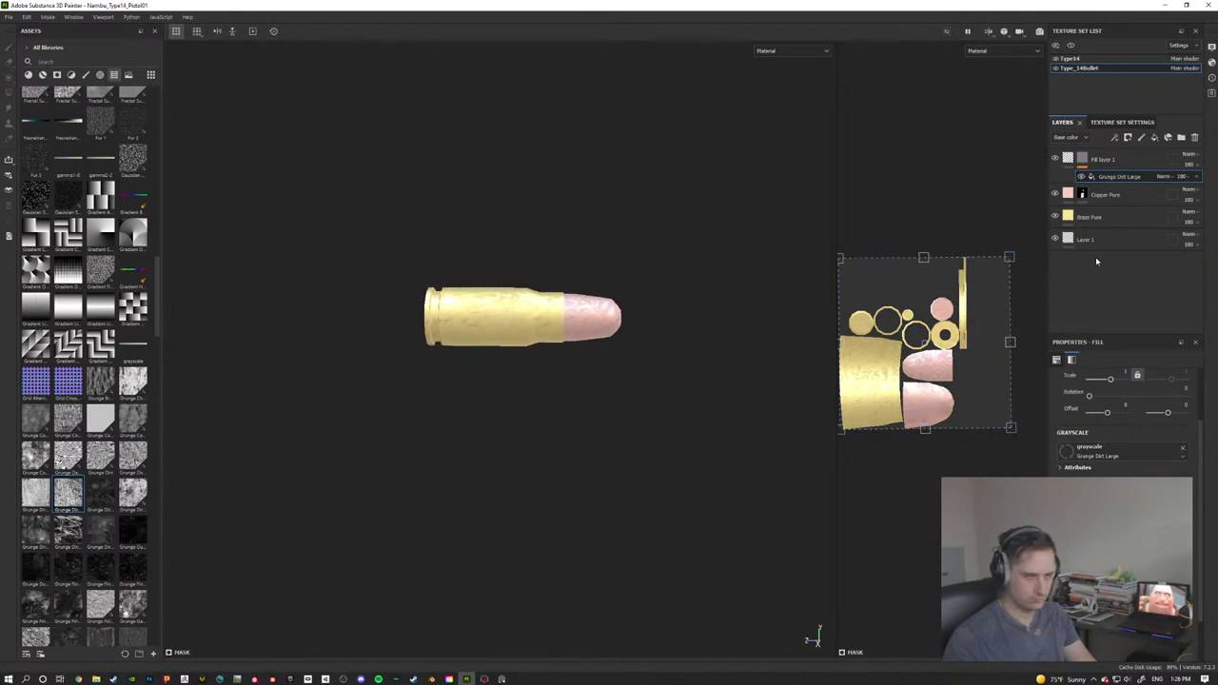
left_click(1068, 157)
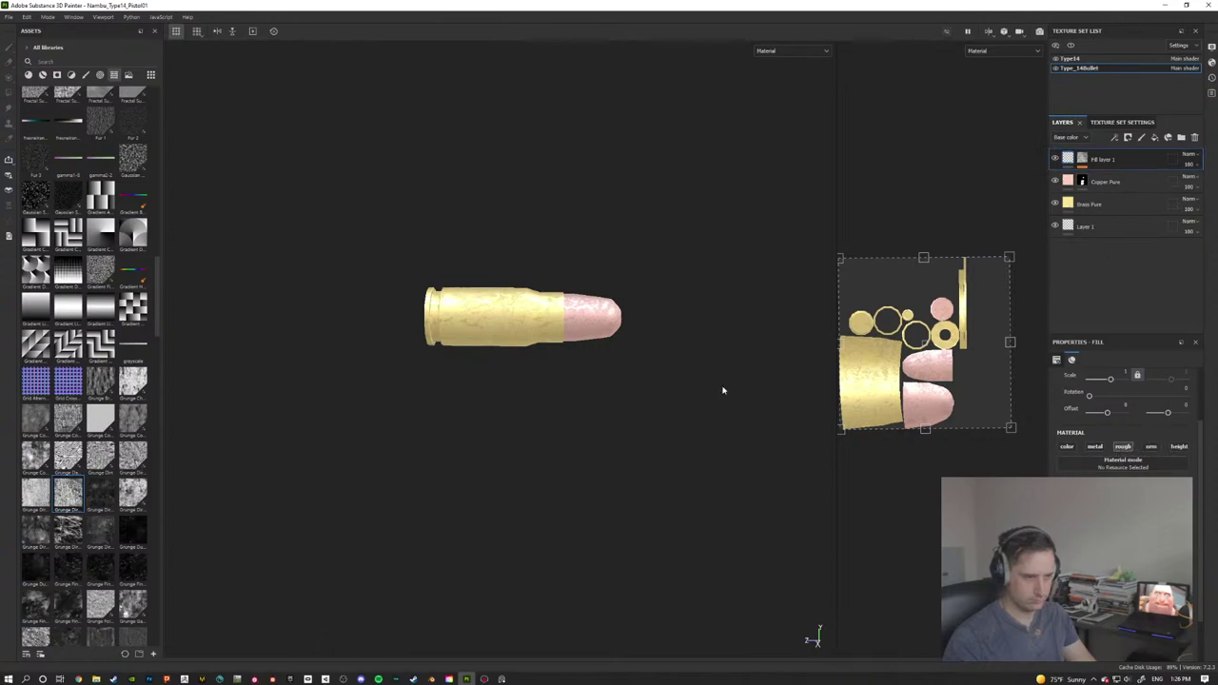
key("ctrl+z")
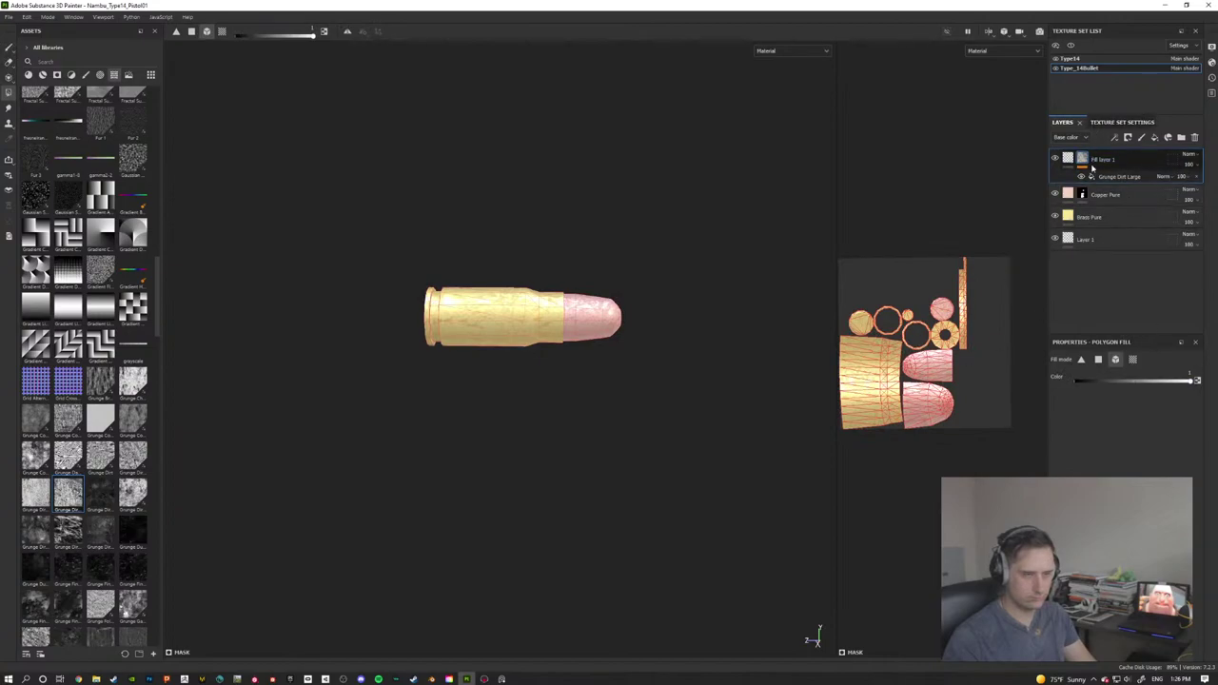
left_click(1119, 177)
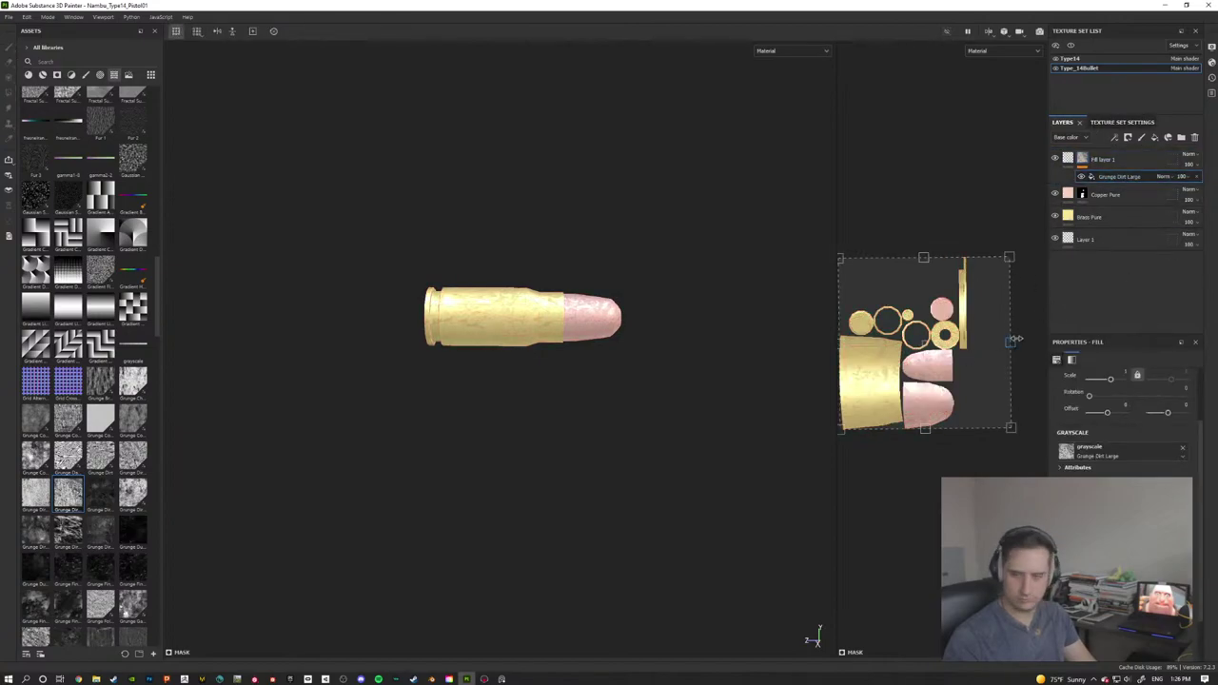
left_click_drag(1015, 339, 1217, 351)
key("f")
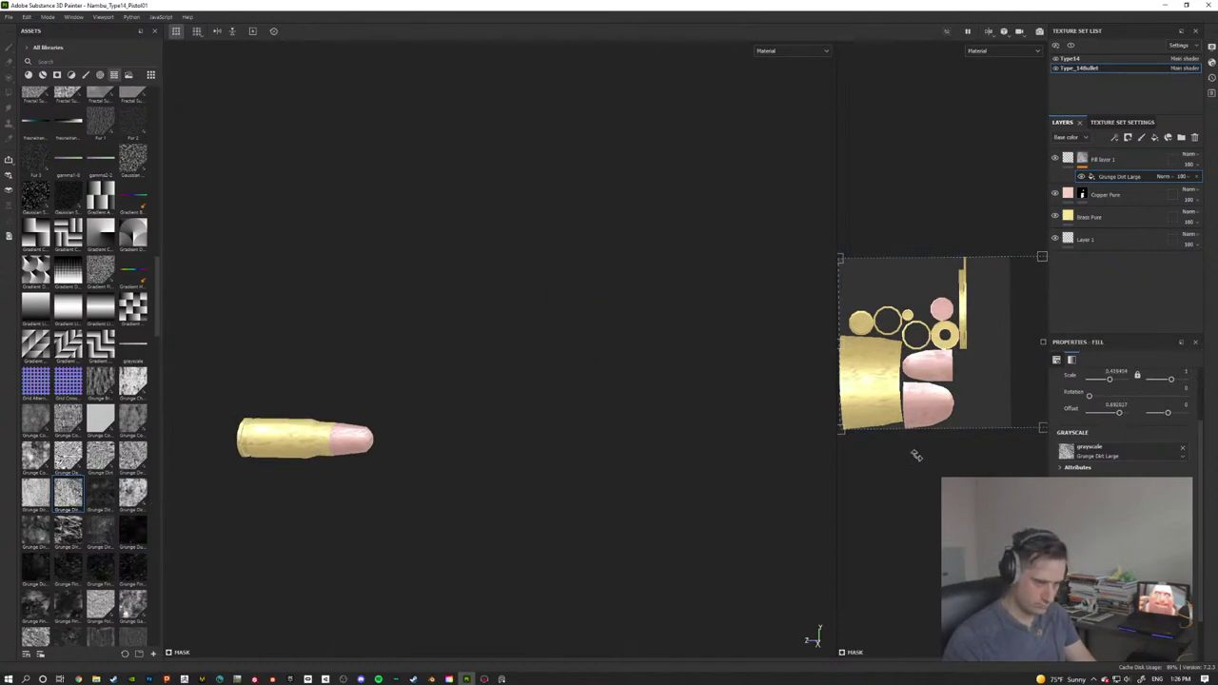
Step: Replace the grayscale texture of the roughness layer's mask fill with Grunge Dirt Muddy
left_click_drag(90, 502, 1085, 453)
middle_click_drag(510, 495, 563, 436)
middle_click_drag(644, 367, 610, 399, "alt")
scroll(610, 399, "up", 2)
left_click_drag(669, 341, 658, 351, "alt")
middle_click_drag(663, 342, 440, 473, "alt")
left_click_drag(613, 388, 570, 396, "alt")
scroll(571, 396, "down", 4)
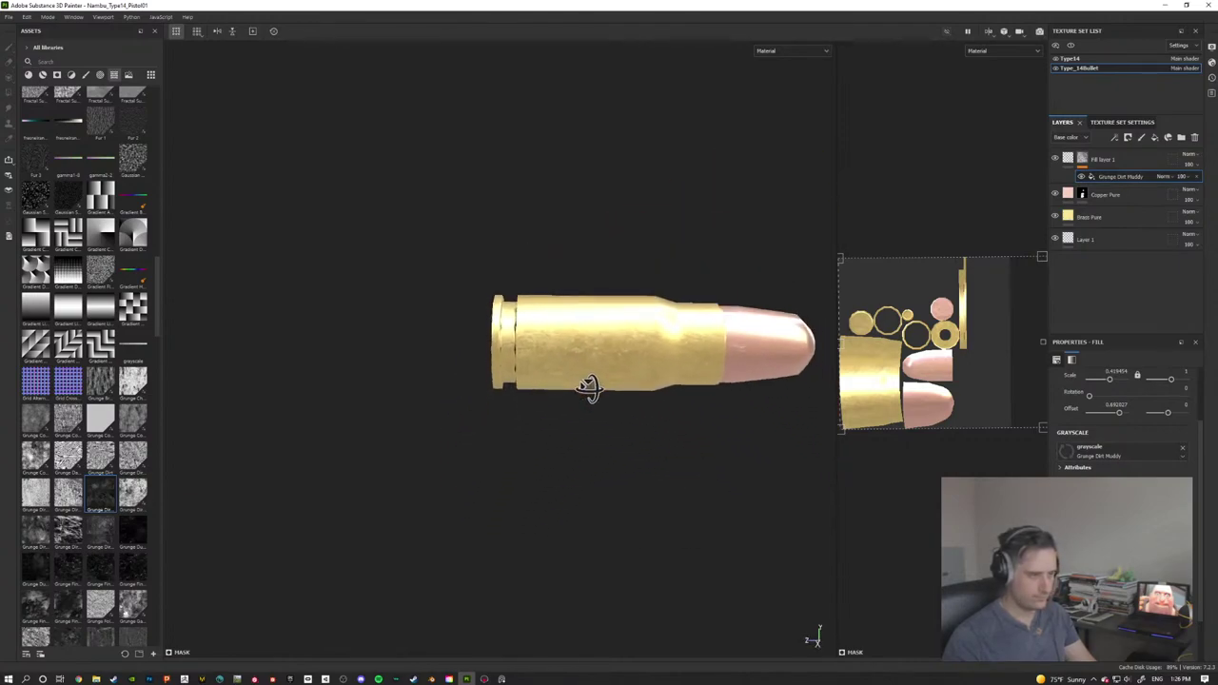
middle_click_drag(696, 393, 533, 354)
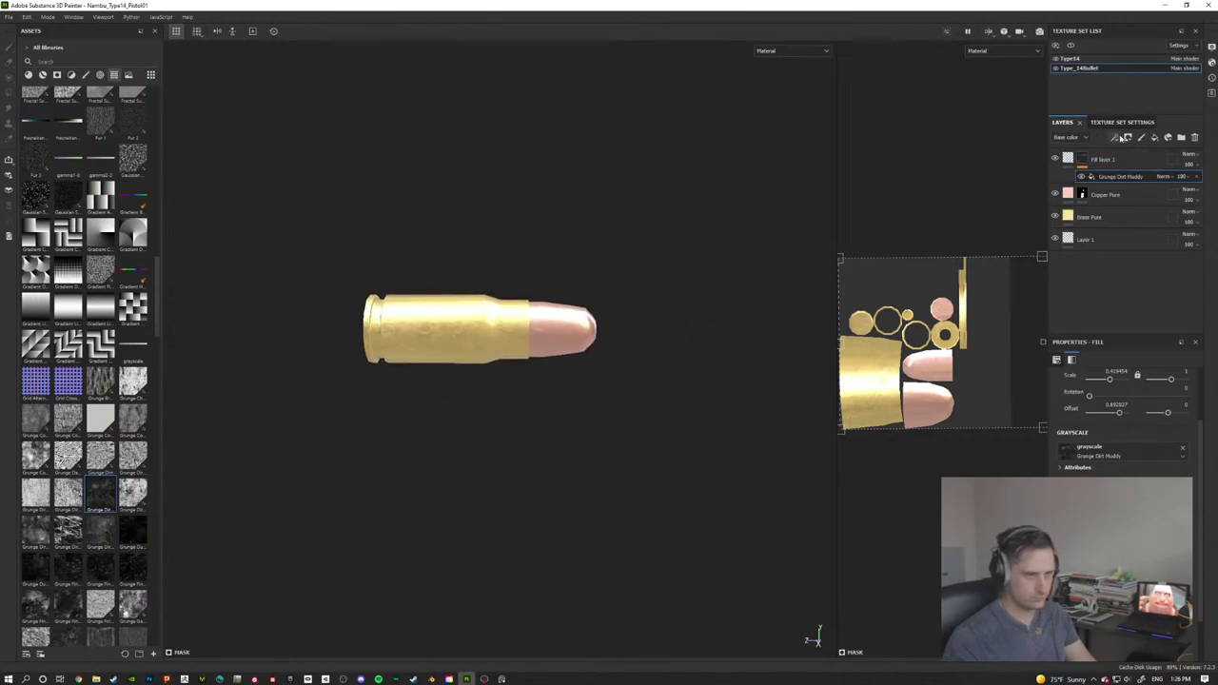
Step: Examine the muddy grunge's effect on the loose cartridge and the rounds in the magazine from several angles
left_click_drag(482, 385, 408, 457, "alt")
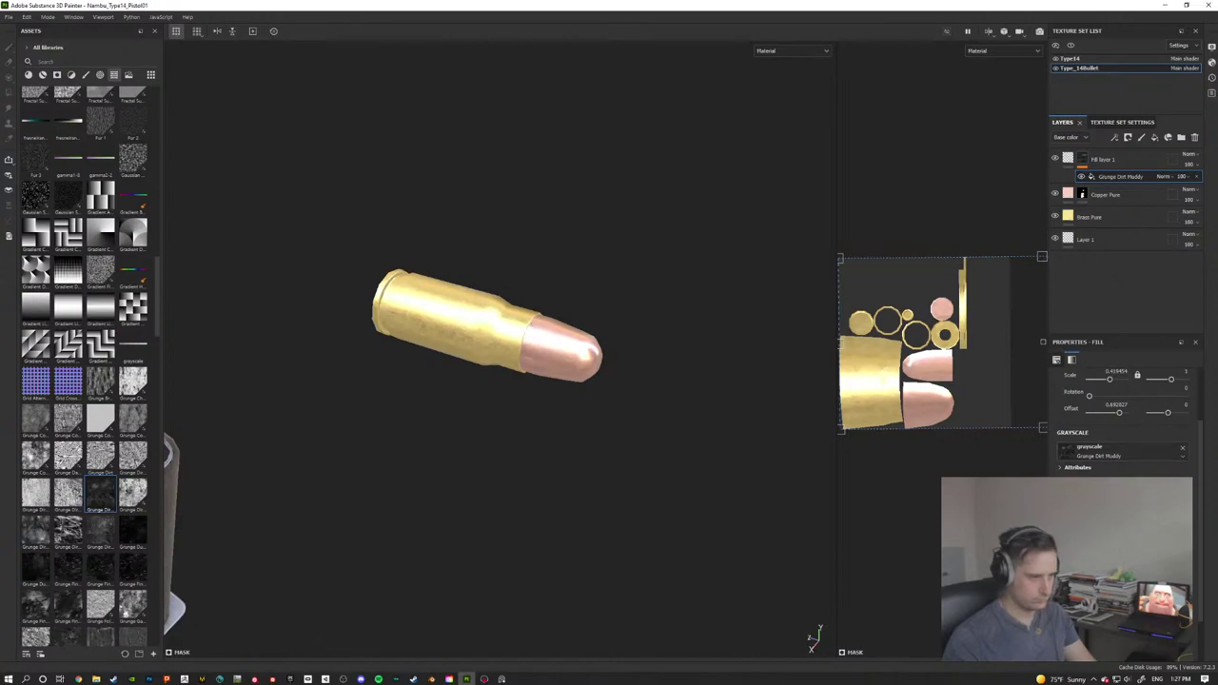
scroll(463, 357, "down", 3)
left_click(529, 338)
left_click_drag(529, 338, 534, 395, "alt")
middle_click_drag(535, 394, 627, 390, "alt")
left_click_drag(627, 389, 707, 238, "alt")
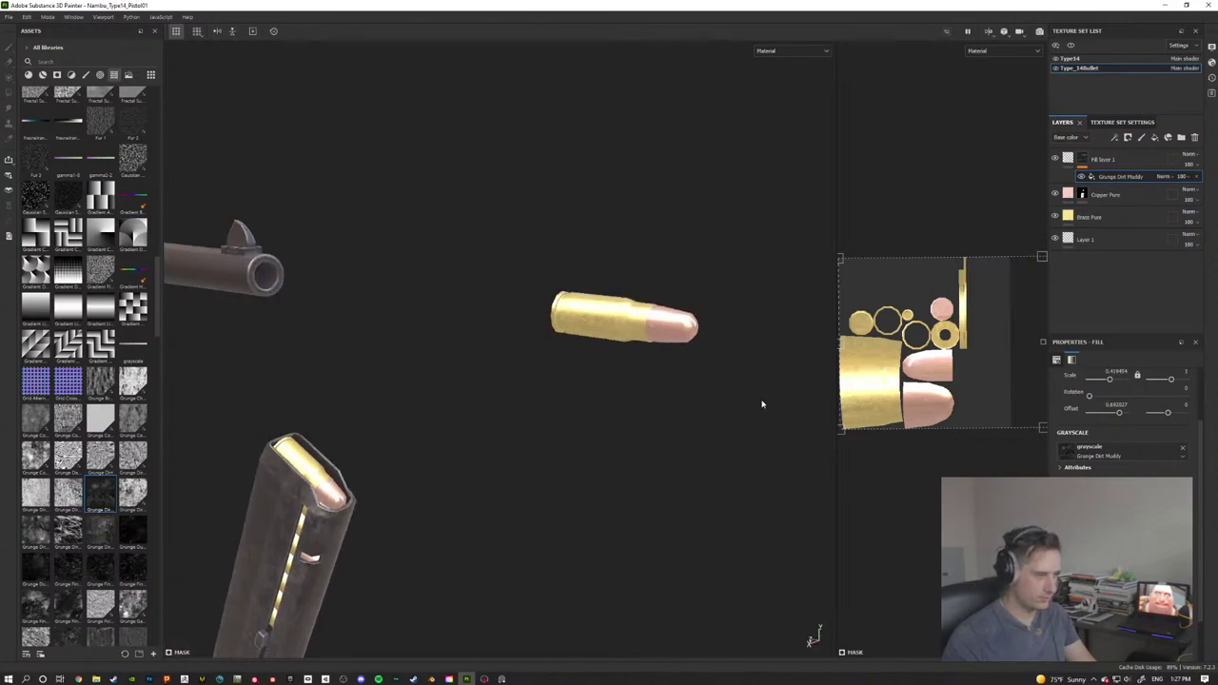
middle_click_drag(663, 294, 671, 257, "alt")
left_click_drag(627, 290, 812, 310, "alt")
Step: Darken the base color of the Copper Pure layer to a brownish copper
left_click(1082, 194)
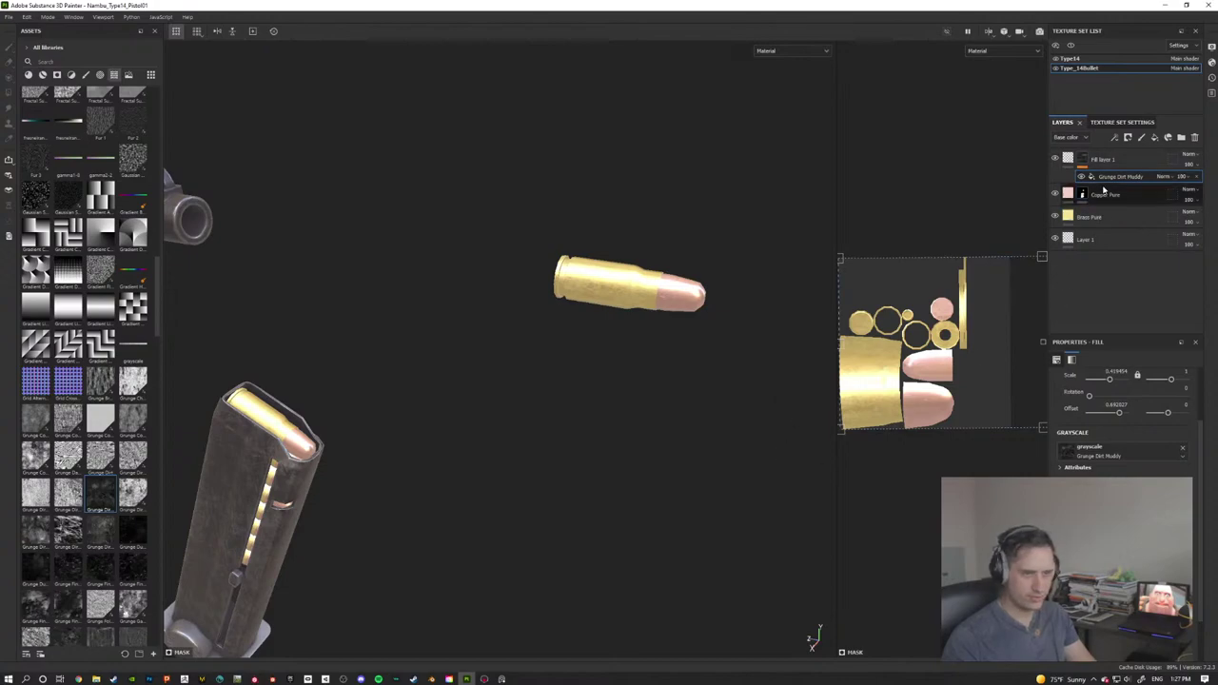
key("4")
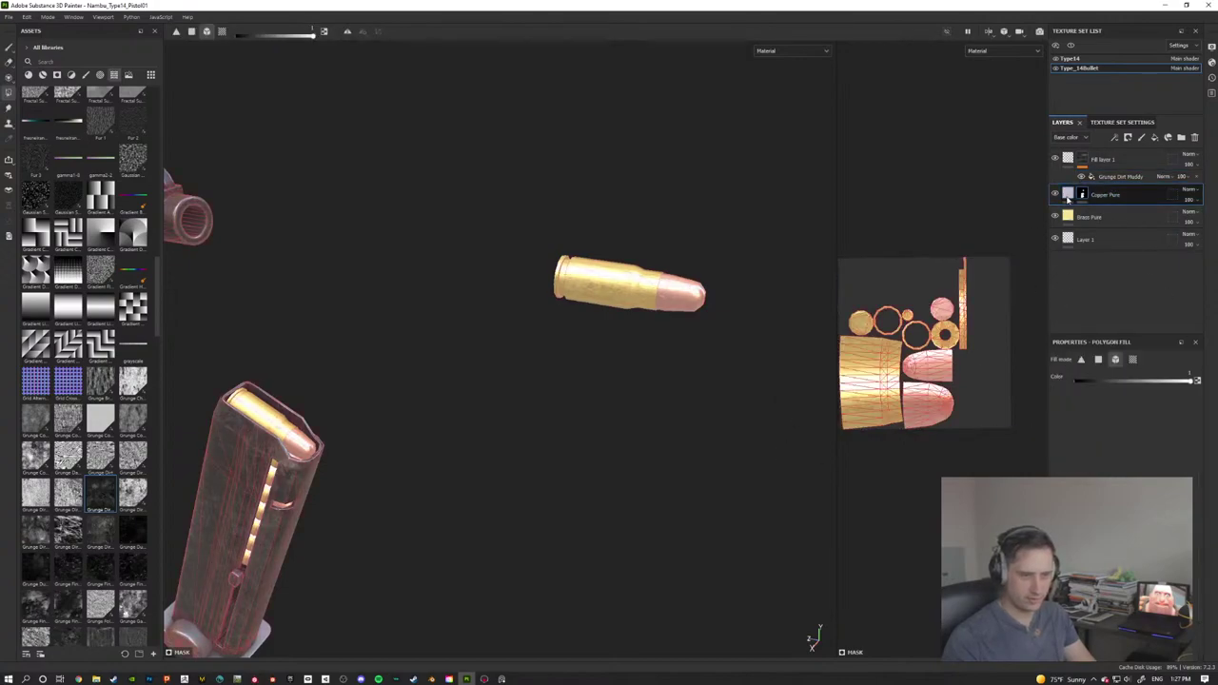
left_click(1068, 195)
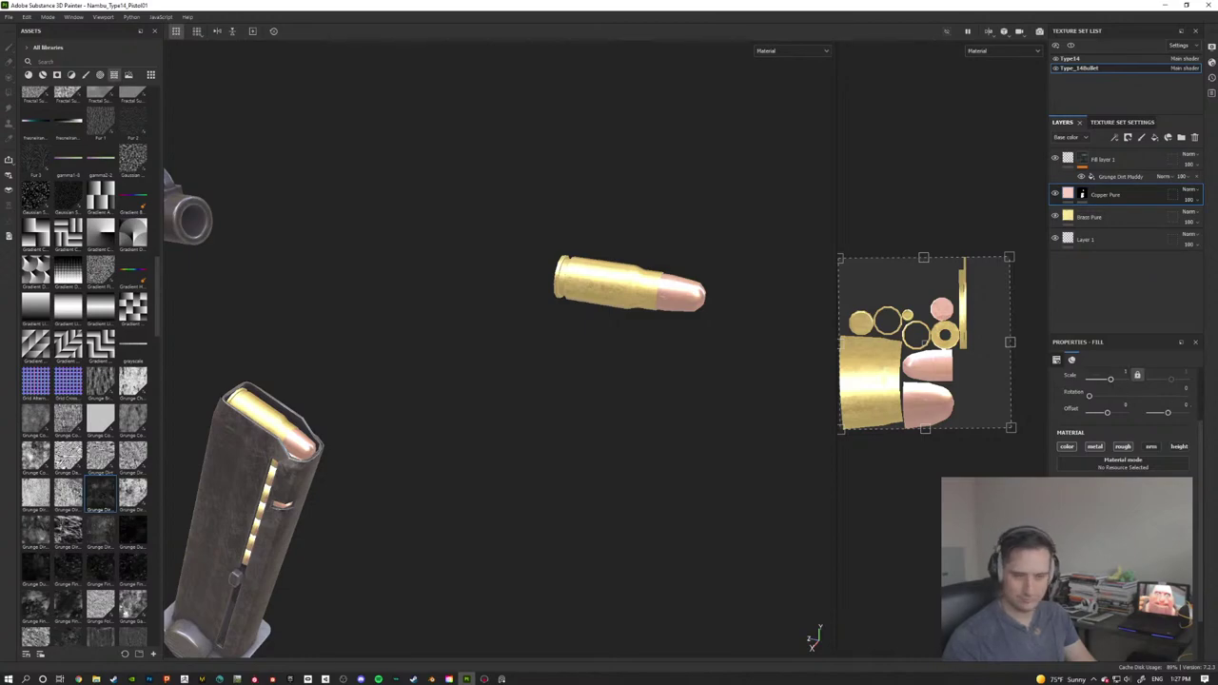
mouse_move(1208, 545)
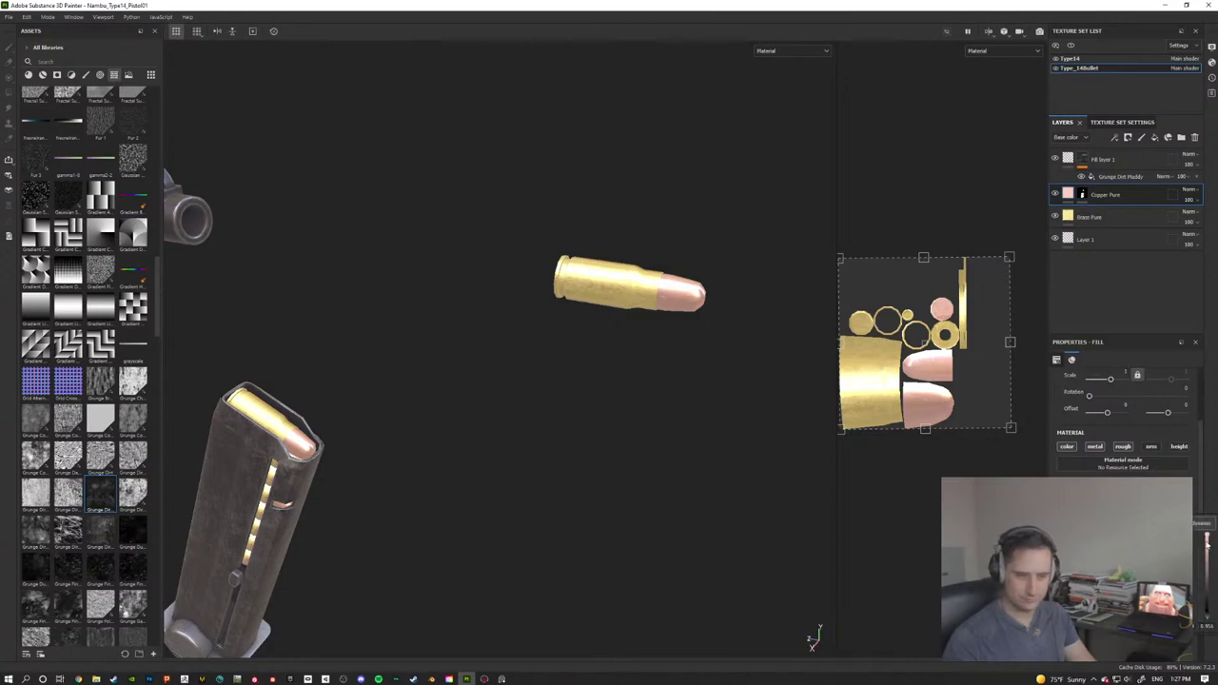
left_click_drag(1208, 542, 1210, 561)
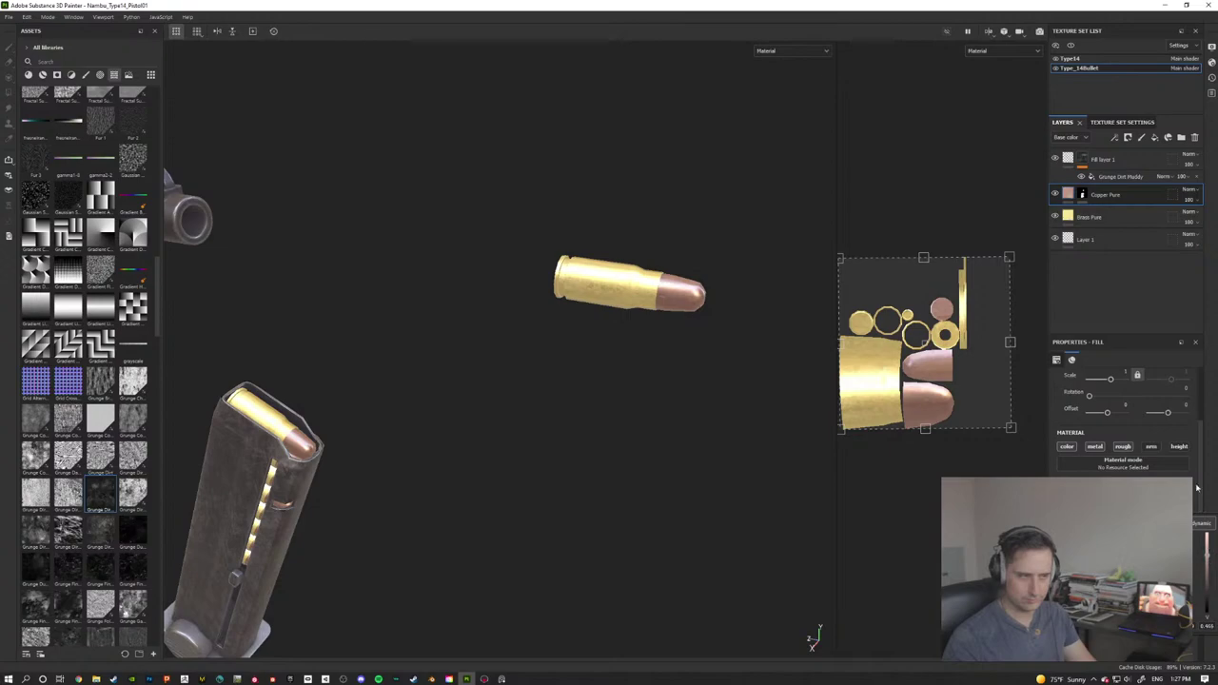
Step: Darken the base color of the Brass Pure layer and check the cartridge beside the magazine
left_click(1104, 222)
mouse_move(1207, 547)
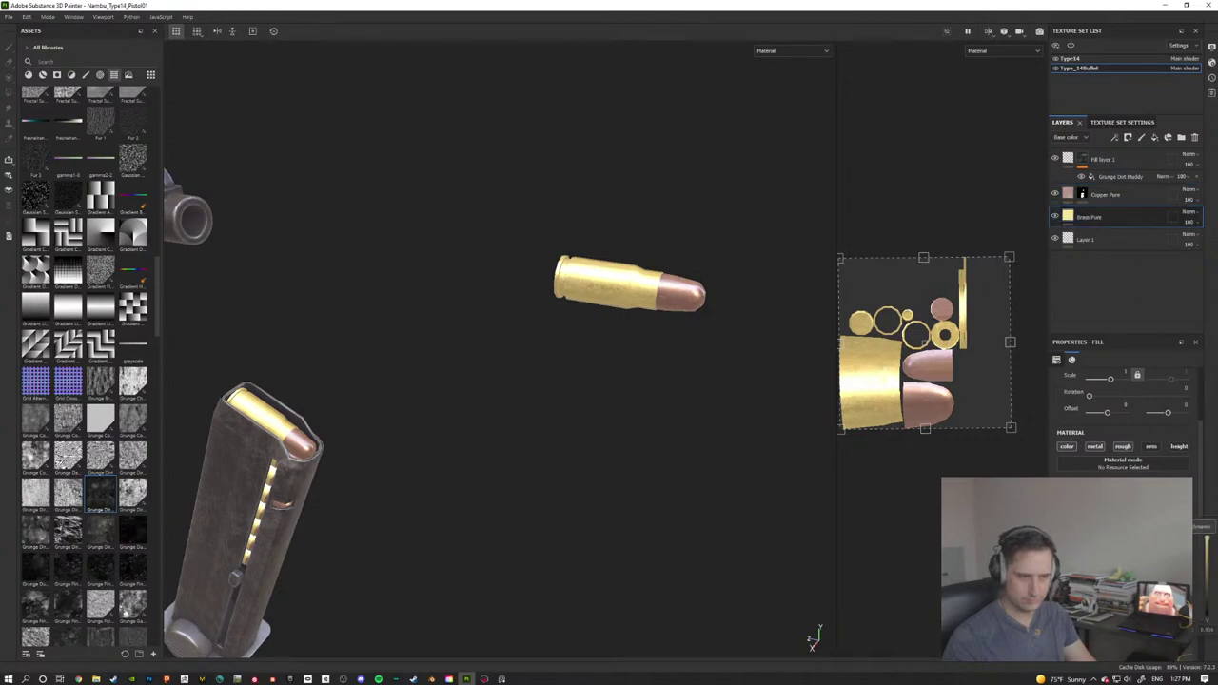
left_click_drag(1208, 547, 1210, 571)
left_click_drag(653, 422, 370, 332, "alt")
scroll(408, 413, "down", 3)
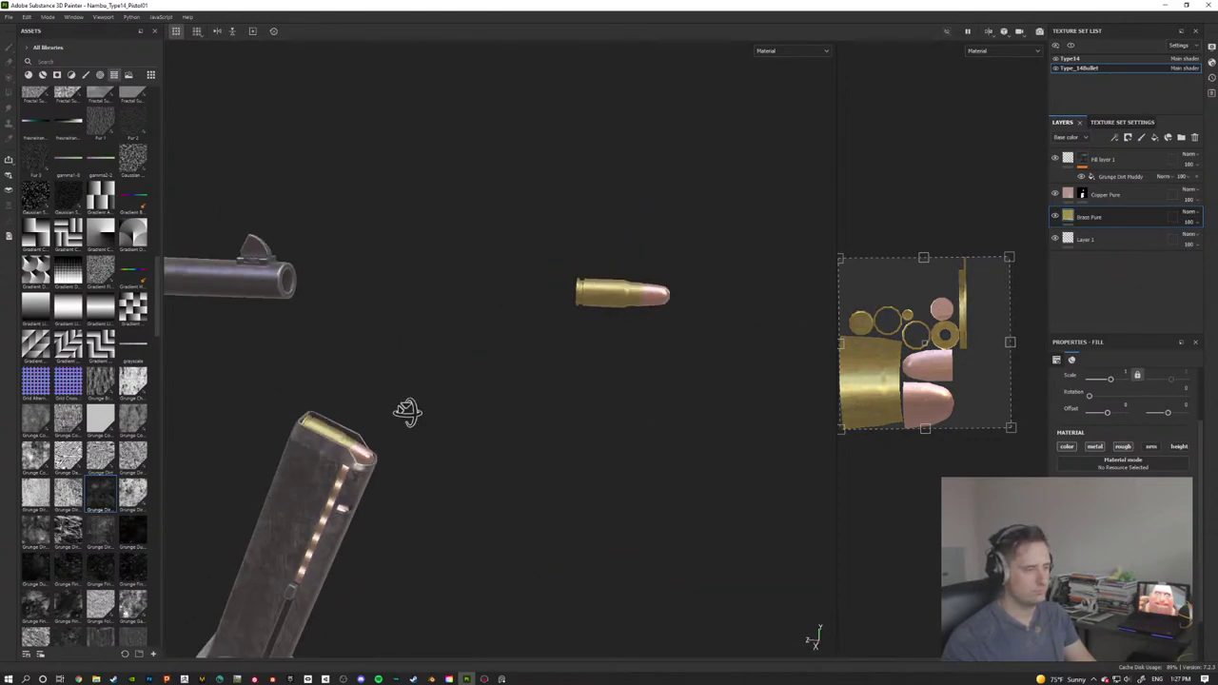
left_click_drag(408, 413, 368, 484, "alt")
middle_click_drag(367, 484, 390, 555, "alt")
left_click_drag(391, 555, 449, 460, "alt")
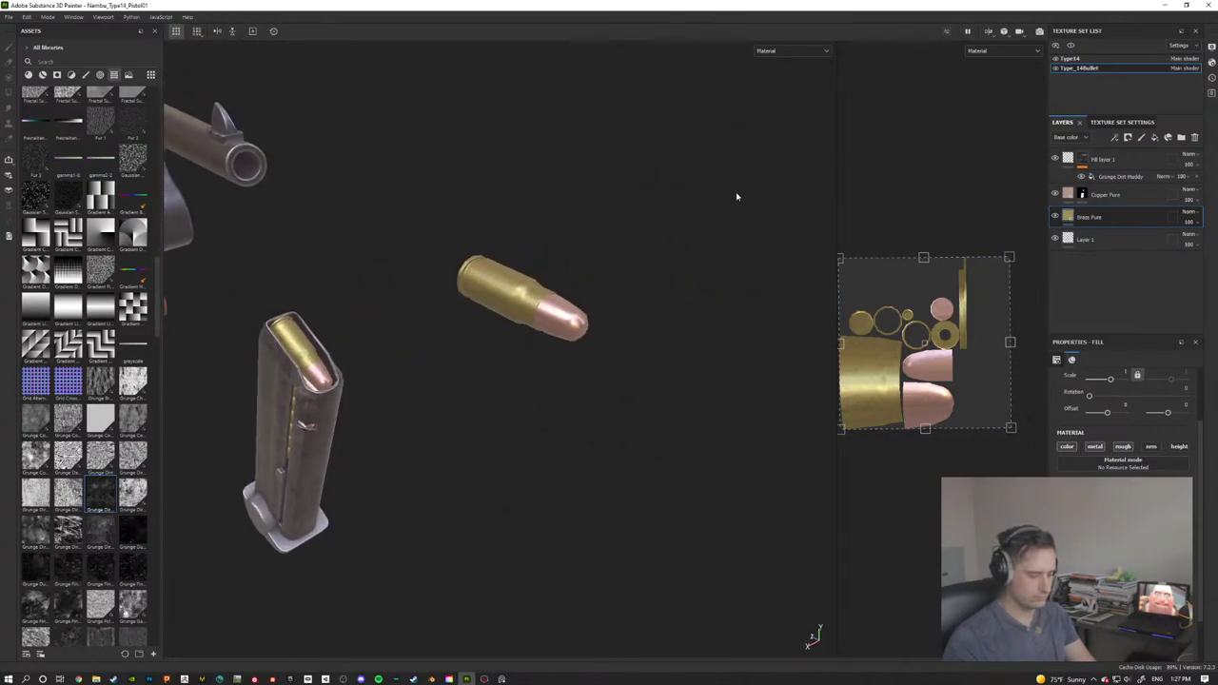
Step: With the viewport showing the Roughness channel, duplicate the roughness fill layer and delete the Grunge Dirt Muddy fill from the copy's mask
left_click(818, 50)
left_click(775, 111)
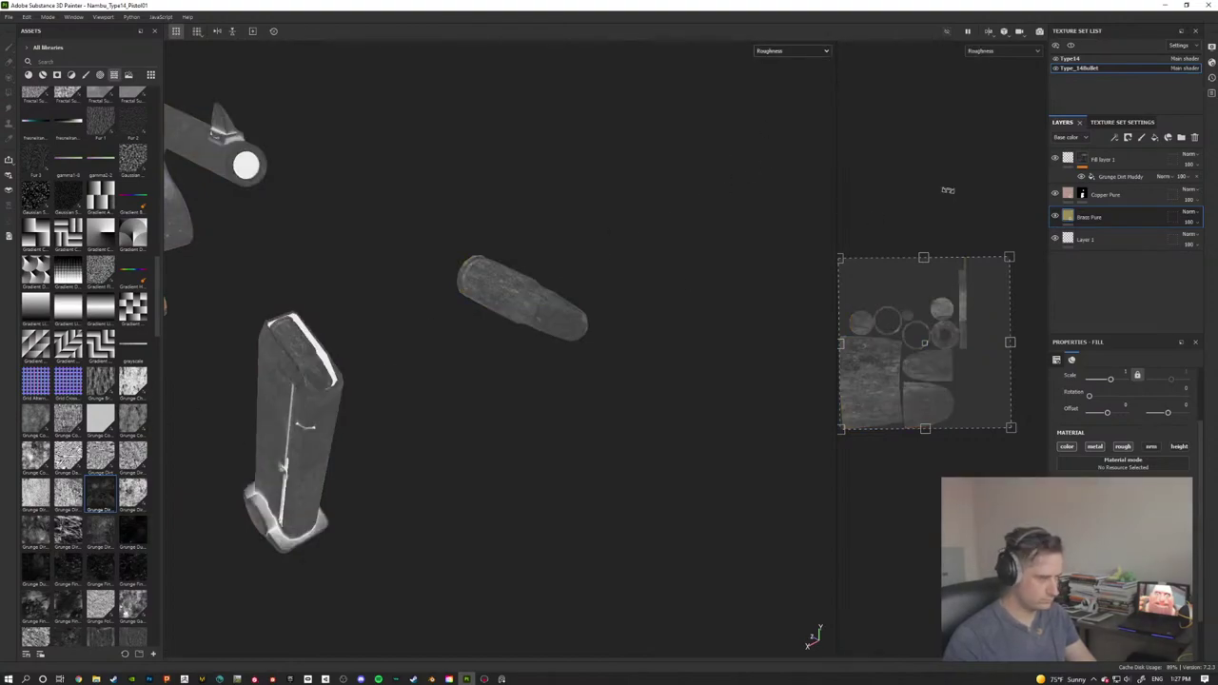
left_click(1103, 159)
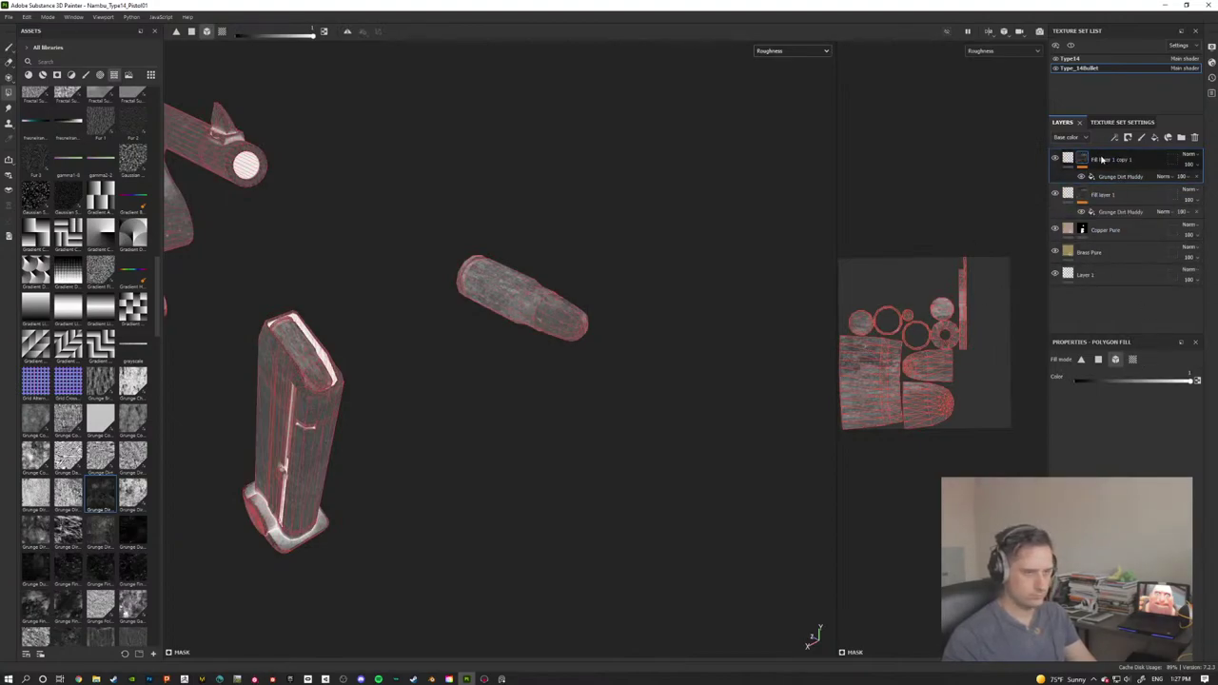
key("ctrl+d")
left_click(1190, 179)
key("Delete")
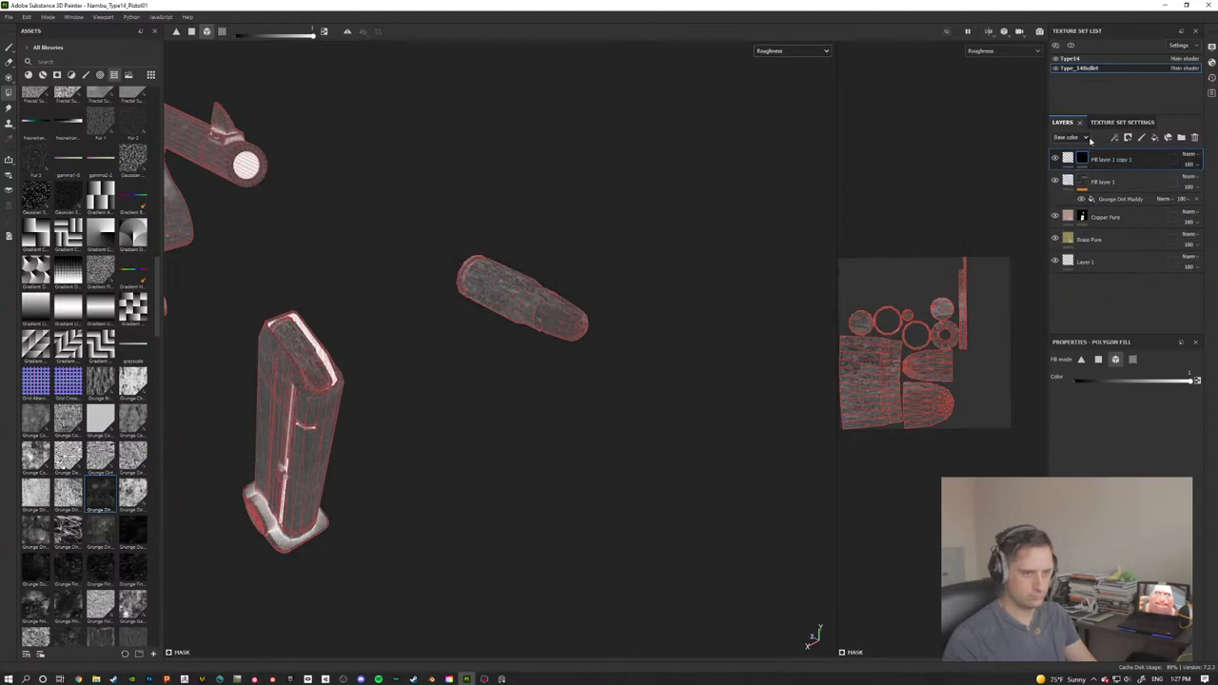
Step: Add a generator to the duplicated roughness layer's black mask and set it to Dirt
left_click(1067, 159)
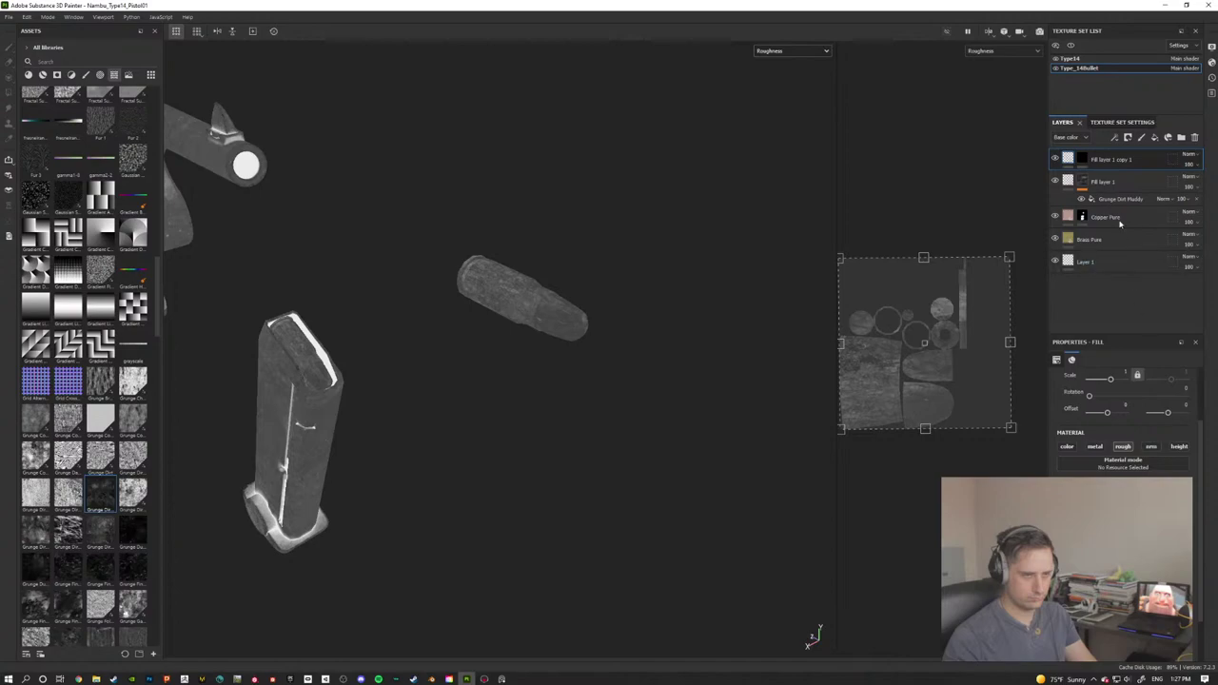
right_click(1081, 159)
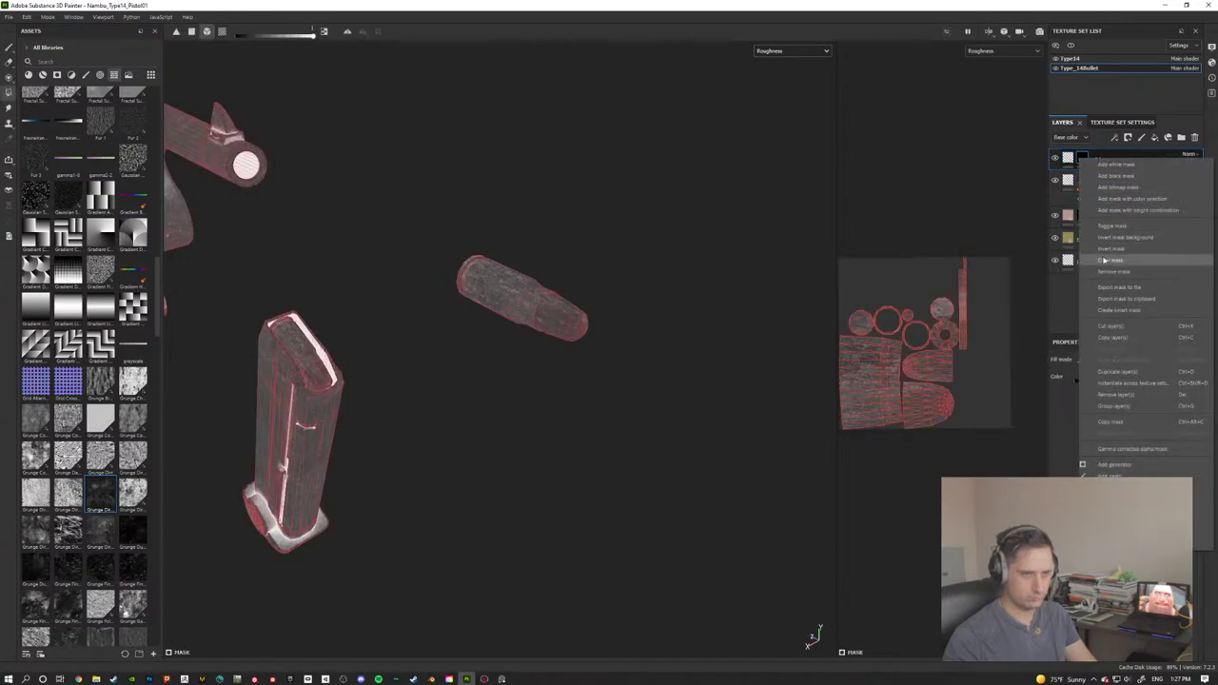
left_click(1065, 296)
left_click(1116, 138)
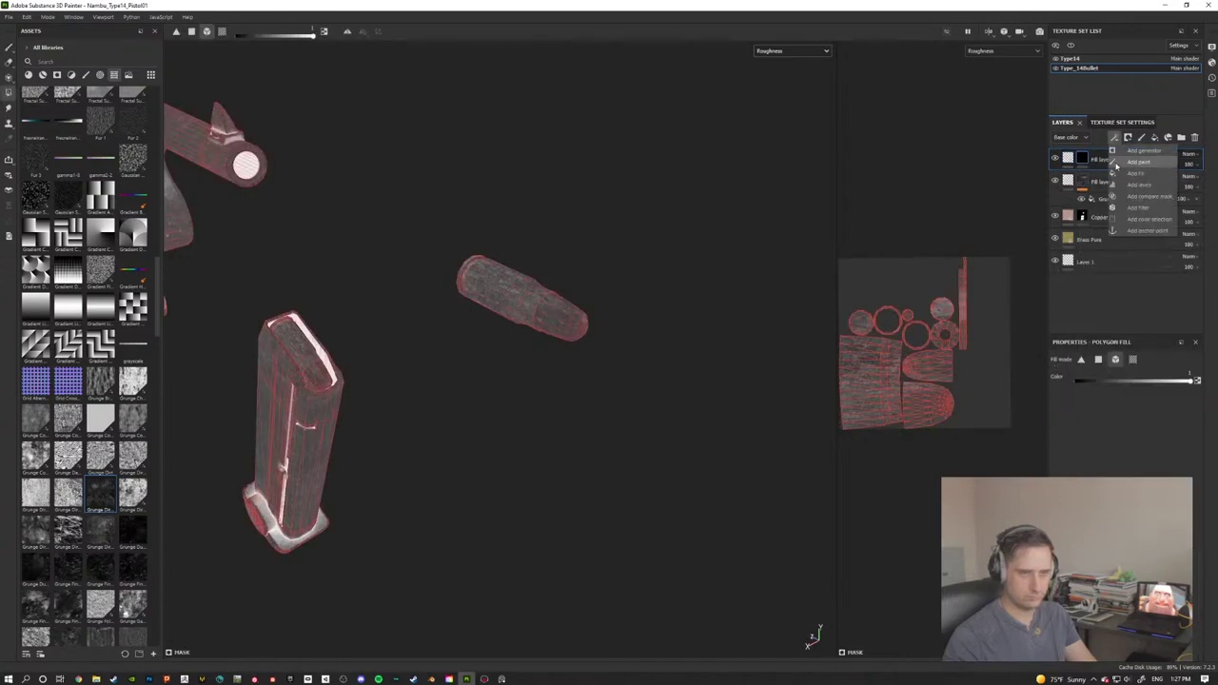
left_click(1158, 152)
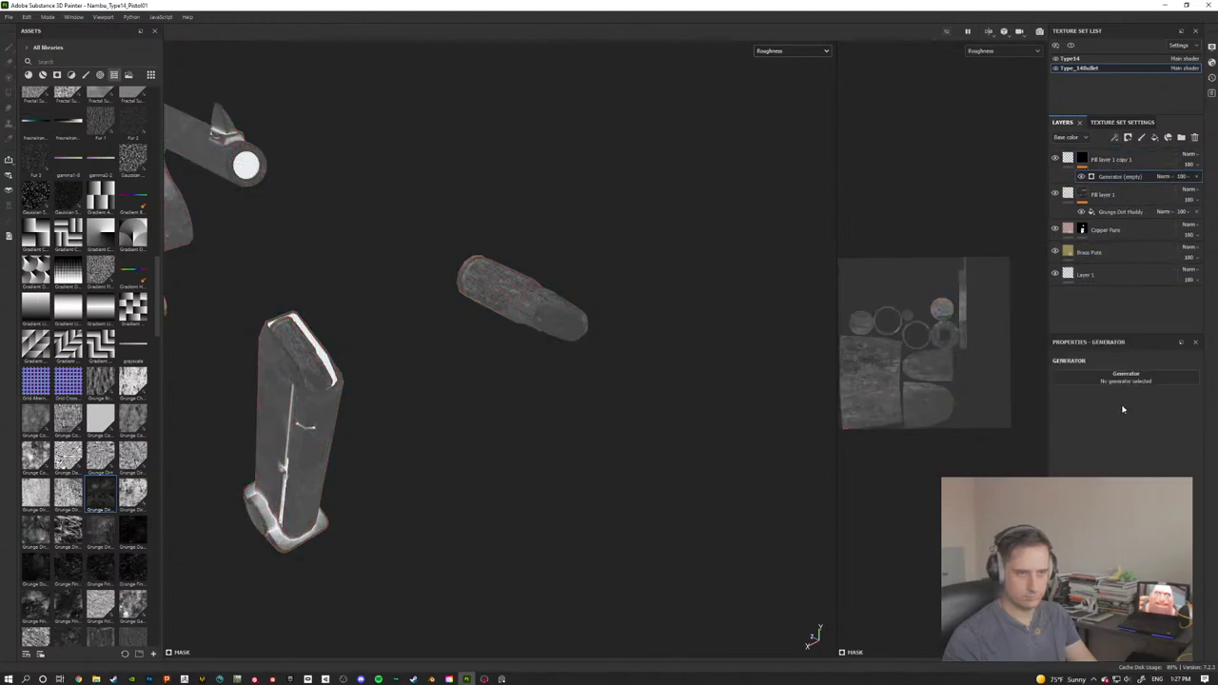
left_click(1126, 376)
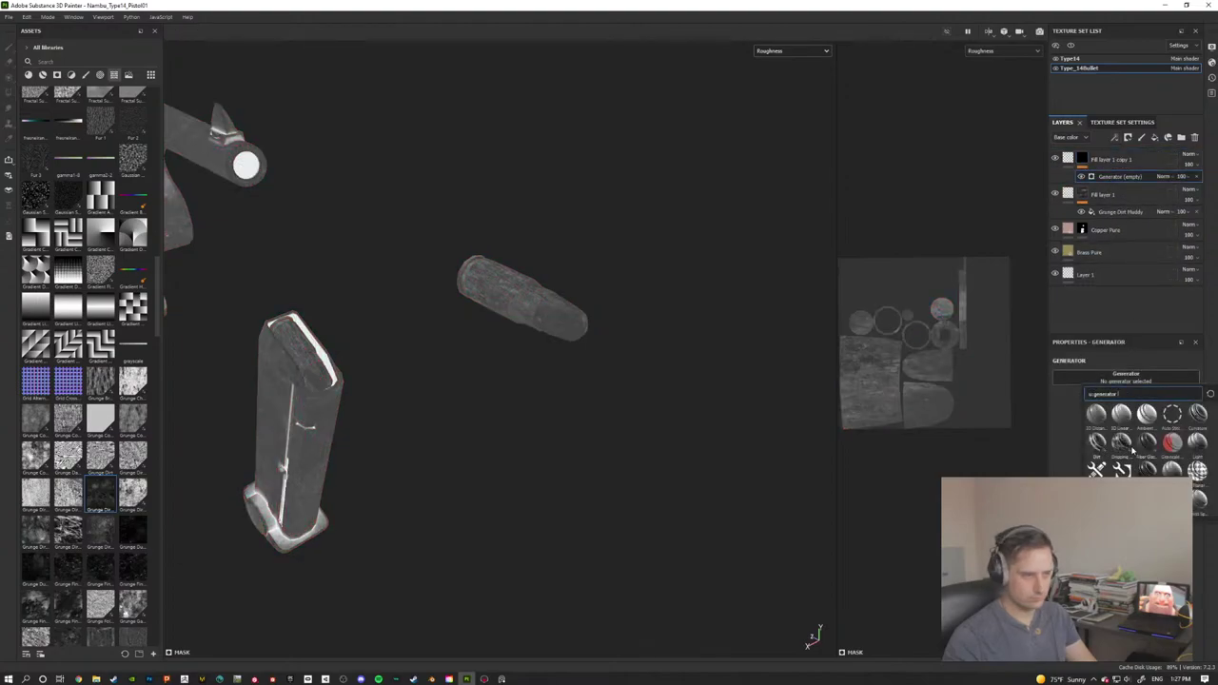
left_click(1098, 443)
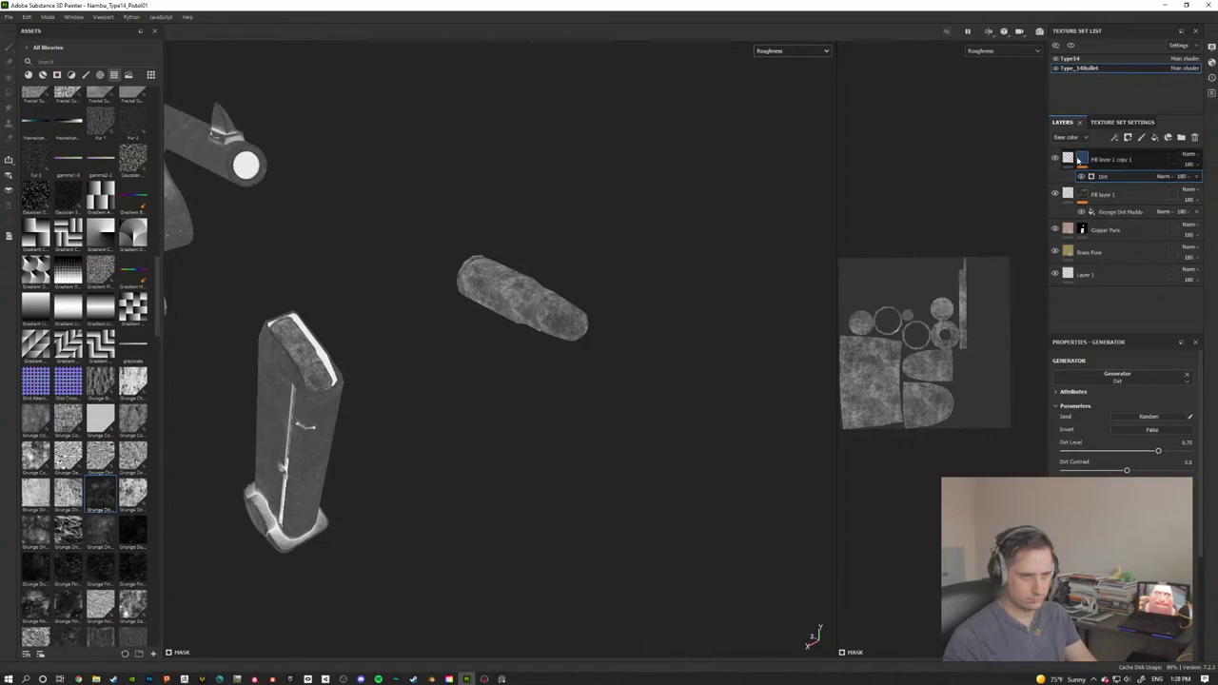
key("Delete")
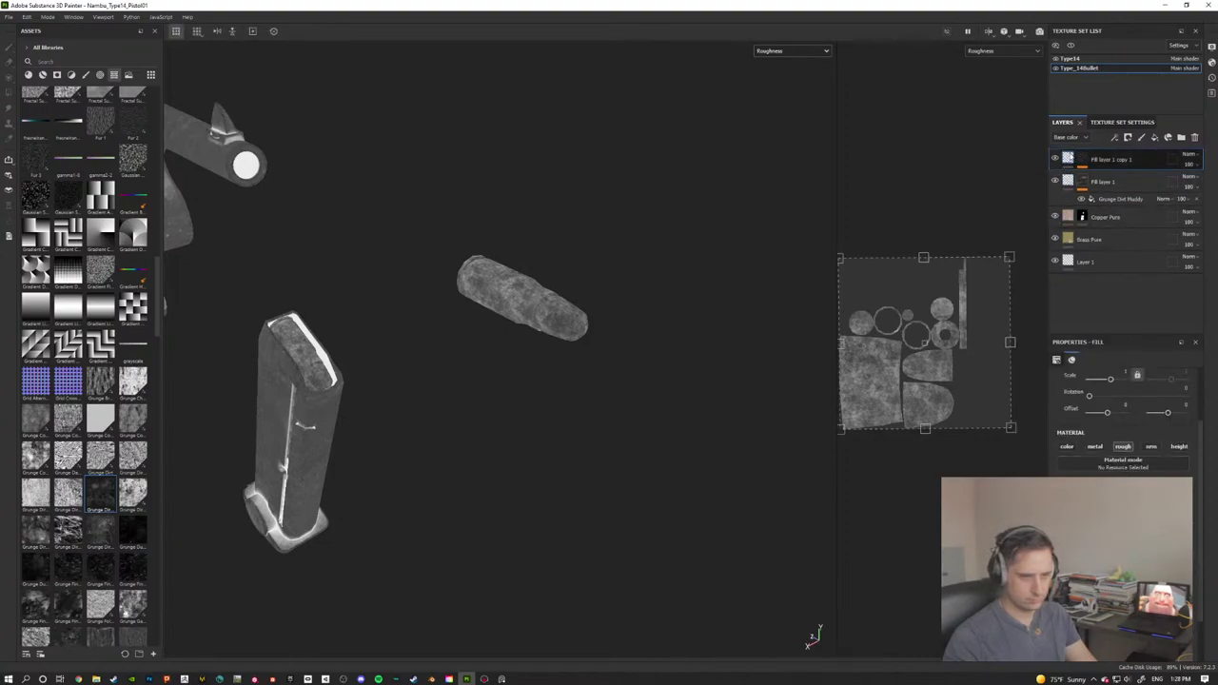
left_click(1082, 159)
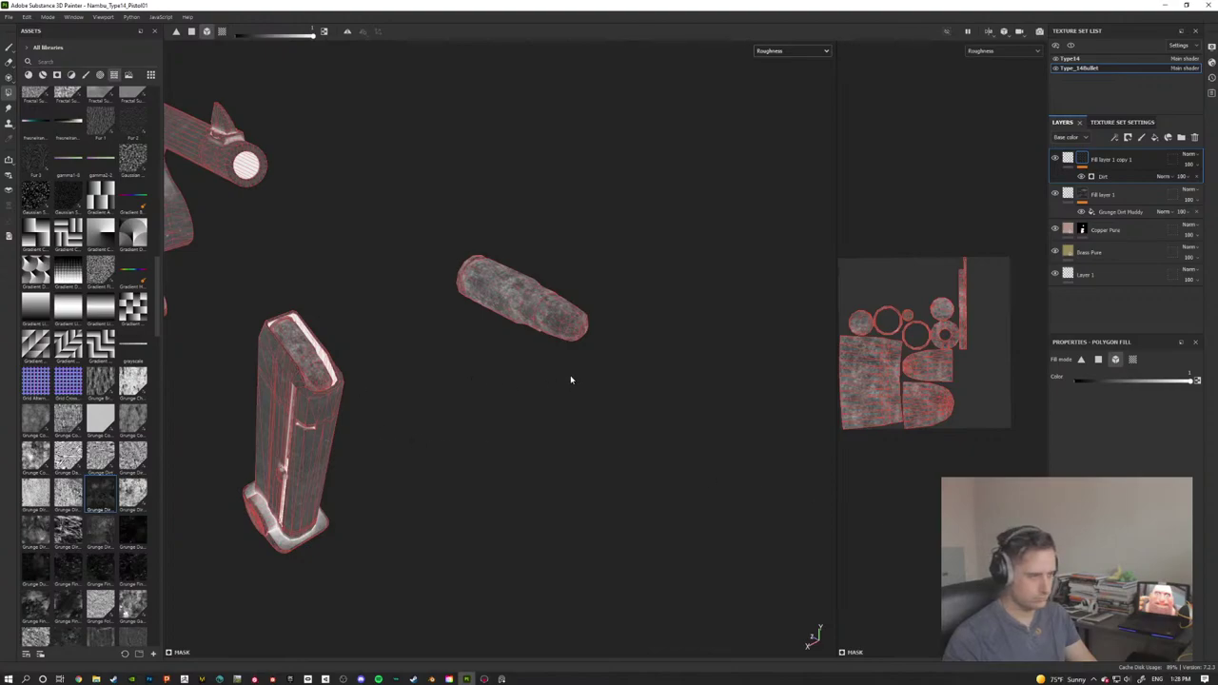
Step: Examine the cartridge's roughness variation from several angles, and return the viewport to the Material display
left_click_drag(571, 380, 537, 397, "alt")
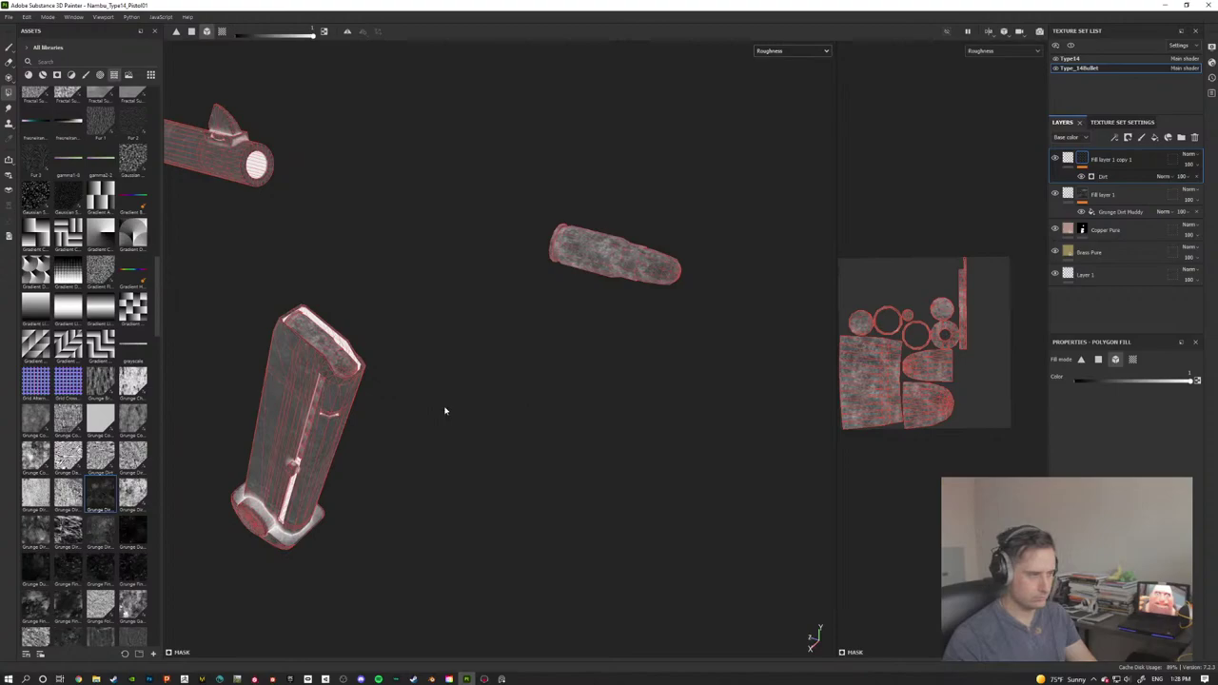
left_click_drag(446, 410, 353, 343, "alt")
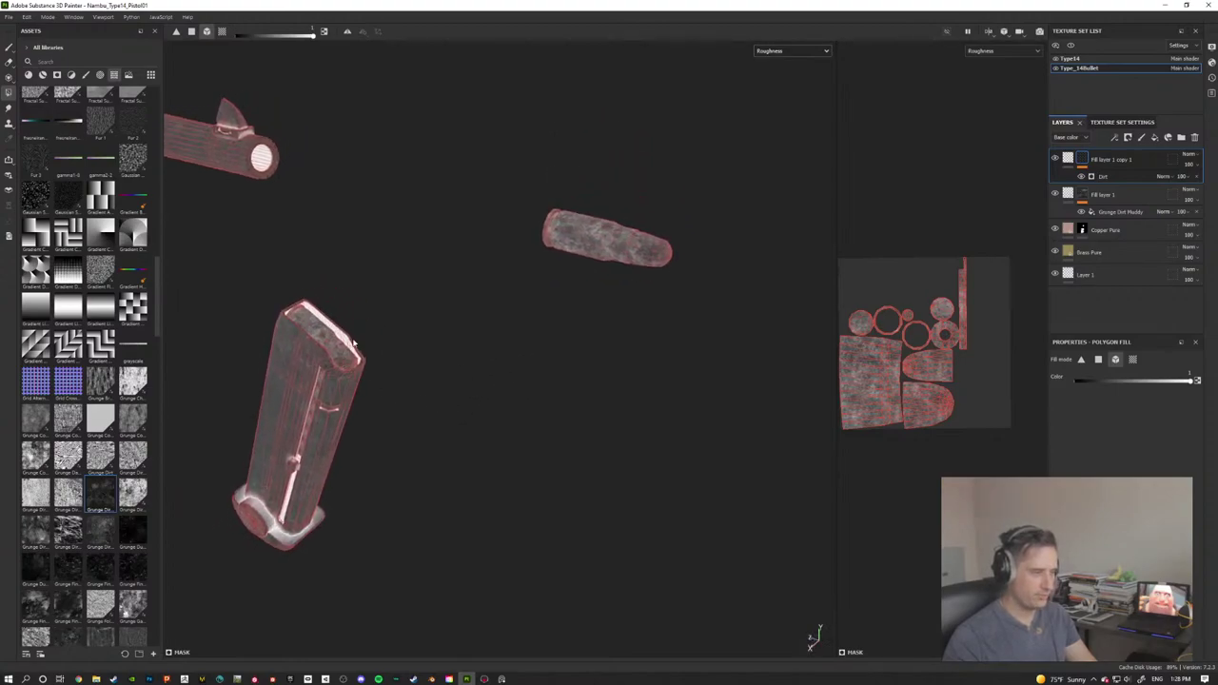
left_click_drag(592, 238, 599, 351, "alt")
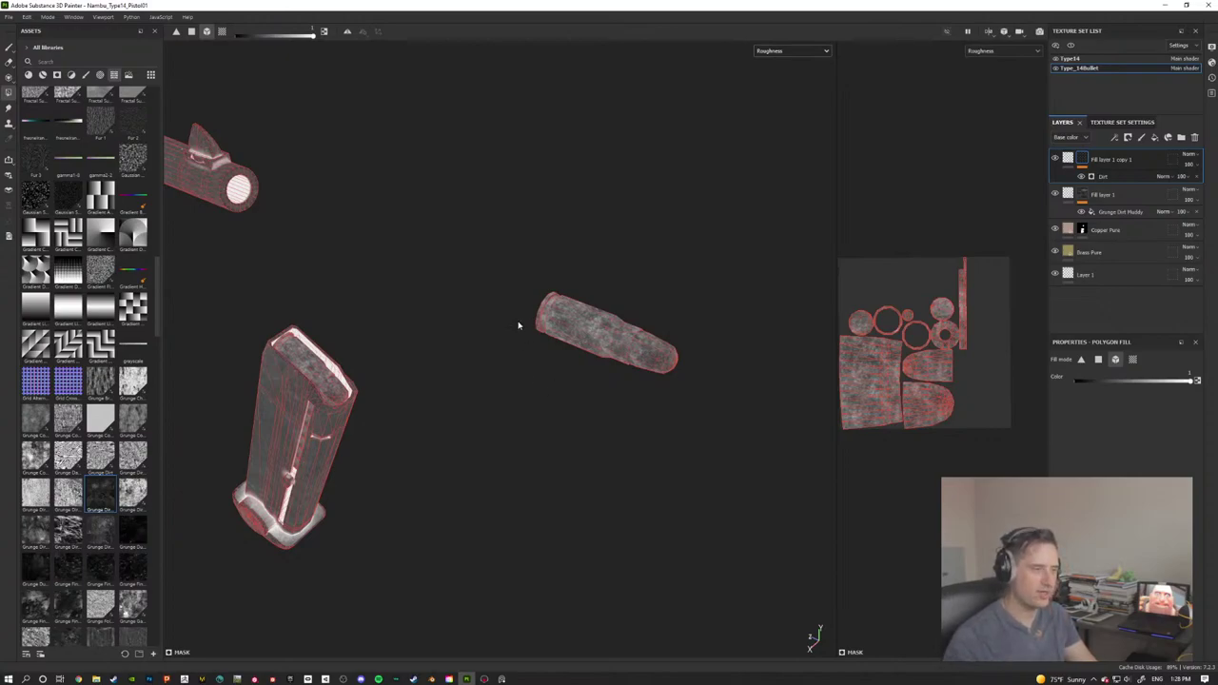
left_click_drag(518, 326, 475, 125, "alt")
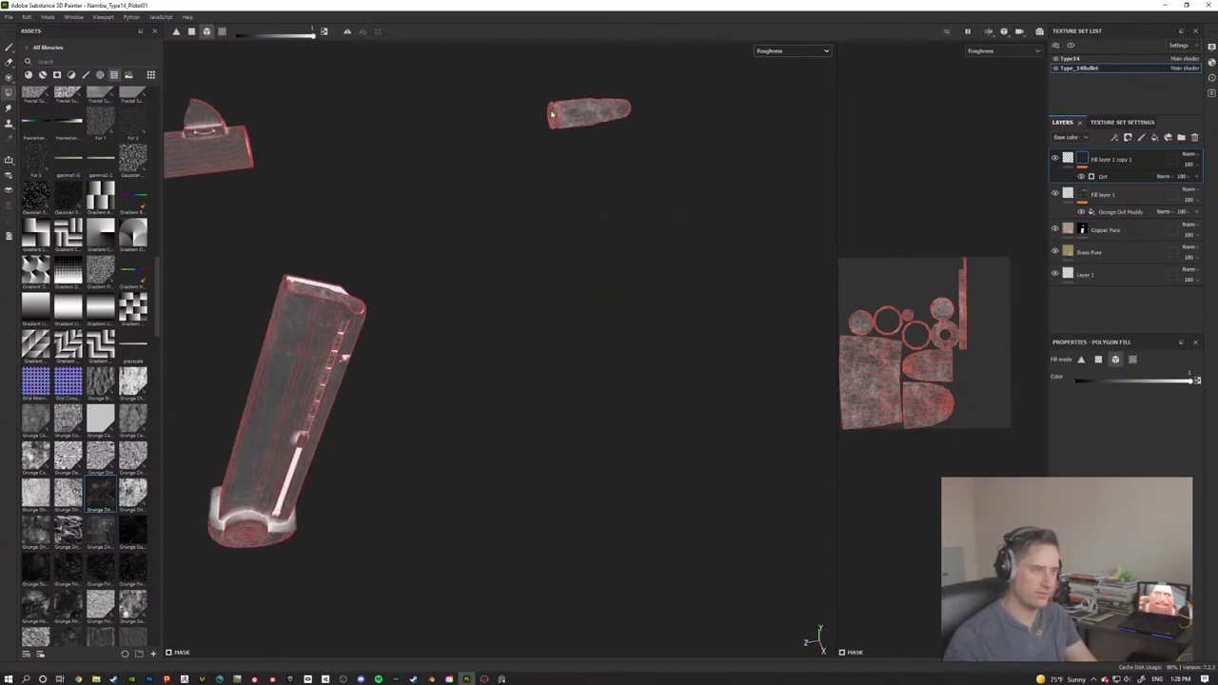
left_click_drag(587, 132, 255, 428, "alt")
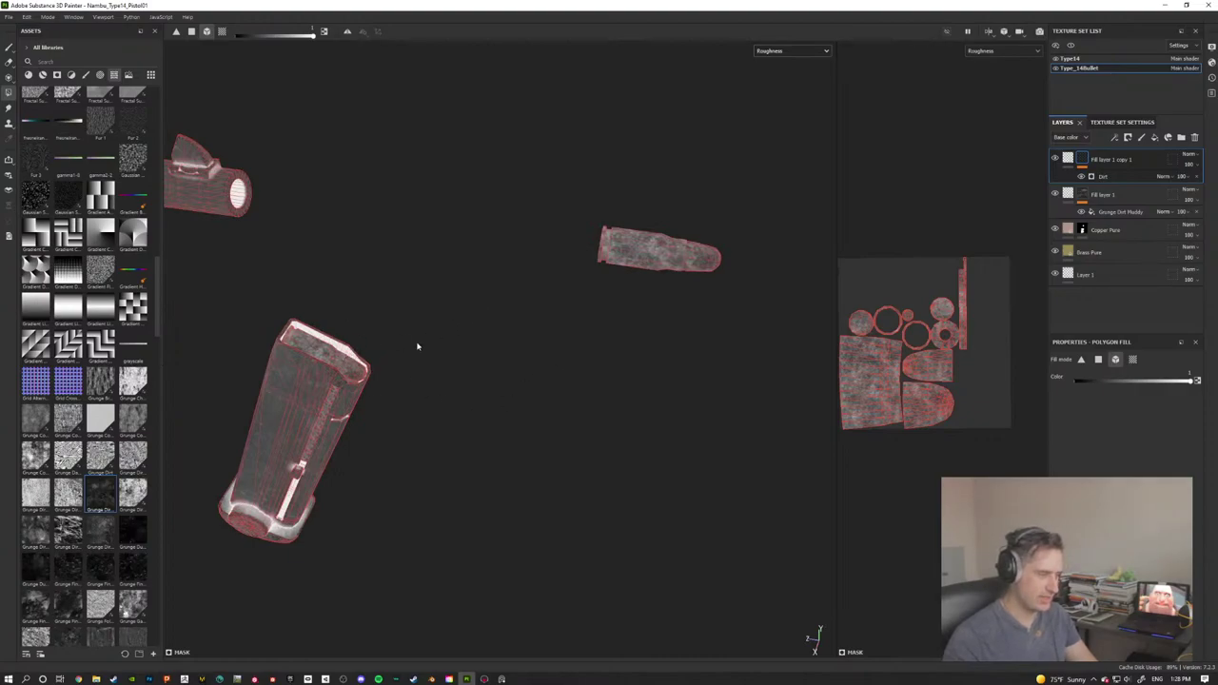
left_click_drag(615, 301, 415, 221, "alt")
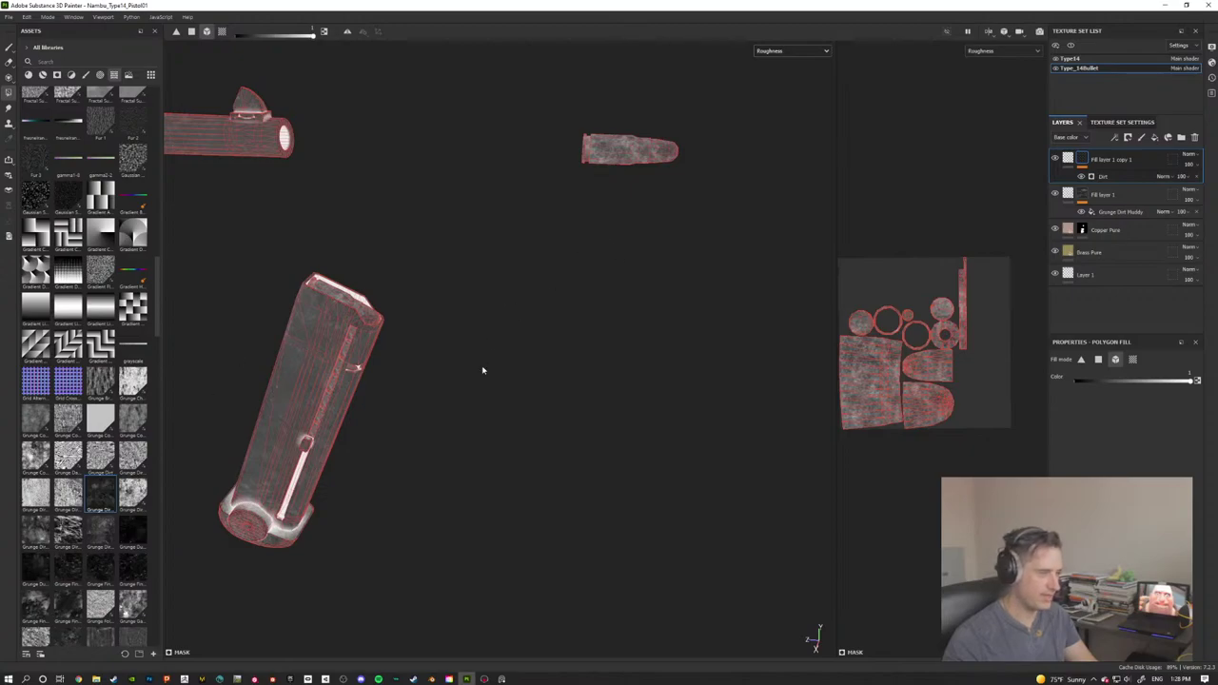
left_click_drag(482, 371, 590, 331, "alt")
left_click_drag(644, 298, 599, 332, "alt")
middle_click_drag(599, 332, 531, 493, "alt")
scroll(640, 321, "up", 2)
left_click(797, 53)
left_click(795, 73)
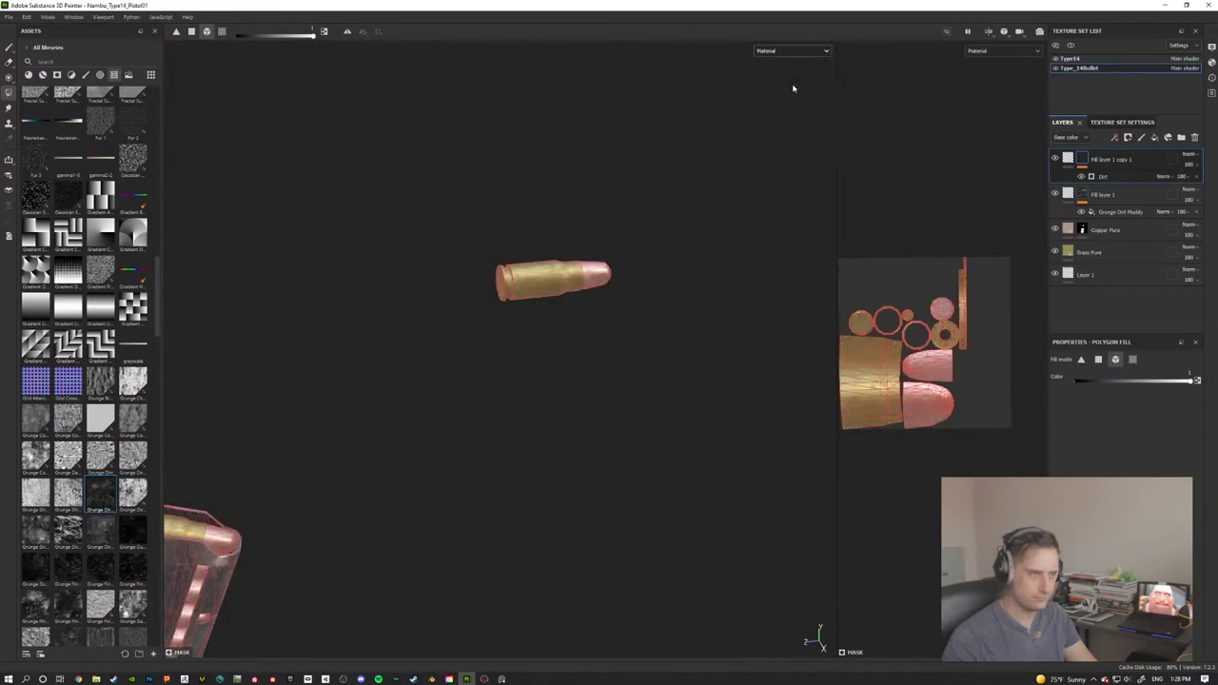
Step: Switch from the bullet to the Type14 texture set to work on the pistol and magazine
scroll(527, 365, "down", 3)
middle_click_drag(408, 446, 547, 343, "alt")
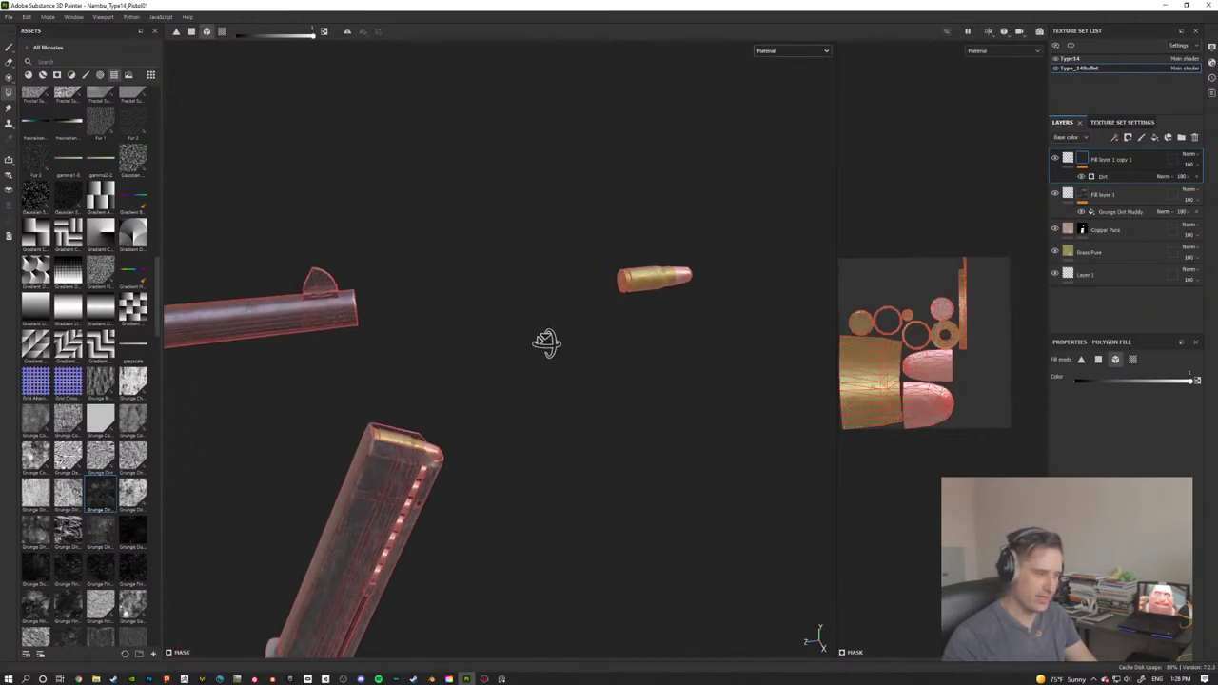
left_click_drag(546, 343, 502, 373, "alt")
middle_click_drag(503, 373, 460, 314, "alt")
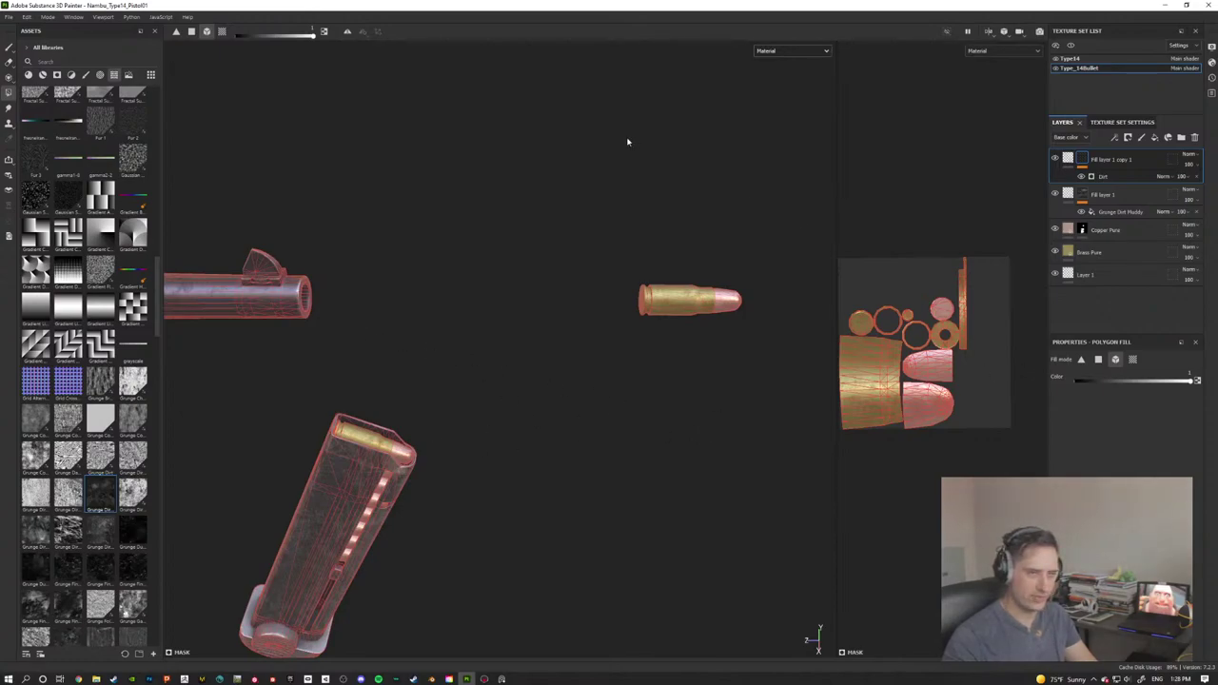
left_click_drag(704, 272, 453, 322, "alt")
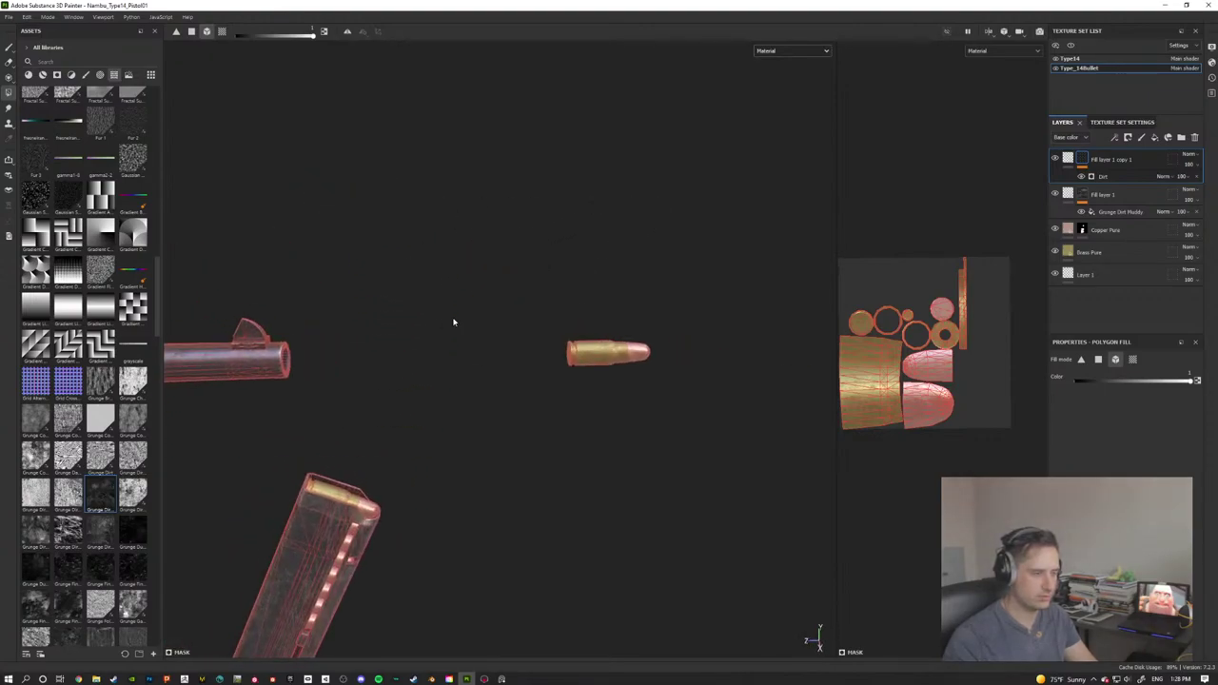
left_click(1074, 59)
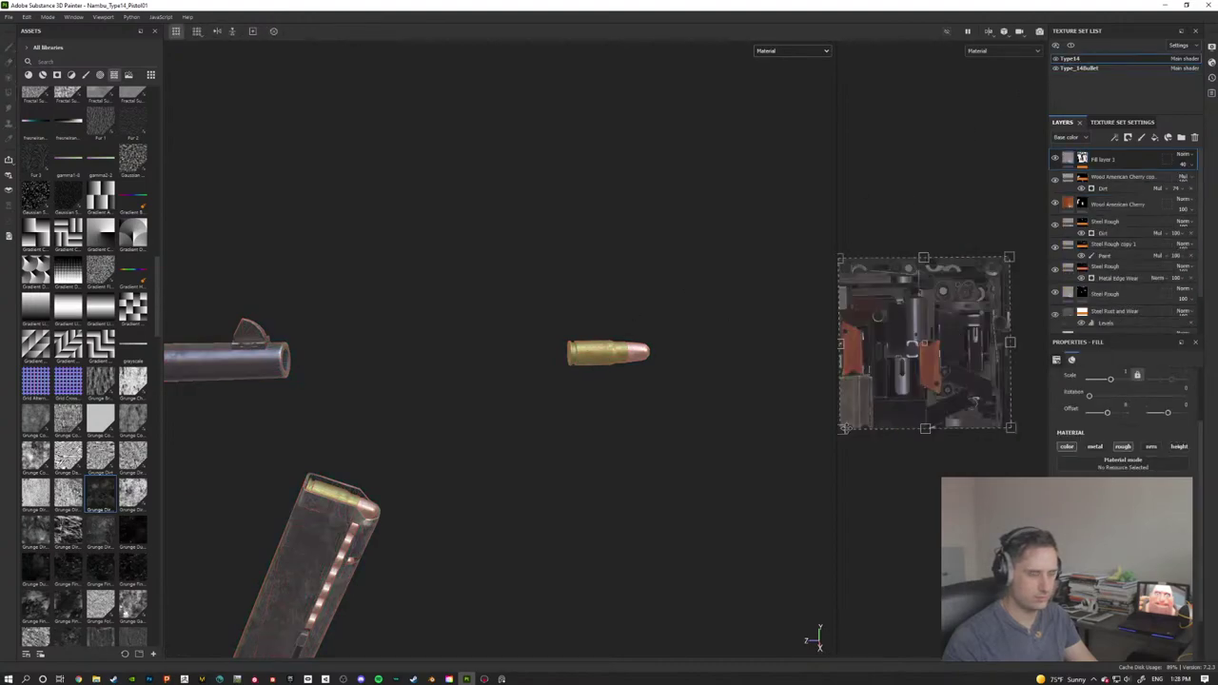
left_click_drag(527, 402, 506, 335, "alt")
scroll(595, 321, "down", 5)
middle_click_drag(505, 335, 607, 294, "alt")
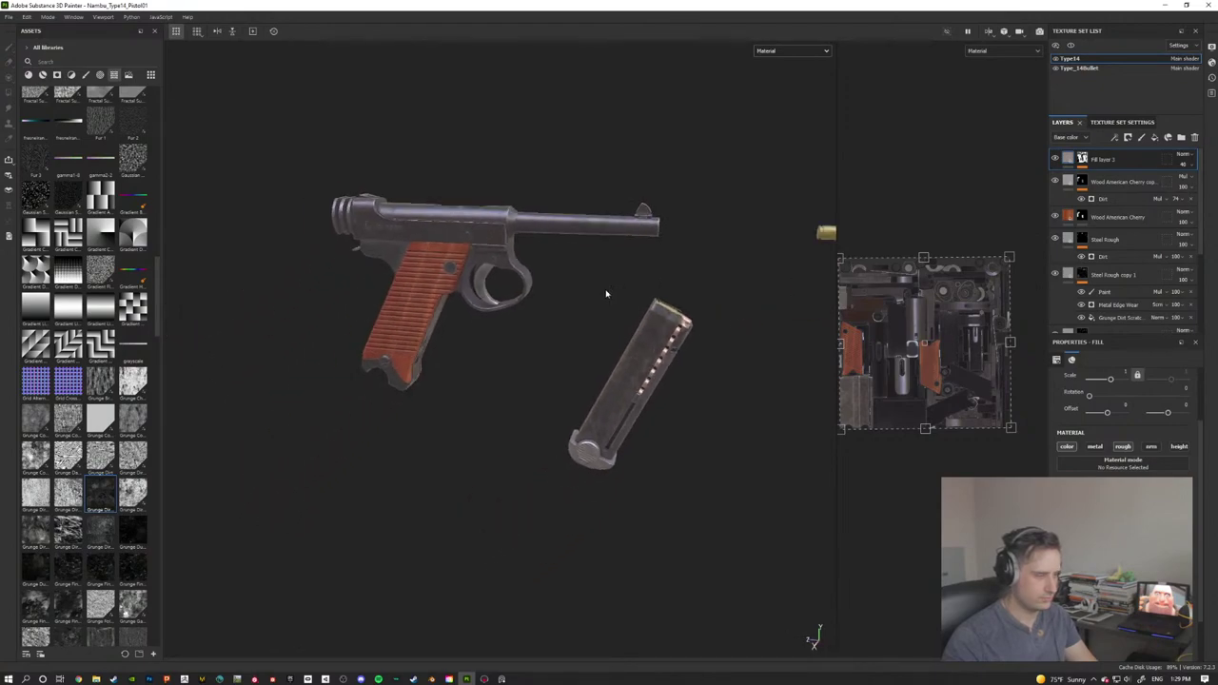
Step: Examine the magazine and both sides of the pistol's steel and wooden grip in the Material display
key("ctrl")
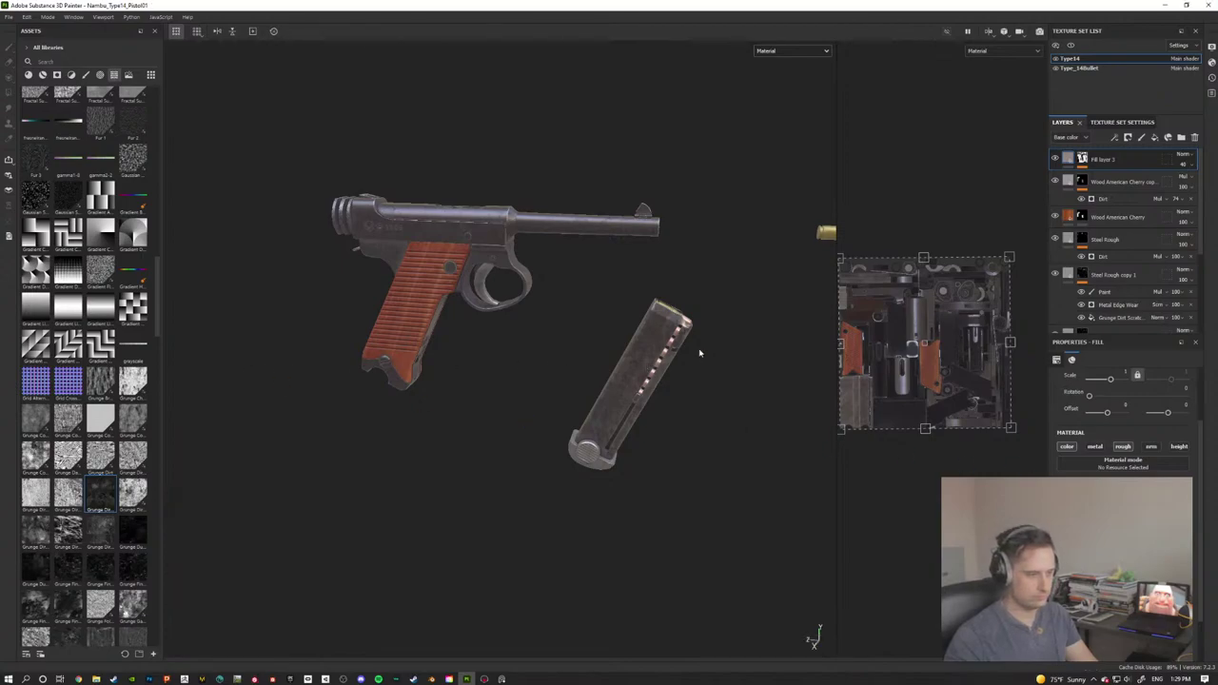
right_click_drag(700, 353, 745, 338, "alt")
left_click_drag(745, 338, 534, 315, "alt")
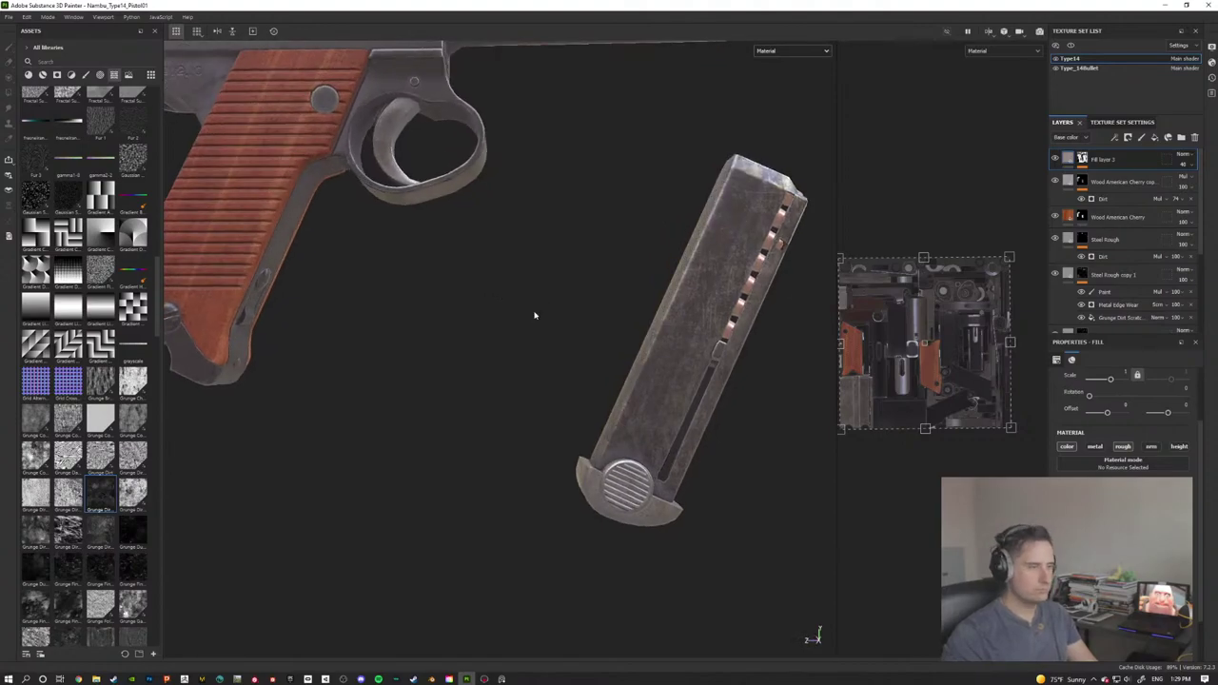
scroll(534, 315, "down", 1)
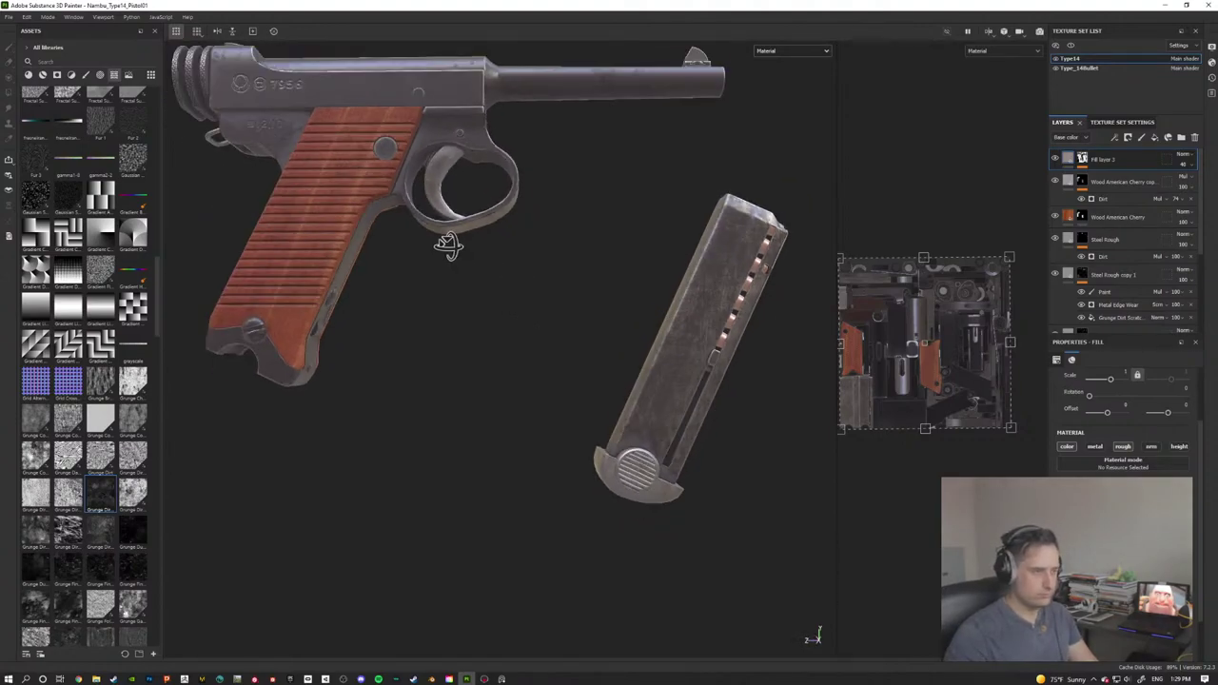
left_click_drag(449, 245, 583, 329, "alt")
key("alt")
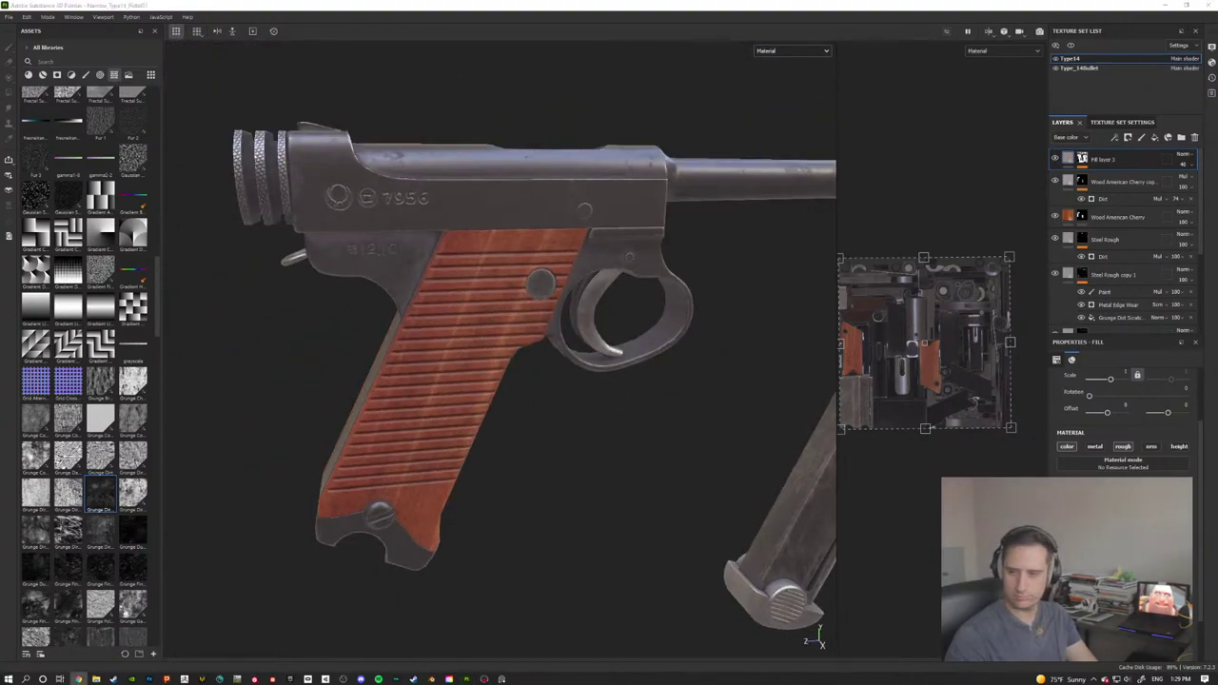
left_click_drag(739, 332, 665, 302, "alt")
middle_click_drag(666, 303, 559, 344, "alt")
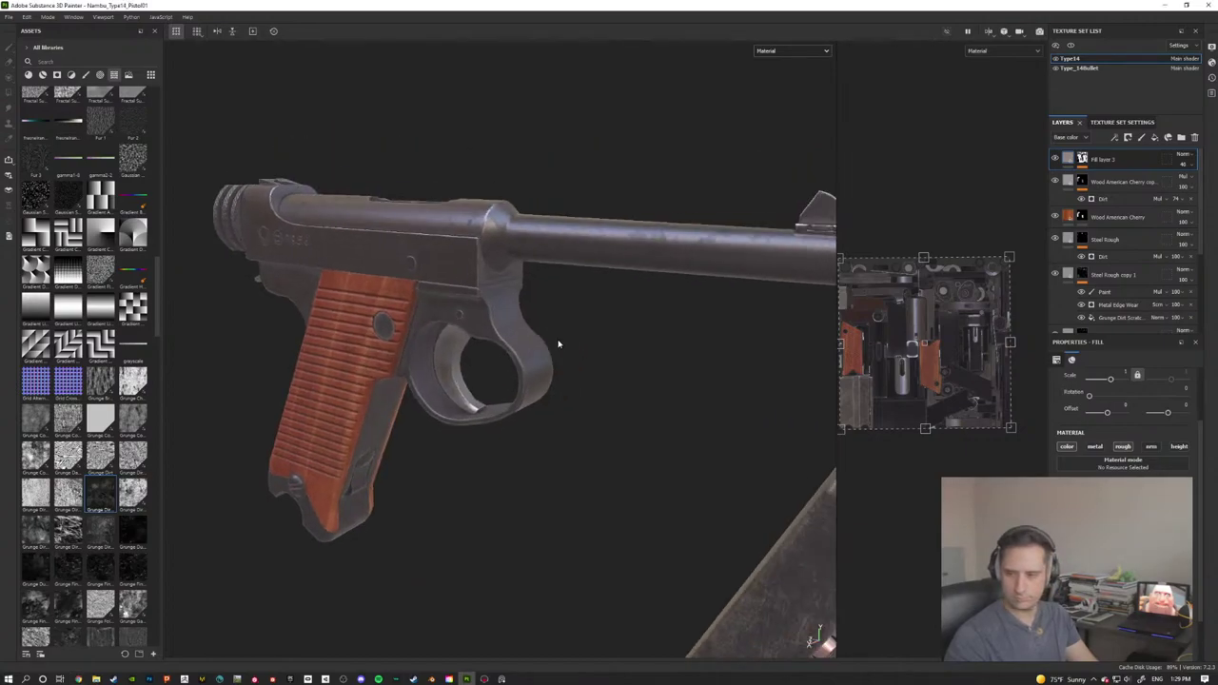
left_click_drag(556, 344, 634, 339, "alt")
scroll(602, 294, "down", 3)
scroll(631, 306, "down", 1)
scroll(632, 335, "up", 2)
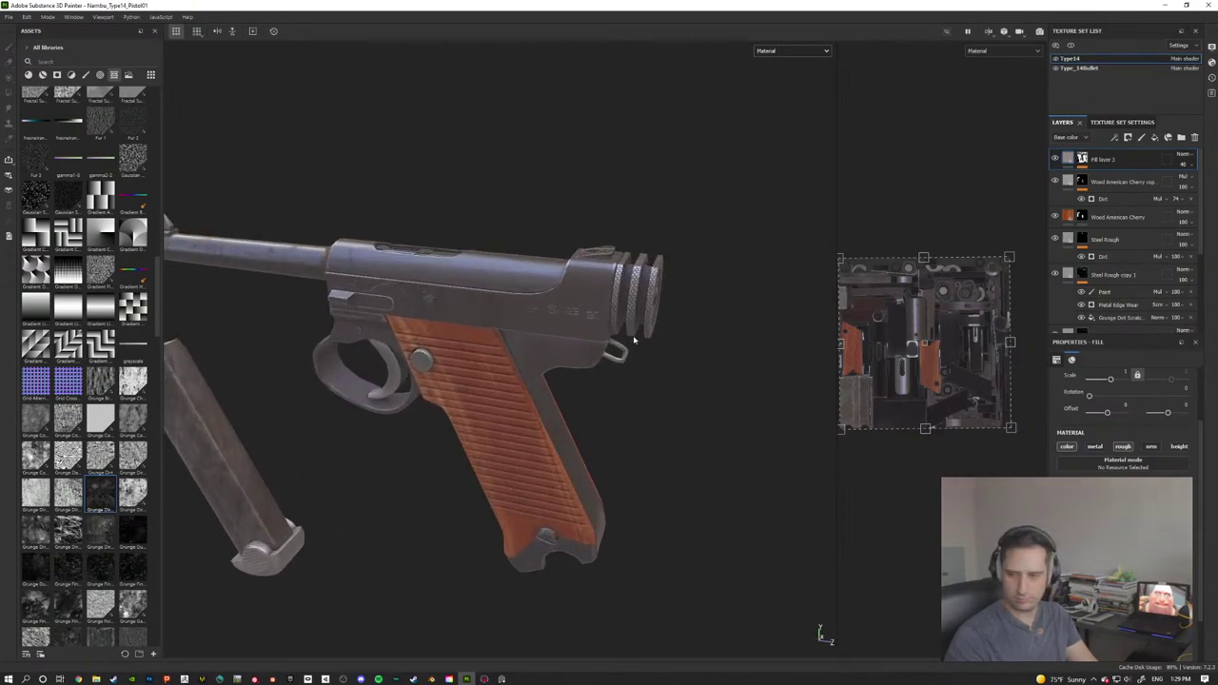
scroll(628, 413, "up", 2)
left_click_drag(601, 419, 669, 261, "alt")
middle_click_drag(539, 255, 568, 314, "alt")
left_click_drag(443, 348, 313, 319, "alt")
scroll(415, 326, "down", 2)
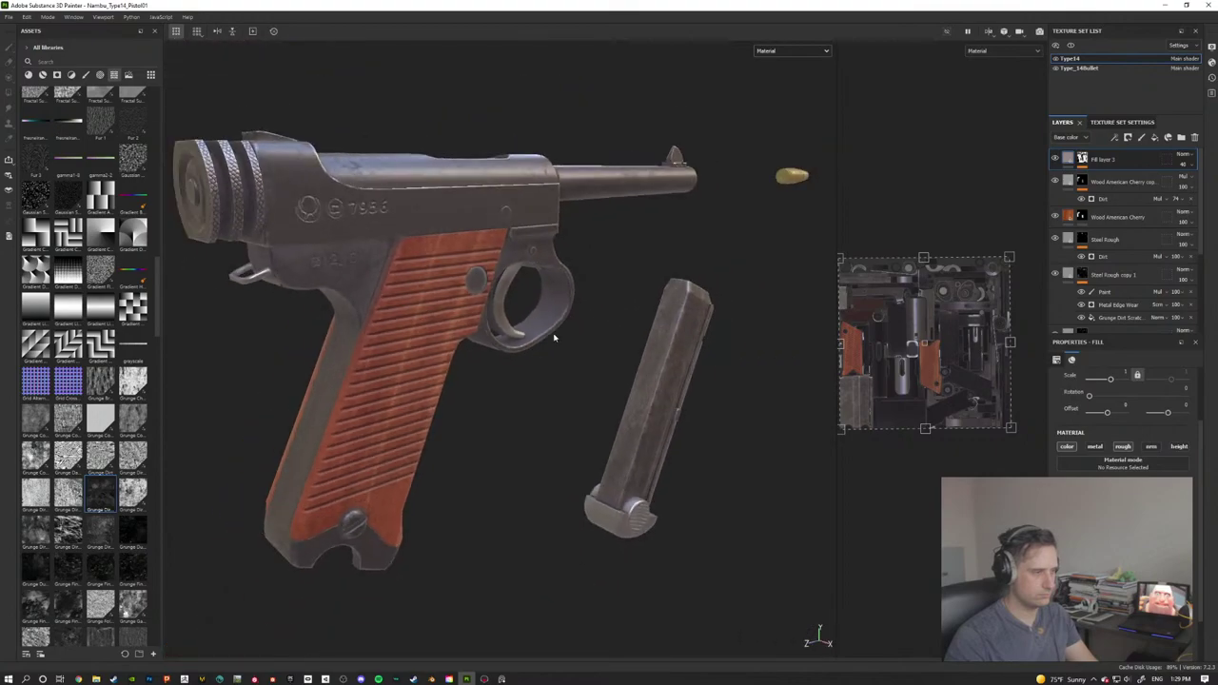
left_click_drag(554, 335, 648, 402, "alt")
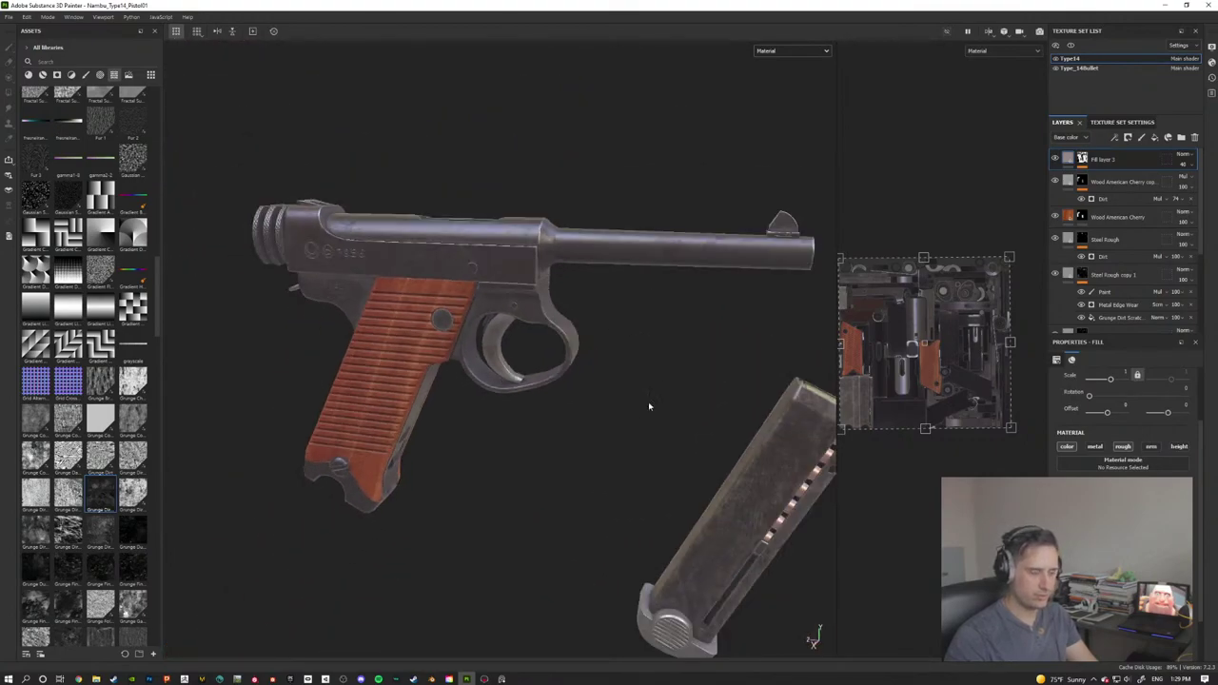
Step: Examine the pistol's Roughness channel up close and return the viewport to the Material display
left_click(810, 51)
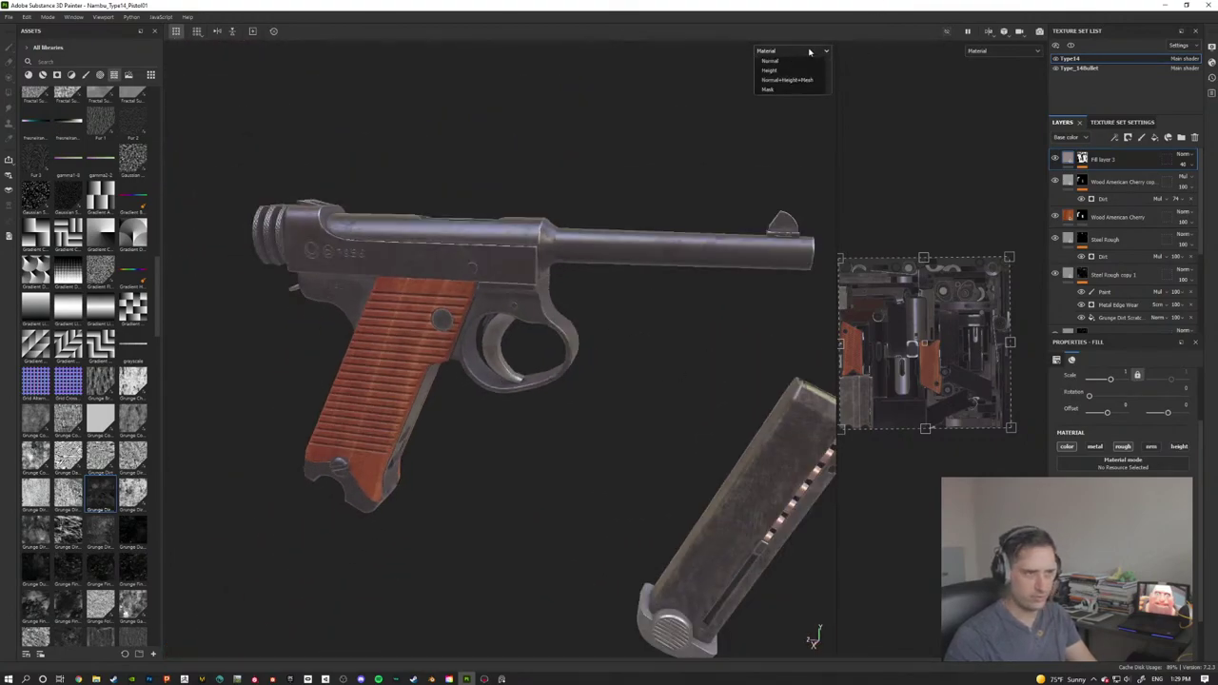
left_click(790, 118)
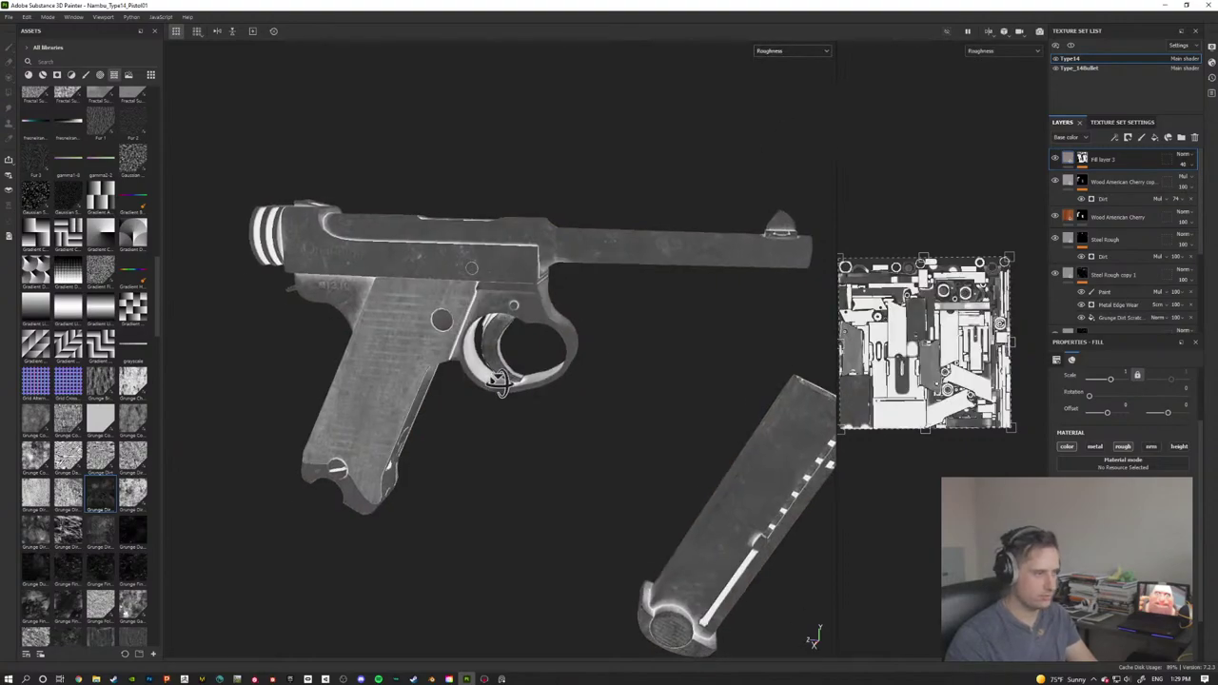
left_click_drag(502, 381, 701, 149, "alt")
left_click_drag(503, 351, 833, 161, "alt")
scroll(624, 317, "up", 3)
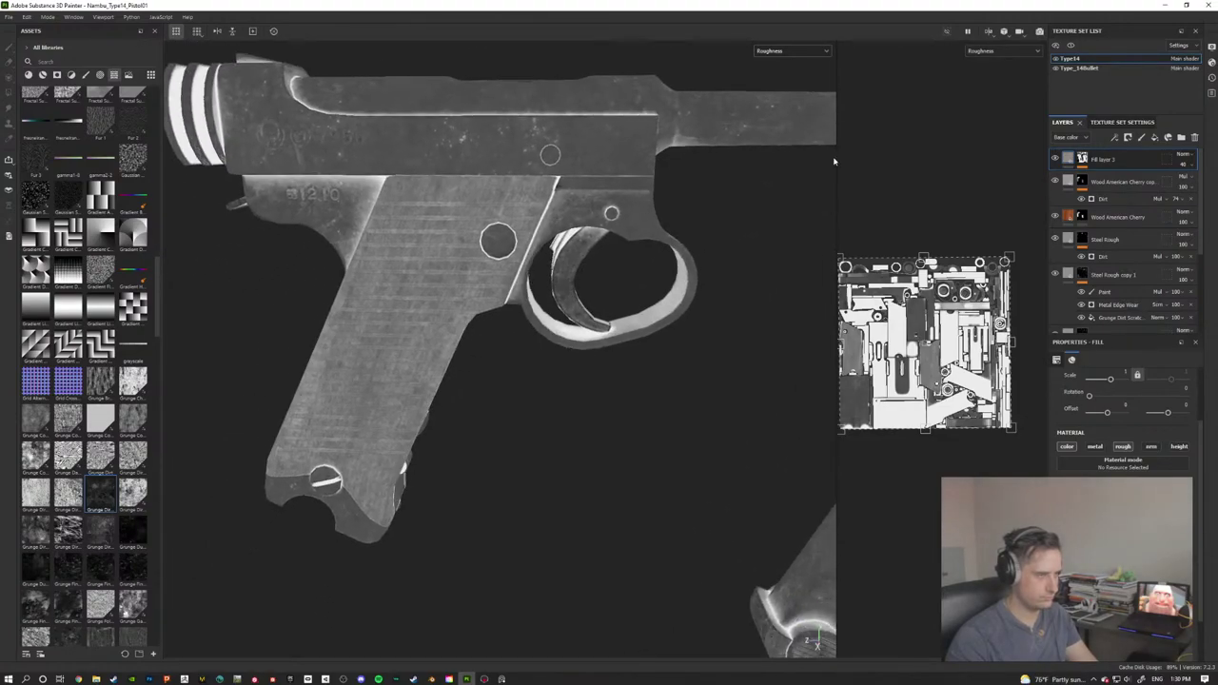
left_click(801, 54)
left_click(770, 72)
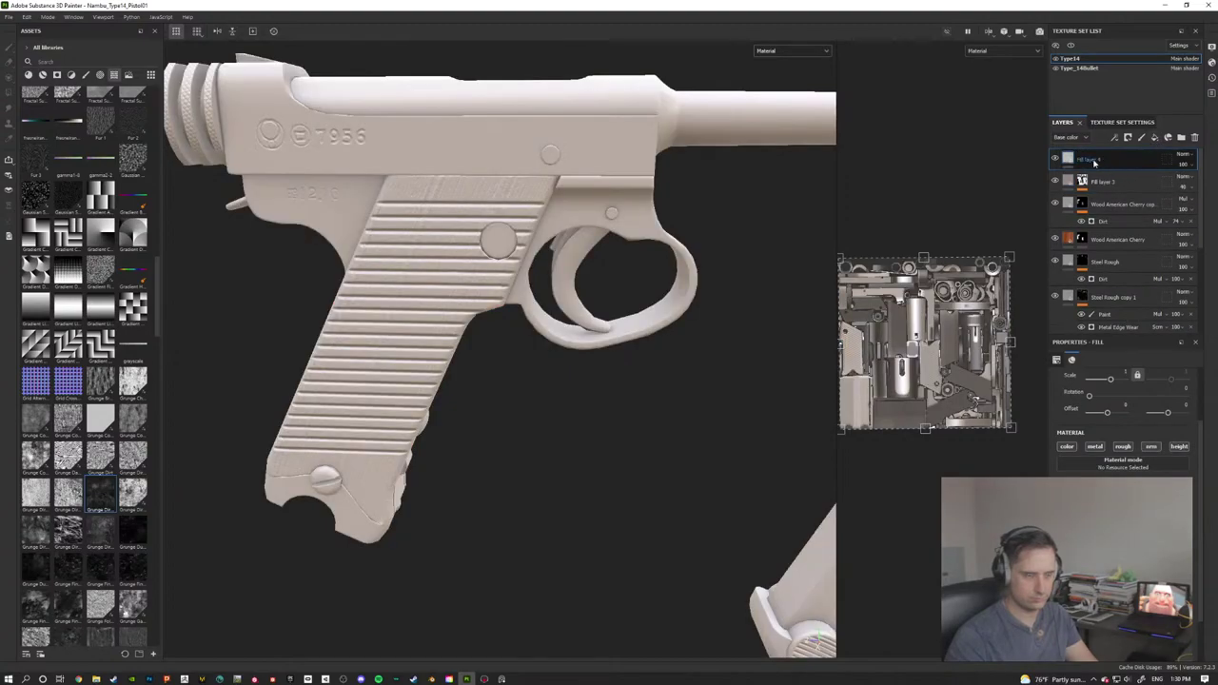
Step: Add a fill layer at the top of the Type14 layer stack and name it RoughVar01
double_click(1094, 159)
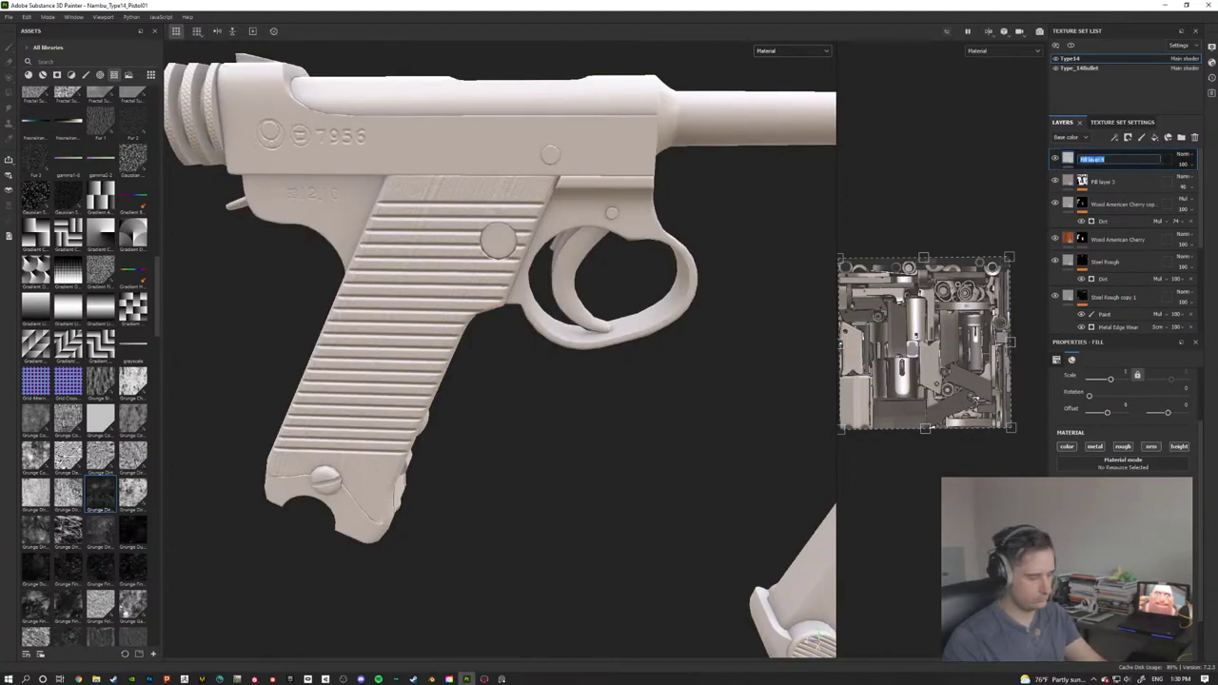
type("sou")
type("gh")
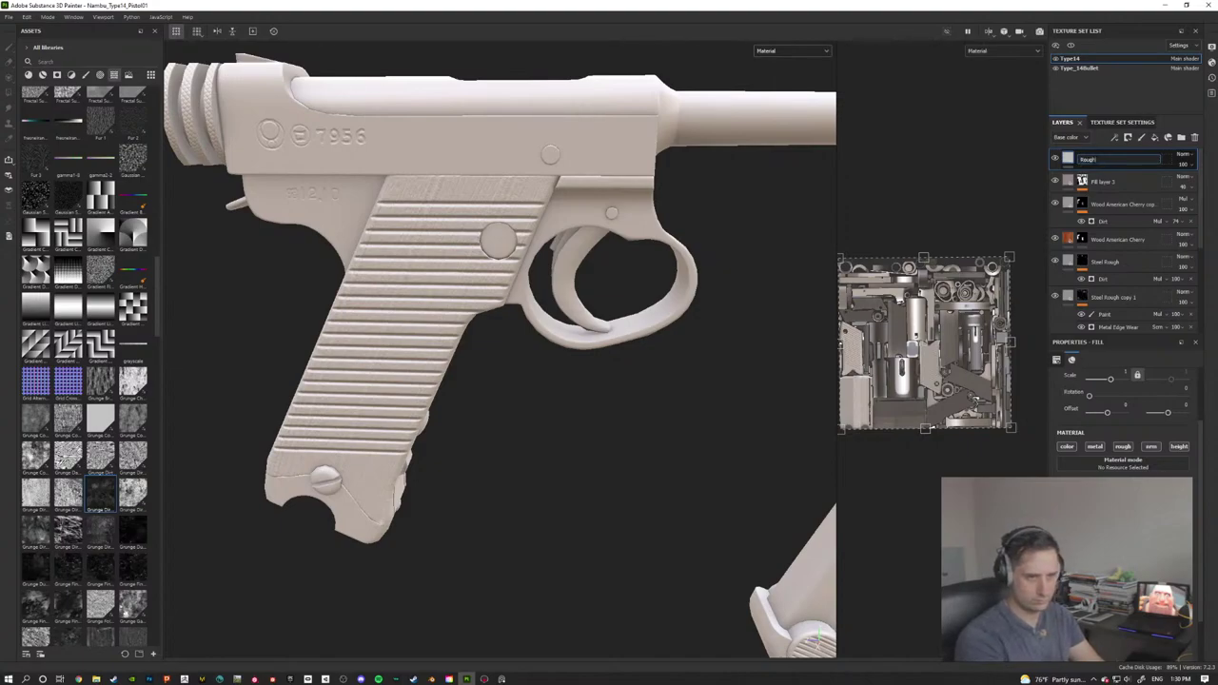
type("2")
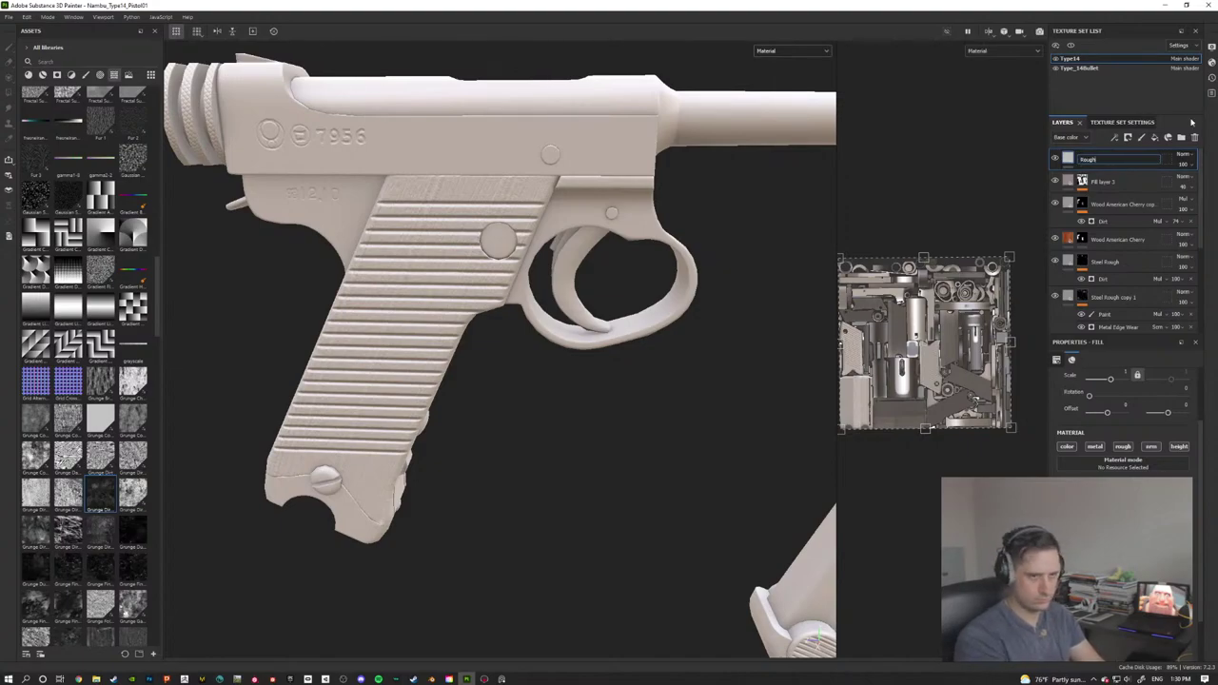
type("ar")
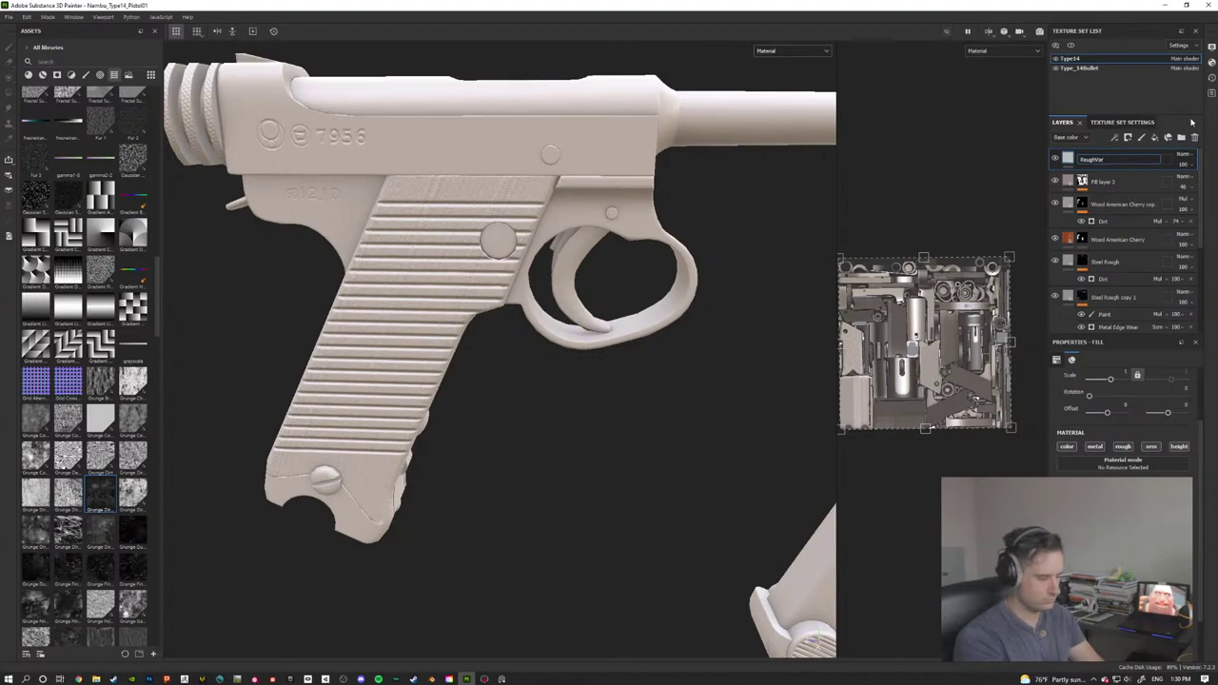
type("B")
type("1")
key("Return")
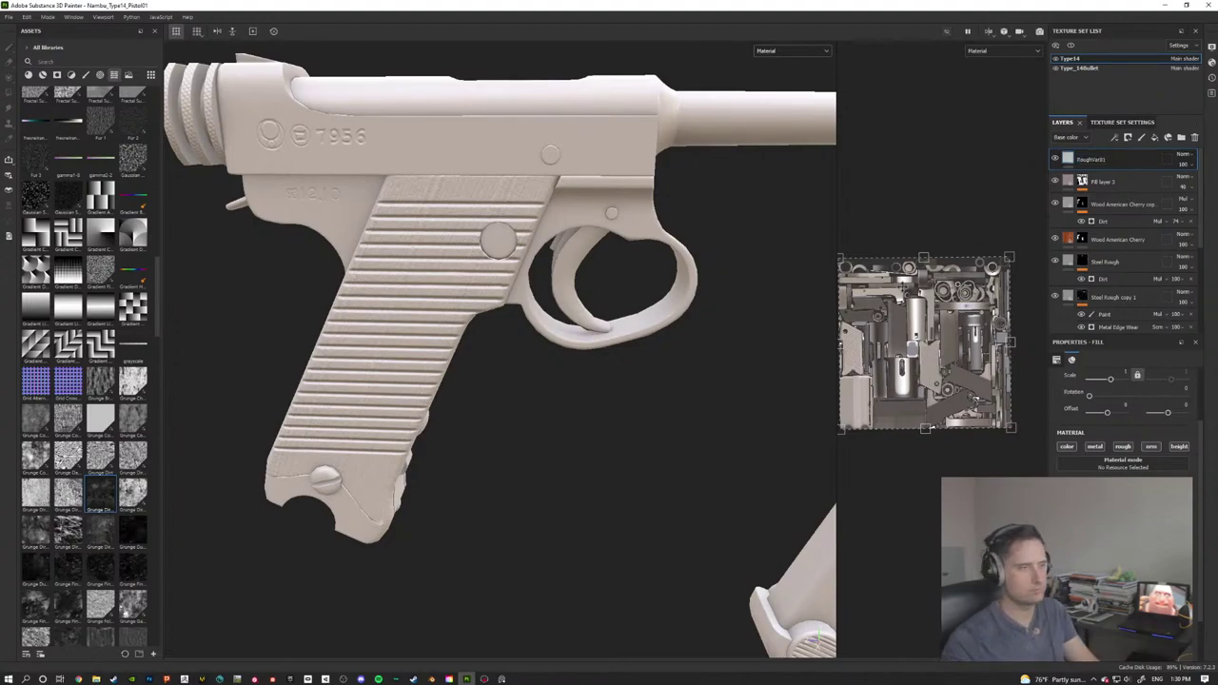
Step: Limit the RoughVar01 layer to the roughness channel only and add a black mask to it
left_click(1125, 447)
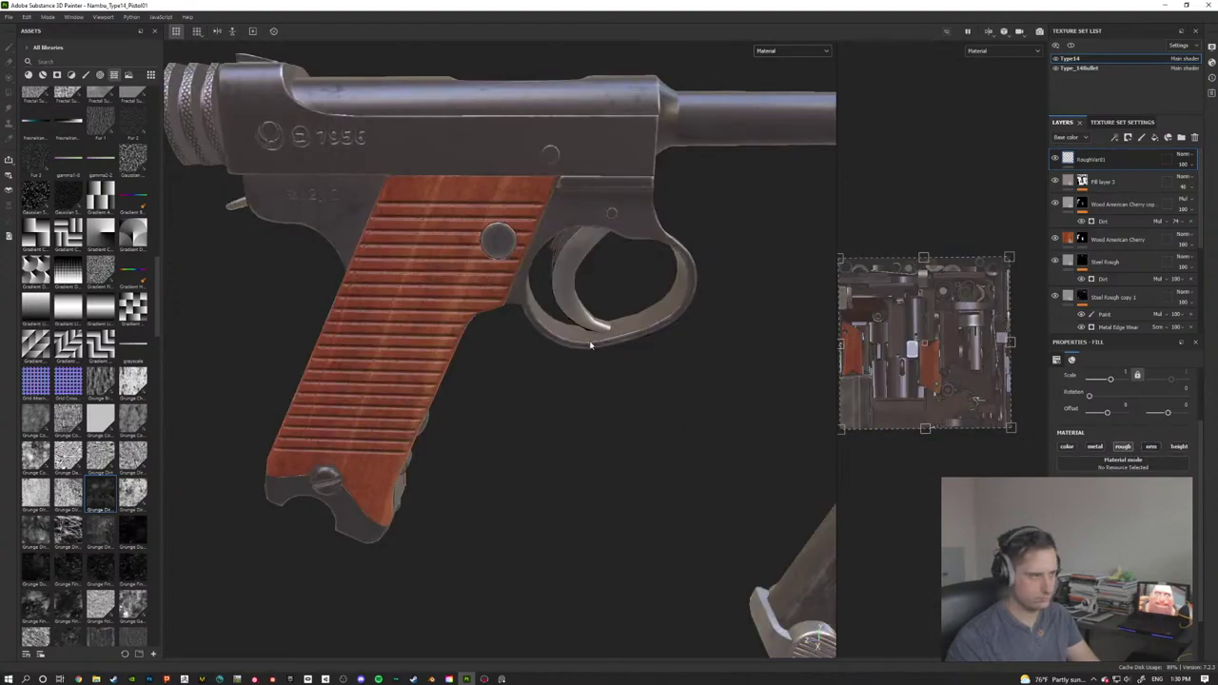
mouse_move(590, 344)
left_mouse_down("alt")
mouse_move(585, 353)
mouse_move(571, 332)
mouse_move(575, 344)
mouse_move(618, 290)
mouse_move(612, 350)
left_mouse_up("alt")
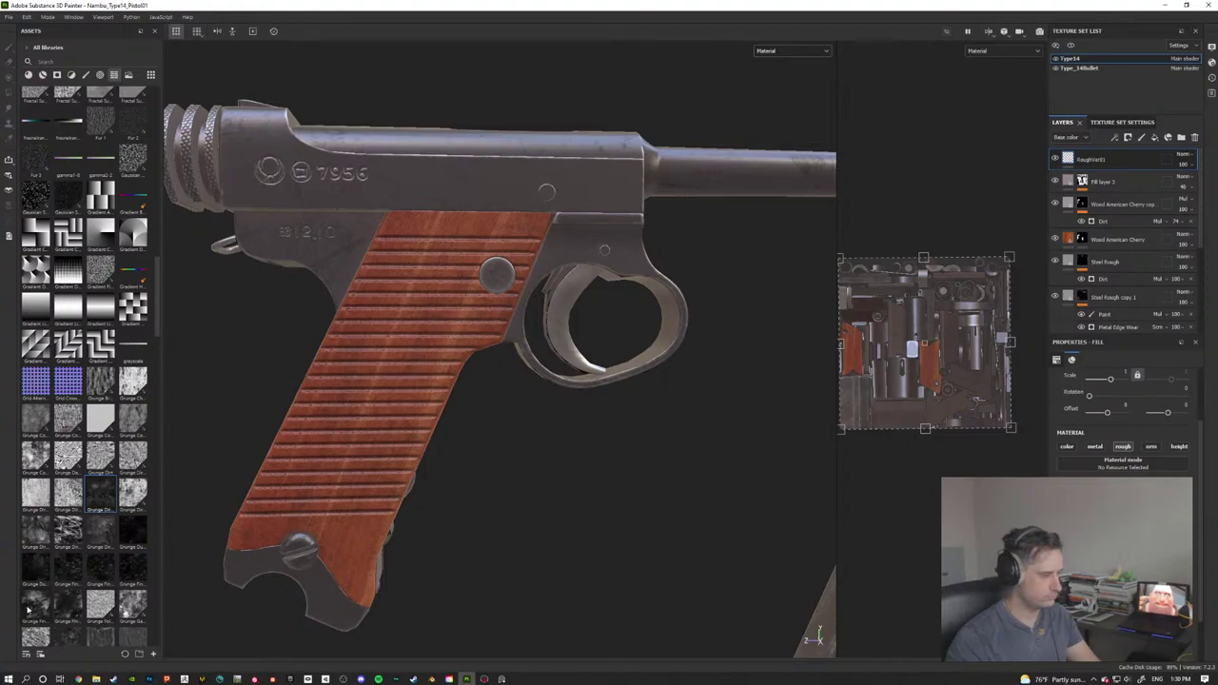
mouse_move(28, 609)
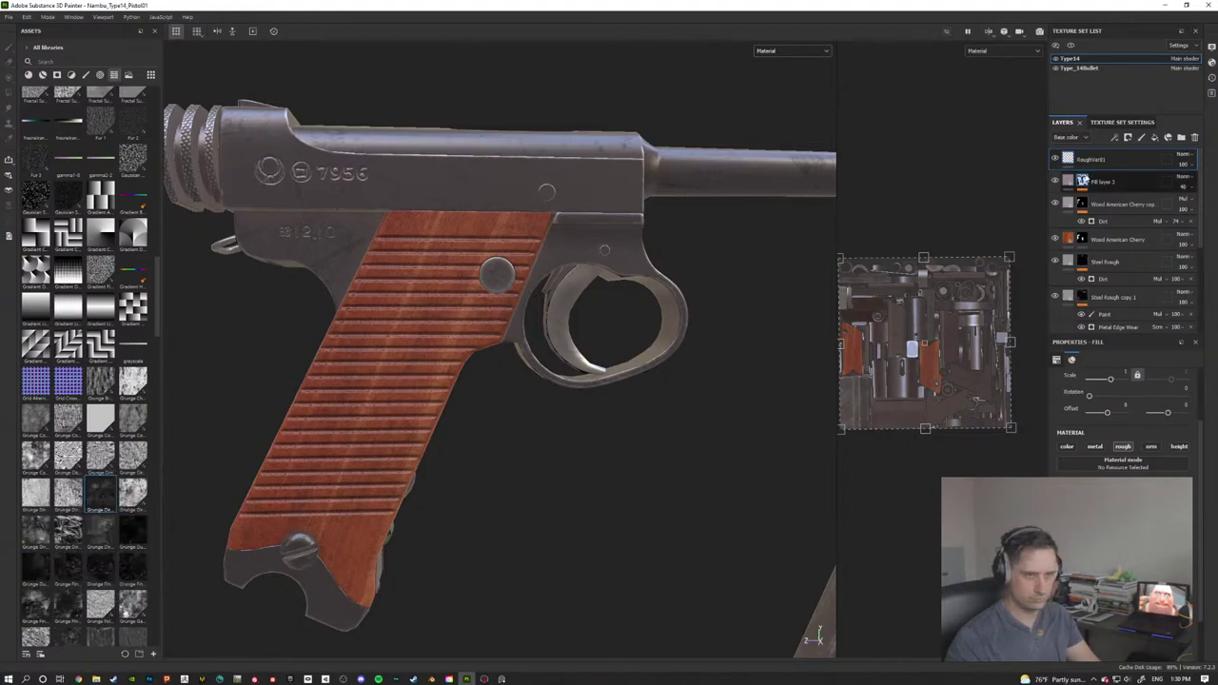
right_click(1103, 164)
left_click(1122, 179)
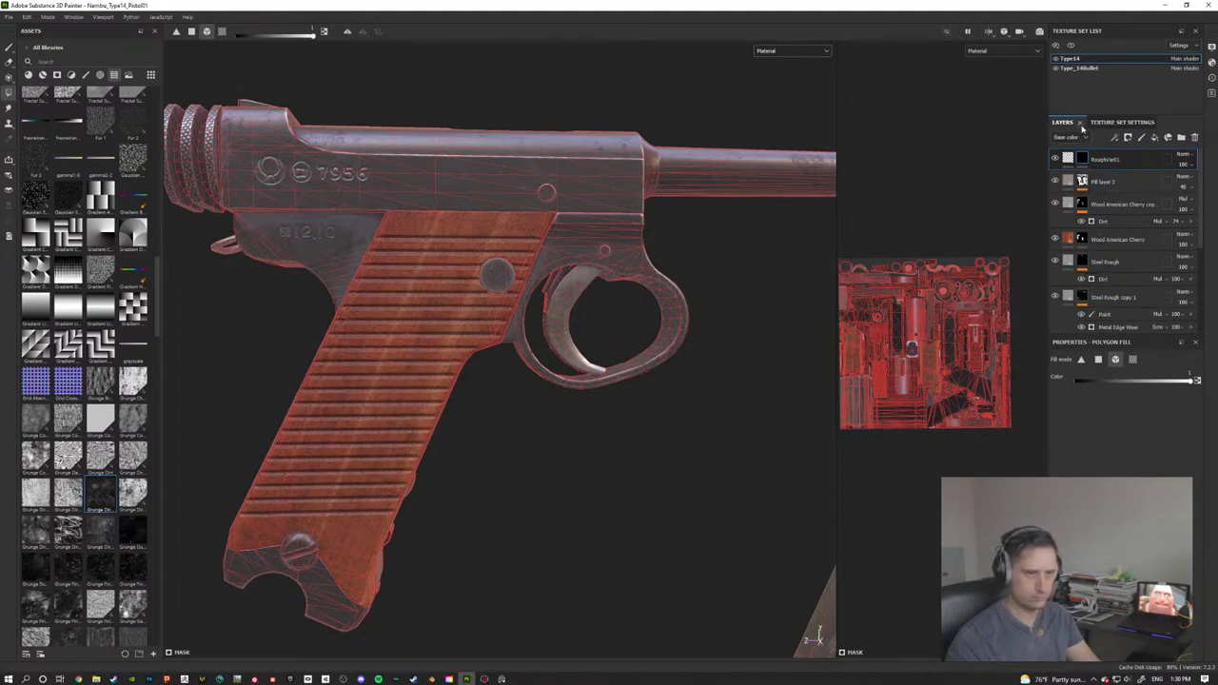
Step: Add a fill to RoughVar01's mask and use the Grunge Fingerprints Smeared texture as its grayscale
left_click(1118, 139)
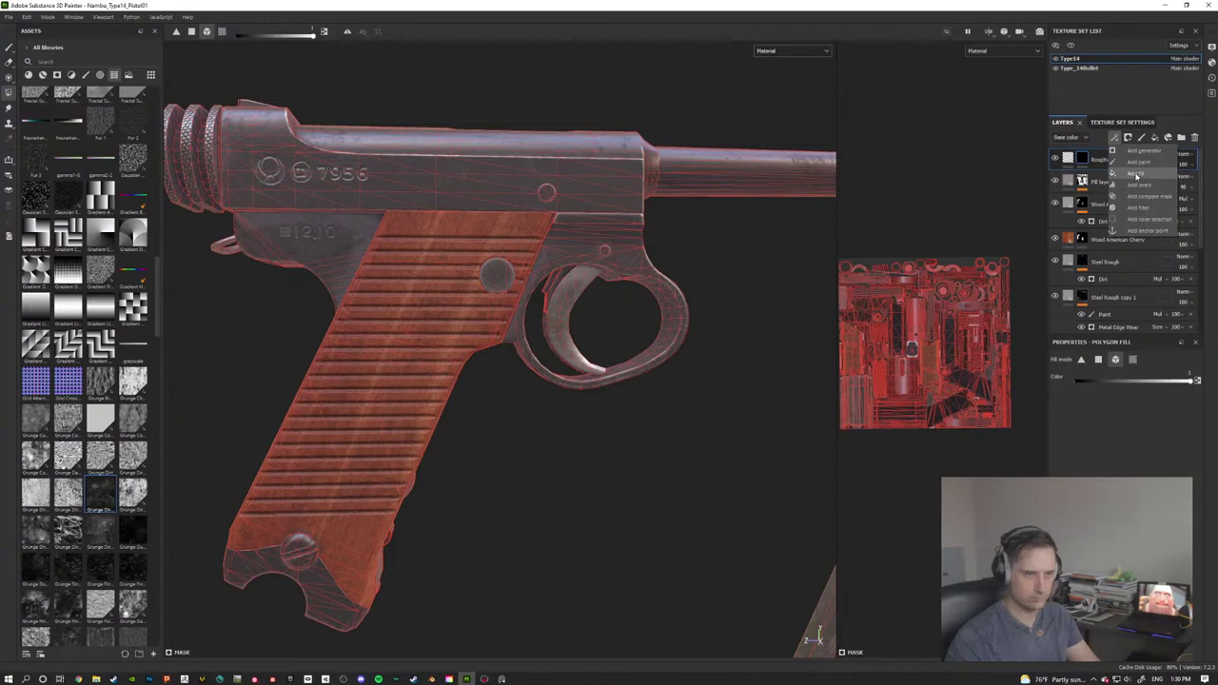
left_click(1138, 172)
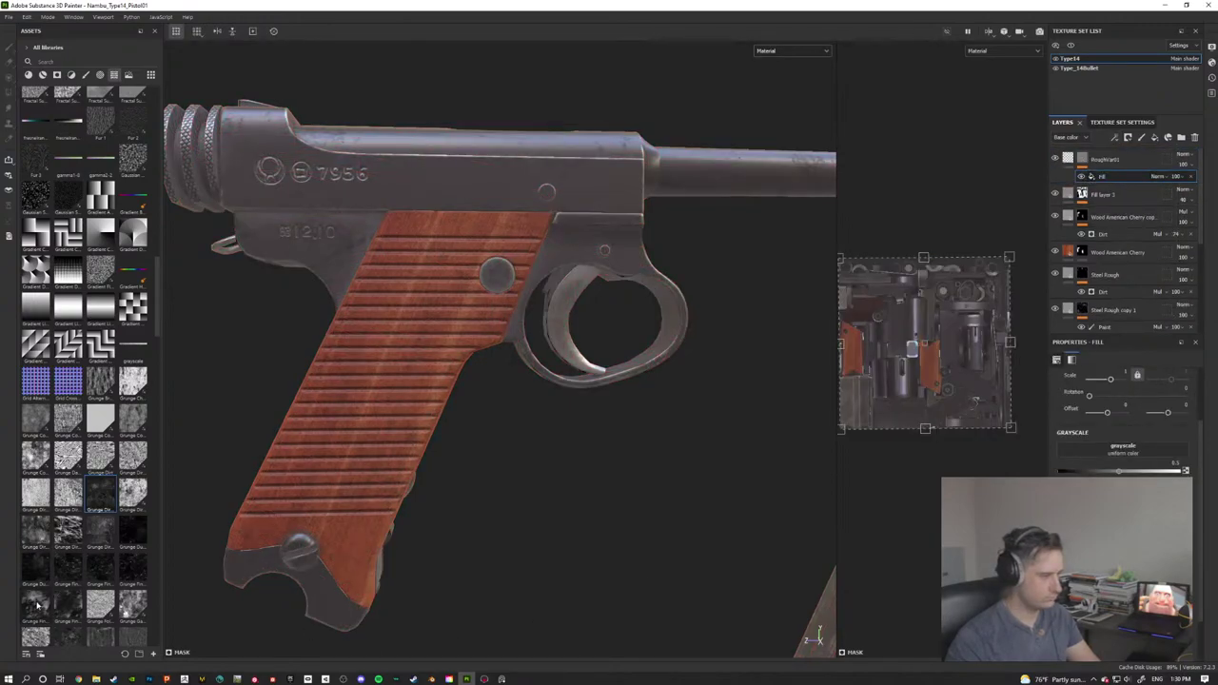
mouse_move(37, 606)
left_click_drag(35, 605, 1136, 449)
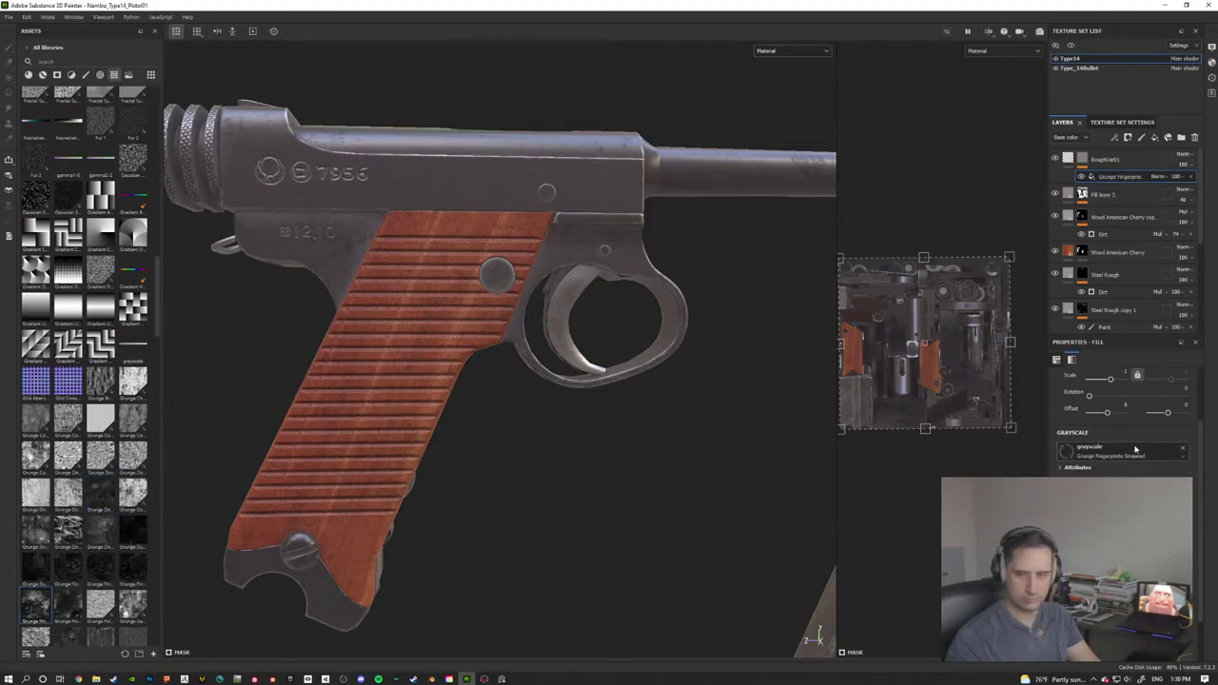
Step: Set the projection of the fingerprints mask fill to Tri-planar projection
left_click_drag(680, 434, 633, 480, "alt")
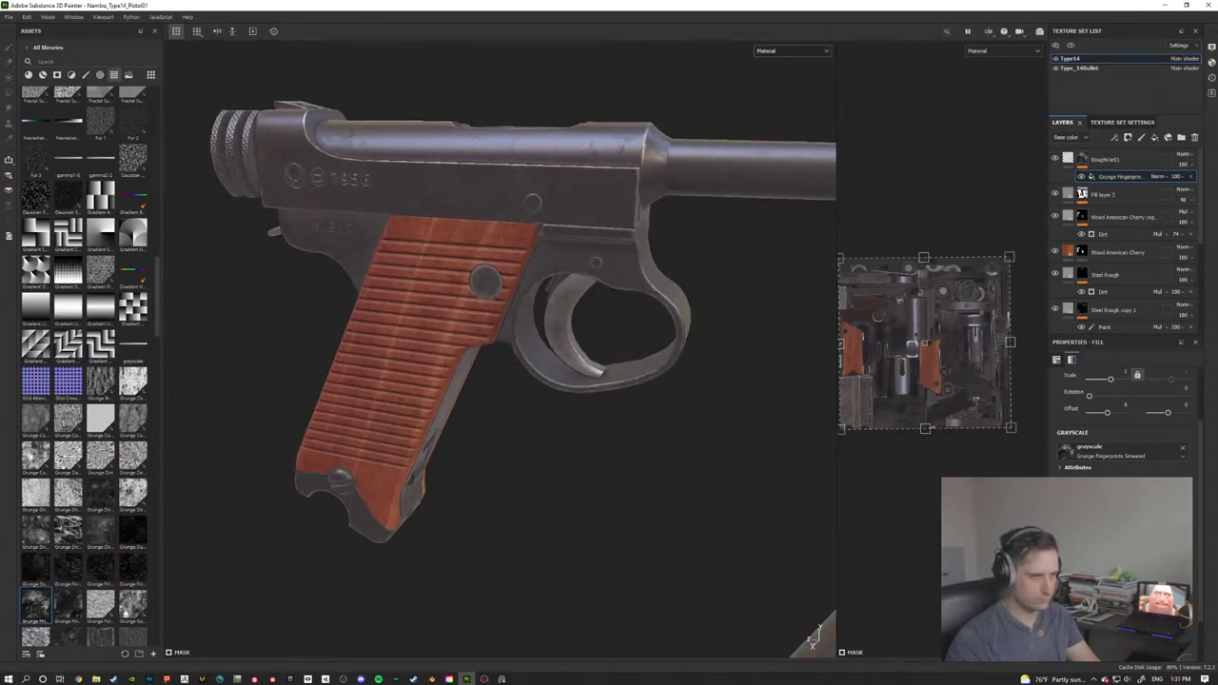
scroll(1118, 398, "up", 3)
left_click(1117, 395)
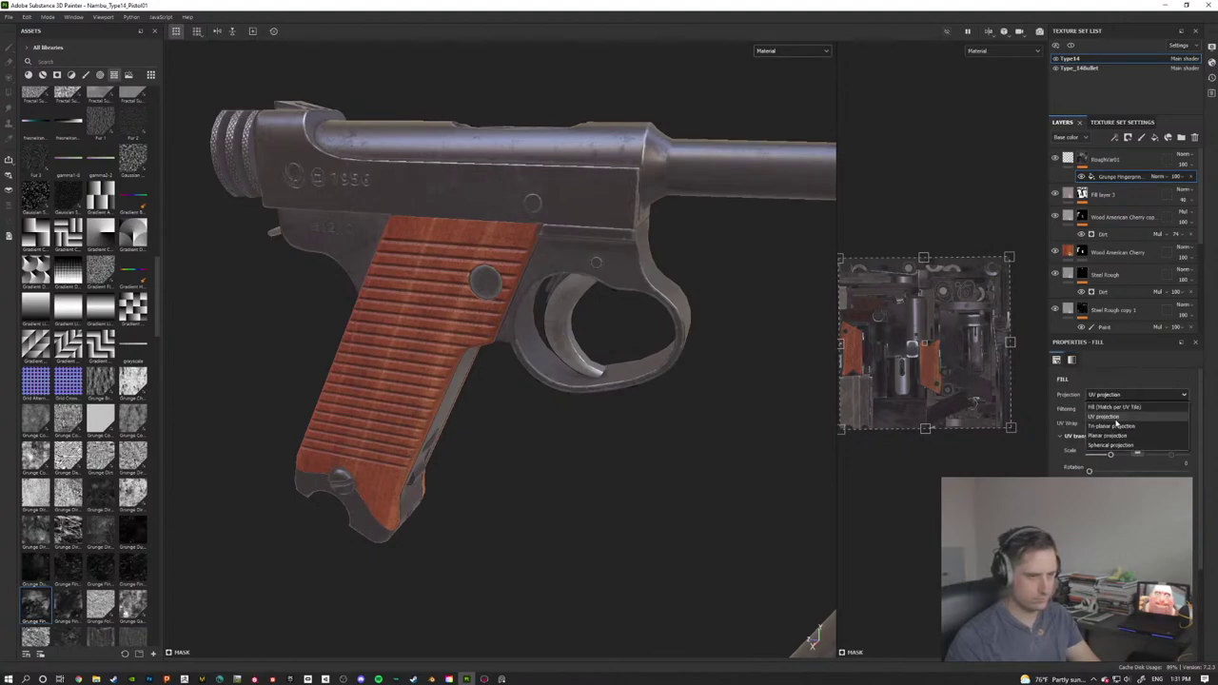
left_click(1117, 425)
left_click_drag(511, 448, 542, 420, "alt")
Step: Display the Roughness channel and compare the pistol with the RoughVar01 layer hidden and shown
left_click(809, 50)
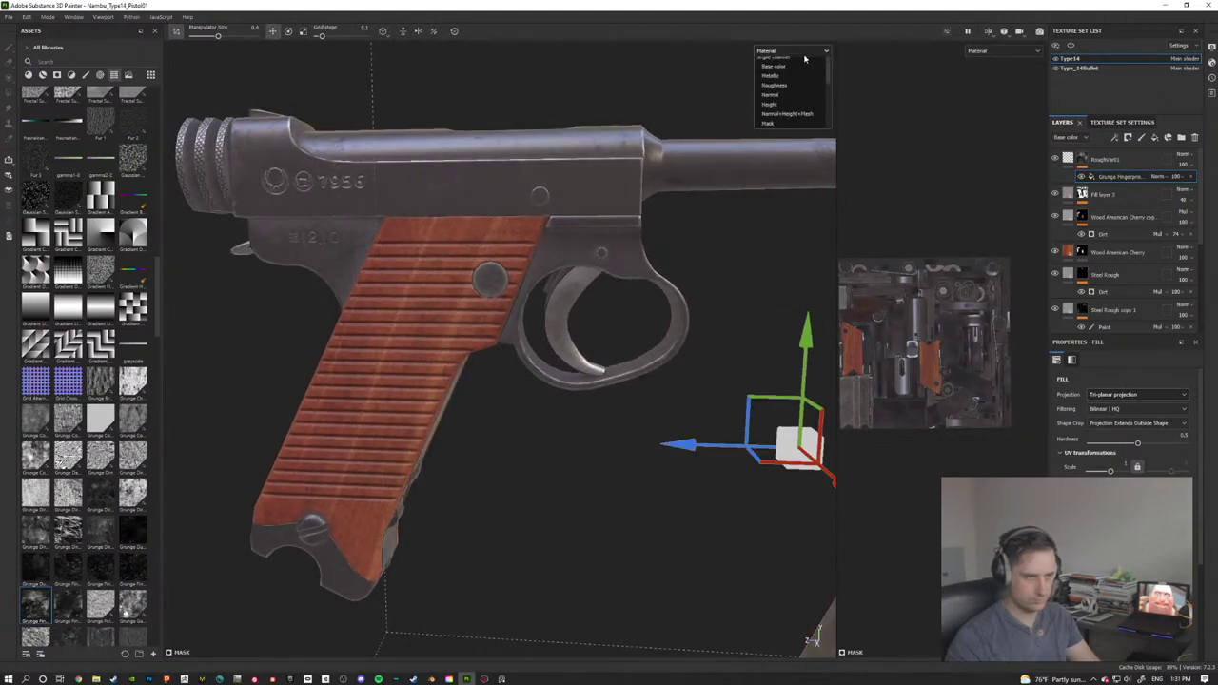
left_click_drag(514, 246, 474, 430, "alt")
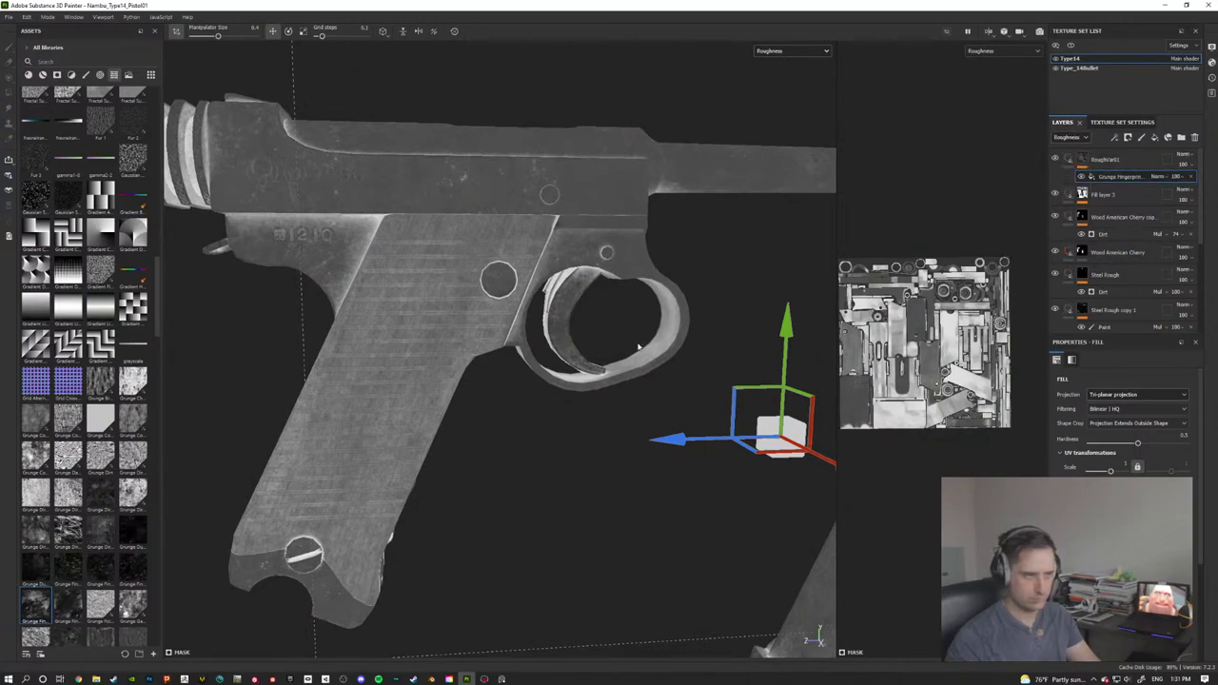
left_click_drag(560, 441, 755, 490, "alt")
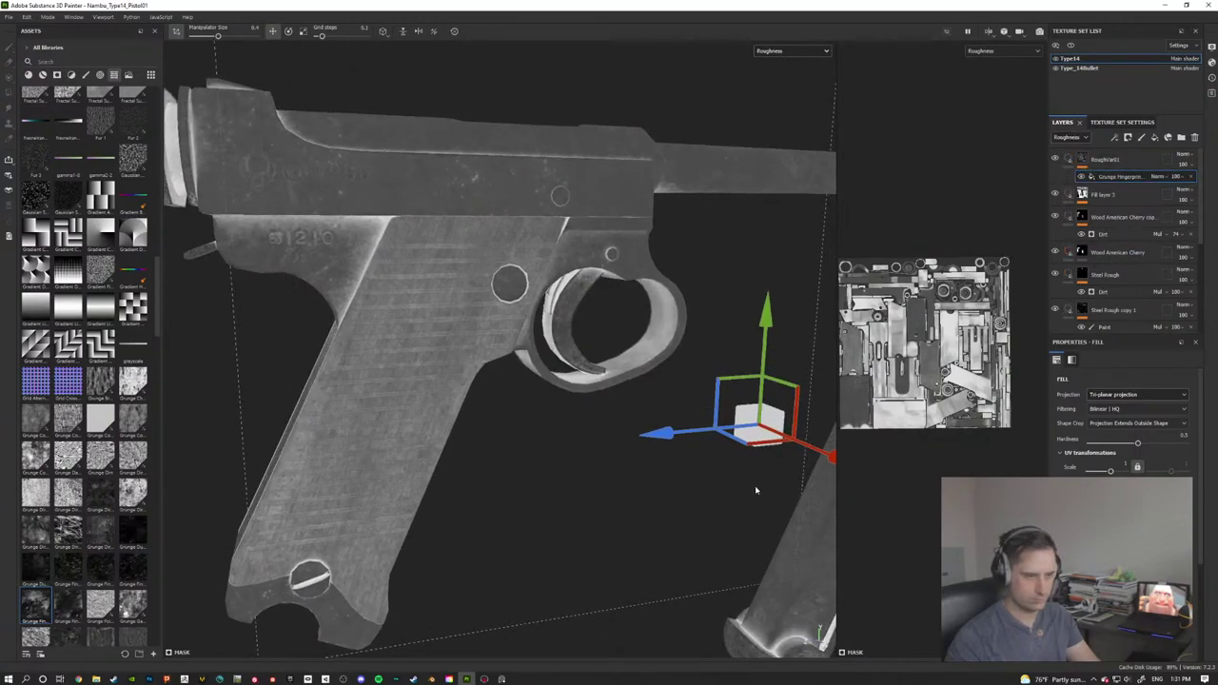
left_click(1053, 160)
left_click(1053, 160)
left_click(1055, 160)
left_click(1054, 160)
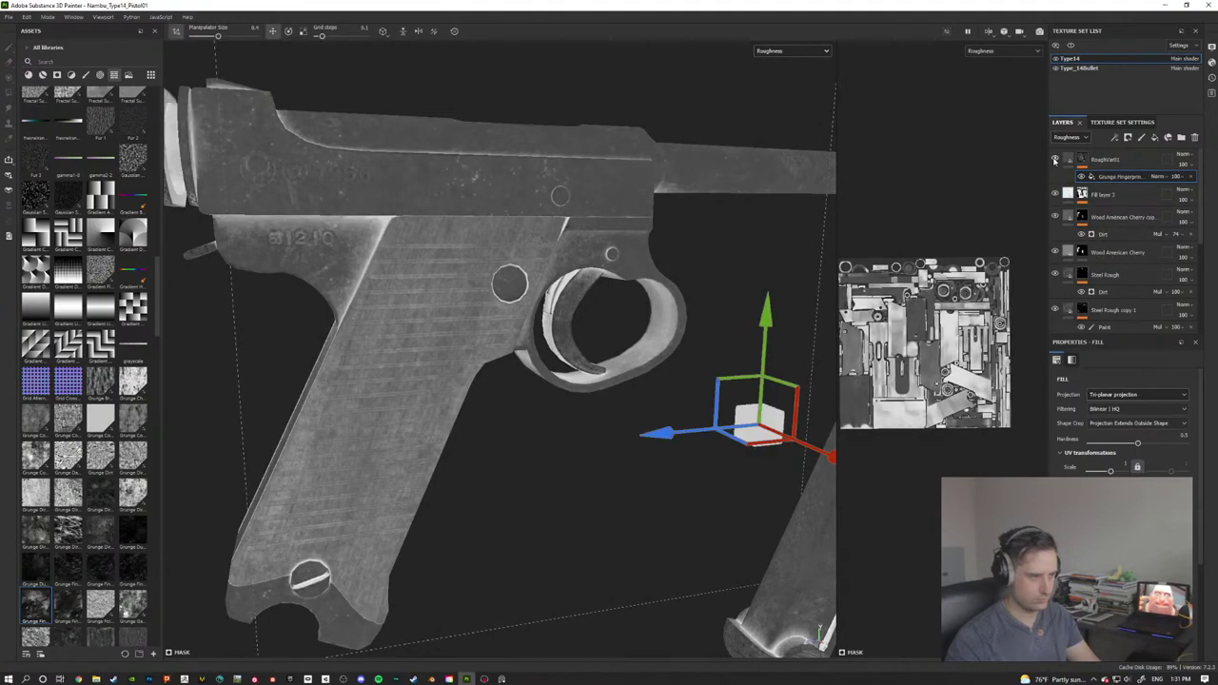
Step: Compare the roughness of the grip and receiver with the RoughVar01 layer hidden and shown
left_click(1055, 160)
left_click(1054, 160)
left_click_drag(665, 474, 919, 577, "alt")
left_click(1054, 160)
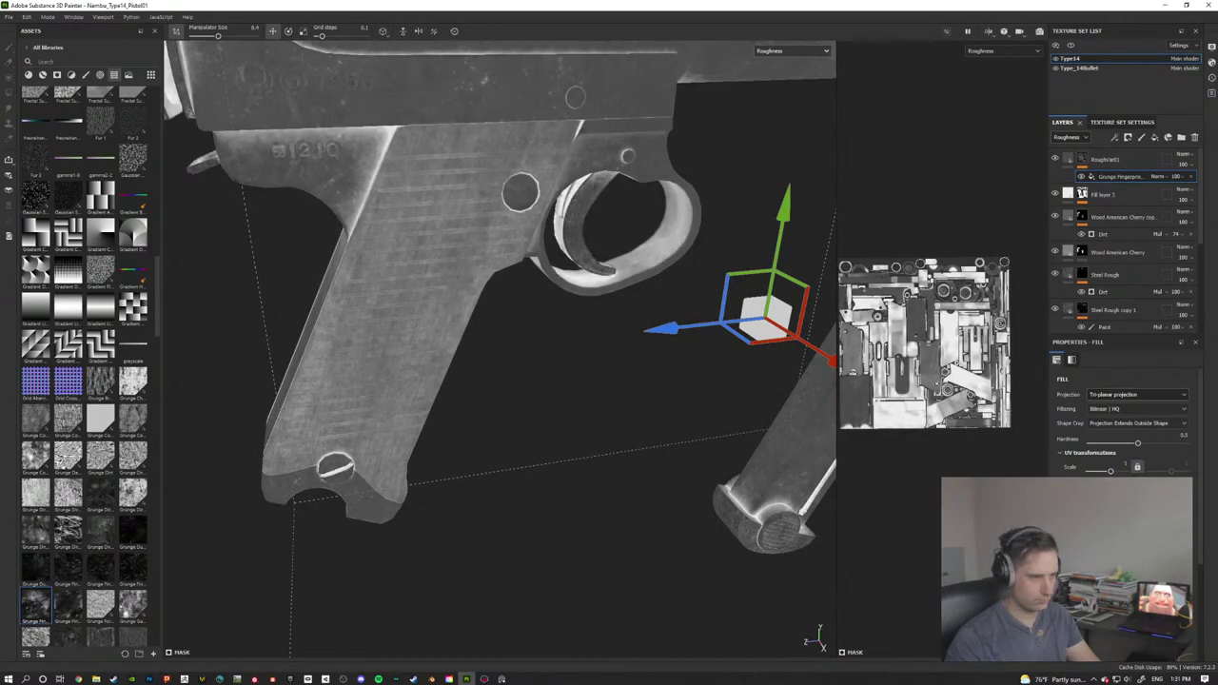
left_click(1054, 160)
left_click(1054, 160)
left_click(1055, 160)
Step: Set the UV scale of the fingerprints mask fill to 2.08 and check the roughness on both sides of the pistol
left_click_drag(1110, 471, 1111, 472)
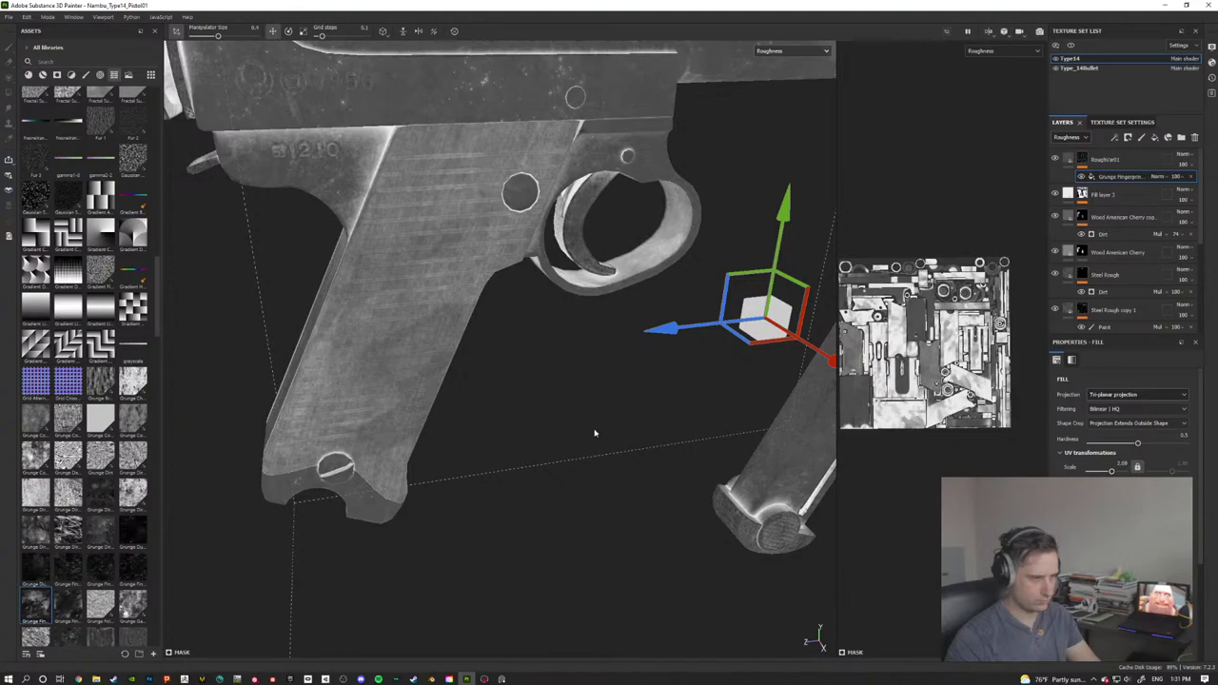
left_click_drag(595, 434, 214, 534, "alt")
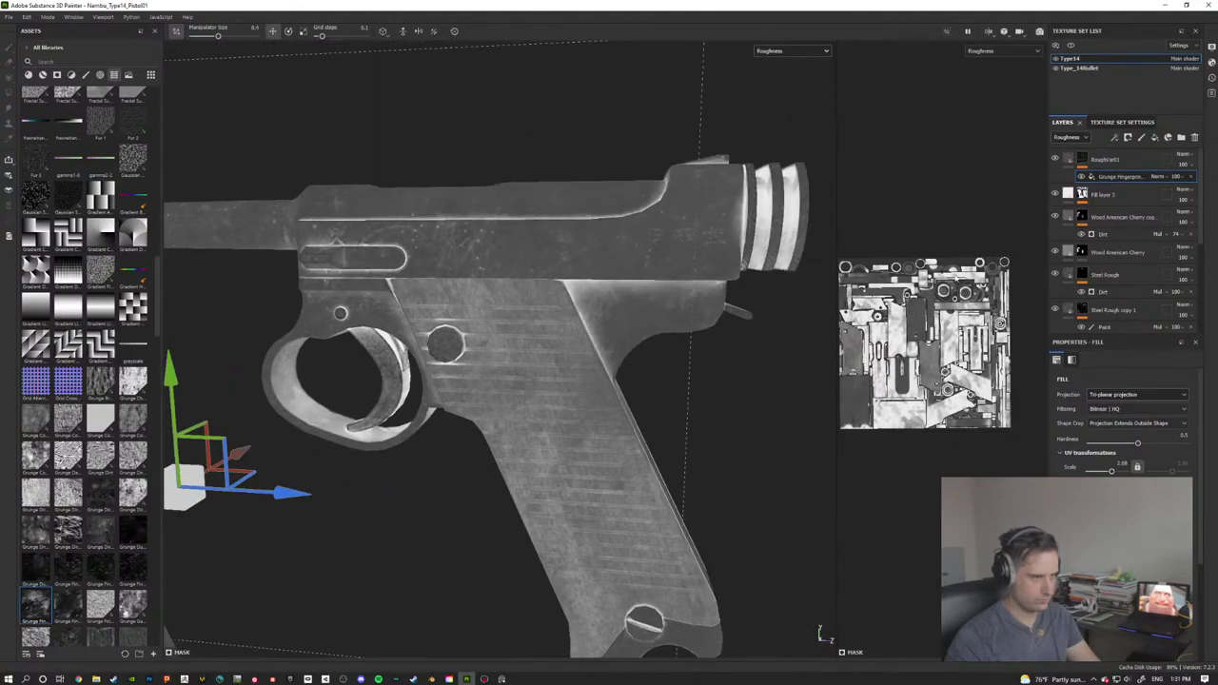
left_click(1054, 159)
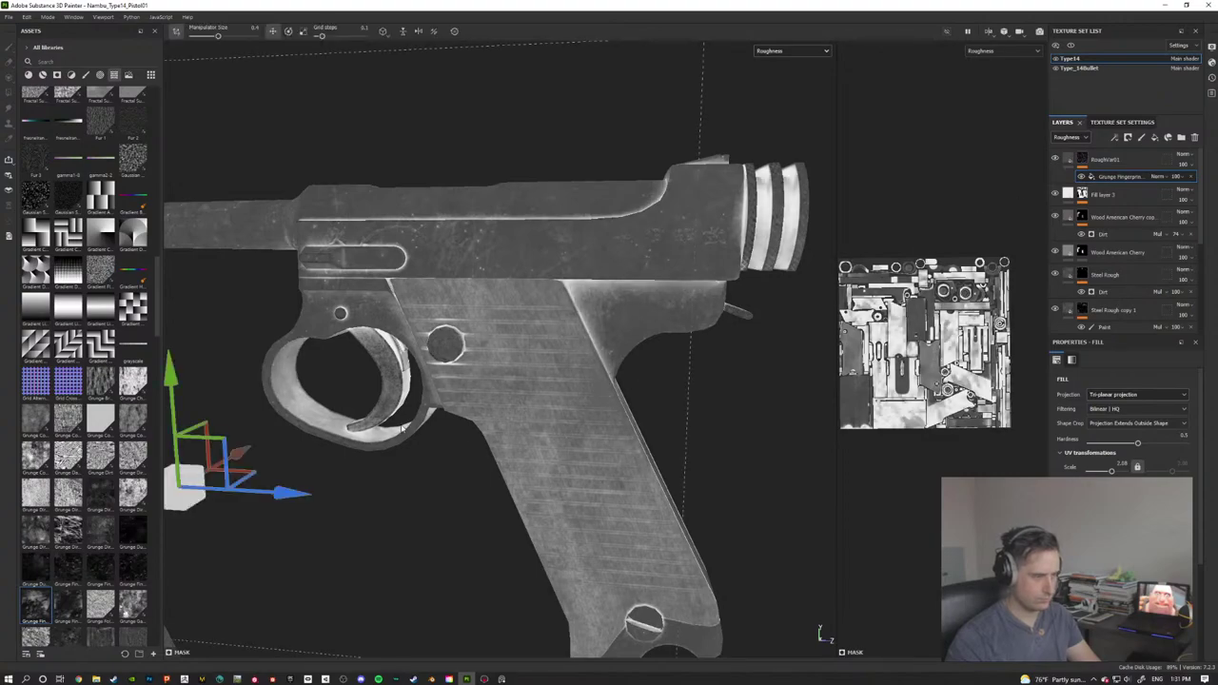
left_click_drag(402, 429, 809, 461, "alt")
left_click_drag(385, 423, 531, 507, "alt")
middle_click_drag(531, 507, 637, 470, "alt")
left_click_drag(638, 471, 603, 556)
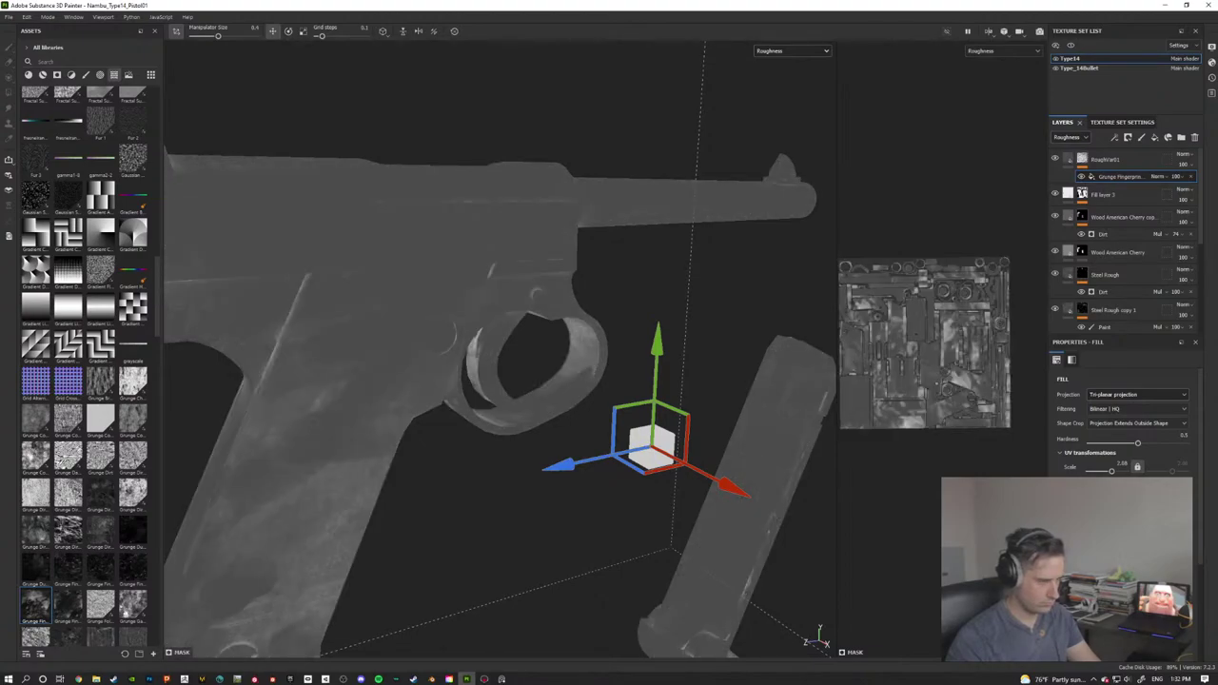
key("ctrl+z")
Step: Shift the tri-planar projection of the fingerprints mask fill upward along the green axis and check both sides of the grip
left_click_drag(486, 517, 555, 395, "alt")
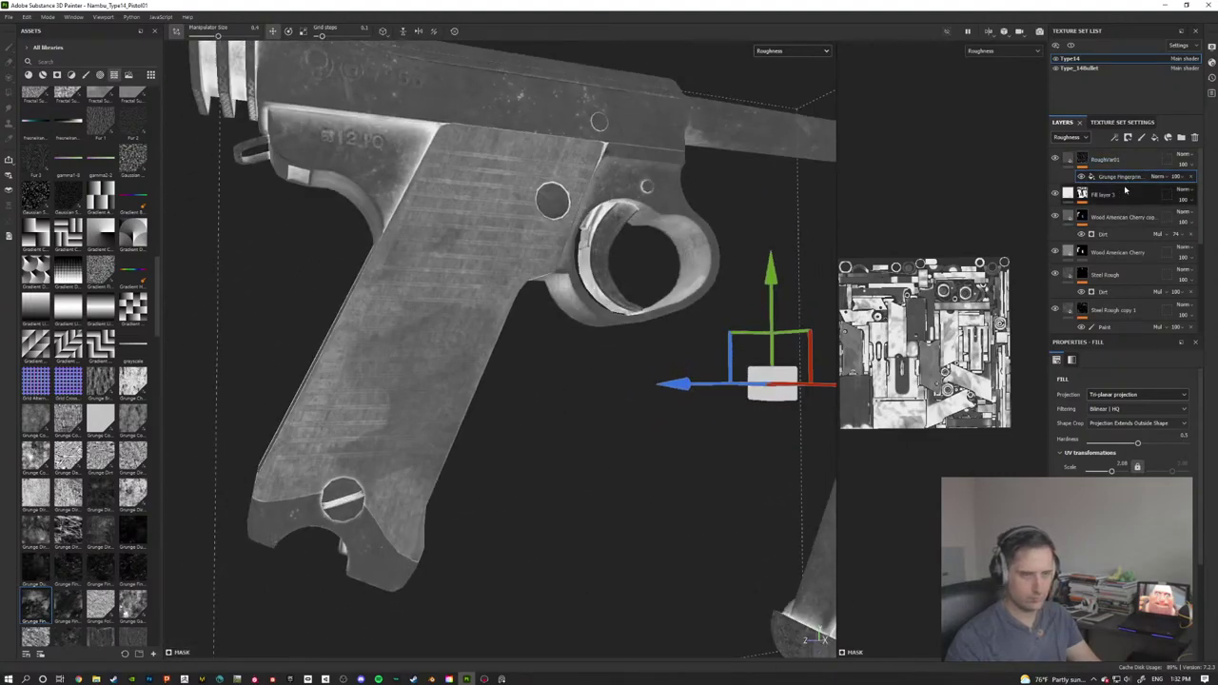
left_click_drag(590, 376, 571, 407, "alt")
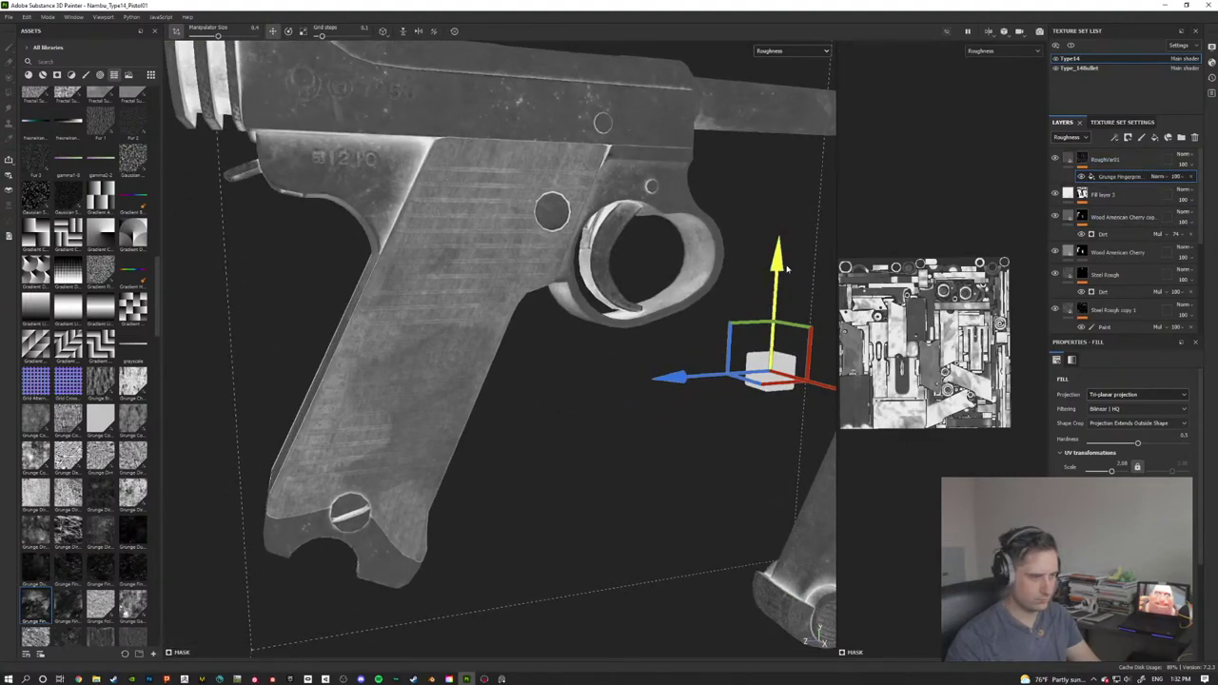
left_click_drag(786, 269, 801, 213)
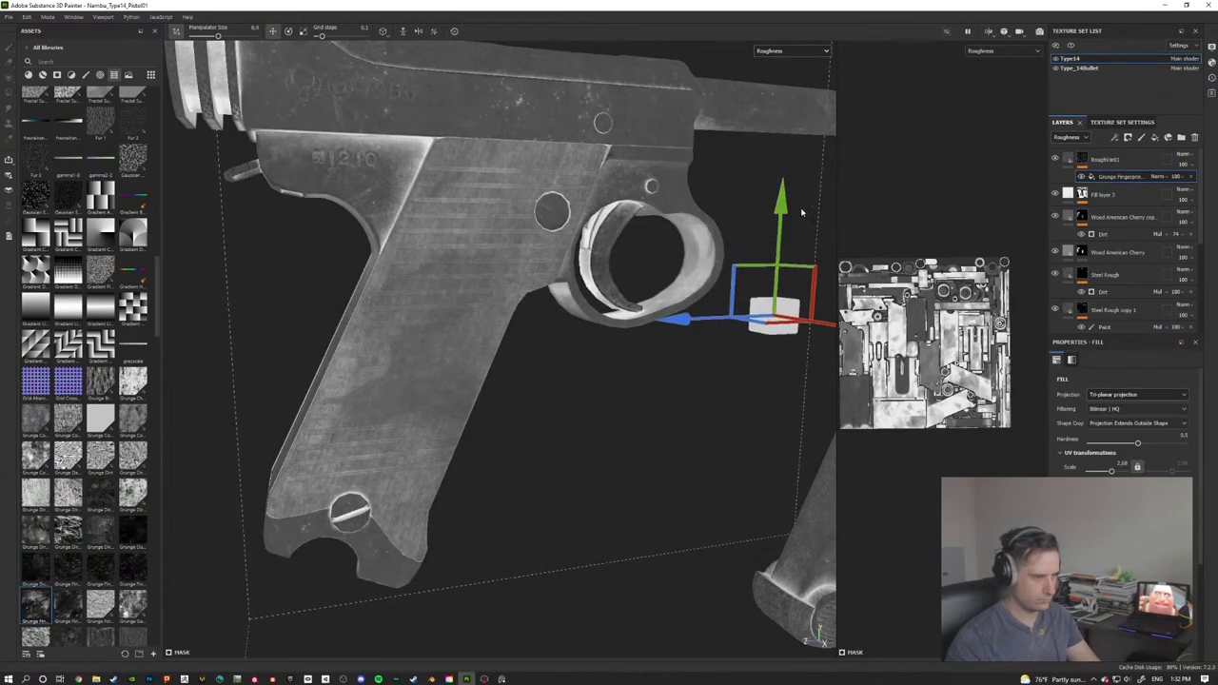
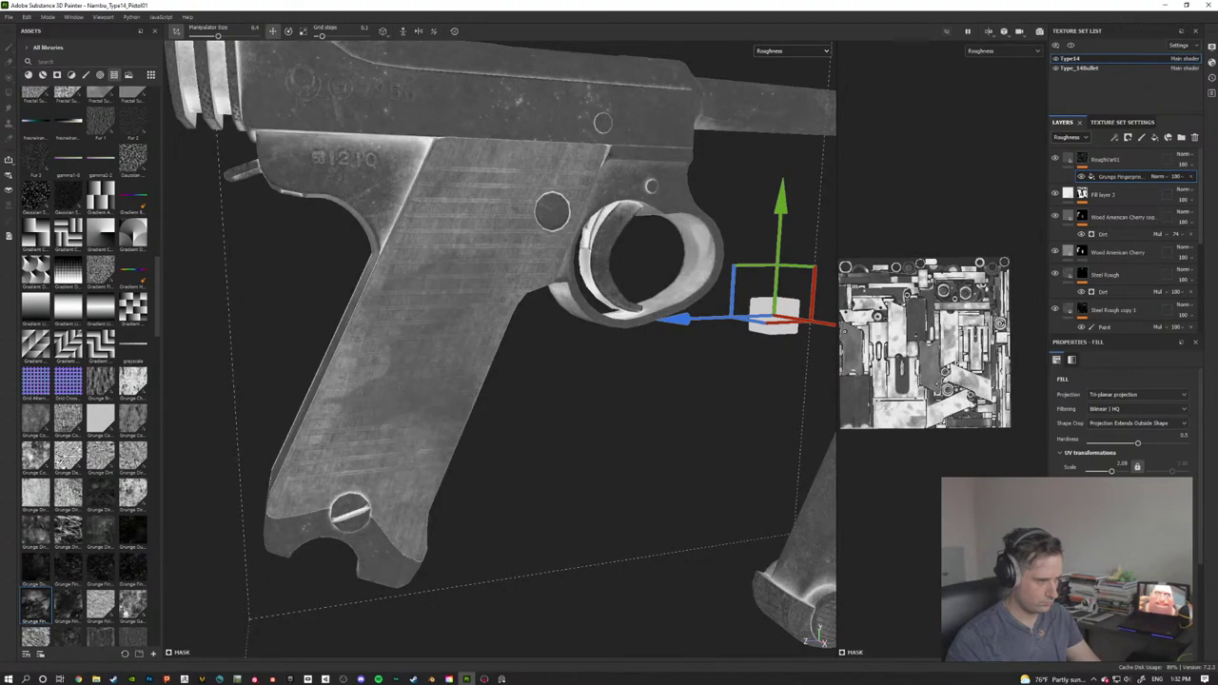
left_click_drag(760, 435, 511, 408, "alt")
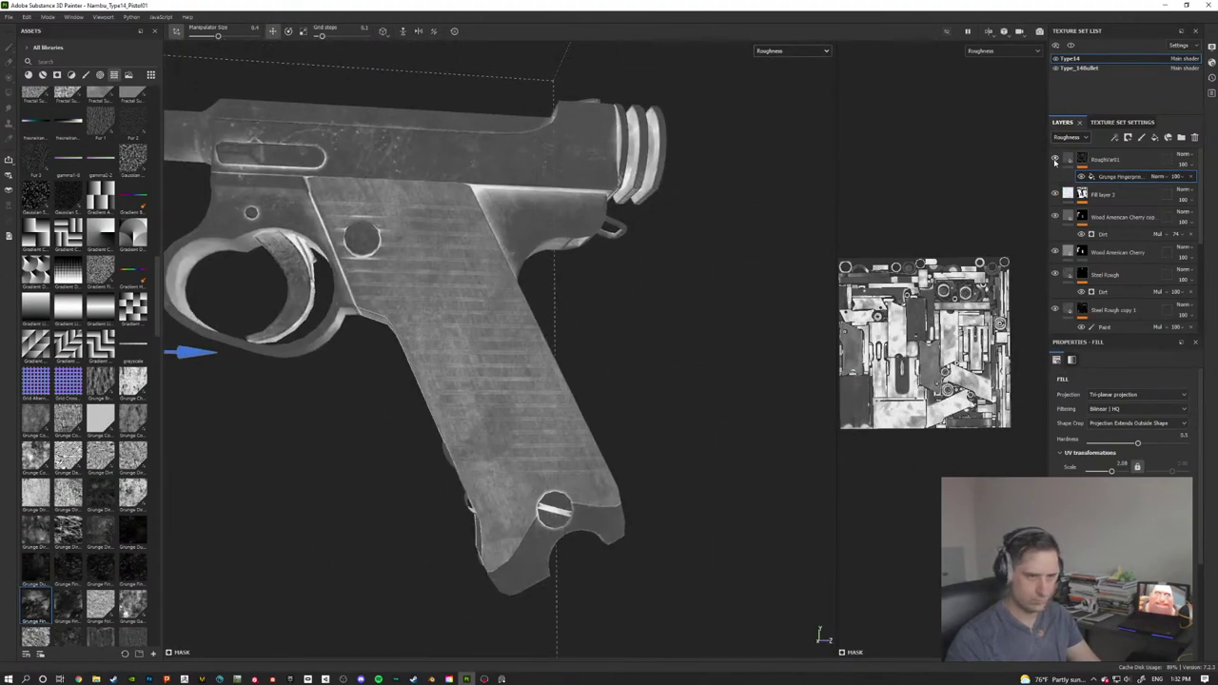
left_click_drag(609, 359, 571, 448, "alt")
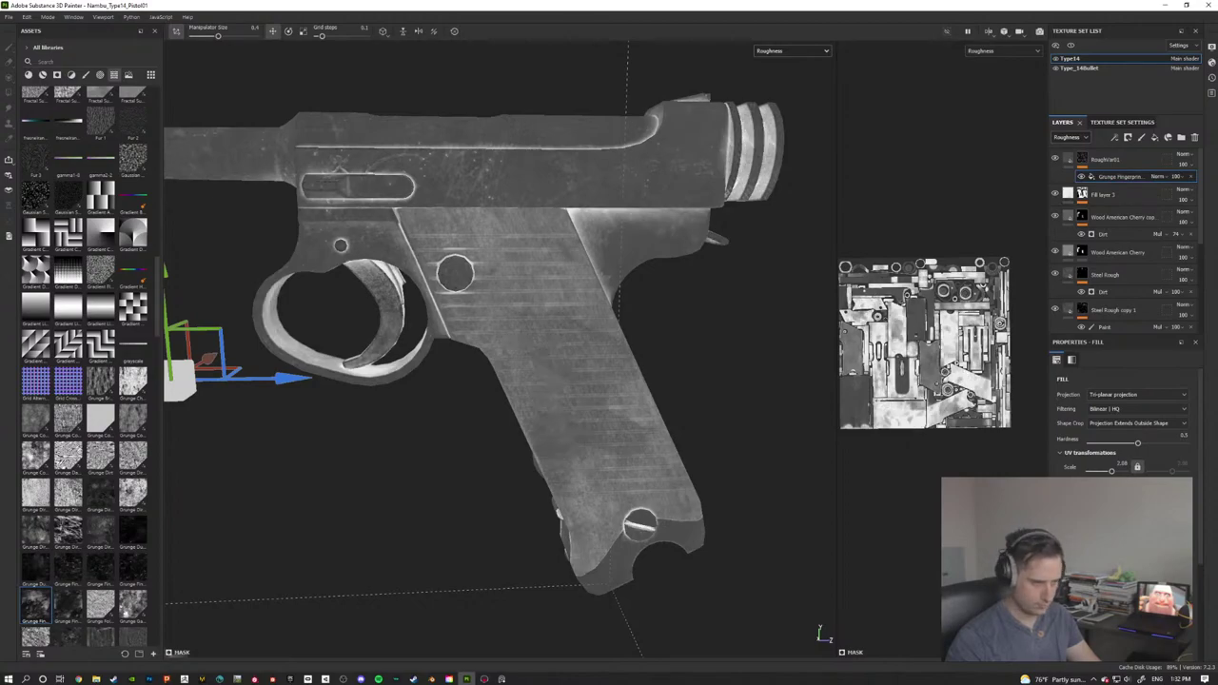
left_click_drag(361, 333, 571, 394, "alt")
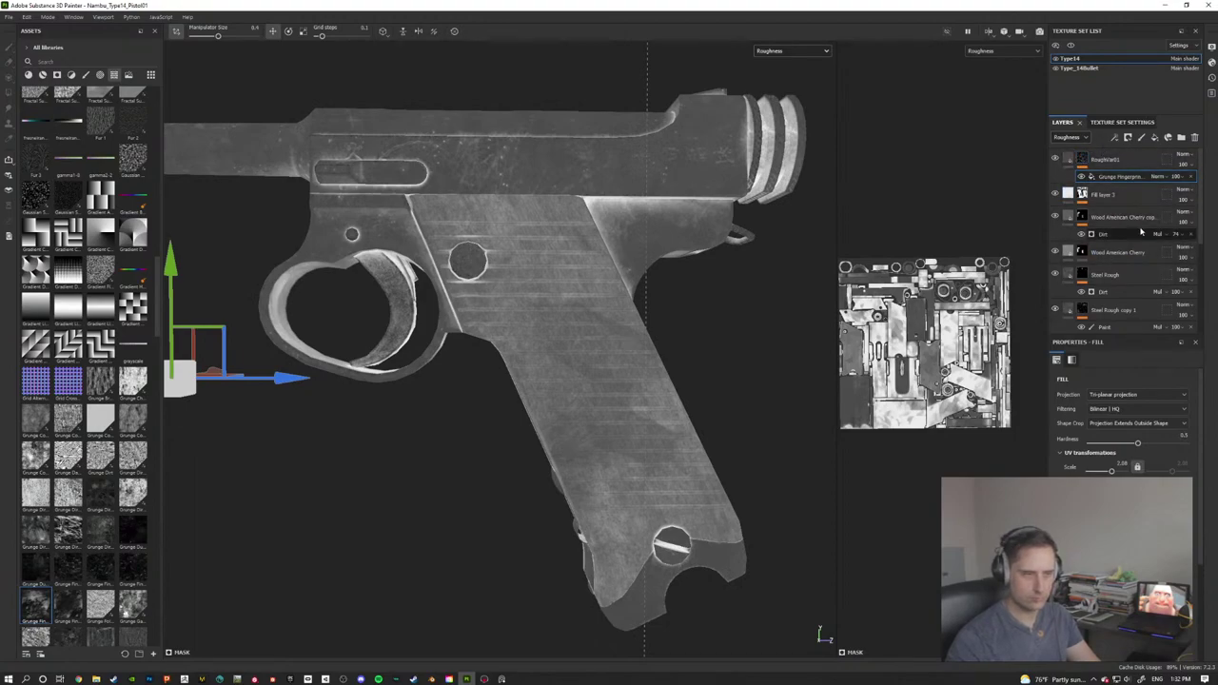
Step: Adjust the roughness value of the RoughVar01 fill layer so the fingerprint smudges stand out more strongly on the grip
left_click(1067, 159)
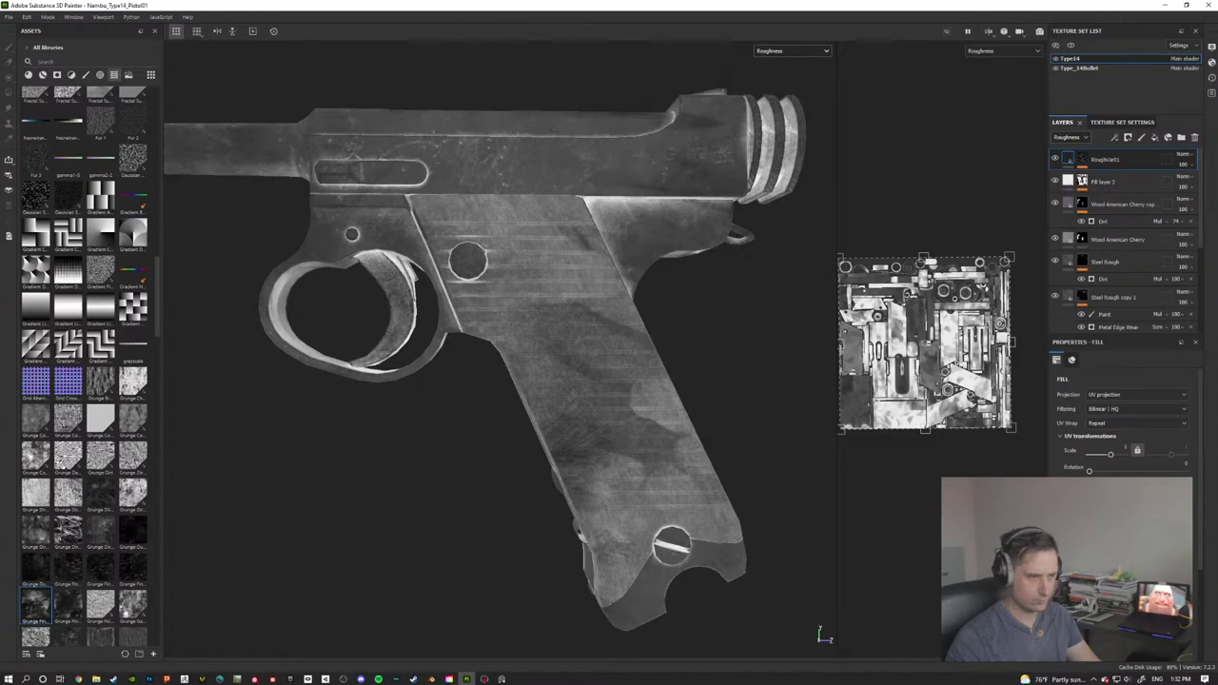
left_click_drag(630, 299, 694, 331, "alt")
middle_click_drag(538, 348, 650, 353, "alt")
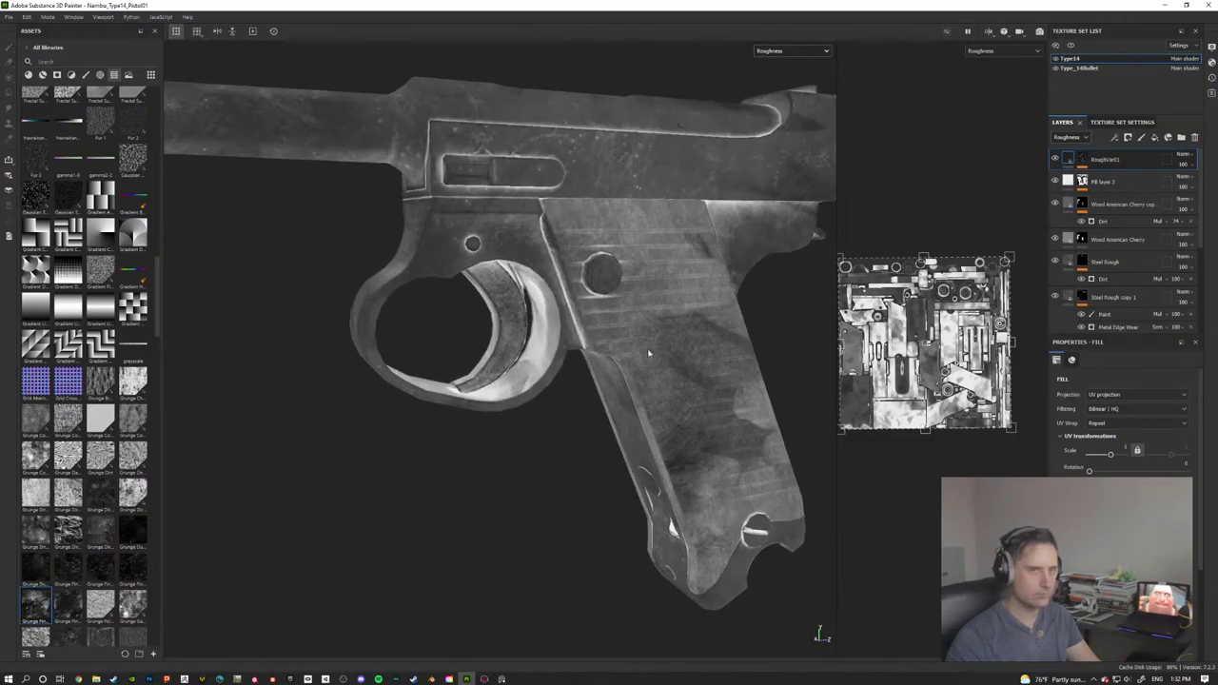
left_click_drag(650, 353, 682, 379, "alt")
middle_click_drag(682, 379, 720, 345, "alt")
left_click_drag(719, 346, 605, 279, "alt")
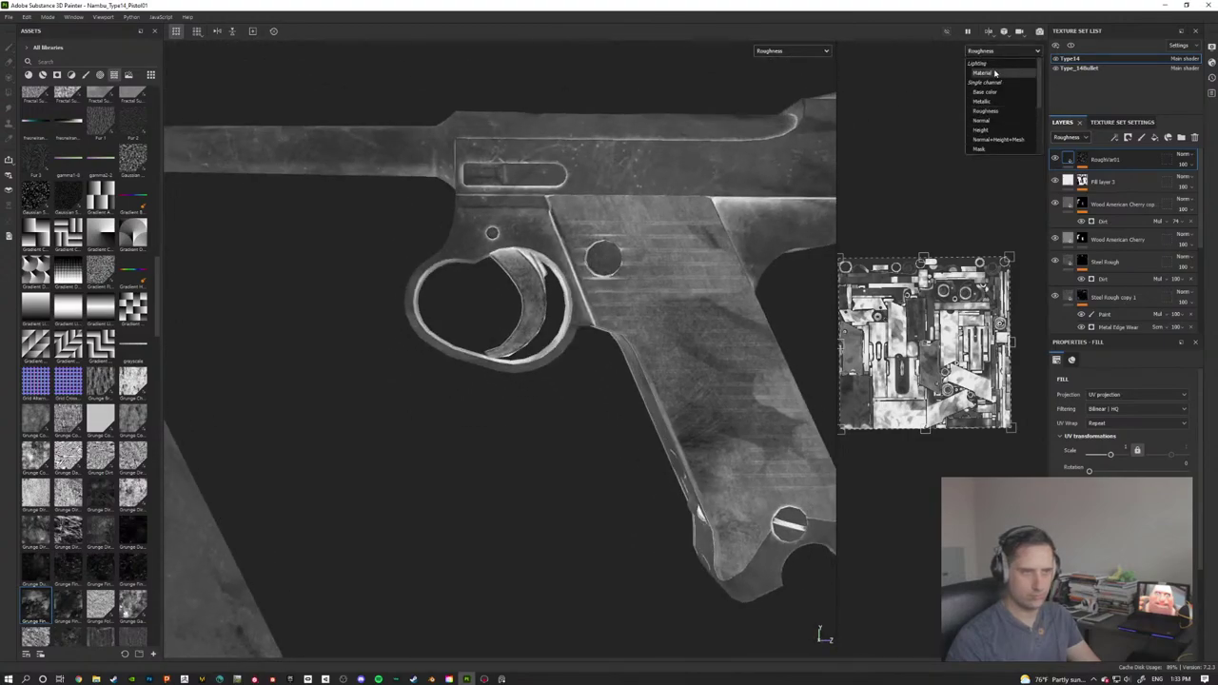
Step: Display the full Material view and compare the pistol with the RoughVar01 layer hidden and shown
left_click(995, 73)
left_click_drag(571, 314, 527, 336, "alt")
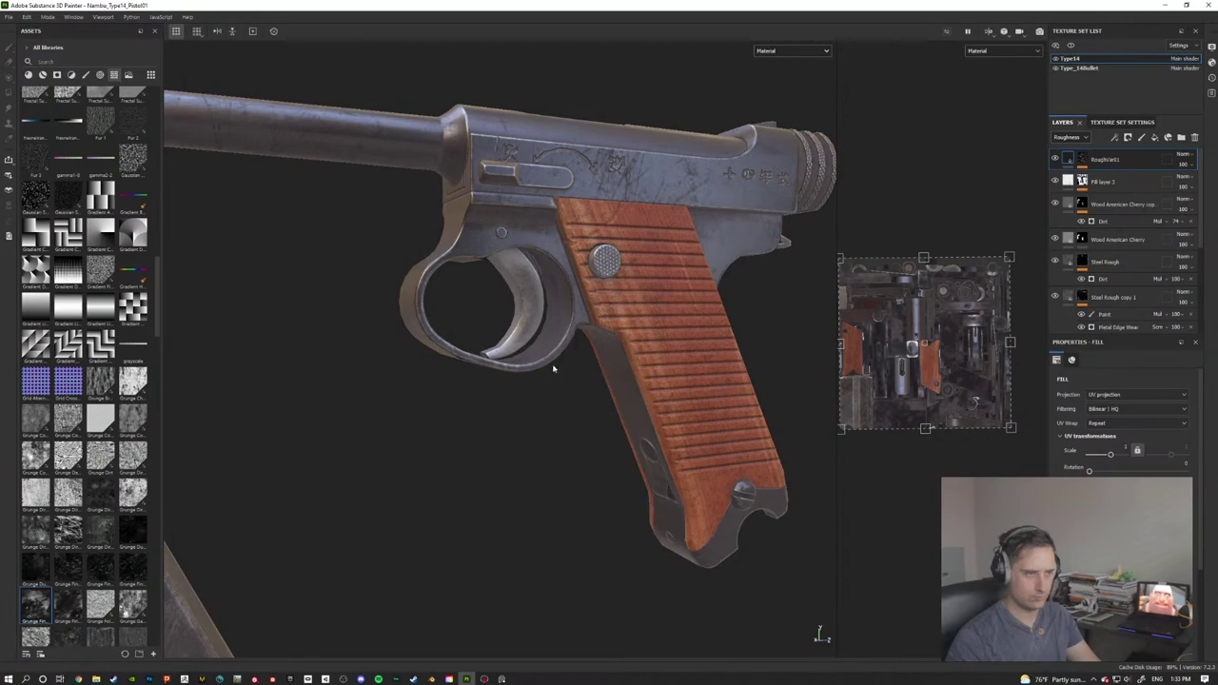
left_click_drag(552, 368, 615, 407, "alt")
left_click(1054, 160)
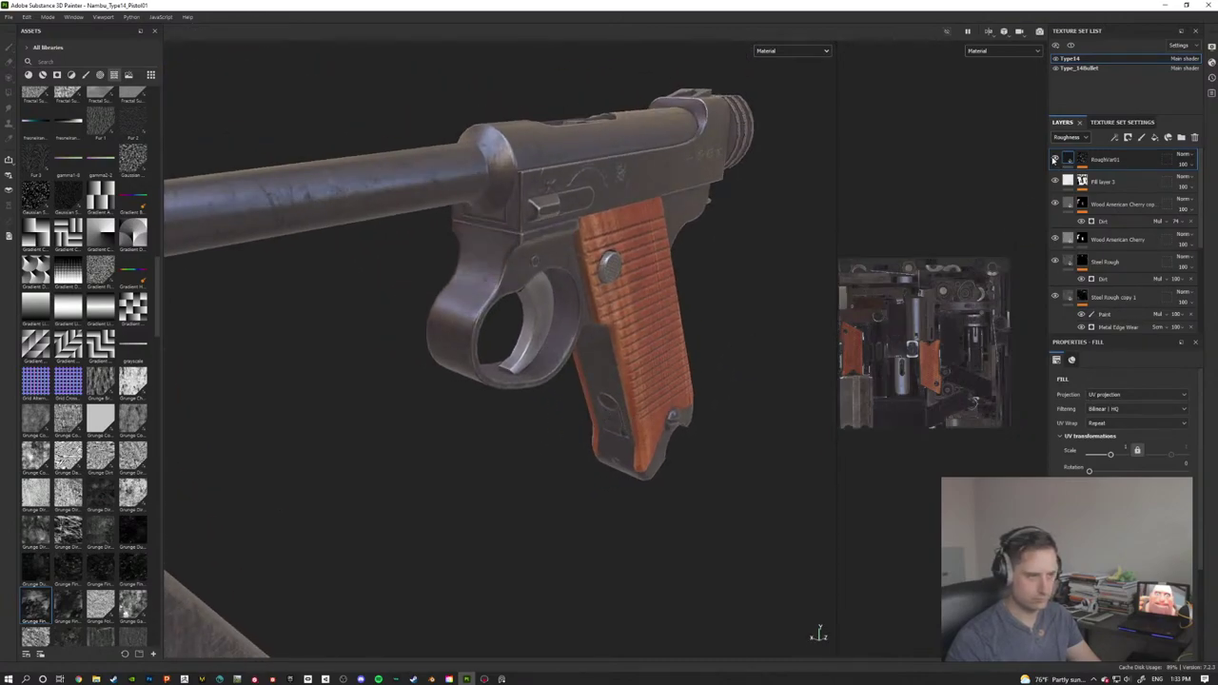
left_click(1053, 160)
Step: Examine the reflections on the wooden grip, receiver, barrel and magazine from several angles
left_click_drag(470, 370, 447, 333, "alt")
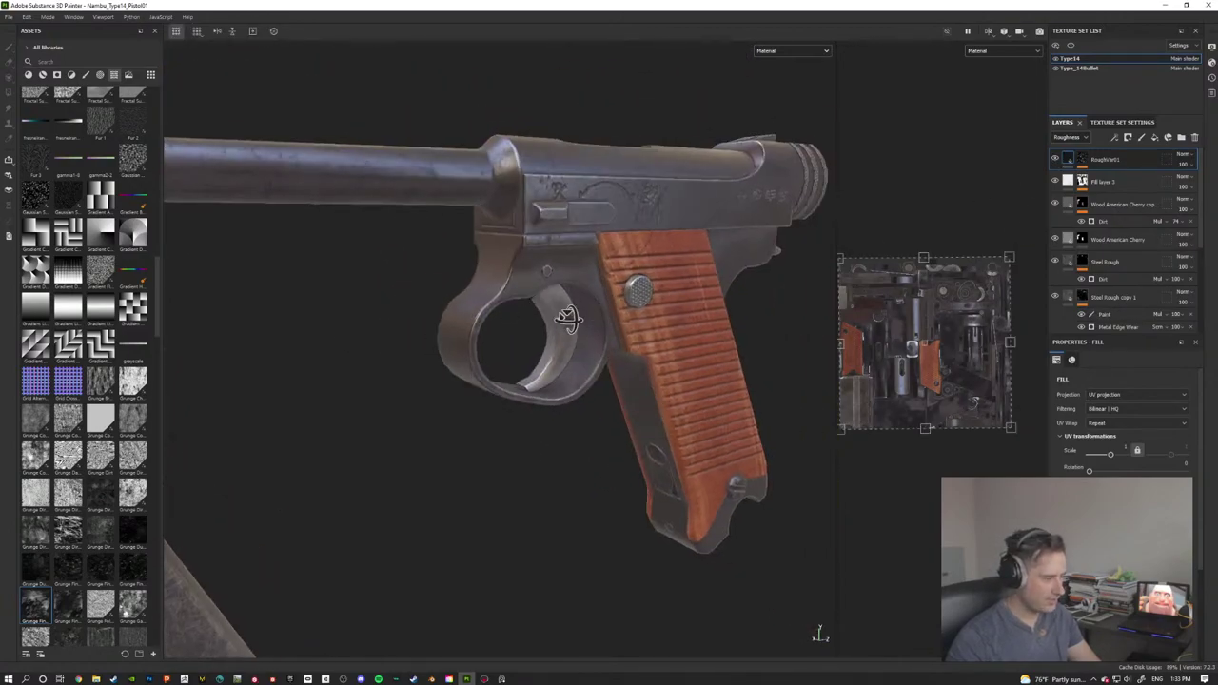
left_click_drag(567, 318, 754, 392, "alt")
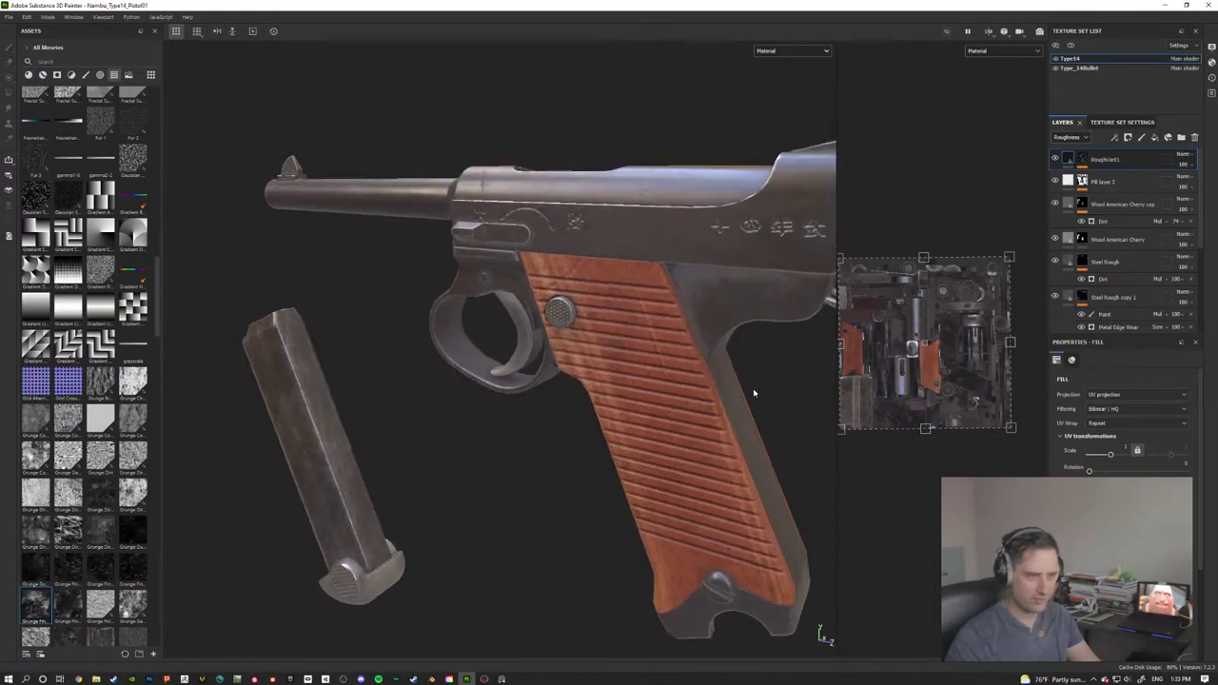
middle_click_drag(705, 447, 676, 405, "alt")
left_click_drag(677, 405, 583, 433, "alt")
middle_click_drag(584, 433, 639, 355, "alt")
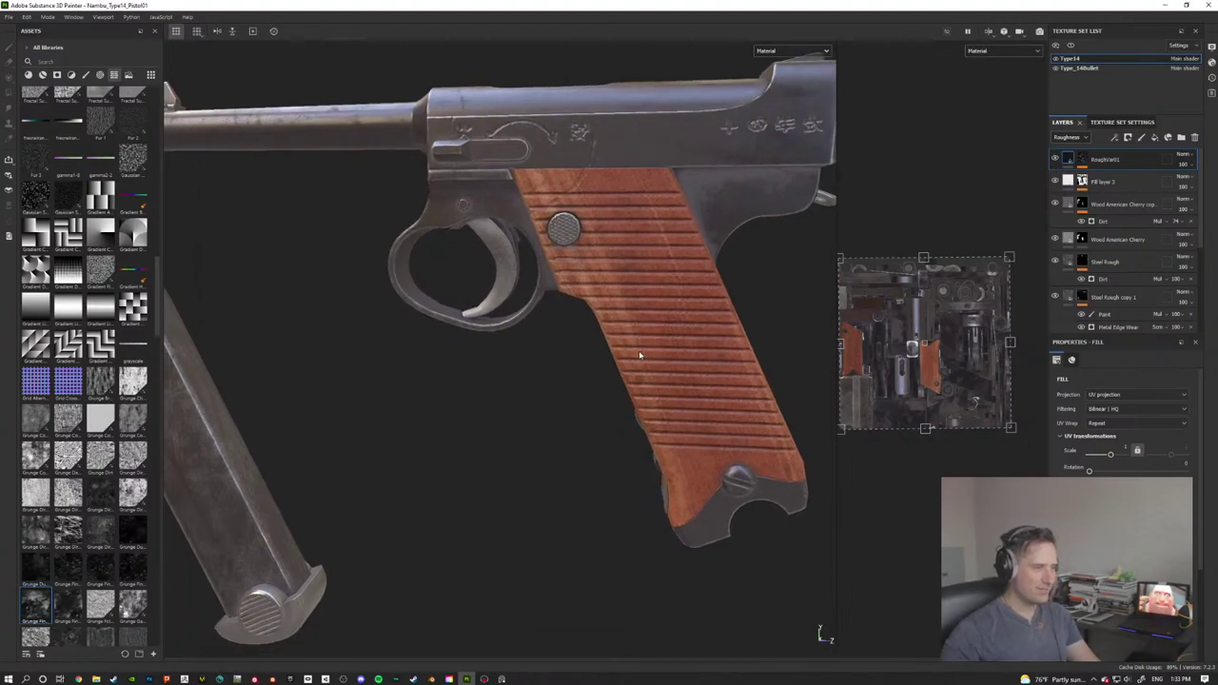
left_click_drag(558, 372, 631, 305, "alt")
left_click_drag(519, 329, 588, 266, "alt")
left_click_drag(598, 192, 580, 340, "alt")
scroll(544, 391, "down", 3)
scroll(571, 404, "up", 3)
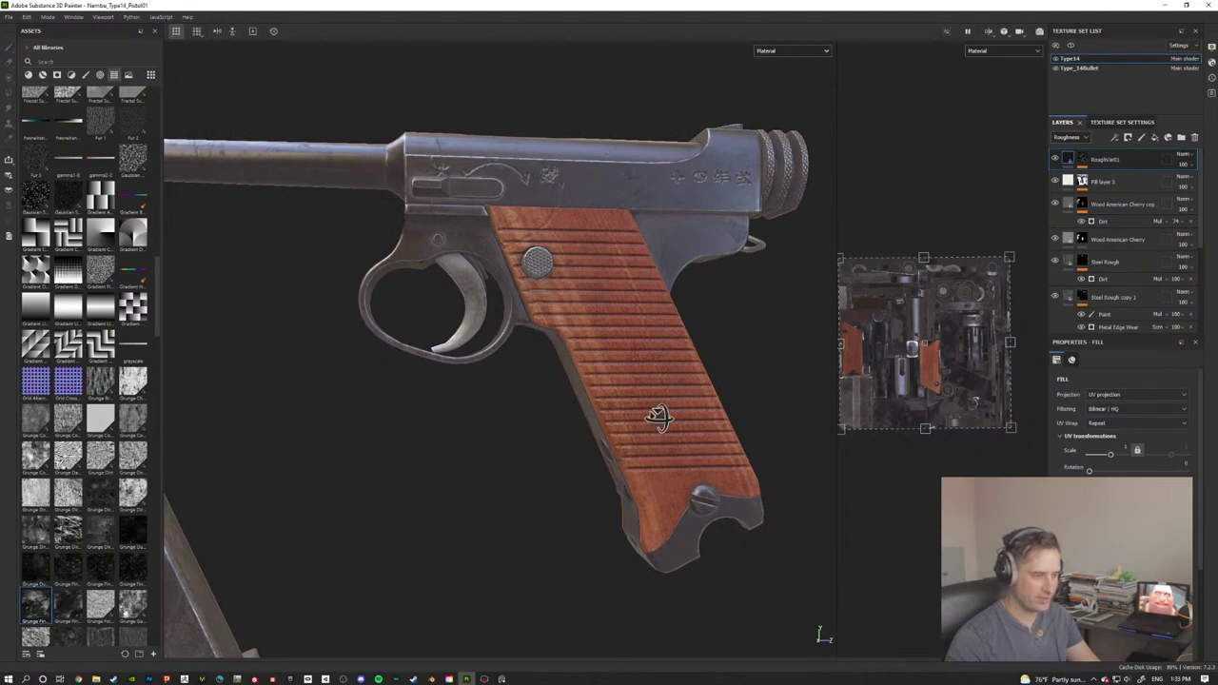
left_click_drag(659, 417, 636, 410, "alt")
left_click_drag(464, 307, 455, 403, "alt")
left_click_drag(314, 416, 537, 534, "alt")
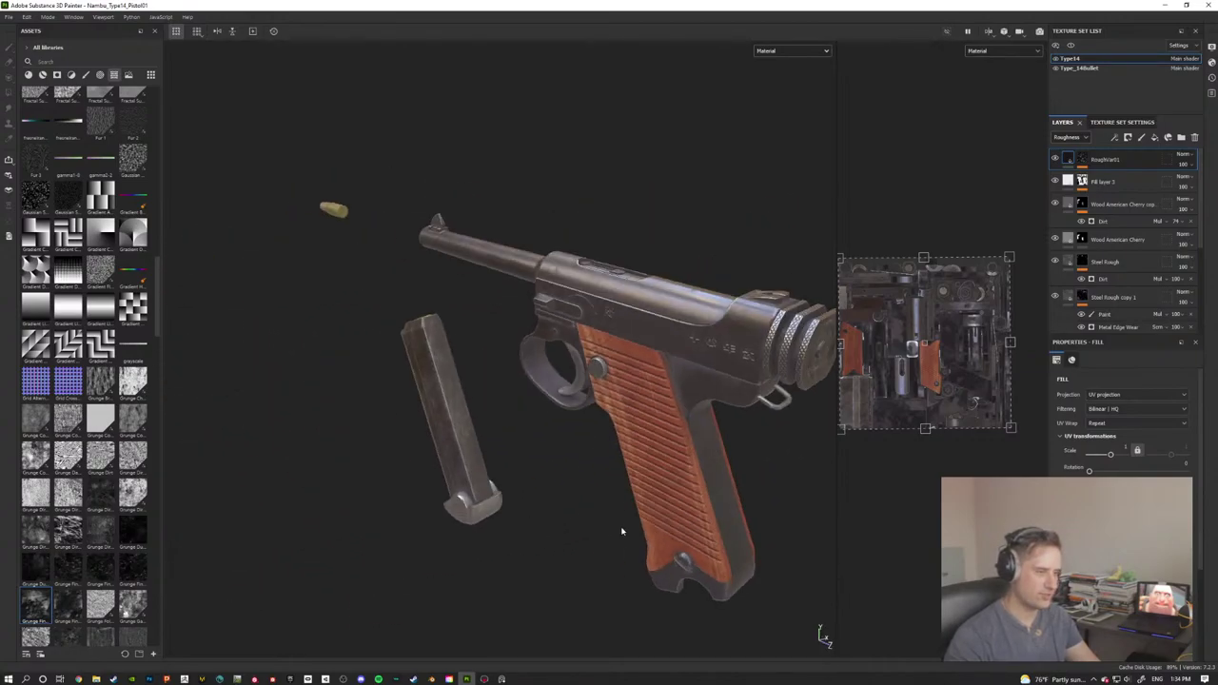
left_click_drag(683, 519, 713, 421, "alt")
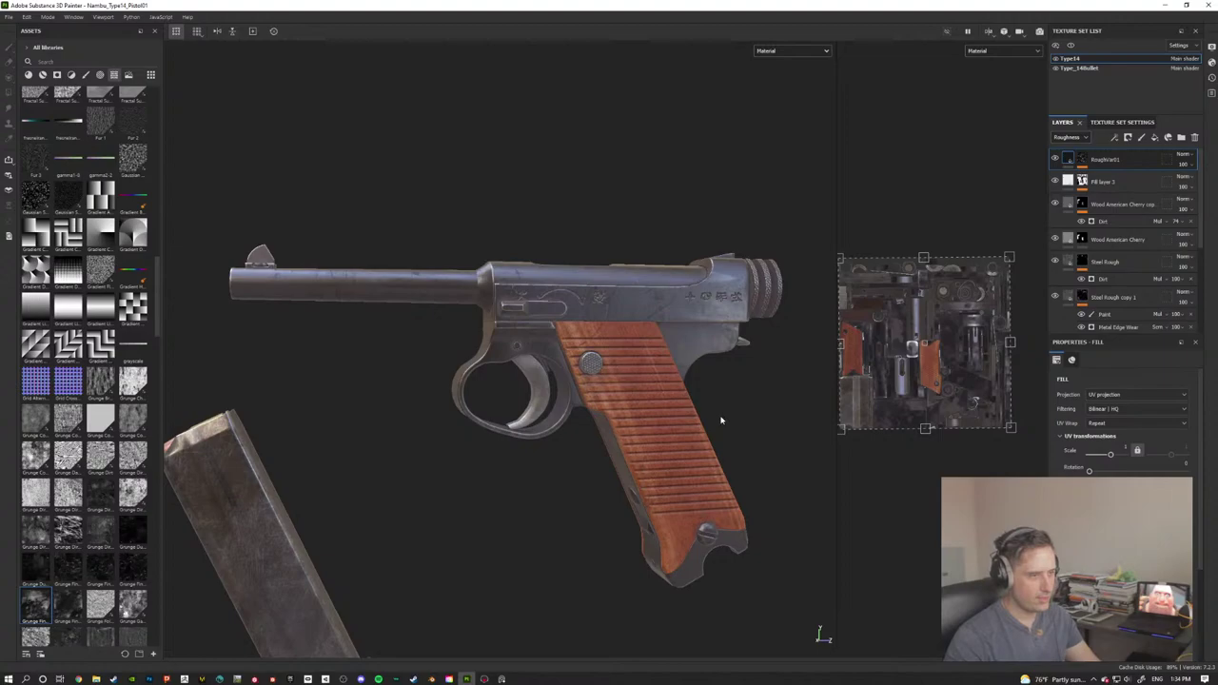
left_click_drag(720, 420, 698, 456, "alt")
middle_click_drag(698, 455, 623, 412, "alt")
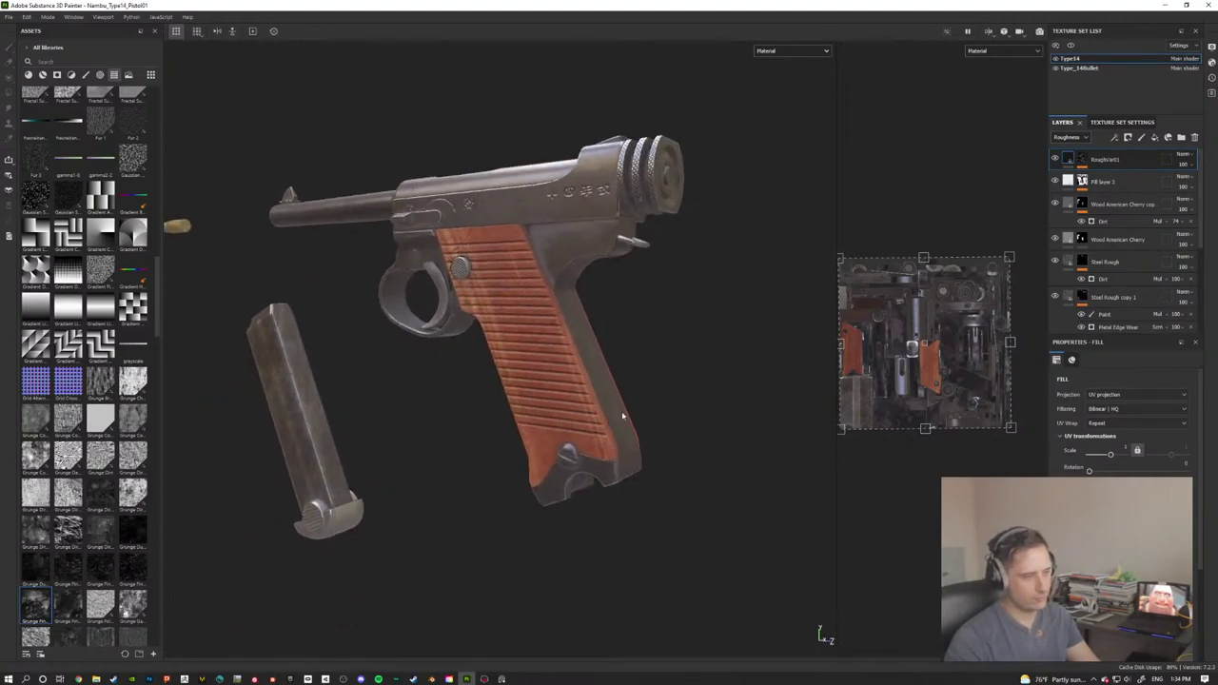
mouse_move(623, 412)
left_mouse_down("alt")
mouse_move(604, 397)
mouse_move(622, 424)
left_mouse_up("alt")
middle_click_drag(638, 414, 682, 413, "alt")
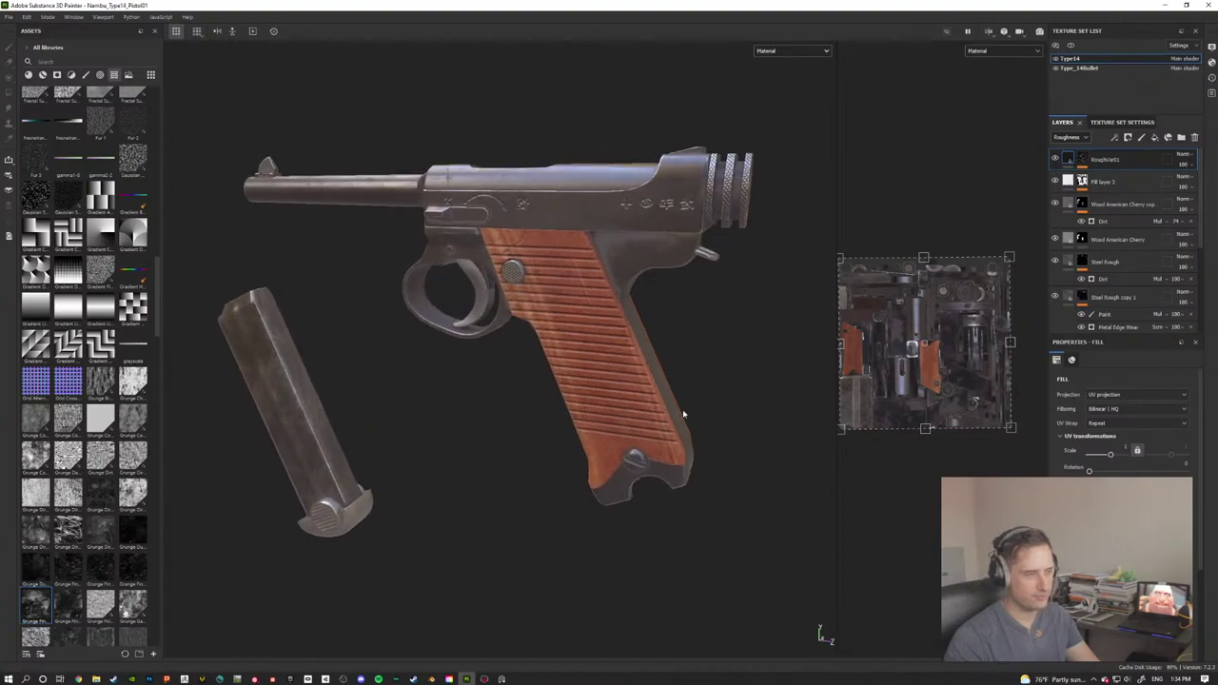
left_click_drag(627, 414, 663, 388, "alt")
scroll(663, 387, "up", 3)
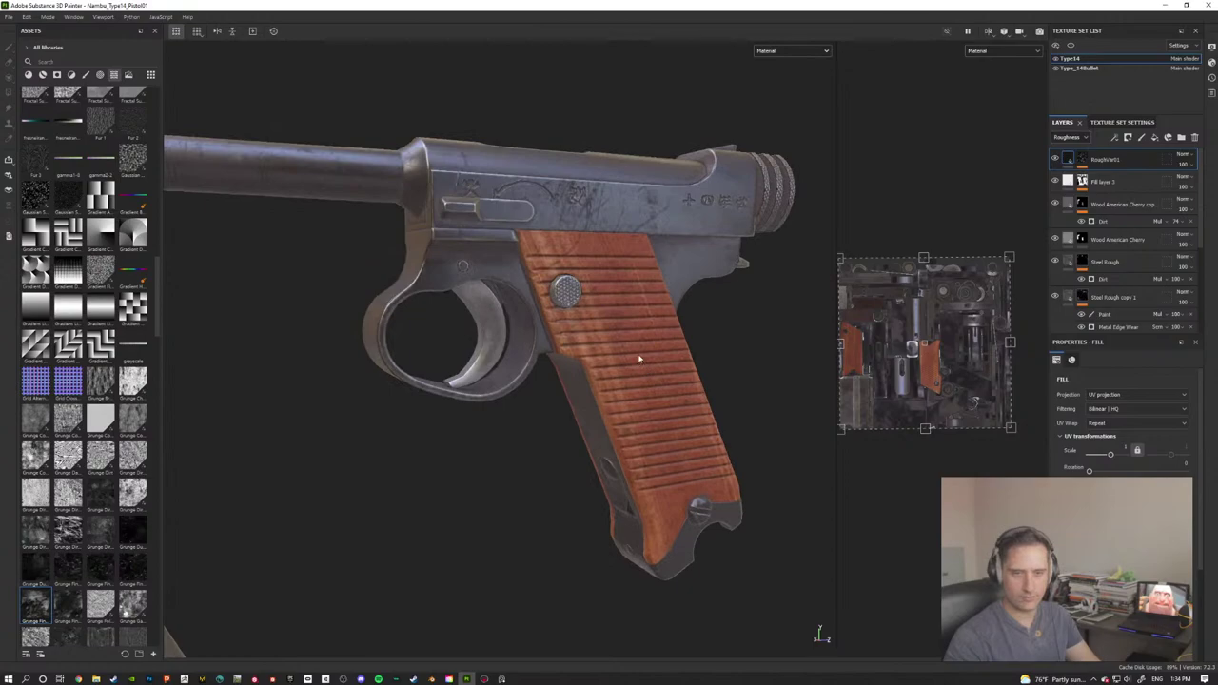
middle_click_drag(598, 310, 634, 413, "alt")
left_click_drag(634, 413, 615, 491, "alt")
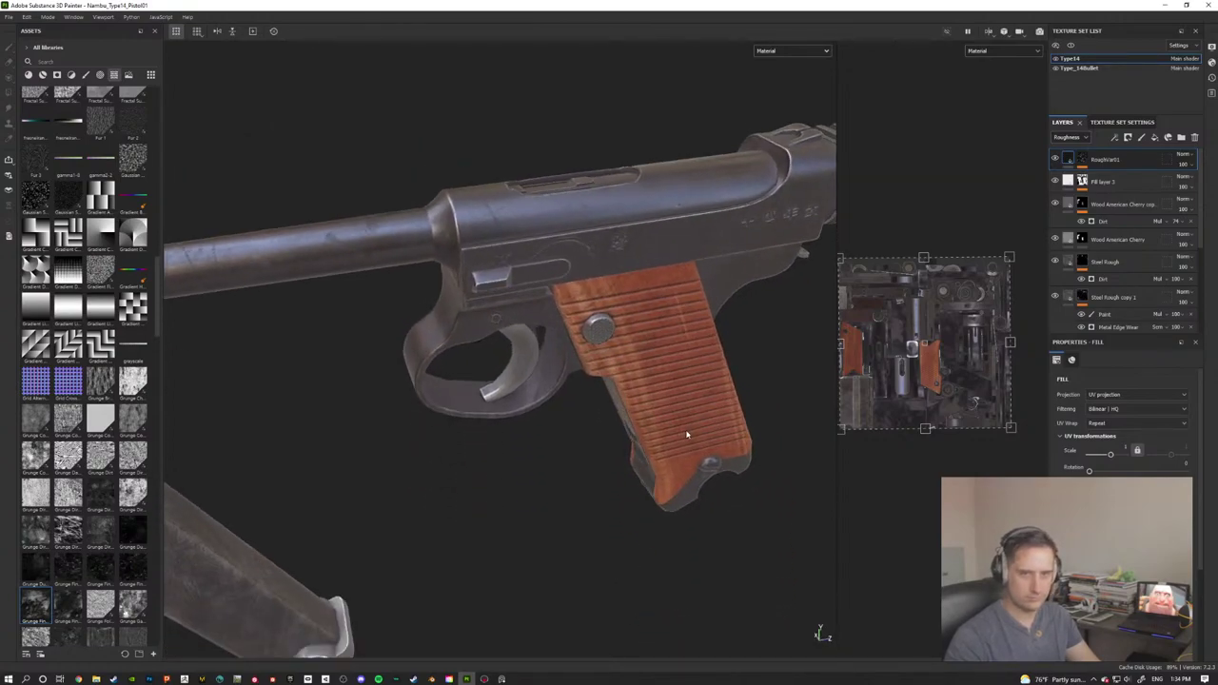
scroll(684, 428, "down", 3)
scroll(684, 427, "up", 4)
left_click_drag(688, 428, 675, 340, "alt")
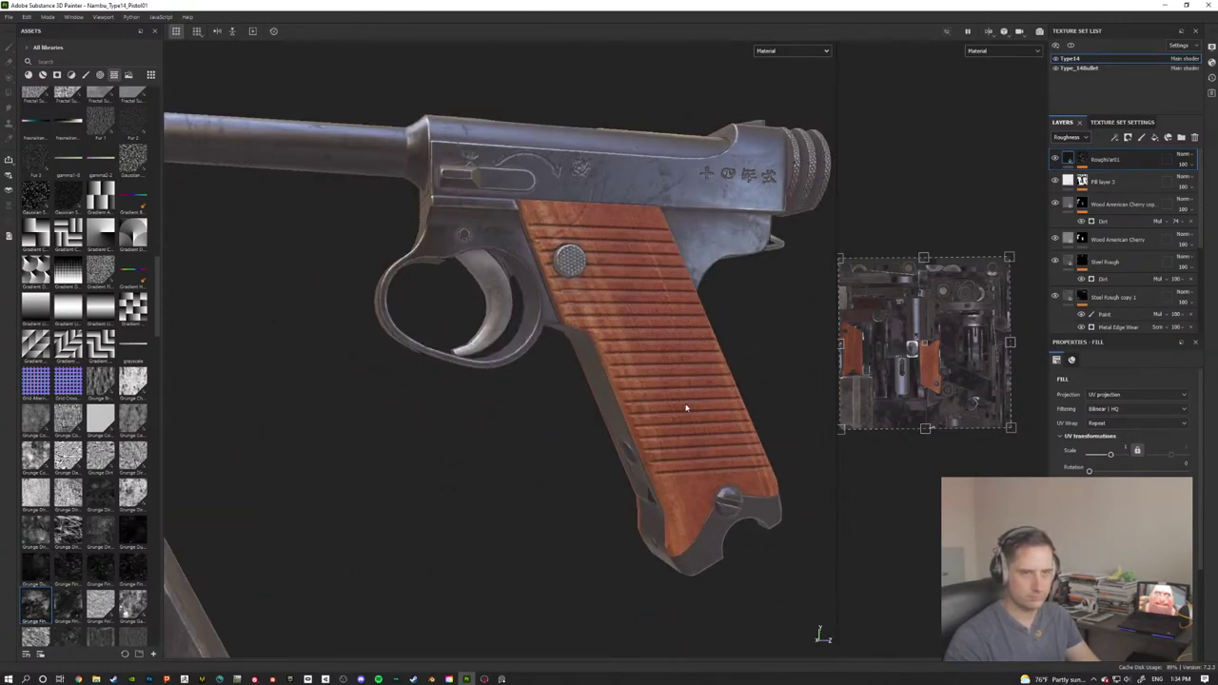
left_click_drag(686, 407, 669, 493, "alt")
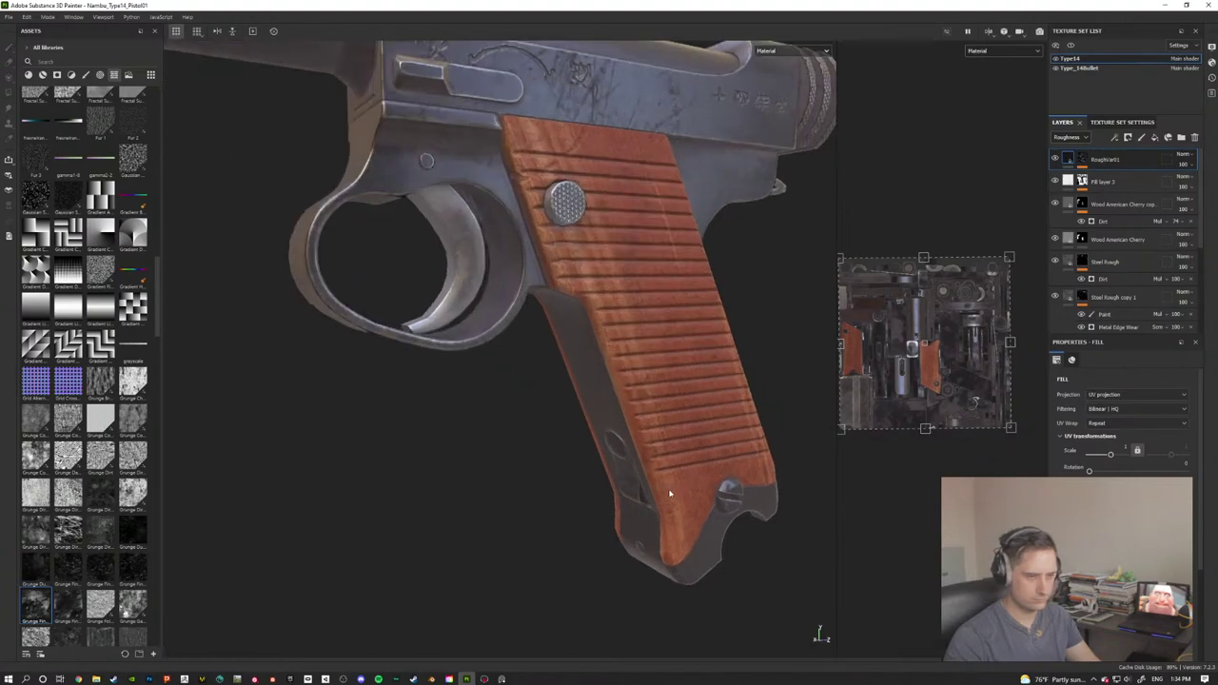
Step: Compare the wooden grip up close in the Material view with the RoughVar01 layer hidden and shown
left_click(1054, 160)
left_click(1054, 160)
left_click(1054, 160)
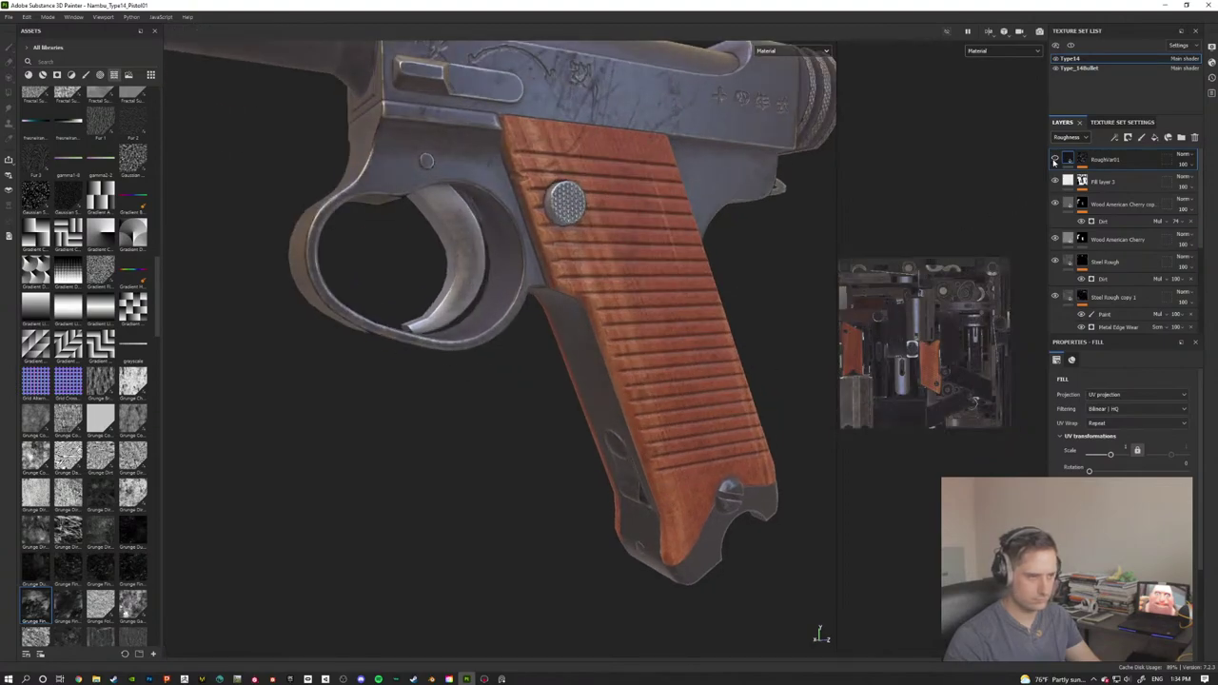
left_click(1055, 160)
scroll(687, 257, "up", 5)
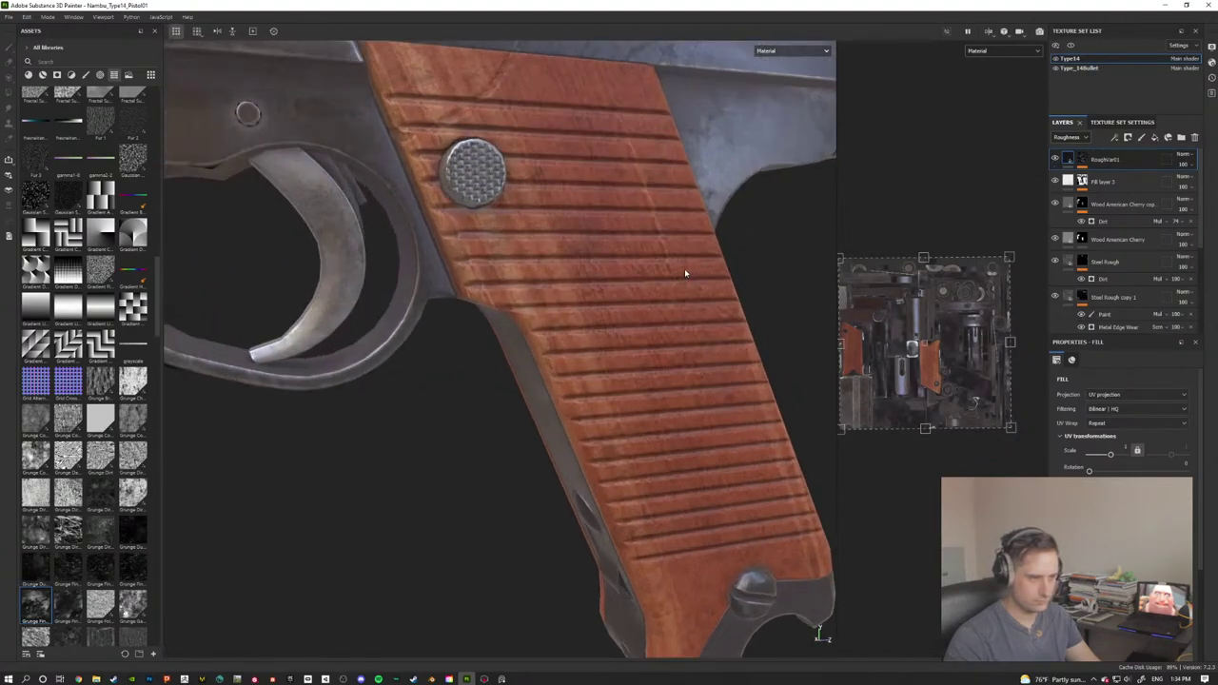
left_click(1054, 158)
left_click(1054, 158)
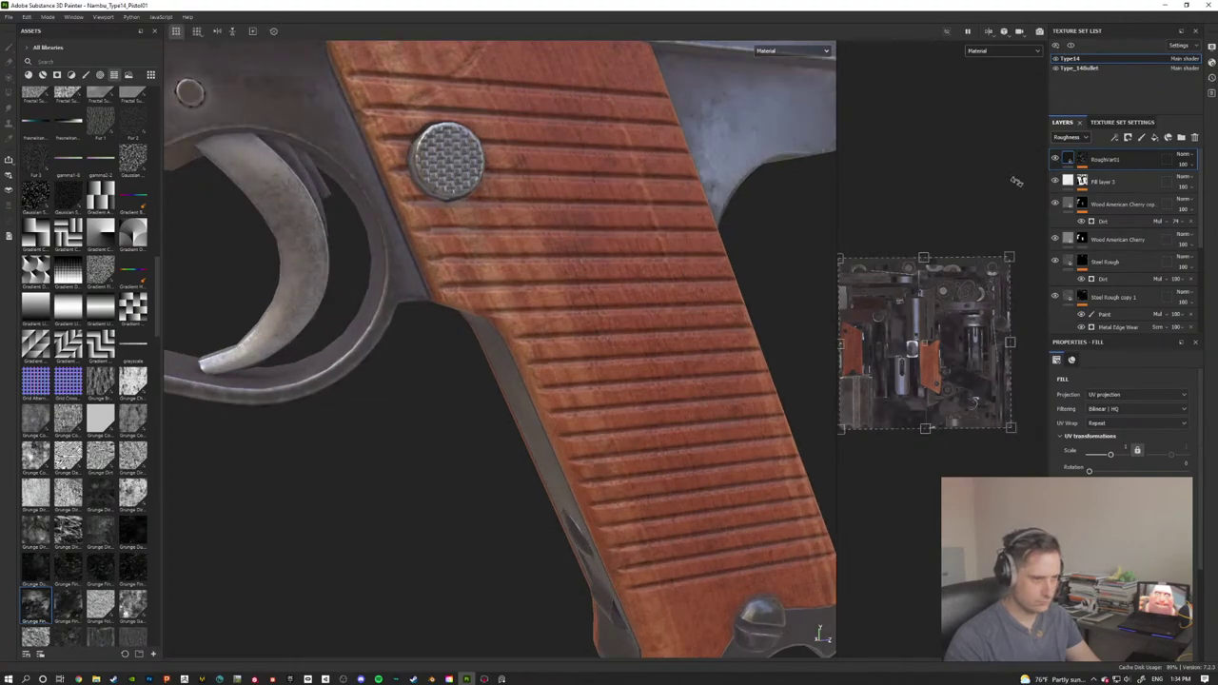
Step: Examine the grip's smudged reflections up close under changed lighting, and the whole pistol with its magazine
left_click_drag(690, 360, 590, 353, "alt")
mouse_move(590, 353)
right_mouse_down("shift")
mouse_move(617, 340)
mouse_move(603, 359)
right_mouse_up("shift")
left_click_drag(603, 359, 721, 347, "alt")
scroll(585, 409, "down", 5)
left_click_drag(584, 409, 607, 350, "alt")
scroll(600, 396, "up", 5)
left_click_drag(394, 425, 521, 383, "alt")
scroll(469, 401, "down", 3)
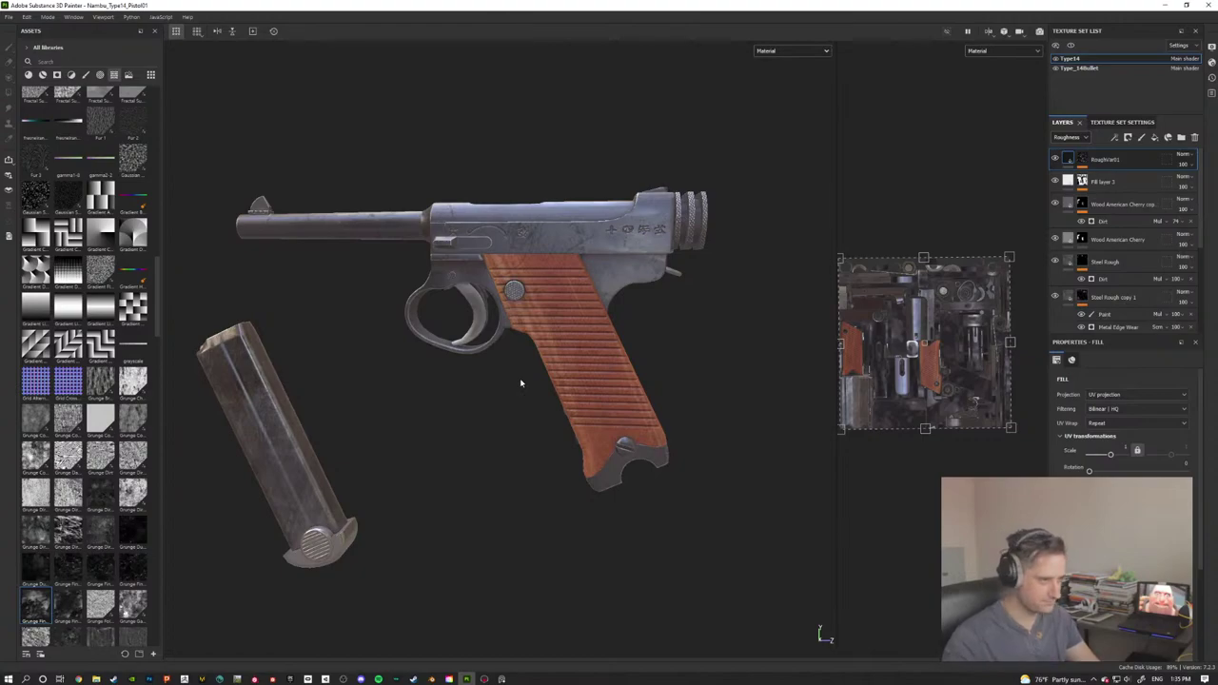
Step: Examine the pistol's steel and grip up close and from the side, checking the Steel Rough mask and reselecting RoughVar01
left_click_drag(752, 403, 531, 351, "alt")
scroll(617, 361, "up", 5)
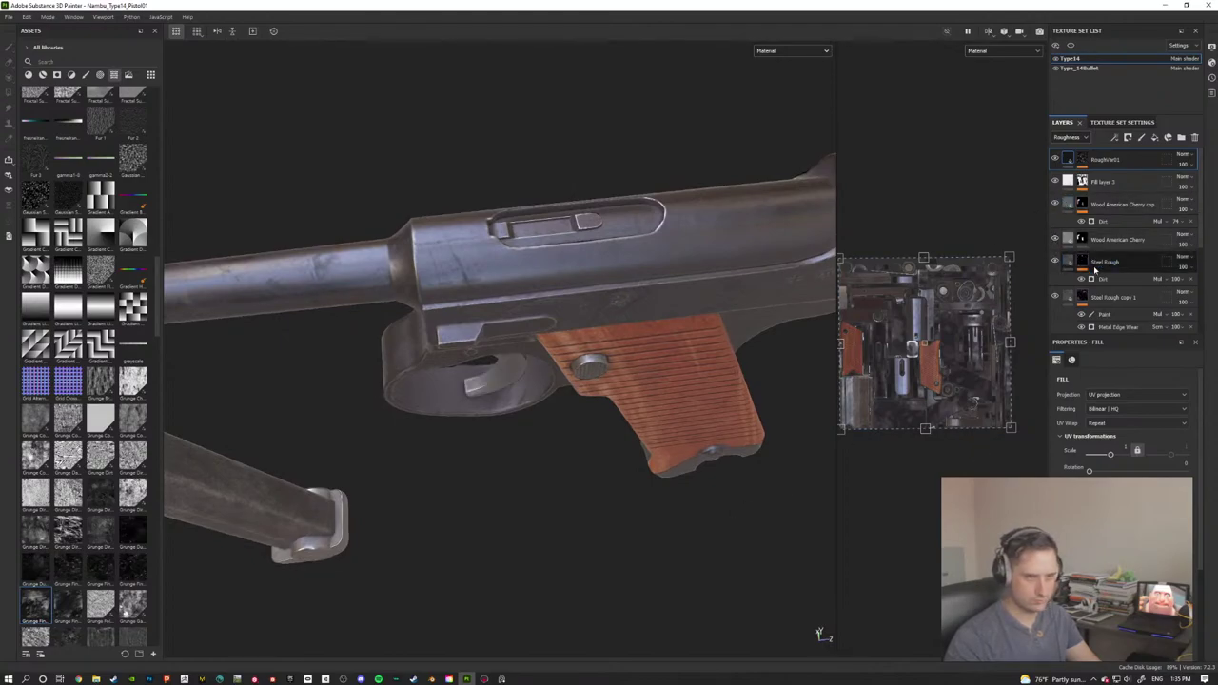
left_click(1083, 265)
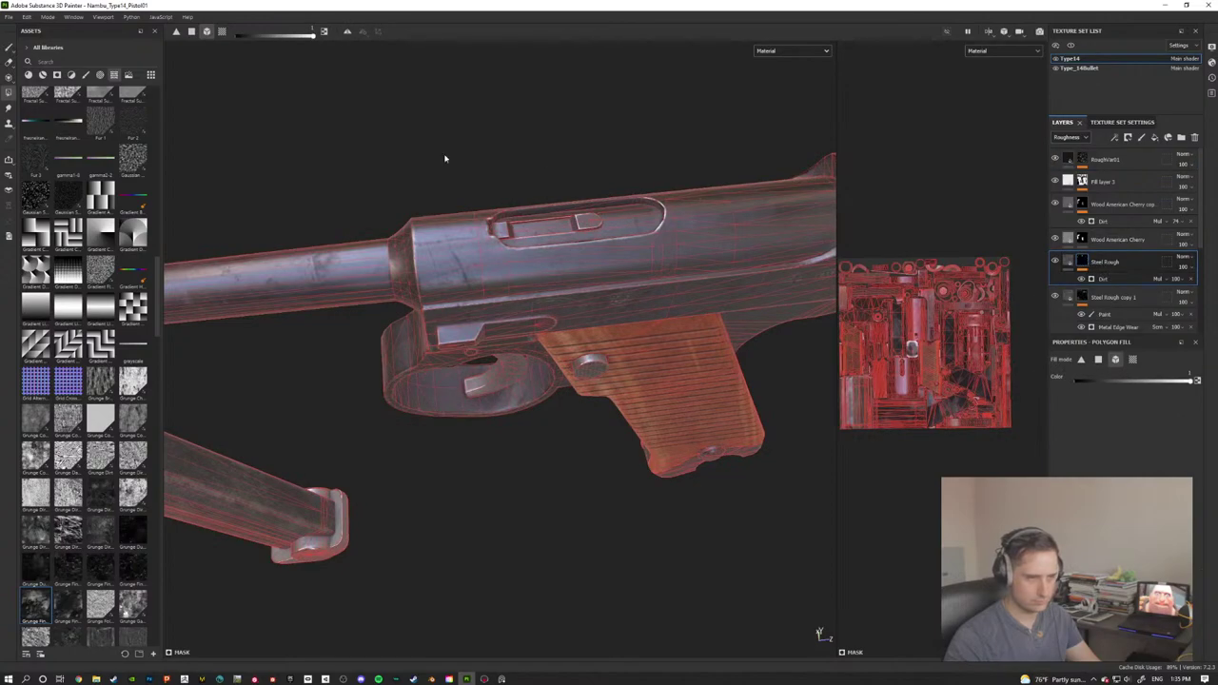
left_click_drag(559, 225, 590, 362, "alt")
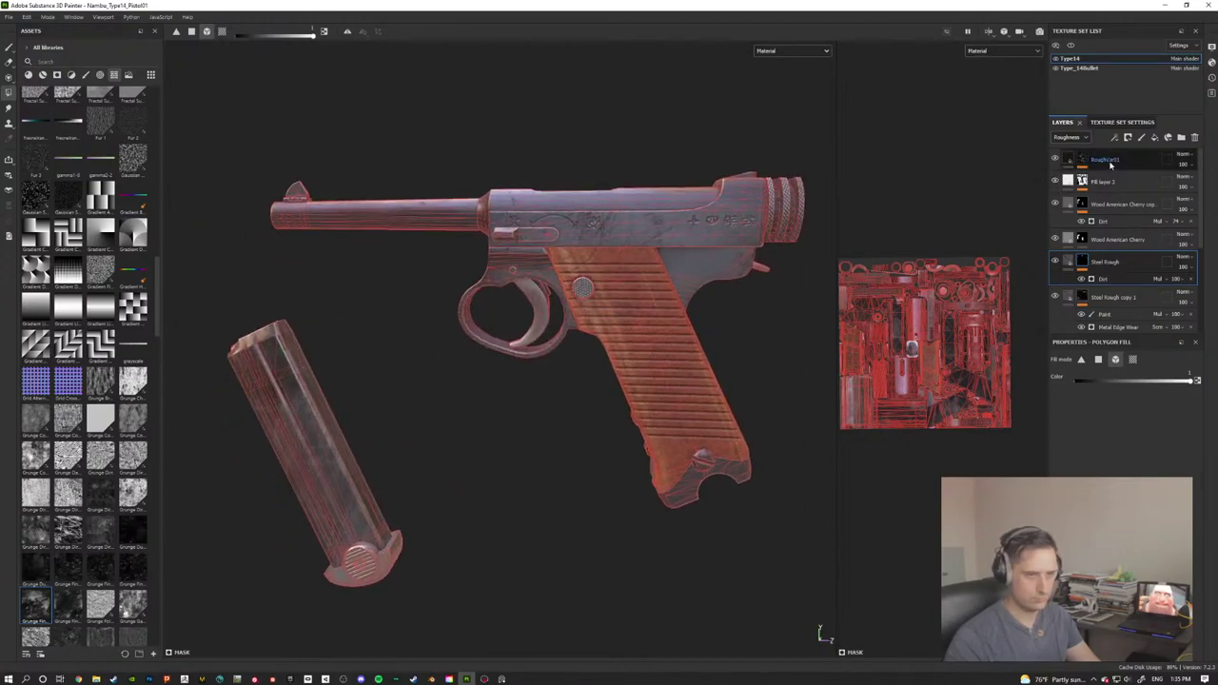
left_click(1107, 161)
left_click_drag(729, 327, 623, 338, "alt")
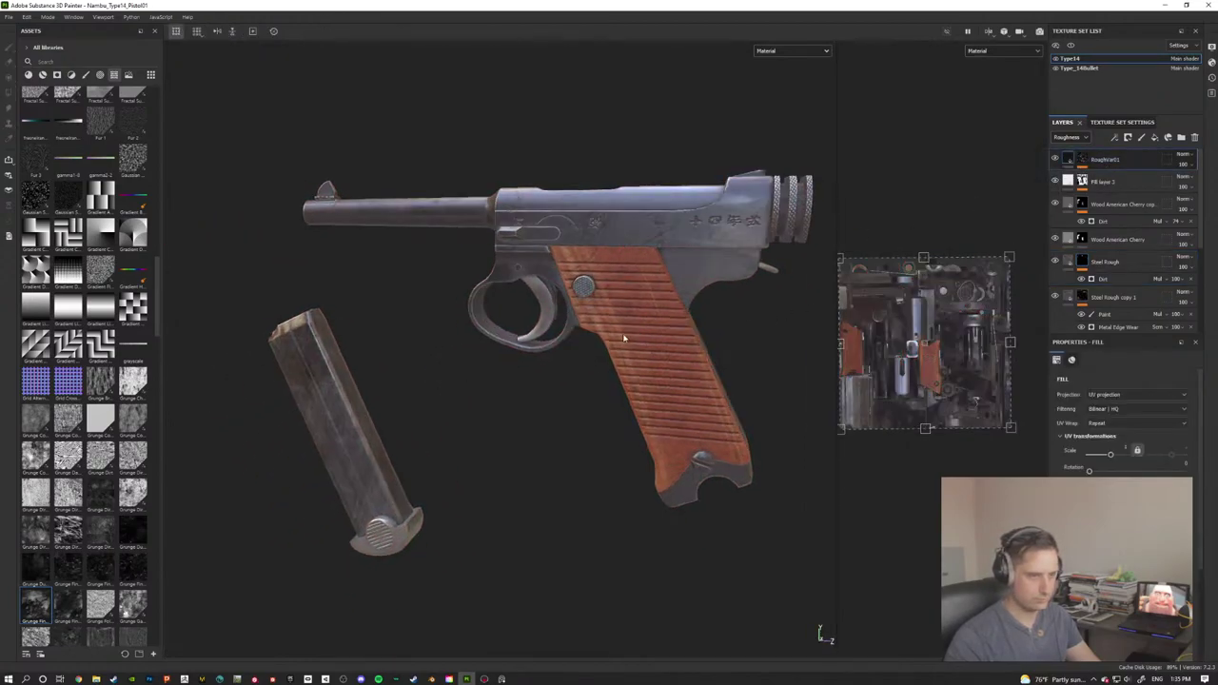
Step: Display only the Roughness channel and inspect the smudge variation on the pistol and magazine
left_click(787, 49)
left_click(782, 115)
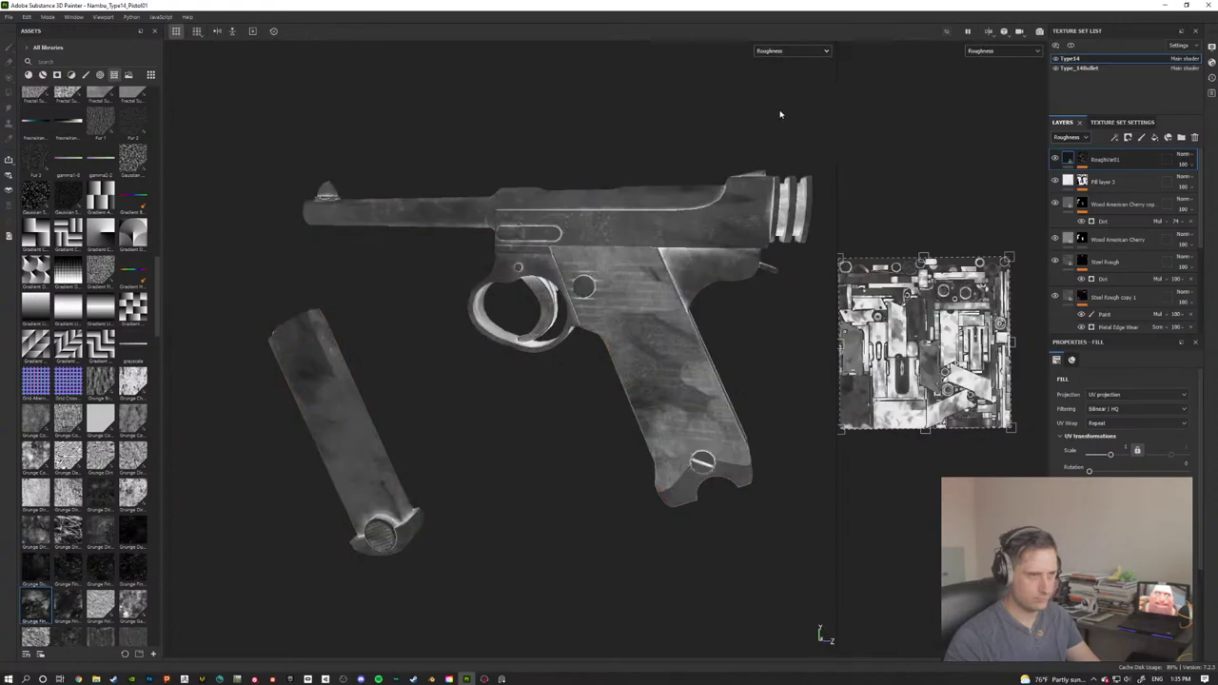
left_click_drag(381, 214, 485, 373, "alt")
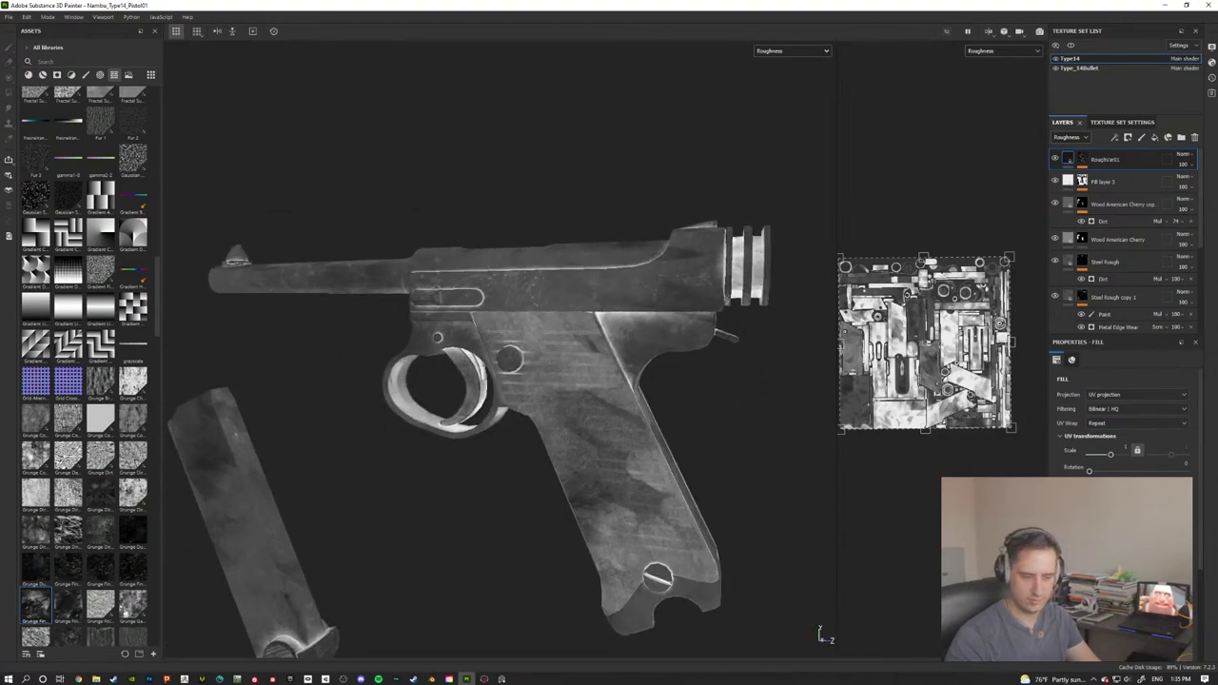
Step: Add a Levels effect above the fingerprint grunge in RoughVar01's mask, setting the input black point to 0.106 and white point to 0.778
left_click(1082, 159)
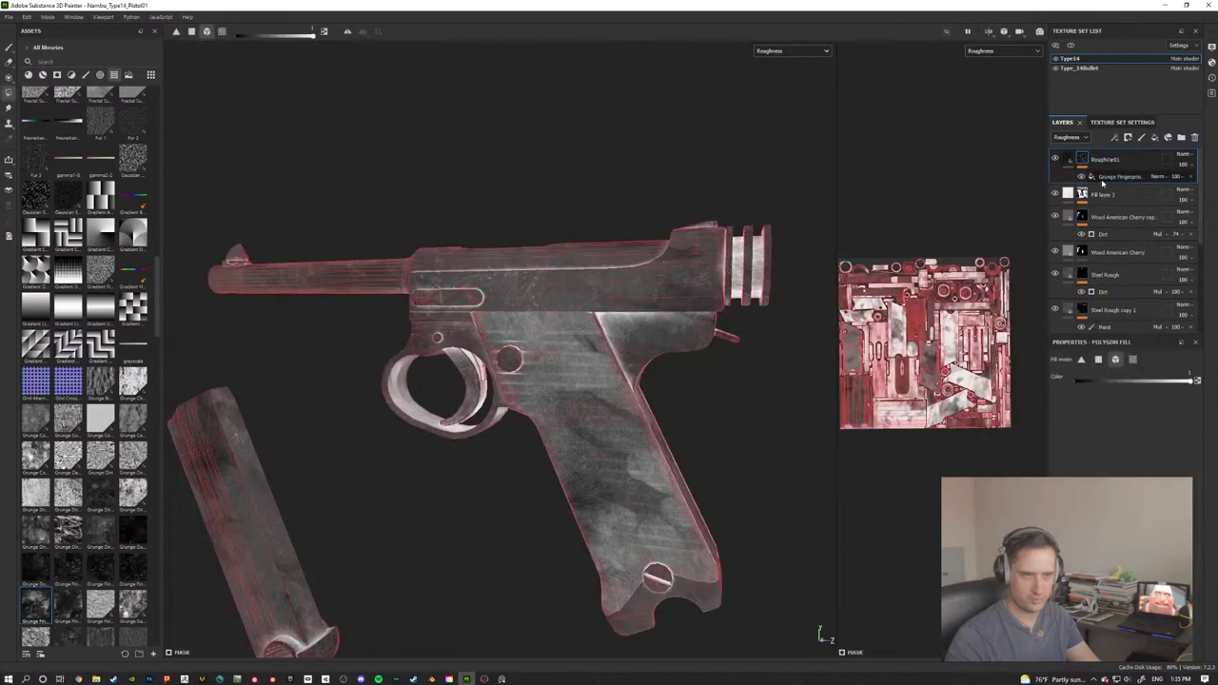
left_click(1102, 180)
left_click(1115, 139)
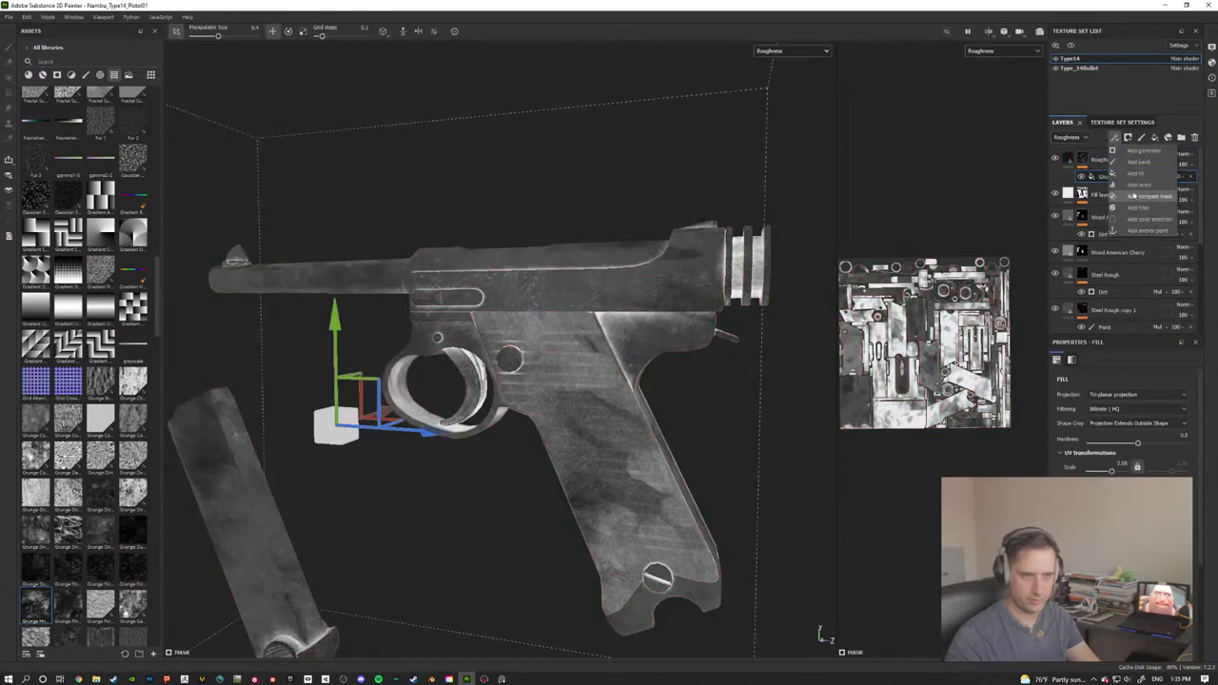
left_click(1137, 184)
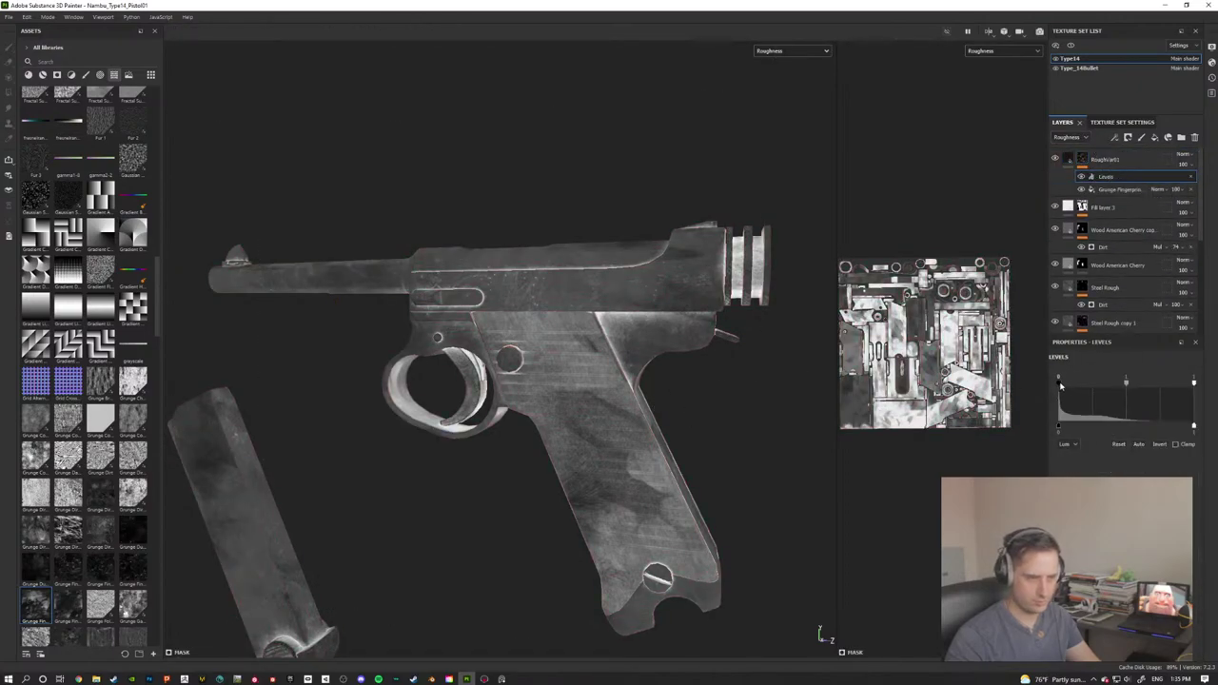
left_click_drag(1060, 384, 1086, 387)
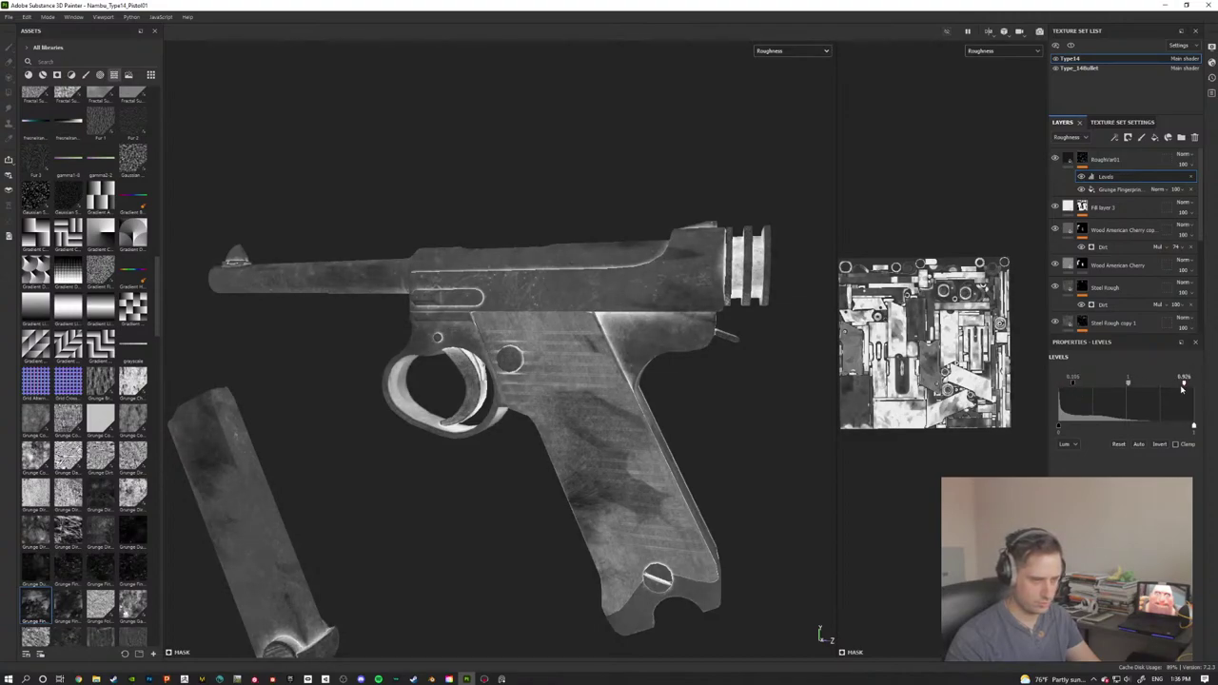
left_click_drag(1176, 387, 1168, 384)
Step: Display the full Material view and lower the Levels input black point on RoughVar01's mask to 0.07
left_click(792, 51)
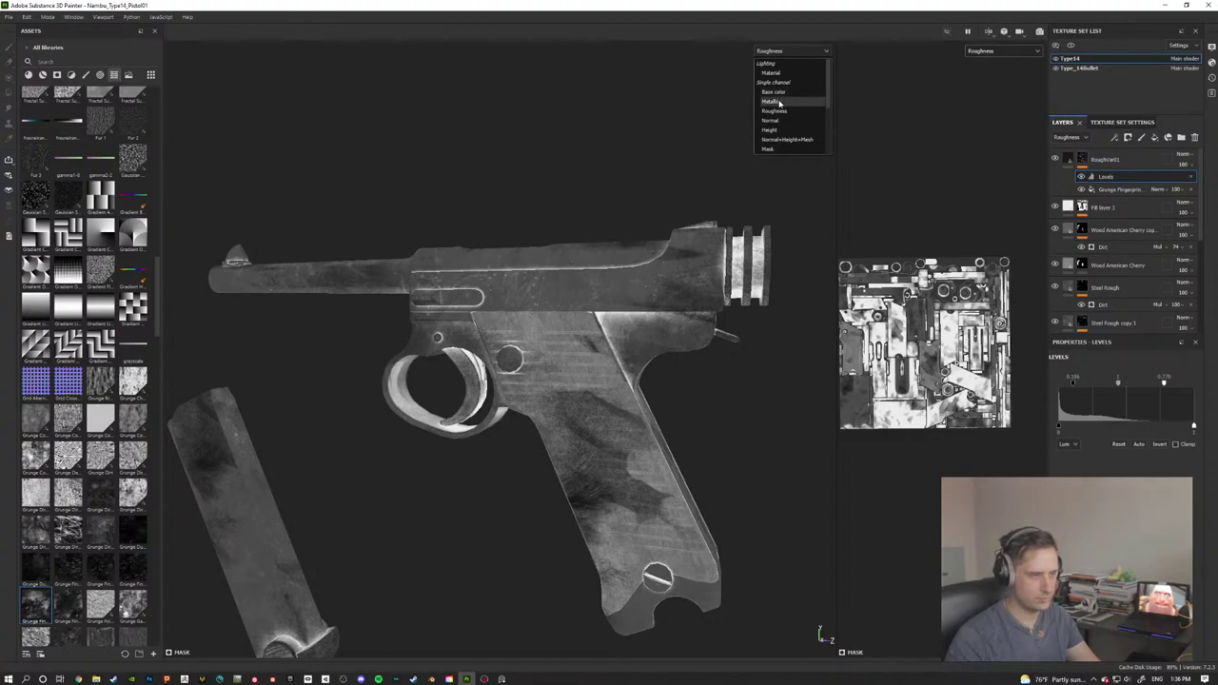
left_click(782, 73)
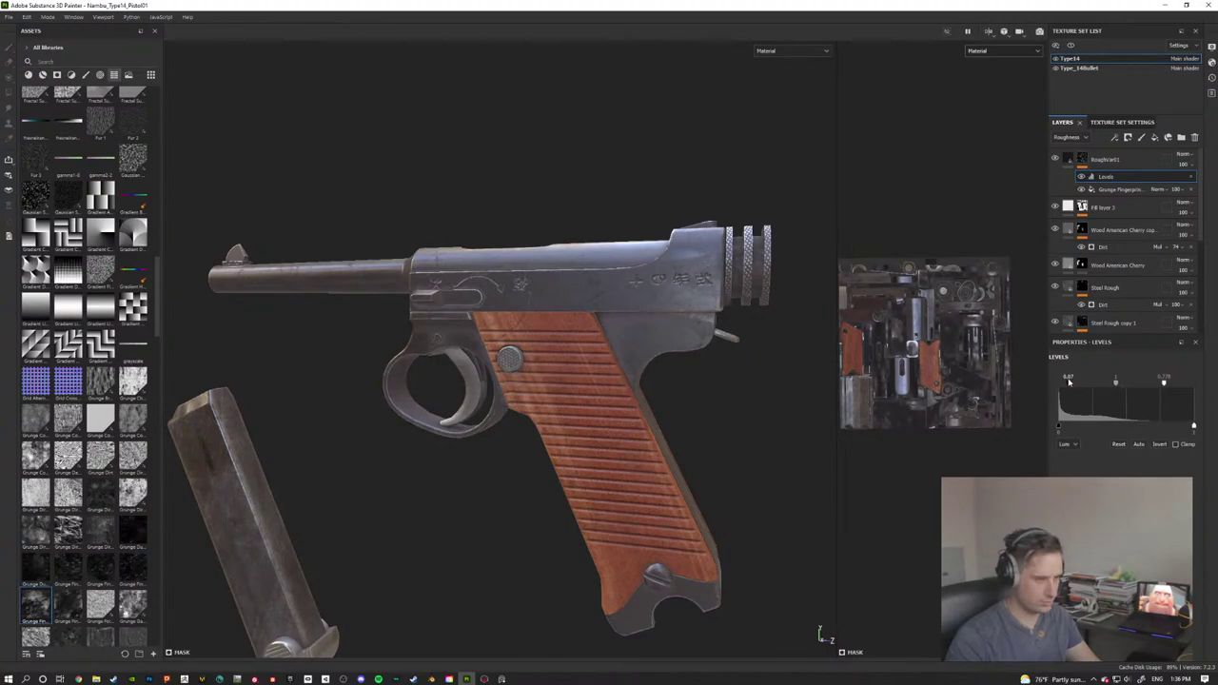
left_click_drag(549, 353, 489, 358, "alt")
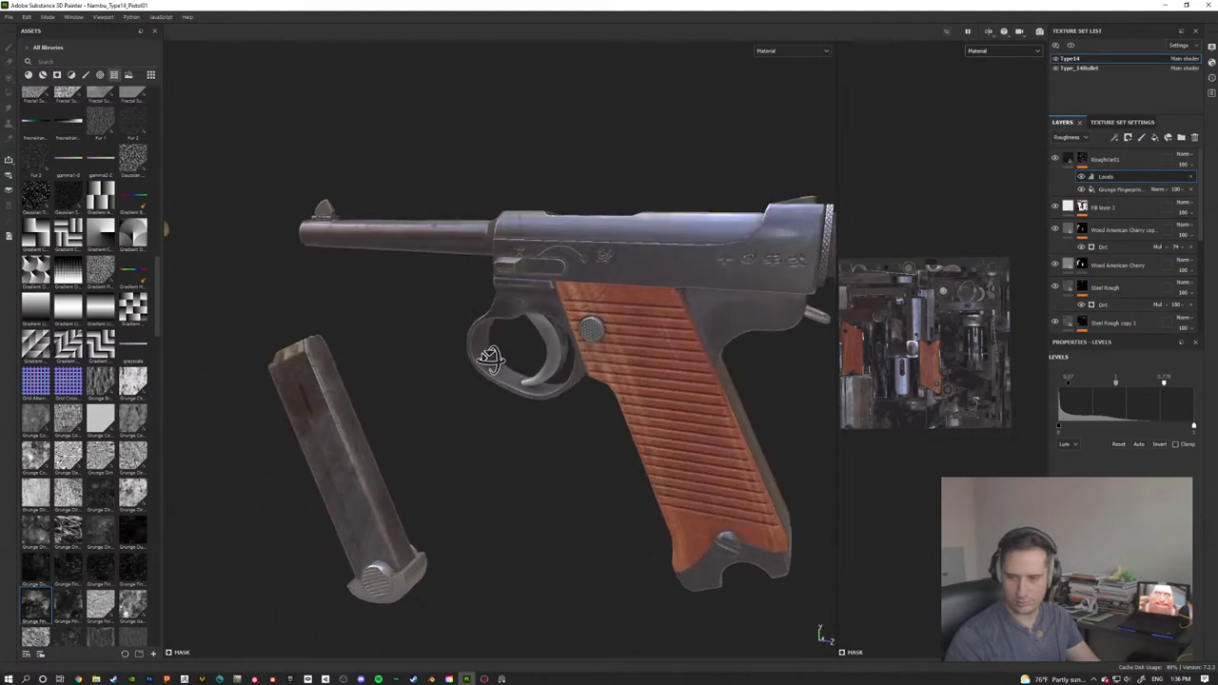
Step: Examine the reflections on the pistol, magazine and cartridge from a distance and while rotating to the pistol's other side
left_click_drag(577, 362, 441, 420, "alt")
scroll(553, 353, "down", 3)
middle_click_drag(466, 412, 575, 377, "alt")
left_click_drag(576, 376, 569, 333, "alt")
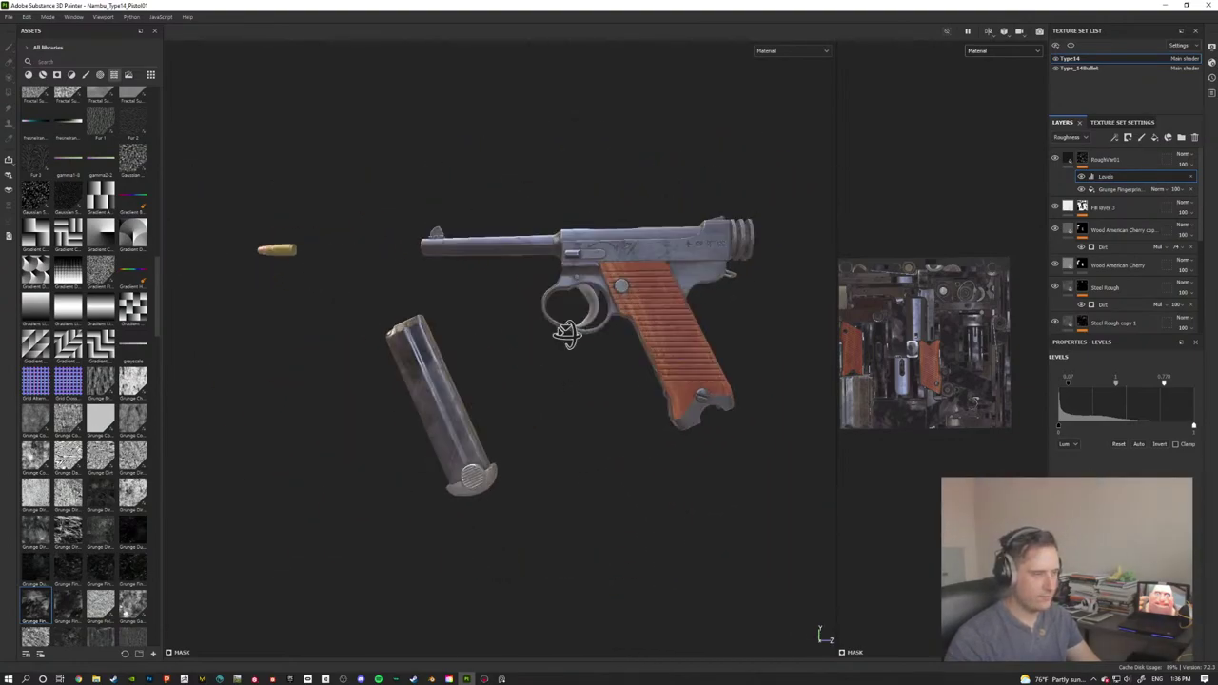
middle_click_drag(569, 333, 446, 342, "alt")
left_click_drag(446, 342, 501, 387, "alt")
left_click_drag(603, 347, 486, 429, "alt")
left_click_drag(344, 399, 539, 440, "alt")
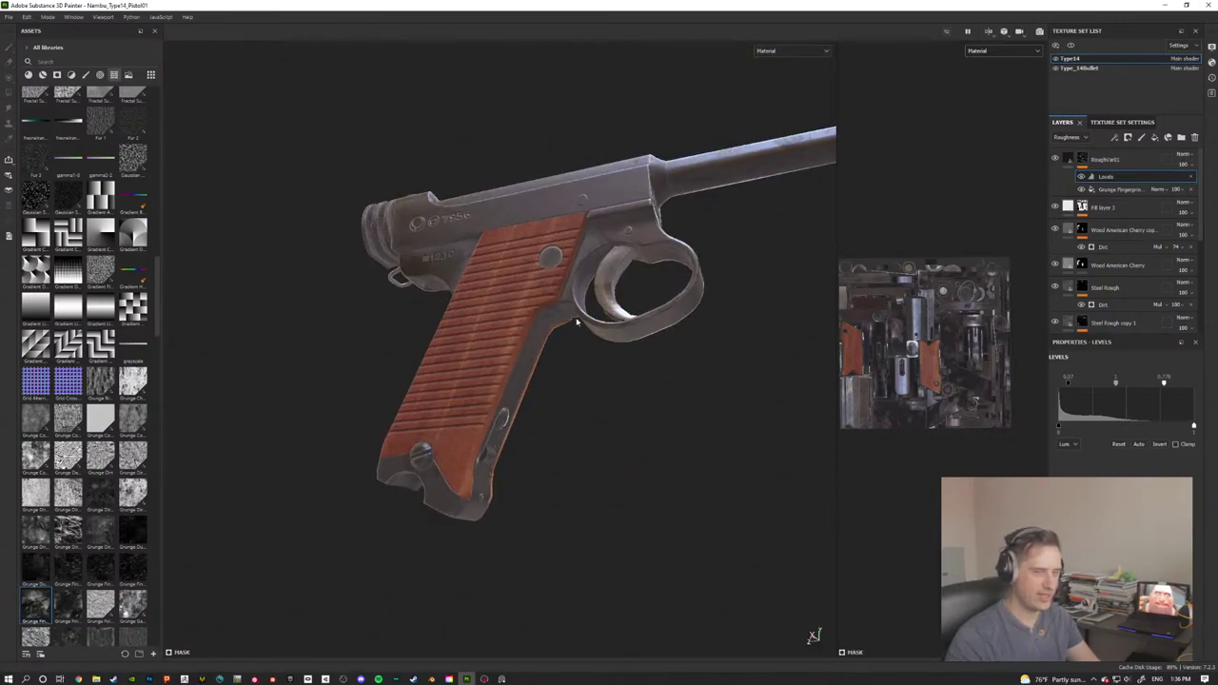
Step: Inspect the grip and engraved receiver on the numbered side, then the pistol and magazine from the opposite side
left_click_drag(432, 267, 581, 399, "alt")
middle_click_drag(539, 453, 521, 476, "alt")
scroll(438, 478, "up", 2)
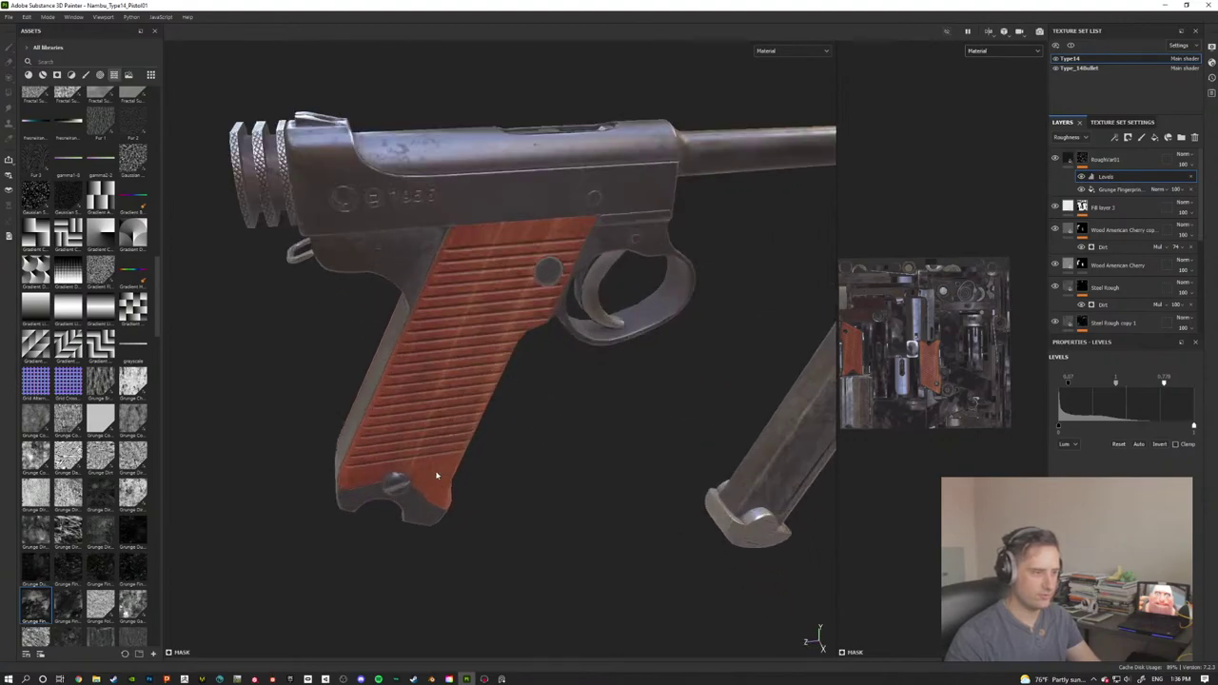
left_click_drag(438, 479, 537, 162, "alt")
scroll(406, 428, "down", 4)
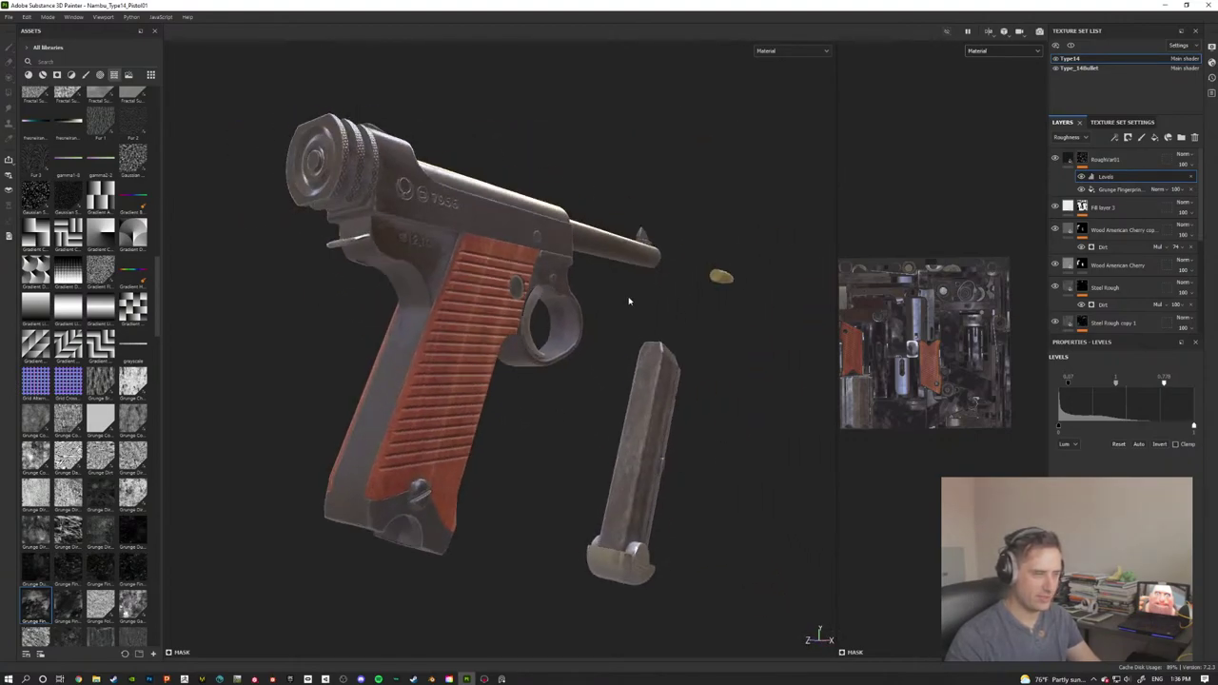
left_click_drag(435, 332, 372, 307, "alt")
middle_click_drag(500, 277, 578, 272, "alt")
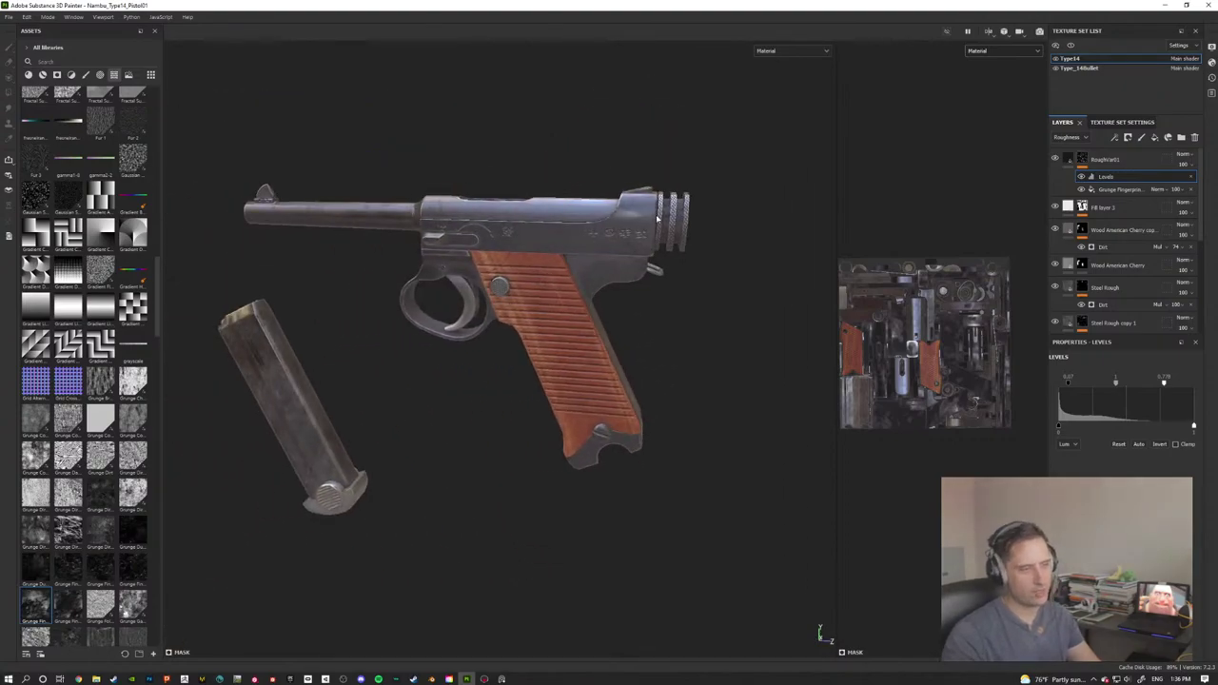
Step: Examine the knurled rear knob, lanyard loop and back of the grip from behind and from the side
left_click_drag(657, 219, 476, 360, "alt")
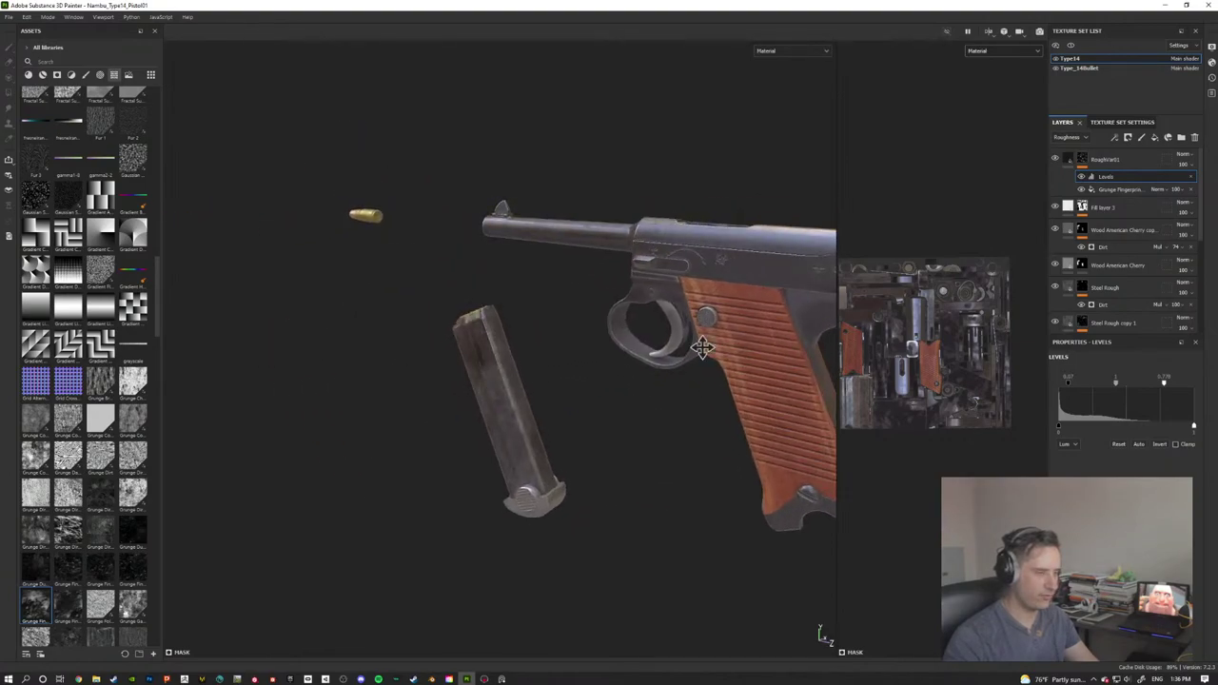
middle_click_drag(705, 349, 435, 369, "alt")
right_click_drag(435, 369, 663, 368, "alt")
left_click_drag(578, 354, 502, 365, "alt")
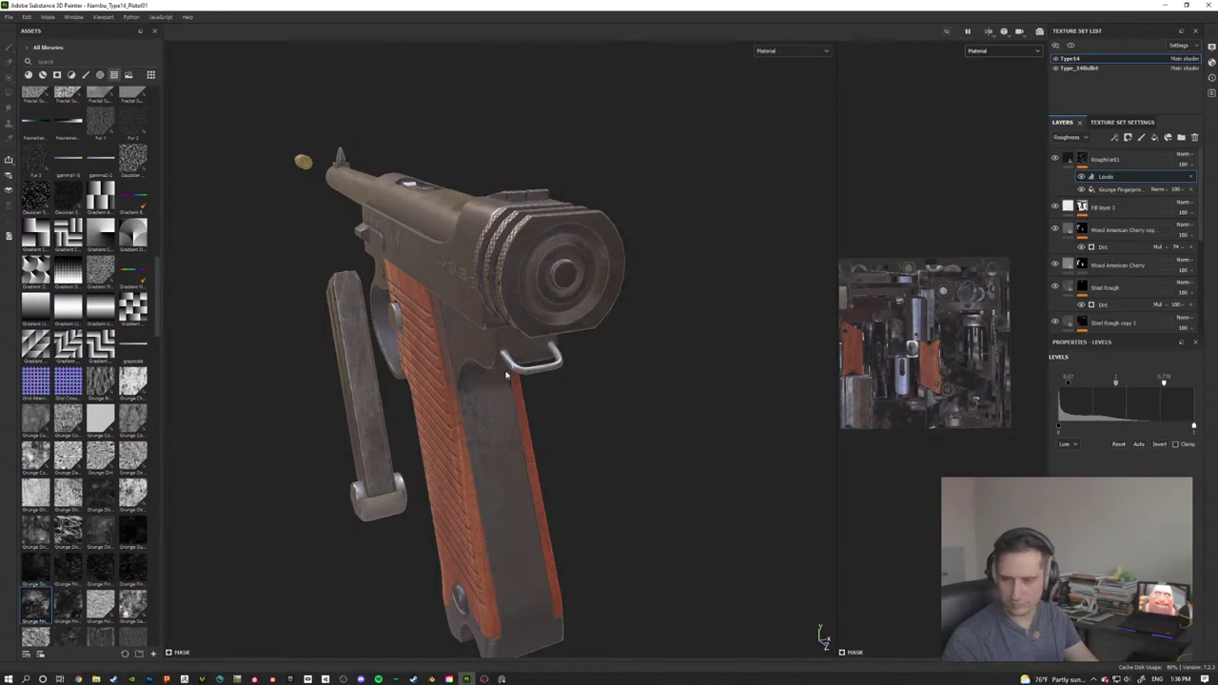
left_click_drag(506, 374, 438, 392, "alt")
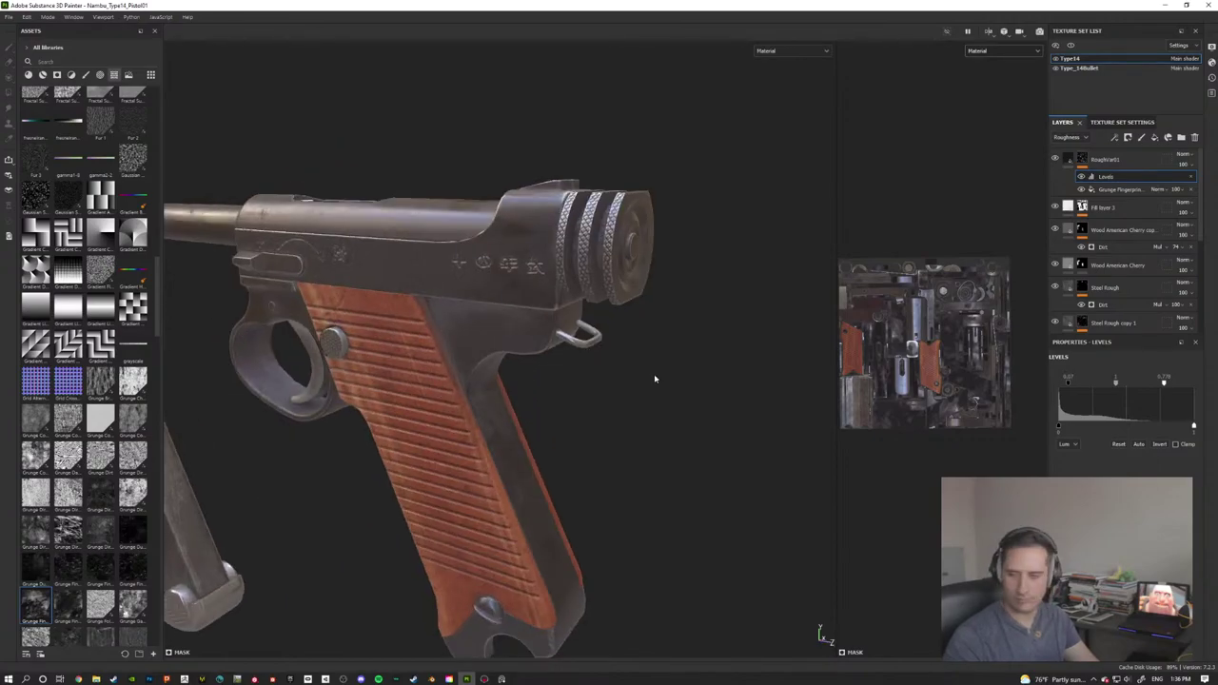
left_click_drag(504, 359, 707, 275, "alt")
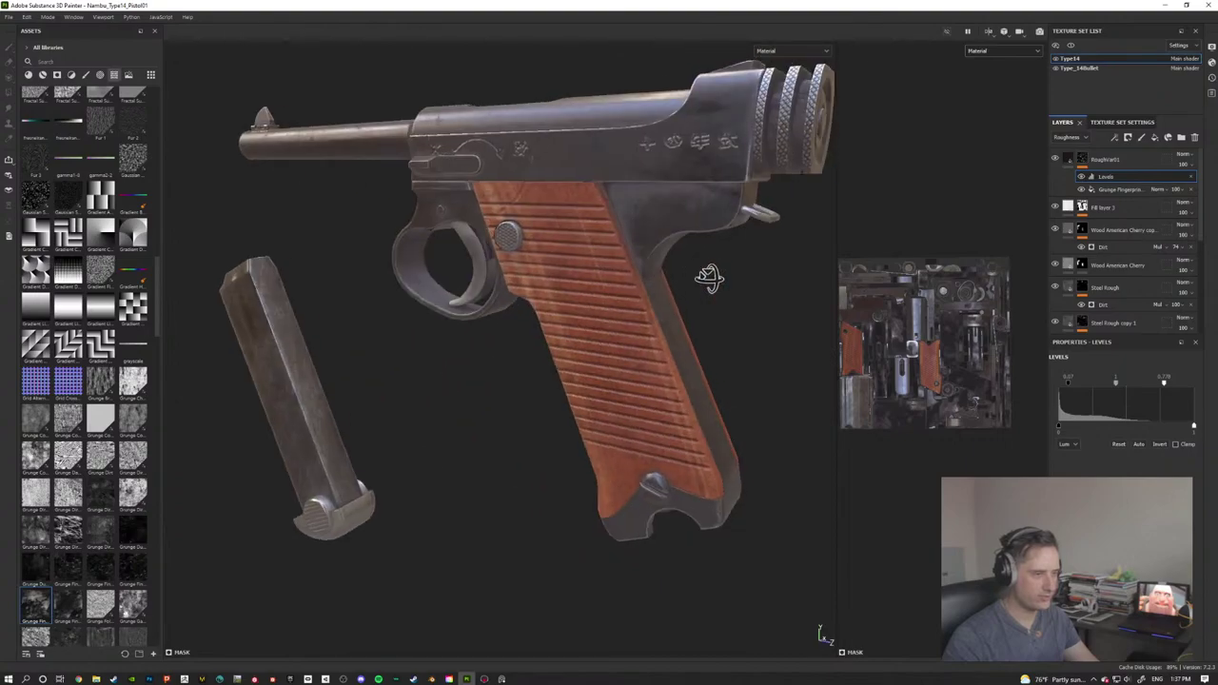
Step: Add a fill layer above RoughVar01 and hide it
left_click(1128, 159)
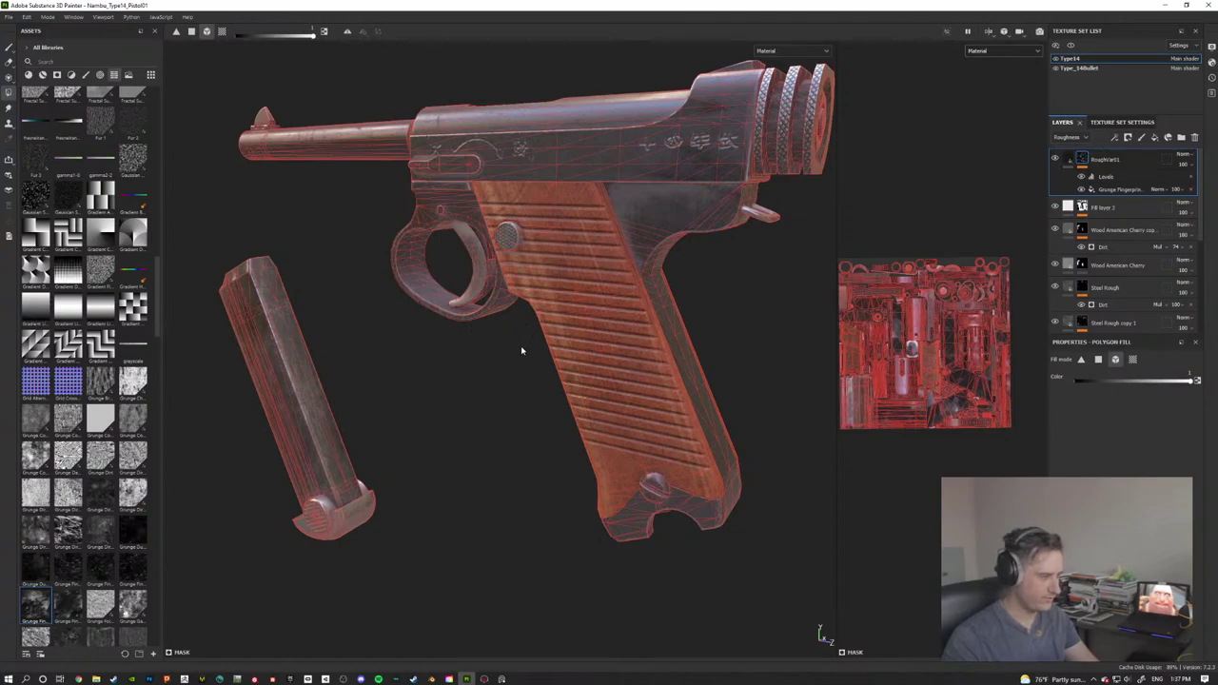
mouse_move(520, 351)
left_mouse_down("alt")
mouse_move(509, 356)
mouse_move(519, 363)
left_mouse_up("alt")
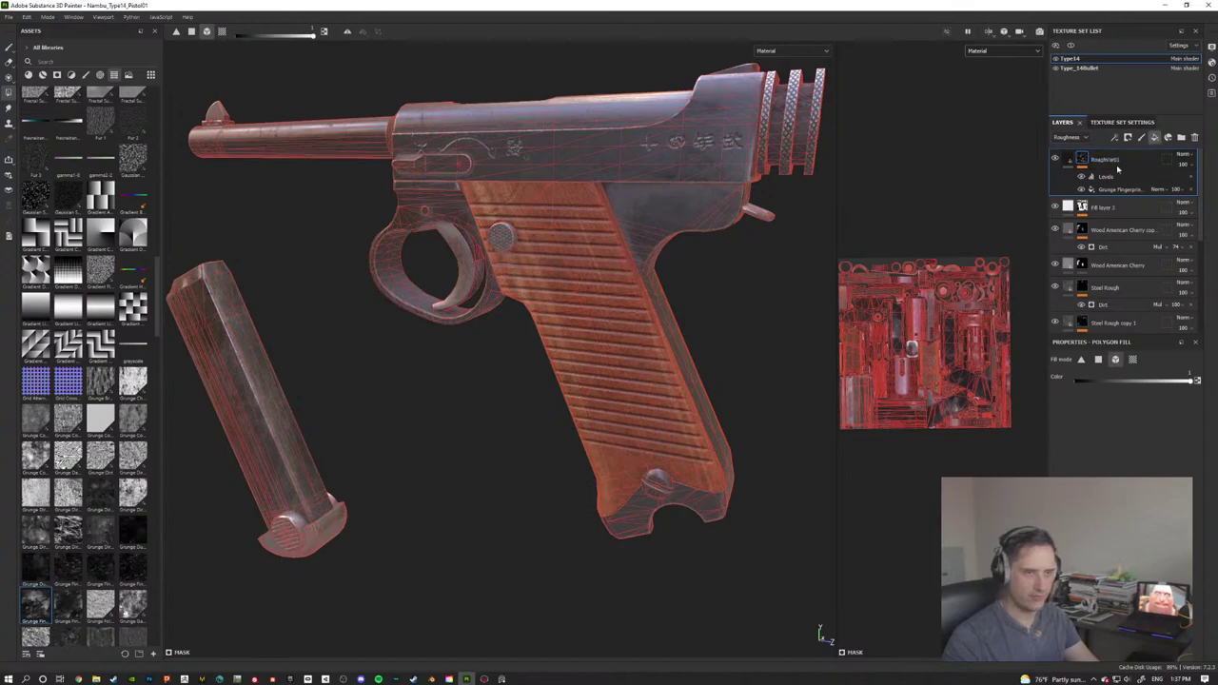
left_click_drag(402, 389, 458, 376, "alt")
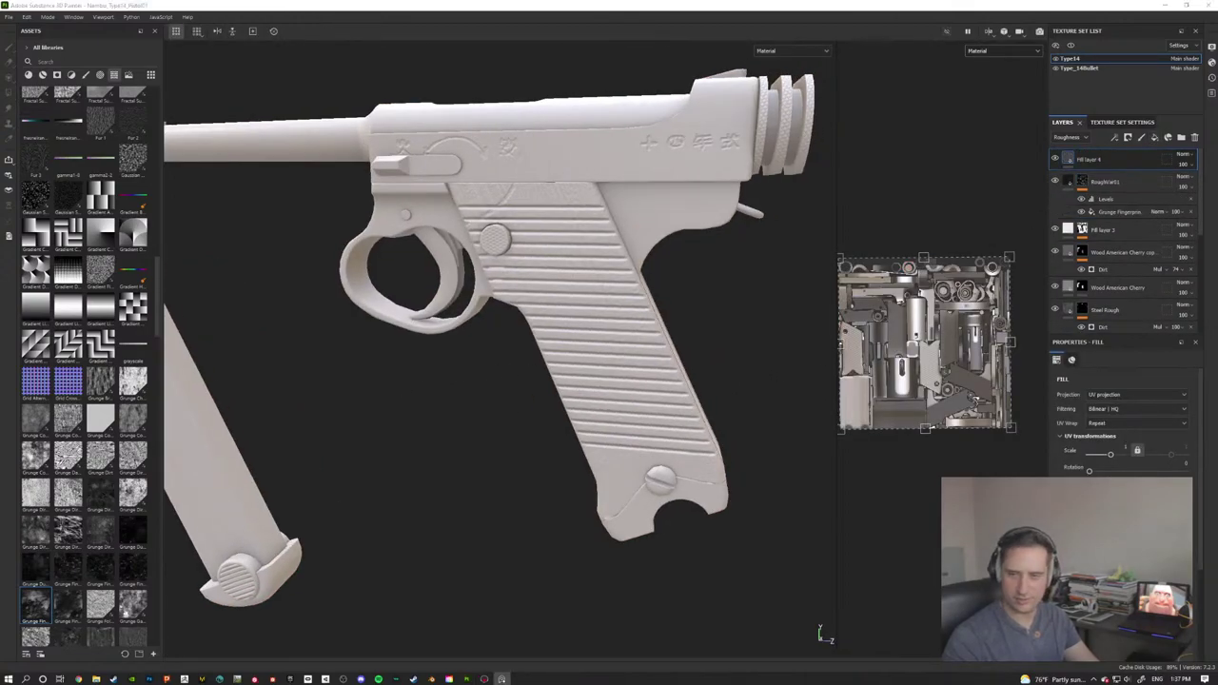
left_click(1056, 160)
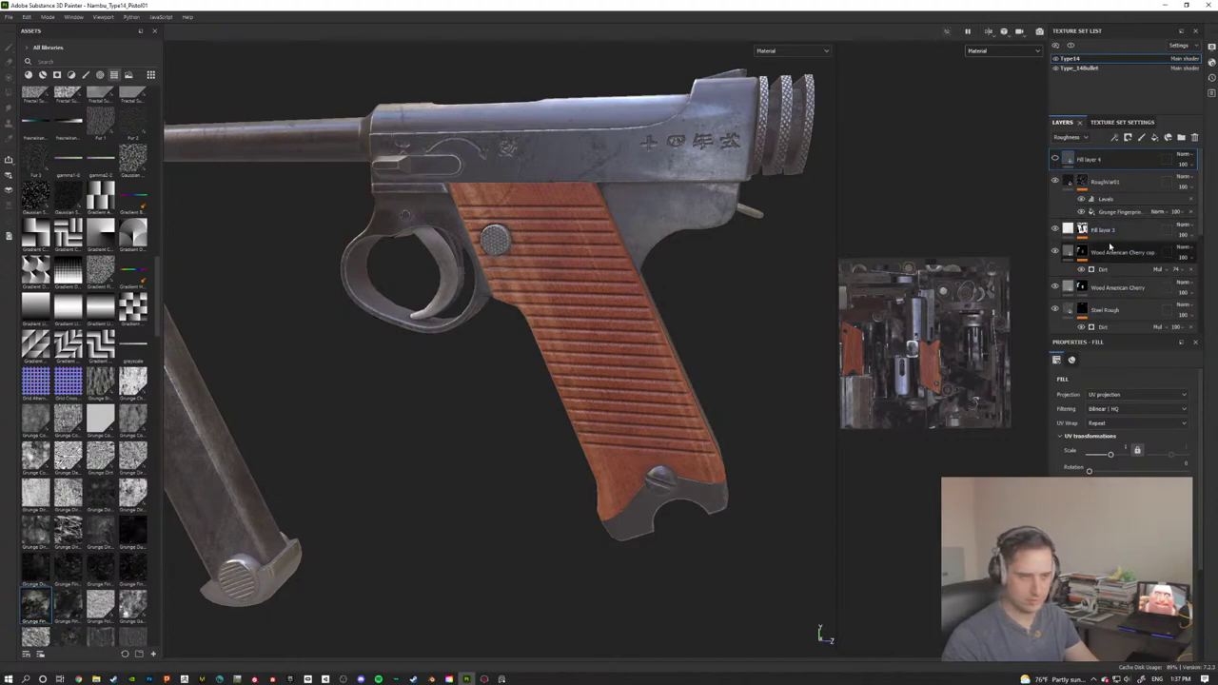
Step: Review the Steel Rough layers and their masks down to Steel Rust and Wear against the pistol's metal
scroll(1111, 296, "down", 1)
left_click(1113, 283)
left_click(1082, 280)
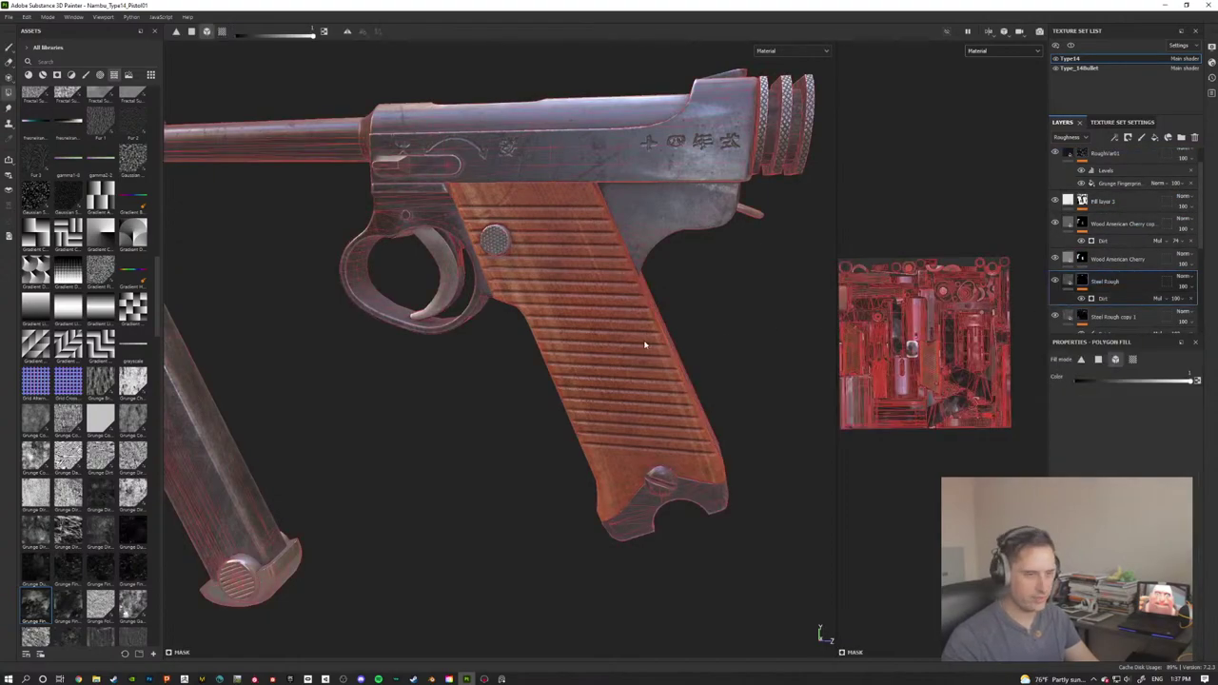
left_click_drag(646, 335, 610, 336, "alt")
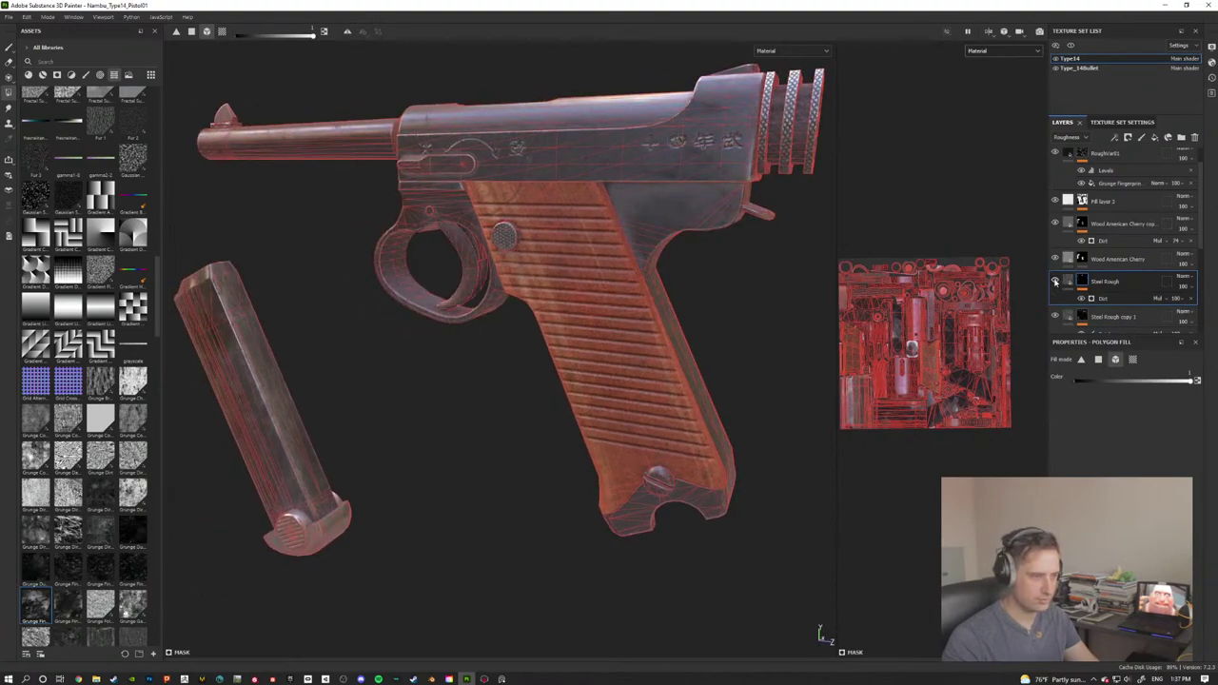
scroll(1052, 271, "down", 2)
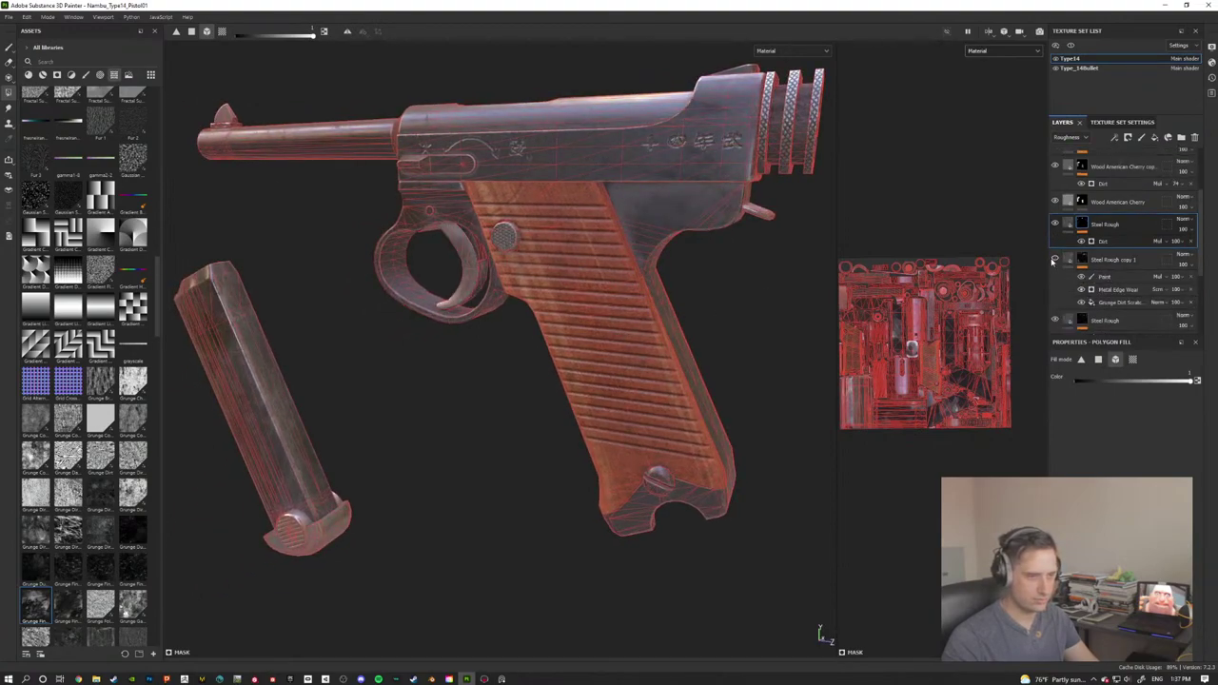
scroll(1061, 266, "down", 3)
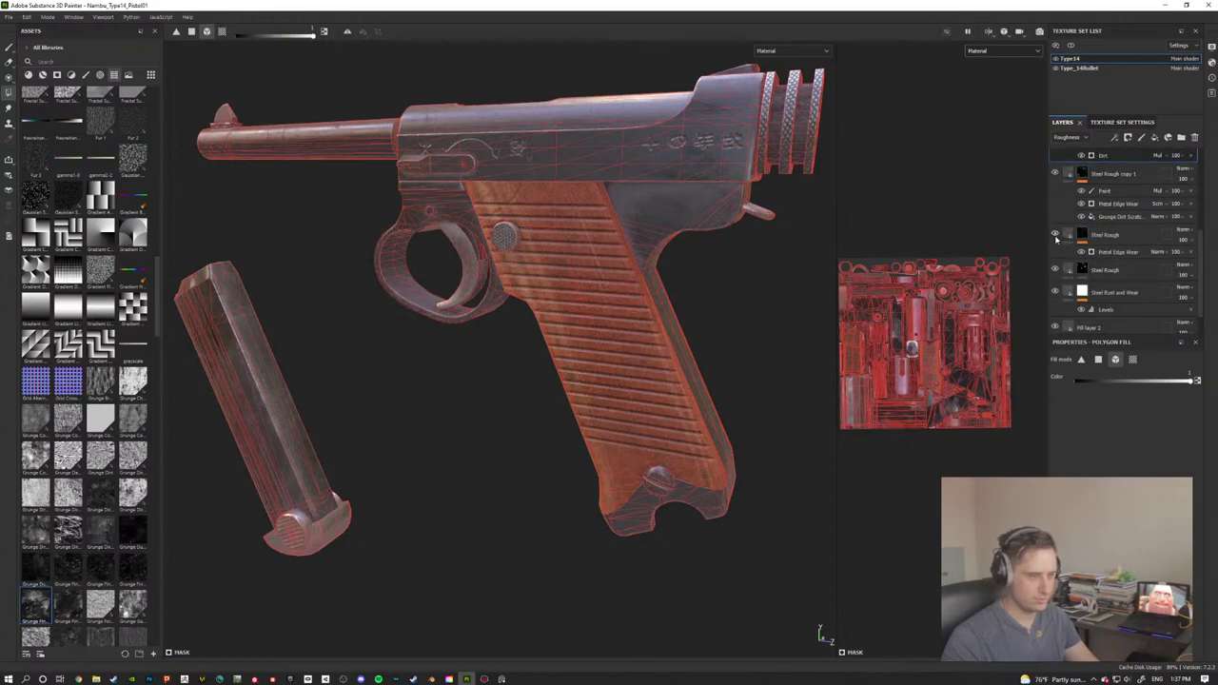
left_click_drag(756, 280, 671, 366, "alt")
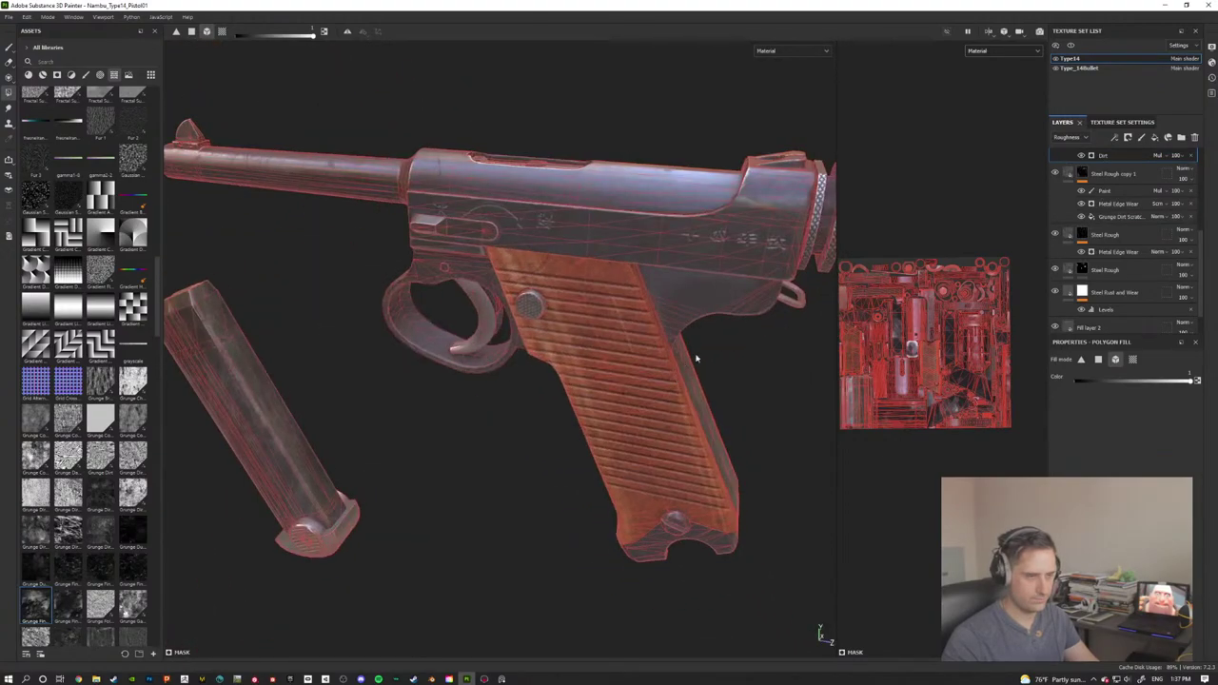
left_click(1118, 272)
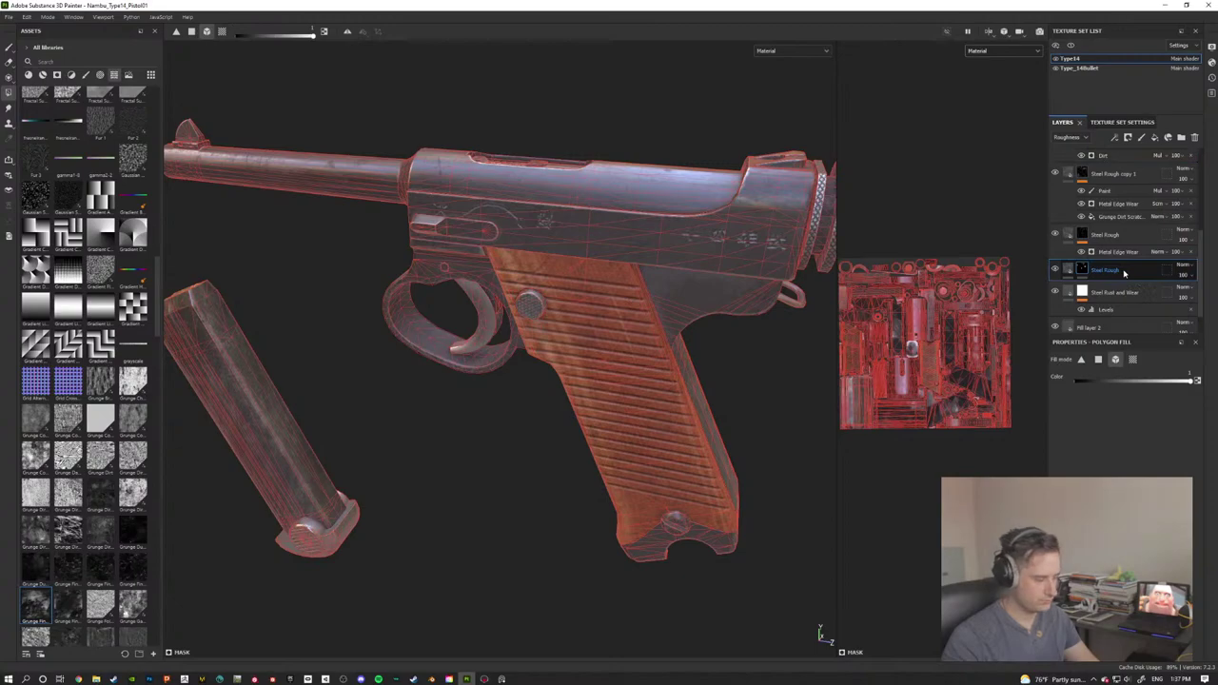
key("ctrl+d")
left_click_drag(568, 310, 600, 295, "alt")
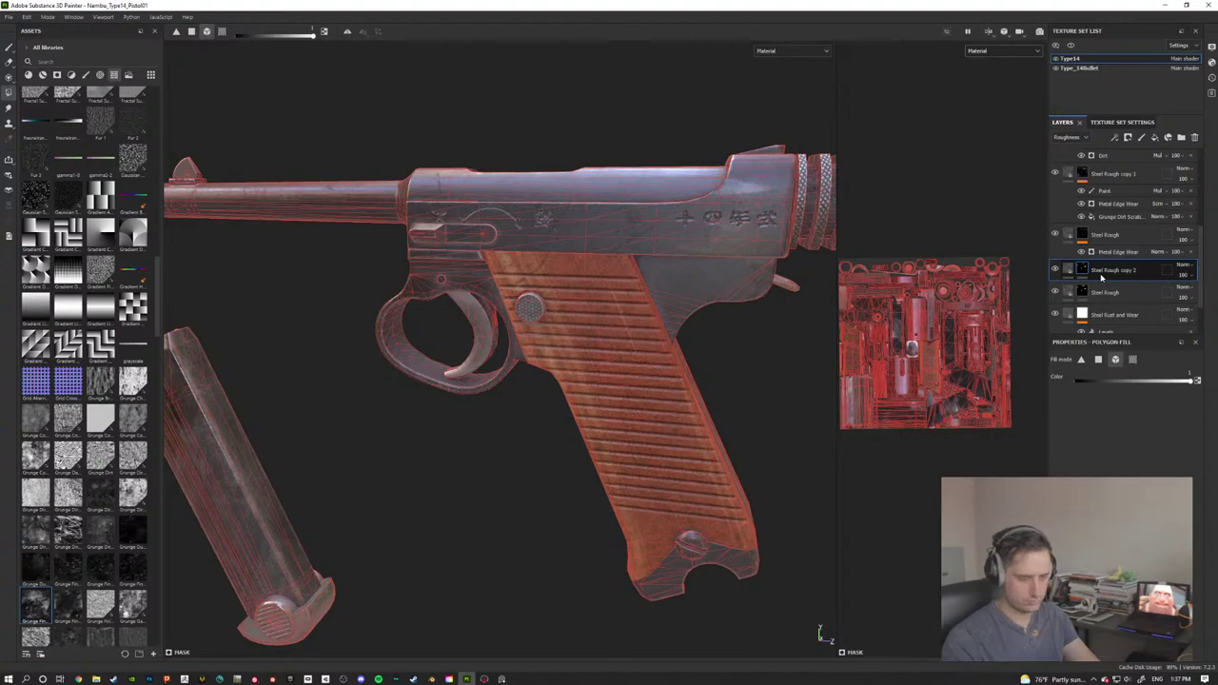
key("Delete")
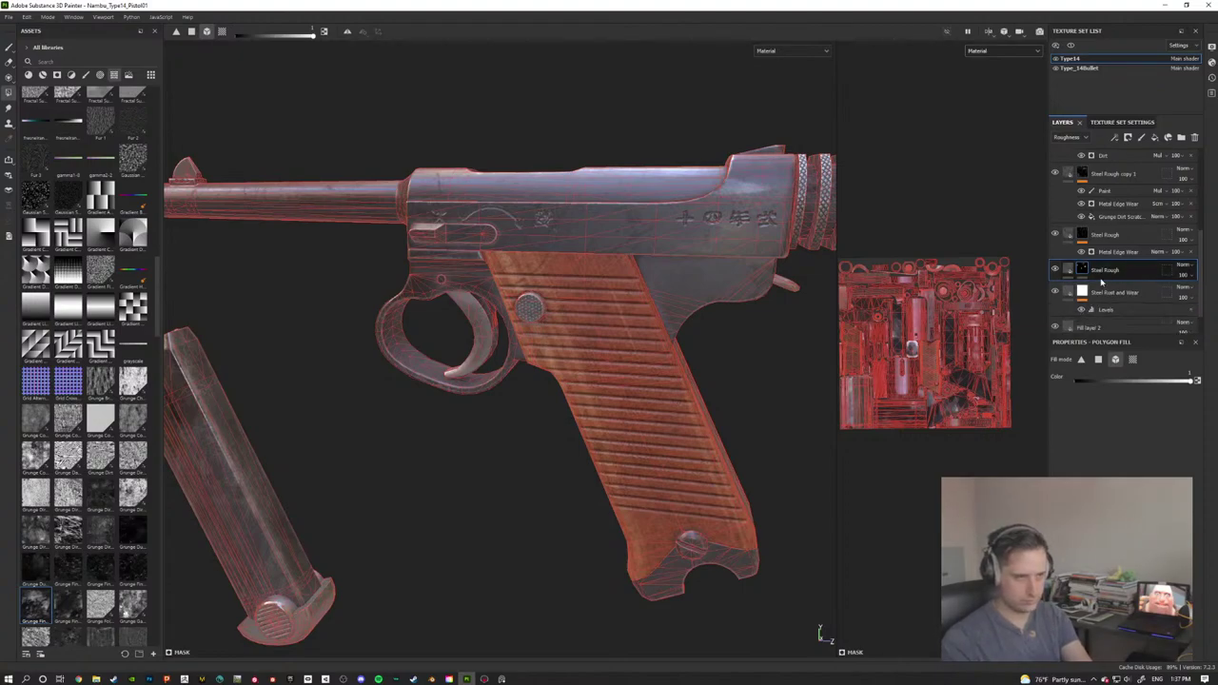
Step: Check the visibility of the Steel Rough layers and duplicate the one masked with Metal Edge Wear
left_click(1055, 270)
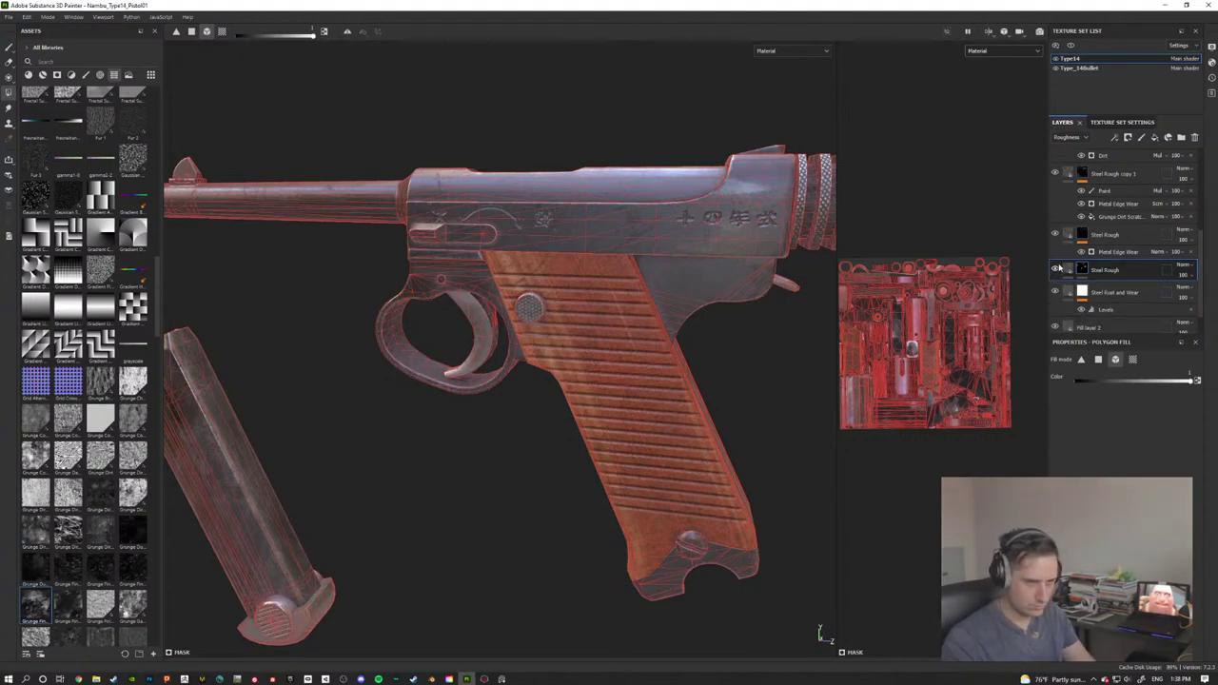
left_click(1056, 234)
left_click(1055, 235)
left_click(1121, 235)
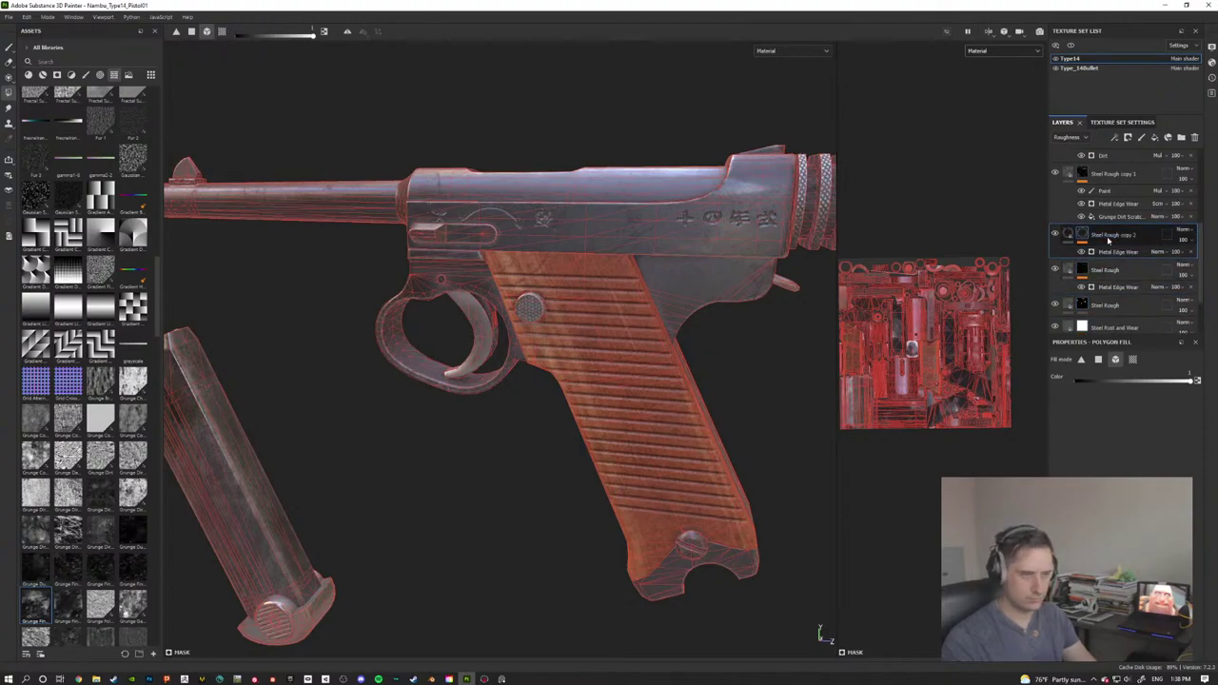
key("ctrl+d")
Step: In the duplicated layer's Metal Edge Wear generator, set Wear Level to 0.88 and Wear Contrast to 0
left_click(1112, 253)
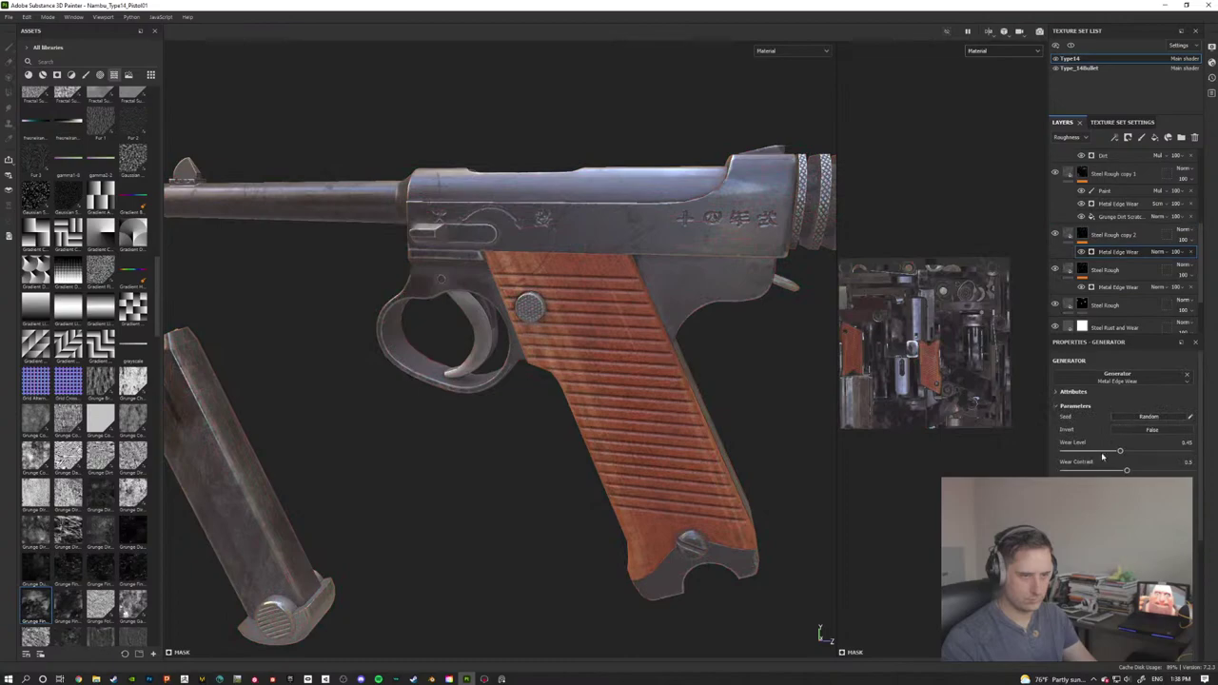
left_click_drag(1119, 452, 1131, 452)
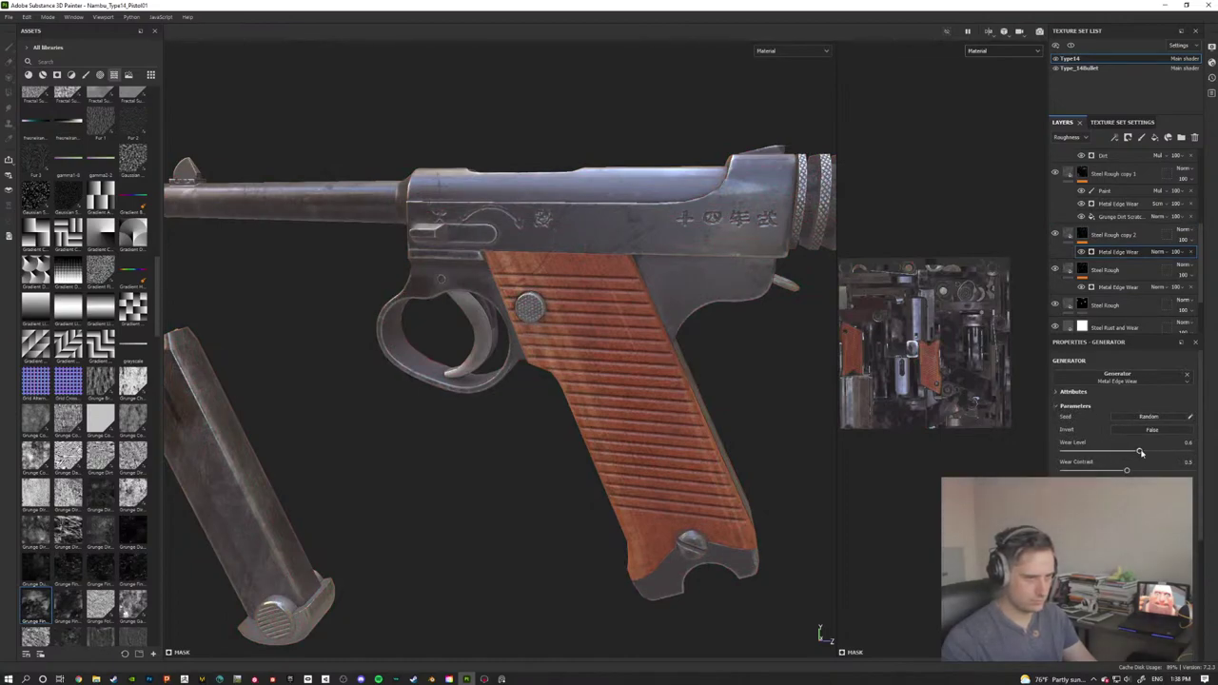
left_click_drag(1129, 451, 1176, 459)
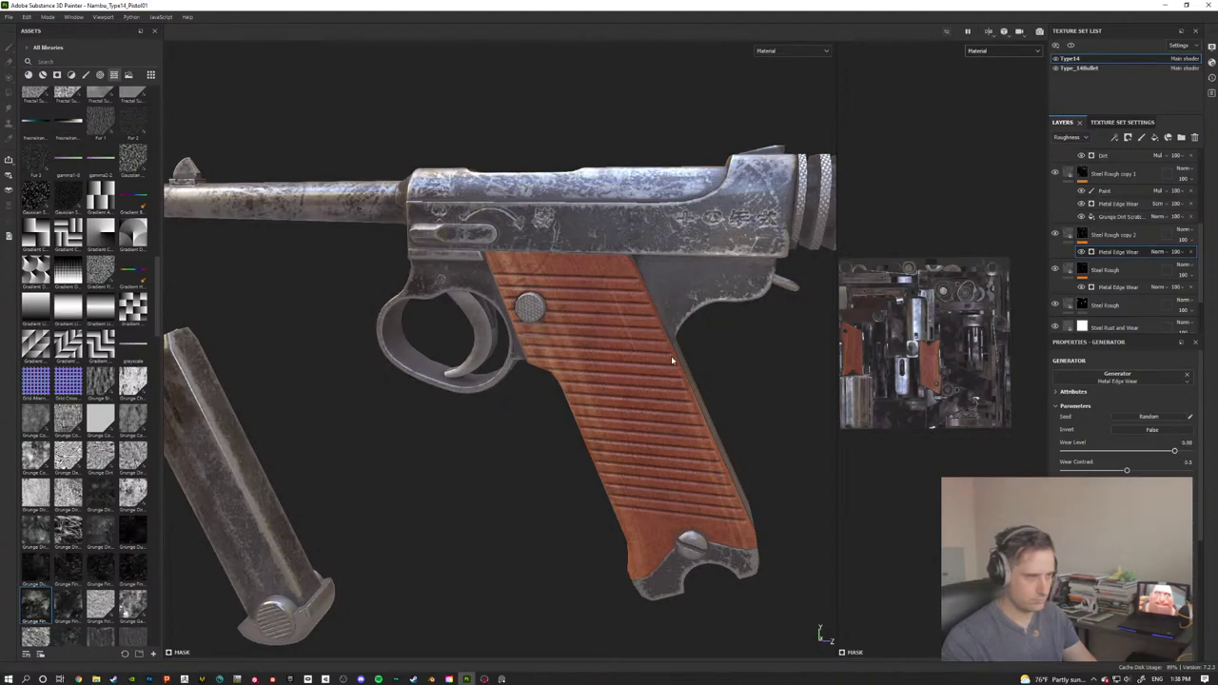
left_click_drag(671, 361, 707, 365, "alt")
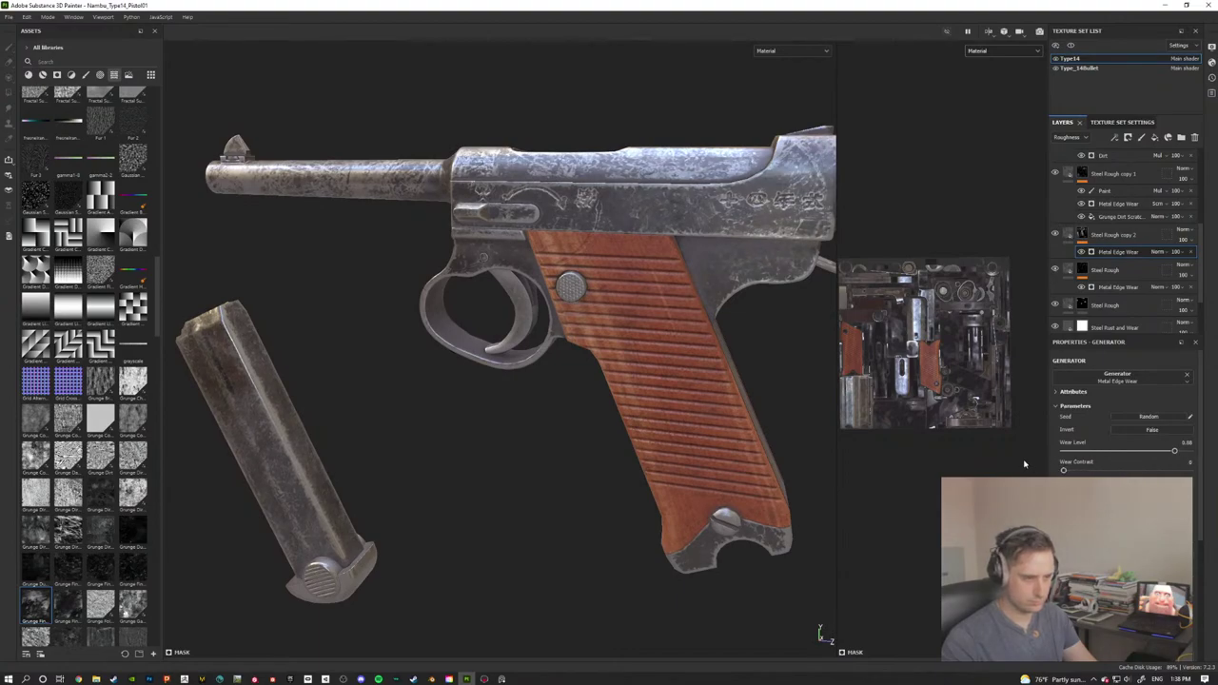
Step: Show Base color in the layer stack and reduce the Metal Edge Wear opacity on Steel Rough copy 2 to 33
left_click_drag(502, 314, 647, 338, "alt")
middle_click_drag(494, 309, 532, 353, "alt")
right_click_drag(532, 353, 659, 317, "alt")
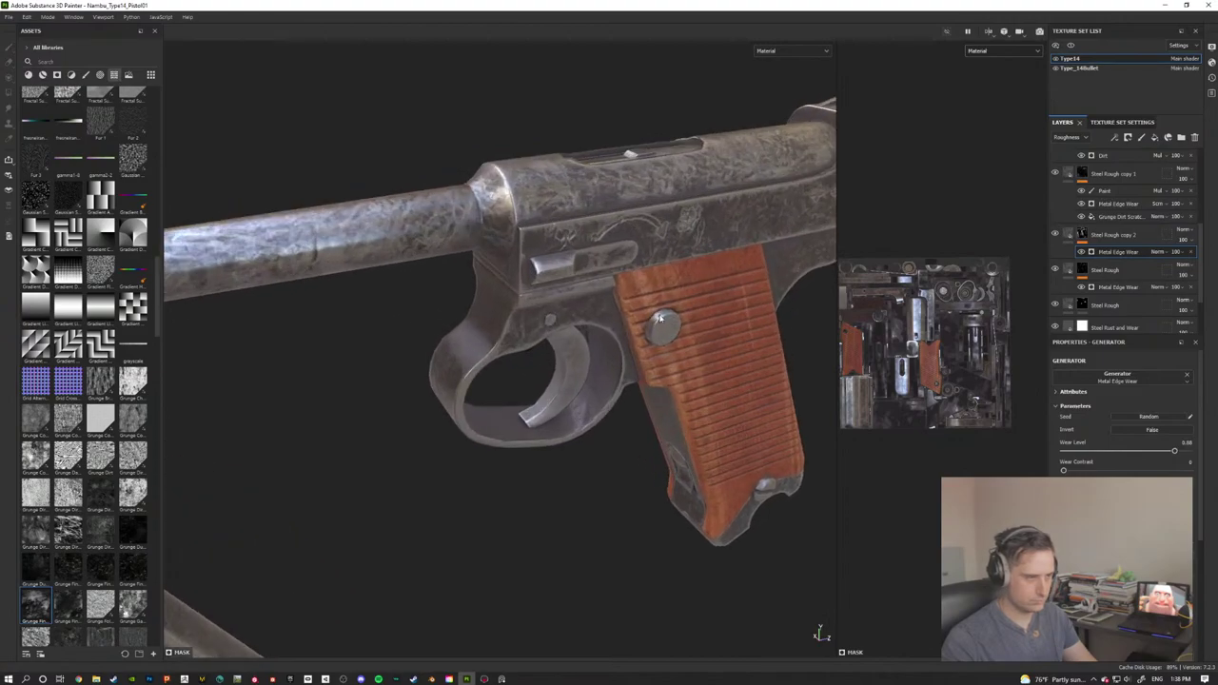
left_click_drag(659, 319, 666, 303, "alt")
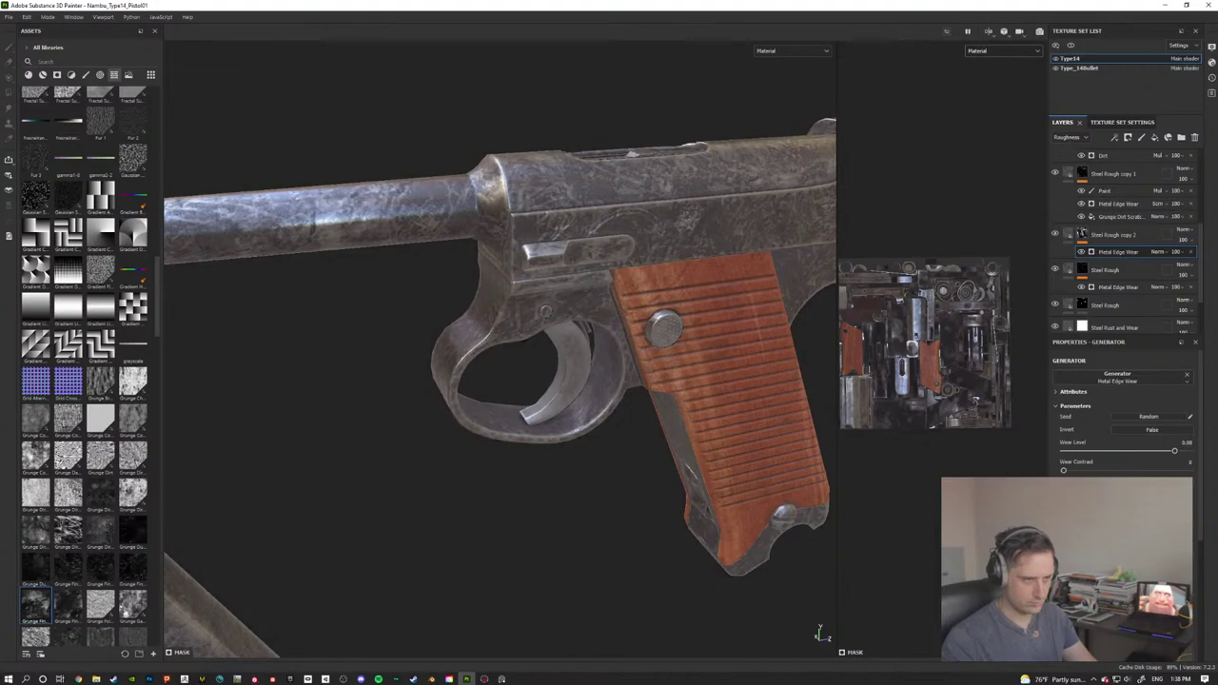
left_click_drag(475, 423, 920, 402, "alt")
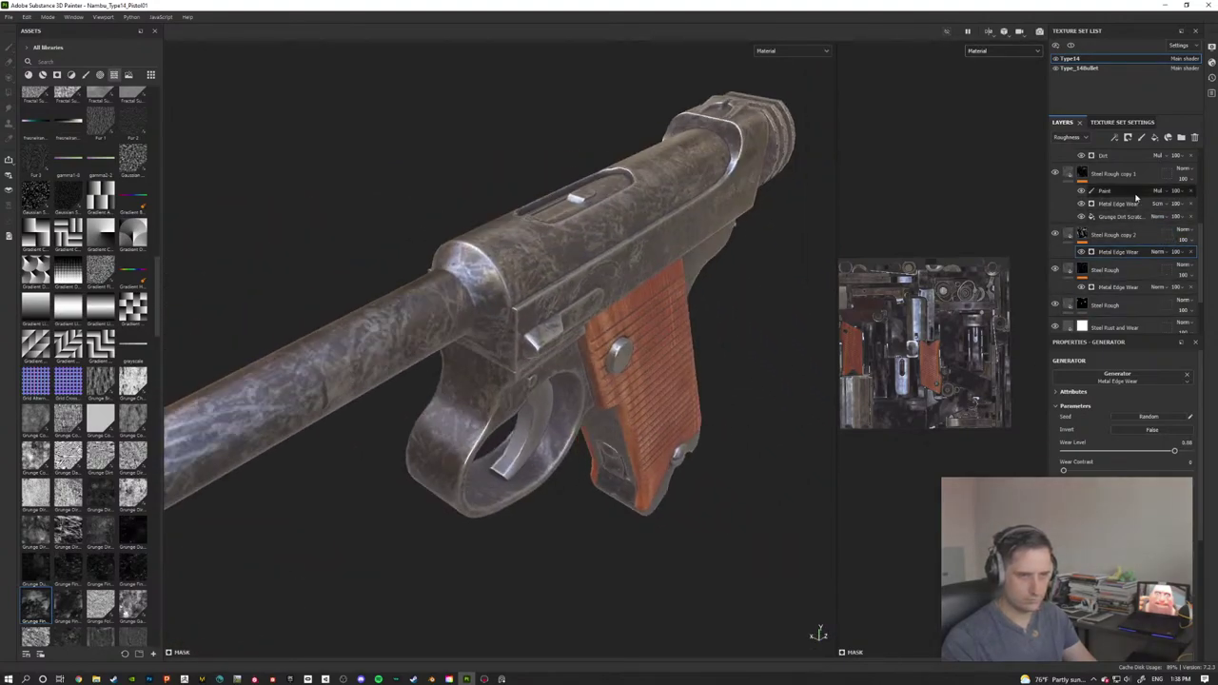
left_click(1067, 137)
left_click(1069, 151)
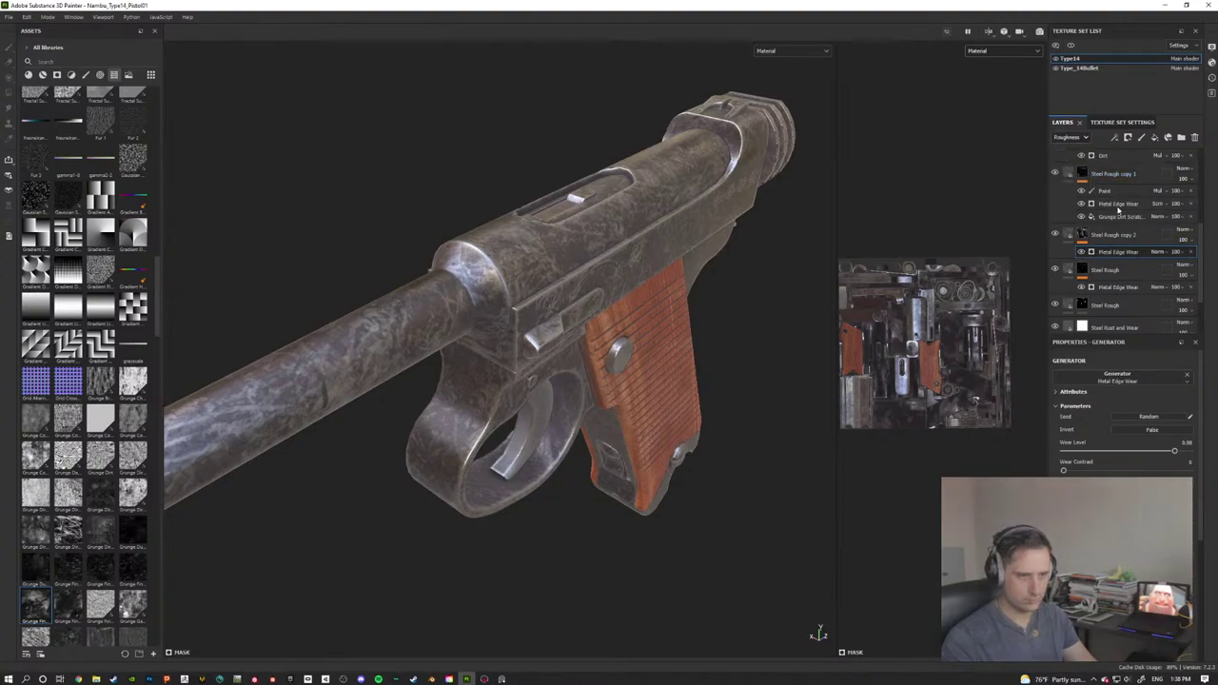
left_click(1183, 269)
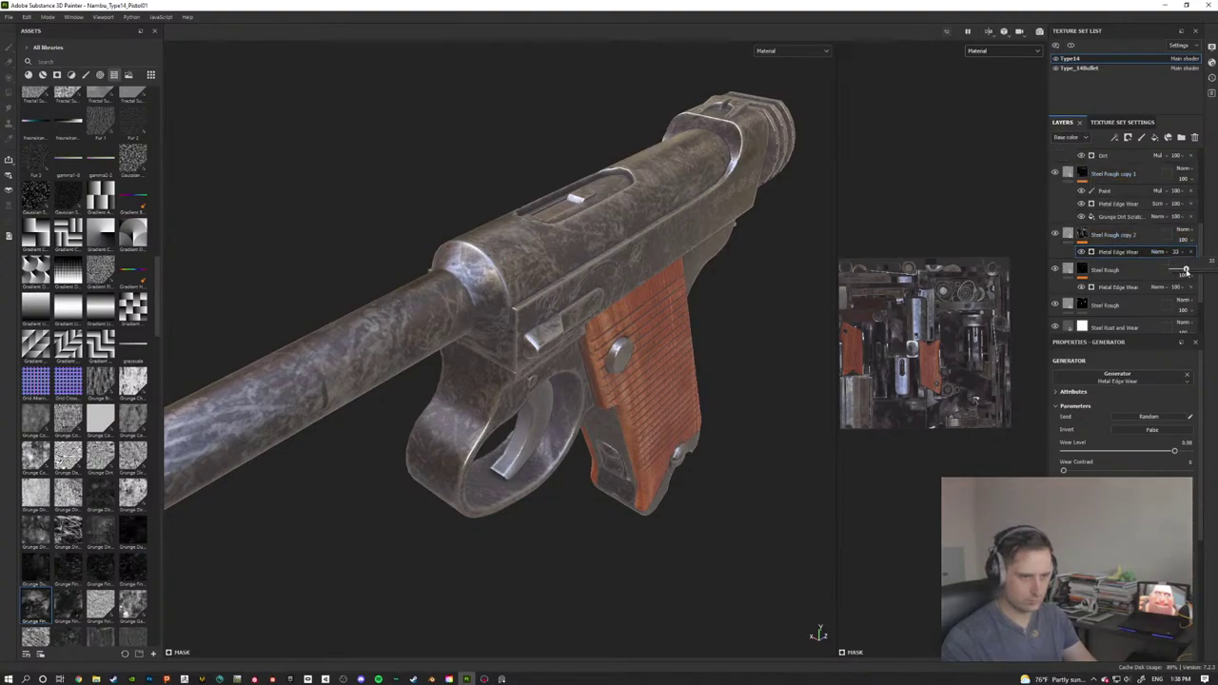
Step: Compare the receiver and barrel metal with Steel Rough copy 2 hidden and shown
left_click_drag(557, 334, 394, 308, "alt")
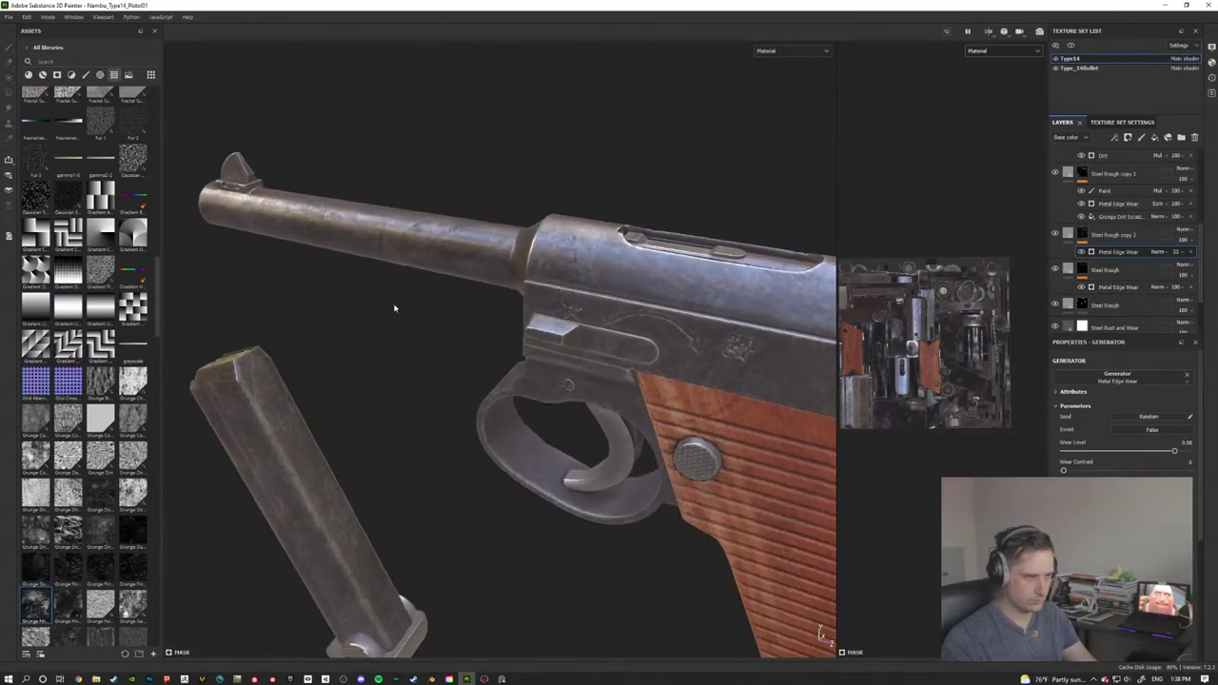
left_click(1054, 235)
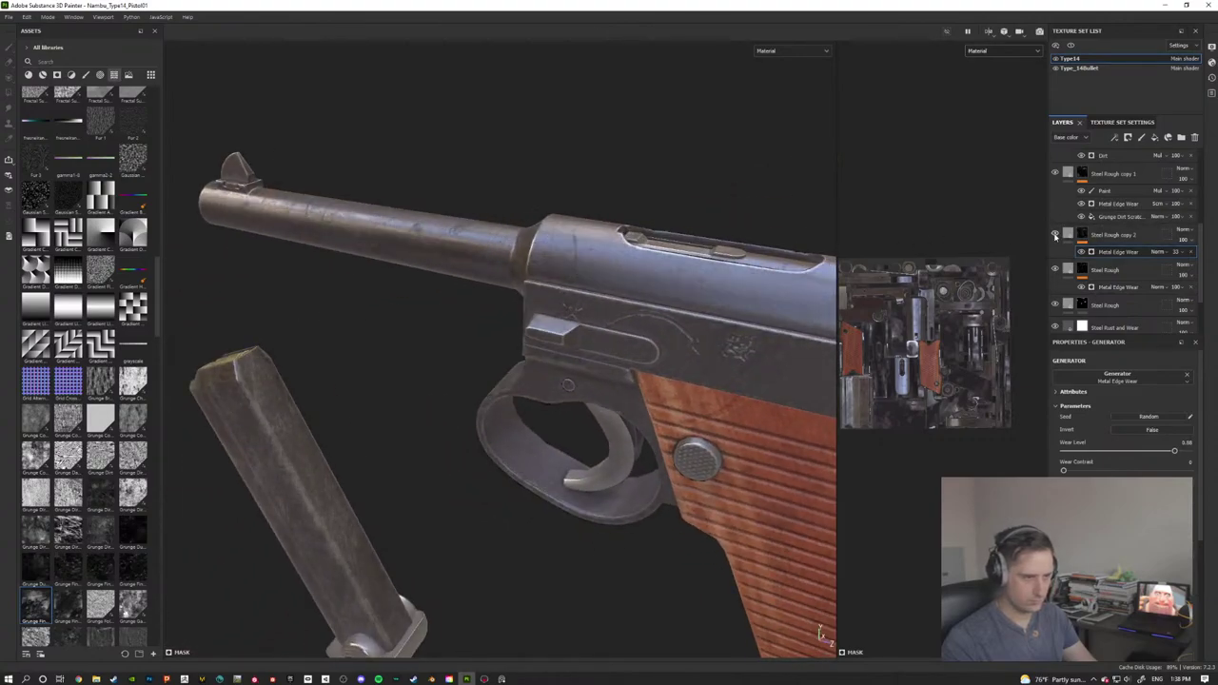
left_click(1055, 234)
left_click(1055, 234)
left_click(1054, 235)
left_click_drag(578, 381, 505, 403, "alt")
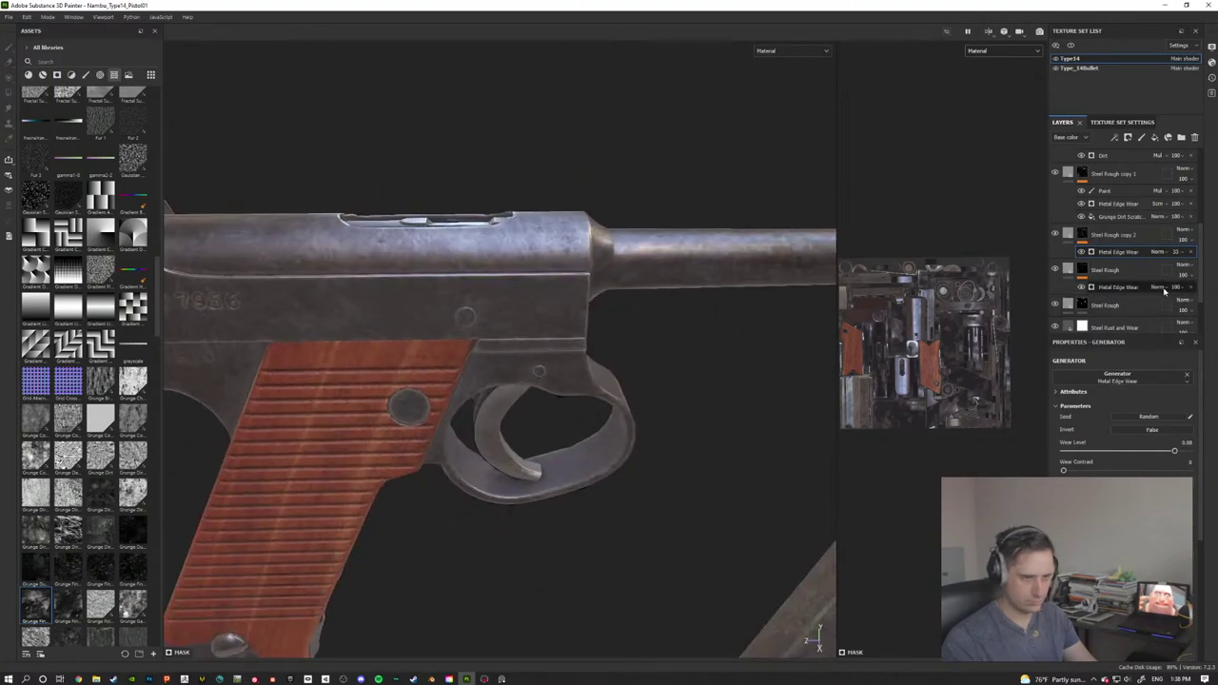
Step: Enable Use Custom Grunge in the copy's Metal Edge Wear generator, using a Grunge Dirt texture from the assets
scroll(1127, 399, "down", 3)
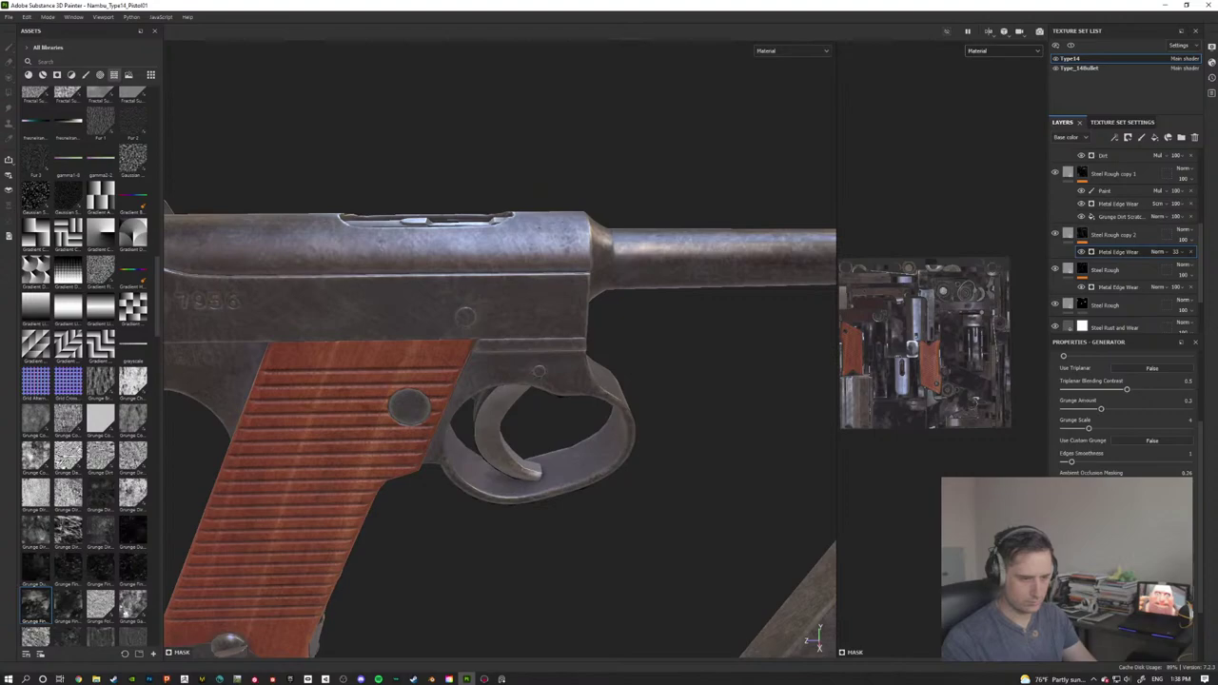
left_click(125, 490)
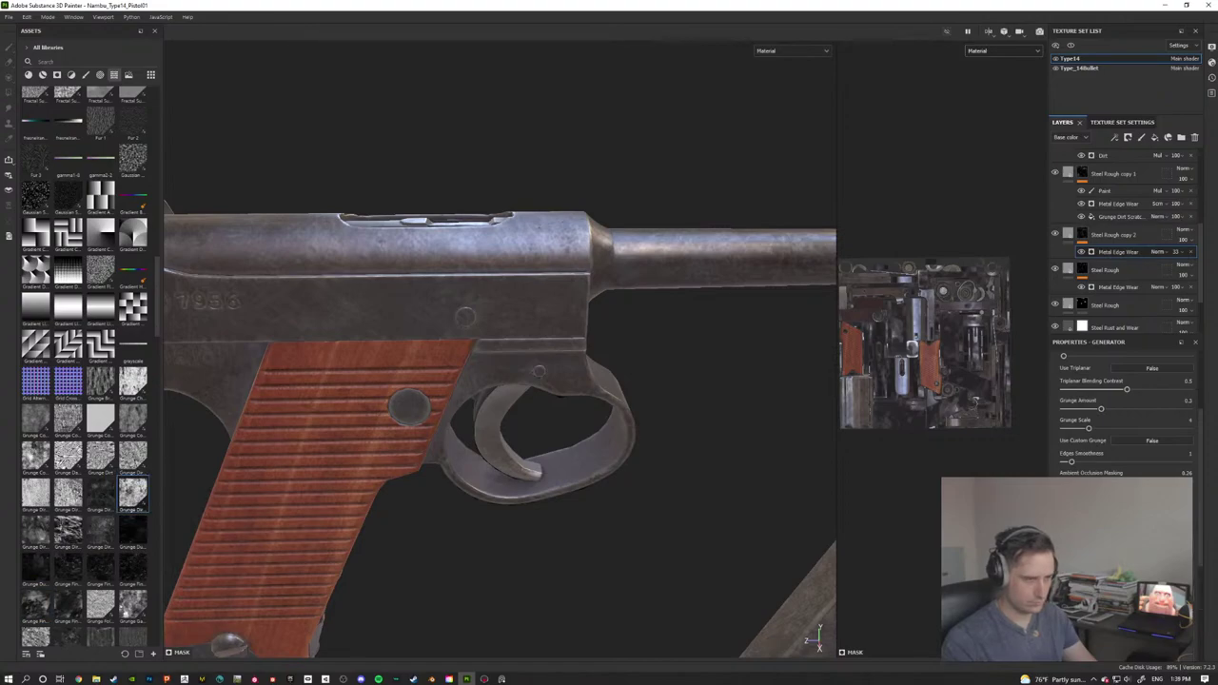
left_click(1149, 441)
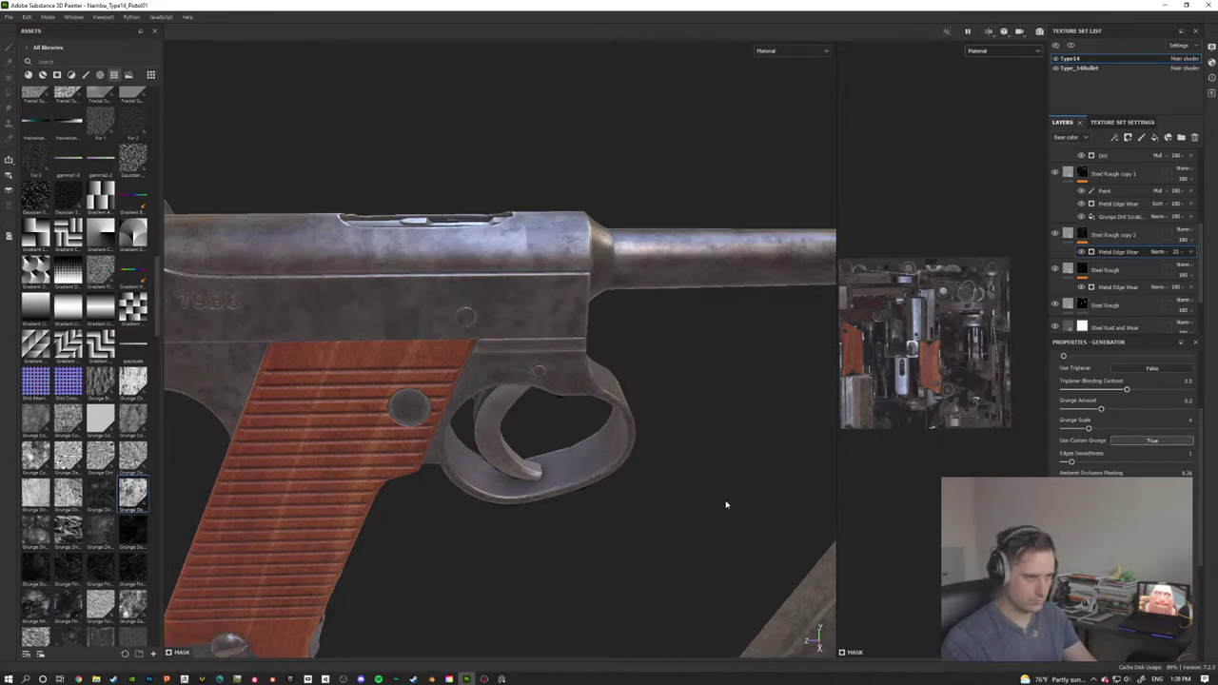
Step: Check the custom grunge around the pistol and set the generator's Wear Level to 0.76
left_click_drag(591, 419, 620, 425, "alt")
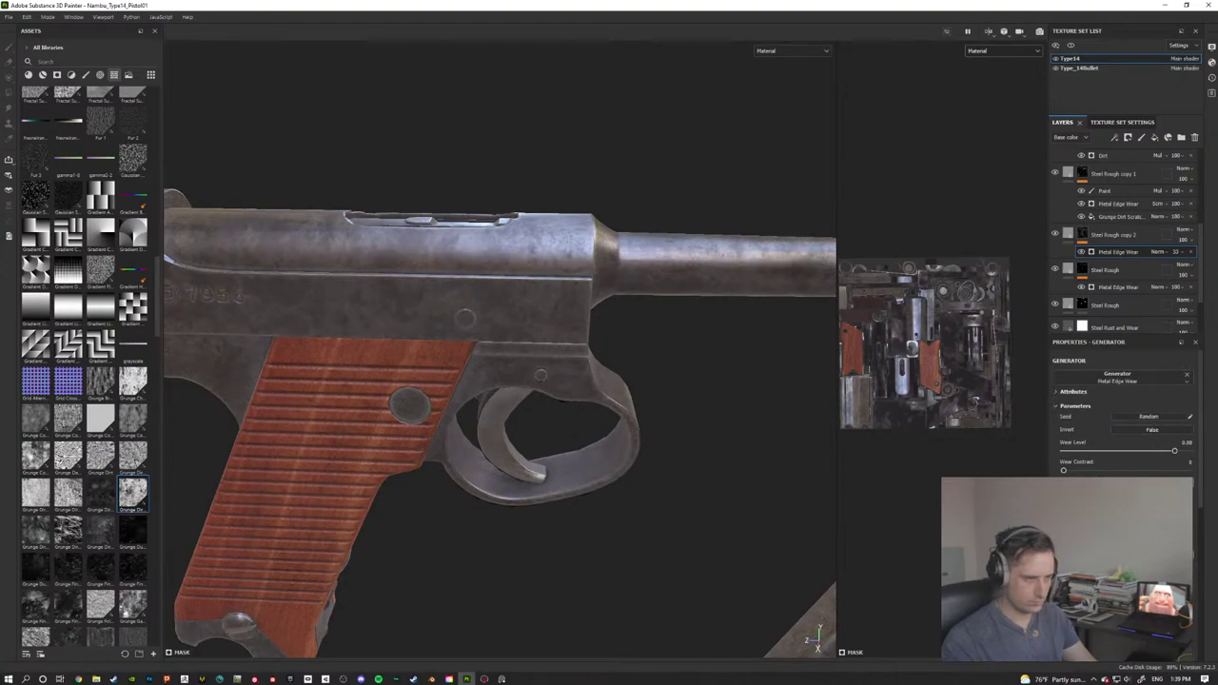
left_click_drag(601, 417, 539, 452, "alt")
middle_click_drag(540, 452, 489, 432, "alt")
left_click(1056, 234)
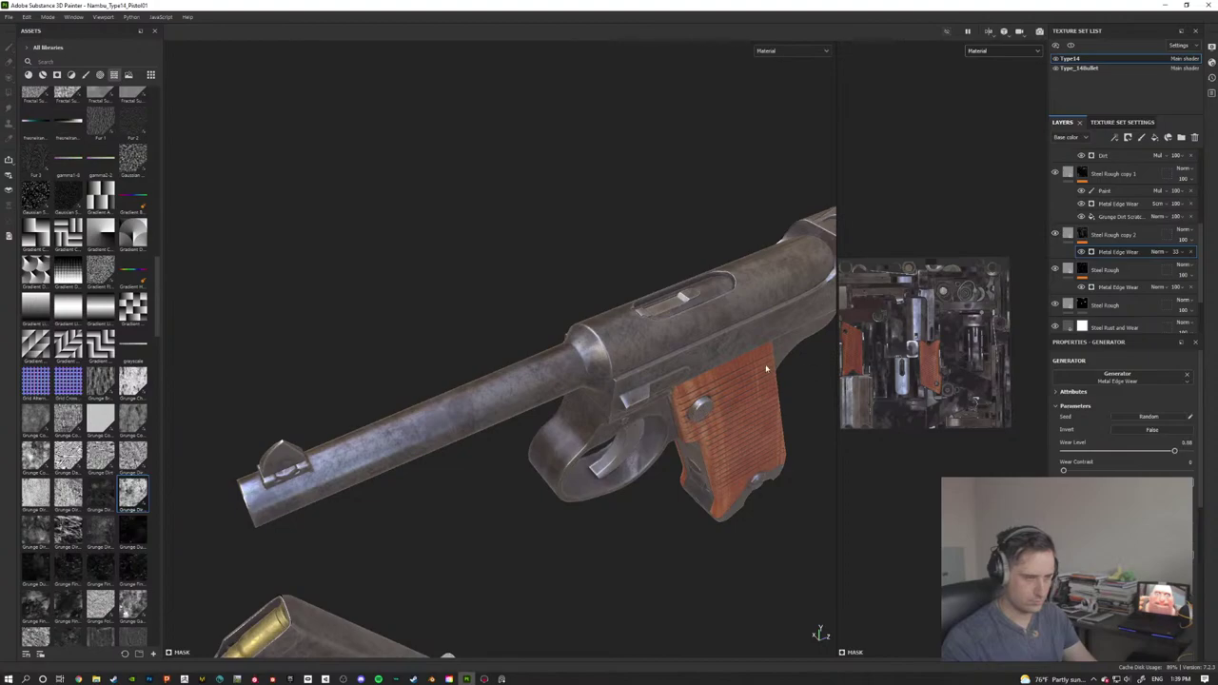
left_click_drag(766, 369, 684, 322, "alt")
left_click_drag(1159, 457, 1135, 460)
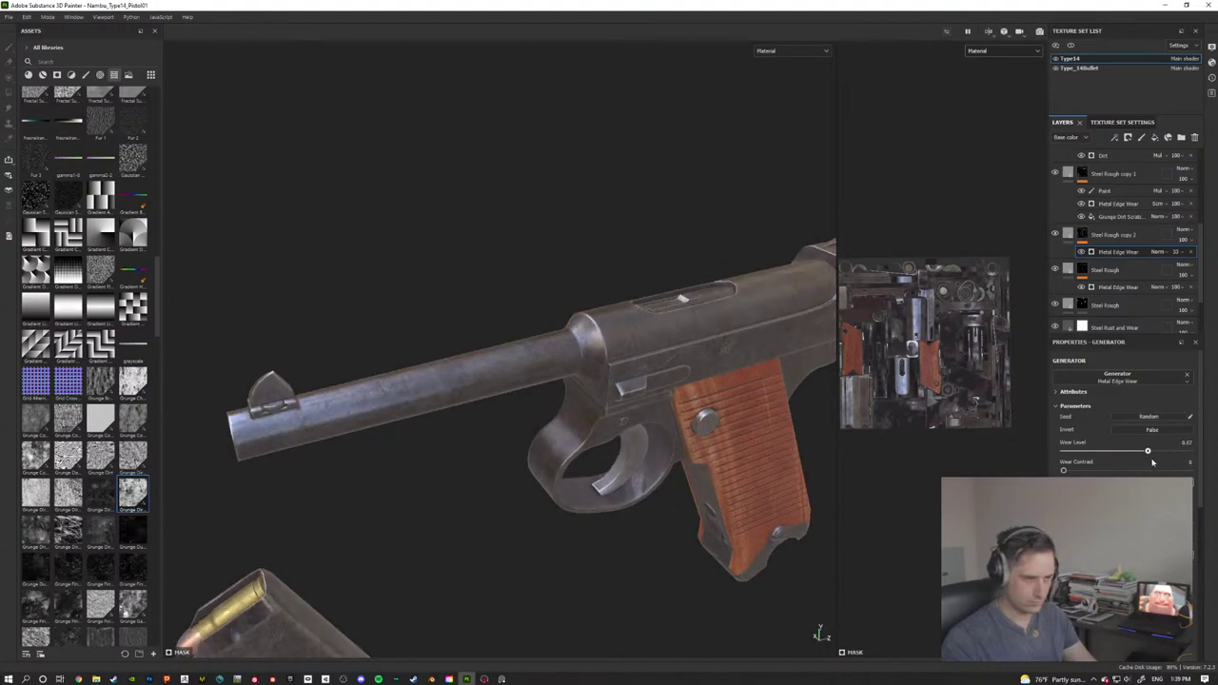
Step: Examine the barrel and trigger guard up close with Steel Rough copy 2 hidden and shown
left_click_drag(577, 357, 666, 388, "alt")
scroll(555, 356, "up", 2)
left_click(1056, 235)
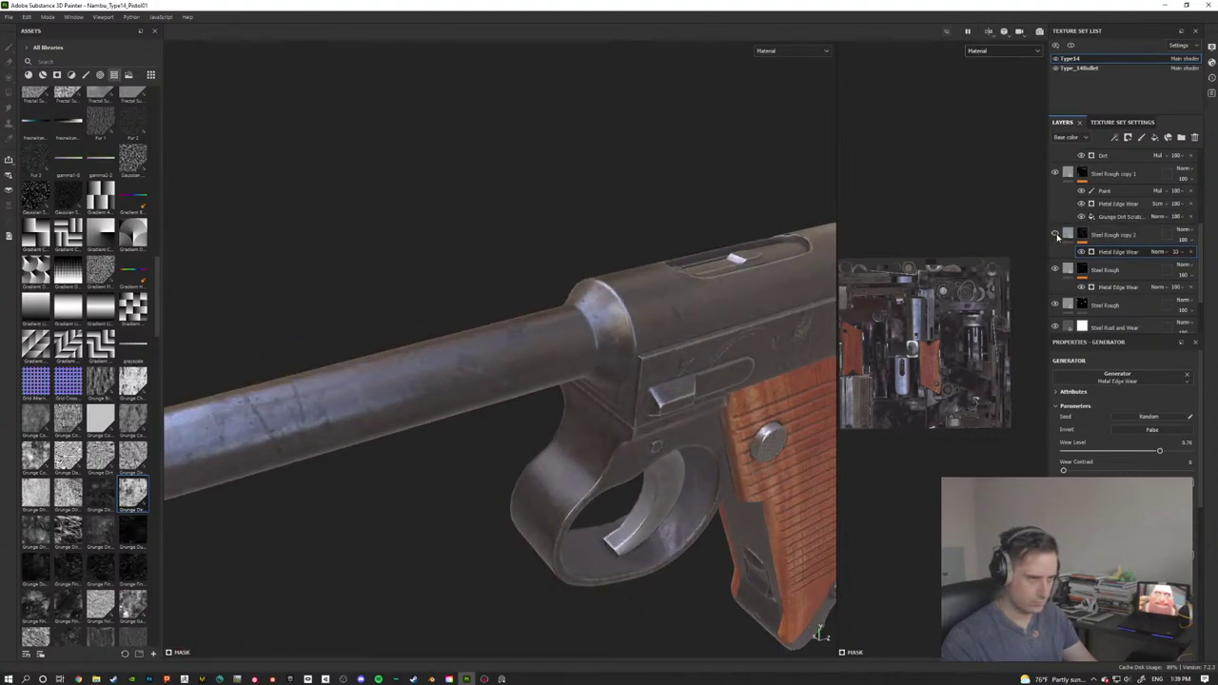
left_click(1055, 235)
left_click_drag(522, 412, 647, 424, "alt")
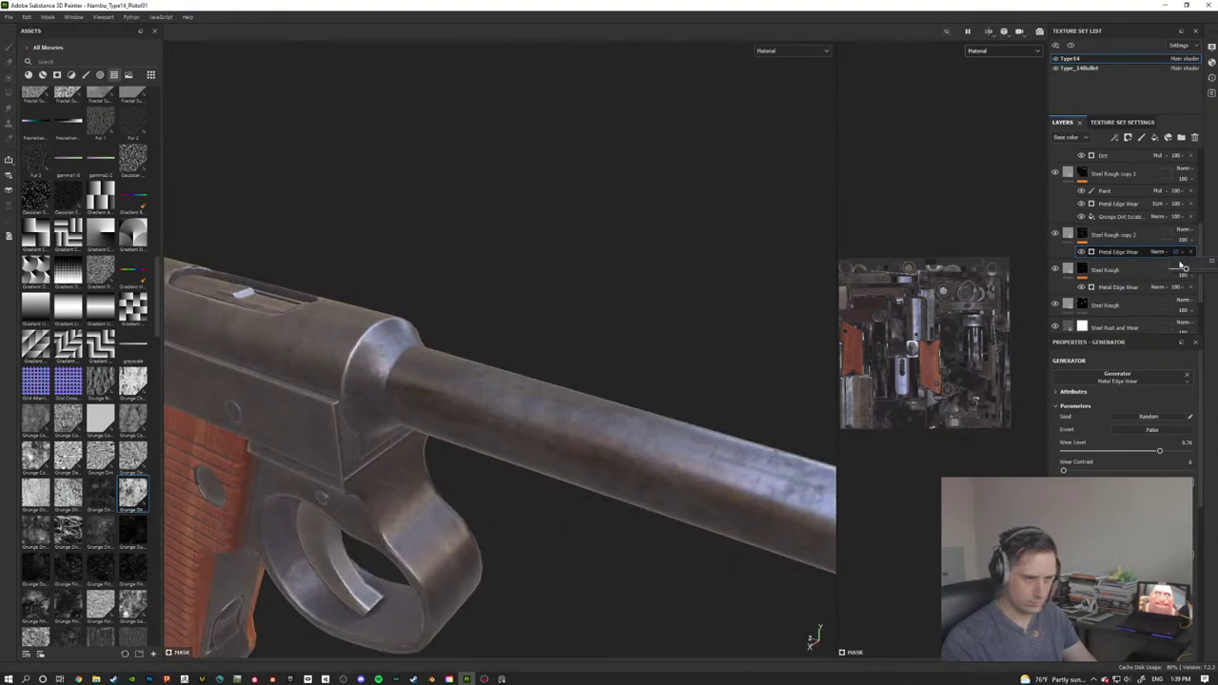
Step: Try a higher opacity for the copy's Metal Edge Wear, delete the effect and undo the deletion
left_click(1196, 271)
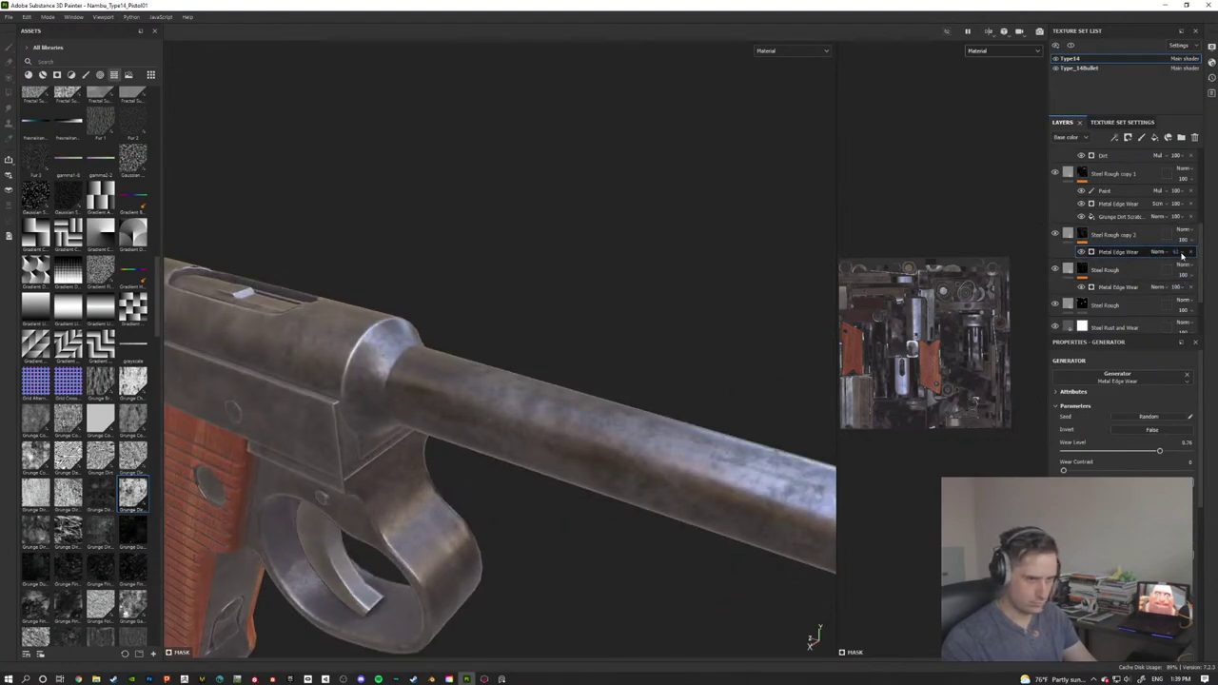
scroll(513, 403, "down", 3)
mouse_move(683, 411)
left_mouse_down("alt")
mouse_move(622, 399)
mouse_move(690, 411)
left_mouse_up("alt")
key("Delete")
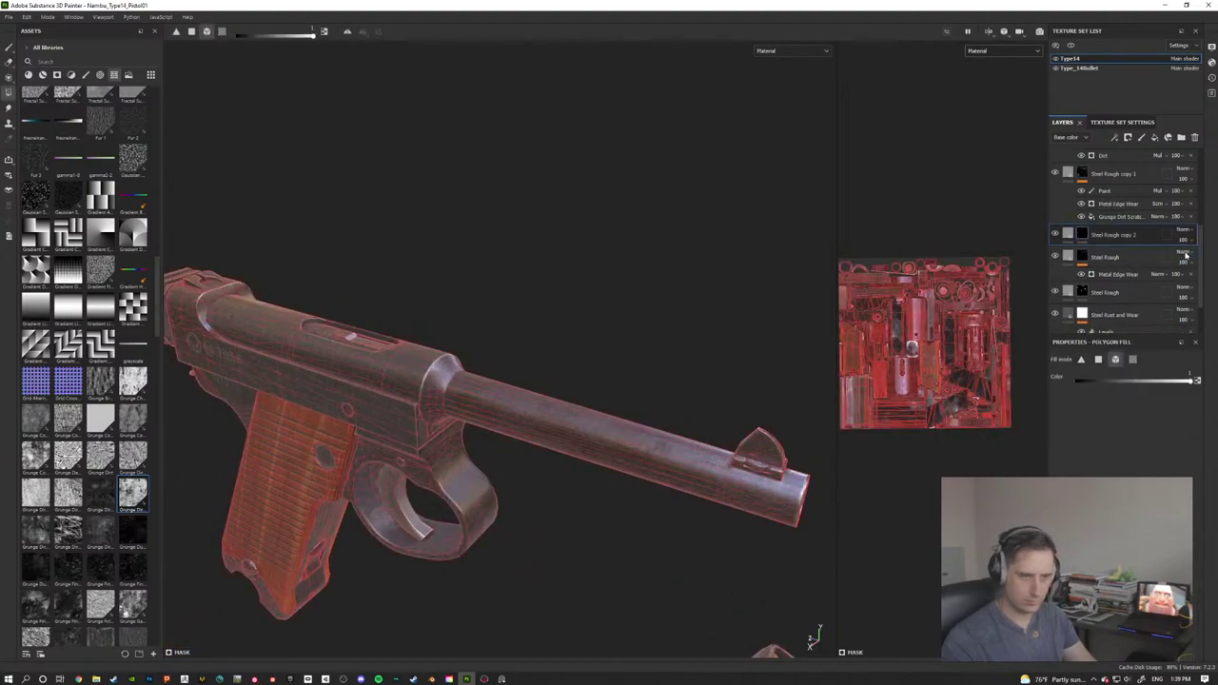
key("ctrl+z")
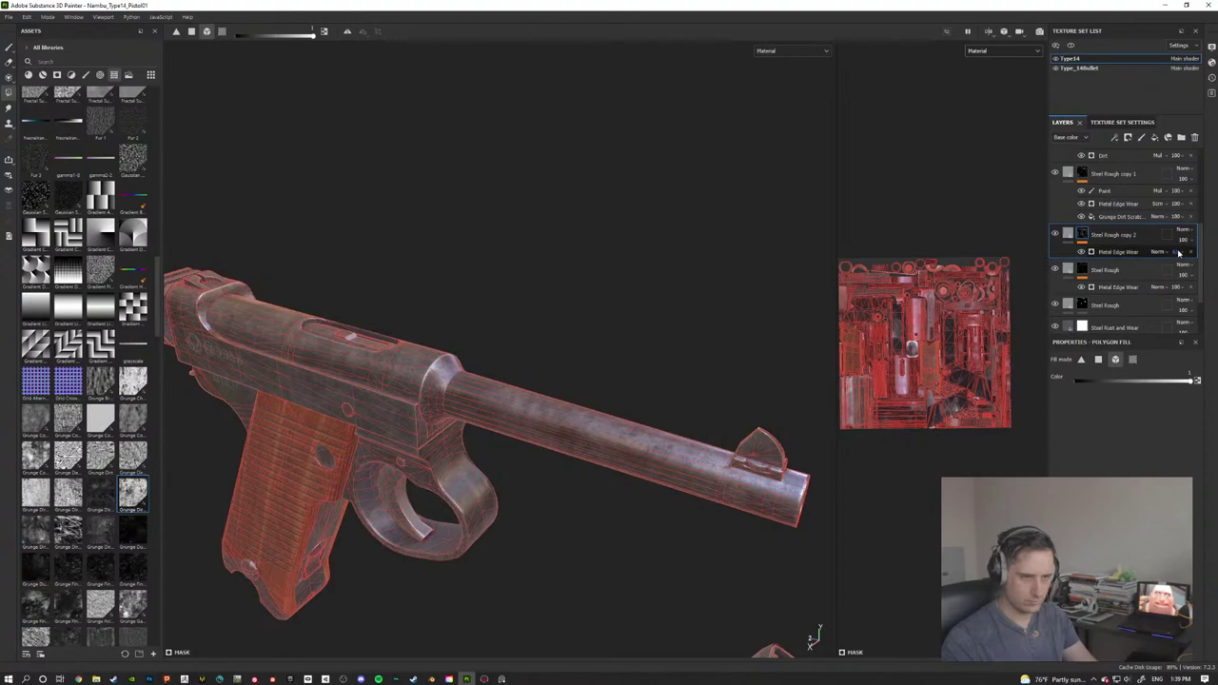
Step: Set the Metal Edge Wear opacity on Steel Rough copy 2 to 36
left_click(1168, 256)
left_click(1174, 255)
left_click_drag(1183, 266, 1185, 275)
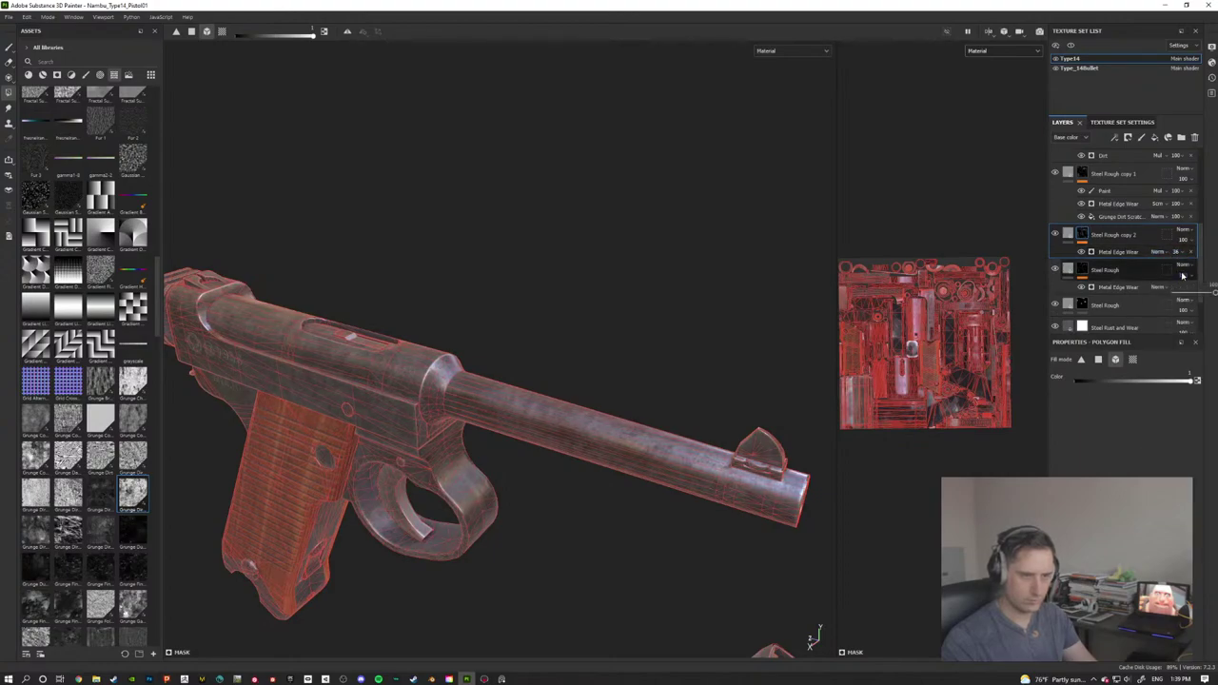
left_click(1183, 275)
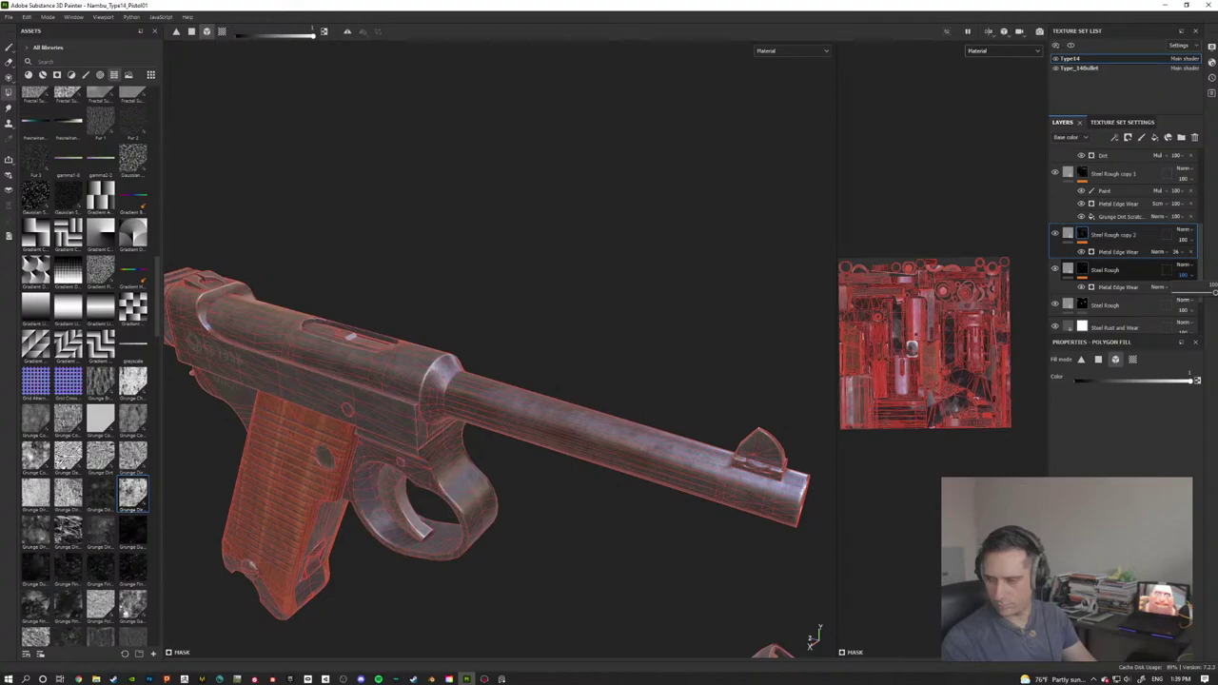
Step: Inspect the wear on the receiver, trigger guard, grip and barrel from several angles
left_click_drag(591, 264, 633, 271, "alt")
middle_click_drag(633, 271, 834, 190, "alt")
left_click_drag(505, 305, 609, 400, "alt")
scroll(669, 304, "up", 5)
left_click_drag(669, 304, 460, 333, "alt")
scroll(661, 329, "up", 3)
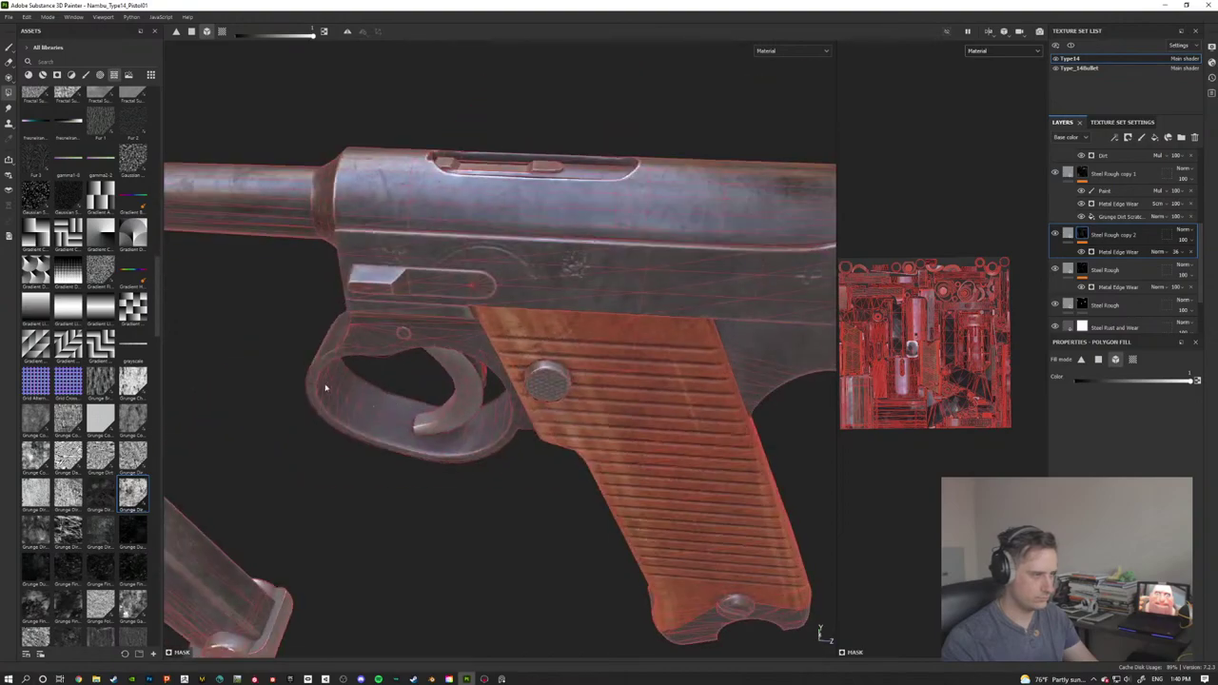
middle_click_drag(522, 329, 519, 400, "alt")
left_click_drag(518, 400, 632, 380, "alt")
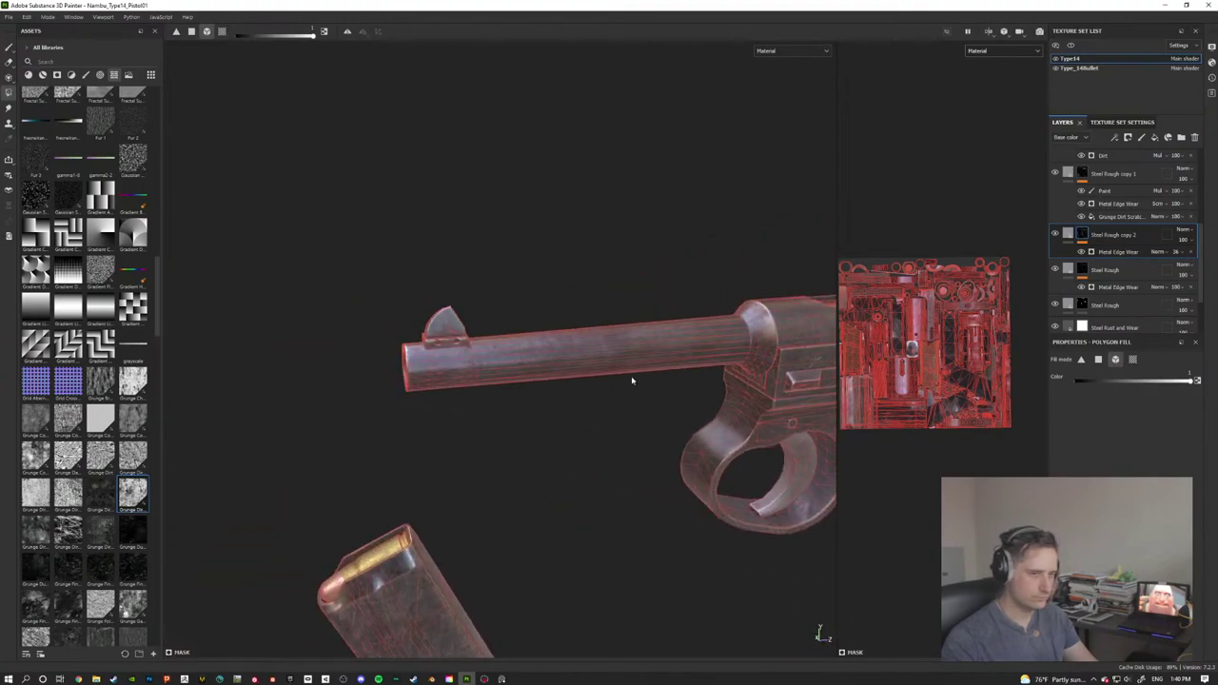
Step: Toggle the copy's Metal Edge Wear off and on, switch to the Paint tool, and review the pistol and magazine from both sides
left_click(1082, 252)
left_click(1082, 252)
left_click_drag(524, 495, 561, 447, "alt")
key("1")
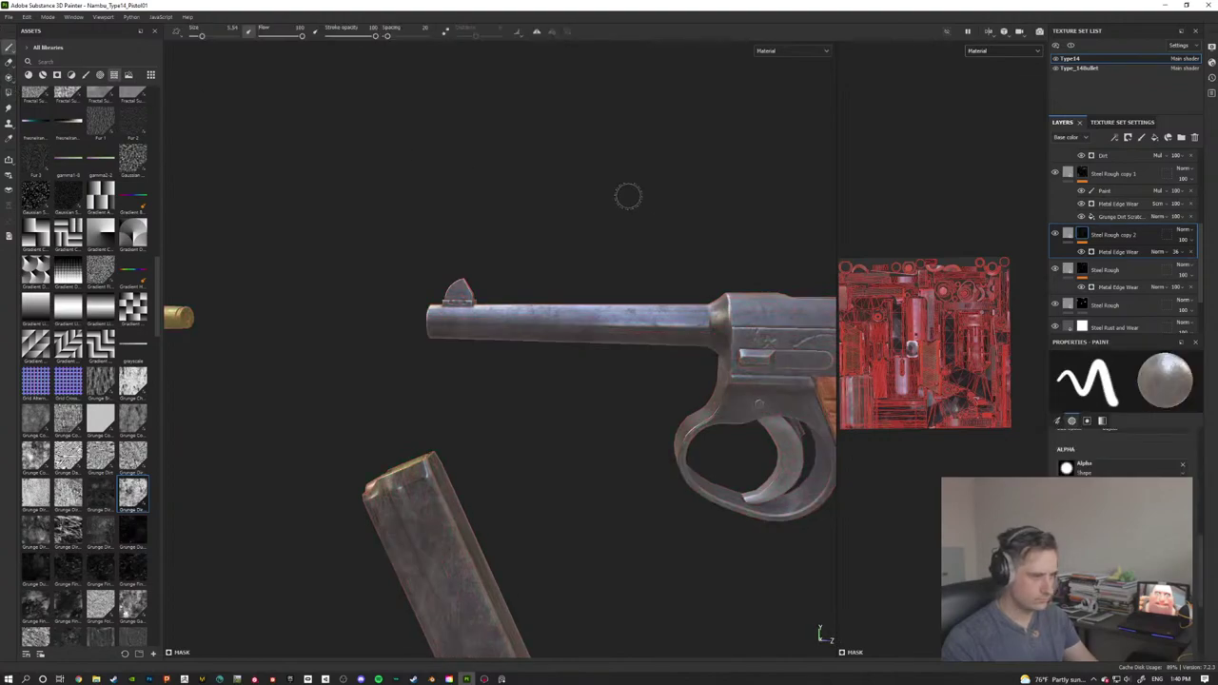
mouse_move(625, 196)
left_mouse_down("alt")
mouse_move(497, 363)
mouse_move(196, 389)
mouse_move(531, 384)
mouse_move(505, 442)
mouse_move(705, 420)
left_mouse_up("alt")
scroll(620, 409, "up", 3)
middle_click_drag(624, 380, 538, 416, "alt")
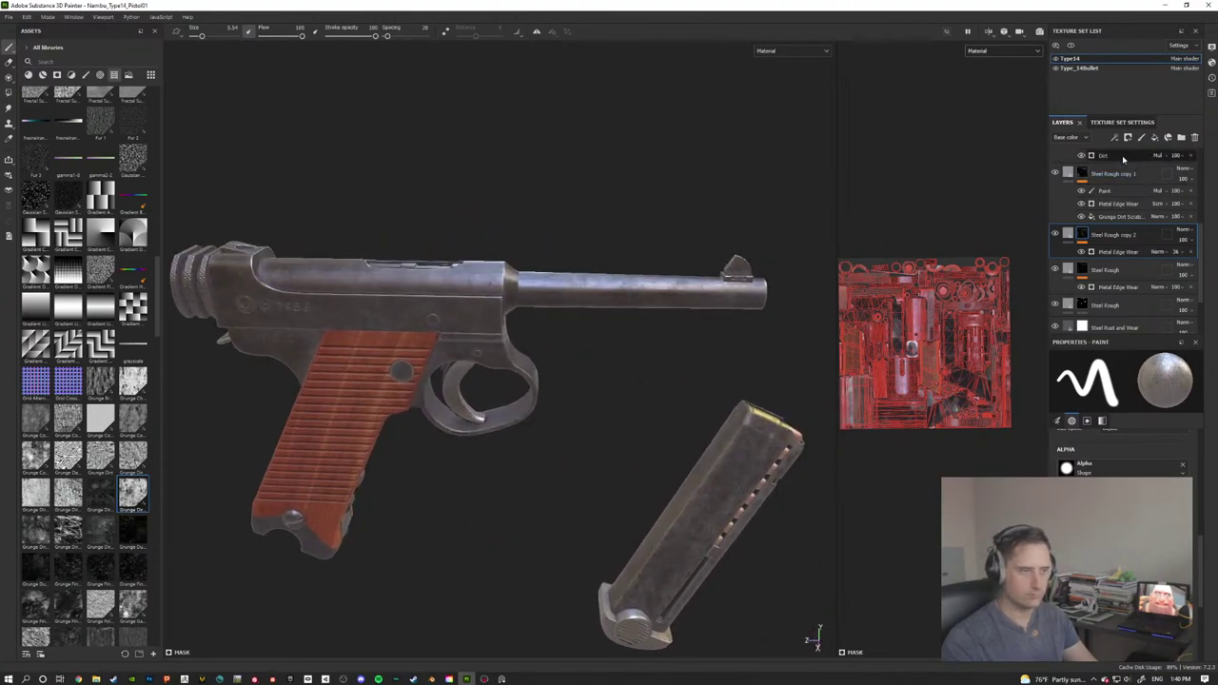
Step: Select Fill layer 4, examine the pistol and magazine in the Roughness channel view, and return to the Material view
scroll(1118, 179, "up", 5)
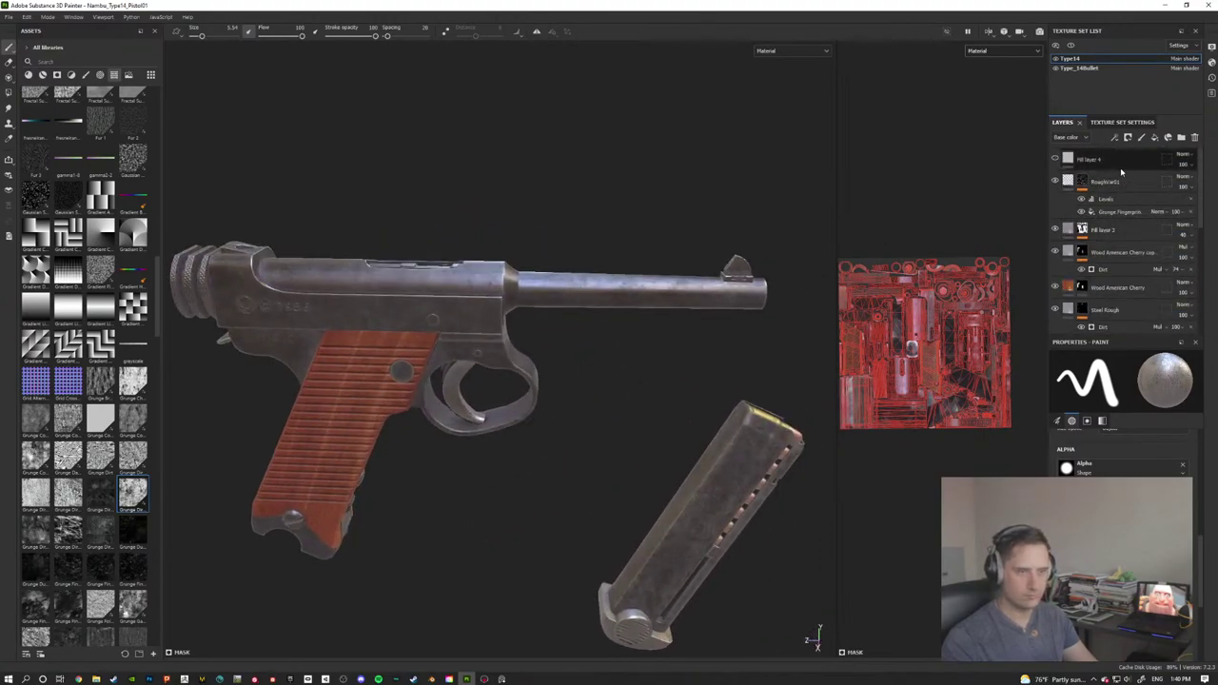
left_click(1115, 160)
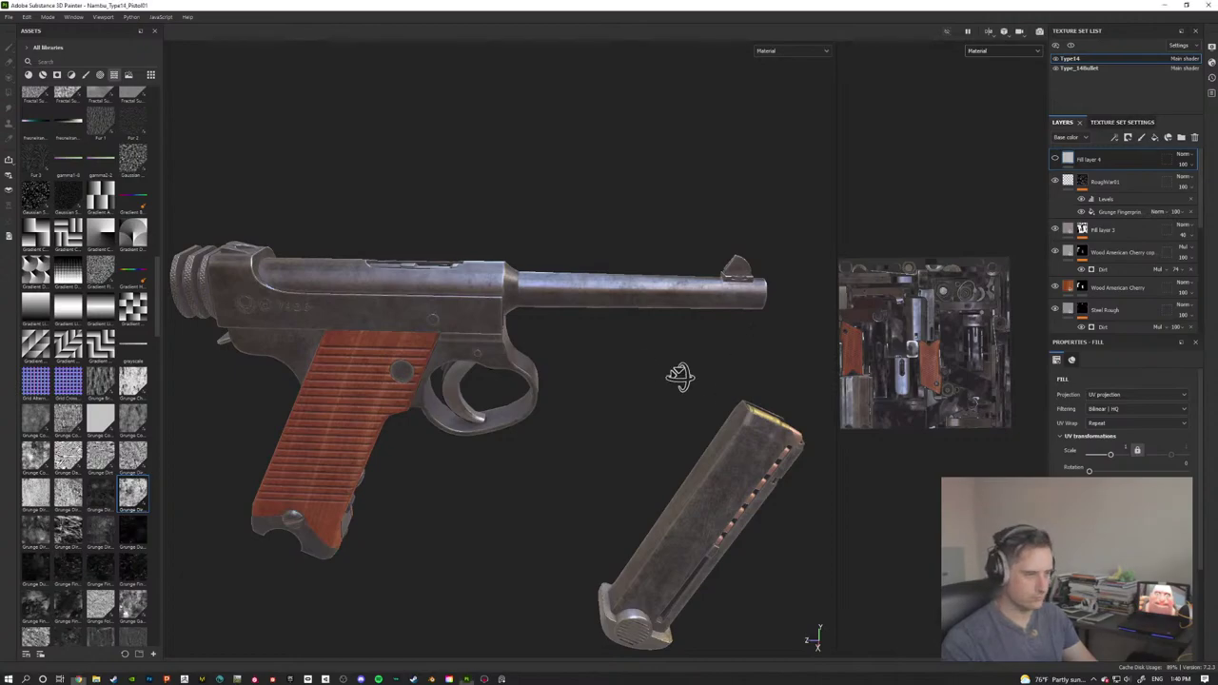
left_click_drag(679, 378, 634, 451, "alt")
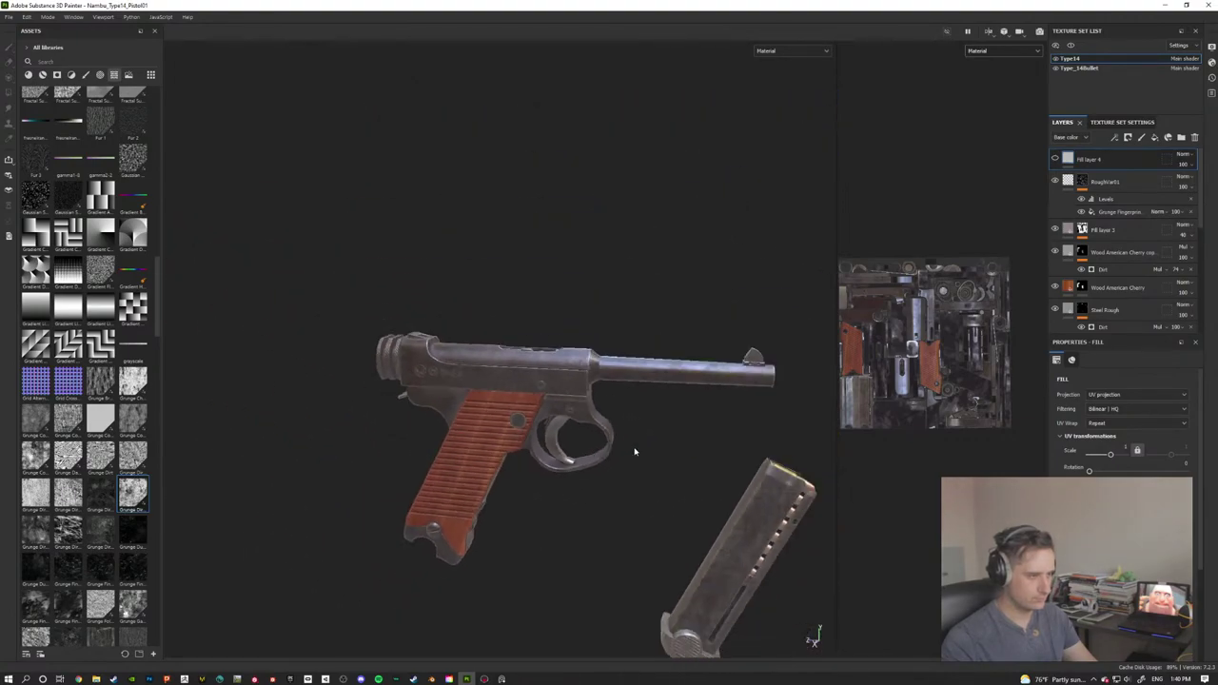
left_click(815, 56)
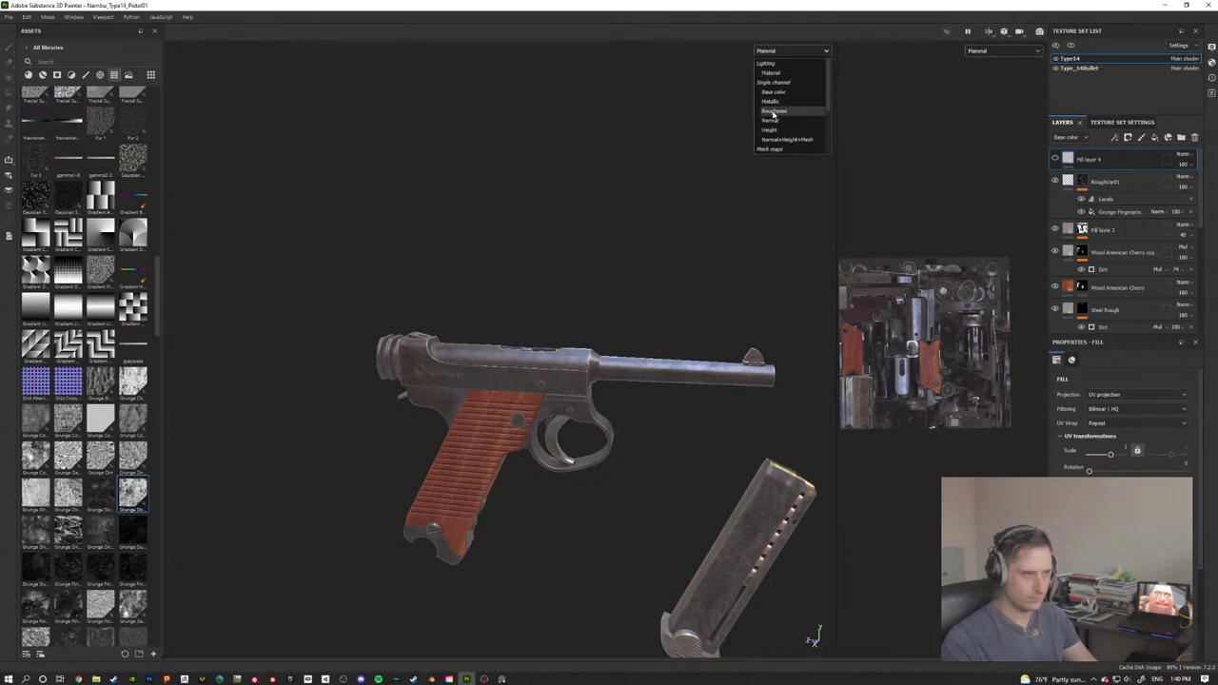
left_click(774, 114)
mouse_move(695, 219)
left_mouse_down("alt")
mouse_move(610, 336)
mouse_move(637, 397)
mouse_move(444, 426)
mouse_move(623, 327)
left_mouse_up("alt")
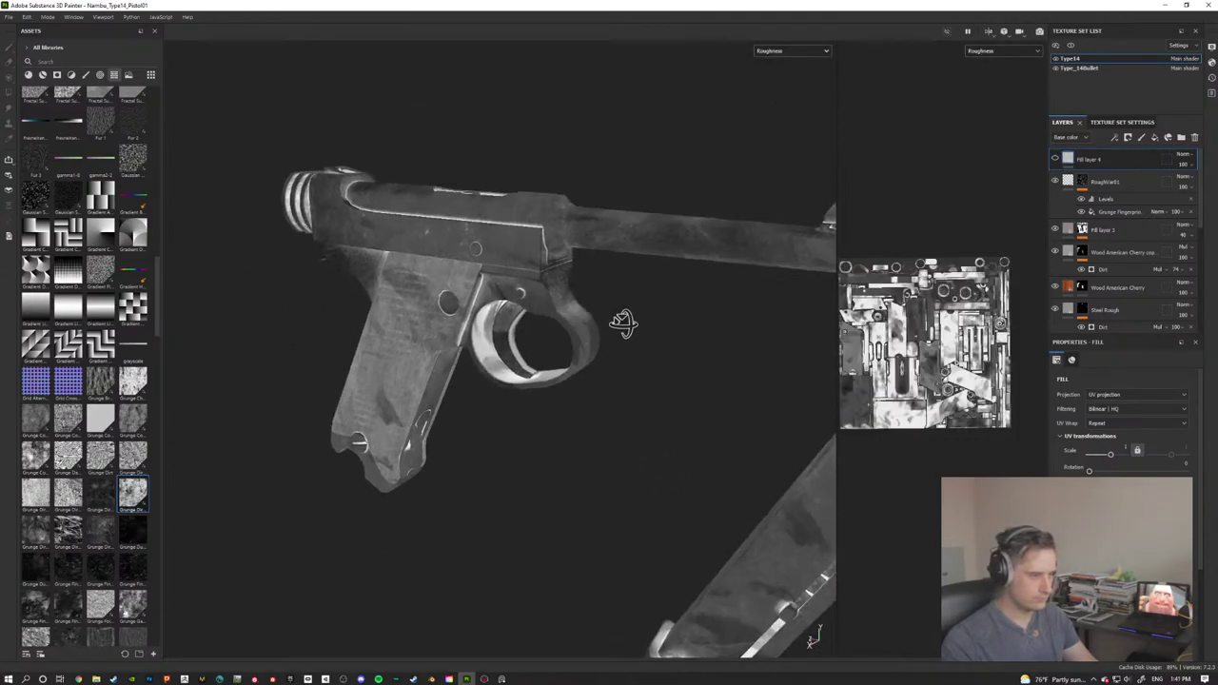
right_click_drag(619, 410, 575, 411, "alt")
left_click_drag(575, 411, 431, 348, "alt")
left_click(788, 52)
left_click(772, 77)
Step: Examine the steel, engravings and wooden grip from both sides, up close and at a distance, along with the magazine
left_click_drag(565, 308, 634, 356, "alt")
scroll(633, 356, "up", 3)
left_click_drag(791, 381, 680, 204, "alt")
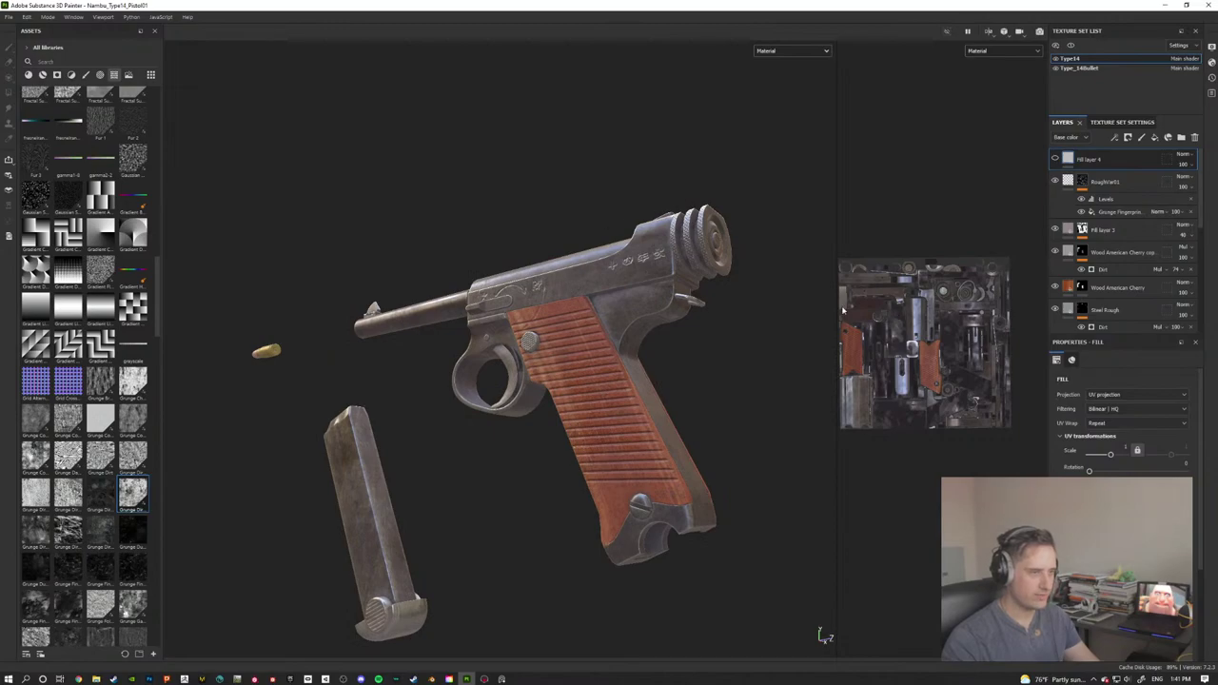
left_click_drag(543, 316, 639, 371, "alt")
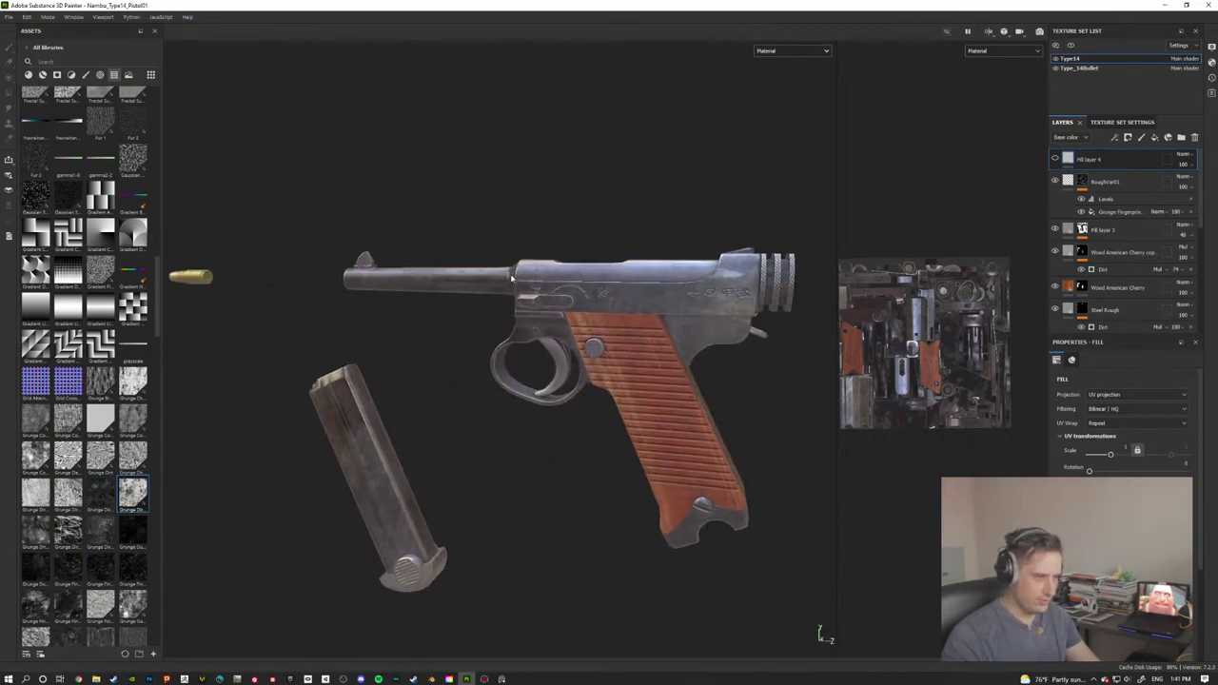
scroll(655, 281, "up", 5)
scroll(656, 280, "down", 6)
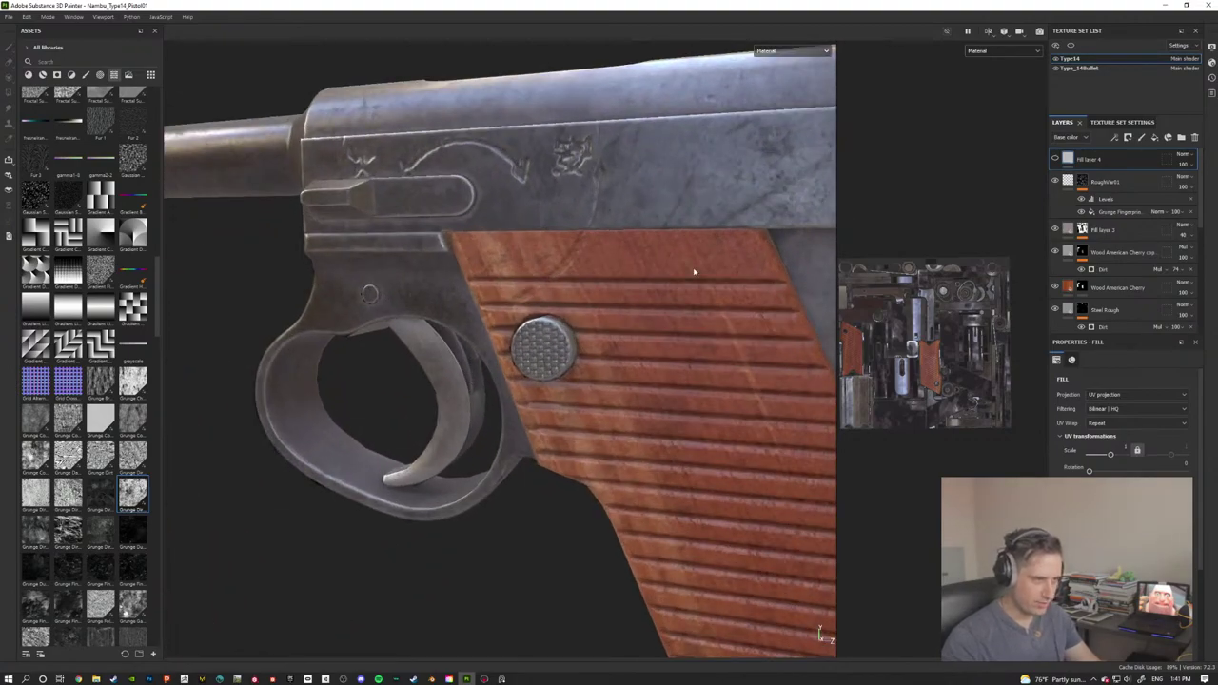
left_click_drag(693, 272, 729, 359, "alt")
scroll(574, 337, "down", 5)
middle_click_drag(729, 359, 456, 310, "alt")
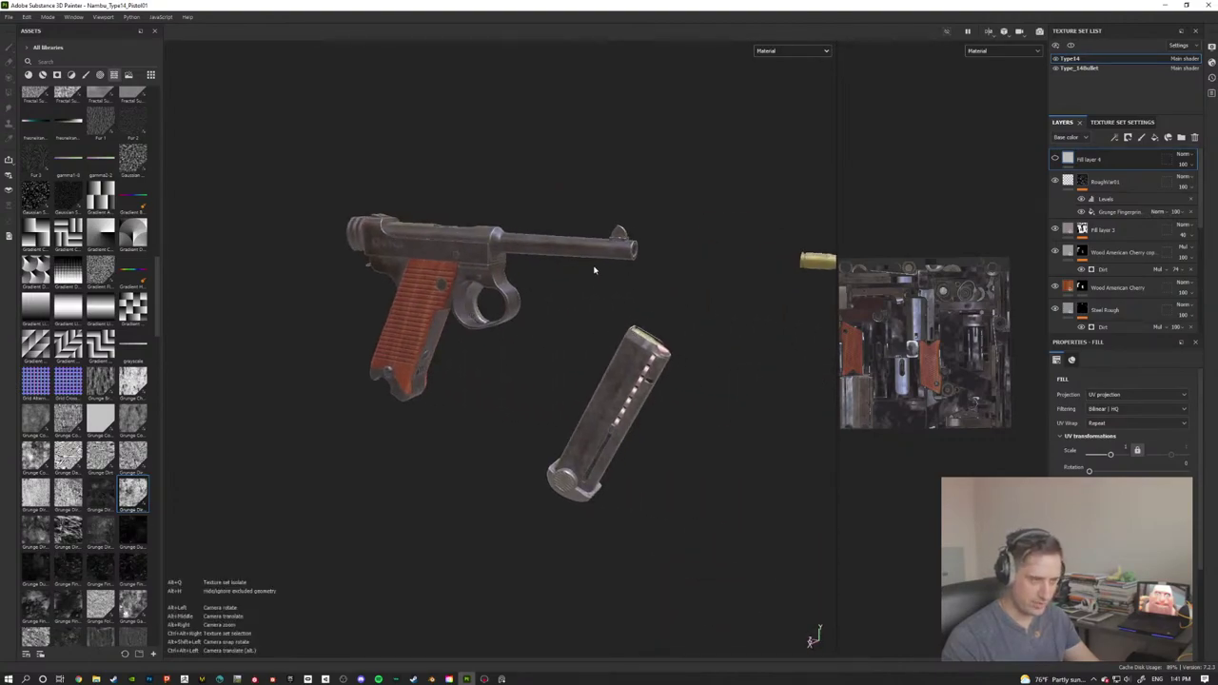
left_click_drag(596, 269, 521, 341, "alt")
scroll(520, 342, "up", 2)
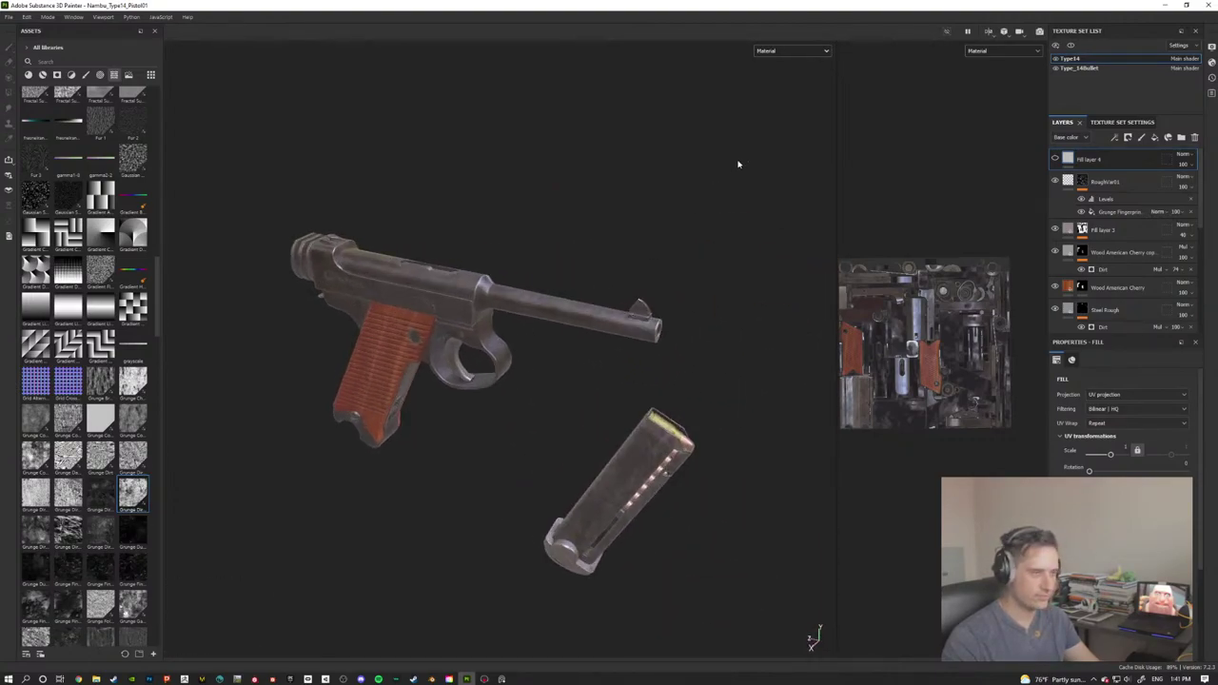
Step: Set the environment opacity to 100 and the environment blur to 0 in the display settings
left_click(1211, 62)
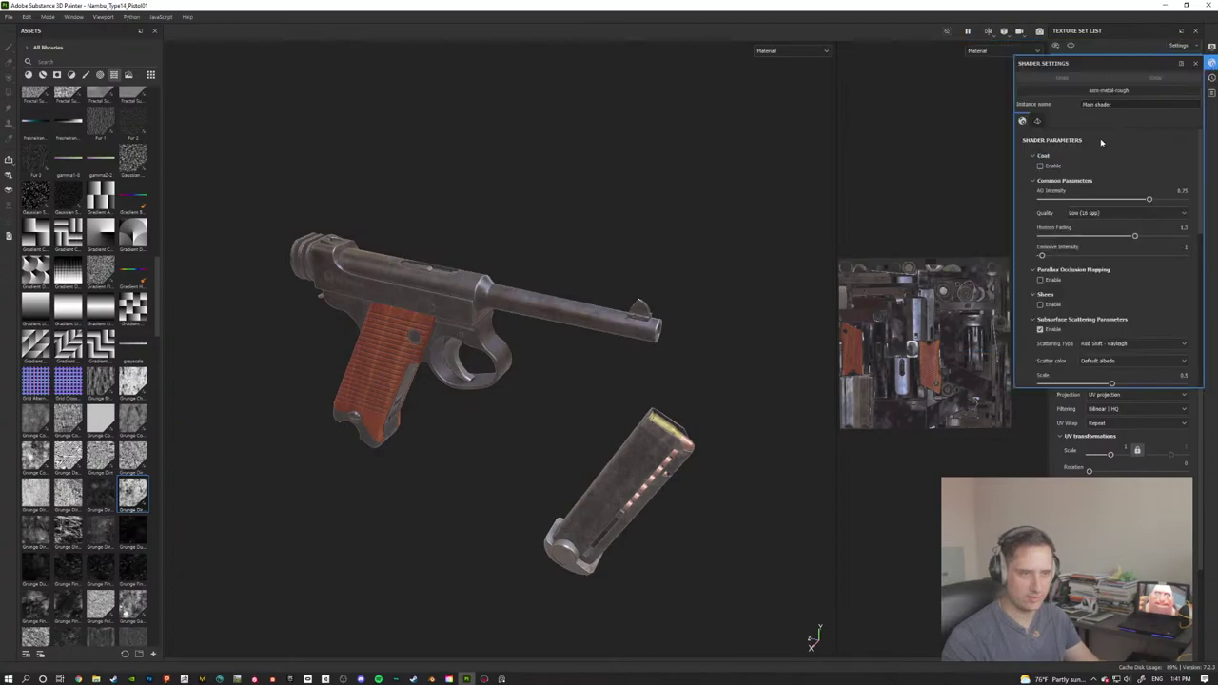
left_click(1212, 63)
left_click(1211, 48)
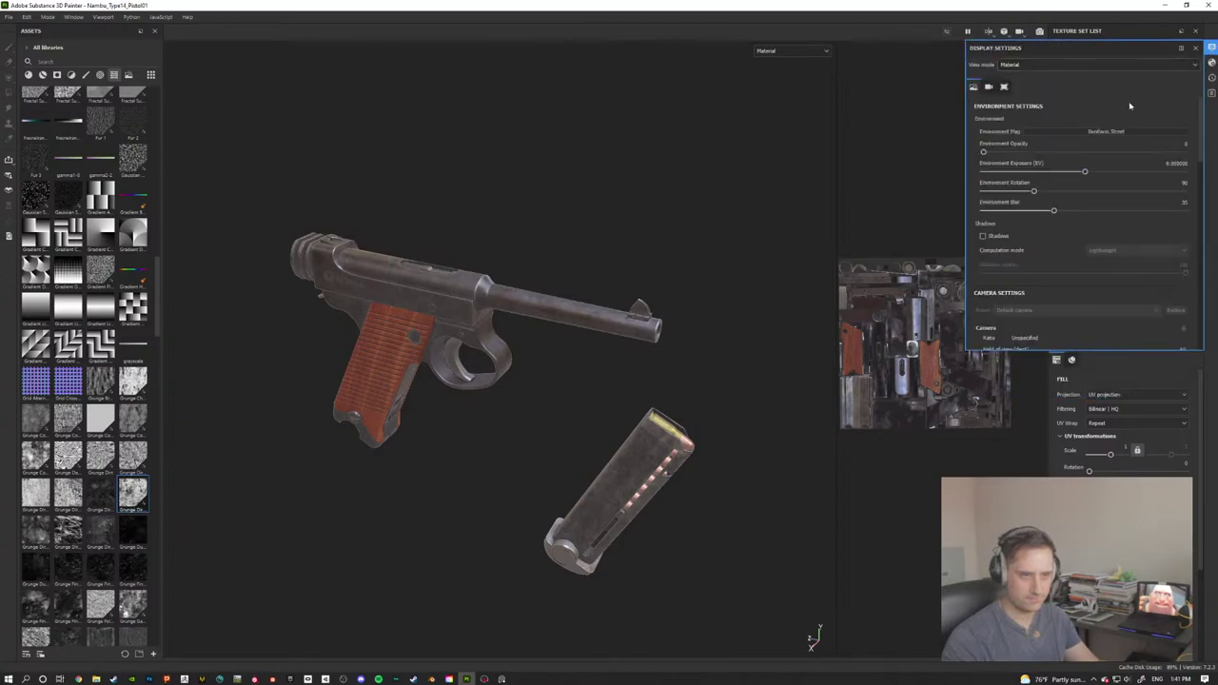
left_click_drag(1000, 151, 1190, 153)
left_click_drag(1053, 208, 983, 208)
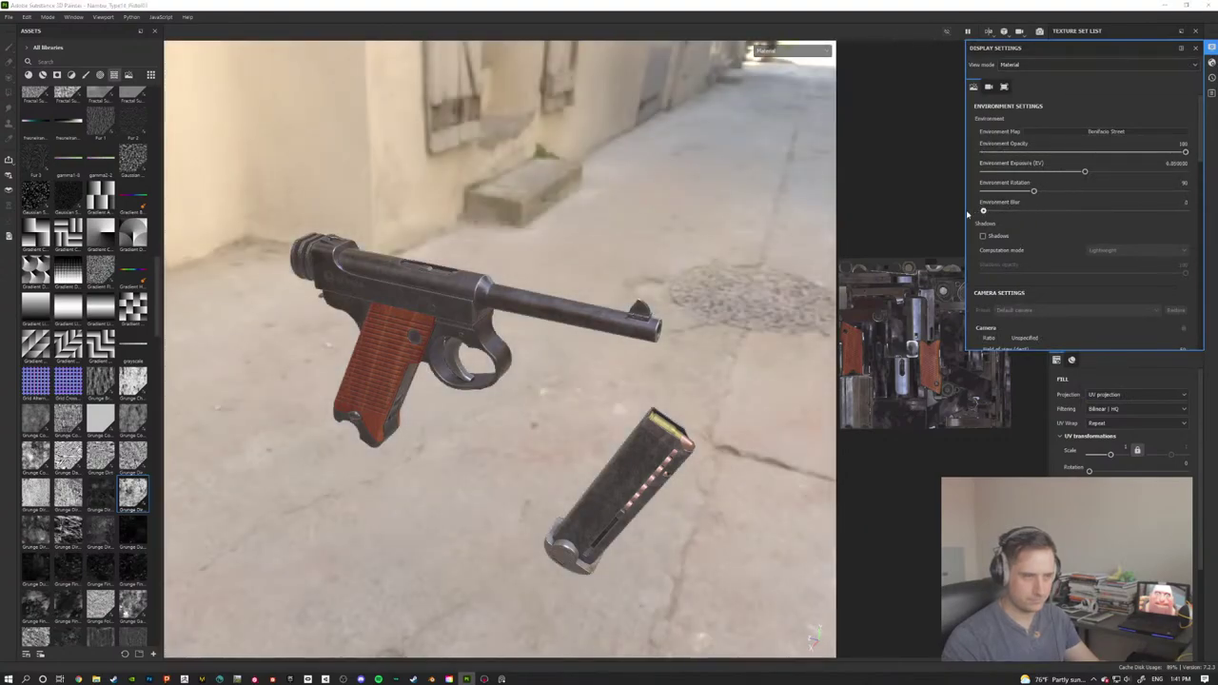
Step: Rotate the Bonifacio Street environment lighting to about 184 while viewing the pistol against the visible background
left_click_drag(597, 255, 599, 428, "alt")
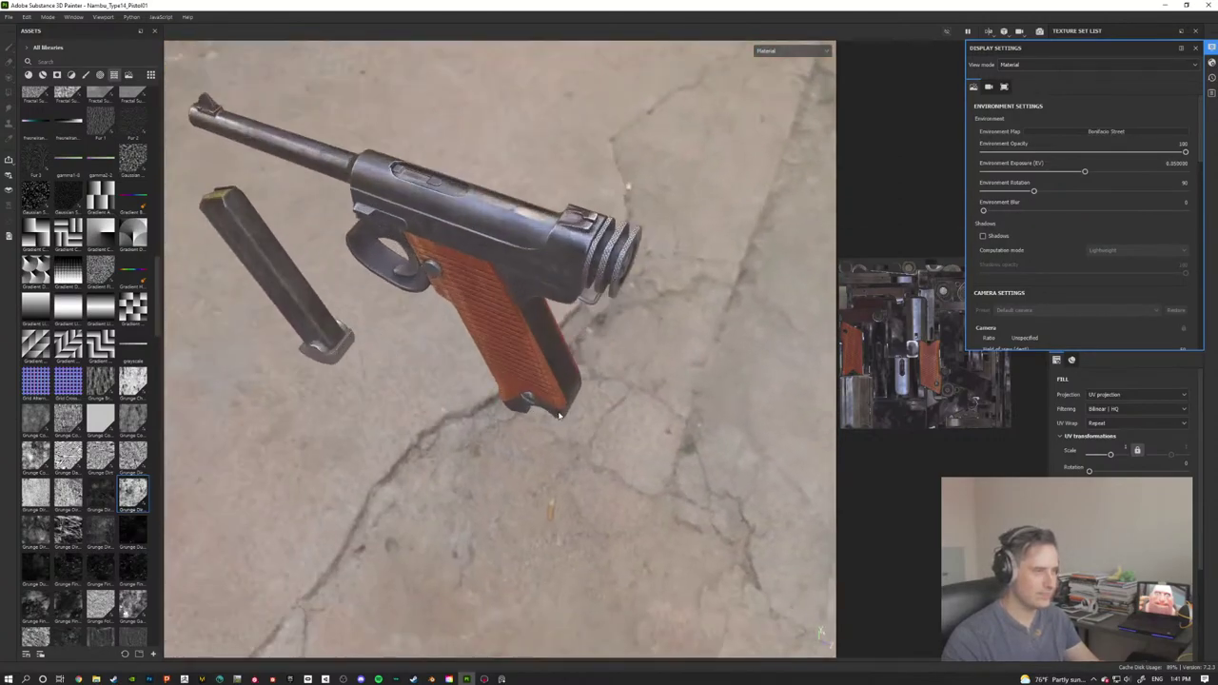
scroll(625, 190, "up", 2)
left_click_drag(609, 371, 571, 286, "alt")
middle_click_drag(628, 326, 458, 353, "alt")
scroll(516, 330, "up", 2)
right_click_drag(459, 353, 410, 337, "shift")
Step: Examine how the pistol, grip and magazine materials look under the street environment lighting from both sides and several angles
left_click_drag(410, 337, 442, 324, "alt")
middle_click_drag(442, 323, 532, 344, "alt")
left_click_drag(478, 345, 551, 370, "alt")
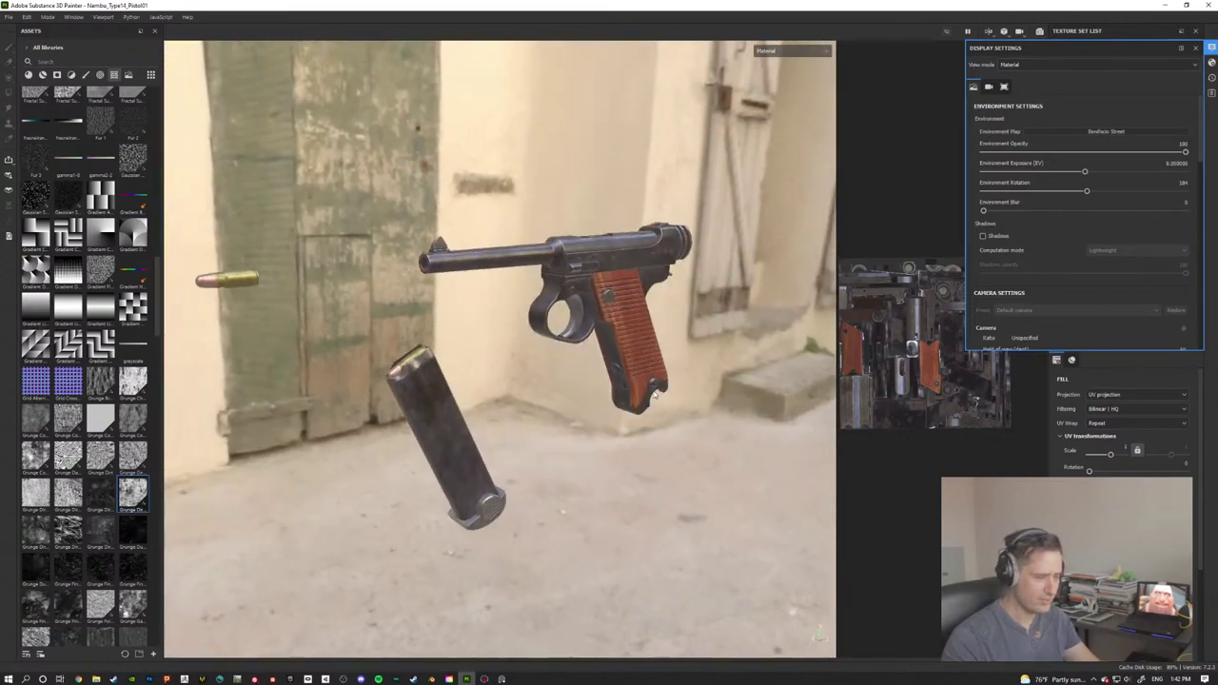
middle_click_drag(550, 370, 481, 378, "alt")
left_click_drag(588, 394, 541, 392, "alt")
scroll(564, 389, "up", 5)
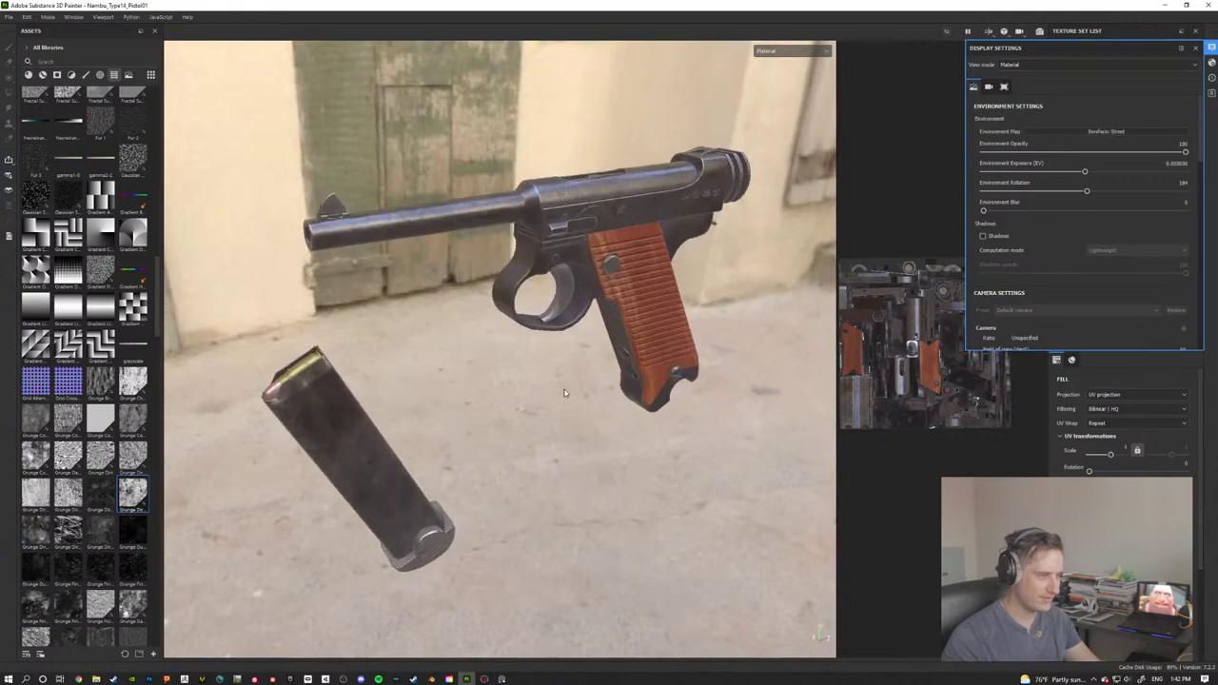
left_click_drag(570, 350, 560, 458, "alt")
scroll(560, 457, "up", 3)
left_click_drag(597, 376, 552, 282, "alt")
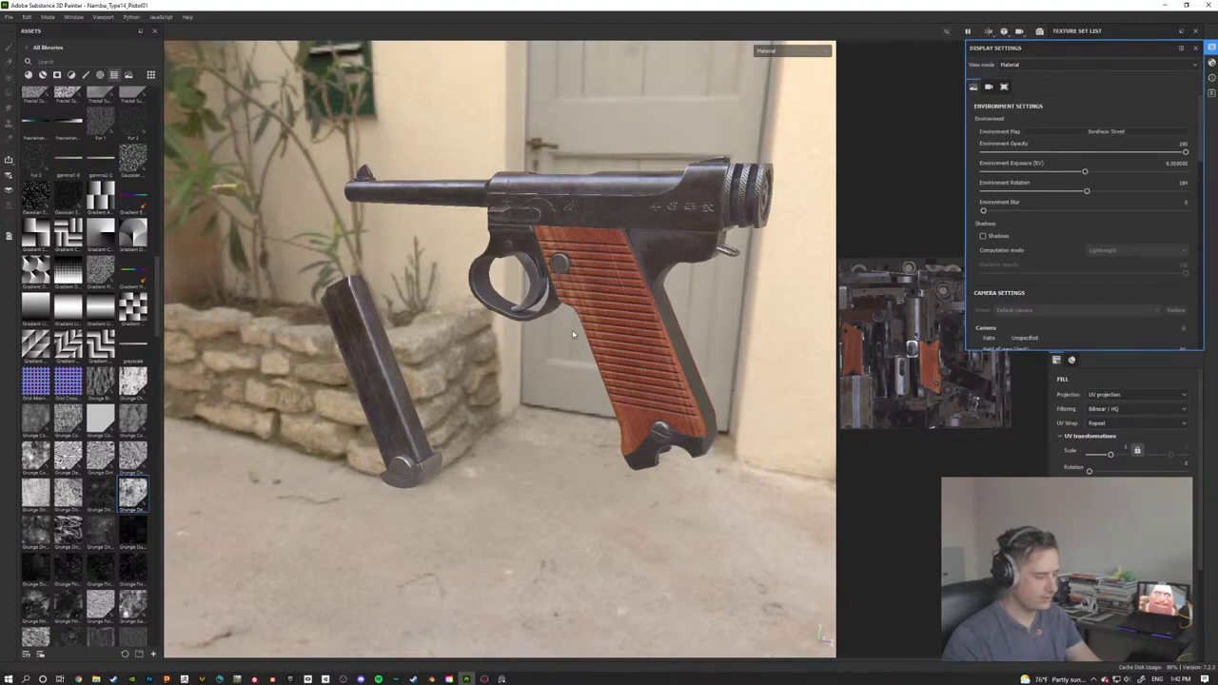
left_click_drag(572, 330, 396, 335, "alt")
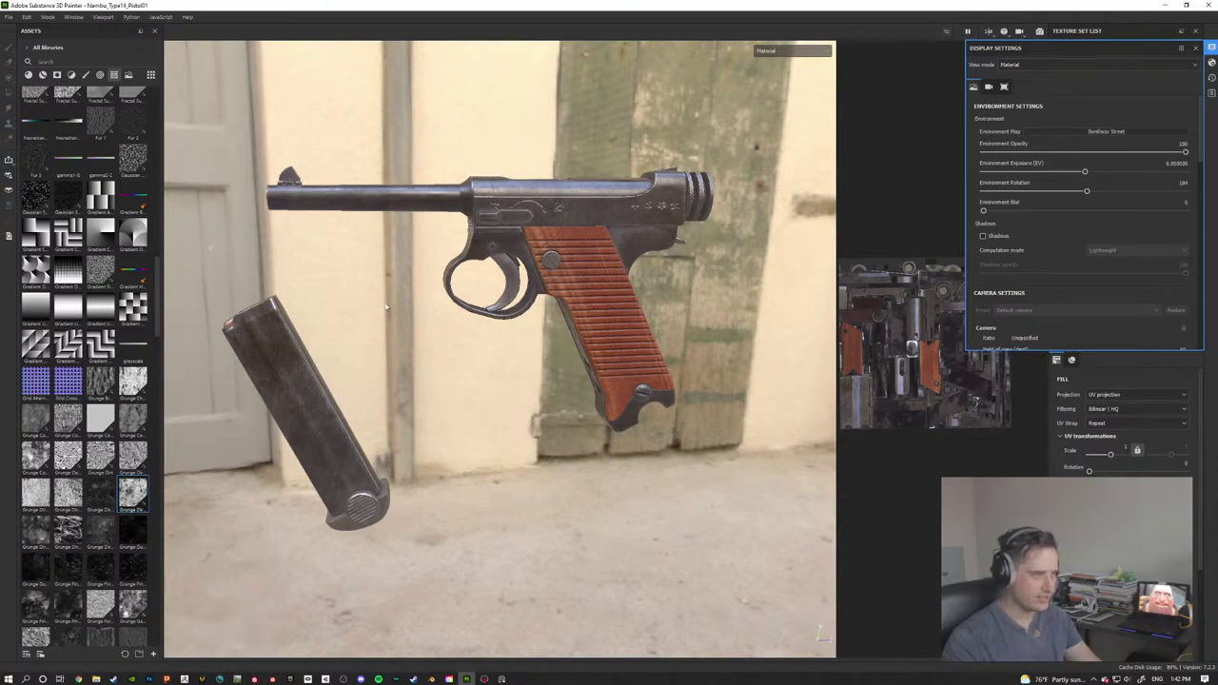
left_click_drag(386, 307, 558, 303, "alt")
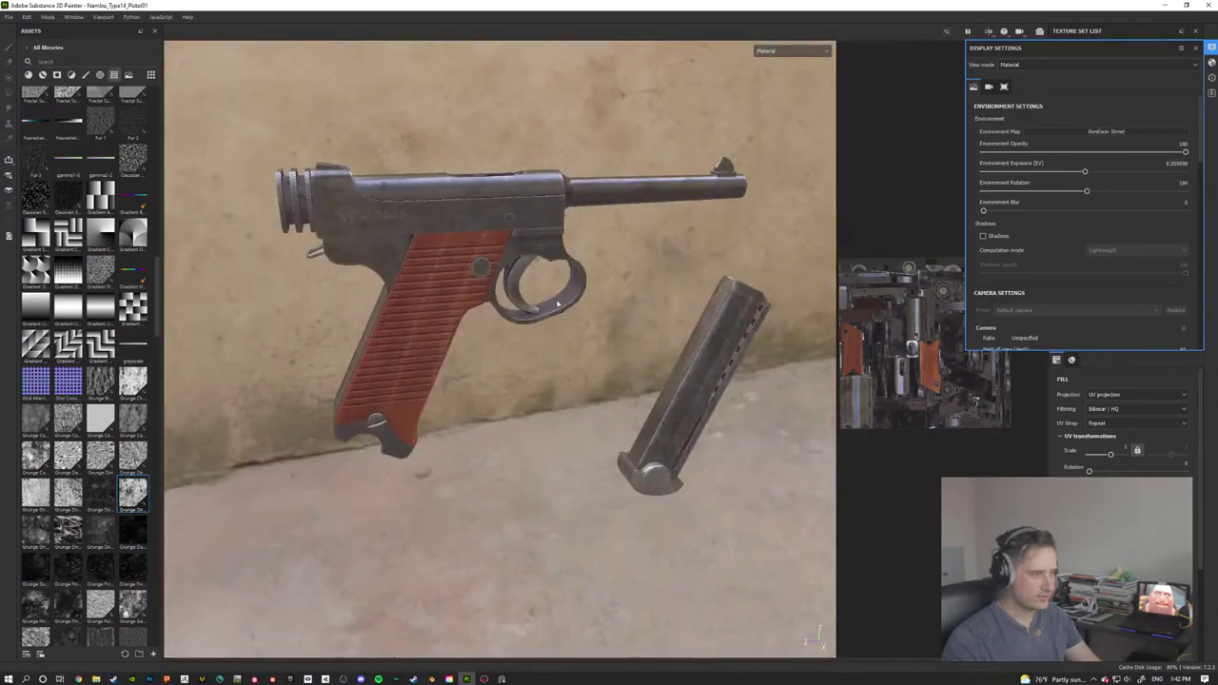
left_click_drag(618, 279, 561, 330, "alt")
left_click_drag(411, 311, 571, 378, "alt")
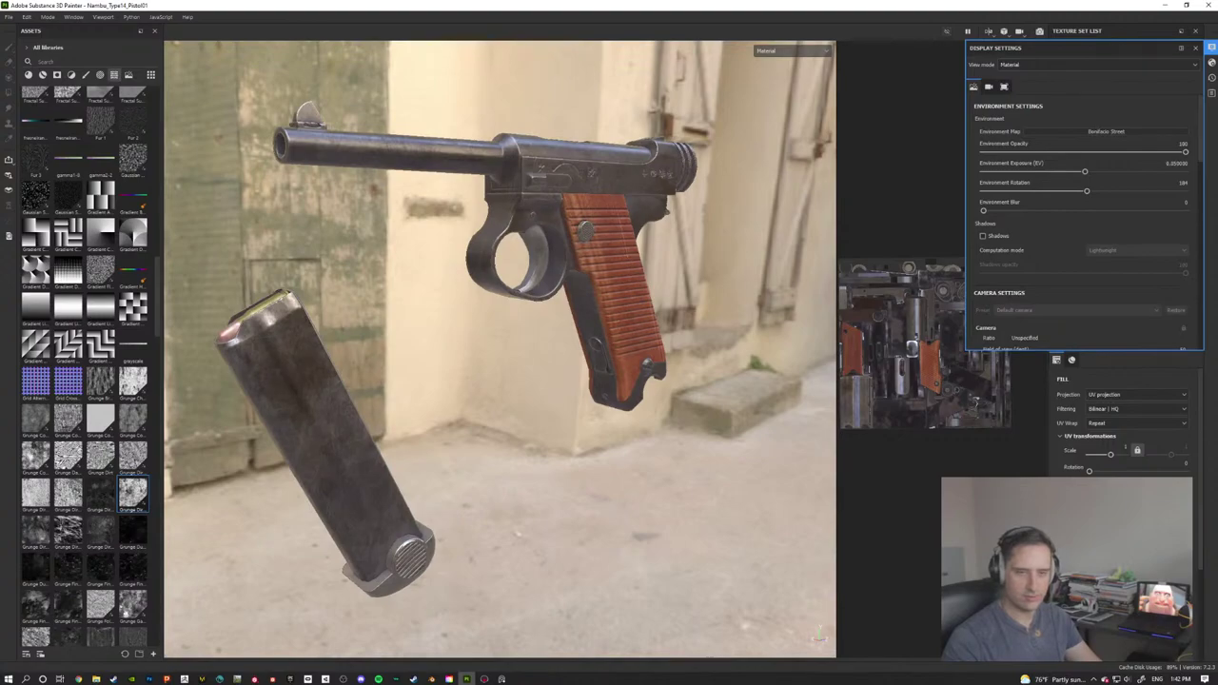
left_click_drag(446, 310, 576, 355, "alt")
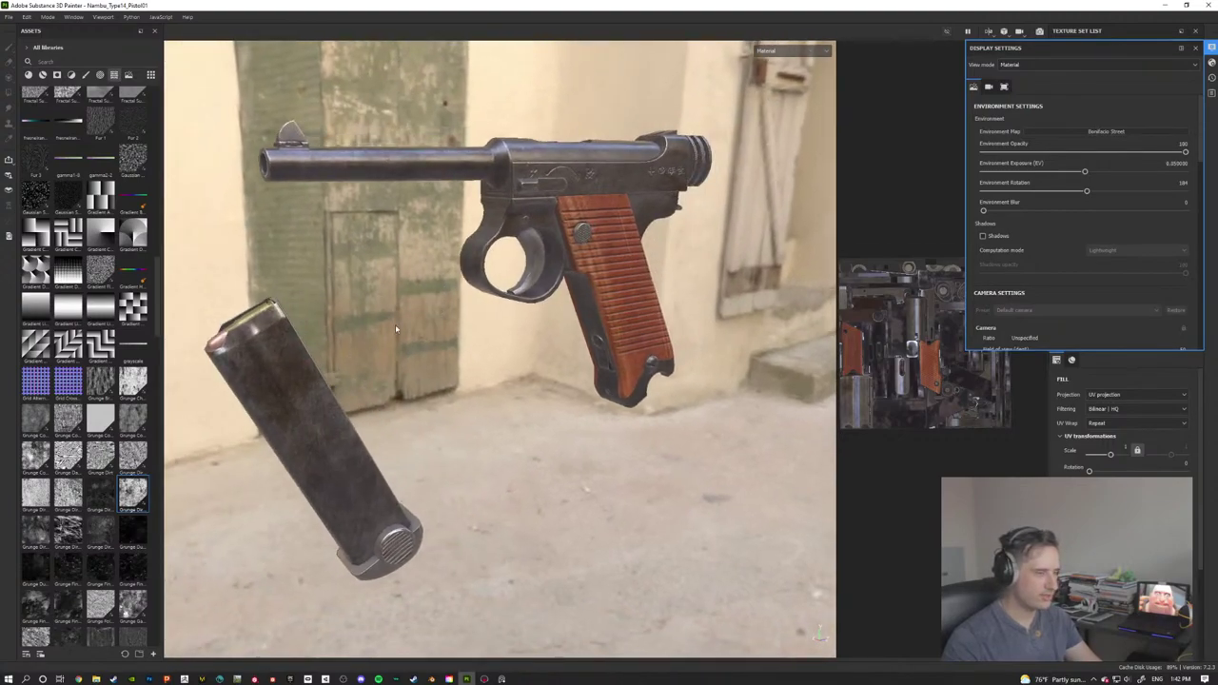